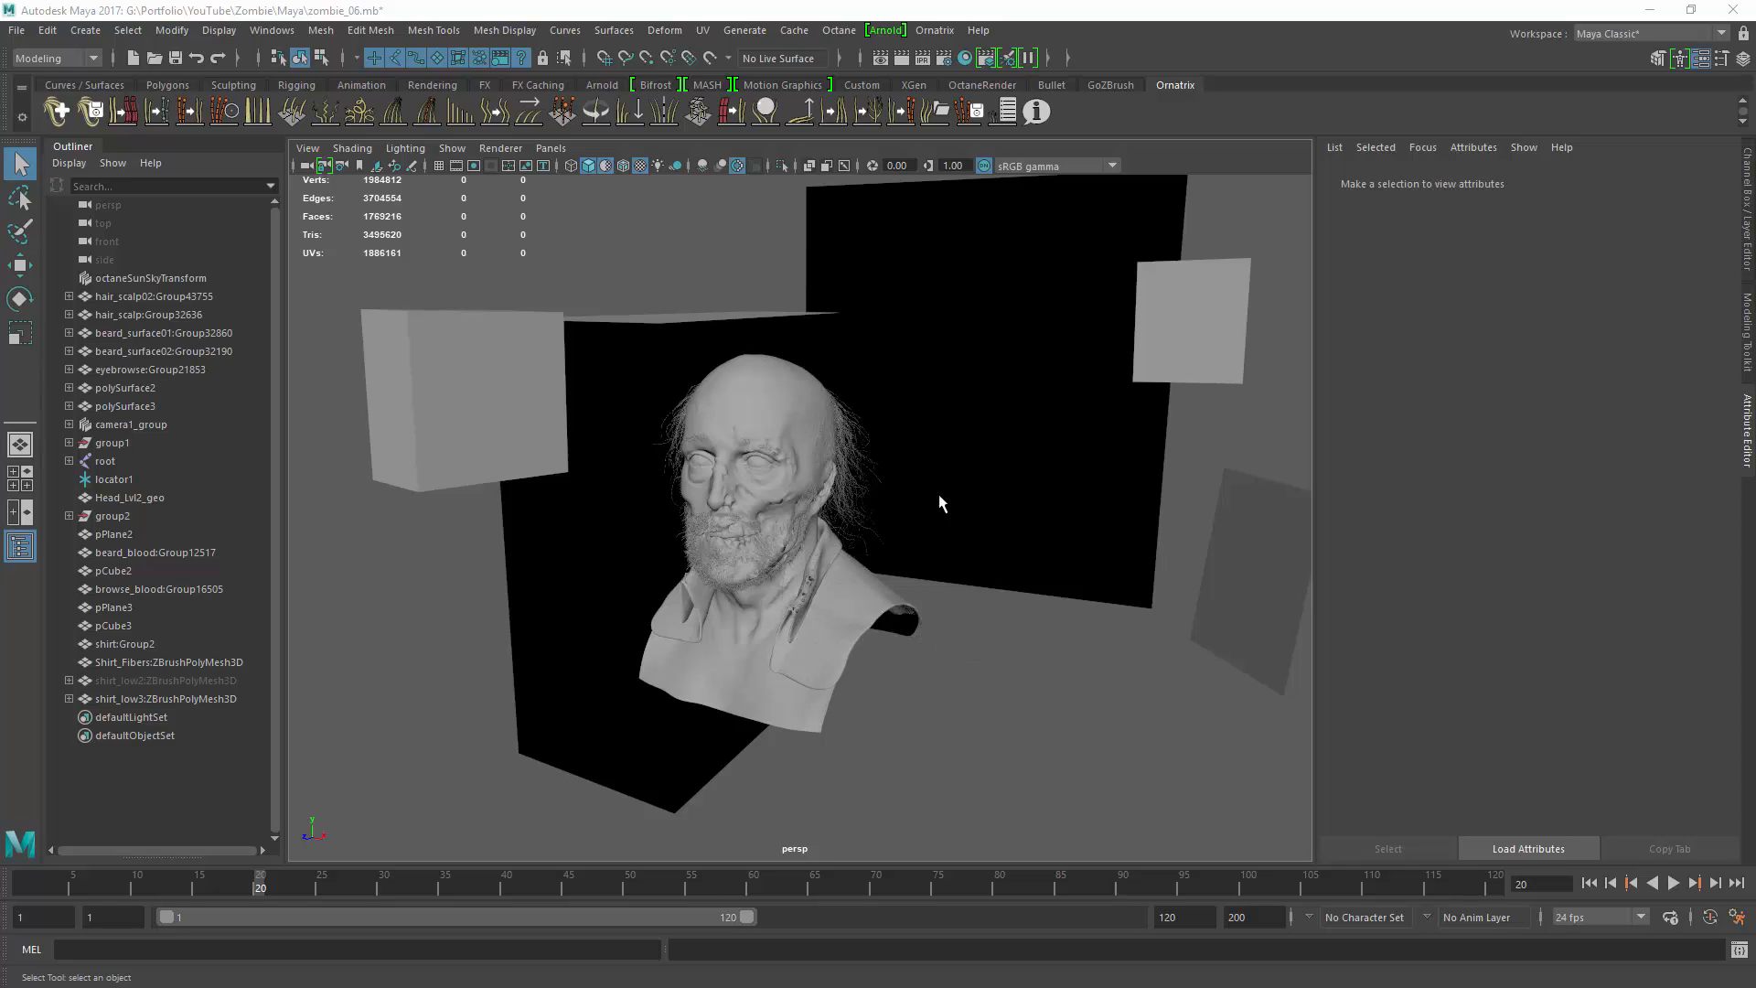
pyautogui.keyDown('alt'); pyautogui.moveTo(918, 576); pyautogui.dragTo(986, 664); pyautogui.keyUp('alt')
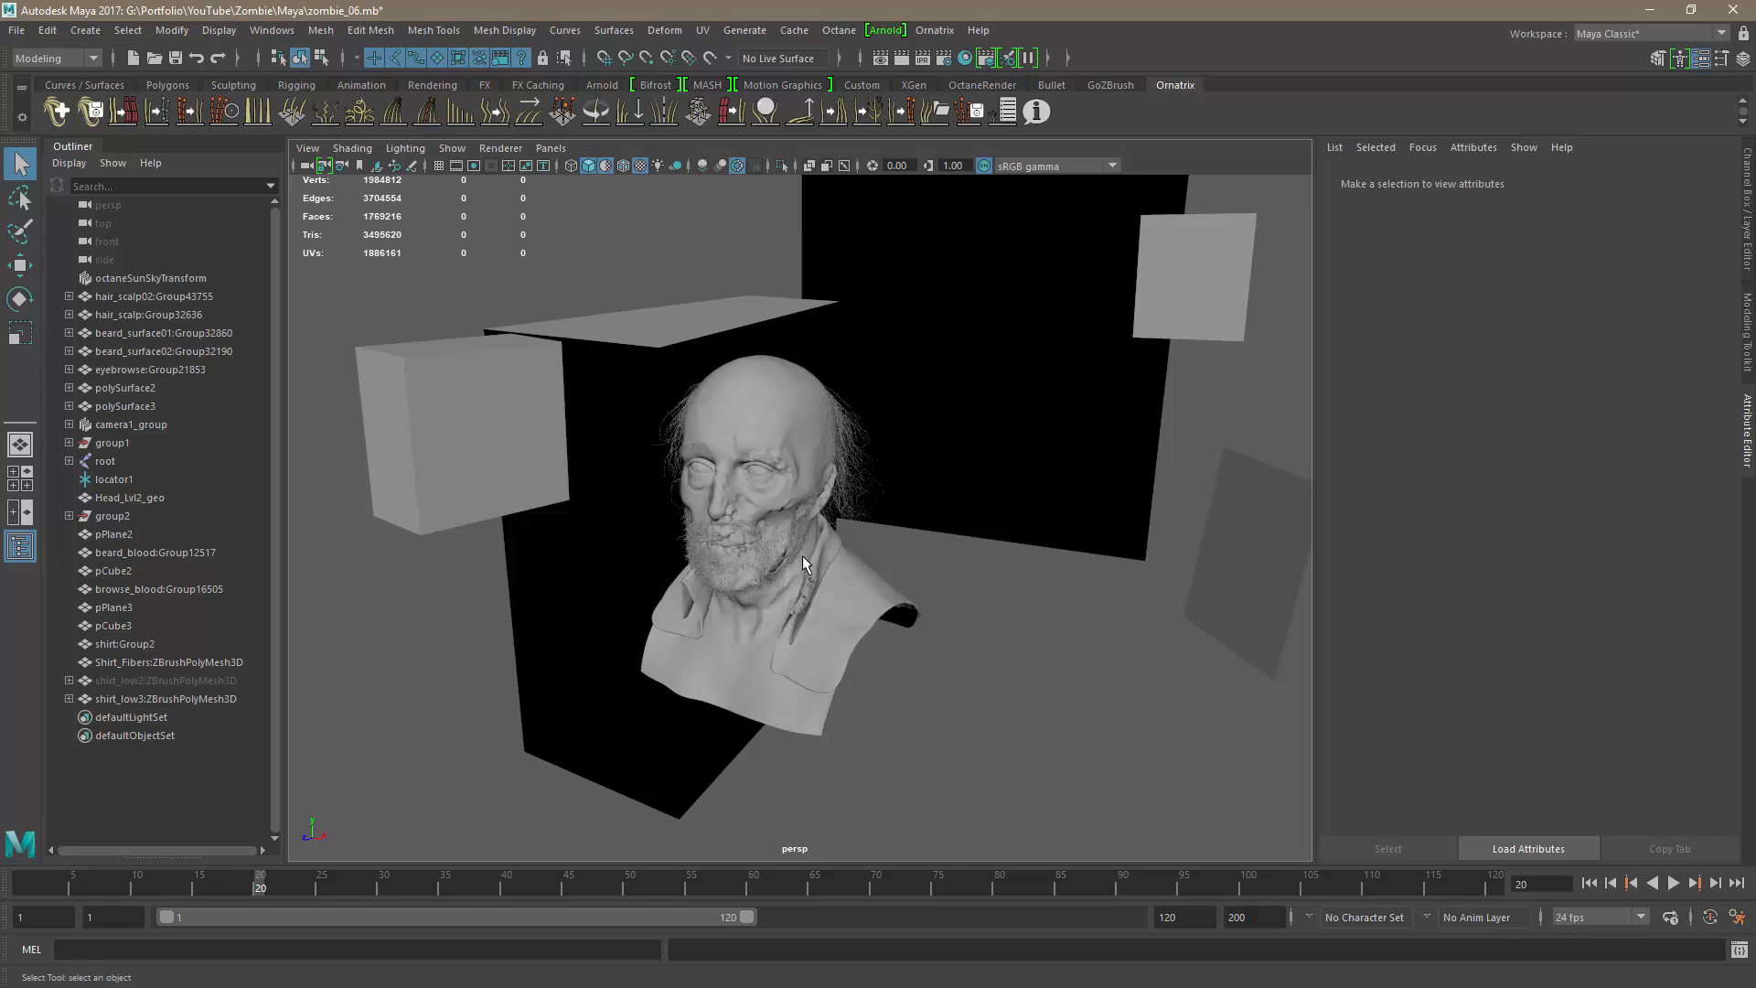
pyautogui.keyDown('alt'); pyautogui.moveTo(803, 556); pyautogui.dragTo(817, 409); pyautogui.keyUp('alt')
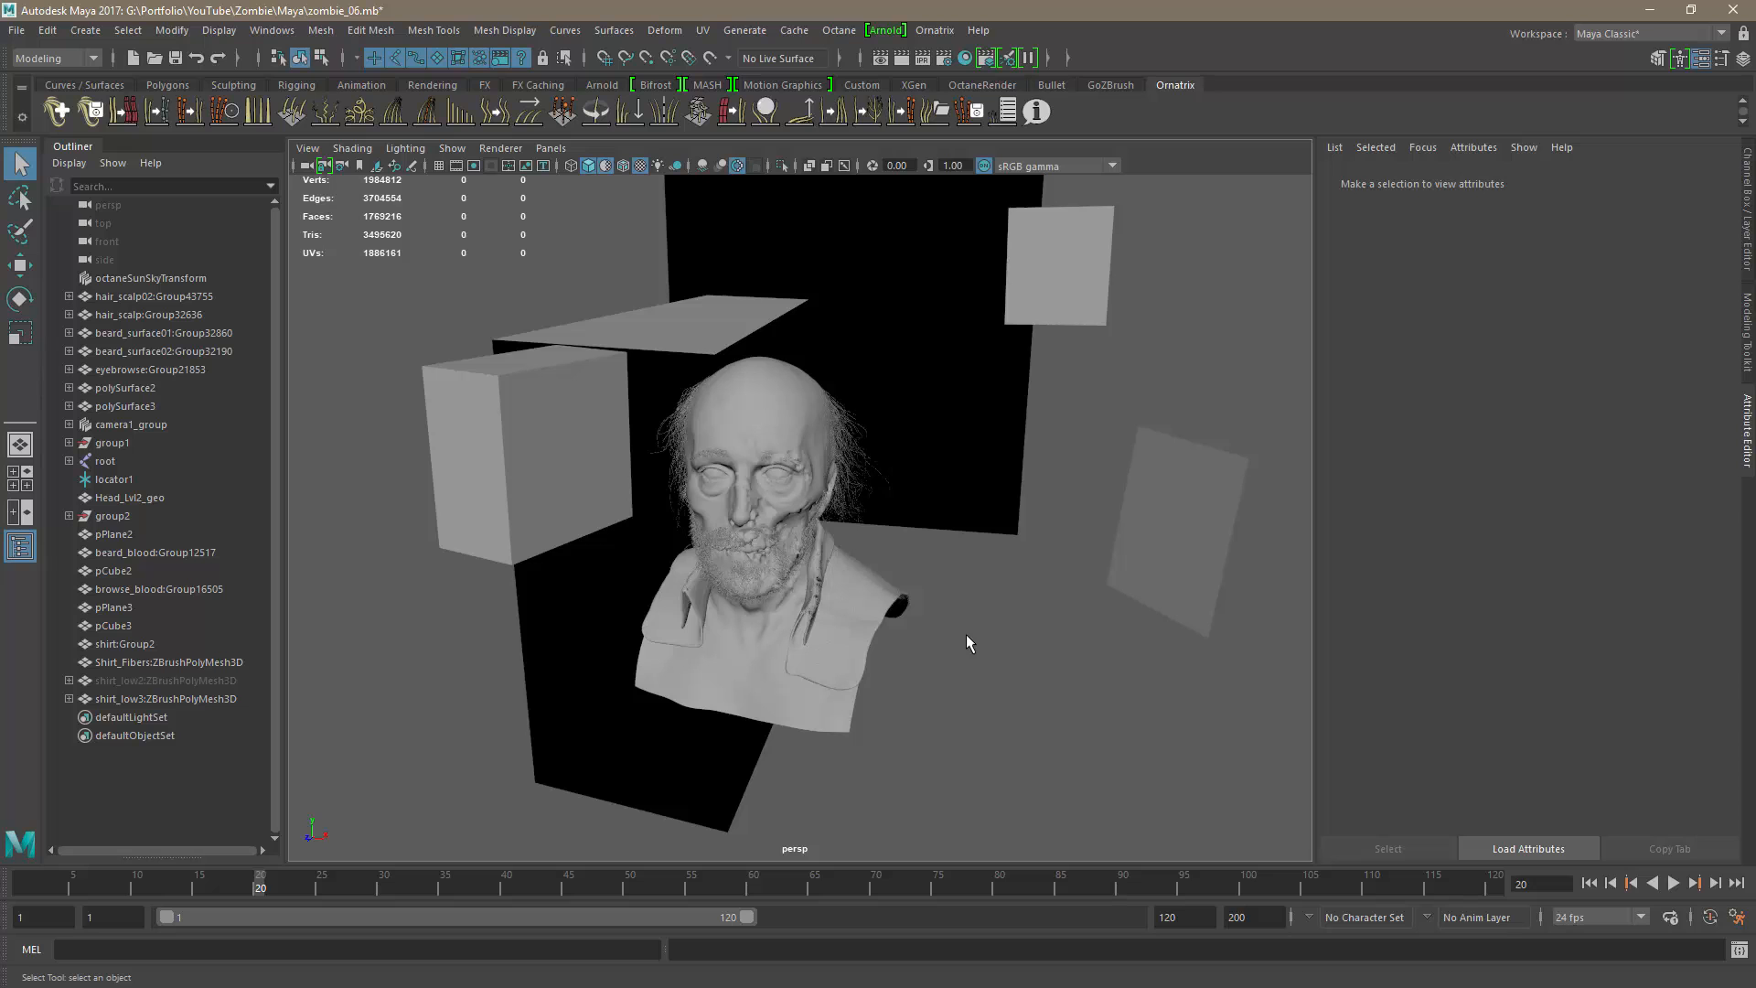
pyautogui.moveTo(963, 638)
pyautogui.keyDown('alt'); pyautogui.mouseDown()
pyautogui.moveTo(921, 645)
pyautogui.moveTo(961, 631)
pyautogui.mouseUp(); pyautogui.keyUp('alt')
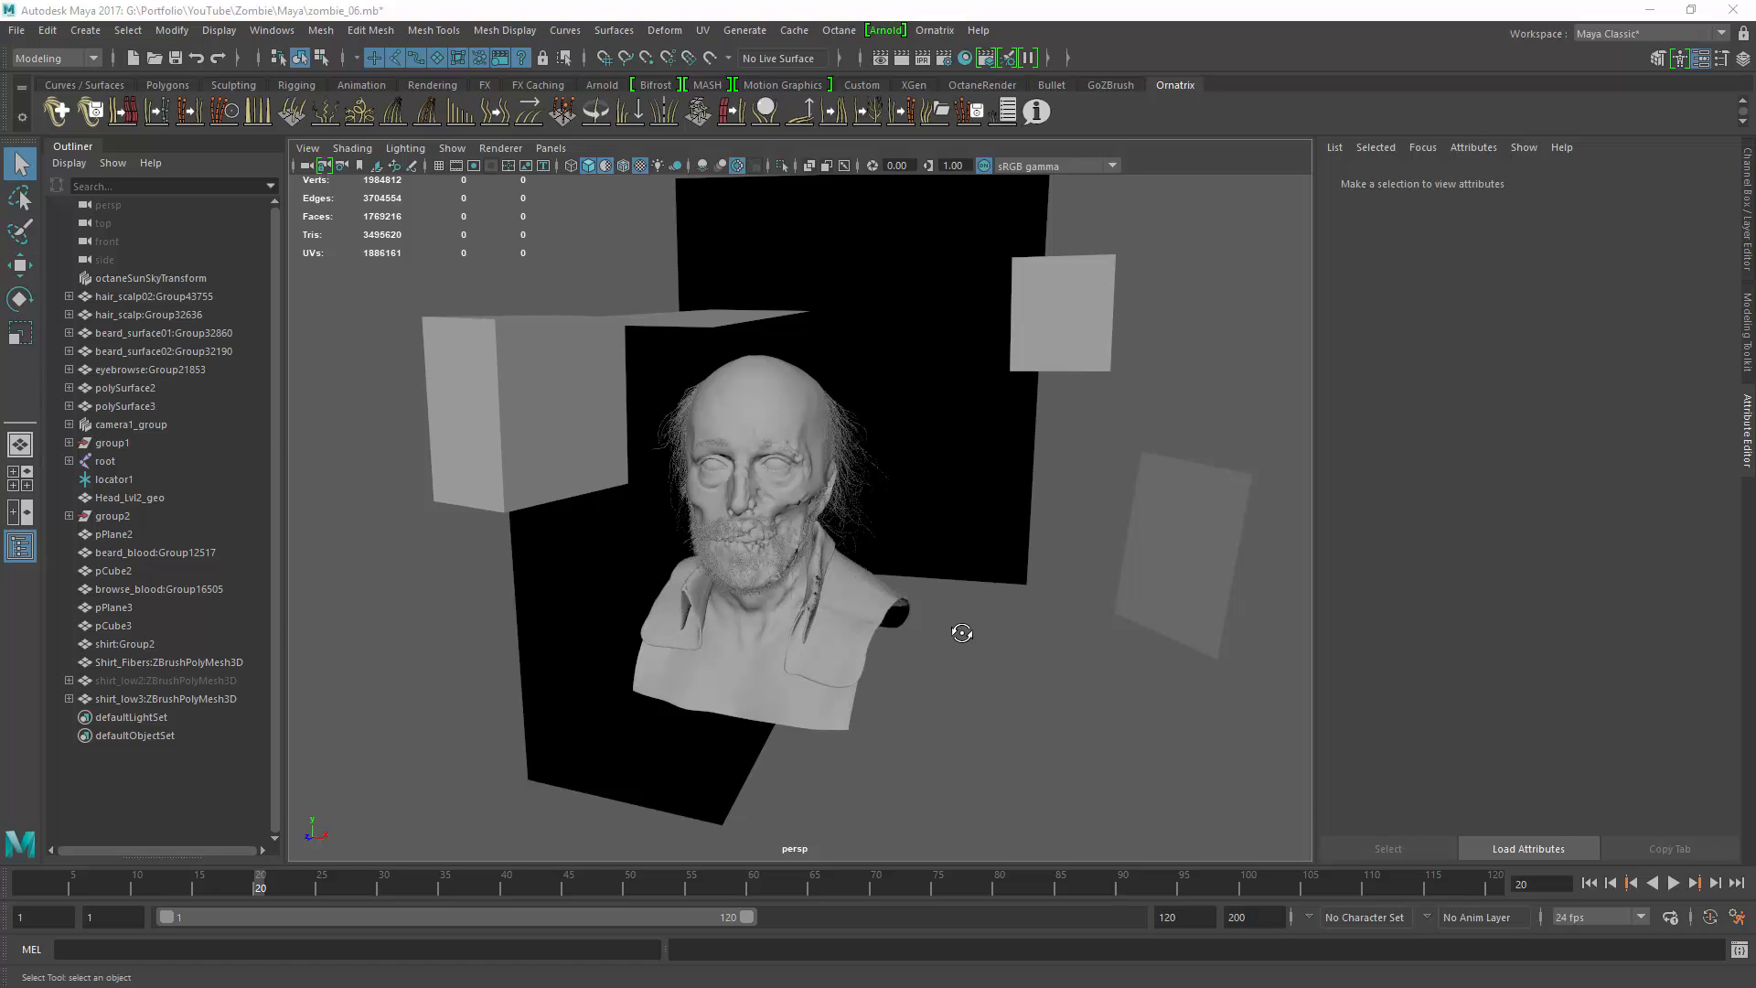
# Step: Switch to the web browser and review the OctaneRender overview page on the OTOY website
pyautogui.hotkey('alt', 'Tab')
pyautogui.press('Tab')
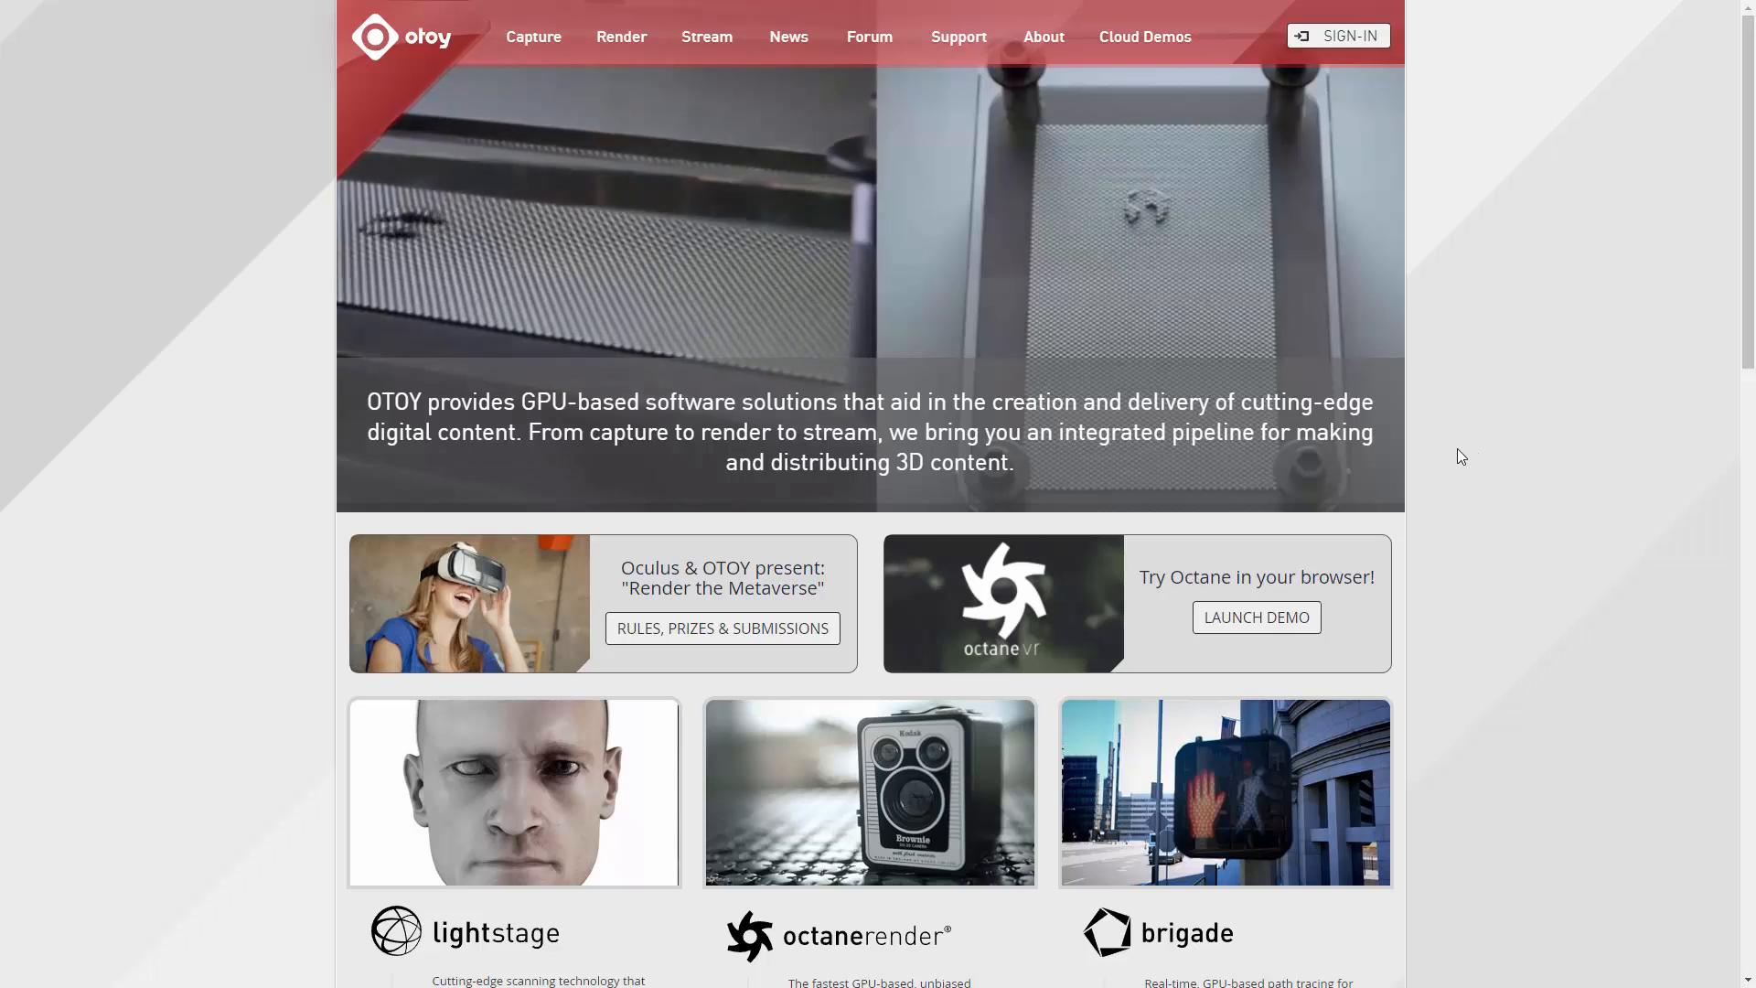
pyautogui.scroll(-4, 1456, 448)
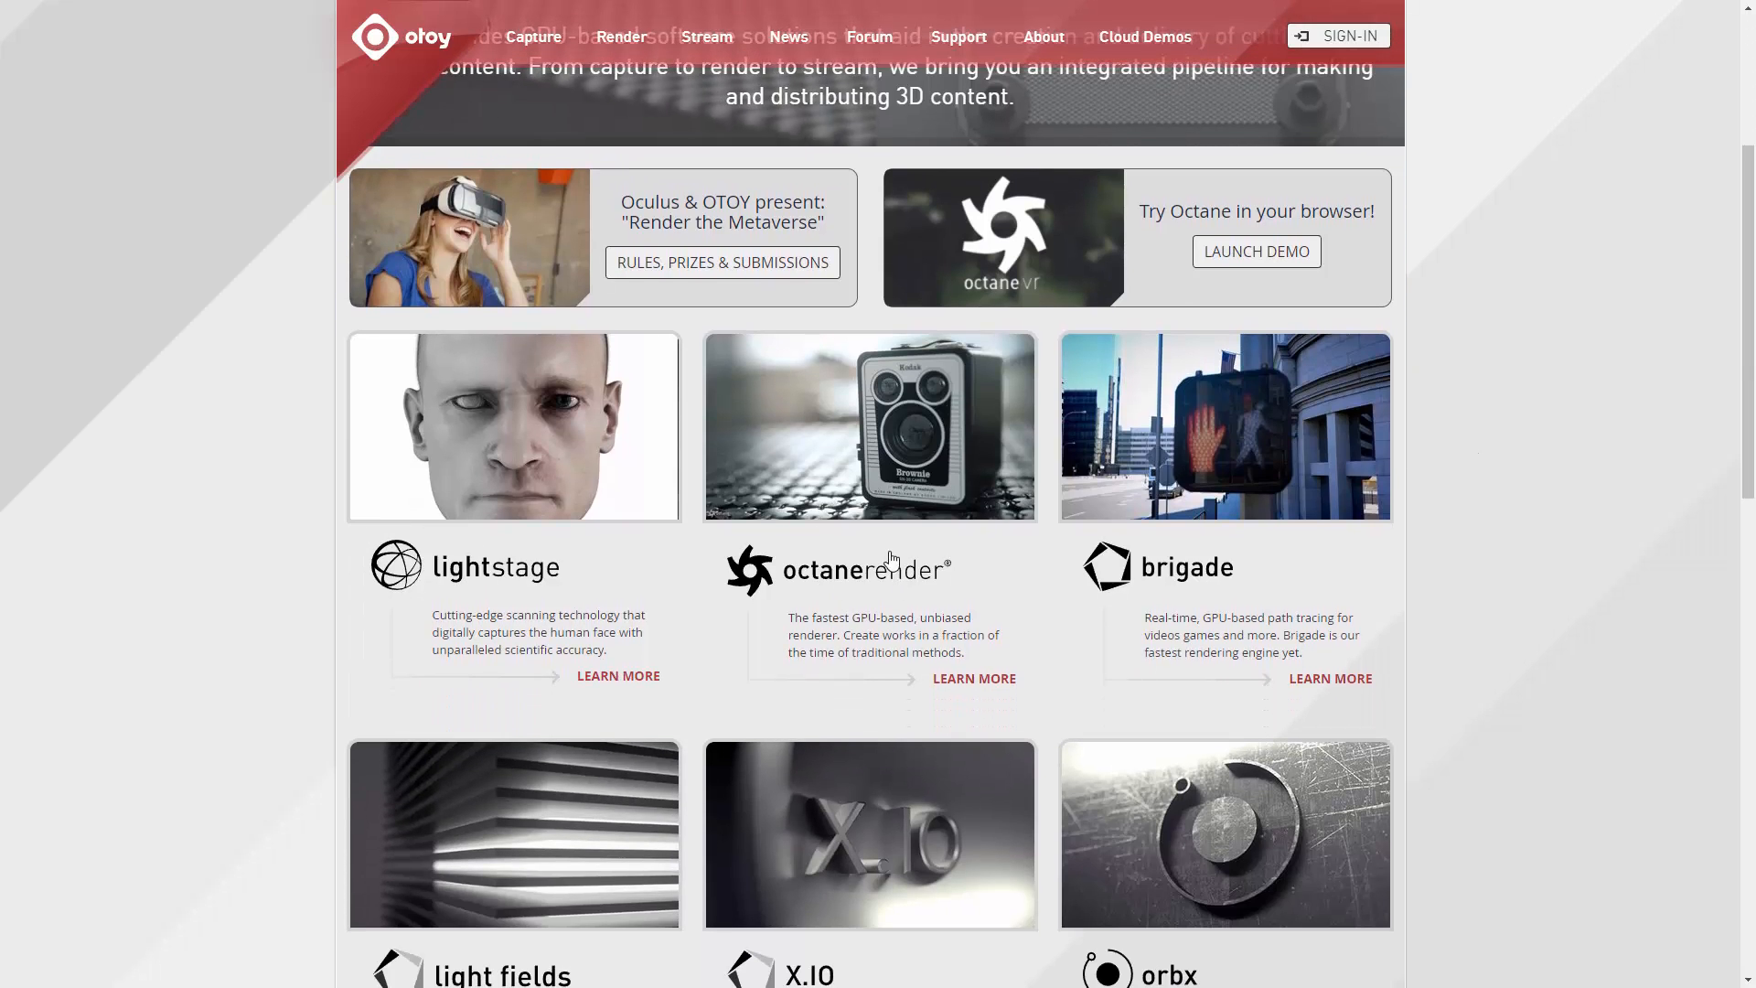
pyautogui.click(906, 448)
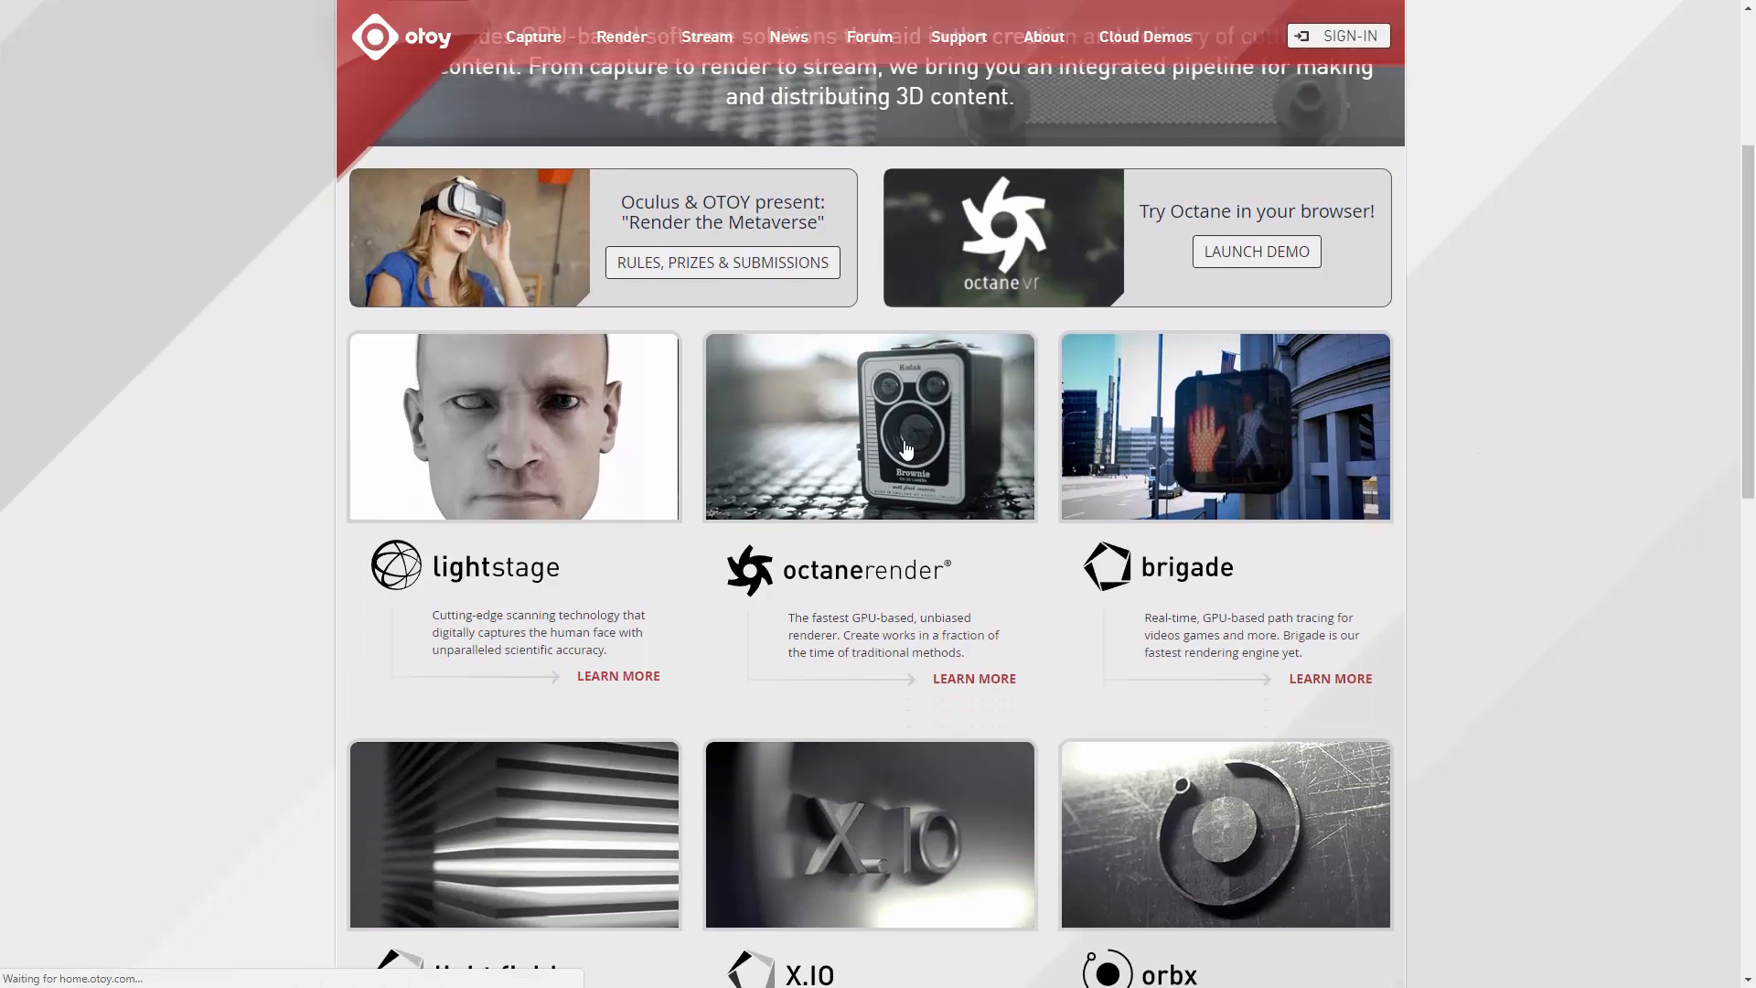
pyautogui.scroll(-2, 502, 596)
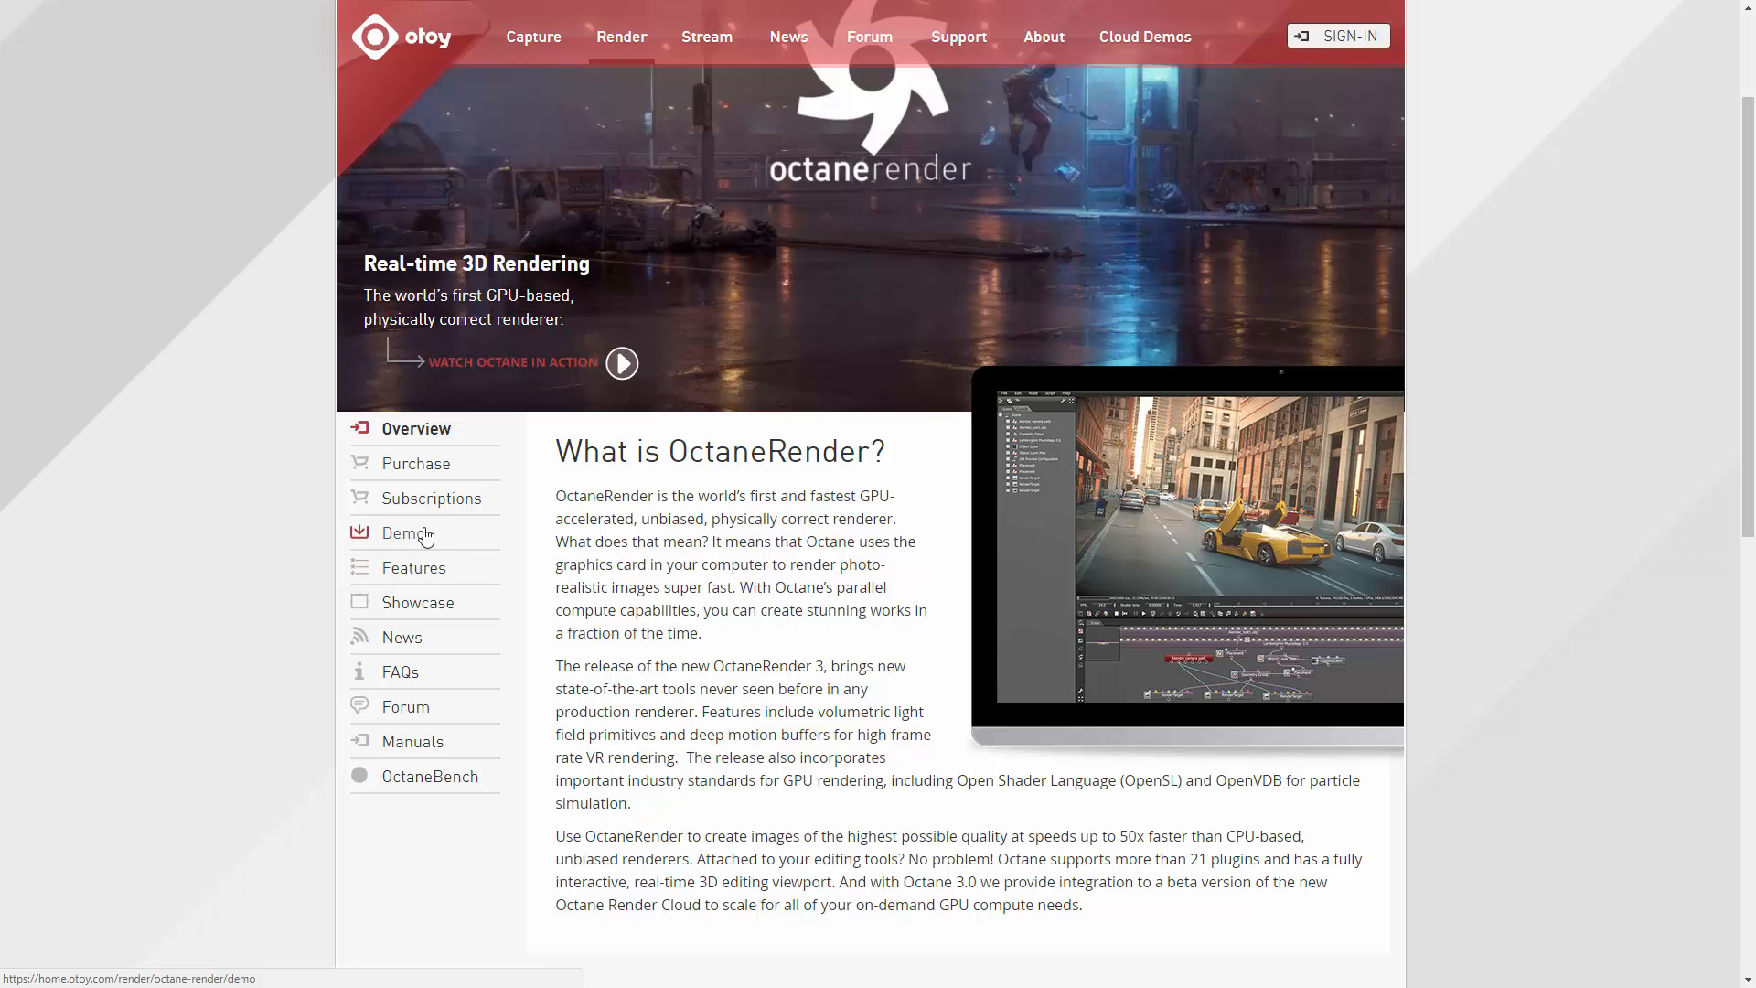
pyautogui.scroll(-3, 533, 557)
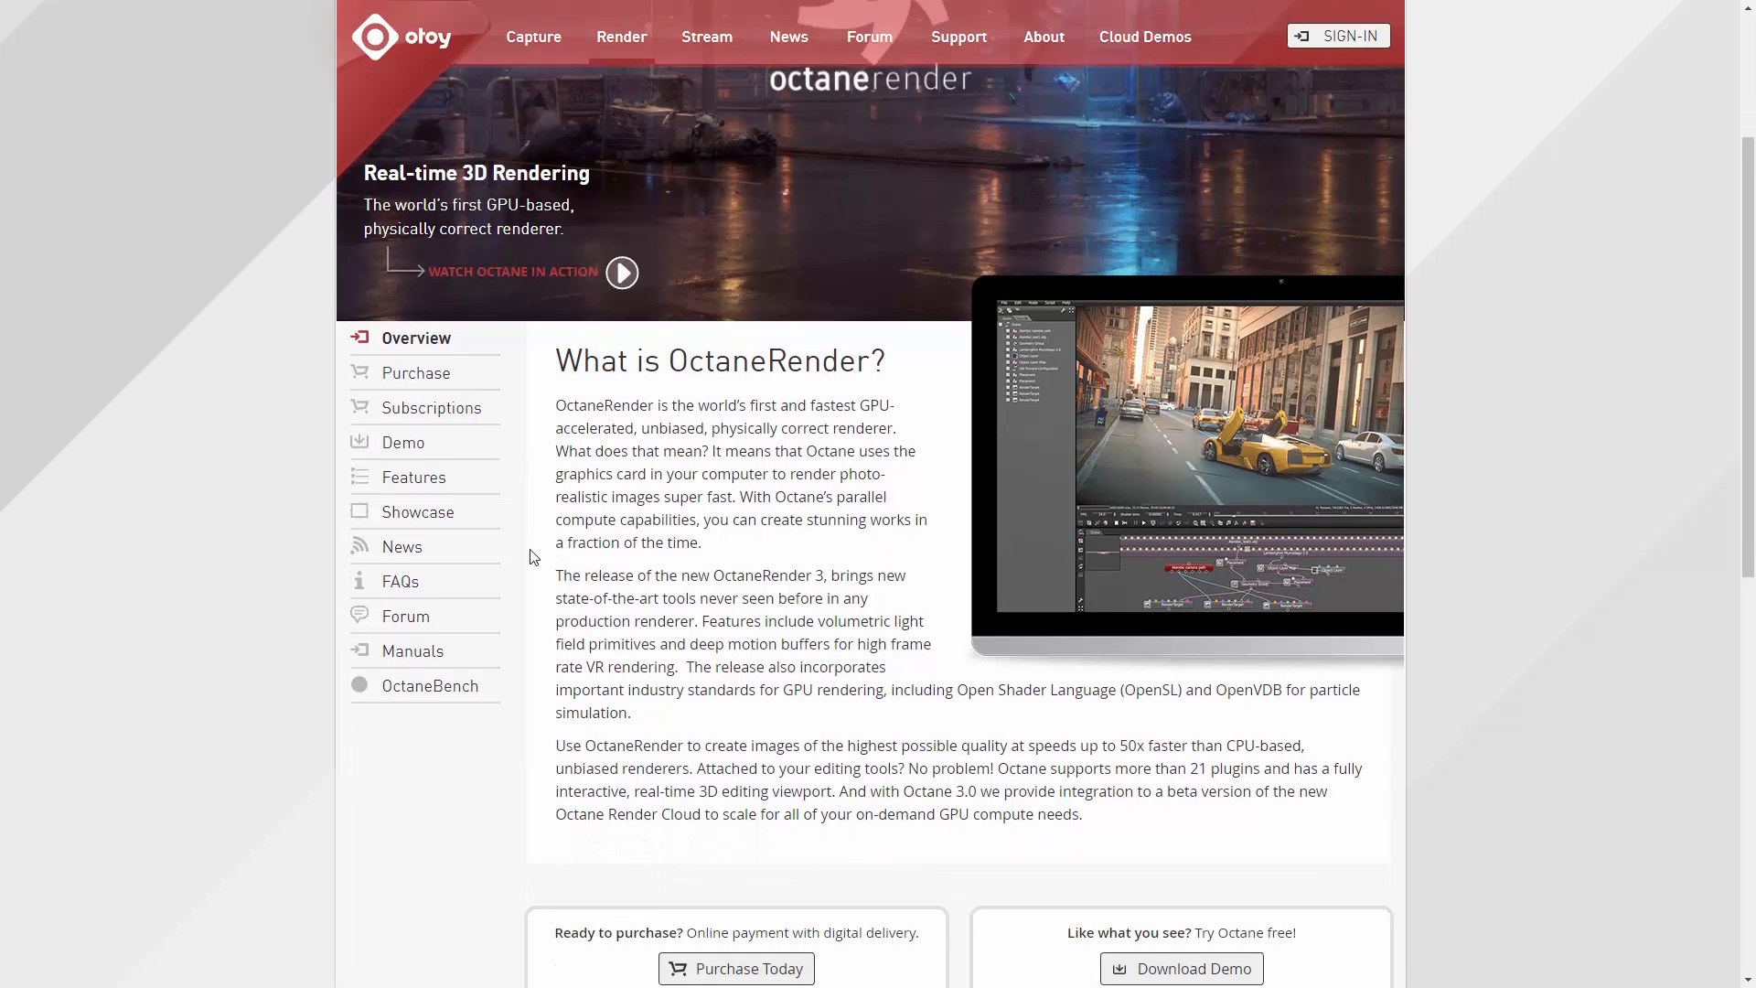
pyautogui.scroll(5, 533, 557)
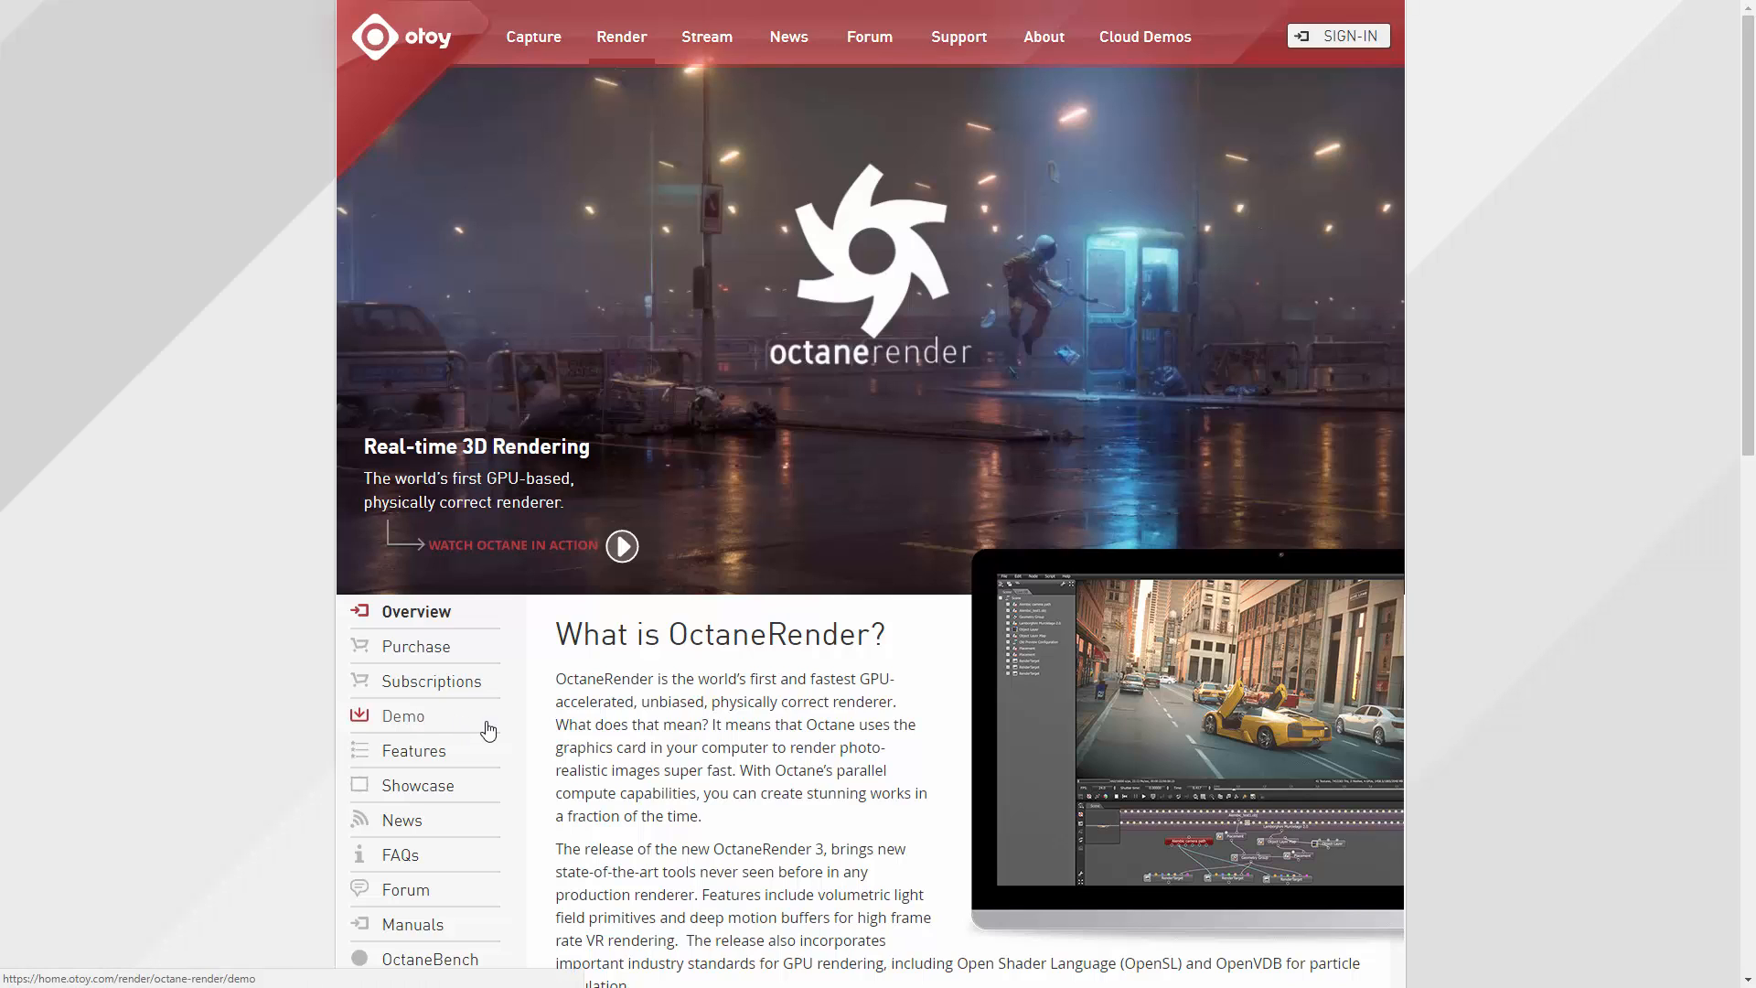
# Step: Switch back to Maya and examine the zombie bust's face, beard, hair and shirt from several angles
pyautogui.hotkey('alt', 'Tab')
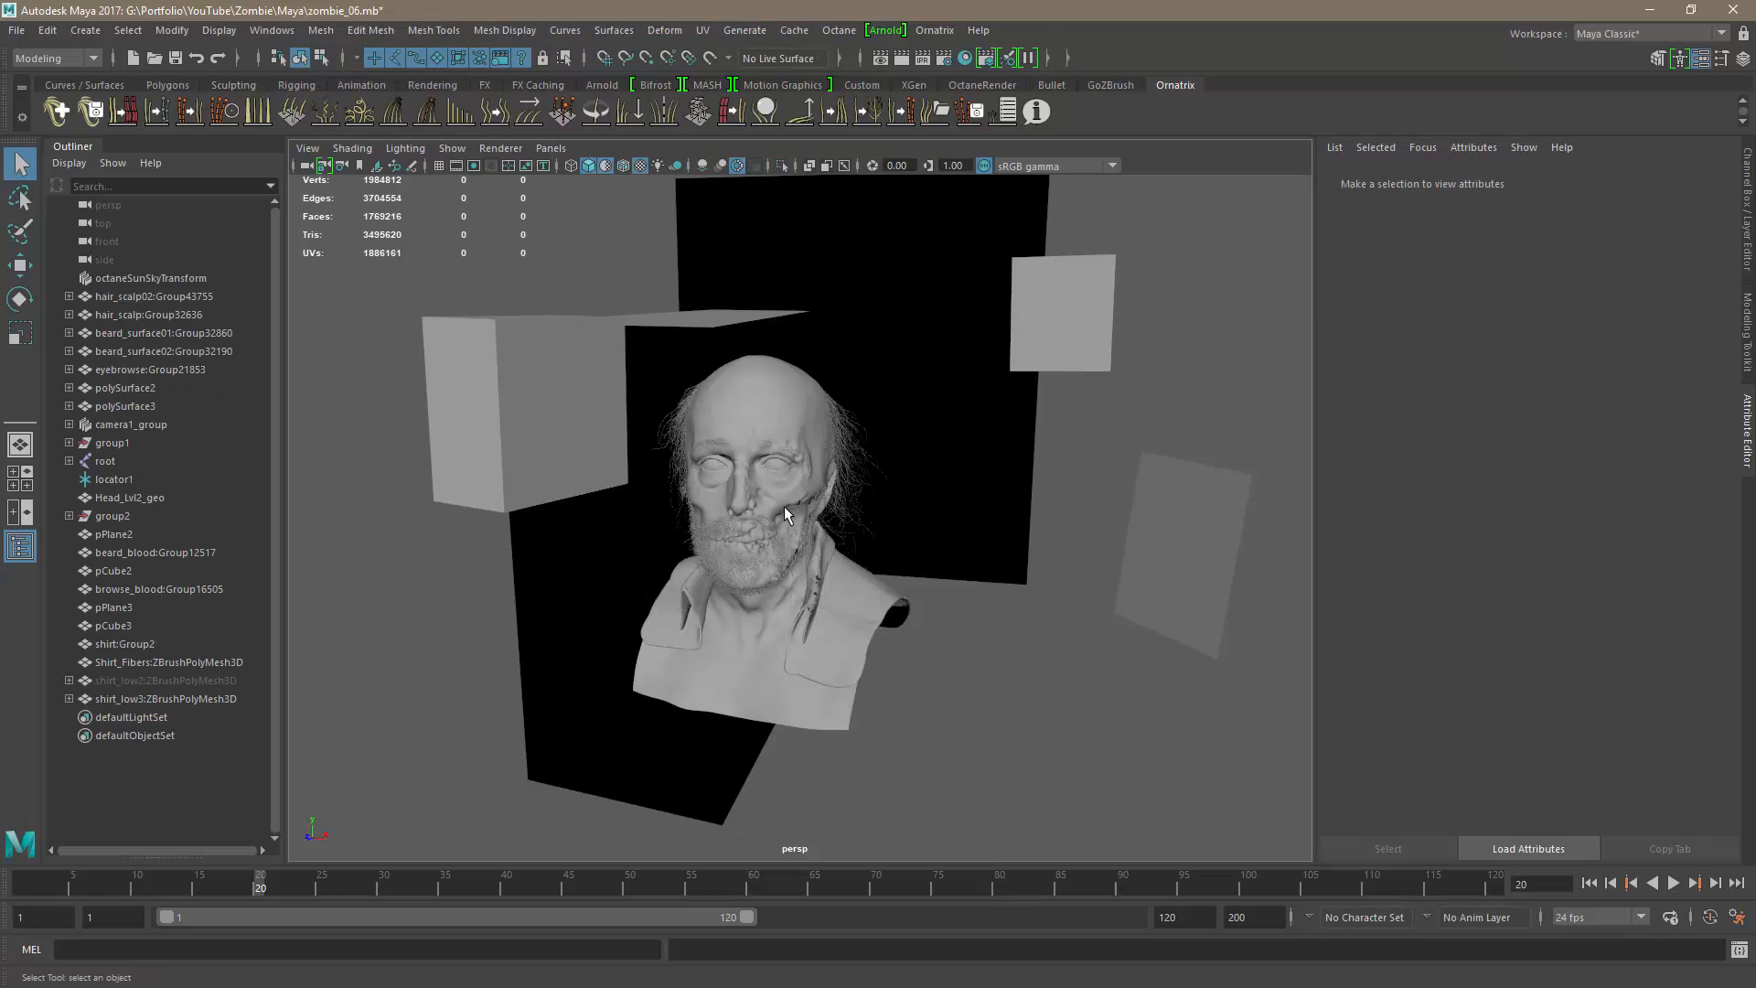
pyautogui.keyDown('alt'); pyautogui.moveTo(929, 594); pyautogui.dragTo(775, 437); pyautogui.keyUp('alt')
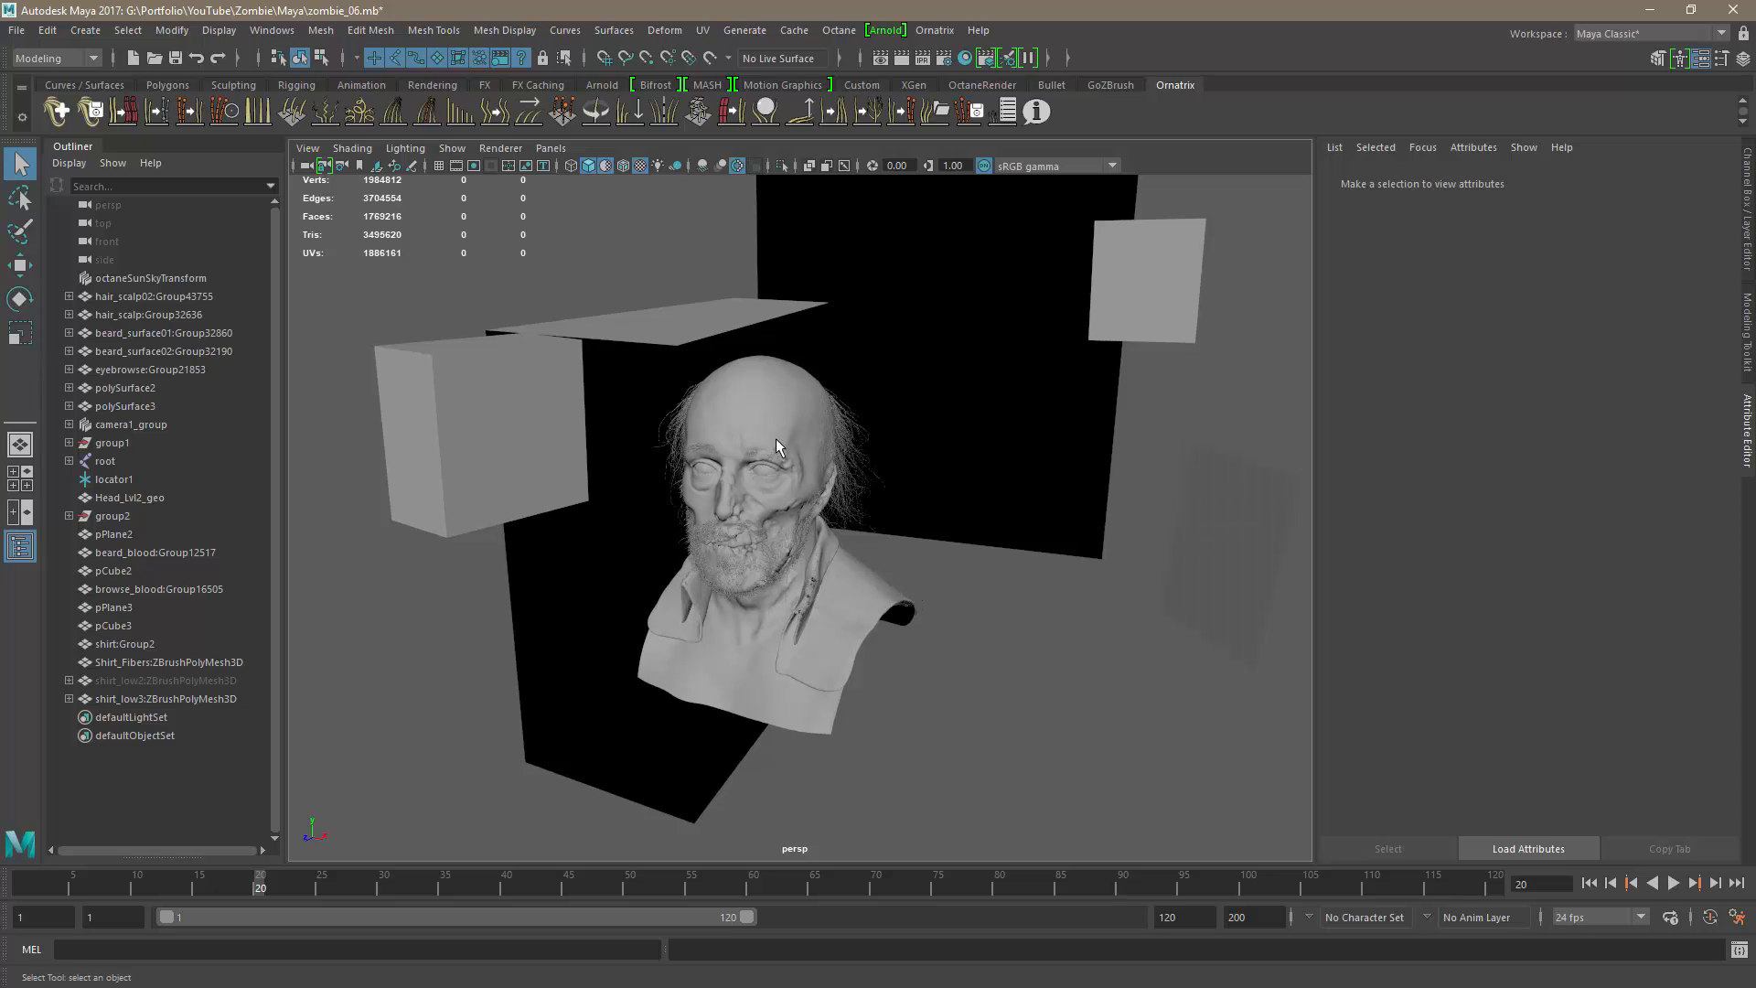
pyautogui.keyDown('alt'); pyautogui.moveTo(610, 377); pyautogui.dragTo(626, 404); pyautogui.keyUp('alt')
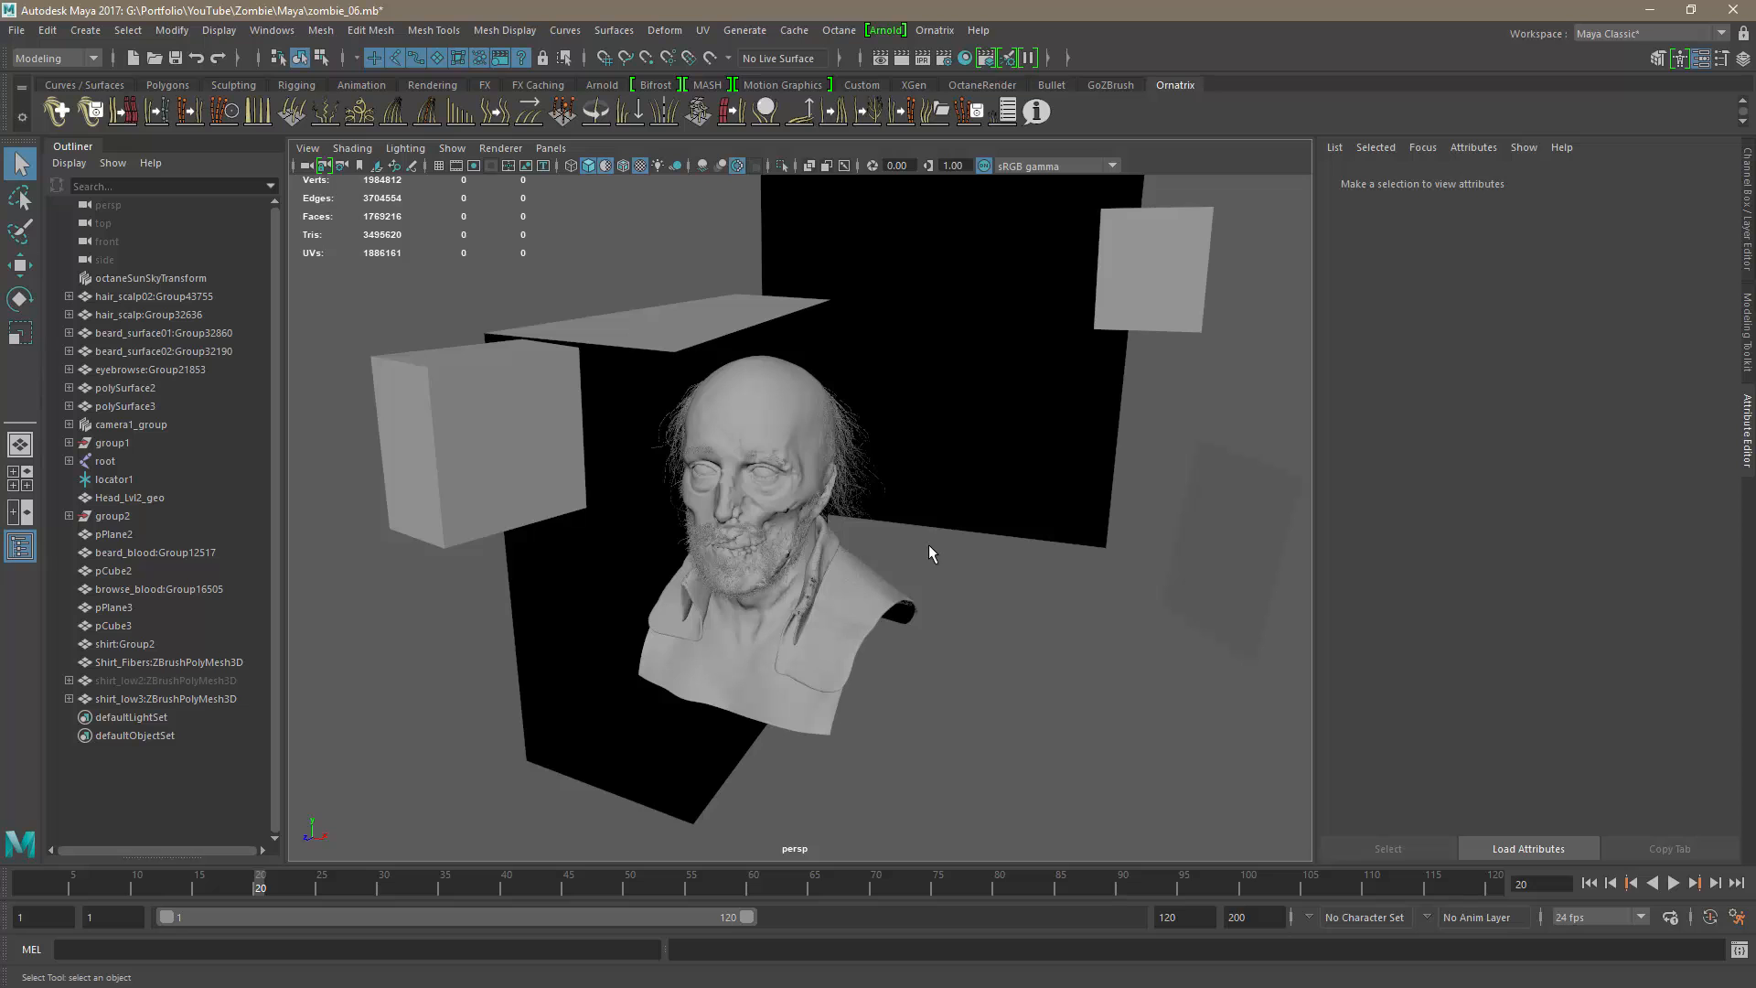
pyautogui.keyDown('alt'); pyautogui.moveTo(918, 536); pyautogui.dragTo(952, 607); pyautogui.keyUp('alt')
pyautogui.keyDown('alt'); pyautogui.moveTo(952, 607); pyautogui.dragTo(936, 611, button='right'); pyautogui.keyUp('alt')
pyautogui.moveTo(935, 611)
pyautogui.keyDown('alt'); pyautogui.mouseDown()
pyautogui.moveTo(921, 584)
pyautogui.moveTo(1133, 497)
pyautogui.moveTo(944, 470)
pyautogui.moveTo(1011, 592)
pyautogui.moveTo(984, 576)
pyautogui.moveTo(933, 599)
pyautogui.mouseUp(); pyautogui.keyUp('alt')
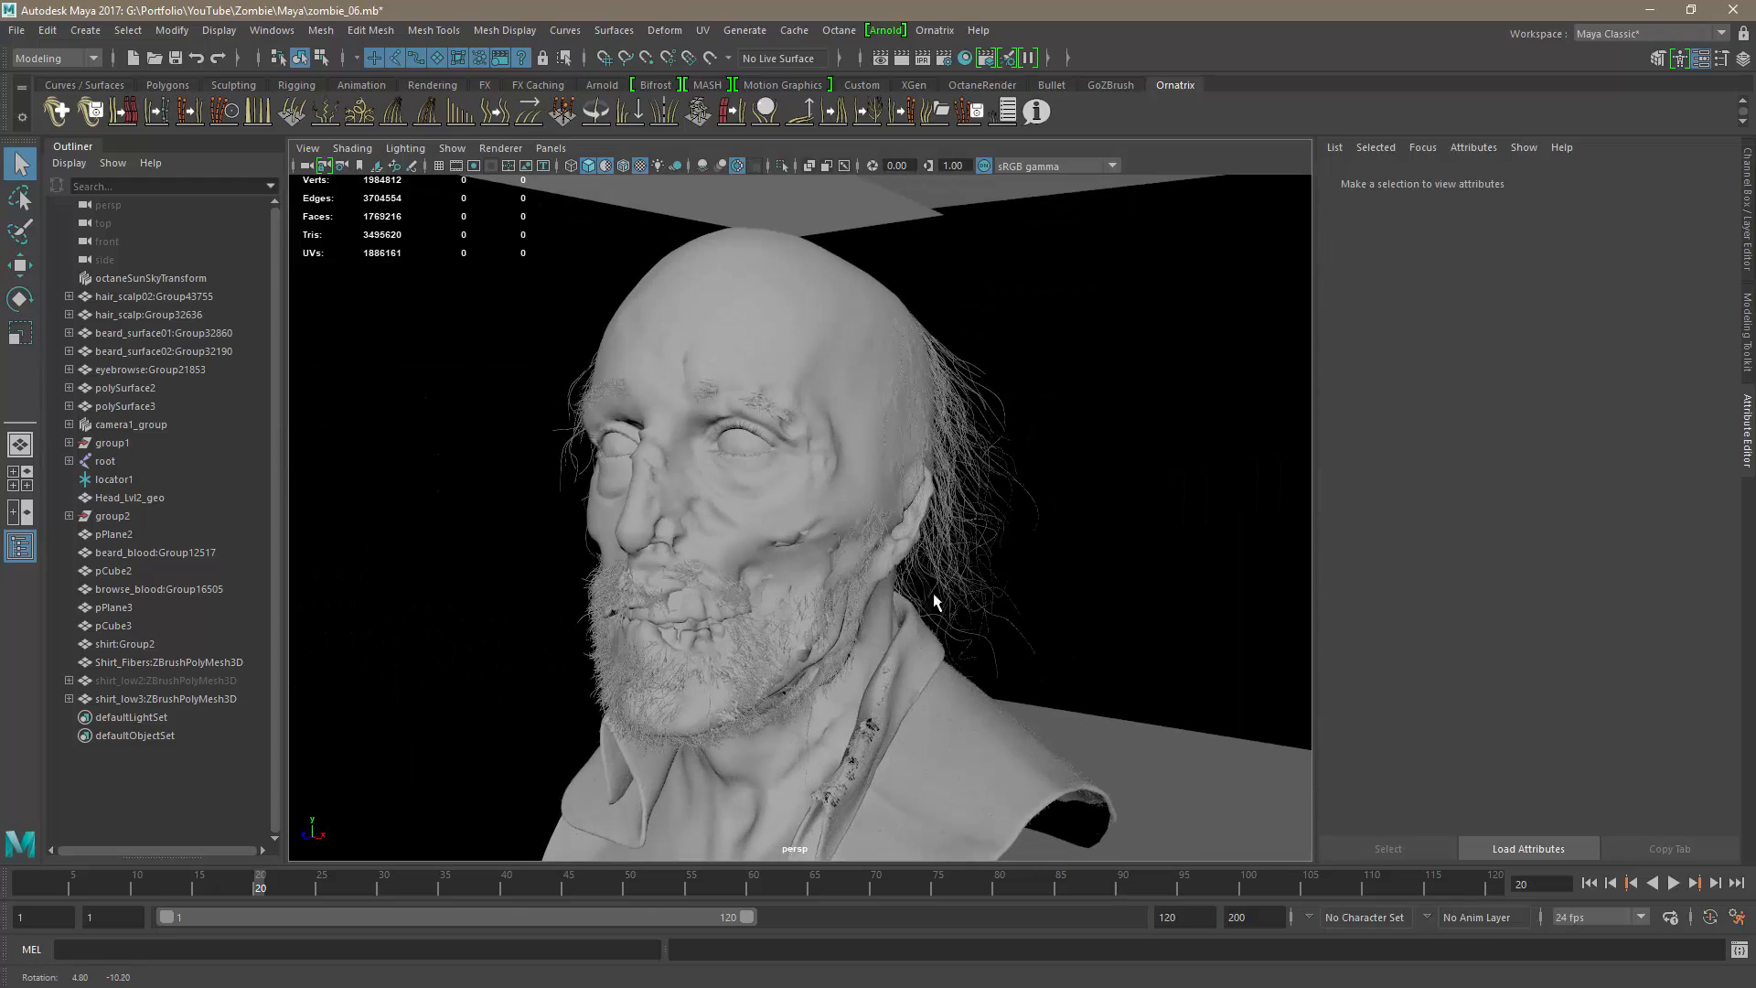
pyautogui.keyDown('alt'); pyautogui.moveTo(933, 600); pyautogui.dragTo(792, 582, button='right'); pyautogui.keyUp('alt')
pyautogui.keyDown('alt'); pyautogui.moveTo(791, 581); pyautogui.dragTo(952, 600); pyautogui.keyUp('alt')
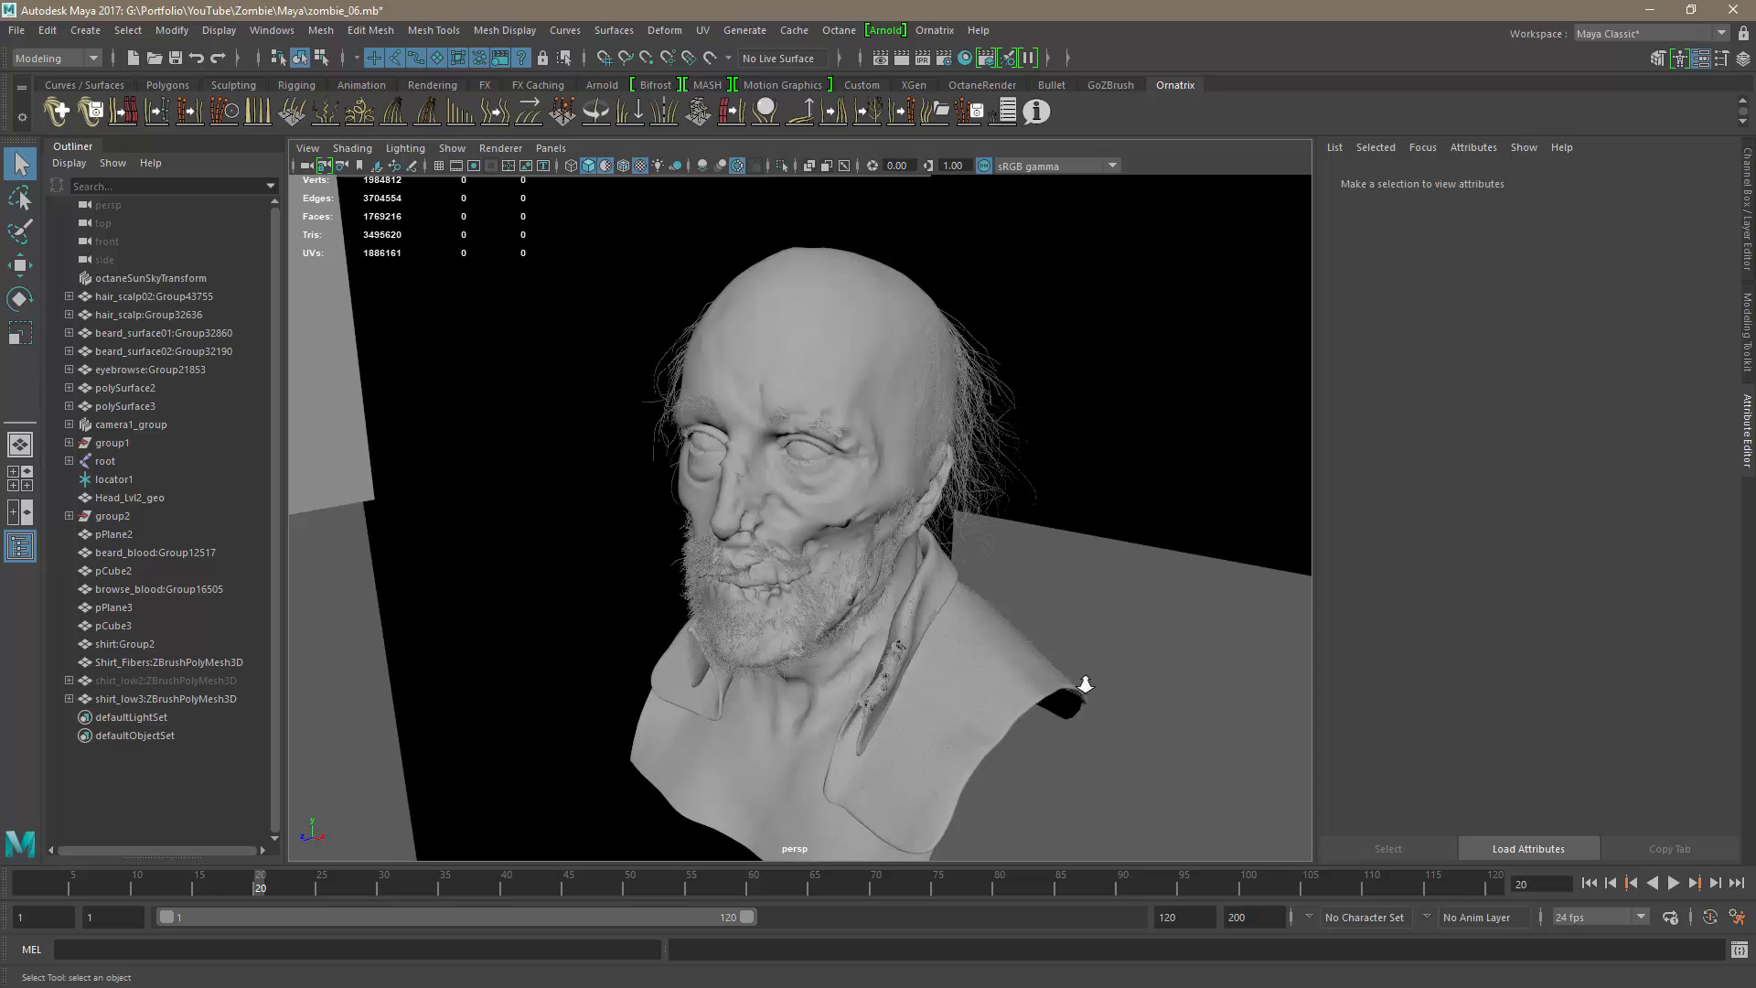
pyautogui.keyDown('alt'); pyautogui.moveTo(1085, 684); pyautogui.dragTo(985, 423); pyautogui.keyUp('alt')
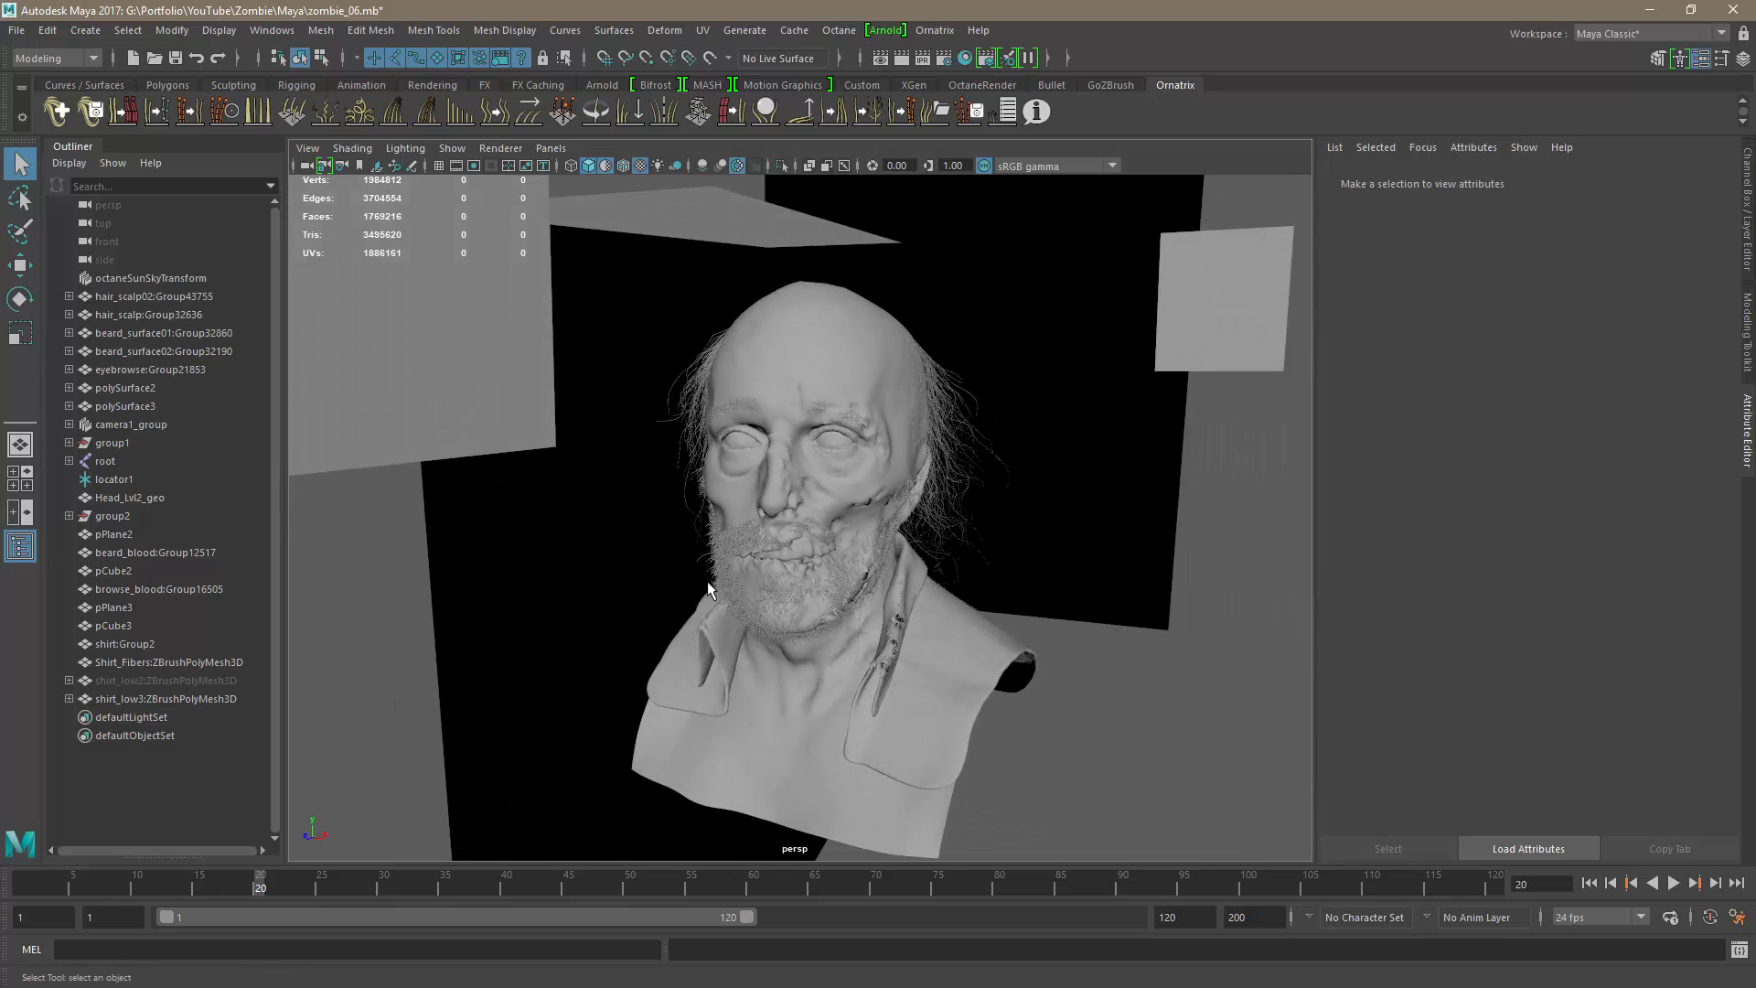
pyautogui.keyDown('alt'); pyautogui.moveTo(710, 473); pyautogui.dragTo(899, 527); pyautogui.keyUp('alt')
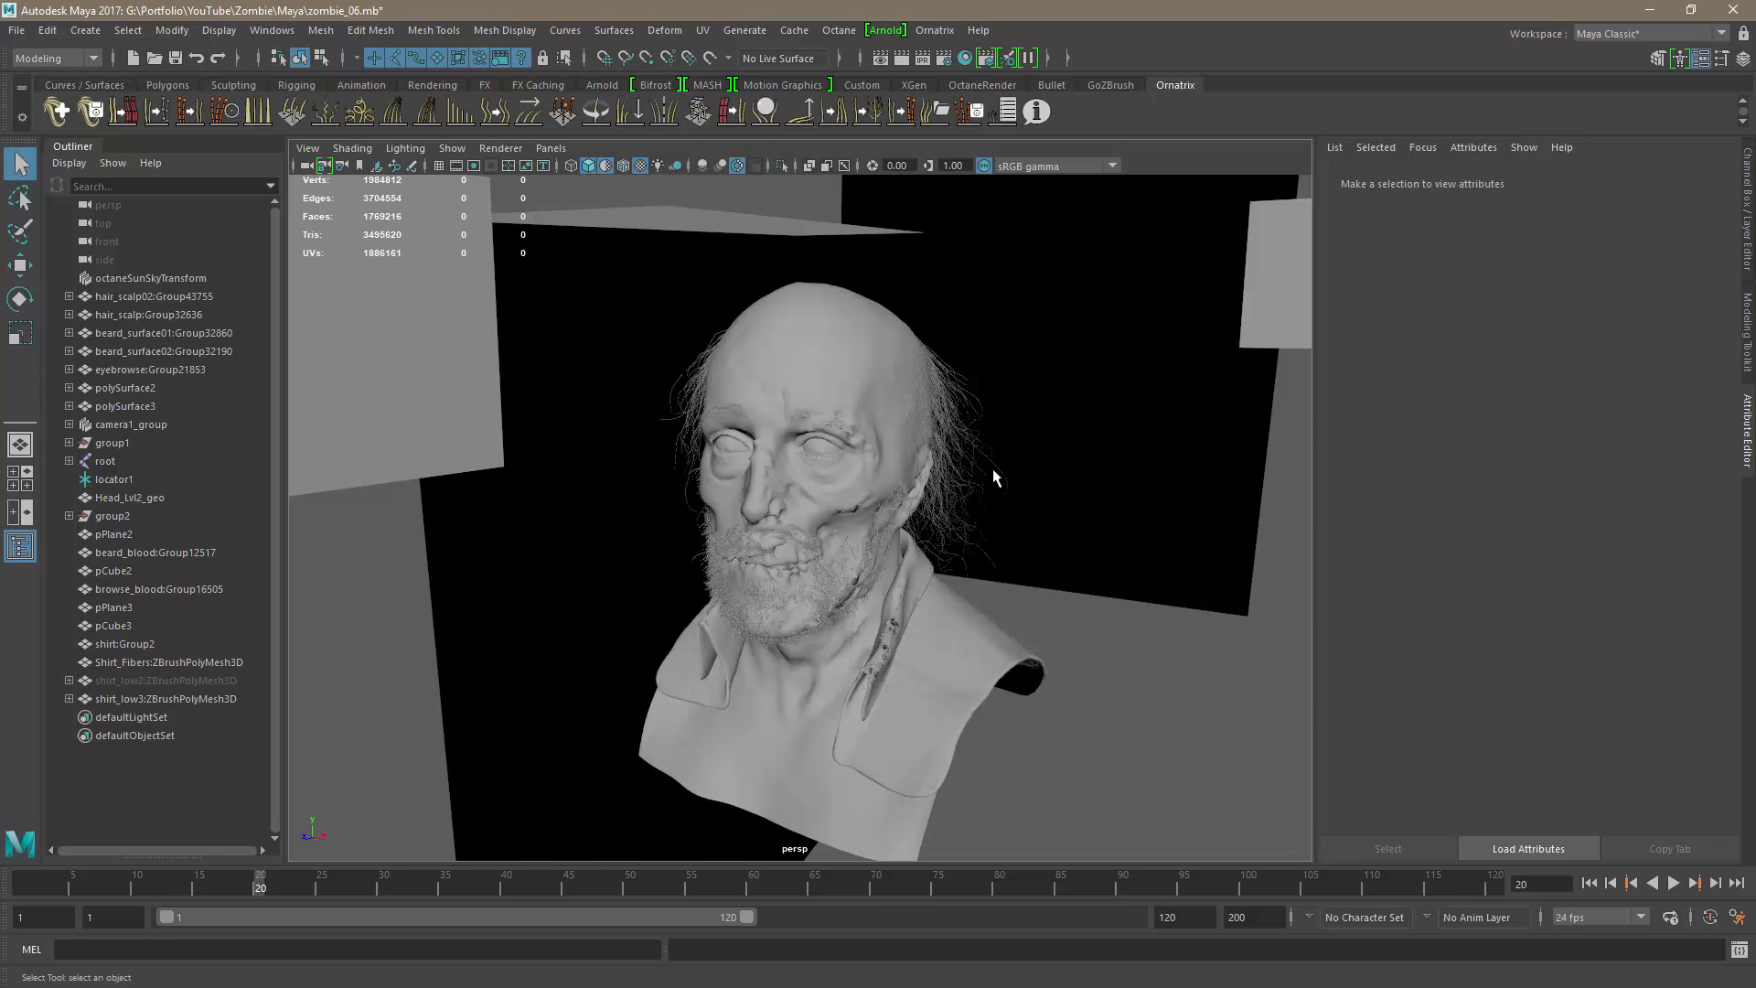
pyautogui.keyDown('alt'); pyautogui.moveTo(994, 477); pyautogui.dragTo(888, 470); pyautogui.keyUp('alt')
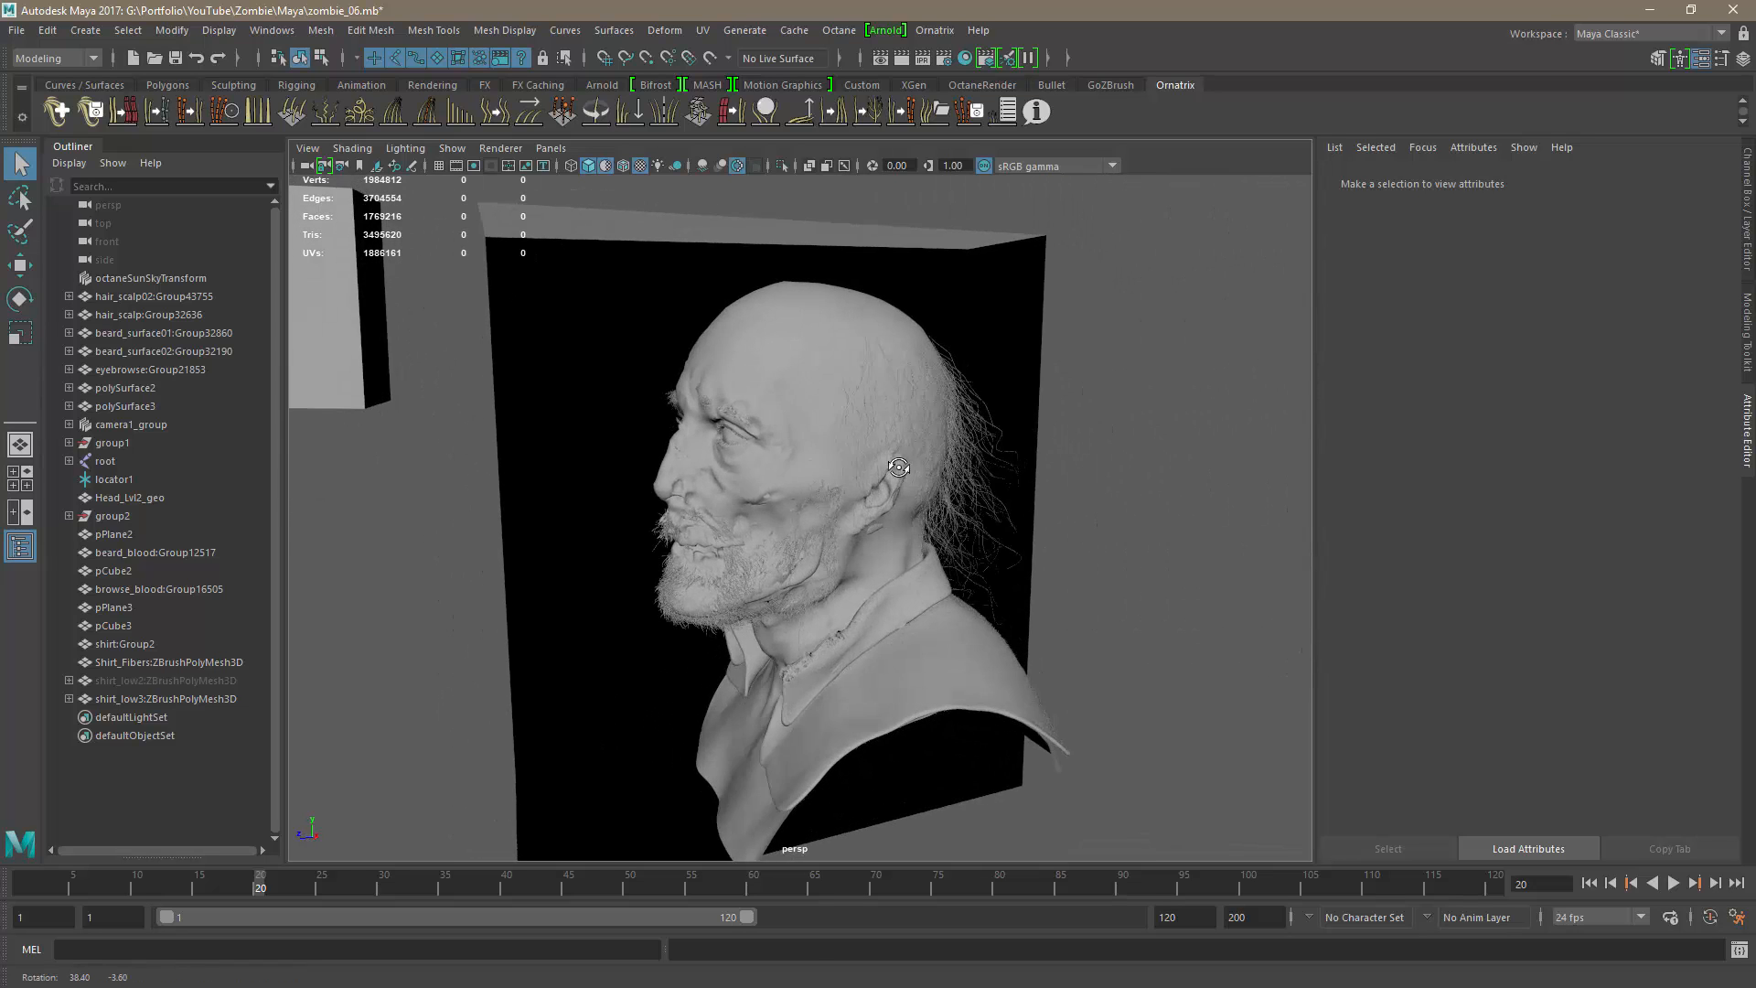
pyautogui.keyDown('alt'); pyautogui.moveTo(915, 480); pyautogui.dragTo(1060, 483, button='right'); pyautogui.keyUp('alt')
pyautogui.keyDown('alt'); pyautogui.moveTo(1058, 478); pyautogui.dragTo(909, 502, button='middle'); pyautogui.keyUp('alt')
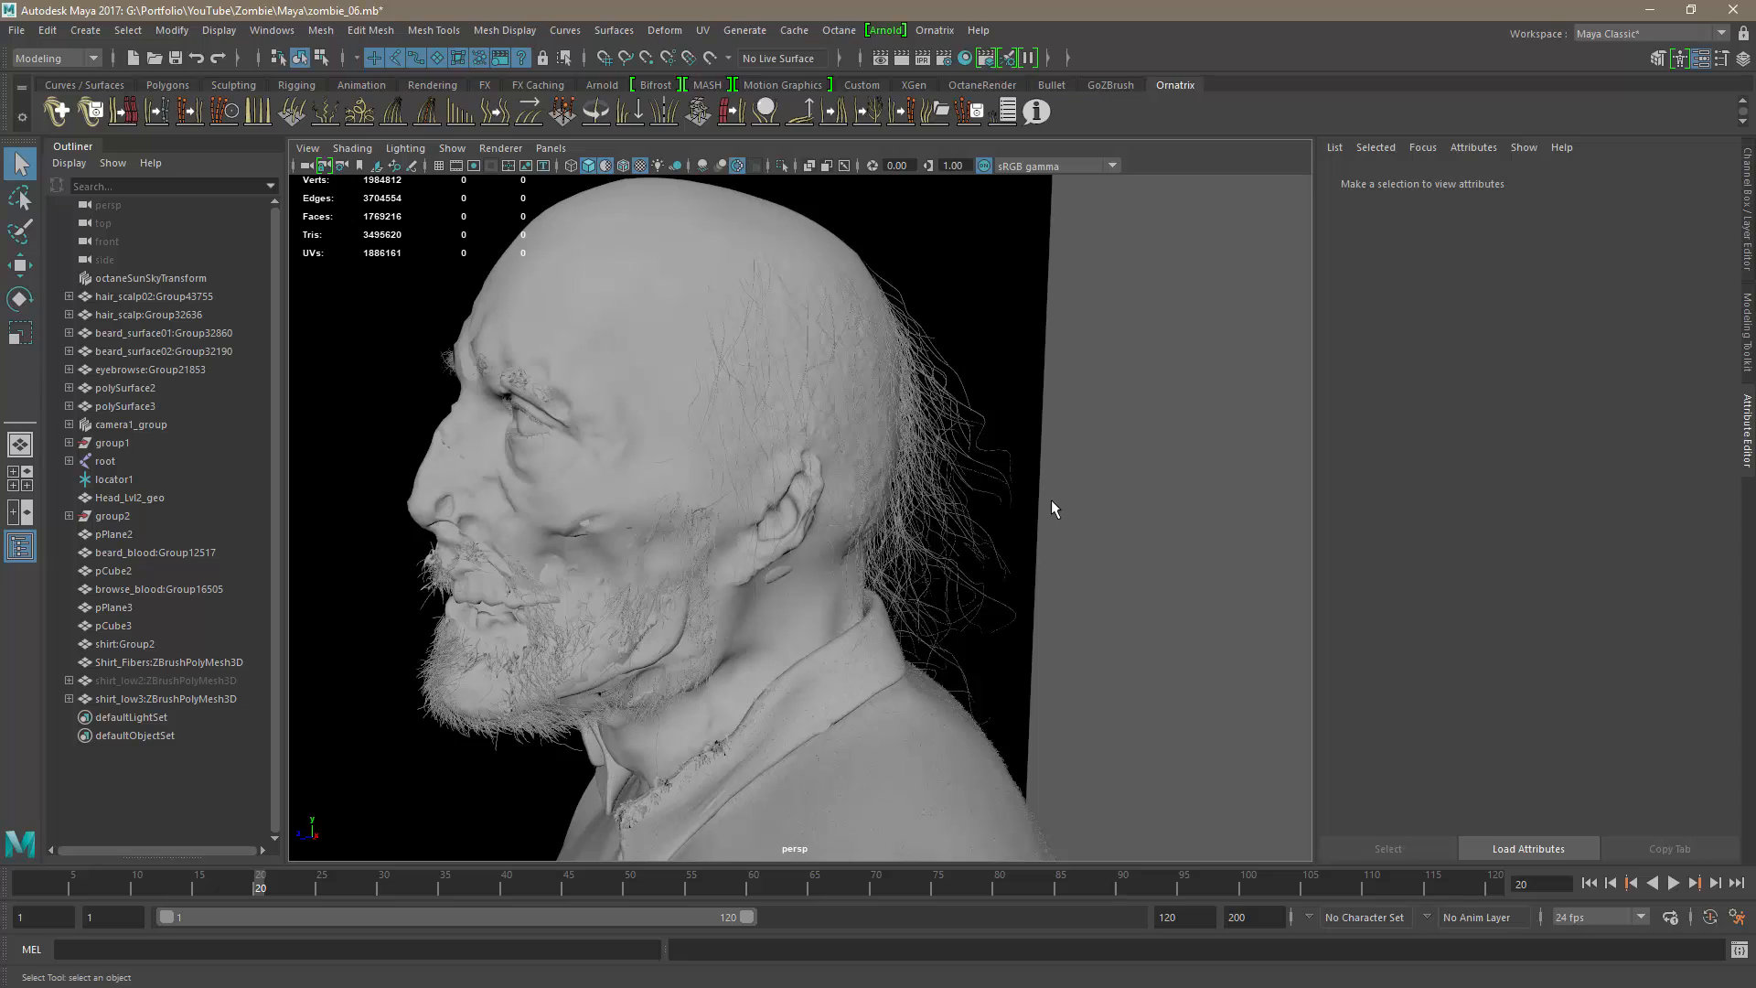
pyautogui.keyDown('alt'); pyautogui.moveTo(1056, 543); pyautogui.dragTo(1027, 541, button='right'); pyautogui.keyUp('alt')
pyautogui.keyDown('alt'); pyautogui.moveTo(946, 539); pyautogui.dragTo(894, 536); pyautogui.keyUp('alt')
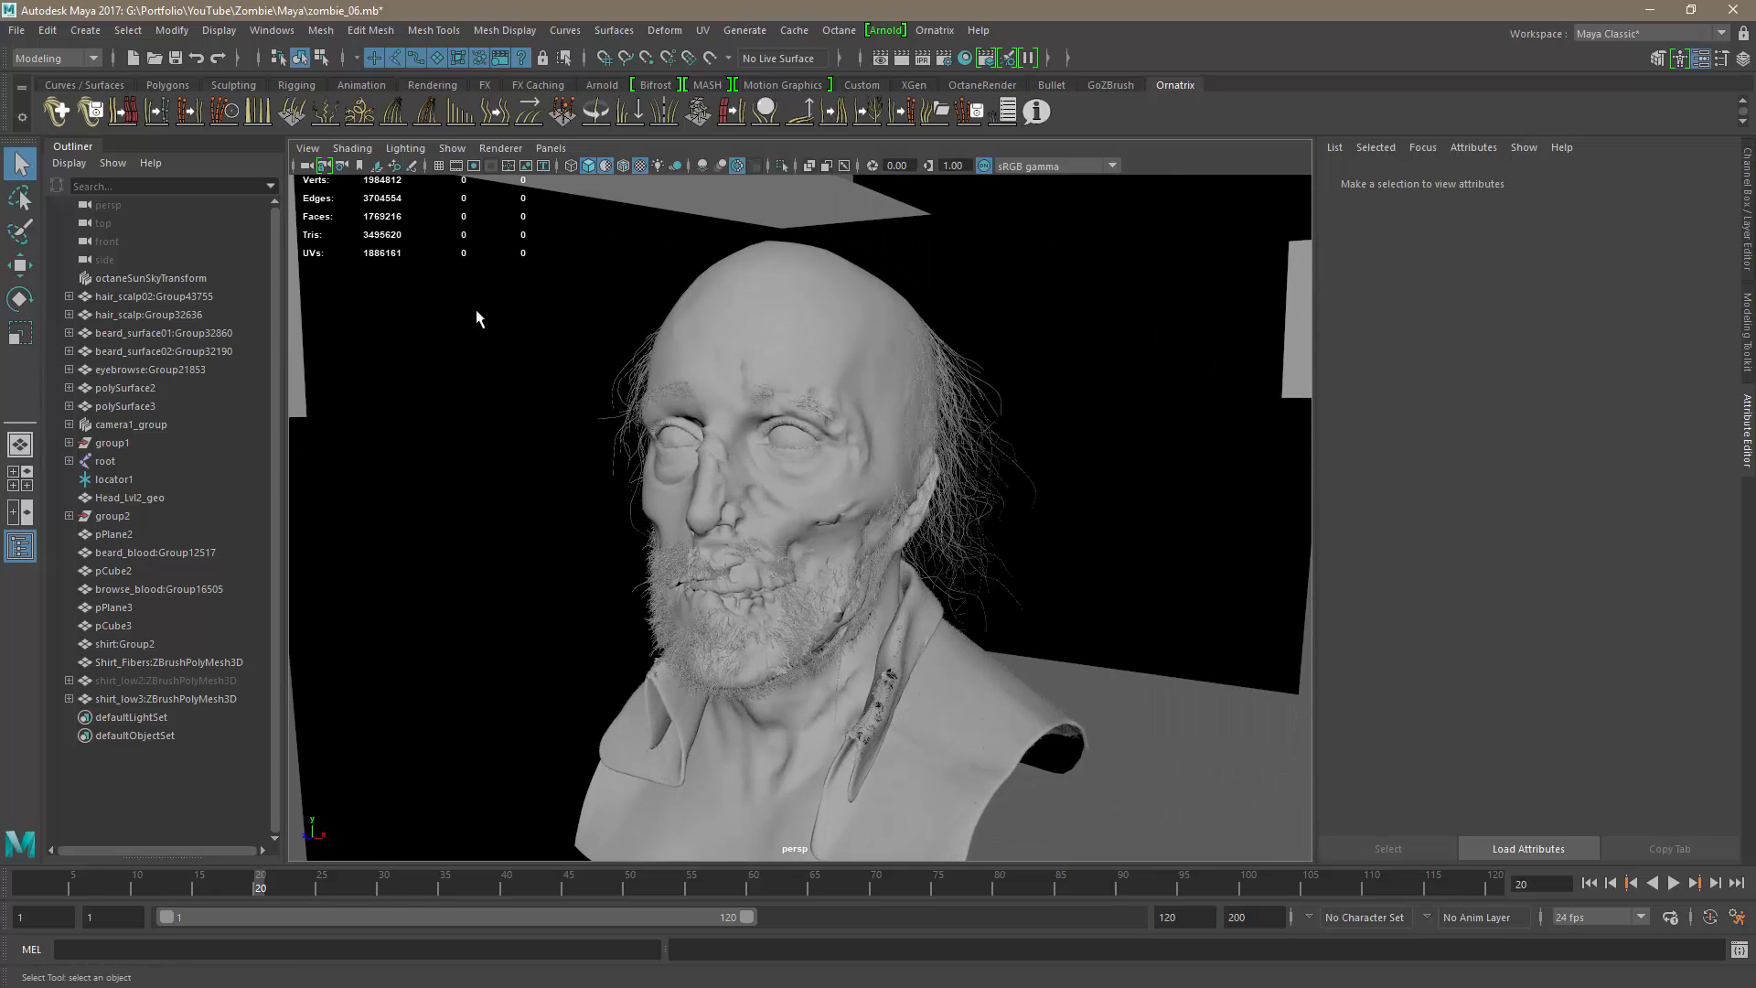
# Step: Export the Head_Lvl2_geo mesh as an OBJ file named head into the Zombie\Octane\Standalone folder and hide the mesh
pyautogui.click(742, 269)
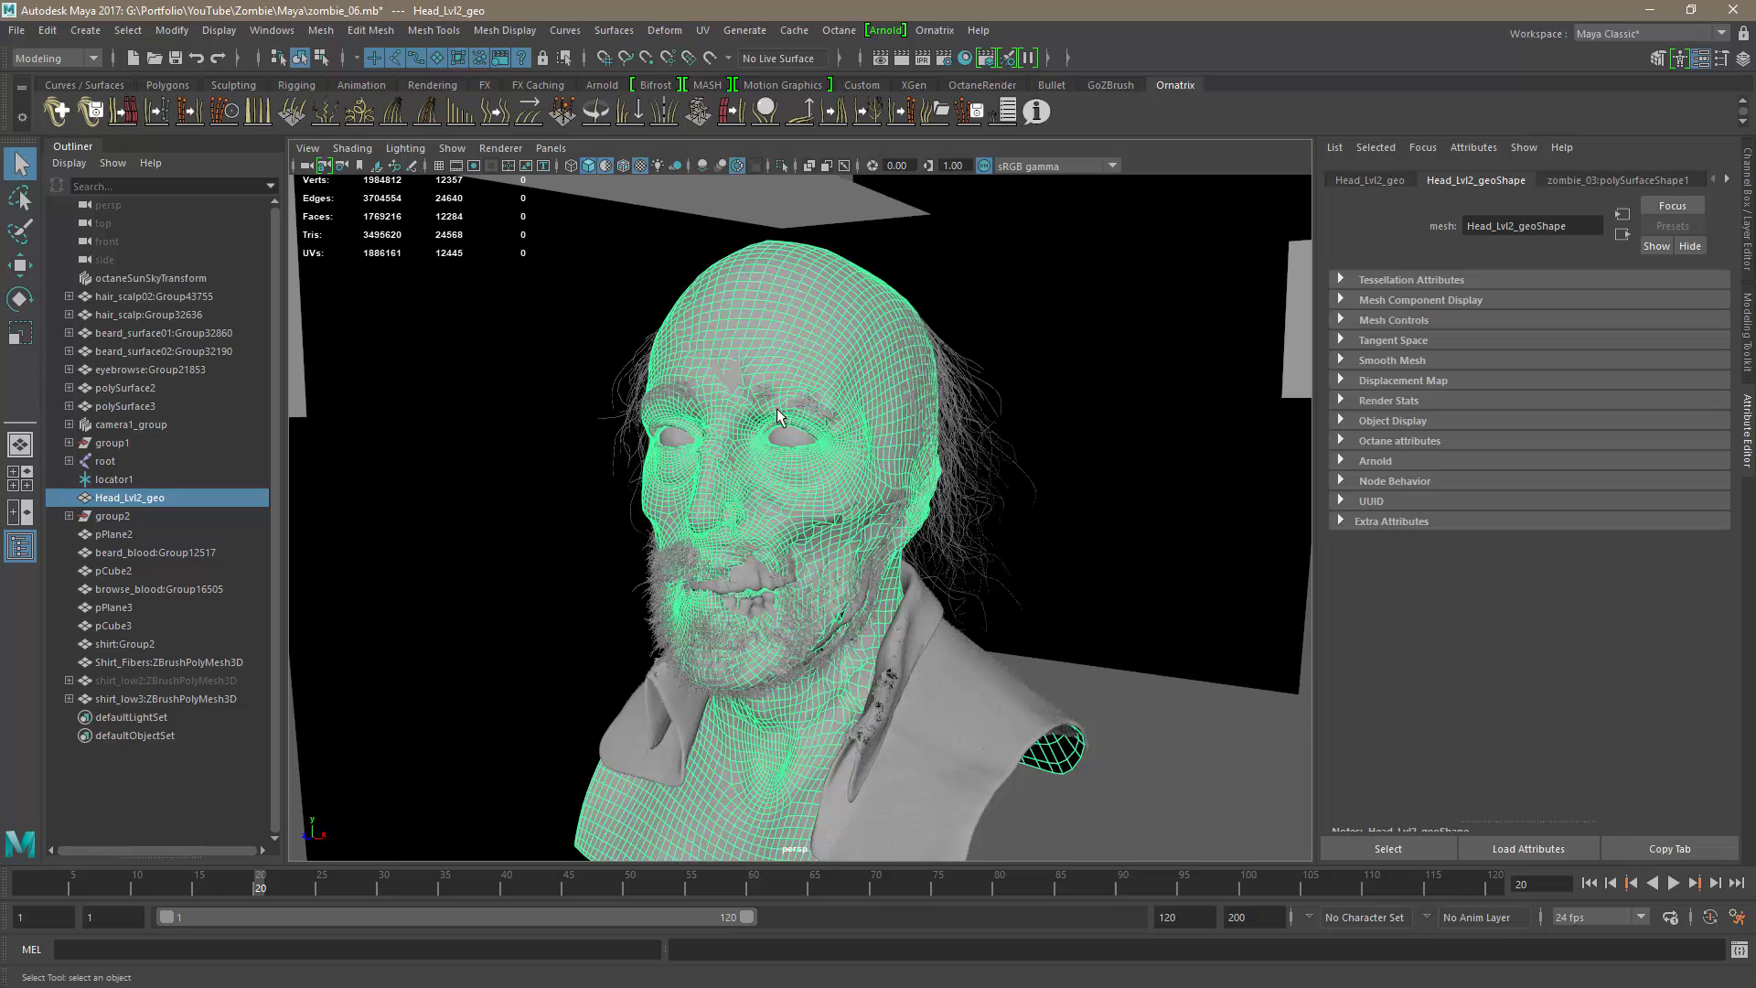
pyautogui.click(16, 32)
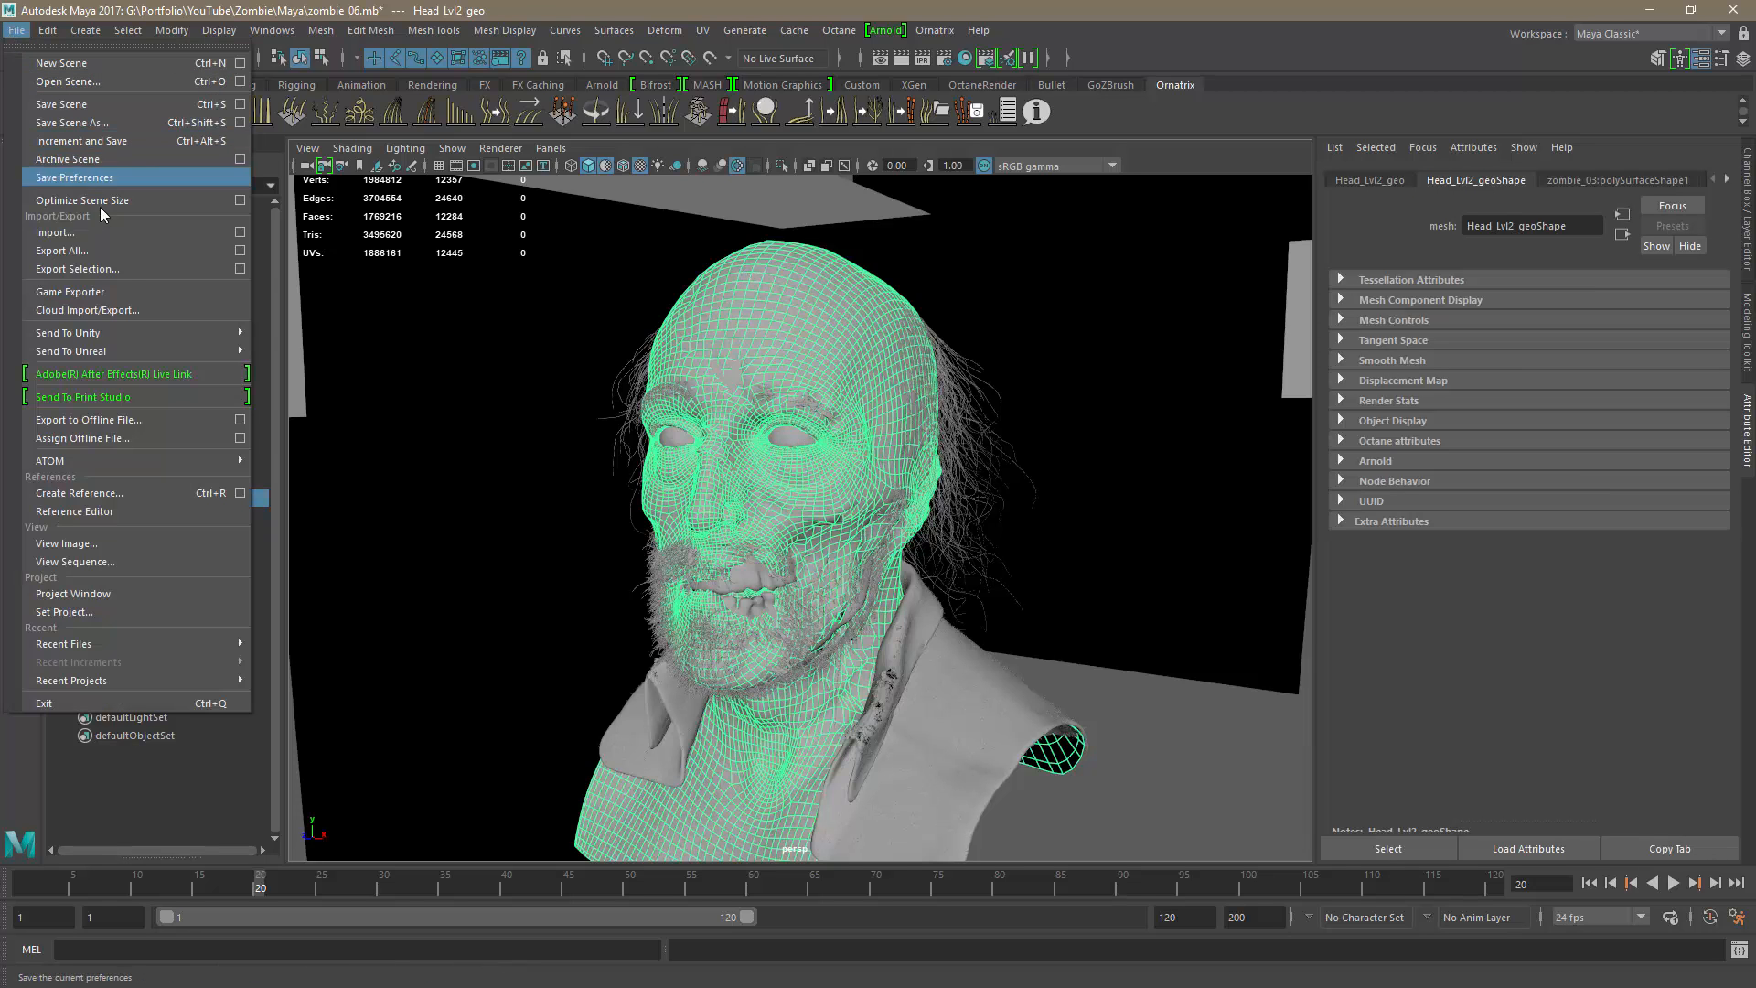
pyautogui.click(129, 271)
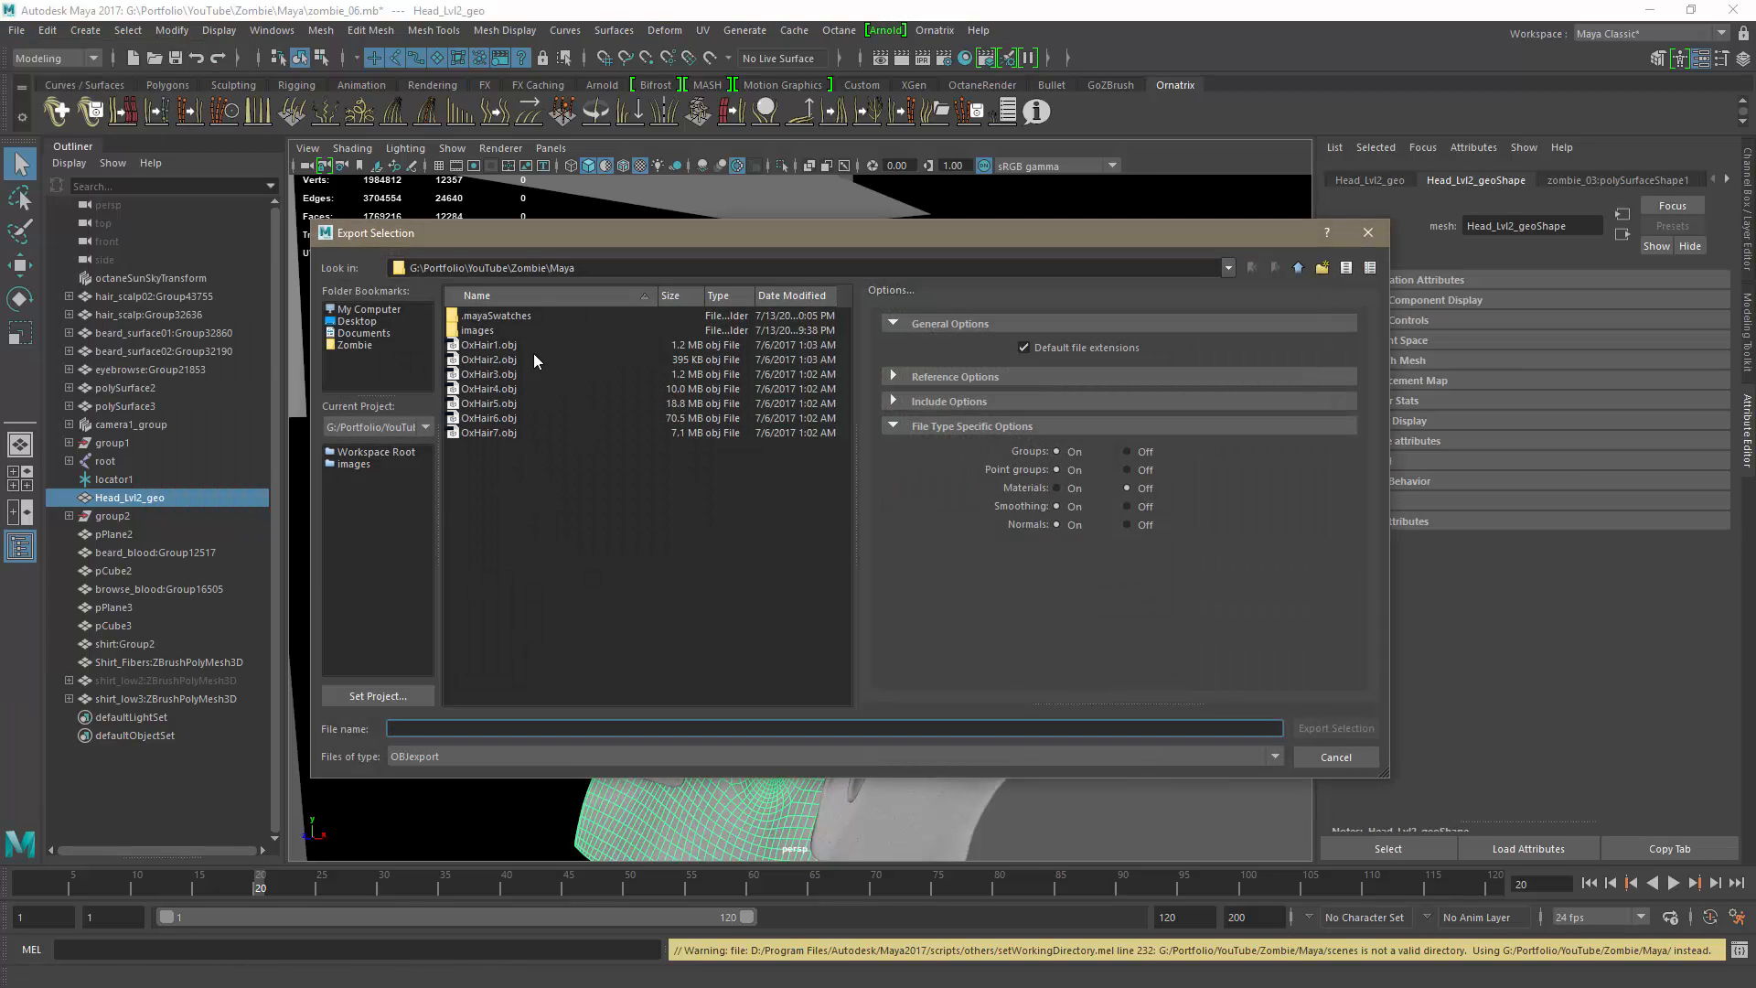
pyautogui.click(371, 346)
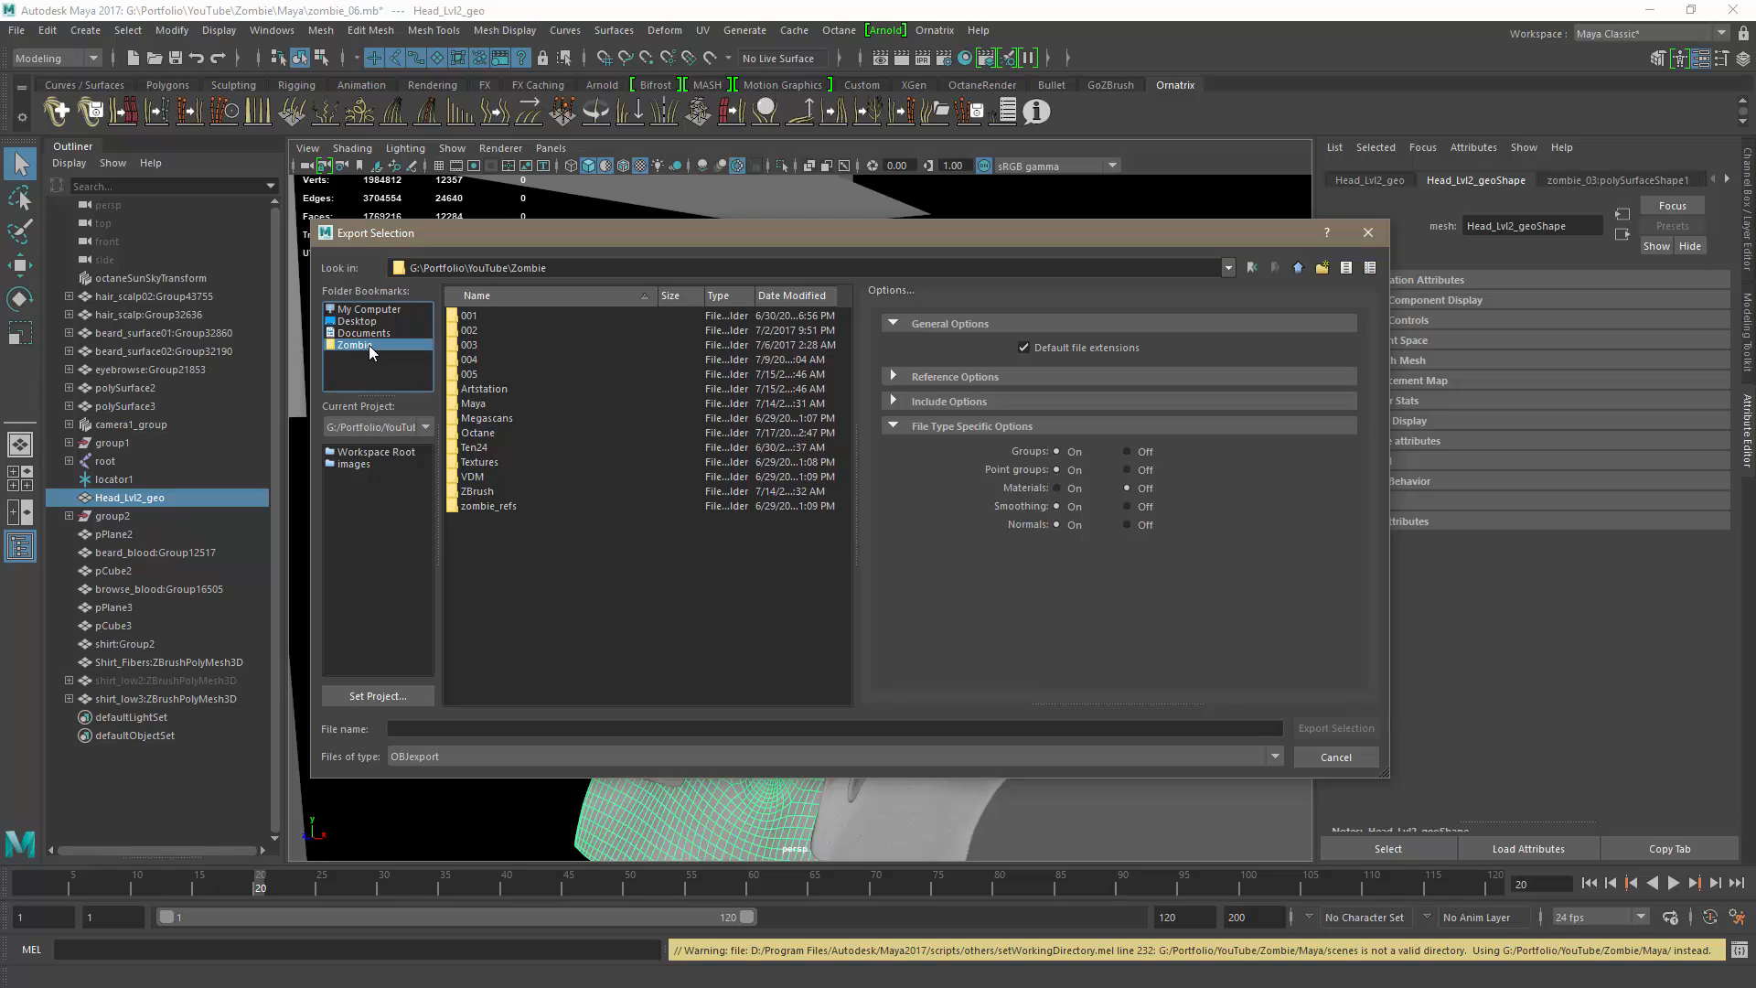
pyautogui.doubleClick(491, 431)
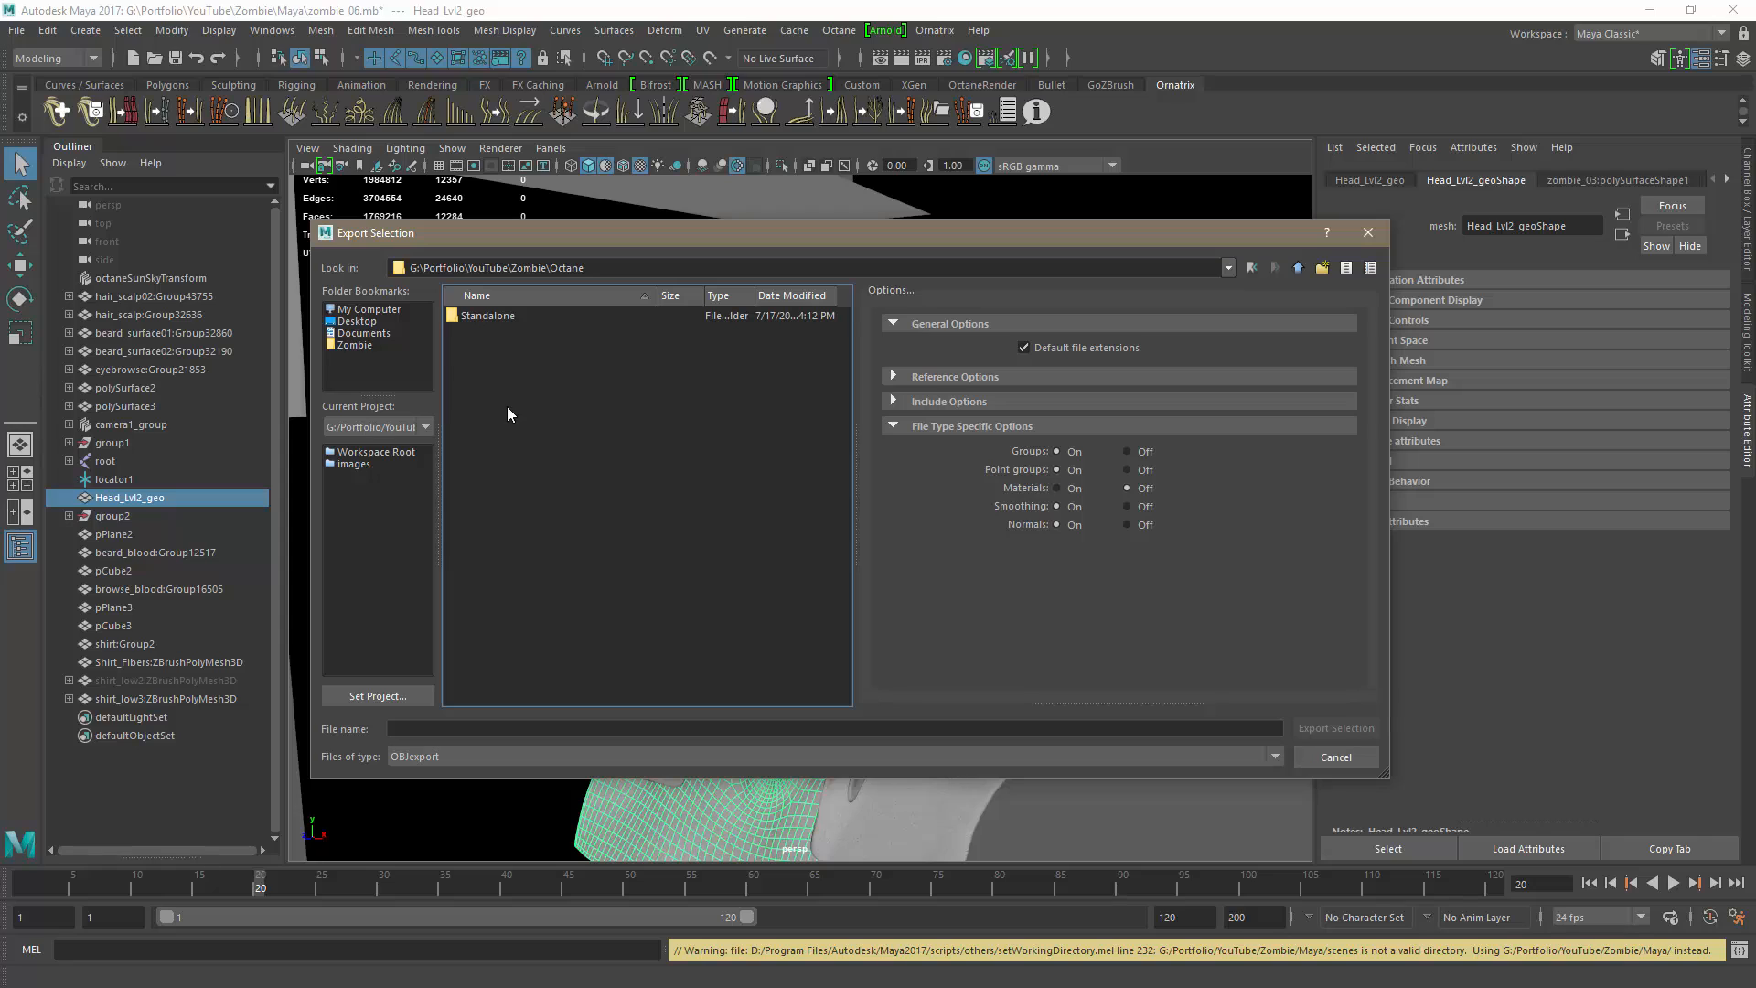
pyautogui.doubleClick(503, 316)
pyautogui.click(466, 726)
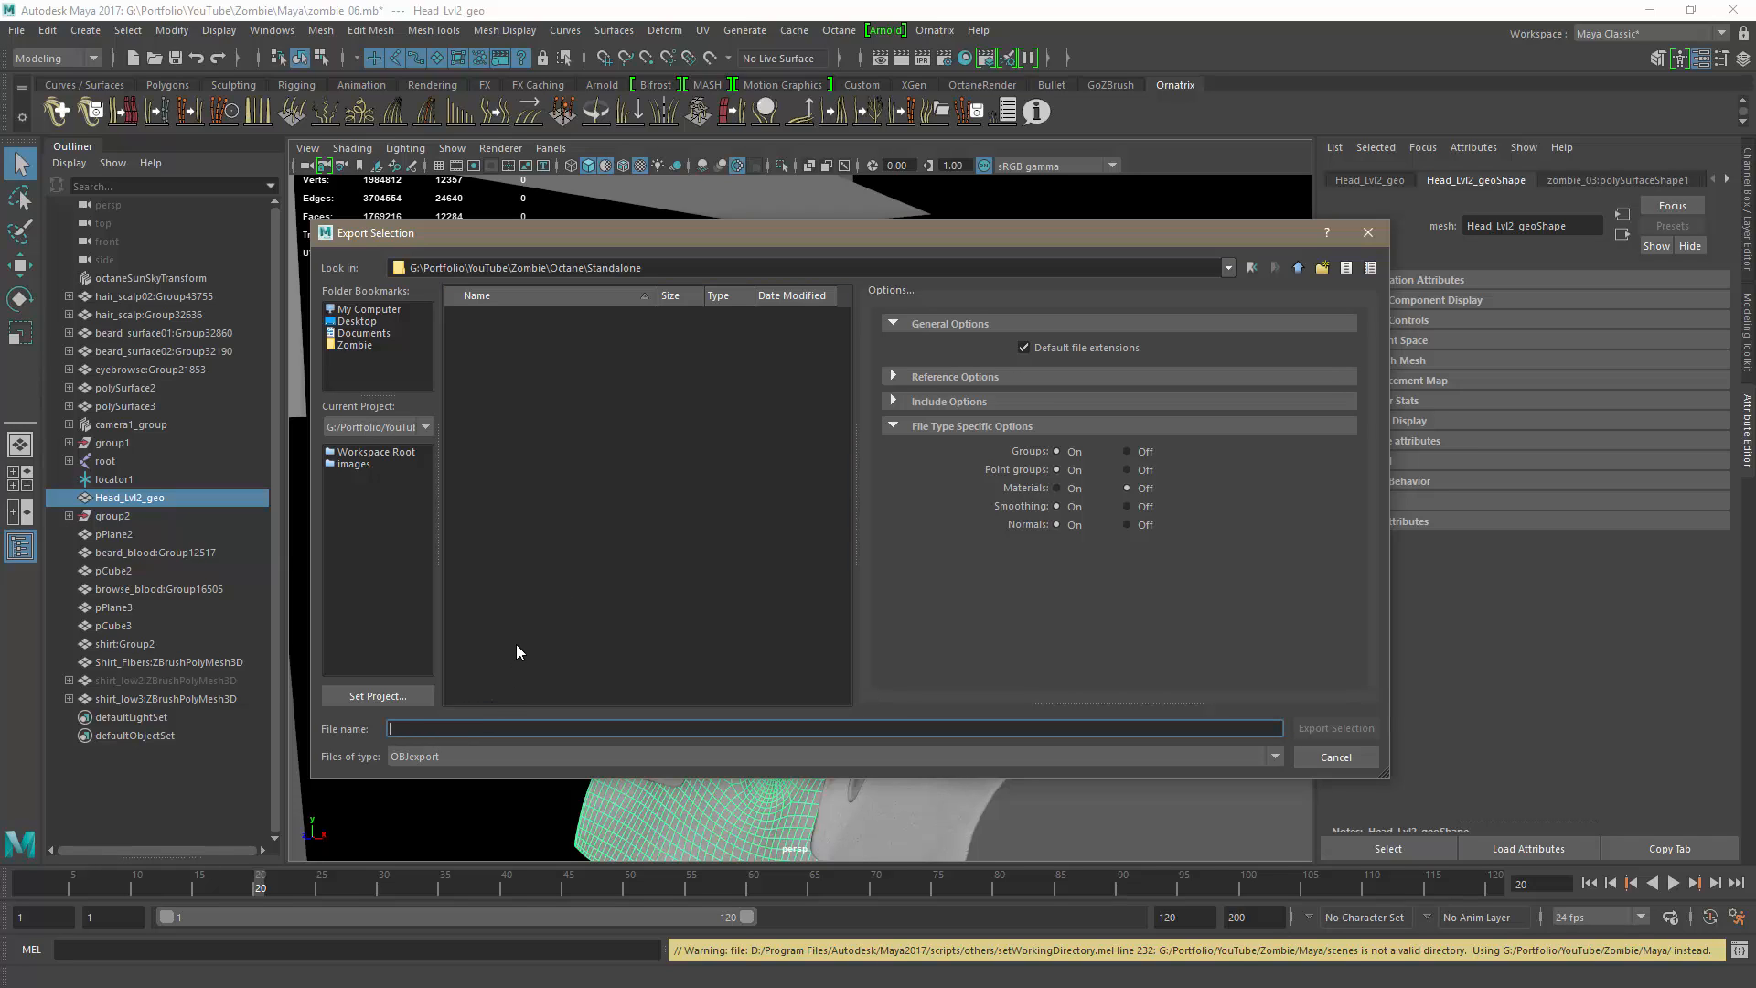
pyautogui.write('head')
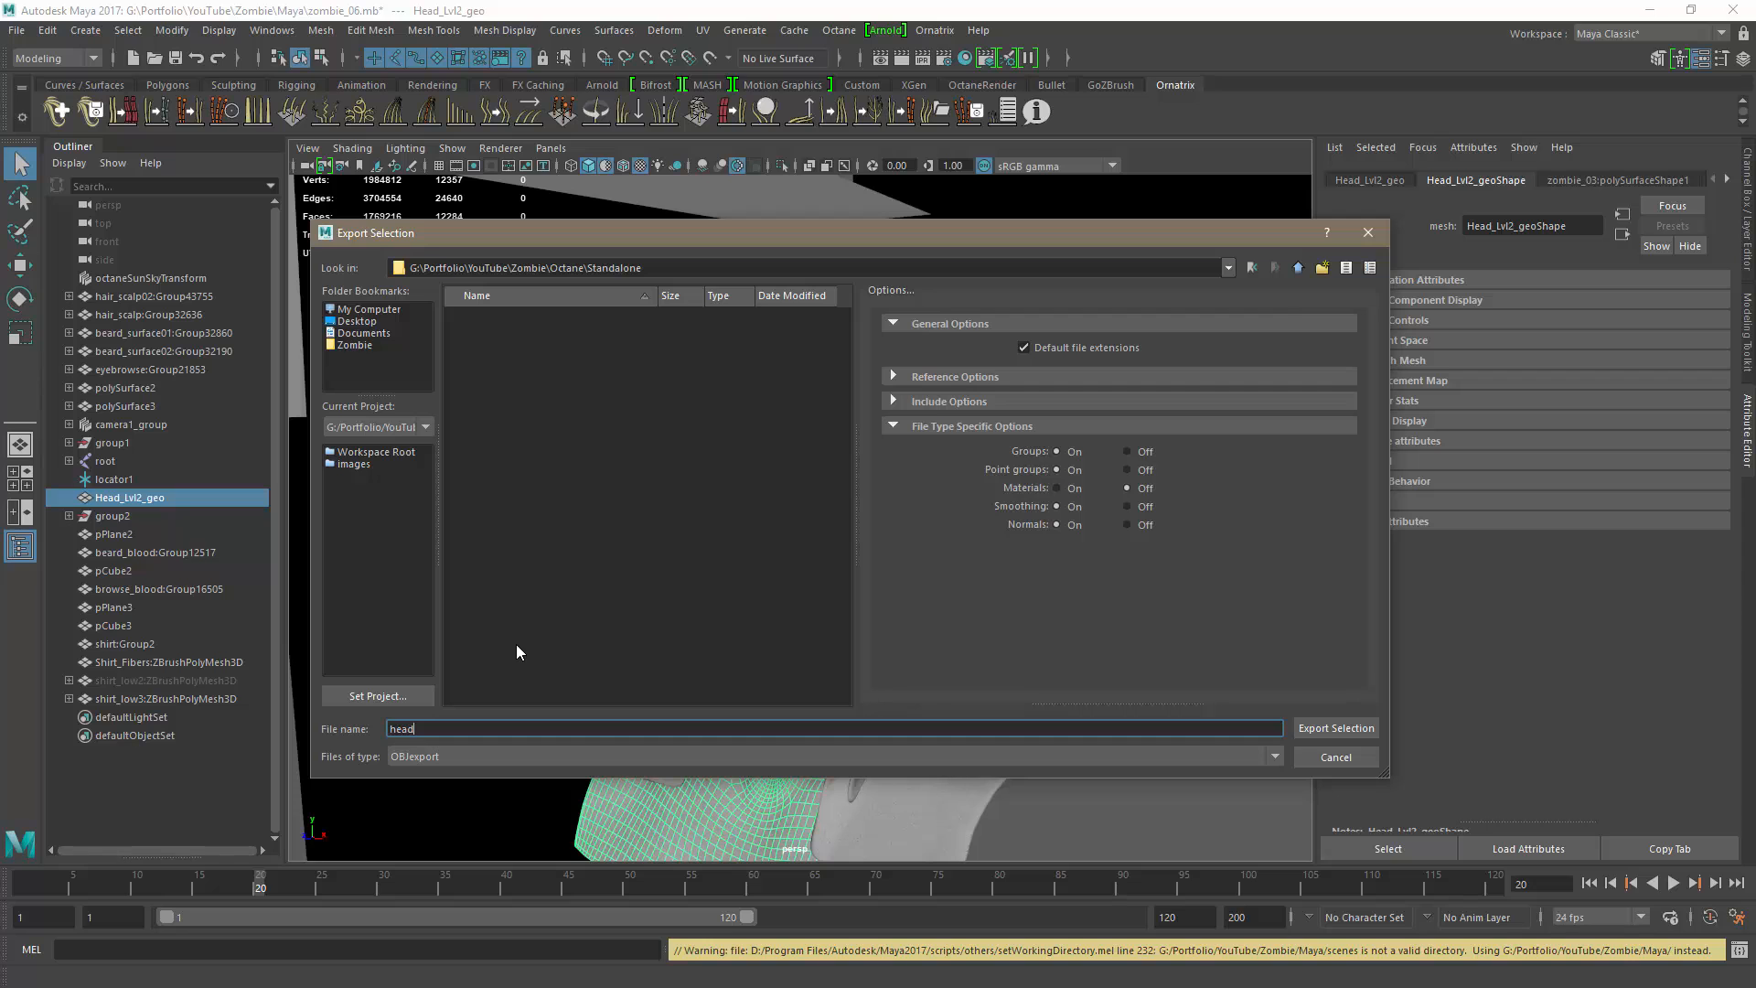
pyautogui.press('Return')
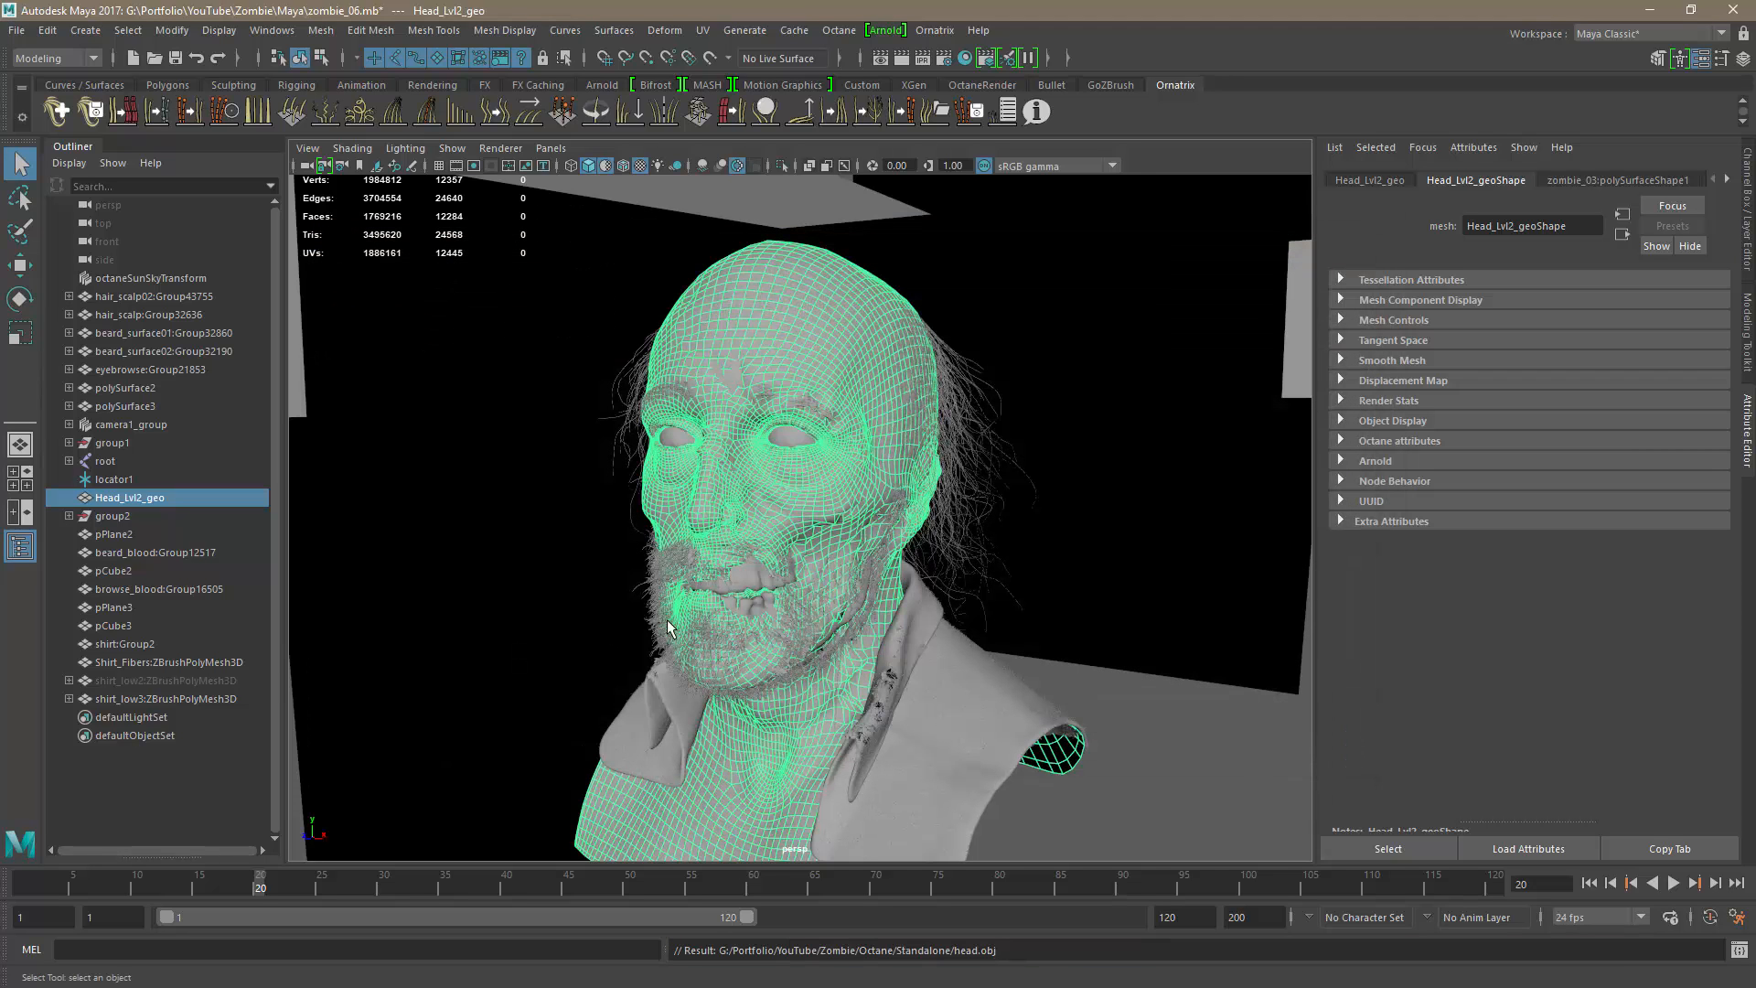
pyautogui.hotkey('ctrl', 'h')
# Step: Export the upper skull and jaw meshes together as an OBJ file named skull and hide them
pyautogui.click(776, 301)
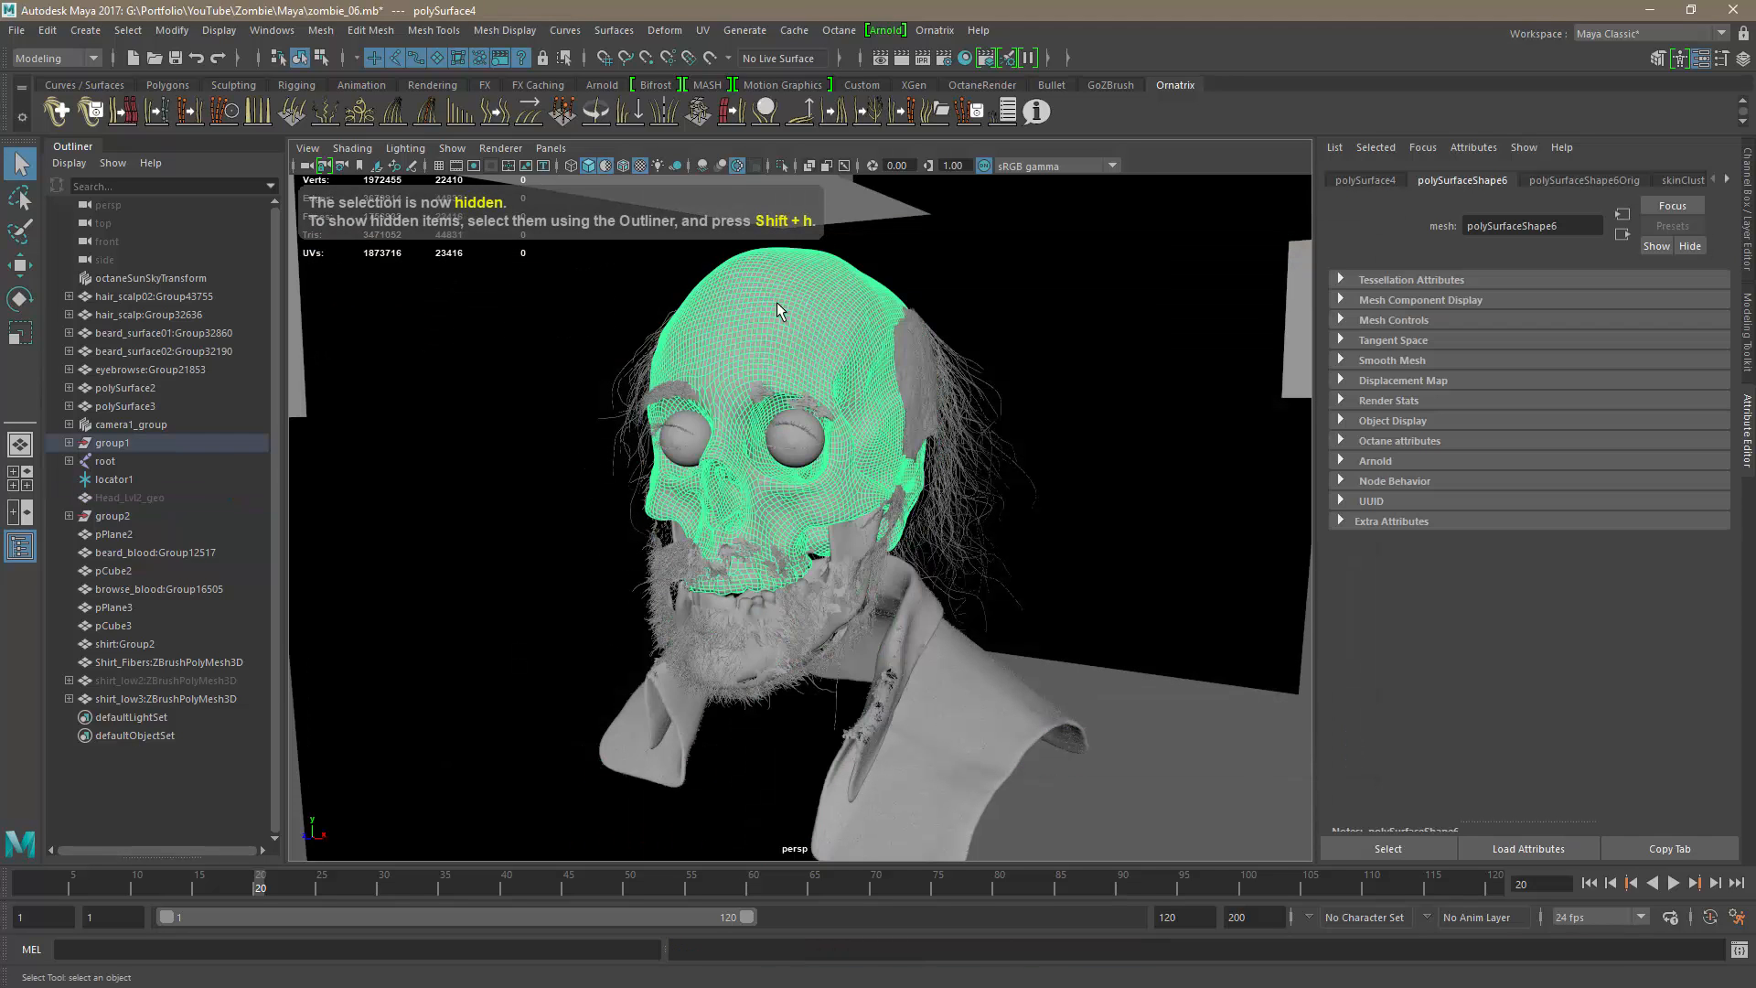
pyautogui.click(841, 541)
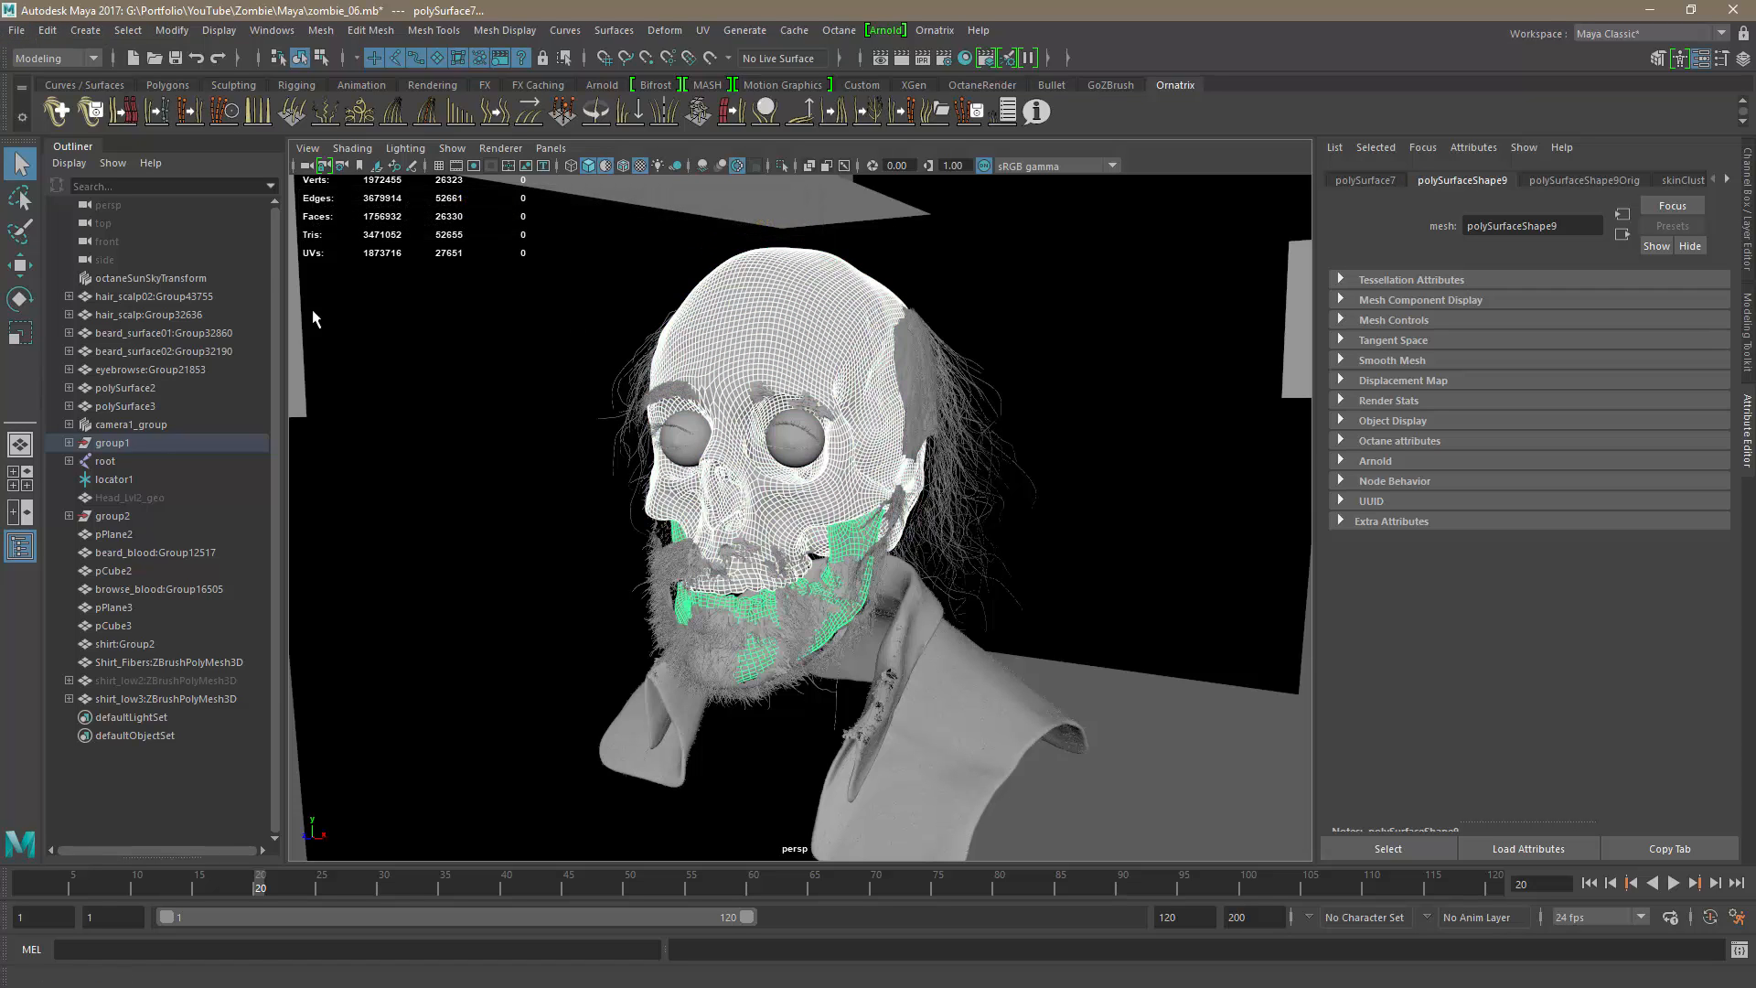
pyautogui.click(18, 34)
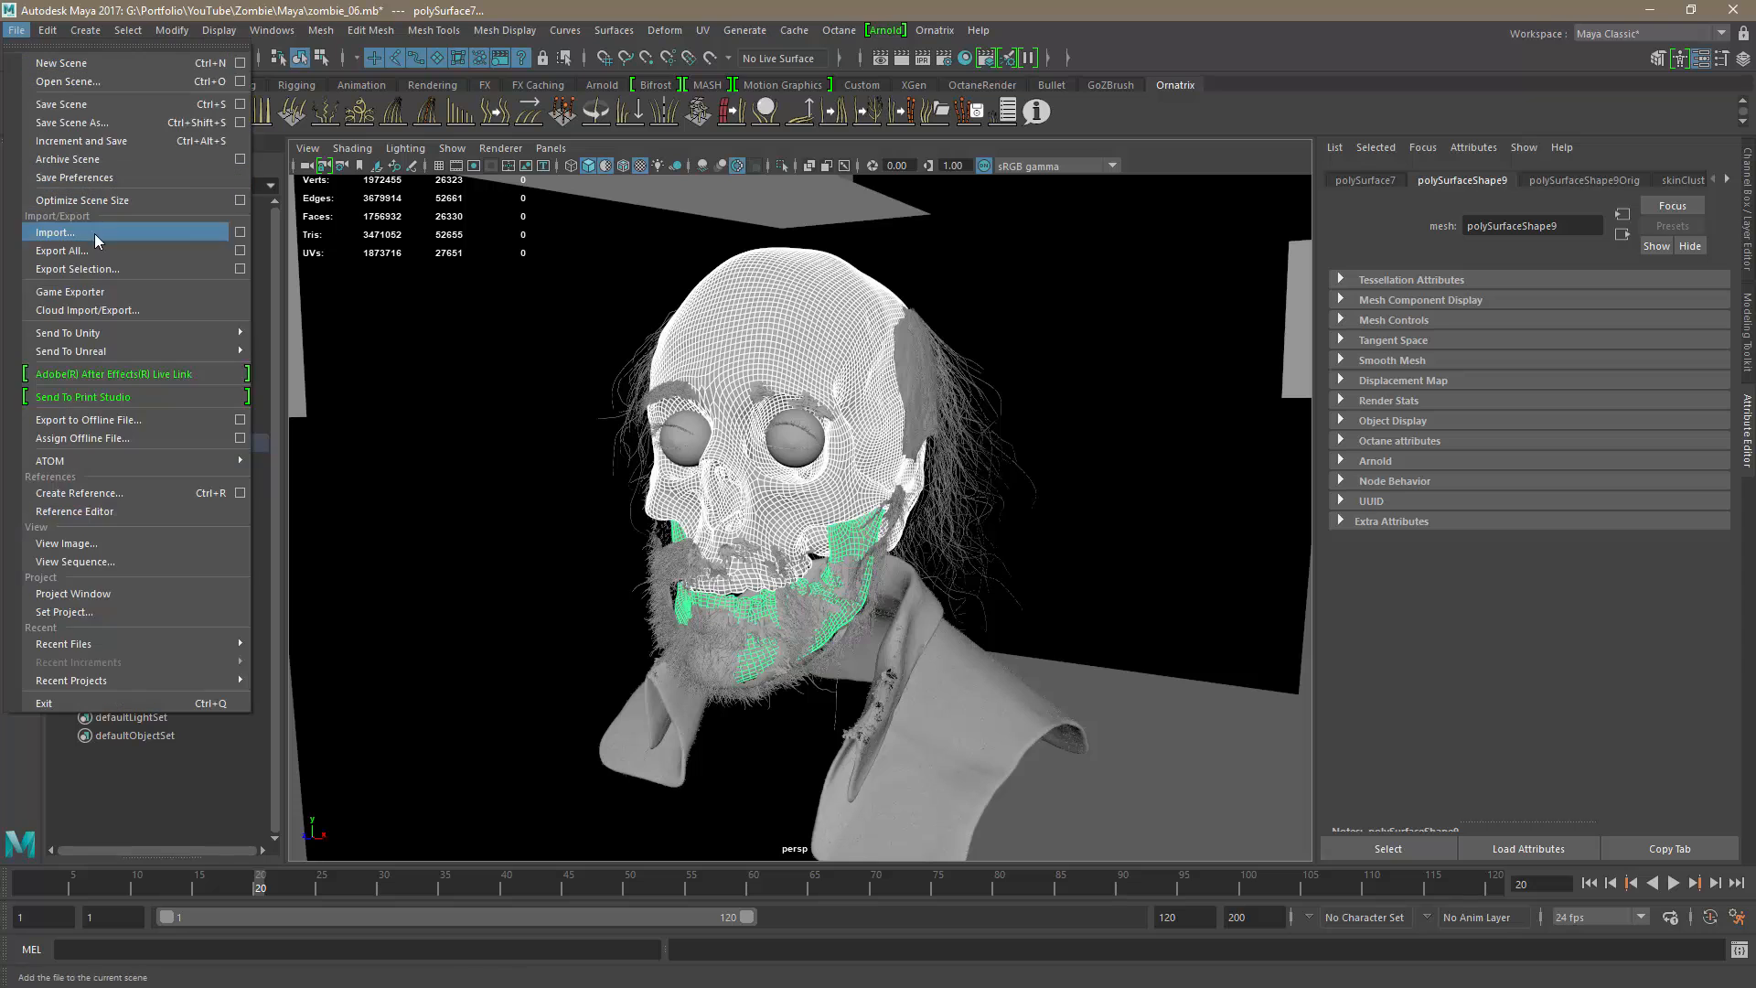
pyautogui.click(101, 271)
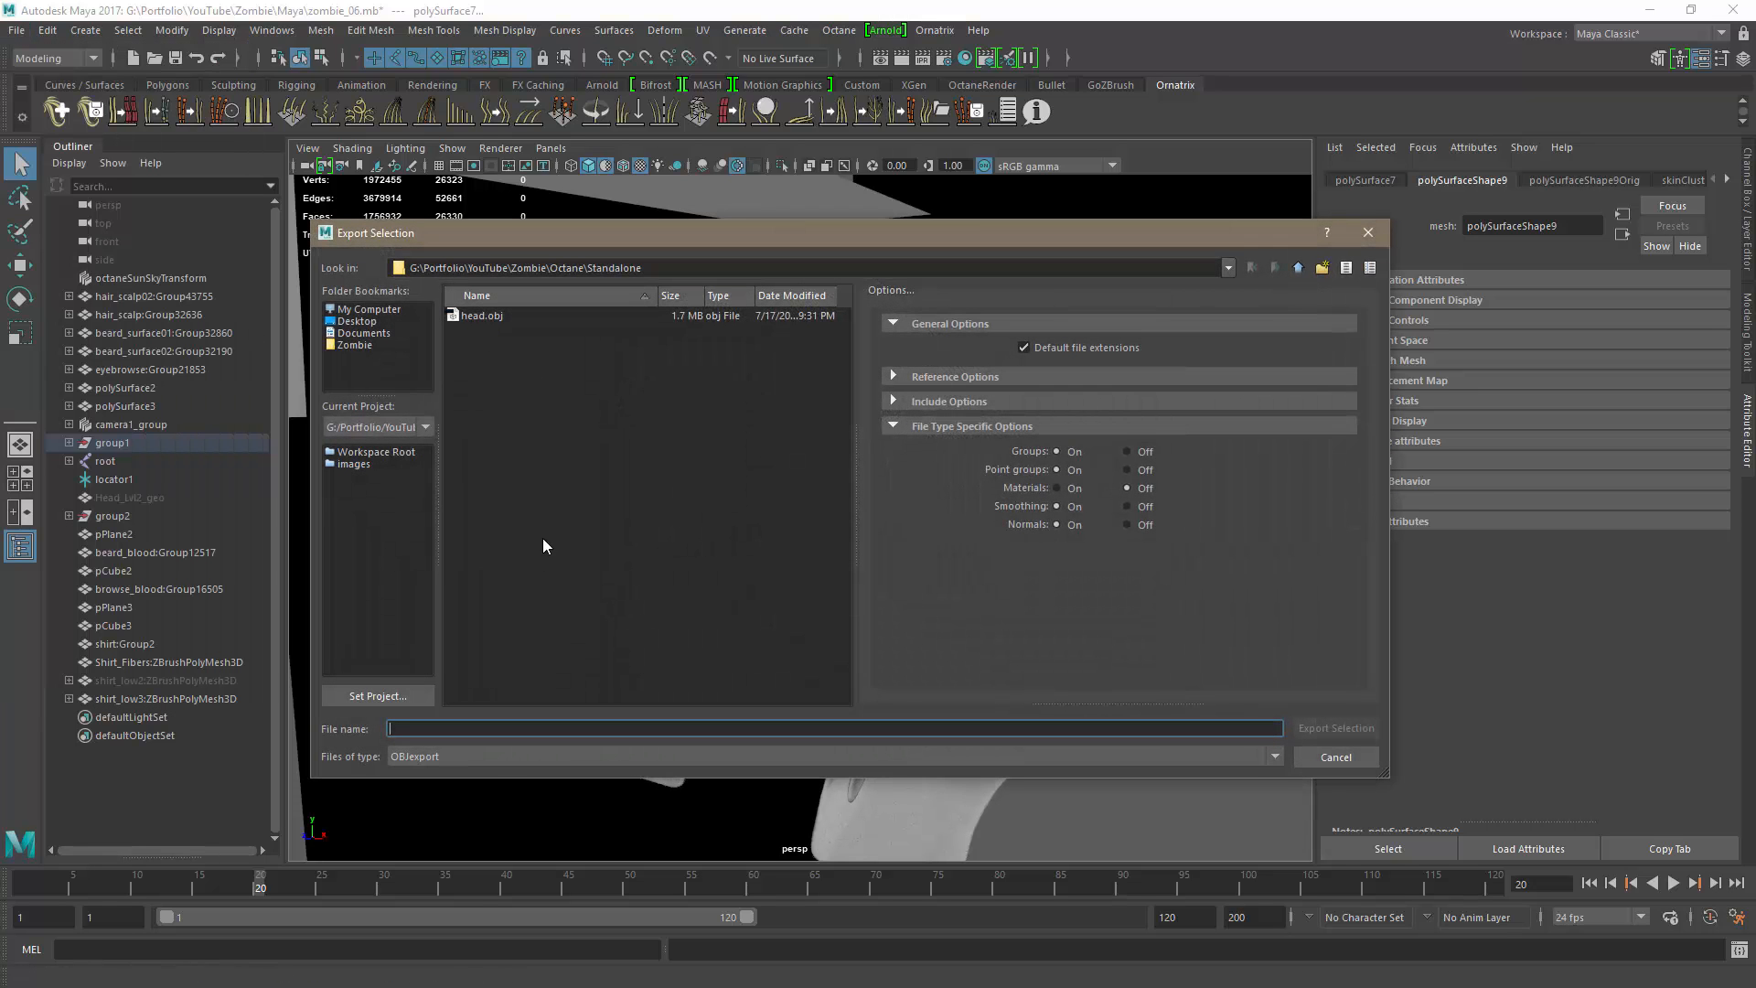
pyautogui.write('skull')
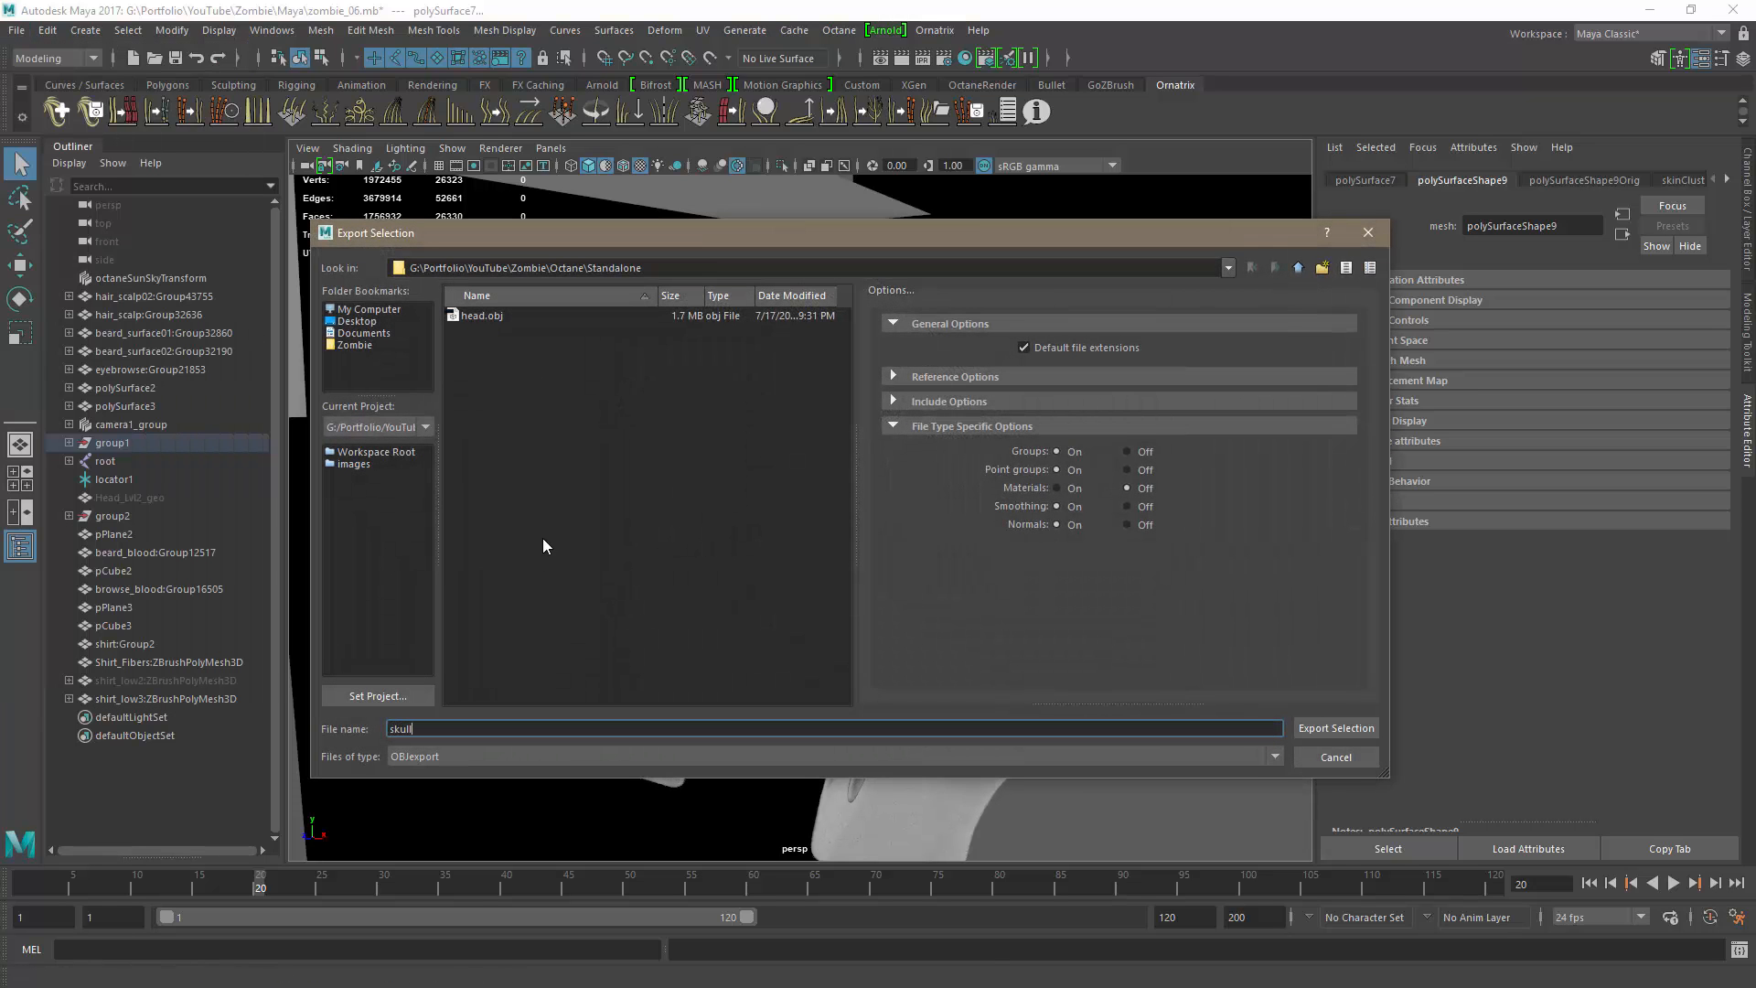
pyautogui.press('Return')
pyautogui.hotkey('ctrl', 'h')
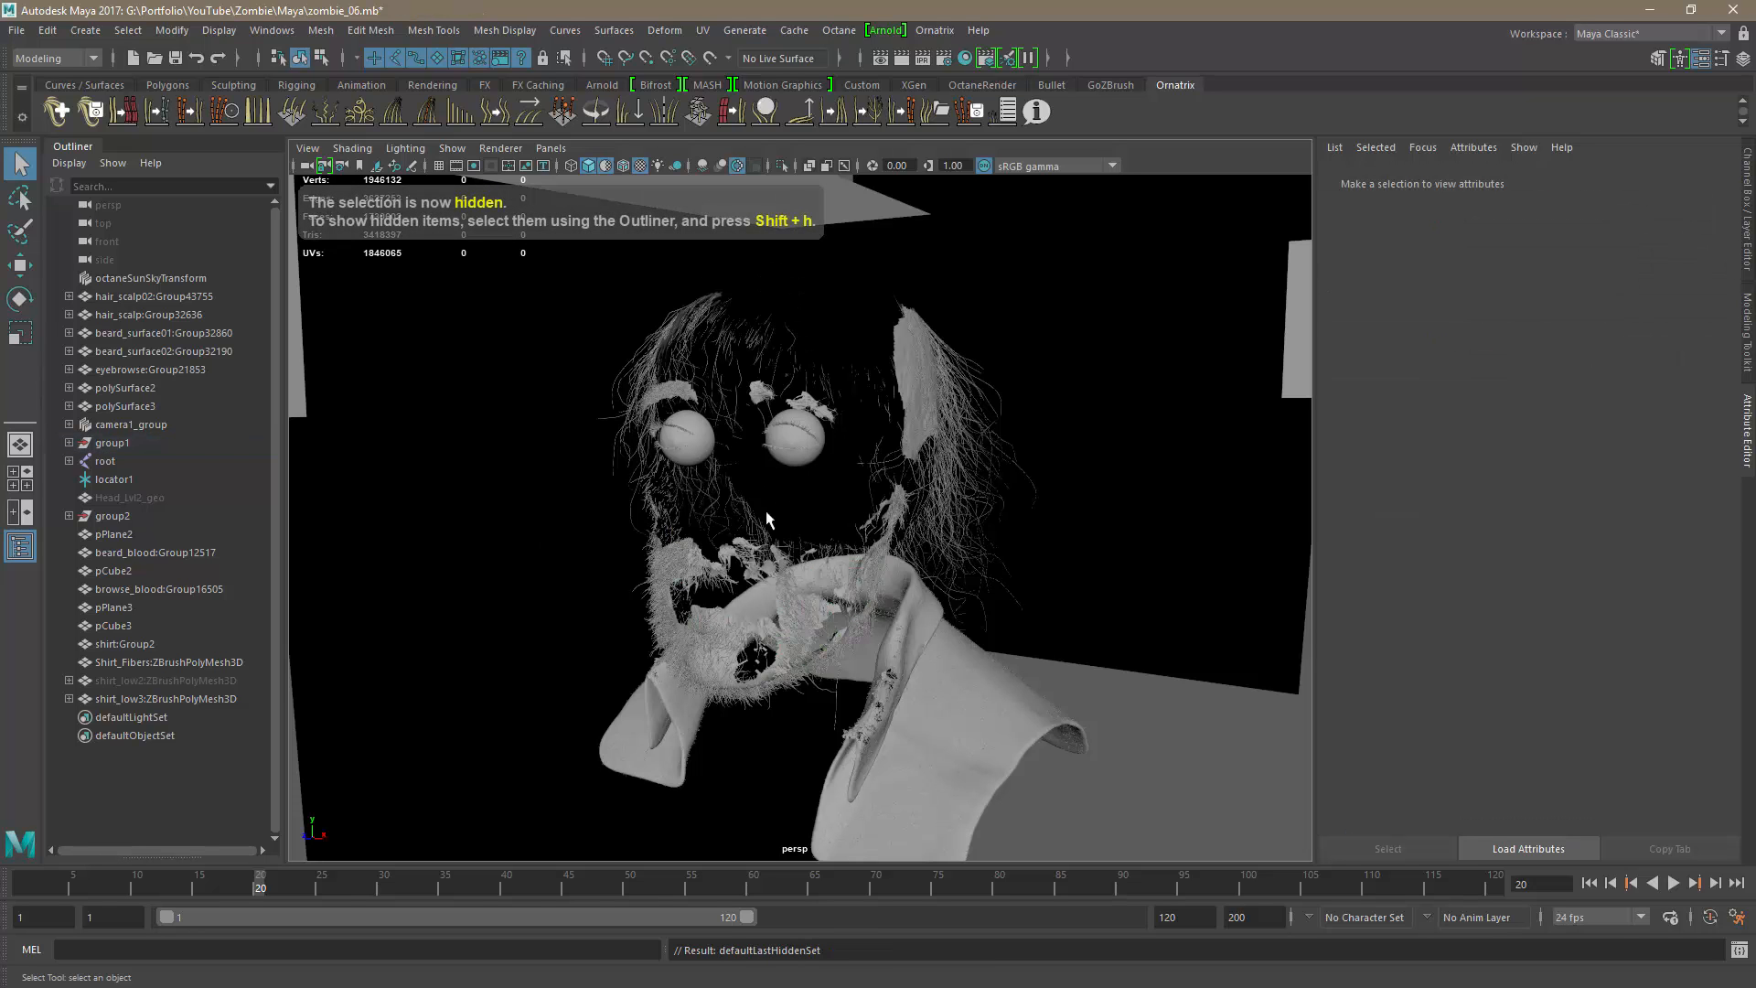
# Step: Export the two outer eyeball meshes together as an OBJ file named eyes_out and hide them
pyautogui.keyDown('alt'); pyautogui.moveTo(742, 528); pyautogui.dragTo(776, 509); pyautogui.keyUp('alt')
pyautogui.scroll(5, 776, 512)
pyautogui.keyDown('alt'); pyautogui.moveTo(779, 530); pyautogui.dragTo(821, 611, button='middle'); pyautogui.keyUp('alt')
pyautogui.click(881, 447)
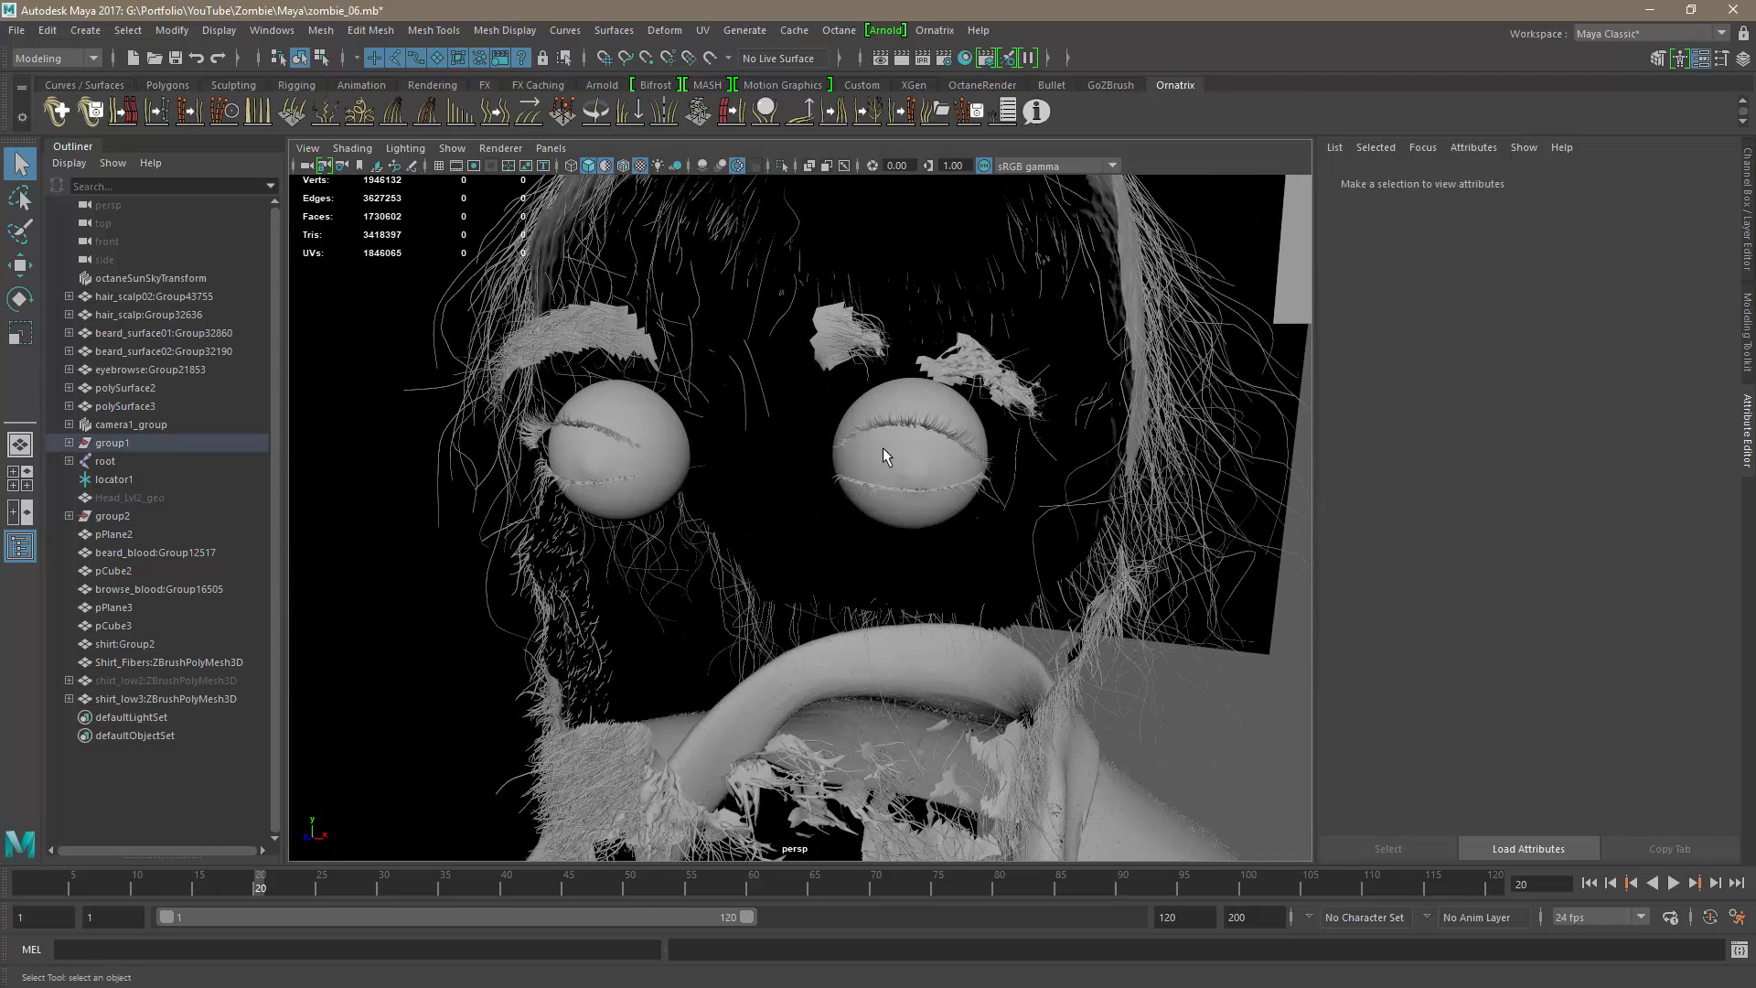
pyautogui.click(590, 449)
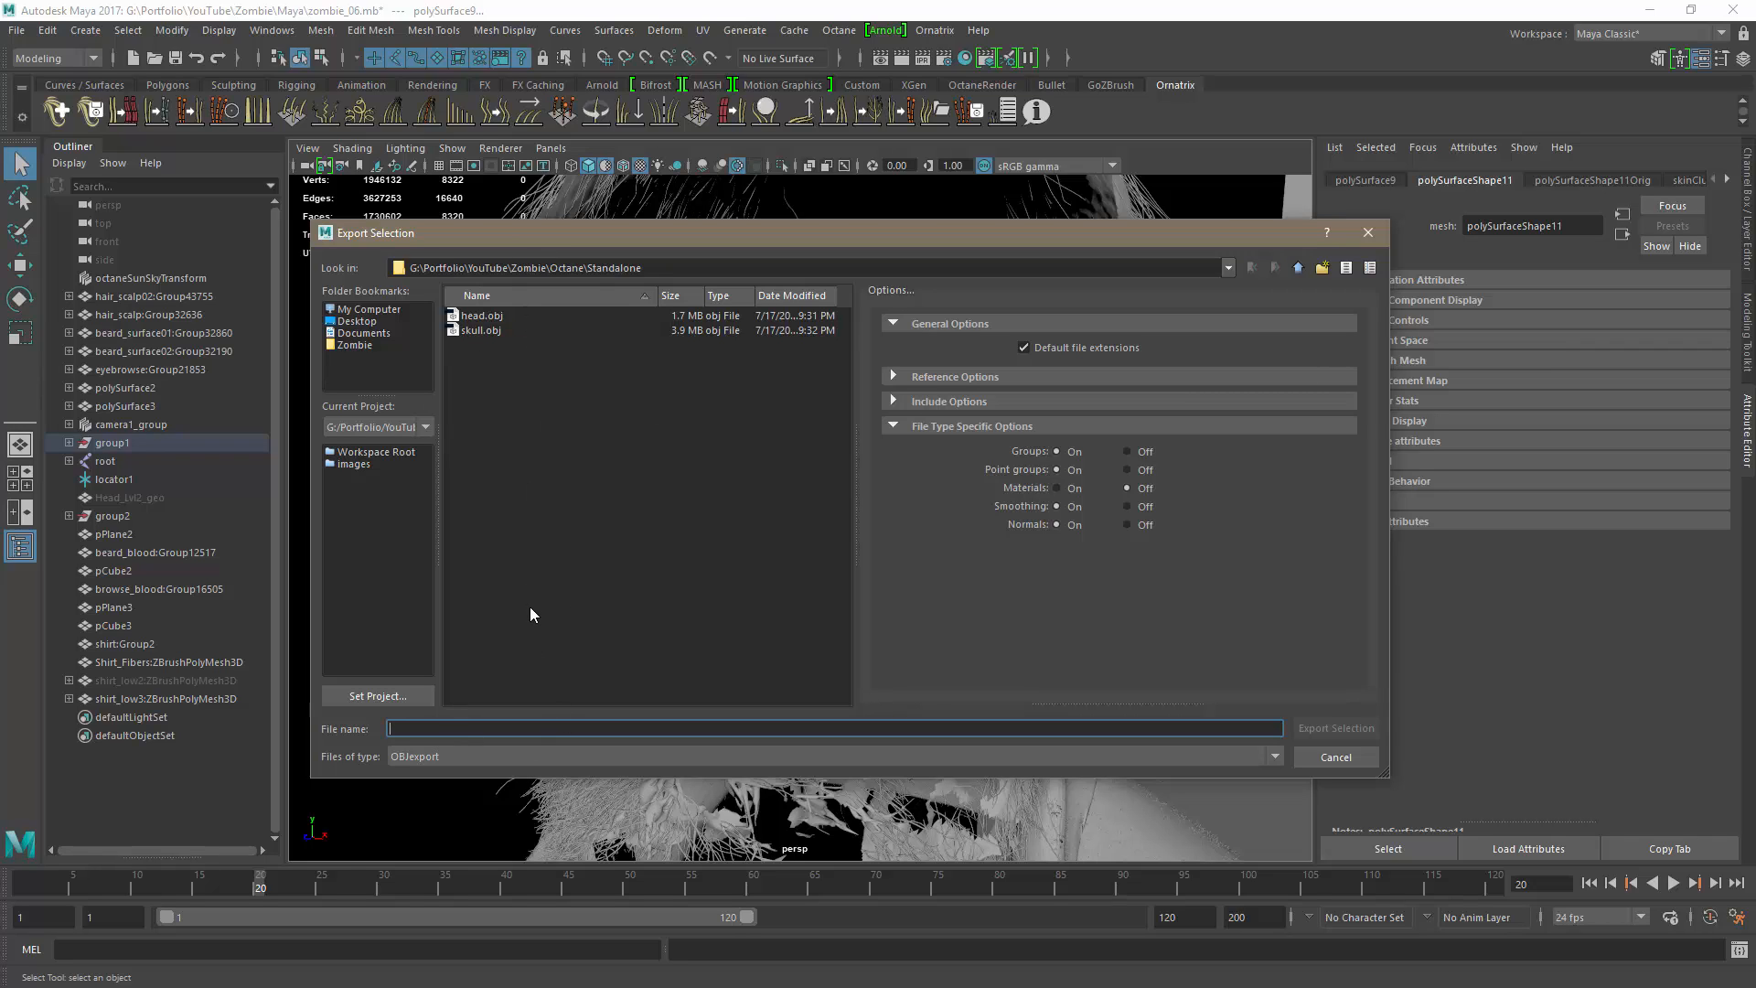
pyautogui.write('eyes')
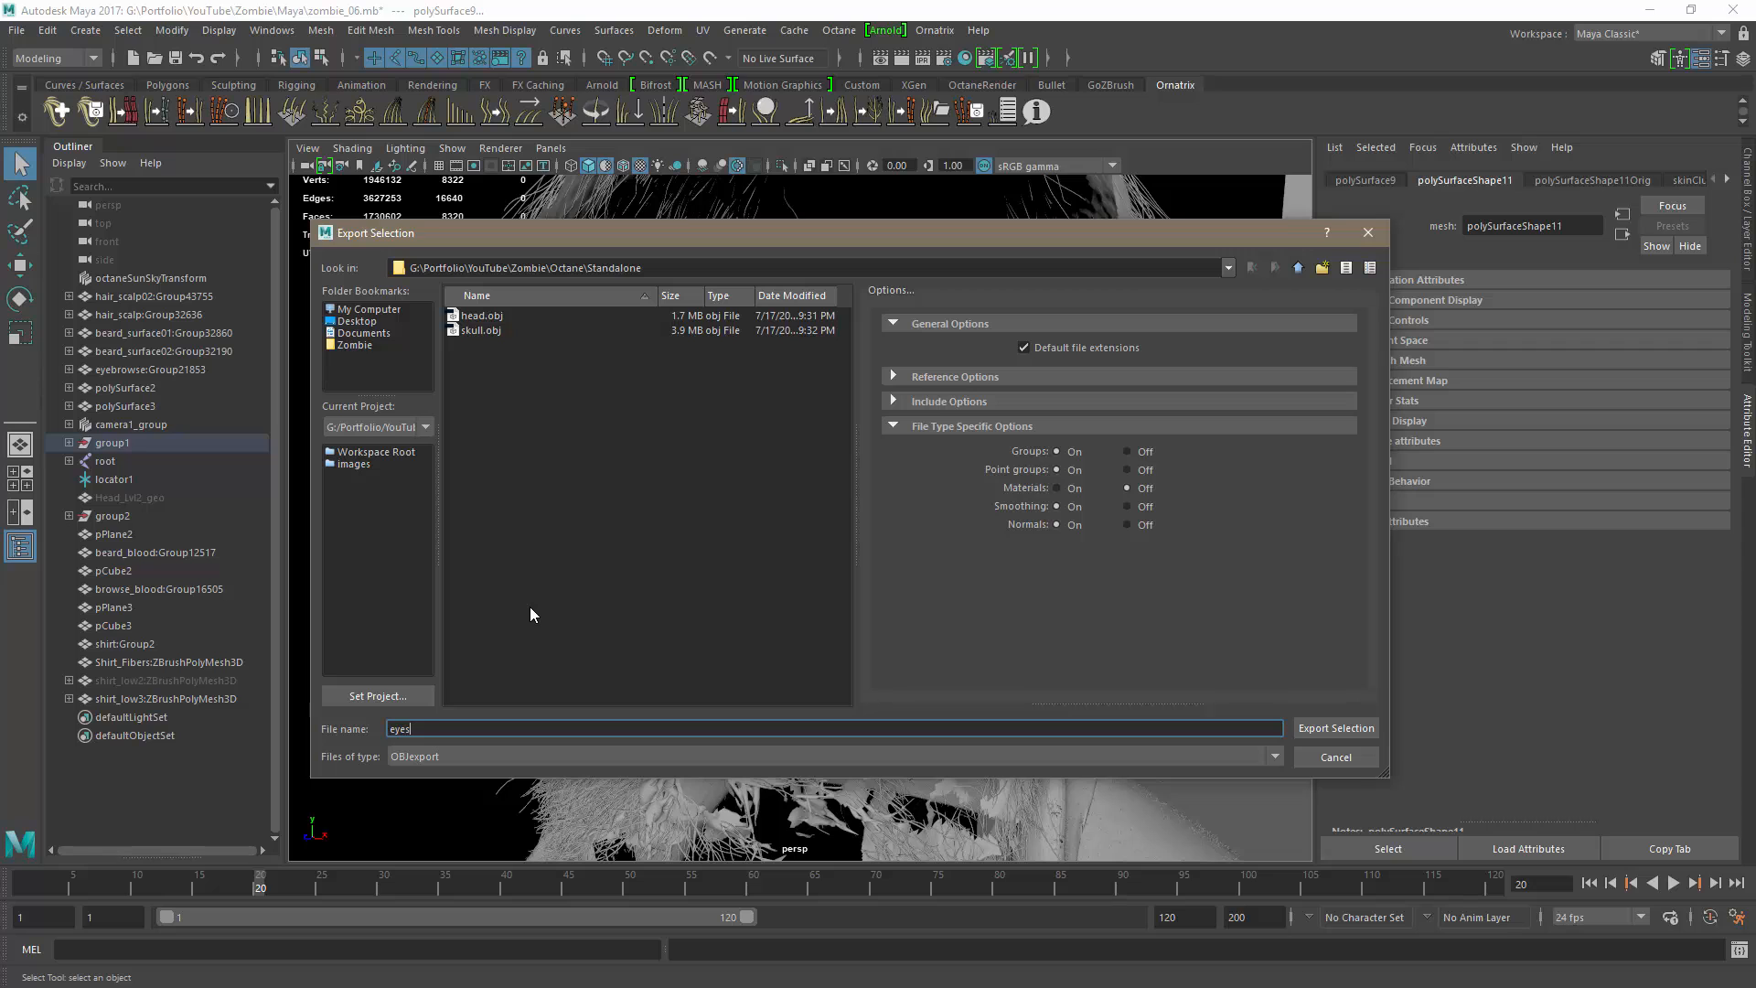
pyautogui.write('_out')
pyautogui.press('Return')
pyautogui.hotkey('ctrl', 'h')
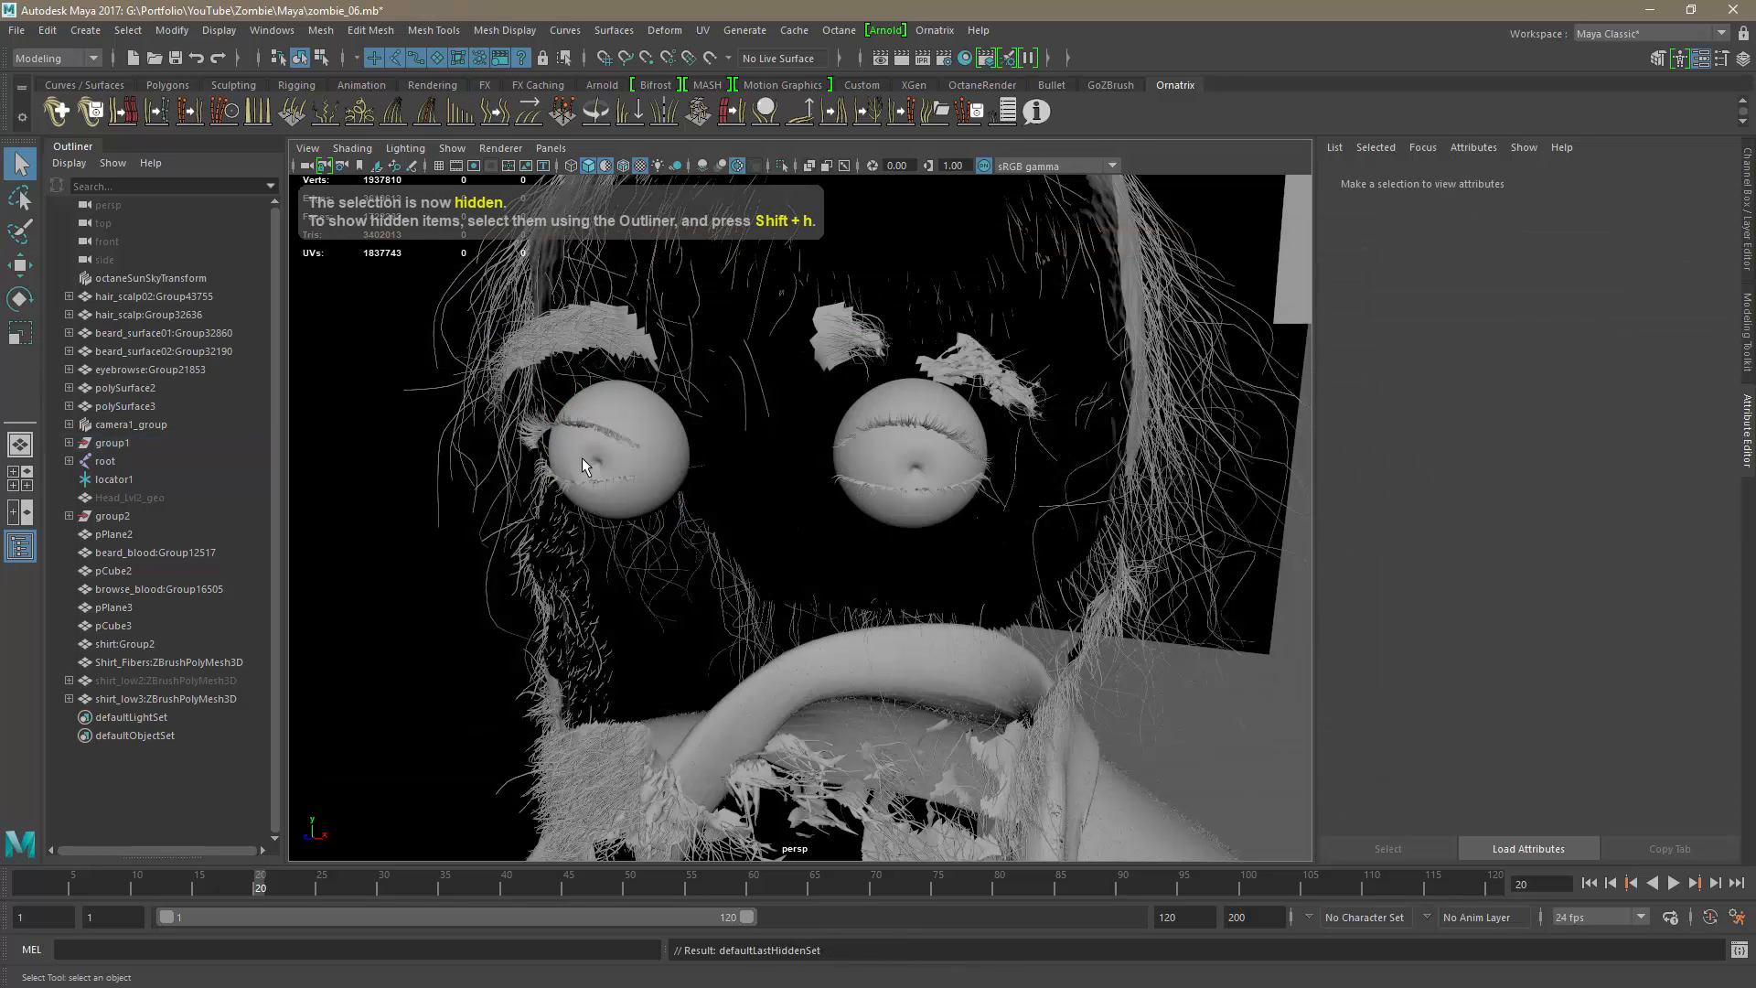
# Step: Export the two inner eyeball meshes together as an OBJ file named eyes_in and hide them
pyautogui.click(585, 457)
pyautogui.click(894, 449)
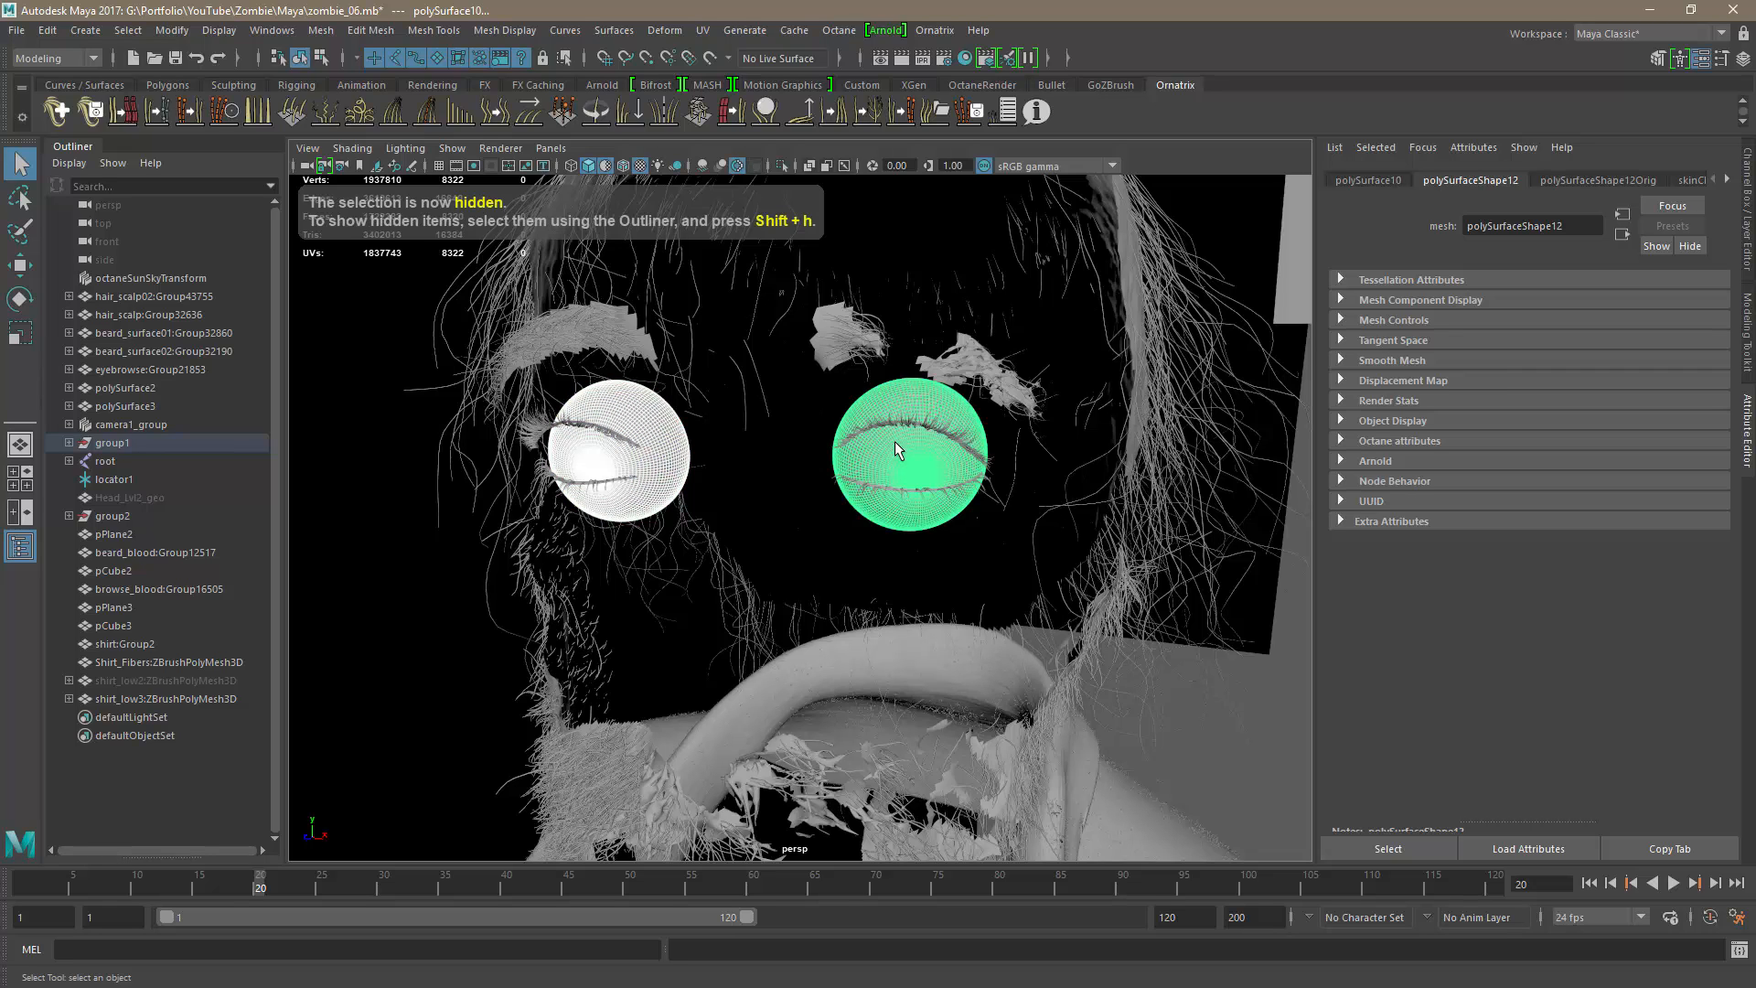
pyautogui.hotkey('ctrl', 'shift', 'e')
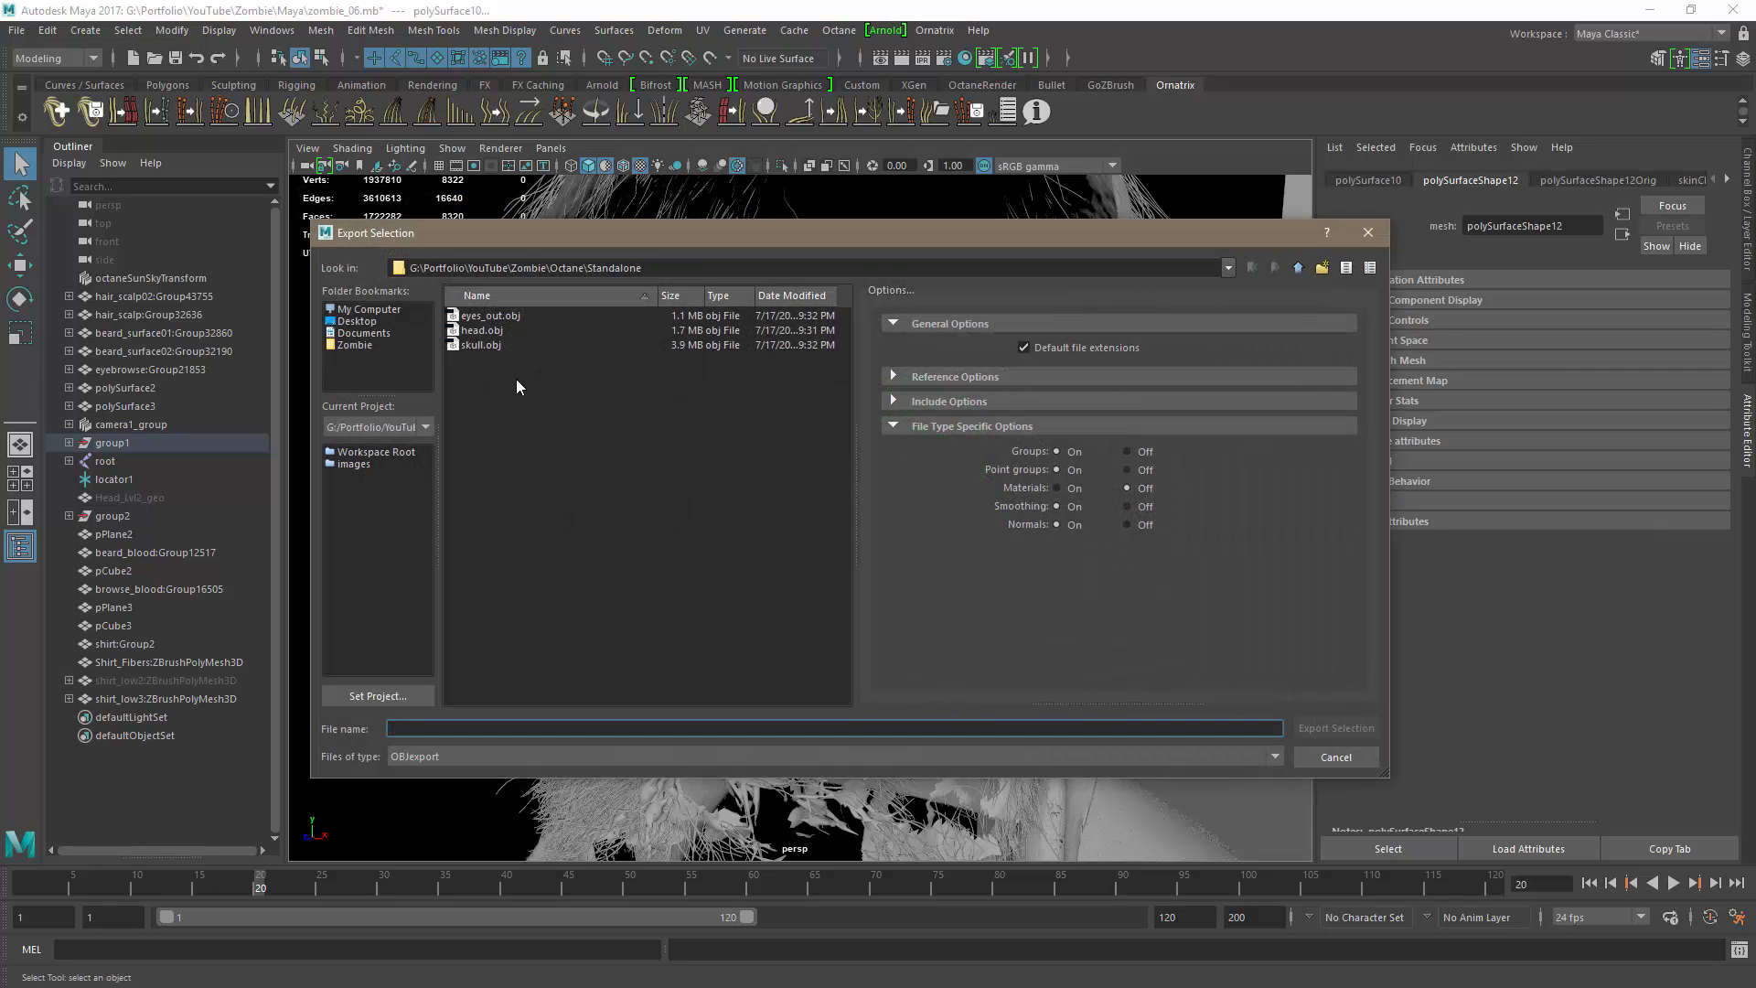
pyautogui.click(508, 316)
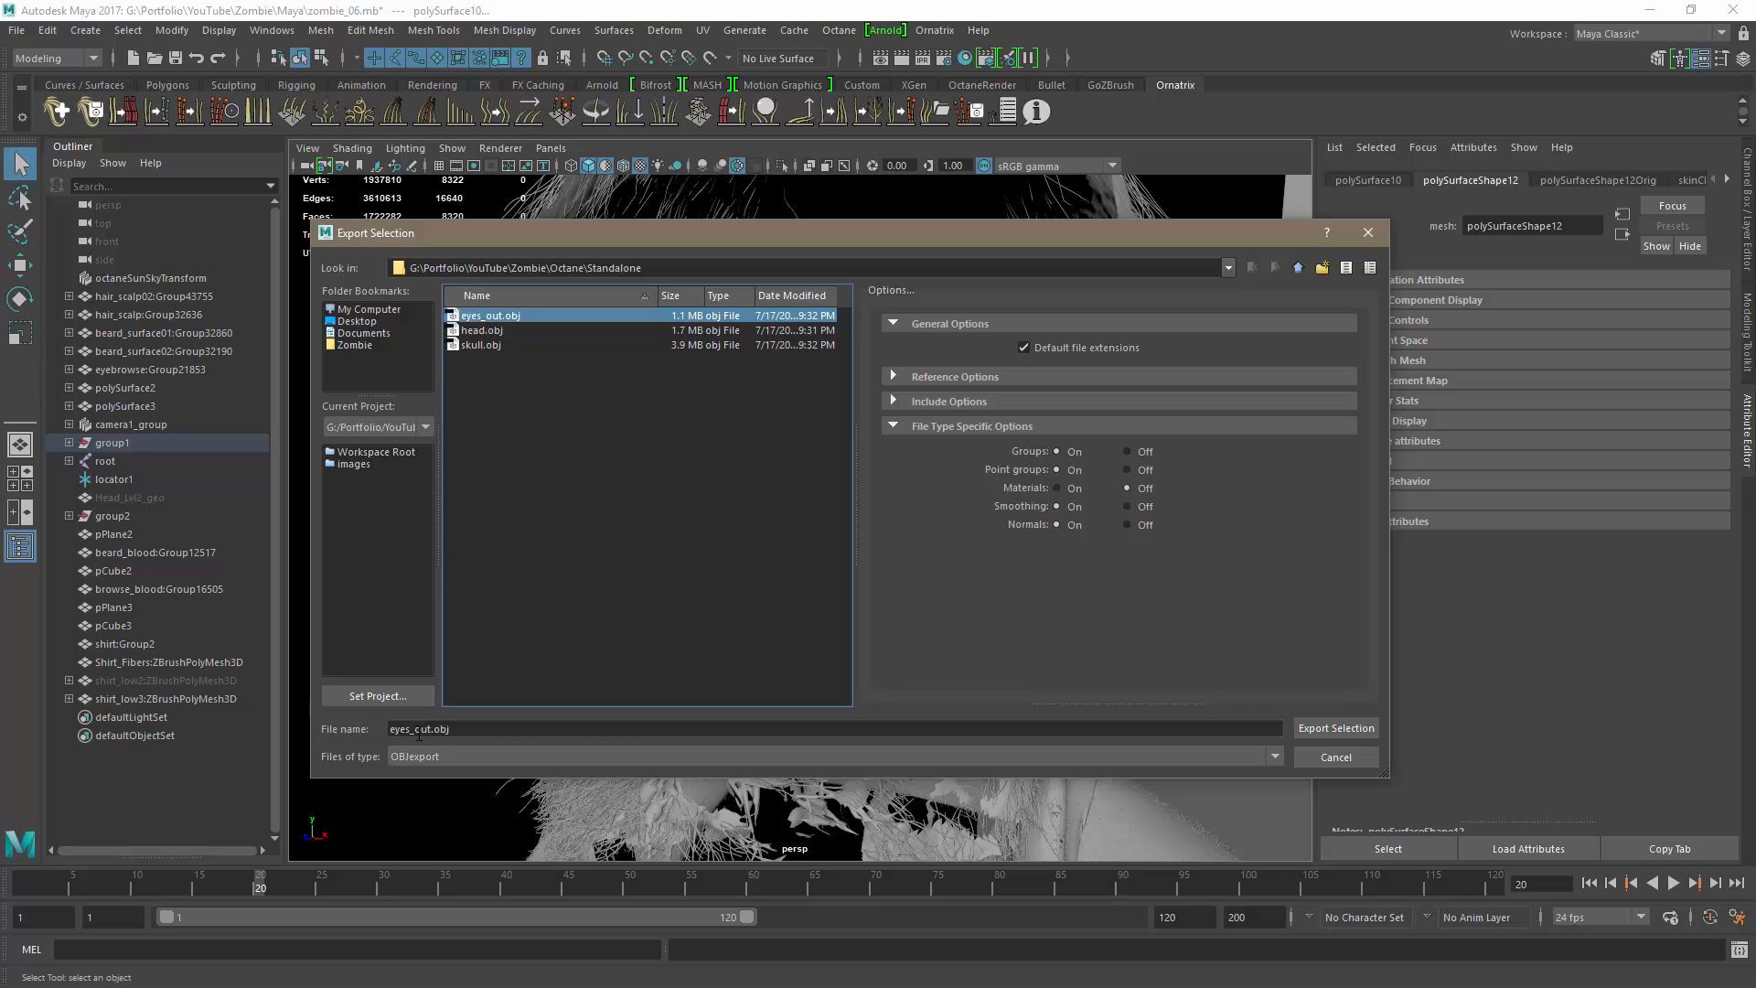
pyautogui.moveTo(417, 729); pyautogui.dragTo(470, 737)
pyautogui.write('in')
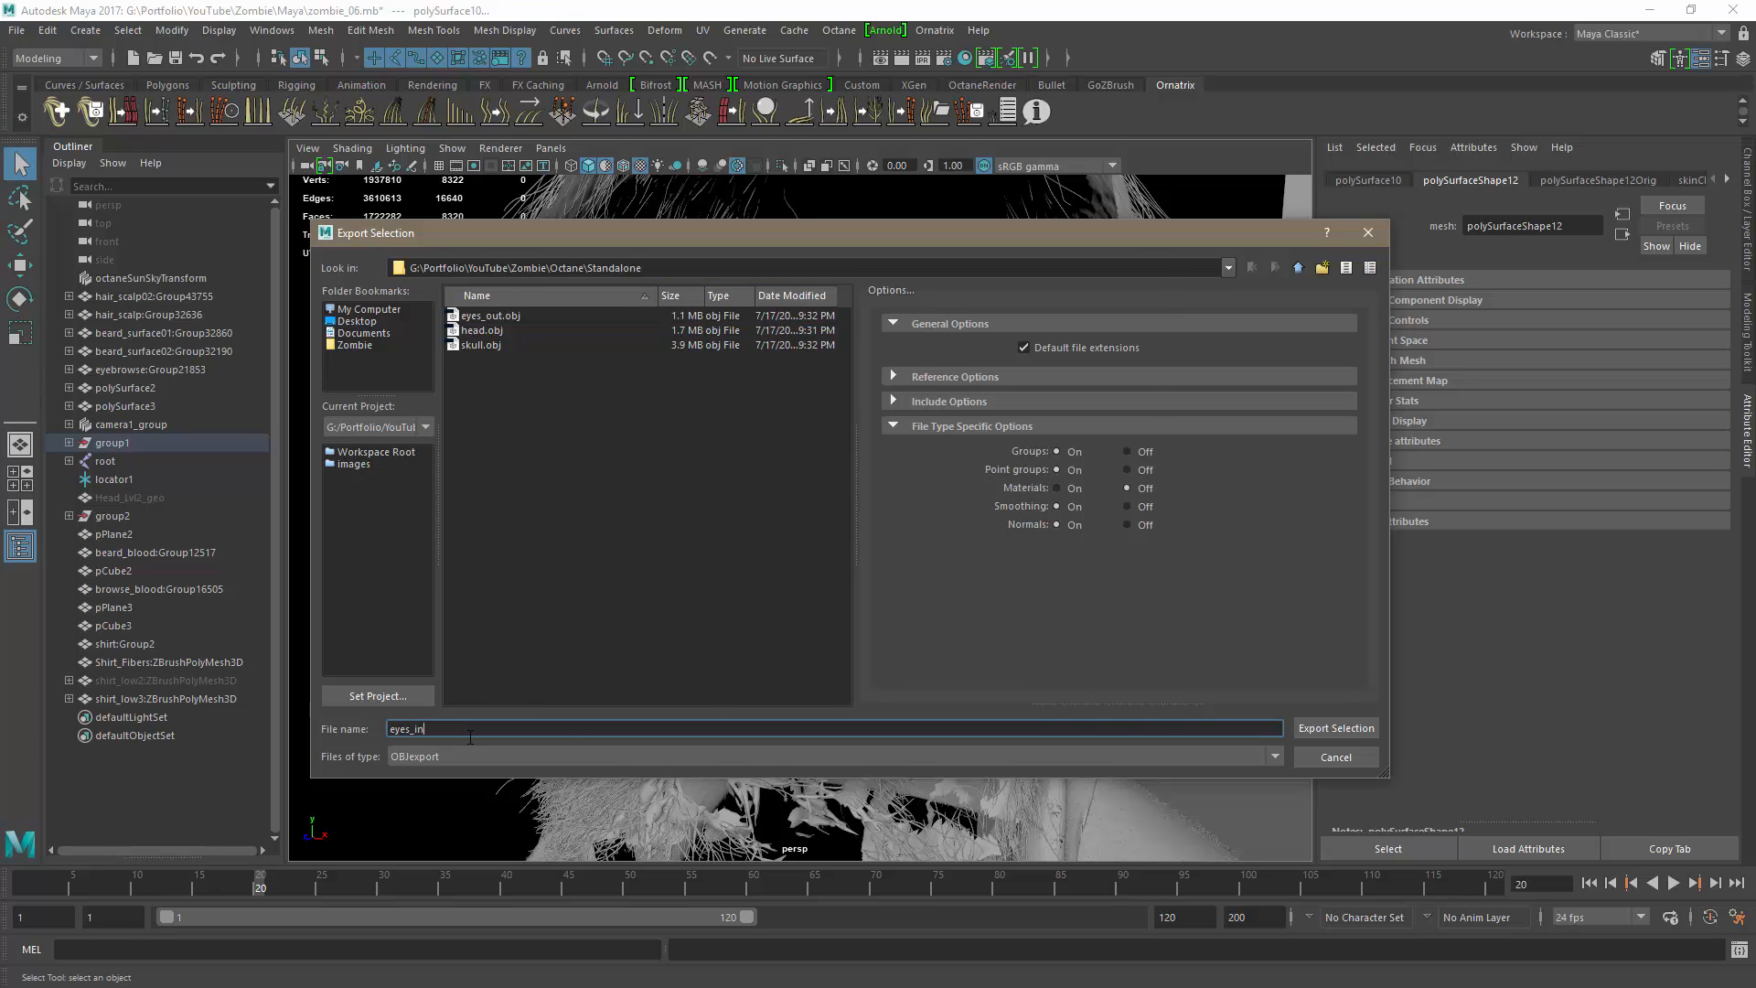
pyautogui.press('Return')
pyautogui.hotkey('ctrl', 'h')
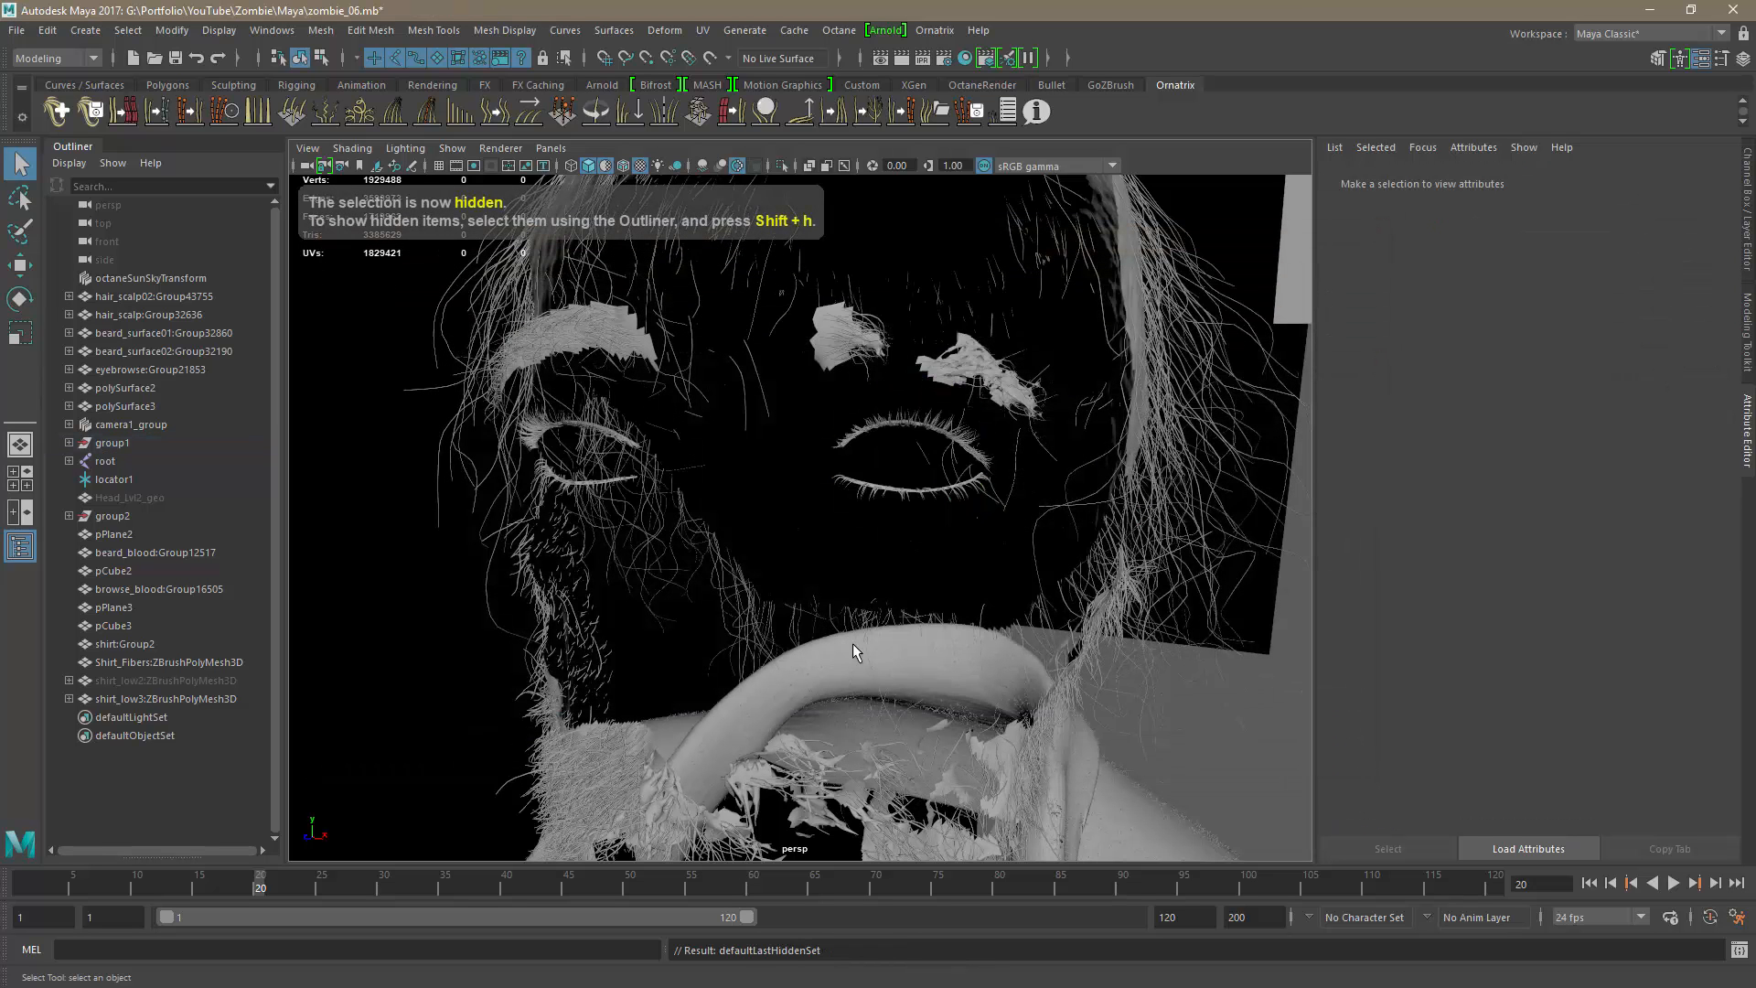
# Step: Examine the shirt collar, its fibers, the beard and the facial hair from several angles
pyautogui.keyDown('alt'); pyautogui.moveTo(852, 644); pyautogui.dragTo(748, 653); pyautogui.keyUp('alt')
pyautogui.scroll(10, 748, 651)
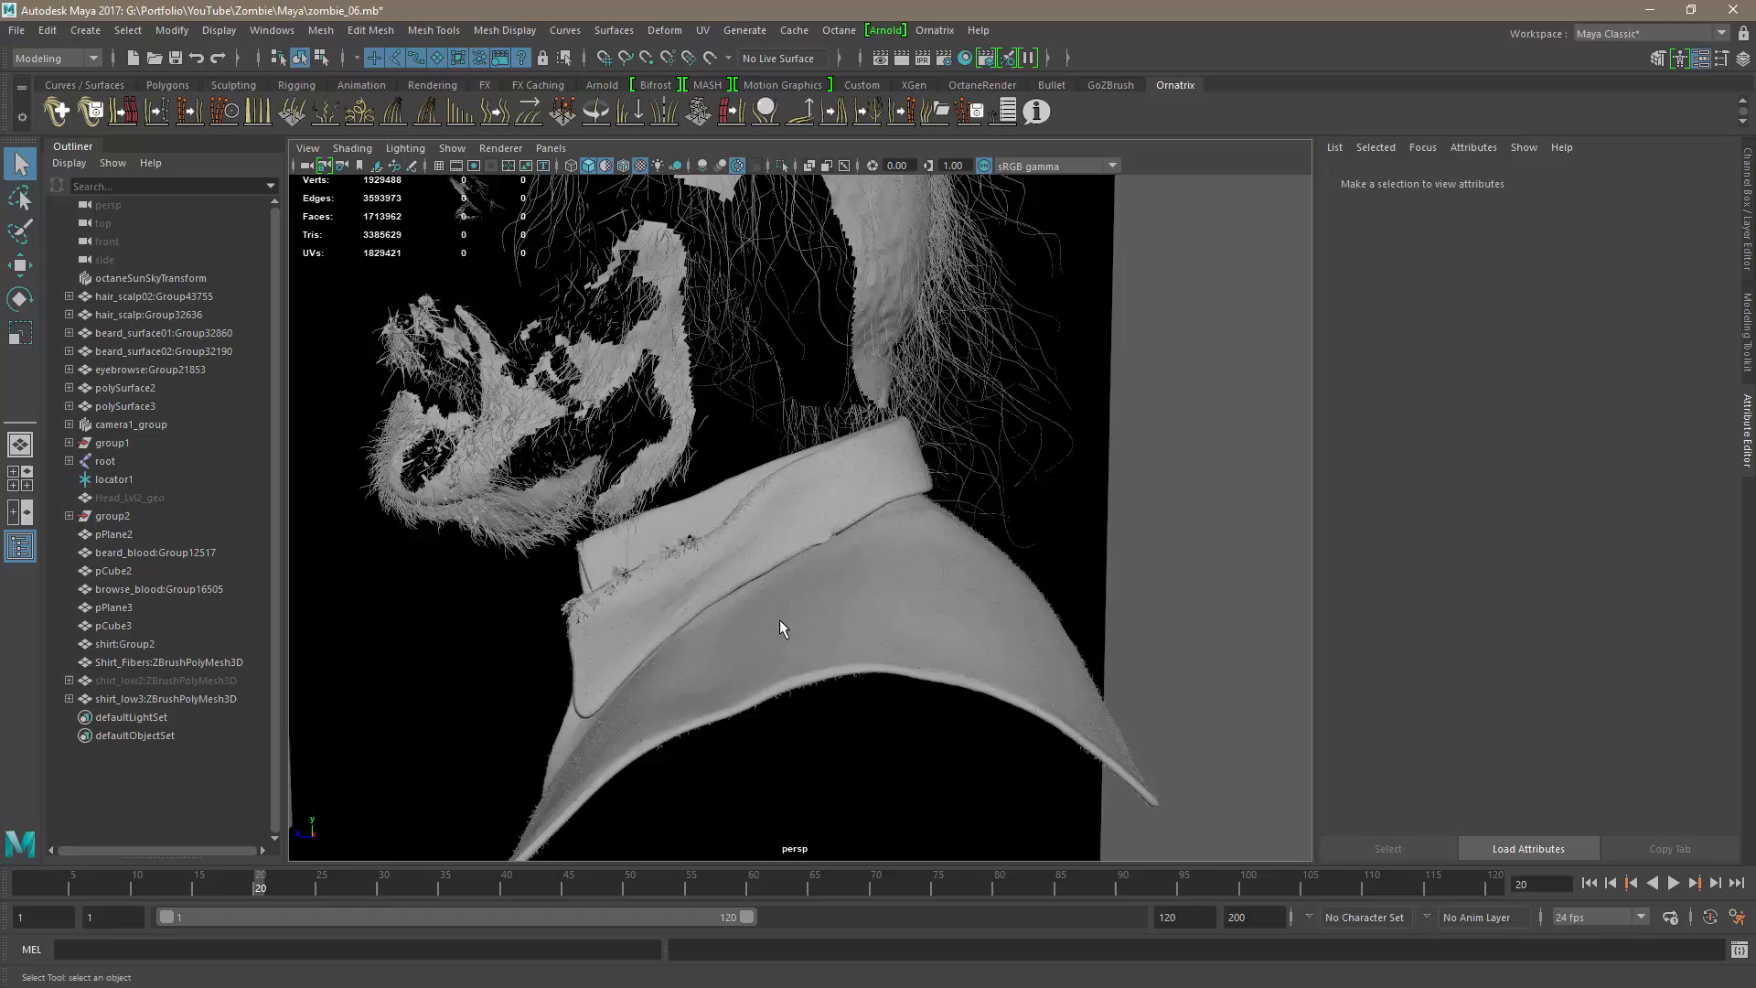
pyautogui.keyDown('alt'); pyautogui.moveTo(779, 621); pyautogui.dragTo(716, 513); pyautogui.keyUp('alt')
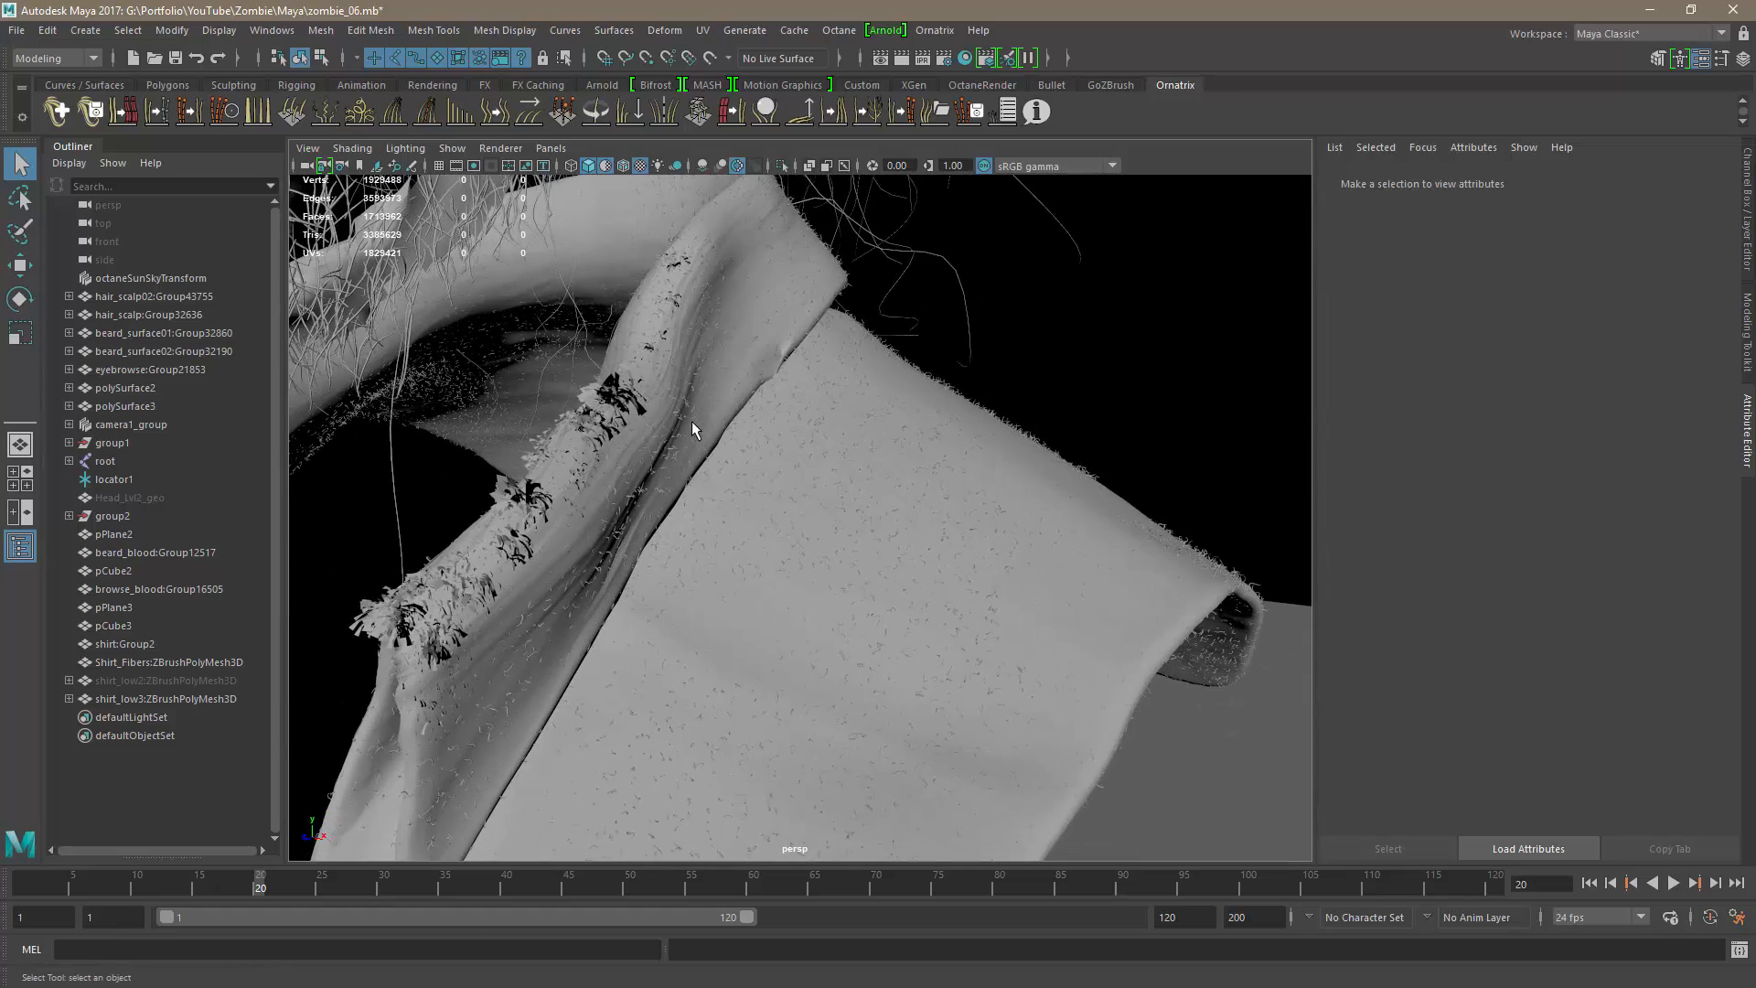
pyautogui.keyDown('alt'); pyautogui.moveTo(775, 576); pyautogui.dragTo(811, 556); pyautogui.keyUp('alt')
pyautogui.keyDown('alt'); pyautogui.moveTo(834, 574); pyautogui.dragTo(803, 779, button='middle'); pyautogui.keyUp('alt')
pyautogui.scroll(3, 850, 586)
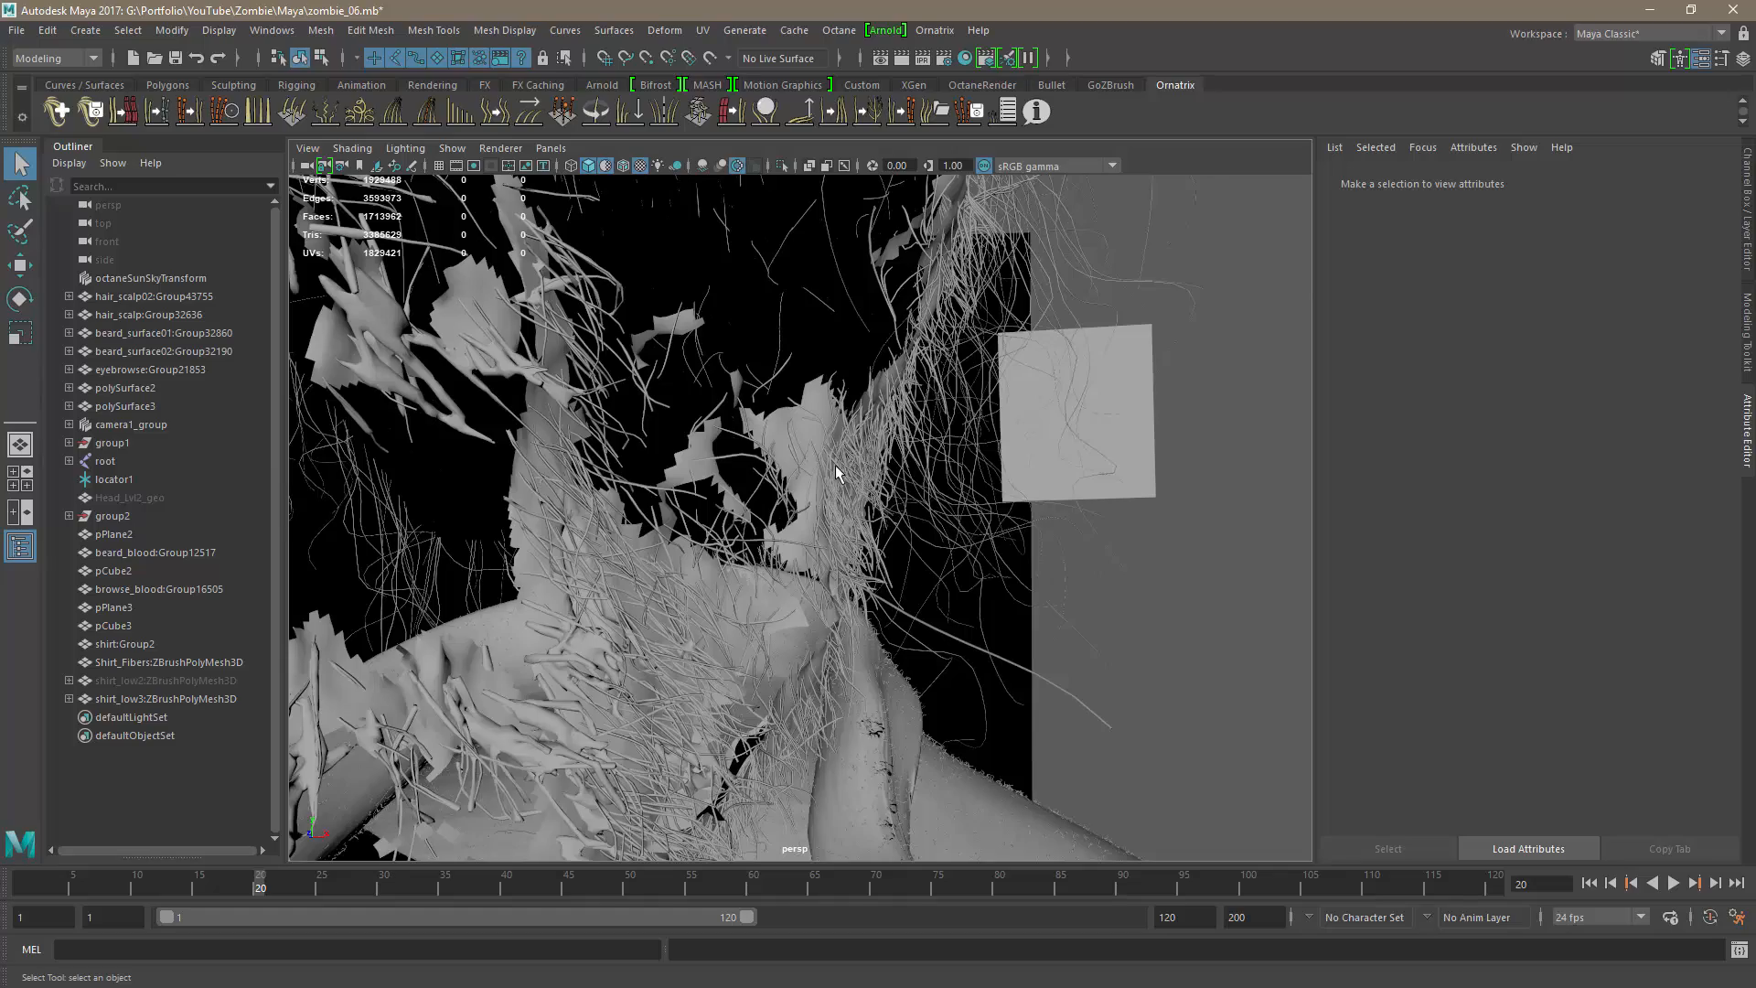
pyautogui.keyDown('alt'); pyautogui.moveTo(835, 465); pyautogui.dragTo(567, 535, button='right'); pyautogui.keyUp('alt')
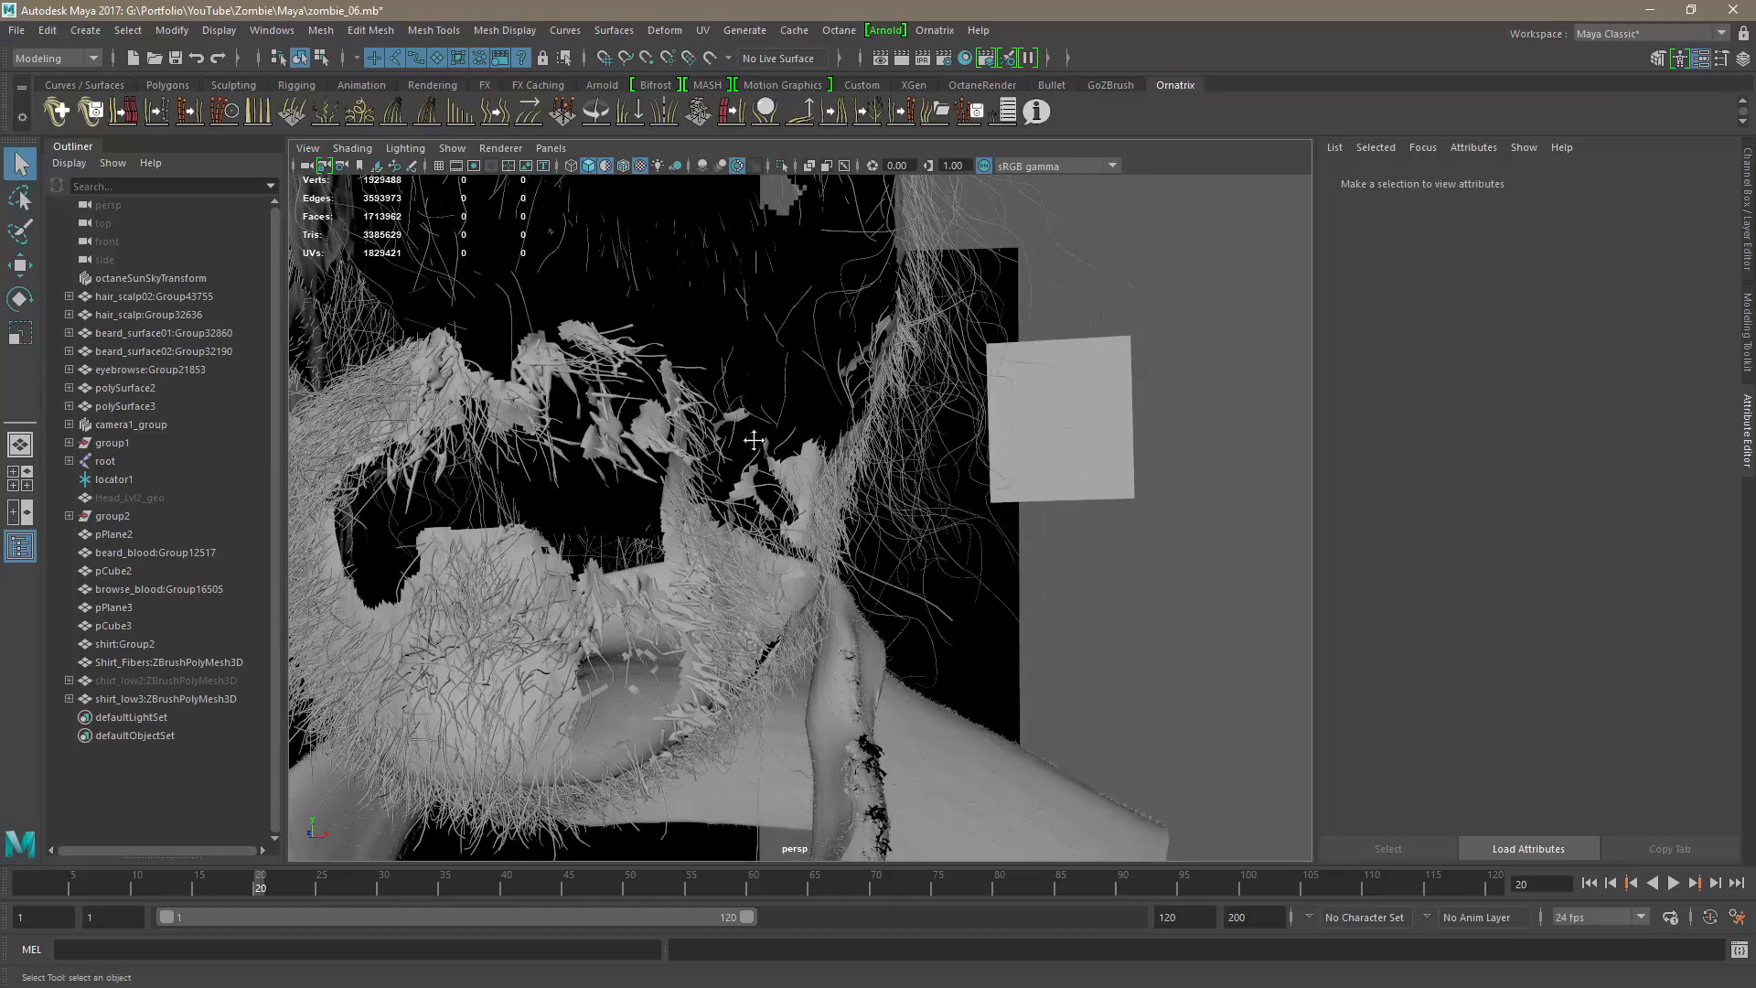
pyautogui.keyDown('alt'); pyautogui.moveTo(751, 440); pyautogui.dragTo(757, 682, button='middle'); pyautogui.keyUp('alt')
pyautogui.keyDown('alt'); pyautogui.moveTo(786, 621); pyautogui.dragTo(732, 304, button='right'); pyautogui.keyUp('alt')
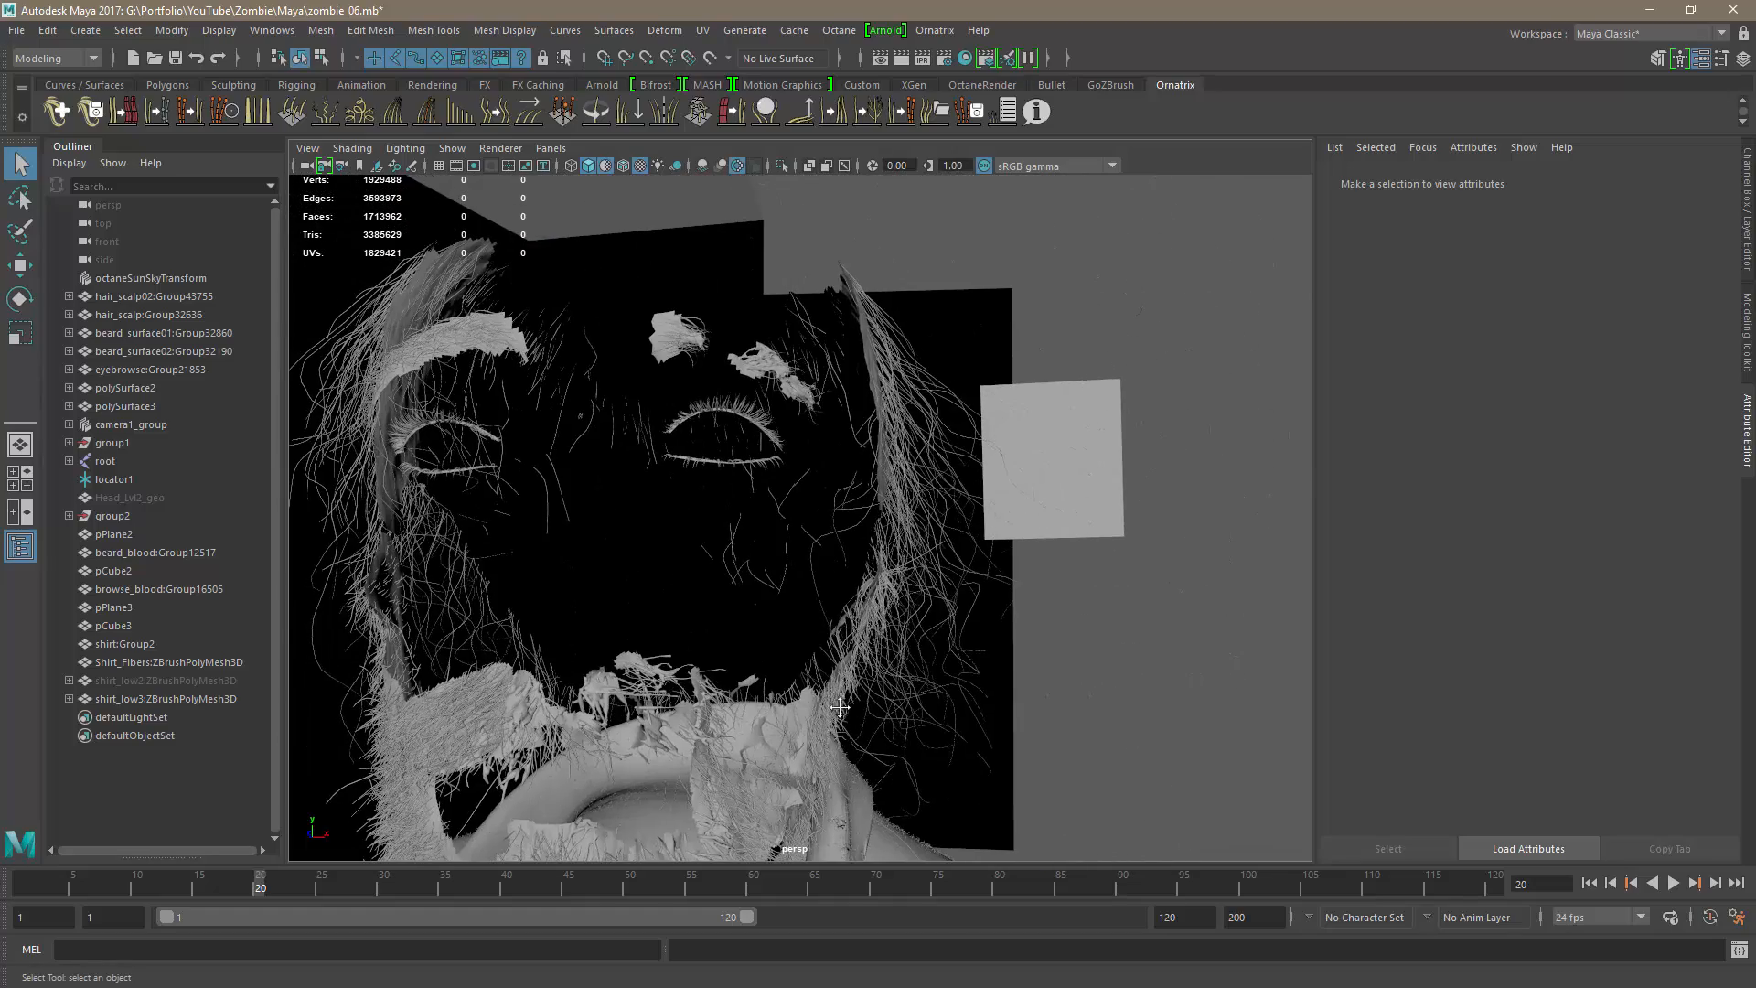
pyautogui.keyDown('alt'); pyautogui.moveTo(770, 598); pyautogui.dragTo(938, 498, button='middle'); pyautogui.keyUp('alt')
# Step: Export the beard_blood and browse_blood hair meshes together as an OBJ file named beard_blood and hide them
pyautogui.click(740, 239)
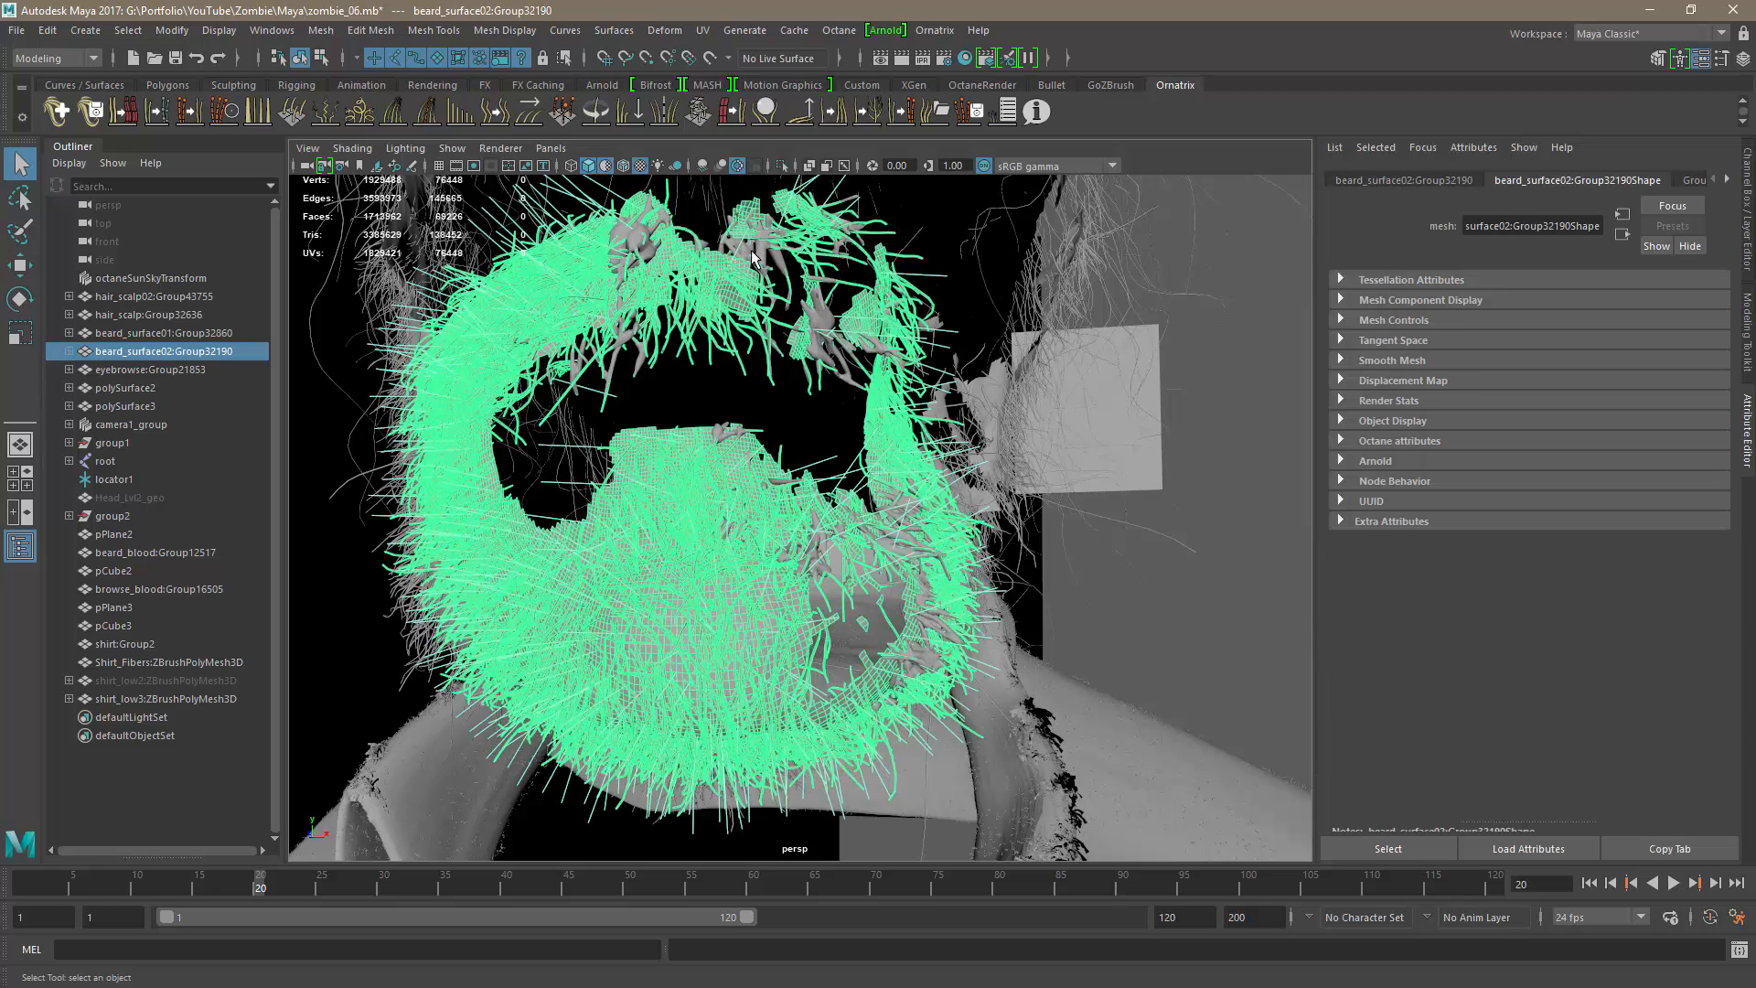
pyautogui.click(761, 258)
pyautogui.click(763, 261)
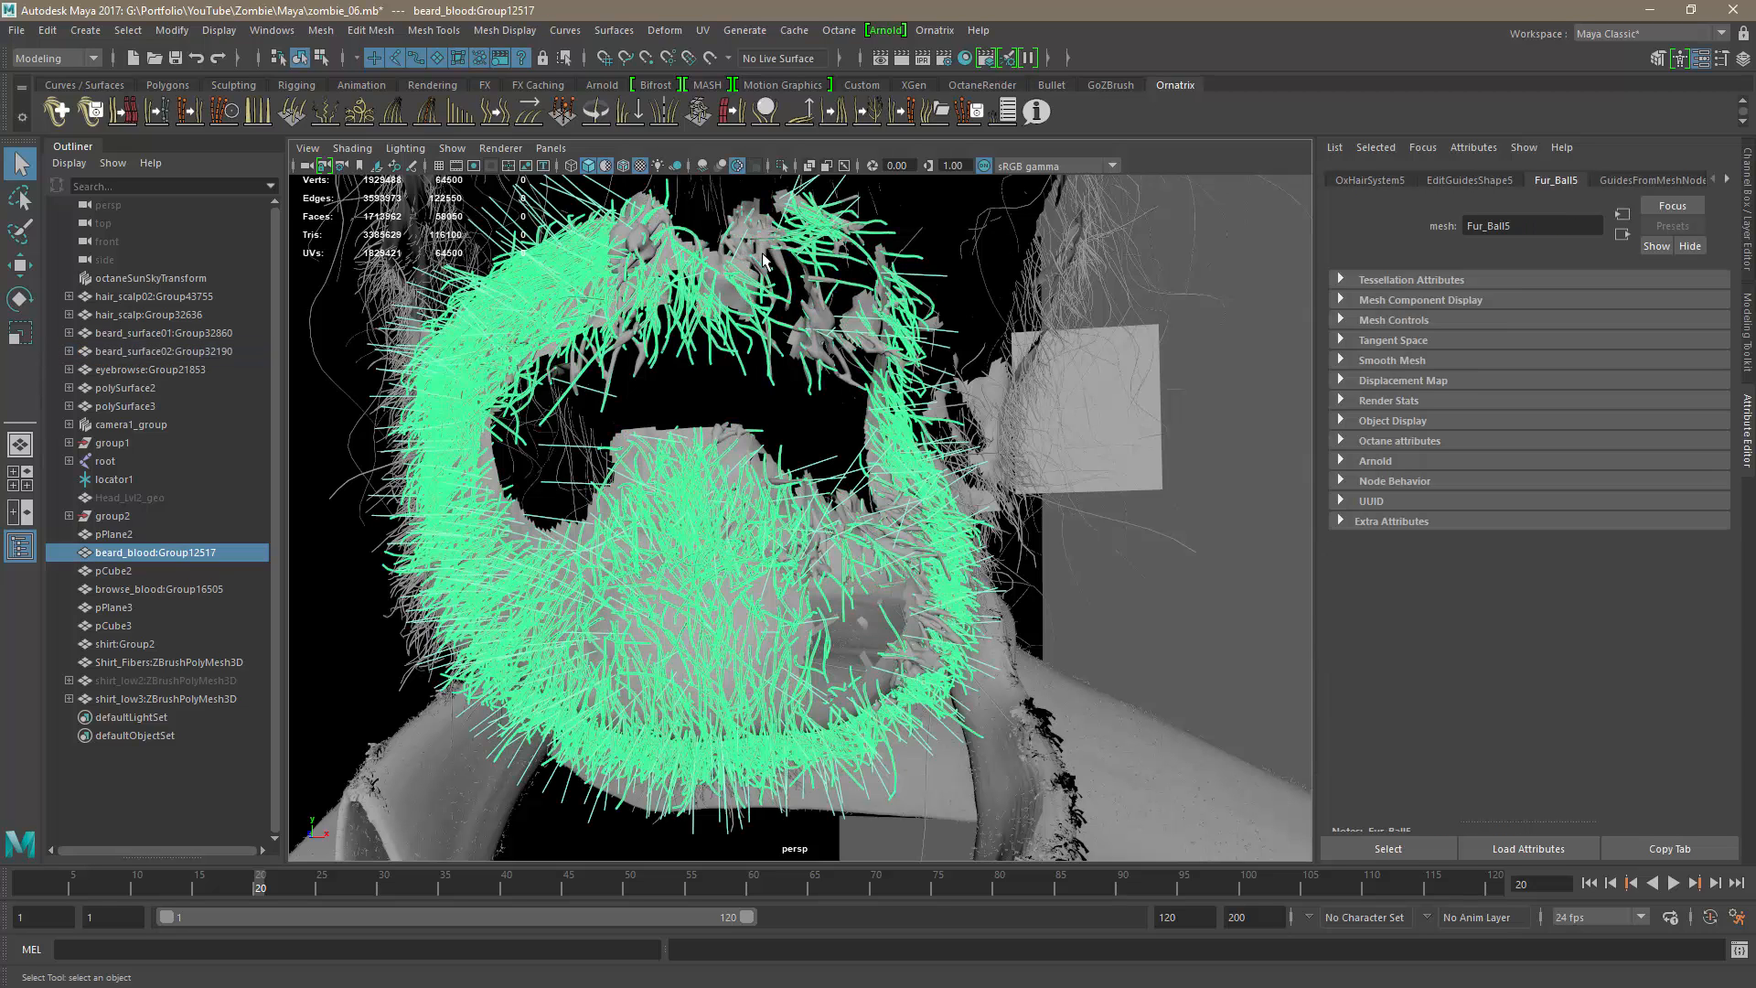
pyautogui.keyDown('alt'); pyautogui.moveTo(891, 461); pyautogui.dragTo(854, 471, button='right'); pyautogui.keyUp('alt')
pyautogui.keyDown('alt'); pyautogui.moveTo(846, 321); pyautogui.dragTo(882, 529, button='middle'); pyautogui.keyUp('alt')
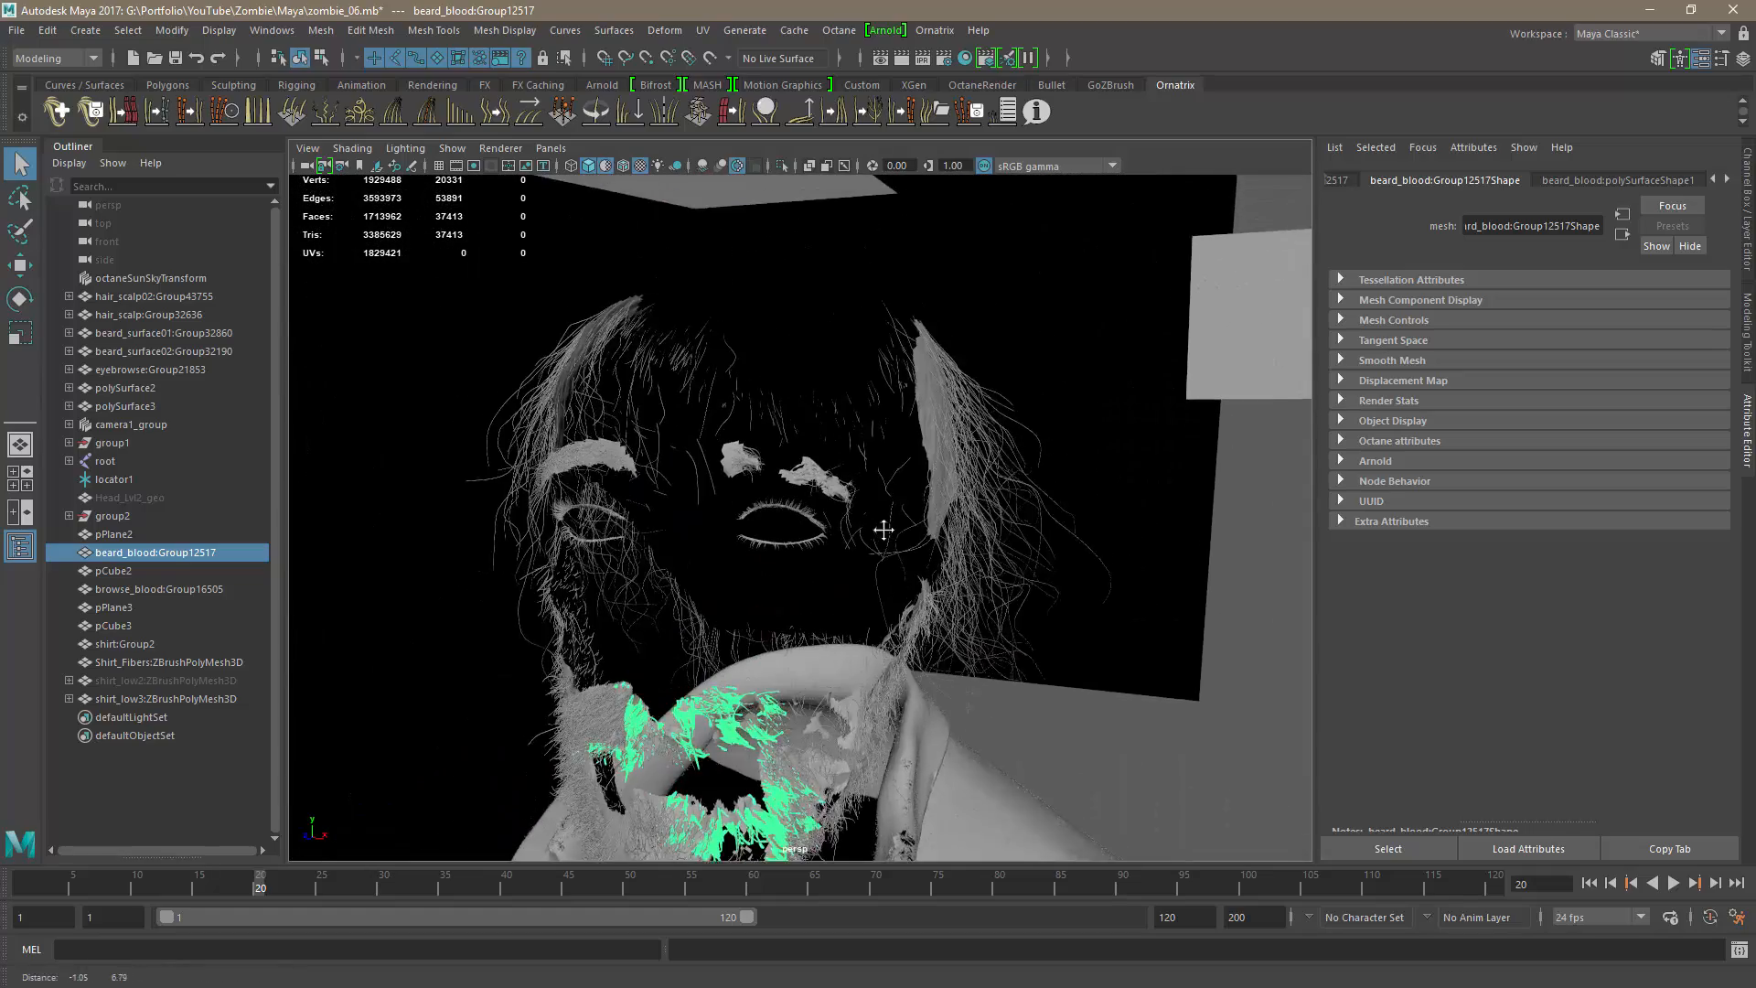
pyautogui.keyDown('alt'); pyautogui.moveTo(883, 534); pyautogui.dragTo(942, 654, button='right'); pyautogui.keyUp('alt')
pyautogui.keyDown('shift'); pyautogui.click(816, 343); pyautogui.keyUp('shift')
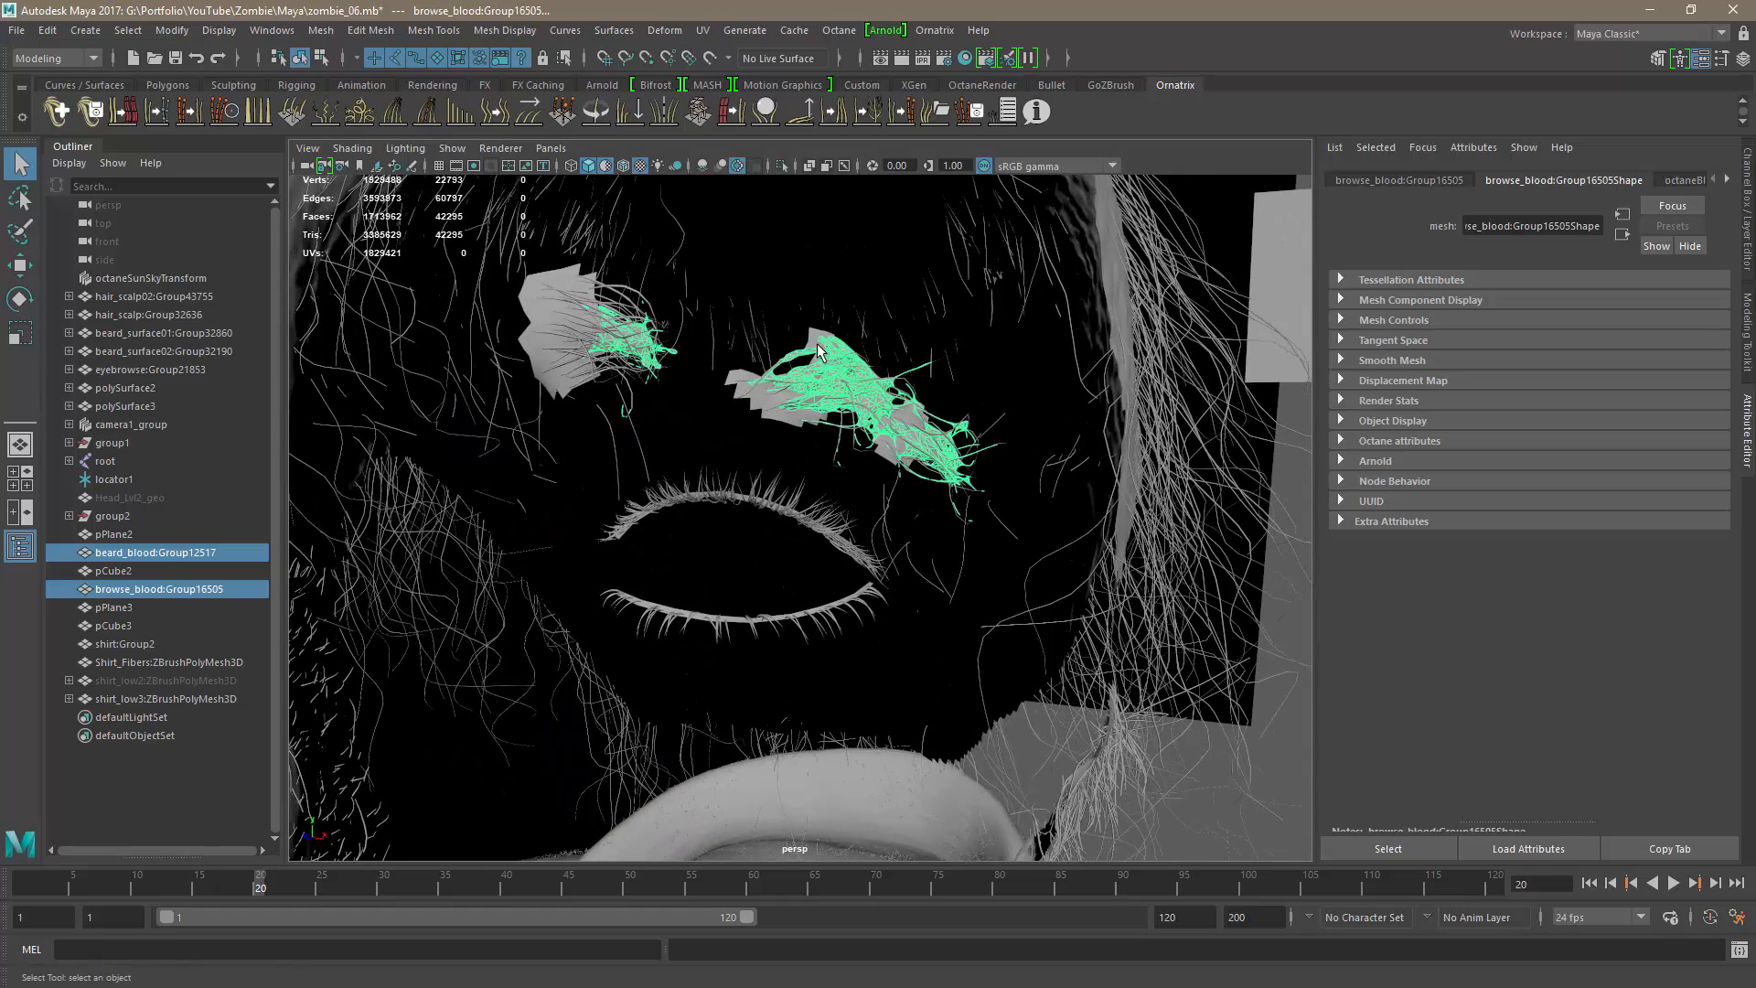
pyautogui.keyDown('alt'); pyautogui.moveTo(819, 366); pyautogui.dragTo(852, 511, button='right'); pyautogui.keyUp('alt')
pyautogui.keyDown('alt'); pyautogui.moveTo(851, 511); pyautogui.dragTo(882, 402, button='middle'); pyautogui.keyUp('alt')
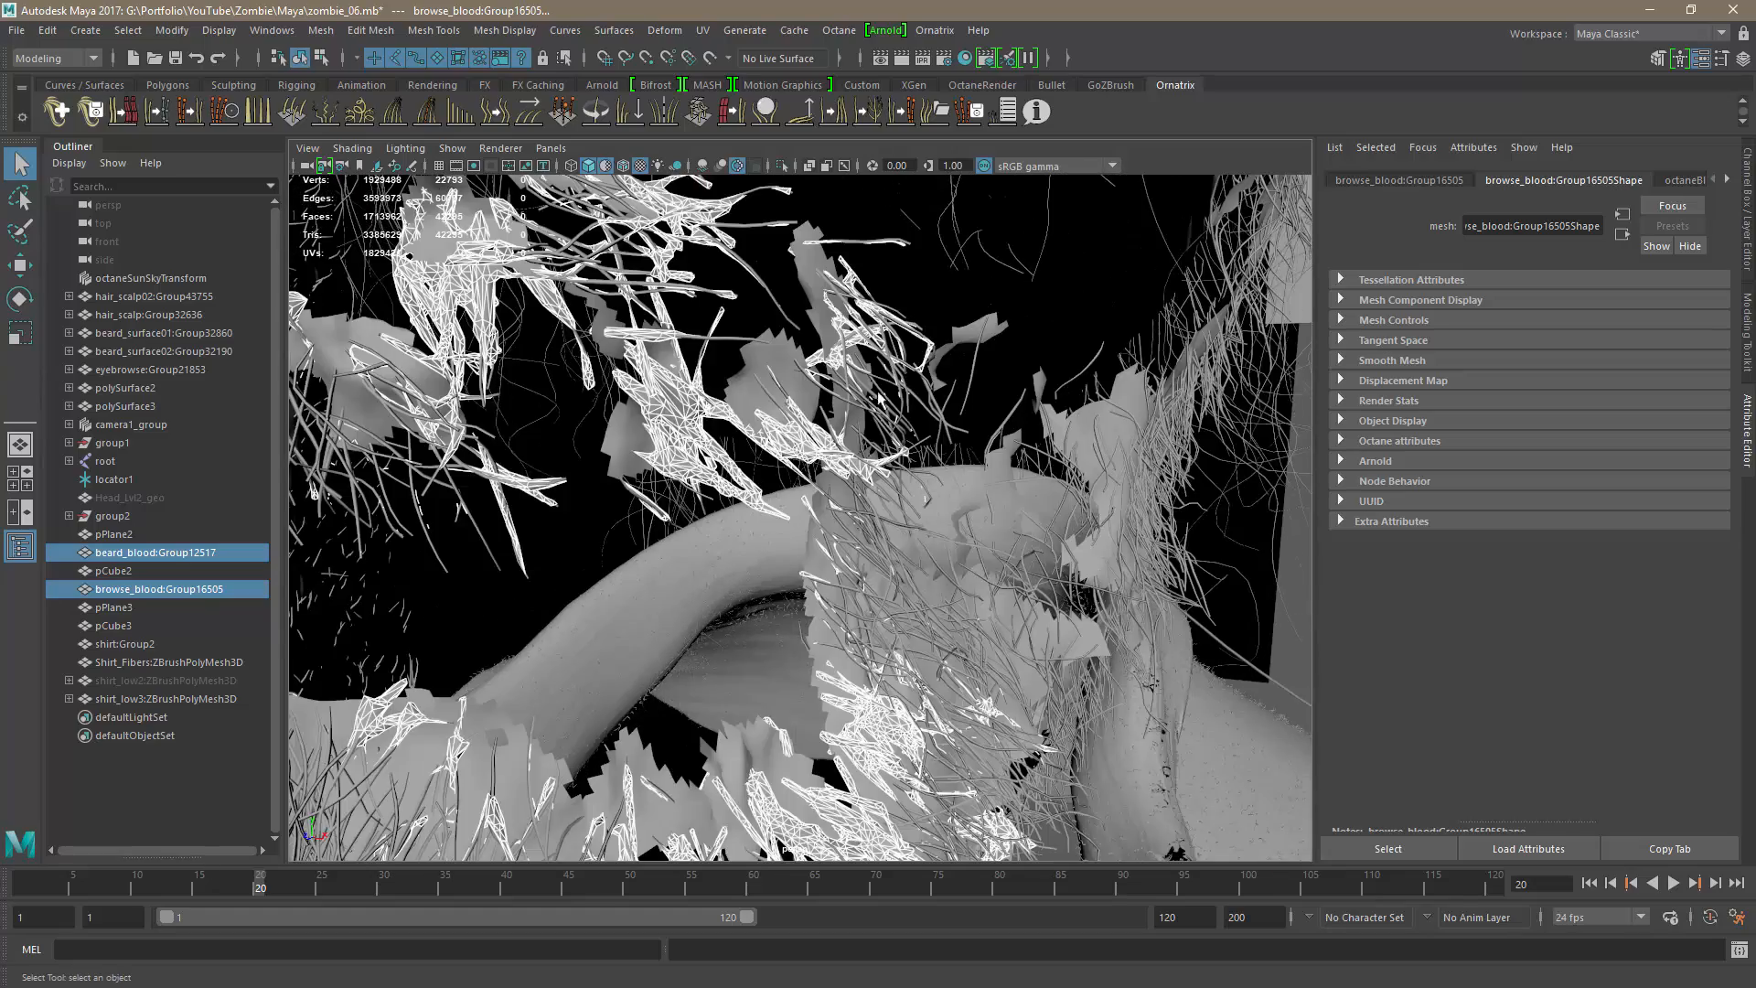
pyautogui.keyDown('alt'); pyautogui.moveTo(944, 517); pyautogui.dragTo(818, 627, button='right'); pyautogui.keyUp('alt')
pyautogui.keyDown('alt'); pyautogui.moveTo(897, 716); pyautogui.dragTo(867, 723, button='right'); pyautogui.keyUp('alt')
pyautogui.keyDown('alt'); pyautogui.moveTo(866, 718); pyautogui.dragTo(781, 607); pyautogui.keyUp('alt')
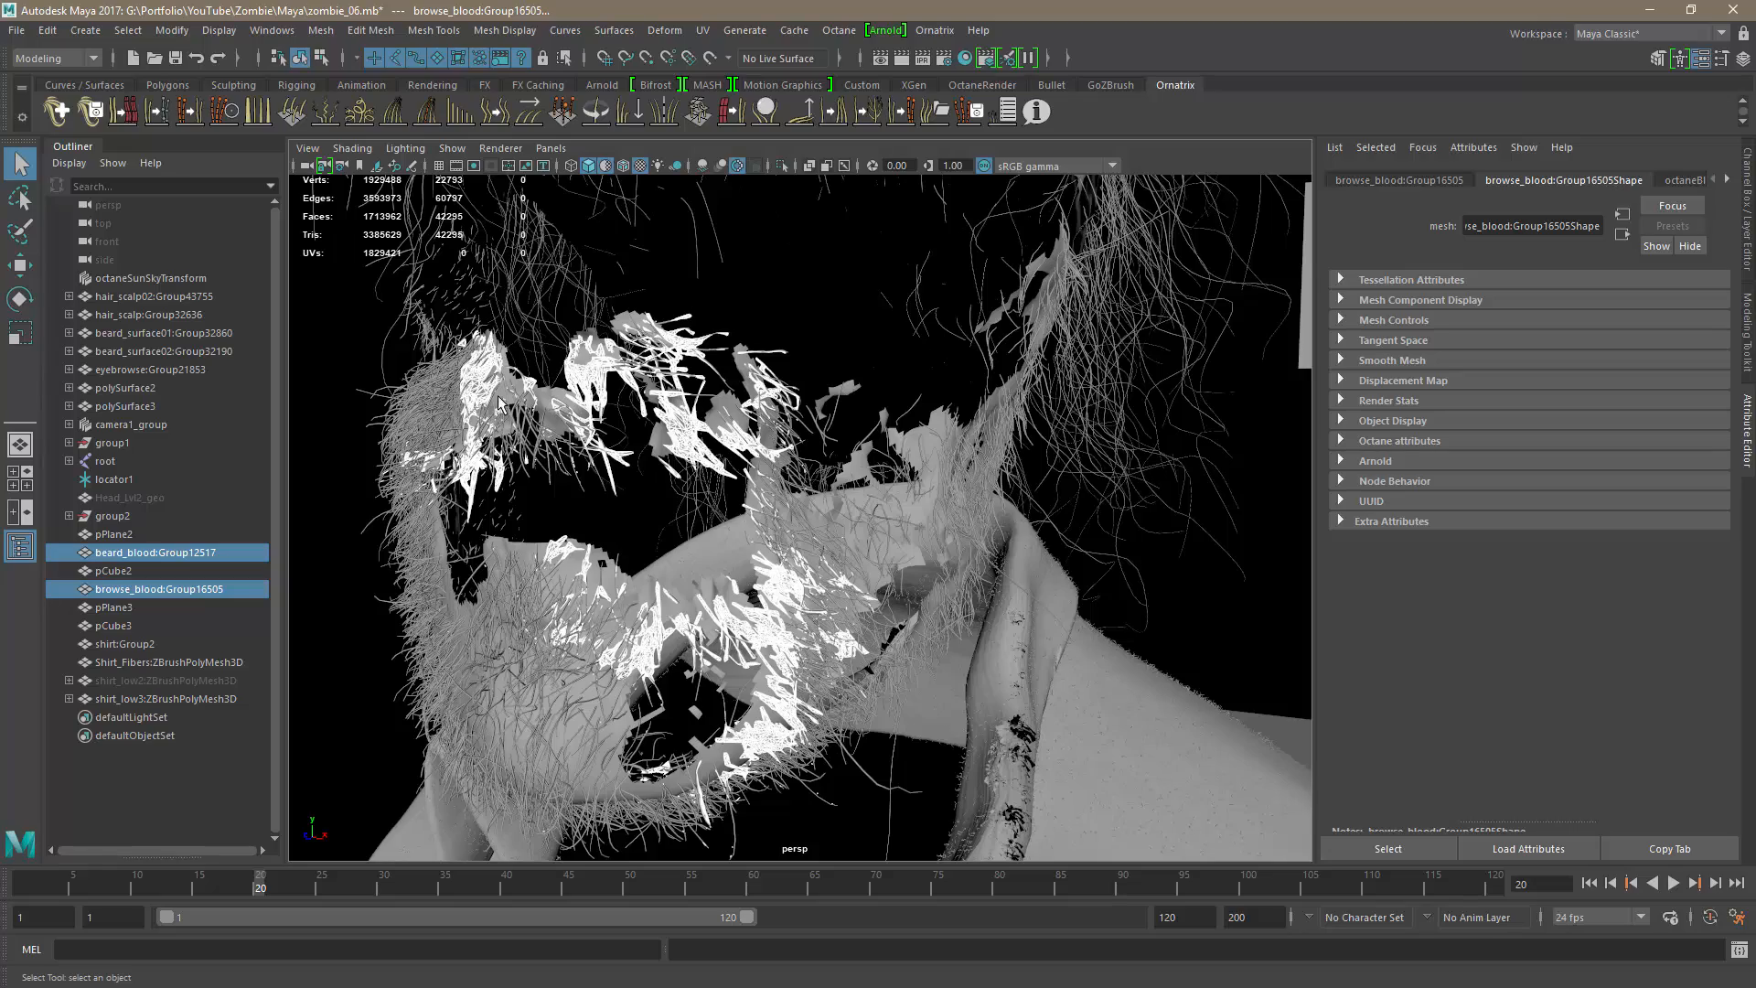
pyautogui.keyDown('alt'); pyautogui.moveTo(572, 520); pyautogui.dragTo(602, 516); pyautogui.keyUp('alt')
pyautogui.keyDown('alt'); pyautogui.moveTo(766, 554); pyautogui.dragTo(713, 560); pyautogui.keyUp('alt')
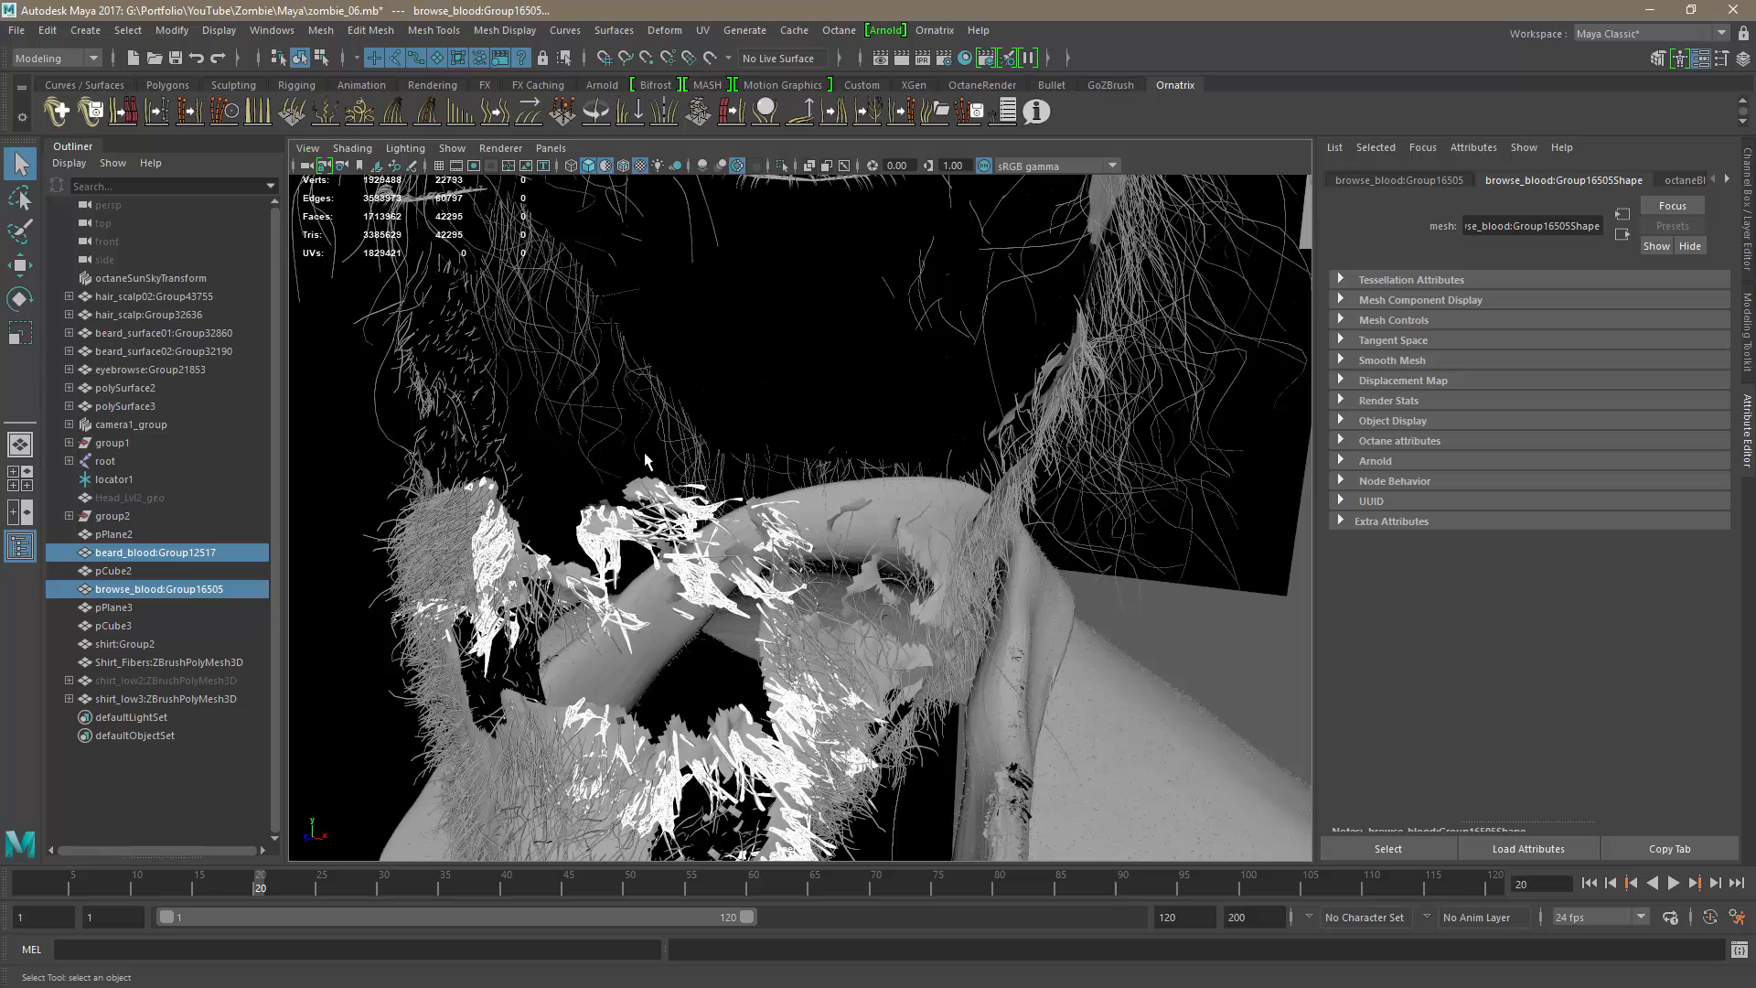
pyautogui.hotkey('ctrl', 'e')
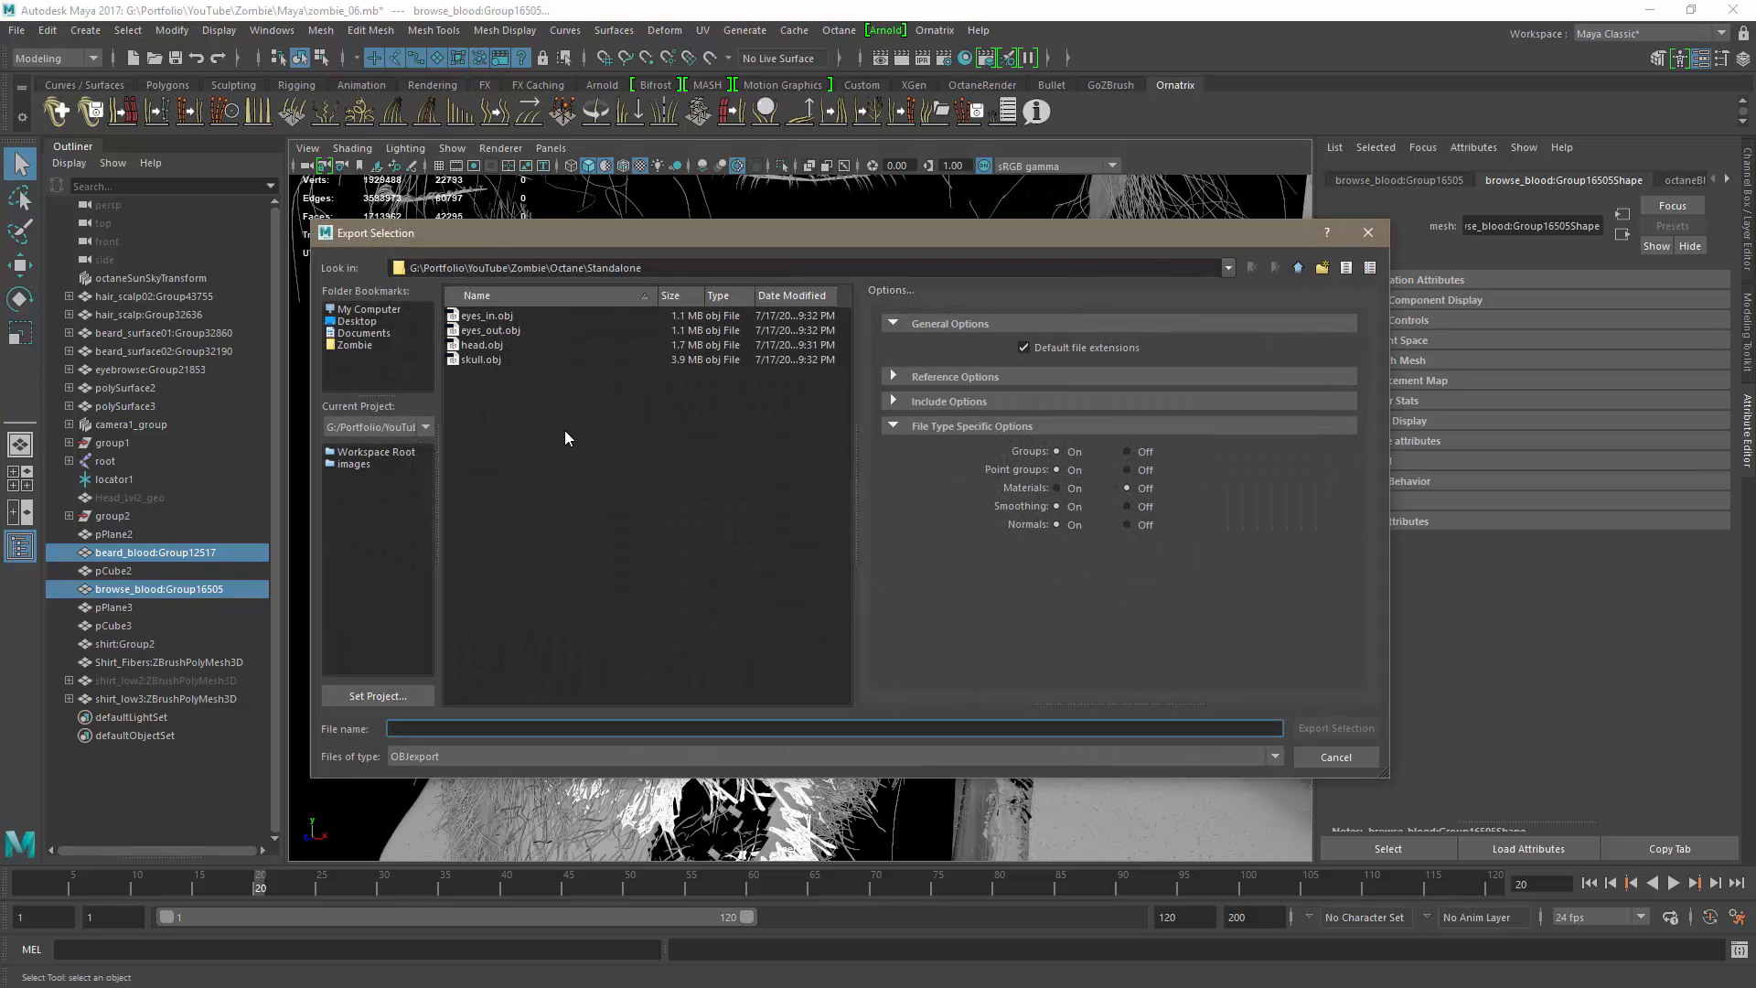
pyautogui.write('beard')
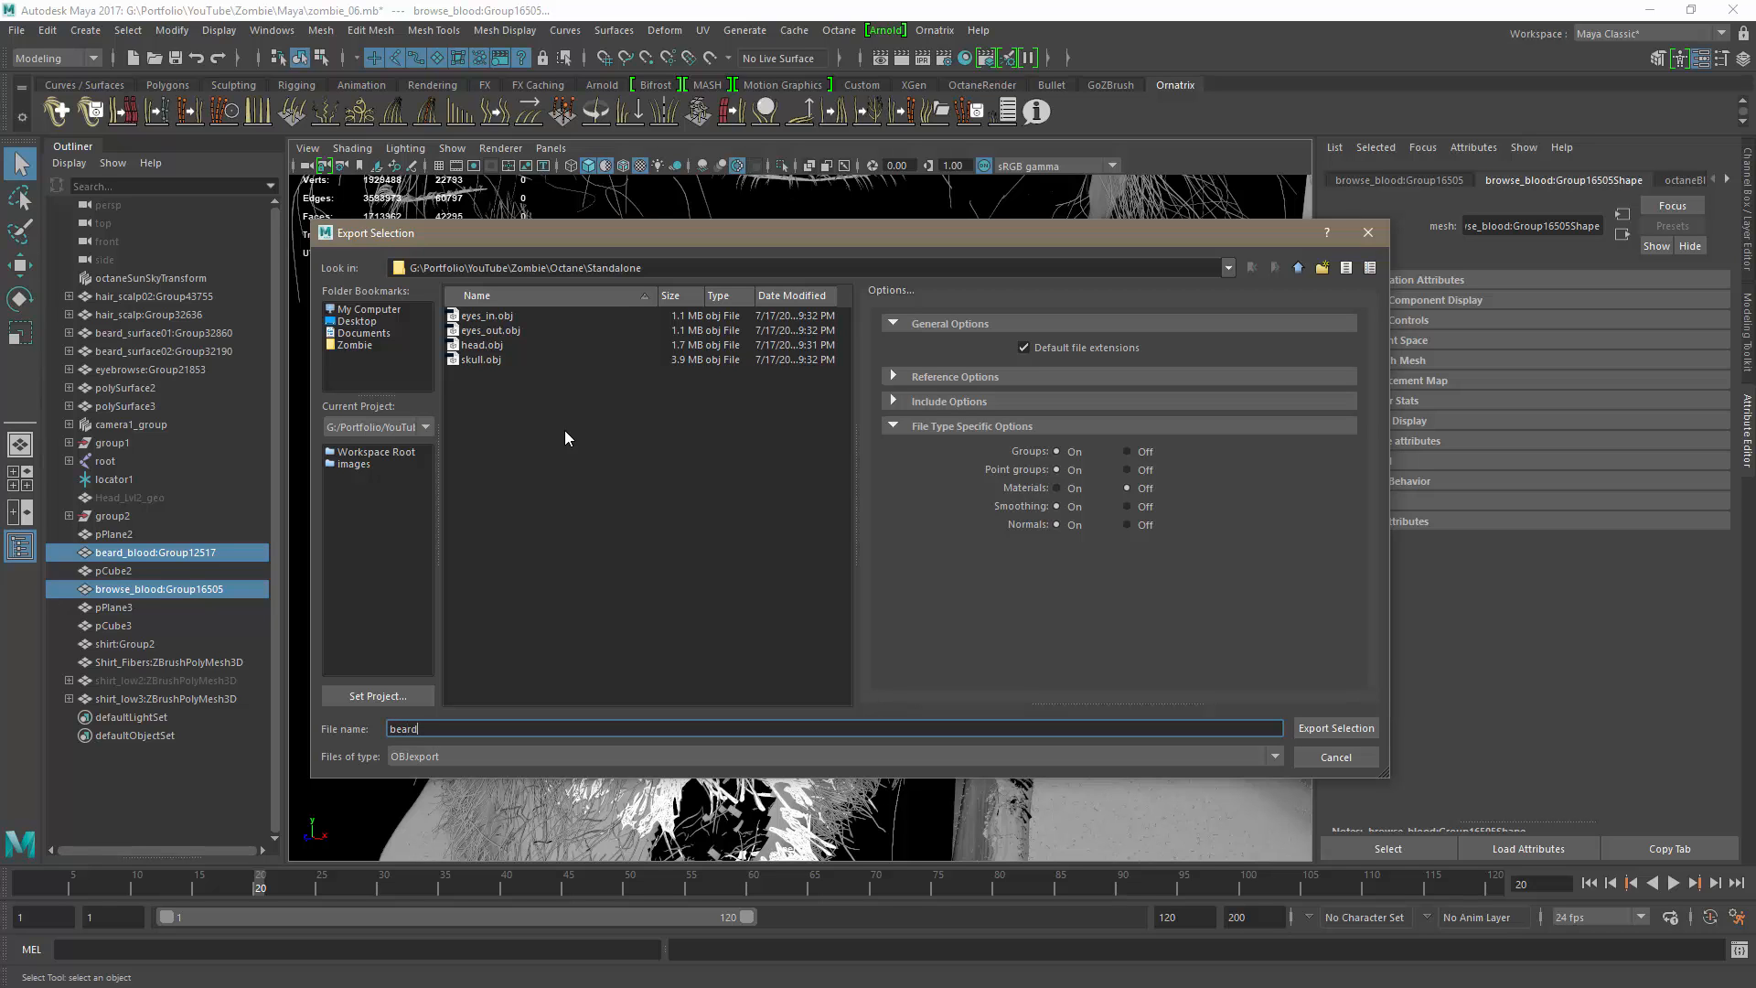
pyautogui.write('_blood')
pyautogui.press('Return')
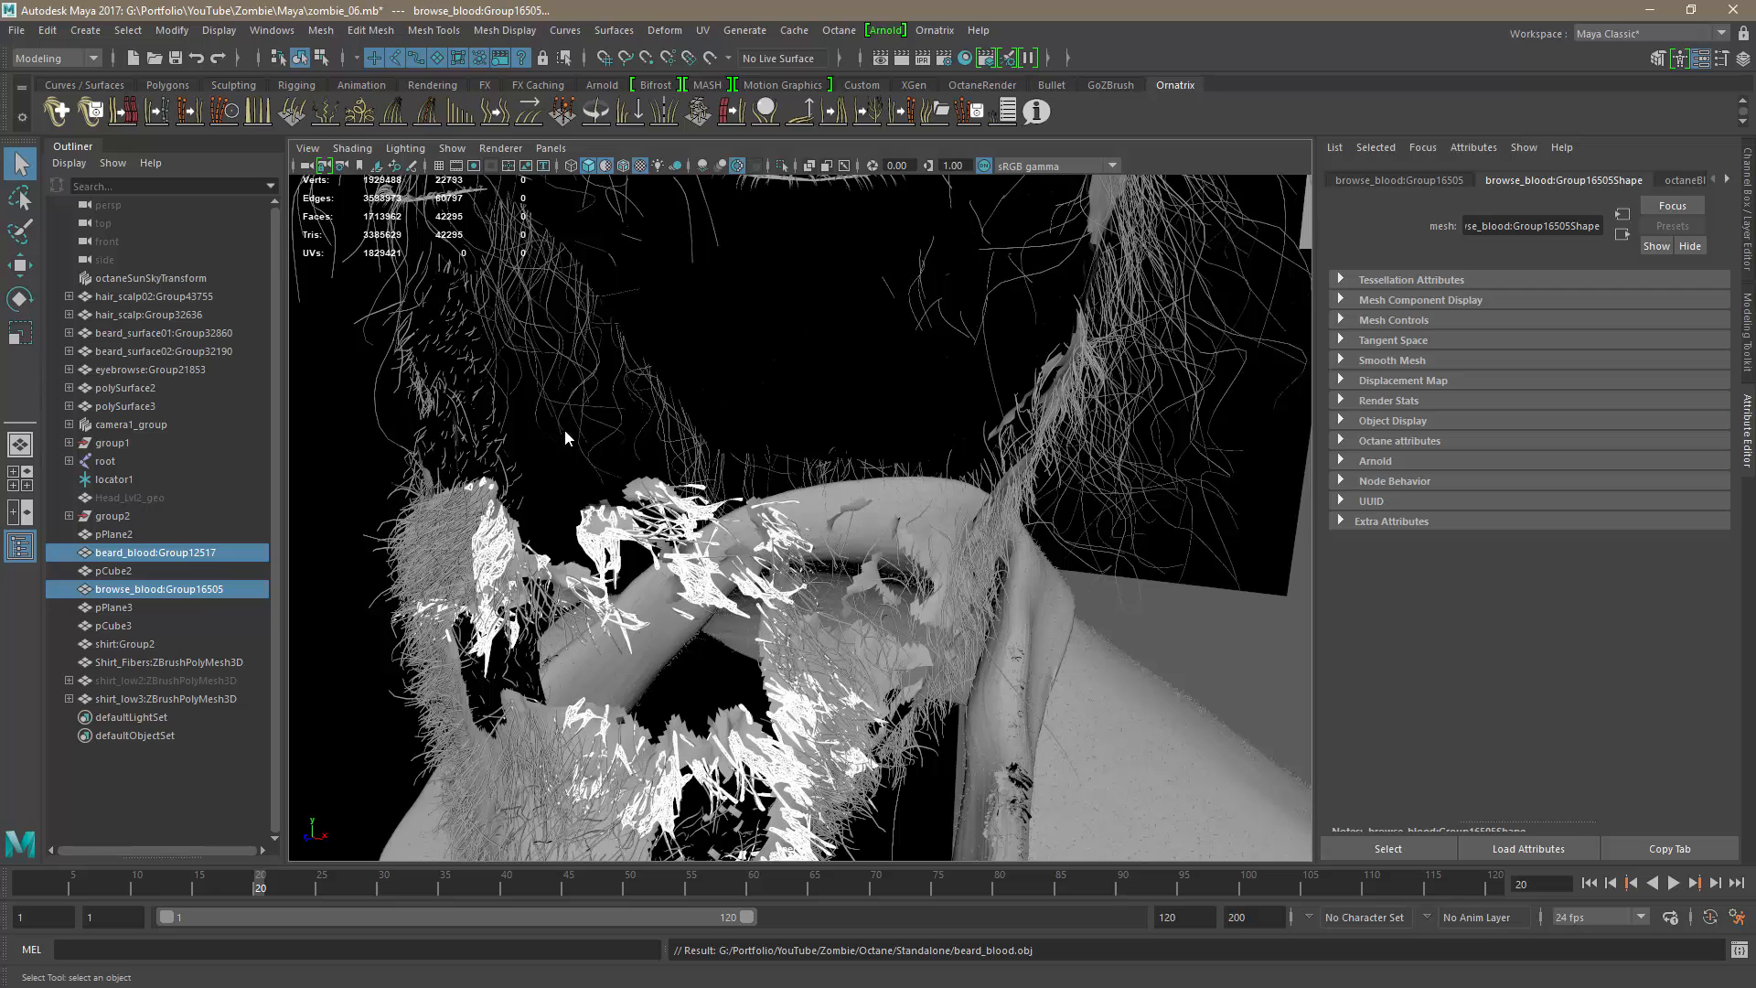
pyautogui.hotkey('ctrl', 'h')
# Step: Export the small box in group2 together with pCube2 and pCube3 as an OBJ file named black_boxes and hide them
pyautogui.keyDown('alt'); pyautogui.moveTo(922, 538); pyautogui.dragTo(823, 514); pyautogui.keyUp('alt')
pyautogui.scroll(-6, 823, 514)
pyautogui.keyDown('alt'); pyautogui.moveTo(709, 563); pyautogui.dragTo(678, 619); pyautogui.keyUp('alt')
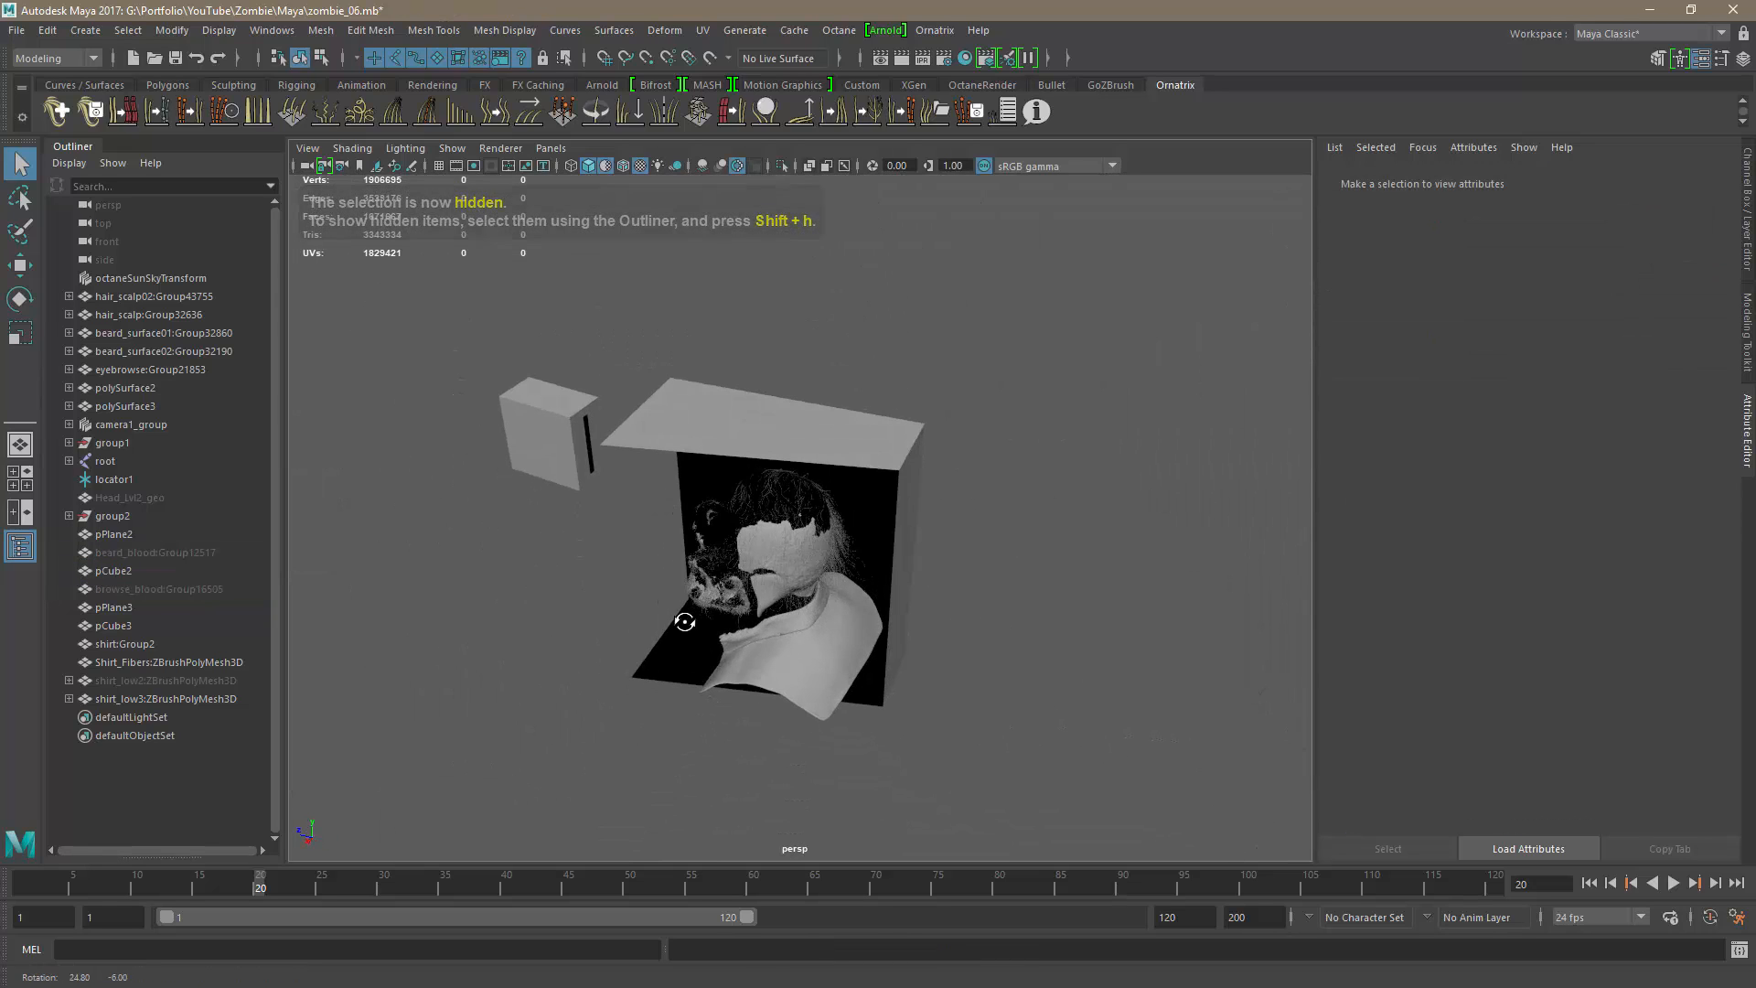
pyautogui.click(540, 402)
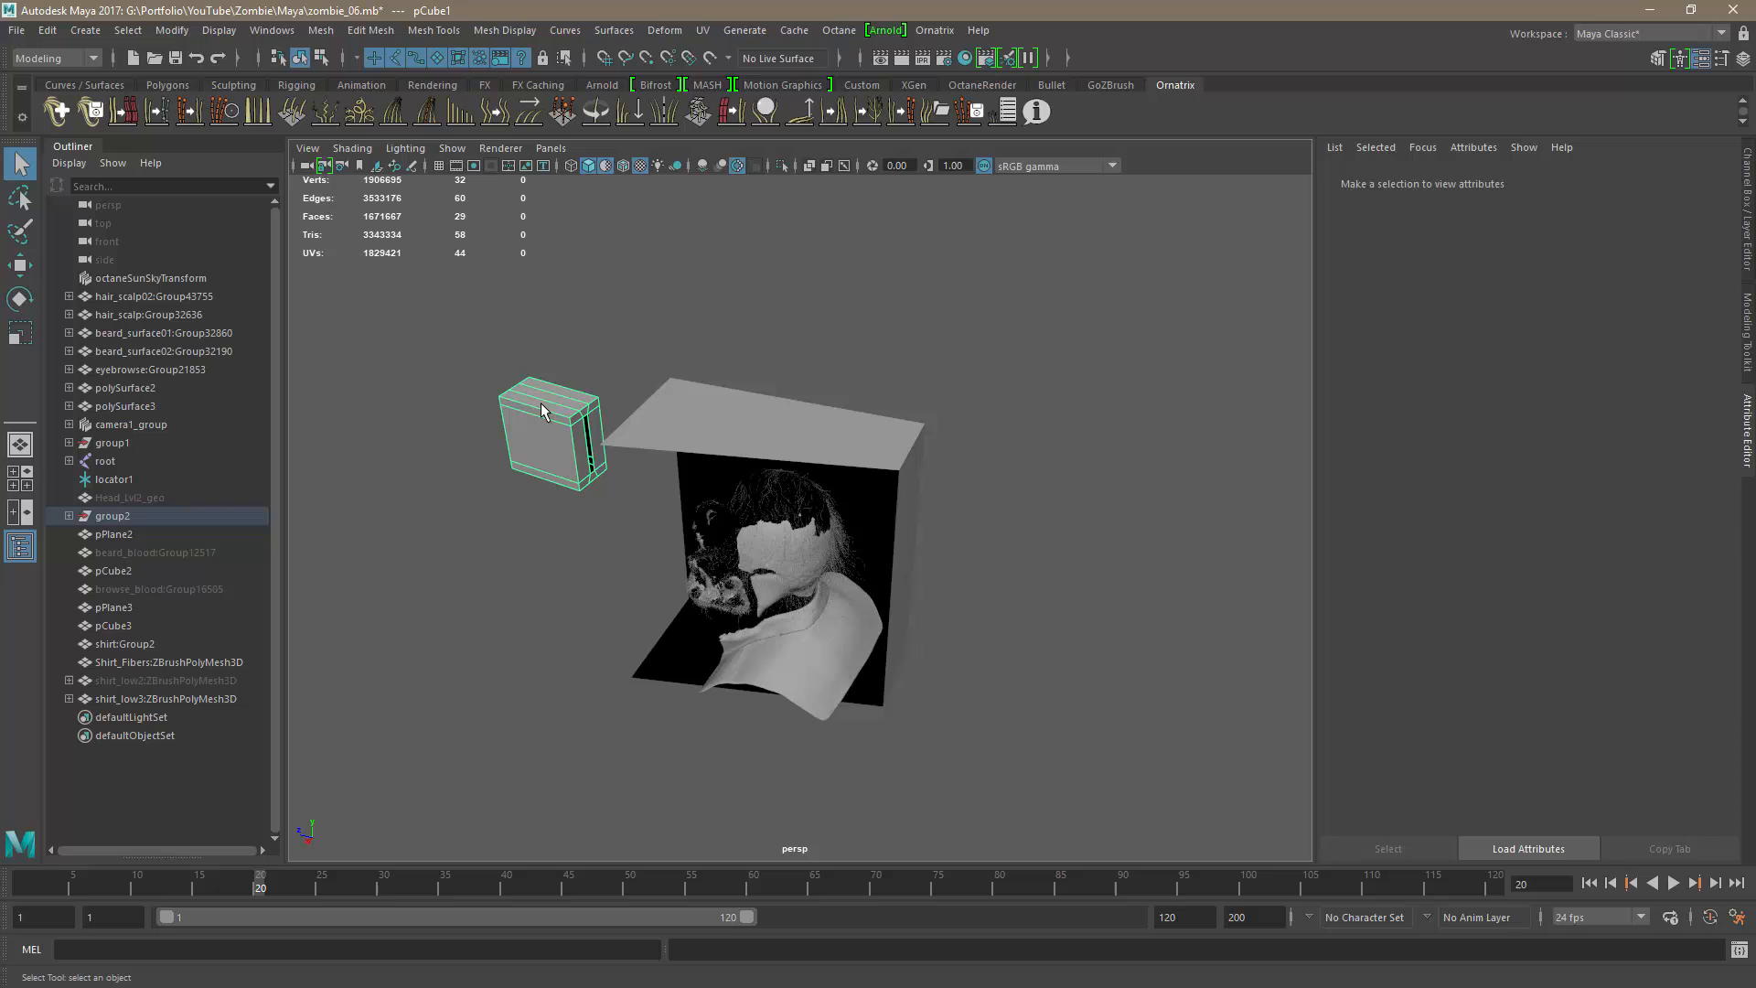
pyautogui.keyDown('shift'); pyautogui.click(771, 419); pyautogui.keyUp('shift')
pyautogui.keyDown('alt'); pyautogui.moveTo(771, 419); pyautogui.dragTo(1011, 419); pyautogui.keyUp('alt')
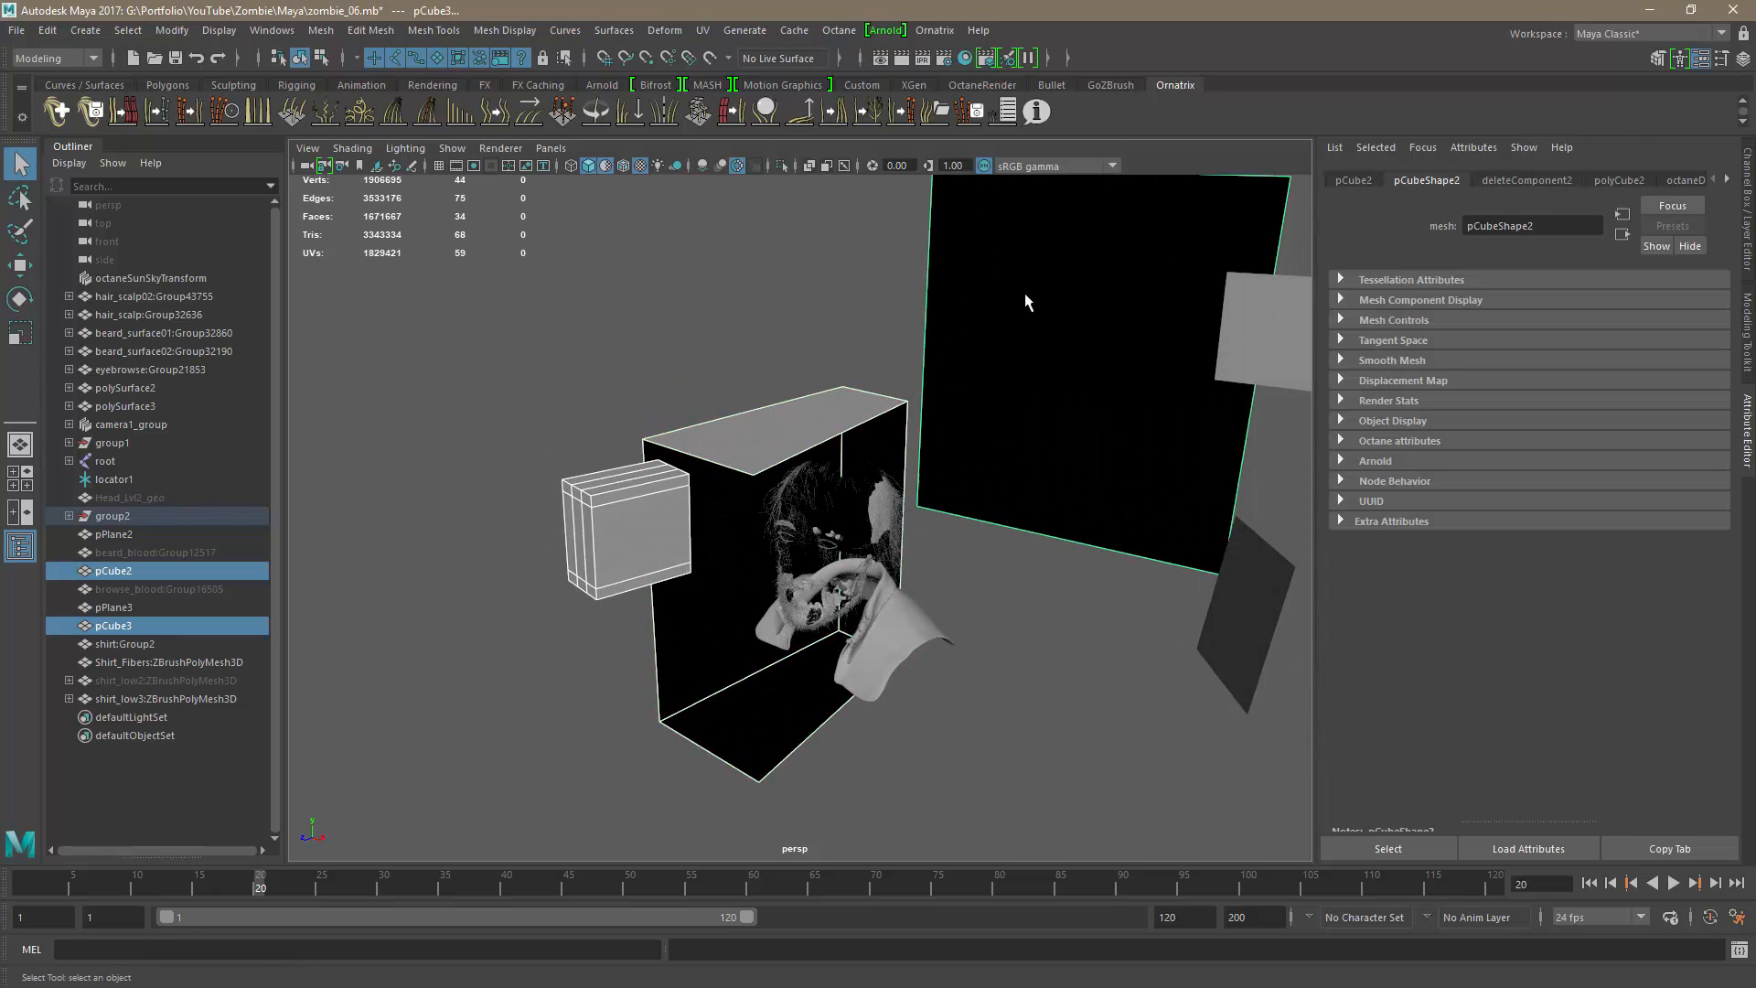
pyautogui.keyDown('alt'); pyautogui.moveTo(1098, 560); pyautogui.dragTo(901, 509); pyautogui.keyUp('alt')
pyautogui.scroll(3, 1005, 547)
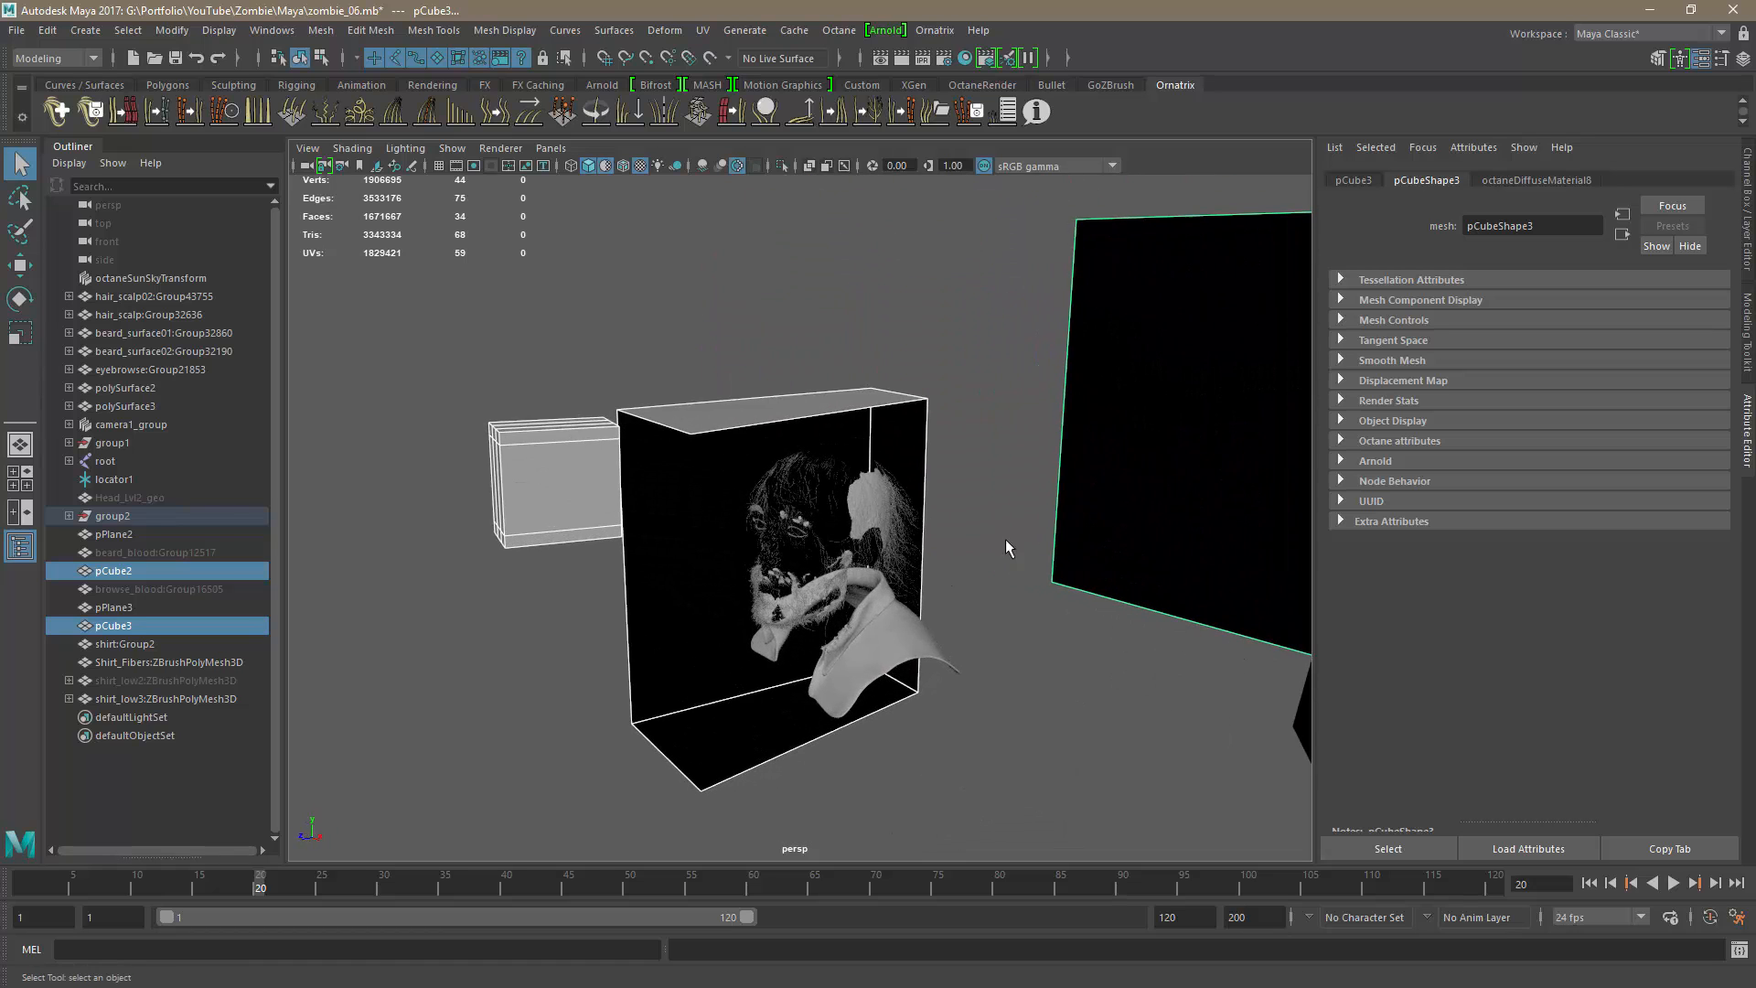
pyautogui.keyDown('alt'); pyautogui.moveTo(1007, 521); pyautogui.dragTo(733, 352); pyautogui.keyUp('alt')
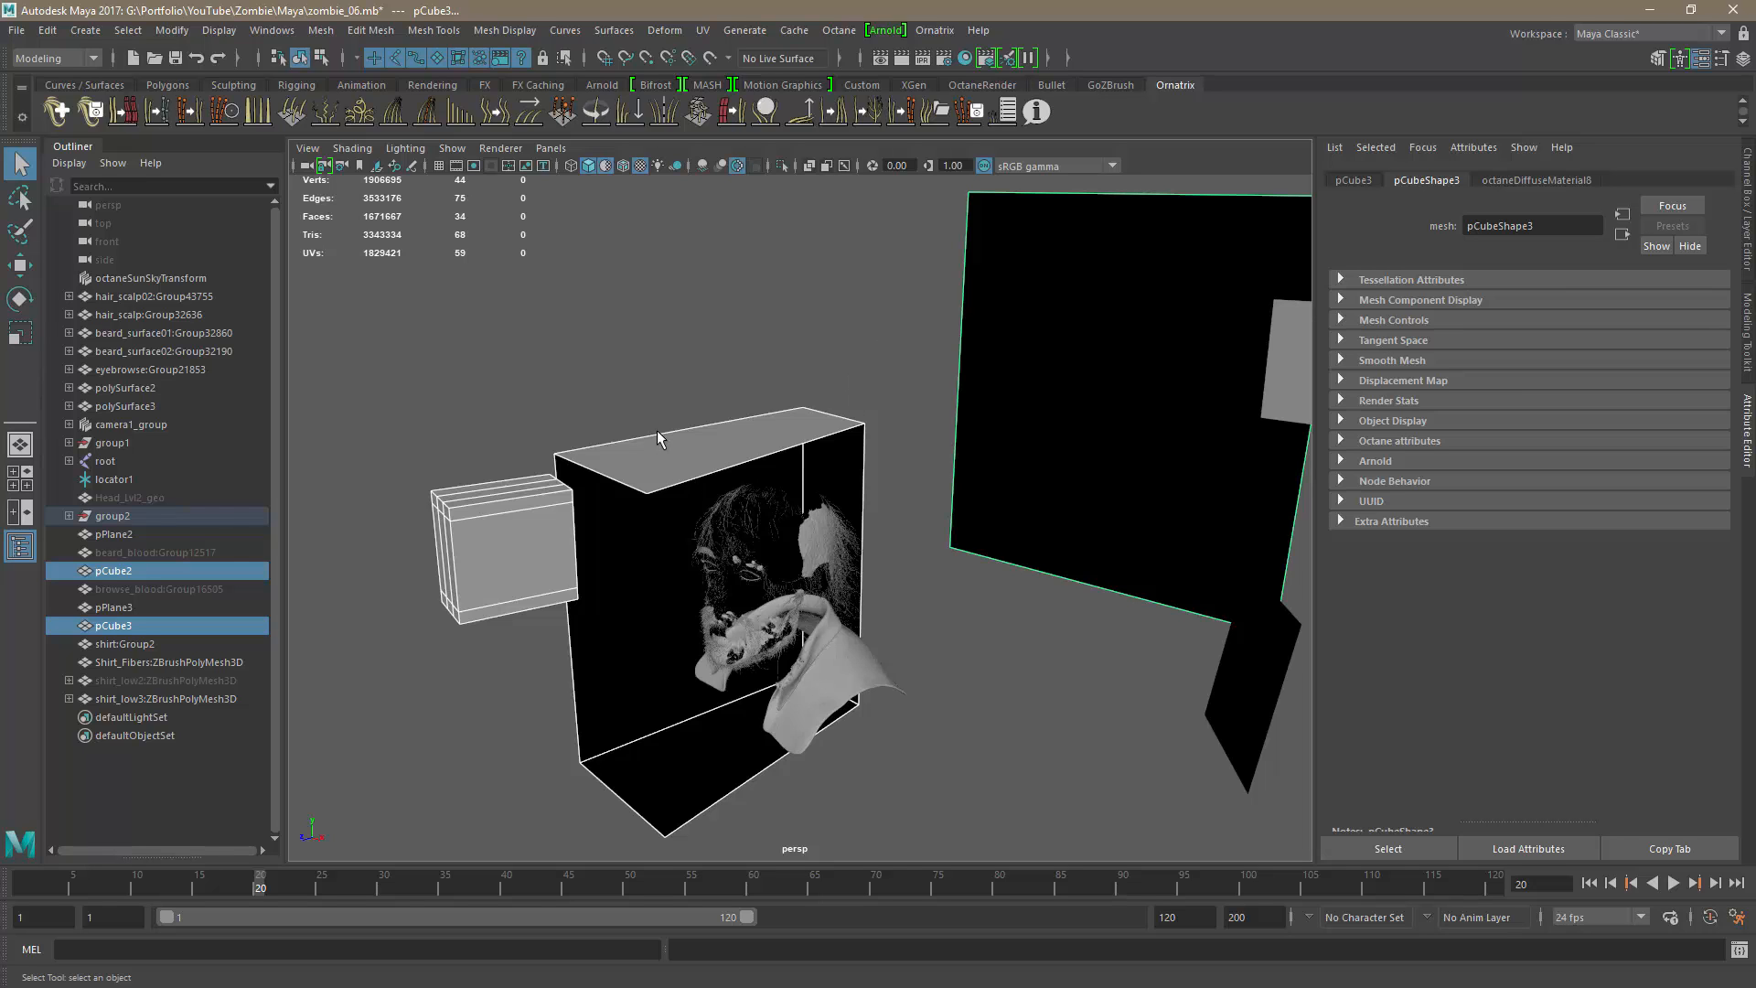
pyautogui.hotkey('ctrl', 'e')
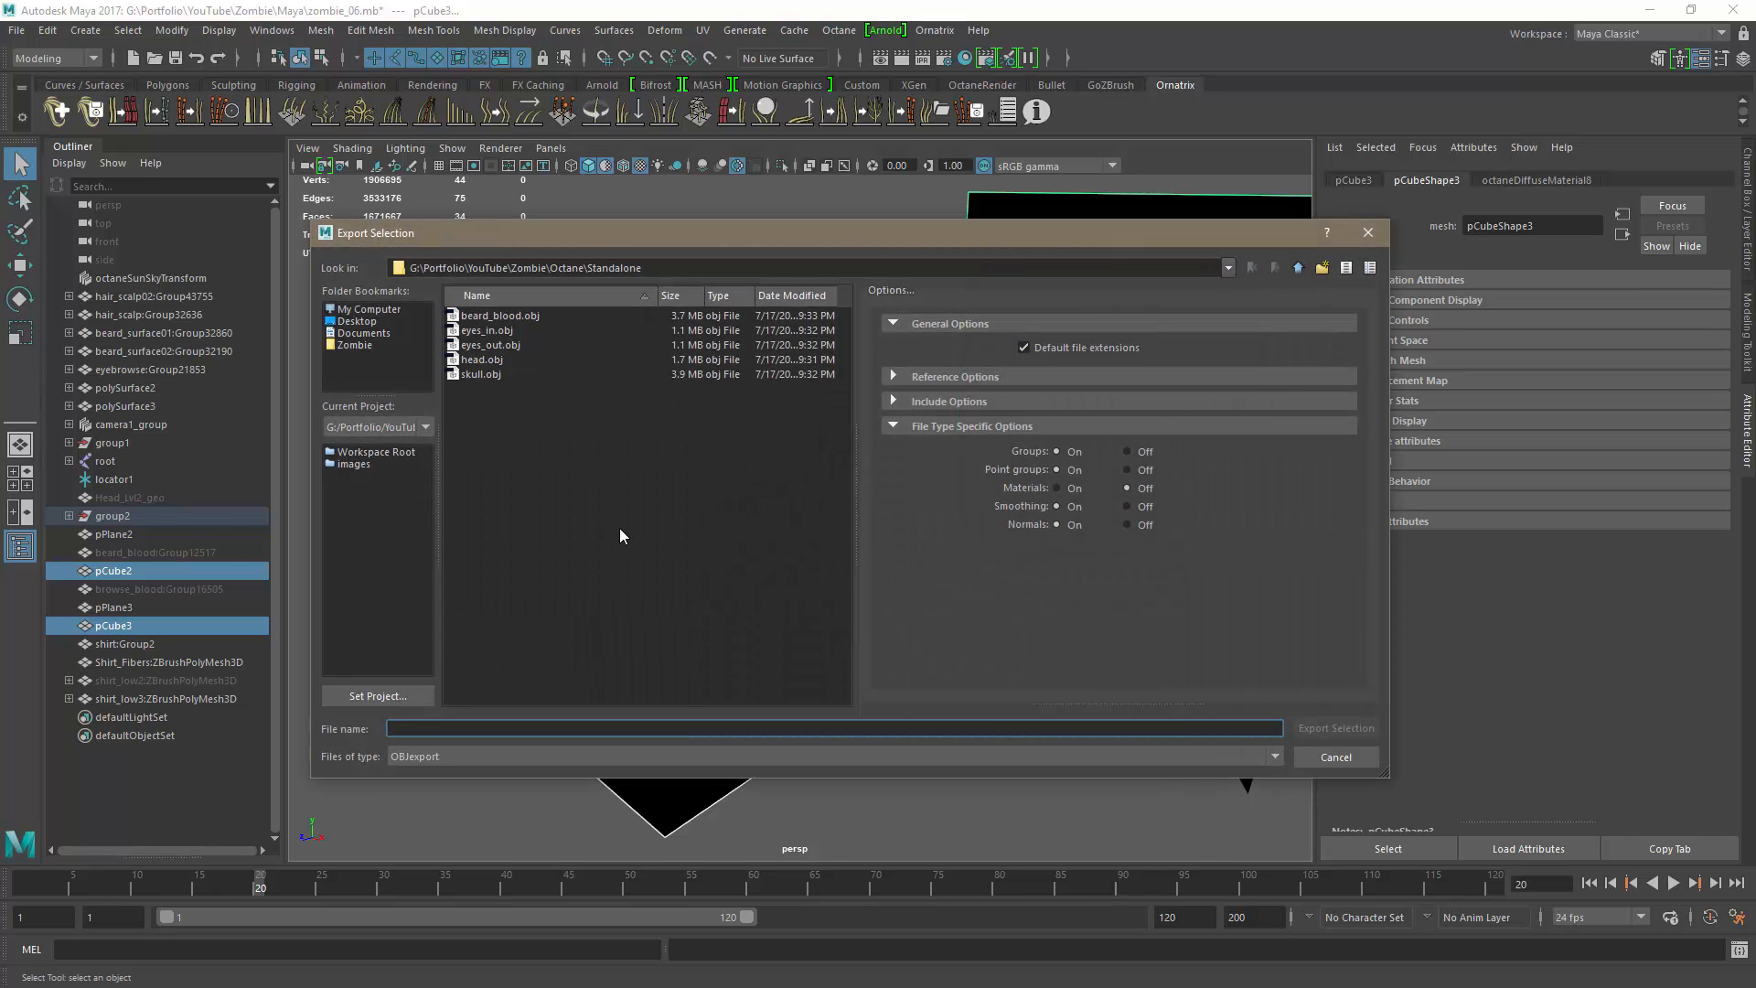
pyautogui.write('black_')
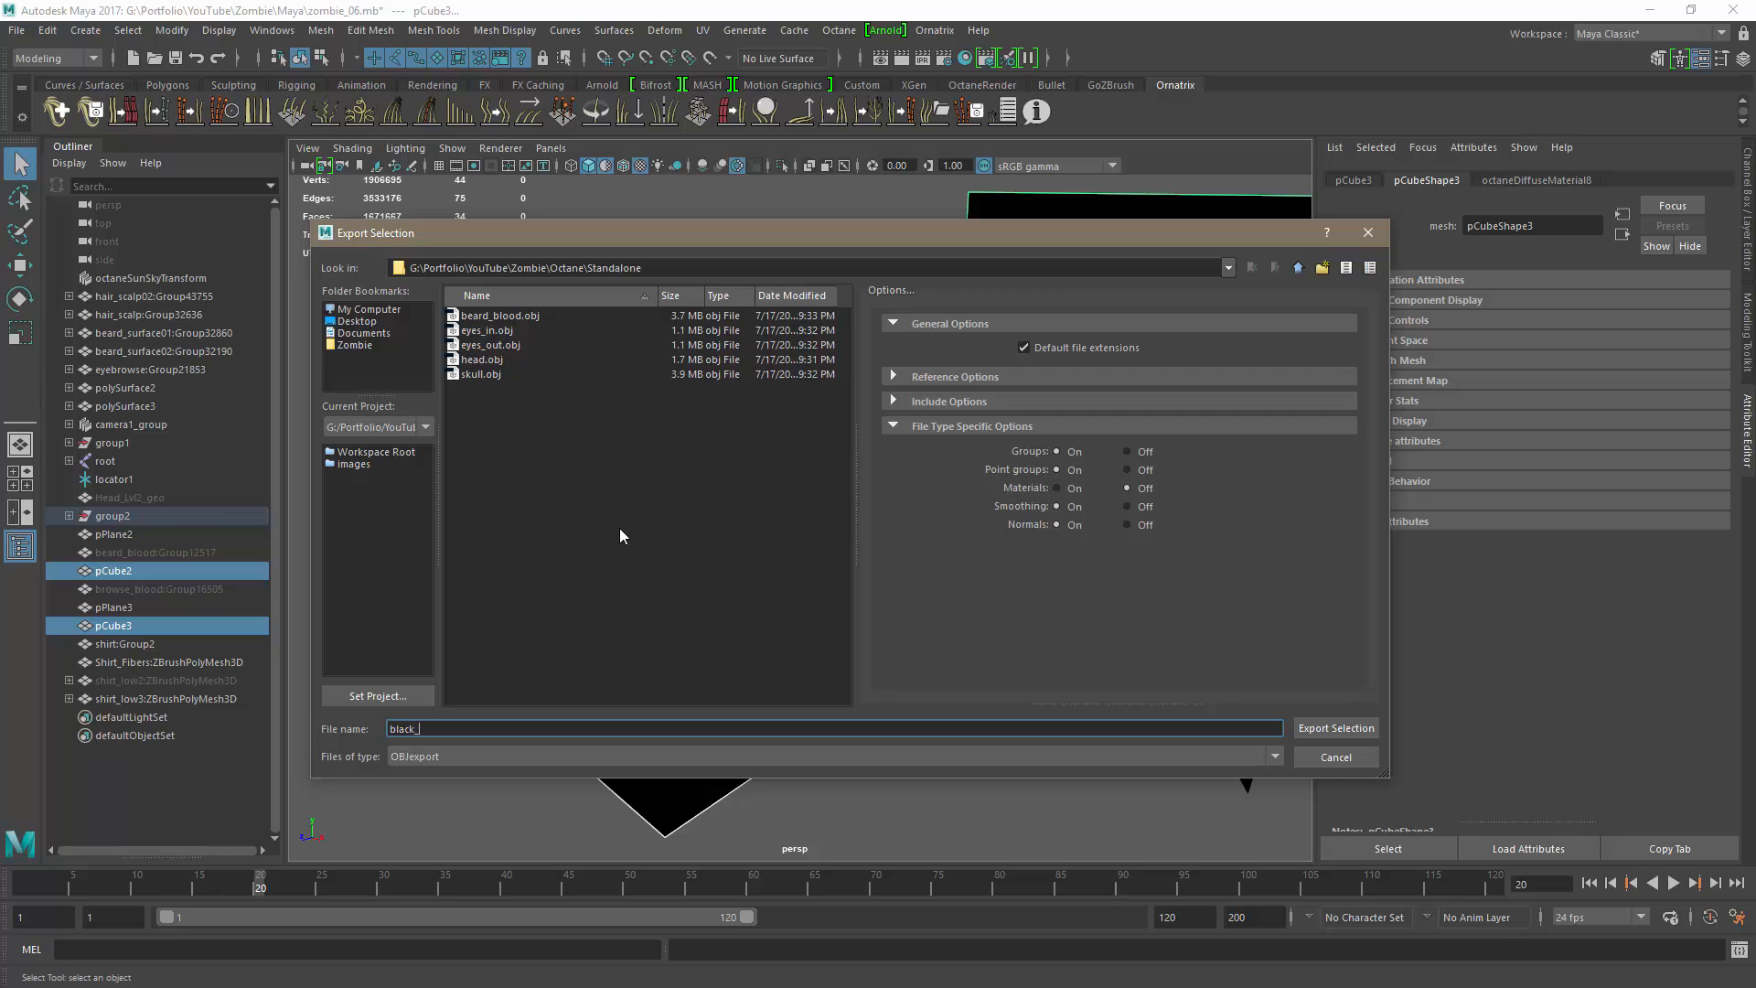
pyautogui.write('boxes')
pyautogui.press('Return')
pyautogui.hotkey('ctrl', 'h')
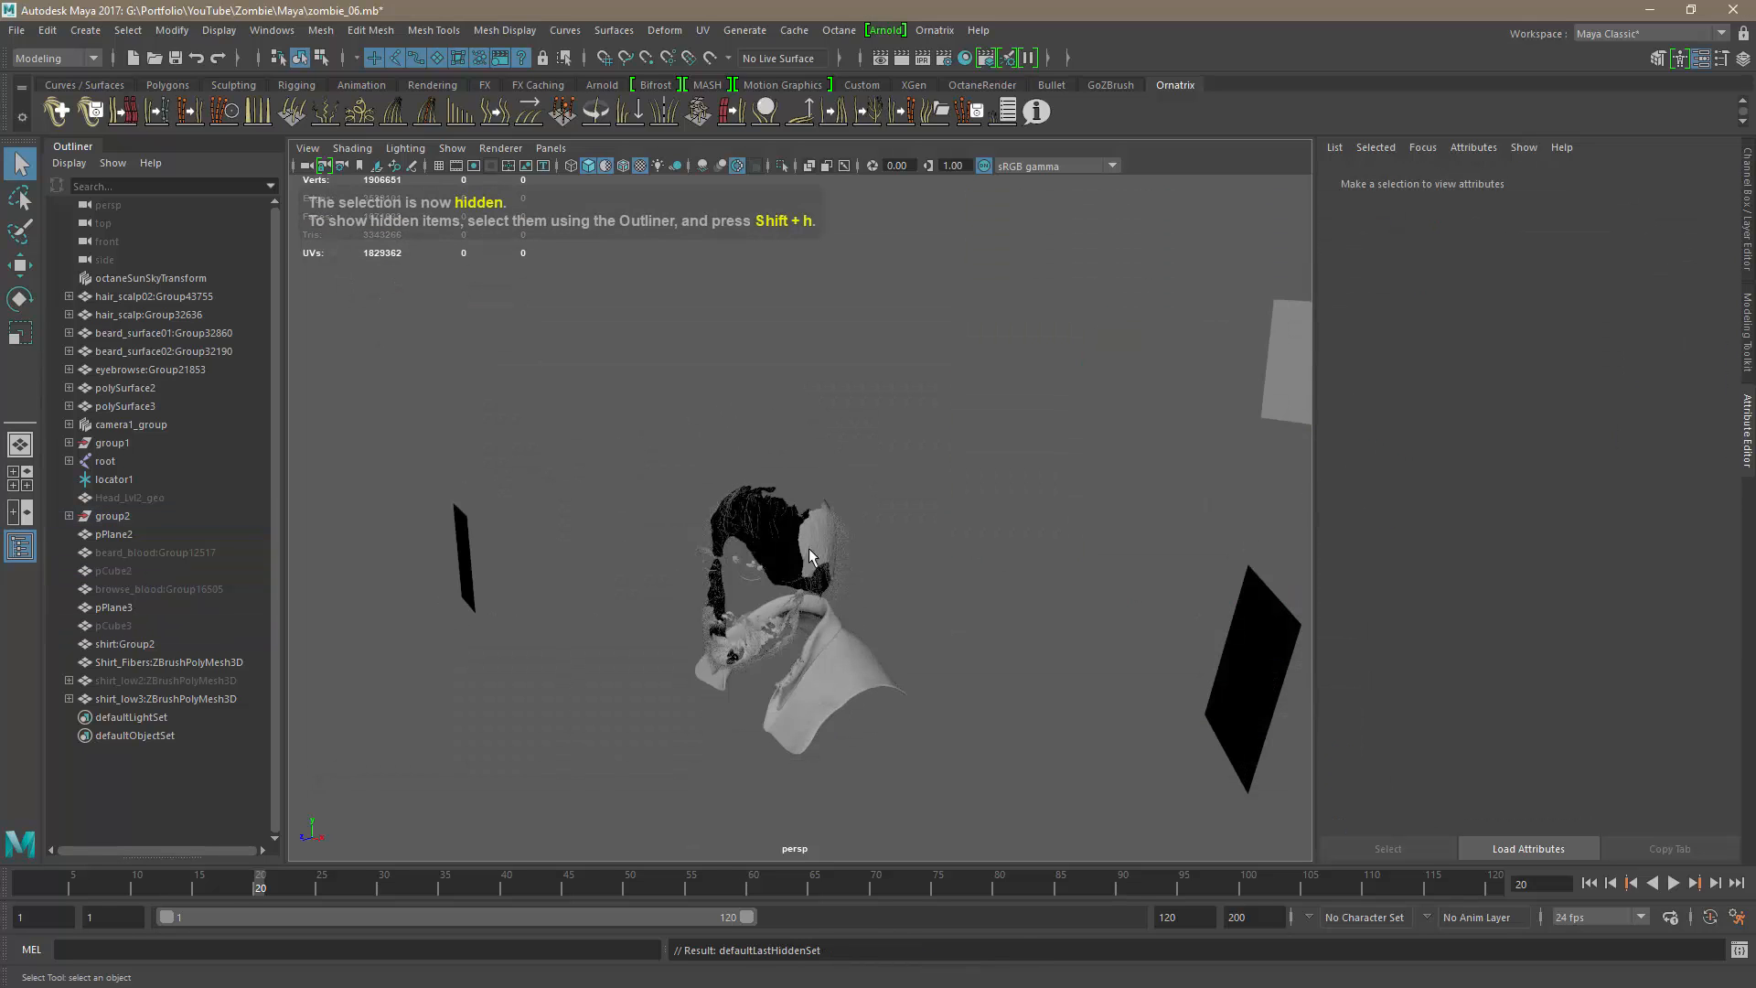
# Step: Examine the three planes surrounding the bust from the front and from behind to tell which light each represents
pyautogui.keyDown('alt'); pyautogui.moveTo(619, 533); pyautogui.dragTo(1143, 375); pyautogui.keyUp('alt')
pyautogui.click(562, 399)
pyautogui.click(1149, 416)
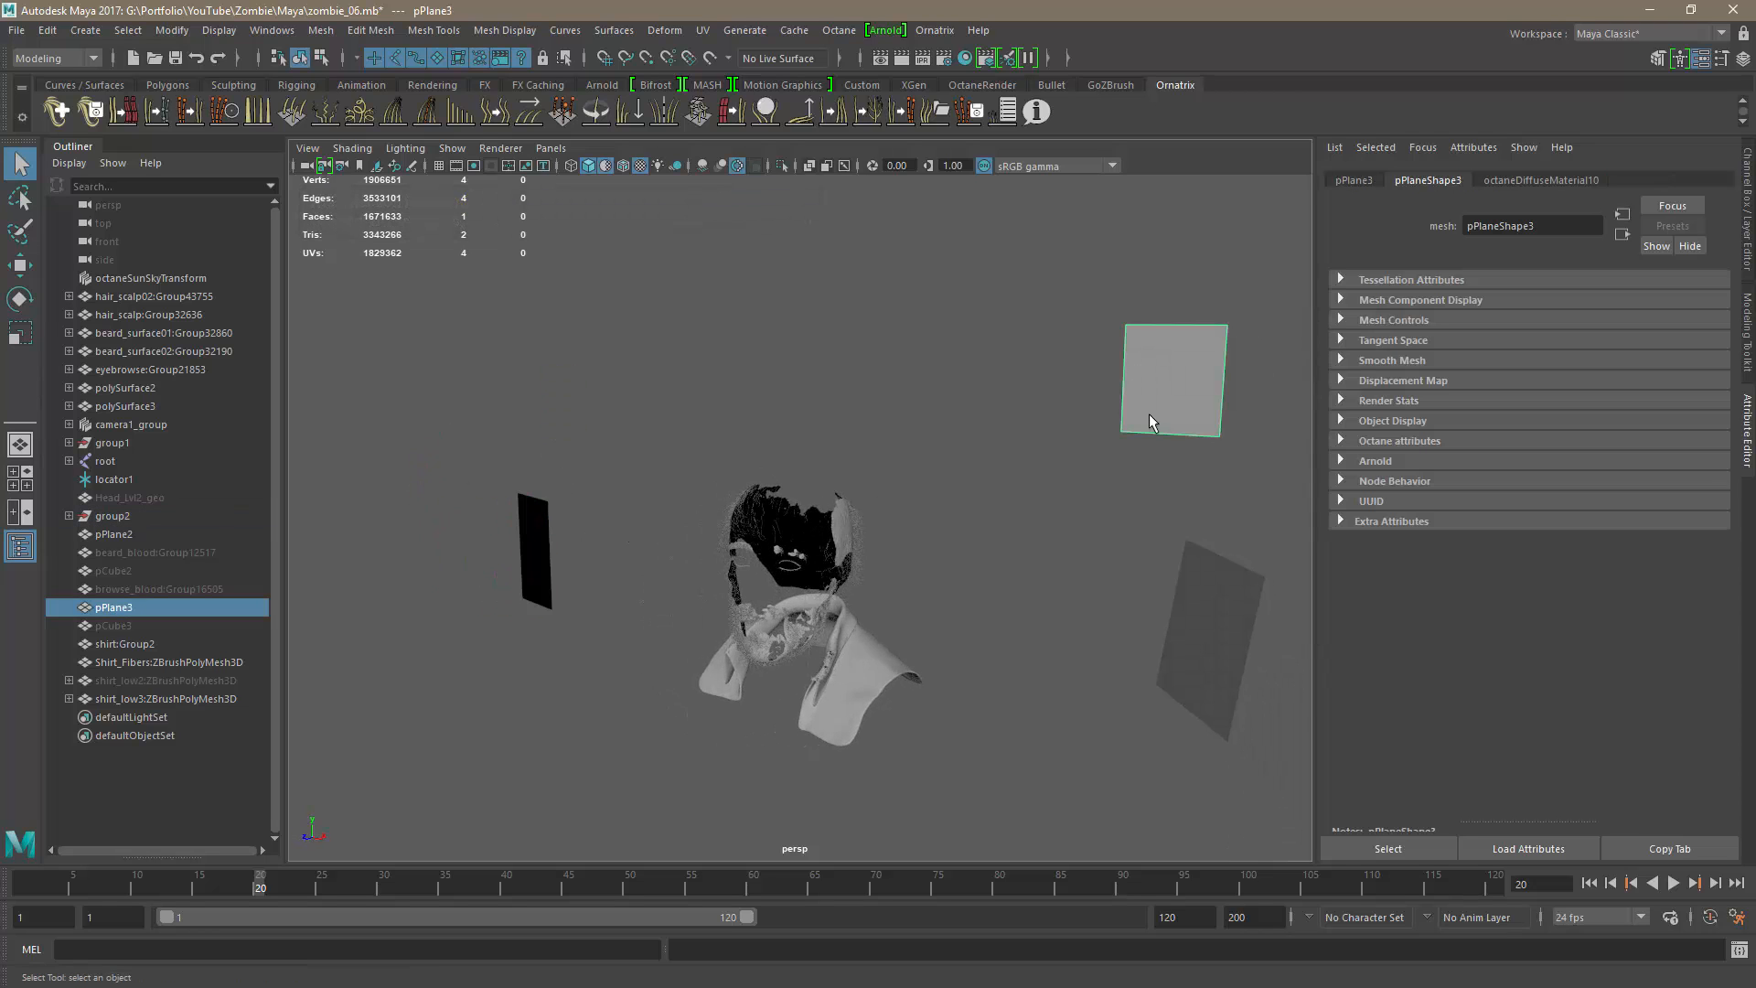
pyautogui.click(1194, 637)
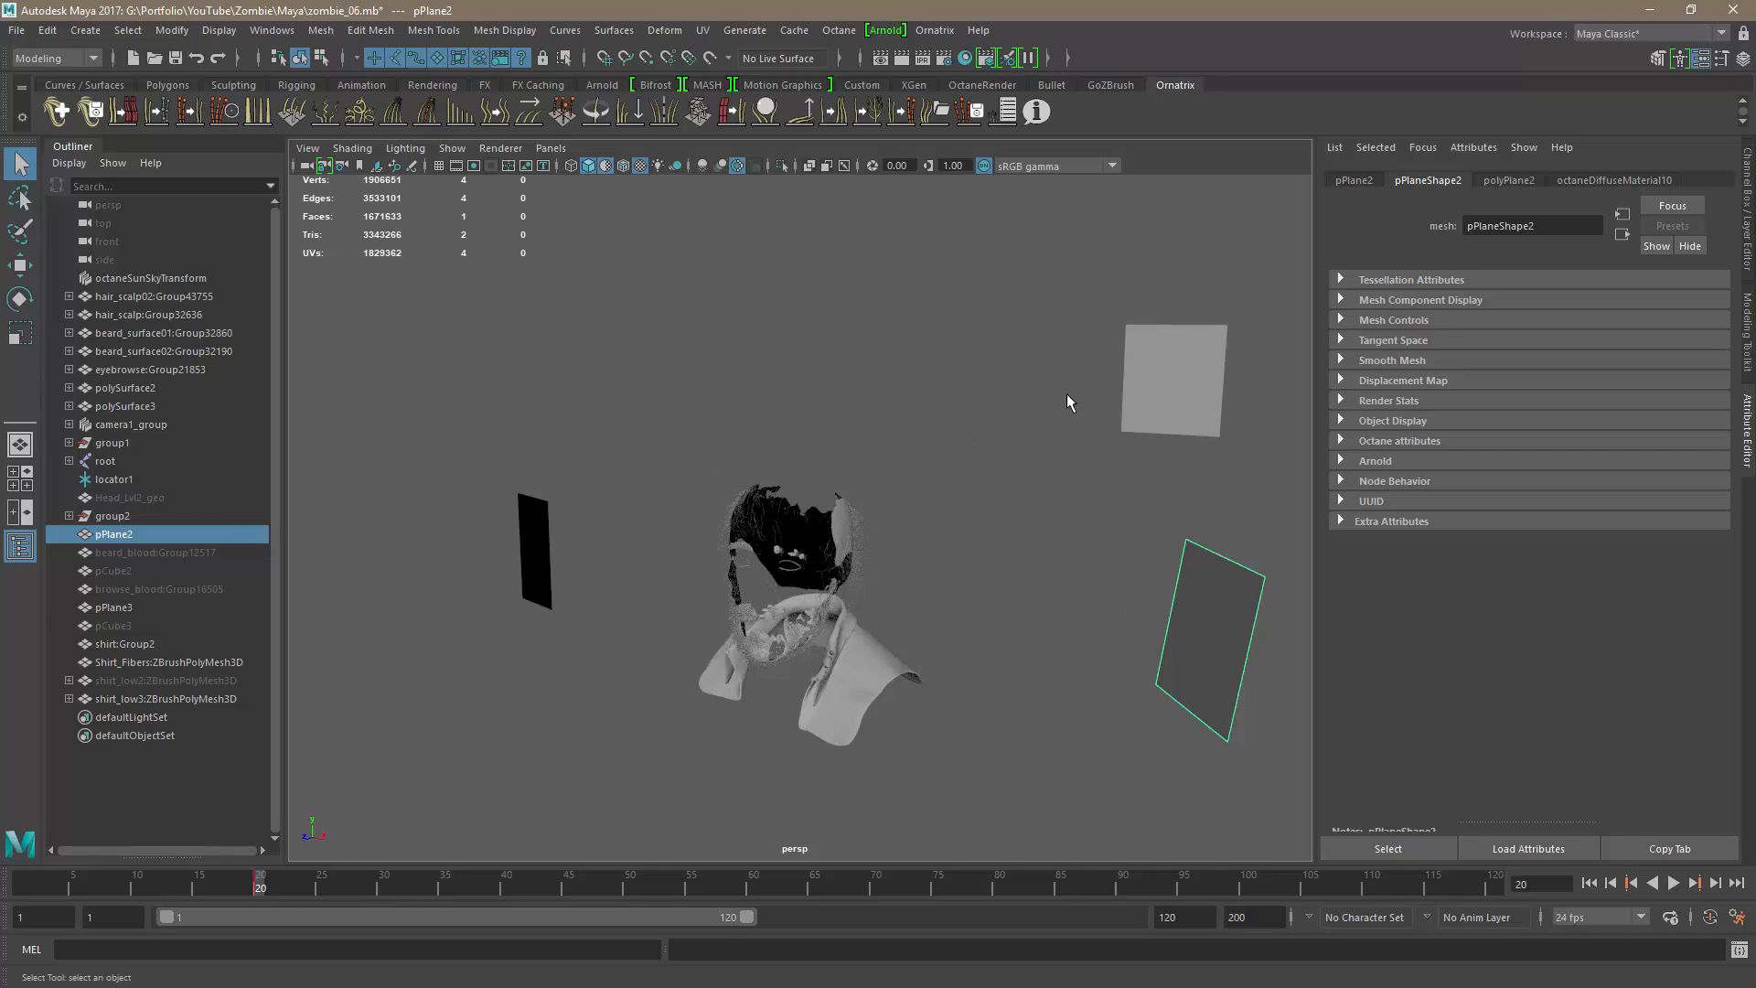
pyautogui.click(1161, 387)
pyautogui.click(1196, 623)
pyautogui.keyDown('alt'); pyautogui.moveTo(1031, 573); pyautogui.dragTo(914, 491); pyautogui.keyUp('alt')
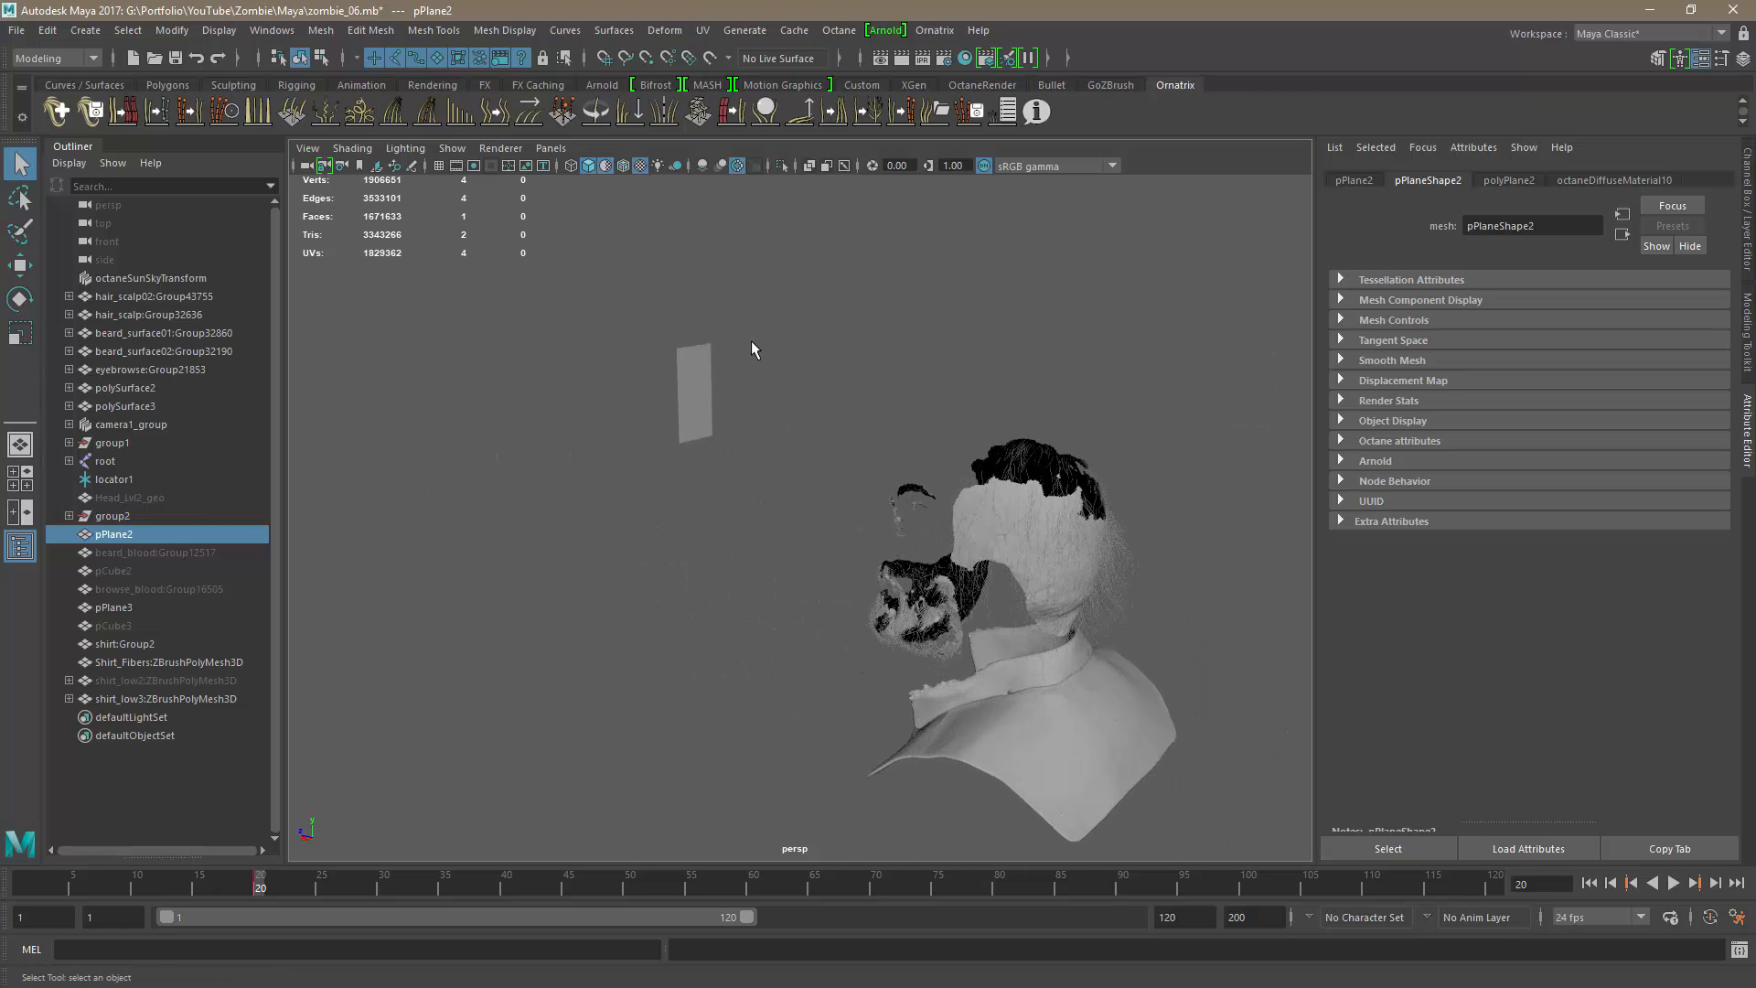
pyautogui.keyDown('alt'); pyautogui.moveTo(699, 384); pyautogui.dragTo(852, 491); pyautogui.keyUp('alt')
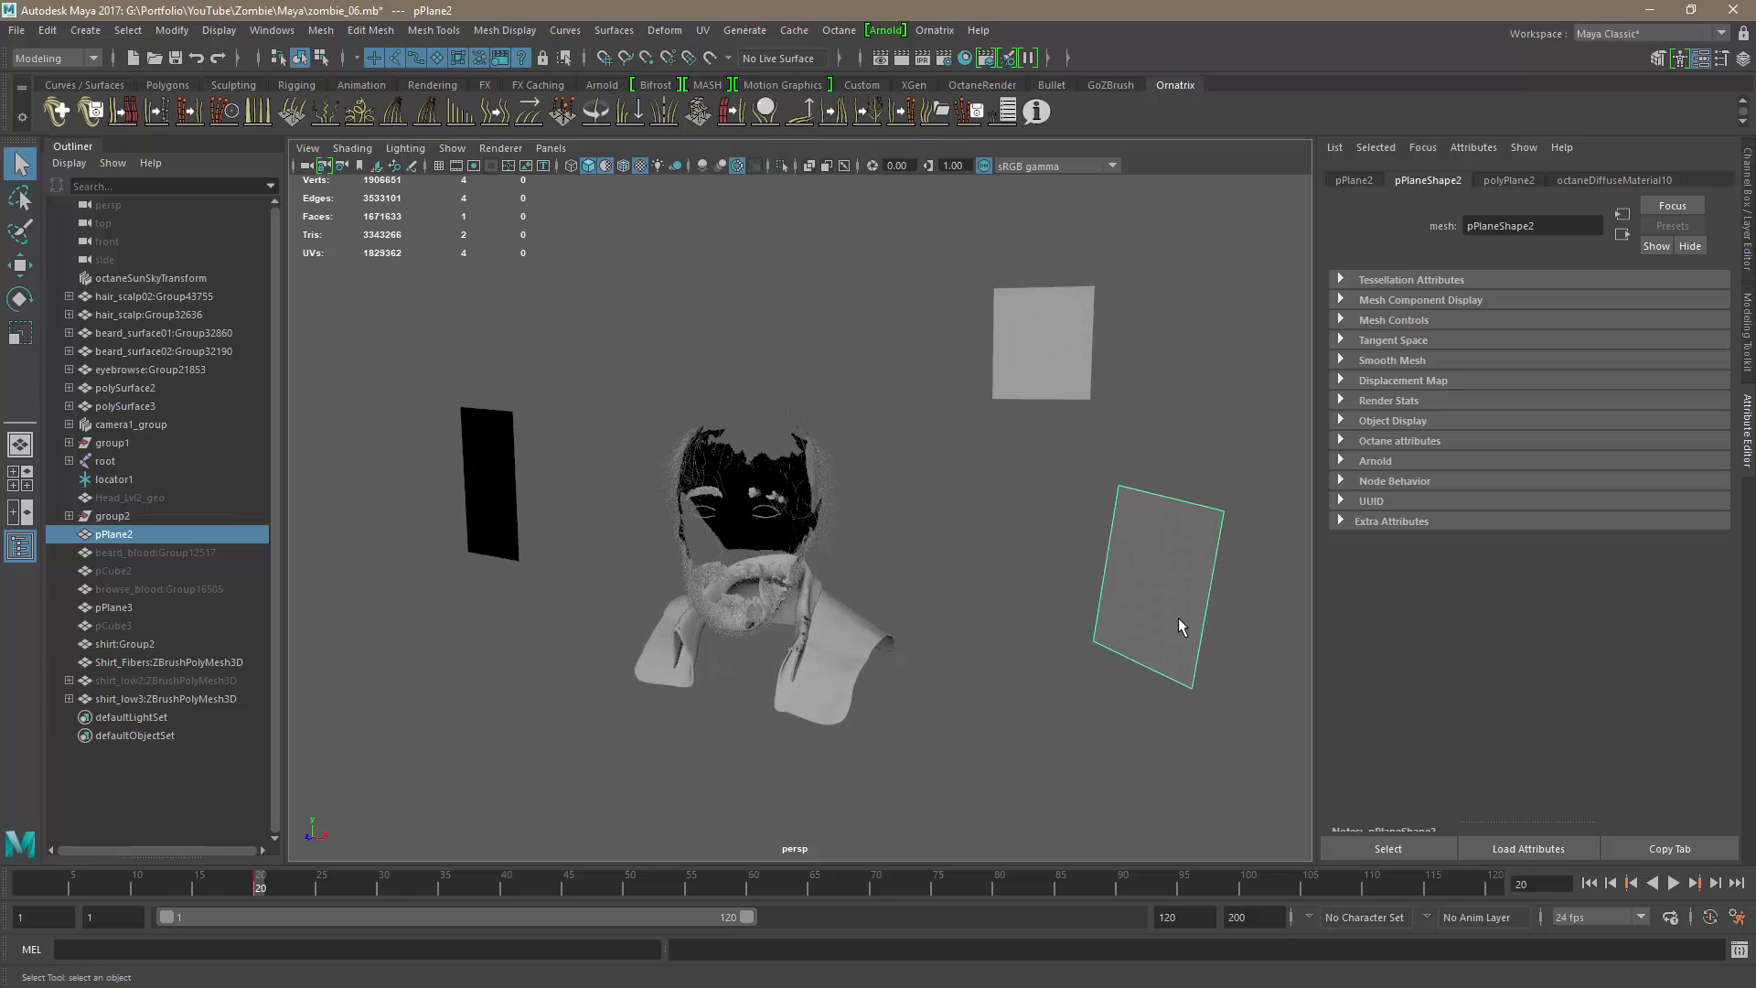
pyautogui.keyDown('alt'); pyautogui.moveTo(1165, 595); pyautogui.dragTo(797, 493); pyautogui.keyUp('alt')
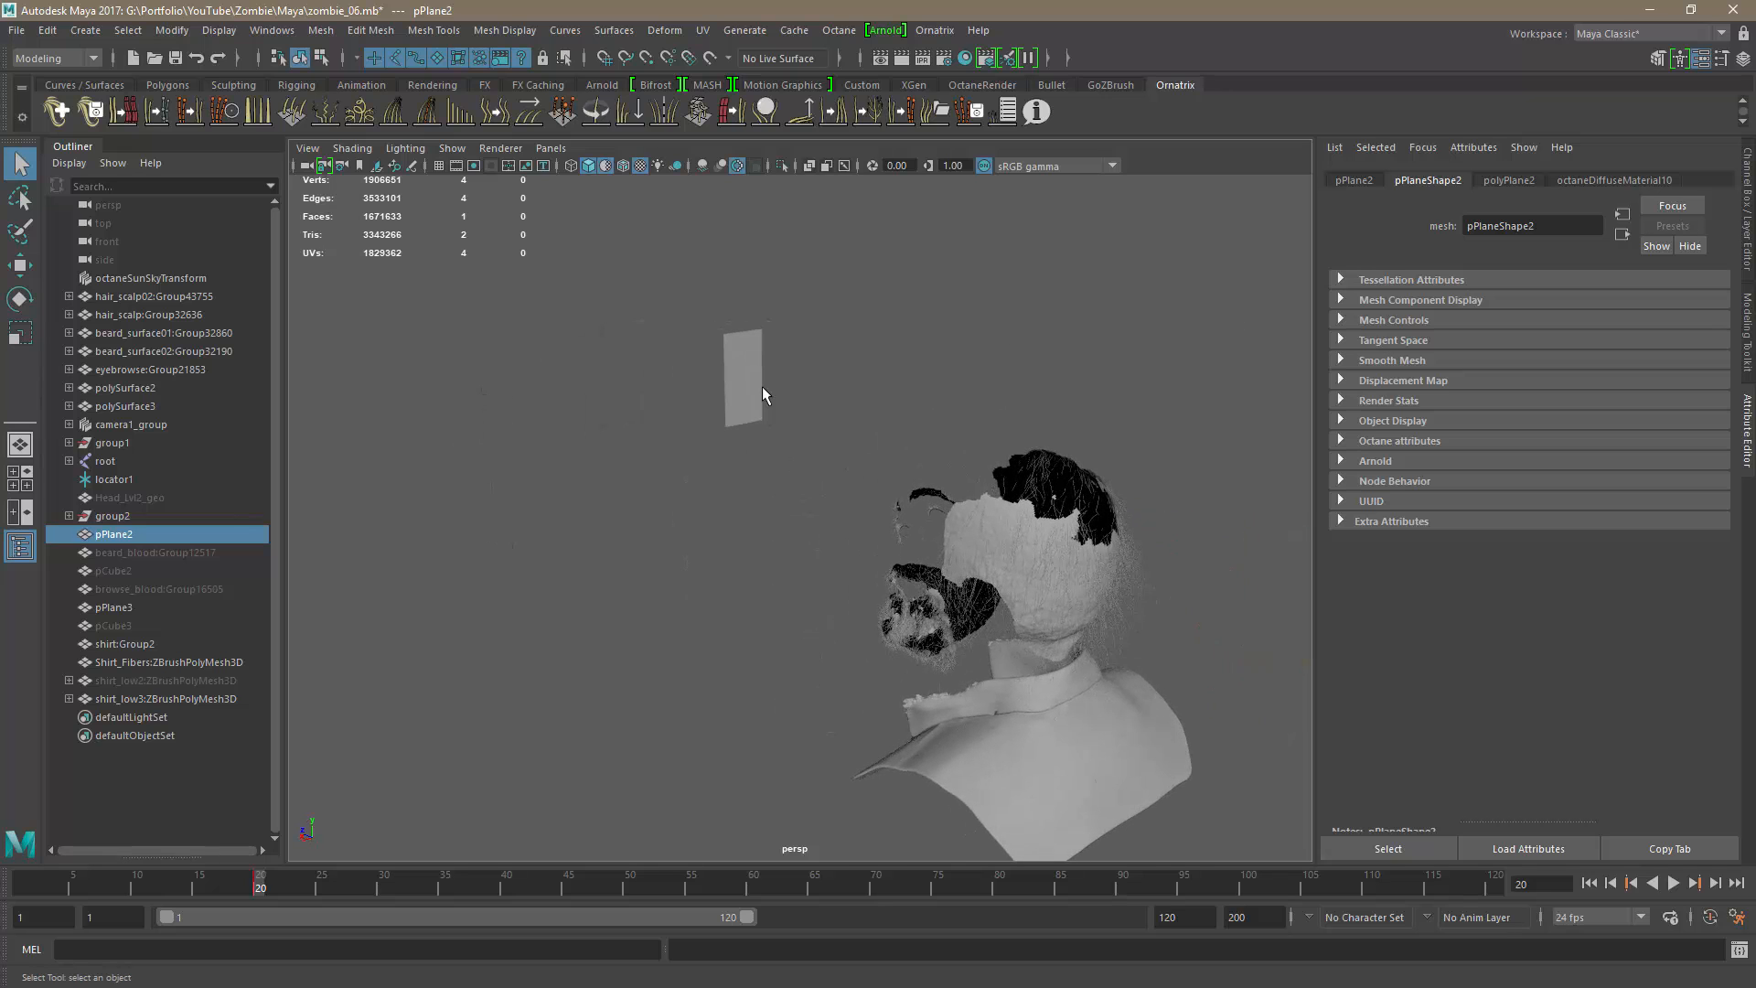
# Step: Export the pPlane1 plane in front of the face as an OBJ file named light_front and hide it
pyautogui.click(761, 388)
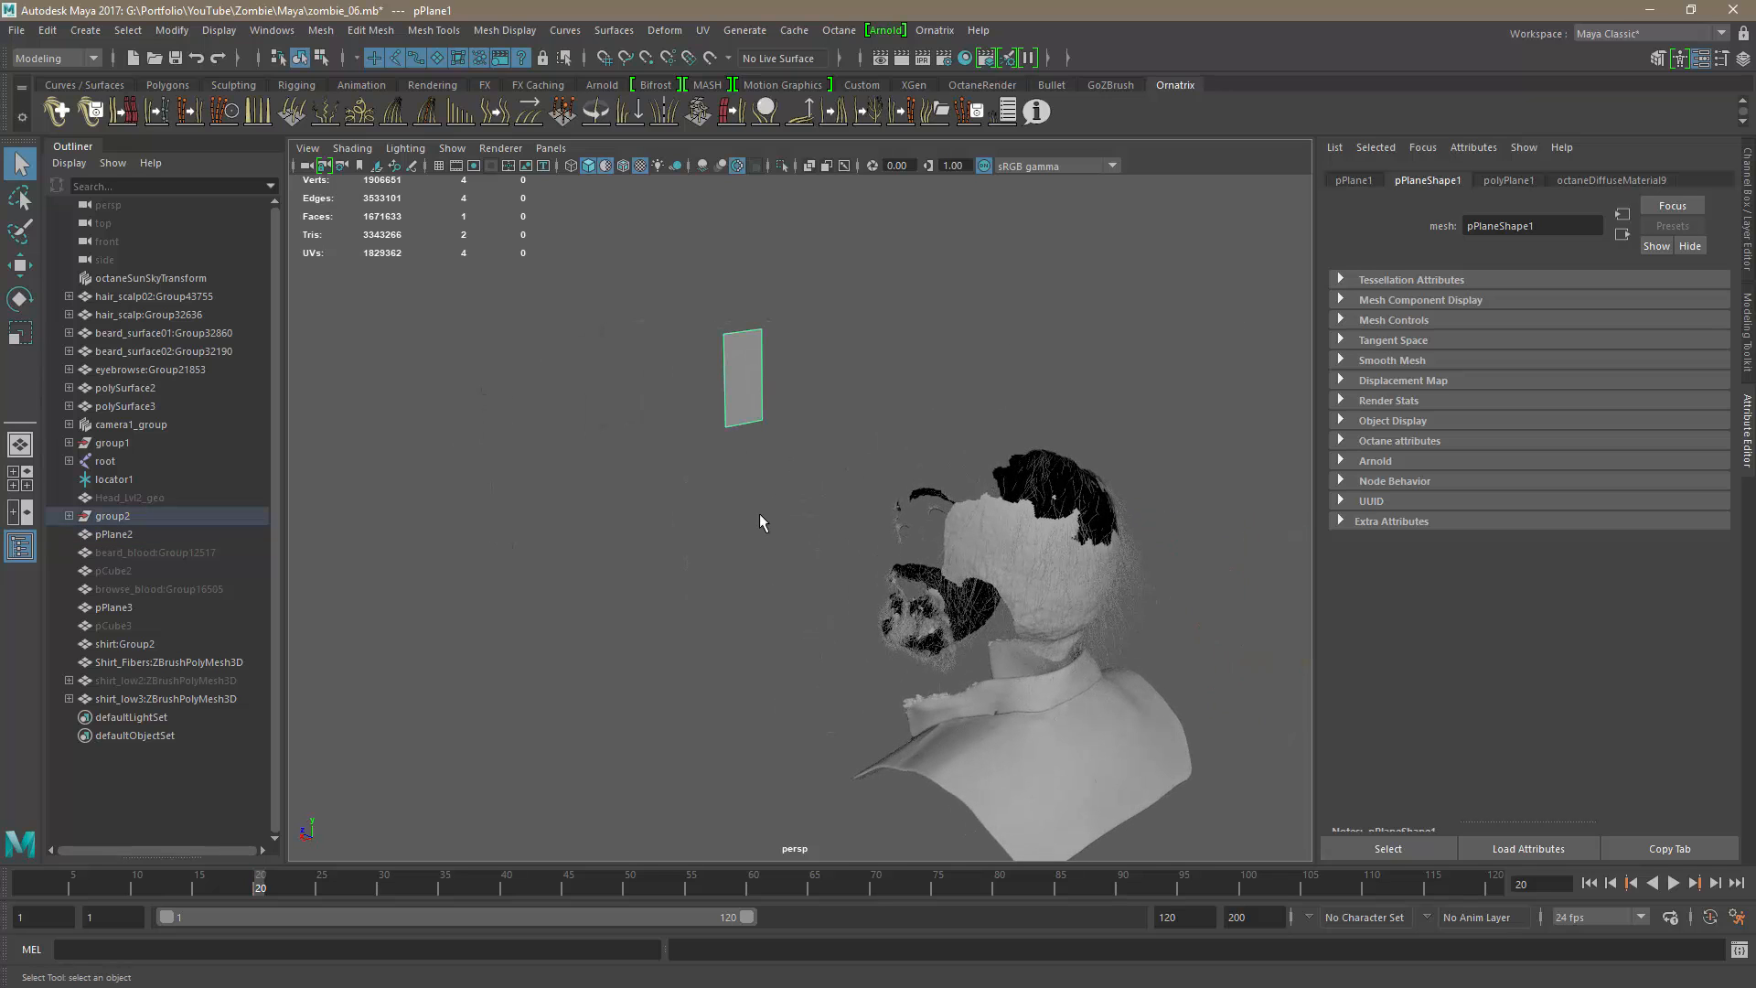
pyautogui.hotkey('ctrl', 'e')
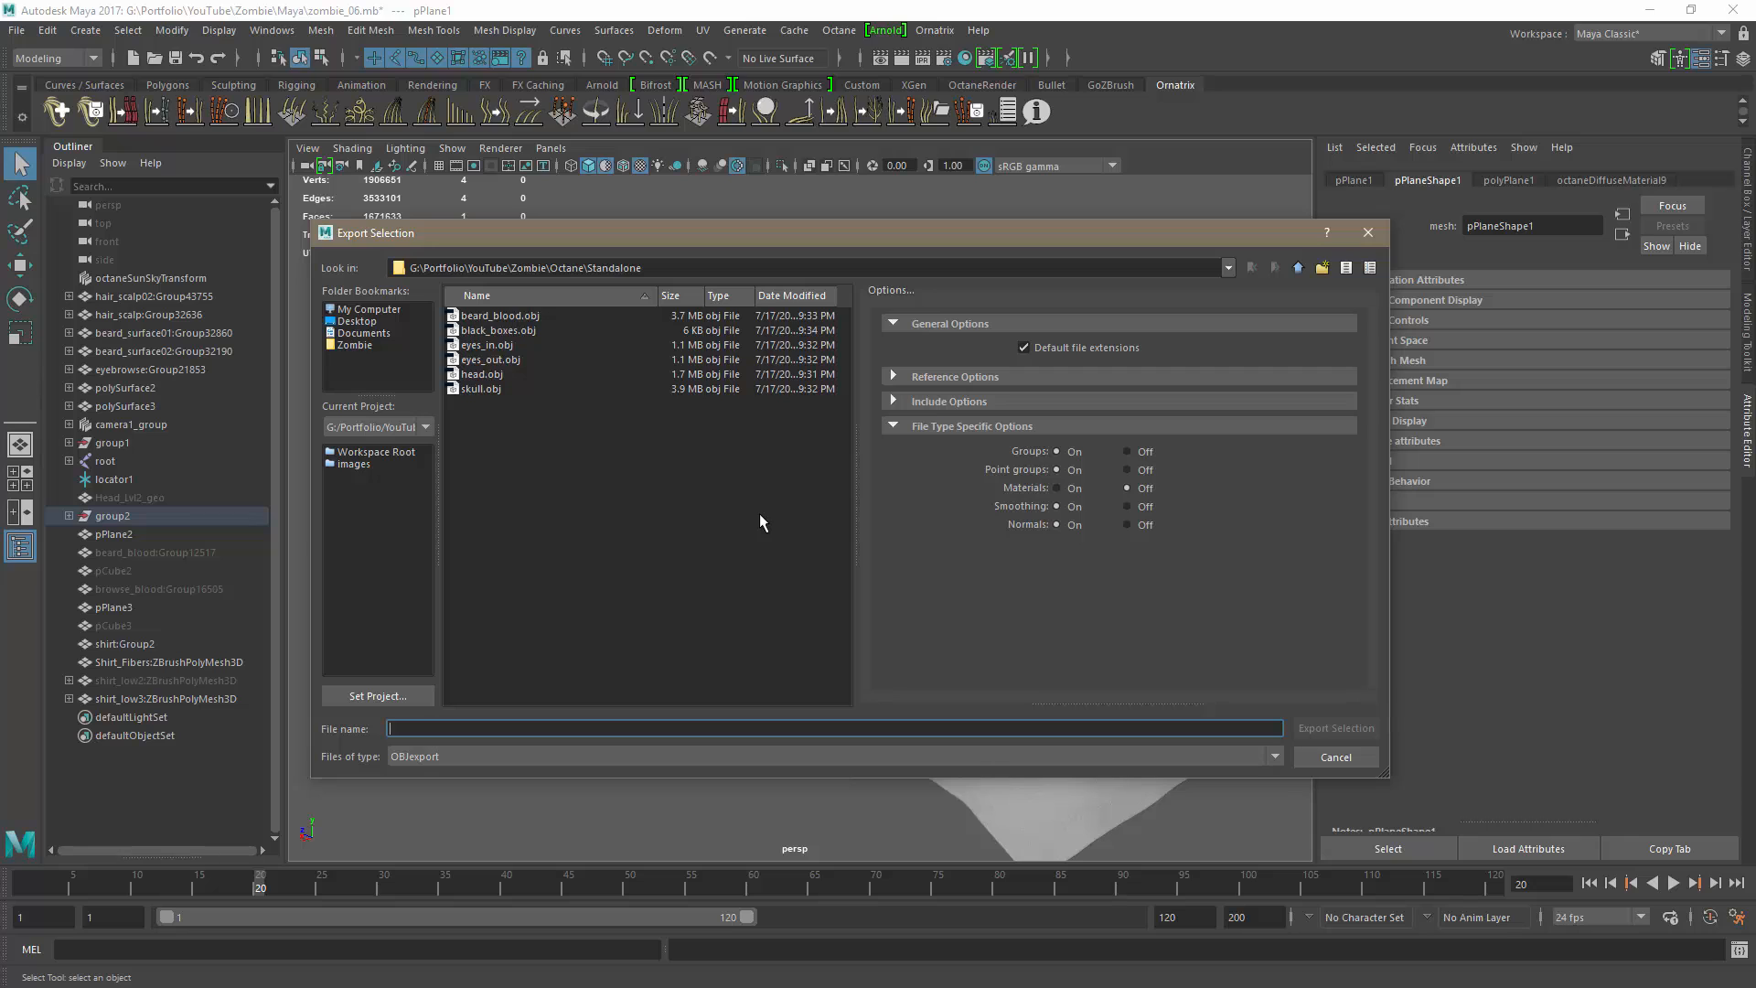
pyautogui.write('light_front')
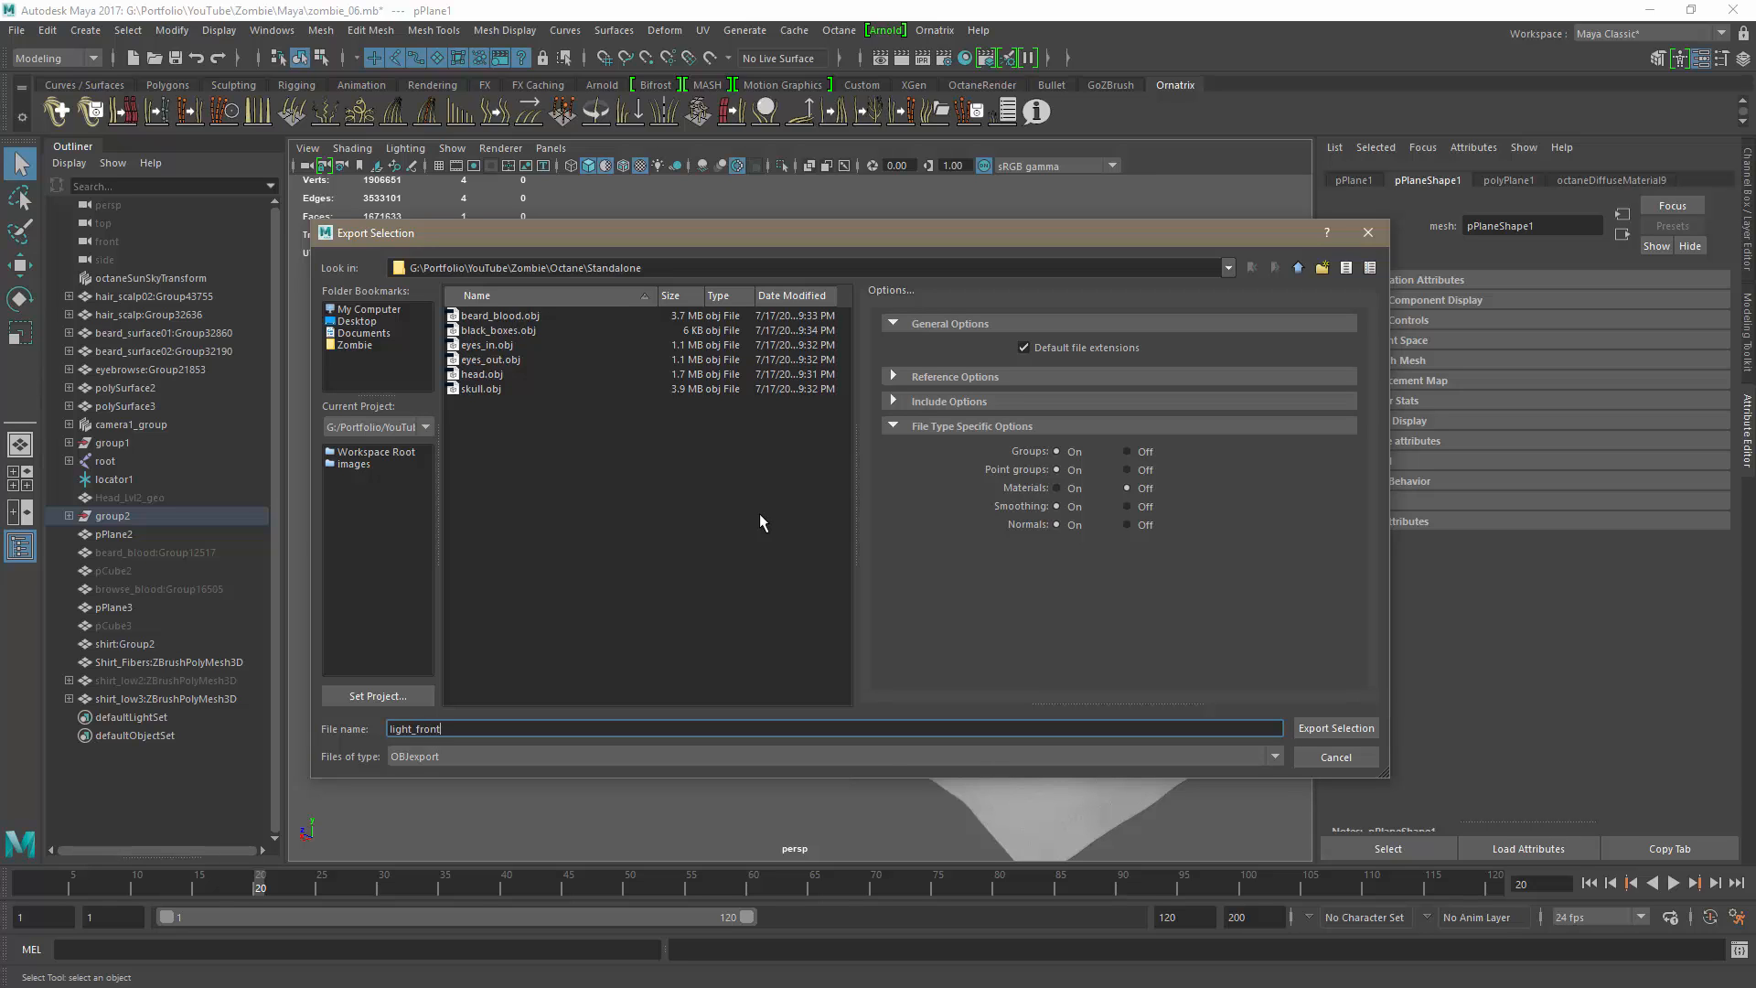
pyautogui.press('Return')
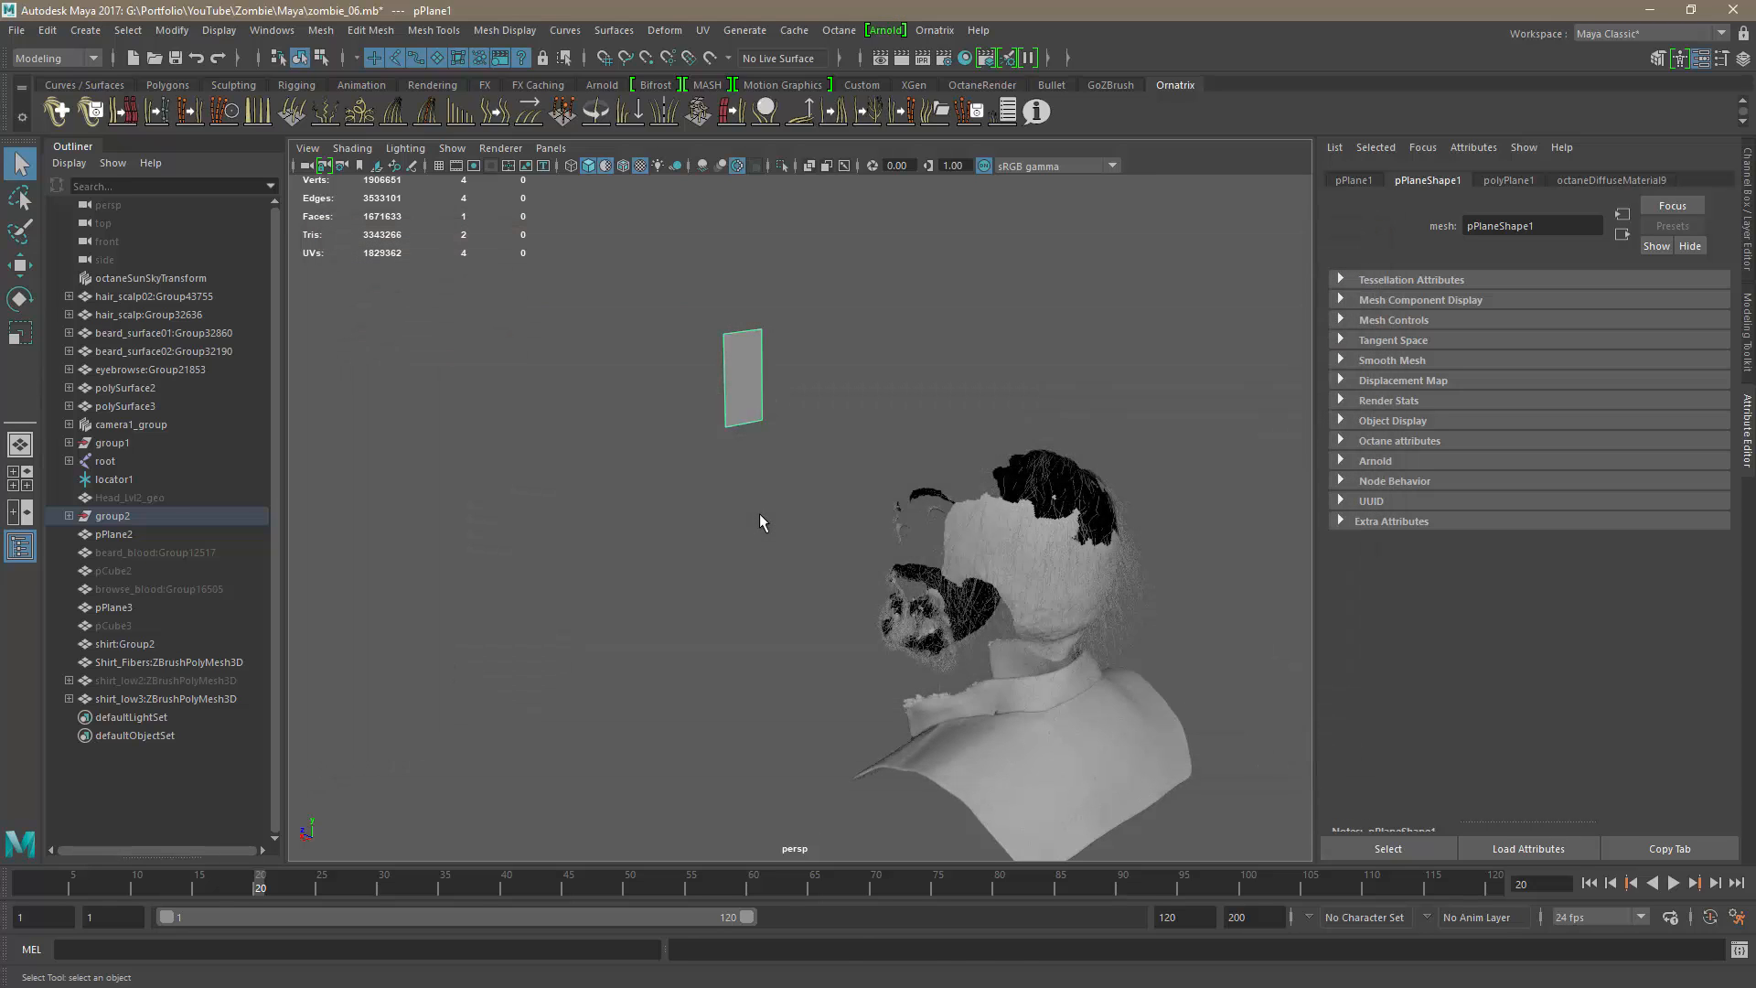
pyautogui.hotkey('ctrl', 'h')
# Step: Export the pPlane2 plane beside the bust as an OBJ file named light_side and hide it
pyautogui.keyDown('alt'); pyautogui.moveTo(755, 498); pyautogui.dragTo(971, 366); pyautogui.keyUp('alt')
pyautogui.click(971, 365)
pyautogui.click(1121, 607)
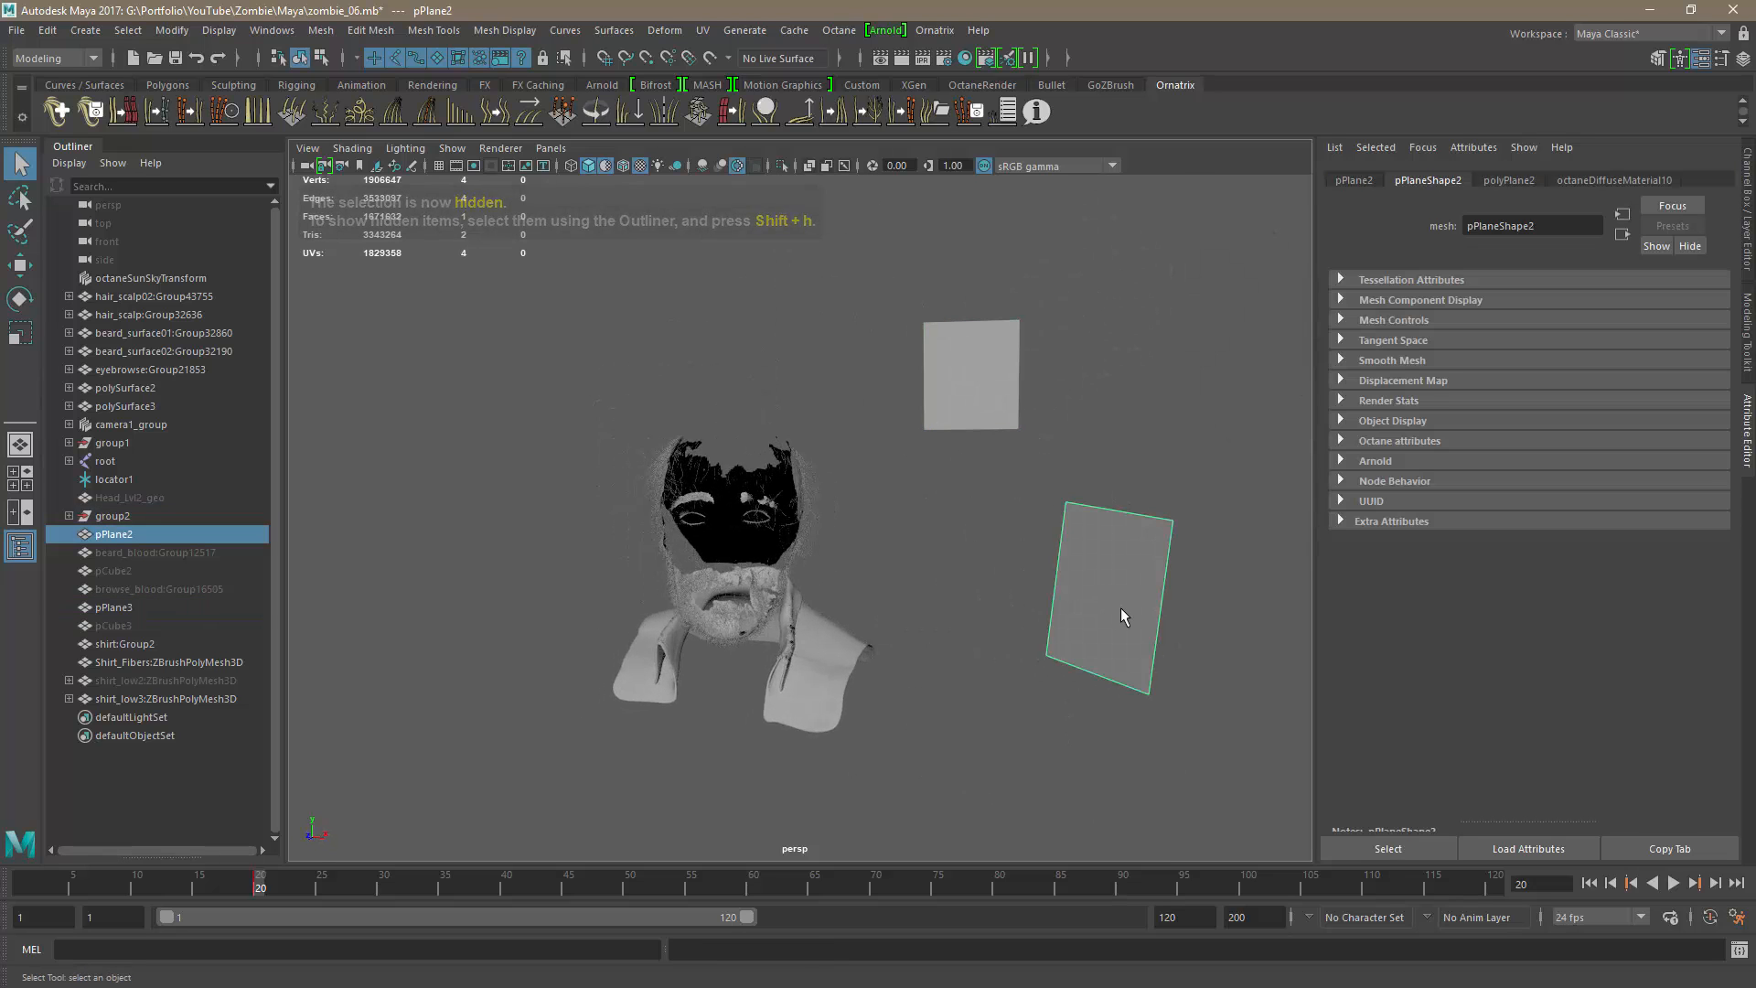
pyautogui.hotkey('ctrl', 'e')
pyautogui.write('li')
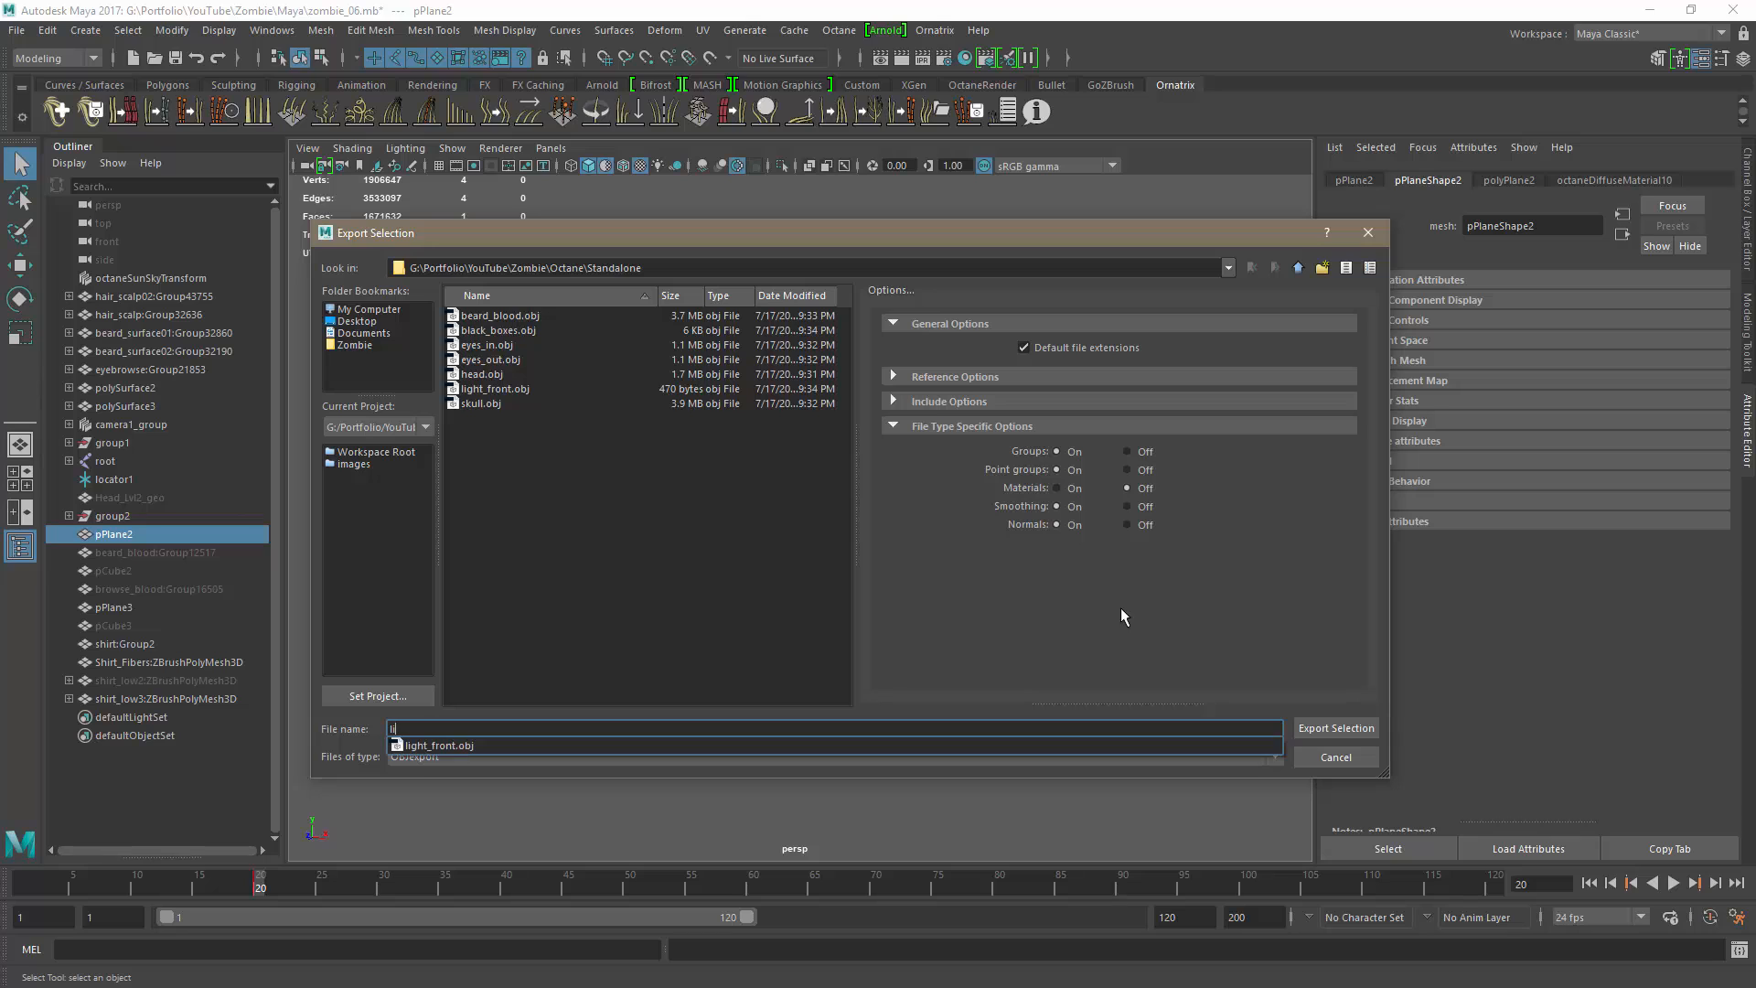
pyautogui.write('ght_side')
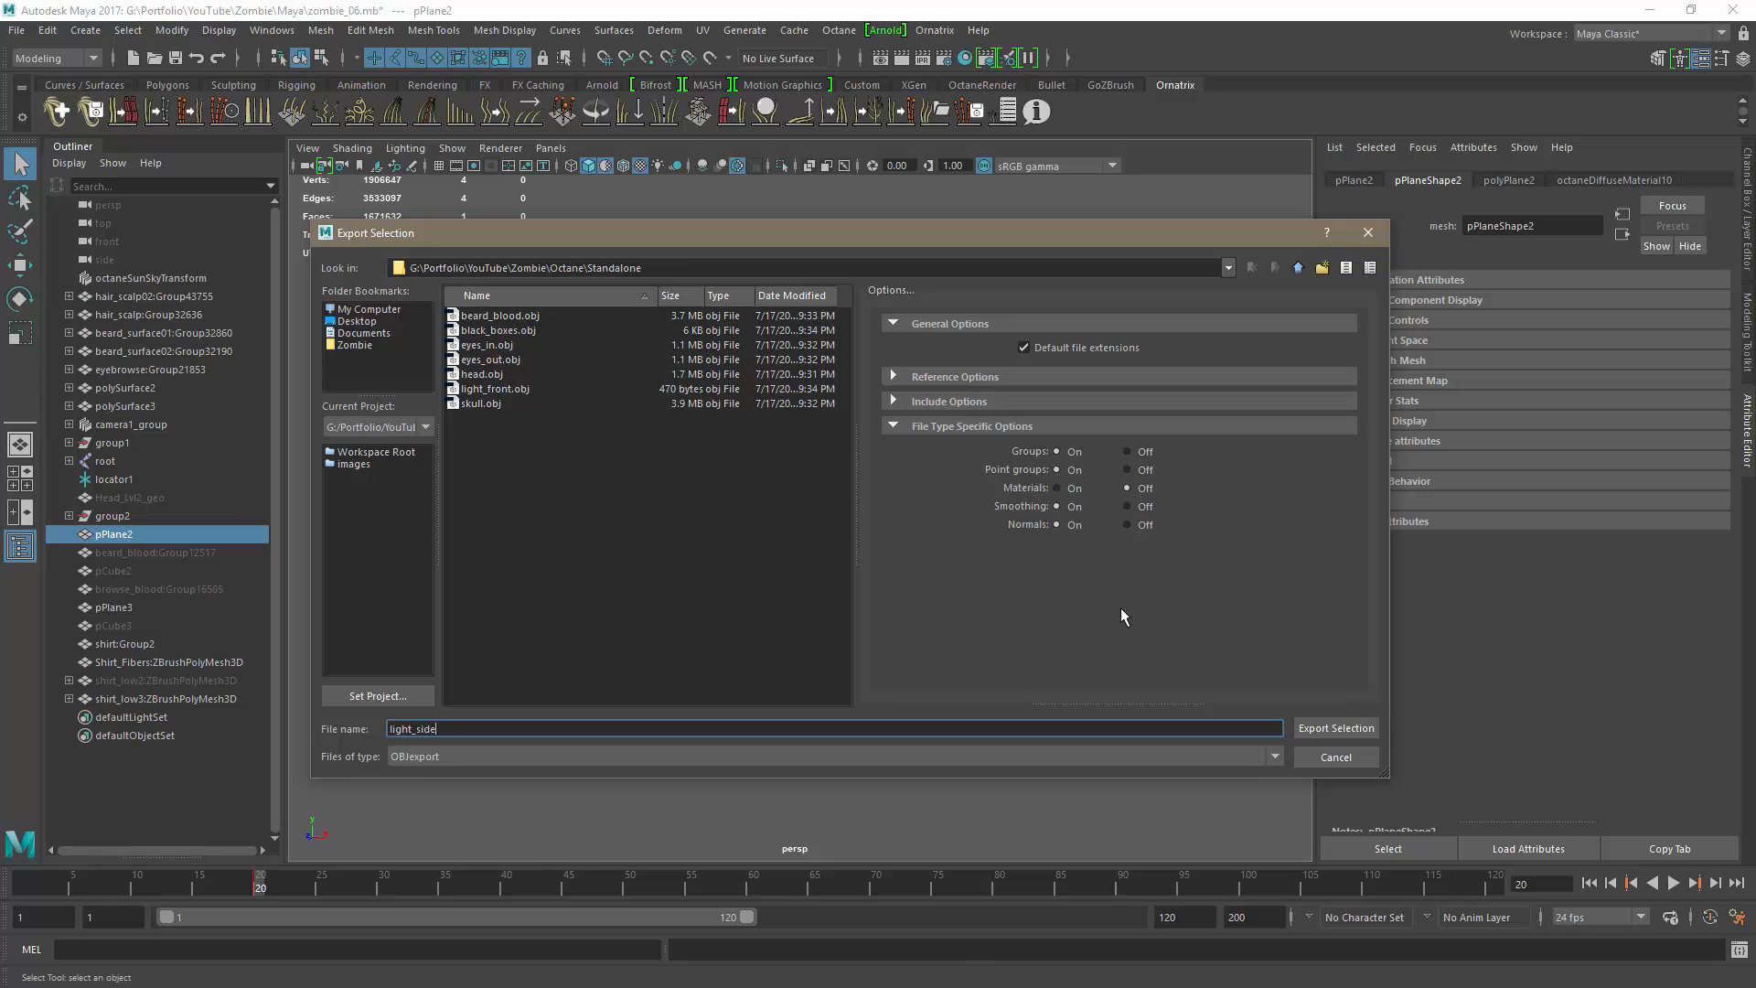
pyautogui.press('Return')
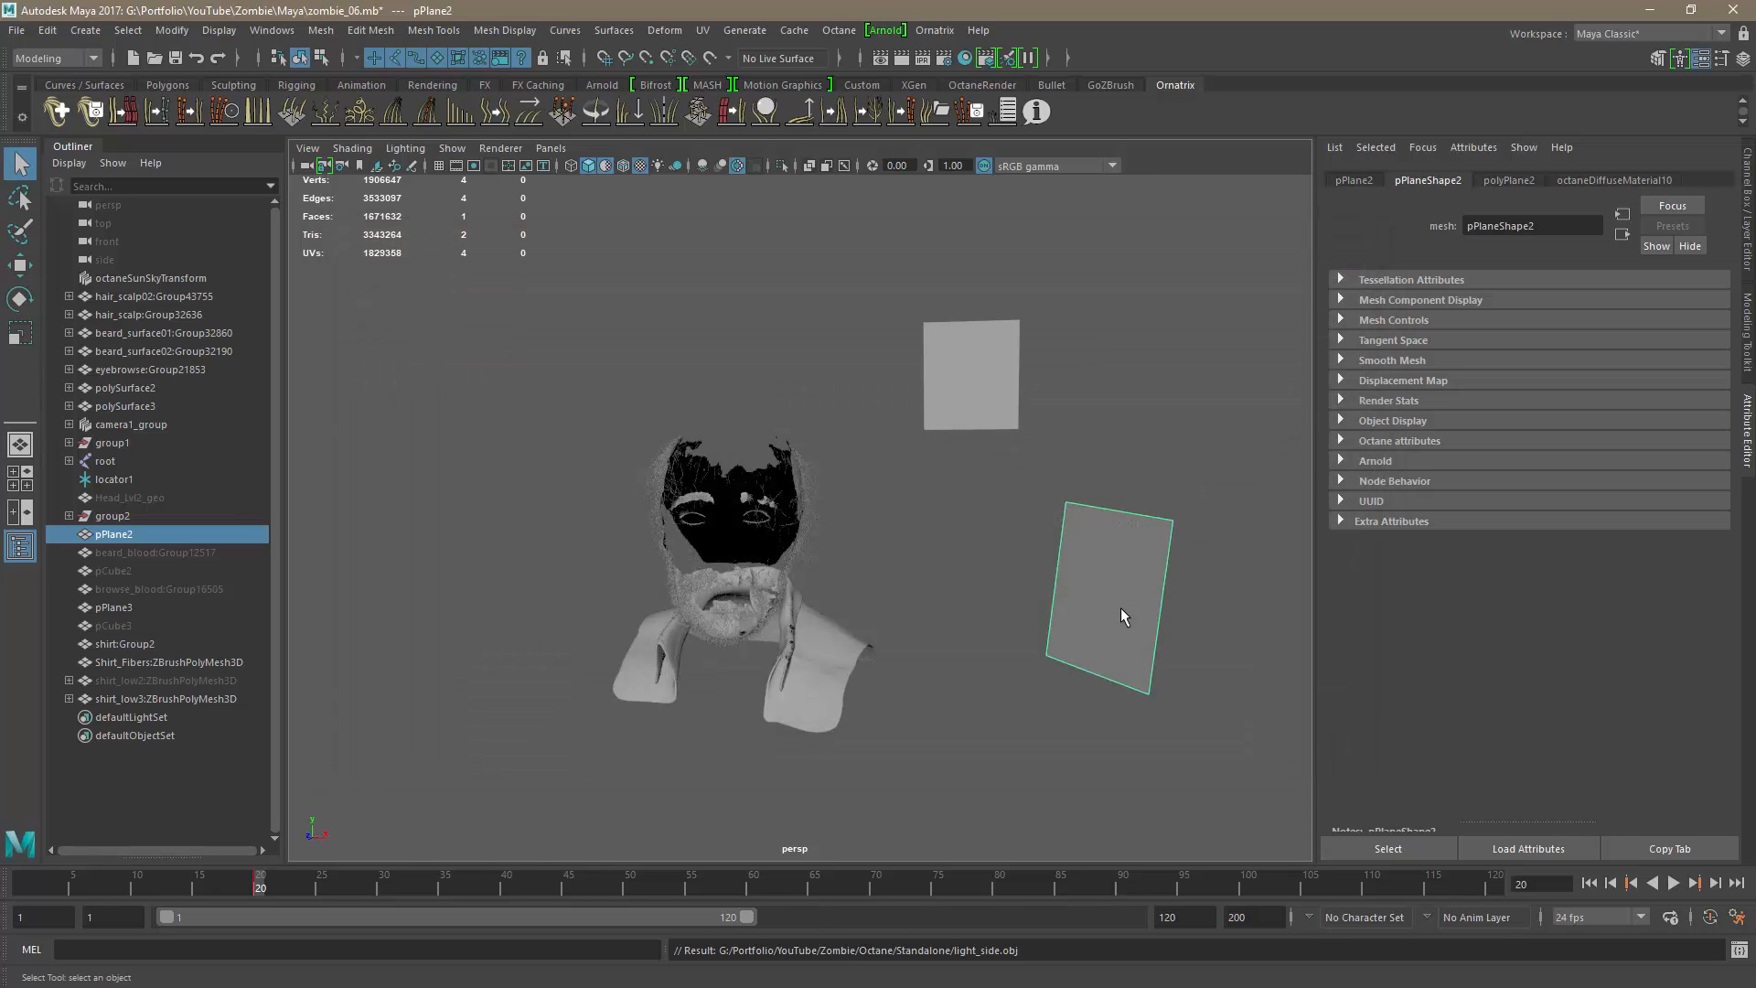
pyautogui.hotkey('ctrl', 'h')
# Step: Export the pPlane3 plane behind the bust as an OBJ file named light_back and hide it
pyautogui.click(971, 394)
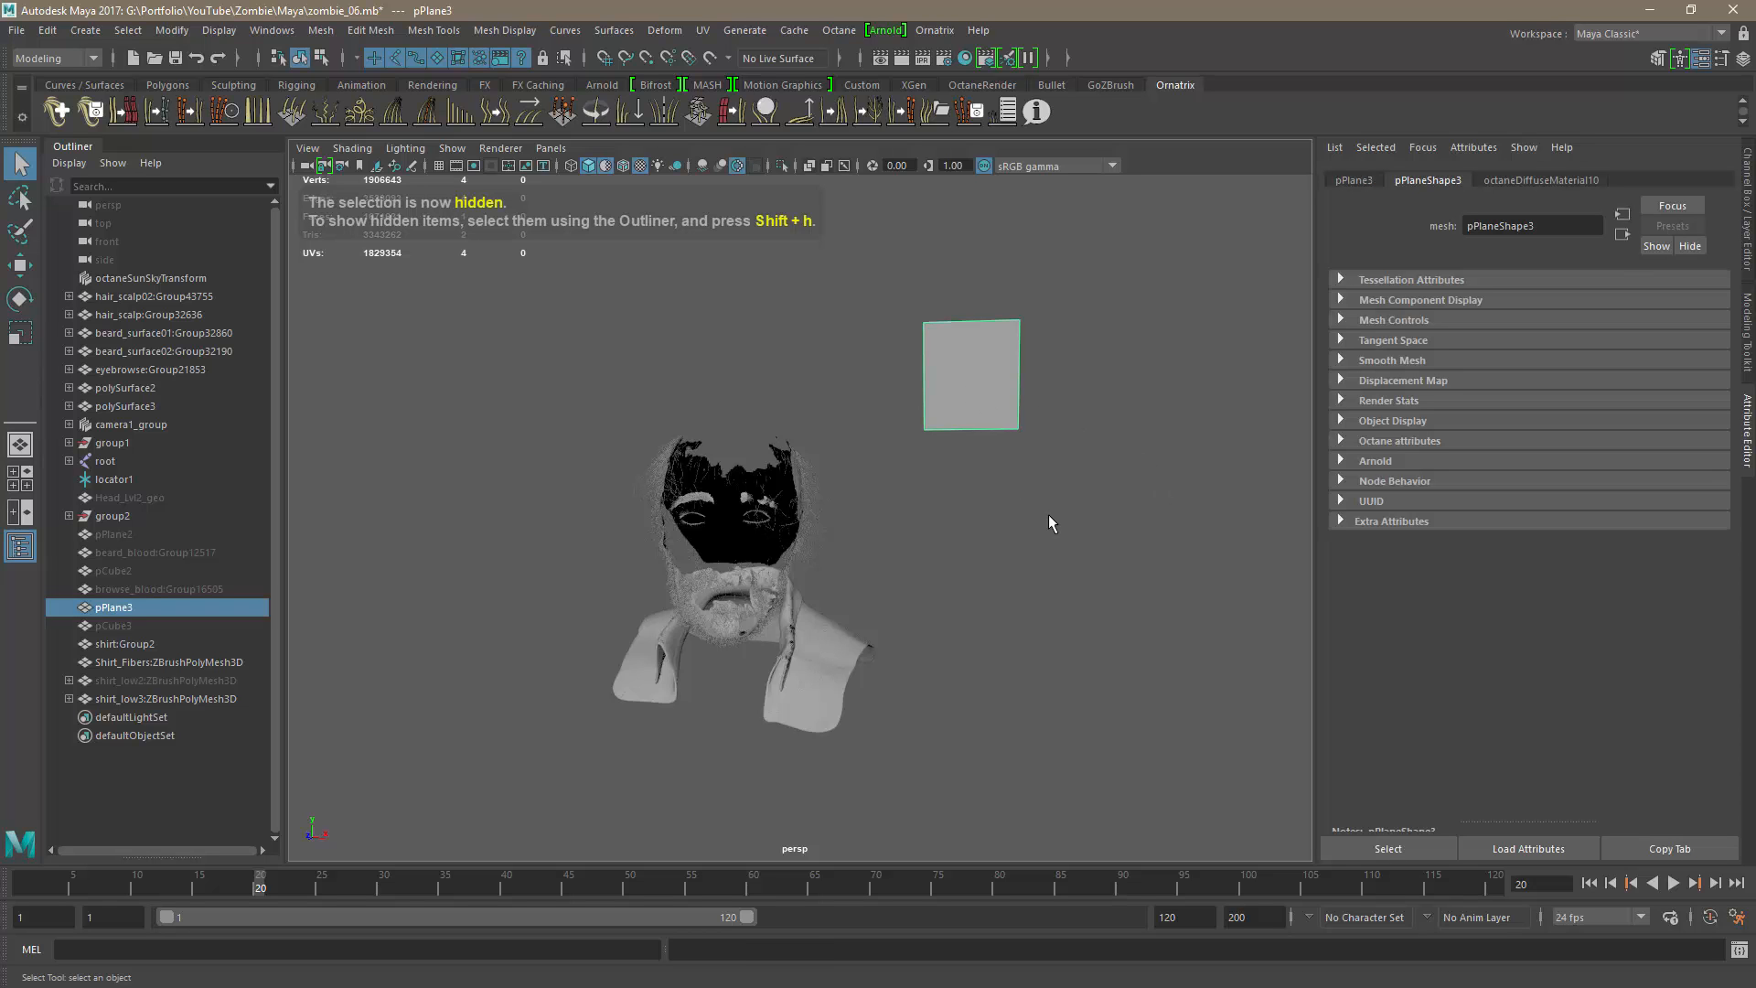
pyautogui.hotkey('ctrl', 'e')
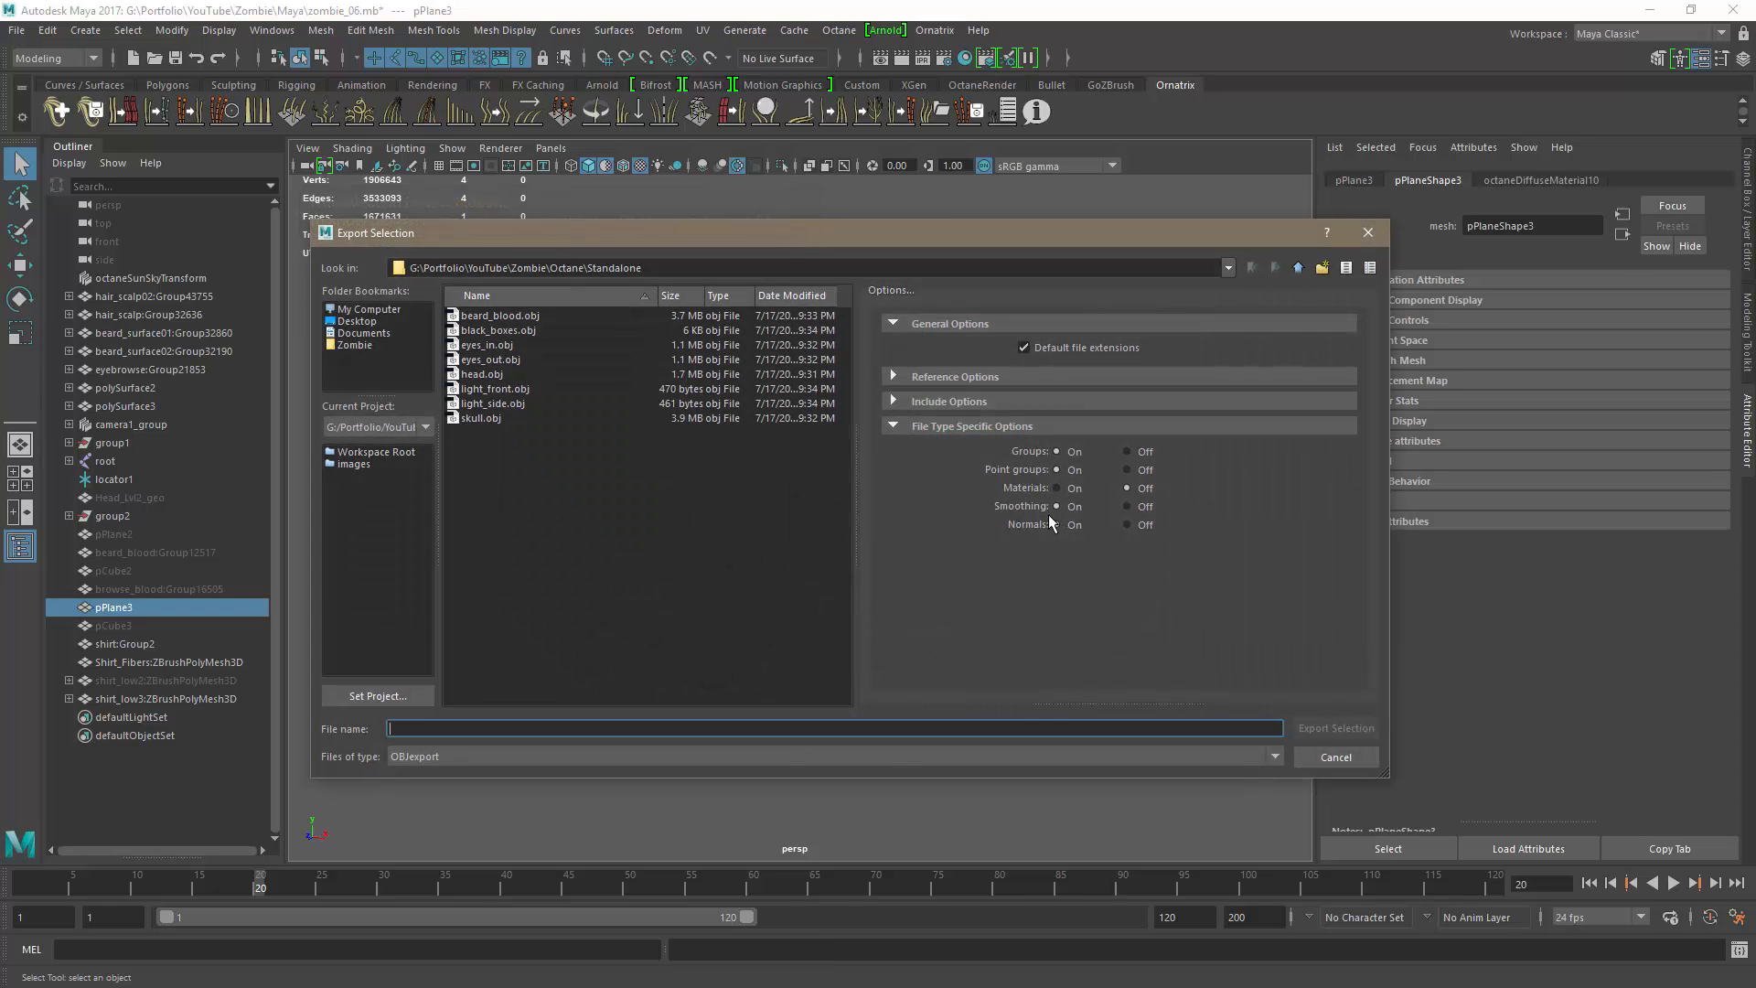
pyautogui.write('light_')
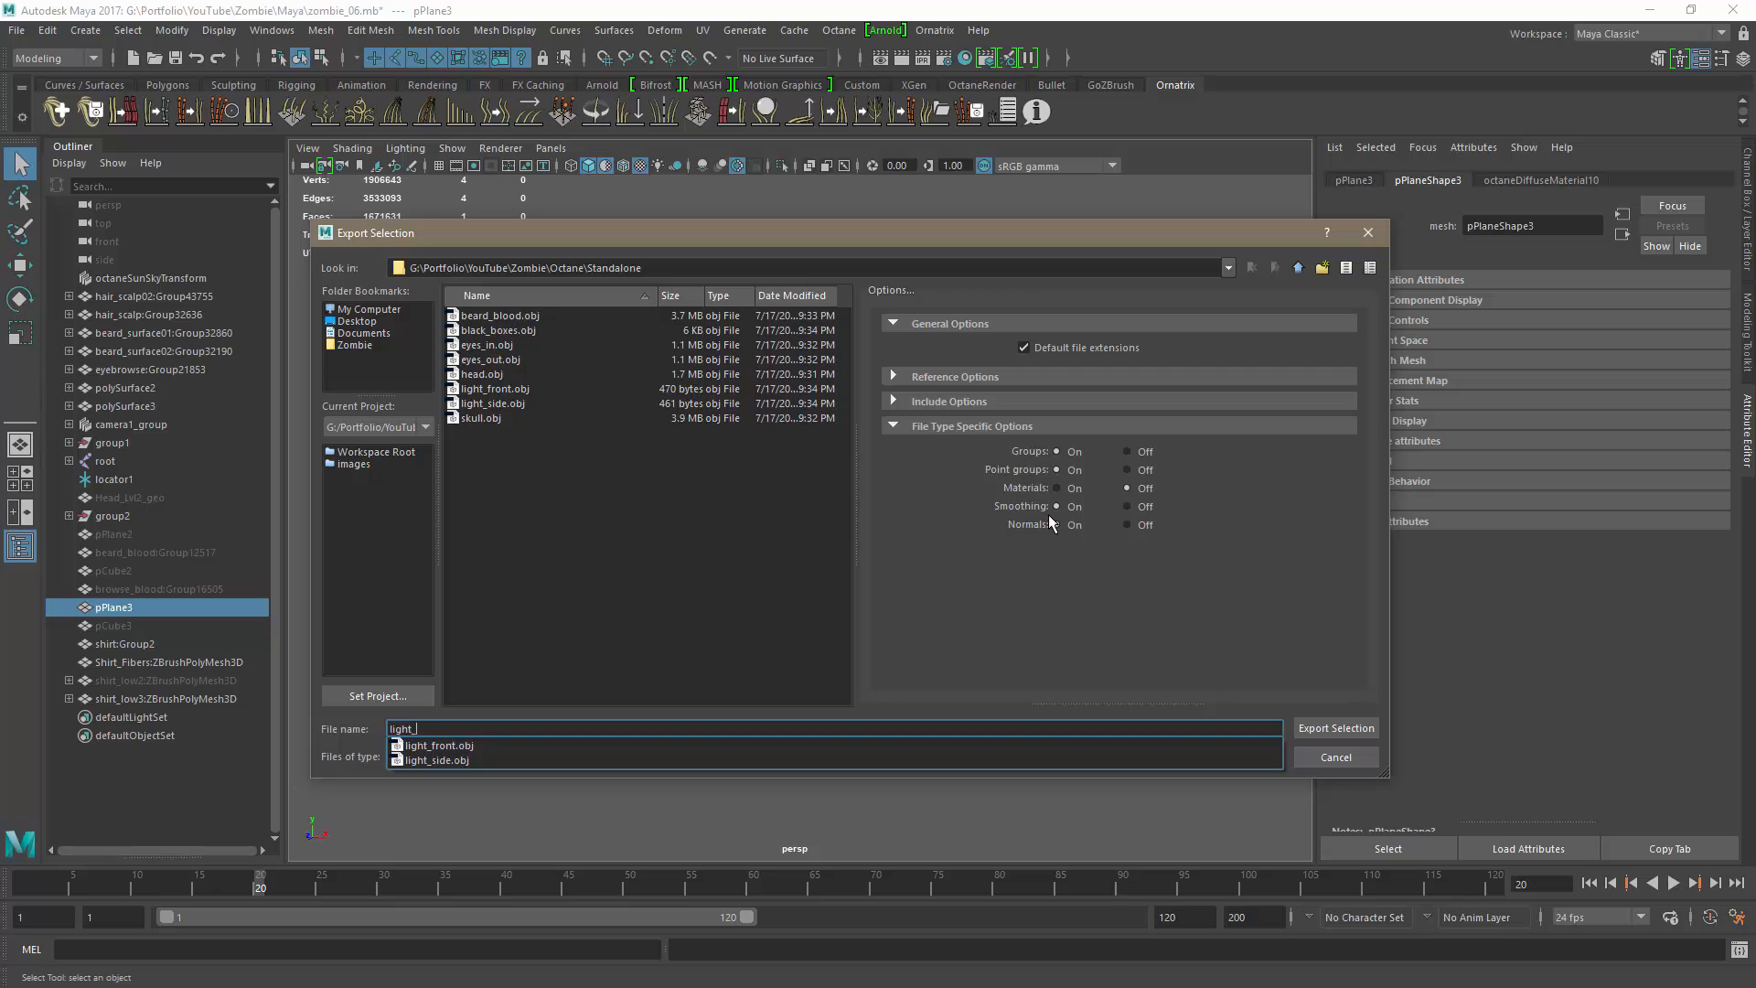
pyautogui.write('back')
pyautogui.press('Return')
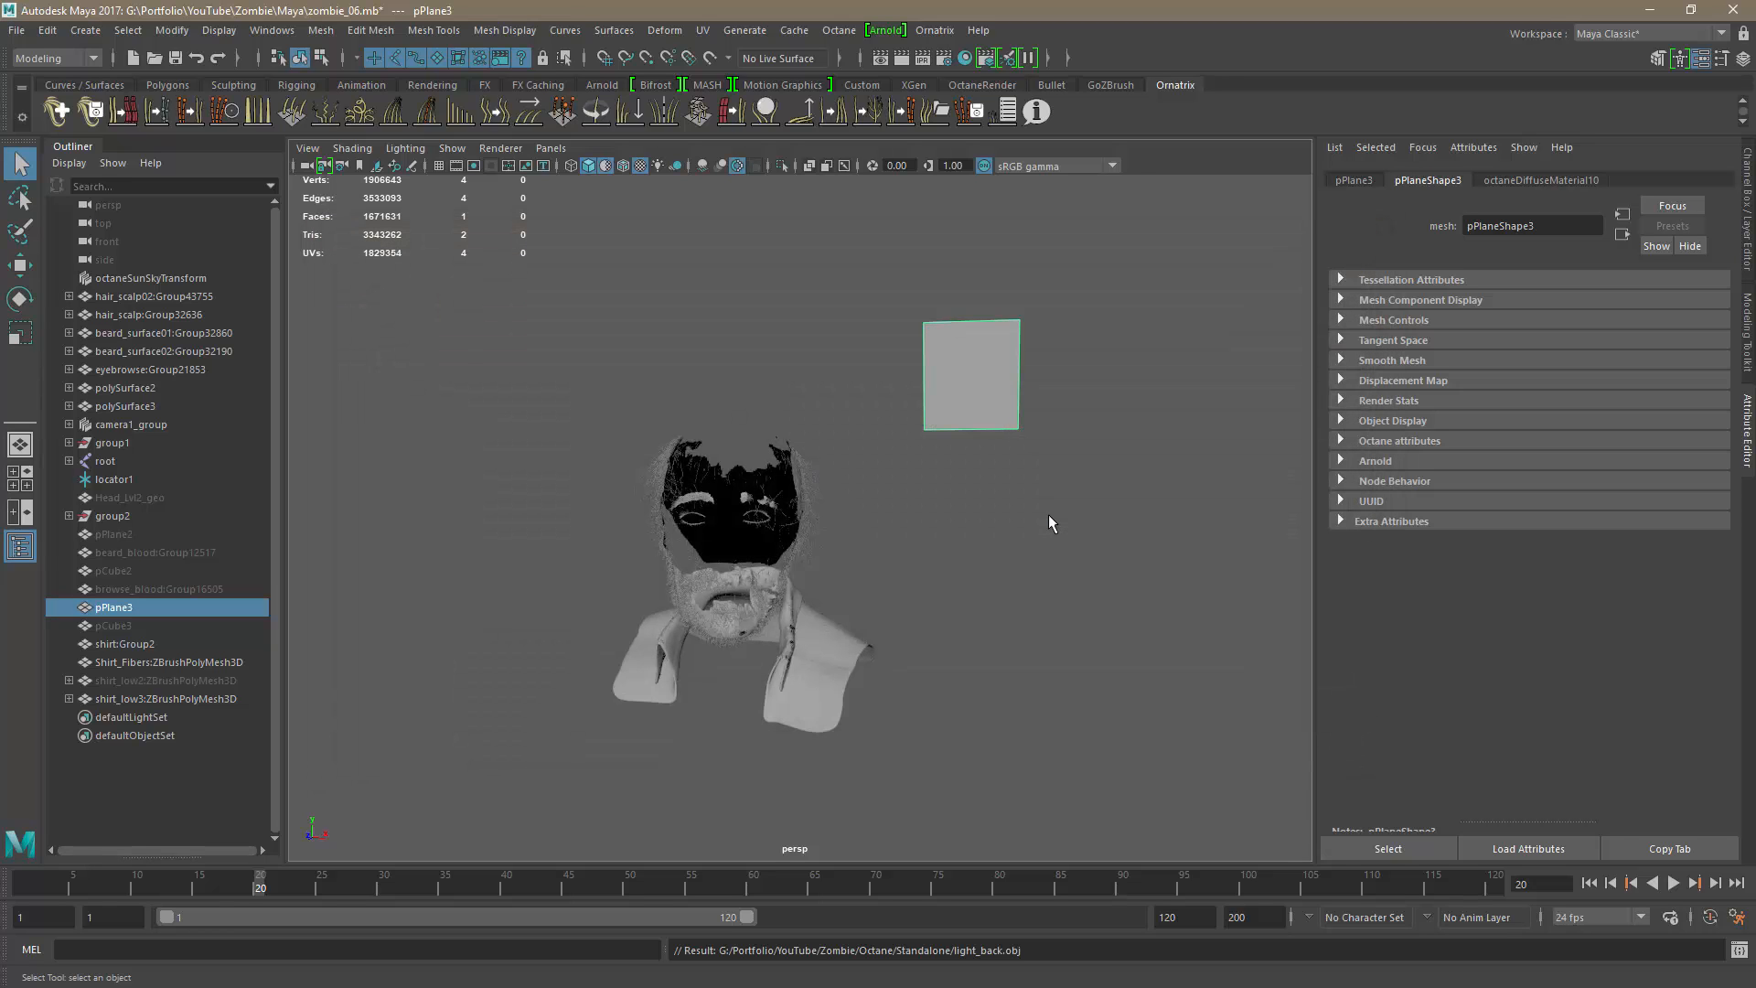
pyautogui.hotkey('ctrl', 'h')
# Step: Examine the remaining shirt collar, its torn edge fibers, the beard and the scalp hair up close
pyautogui.scroll(3, 793, 590)
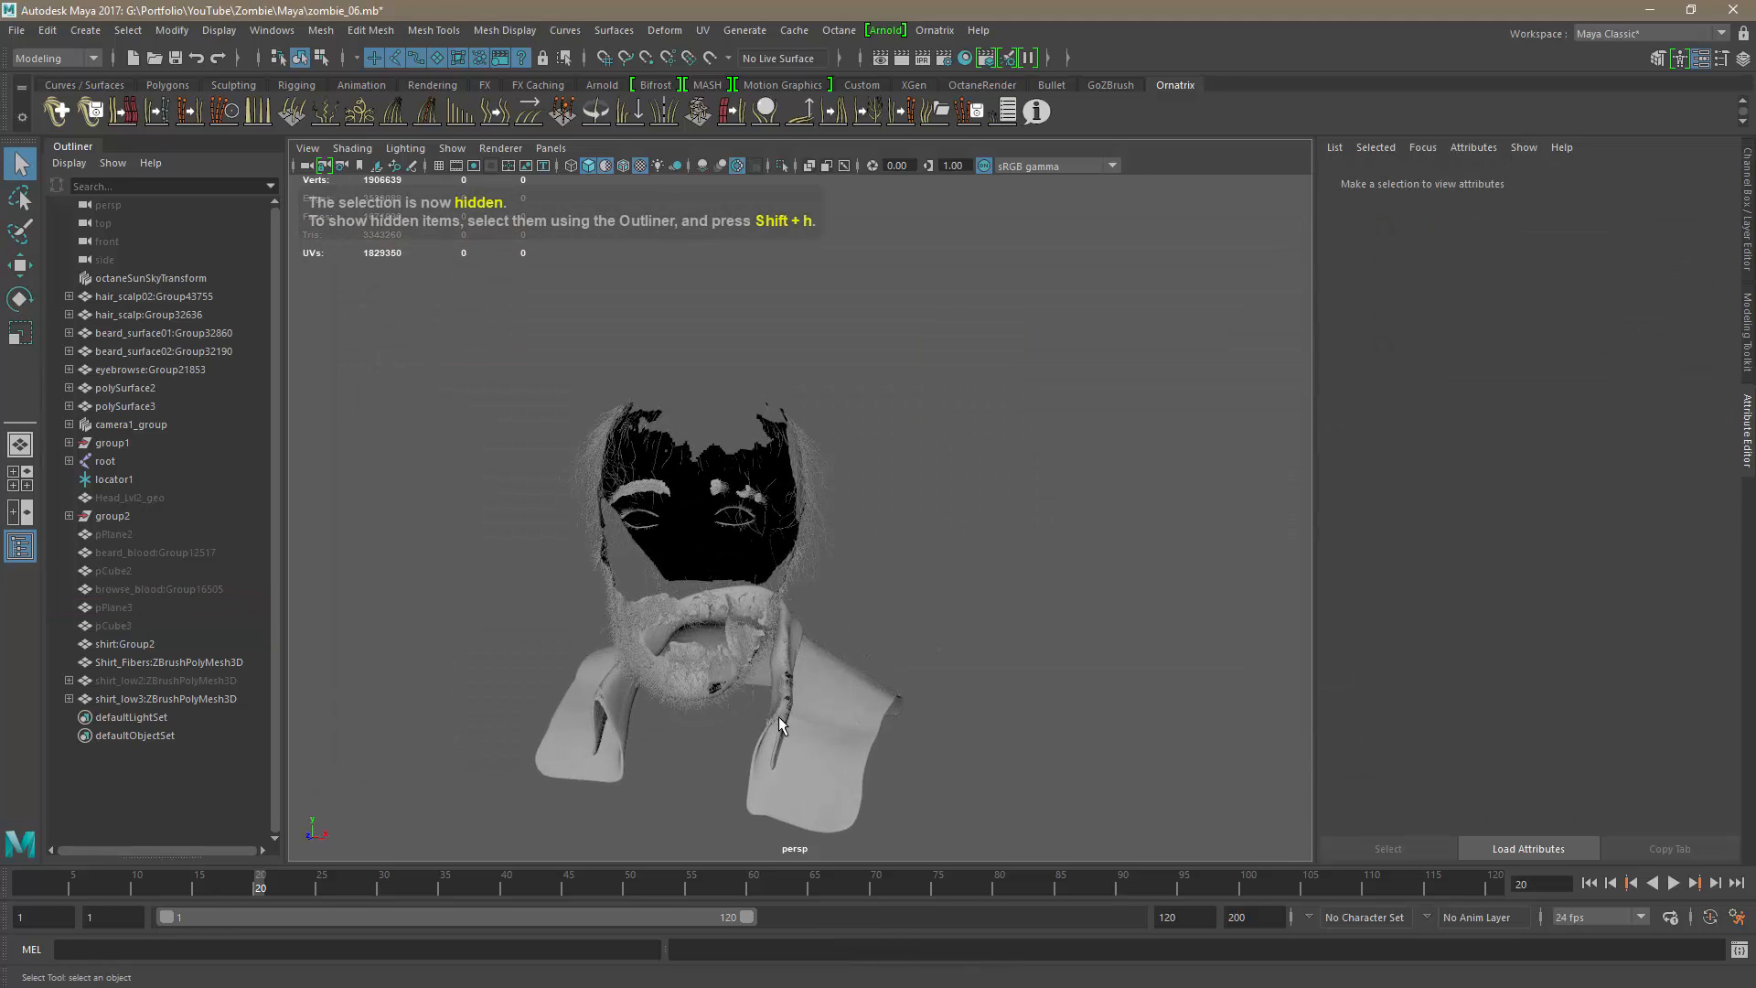
pyautogui.keyDown('alt'); pyautogui.moveTo(688, 672); pyautogui.dragTo(765, 565, button='middle'); pyautogui.keyUp('alt')
pyautogui.keyDown('alt'); pyautogui.moveTo(766, 565); pyautogui.dragTo(713, 581); pyautogui.keyUp('alt')
pyautogui.keyDown('alt'); pyautogui.moveTo(988, 631); pyautogui.dragTo(1077, 664, button='right'); pyautogui.keyUp('alt')
pyautogui.keyDown('alt'); pyautogui.moveTo(1077, 664); pyautogui.dragTo(951, 672); pyautogui.keyUp('alt')
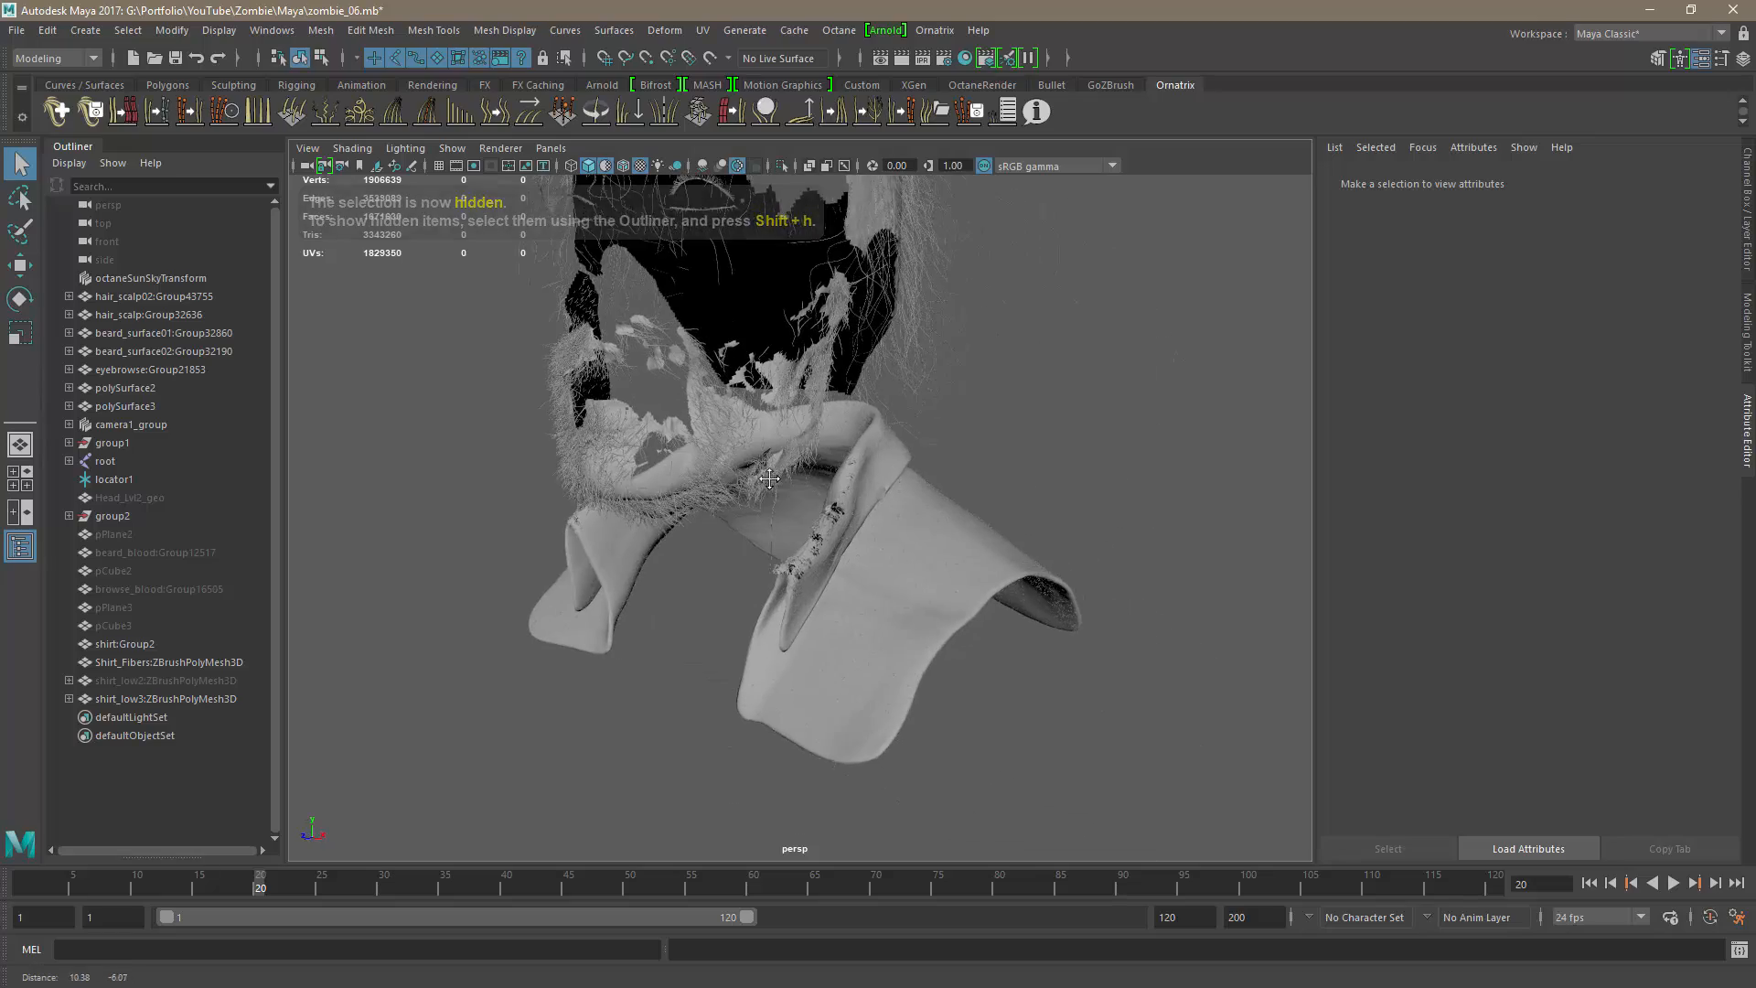
pyautogui.keyDown('alt'); pyautogui.moveTo(878, 672); pyautogui.dragTo(986, 682, button='right'); pyautogui.keyUp('alt')
pyautogui.keyDown('alt'); pyautogui.moveTo(825, 583); pyautogui.dragTo(823, 521); pyautogui.keyUp('alt')
pyautogui.keyDown('alt'); pyautogui.moveTo(928, 590); pyautogui.dragTo(1068, 611, button='right'); pyautogui.keyUp('alt')
pyautogui.keyDown('alt'); pyautogui.moveTo(903, 560); pyautogui.dragTo(713, 704, button='middle'); pyautogui.keyUp('alt')
pyautogui.keyDown('alt'); pyautogui.moveTo(914, 525); pyautogui.dragTo(786, 640); pyautogui.keyUp('alt')
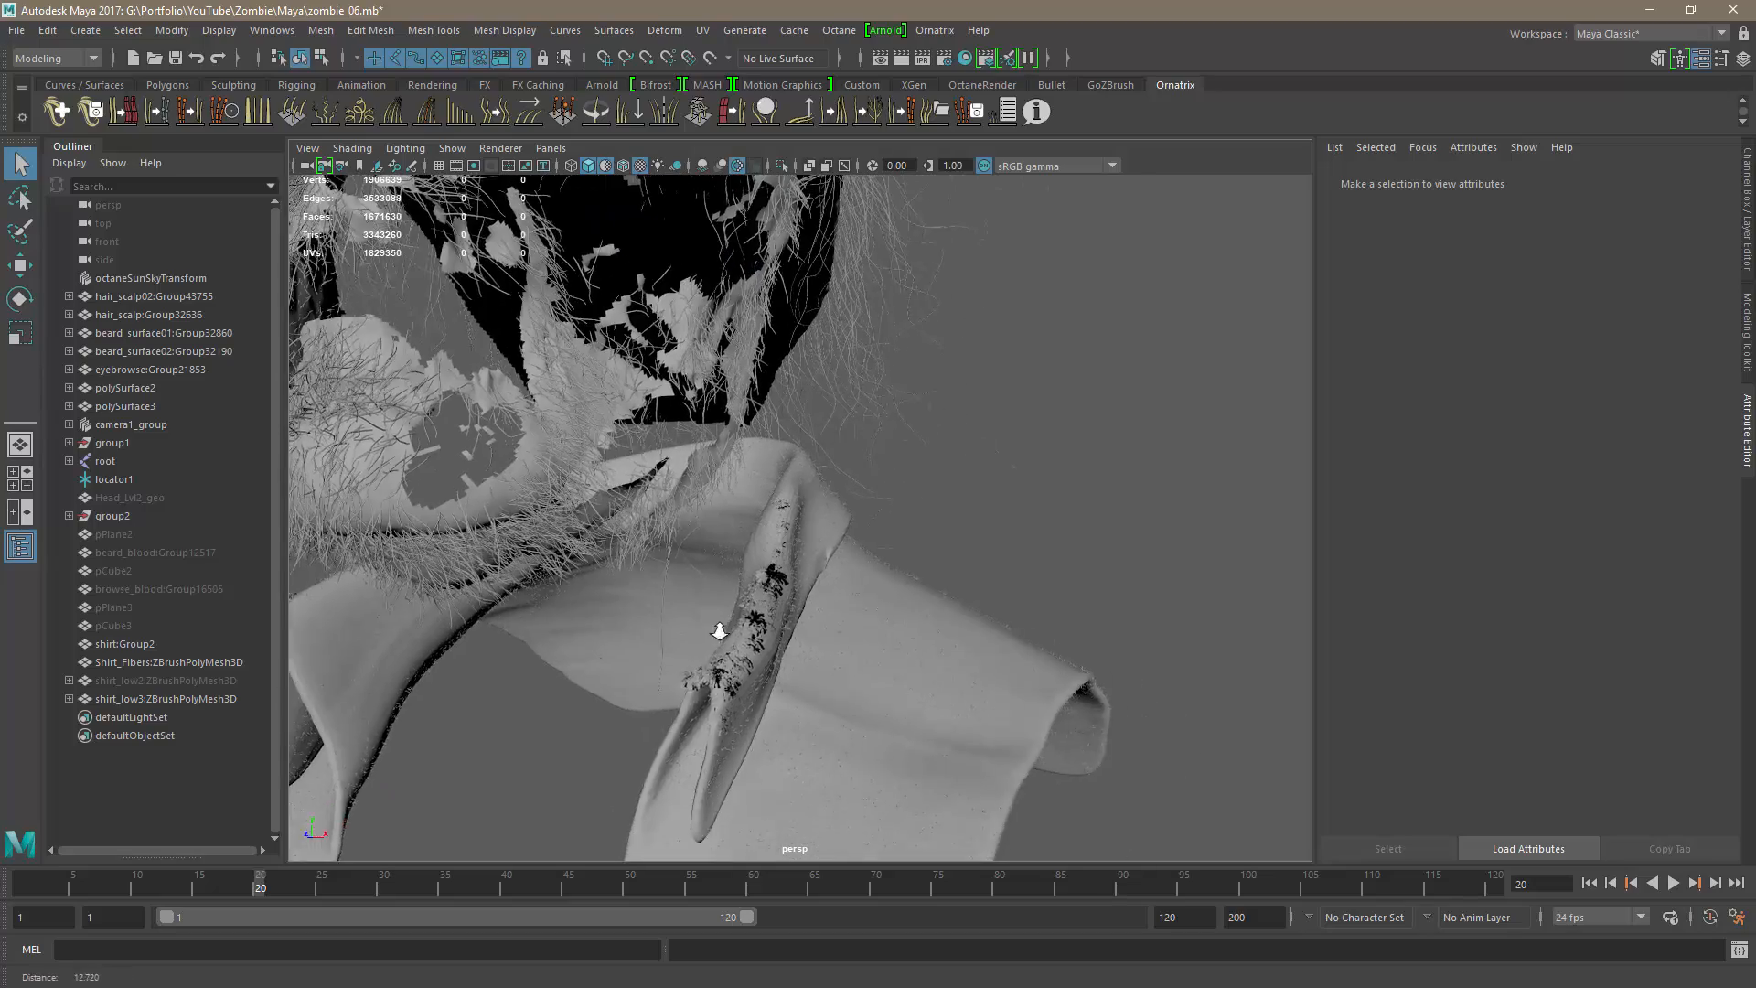
pyautogui.keyDown('alt'); pyautogui.moveTo(717, 627); pyautogui.dragTo(637, 569, button='right'); pyautogui.keyUp('alt')
pyautogui.keyDown('alt'); pyautogui.moveTo(638, 569); pyautogui.dragTo(767, 627, button='middle'); pyautogui.keyUp('alt')
pyautogui.keyDown('alt'); pyautogui.moveTo(896, 681); pyautogui.dragTo(956, 635); pyautogui.keyUp('alt')
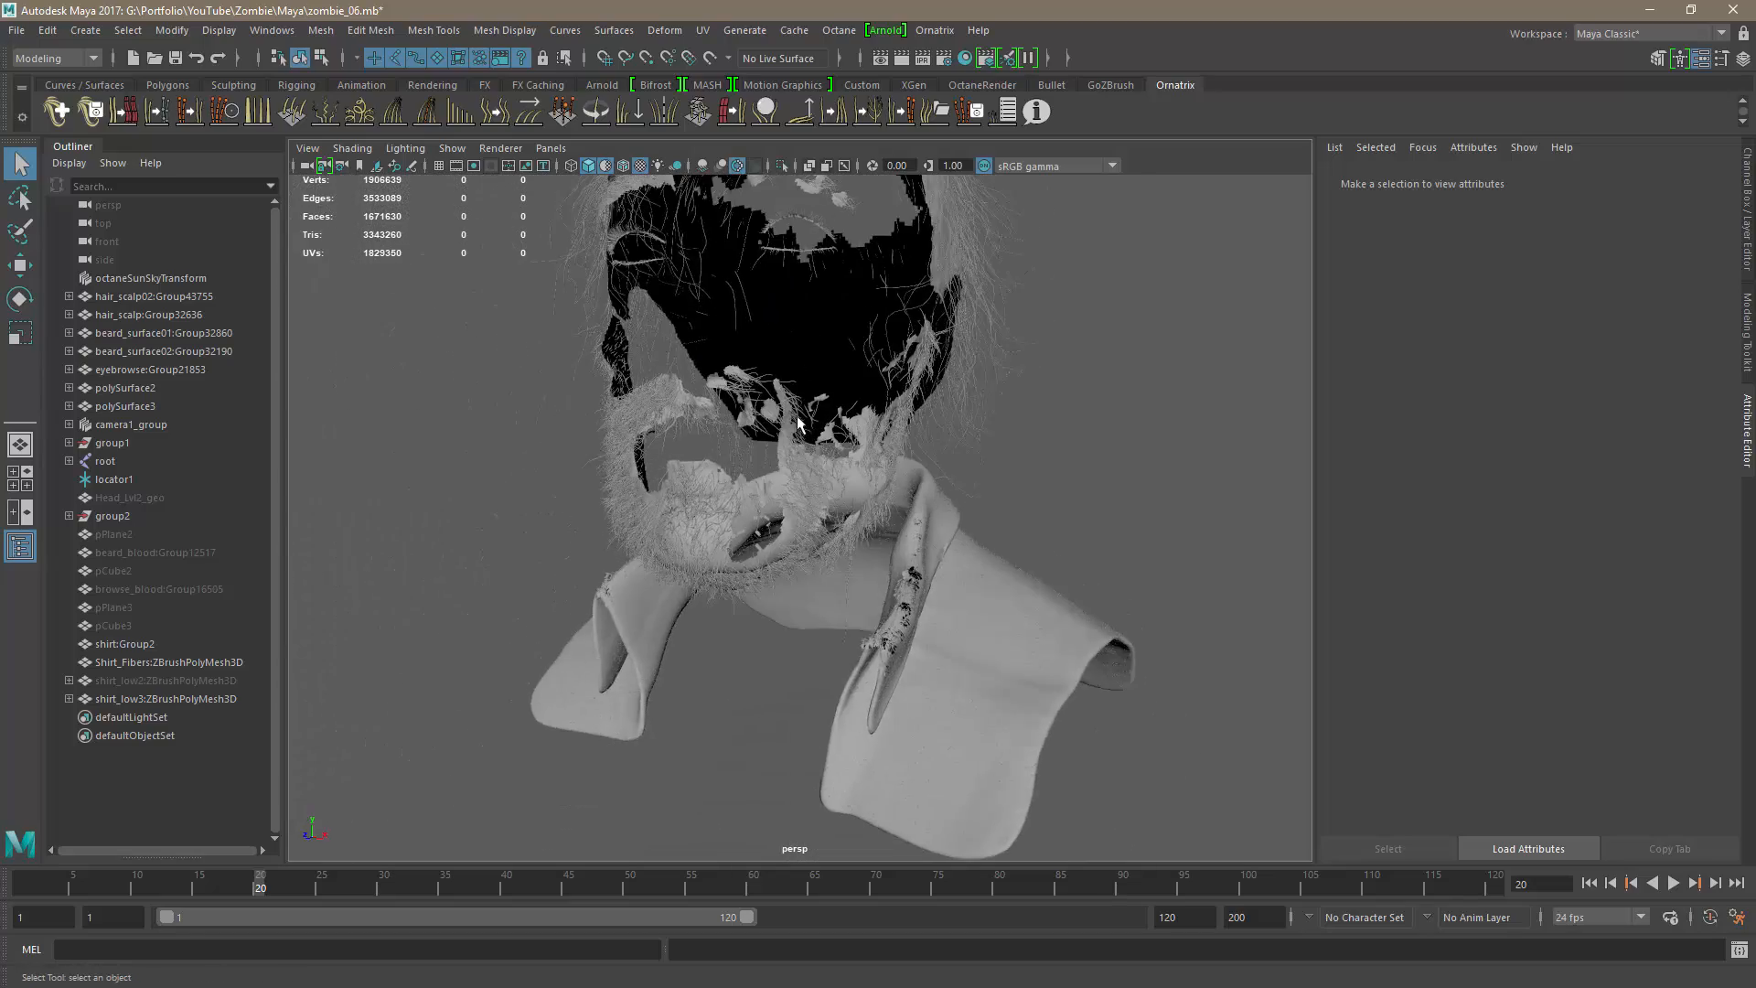
pyautogui.keyDown('alt'); pyautogui.moveTo(750, 512); pyautogui.dragTo(805, 530, button='right'); pyautogui.keyUp('alt')
pyautogui.keyDown('alt'); pyautogui.moveTo(766, 539); pyautogui.dragTo(776, 735, button='middle'); pyautogui.keyUp('alt')
pyautogui.keyDown('alt'); pyautogui.moveTo(919, 723); pyautogui.dragTo(849, 708, button='right'); pyautogui.keyUp('alt')
pyautogui.keyDown('alt'); pyautogui.moveTo(878, 718); pyautogui.dragTo(924, 616, button='middle'); pyautogui.keyUp('alt')
pyautogui.keyDown('alt'); pyautogui.moveTo(955, 626); pyautogui.dragTo(937, 620, button='right'); pyautogui.keyUp('alt')
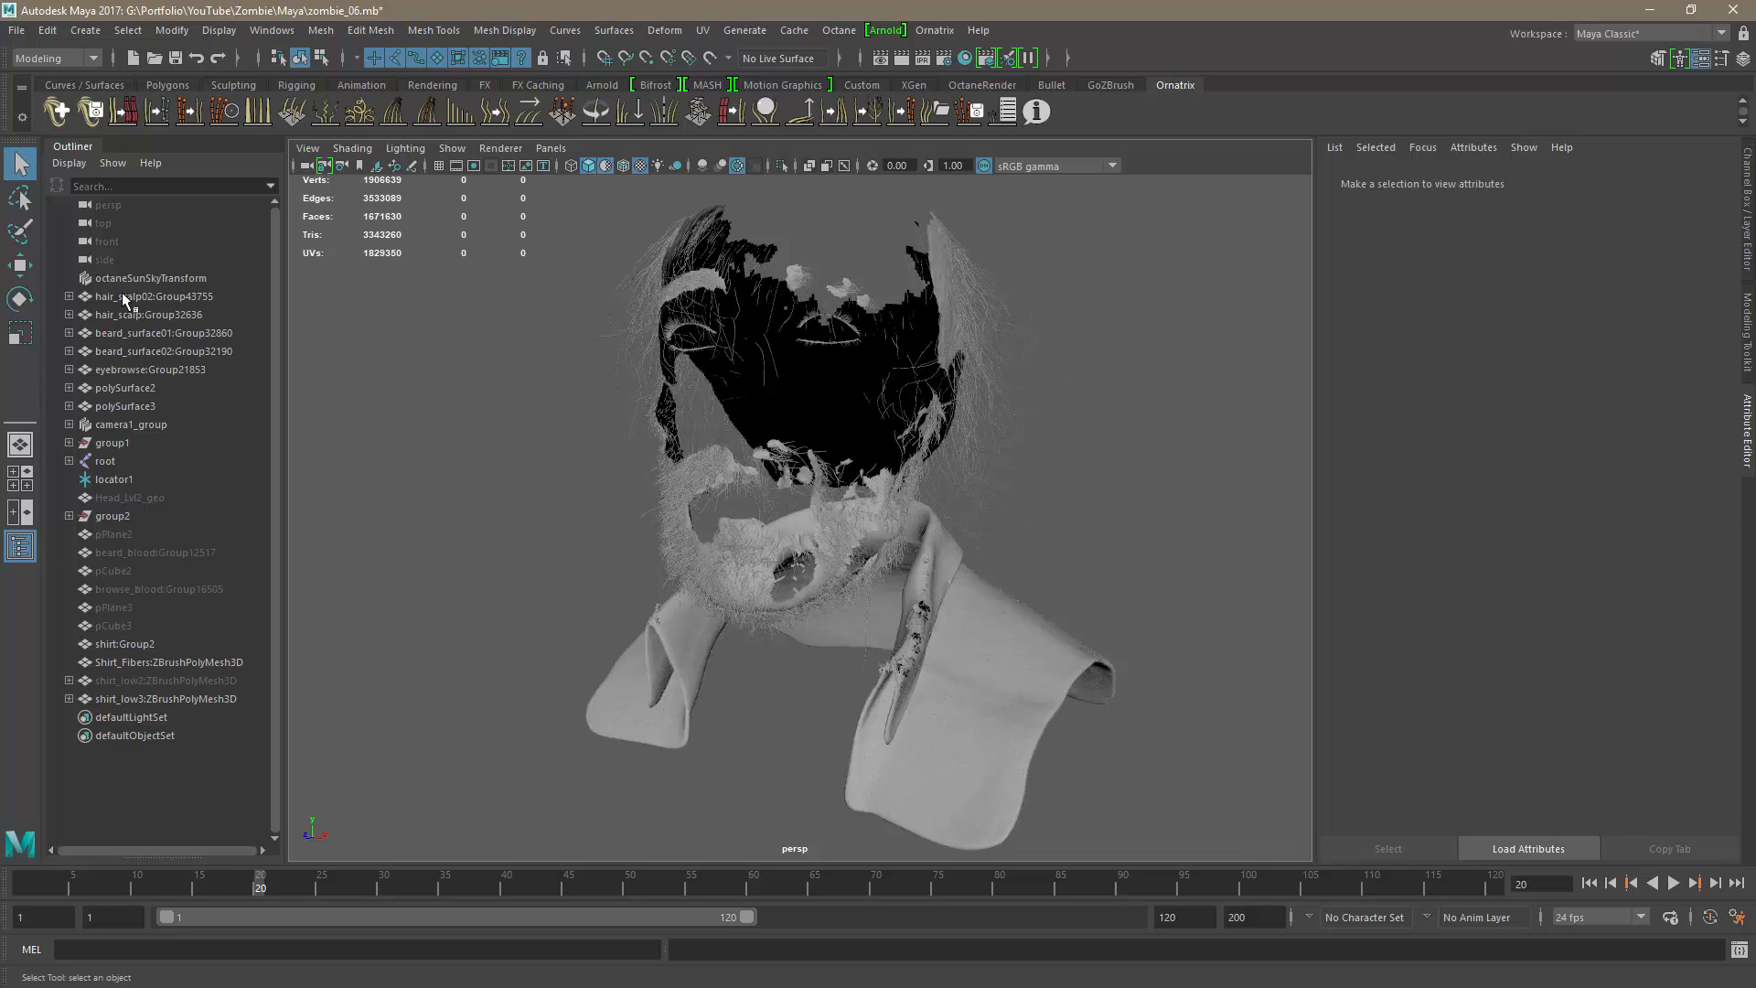
# Step: Select OxHairSystem7 under hair_scalp02 and reveal the hair systems under the other scalp, beard, eyebrow, polySurface and shirt_low3 meshes
pyautogui.click(69, 296)
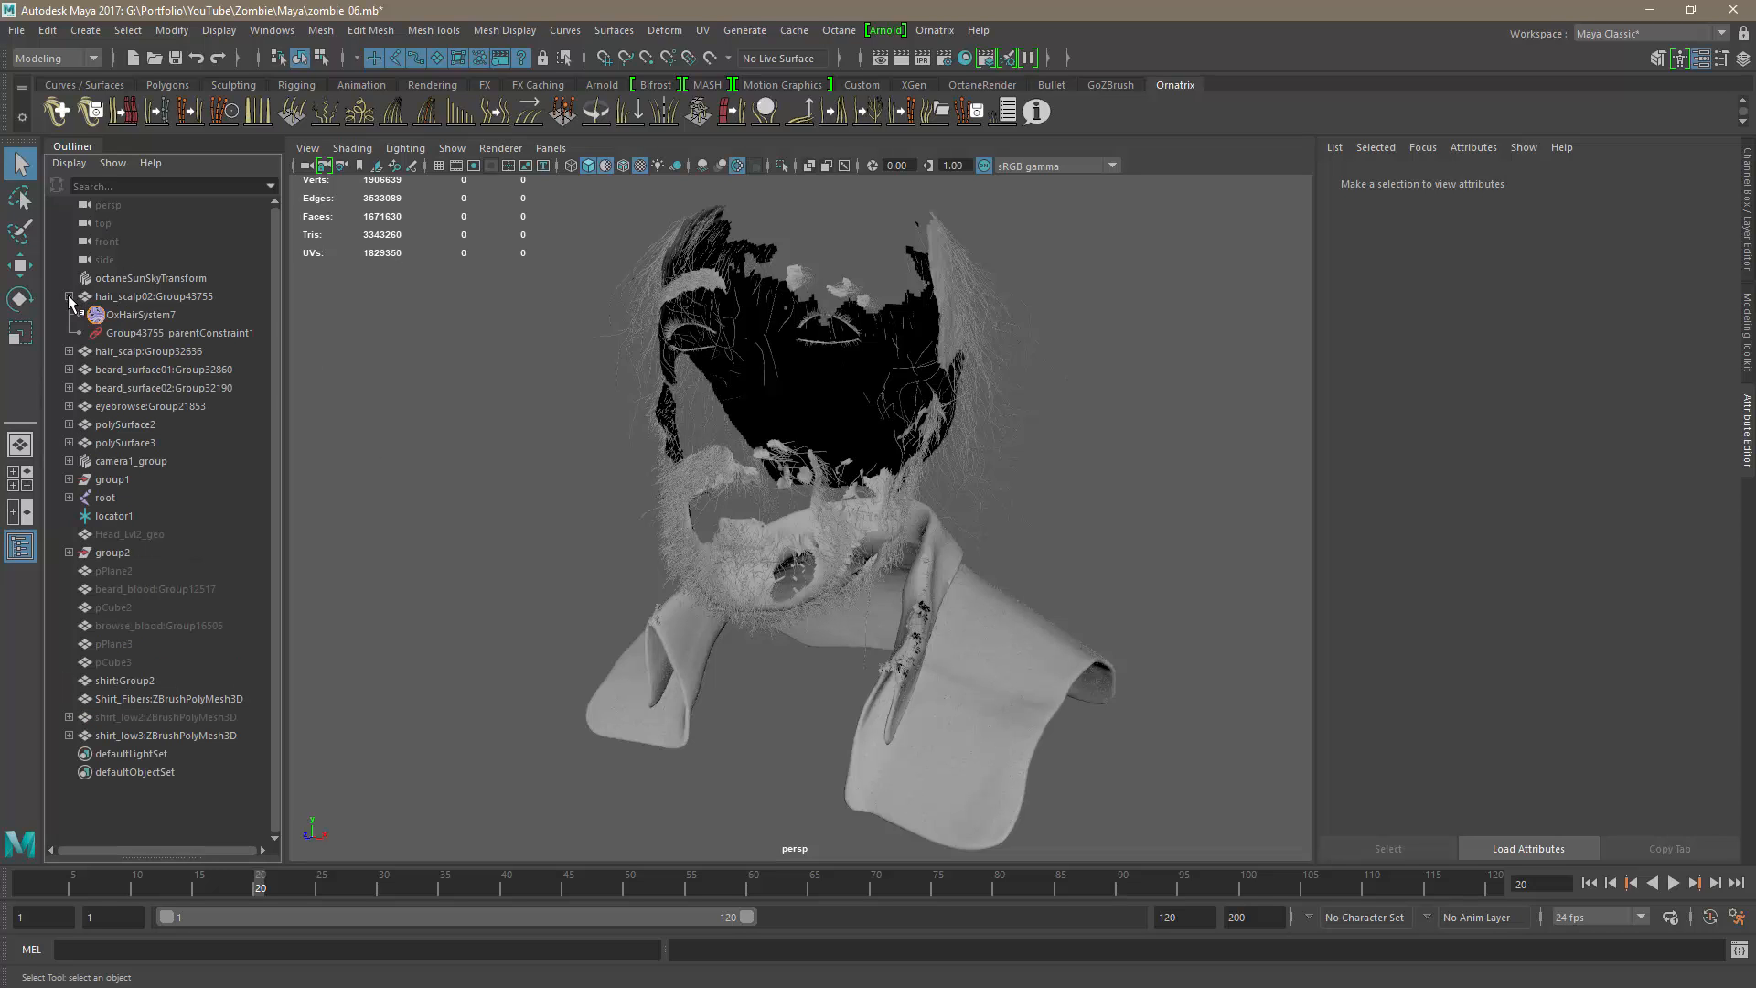
pyautogui.click(147, 317)
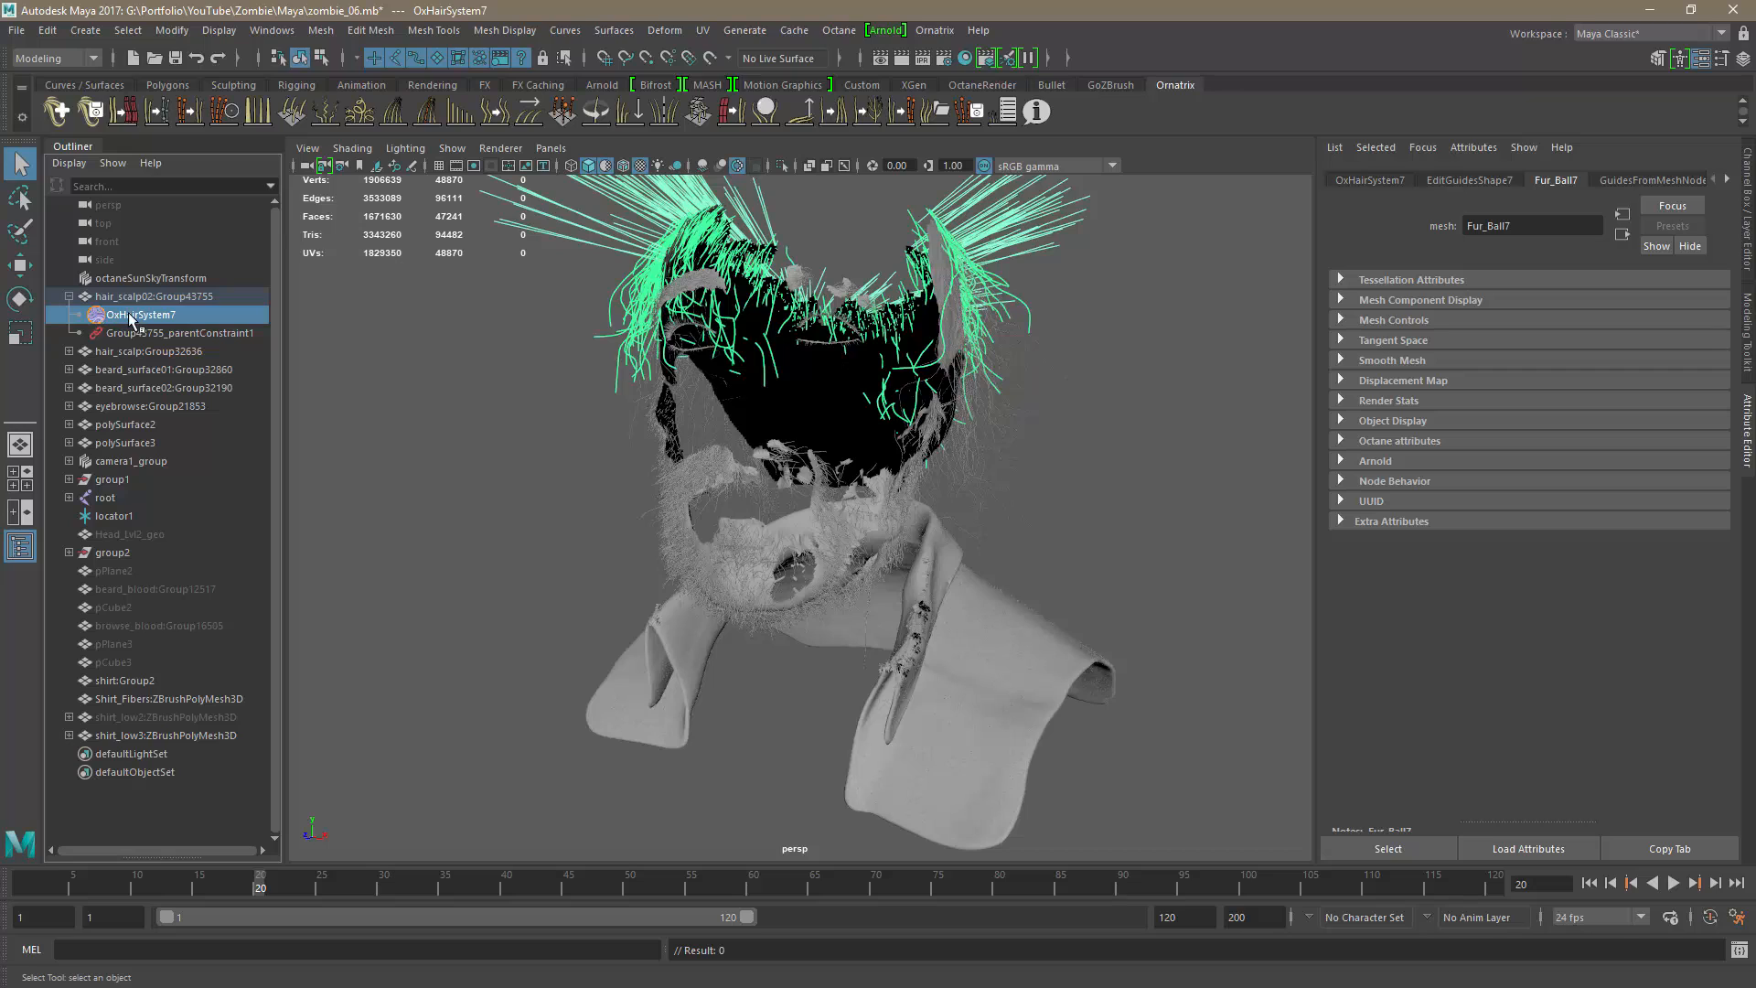
pyautogui.click(69, 351)
pyautogui.click(69, 406)
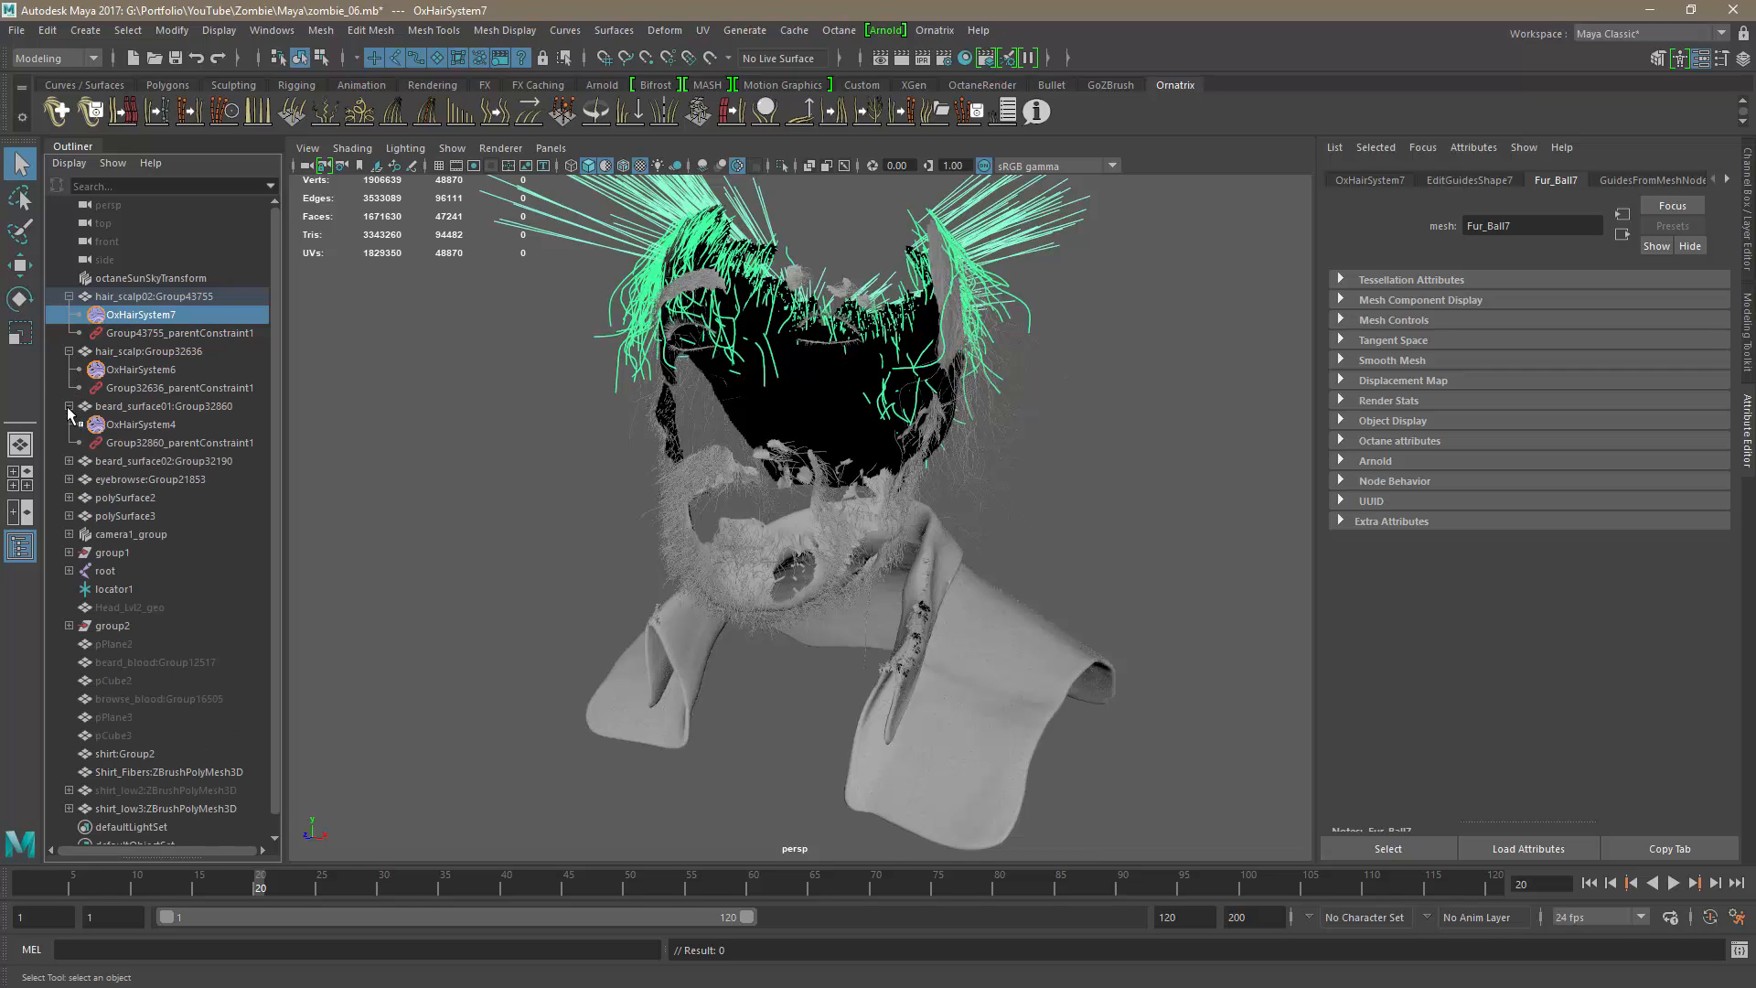
pyautogui.click(69, 461)
pyautogui.click(69, 516)
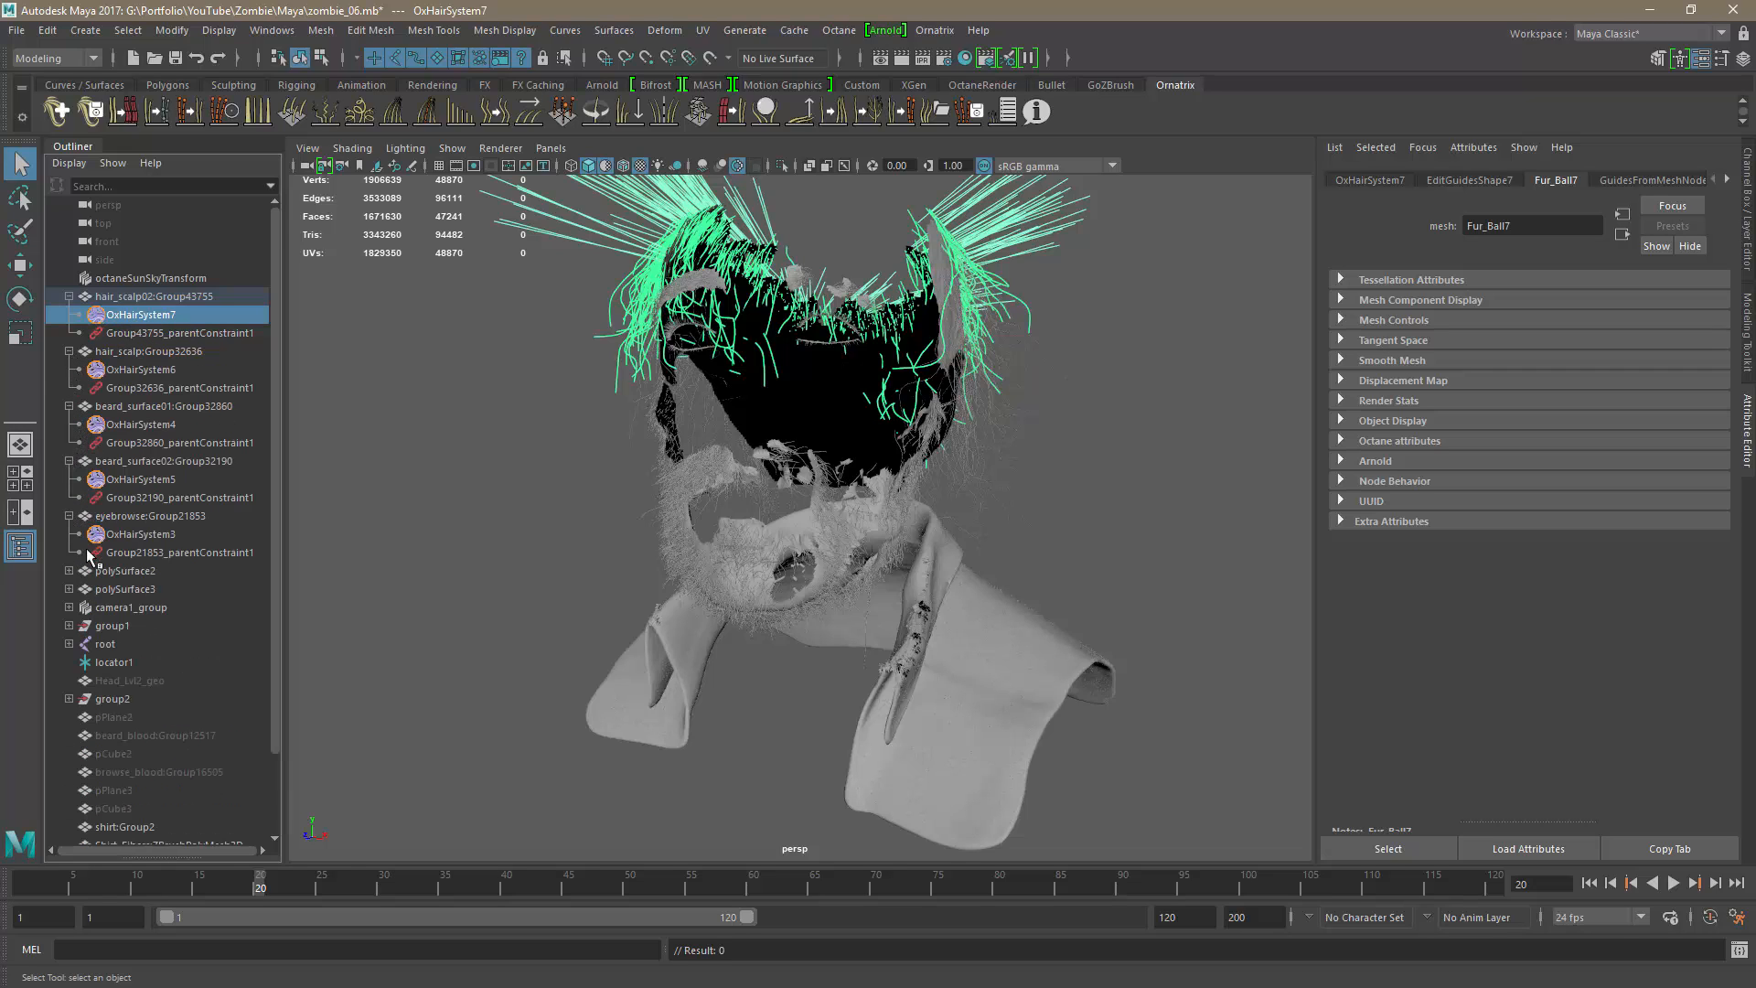
pyautogui.click(70, 571)
pyautogui.click(69, 625)
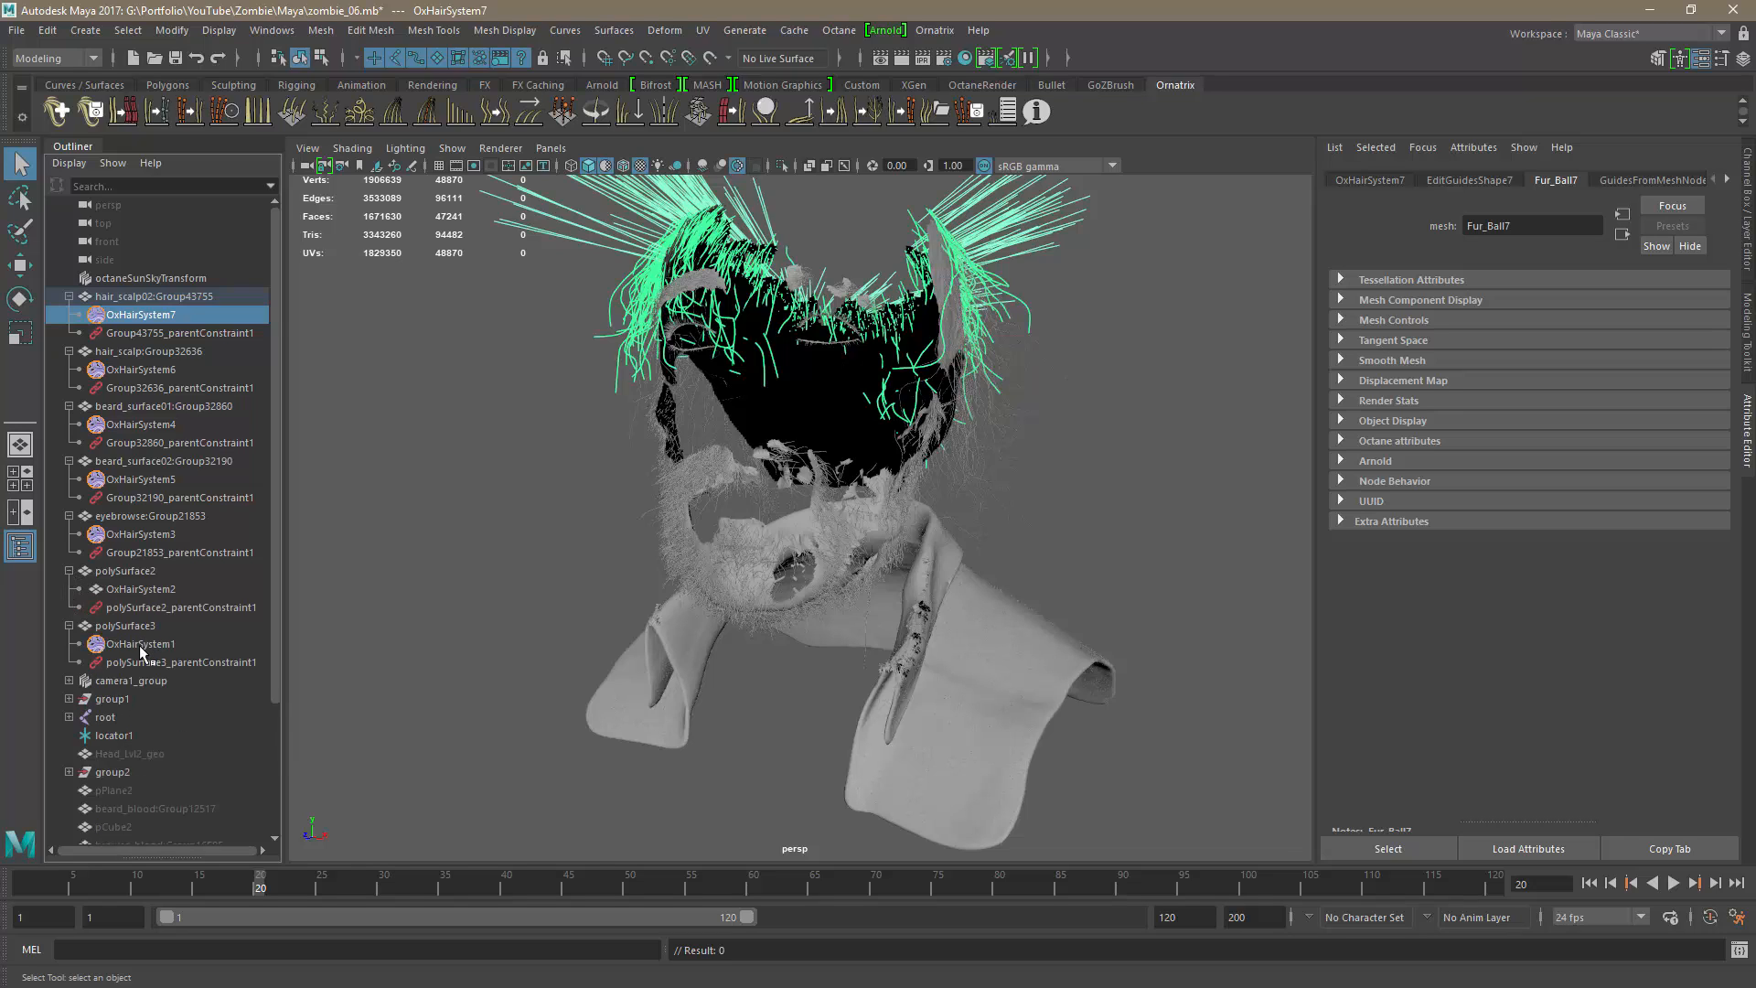
pyautogui.scroll(-3, 137, 645)
pyautogui.click(70, 790)
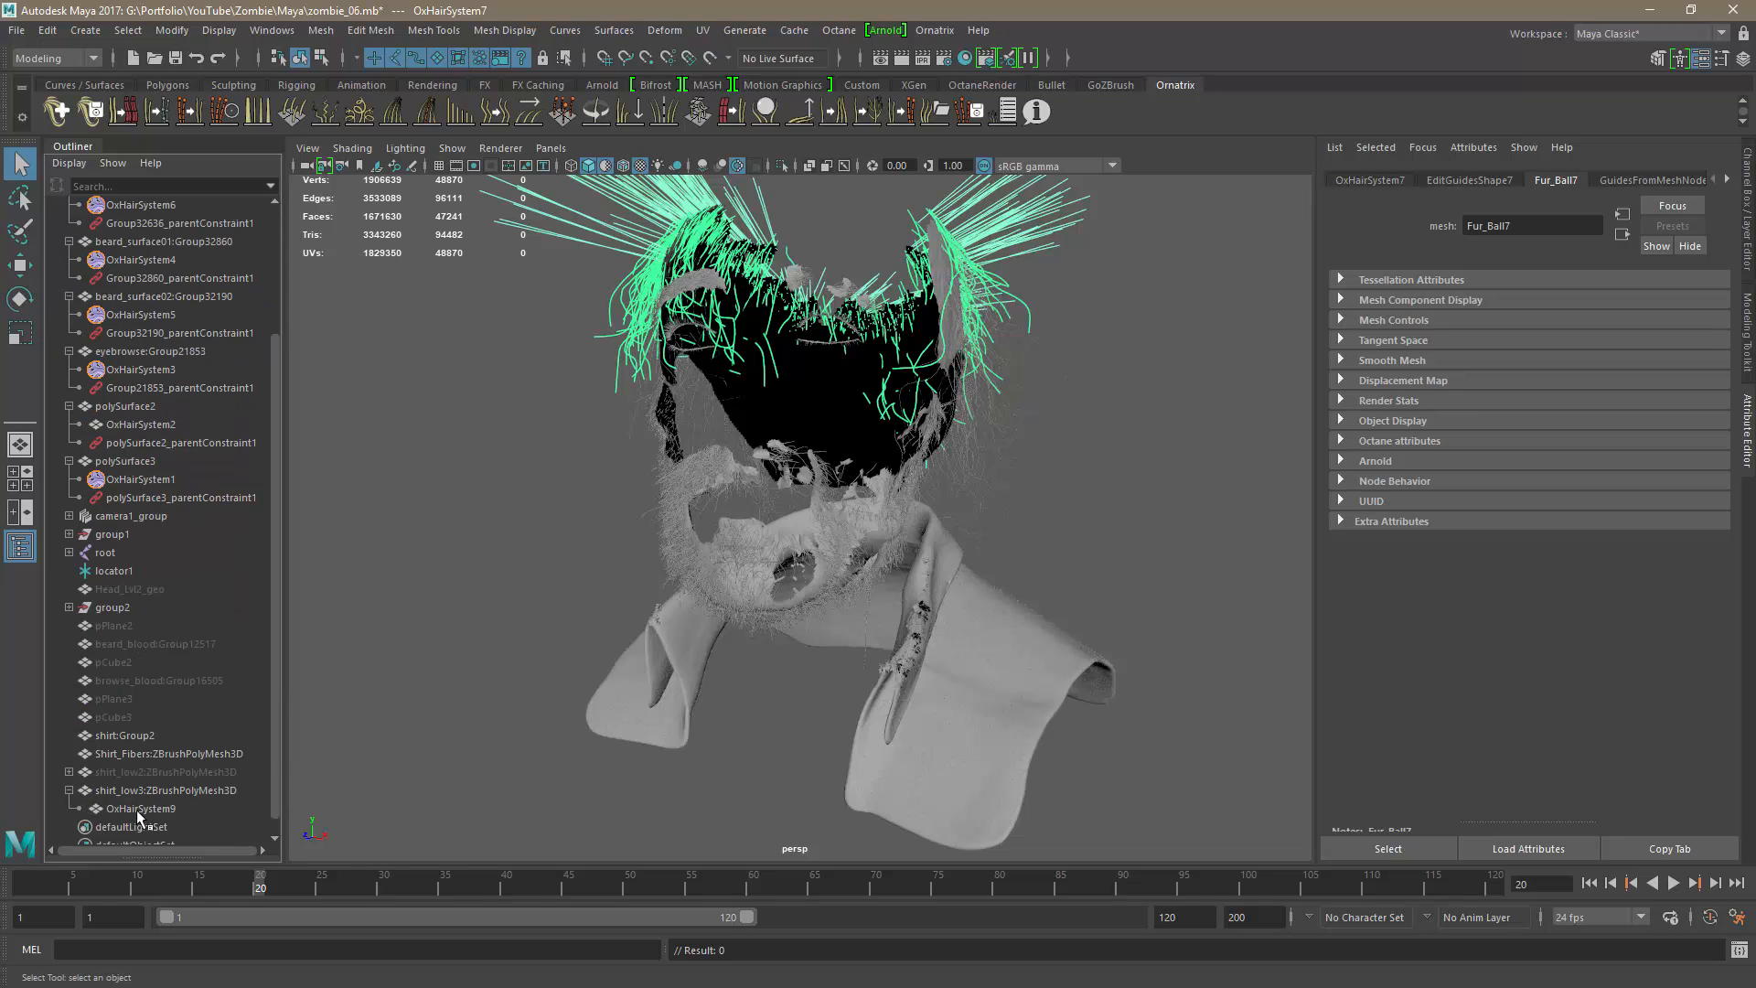
pyautogui.scroll(3, 170, 475)
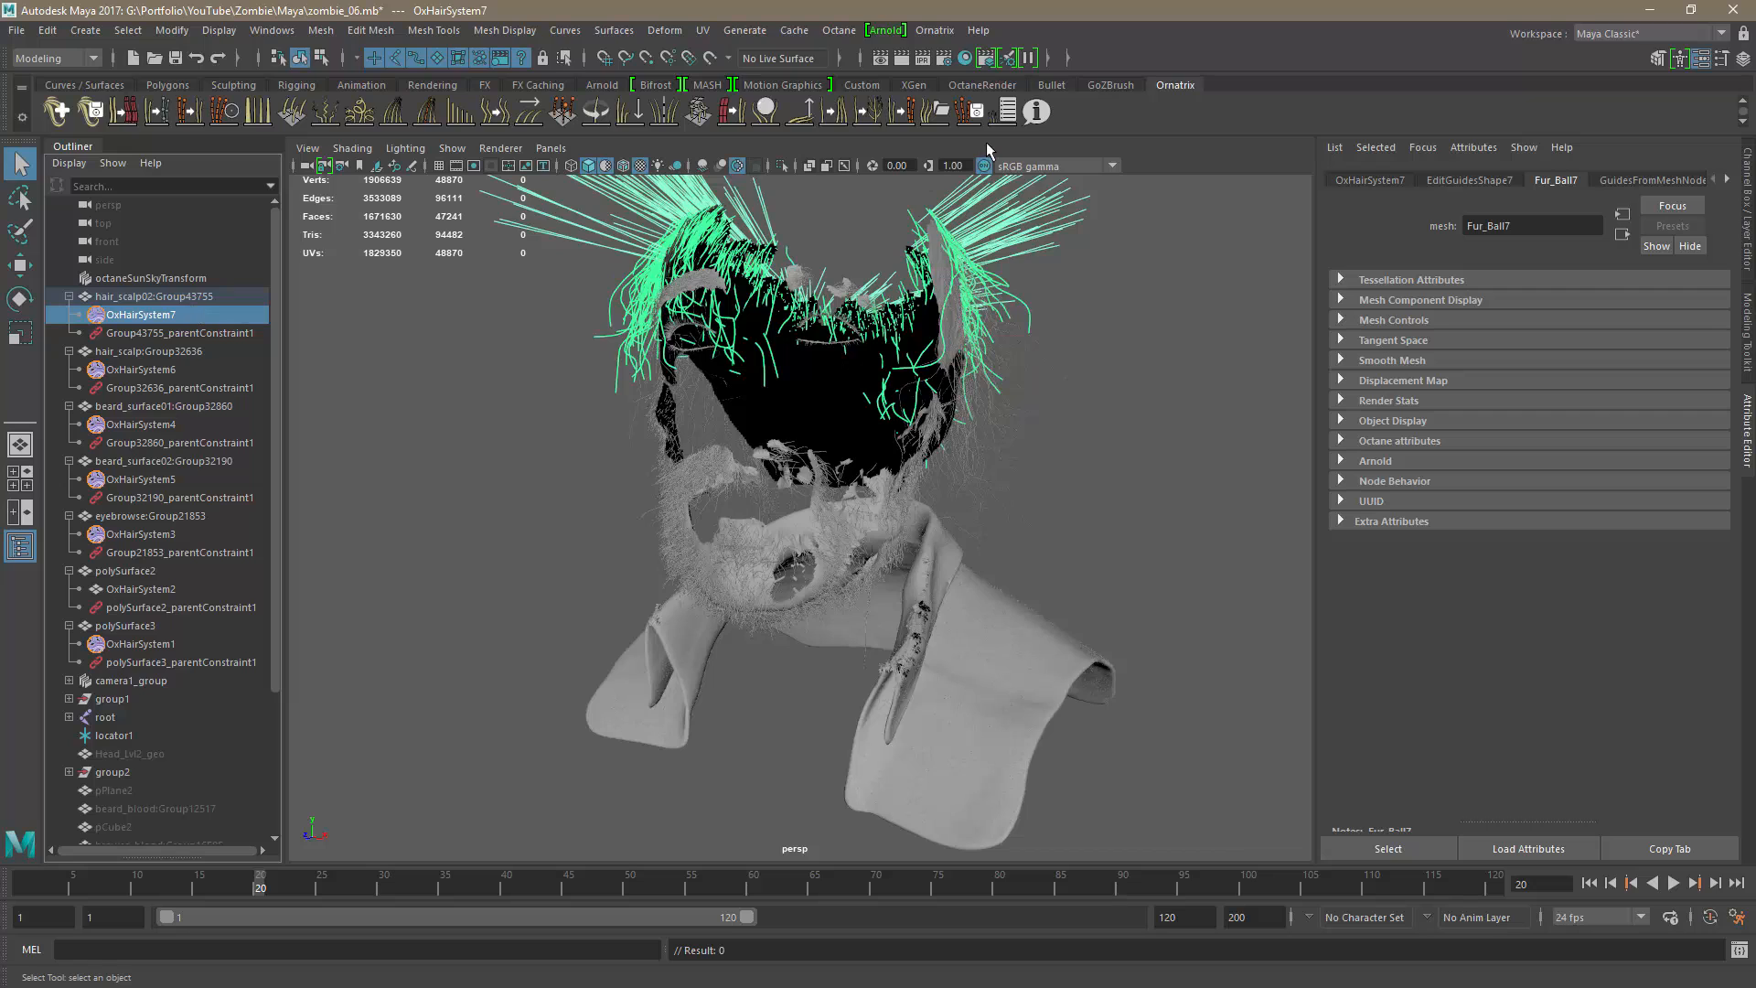
# Step: Show the Ornatrix operator stack of OxHairSystem7 and delete its MeshFromStrandsNode7 operator
pyautogui.click(1007, 111)
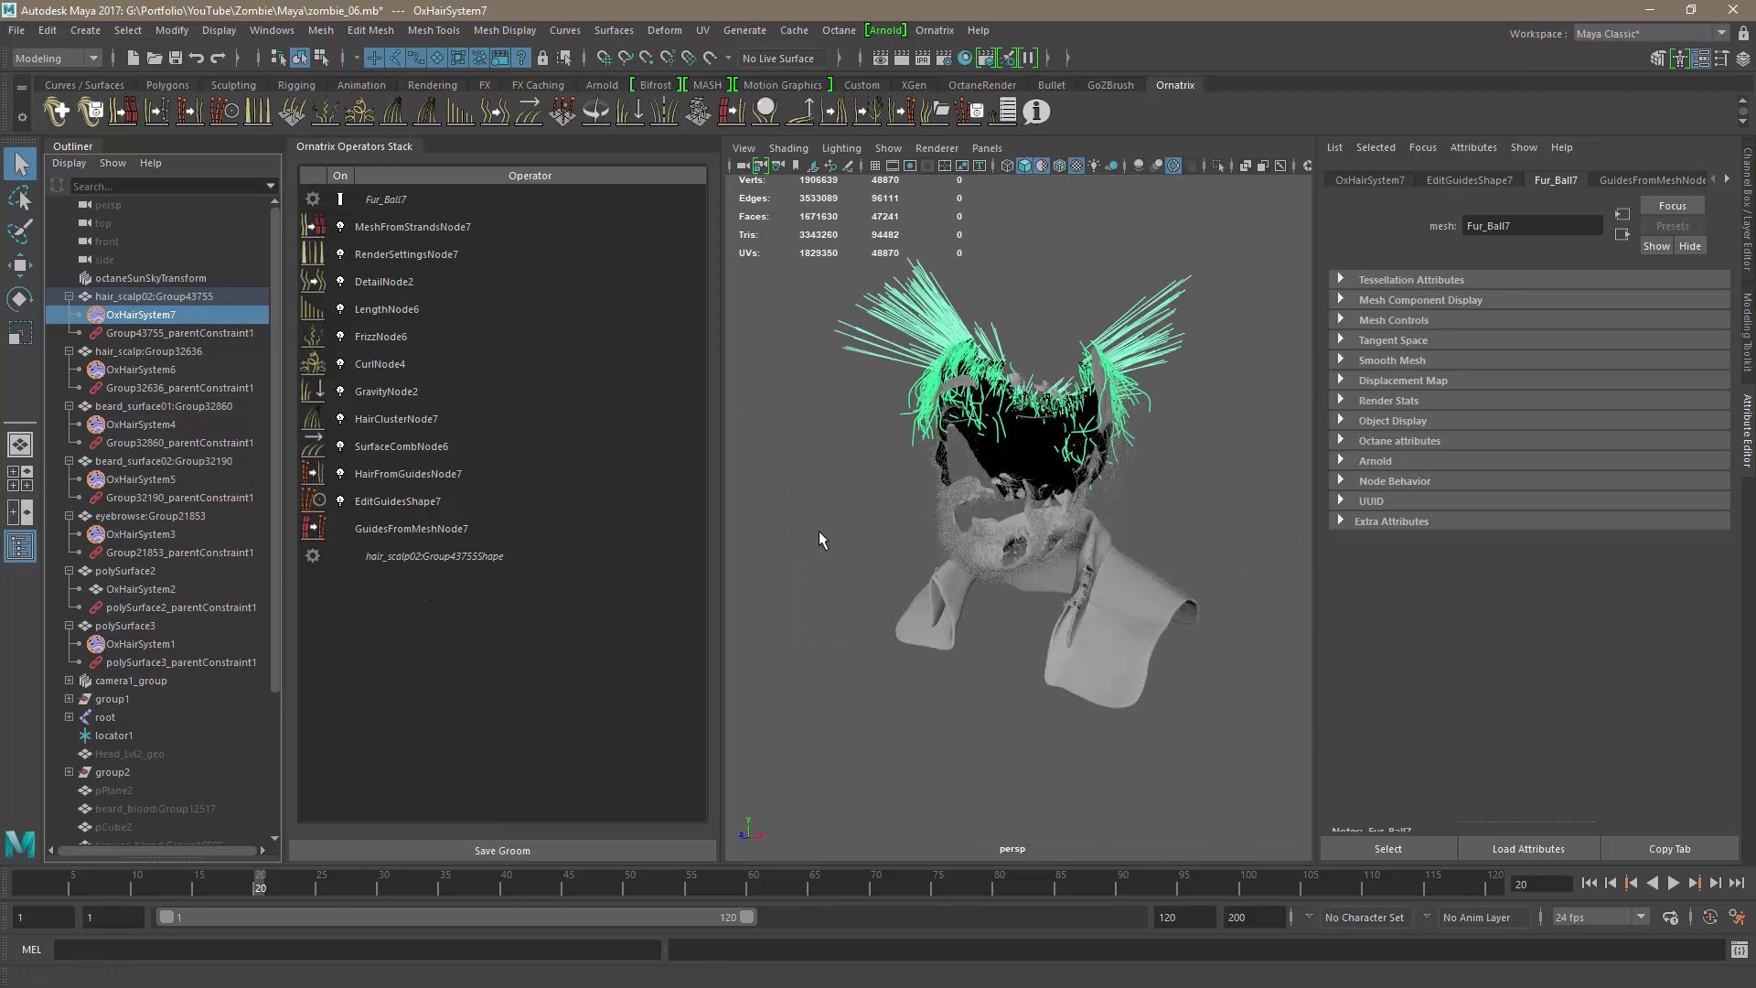
pyautogui.keyDown('alt'); pyautogui.moveTo(1069, 494); pyautogui.dragTo(1156, 517, button='right'); pyautogui.keyUp('alt')
pyautogui.keyDown('alt'); pyautogui.moveTo(1156, 517); pyautogui.dragTo(1137, 502); pyautogui.keyUp('alt')
pyautogui.keyDown('alt'); pyautogui.moveTo(1137, 502); pyautogui.dragTo(1145, 463, button='right'); pyautogui.keyUp('alt')
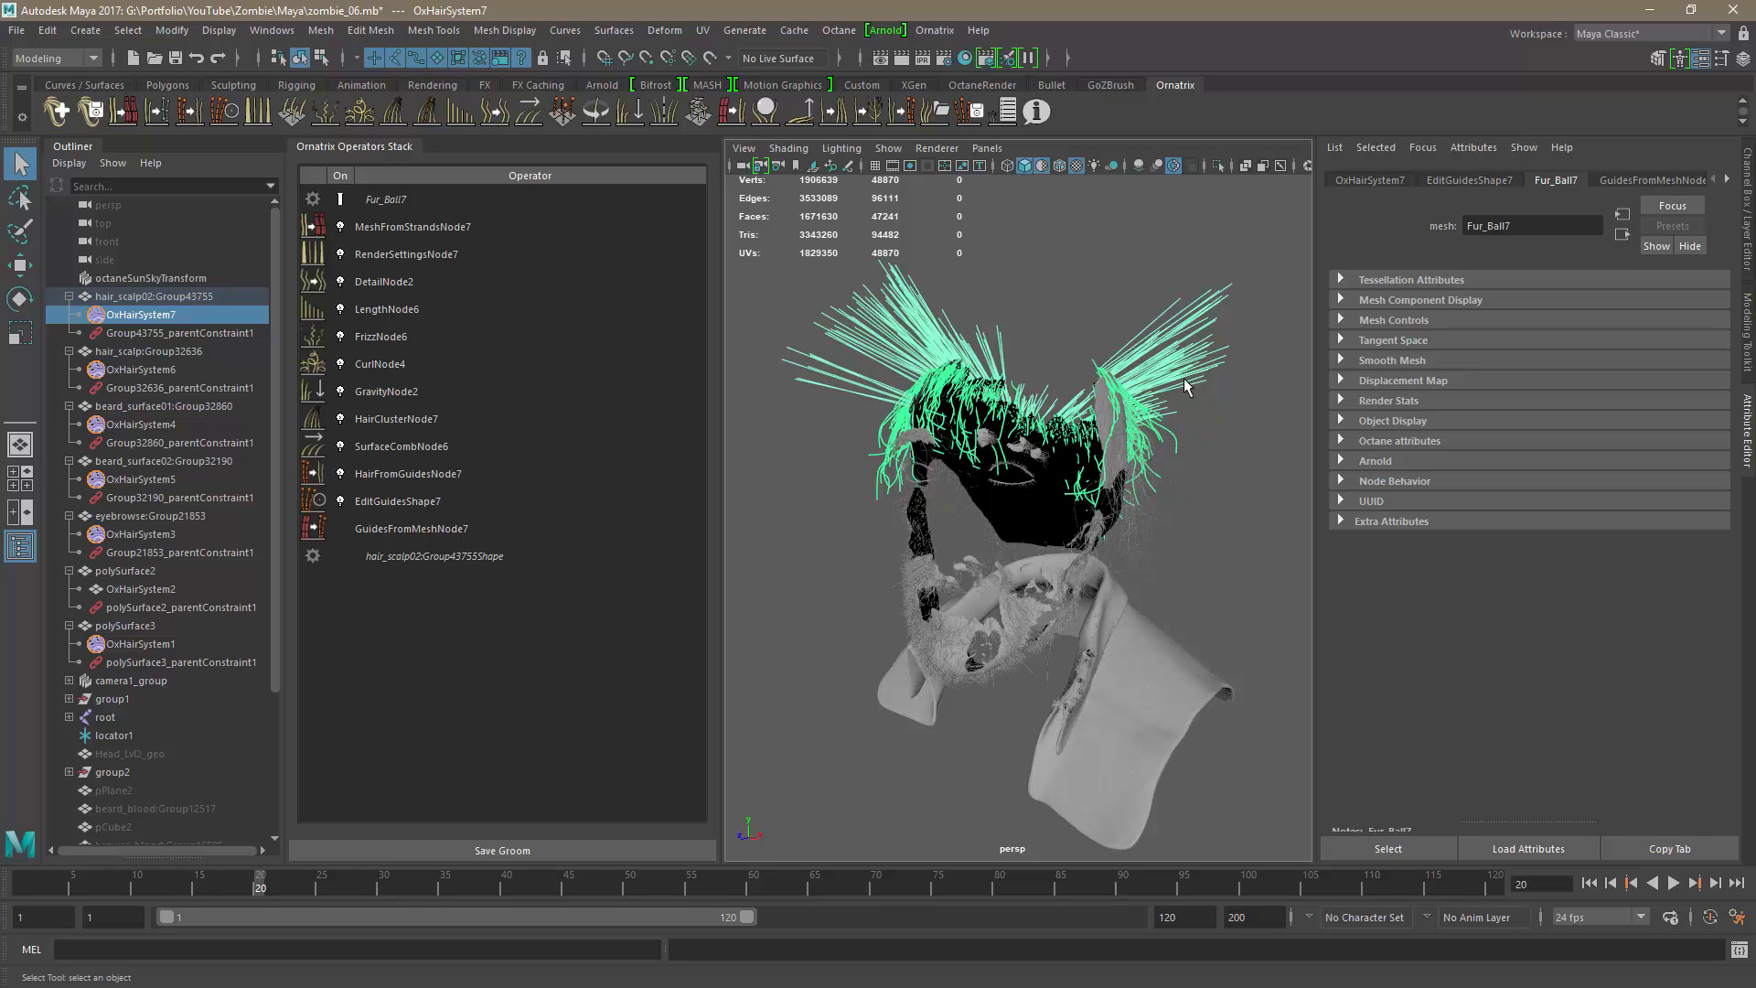
pyautogui.click(384, 226)
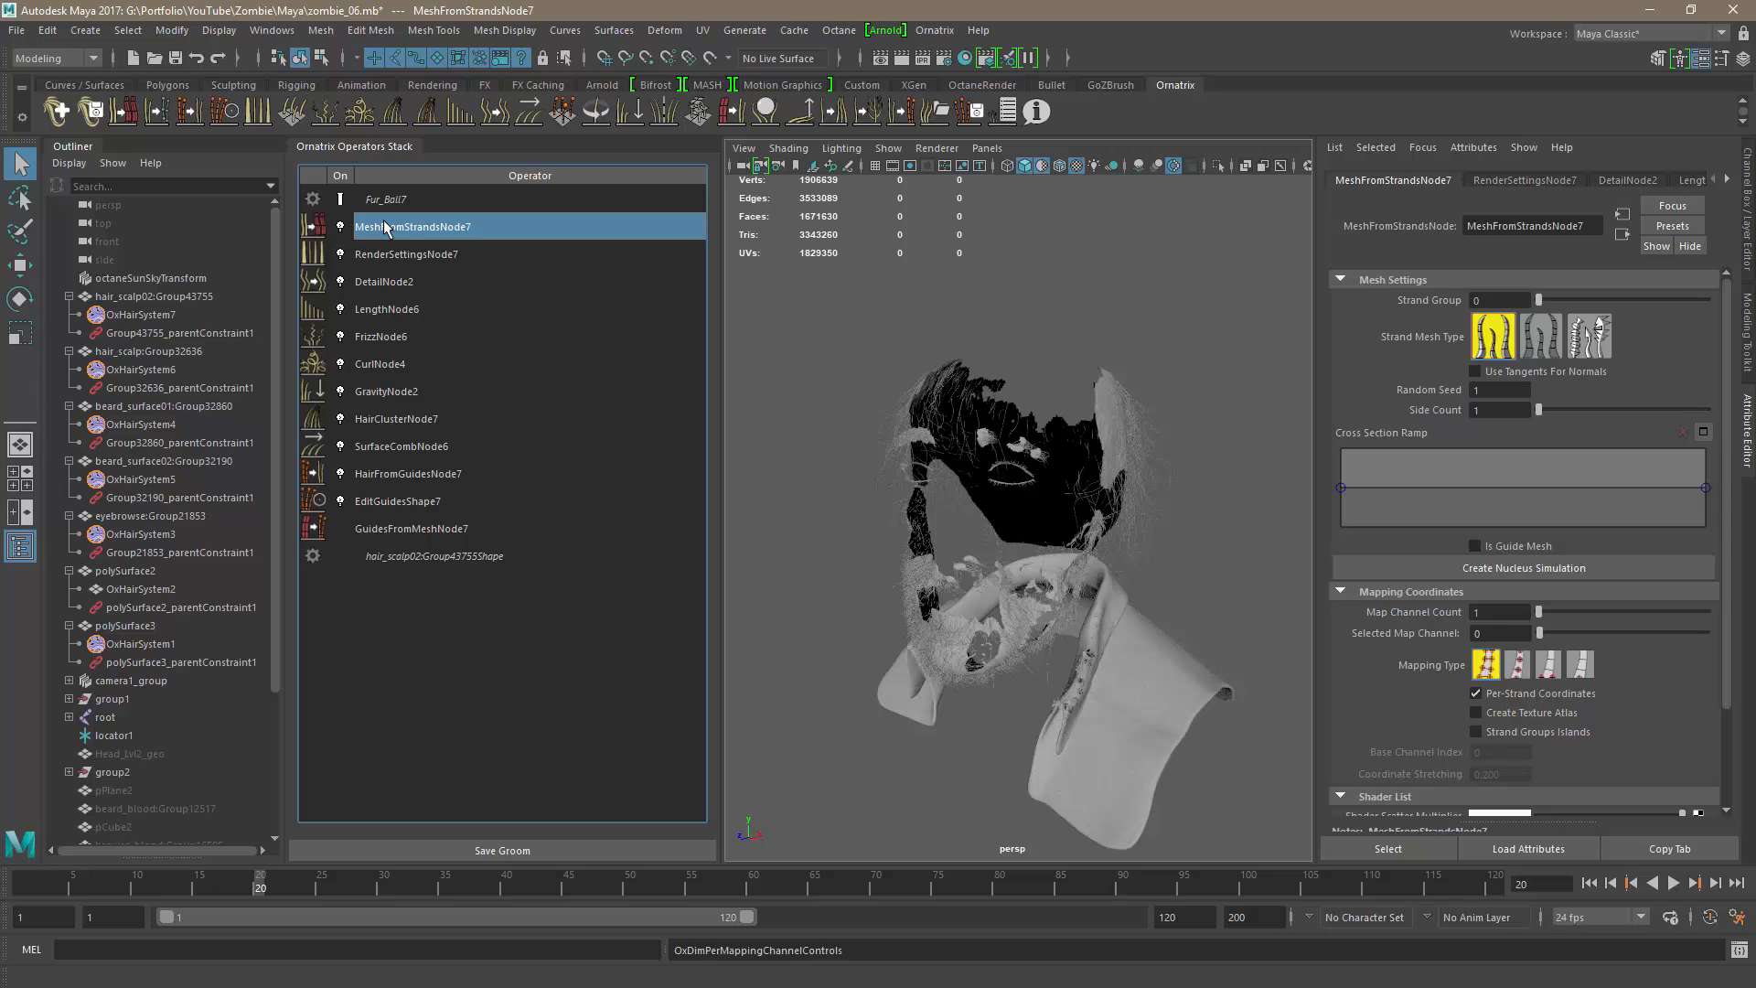
pyautogui.press('Delete')
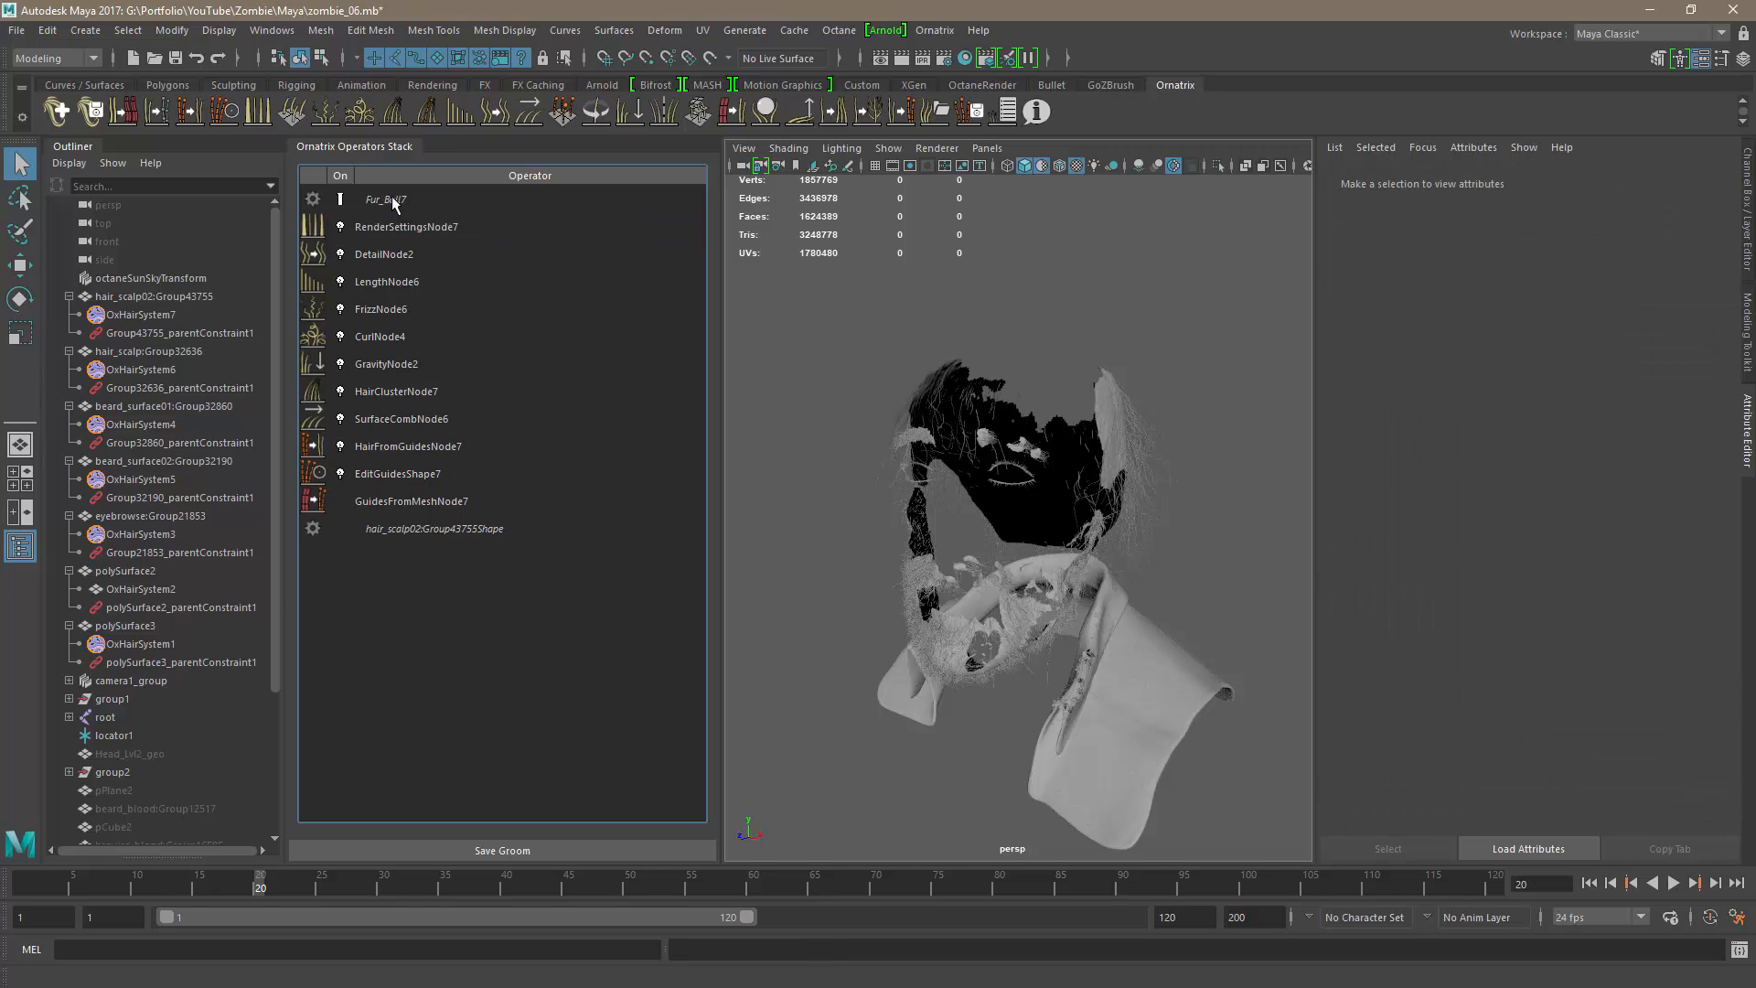
# Step: Select the Fur_Ball7 output and set up a selection export as an Ornatrix Alembic file named OxHairSystem7
pyautogui.click(380, 201)
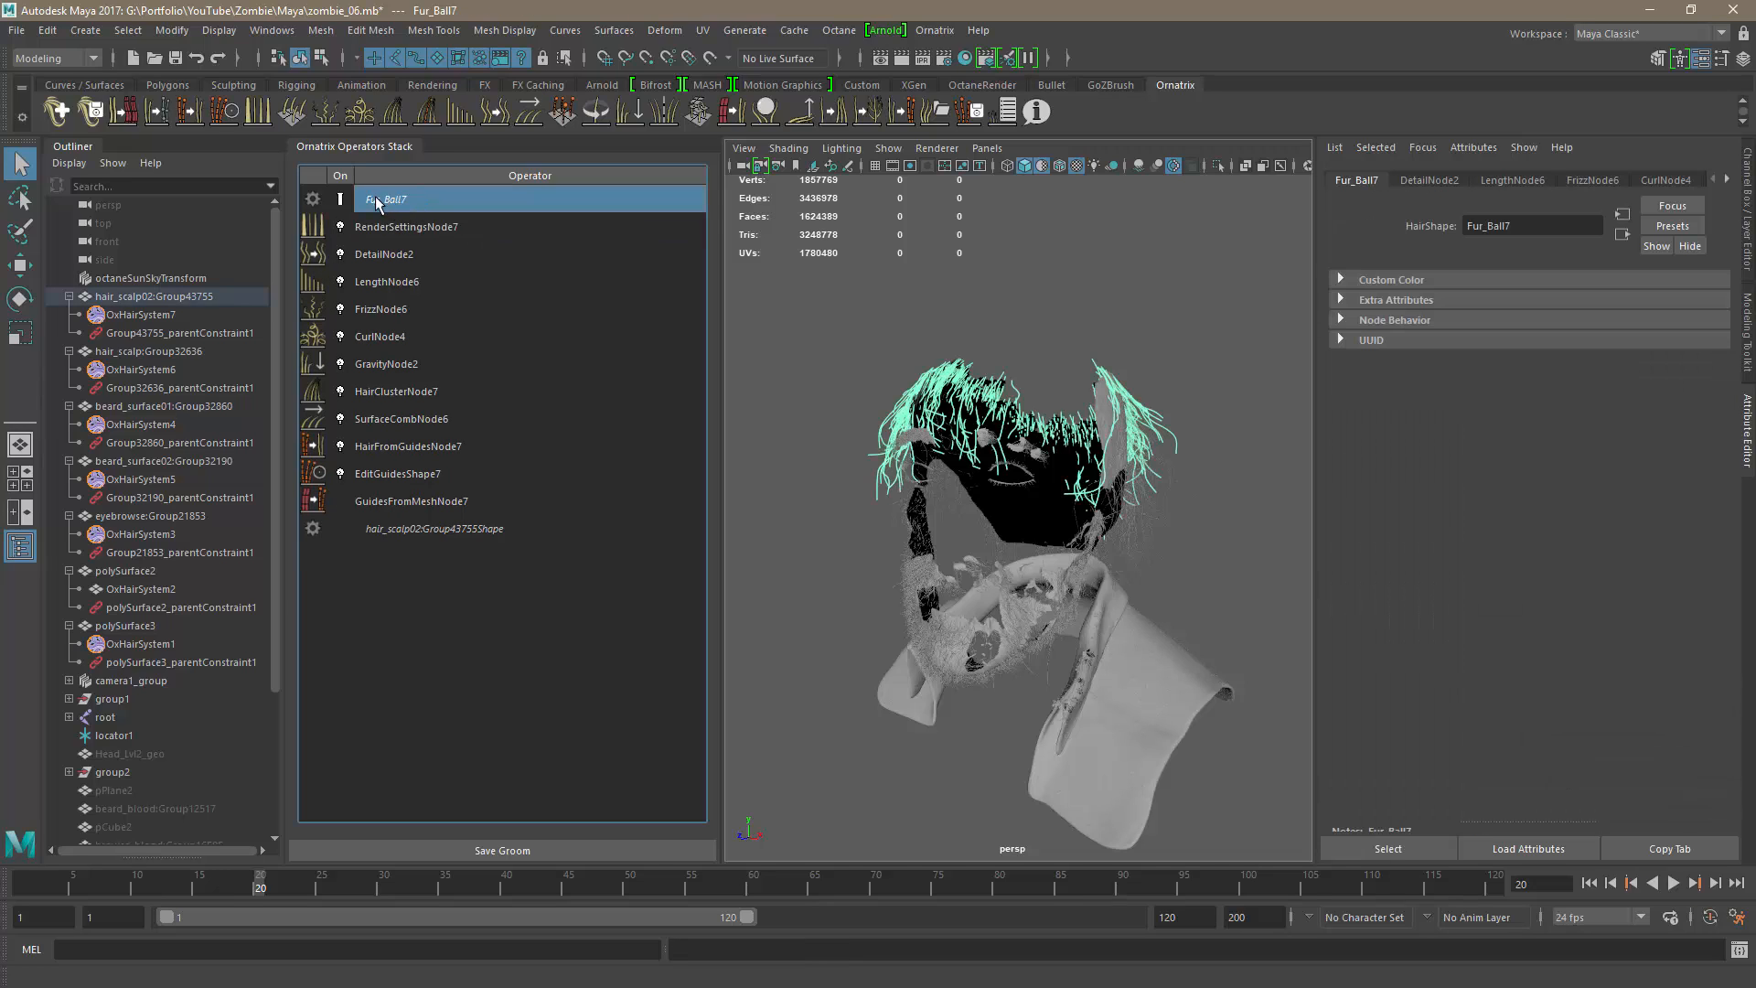
pyautogui.click(16, 30)
pyautogui.click(96, 268)
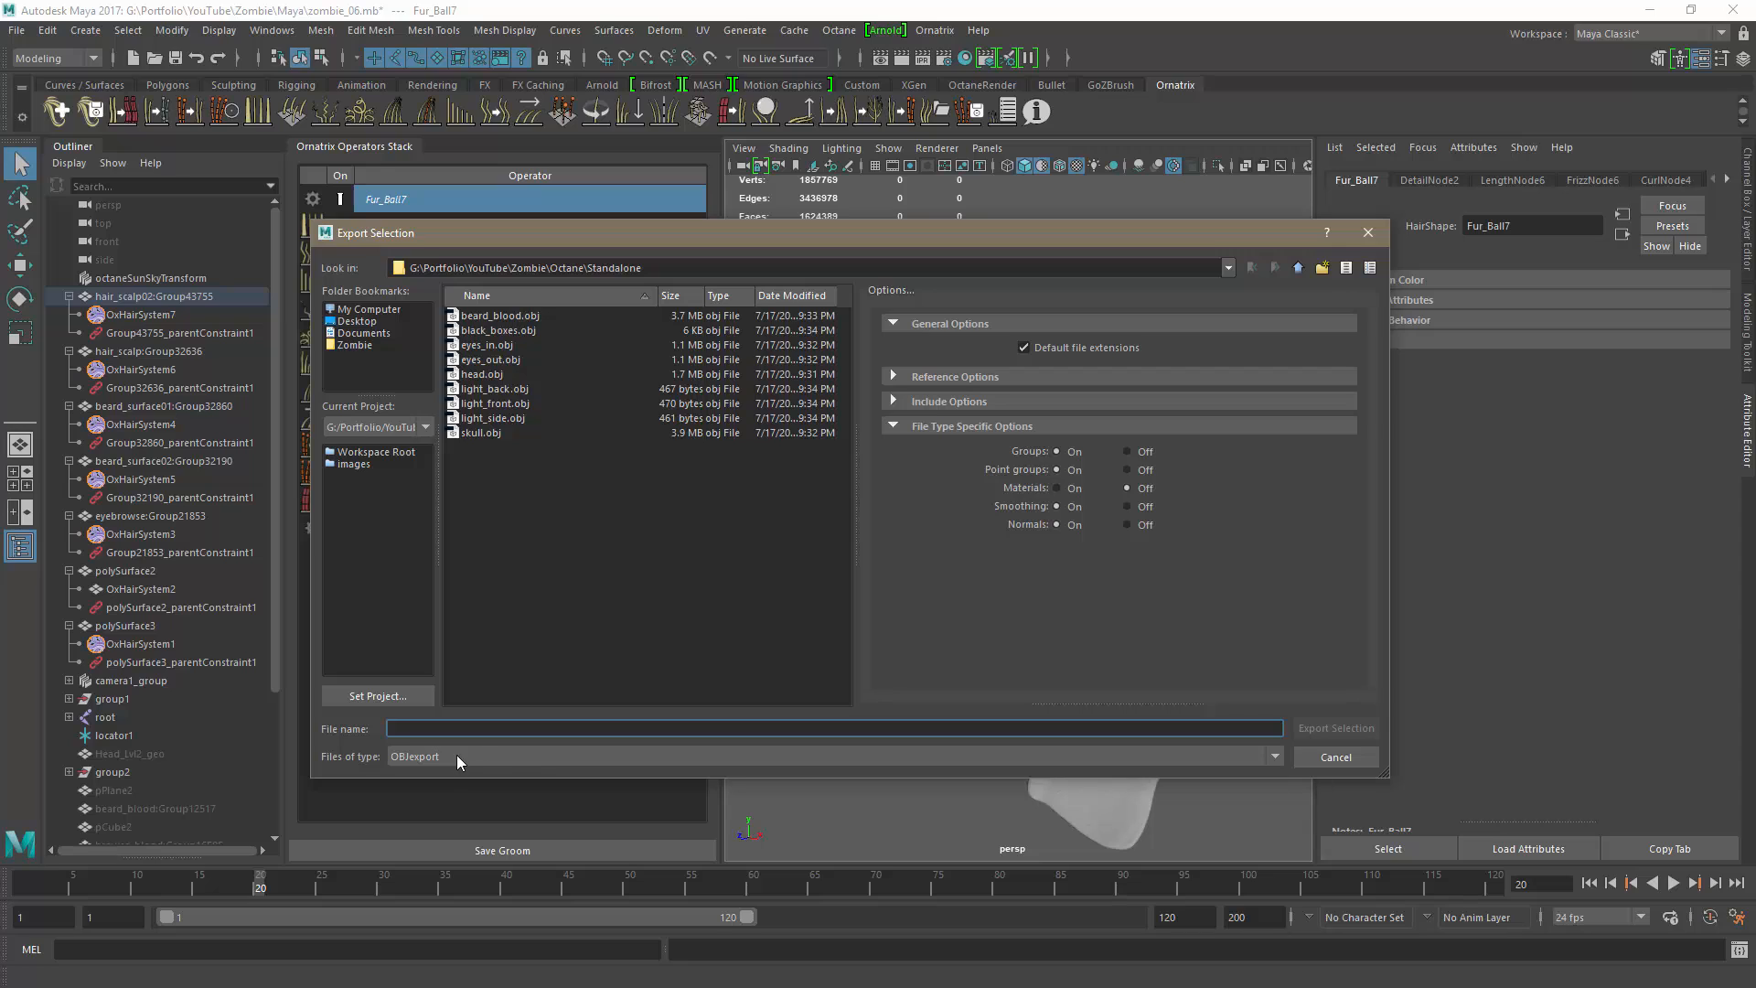
pyautogui.click(459, 756)
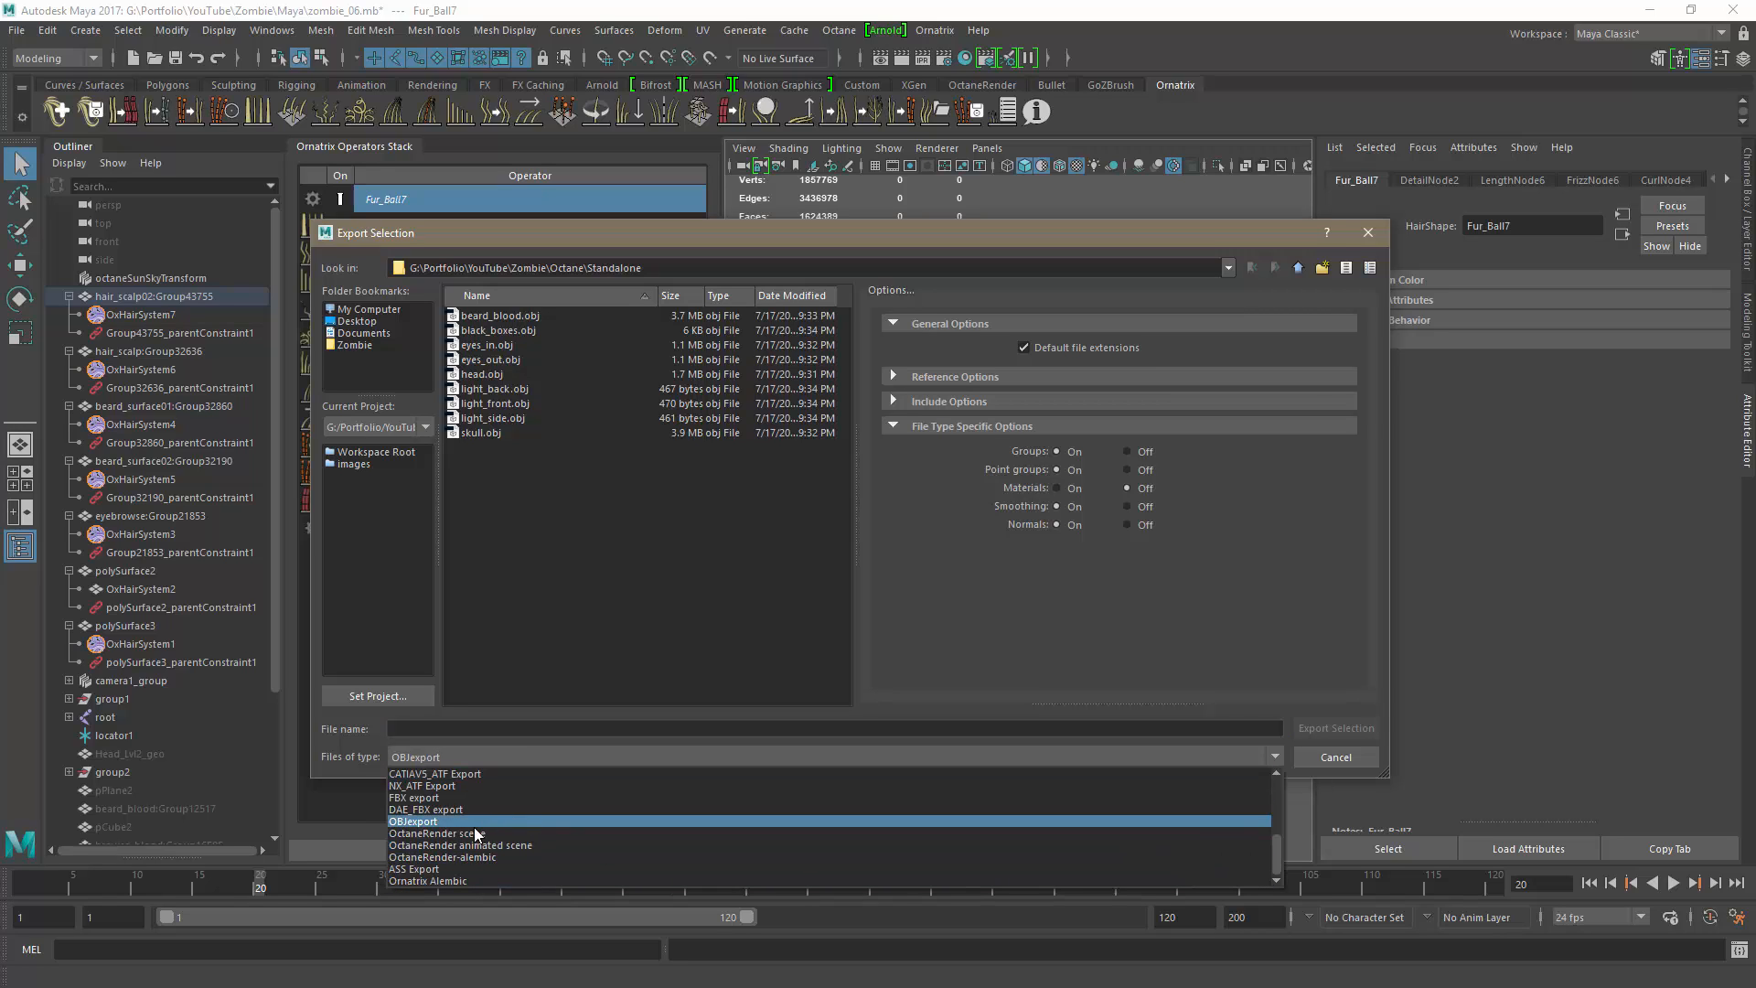
pyautogui.click(459, 881)
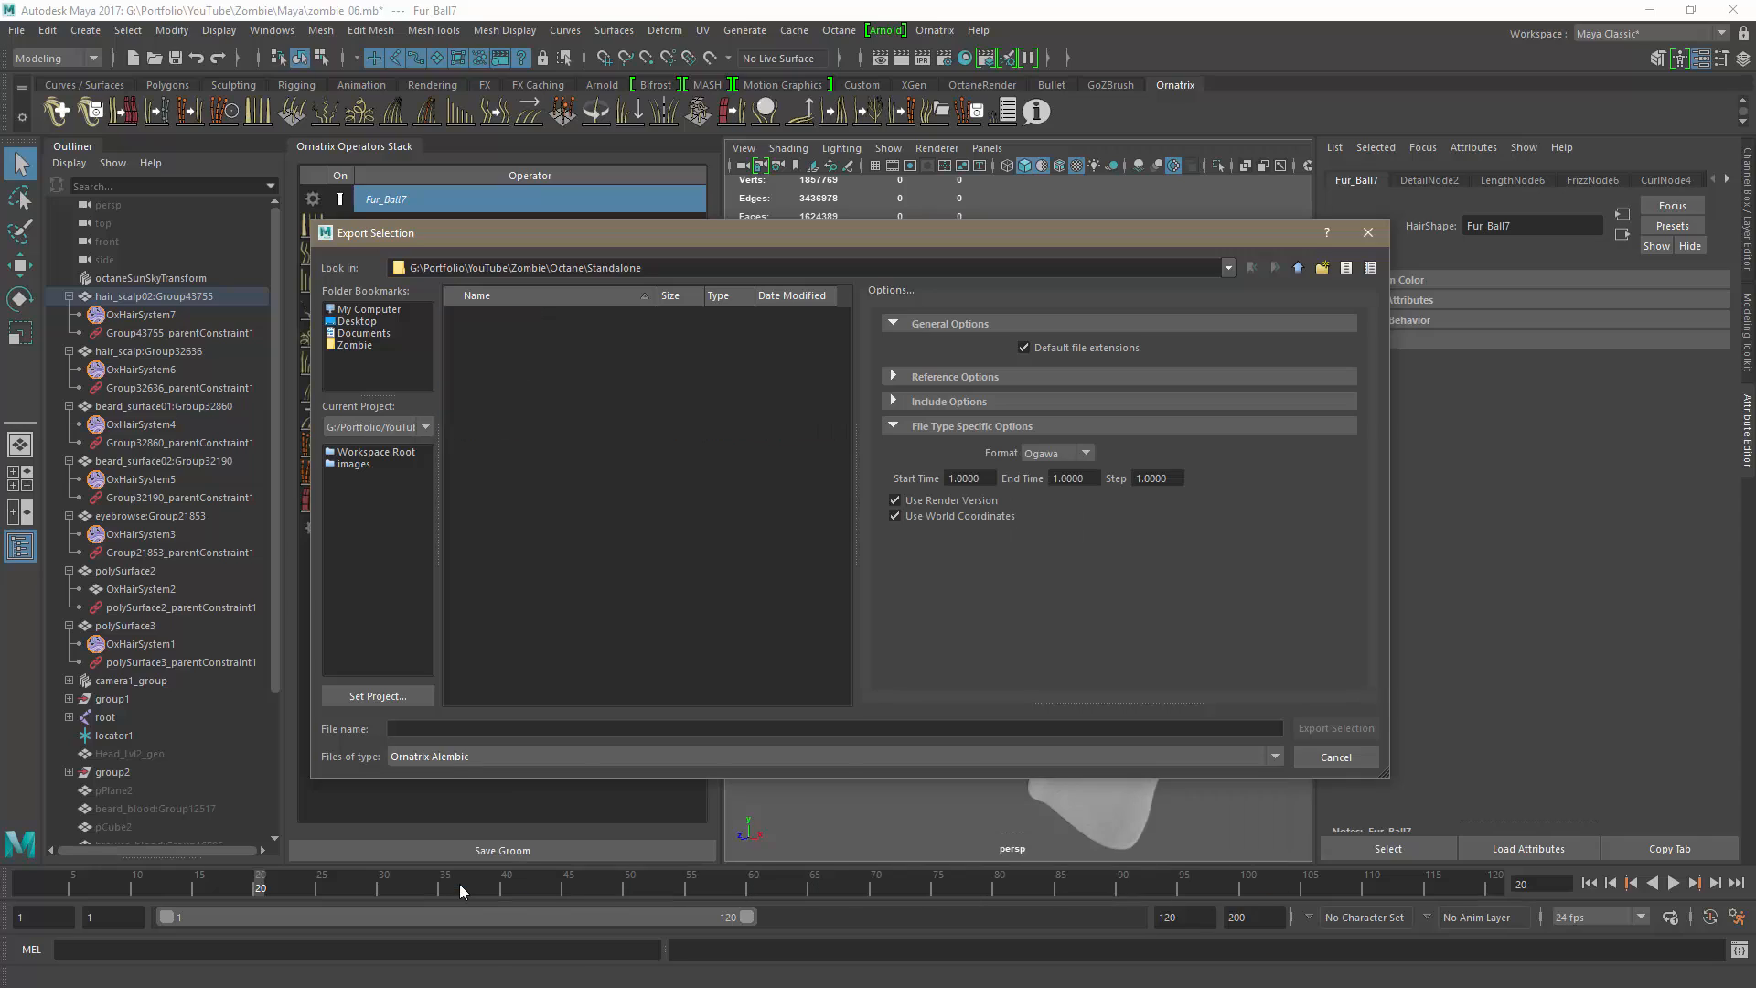
pyautogui.click(465, 728)
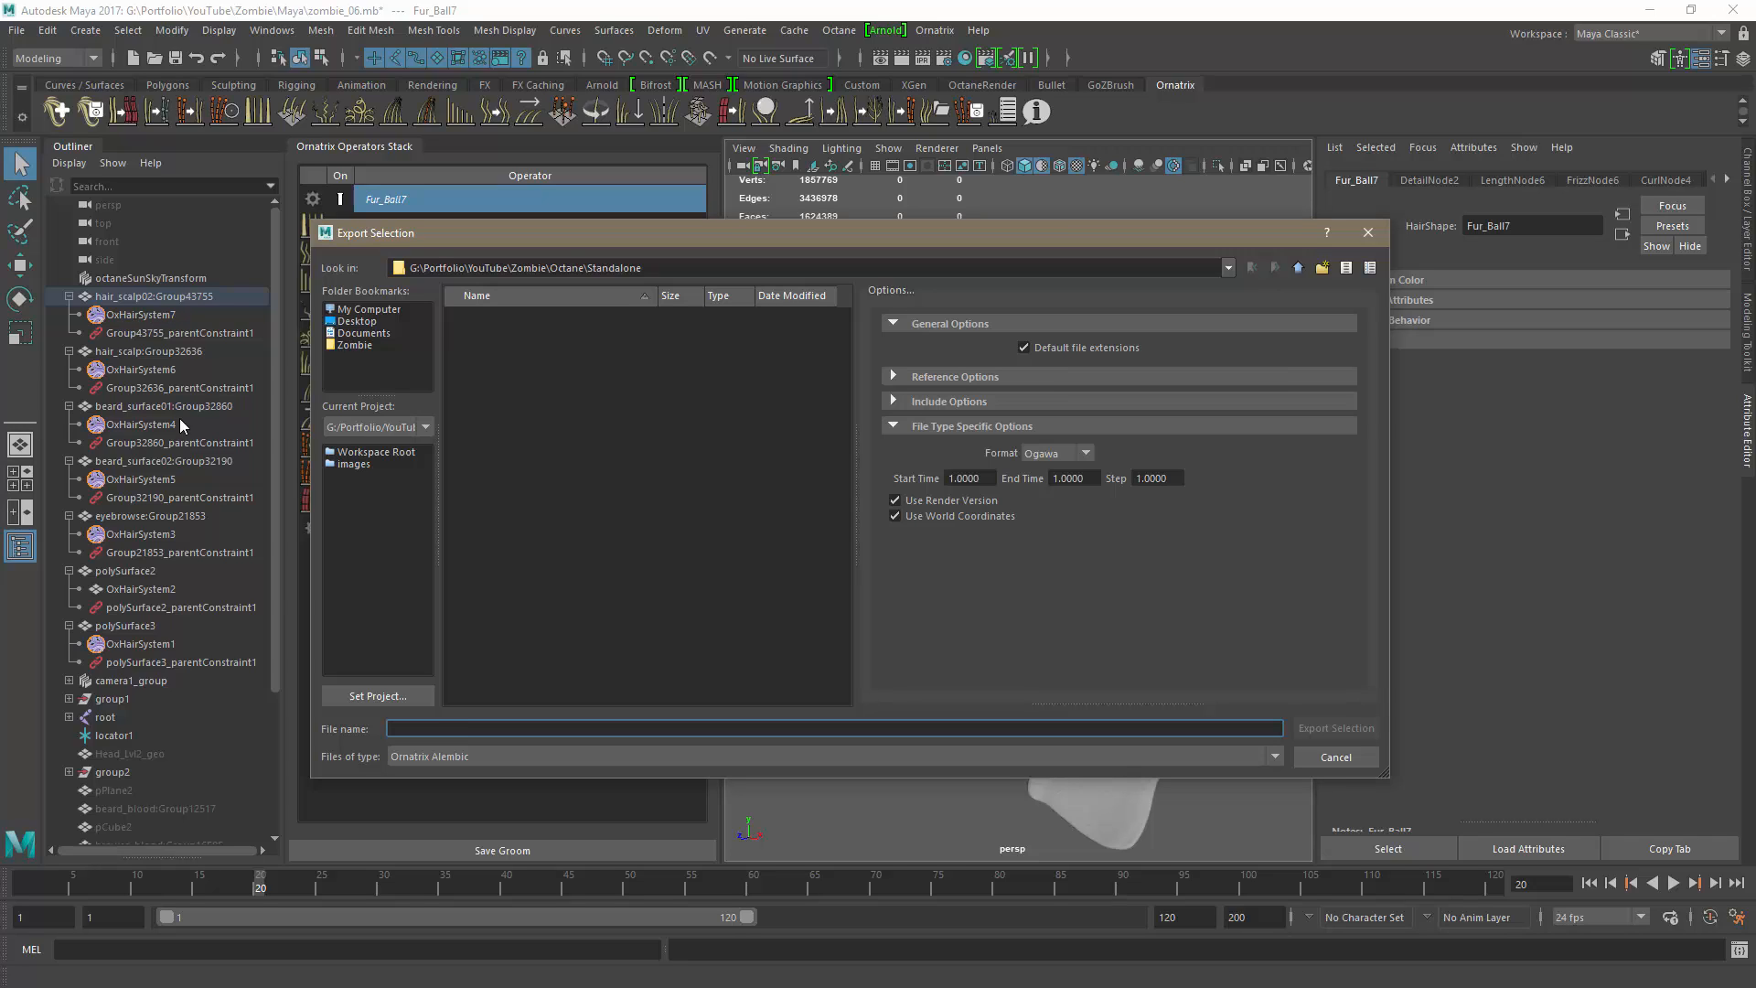
pyautogui.write('OxHairSystem7')
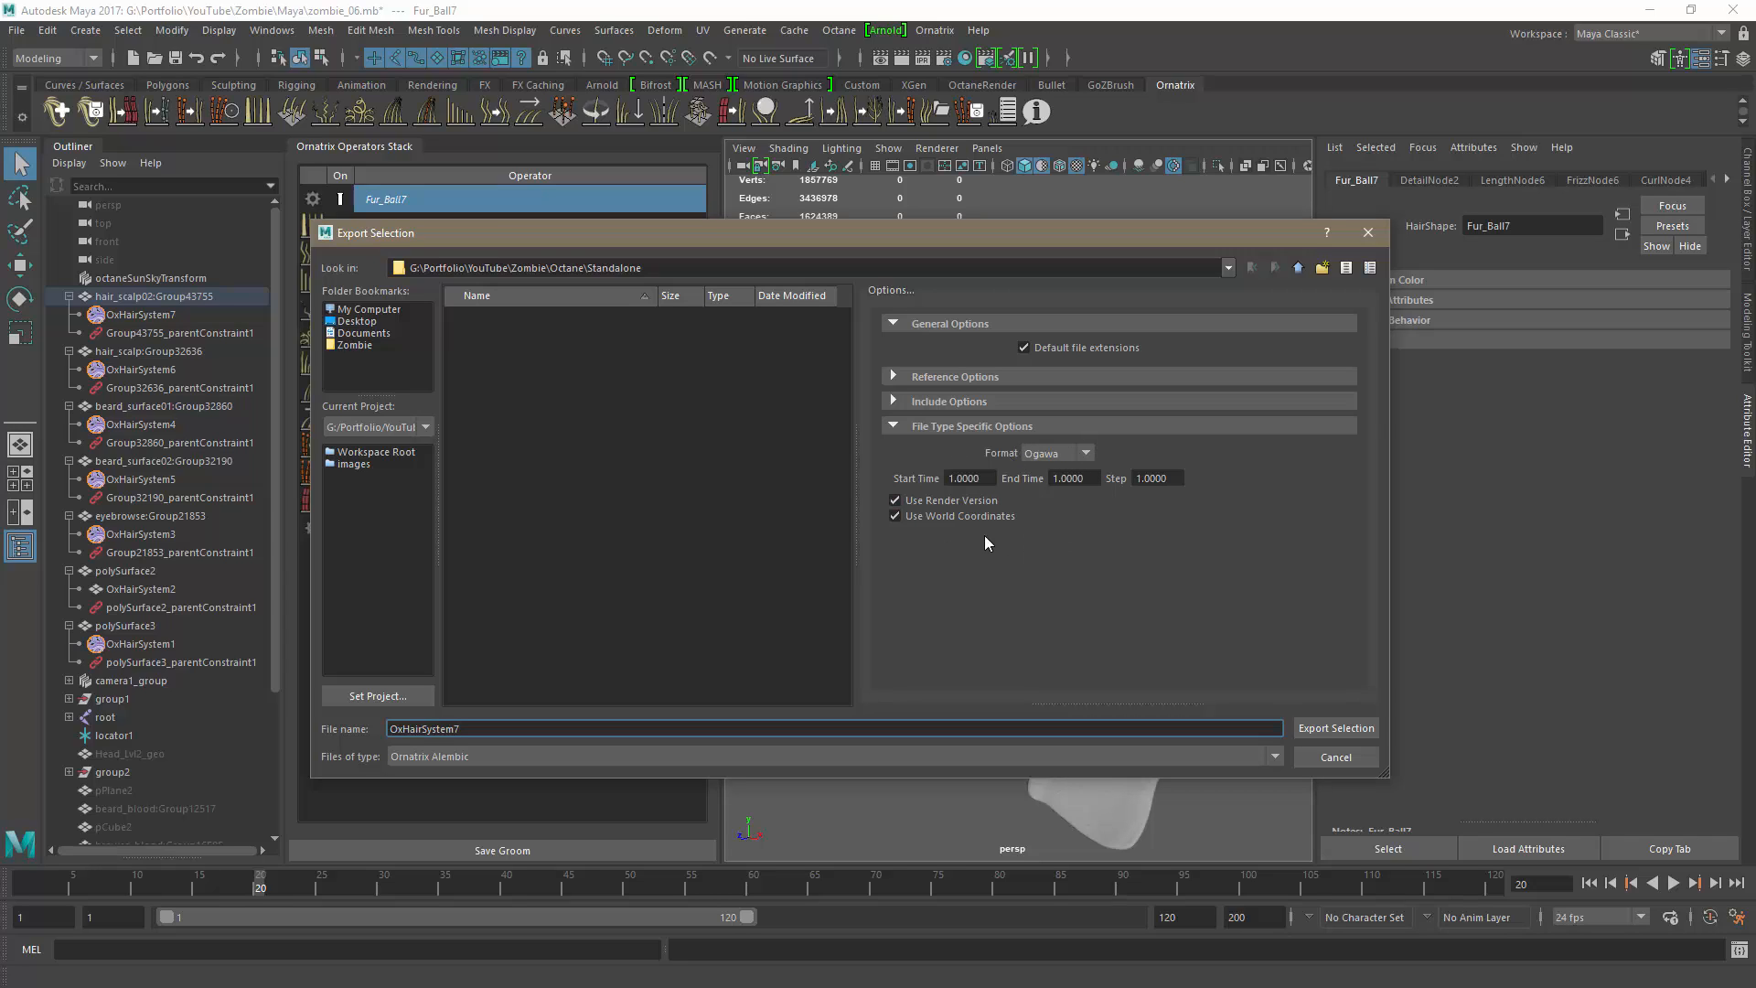
# Step: Set the Alembic start time and end time to 20 and export OxHairSystem7 to the Standalone folder
pyautogui.moveTo(962, 241); pyautogui.dragTo(874, 227)
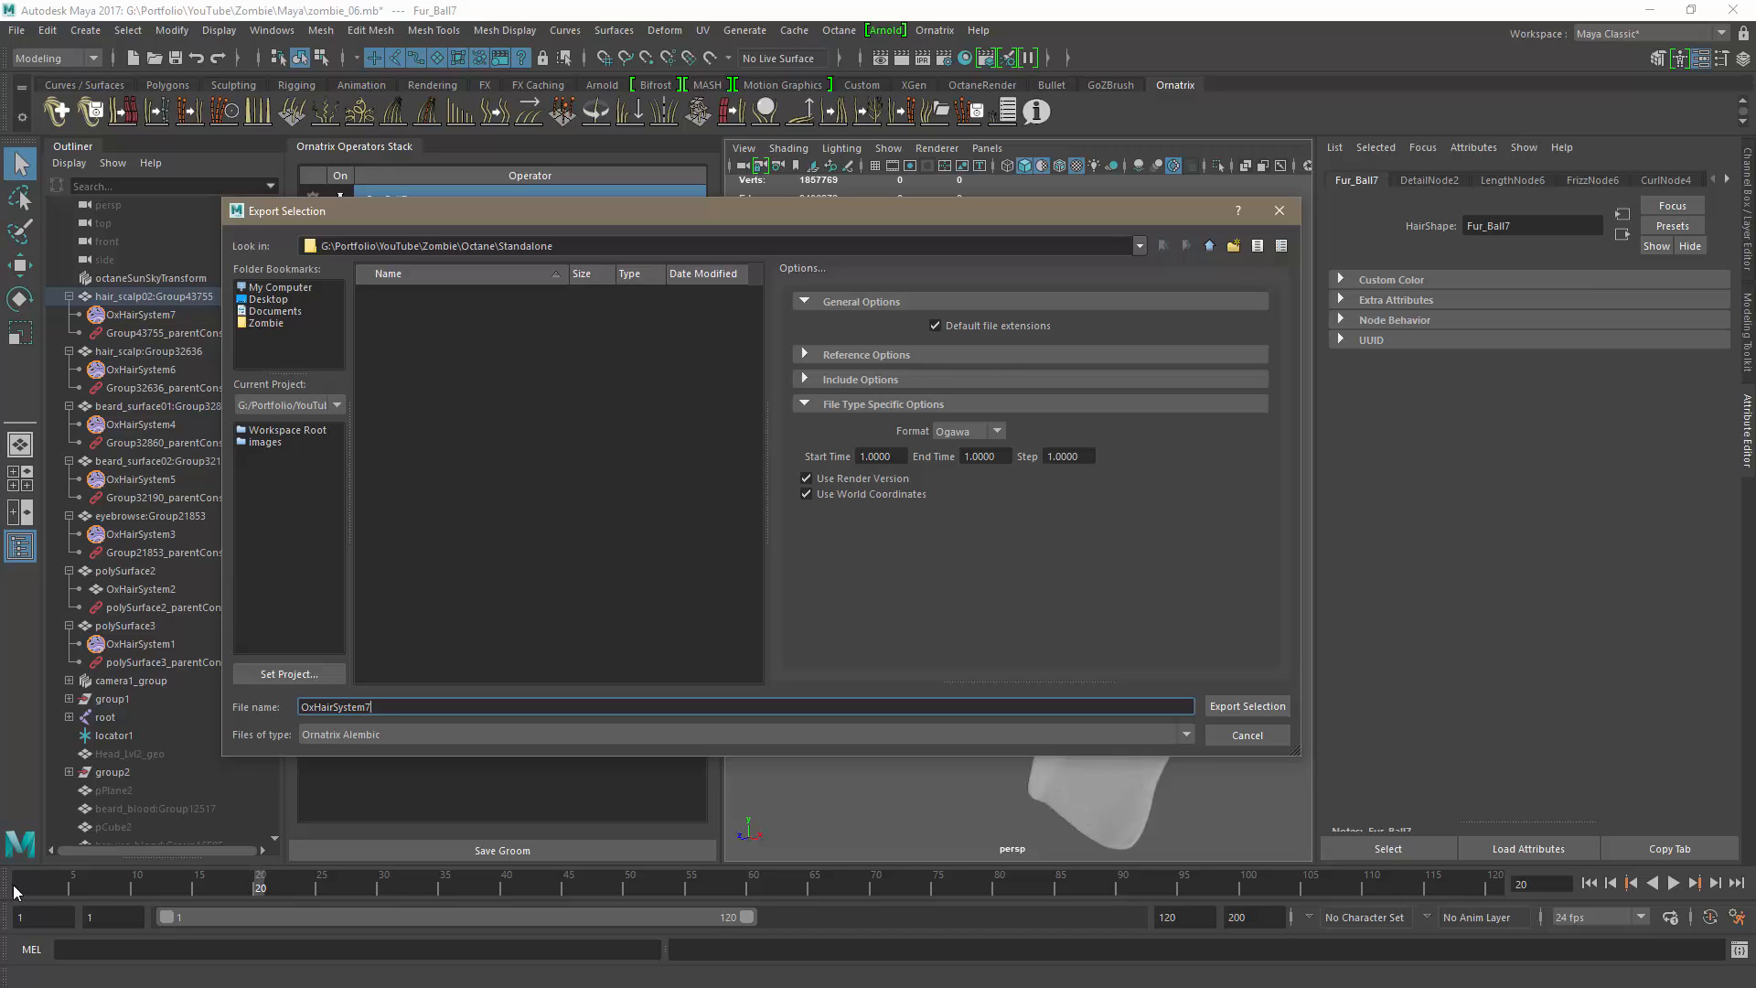
pyautogui.moveTo(843, 221); pyautogui.dragTo(805, 254)
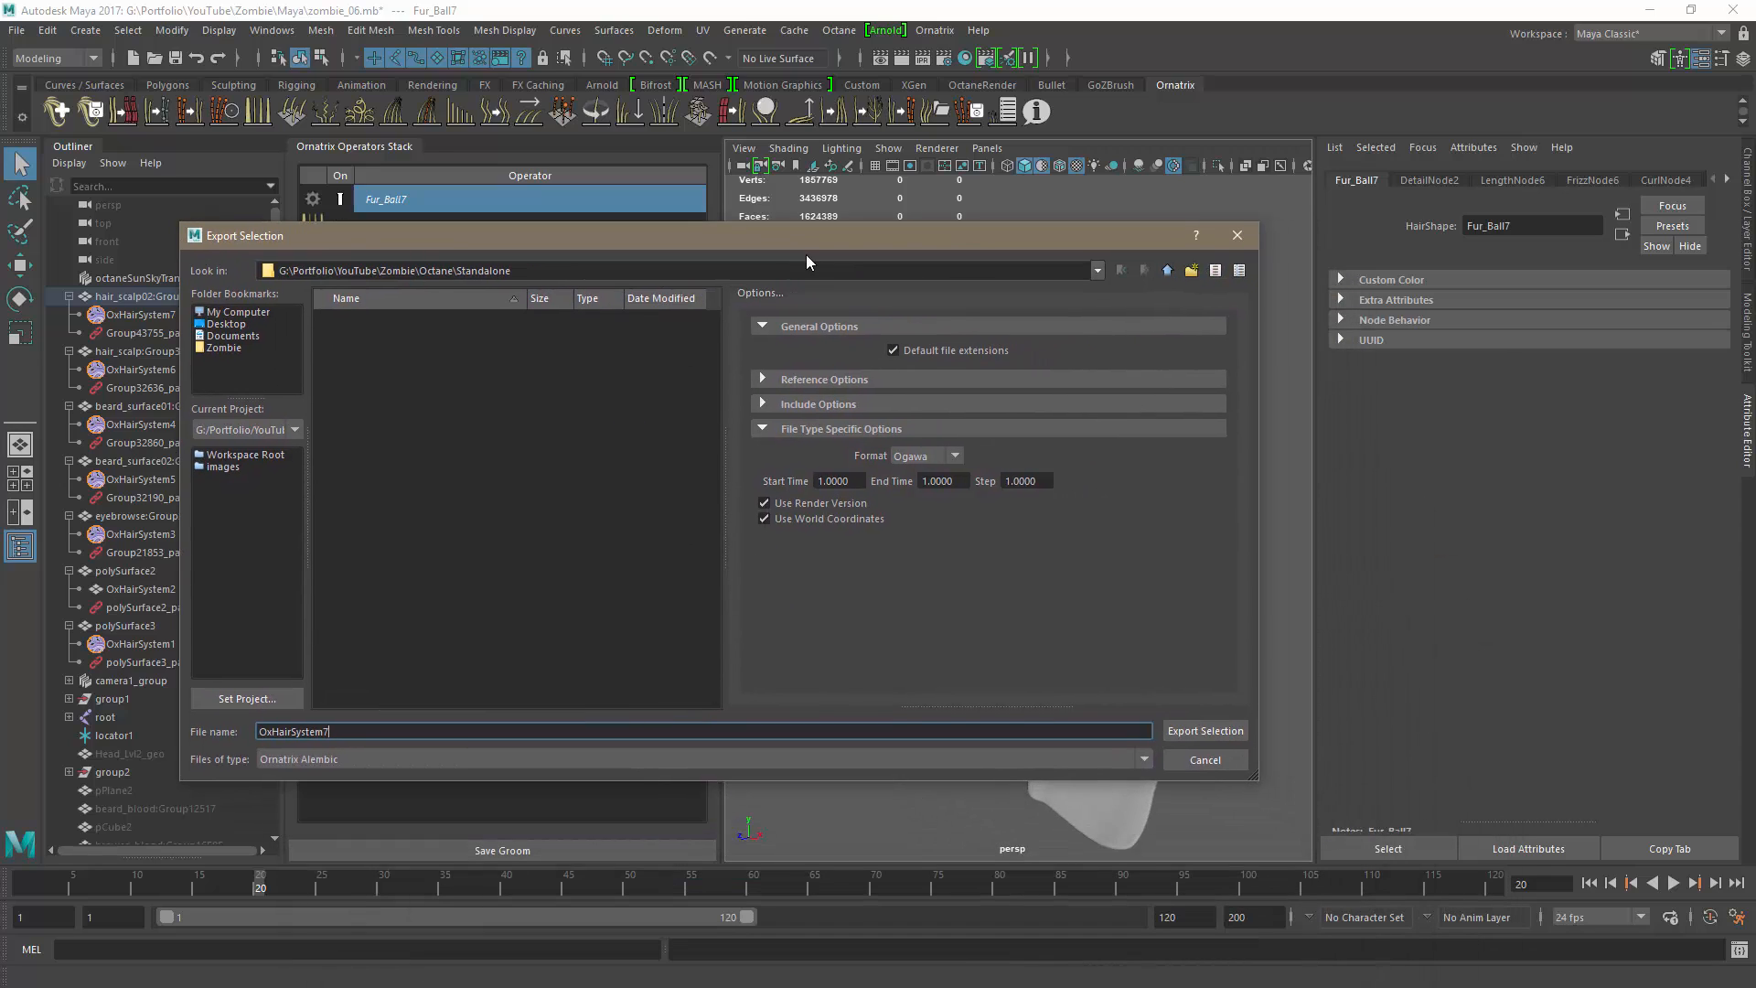
pyautogui.click(837, 481)
pyautogui.write('20')
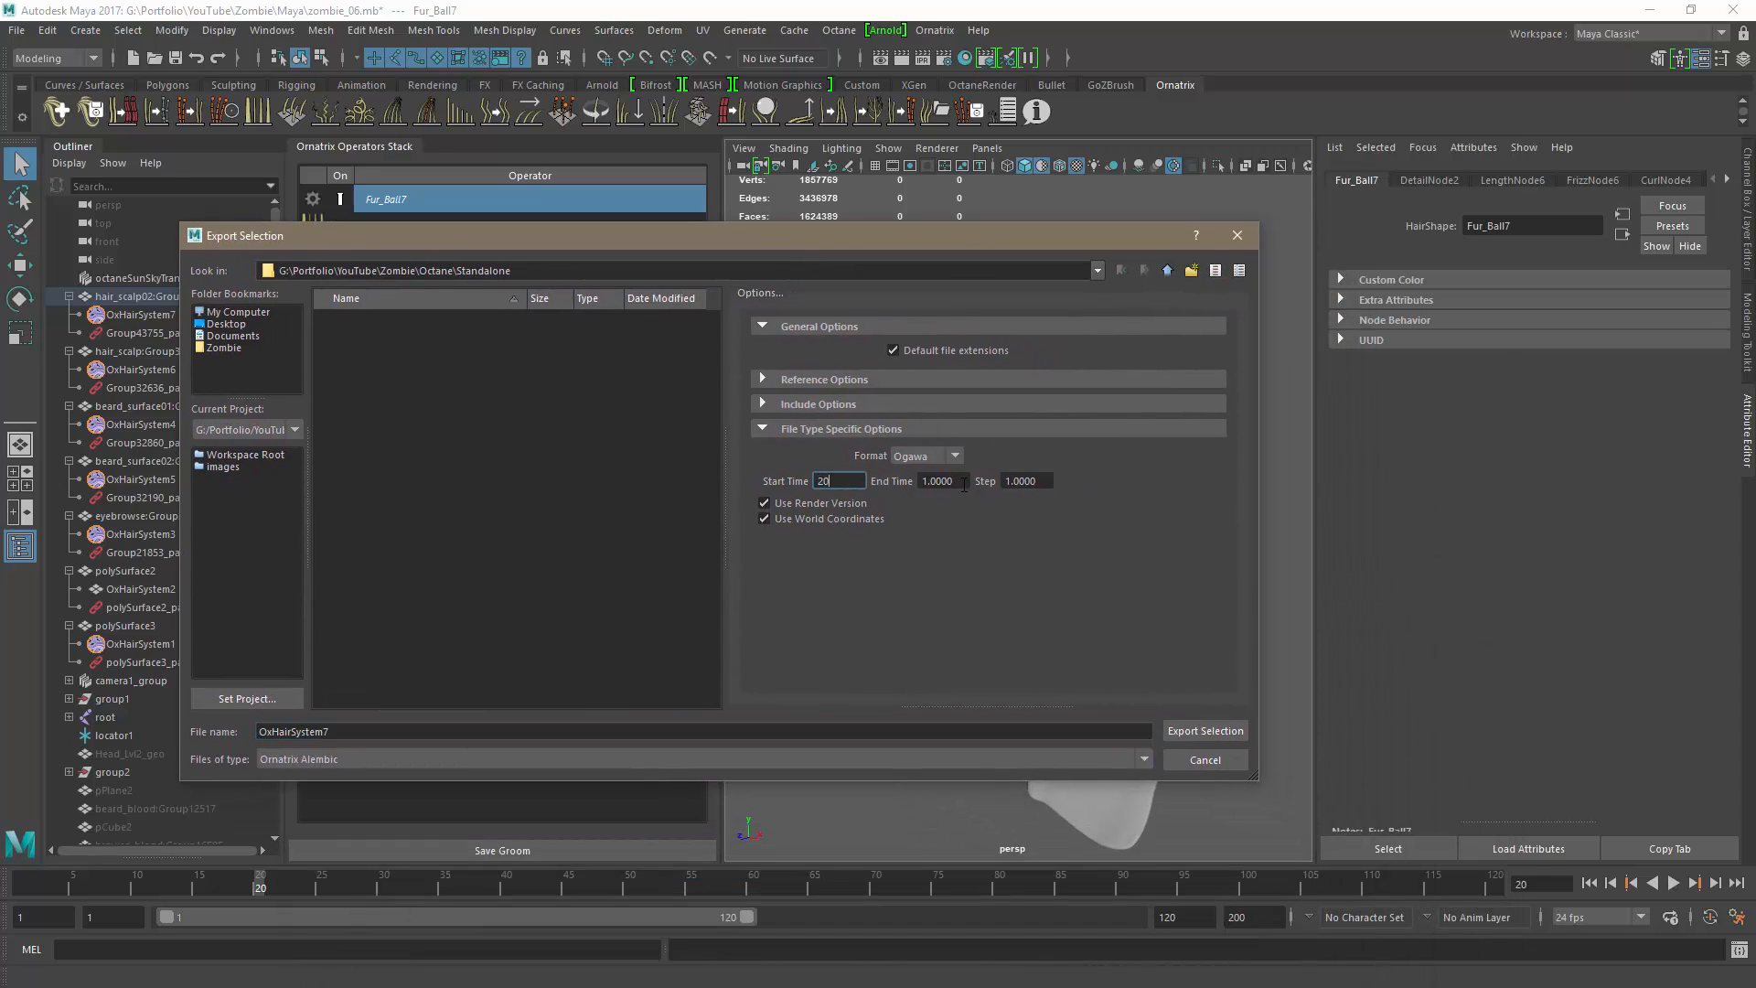
pyautogui.press('Tab')
pyautogui.press('Tab')
pyautogui.click(1204, 731)
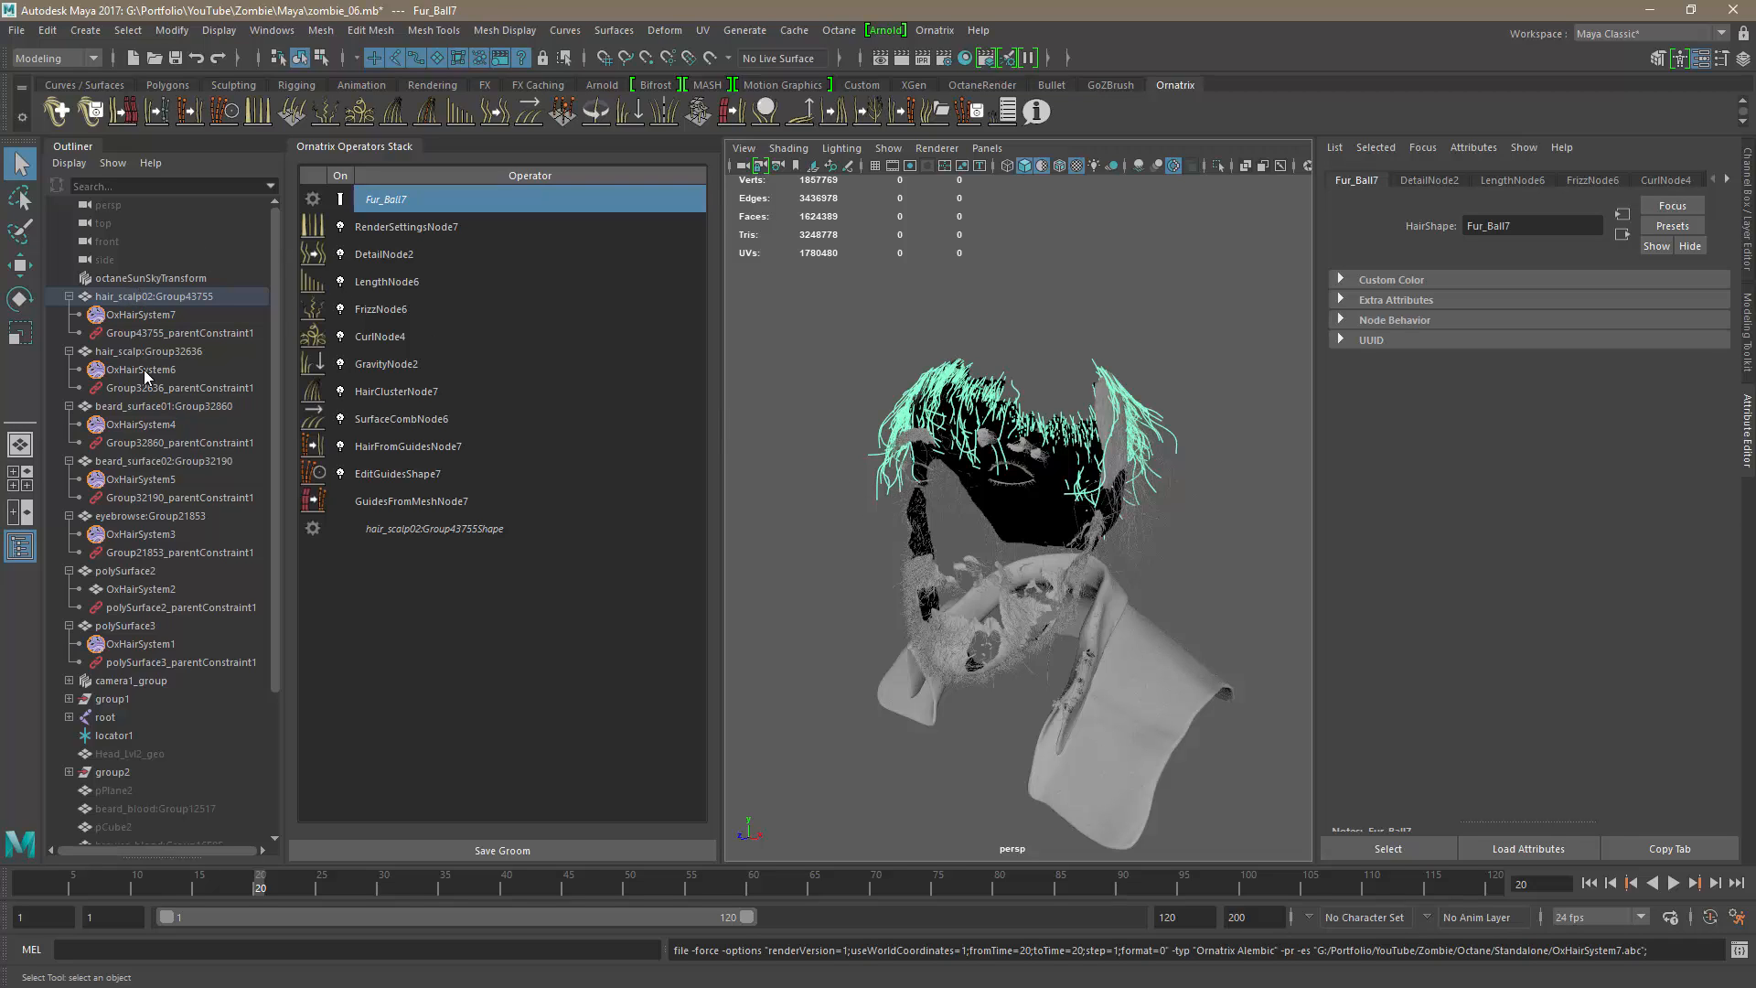
# Step: Delete the MeshFromStrandsNode6 operator from OxHairSystem6 under hair_scalp and select its Fur_Ball6 output
pyautogui.click(229, 369)
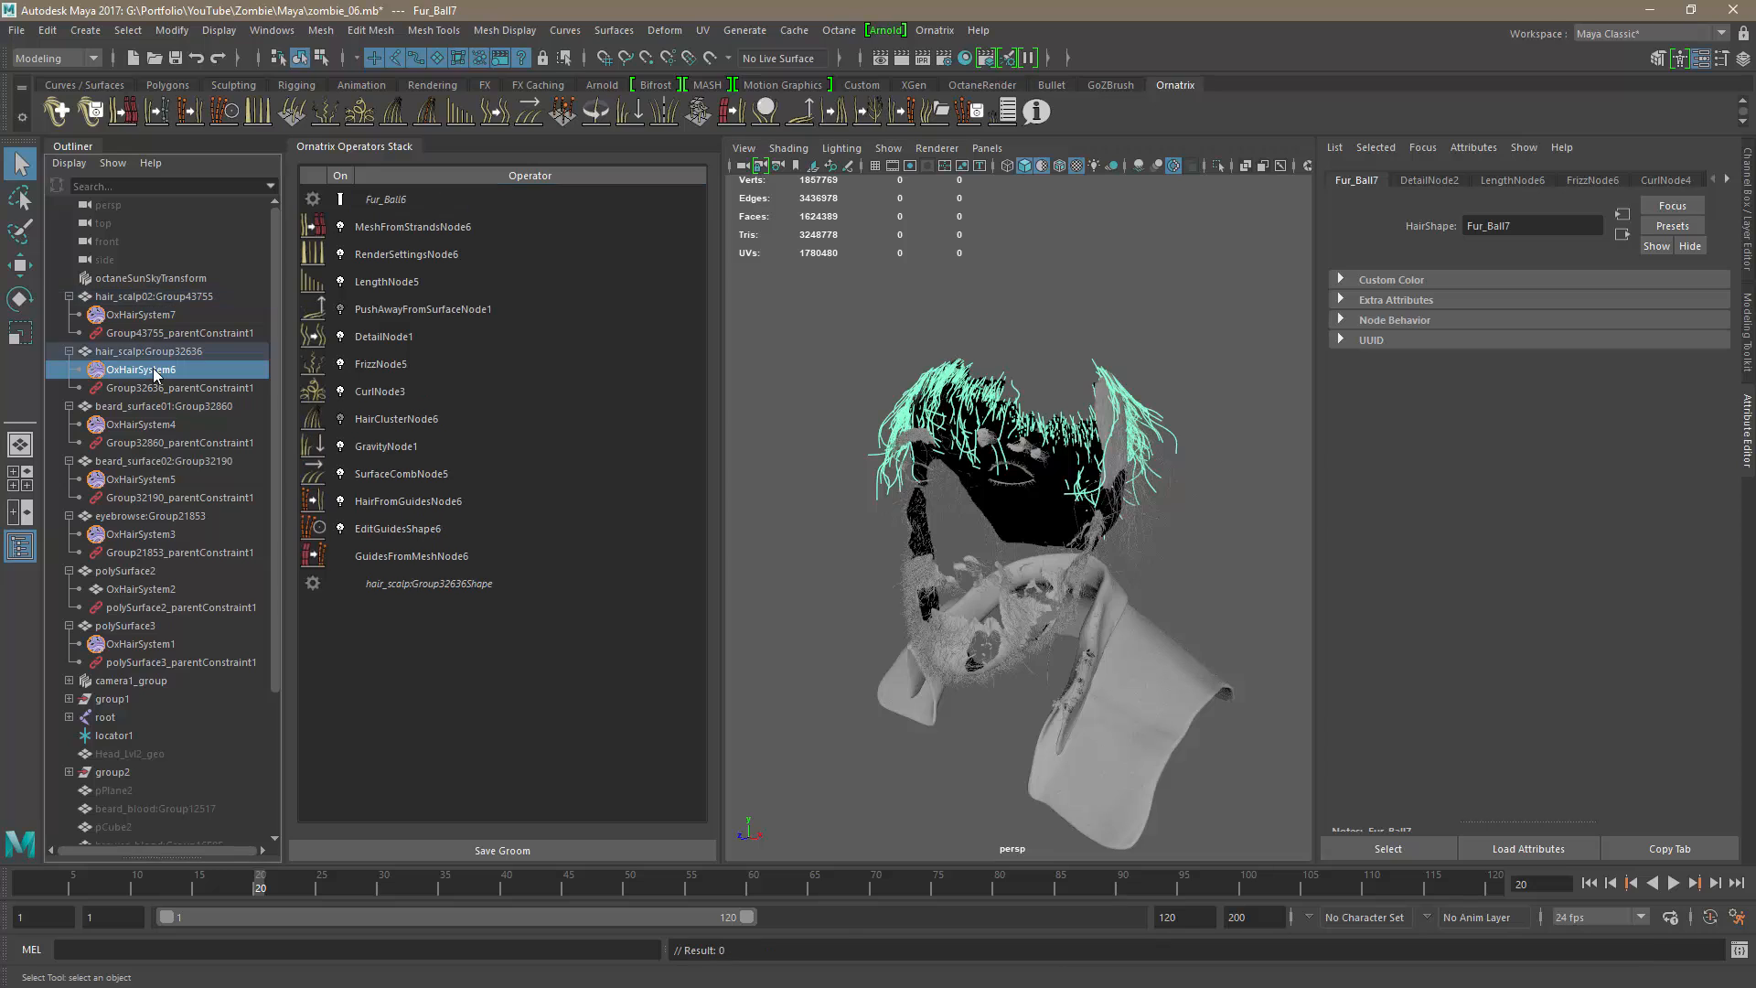
pyautogui.click(402, 228)
pyautogui.press('Delete')
pyautogui.click(381, 201)
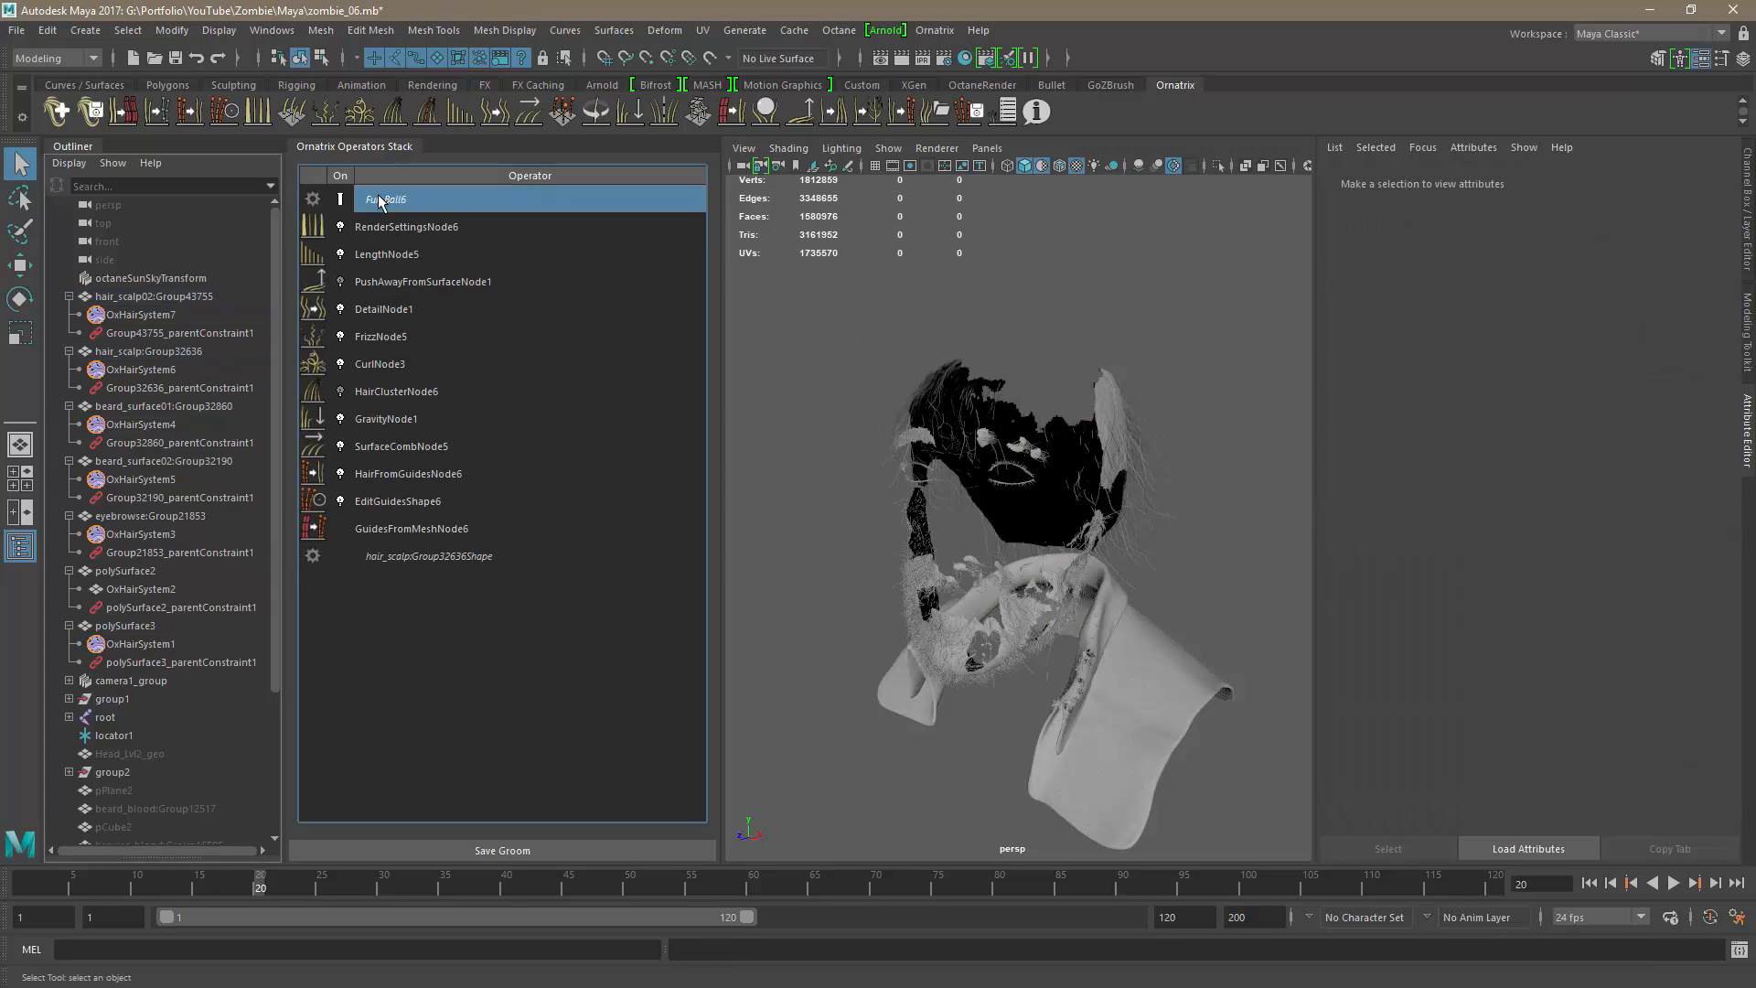
# Step: Export the selected Fur_Ball6 hair as an Ornatrix Alembic file named OxHairSystem6.abc
pyautogui.click(17, 31)
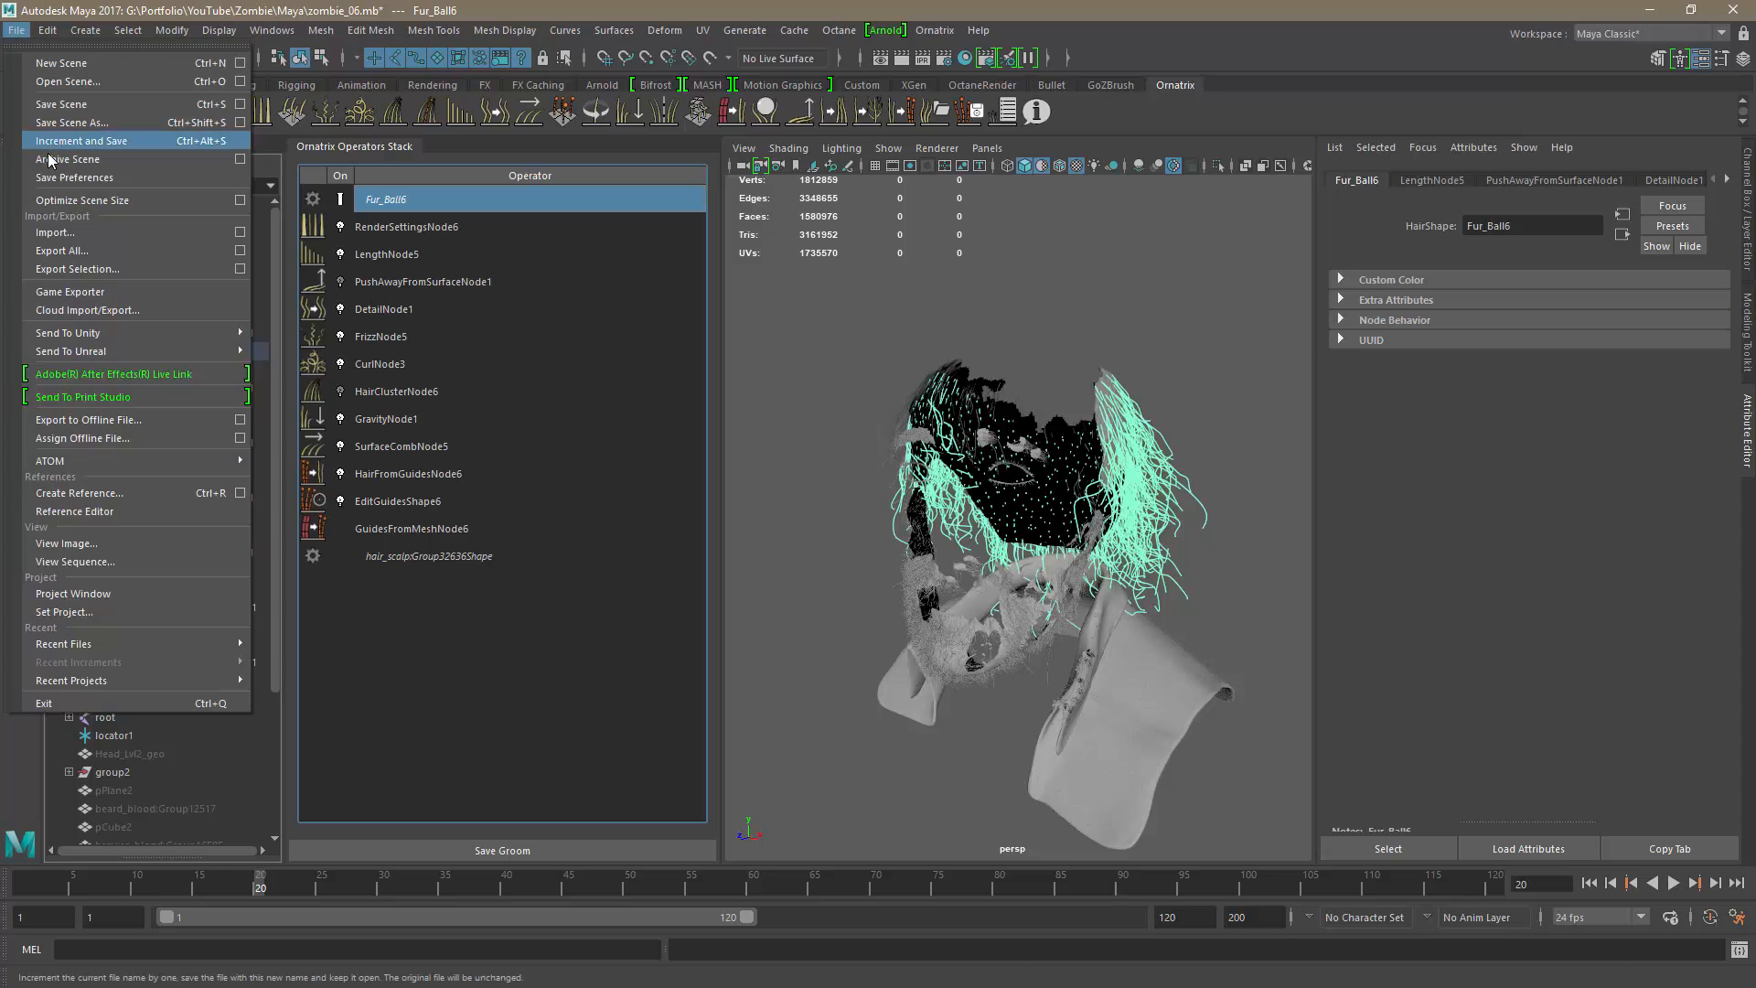
pyautogui.click(74, 267)
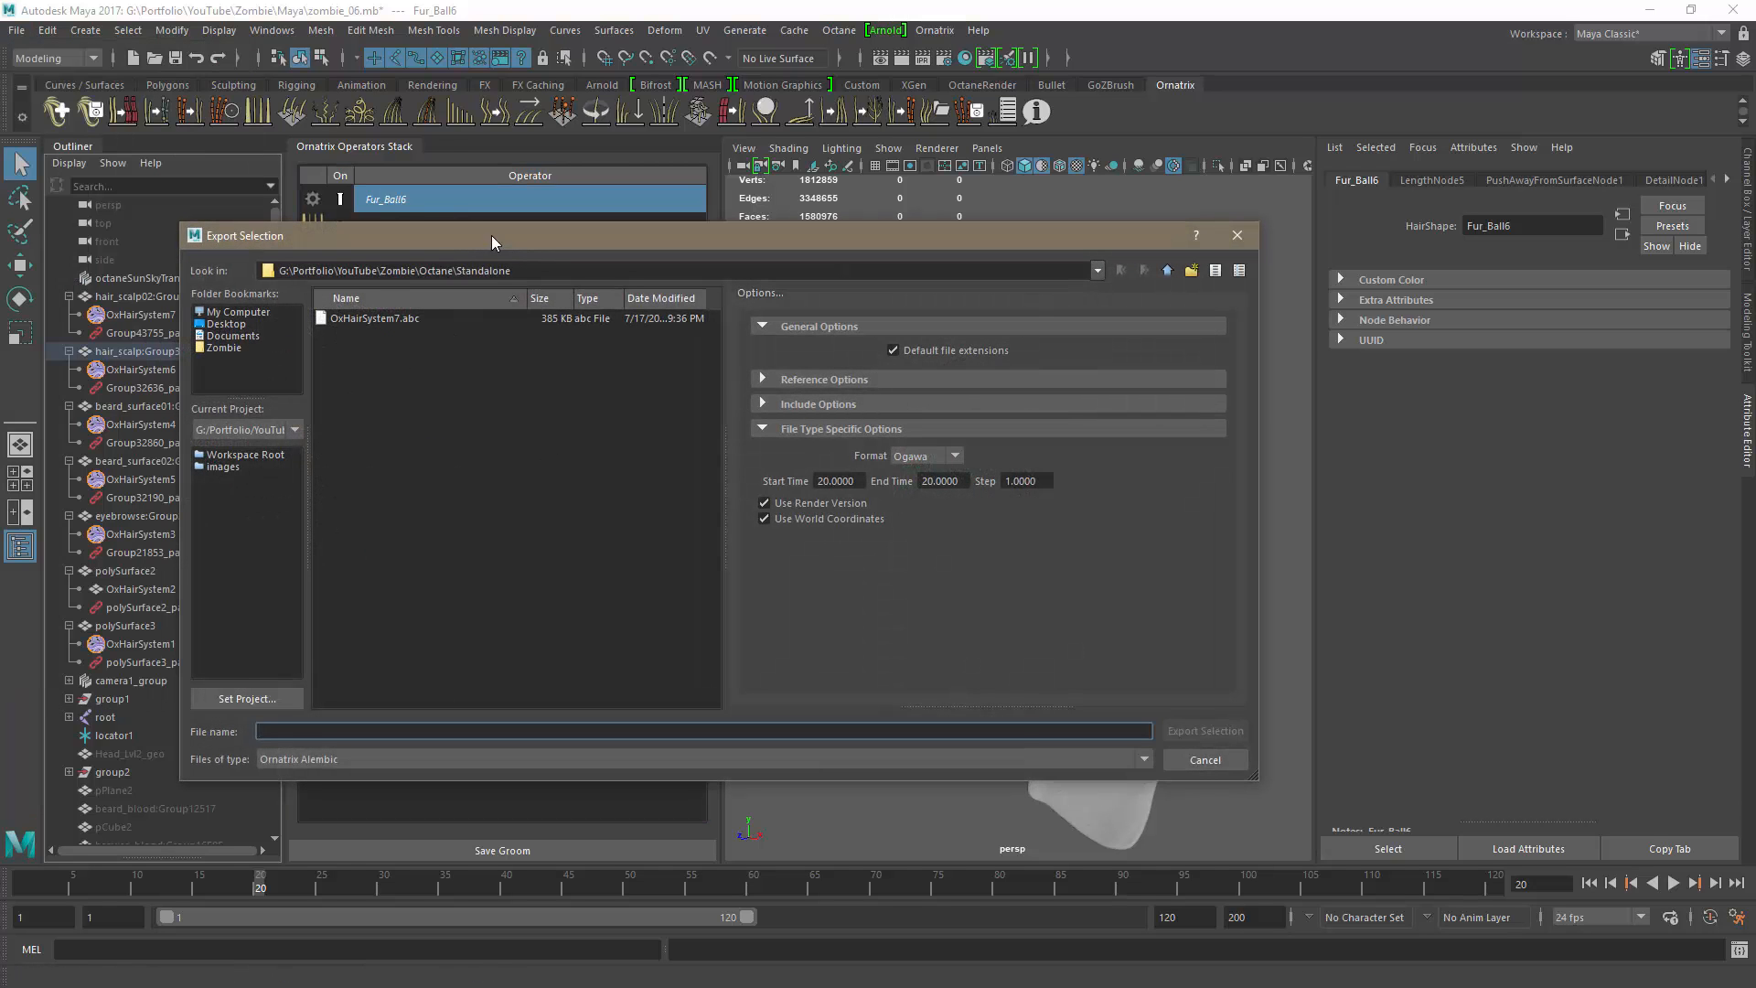
pyautogui.moveTo(492, 237); pyautogui.dragTo(551, 244)
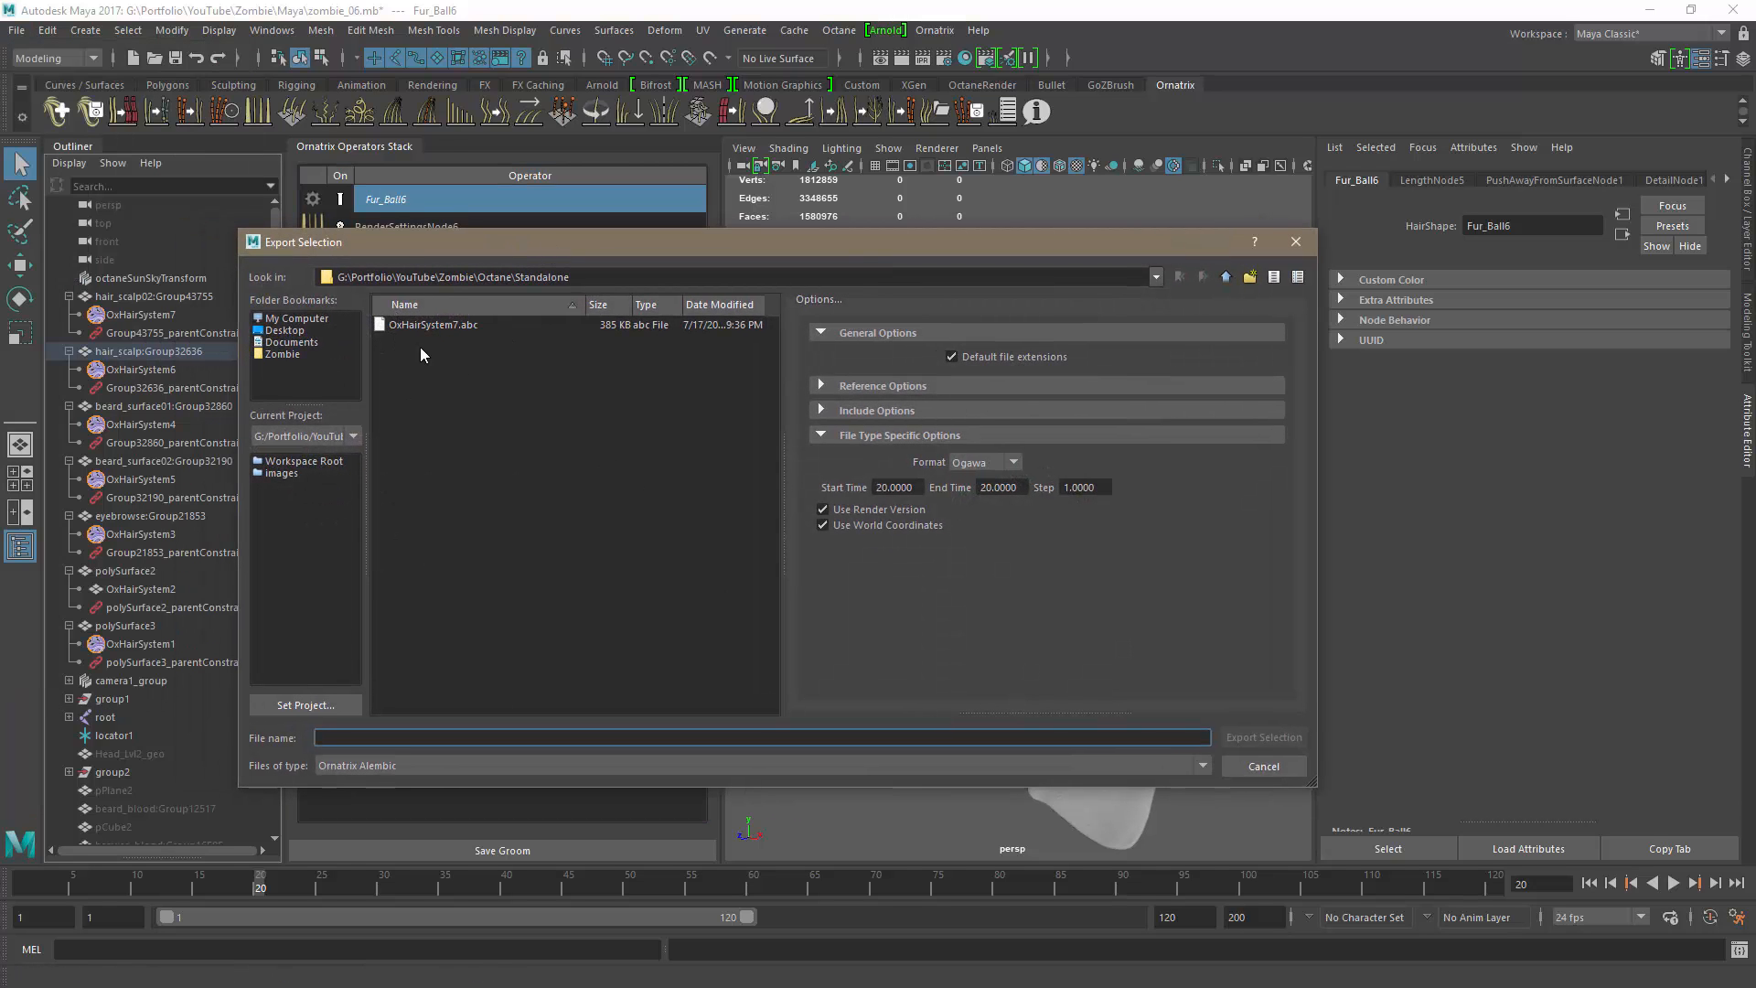
pyautogui.click(436, 327)
pyautogui.moveTo(388, 737); pyautogui.dragTo(381, 738)
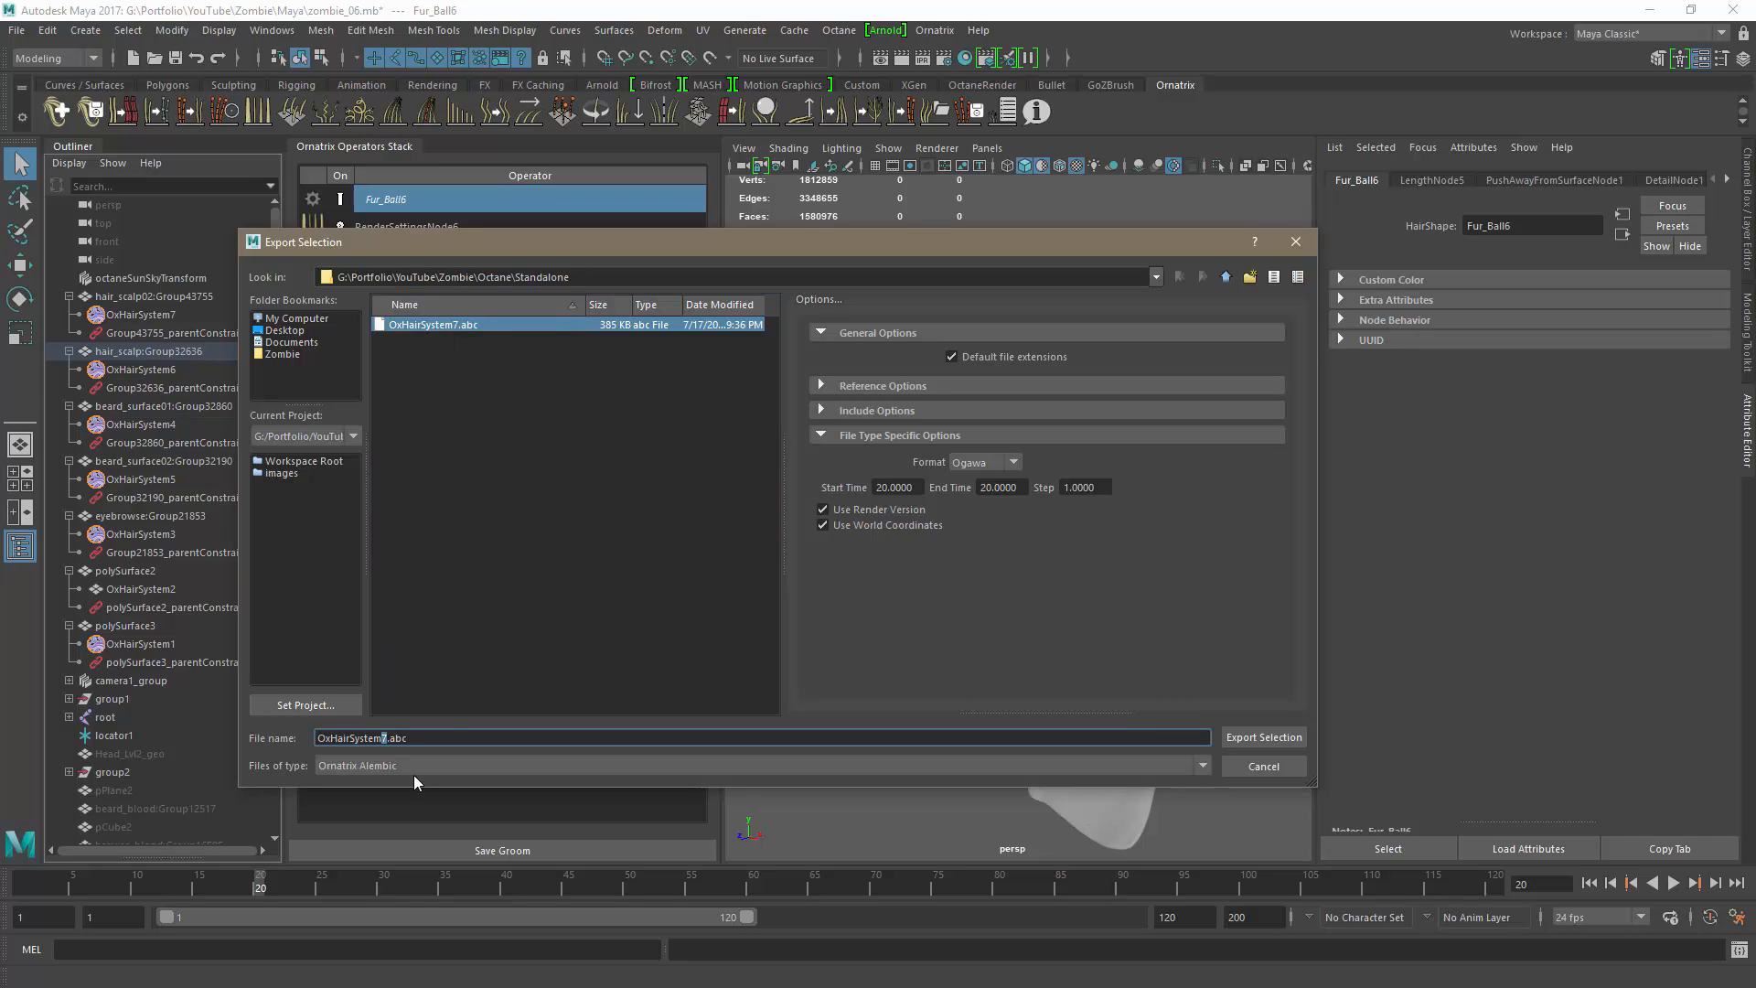
pyautogui.write('6')
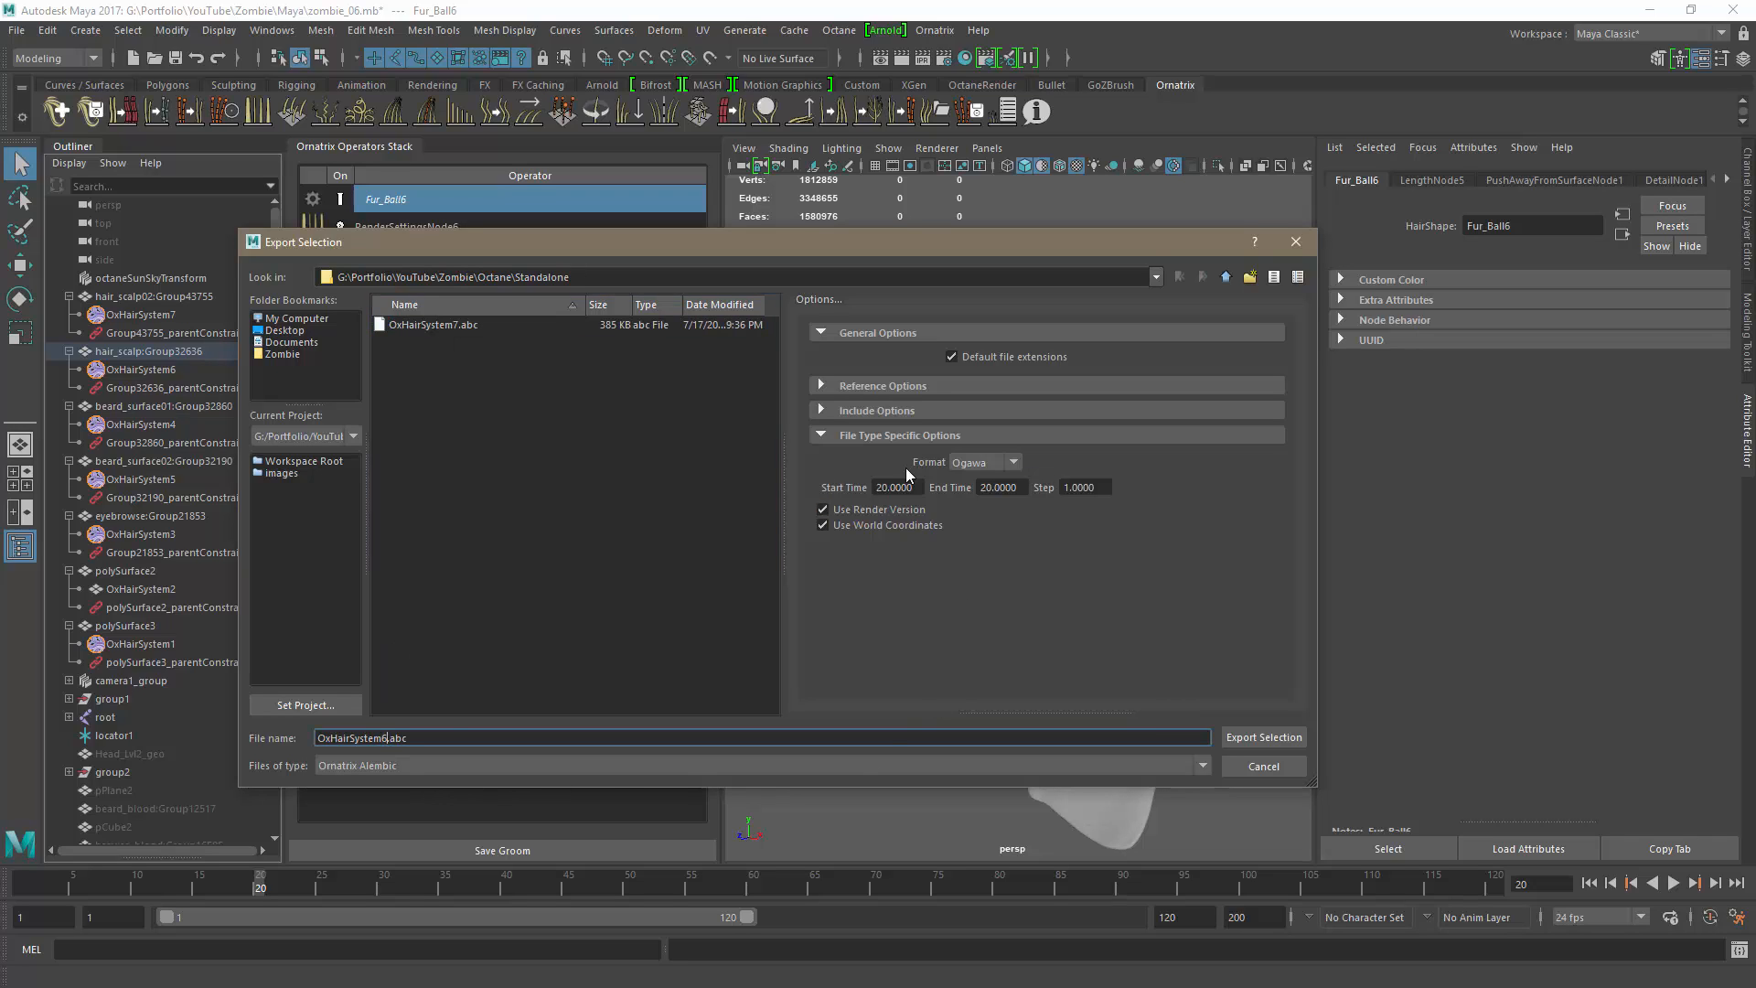
pyautogui.click(1262, 737)
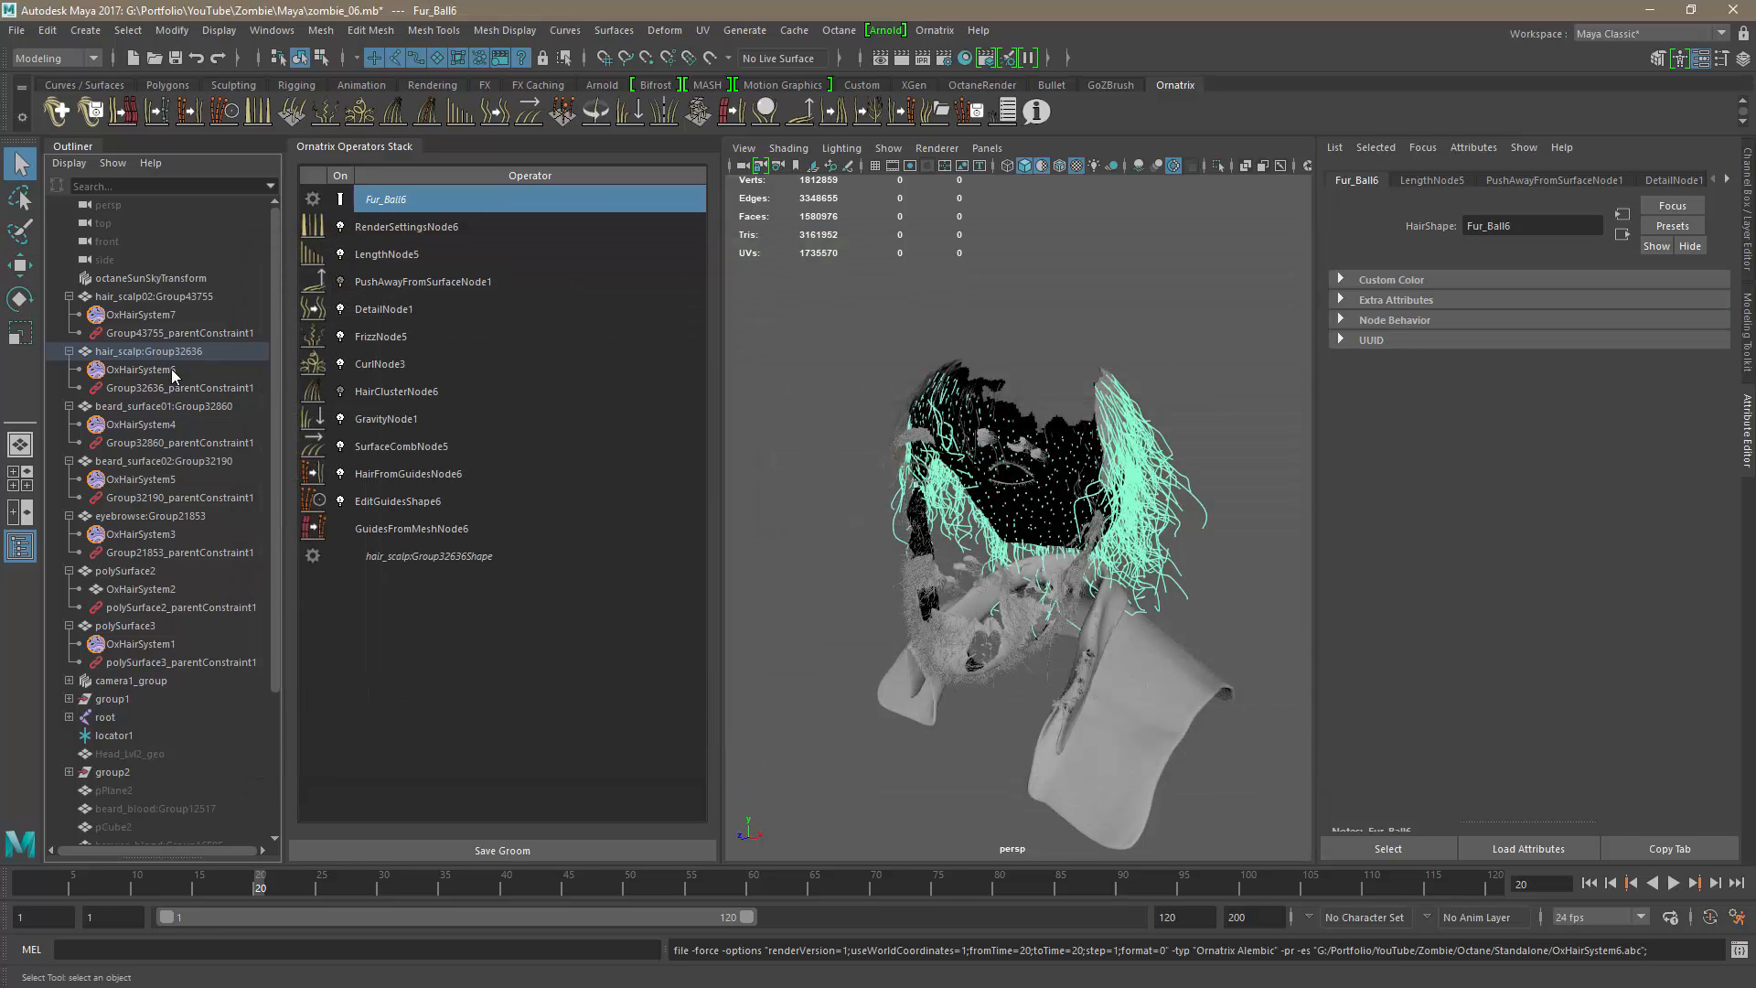
# Step: Delete the MeshFromStrandsNode4 operator from OxHairSystem4 under beard_surface01 and select its Fur_Ball4 output
pyautogui.click(159, 425)
pyautogui.click(395, 229)
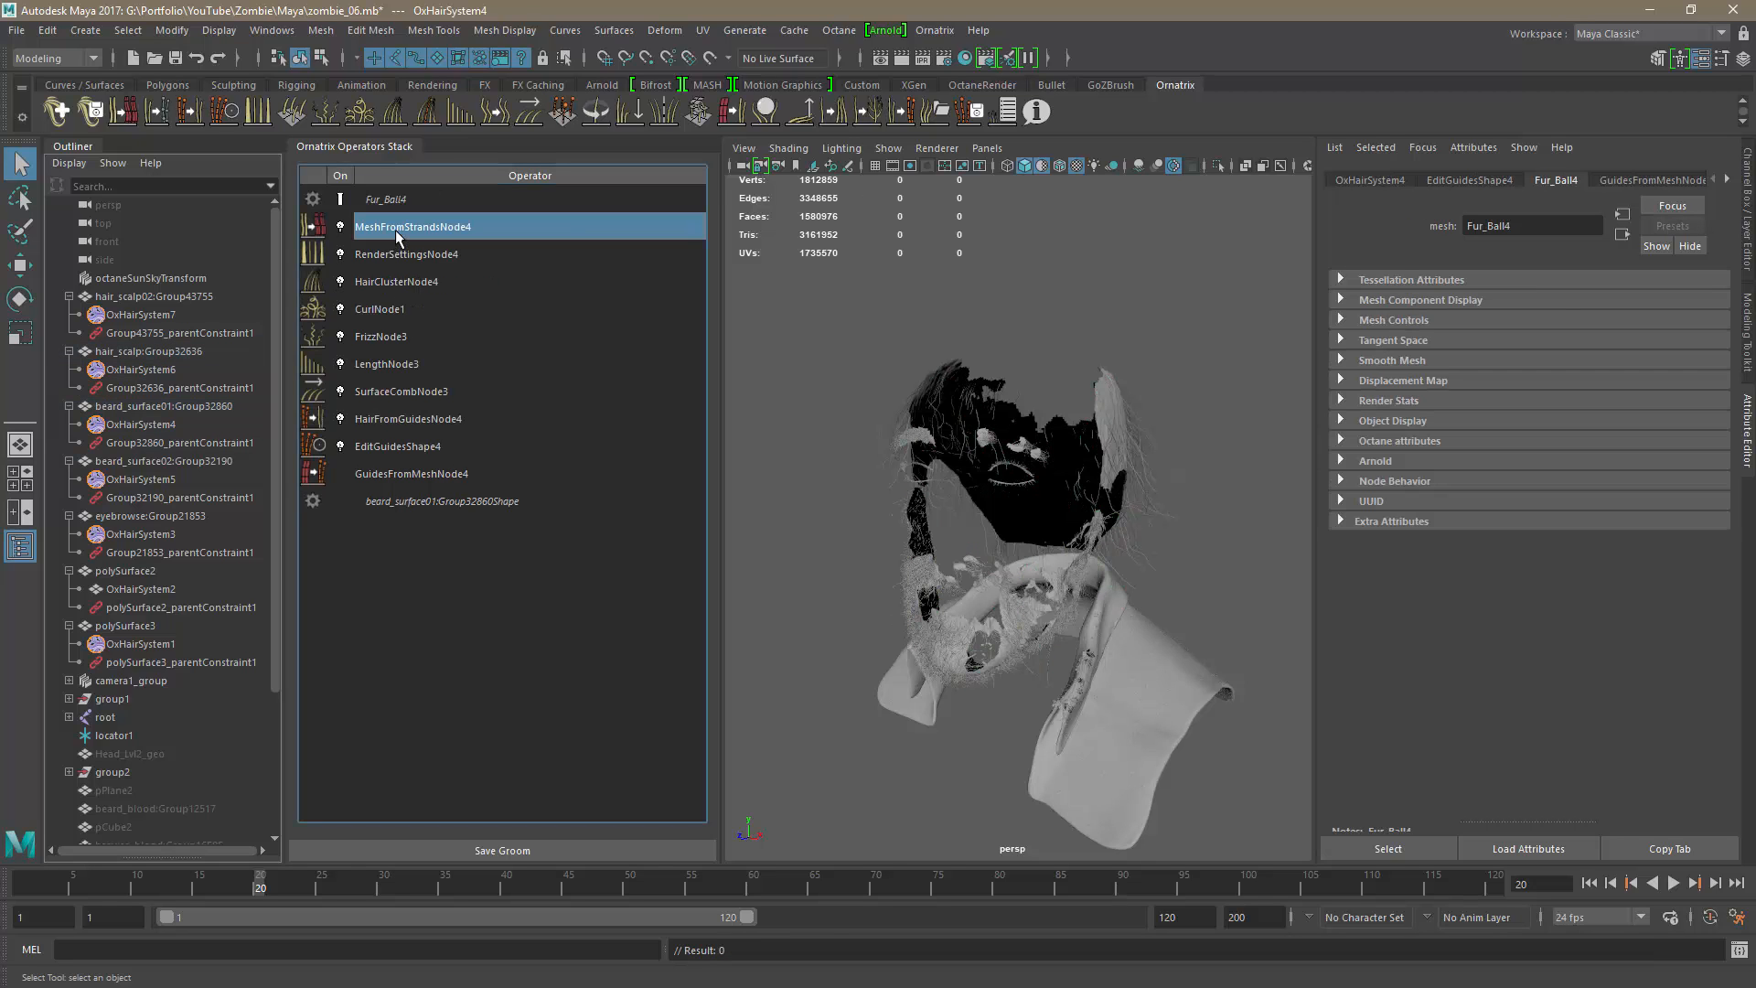
pyautogui.press('Delete')
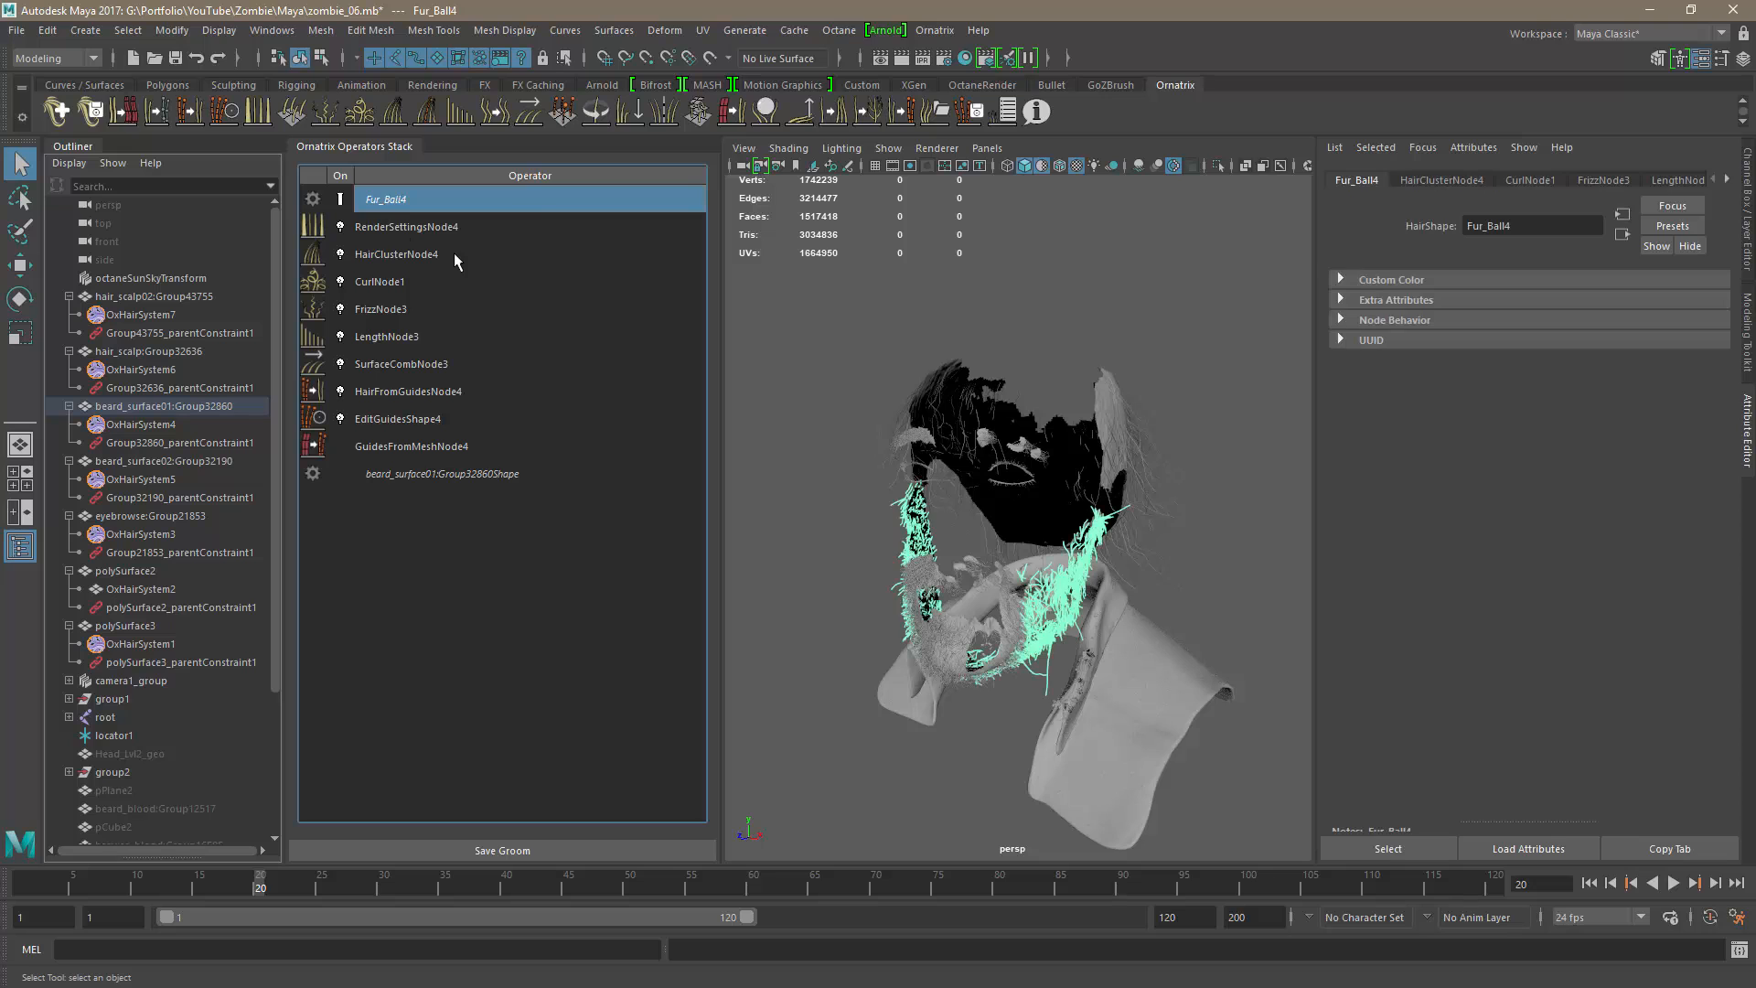
# Step: Export the selected Fur_Ball4 beard hair as an Ornatrix Alembic file named OxHairSystem4.abc
pyautogui.click(16, 29)
pyautogui.click(83, 276)
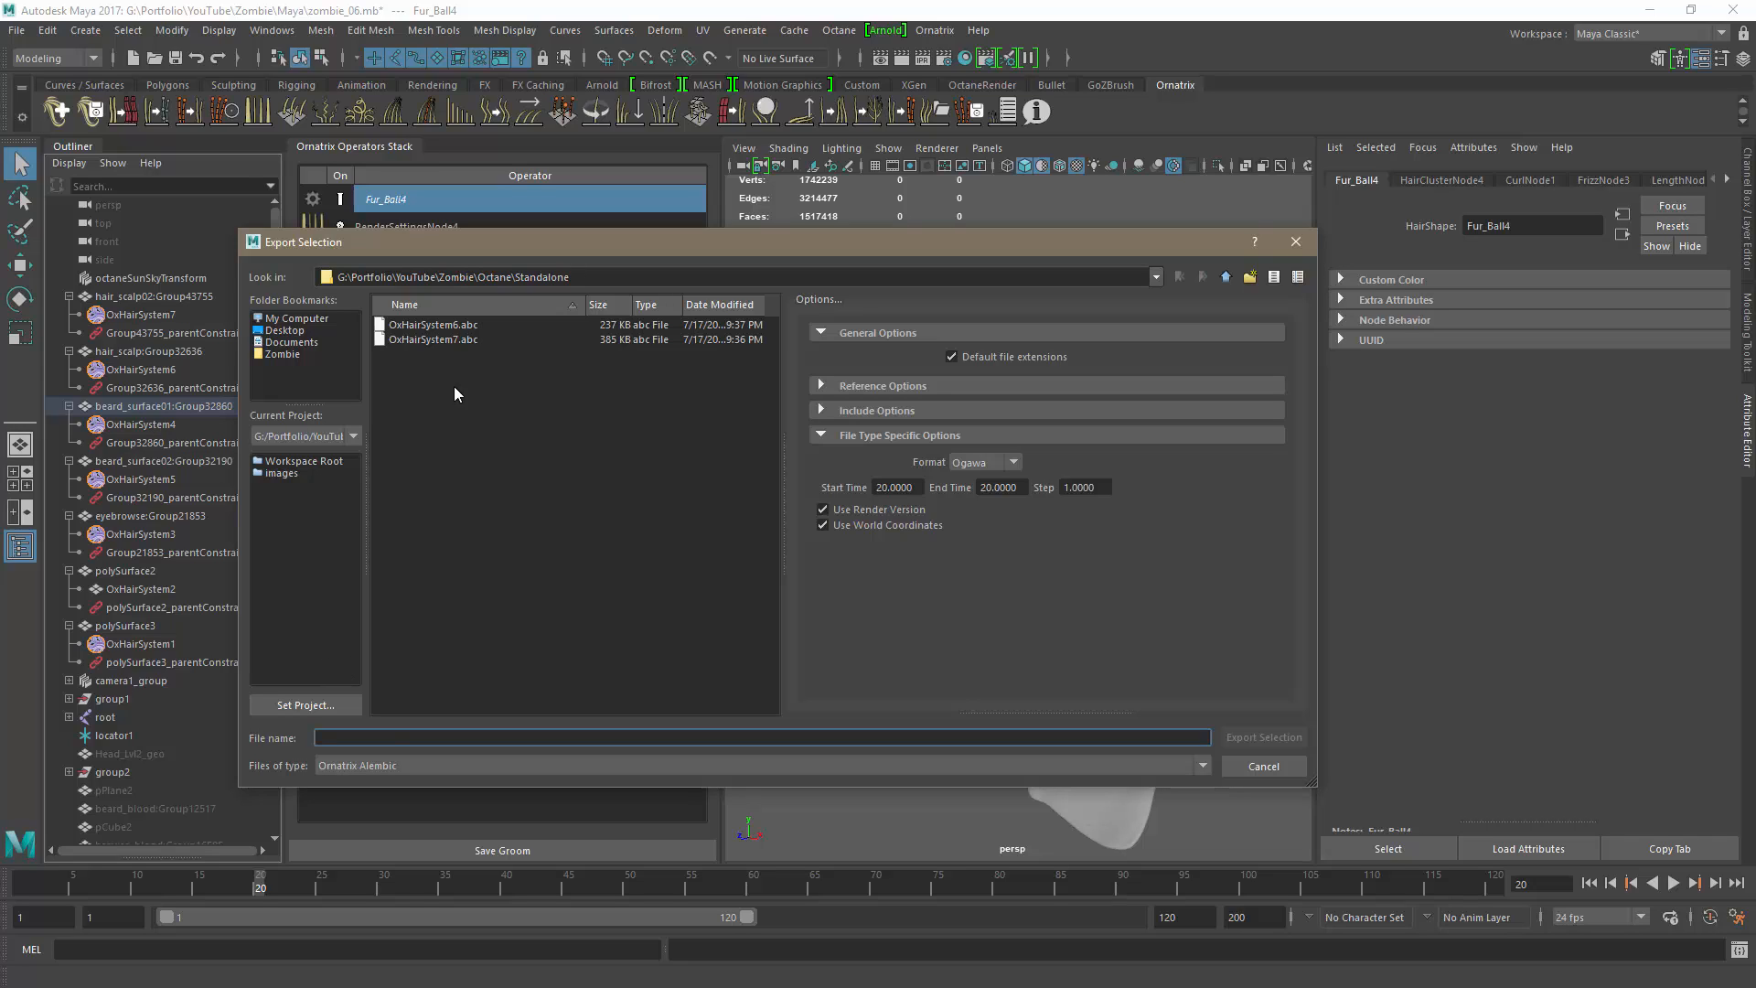
pyautogui.click(465, 327)
pyautogui.moveTo(388, 737); pyautogui.dragTo(381, 737)
pyautogui.write('4')
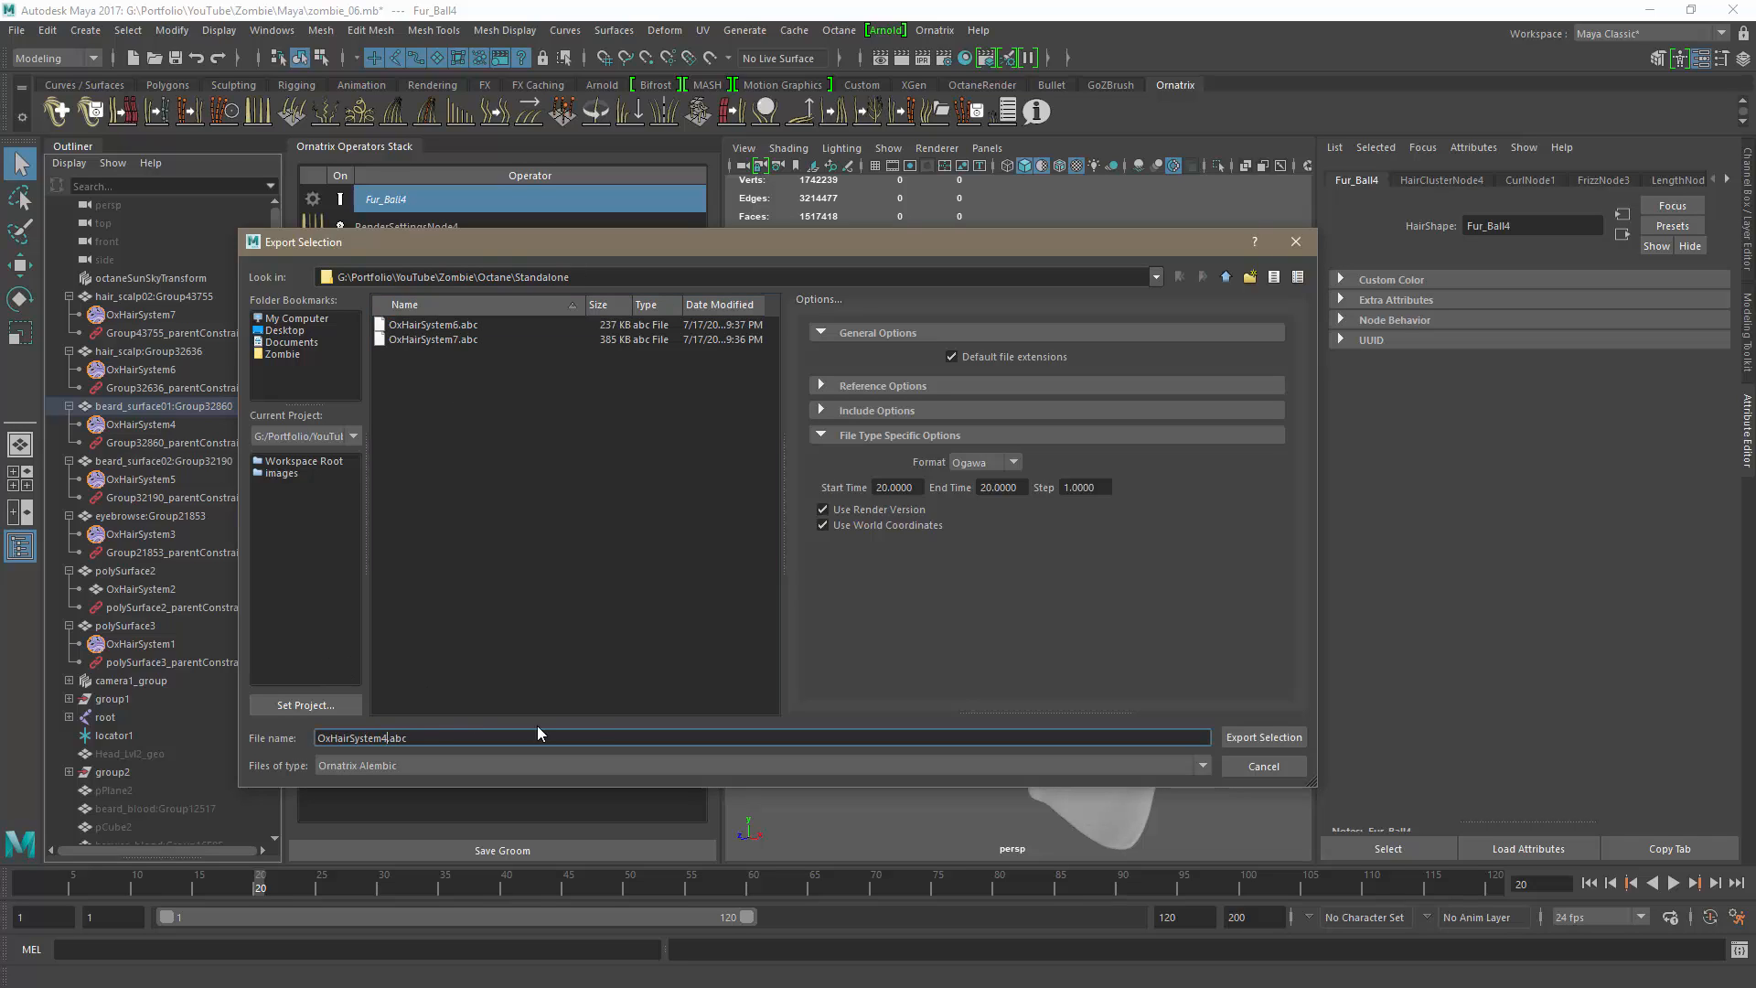
pyautogui.click(1260, 737)
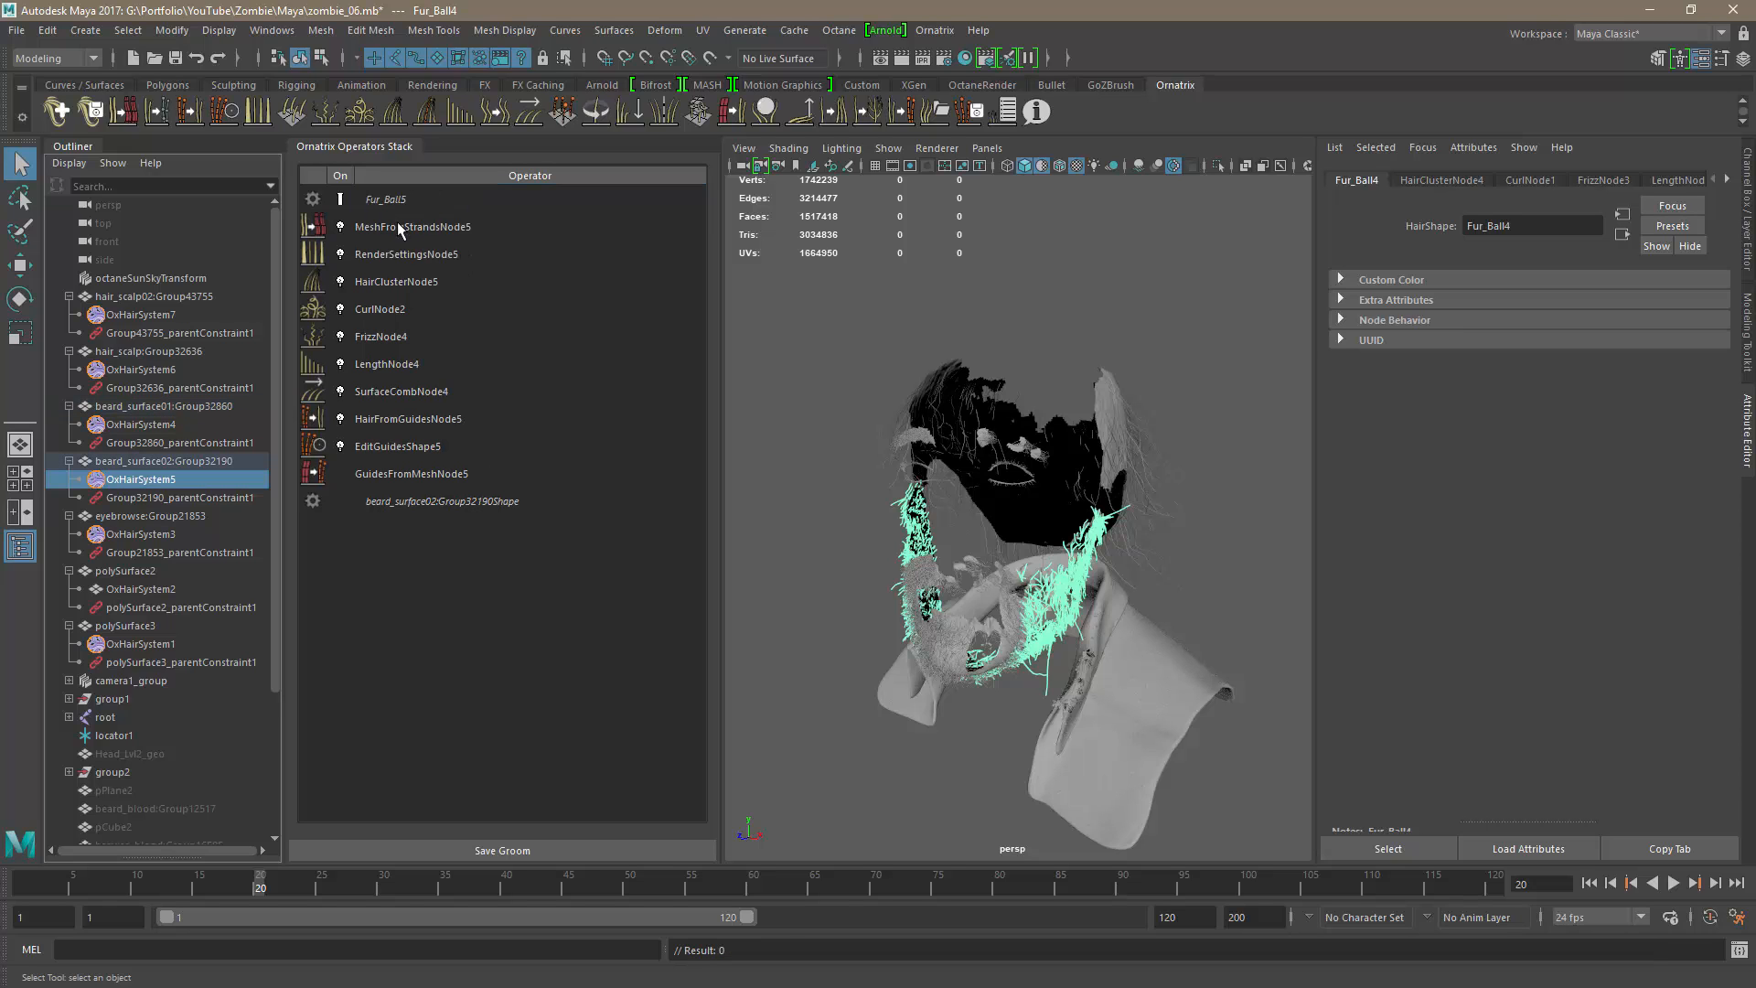
# Step: Delete MeshFromStrandsNode5 from OxHairSystem5 under beard_surface02 and export Fur_Ball5 as the Ornatrix Alembic file OxHairSystem5.abc
pyautogui.click(393, 228)
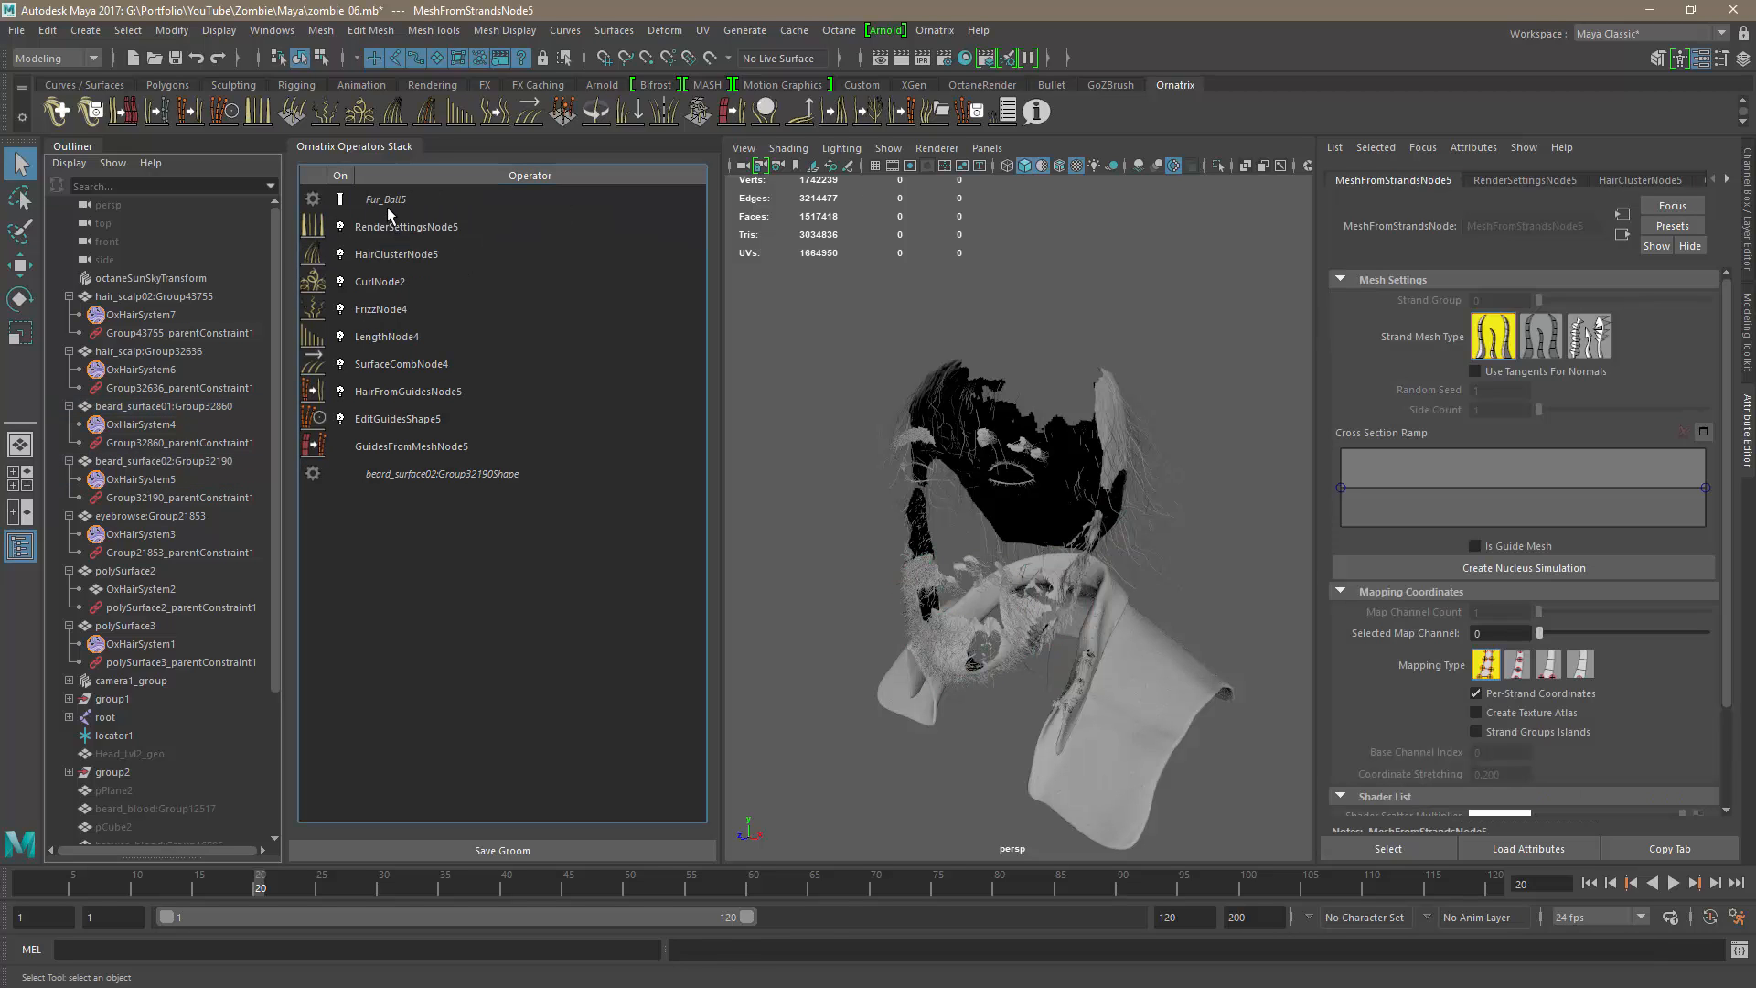
pyautogui.press('Delete')
pyautogui.click(16, 31)
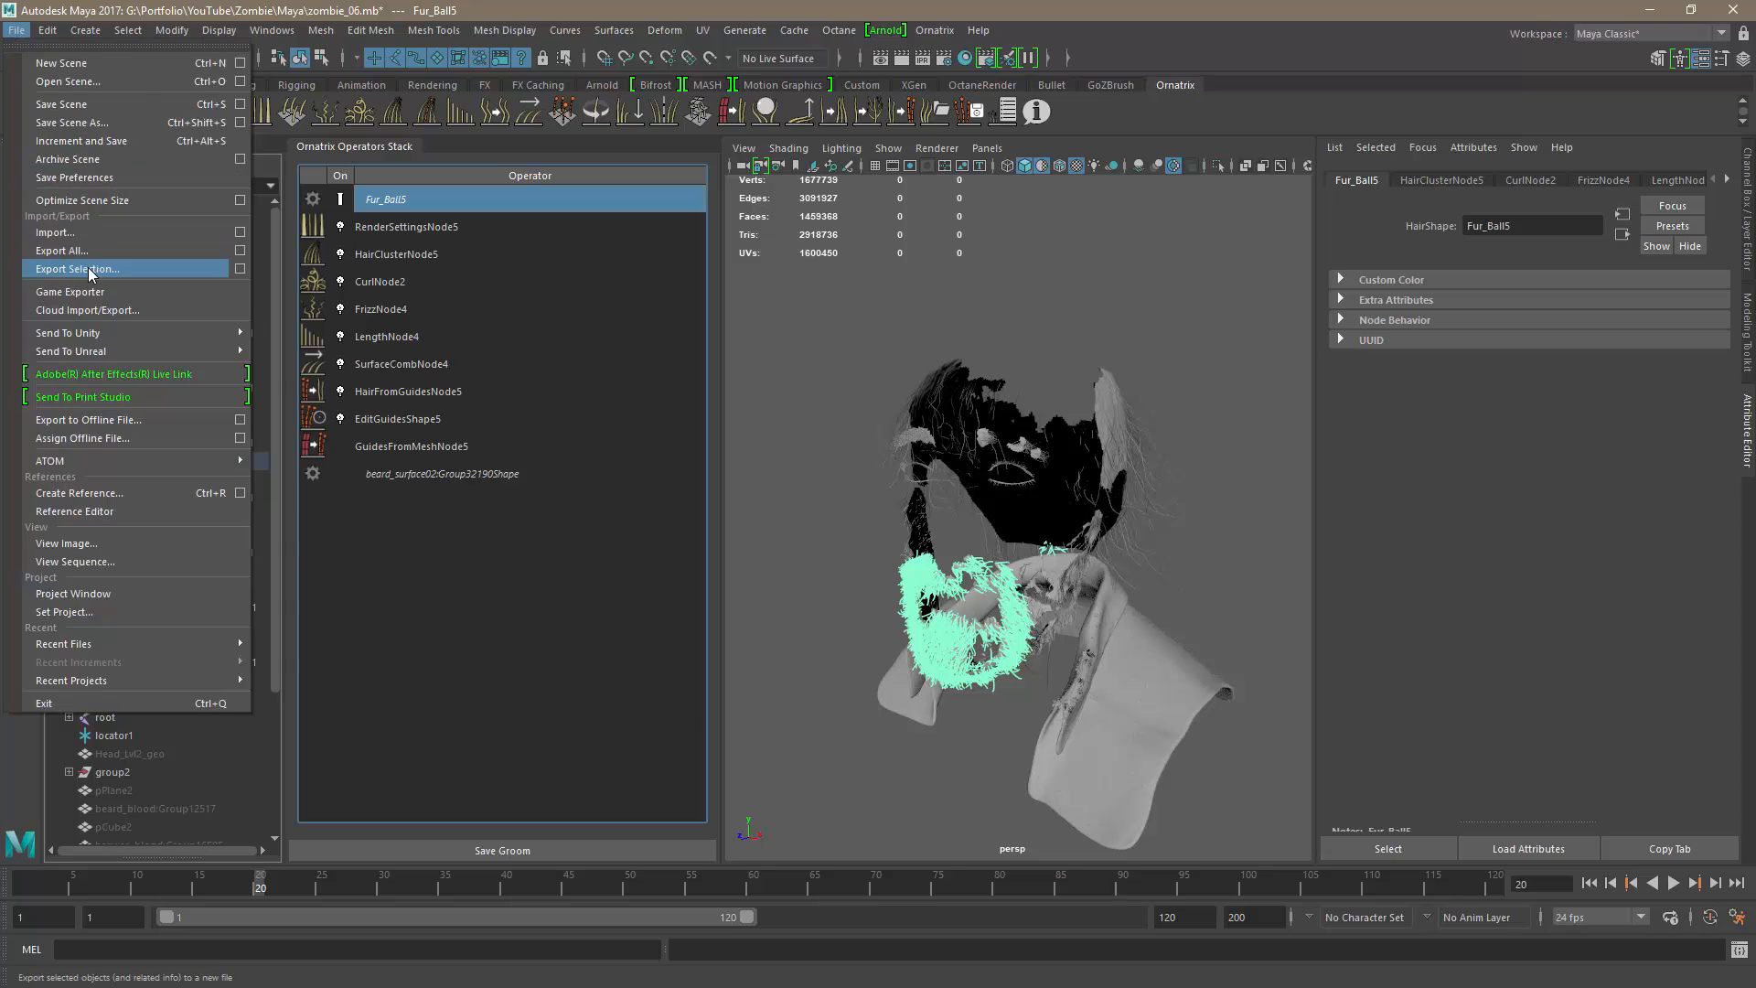
pyautogui.click(88, 267)
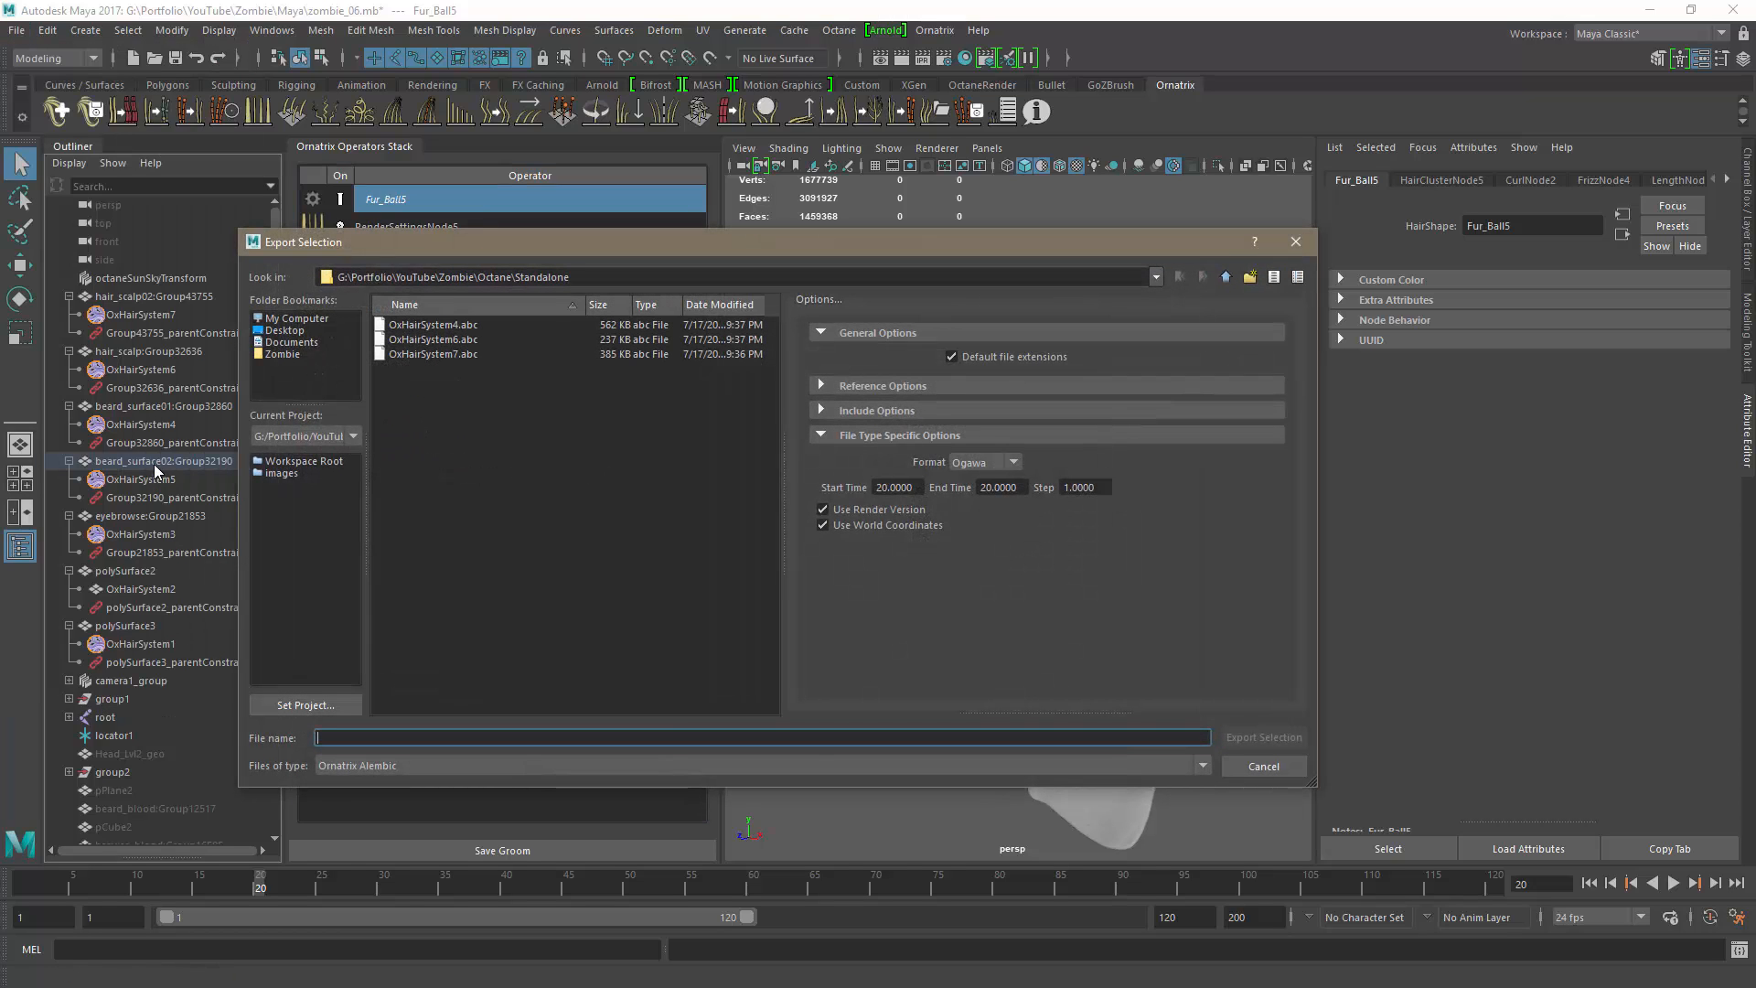
pyautogui.click(486, 326)
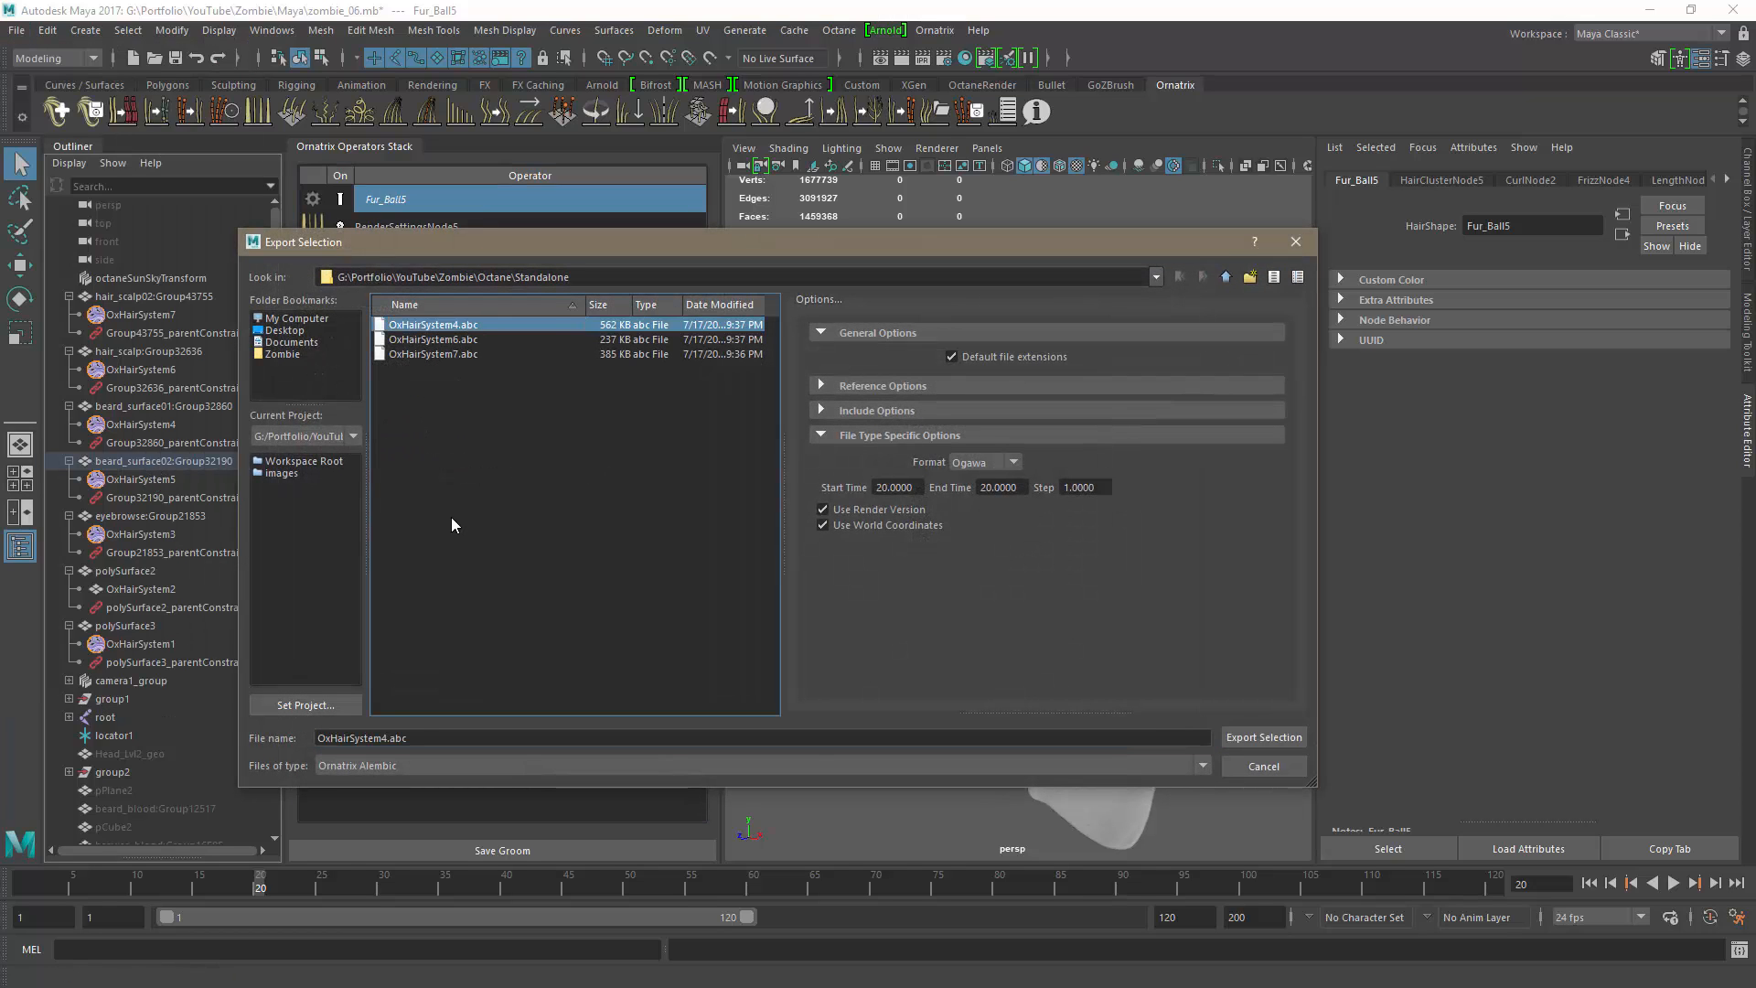
pyautogui.click(386, 738)
pyautogui.press('BackSpace')
pyautogui.write('5')
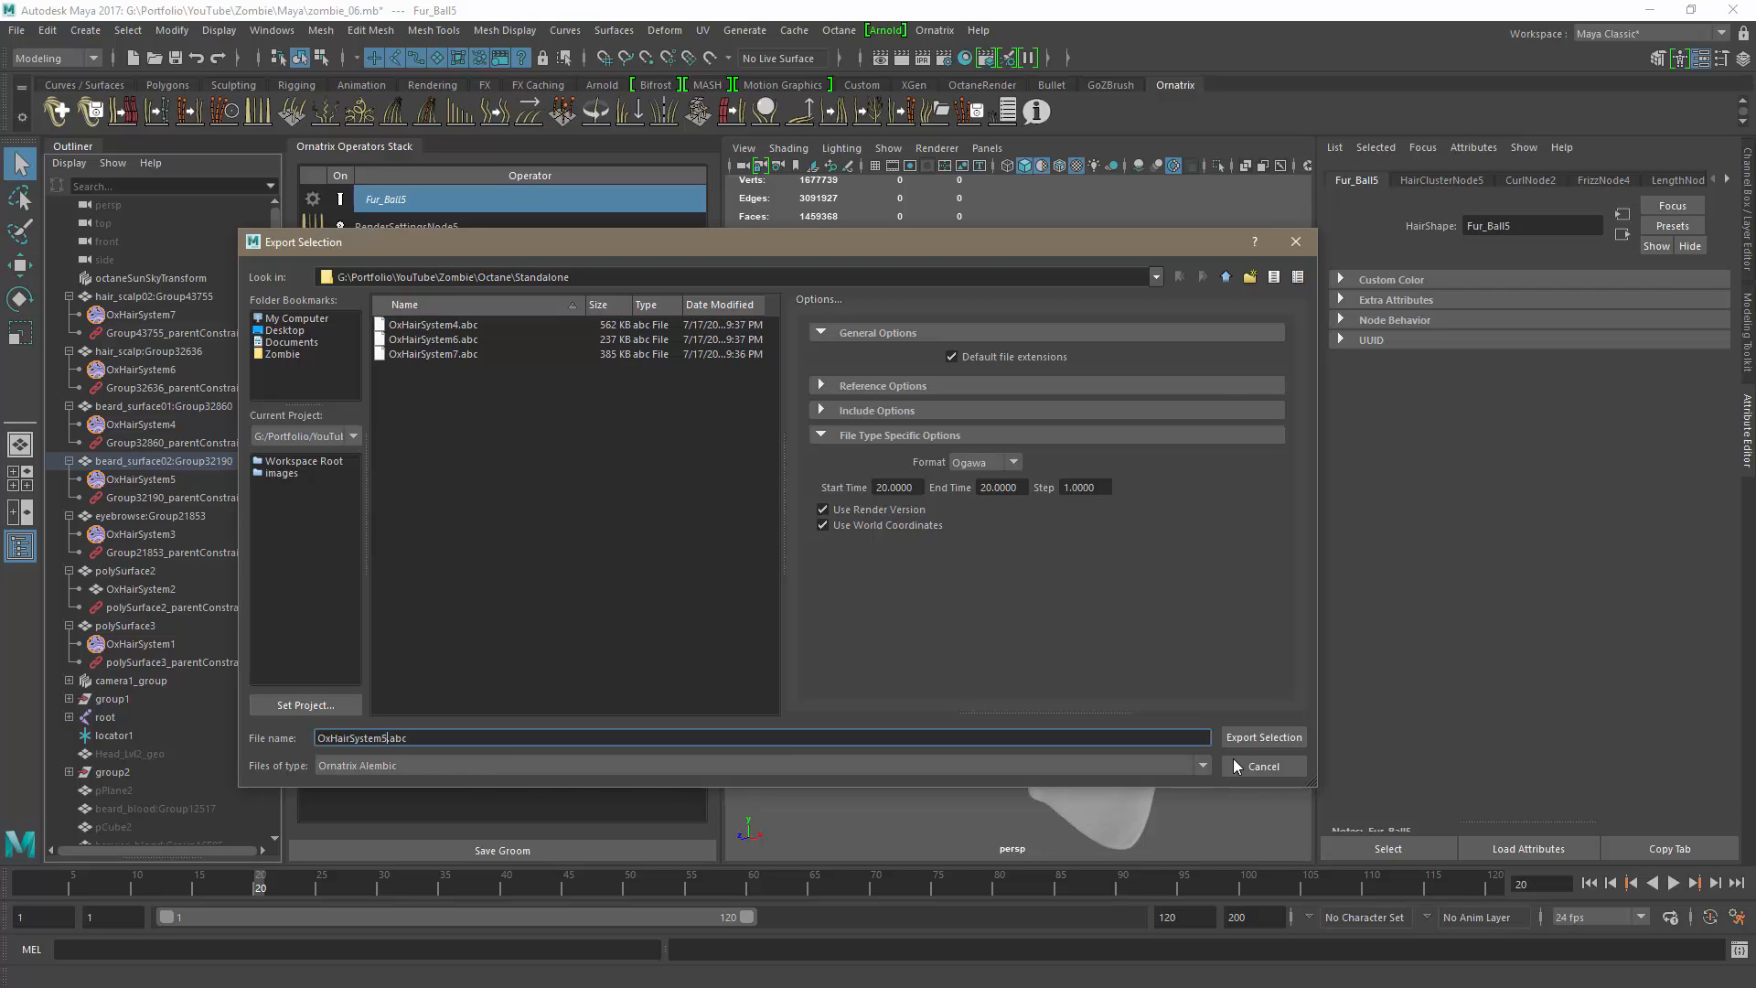
pyautogui.click(1244, 739)
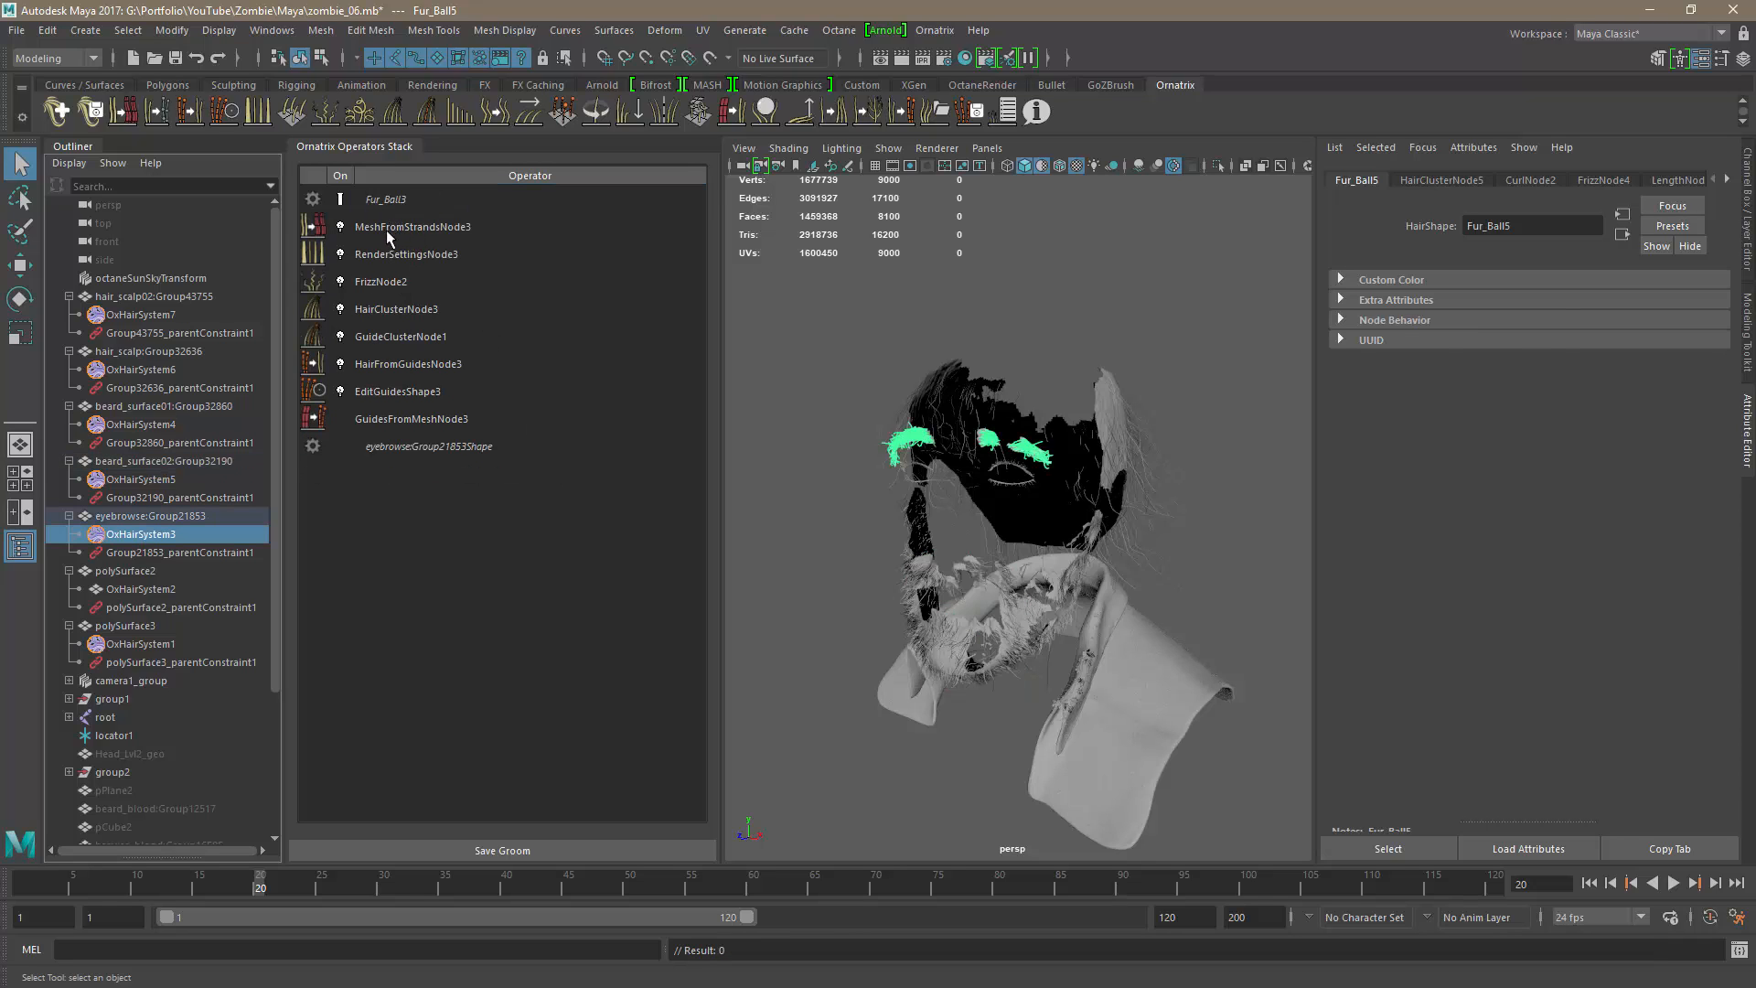
# Step: Delete MeshFromStrandsNode3 from the eyebrow system OxHairSystem3 and export Fur_Ball3 as the Ornatrix Alembic file OxHairSystem3.abc
pyautogui.click(389, 229)
pyautogui.press('Delete')
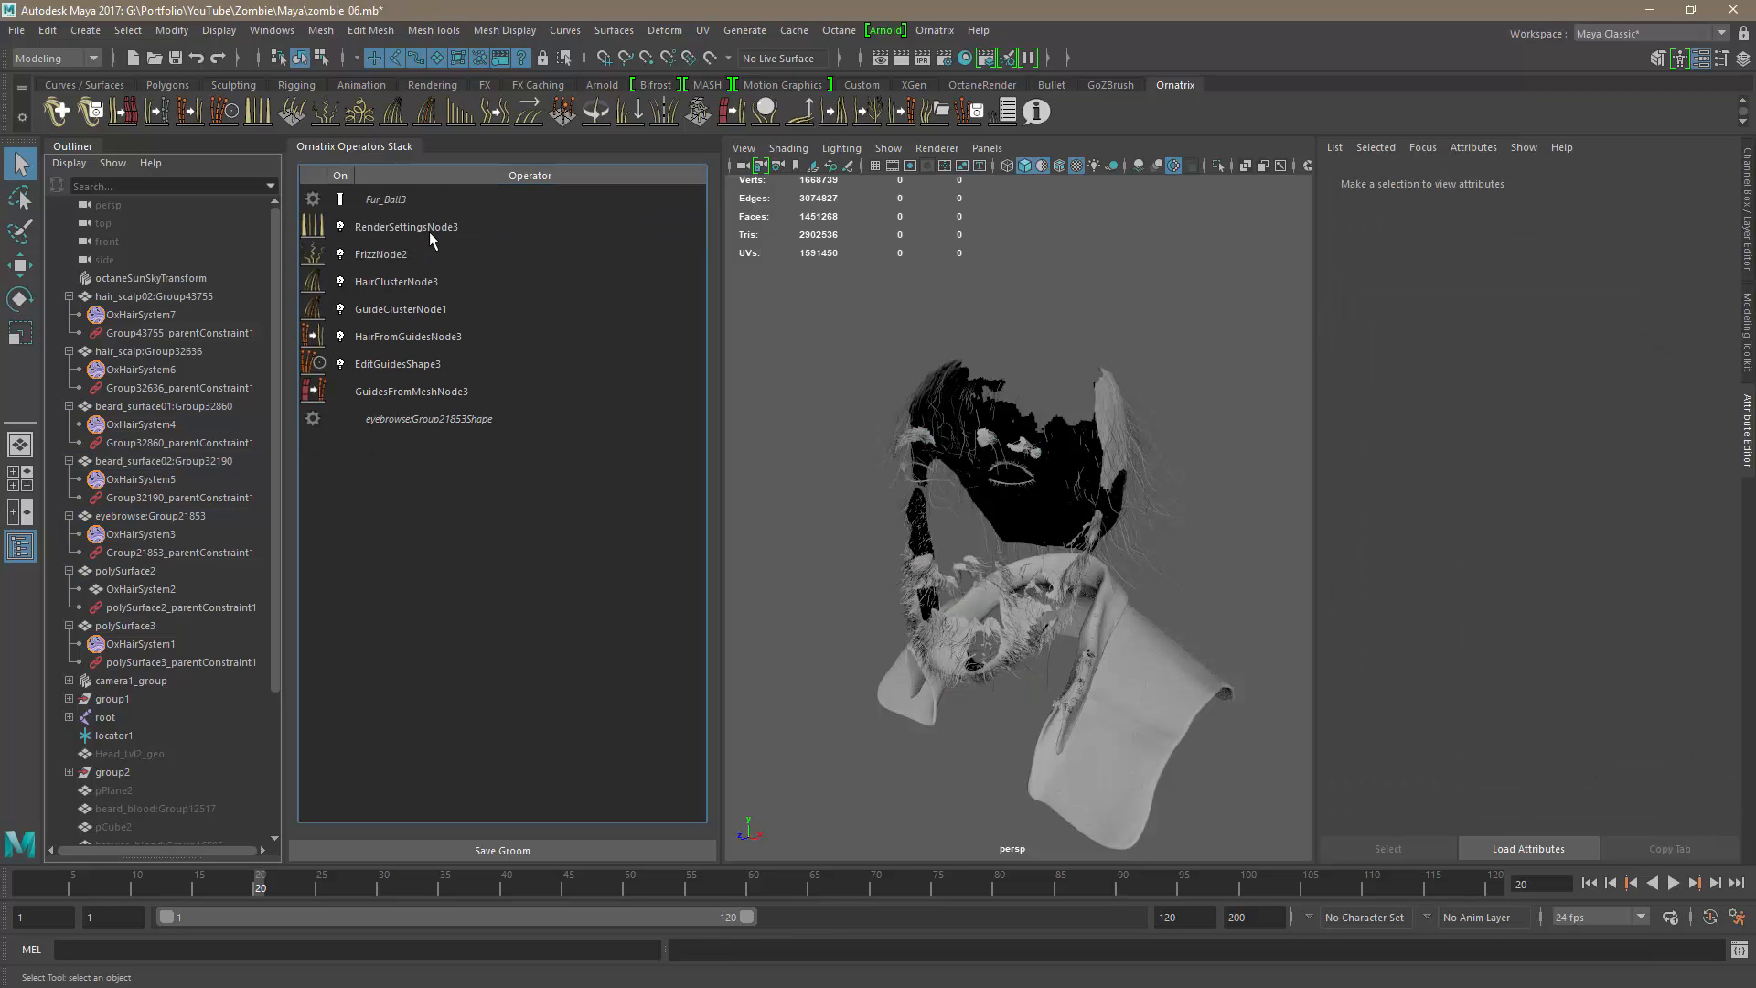
pyautogui.click(16, 30)
pyautogui.click(78, 269)
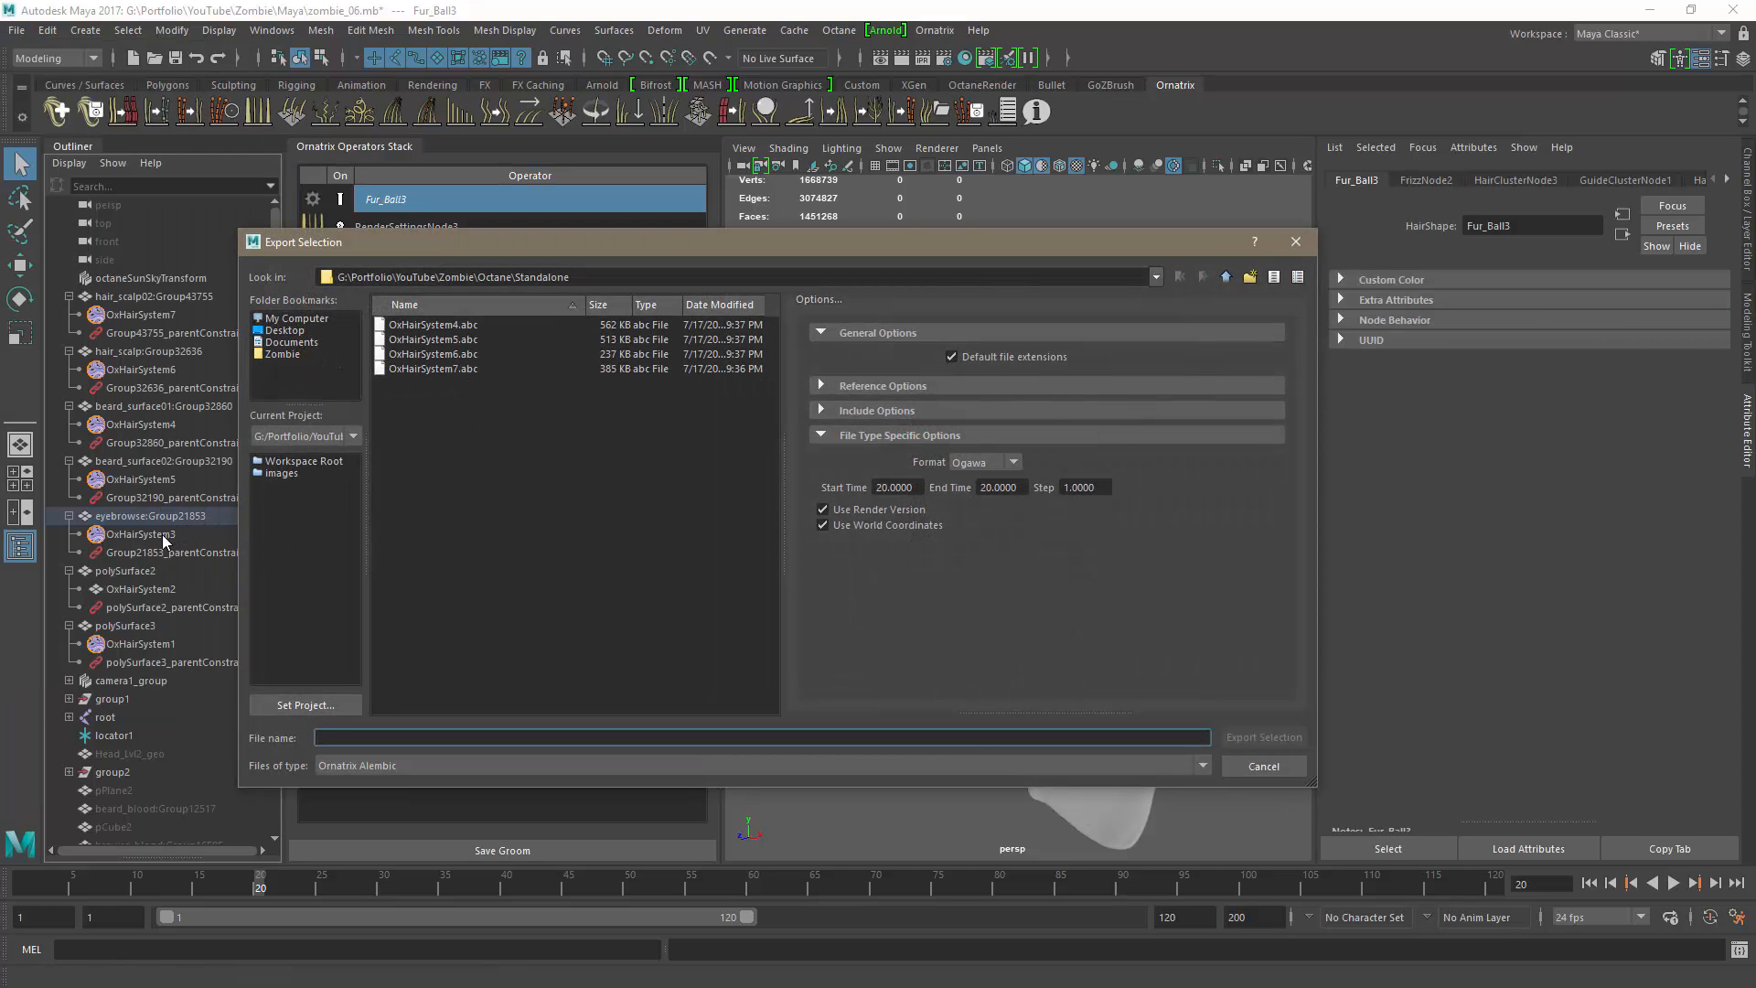
pyautogui.click(475, 325)
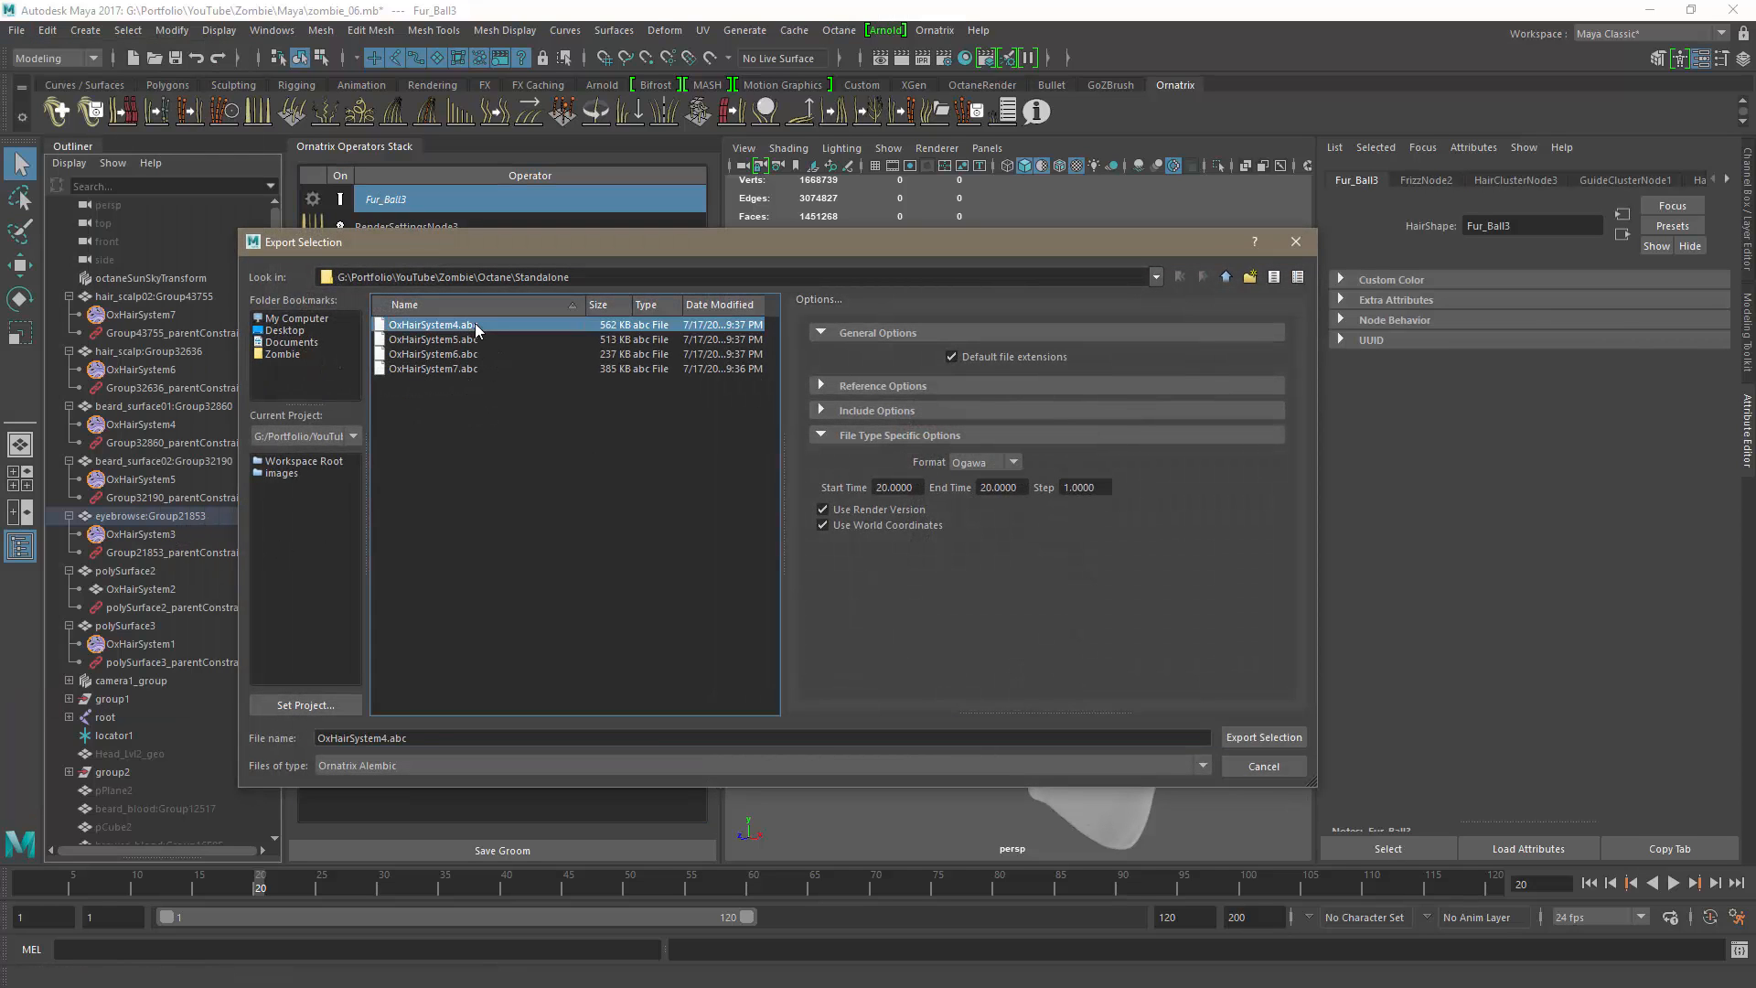
pyautogui.click(386, 737)
pyautogui.press('BackSpace')
pyautogui.write('3')
pyautogui.click(1246, 736)
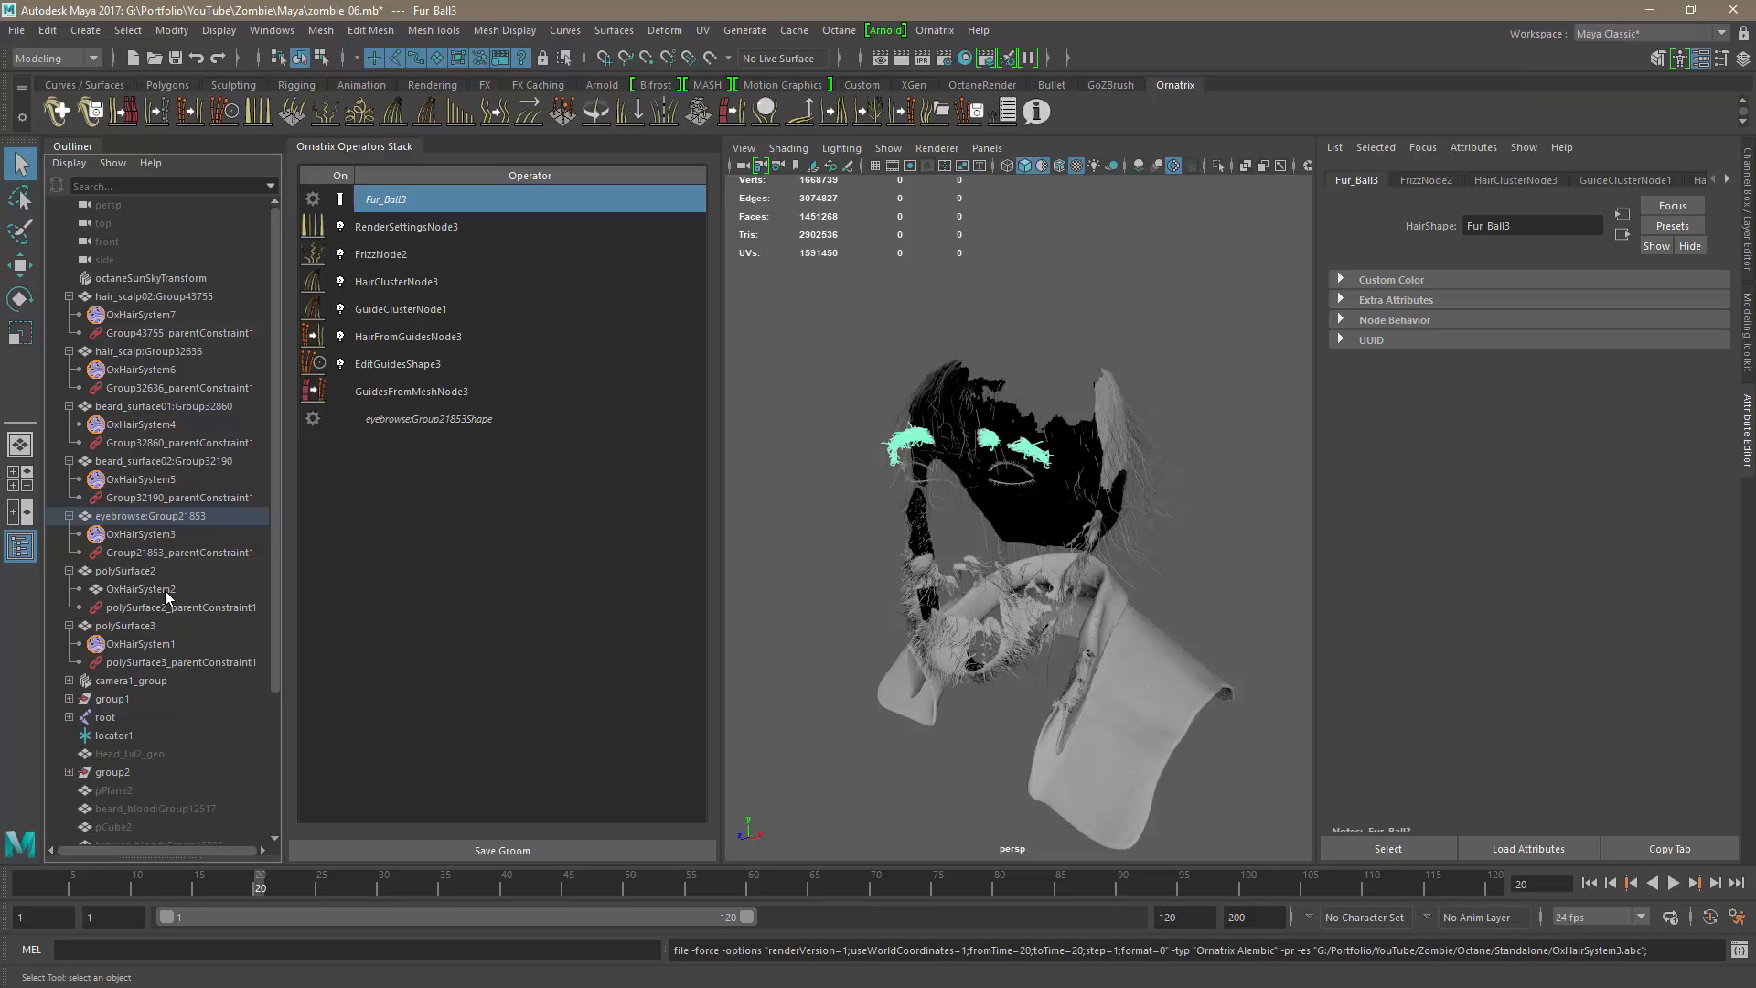
# Step: Delete the MeshFromStrandsNode2 operator from OxHairSystem2 under polySurface2 and select its Fur_Ball2 output
pyautogui.click(194, 589)
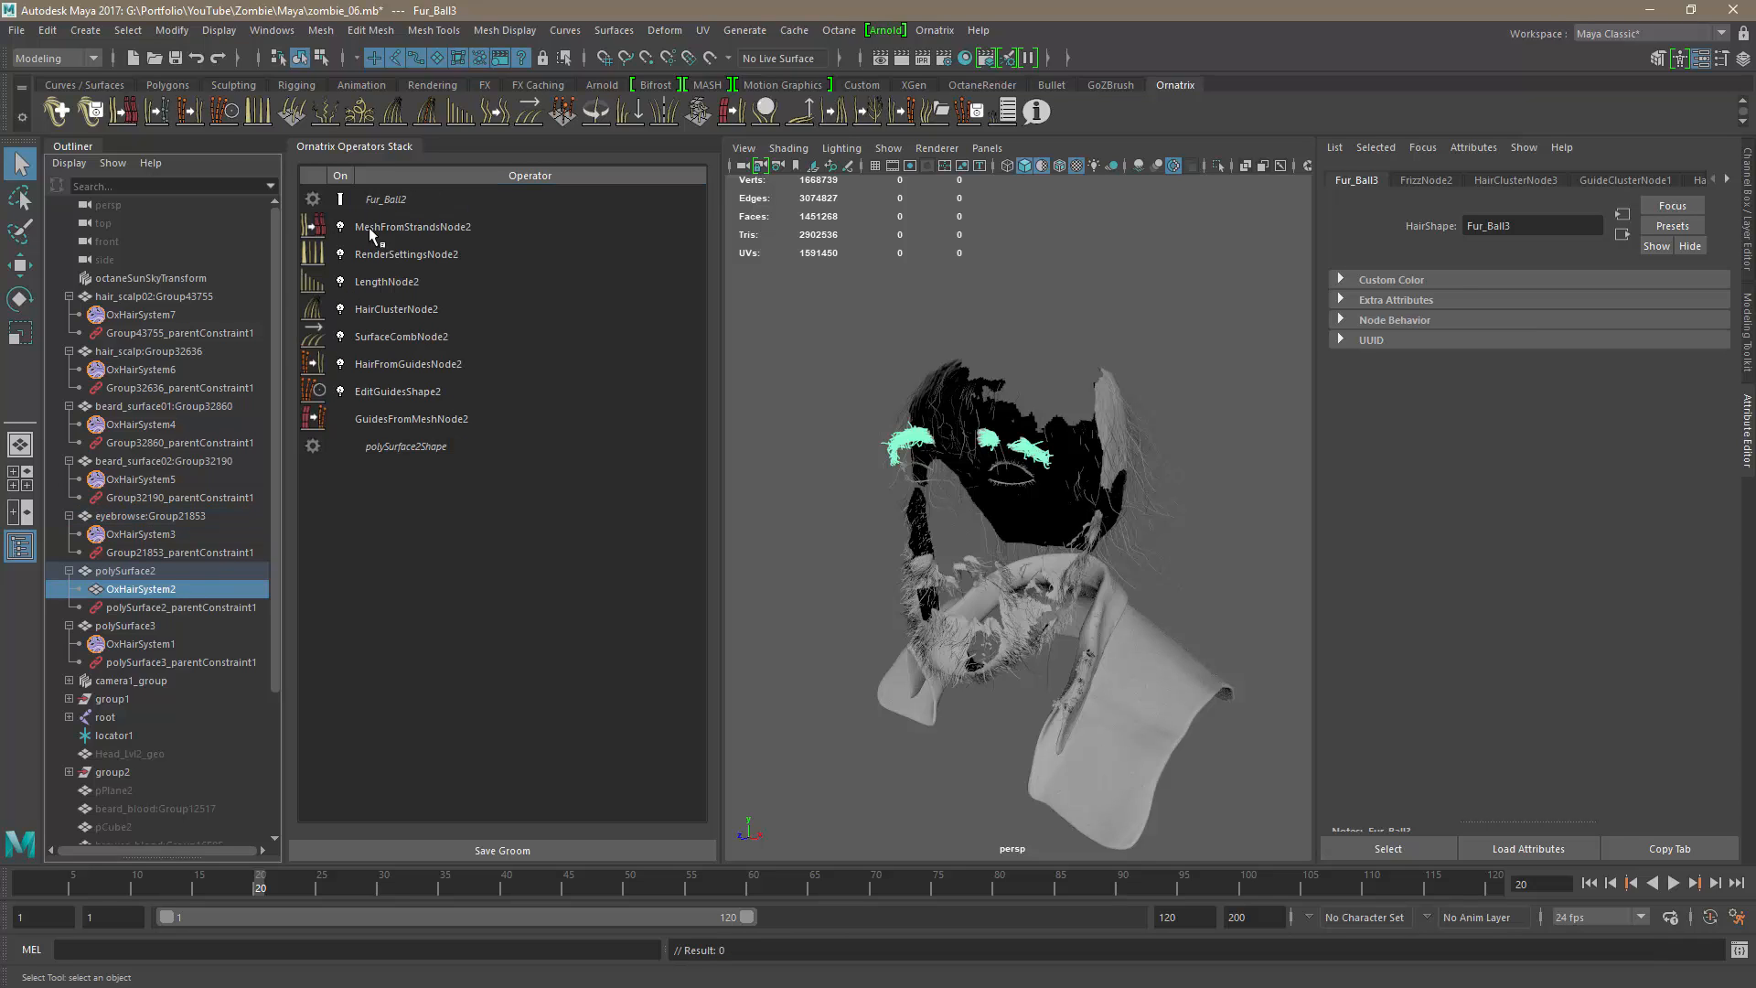
pyautogui.click(393, 227)
pyautogui.press('Delete')
pyautogui.click(397, 201)
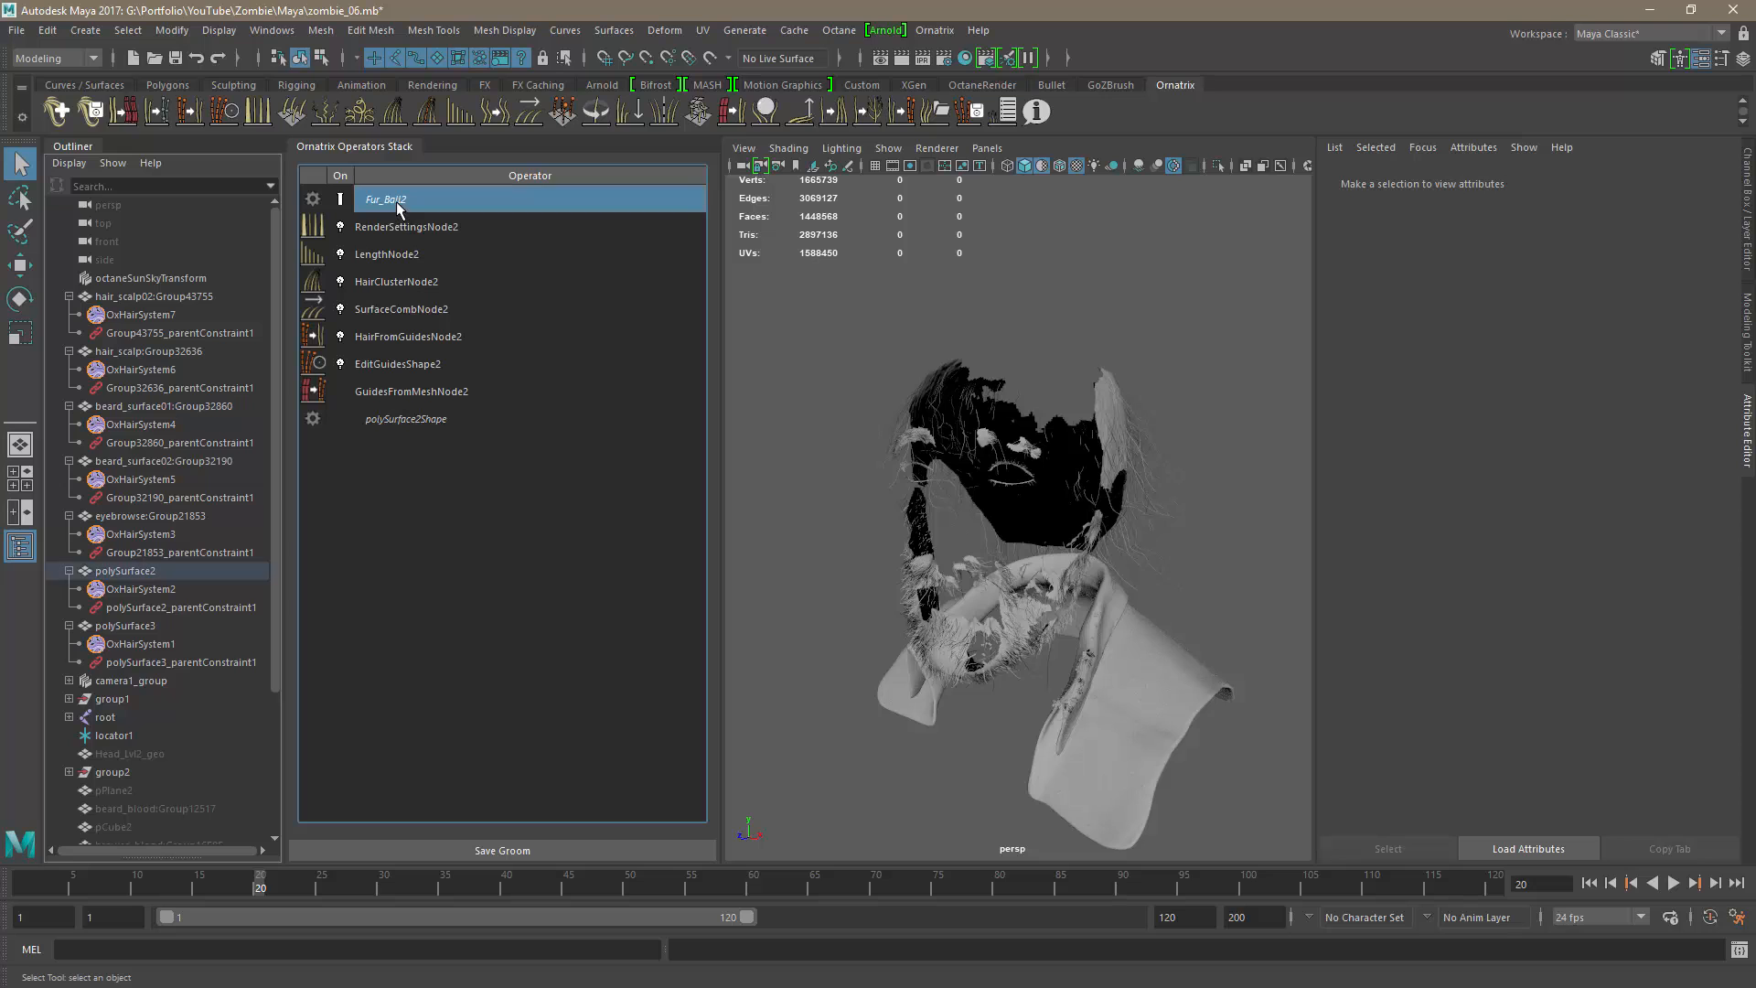
# Step: Export the selected Fur_Ball2 hair as an Ornatrix Alembic file named OxHairSystem2.abc
pyautogui.click(17, 30)
pyautogui.click(82, 274)
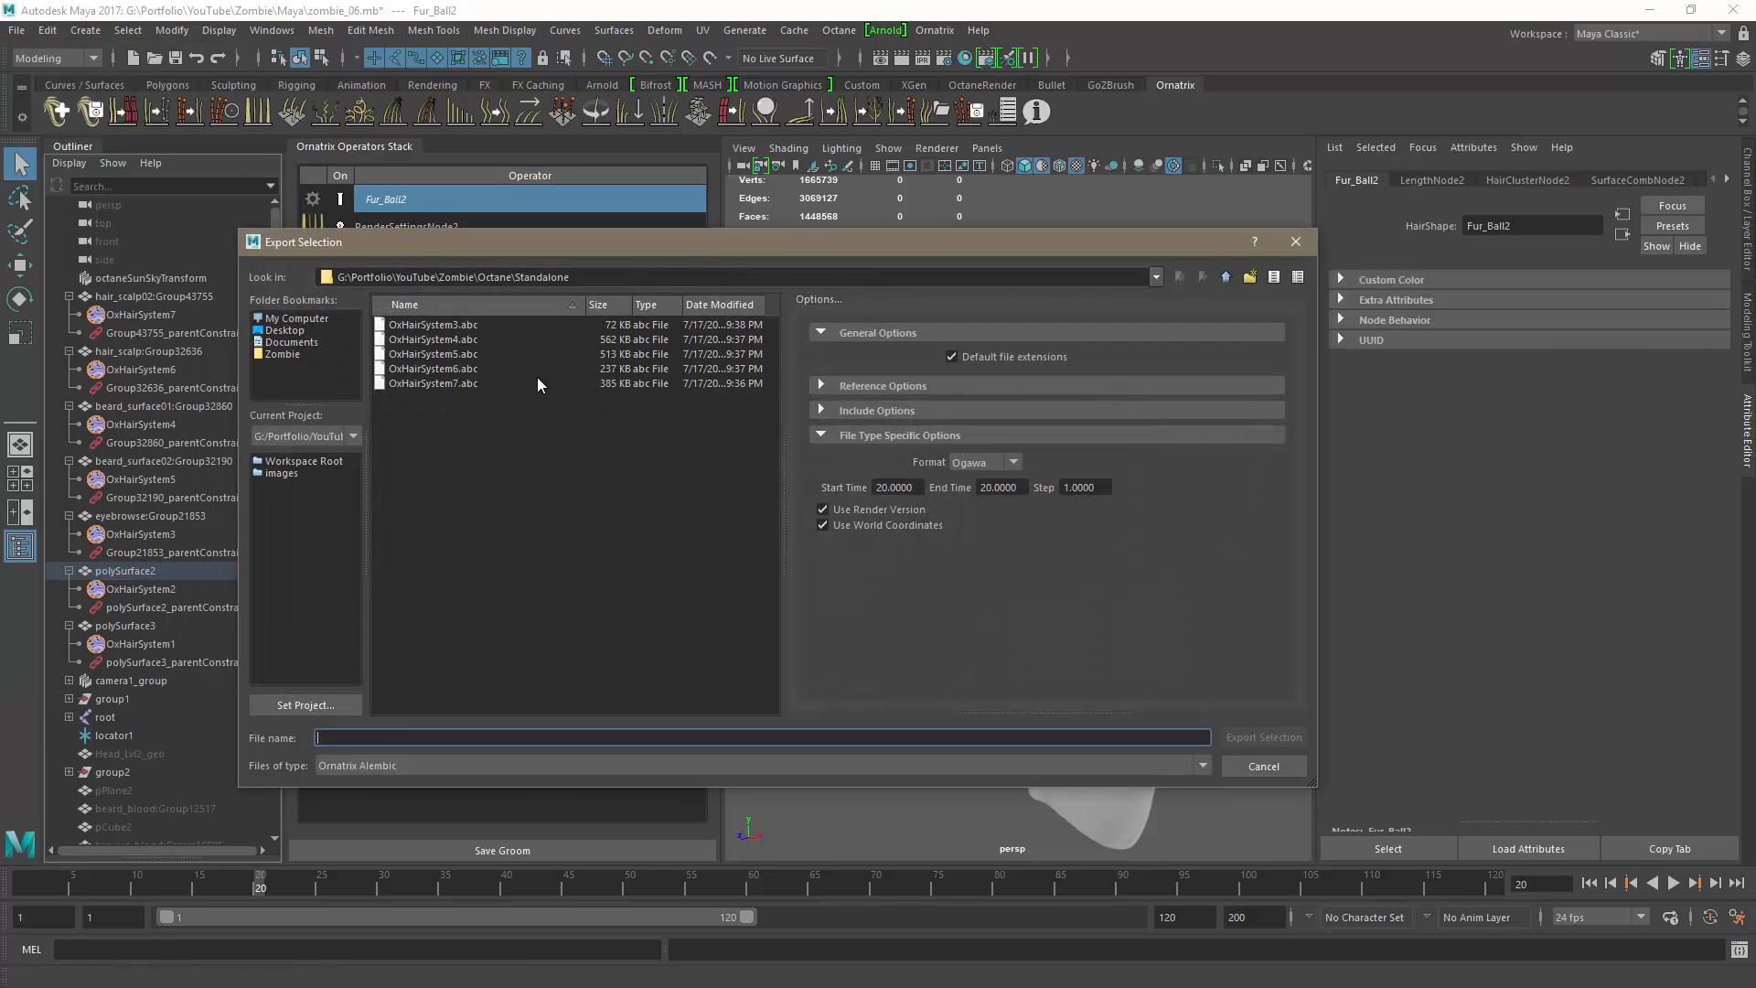
pyautogui.click(433, 383)
pyautogui.click(384, 738)
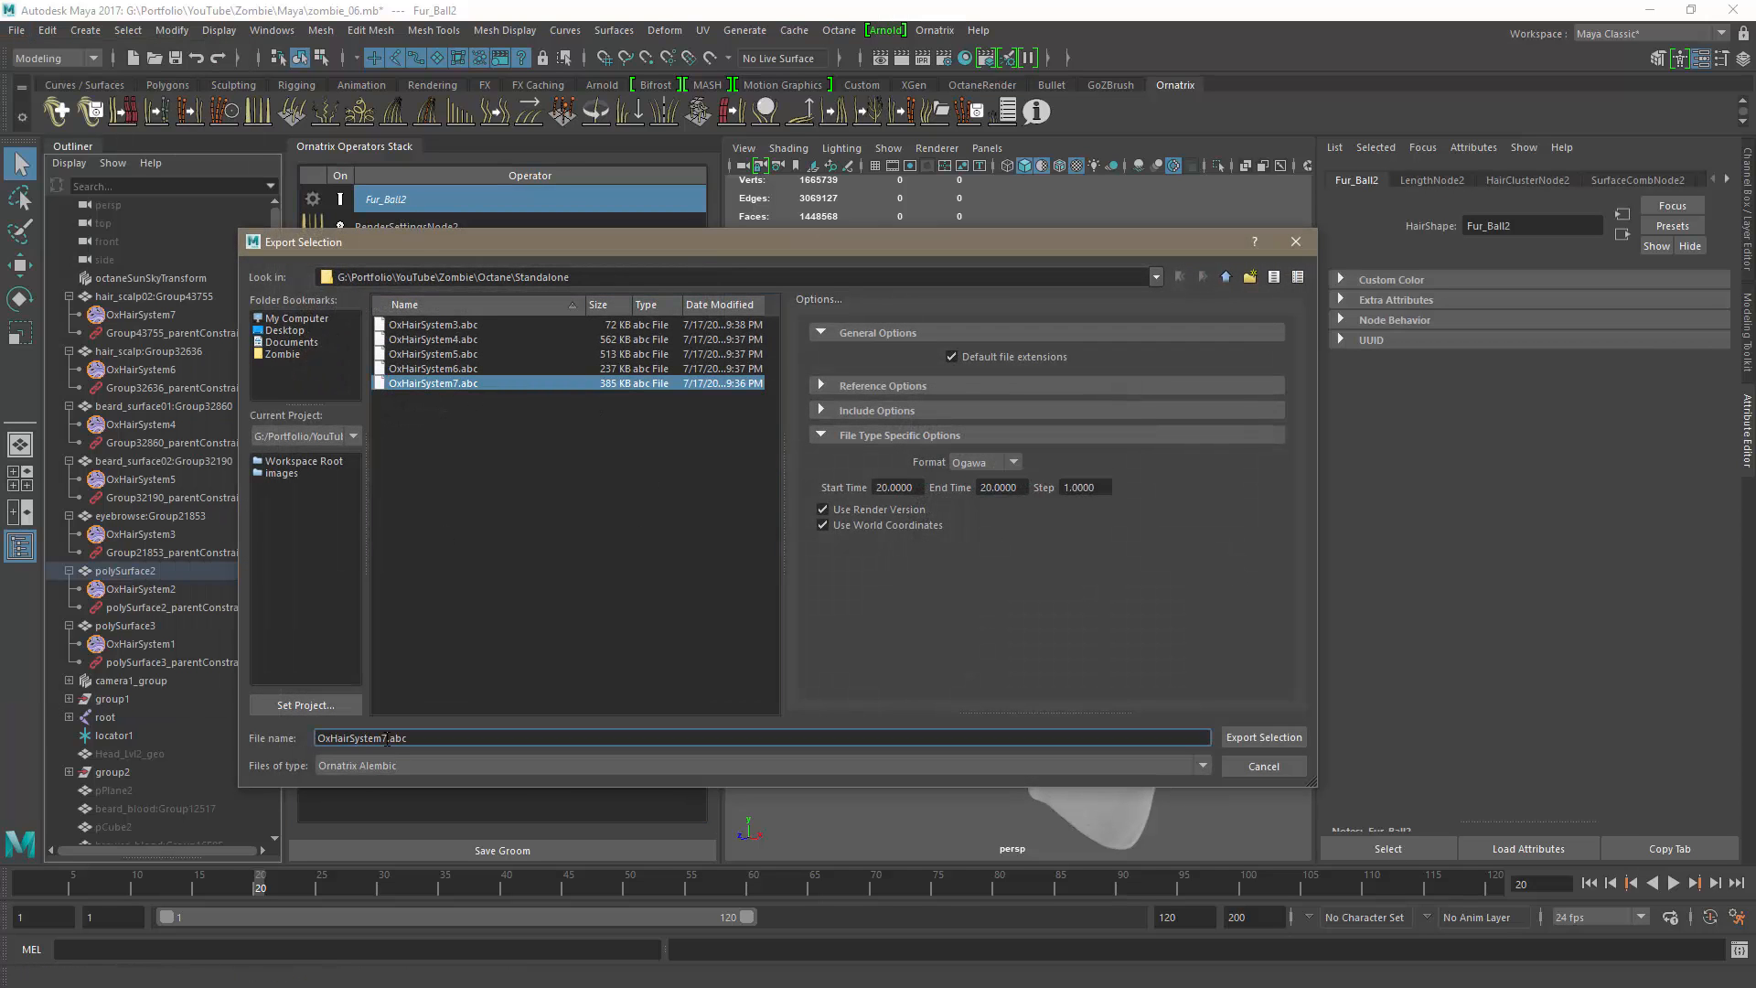
pyautogui.press('BackSpace')
pyautogui.write('2')
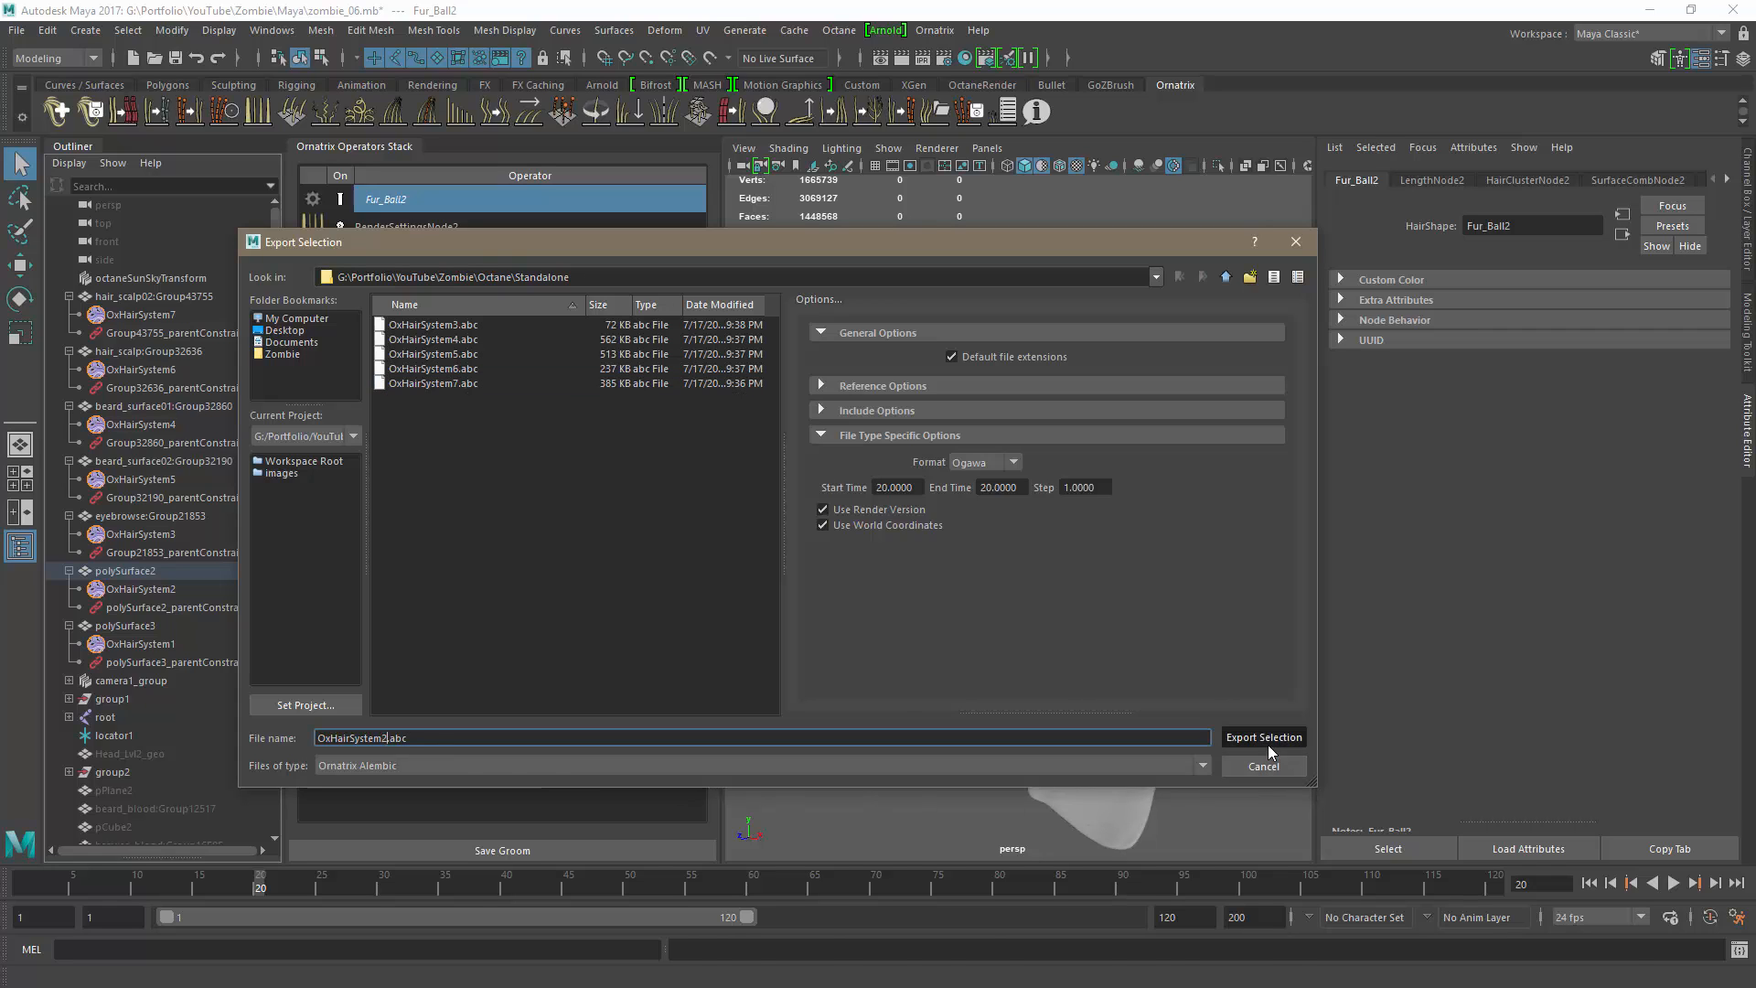
pyautogui.click(1265, 738)
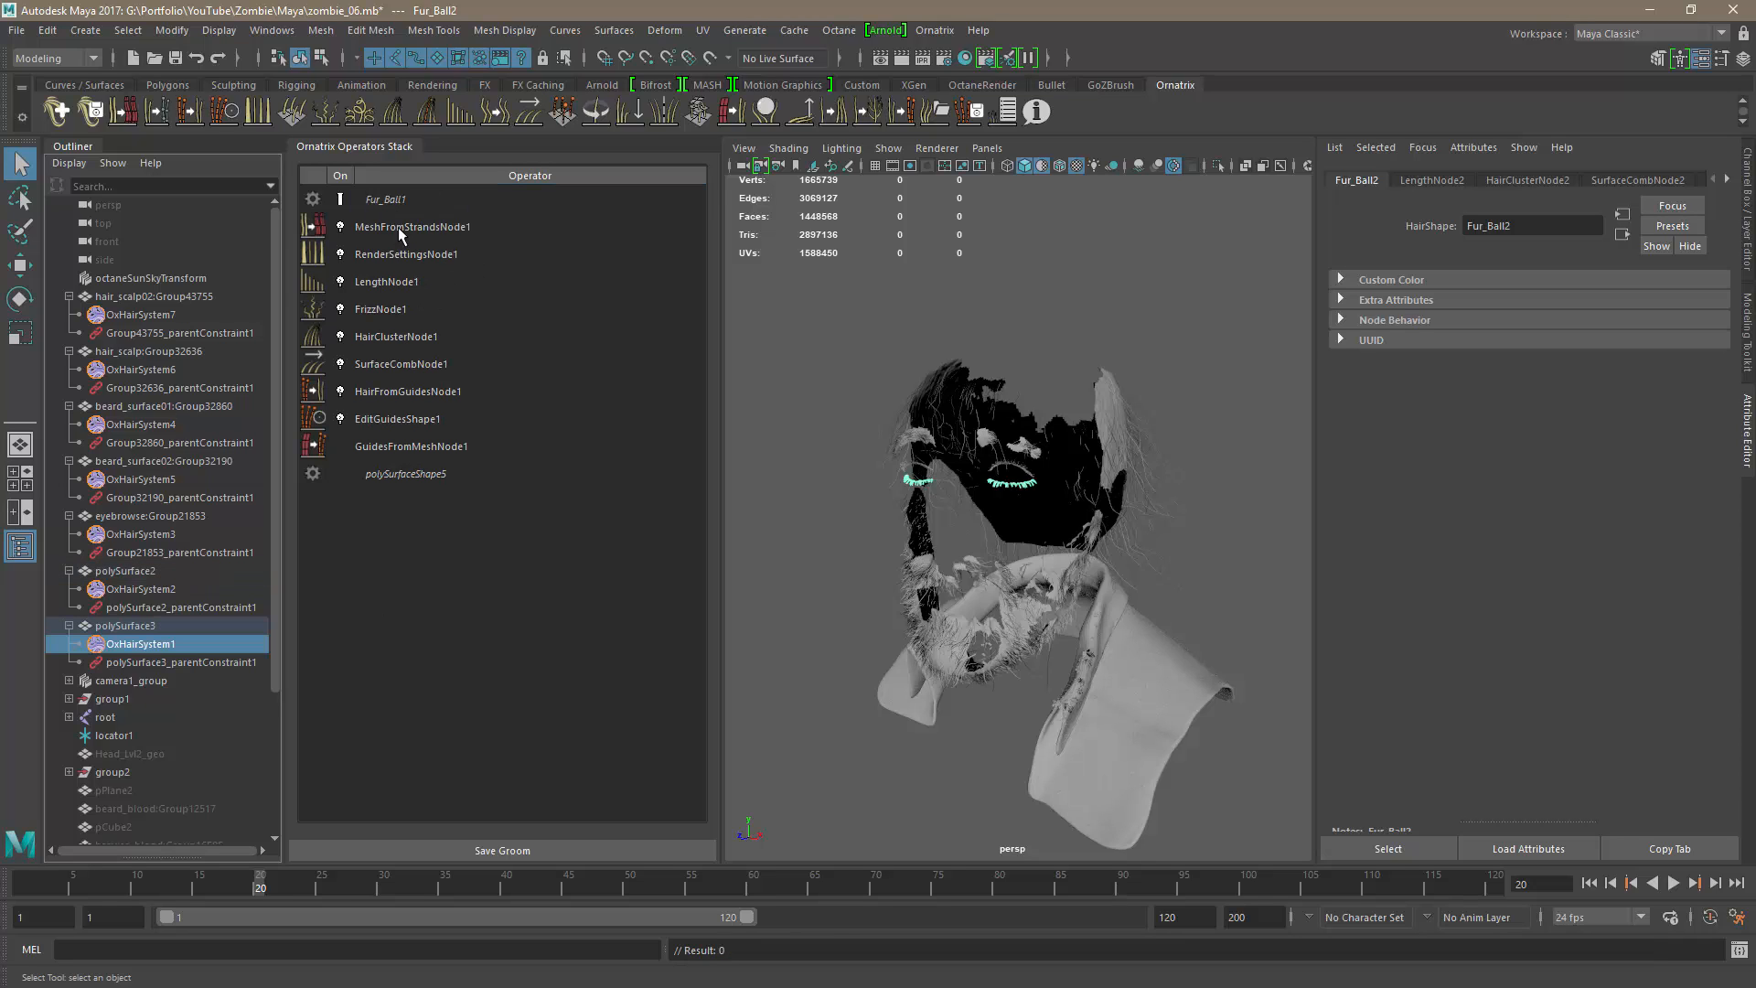
# Step: Delete MeshFromStrandsNode1 from OxHairSystem1 under polySurface3 and export Fur_Ball1 as the Ornatrix Alembic file OxHairSystem1.abc
pyautogui.click(399, 228)
pyautogui.press('Delete')
pyautogui.click(397, 201)
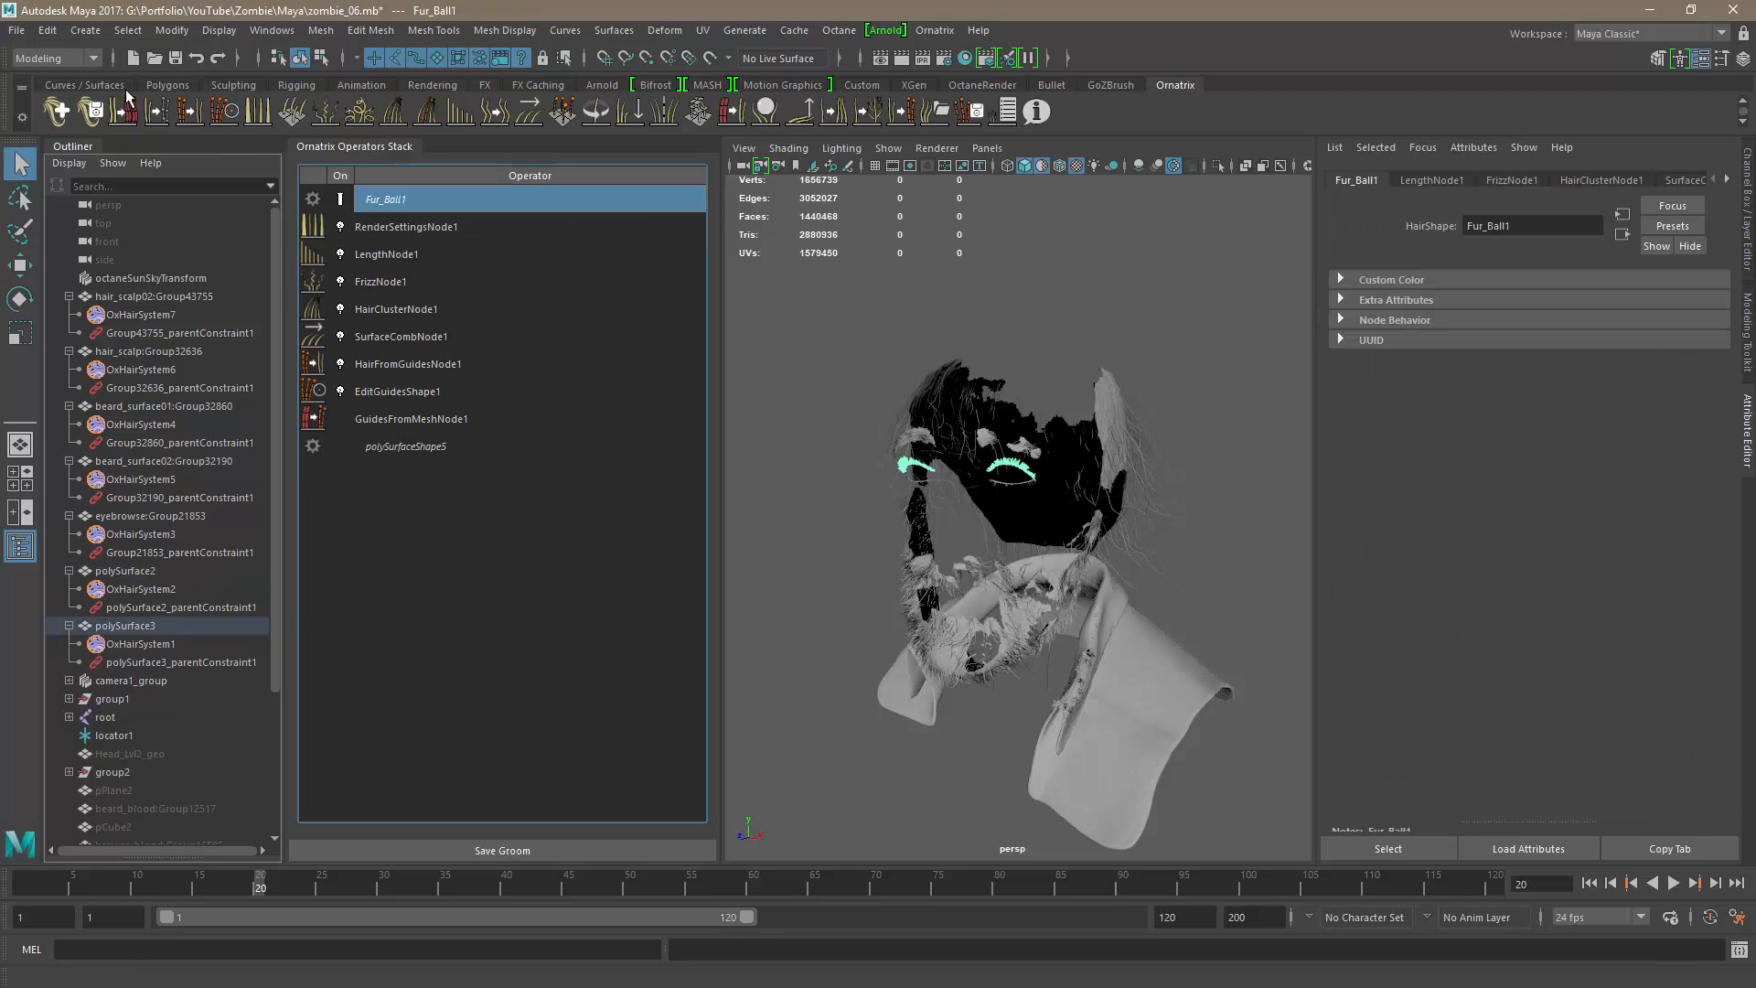
pyautogui.click(17, 30)
pyautogui.click(92, 267)
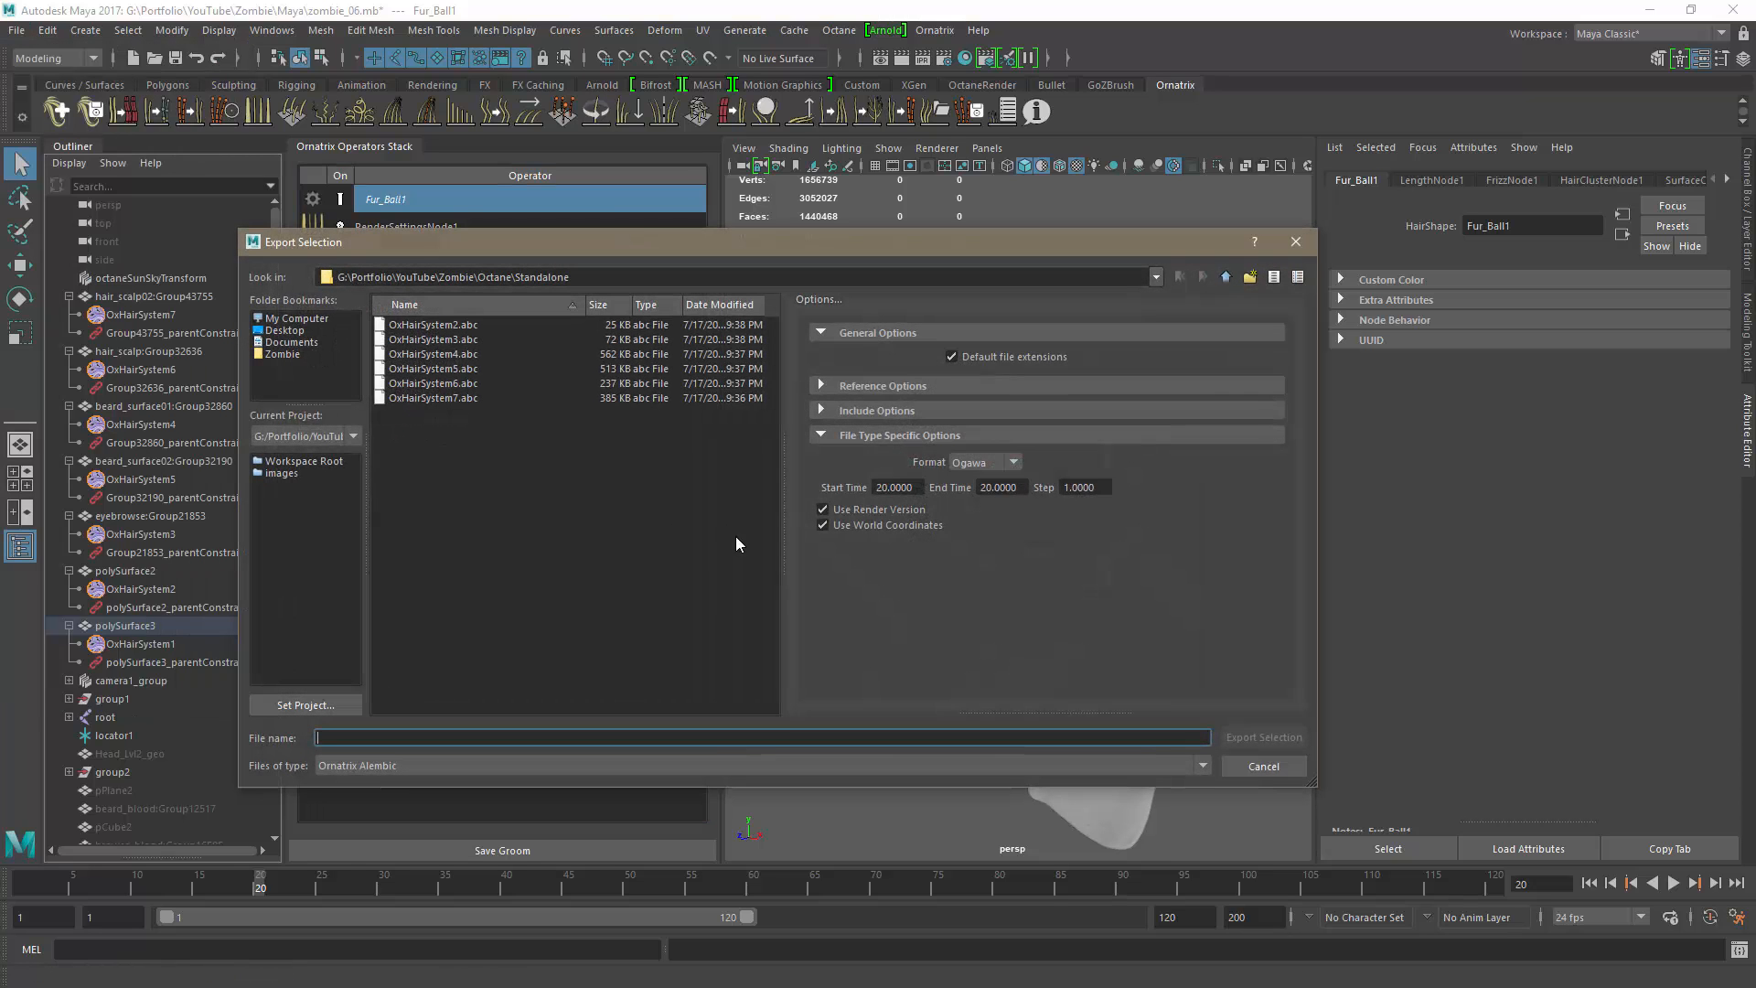
pyautogui.click(438, 325)
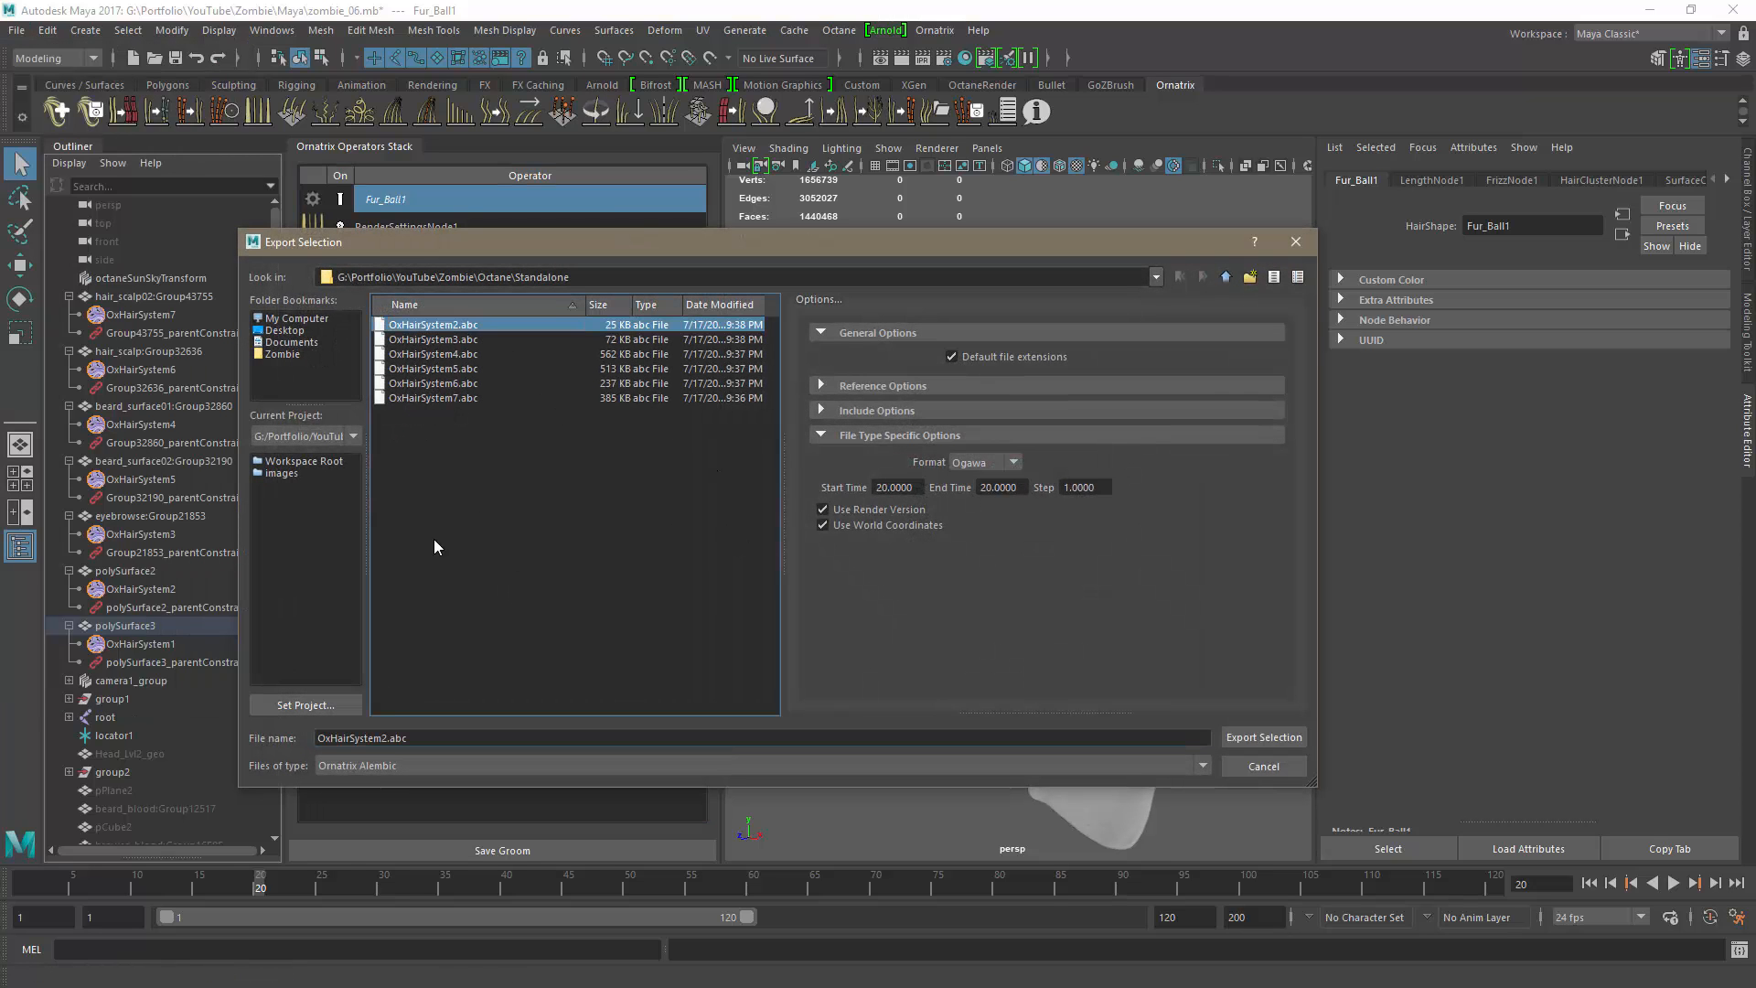
pyautogui.click(385, 737)
pyautogui.press('BackSpace')
pyautogui.write('1')
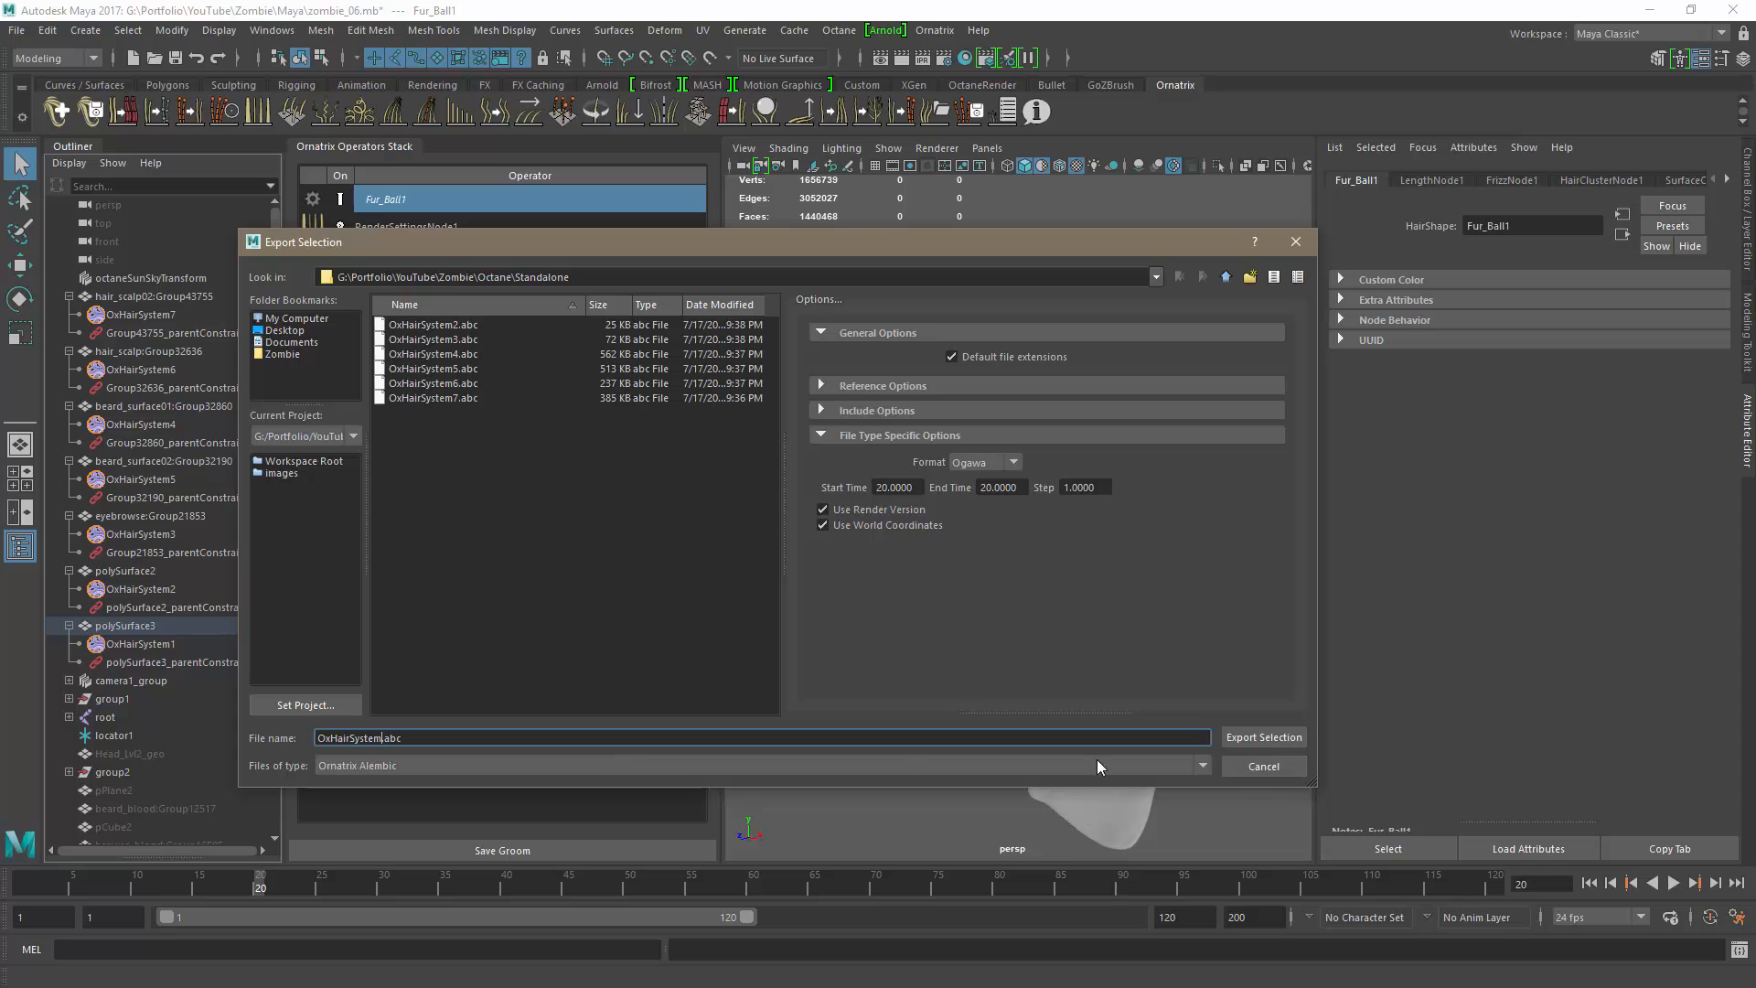
pyautogui.click(1297, 736)
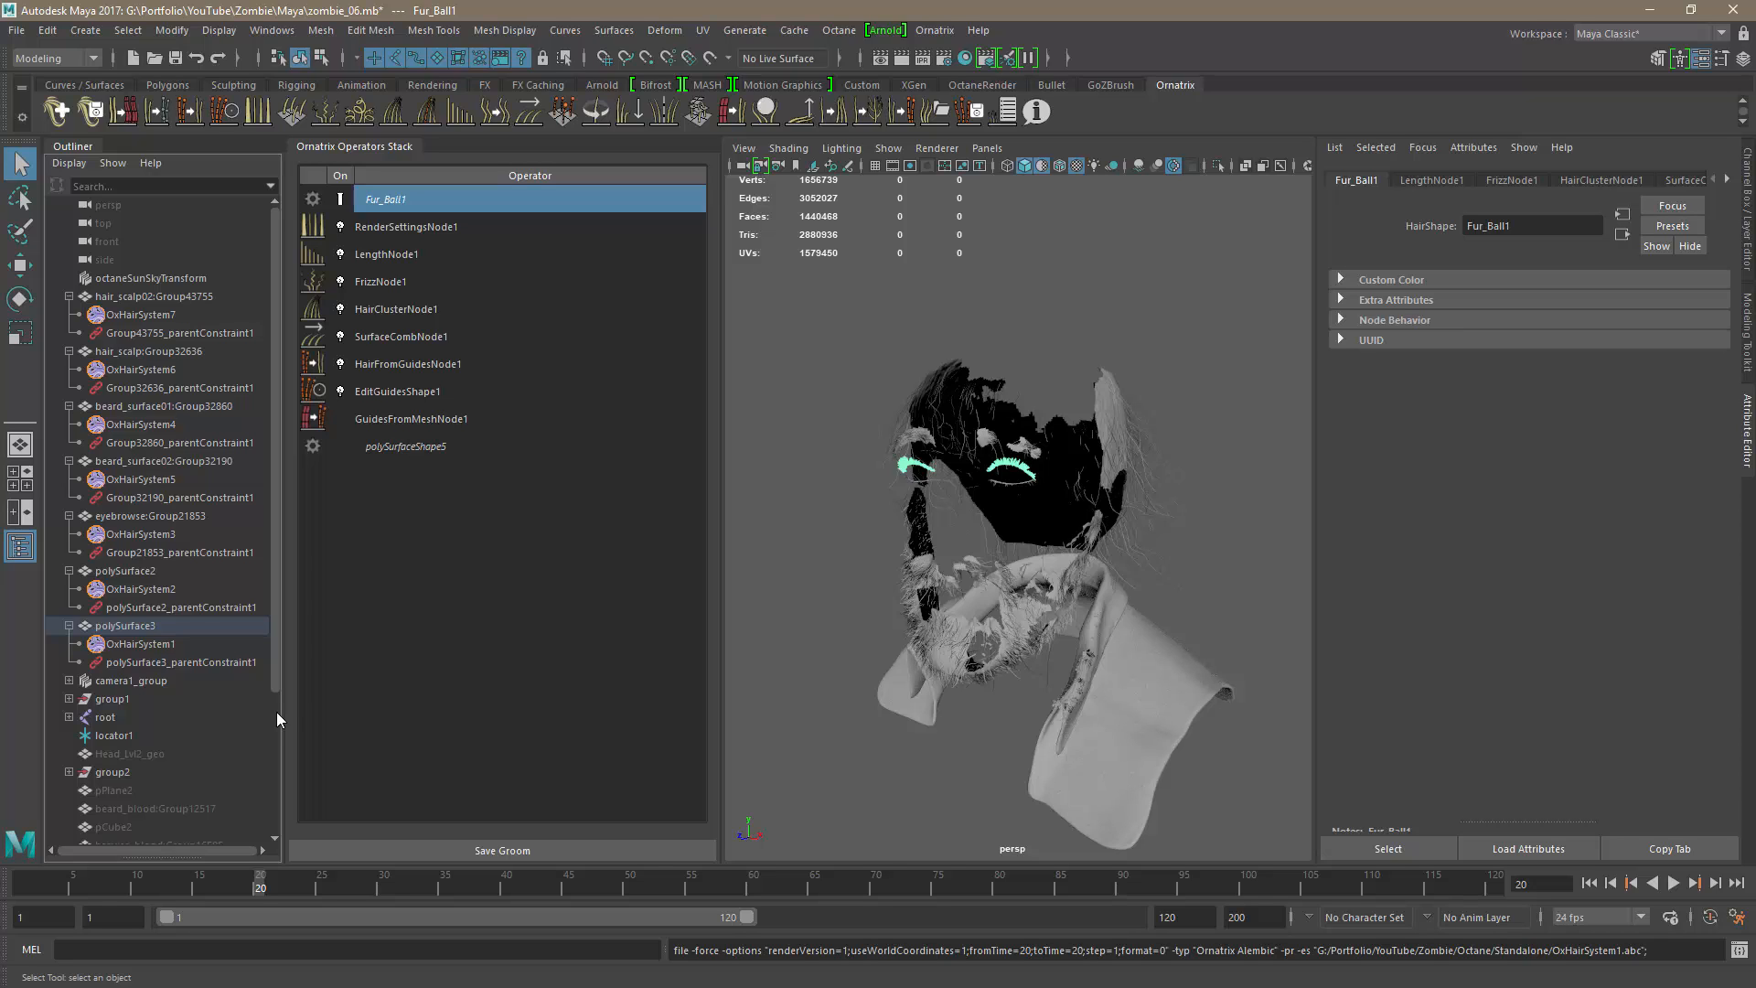
# Step: Delete MeshFromStrandsNode9 from the shirt's OxHairSystem9 and export Fur_Ball9 as the Ornatrix Alembic file OxHairSystem9.abc
pyautogui.scroll(-5, 274, 721)
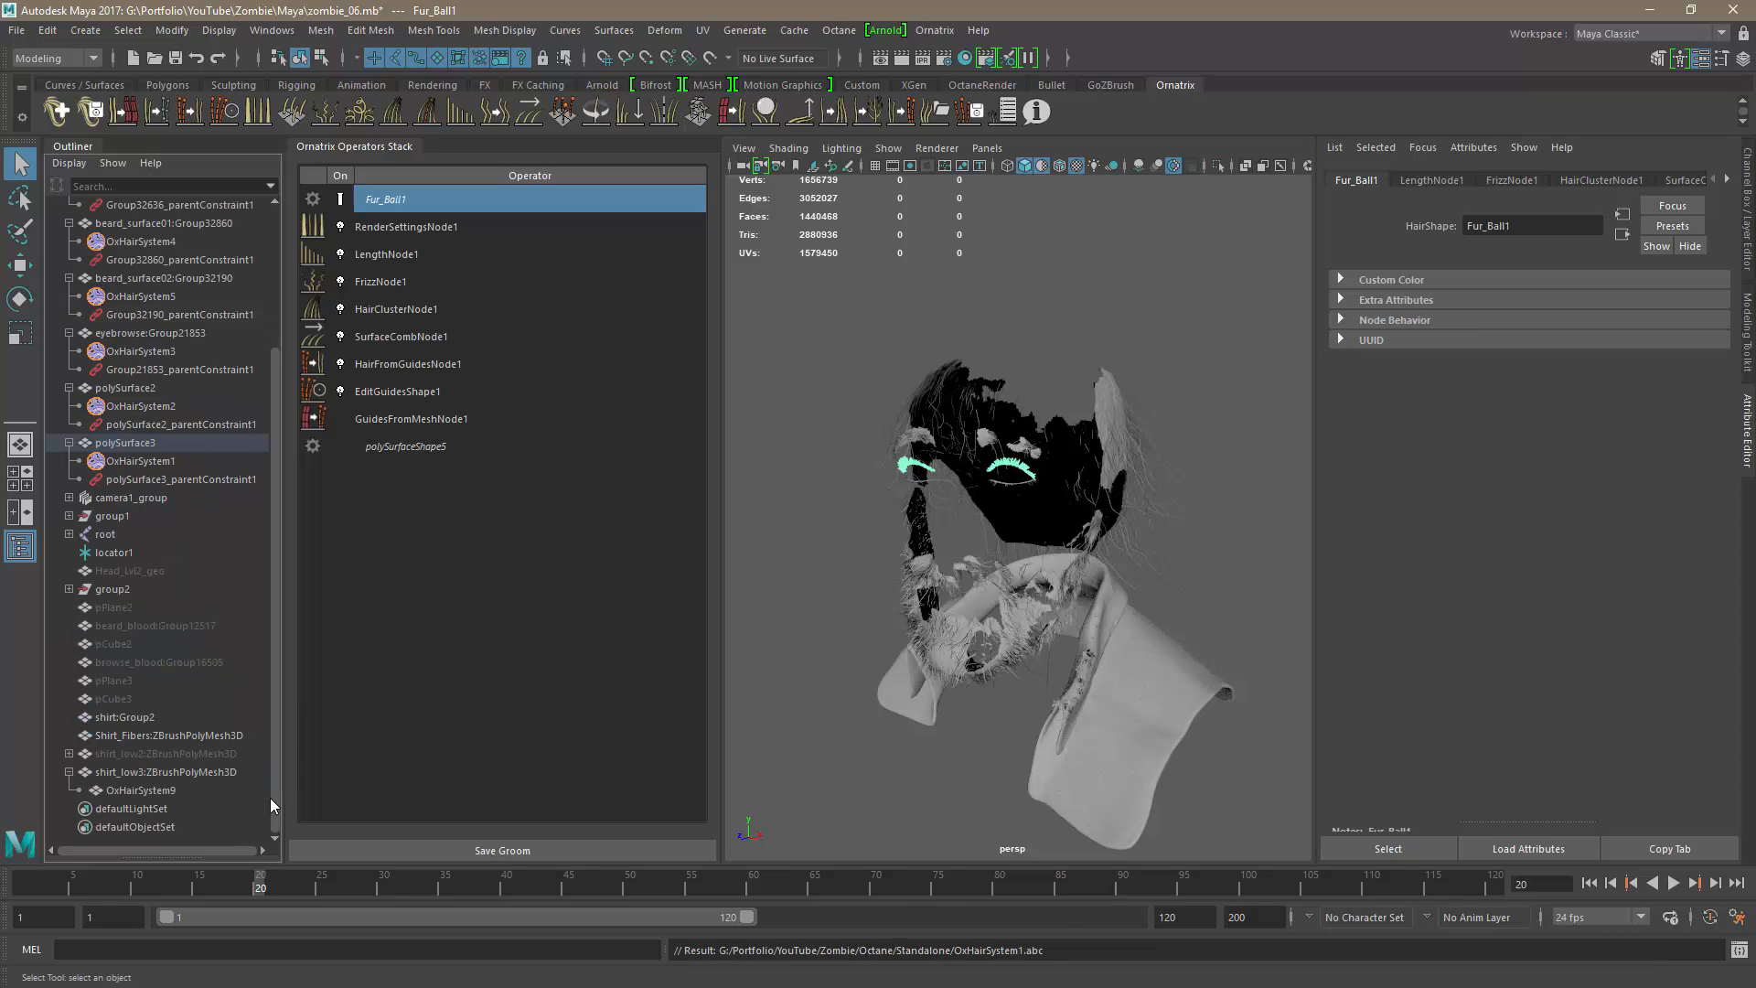
pyautogui.click(152, 788)
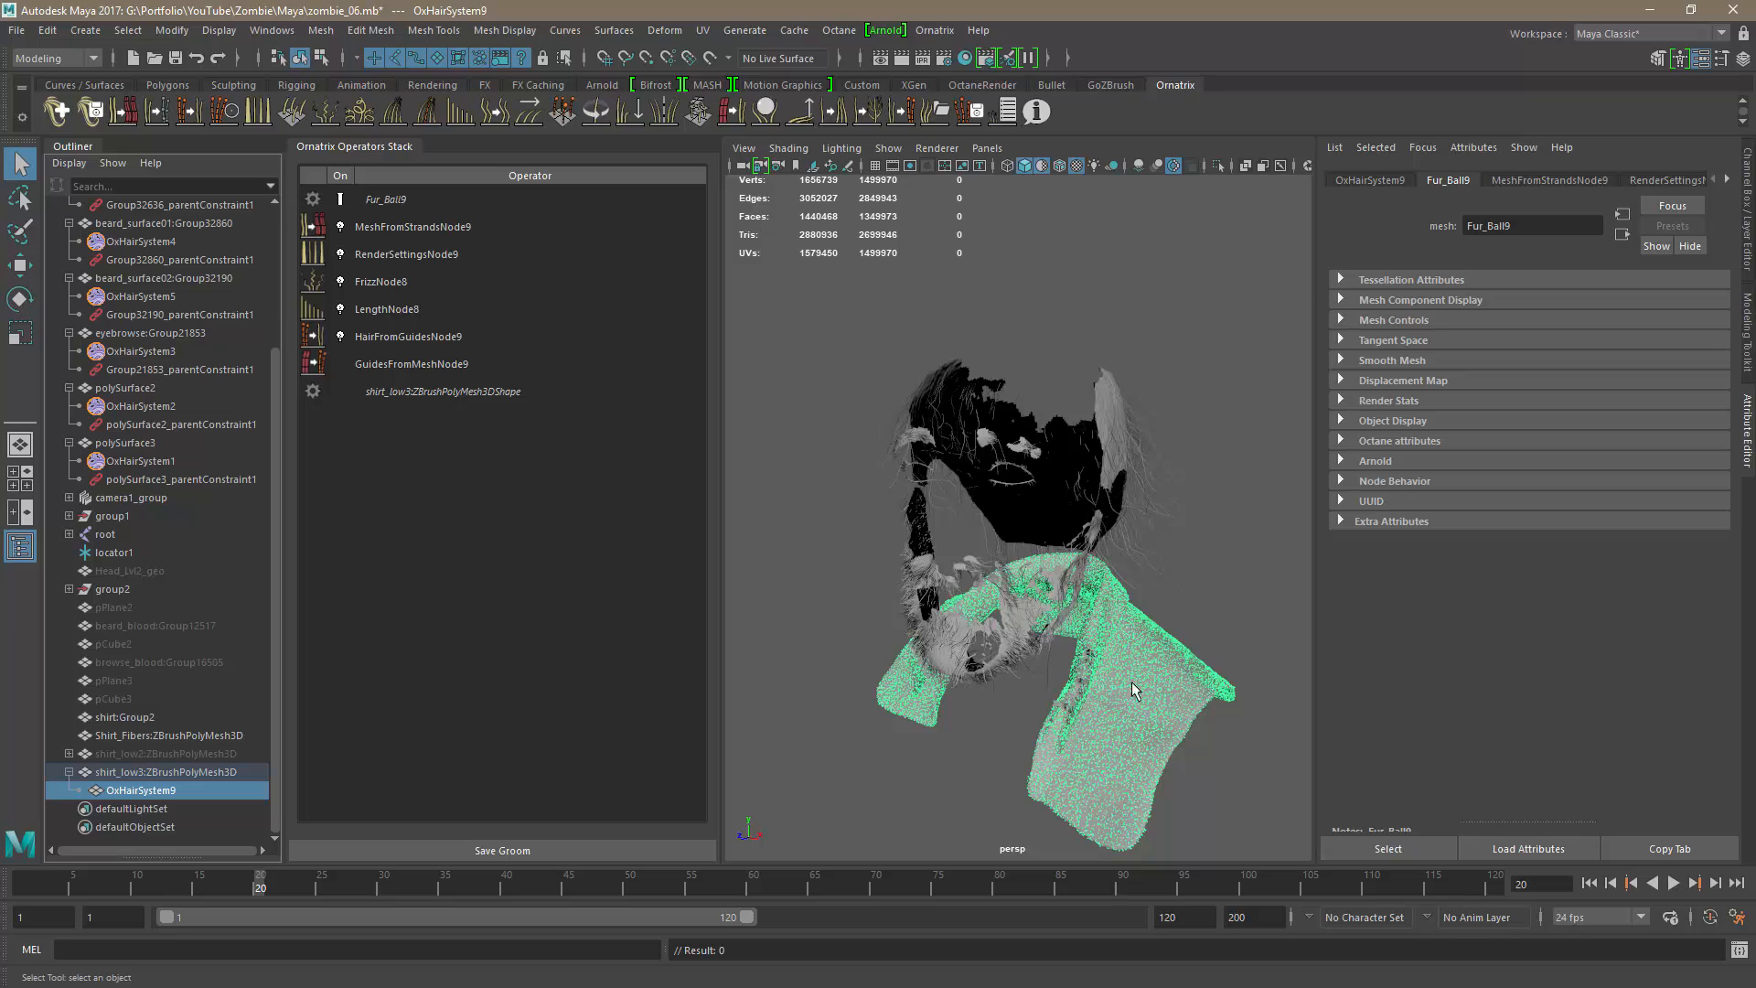
pyautogui.click(387, 229)
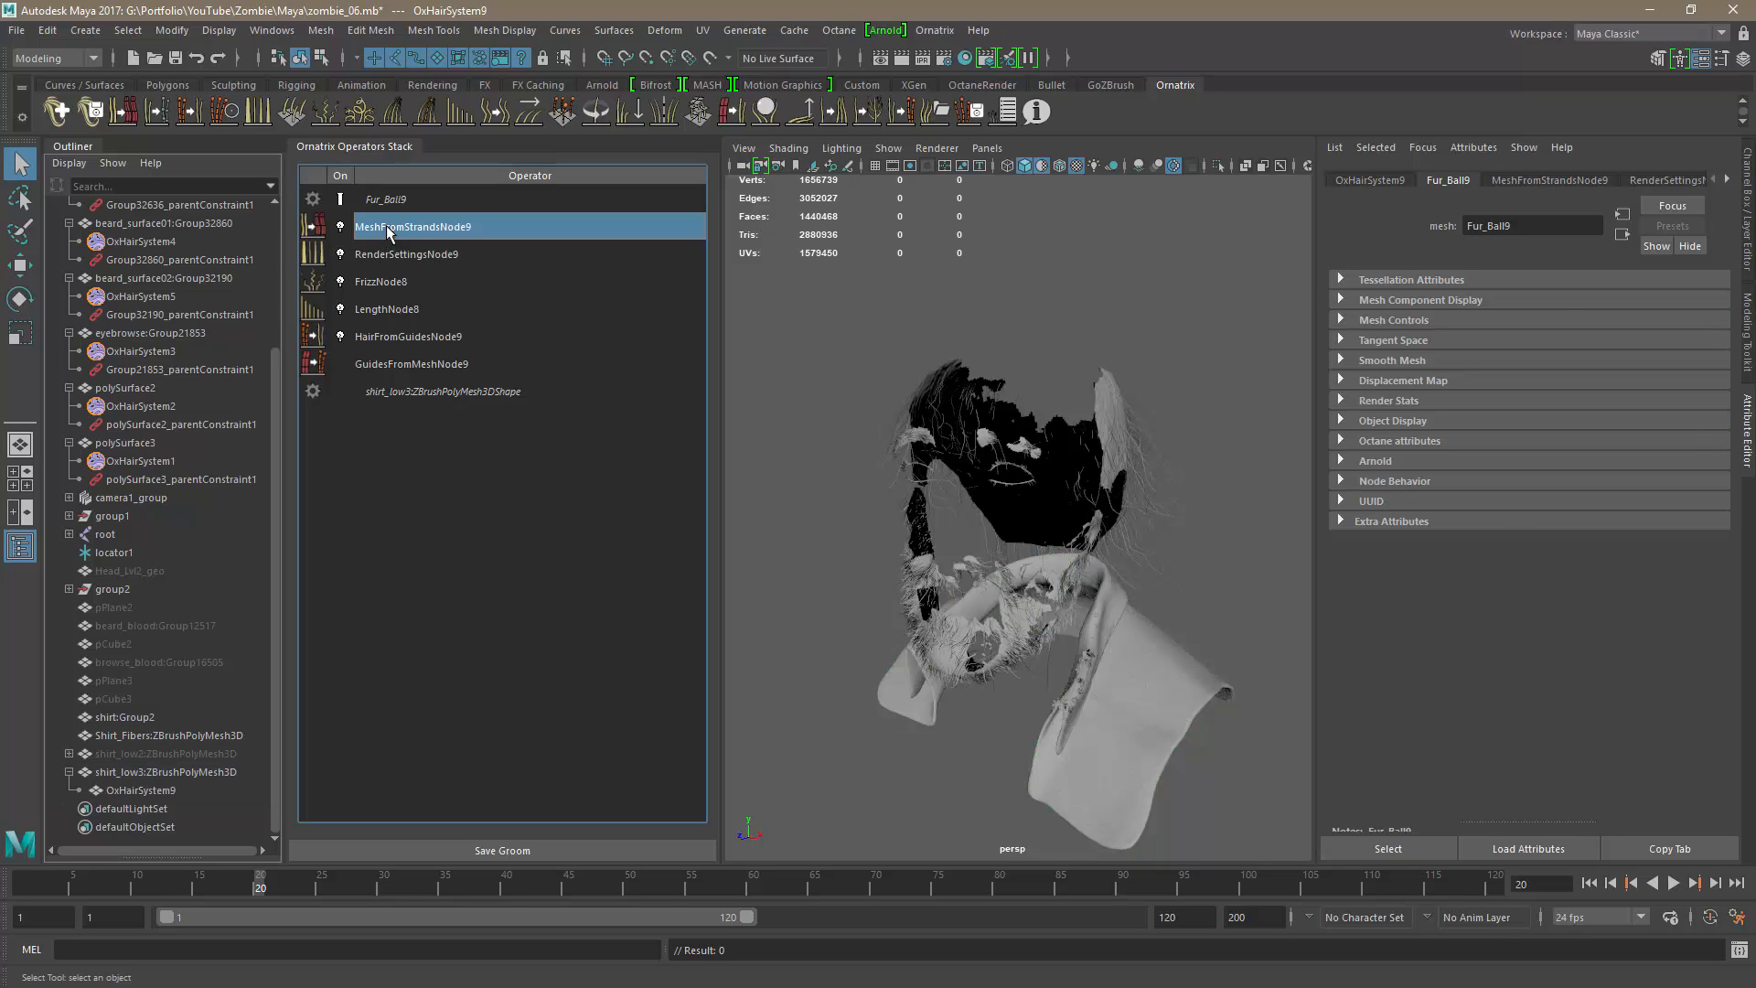
pyautogui.press('Delete')
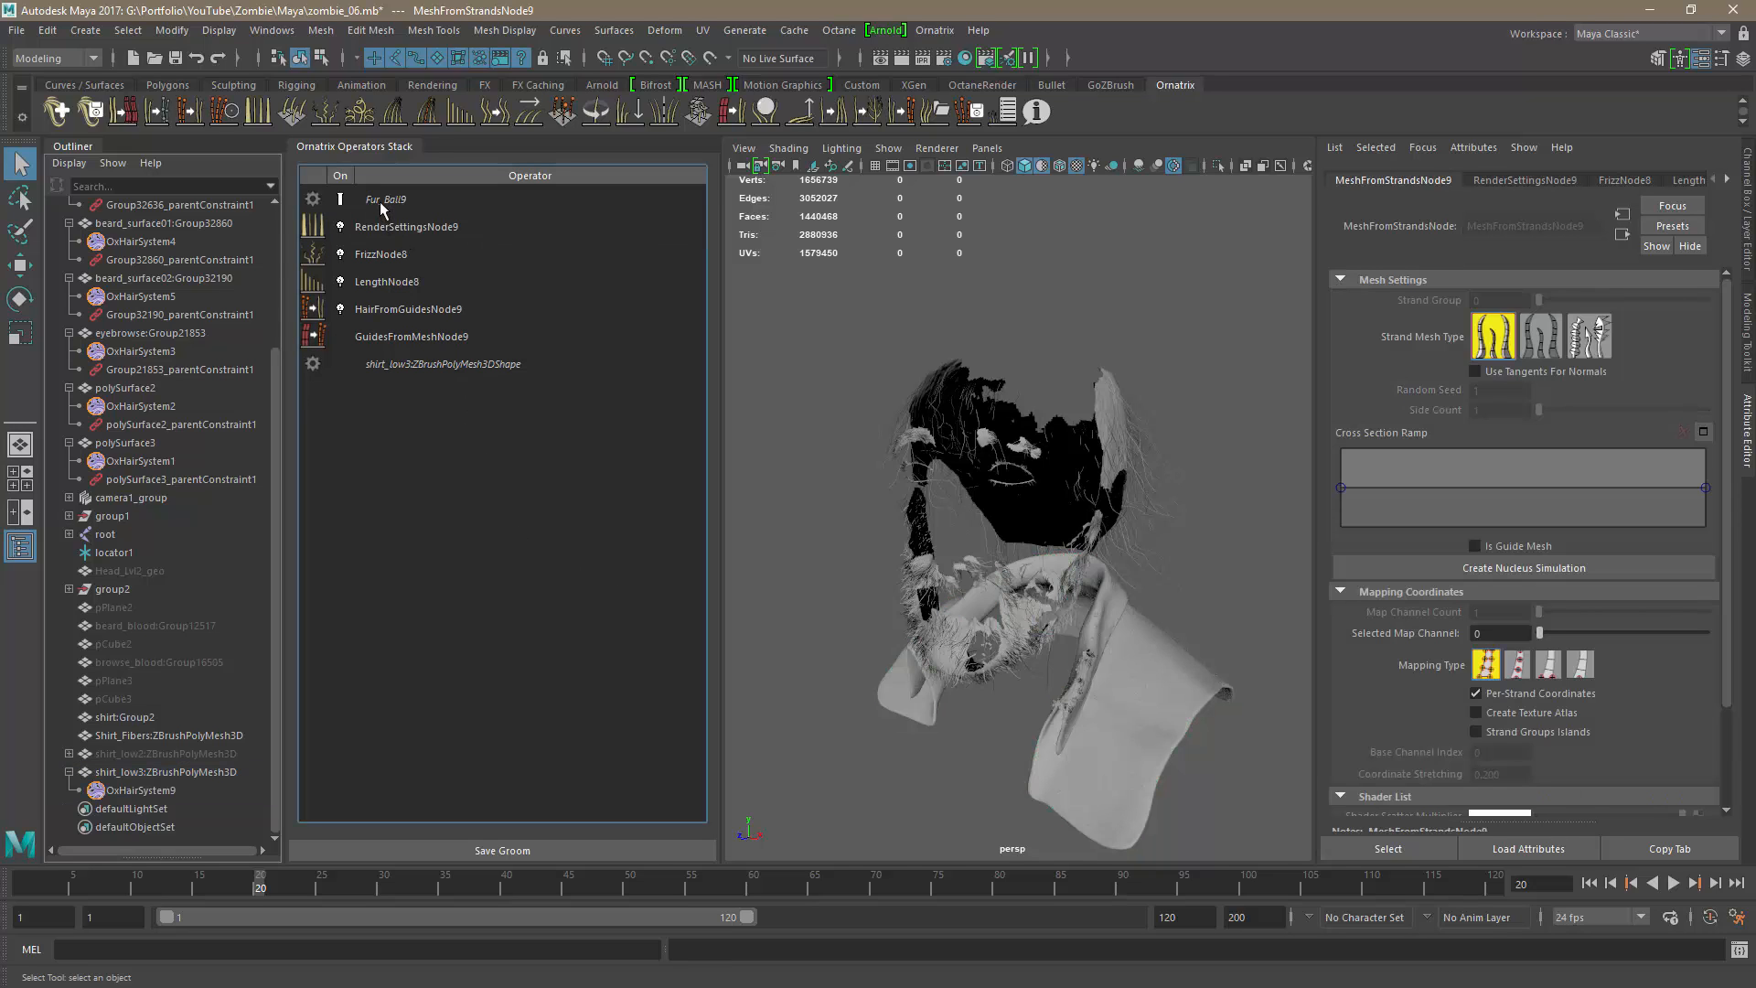
pyautogui.click(384, 199)
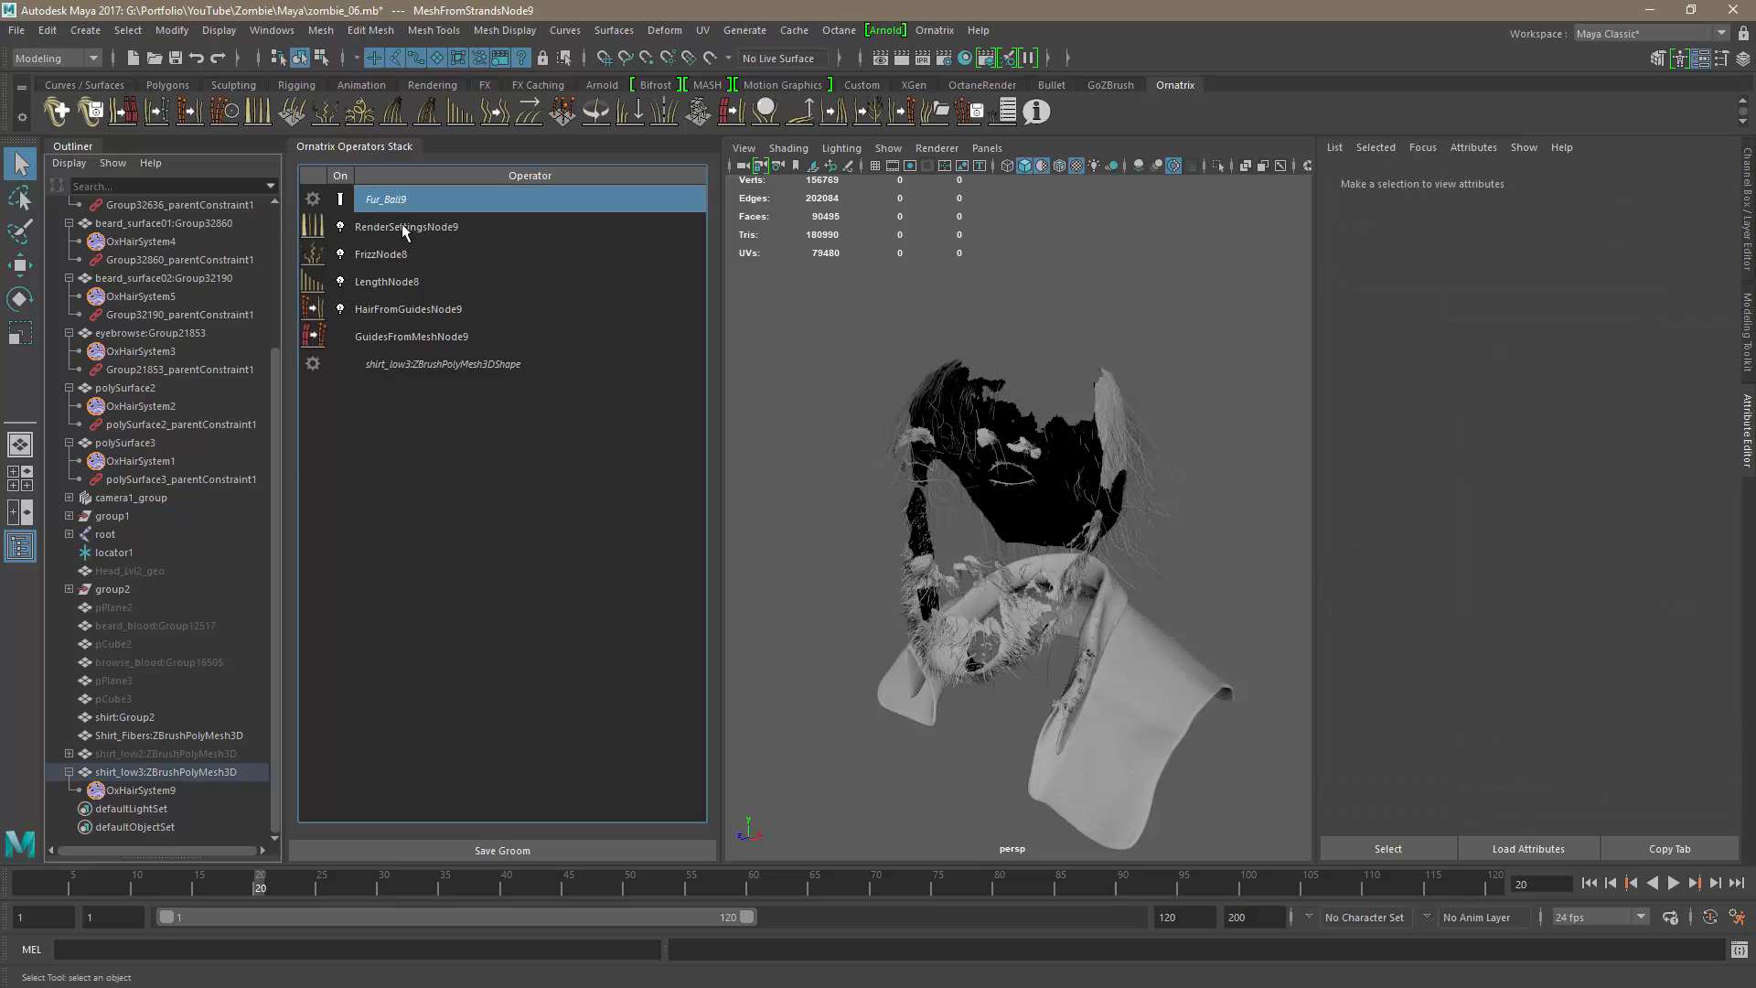
pyautogui.click(17, 33)
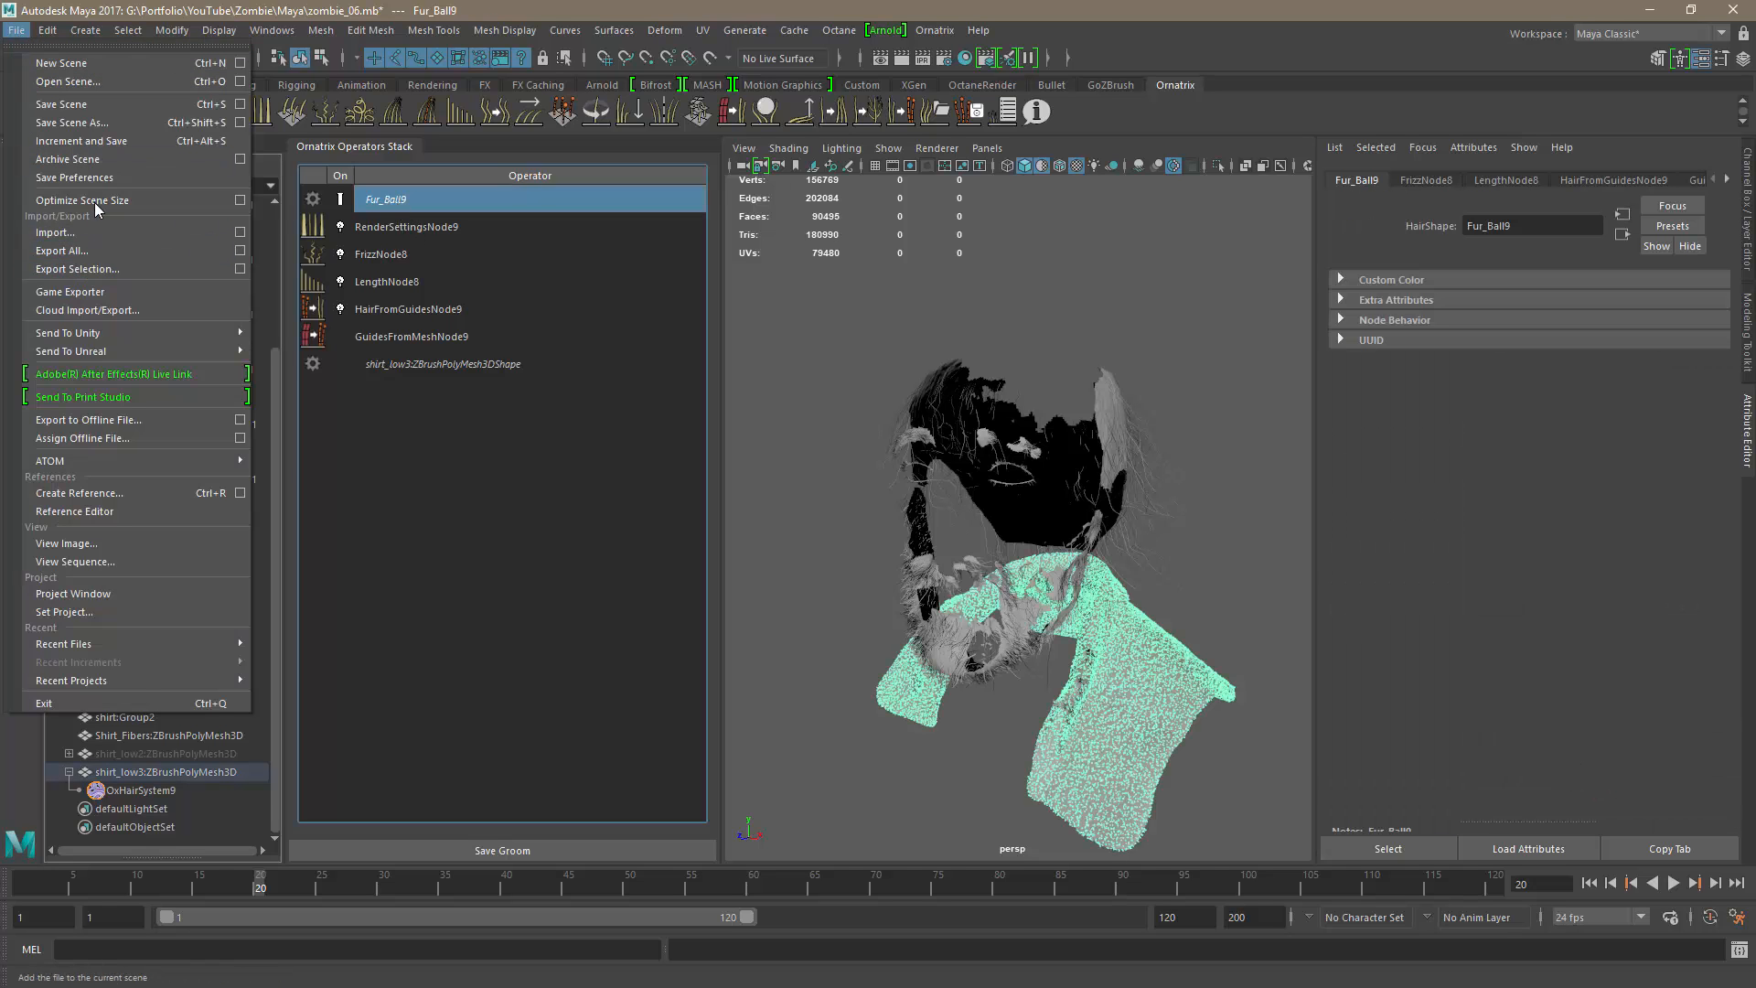
pyautogui.click(108, 266)
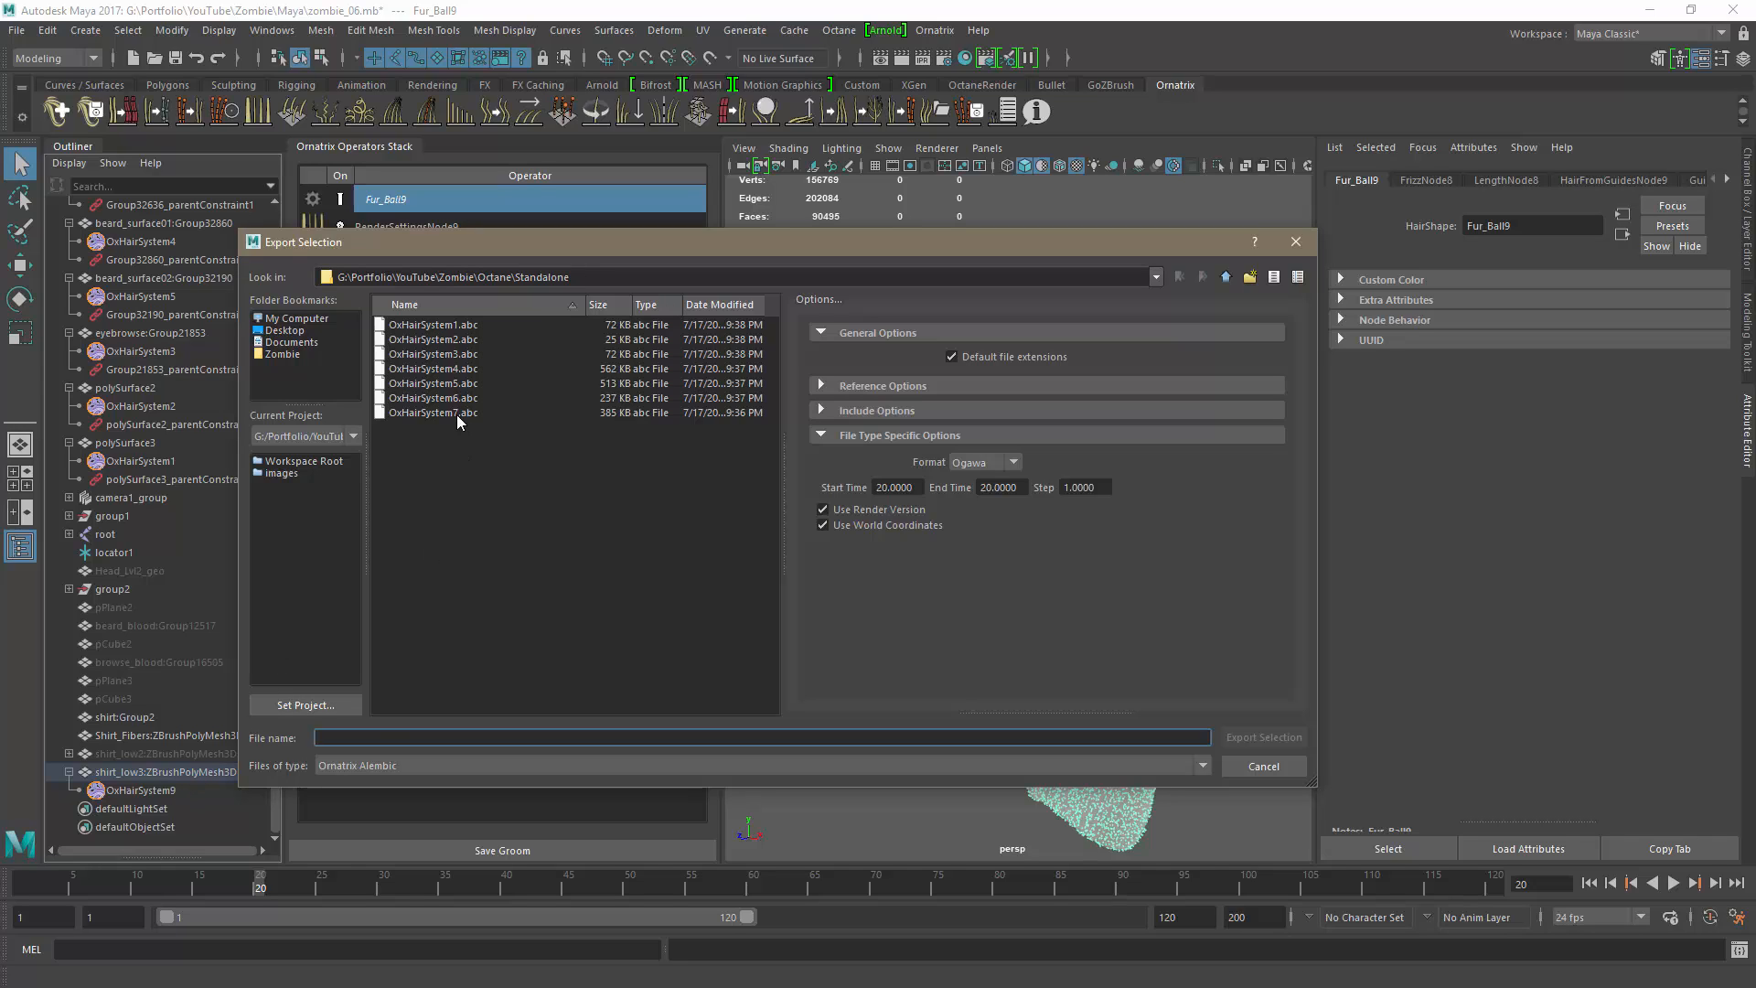
pyautogui.click(455, 412)
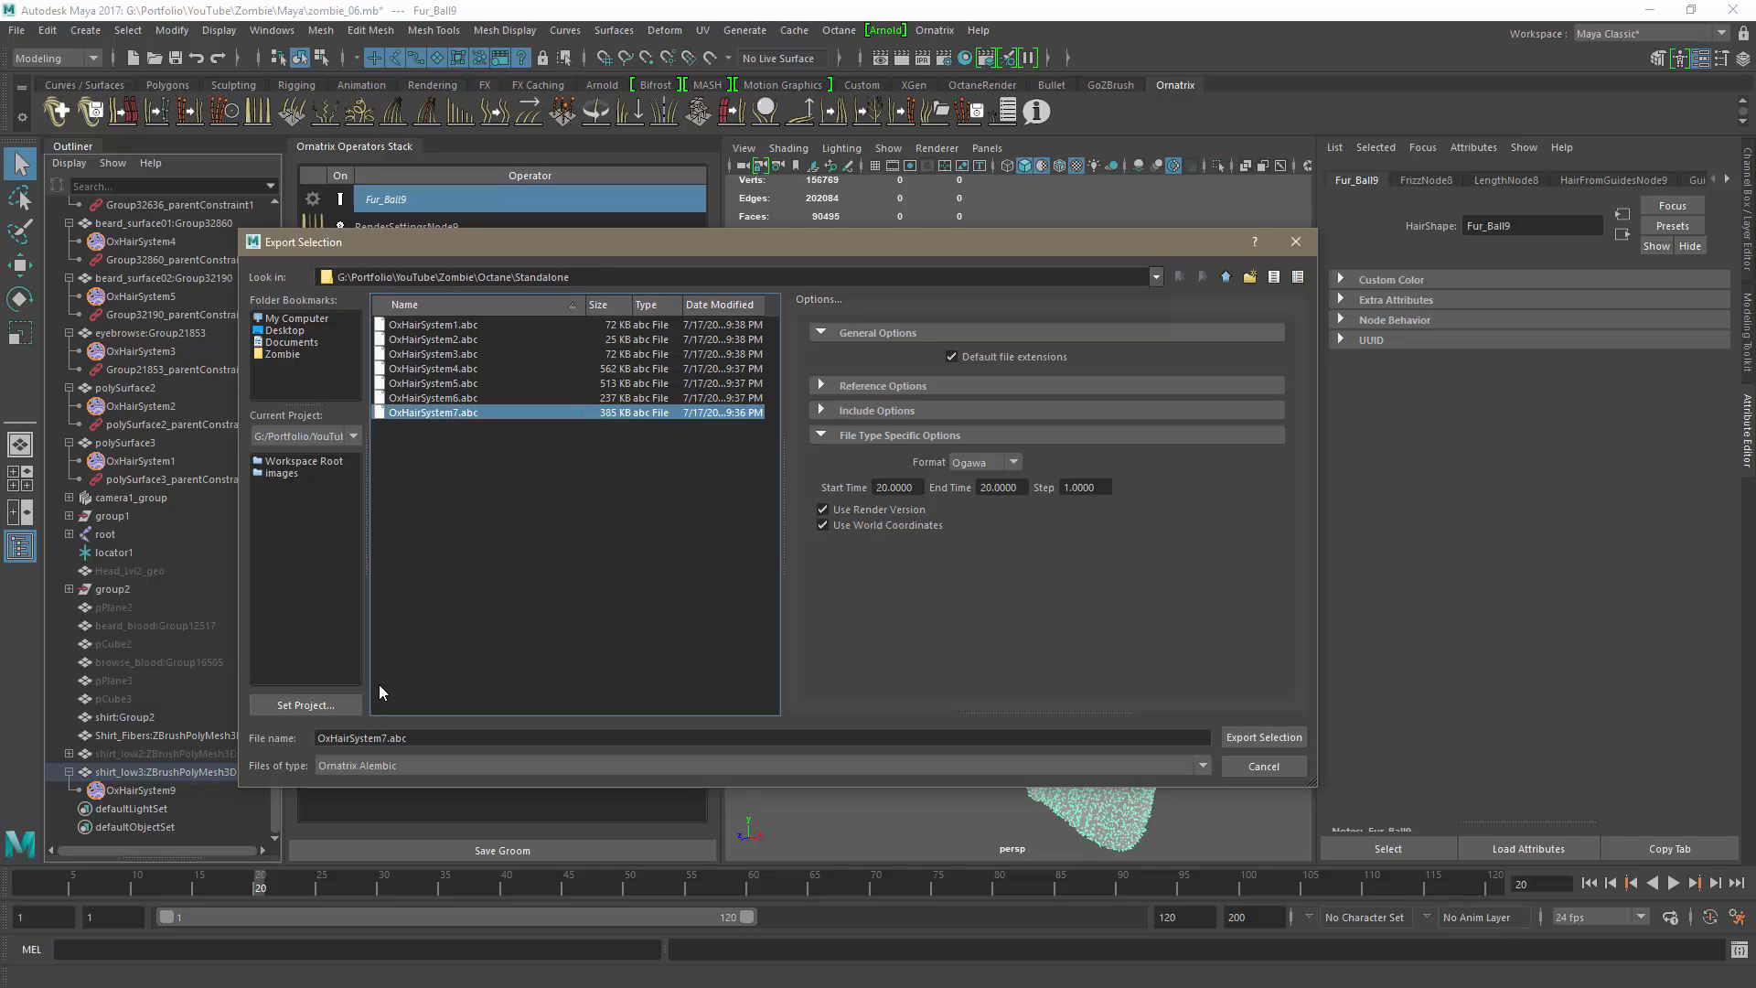
pyautogui.click(386, 737)
pyautogui.press('BackSpace')
pyautogui.write('9')
pyautogui.click(1227, 737)
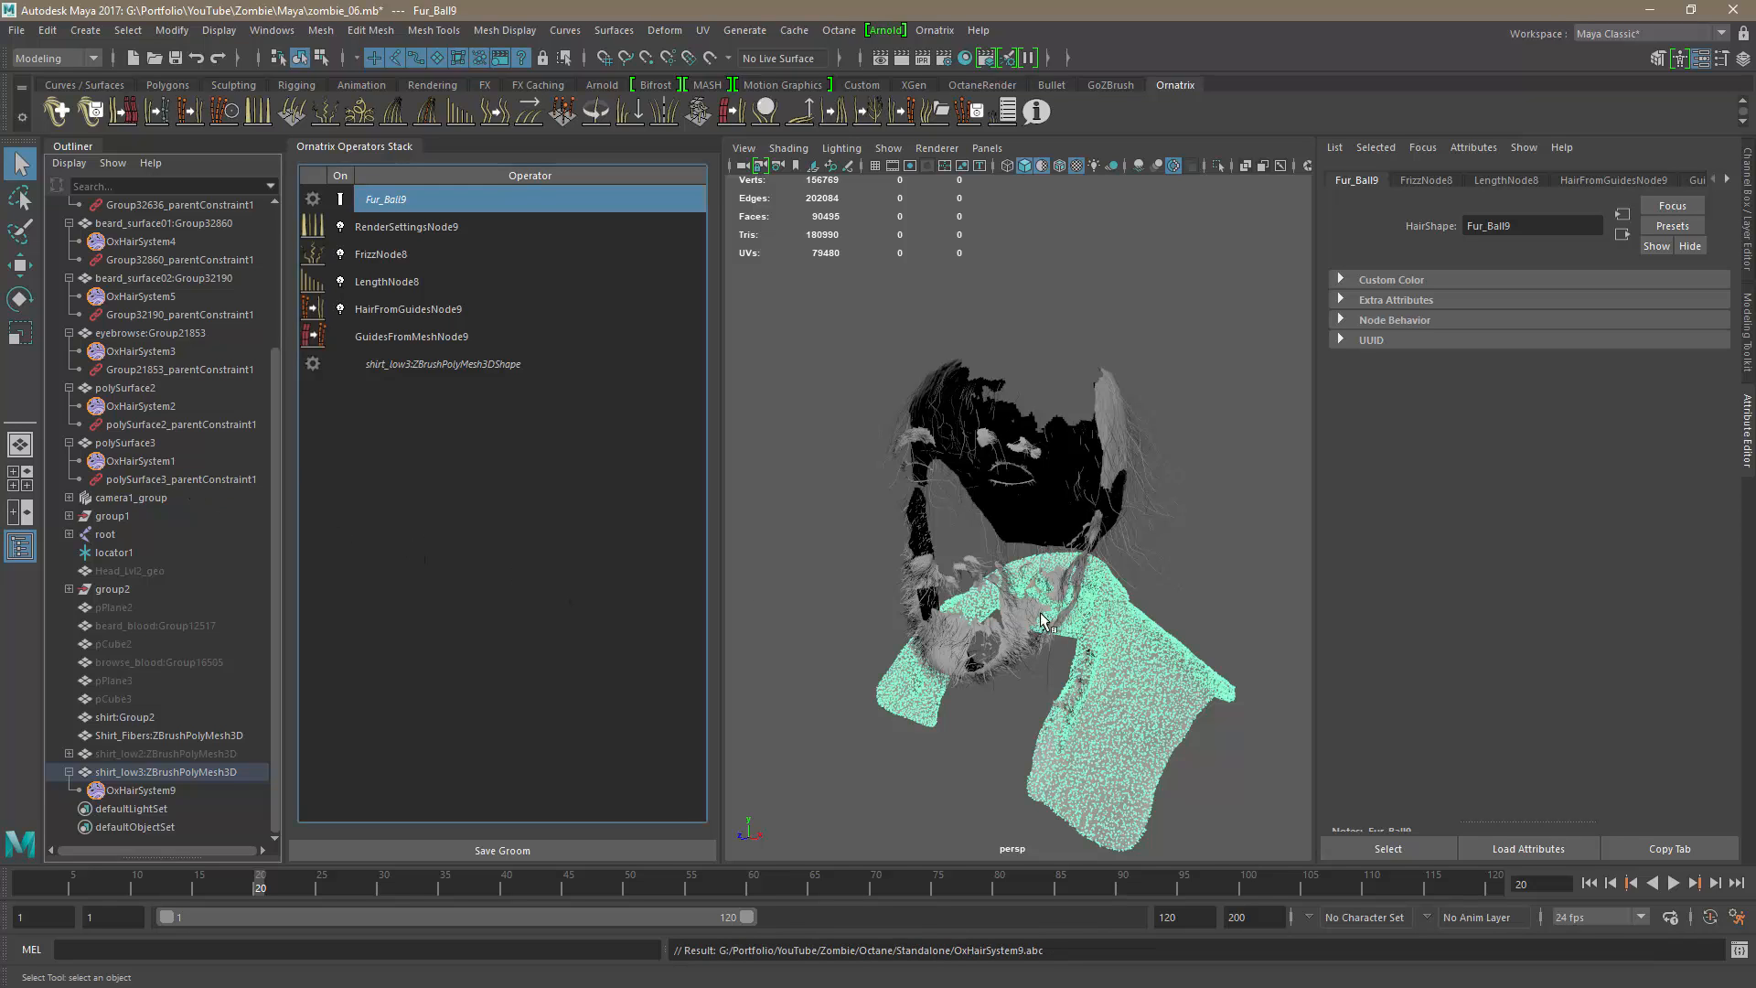
# Step: Select the shirt_low3:ZBrushPolyMesh3D mesh and export it with the OBJexport file type under the name shirt
pyautogui.scroll(2, 1080, 709)
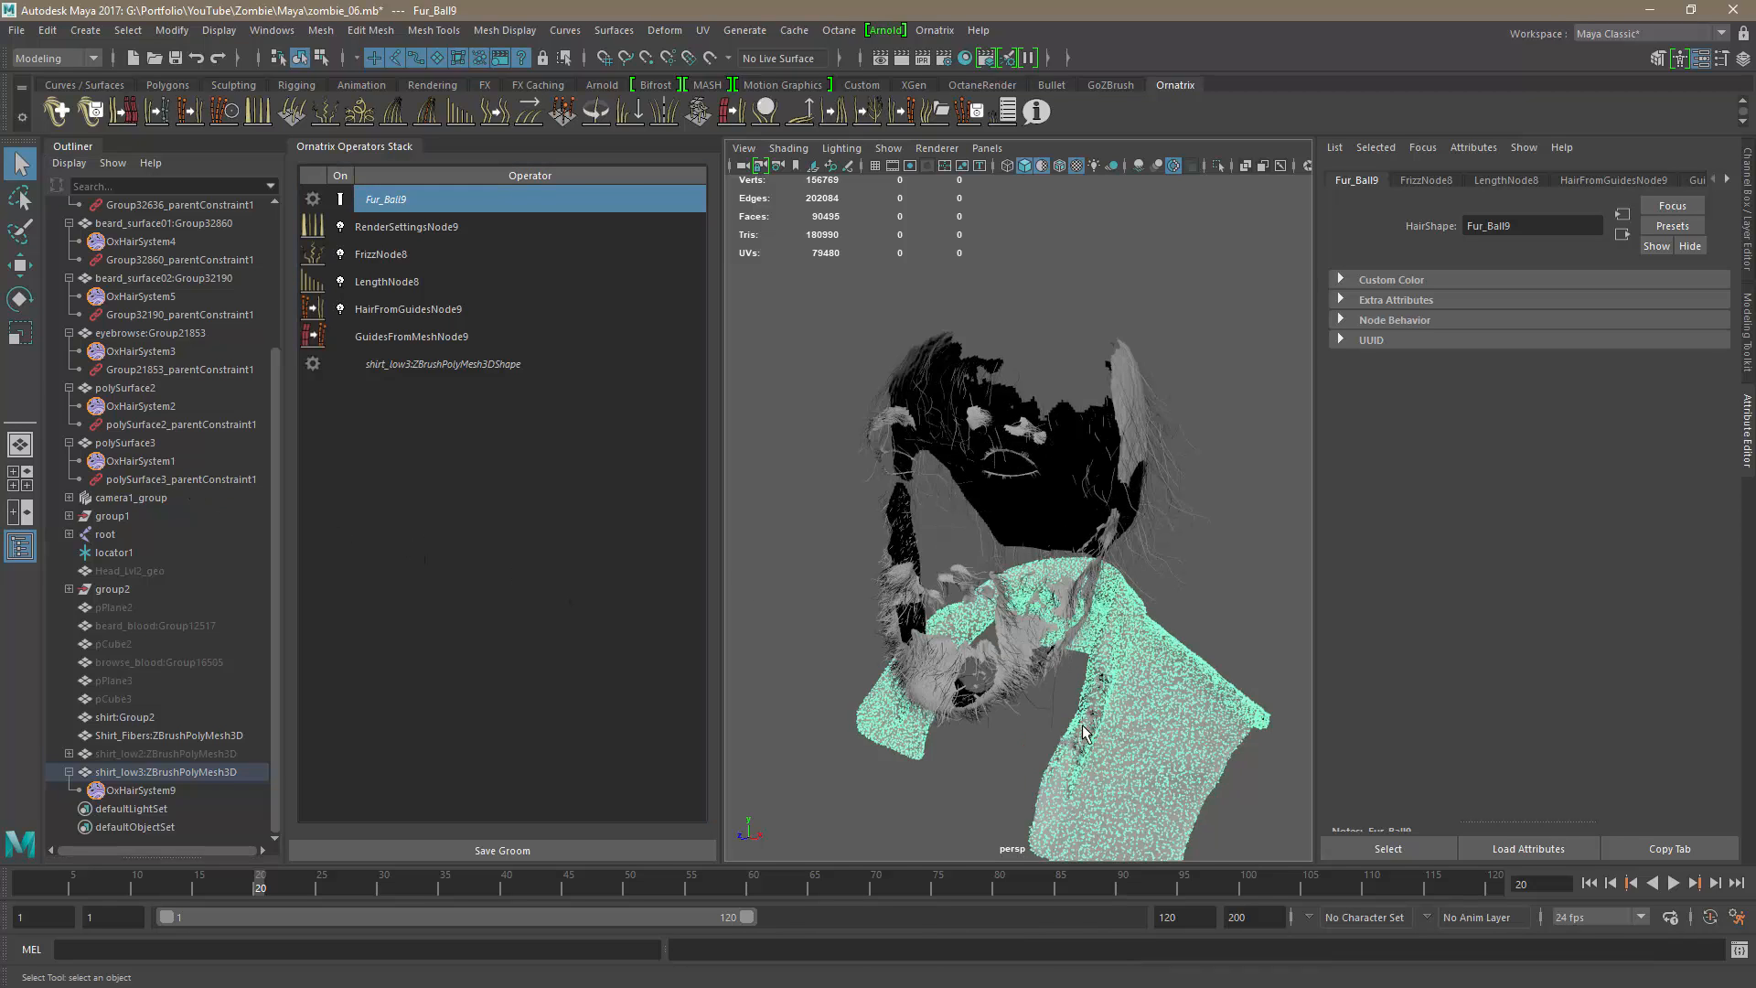
pyautogui.click(1285, 529)
pyautogui.click(1252, 732)
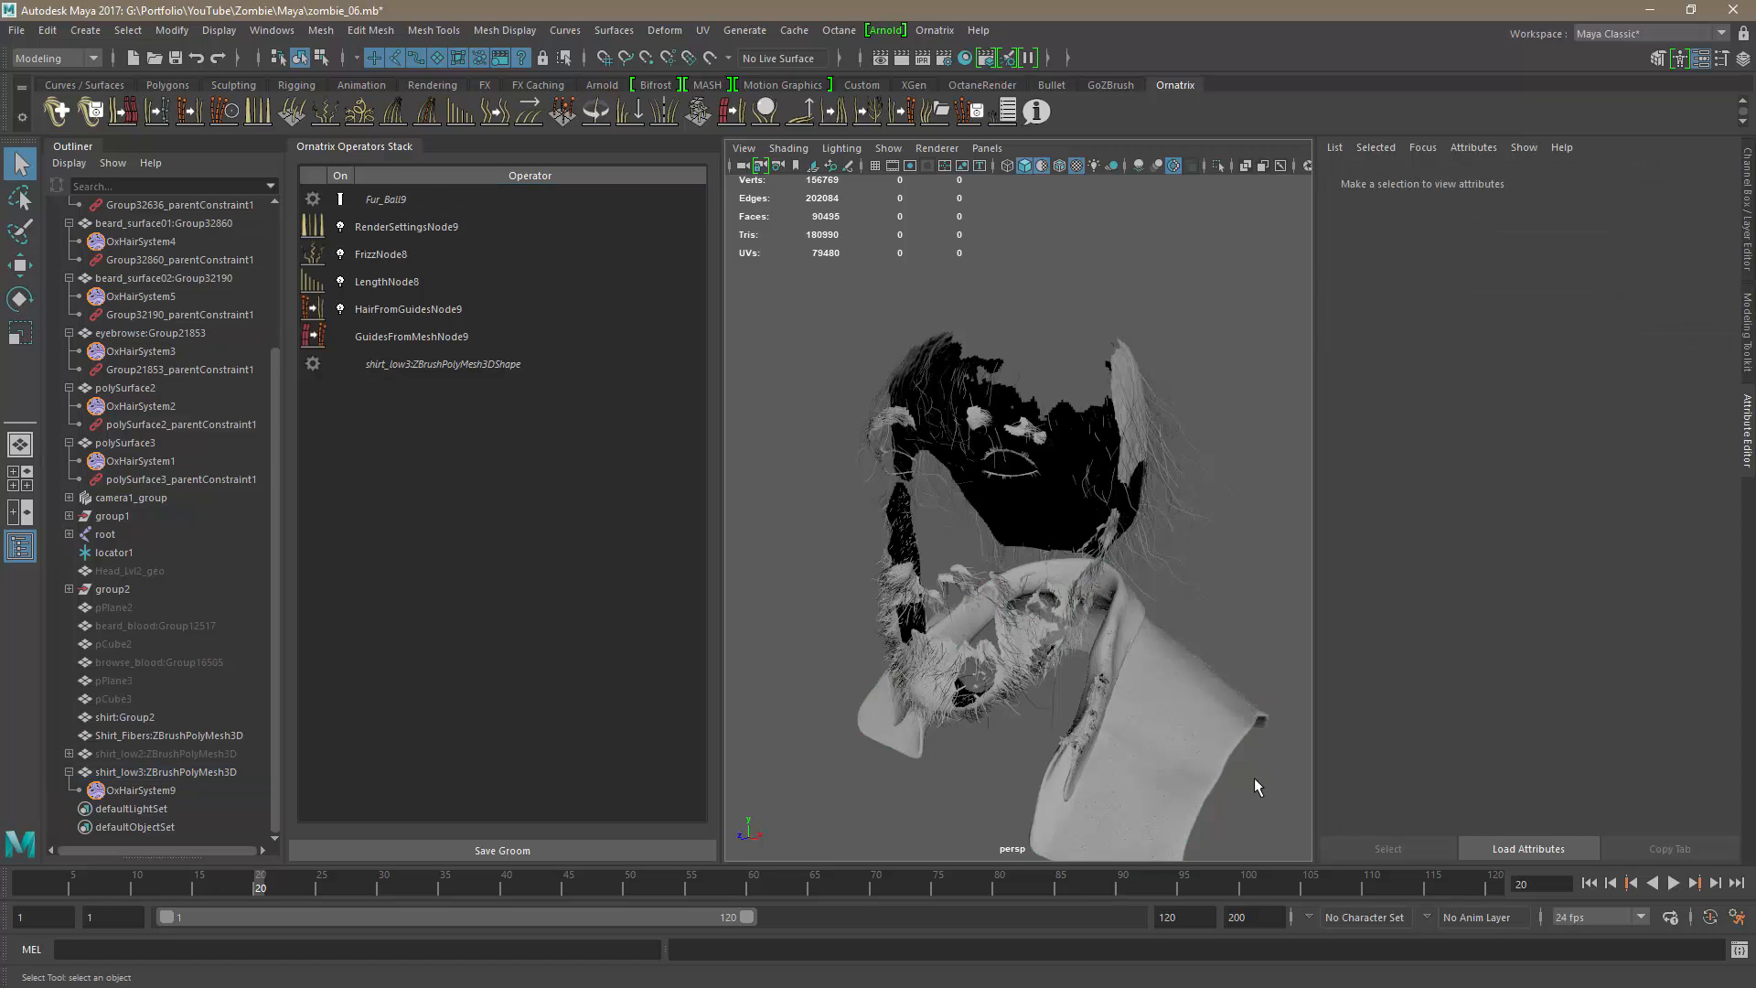
pyautogui.keyDown('alt'); pyautogui.moveTo(1175, 599); pyautogui.dragTo(1145, 506, button='middle'); pyautogui.keyUp('alt')
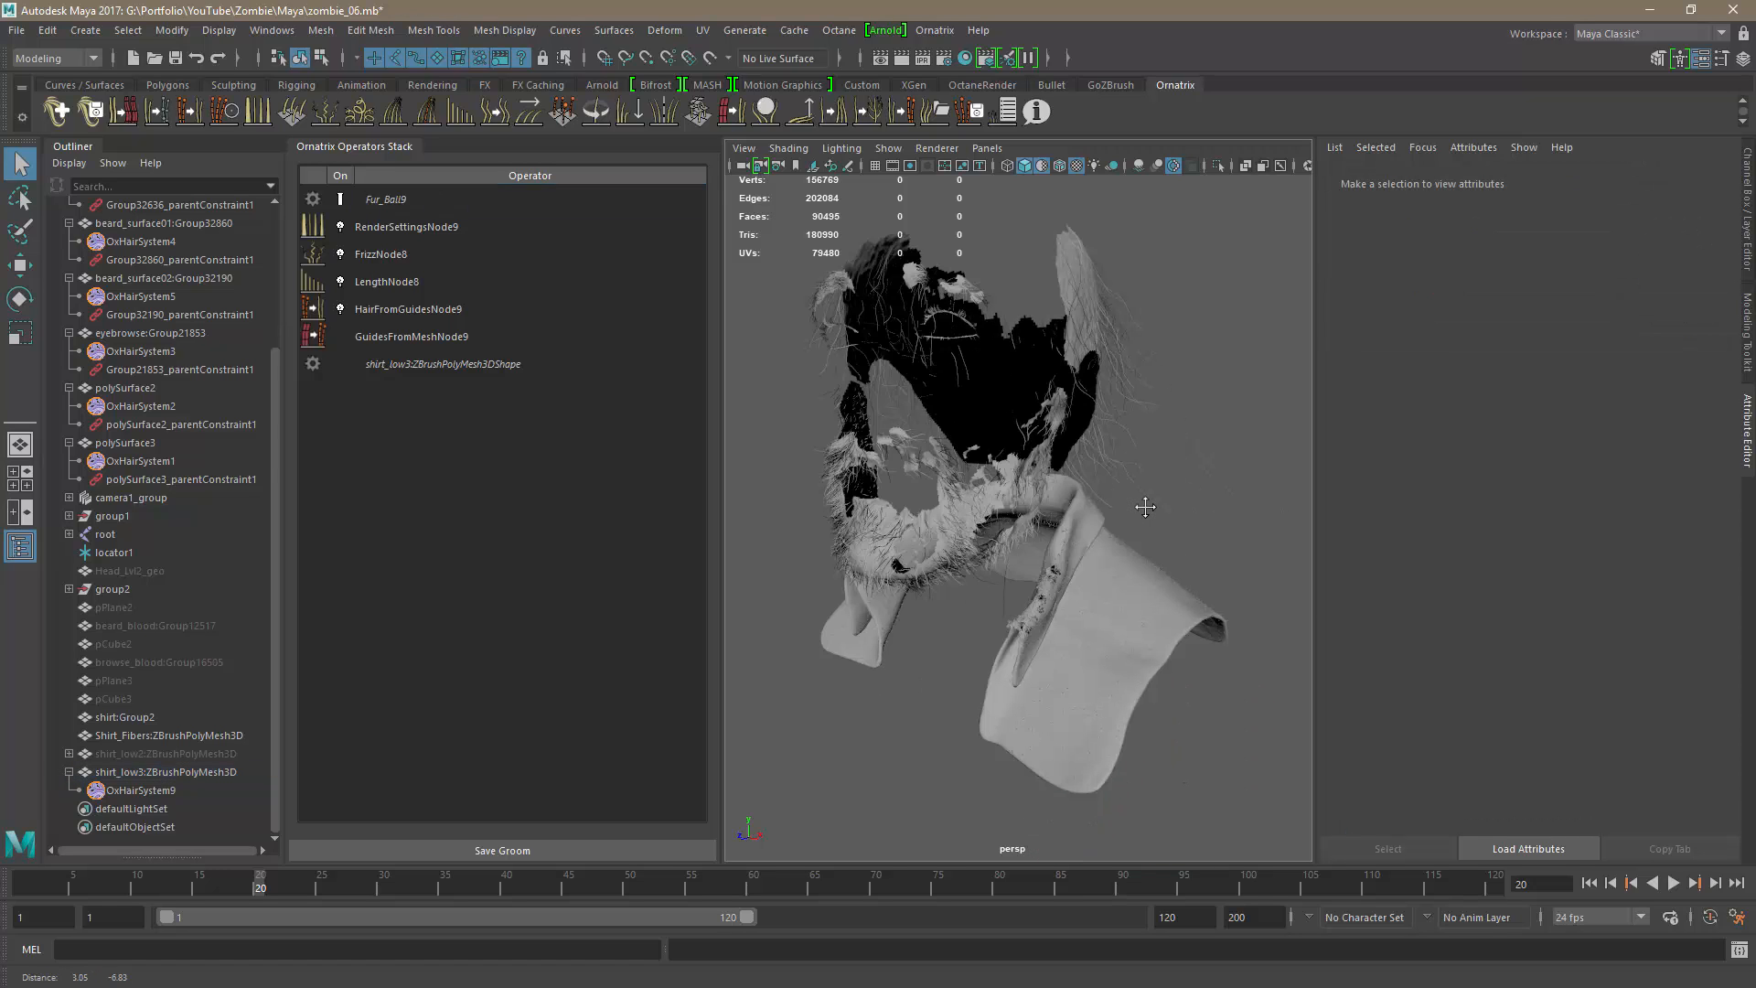
pyautogui.scroll(5, 1109, 689)
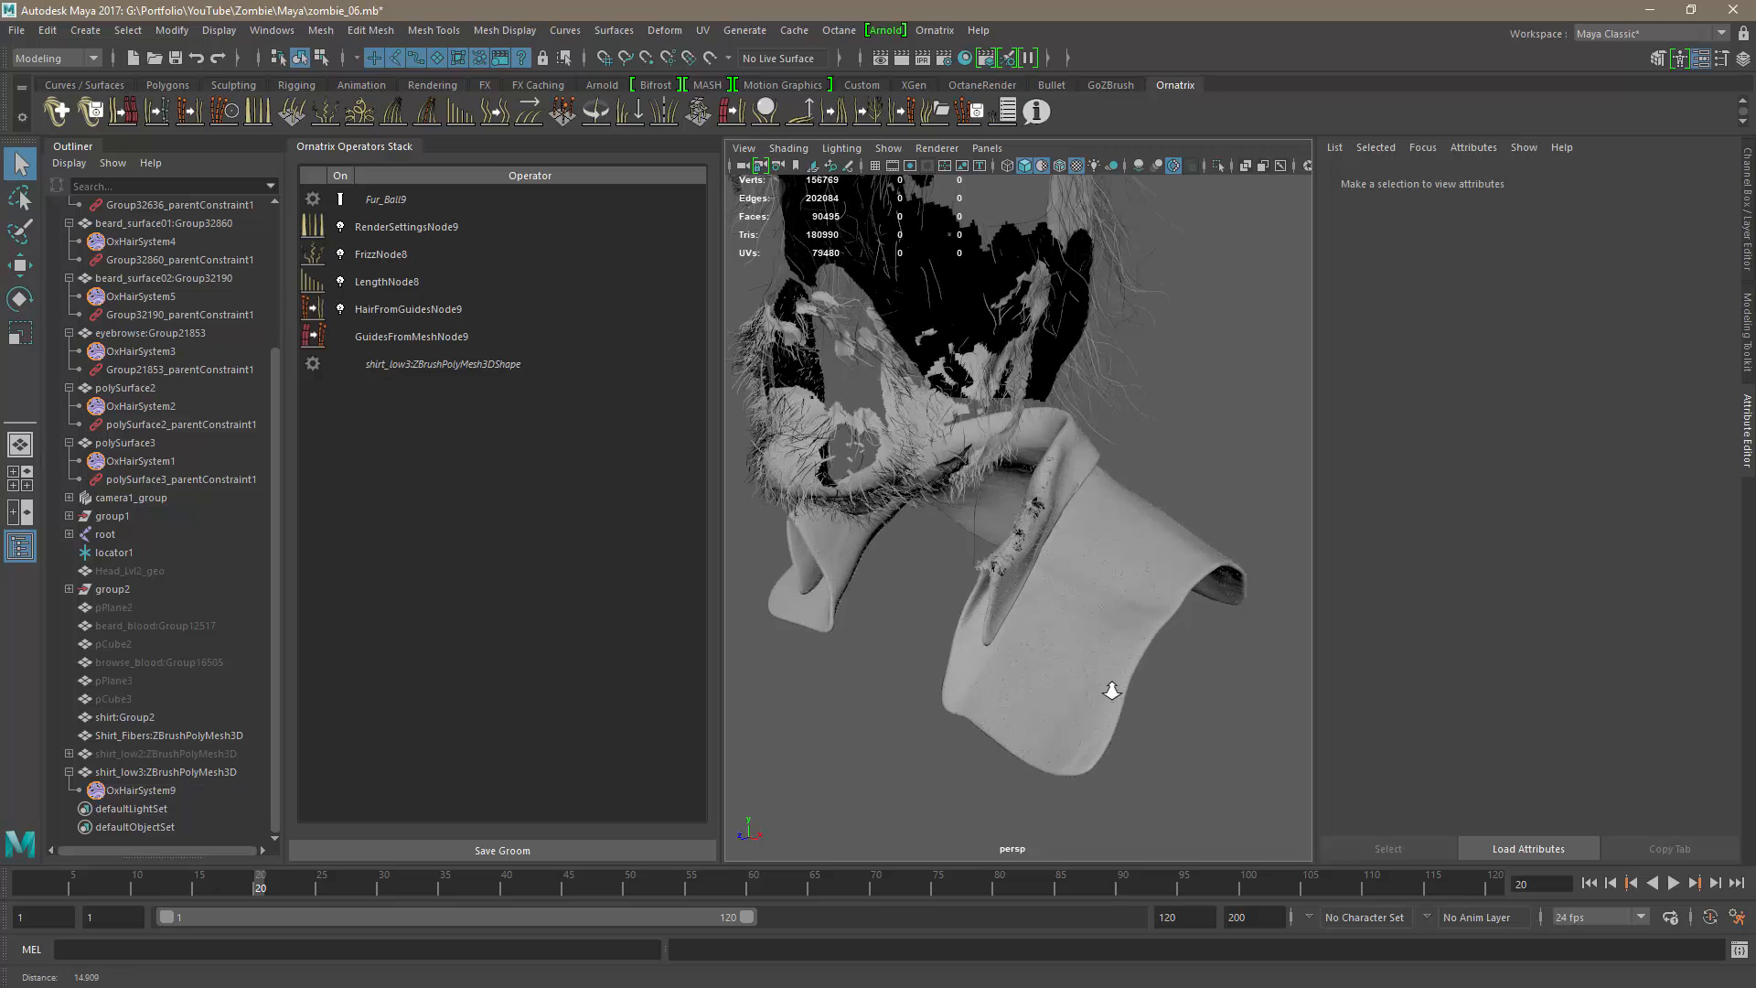
pyautogui.keyDown('alt'); pyautogui.moveTo(1041, 659); pyautogui.dragTo(1007, 667); pyautogui.keyUp('alt')
pyautogui.keyDown('alt'); pyautogui.moveTo(973, 645); pyautogui.dragTo(1013, 661, button='middle'); pyautogui.keyUp('alt')
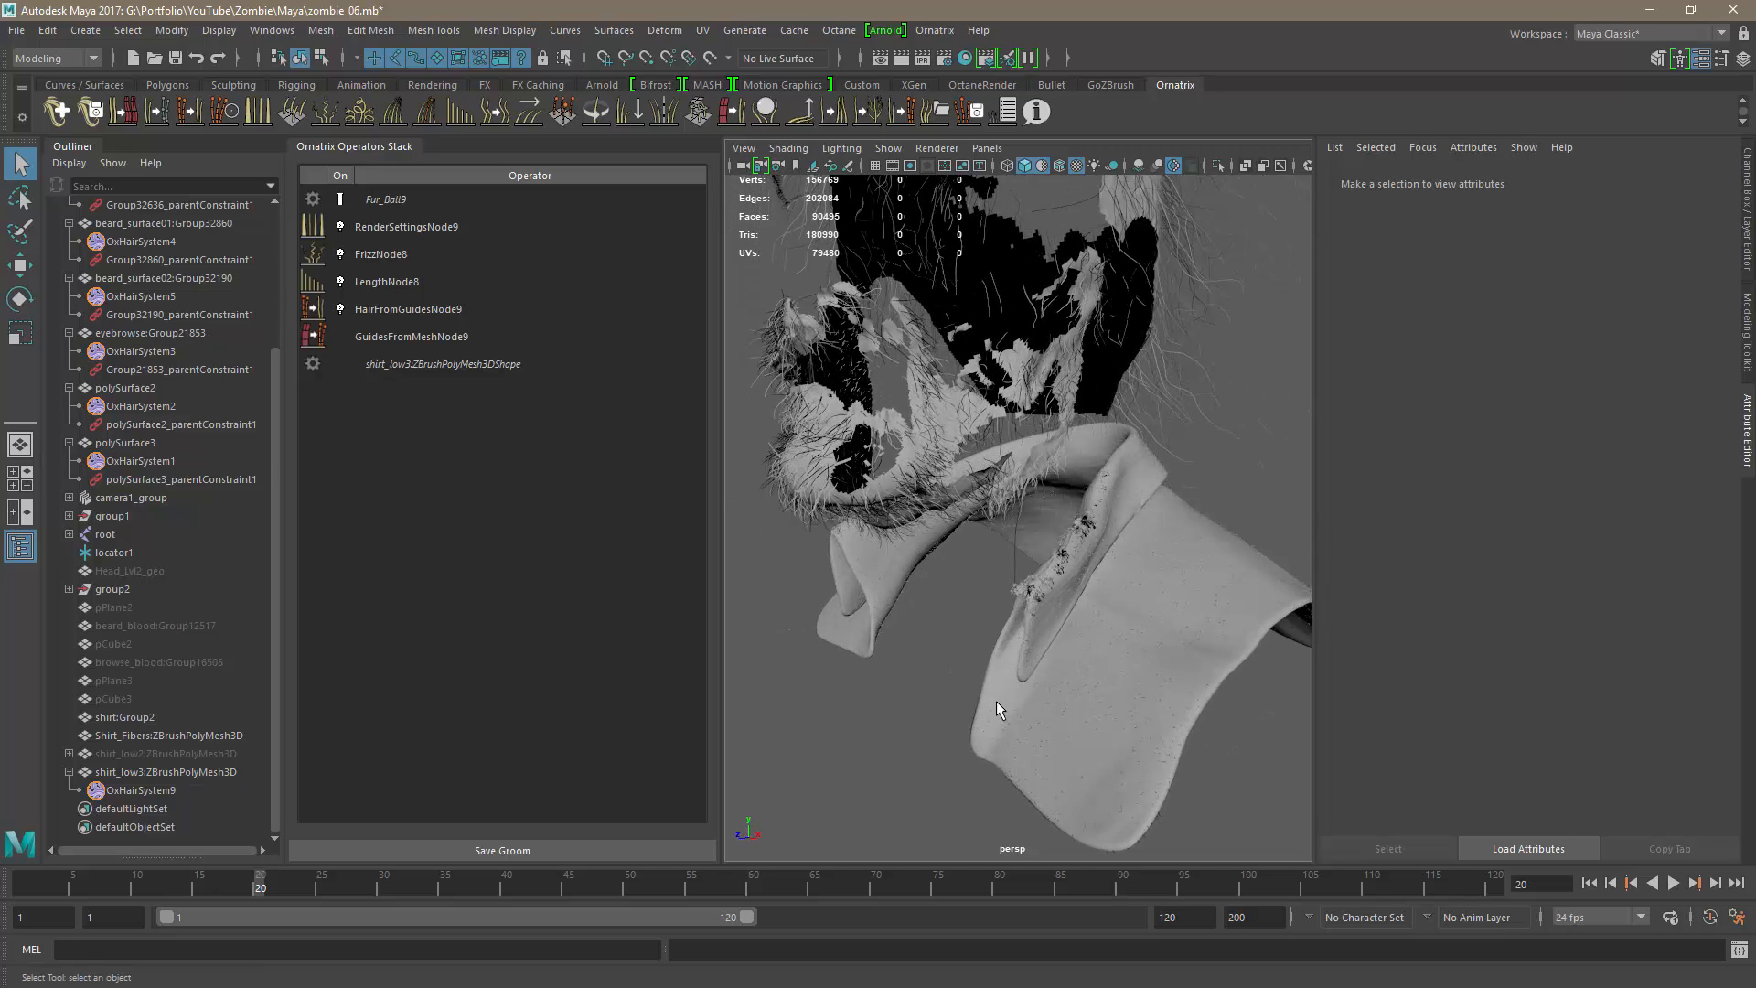
pyautogui.click(174, 773)
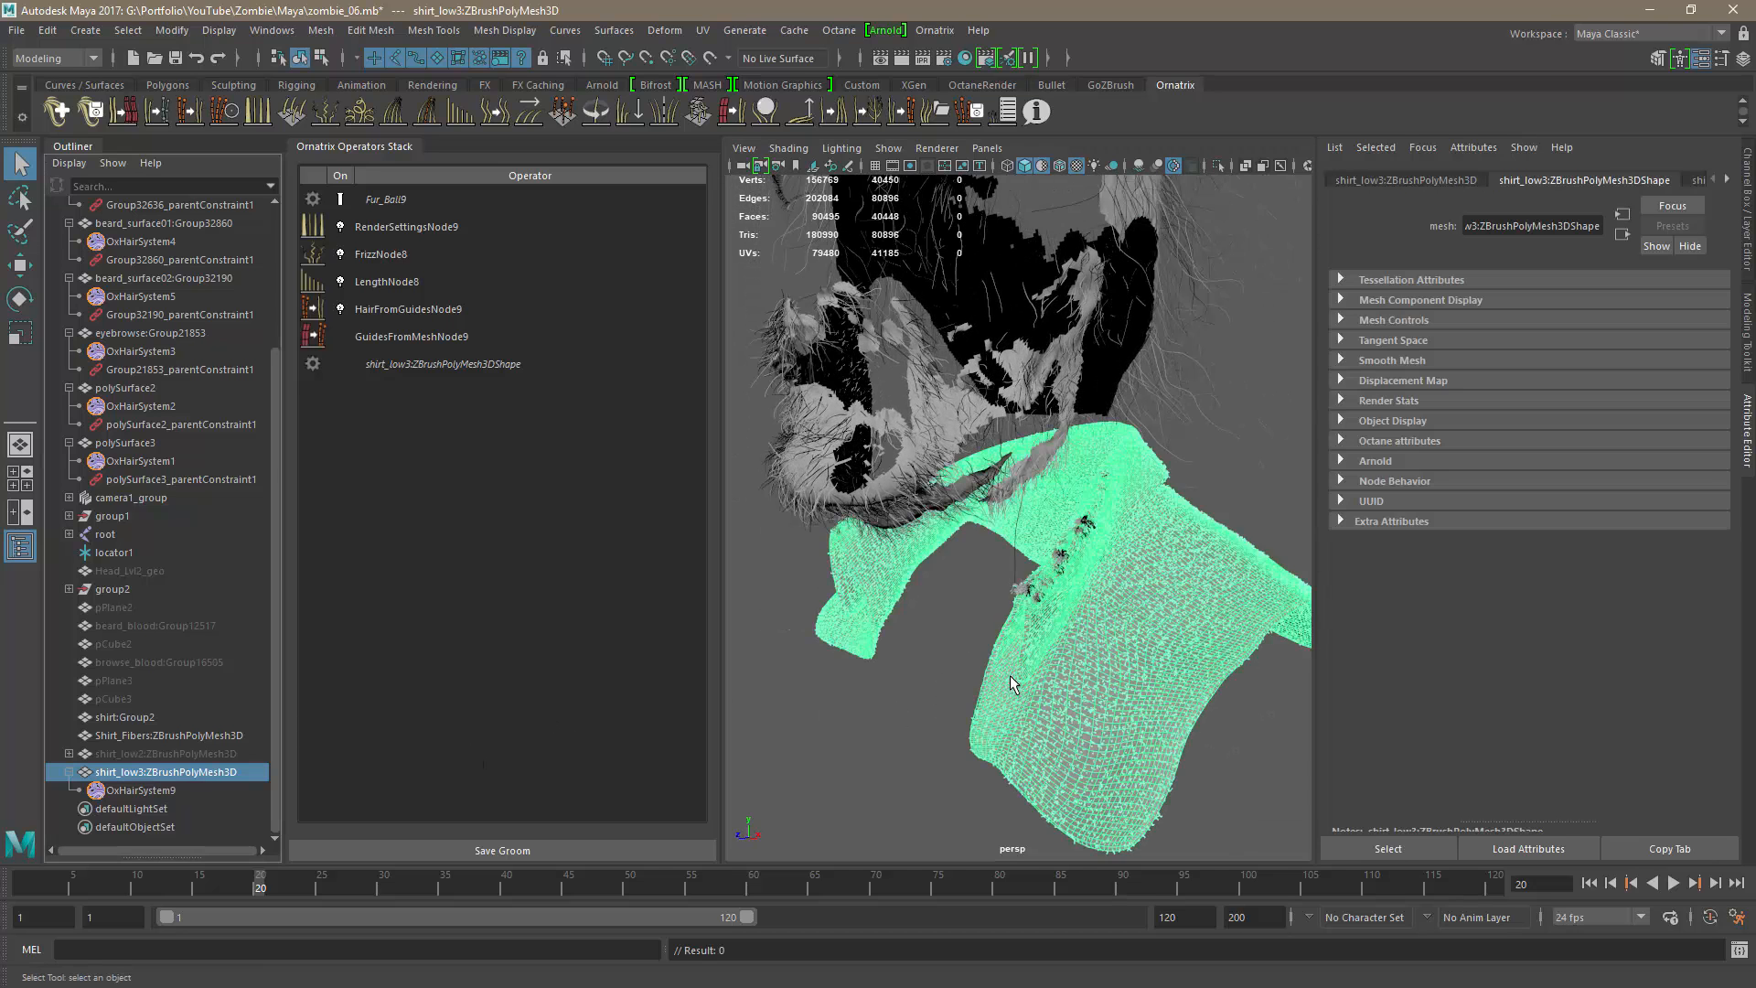
pyautogui.click(17, 30)
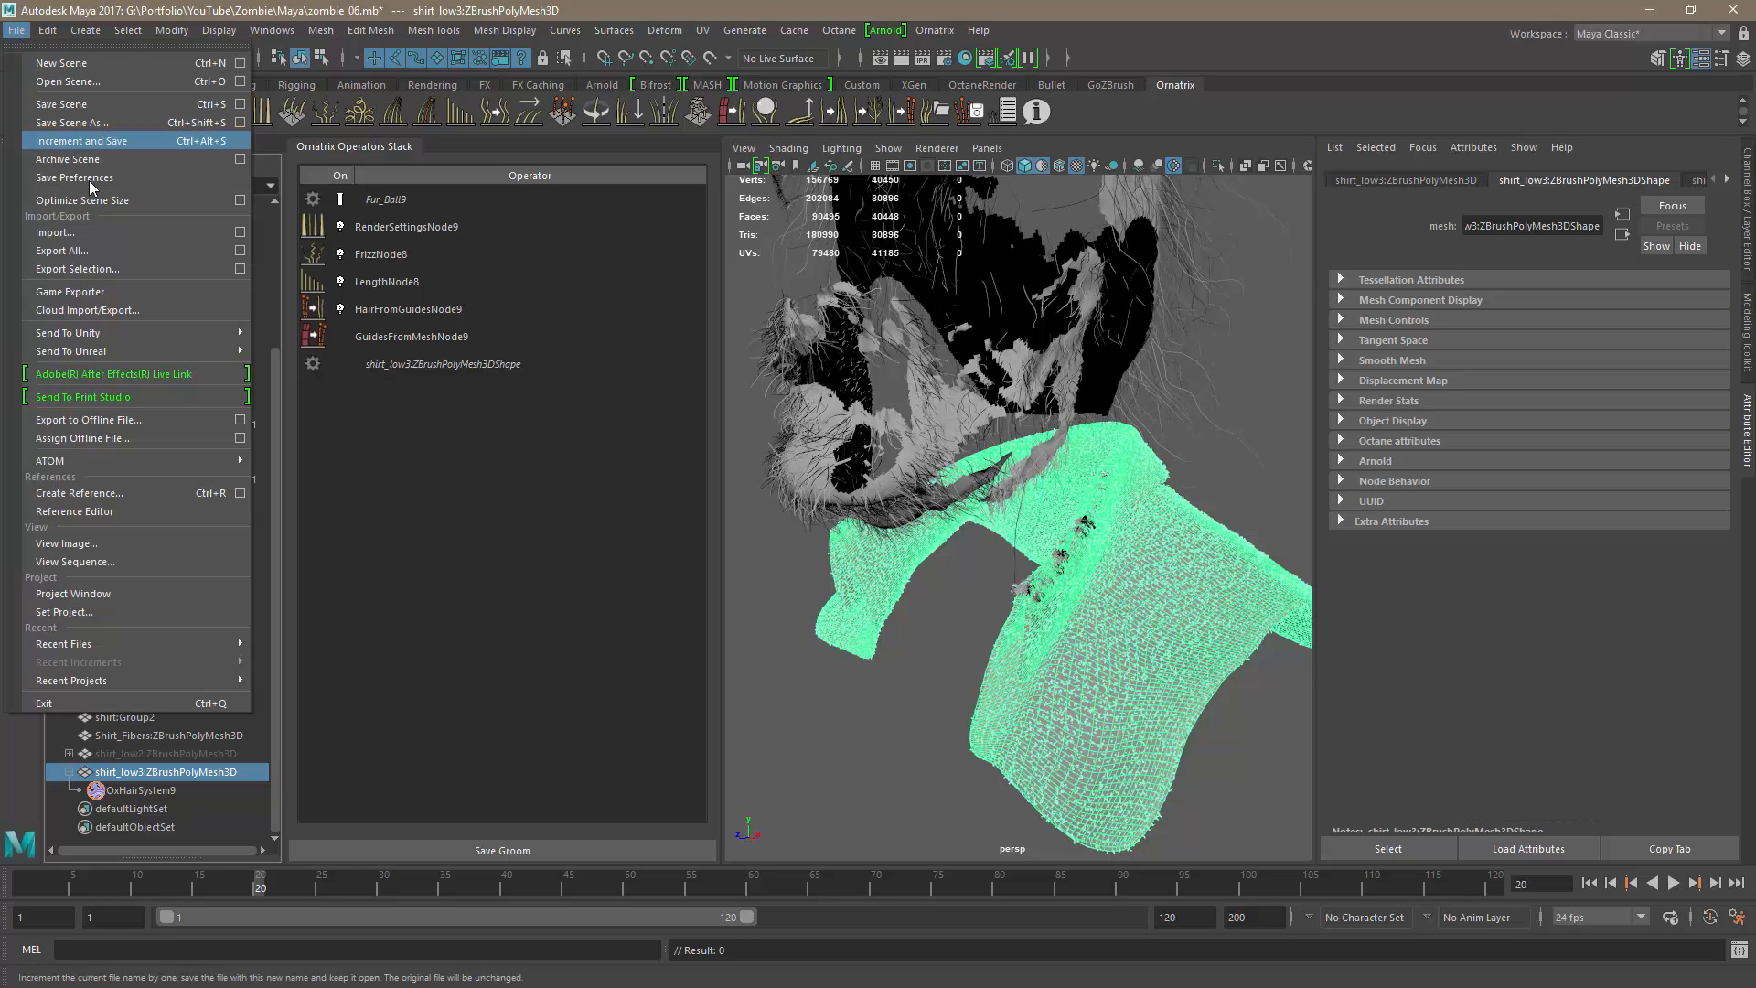
pyautogui.click(107, 270)
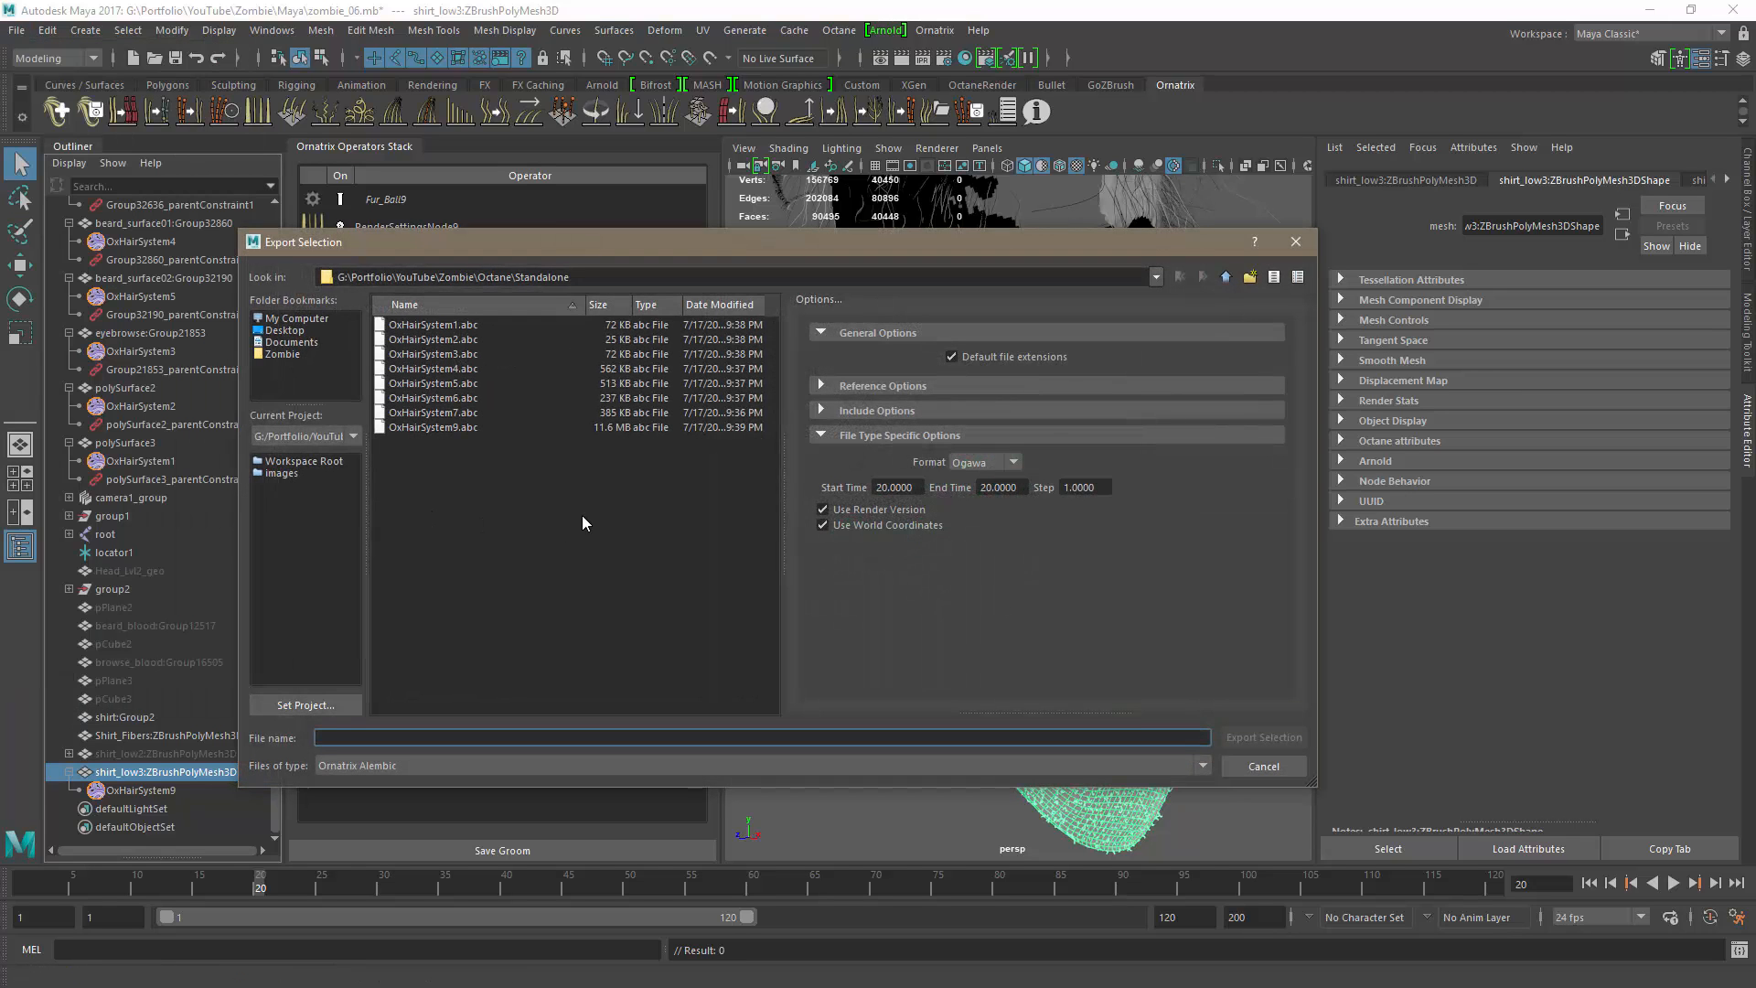
pyautogui.click(394, 761)
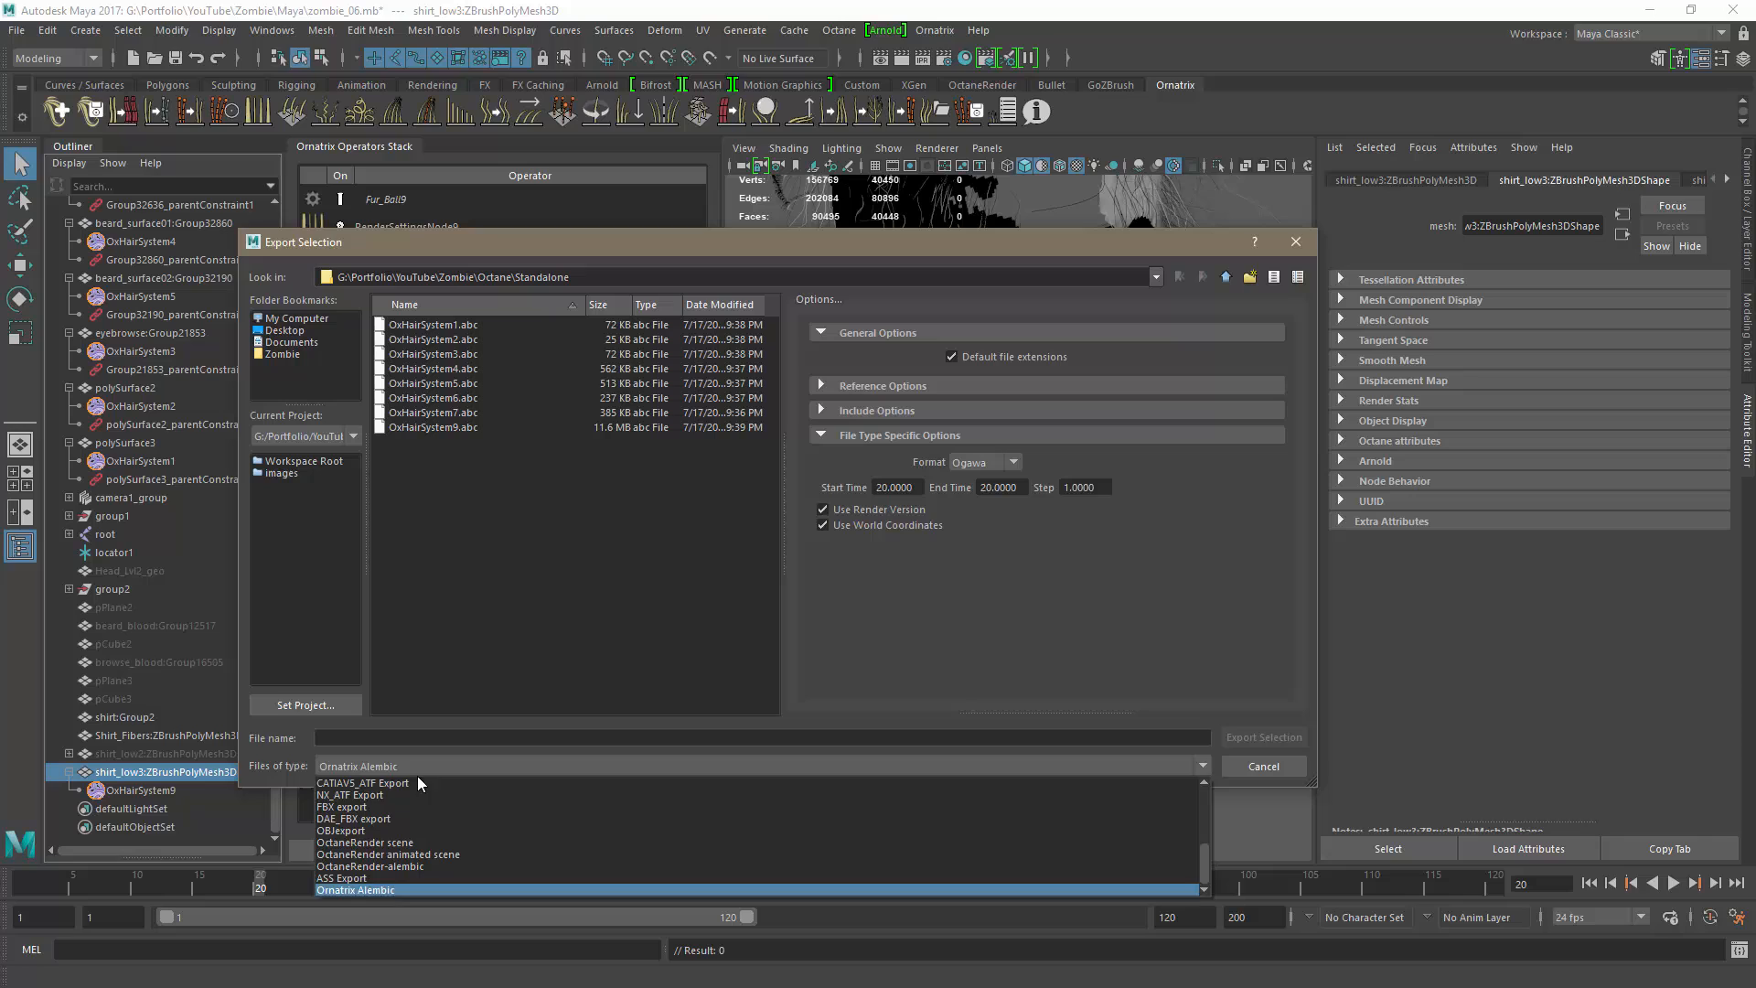
pyautogui.click(390, 832)
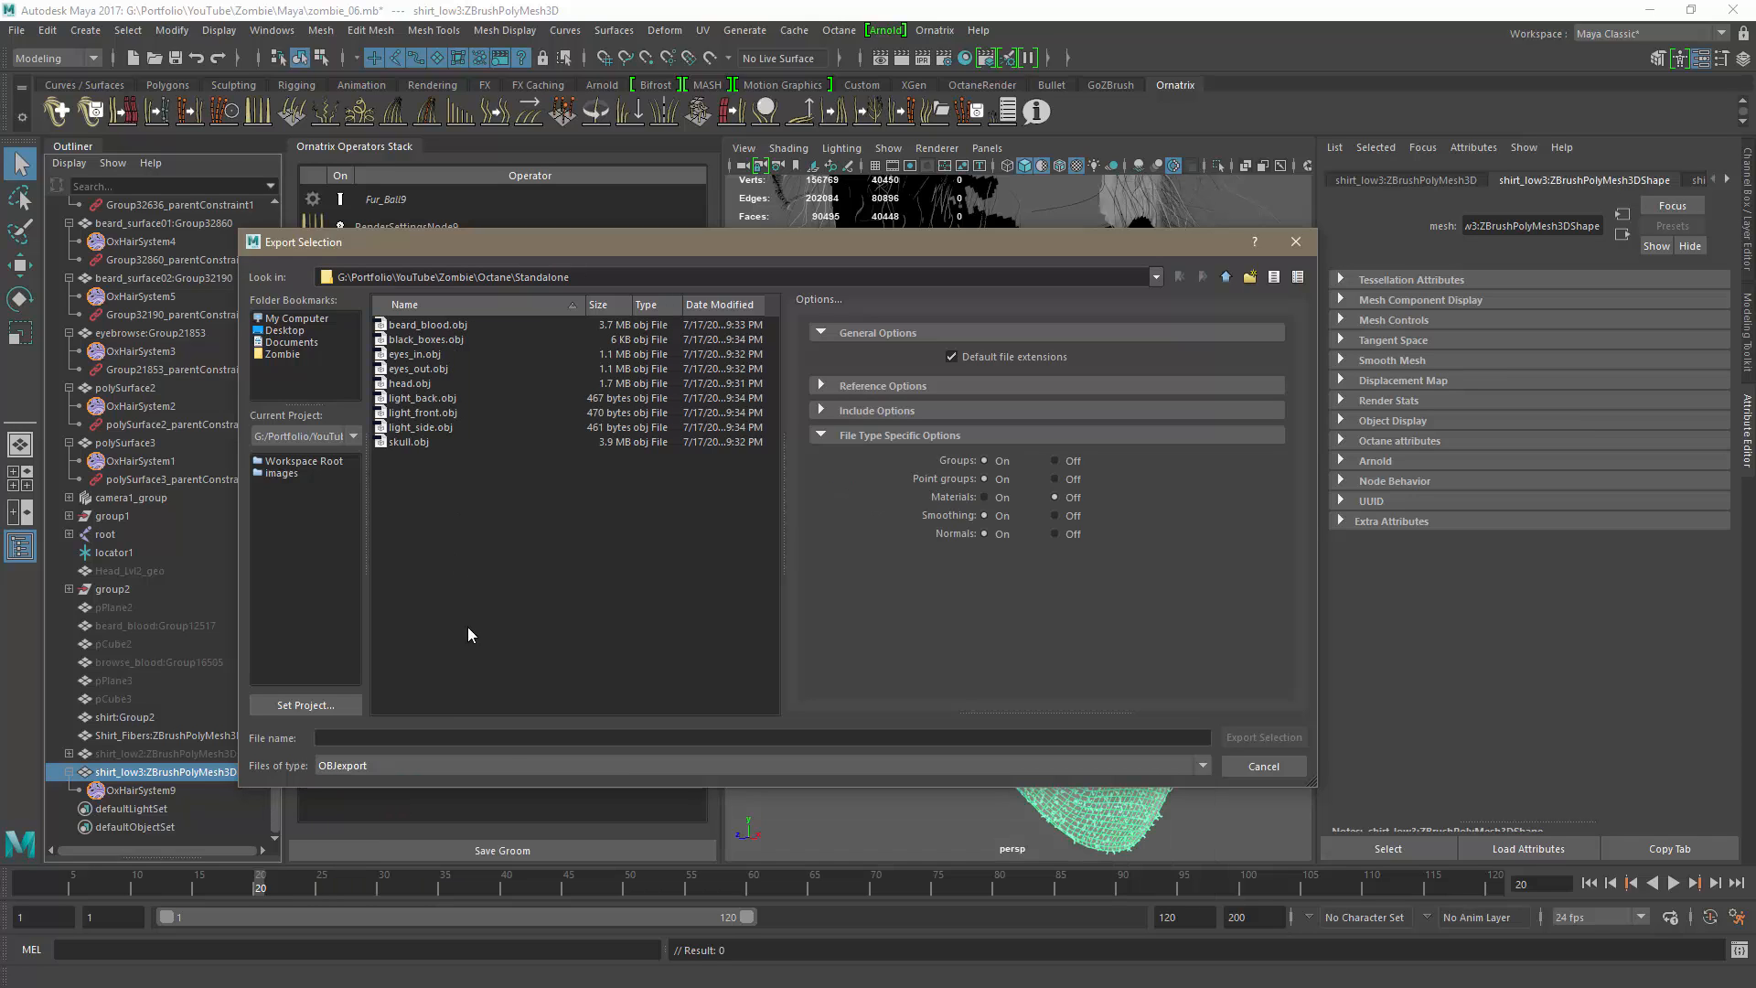
pyautogui.click(423, 736)
pyautogui.write('shirt')
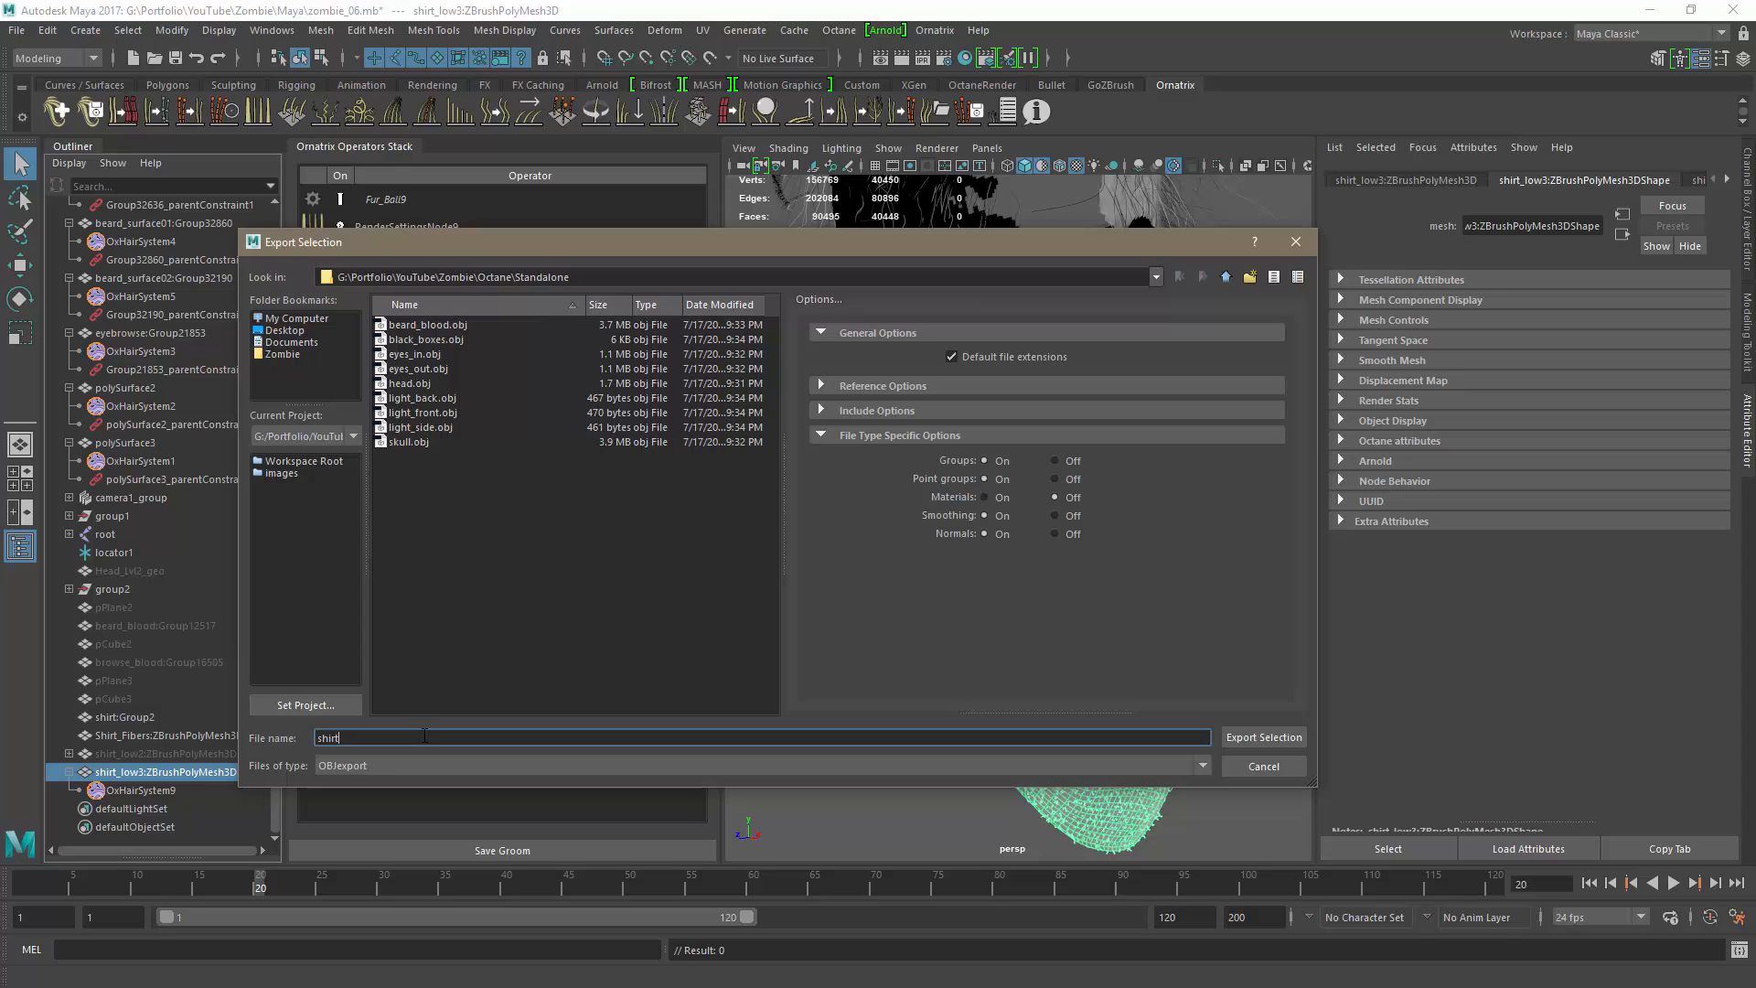
pyautogui.press('Return')
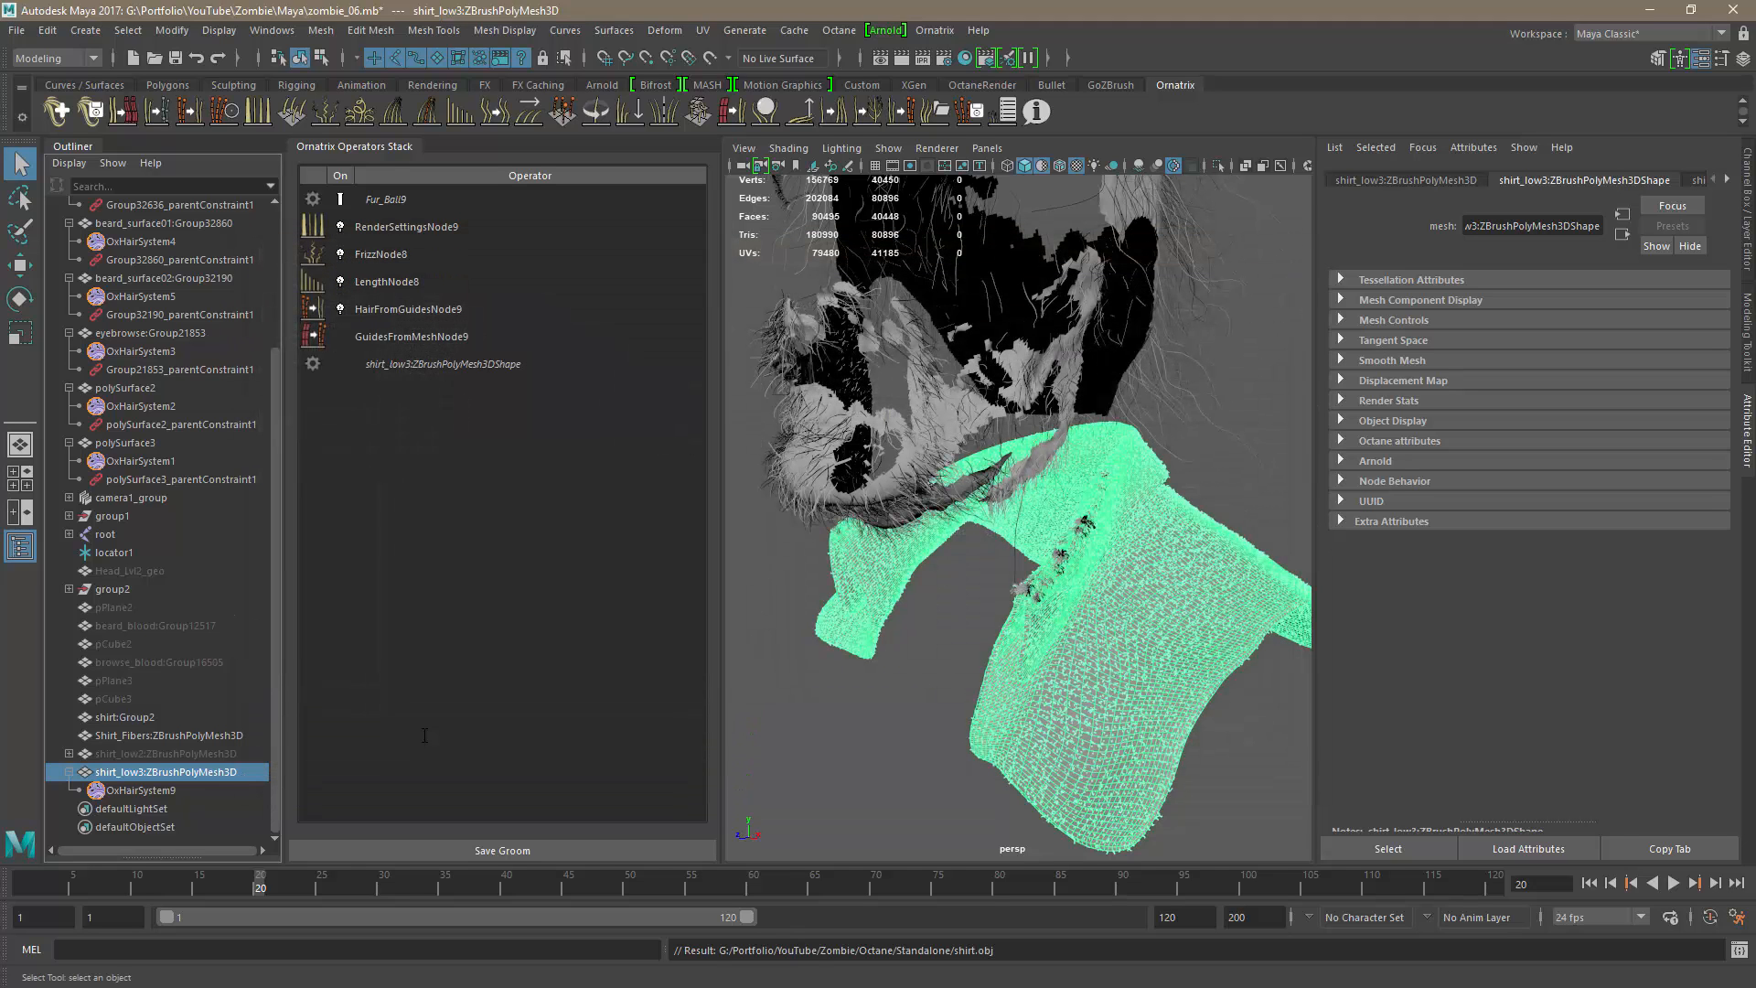
# Step: Select the Shirt_Fibers:ZBrushPolyMesh3D mesh at the torn collar and export it with the OBJexport file type under the name shirt_damage
pyautogui.scroll(3, 1123, 688)
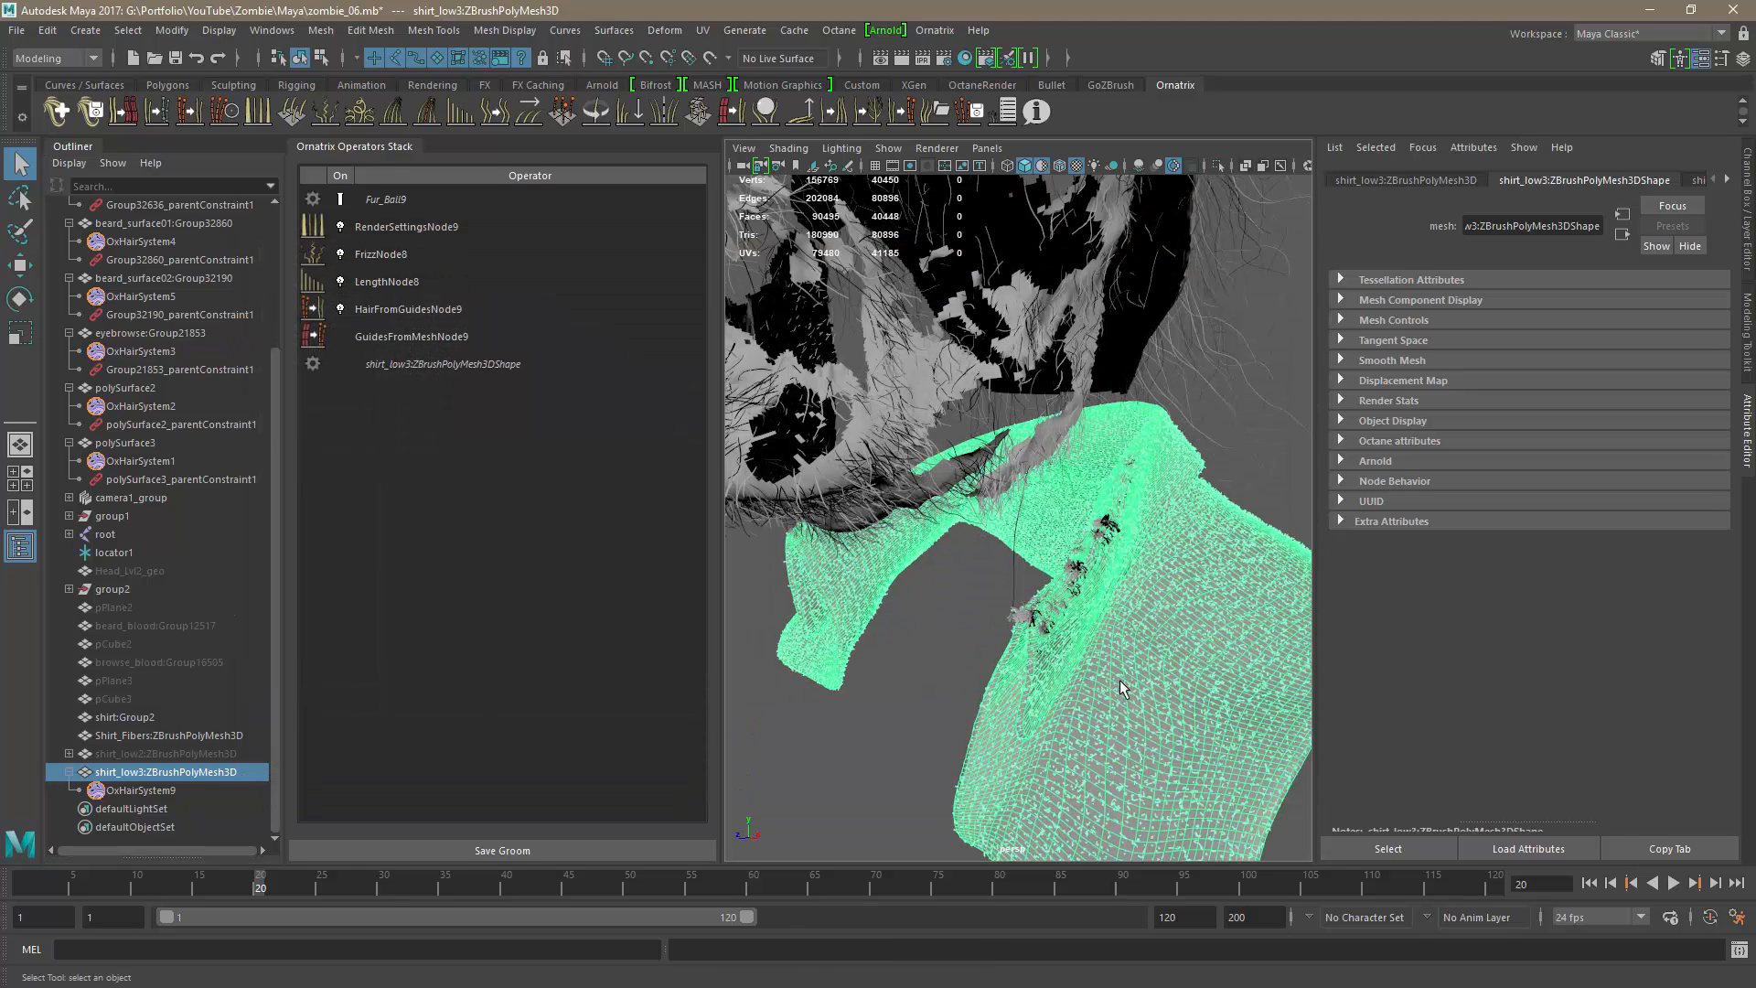
pyautogui.click(1021, 622)
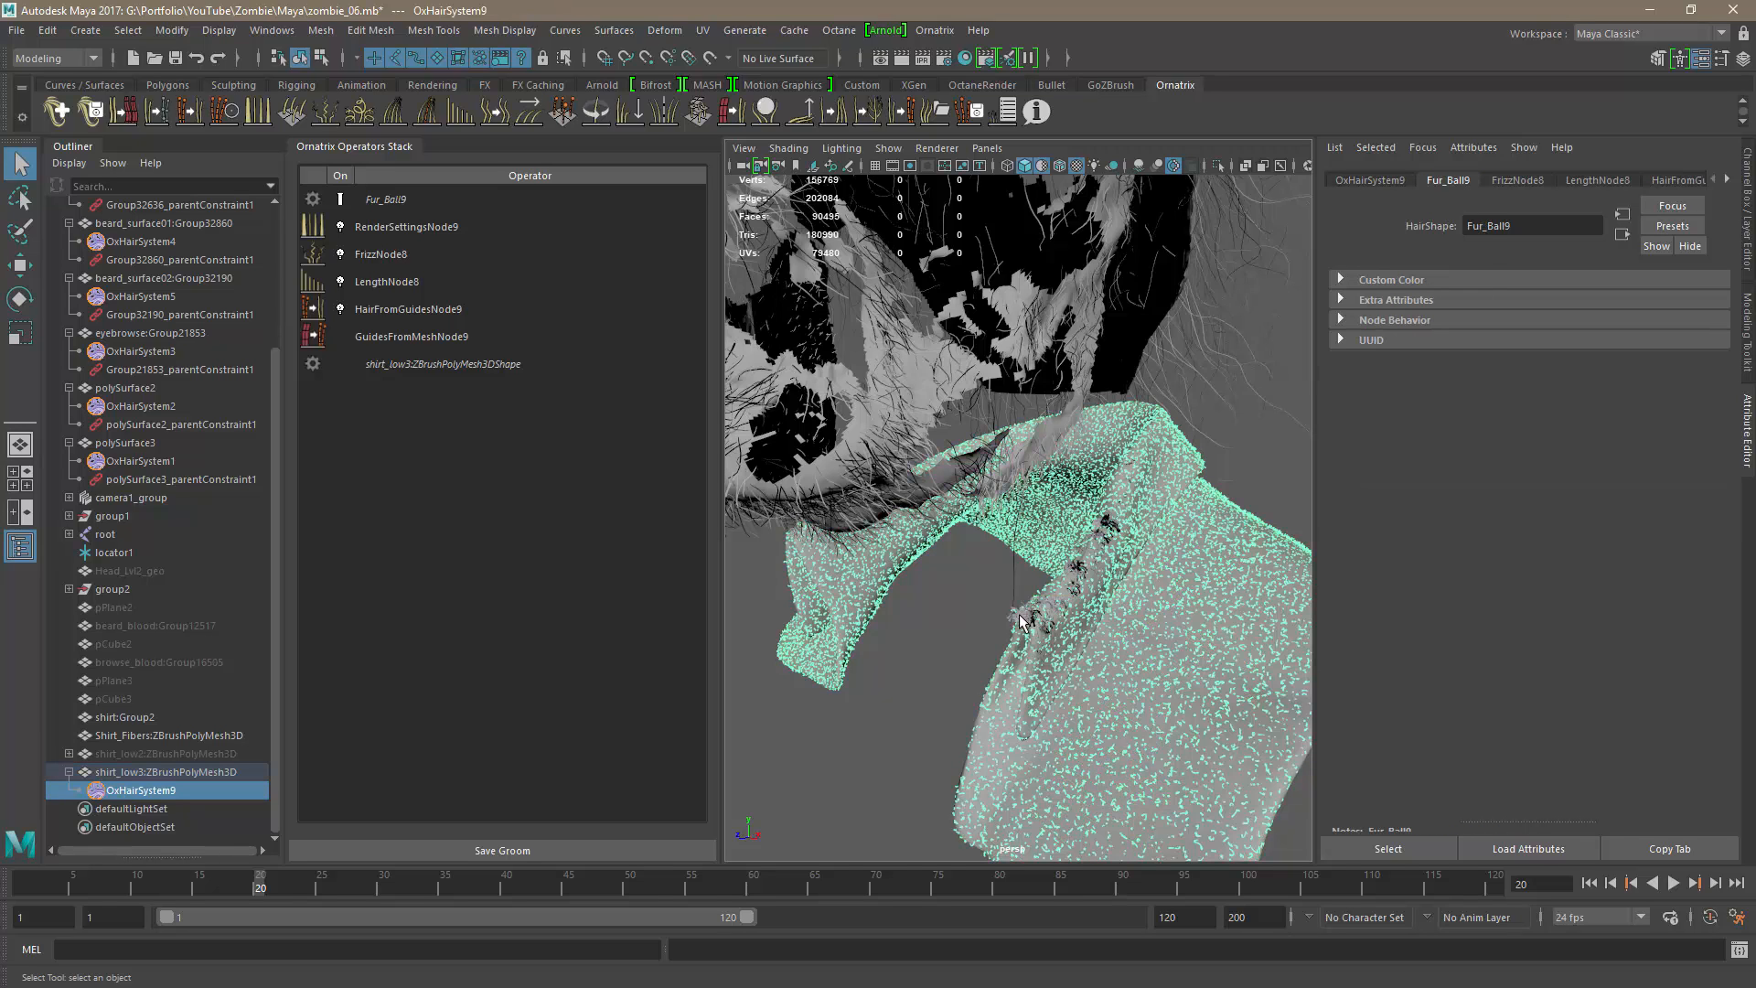
pyautogui.click(1020, 626)
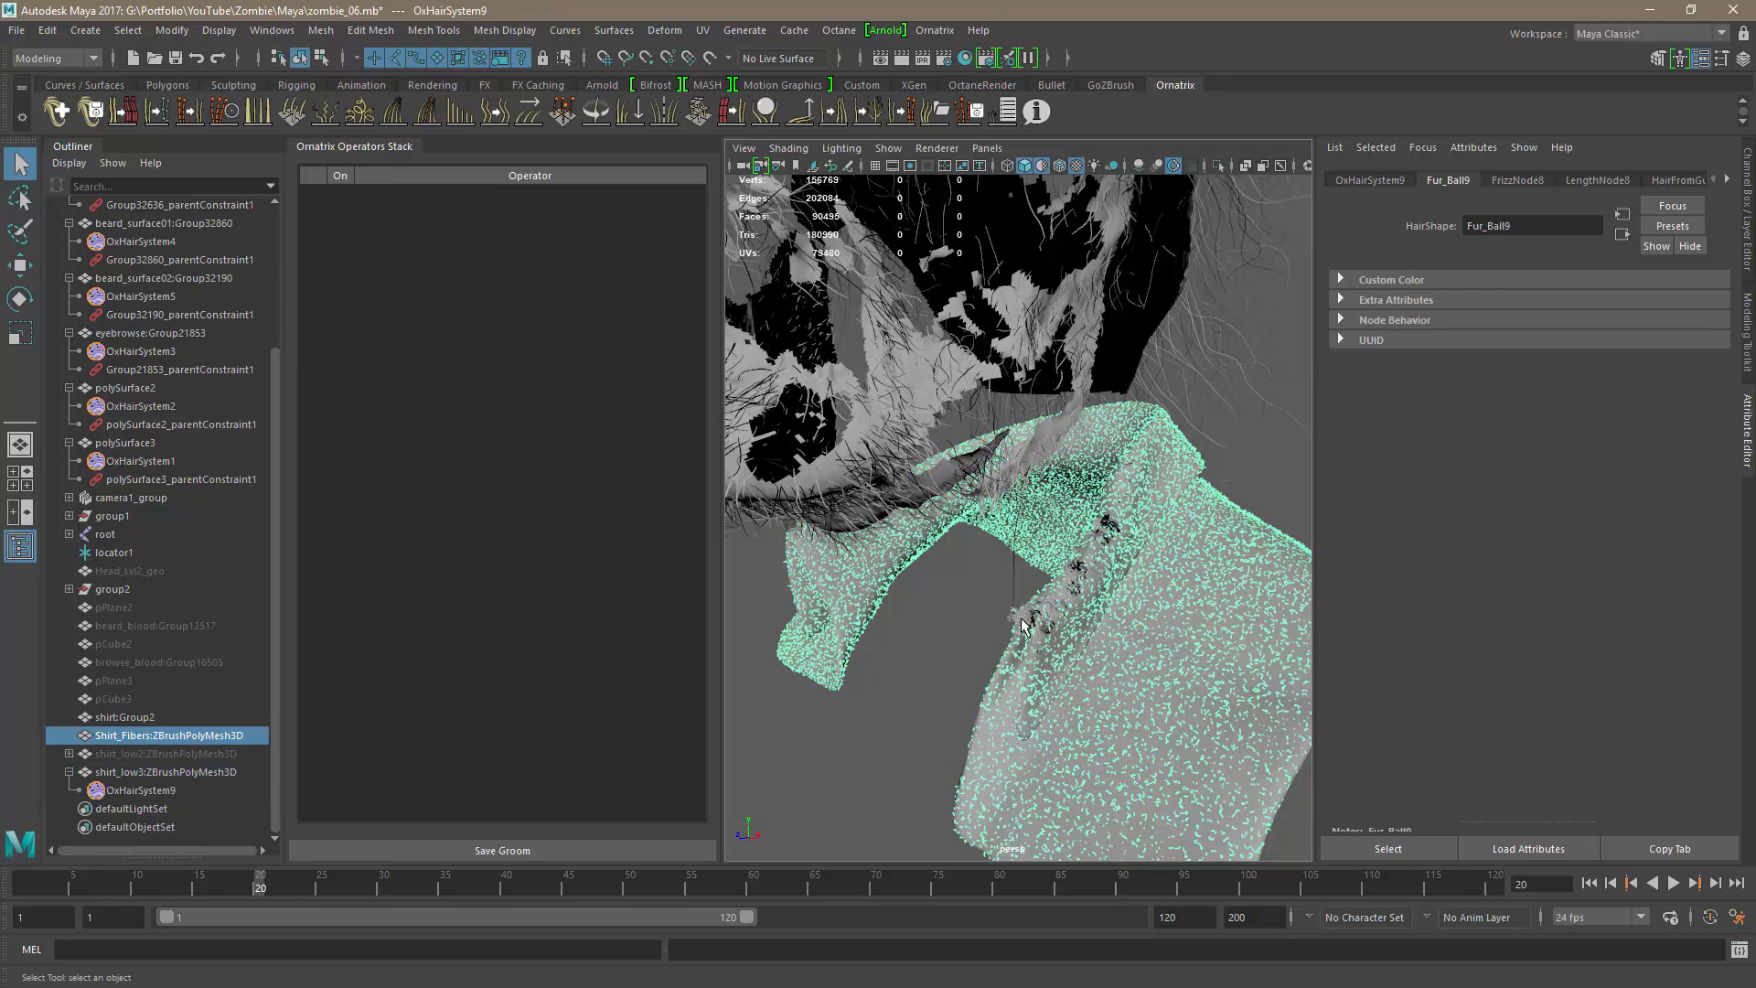
pyautogui.click(17, 30)
pyautogui.click(77, 269)
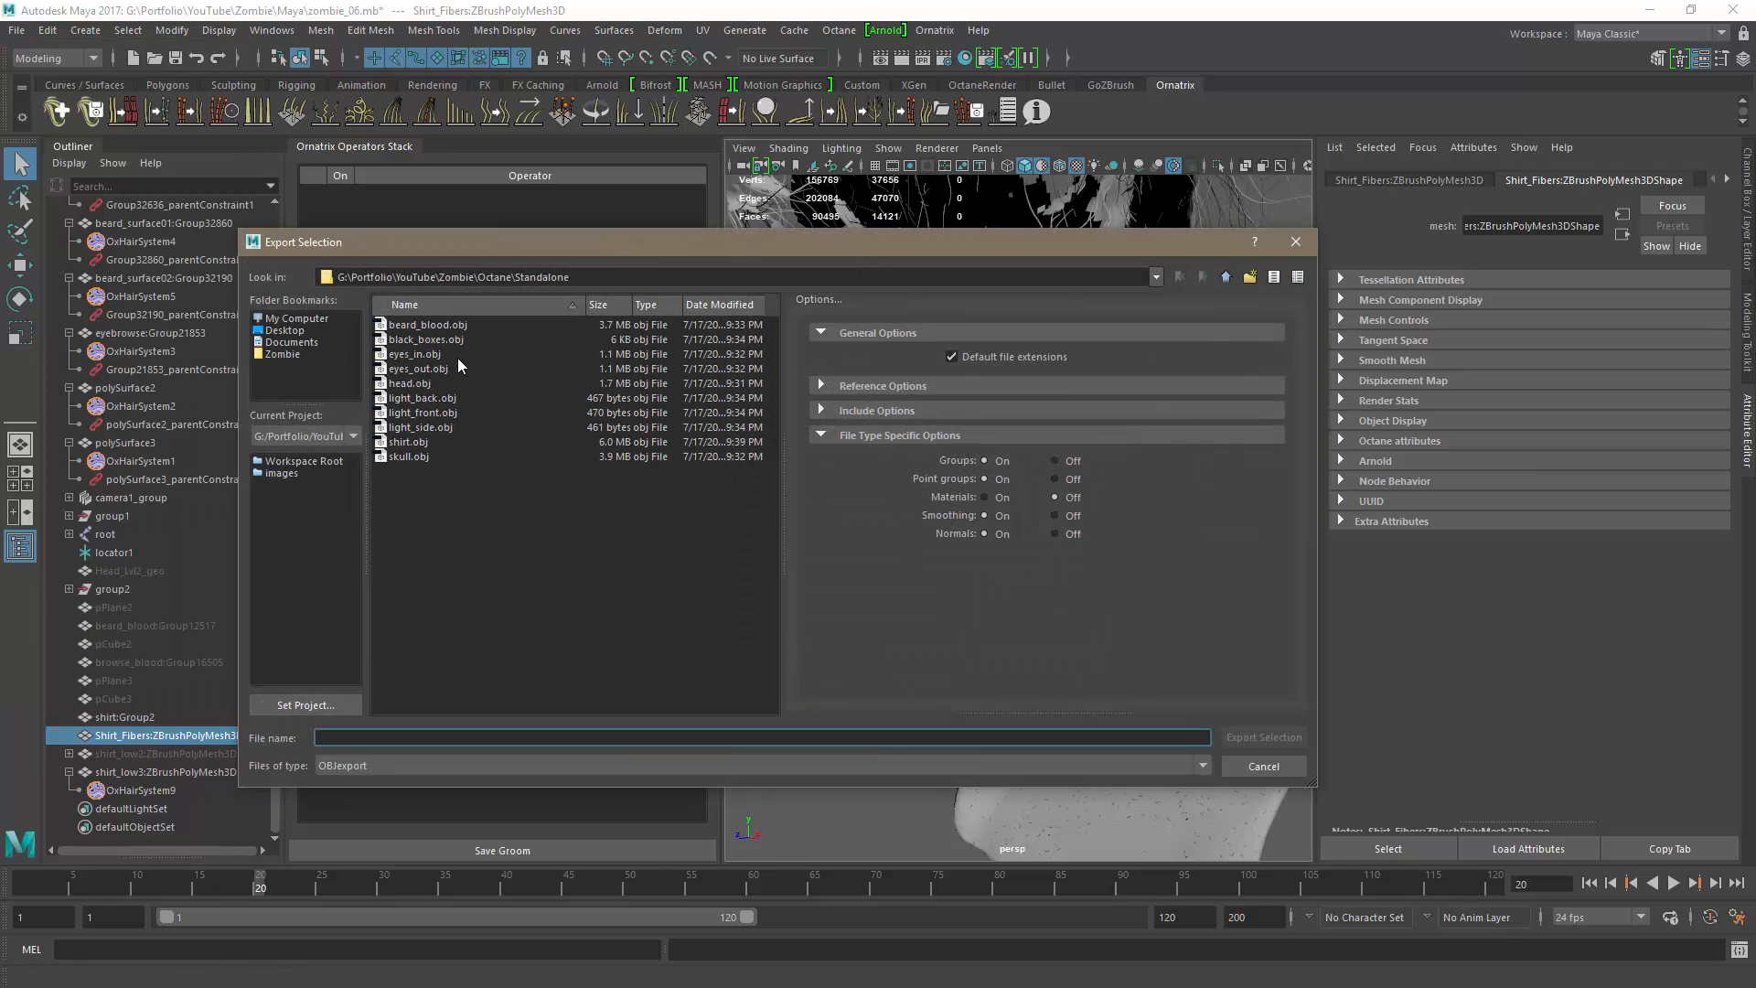
pyautogui.write('shirt')
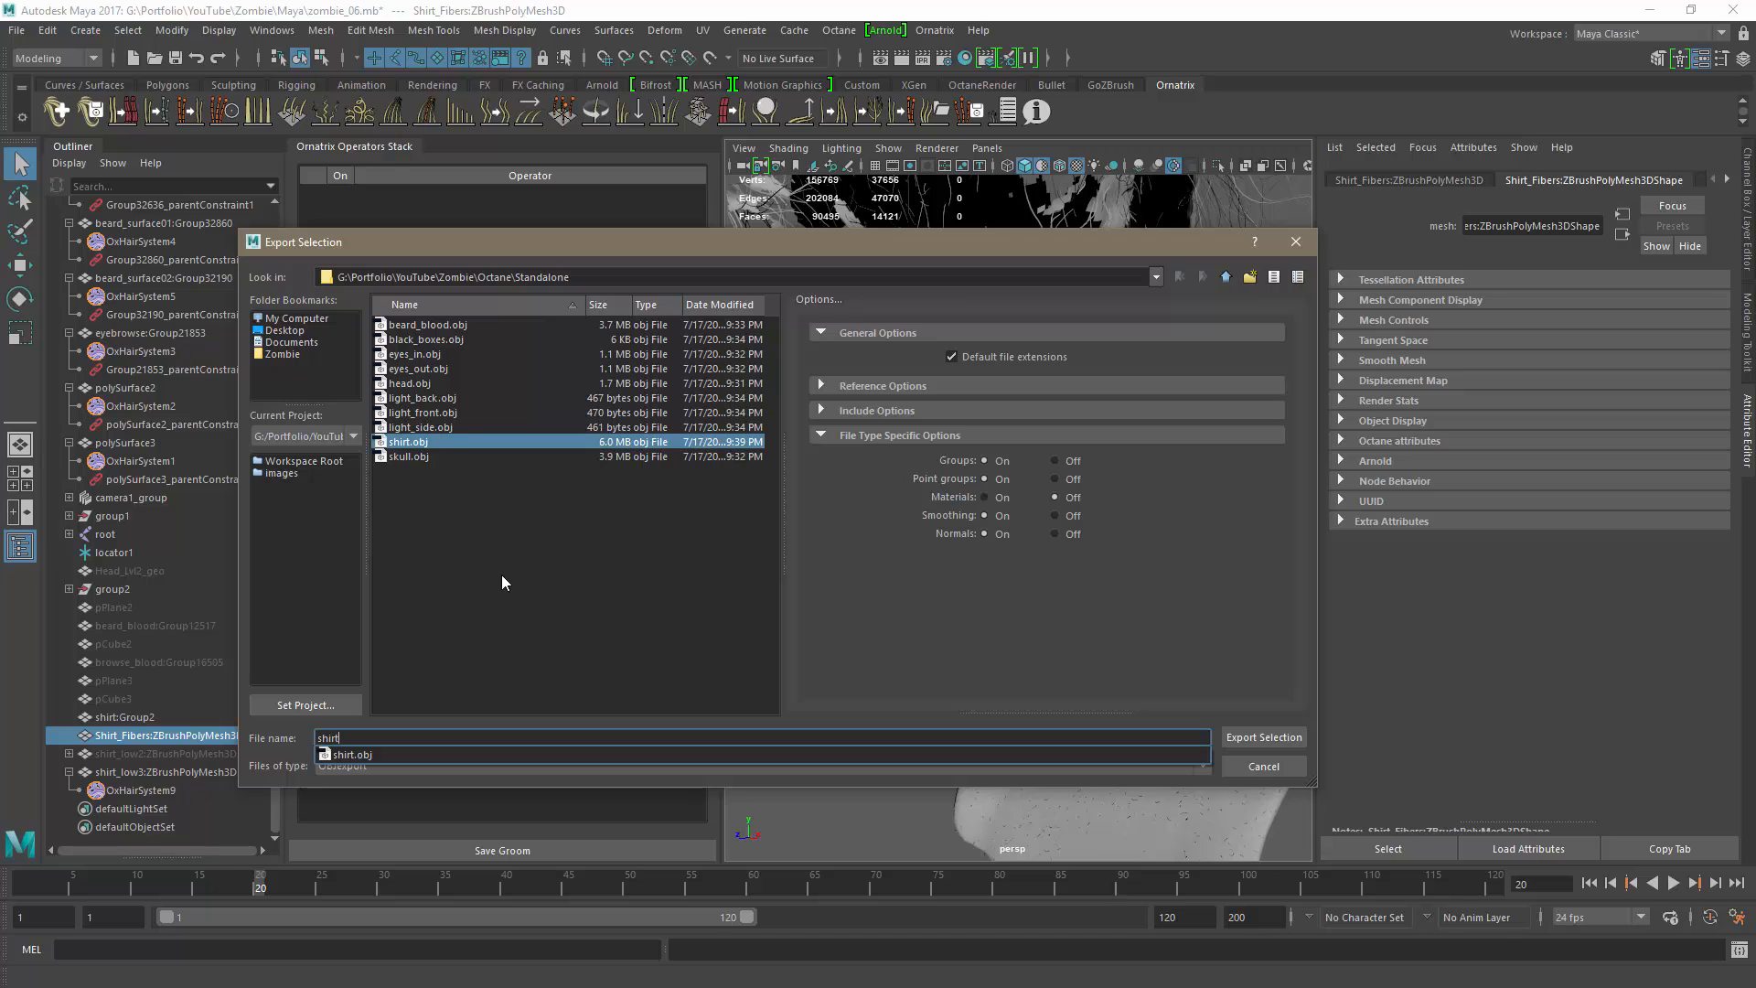
pyautogui.write('_damage')
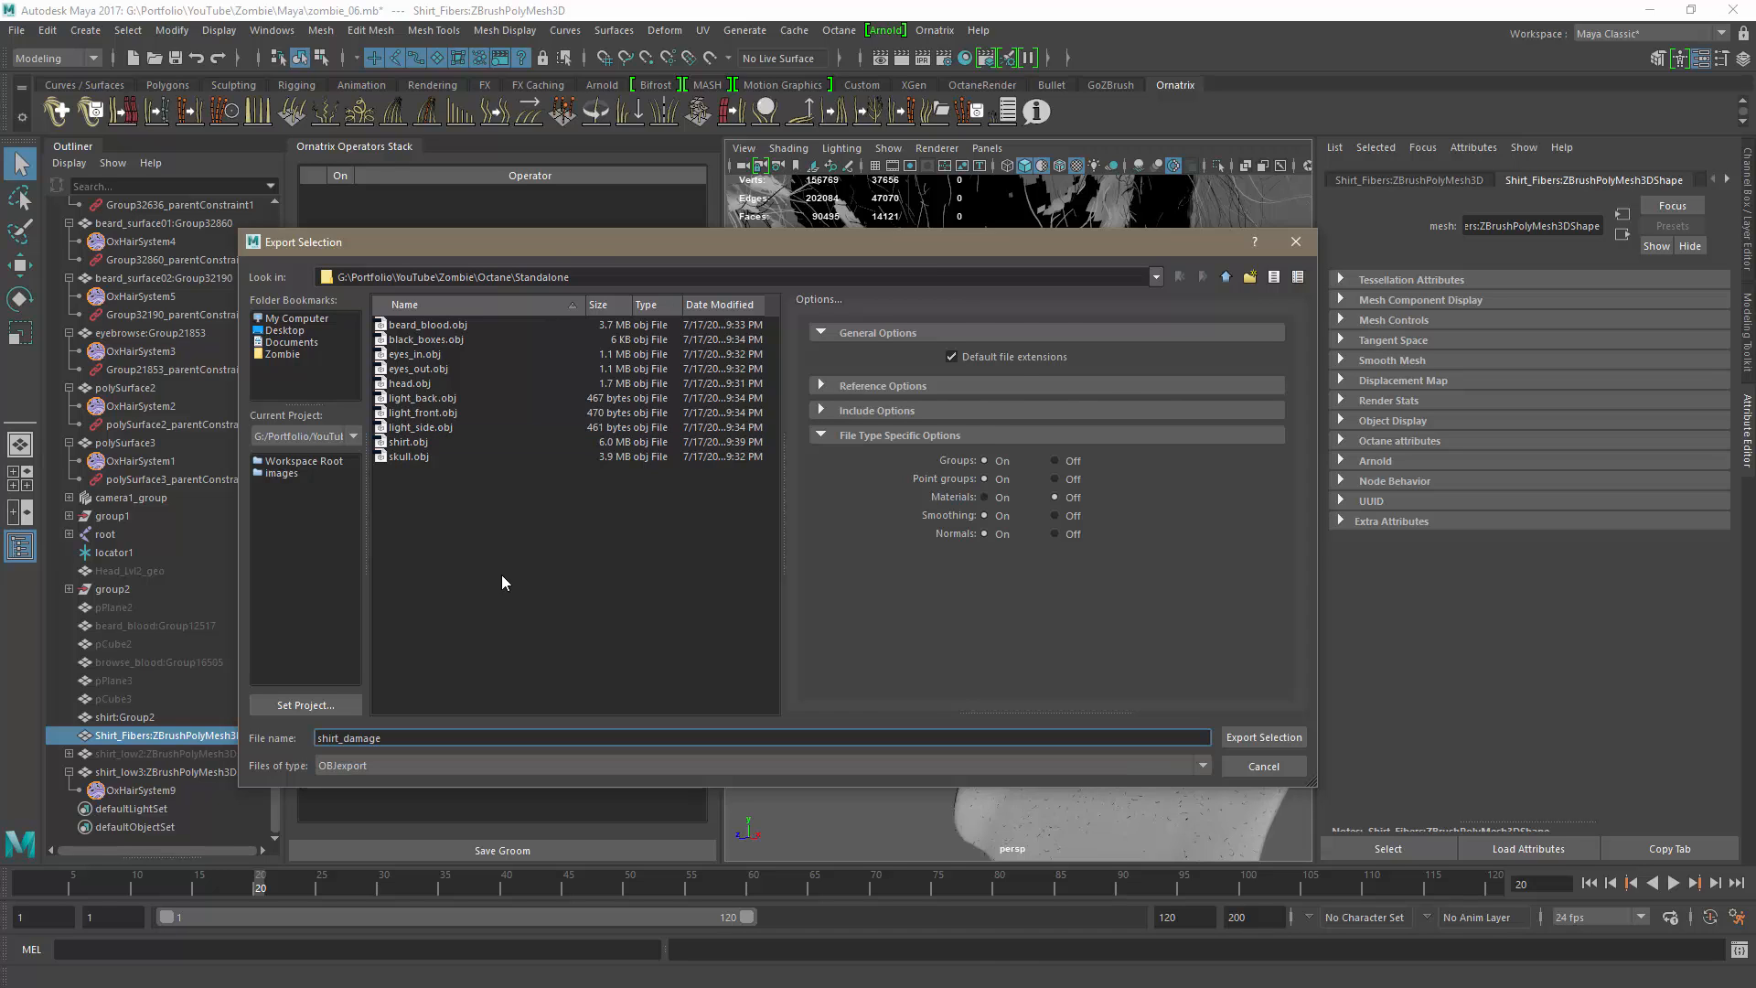
pyautogui.press('Return')
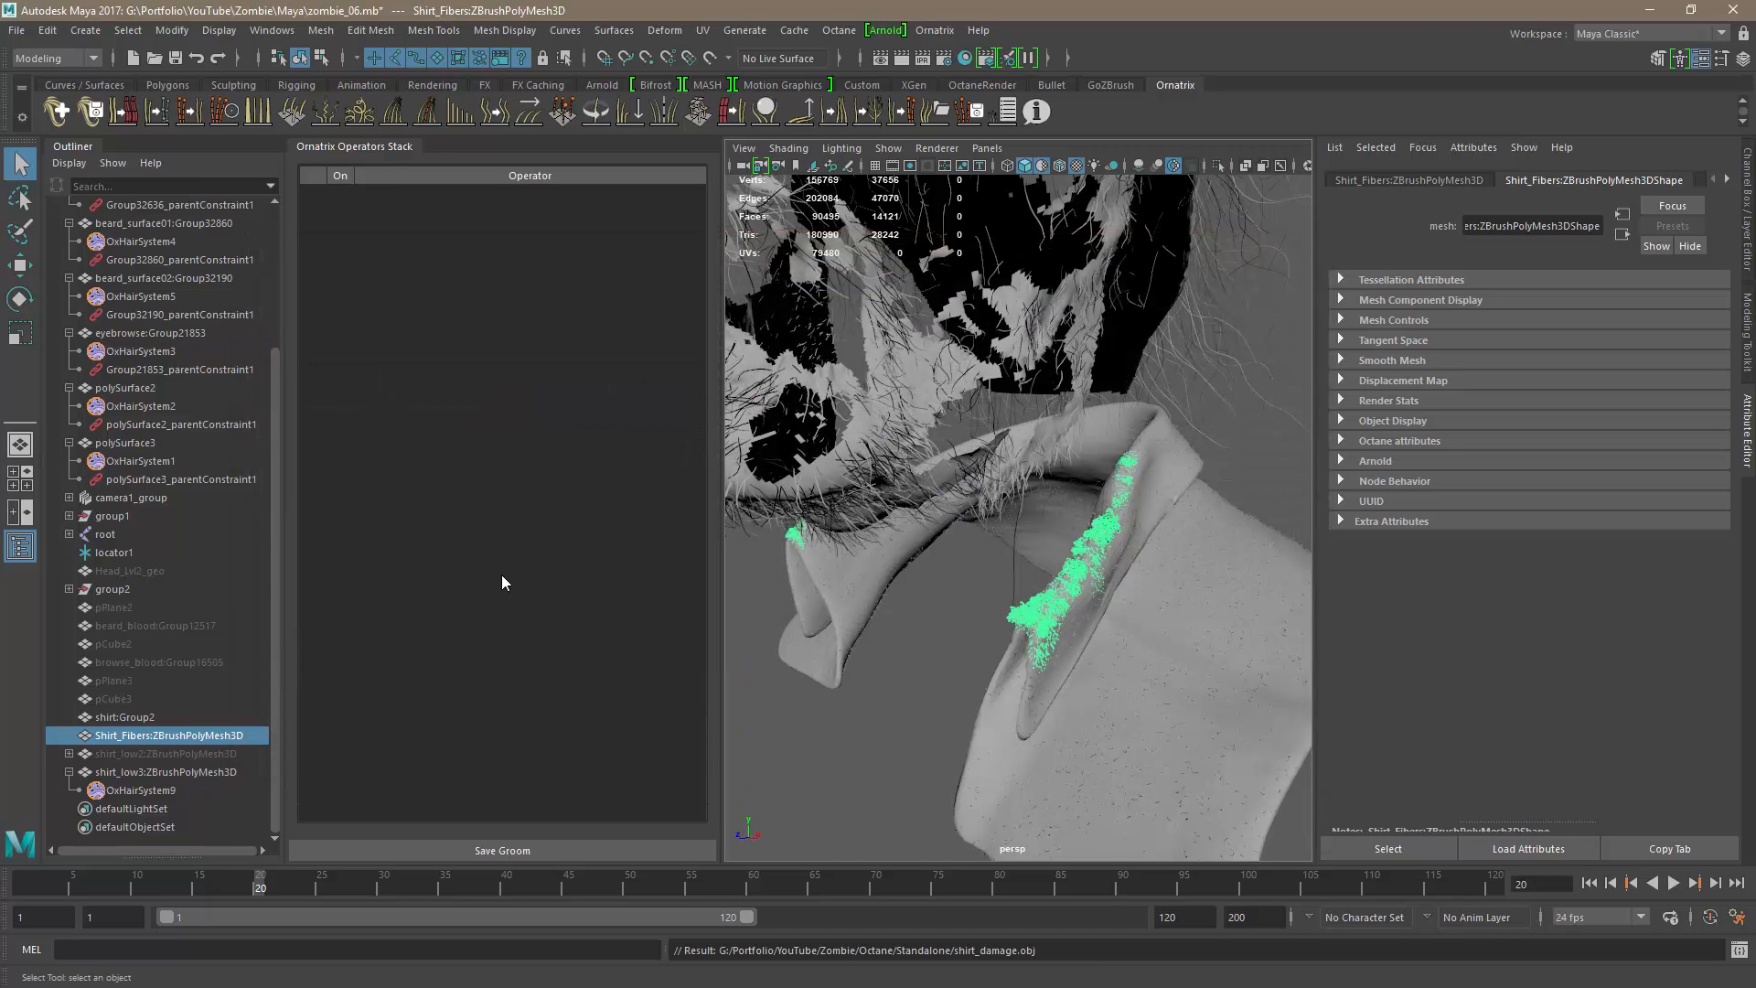
# Step: Clear the mesh selection and hide the Ornatrix Operators Stack to give the perspective view more room
pyautogui.click(1065, 712)
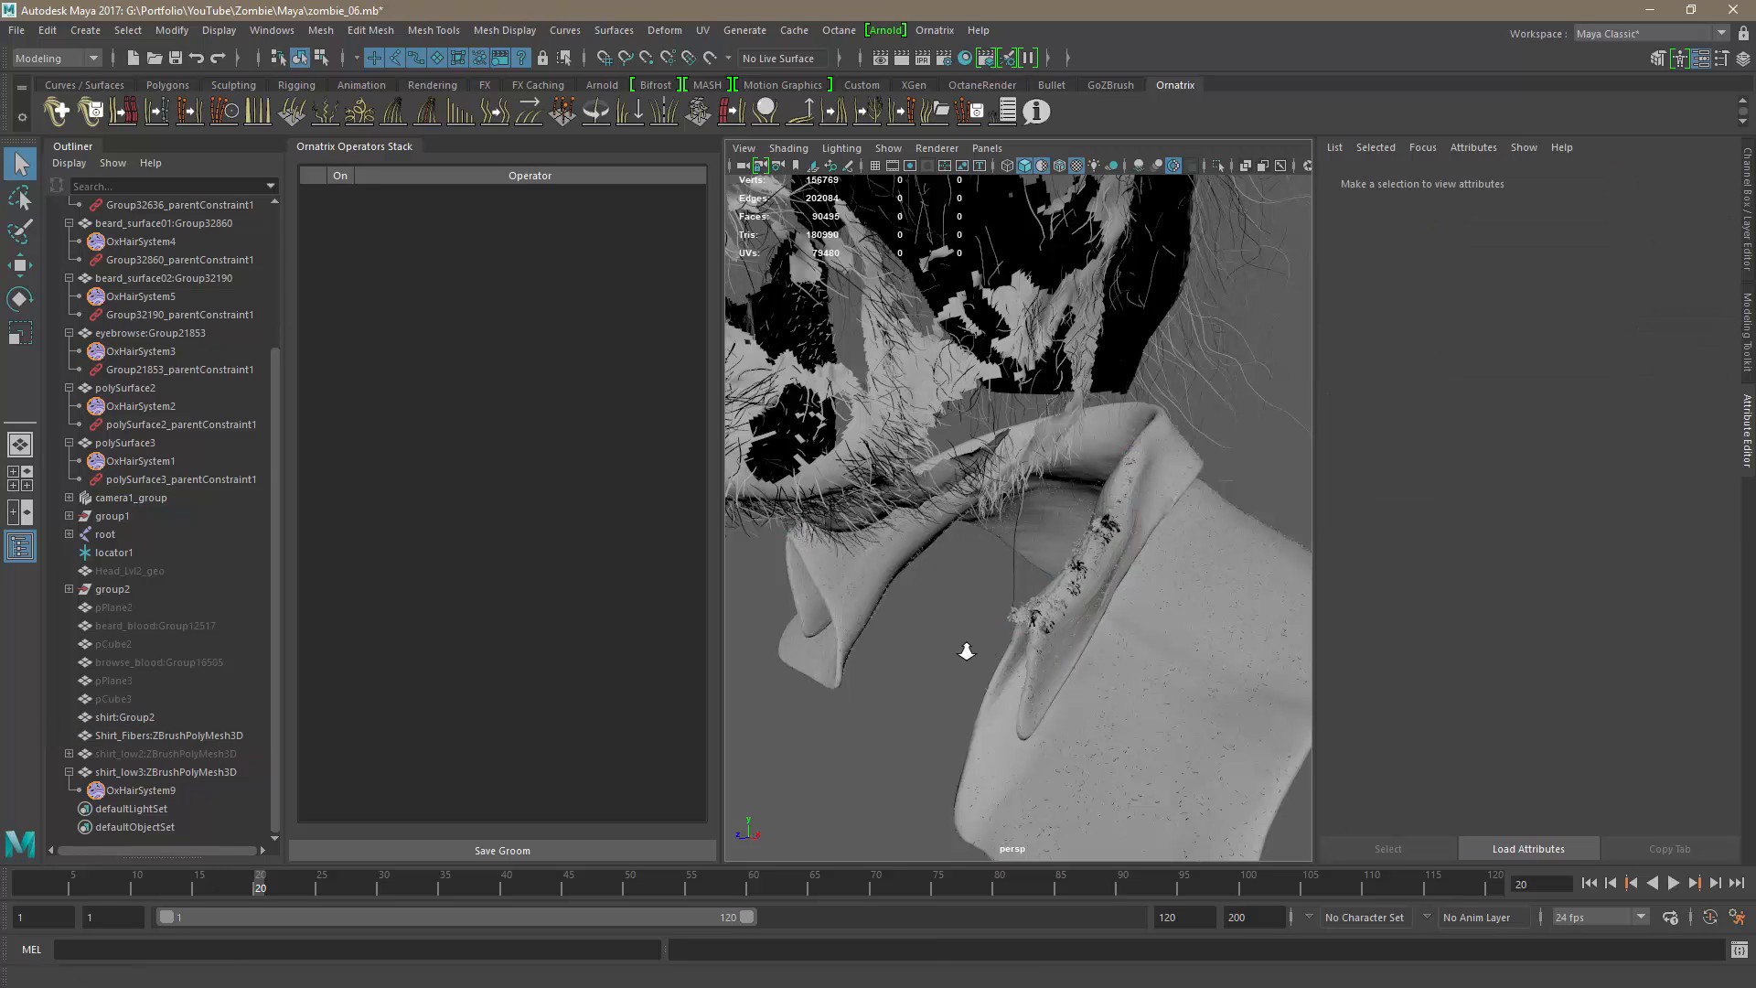
pyautogui.keyDown('alt'); pyautogui.moveTo(966, 651); pyautogui.dragTo(820, 611, button='right'); pyautogui.keyUp('alt')
pyautogui.keyDown('alt'); pyautogui.moveTo(951, 672); pyautogui.dragTo(997, 740); pyautogui.keyUp('alt')
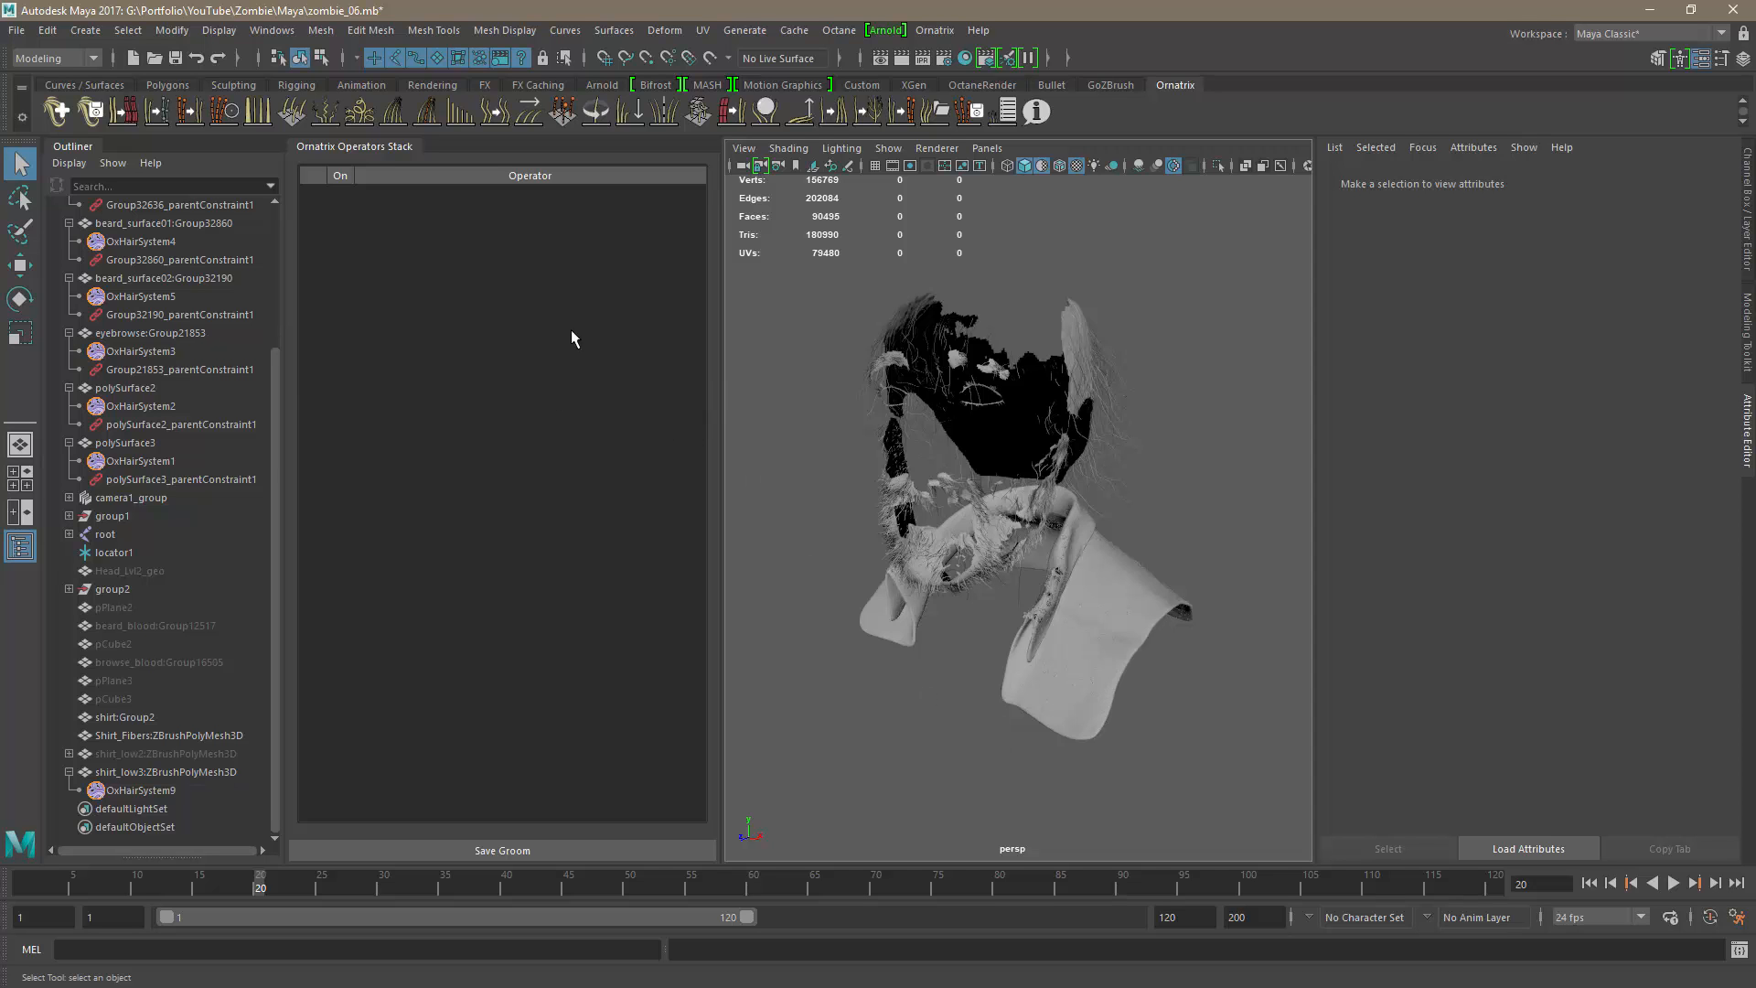
pyautogui.click(1007, 112)
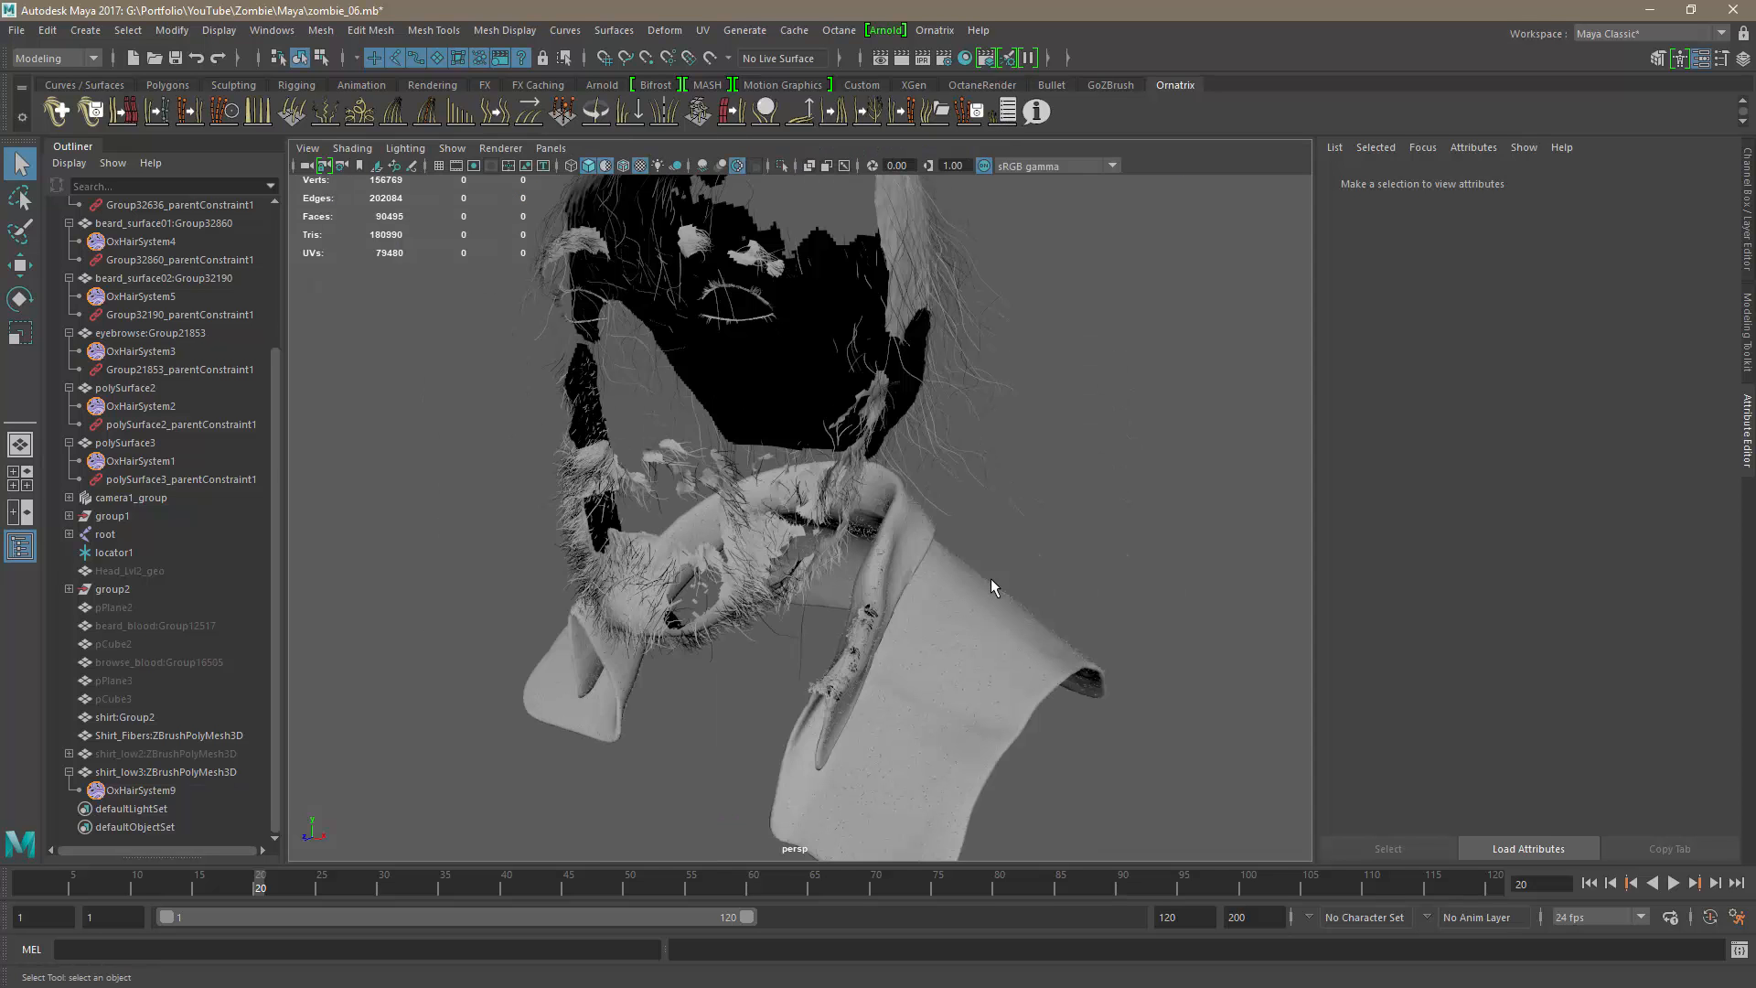
pyautogui.keyDown('alt'); pyautogui.moveTo(990, 578); pyautogui.dragTo(772, 539, button='right'); pyautogui.keyUp('alt')
pyautogui.keyDown('alt'); pyautogui.moveTo(772, 538); pyautogui.dragTo(795, 586, button='middle'); pyautogui.keyUp('alt')
pyautogui.keyDown('alt'); pyautogui.moveTo(794, 586); pyautogui.dragTo(815, 604, button='right'); pyautogui.keyUp('alt')
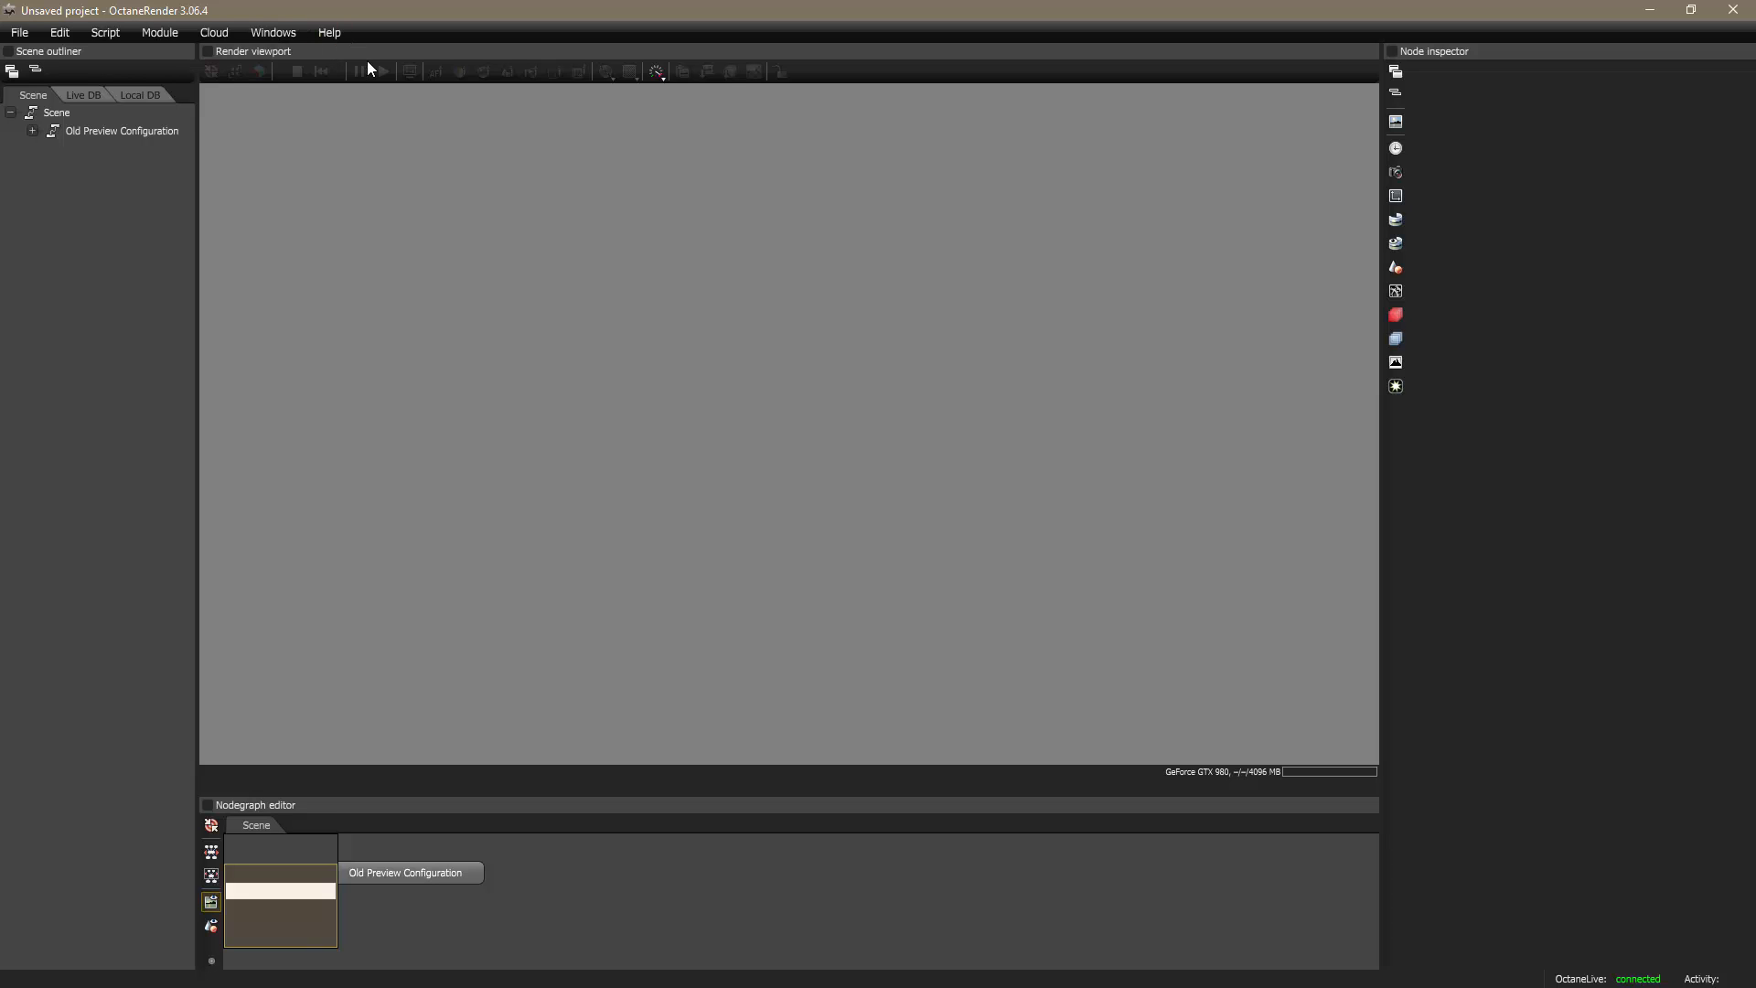
# Step: Switch to OctaneRender Standalone and check its version information
pyautogui.click(339, 37)
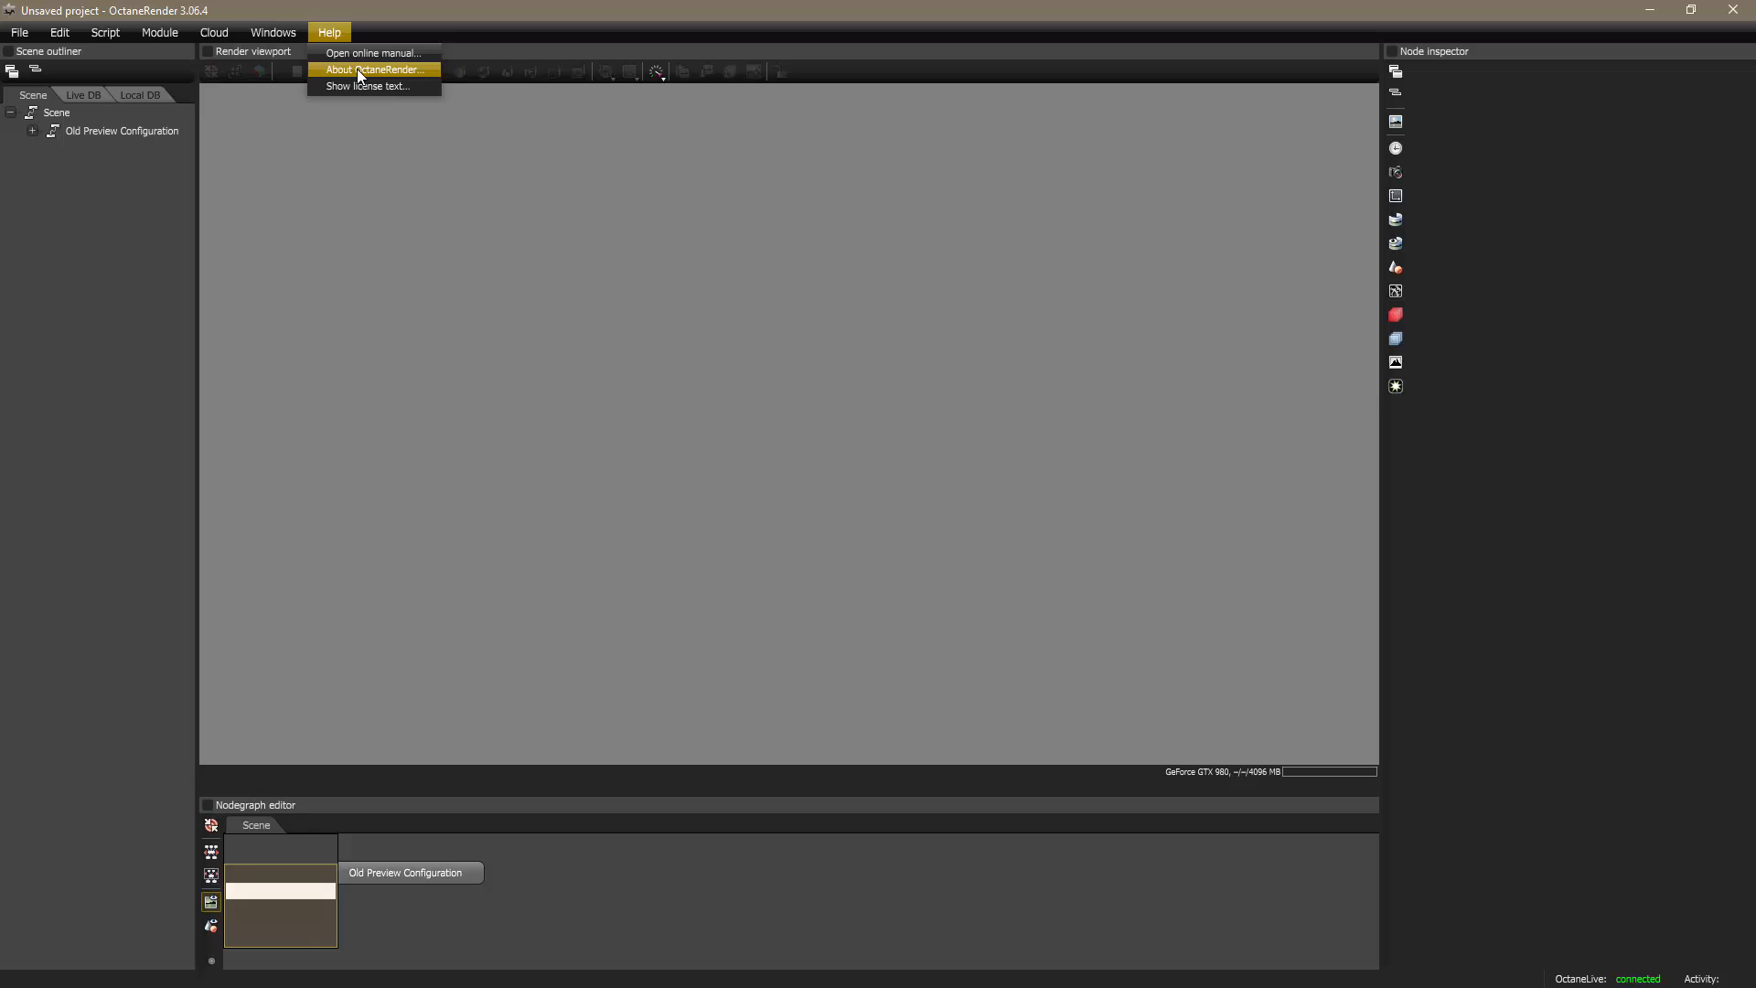
pyautogui.click(357, 68)
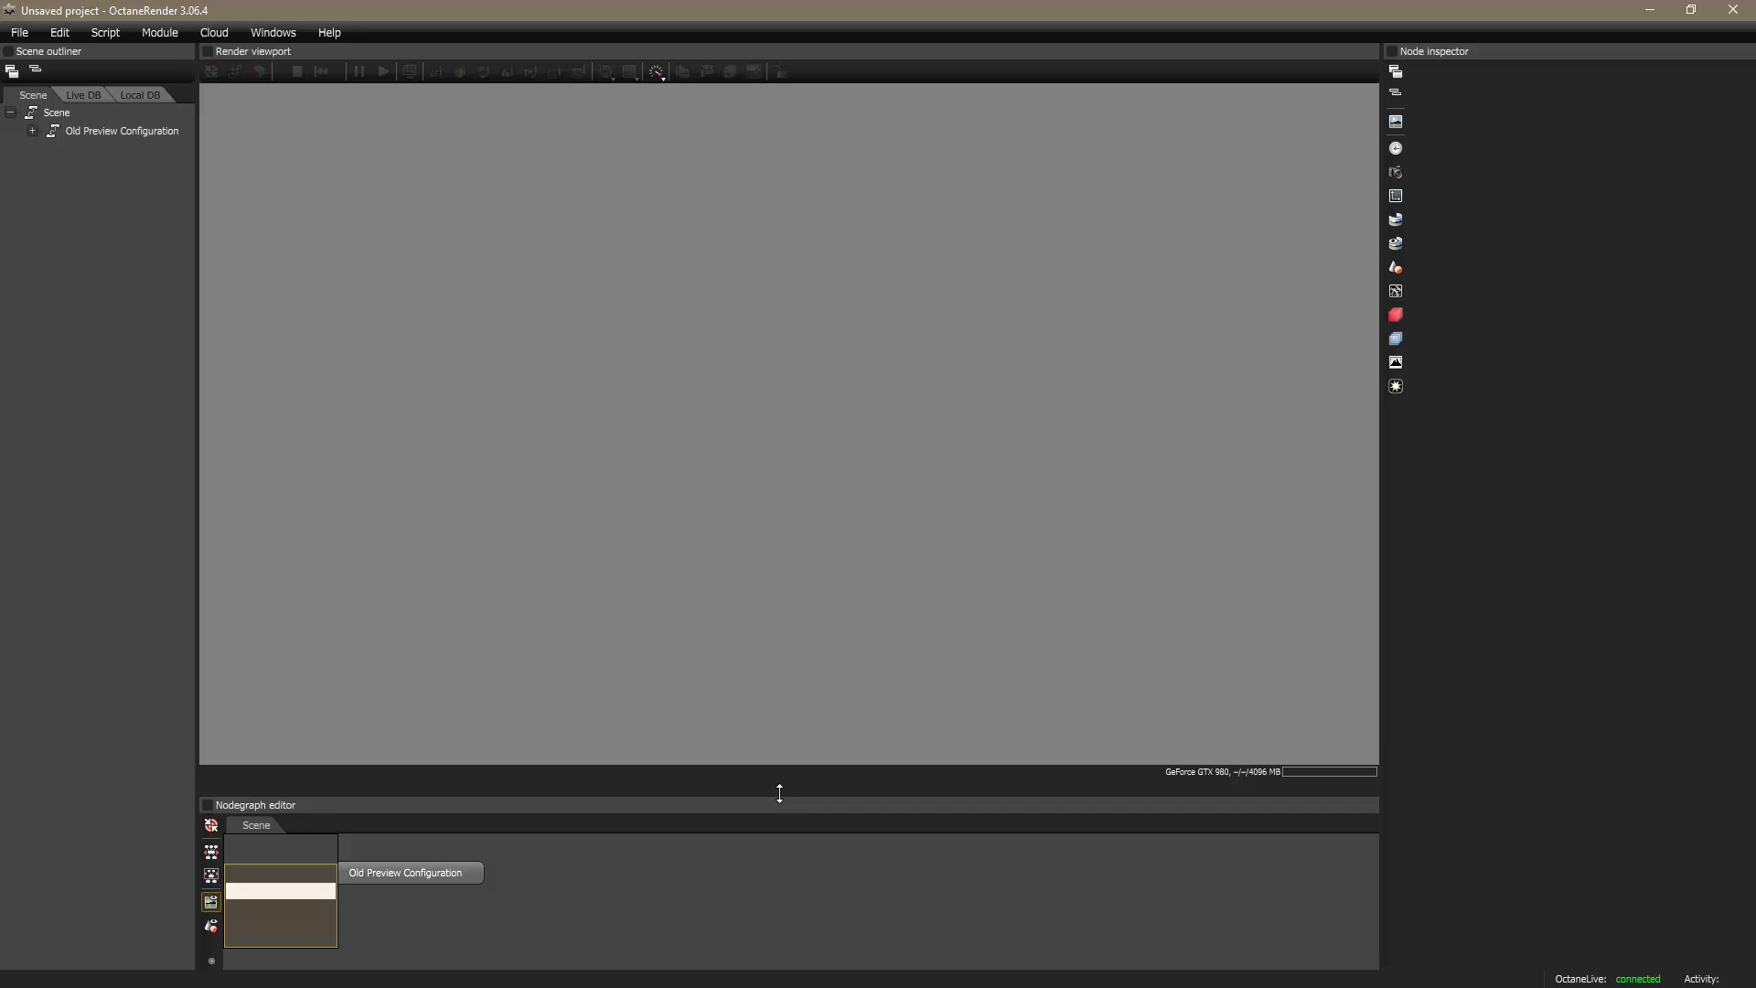
# Step: Enlarge the nodegraph editor and delete the Old Preview Configuration node from the scene
pyautogui.moveTo(779, 793); pyautogui.dragTo(762, 562)
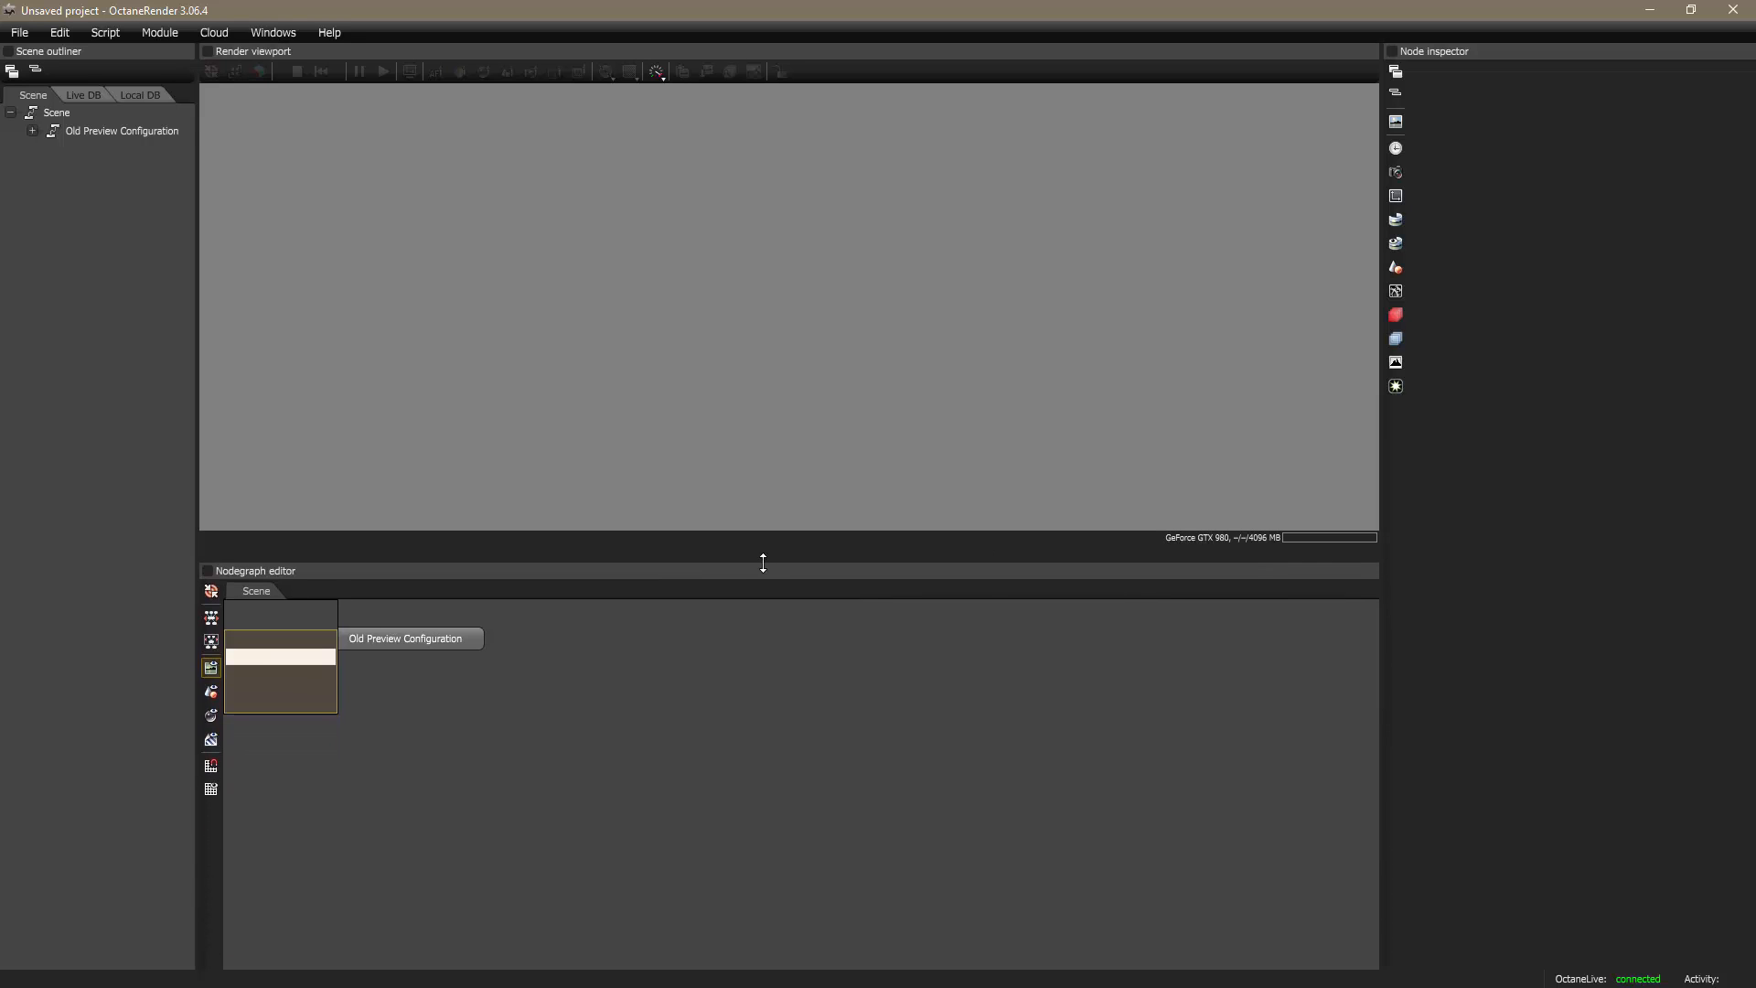
pyautogui.moveTo(469, 642); pyautogui.dragTo(568, 691)
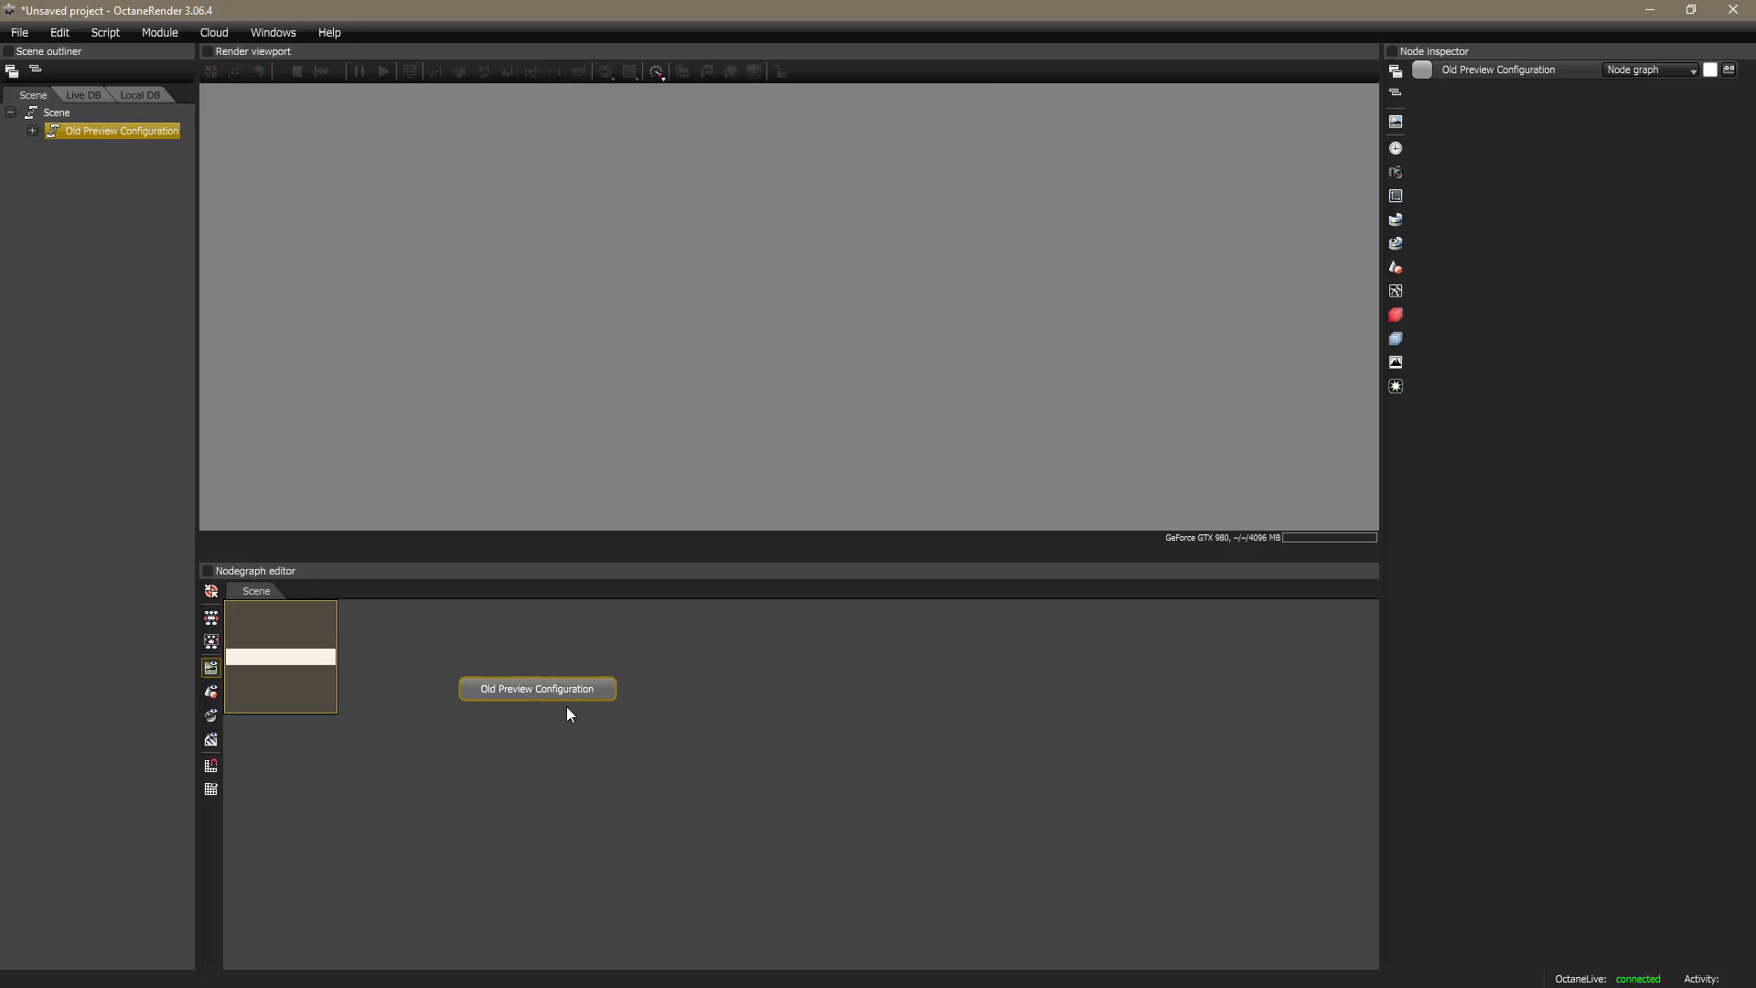
pyautogui.press('Delete')
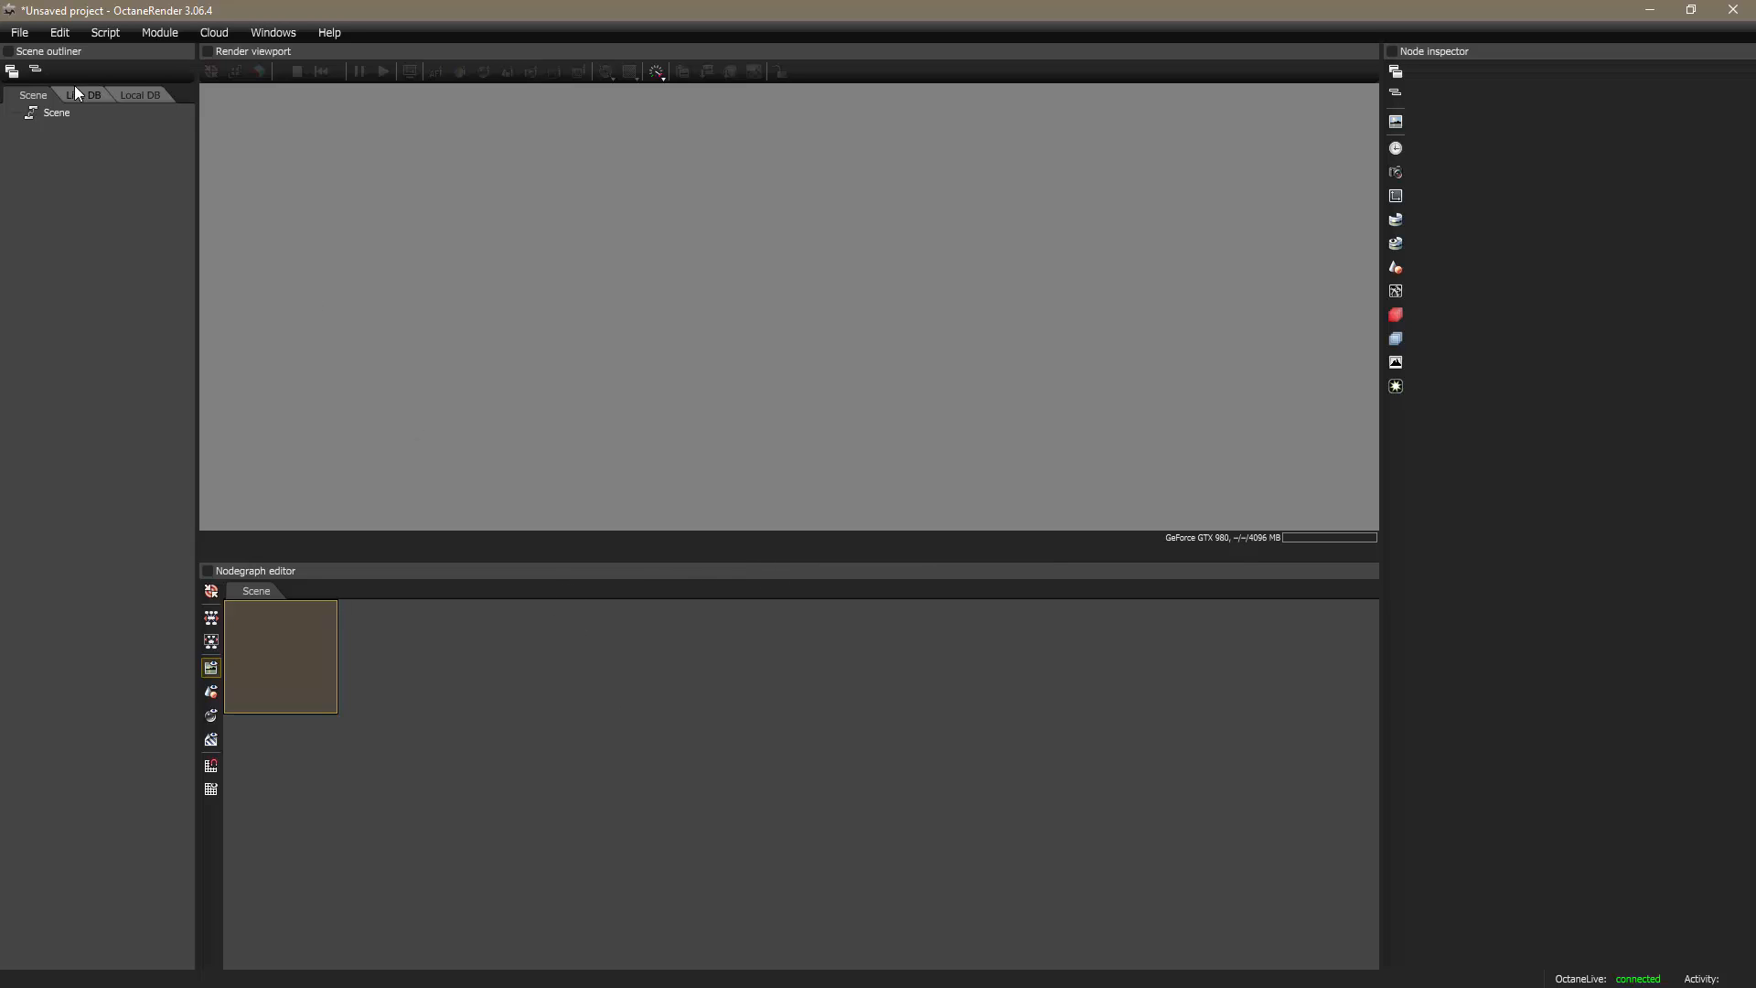
# Step: Set the OBJ import length unit to Meters in the import preferences
pyautogui.click(19, 32)
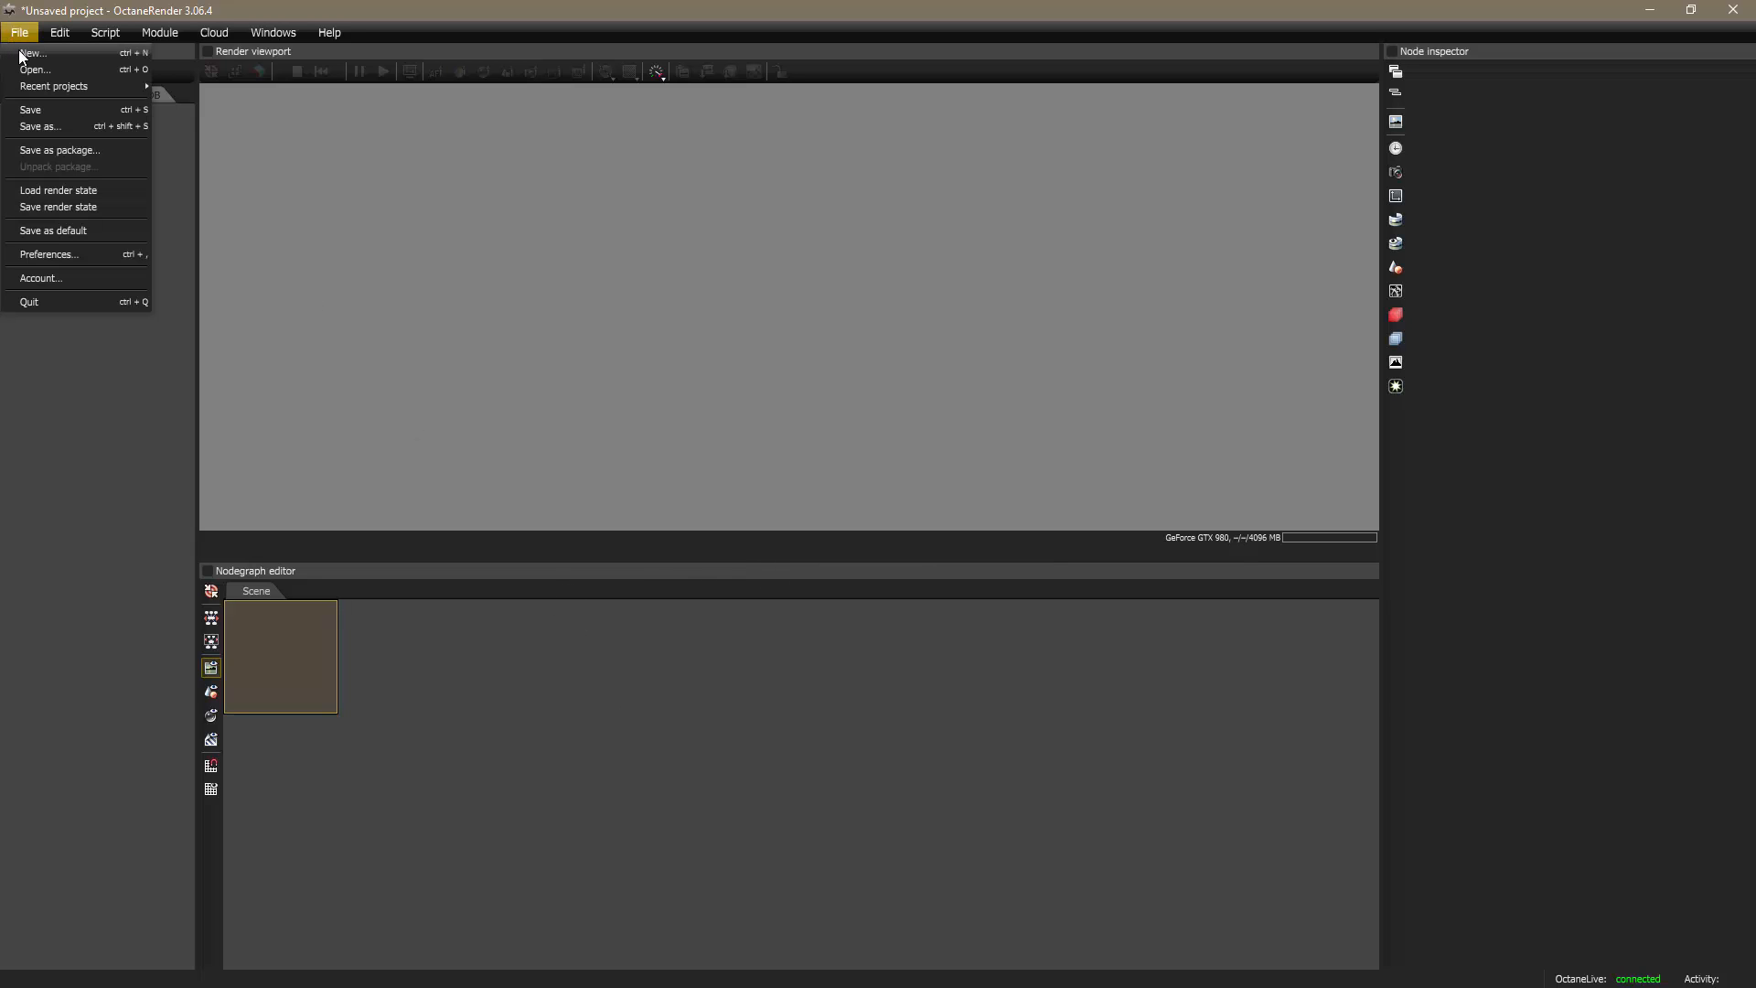
pyautogui.click(73, 250)
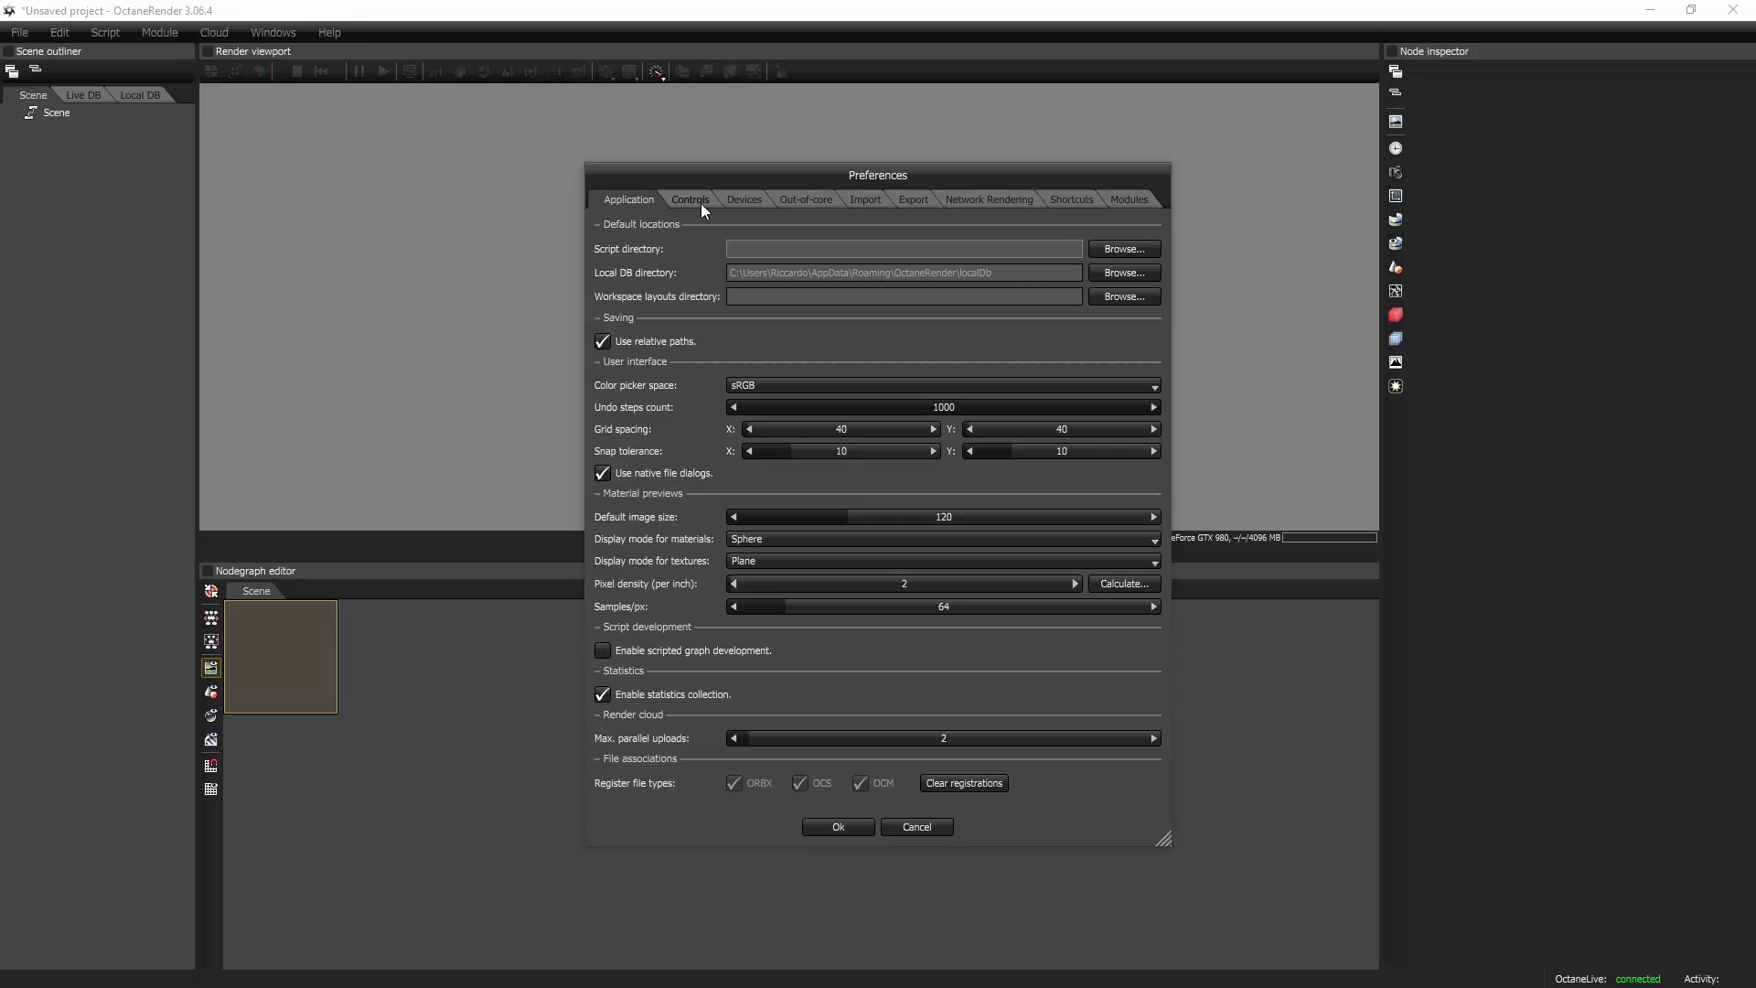
pyautogui.click(863, 199)
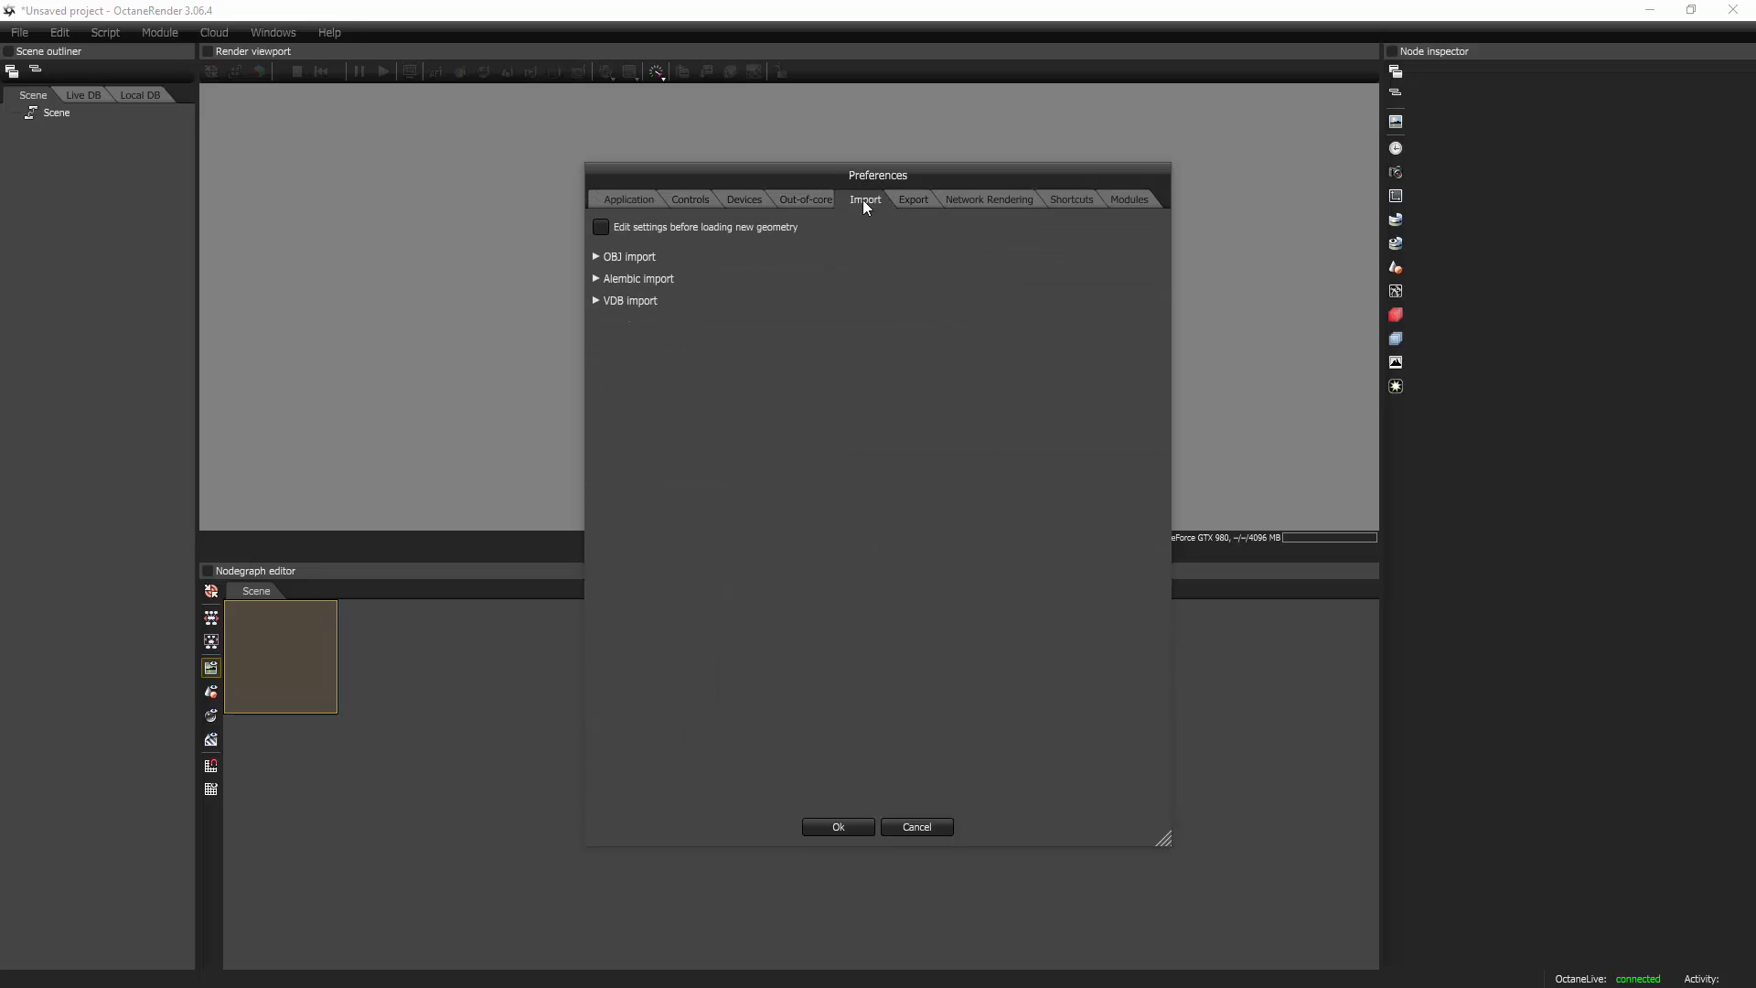
pyautogui.click(595, 257)
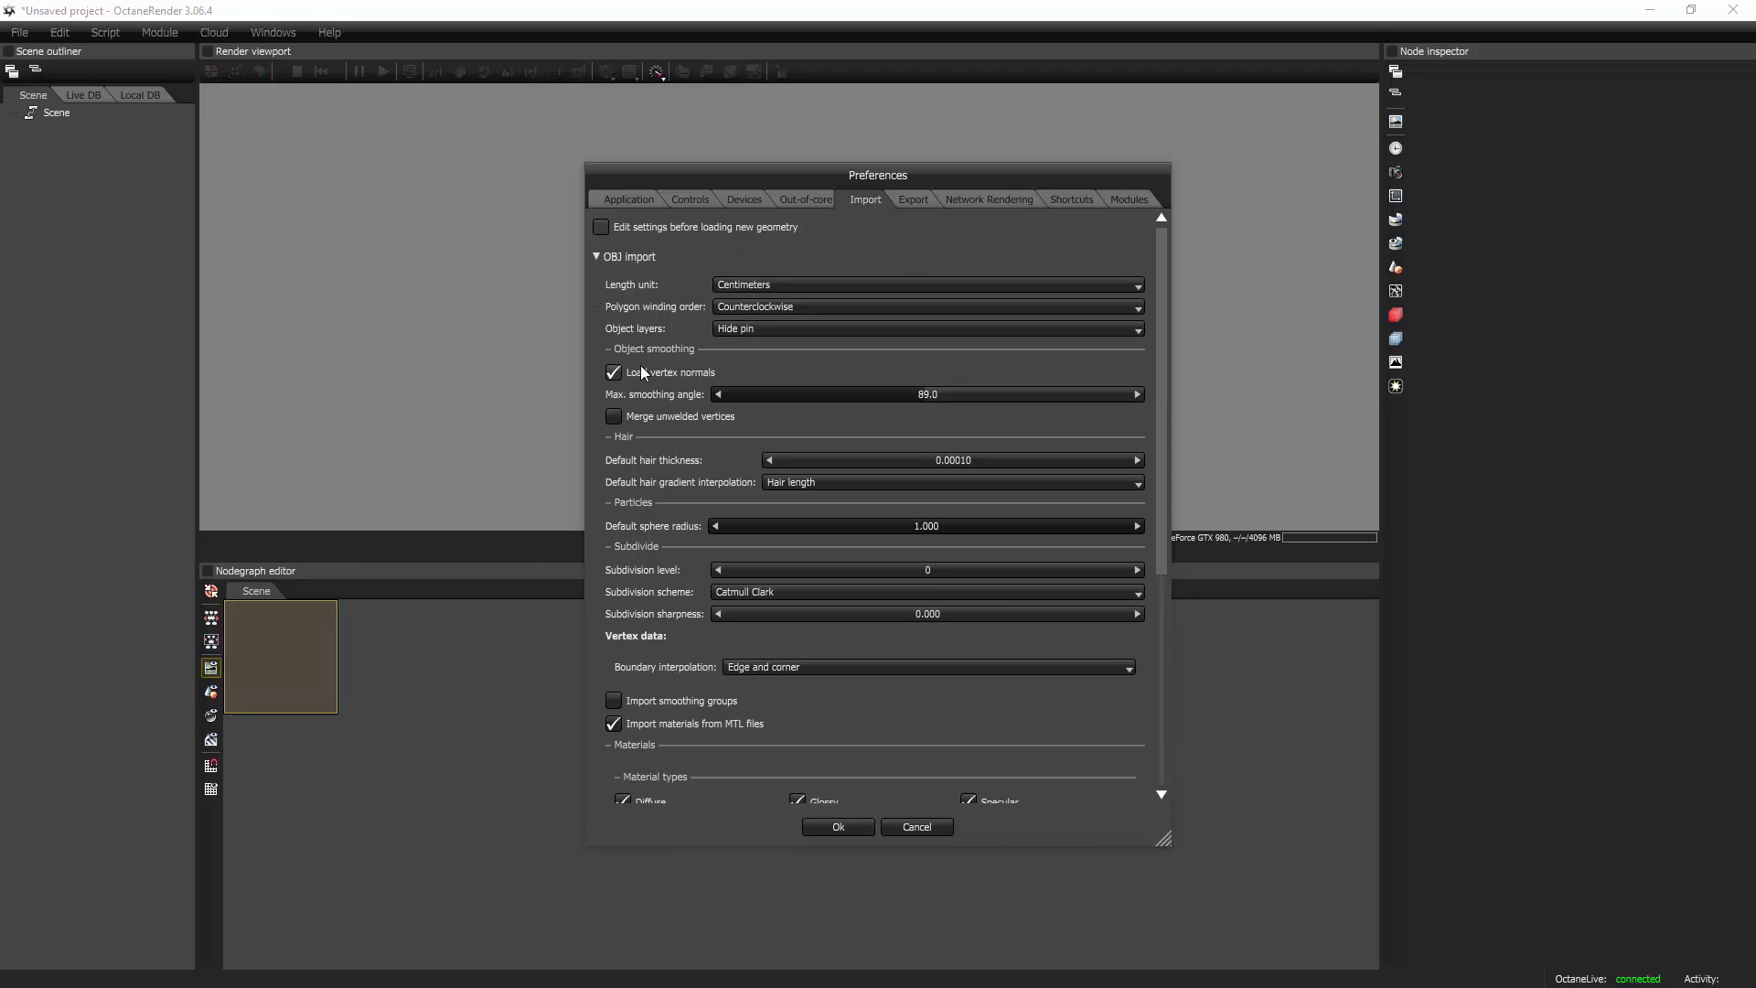
pyautogui.scroll(-1, 819, 459)
pyautogui.click(775, 284)
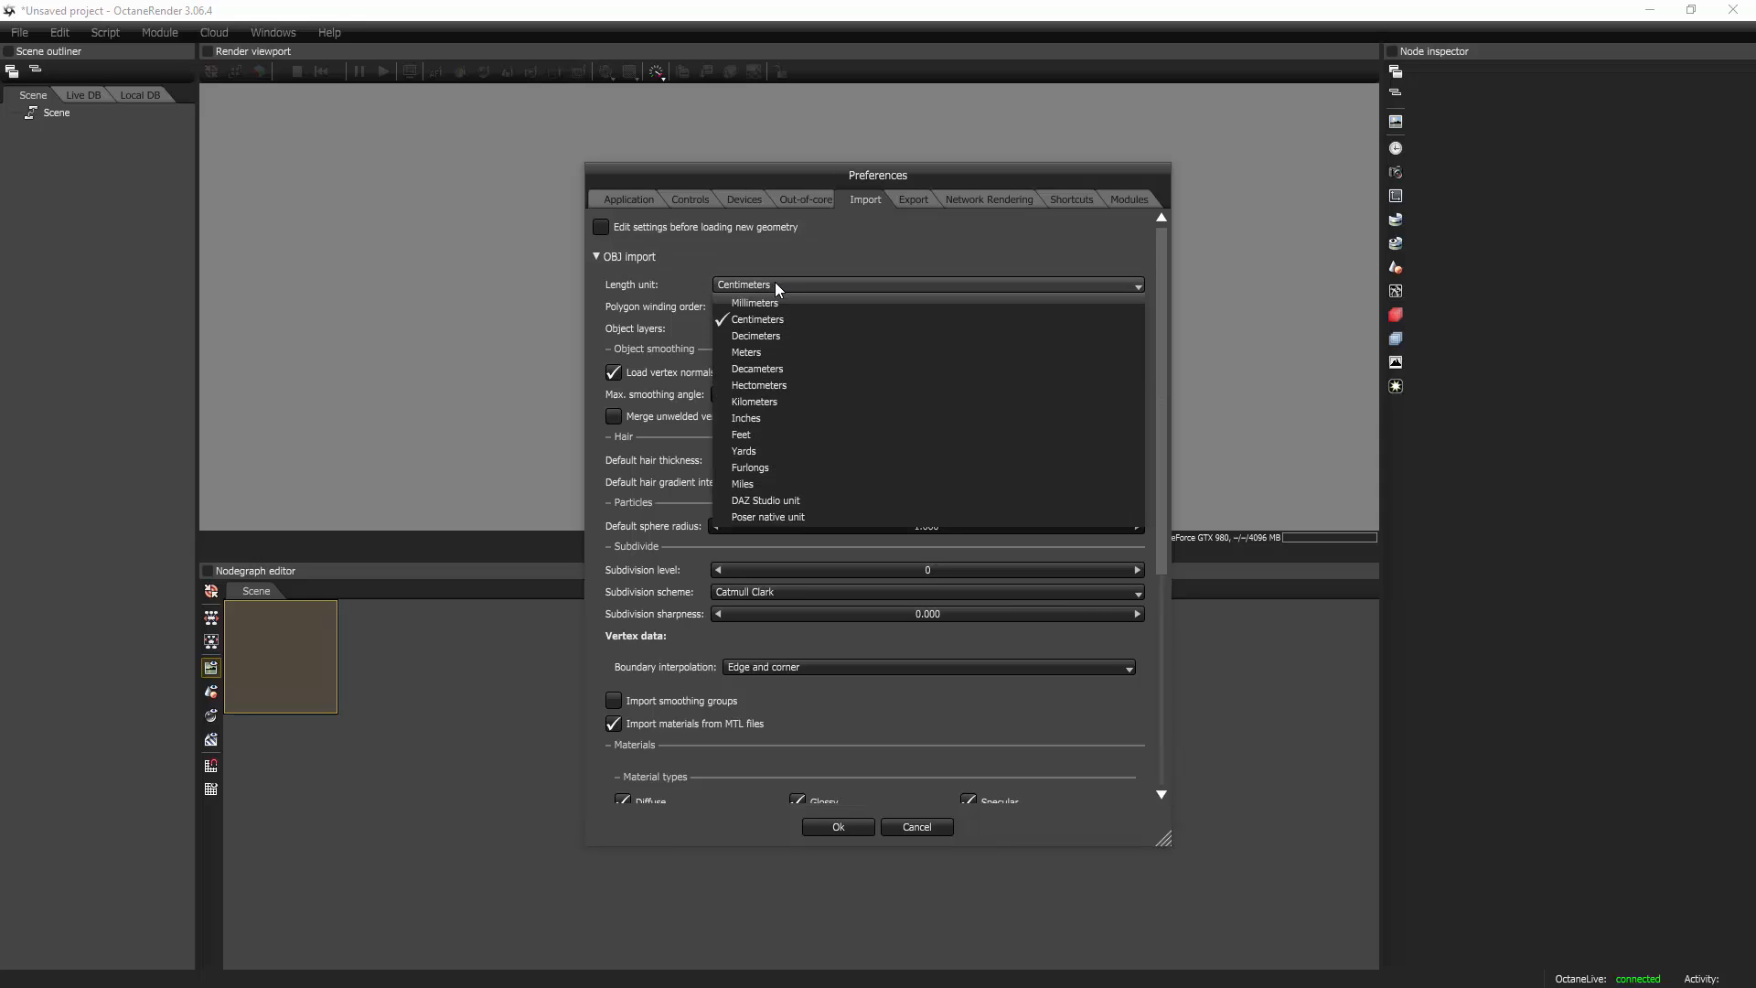
pyautogui.click(771, 353)
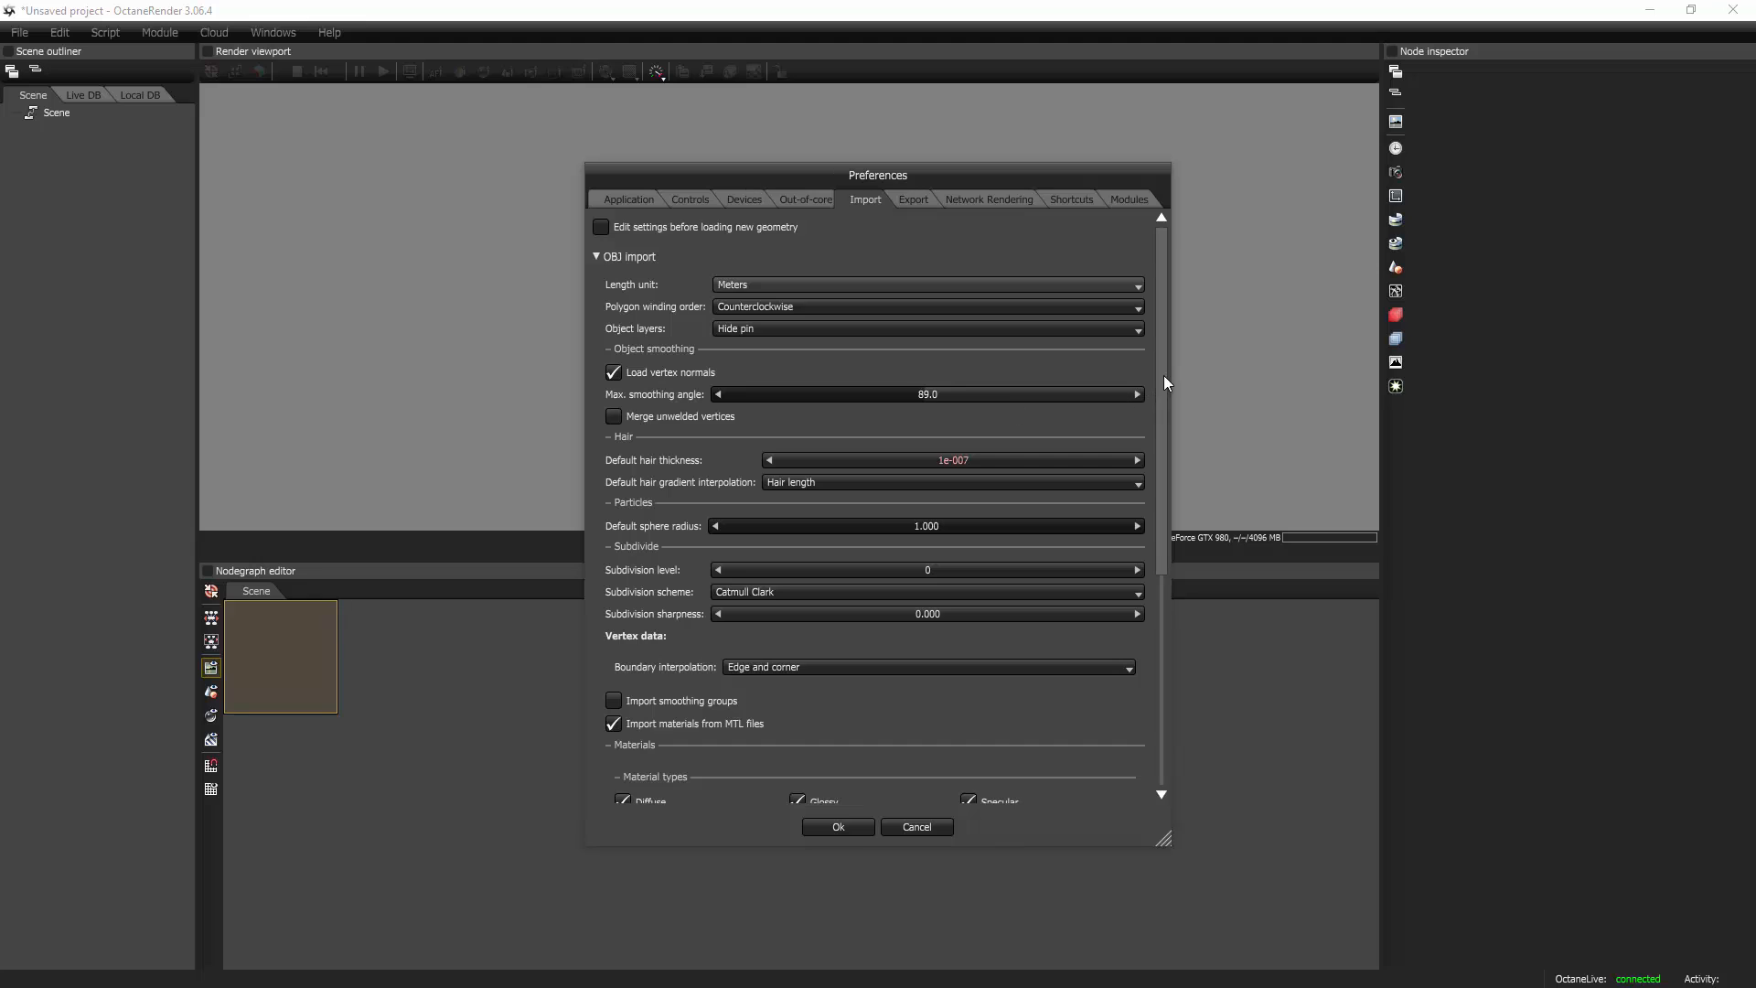
# Step: Set the Alembic import length unit to Meters as well and apply the preferences
pyautogui.moveTo(1164, 375); pyautogui.dragTo(1163, 625)
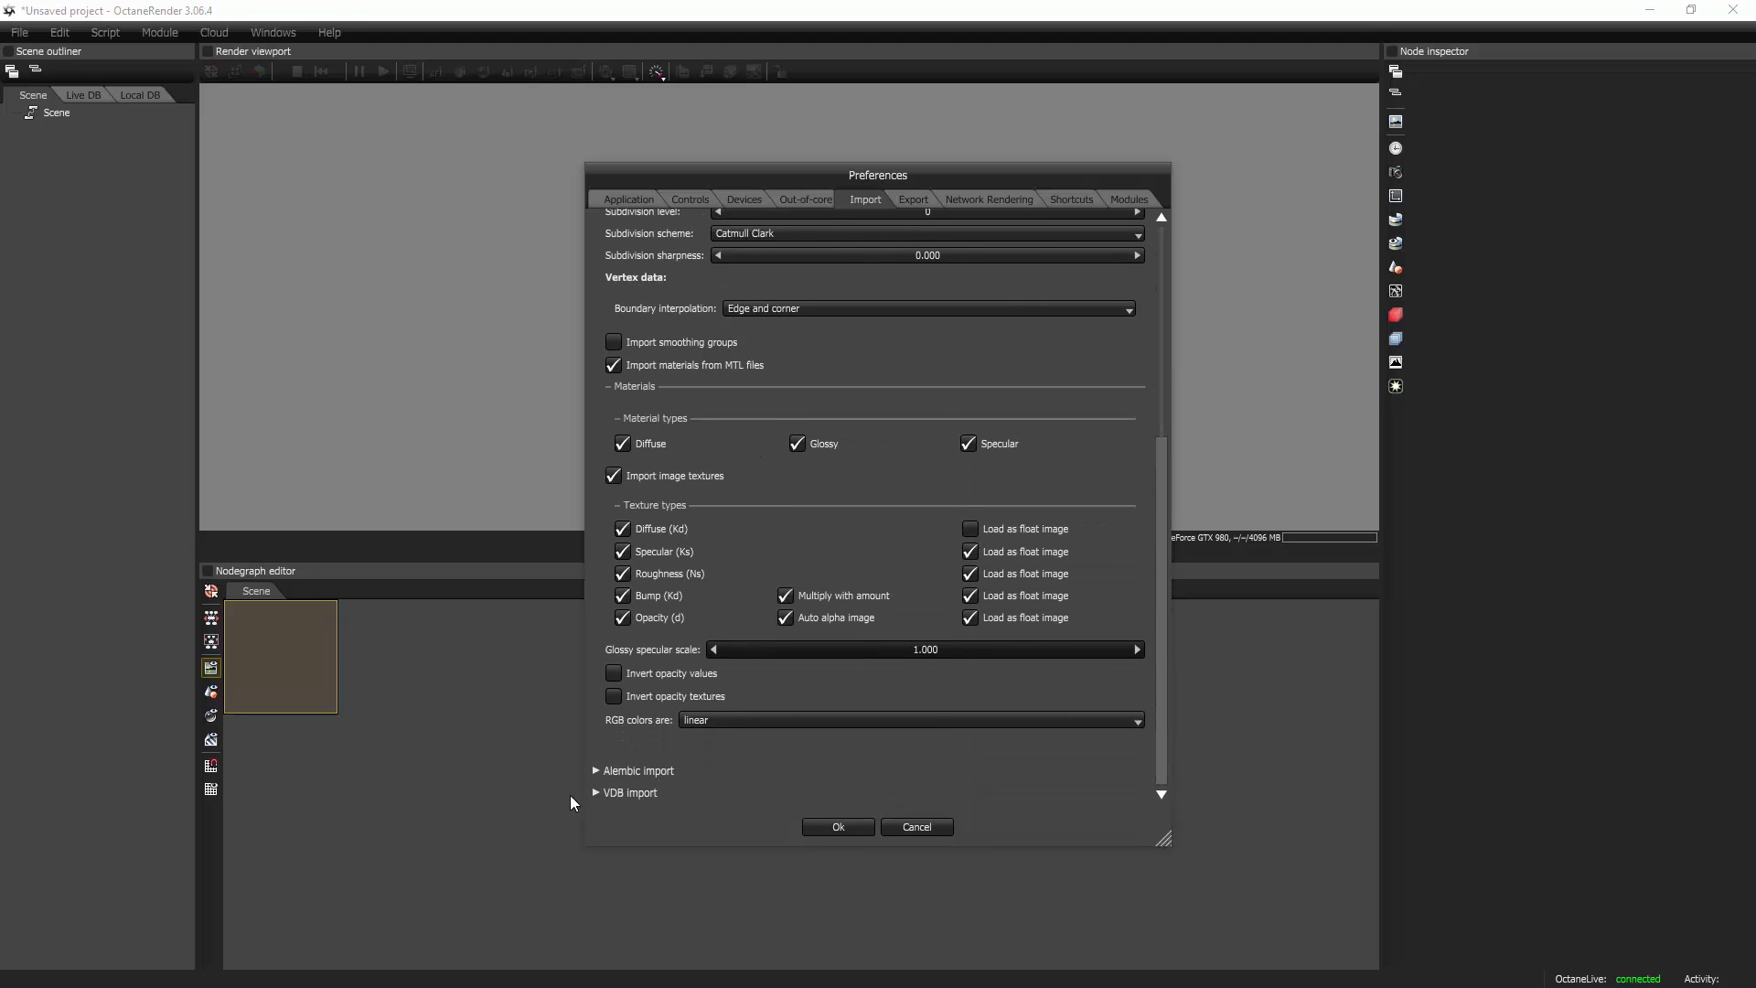
pyautogui.click(598, 769)
pyautogui.scroll(-3, 600, 712)
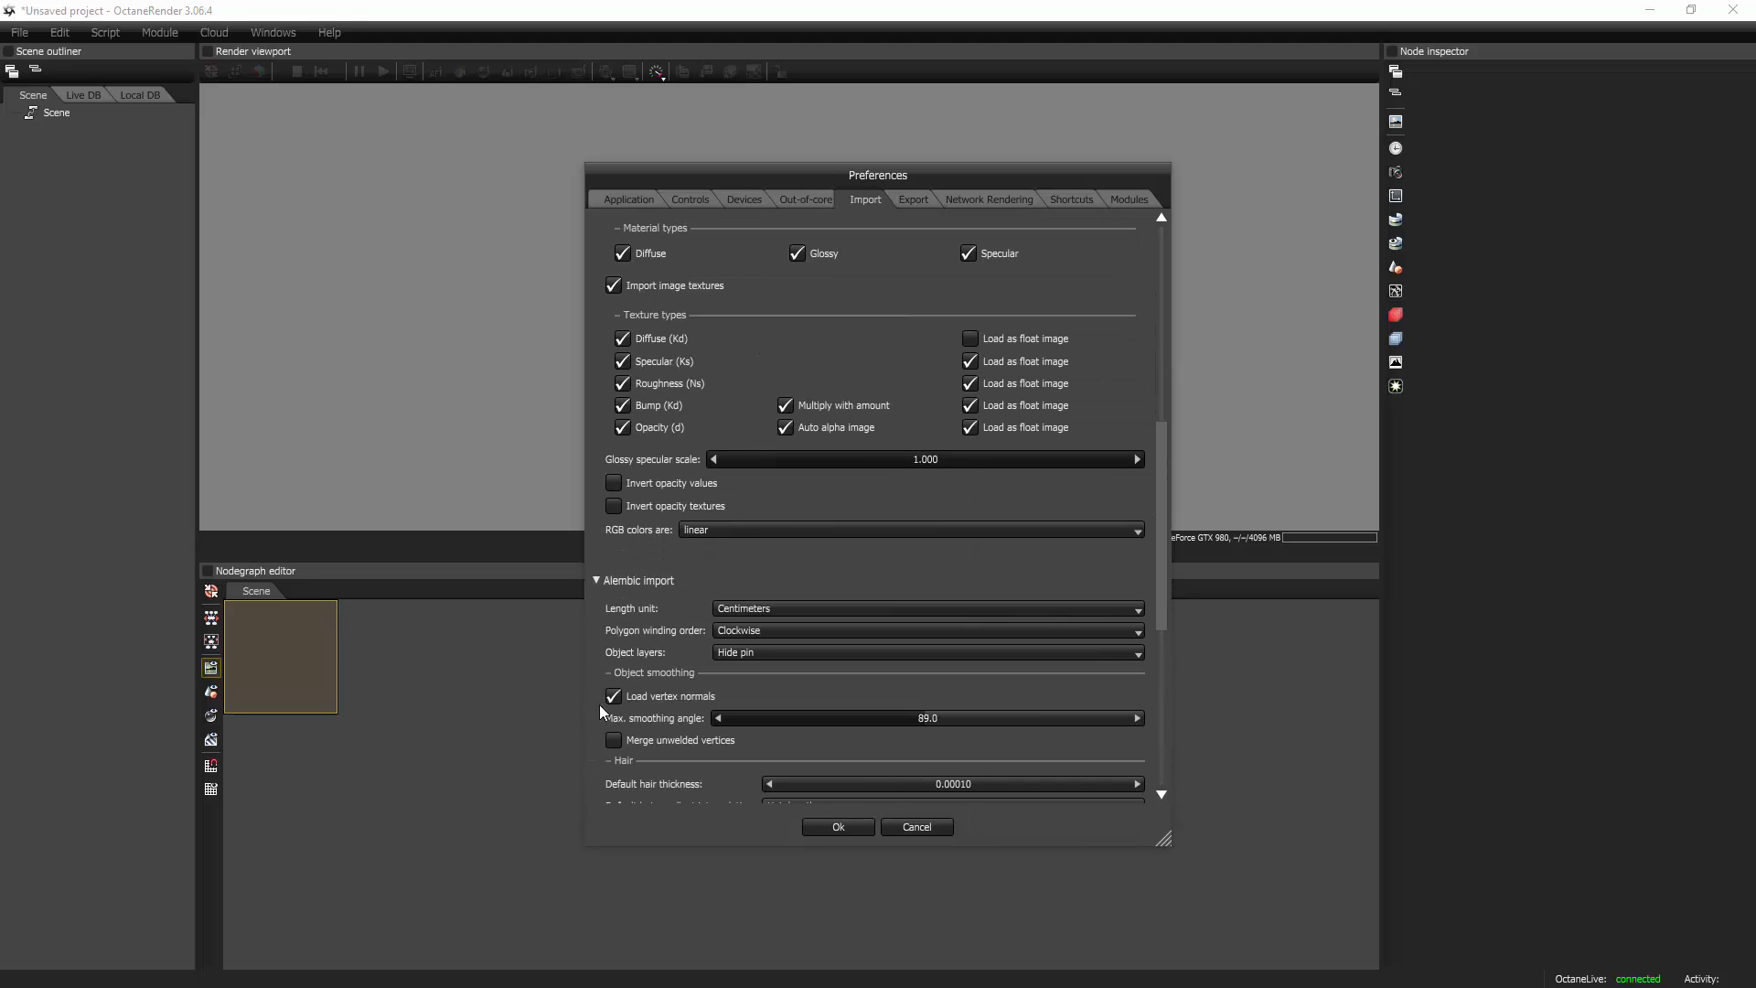
pyautogui.click(748, 609)
pyautogui.click(755, 677)
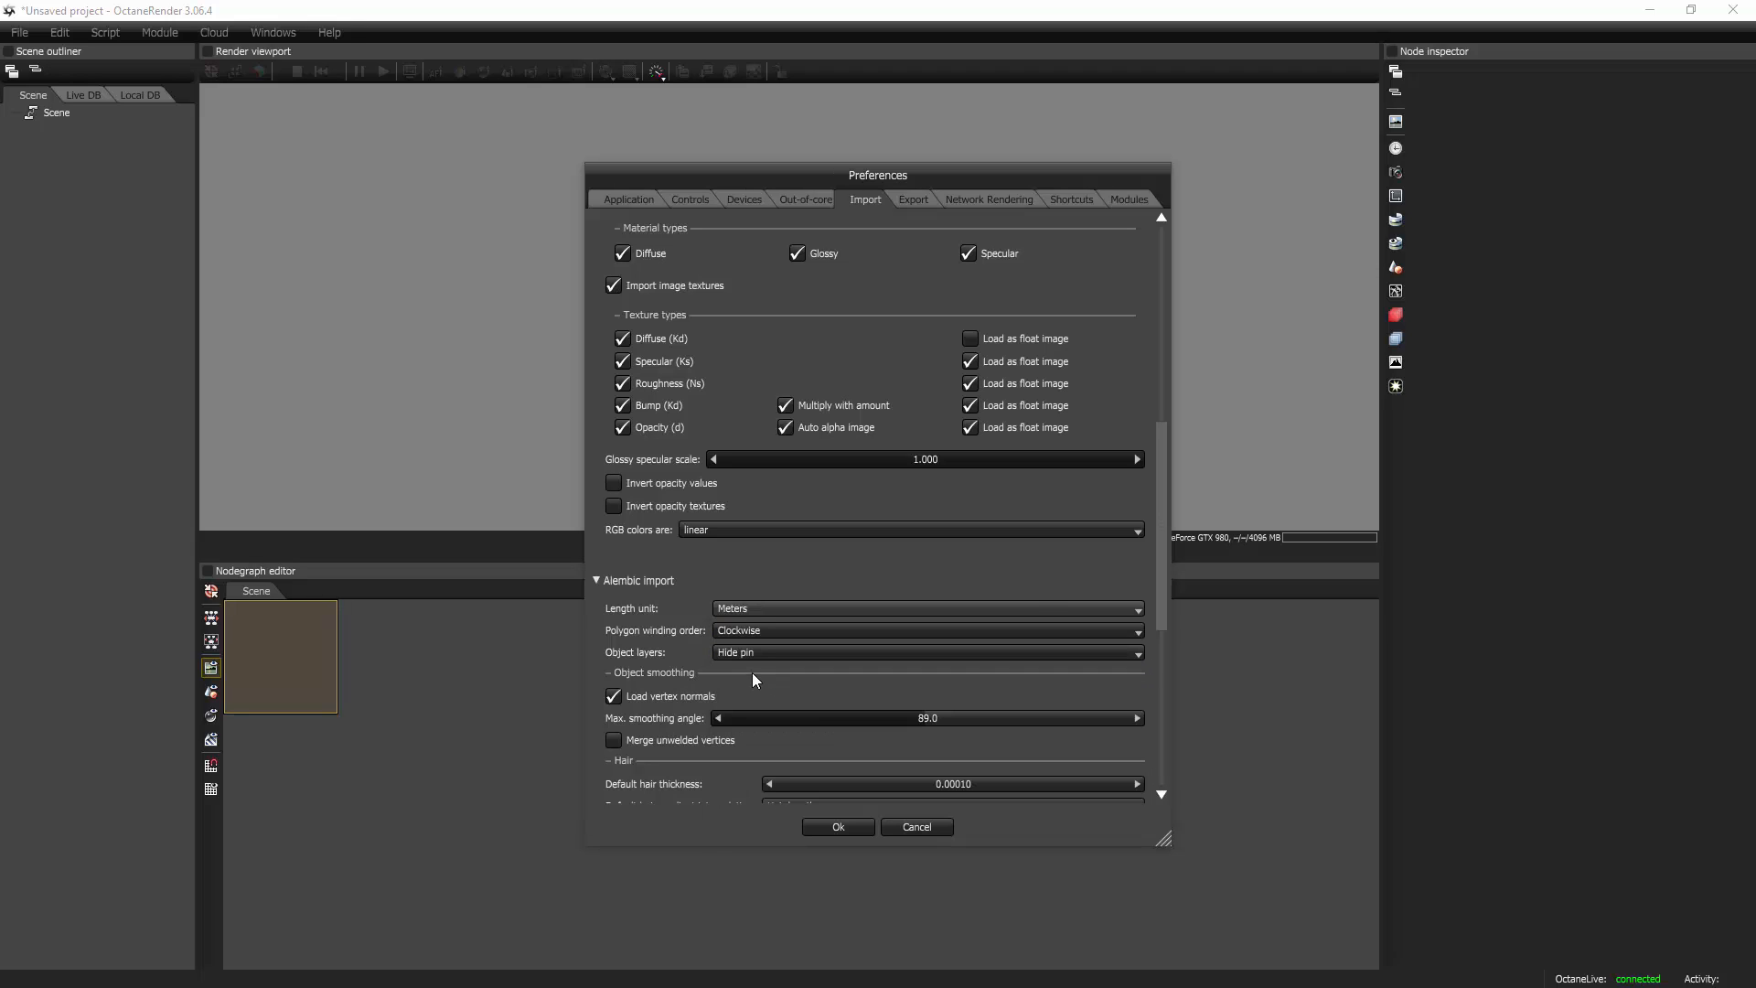
pyautogui.click(849, 828)
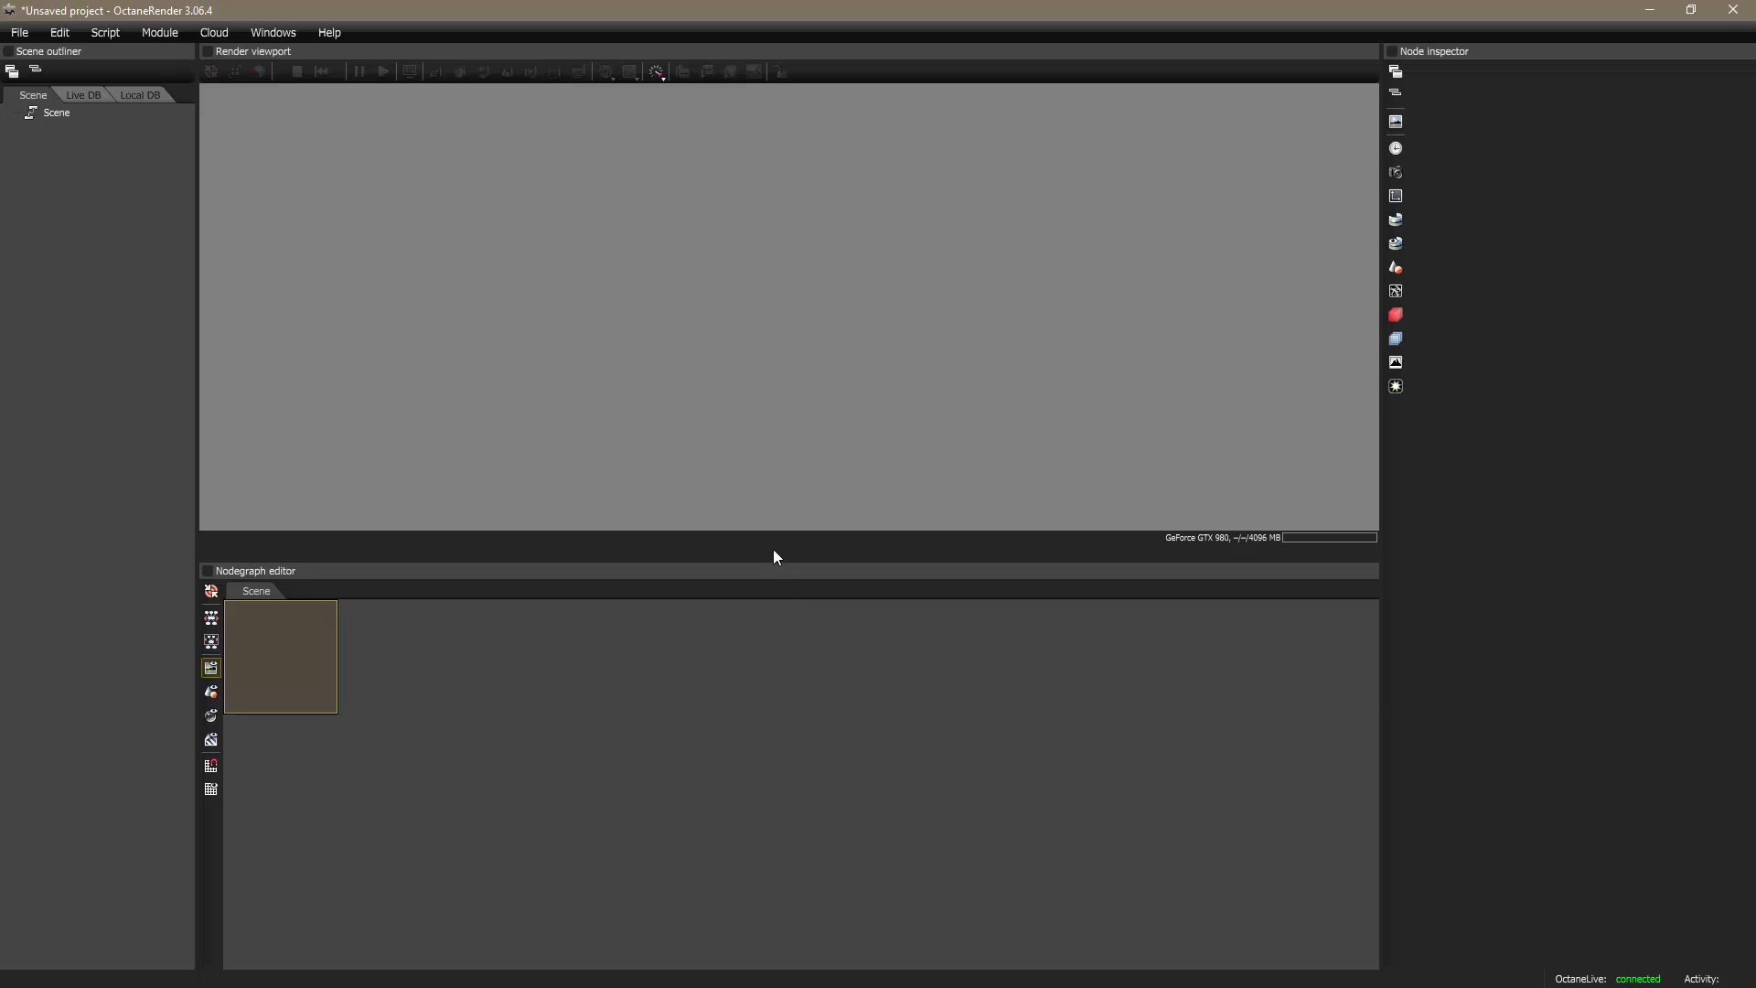
# Step: Slightly enlarge the nodegraph editor and import head.obj and skull.obj into it from the Standalone folder
pyautogui.moveTo(771, 563); pyautogui.dragTo(796, 548)
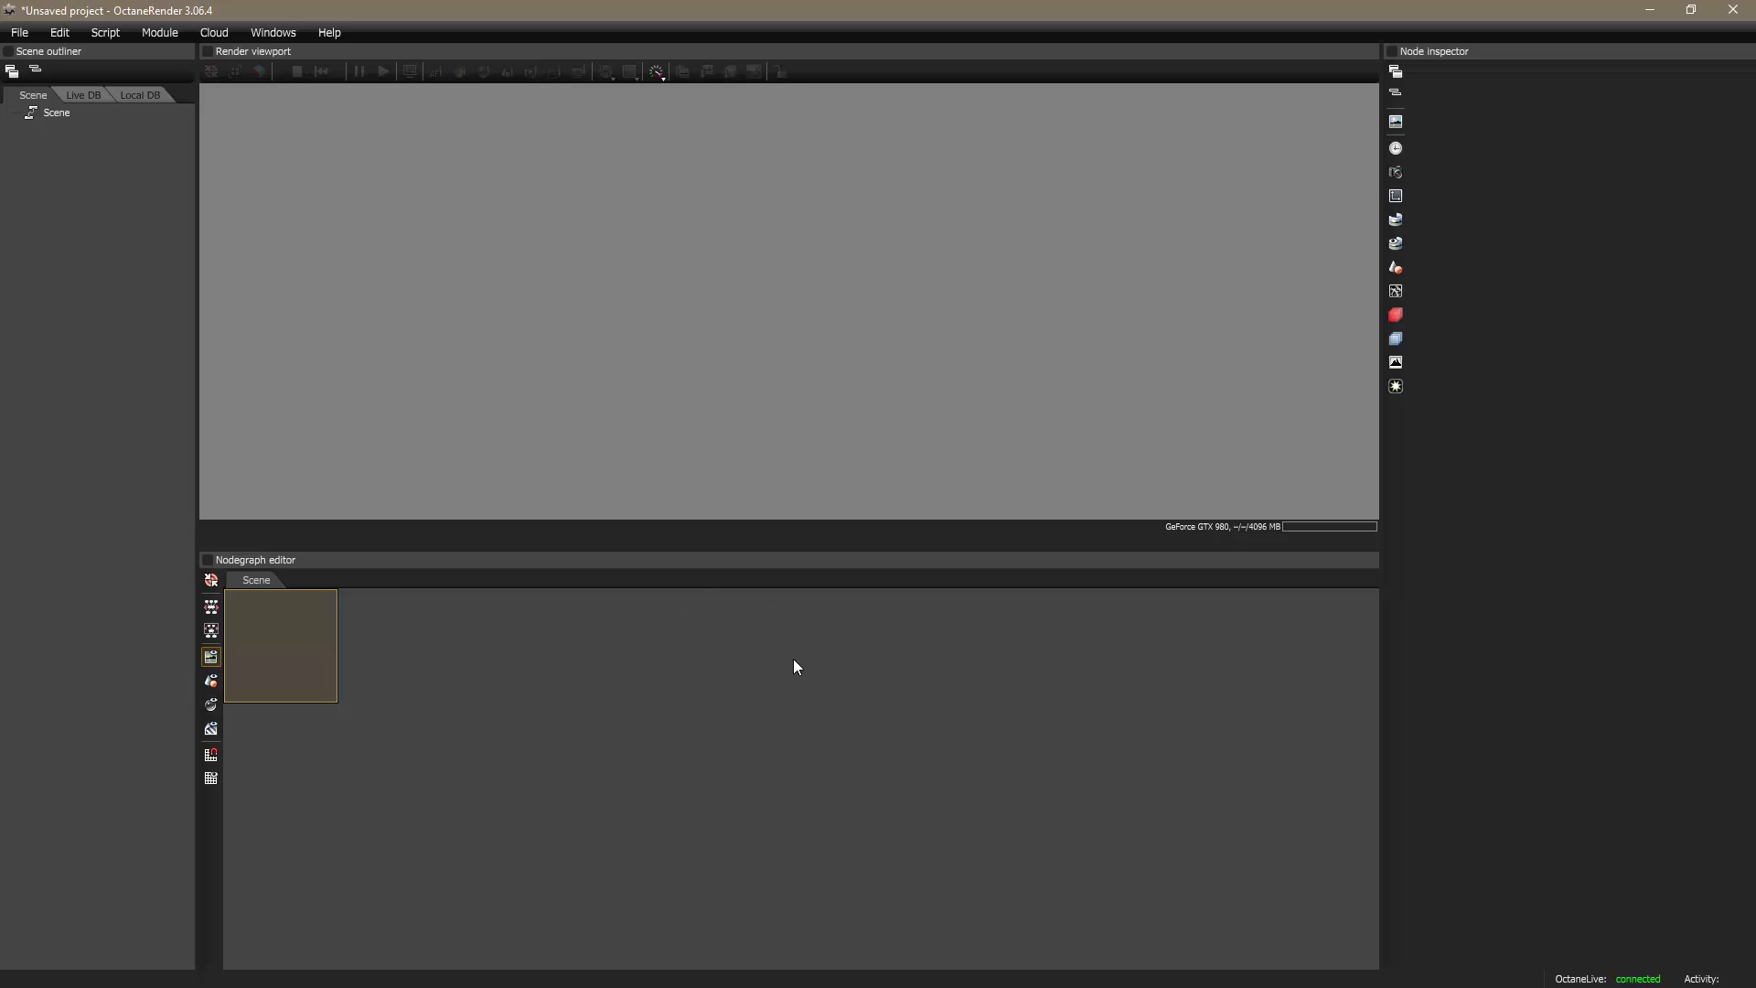
pyautogui.hotkey('alt', 'Tab')
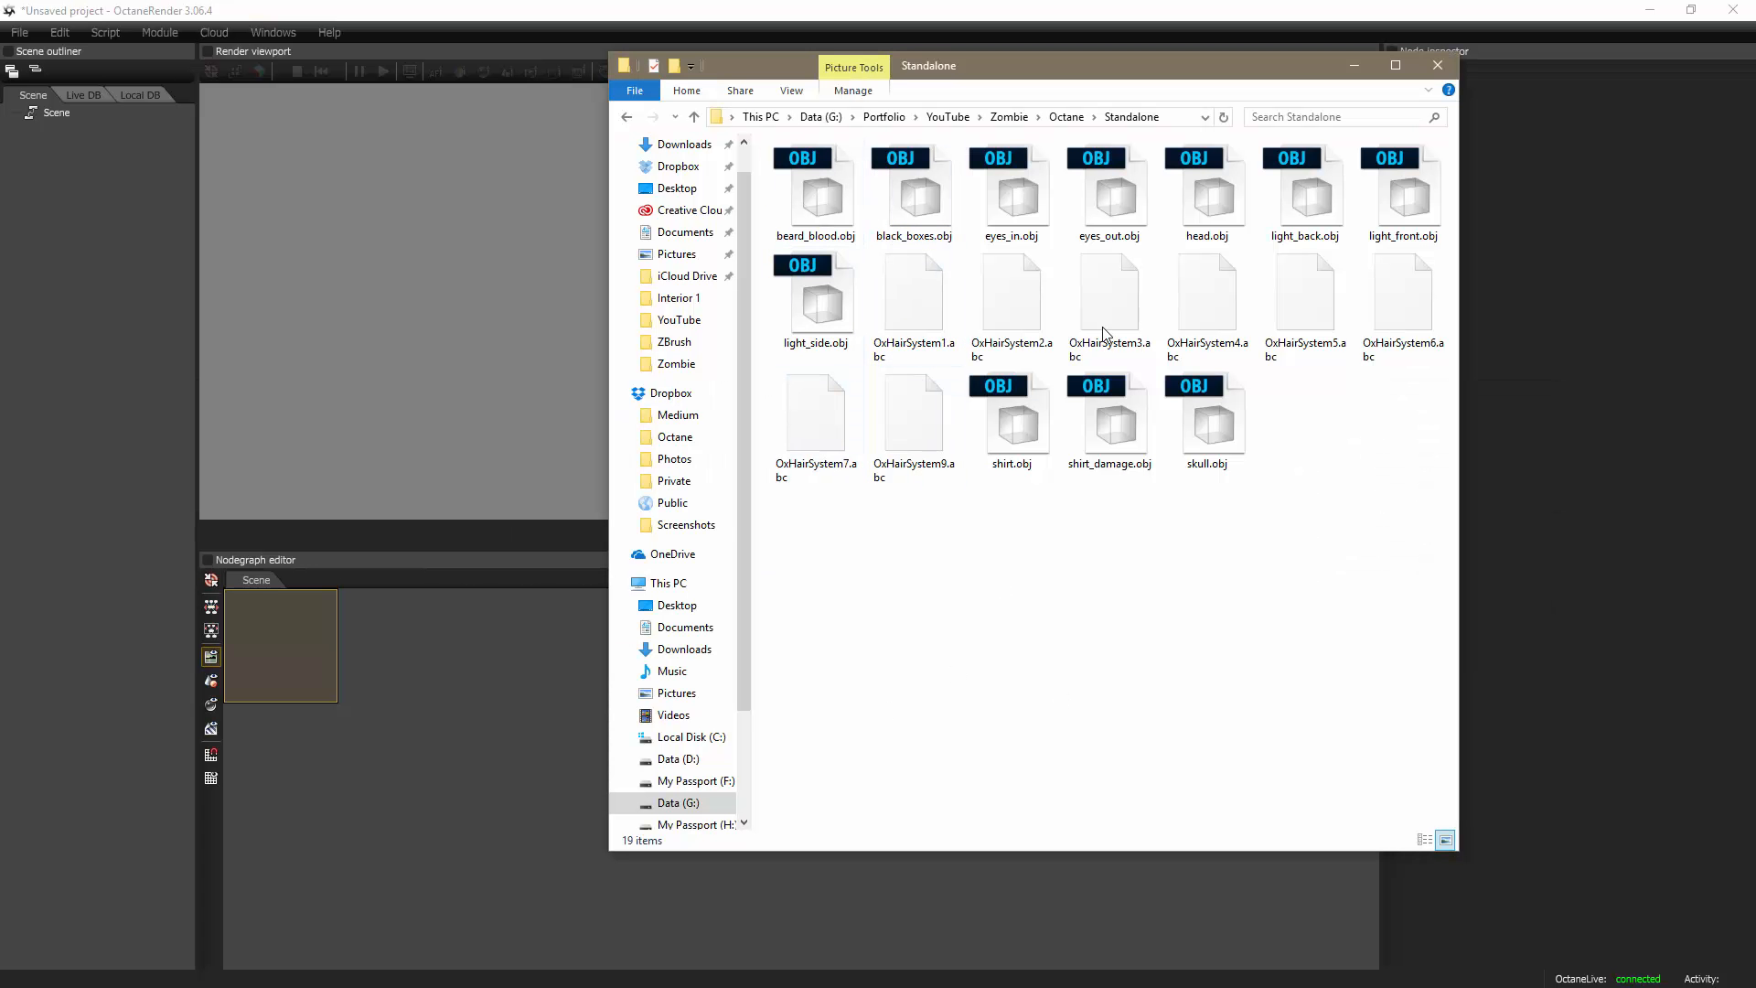
pyautogui.moveTo(1025, 71); pyautogui.dragTo(1206, 138)
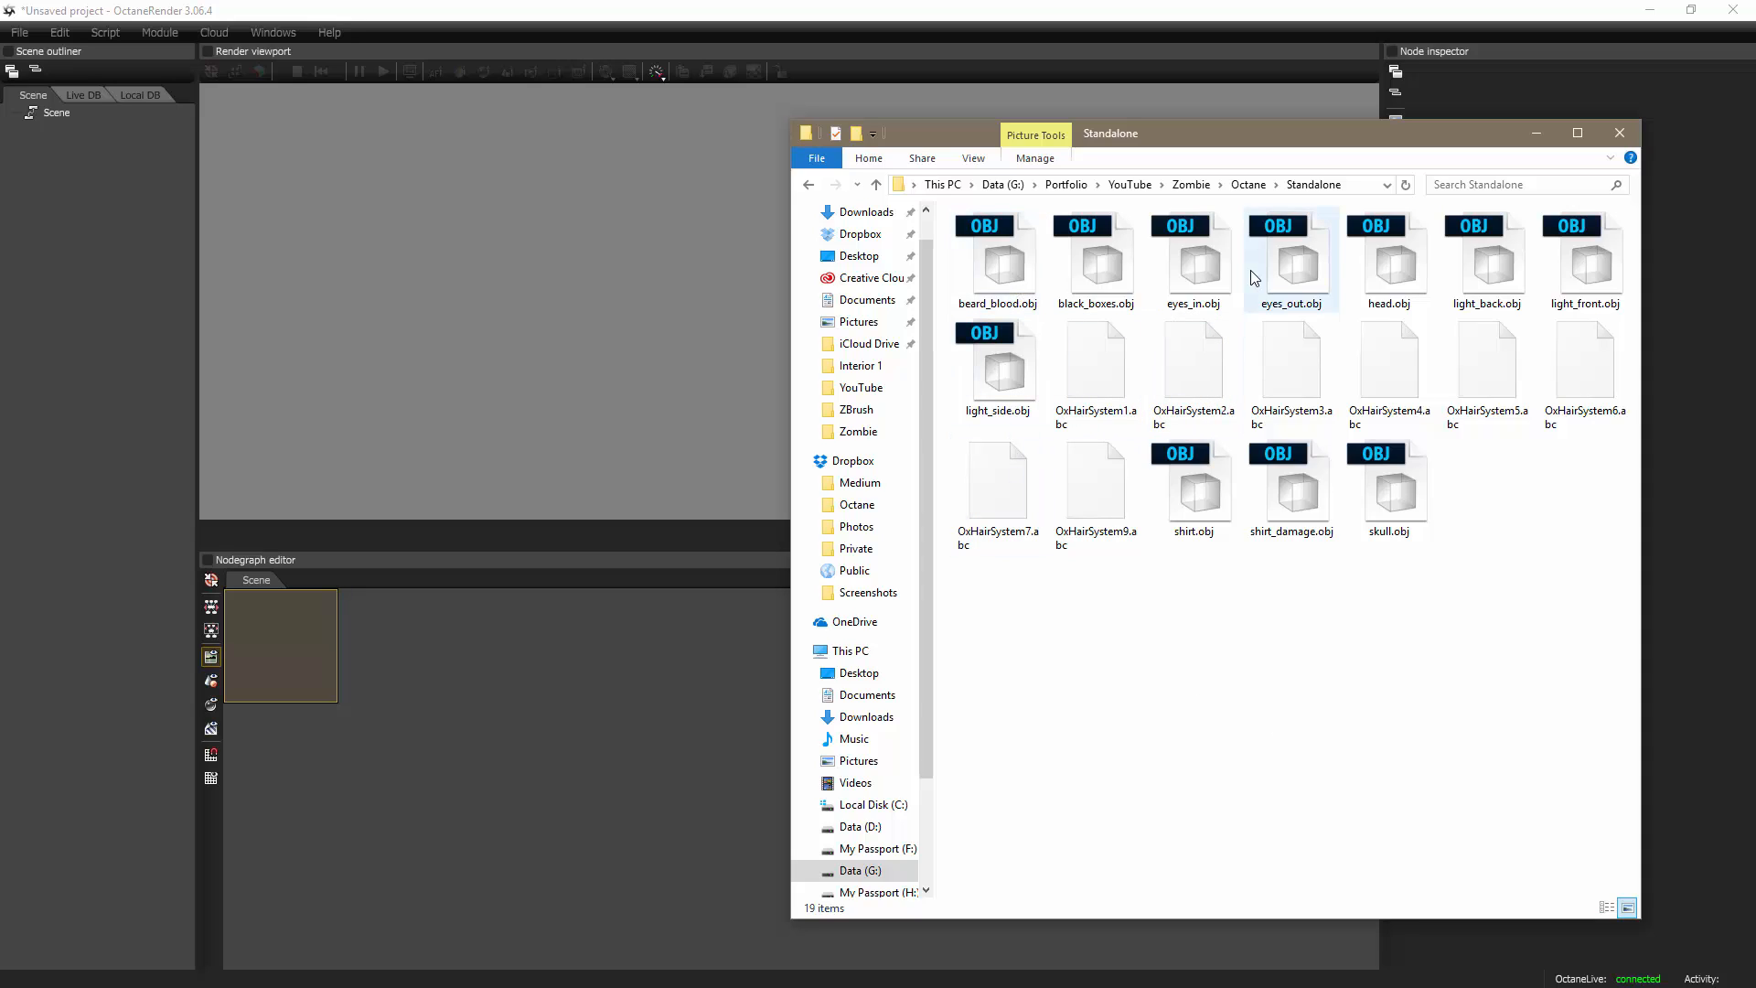
pyautogui.click(1402, 277)
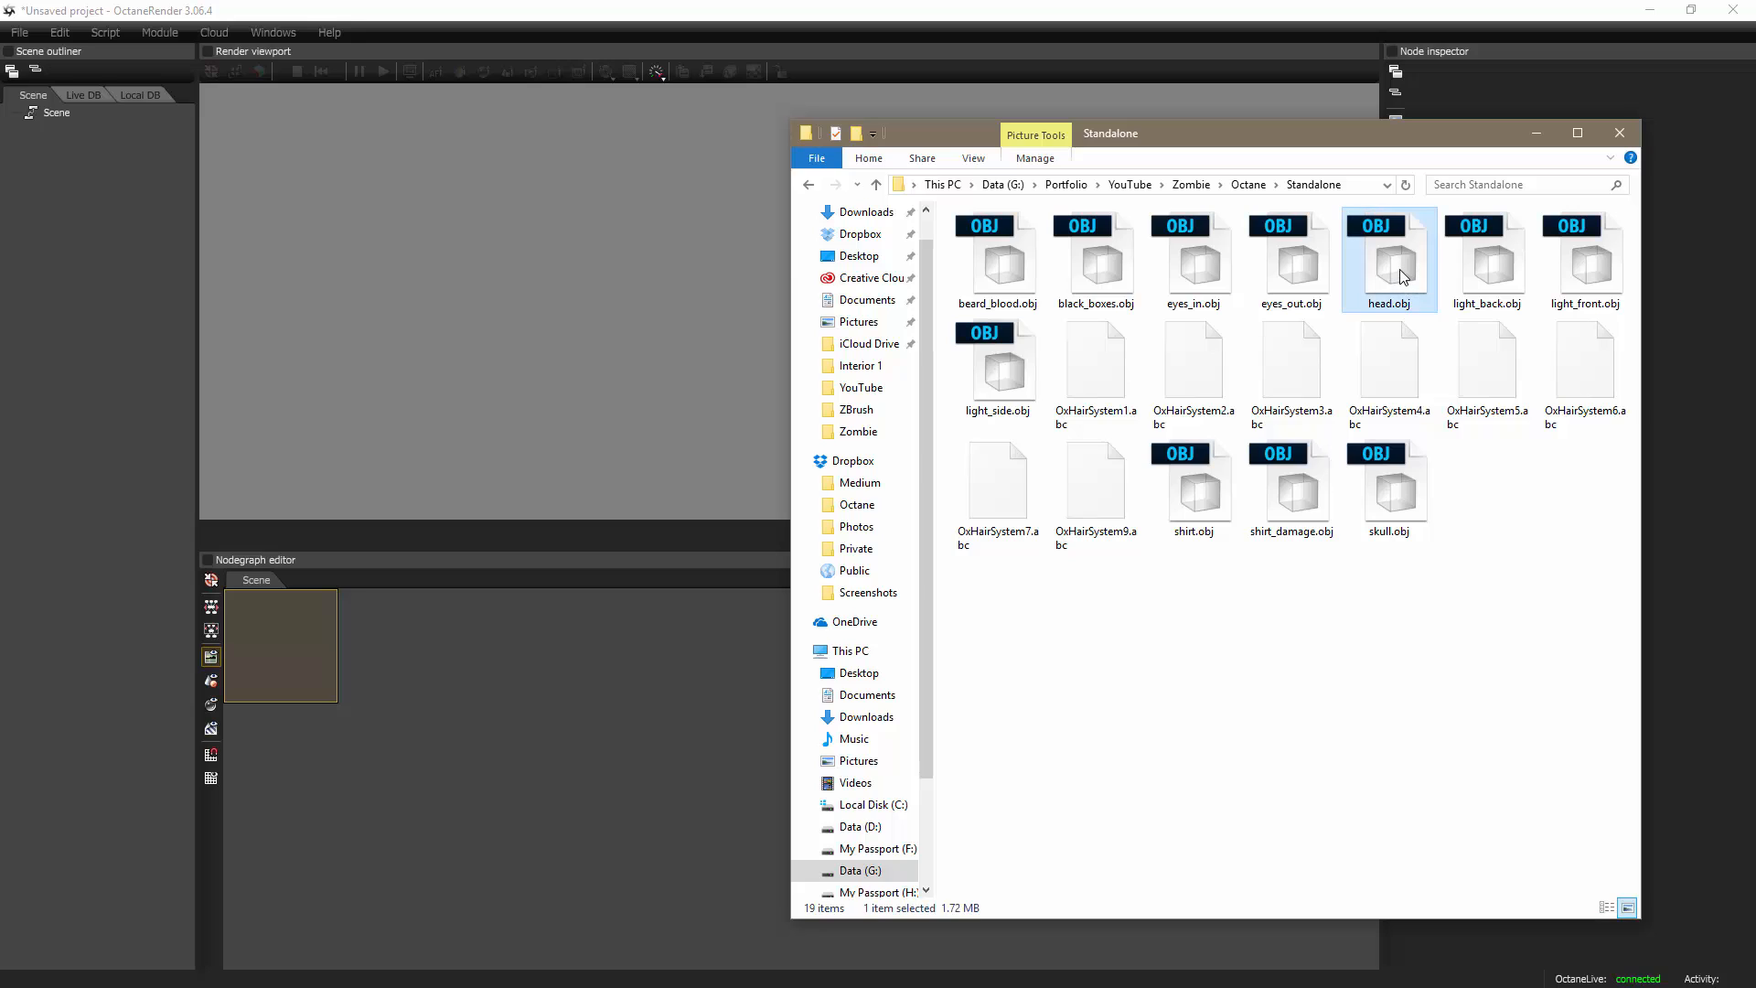
pyautogui.keyDown('ctrl'); pyautogui.click(1400, 509); pyautogui.keyUp('ctrl')
pyautogui.moveTo(1400, 512); pyautogui.dragTo(726, 728)
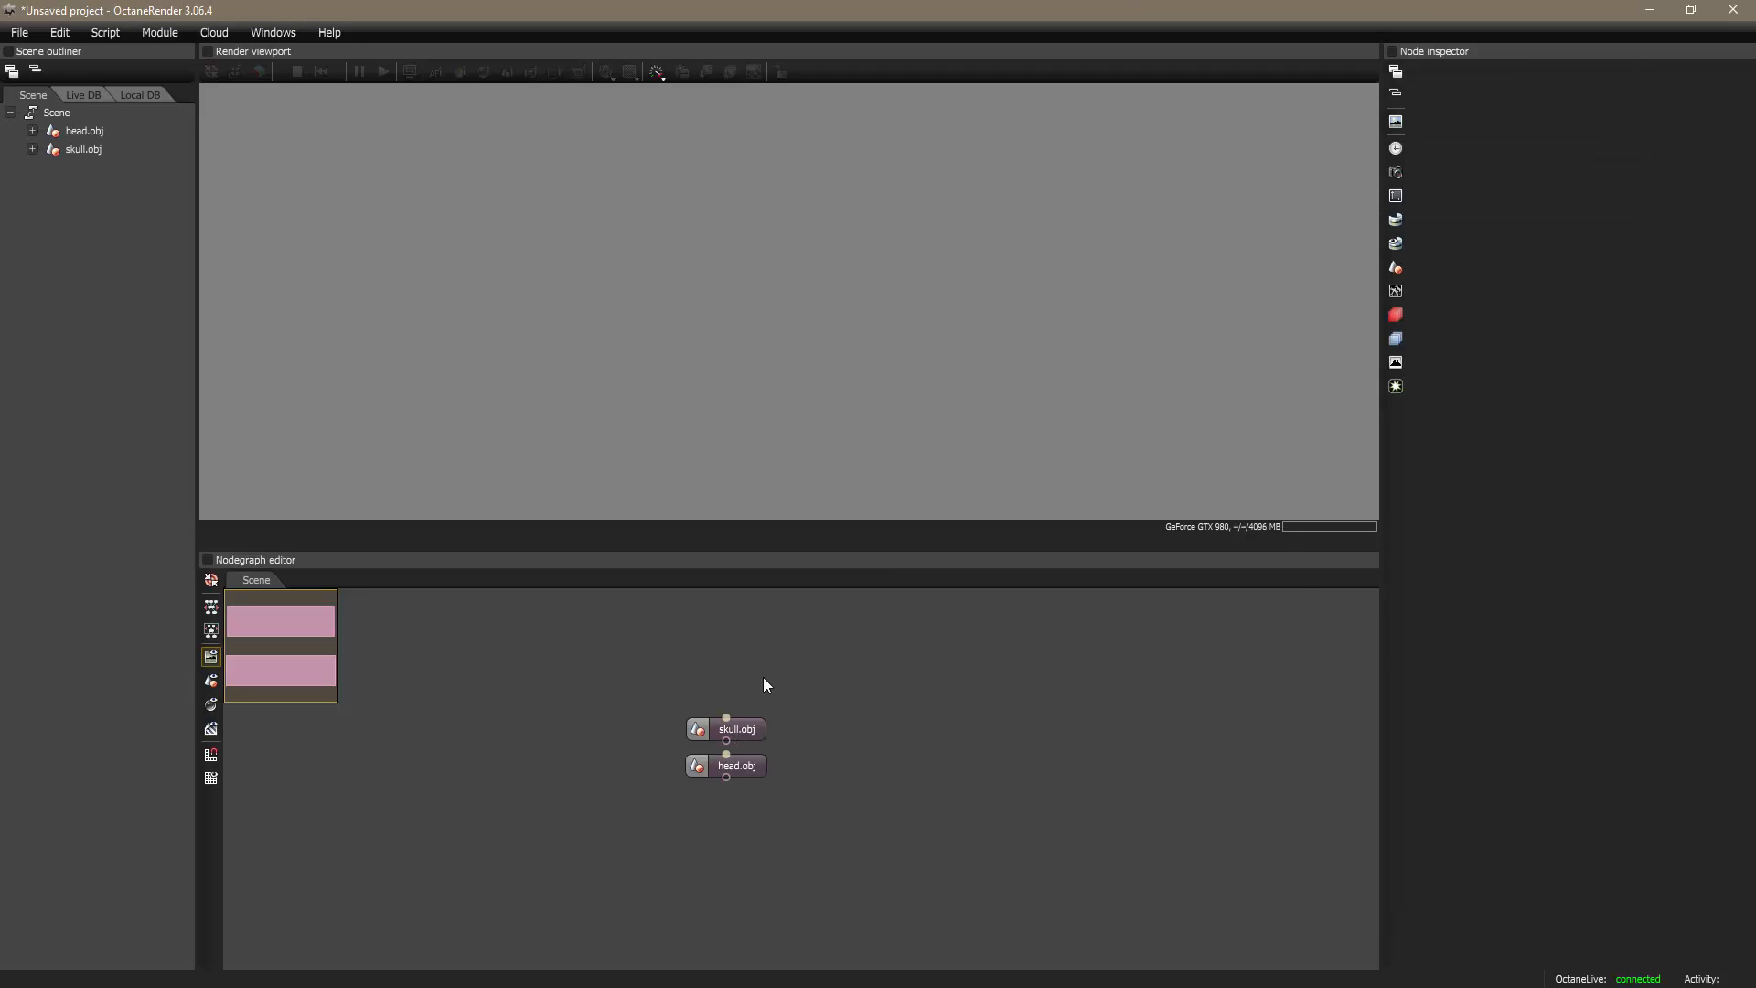
# Step: Arrange the head.obj and skull.obj nodes side by side in the nodegraph, with head.obj before skull.obj
pyautogui.moveTo(747, 732); pyautogui.dragTo(791, 700)
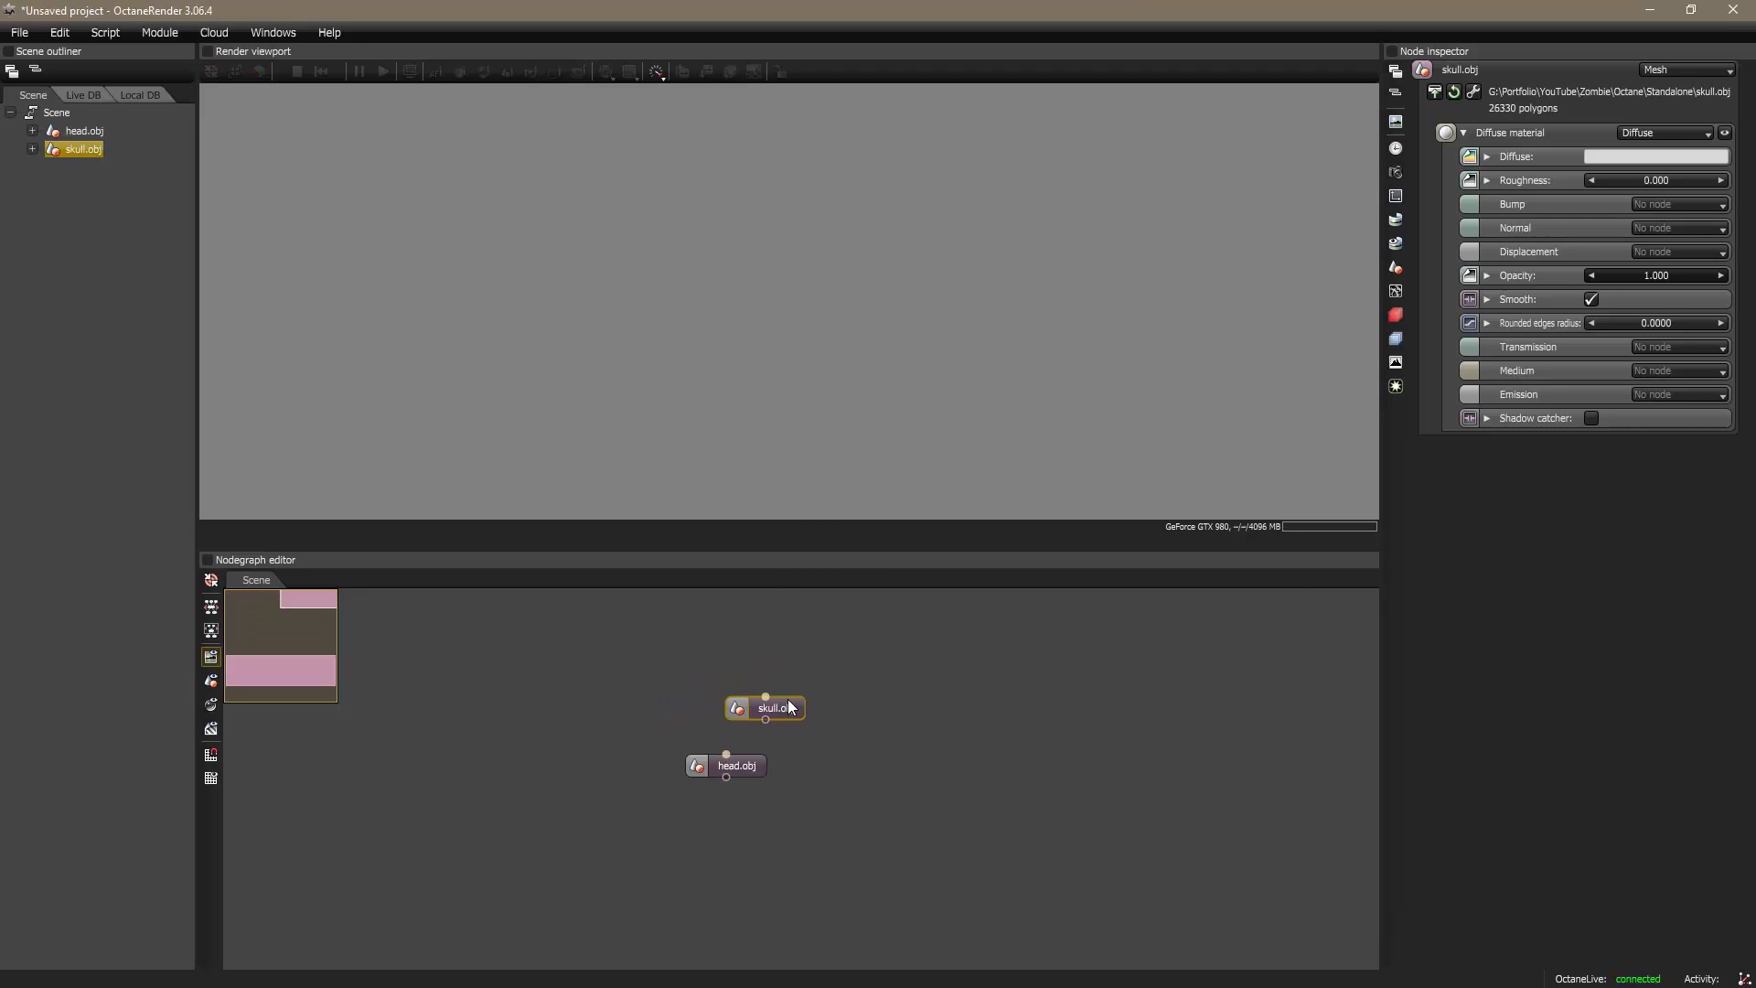
pyautogui.moveTo(762, 766); pyautogui.dragTo(675, 702)
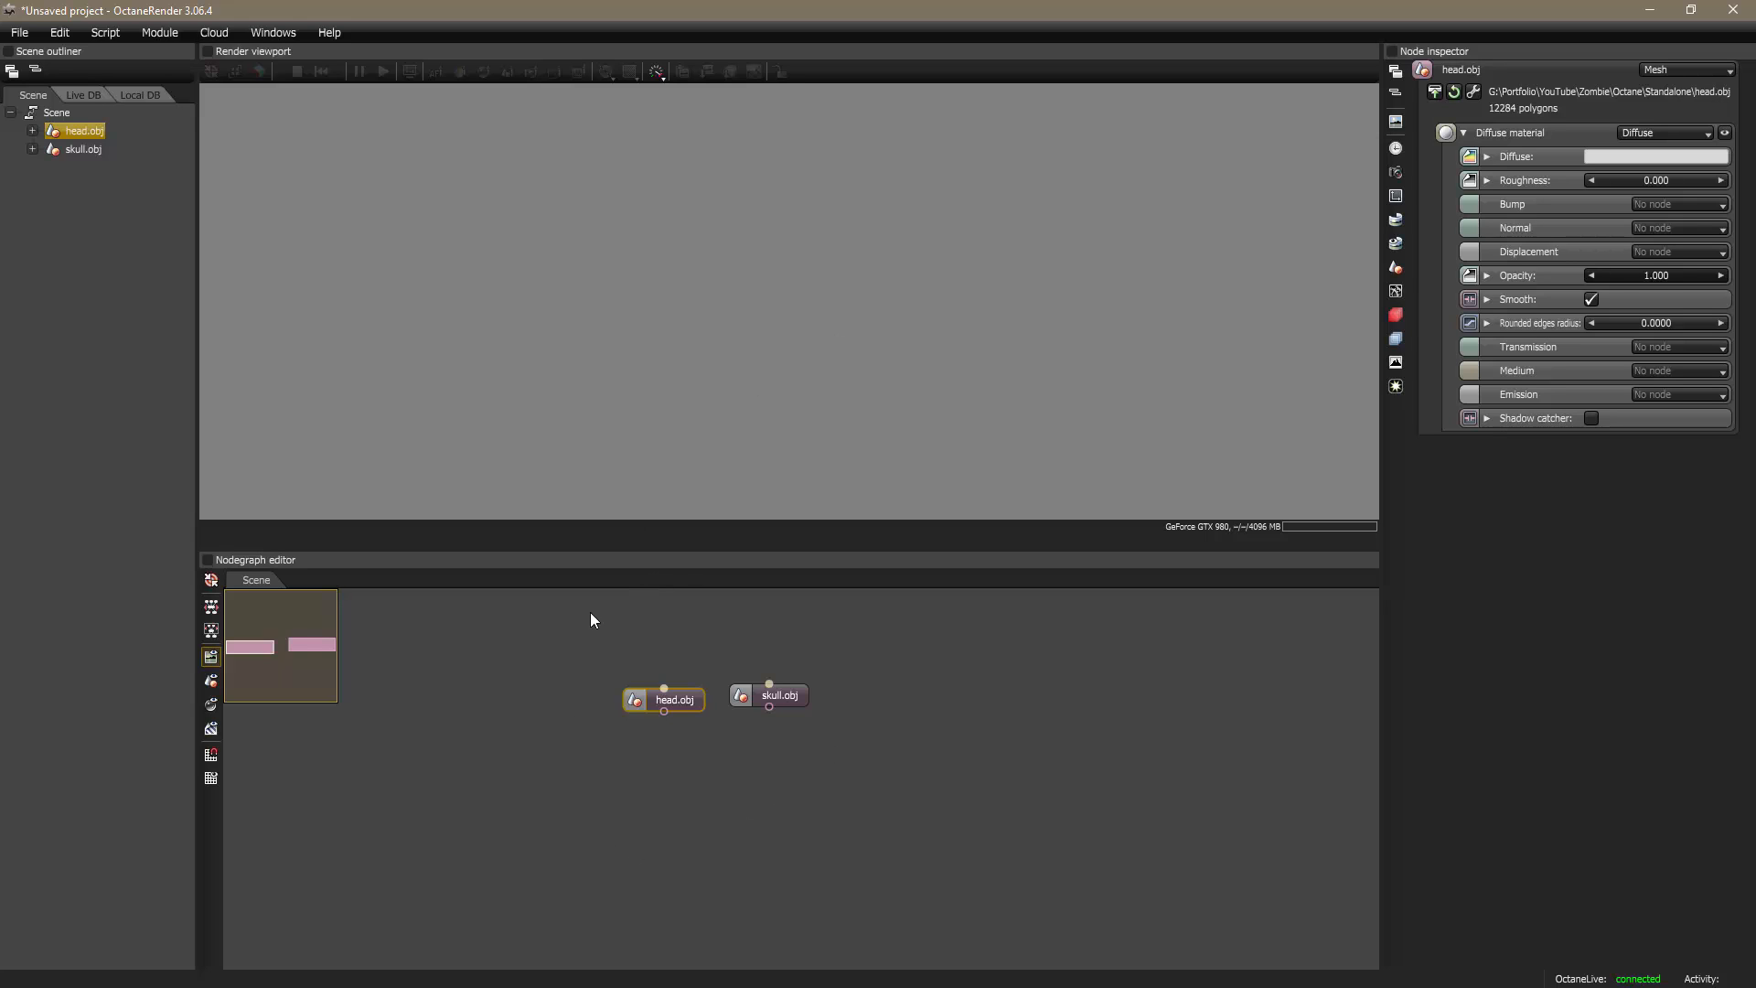
pyautogui.moveTo(778, 697); pyautogui.dragTo(783, 701)
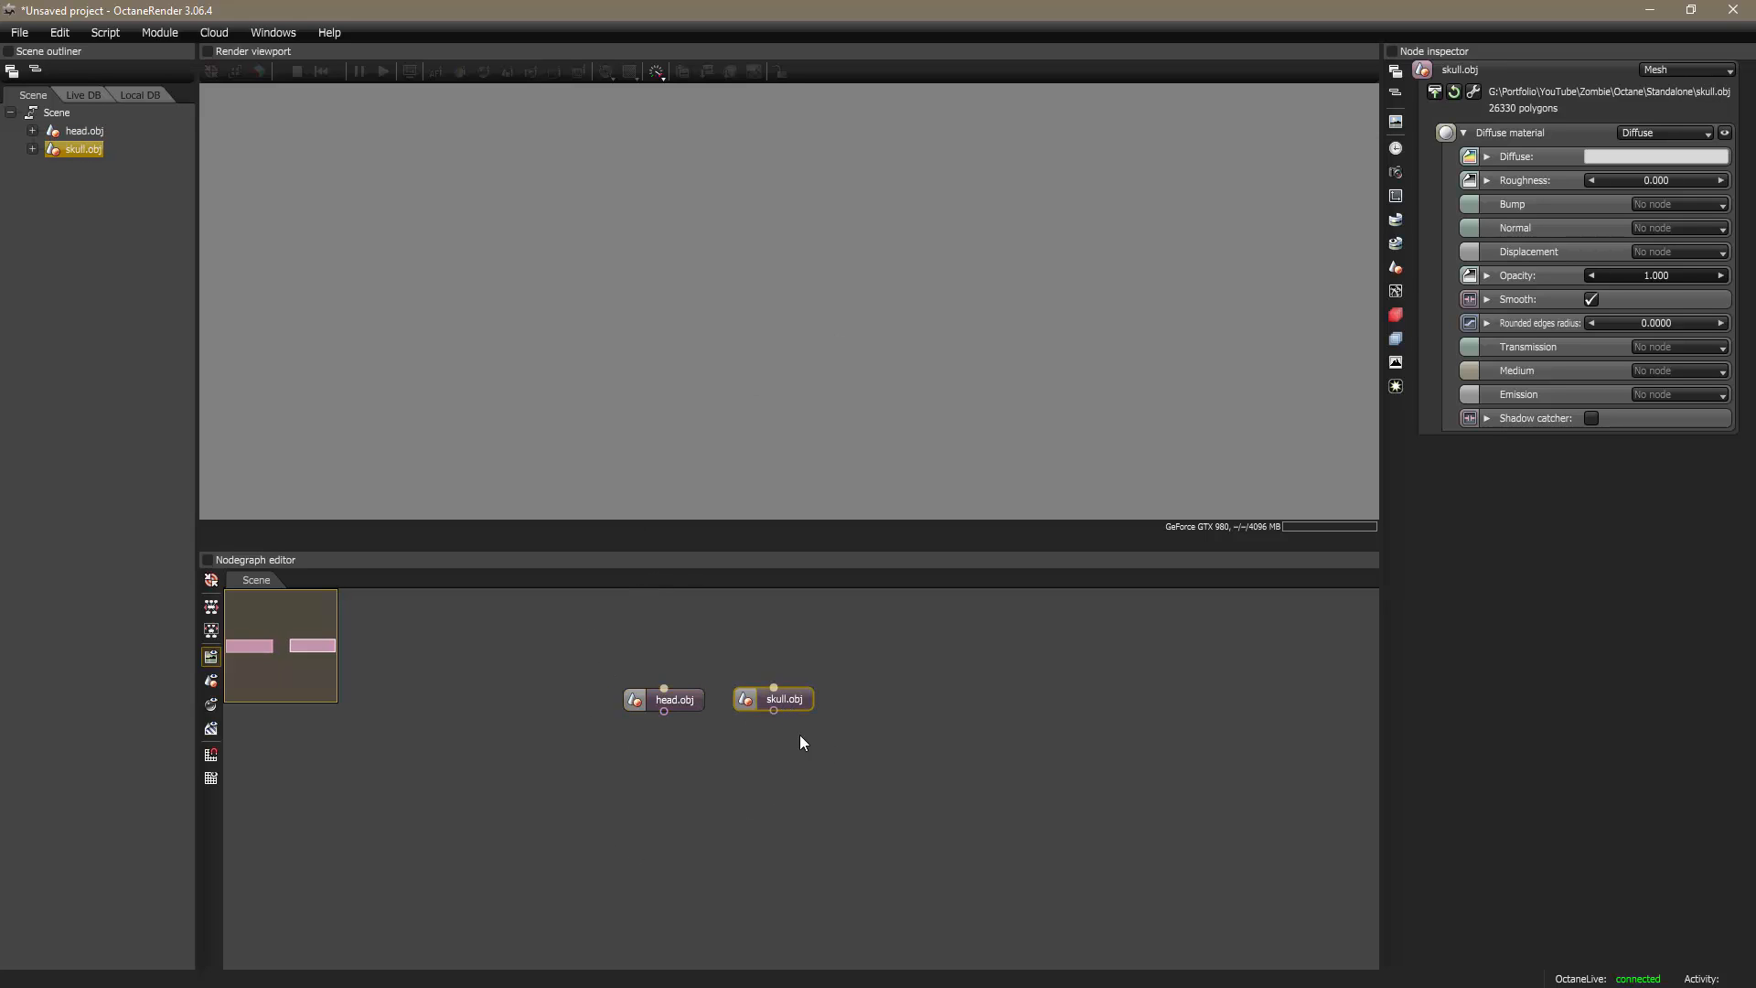
# Step: Add a render target node to the nodegraph and place it below the head.obj and skull.obj nodes
pyautogui.rightClick(732, 835)
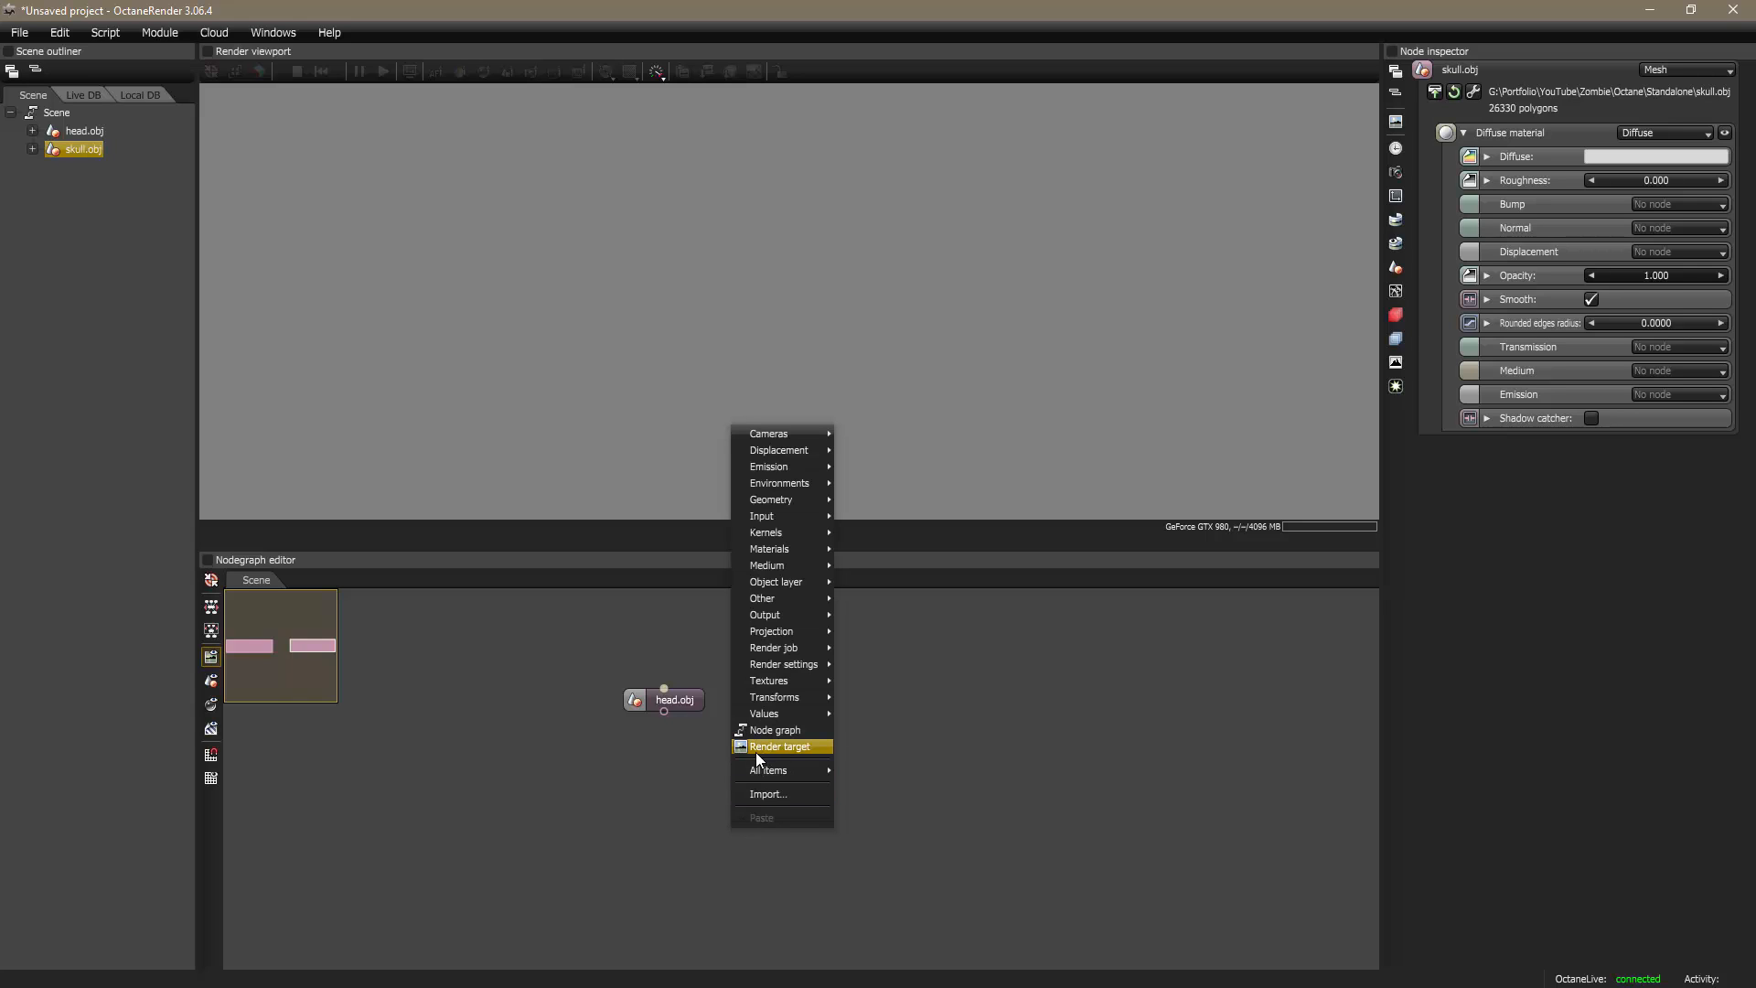
pyautogui.click(691, 798)
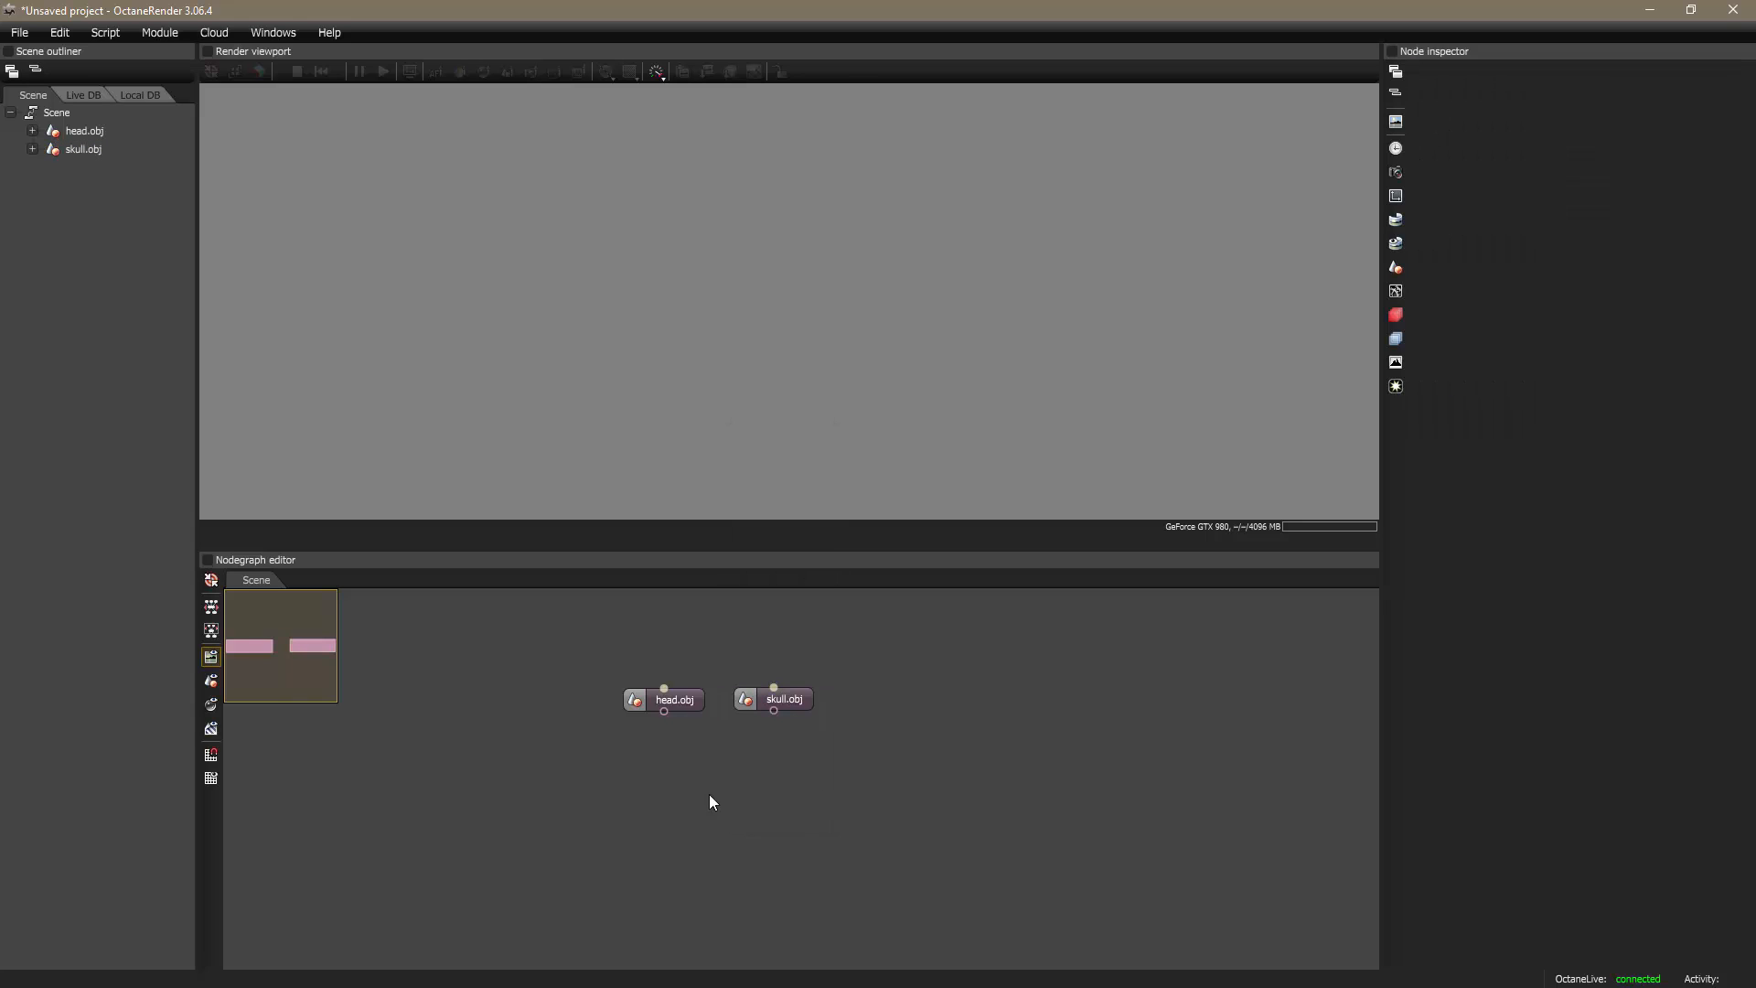
pyautogui.rightClick(765, 830)
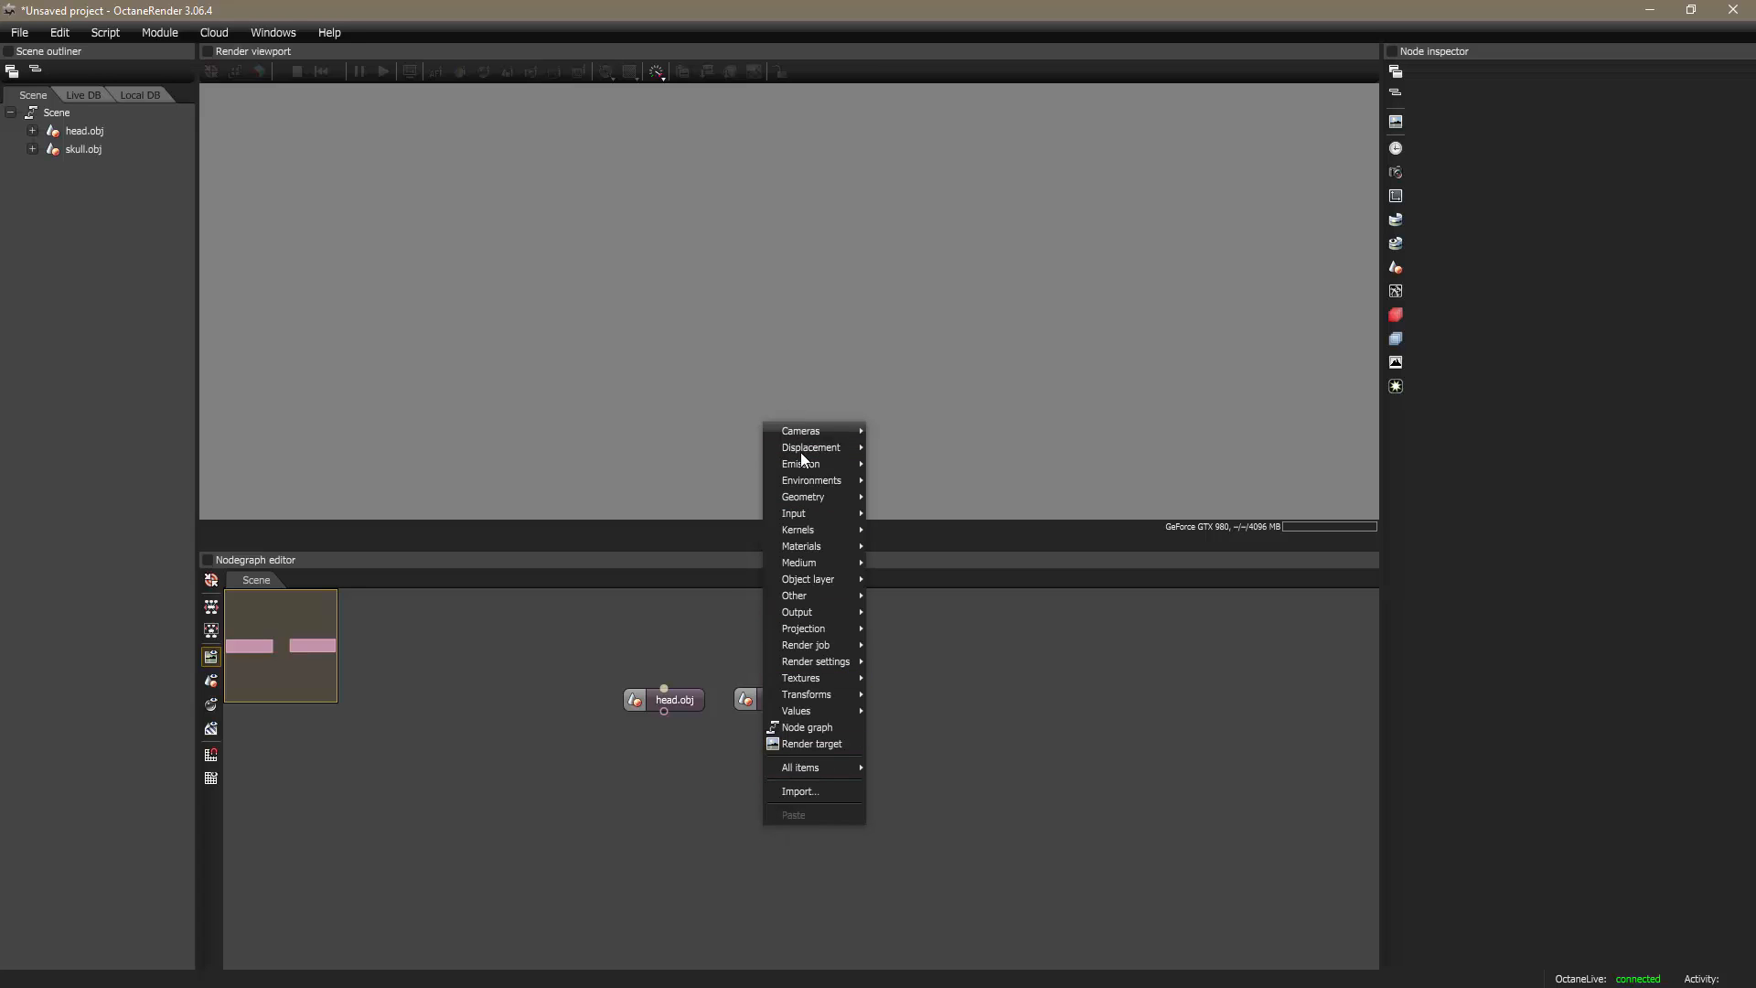
pyautogui.click(816, 744)
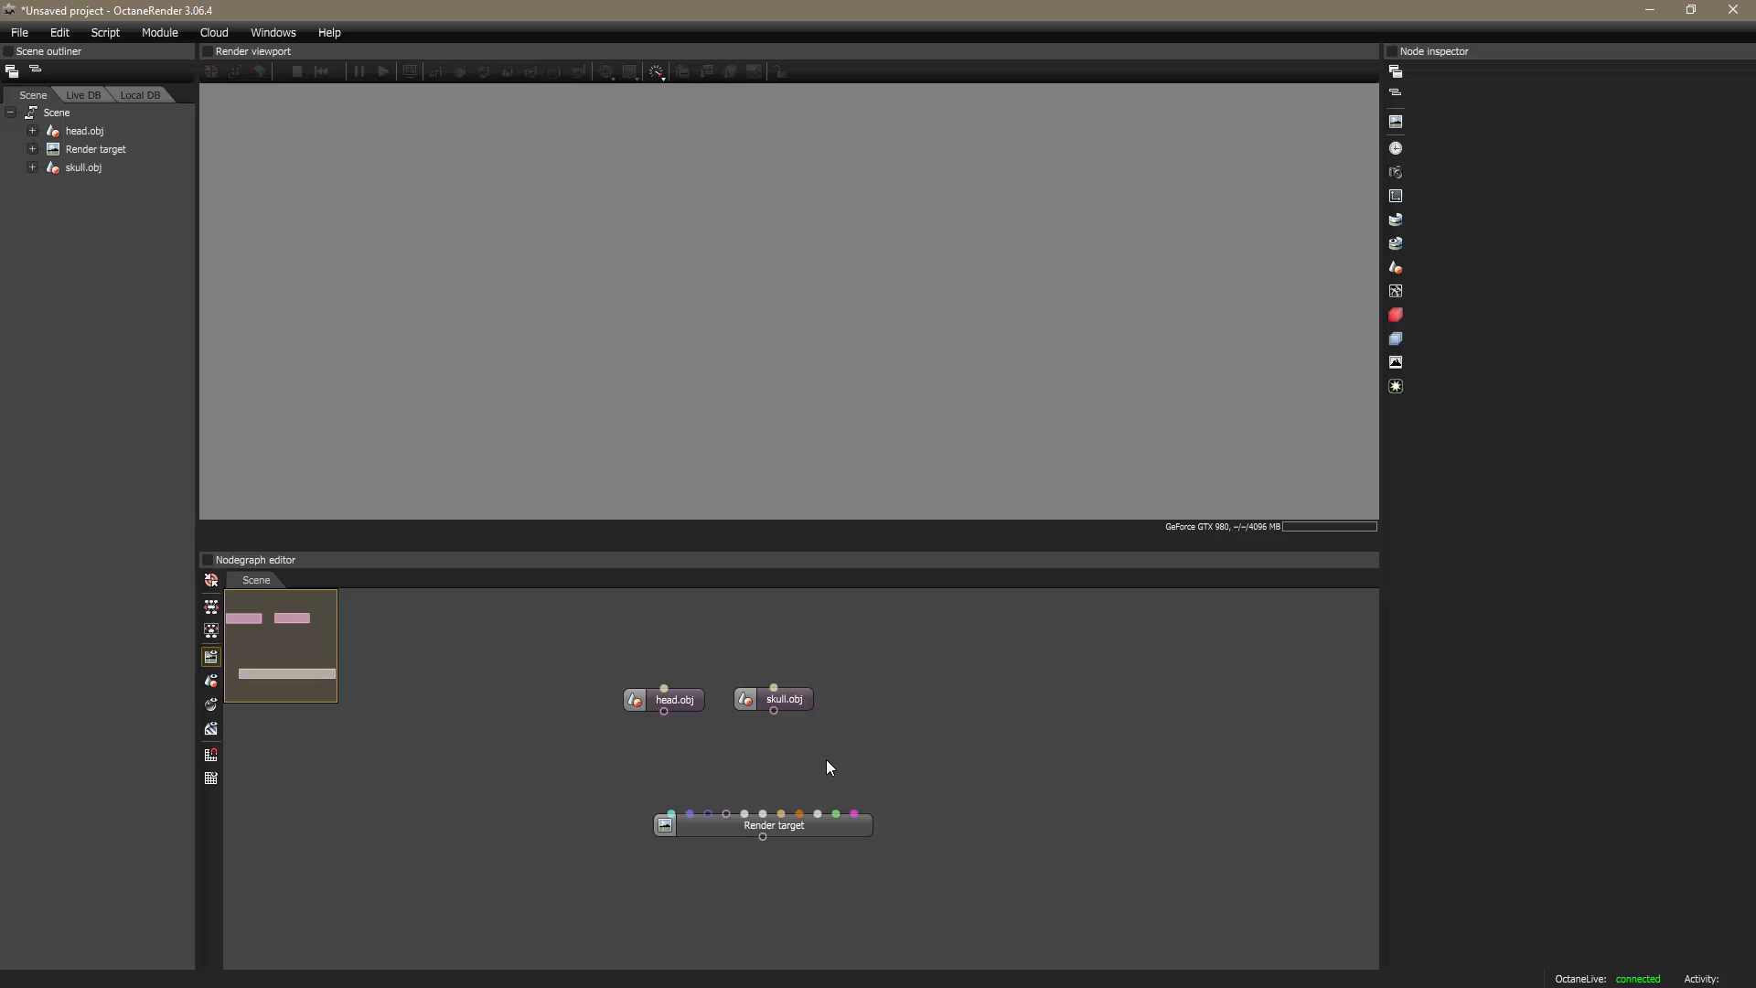
pyautogui.moveTo(814, 828); pyautogui.dragTo(756, 853)
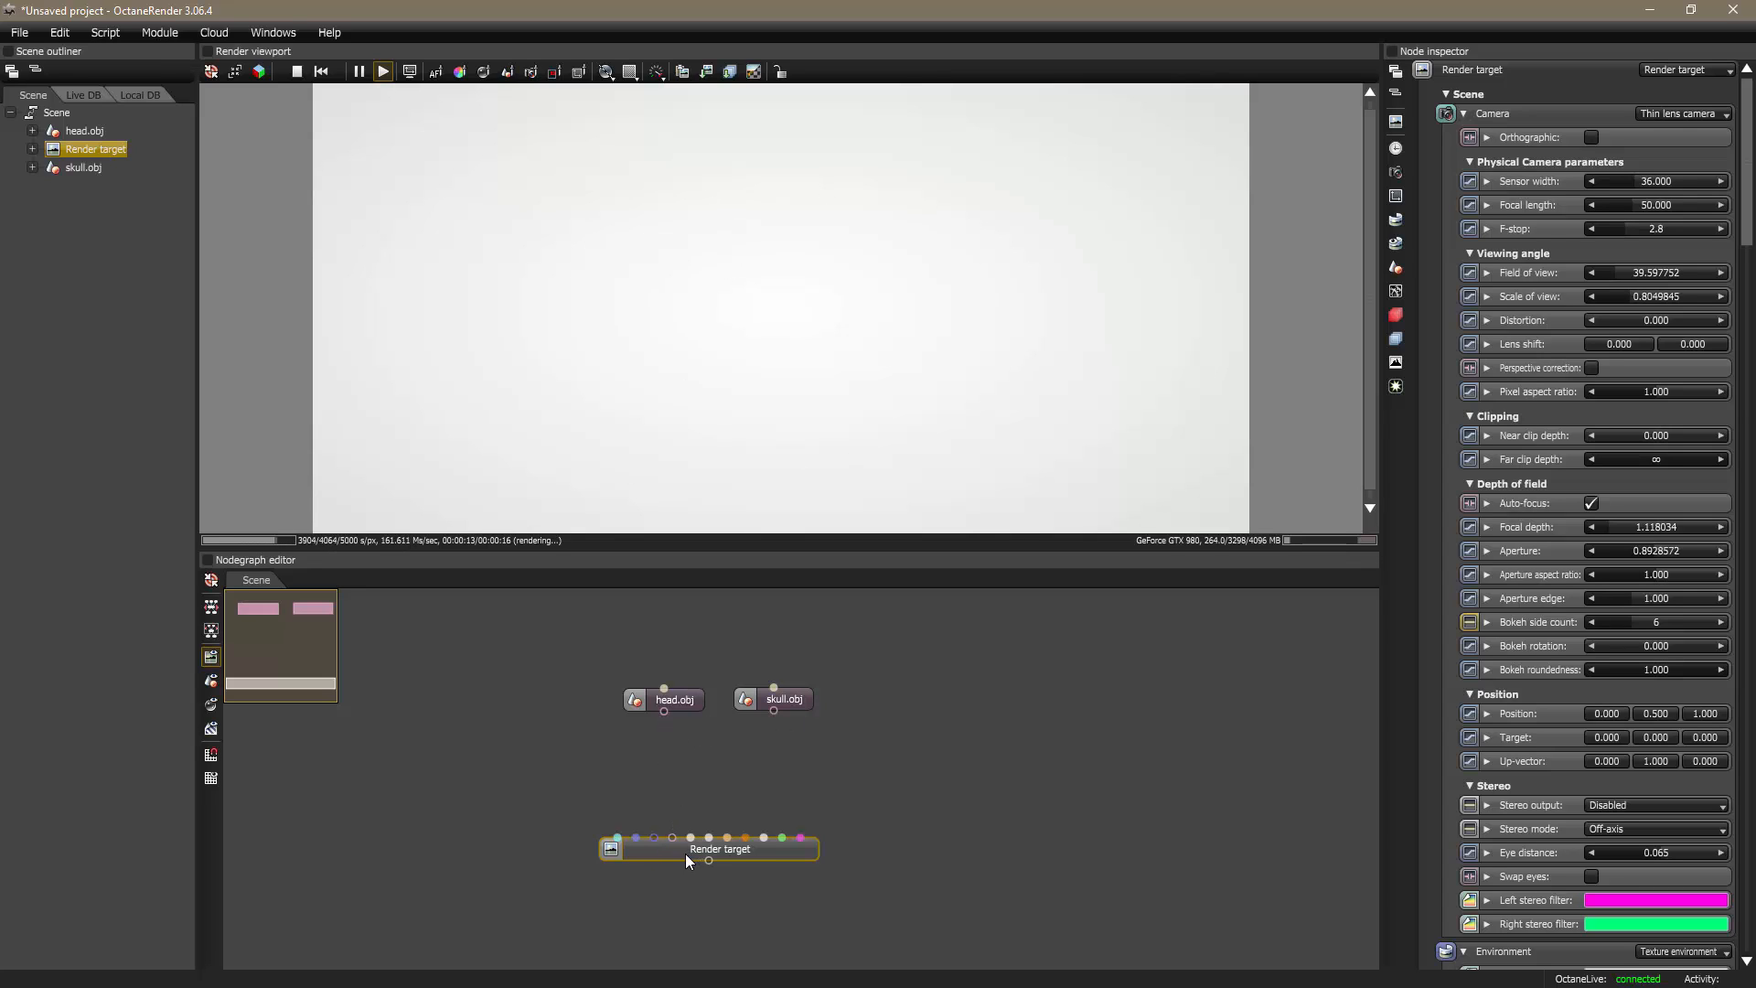
pyautogui.moveTo(683, 853); pyautogui.dragTo(695, 870)
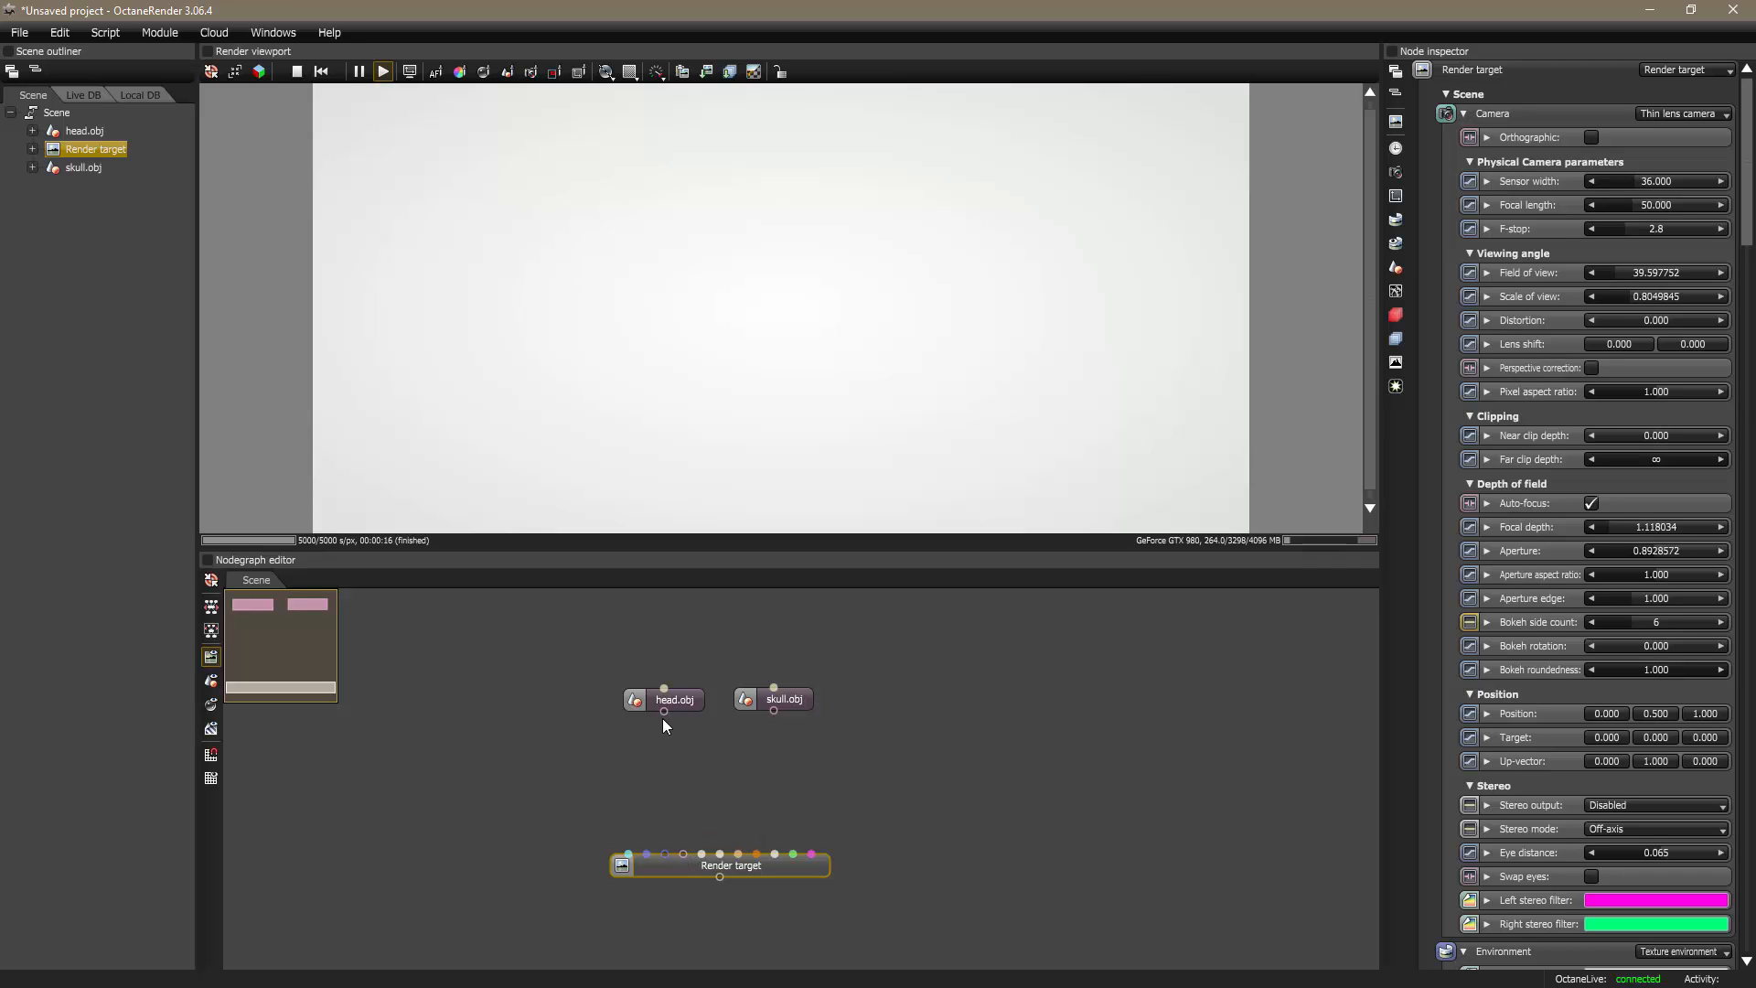
# Step: Preview head.obj and skull.obj in turn through the render target's geometry input, framing the whole bust in the render viewport
pyautogui.moveTo(664, 710); pyautogui.dragTo(683, 854)
pyautogui.scroll(-5, 800, 292)
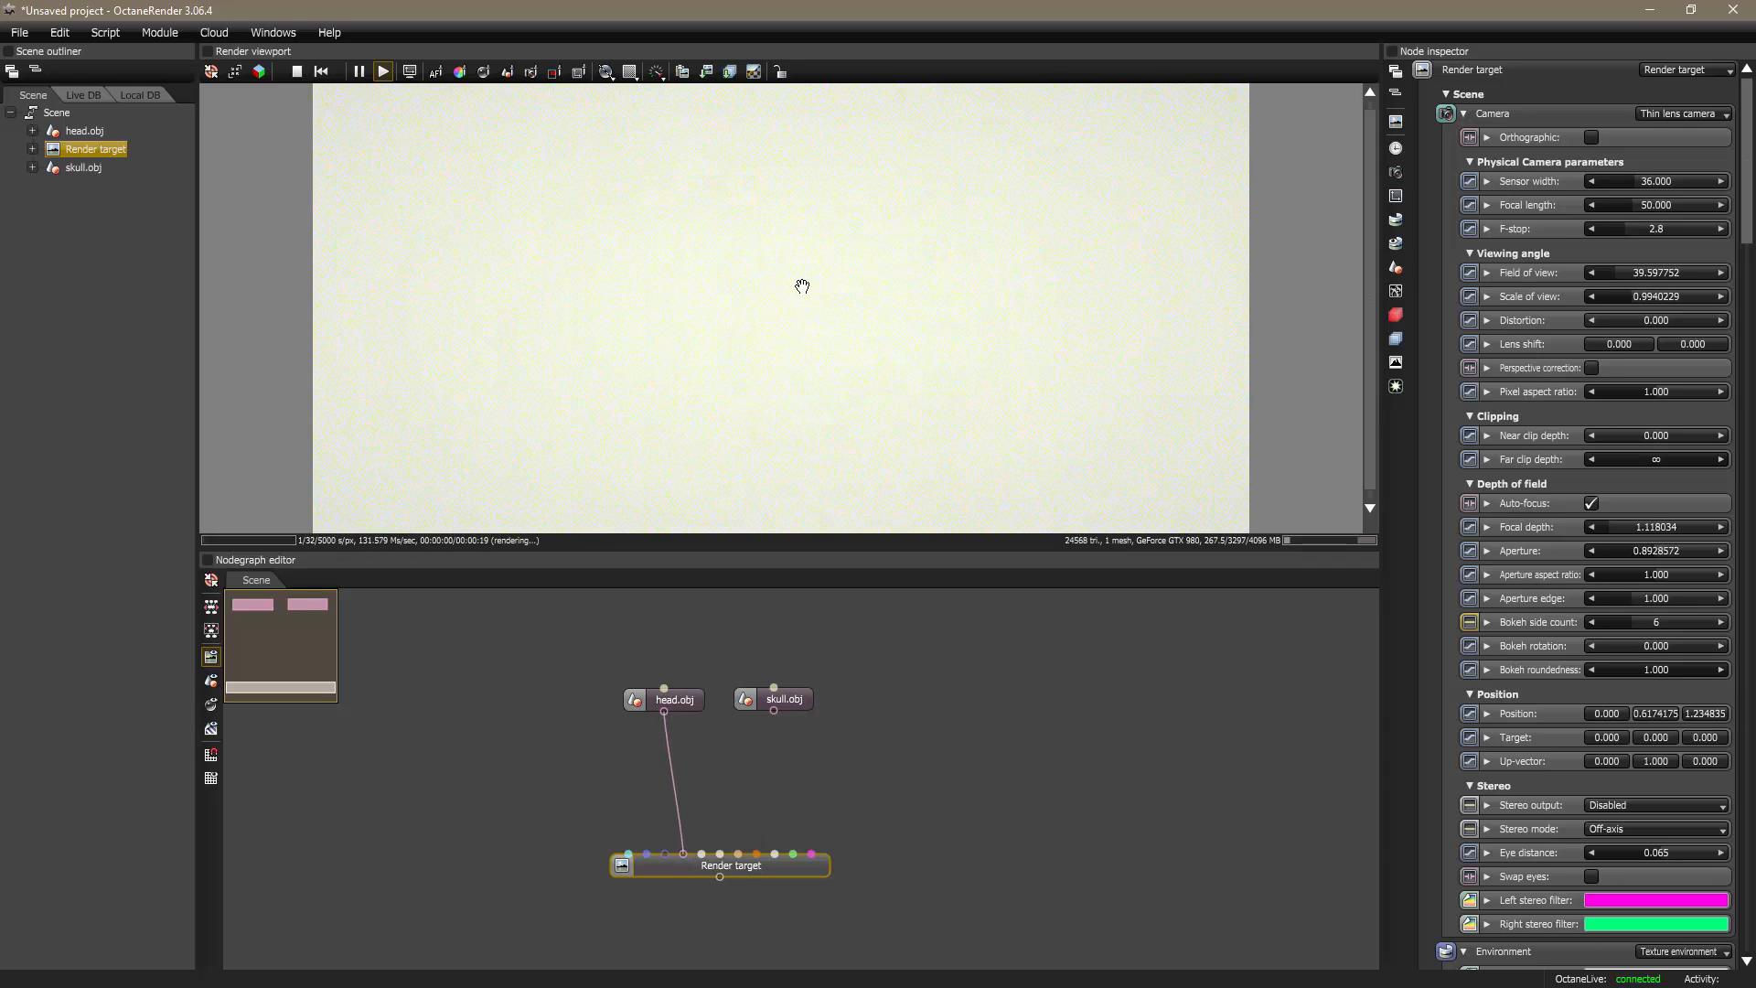
pyautogui.scroll(-10, 788, 285)
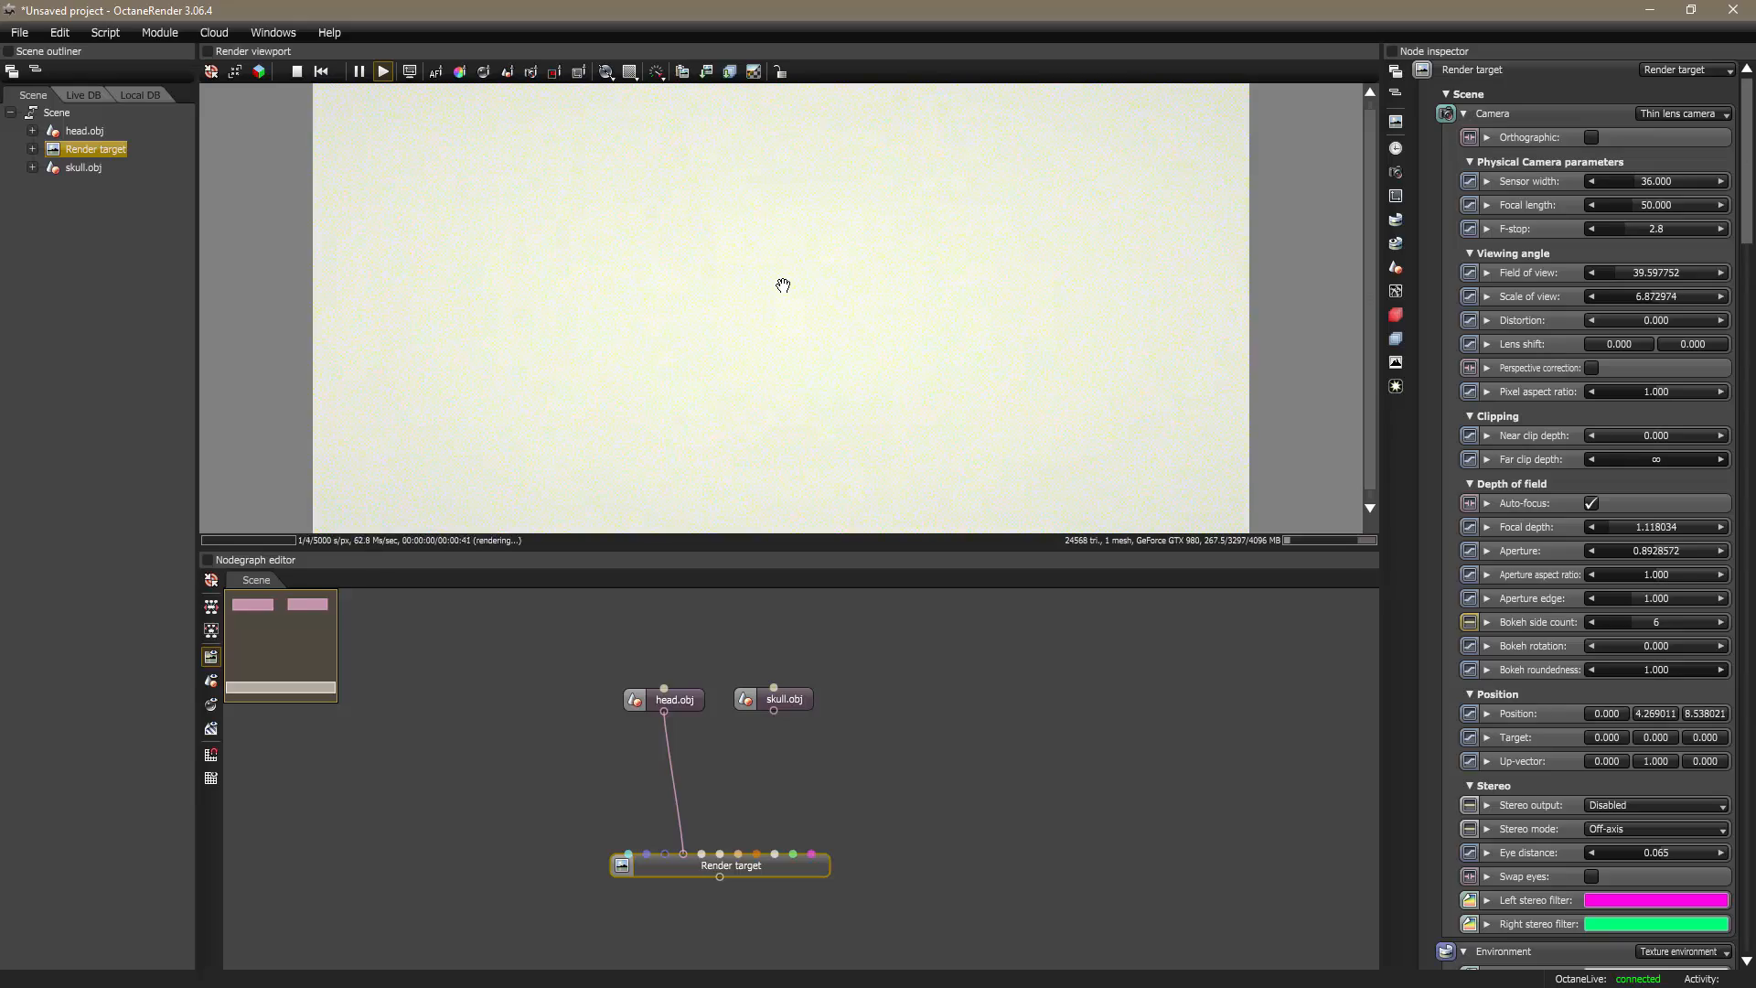
pyautogui.scroll(-15, 783, 285)
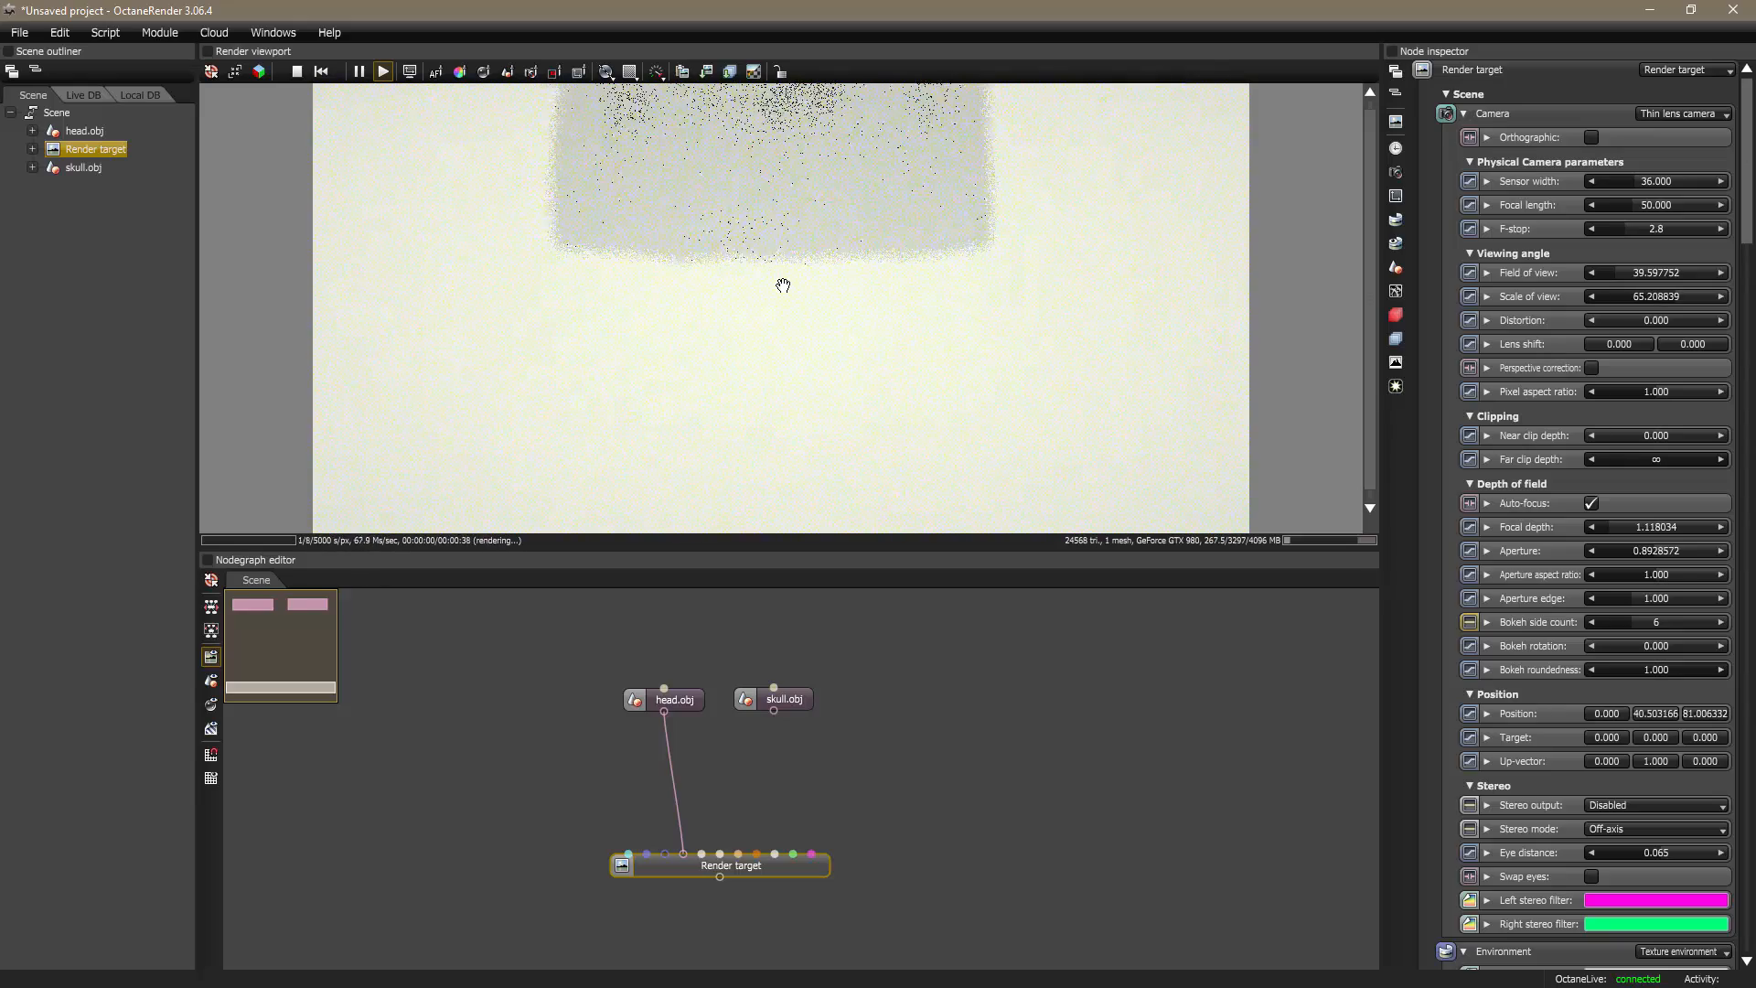
pyautogui.scroll(-3, 785, 280)
pyautogui.moveTo(794, 199); pyautogui.dragTo(777, 333, button='right')
pyautogui.scroll(4, 778, 388)
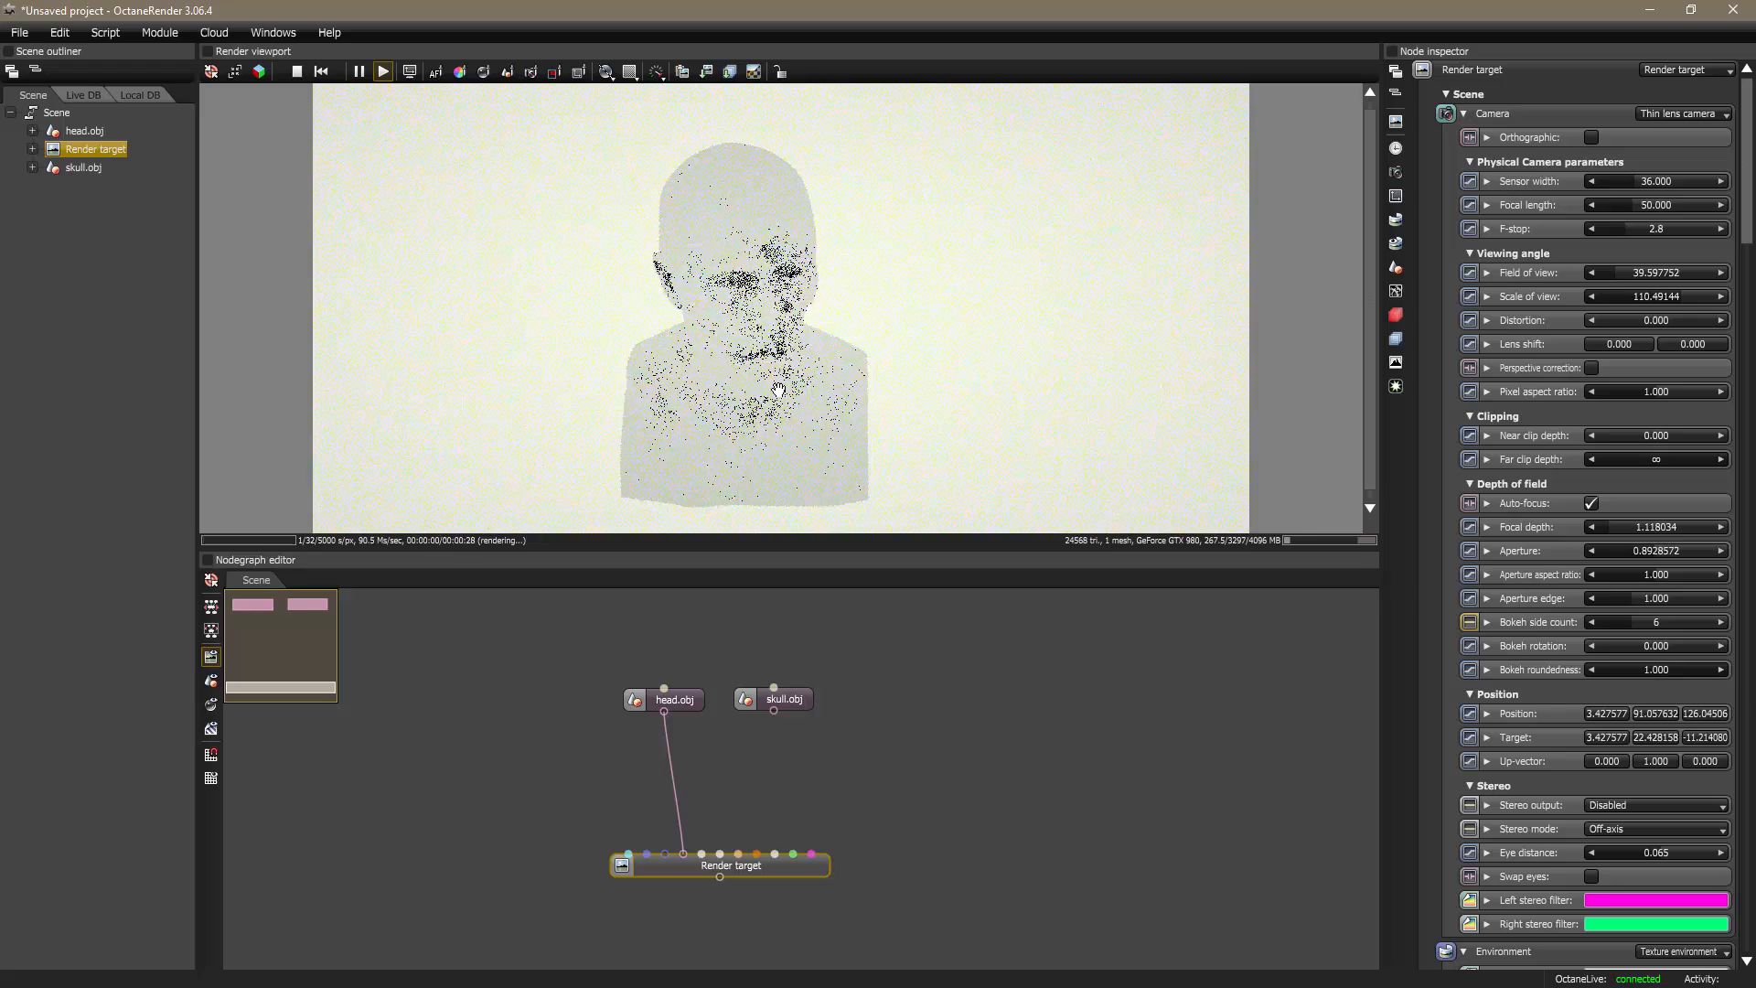
pyautogui.moveTo(779, 389); pyautogui.dragTo(812, 239)
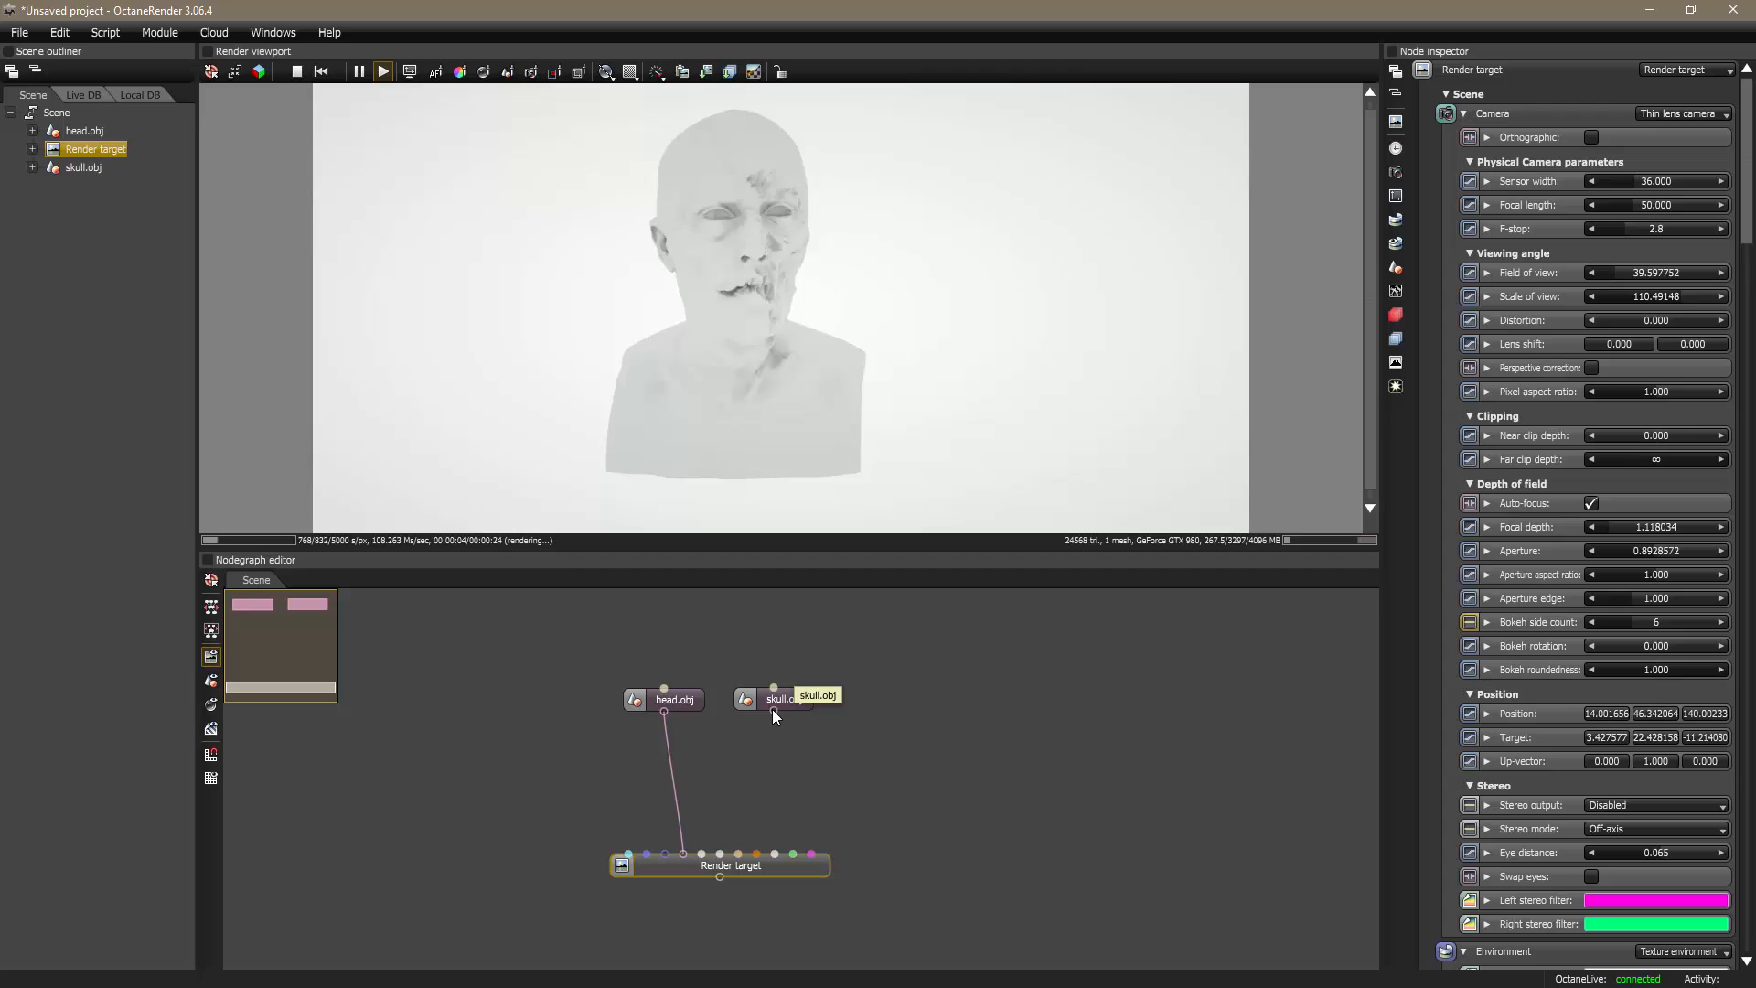
pyautogui.moveTo(773, 711); pyautogui.dragTo(683, 854)
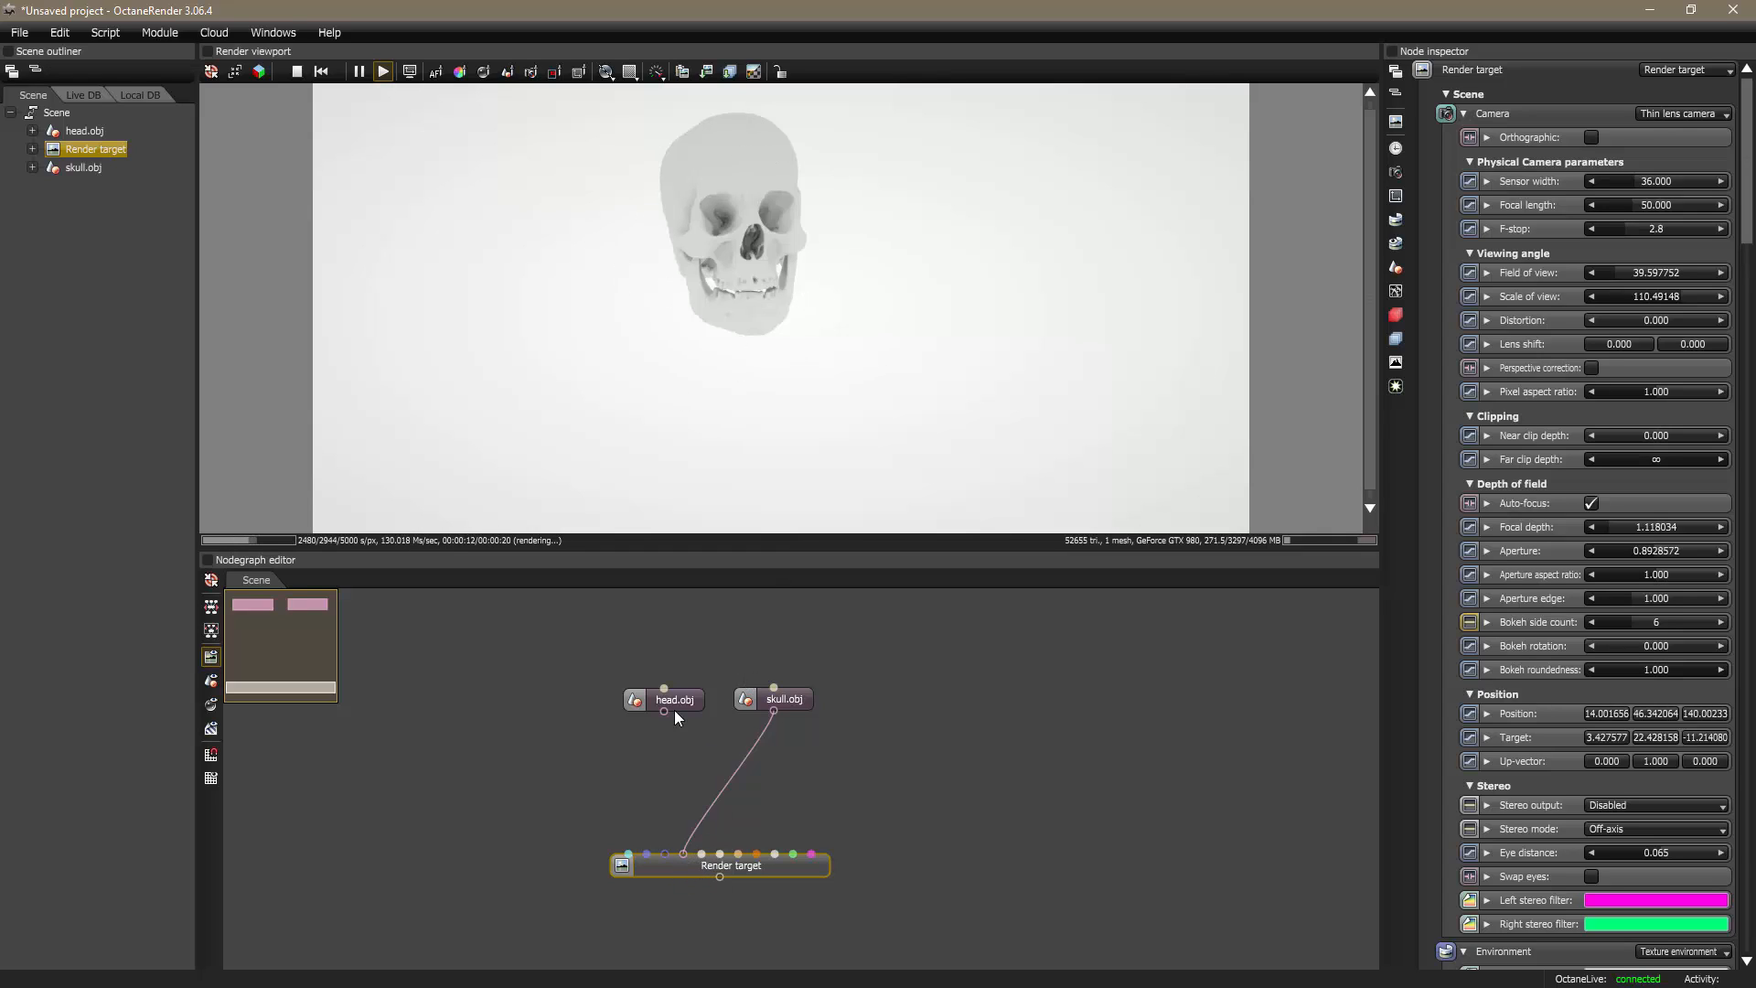
# Step: Add a geometry group fed by head.obj and skull.obj, and connect its output to the render target's geometry input
pyautogui.moveTo(694, 705); pyautogui.dragTo(706, 704)
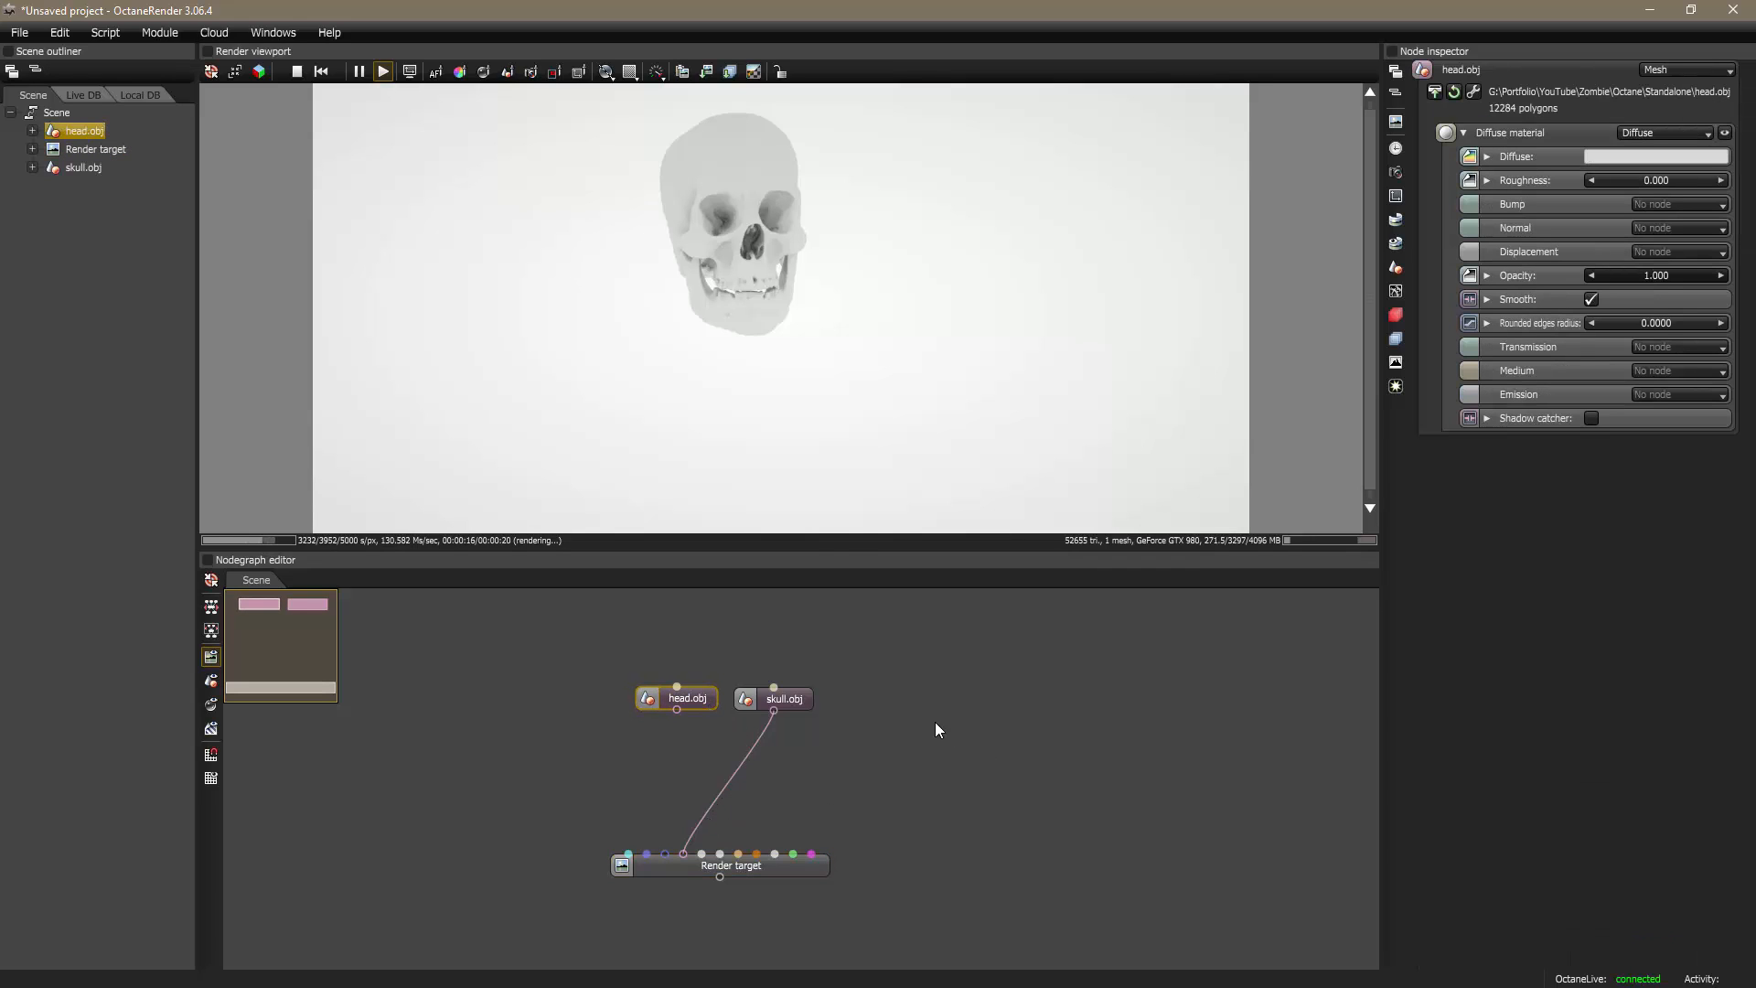
pyautogui.rightClick(905, 743)
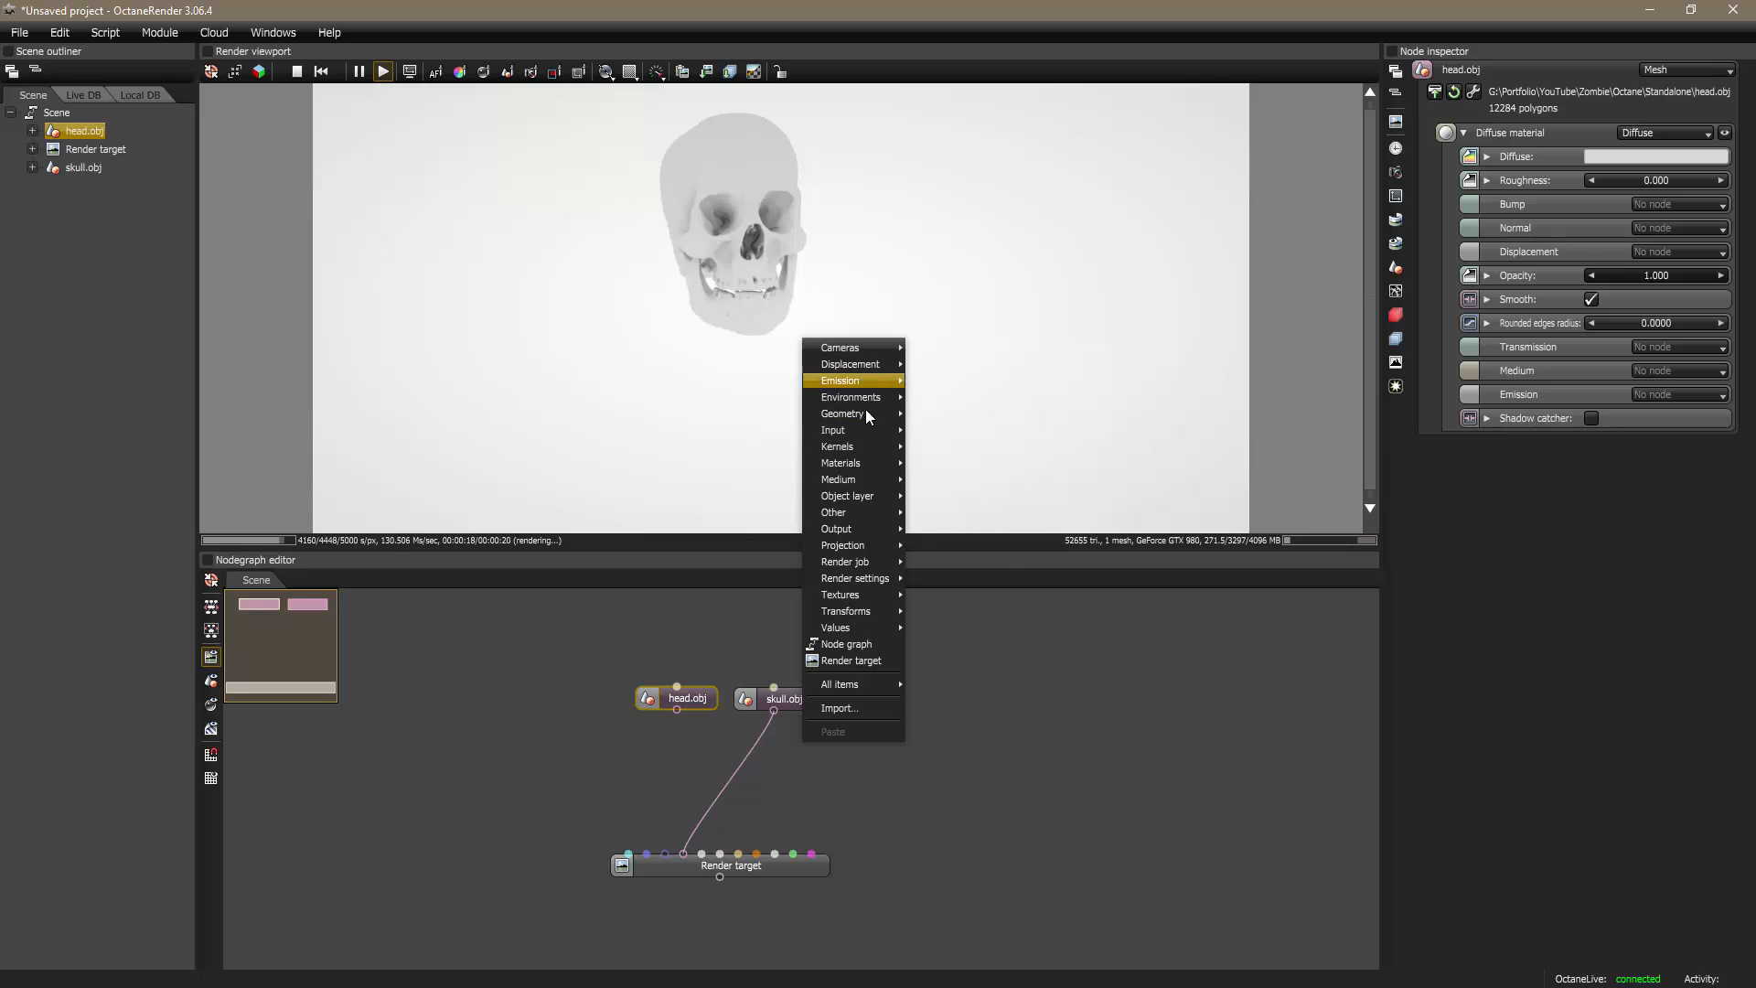
pyautogui.moveTo(862, 414)
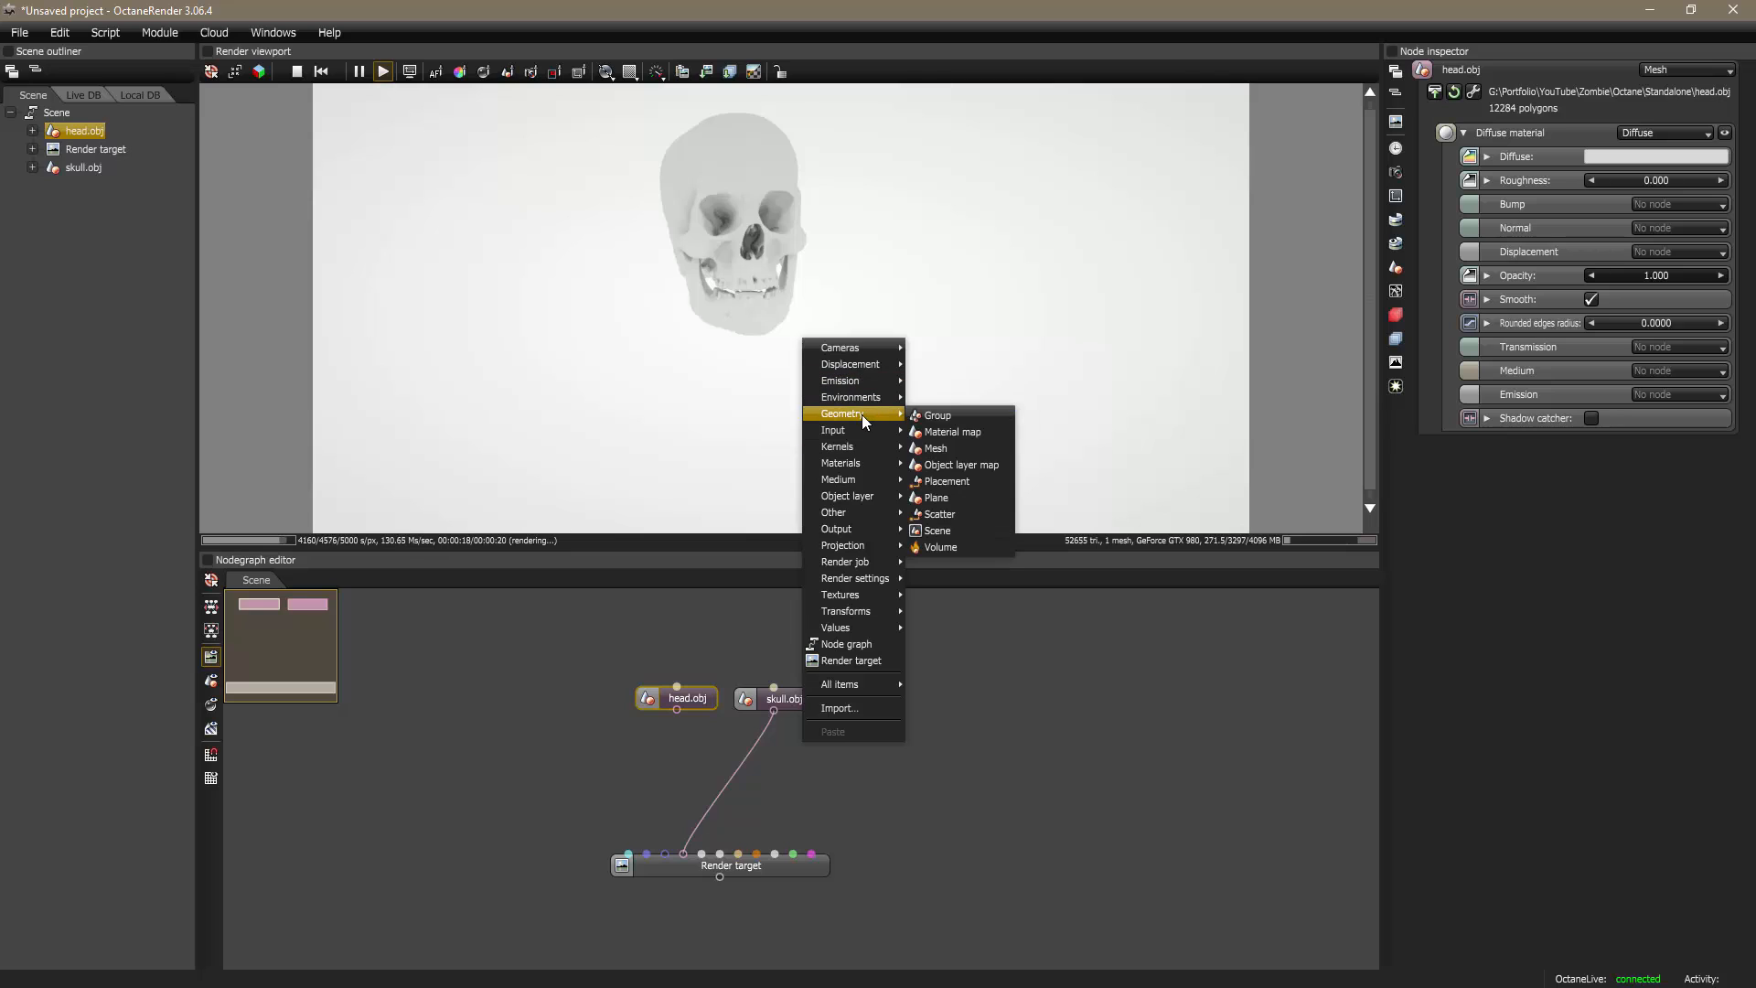
pyautogui.click(944, 415)
pyautogui.moveTo(965, 742); pyautogui.dragTo(799, 803)
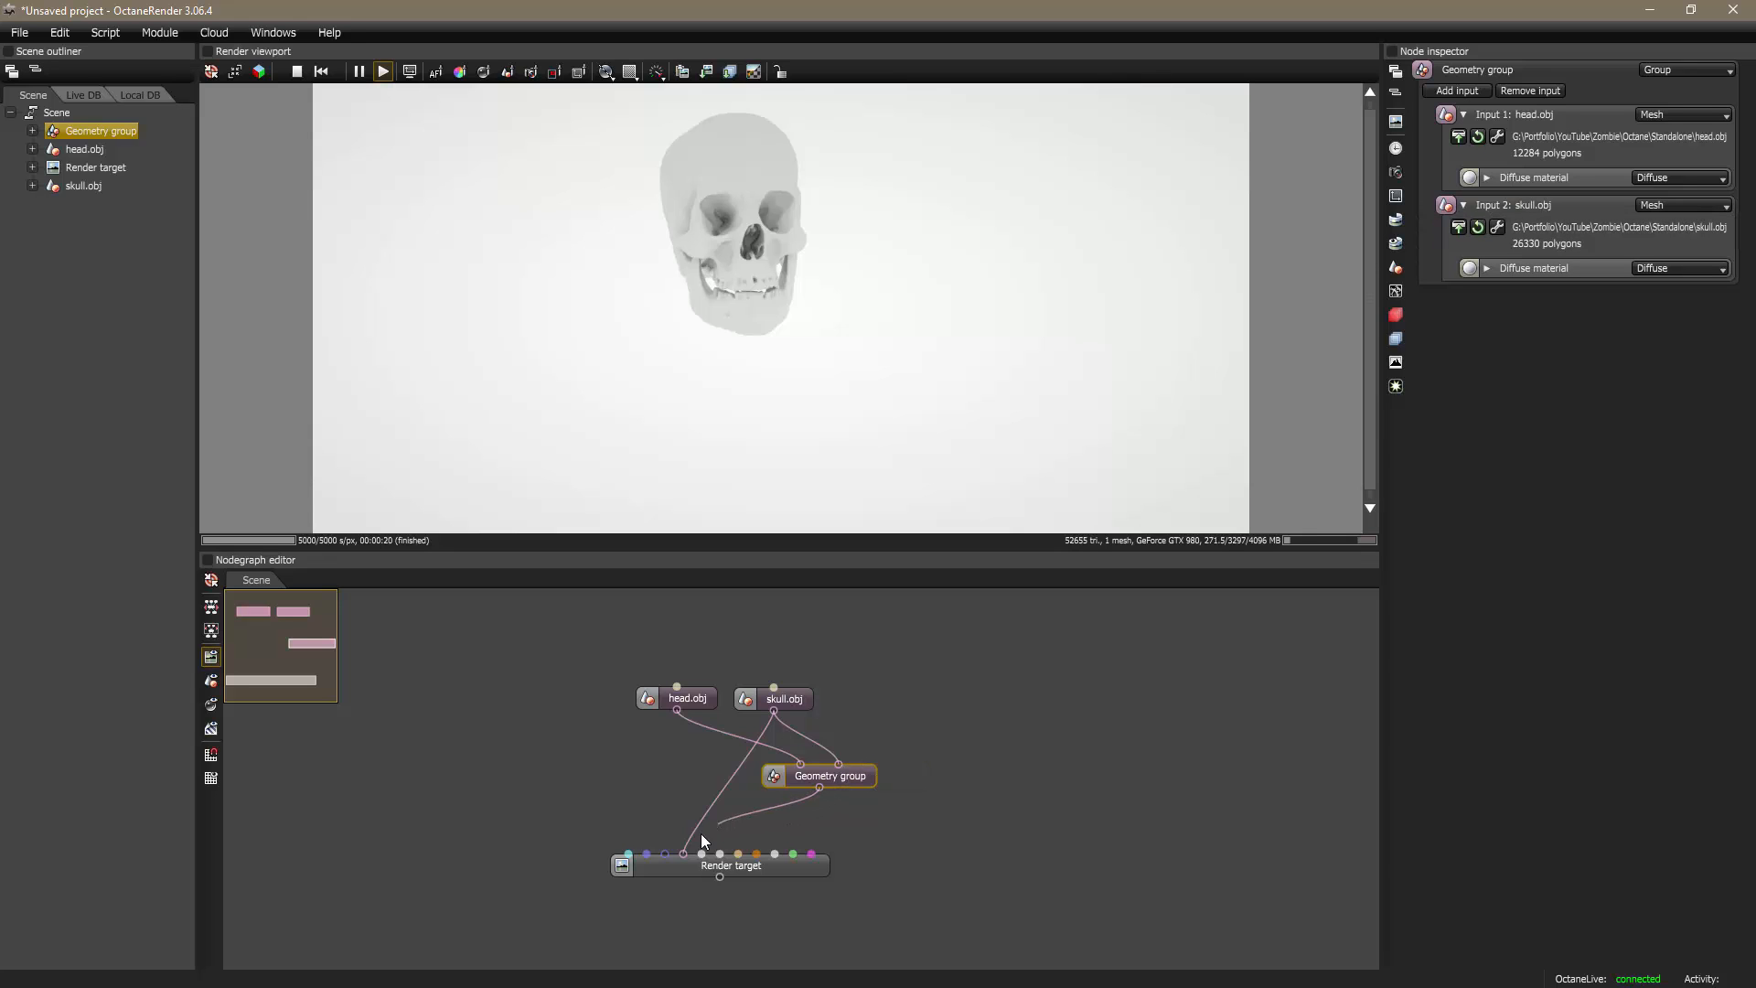
pyautogui.moveTo(701, 832); pyautogui.dragTo(684, 855)
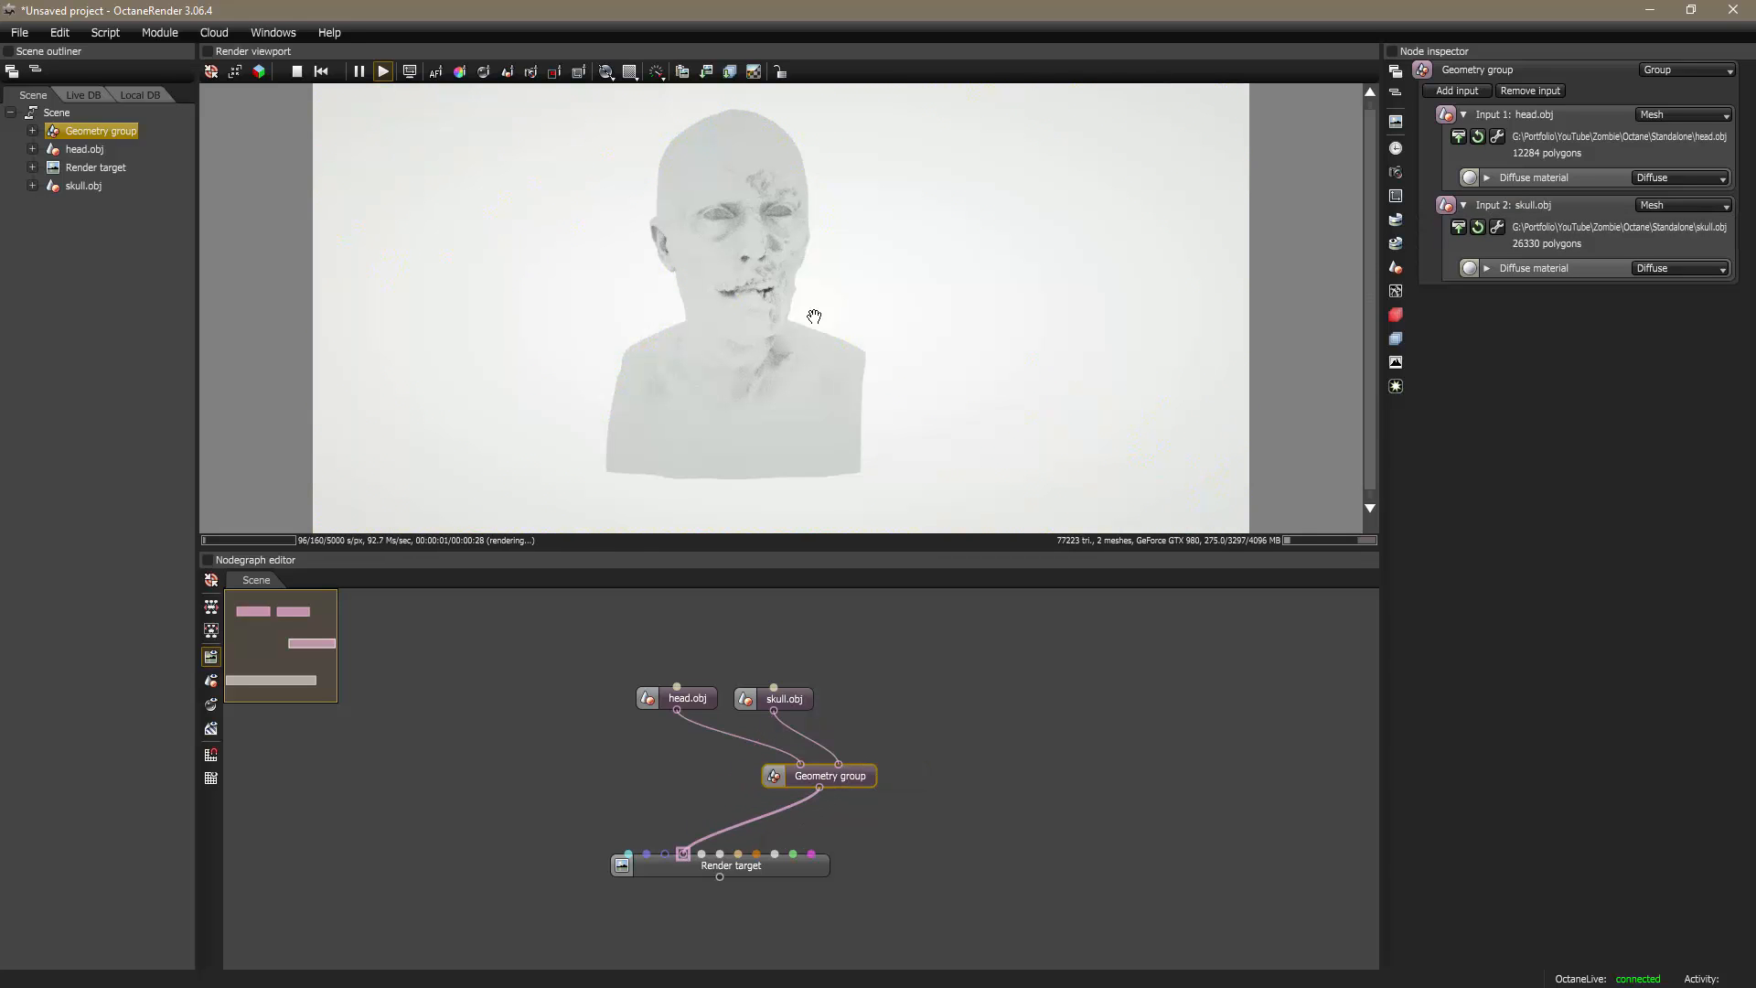
# Step: Center the geometry group below the two mesh nodes and realign the render target beneath it
pyautogui.scroll(4, 779, 288)
pyautogui.moveTo(805, 225); pyautogui.dragTo(874, 350, button='right')
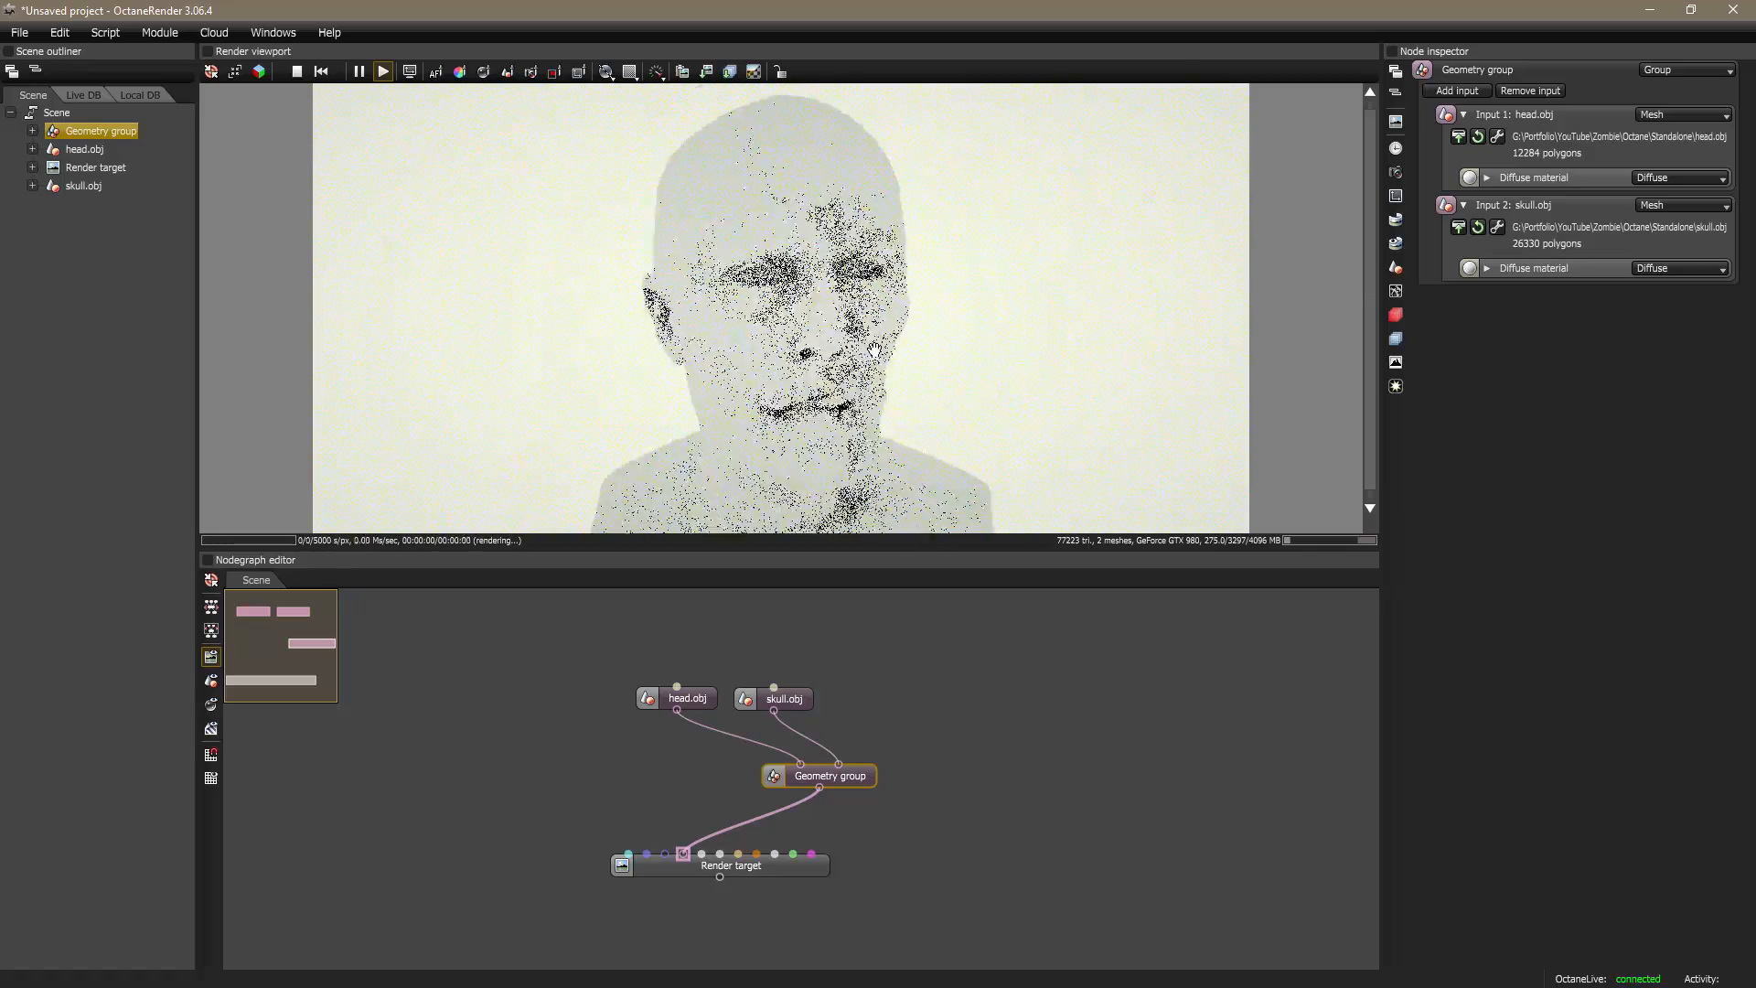
pyautogui.moveTo(875, 350); pyautogui.dragTo(746, 296)
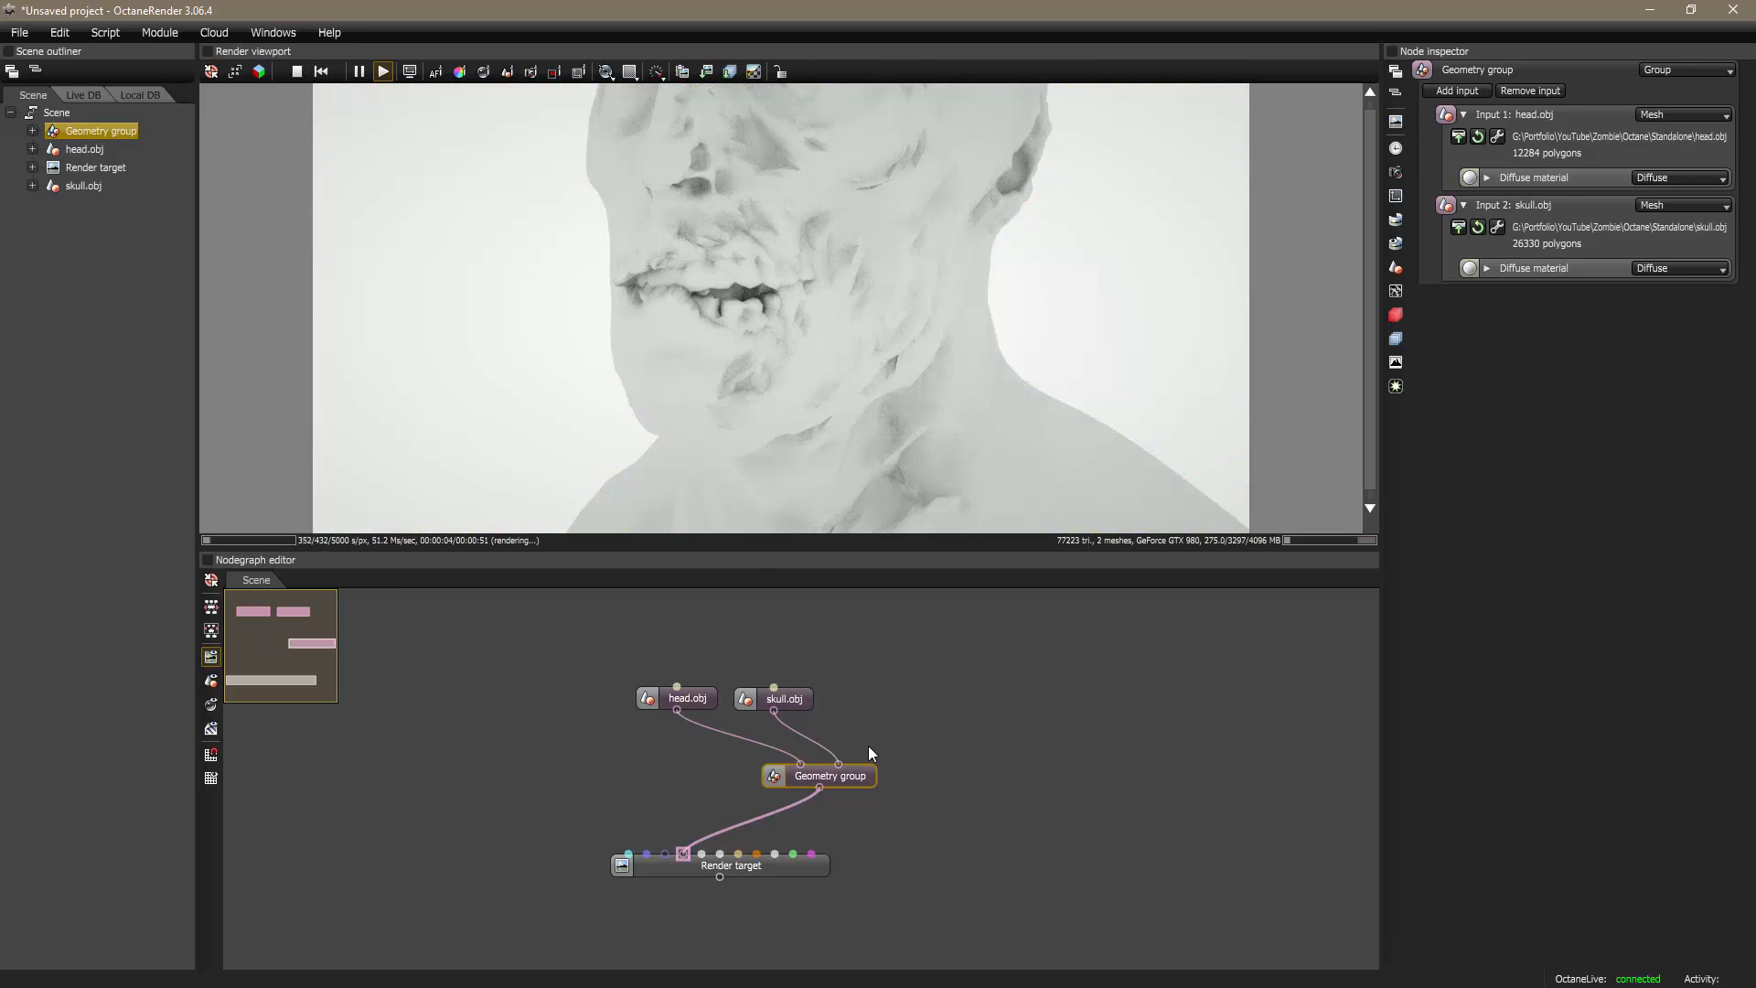
pyautogui.moveTo(875, 784); pyautogui.dragTo(777, 783)
pyautogui.moveTo(804, 875); pyautogui.dragTo(828, 885)
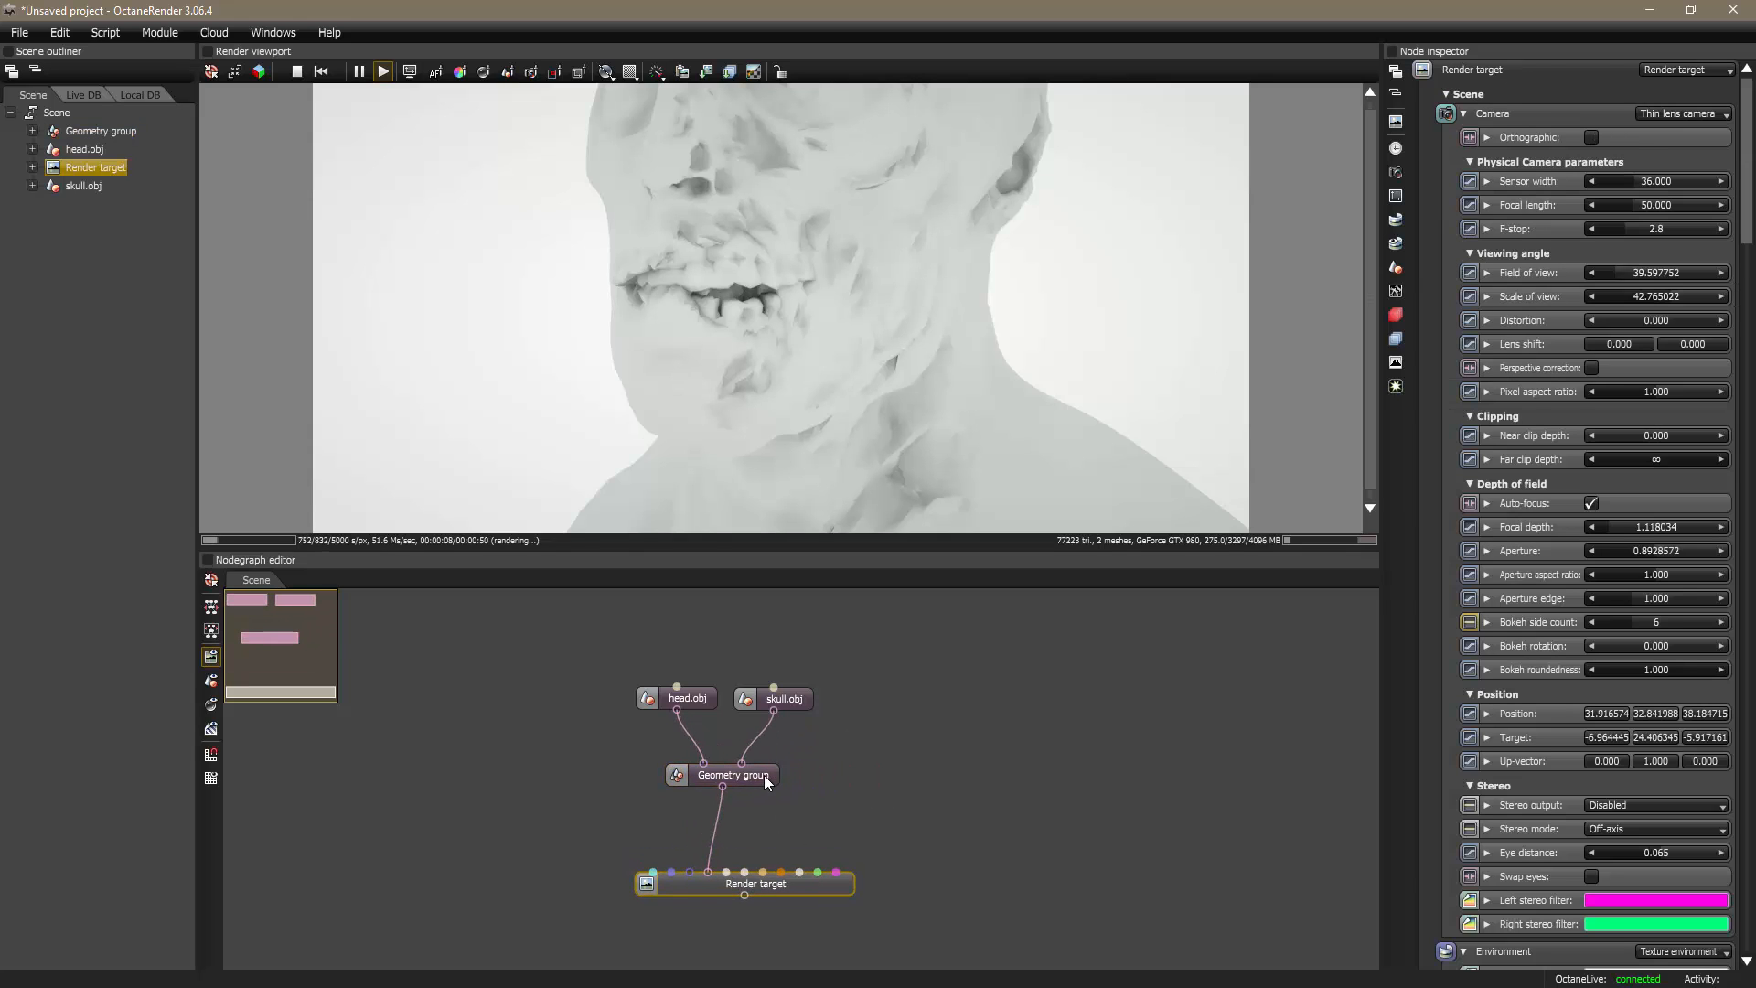
pyautogui.moveTo(765, 775); pyautogui.dragTo(774, 783)
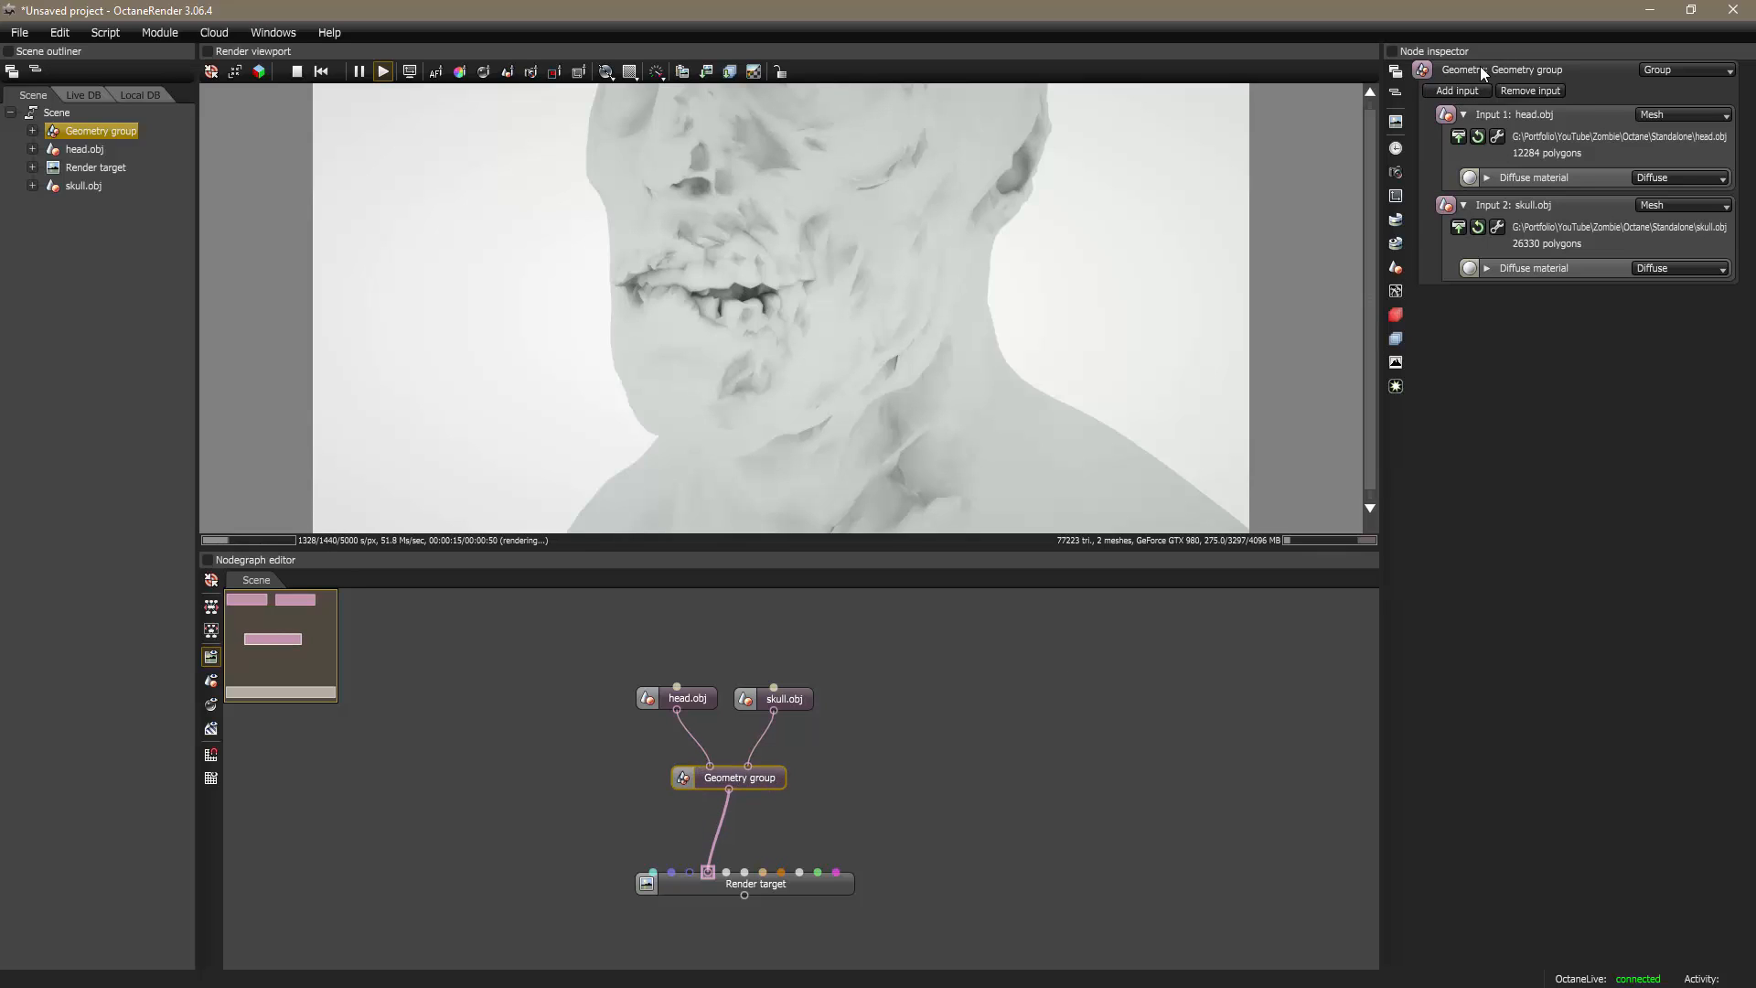
# Step: Add eight empty inputs to the geometry group for a total of ten, and shift the widened node sideways
pyautogui.click(1458, 92)
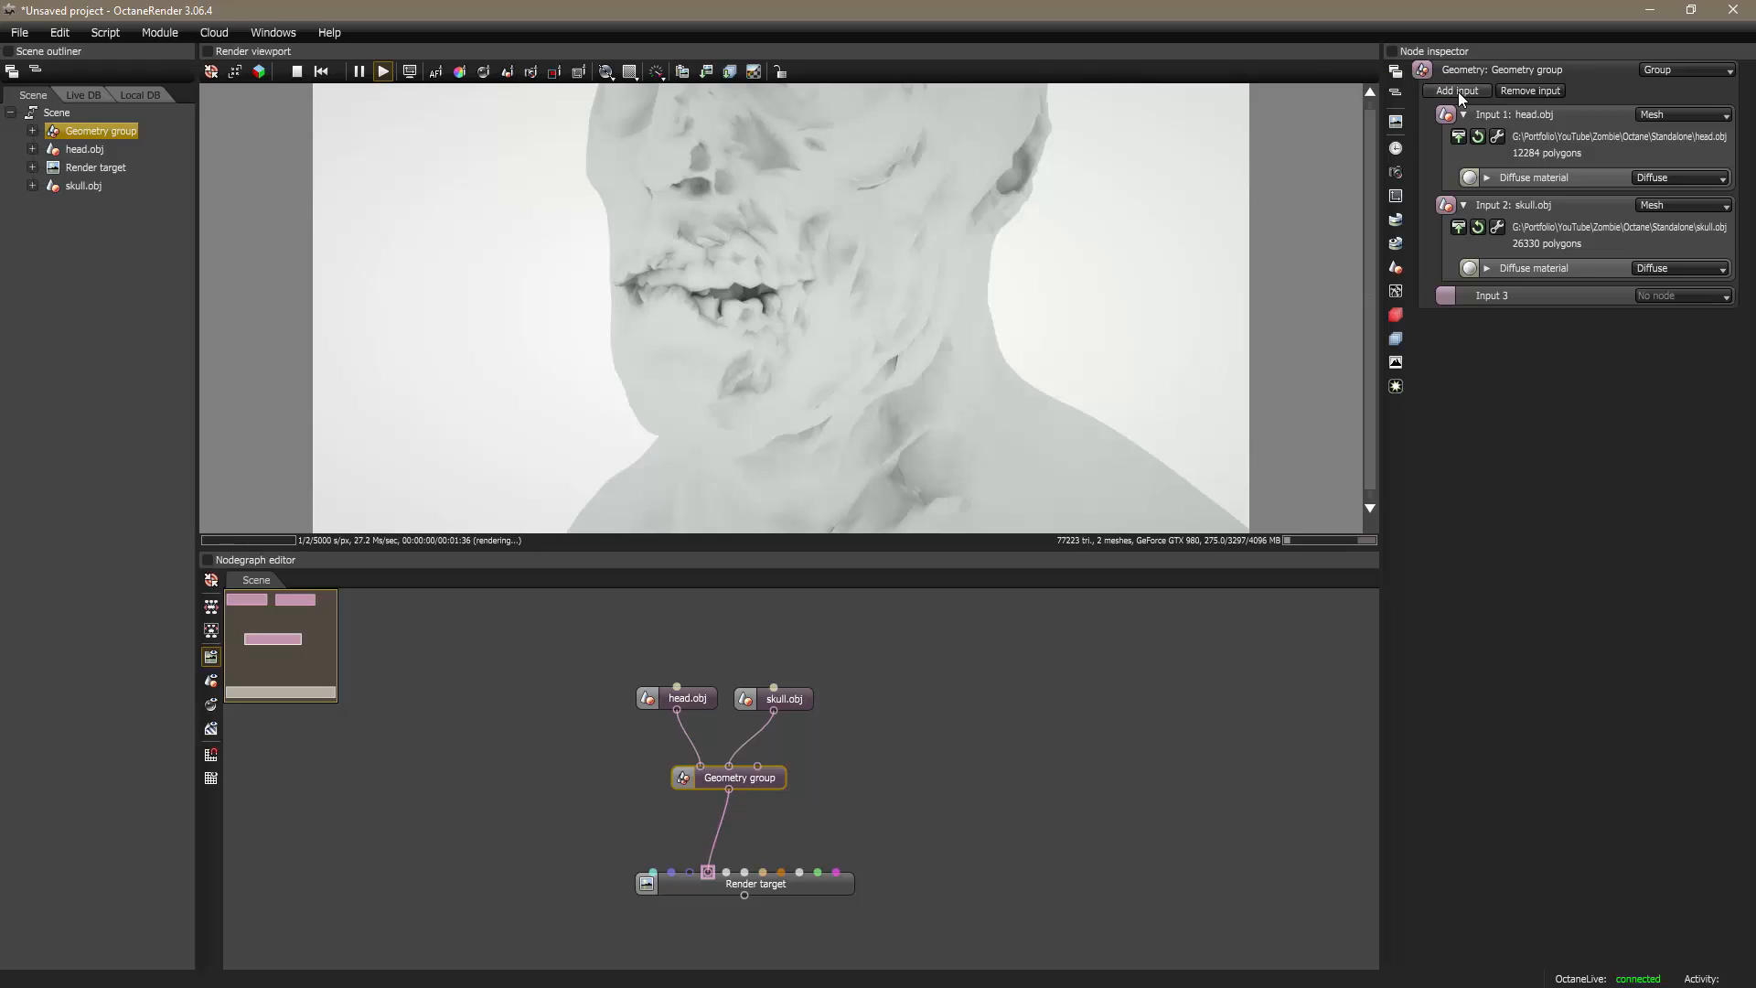
pyautogui.click(1457, 91)
pyautogui.click(1457, 91)
pyautogui.click(1458, 92)
pyautogui.click(1458, 91)
pyautogui.click(1457, 92)
pyautogui.click(1458, 92)
pyautogui.click(1458, 92)
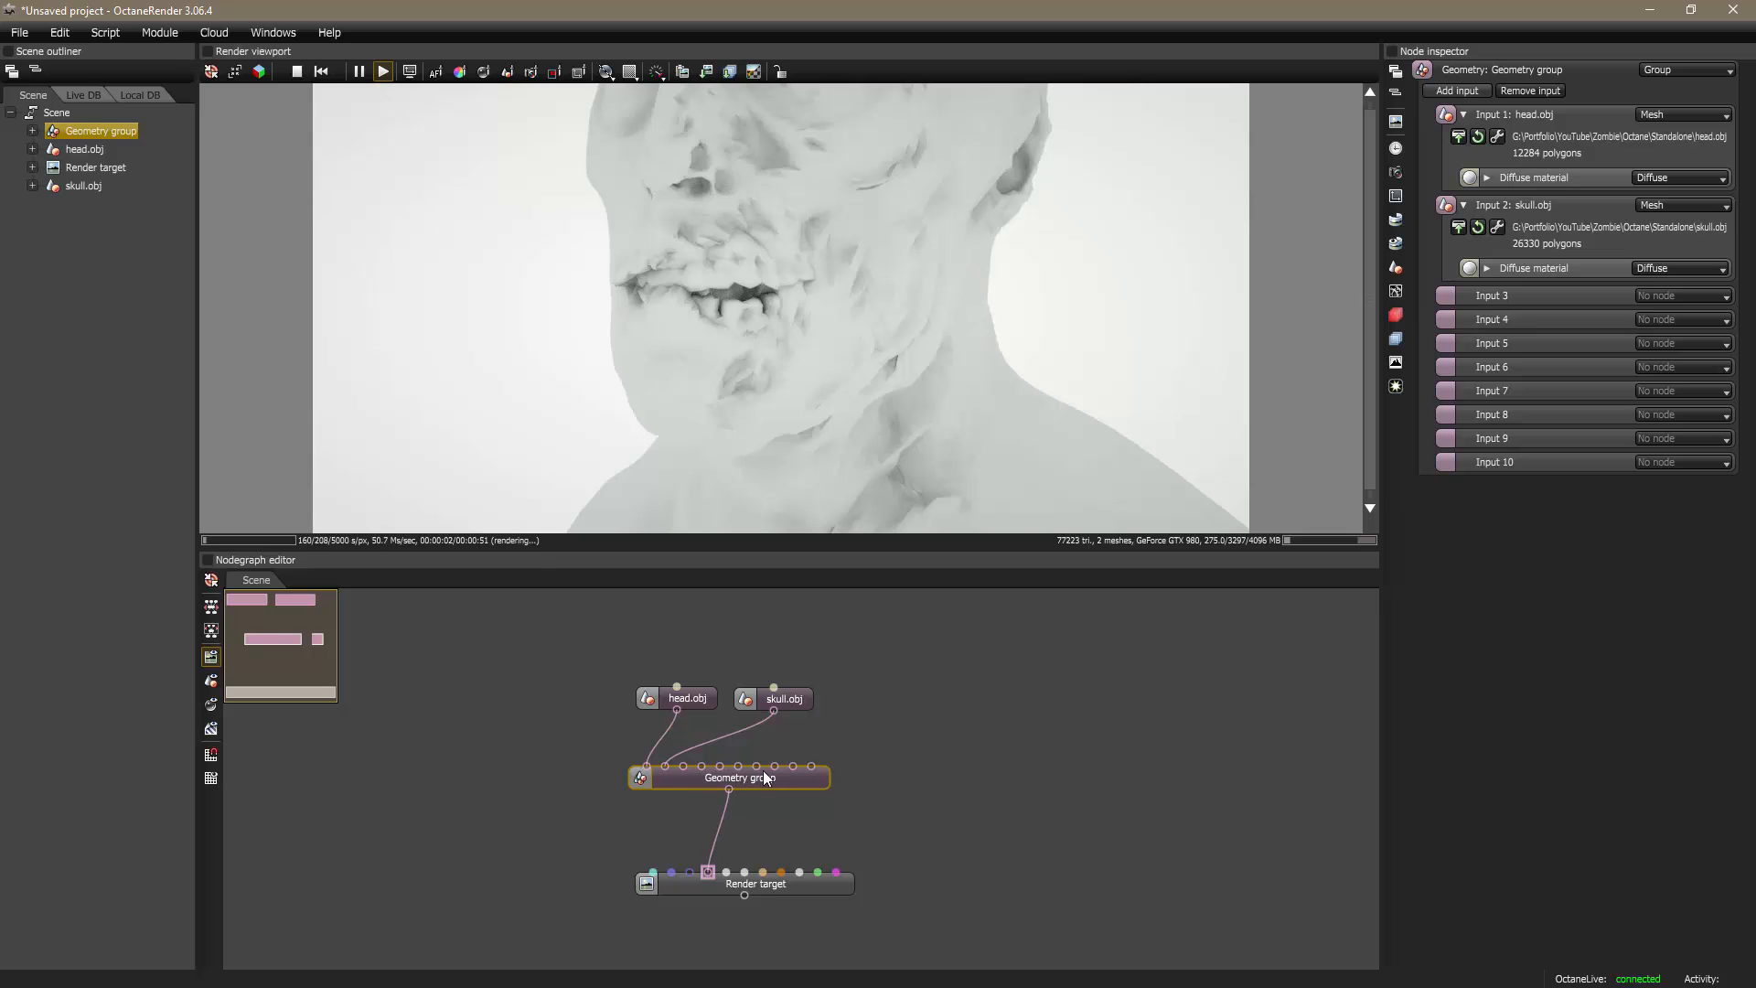
pyautogui.moveTo(826, 782); pyautogui.dragTo(901, 778)
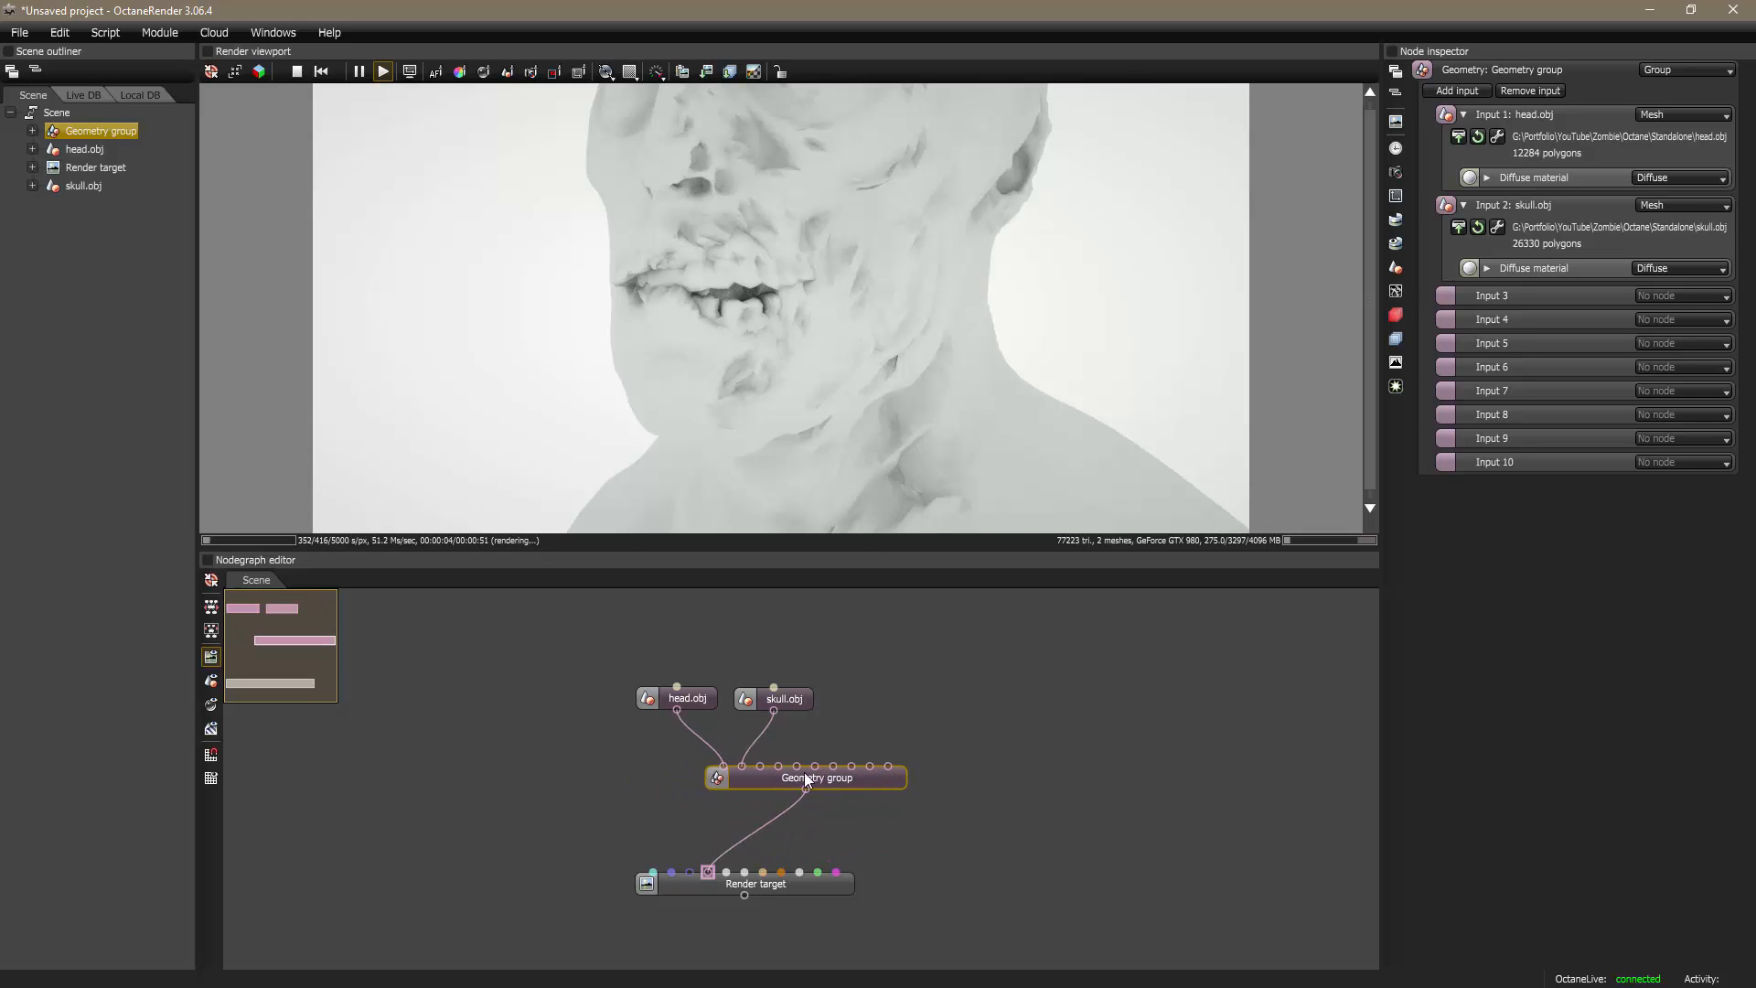
# Step: Remove five inputs from the geometry group to leave five, and move the node back under the mesh nodes
pyautogui.click(1528, 89)
pyautogui.click(1529, 89)
pyautogui.click(1529, 89)
pyautogui.click(1529, 89)
pyautogui.click(1529, 89)
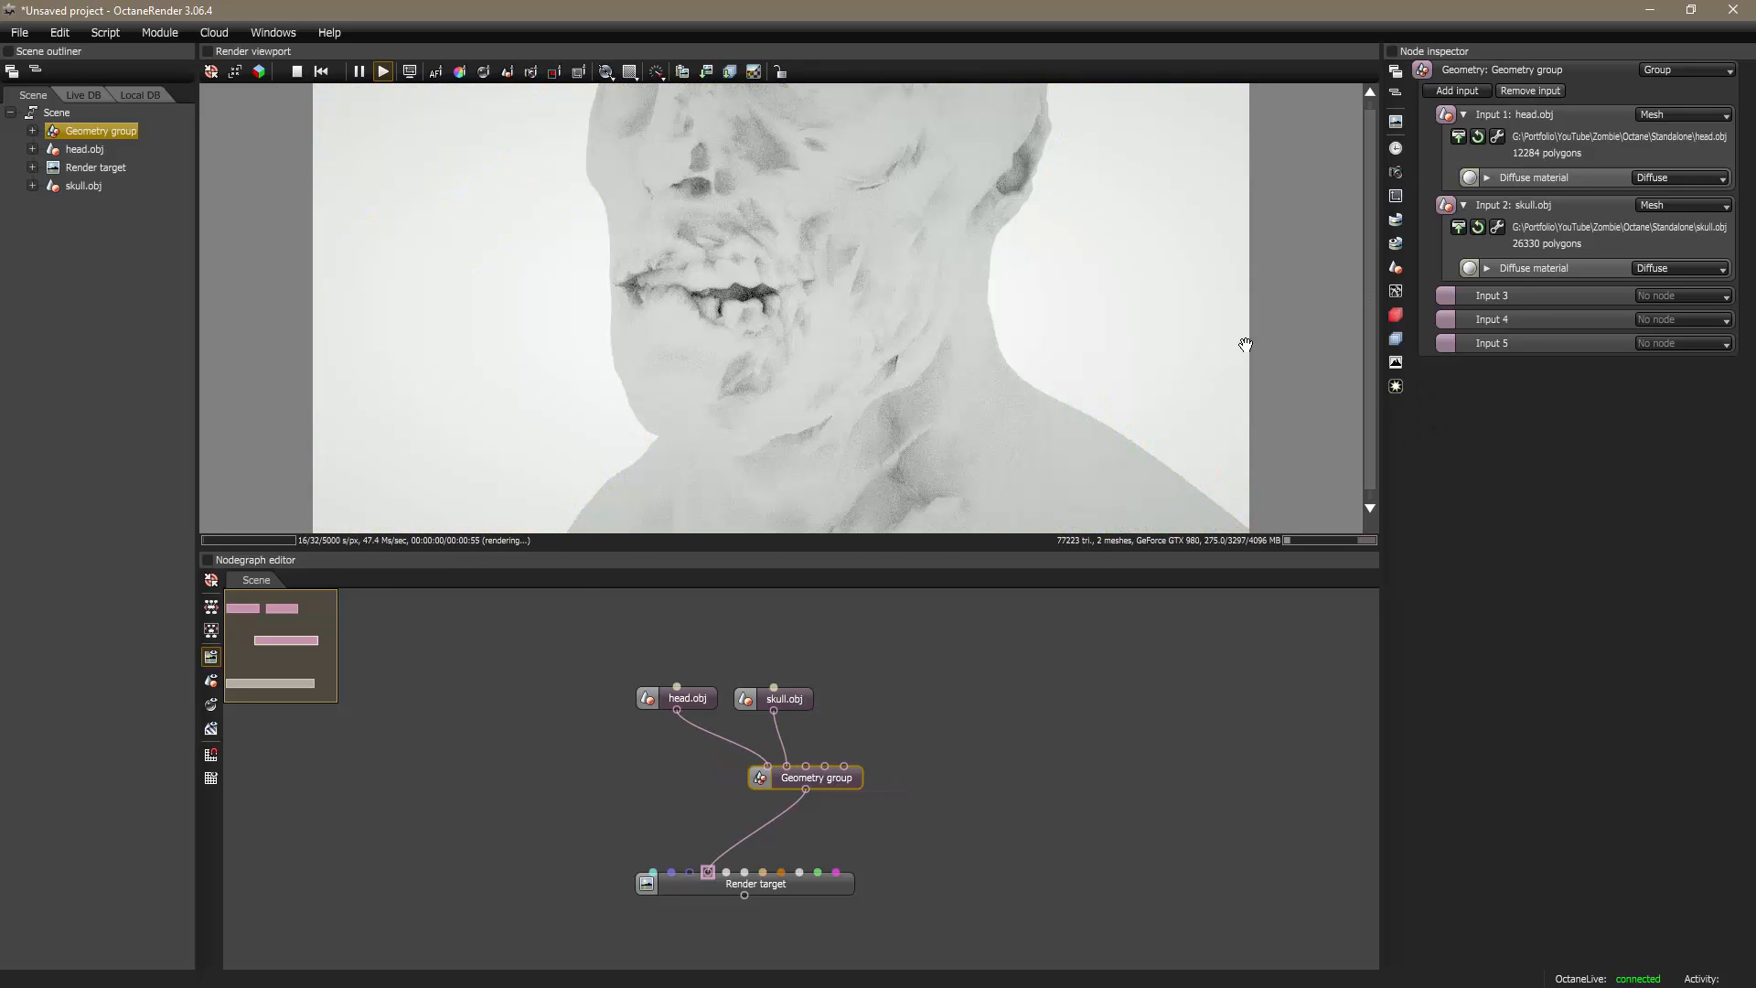
pyautogui.moveTo(846, 783); pyautogui.dragTo(794, 793)
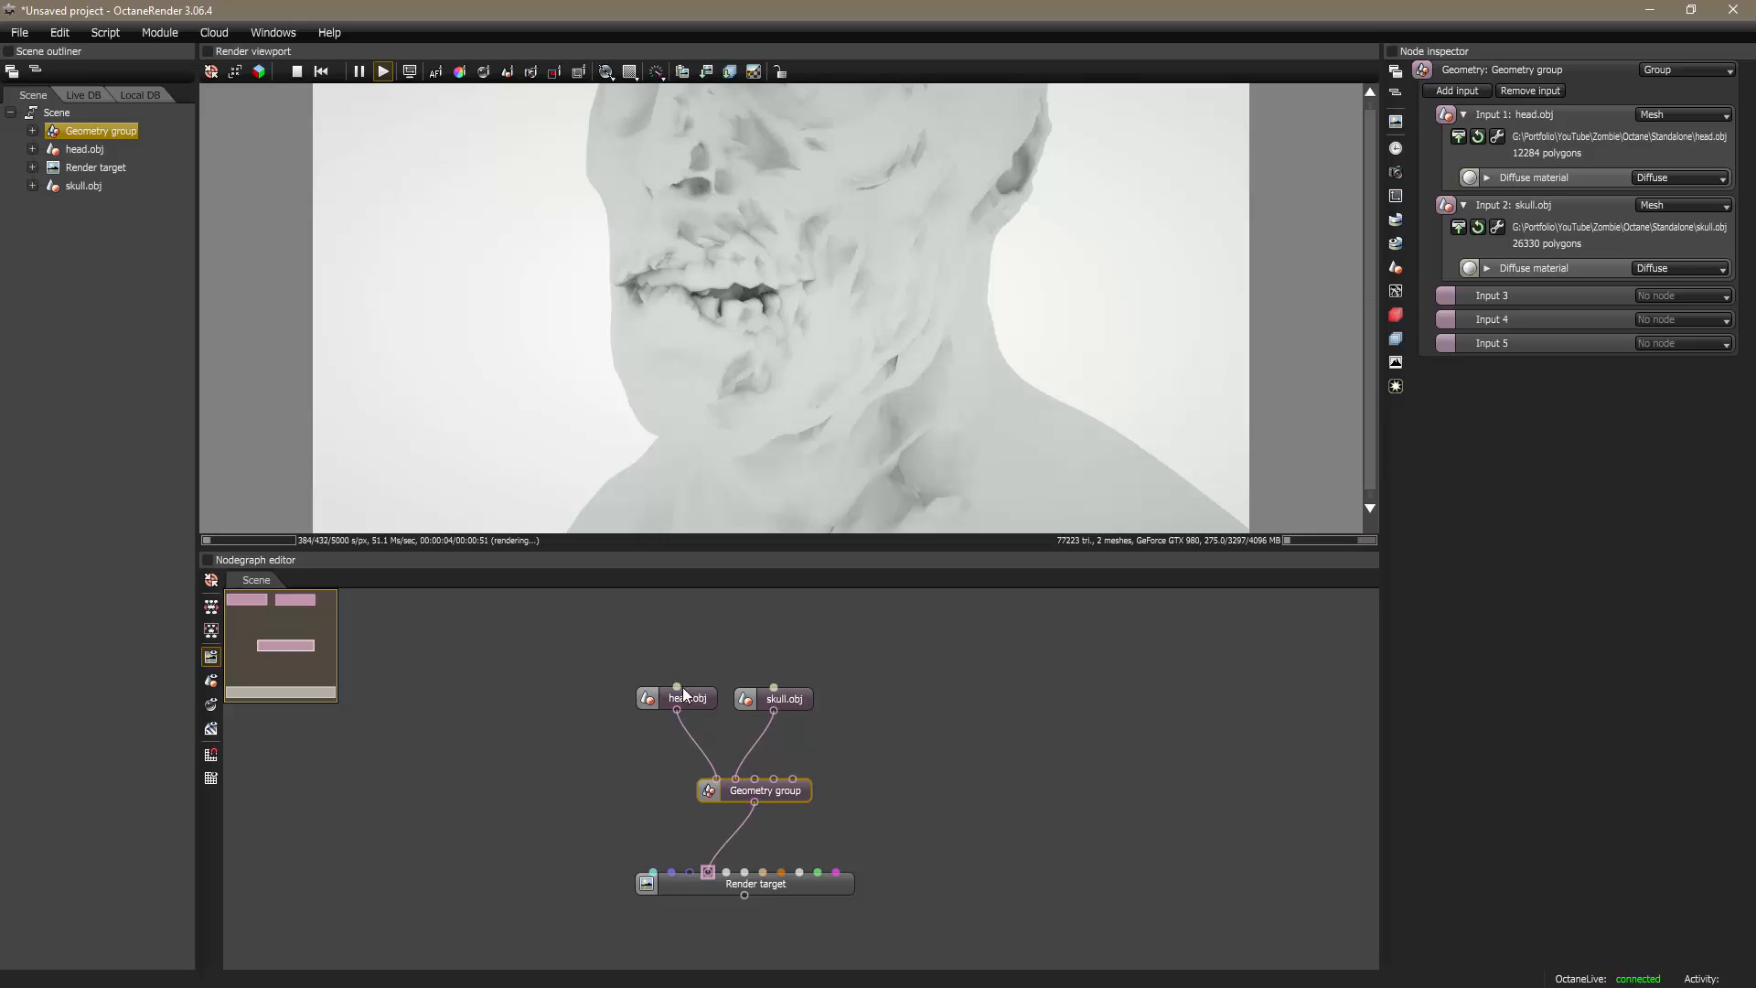
# Step: Frame the bust's face and shoulders from a nearly frontal angle, and lower the geometry group and render target in the nodegraph
pyautogui.scroll(-4, 839, 309)
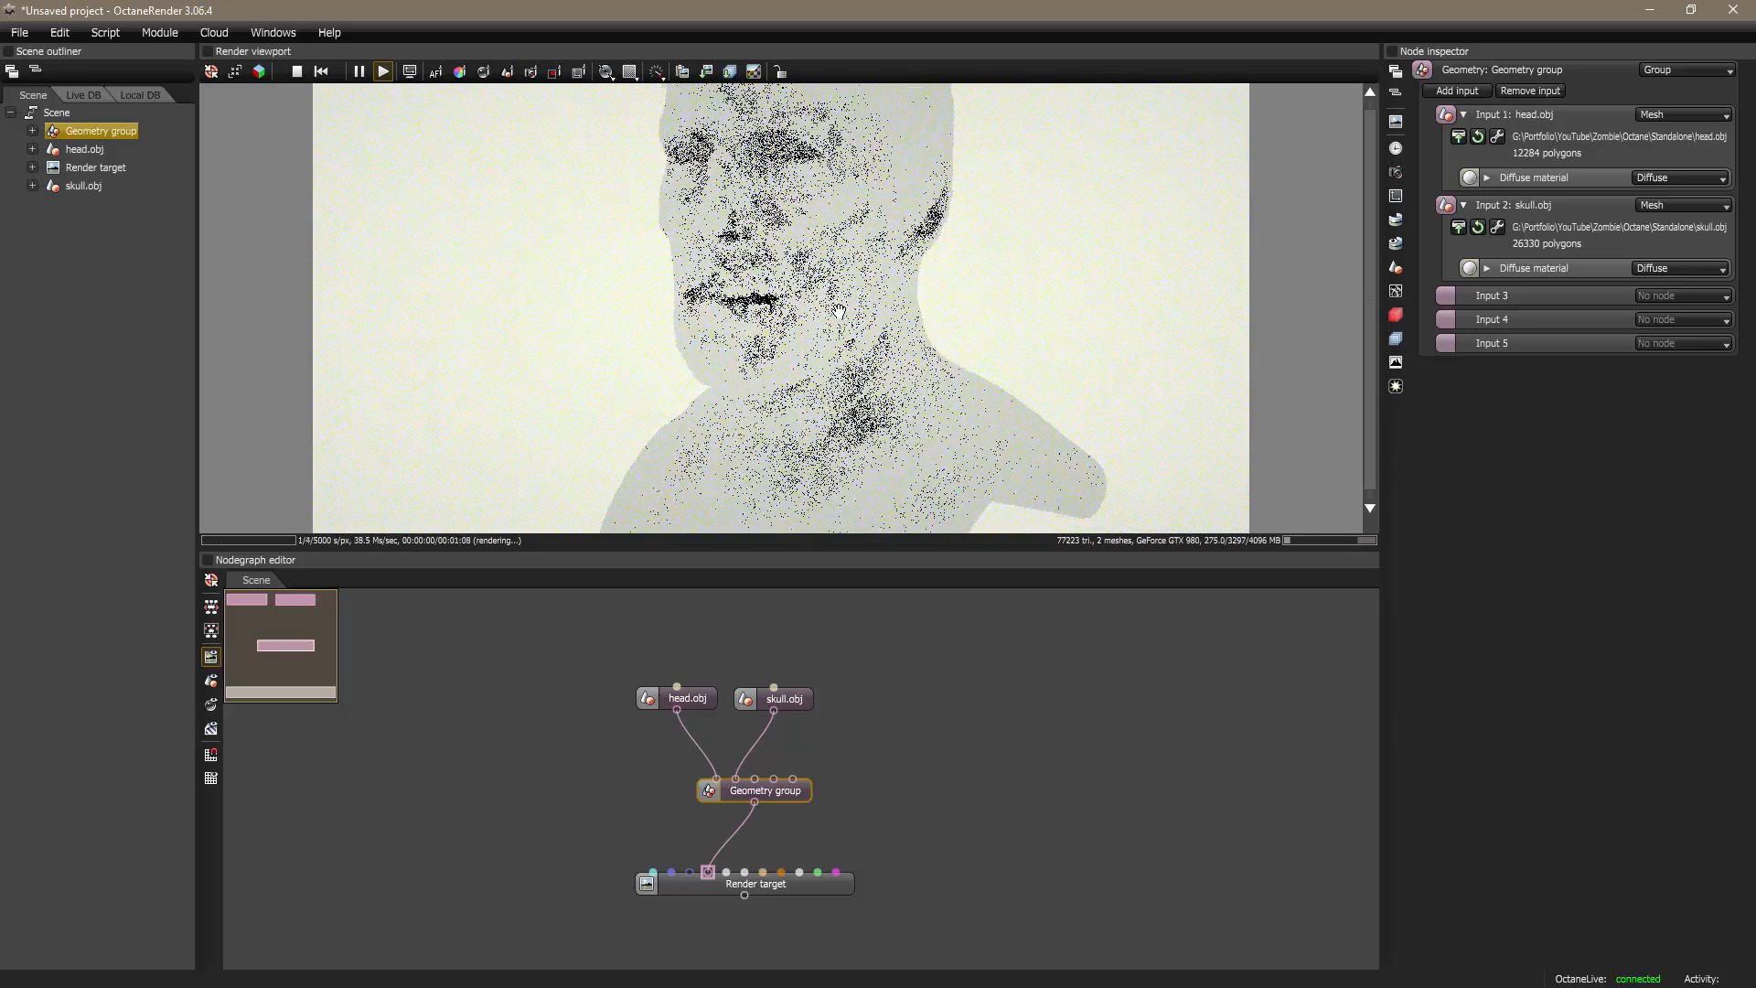
pyautogui.moveTo(852, 283); pyautogui.dragTo(869, 236)
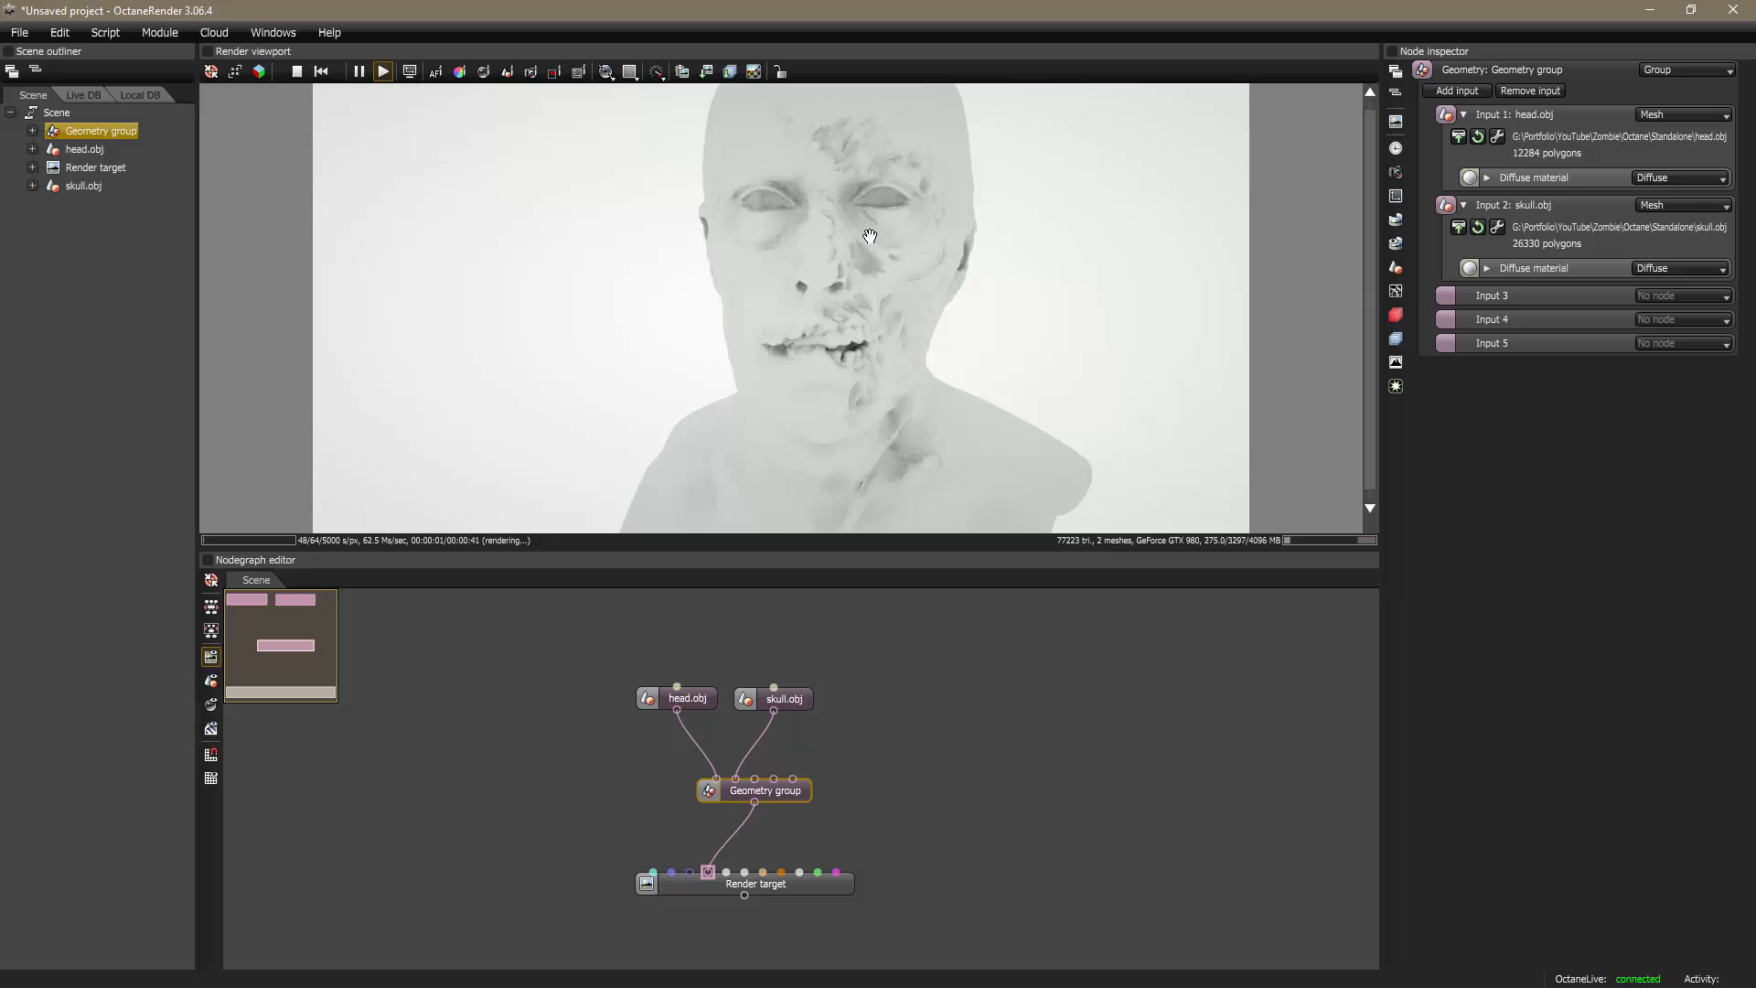
pyautogui.moveTo(927, 392); pyautogui.dragTo(885, 391, button='right')
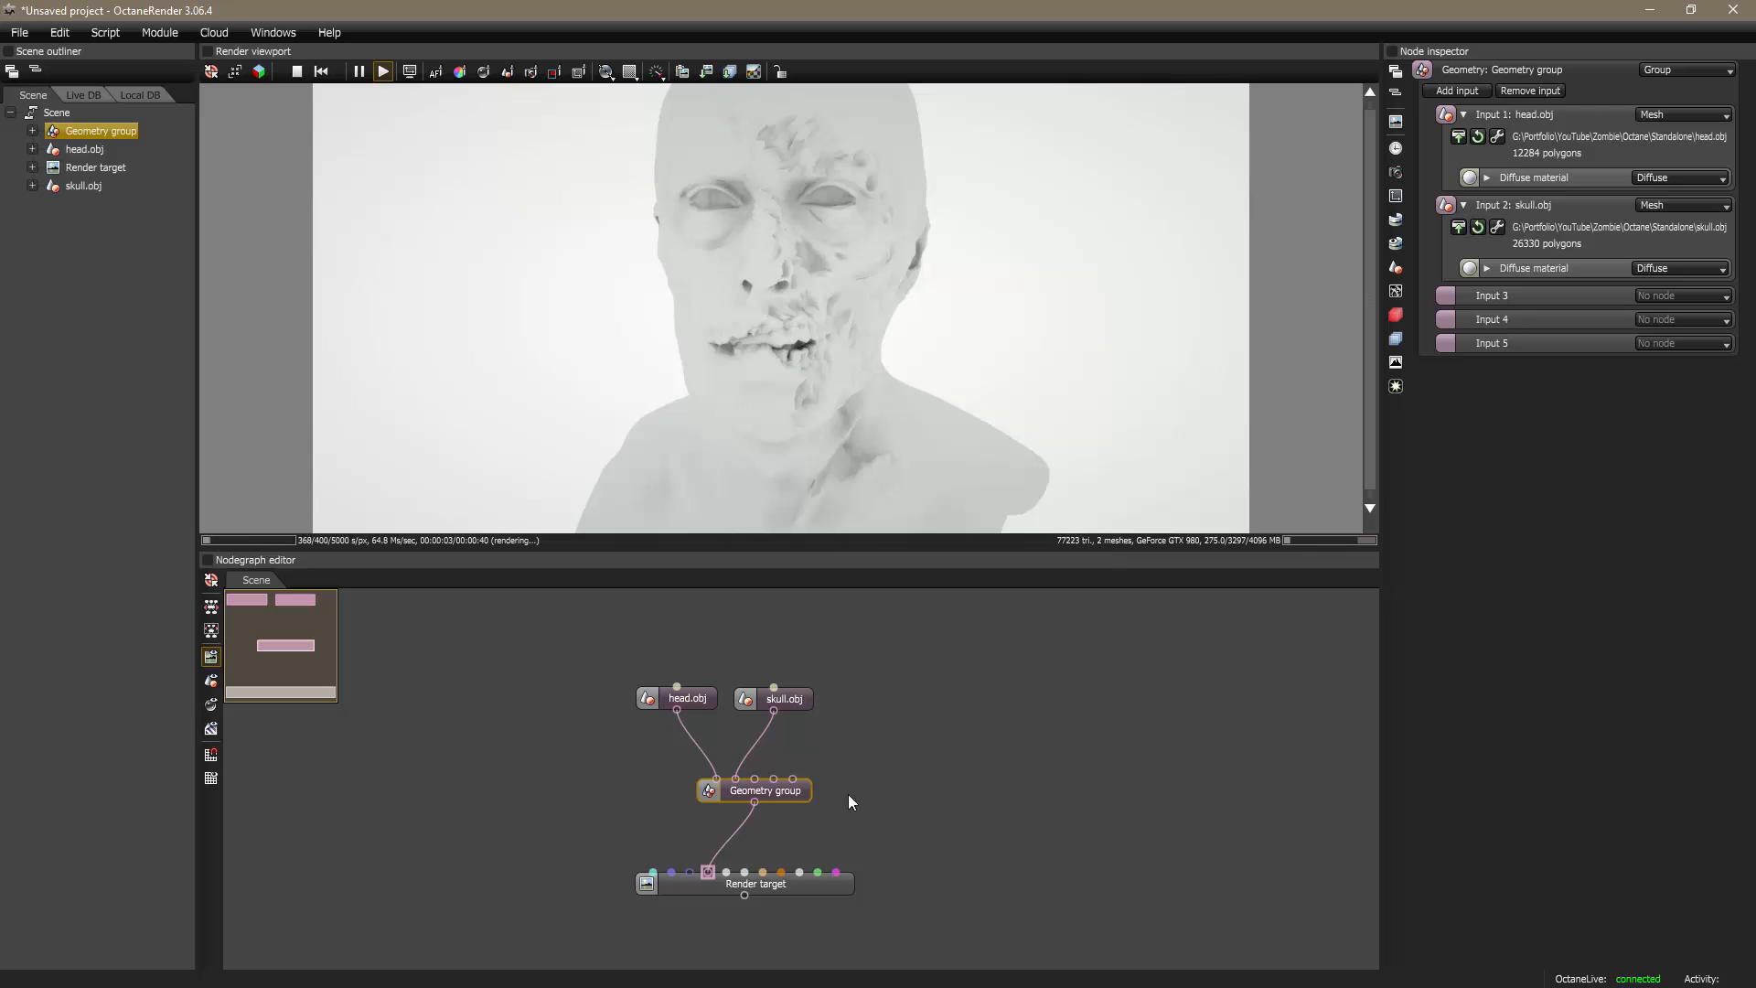
pyautogui.moveTo(759, 892); pyautogui.dragTo(790, 906)
pyautogui.moveTo(787, 798); pyautogui.dragTo(784, 822)
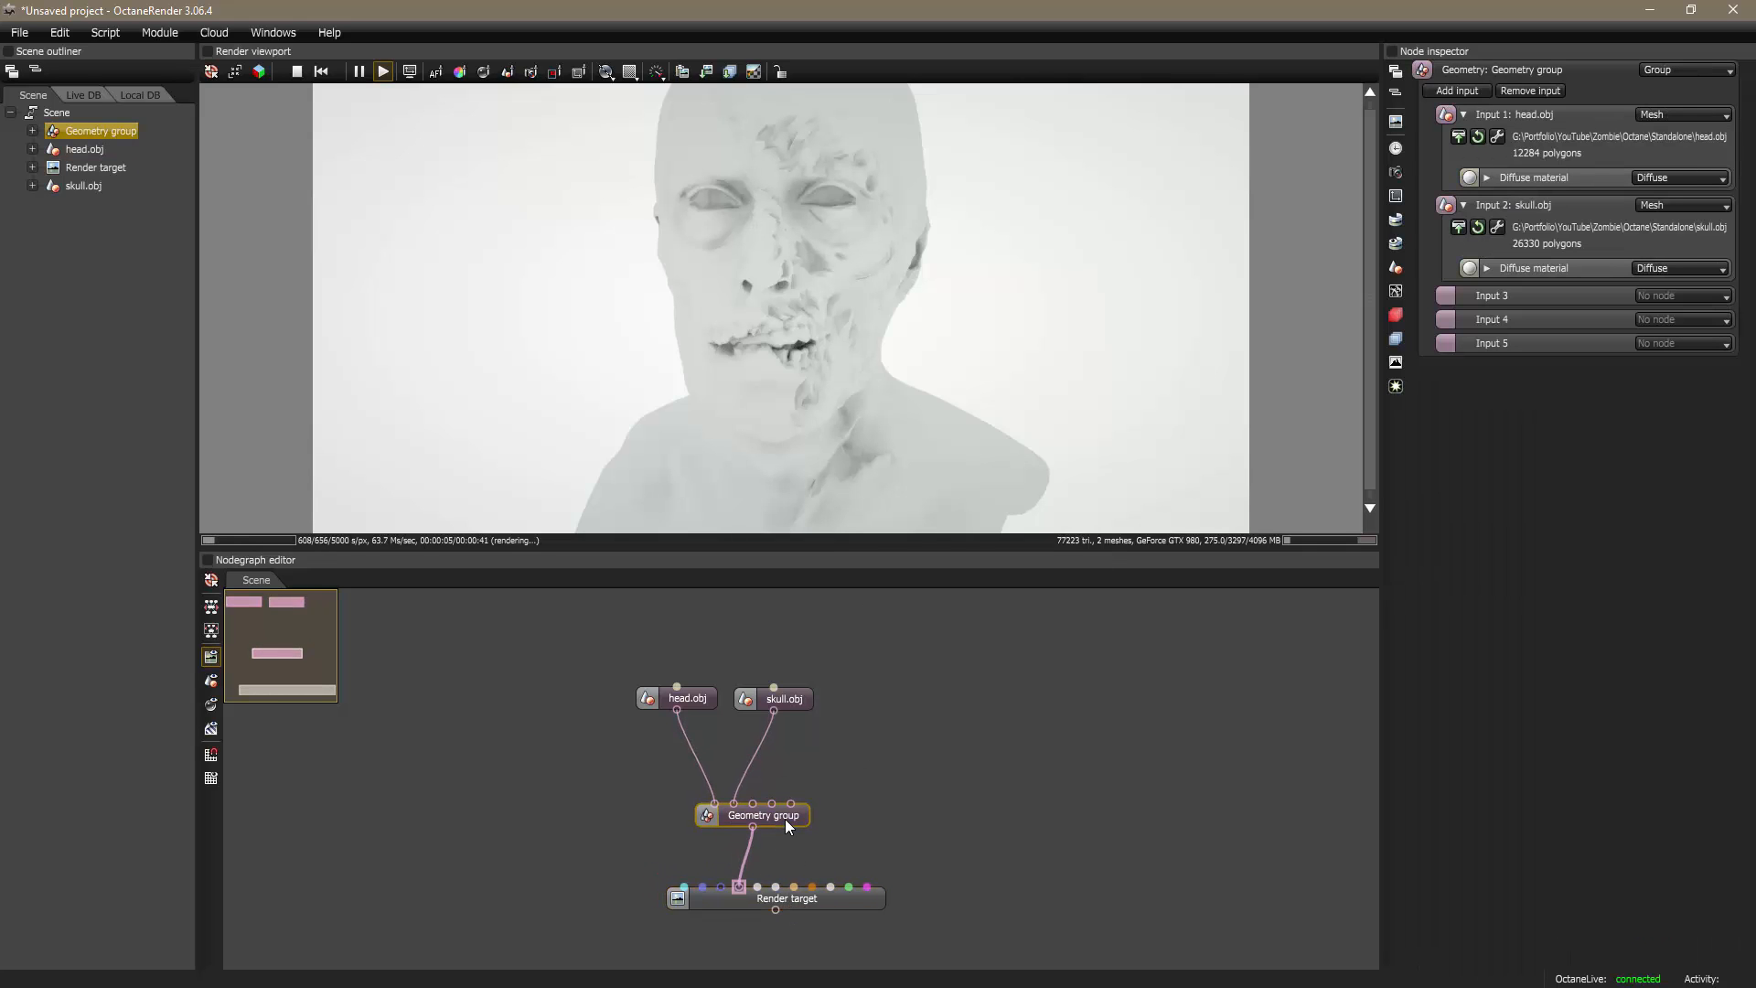
# Step: Add a Mix material node and place it directly above the head.obj node
pyautogui.moveTo(891, 700); pyautogui.dragTo(902, 792, button='middle')
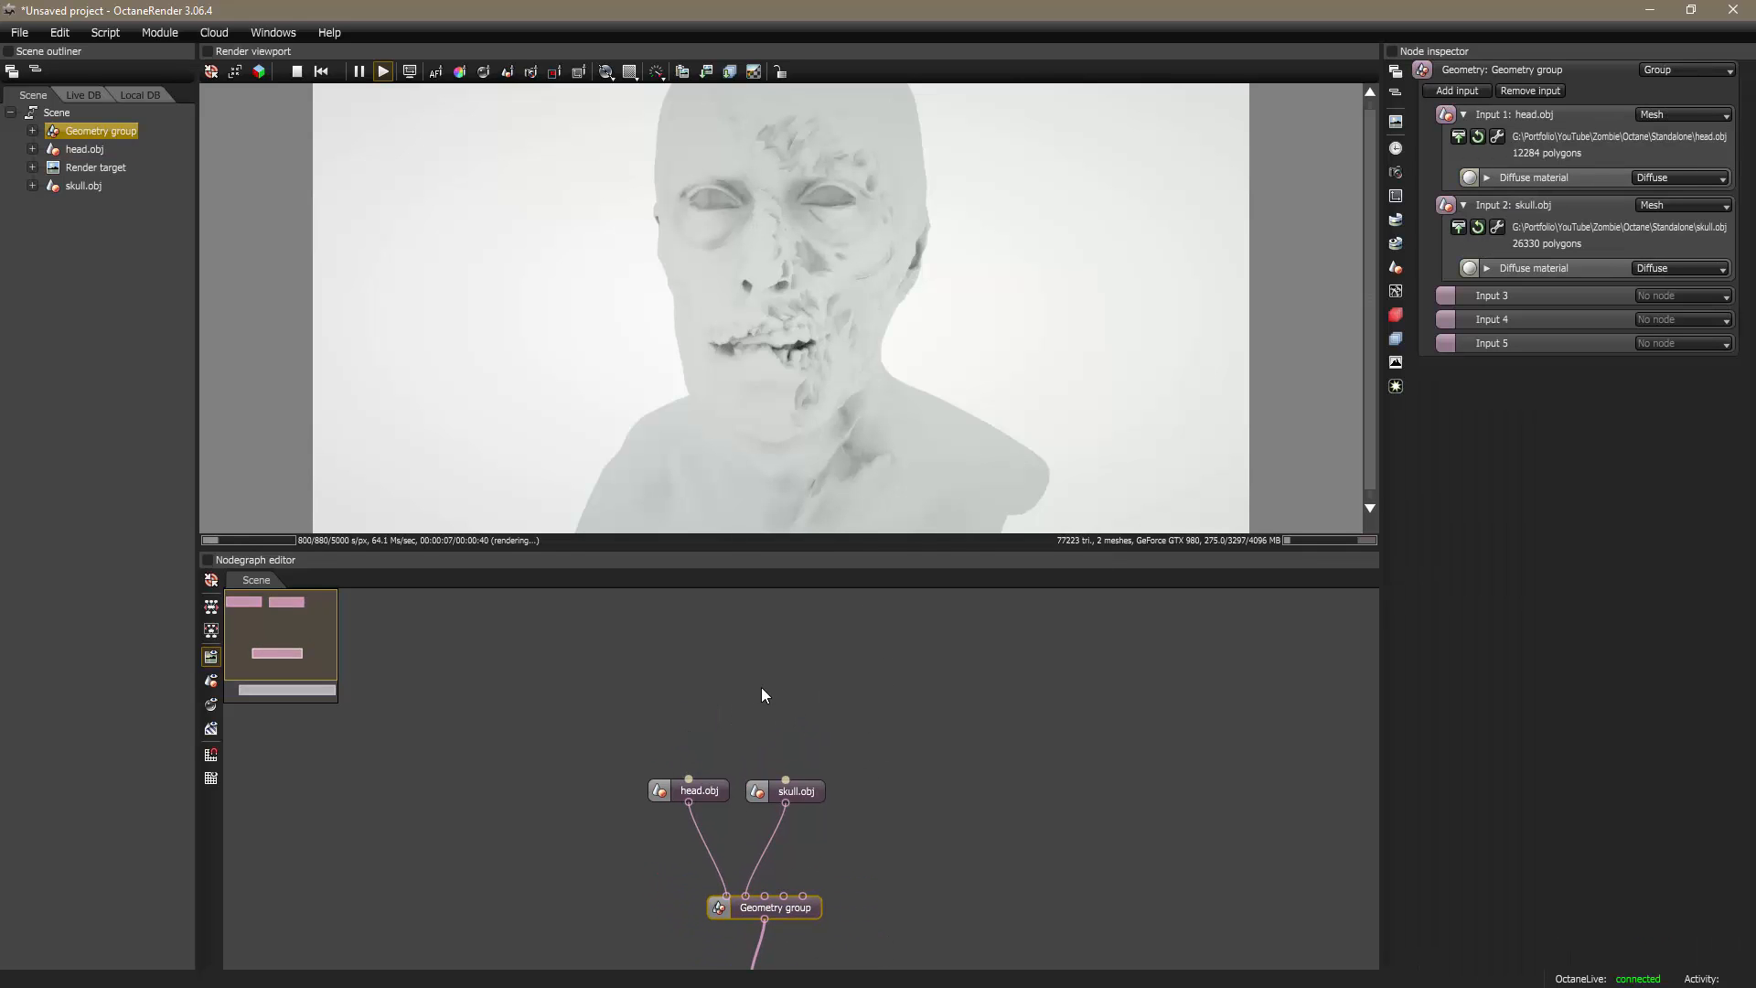
pyautogui.rightClick(718, 687)
pyautogui.moveTo(775, 357)
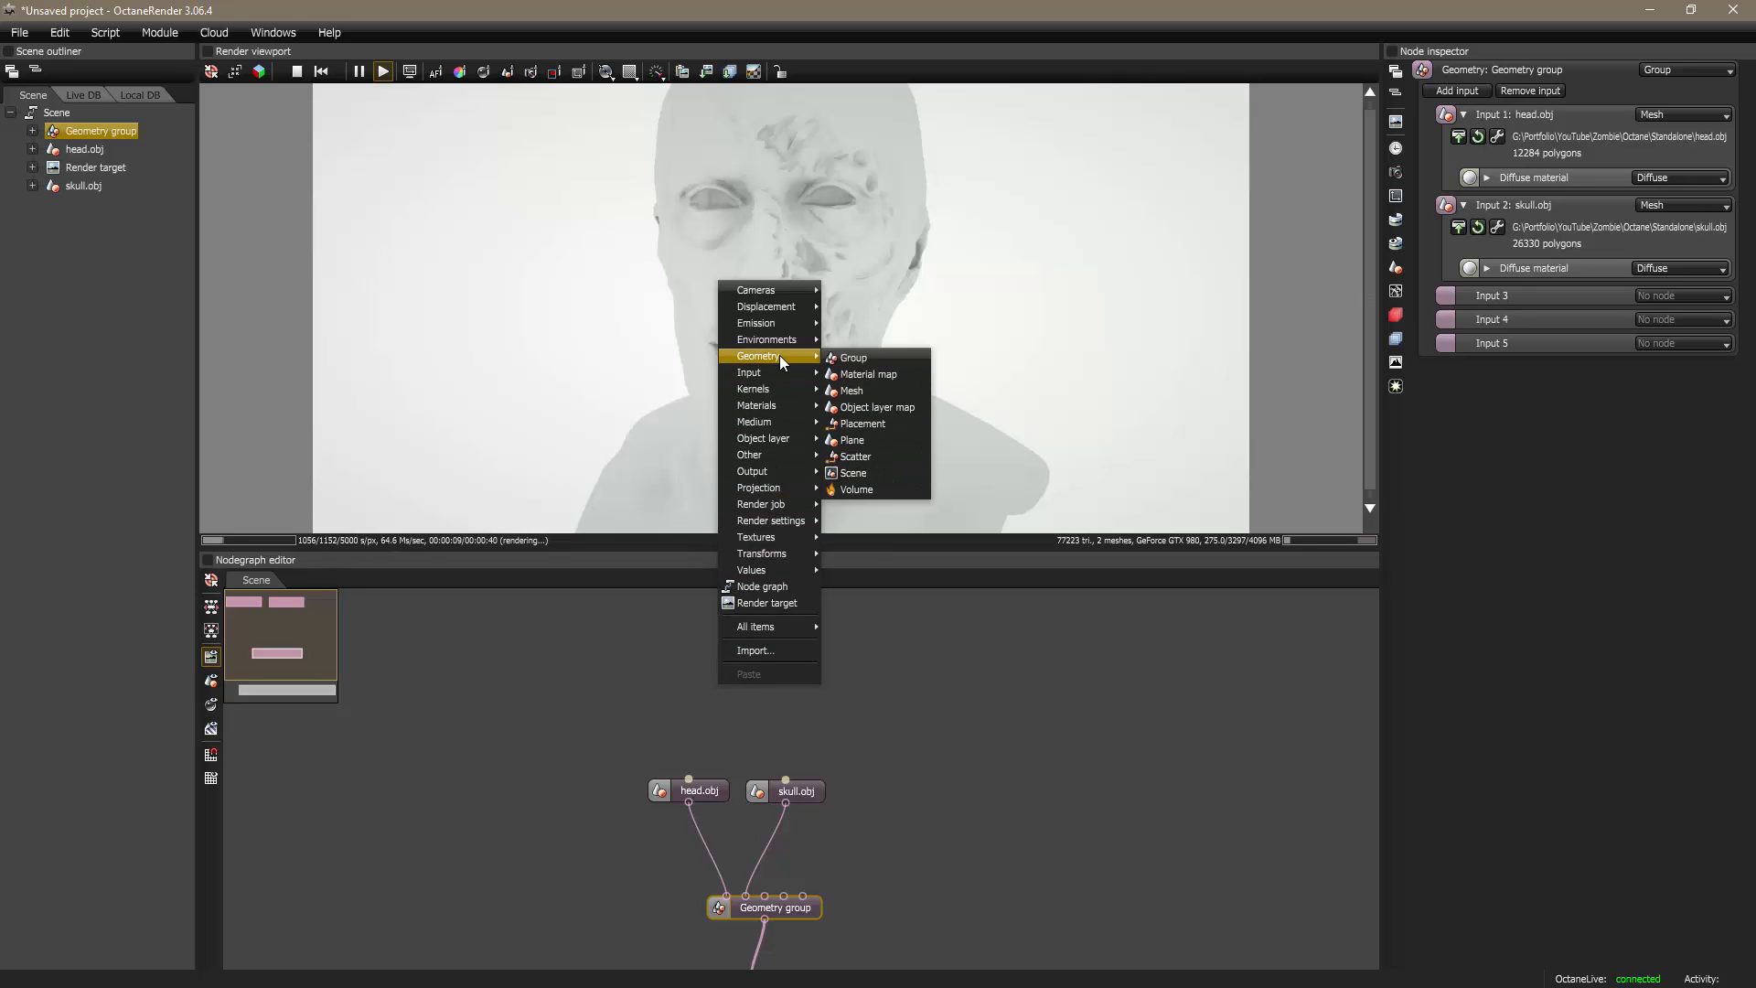
pyautogui.moveTo(759, 408)
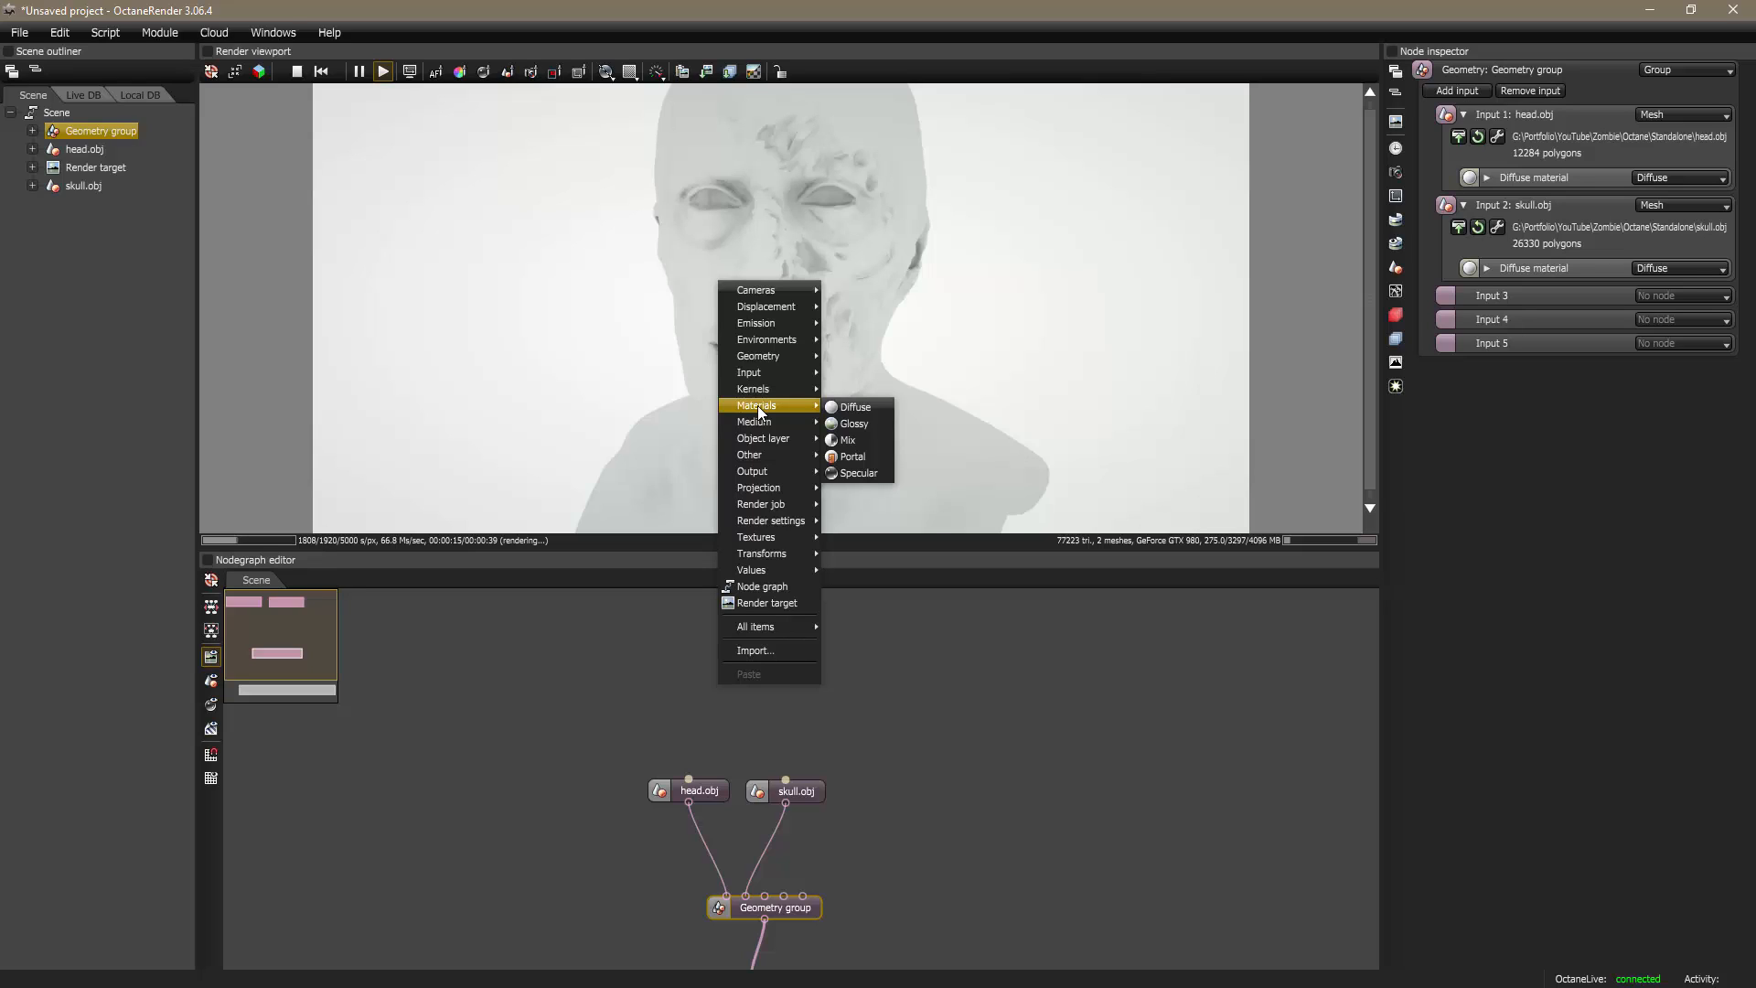
pyautogui.click(850, 440)
pyautogui.moveTo(743, 691); pyautogui.dragTo(721, 704)
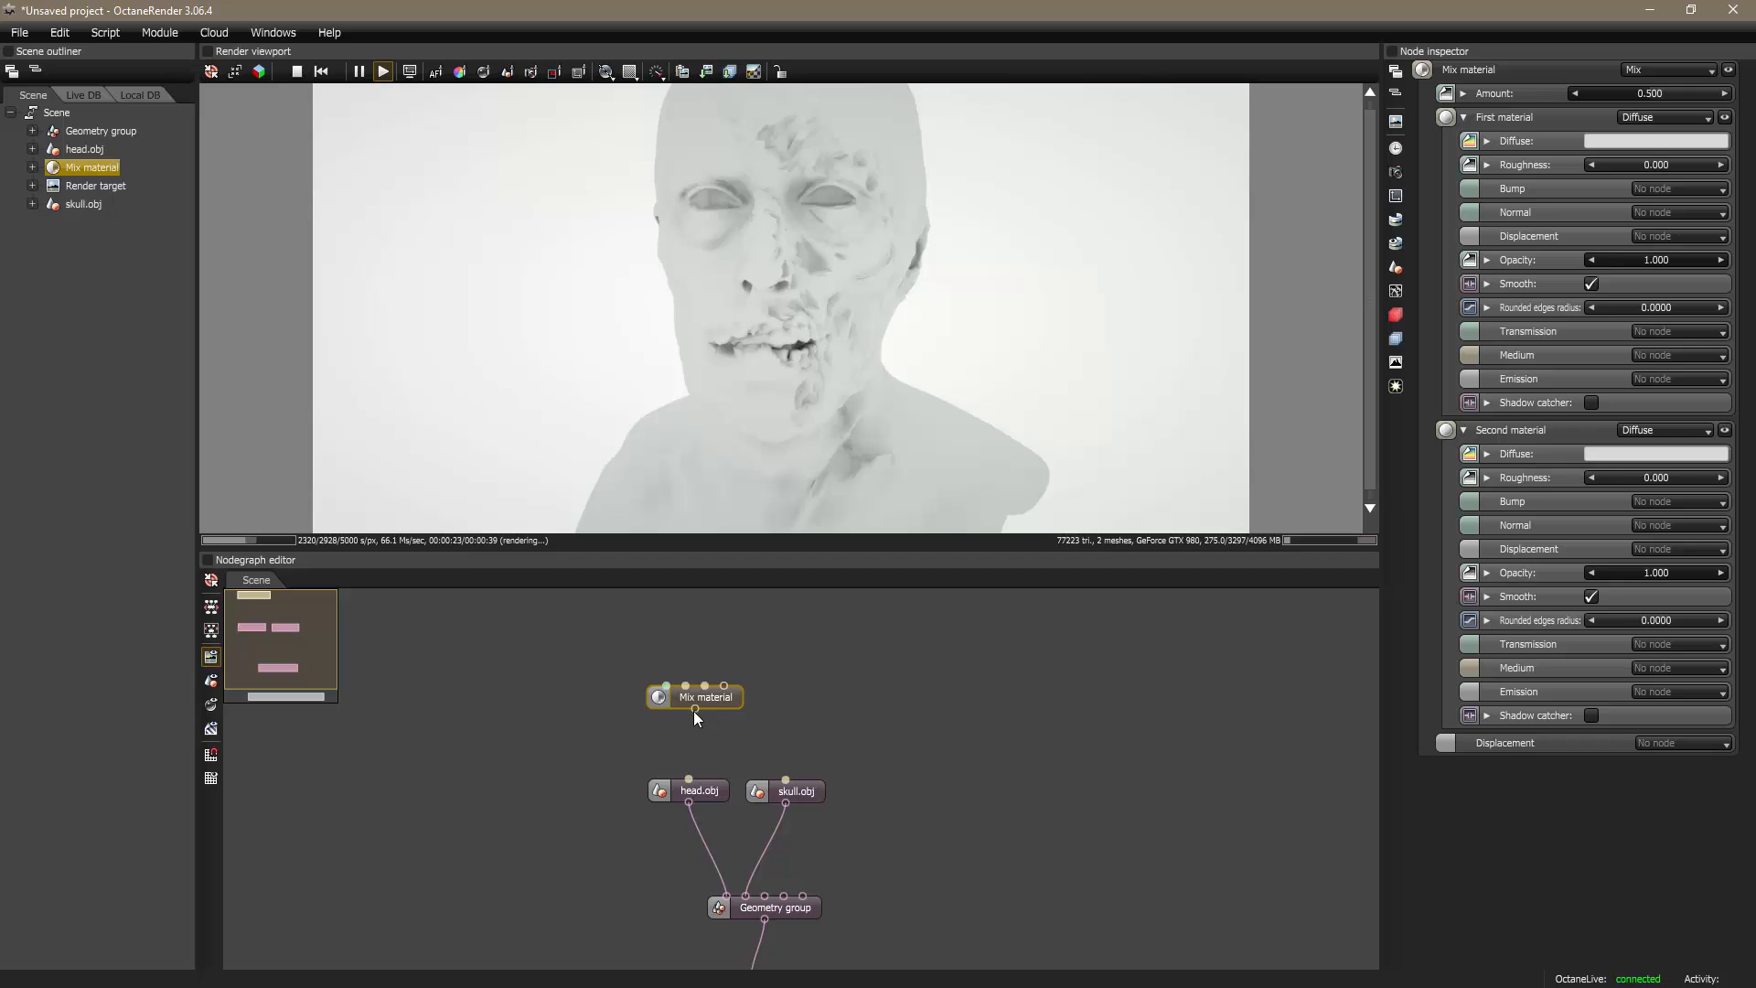
# Step: Add a Diffuse material node and a Glossy material node, and place them side by side above the Mix material
pyautogui.rightClick(662, 633)
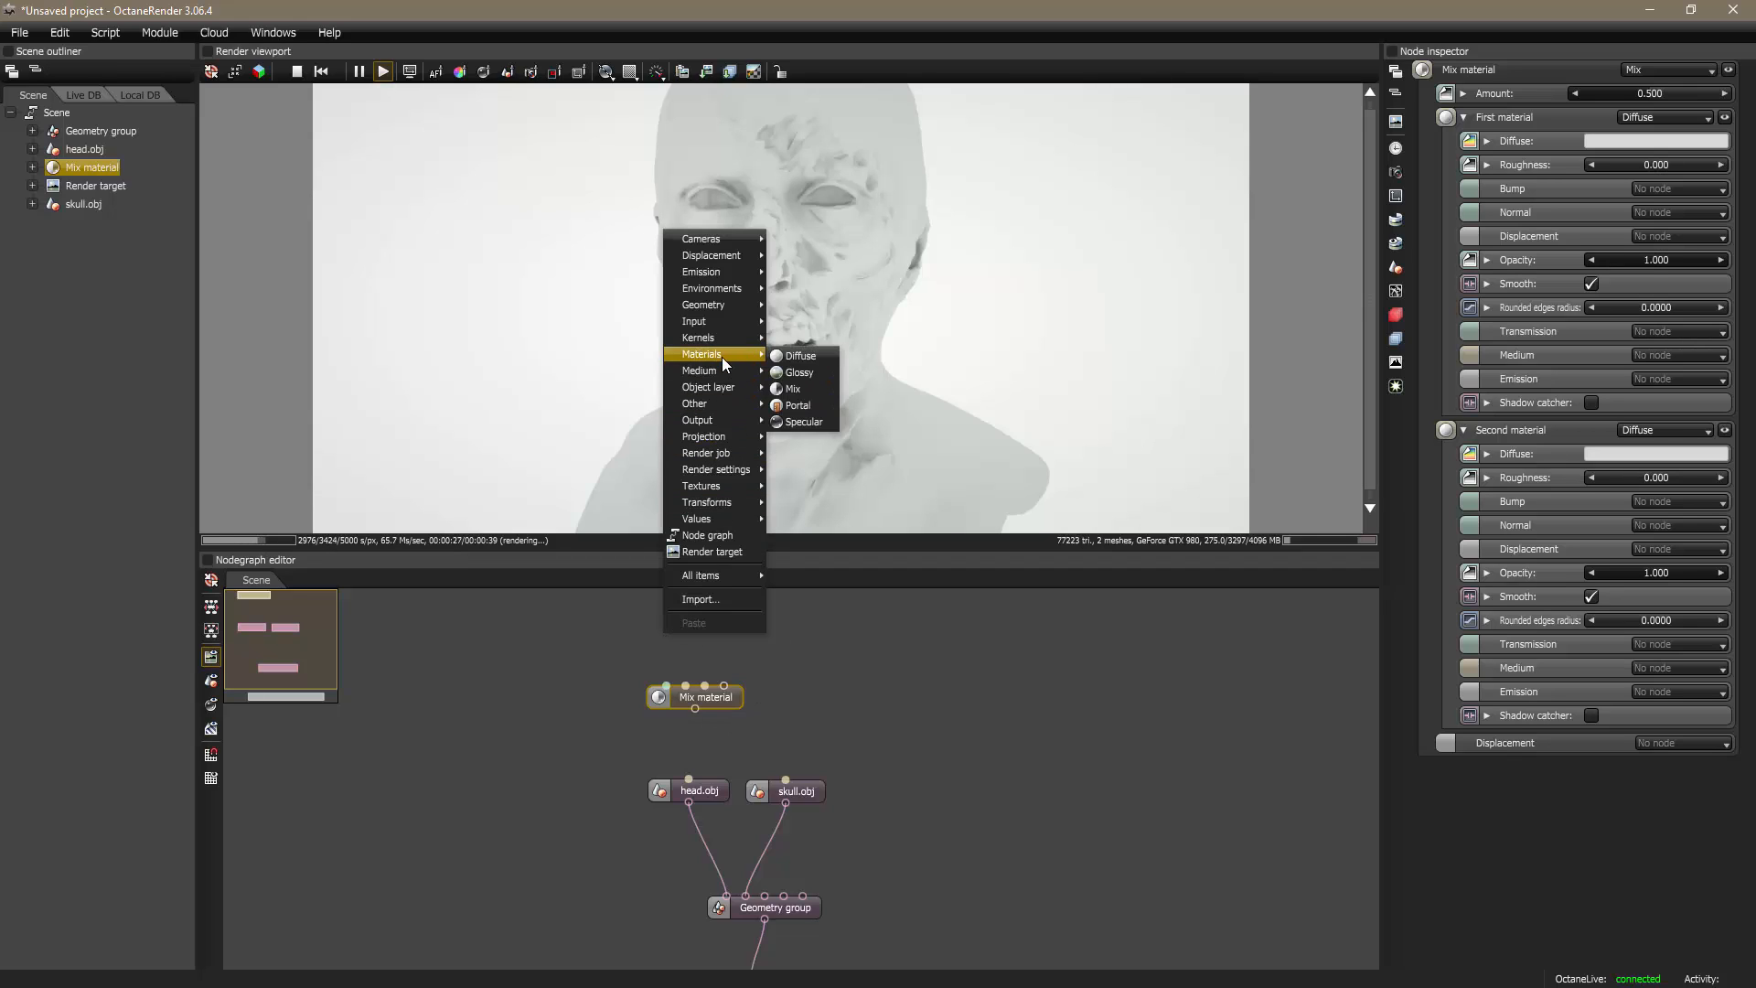
pyautogui.click(795, 357)
pyautogui.moveTo(756, 633); pyautogui.dragTo(626, 638)
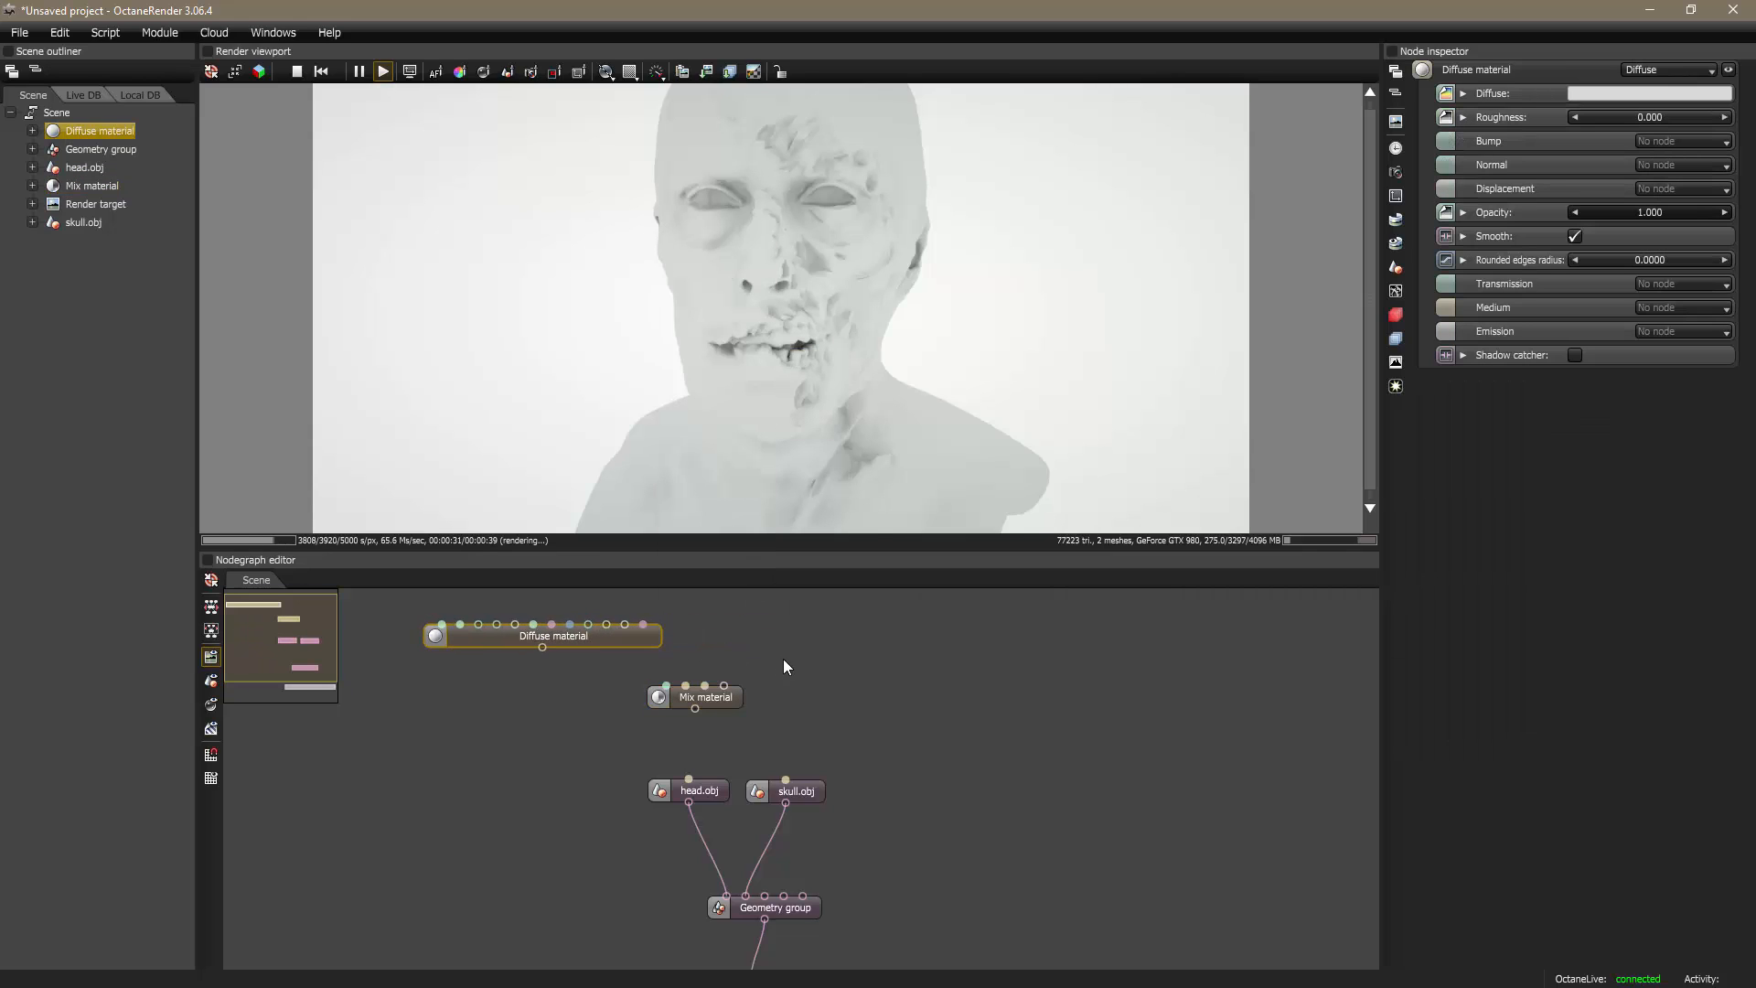
pyautogui.rightClick(779, 629)
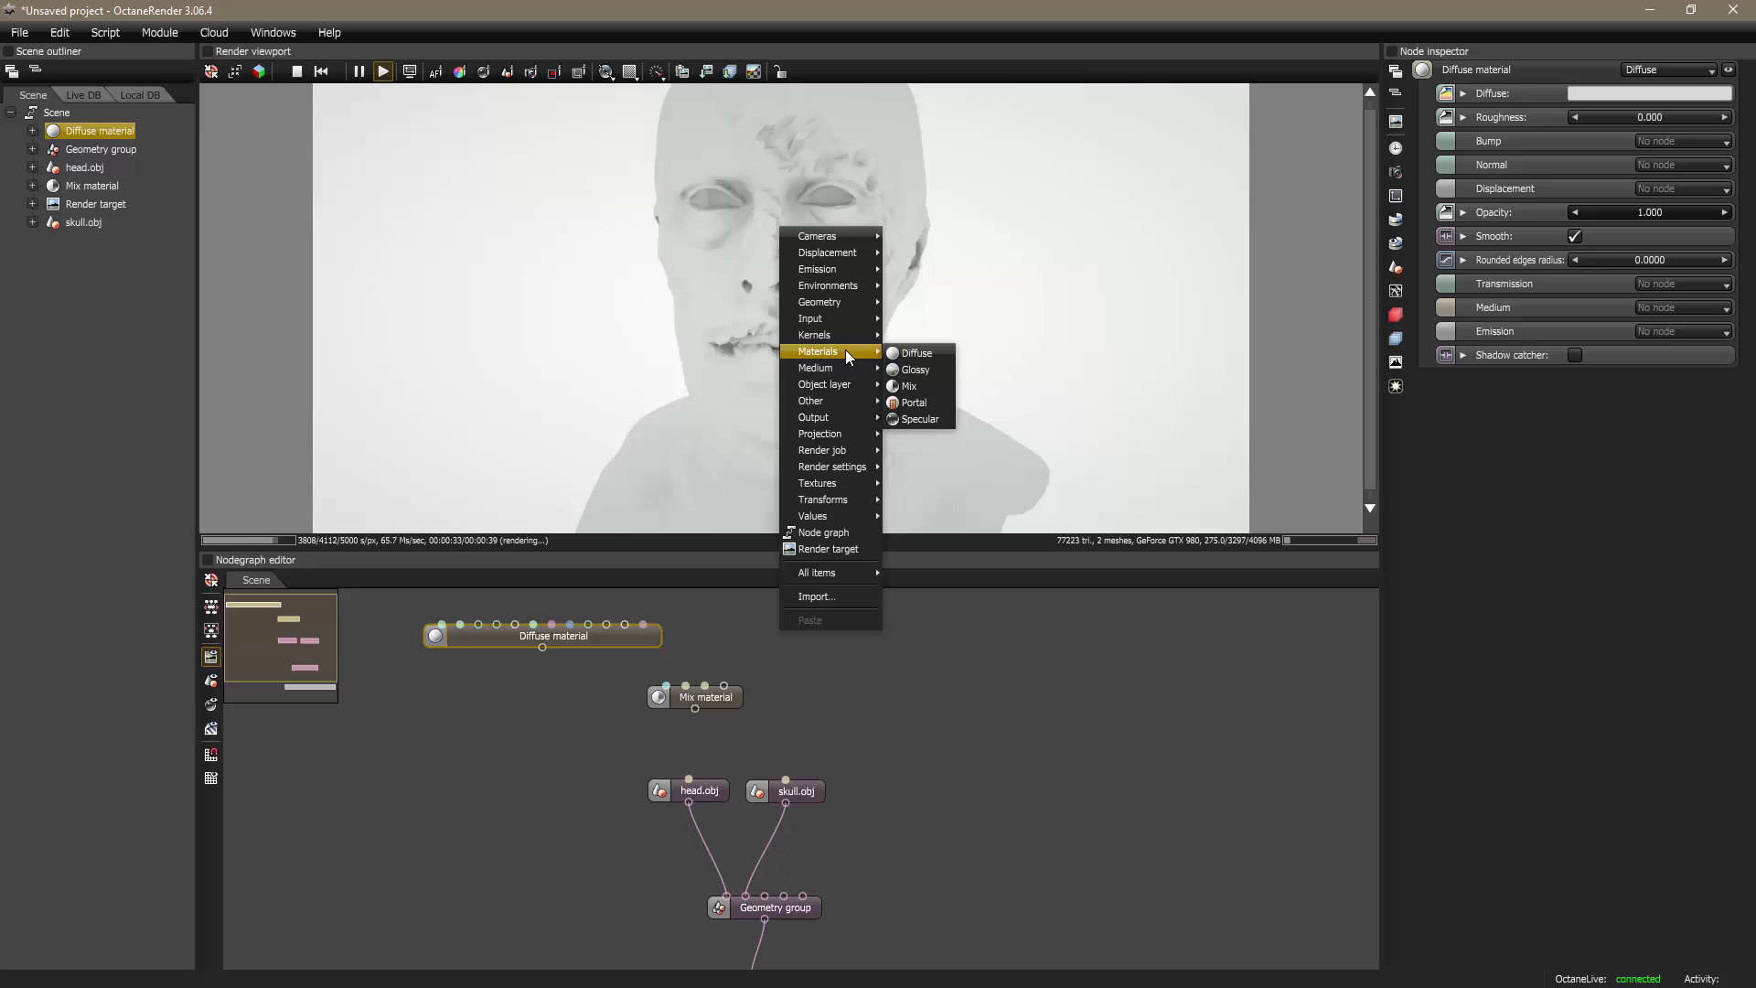
pyautogui.click(917, 370)
pyautogui.moveTo(832, 633); pyautogui.dragTo(878, 647)
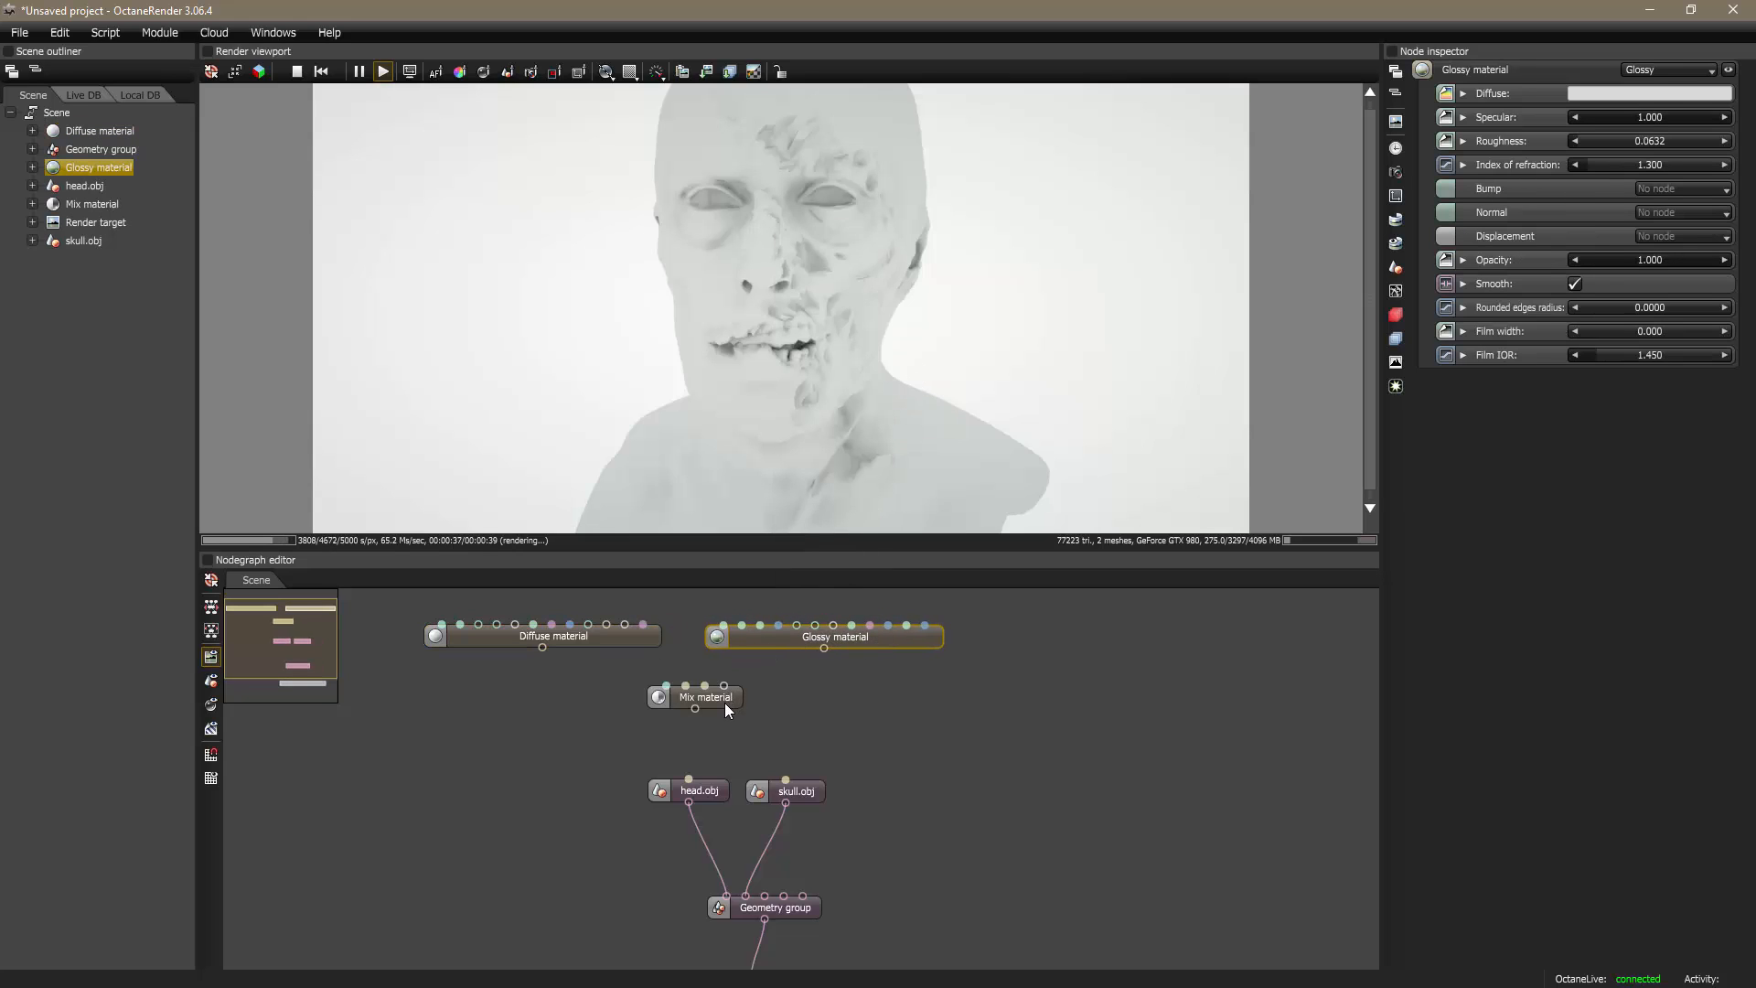
pyautogui.moveTo(725, 702); pyautogui.dragTo(716, 706)
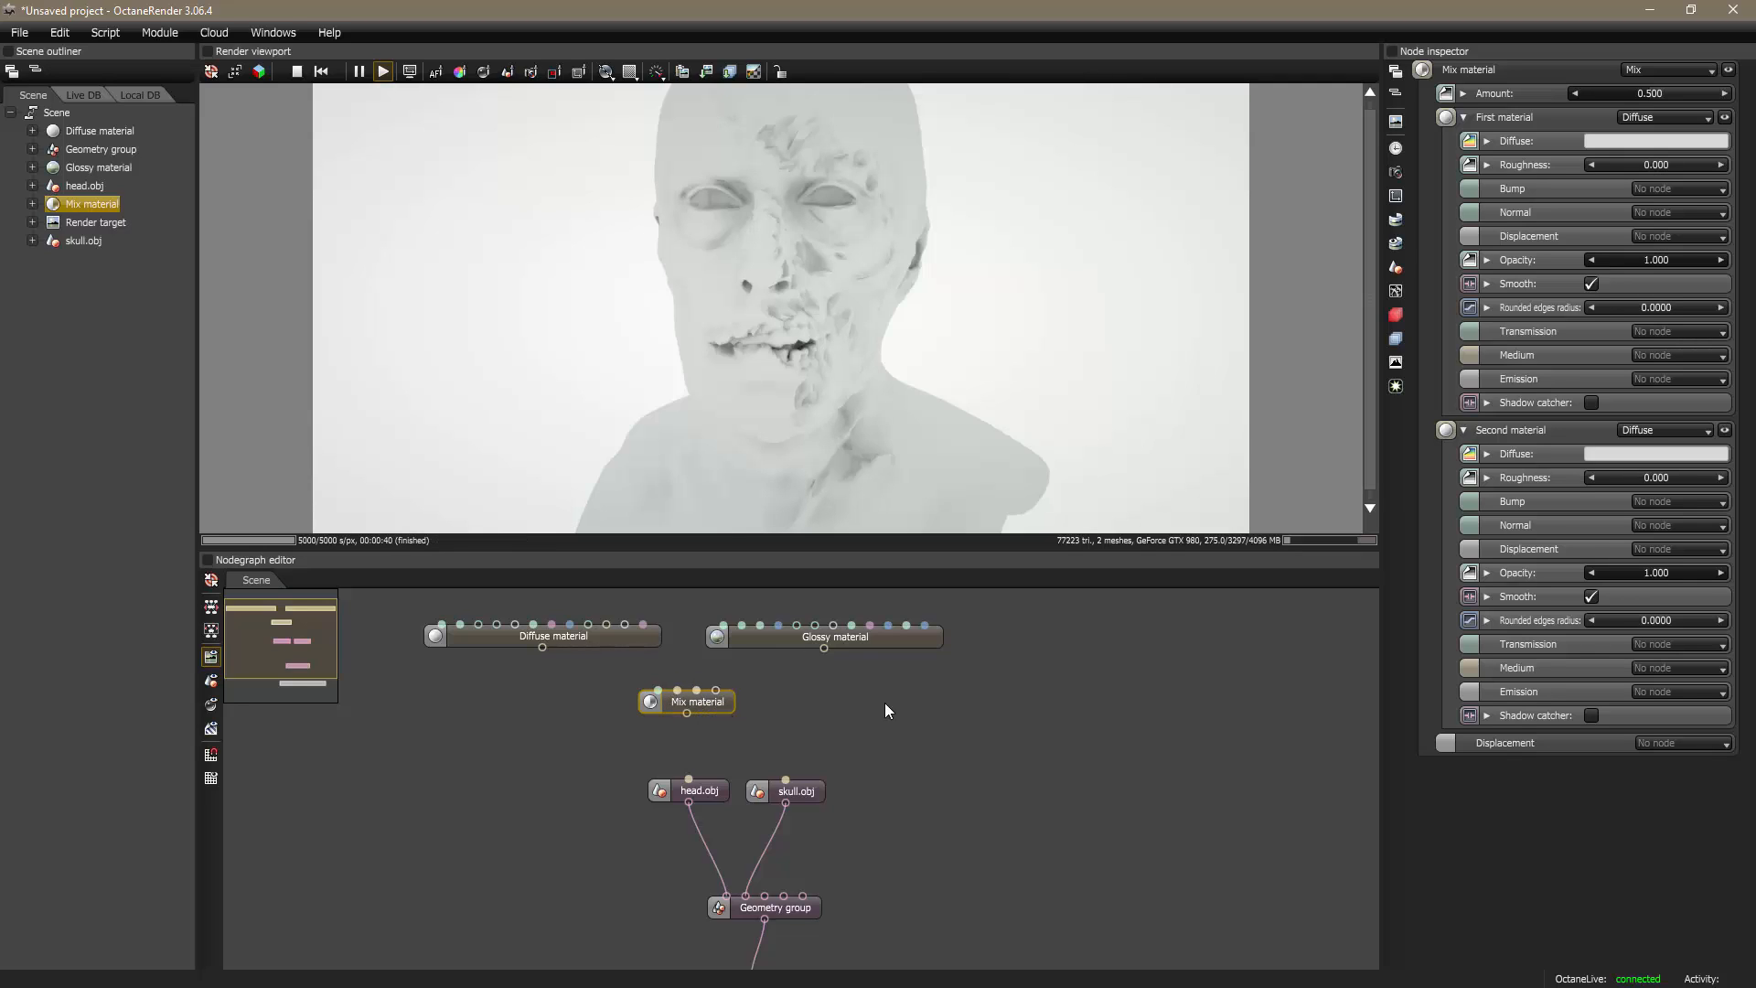
# Step: Add a Displacement node beside the Glossy material and line it up with the two material nodes above the Mix material
pyautogui.rightClick(1000, 667)
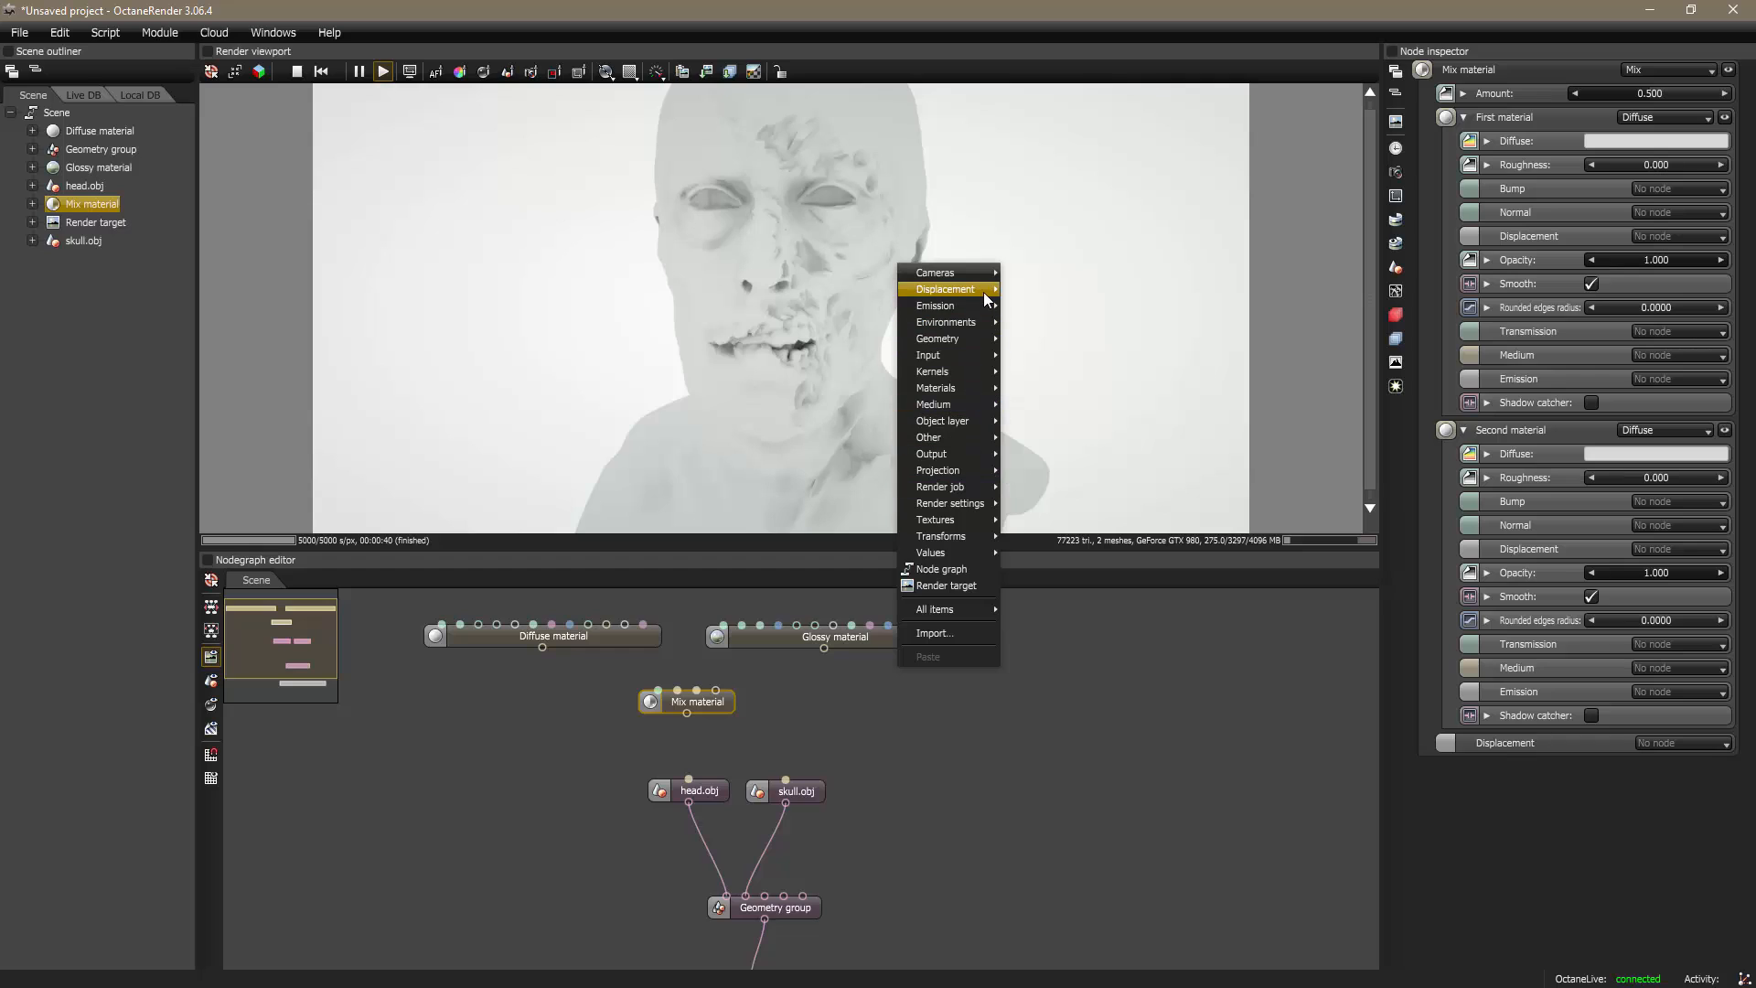
pyautogui.click(1048, 290)
pyautogui.click(1032, 648)
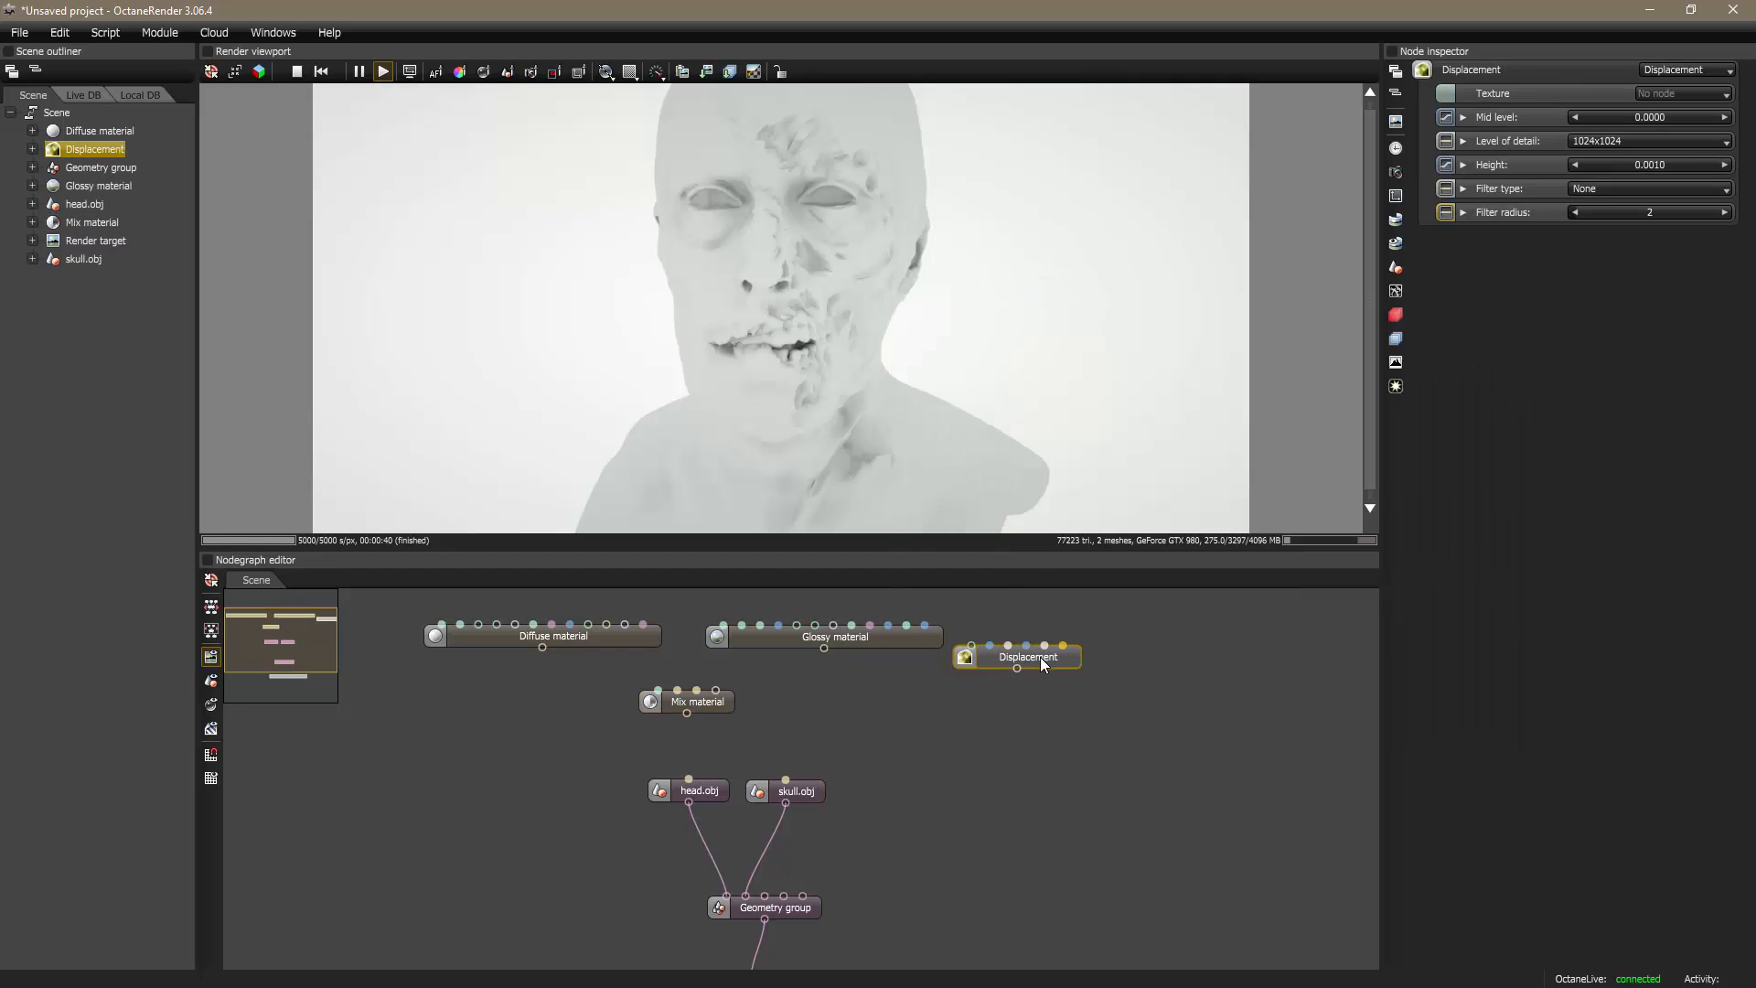
pyautogui.moveTo(723, 706); pyautogui.dragTo(732, 716)
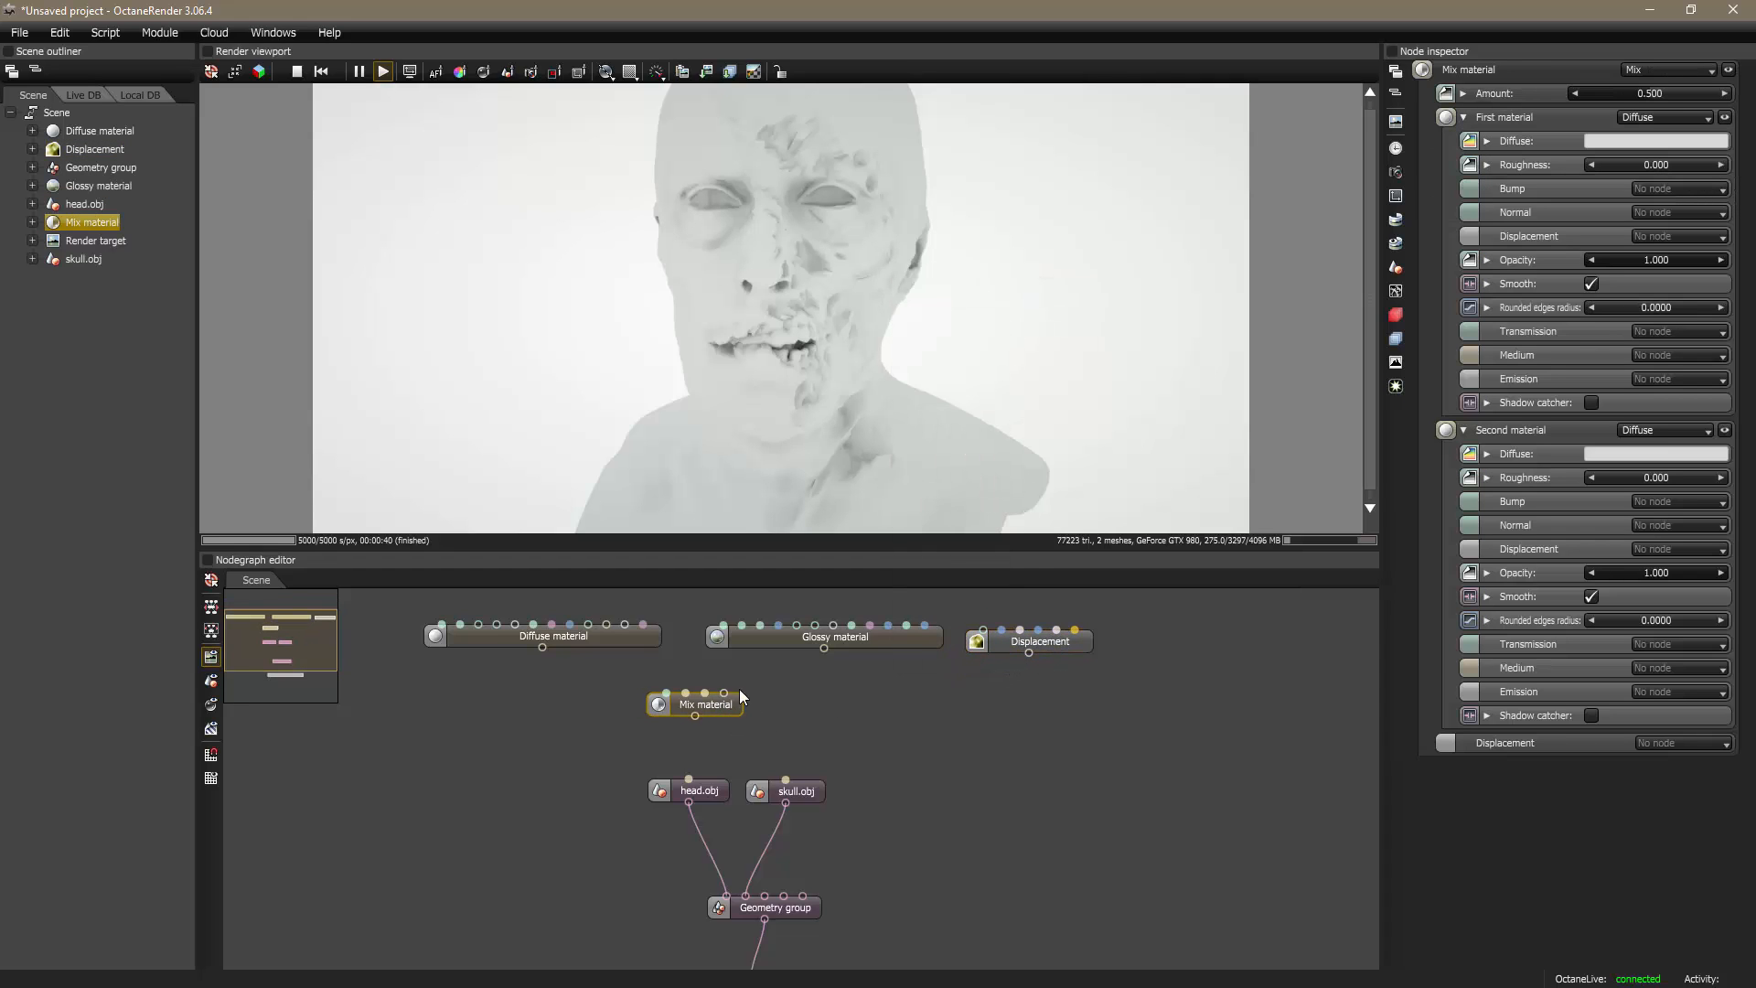
pyautogui.moveTo(1060, 644); pyautogui.dragTo(1057, 642)
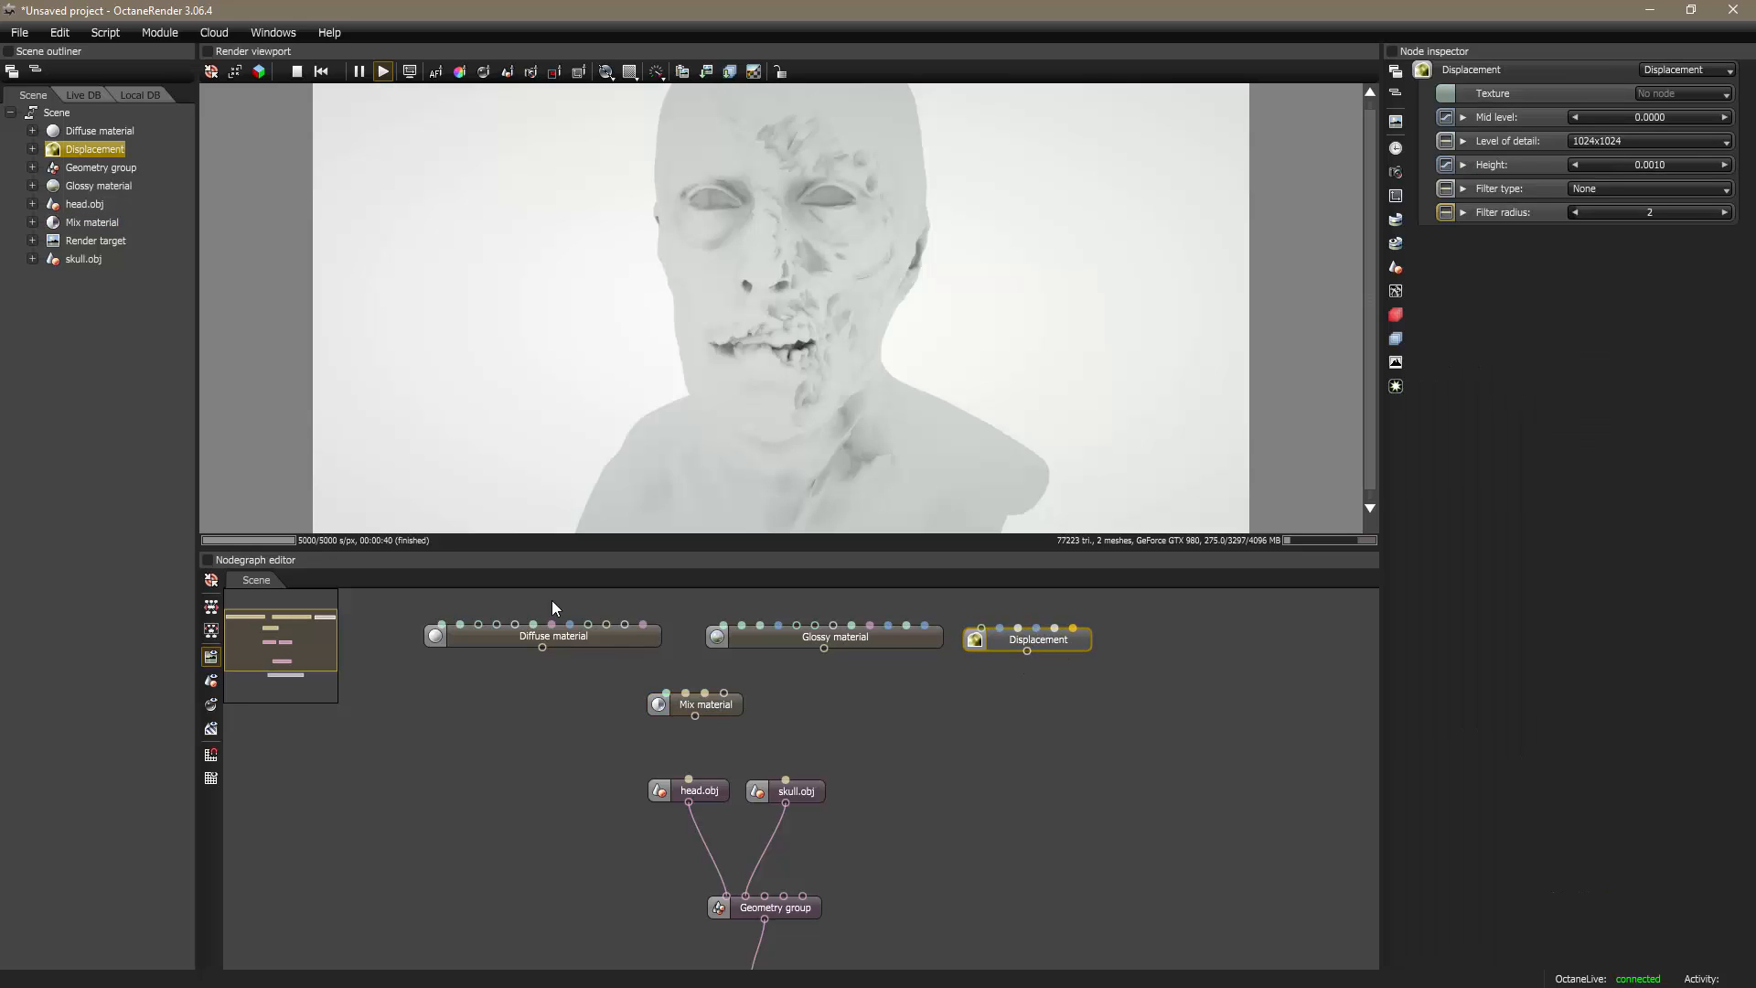
pyautogui.moveTo(747, 637); pyautogui.dragTo(729, 635)
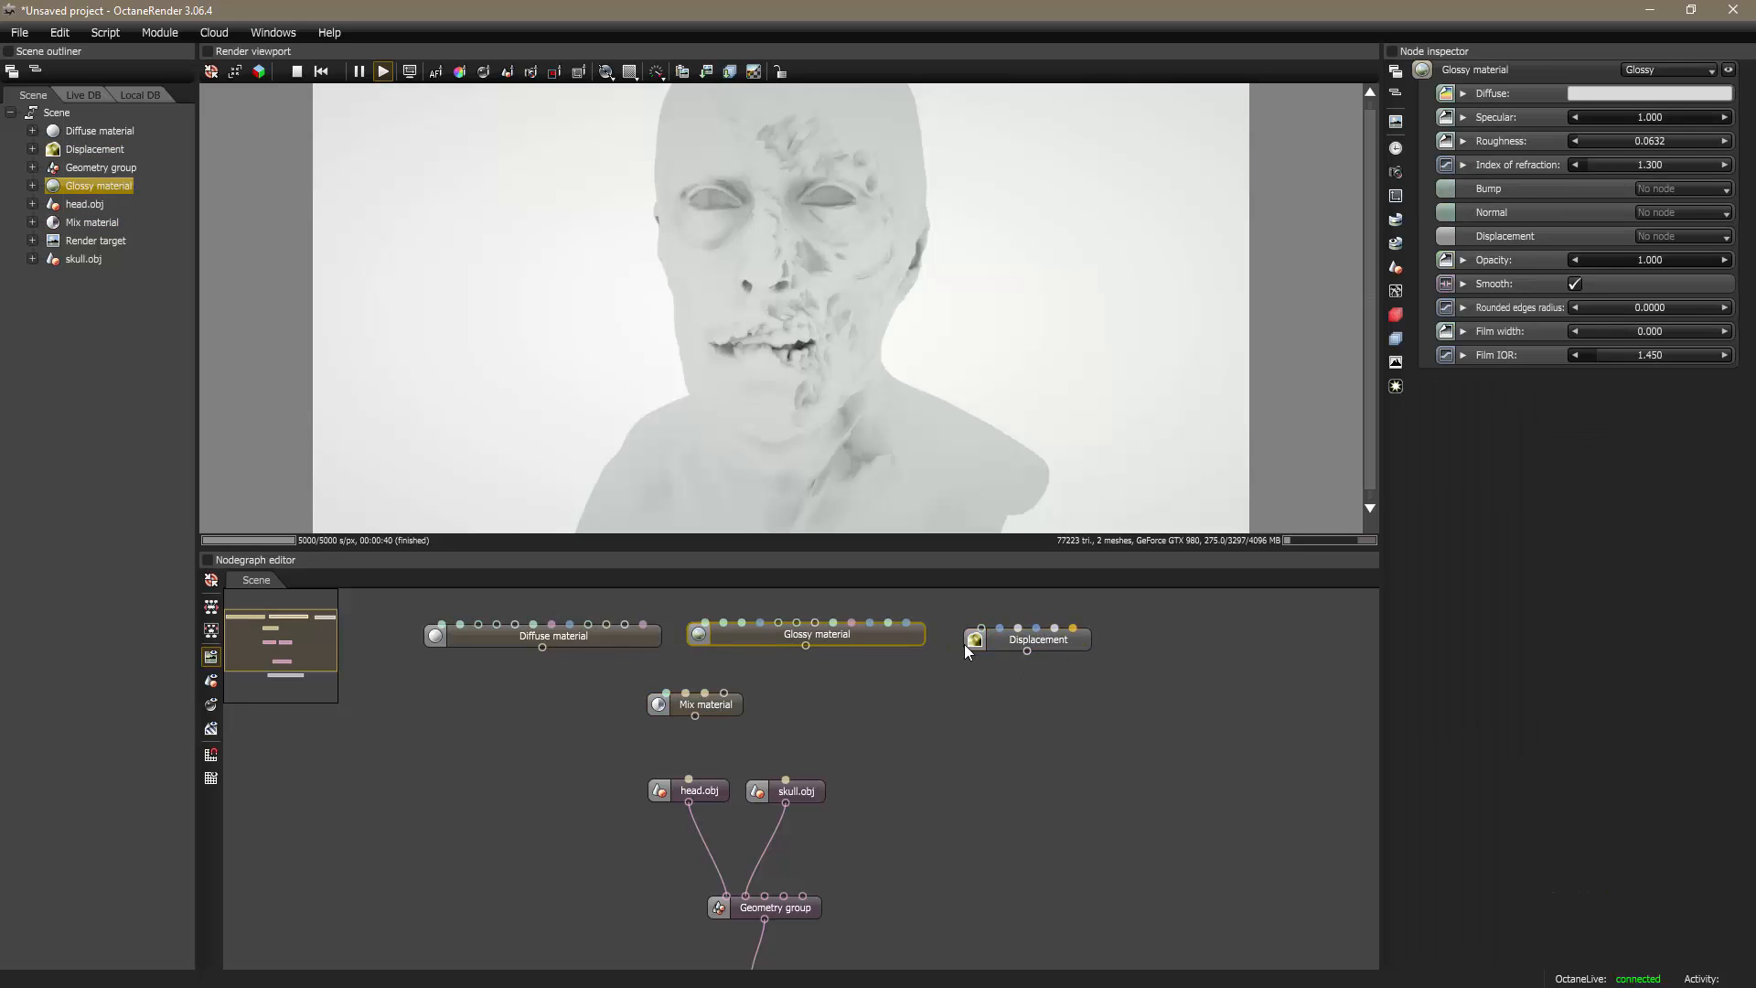
pyautogui.moveTo(998, 639); pyautogui.dragTo(974, 634)
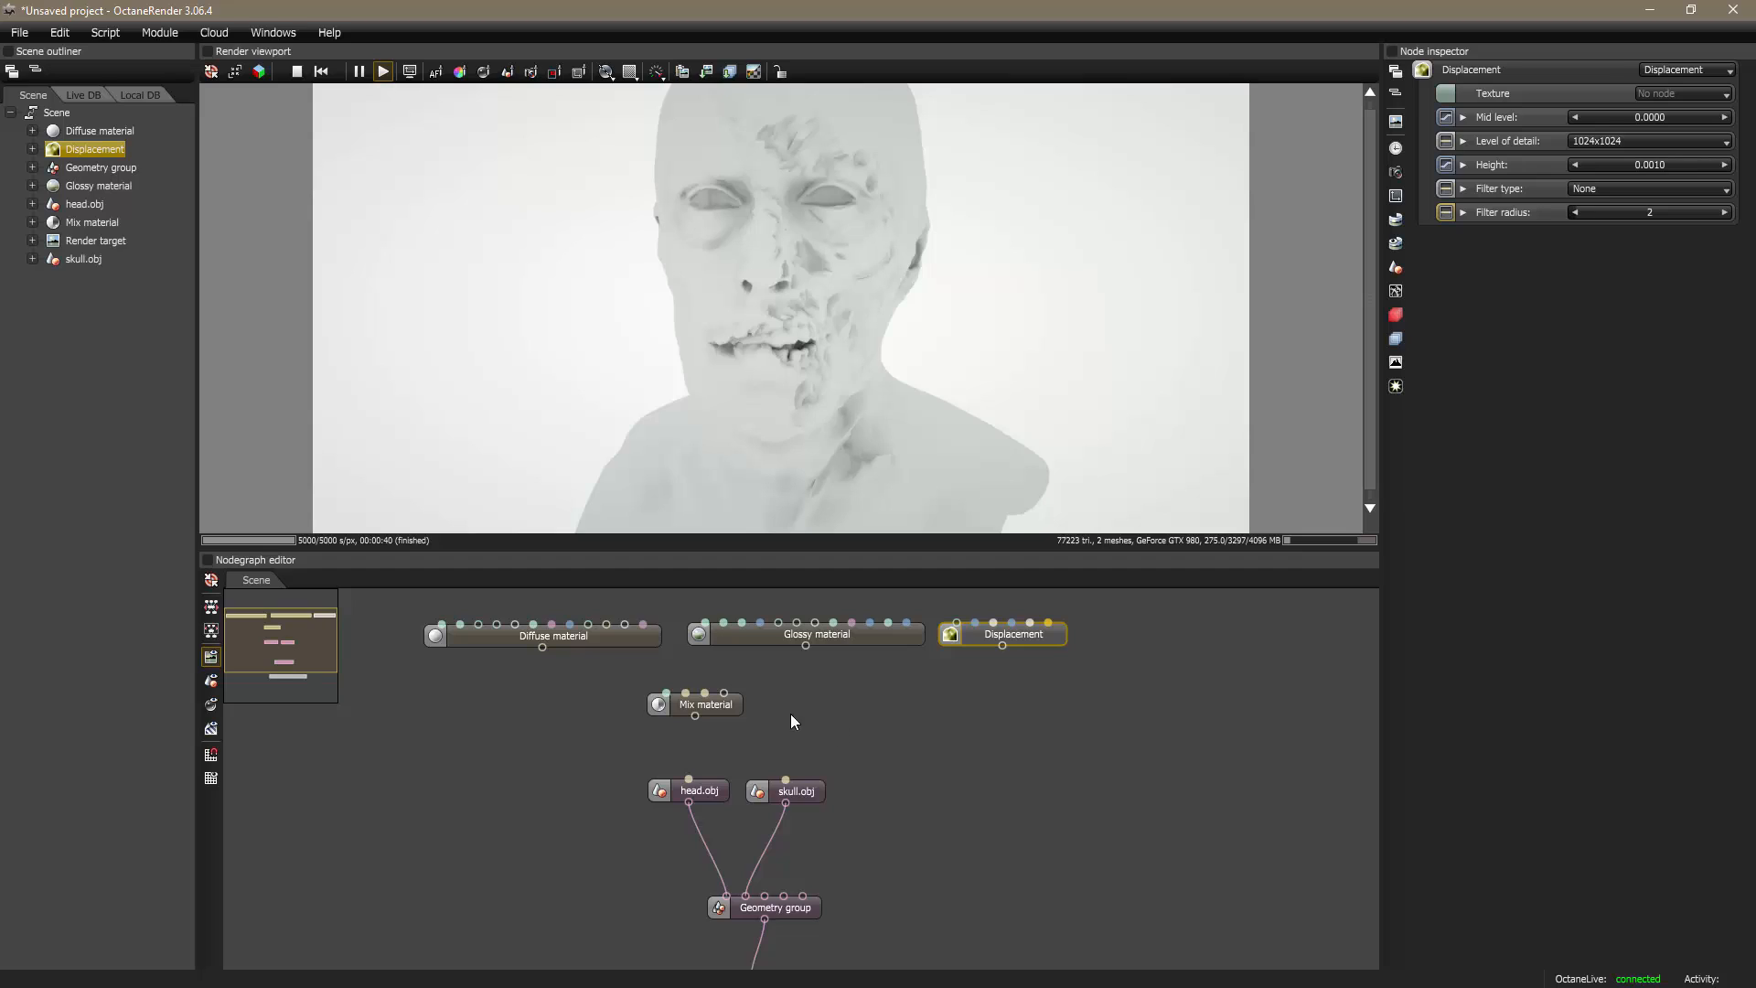
# Step: Connect the Diffuse material, Glossy material and Displacement to the Mix material's inputs, and the Mix material to head.obj
pyautogui.moveTo(625, 667); pyautogui.dragTo(687, 690)
pyautogui.moveTo(804, 647); pyautogui.dragTo(705, 692)
pyautogui.moveTo(1002, 647); pyautogui.dragTo(723, 692)
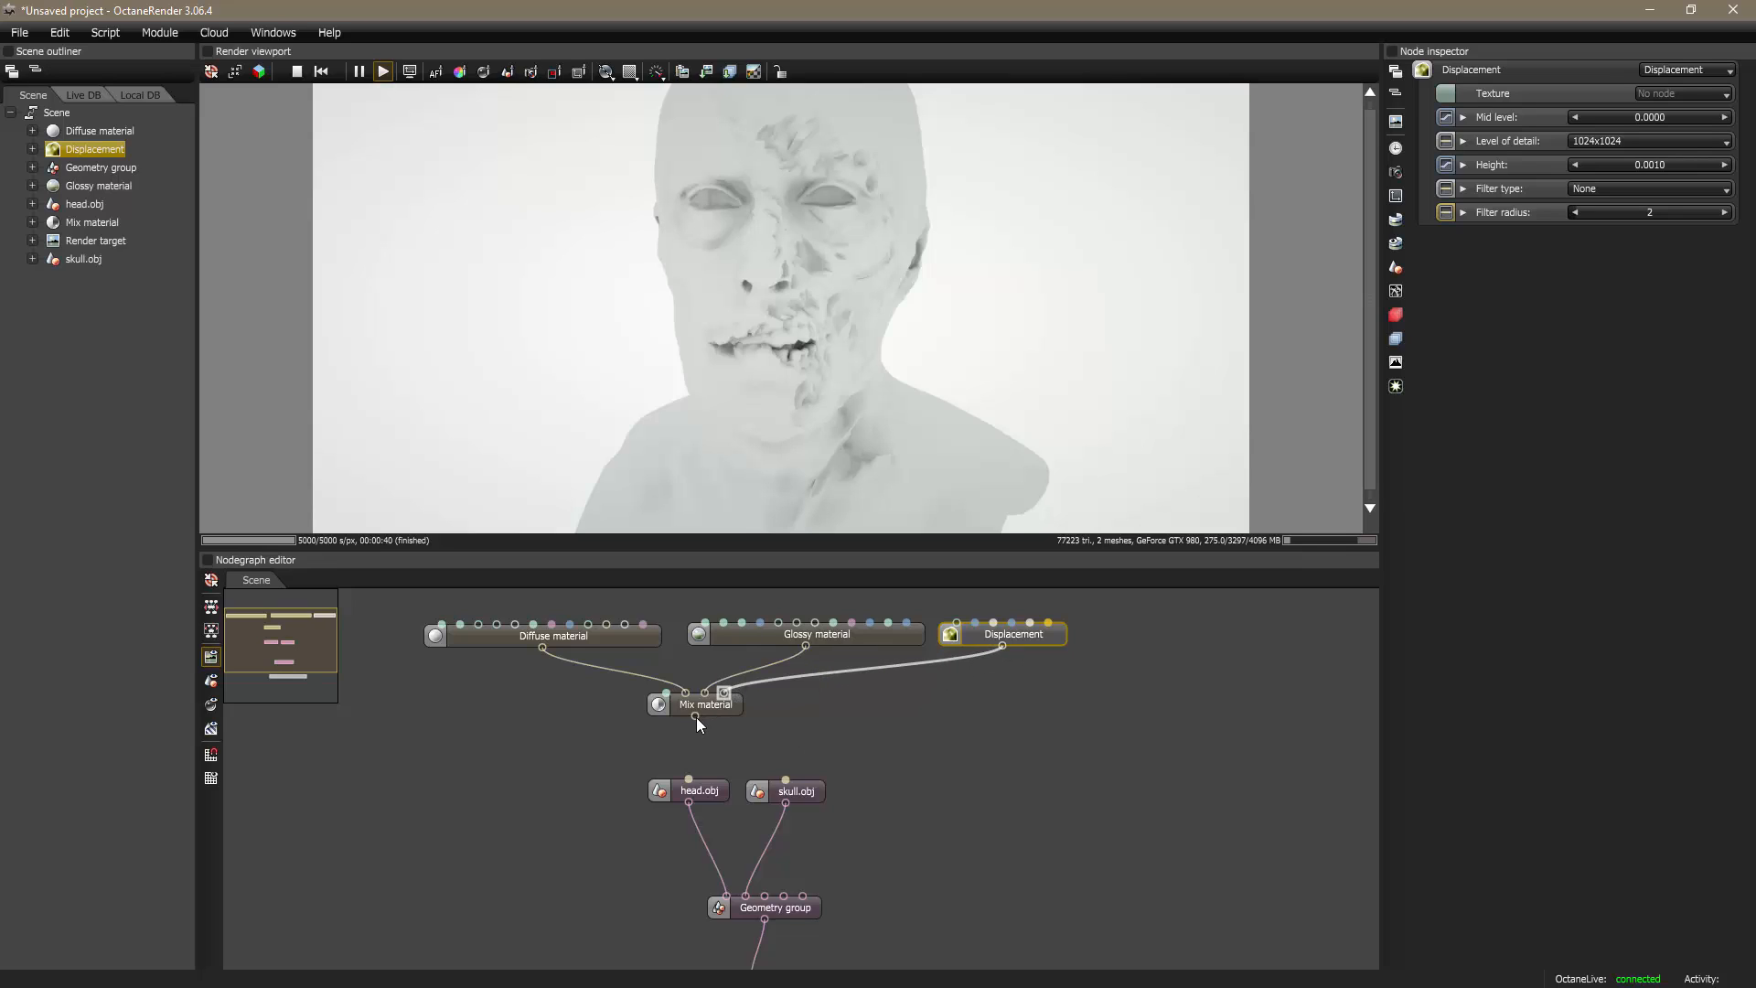
pyautogui.moveTo(691, 785); pyautogui.dragTo(691, 784)
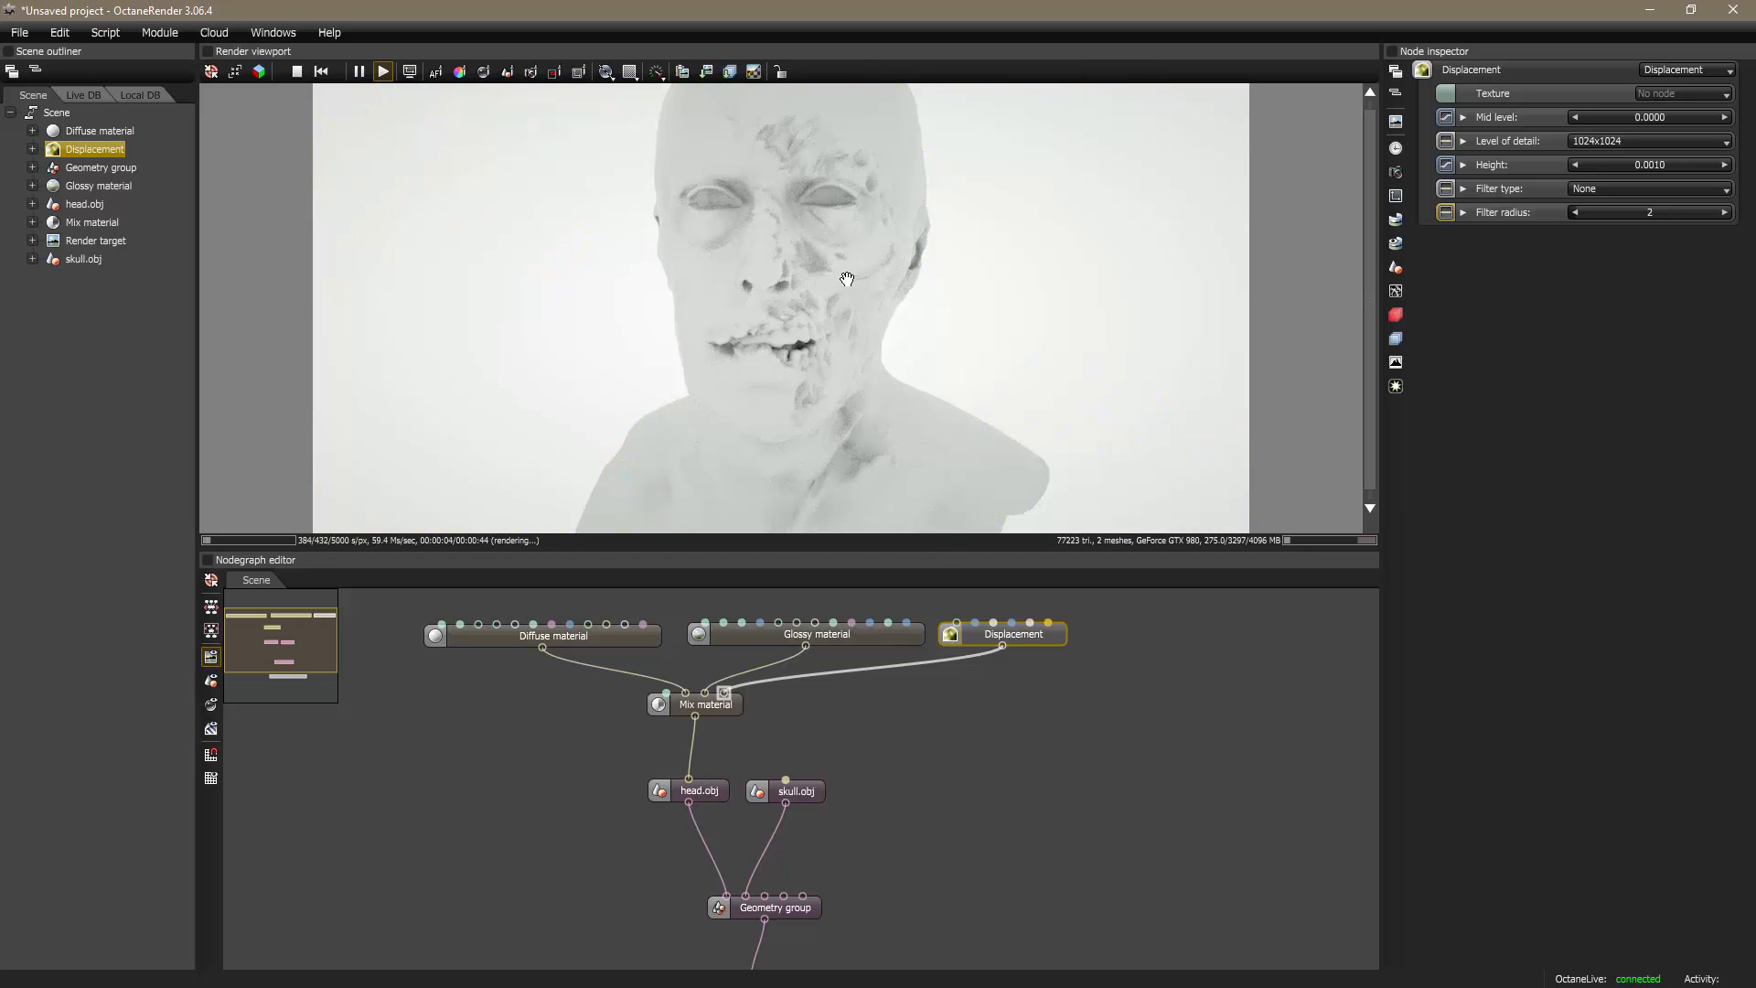
# Step: Tidy the connected nodes by closing up the Diffuse and Glossy materials and nudging the Mix material beneath them
pyautogui.moveTo(901, 717); pyautogui.dragTo(918, 785)
pyautogui.scroll(-1, 903, 792)
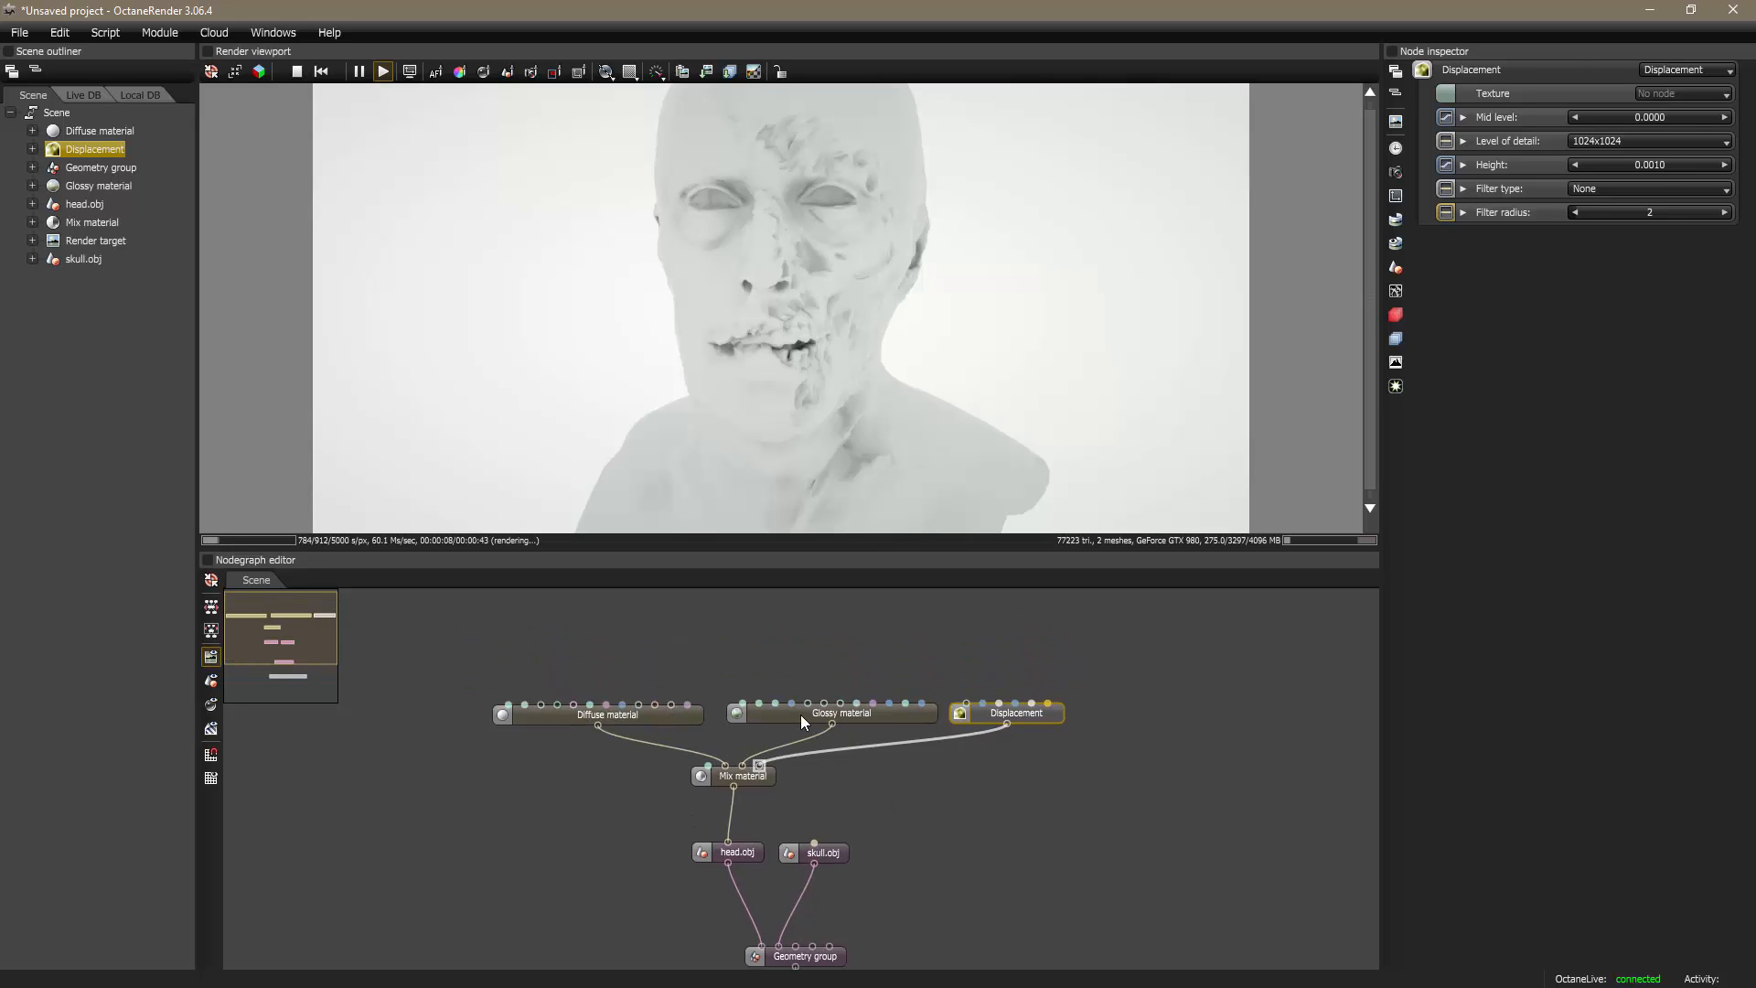
pyautogui.moveTo(800, 715); pyautogui.dragTo(694, 710)
pyautogui.click(691, 711)
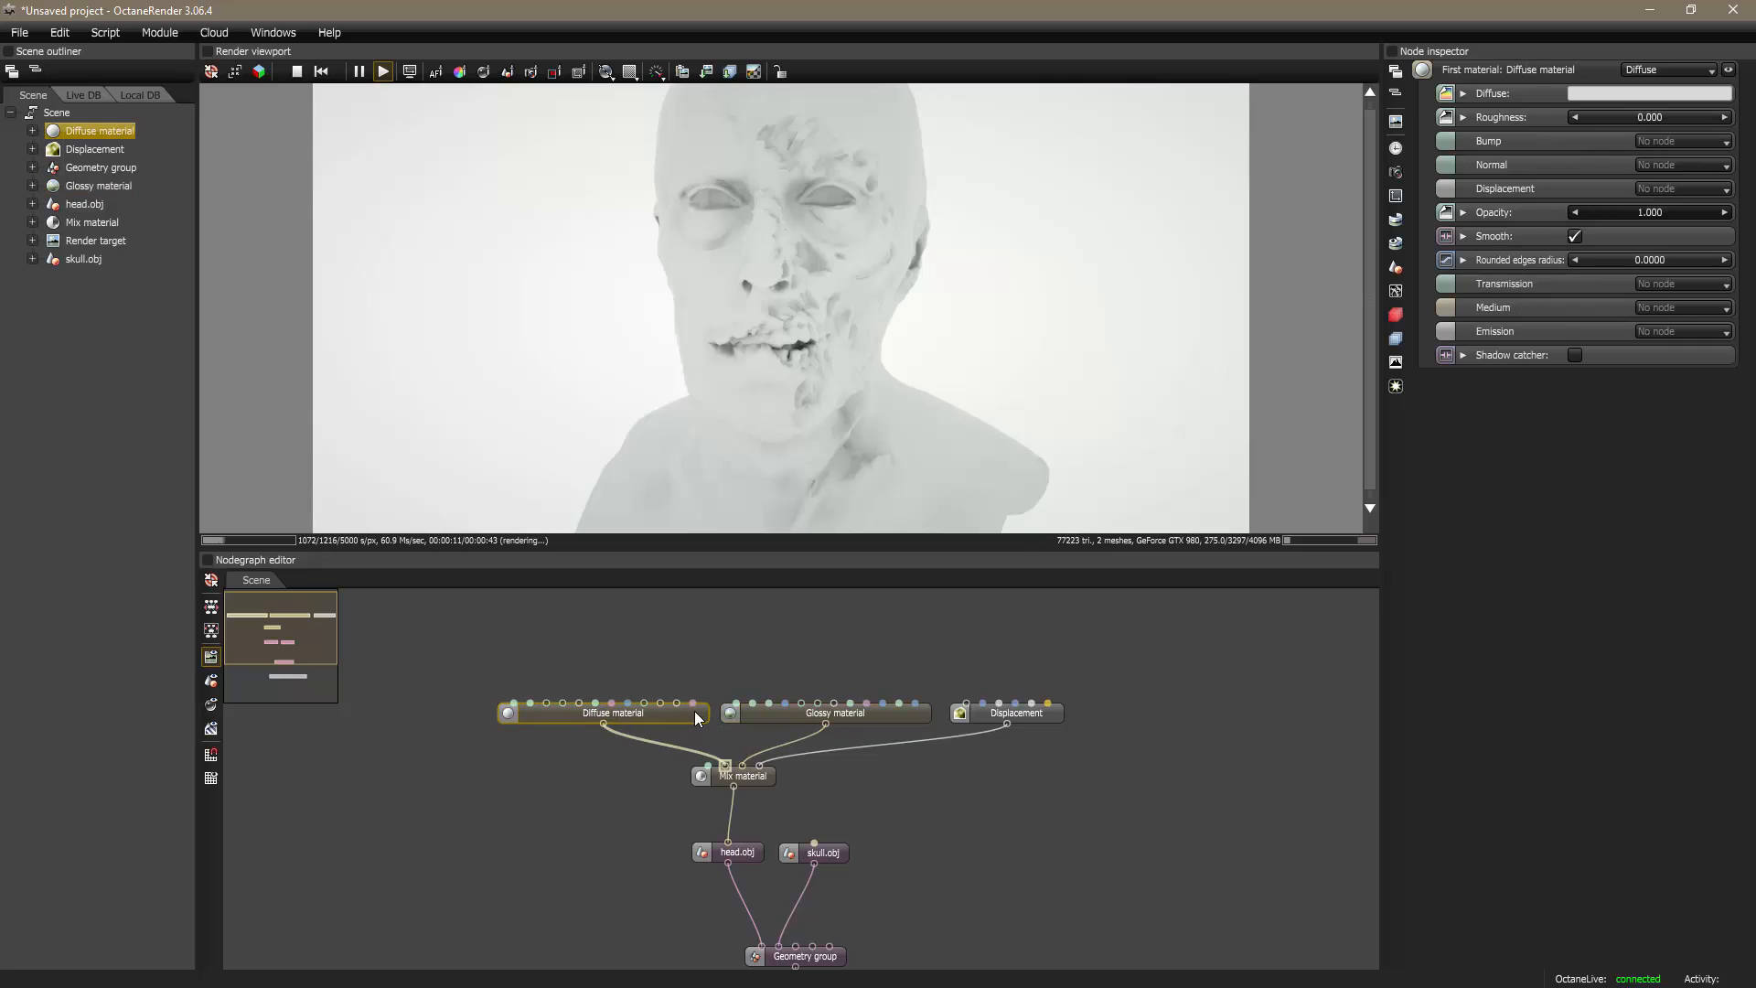
pyautogui.click(982, 711)
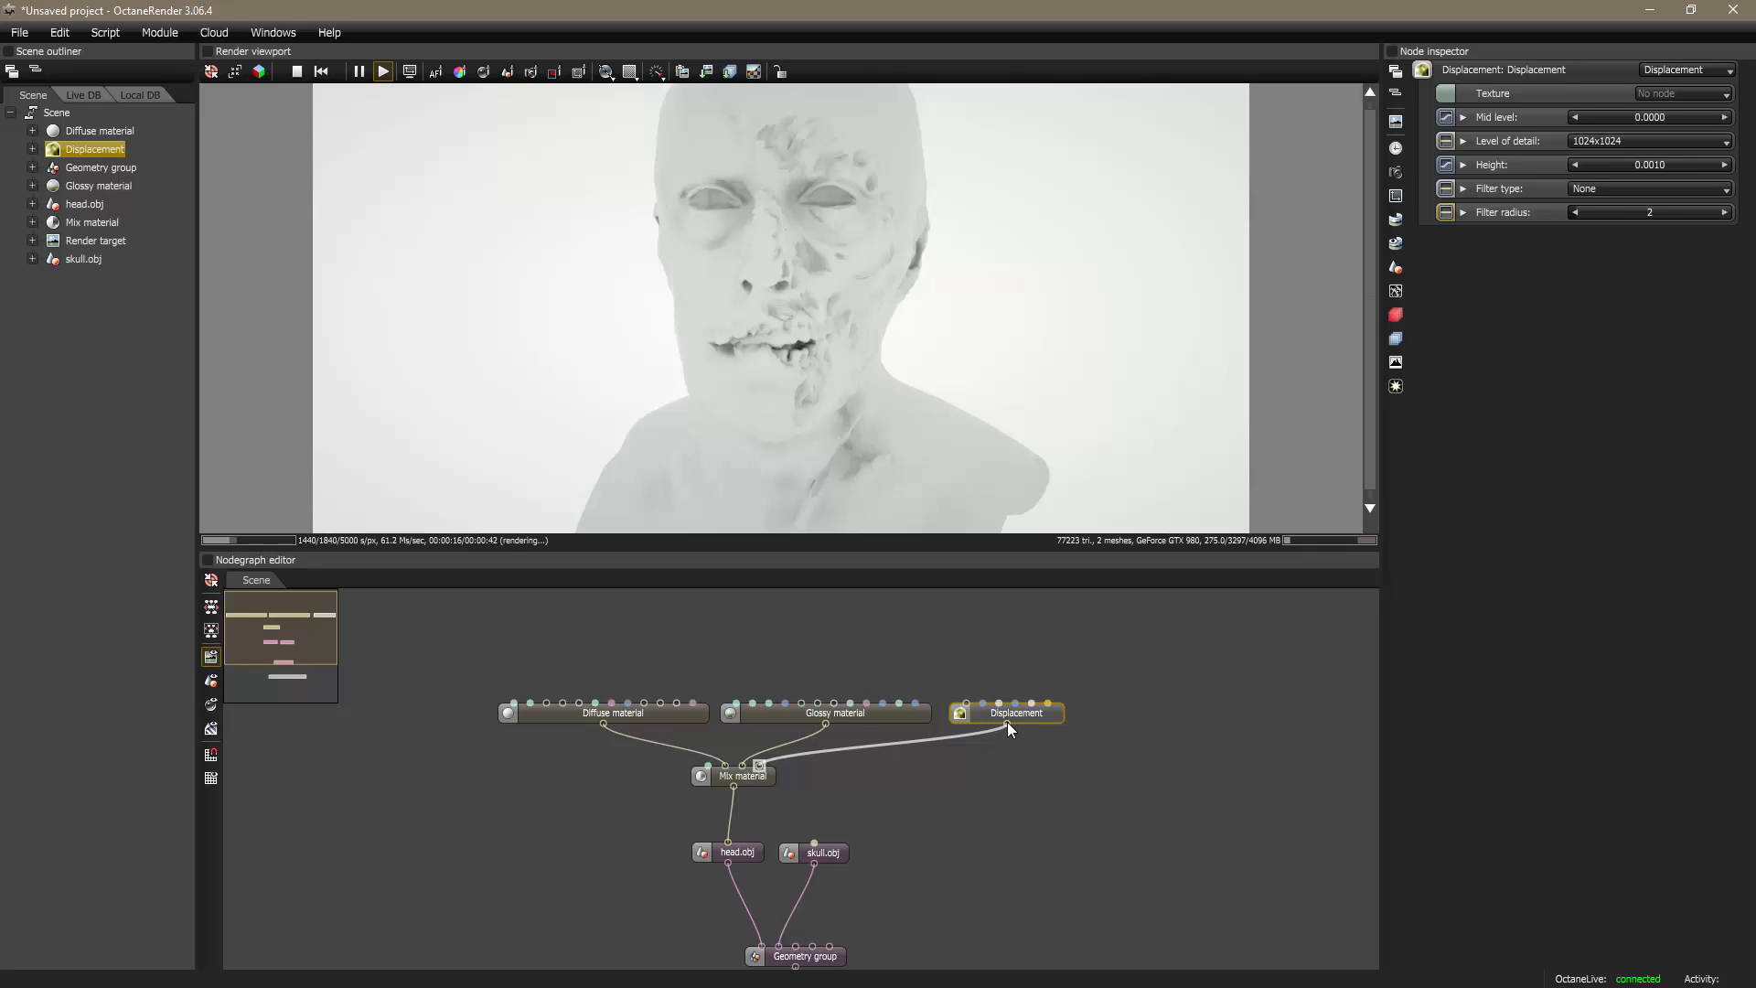
pyautogui.moveTo(768, 782); pyautogui.dragTo(773, 787)
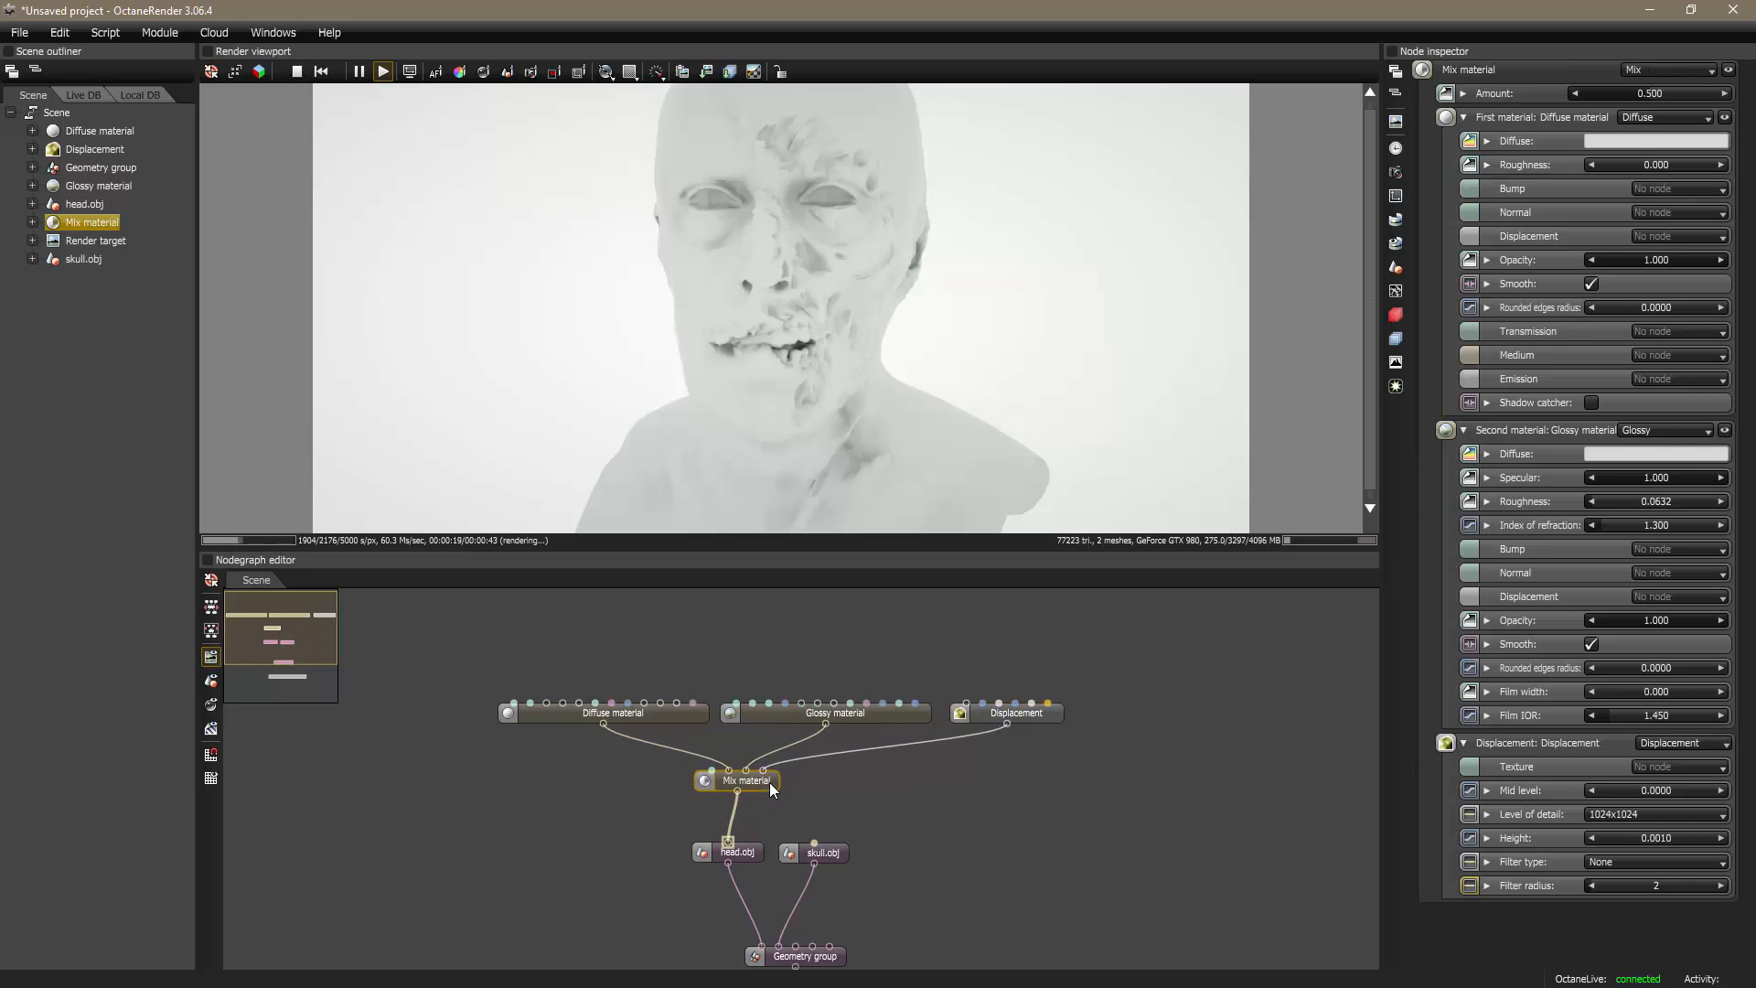
# Step: Rename the Diffuse material node to SSS and shift it slightly away from the Glossy material
pyautogui.click(639, 718)
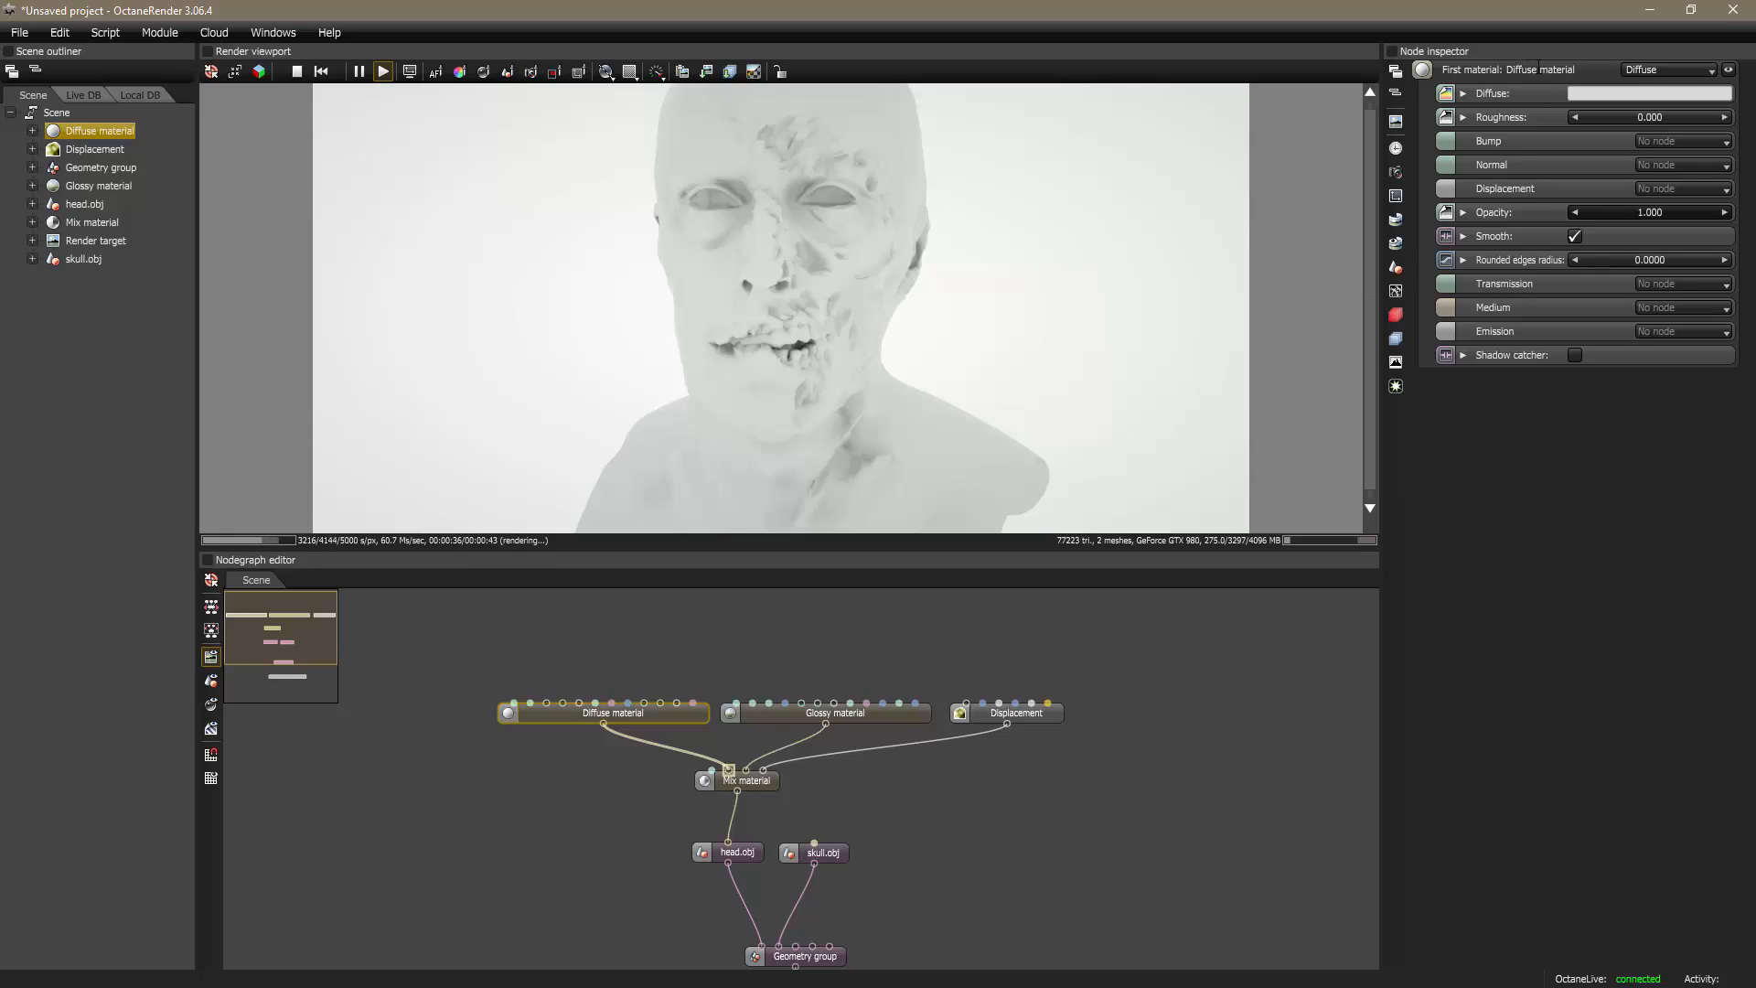
pyautogui.doubleClick(1538, 70)
pyautogui.hotkey('ctrl', 'a')
pyautogui.write('SSS')
pyautogui.press('Return')
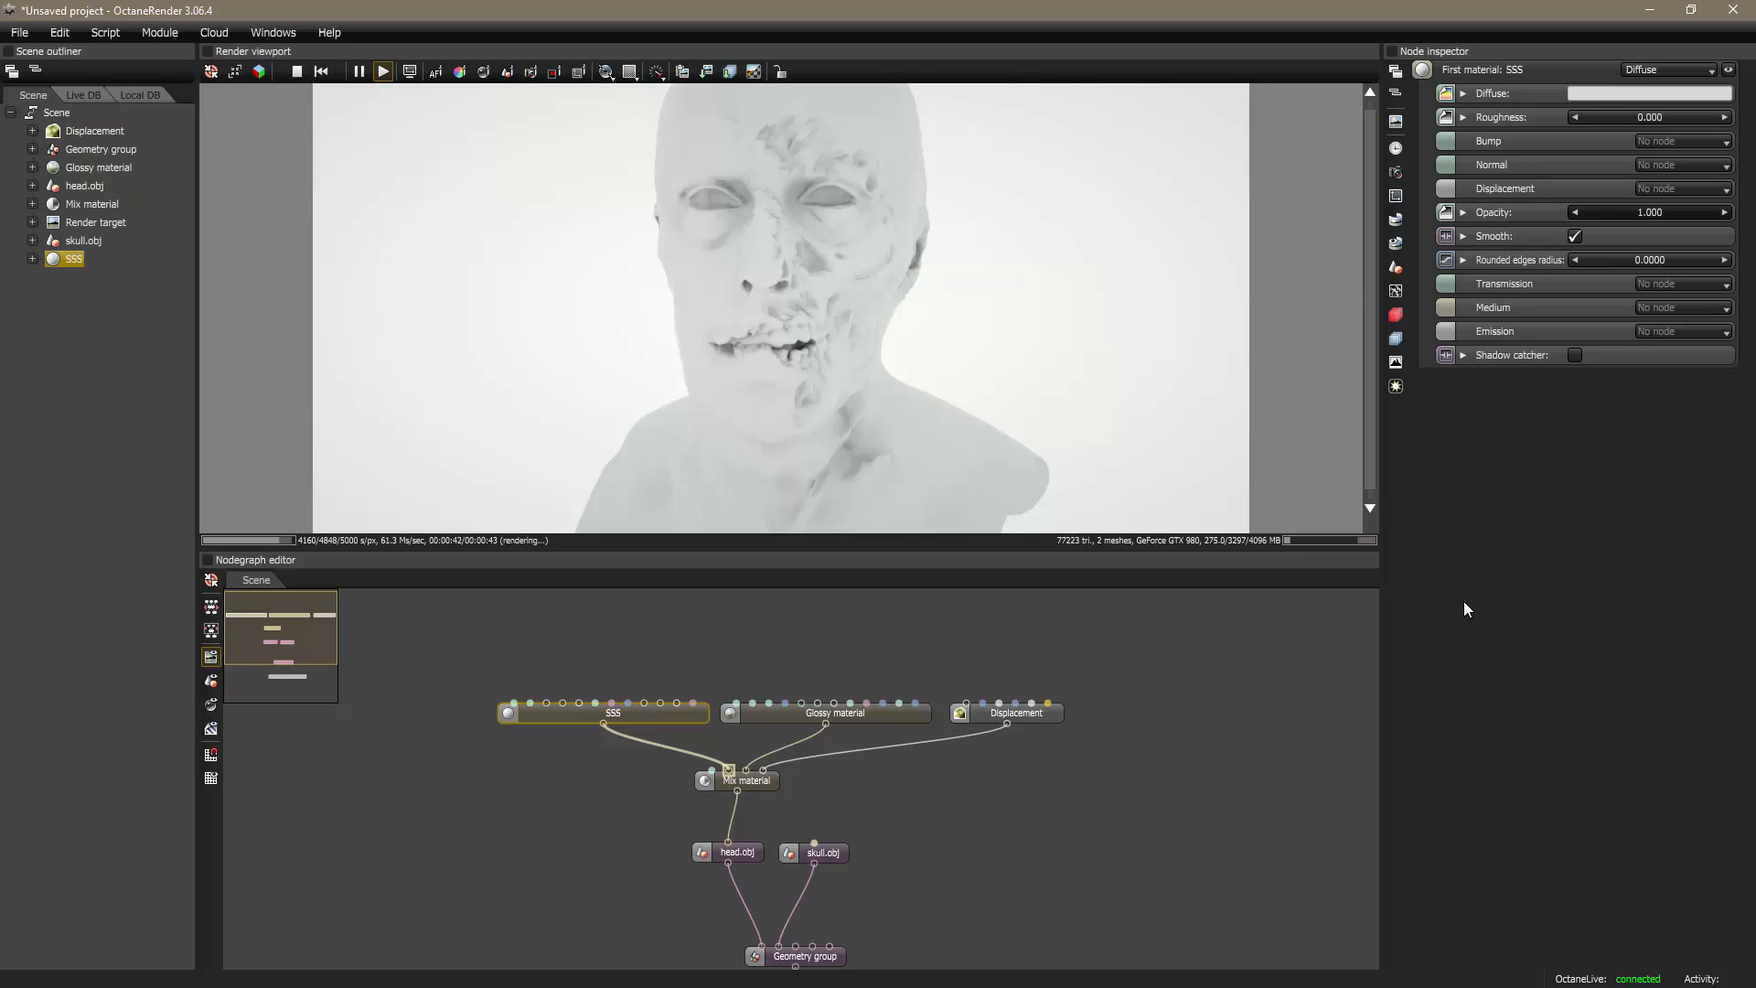
pyautogui.moveTo(637, 712); pyautogui.dragTo(620, 711)
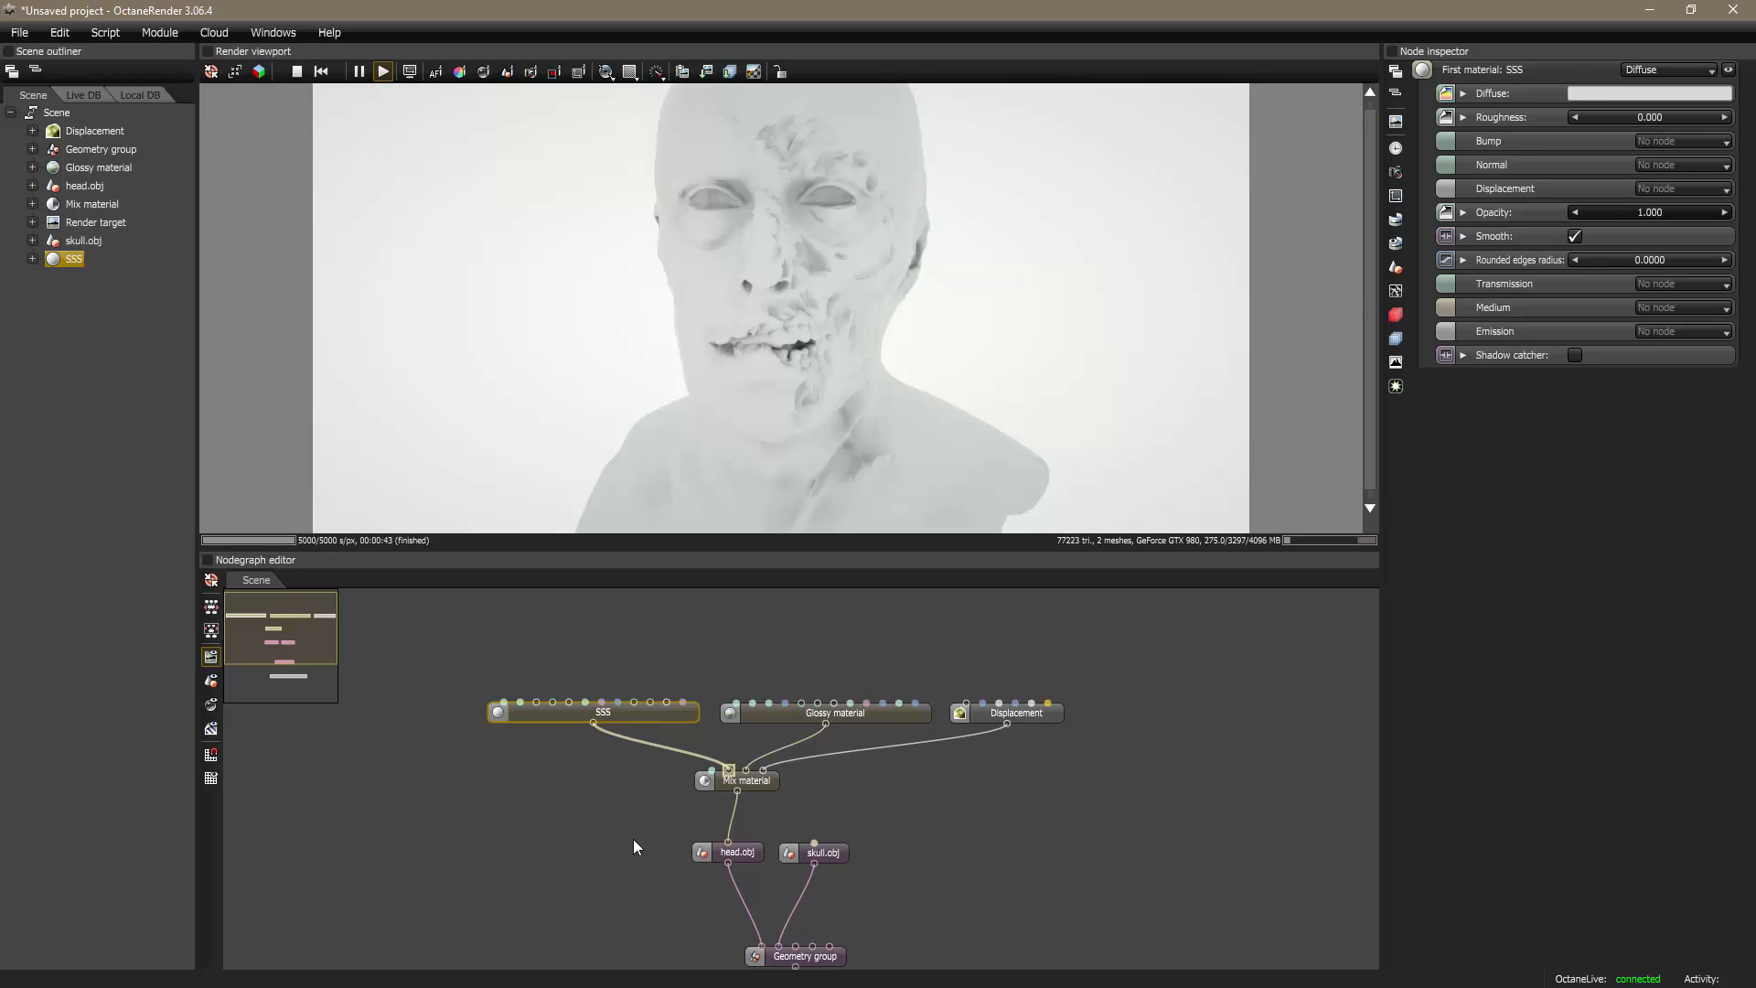
# Step: Set the SSS material's diffuse colour to black
pyautogui.scroll(-2, 666, 784)
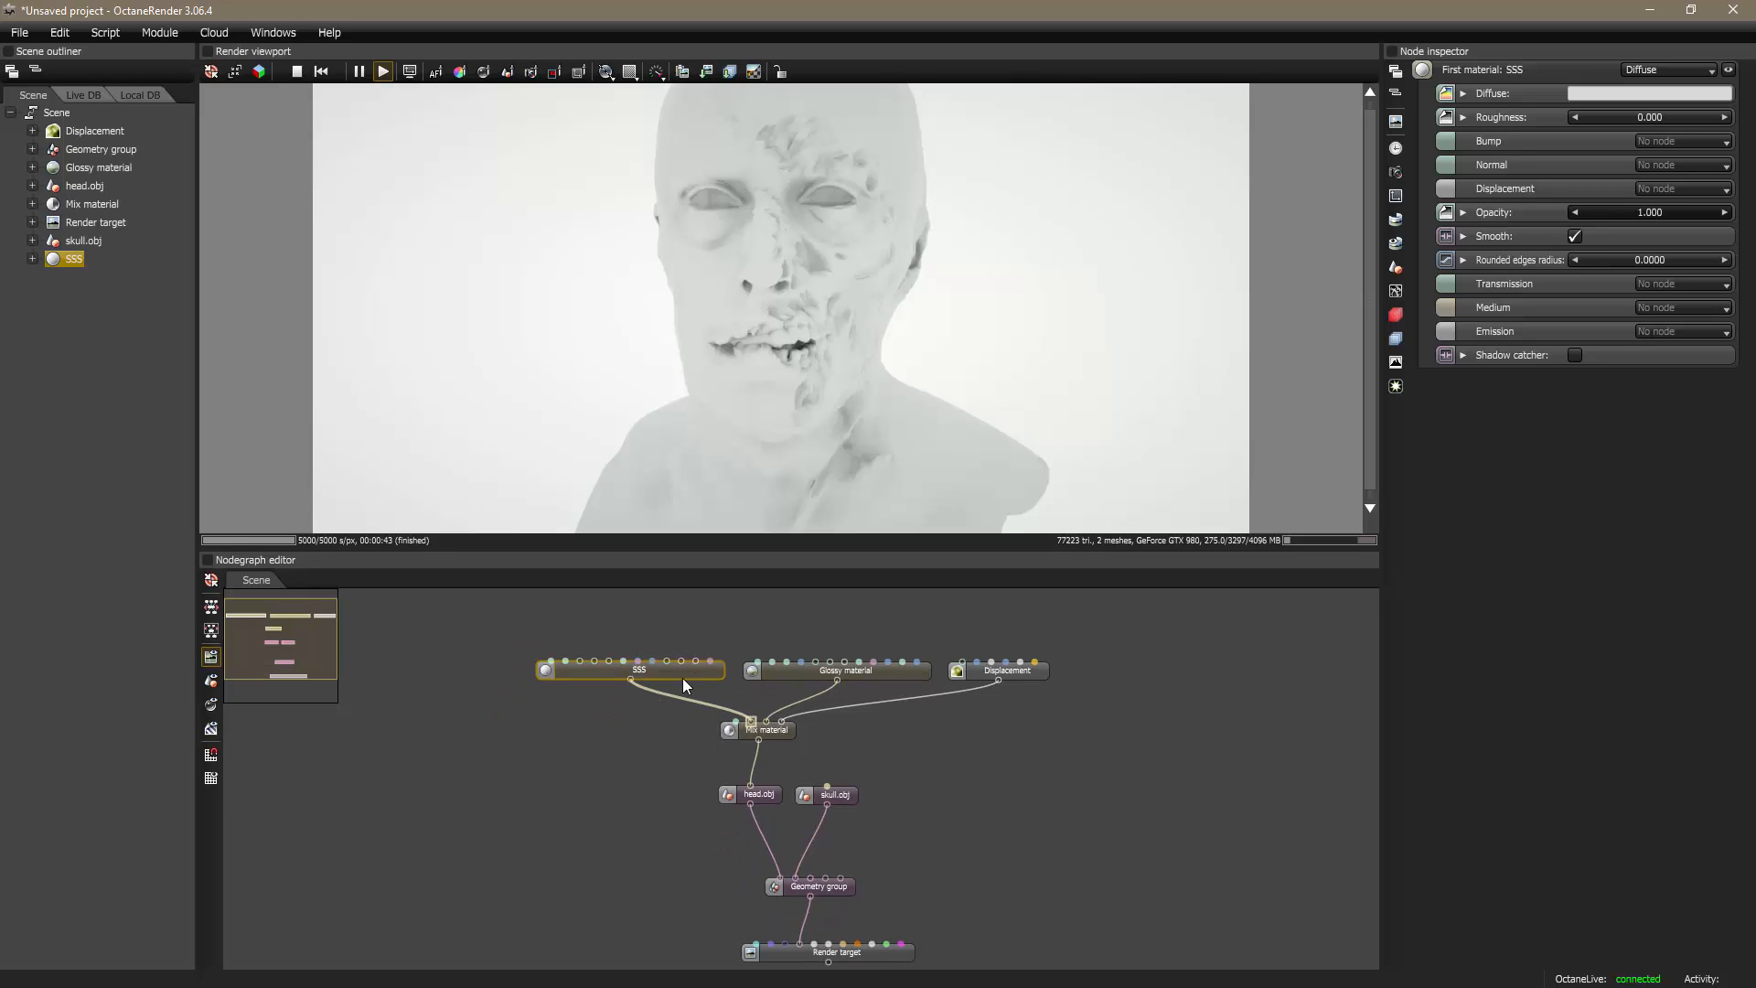
pyautogui.click(1591, 94)
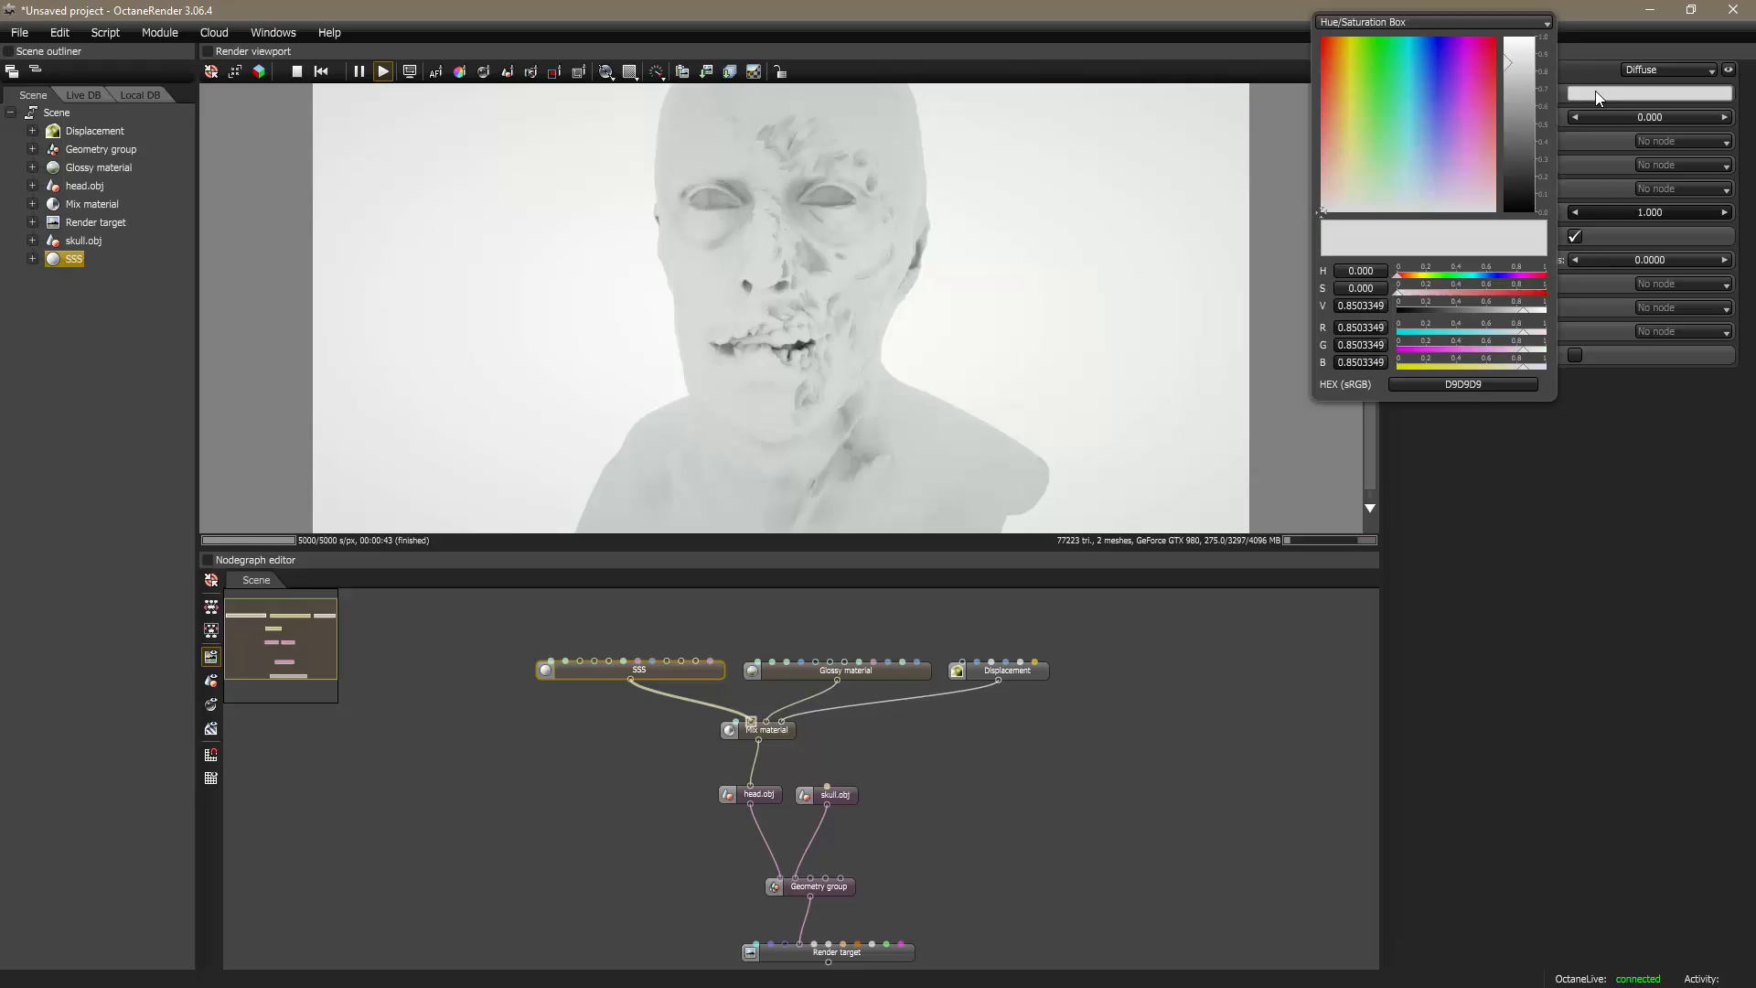
pyautogui.moveTo(1516, 67); pyautogui.dragTo(1502, 227)
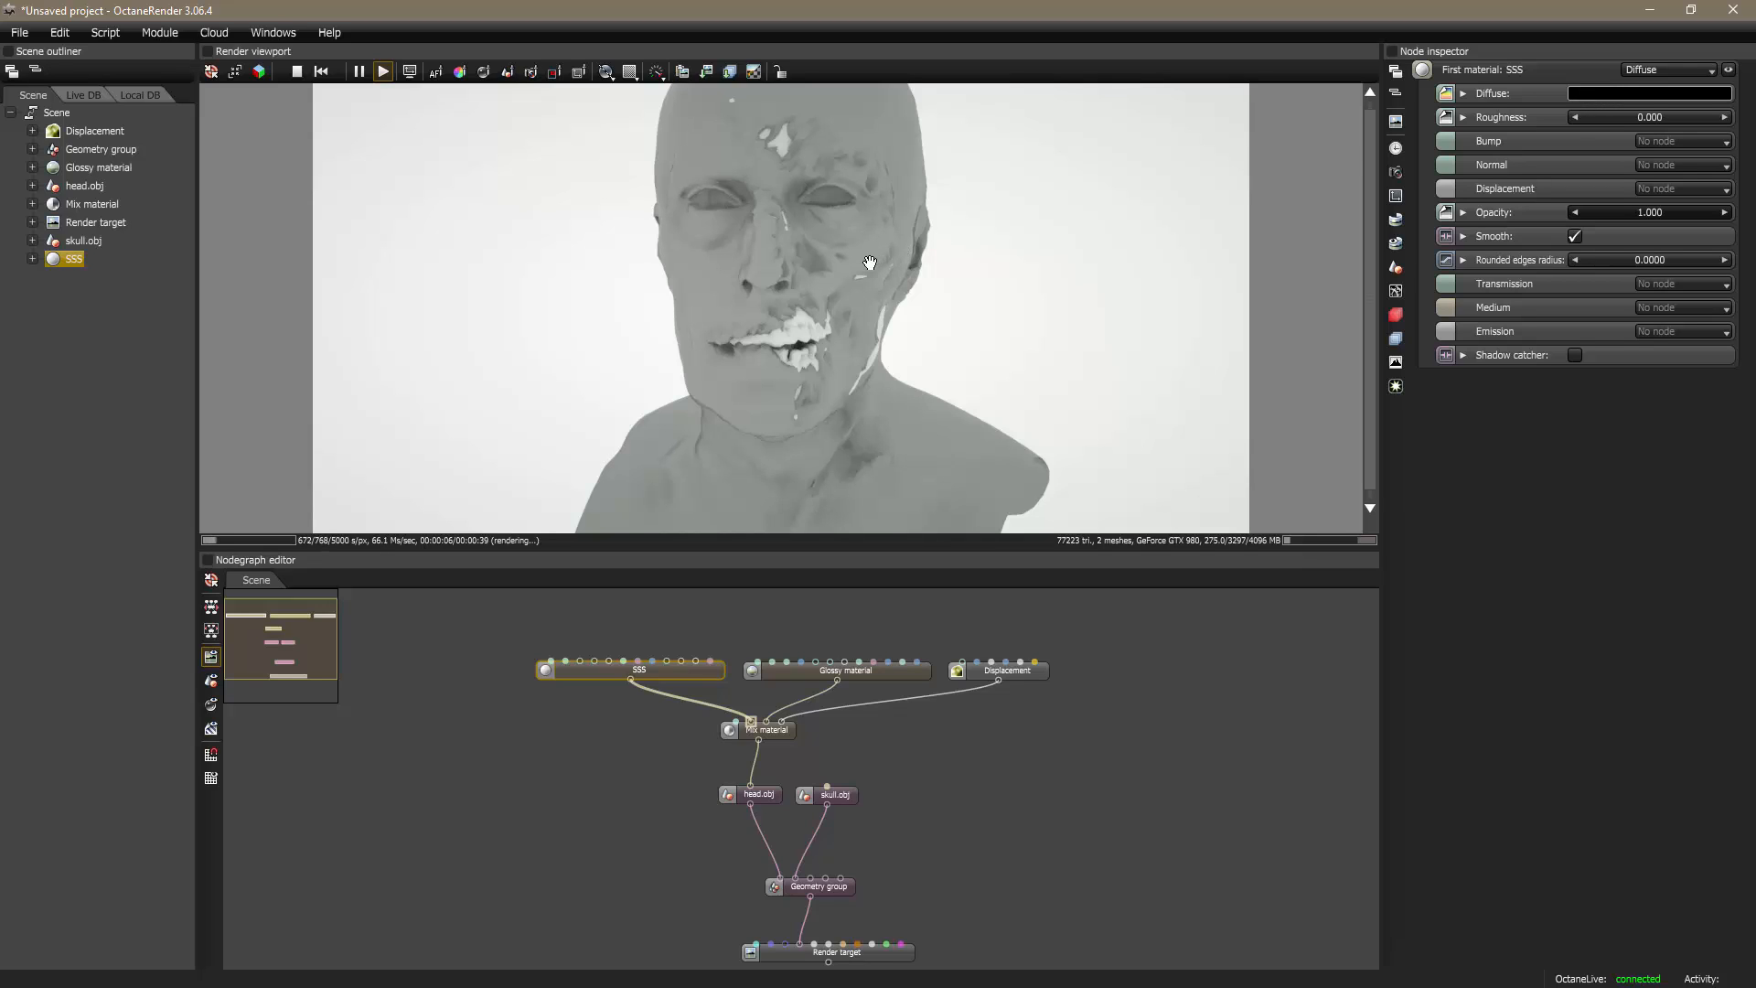
# Step: Set the Mix material's amount to 1.000 so that only the SSS material is rendered on the head
pyautogui.click(787, 731)
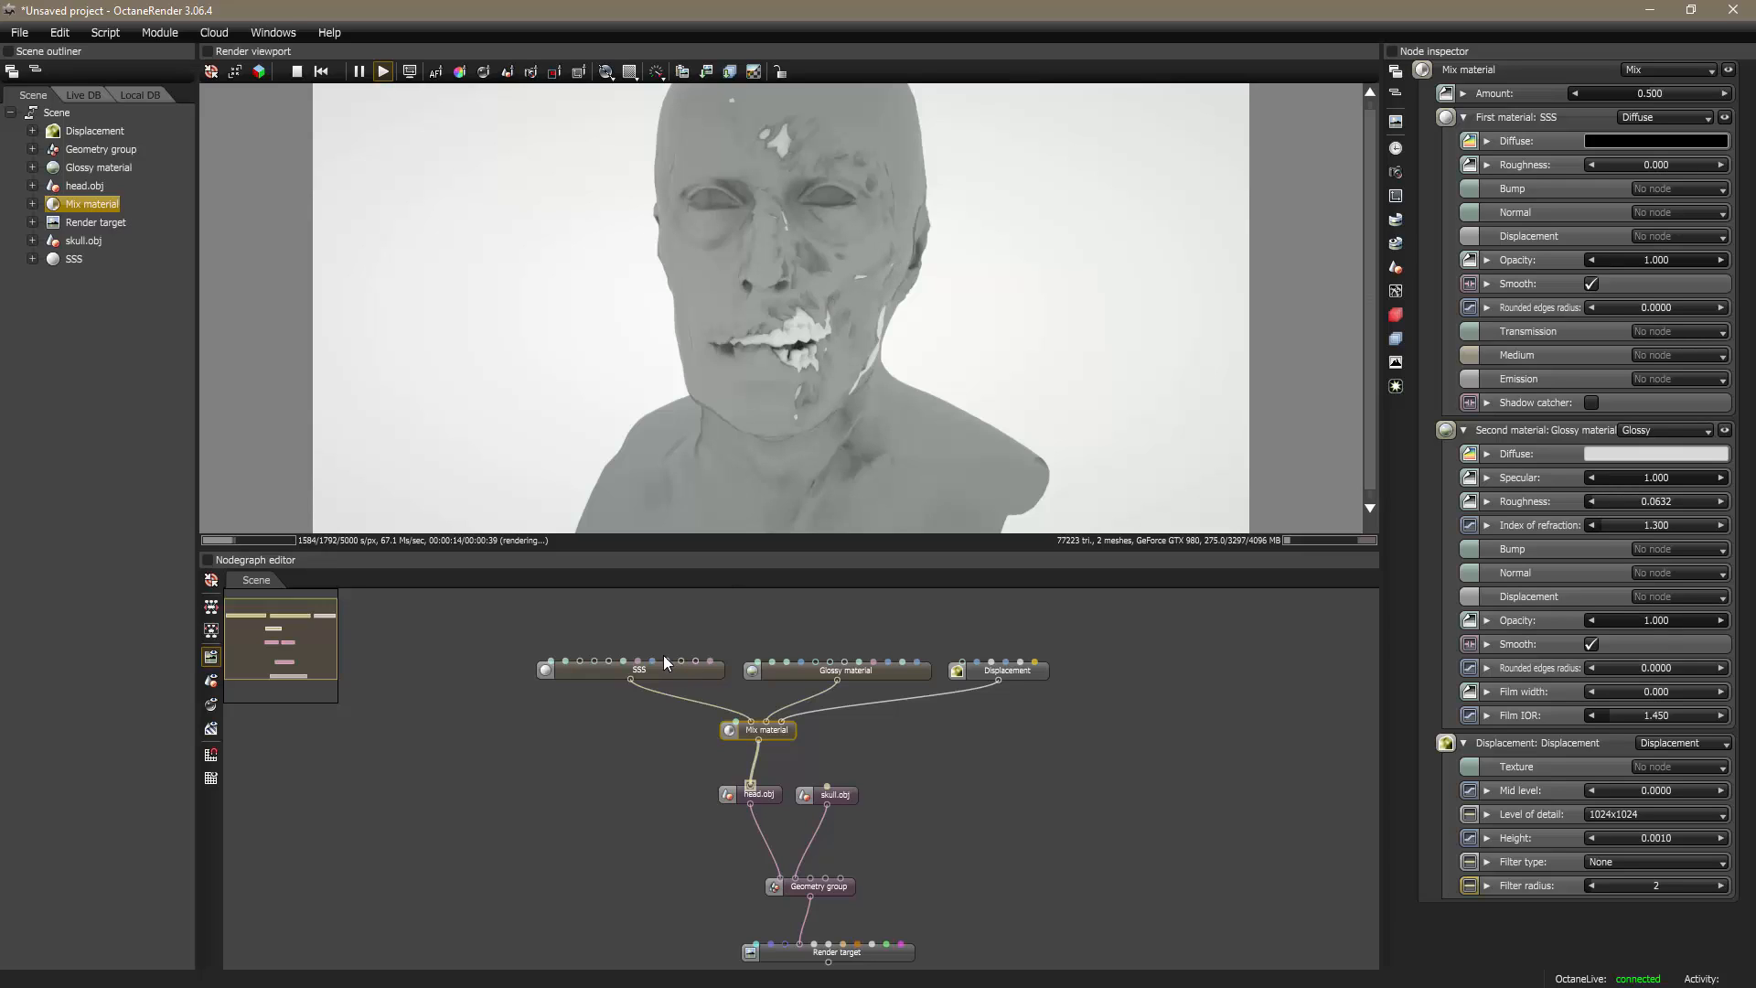
pyautogui.click(891, 681)
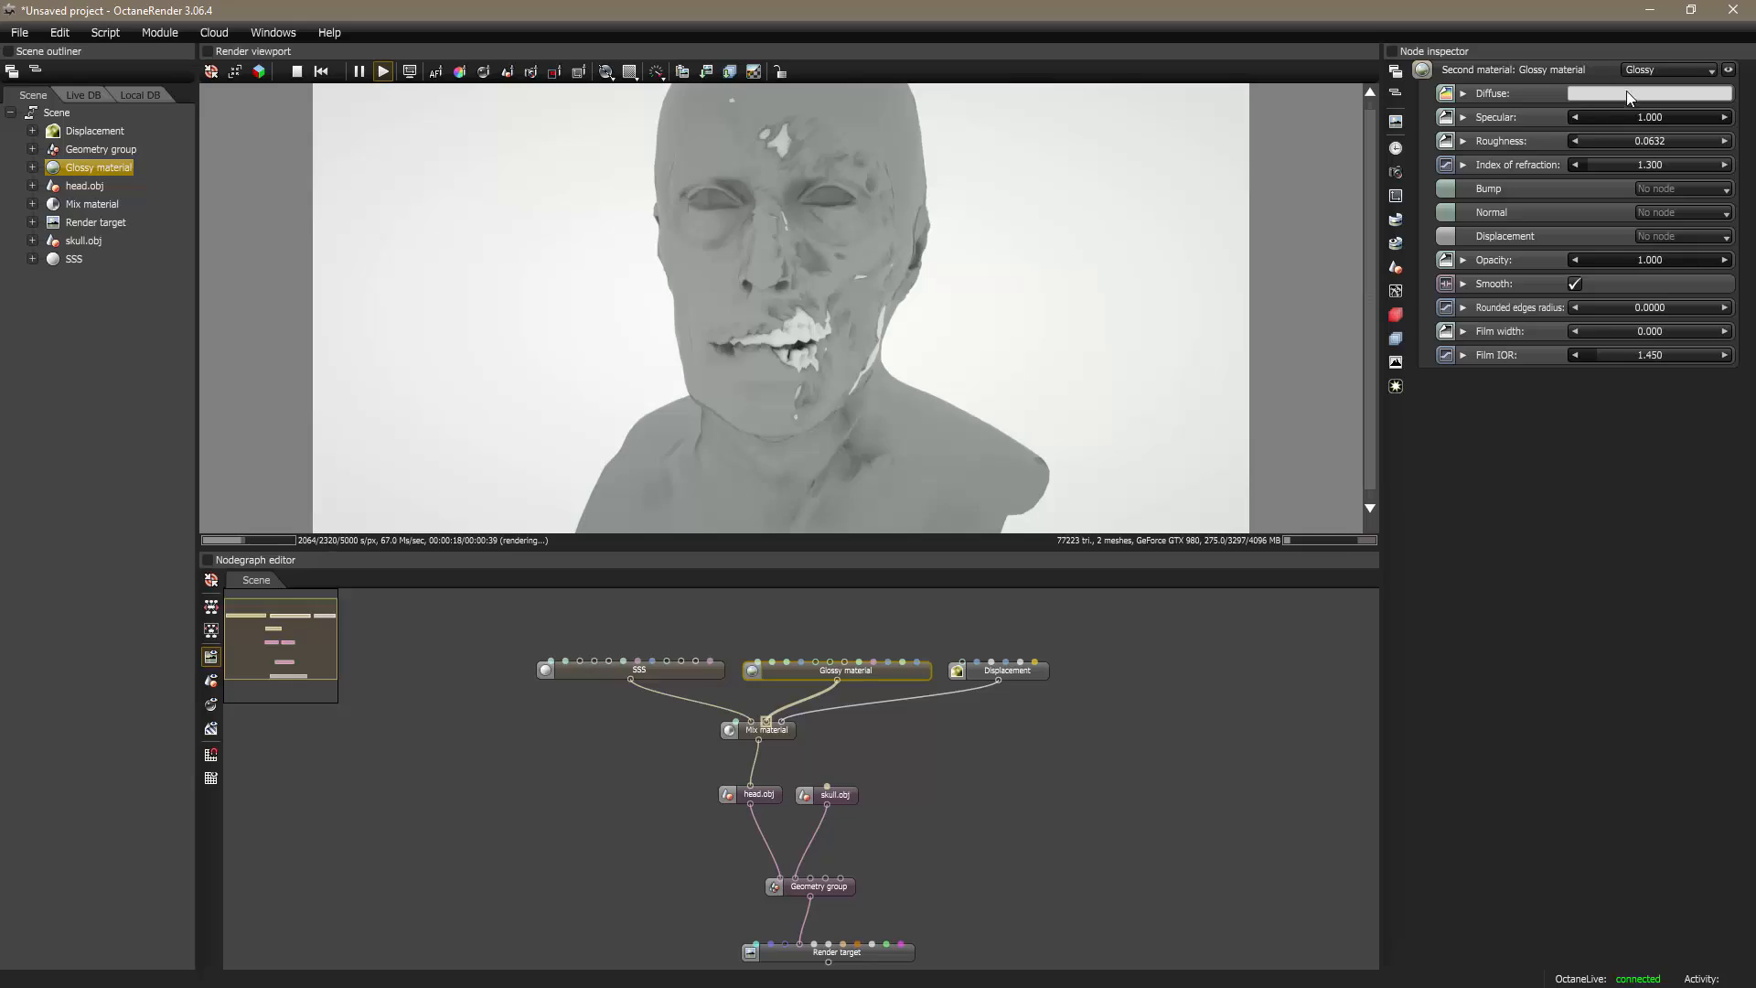
pyautogui.click(782, 735)
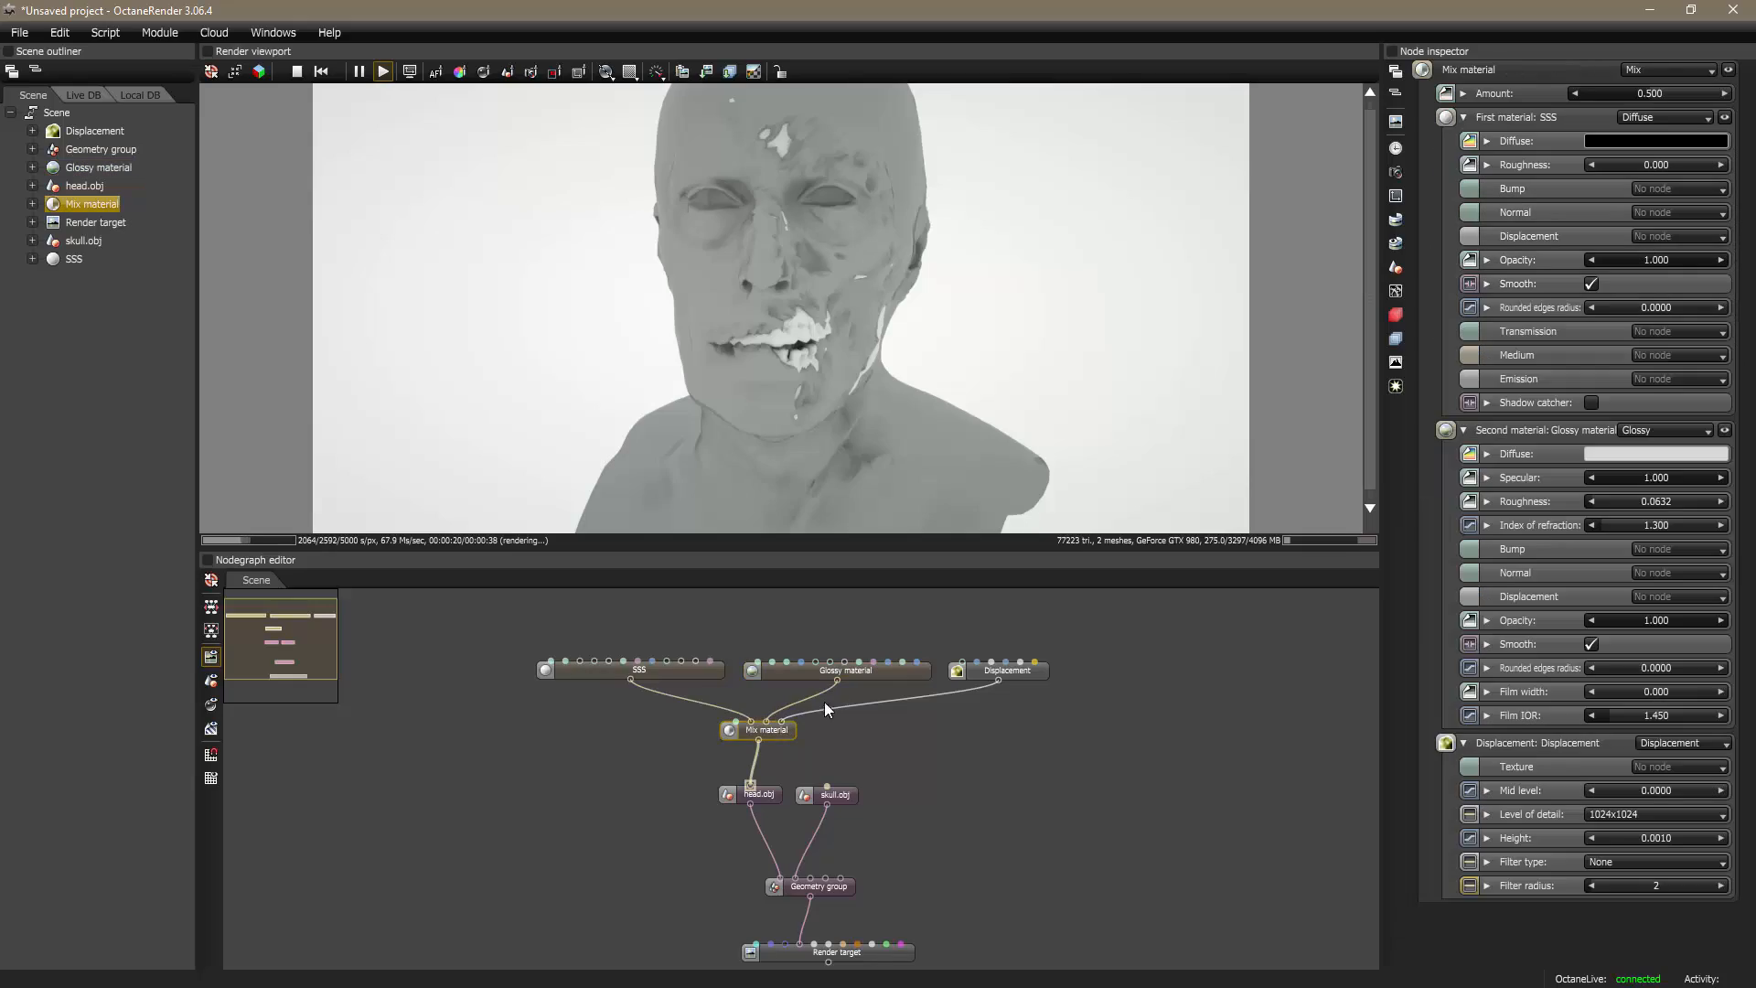
pyautogui.click(1599, 96)
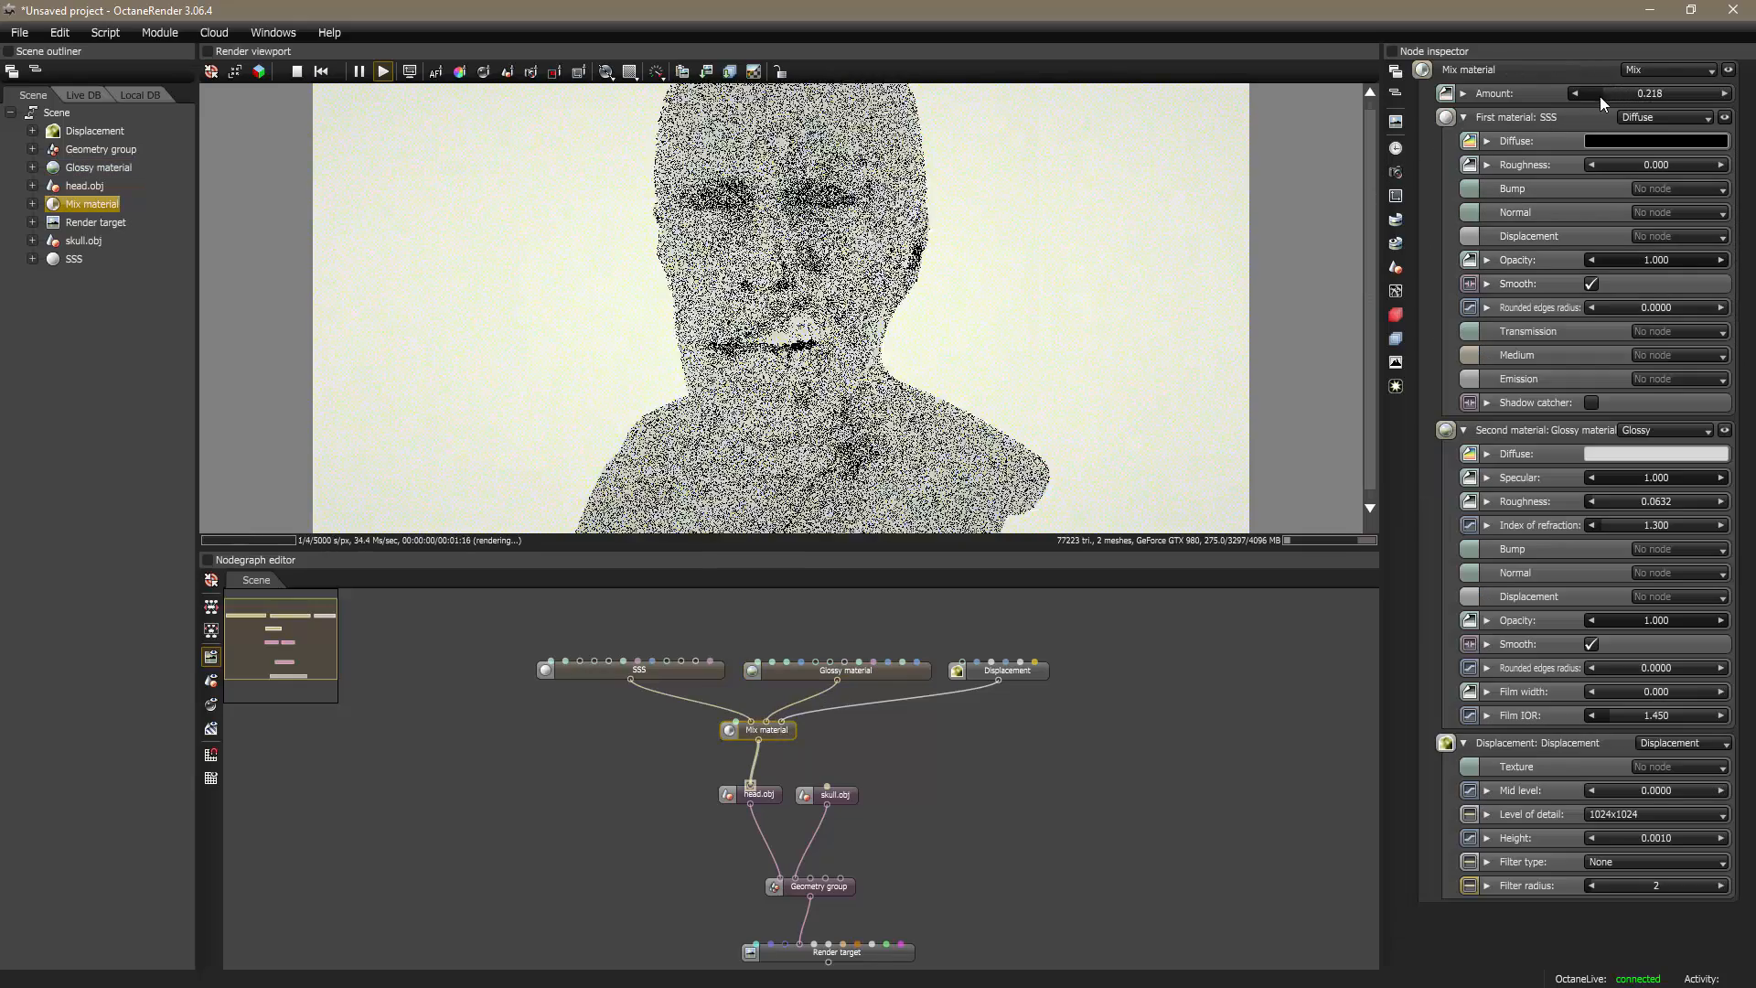
pyautogui.moveTo(1599, 96); pyautogui.dragTo(1682, 97)
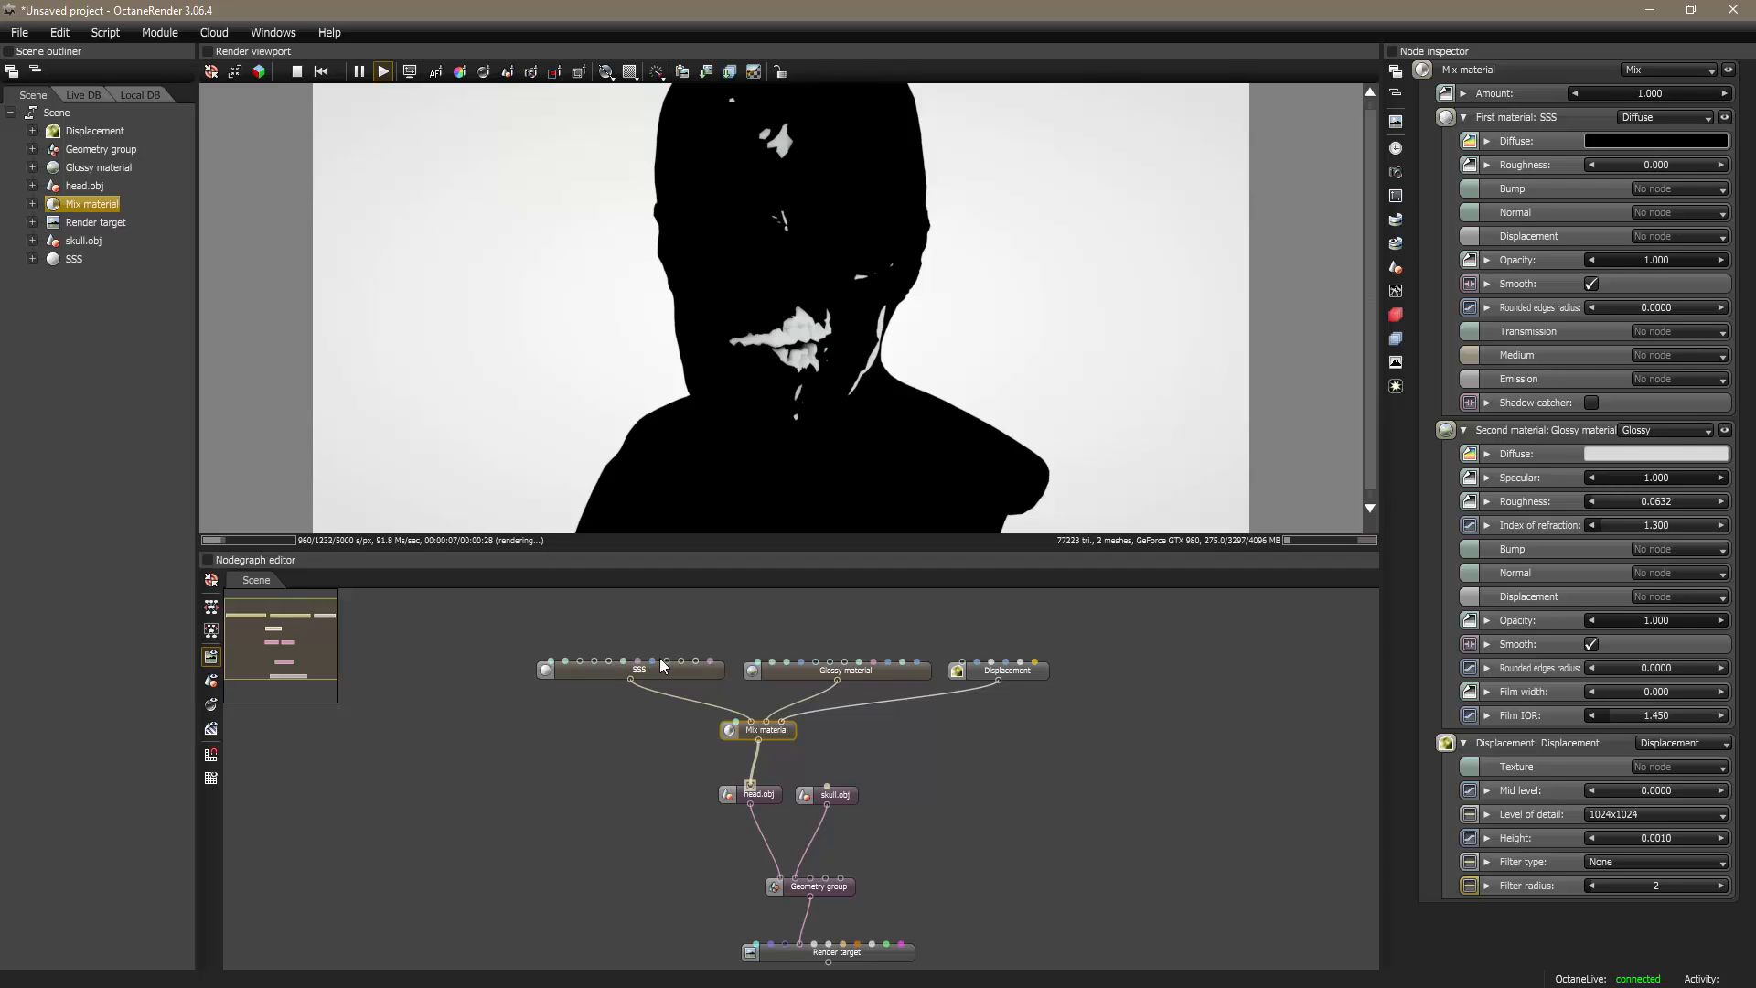
# Step: Nudge the SSS node sideways and set the Mix material's amount to 0.000 to render only the Glossy material
pyautogui.moveTo(636, 674)
pyautogui.mouseDown()
pyautogui.moveTo(640, 649)
pyautogui.moveTo(634, 675)
pyautogui.mouseUp()
pyautogui.click(768, 734)
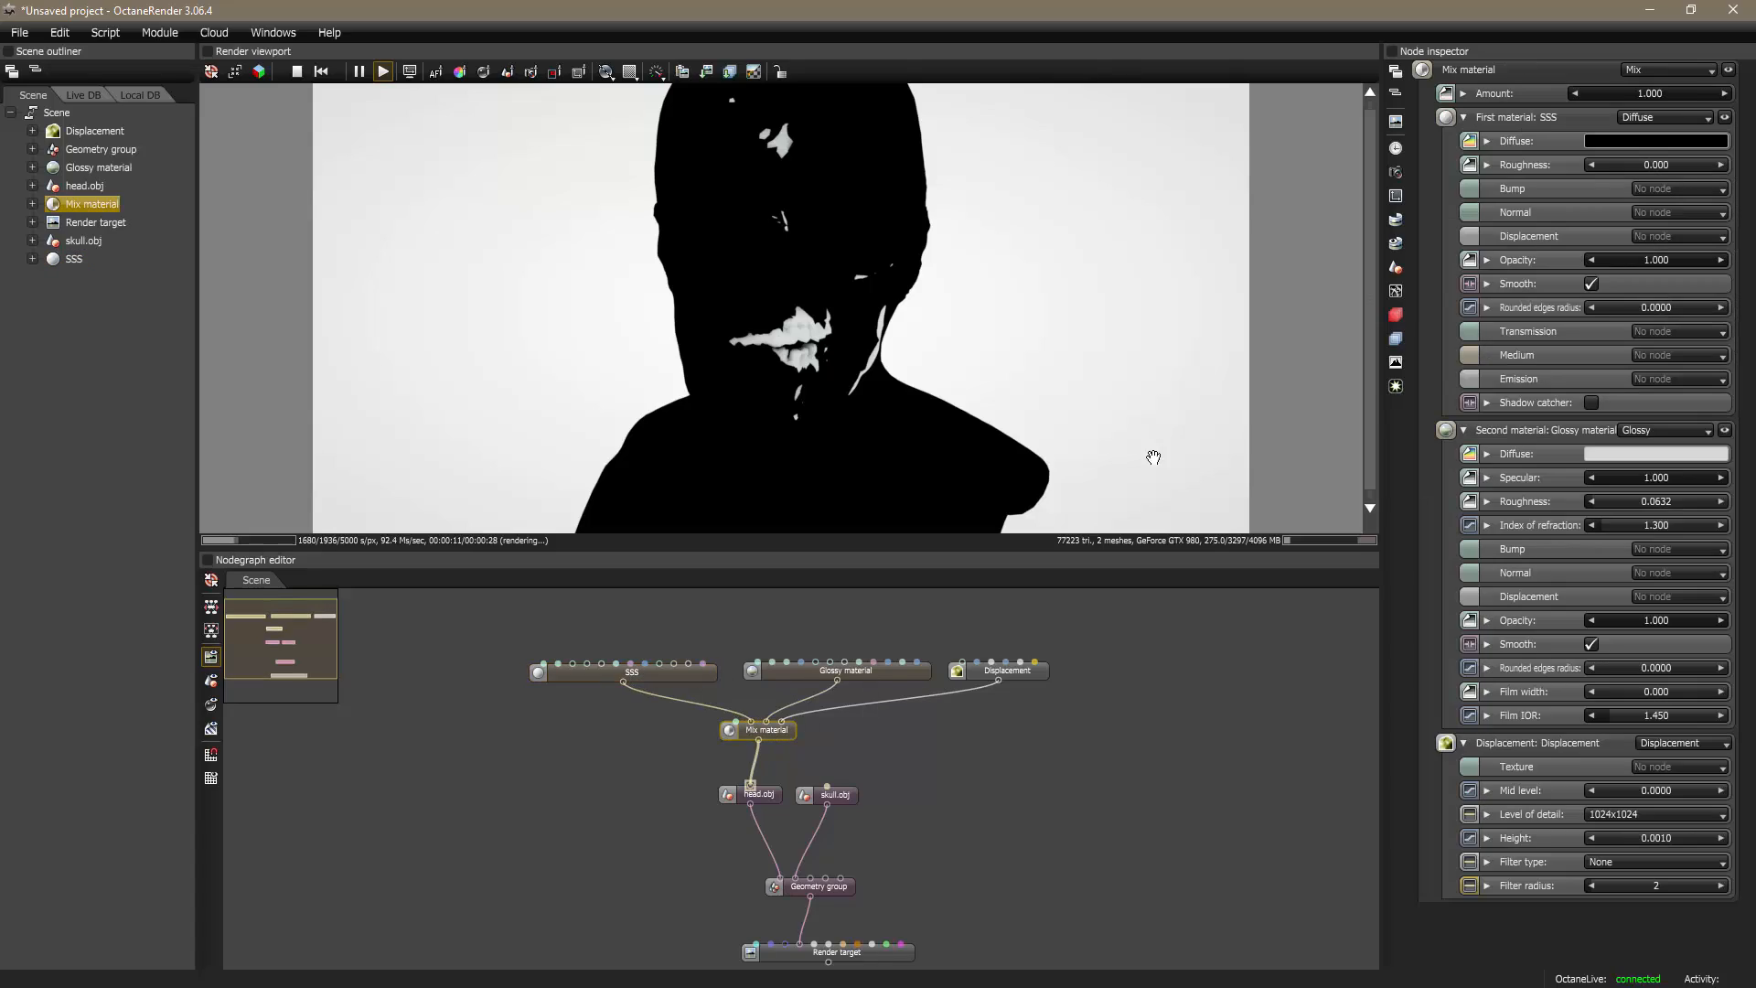
pyautogui.moveTo(1692, 90); pyautogui.dragTo(1537, 97)
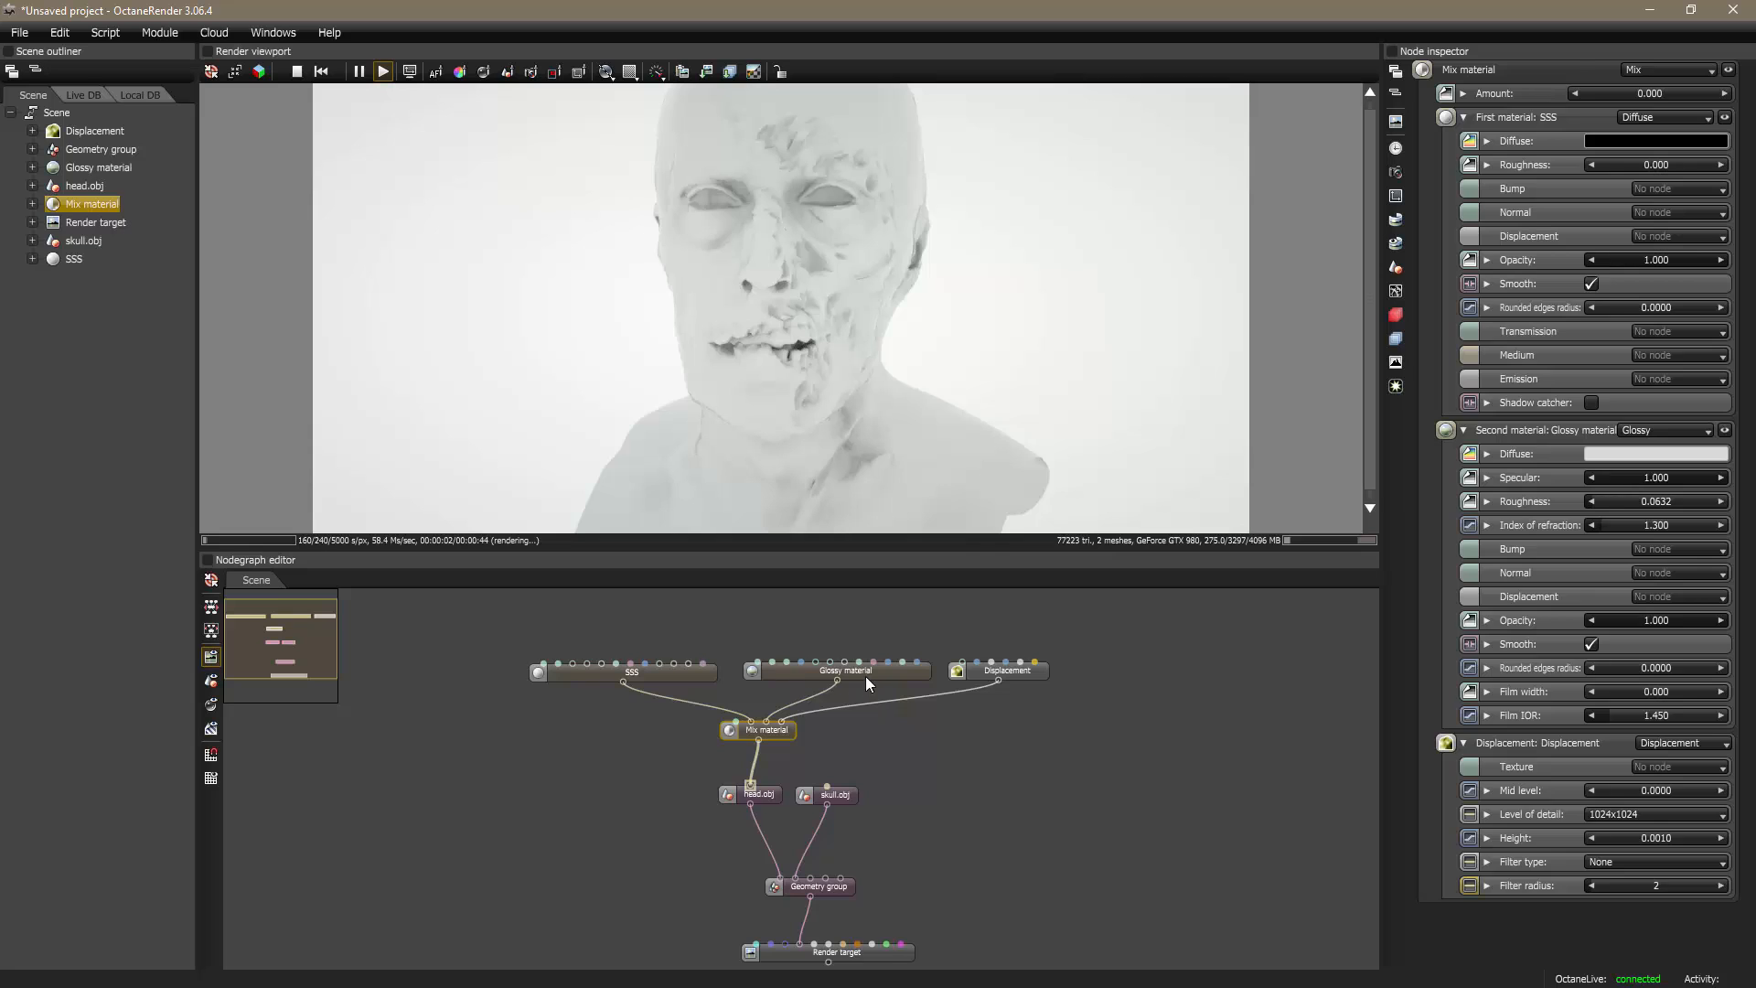
# Step: Raise the Glossy material node above its neighbours and set its diffuse colour to green, hex 7DD93E
pyautogui.moveTo(865, 676); pyautogui.dragTo(859, 646)
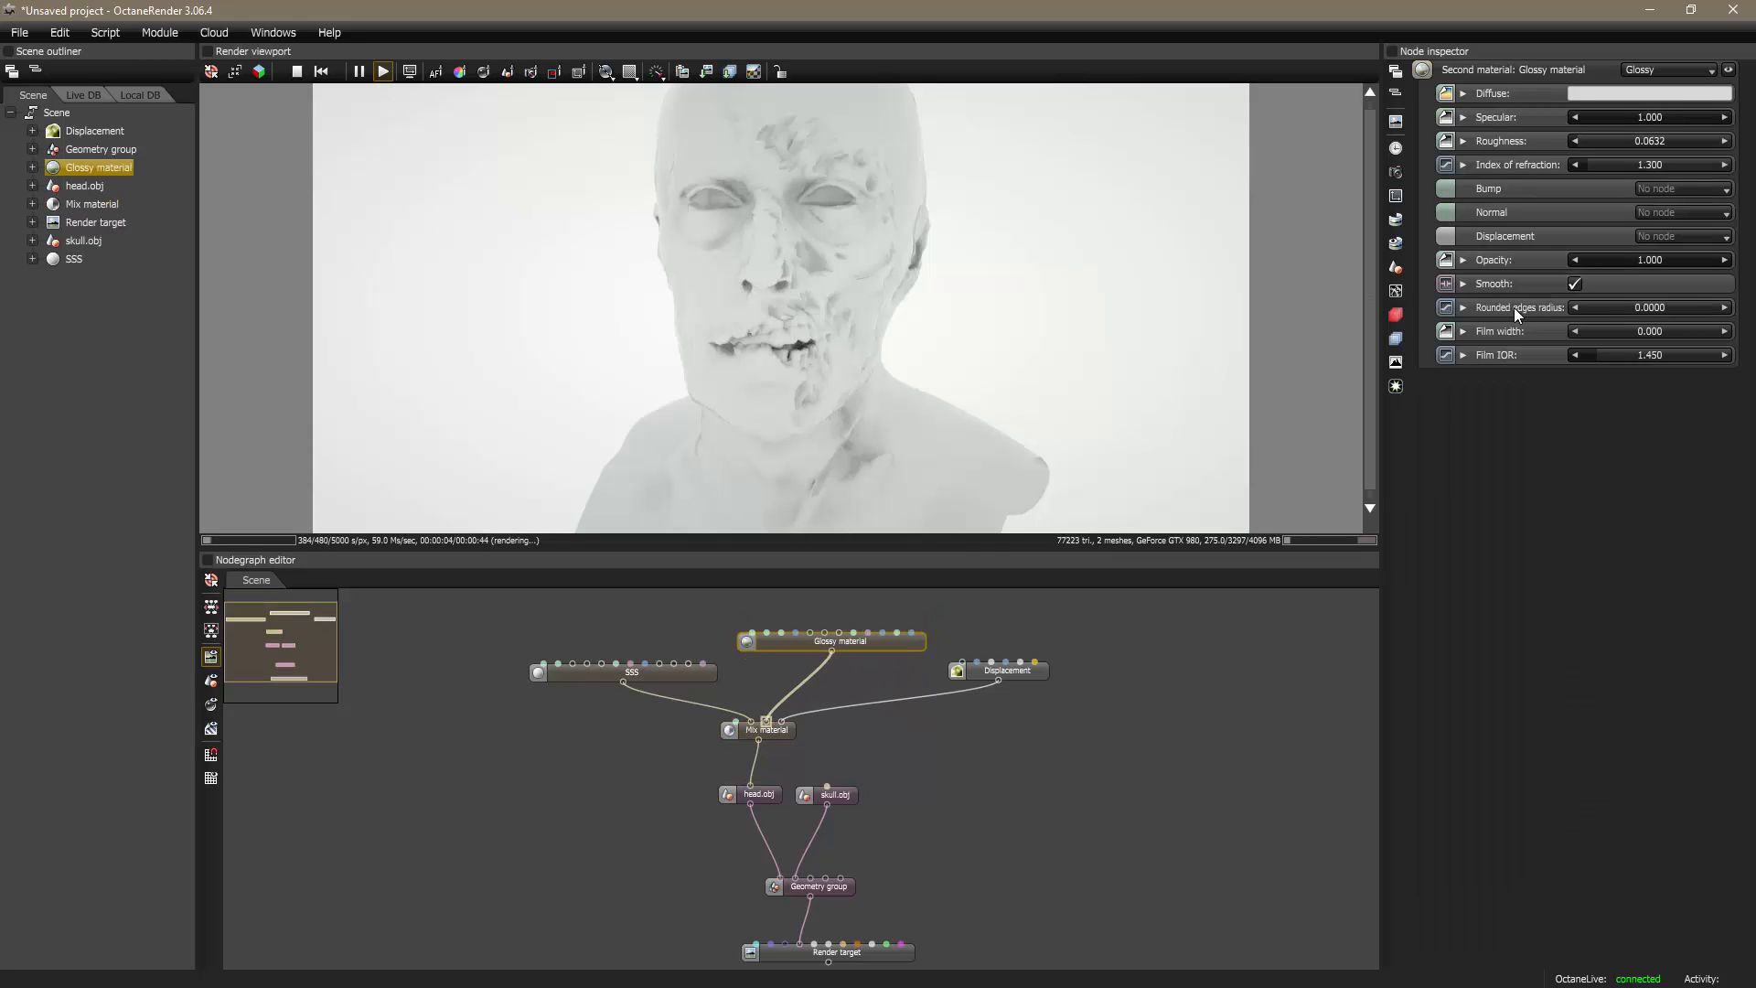
pyautogui.click(1667, 95)
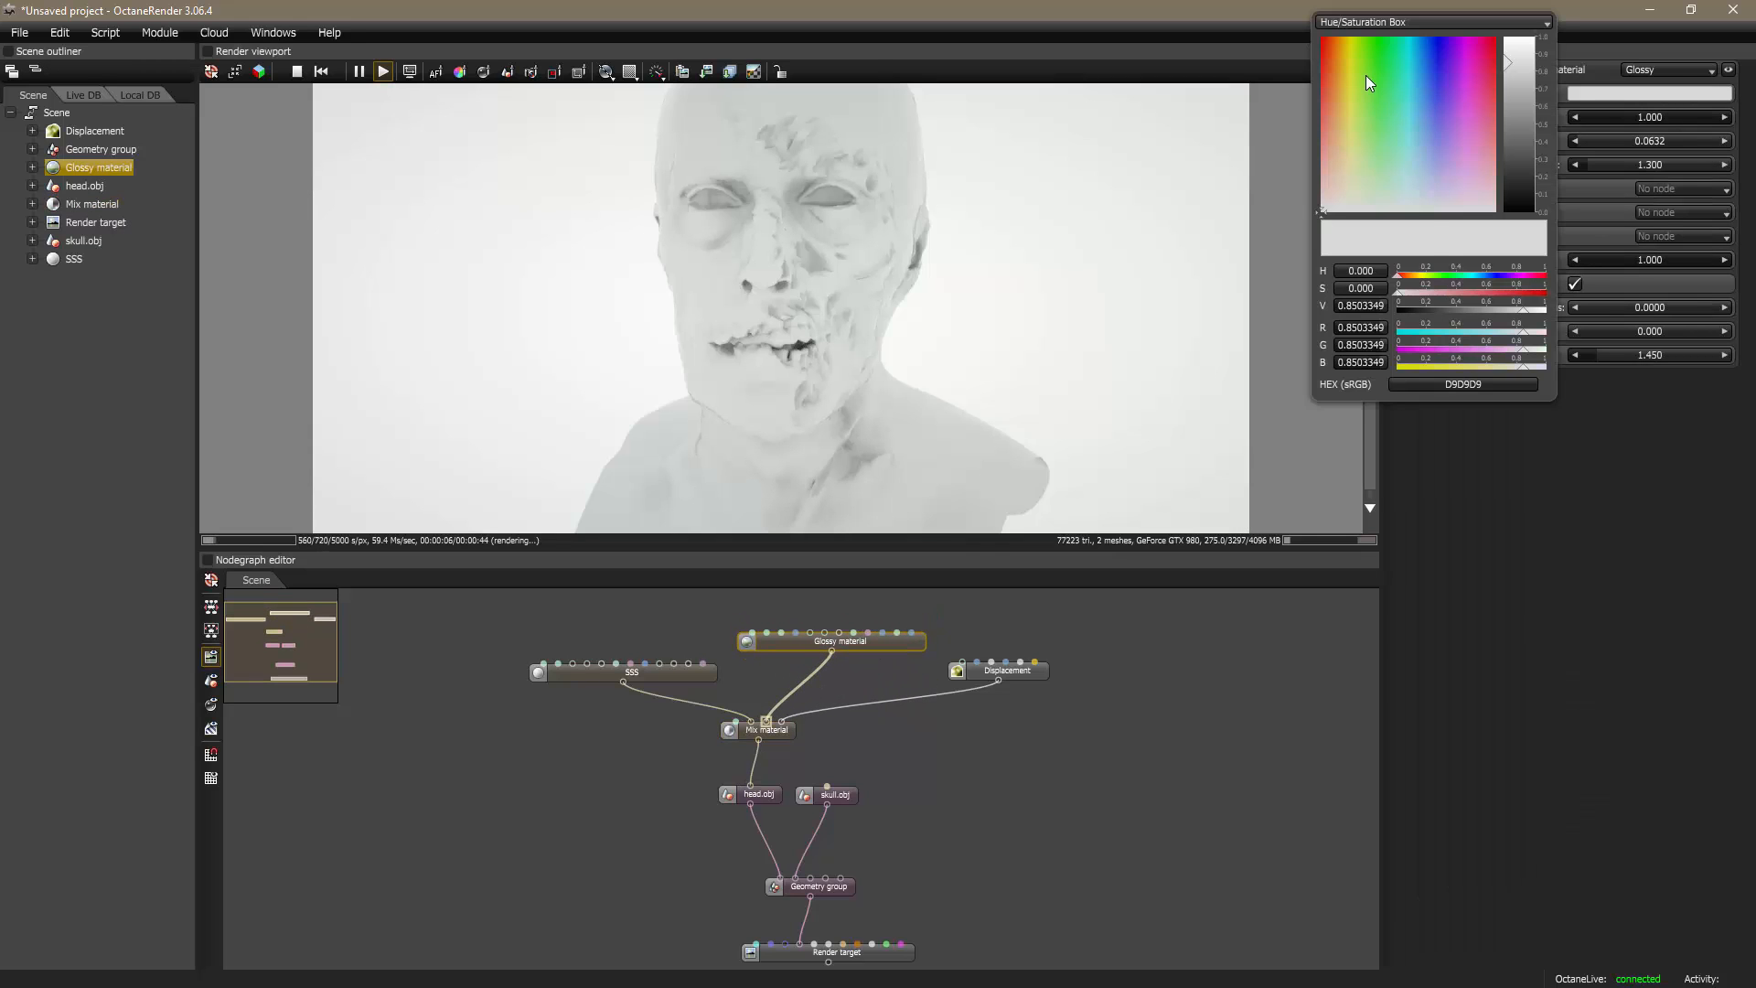
pyautogui.moveTo(1367, 79)
pyautogui.mouseDown()
pyautogui.moveTo(1331, 68)
pyautogui.moveTo(1326, 42)
pyautogui.moveTo(1356, 81)
pyautogui.mouseUp()
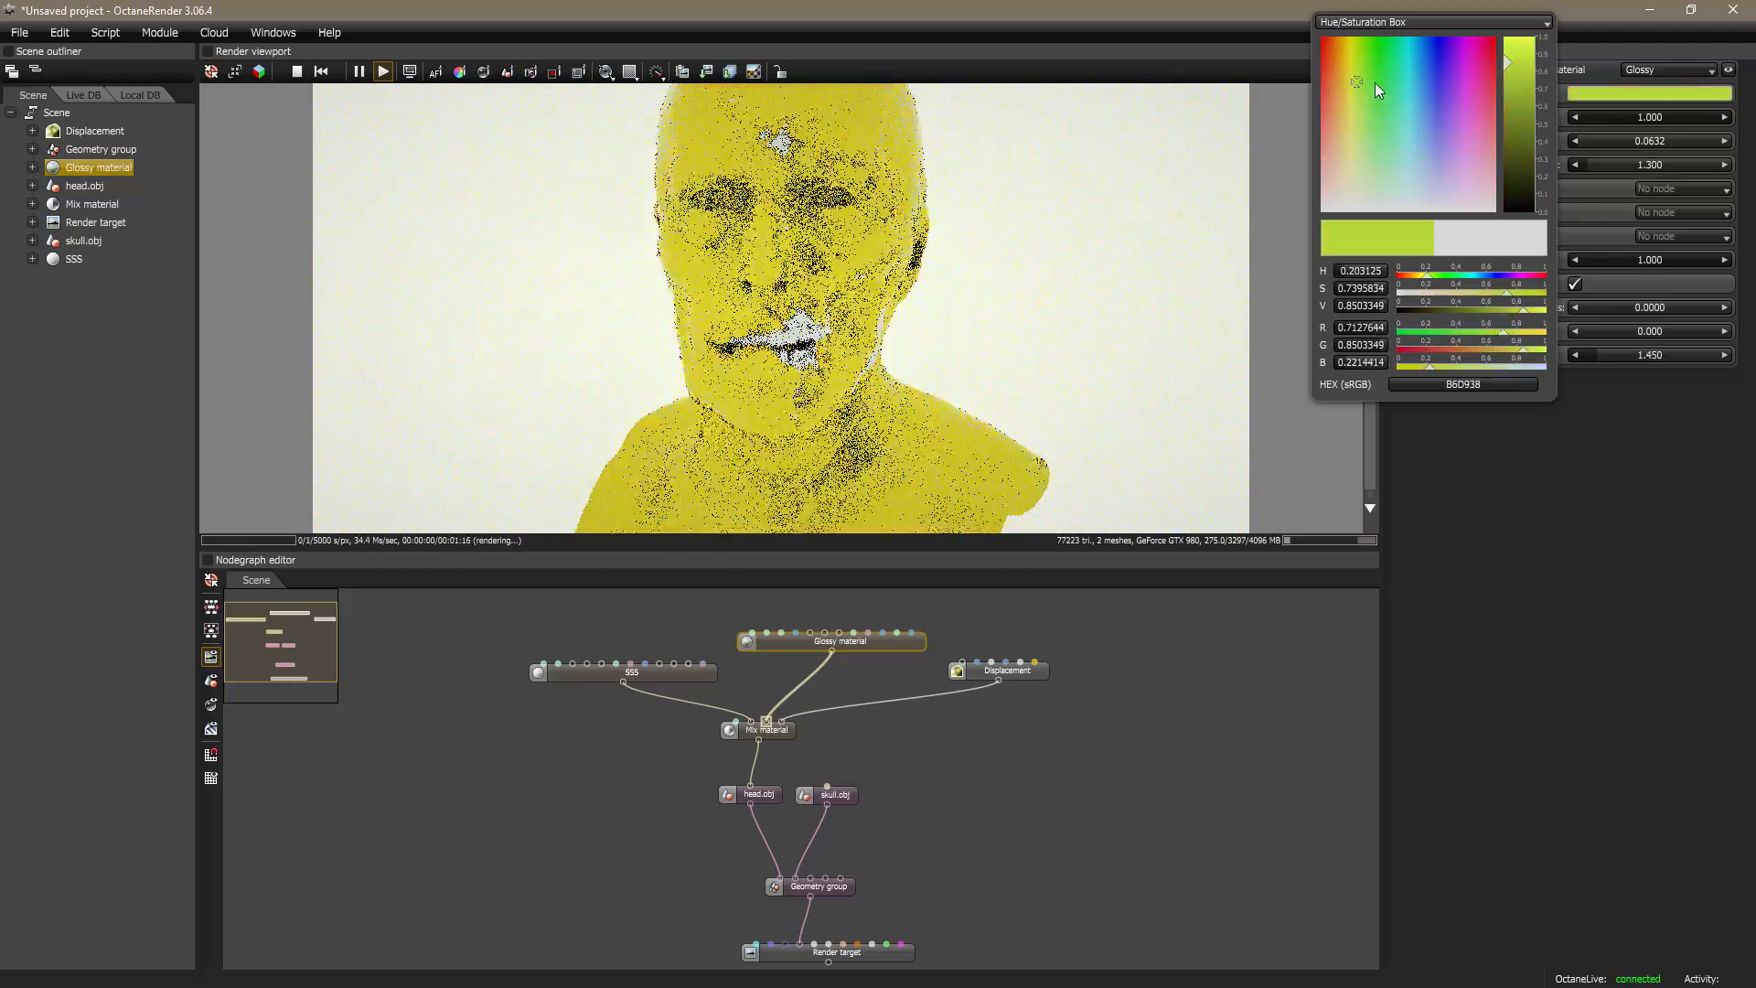
pyautogui.click(1367, 87)
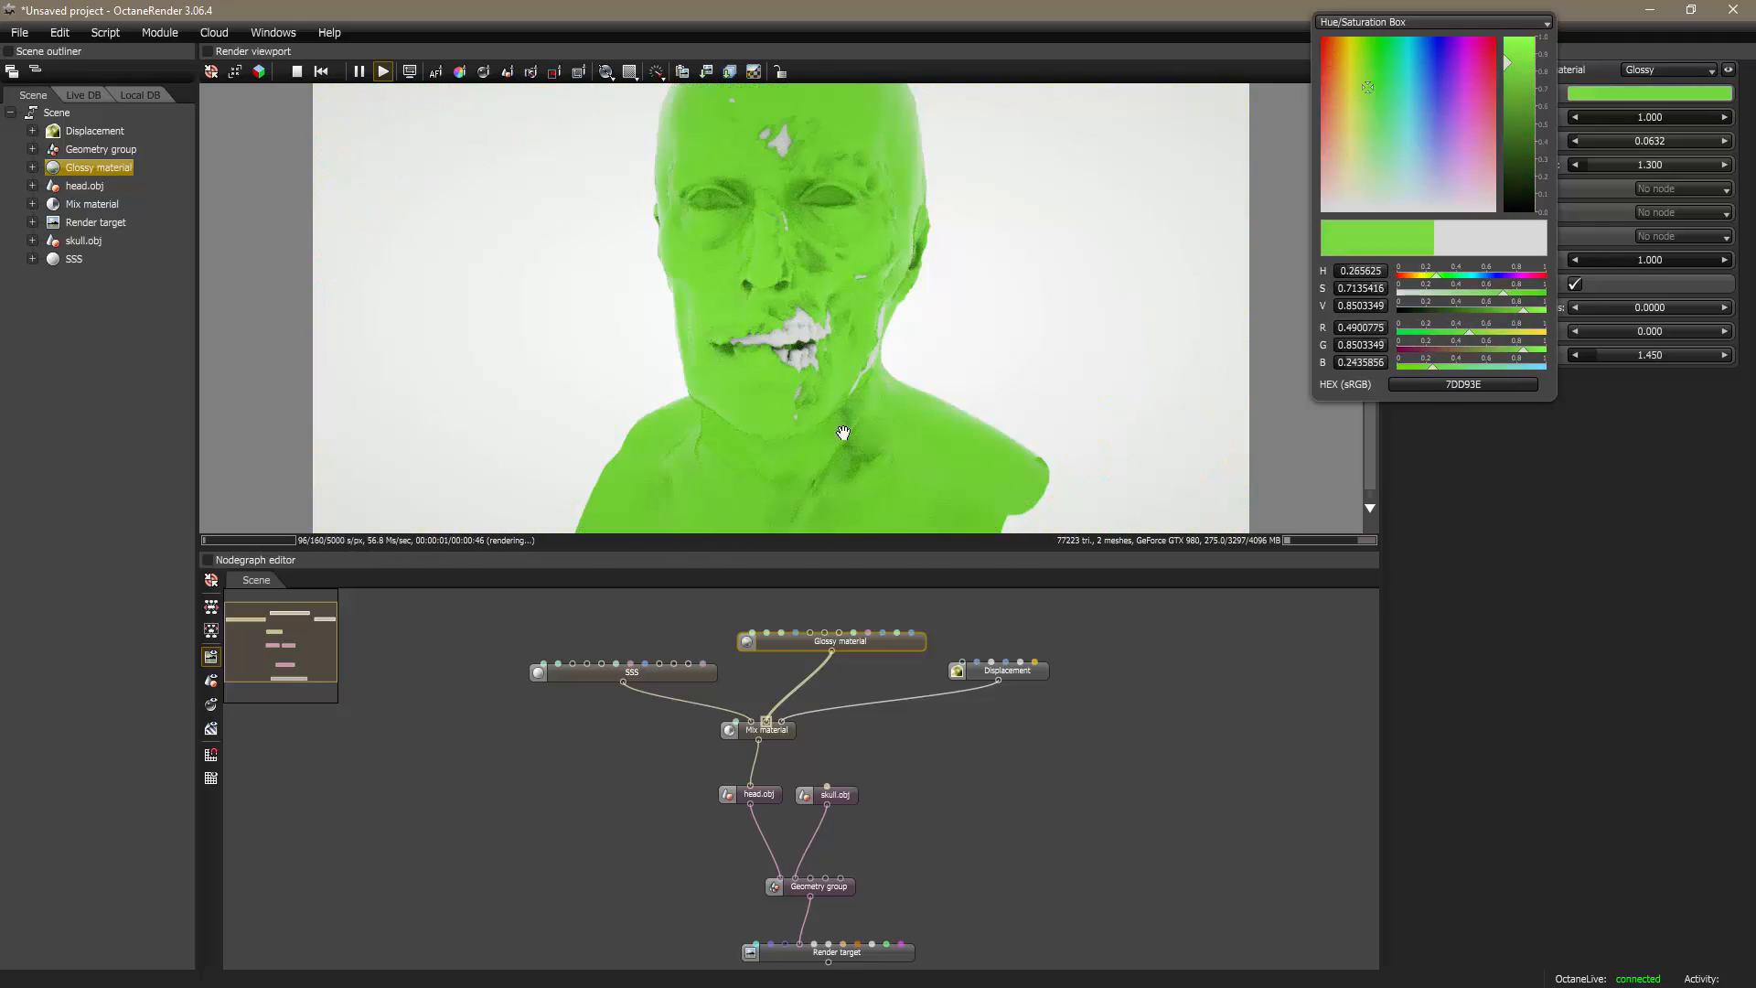
pyautogui.click(1018, 631)
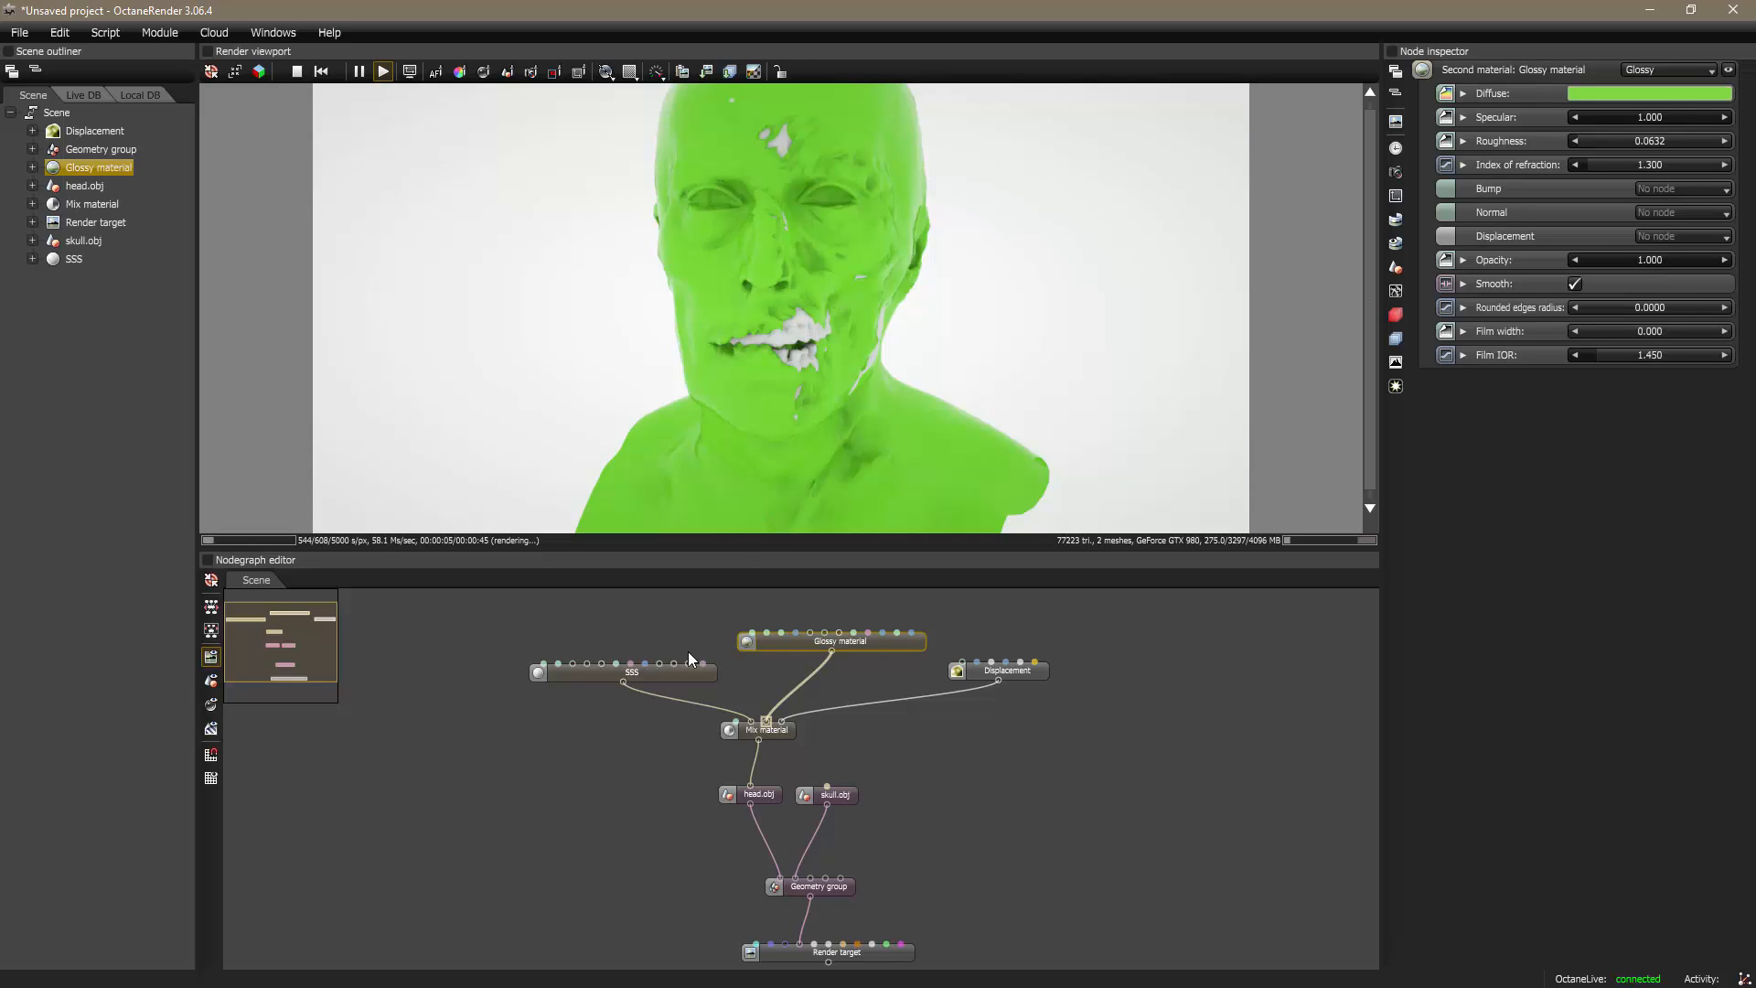
# Step: Set the Mix material's amount to 1.000 to render only the SSS material, and select the SSS node
pyautogui.click(785, 732)
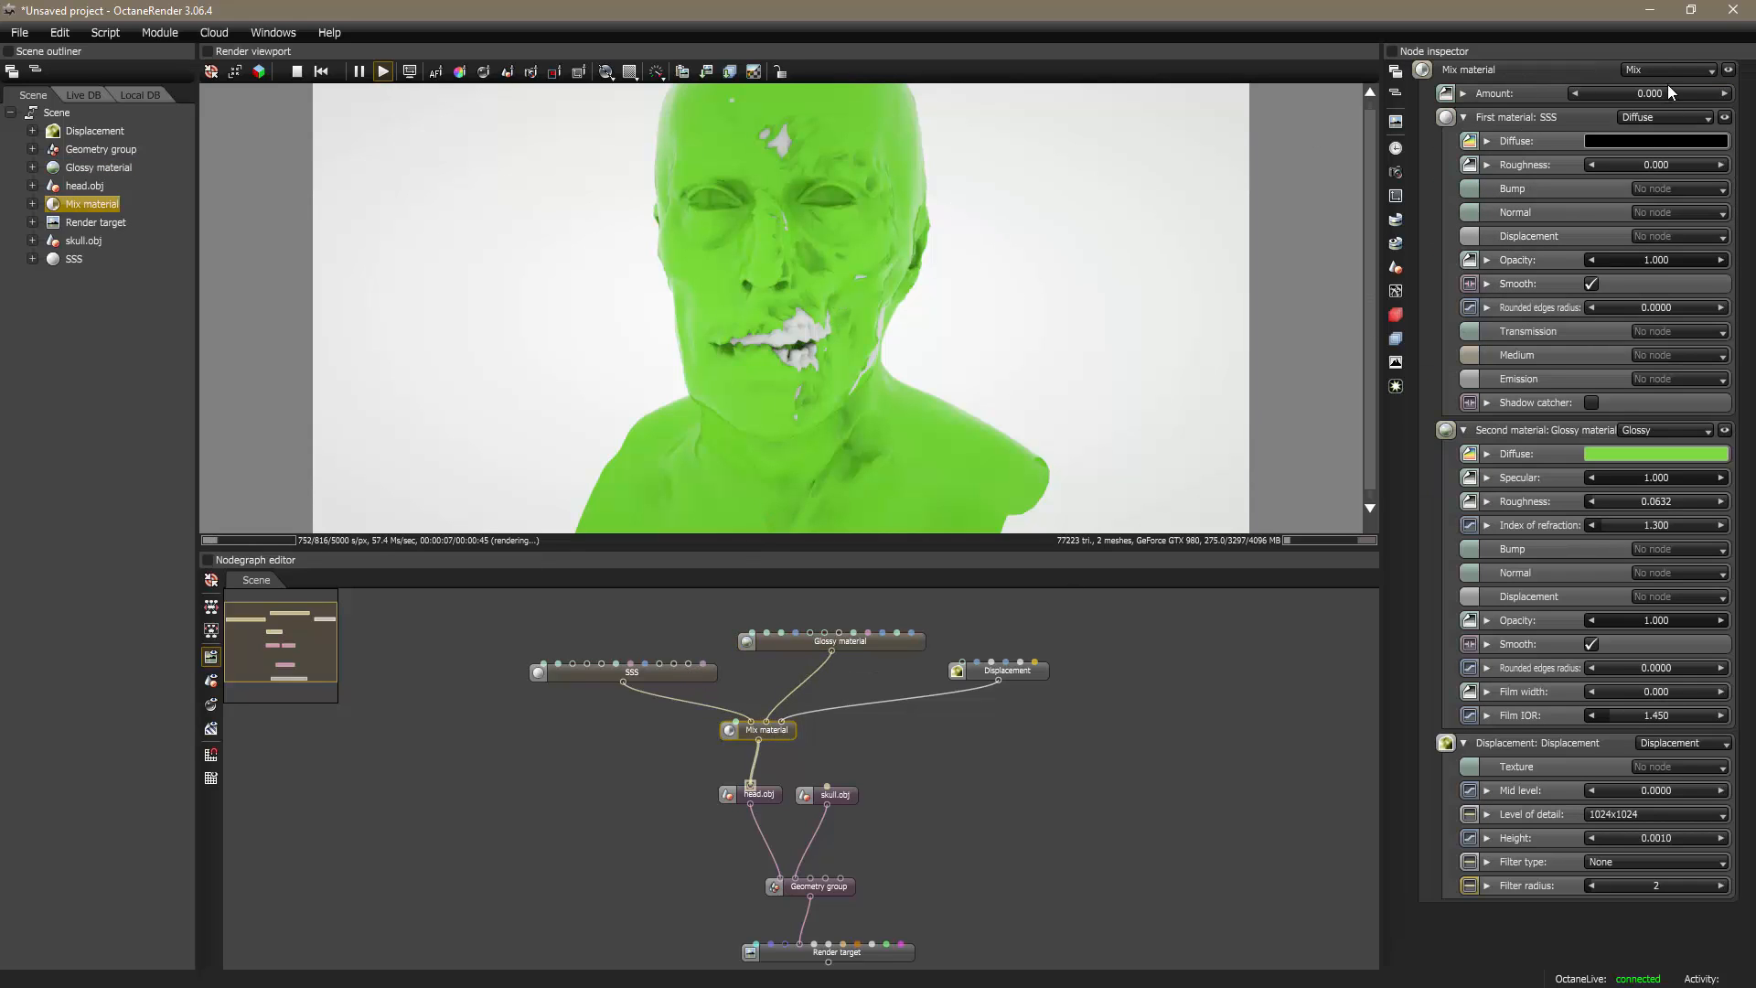
pyautogui.moveTo(1687, 95); pyautogui.dragTo(1741, 108)
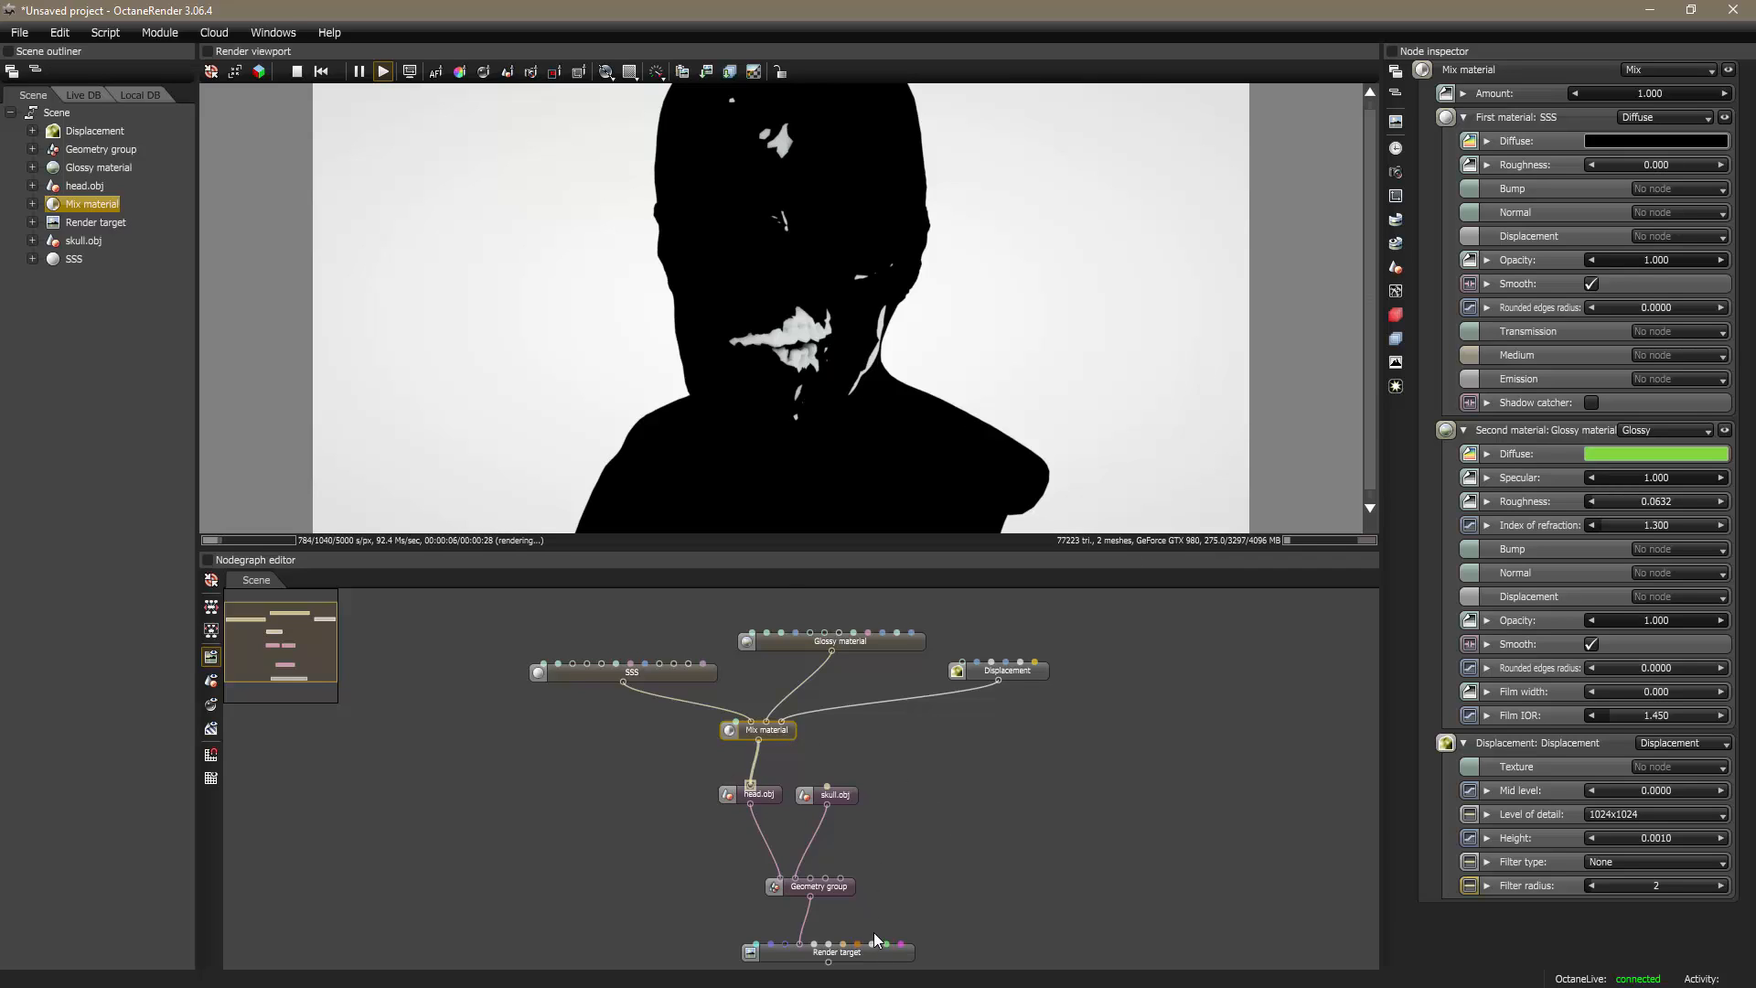
pyautogui.click(701, 677)
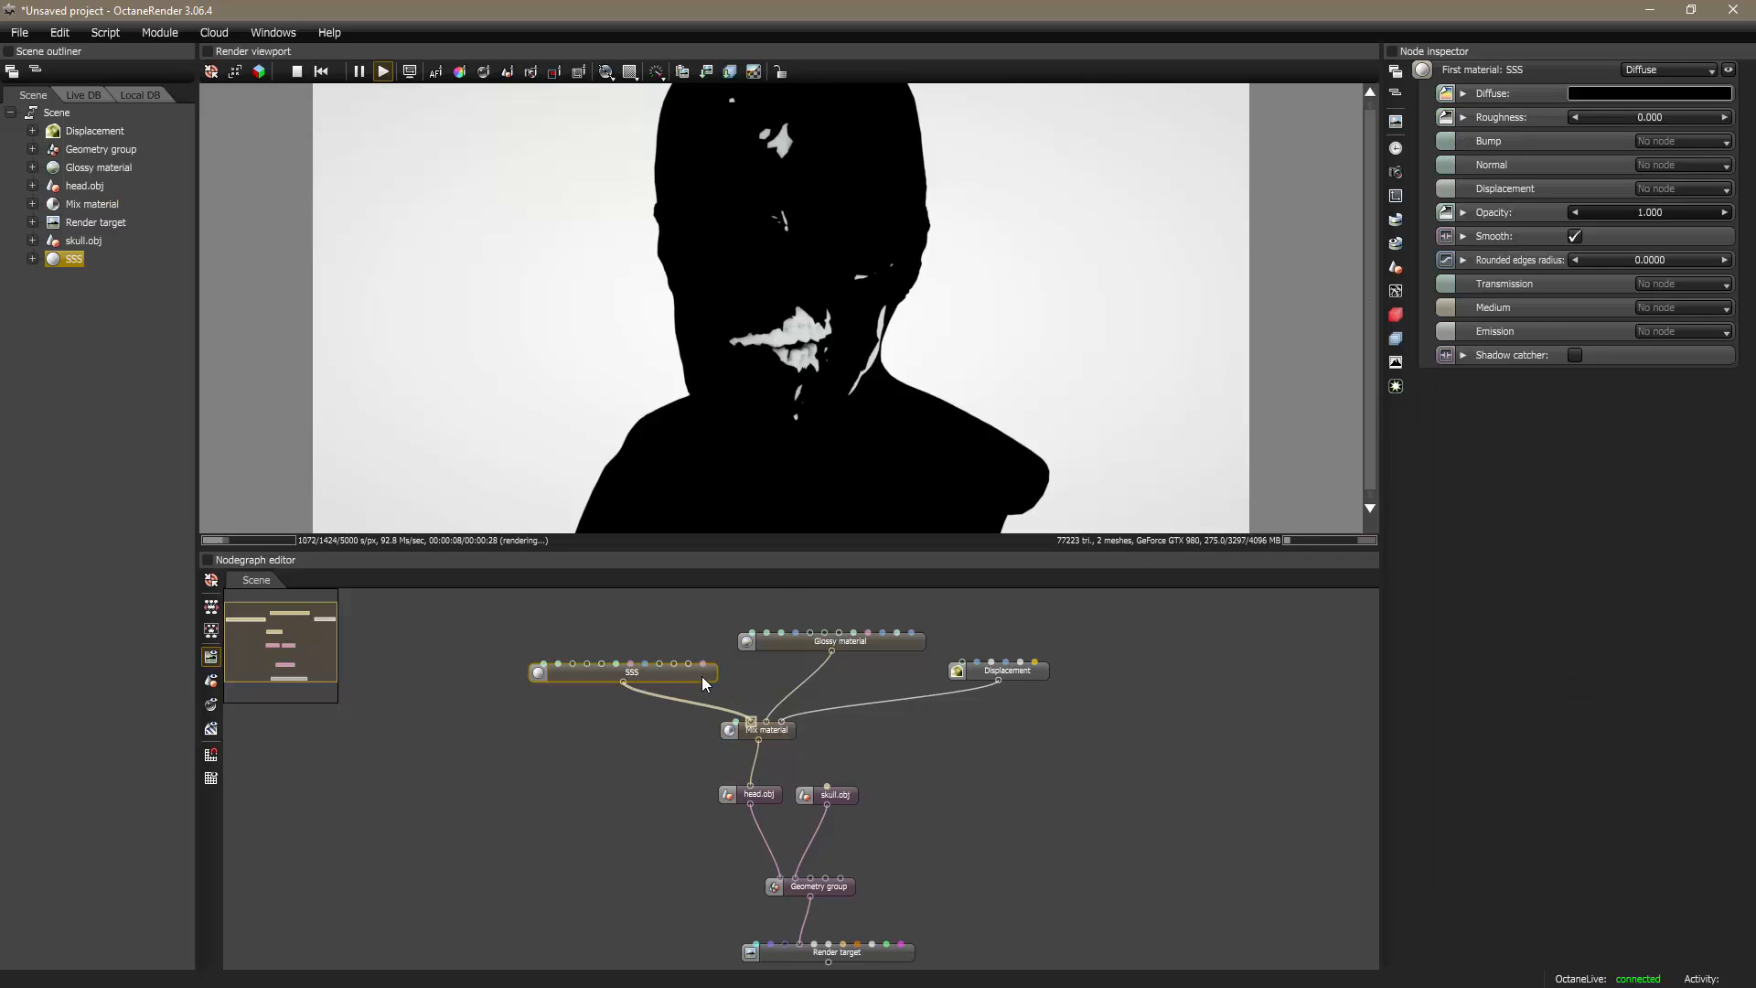
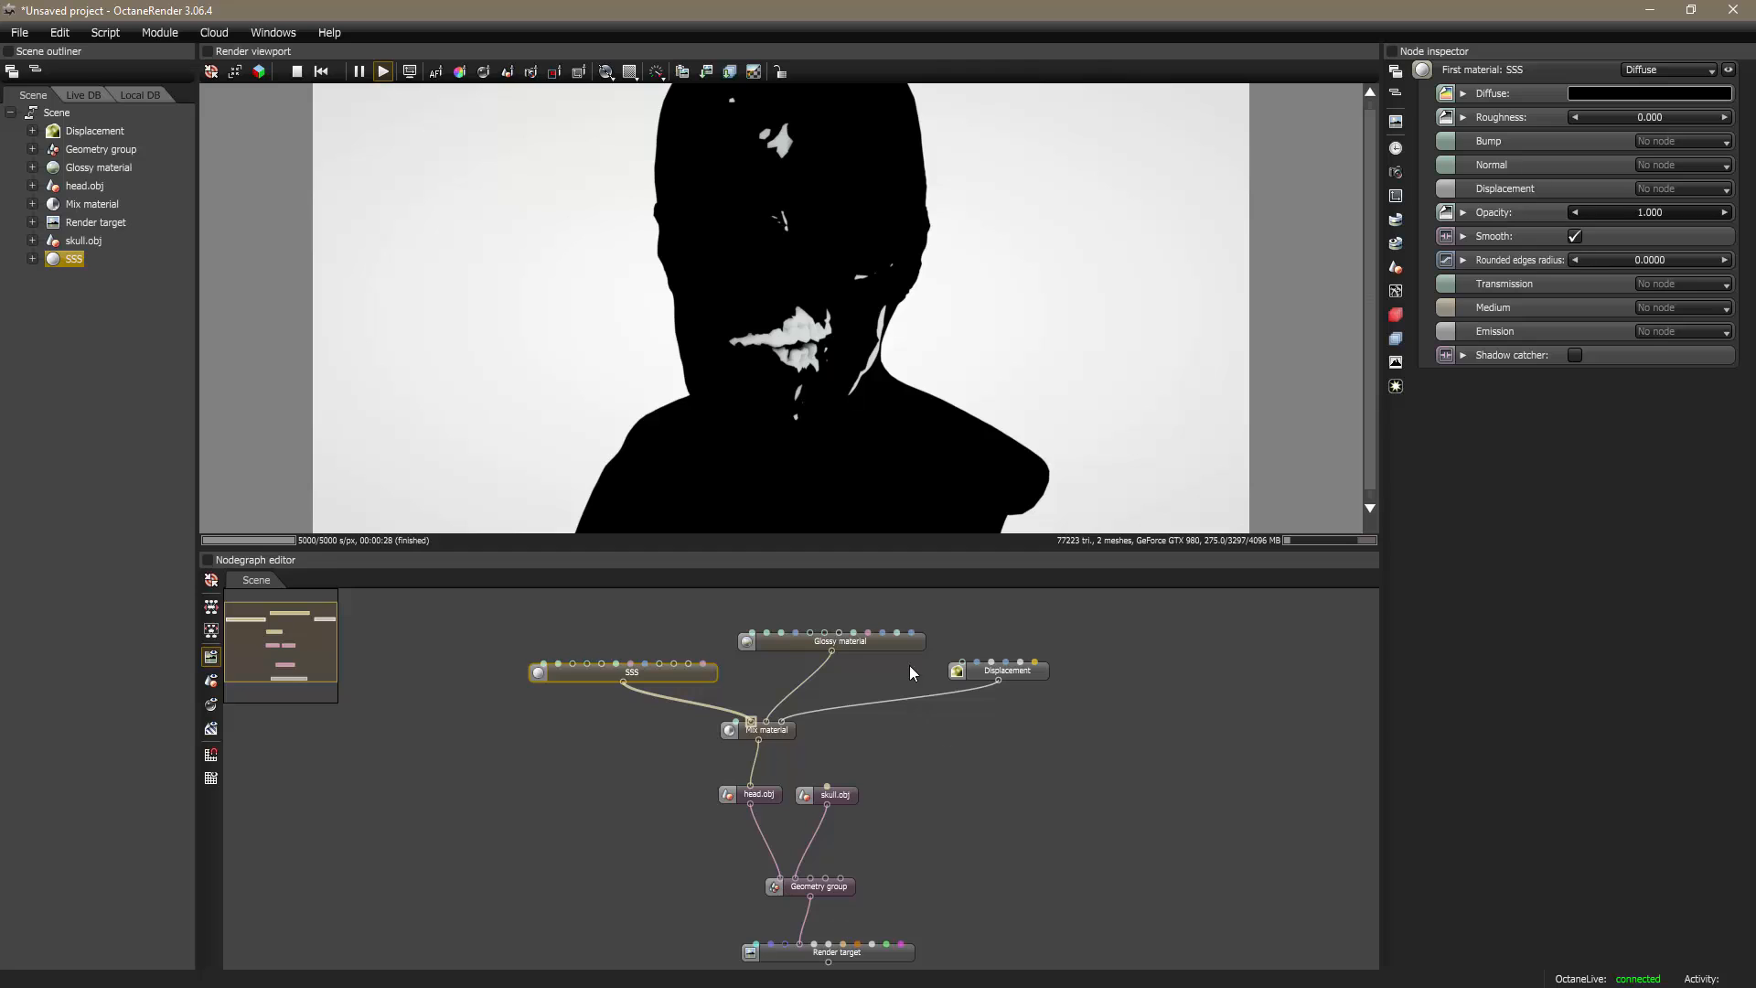
# Step: Change the Render target's kernel from Direct lighting to Path tracing
pyautogui.click(851, 956)
pyautogui.moveTo(896, 922); pyautogui.dragTo(898, 757)
pyautogui.scroll(2, 869, 781)
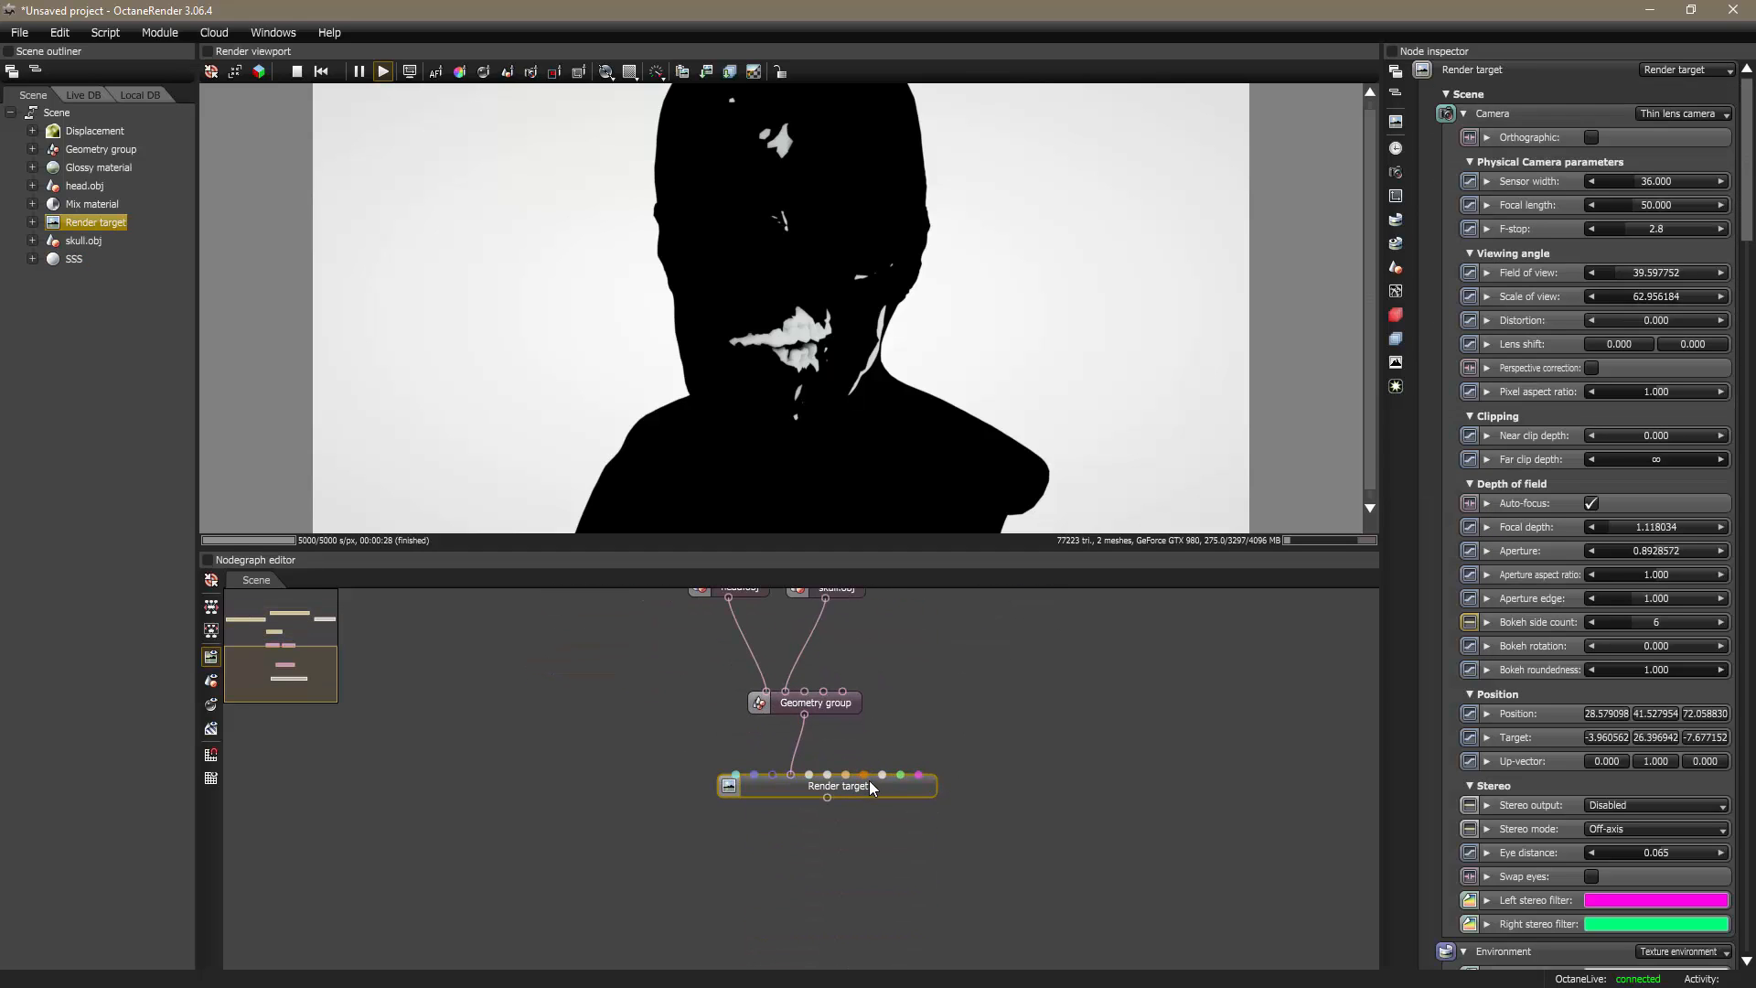
pyautogui.moveTo(956, 705); pyautogui.dragTo(942, 783)
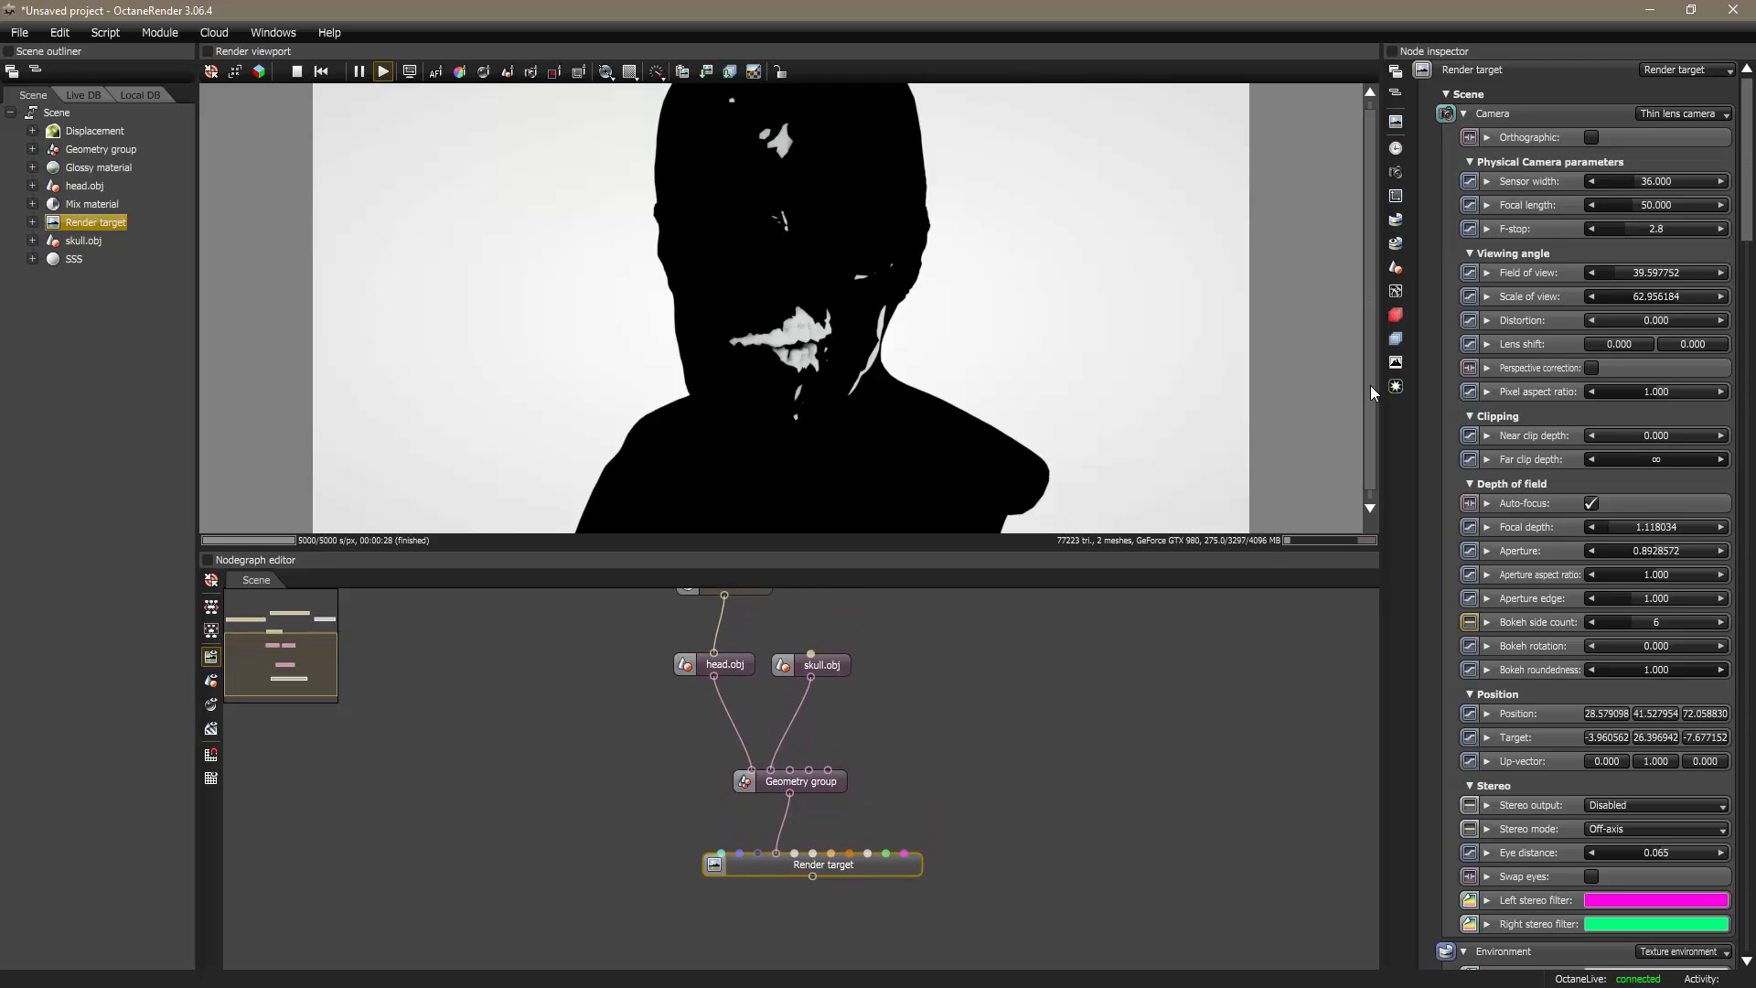
pyautogui.click(1395, 291)
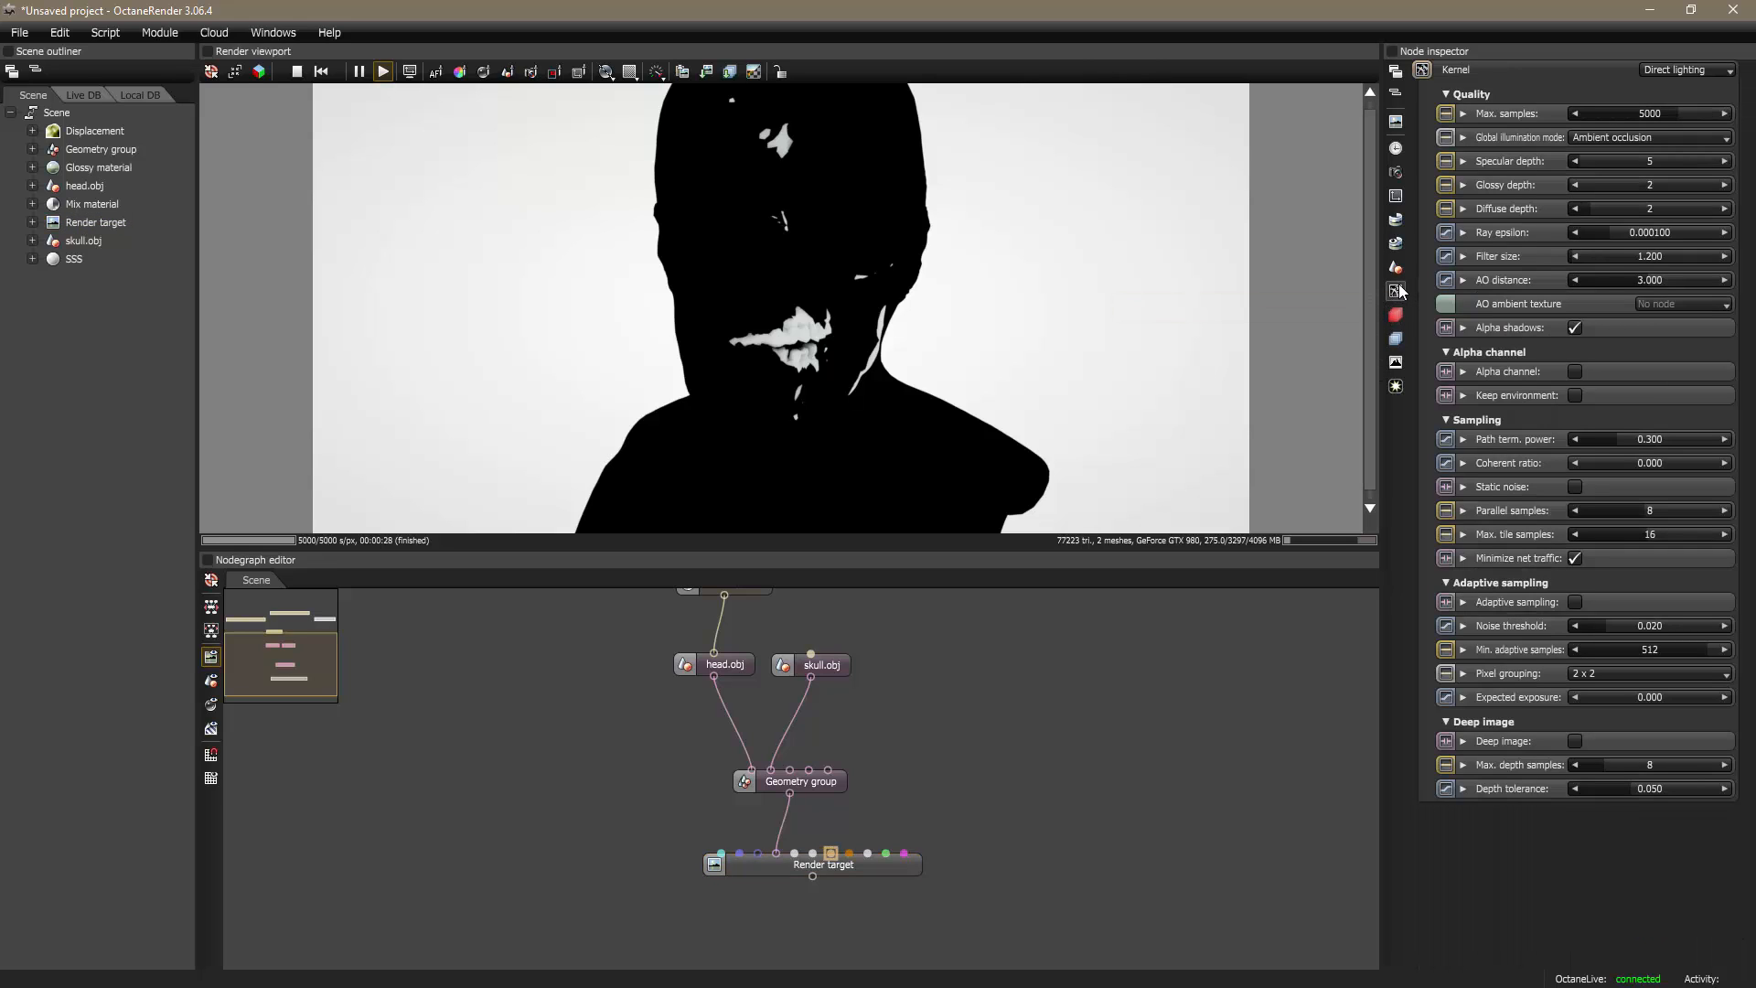
pyautogui.click(1683, 72)
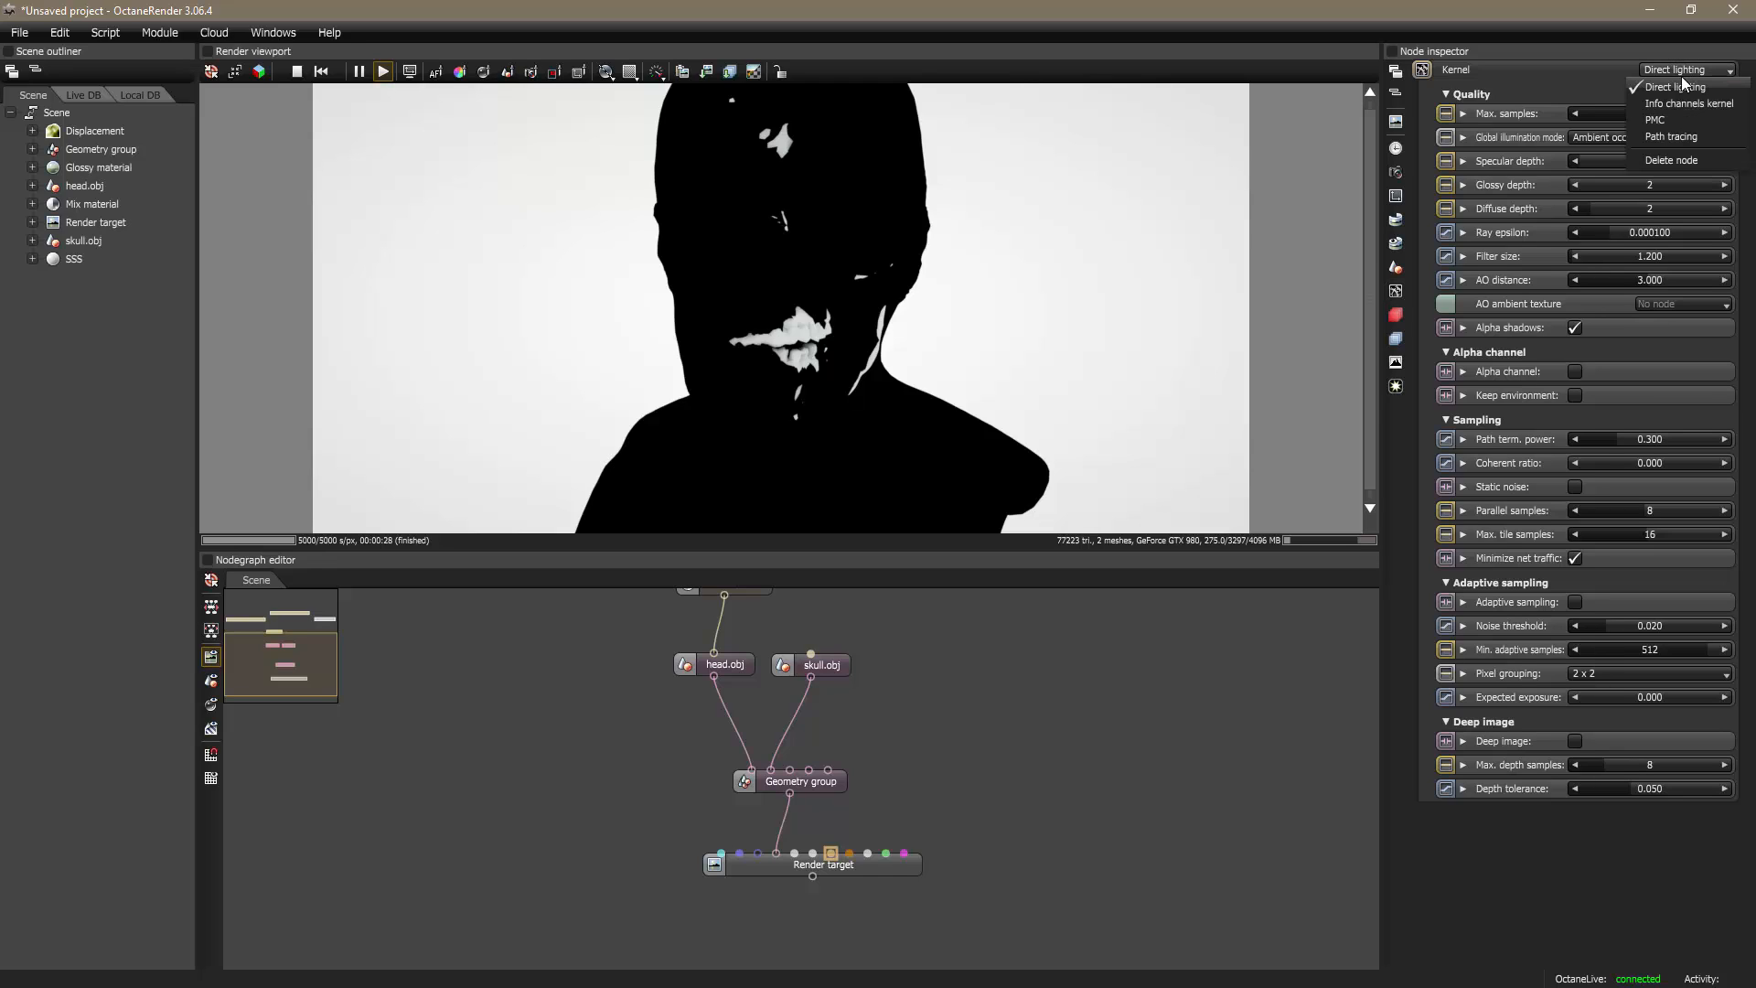
pyautogui.click(1673, 135)
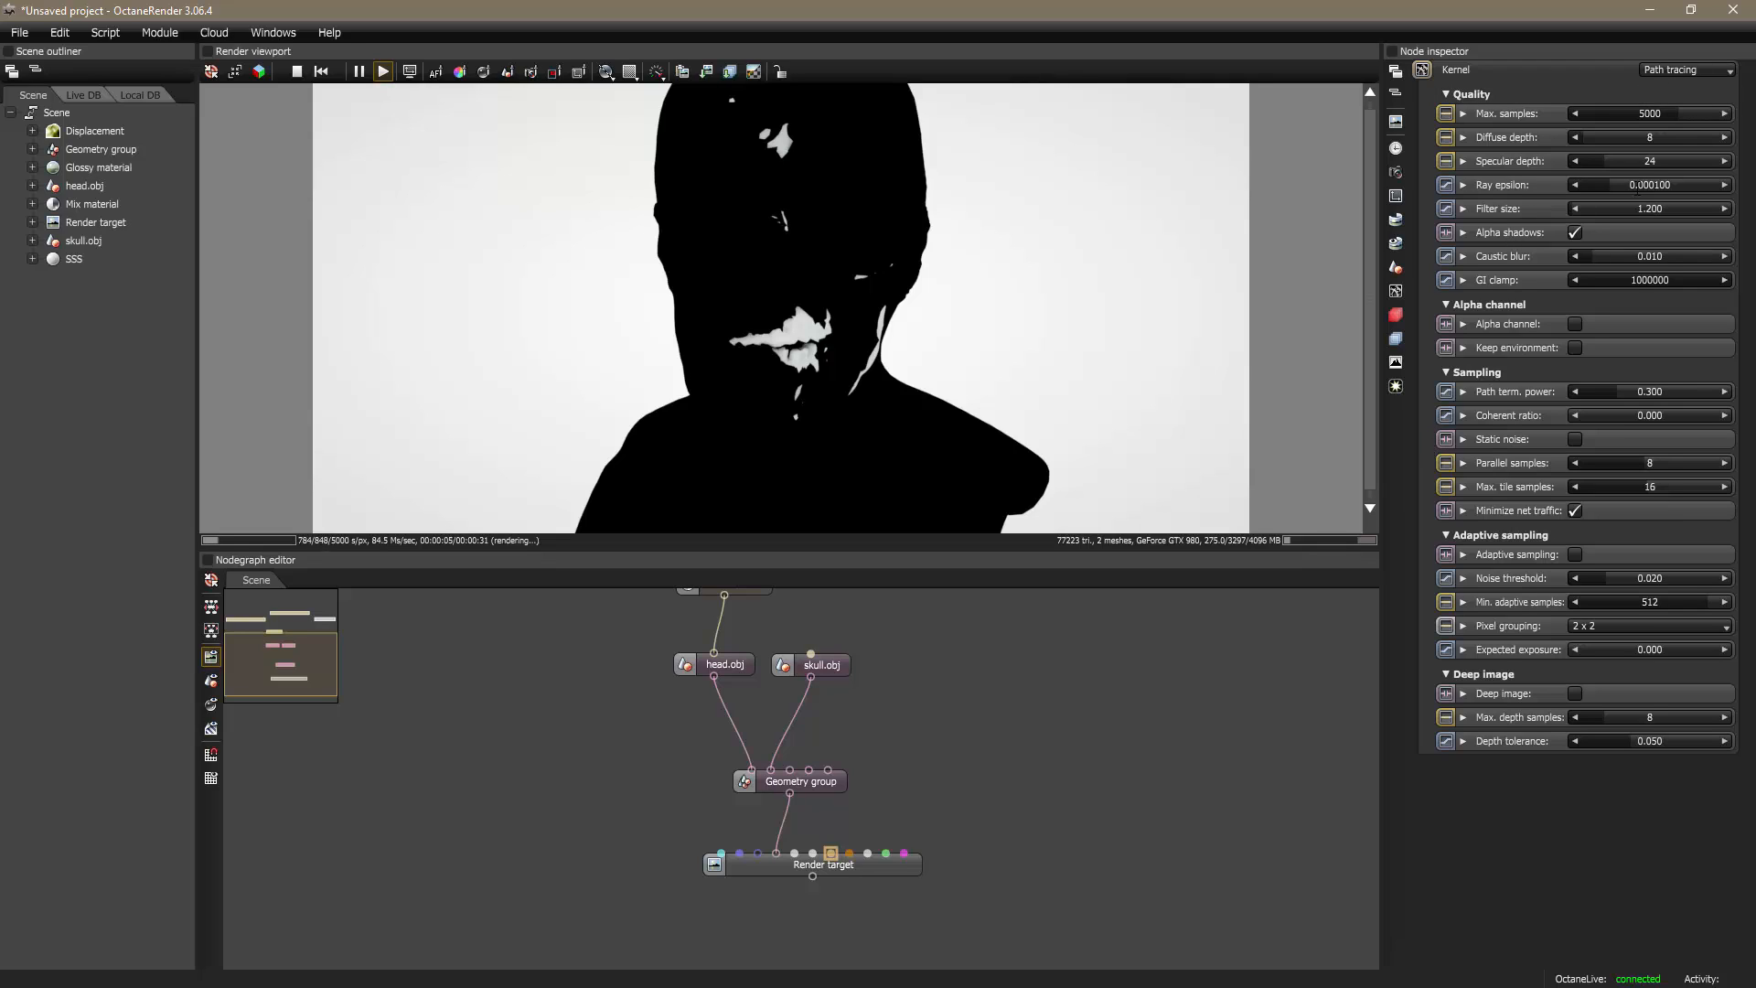
# Step: Set the Path tracing kernel to 1000 max samples, caustic blur 1.000 and GI clamp 1.000, and enable adaptive sampling
pyautogui.doubleClick(1664, 114)
pyautogui.write('1000')
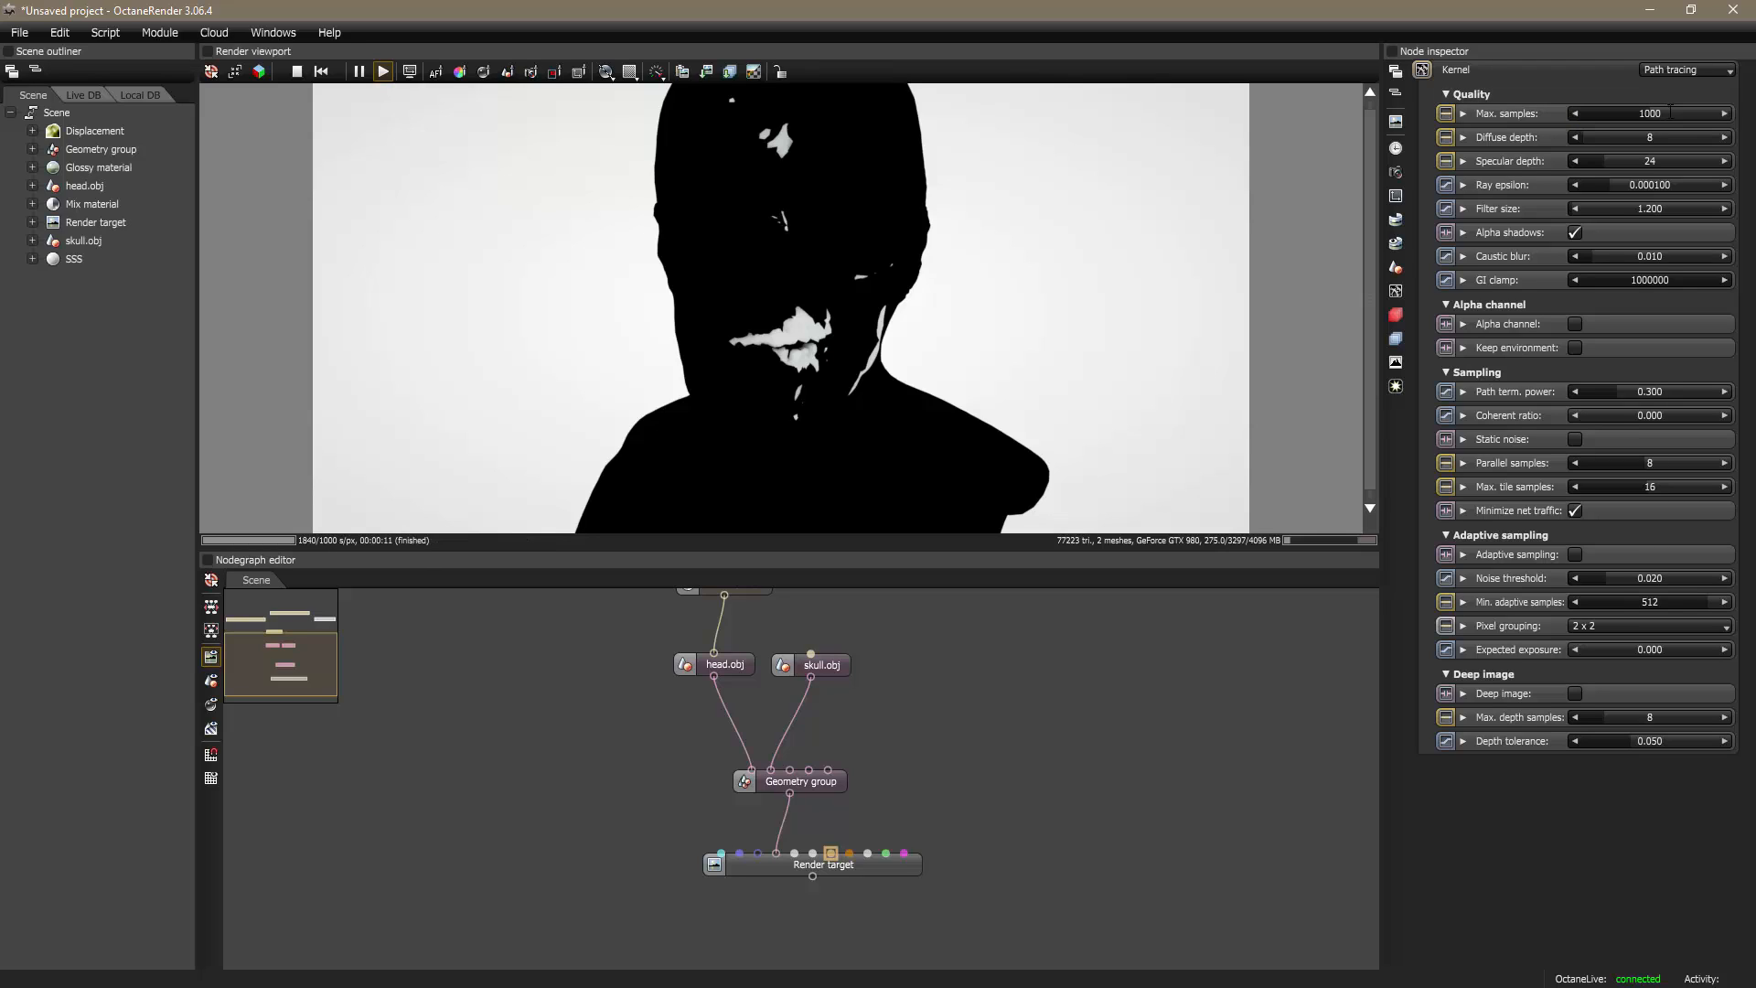
pyautogui.press('Return')
pyautogui.doubleClick(1668, 258)
pyautogui.write('1')
pyautogui.press('Return')
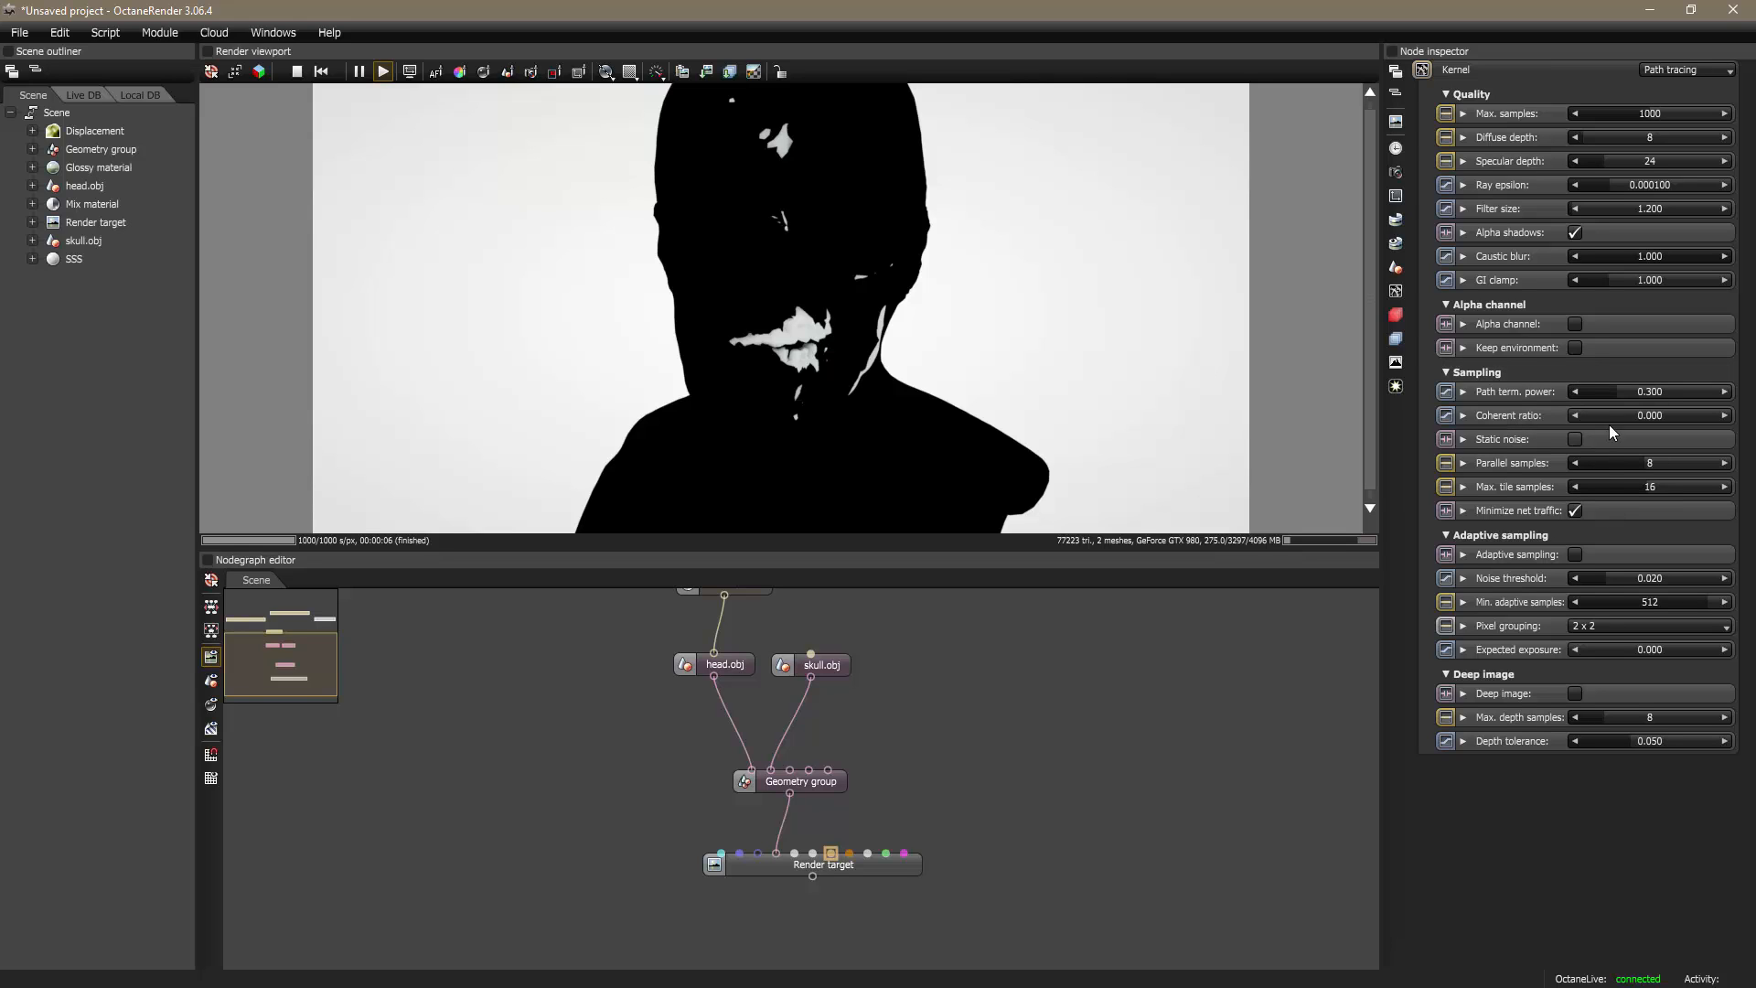
pyautogui.click(1575, 555)
# Step: Shift the SSS node away from its neighbours and give it a Greyscale color transmission of 1.000 and a Scattering medium
pyautogui.moveTo(946, 666); pyautogui.dragTo(970, 820)
pyautogui.scroll(-1, 969, 819)
pyautogui.moveTo(1020, 883); pyautogui.dragTo(1004, 839)
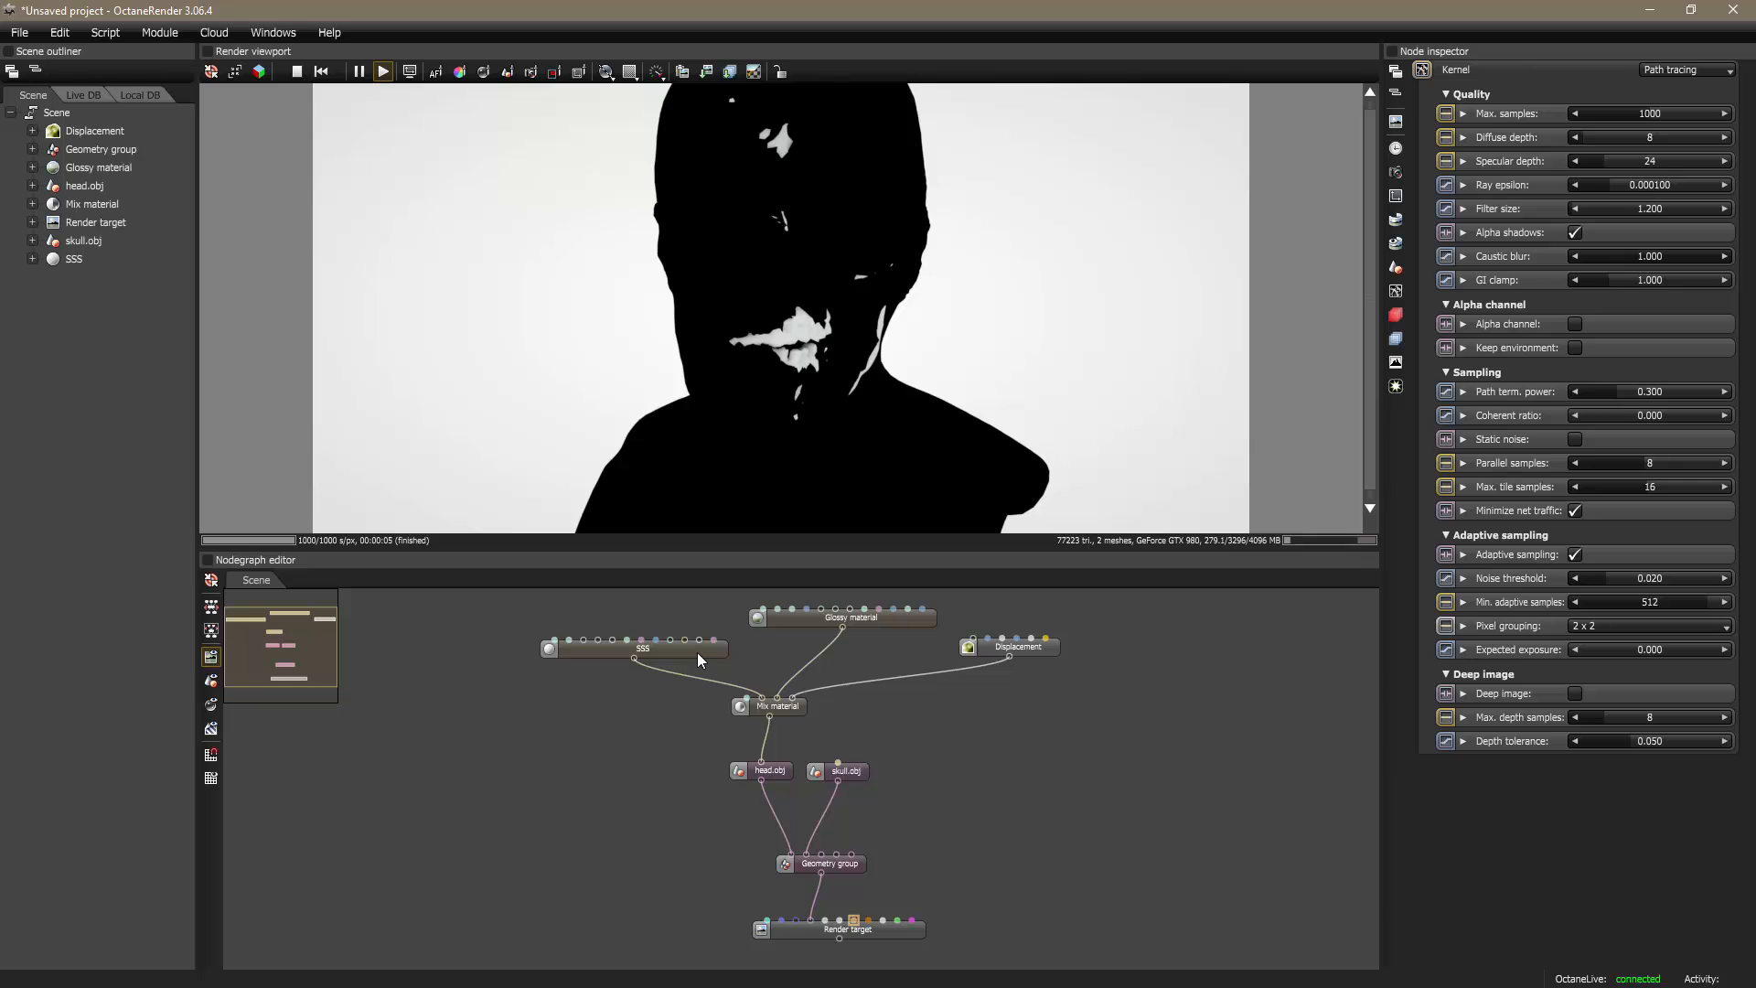
pyautogui.moveTo(696, 651)
pyautogui.mouseDown()
pyautogui.moveTo(694, 626)
pyautogui.moveTo(678, 634)
pyautogui.mouseUp()
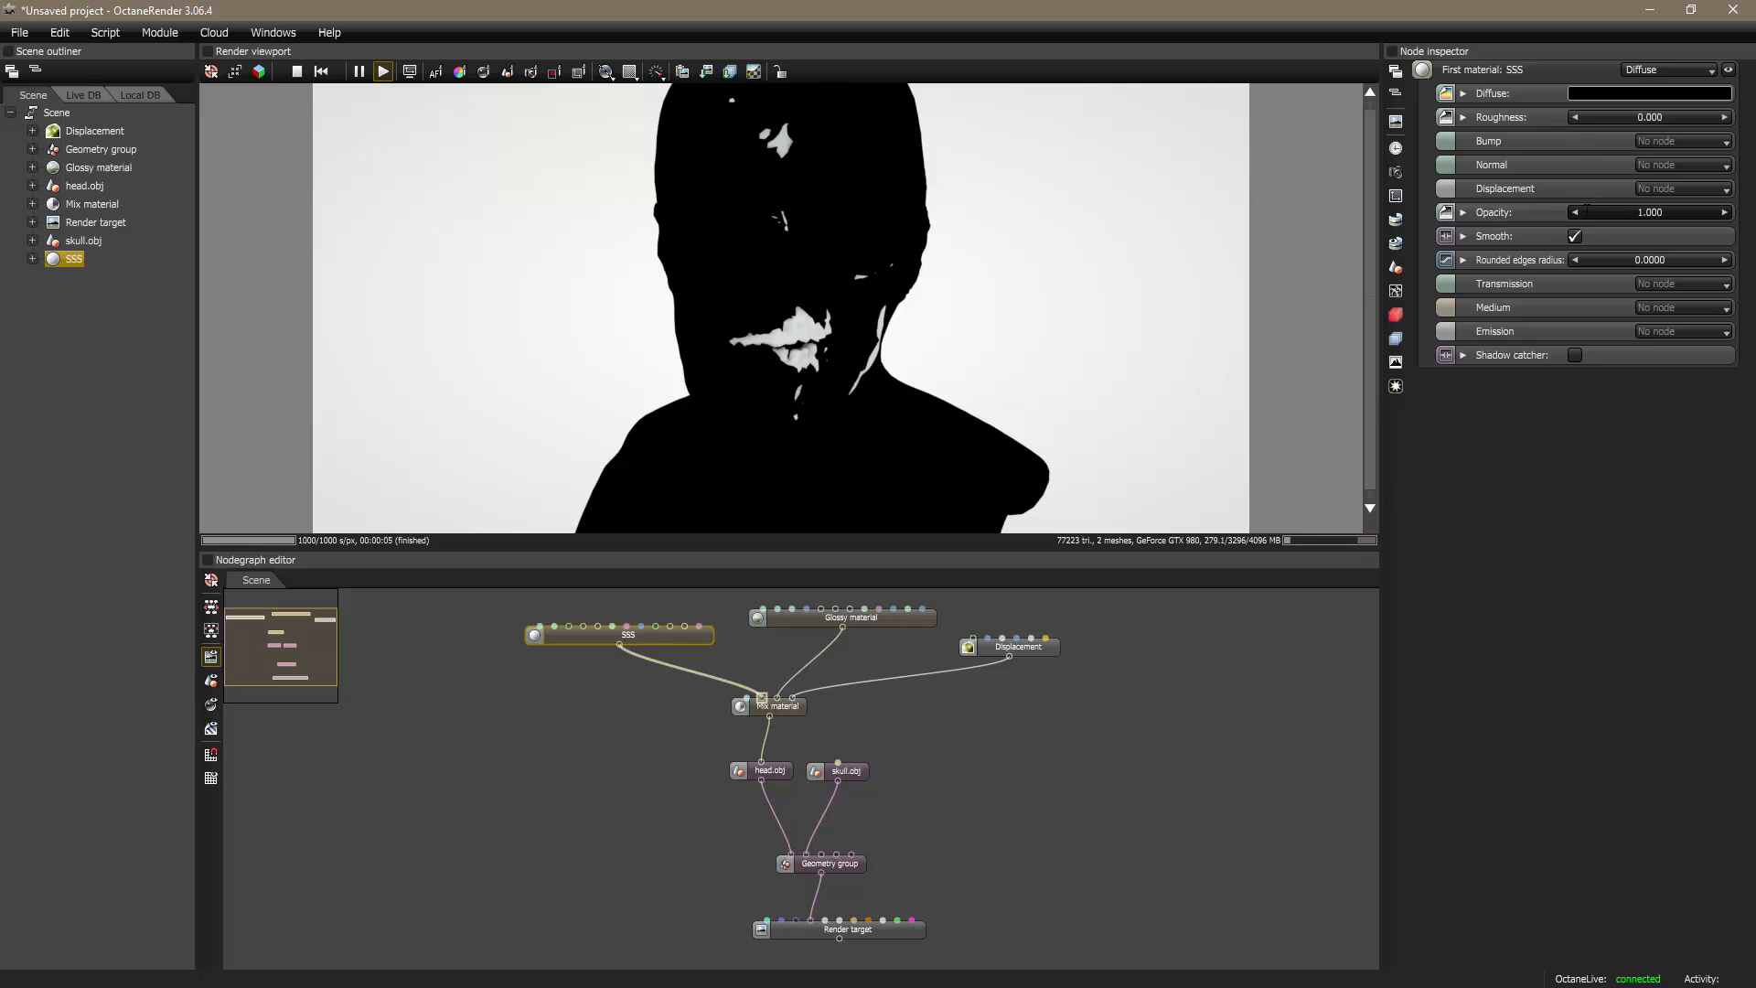
pyautogui.click(1688, 284)
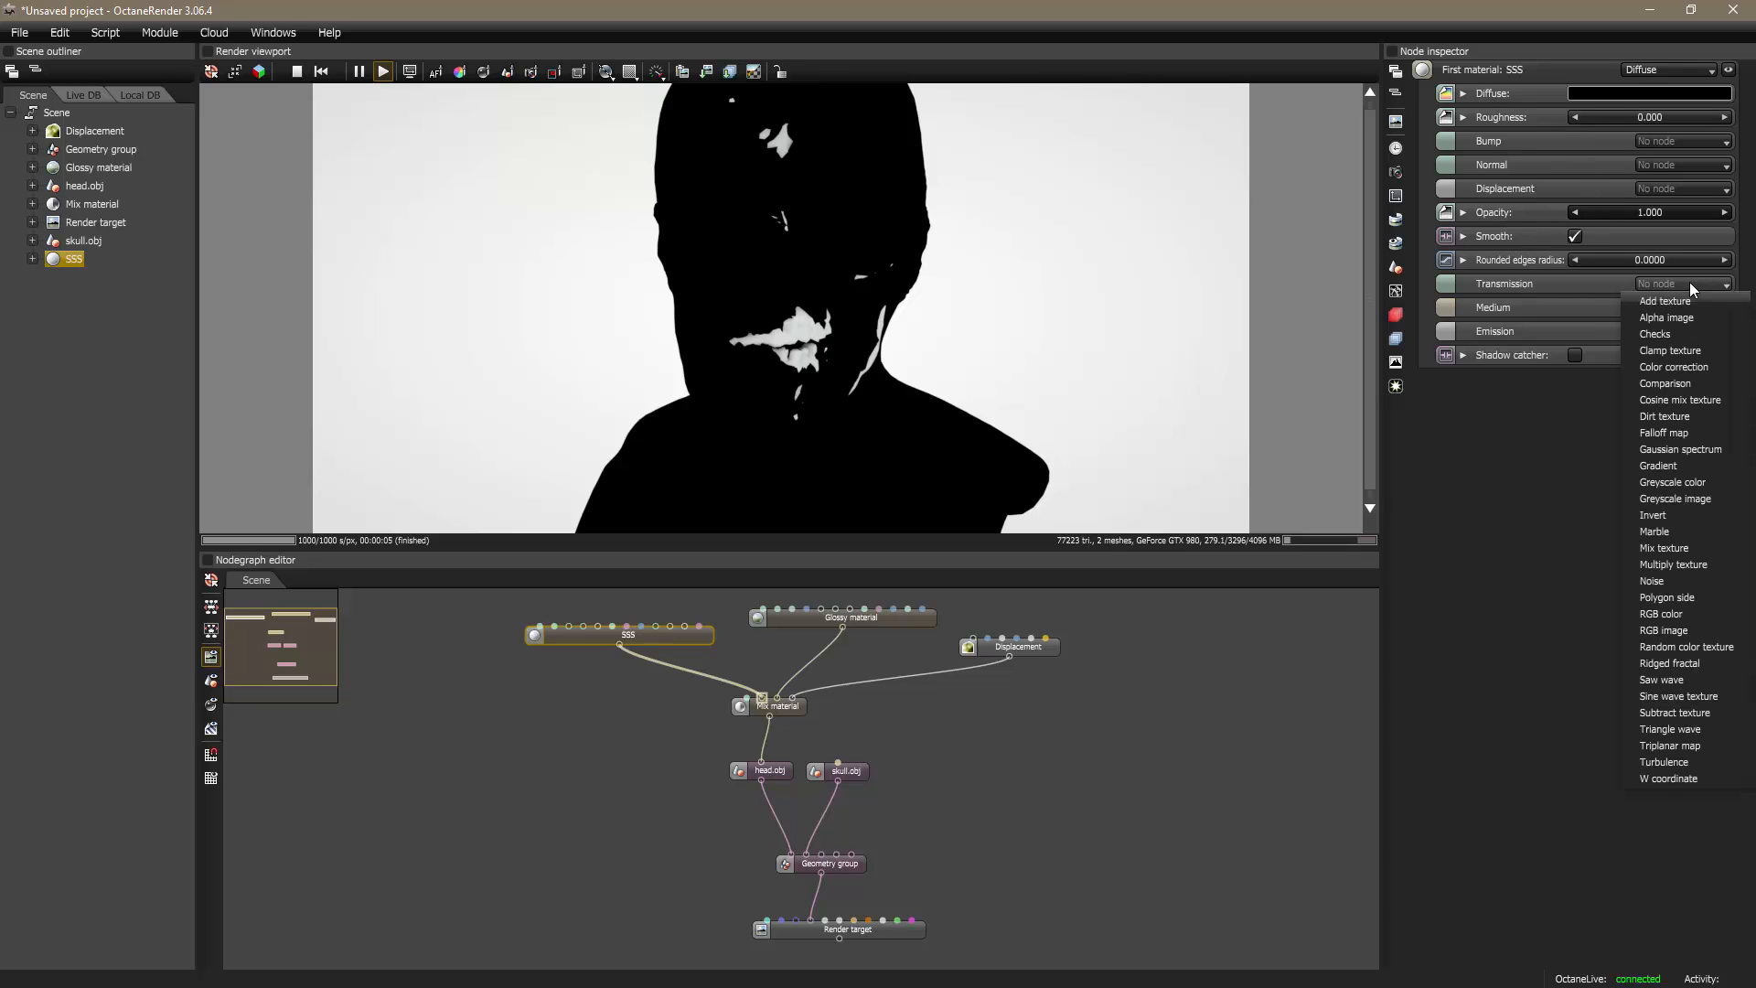
pyautogui.click(1672, 483)
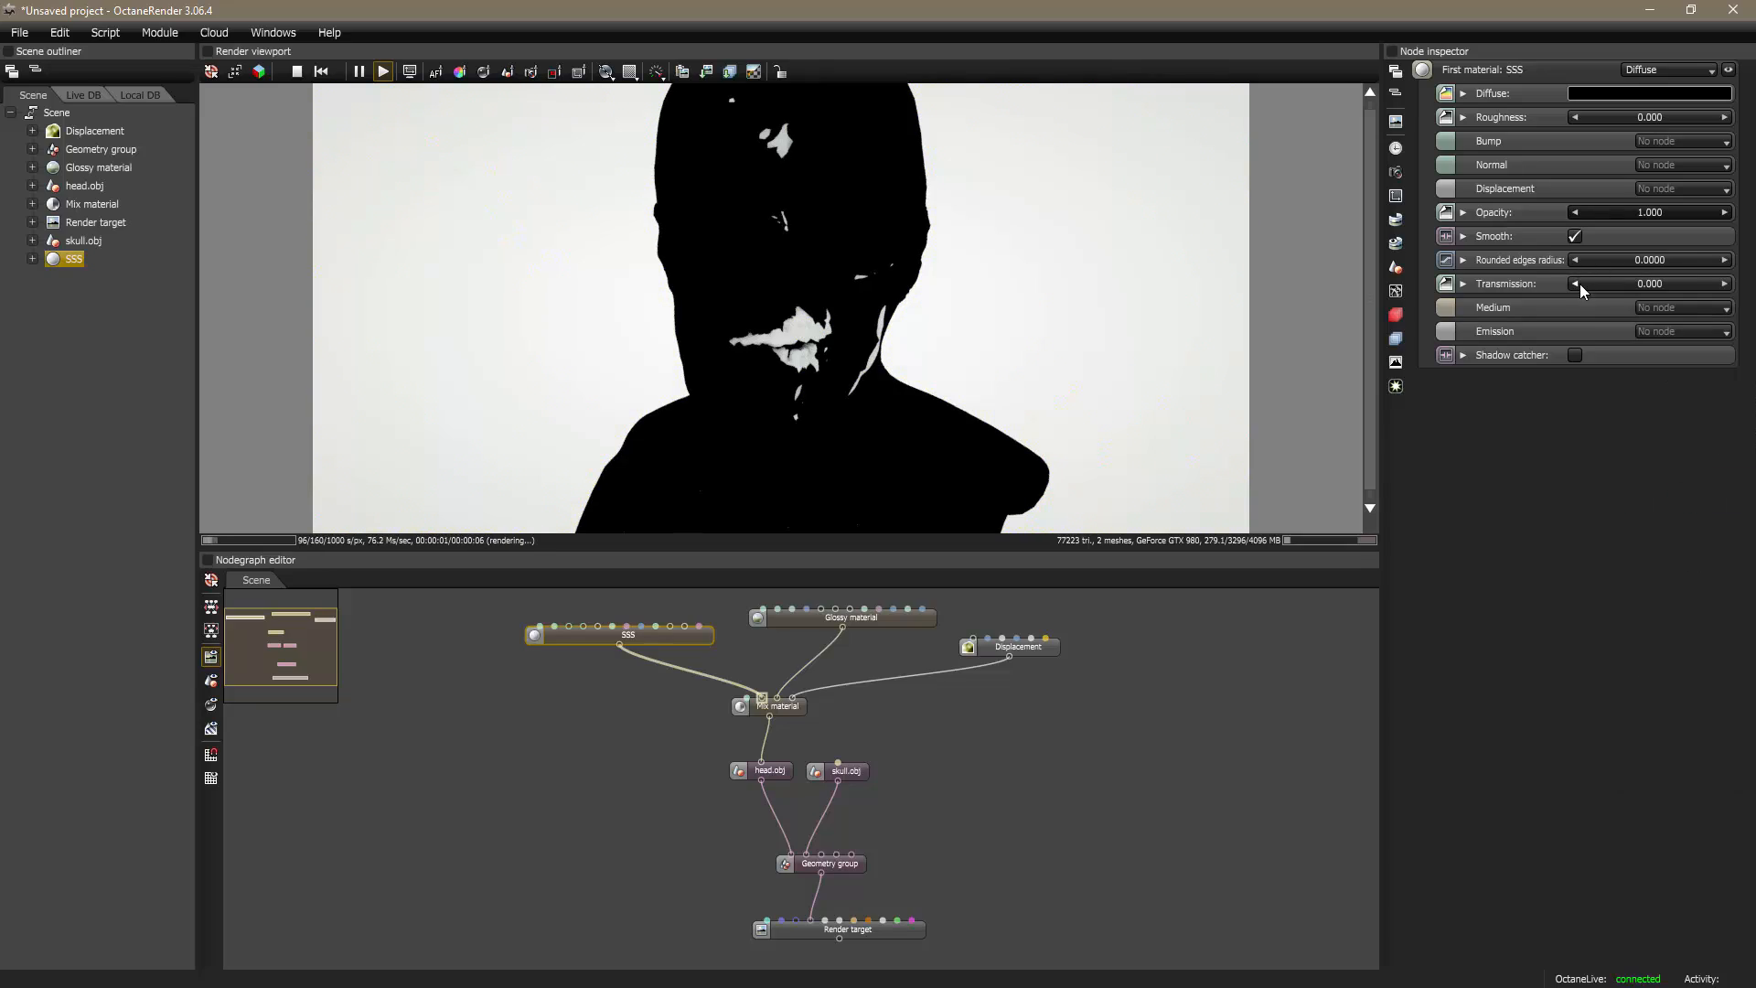
pyautogui.moveTo(1589, 284); pyautogui.dragTo(1723, 286)
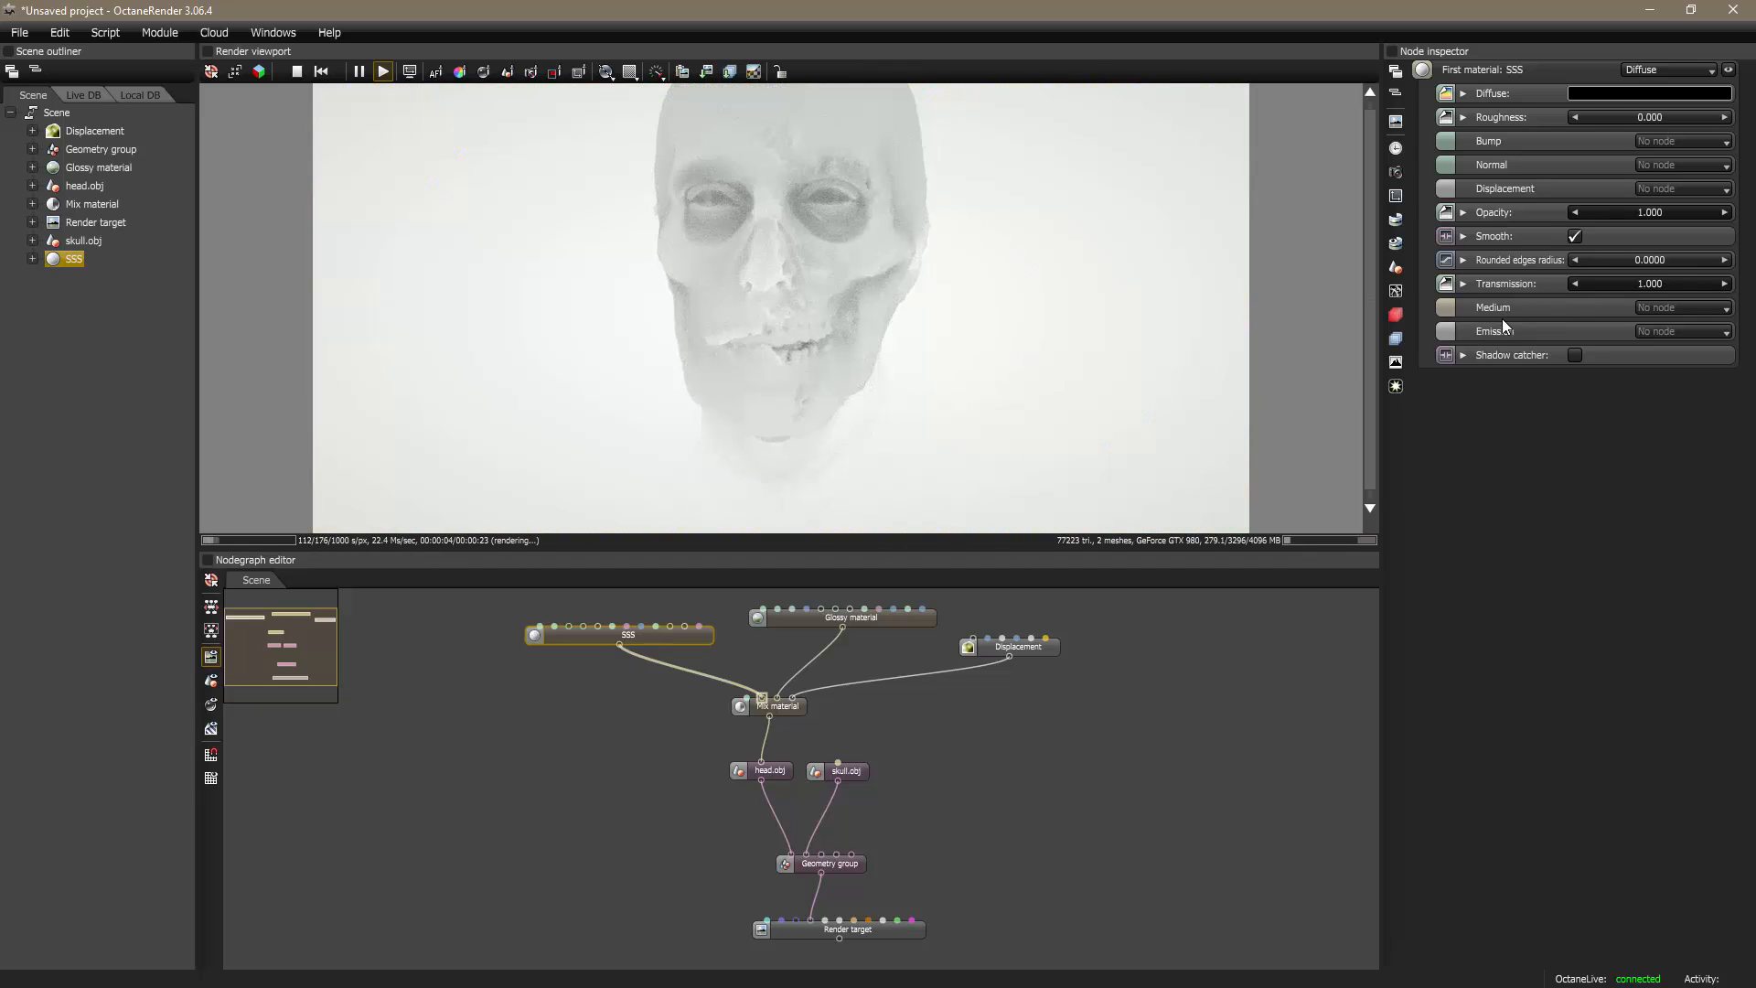
pyautogui.click(1703, 308)
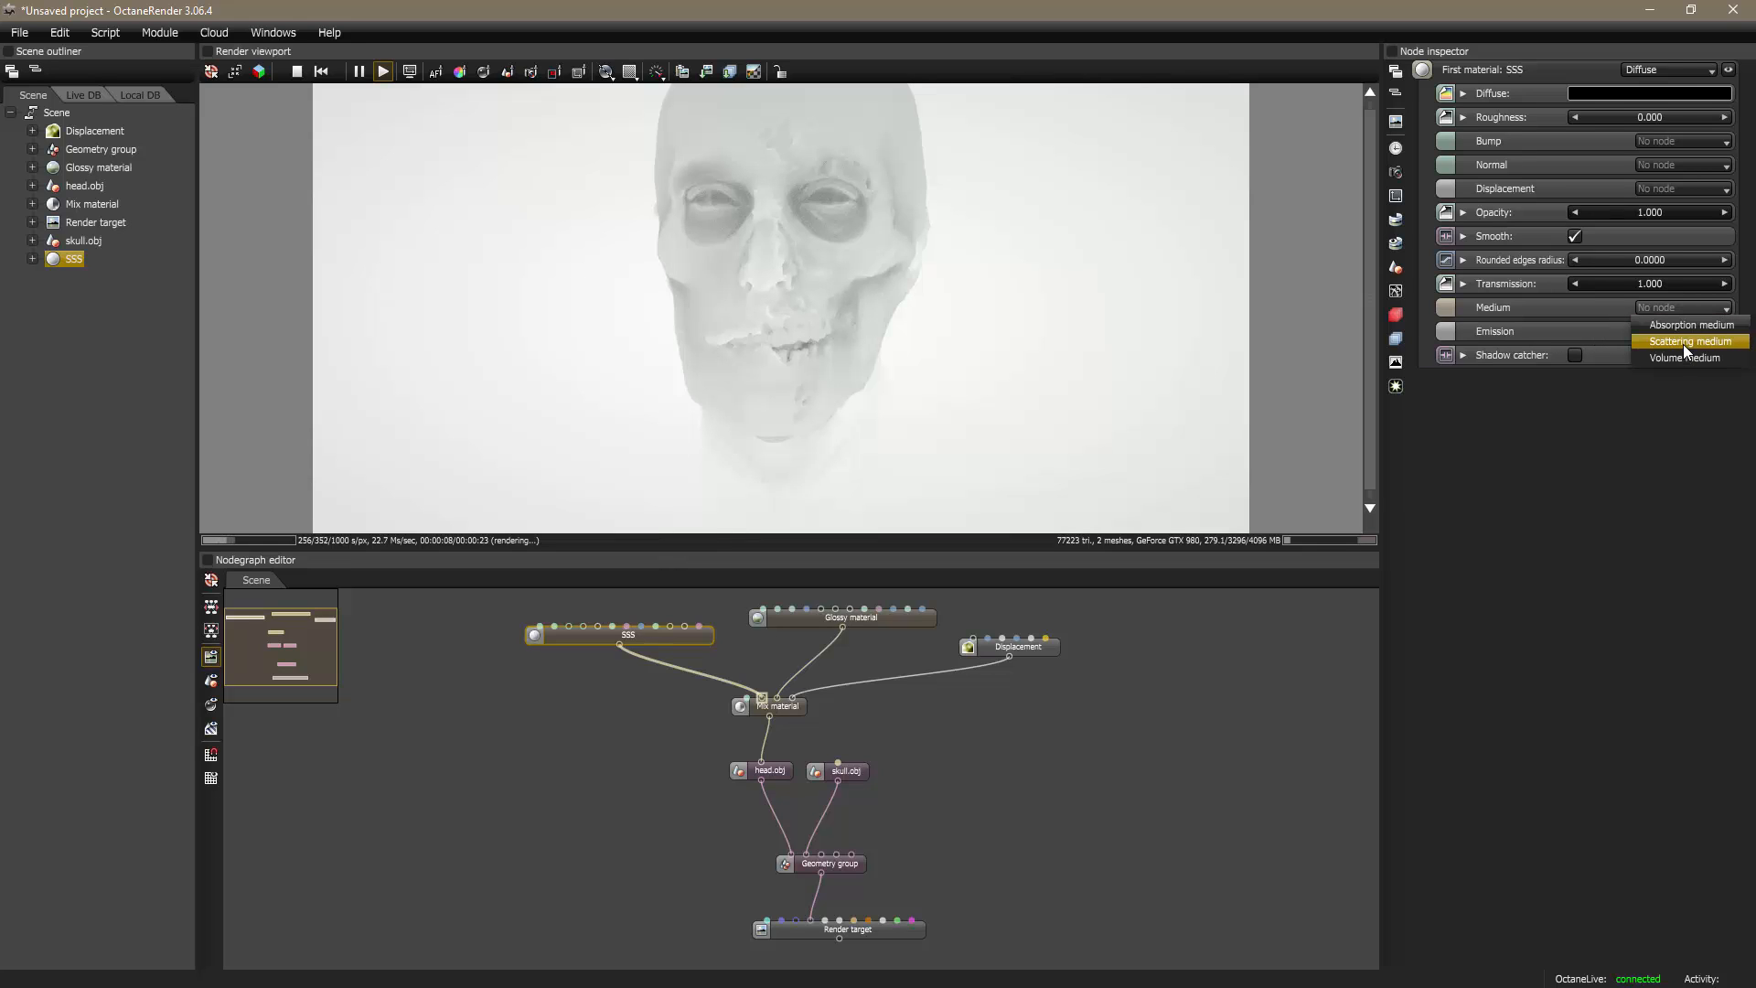
pyautogui.click(1683, 344)
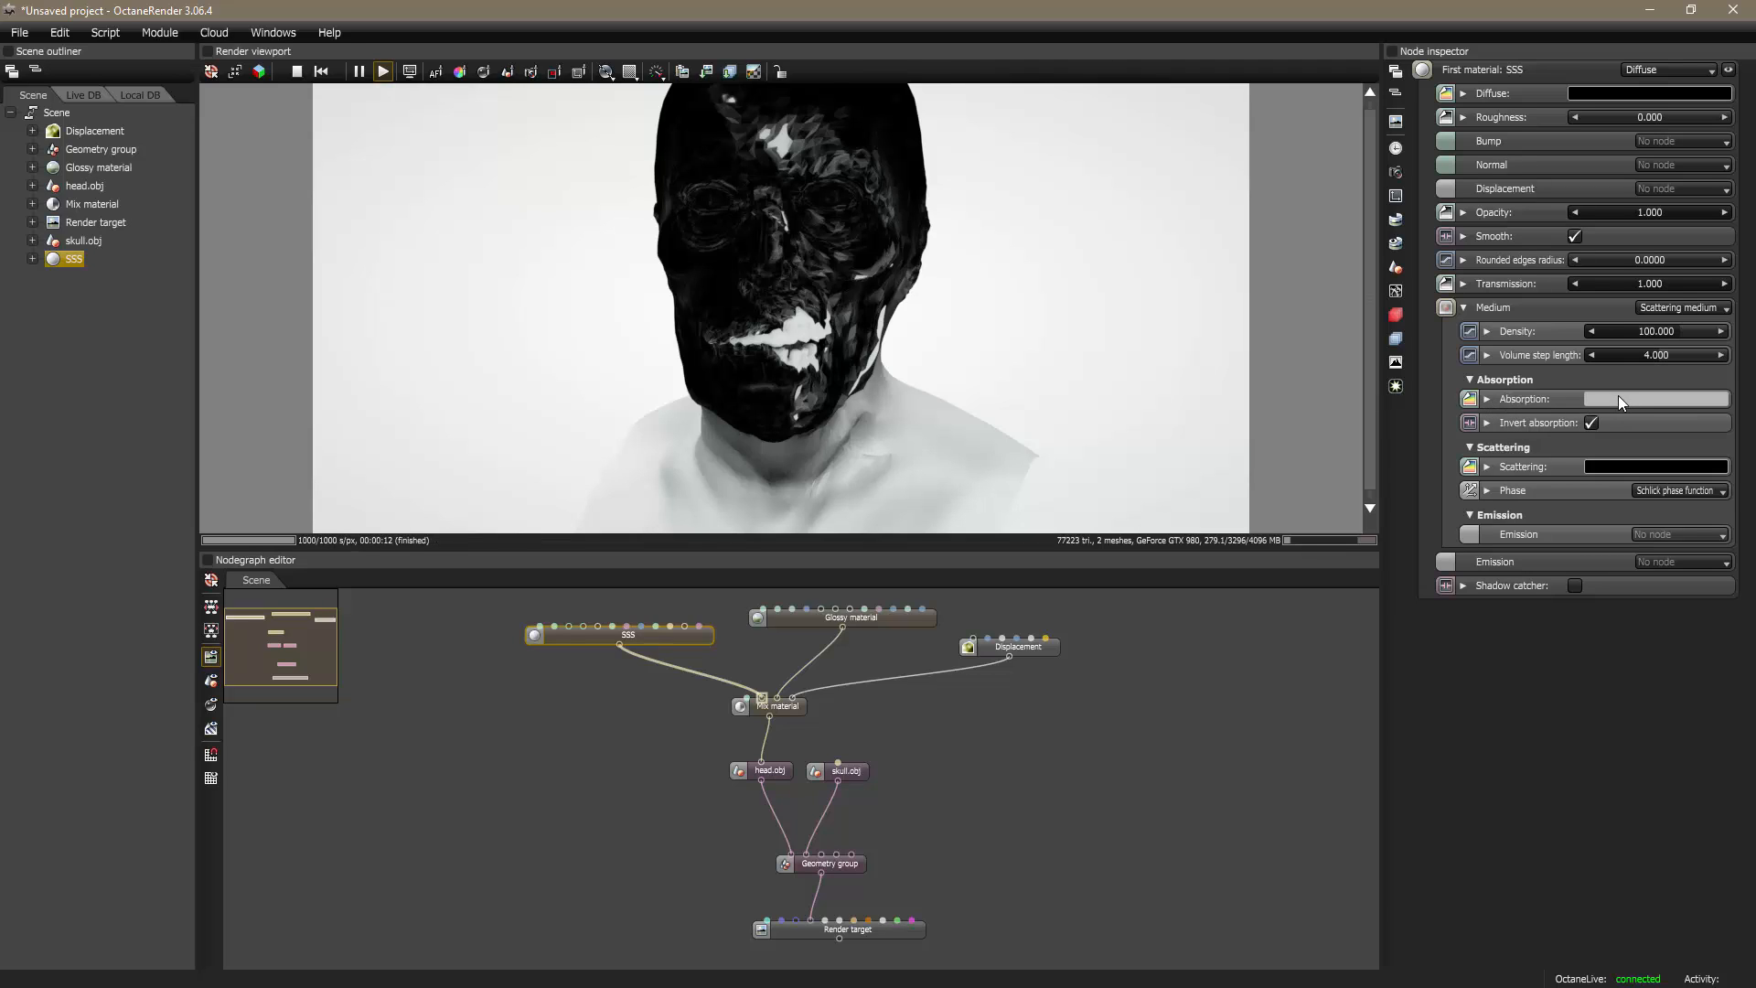
# Step: Switch to Autodesk Maya and unhide all hidden objects of the zombie scene
pyautogui.hotkey('alt', 'Tab')
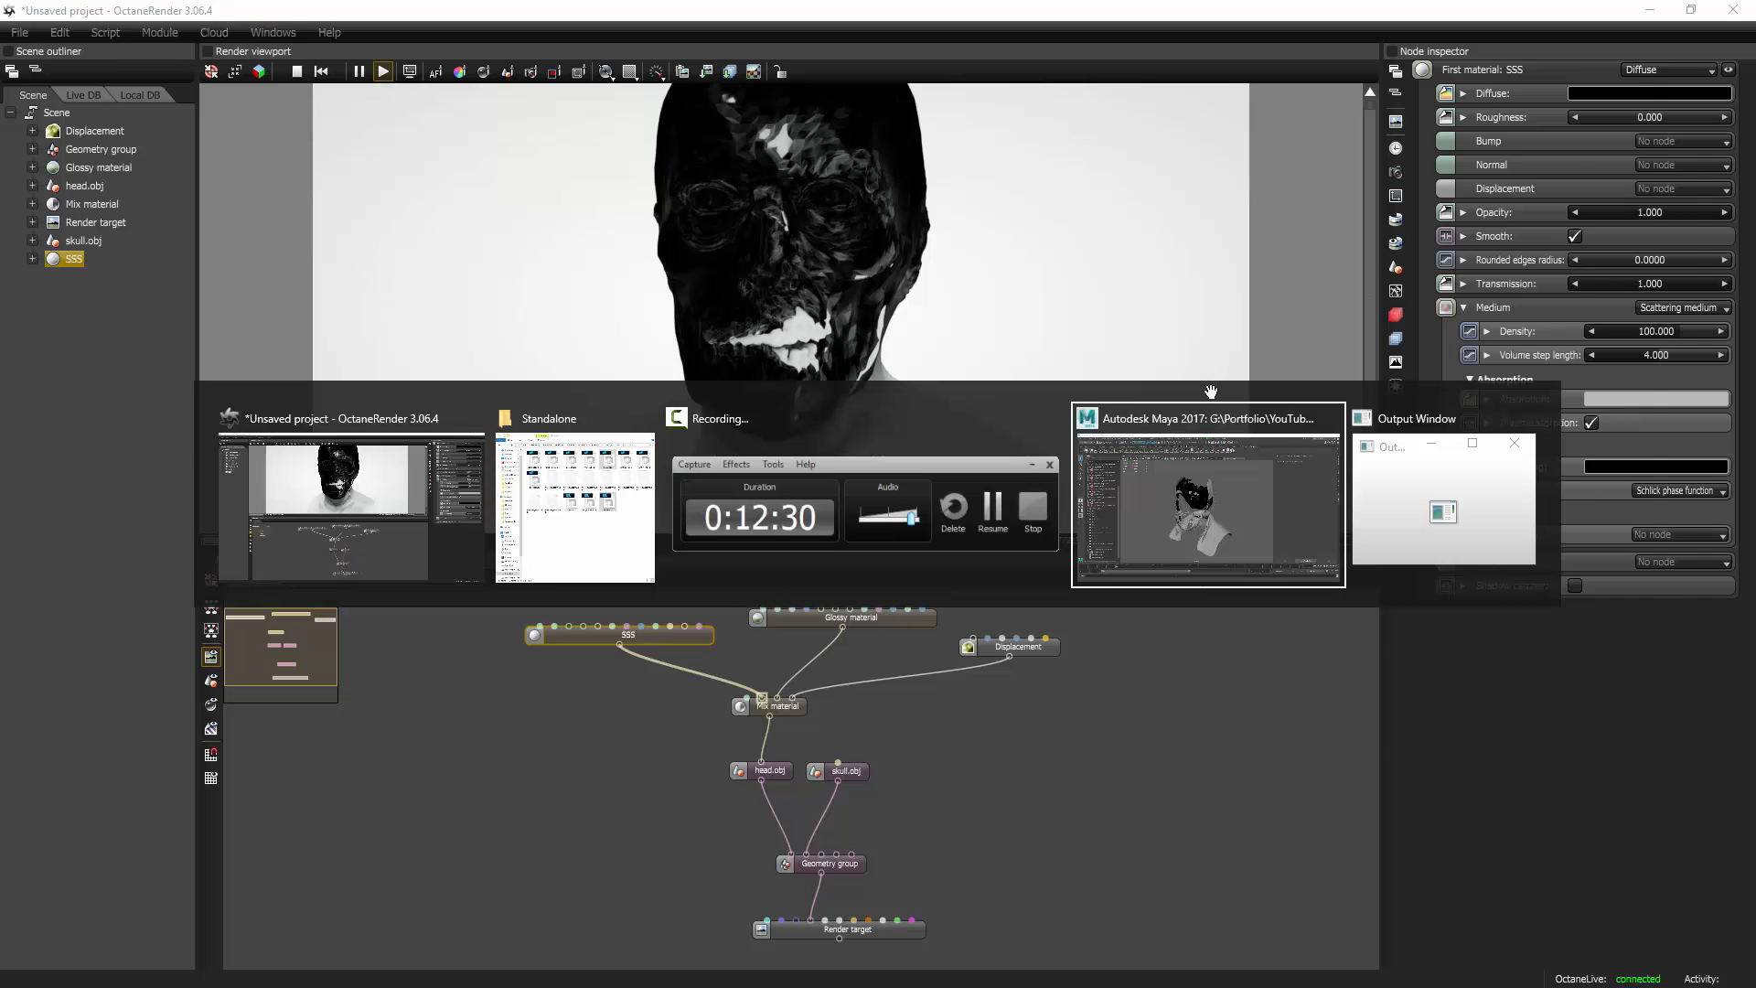
pyautogui.click(1191, 462)
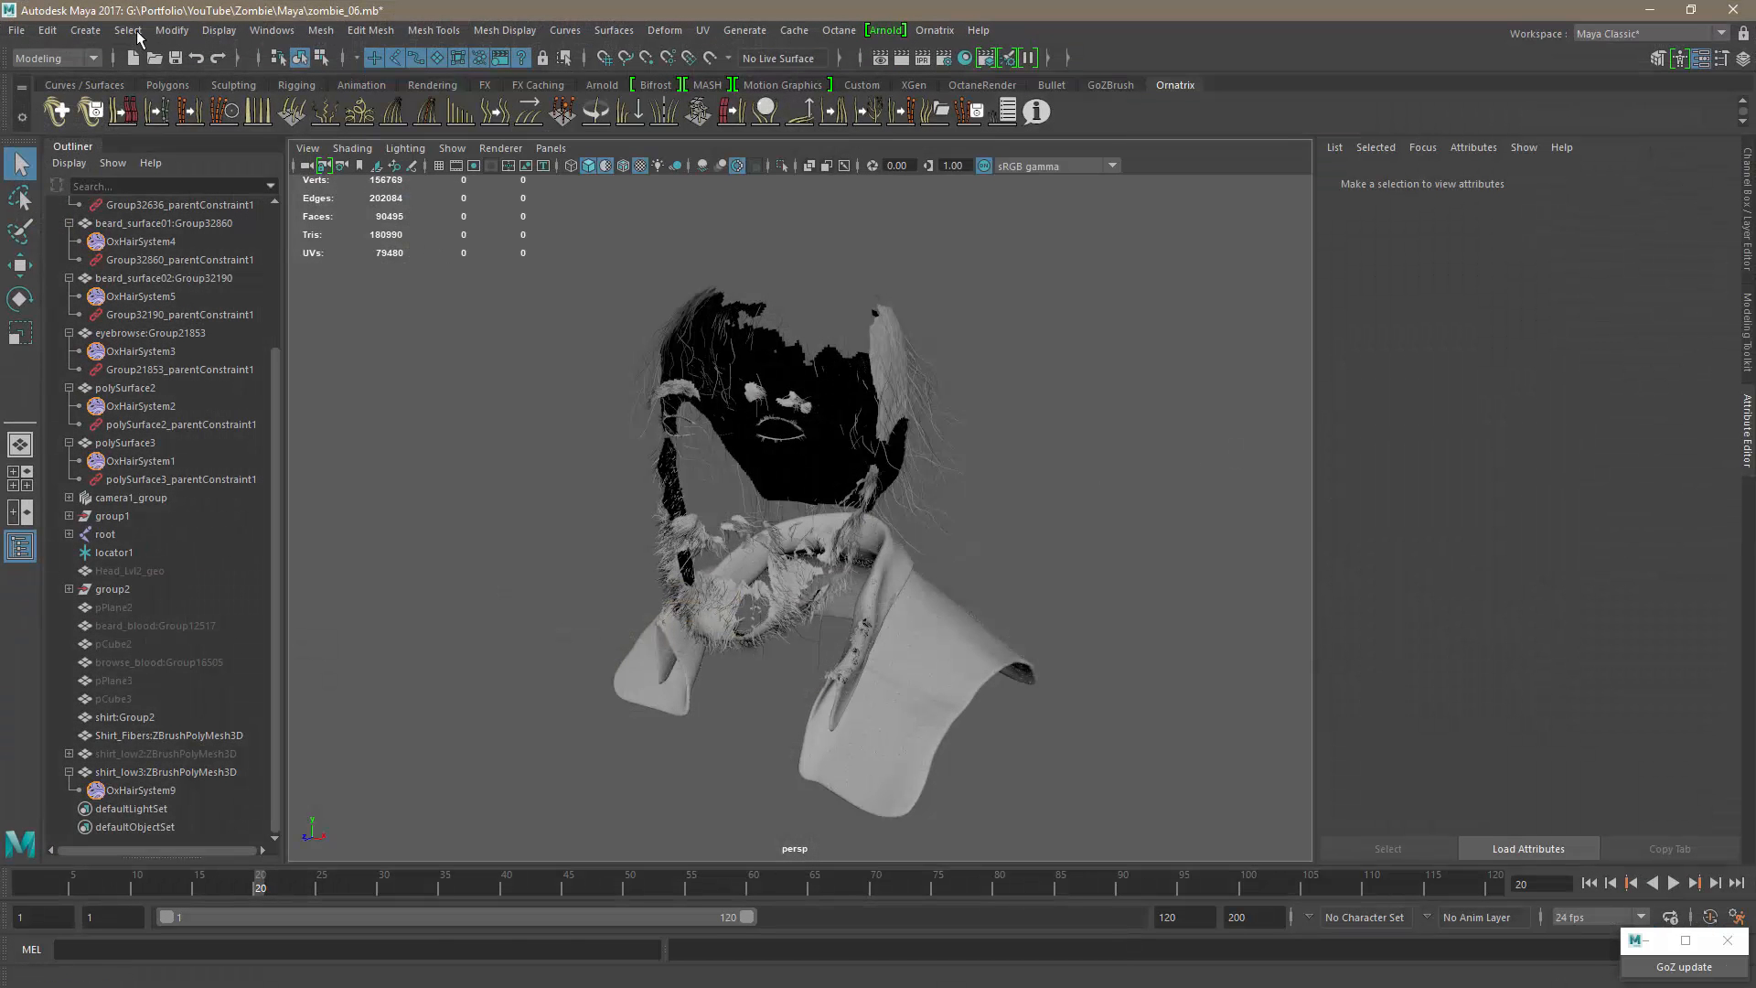
pyautogui.click(219, 30)
pyautogui.moveTo(494, 146)
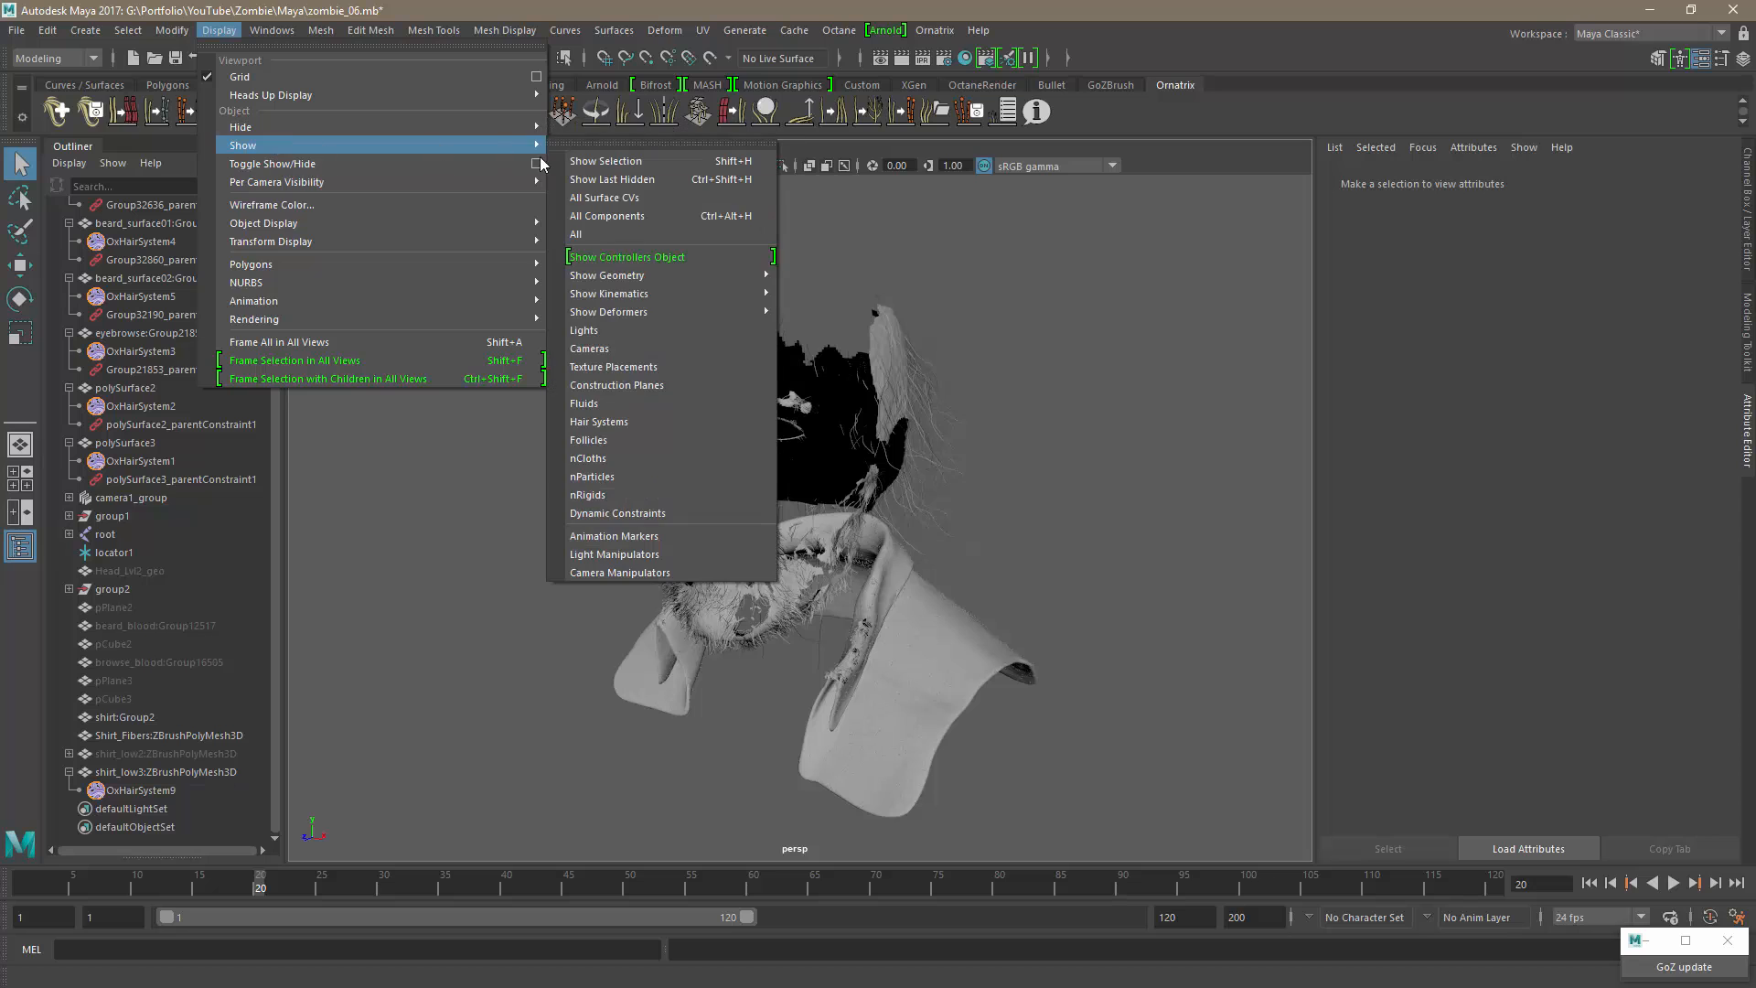
pyautogui.click(631, 234)
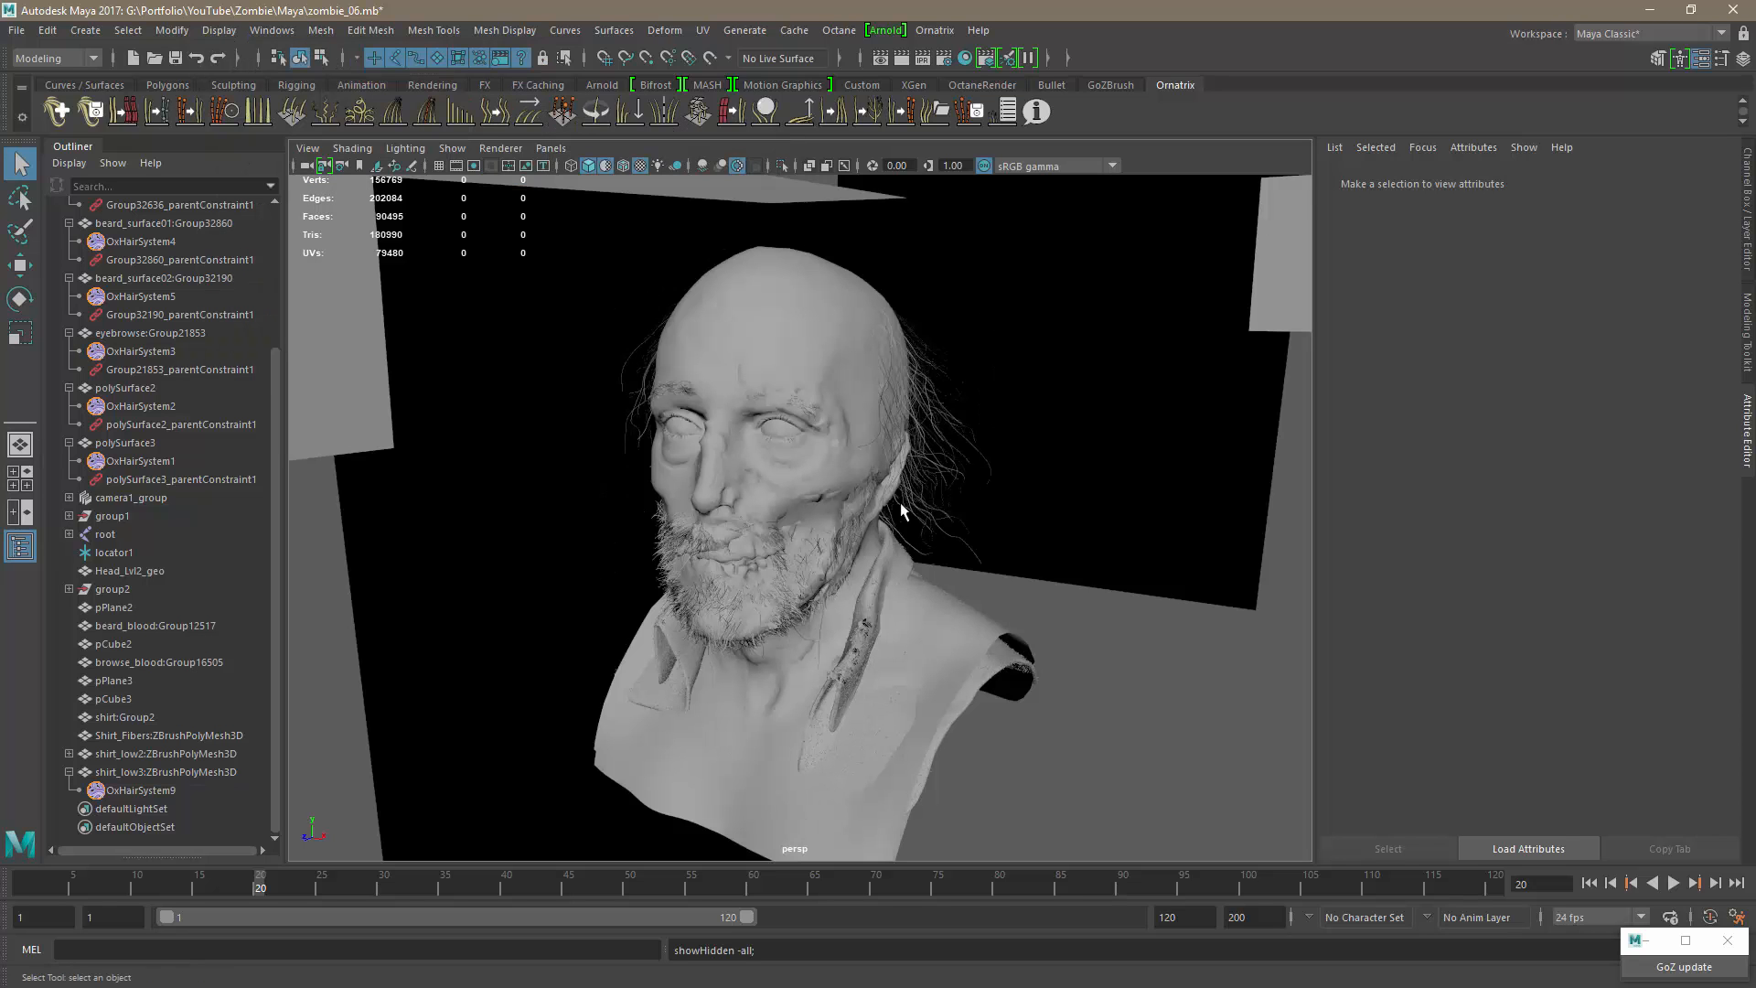
# Step: Select the head mesh and inspect its mix material's octaneSSS material down to the scattering medium's settings
pyautogui.click(834, 281)
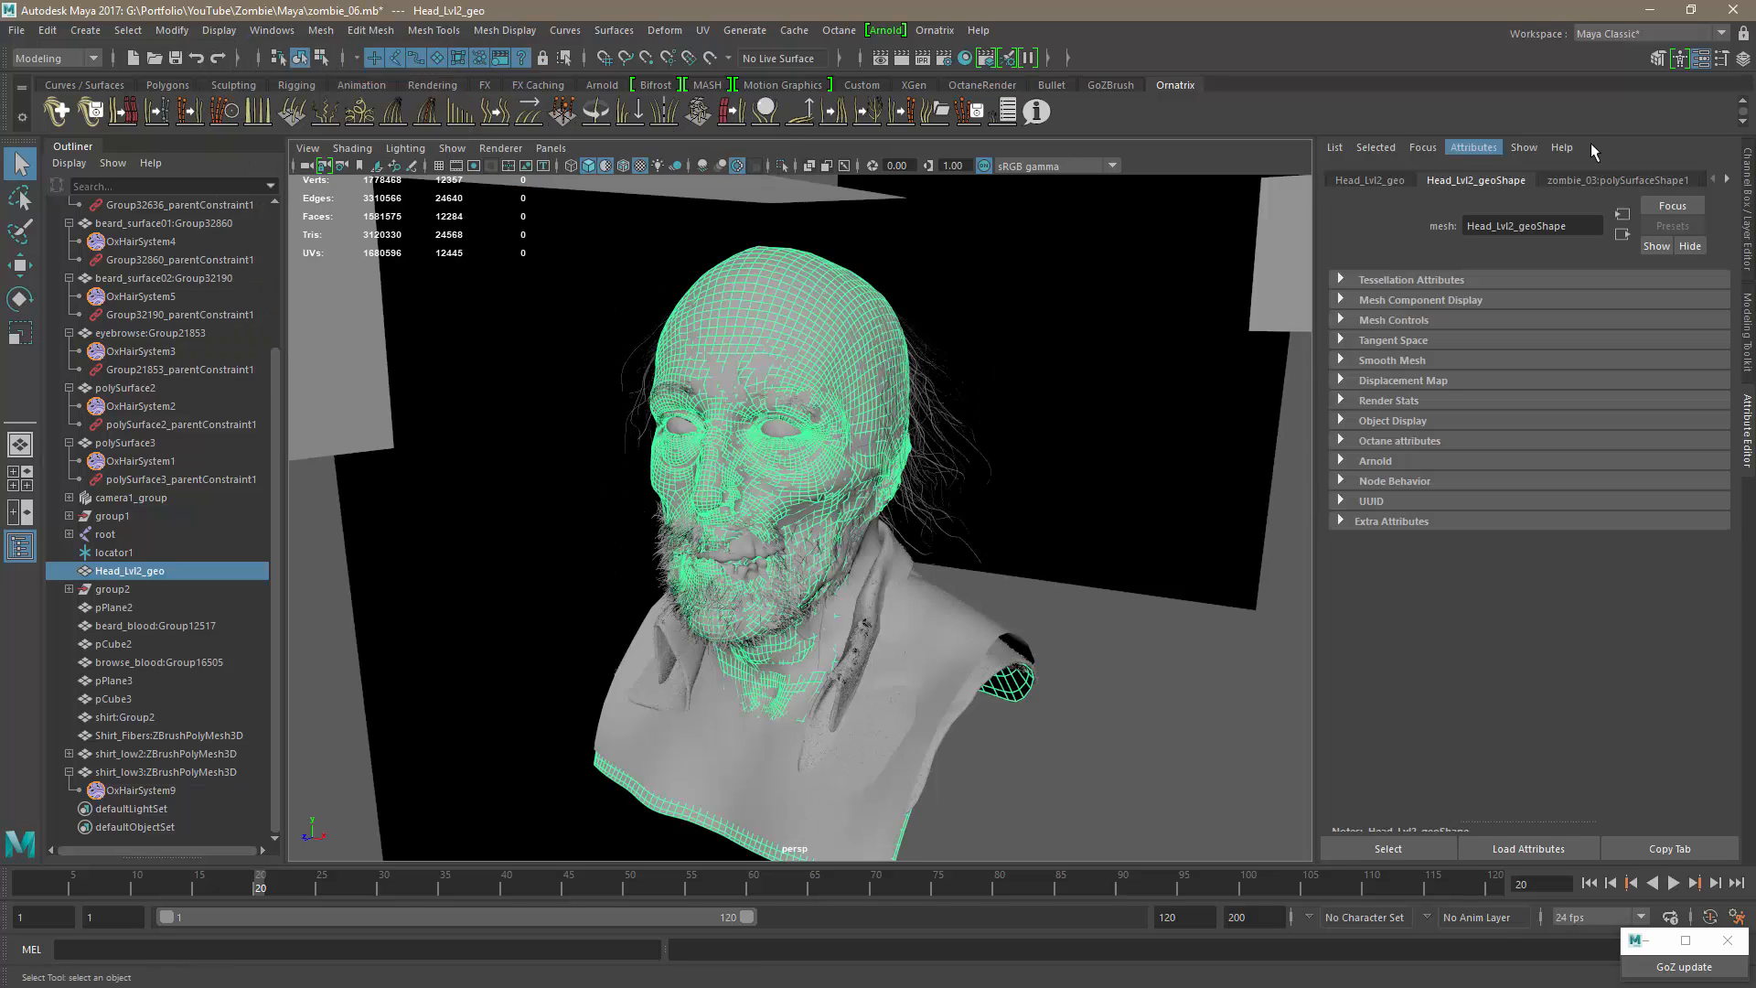
pyautogui.click(1727, 179)
pyautogui.click(1674, 181)
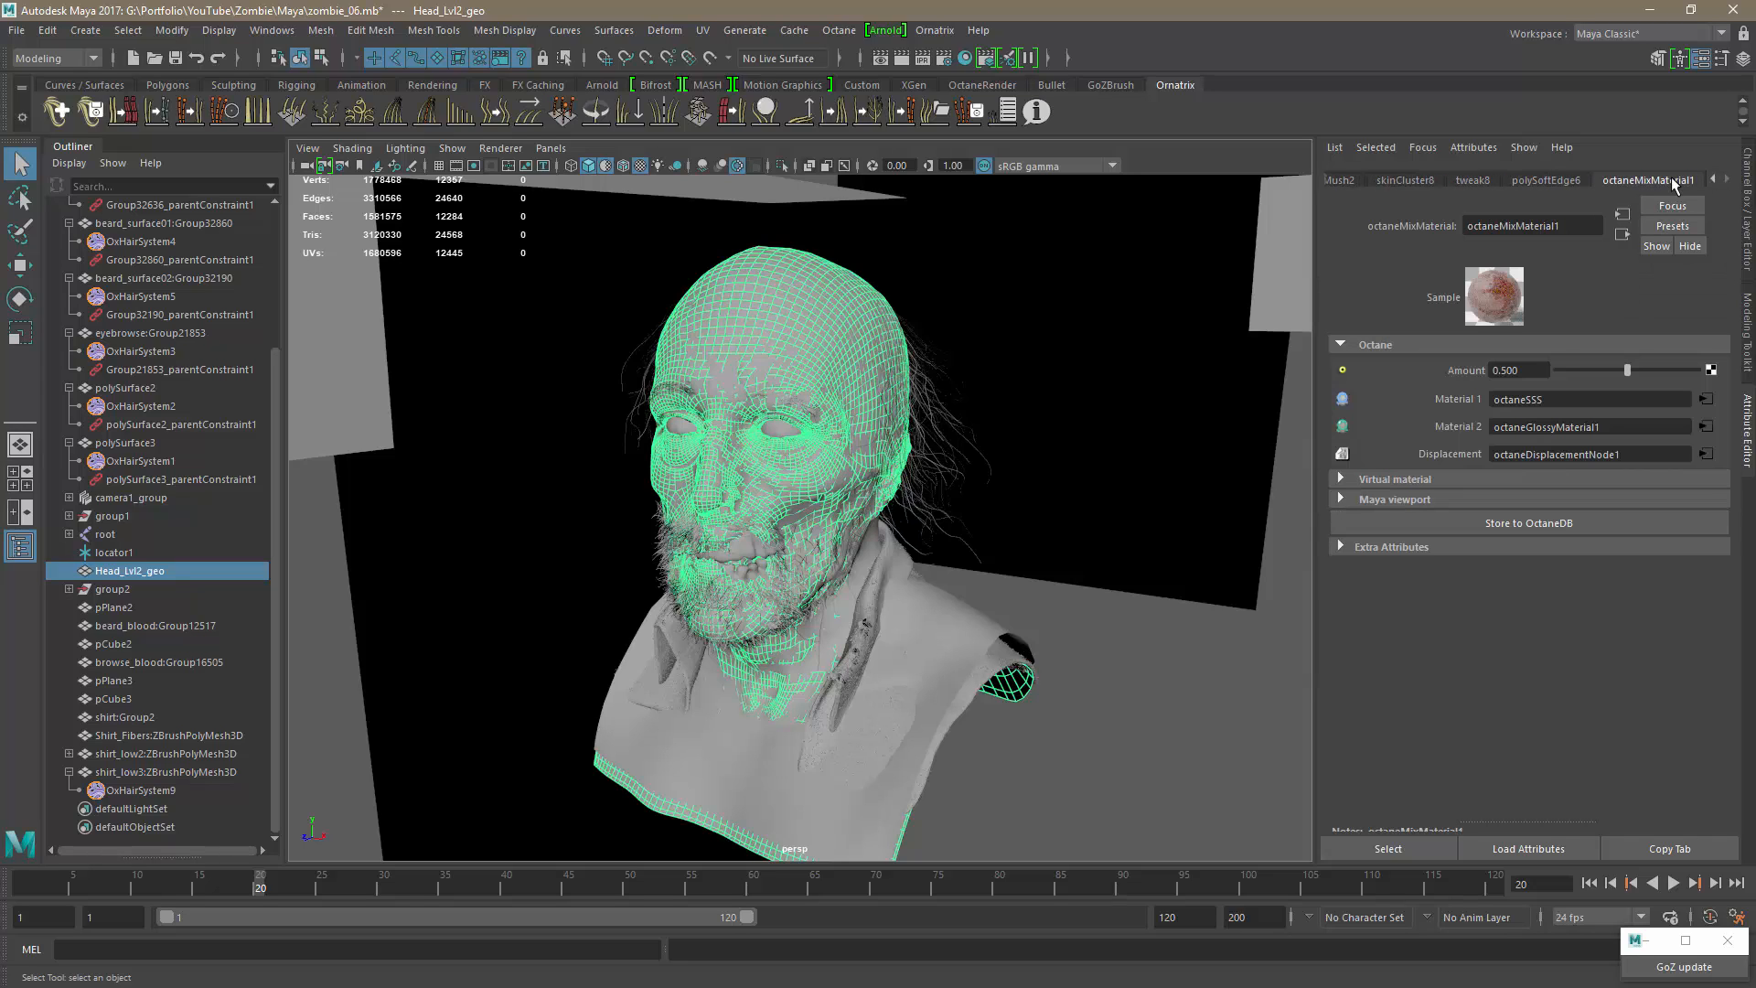
pyautogui.click(1705, 404)
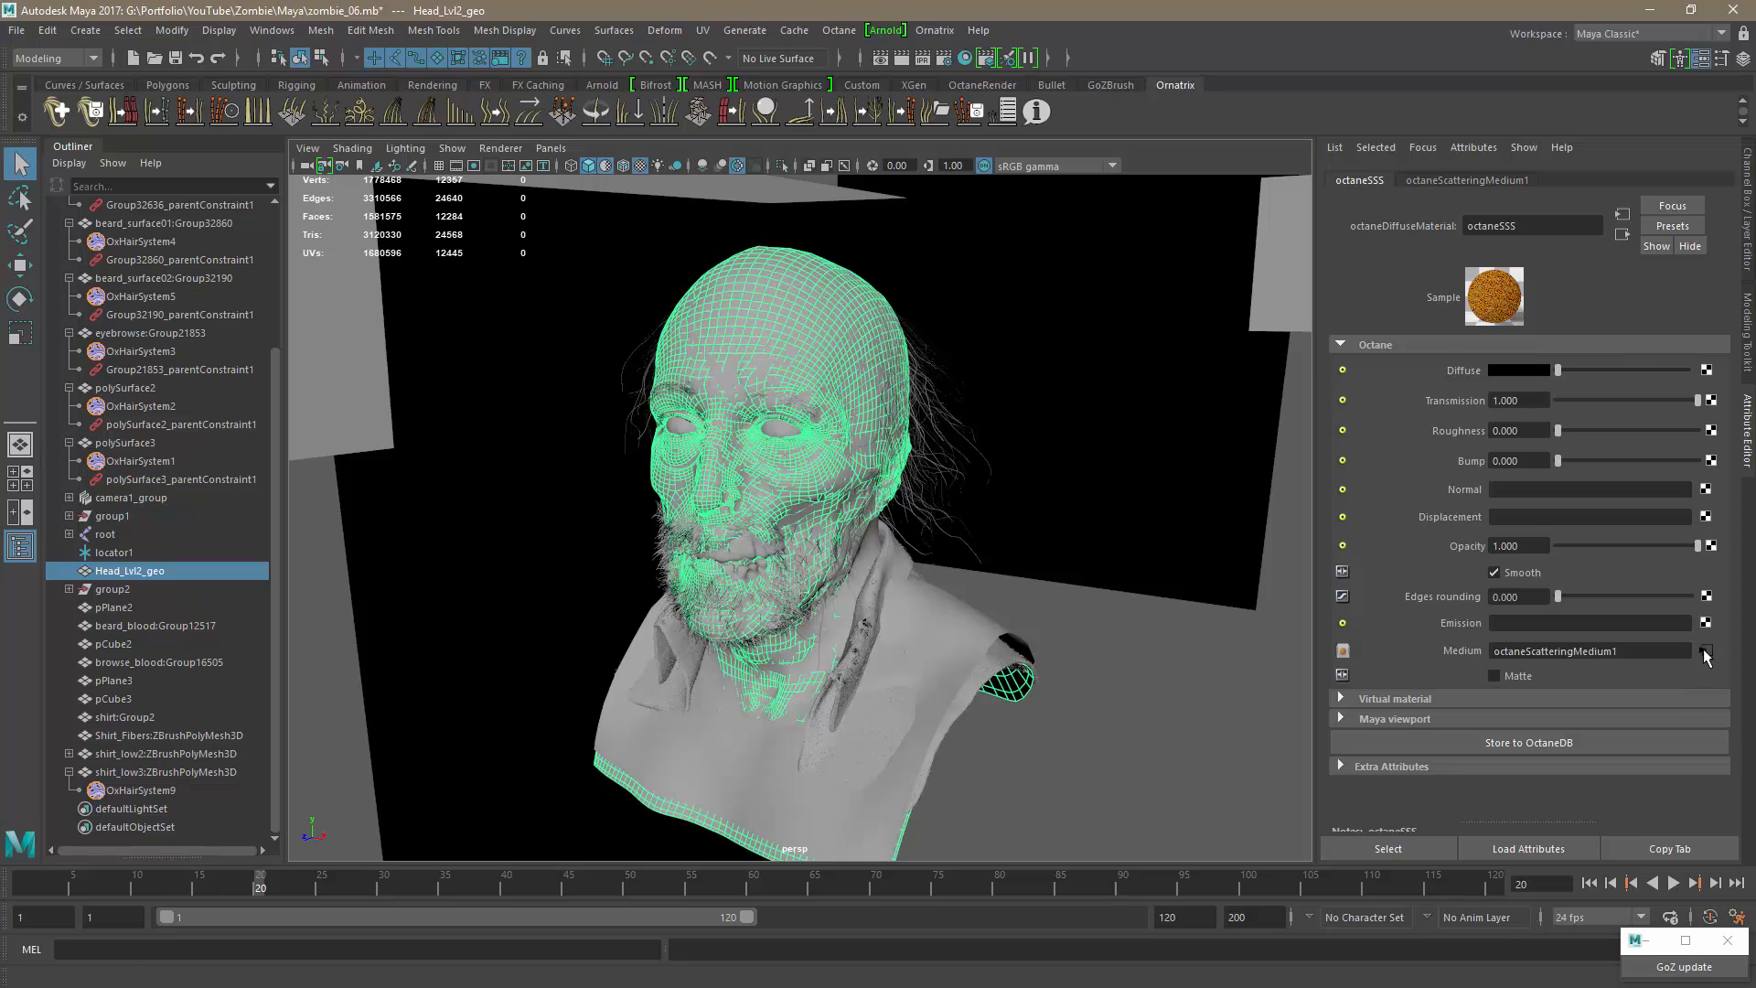
pyautogui.click(1706, 650)
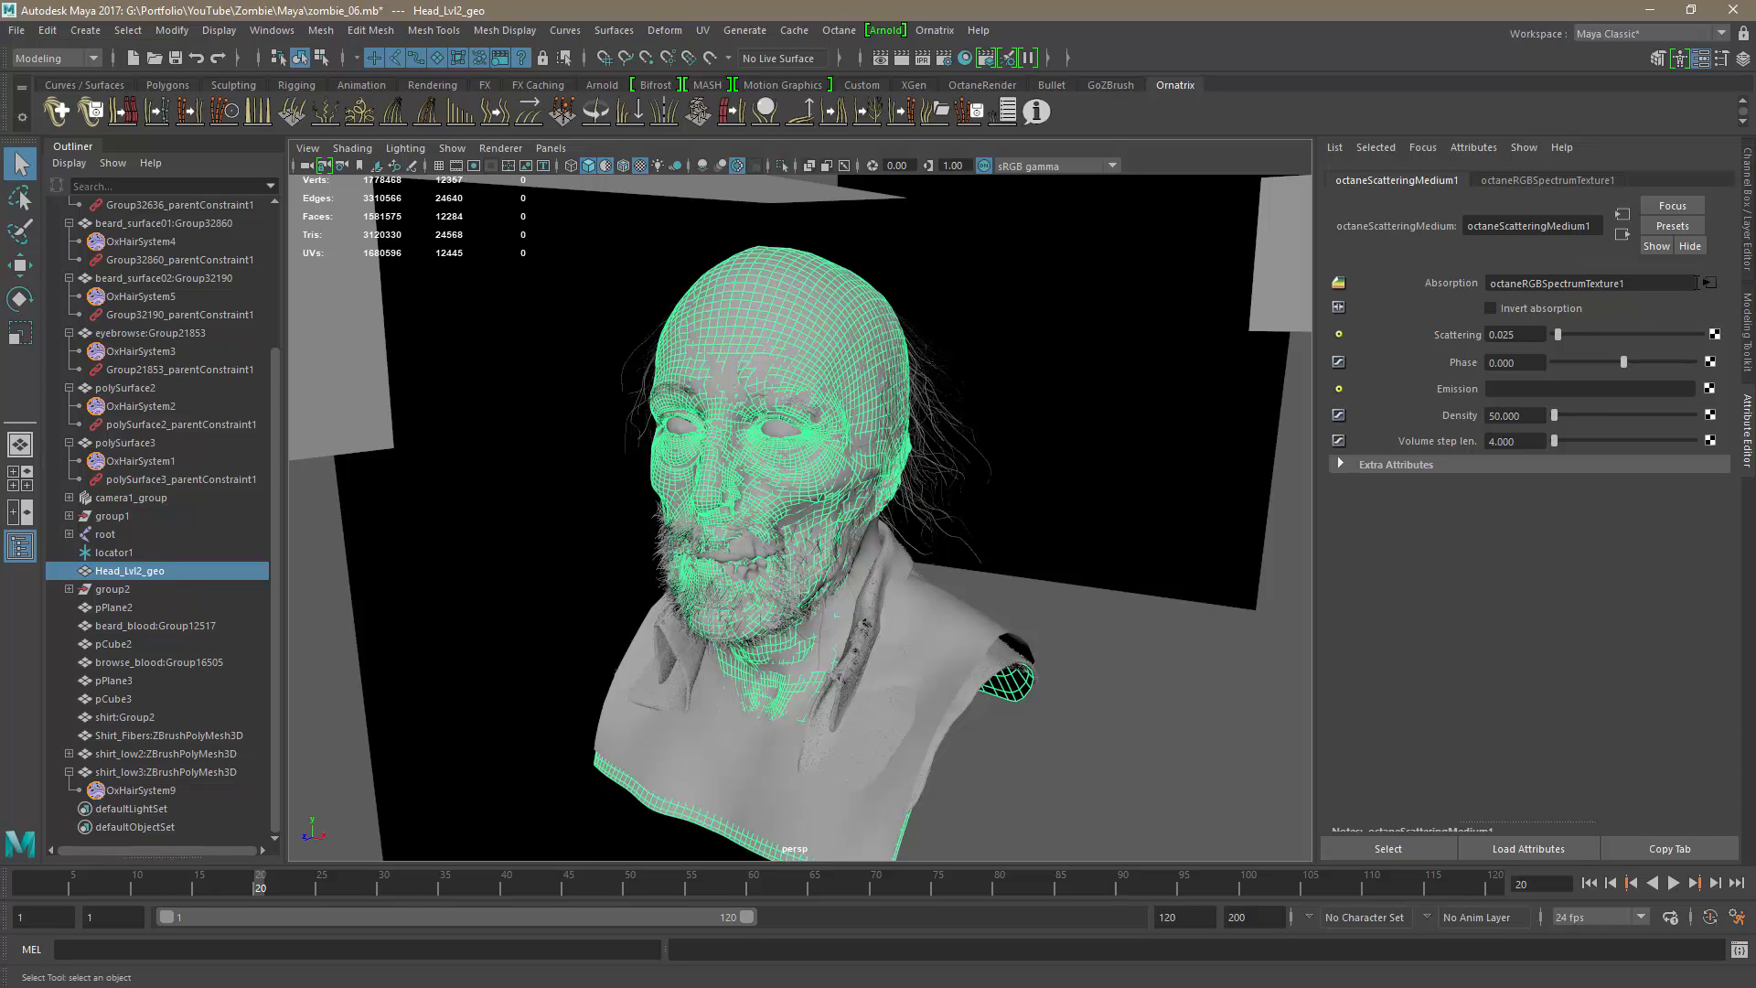
# Step: Open the scattering medium's absorption colour and show its RGB 0 to 1.0 values in Display Space to read them
pyautogui.click(1709, 283)
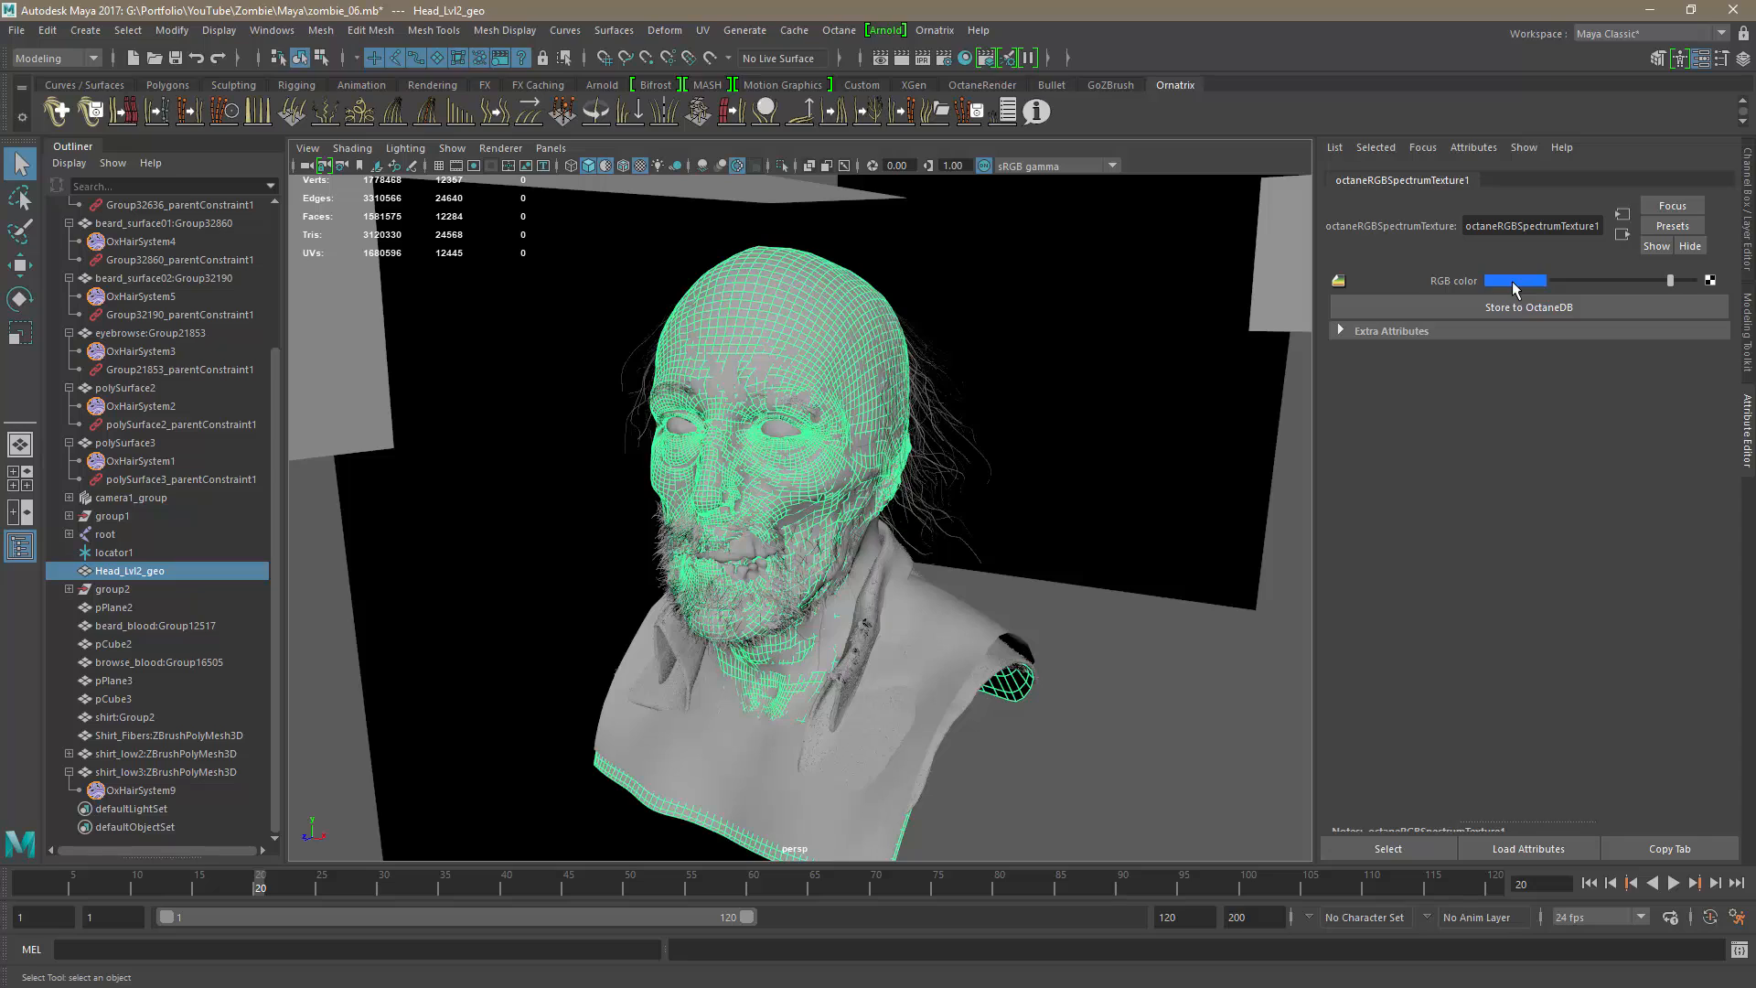
pyautogui.press('alt')
pyautogui.click(1515, 286)
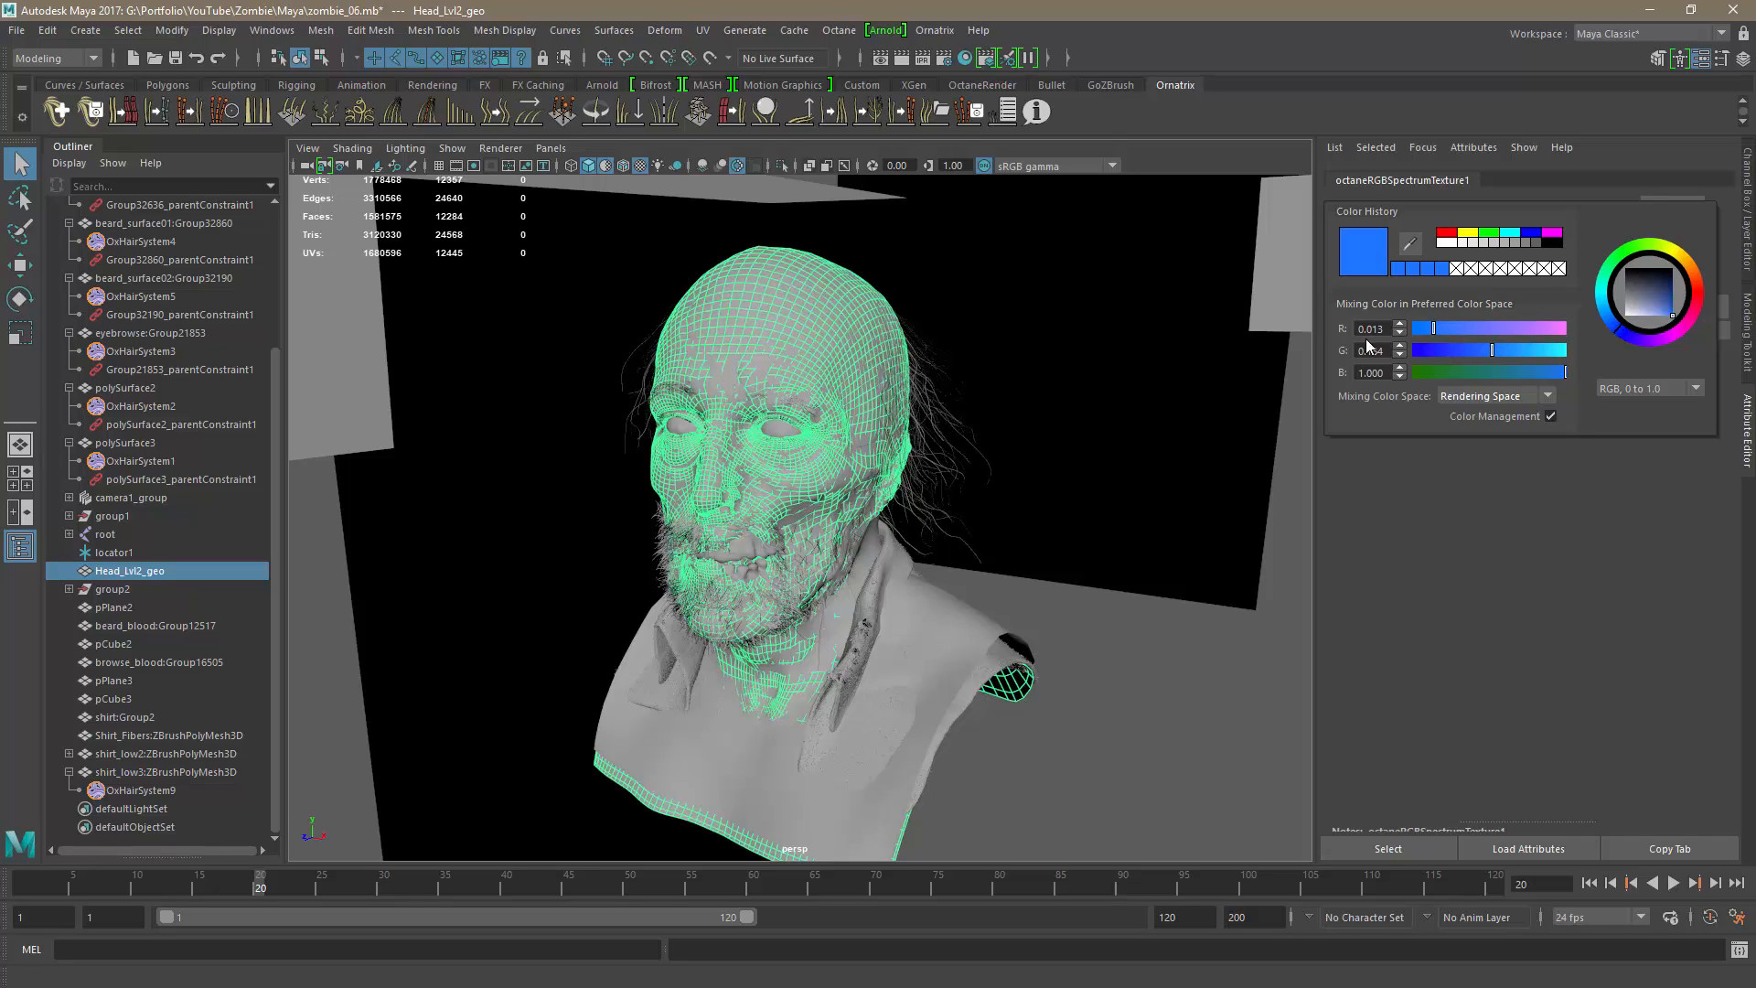
pyautogui.click(1643, 386)
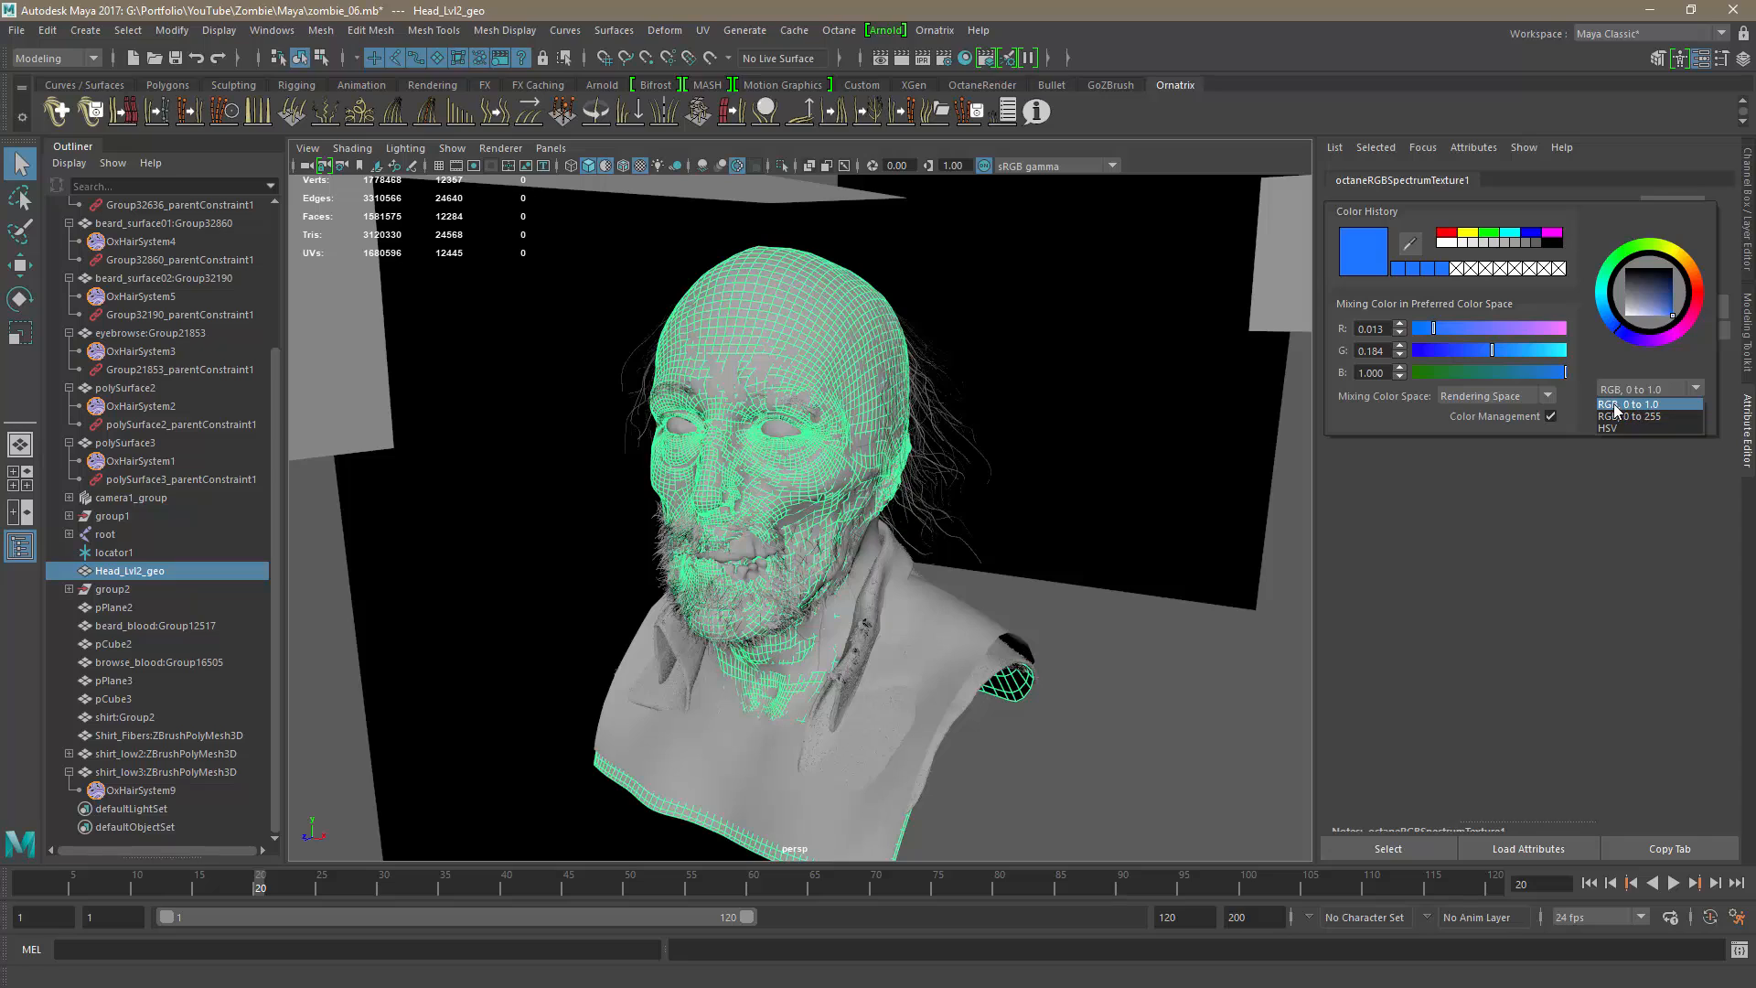
pyautogui.click(1653, 404)
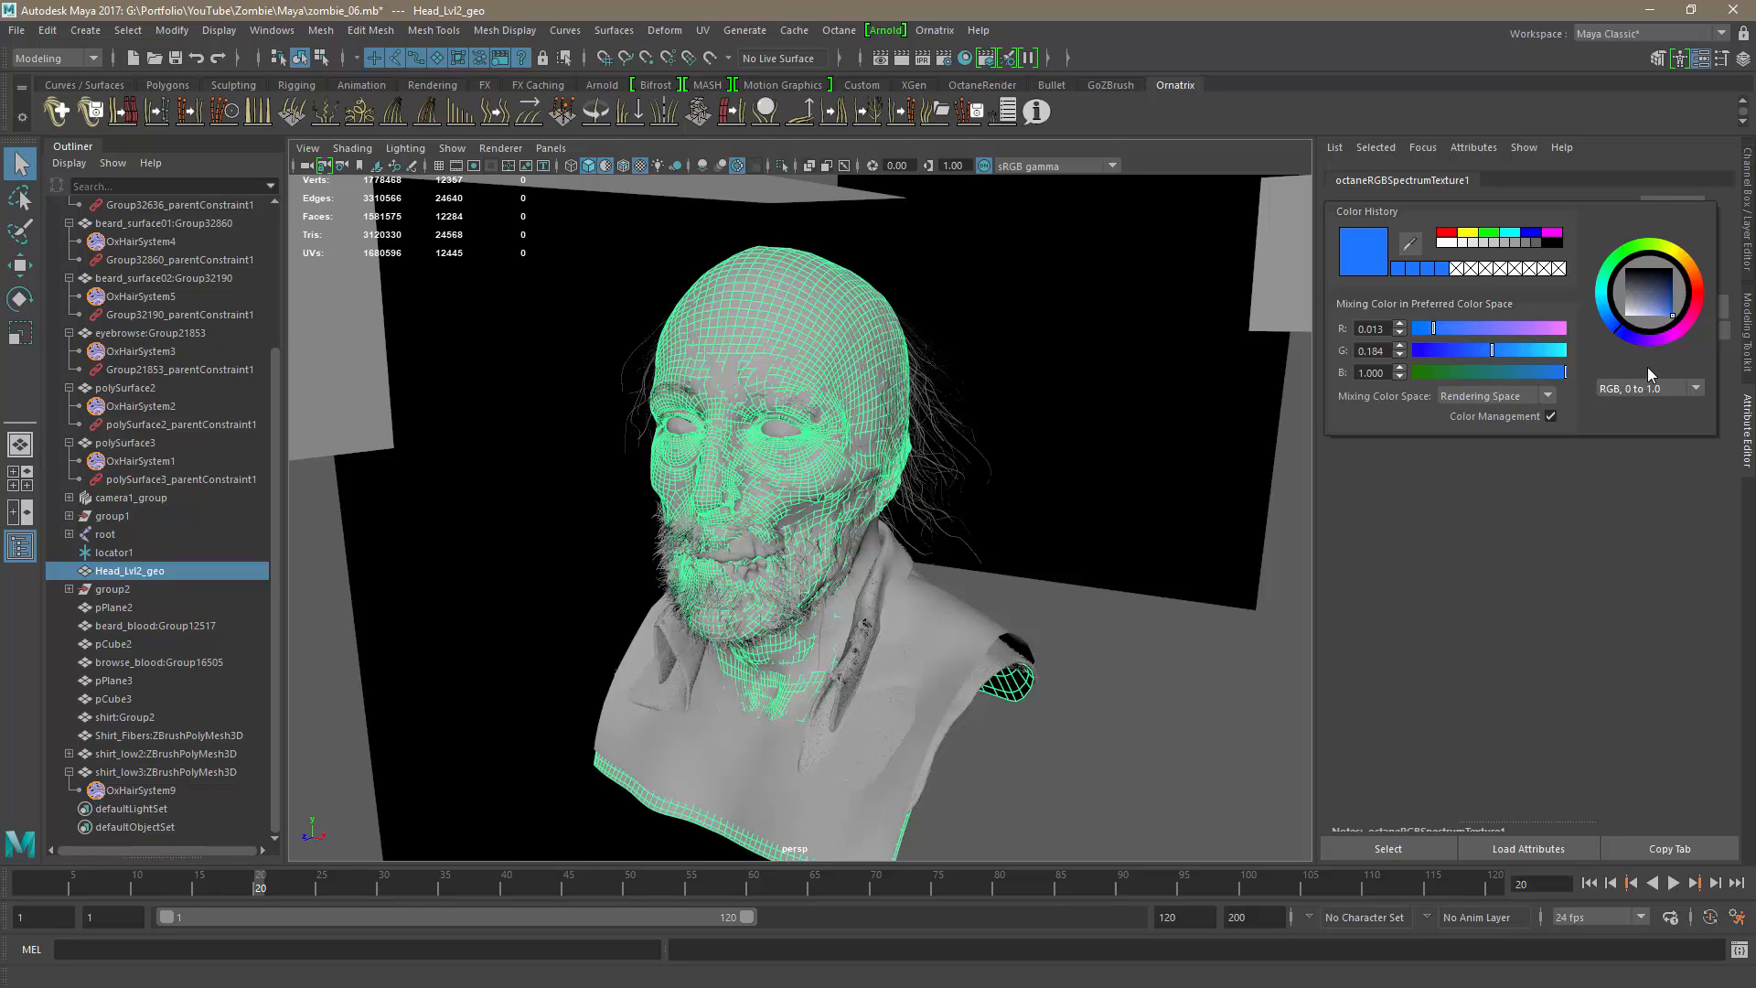
pyautogui.click(1496, 399)
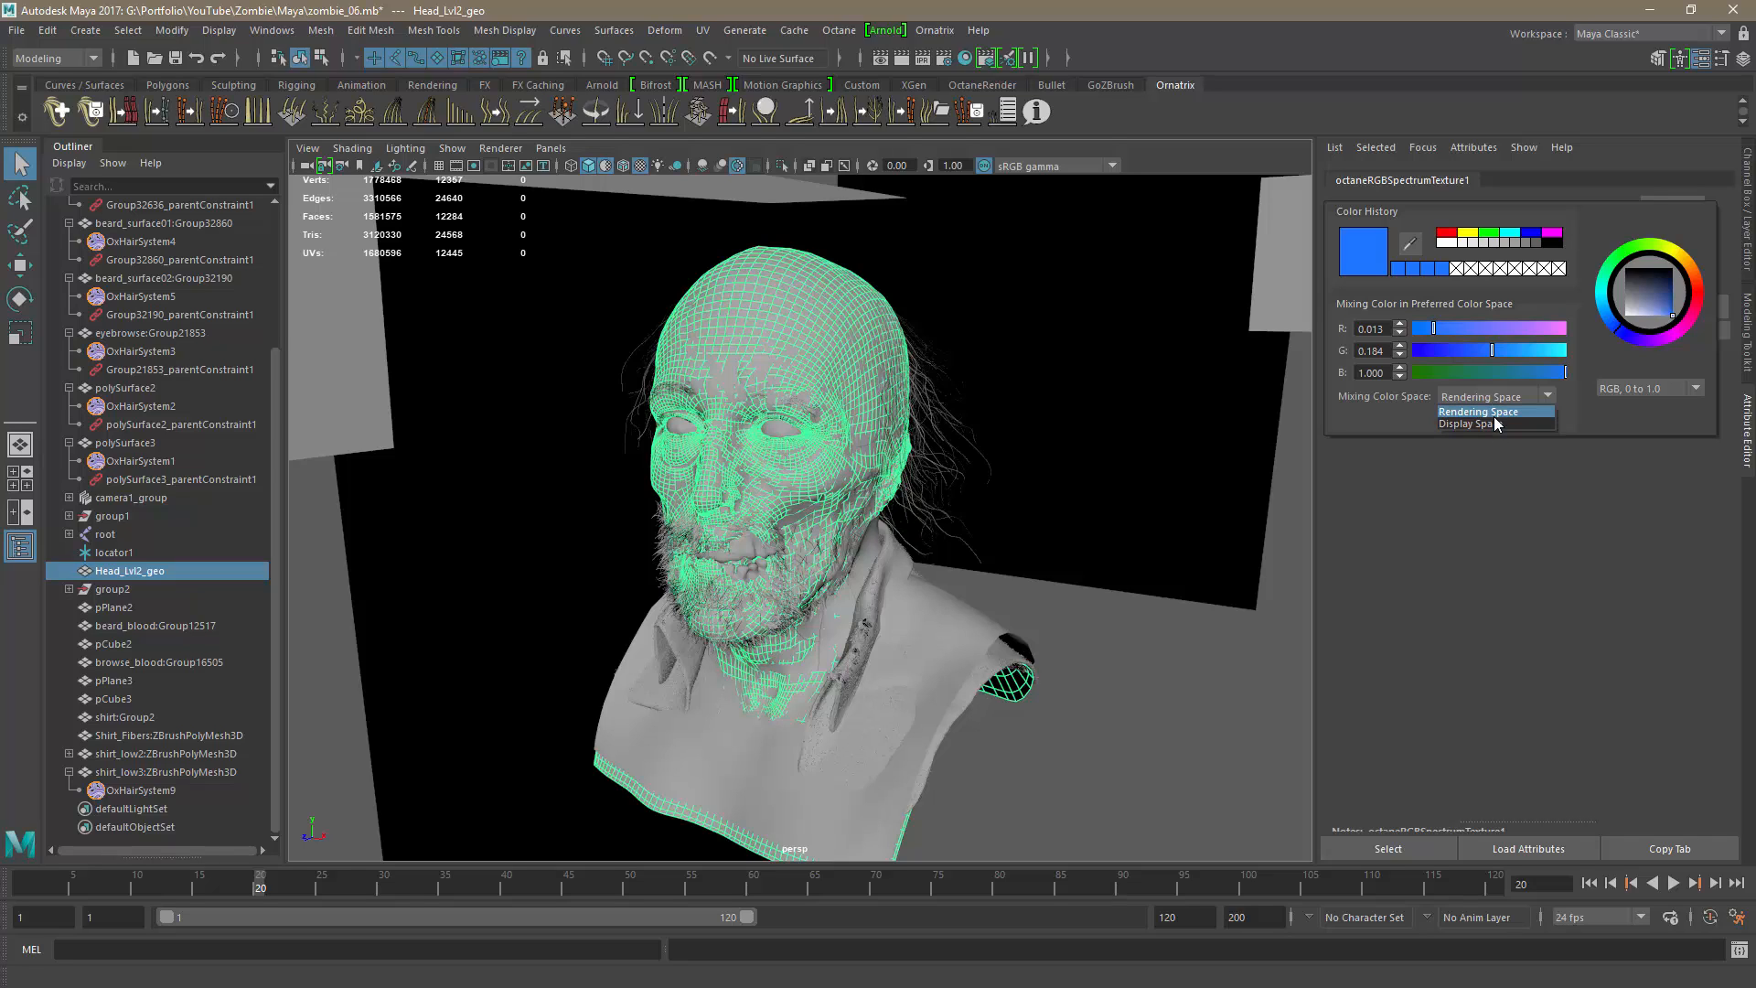
pyautogui.click(1487, 425)
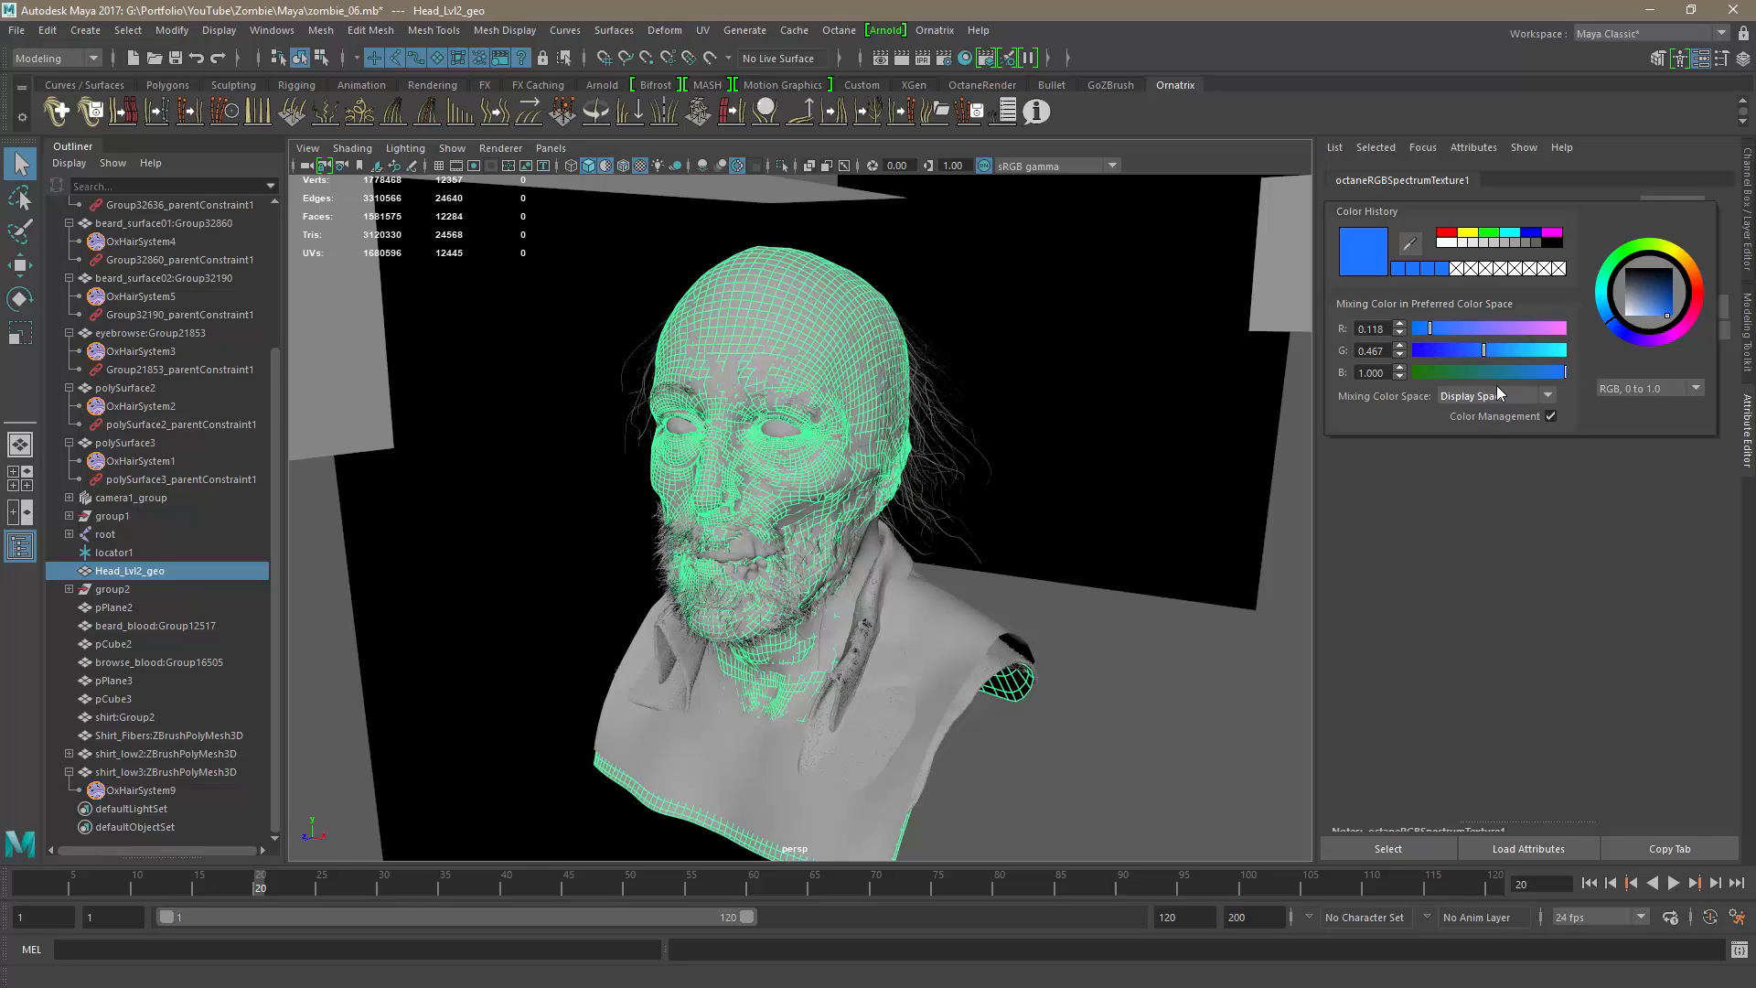
pyautogui.doubleClick(1389, 328)
# Step: Switch to OctaneRender Standalone and set the red value of the SSS scattering medium's absorption colour to 0.118
pyautogui.hotkey('alt', 'Tab')
pyautogui.press('Tab')
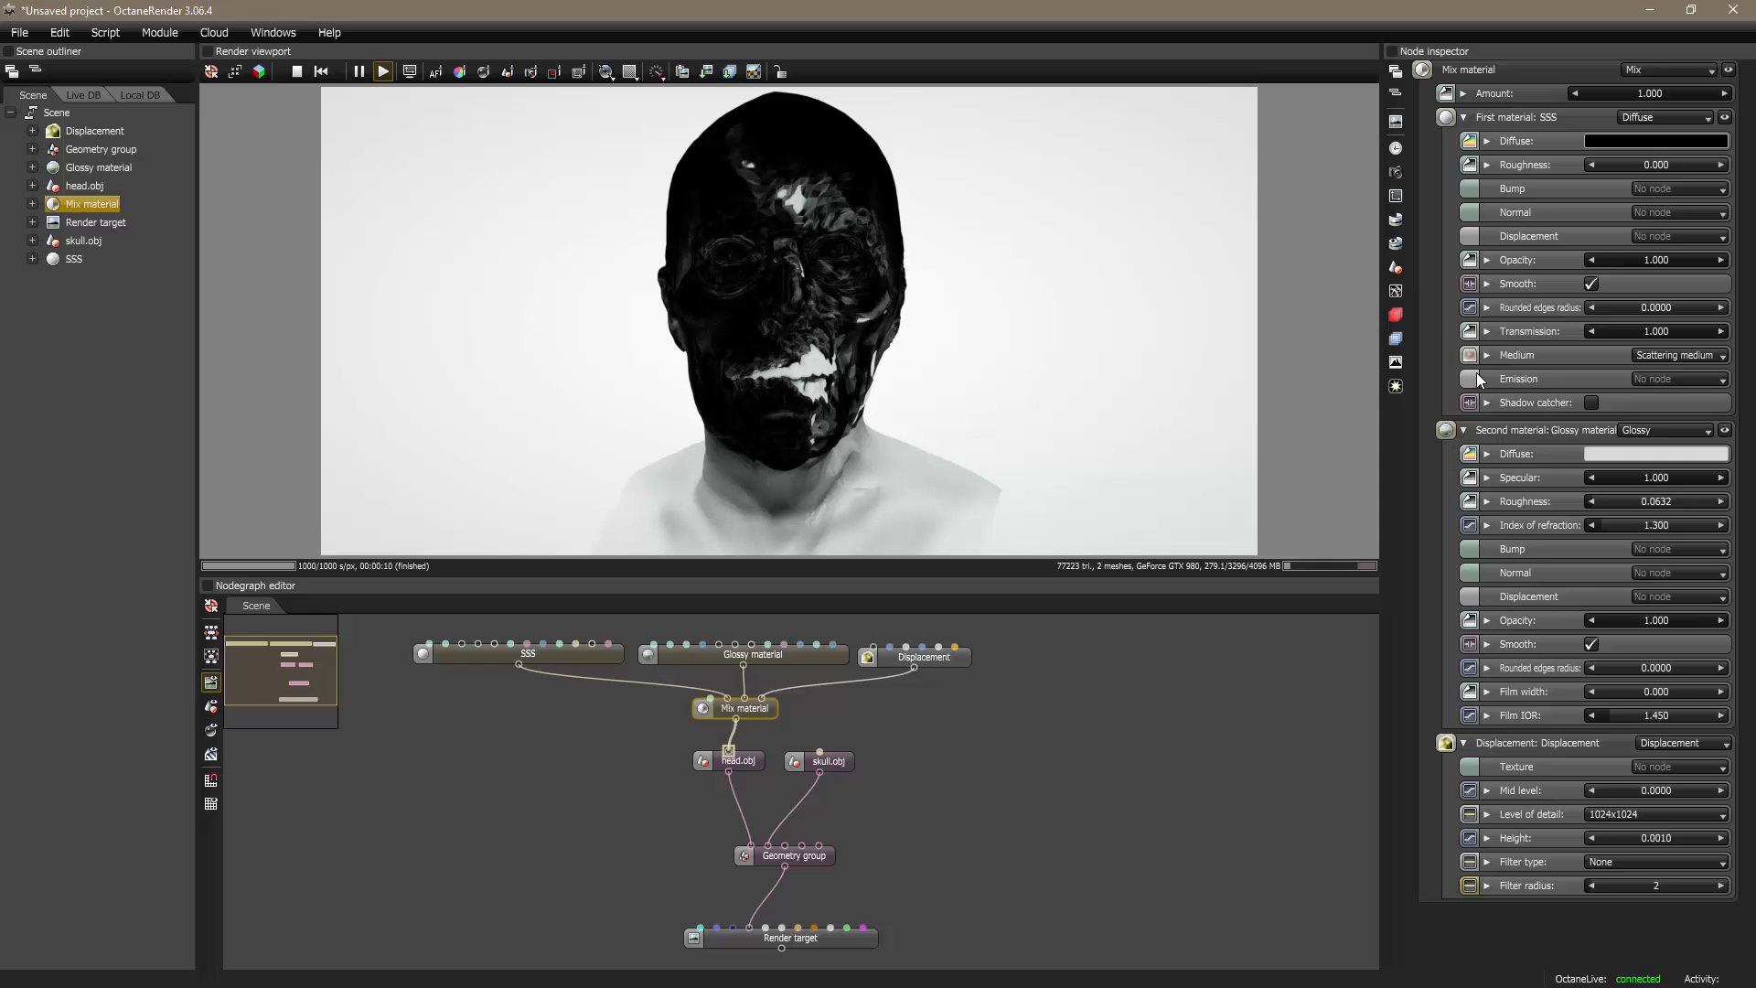
pyautogui.click(591, 661)
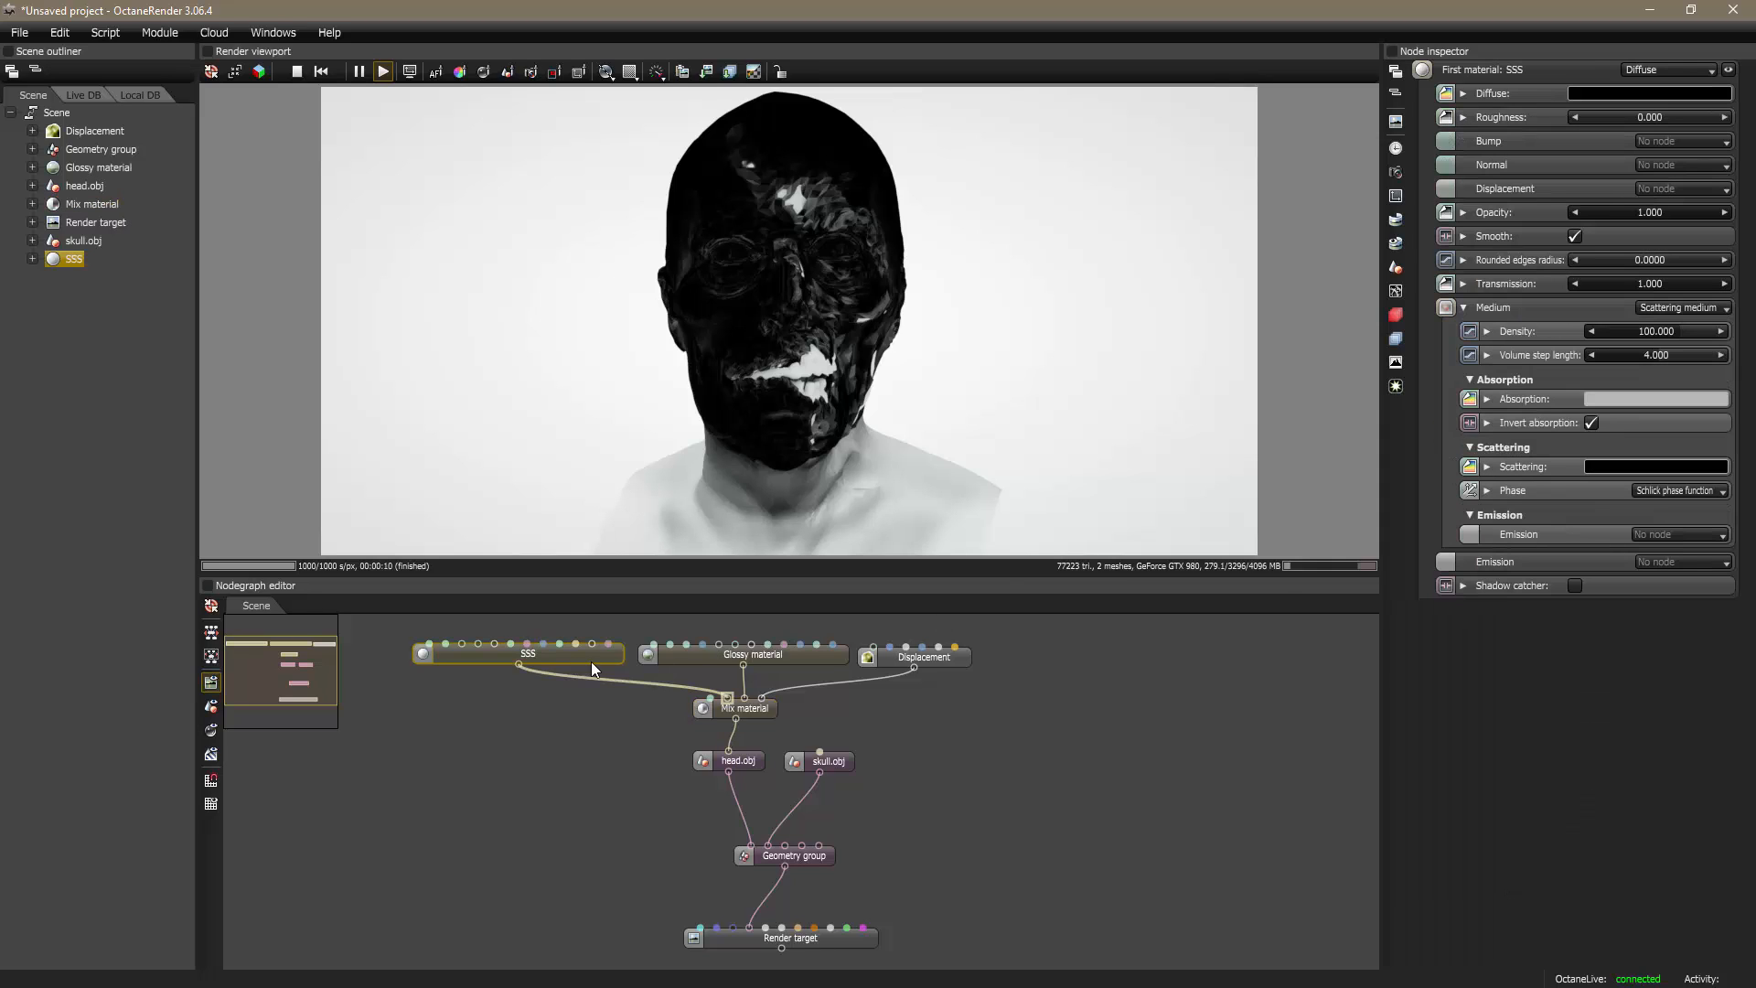
pyautogui.click(1627, 399)
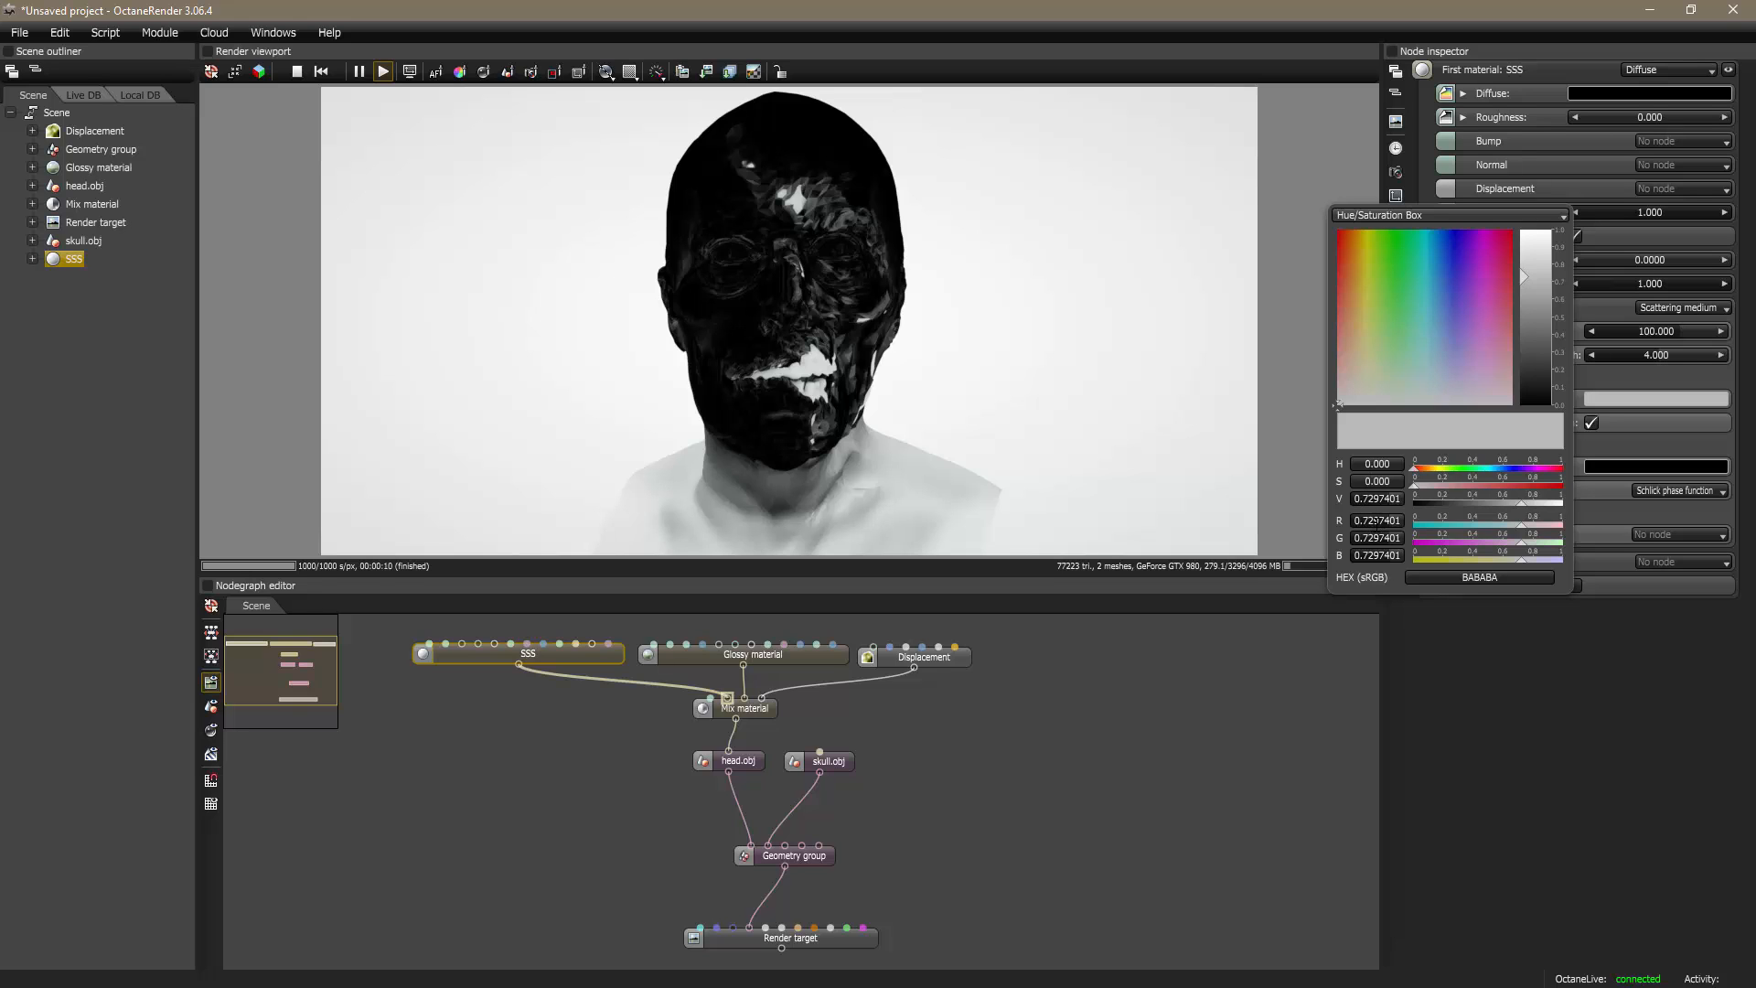
pyautogui.doubleClick(1379, 520)
pyautogui.write('0.118')
pyautogui.press('Return')
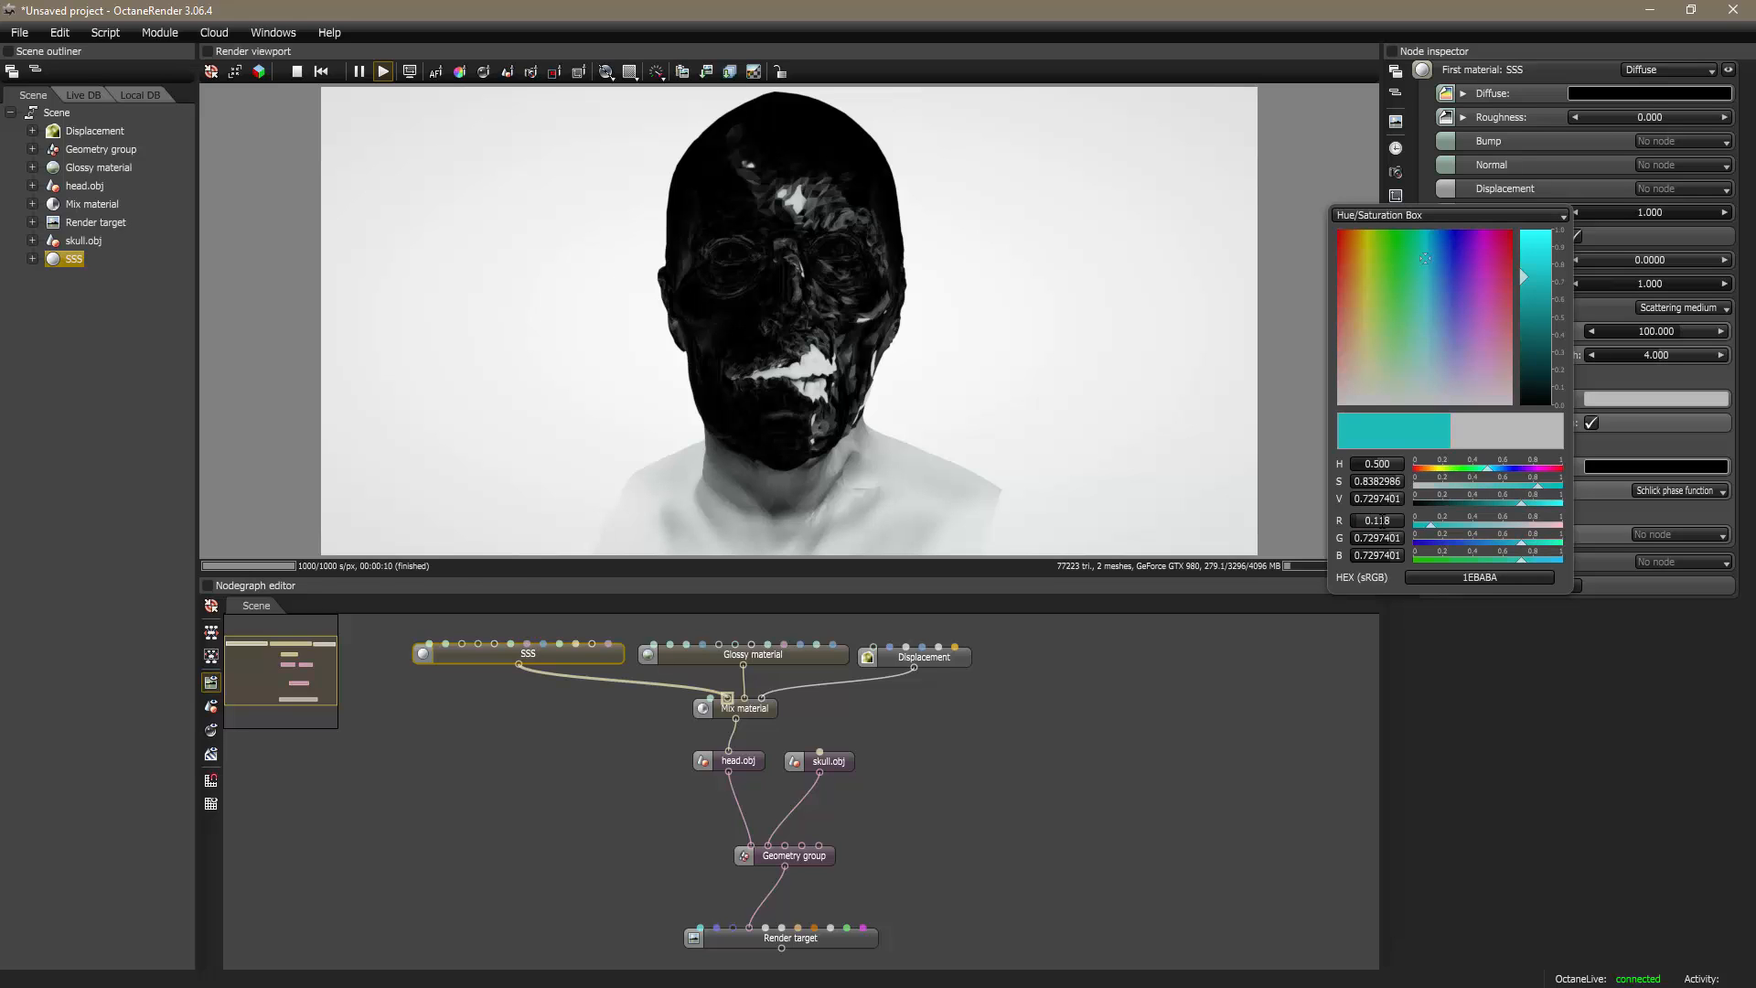
# Step: Copy the absorption's green value from Maya and set the SSS absorption colour to green 0.467 and blue 1.000 in OctaneRender
pyautogui.hotkey('alt', 'Tab')
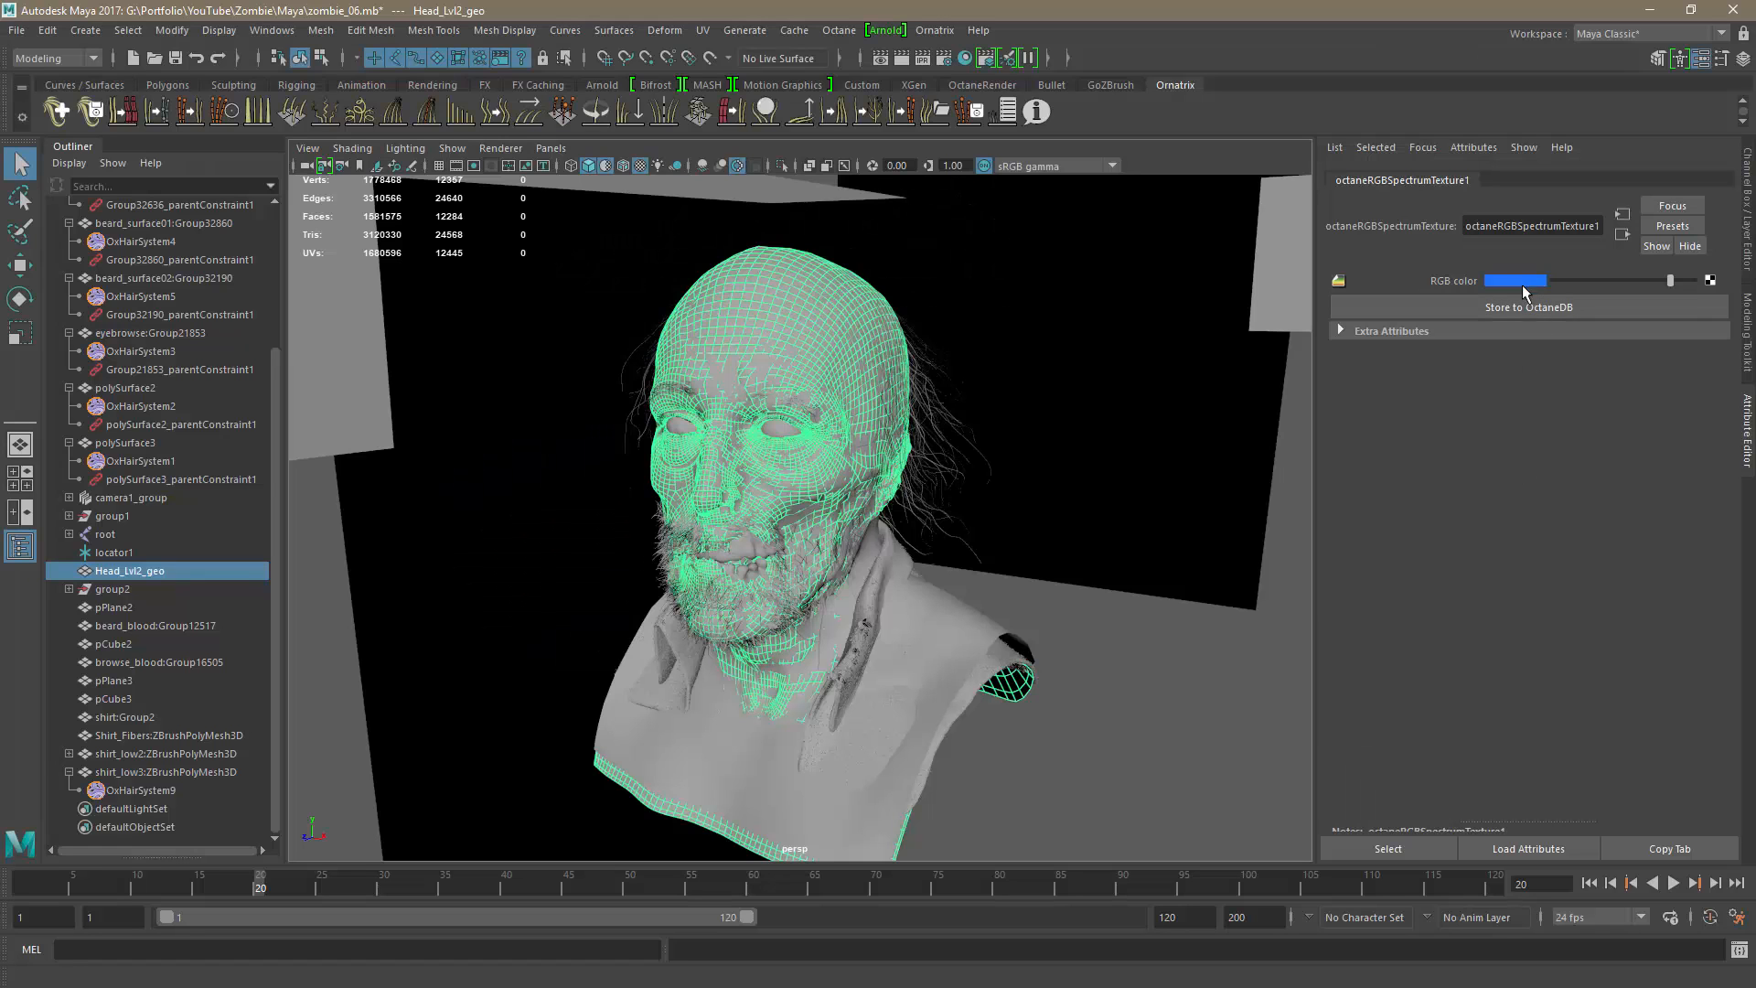
pyautogui.click(1522, 281)
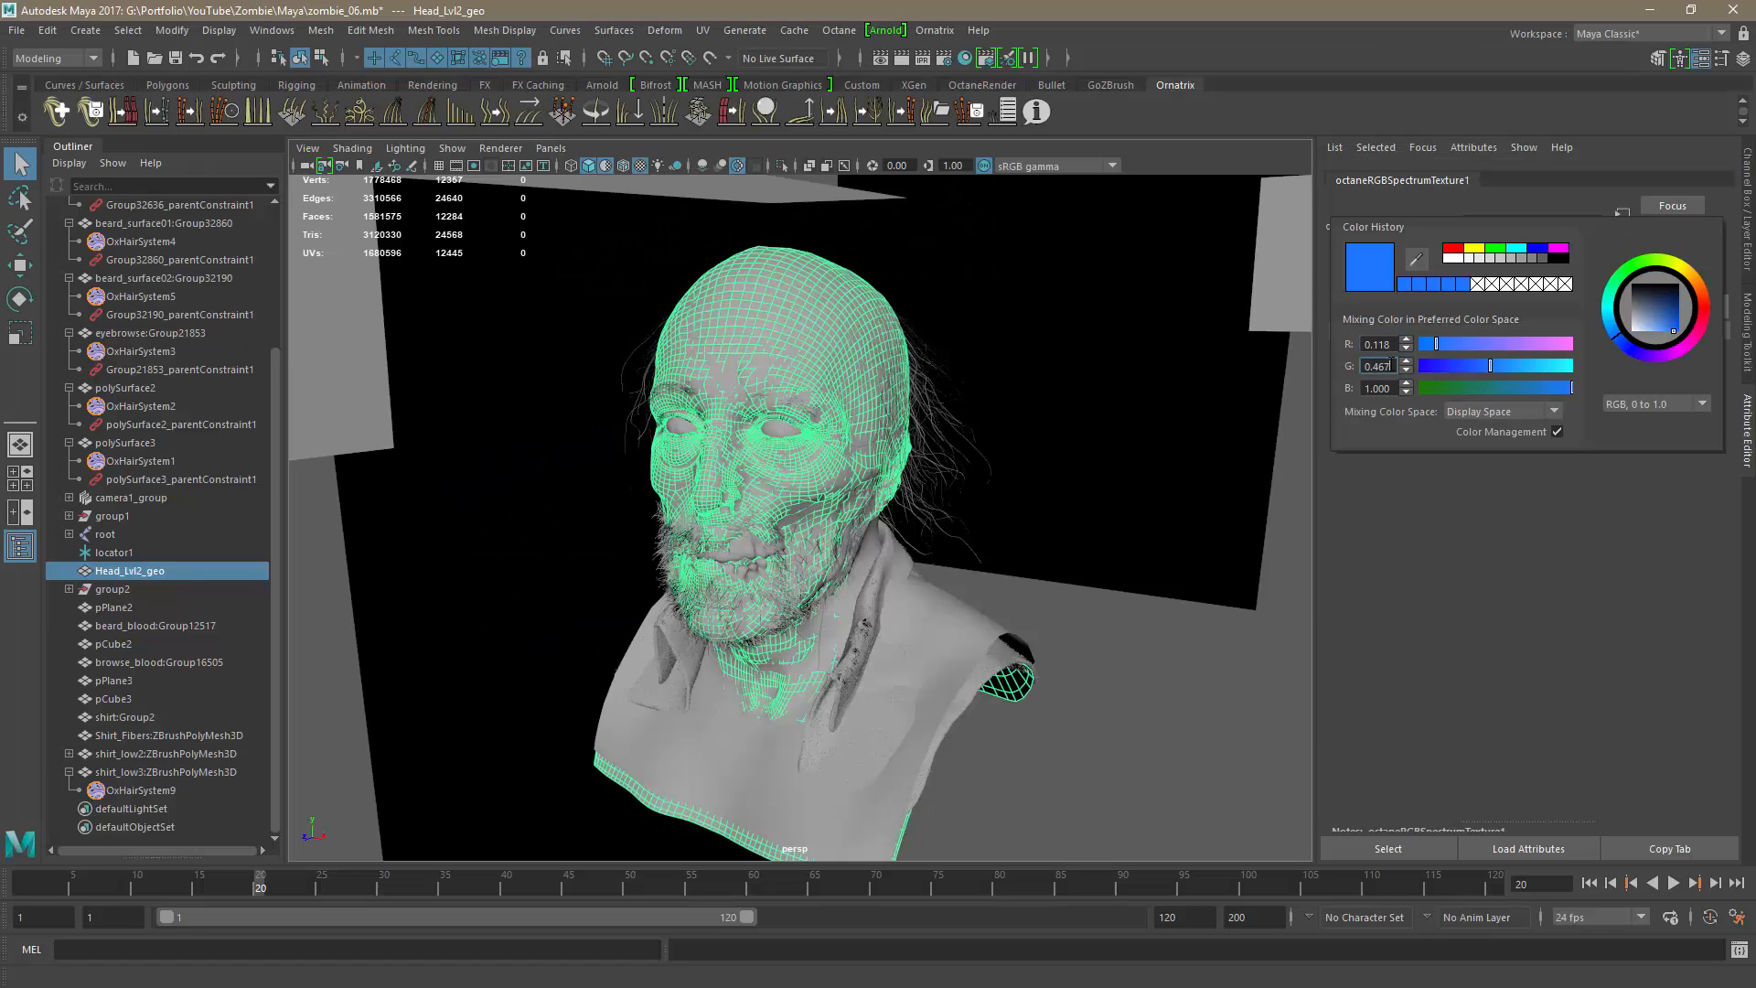
pyautogui.moveTo(1394, 366); pyautogui.dragTo(1352, 368)
pyautogui.hotkey('ctrl', 'c')
pyautogui.hotkey('alt', 'Tab')
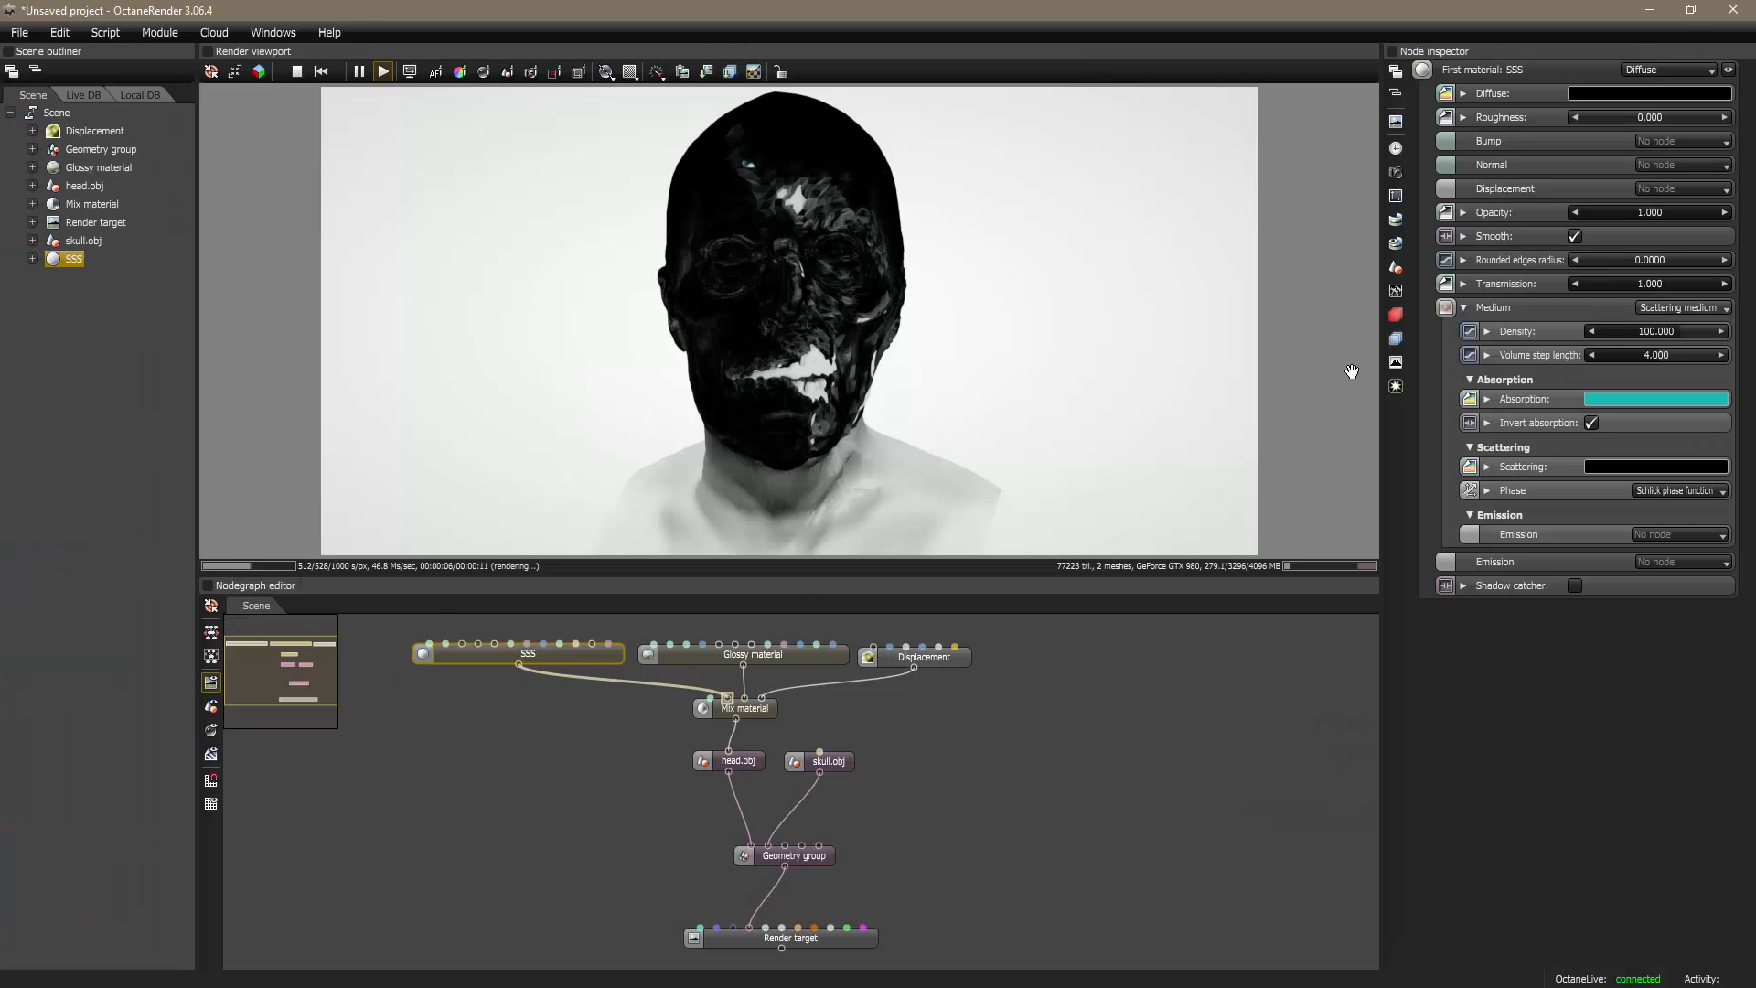
pyautogui.click(1597, 400)
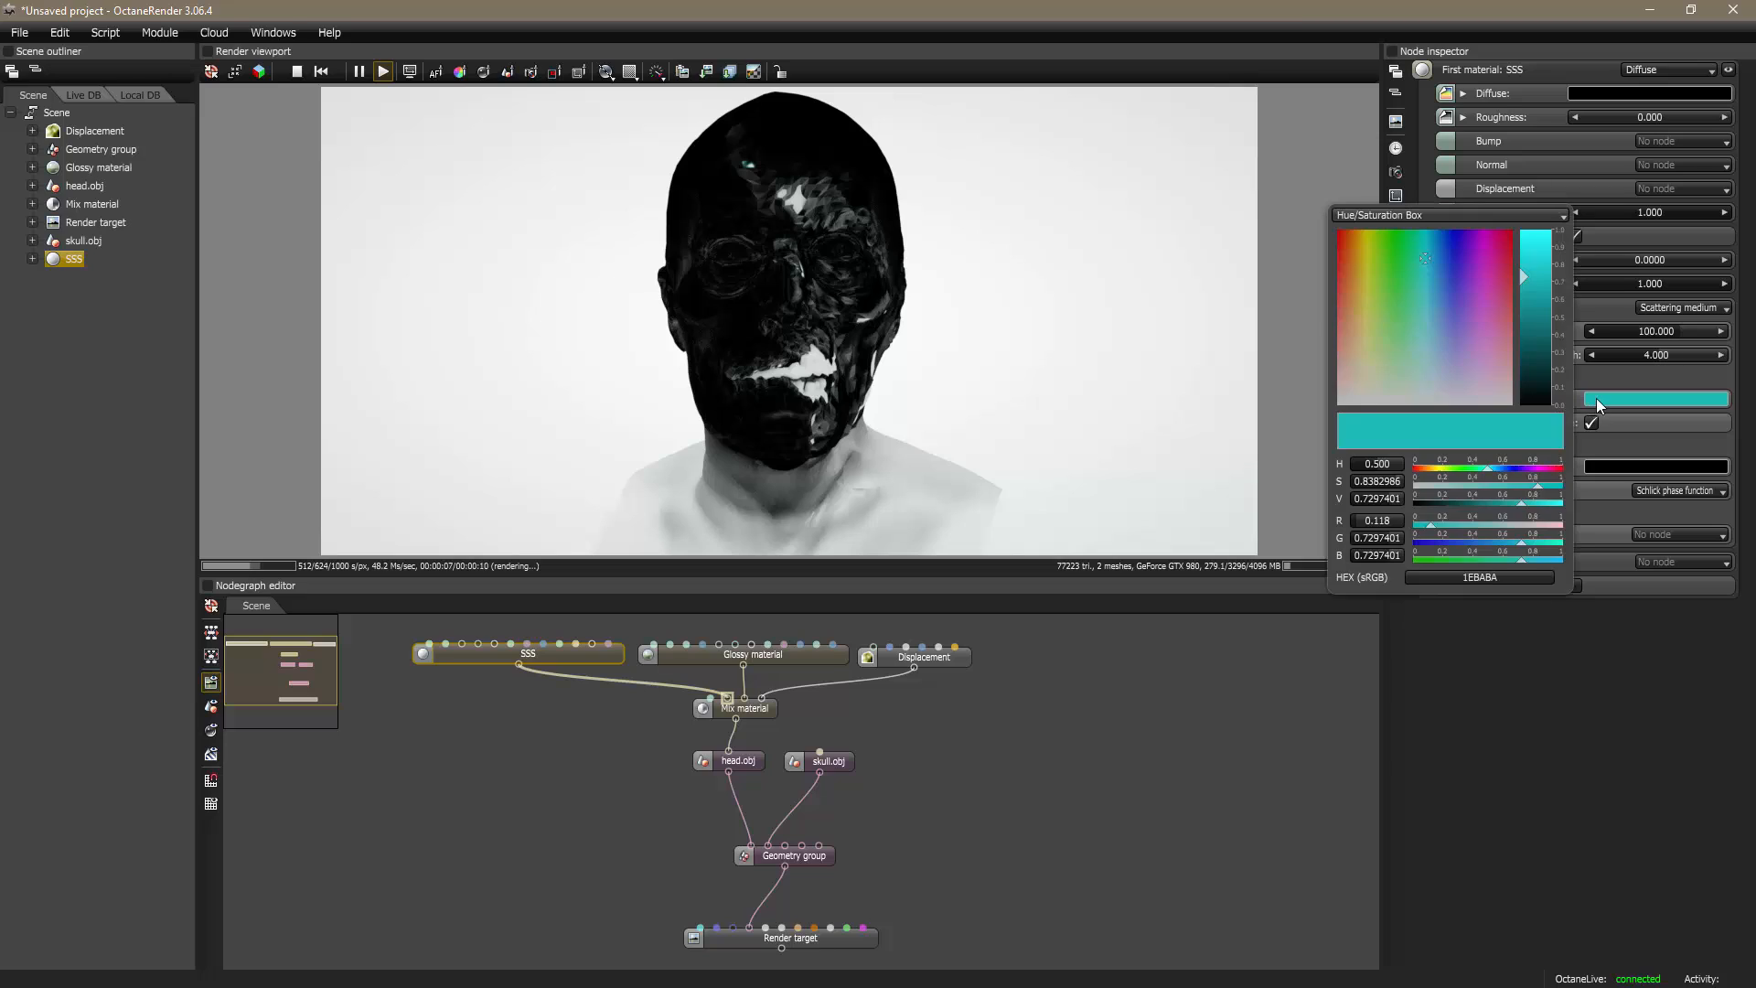
pyautogui.doubleClick(1382, 538)
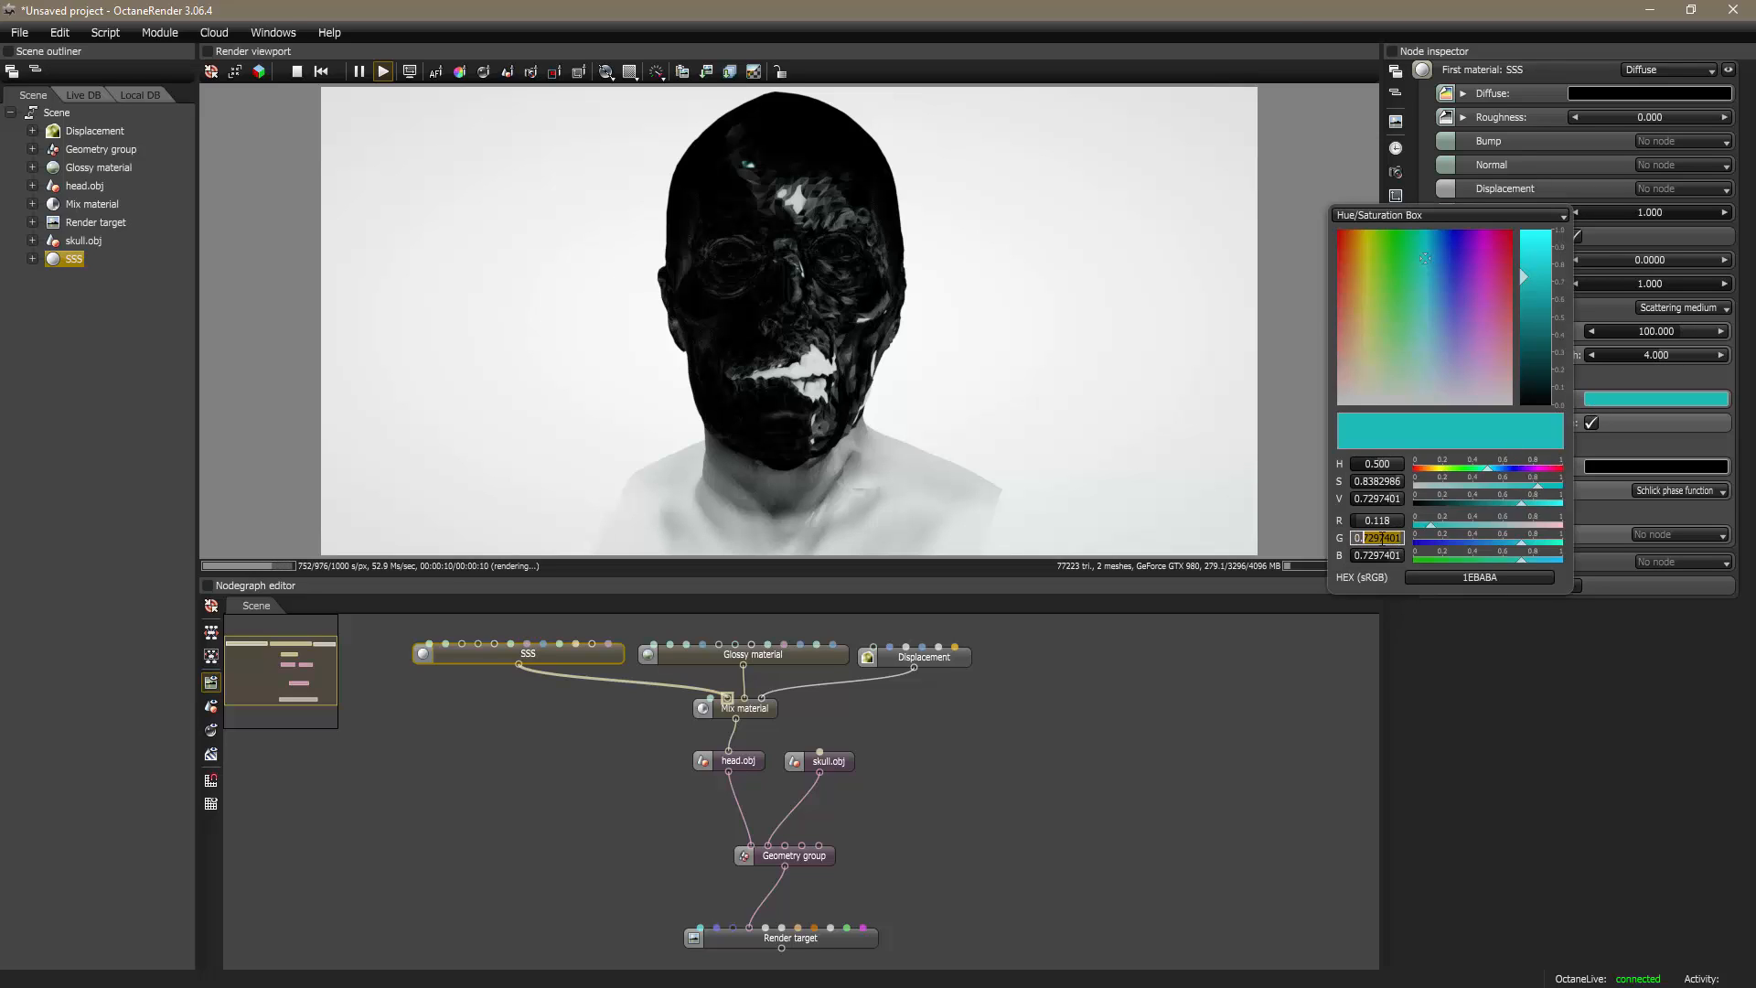
pyautogui.hotkey('ctrl', 'v')
pyautogui.press('Return')
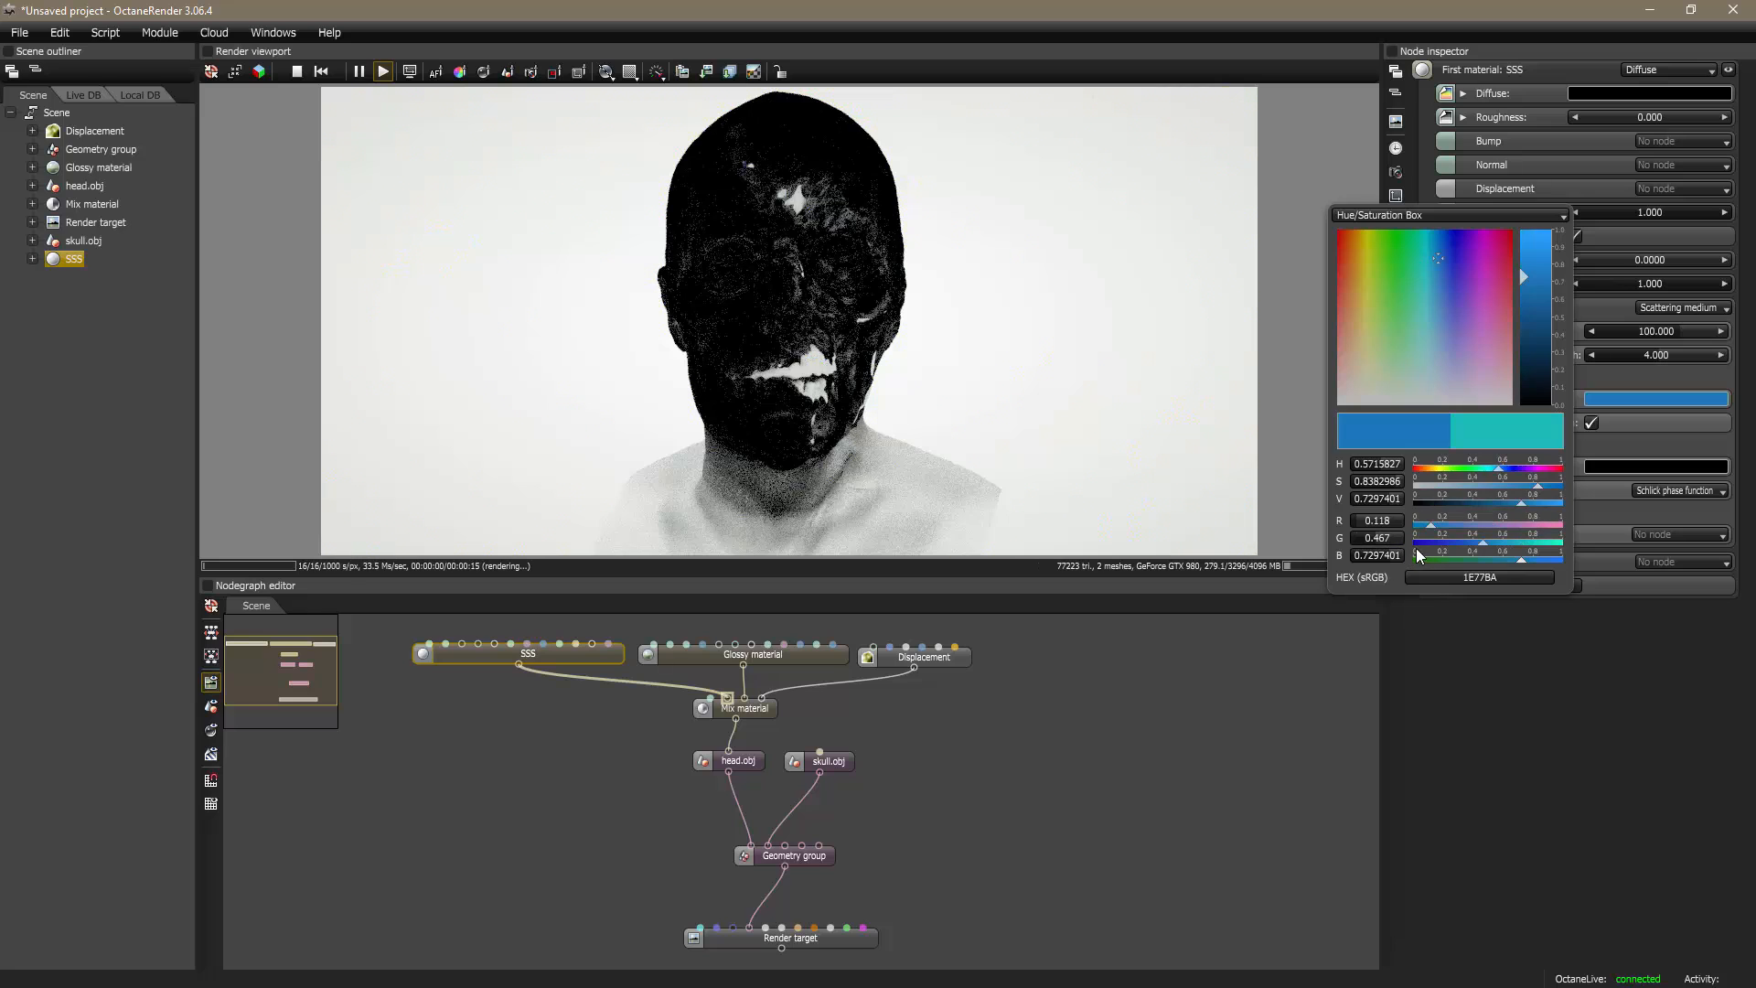
pyautogui.moveTo(1533, 560); pyautogui.dragTo(1620, 565)
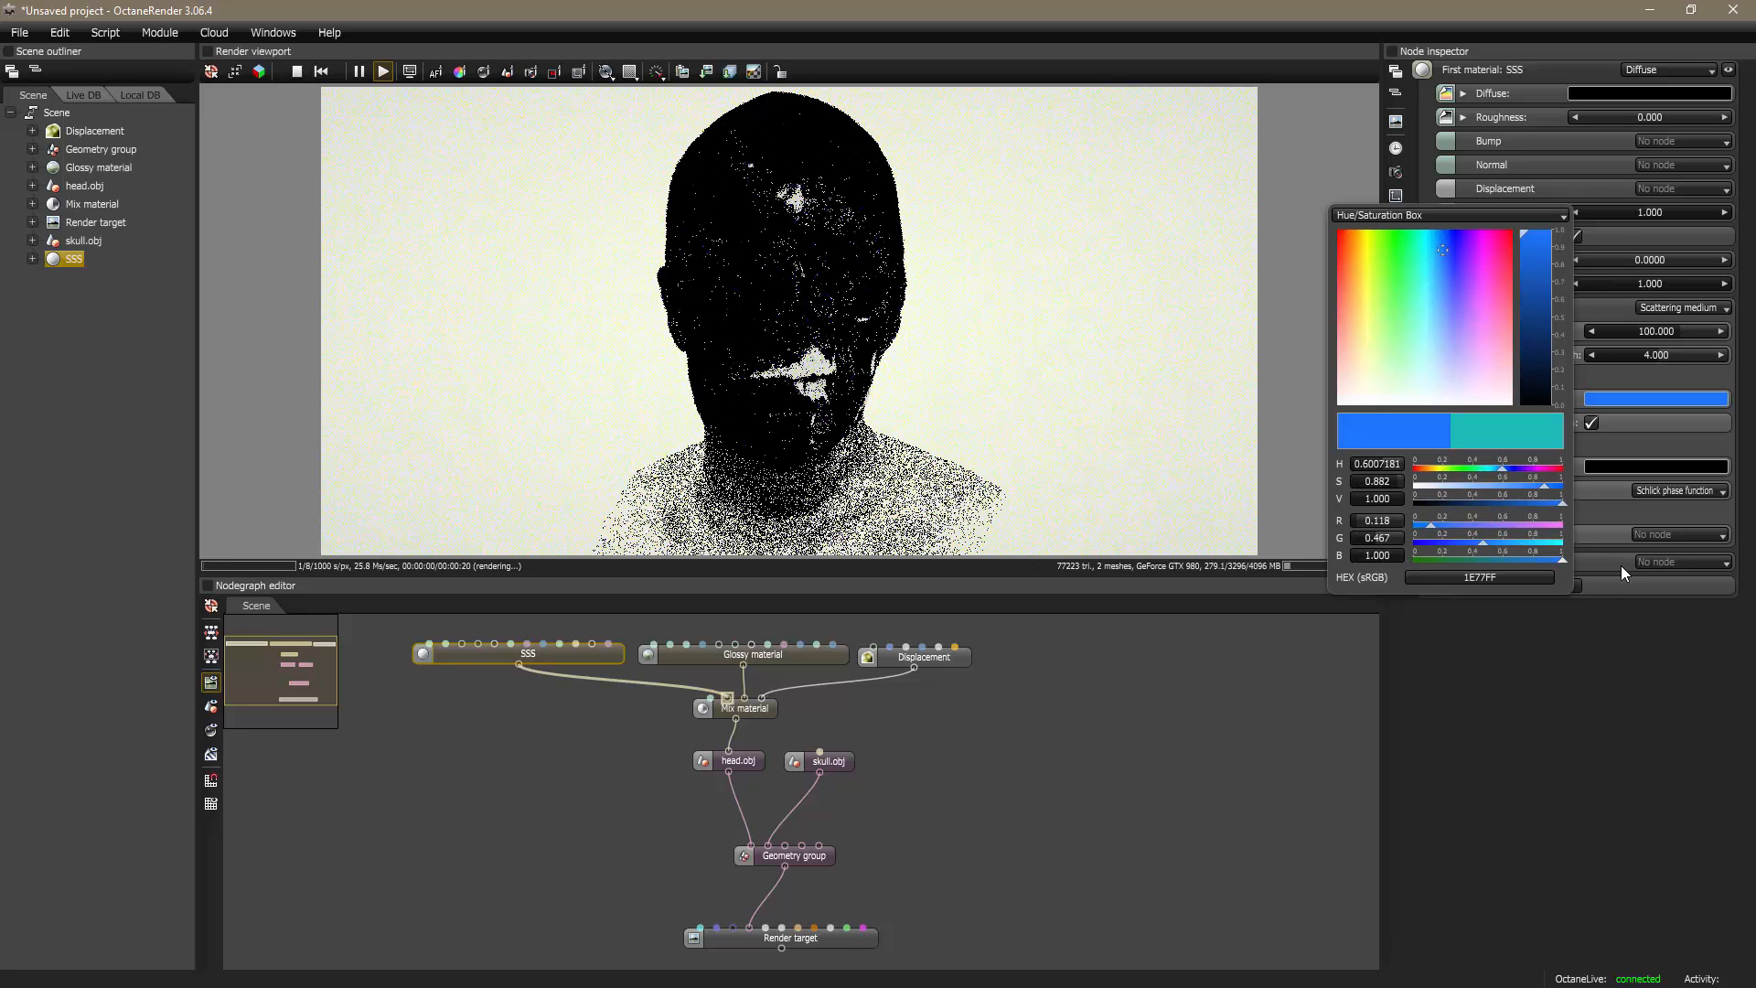
pyautogui.click(1600, 651)
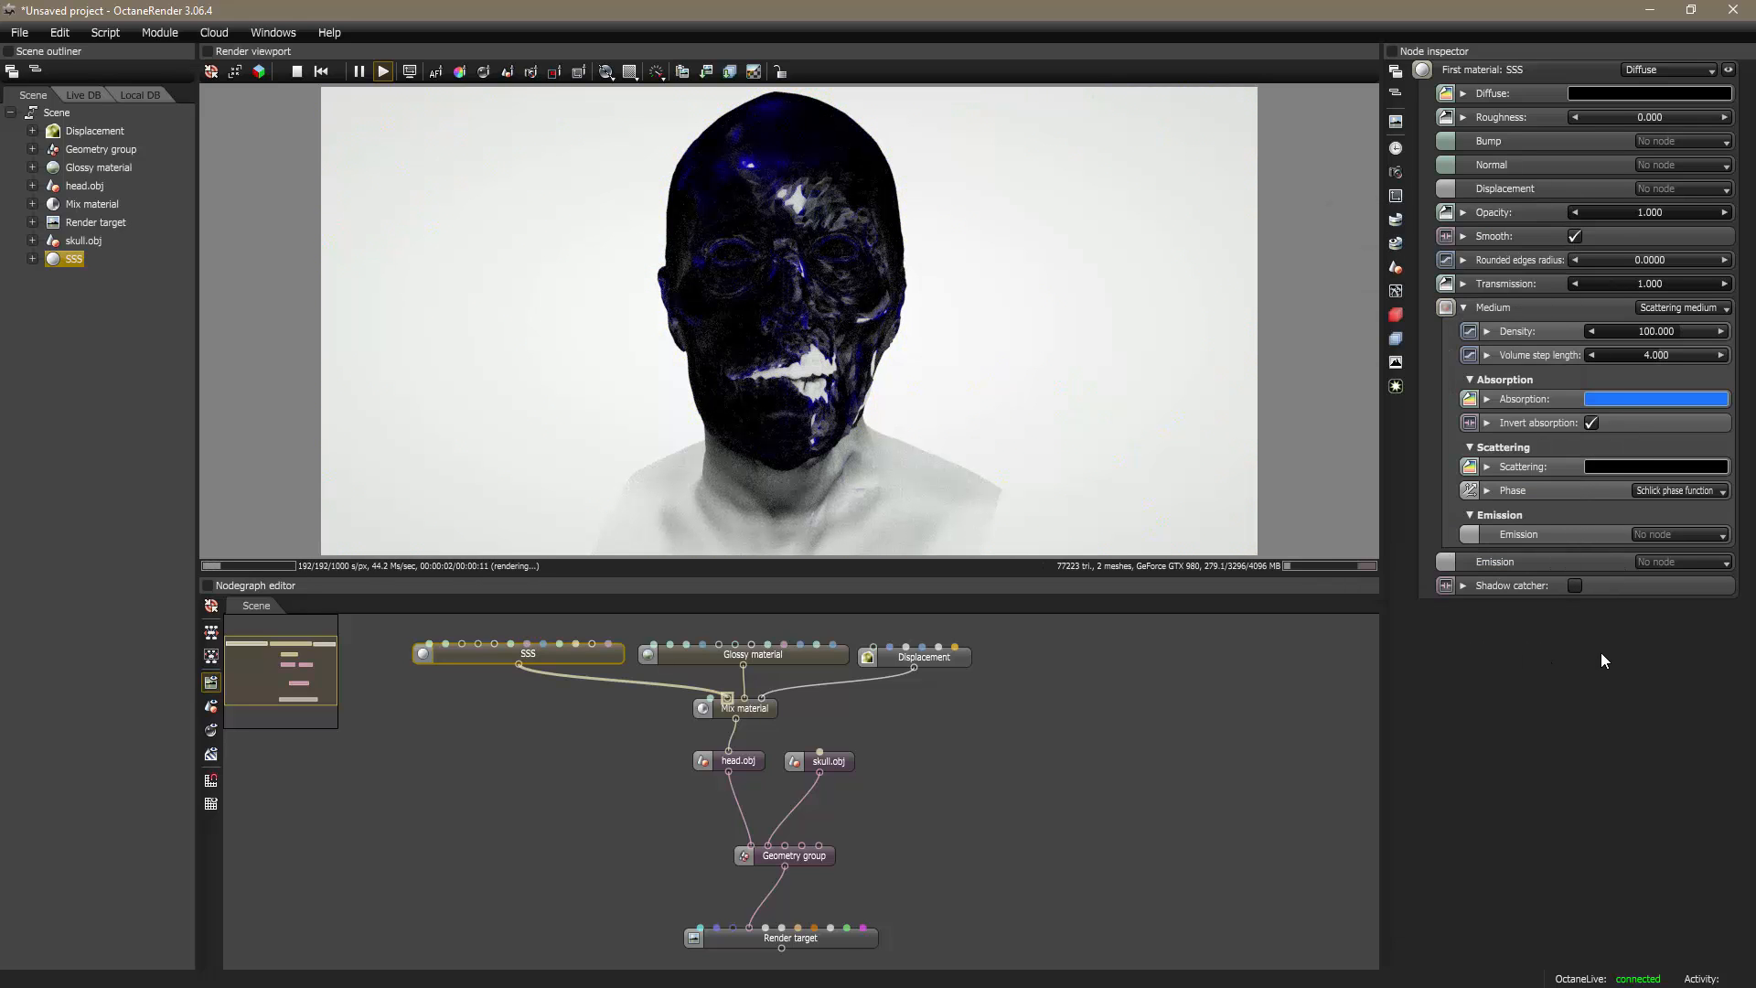
# Step: Check back in Maya briefly, then turn off Invert absorption for the SSS scattering medium in OctaneRender
pyautogui.hotkey('alt', 'Tab')
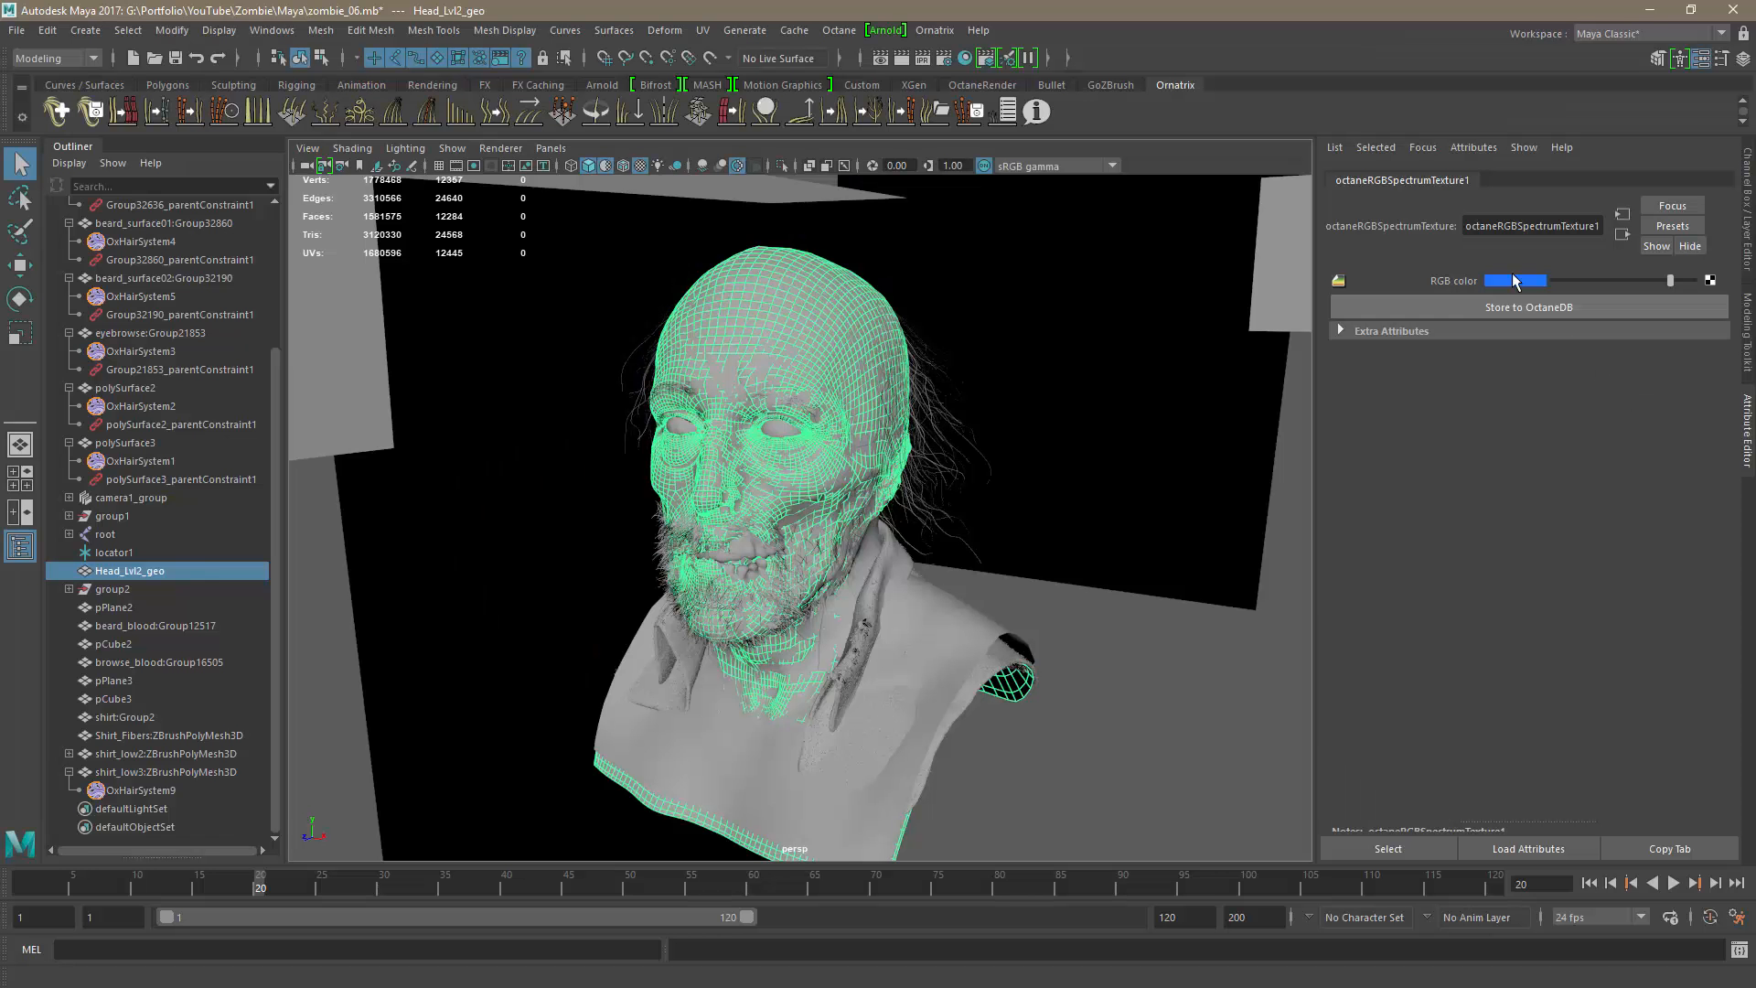
pyautogui.hotkey('alt', 'Tab')
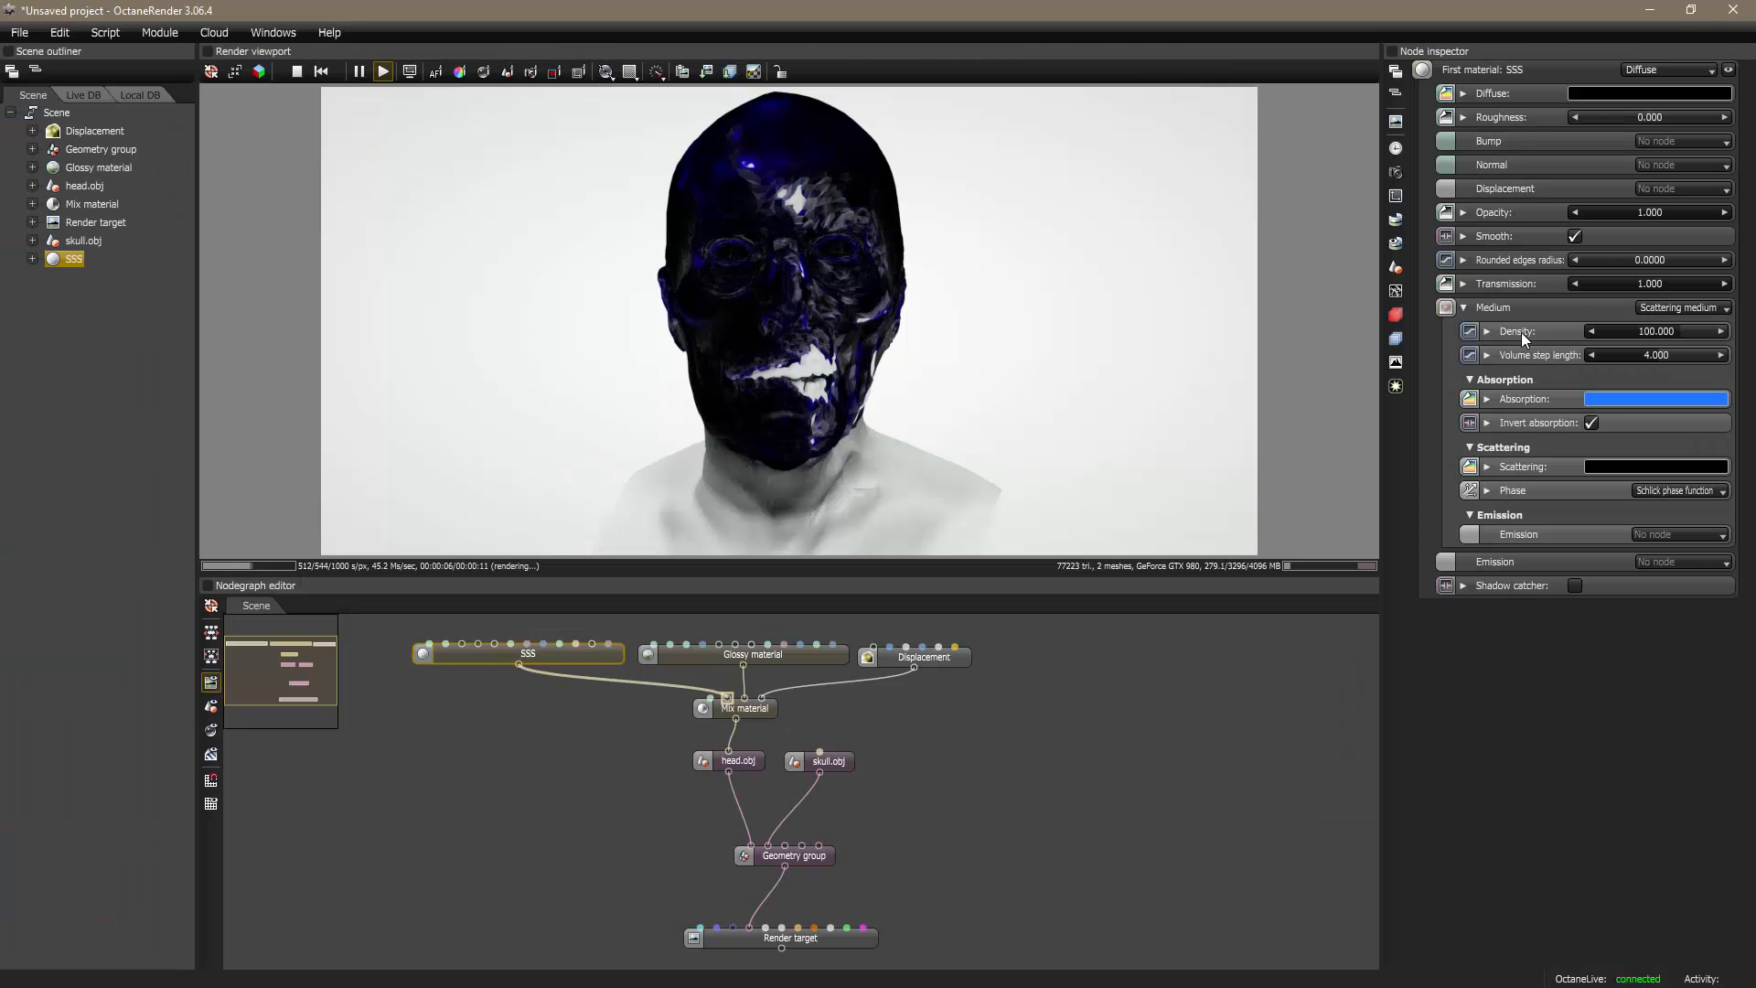
pyautogui.click(1591, 423)
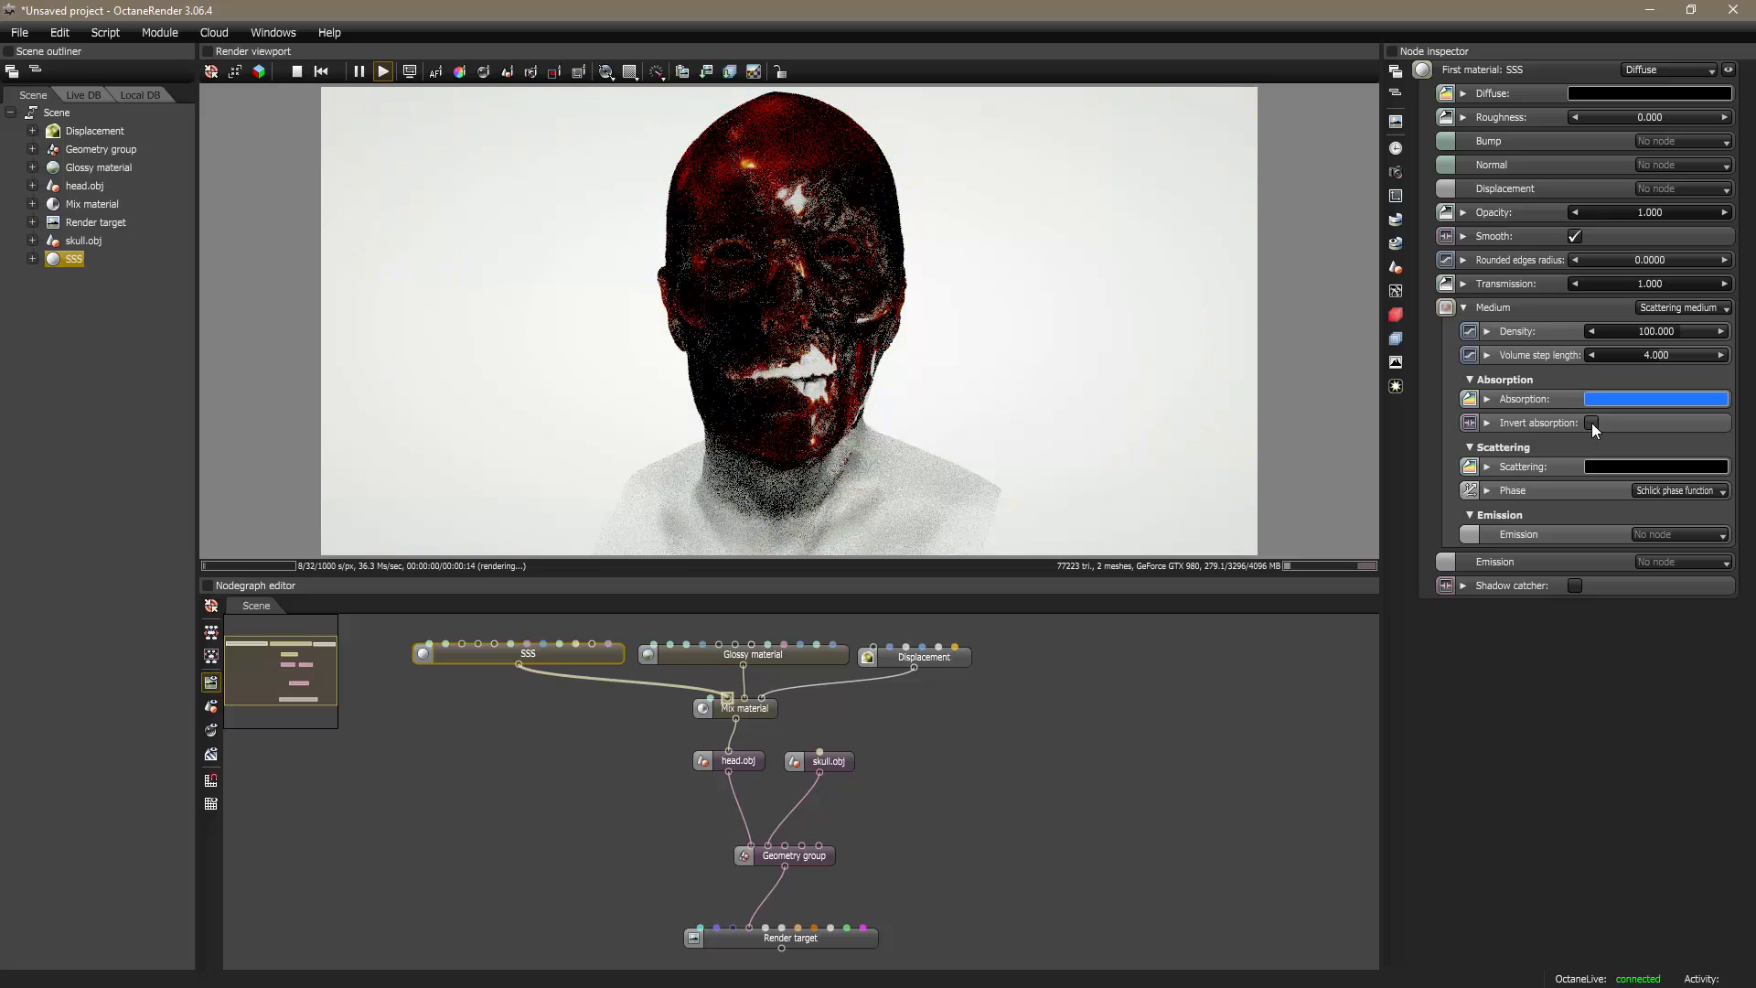
# Step: Show the scattering medium's settings in Maya, then return to OctaneRender and set the SSS medium's density to 50
pyautogui.hotkey('alt', 'Tab')
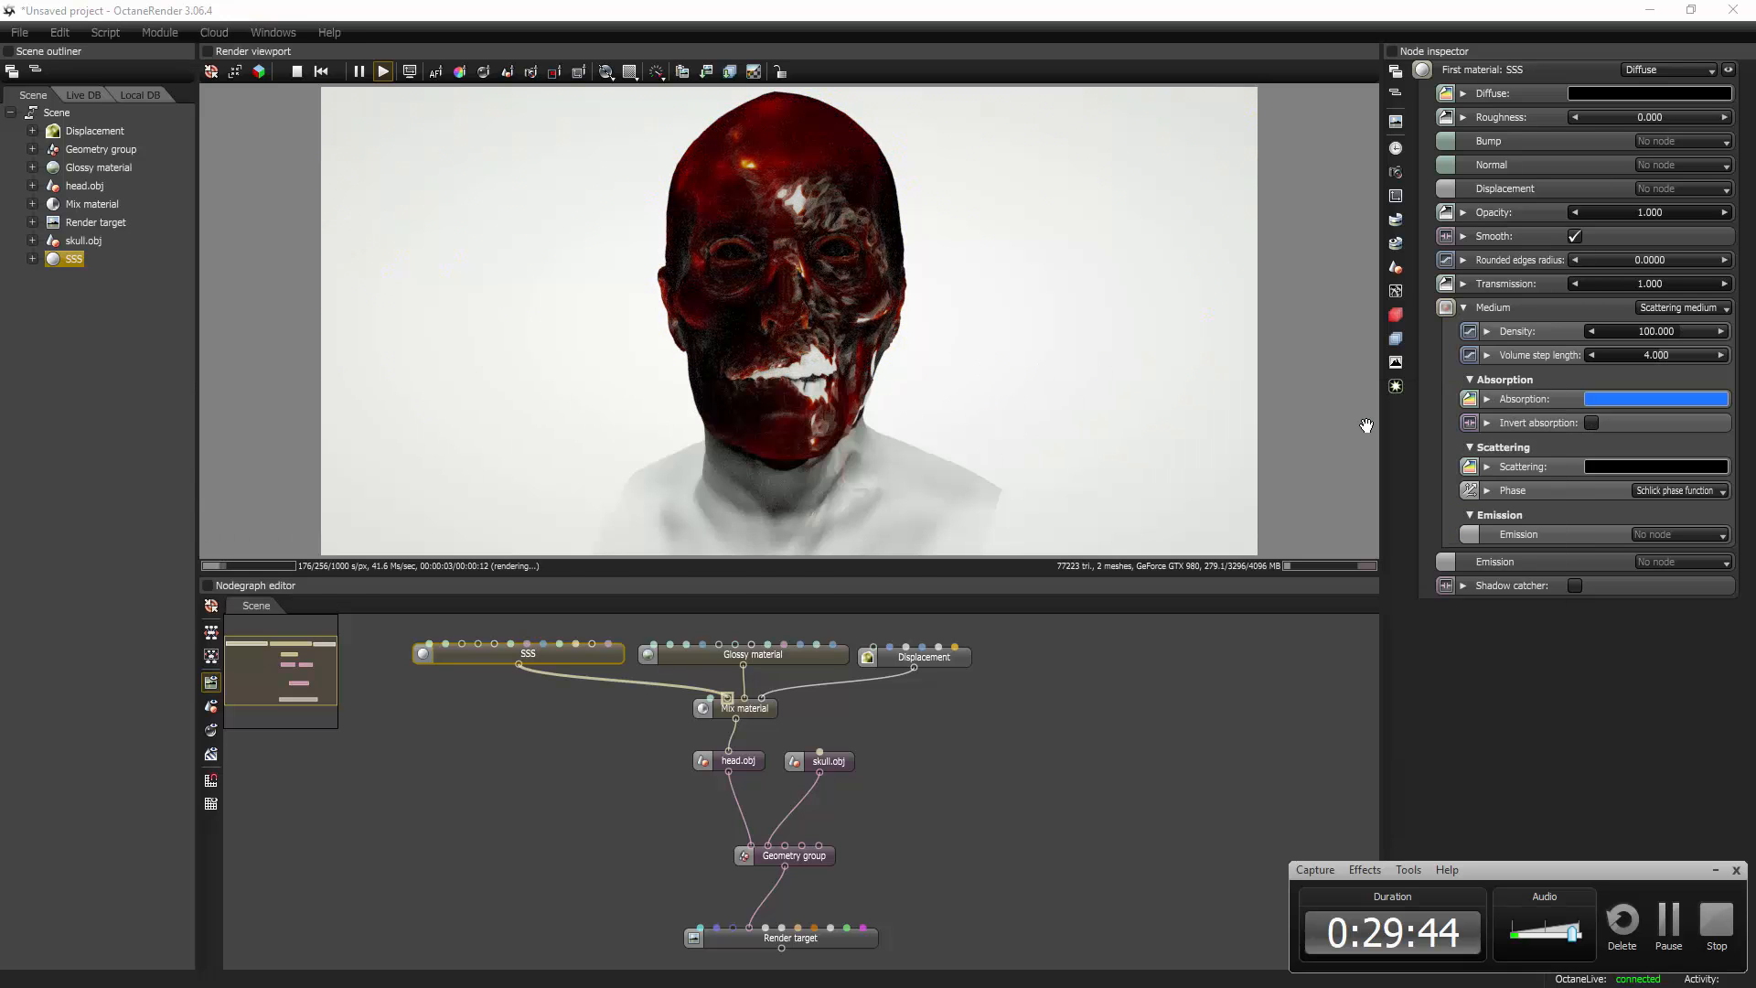
pyautogui.hotkey('alt', 'Tab')
pyautogui.hotkey('alt', 'Tab')
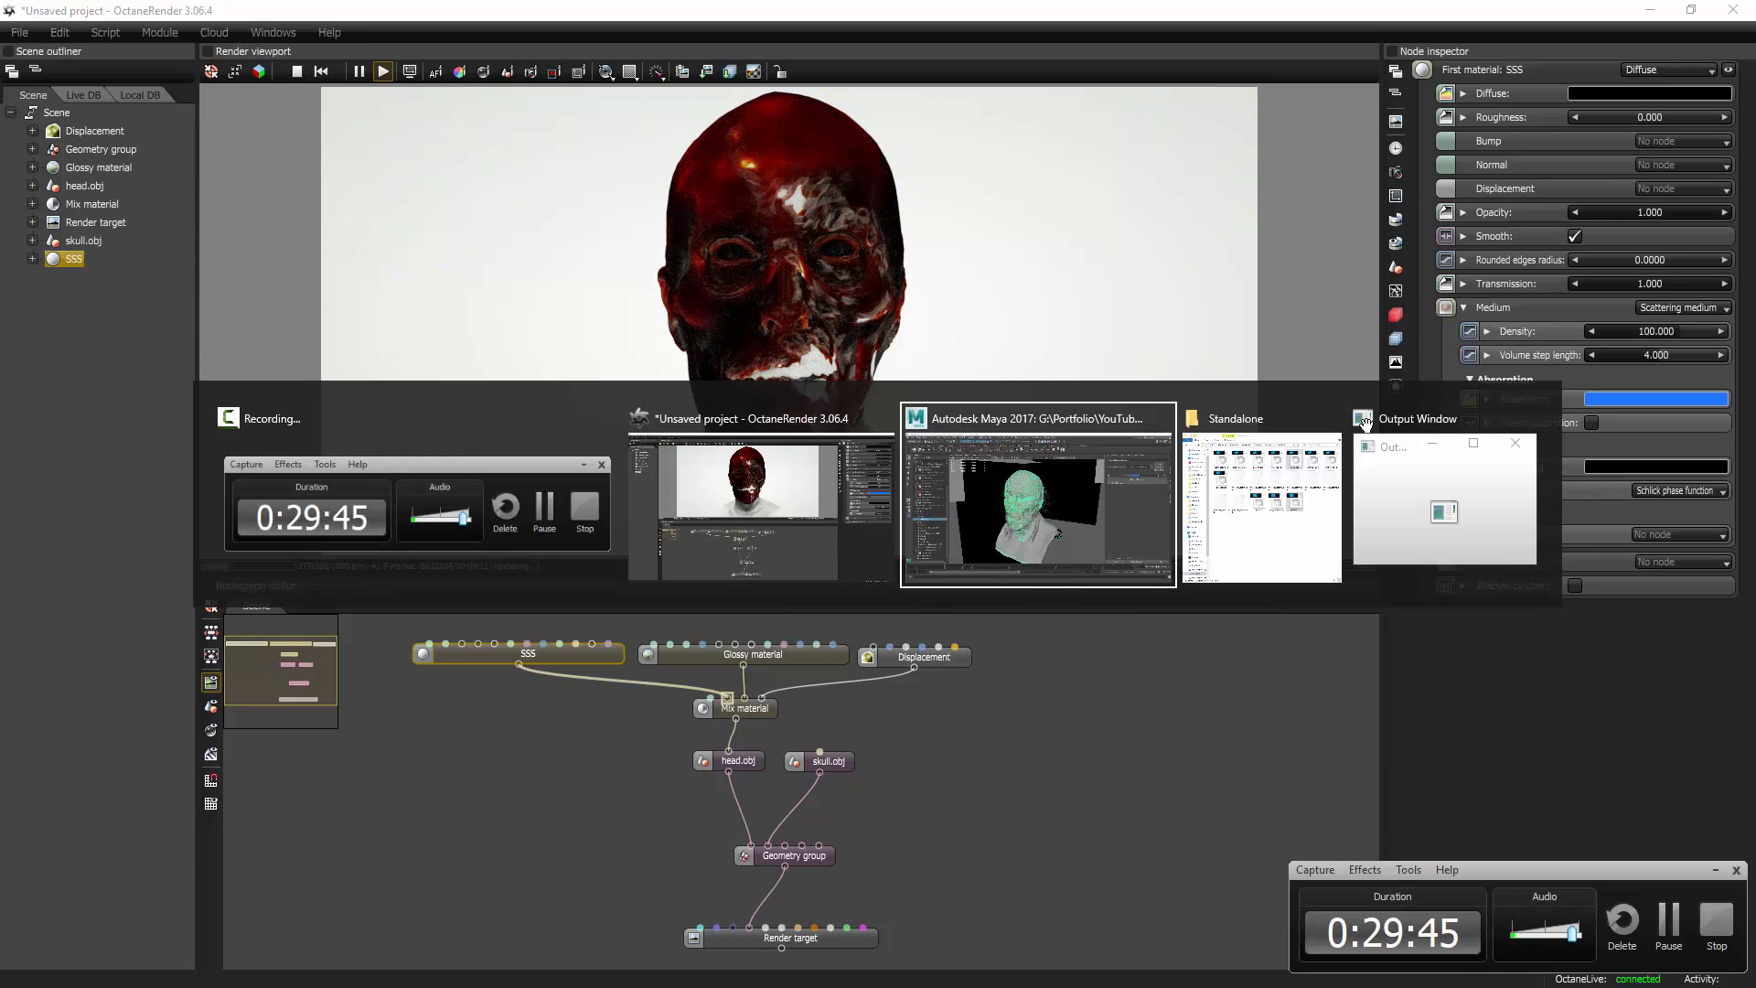
pyautogui.click(1623, 236)
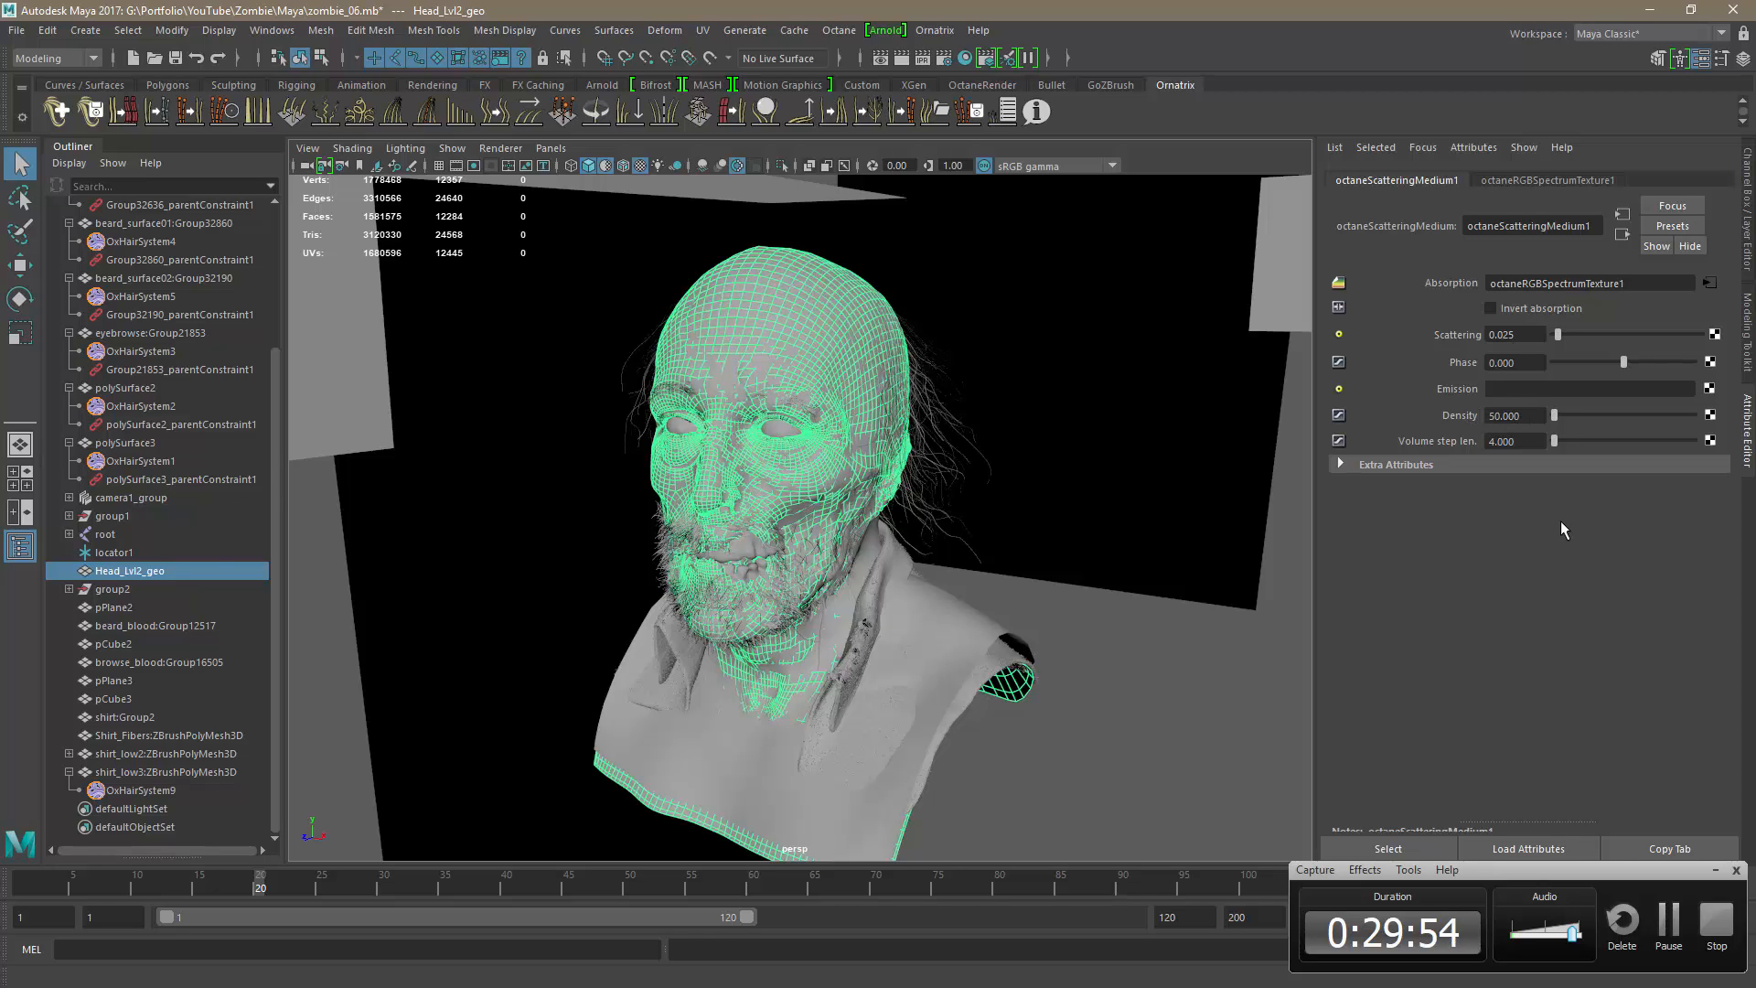
pyautogui.hotkey('alt', 'Tab')
pyautogui.hotkey('alt', 'Tab')
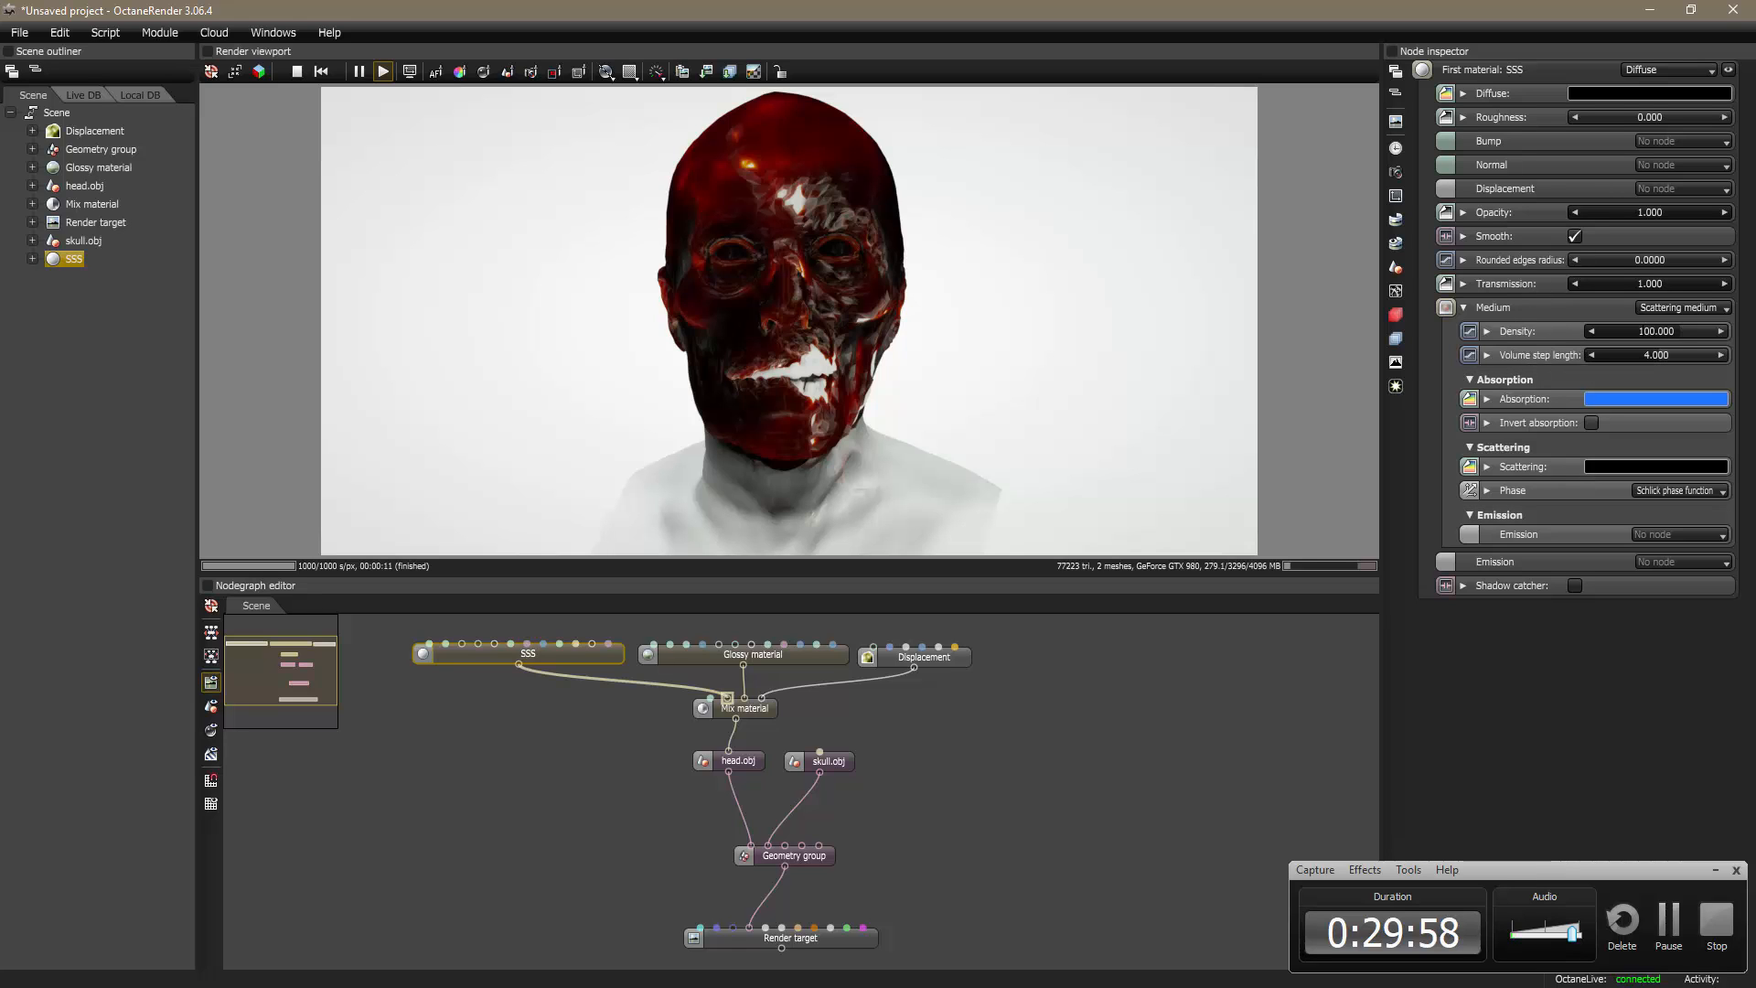
pyautogui.click(1685, 332)
pyautogui.write('50')
pyautogui.press('Return')
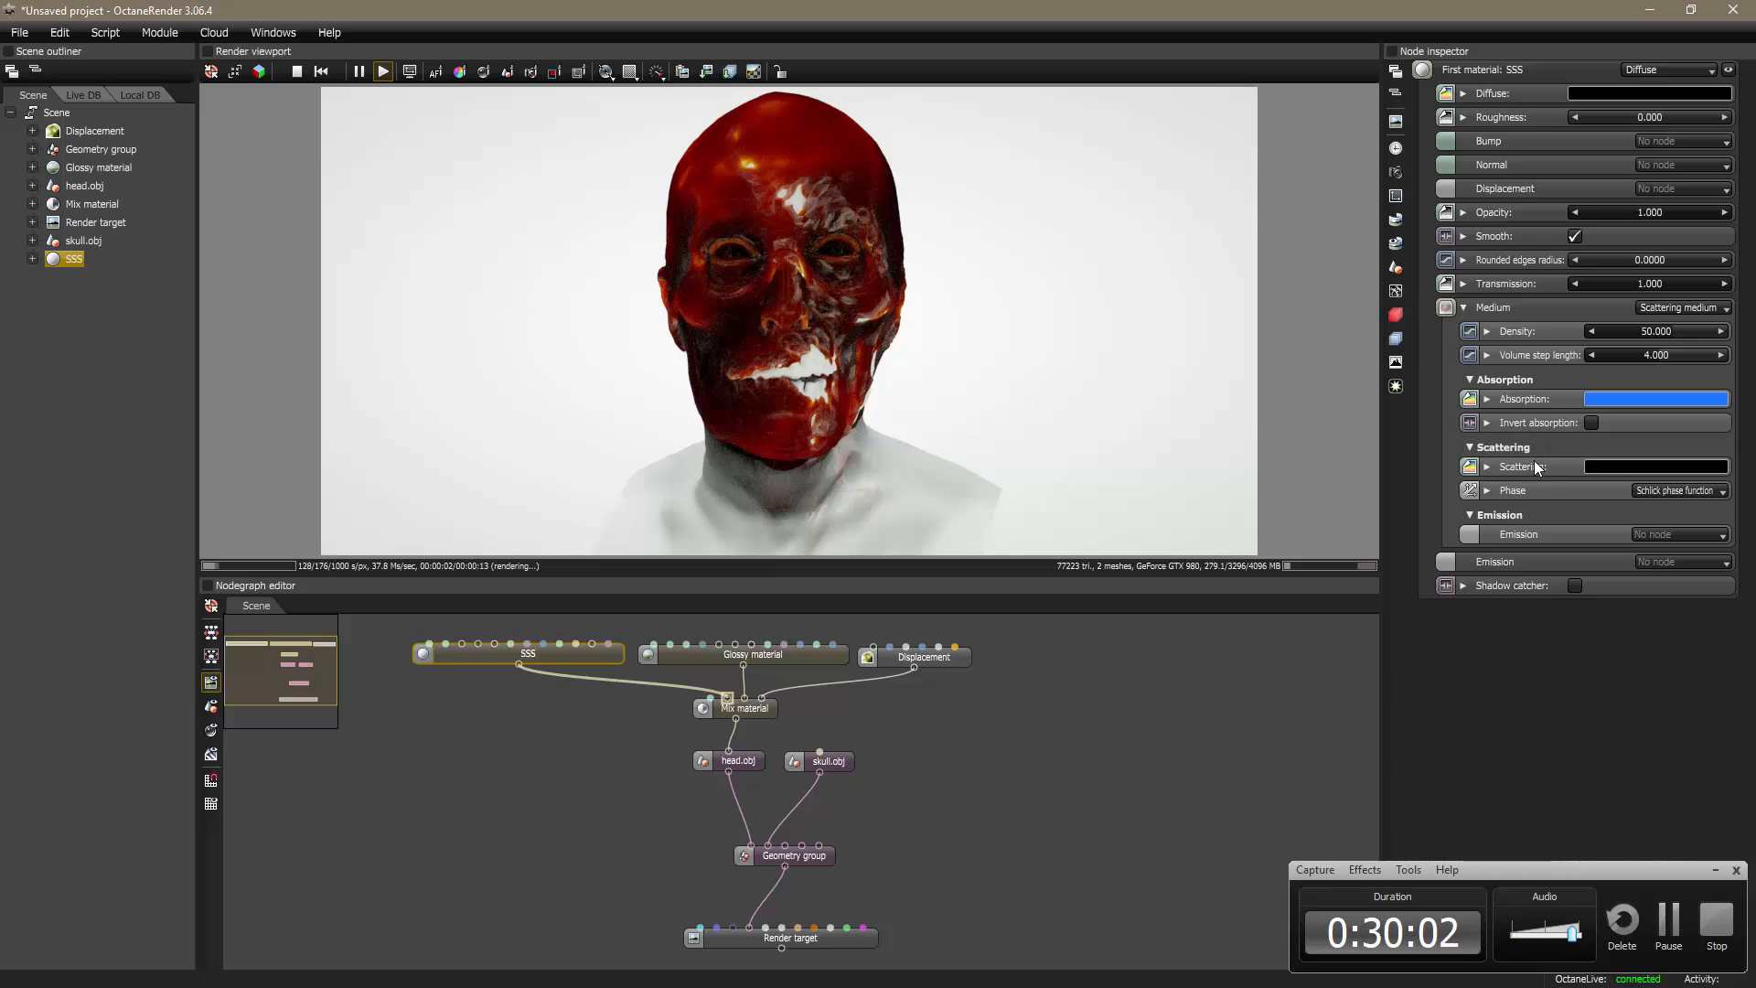
# Step: Change the medium's scattering input to a Greyscale color with a value of 0.025
pyautogui.click(1488, 466)
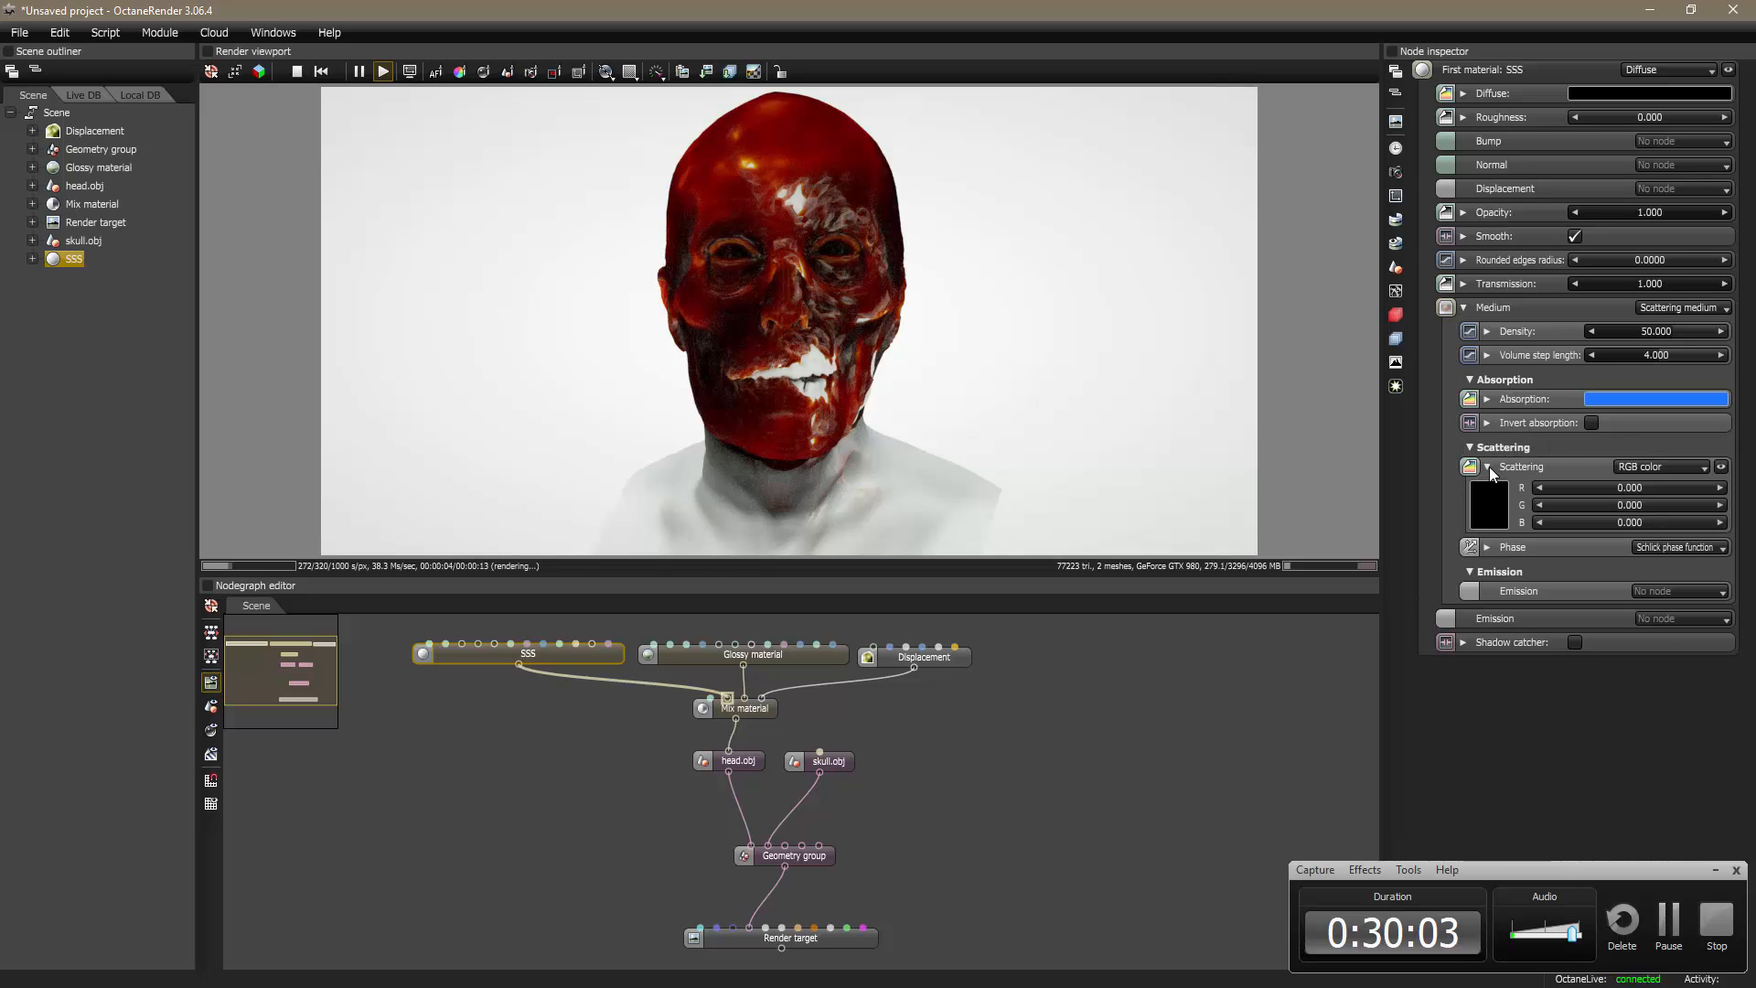
pyautogui.click(1649, 465)
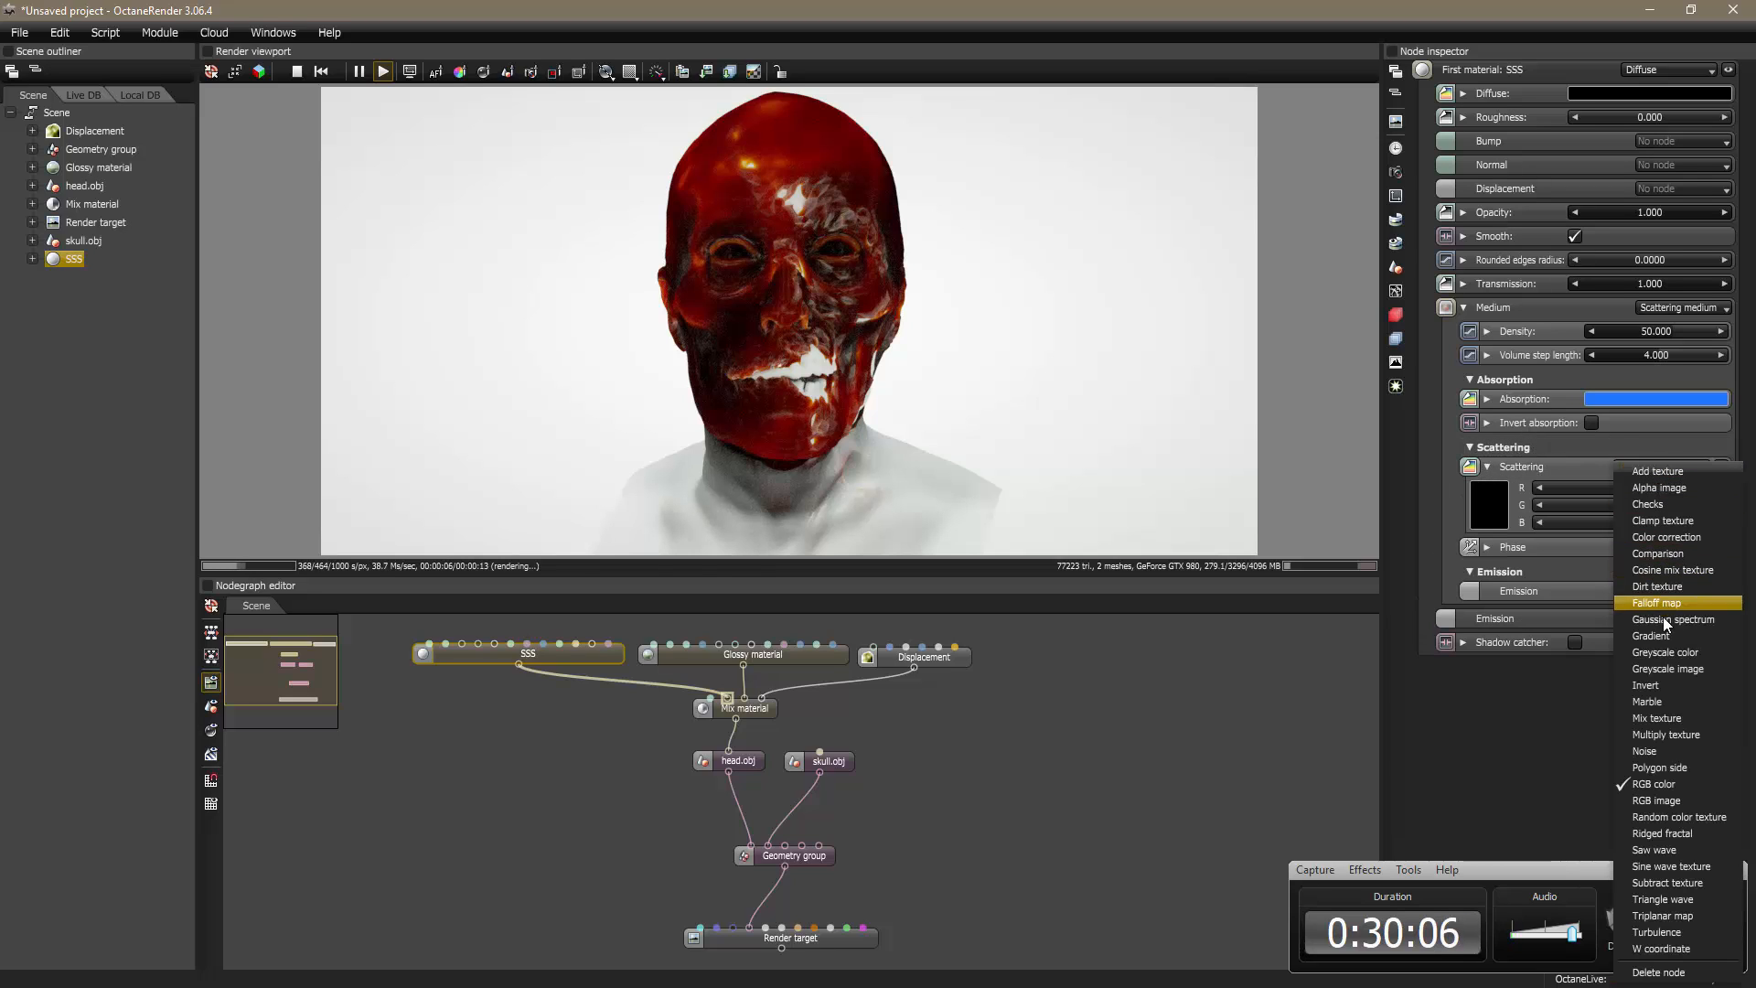
pyautogui.click(1670, 651)
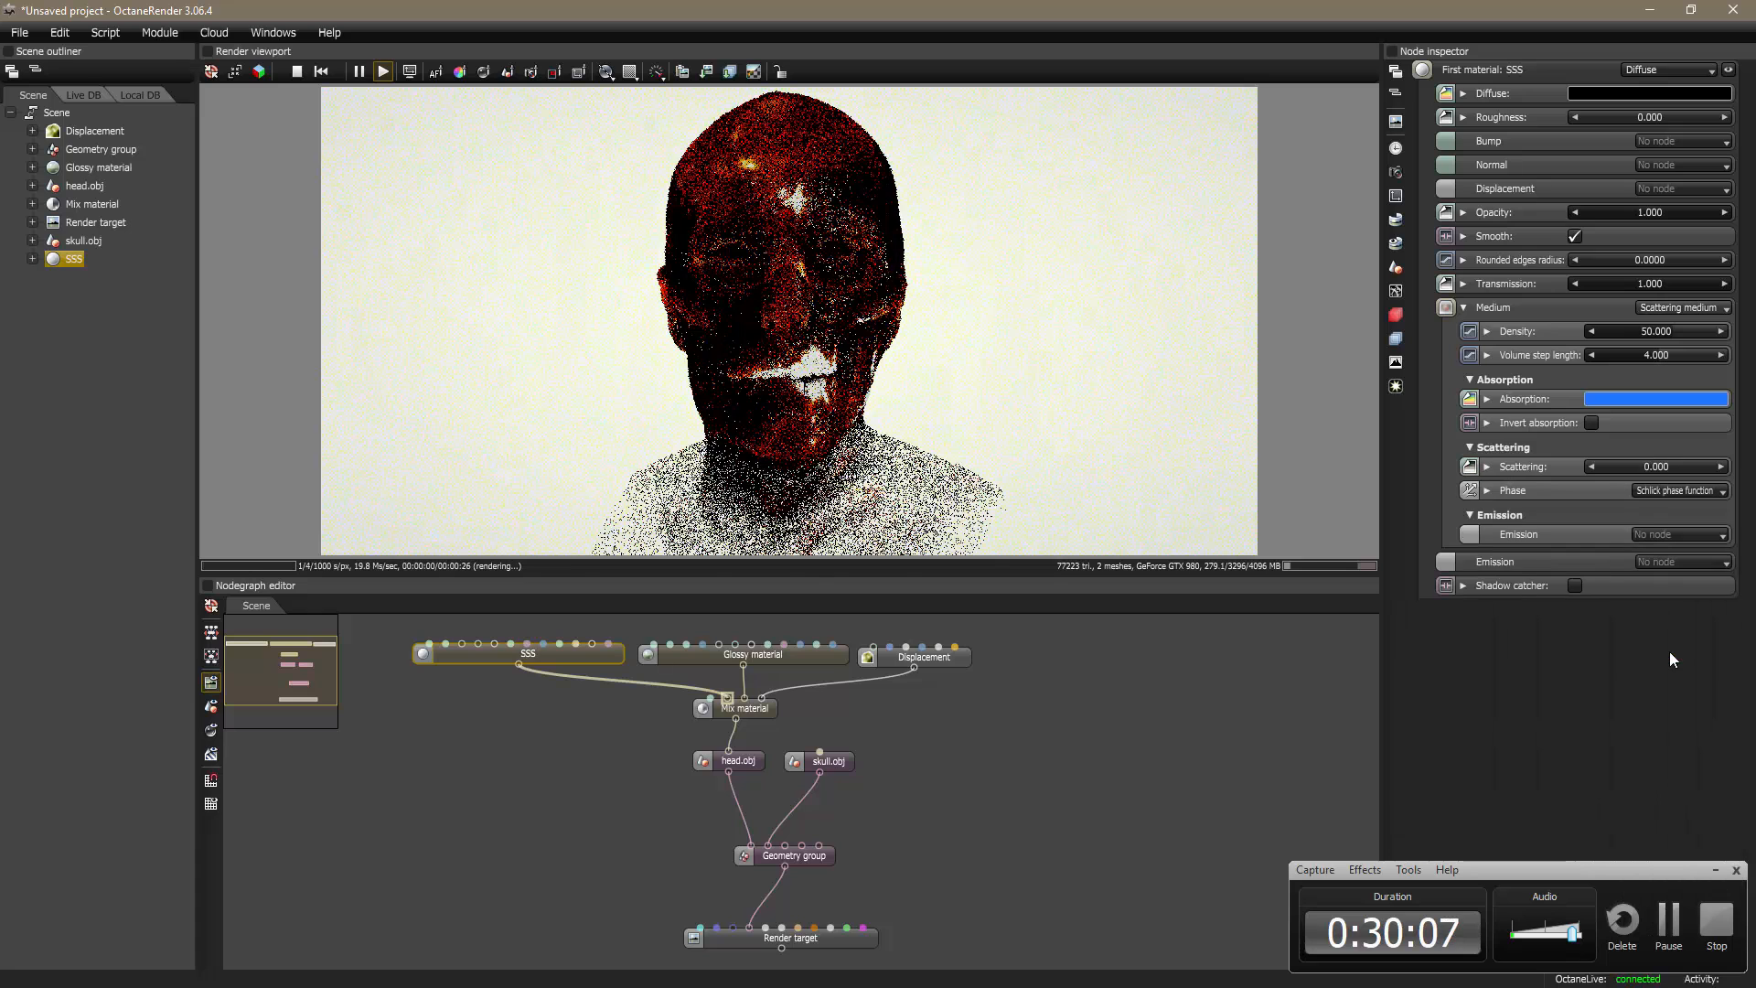
pyautogui.doubleClick(1673, 466)
pyautogui.write('0.0')
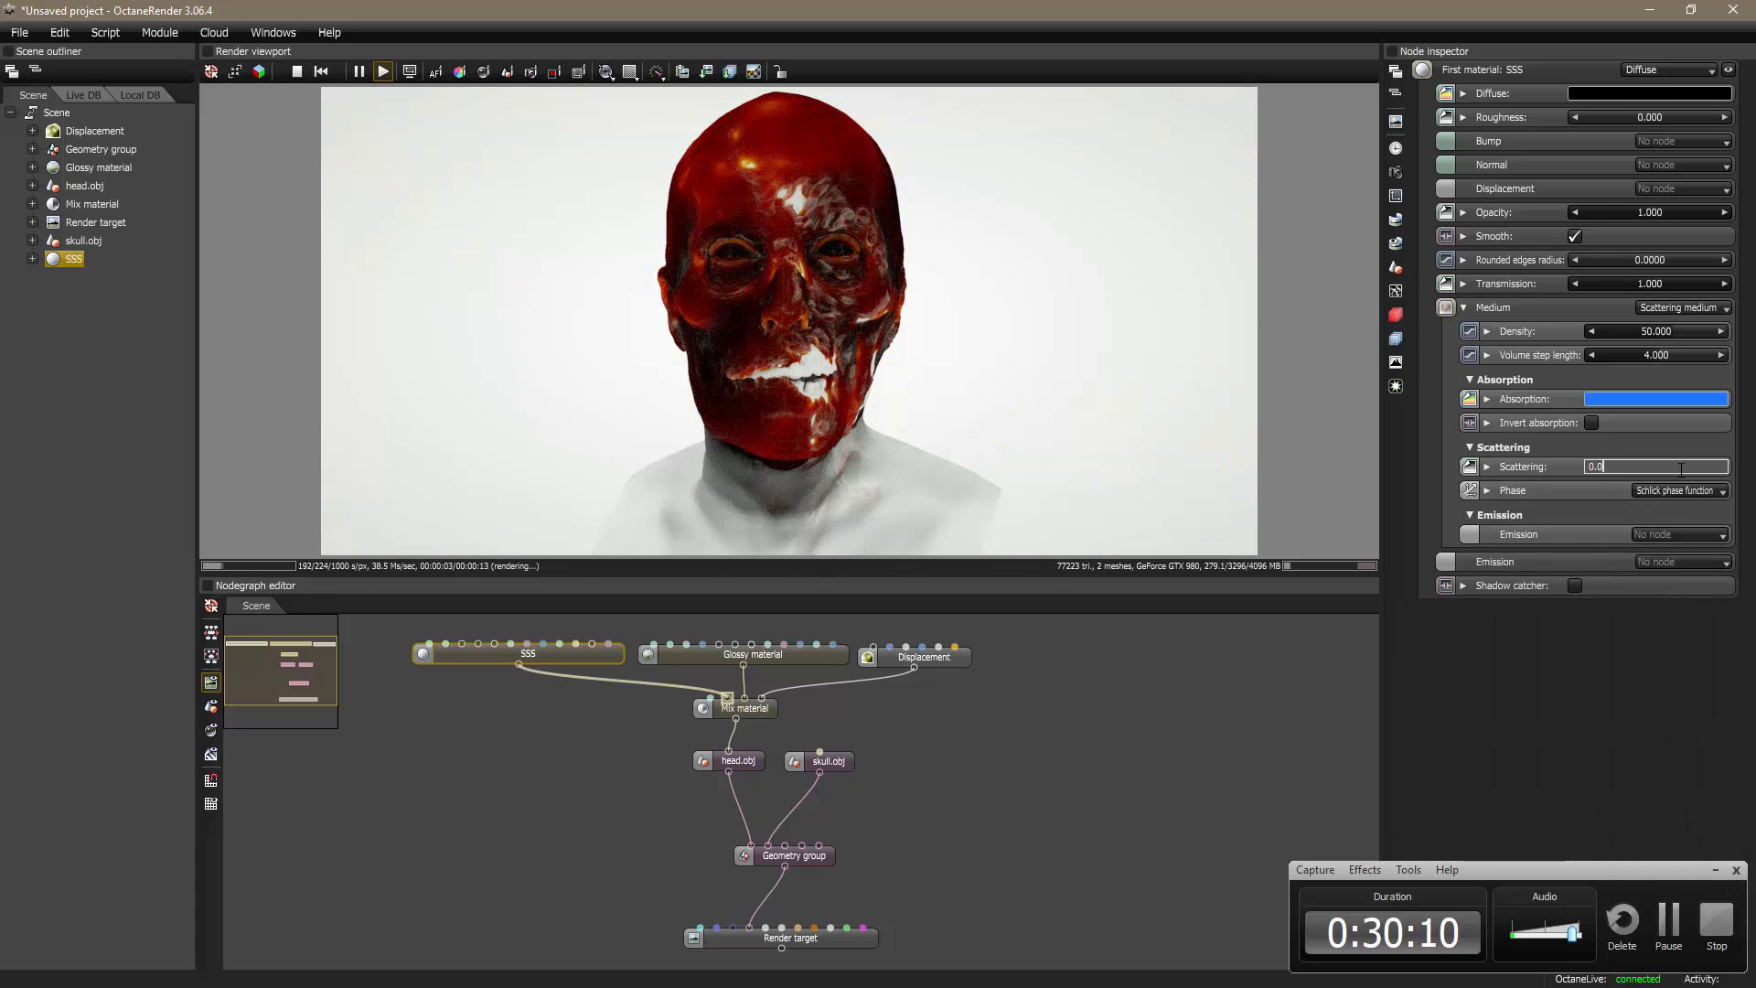
pyautogui.press('Return')
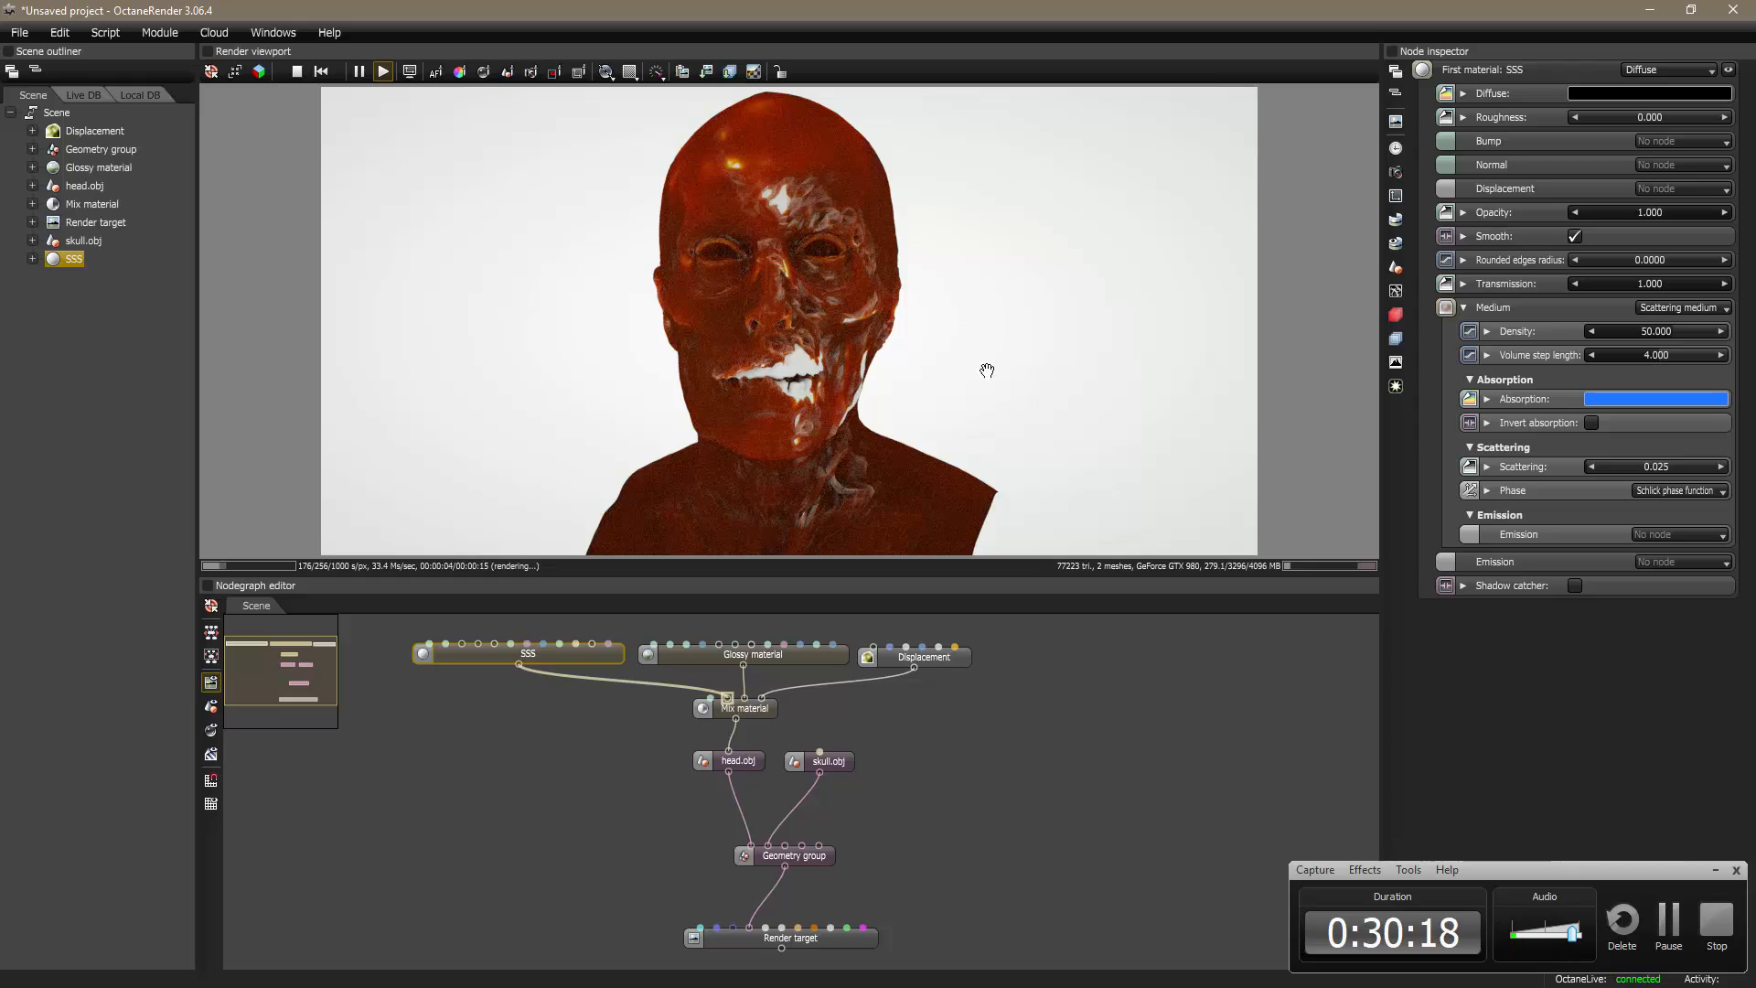
pyautogui.moveTo(952, 390); pyautogui.dragTo(983, 365)
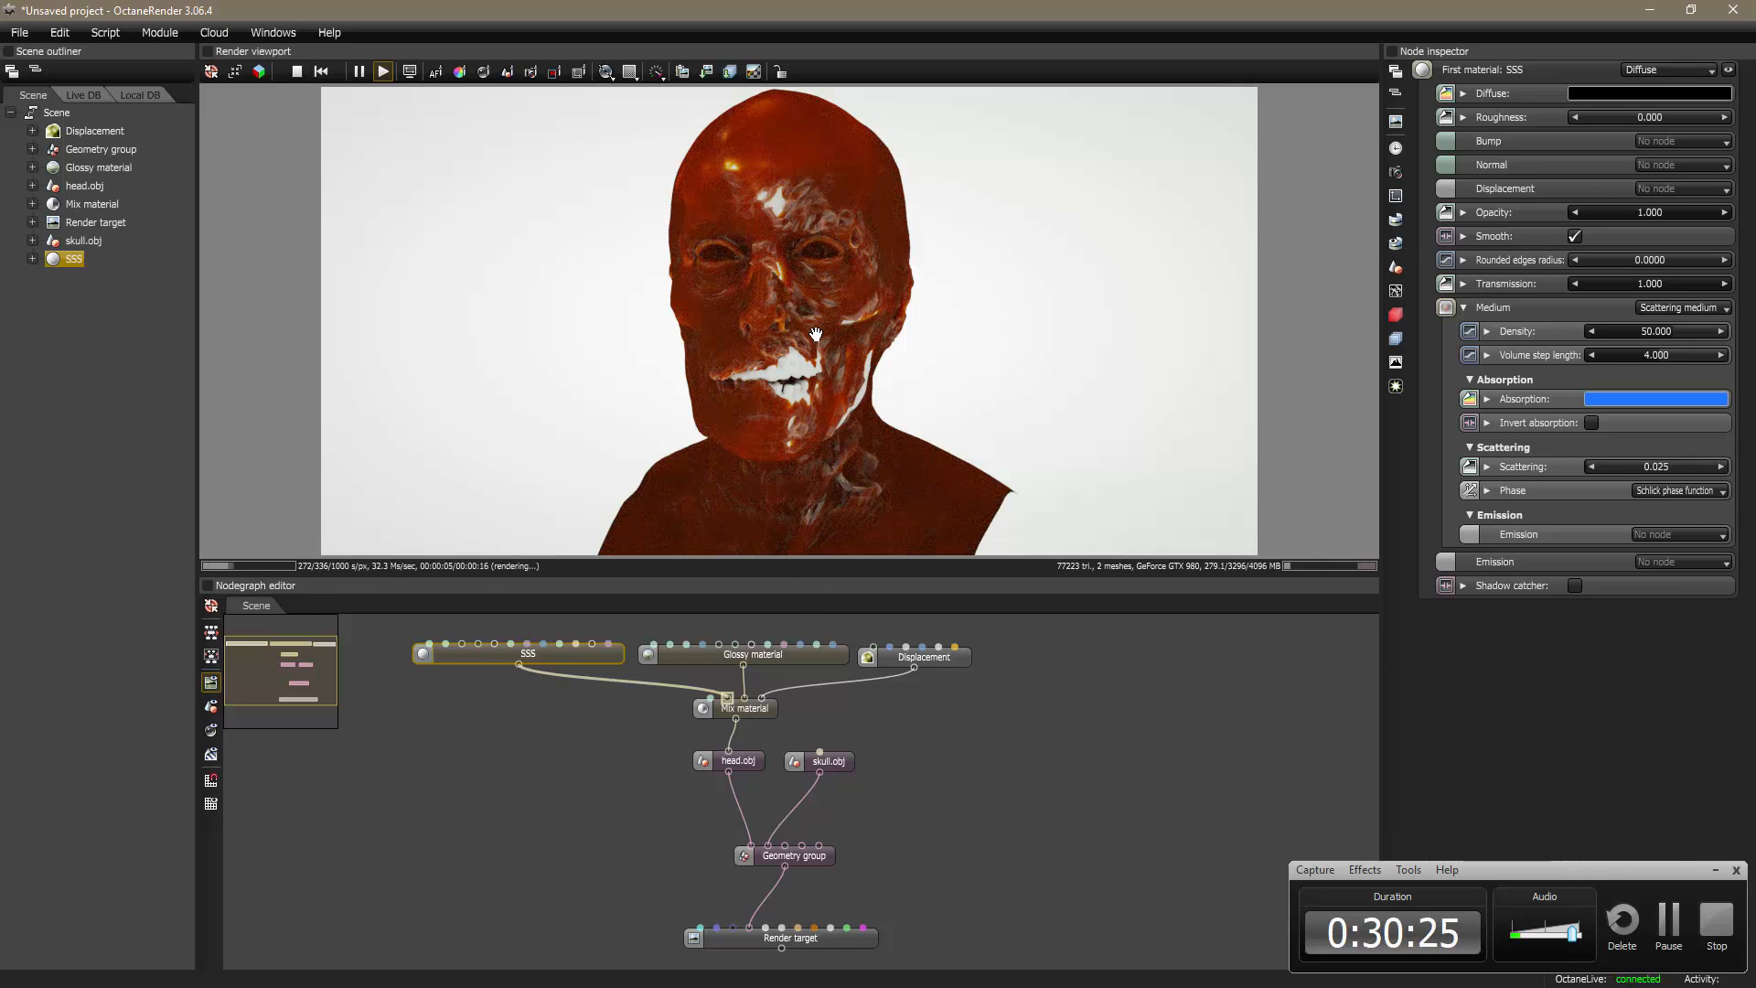
pyautogui.scroll(2, 845, 502)
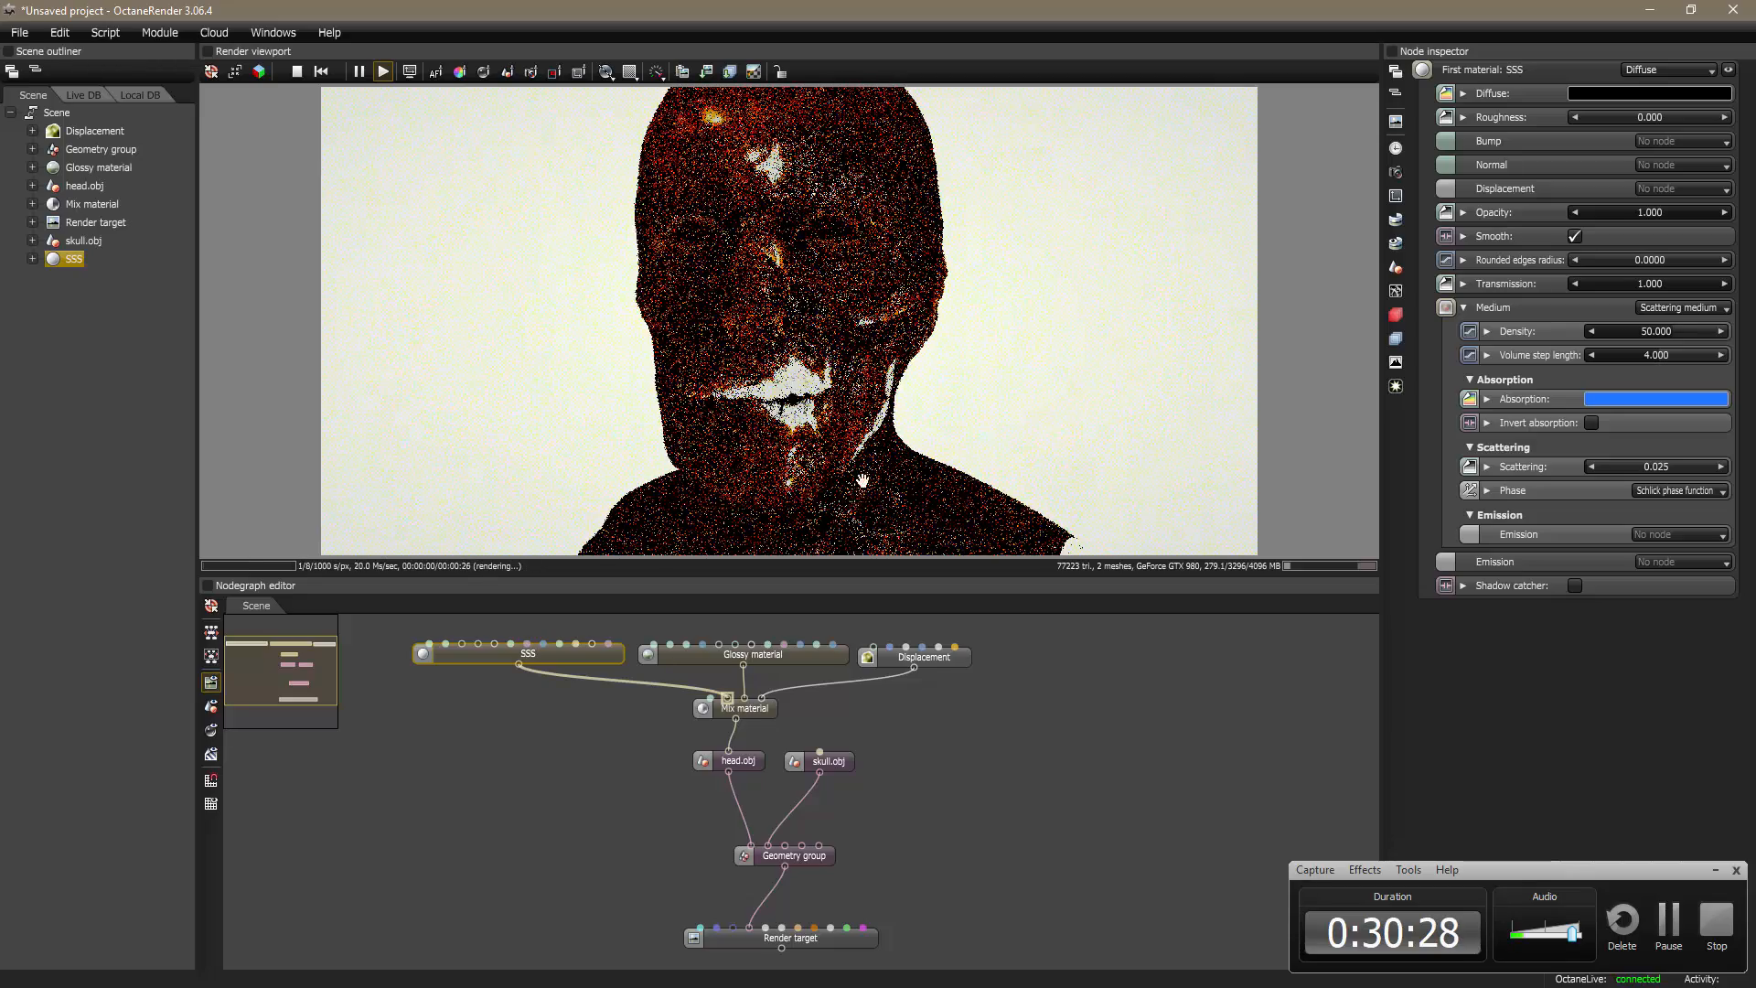
pyautogui.moveTo(862, 480); pyautogui.dragTo(882, 352, button='right')
pyautogui.scroll(2, 881, 353)
pyautogui.moveTo(883, 353)
pyautogui.mouseDown()
pyautogui.moveTo(972, 325)
pyautogui.moveTo(879, 379)
pyautogui.mouseUp()
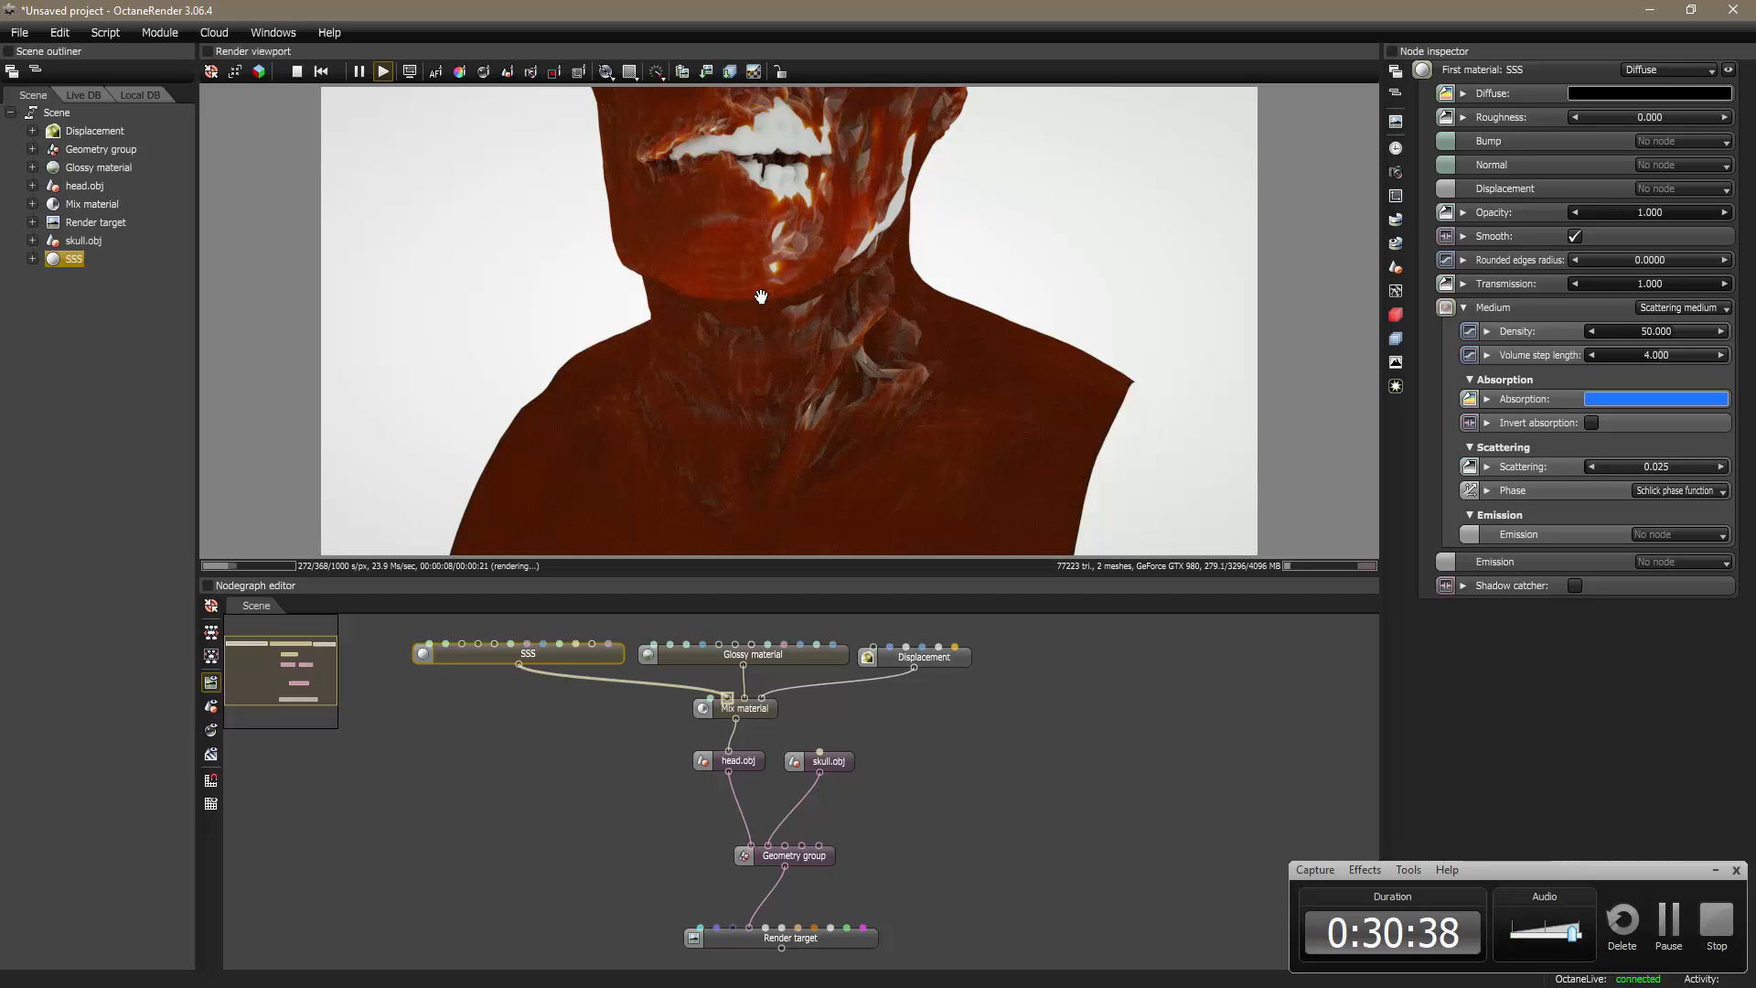
# Step: Switch to Maya, reselect the head mesh and expand the Octane attributes of its shape node to read the subdivision settings
pyautogui.hotkey('alt', 'Tab')
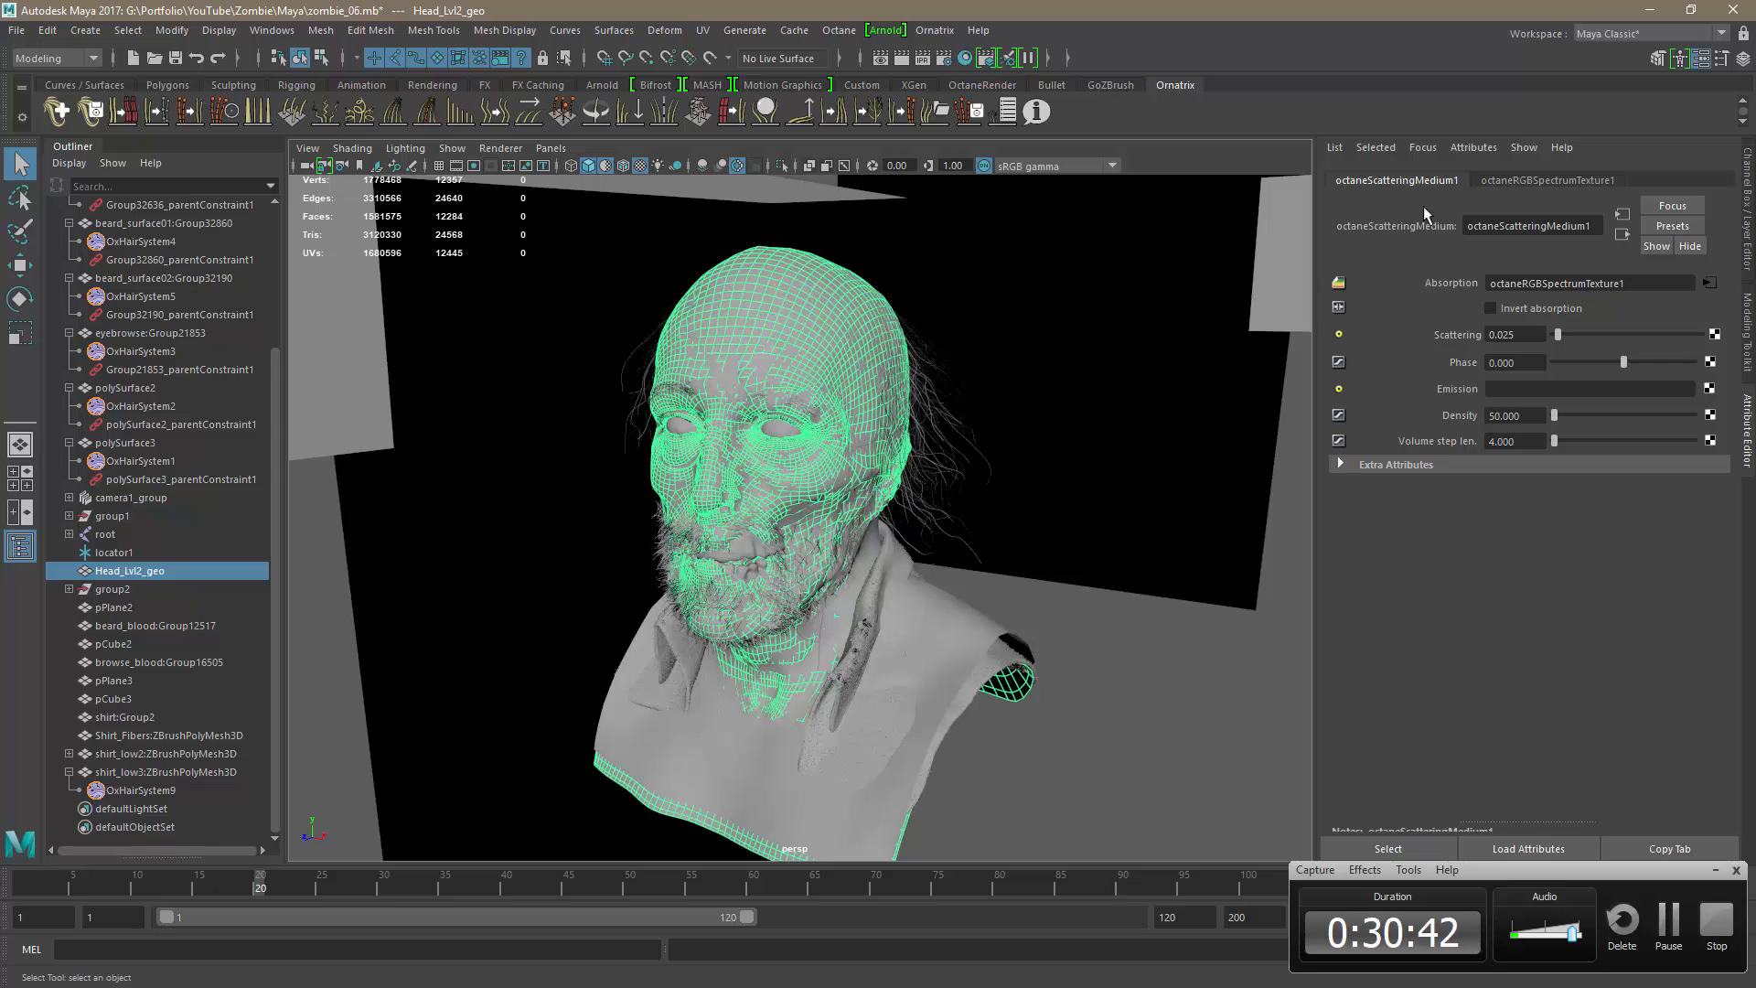
pyautogui.click(1242, 680)
pyautogui.click(803, 277)
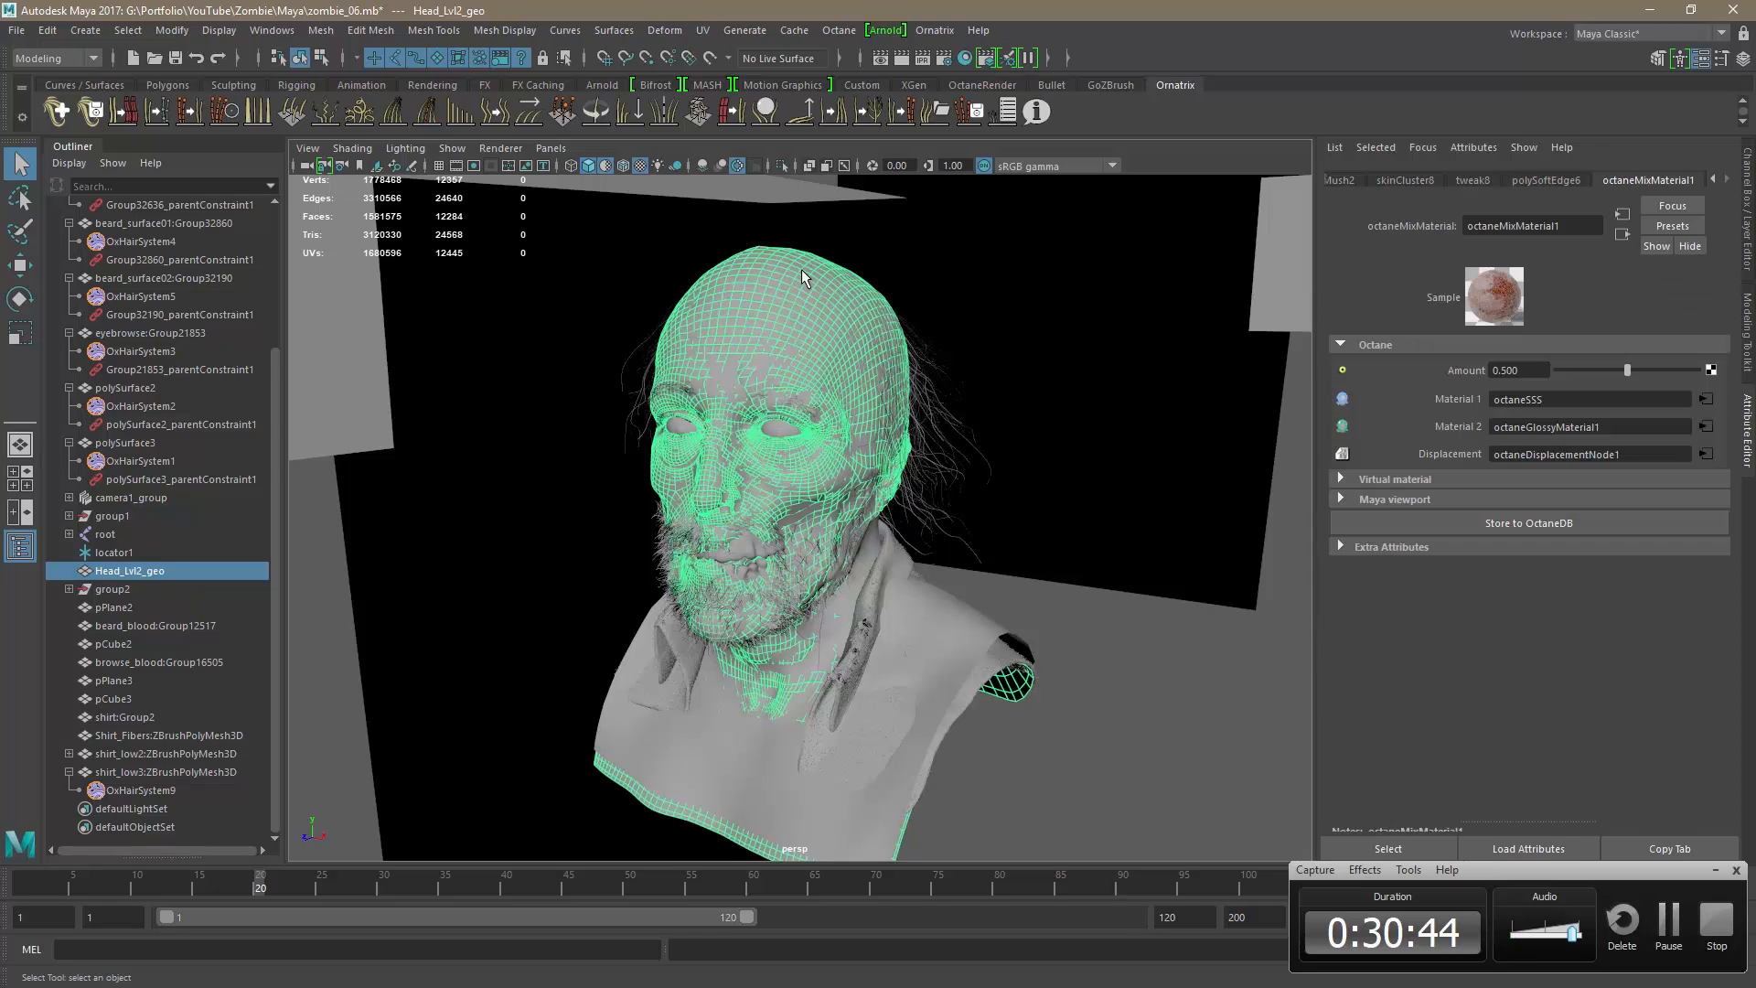
pyautogui.click(1713, 181)
pyautogui.click(1482, 181)
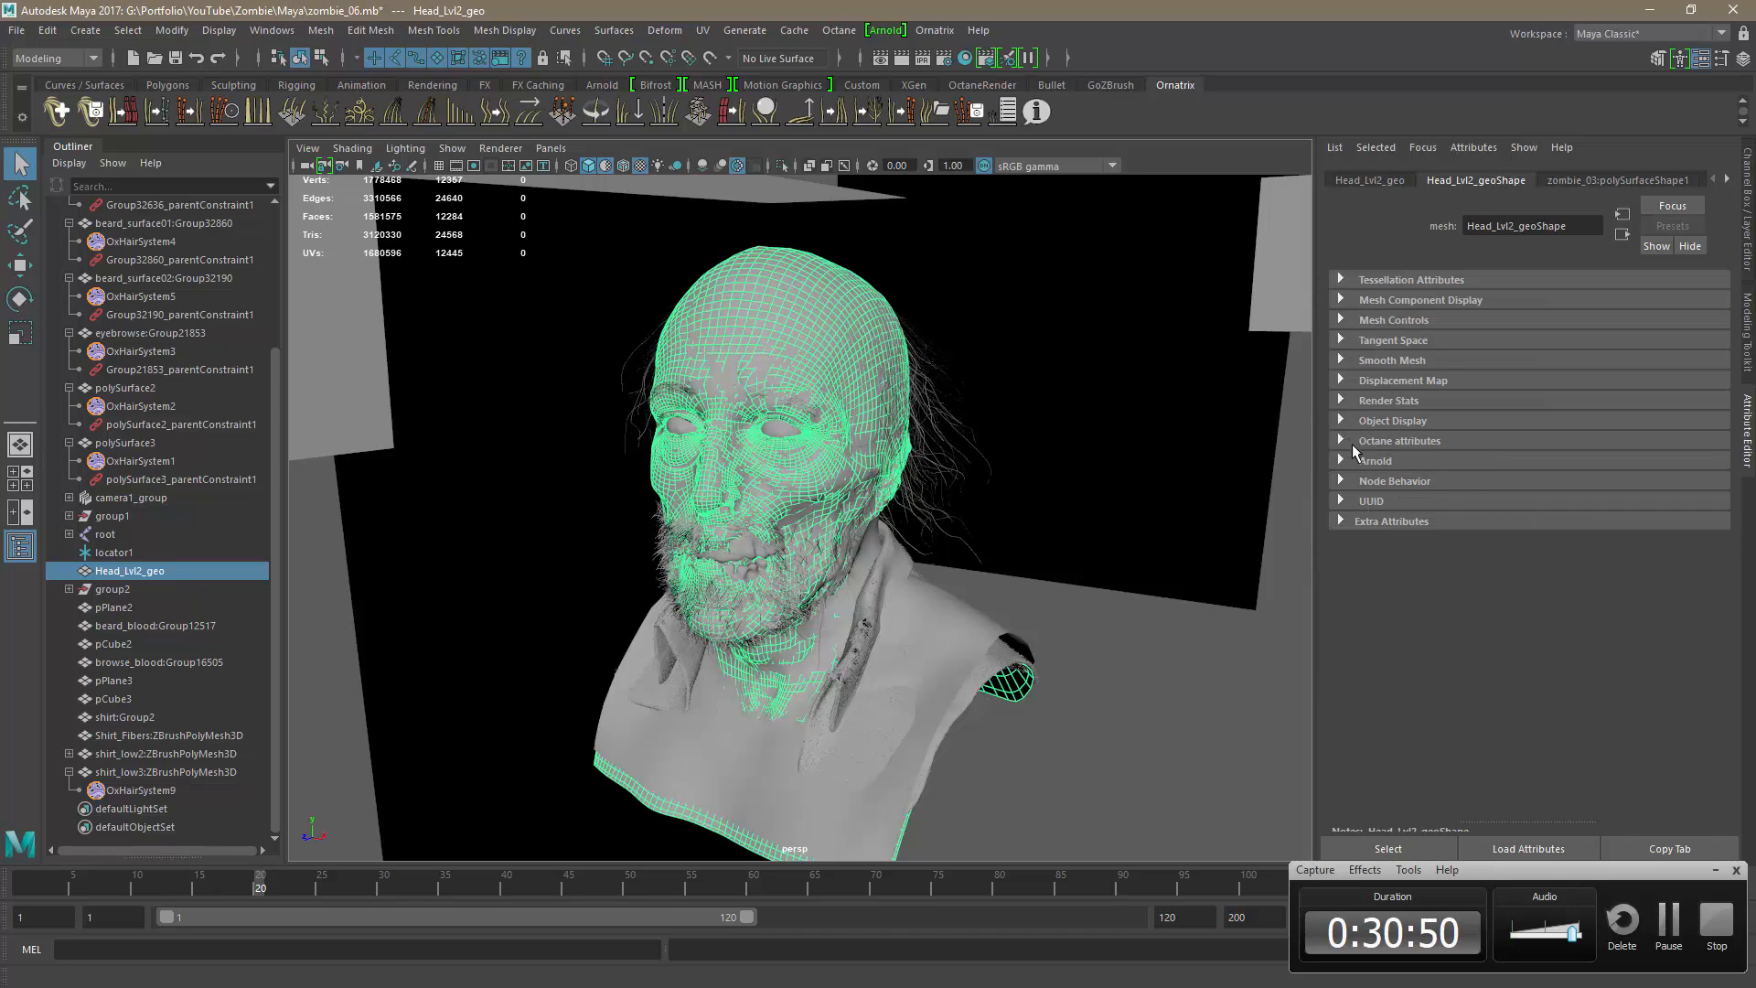
pyautogui.click(1340, 440)
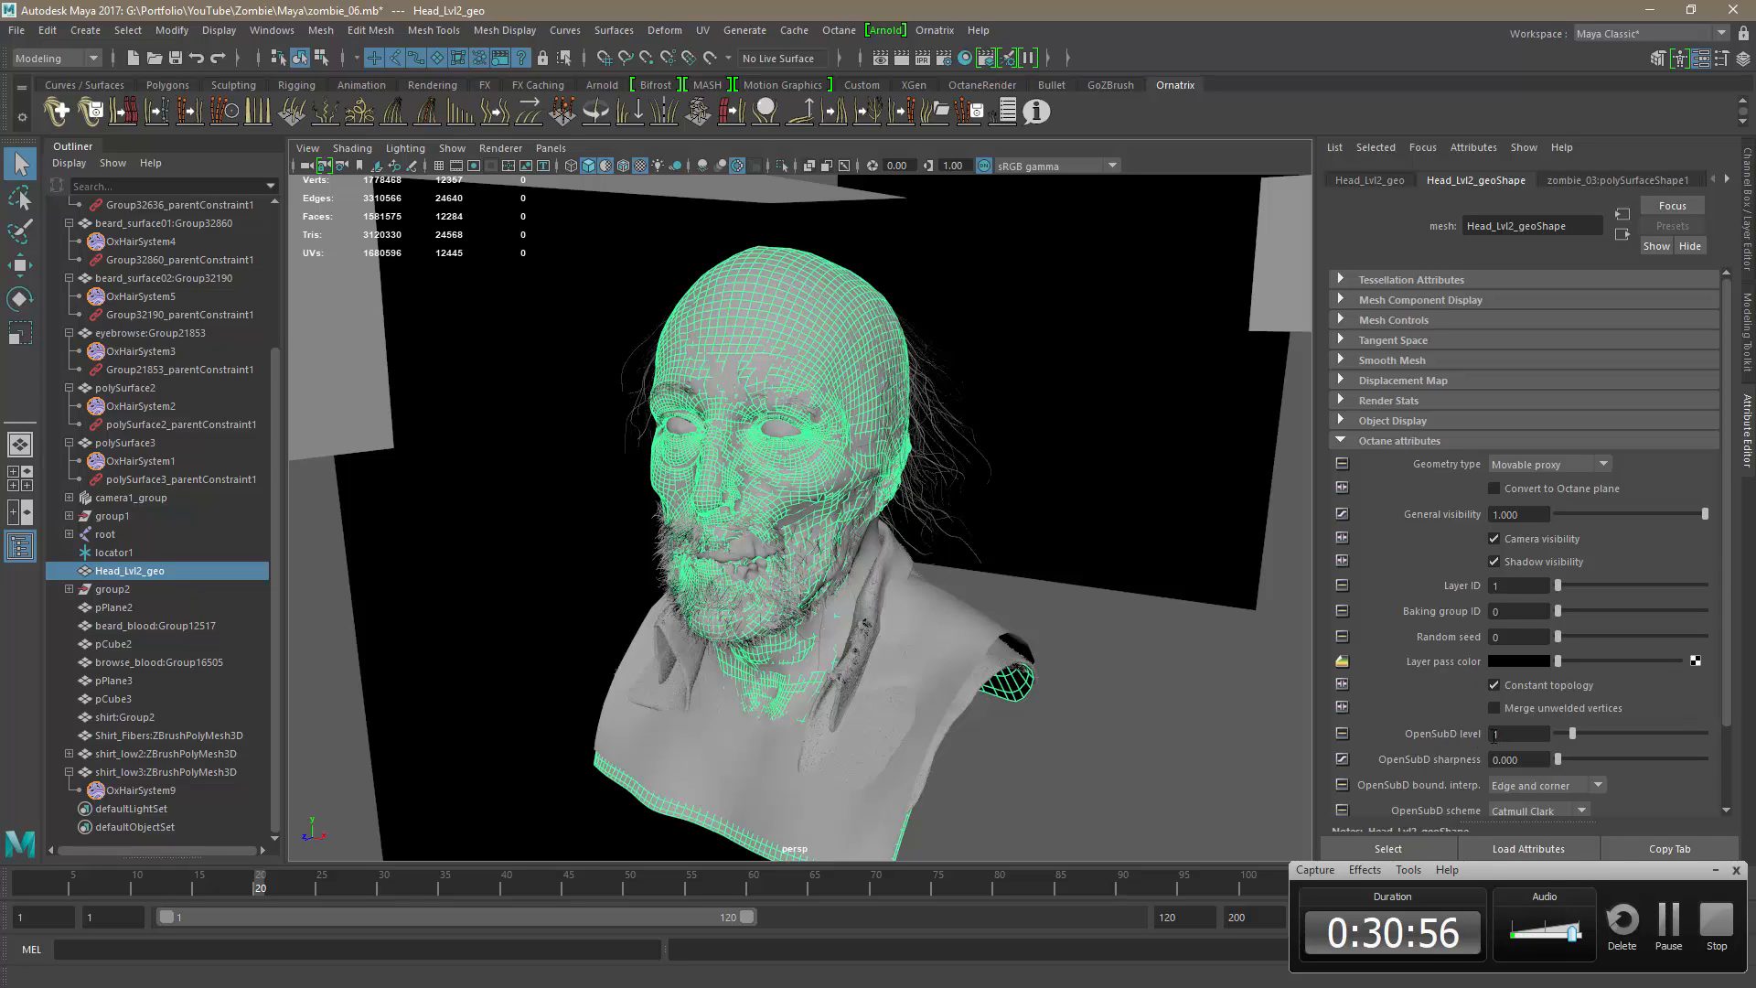
# Step: Switch to OctaneRender and set the subdivision level to 1 in the import settings of head.obj
pyautogui.hotkey('alt', 'Tab')
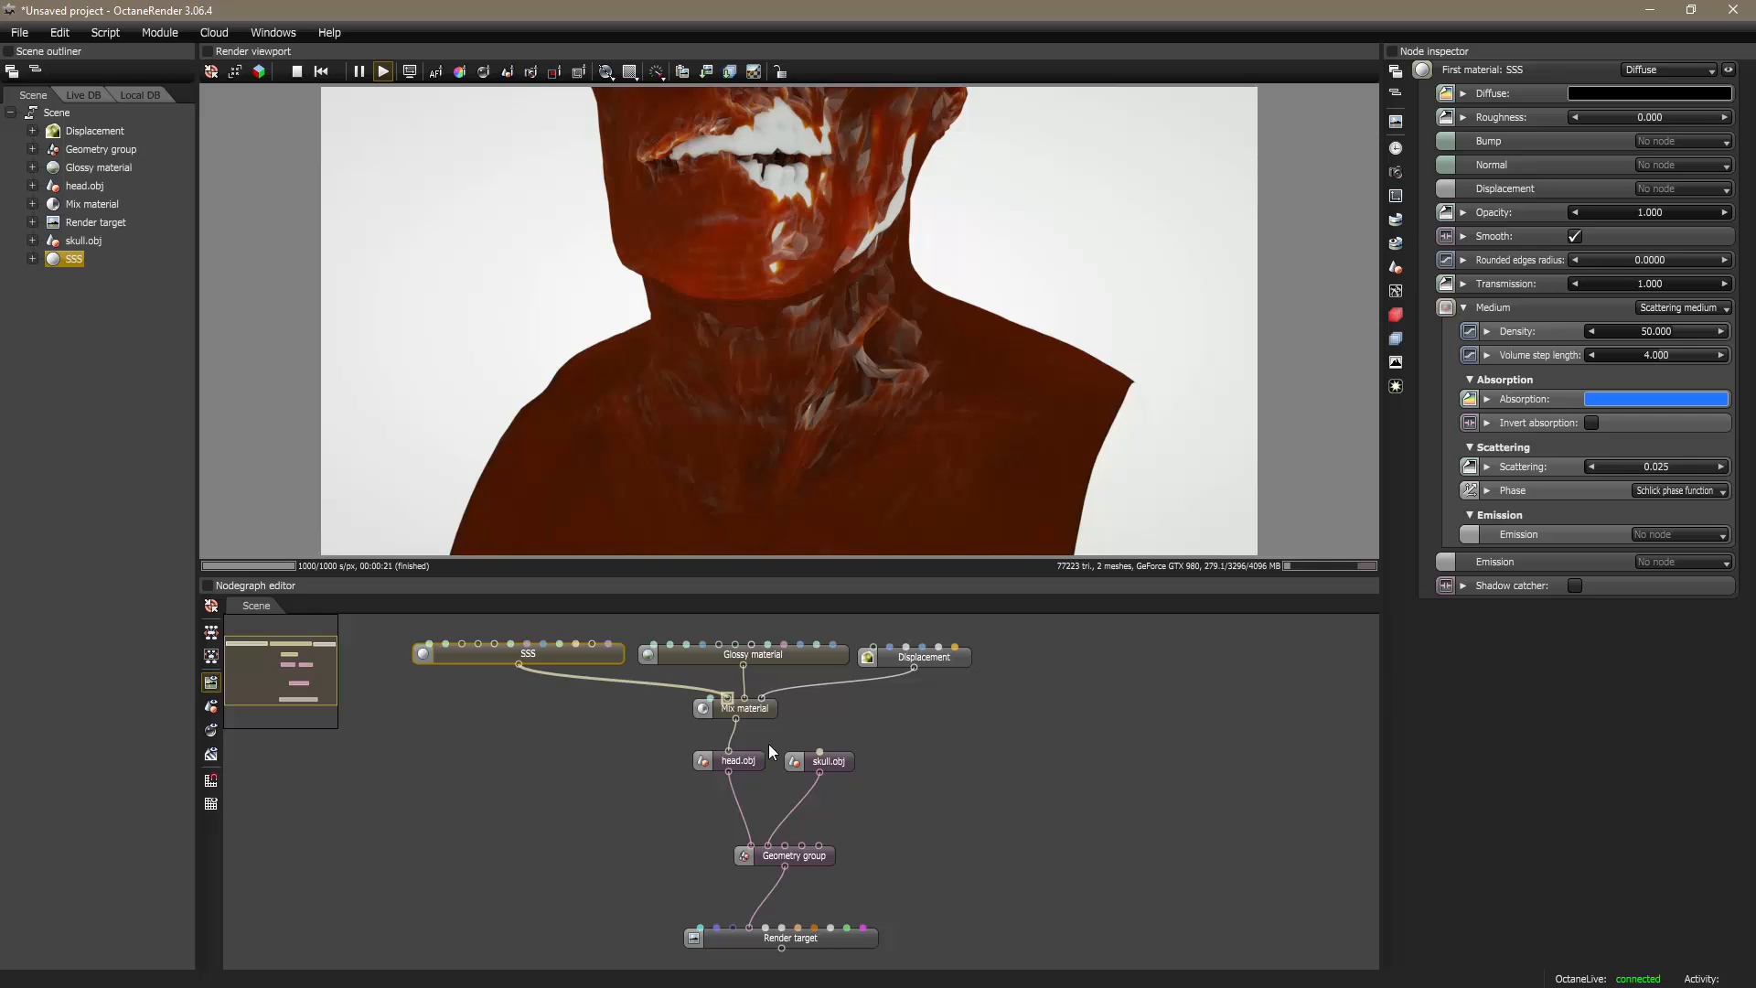
pyautogui.click(752, 766)
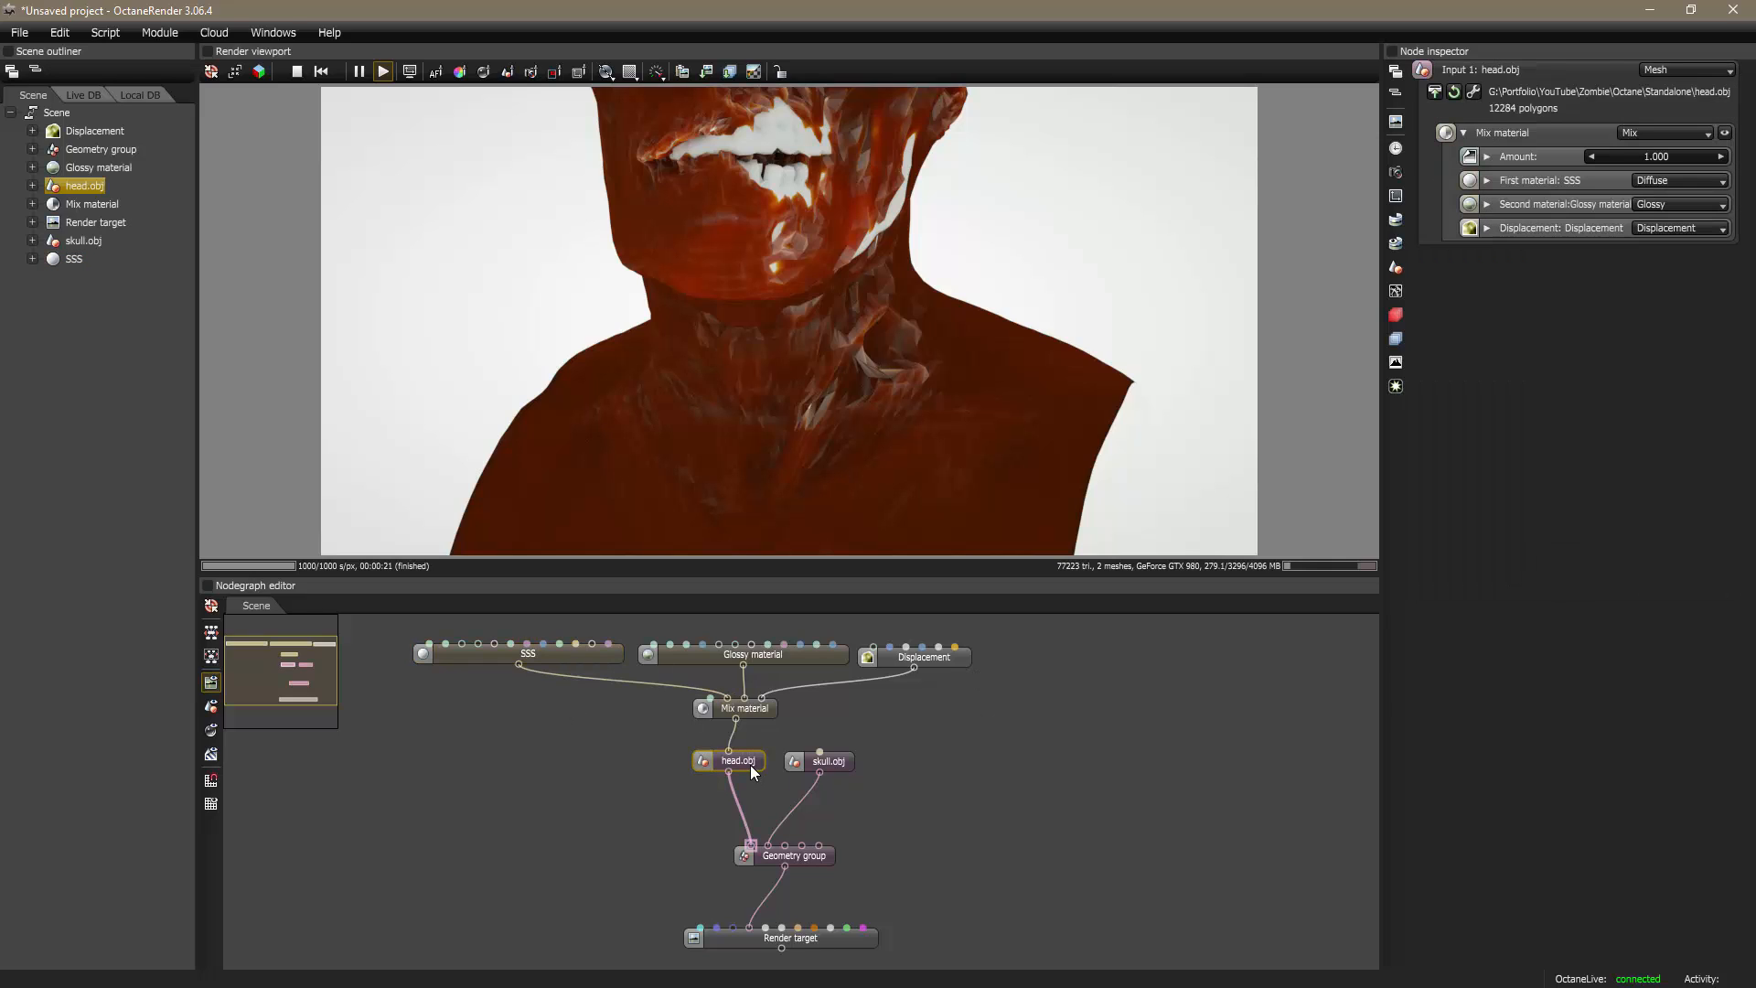
pyautogui.click(1473, 94)
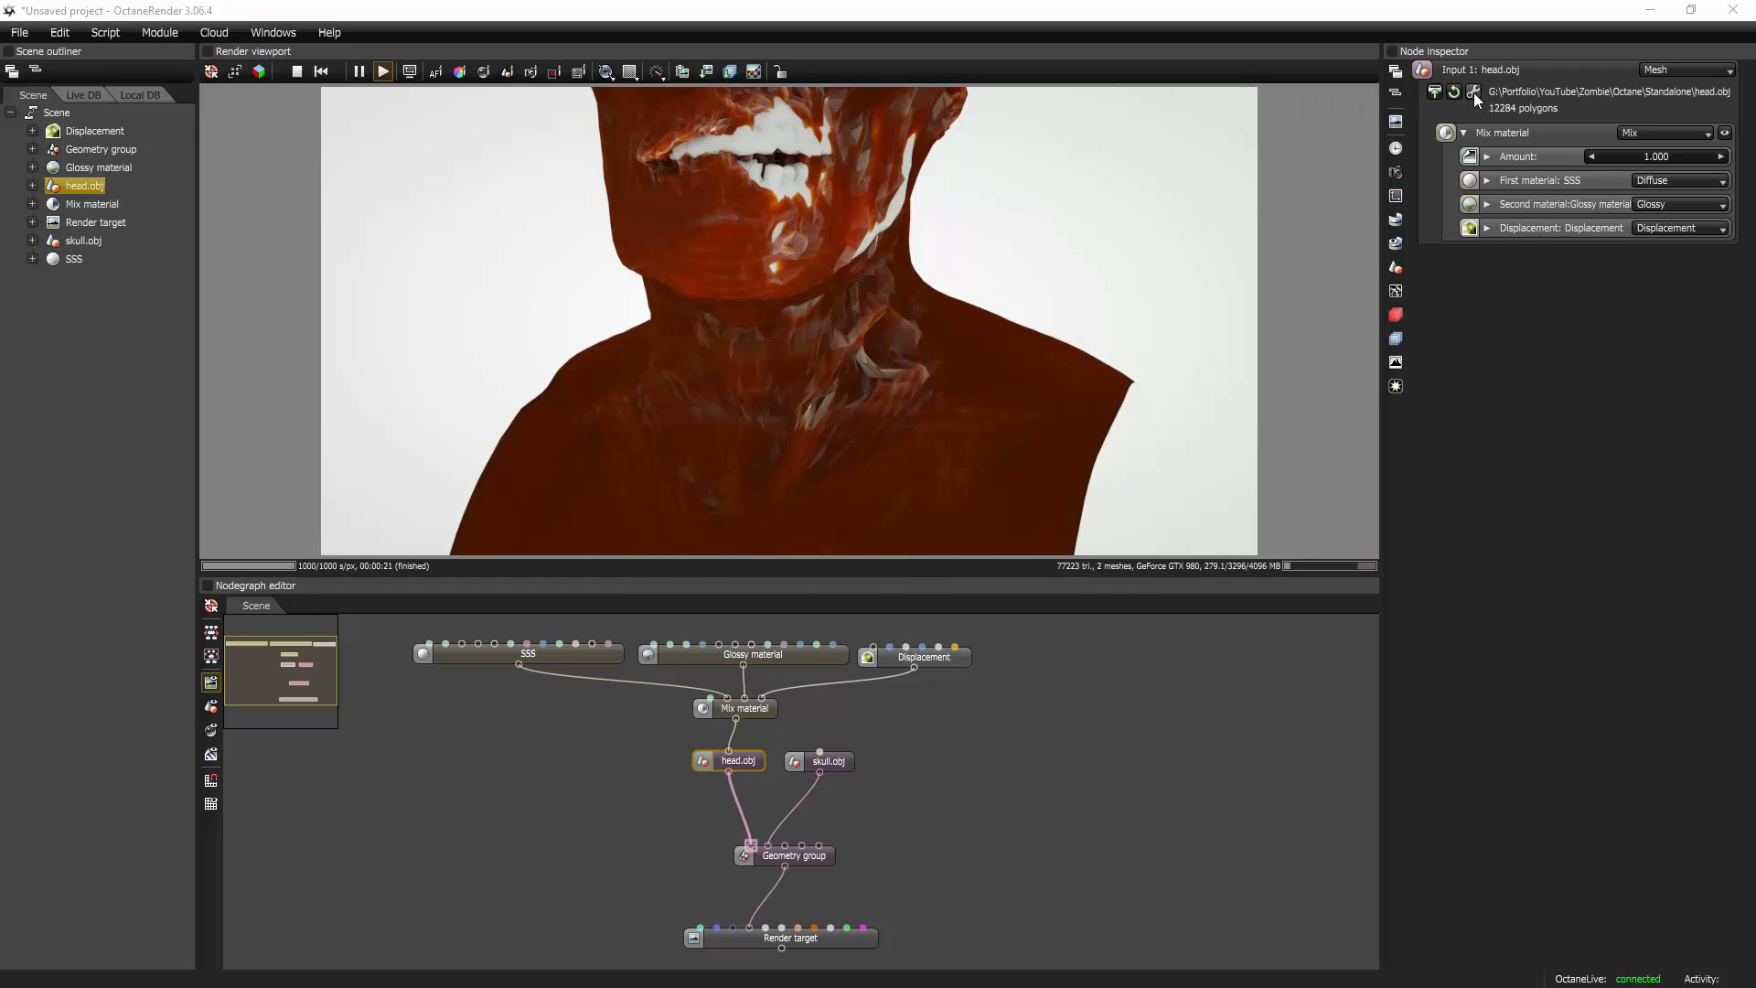
pyautogui.moveTo(1021, 154); pyautogui.dragTo(1271, 251)
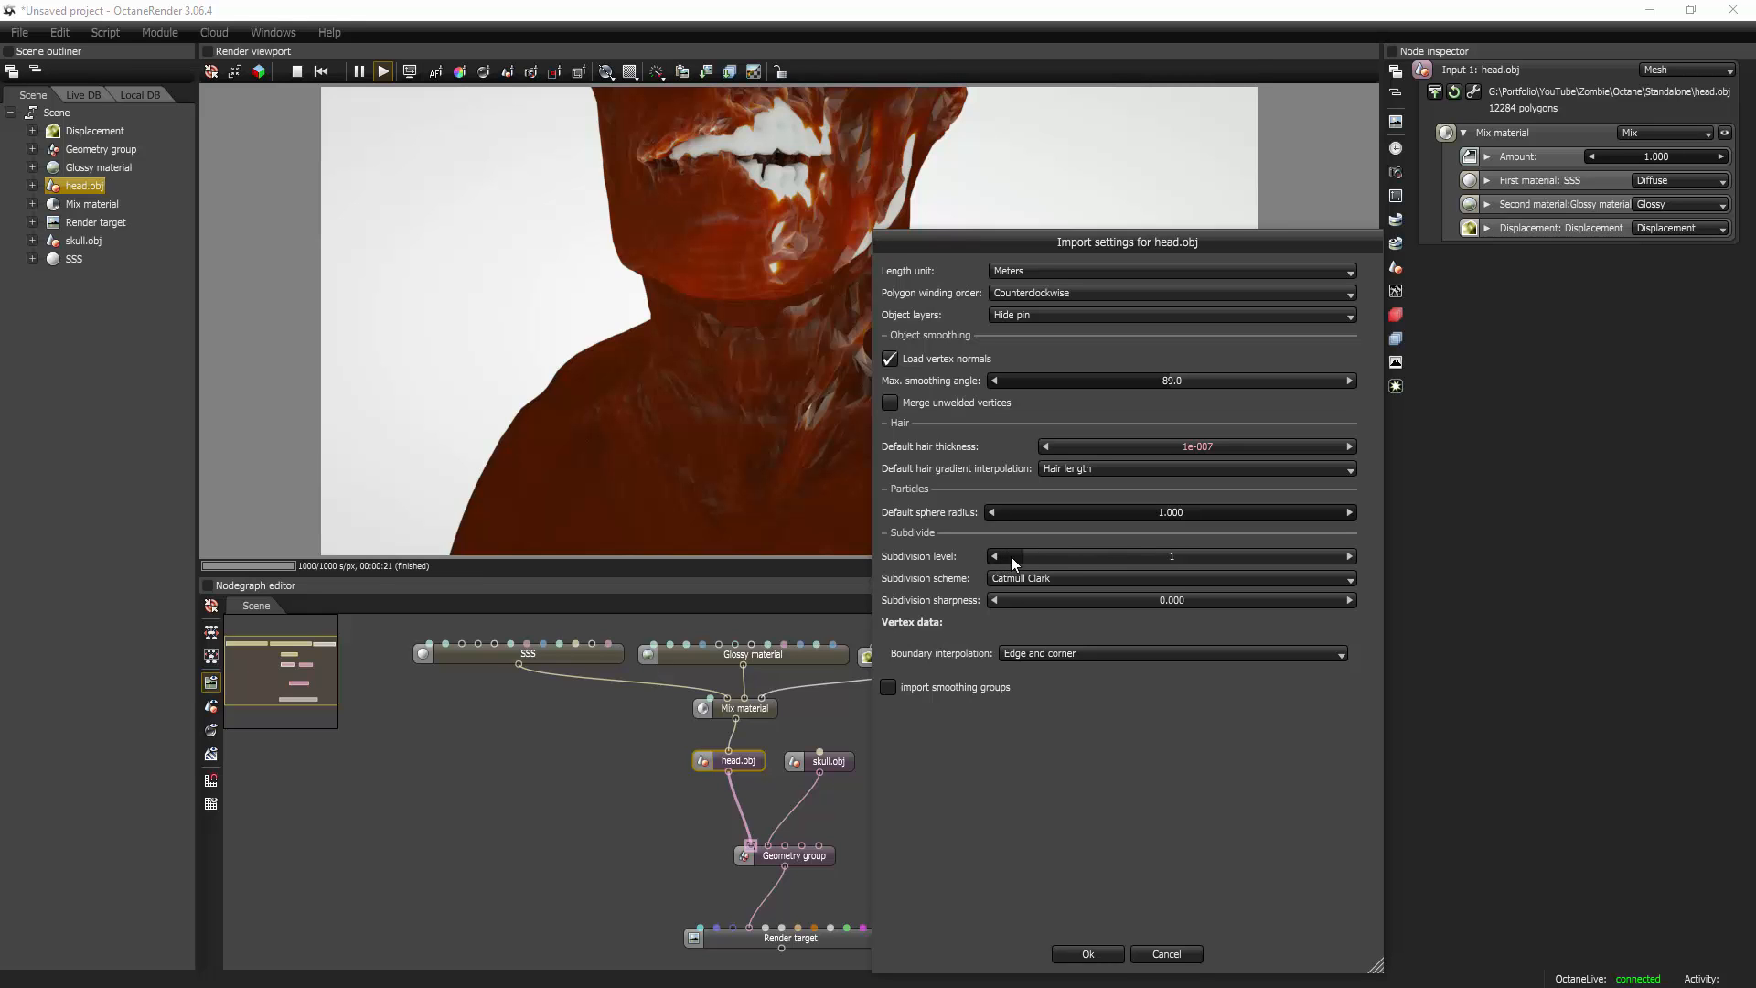
pyautogui.click(1087, 953)
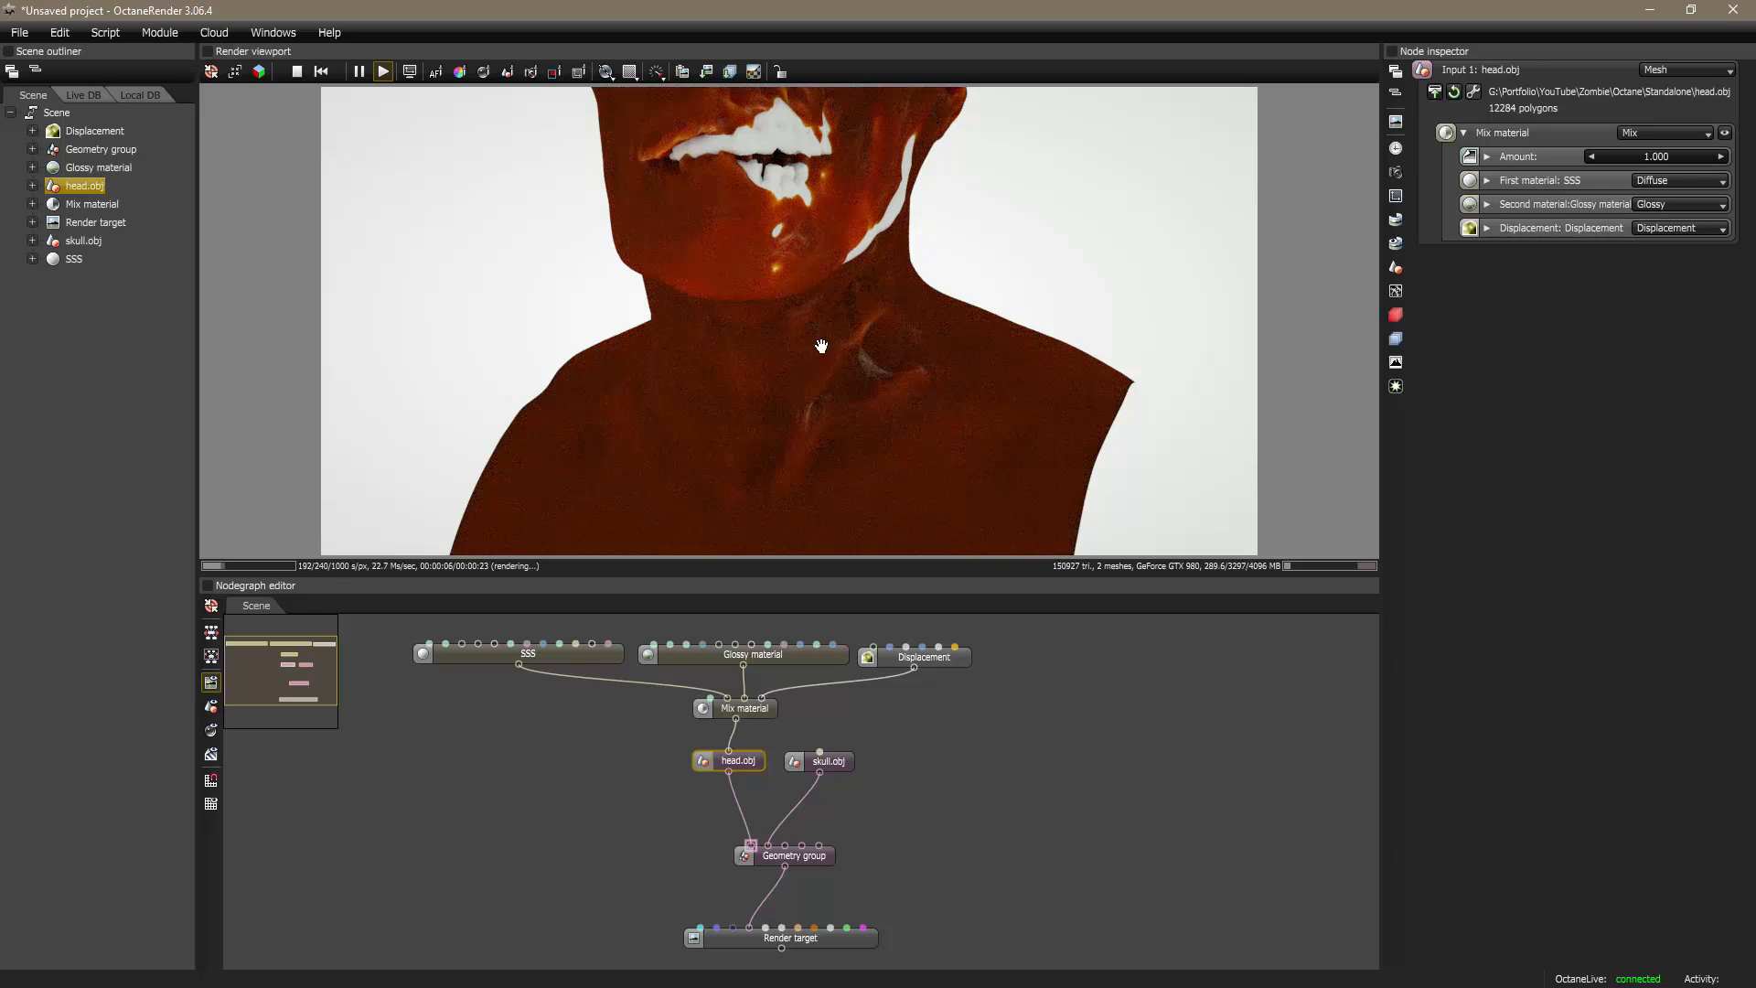
pyautogui.moveTo(1023, 230); pyautogui.dragTo(1007, 395, button='right')
pyautogui.scroll(-5, 847, 283)
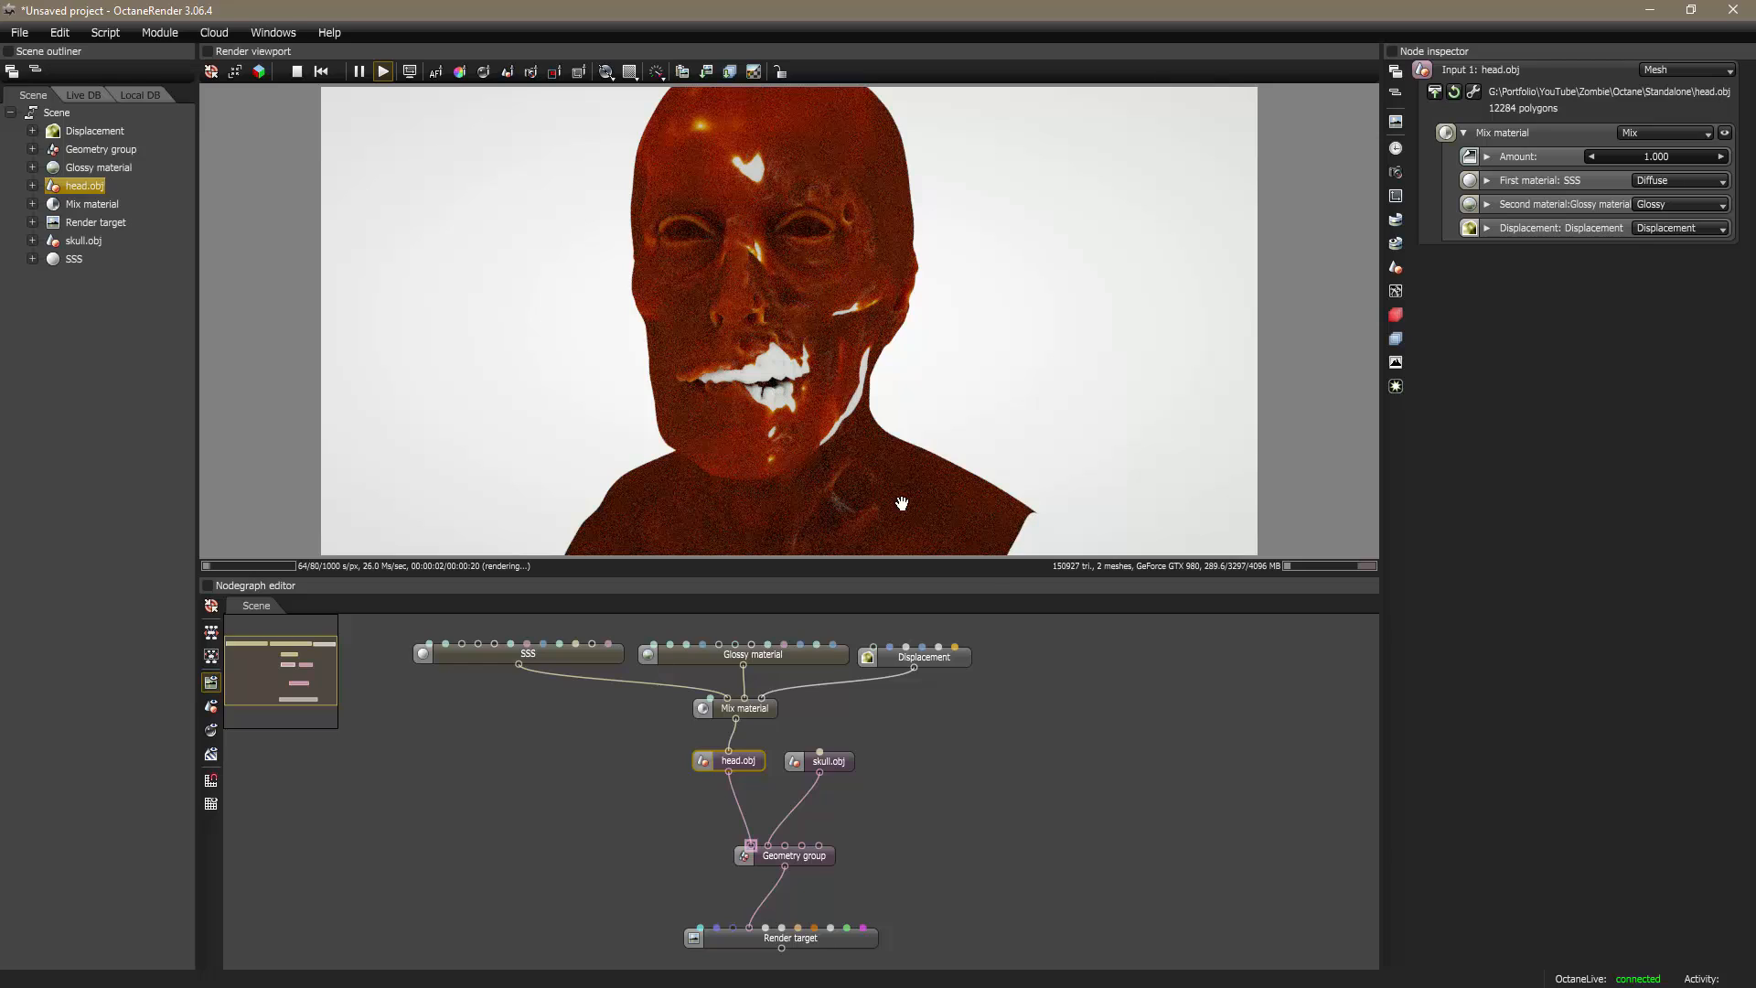
# Step: Add an RGB image texture node loaded with zombie_disp.PSD and connect it to the Displacement node's texture input
pyautogui.moveTo(1031, 679); pyautogui.dragTo(993, 723, button='right')
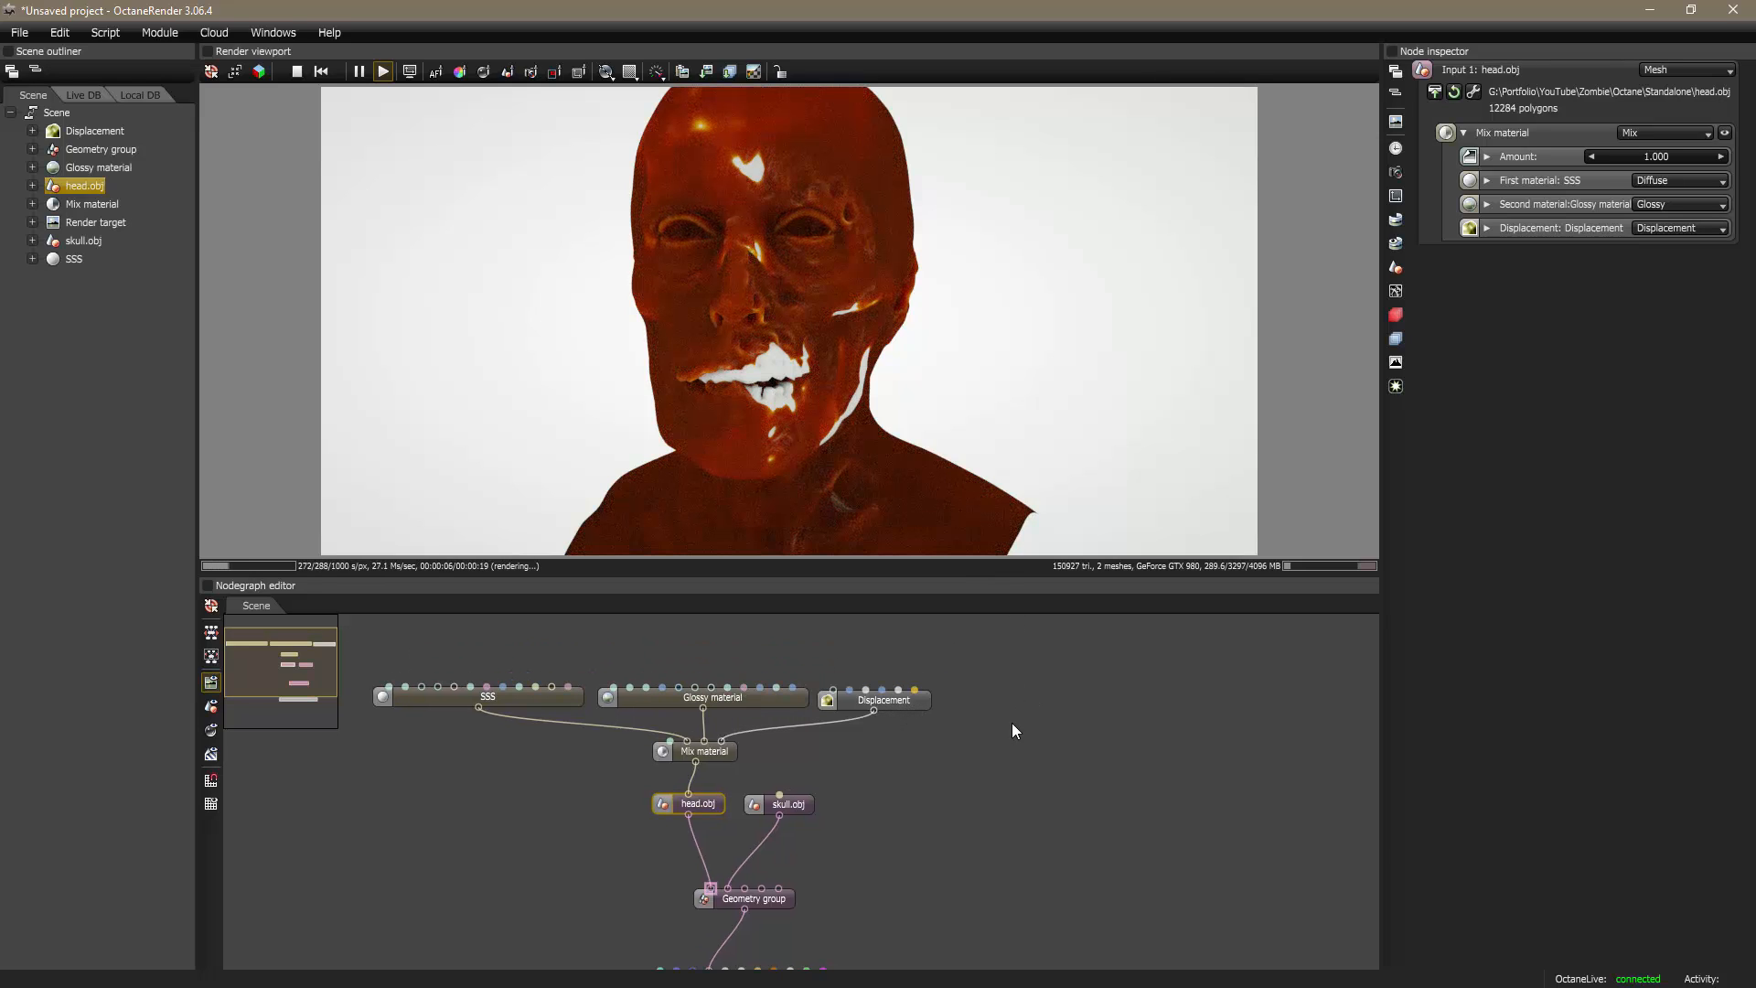
pyautogui.moveTo(1011, 725); pyautogui.dragTo(973, 852, button='right')
pyautogui.rightClick(883, 737)
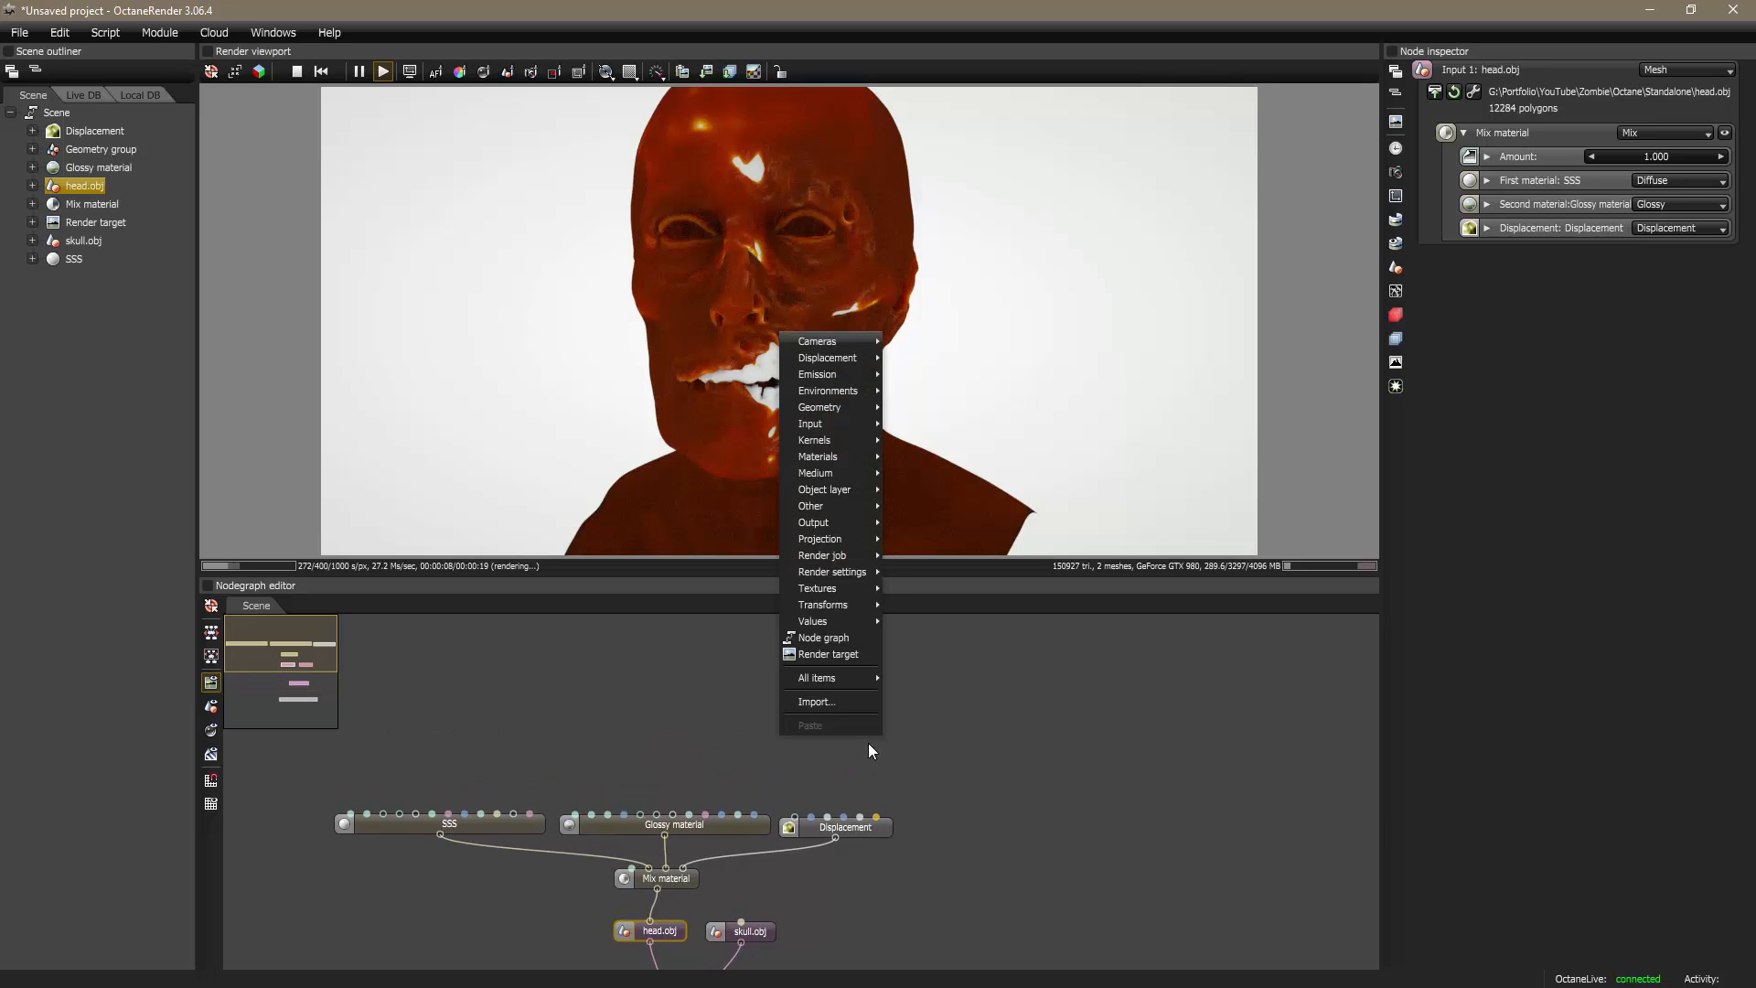
pyautogui.moveTo(820, 585)
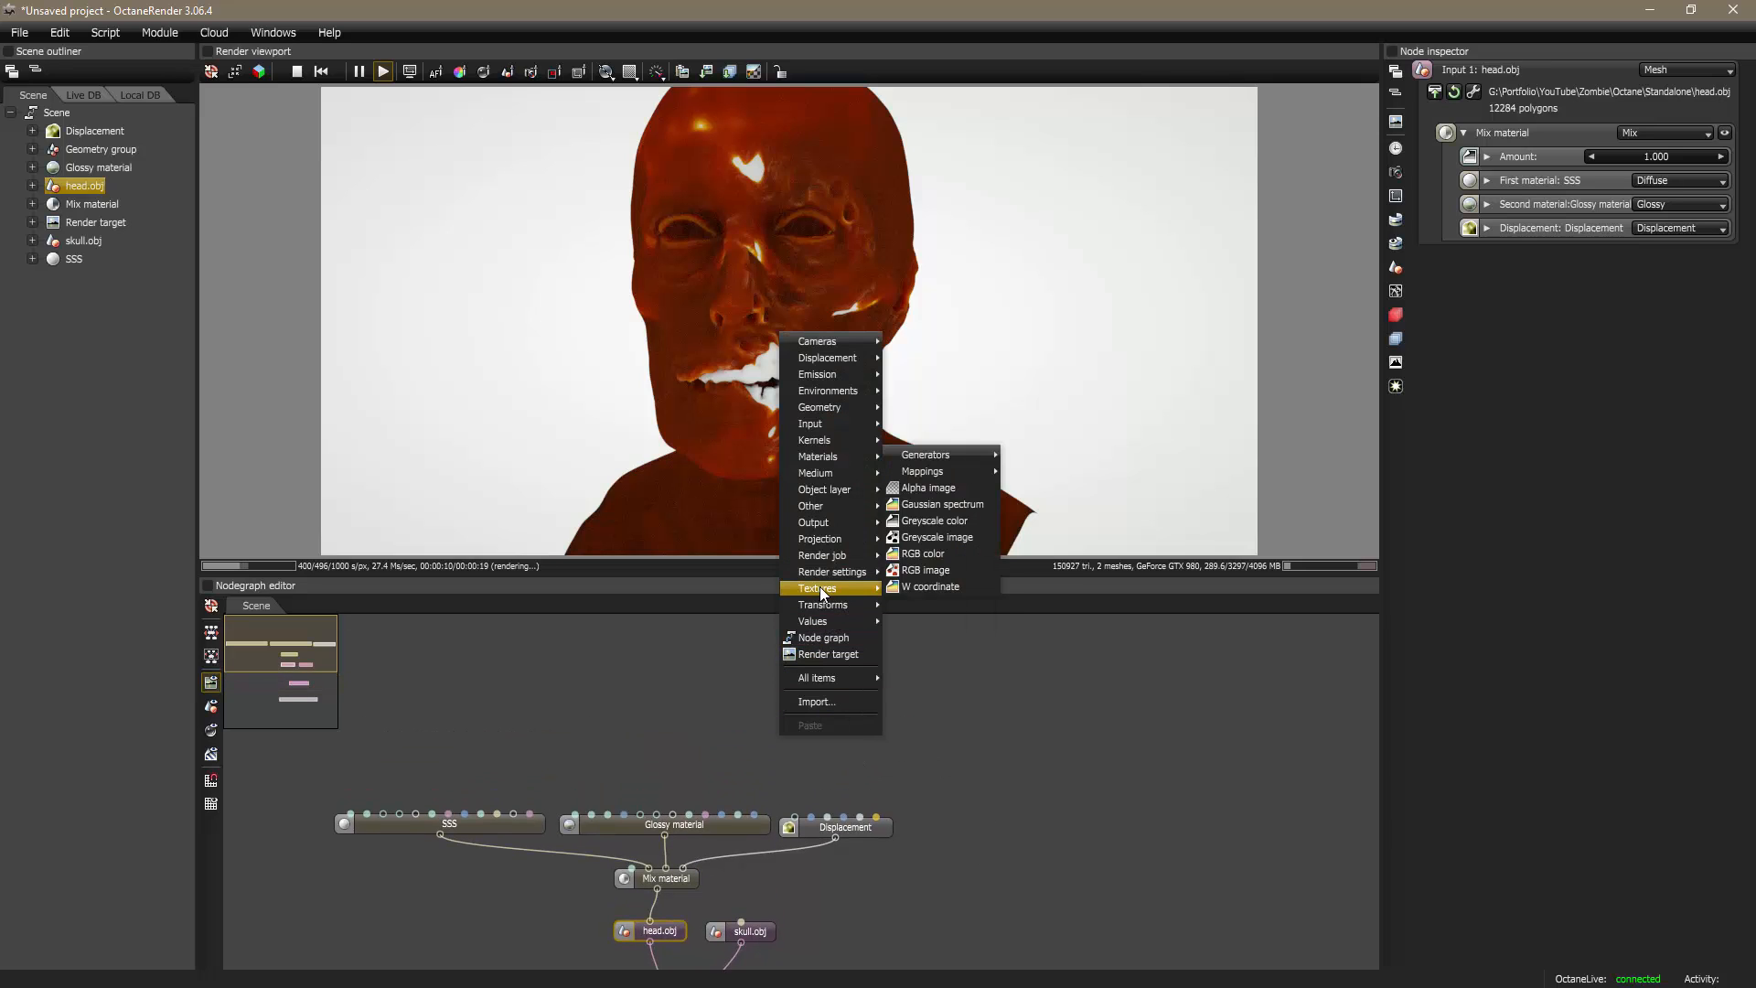
pyautogui.click(929, 572)
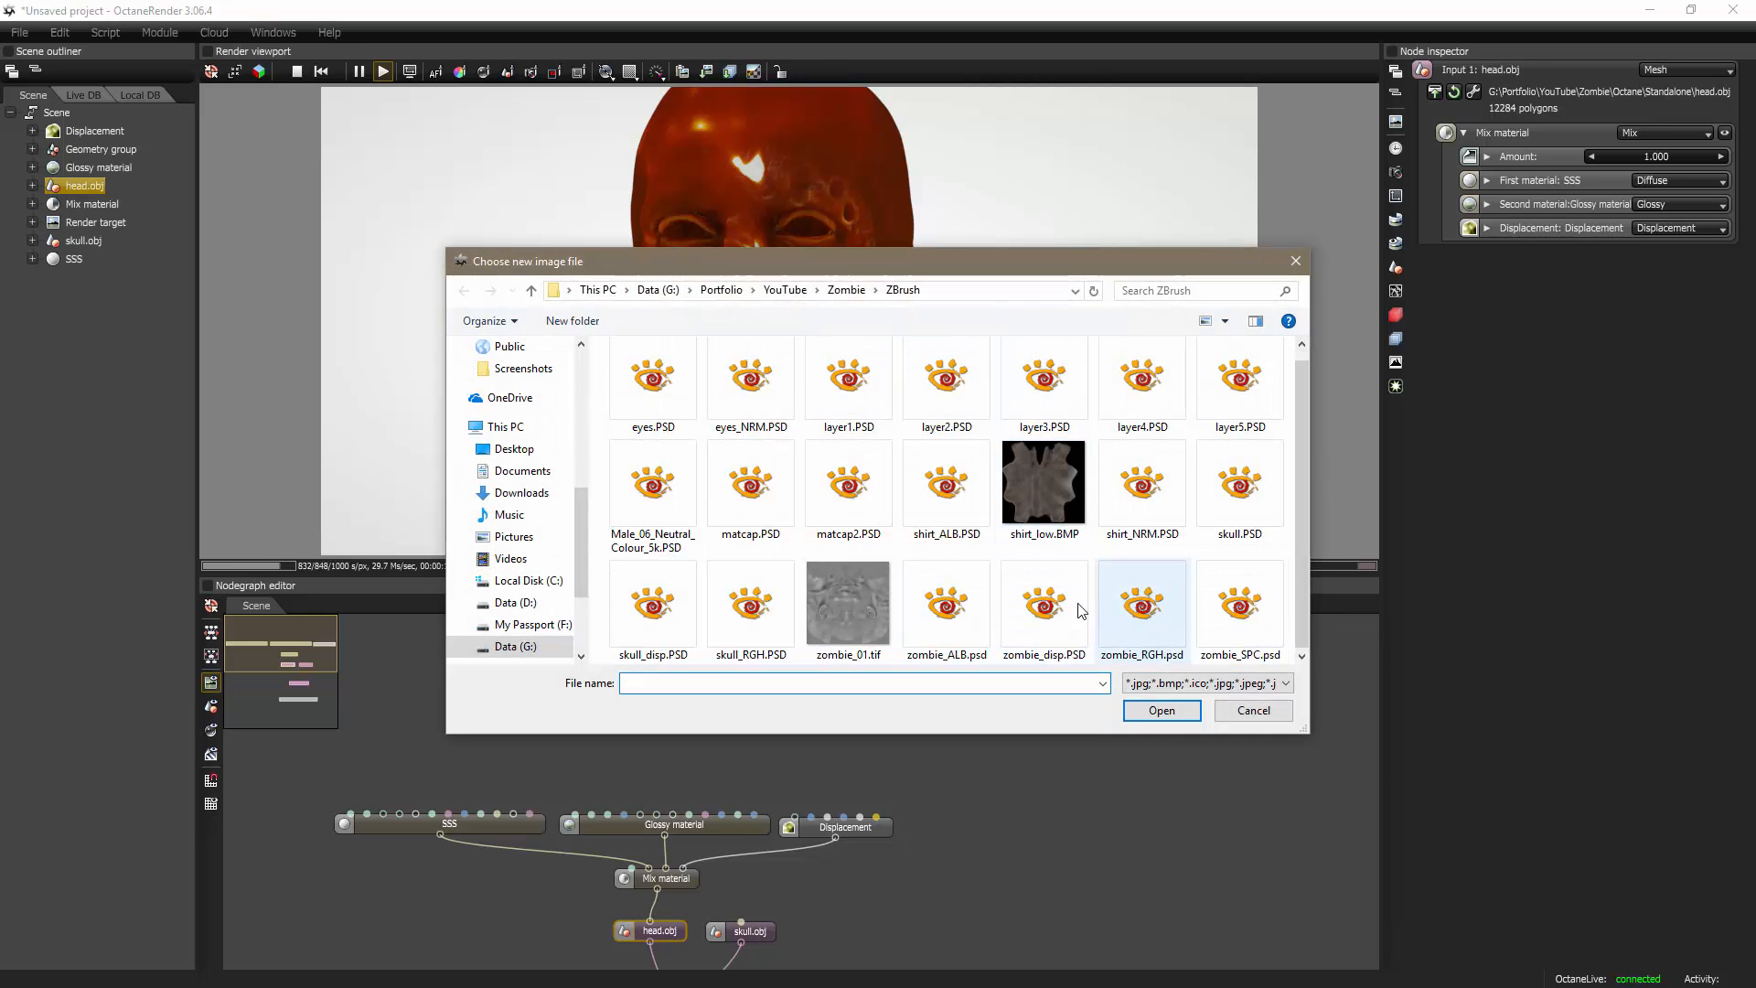
pyautogui.click(1037, 610)
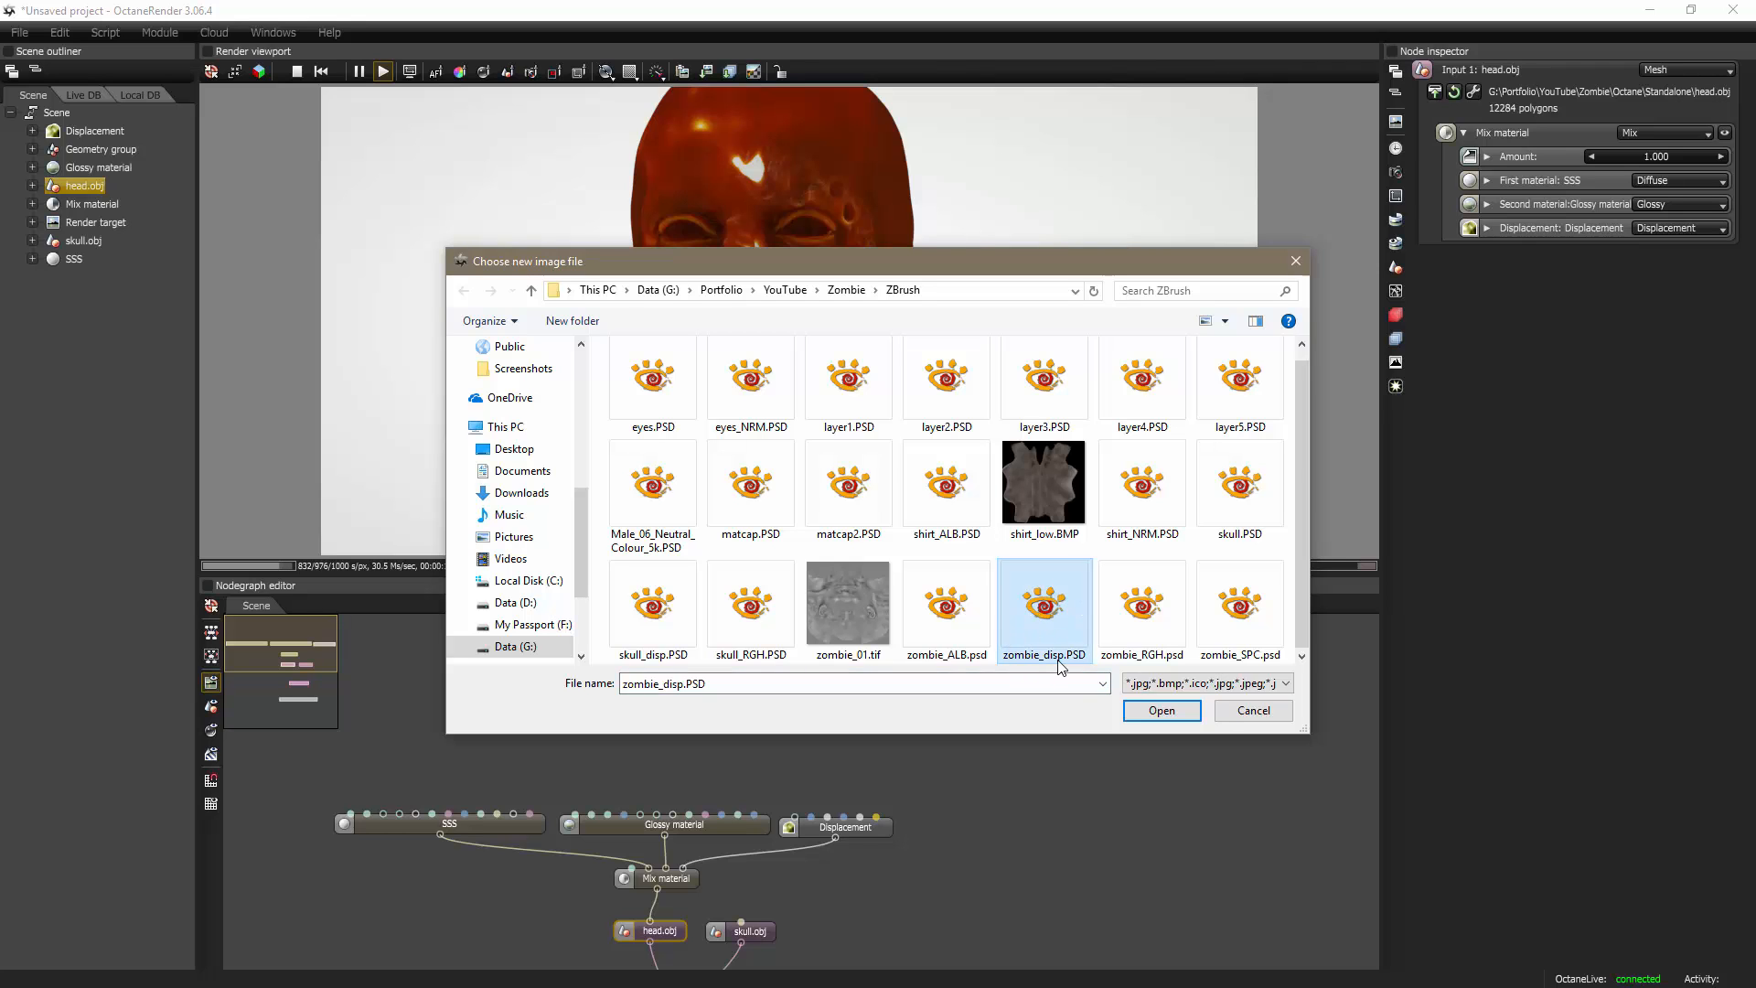
pyautogui.click(1160, 711)
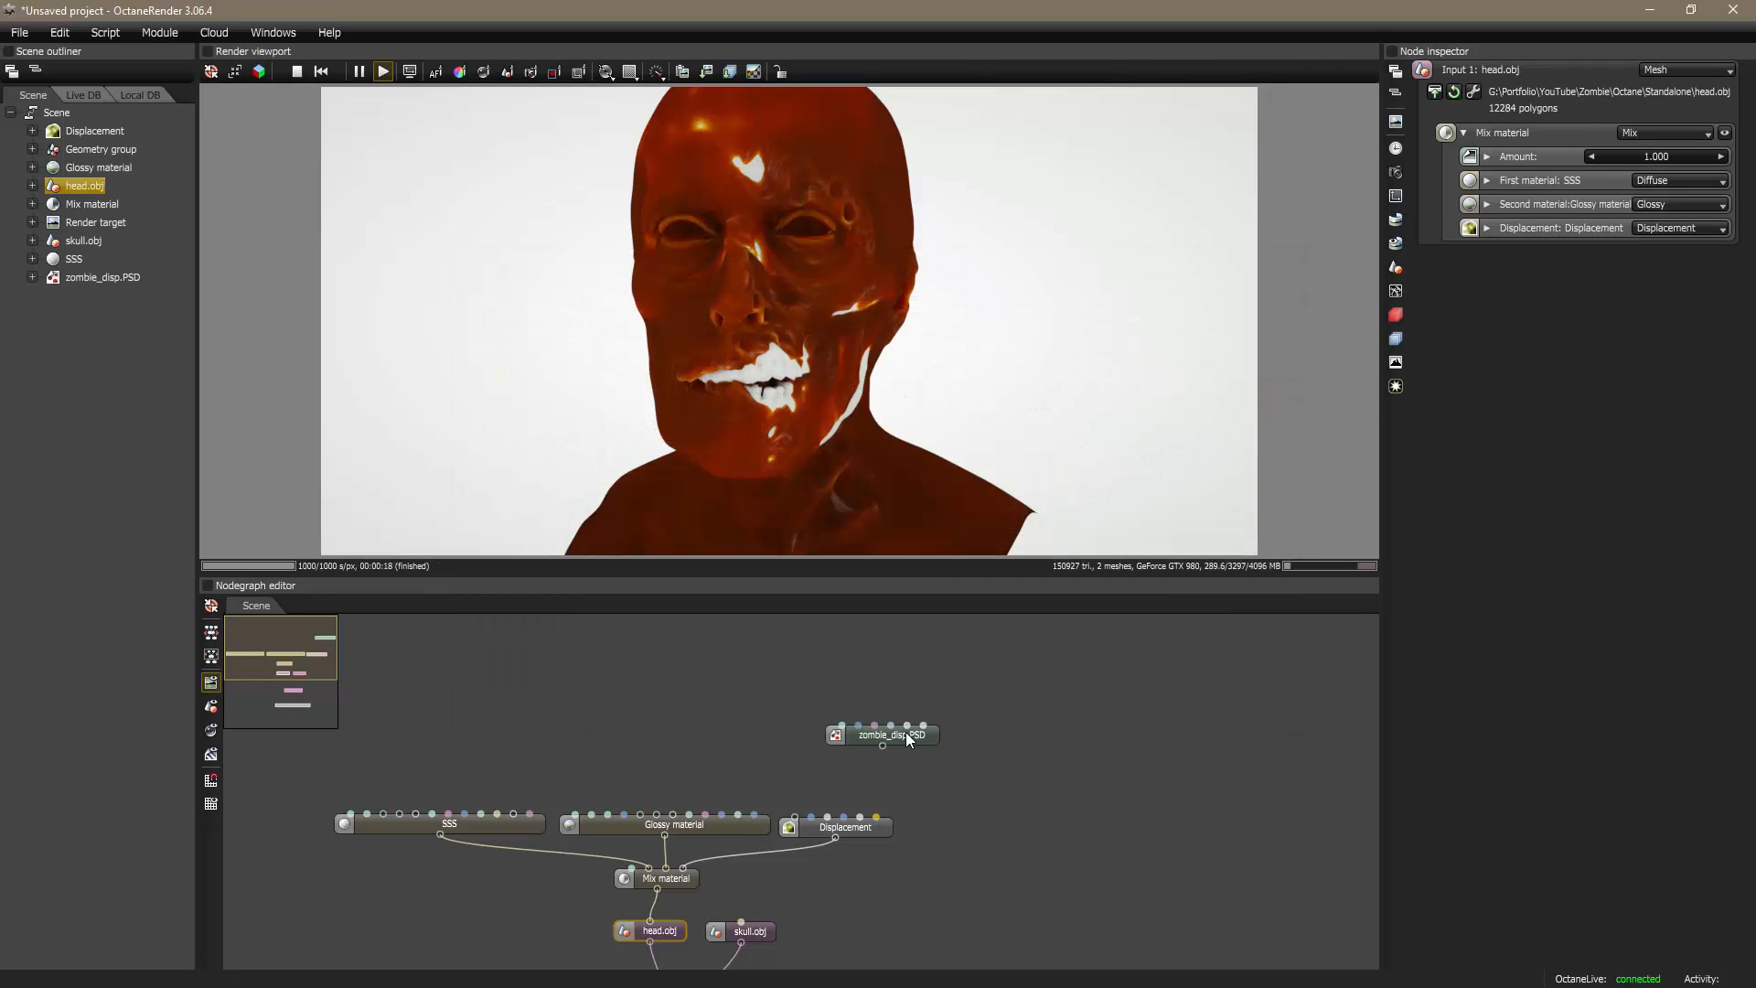
pyautogui.moveTo(906, 733); pyautogui.dragTo(798, 817)
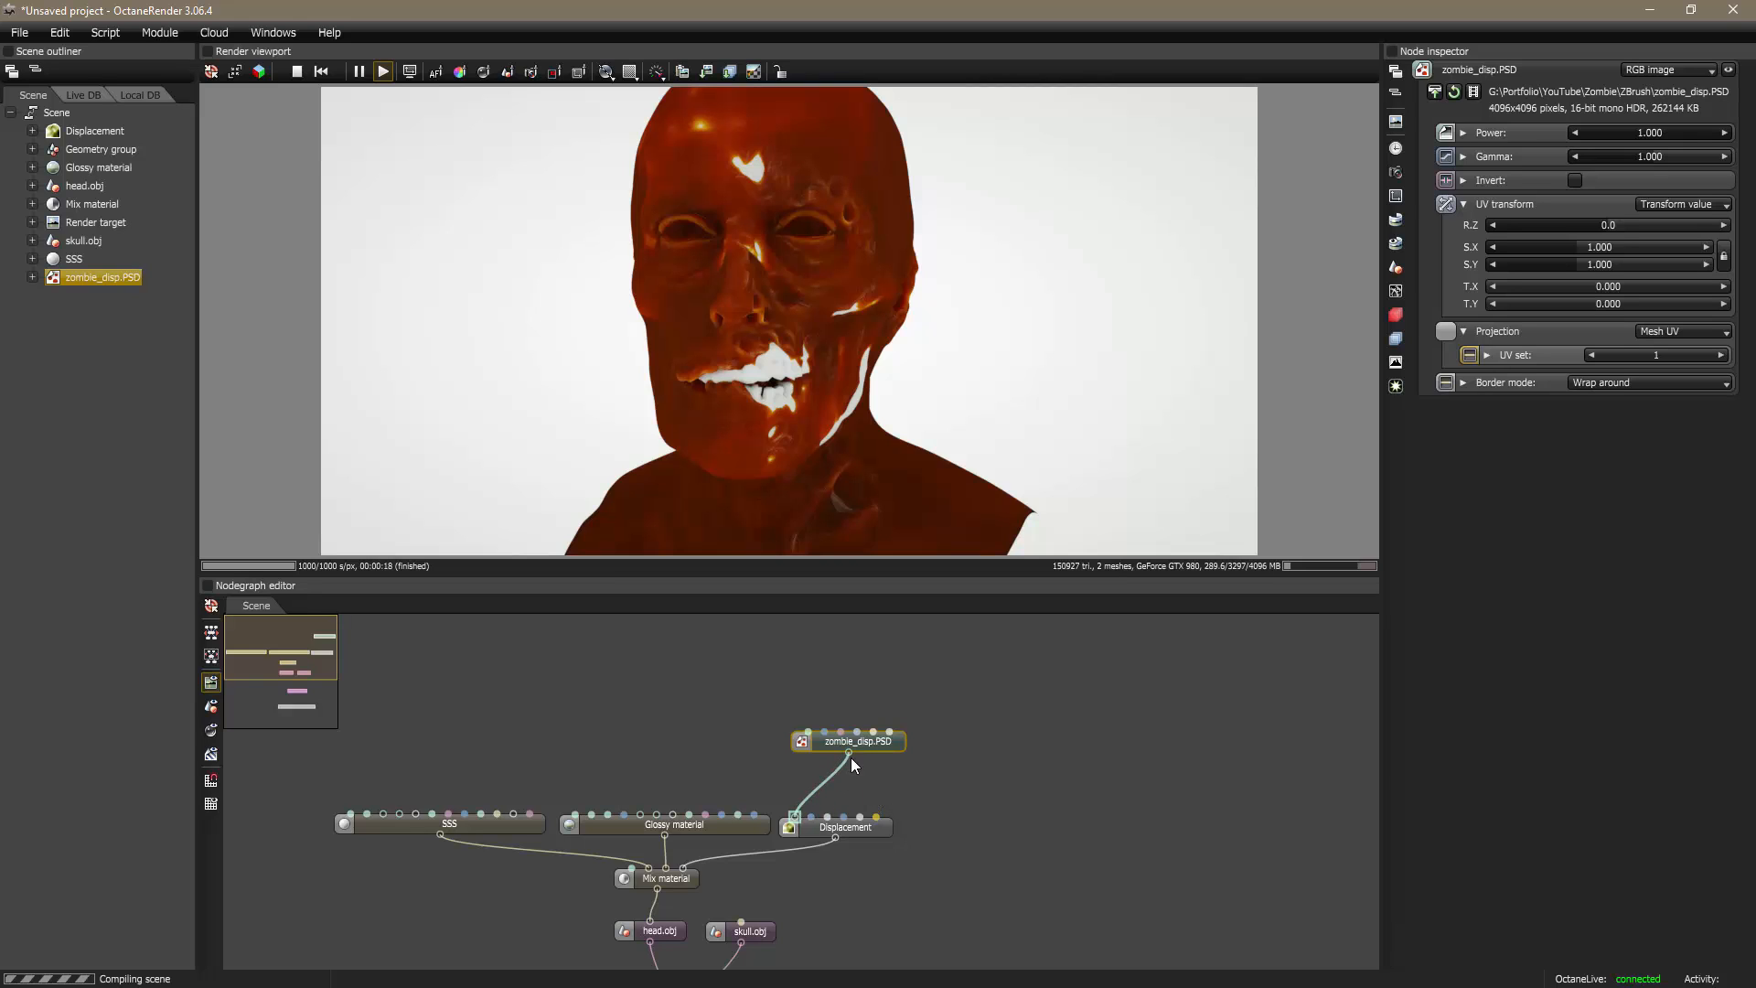
pyautogui.moveTo(860, 742); pyautogui.dragTo(825, 742)
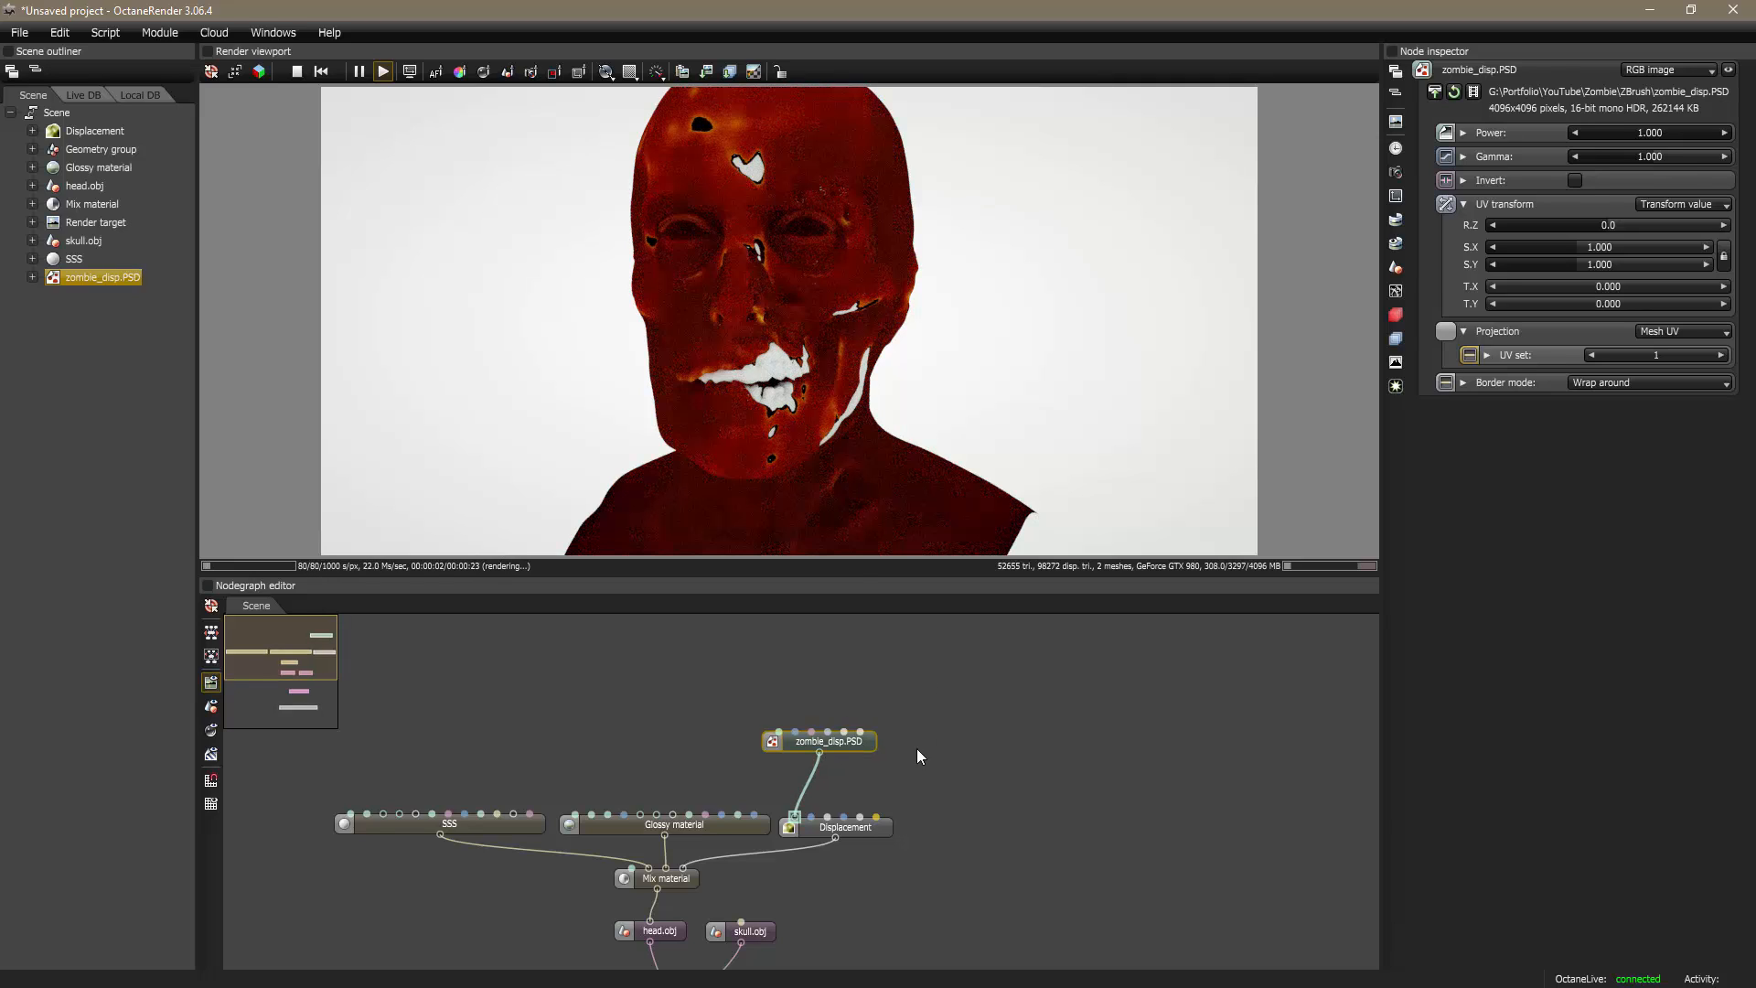
# Step: Set the Displacement node's mid level to 0.5 and its level of detail to 4096x4096
pyautogui.click(873, 827)
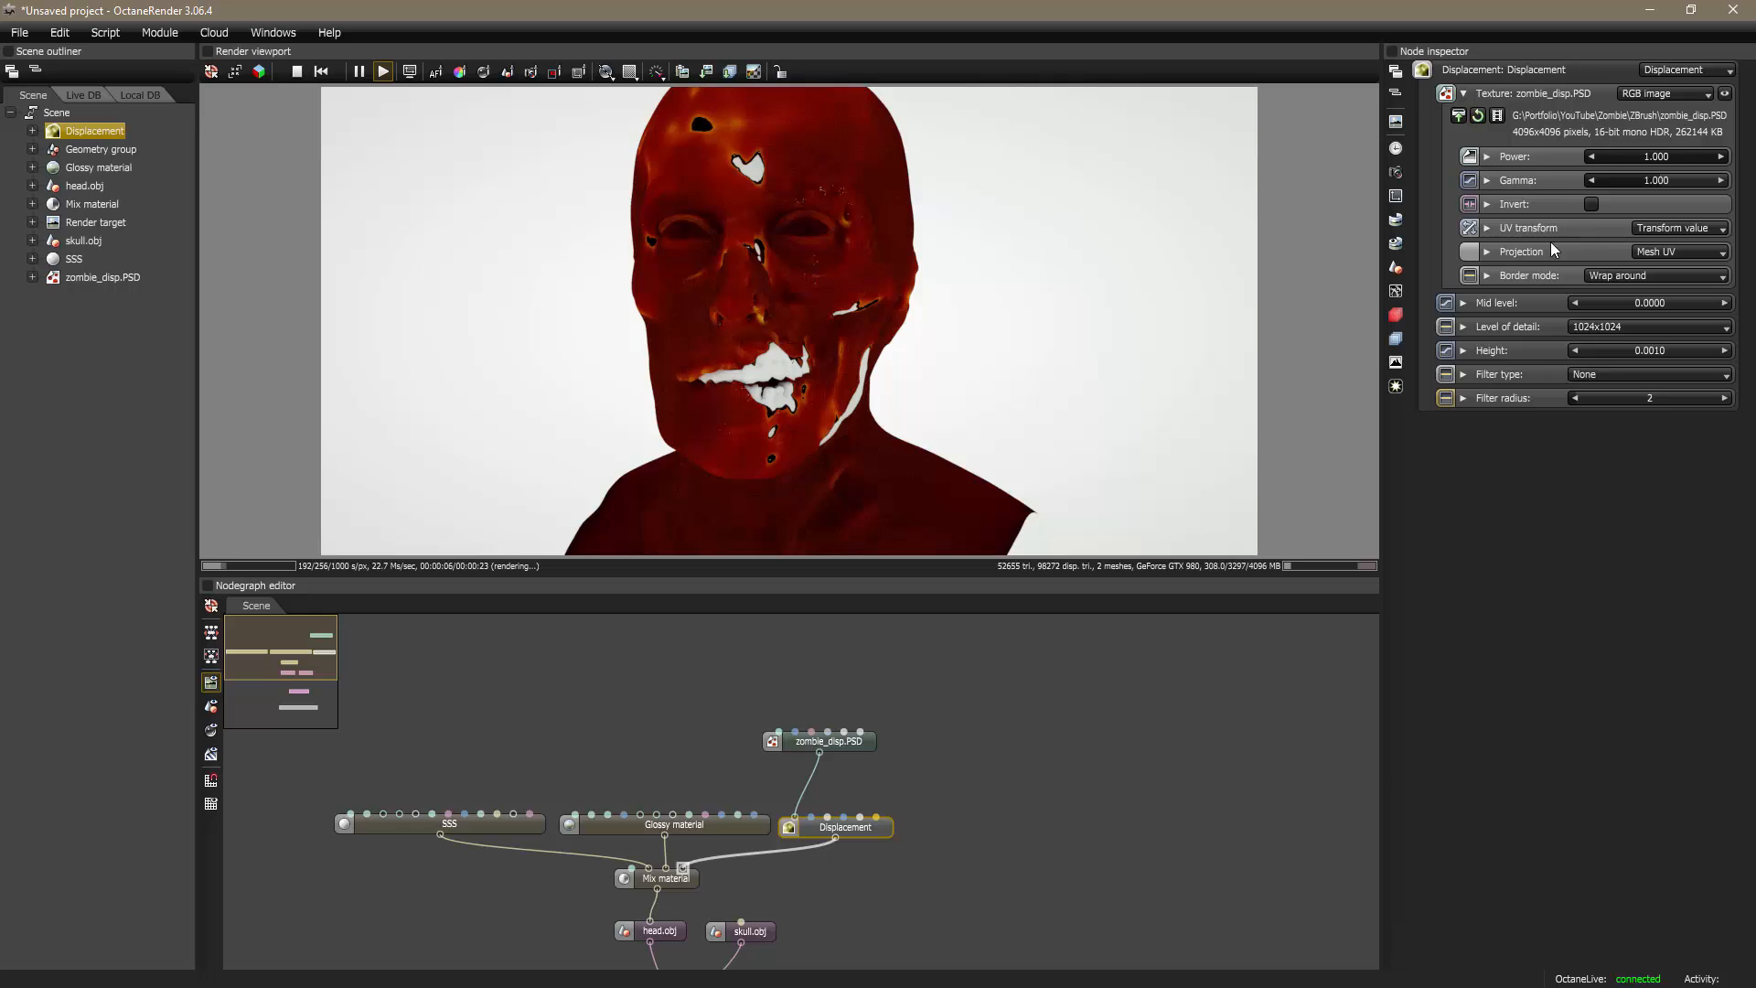
pyautogui.click(1674, 302)
pyautogui.press('Return')
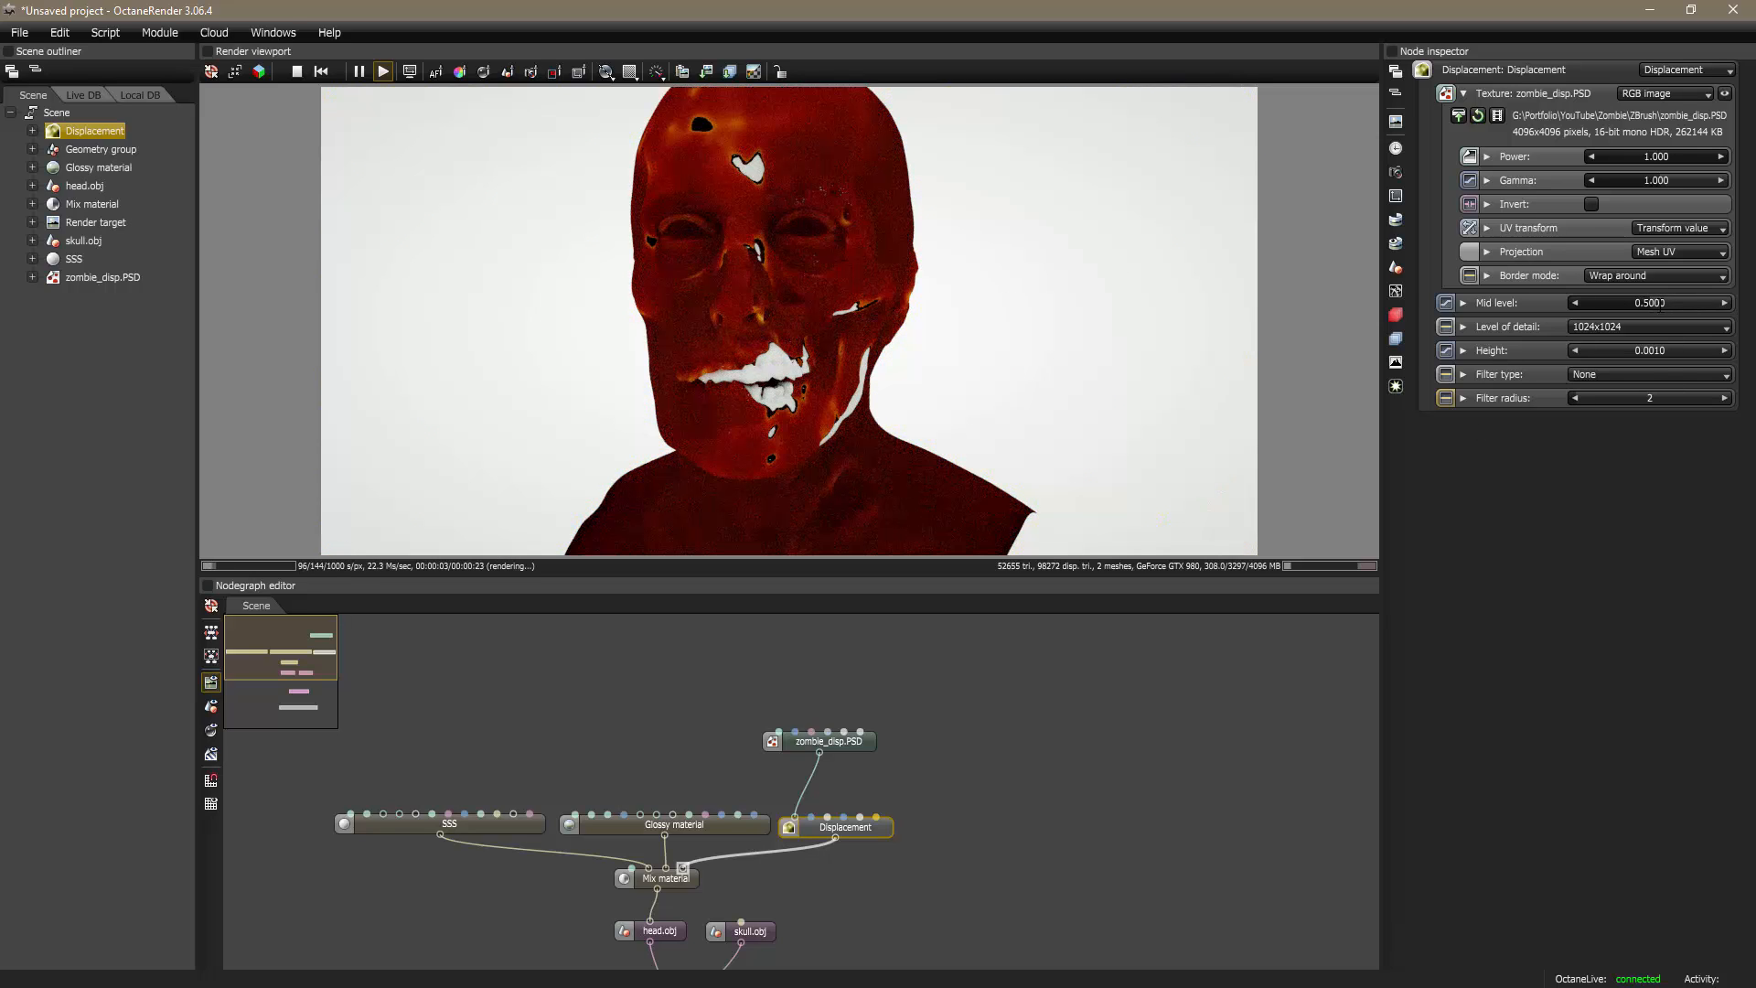
pyautogui.click(1609, 329)
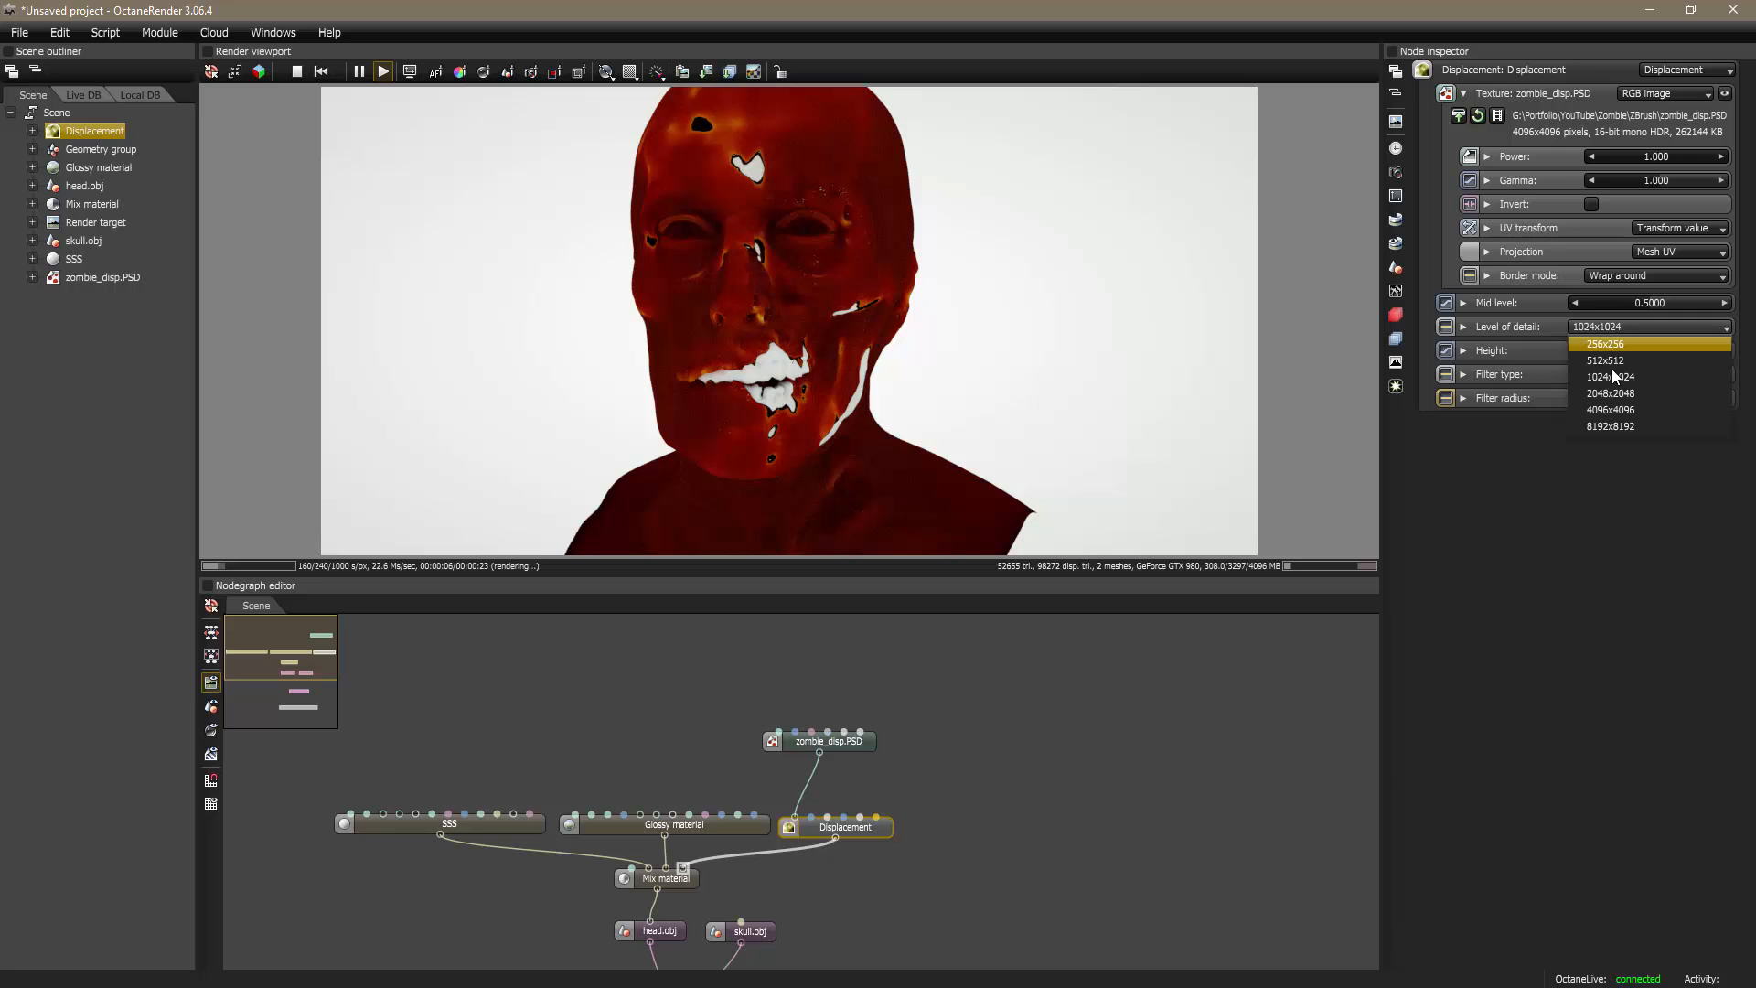
pyautogui.click(1614, 411)
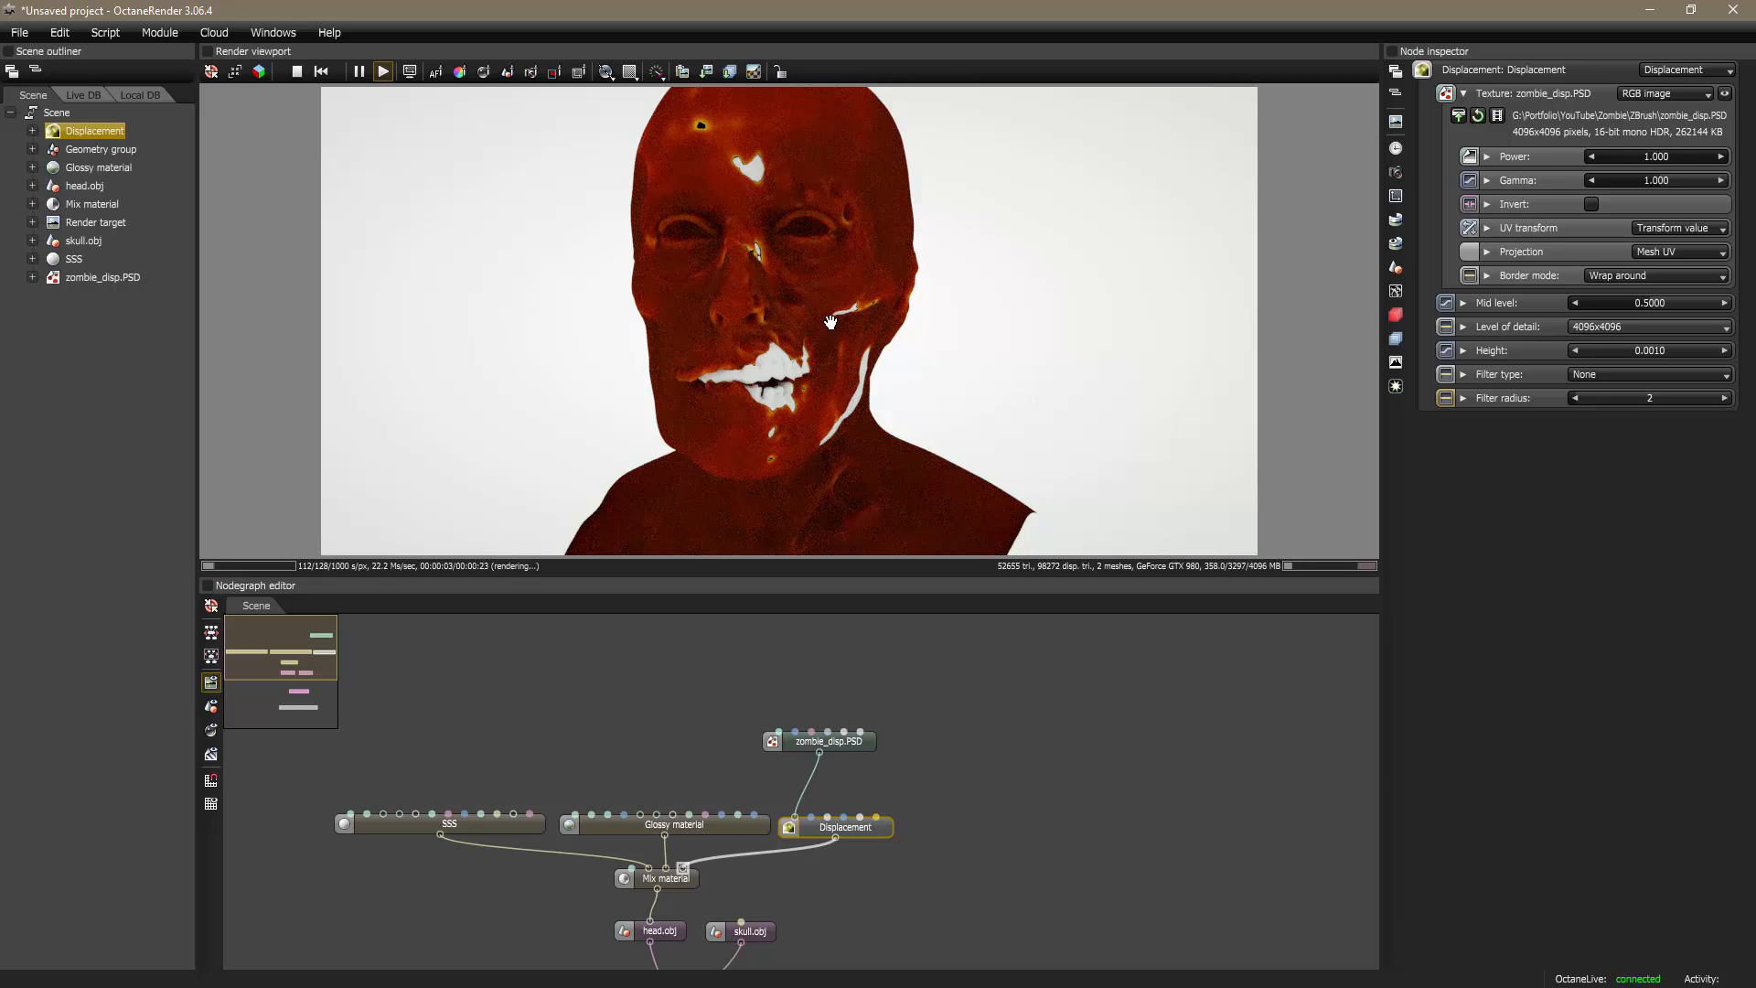
# Step: Set the displacement height to 1 and check the displaced skin detail on the face and neck
pyautogui.doubleClick(1677, 351)
pyautogui.write('1')
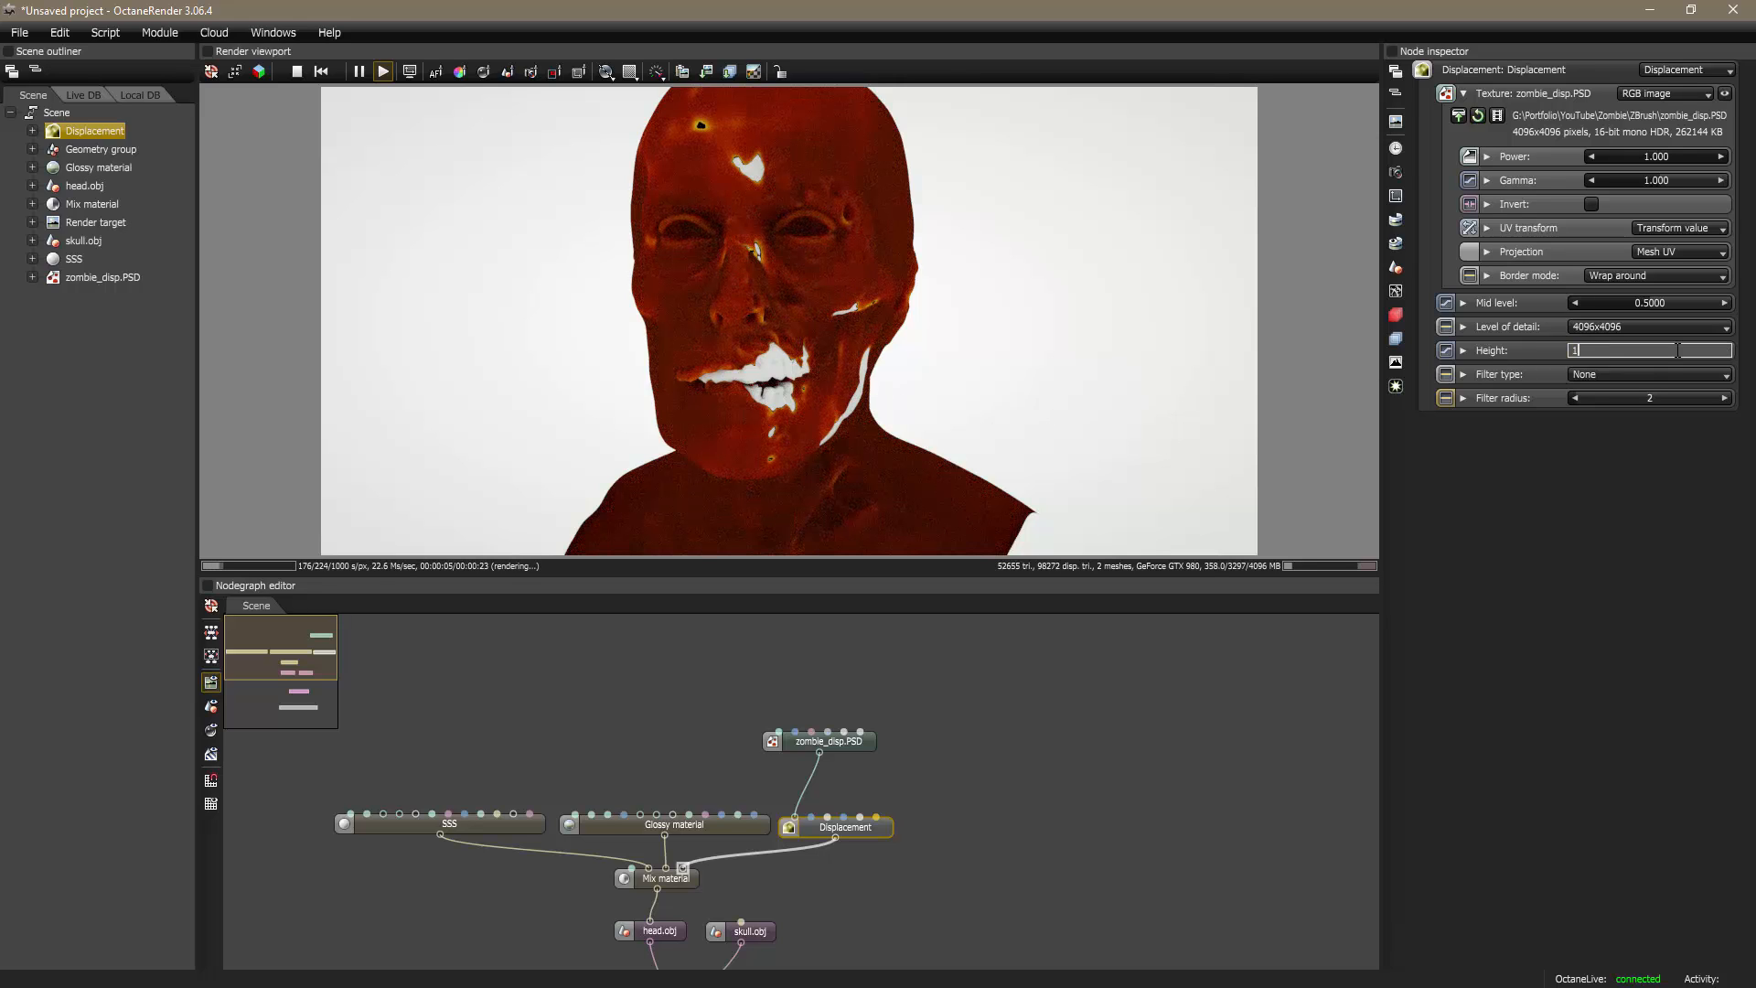
pyautogui.press('Return')
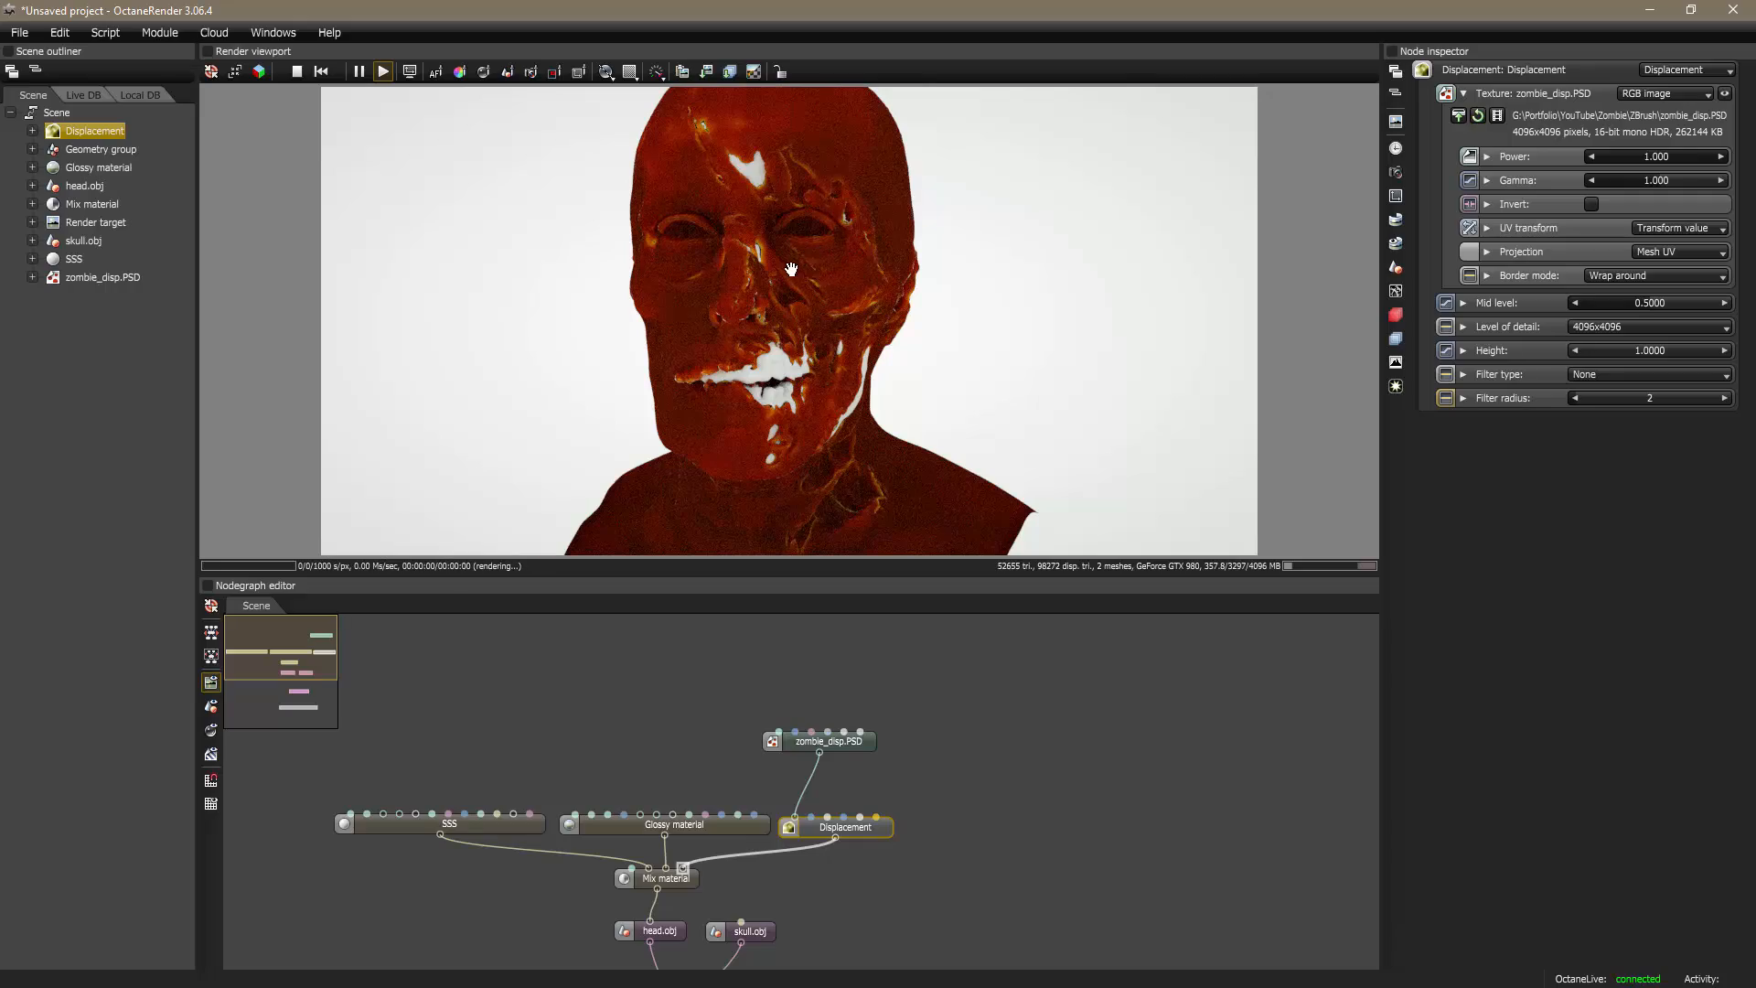
pyautogui.scroll(3, 822, 275)
pyautogui.moveTo(840, 269); pyautogui.dragTo(913, 415, button='right')
pyautogui.moveTo(913, 415); pyautogui.dragTo(891, 414)
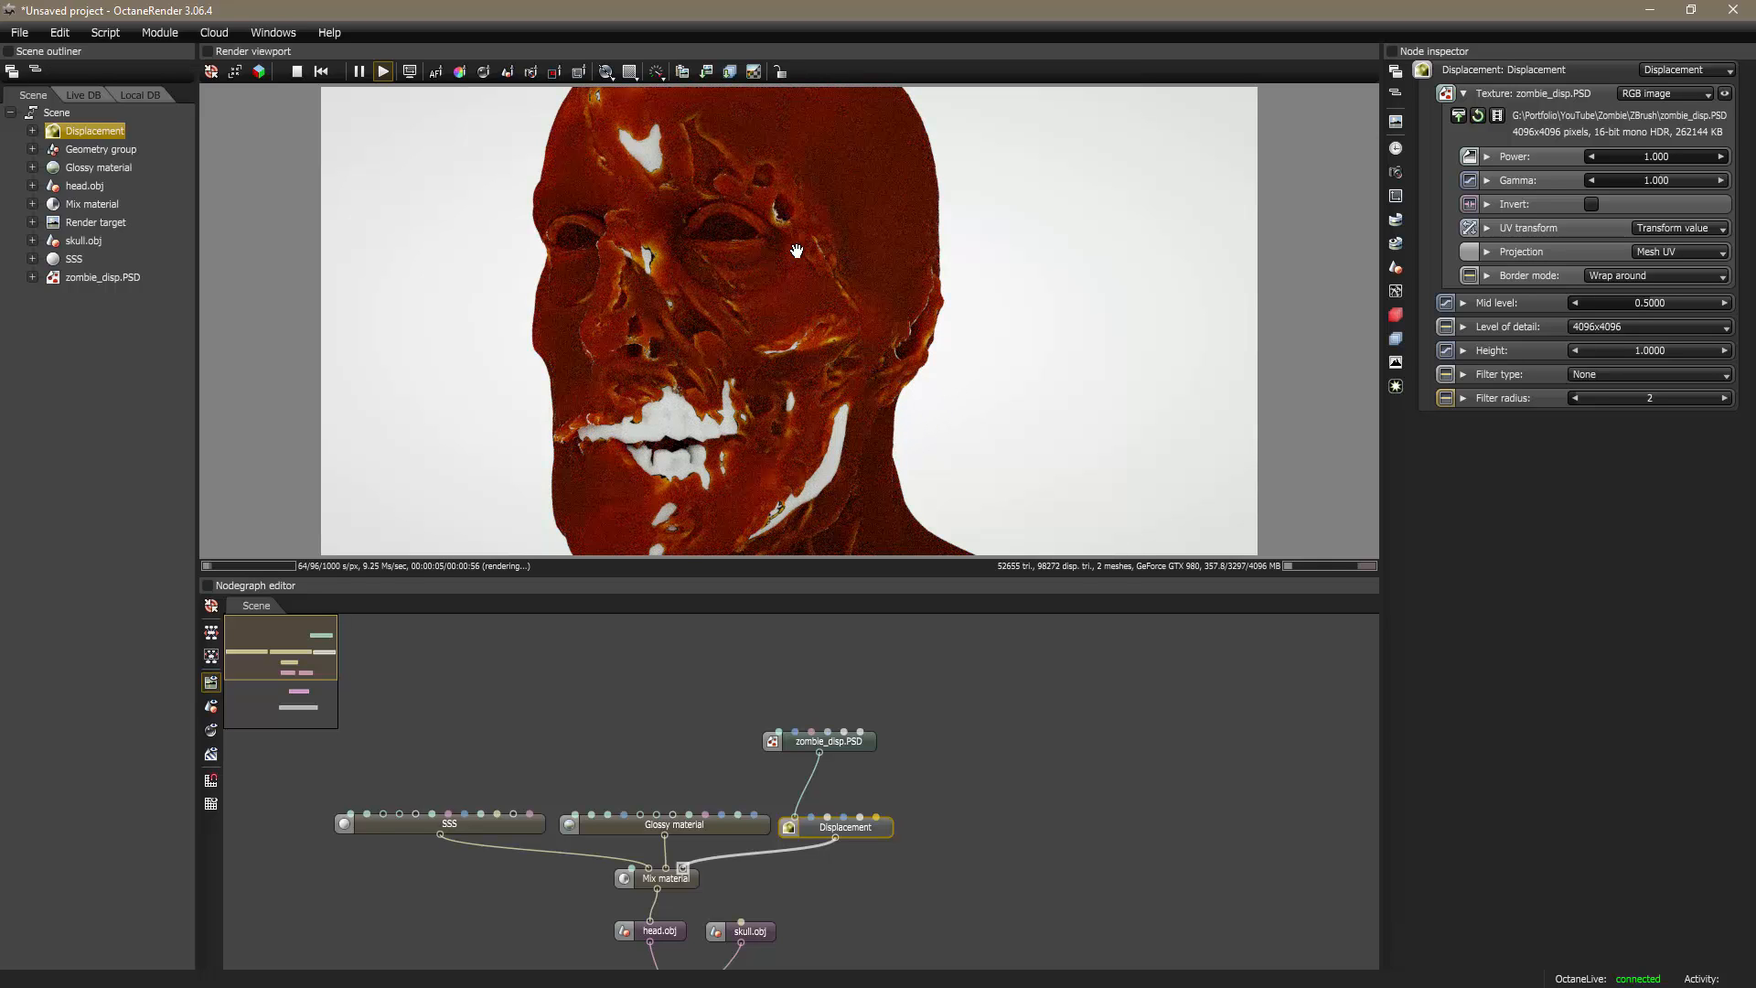
pyautogui.moveTo(964, 881); pyautogui.dragTo(973, 759, button='middle')
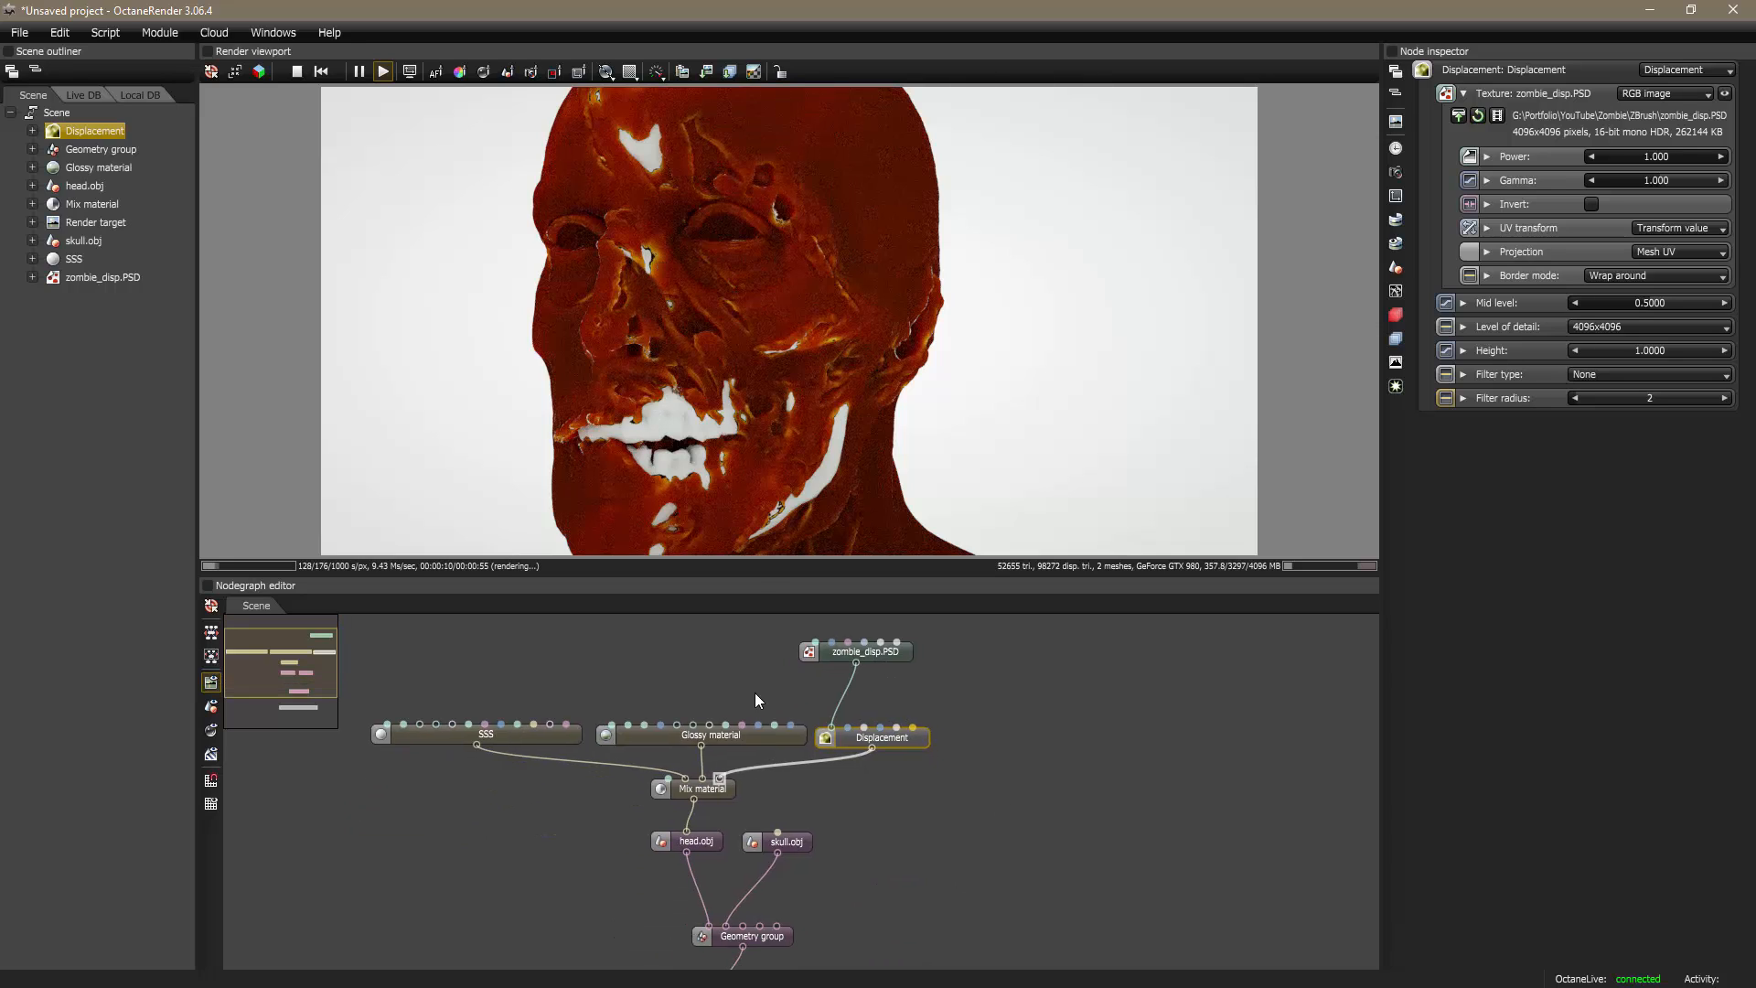
pyautogui.scroll(-5, 842, 400)
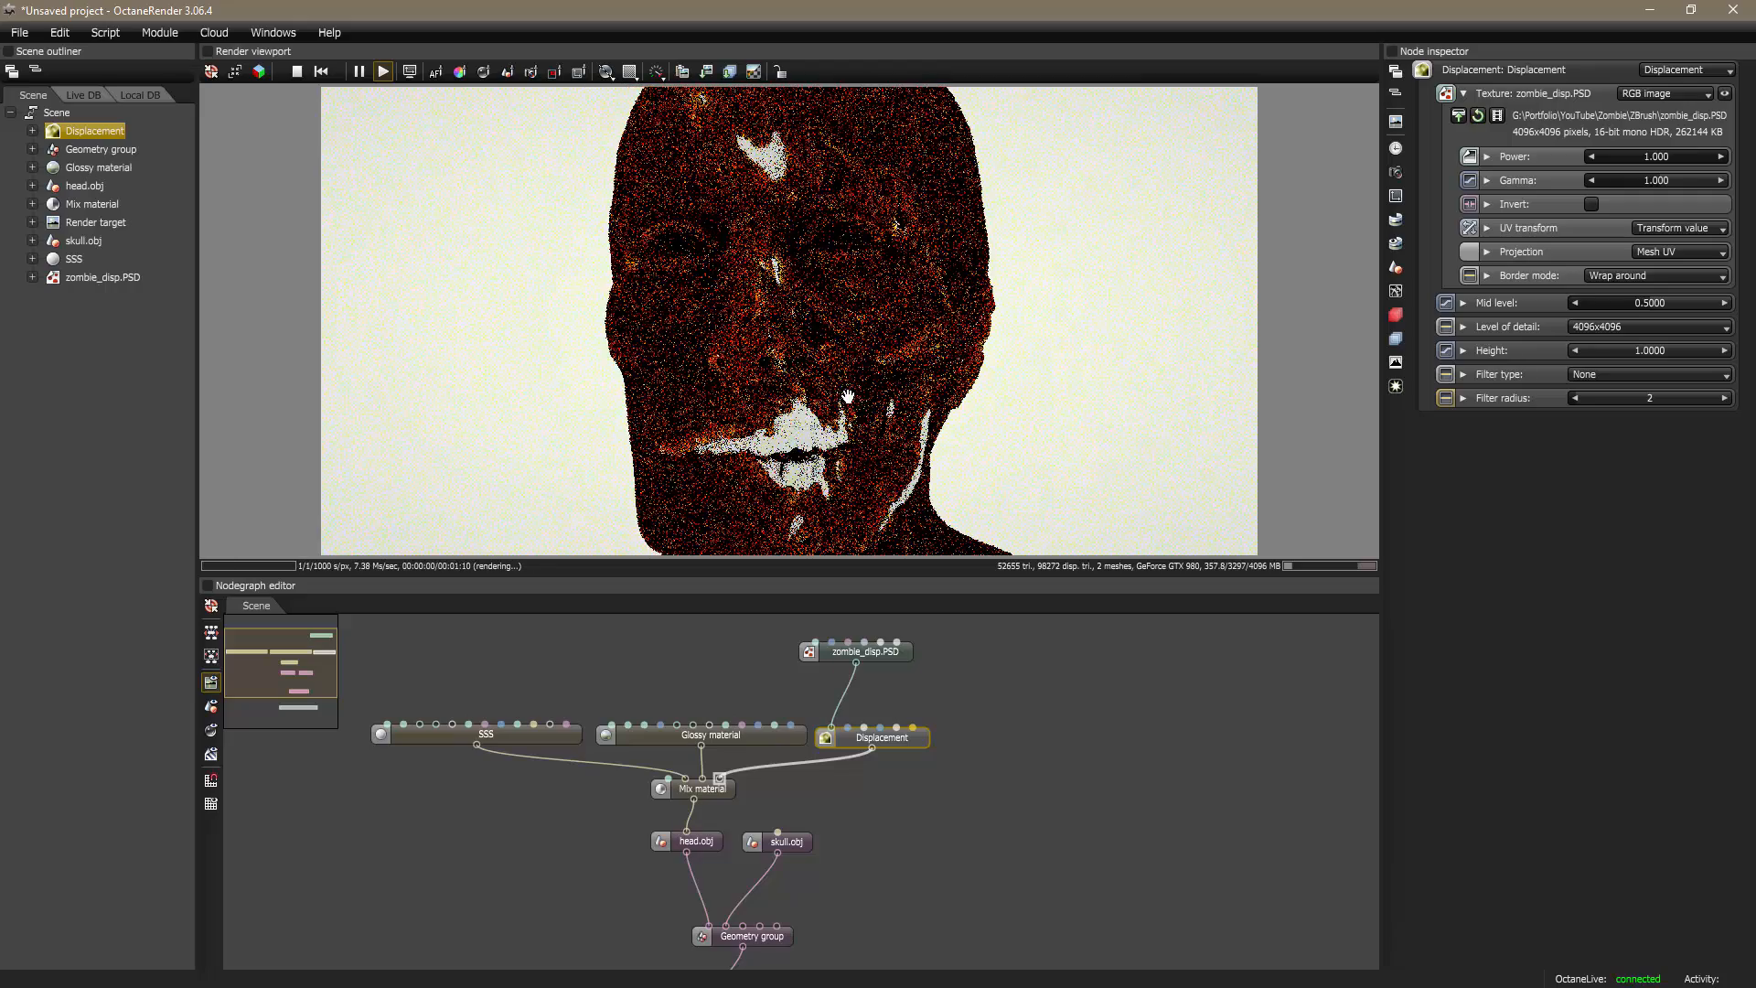
pyautogui.moveTo(937, 476); pyautogui.dragTo(937, 403)
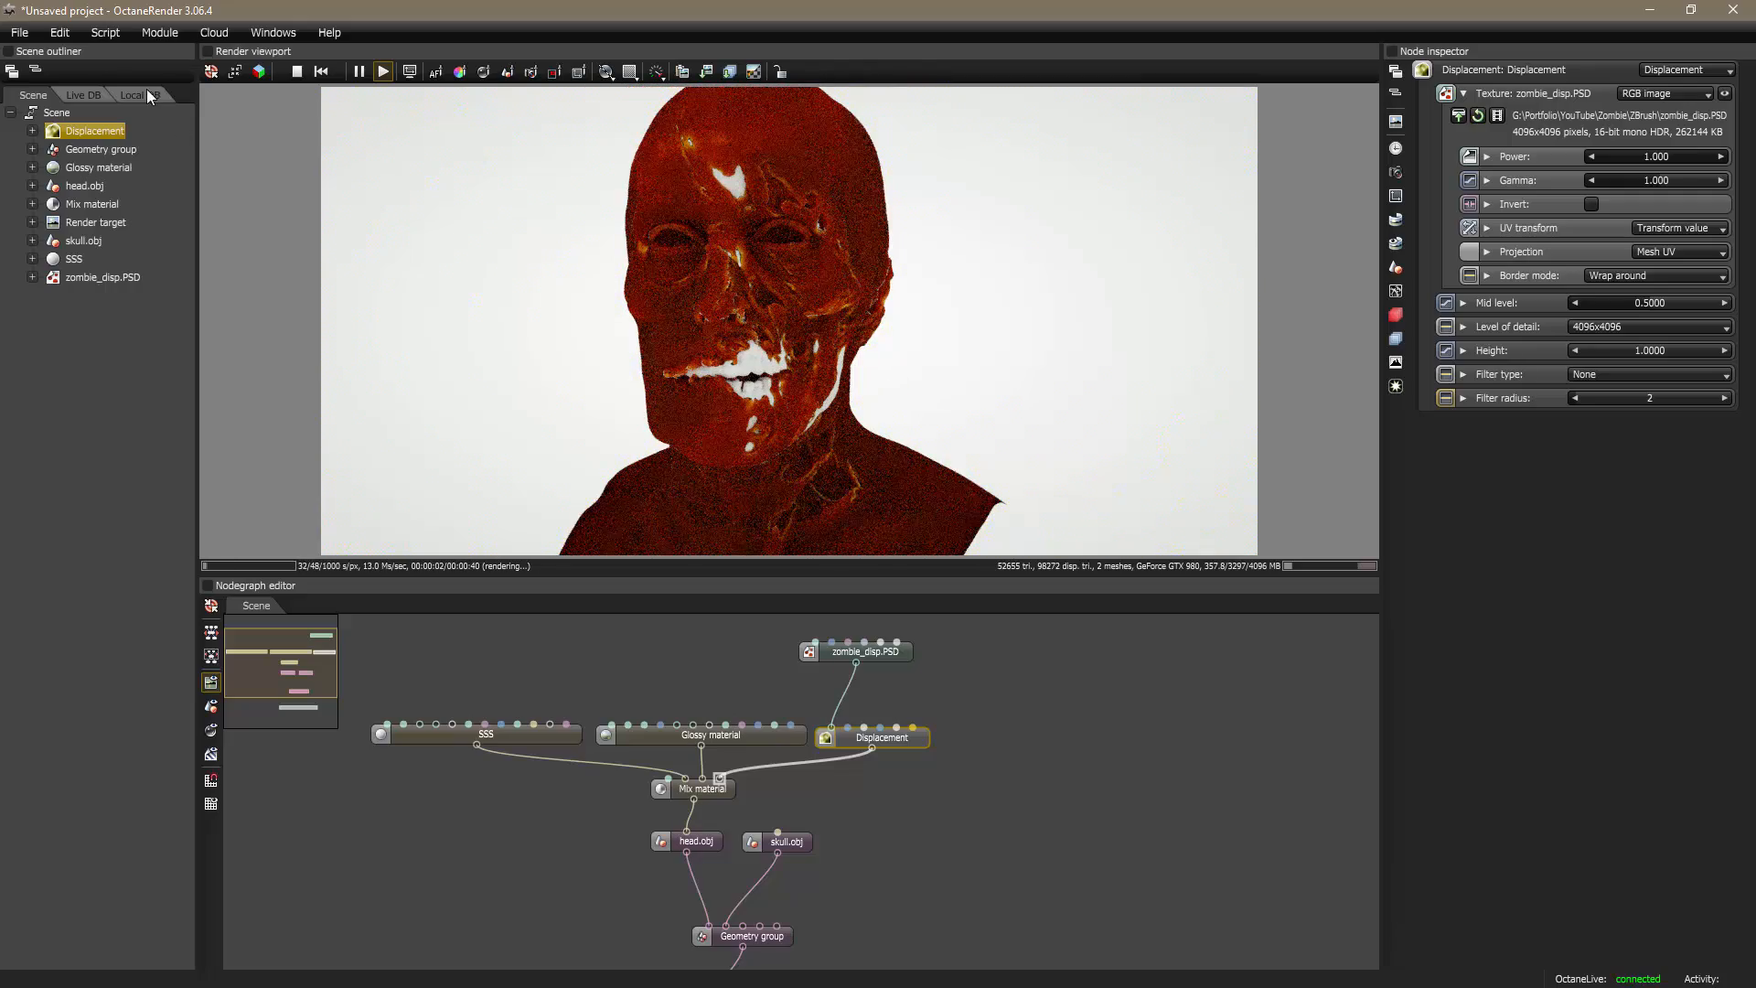
# Step: Save the scene as zombie in OCS format in the Standalone folder
pyautogui.click(28, 36)
pyautogui.click(68, 127)
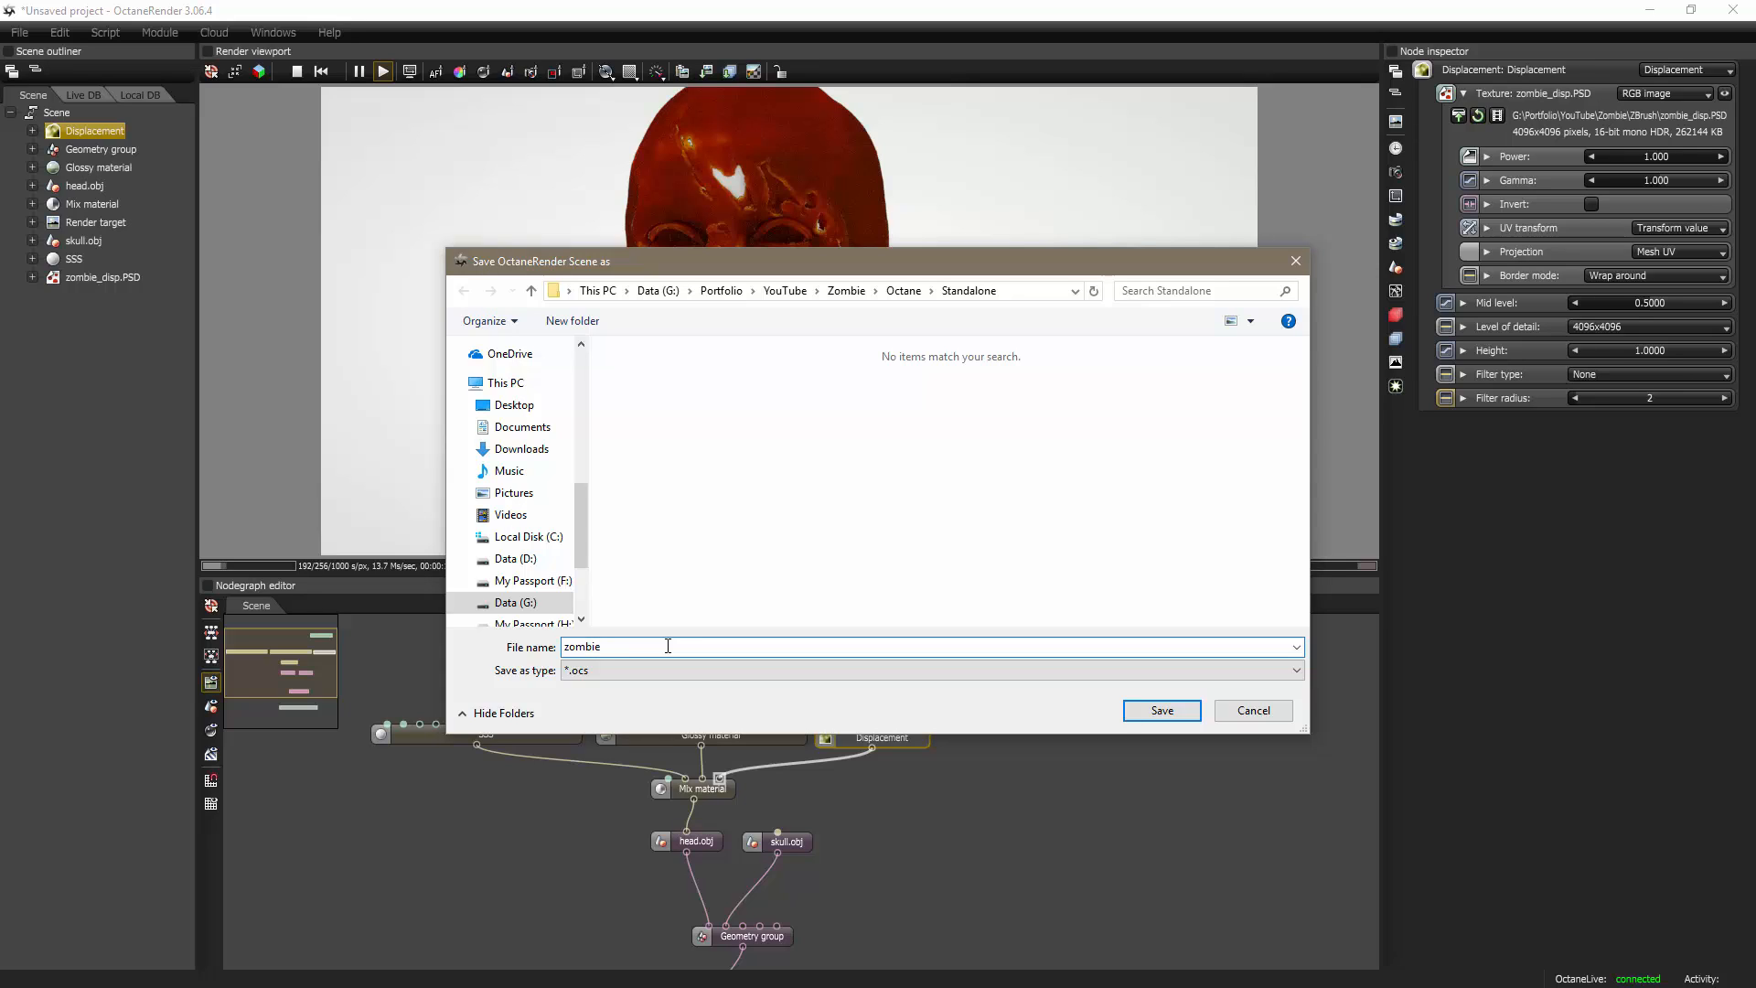
pyautogui.click(1157, 710)
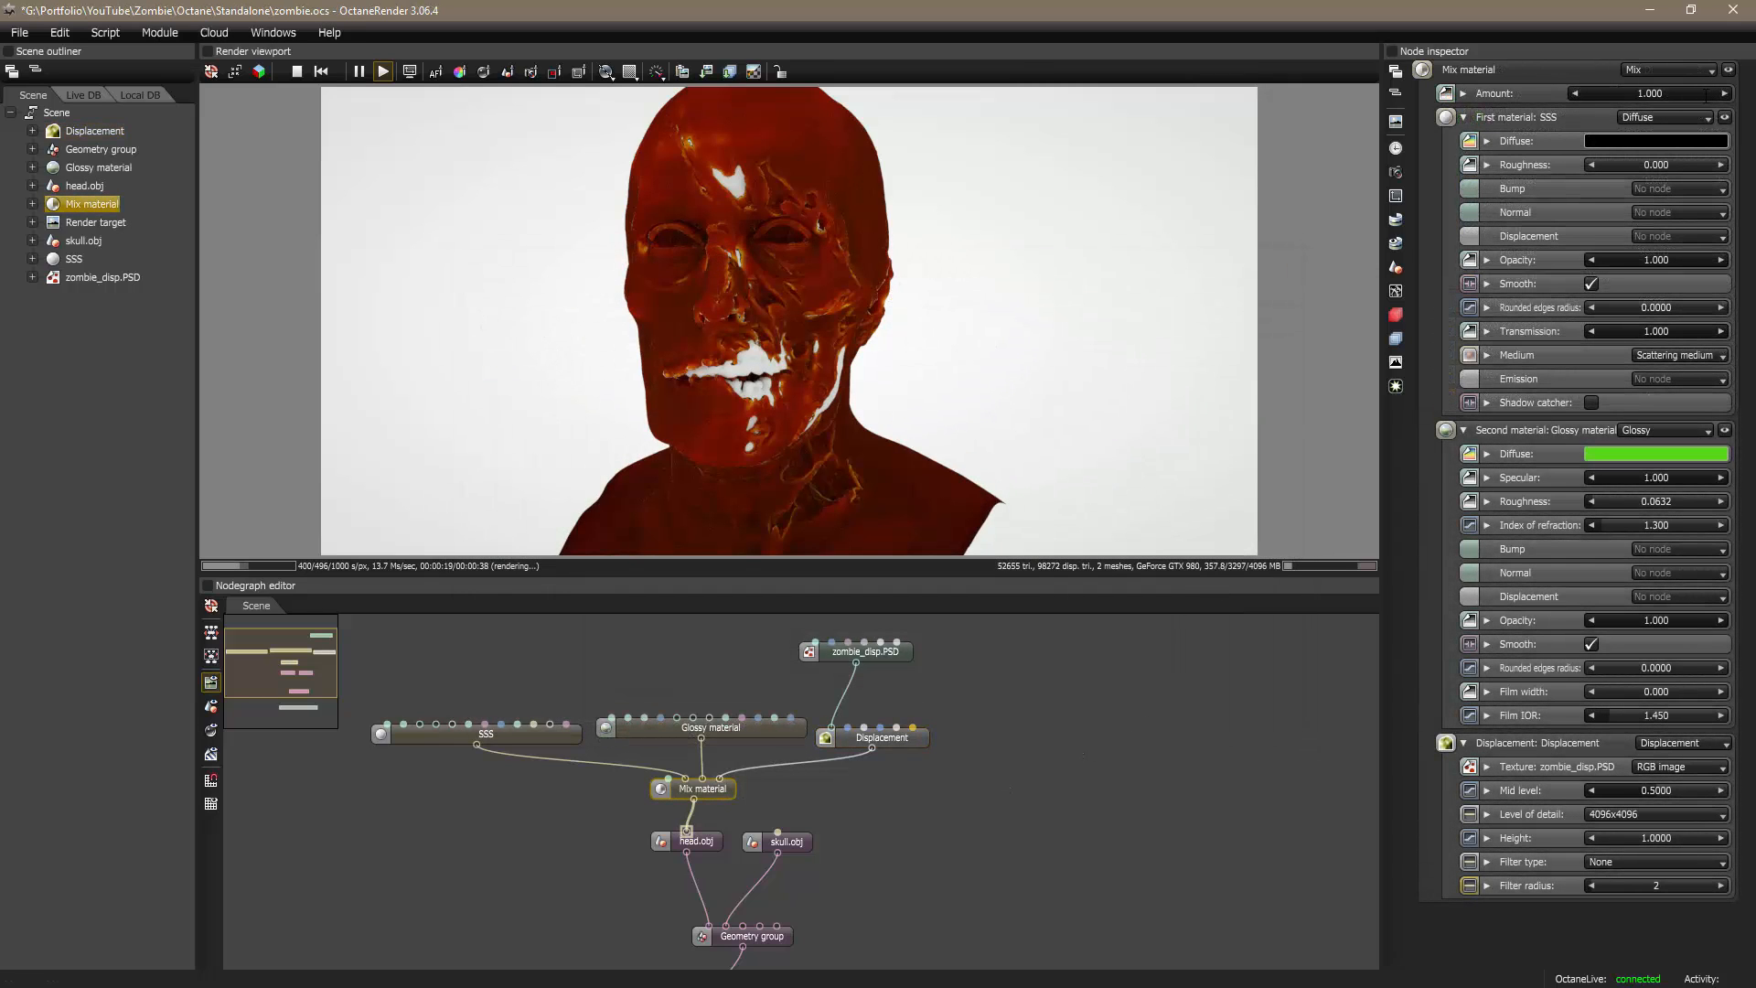
# Step: Set the Mix material's amount to 0 and change the Glossy material's diffuse color to neutral grey, hex 686868
pyautogui.moveTo(1693, 99); pyautogui.dragTo(1554, 100)
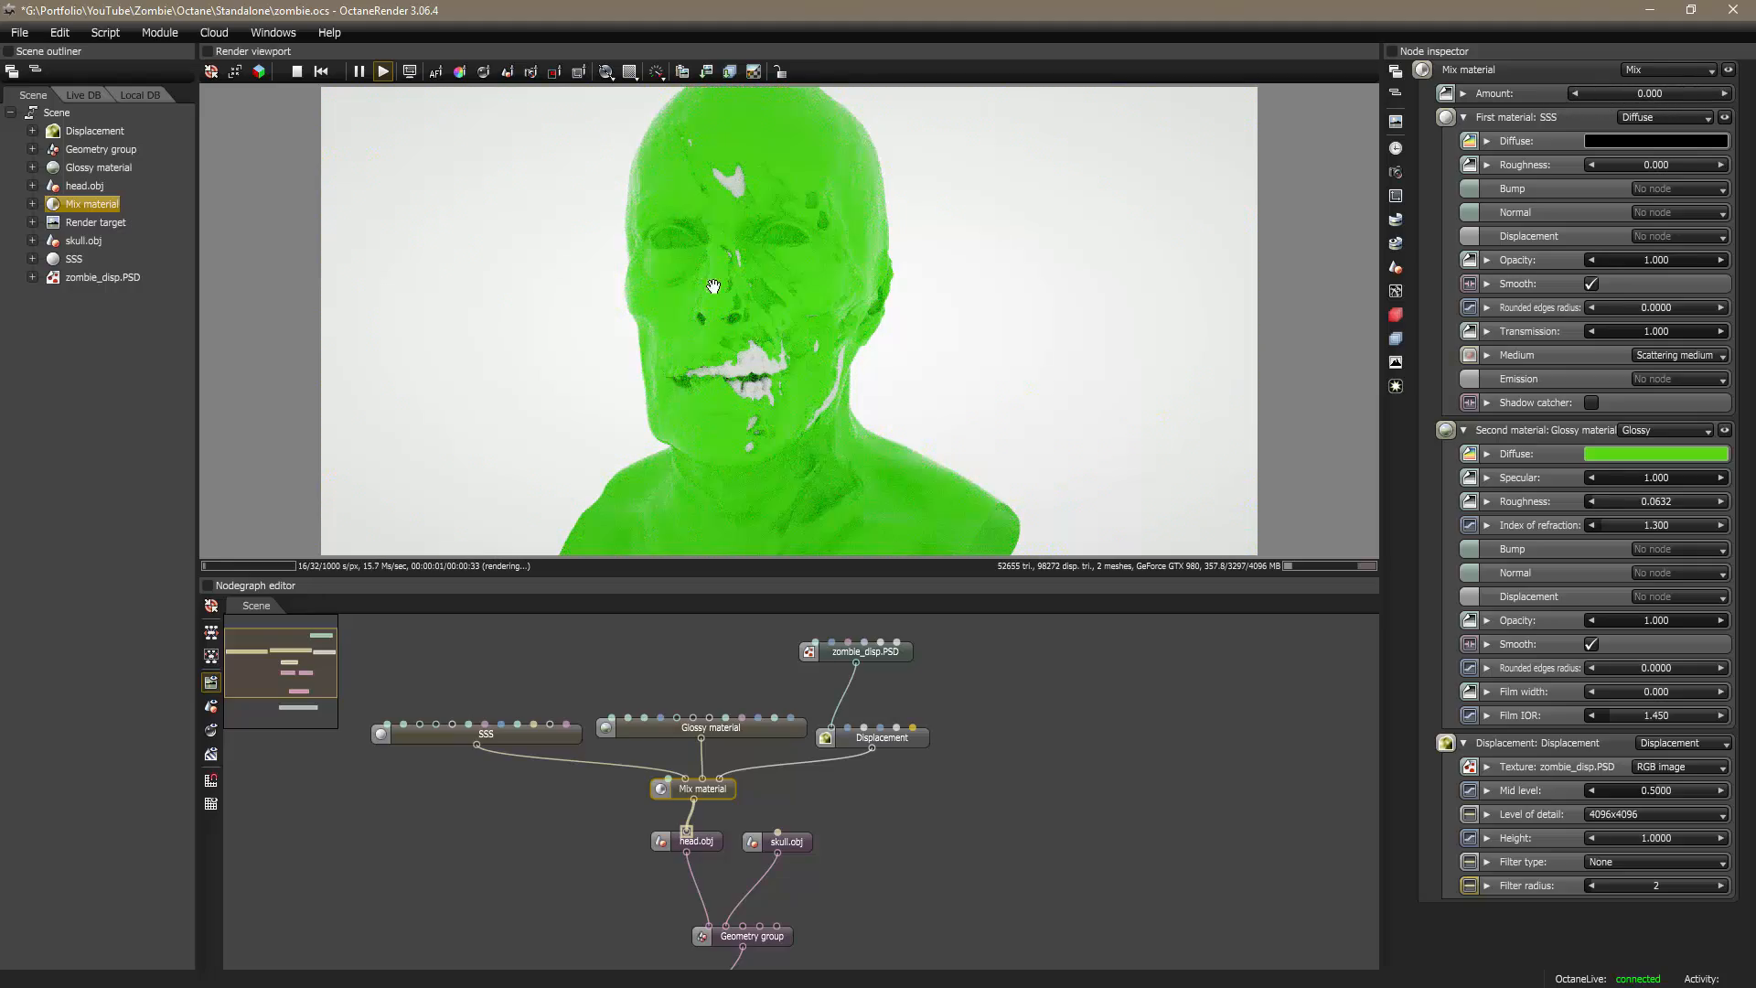
pyautogui.moveTo(751, 732); pyautogui.dragTo(759, 712)
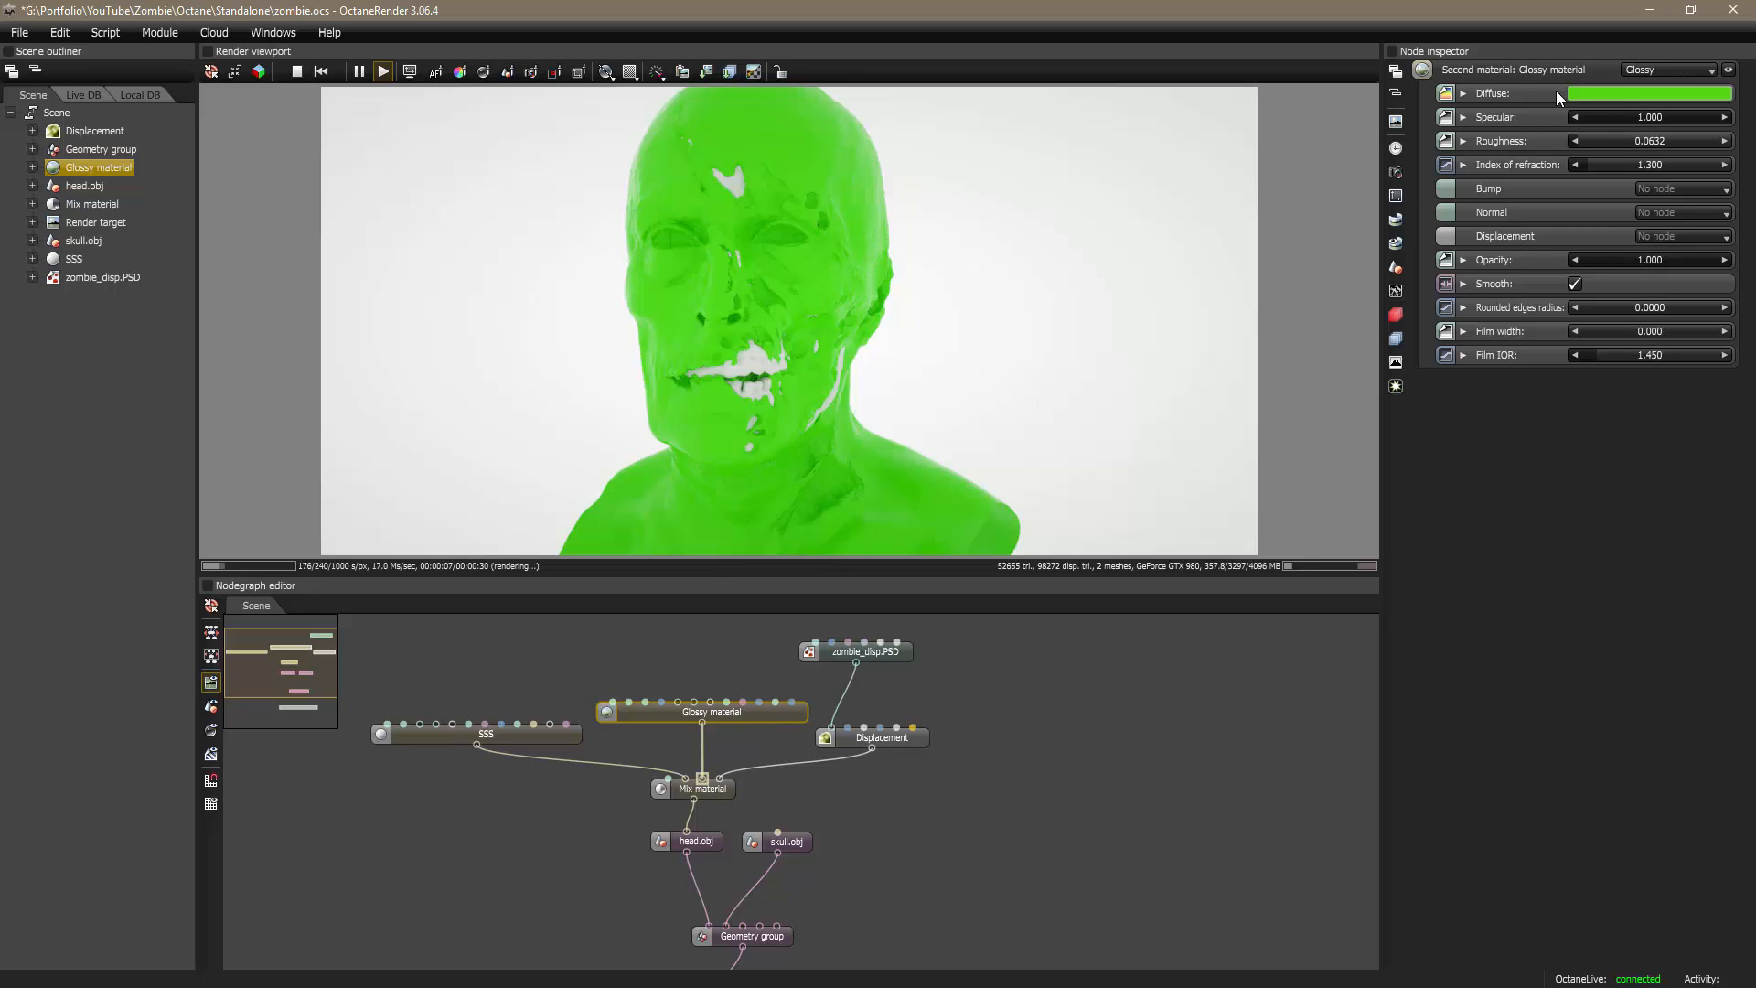
pyautogui.click(1610, 91)
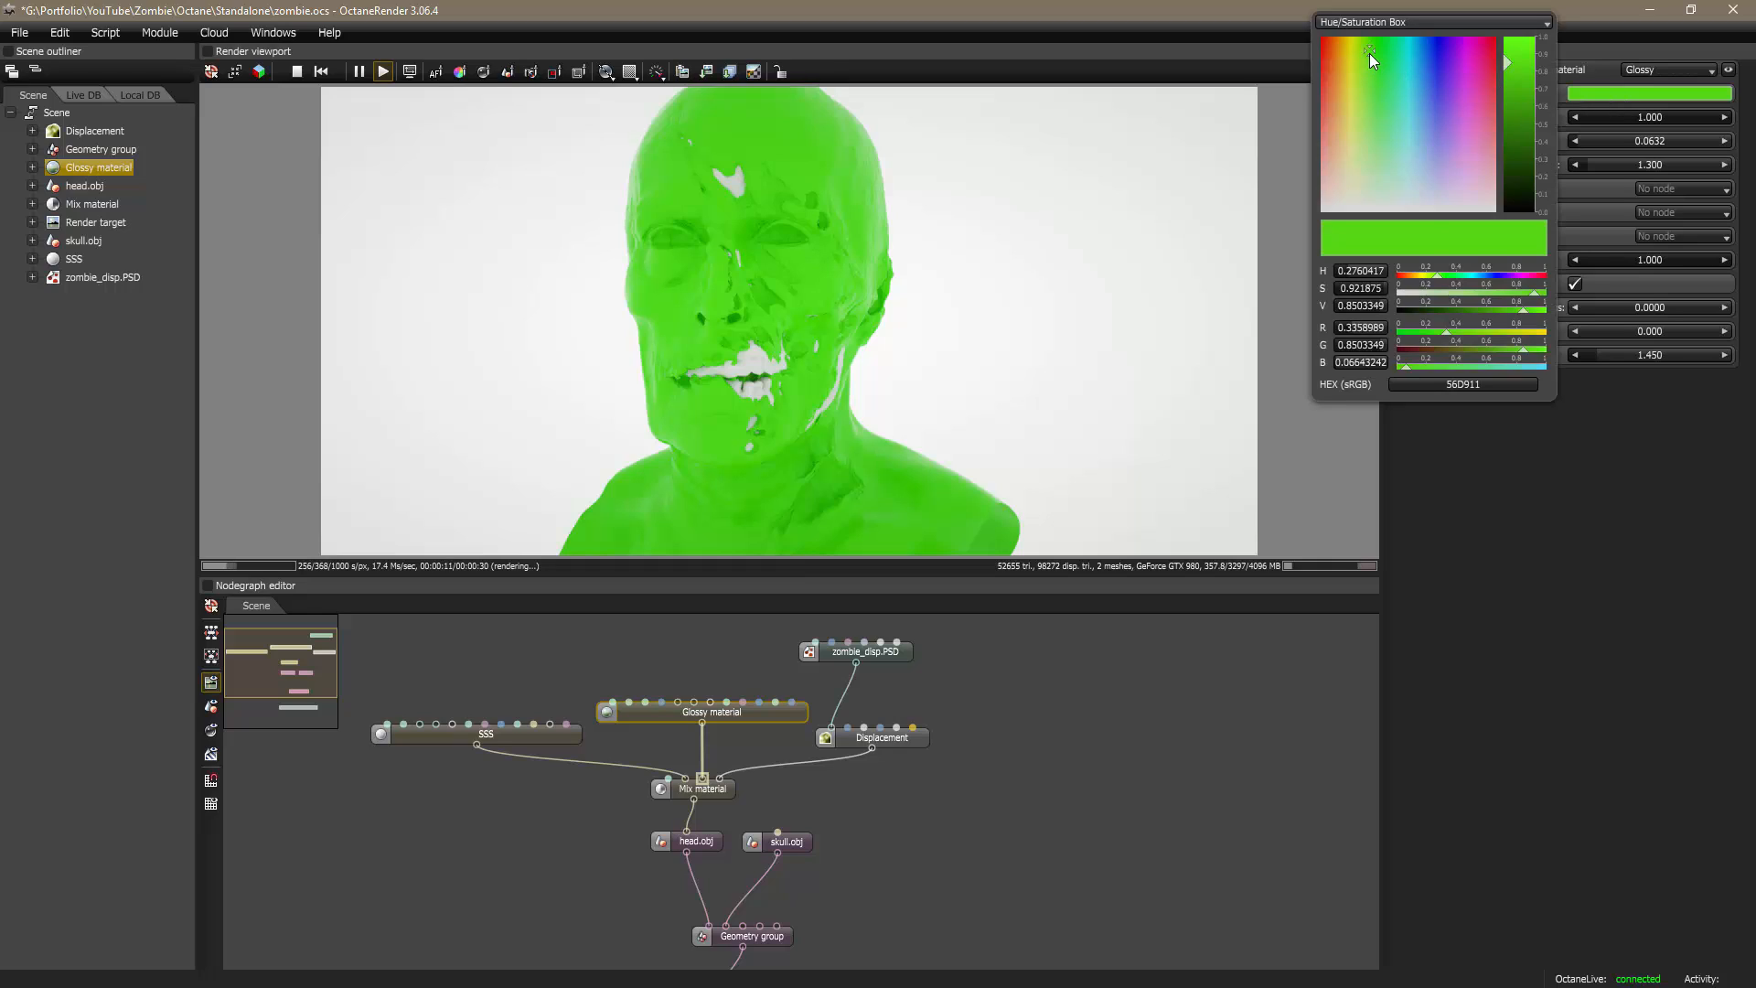
pyautogui.moveTo(1369, 53); pyautogui.dragTo(1308, 216)
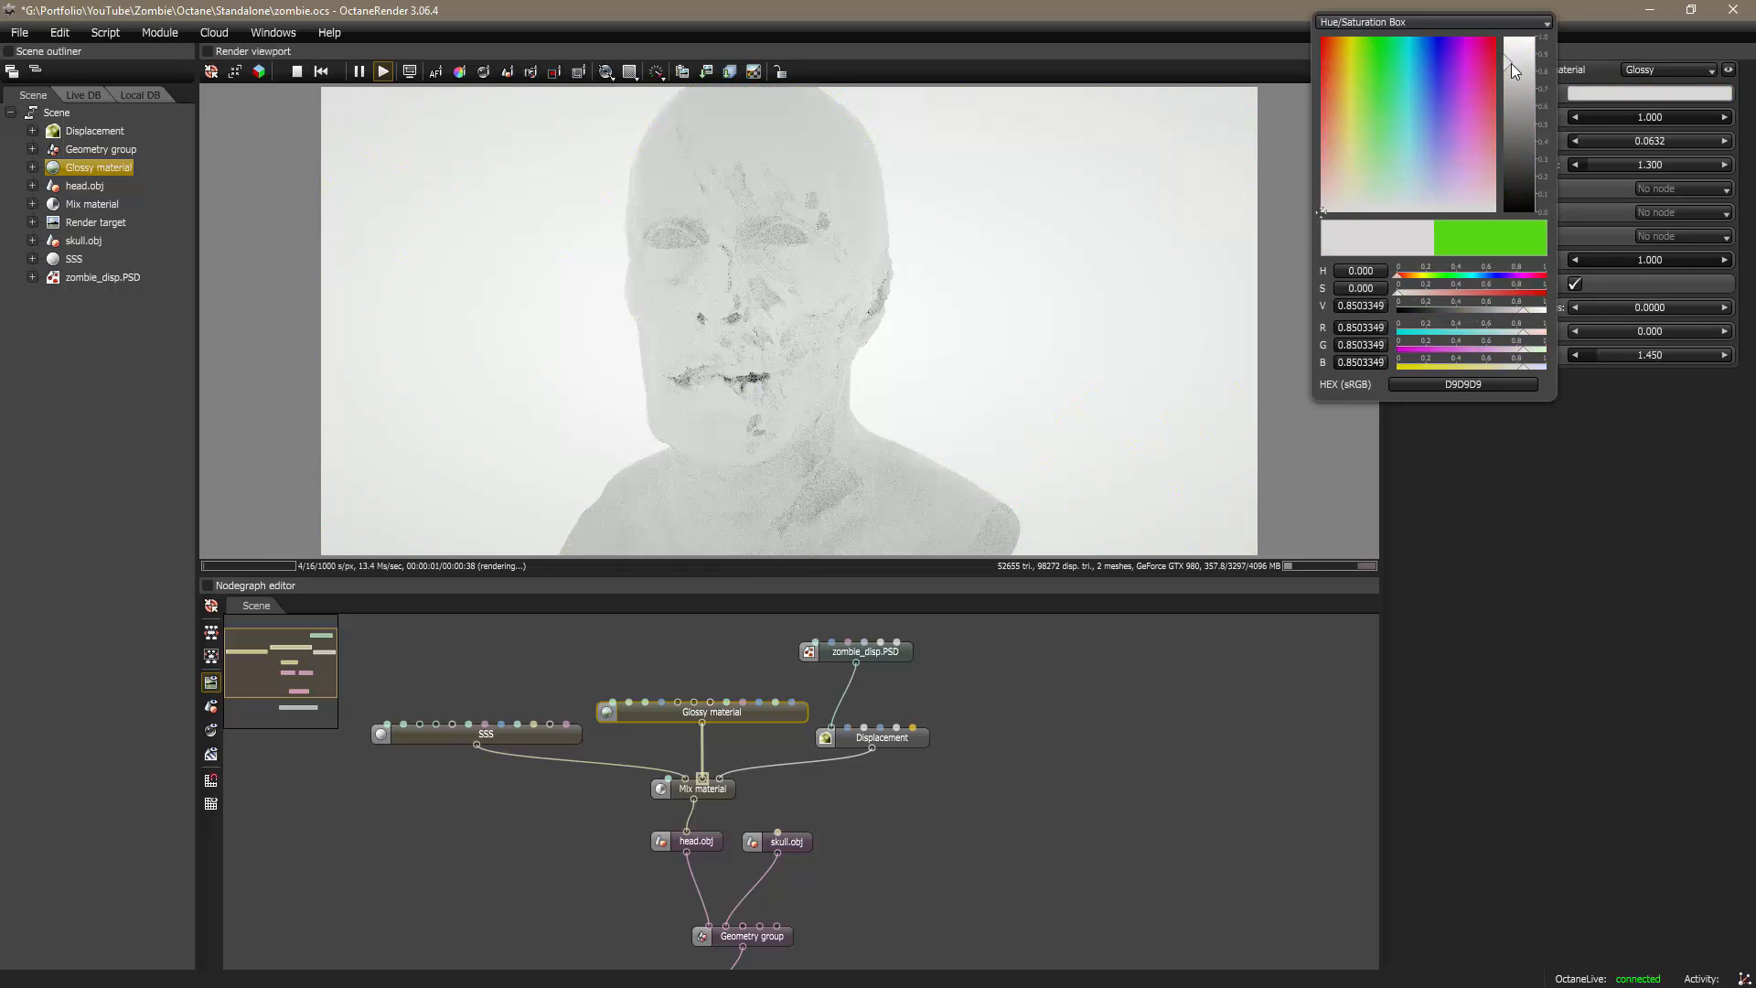
pyautogui.moveTo(1508, 62); pyautogui.dragTo(1492, 139)
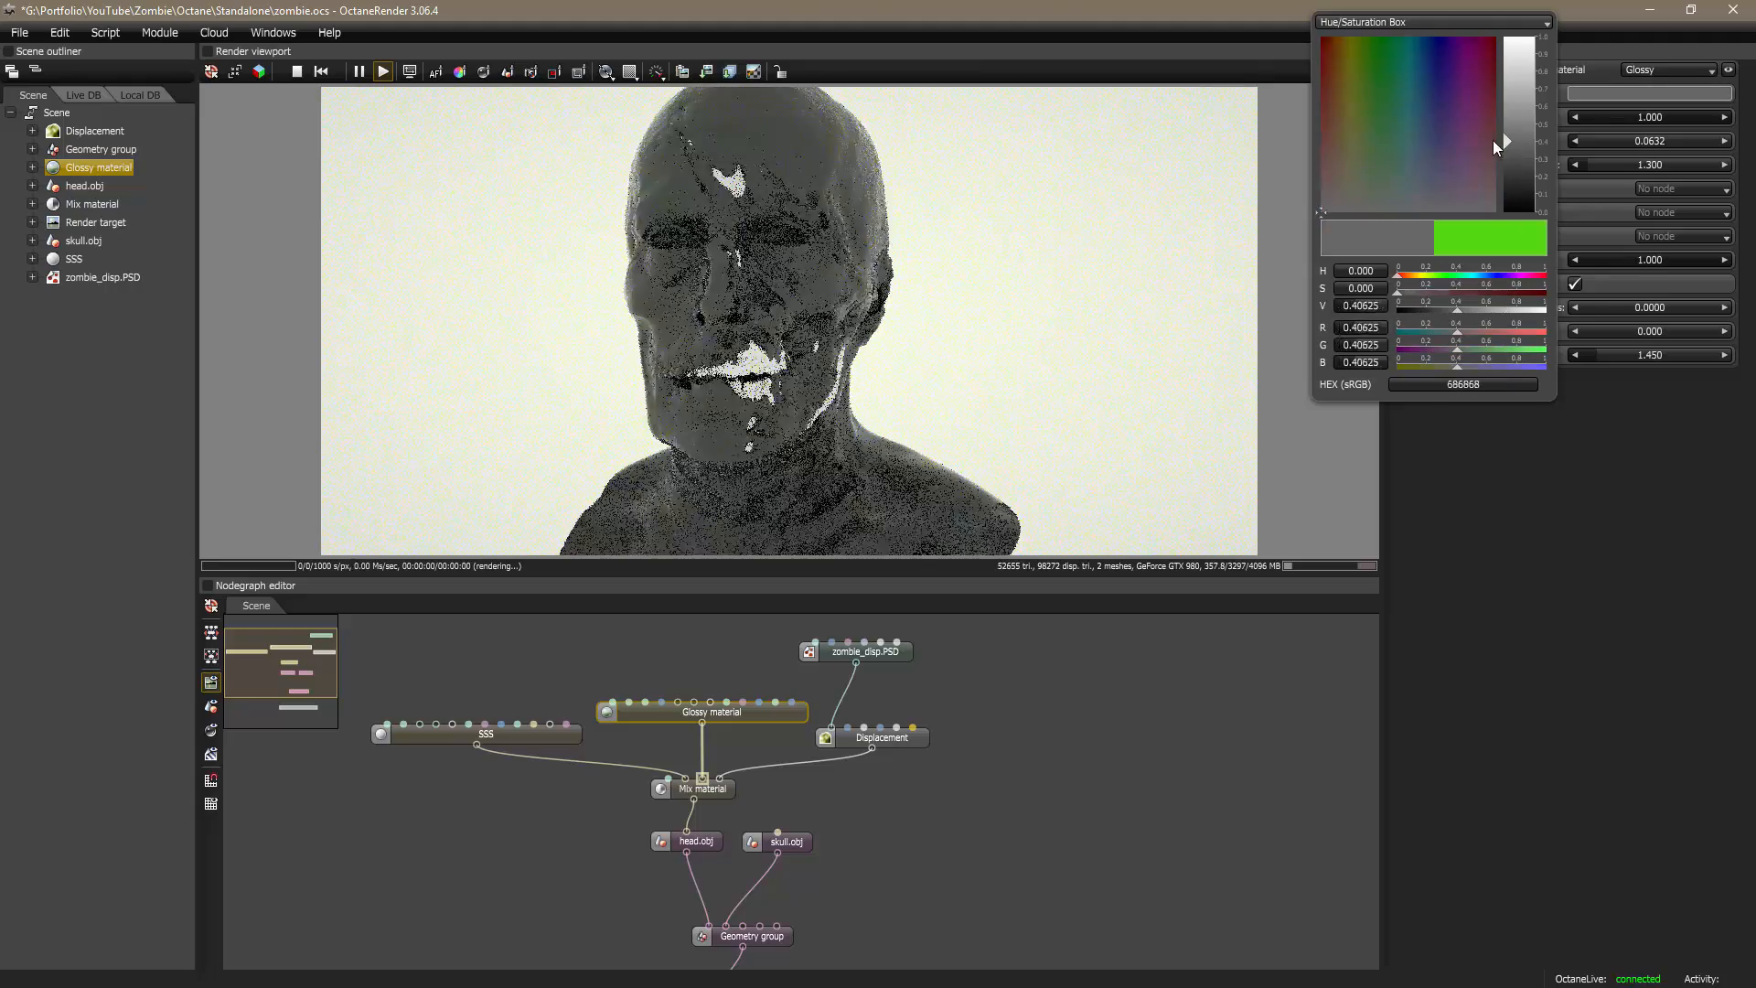
pyautogui.click(1232, 774)
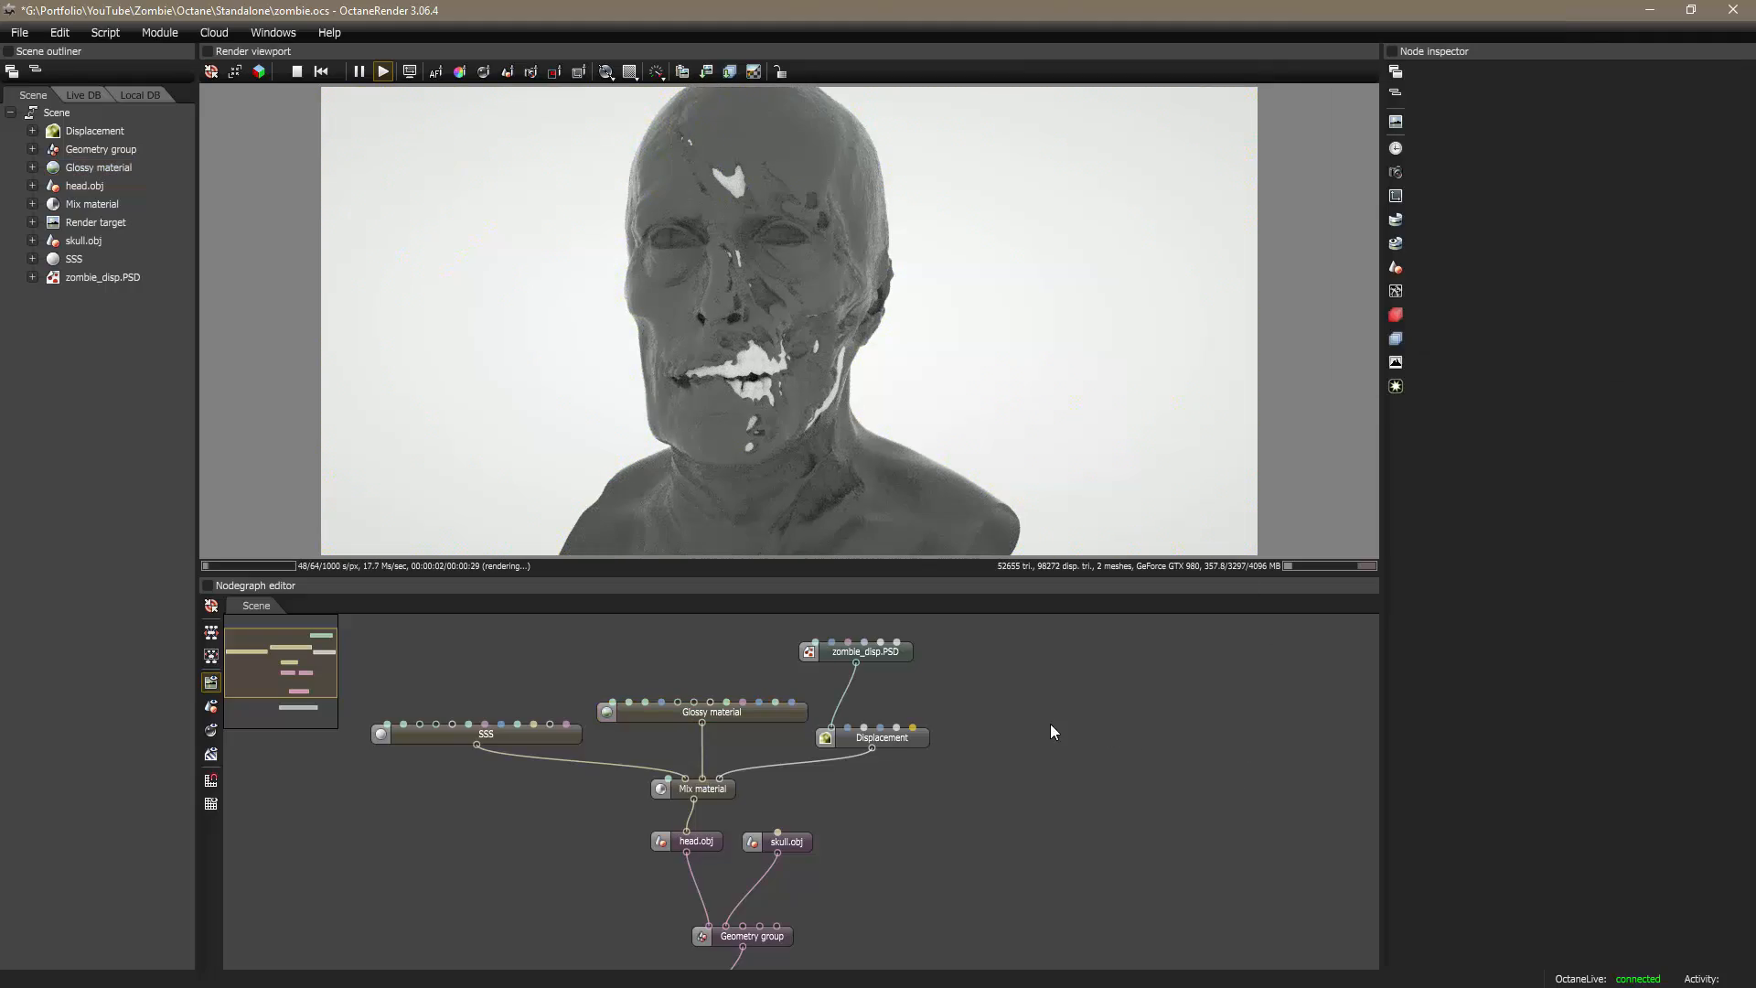
# Step: Start a new RGB image texture node above the Glossy material and browse the ZBrush folder for its image file
pyautogui.moveTo(1052, 730); pyautogui.dragTo(1082, 831, button='middle')
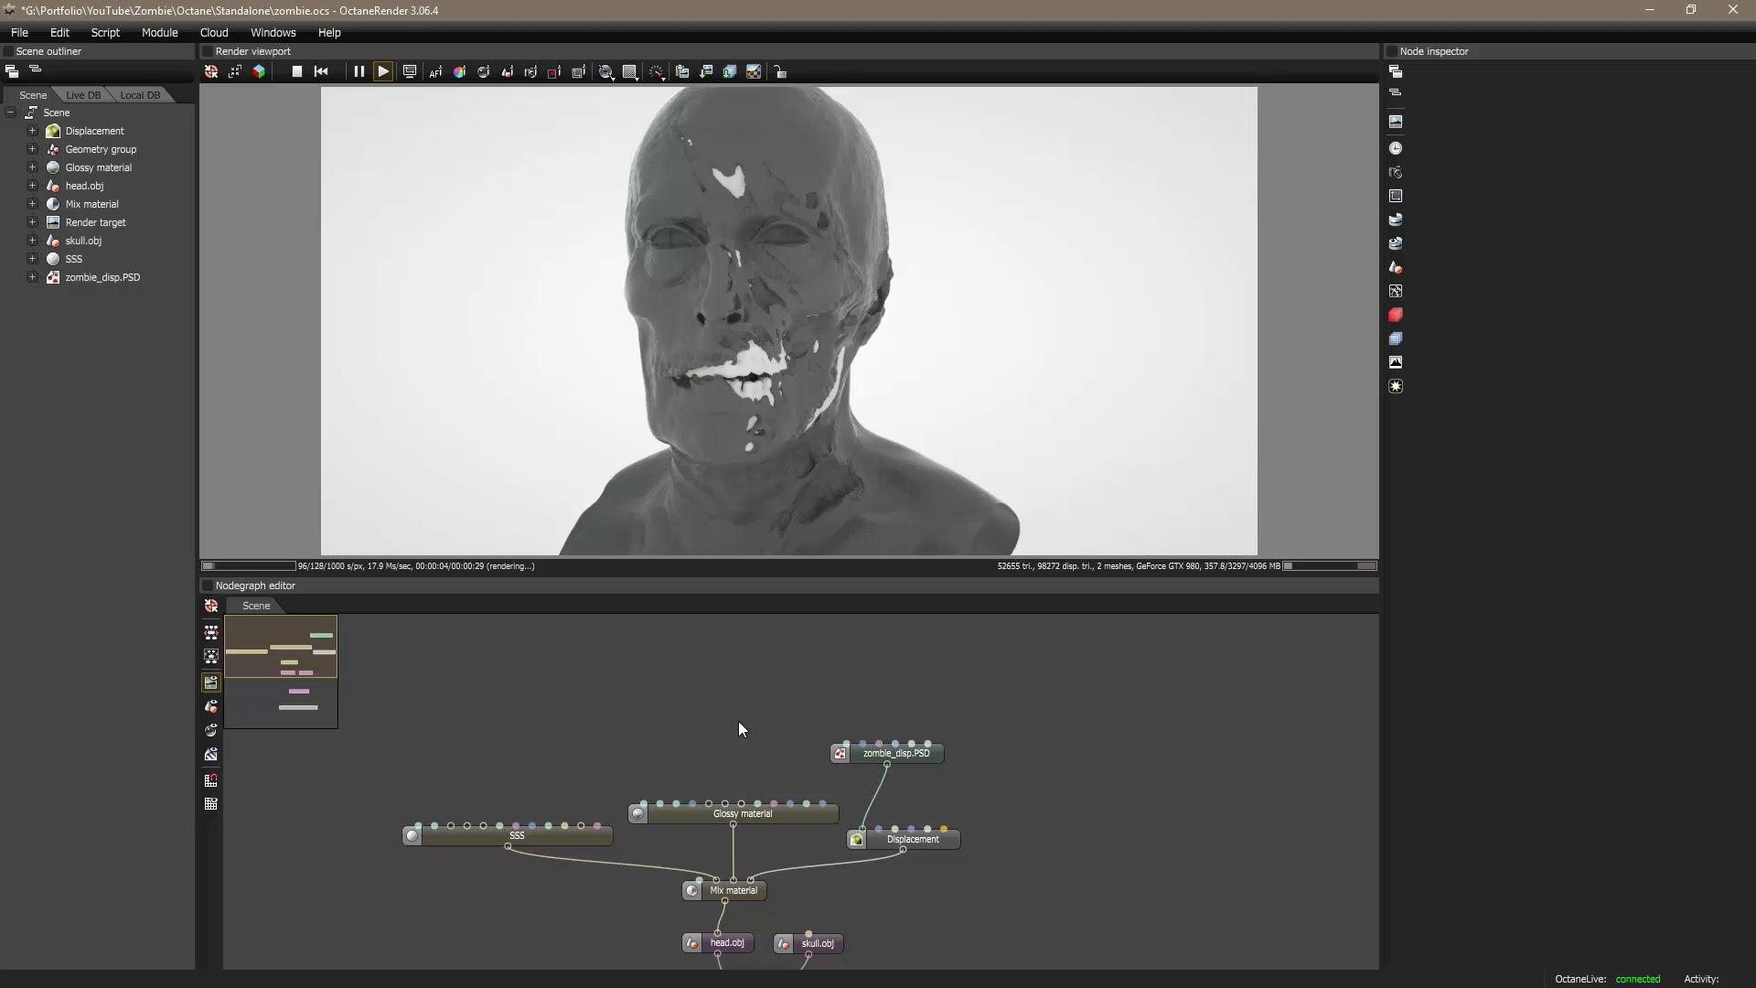
pyautogui.scroll(1, 737, 748)
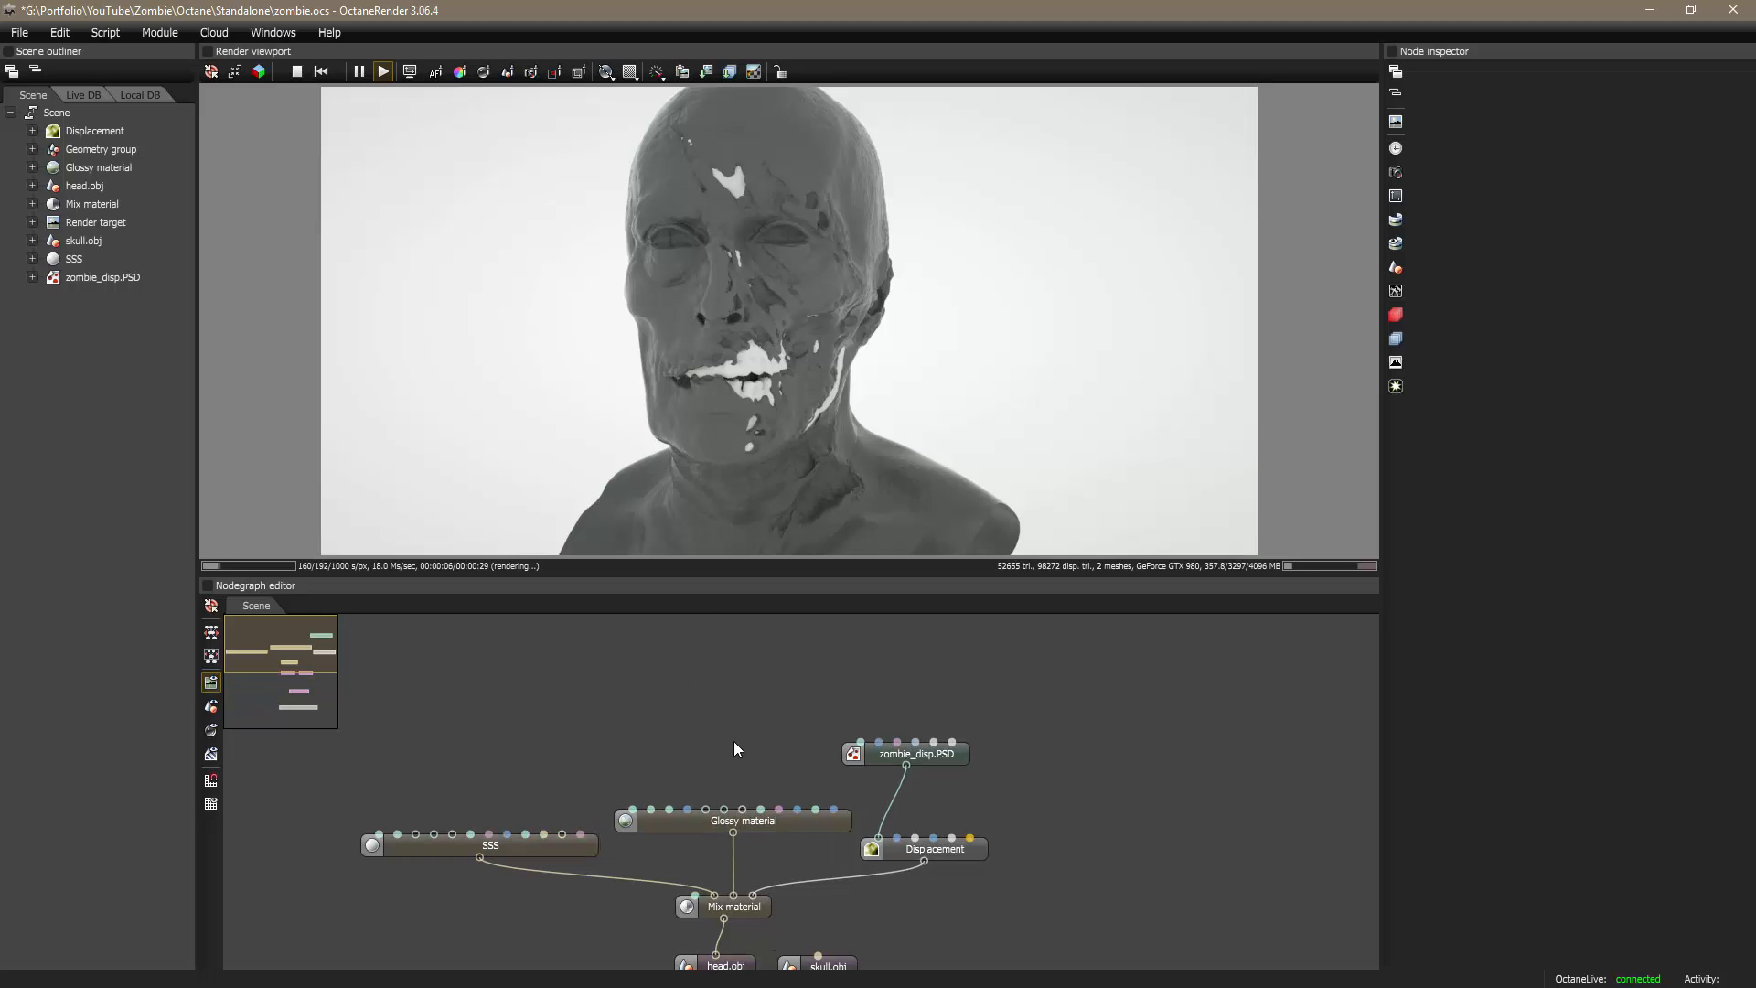
pyautogui.rightClick(704, 717)
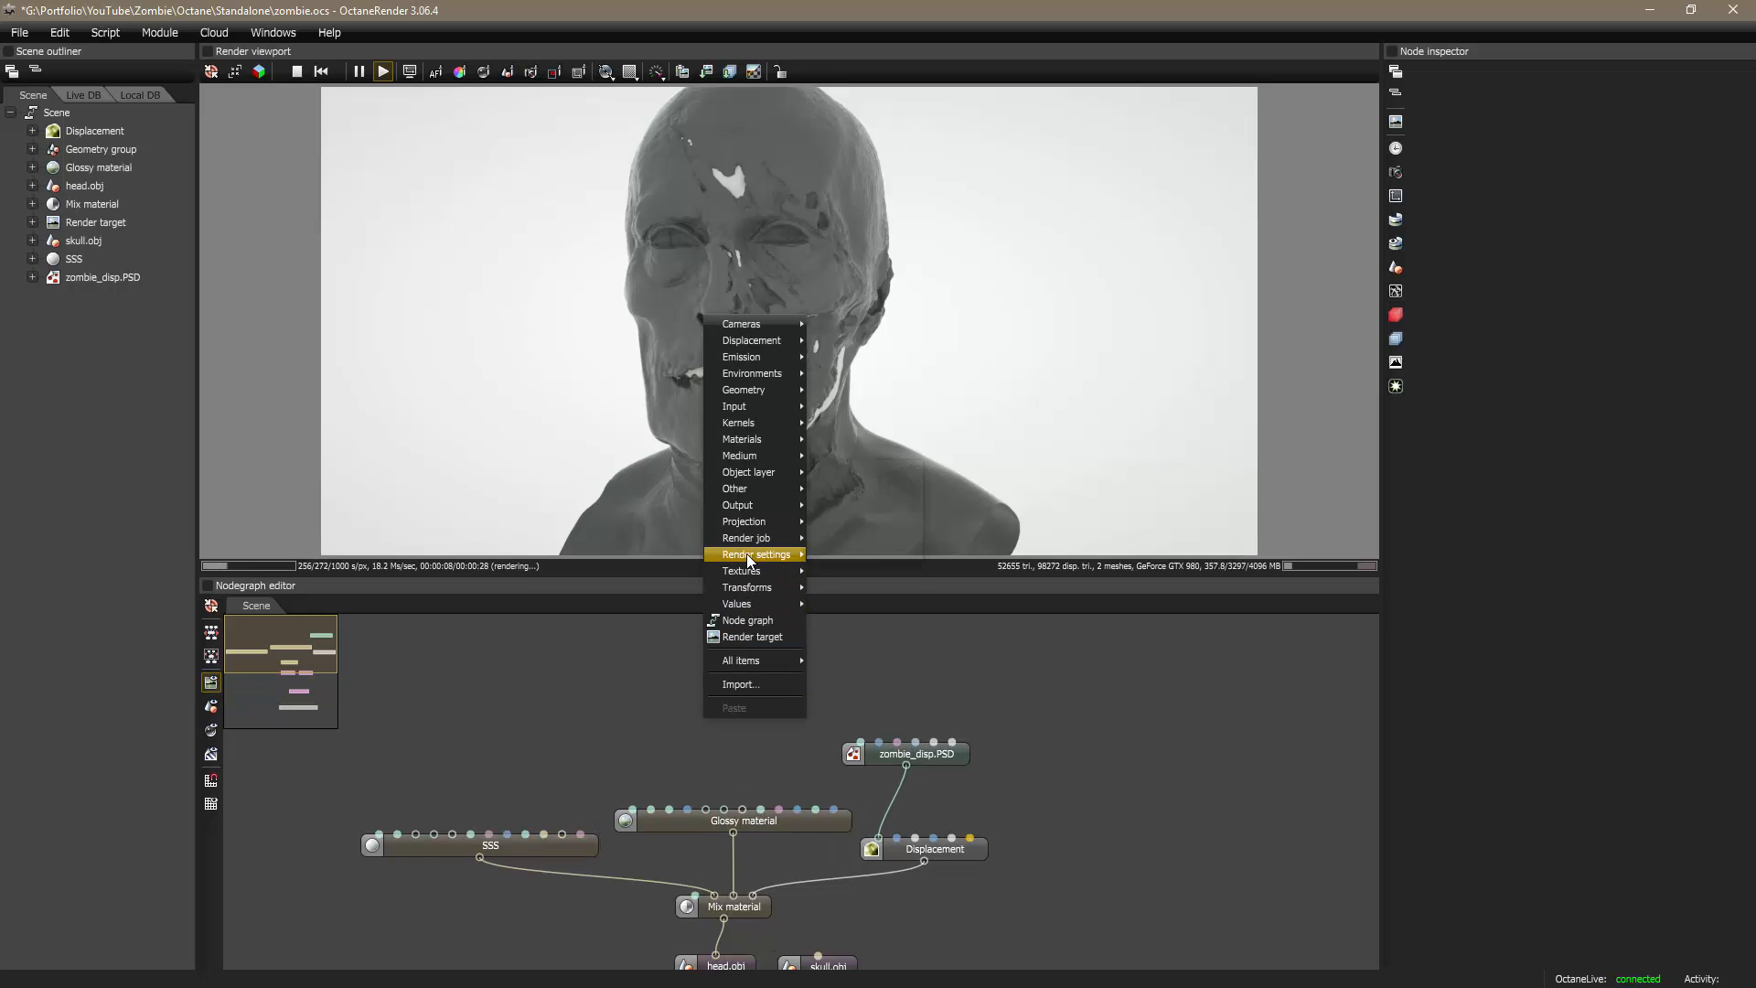
pyautogui.moveTo(749, 560)
pyautogui.click(839, 552)
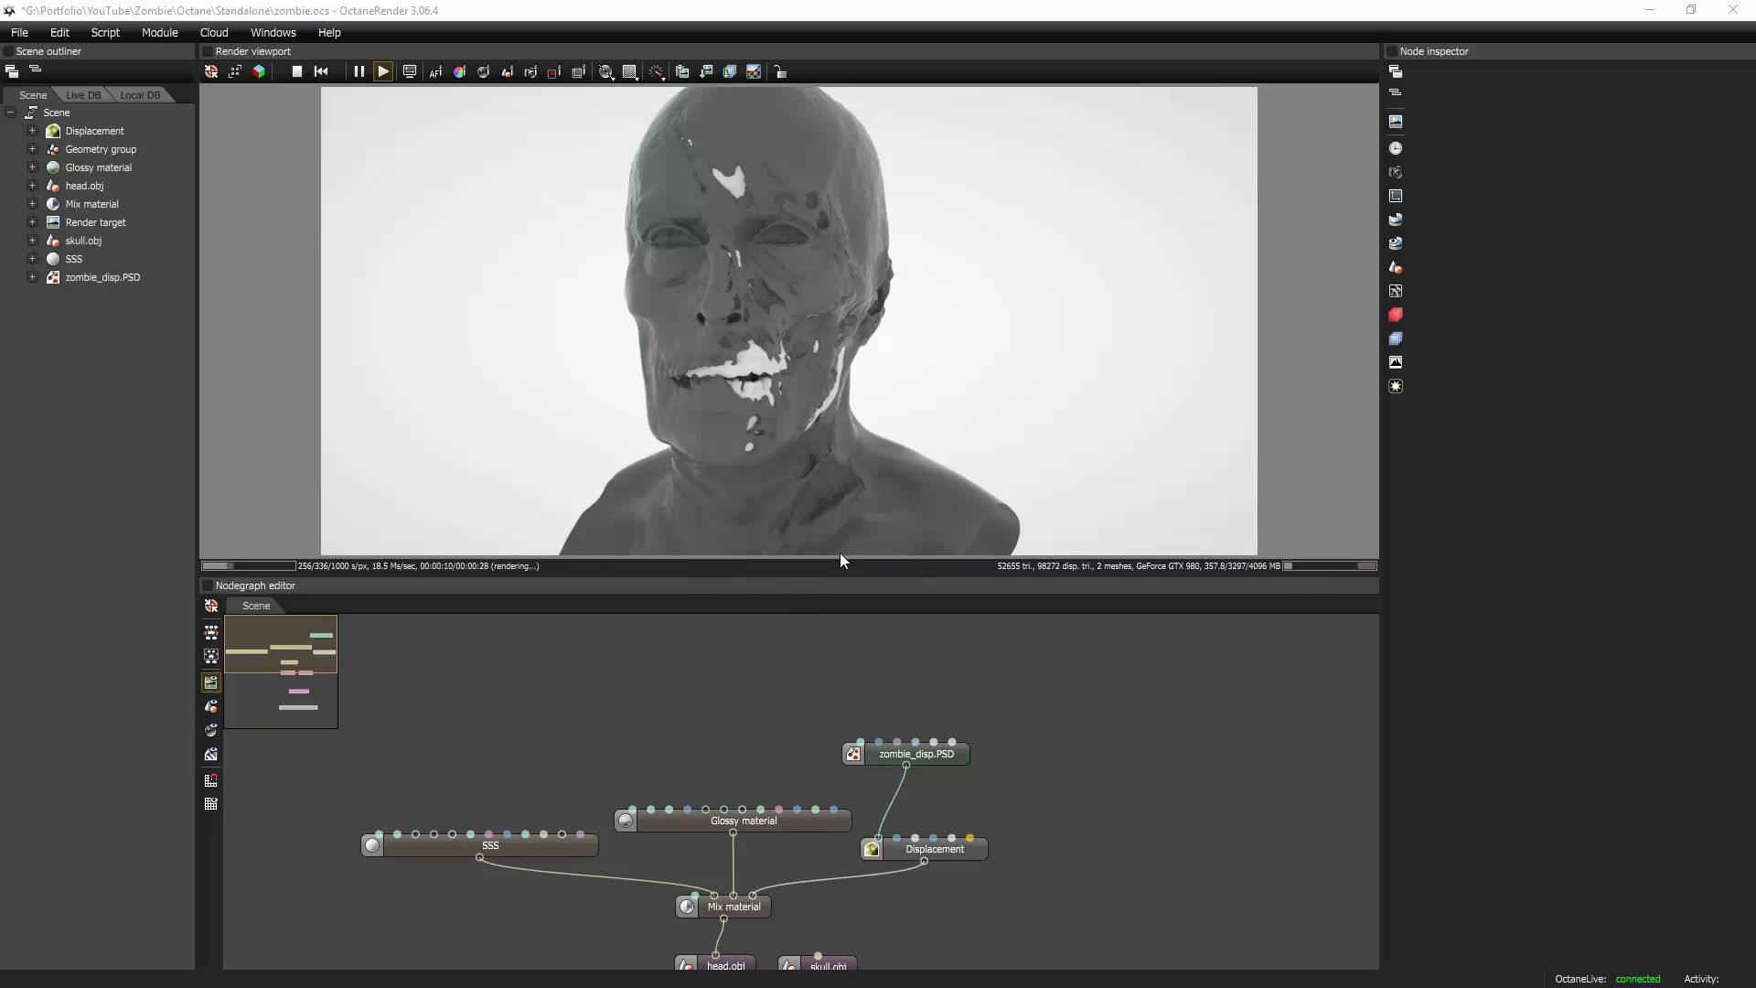
pyautogui.scroll(-1, 1028, 576)
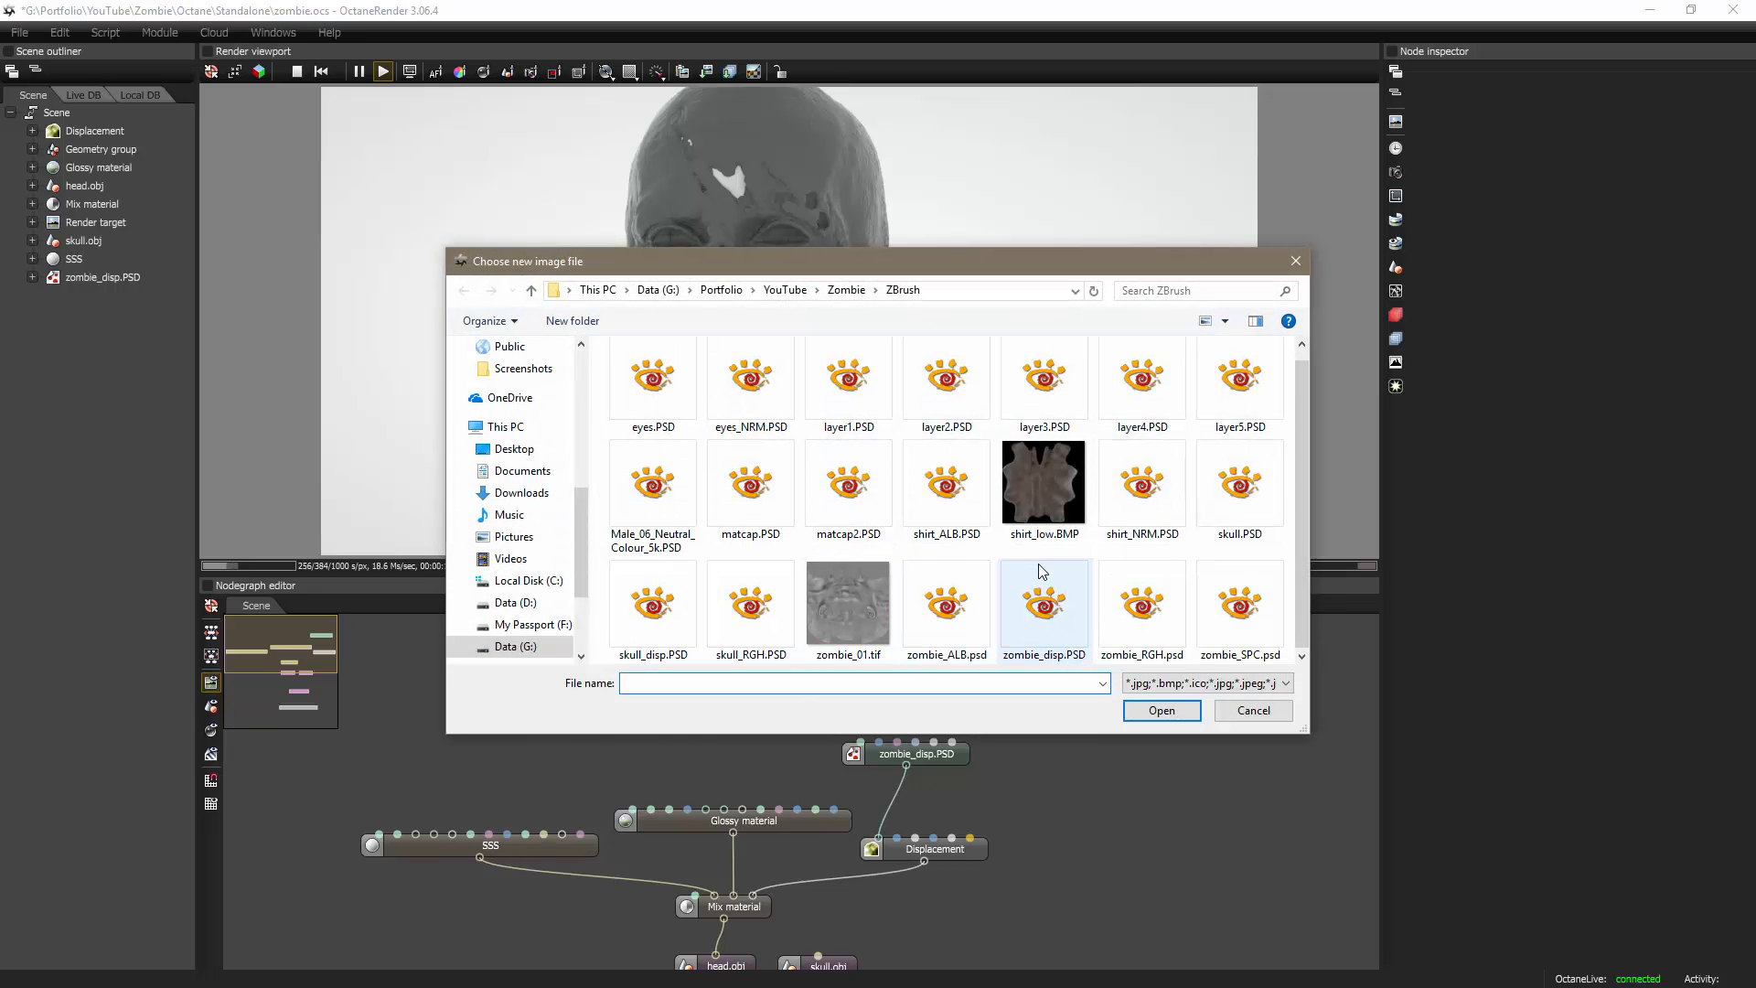
# Step: Load zombie_ALB.psd into the new RGB image node and place the node above the SSS and Glossy material nodes
pyautogui.click(961, 611)
pyautogui.click(1019, 611)
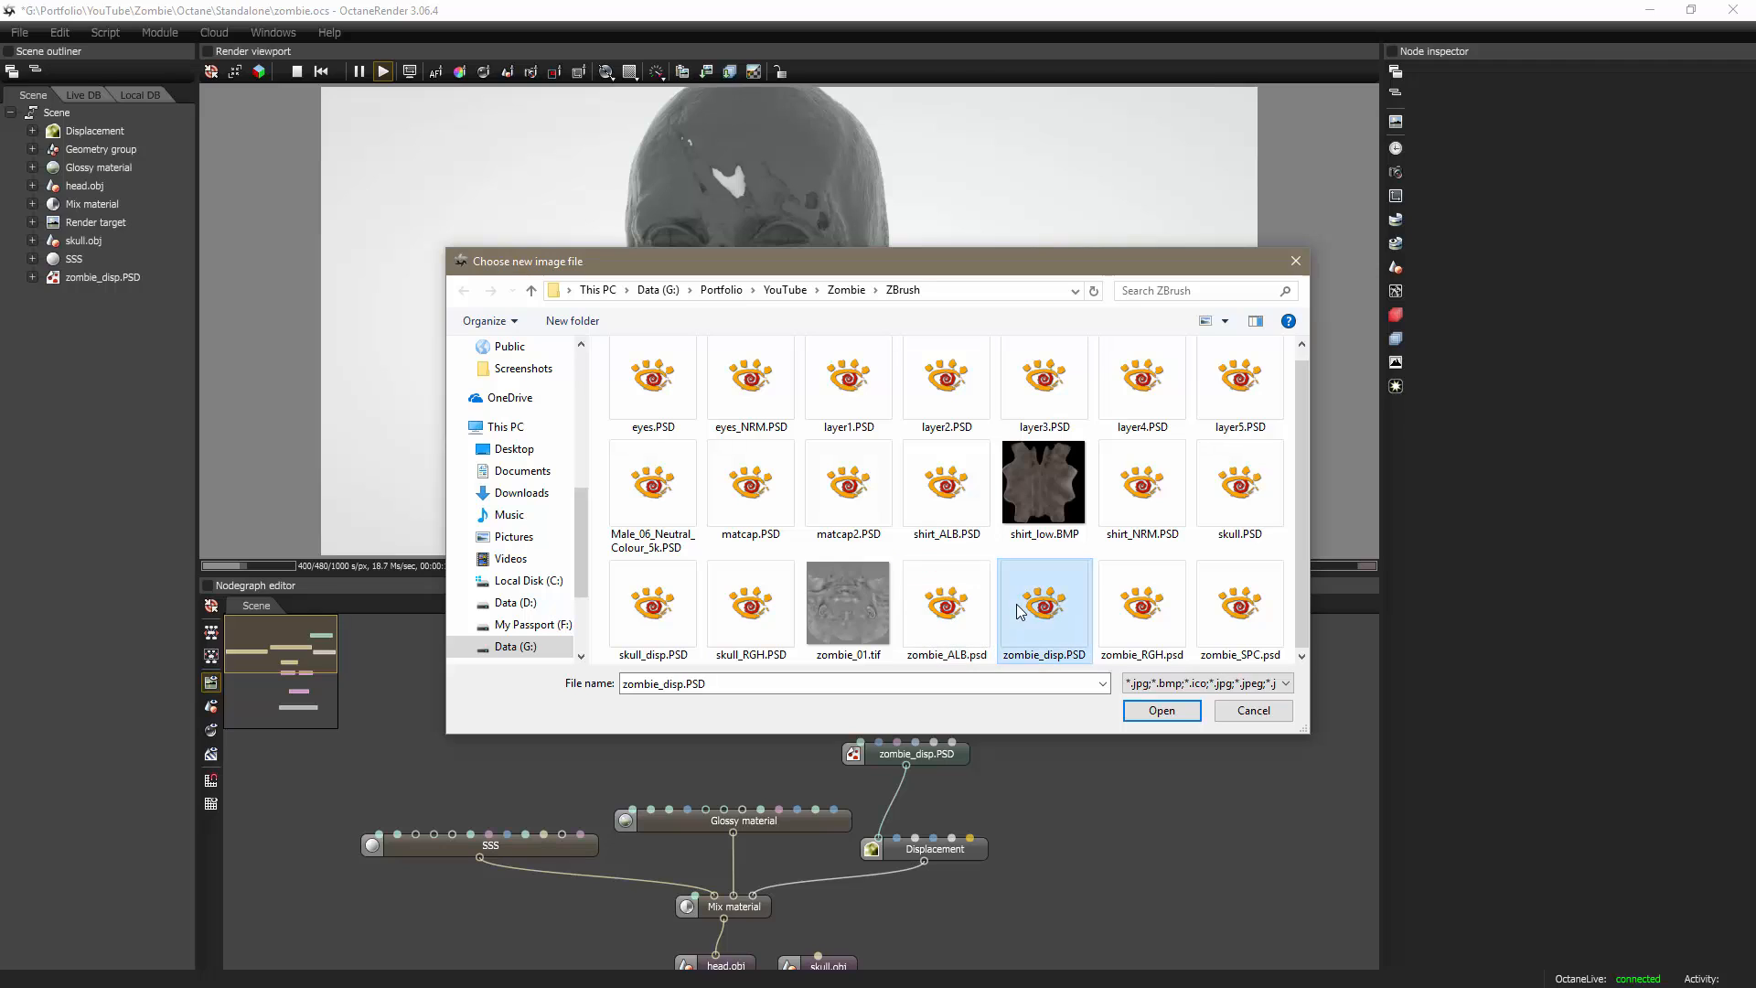
pyautogui.click(955, 611)
pyautogui.click(1177, 712)
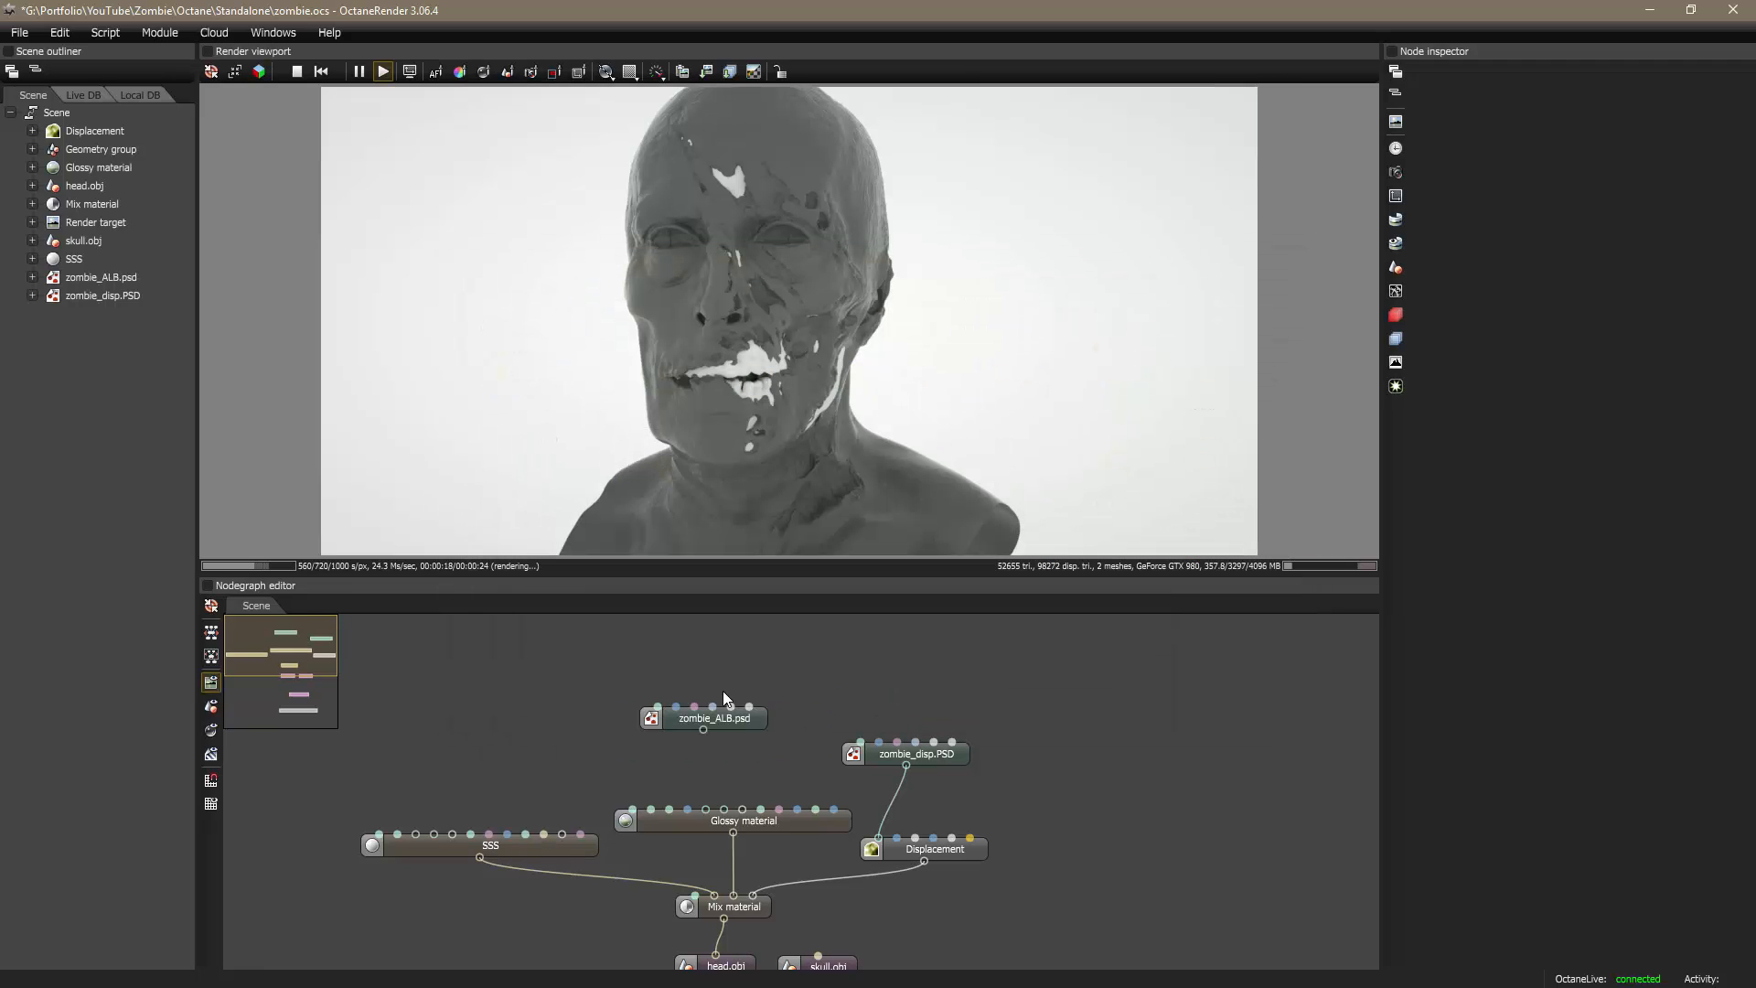
pyautogui.moveTo(741, 731); pyautogui.dragTo(633, 722)
# Step: Add an RGB image texture node that loads zombie_RGH.psd and place it near the zombie_ALB.psd node
pyautogui.rightClick(738, 672)
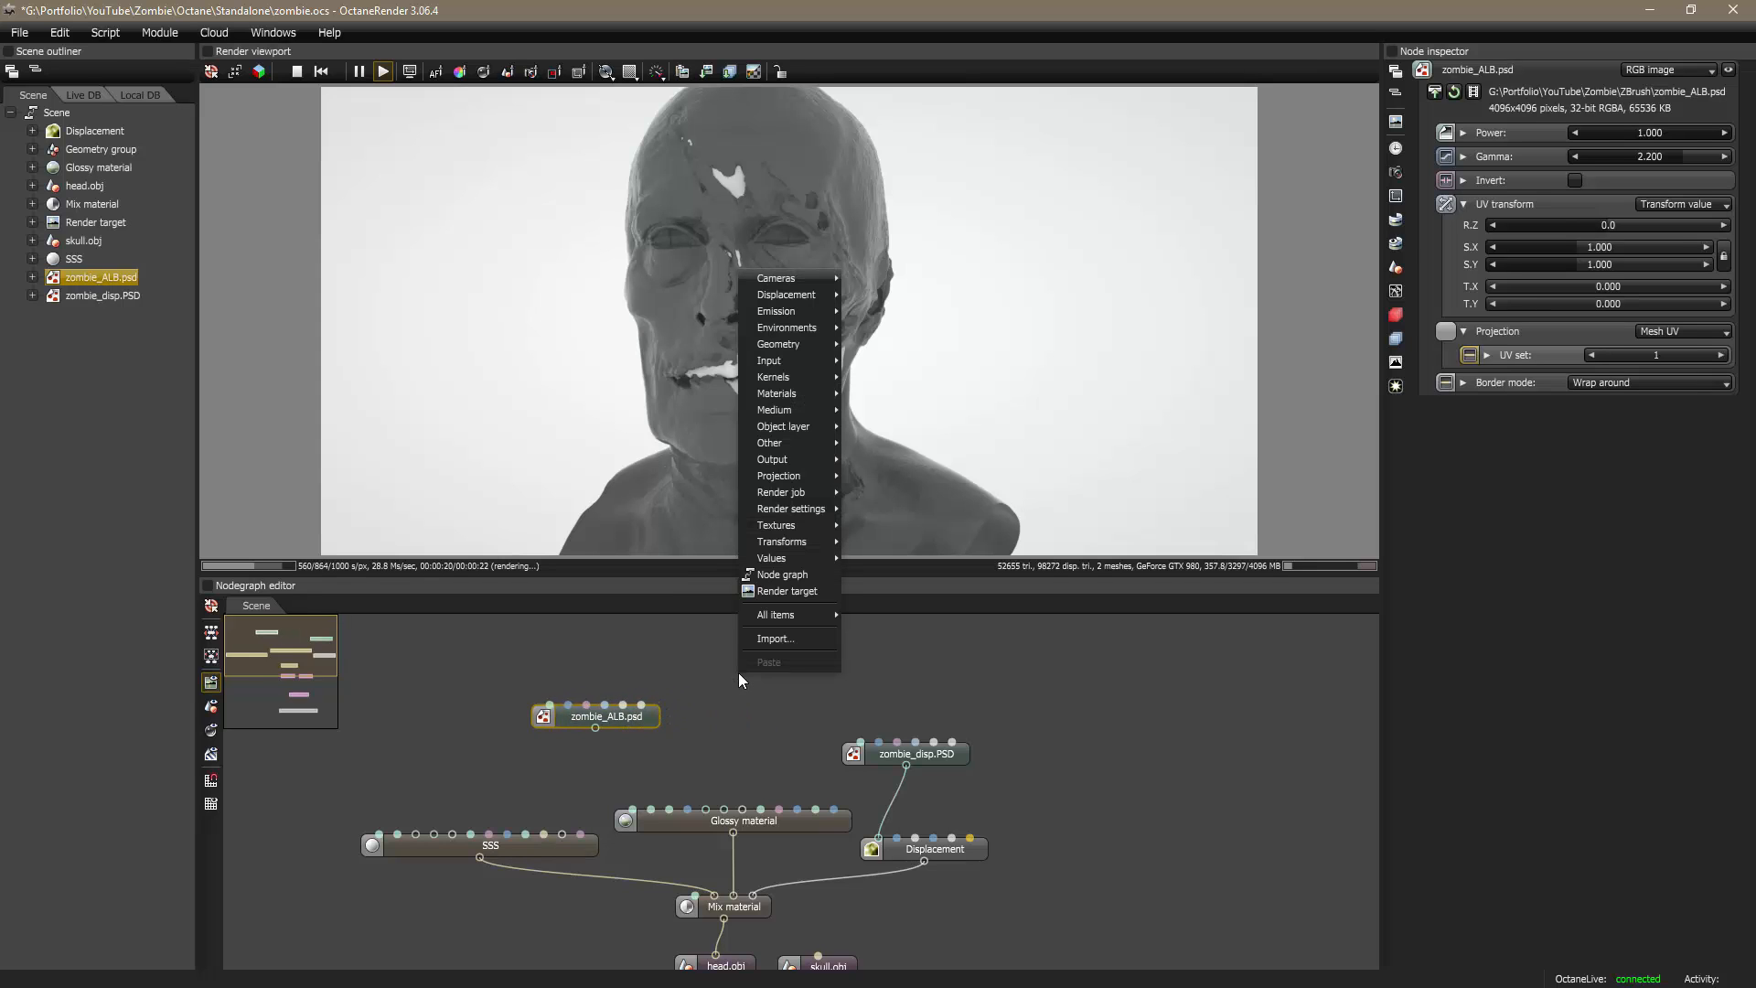
pyautogui.moveTo(803, 524)
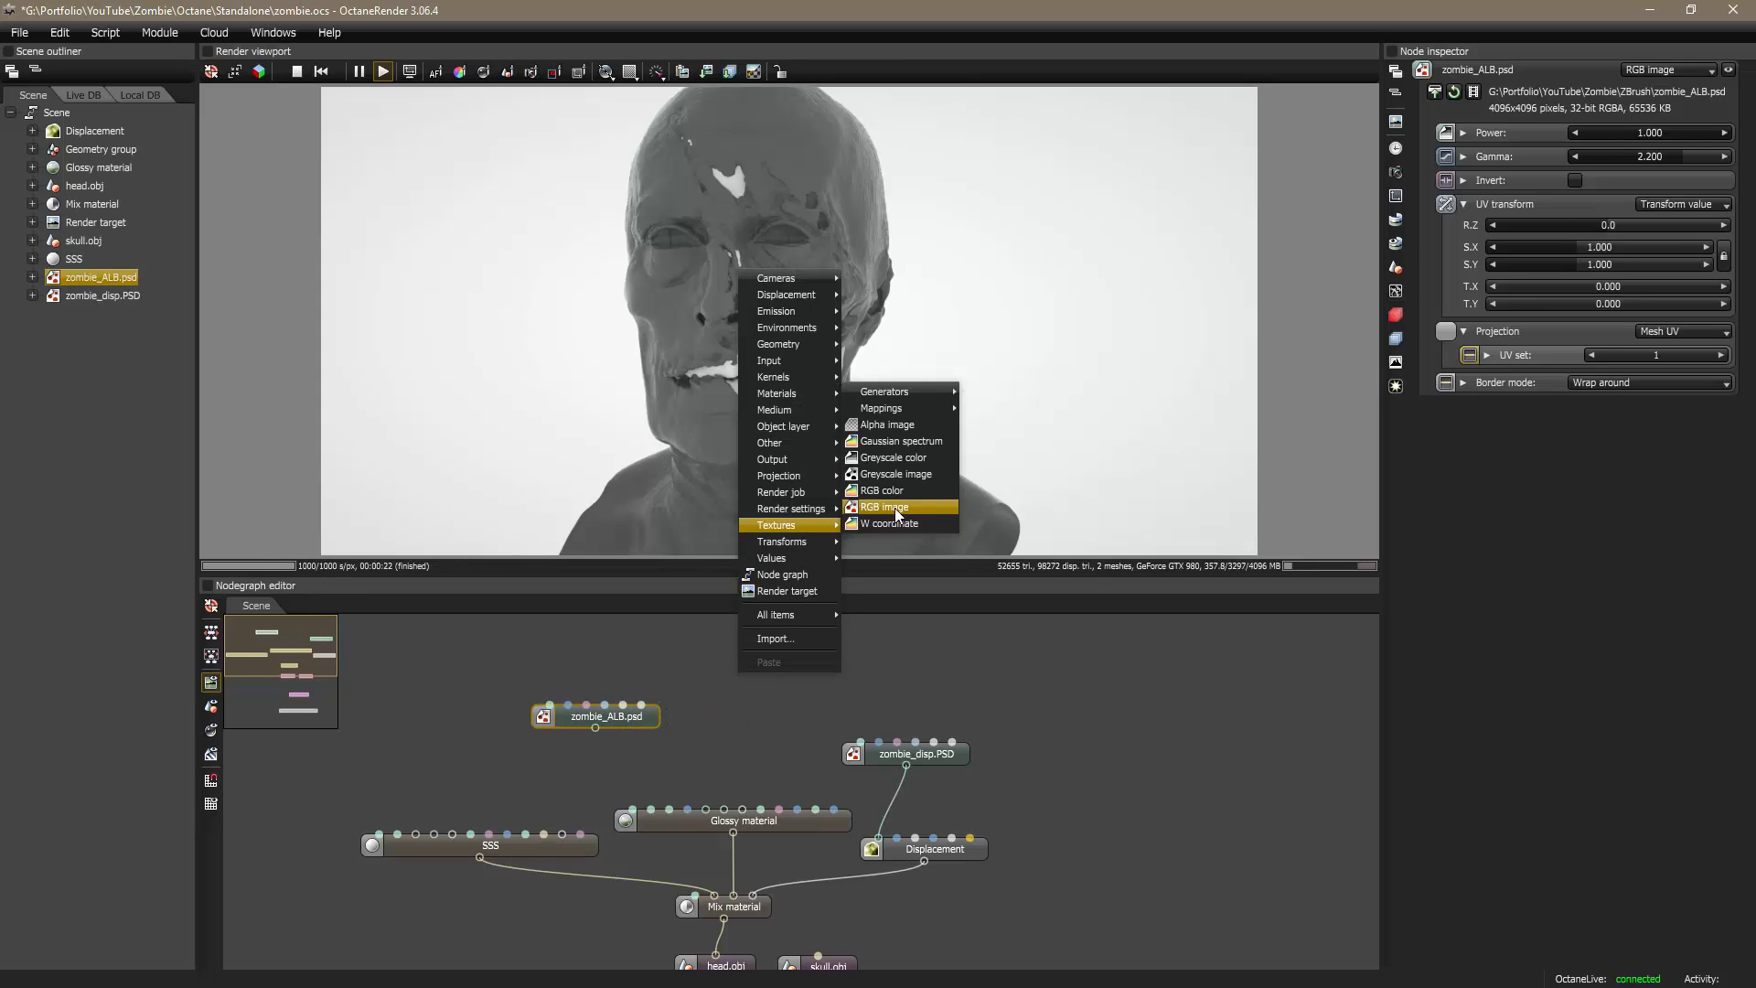
pyautogui.click(894, 508)
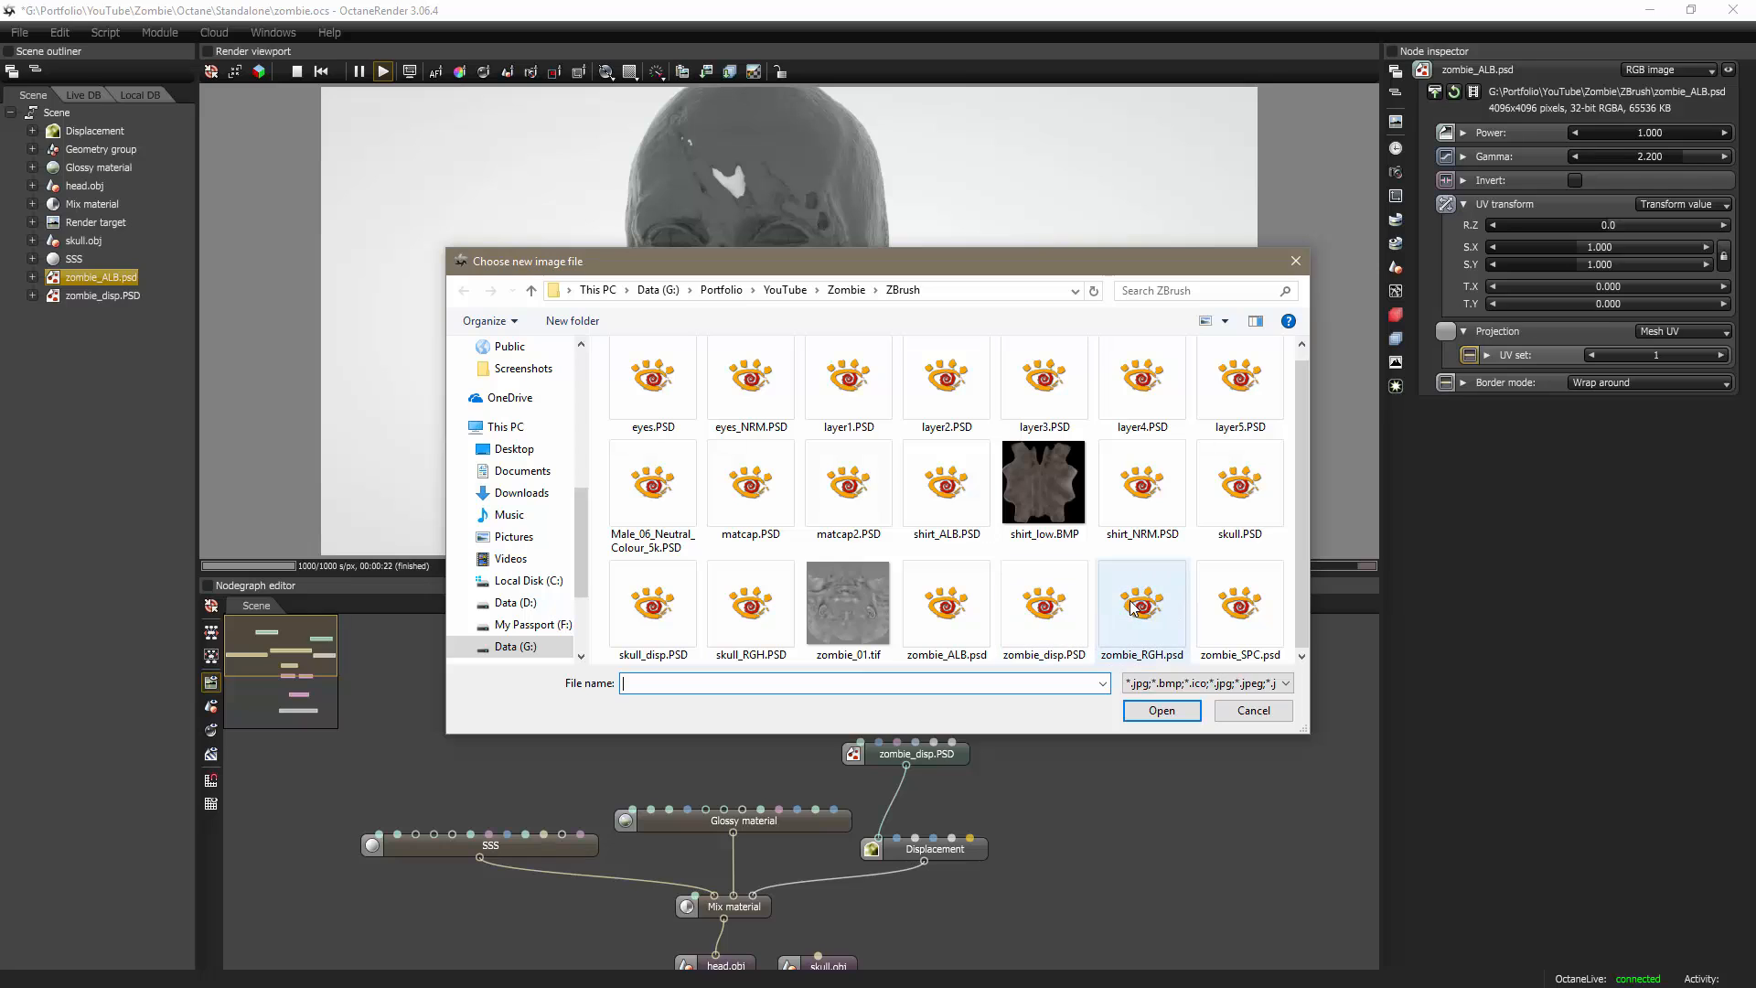
pyautogui.click(1142, 603)
pyautogui.click(1162, 711)
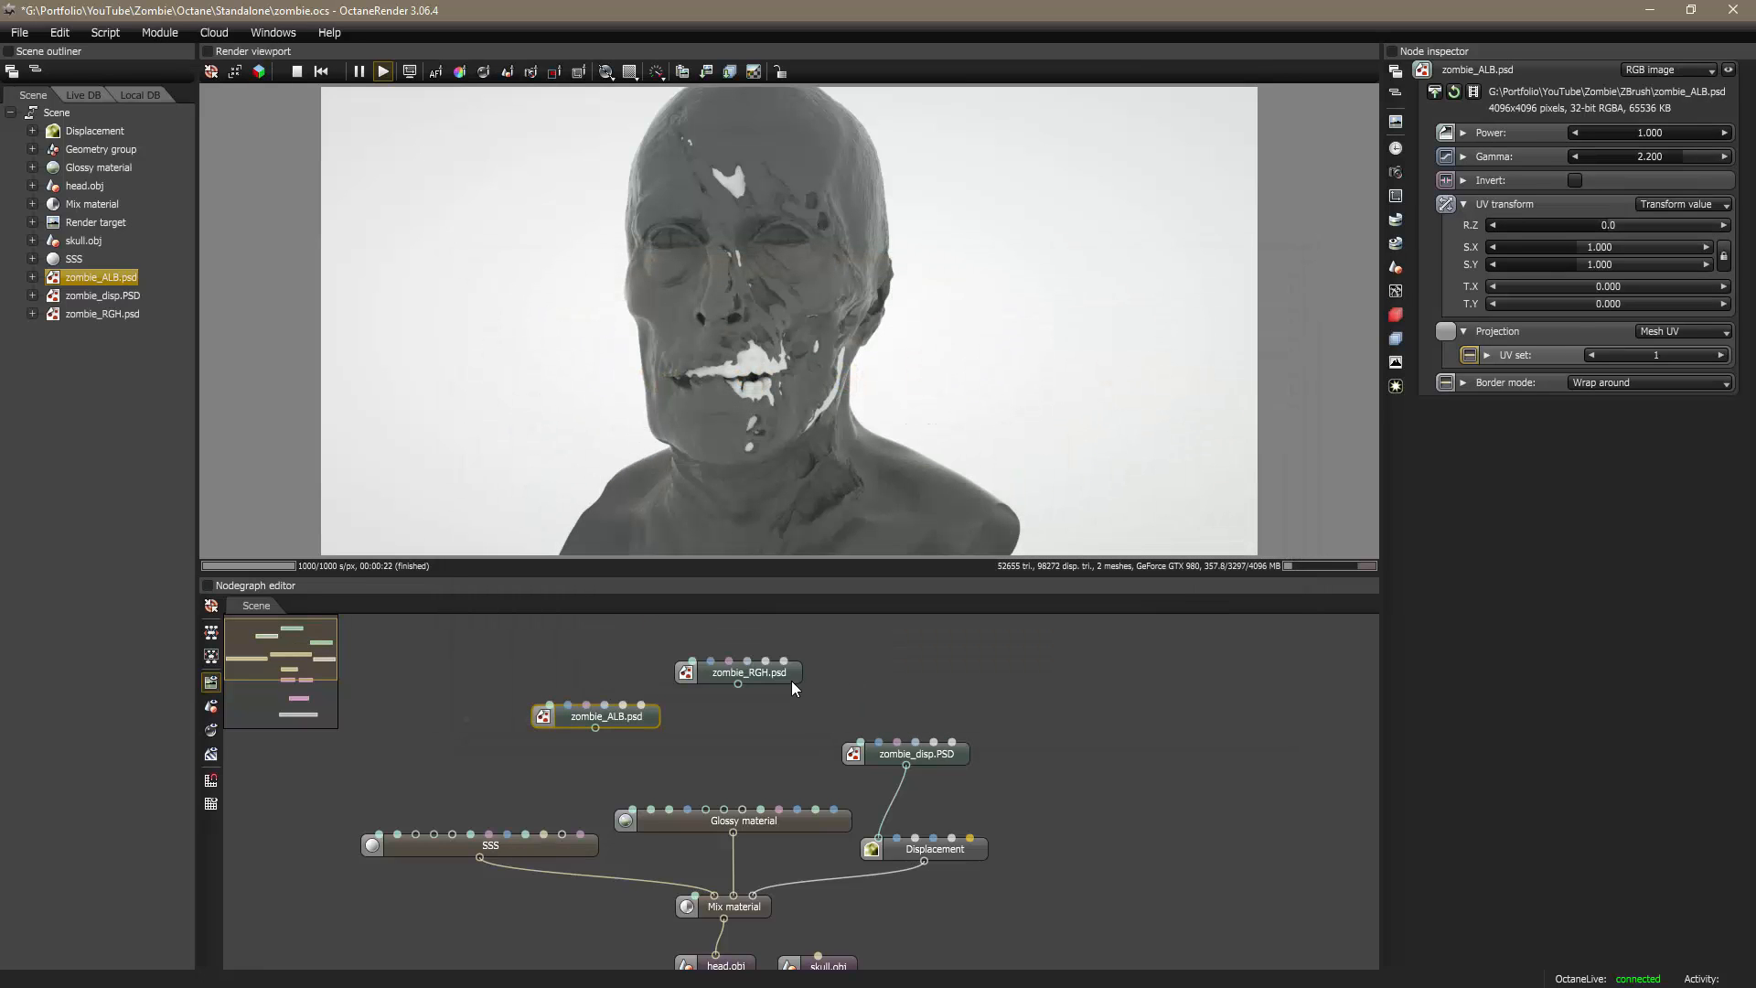
pyautogui.moveTo(788, 678); pyautogui.dragTo(771, 687)
# Step: Add another RGB image texture node that loads zombie_SPC.psd
pyautogui.rightClick(831, 684)
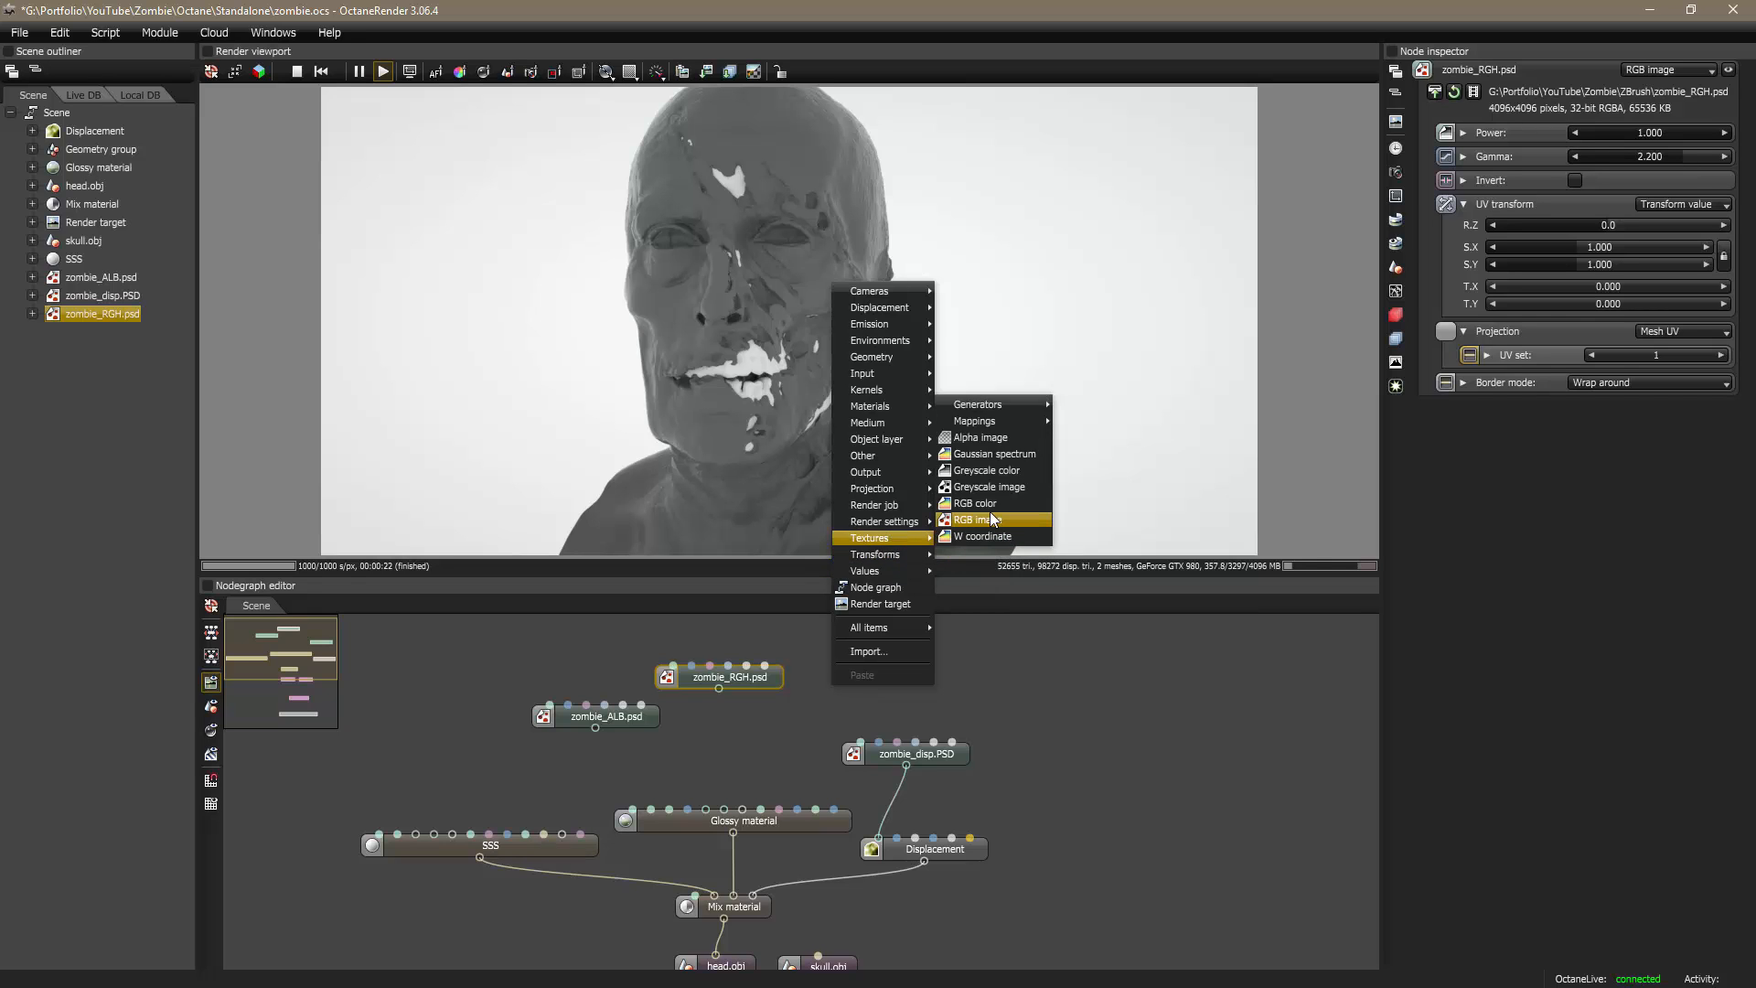
pyautogui.click(990, 512)
pyautogui.click(1237, 631)
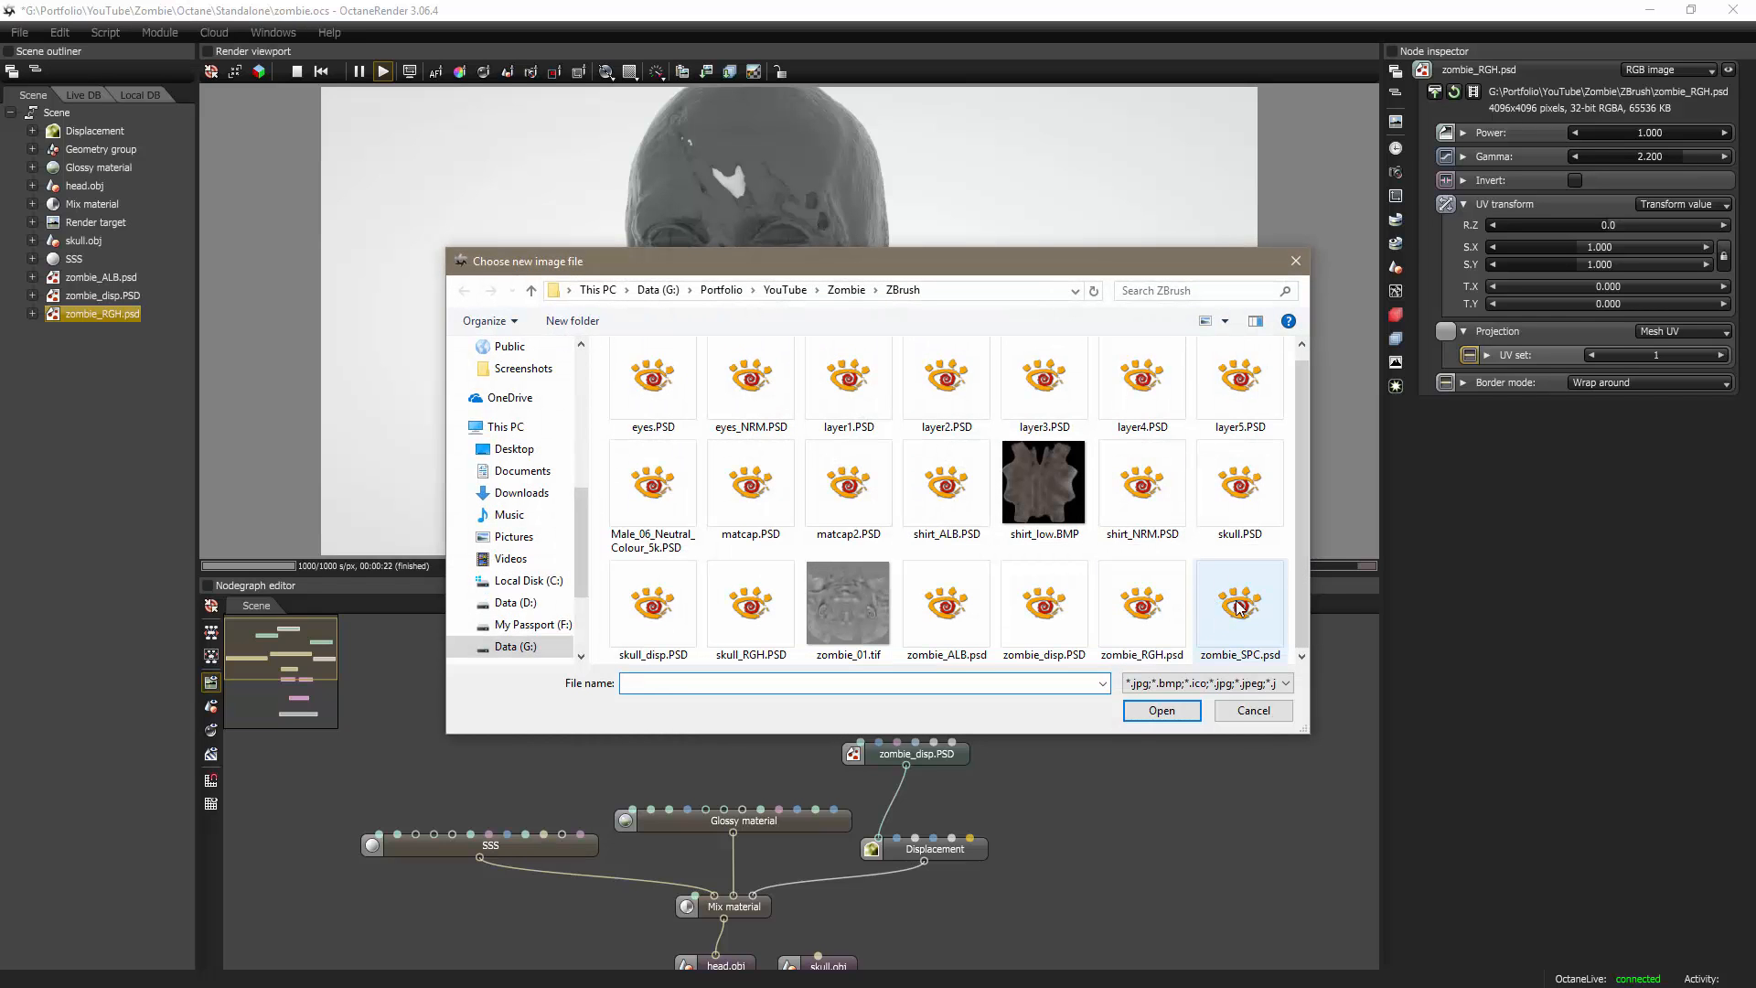
pyautogui.click(1162, 712)
# Step: Arrange the texture nodes above the Glossy material in the order zombie_ALB.psd, zombie_SPC.psd, zombie_RGH.psd
pyautogui.moveTo(728, 678); pyautogui.dragTo(988, 683)
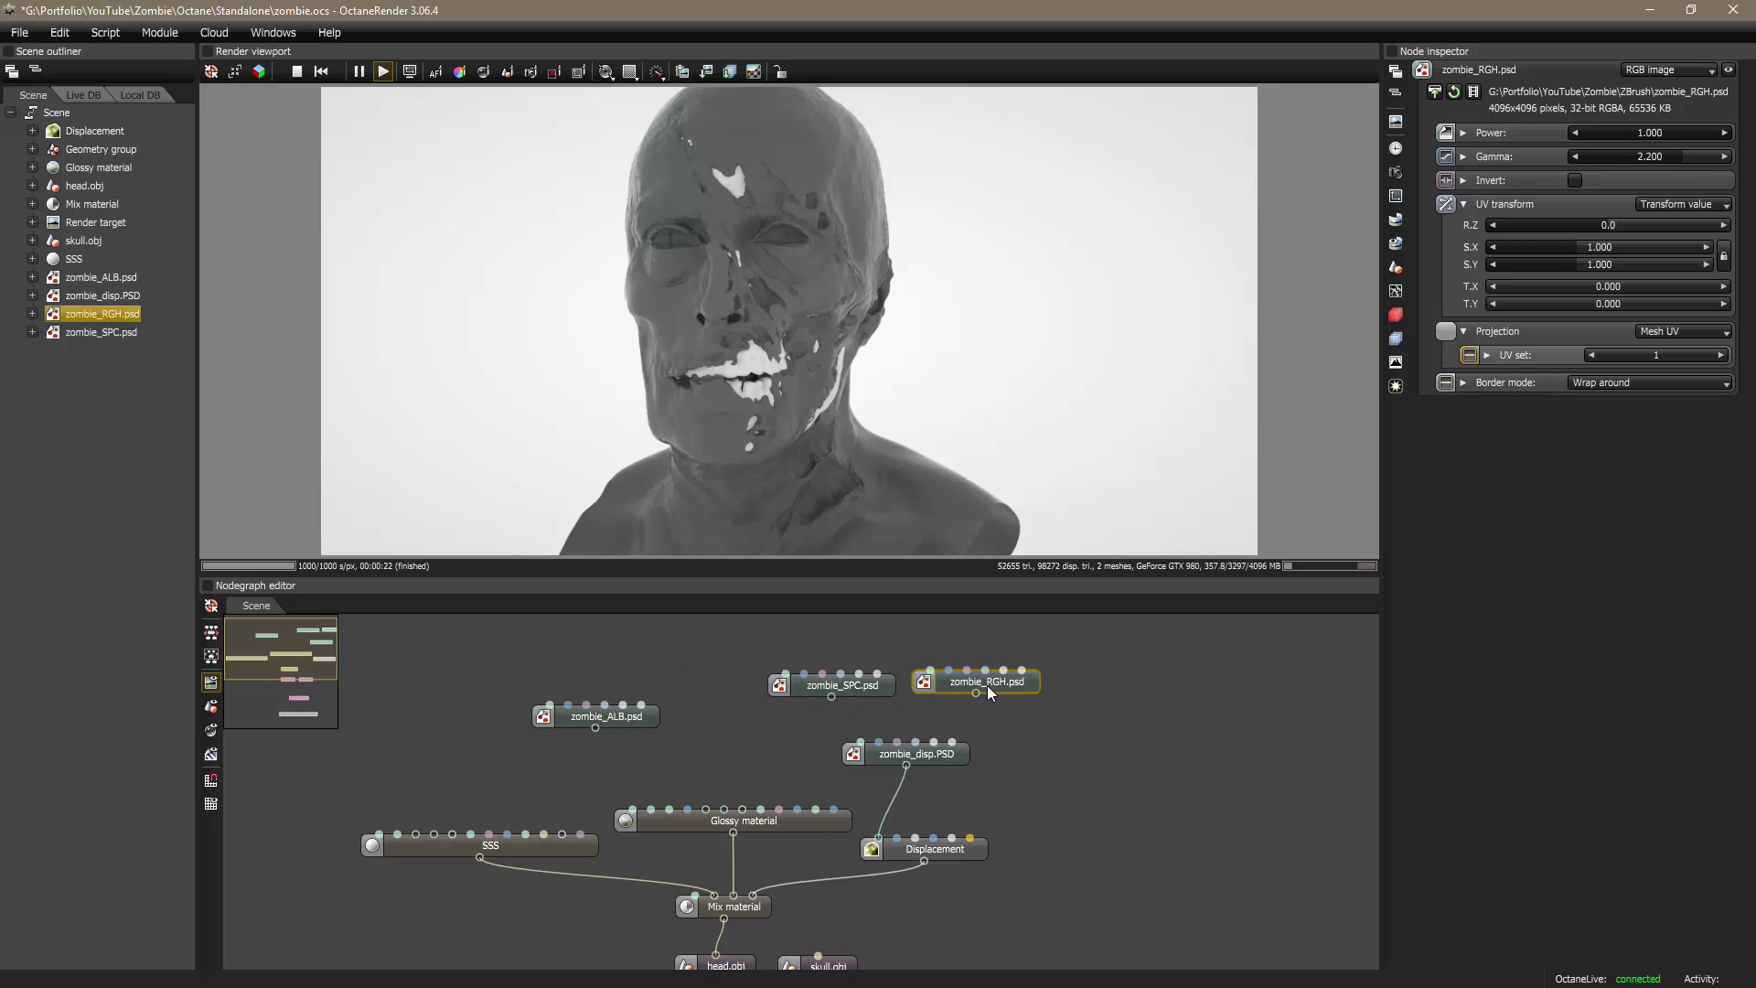
pyautogui.moveTo(876, 690); pyautogui.dragTo(764, 675)
pyautogui.moveTo(949, 686); pyautogui.dragTo(858, 684)
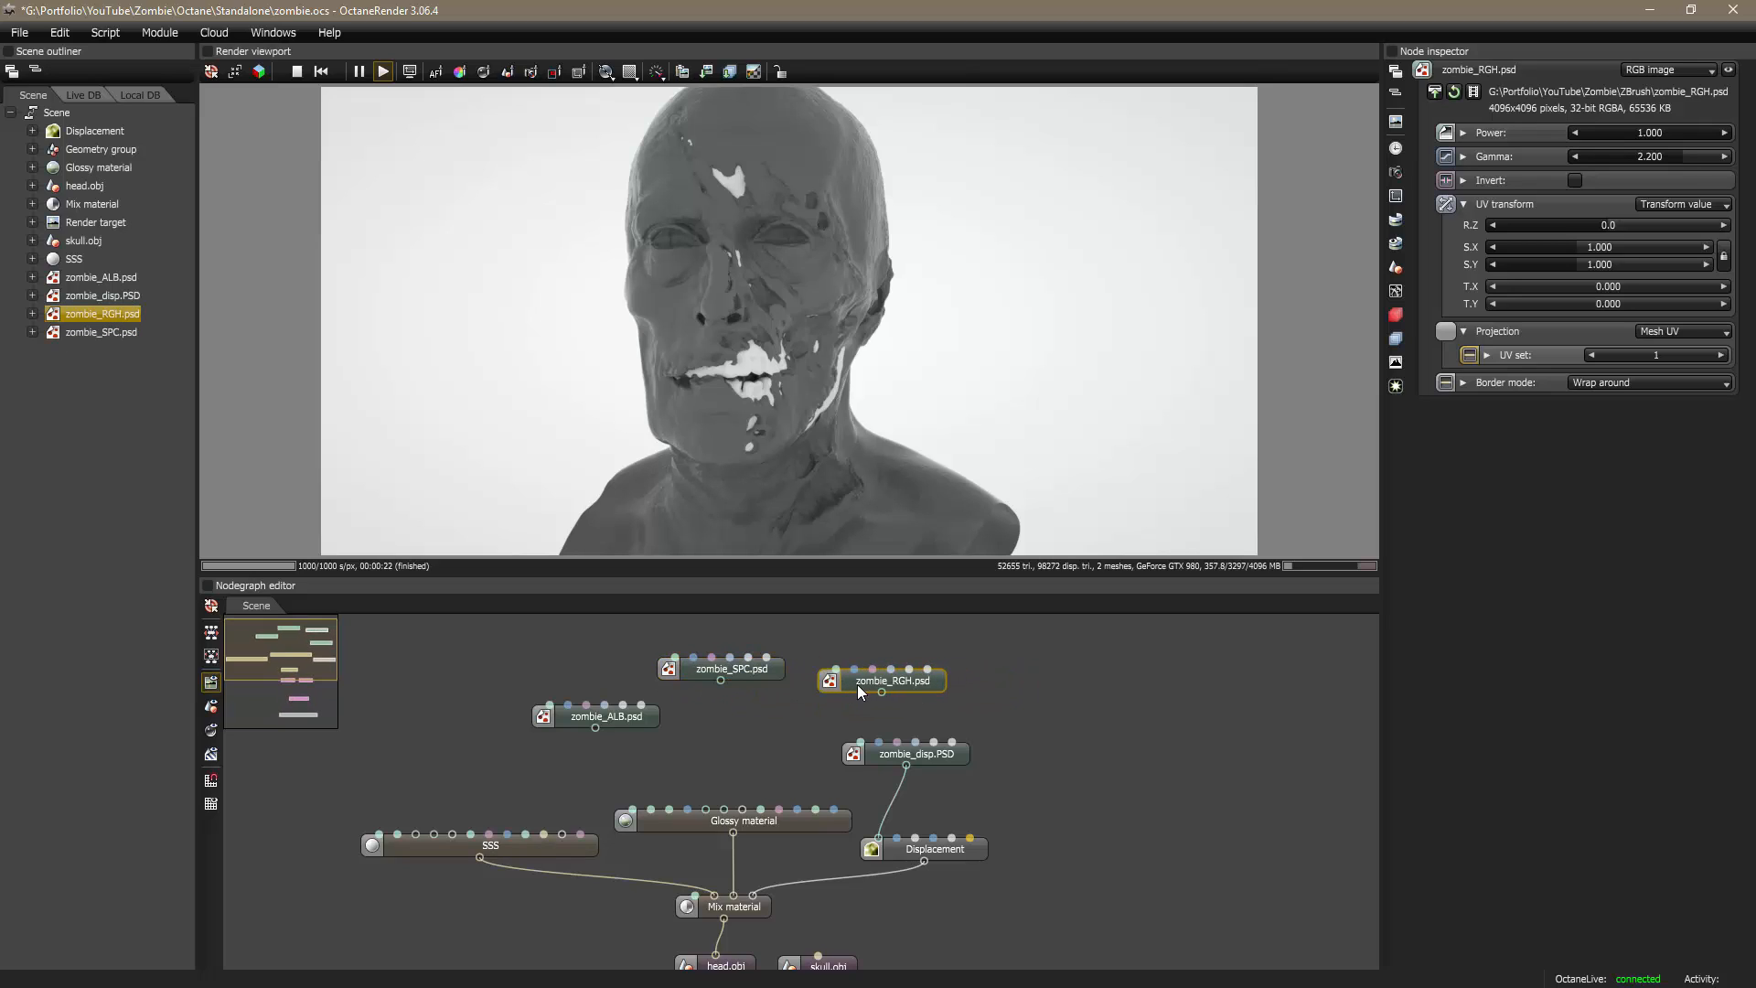
pyautogui.moveTo(640, 722)
pyautogui.mouseDown()
pyautogui.moveTo(600, 730)
pyautogui.moveTo(616, 723)
pyautogui.mouseUp()
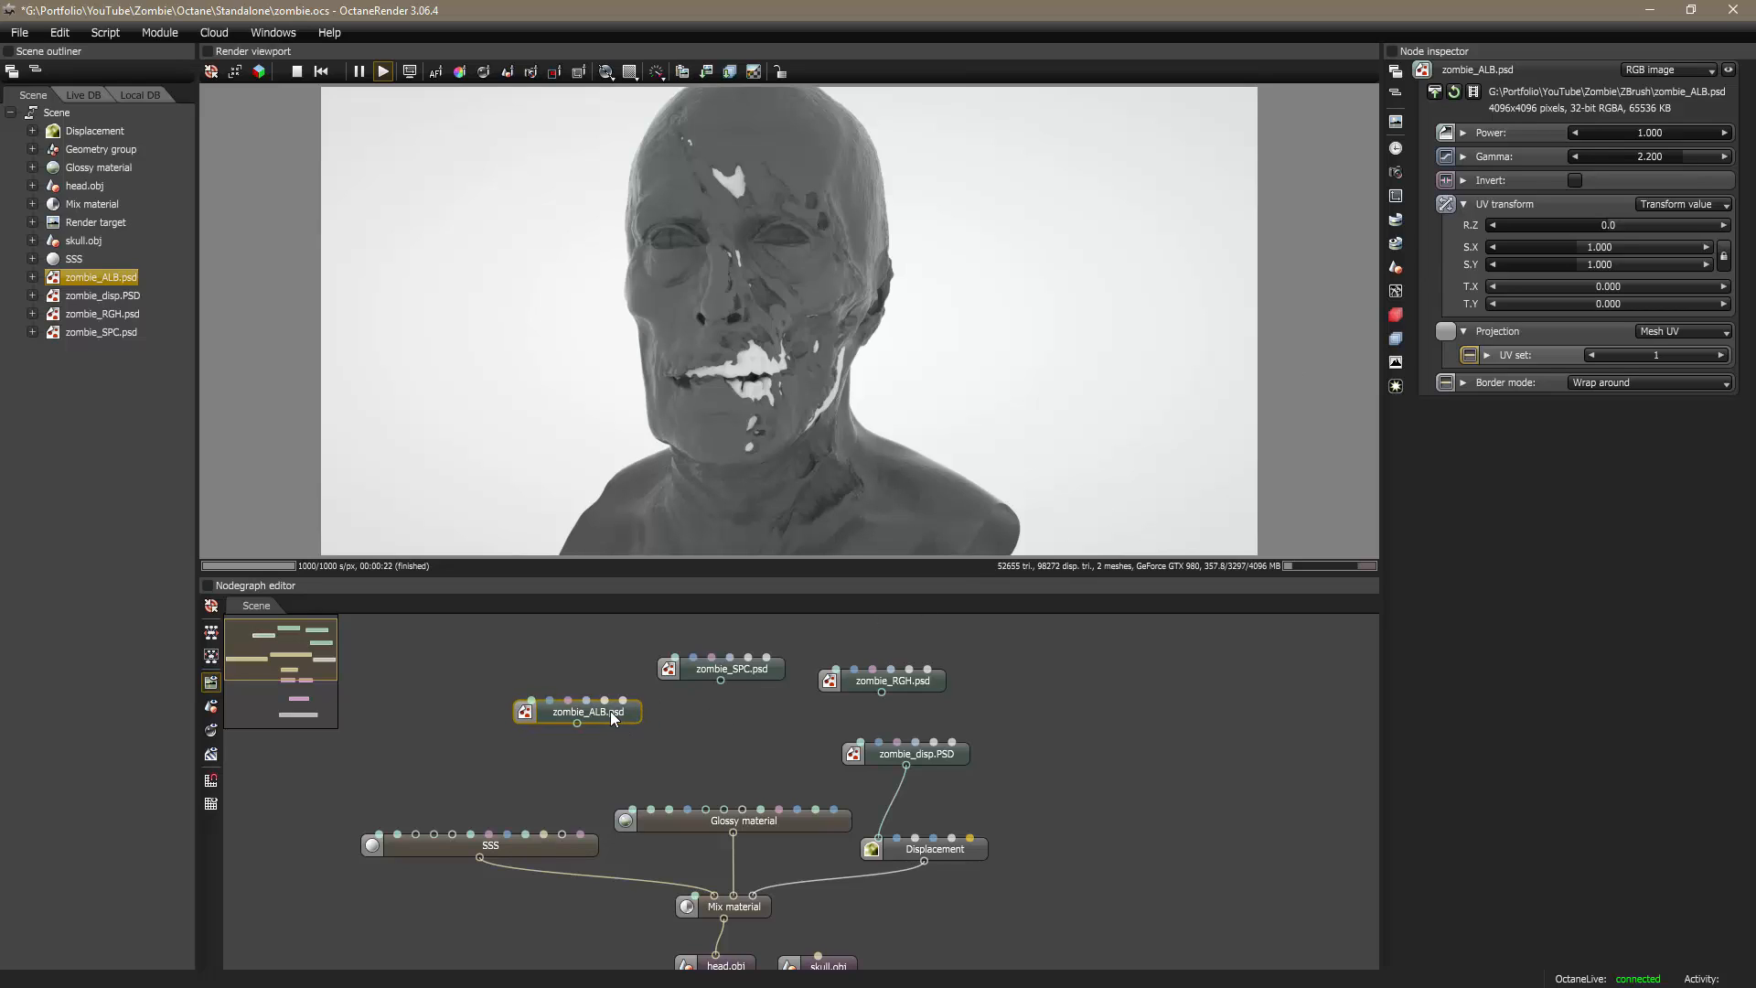
# Step: Preview the images of the zombie_ALB.psd, zombie_RGH.psd and zombie_SPC.psd texture nodes
pyautogui.click(1728, 73)
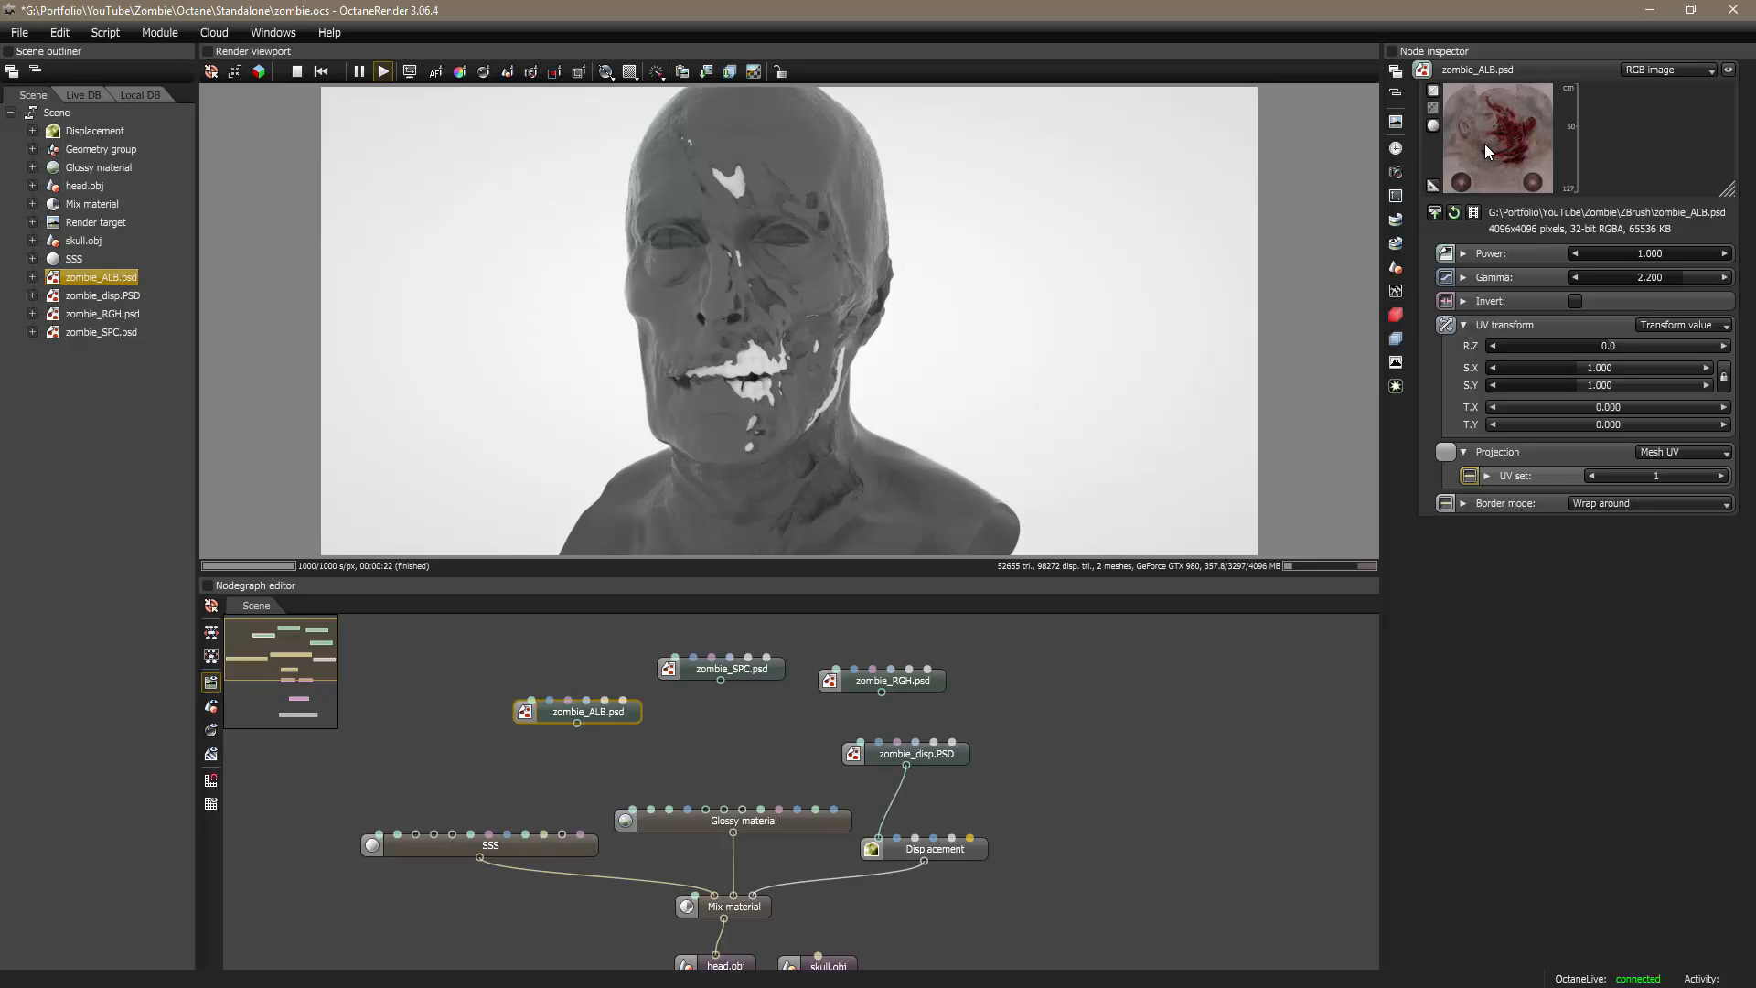
pyautogui.click(912, 692)
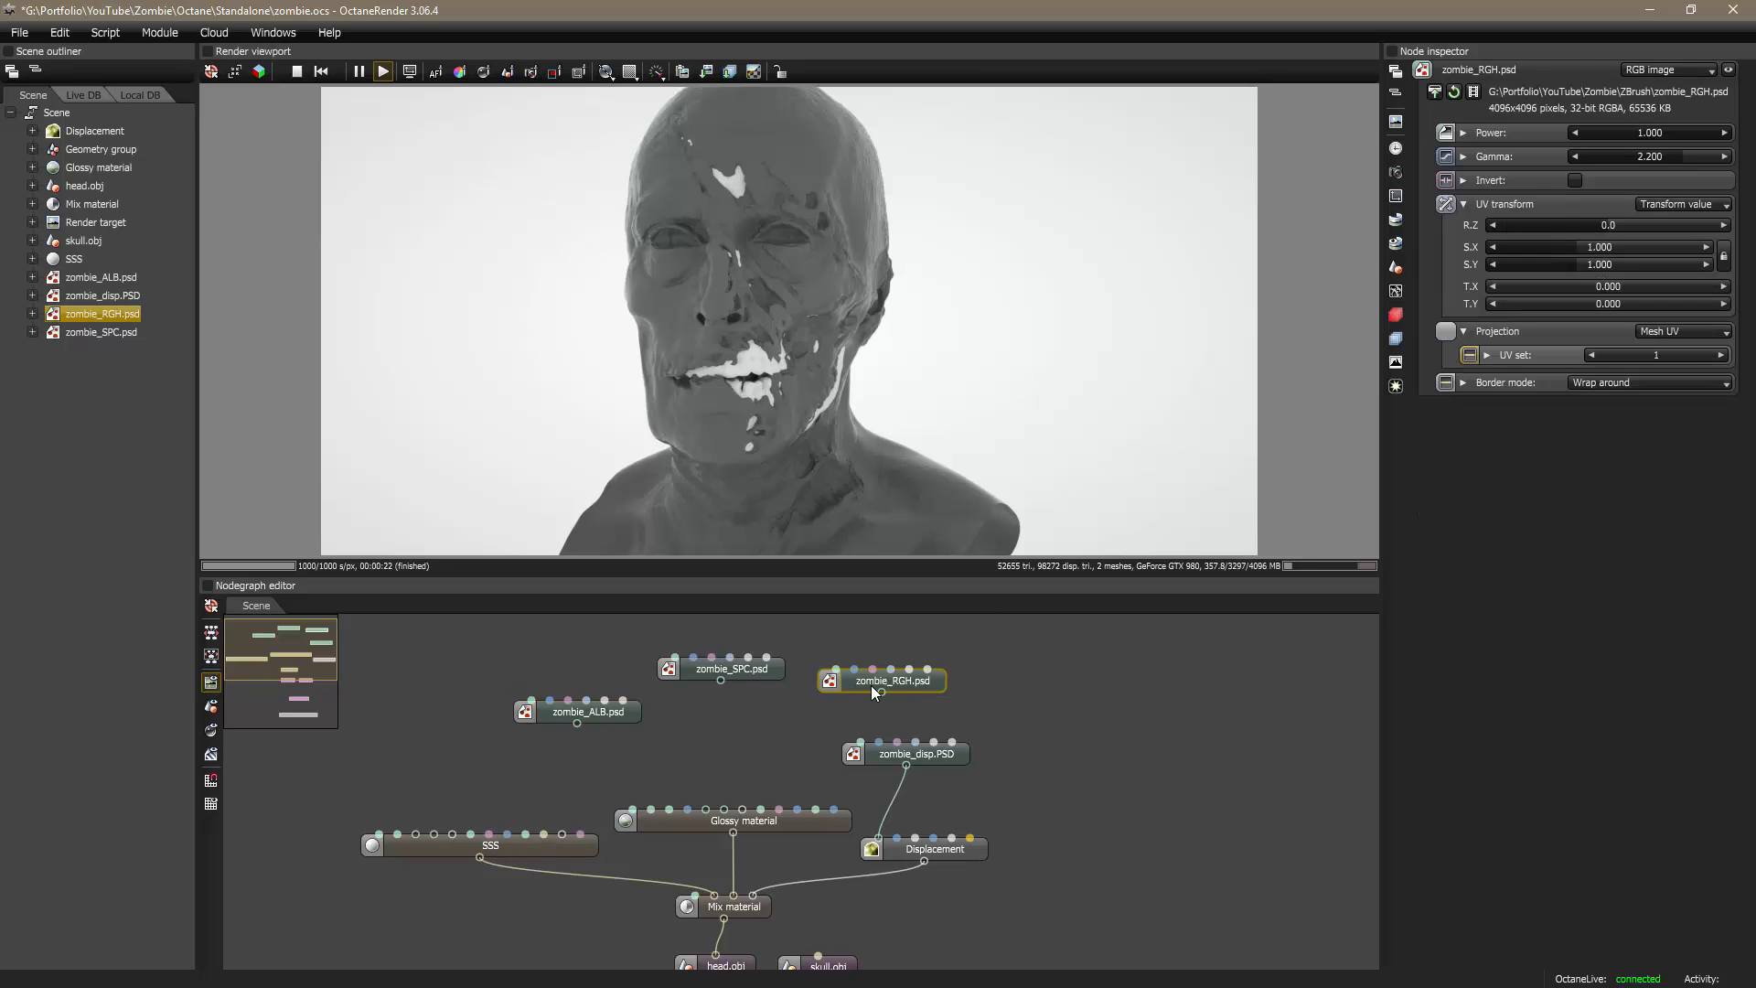
pyautogui.click(1727, 70)
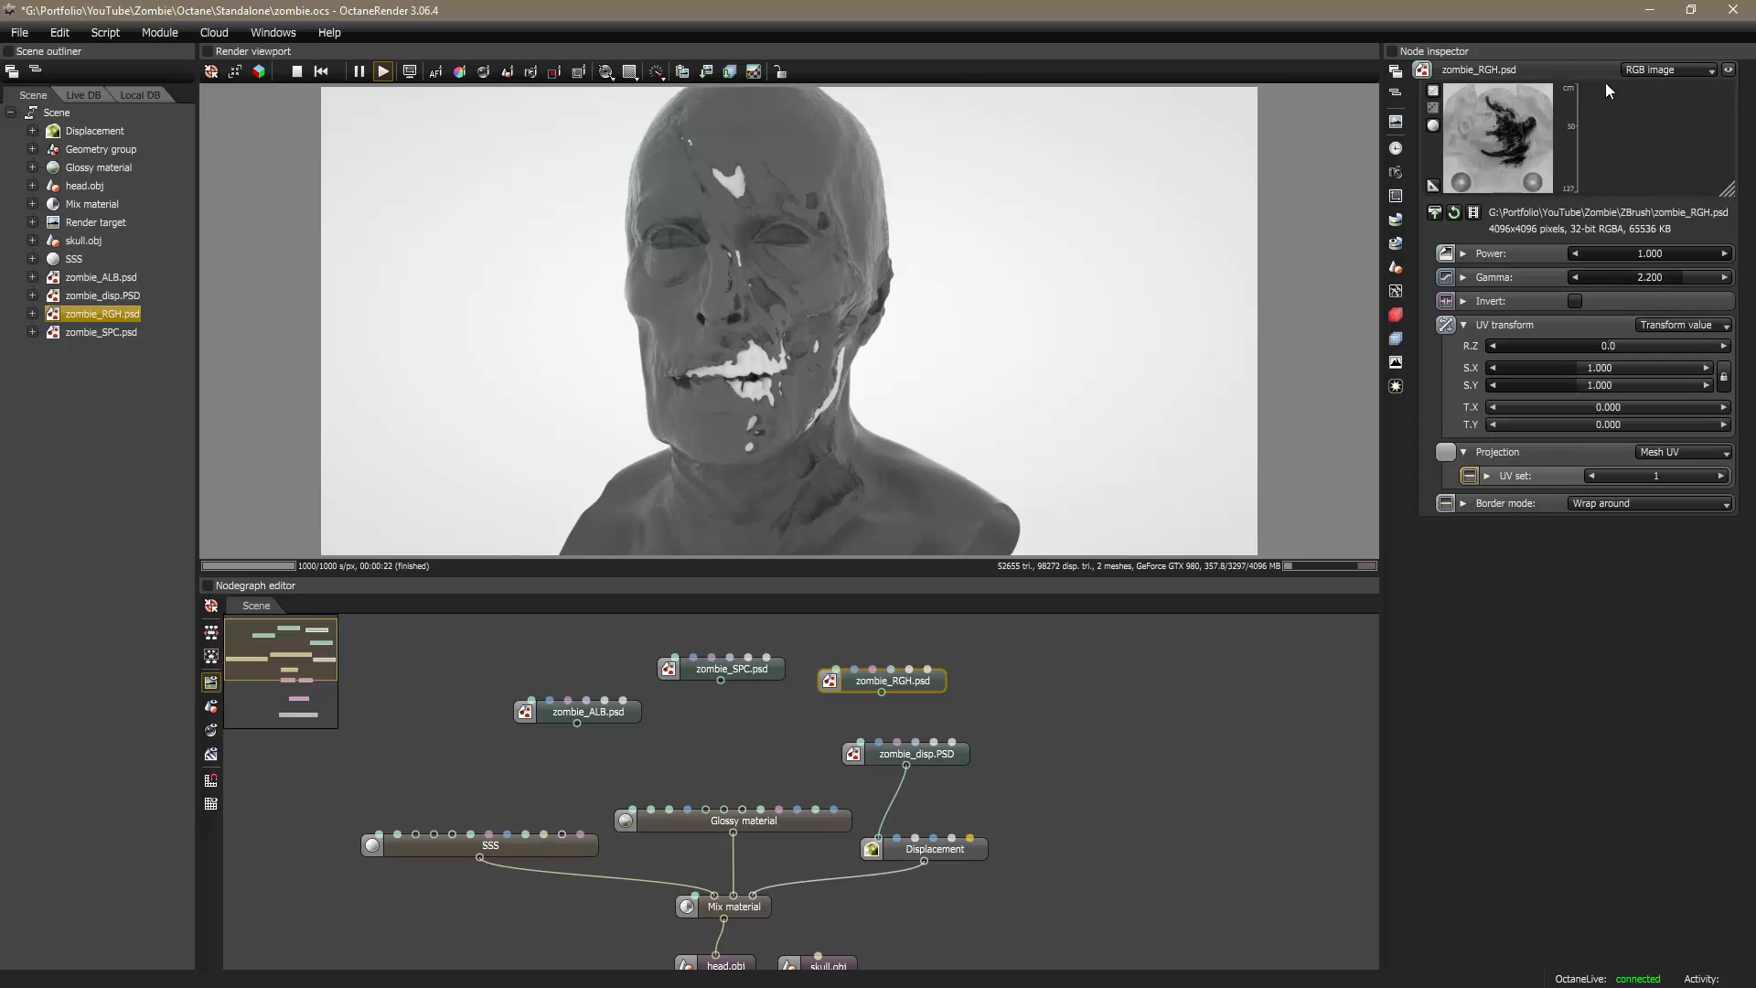
pyautogui.click(762, 676)
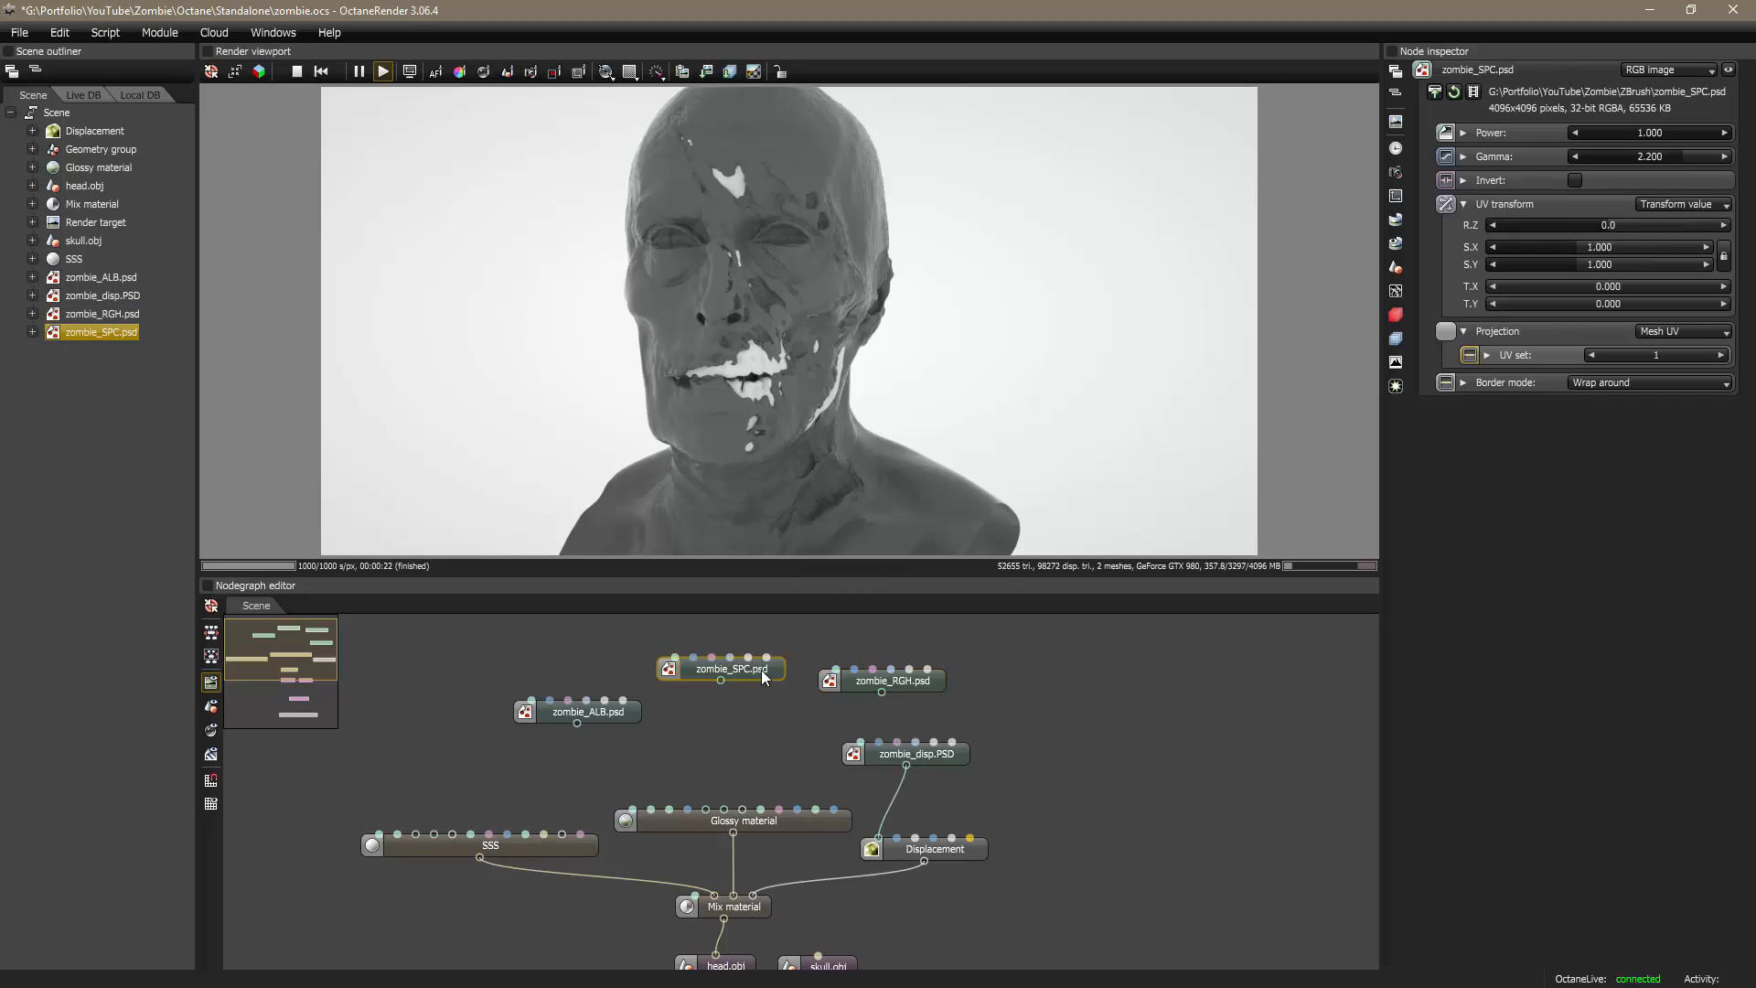
pyautogui.click(1727, 70)
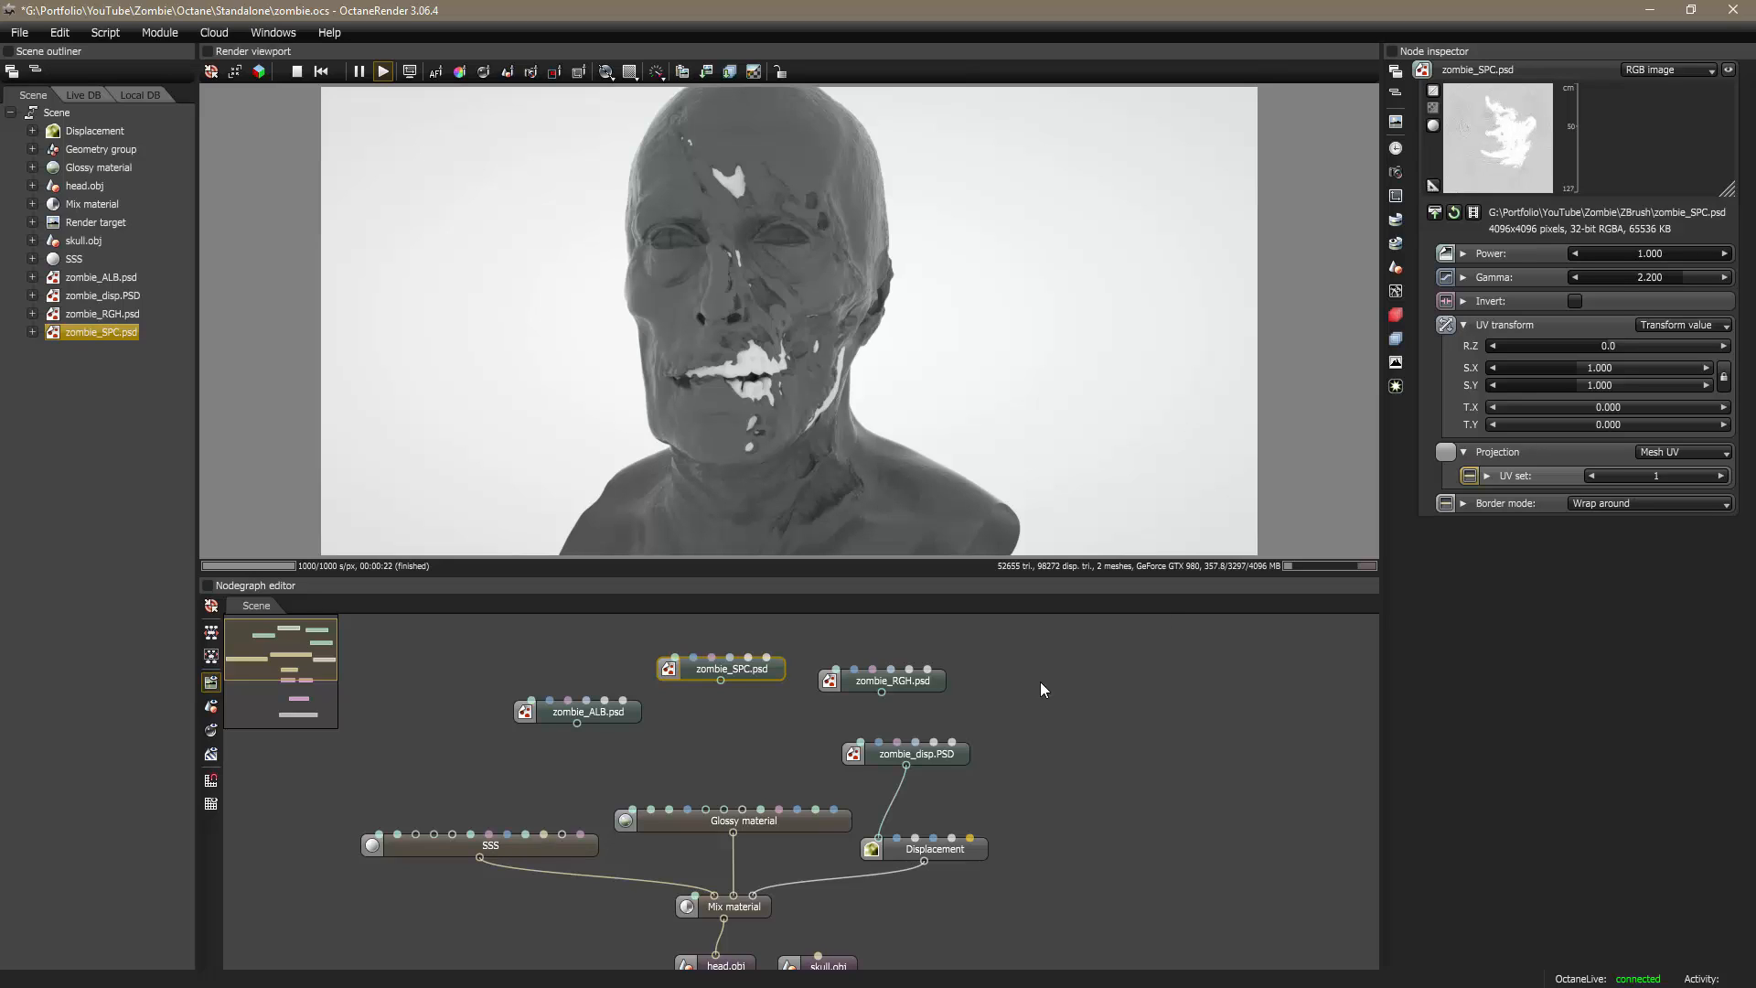
# Step: Darken the Glossy material's diffuse colour to nearly black, with a value of about 0.05
pyautogui.moveTo(748, 821); pyautogui.dragTo(743, 817)
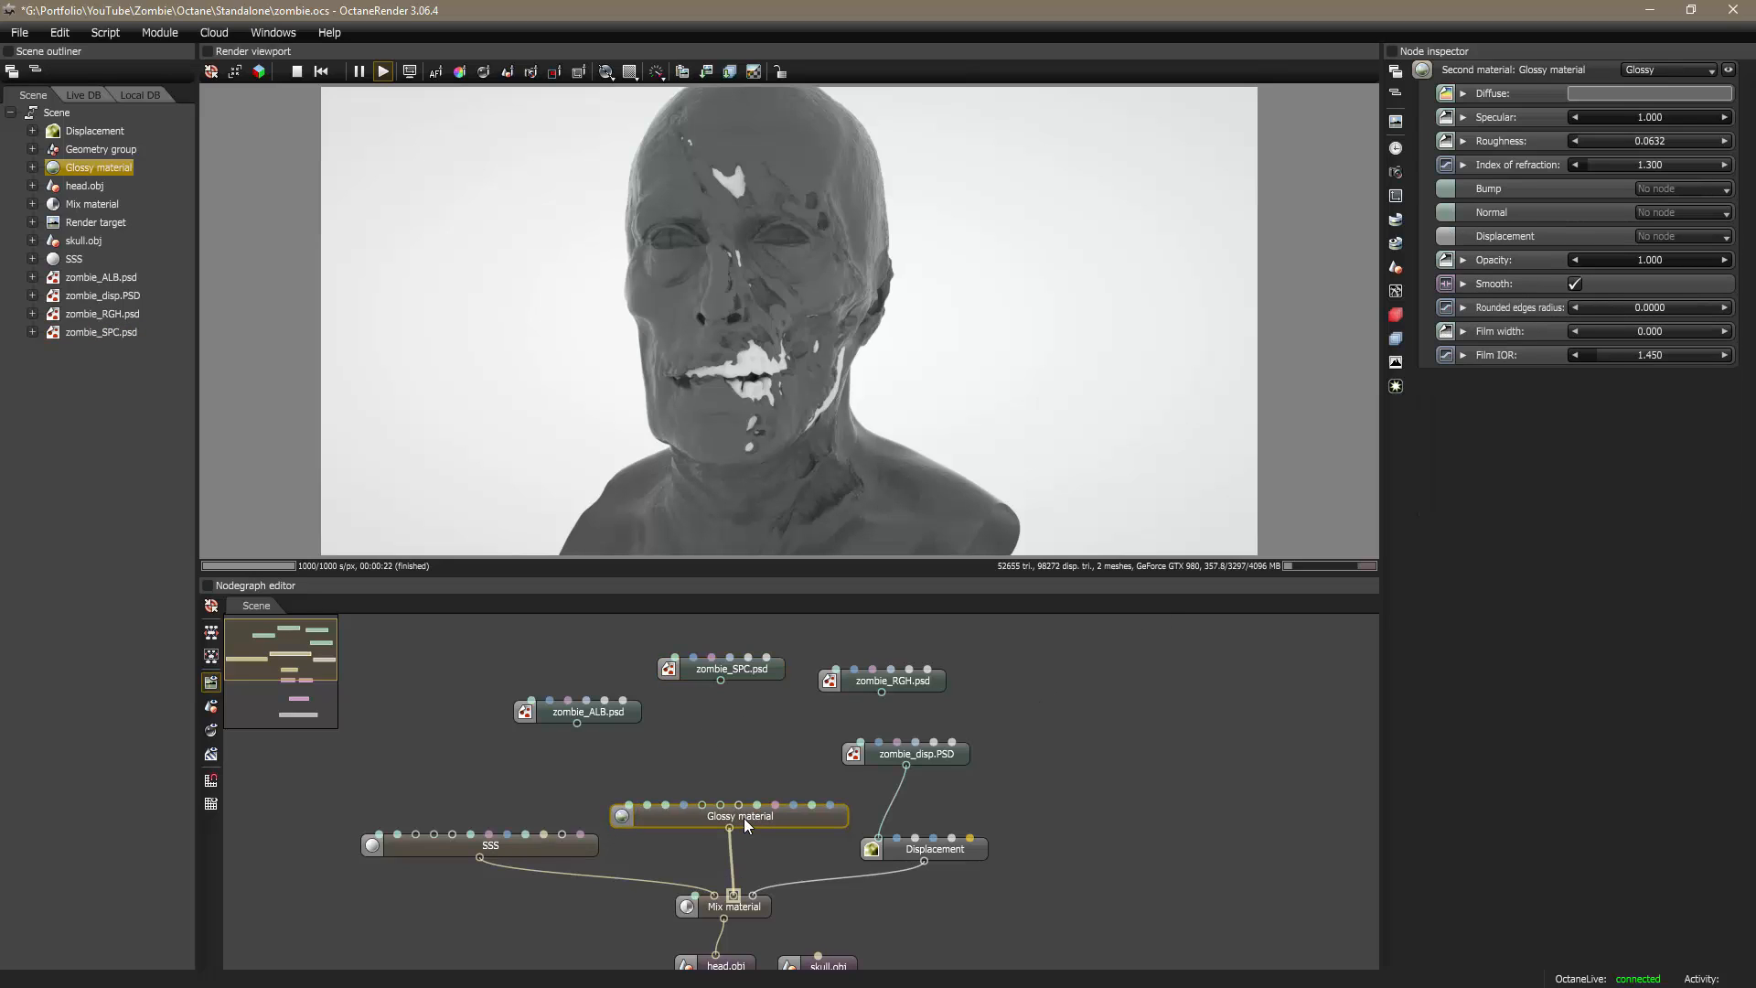
pyautogui.click(1589, 94)
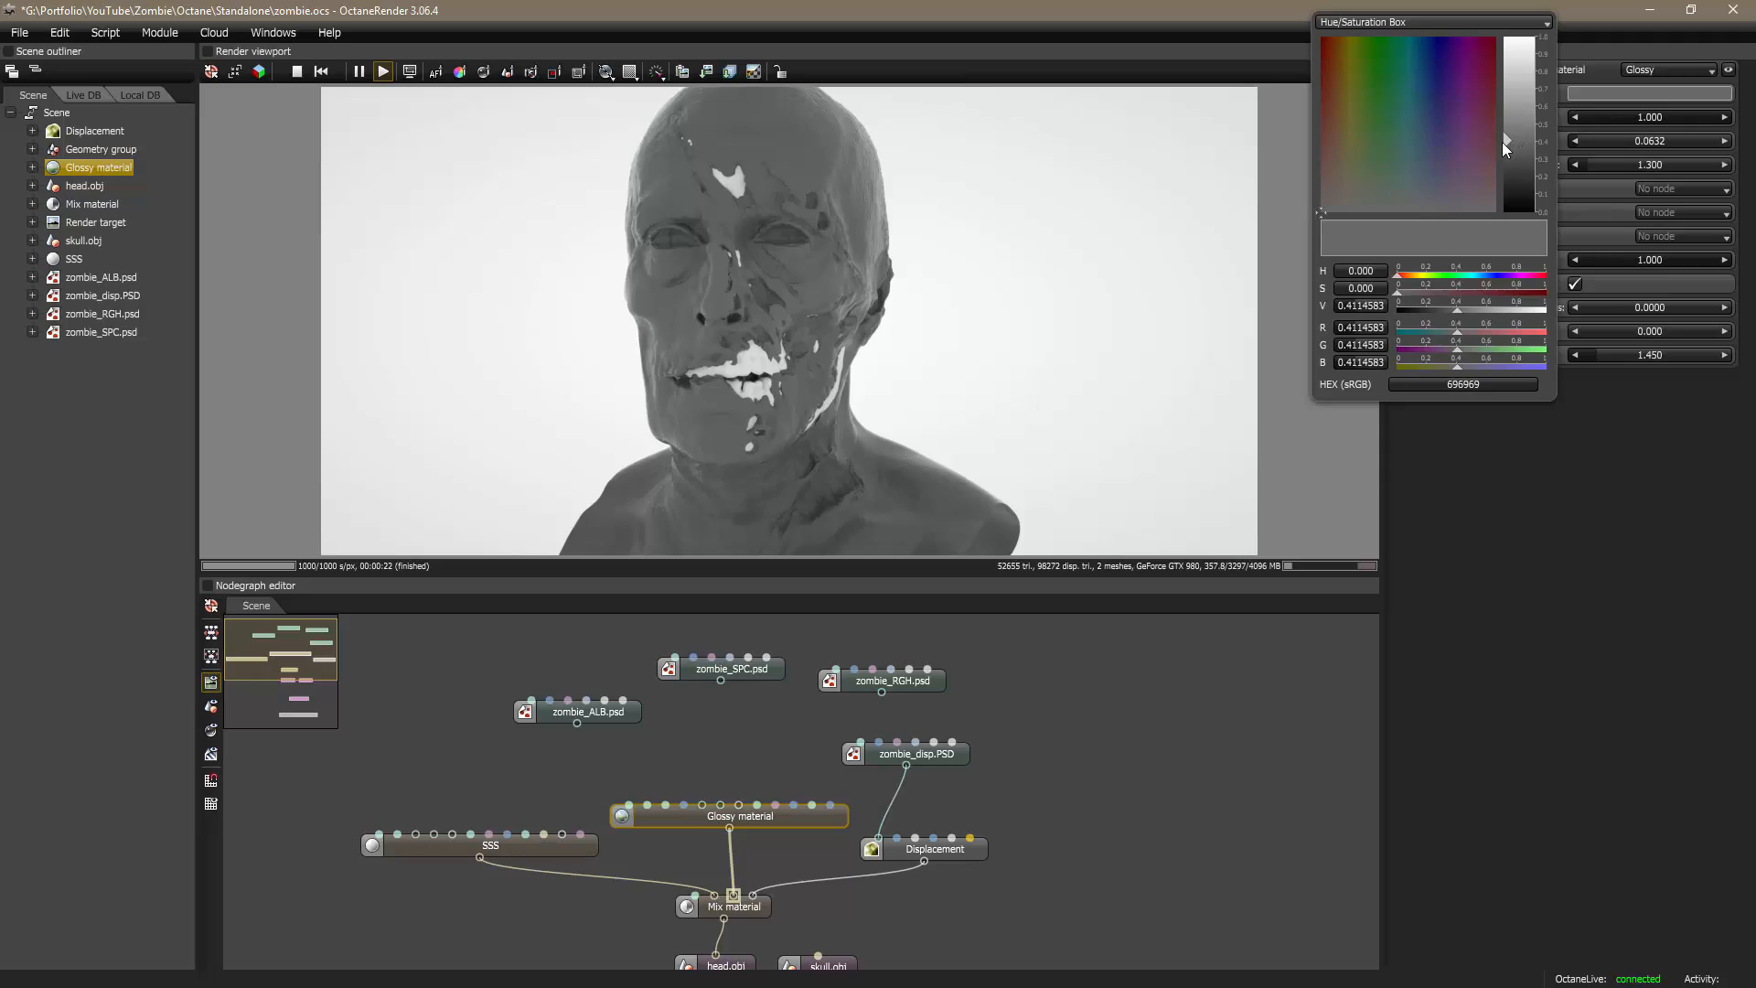
pyautogui.moveTo(1504, 144); pyautogui.dragTo(1504, 204)
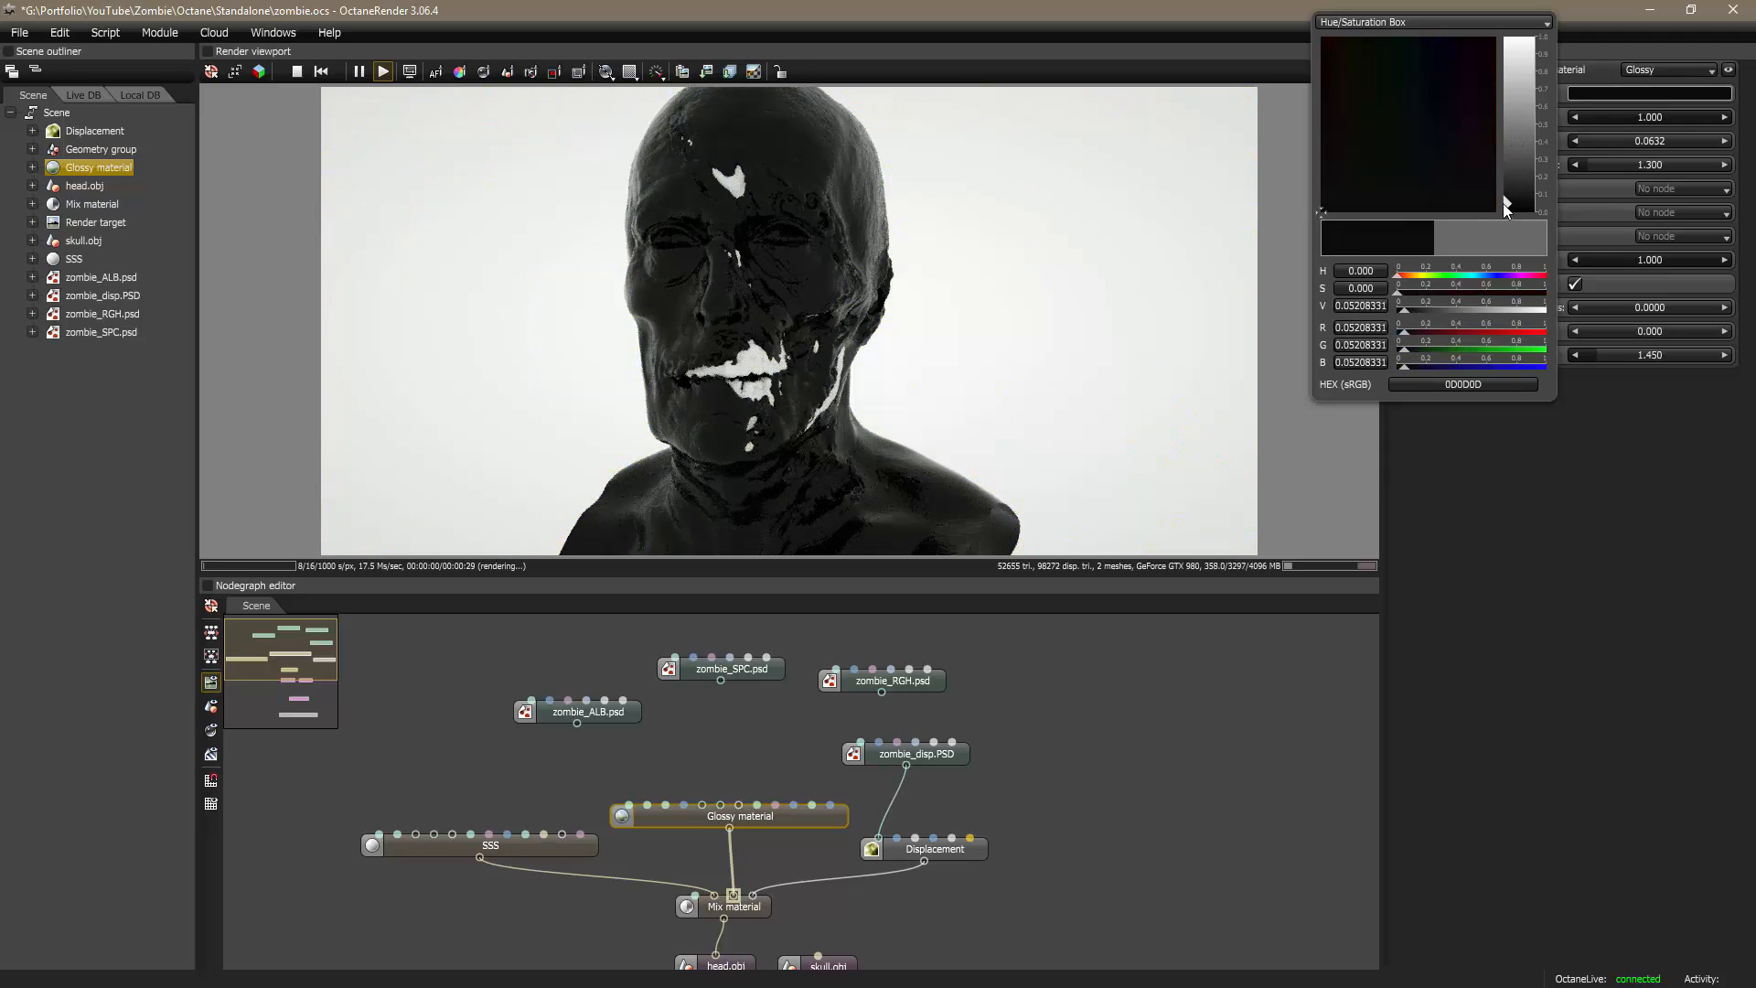
pyautogui.click(1564, 495)
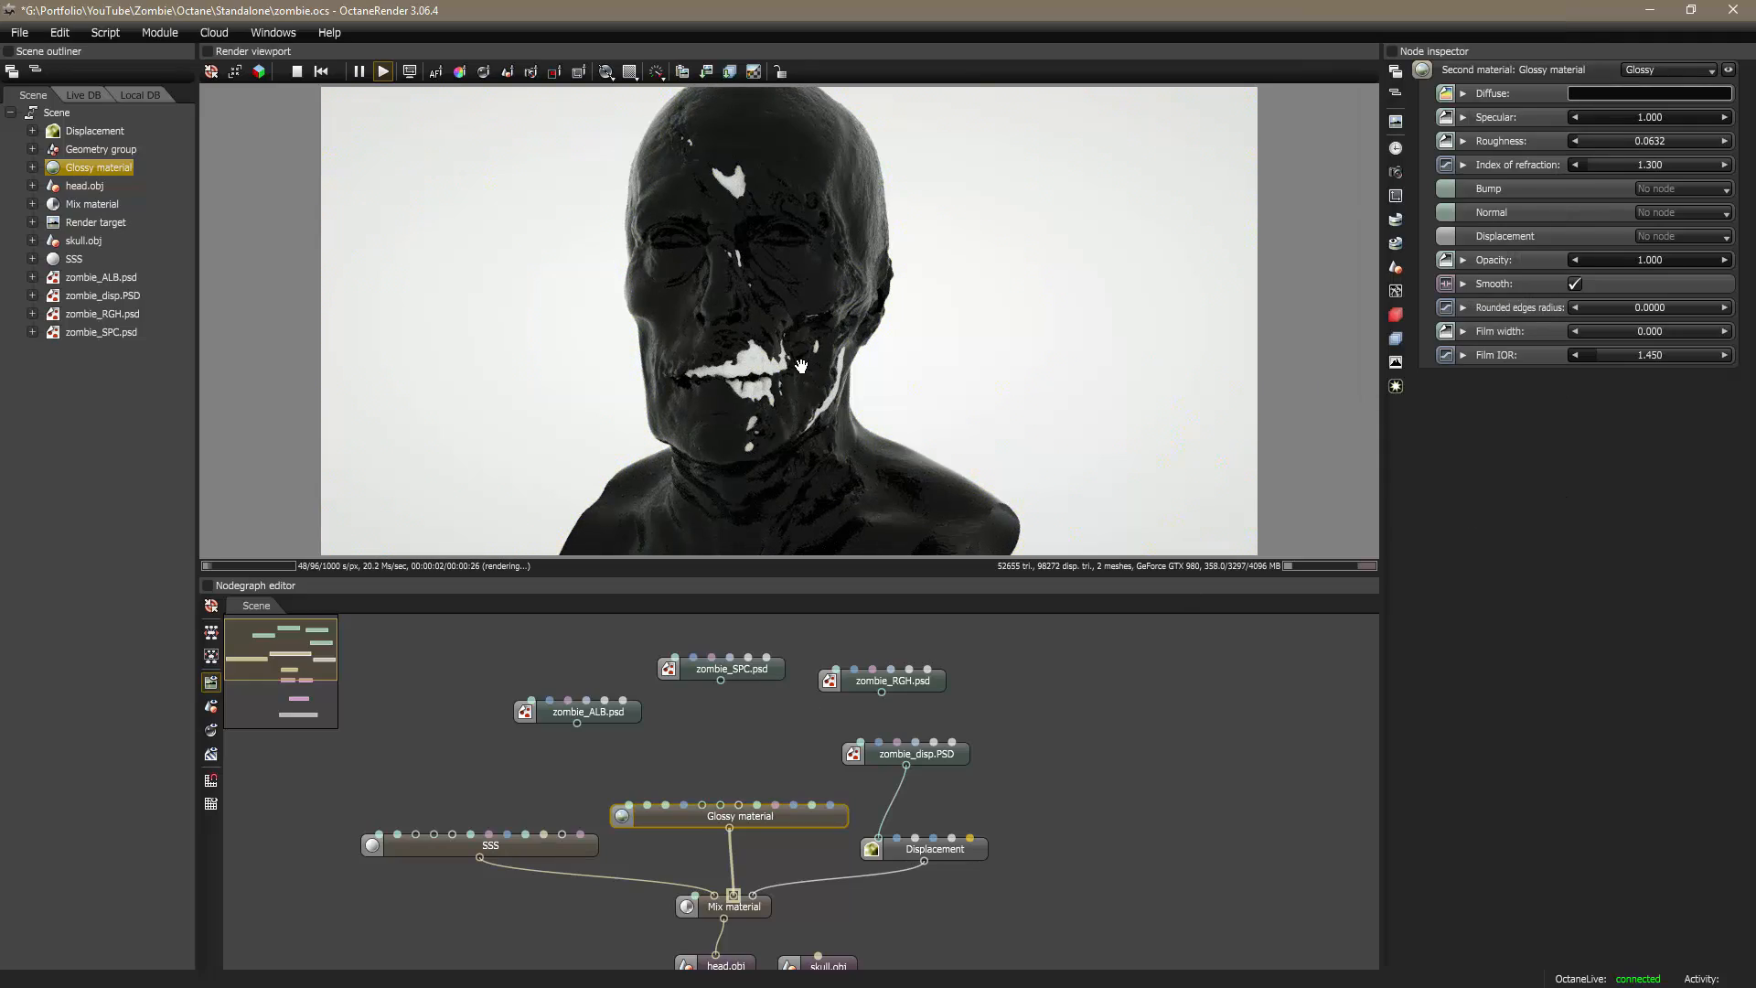
# Step: Connect the zombie_SPC.psd texture to the Glossy material's specular input
pyautogui.scroll(8, 801, 367)
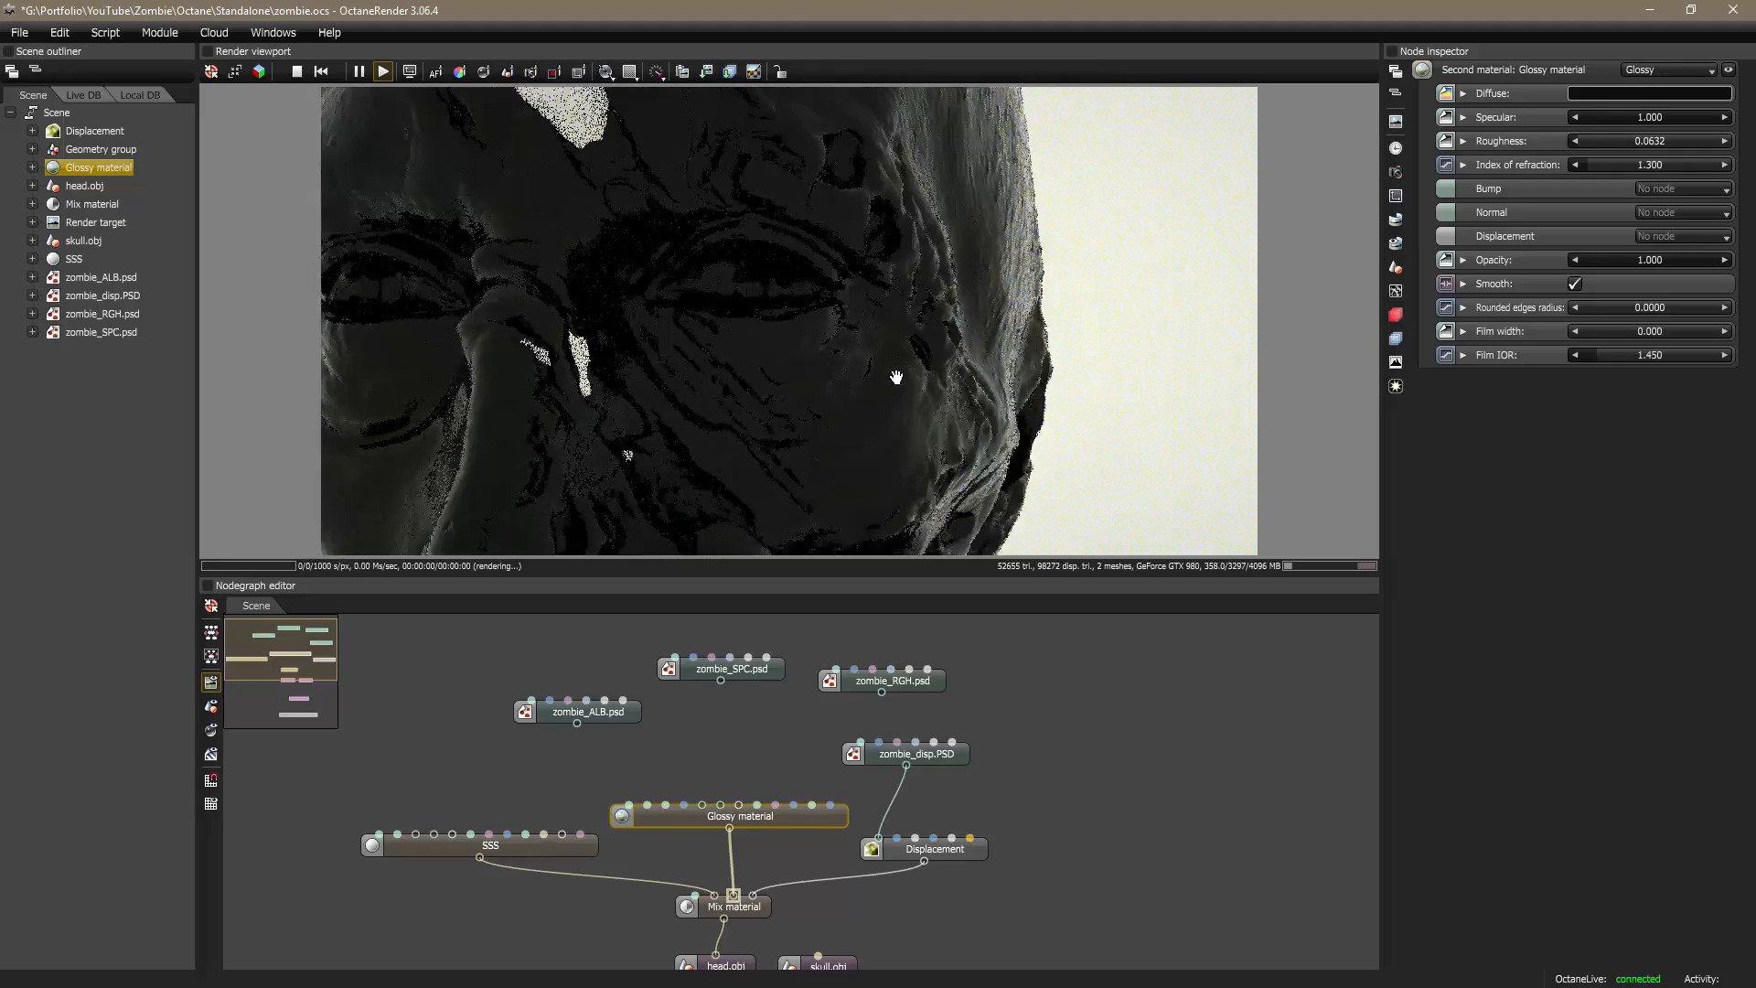
pyautogui.moveTo(895, 376); pyautogui.dragTo(921, 304)
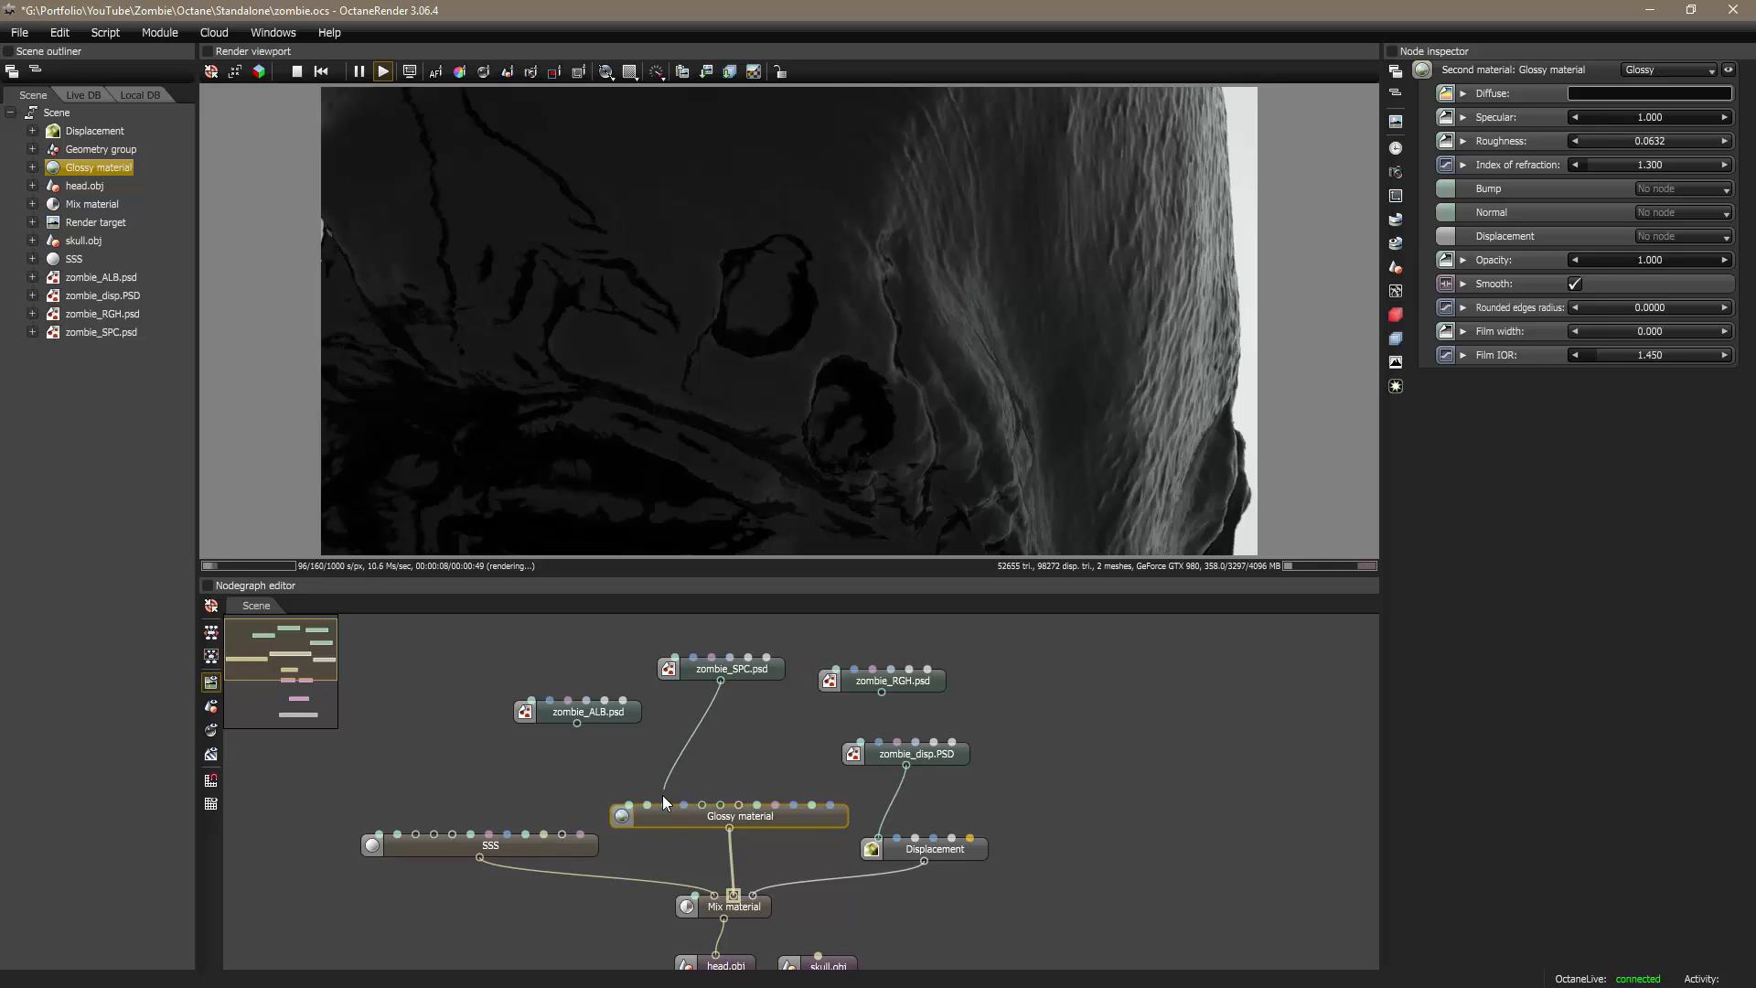
pyautogui.moveTo(663, 796)
pyautogui.mouseDown()
pyautogui.moveTo(649, 805)
pyautogui.moveTo(692, 805)
pyautogui.moveTo(628, 808)
pyautogui.moveTo(687, 805)
pyautogui.moveTo(710, 724)
pyautogui.moveTo(664, 805)
pyautogui.moveTo(643, 807)
pyautogui.mouseUp()
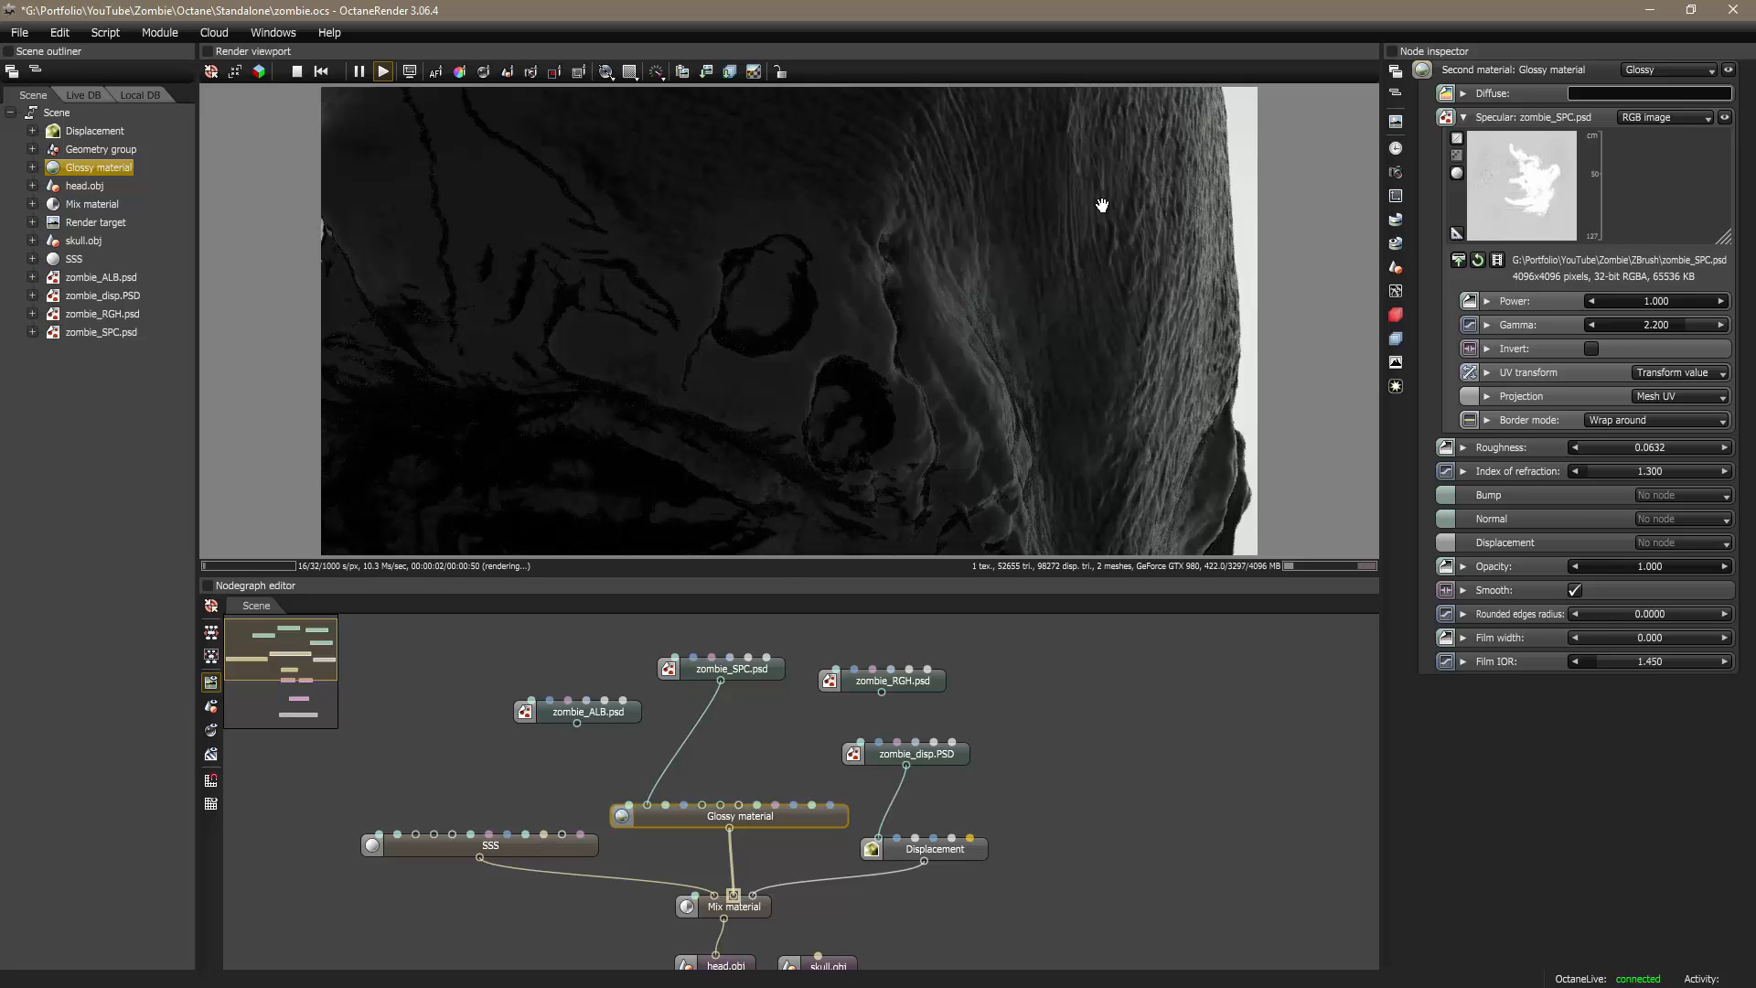
# Step: Connect the zombie_RGH.psd texture to the Glossy material's roughness input
pyautogui.moveTo(1037, 213); pyautogui.dragTo(1039, 349)
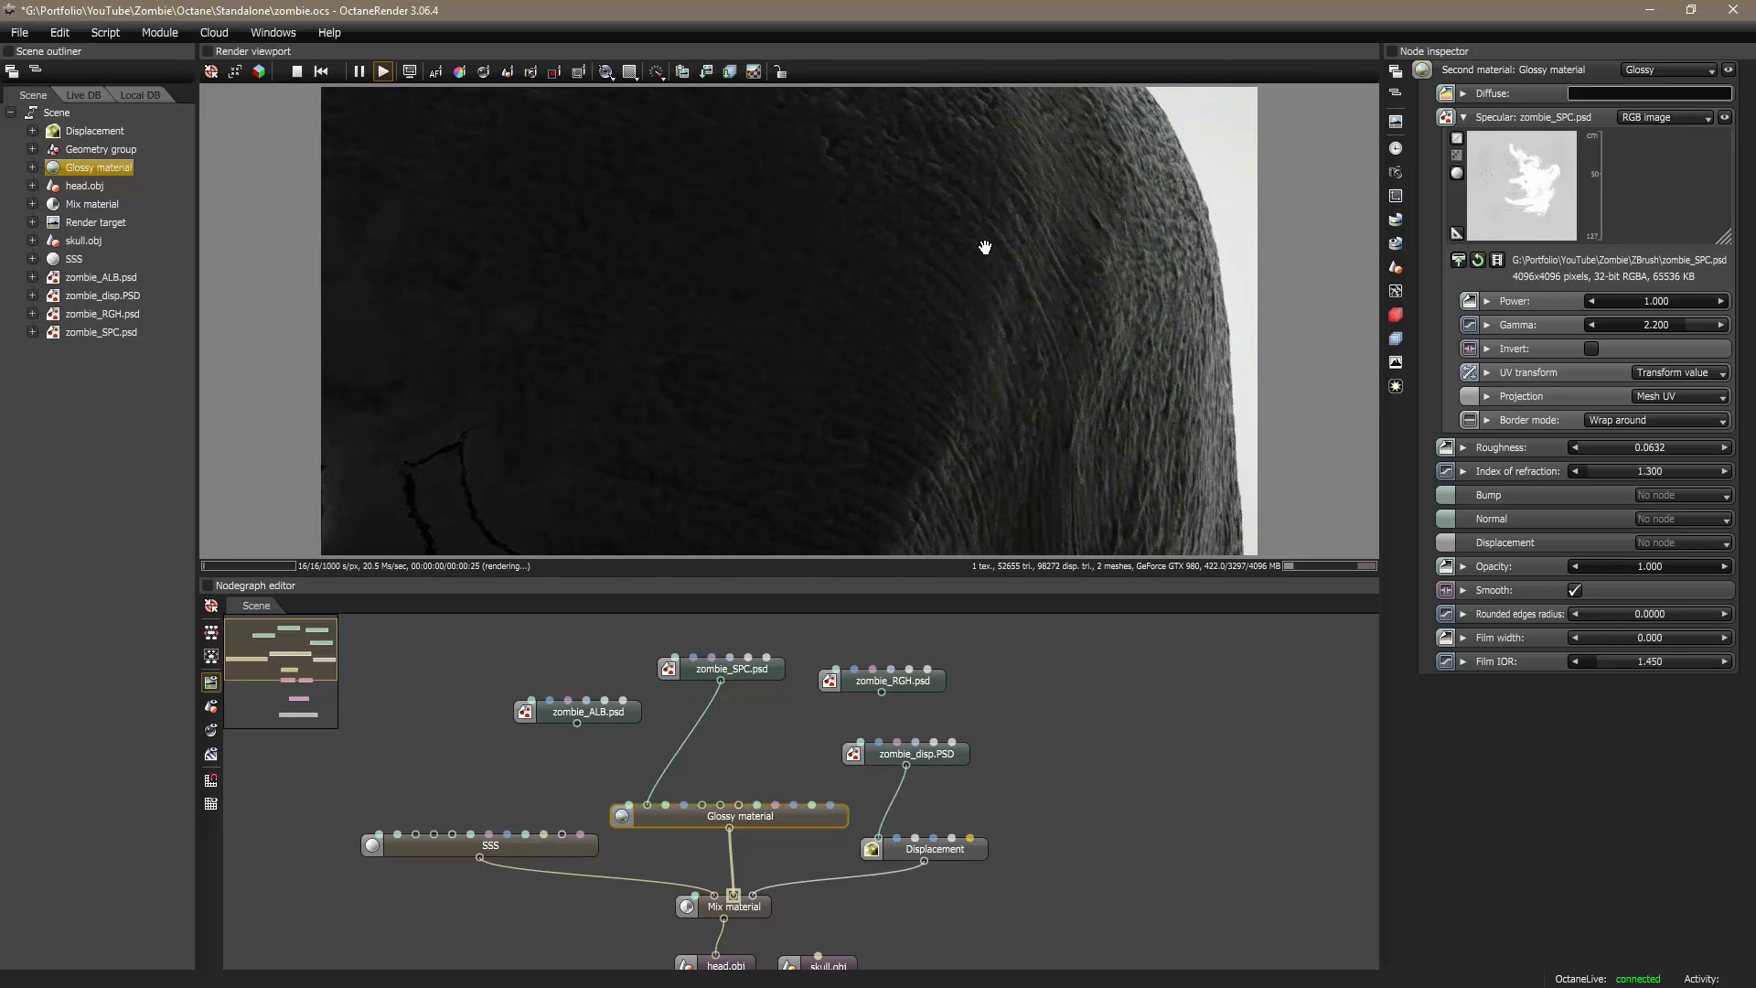
pyautogui.moveTo(656, 347); pyautogui.dragTo(830, 346)
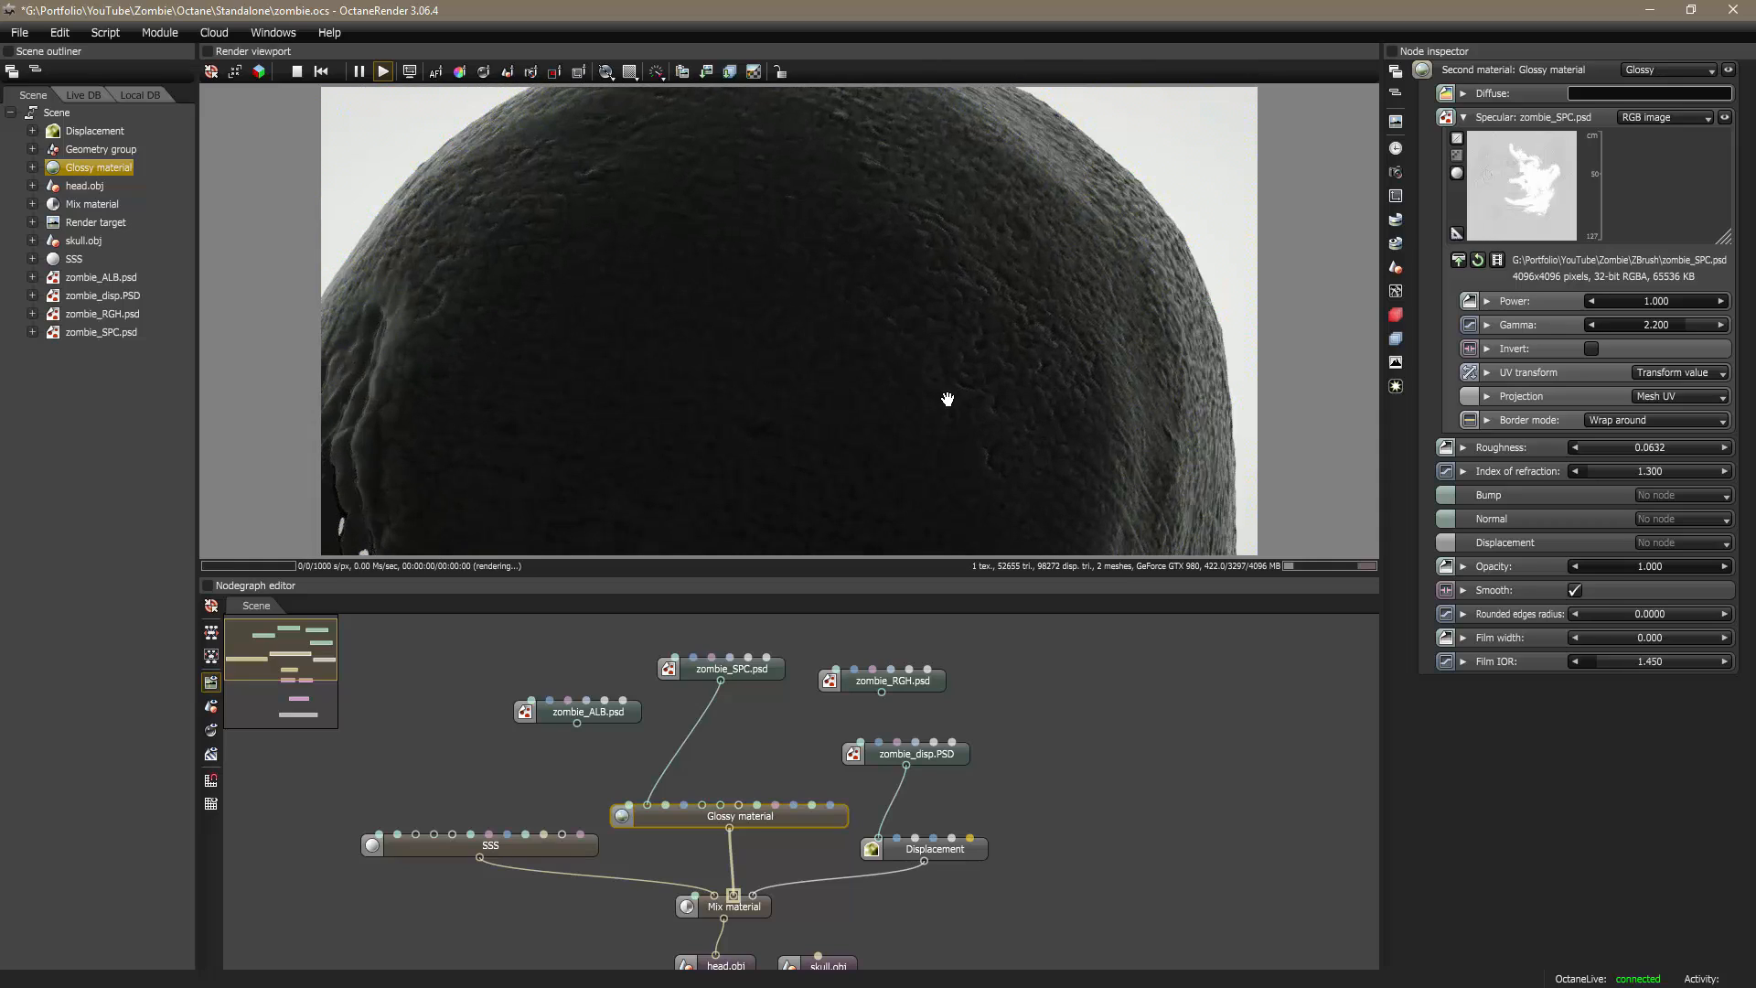
pyautogui.moveTo(948, 396); pyautogui.dragTo(894, 379)
pyautogui.moveTo(831, 439); pyautogui.dragTo(740, 357)
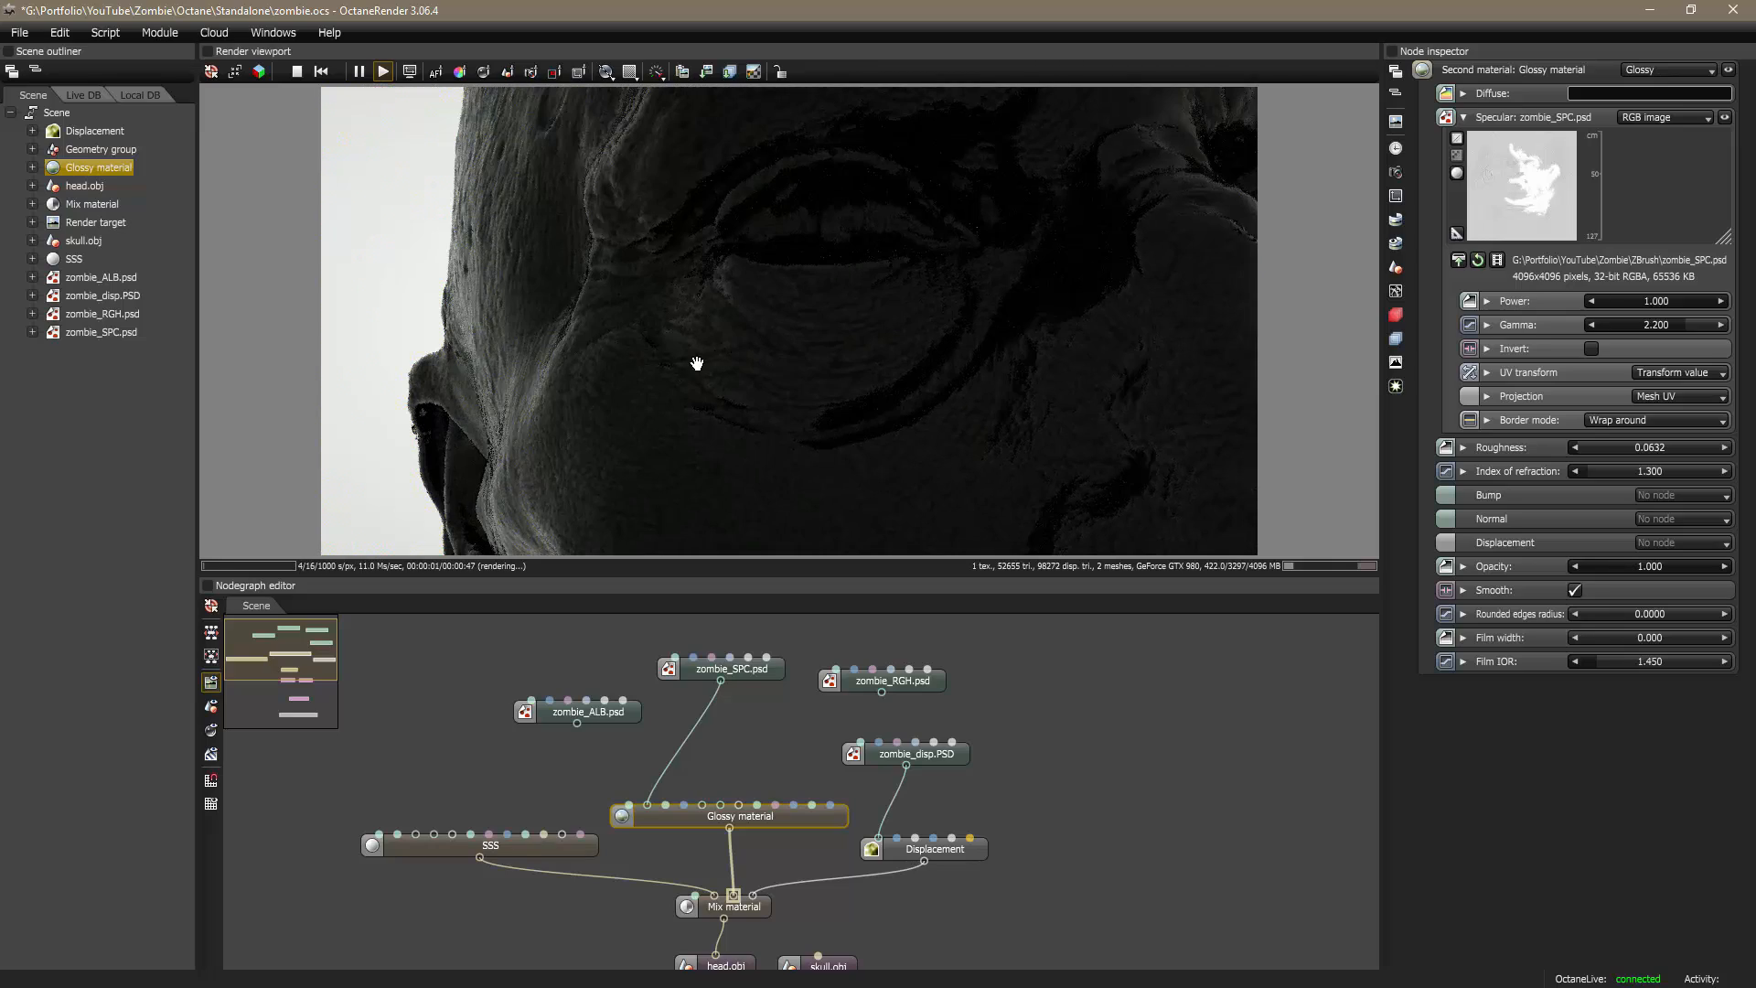
pyautogui.moveTo(692, 423); pyautogui.dragTo(659, 411)
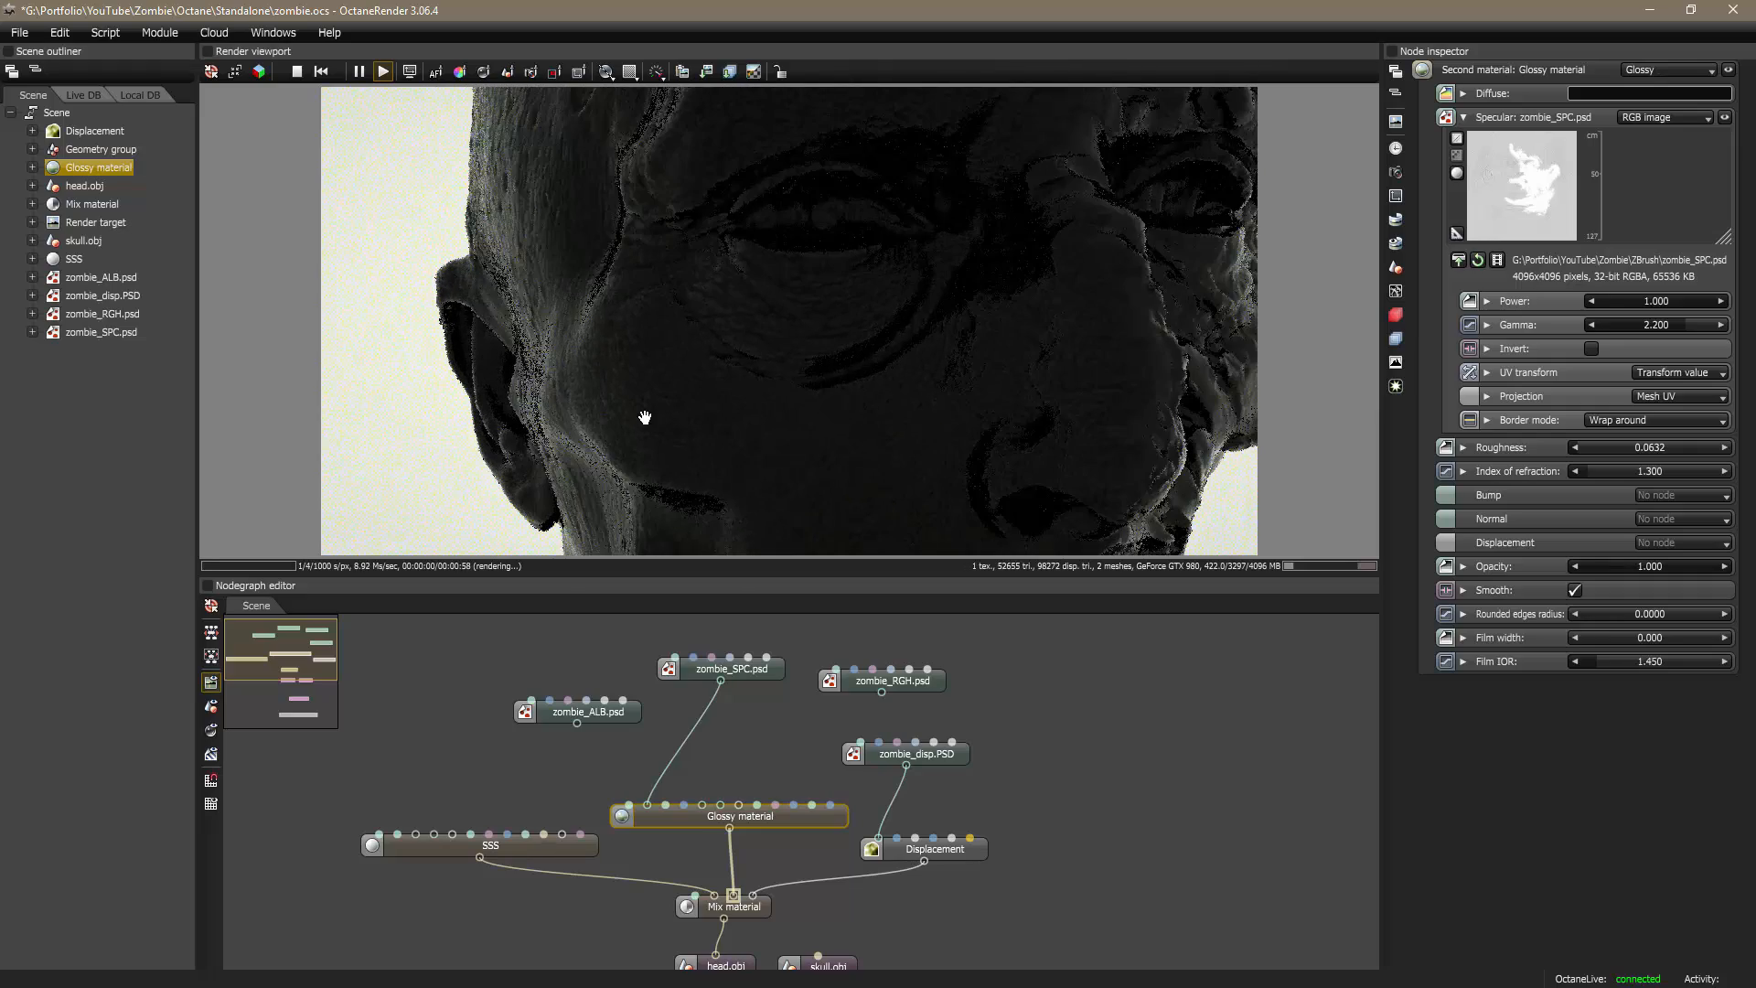
pyautogui.moveTo(876, 393); pyautogui.dragTo(814, 393)
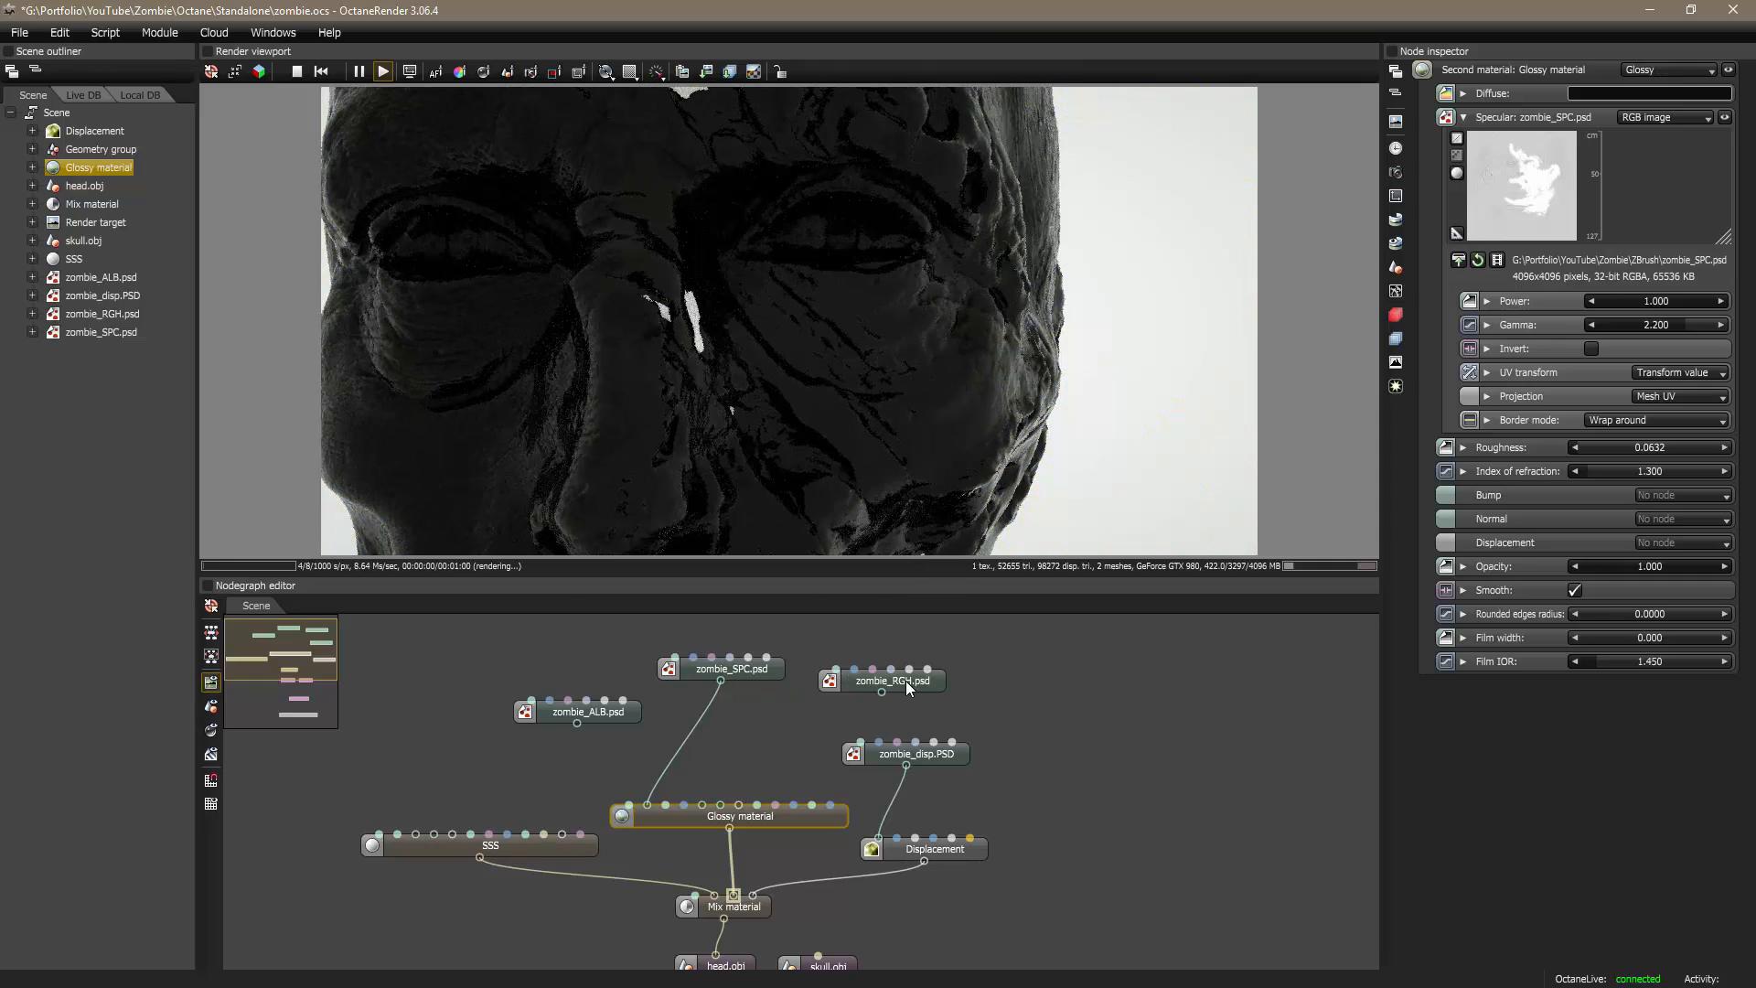
pyautogui.moveTo(881, 693); pyautogui.dragTo(666, 805)
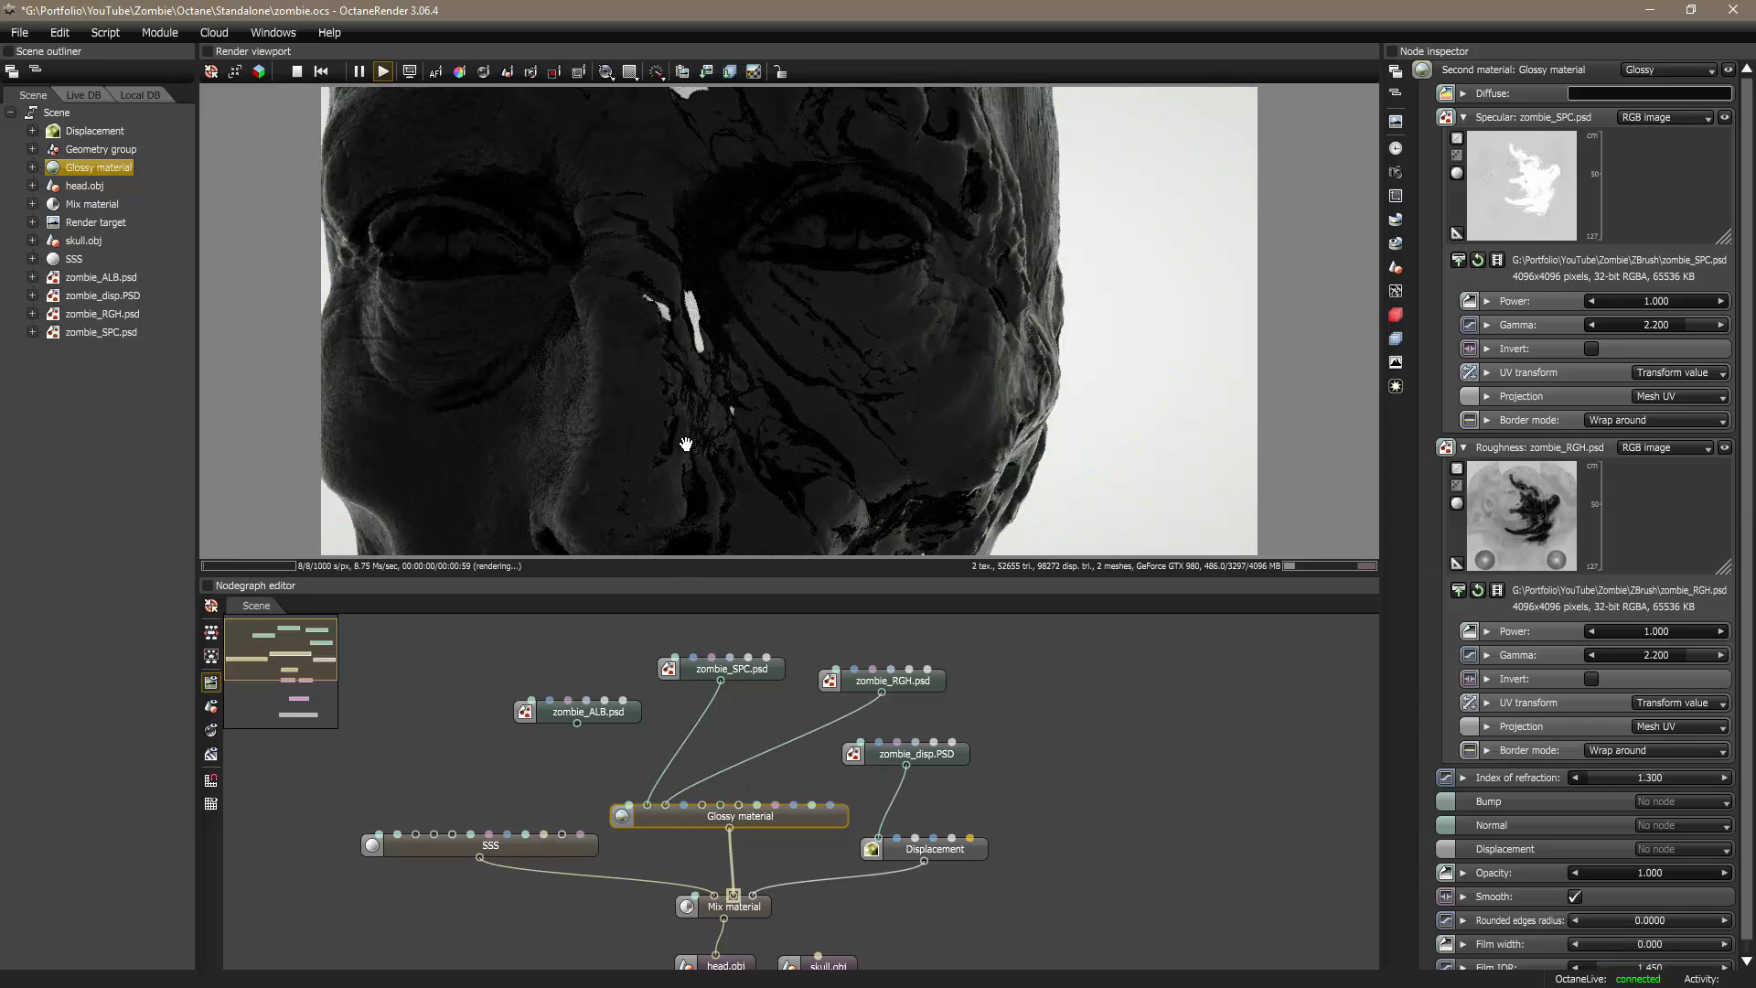
# Step: Connect the zombie_ALB.psd texture to the Glossy material's diffuse input
pyautogui.moveTo(718, 393); pyautogui.dragTo(710, 343)
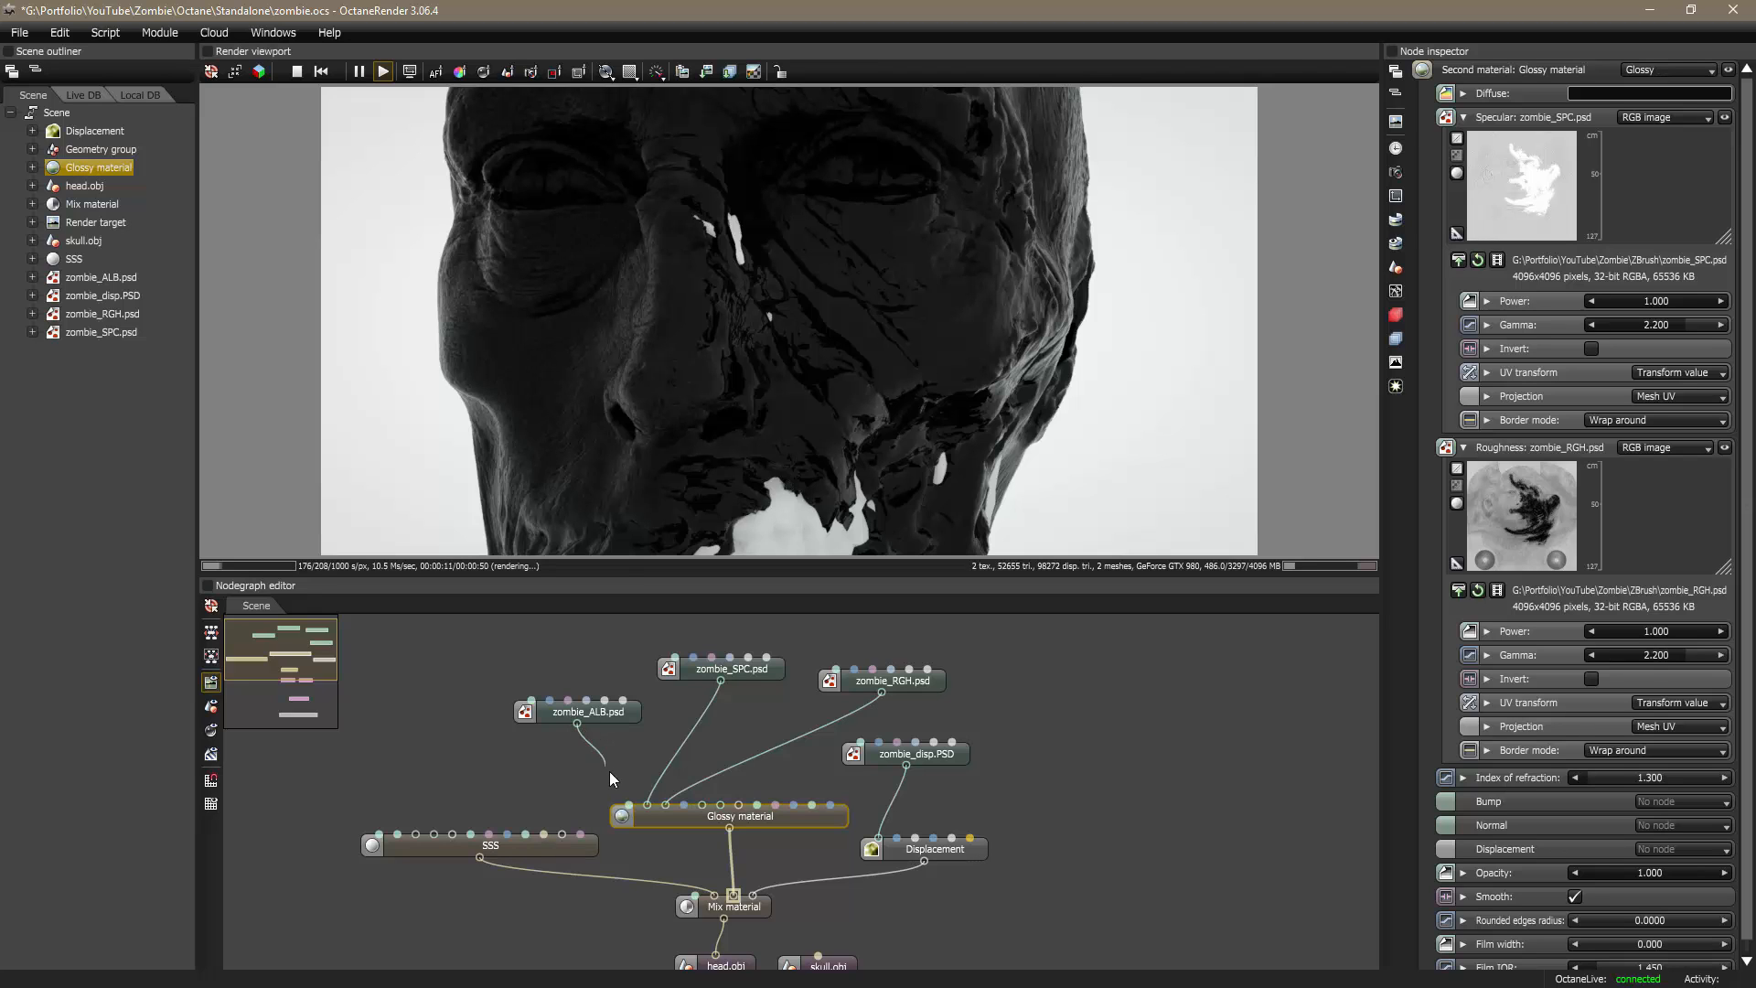
pyautogui.moveTo(576, 724); pyautogui.dragTo(629, 807)
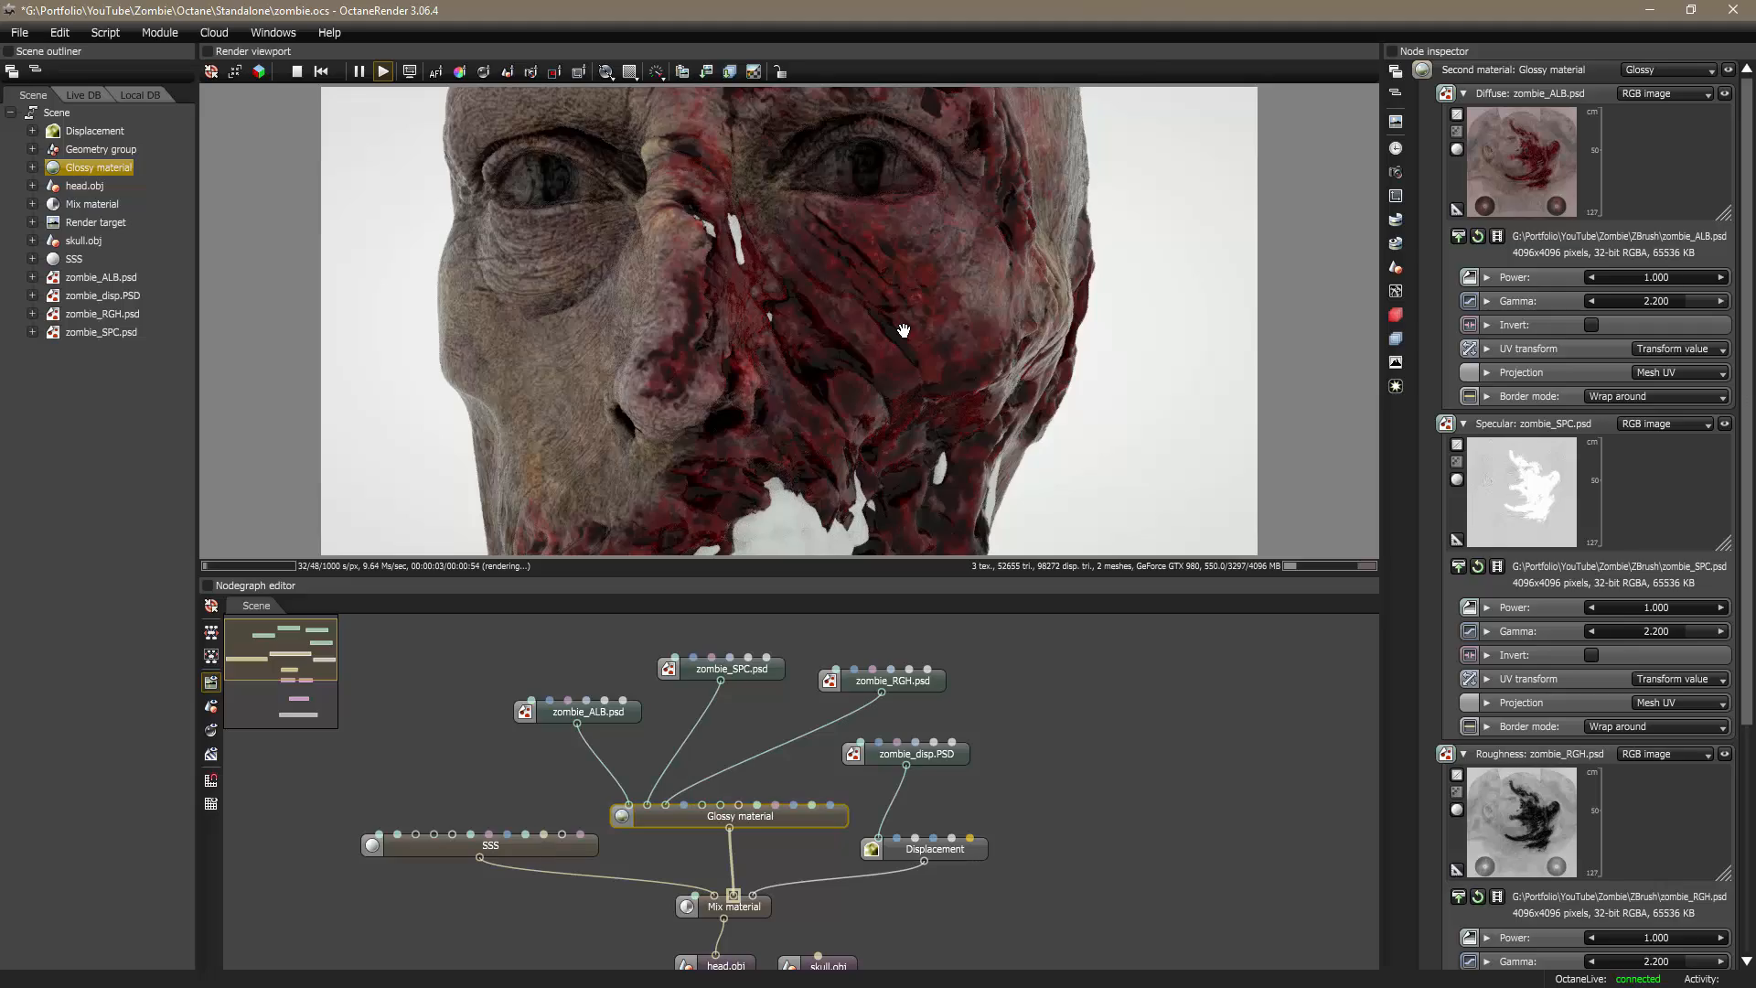
pyautogui.scroll(-5, 903, 330)
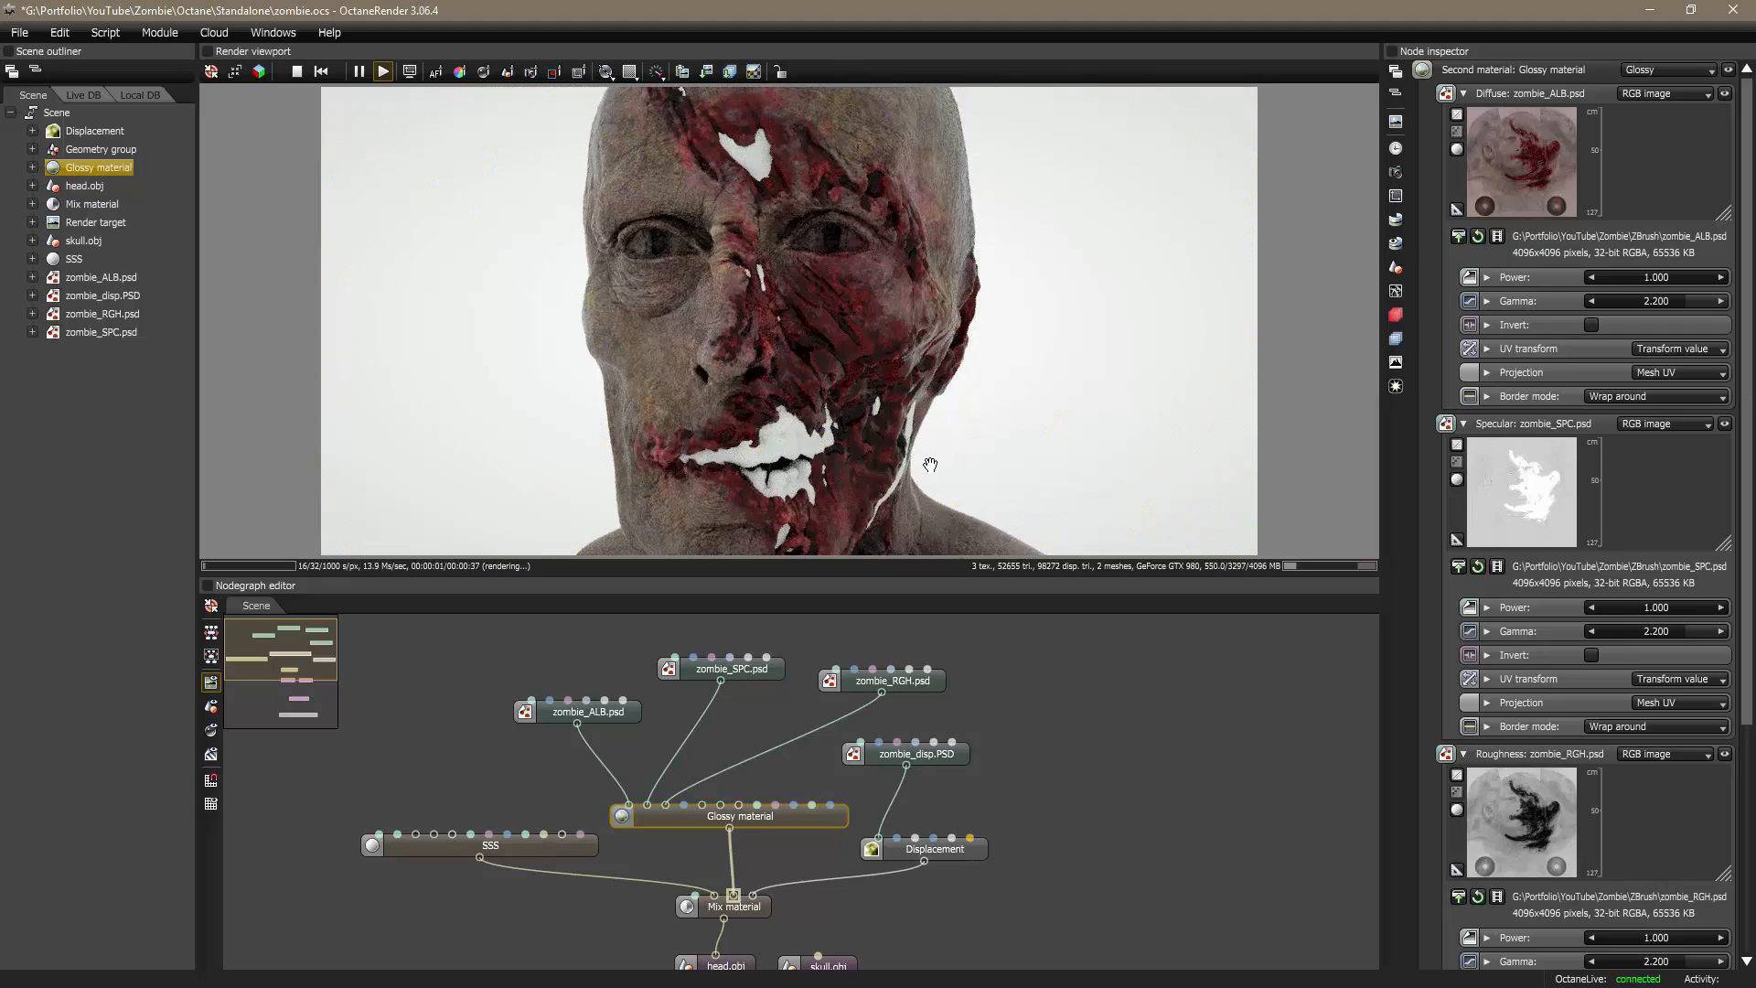
pyautogui.moveTo(940, 465); pyautogui.dragTo(940, 391, button='right')
pyautogui.scroll(-5, 941, 390)
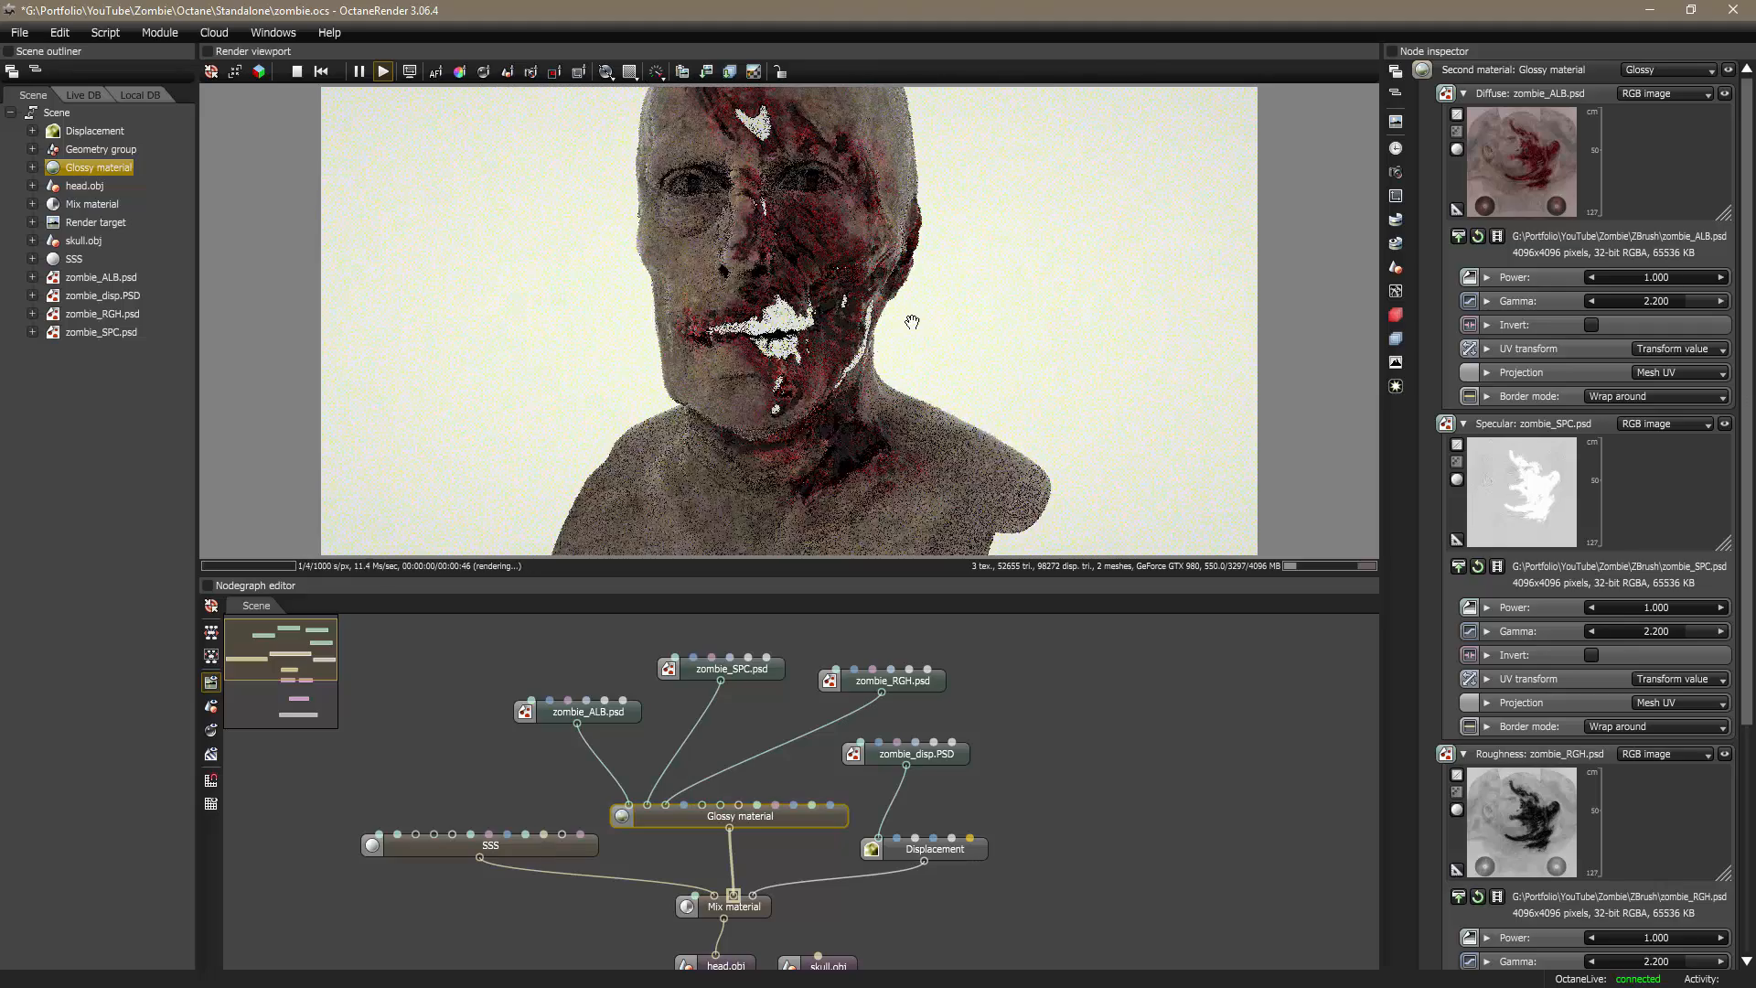
pyautogui.moveTo(911, 322); pyautogui.dragTo(791, 383)
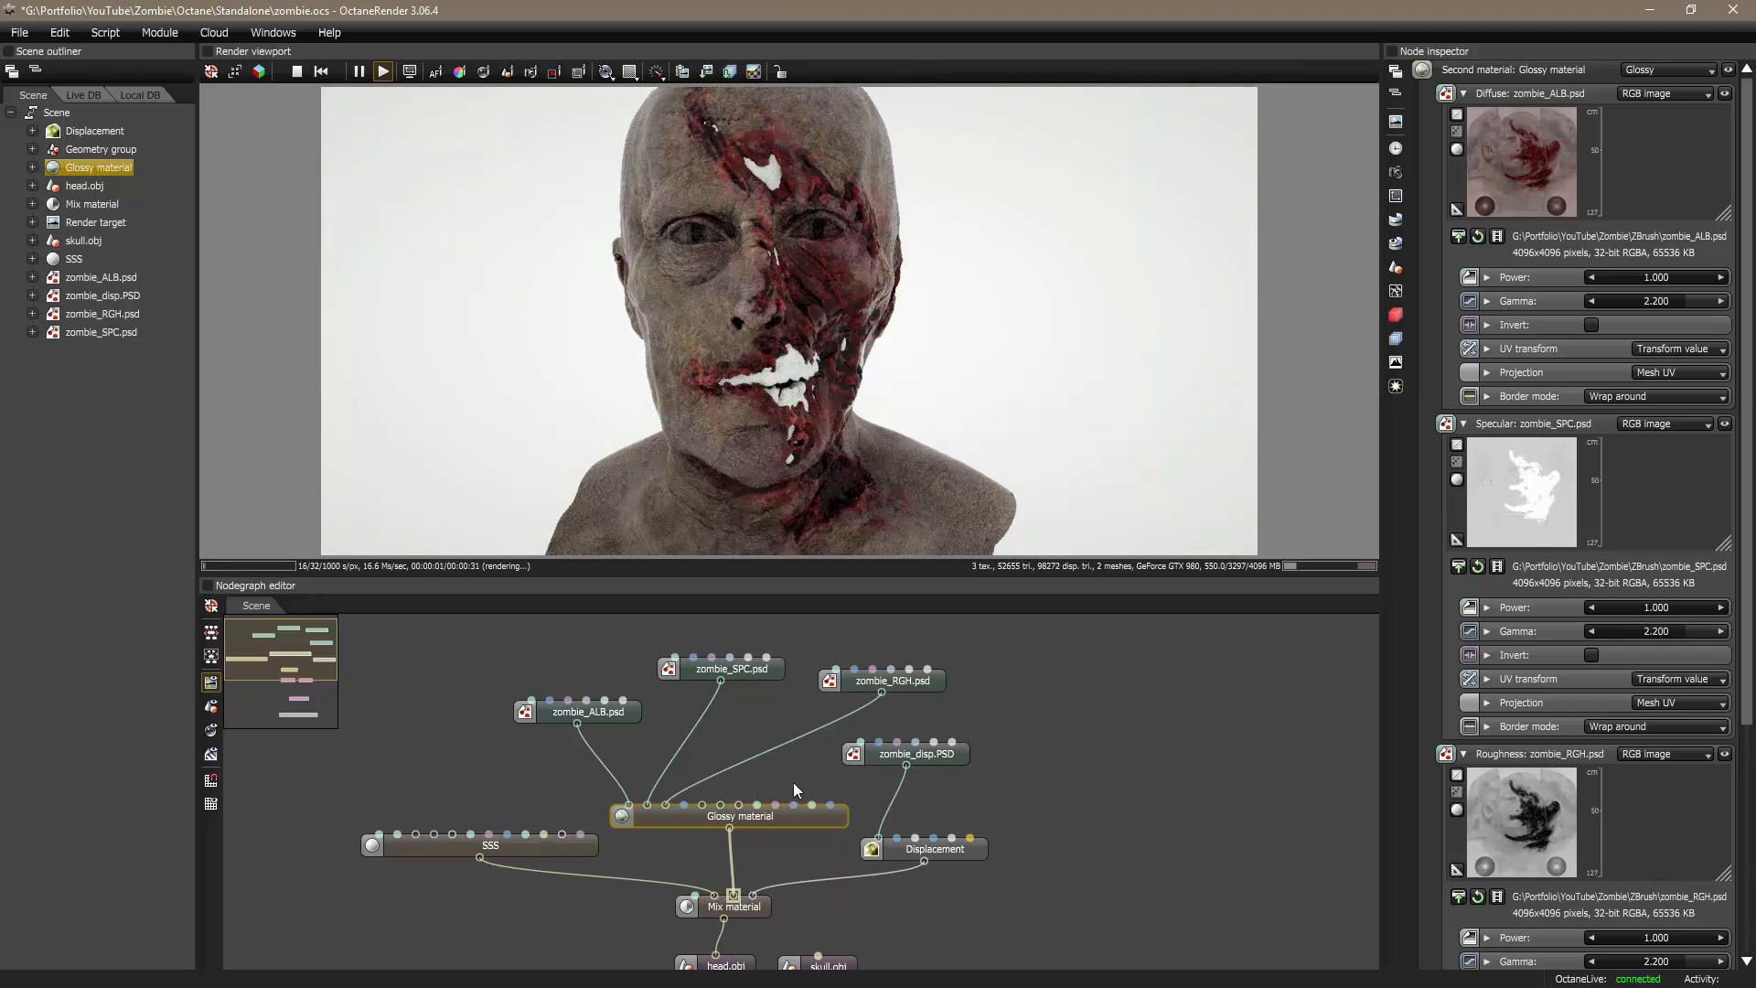
pyautogui.moveTo(1038, 814); pyautogui.dragTo(1067, 708, button='middle')
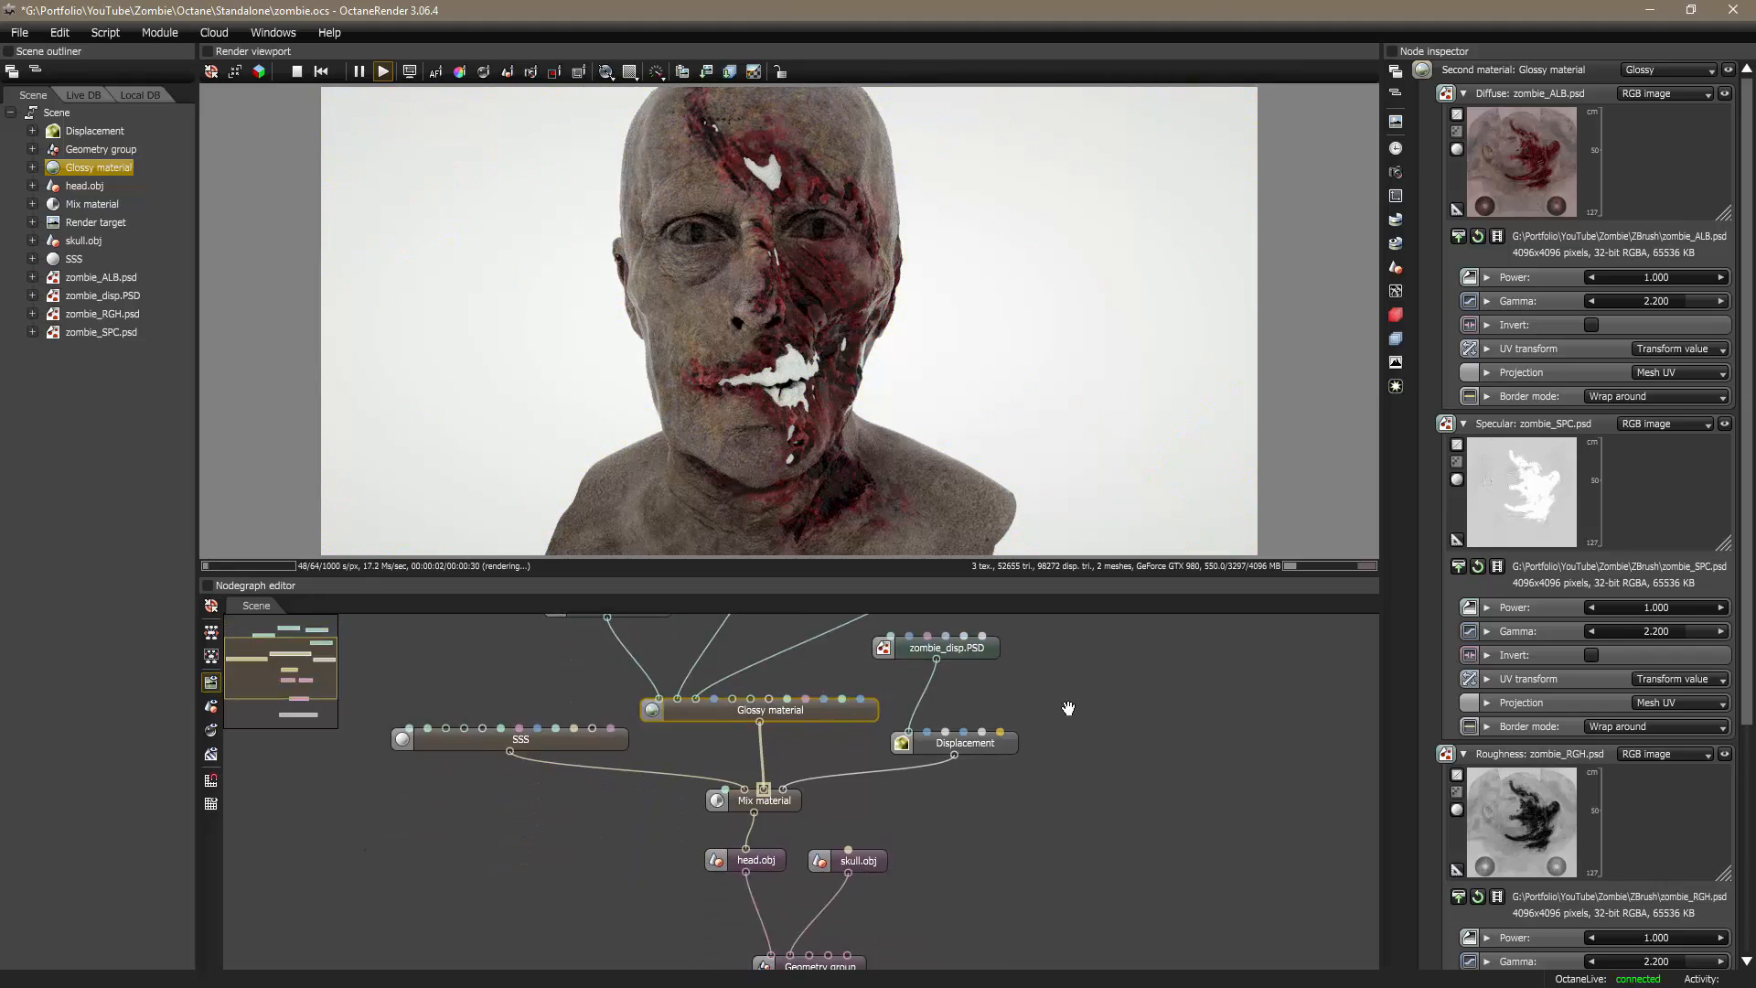
# Step: Set the Mix material's amount to 0.5 to blend the SSS and Glossy materials equally
pyautogui.click(787, 806)
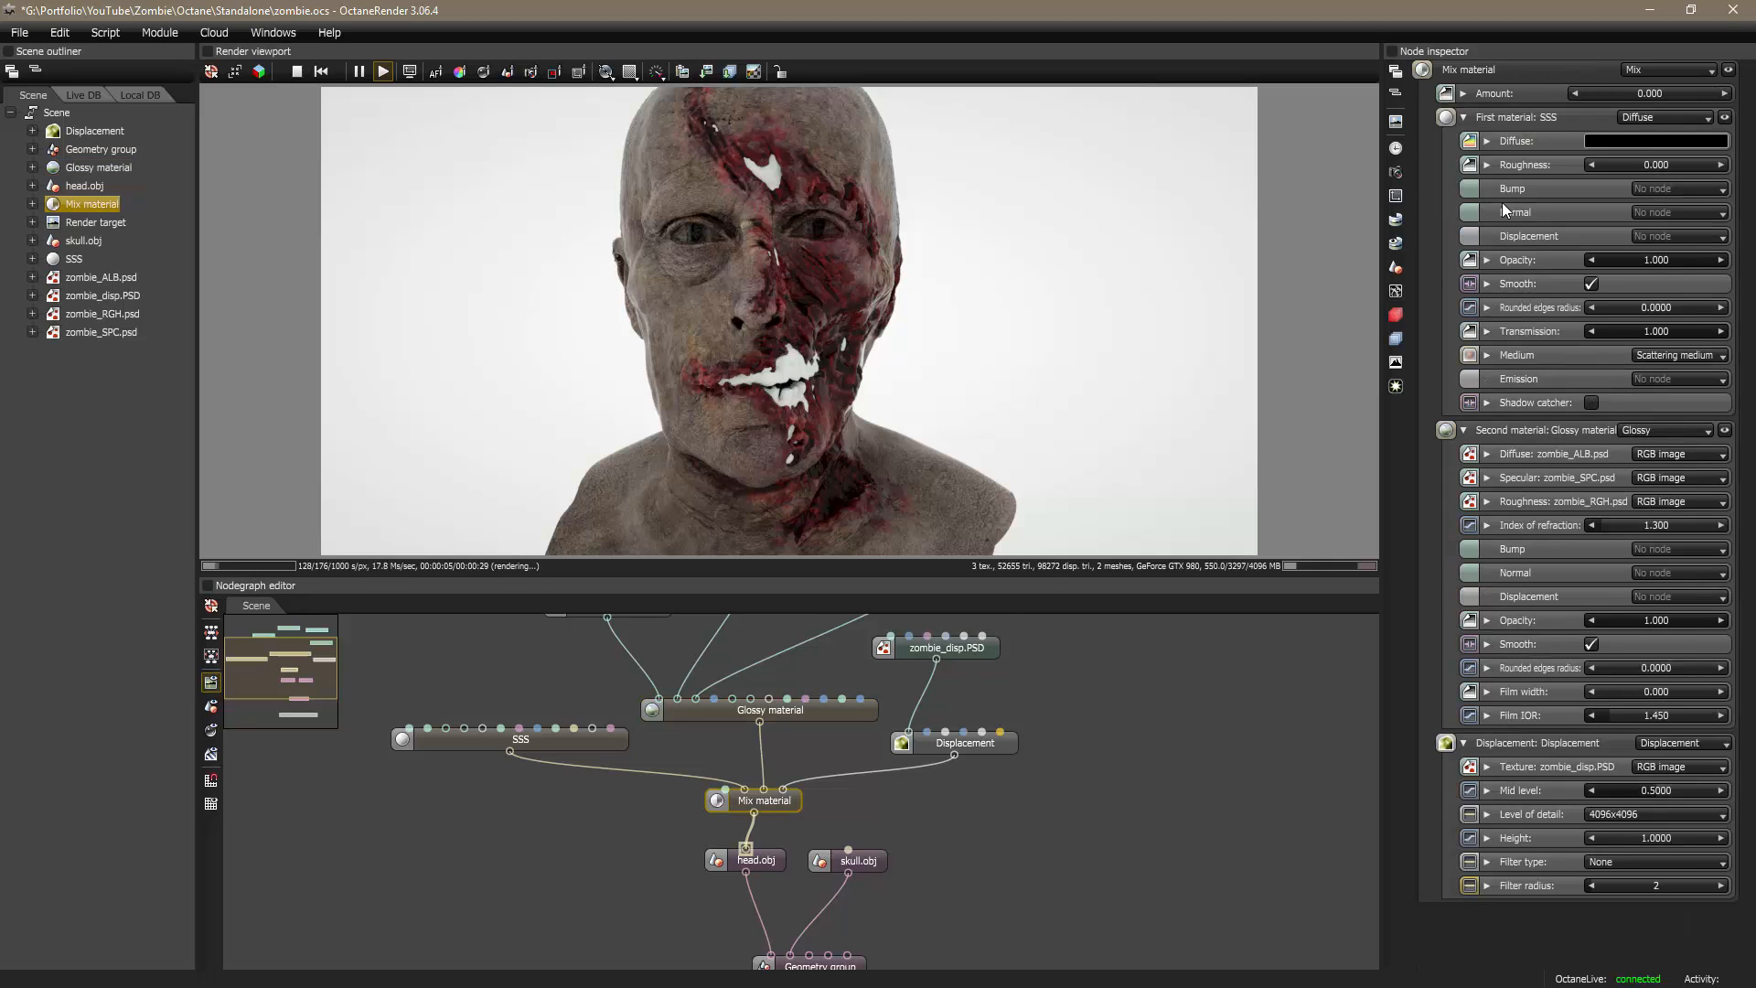
pyautogui.click(1668, 94)
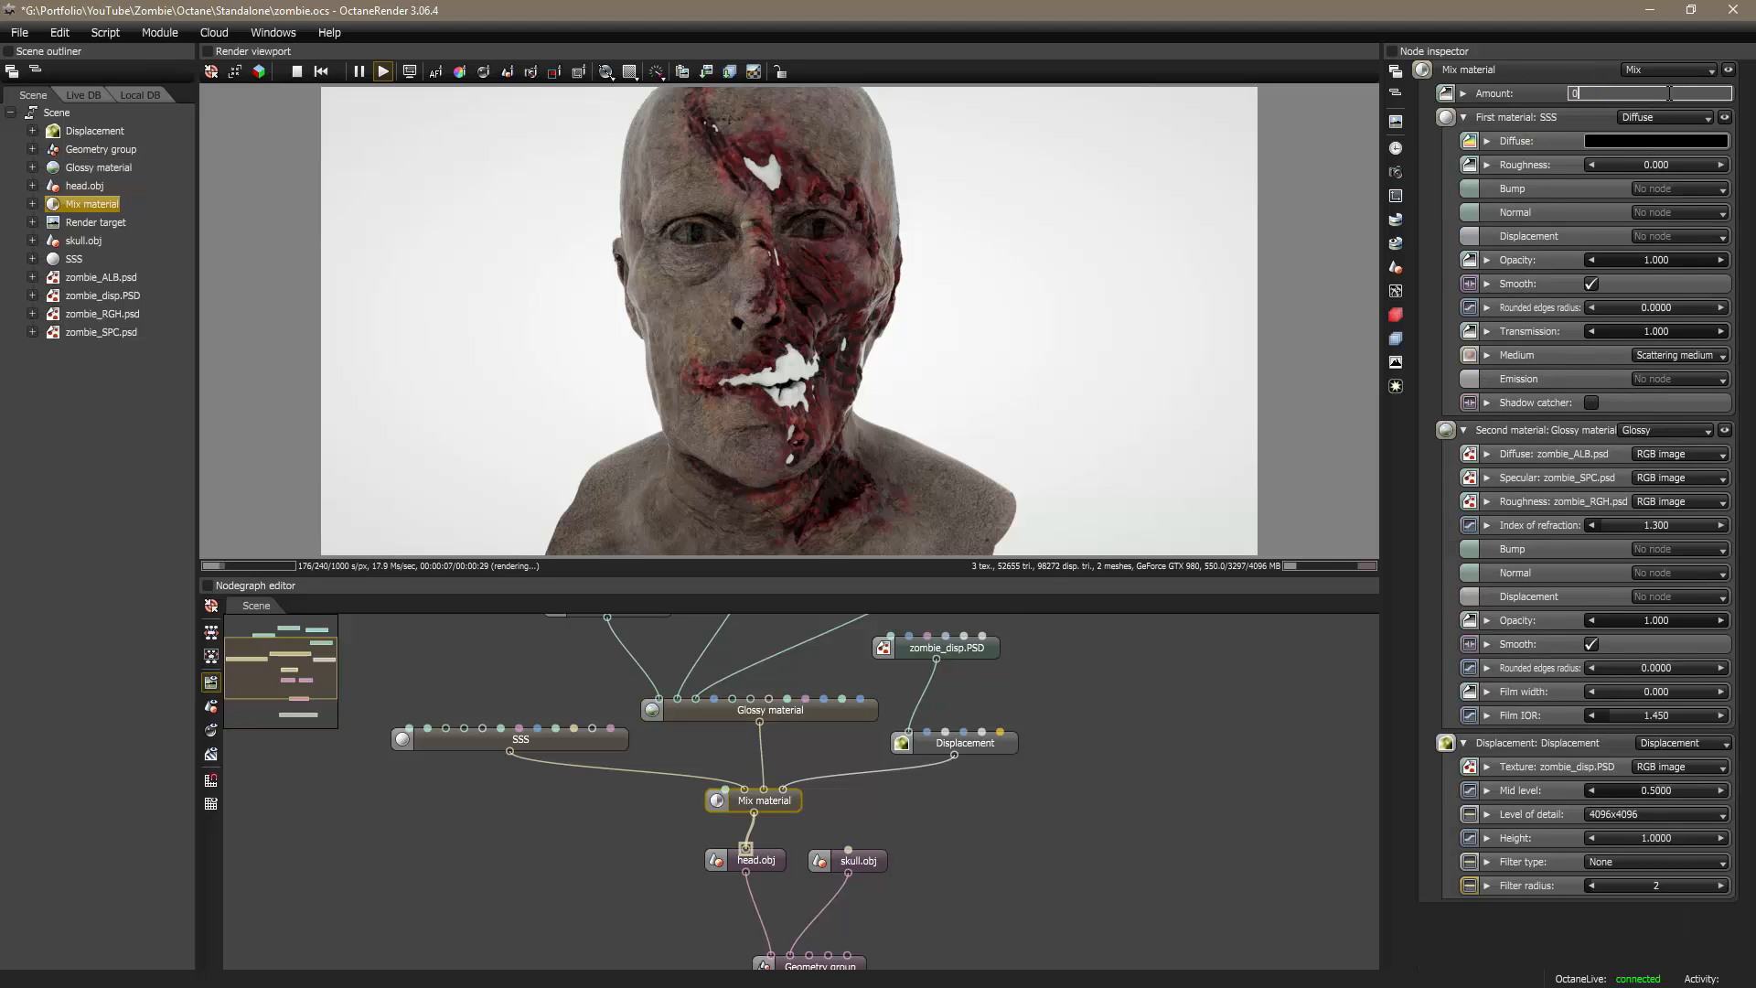
pyautogui.press('Return')
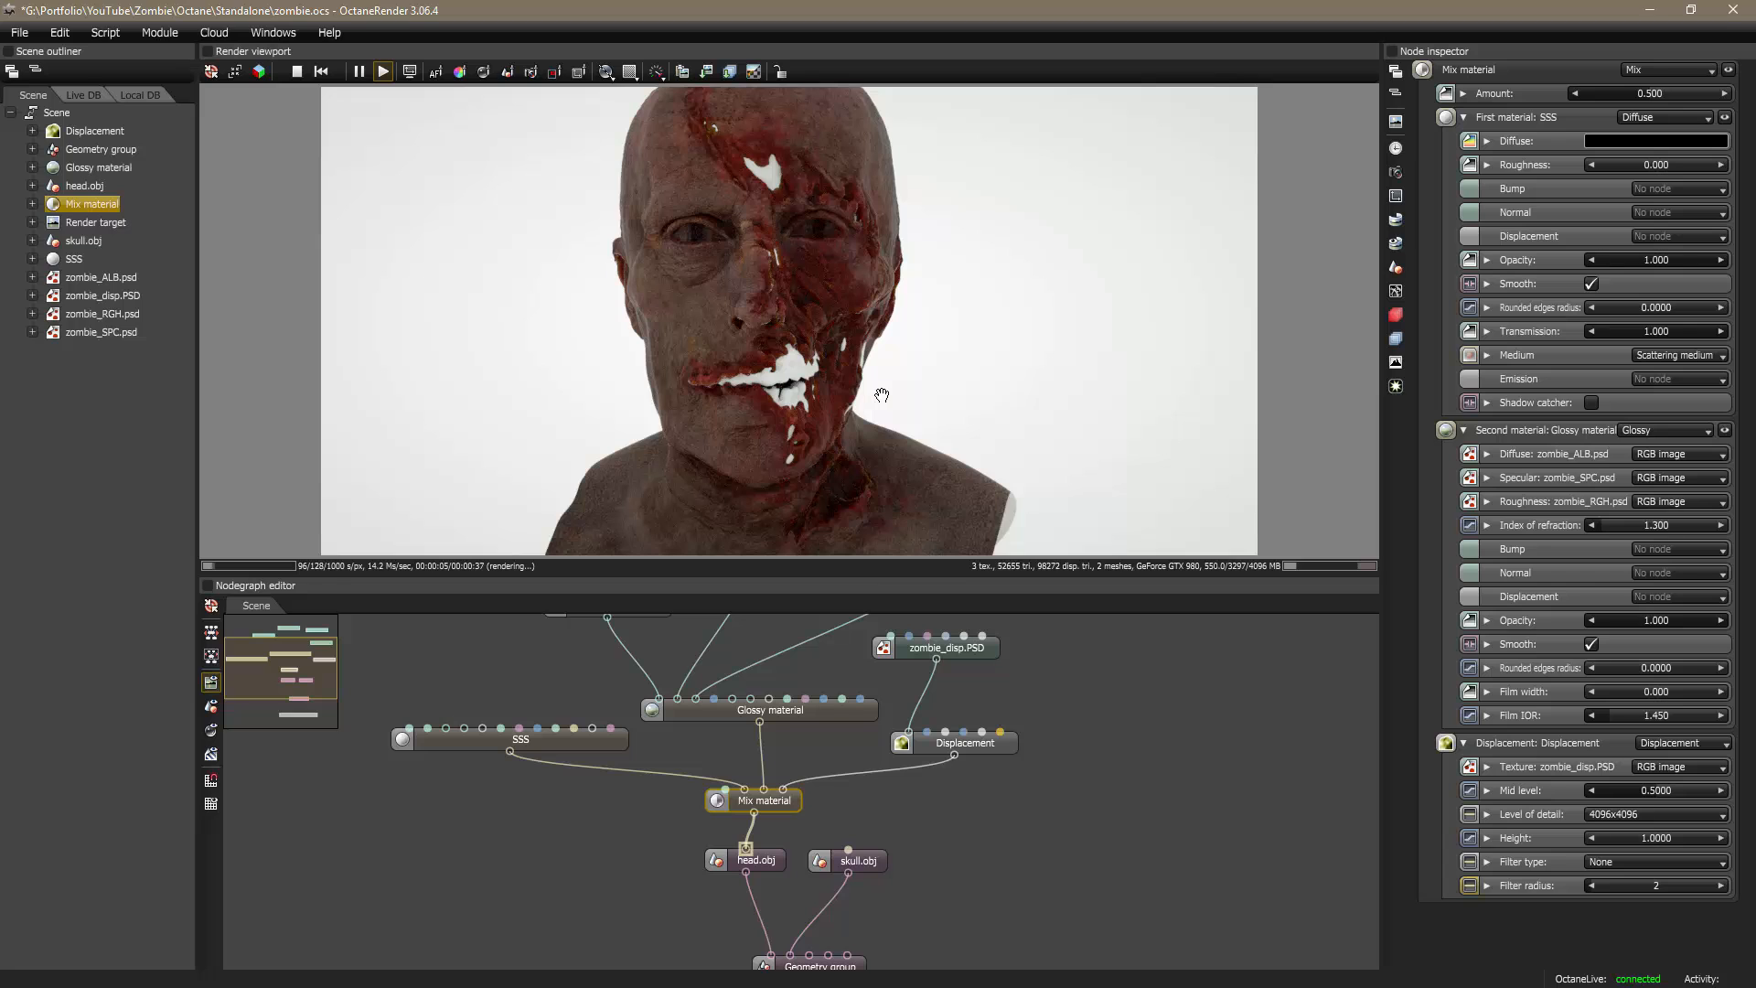
# Step: Switch to Maya and check the blend amount of octaneMixMaterial1 on the Head_Lvl2_geo mesh
pyautogui.hotkey('alt', 'Tab')
pyautogui.press('Tab')
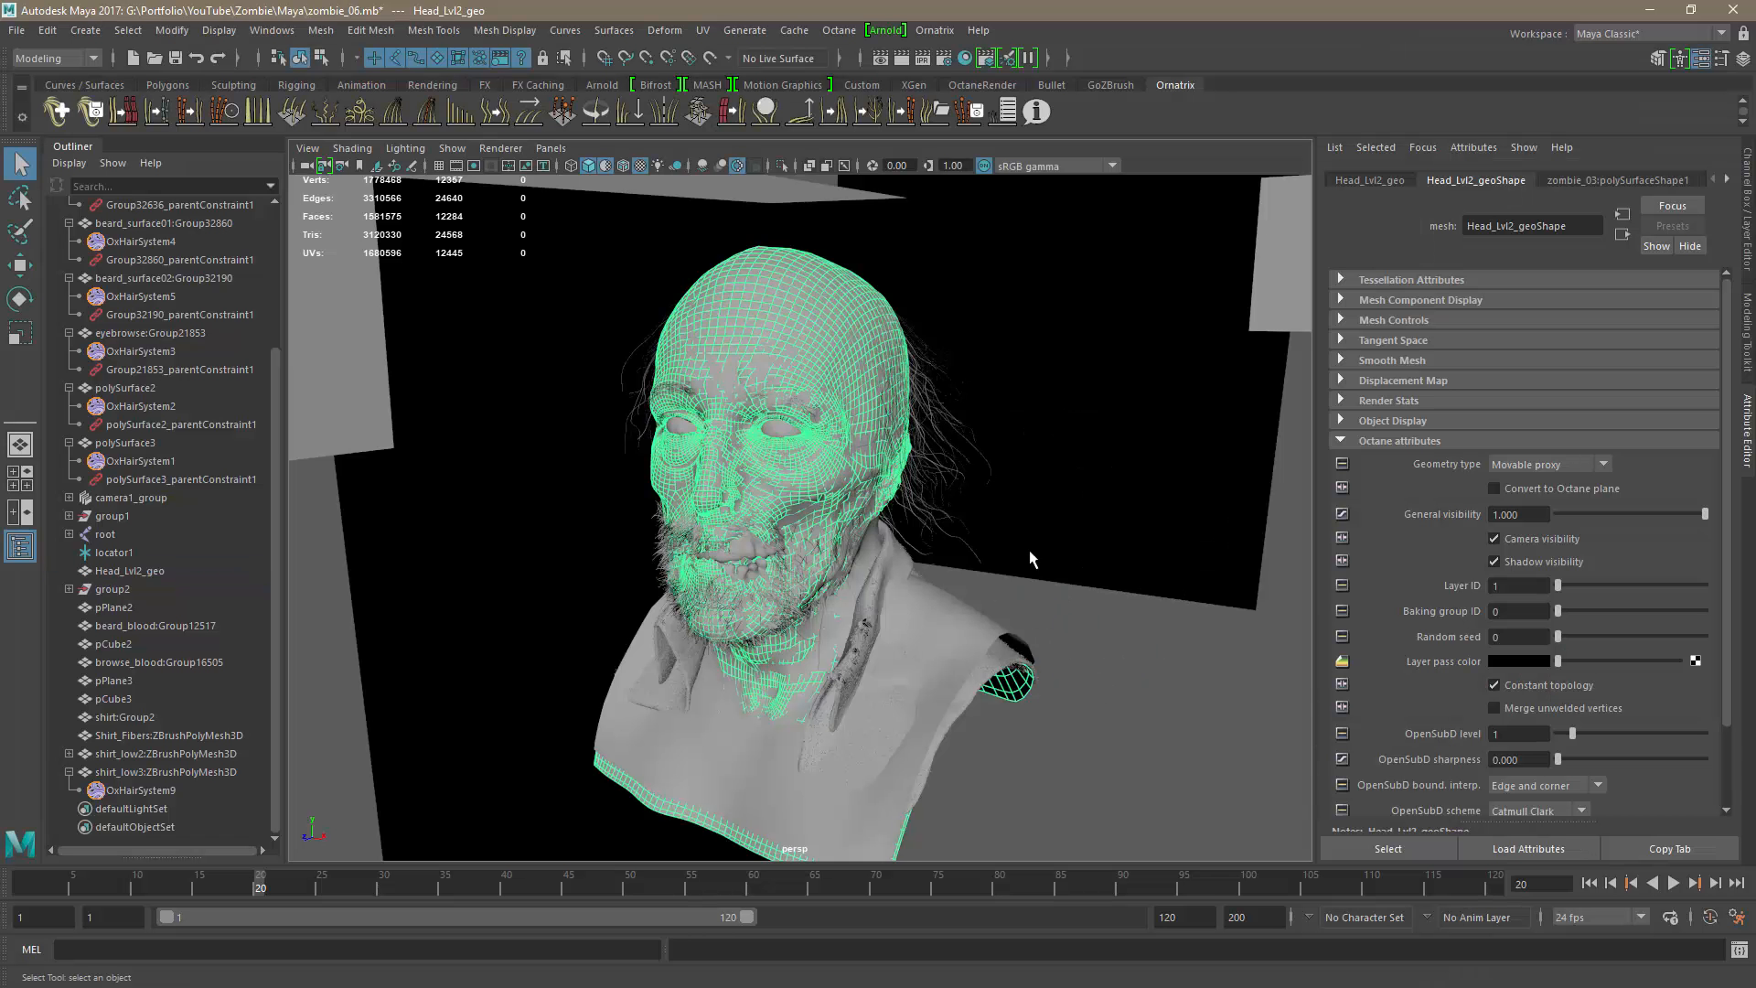
pyautogui.click(1031, 557)
pyautogui.click(843, 276)
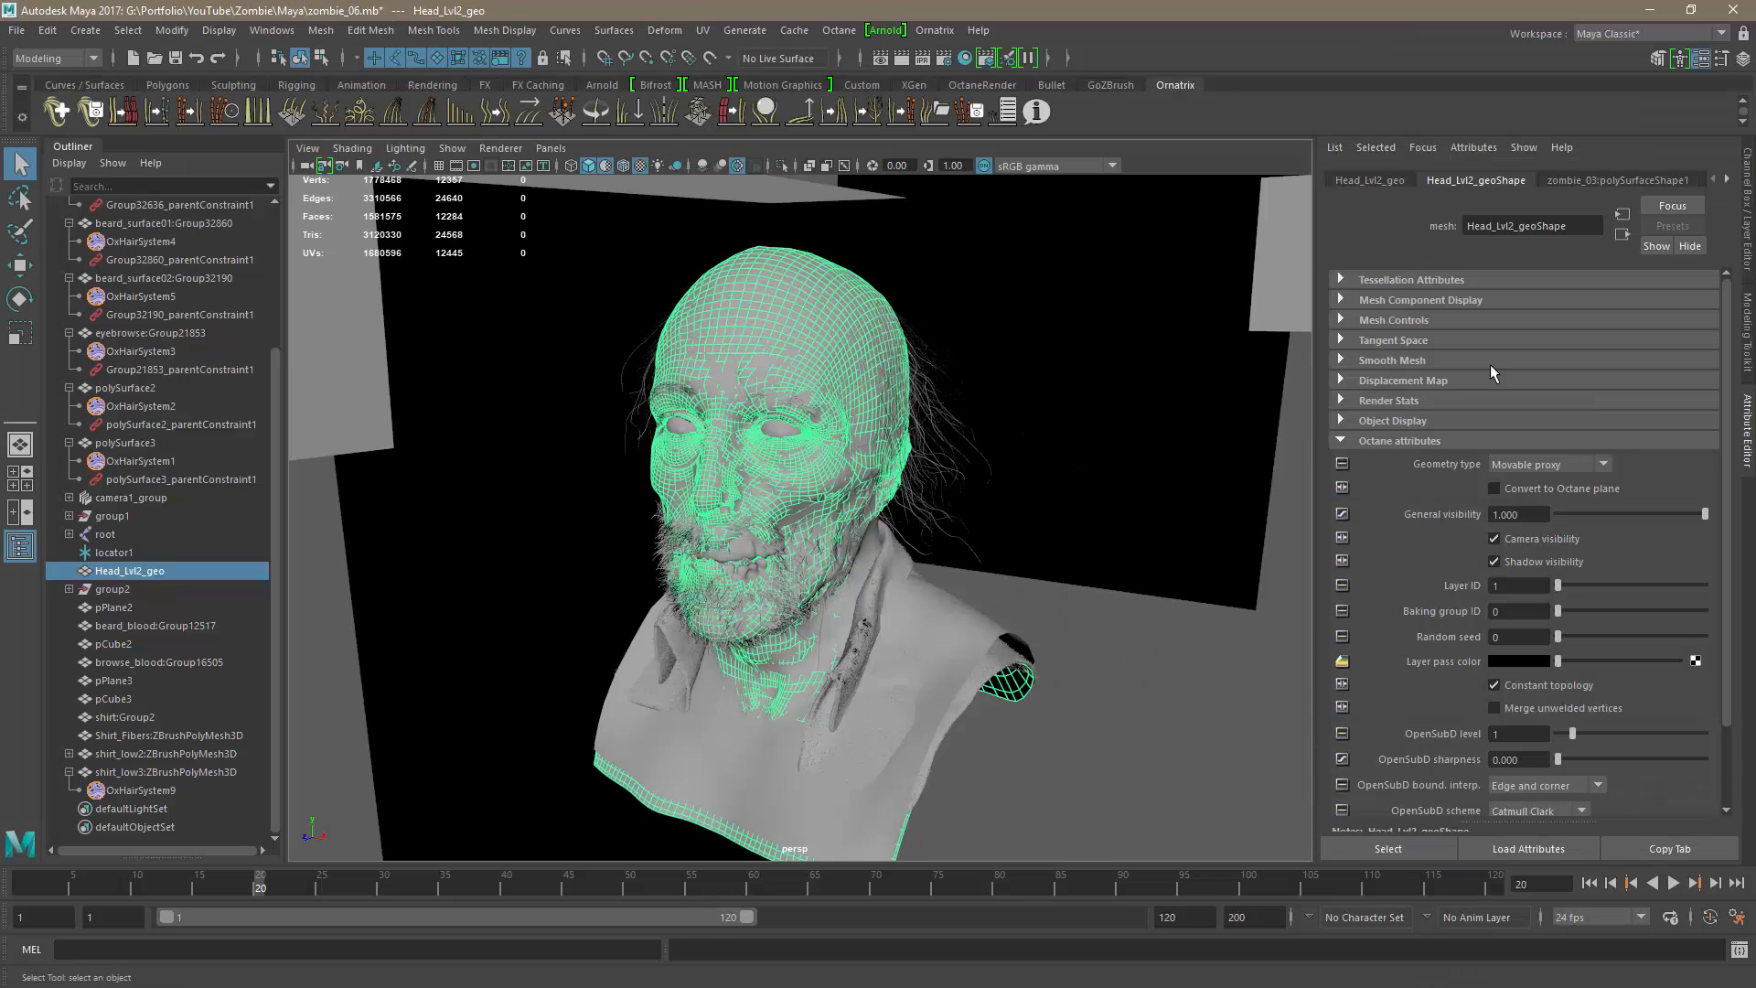
pyautogui.click(1726, 179)
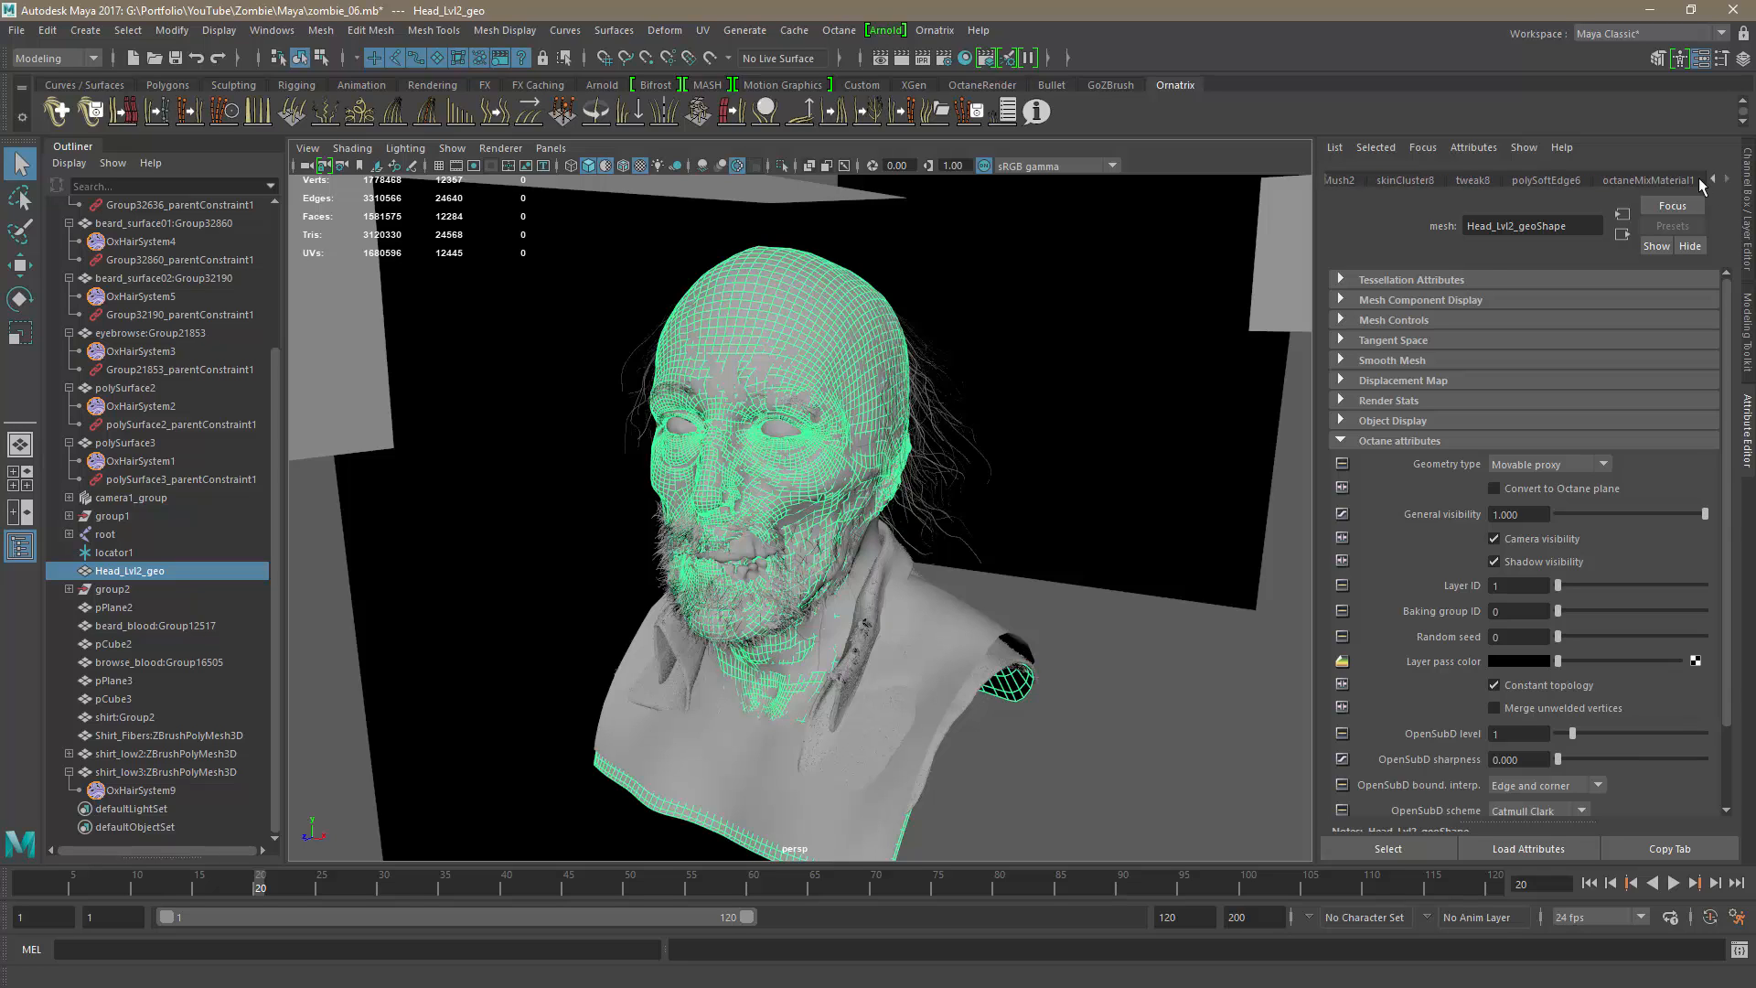
pyautogui.click(1690, 180)
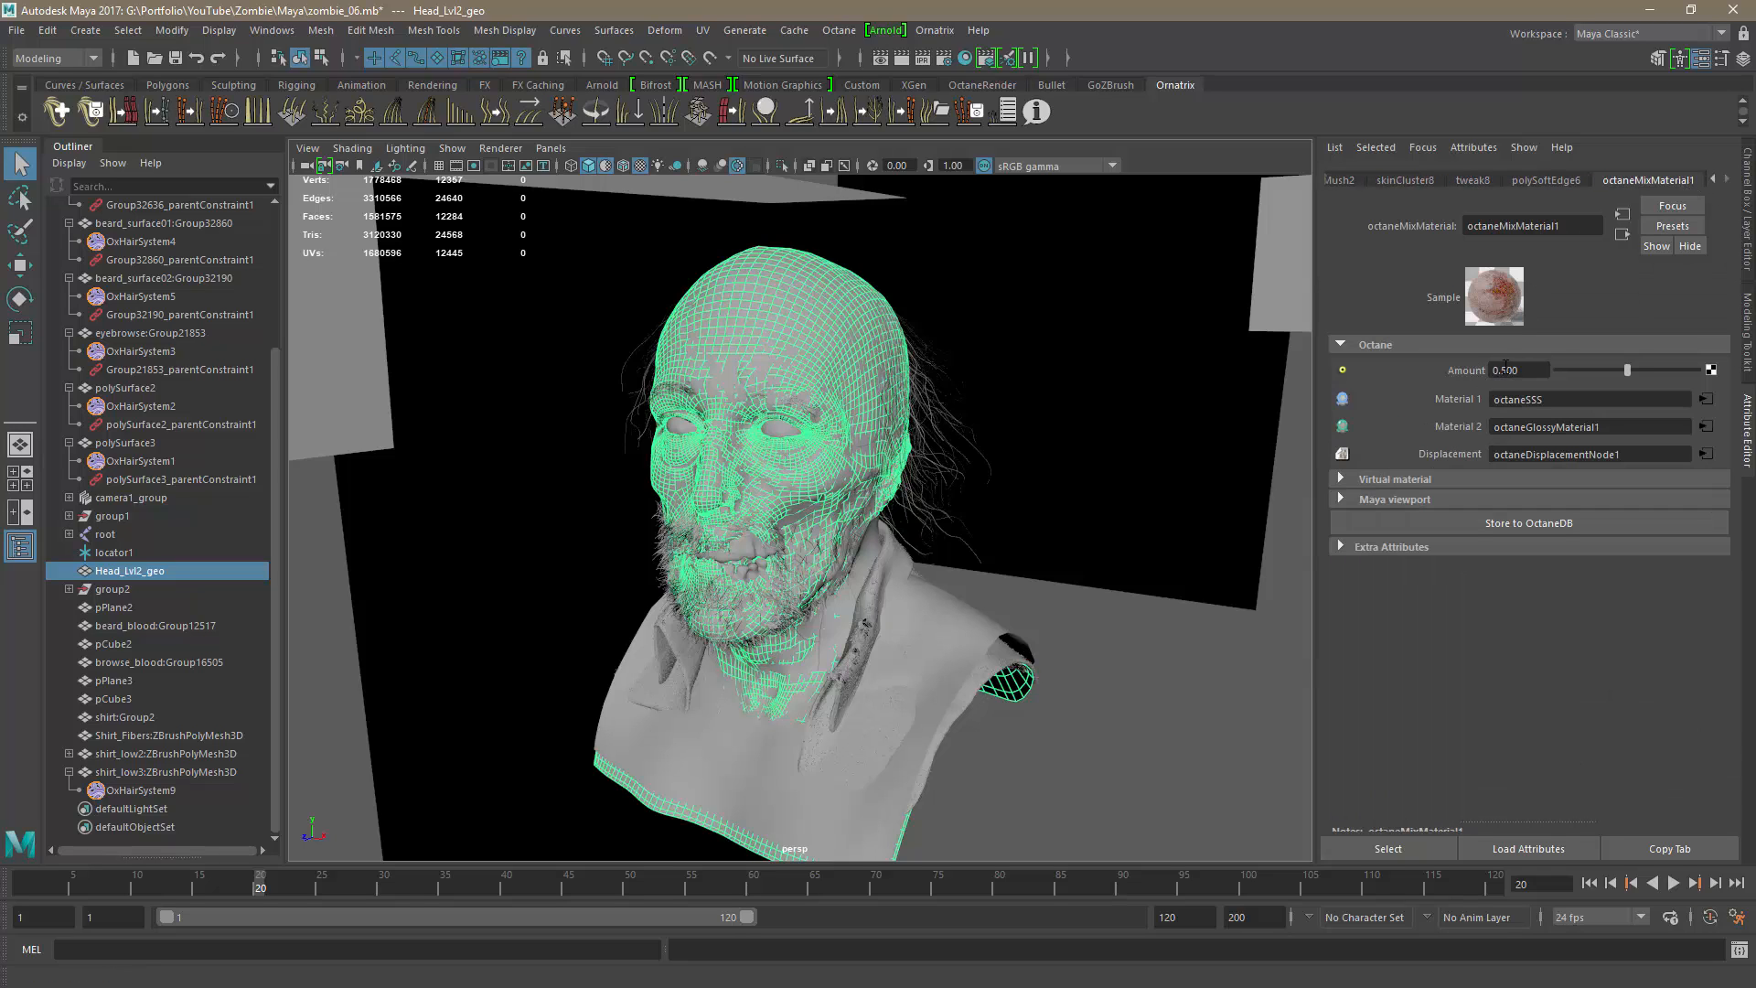
# Step: Switch back to OctaneRender, turn the head slightly in the render view and save the project
pyautogui.hotkey('alt', 'Tab')
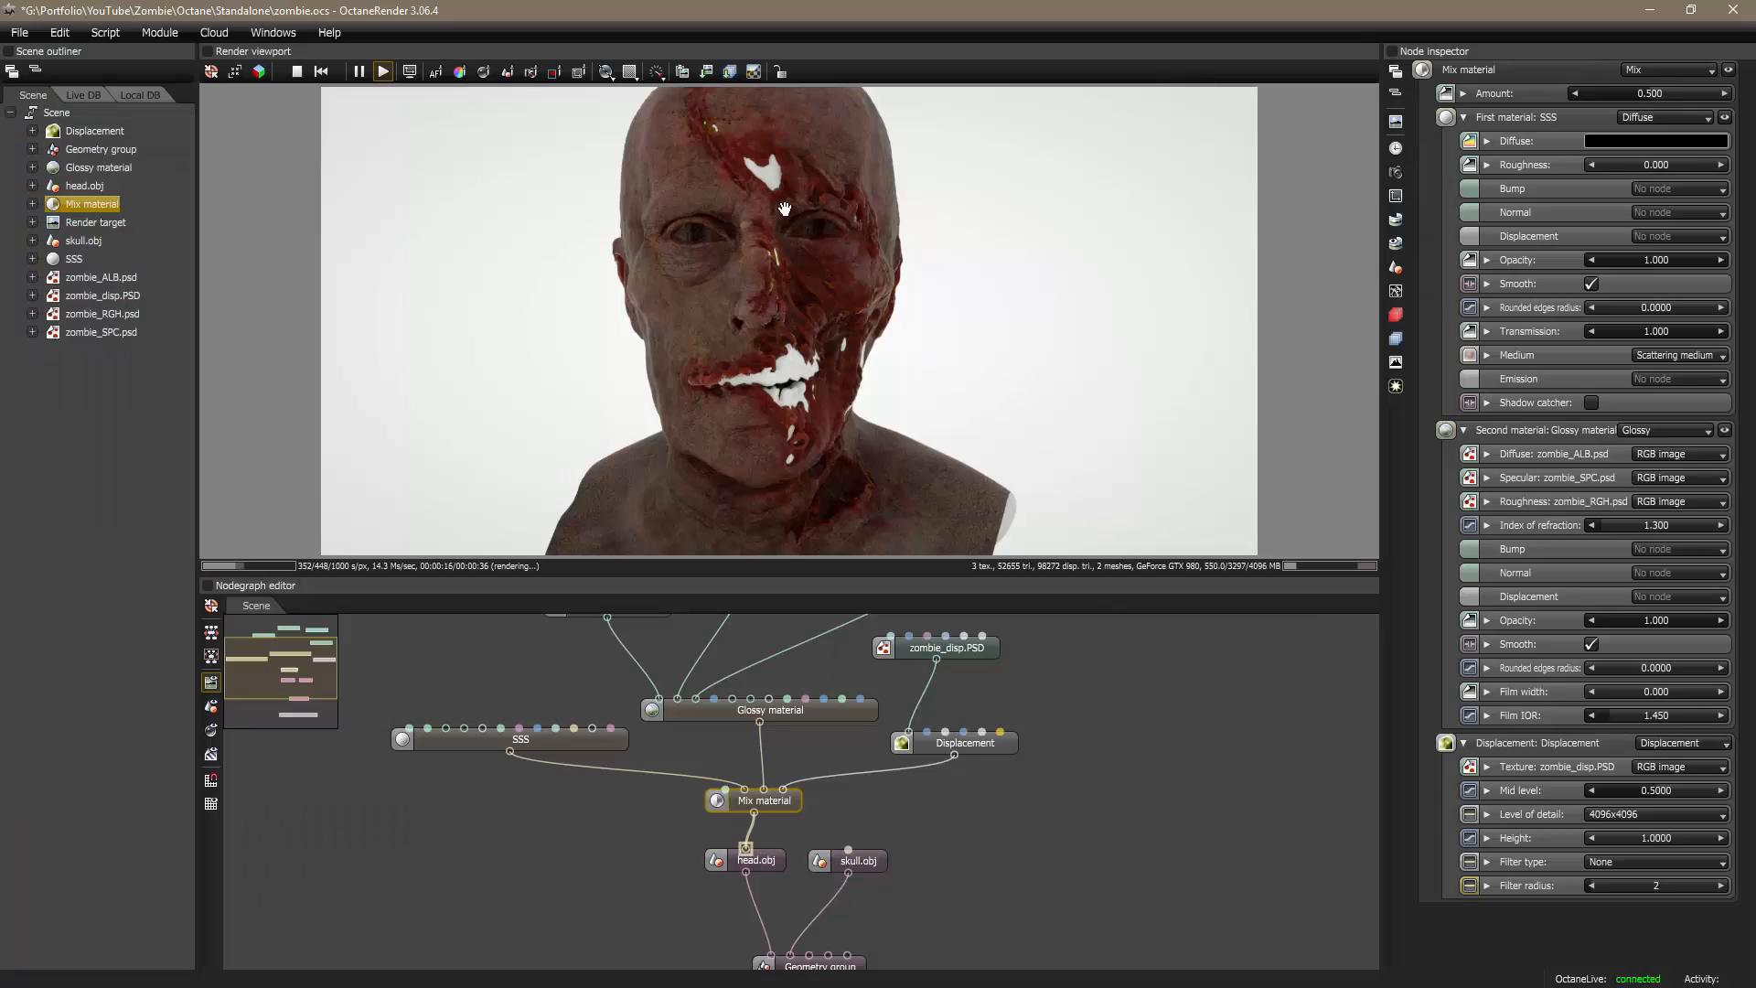
pyautogui.moveTo(808, 293); pyautogui.dragTo(852, 384)
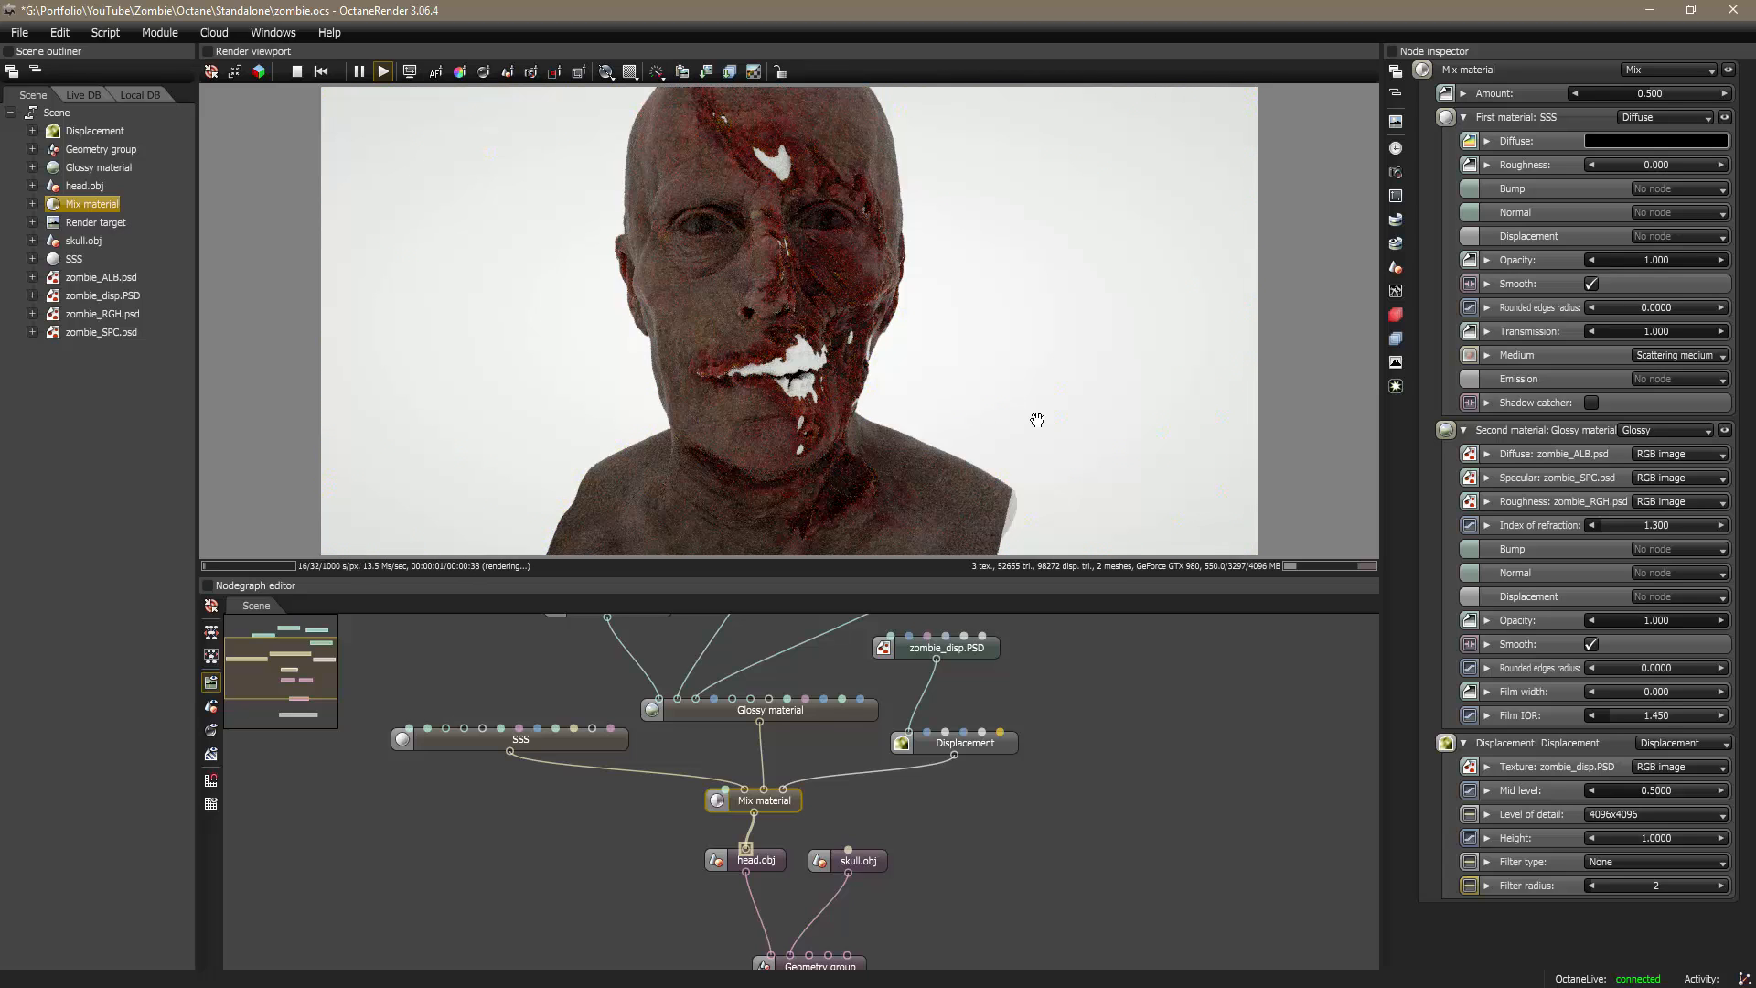
pyautogui.hotkey('ctrl', 's')
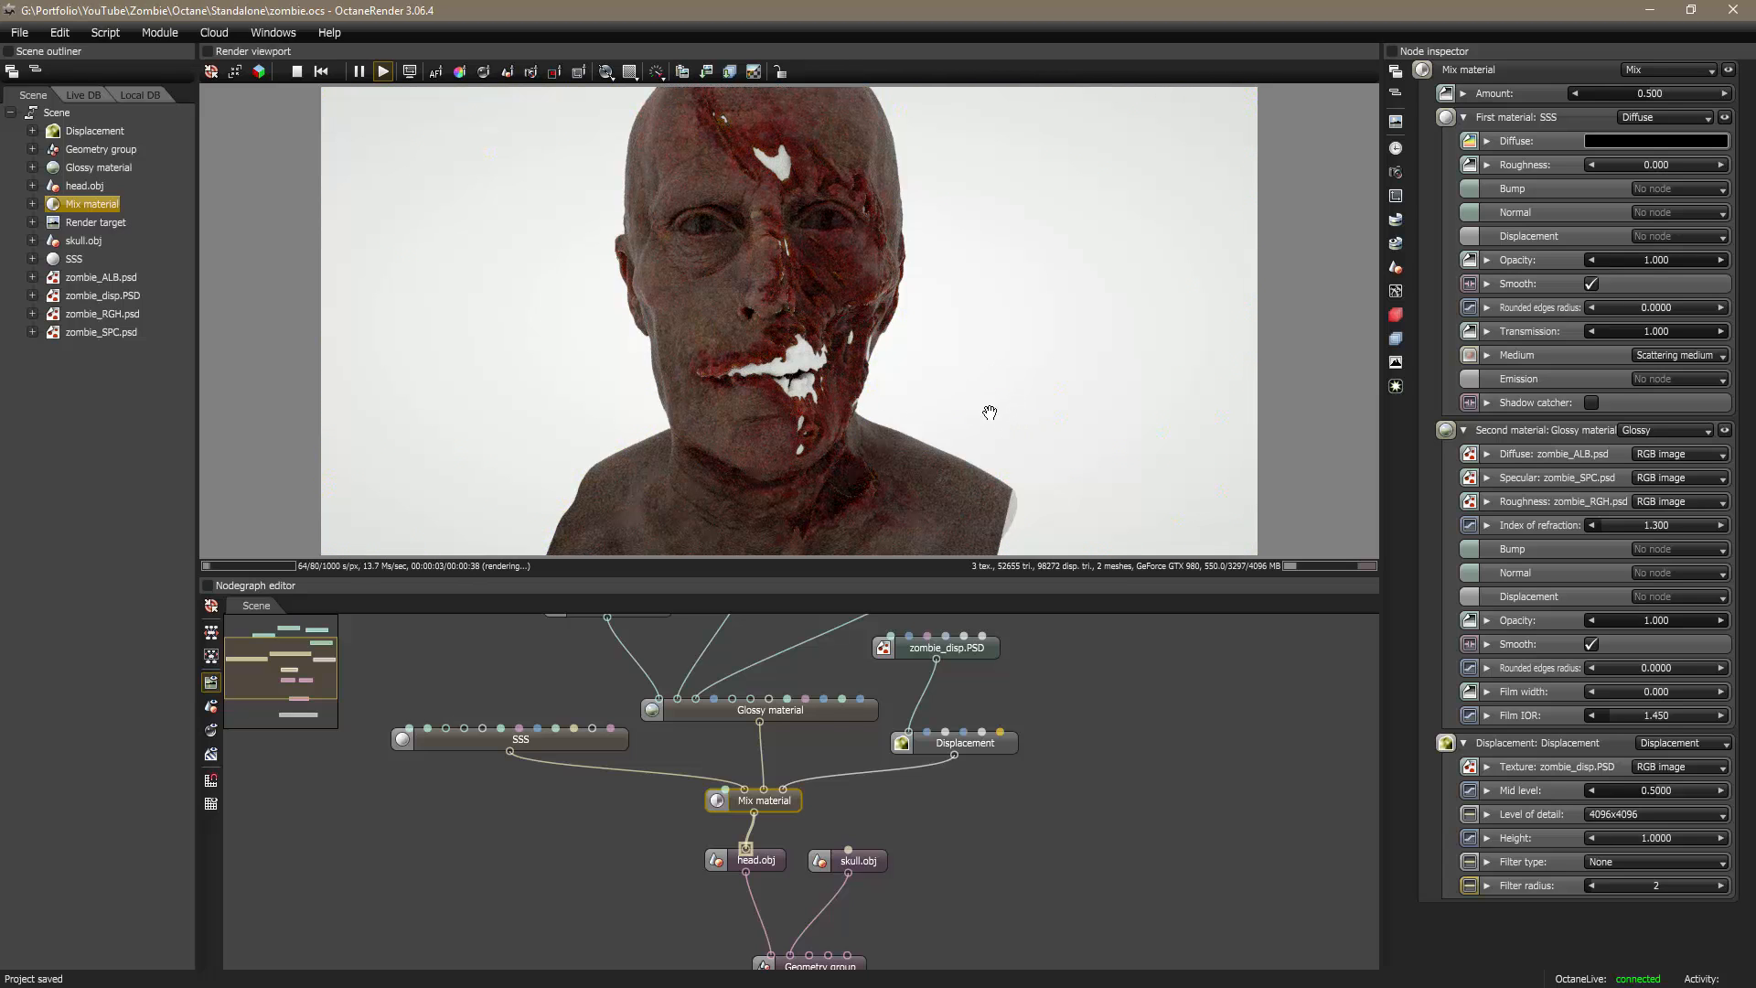
# Step: Move the SSS material node within the node graph beside the Glossy material node
pyautogui.scroll(-3, 1080, 749)
pyautogui.moveTo(1061, 827); pyautogui.dragTo(954, 800, button='middle')
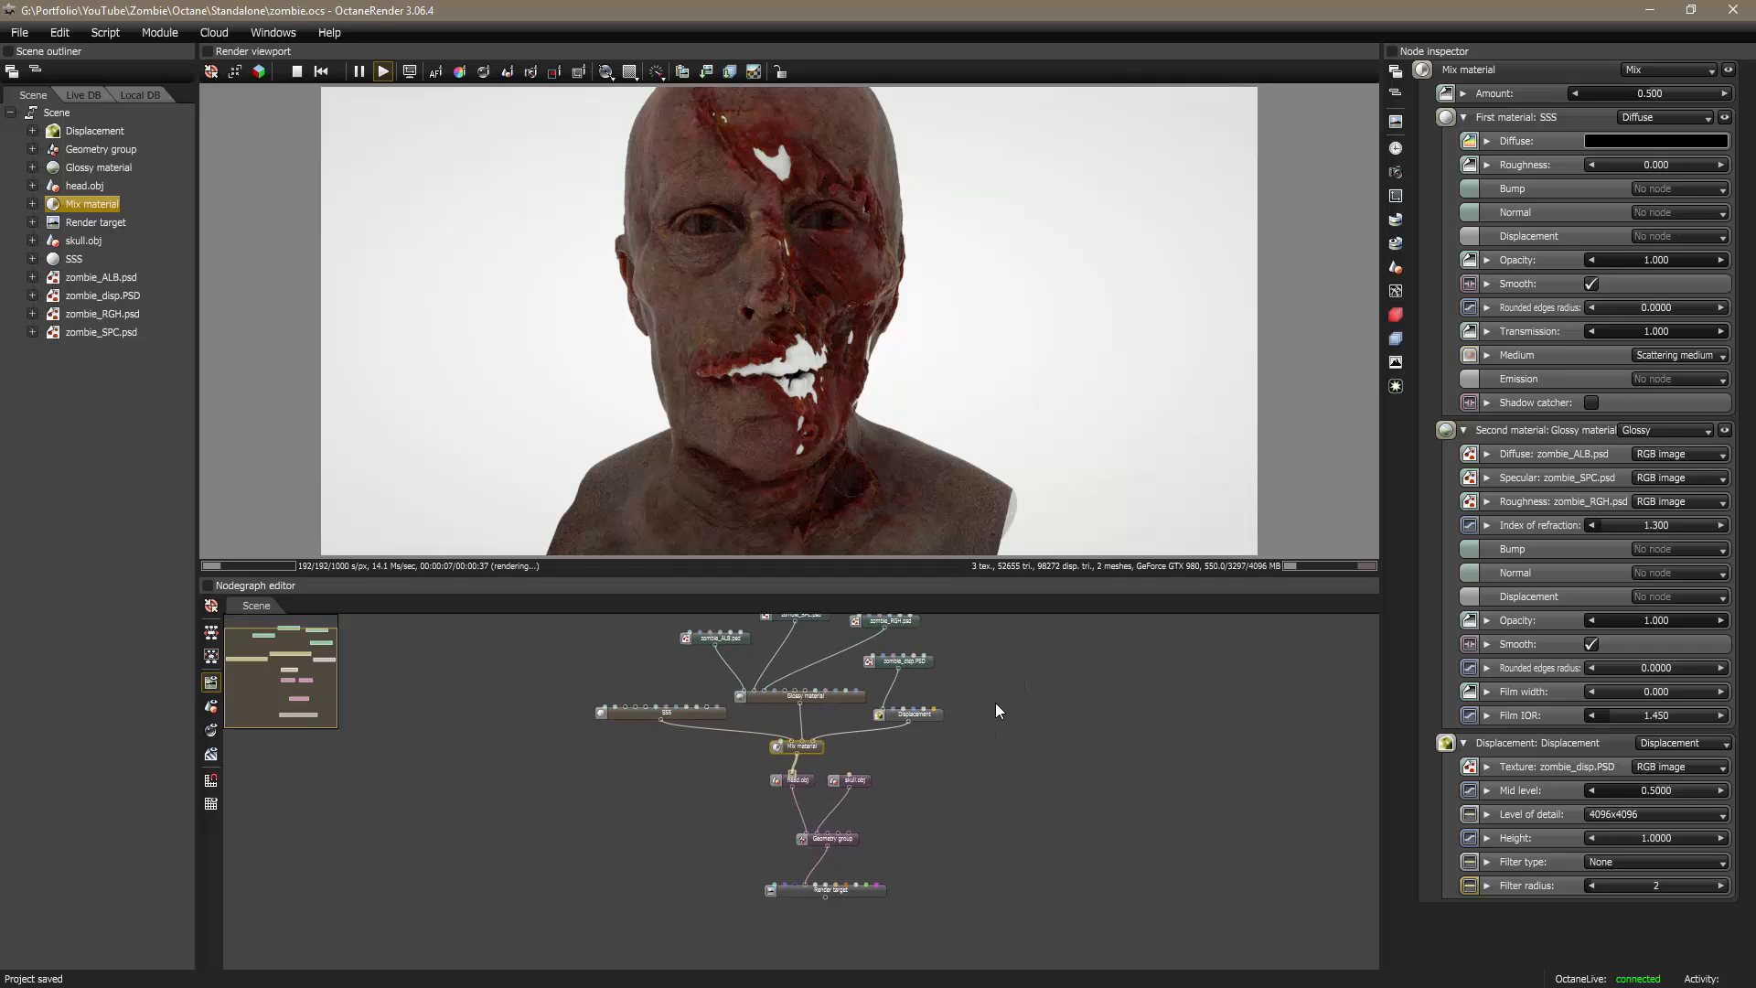
pyautogui.moveTo(1013, 702); pyautogui.dragTo(1072, 755, button='middle')
pyautogui.scroll(6, 913, 777)
pyautogui.moveTo(653, 815); pyautogui.dragTo(616, 782)
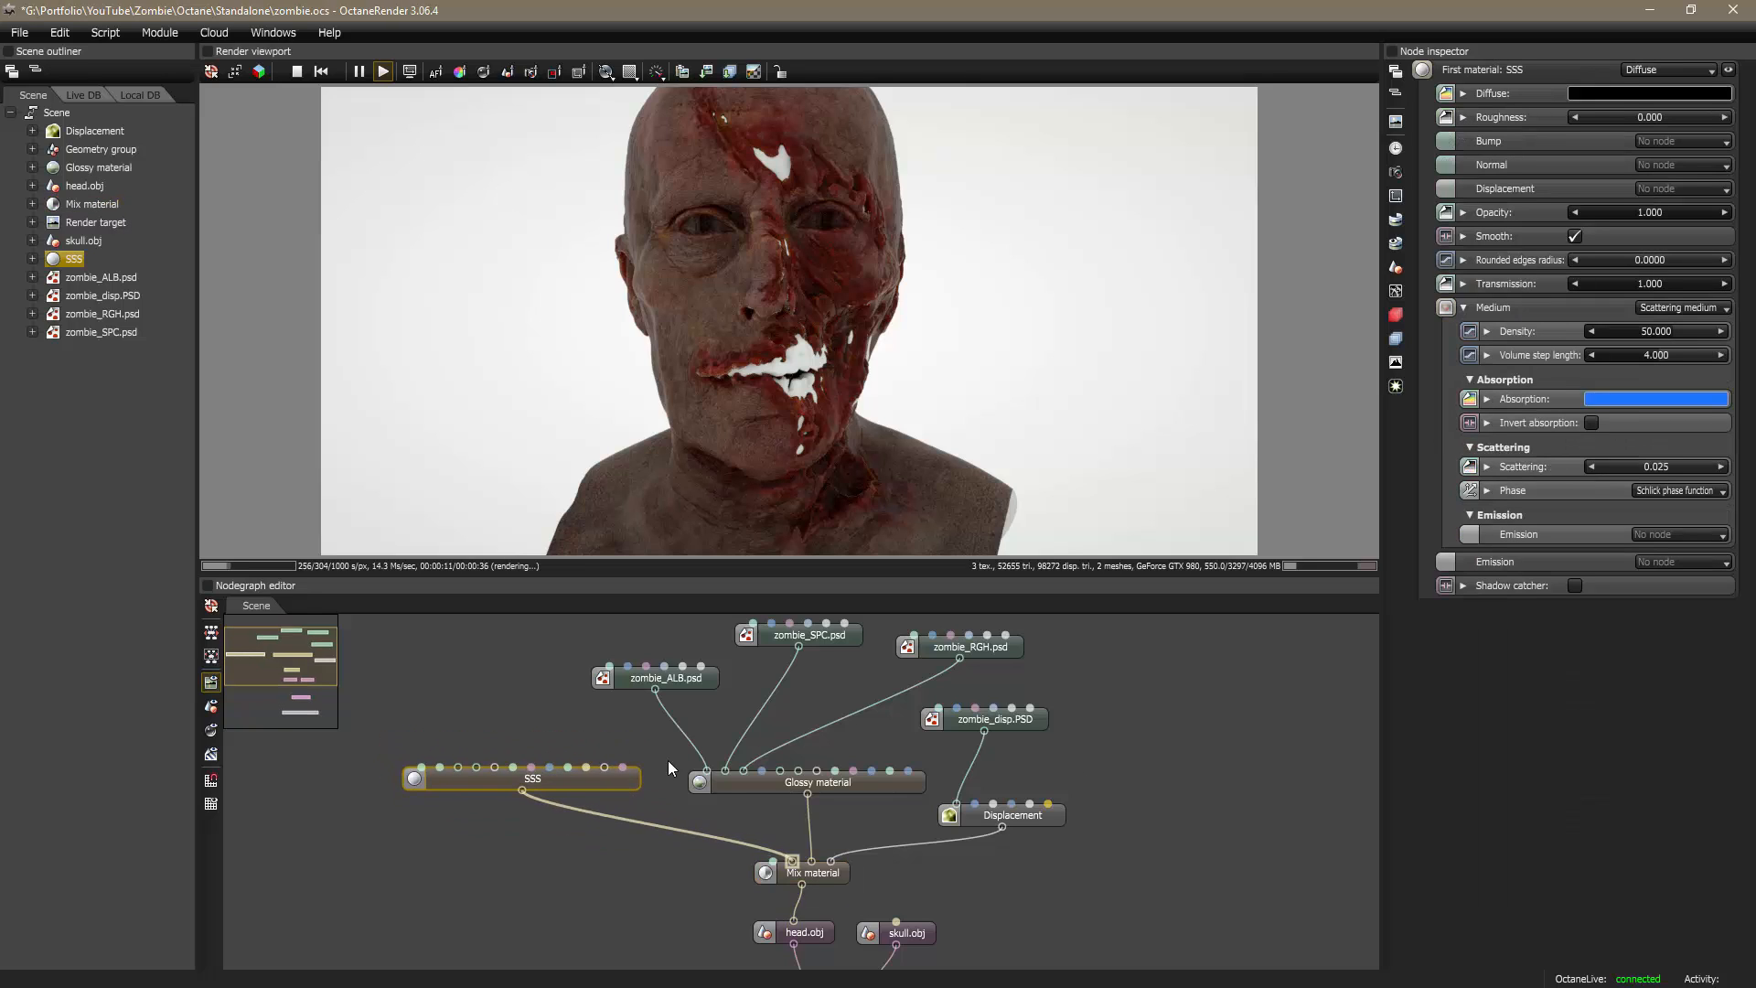
# Step: Move the Displacement node further away from the Glossy material and select the zombie_disp.PSD texture node
pyautogui.scroll(-2, 808, 751)
pyautogui.moveTo(997, 915); pyautogui.dragTo(956, 861, button='middle')
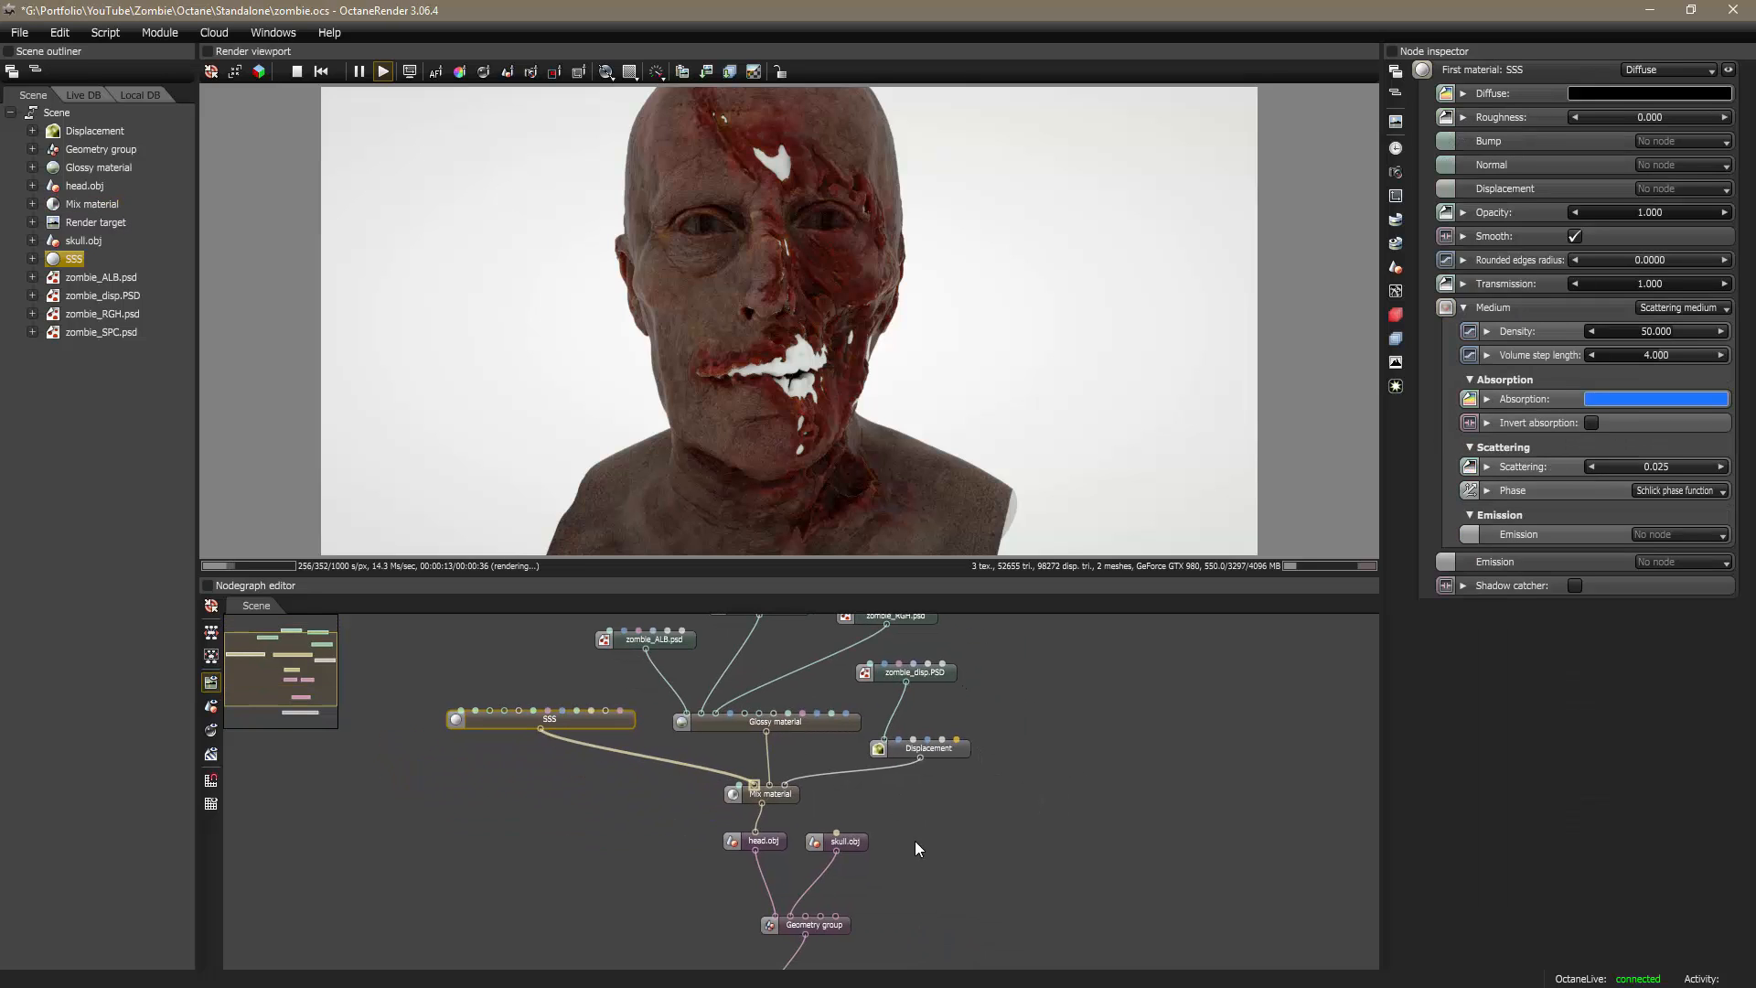
pyautogui.scroll(-2, 855, 775)
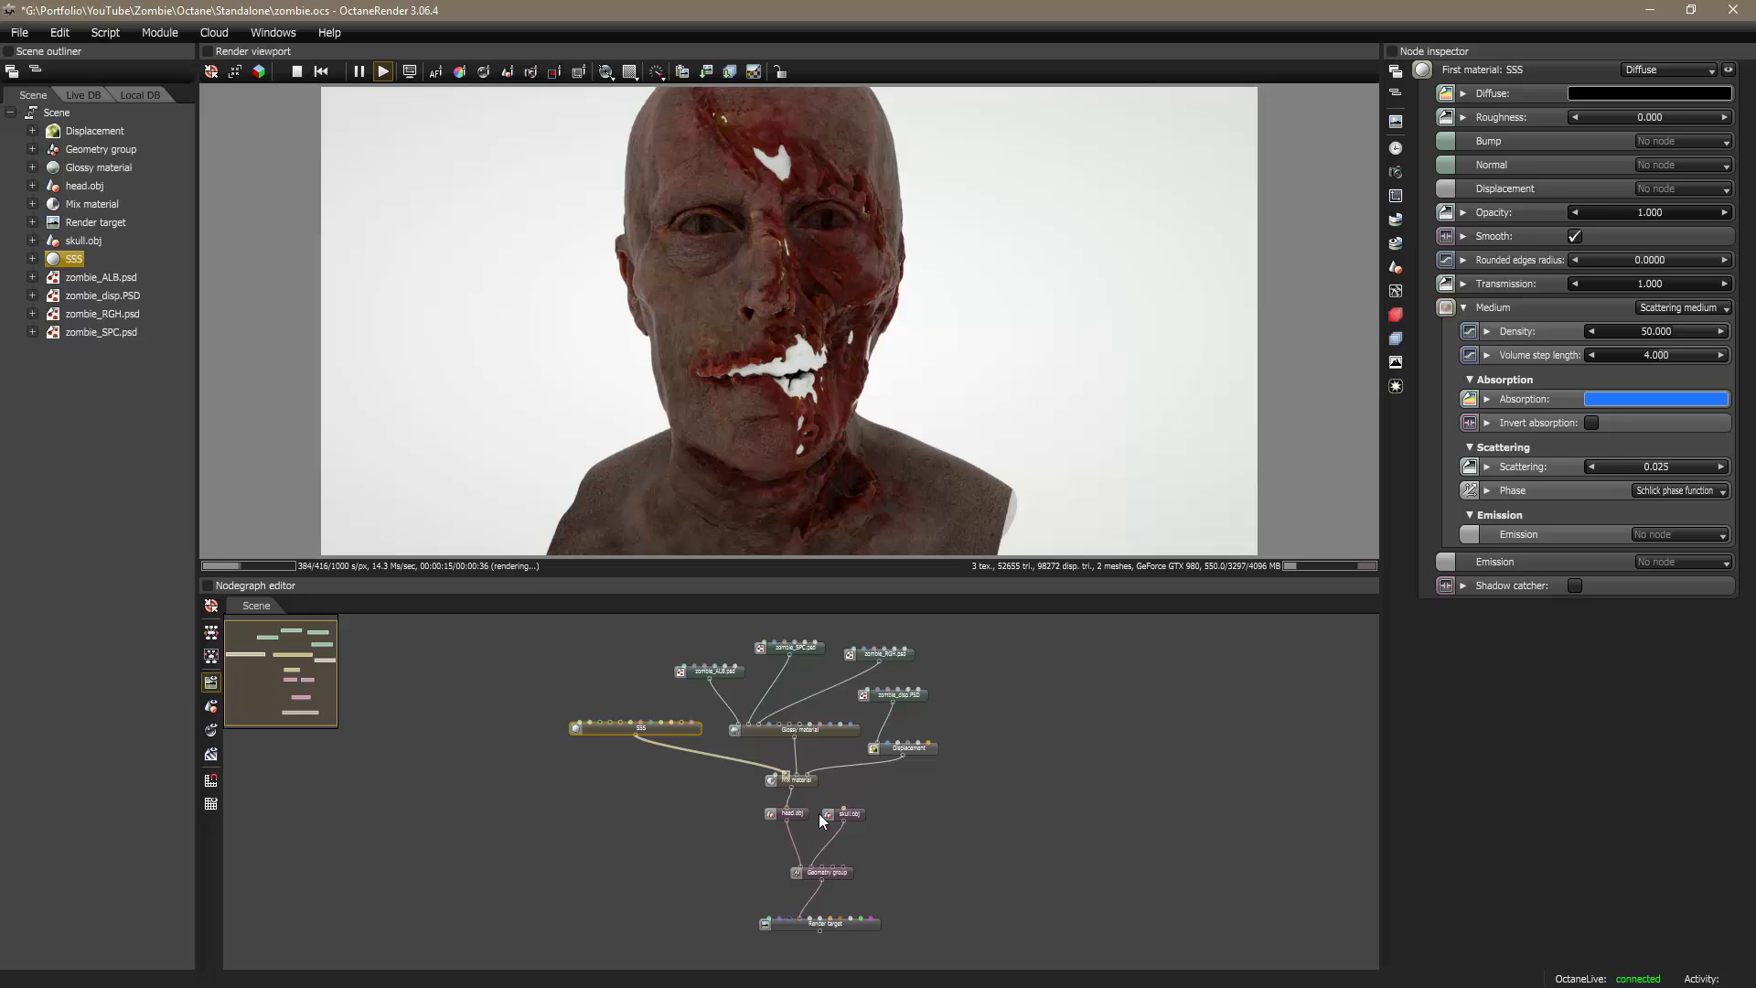
pyautogui.moveTo(923, 752); pyautogui.dragTo(960, 741)
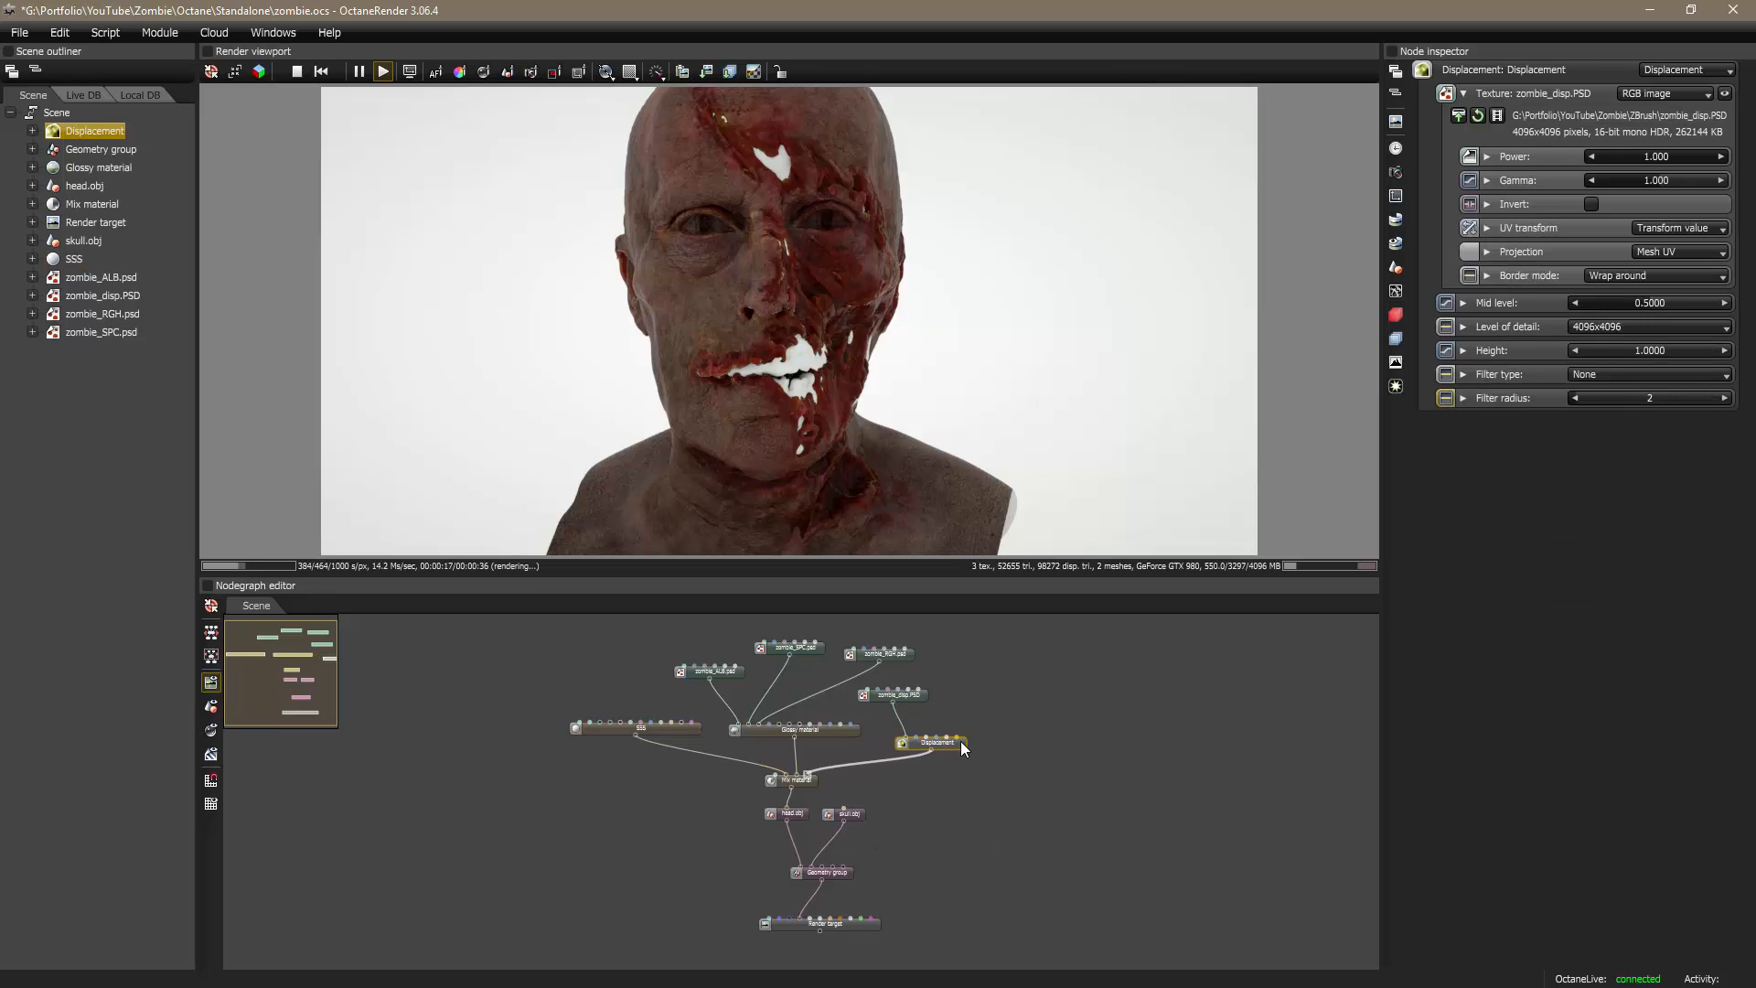
pyautogui.click(920, 697)
pyautogui.scroll(3, 853, 842)
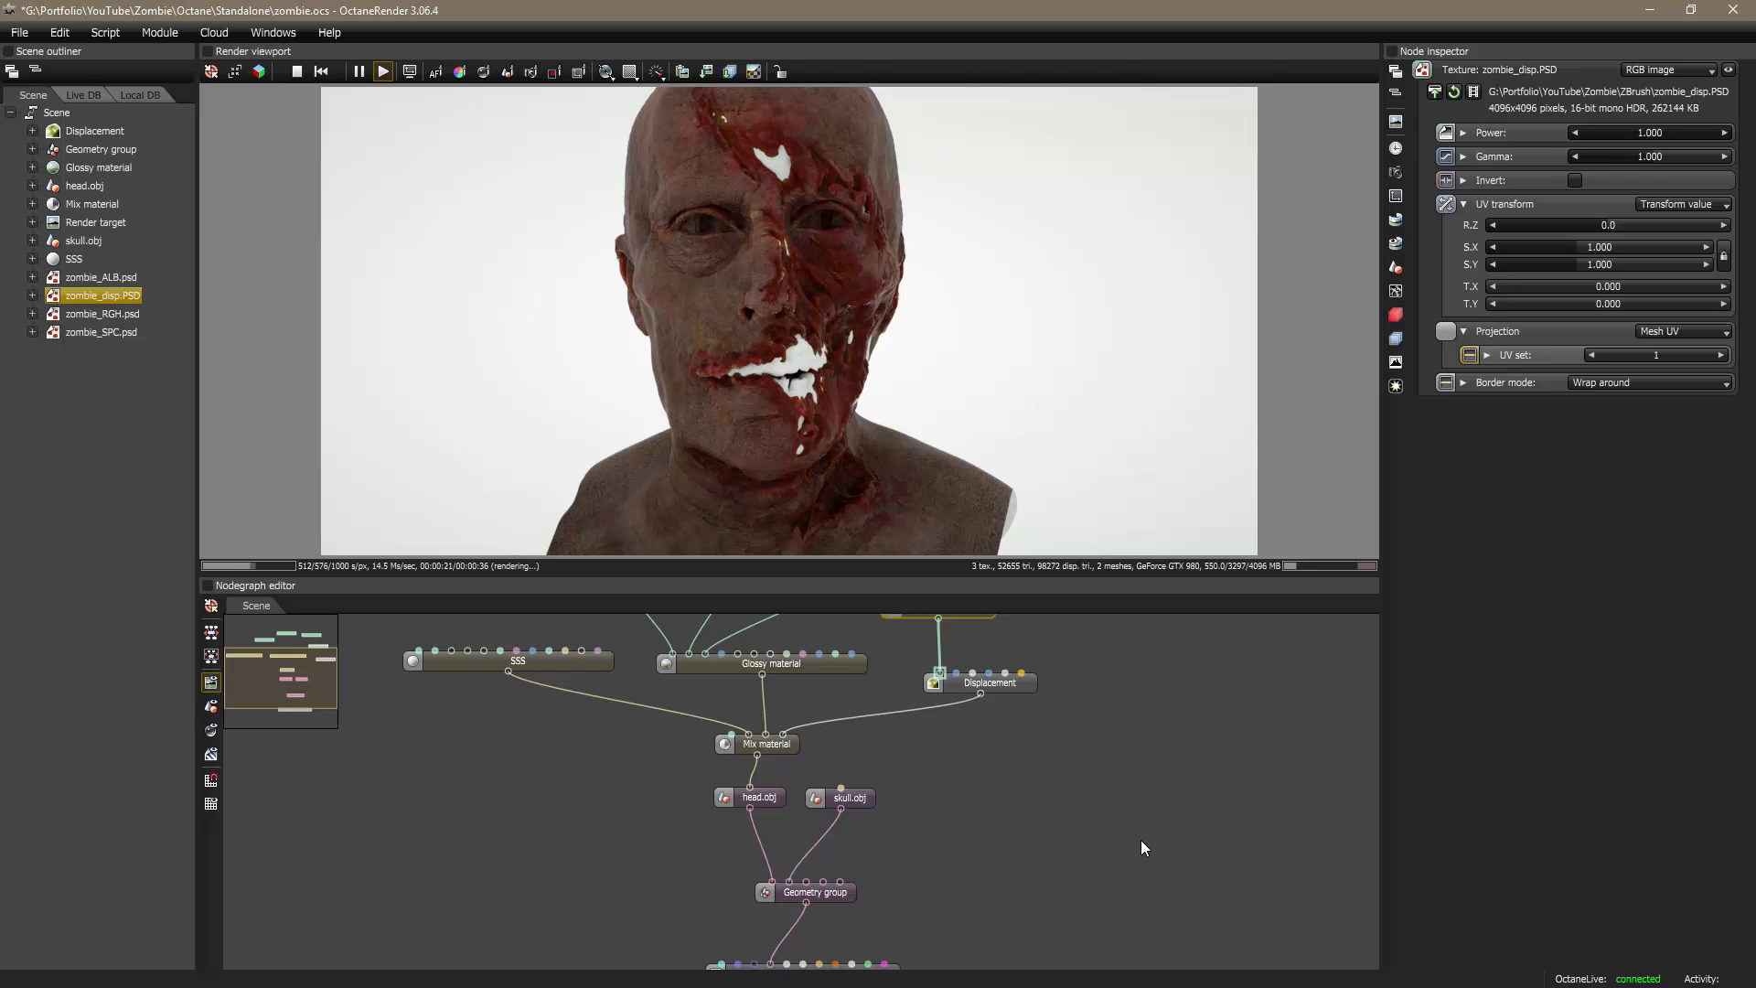
# Step: Automatically rearrange all nodes in the scene graph and its sub-graphs
pyautogui.moveTo(1036, 799); pyautogui.dragTo(1071, 894)
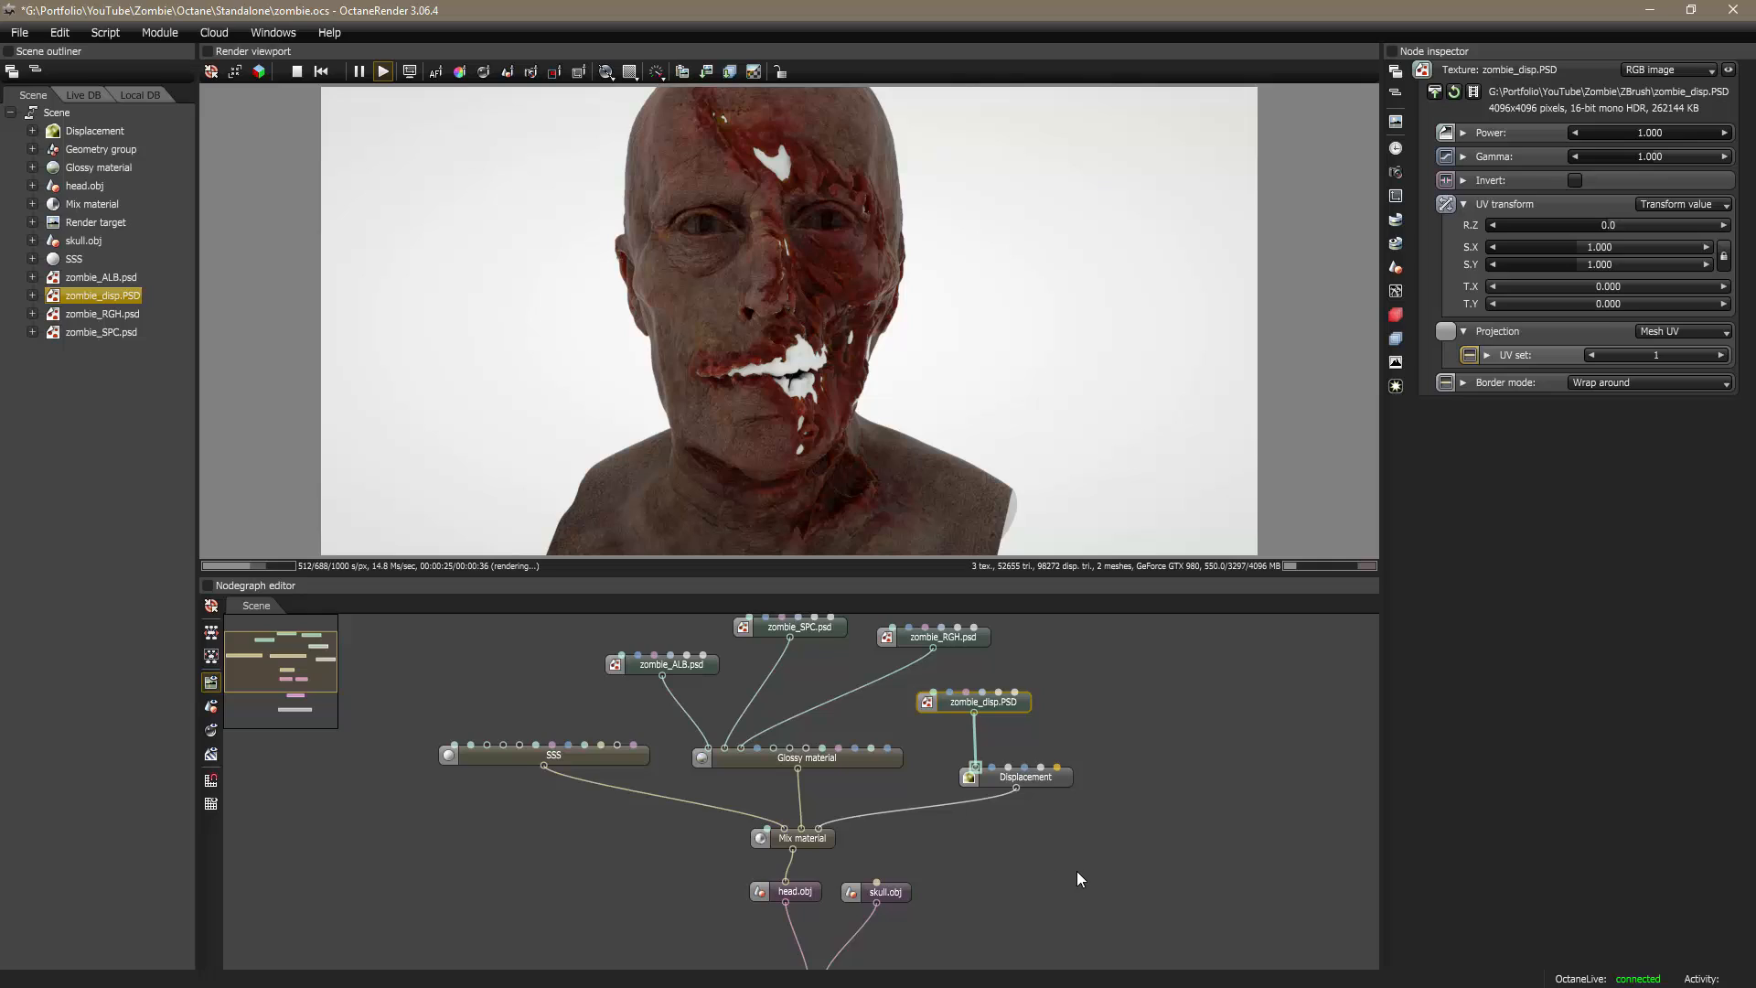
pyautogui.moveTo(1077, 871); pyautogui.dragTo(1002, 874)
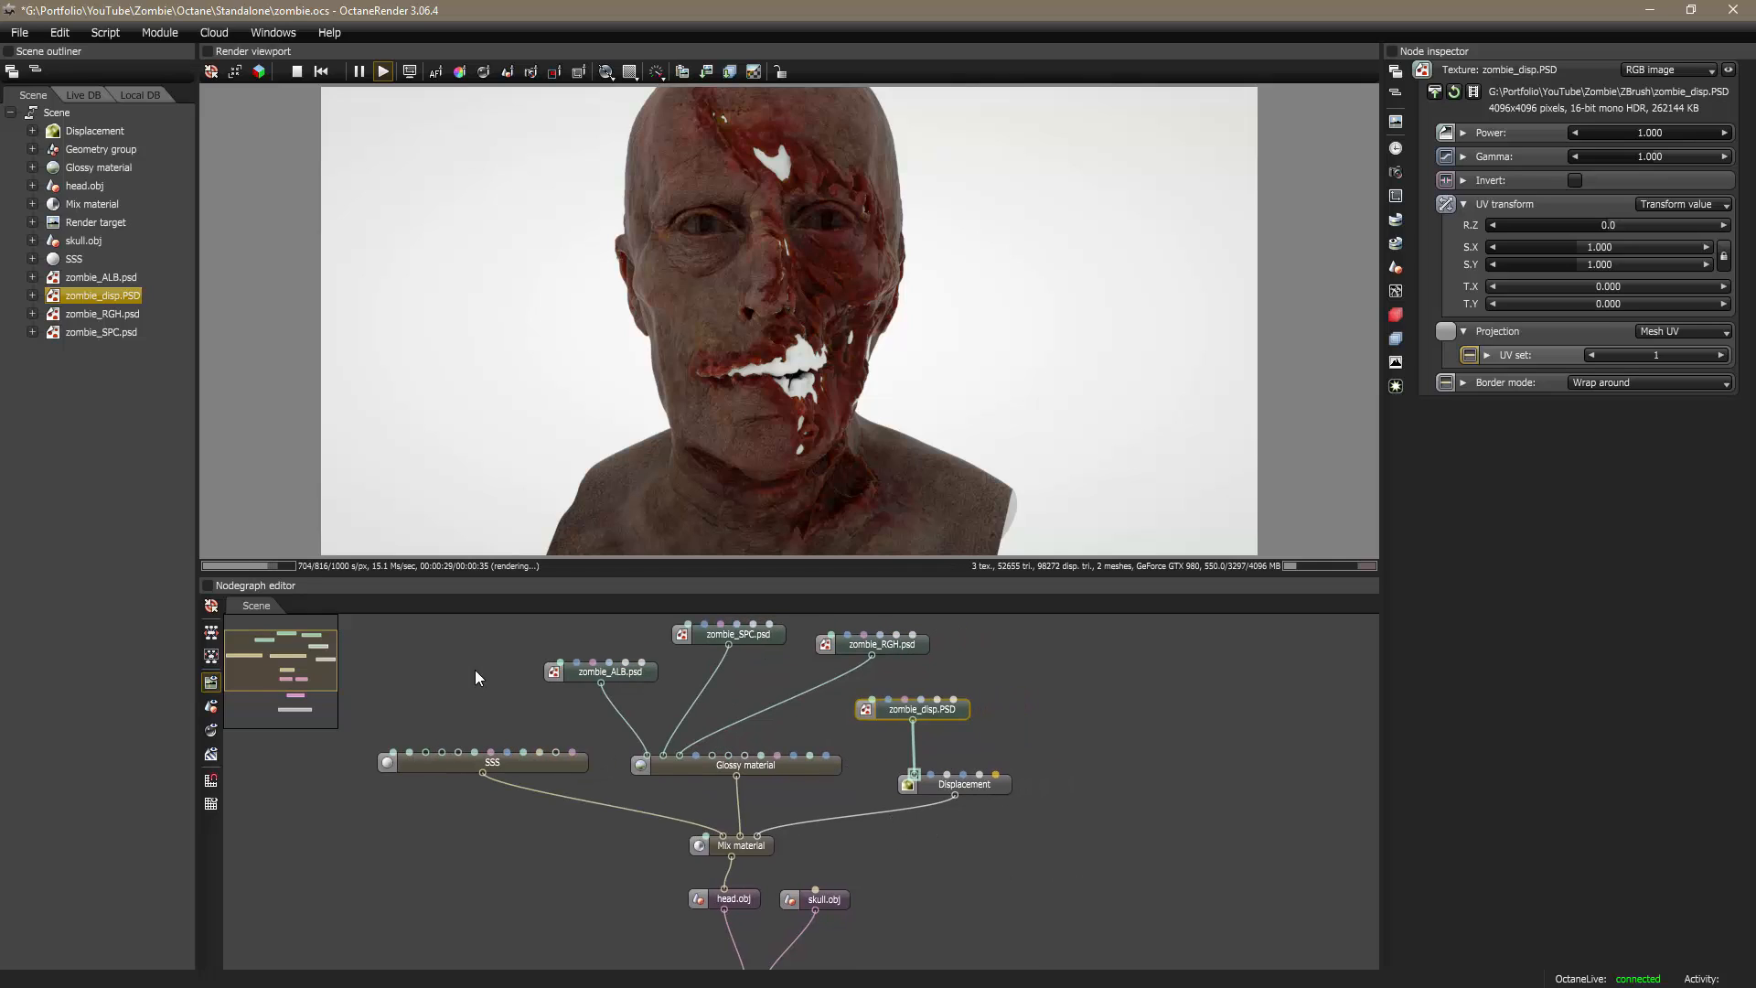
pyautogui.click(210, 656)
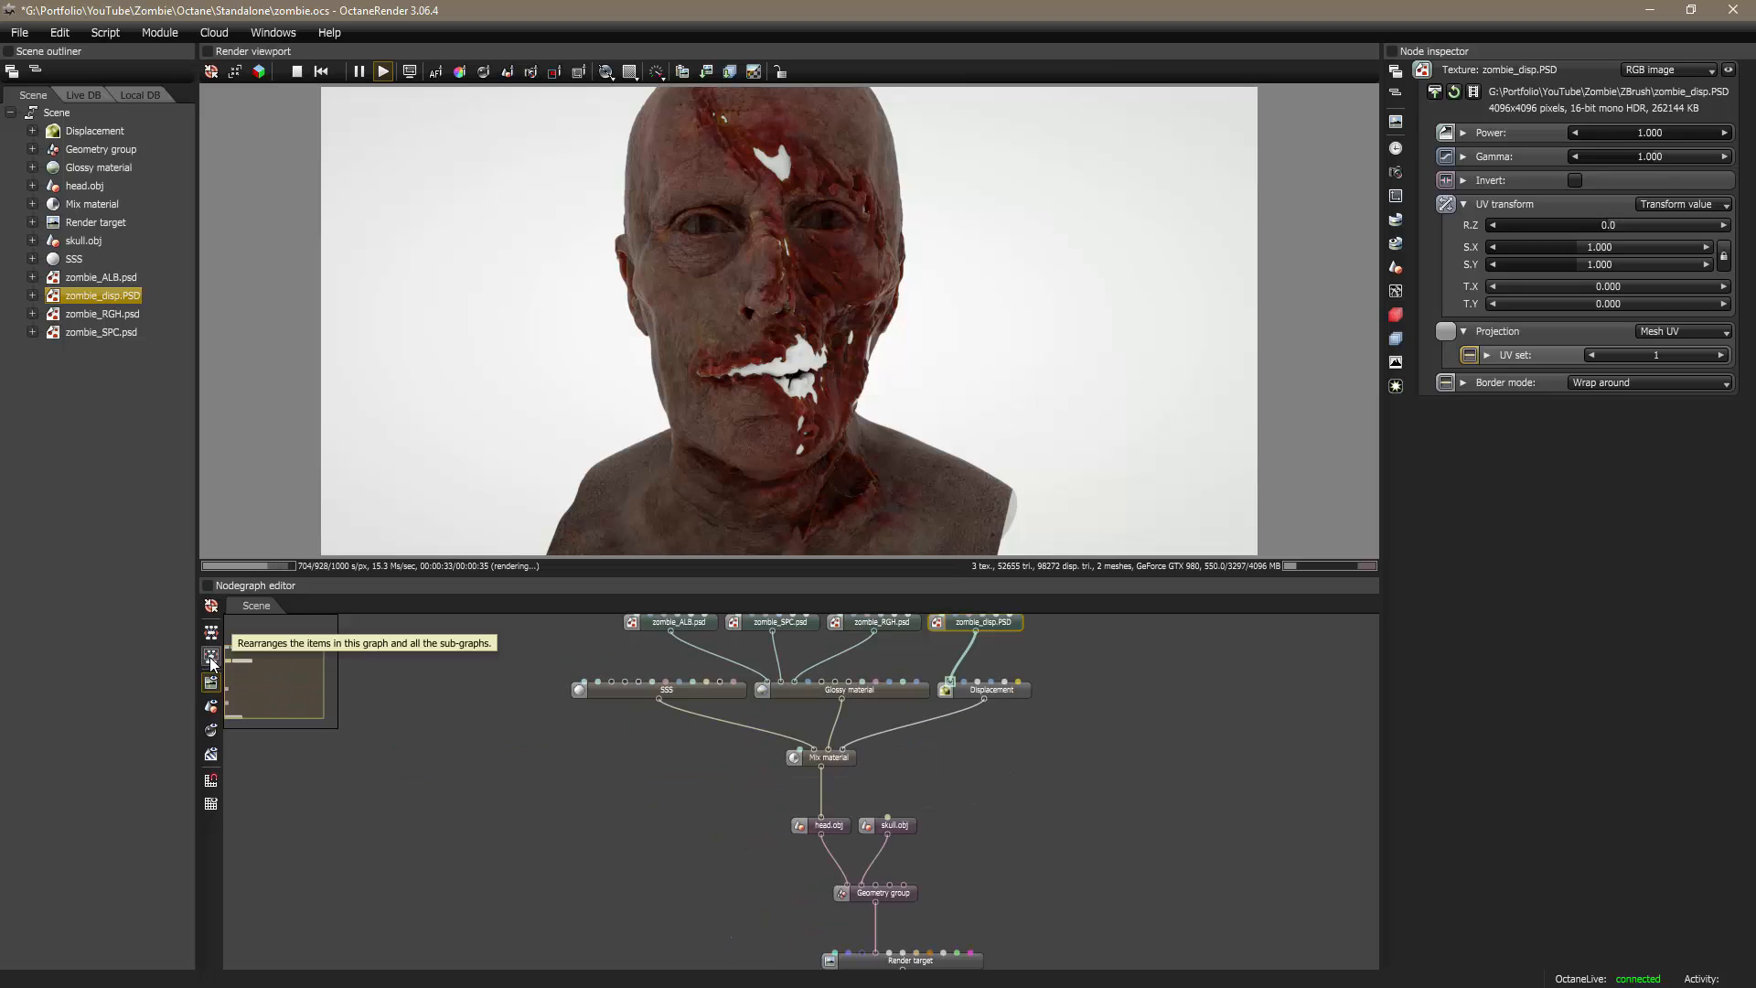
pyautogui.scroll(-2, 965, 830)
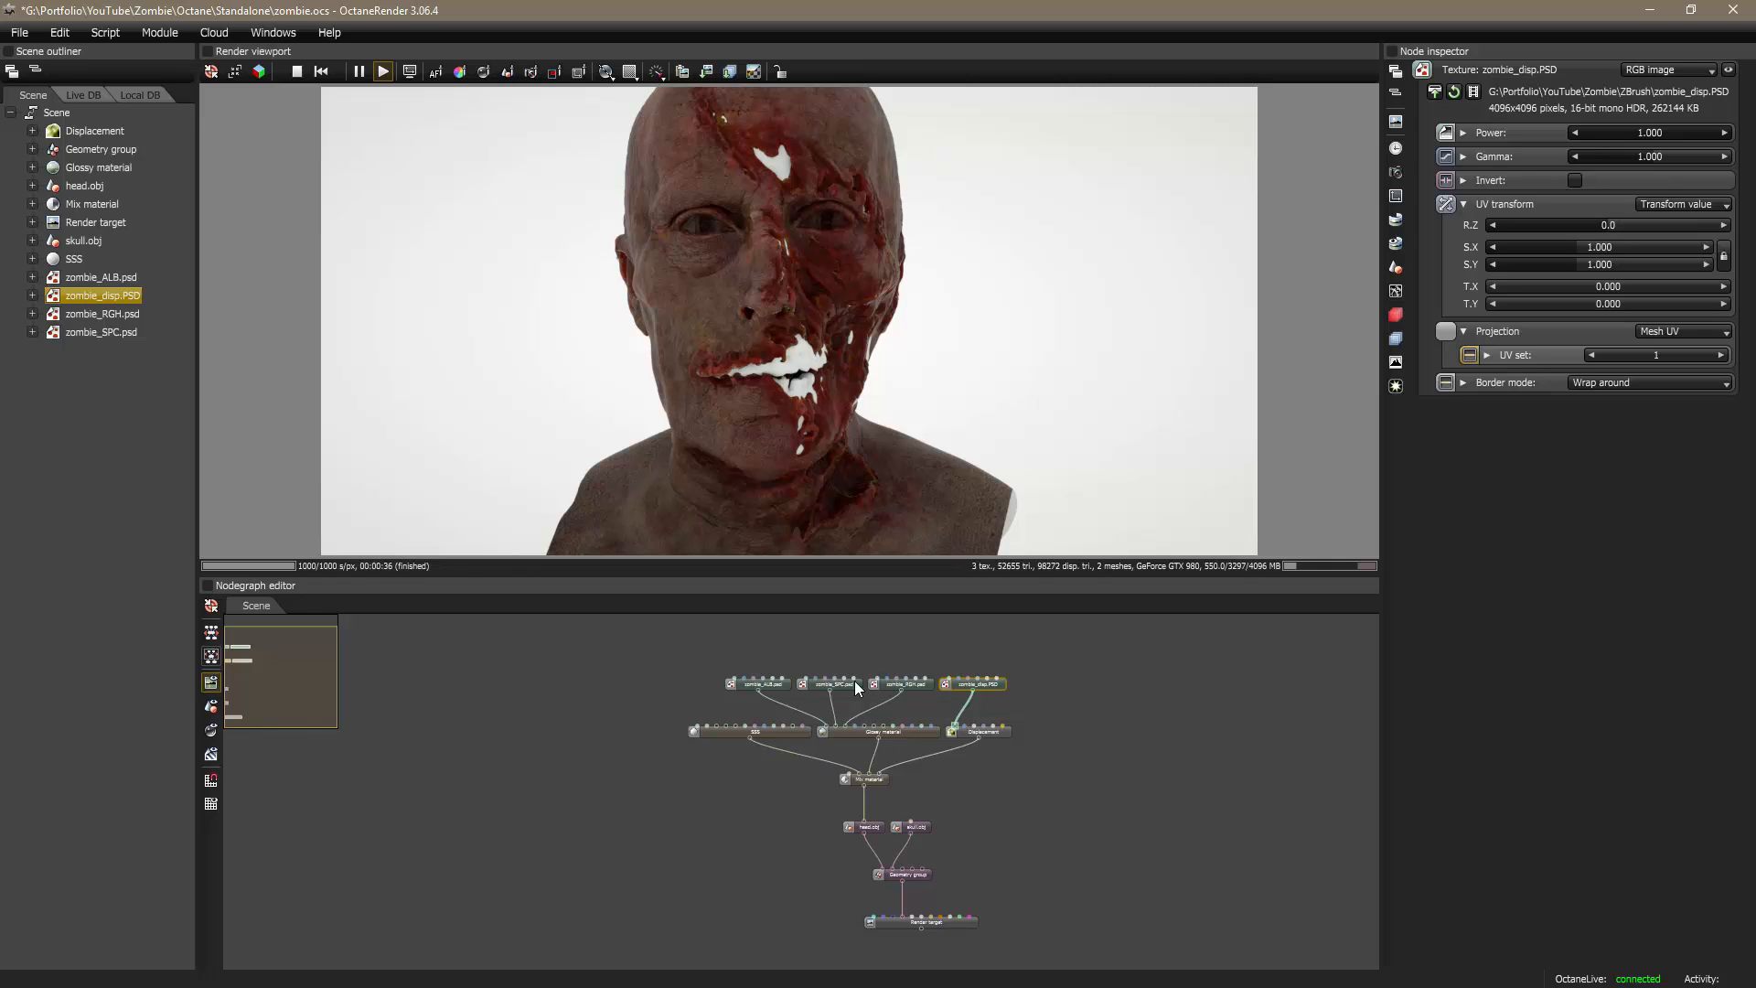
pyautogui.moveTo(1018, 868); pyautogui.dragTo(932, 862)
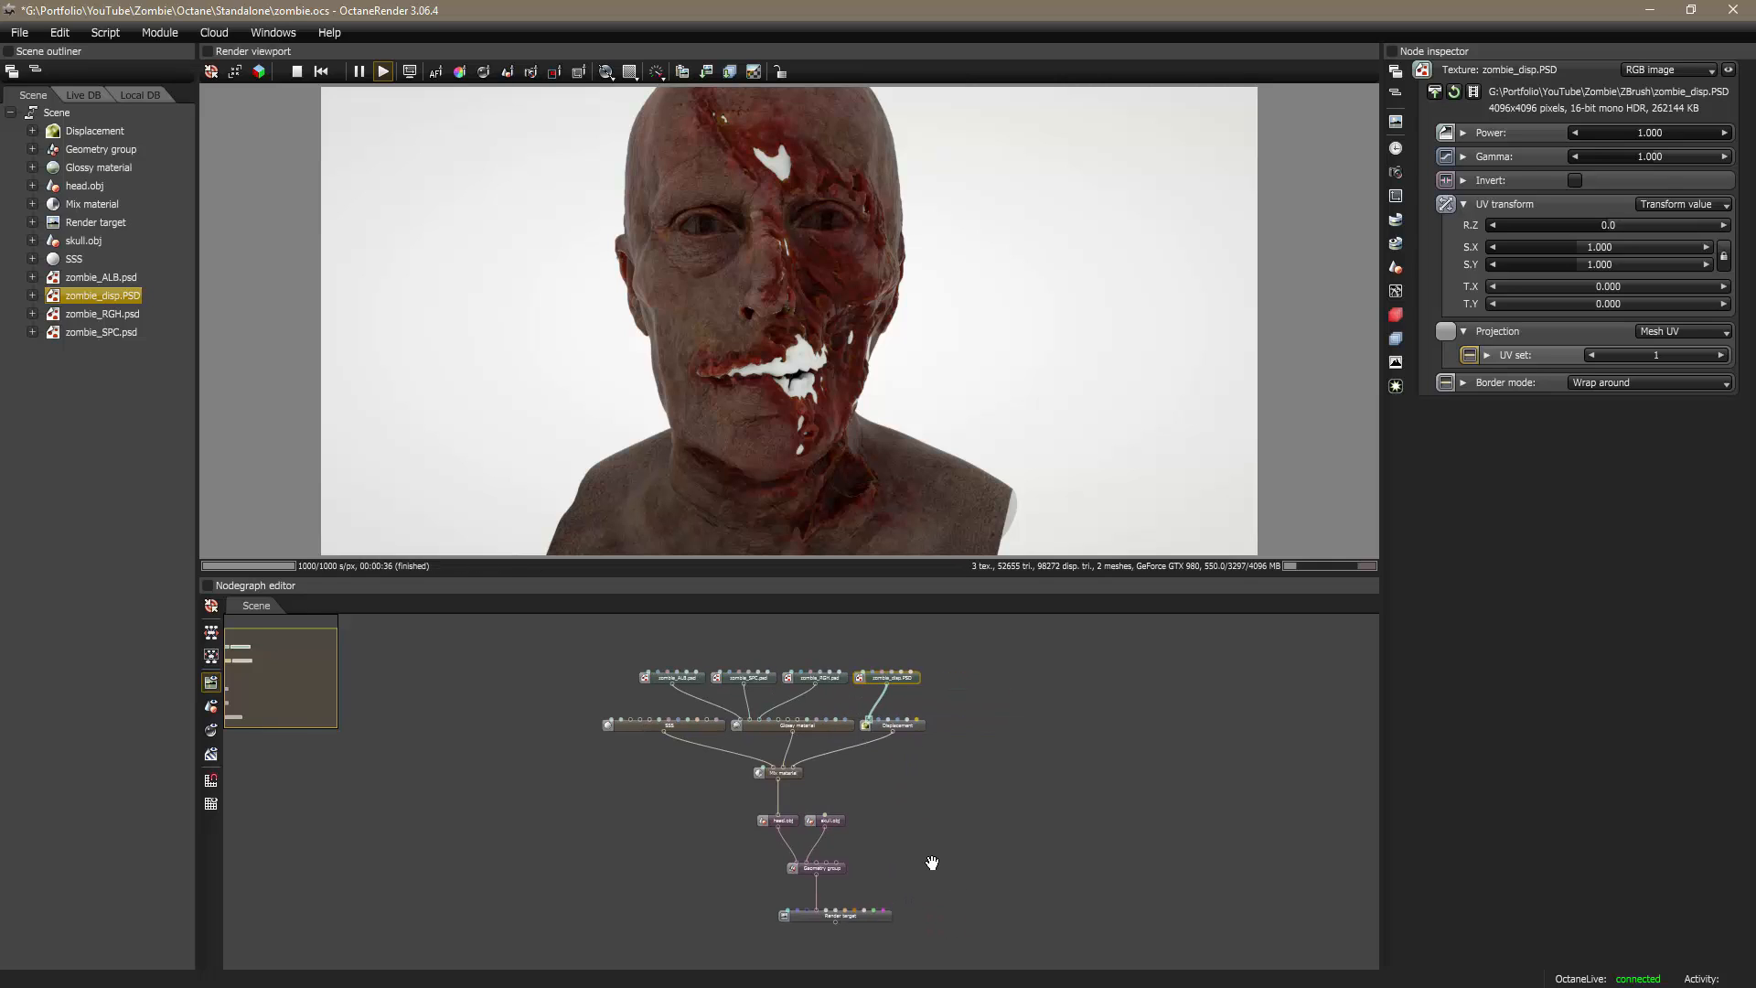
pyautogui.scroll(4, 857, 810)
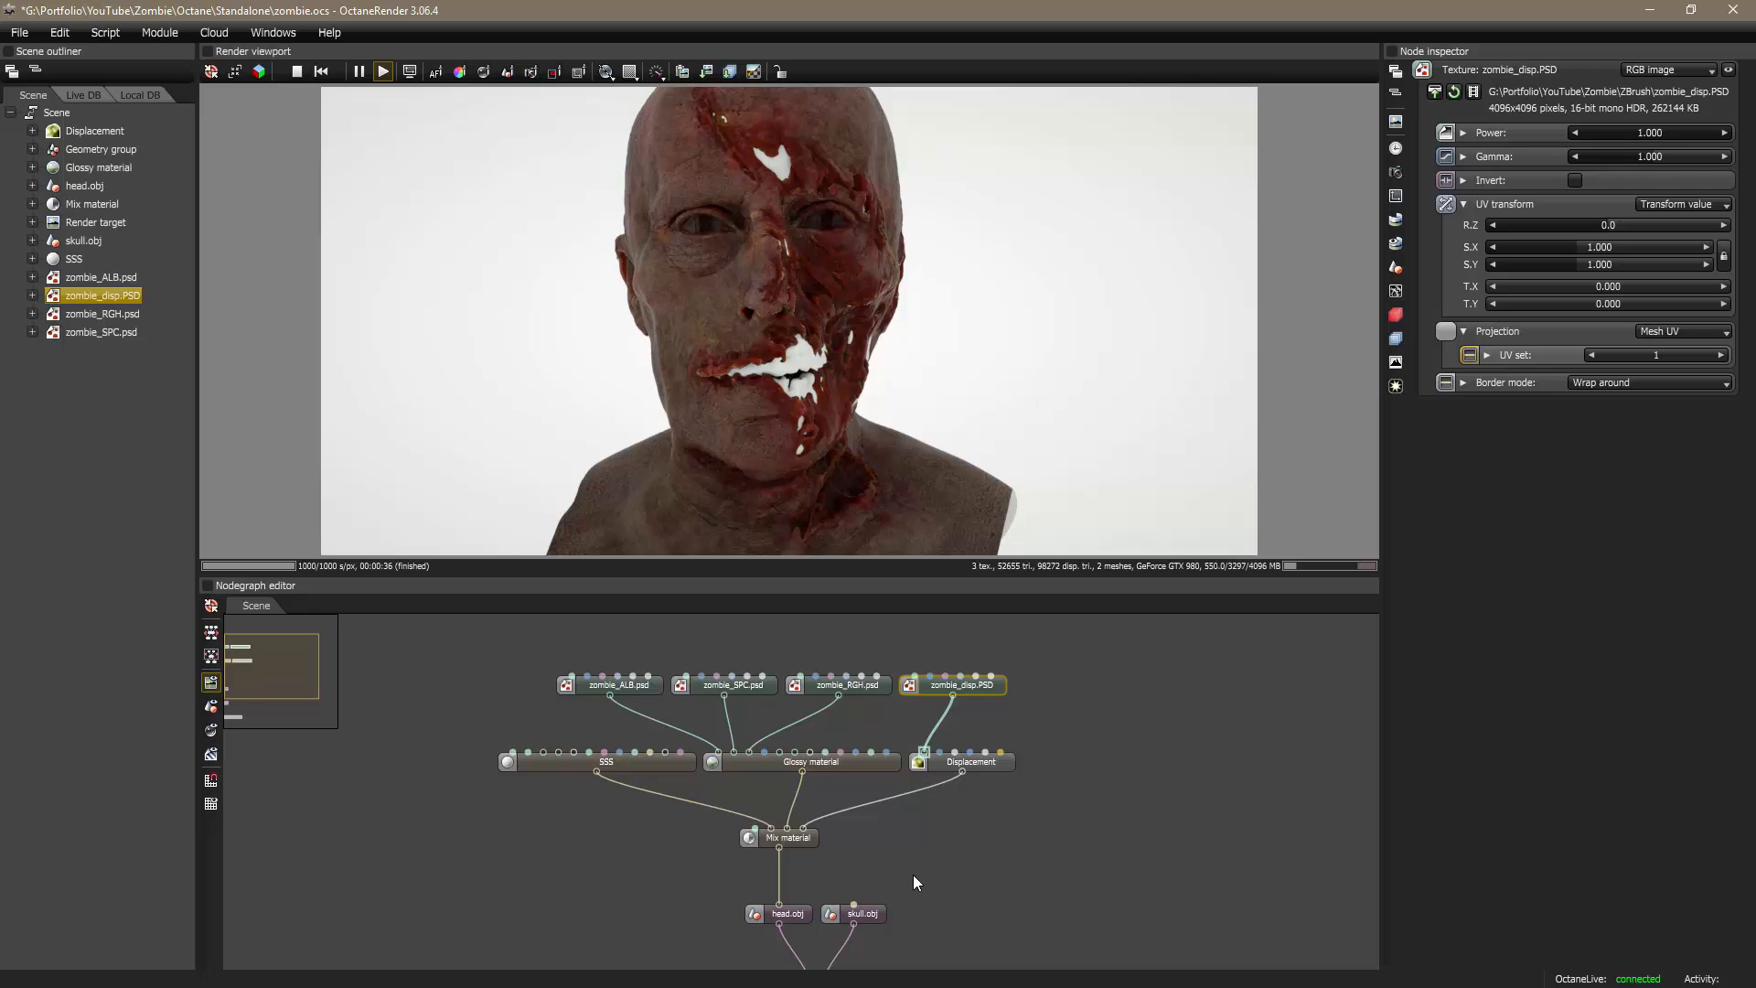
pyautogui.scroll(-2, 929, 819)
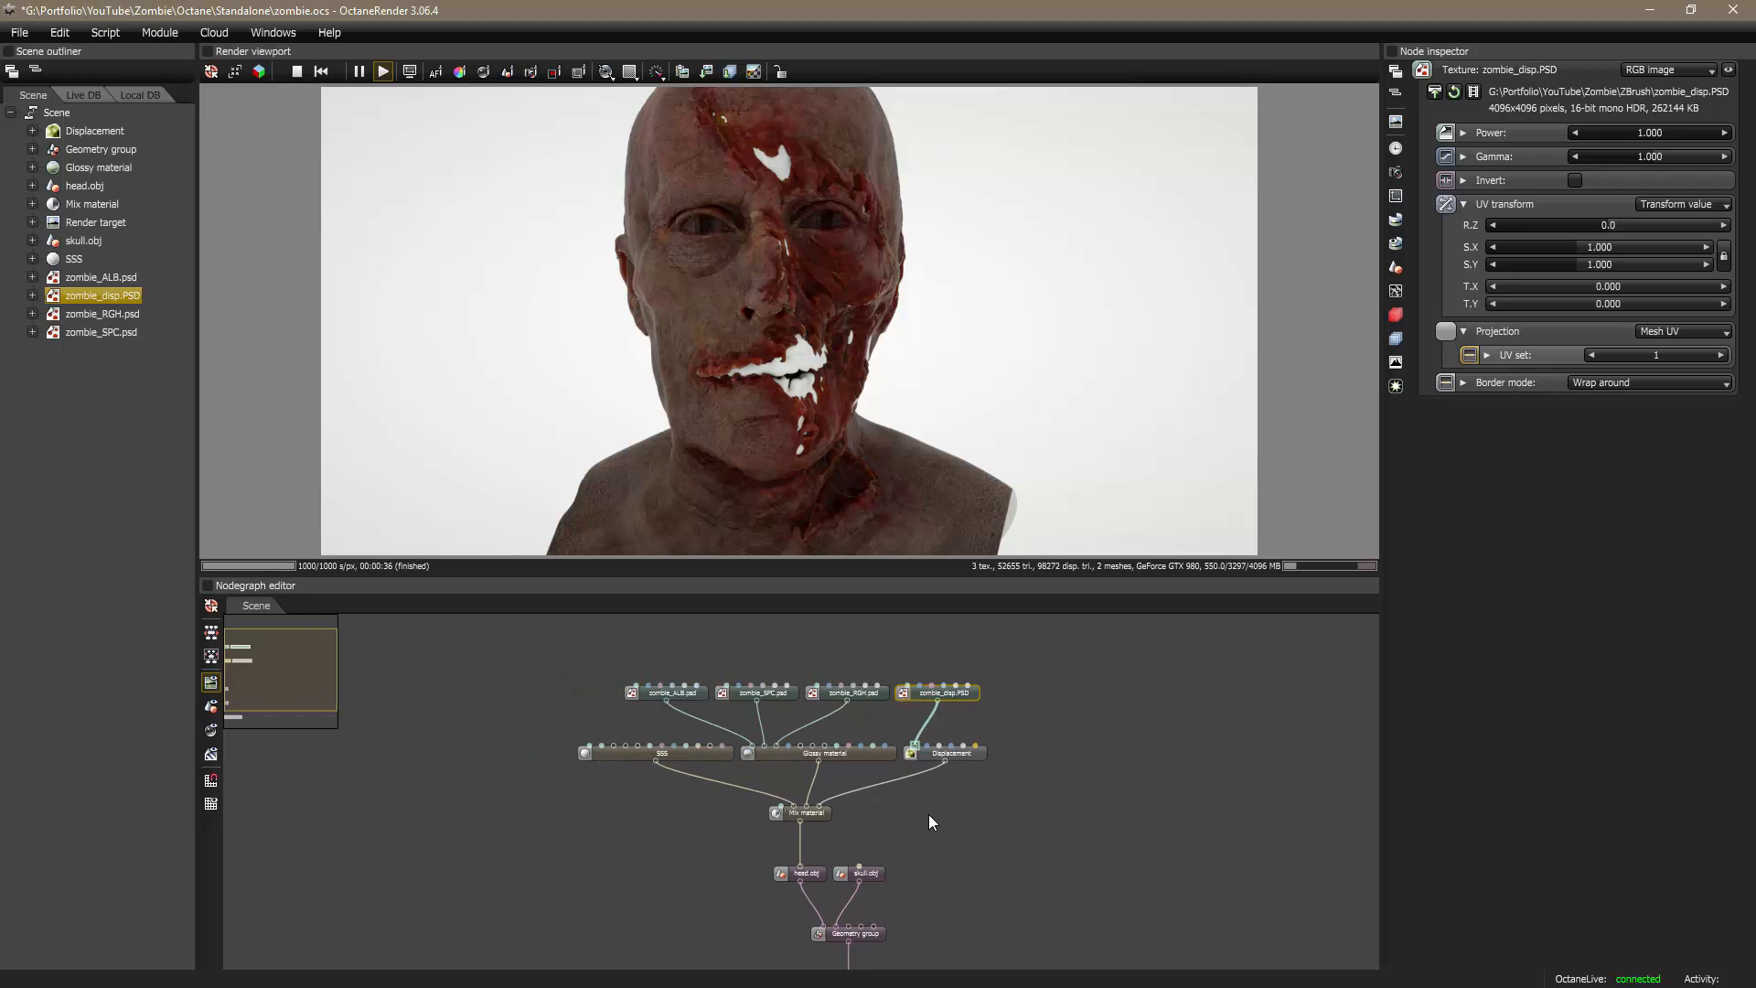
# Step: Move the head.obj node with all its material, displacement and texture nodes away from skull.obj and group them
pyautogui.moveTo(487, 625); pyautogui.dragTo(1029, 832)
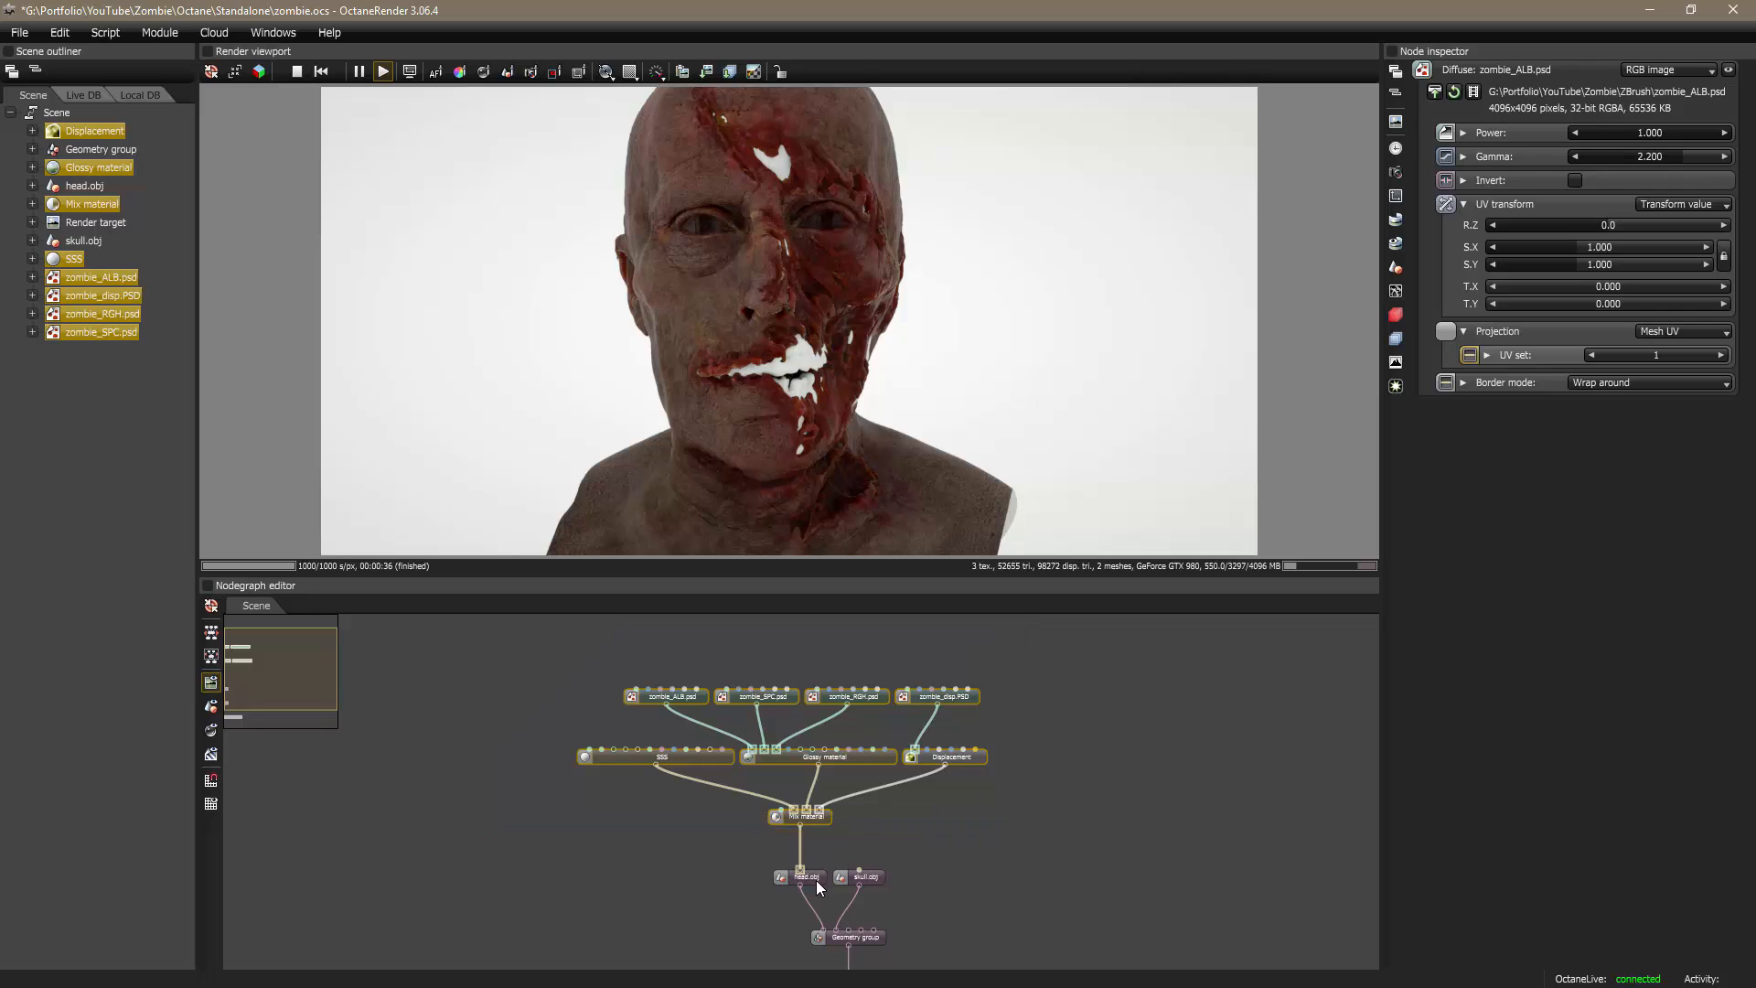
pyautogui.keyDown('ctrl'); pyautogui.click(817, 880); pyautogui.keyUp('ctrl')
pyautogui.moveTo(817, 880); pyautogui.dragTo(713, 837)
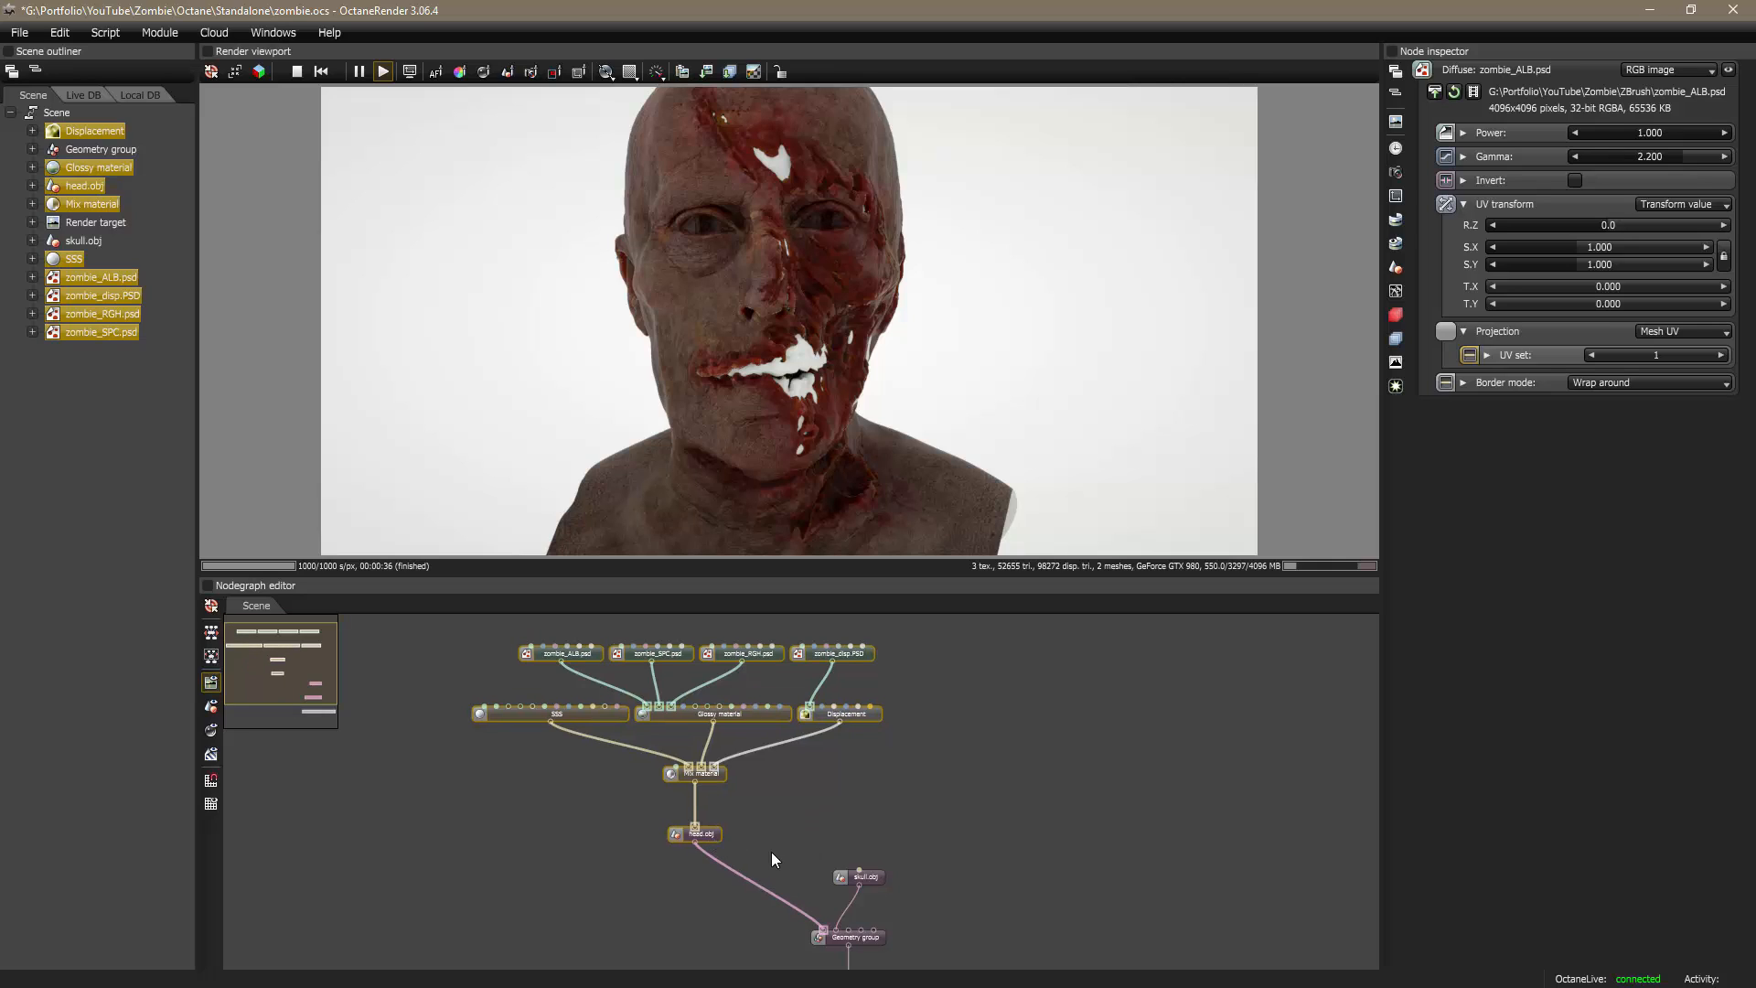
pyautogui.rightClick(717, 834)
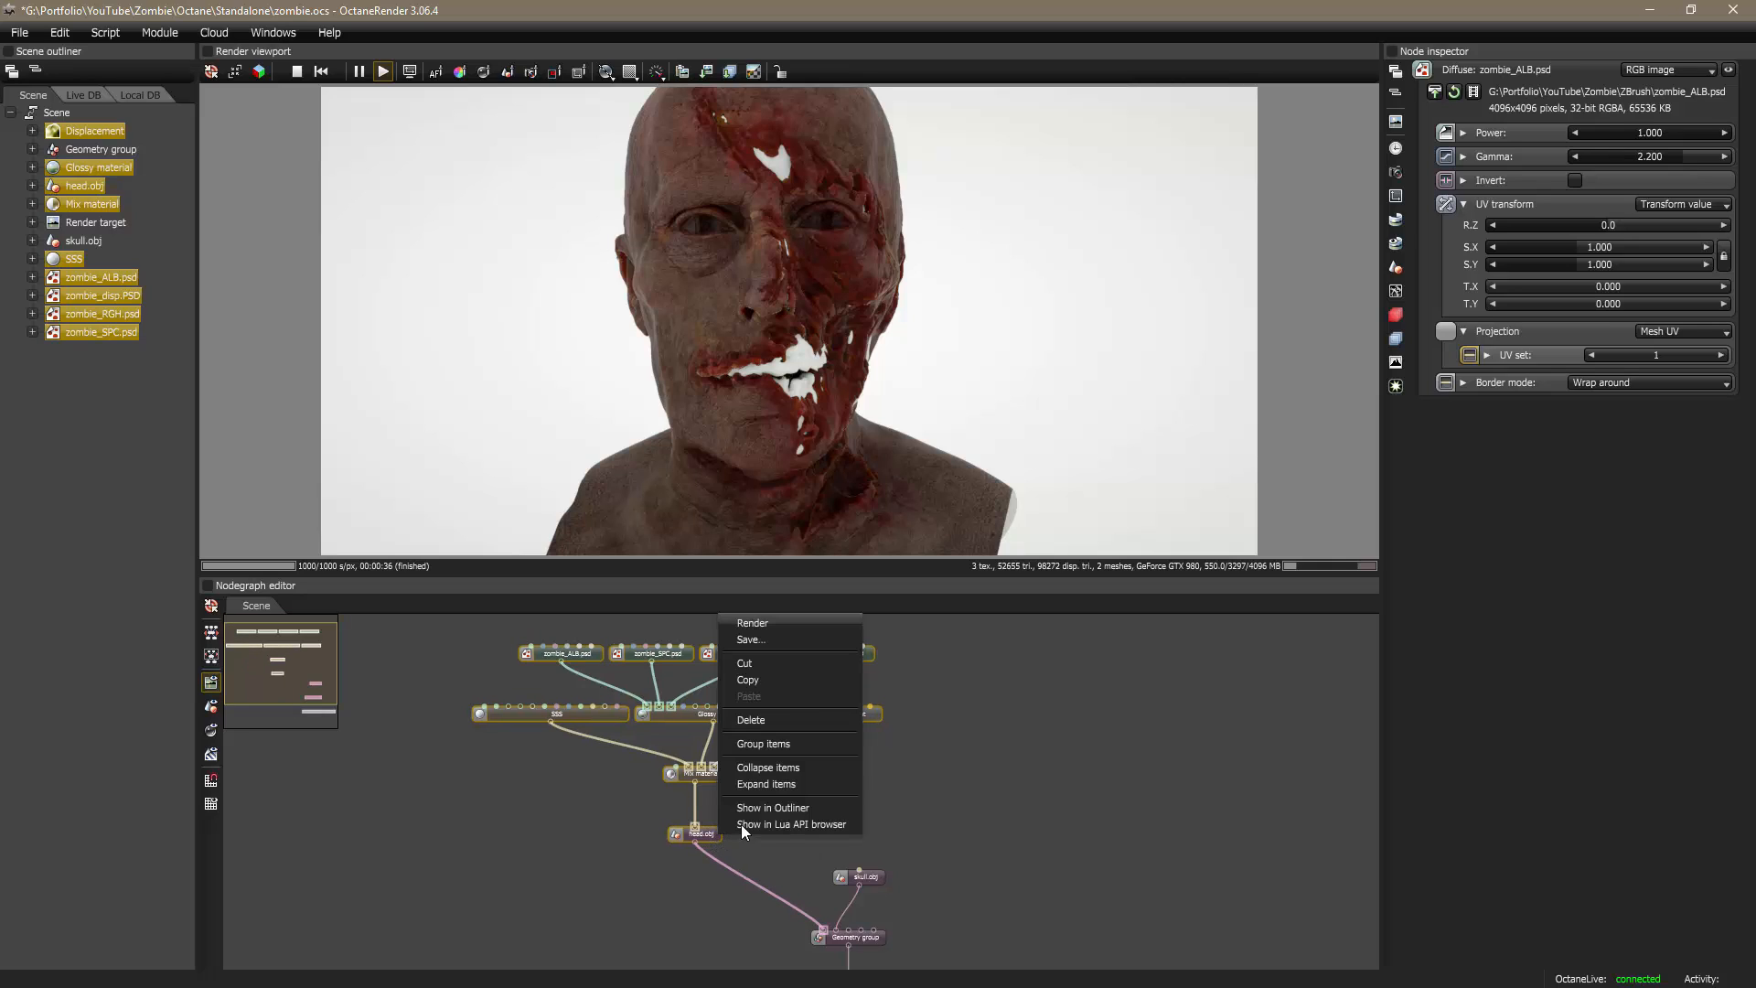
pyautogui.click(776, 743)
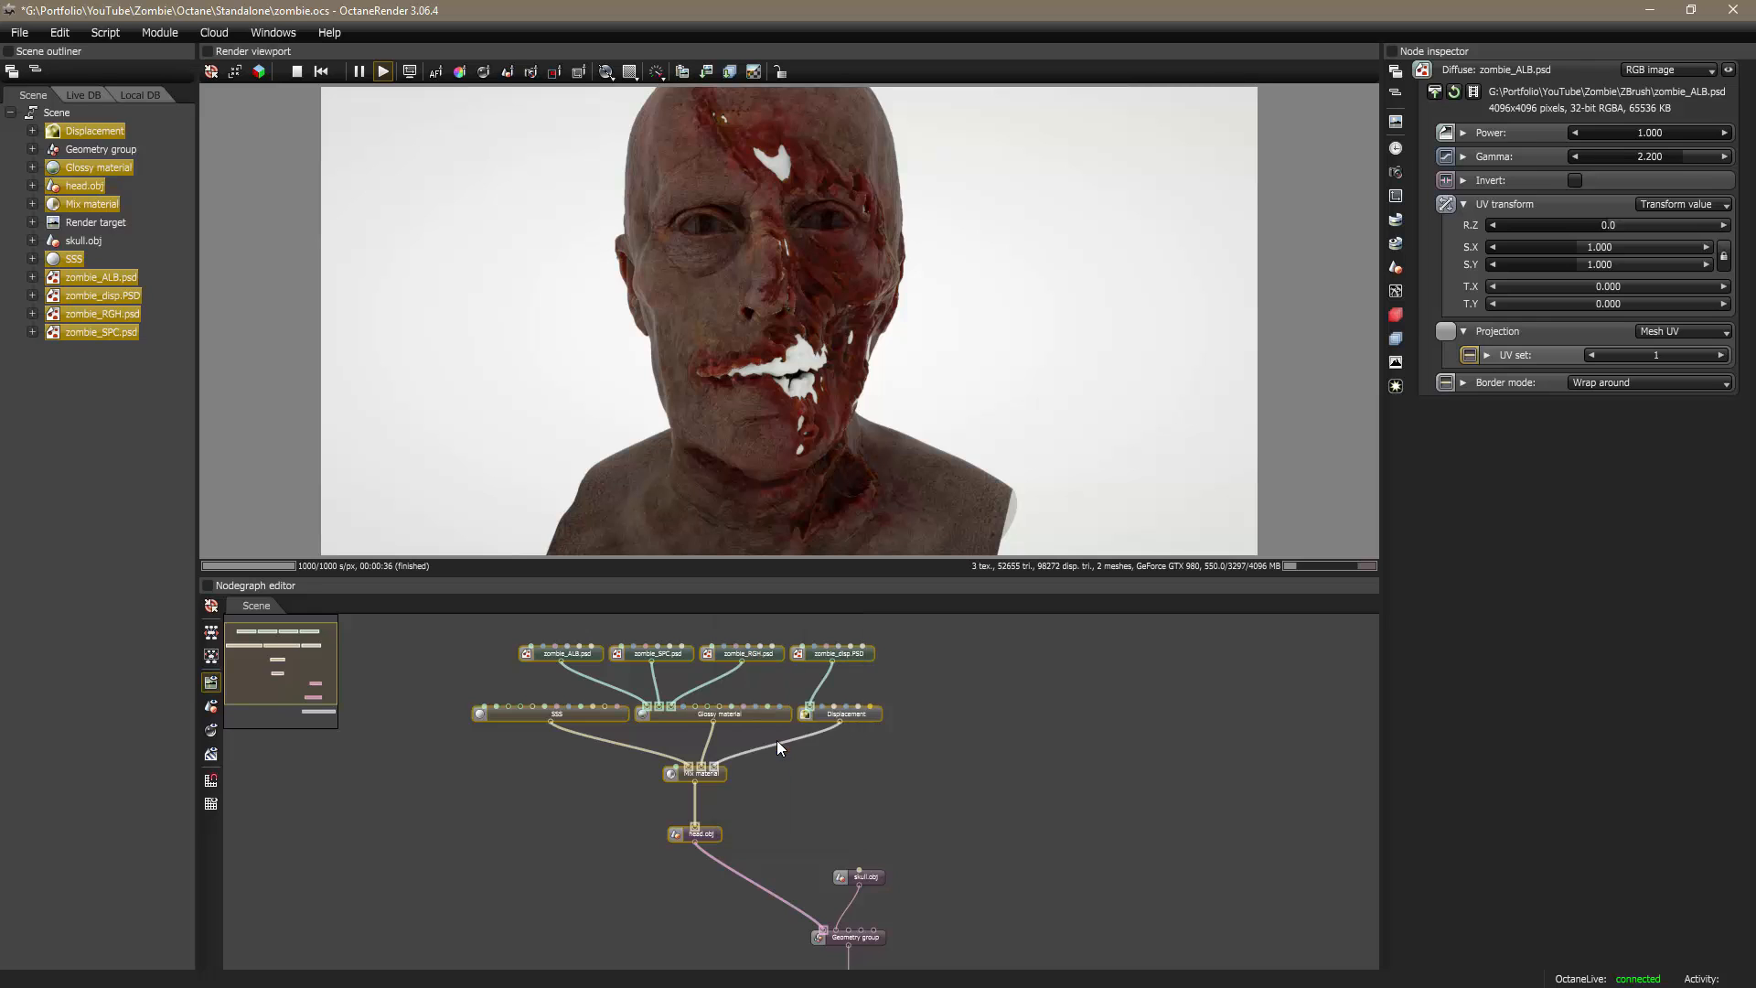
# Step: Tidy the scene graph by automatically rearranging the new group with the skull, geometry group and render target nodes
pyautogui.moveTo(724, 838); pyautogui.dragTo(777, 844)
pyautogui.scroll(1, 821, 863)
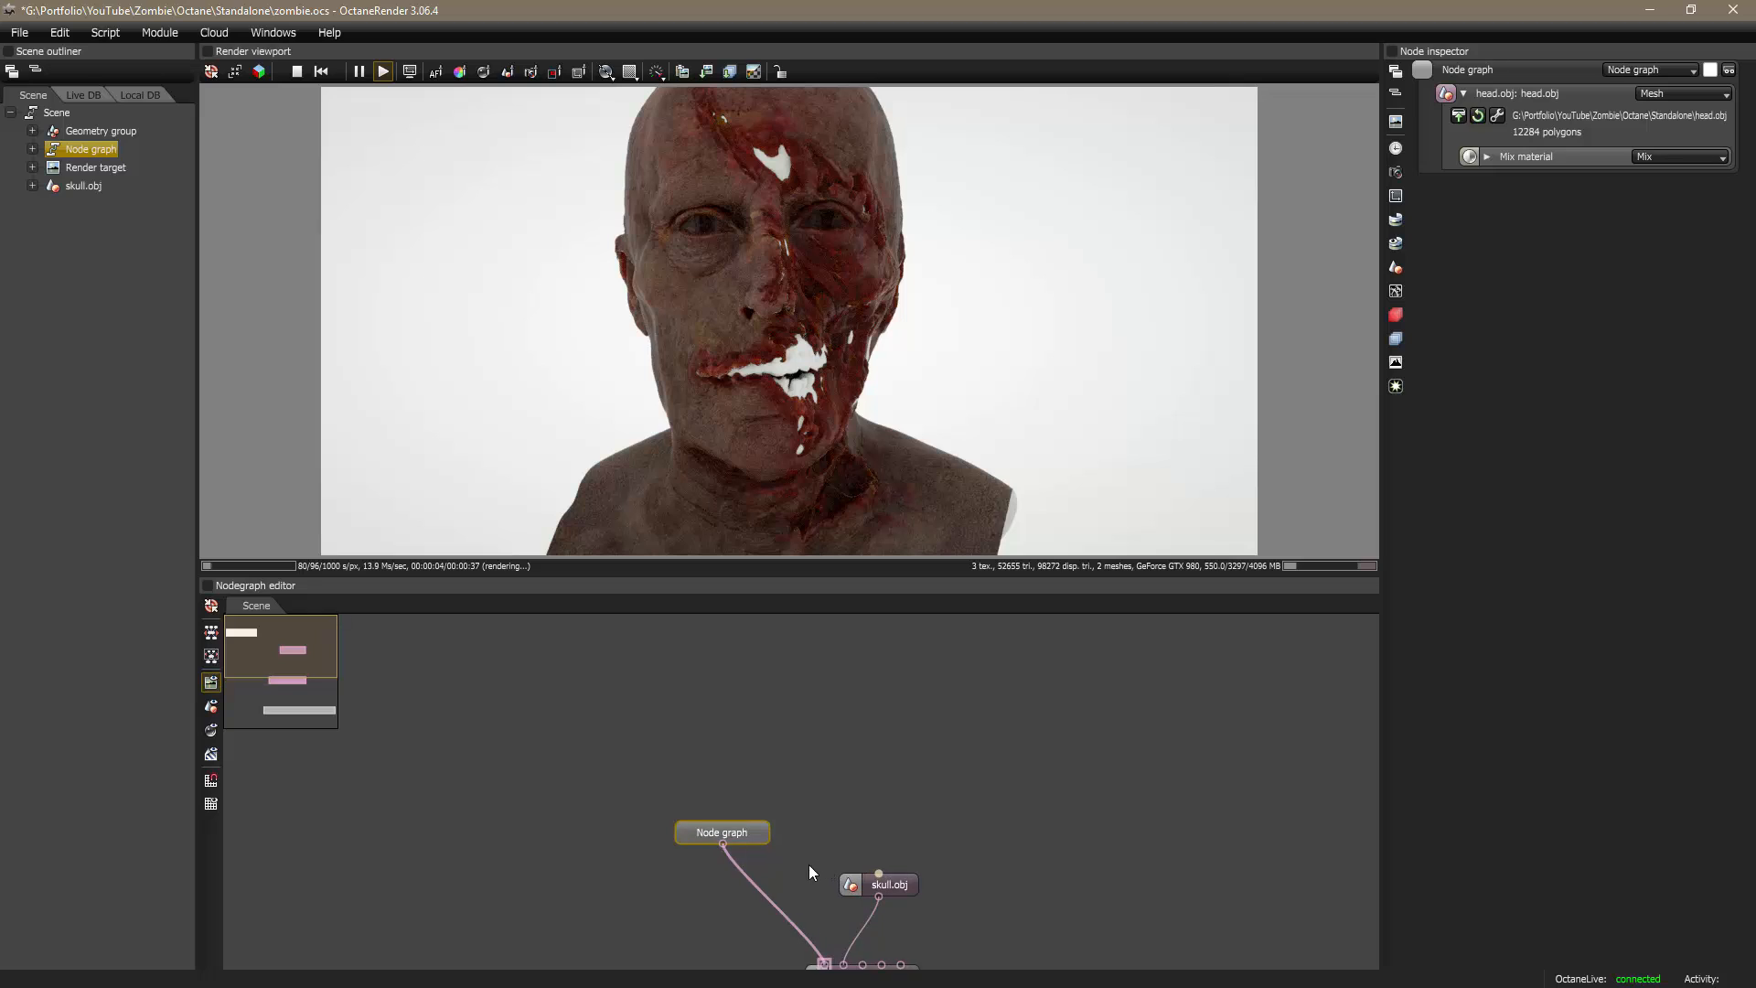
pyautogui.click(272, 684)
pyautogui.click(210, 657)
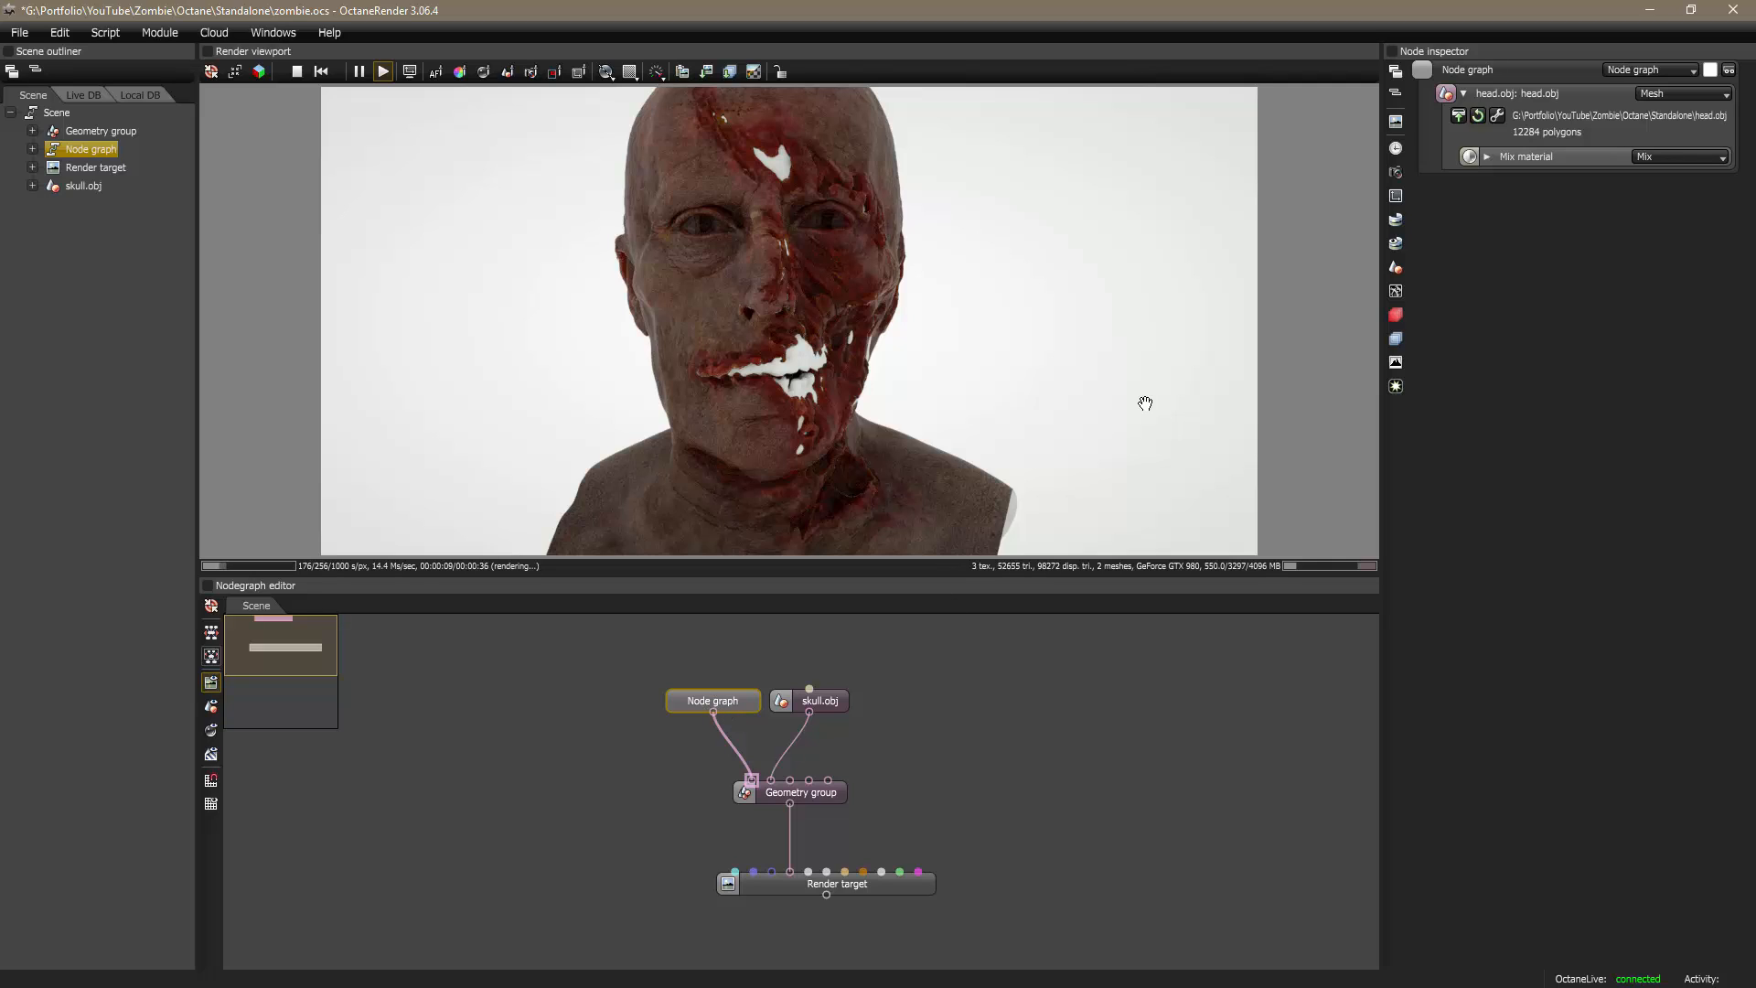
# Step: Rename the grouped node graph as head
pyautogui.click(1470, 70)
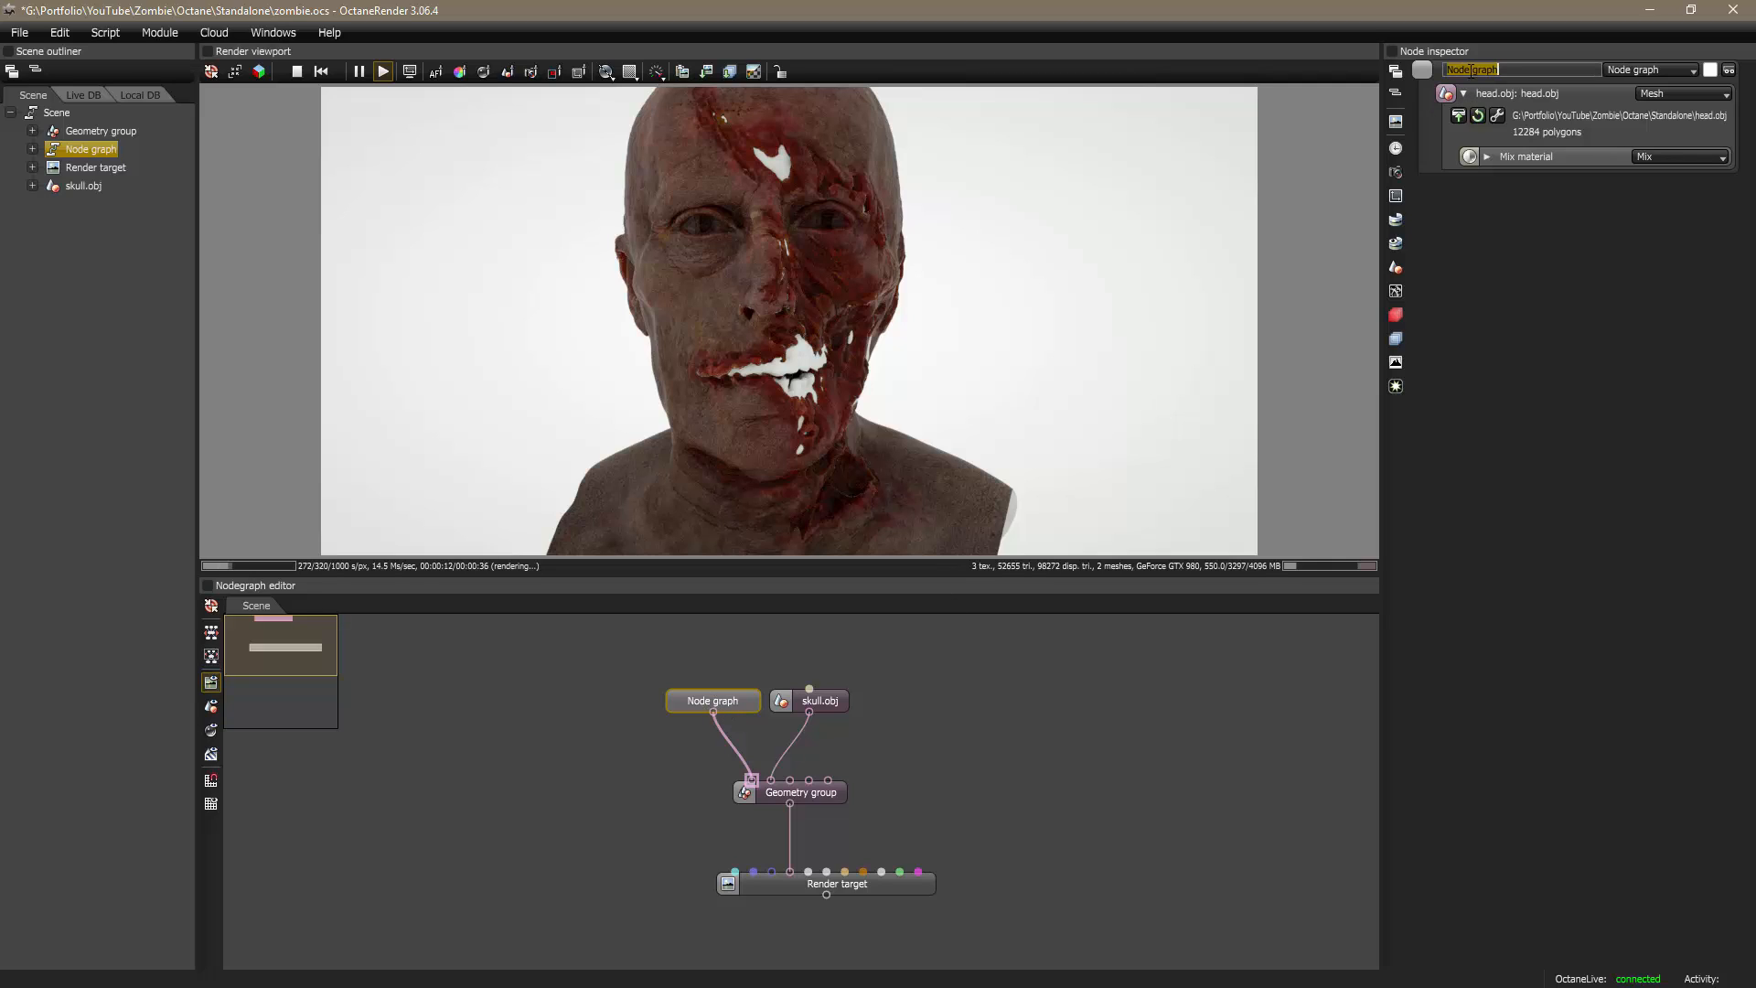
pyautogui.write('head')
pyautogui.press('Return')
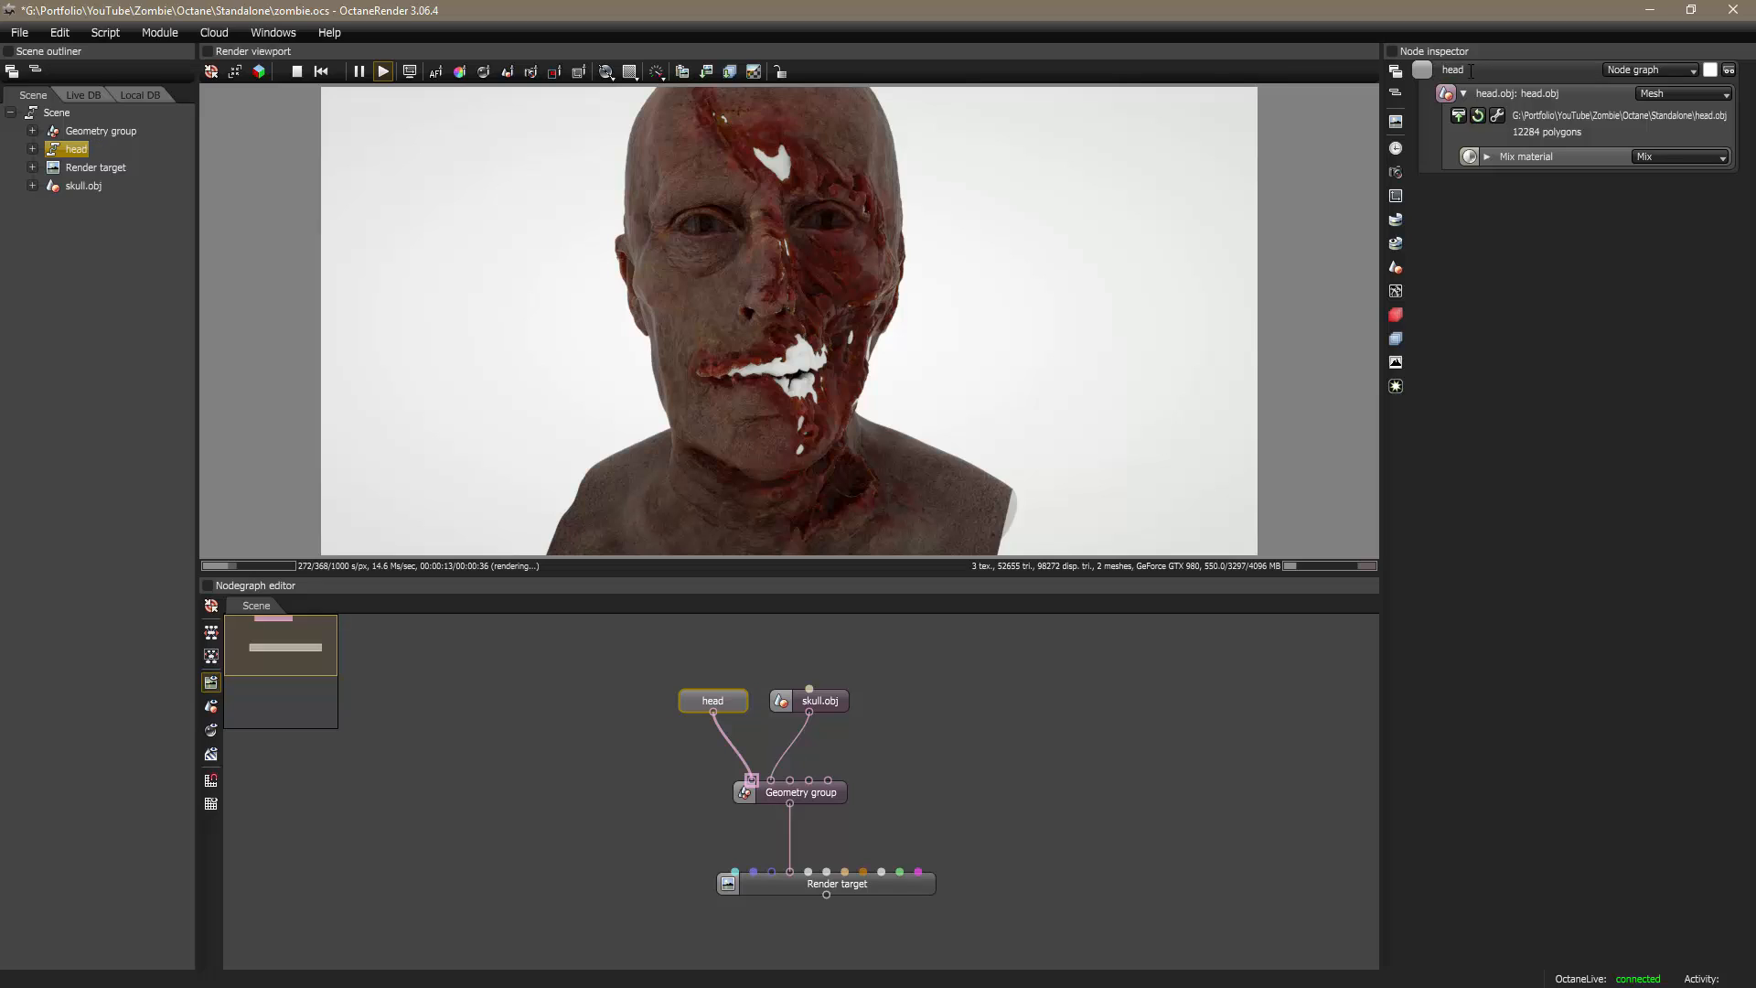
# Step: Open the head group to examine the nodes inside it and return to the main Scene graph
pyautogui.doubleClick(732, 703)
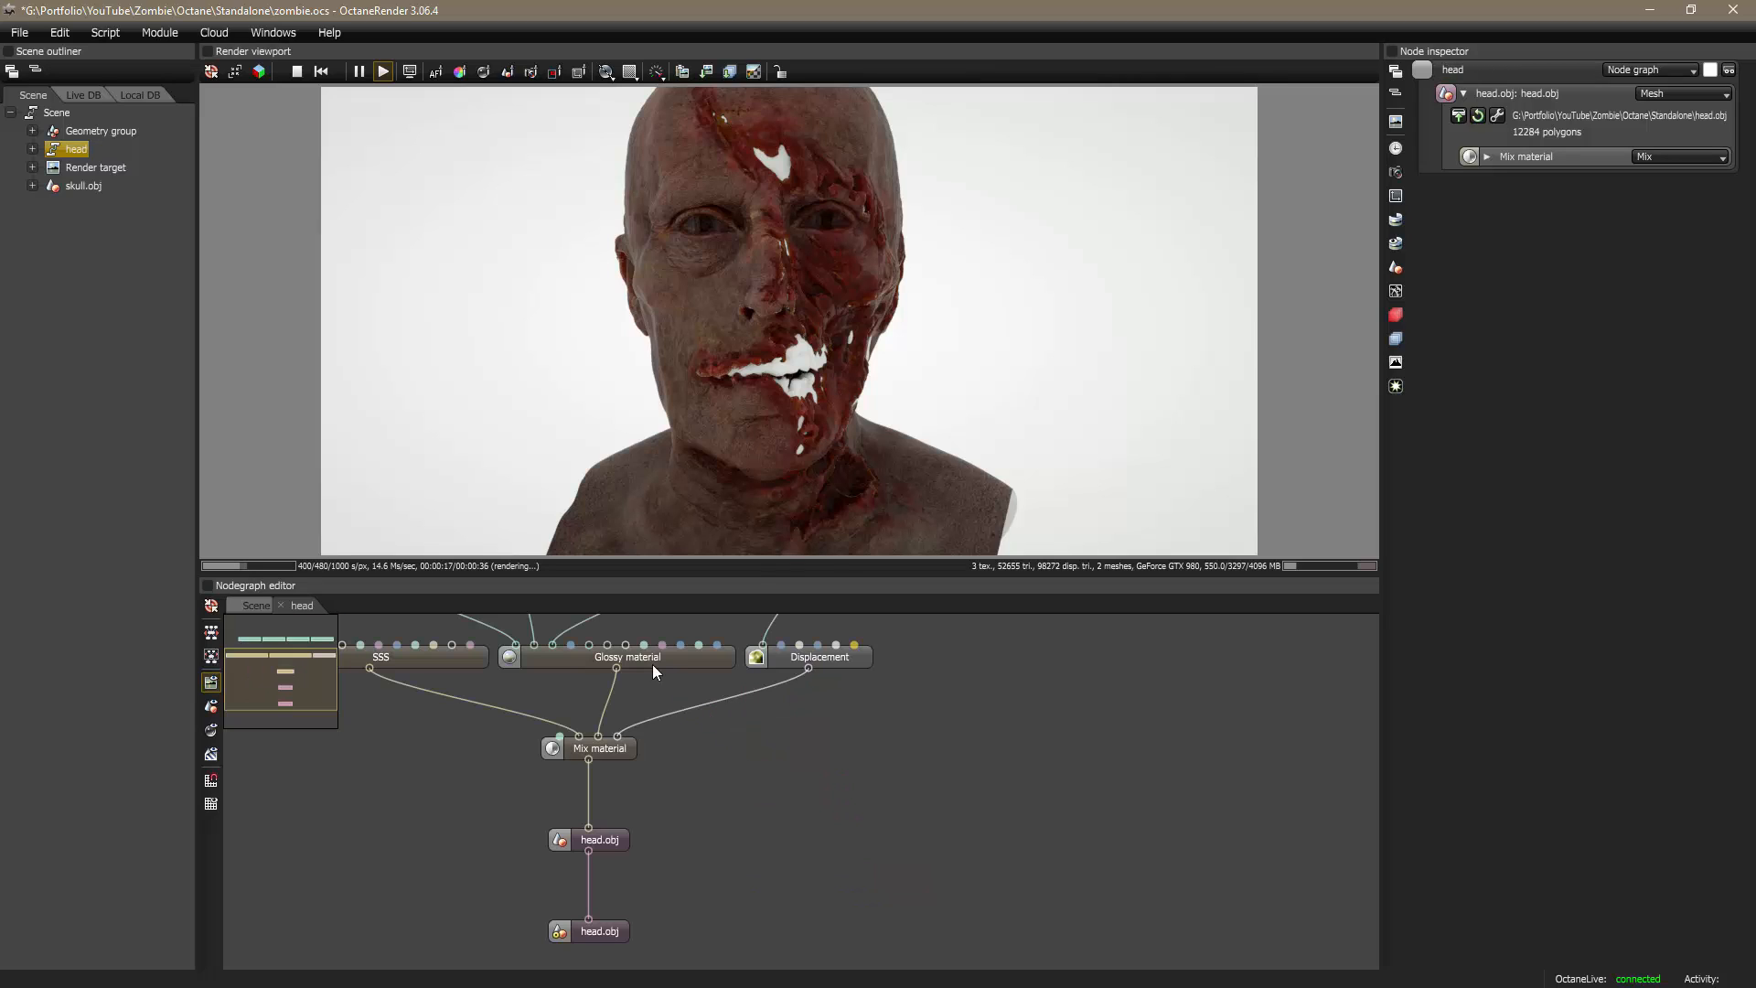
pyautogui.scroll(-5, 899, 814)
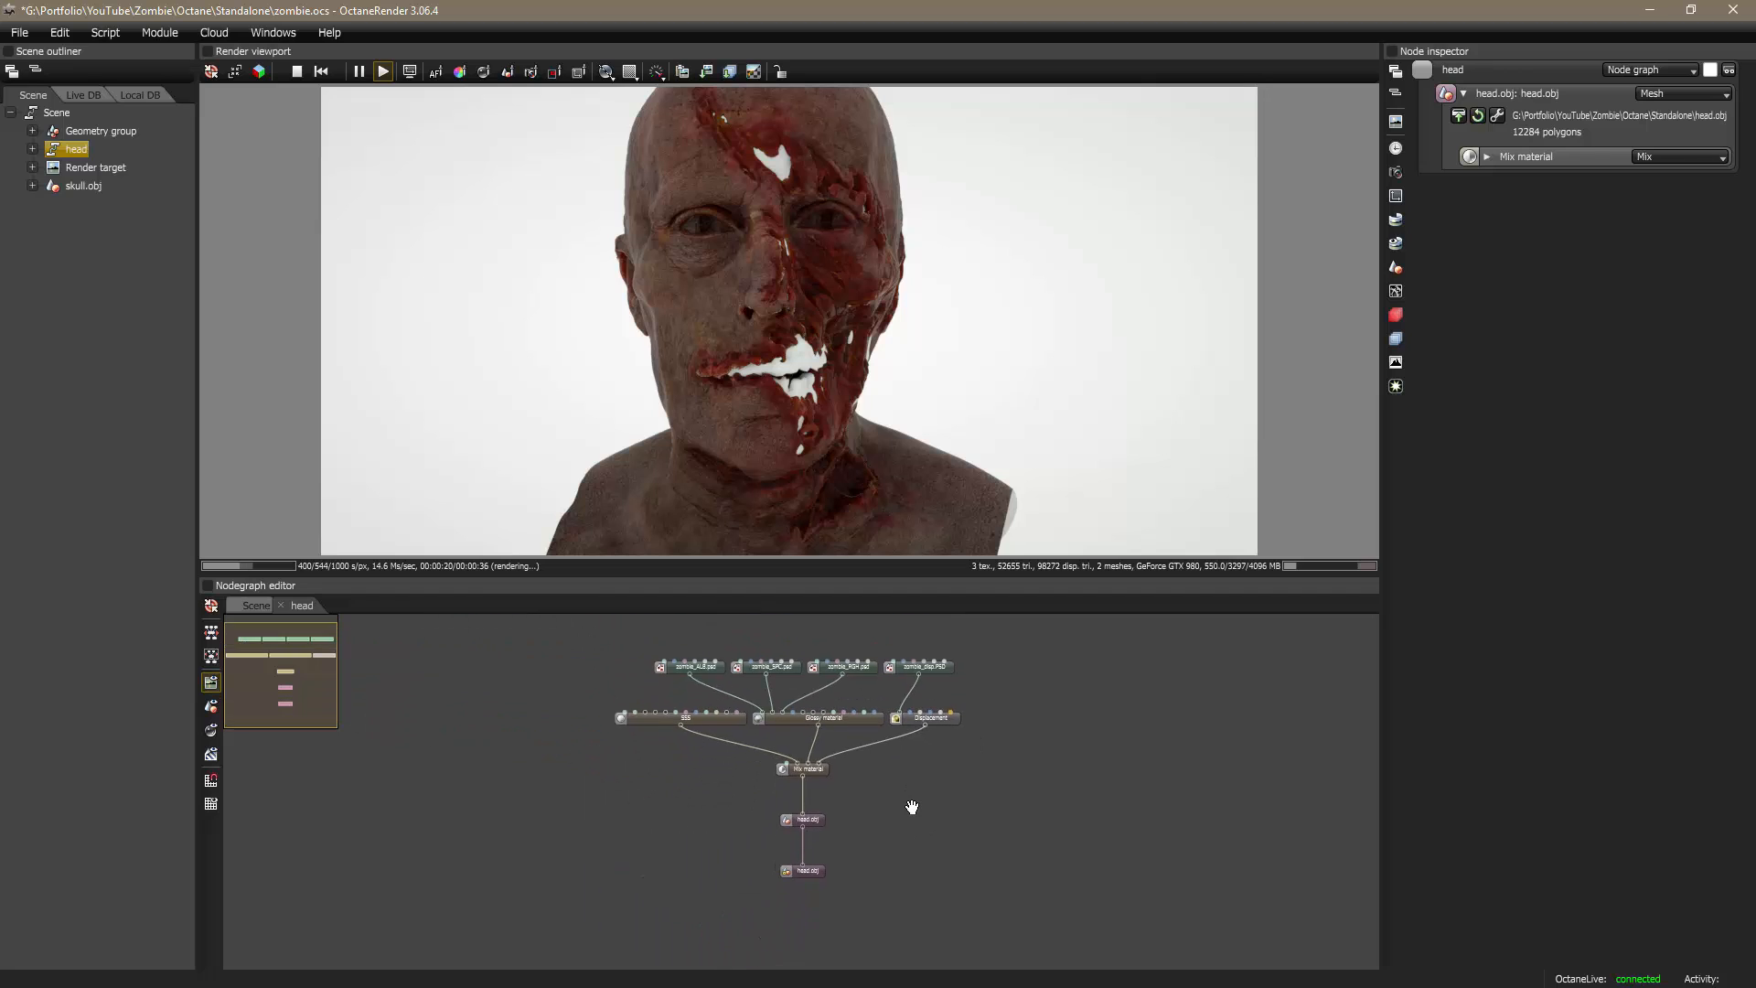
pyautogui.click(248, 606)
pyautogui.click(302, 603)
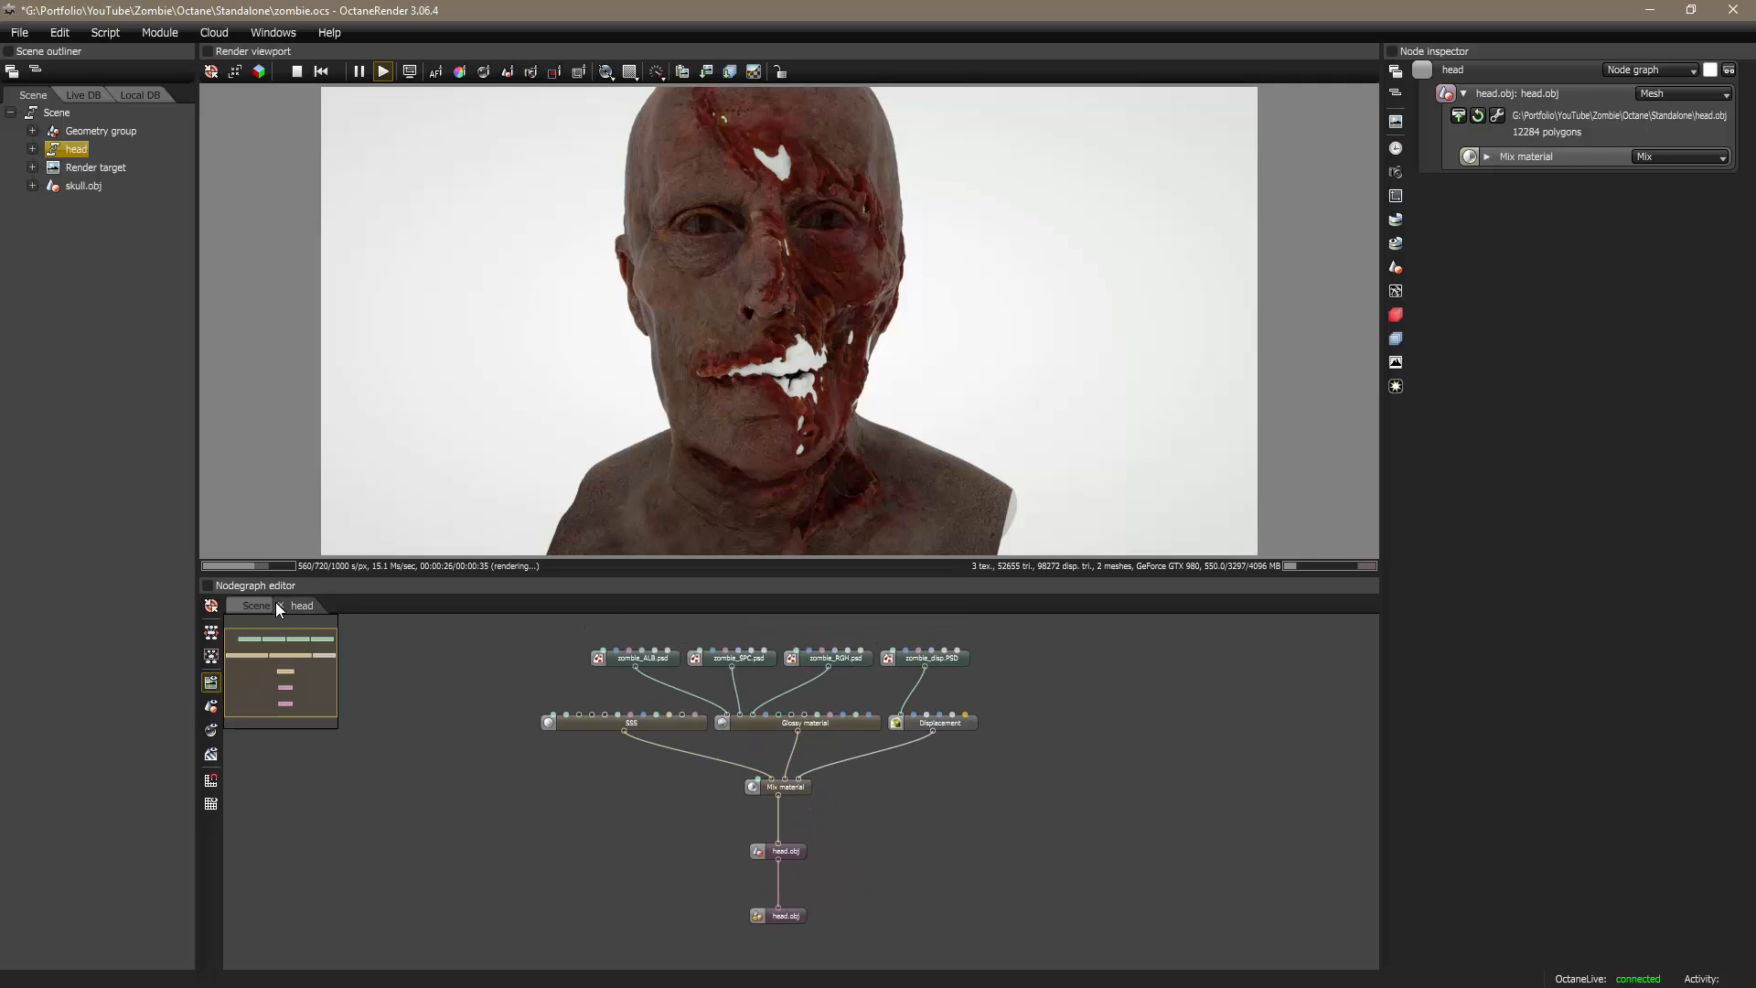
pyautogui.click(281, 605)
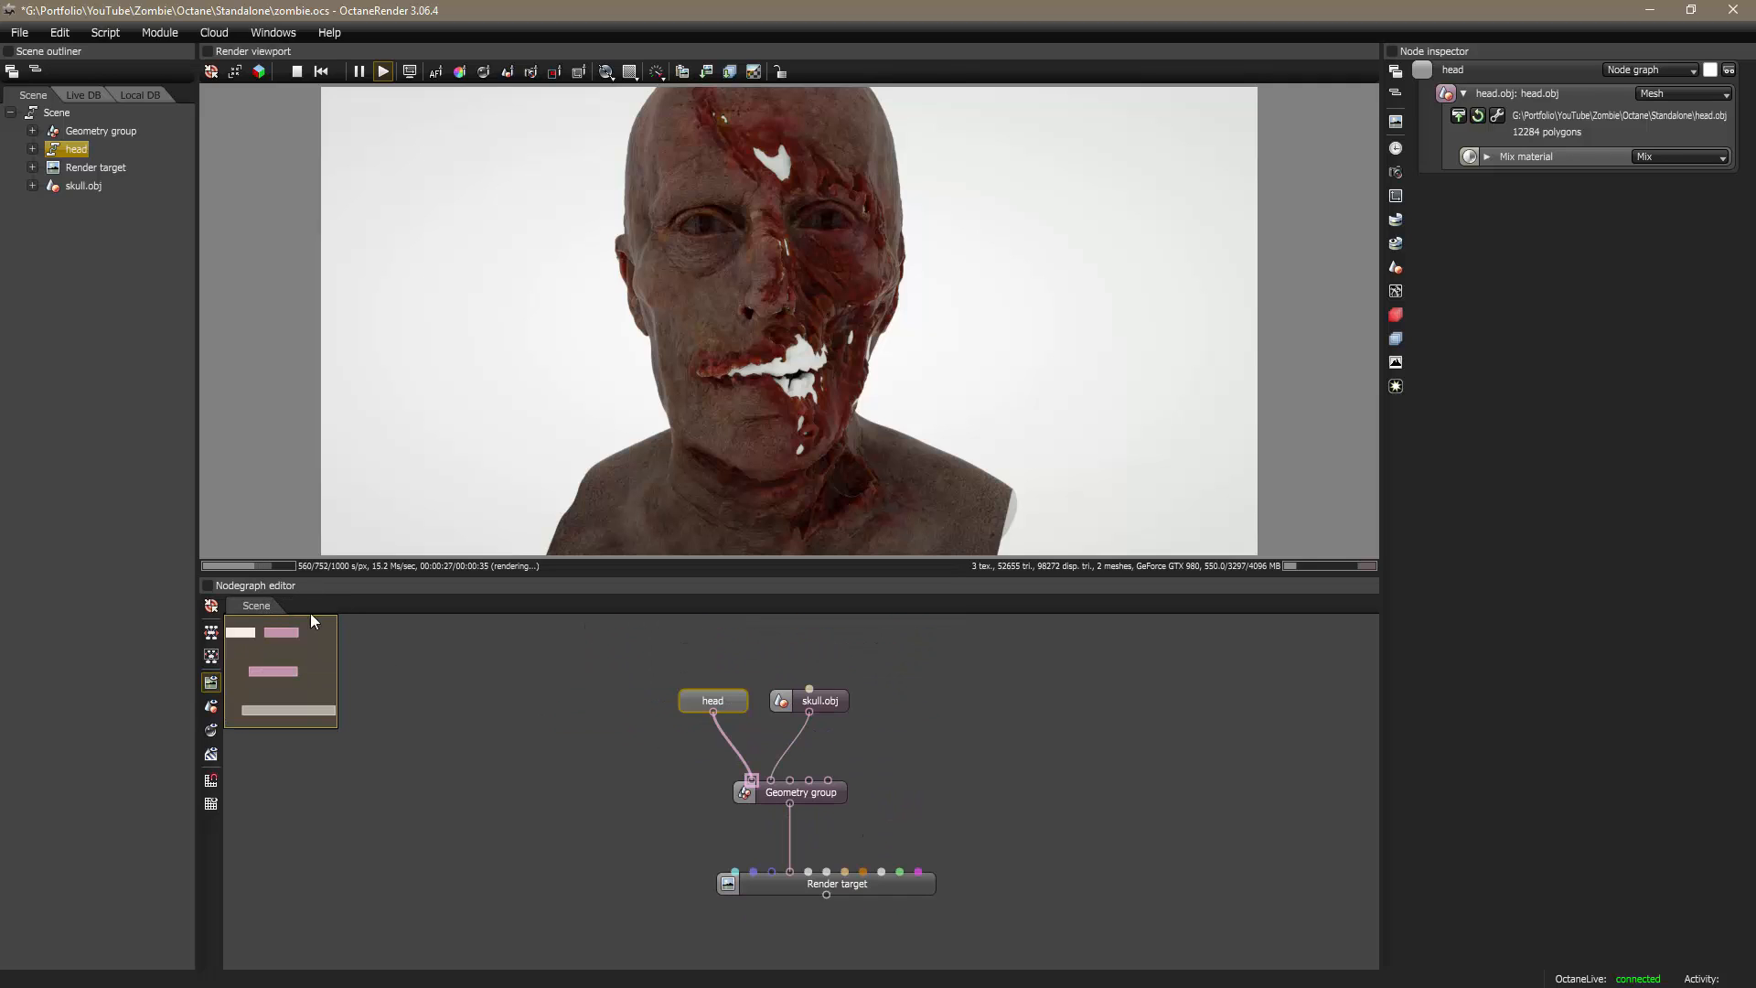
# Step: Check the nodes inside the head group, return to the Scene graph and save the scene
pyautogui.doubleClick(738, 699)
pyautogui.scroll(-2, 653, 734)
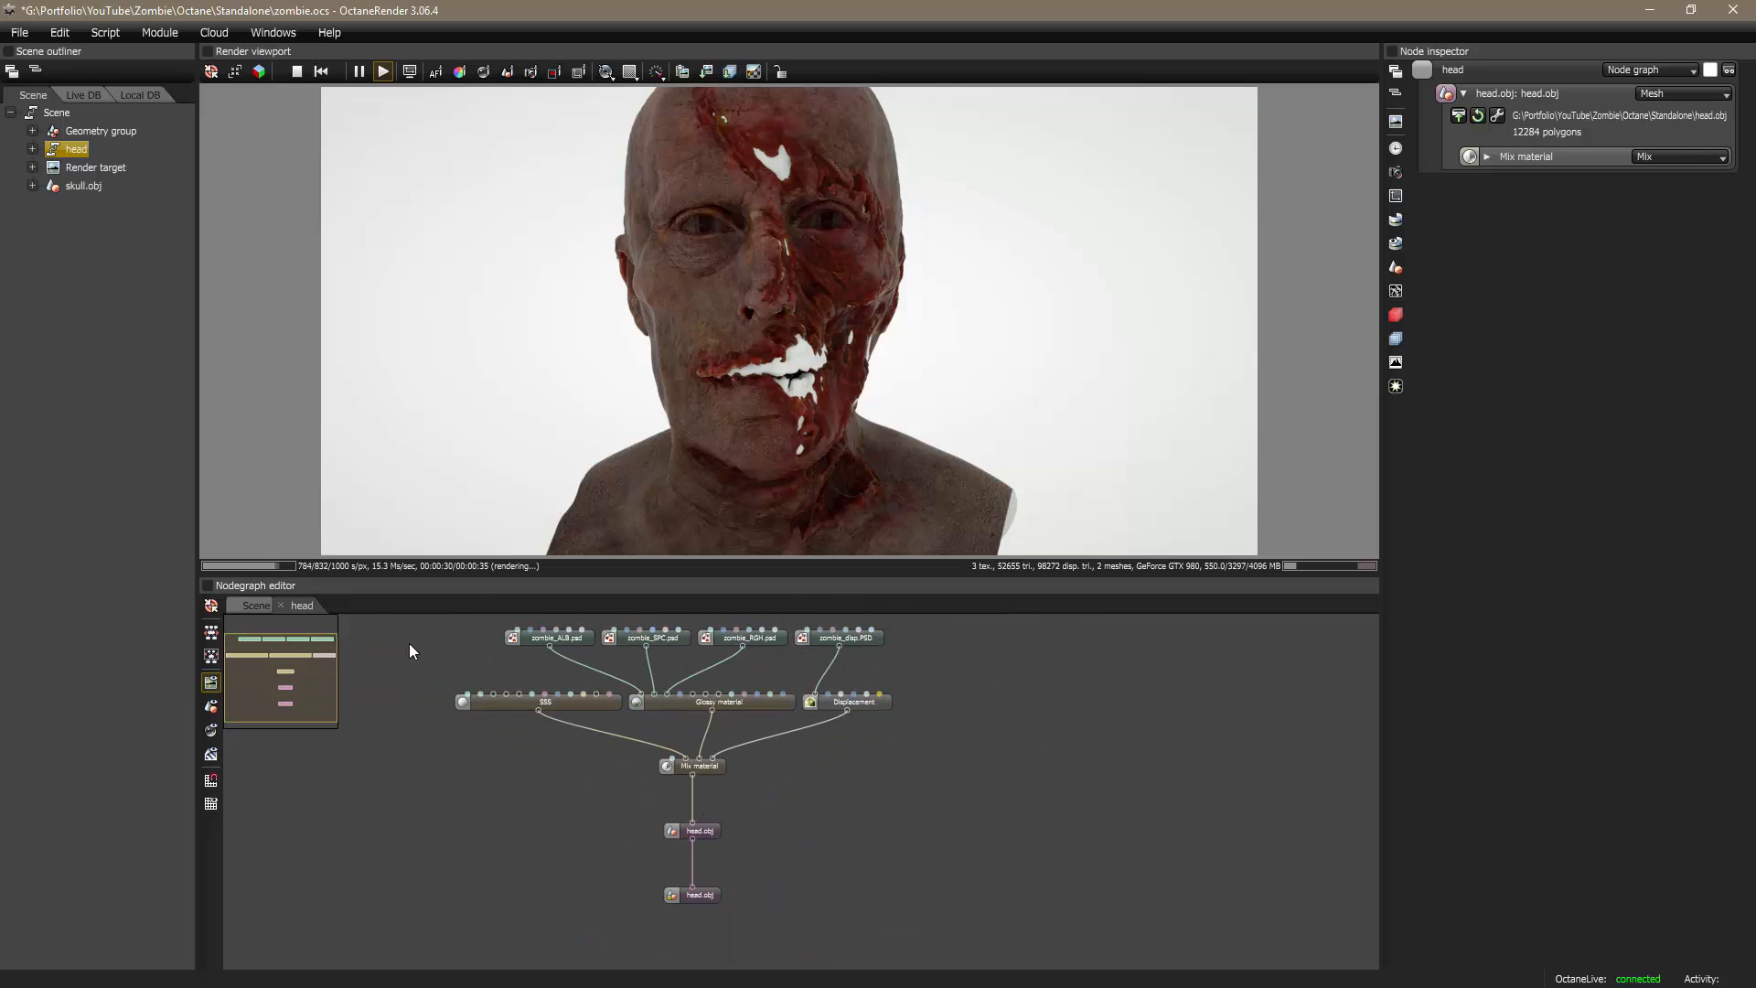
pyautogui.moveTo(517, 760); pyautogui.dragTo(637, 776, button='middle')
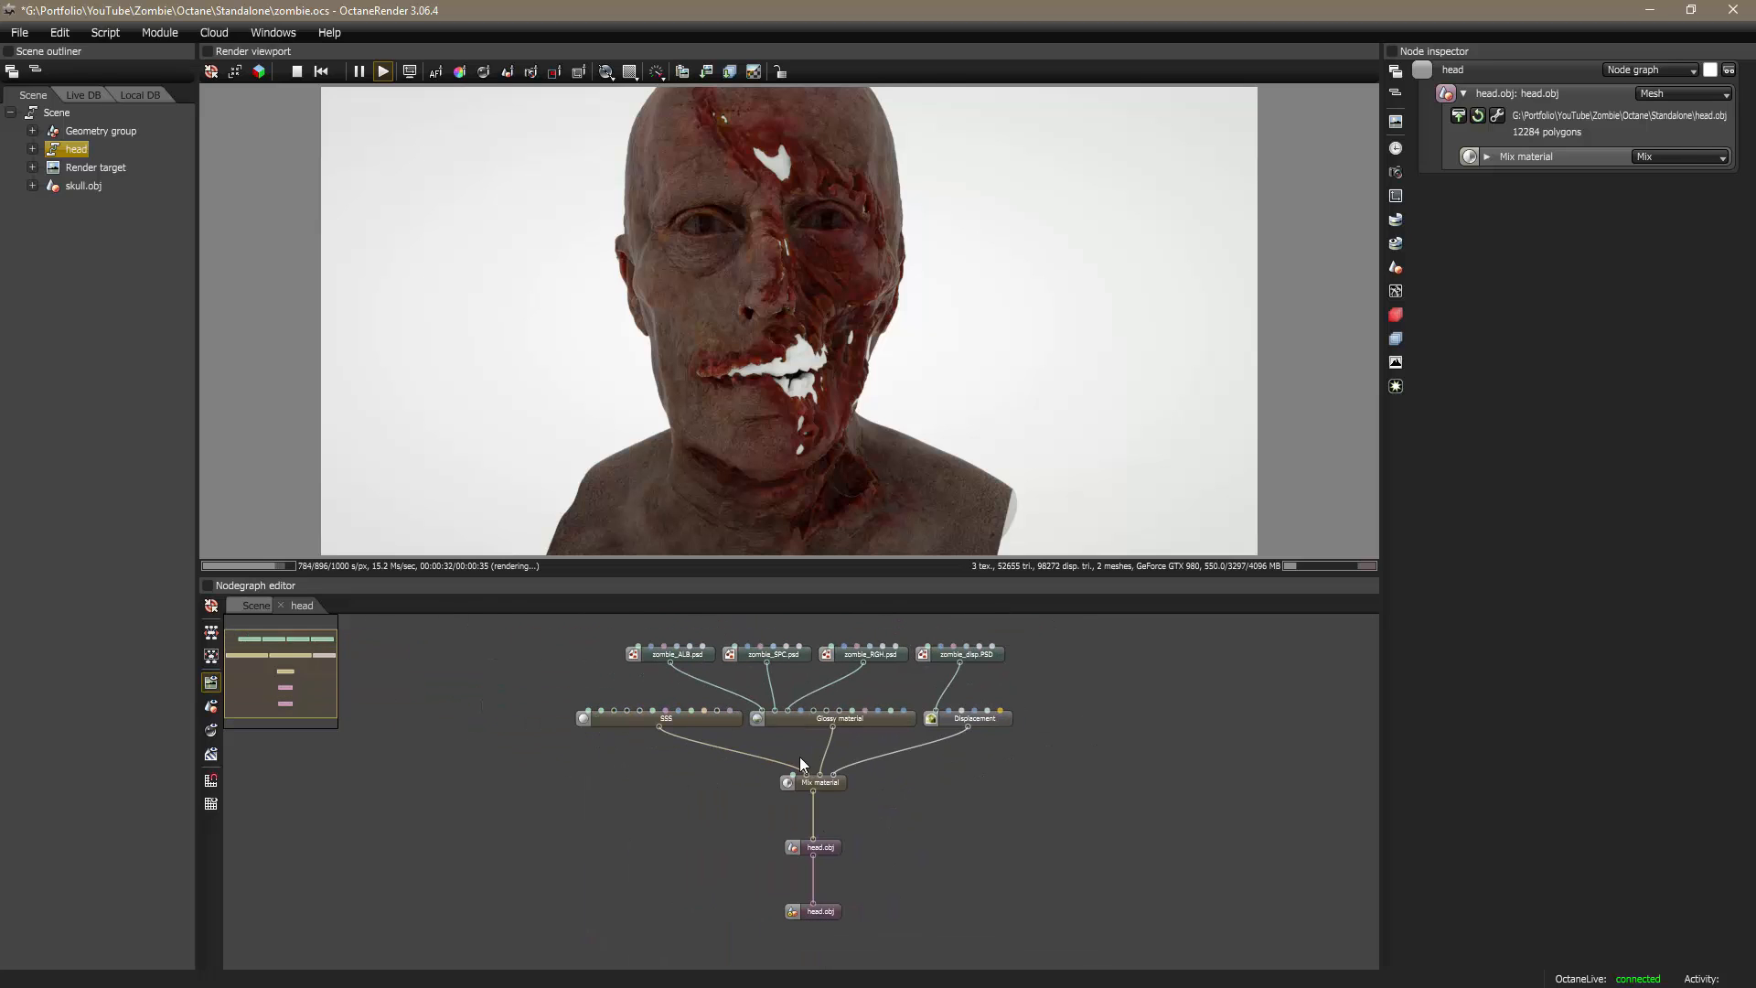
pyautogui.click(282, 605)
pyautogui.click(878, 737)
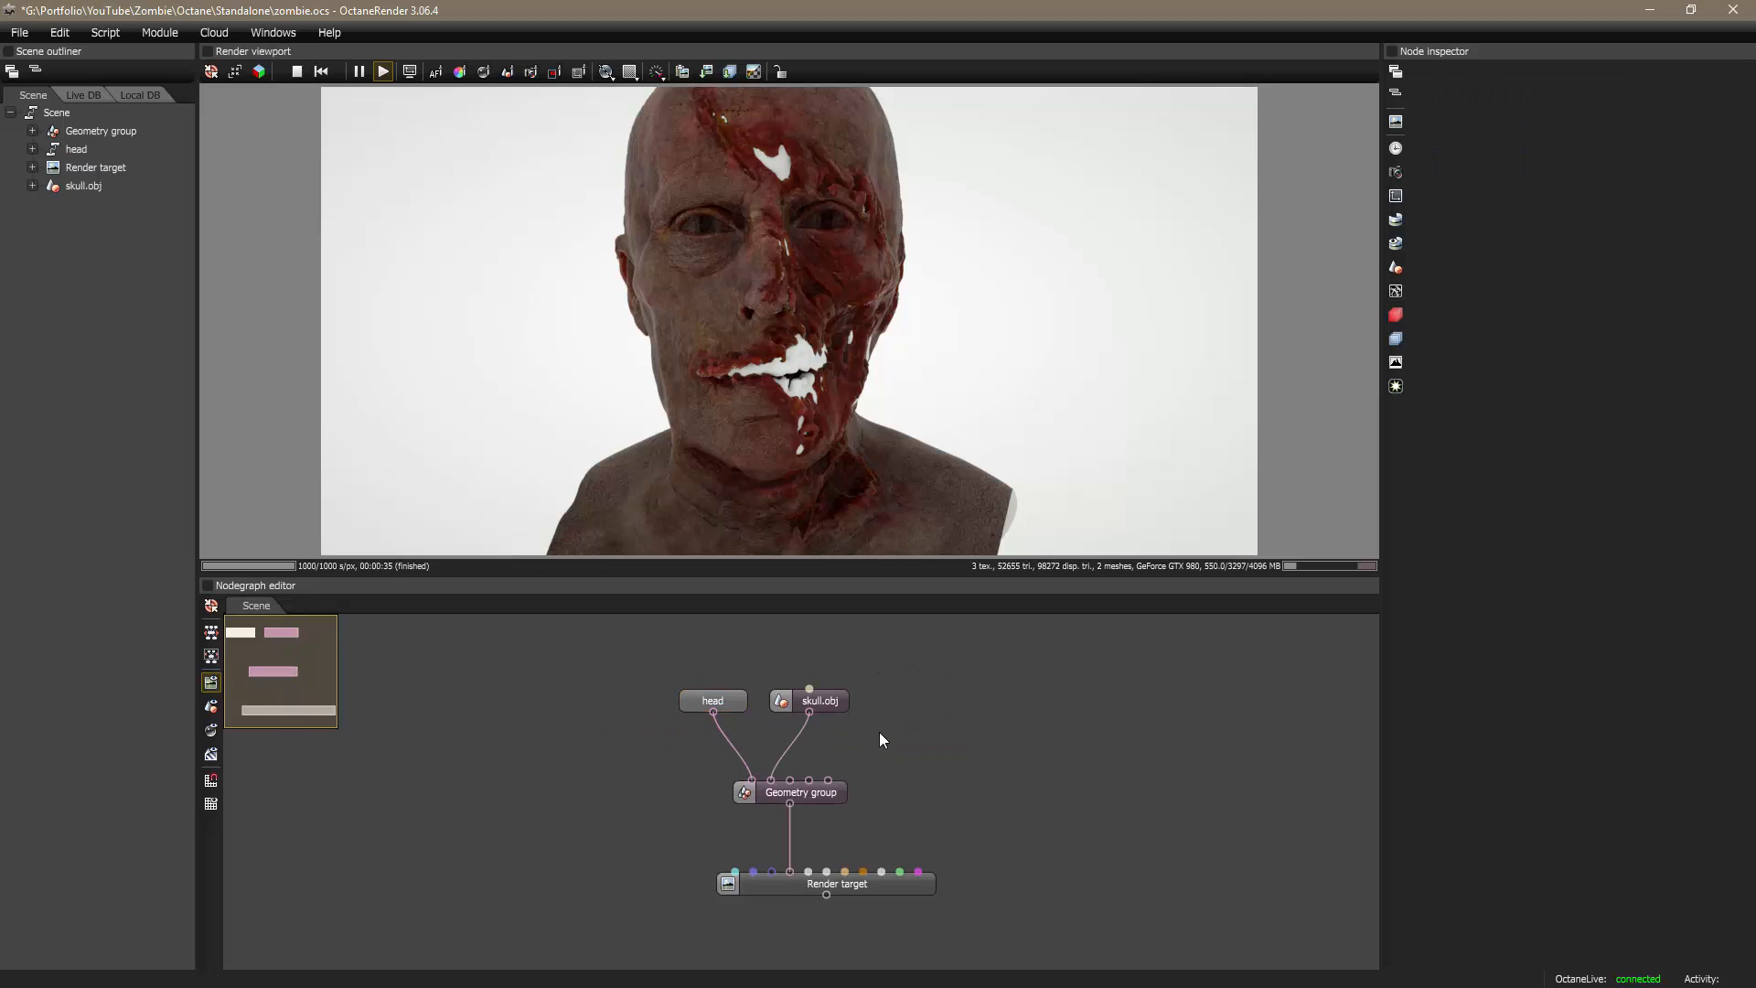
pyautogui.hotkey('ctrl', 's')
# Step: Add a Glossy material node above skull.obj and connect it to the skull's material input
pyautogui.moveTo(940, 734); pyautogui.dragTo(866, 741, button='middle')
pyautogui.moveTo(782, 312)
pyautogui.mouseDown()
pyautogui.moveTo(572, 339)
pyautogui.moveTo(776, 321)
pyautogui.mouseUp()
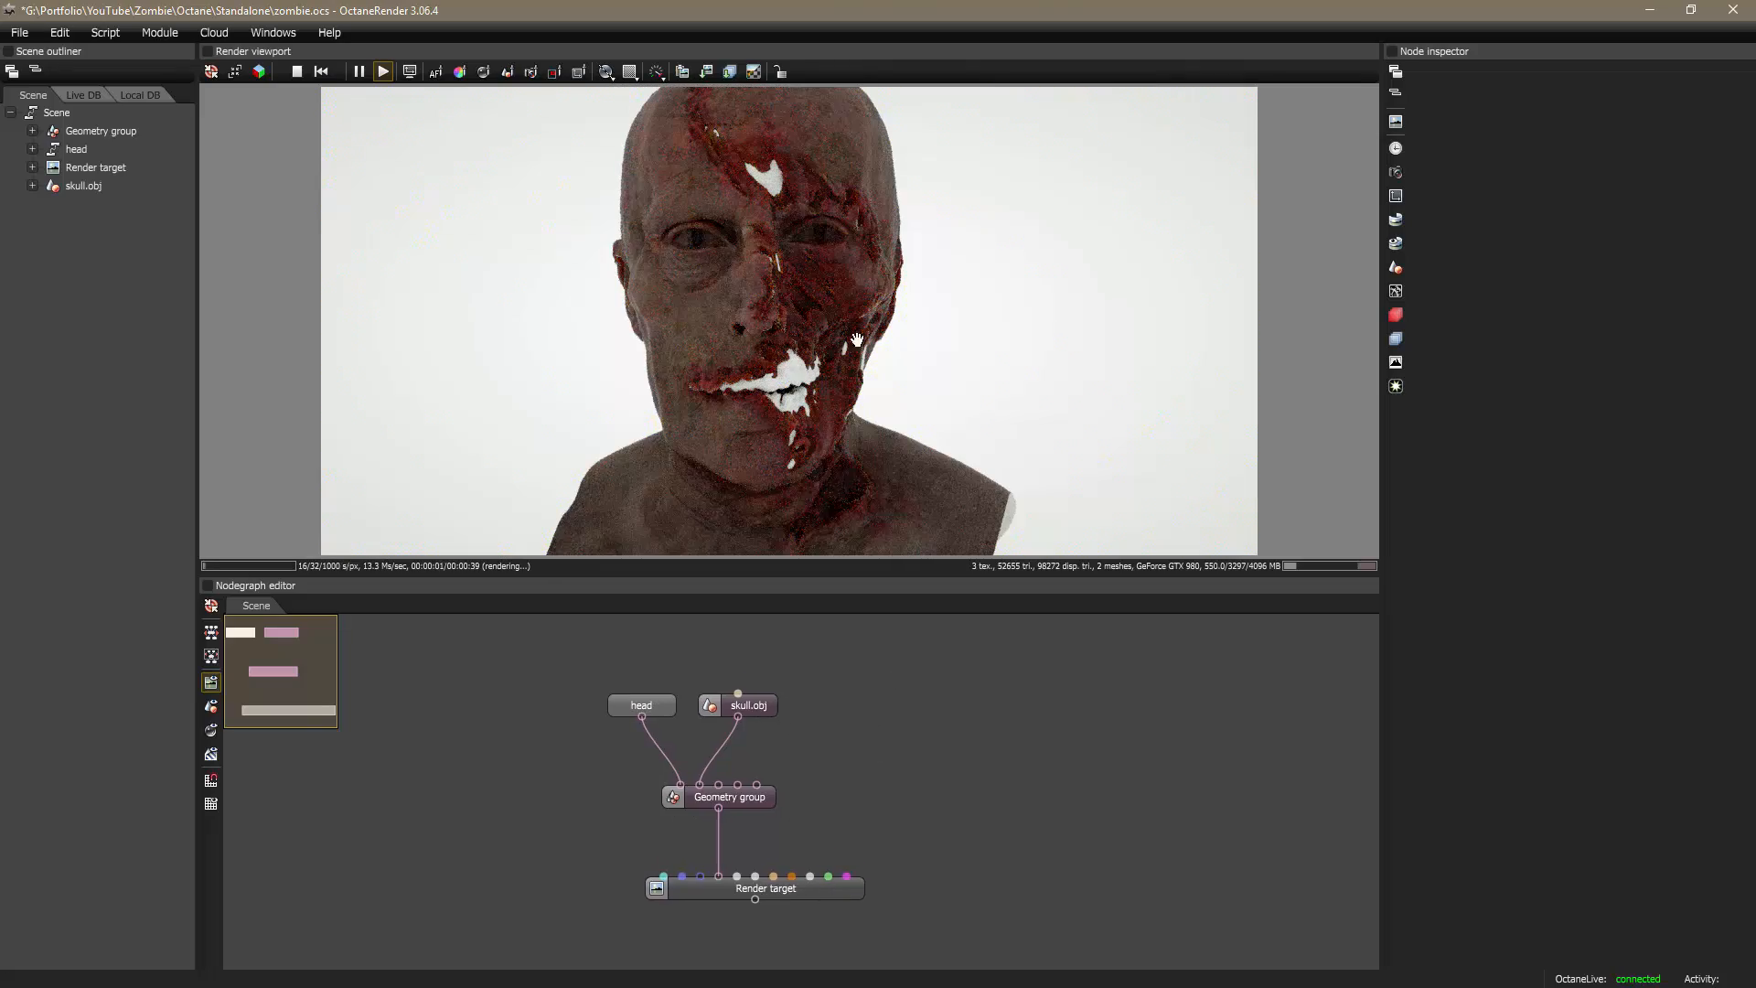
pyautogui.scroll(-2, 846, 809)
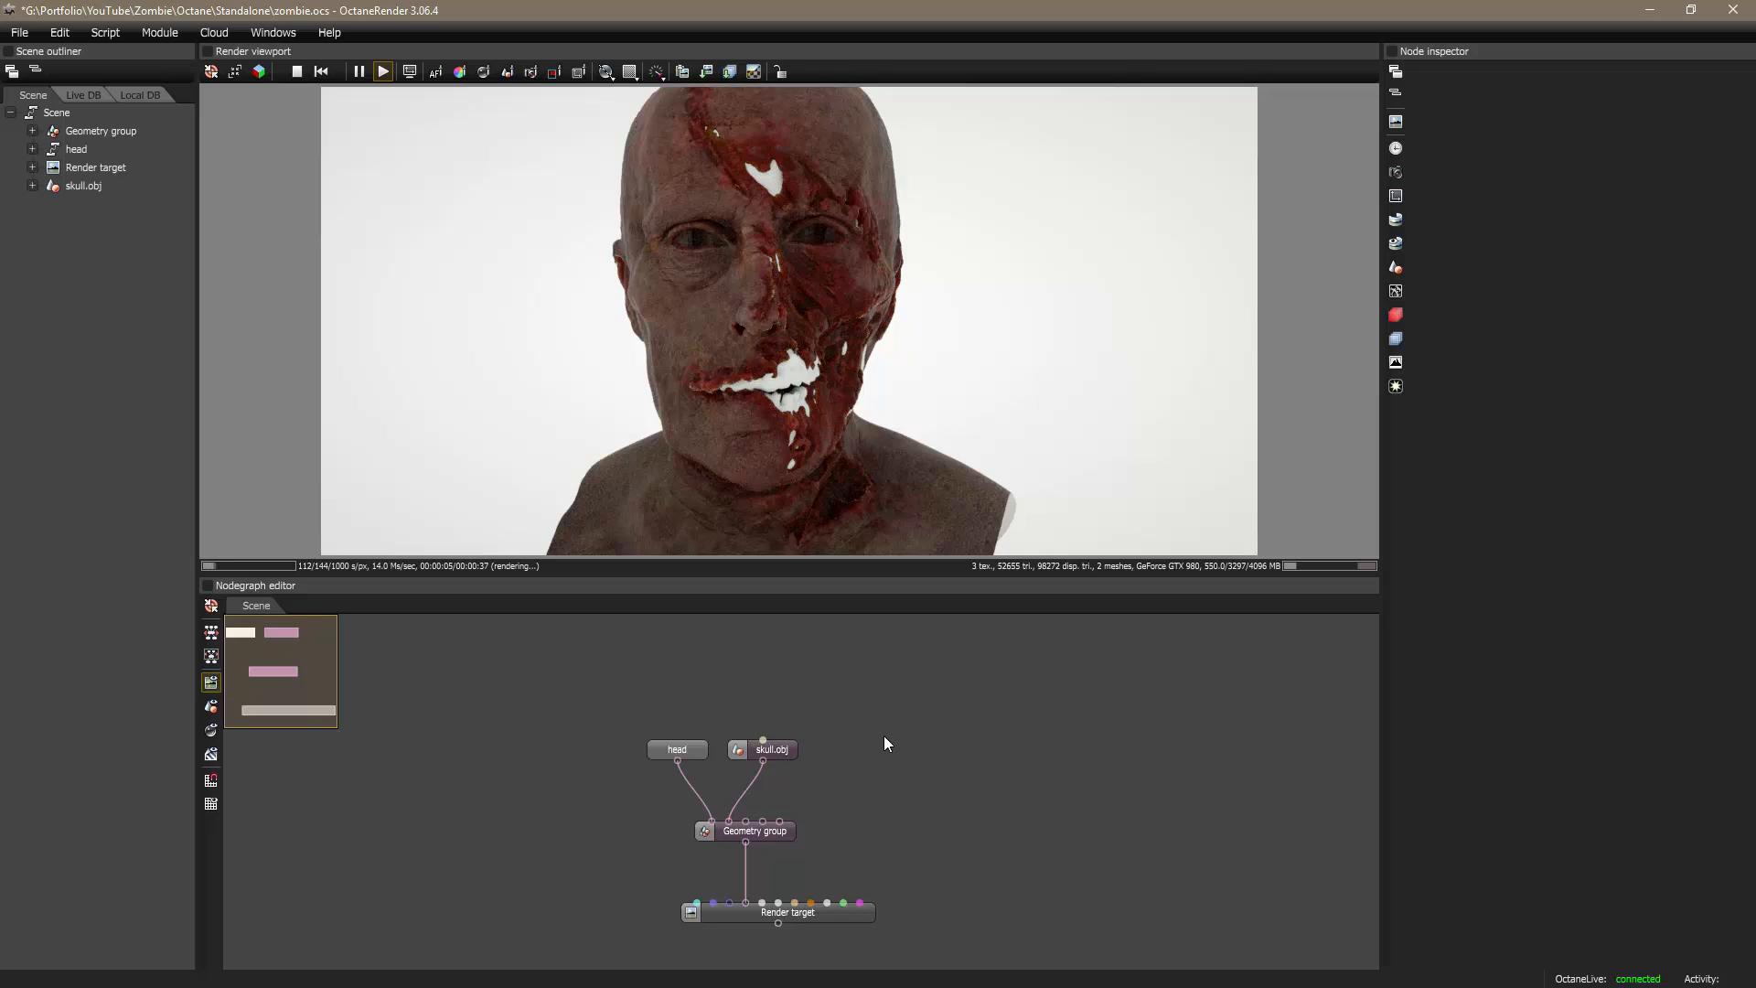
pyautogui.moveTo(842, 717); pyautogui.dragTo(829, 723)
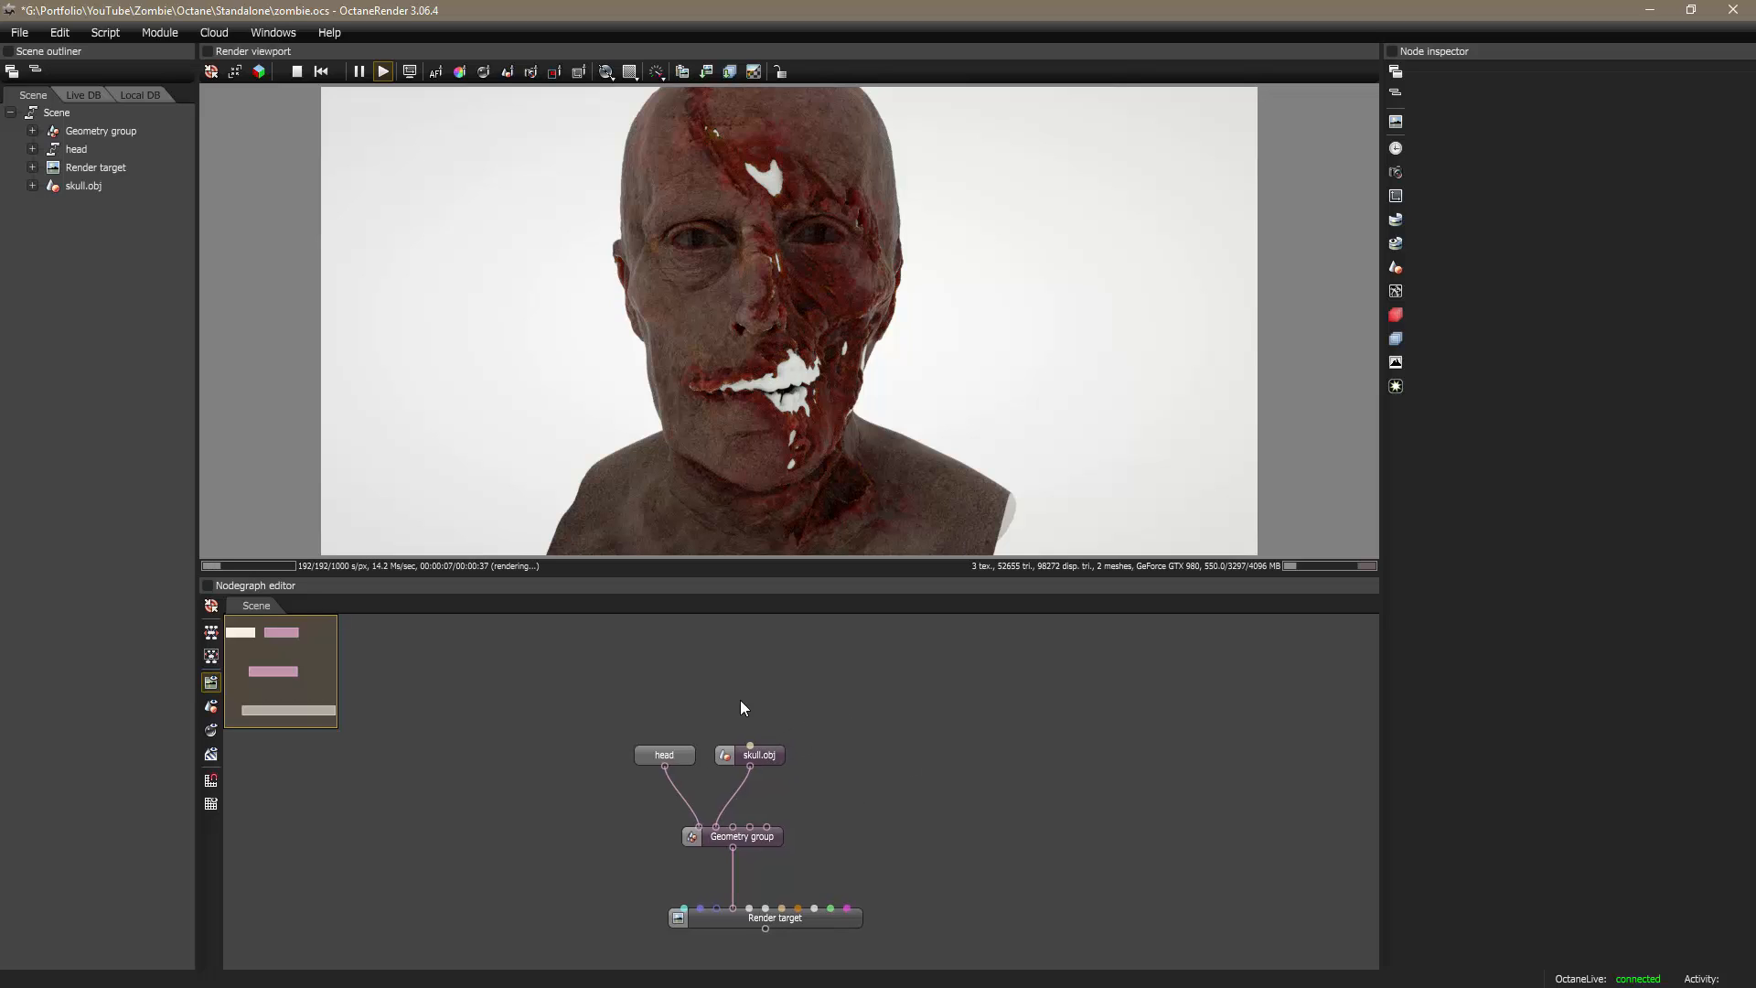
pyautogui.rightClick(760, 690)
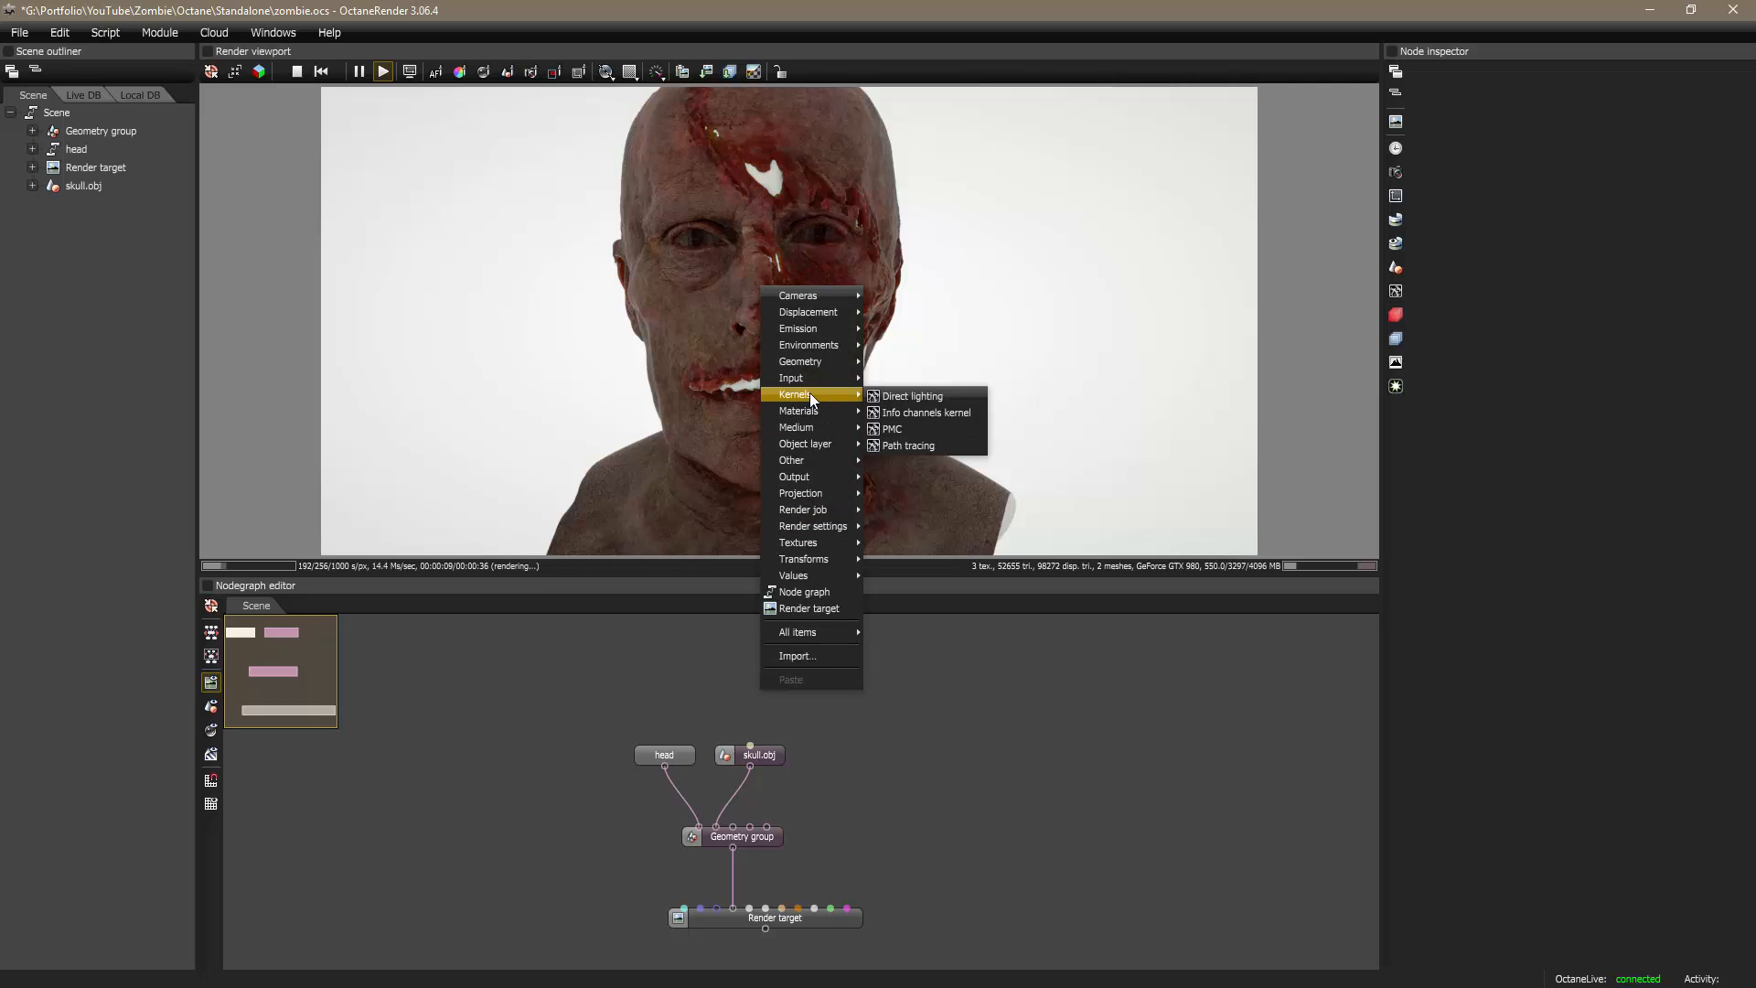
pyautogui.moveTo(812, 412)
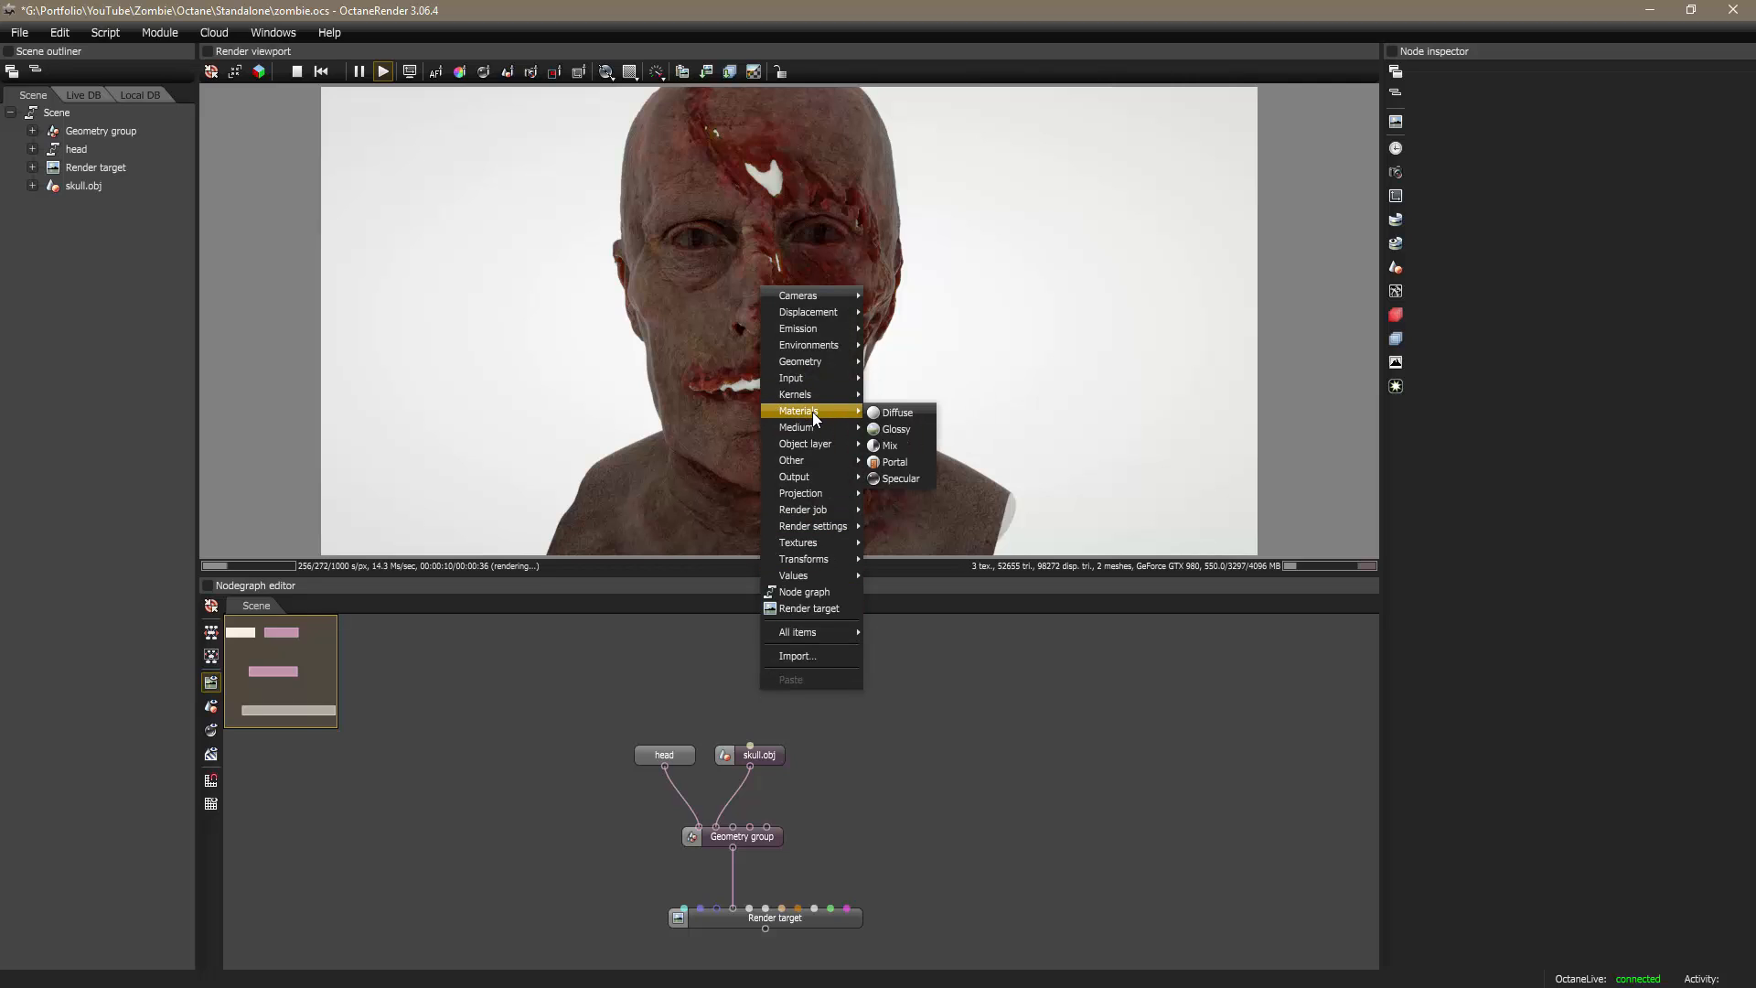
pyautogui.click(924, 430)
pyautogui.moveTo(821, 687); pyautogui.dragTo(804, 678)
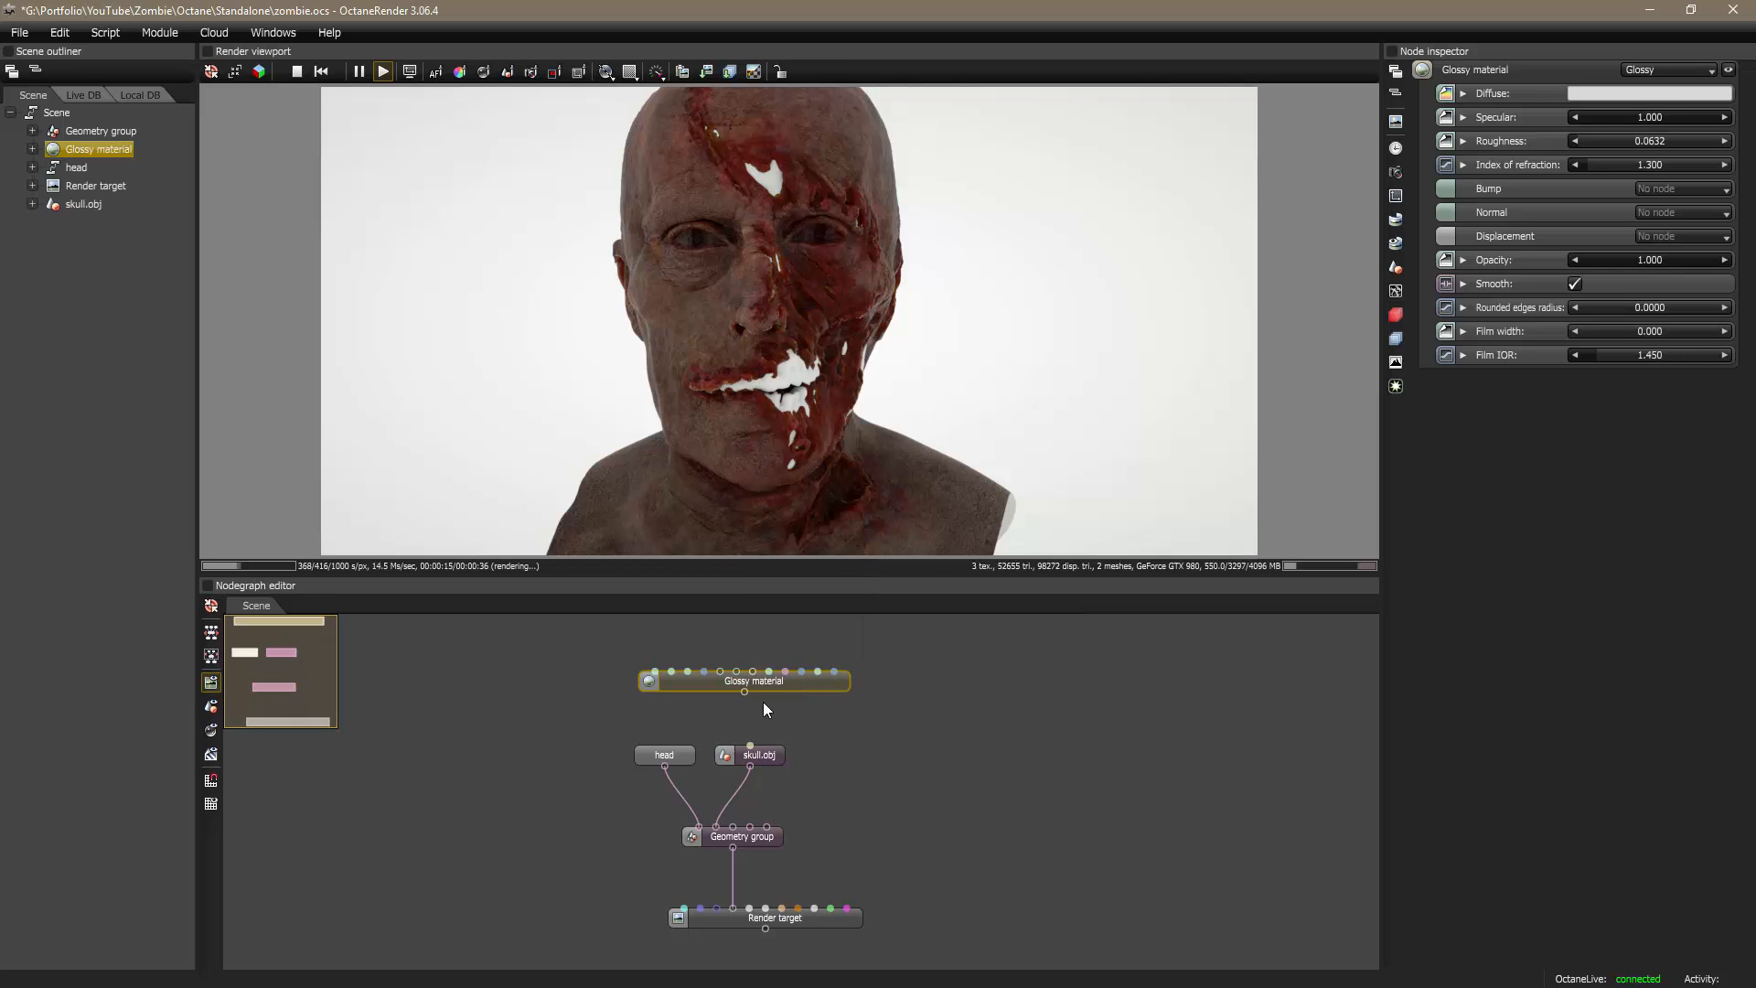
pyautogui.moveTo(762, 735); pyautogui.dragTo(749, 745)
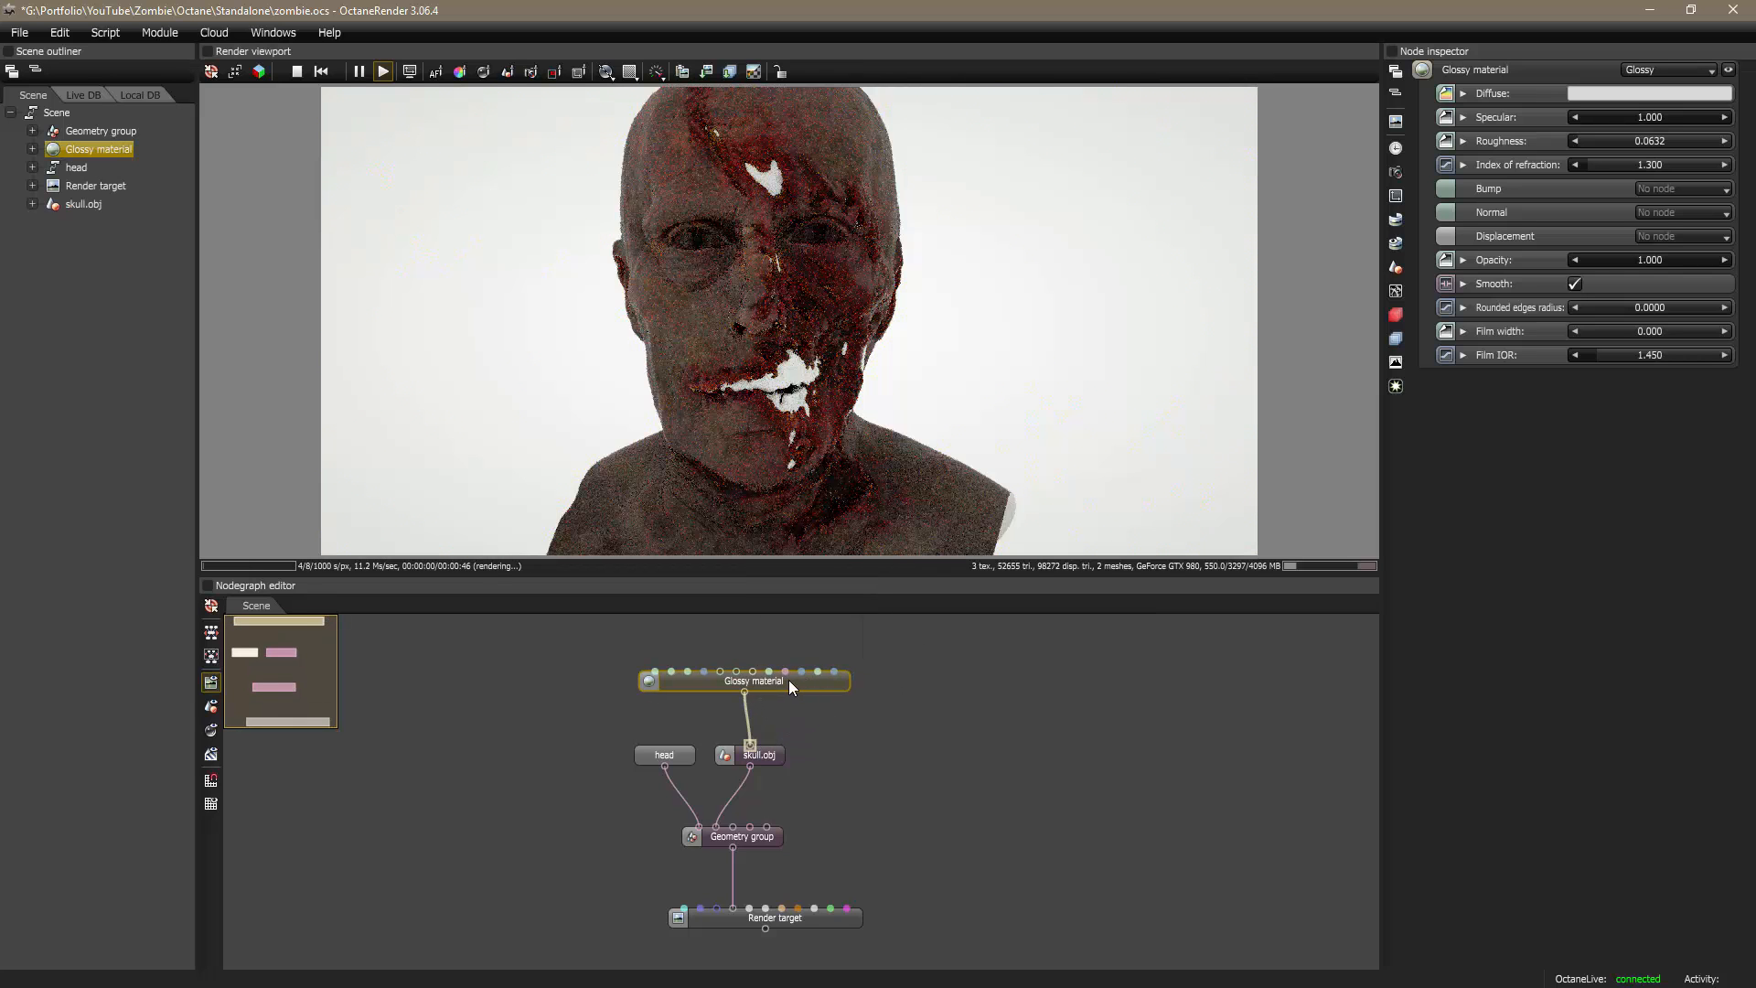
# Step: Set the diffuse colour of the skull's Glossy material to blue (5576D9)
pyautogui.moveTo(789, 679); pyautogui.dragTo(842, 770)
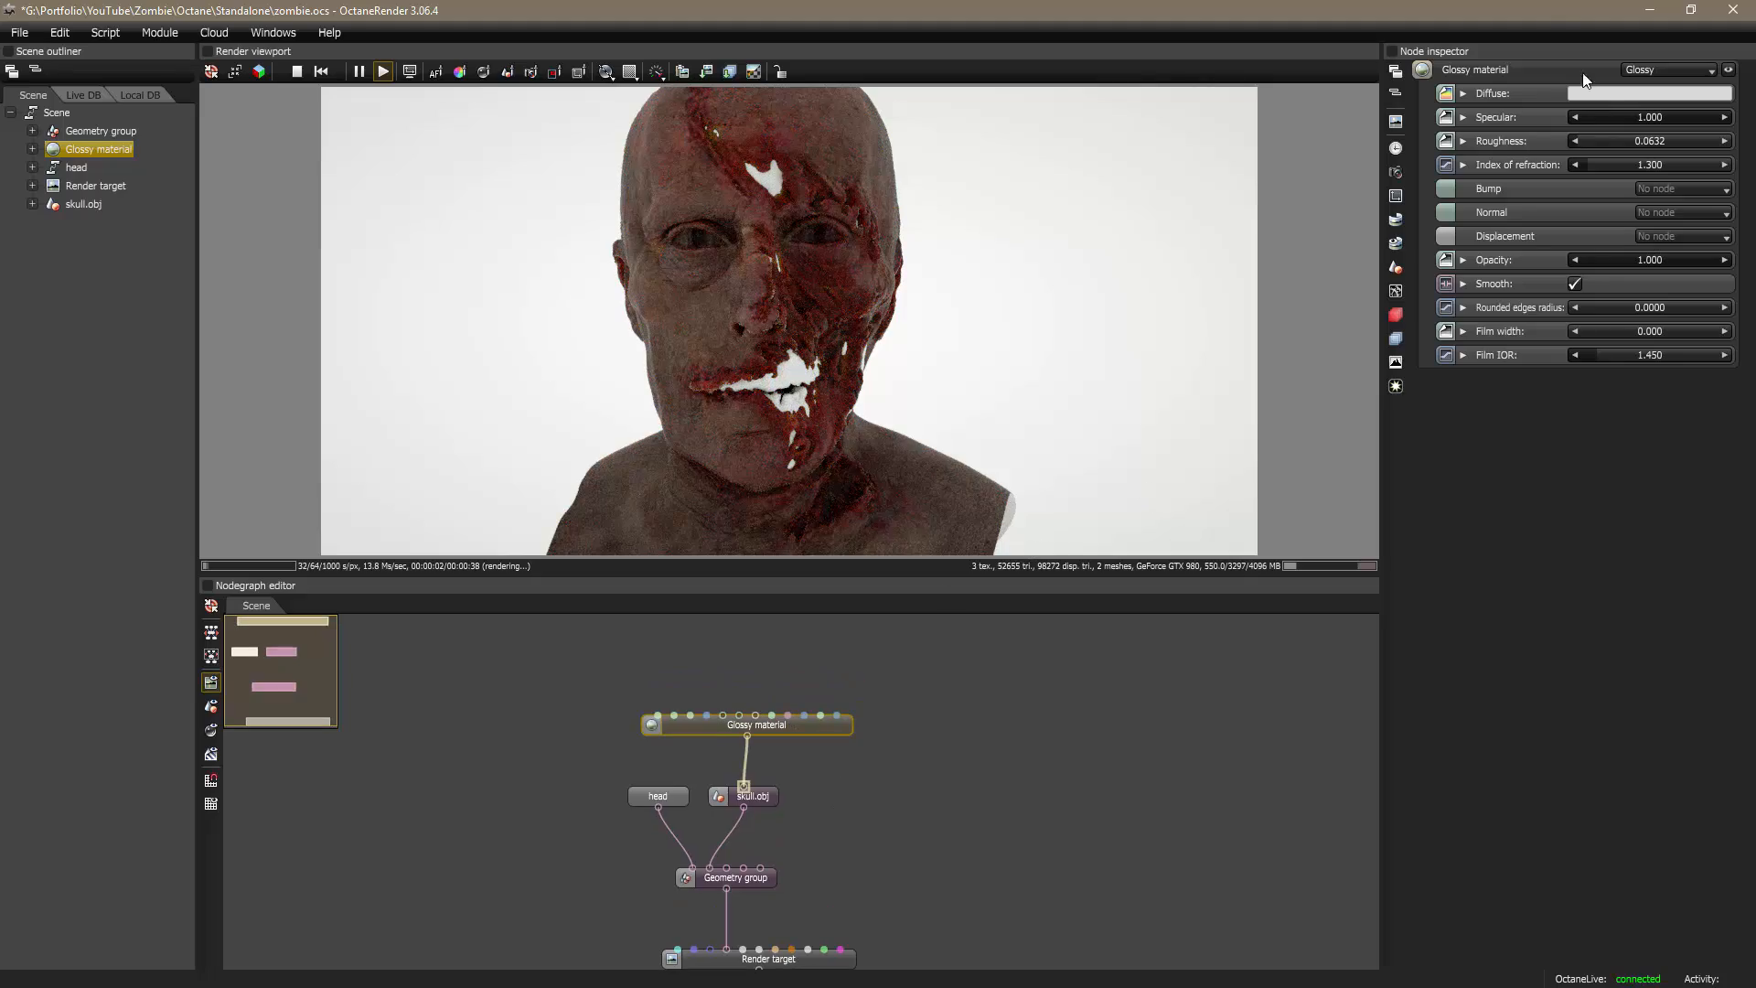
pyautogui.click(1602, 93)
pyautogui.moveTo(1393, 80)
pyautogui.mouseDown()
pyautogui.moveTo(1336, 124)
pyautogui.moveTo(1414, 123)
pyautogui.moveTo(1430, 106)
pyautogui.mouseUp()
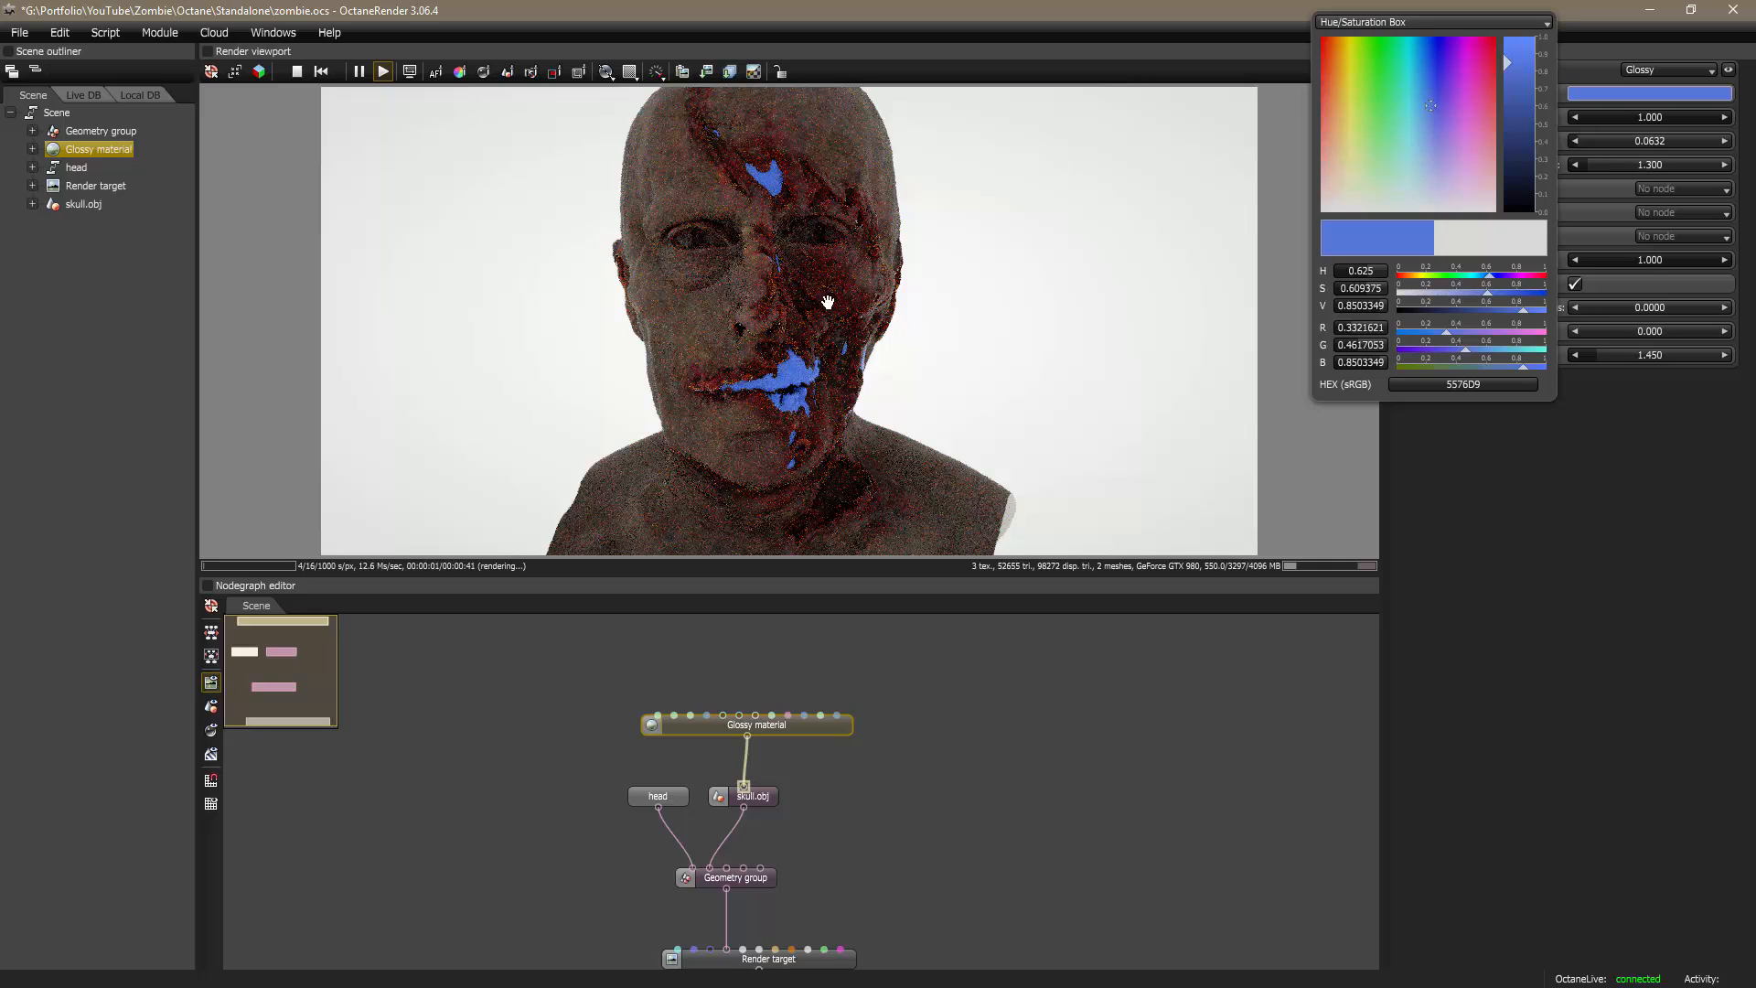
pyautogui.click(890, 790)
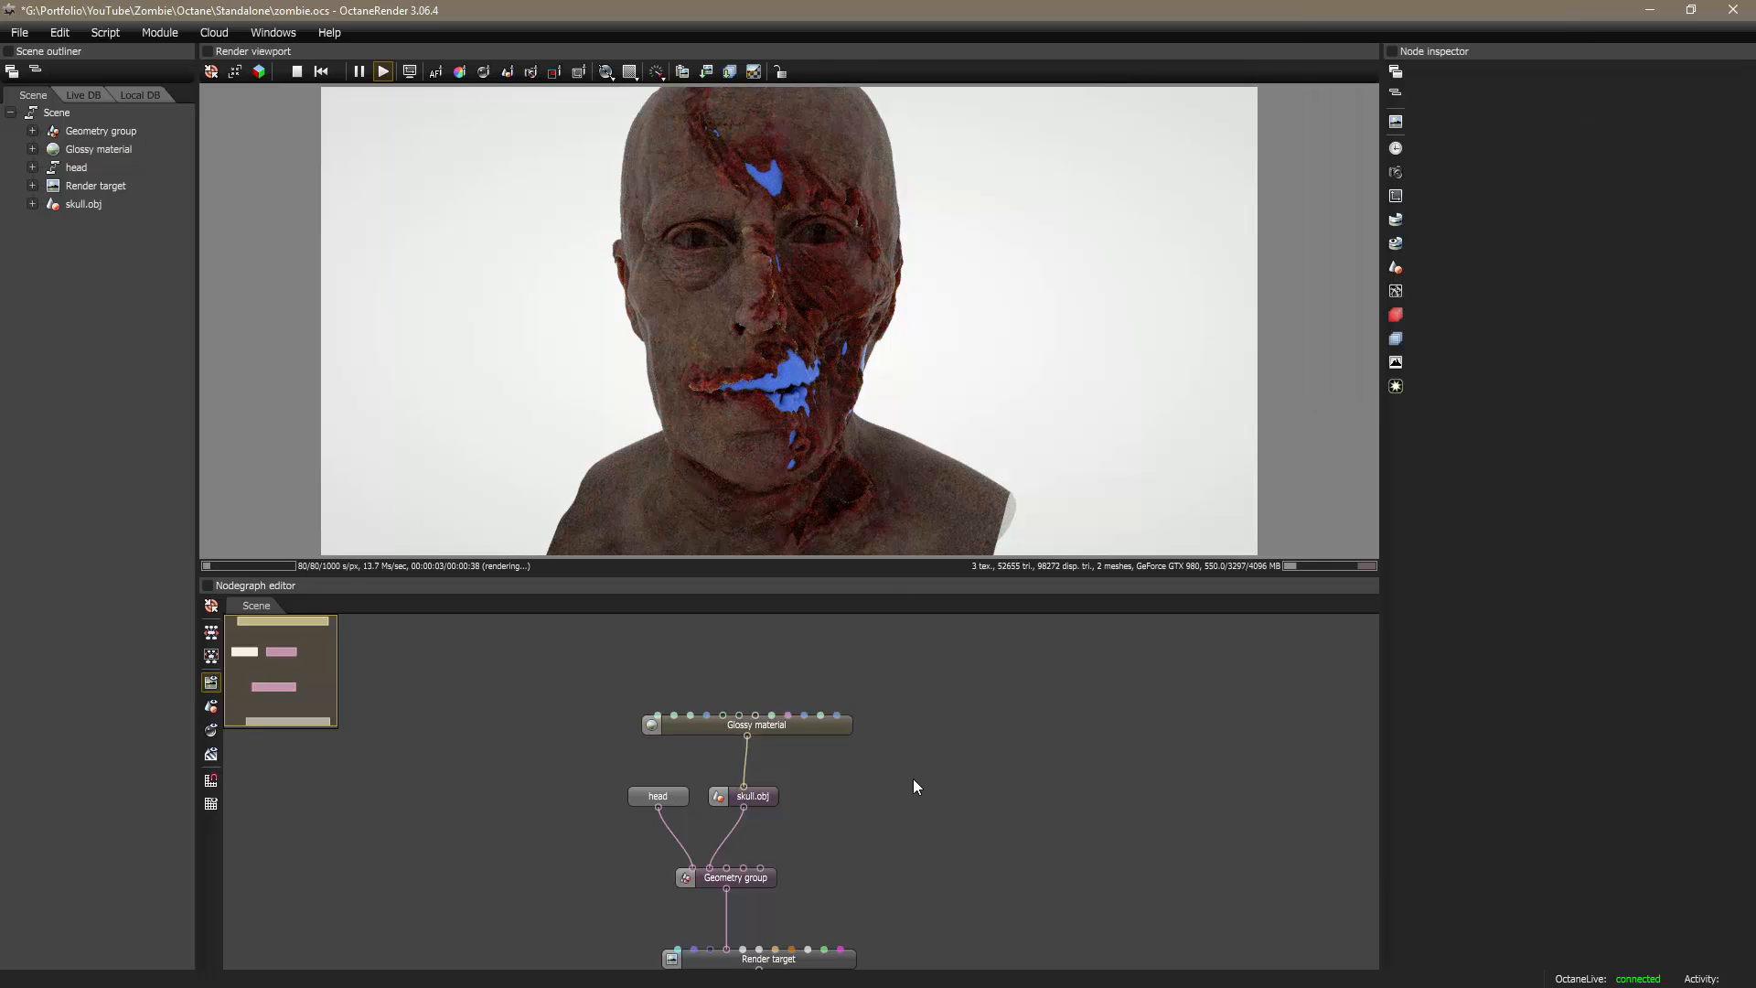
# Step: Add a Displacement node and place it above the skull's Glossy material
pyautogui.moveTo(912, 778); pyautogui.dragTo(908, 818)
pyautogui.rightClick(761, 694)
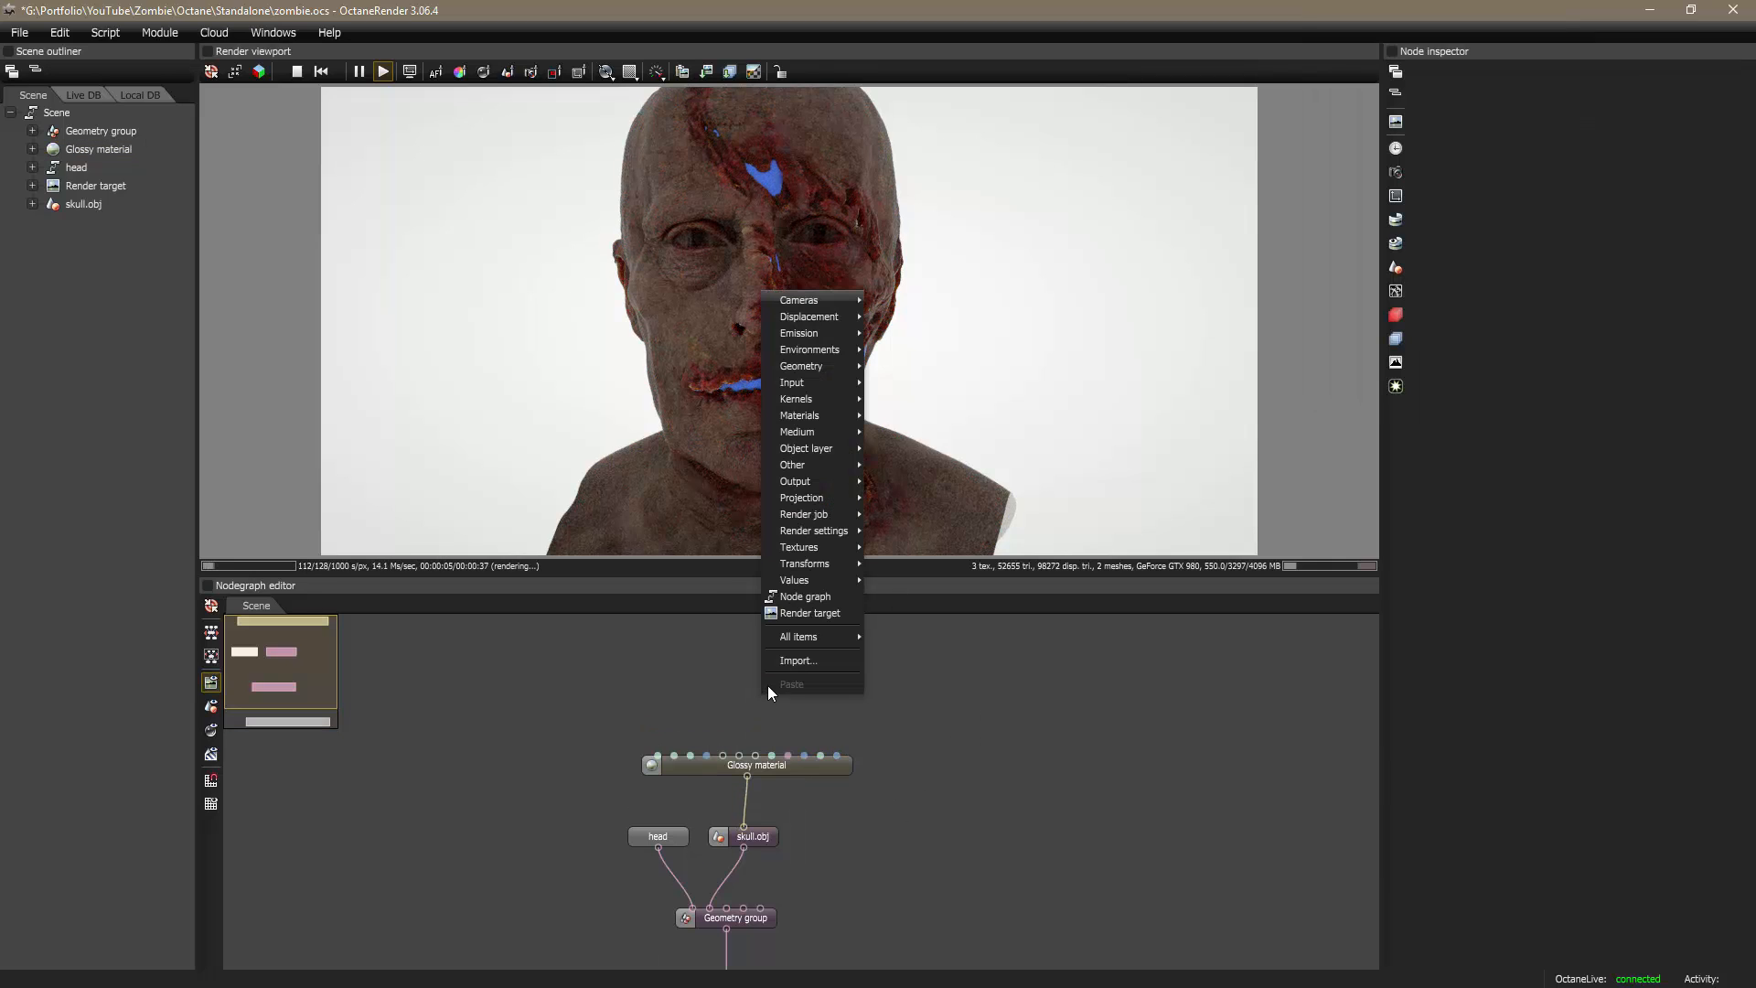
pyautogui.moveTo(827, 304)
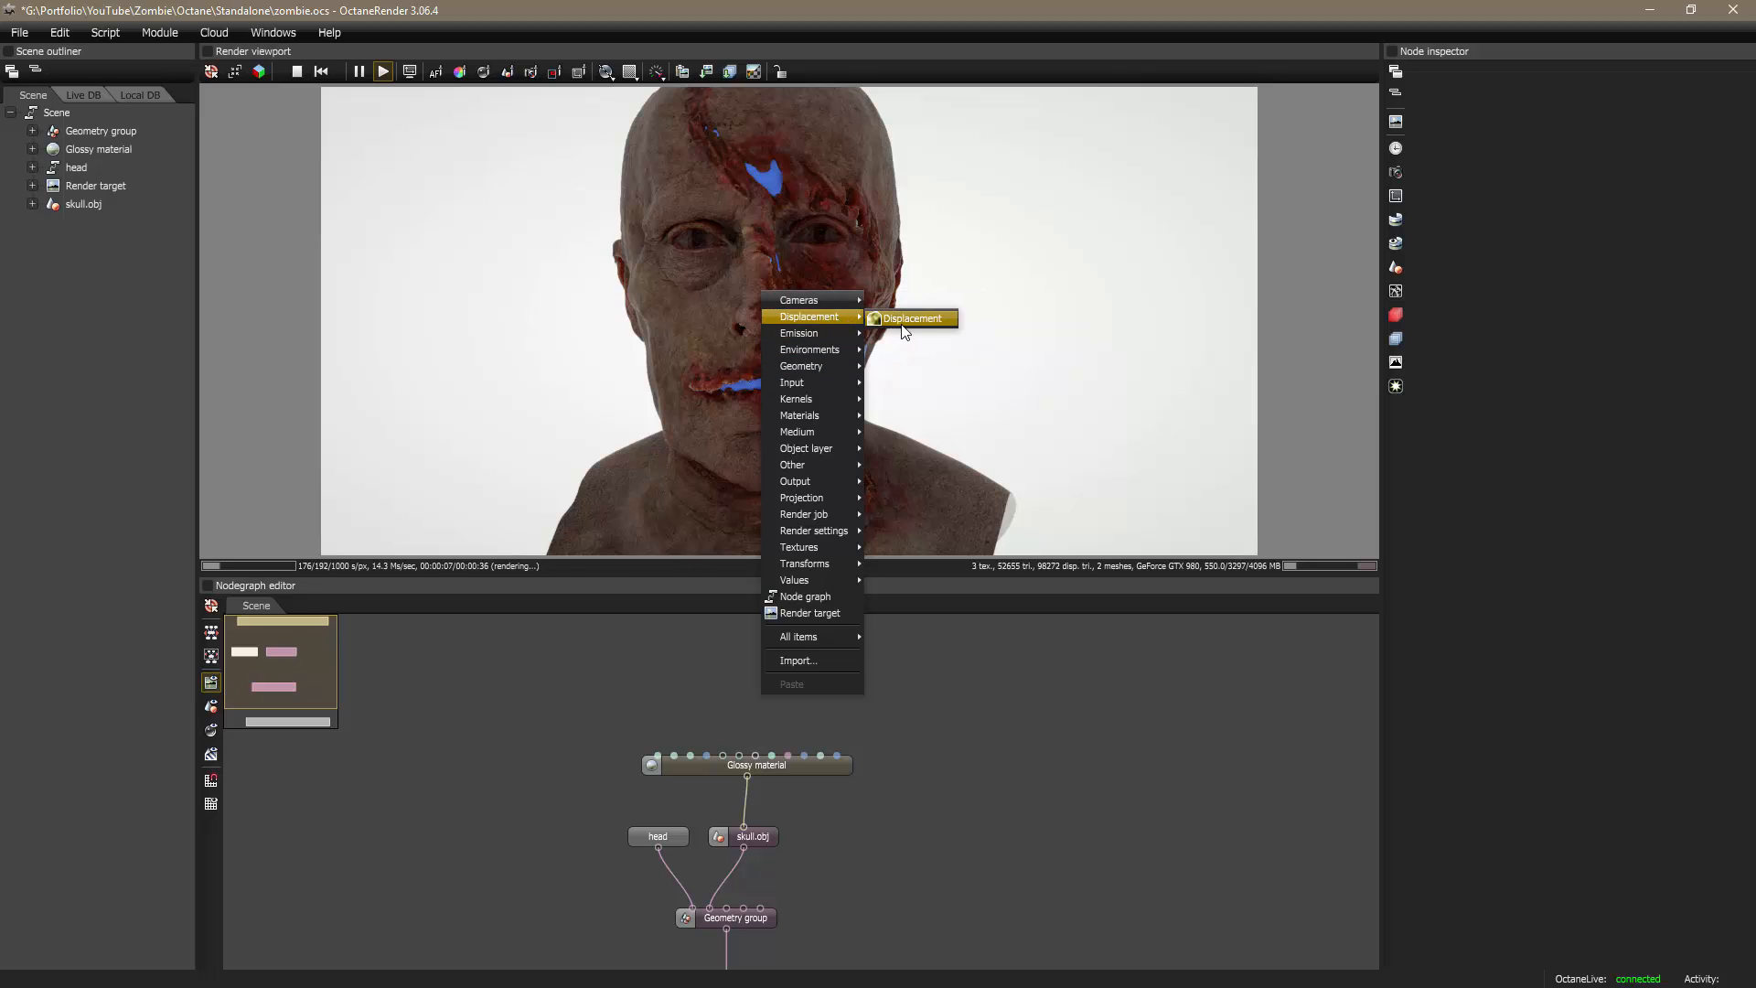
pyautogui.click(903, 322)
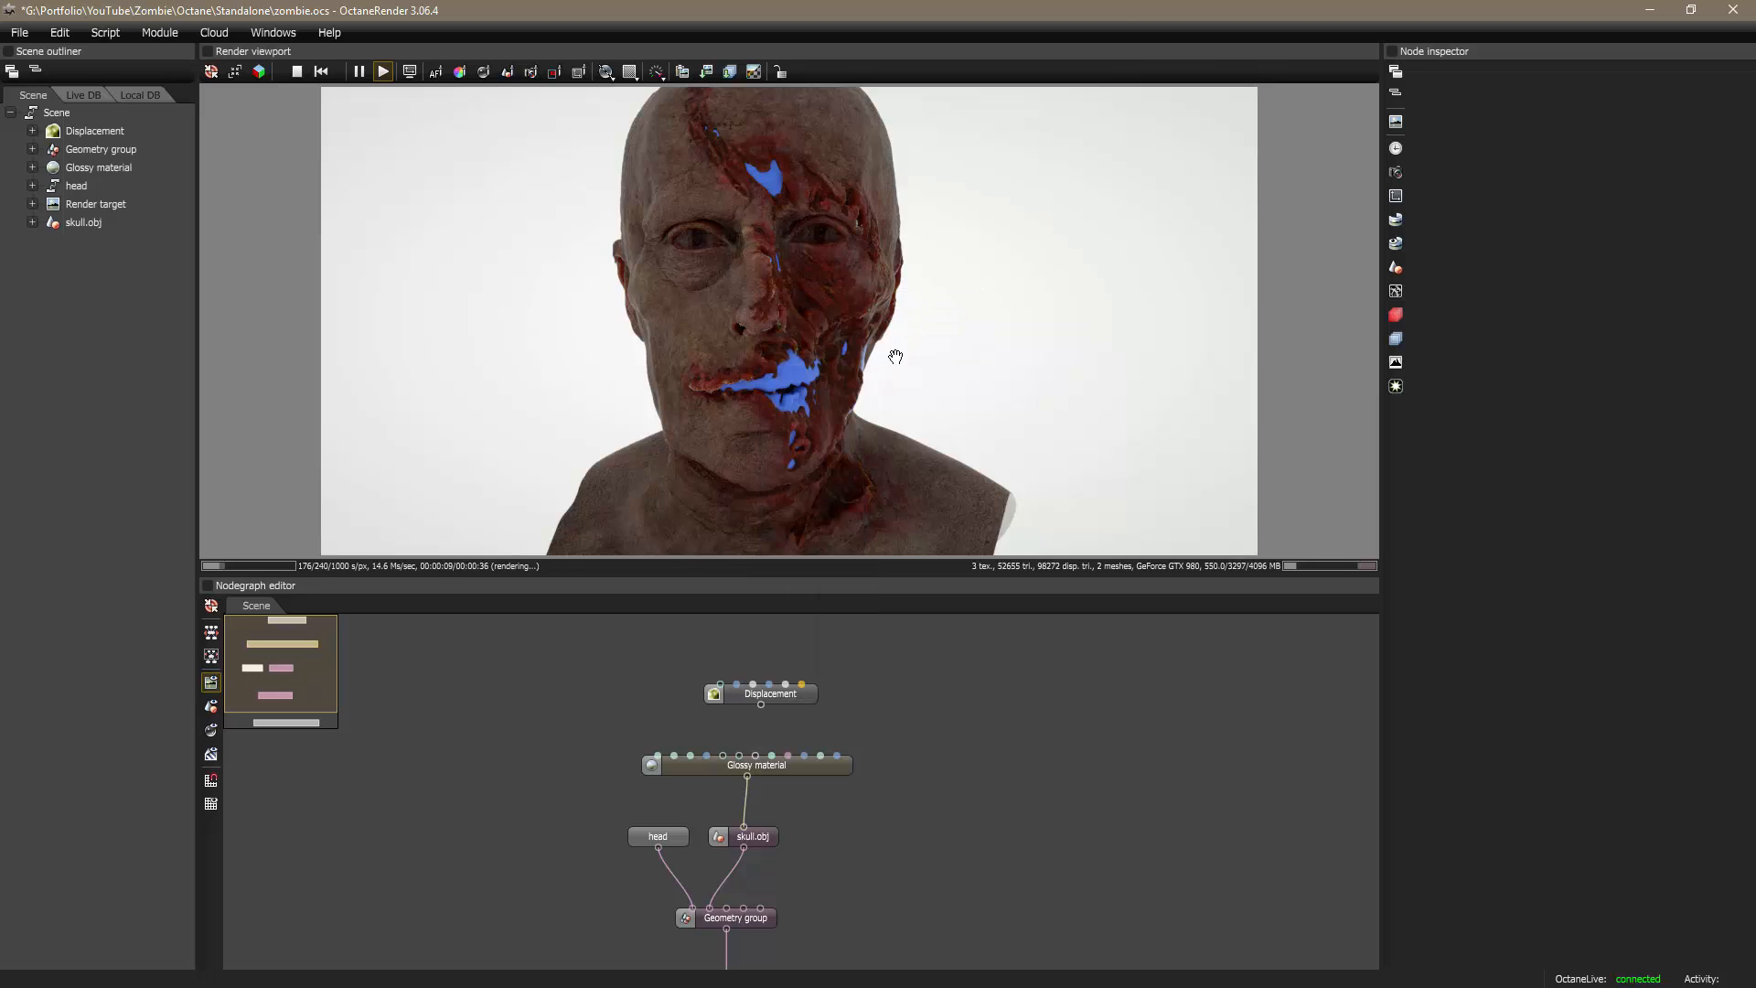
pyautogui.moveTo(904, 750); pyautogui.dragTo(865, 793)
pyautogui.click(789, 740)
pyautogui.moveTo(785, 735); pyautogui.dragTo(838, 717)
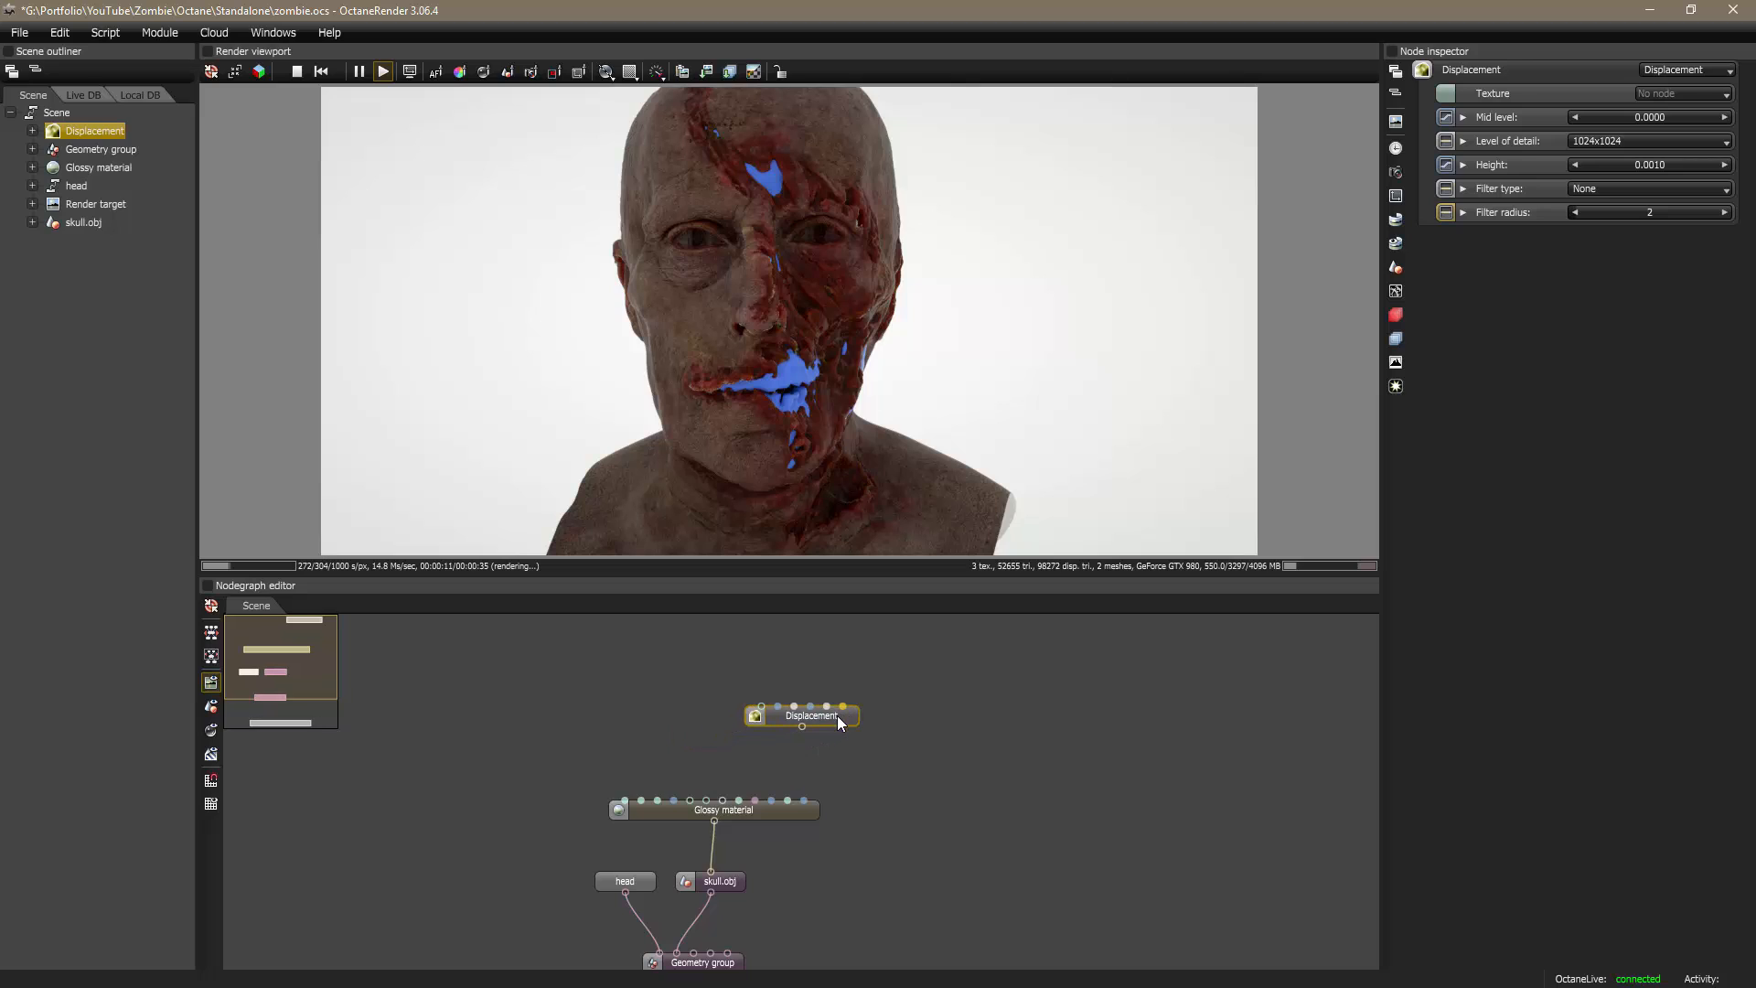
pyautogui.moveTo(911, 703); pyautogui.dragTo(886, 744, button='middle')
# Step: Load skull_disp.PSD as an RGB image texture and connect it to the Displacement node's texture input
pyautogui.rightClick(803, 715)
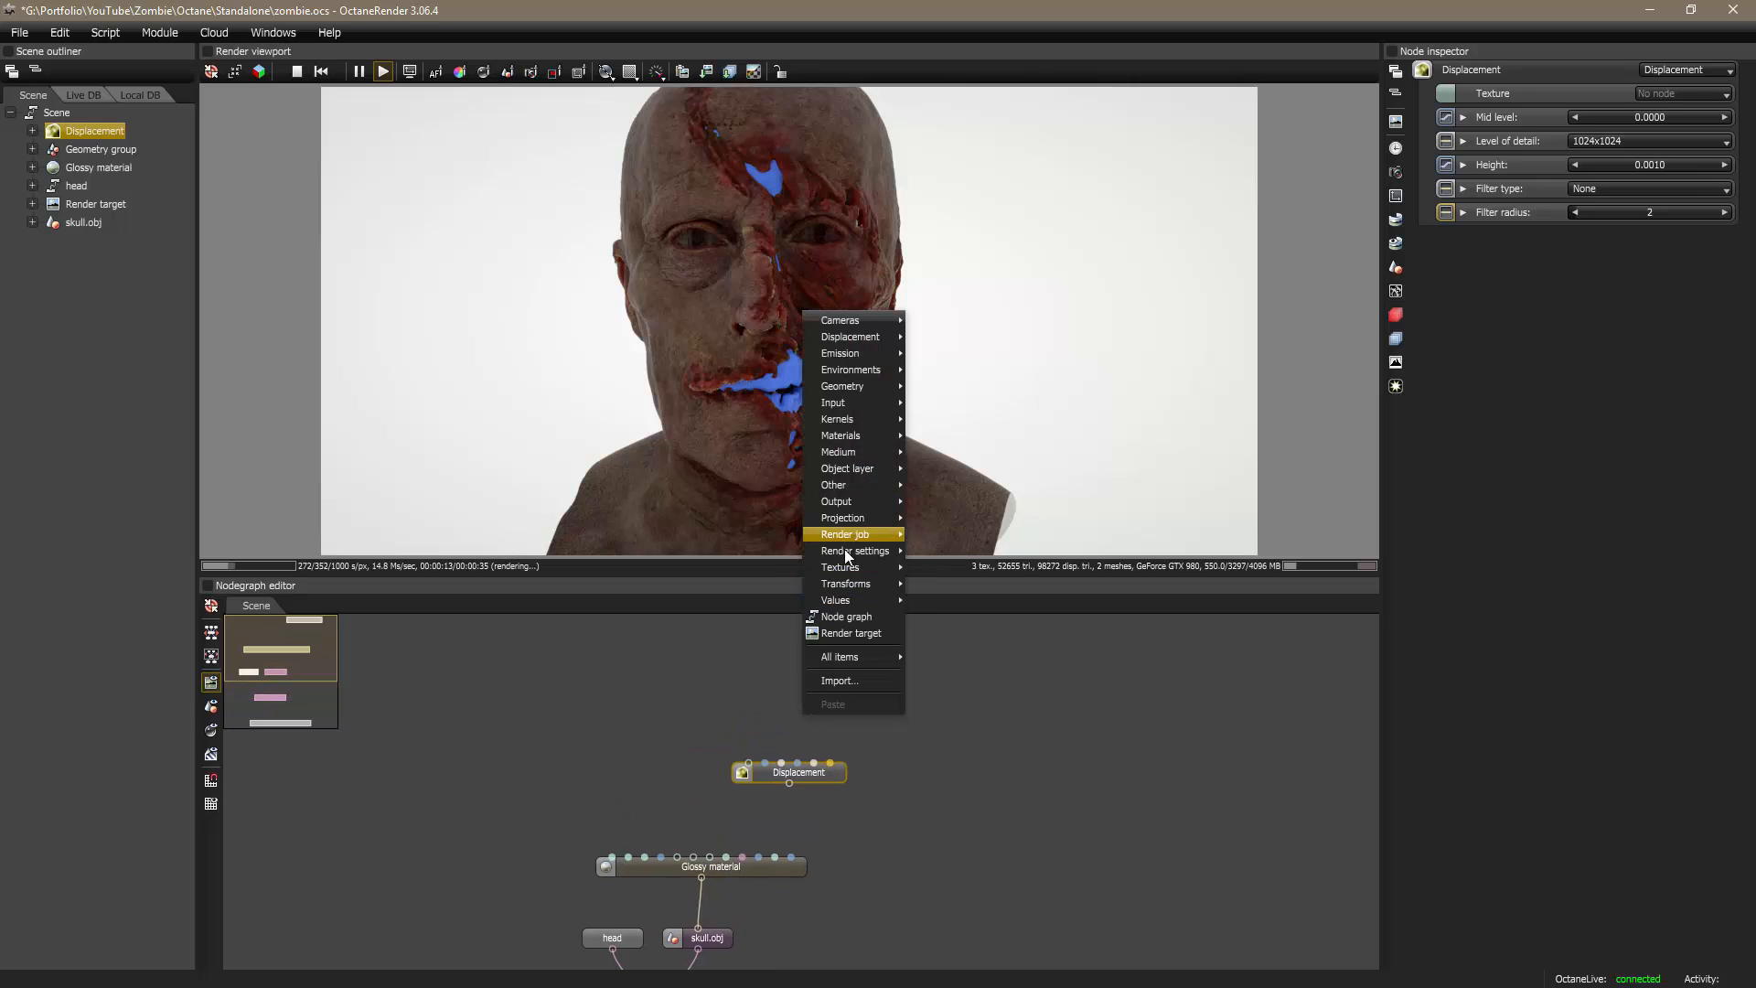
pyautogui.moveTo(852, 602)
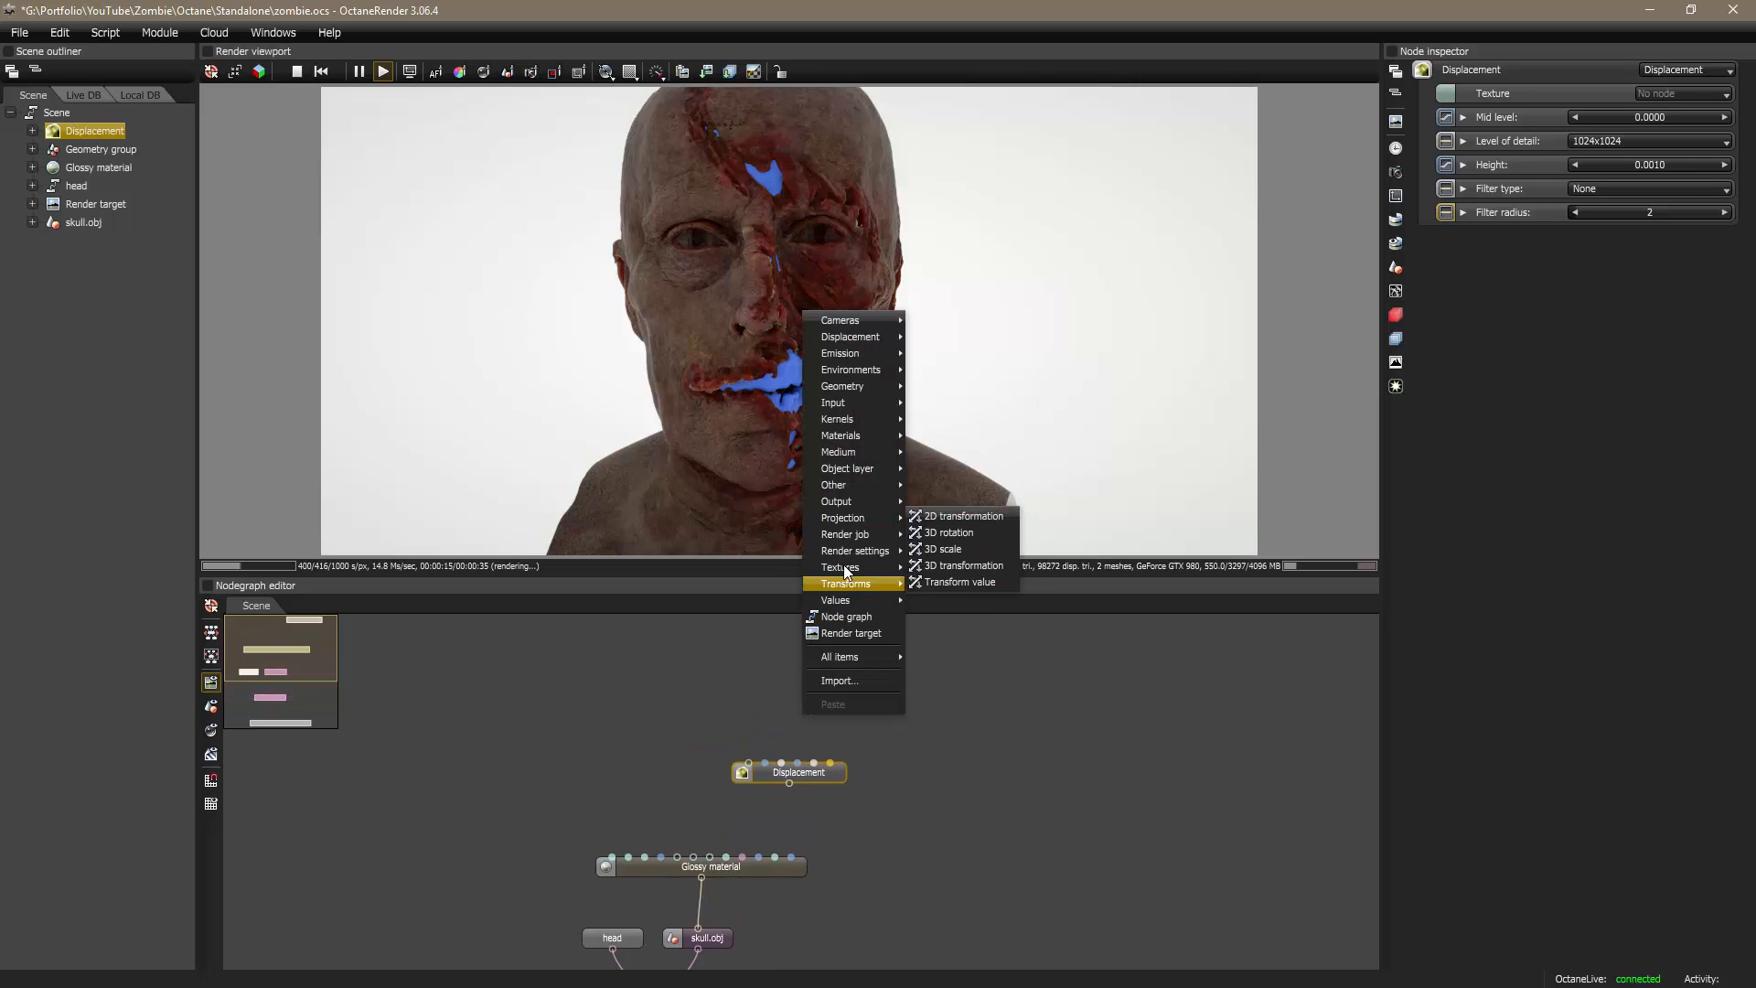
pyautogui.moveTo(866, 566)
pyautogui.click(935, 549)
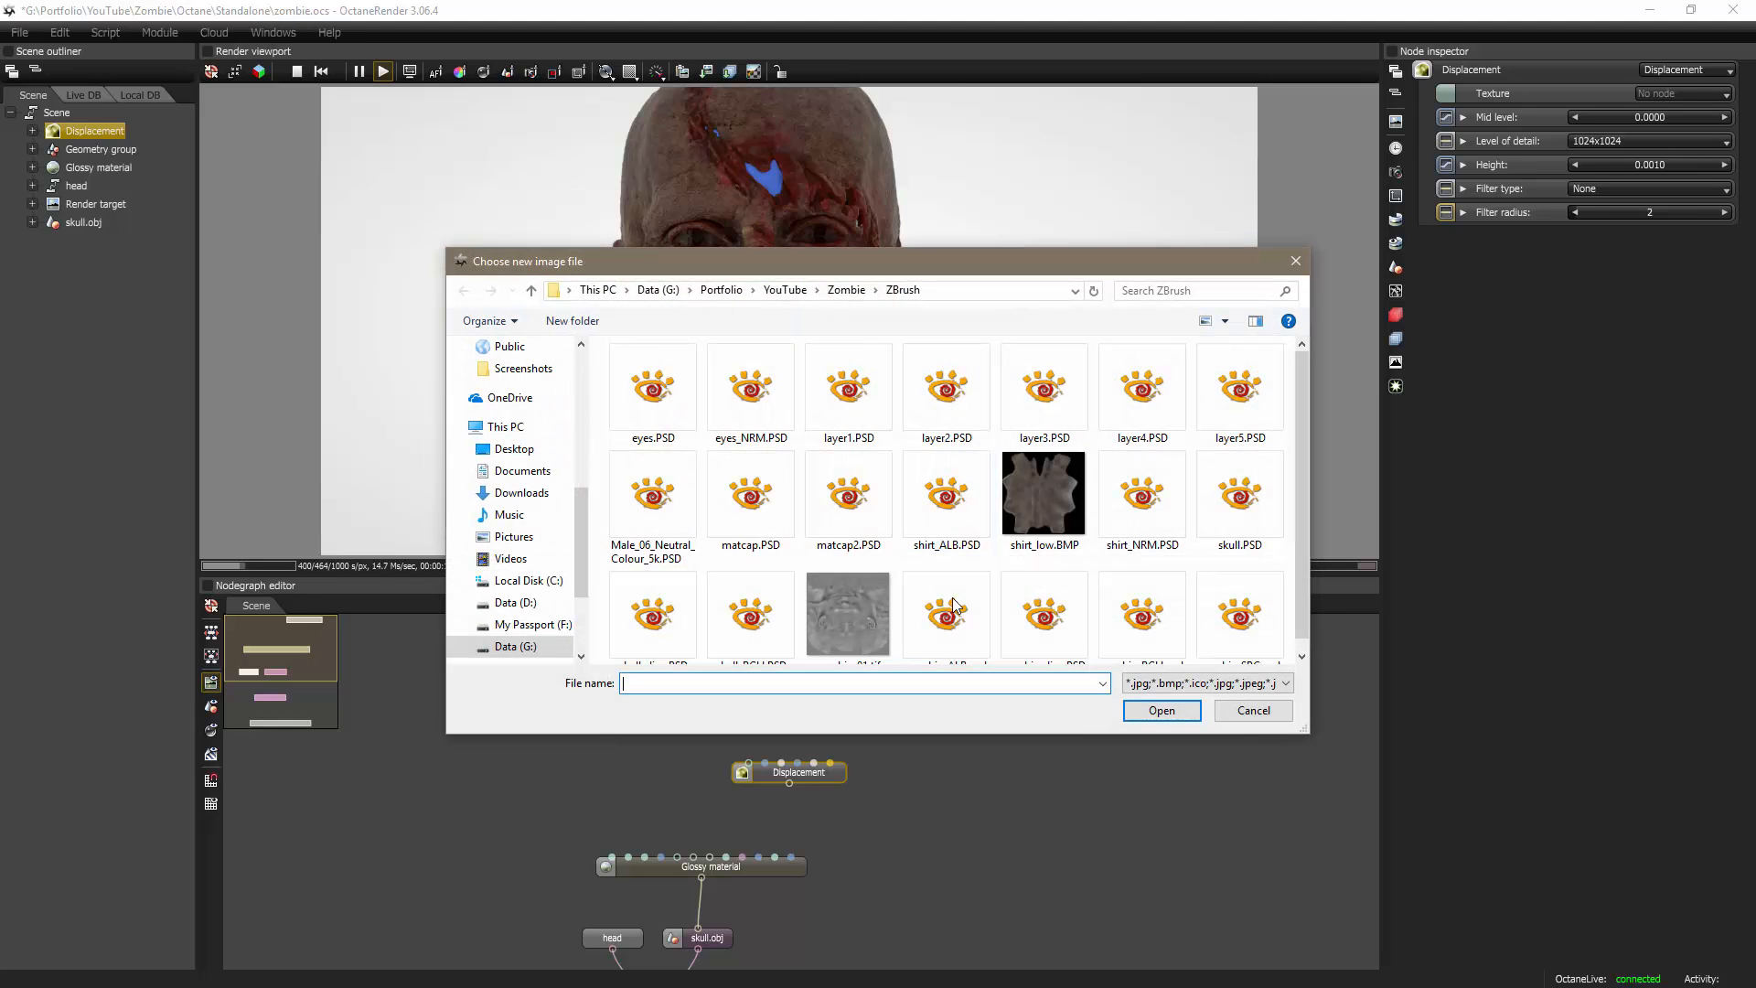
pyautogui.scroll(-1, 1007, 590)
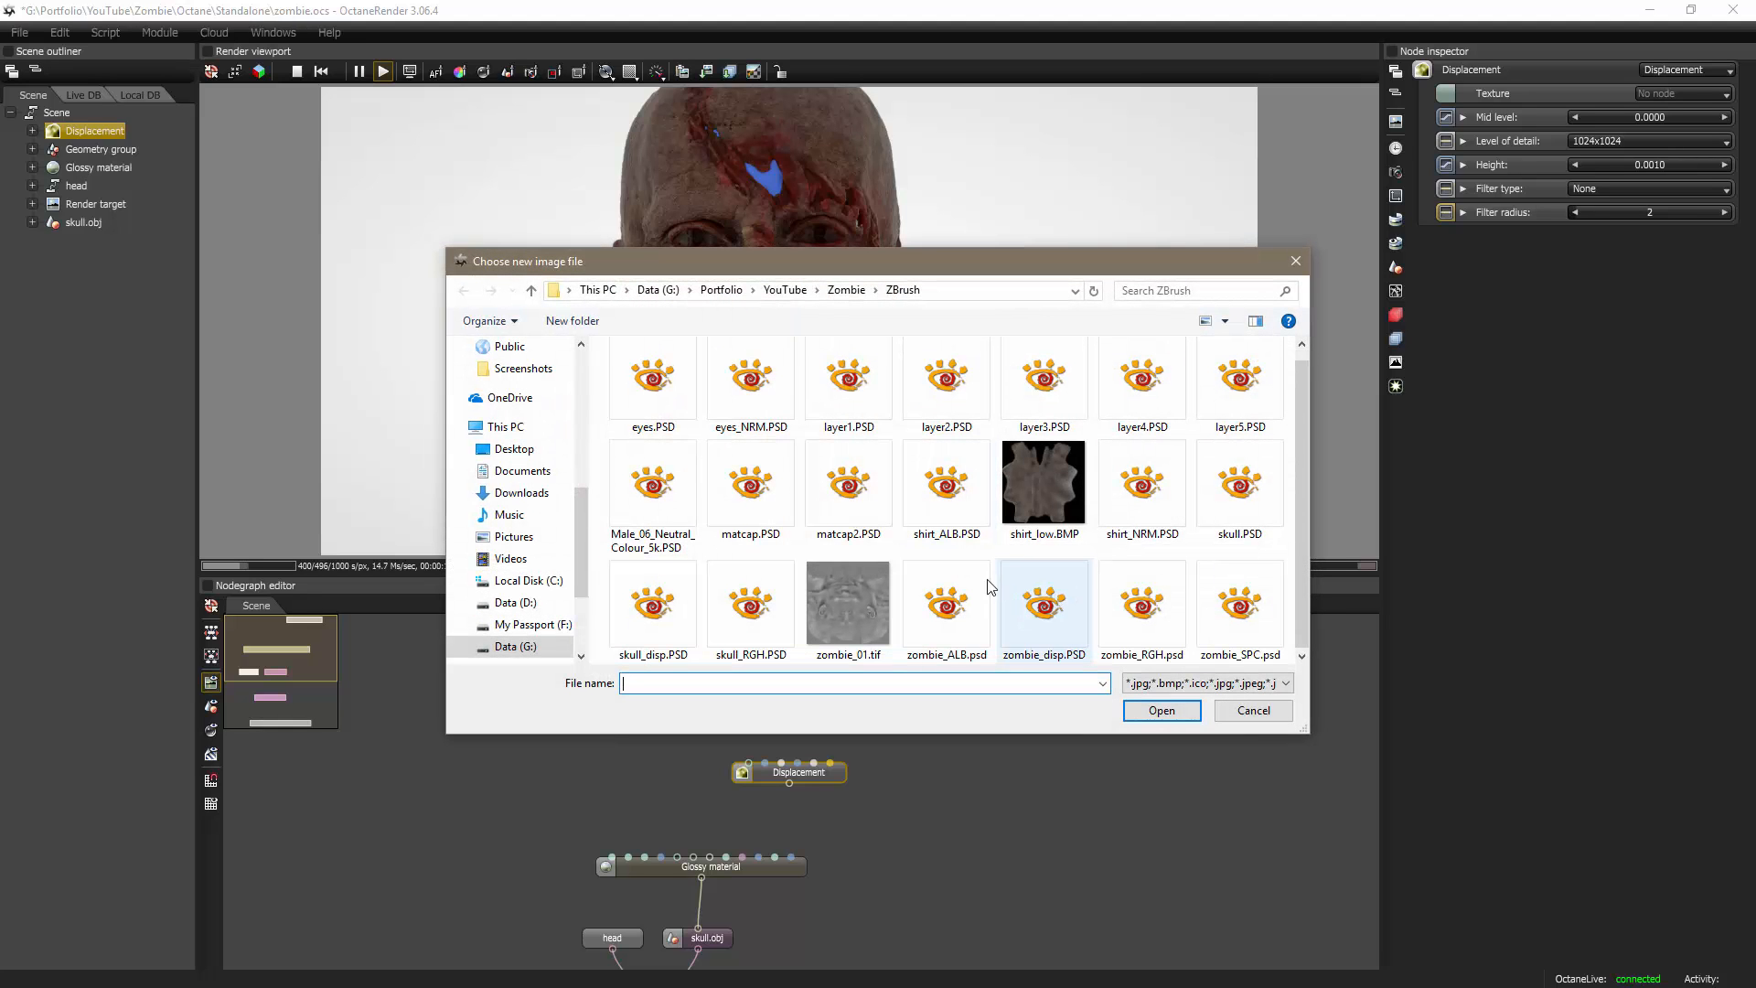
pyautogui.click(661, 615)
pyautogui.click(1144, 712)
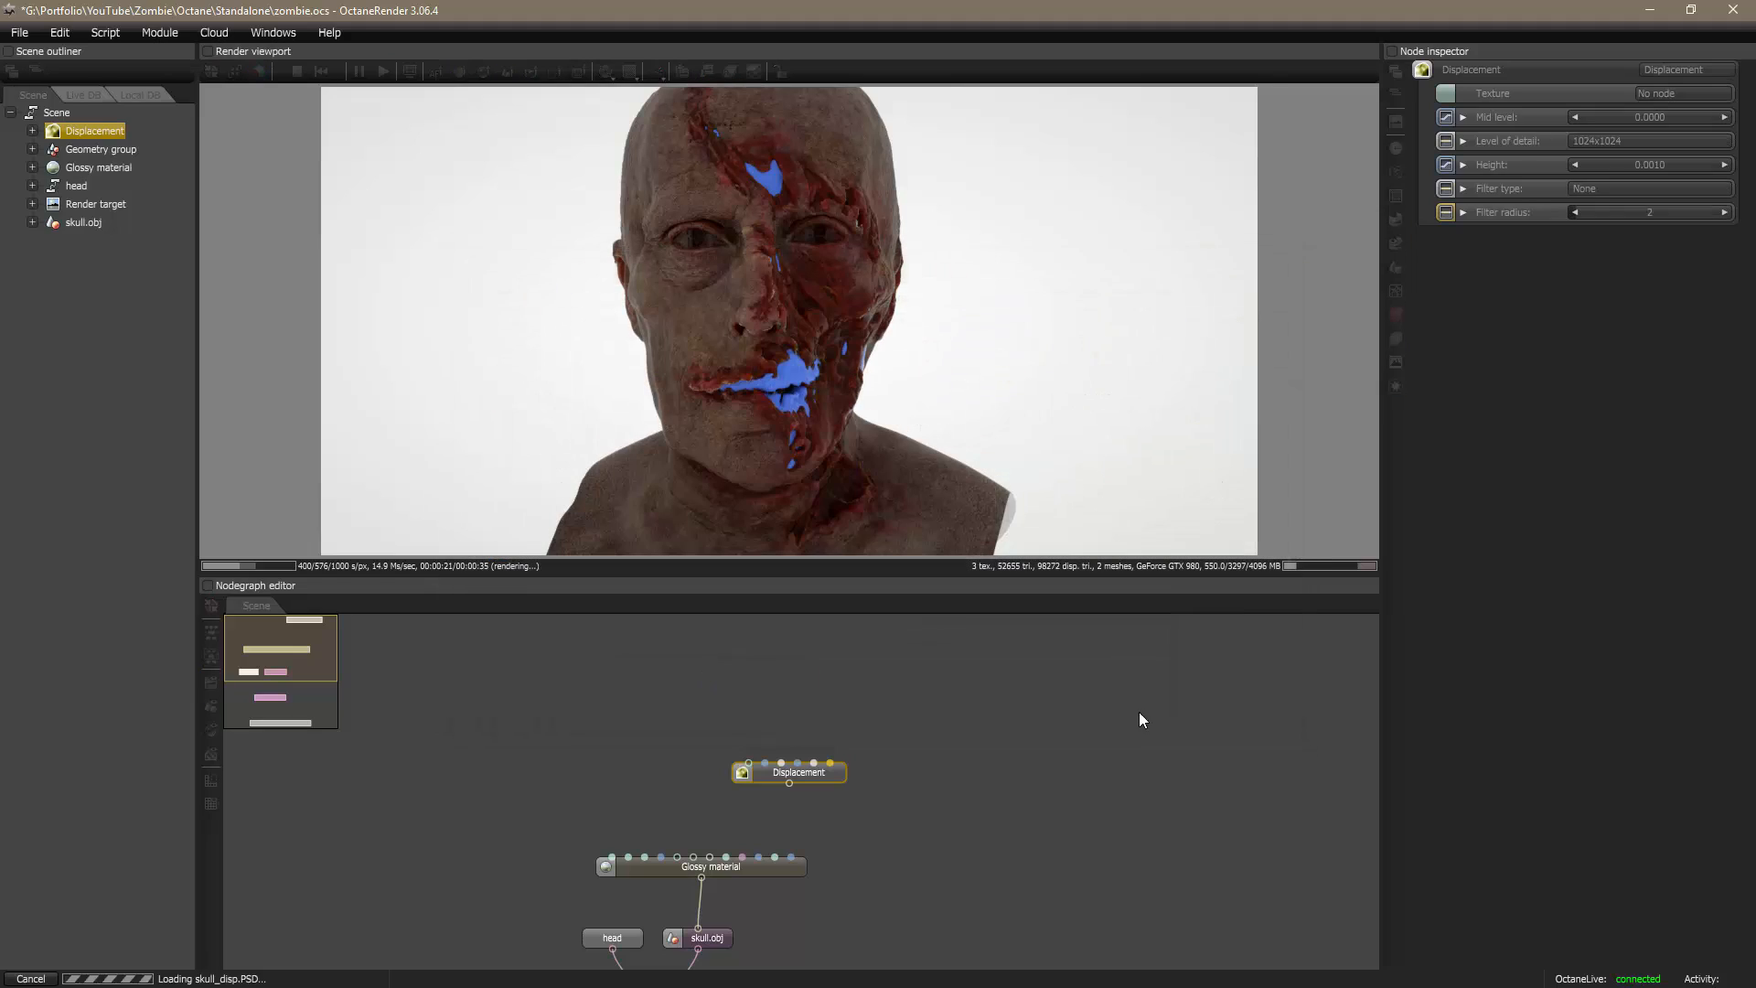
pyautogui.moveTo(828, 718); pyautogui.dragTo(784, 692)
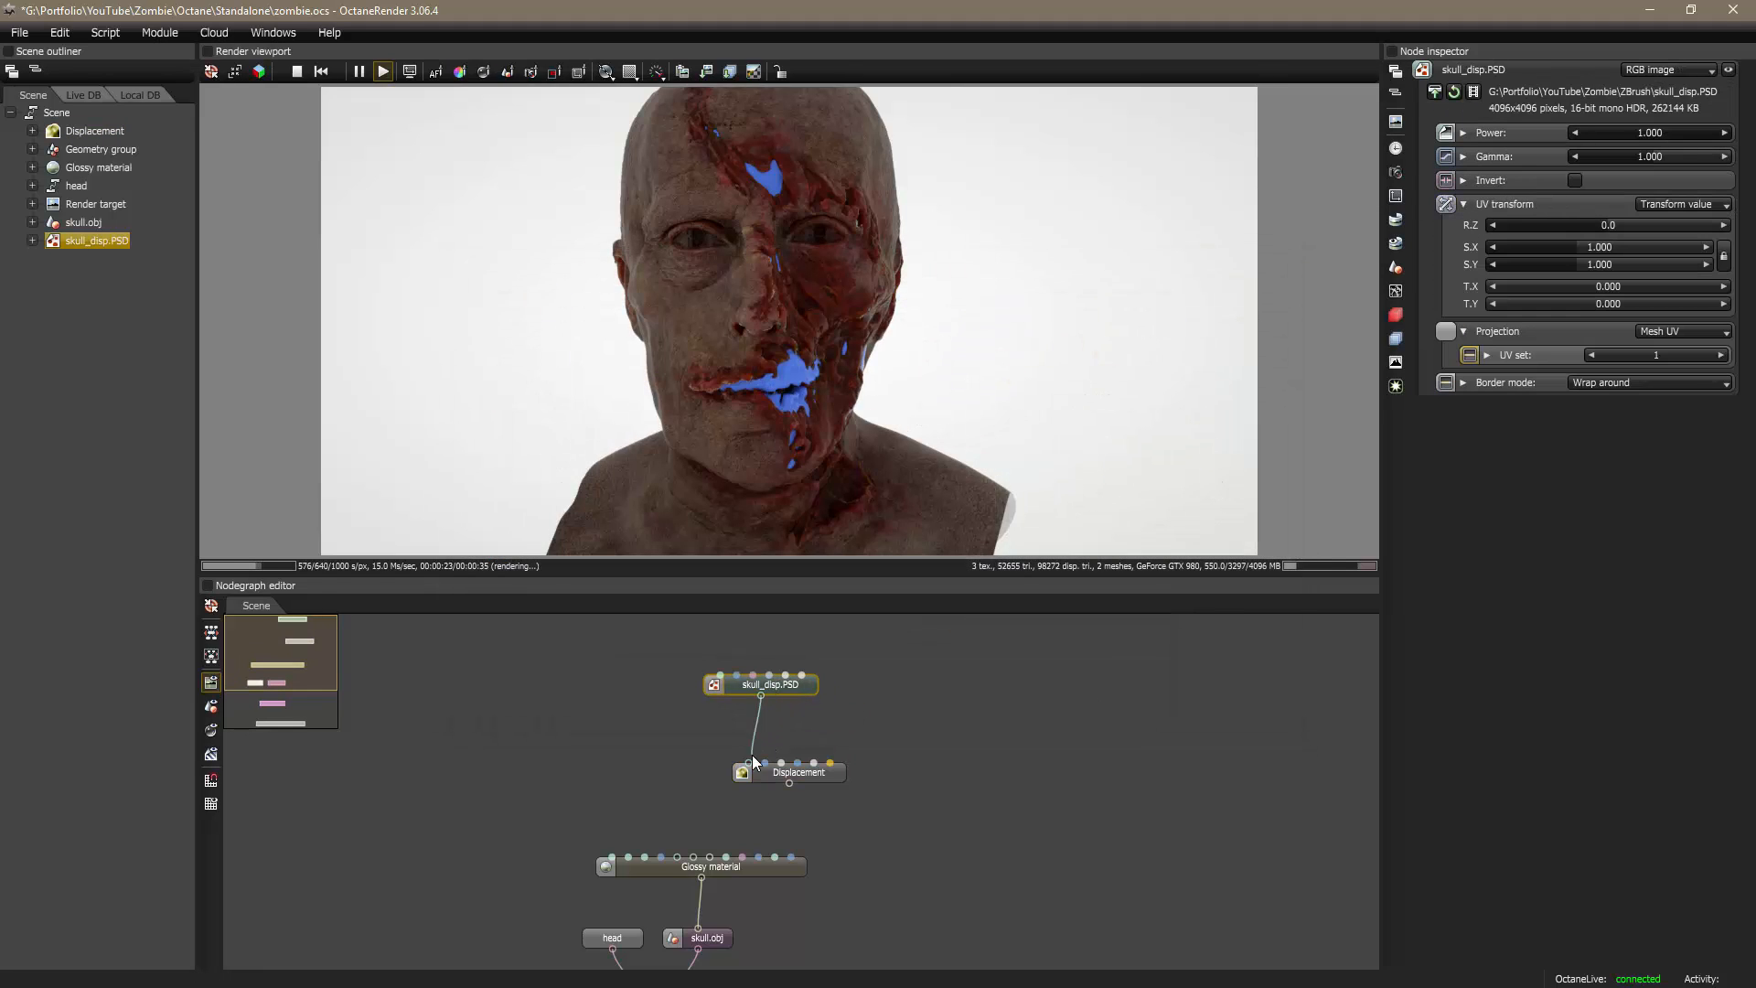
pyautogui.moveTo(751, 762); pyautogui.dragTo(748, 763)
# Step: Set the skull displacement's mid level to 0.5 and its level of detail to 4096x4096
pyautogui.click(805, 774)
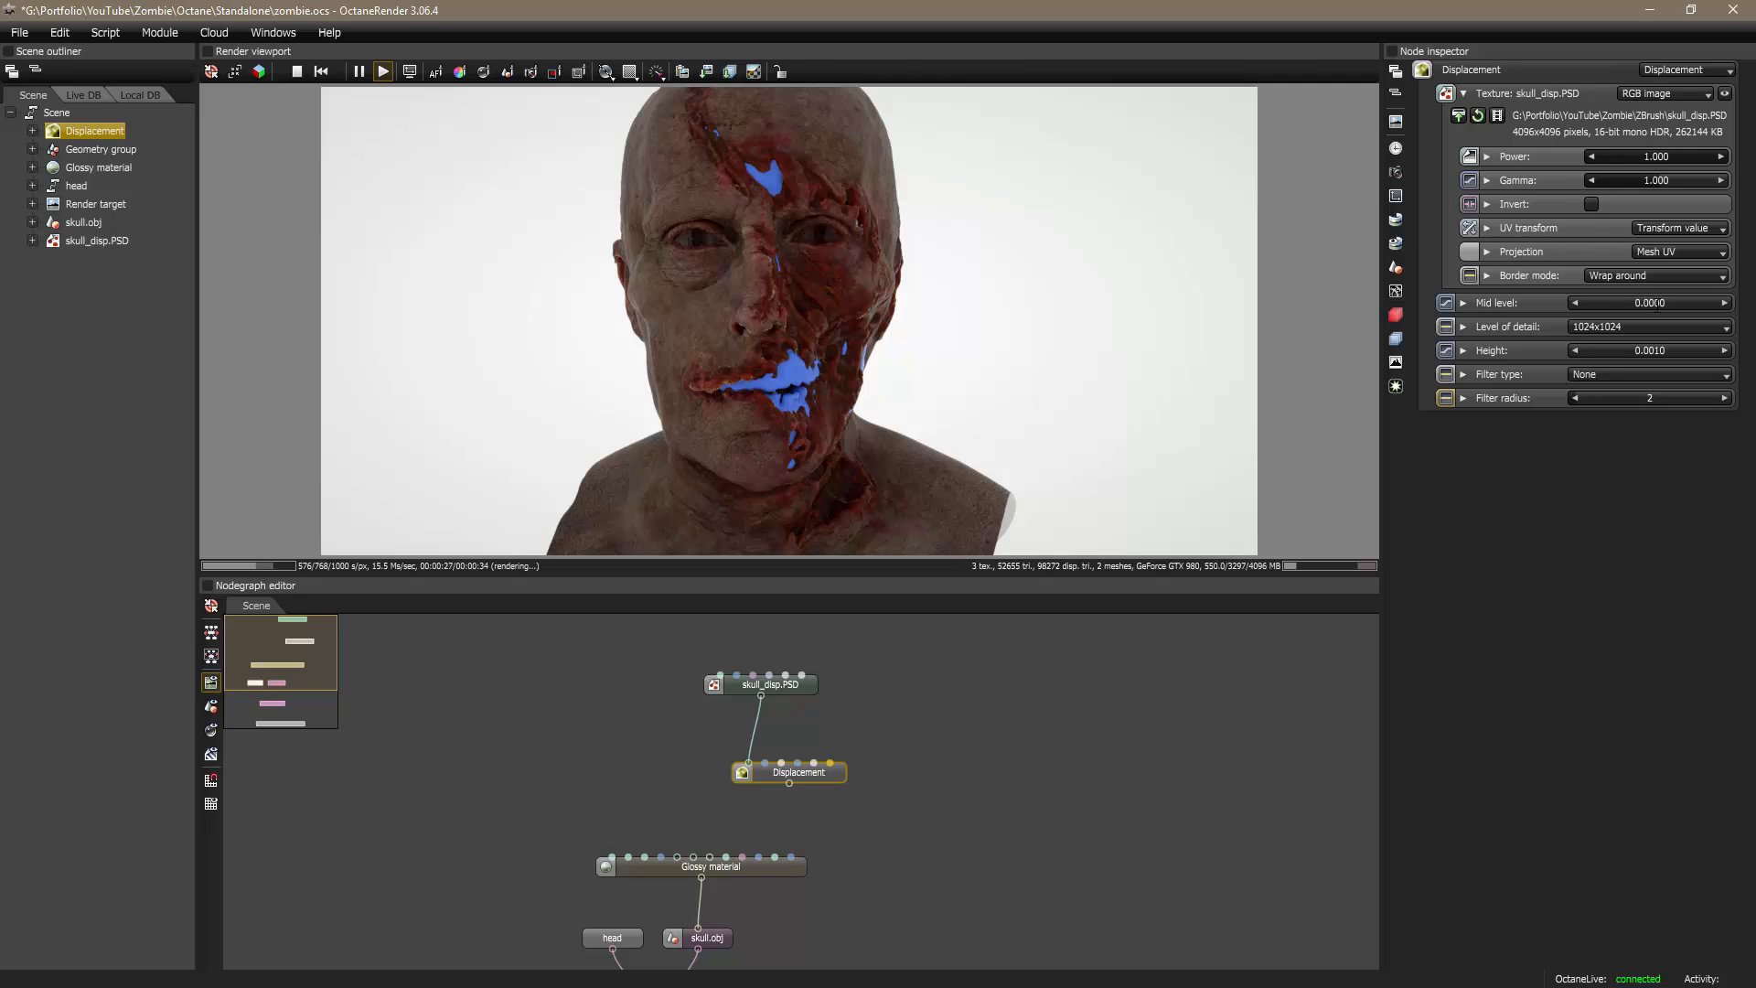
pyautogui.doubleClick(1657, 303)
pyautogui.write('0.5')
pyautogui.press('Return')
pyautogui.click(1617, 327)
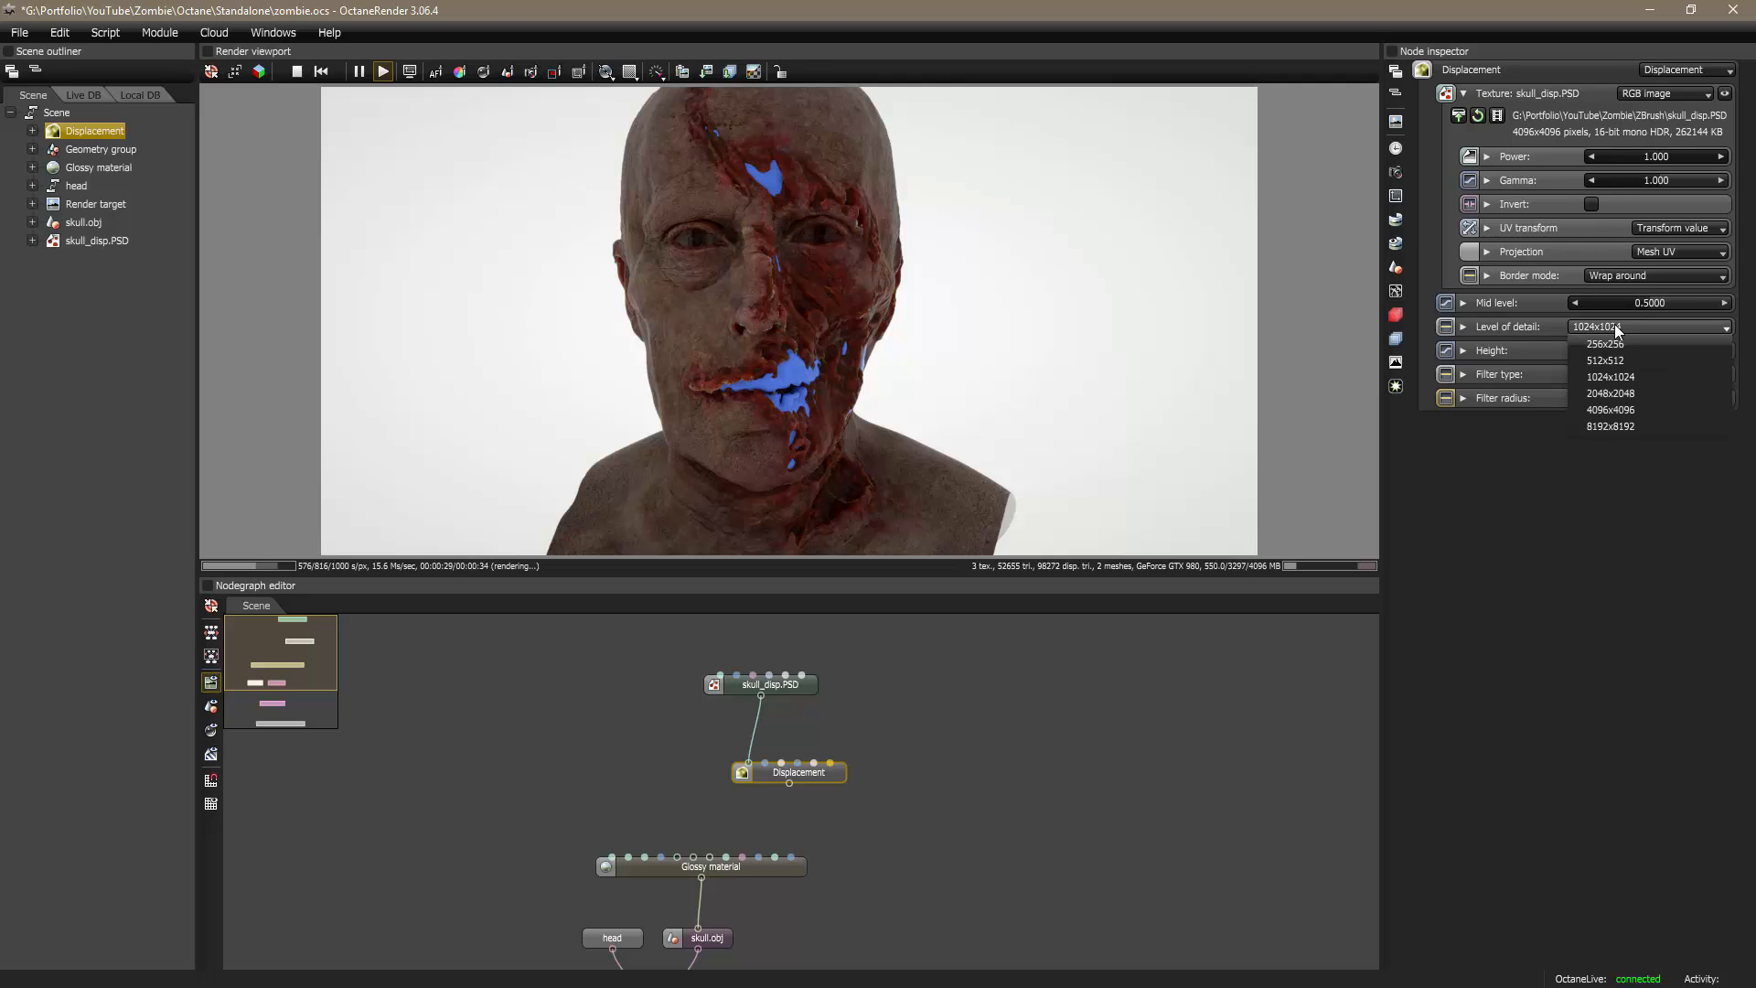
pyautogui.click(1611, 409)
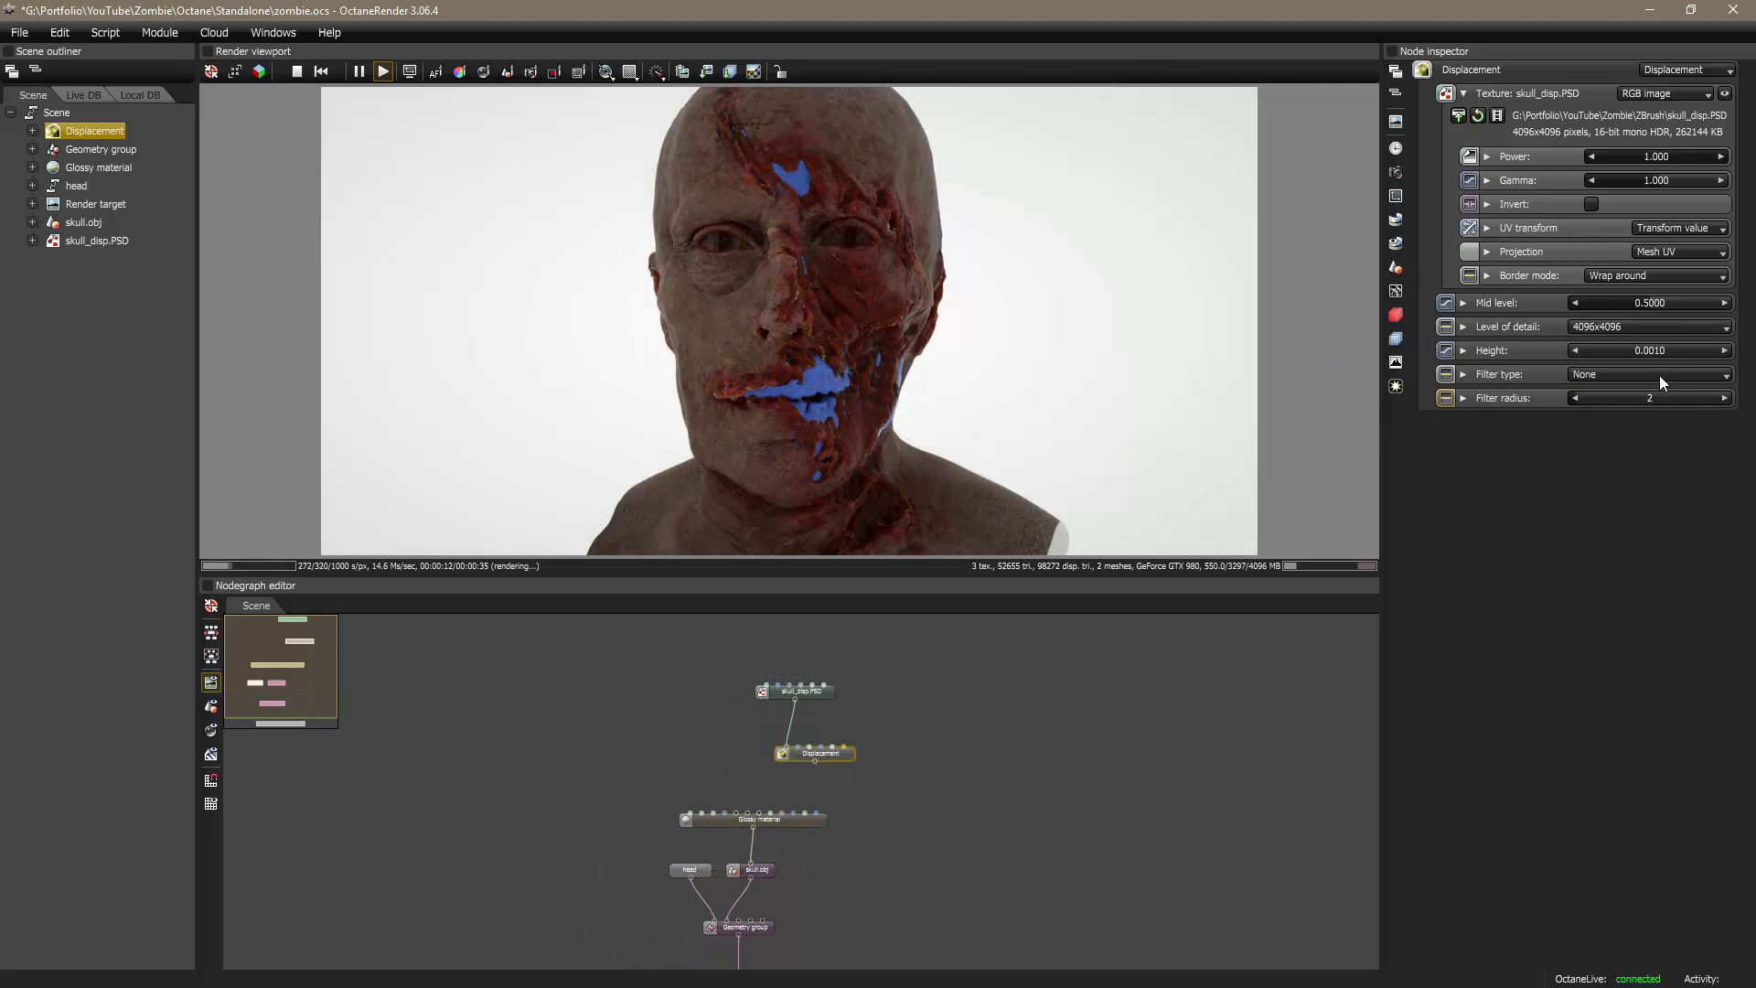
# Step: Set the skull displacement's height to 1 and connect it to the Glossy material's displacement input
pyautogui.click(1672, 352)
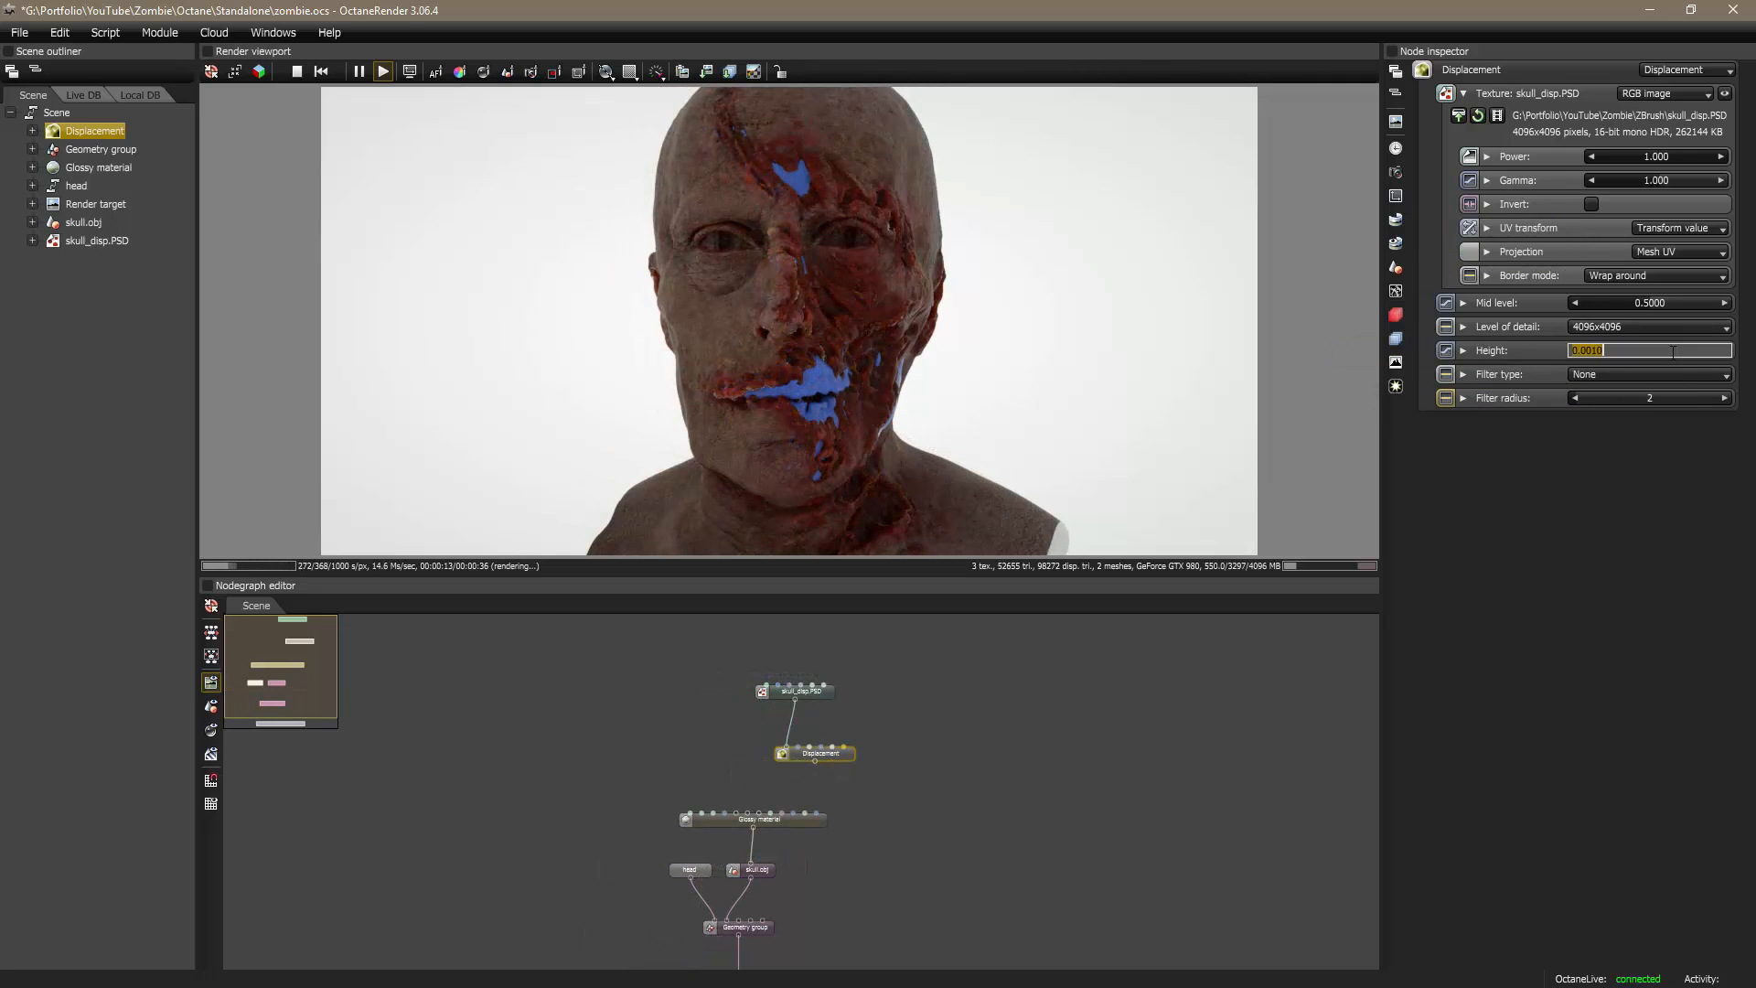
pyautogui.write('1')
pyautogui.press('Return')
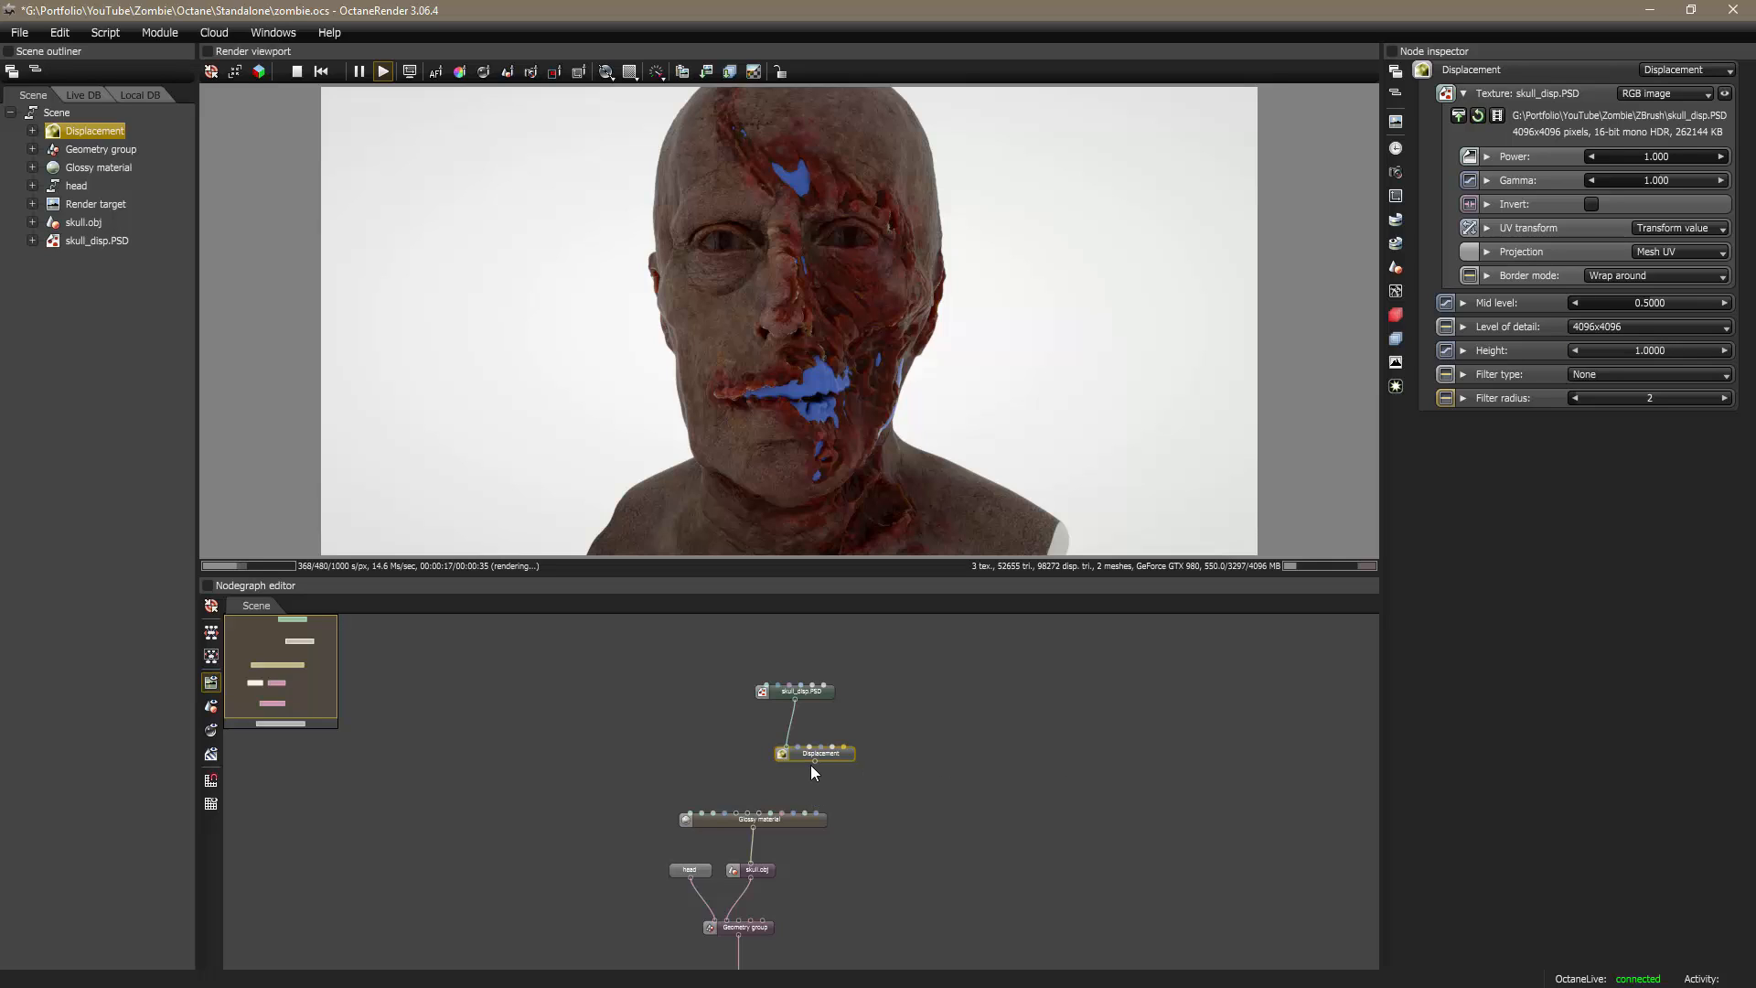
pyautogui.moveTo(796, 803); pyautogui.dragTo(761, 812)
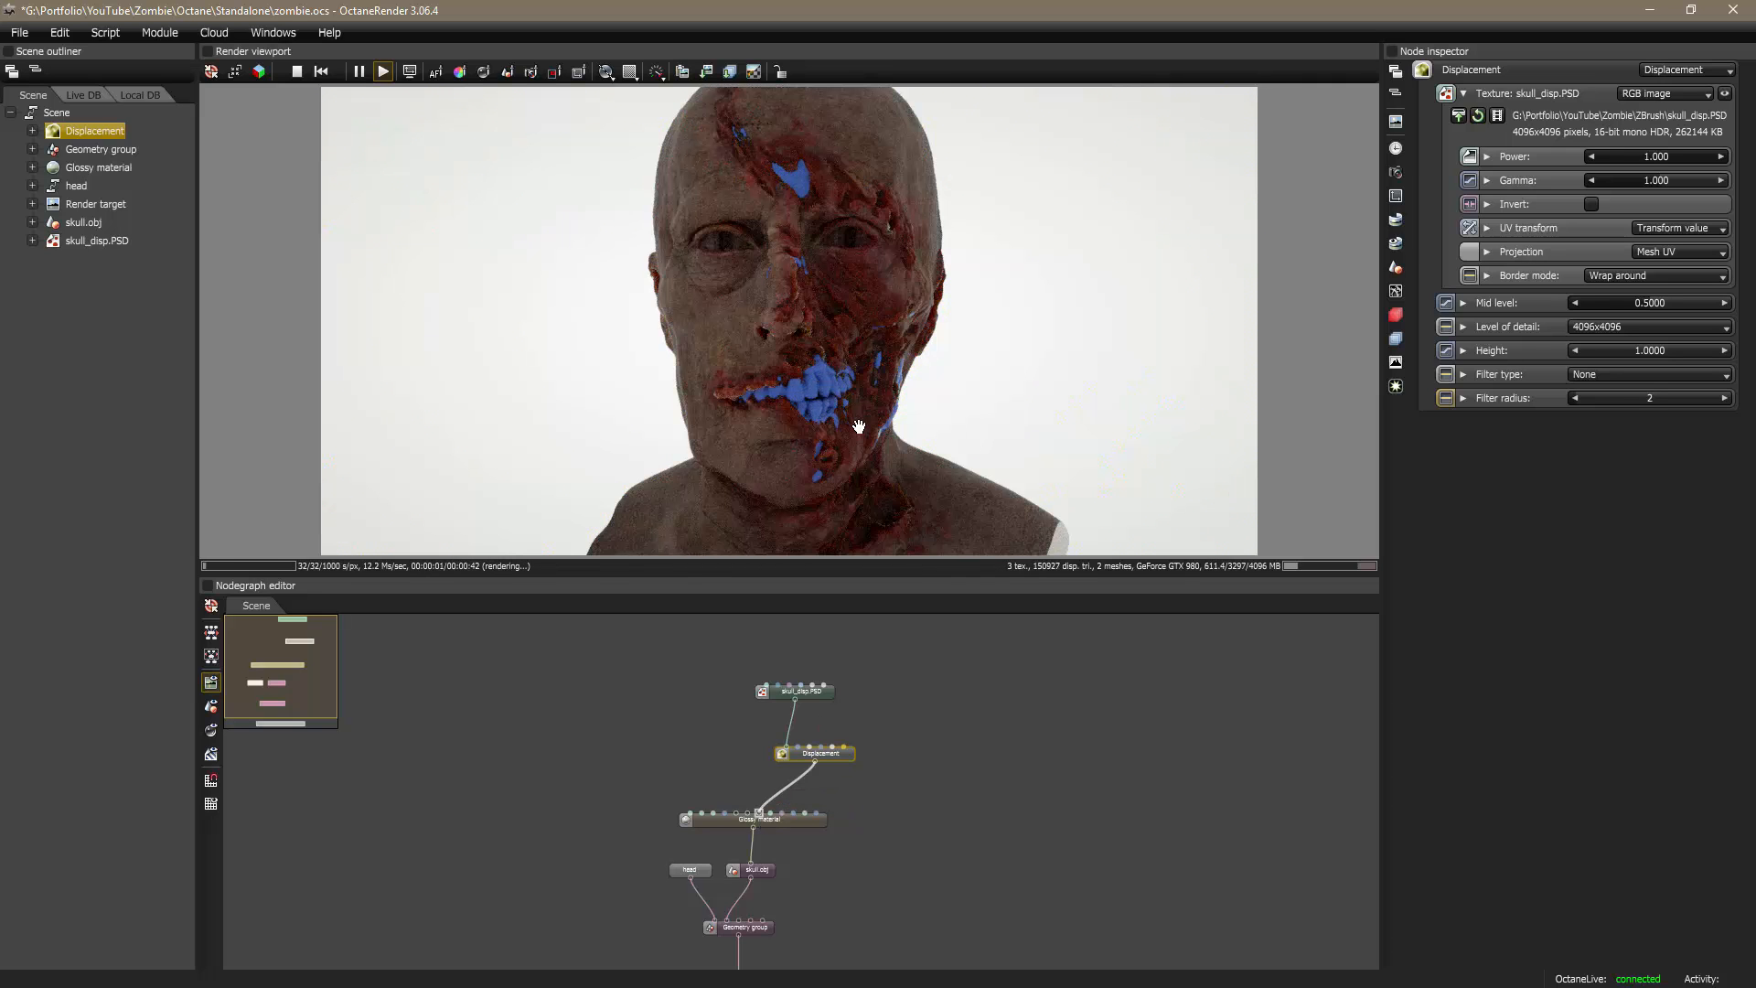
# Step: Set the diffuse colour of the skull's Glossy material to black (000000), checking it close up on the teeth
pyautogui.scroll(3, 859, 426)
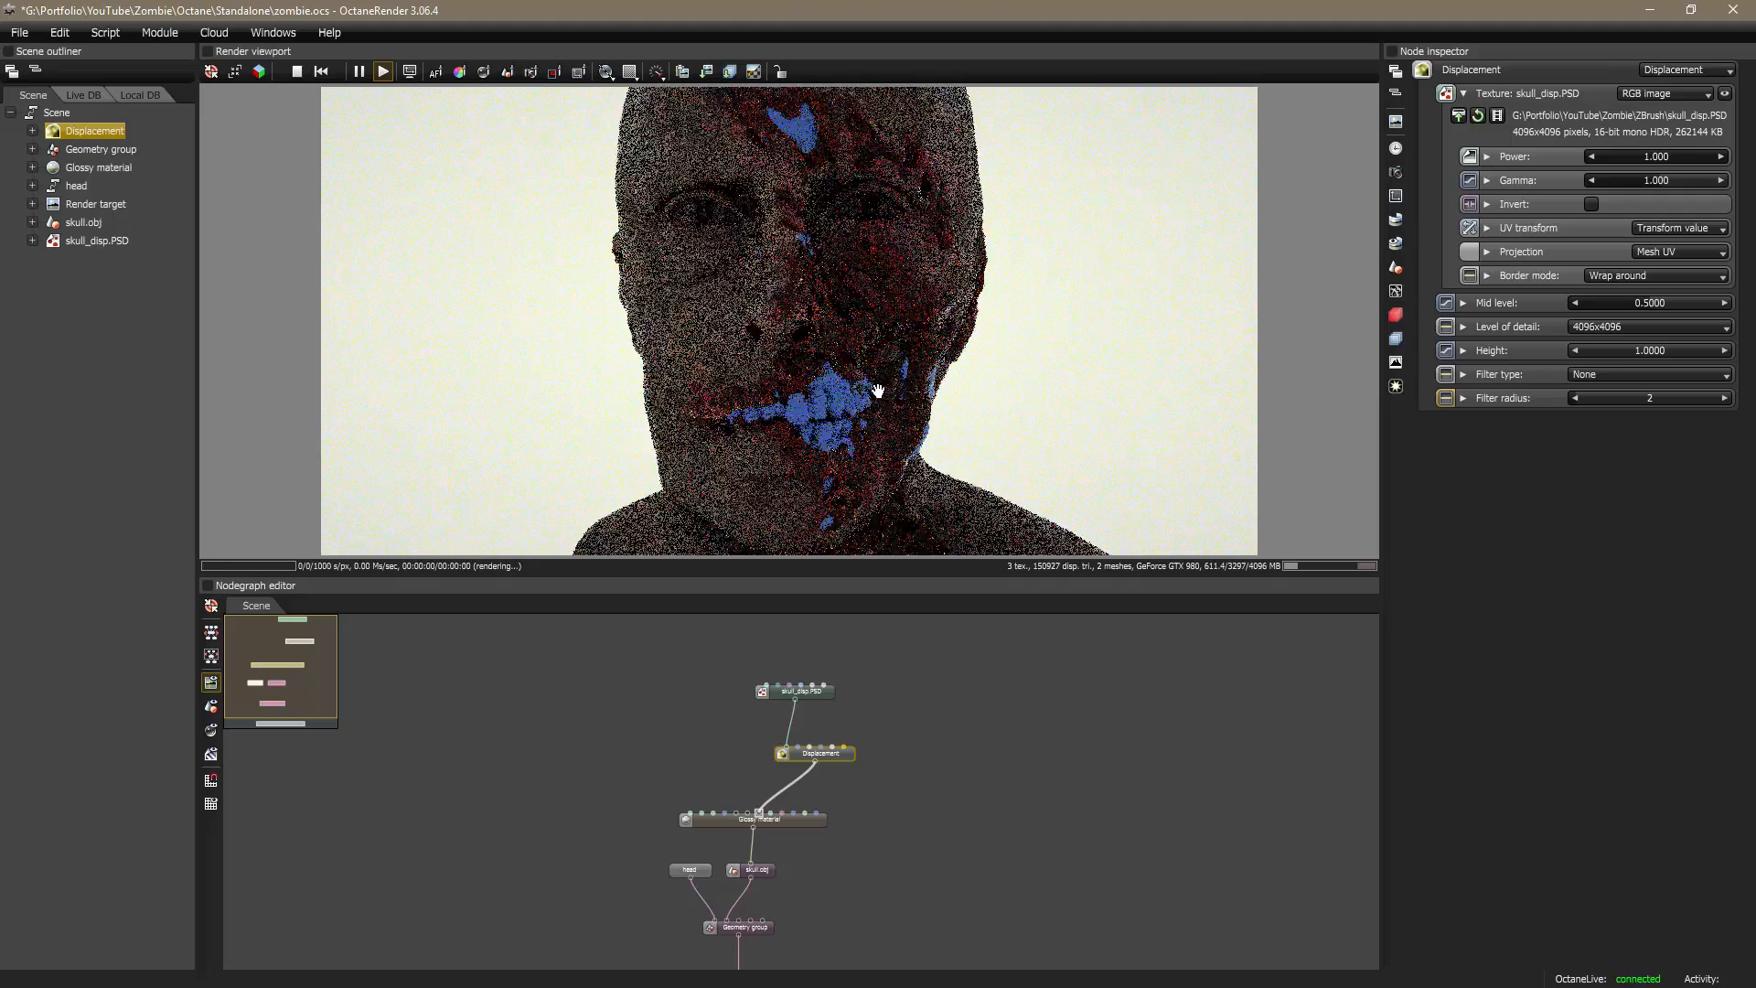
pyautogui.moveTo(878, 392); pyautogui.dragTo(886, 403, button='right')
pyautogui.scroll(1, 886, 403)
pyautogui.moveTo(886, 403)
pyautogui.mouseDown()
pyautogui.moveTo(814, 411)
pyautogui.moveTo(895, 410)
pyautogui.mouseUp()
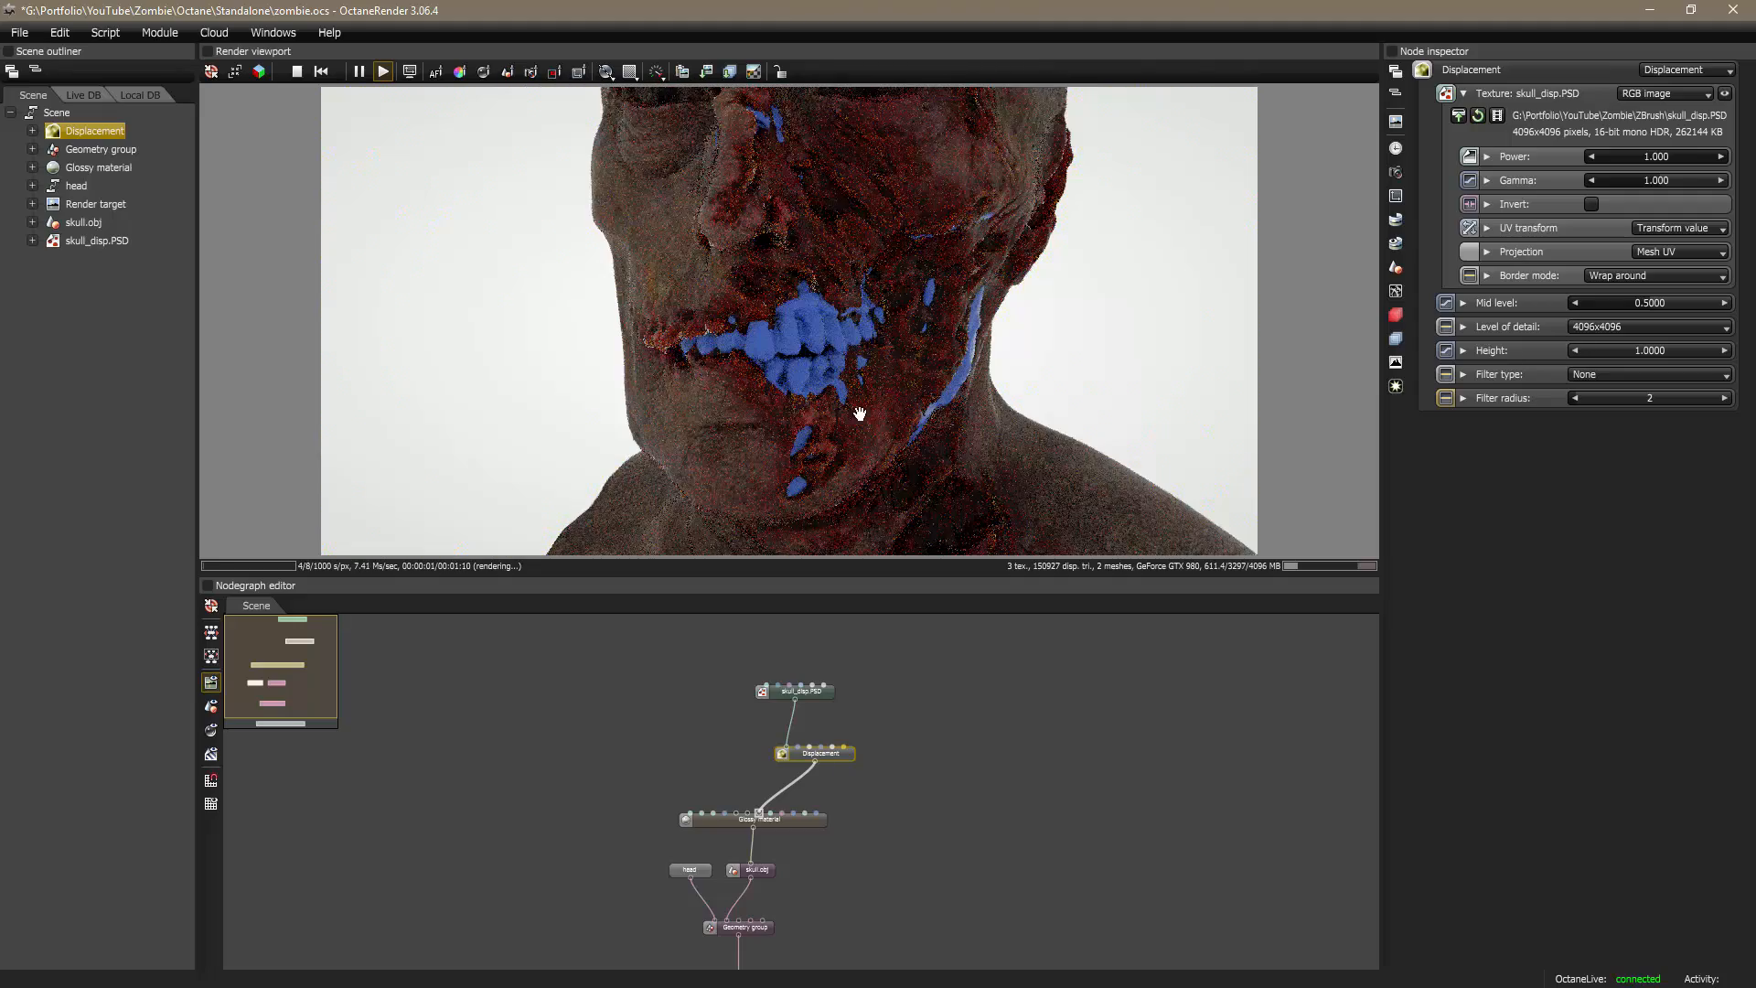
pyautogui.click(804, 821)
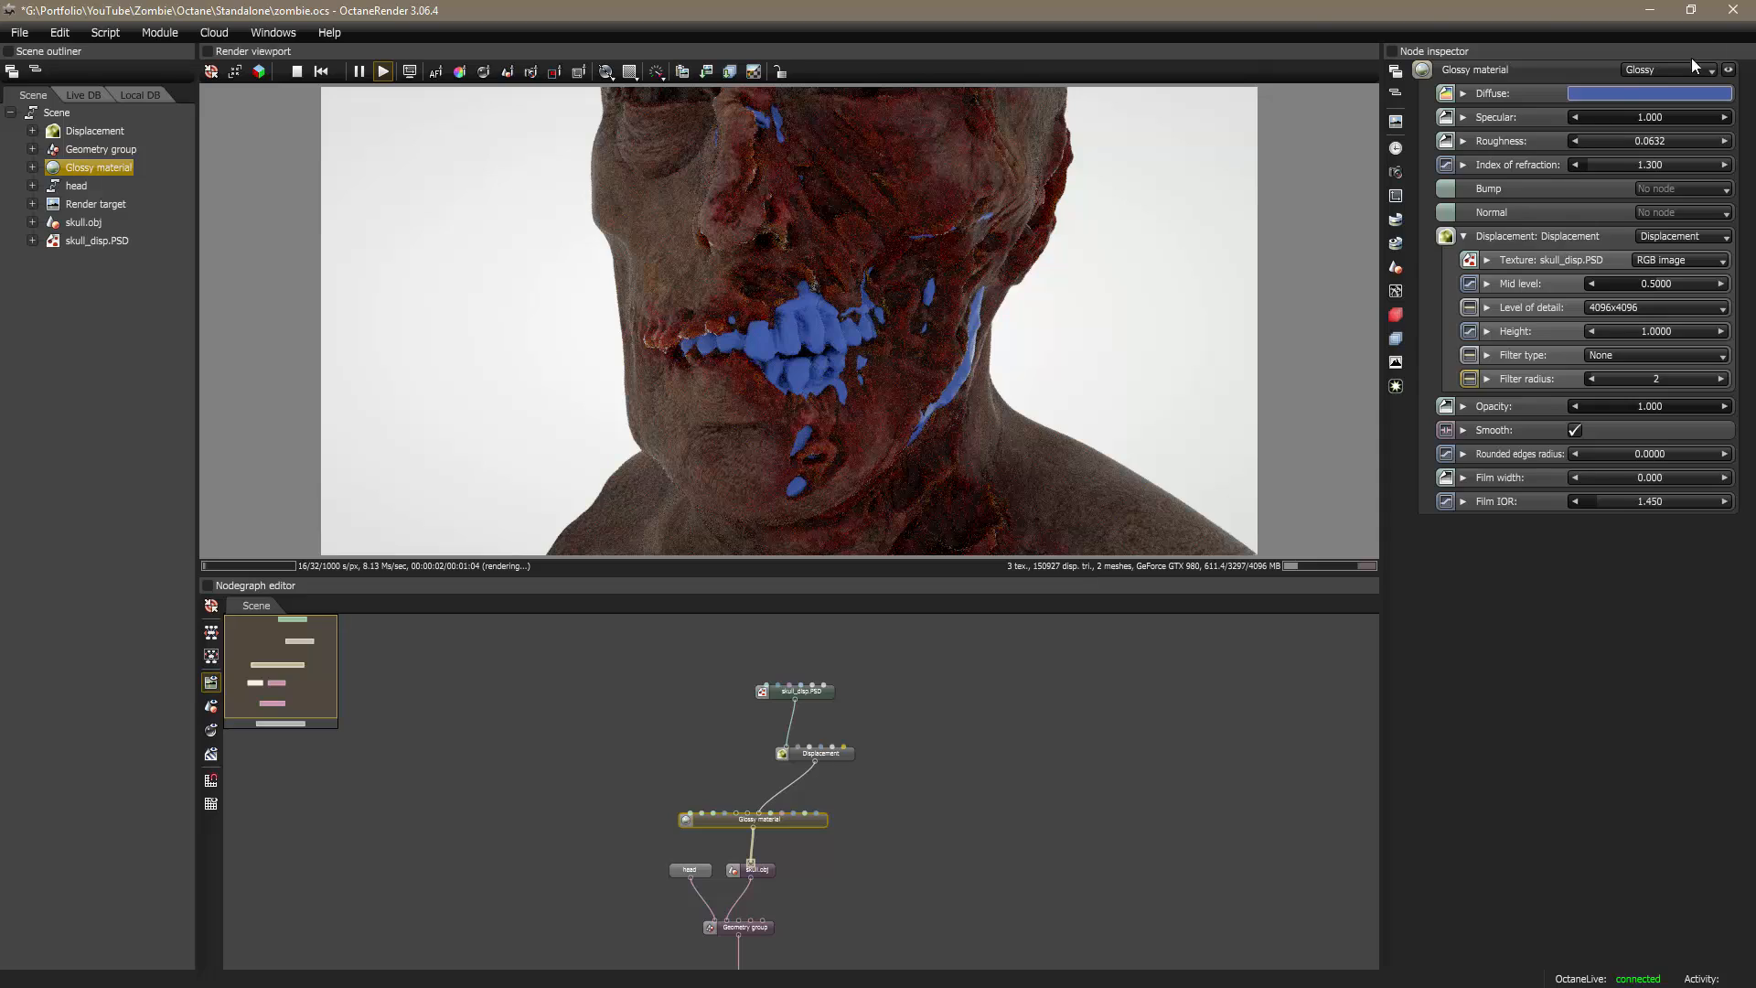
pyautogui.click(1644, 94)
pyautogui.moveTo(1506, 101); pyautogui.dragTo(1507, 222)
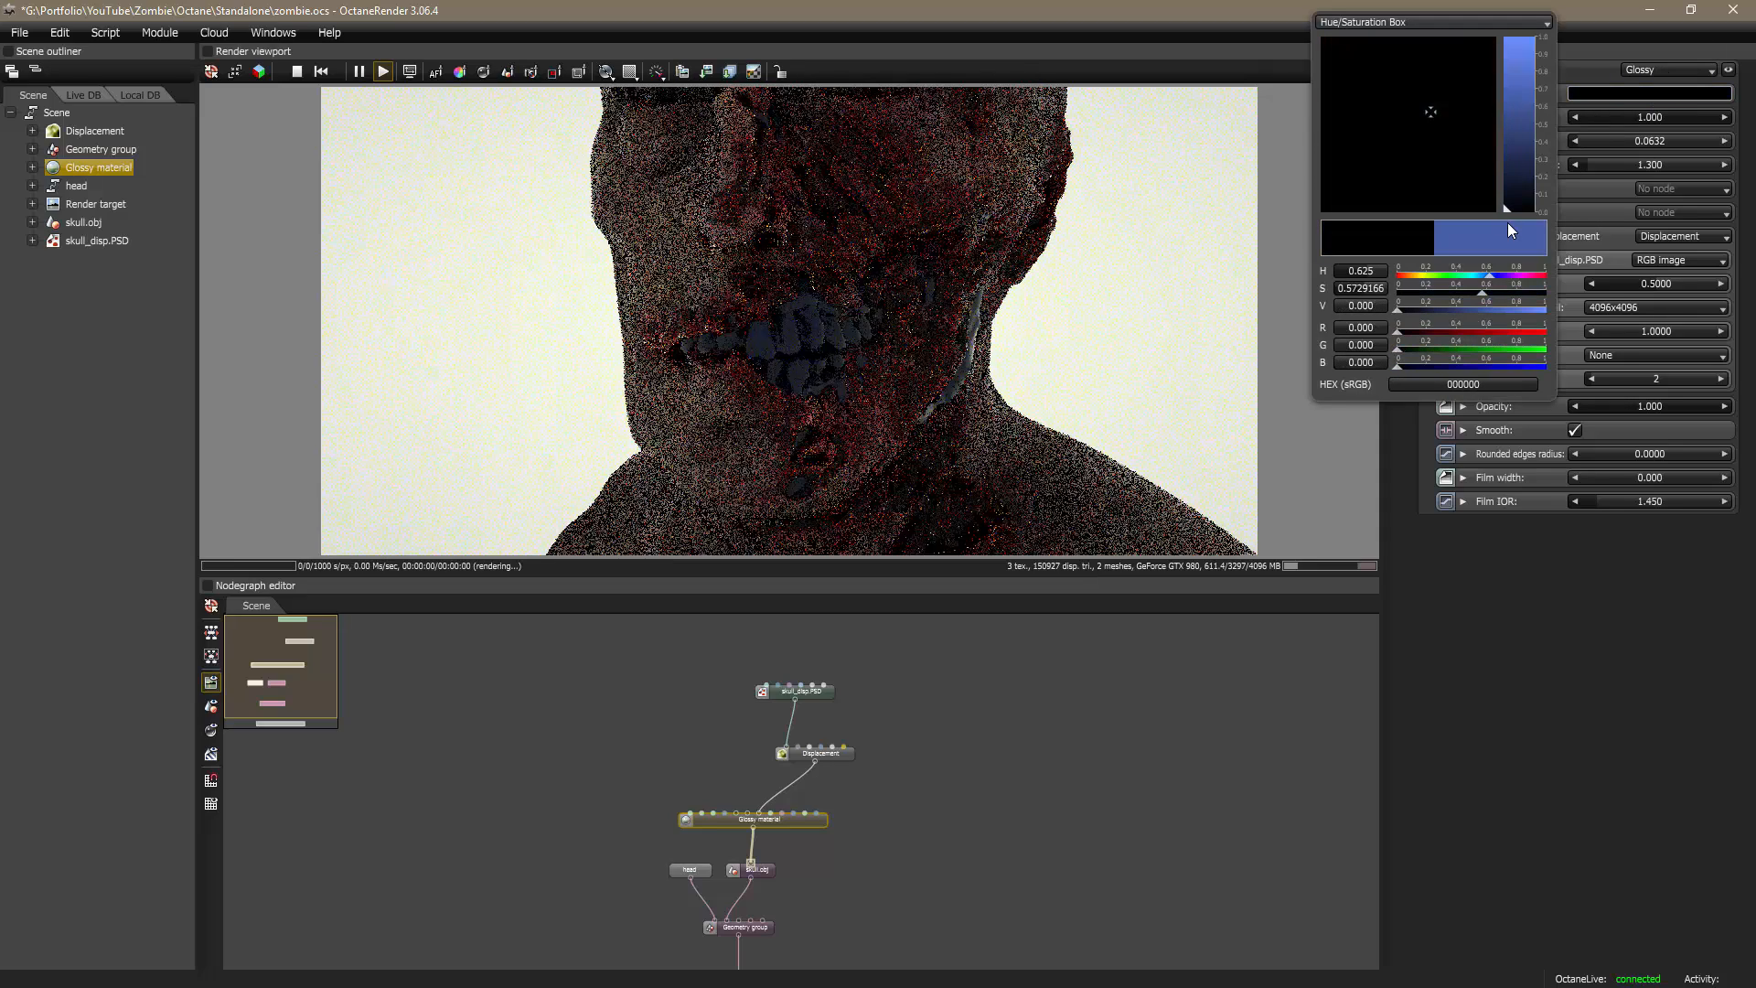
pyautogui.click(1054, 764)
pyautogui.moveTo(875, 361); pyautogui.dragTo(851, 361)
# Step: Load skull.PSD as an RGB image texture and connect it to the diffuse input of the skull's Glossy material
pyautogui.moveTo(891, 797); pyautogui.dragTo(911, 792)
pyautogui.rightClick(669, 739)
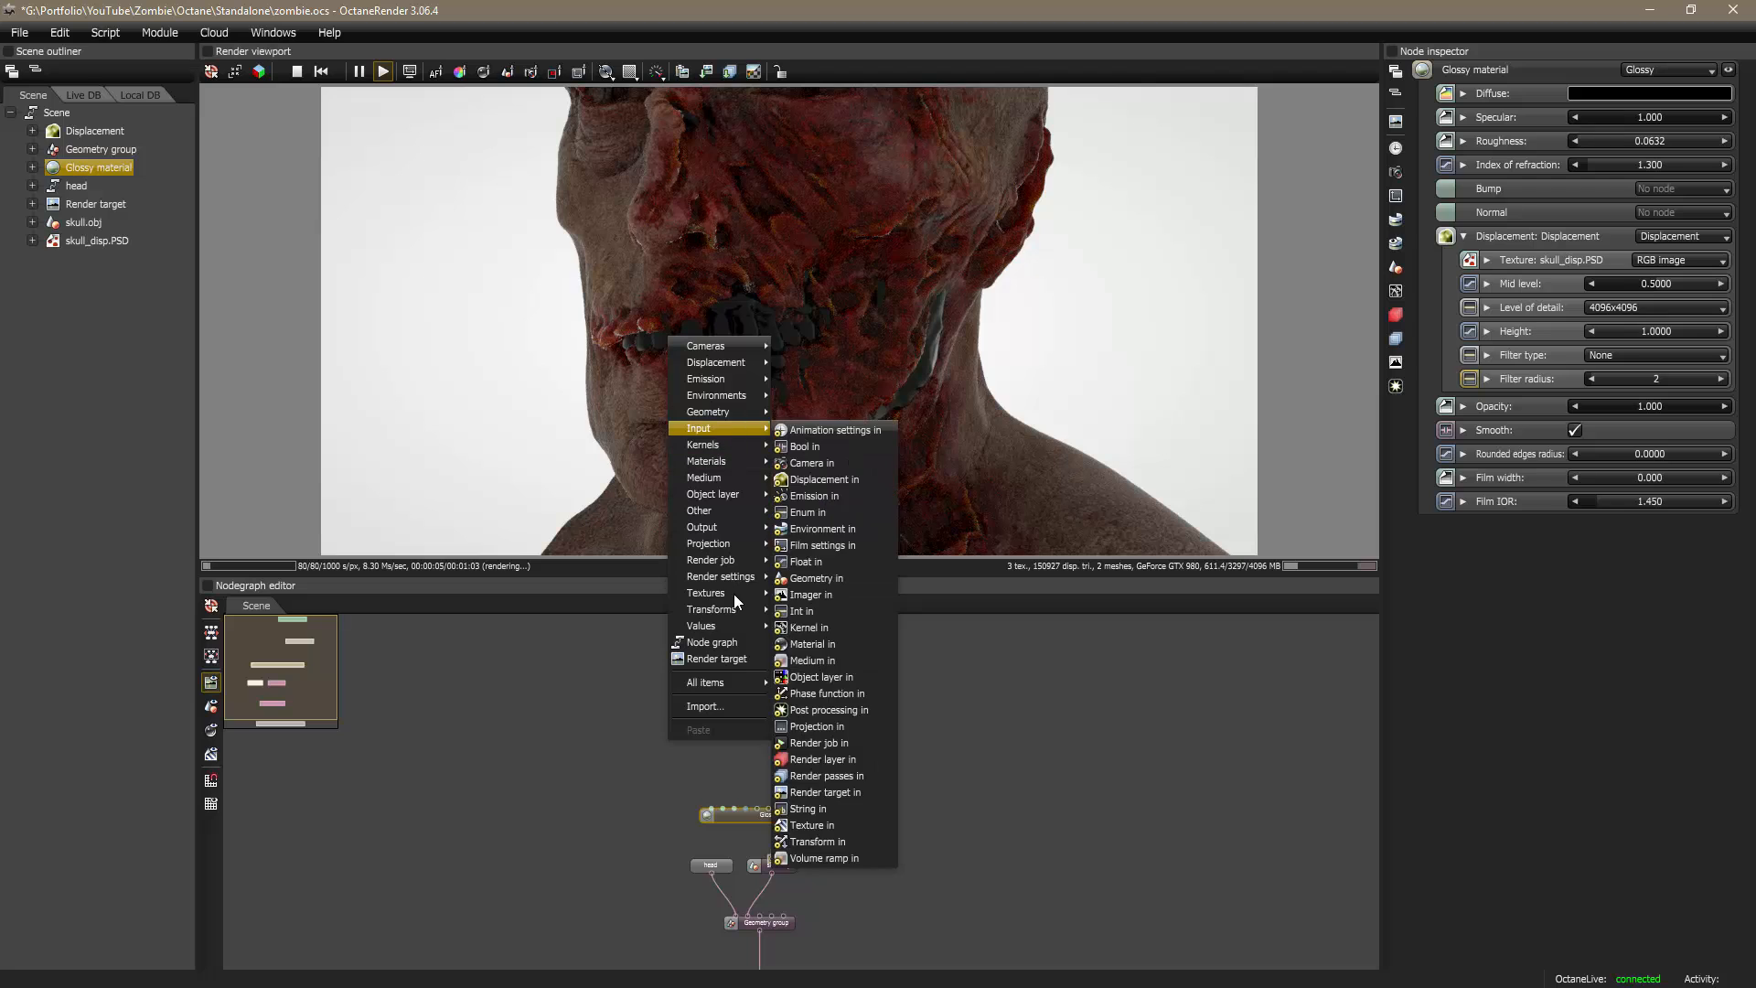
pyautogui.moveTo(725, 593)
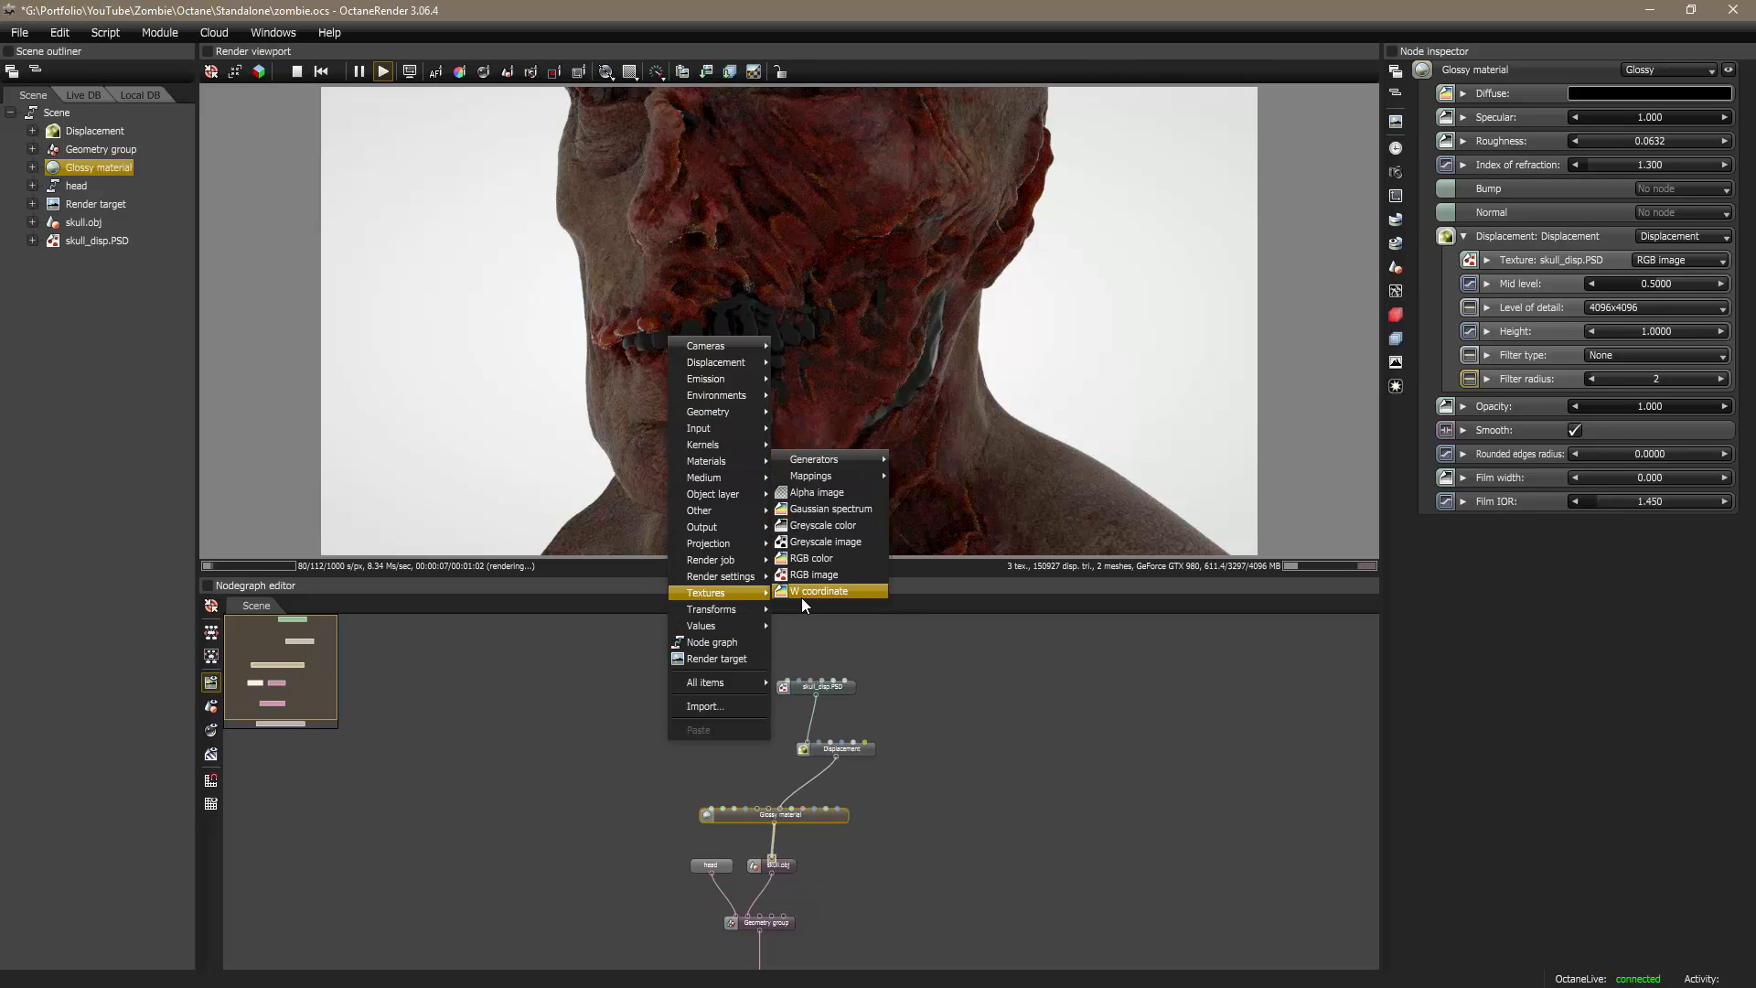
pyautogui.click(812, 579)
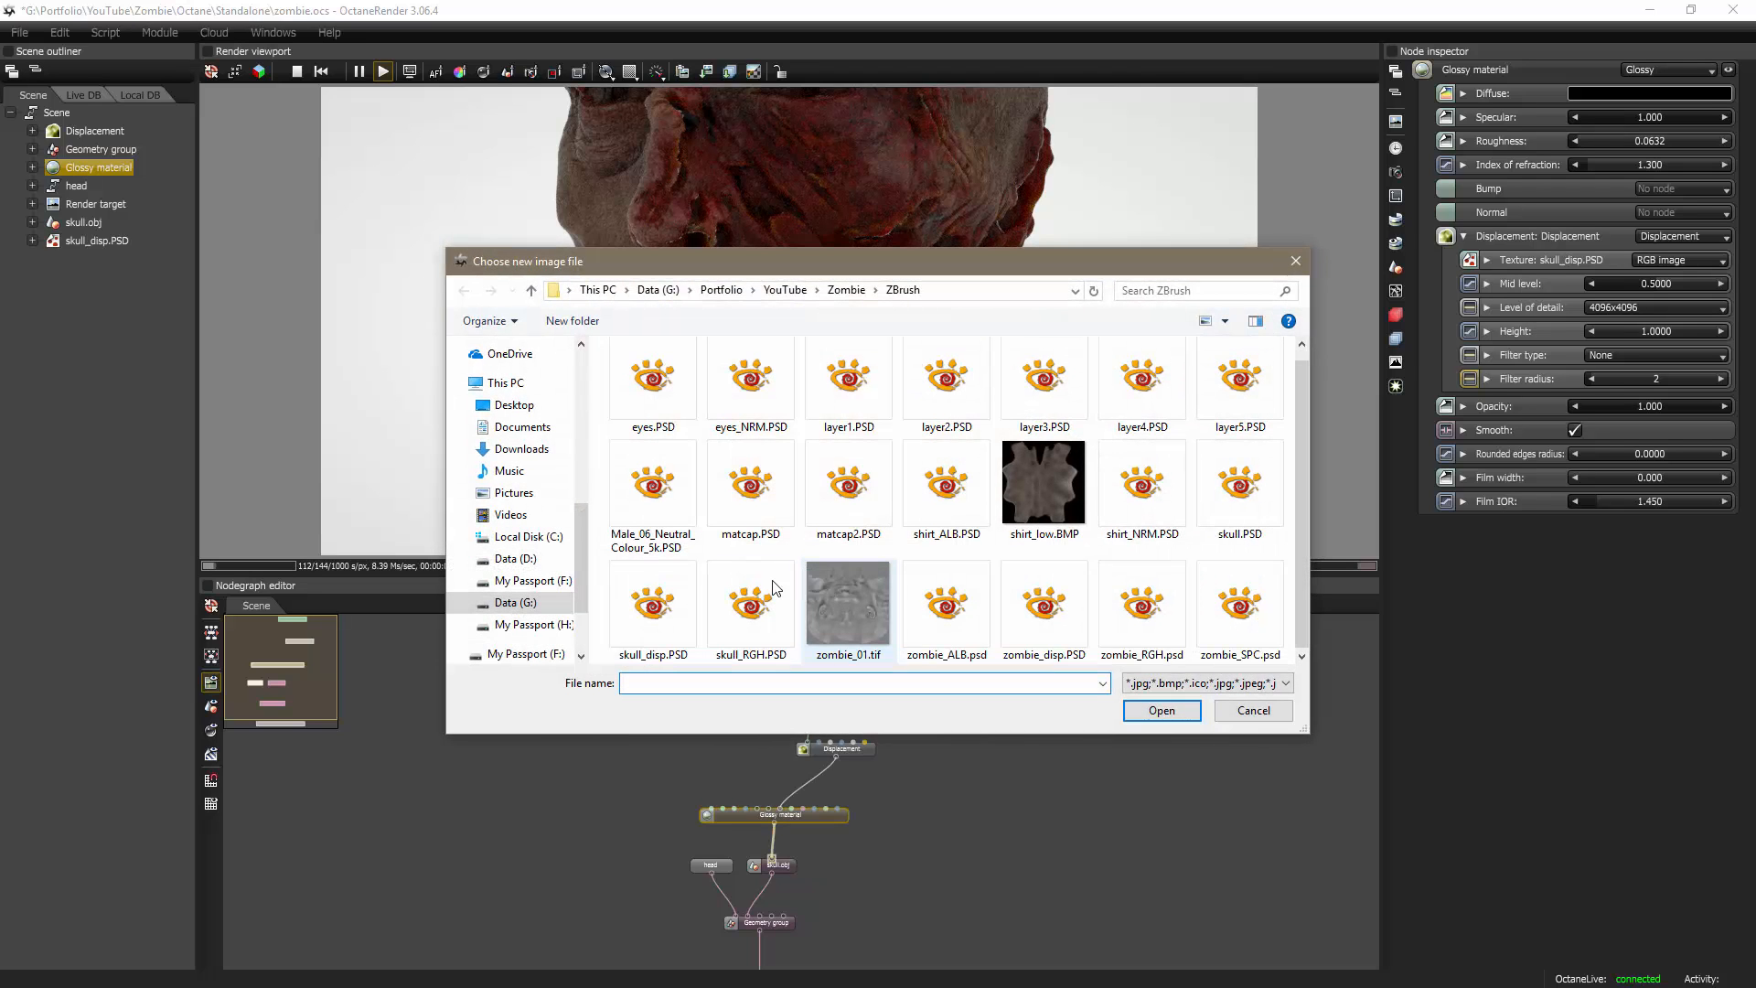
pyautogui.click(1236, 487)
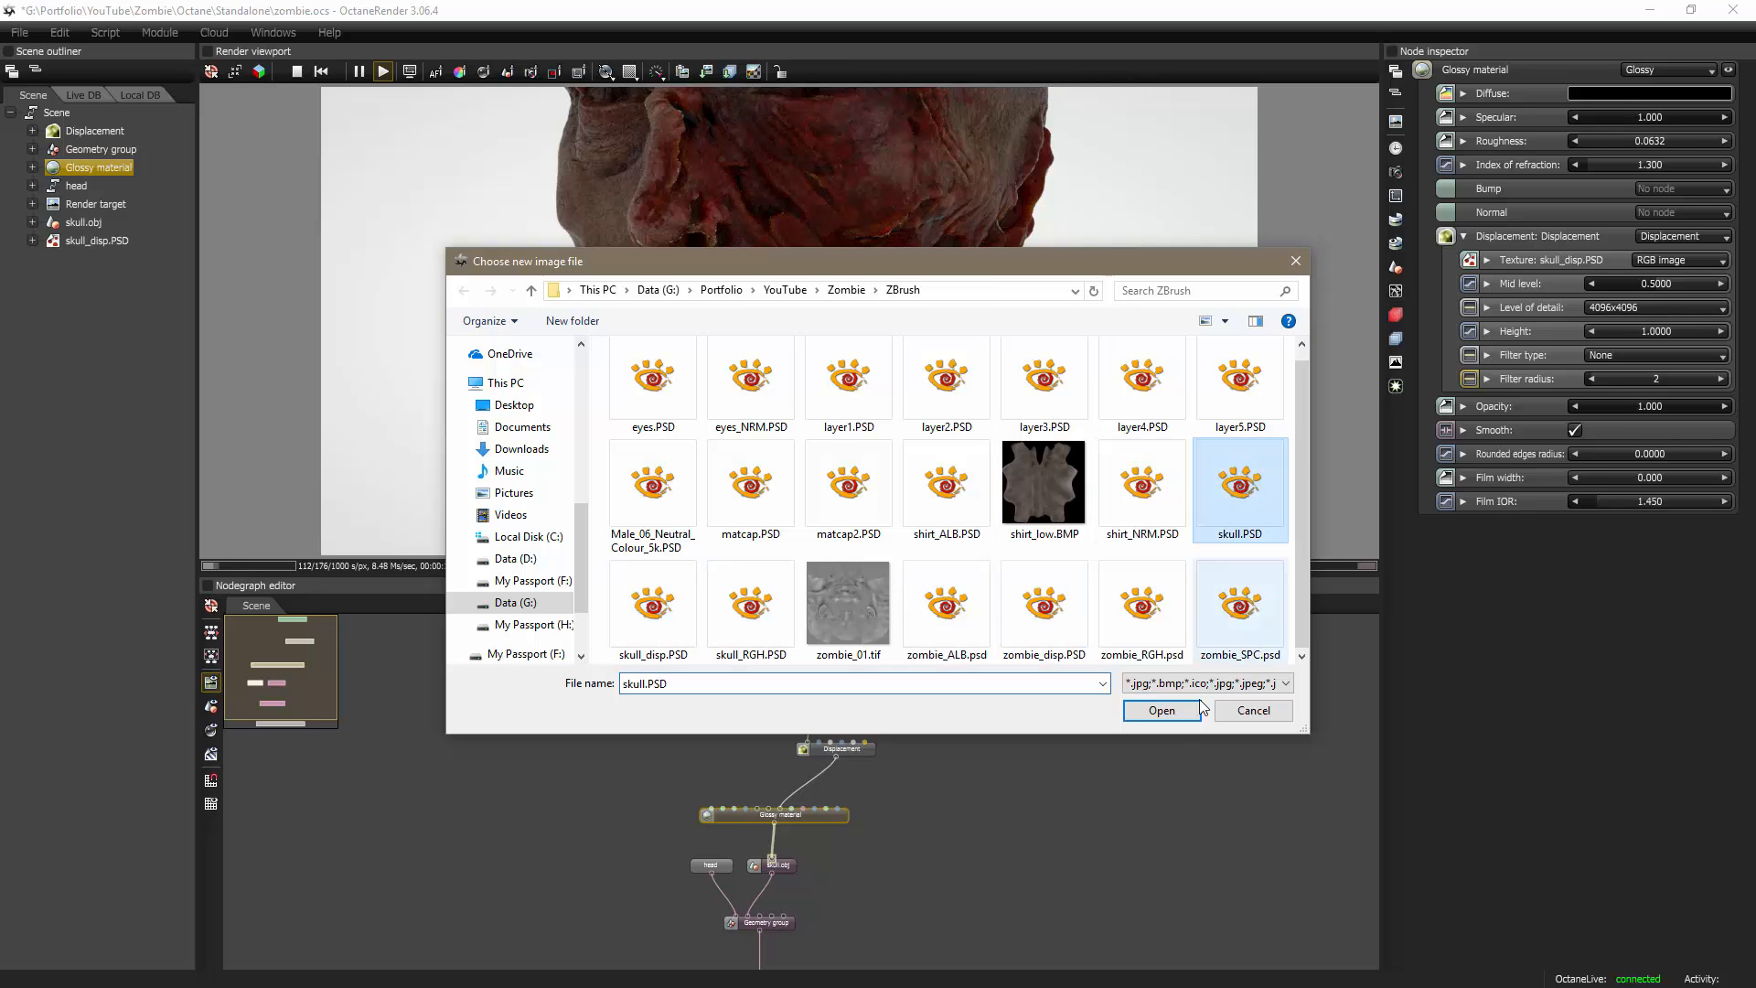
pyautogui.click(1161, 710)
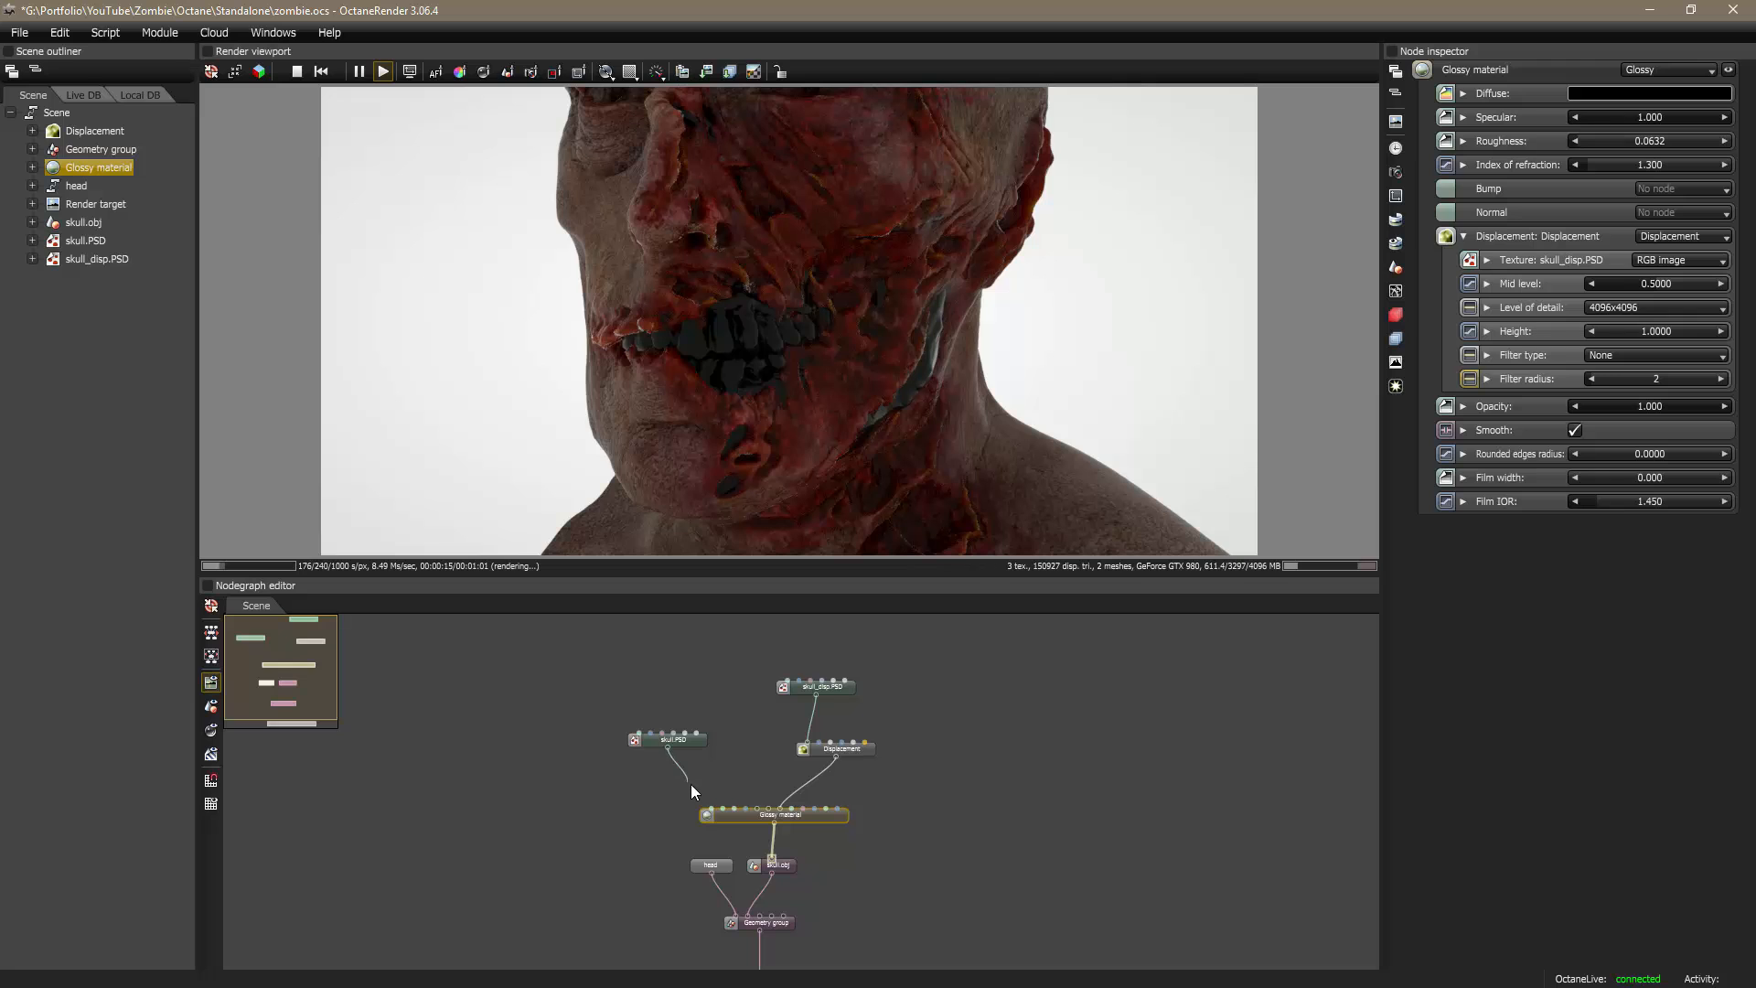
pyautogui.moveTo(691, 784); pyautogui.dragTo(727, 785)
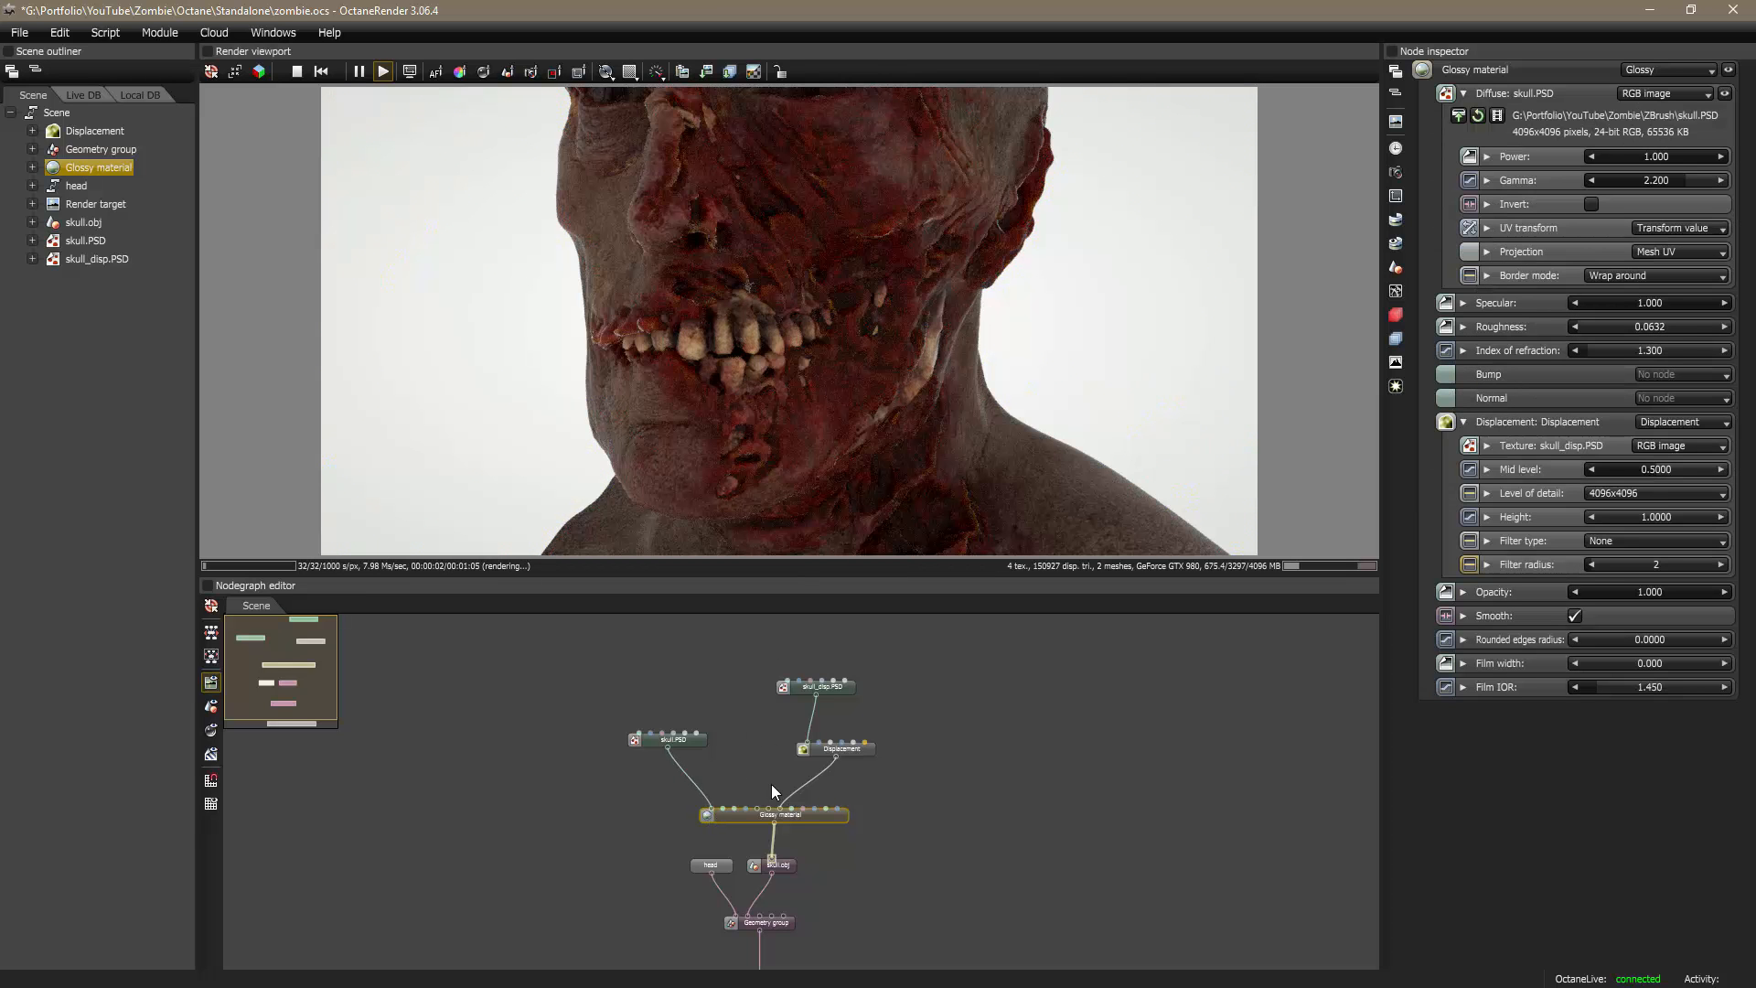
# Step: Load skull_RGH.PSD as an RGB image texture and connect it to the Glossy material's roughness input
pyautogui.rightClick(717, 700)
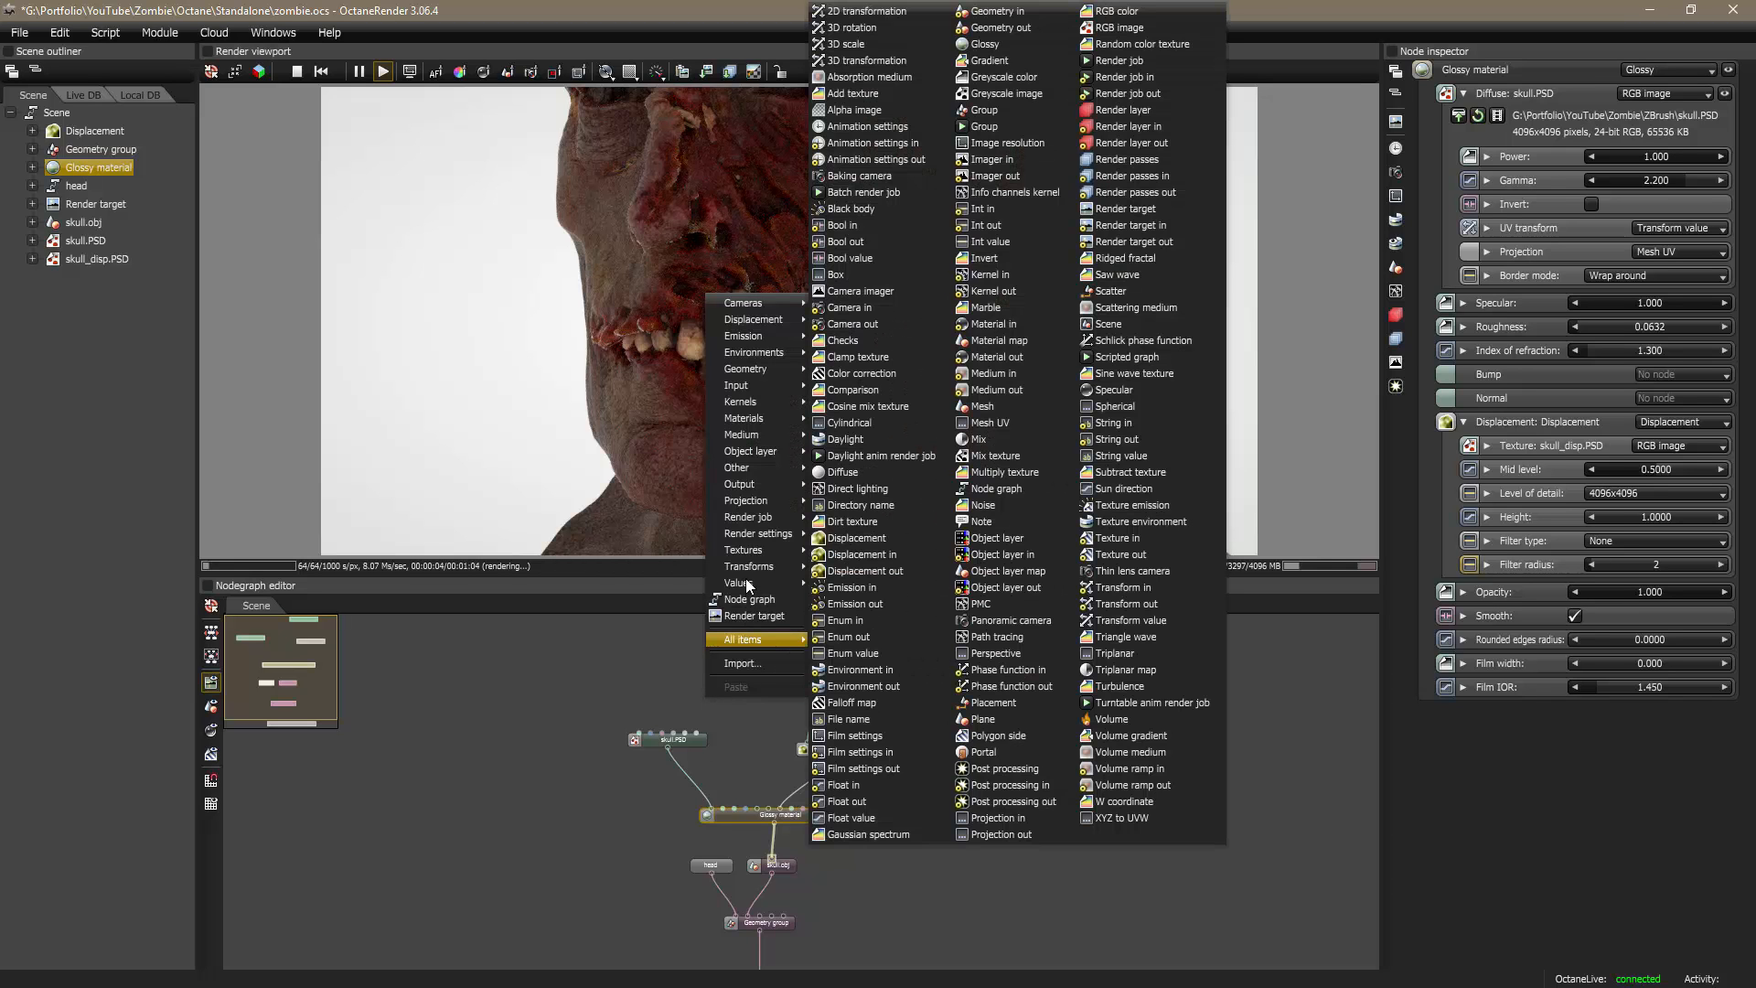
pyautogui.moveTo(744, 553)
pyautogui.click(837, 530)
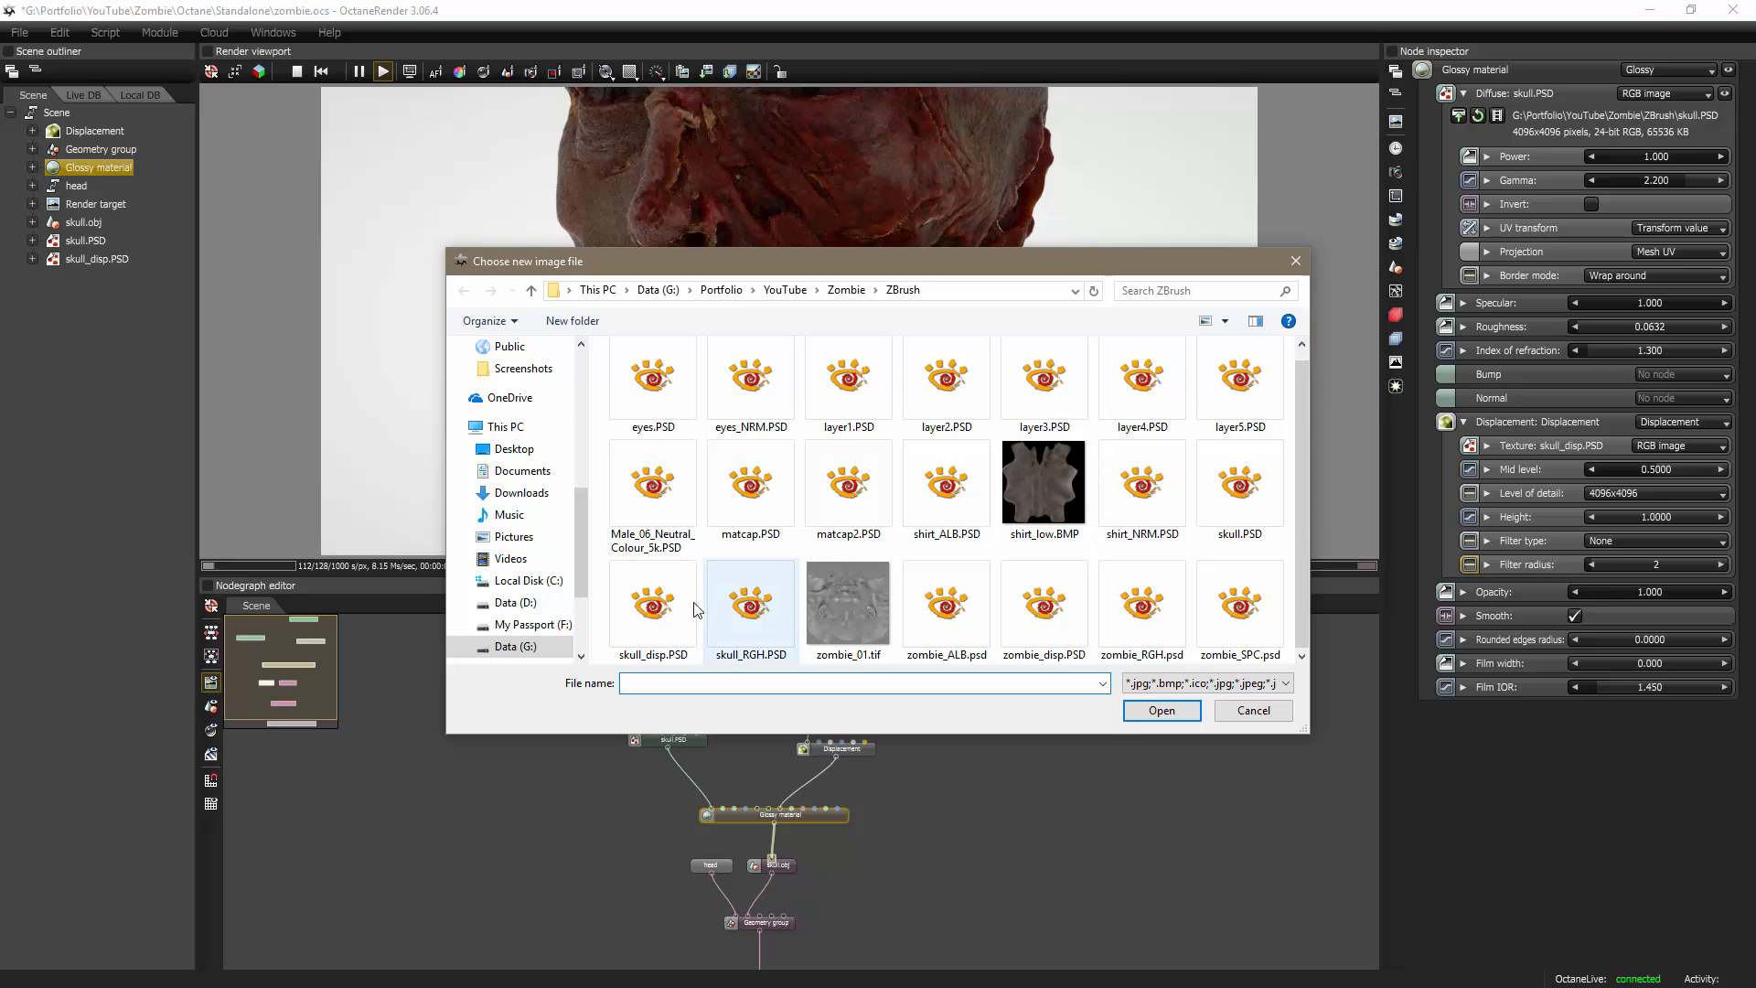
pyautogui.click(759, 613)
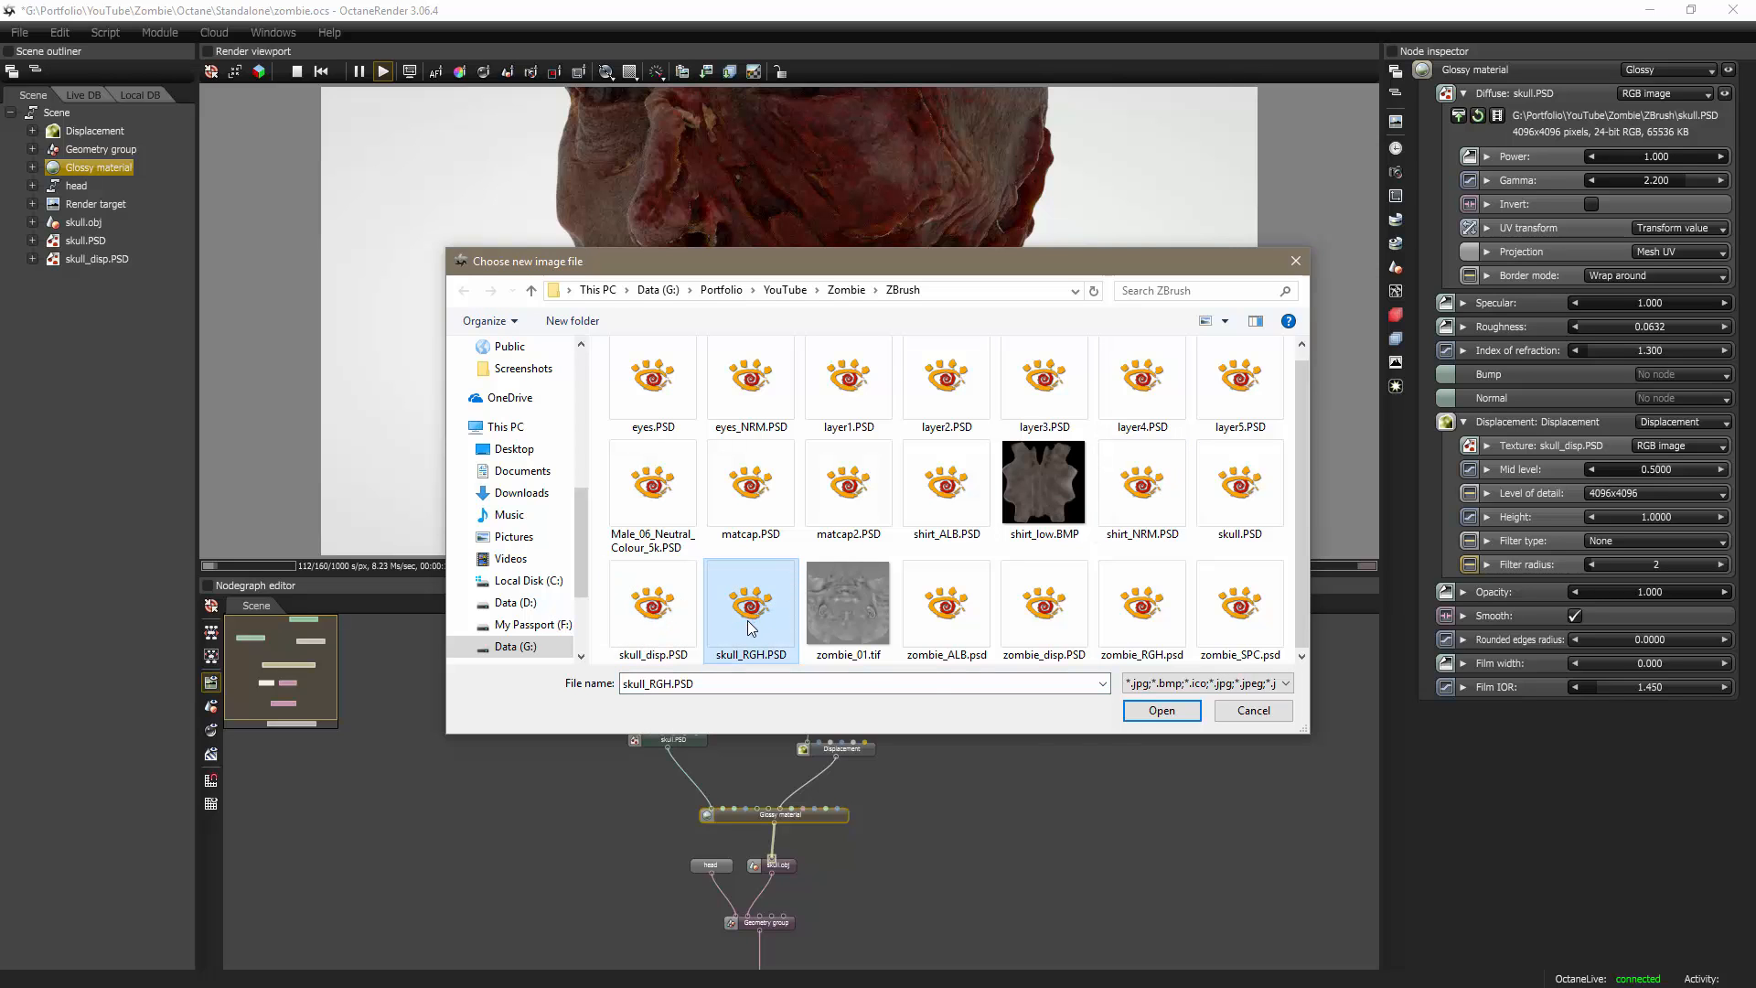
pyautogui.click(1161, 711)
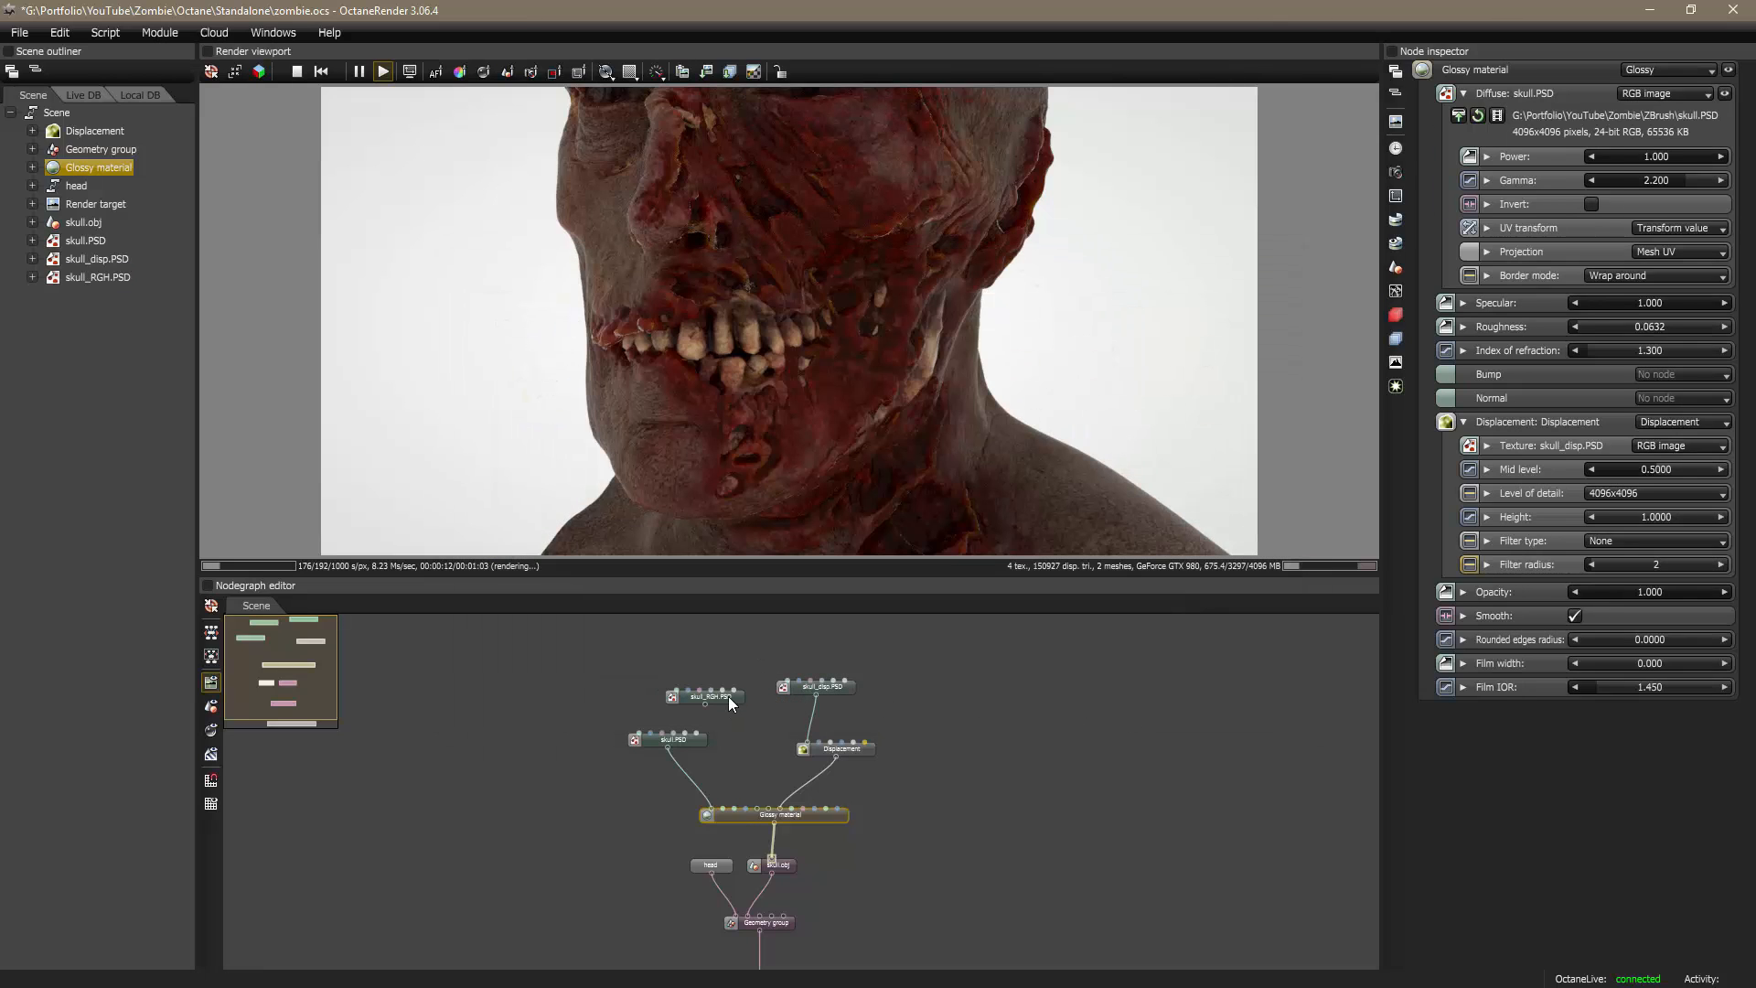
pyautogui.moveTo(728, 695); pyautogui.dragTo(748, 688)
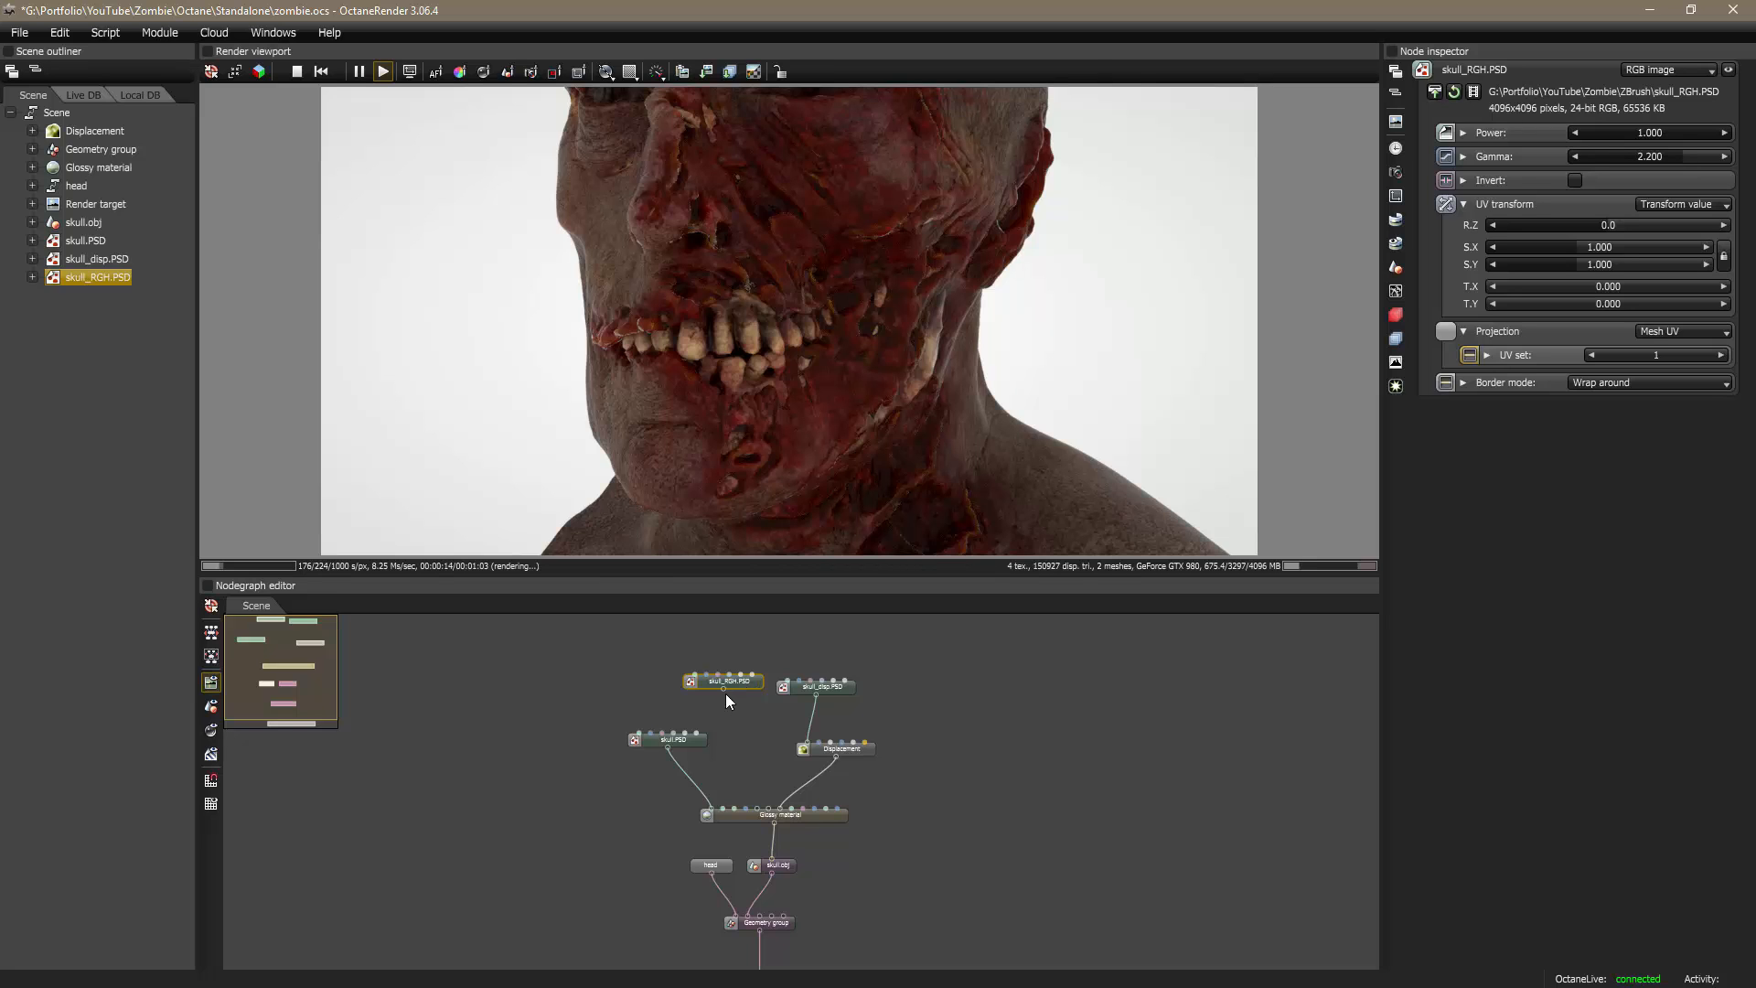
pyautogui.moveTo(732, 804); pyautogui.dragTo(733, 809)
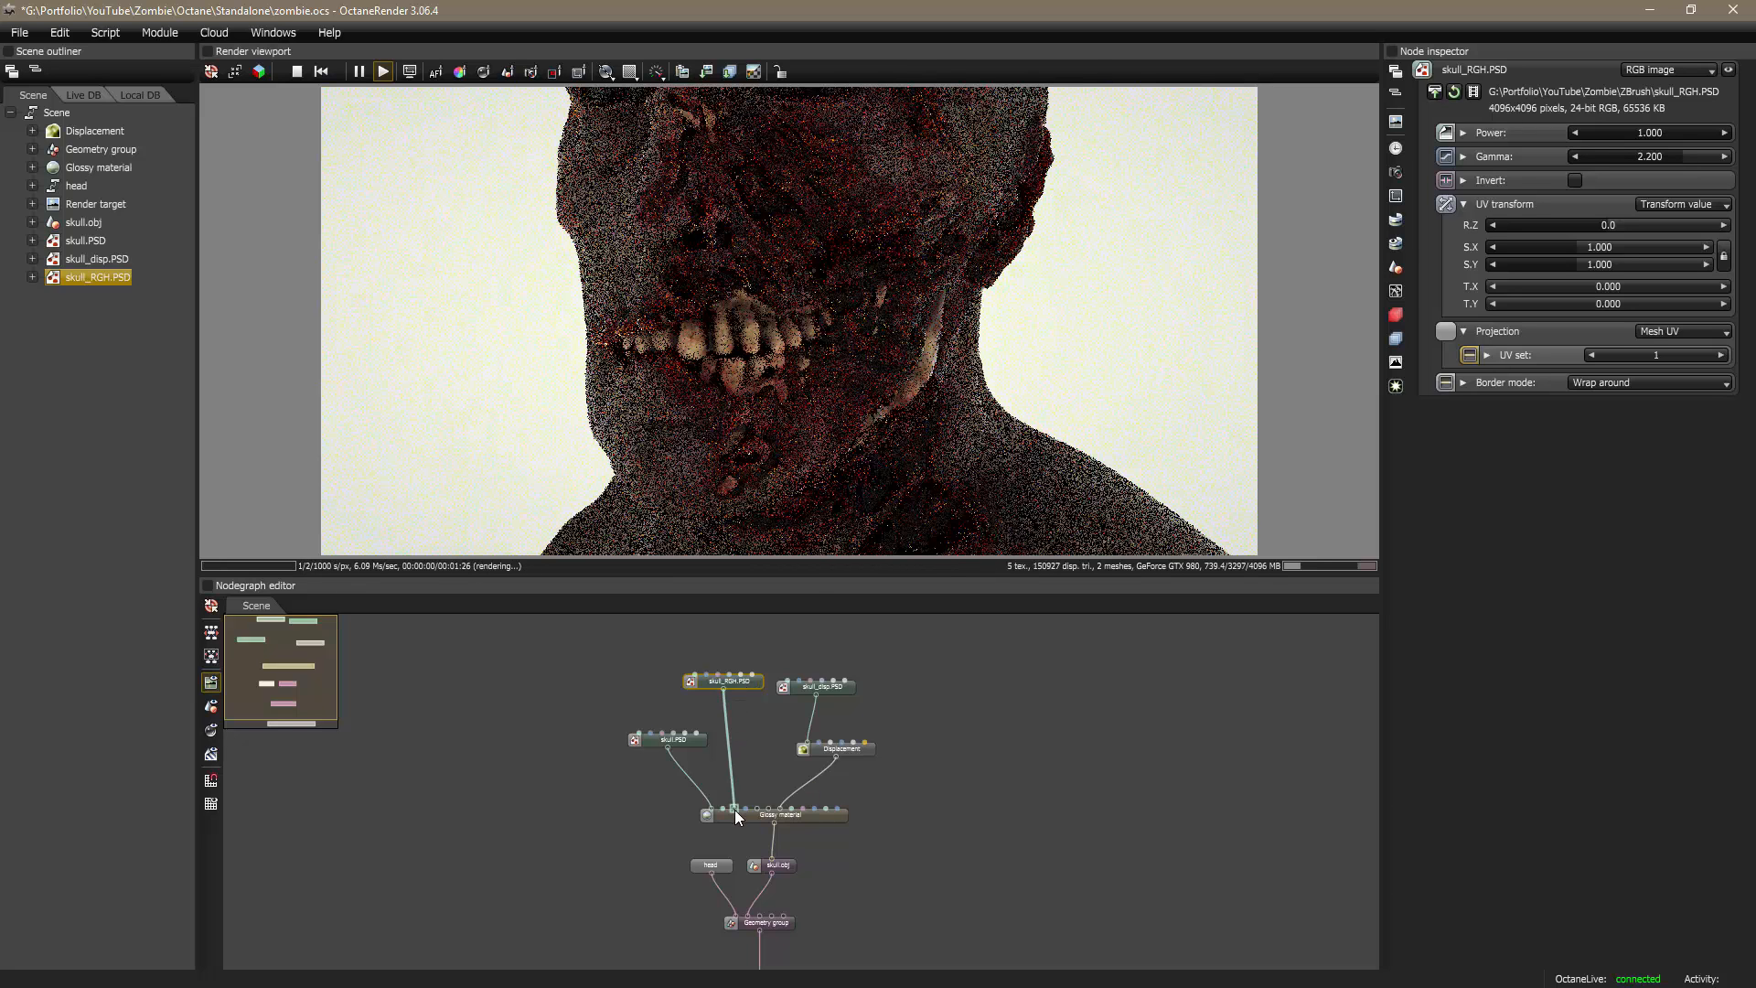
# Step: Check the textured teeth and skull in a wider view of the bust and save the project
pyautogui.moveTo(876, 336); pyautogui.dragTo(933, 458)
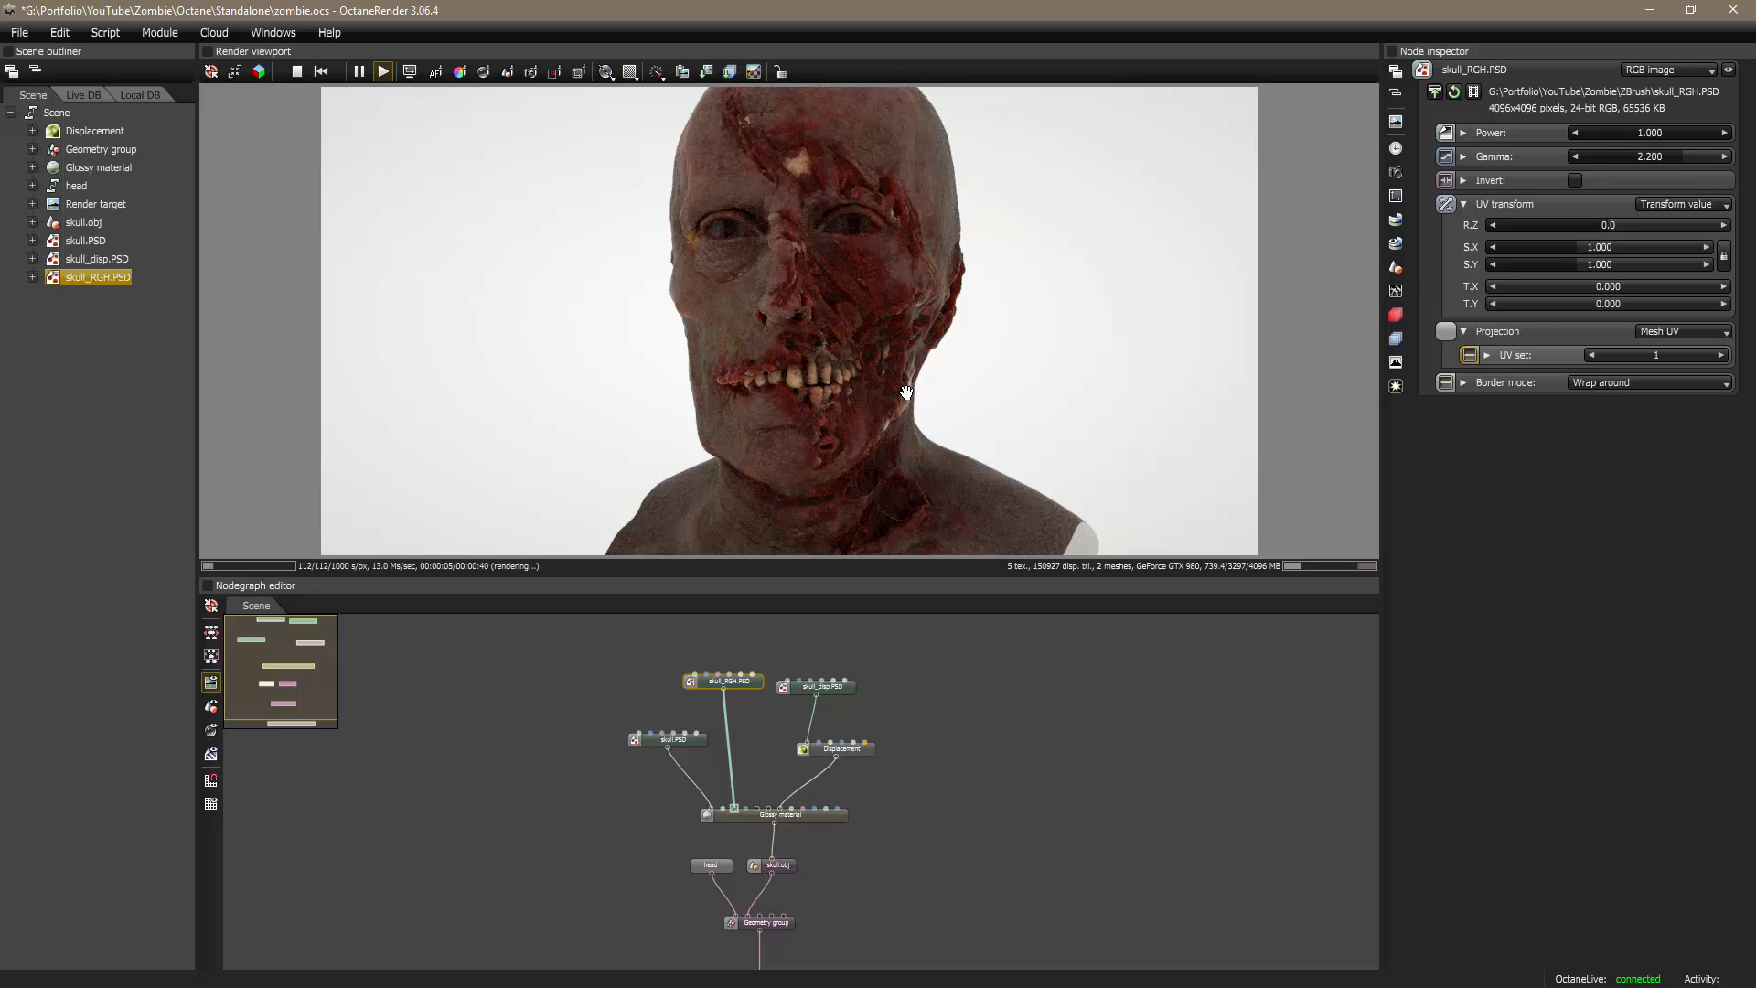
pyautogui.moveTo(906, 391); pyautogui.dragTo(917, 447)
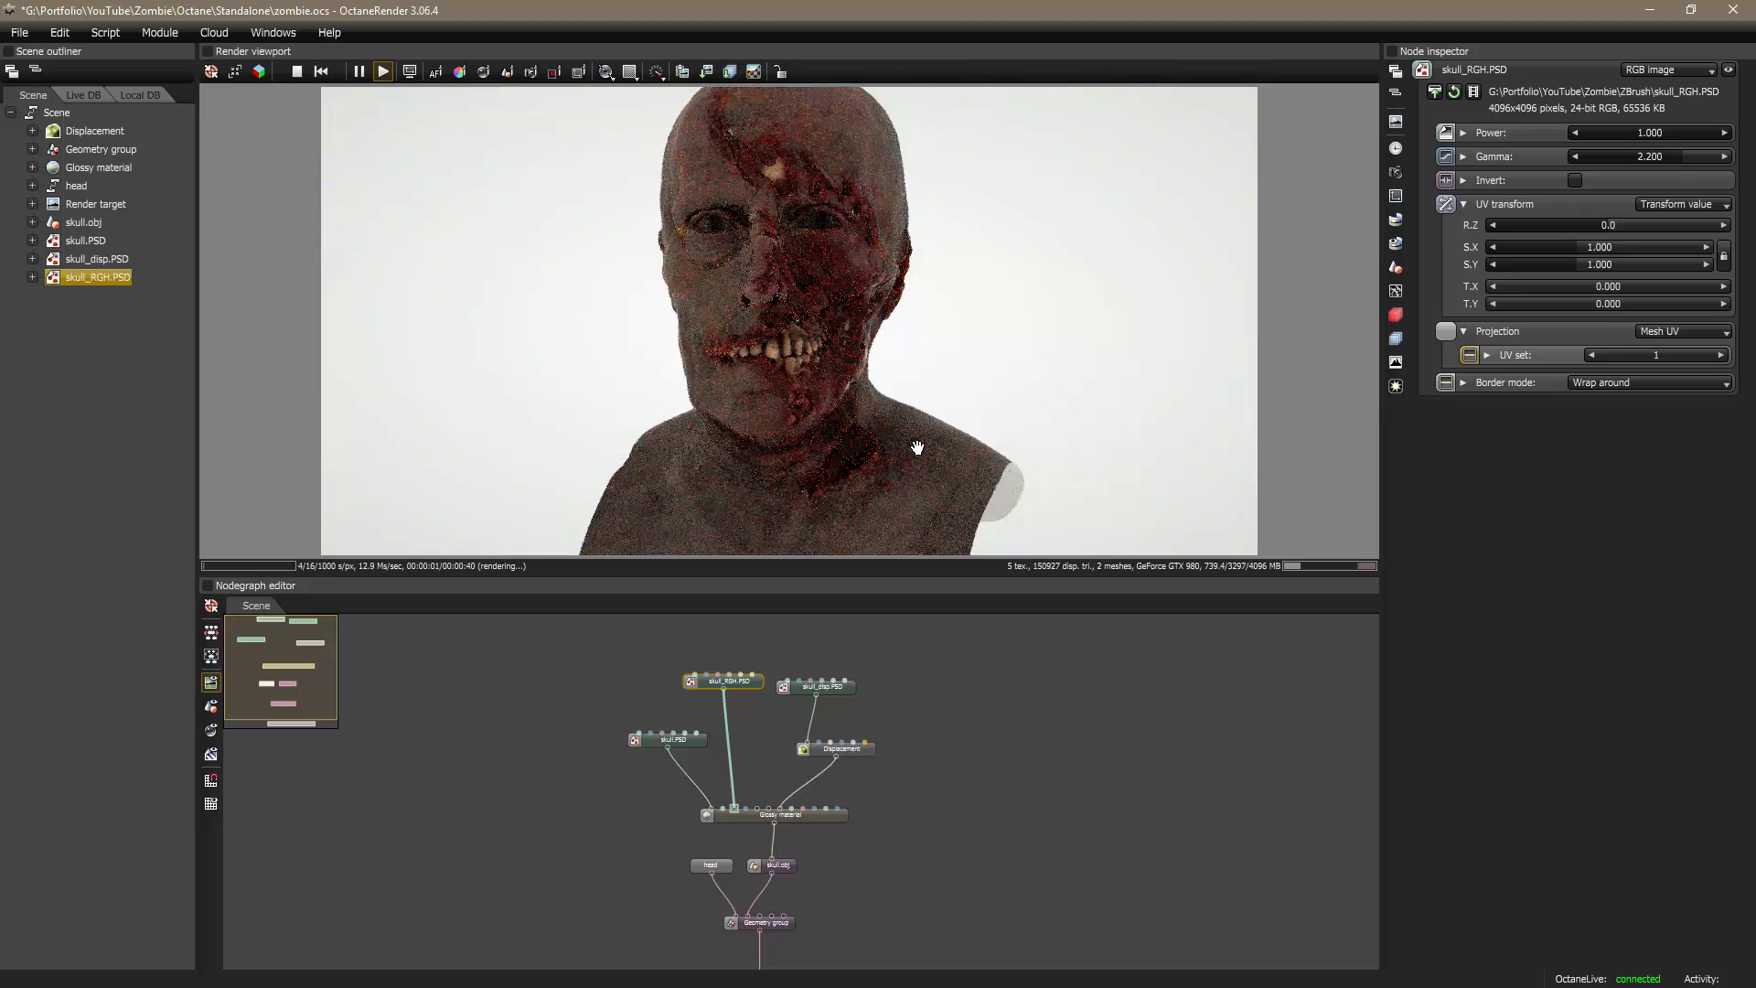
pyautogui.hotkey('ctrl', 's')
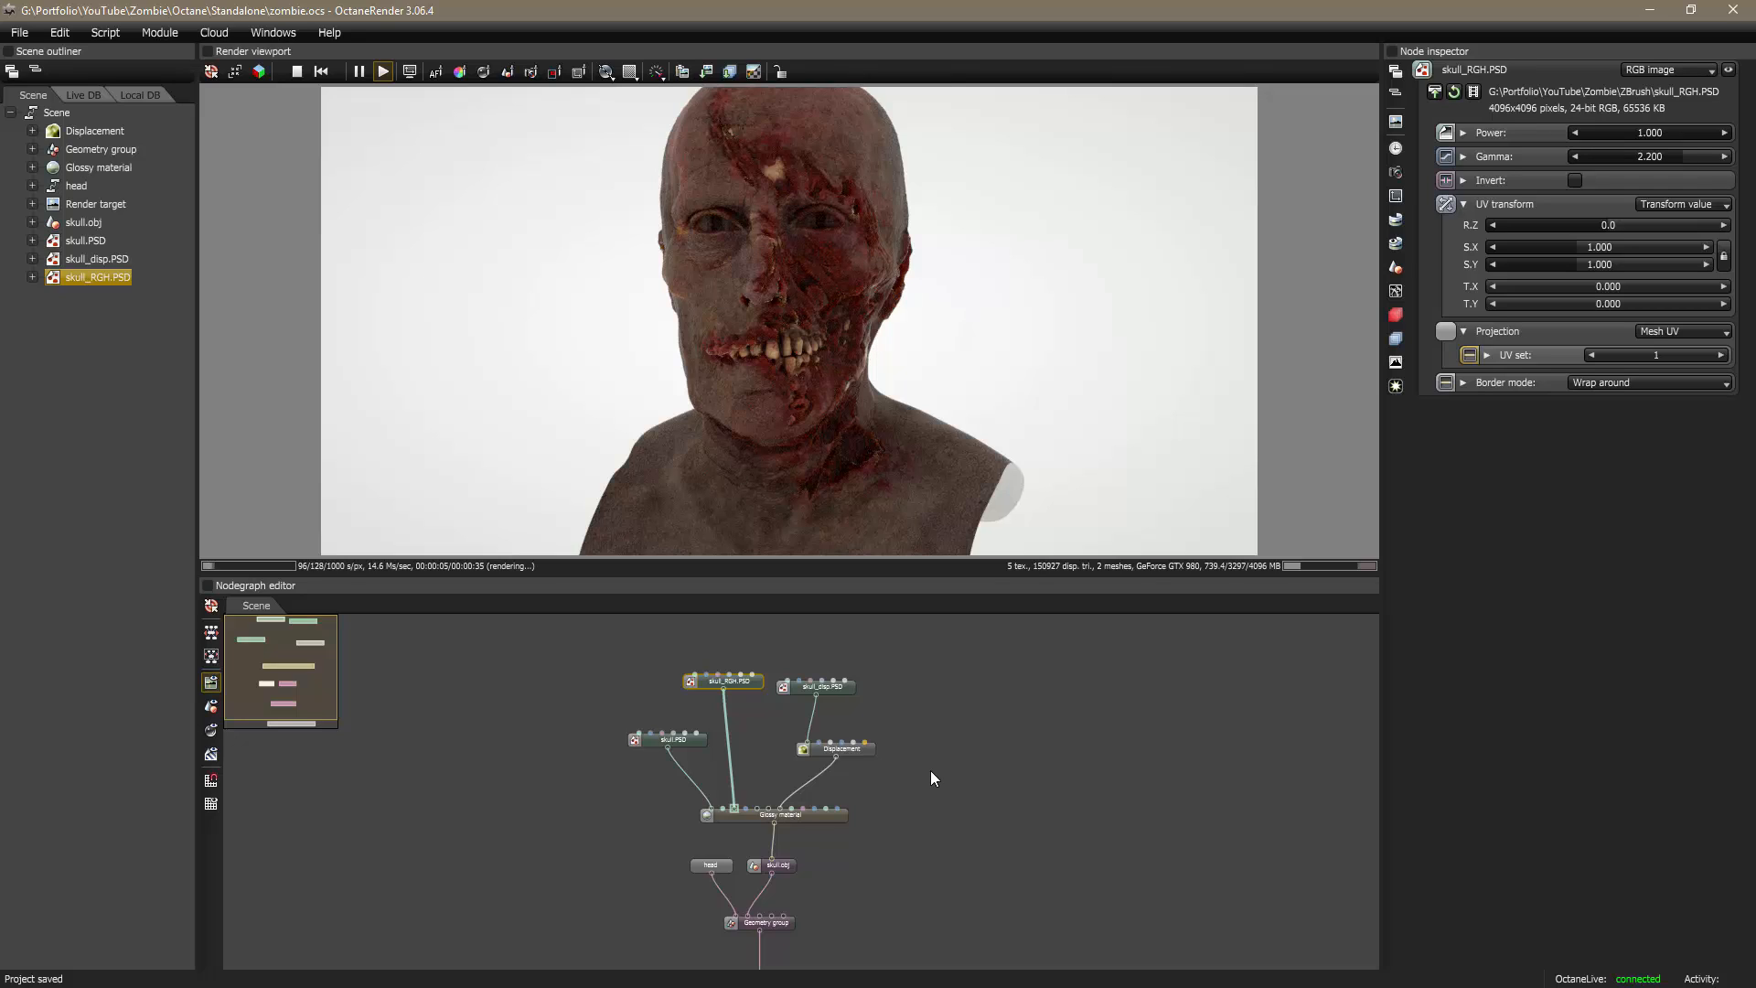
# Step: Set the camera imager response of the render target to Linear/Off
pyautogui.moveTo(886, 909); pyautogui.dragTo(893, 853)
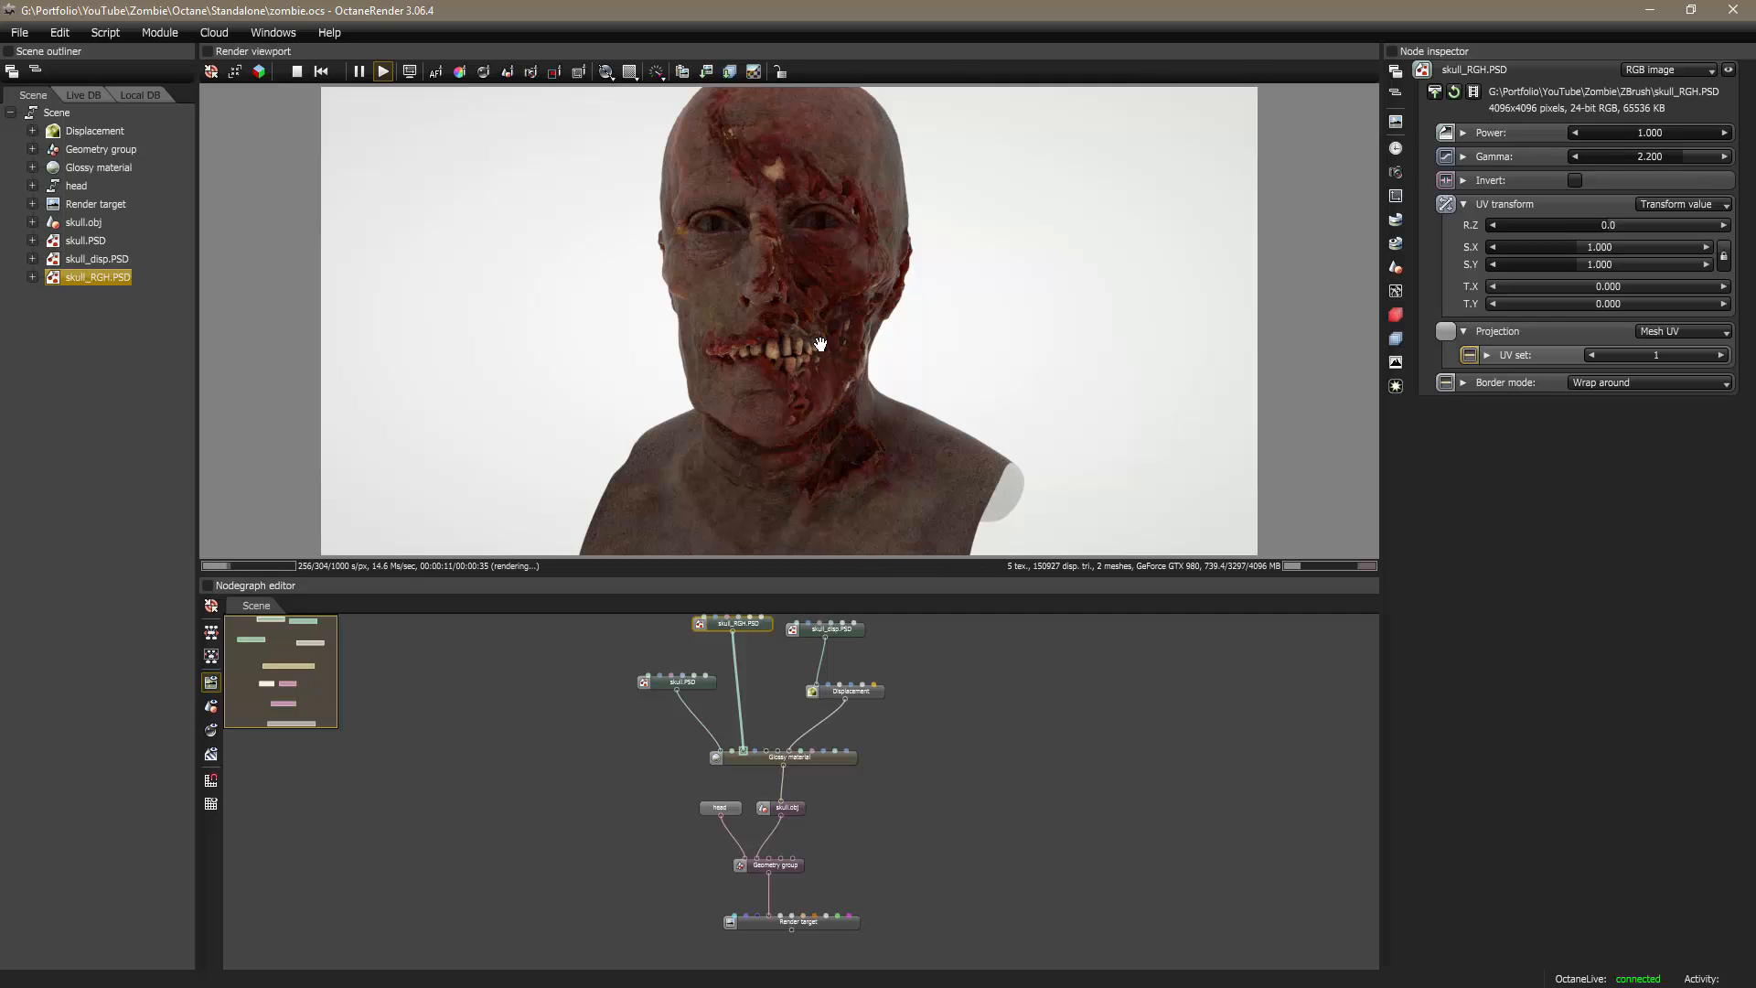
pyautogui.click(814, 928)
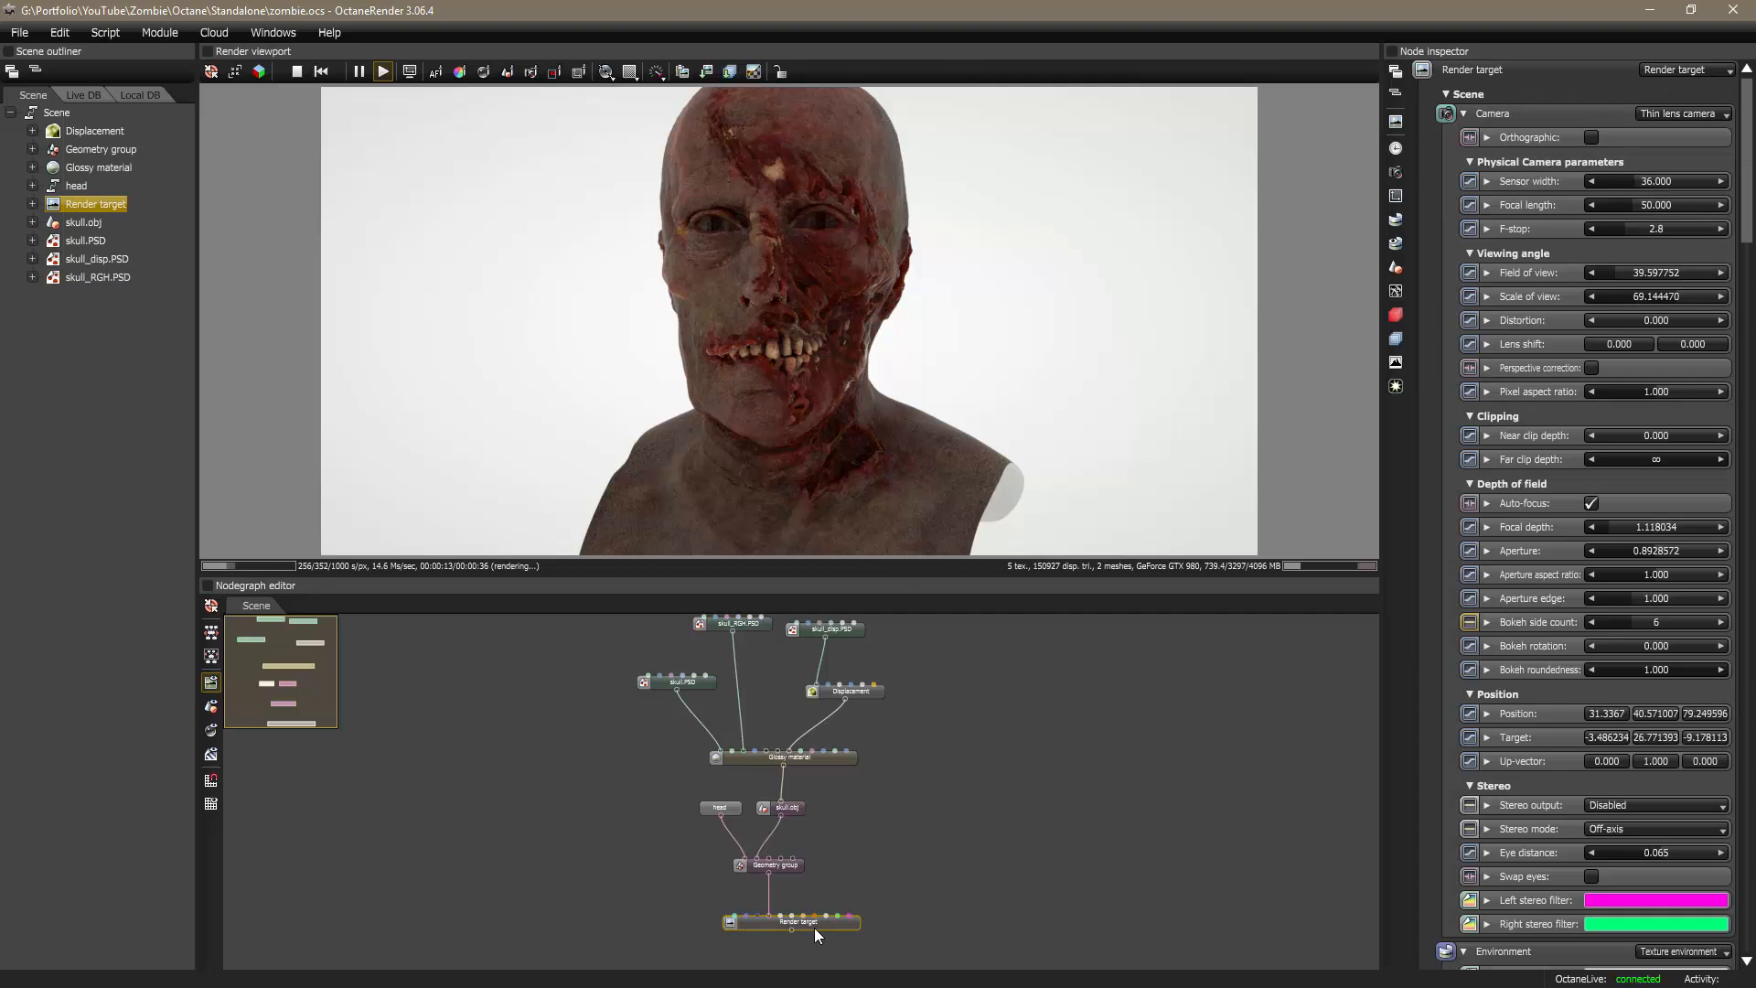
pyautogui.click(1396, 362)
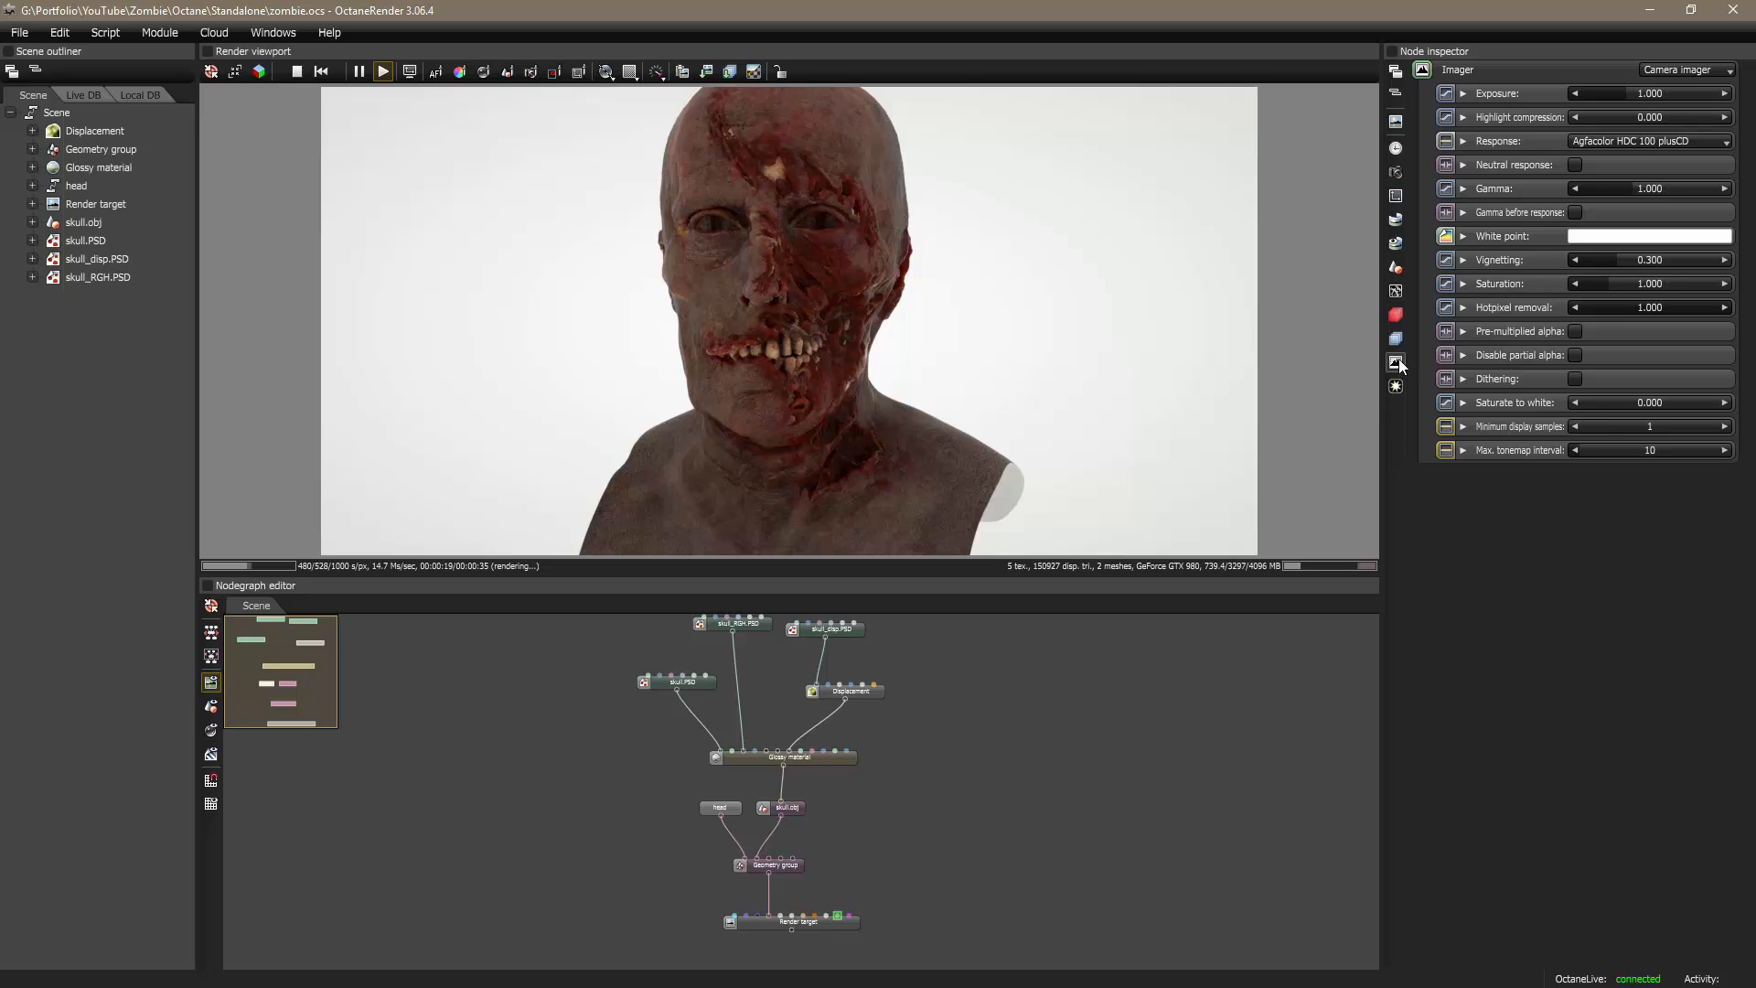
pyautogui.click(1626, 141)
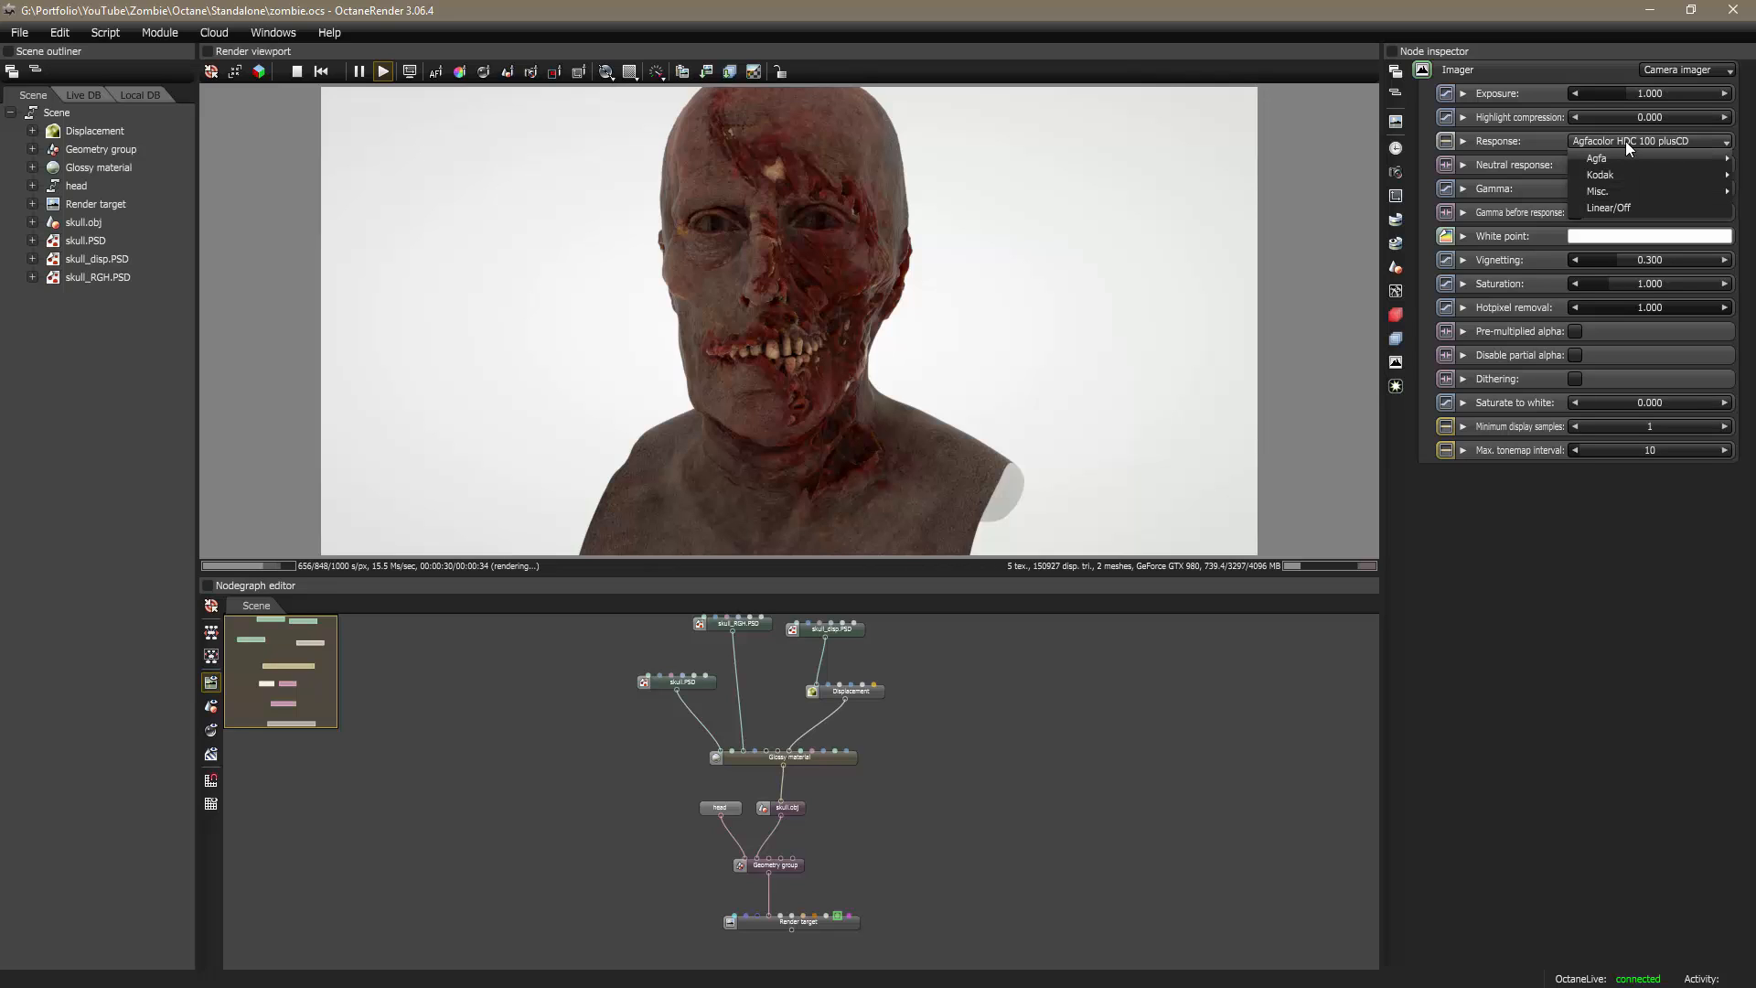
pyautogui.click(1614, 210)
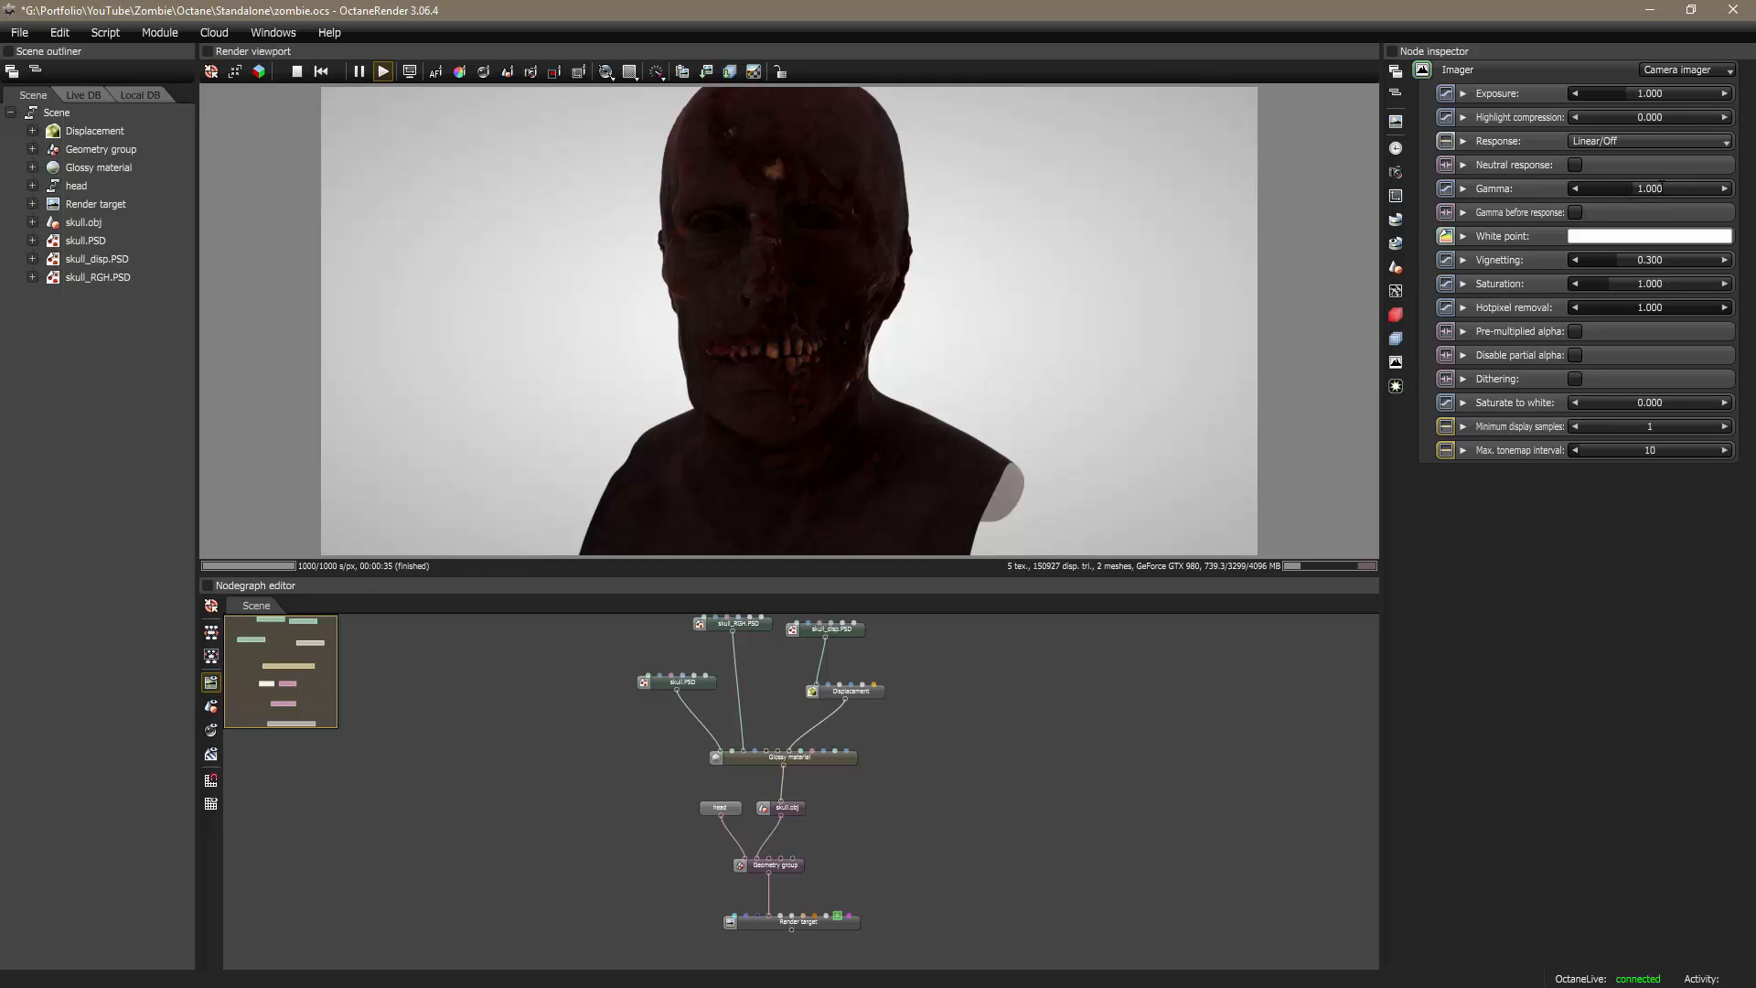
# Step: Set the imager gamma to 2.2 and save the project
pyautogui.click(1666, 188)
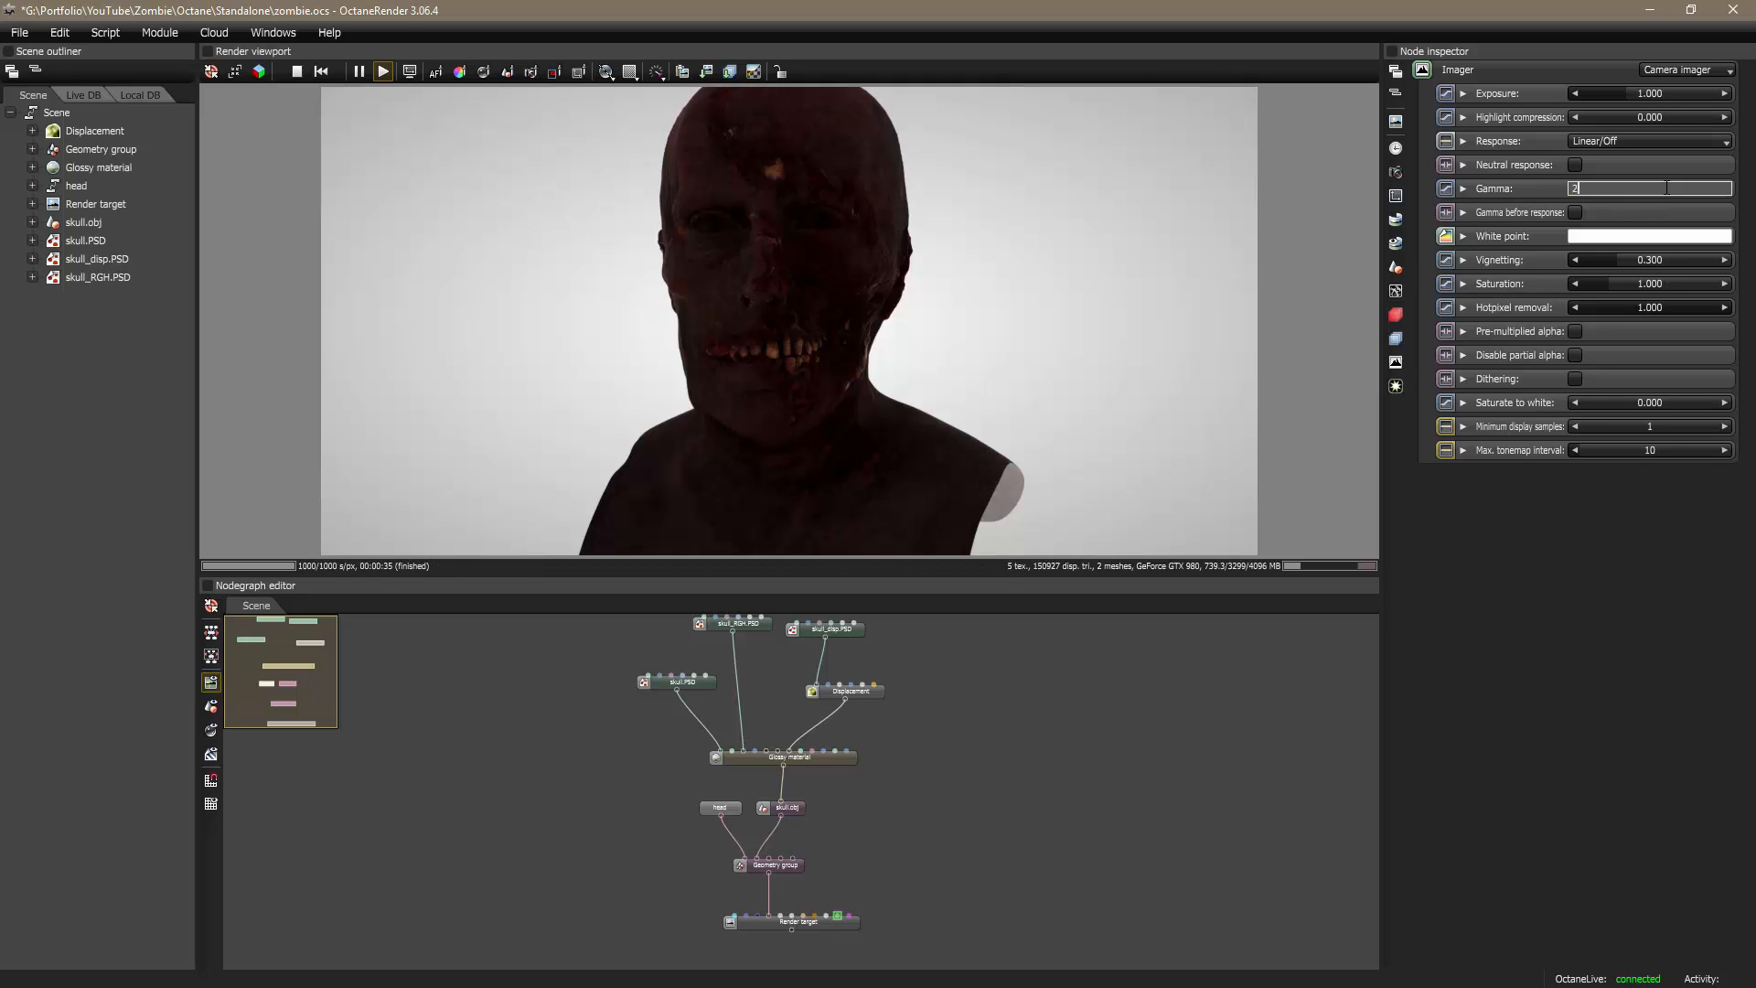
pyautogui.press('Return')
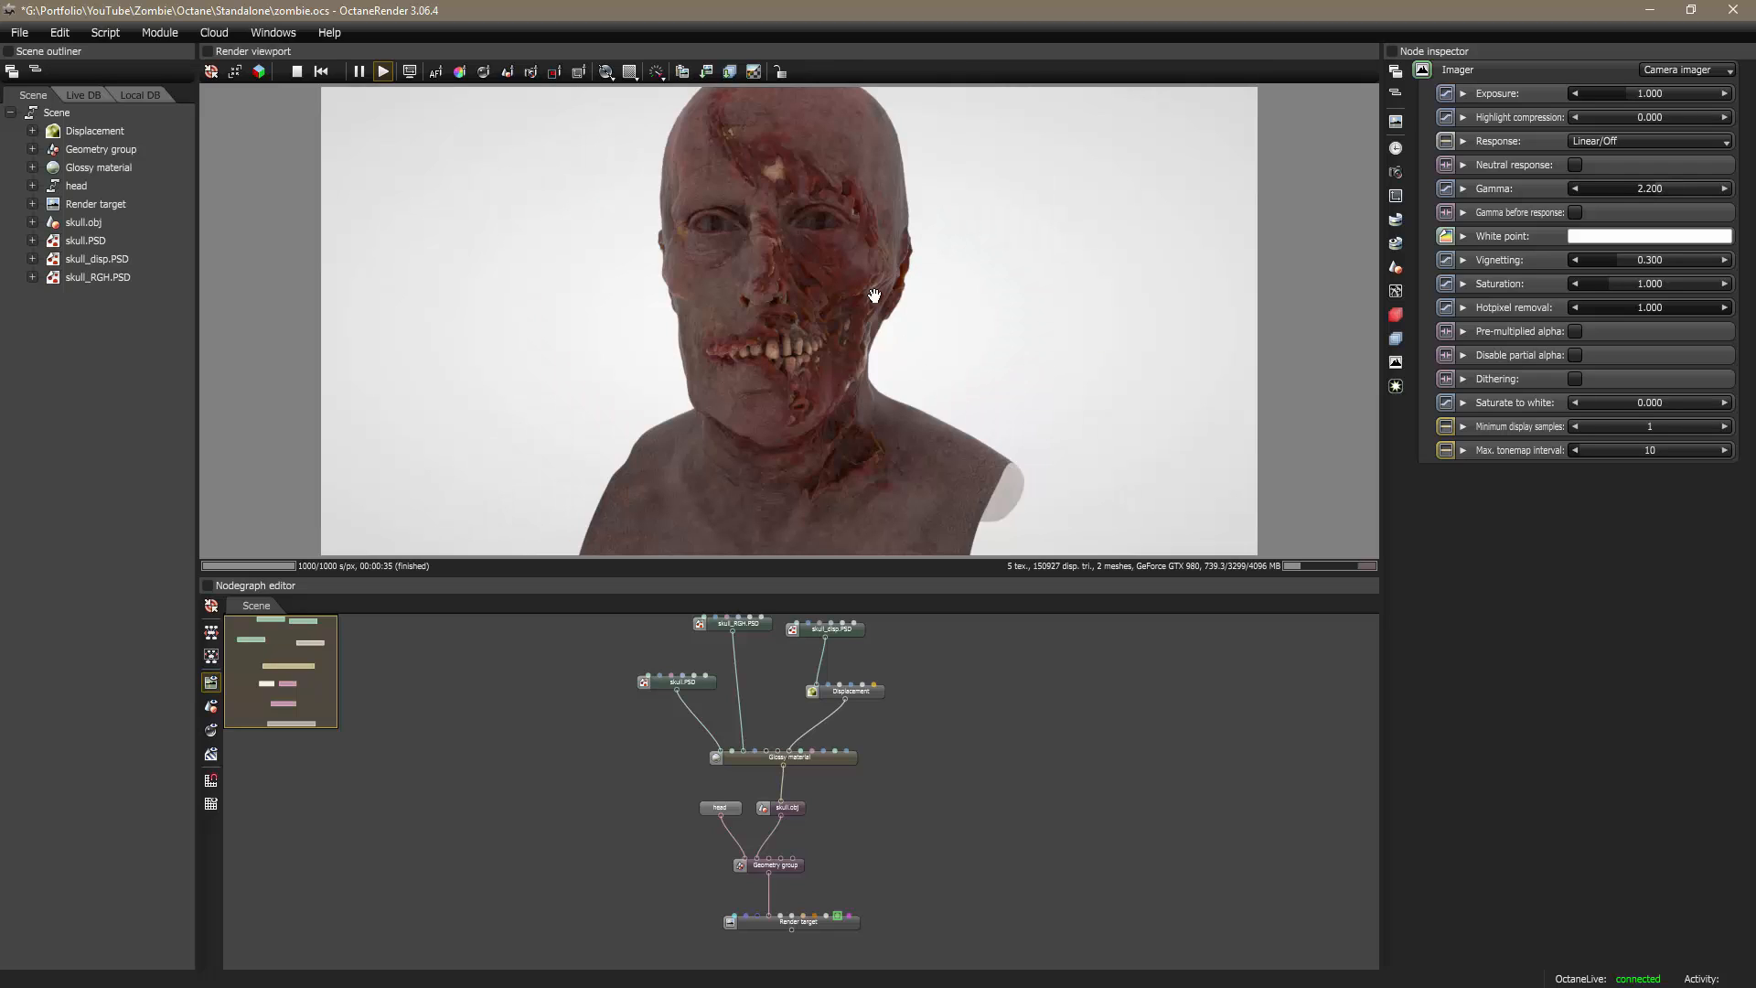
pyautogui.hotkey('ctrl', 's')
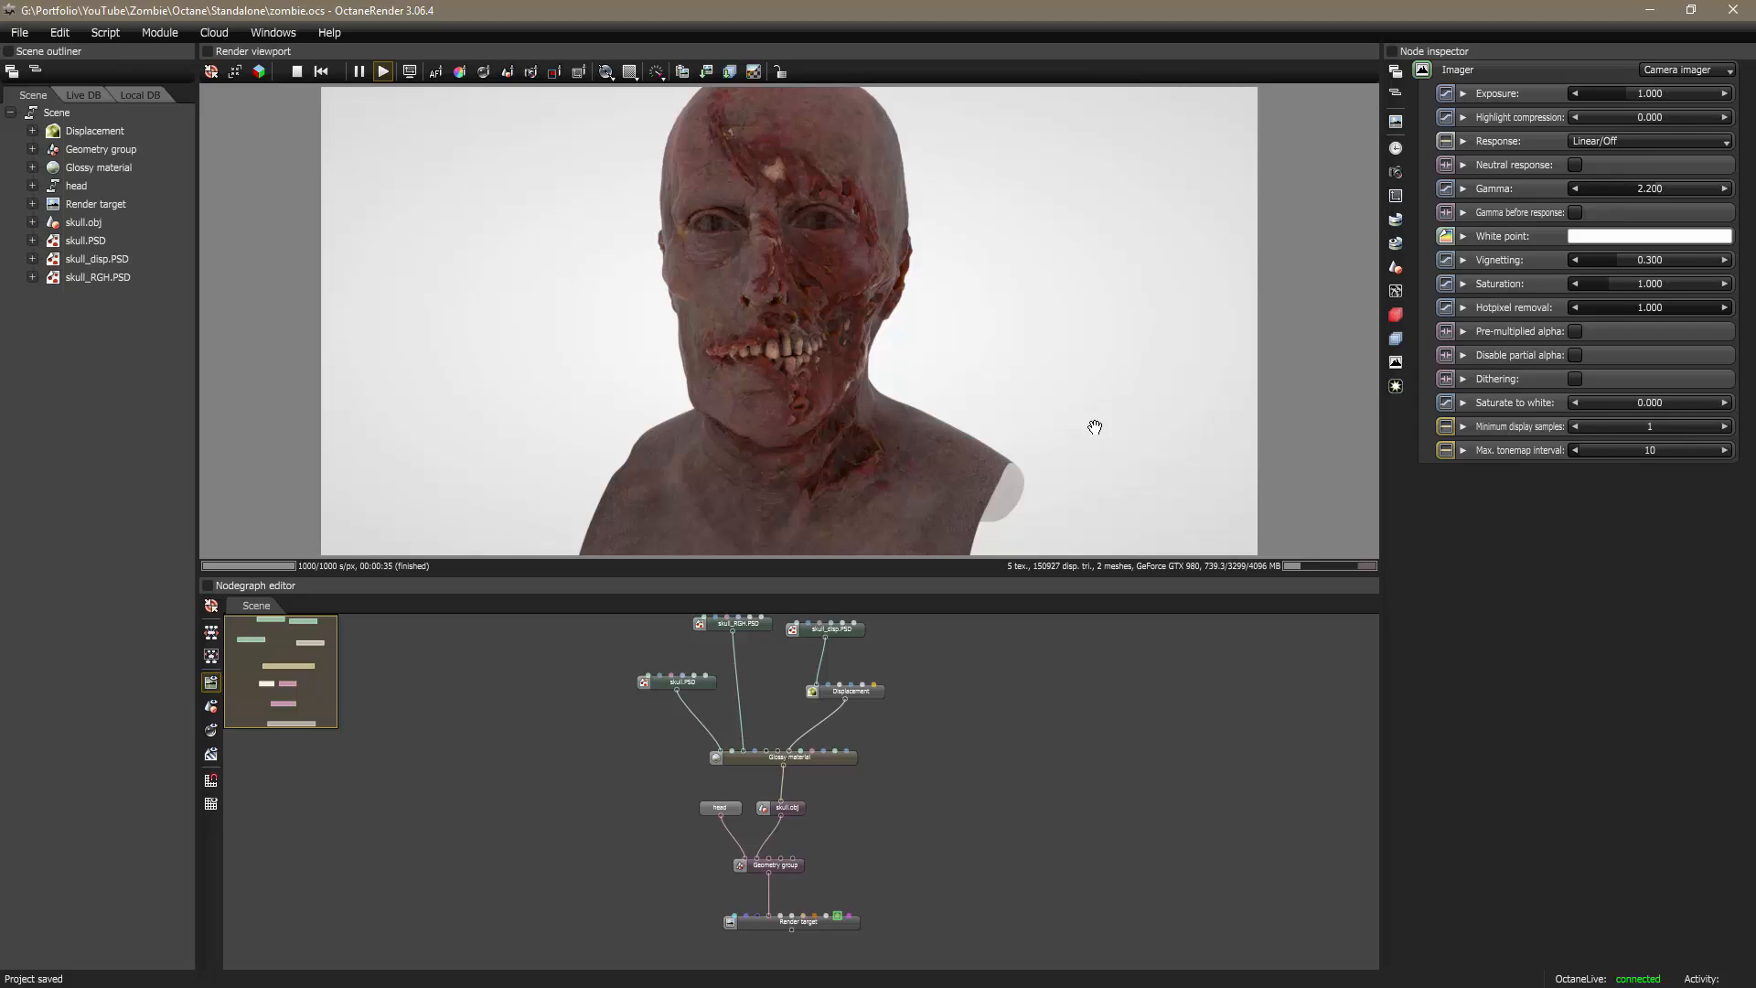
# Step: Group skull.obj with its Glossy material, Displacement node and three textures into a node graph named skull
pyautogui.moveTo(951, 400); pyautogui.dragTo(968, 384)
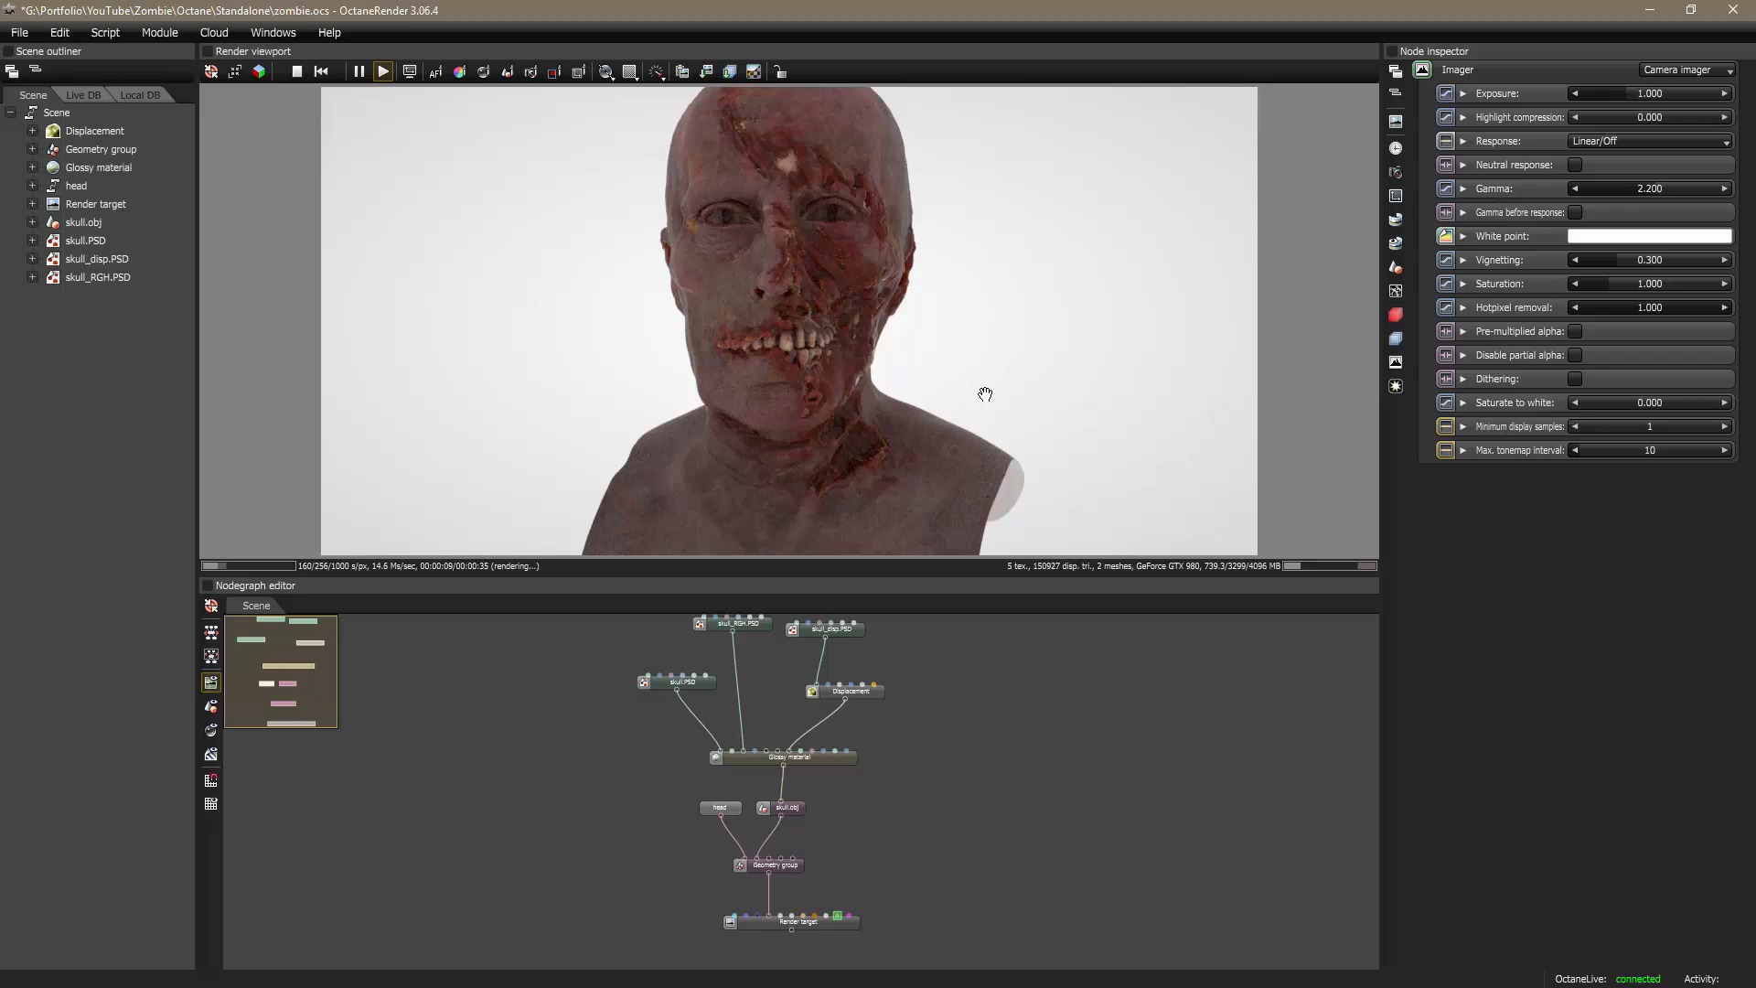
pyautogui.moveTo(984, 388)
pyautogui.mouseDown()
pyautogui.moveTo(901, 395)
pyautogui.moveTo(992, 388)
pyautogui.mouseUp()
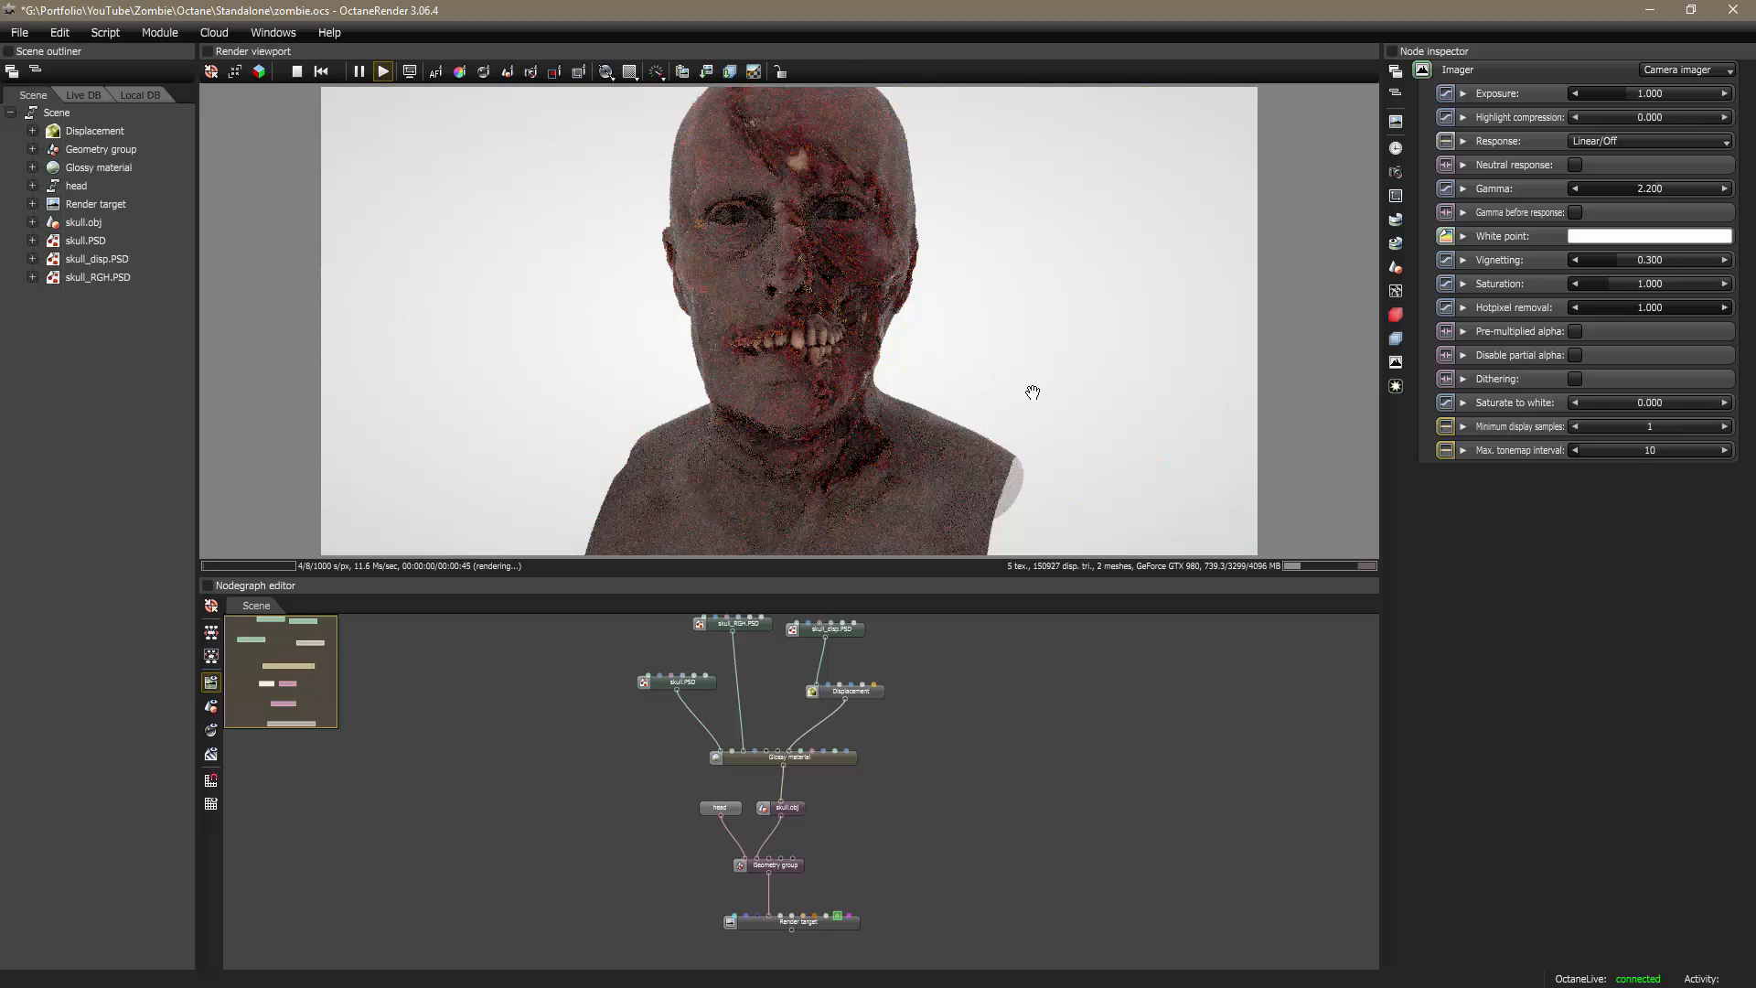
pyautogui.moveTo(936, 742); pyautogui.dragTo(934, 783)
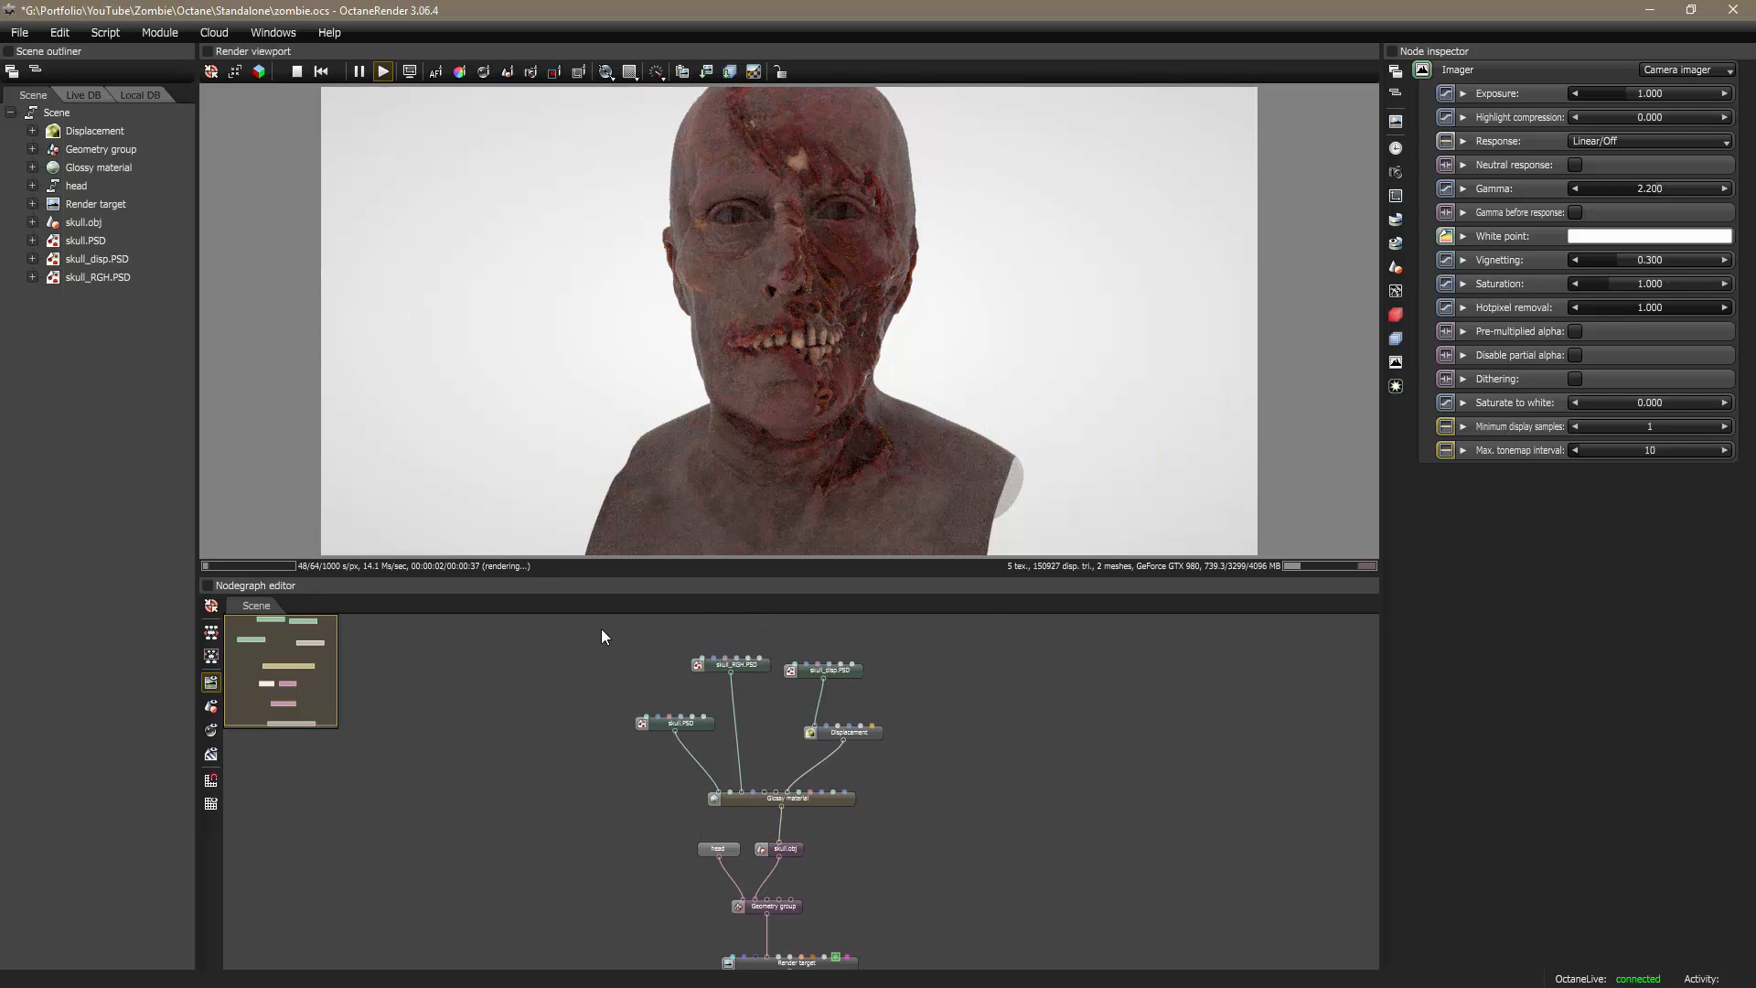
pyautogui.moveTo(601, 628); pyautogui.dragTo(934, 812)
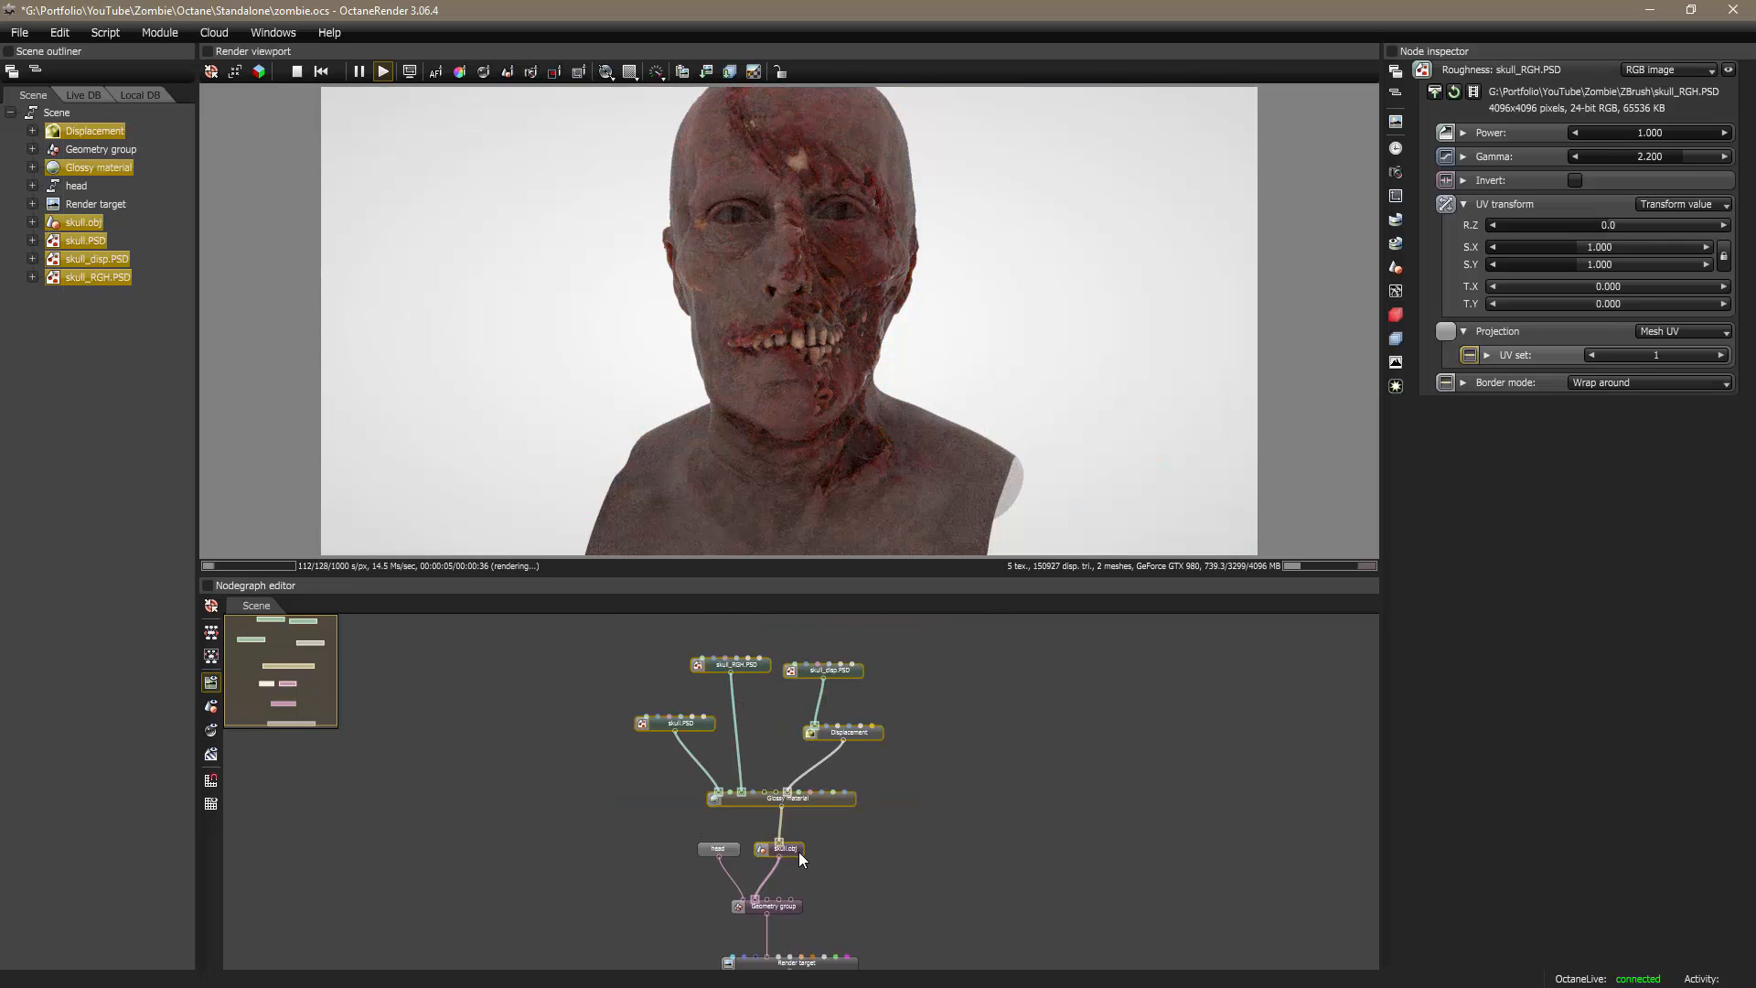
pyautogui.rightClick(799, 852)
pyautogui.click(832, 759)
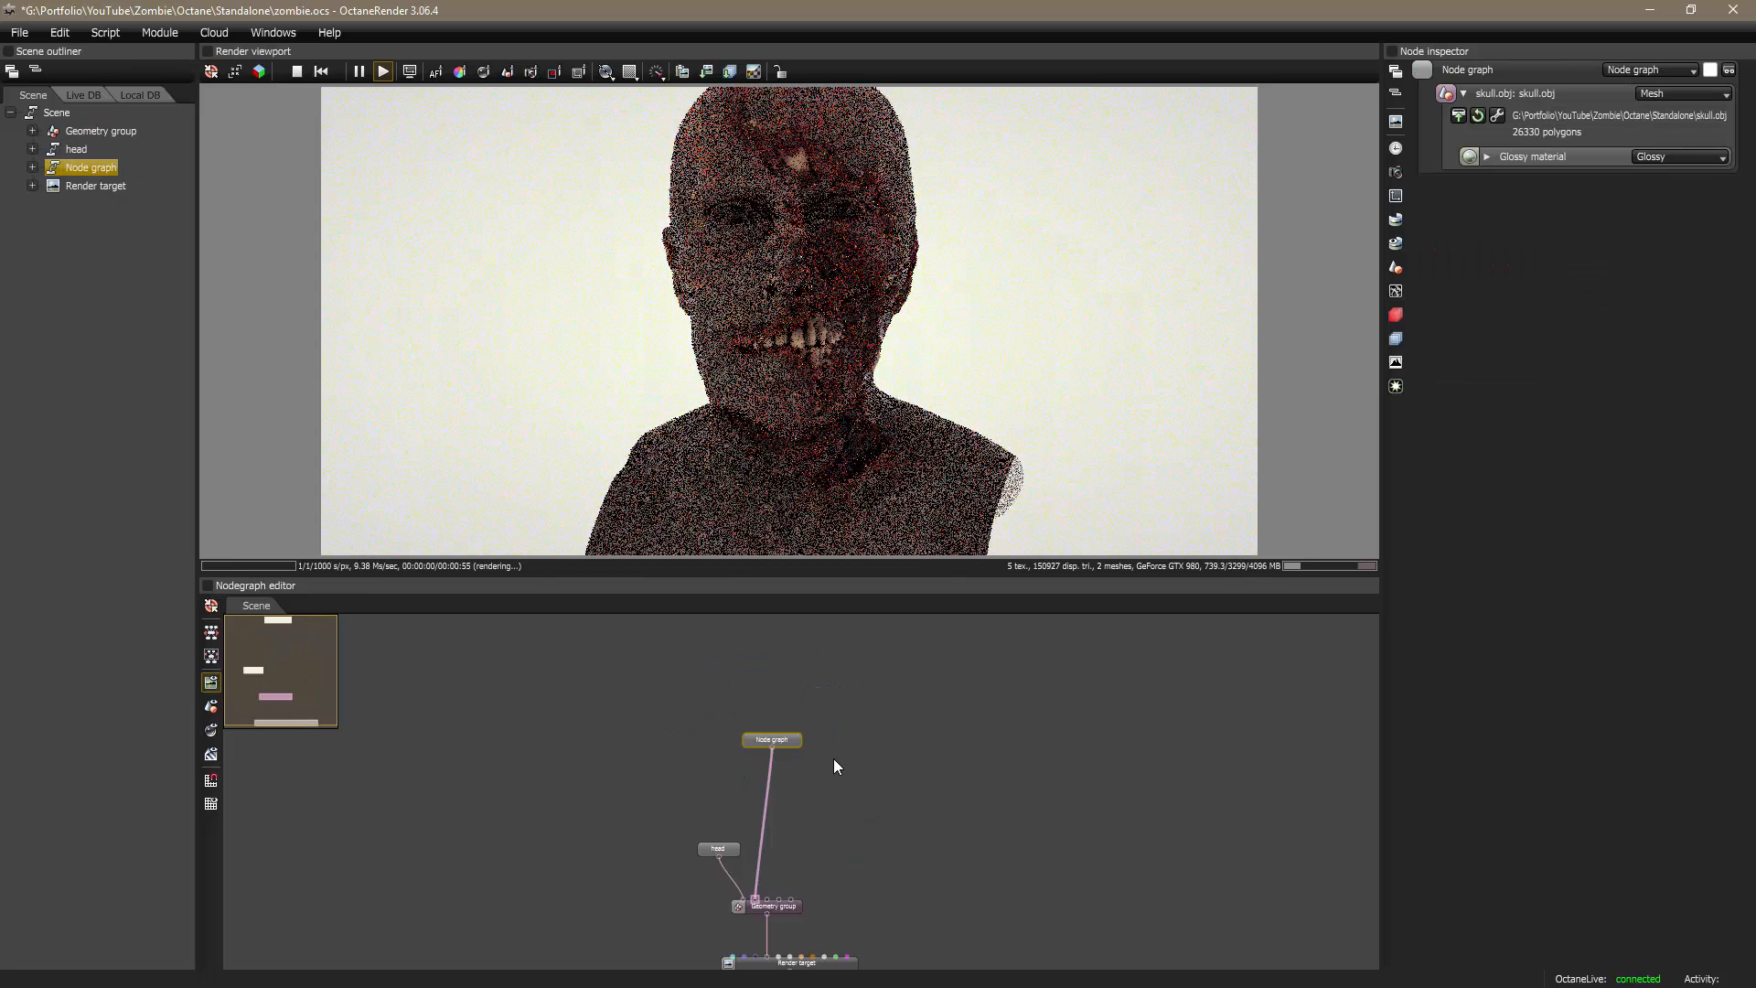
pyautogui.doubleClick(1496, 69)
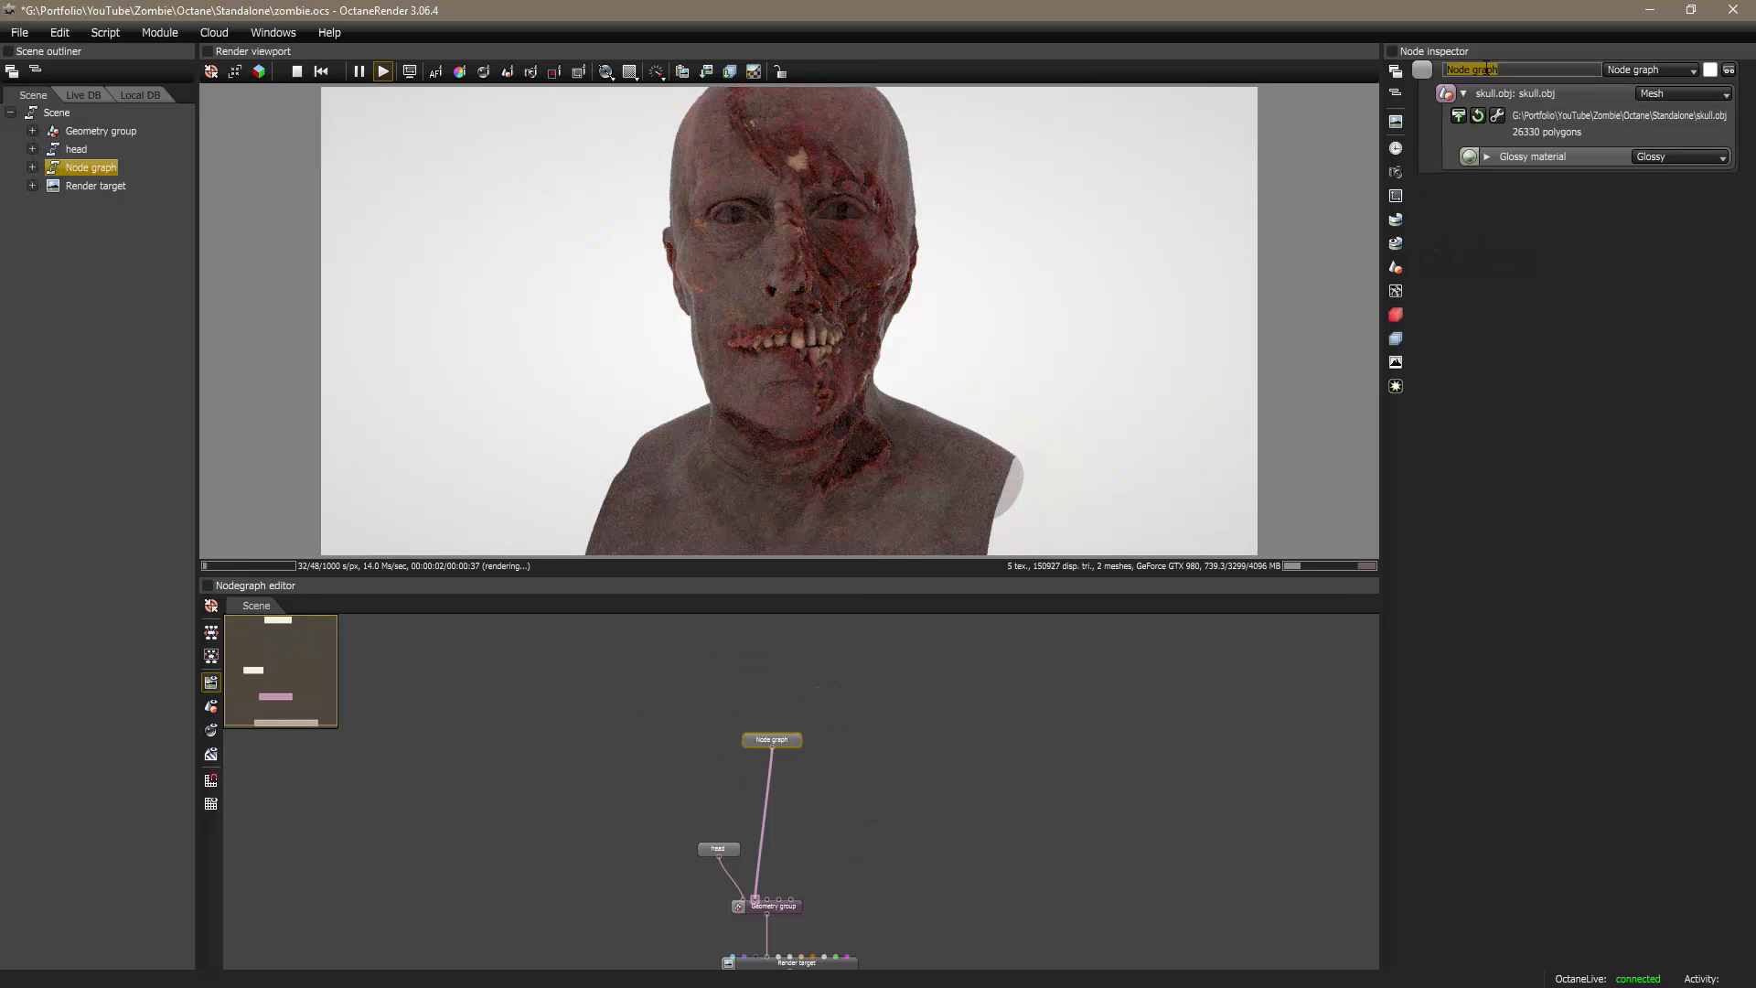
pyautogui.write('skull')
pyautogui.press('Return')
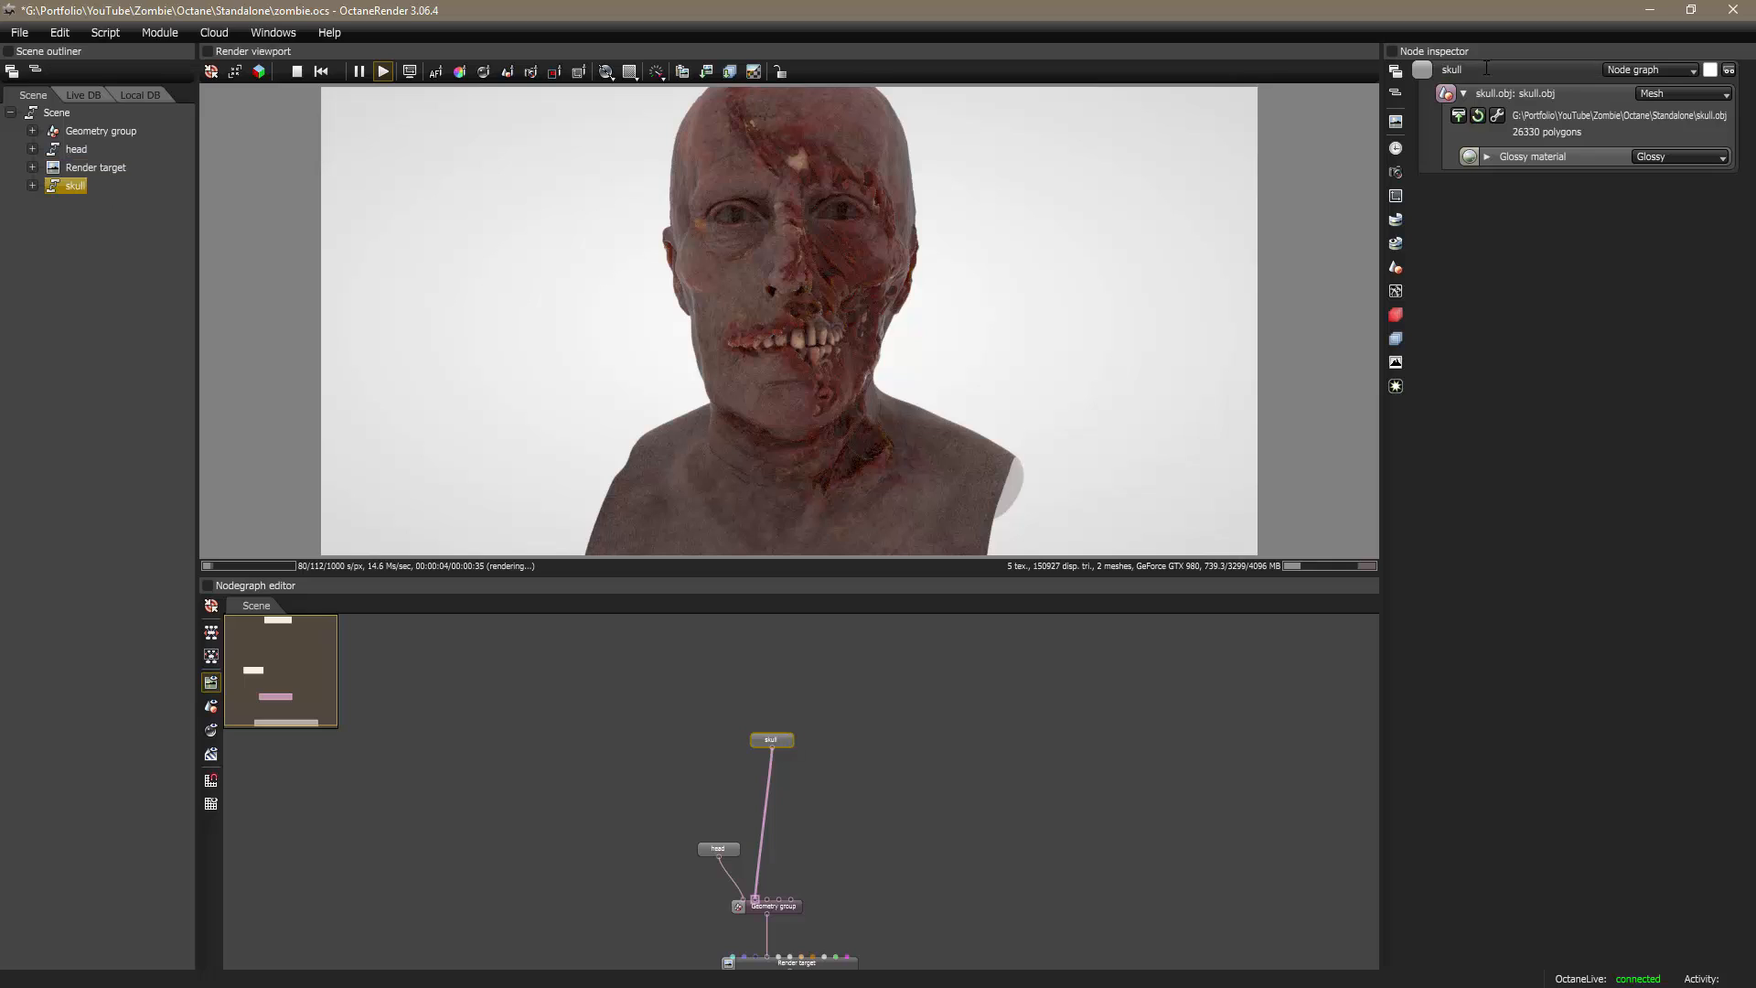
# Step: Auto-arrange the head, skull, Geometry group and Render target nodes and save the project
pyautogui.click(211, 656)
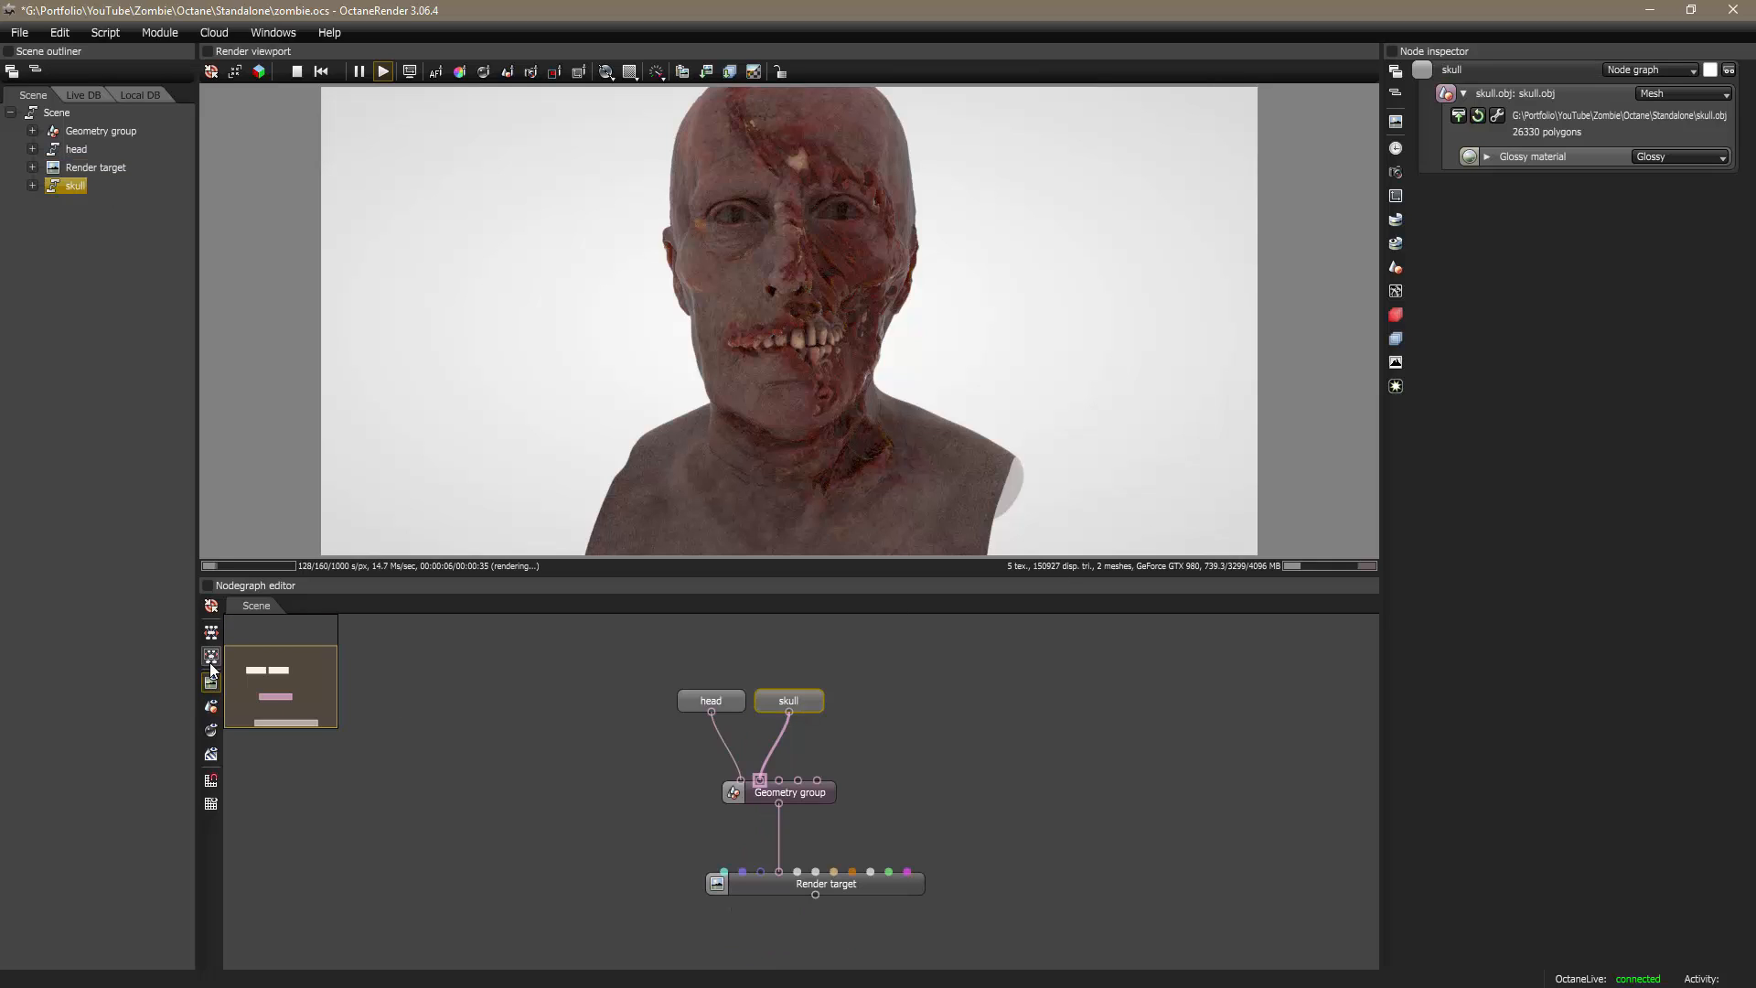
pyautogui.click(885, 722)
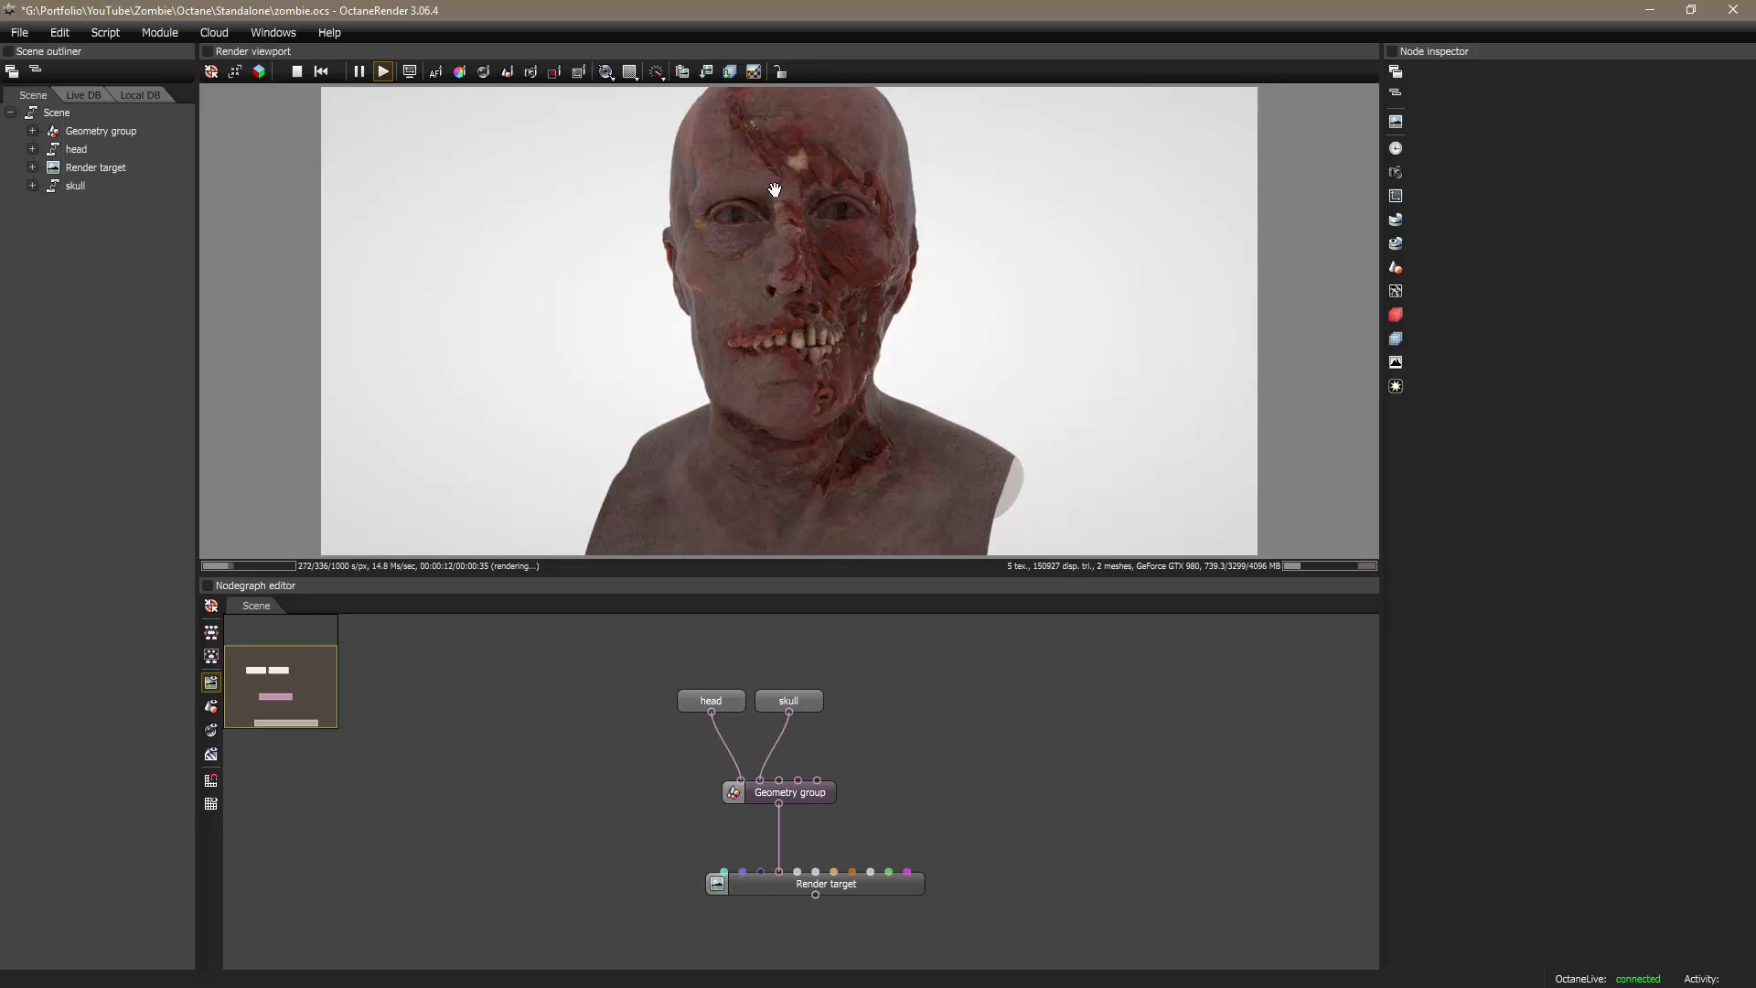
pyautogui.moveTo(862, 378); pyautogui.dragTo(927, 546)
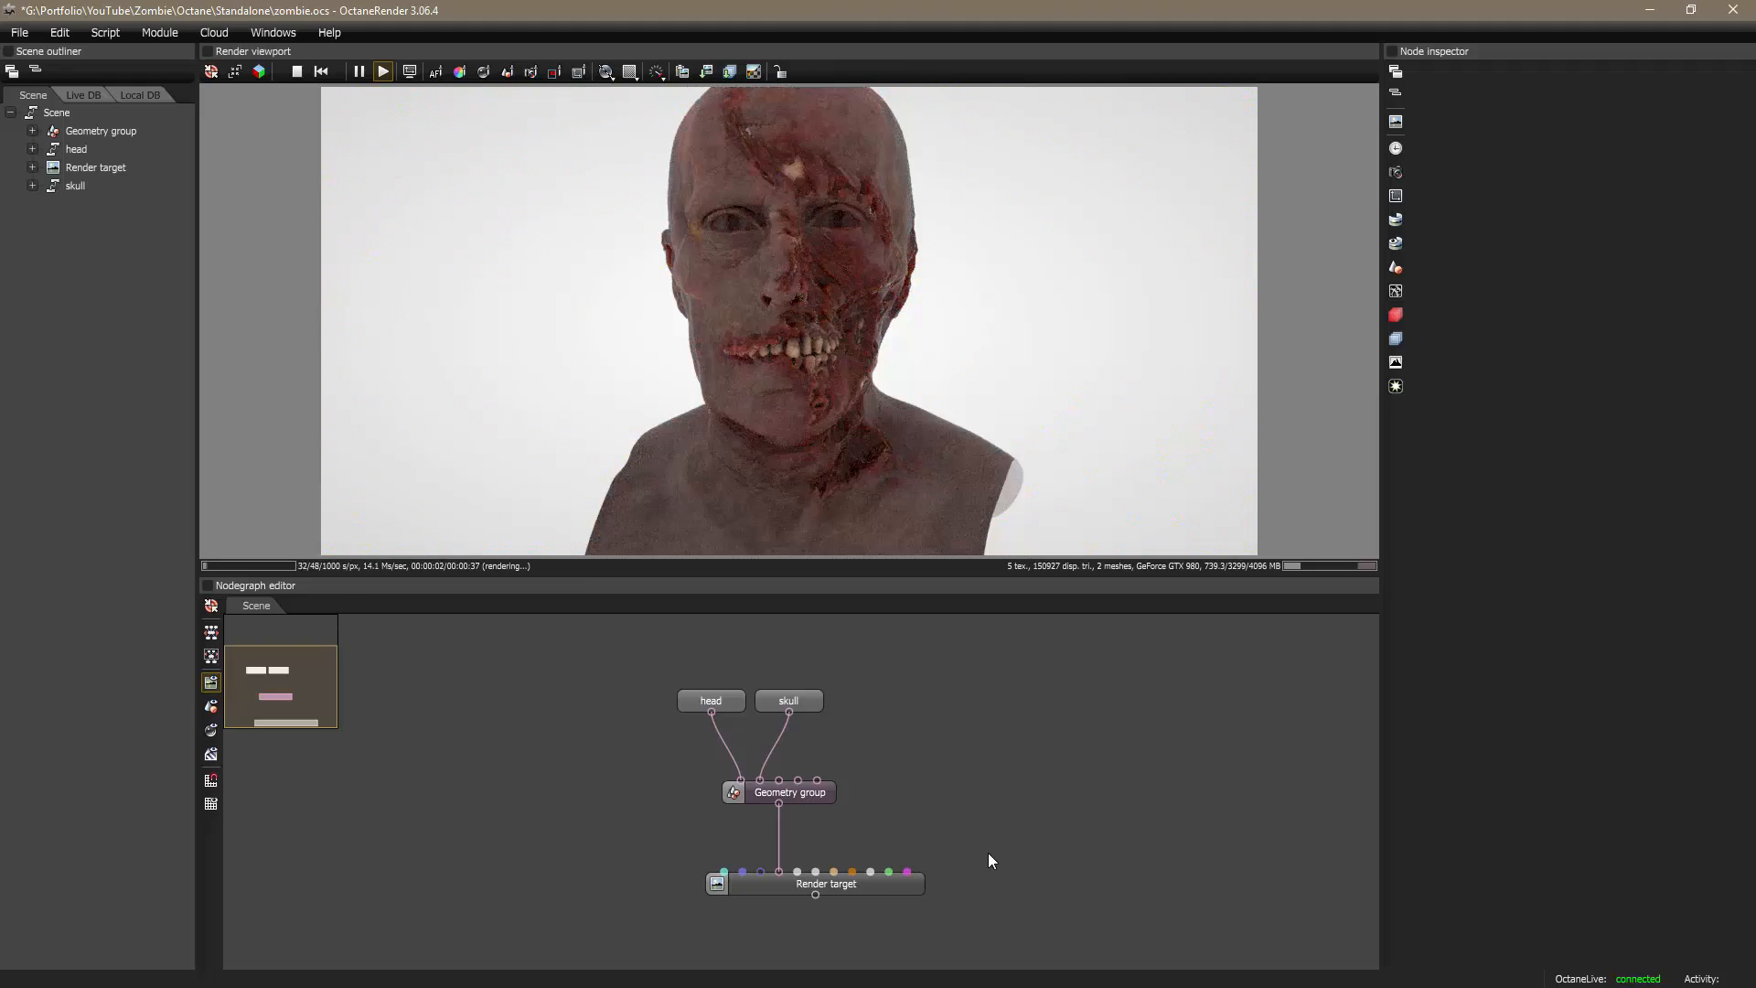
pyautogui.hotkey('ctrl', 's')
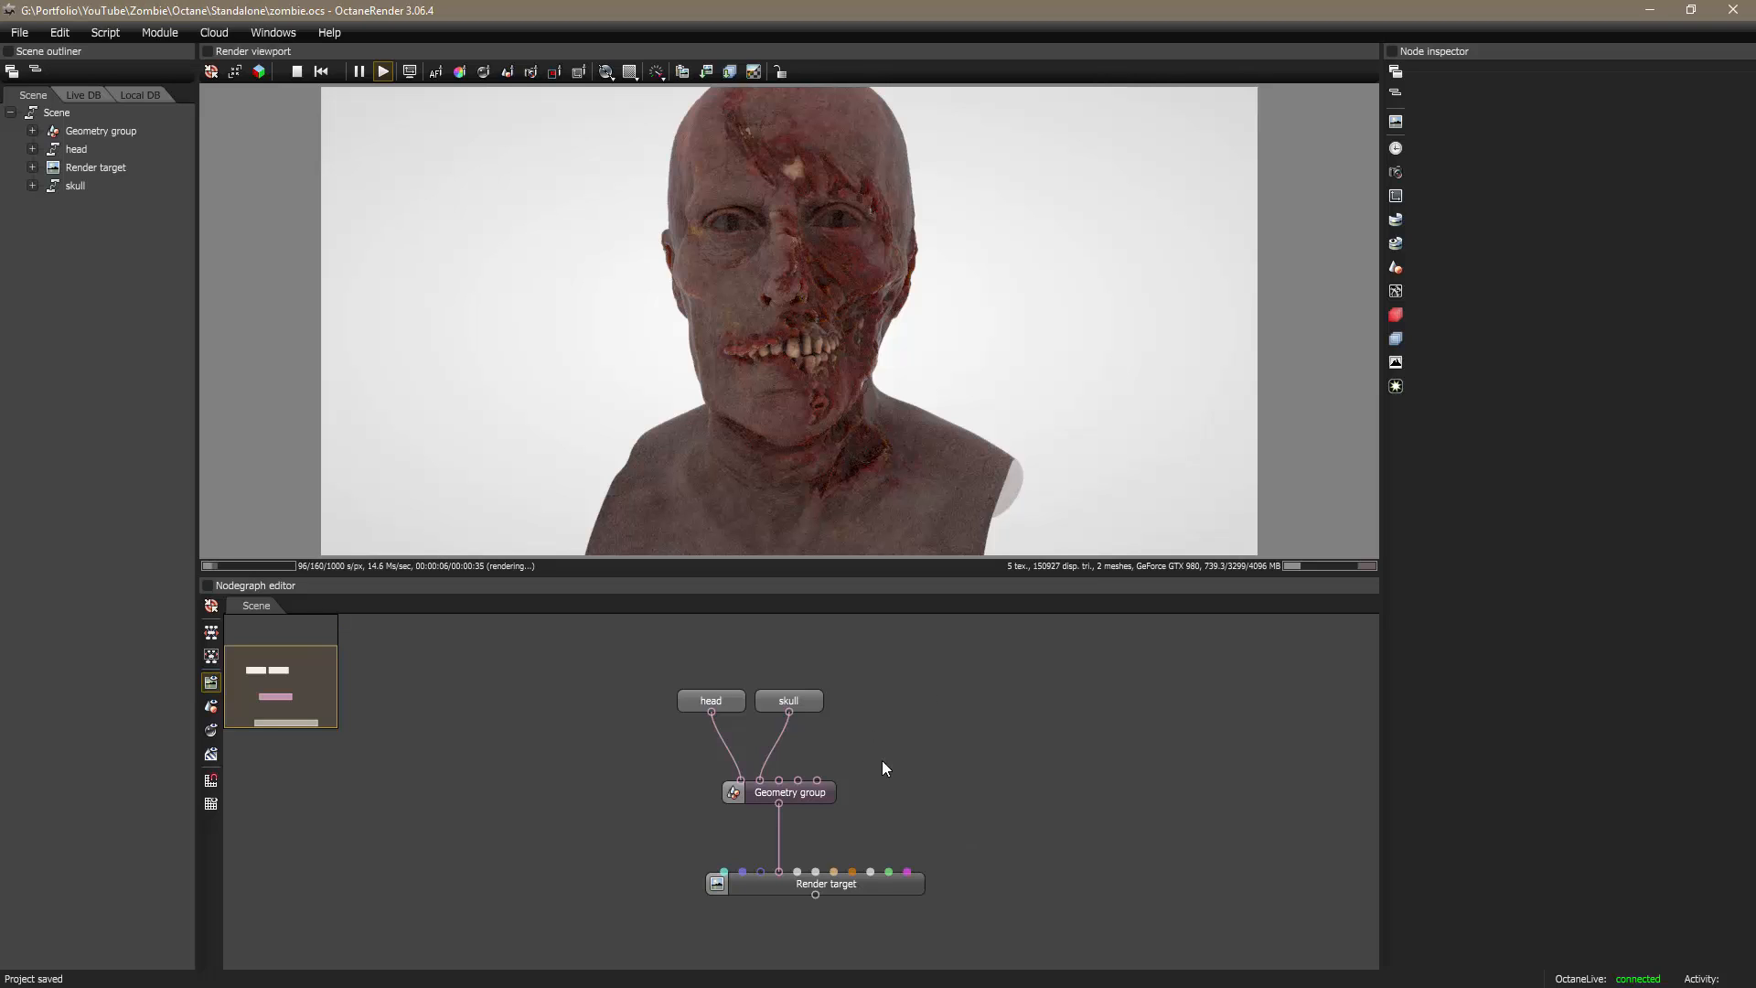
pyautogui.moveTo(884, 768); pyautogui.dragTo(840, 778, button='middle')
pyautogui.hotkey('alt', 'Tab')
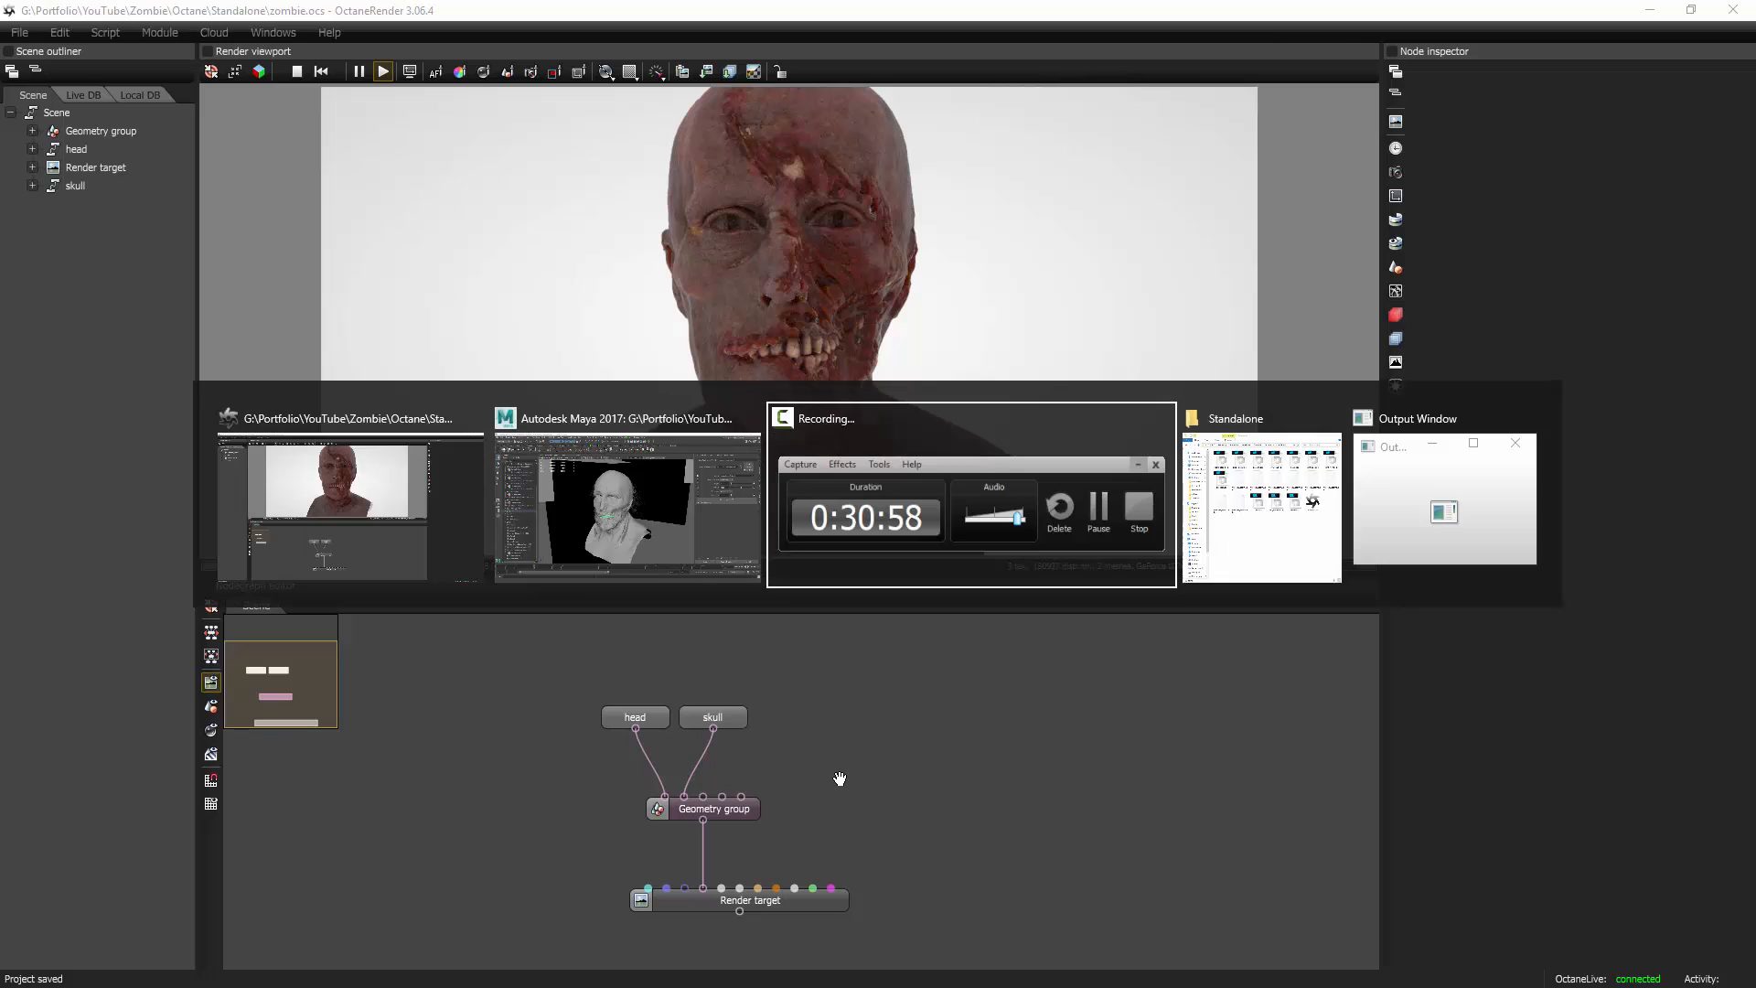
# Step: Import eyes_in.obj and eyes_out.obj from the Standalone folder into the node graph
pyautogui.hotkey('alt', 'Tab')
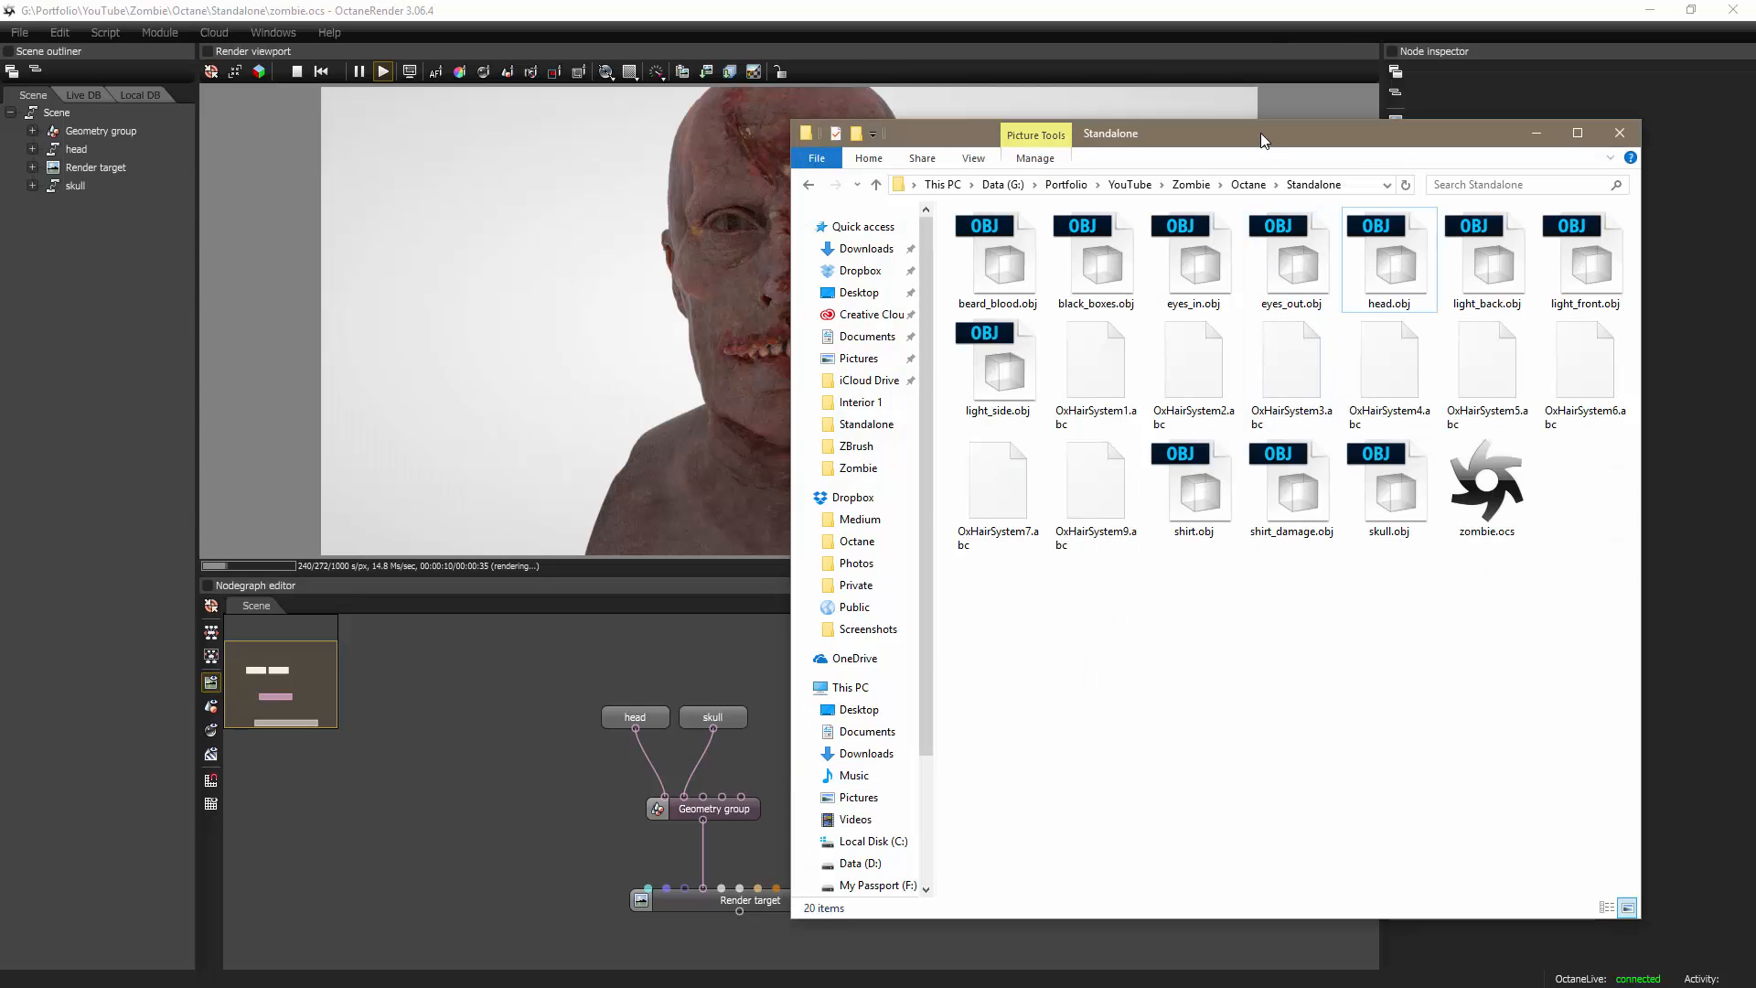
pyautogui.moveTo(1260, 133); pyautogui.dragTo(1330, 104)
pyautogui.click(1276, 253)
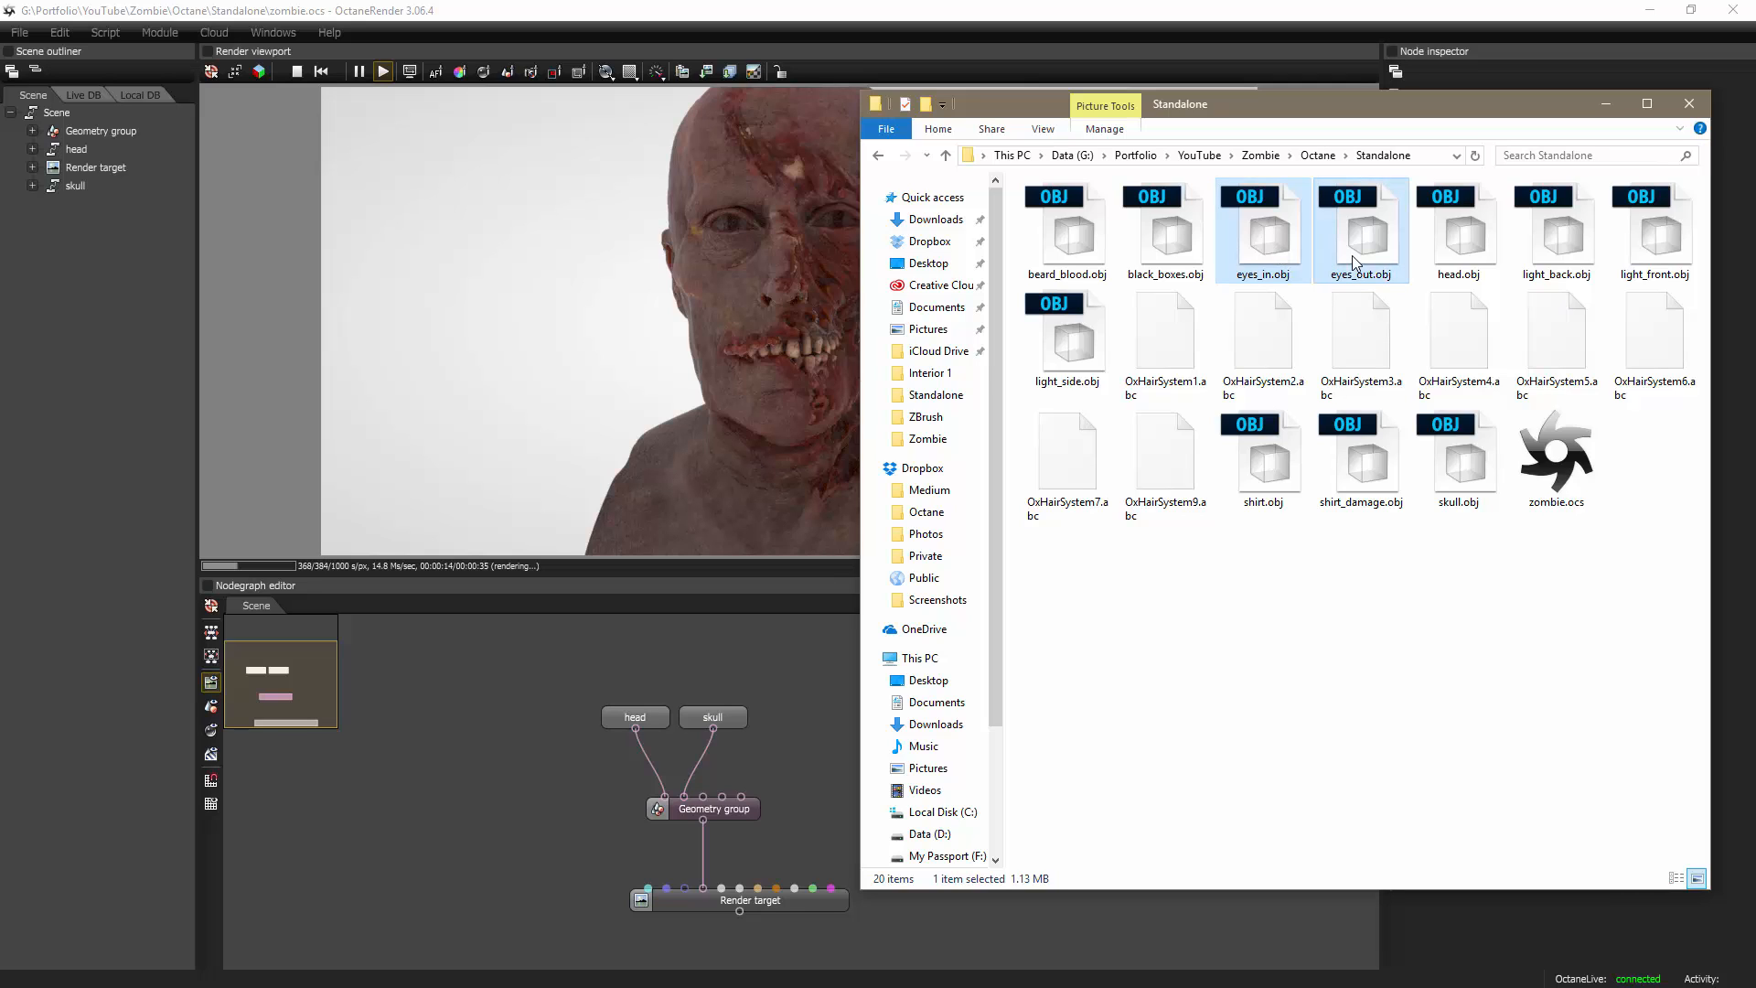
pyautogui.moveTo(1262, 242); pyautogui.dragTo(920, 688)
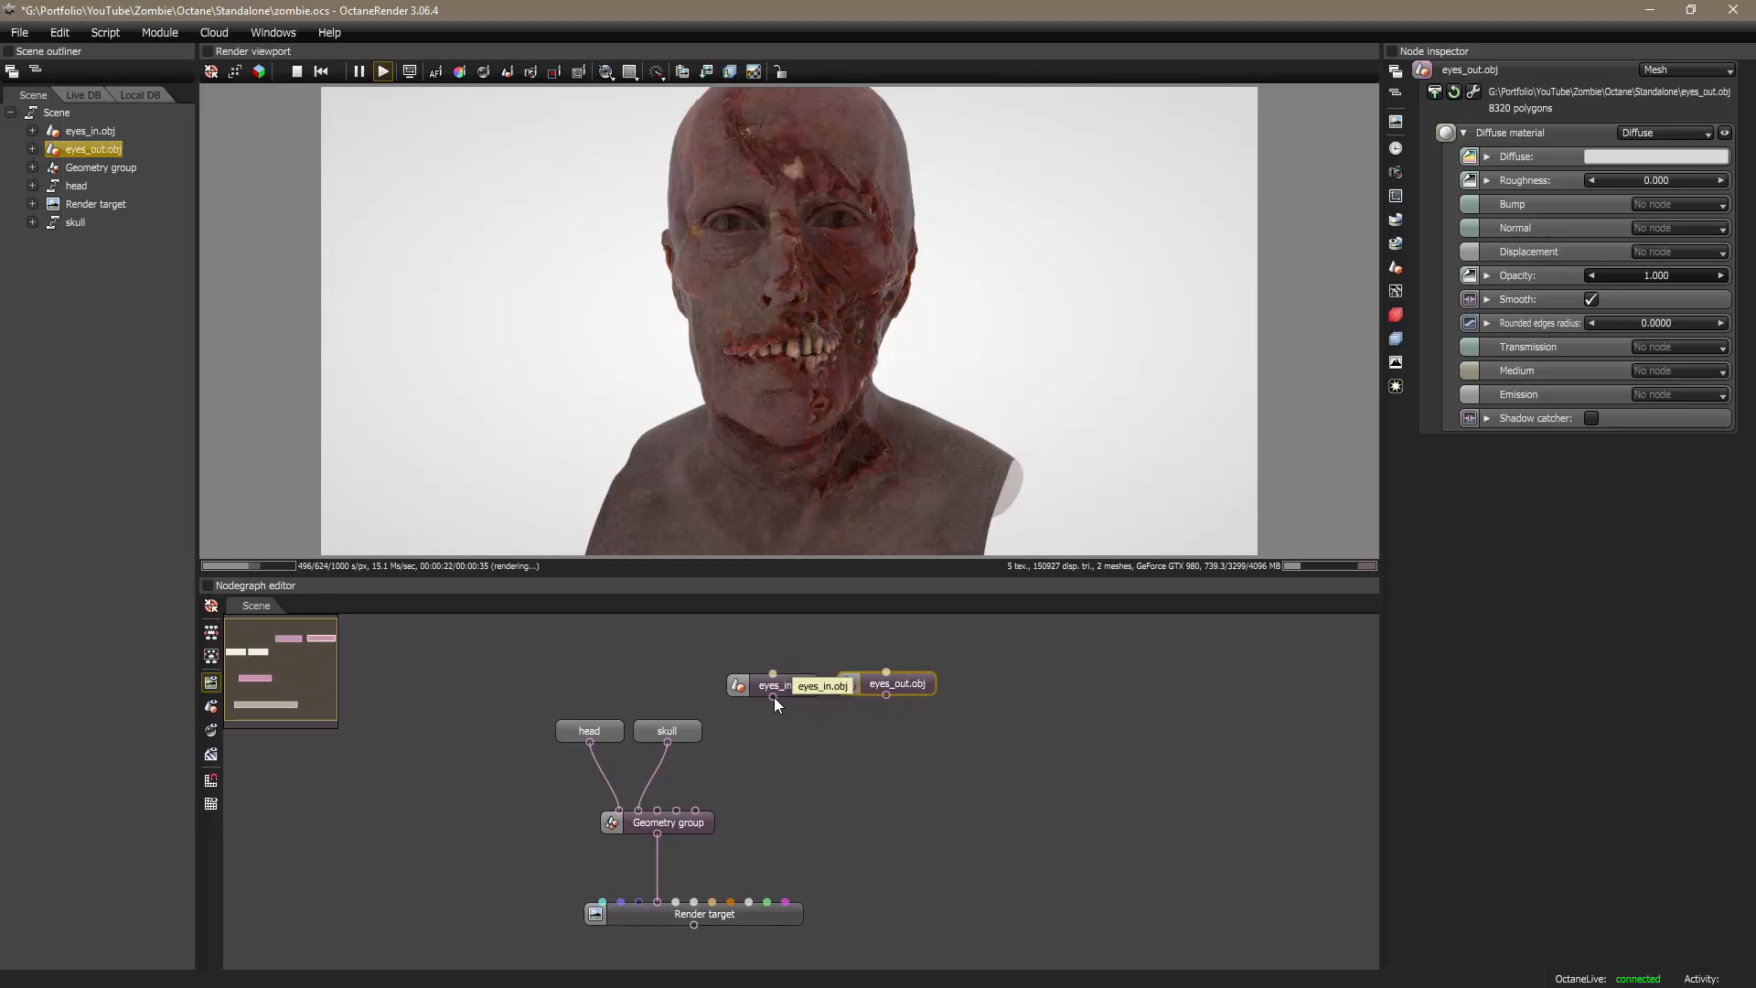
# Step: Add a second Geometry group combining eyes_in.obj and eyes_out.obj, and connect it to the main Geometry group's third input
pyautogui.moveTo(773, 697); pyautogui.dragTo(661, 810)
pyautogui.click(752, 777)
pyautogui.rightClick(815, 771)
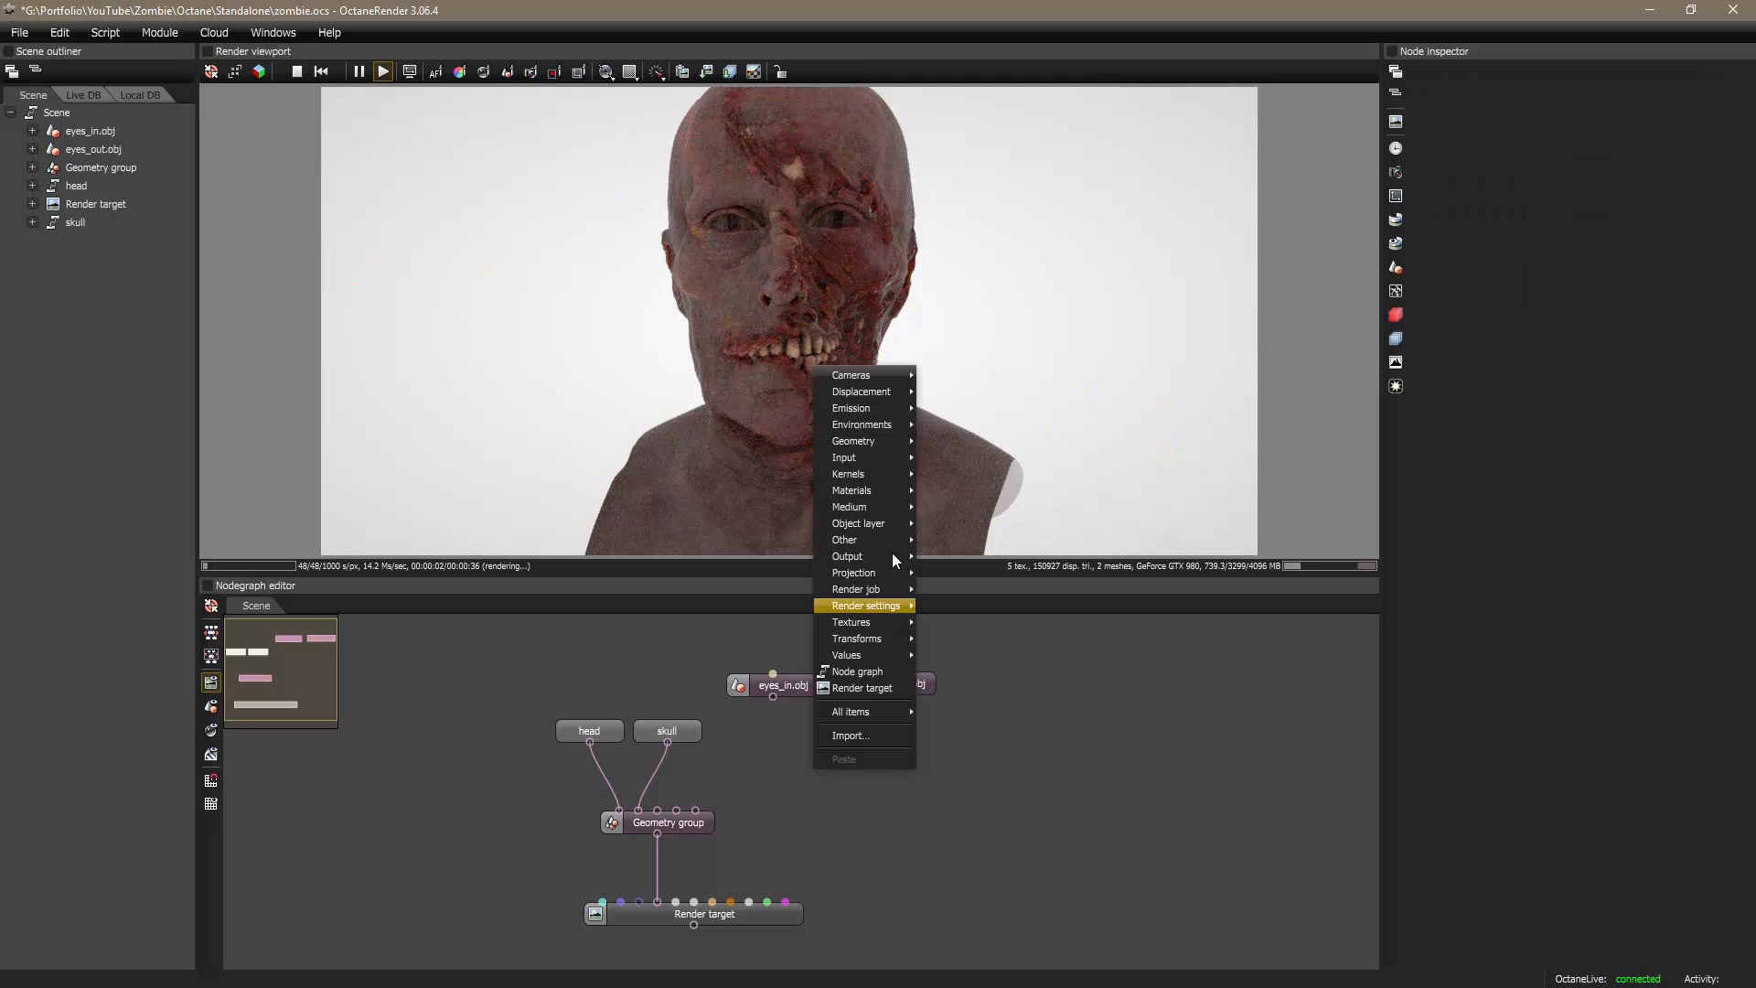
pyautogui.moveTo(891, 443)
pyautogui.click(951, 442)
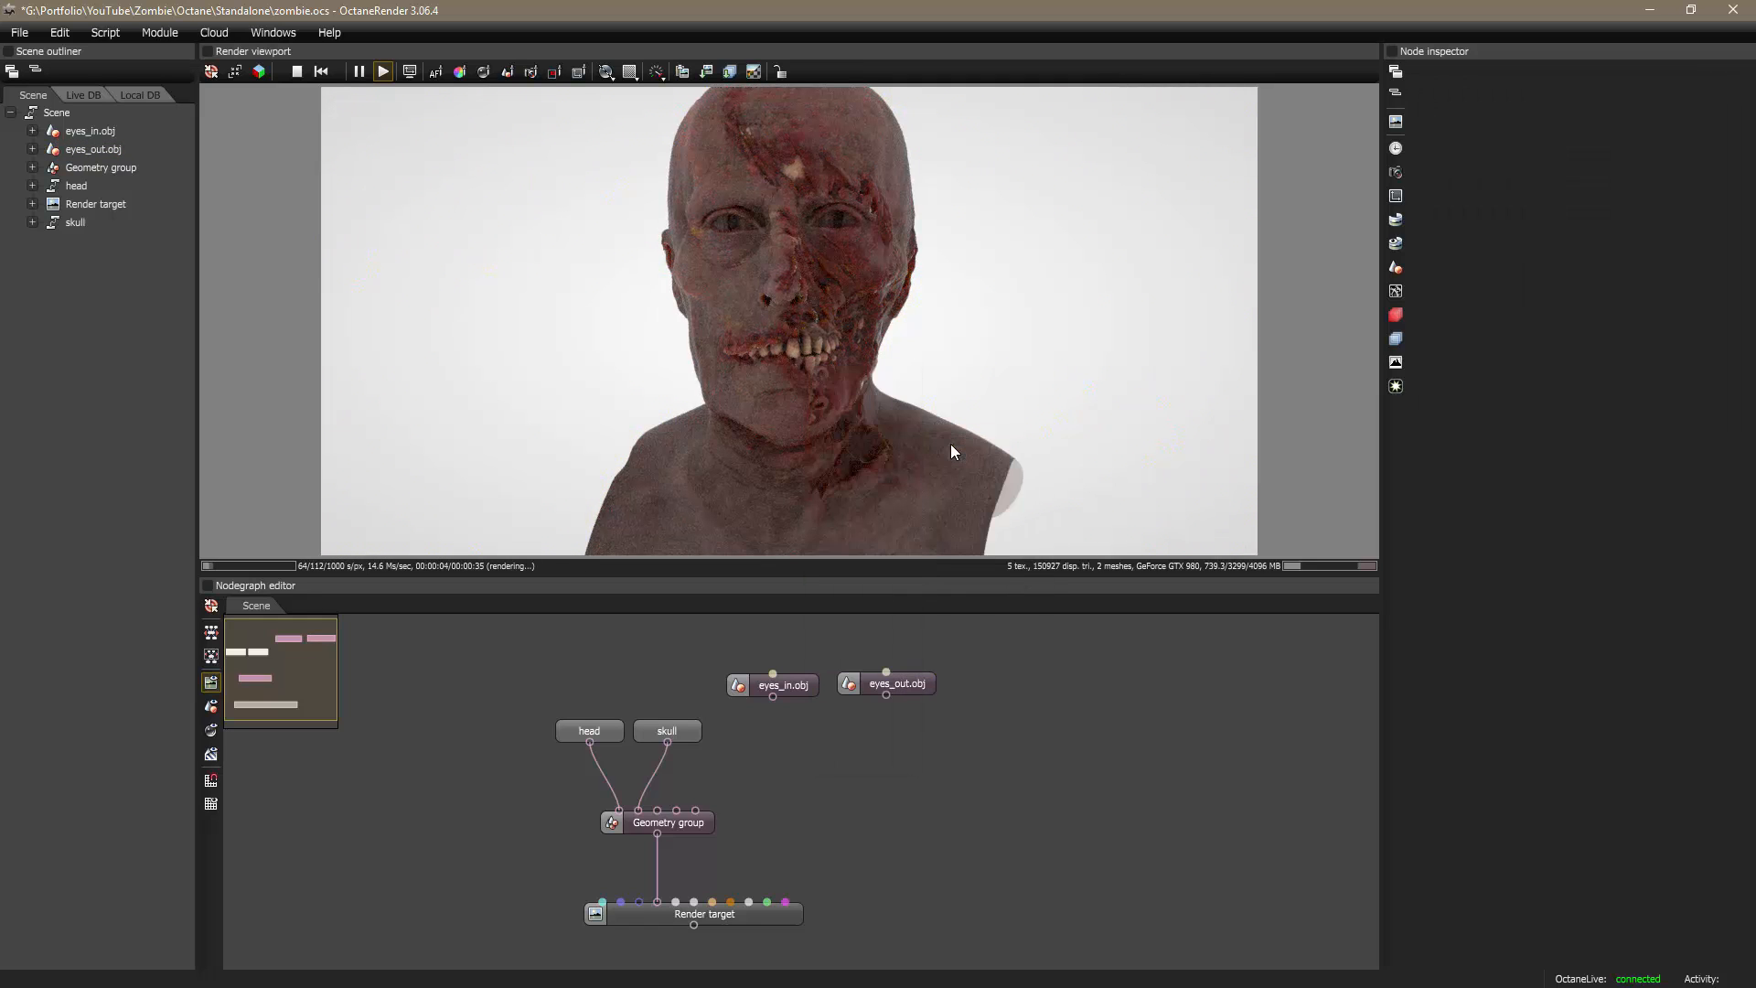
pyautogui.moveTo(860, 787); pyautogui.dragTo(864, 754)
pyautogui.moveTo(771, 697); pyautogui.dragTo(822, 740)
pyautogui.moveTo(888, 693); pyautogui.dragTo(658, 811)
pyautogui.moveTo(944, 770); pyautogui.dragTo(915, 812, button='middle')
pyautogui.moveTo(744, 667); pyautogui.dragTo(830, 728)
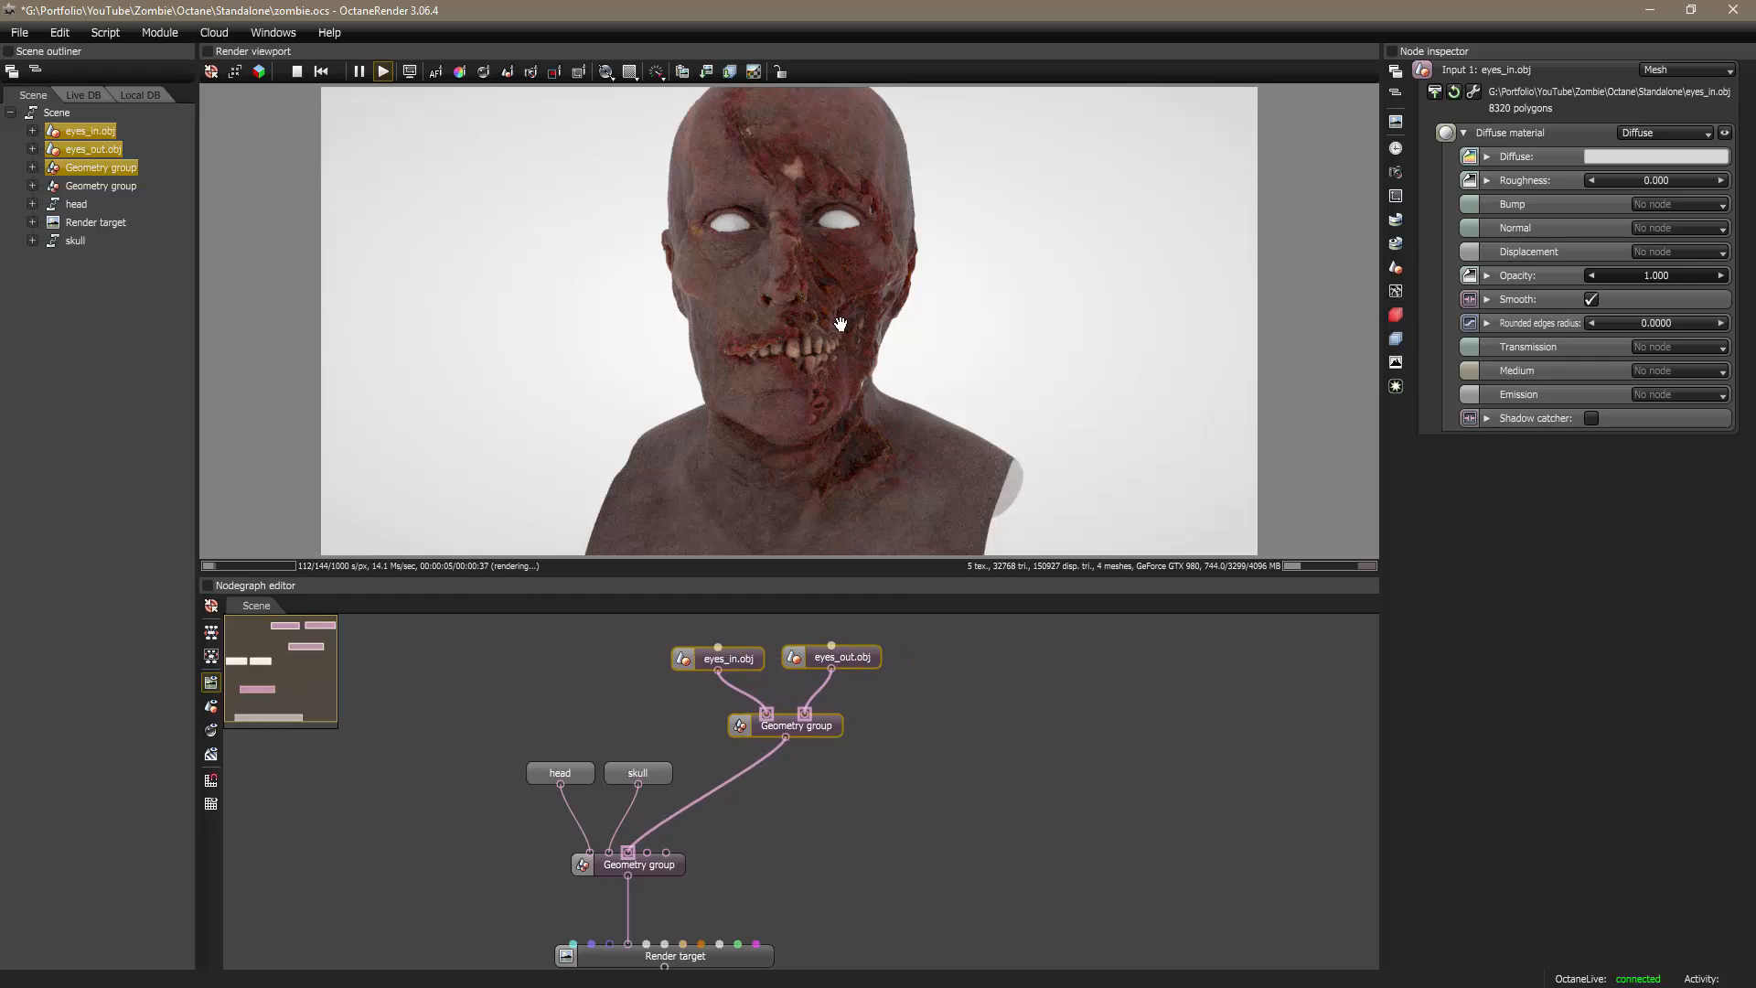
# Step: Disconnect eyes_out.obj from the eyes' Geometry group to isolate the inner eyes in the render
pyautogui.moveTo(804, 274)
pyautogui.mouseDown()
pyautogui.moveTo(842, 275)
pyautogui.moveTo(814, 259)
pyautogui.moveTo(824, 286)
pyautogui.mouseUp()
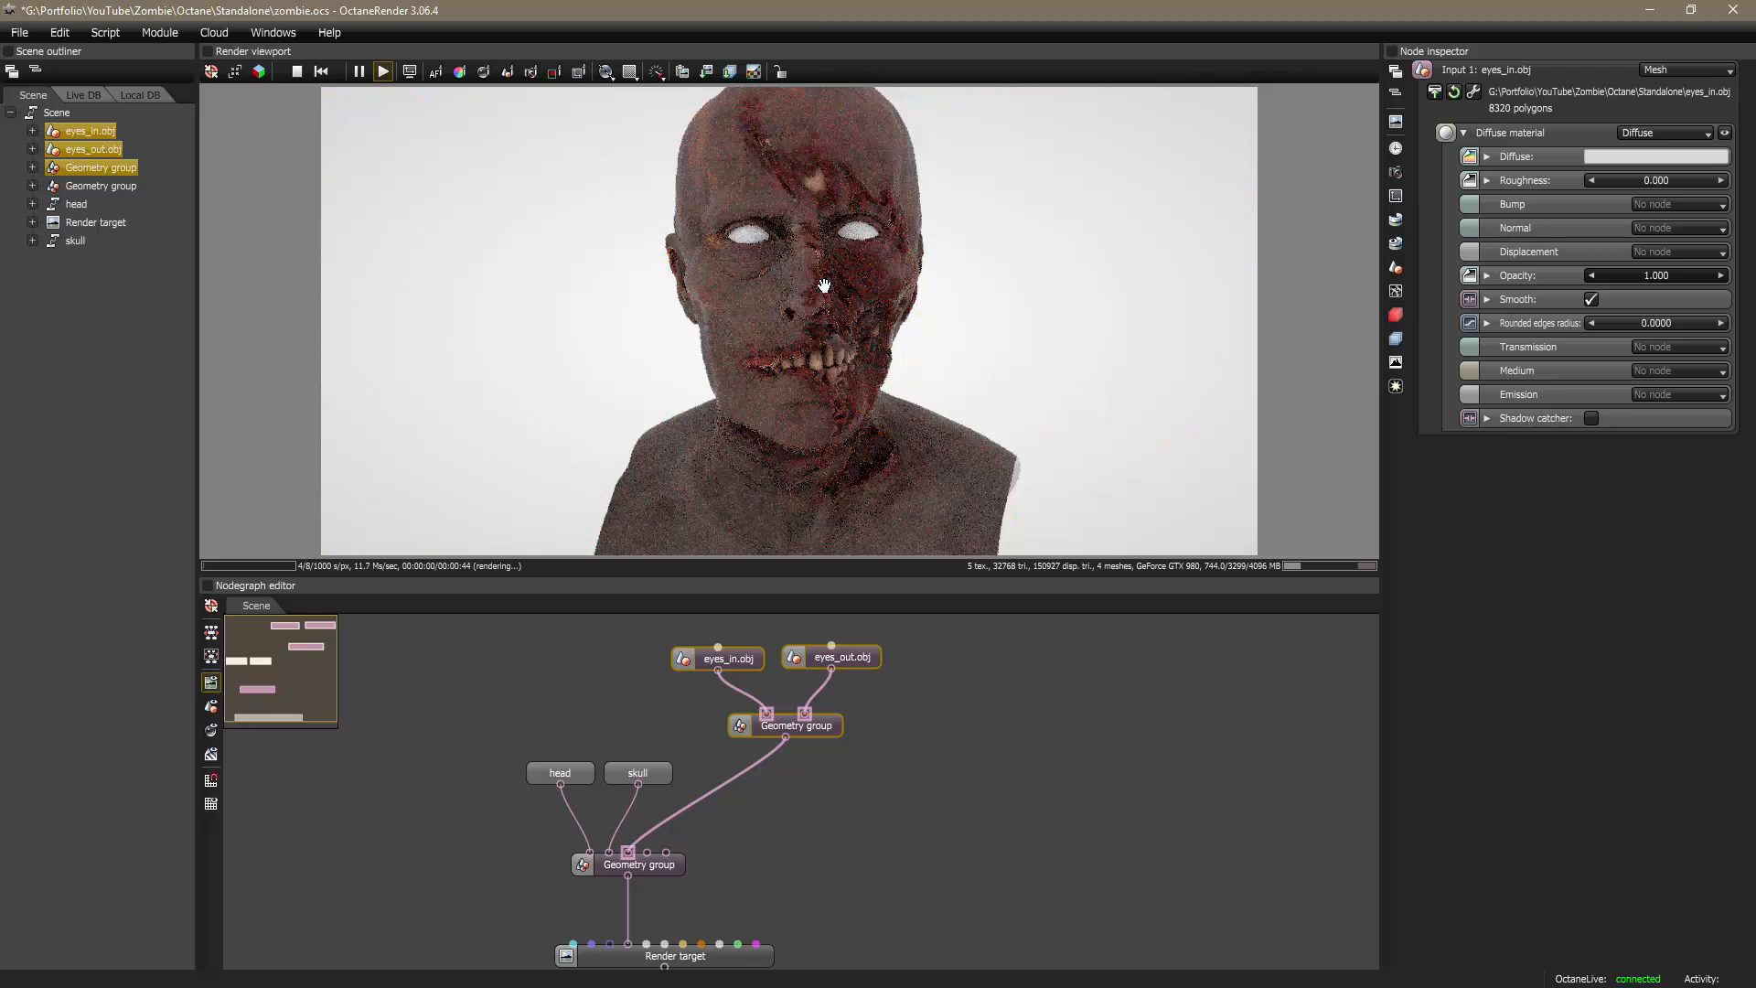
pyautogui.moveTo(896, 777); pyautogui.dragTo(883, 837, button='middle')
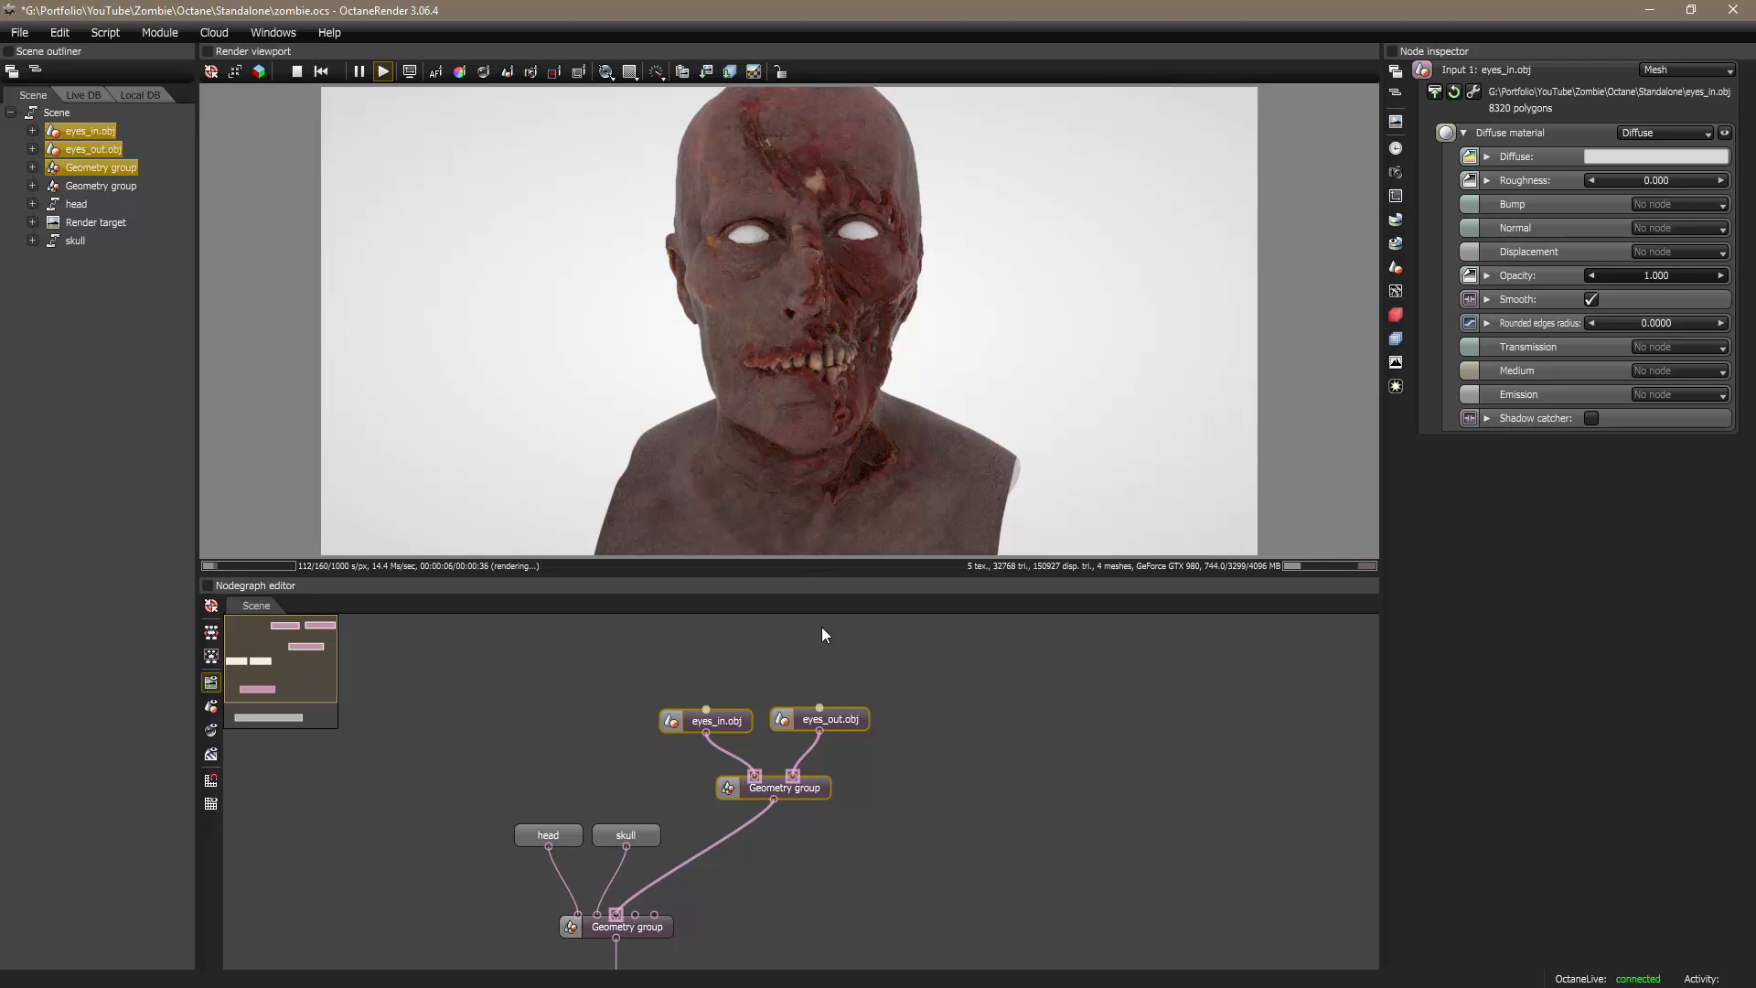
pyautogui.moveTo(847, 721); pyautogui.dragTo(796, 754)
pyautogui.click(902, 788)
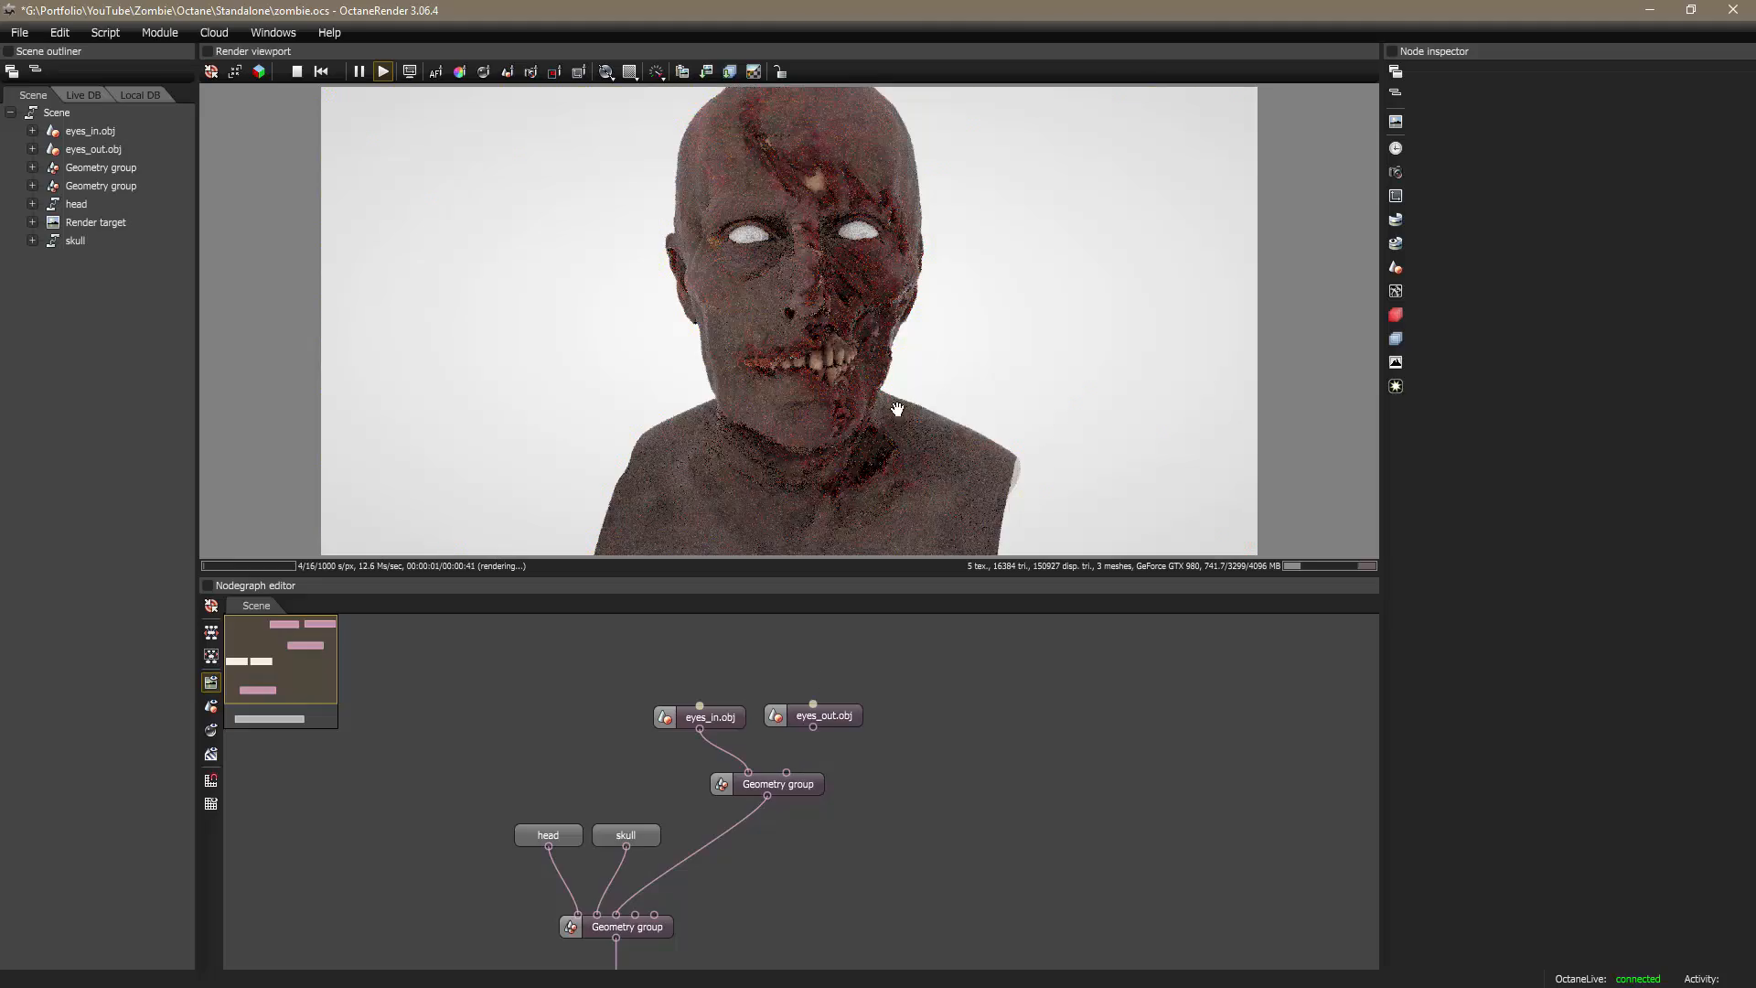
pyautogui.scroll(6, 855, 252)
pyautogui.moveTo(900, 192); pyautogui.dragTo(849, 330, button='right')
pyautogui.scroll(4, 849, 329)
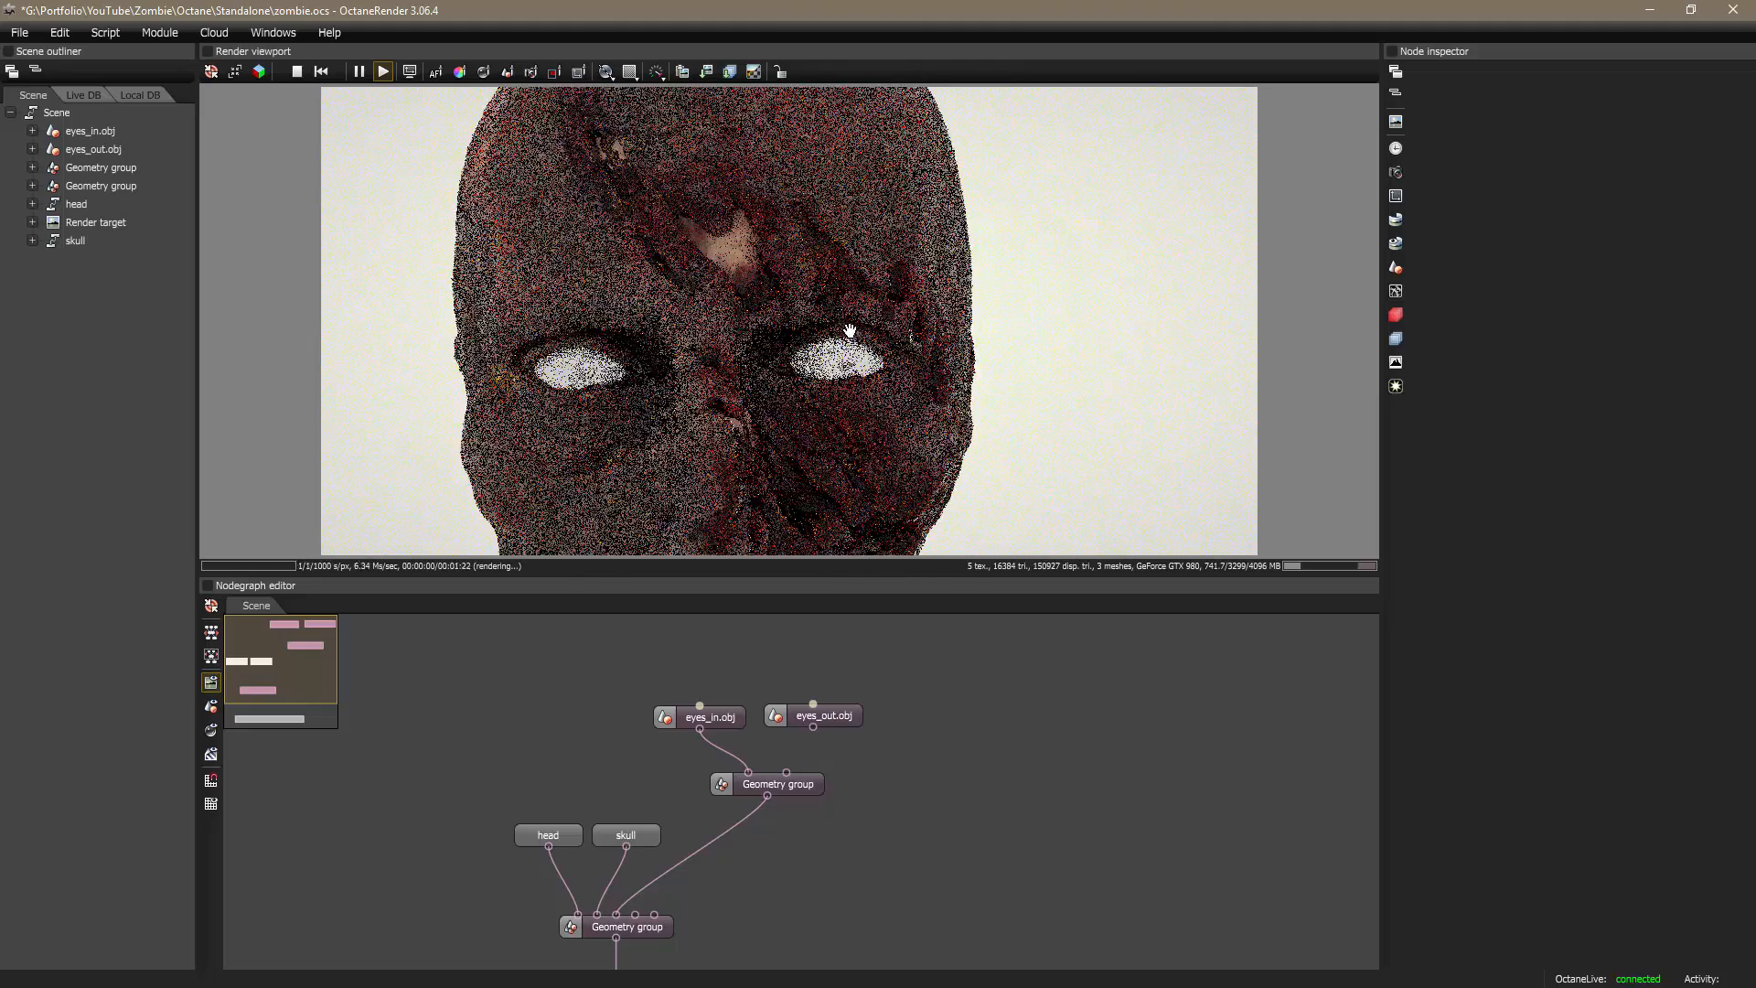
pyautogui.moveTo(825, 367); pyautogui.dragTo(848, 443)
pyautogui.scroll(3, 849, 444)
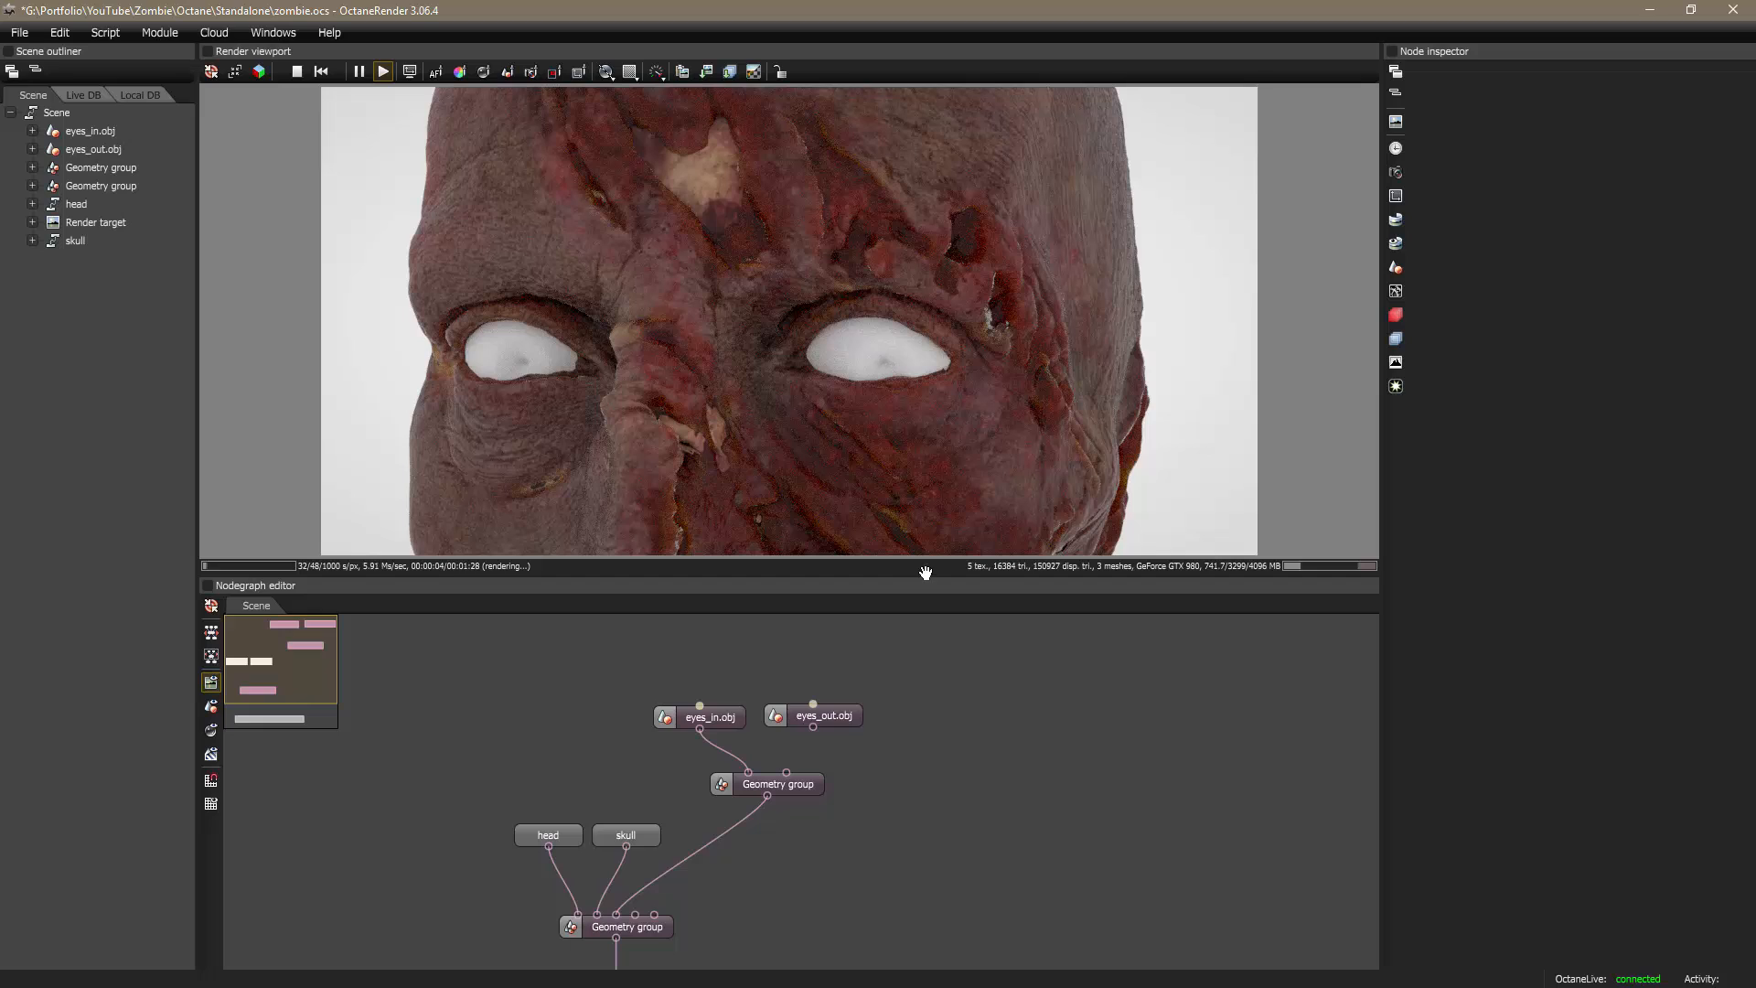
# Step: Create a Diffuse material and connect it to the eyes_in.obj mesh
pyautogui.moveTo(872, 780); pyautogui.dragTo(898, 799, button='middle')
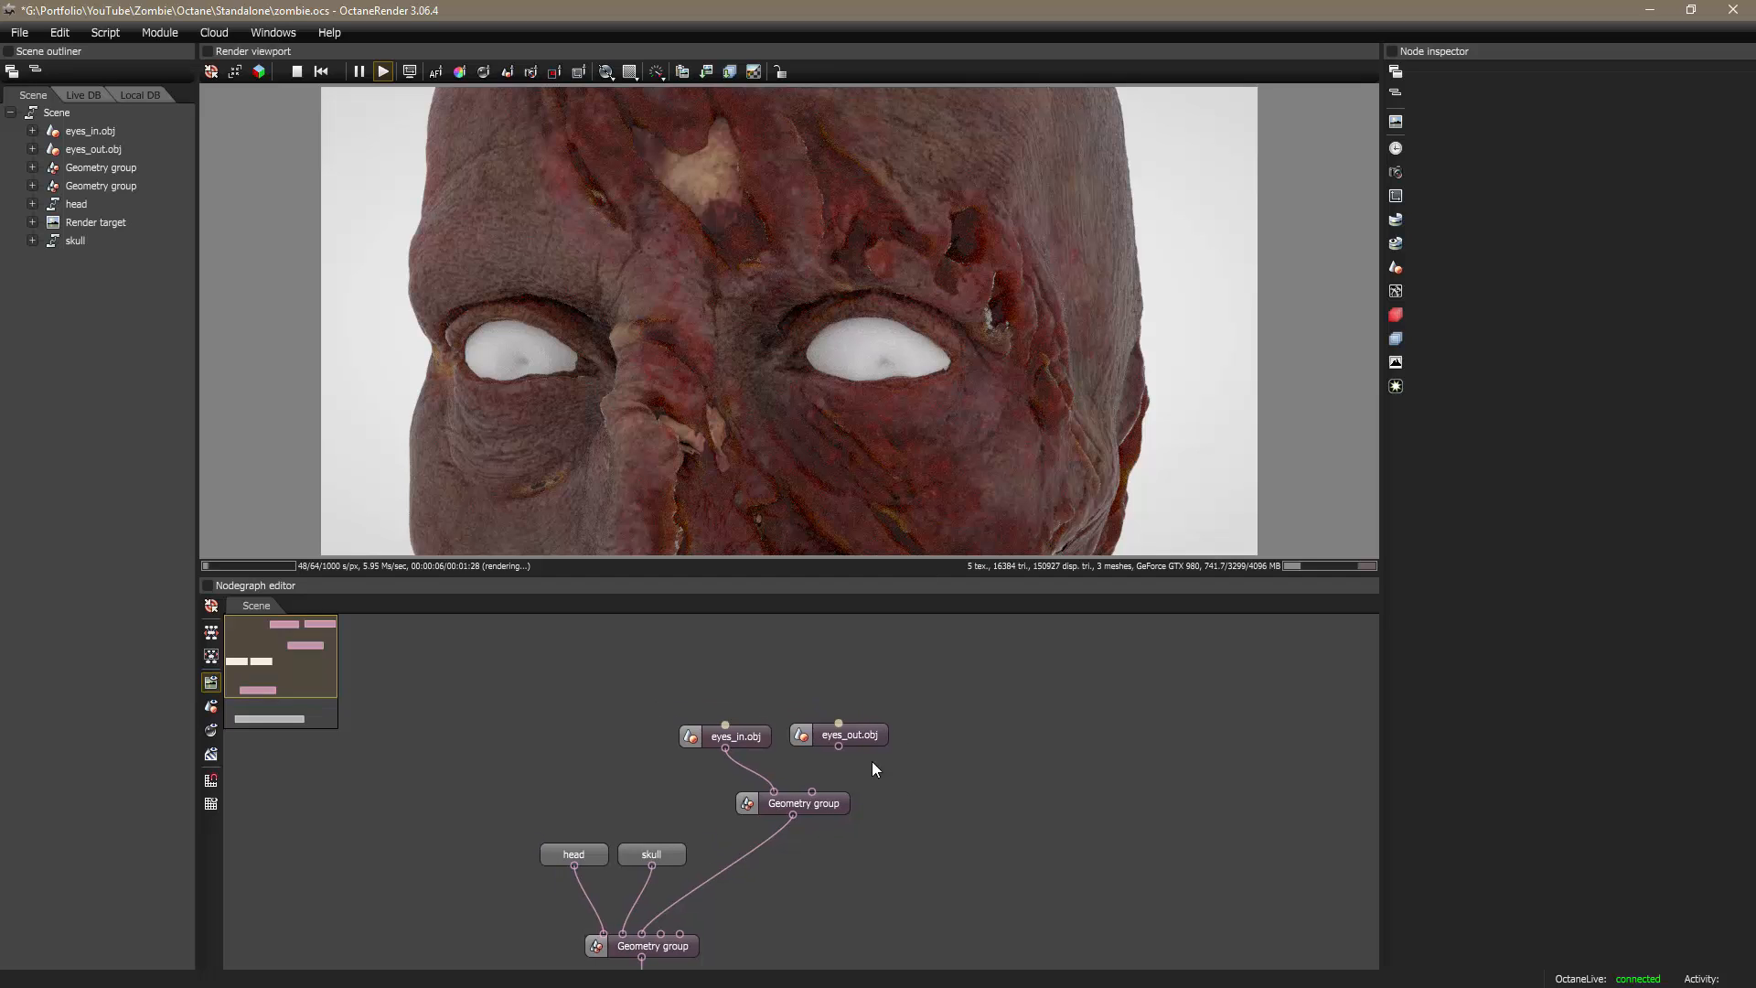
pyautogui.rightClick(737, 676)
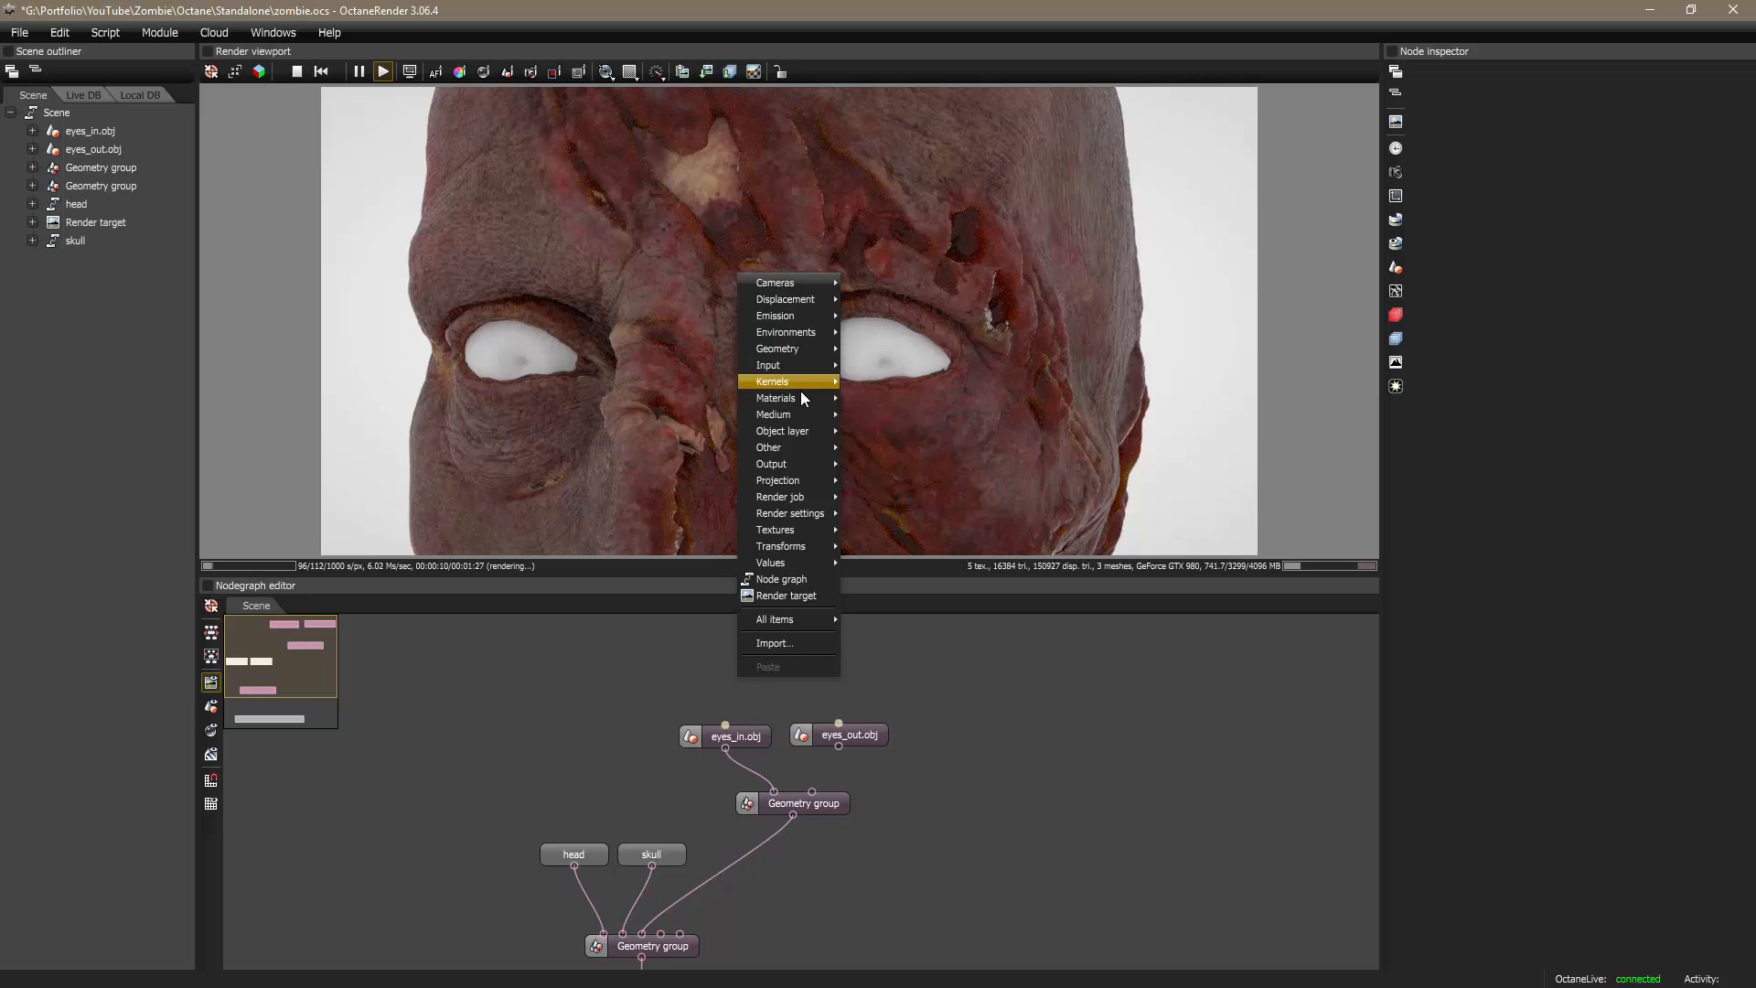
pyautogui.moveTo(792, 398)
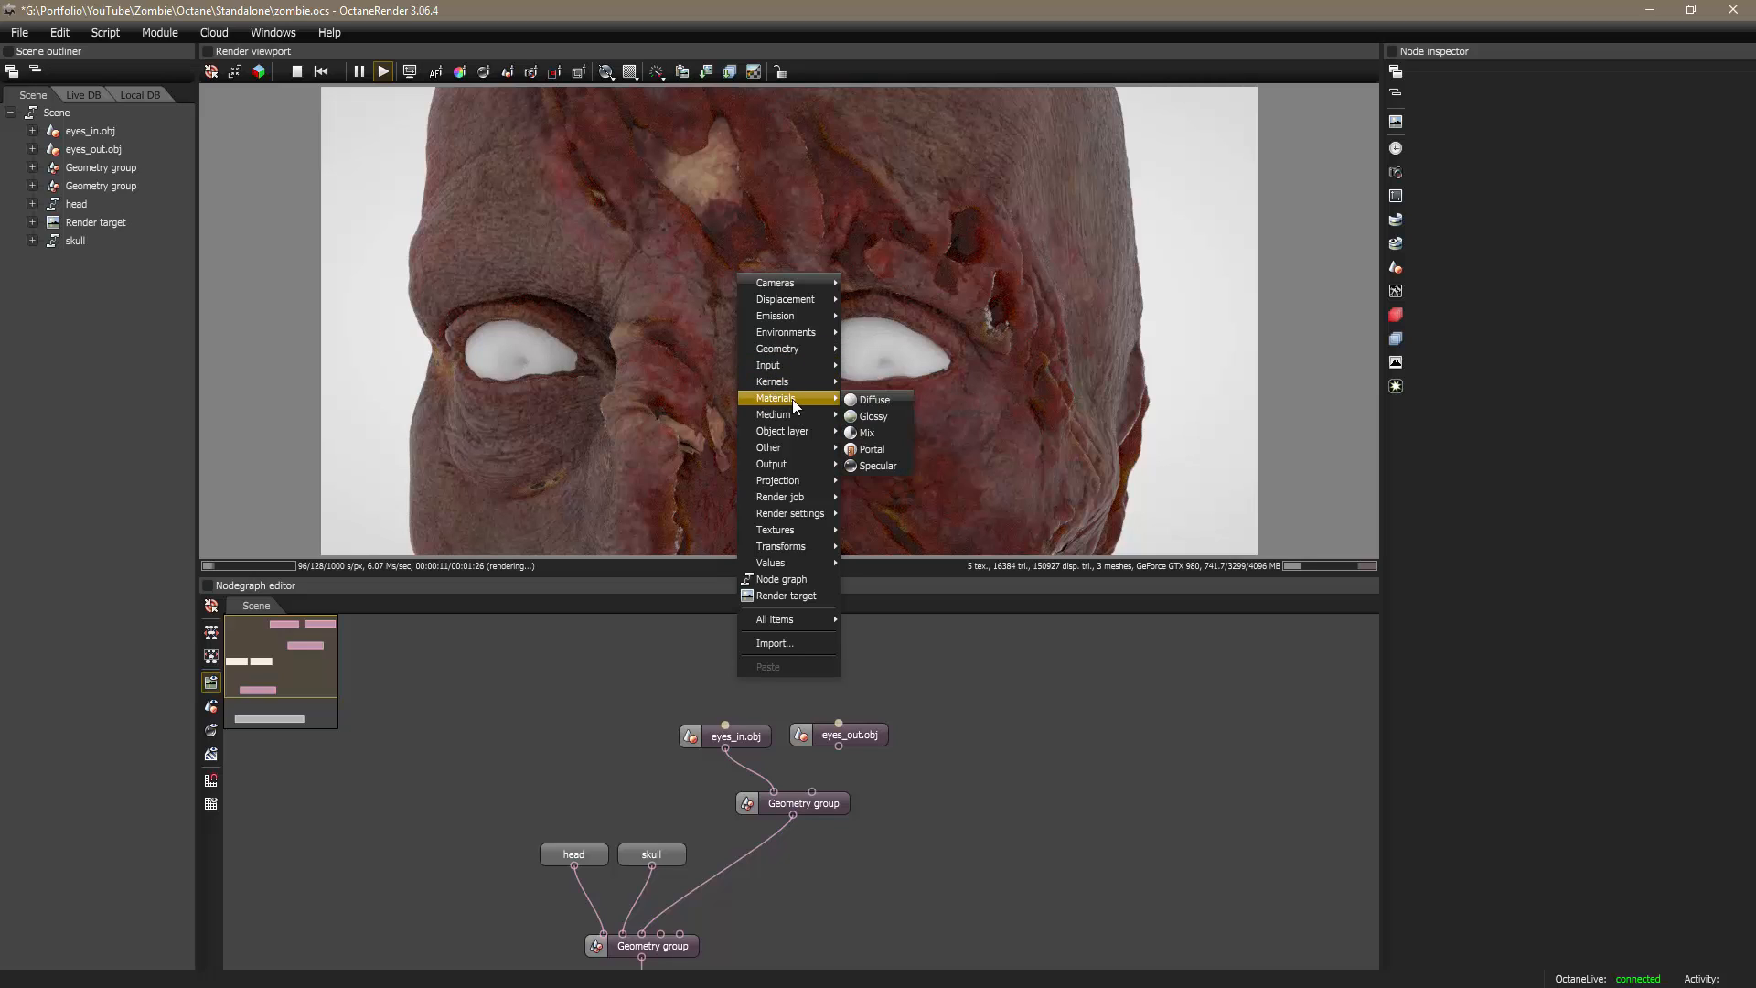
pyautogui.click(869, 402)
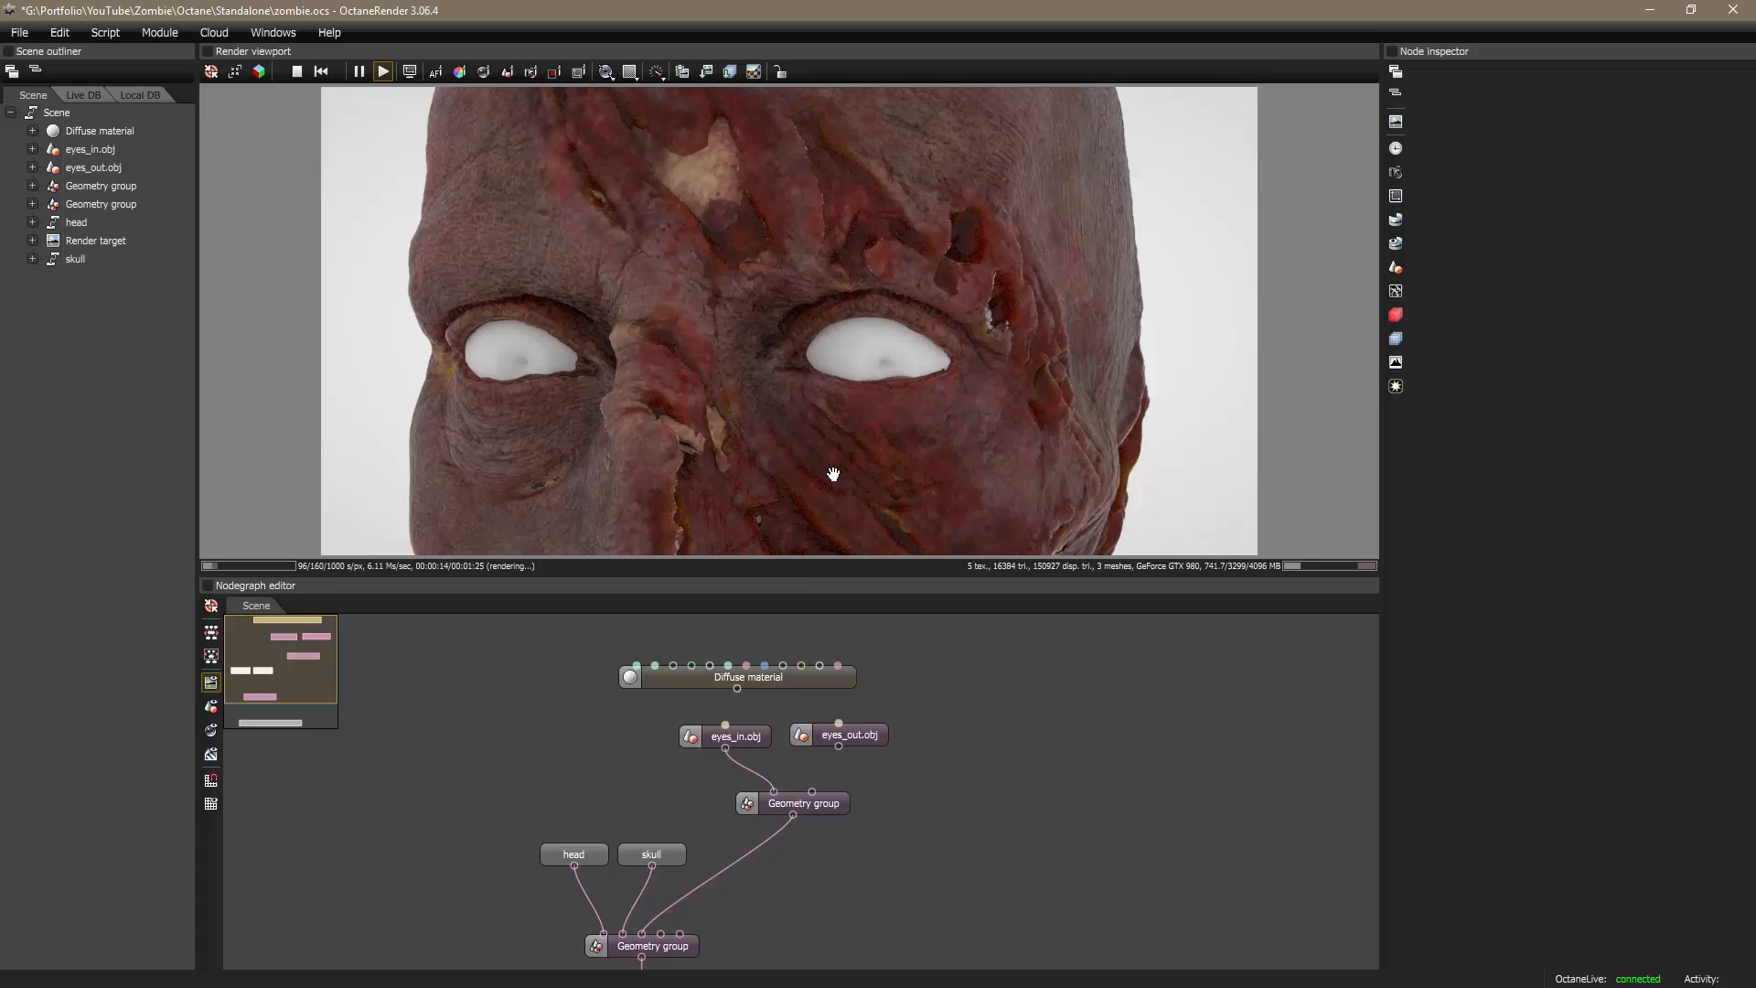
pyautogui.click(794, 677)
pyautogui.moveTo(769, 674); pyautogui.dragTo(761, 803)
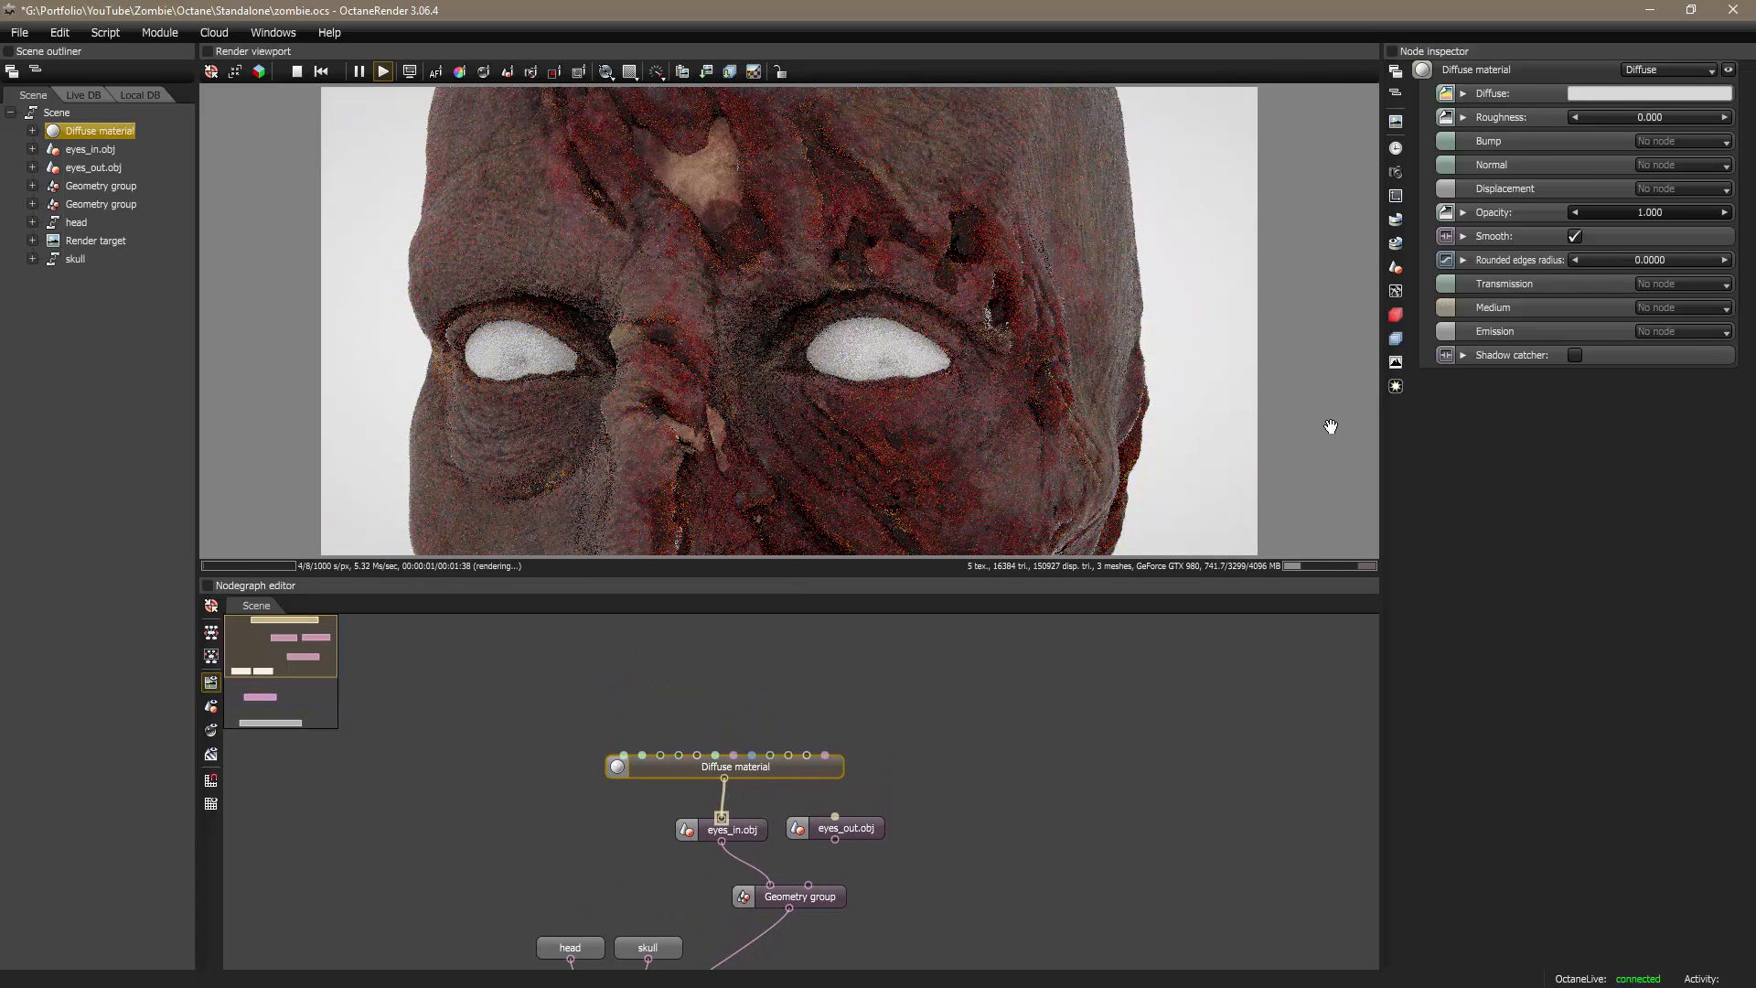
# Step: Load zombie_ALB.psd as an RGB image texture and connect it to the Diffuse material's diffuse input
pyautogui.rightClick(788, 699)
pyautogui.moveTo(832, 552)
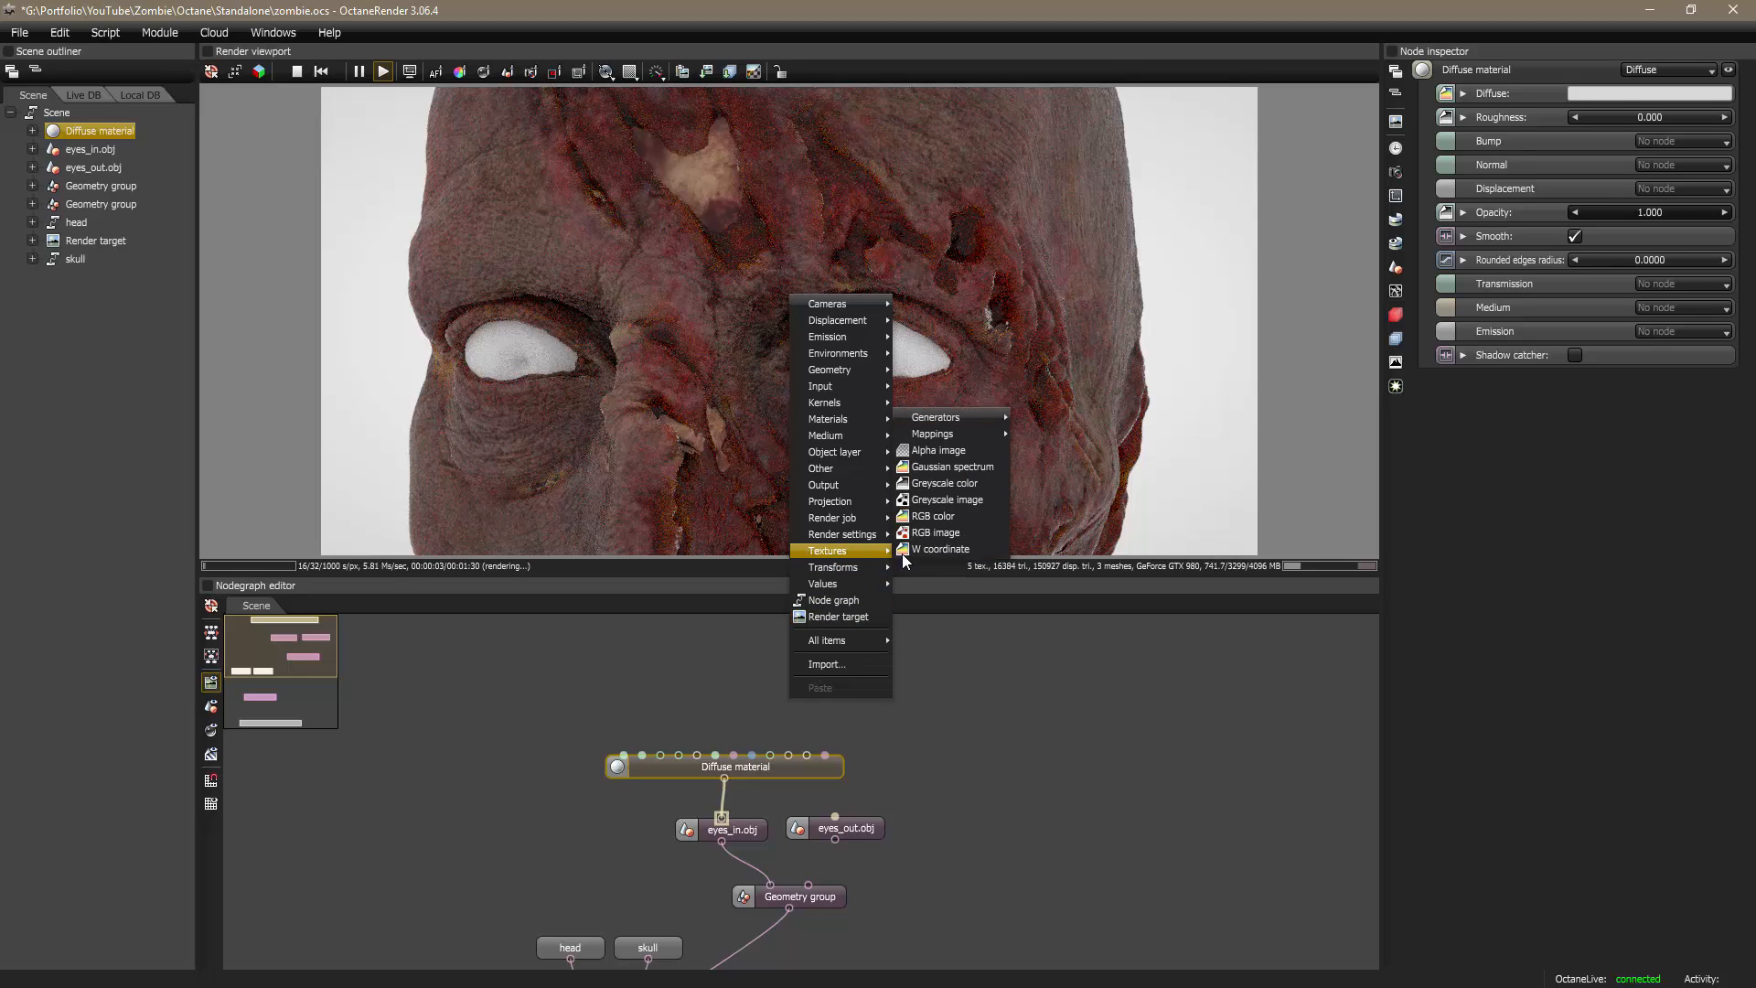
pyautogui.click(918, 534)
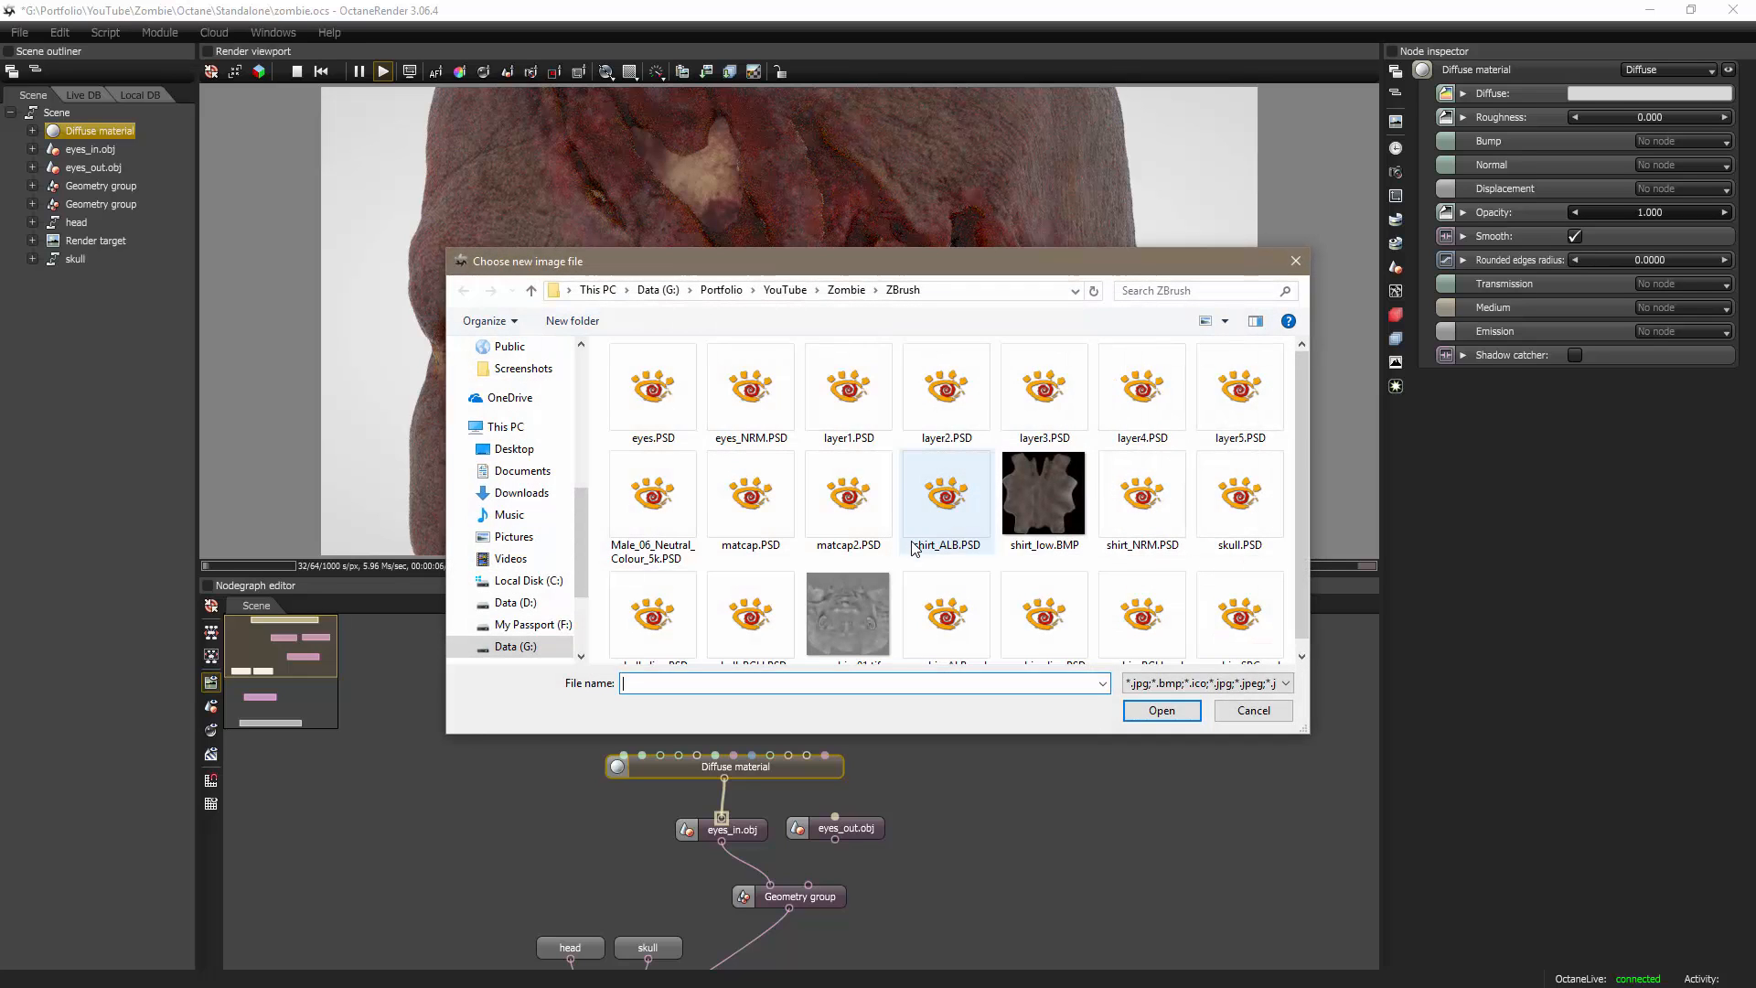
pyautogui.doubleClick(966, 631)
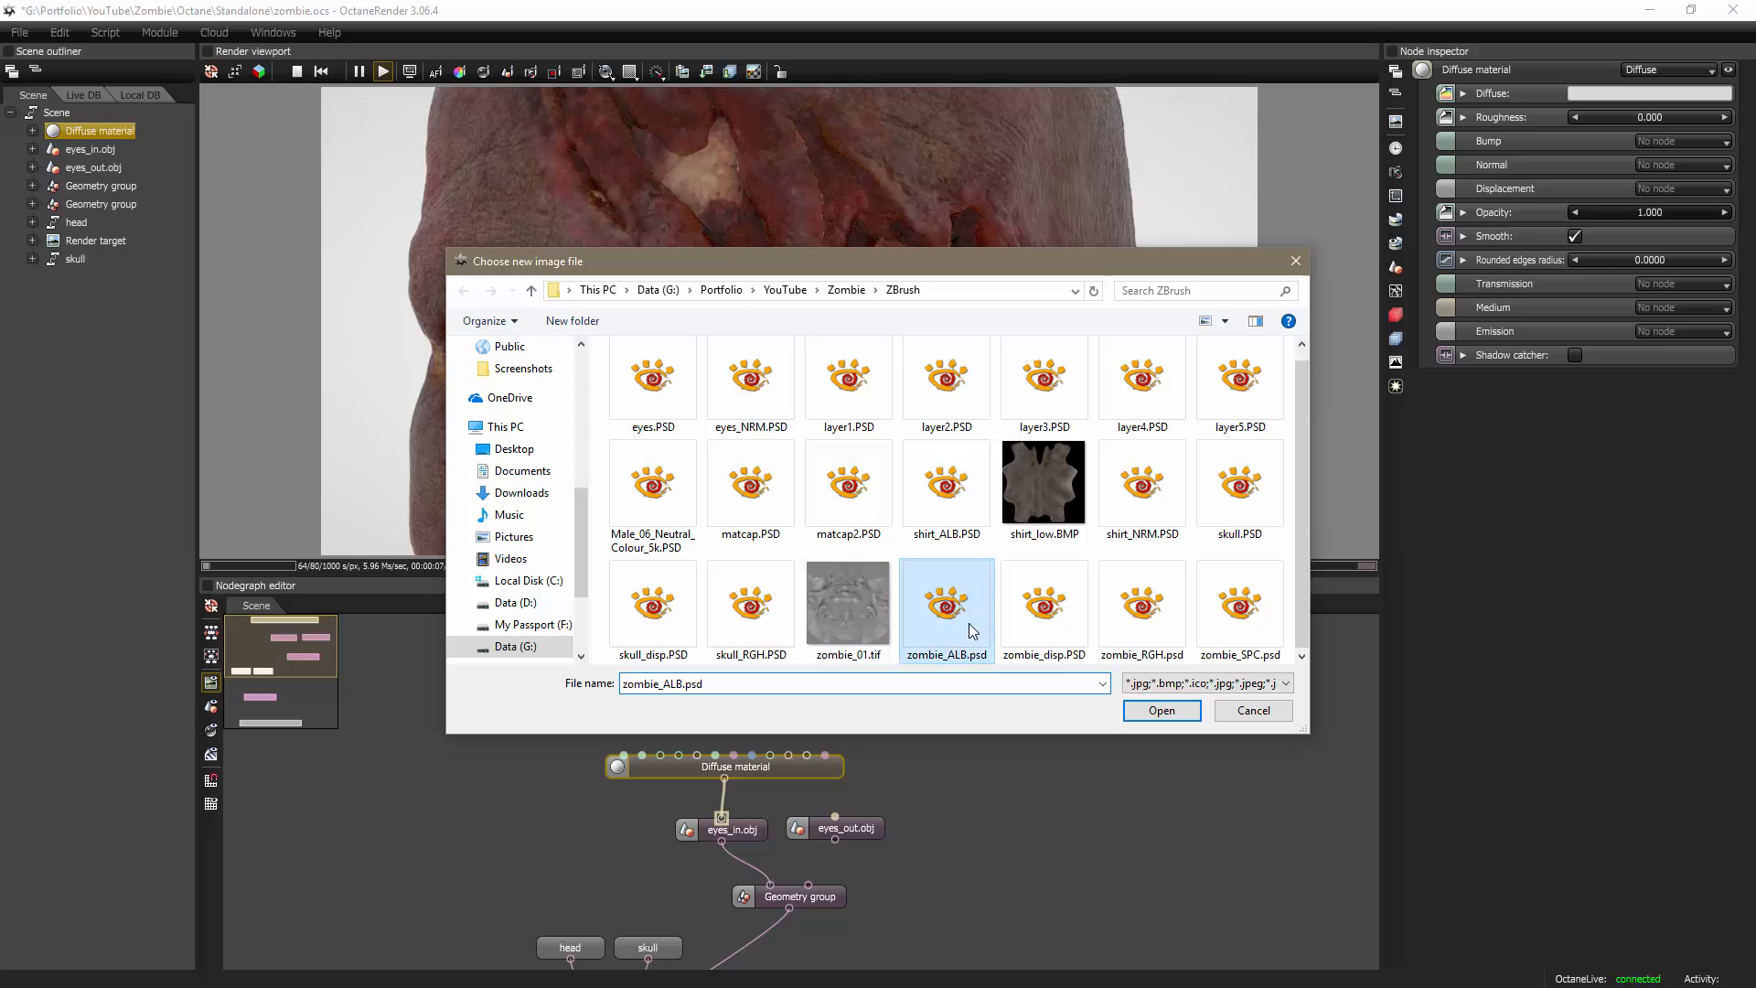
pyautogui.moveTo(837, 702); pyautogui.dragTo(766, 670)
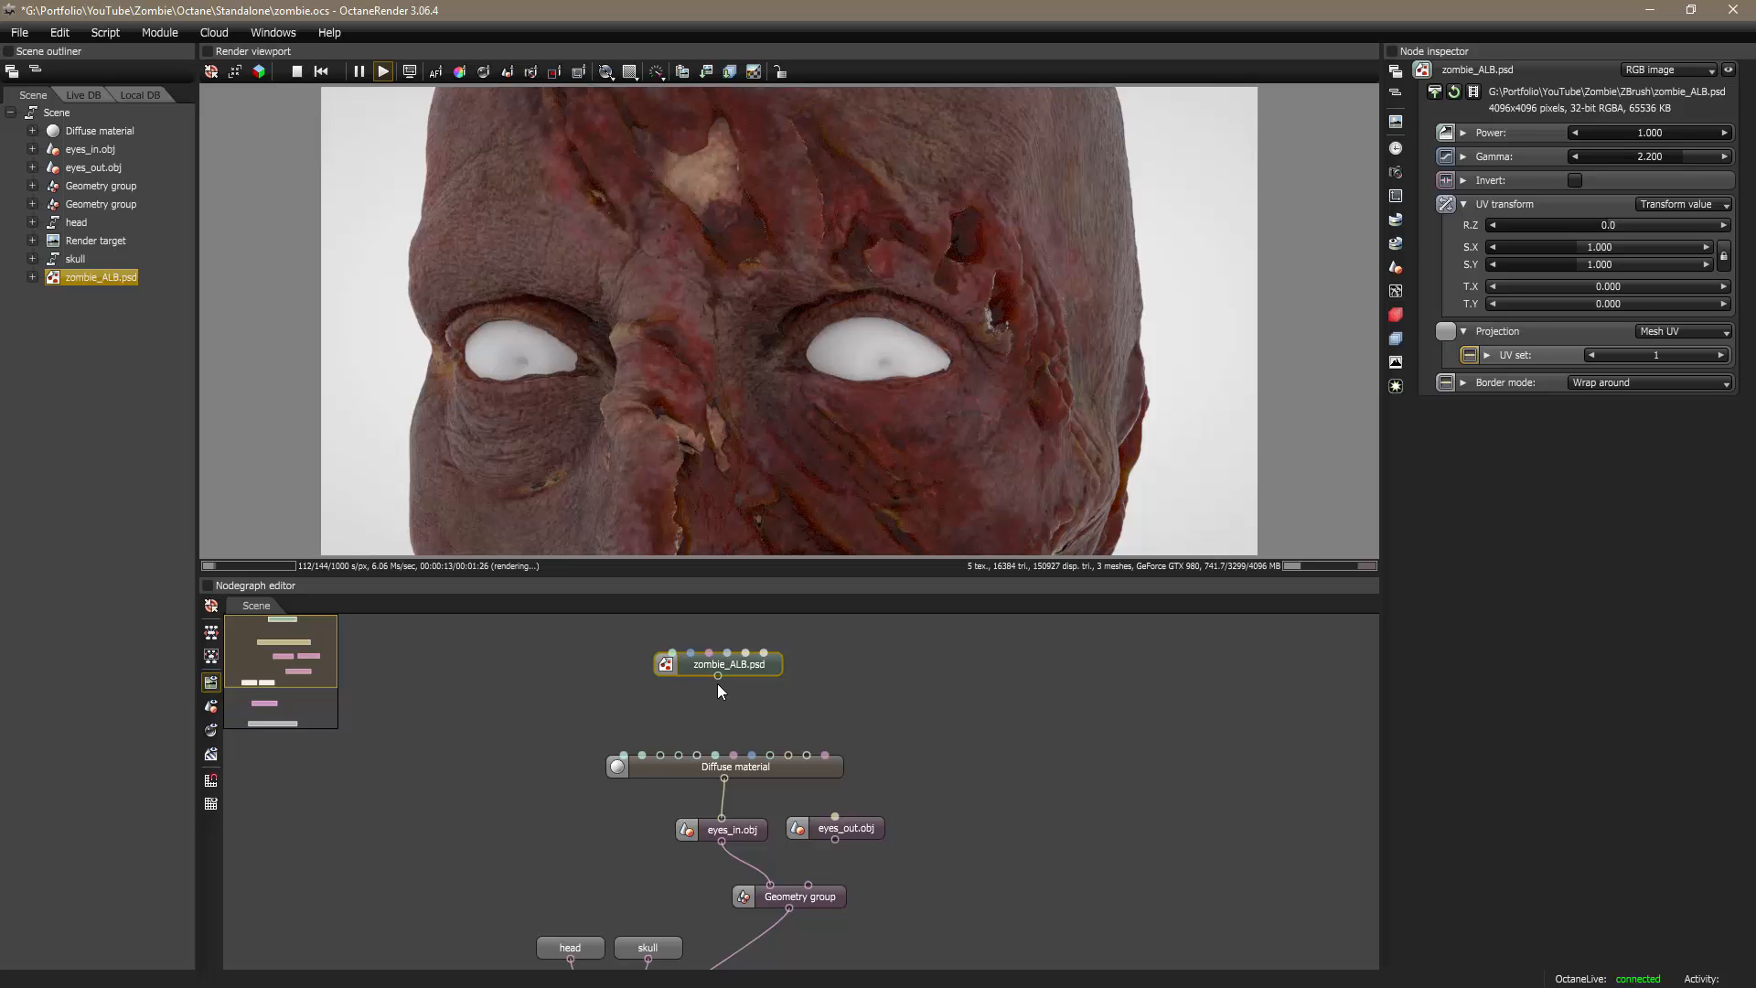
pyautogui.moveTo(631, 752); pyautogui.dragTo(626, 752)
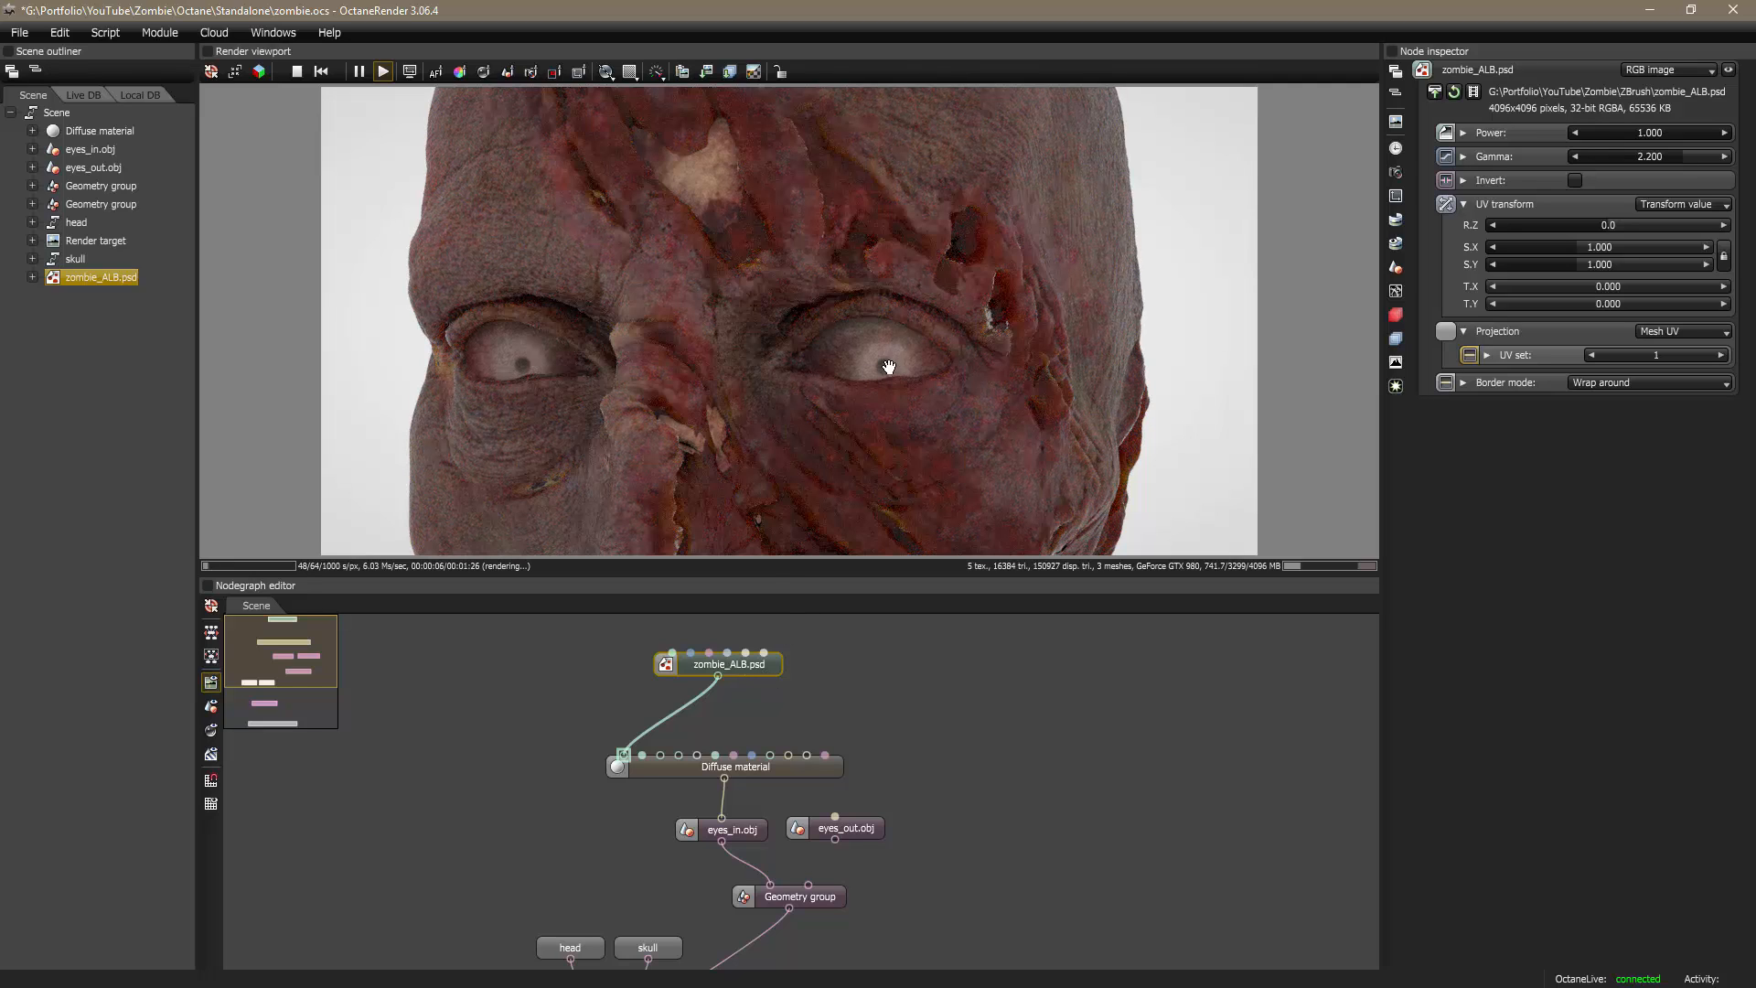
# Step: Move the texture and Diffuse material nodes aside to make room, and reconnect eyes_out.obj to the eyes' Geometry group
pyautogui.moveTo(757, 671); pyautogui.dragTo(676, 676)
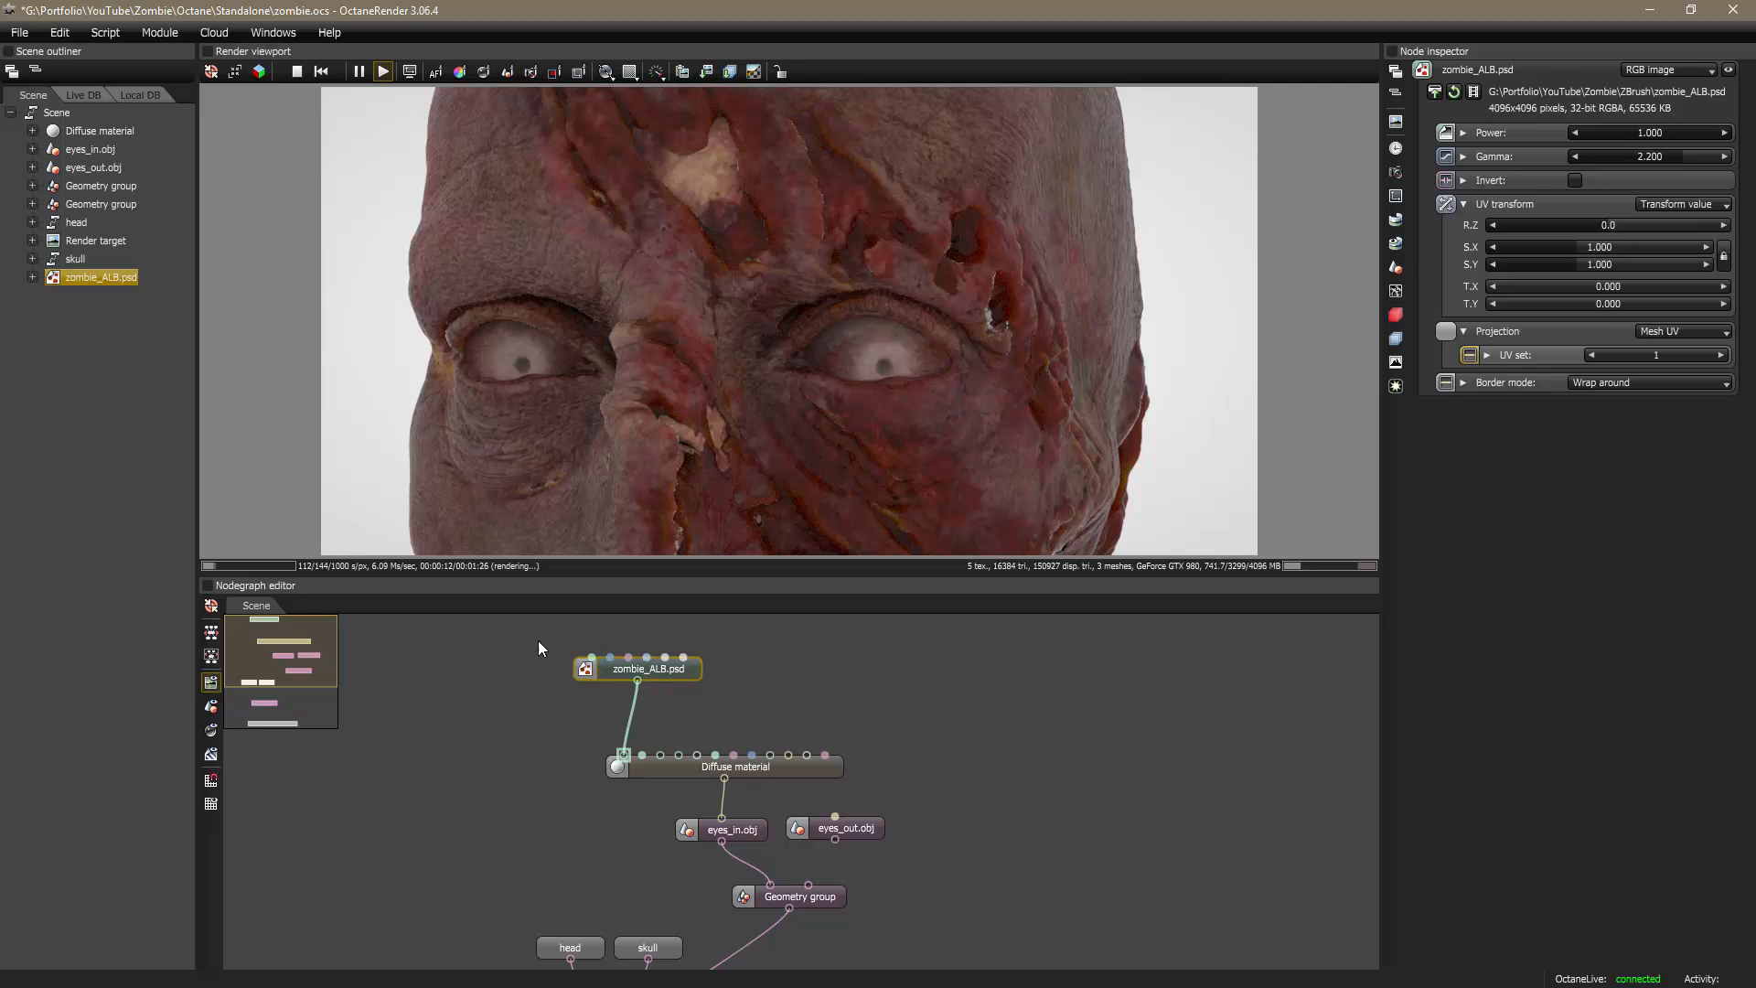
pyautogui.moveTo(537, 640); pyautogui.dragTo(716, 734)
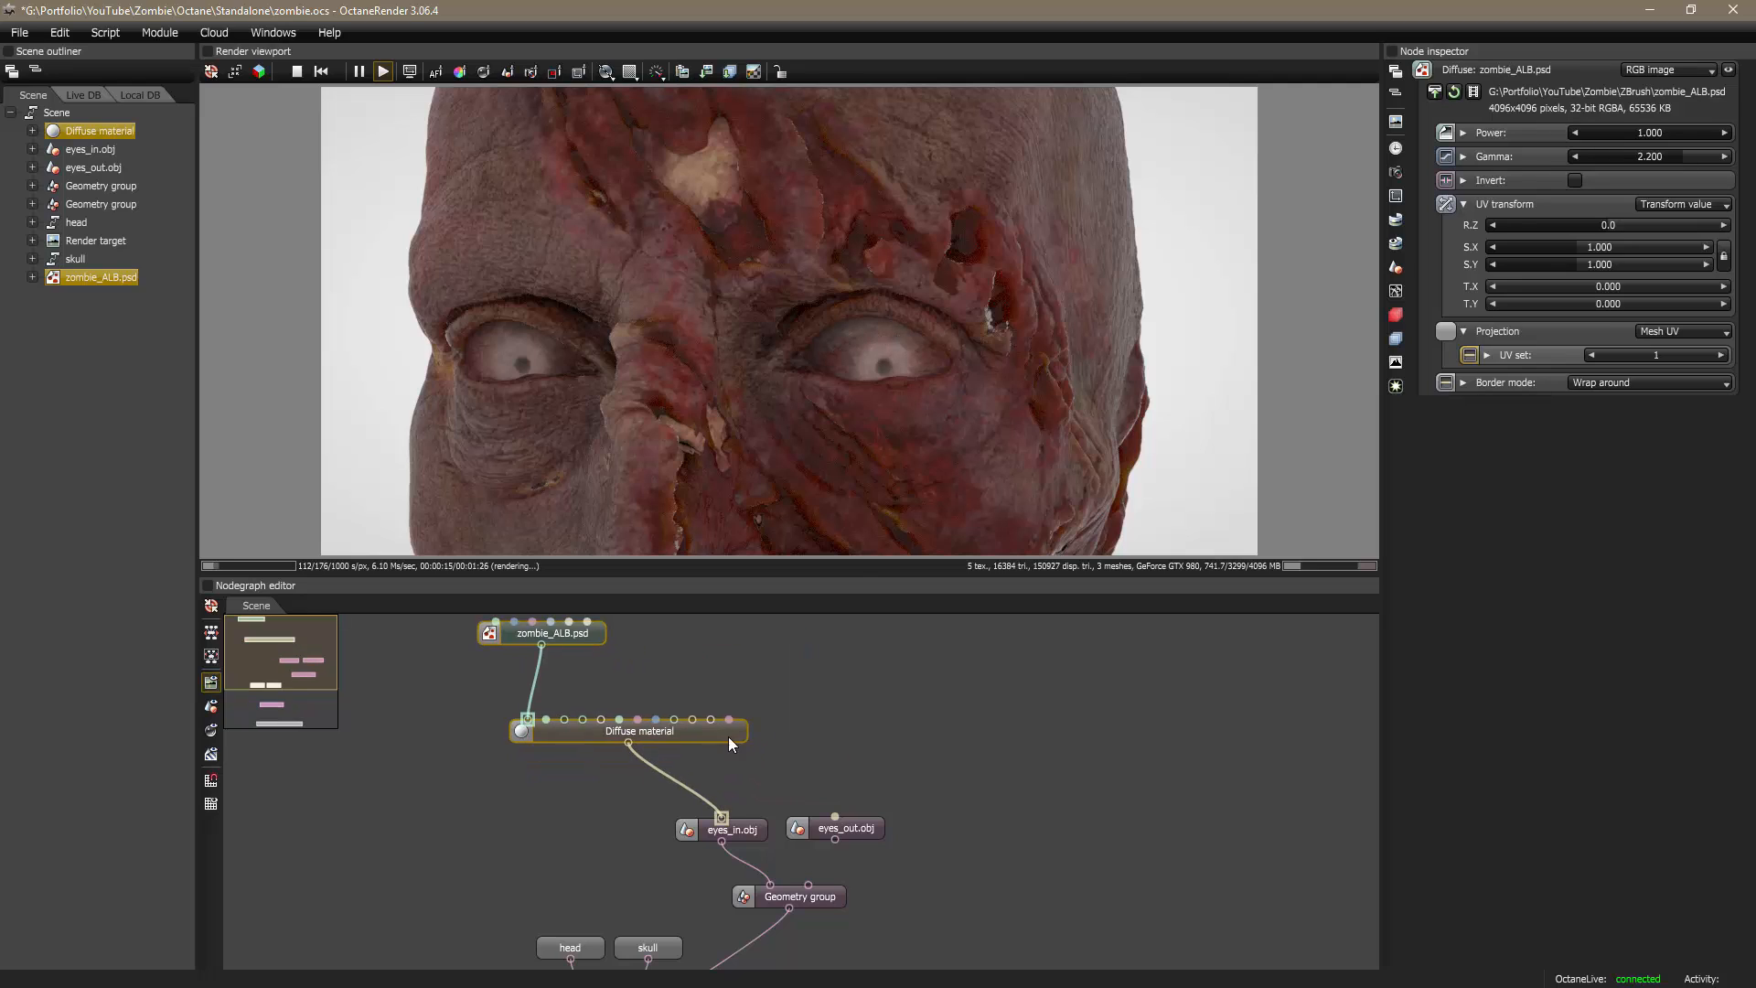
pyautogui.moveTo(795, 726); pyautogui.dragTo(804, 747, button='middle')
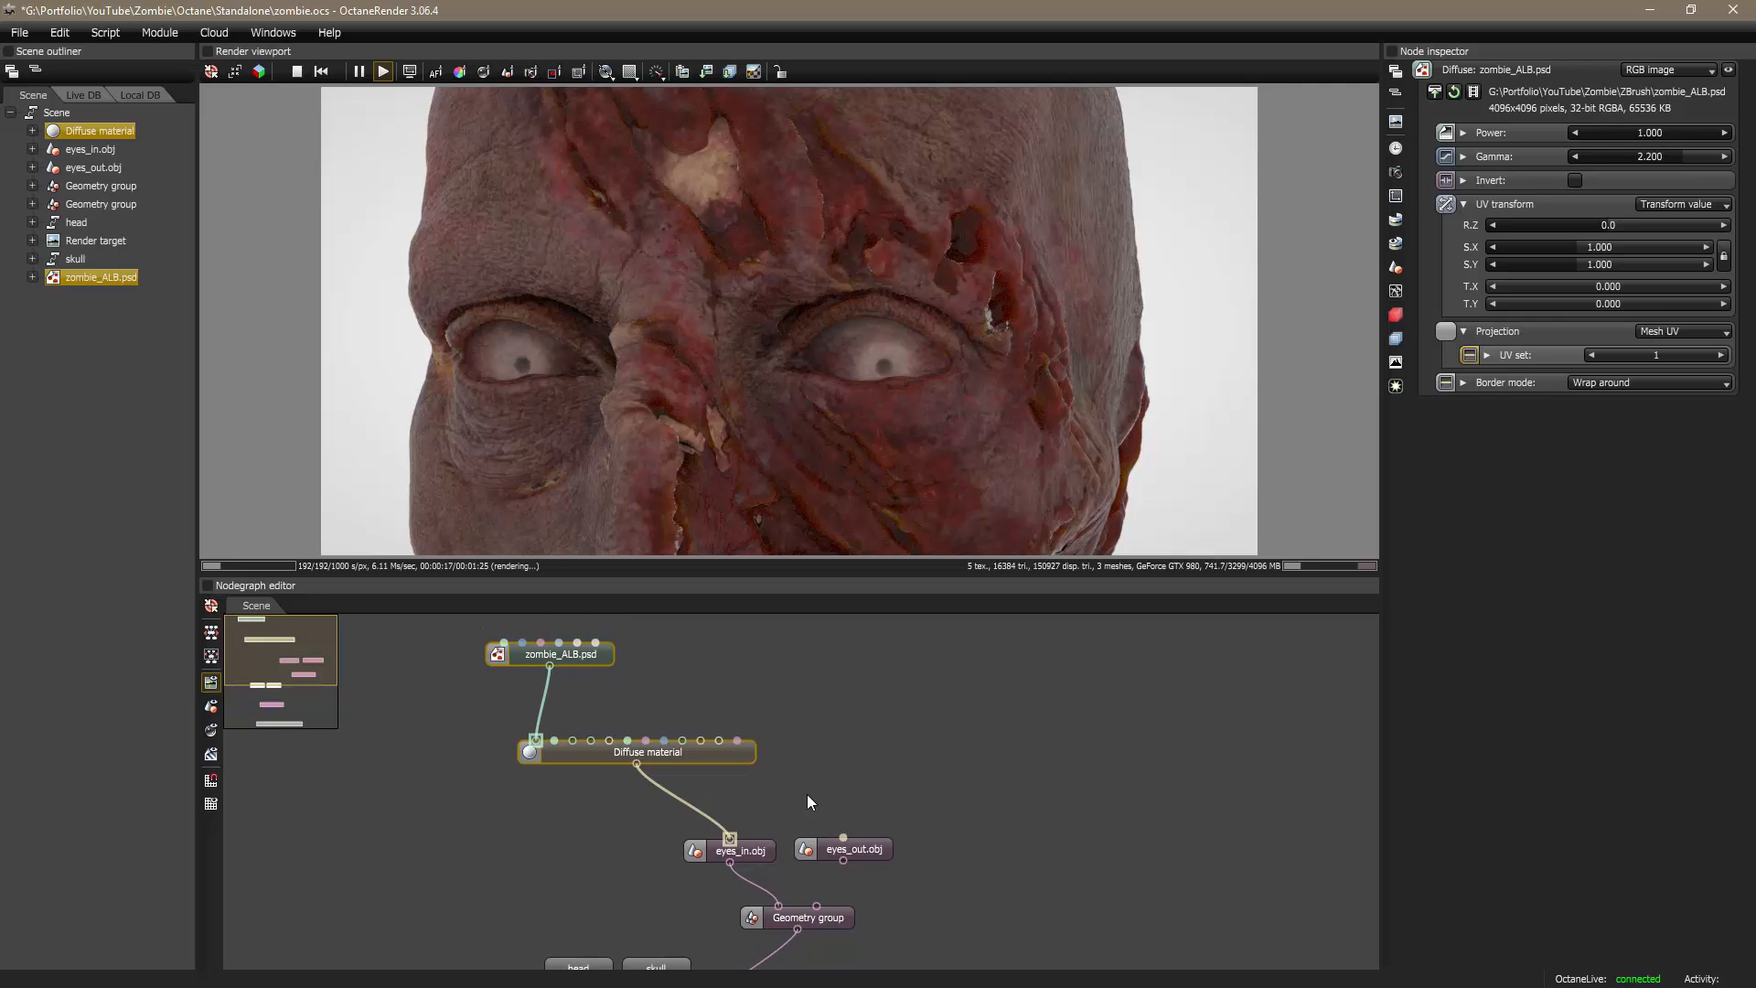
pyautogui.moveTo(842, 861); pyautogui.dragTo(816, 905)
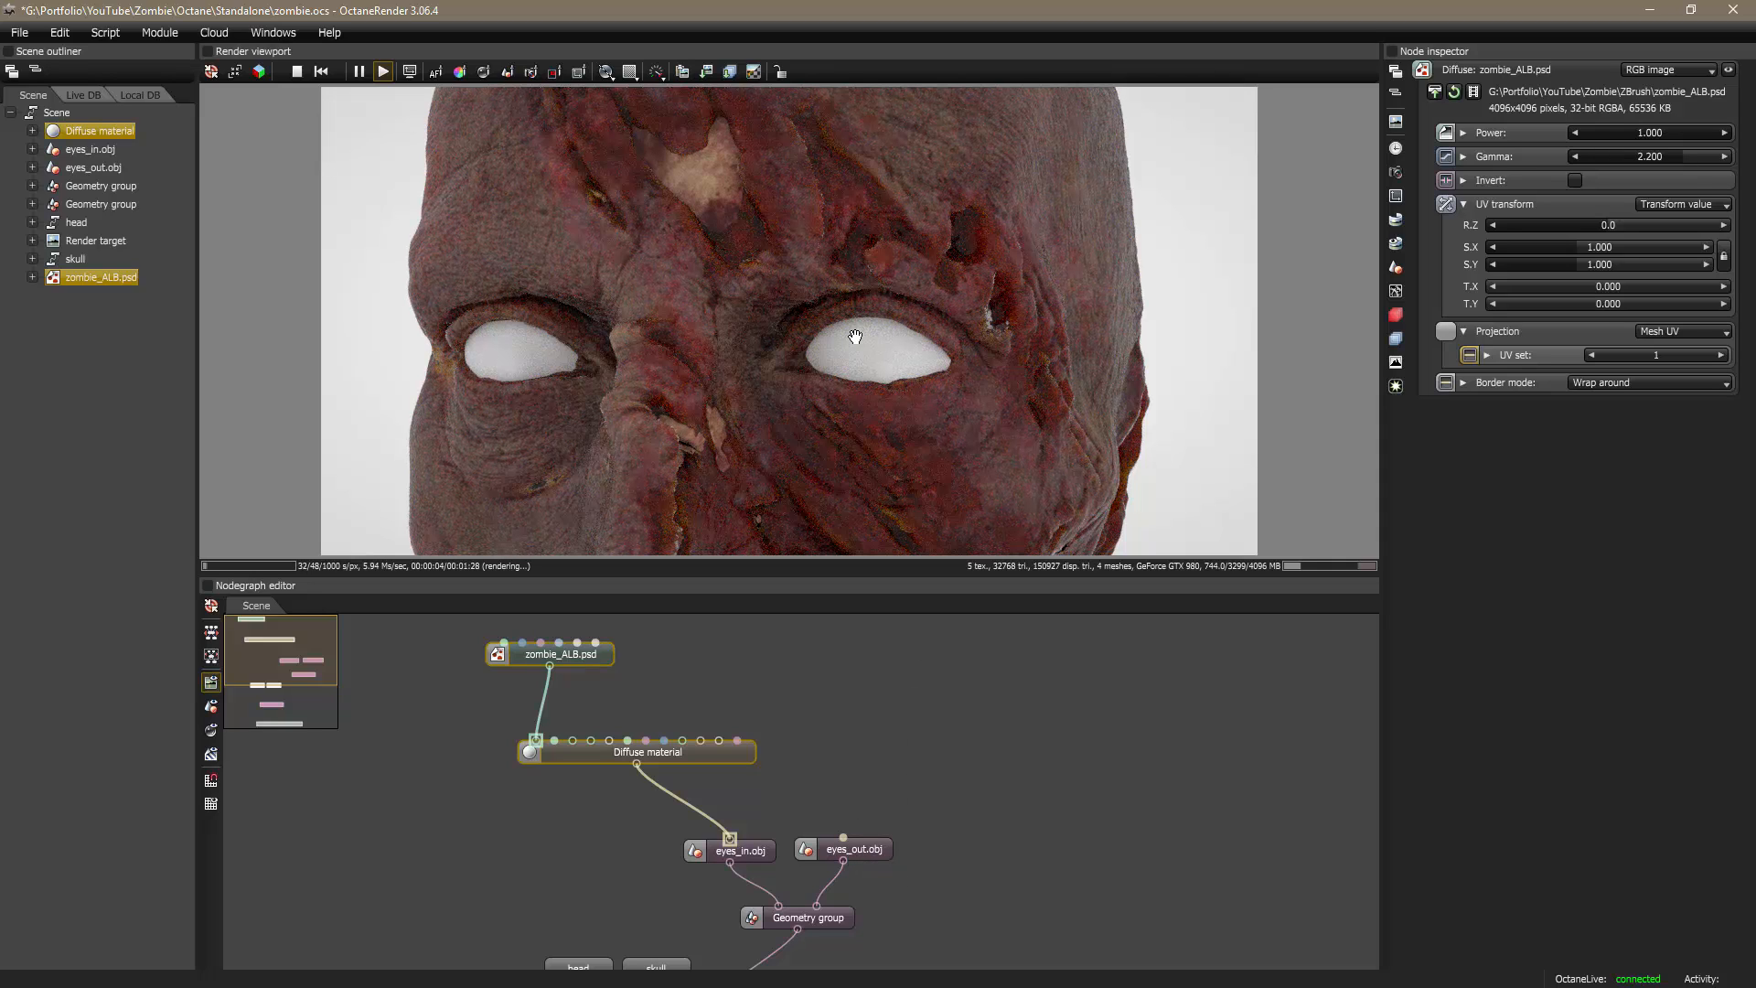
# Step: Create a Specular material above the outer eye mesh and connect it to eyes_out.obj
pyautogui.rightClick(893, 750)
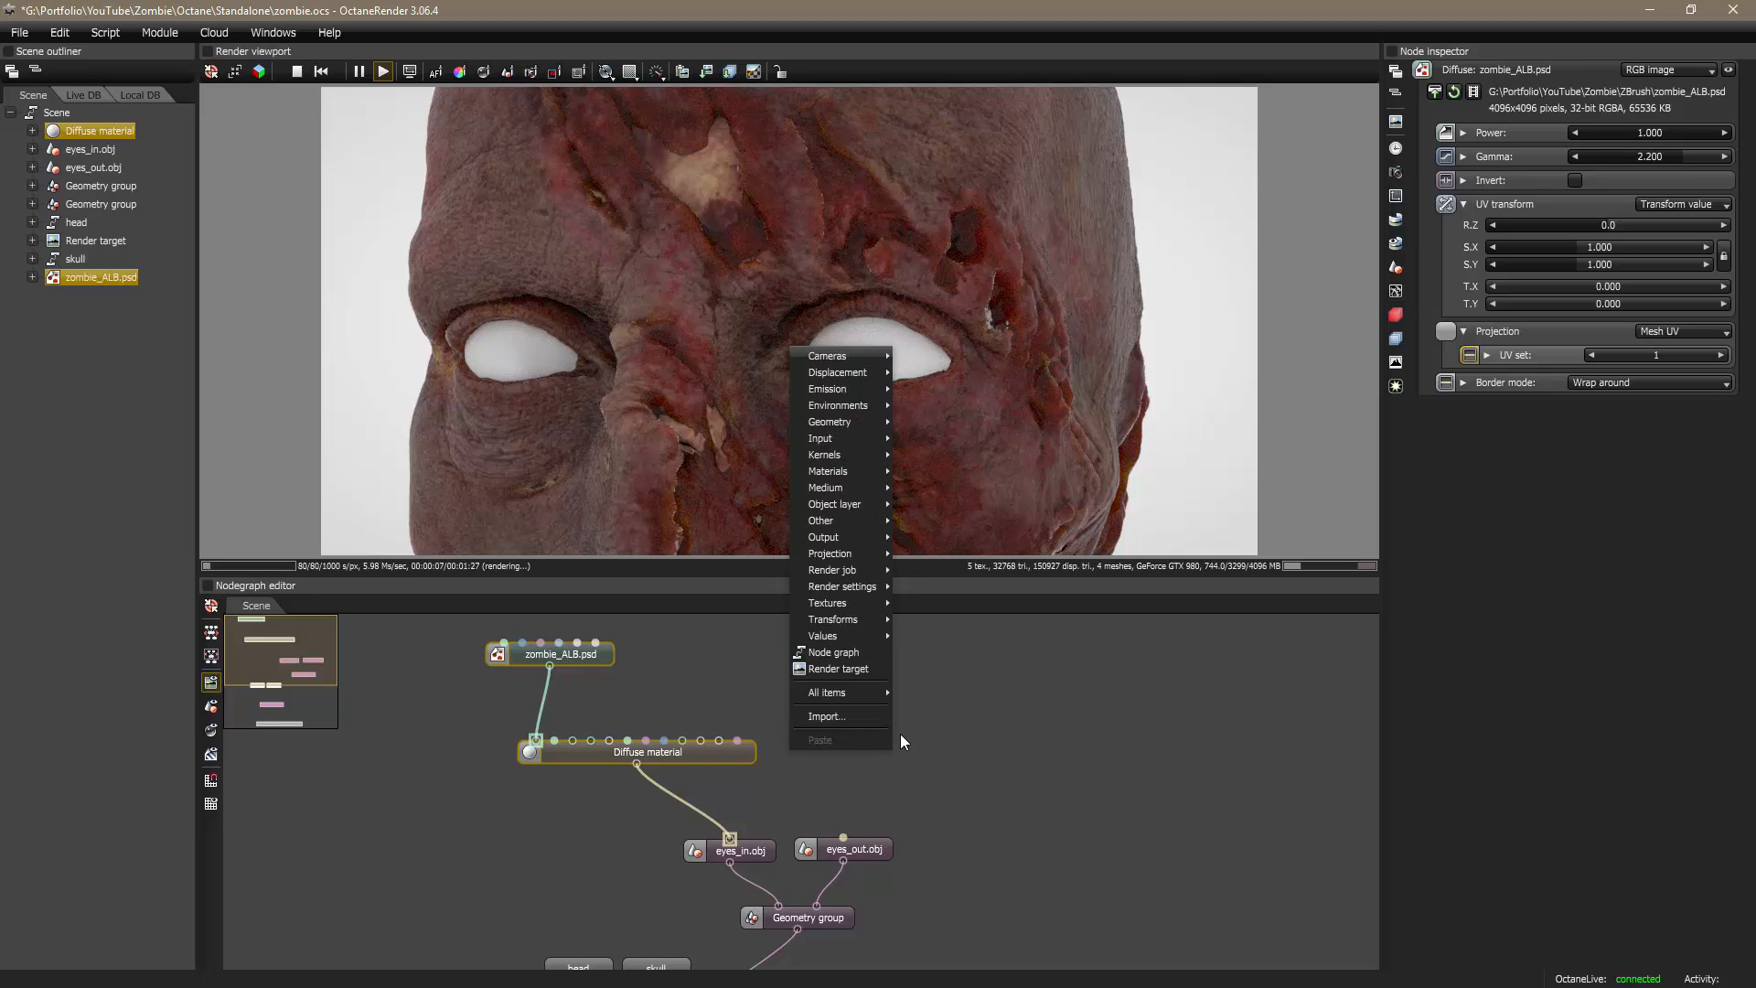
pyautogui.moveTo(842, 470)
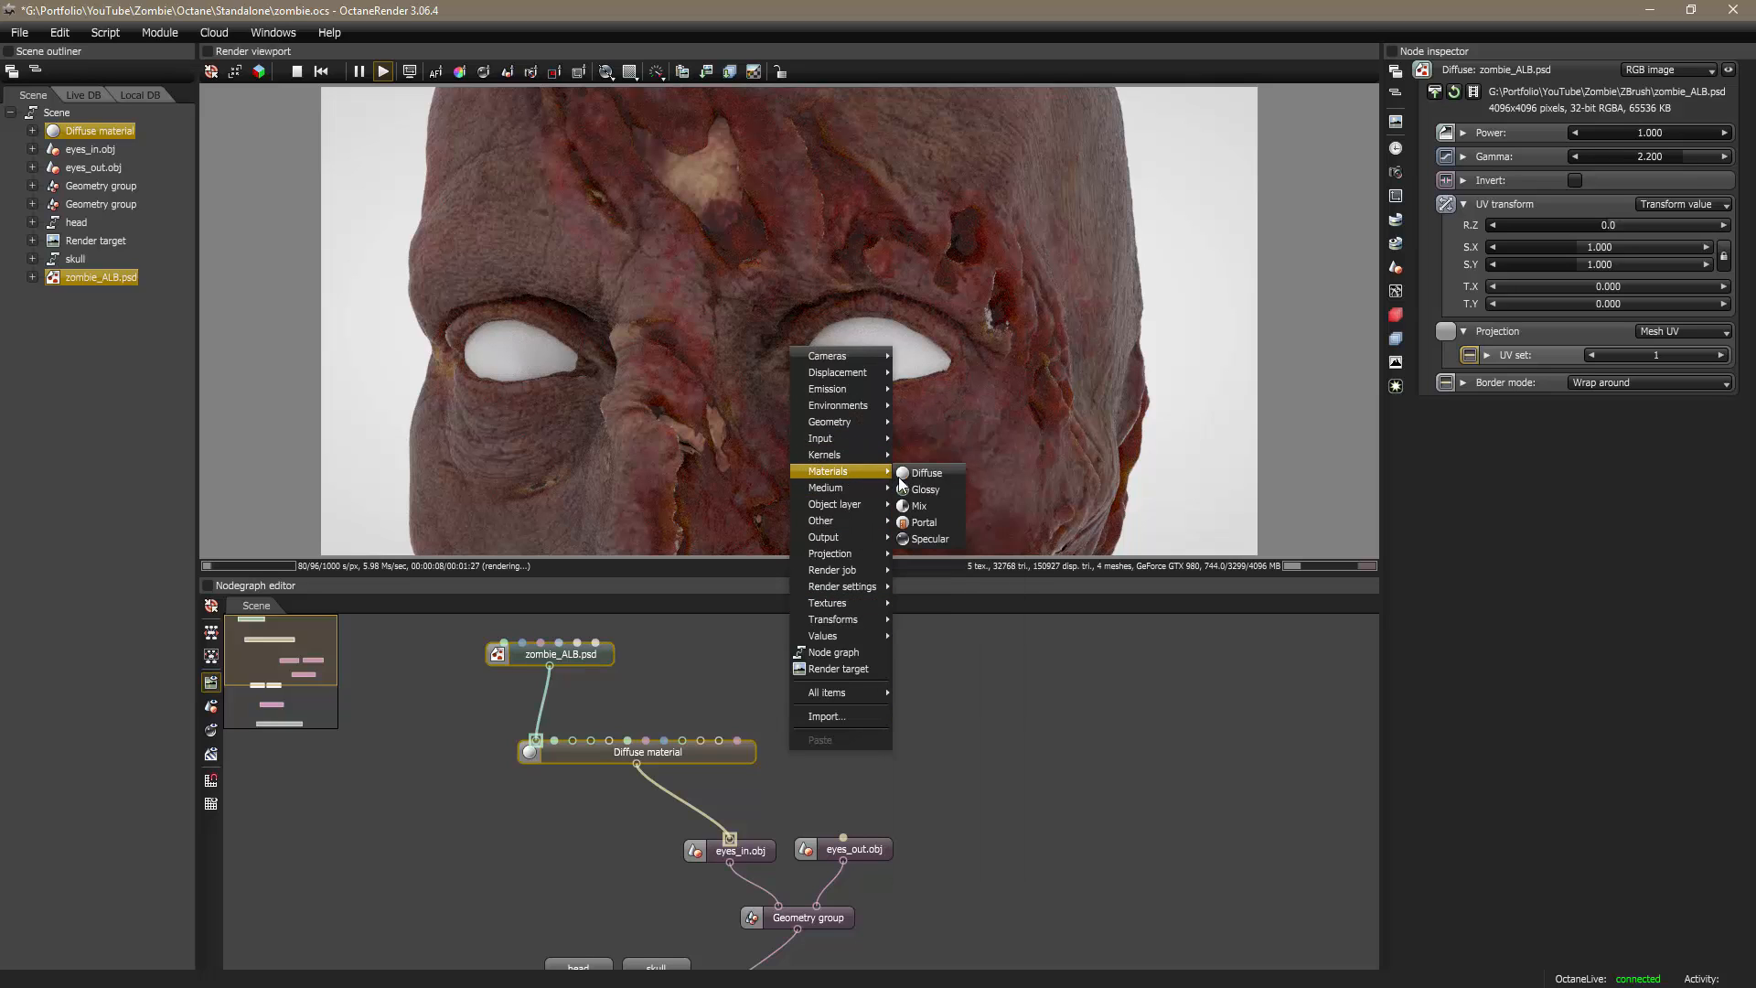
pyautogui.click(930, 540)
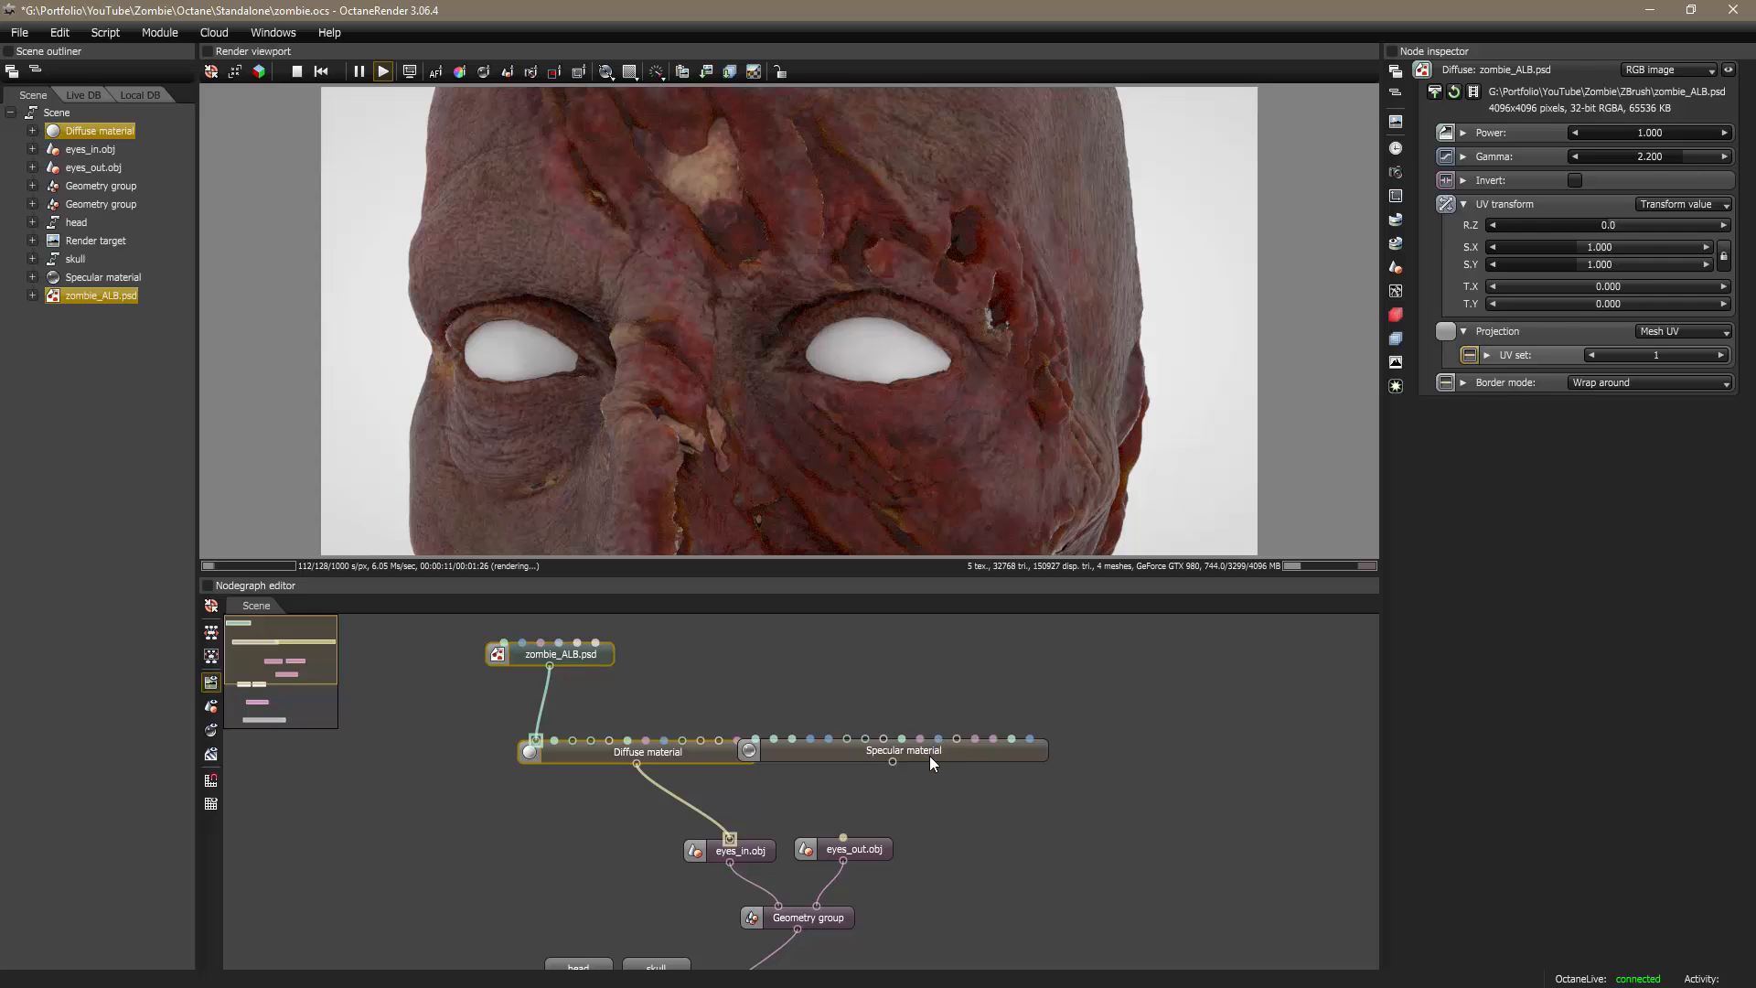
pyautogui.moveTo(929, 755)
pyautogui.mouseDown()
pyautogui.moveTo(970, 724)
pyautogui.moveTo(940, 732)
pyautogui.mouseUp()
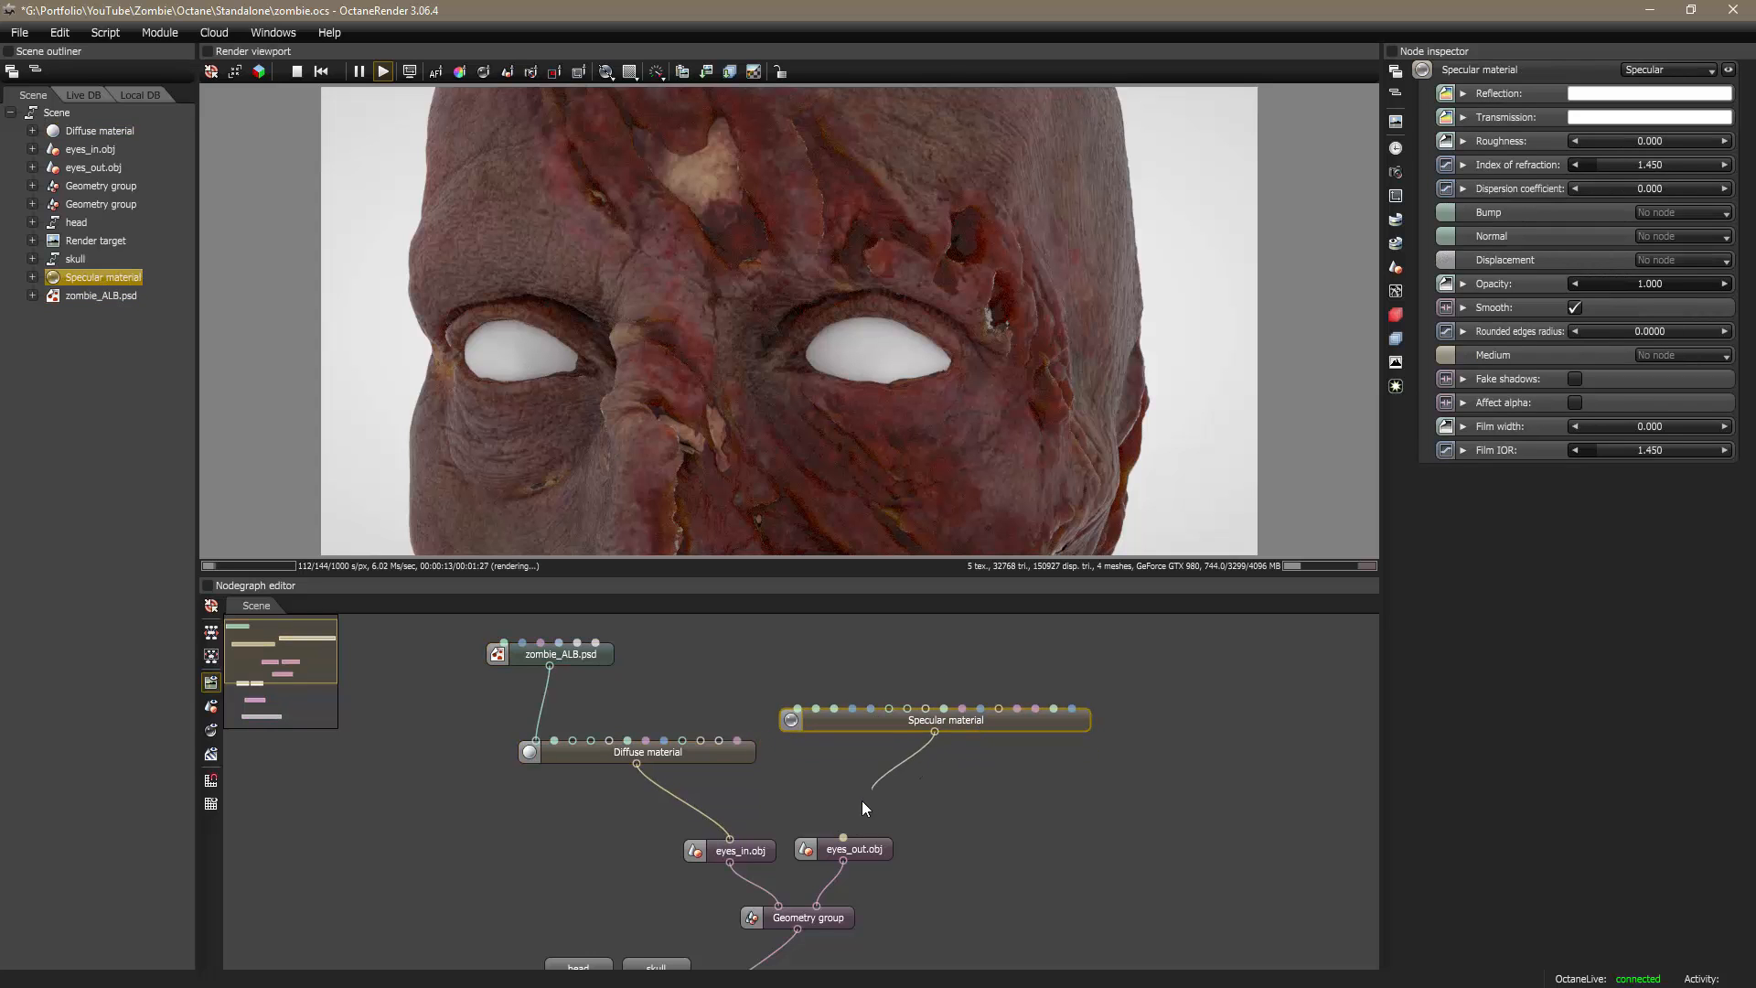
pyautogui.moveTo(844, 831); pyautogui.dragTo(845, 834)
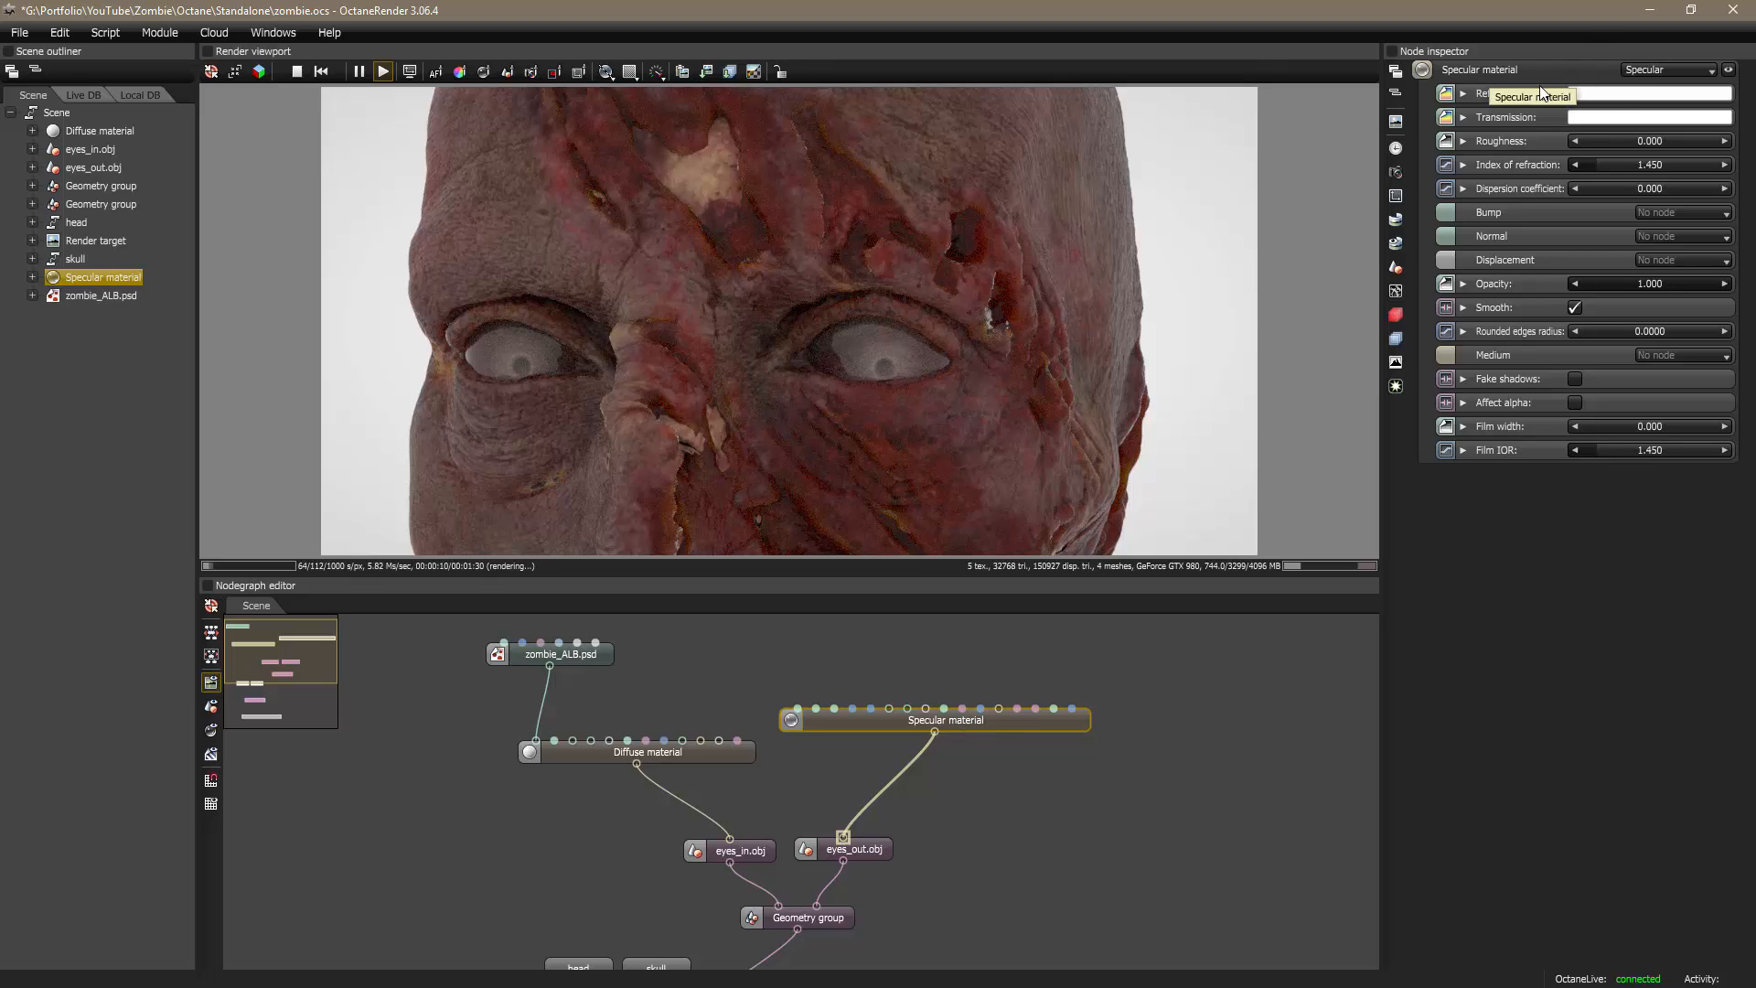
# Step: Switch to Maya and examine the Octane specular material settings on the outer eye mesh
pyautogui.click(1643, 116)
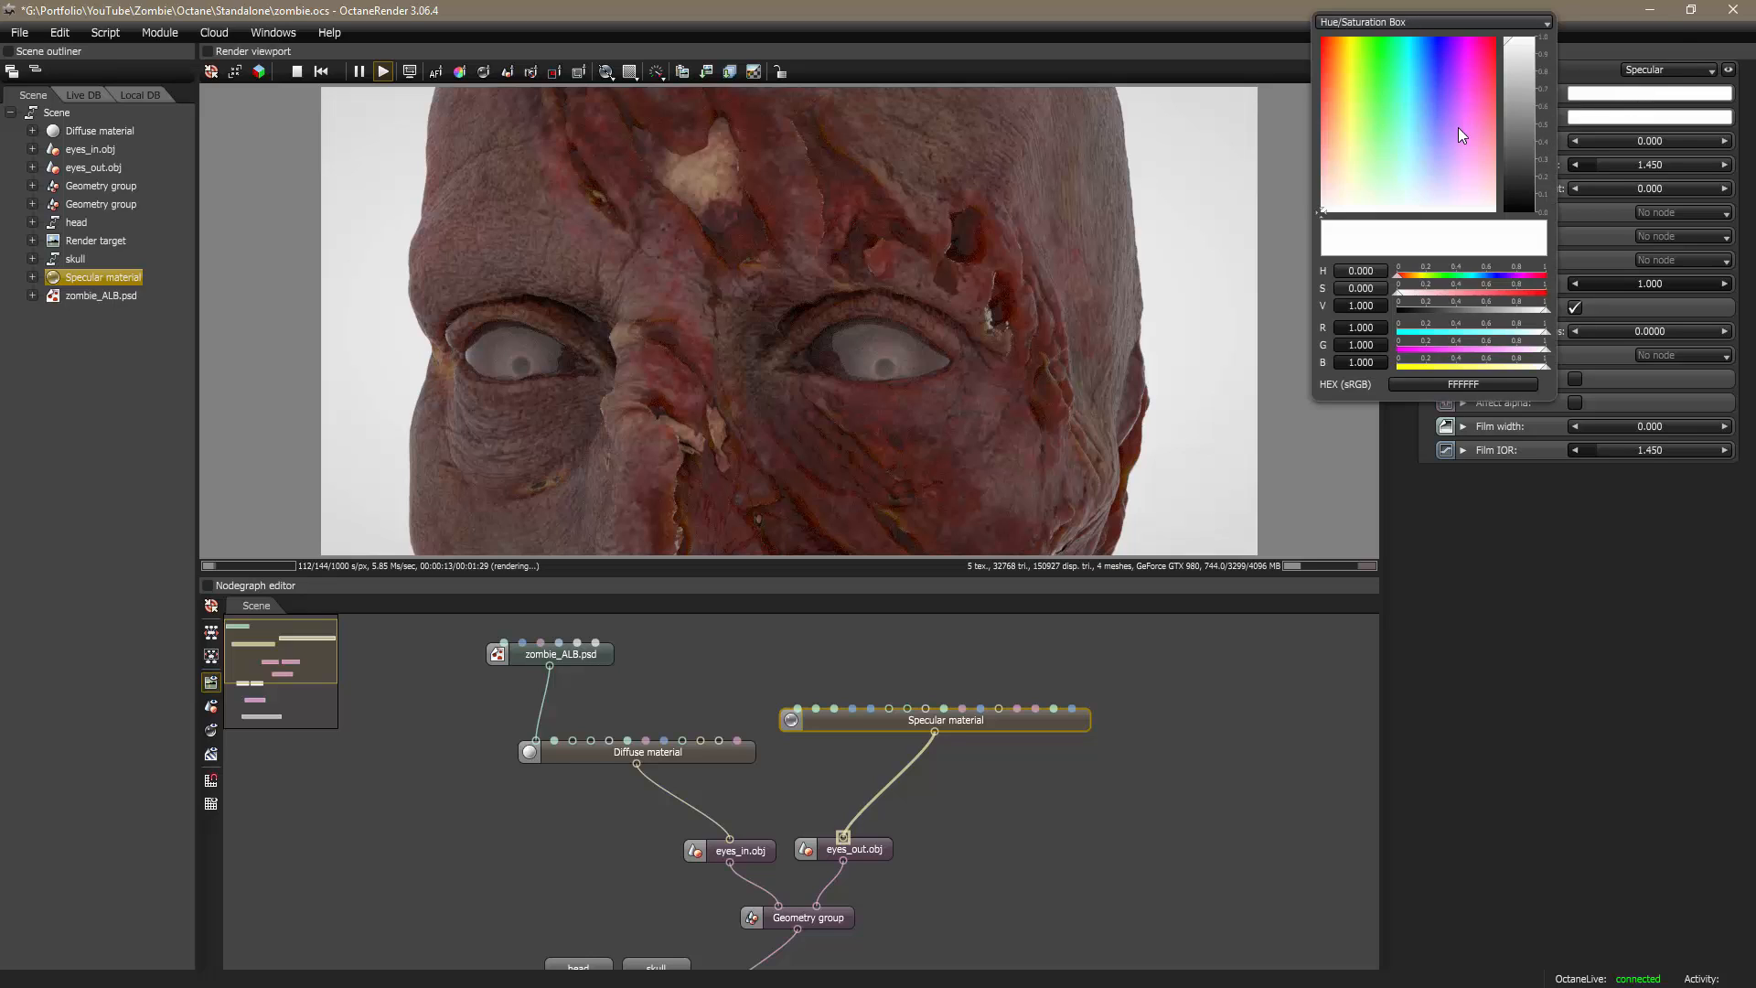
pyautogui.click(1605, 52)
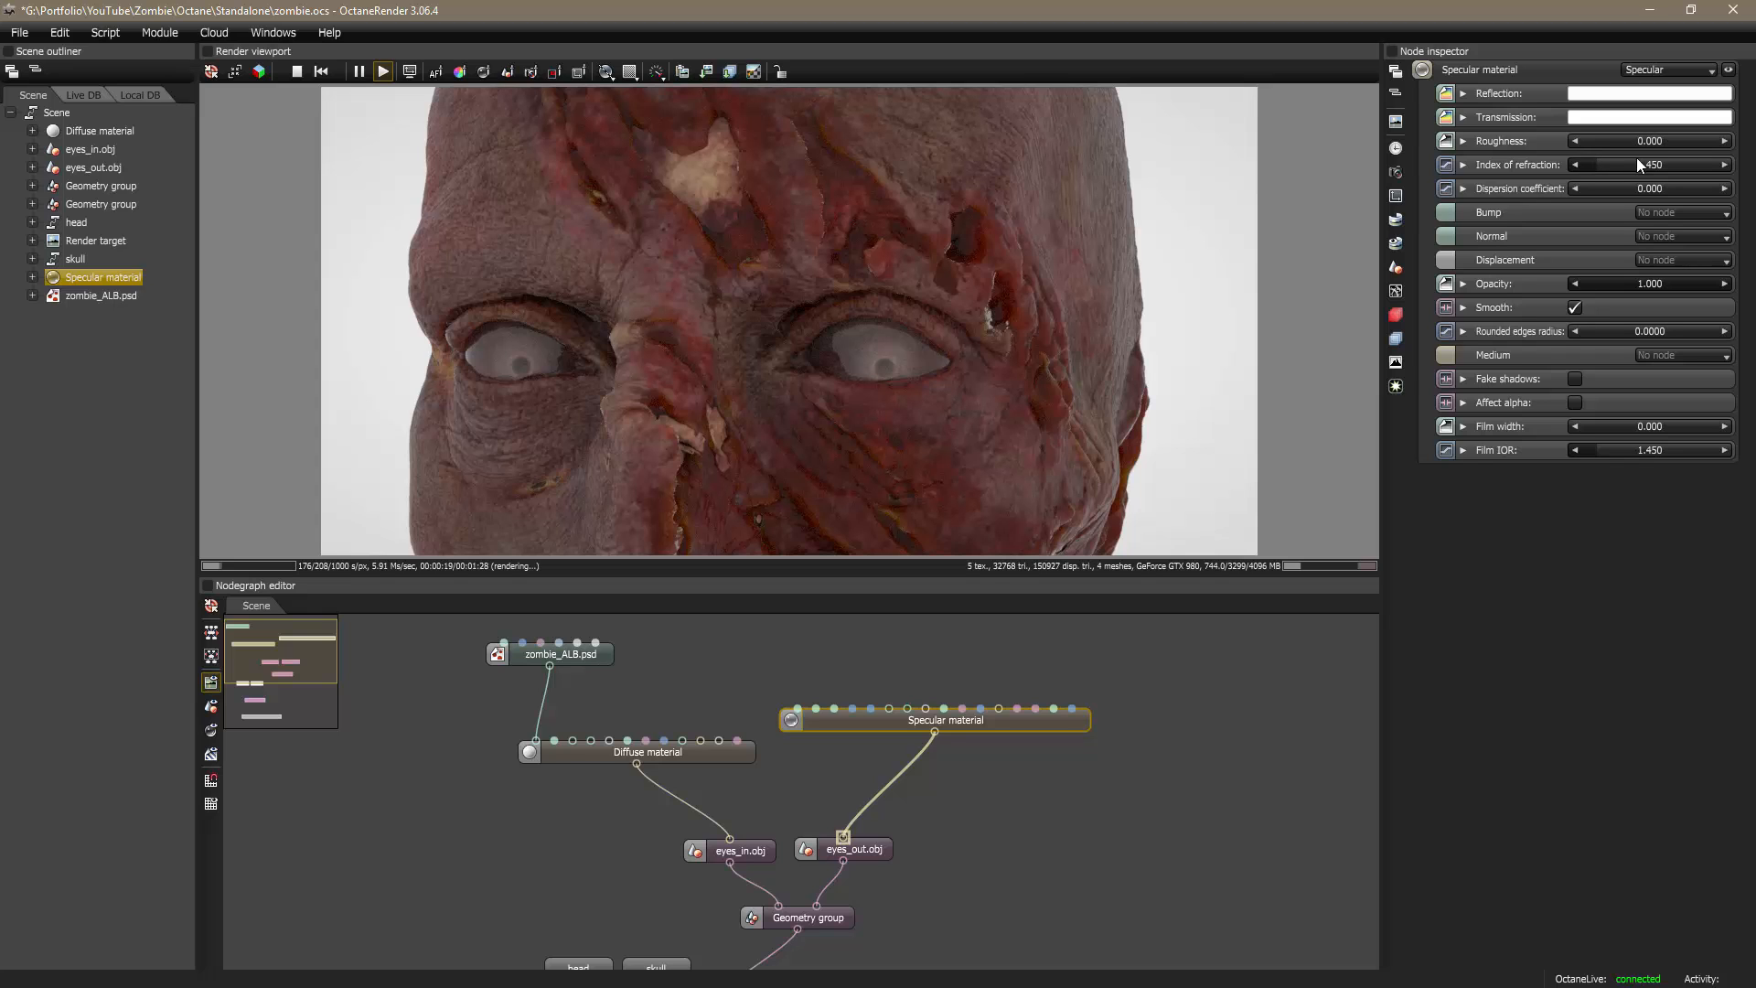
pyautogui.hotkey('alt', 'Tab')
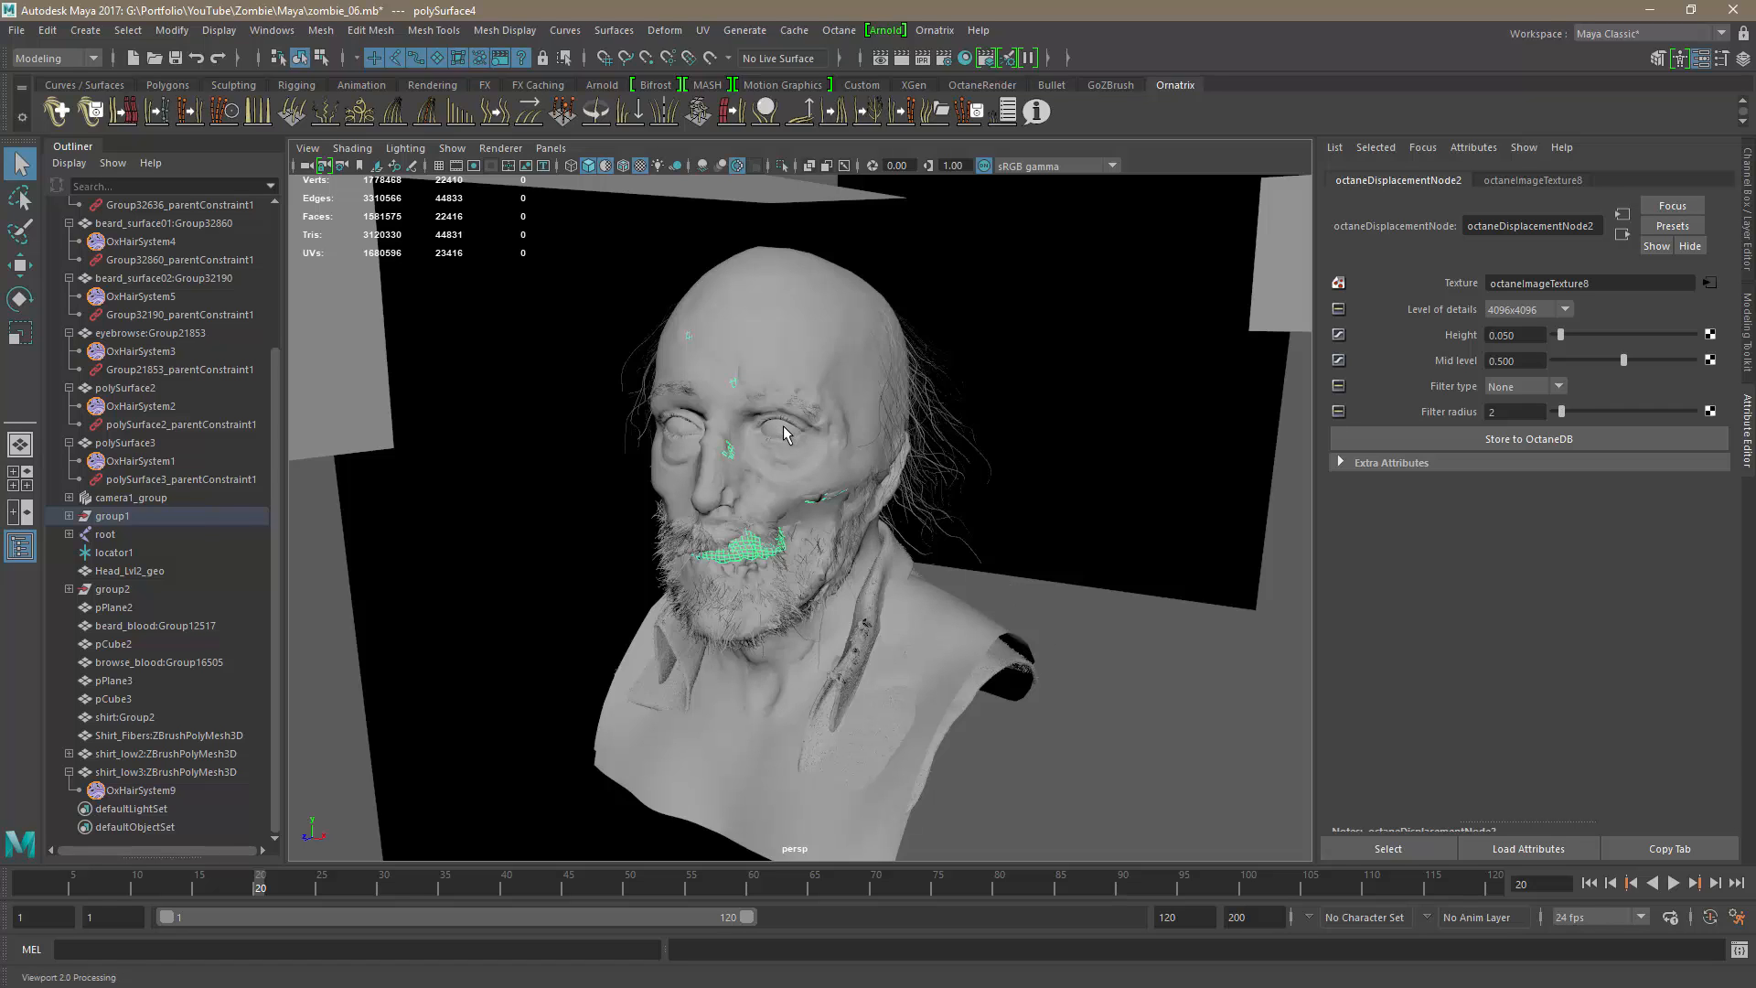
pyautogui.click(782, 425)
pyautogui.click(1727, 179)
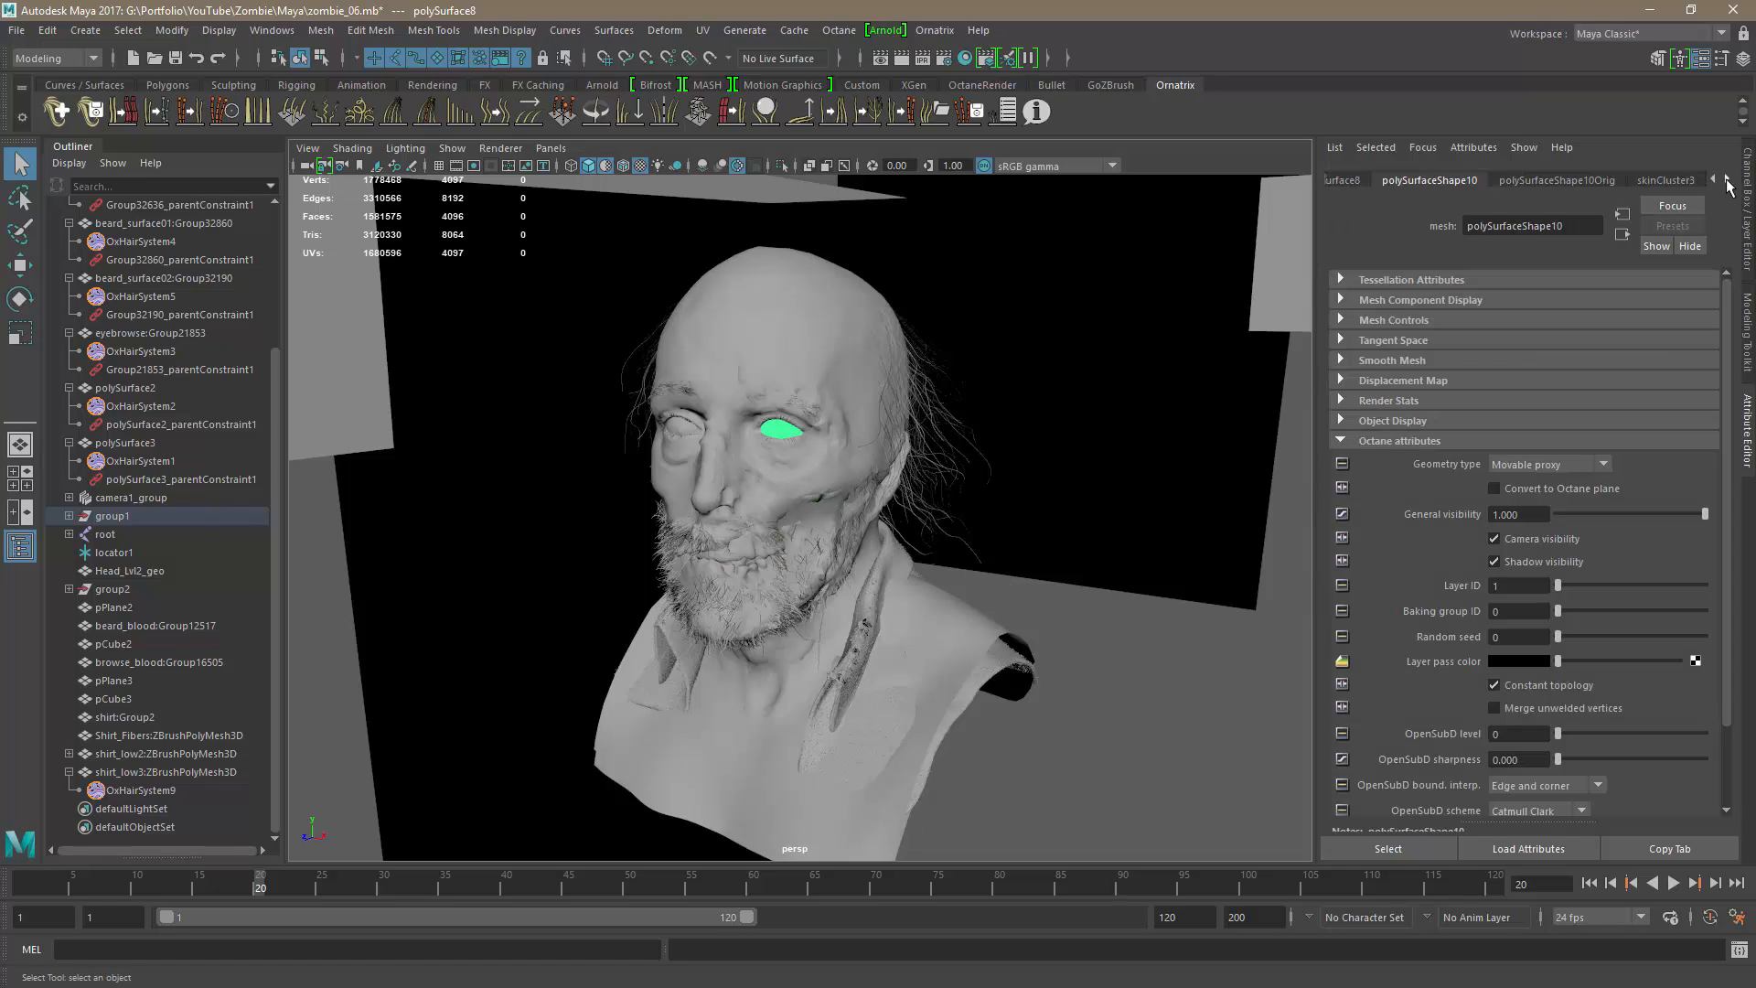
pyautogui.click(1726, 180)
pyautogui.click(1687, 183)
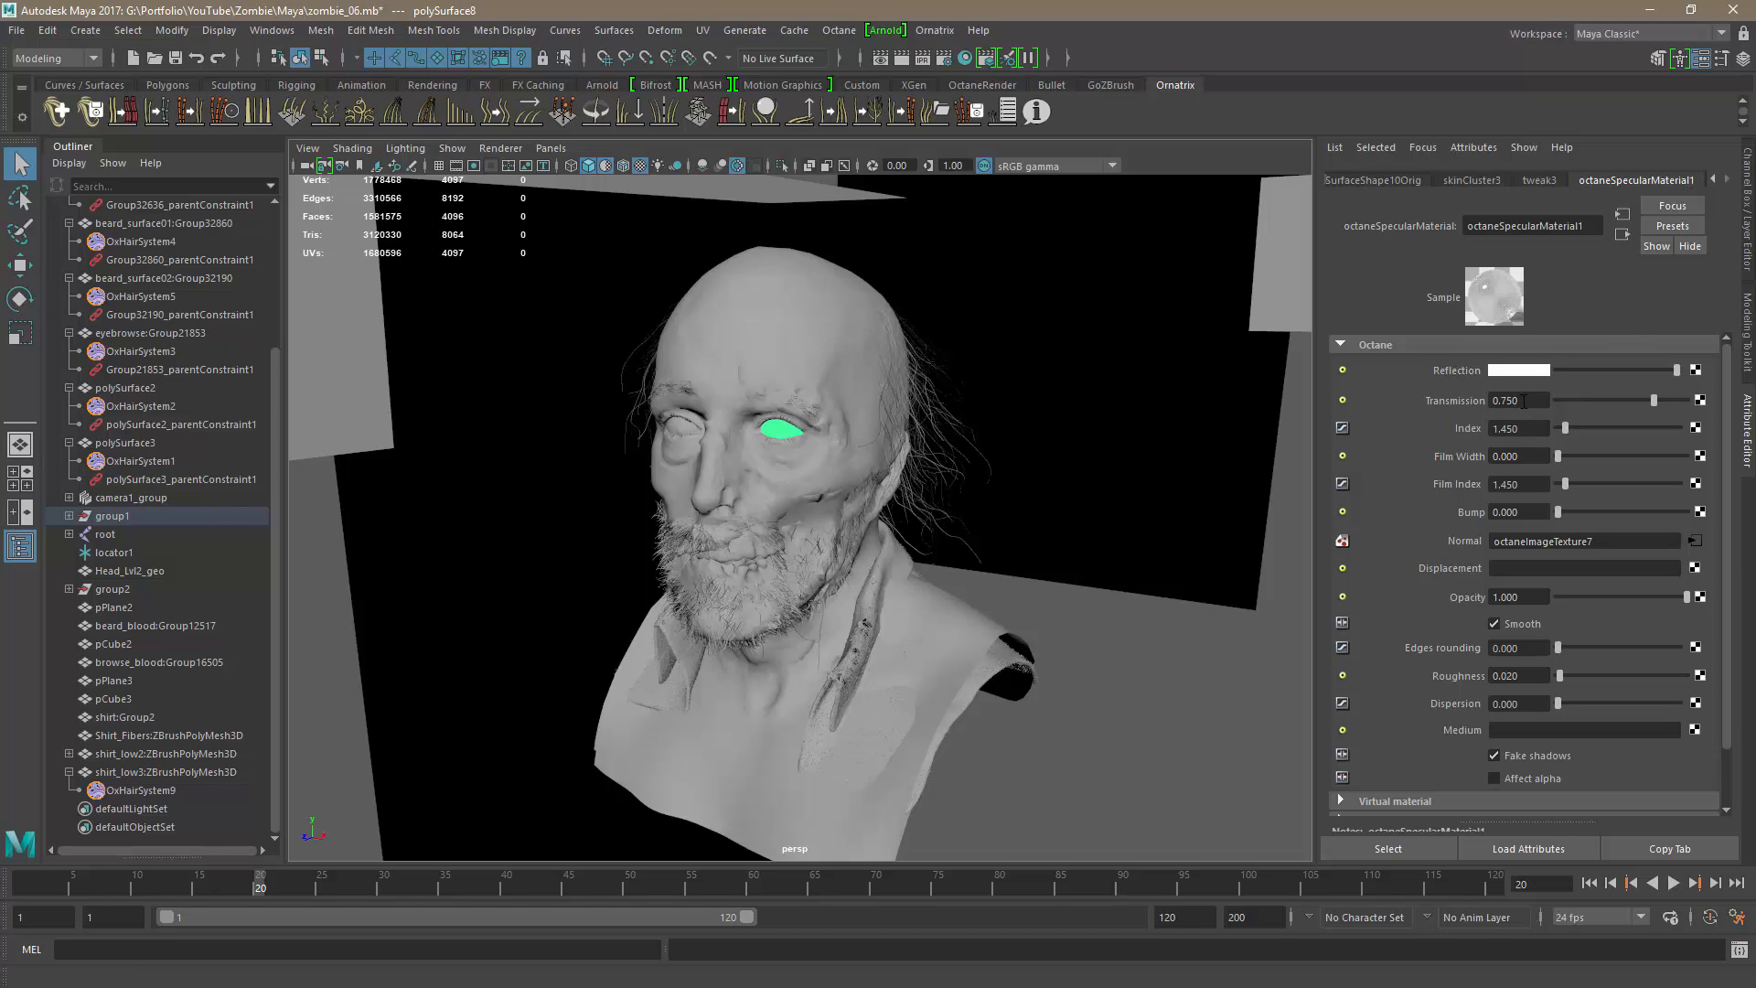
# Step: Switch back to OctaneRender, change the Specular material's transmission to a greyscale color and set it to 0.75
pyautogui.hotkey('alt', 'Tab')
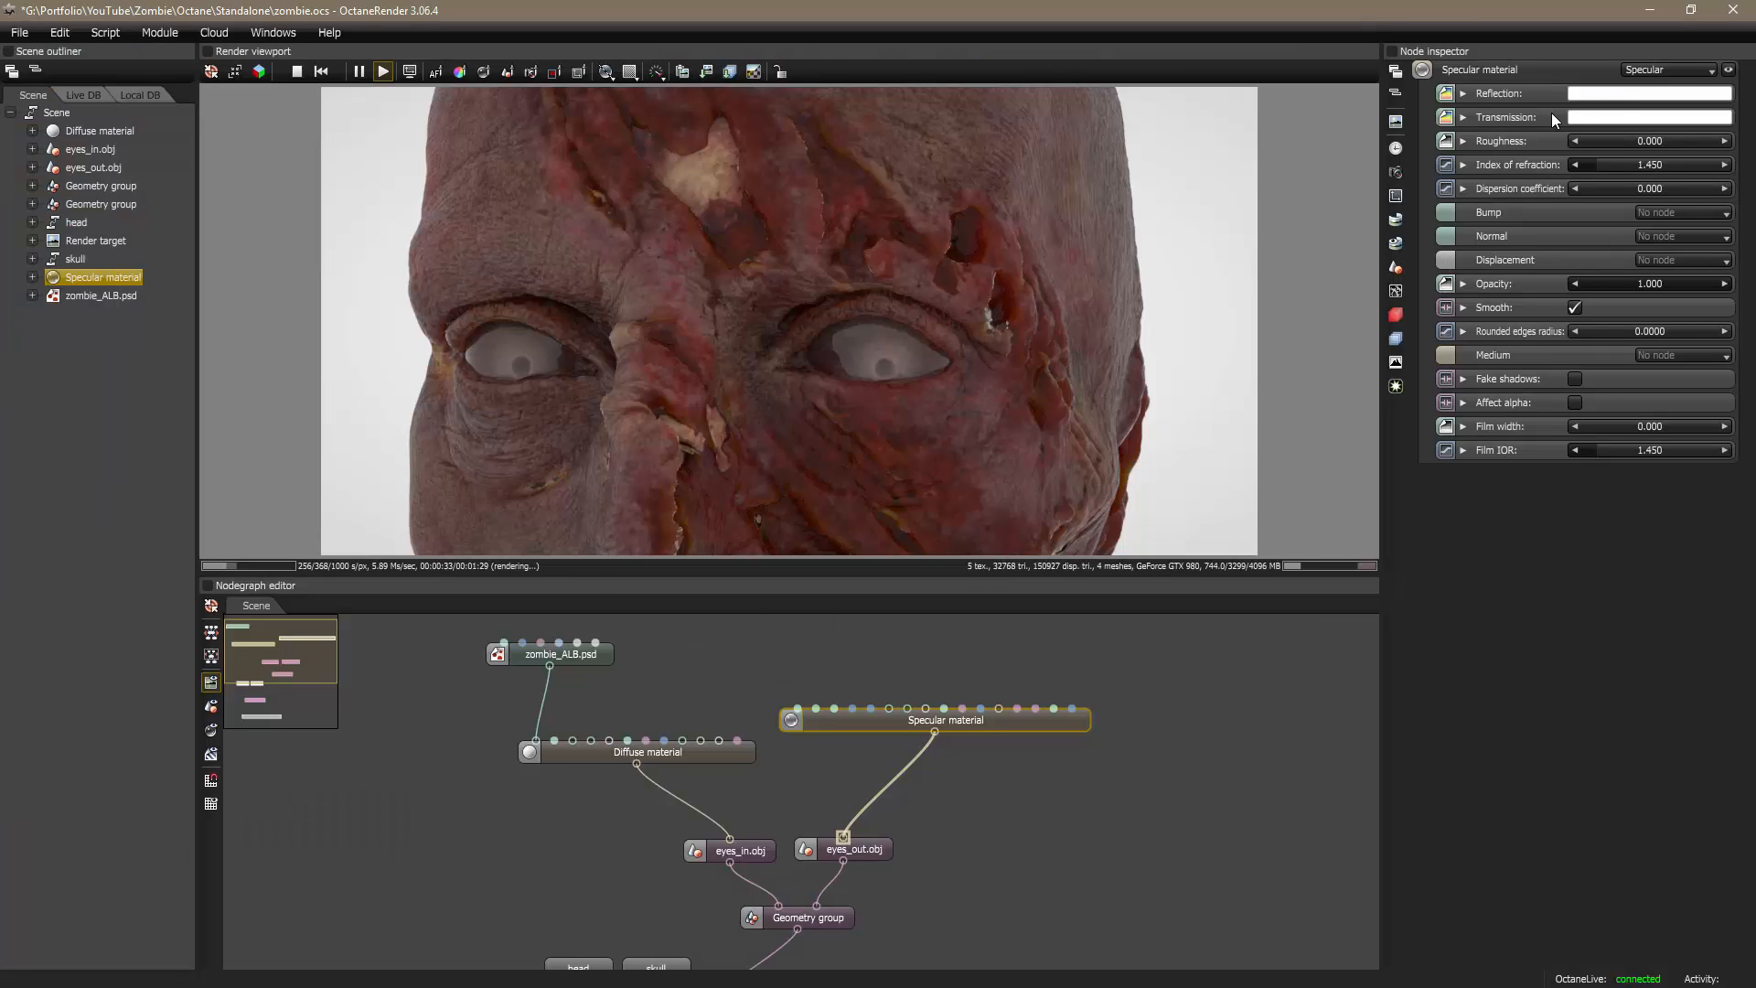
pyautogui.click(1463, 117)
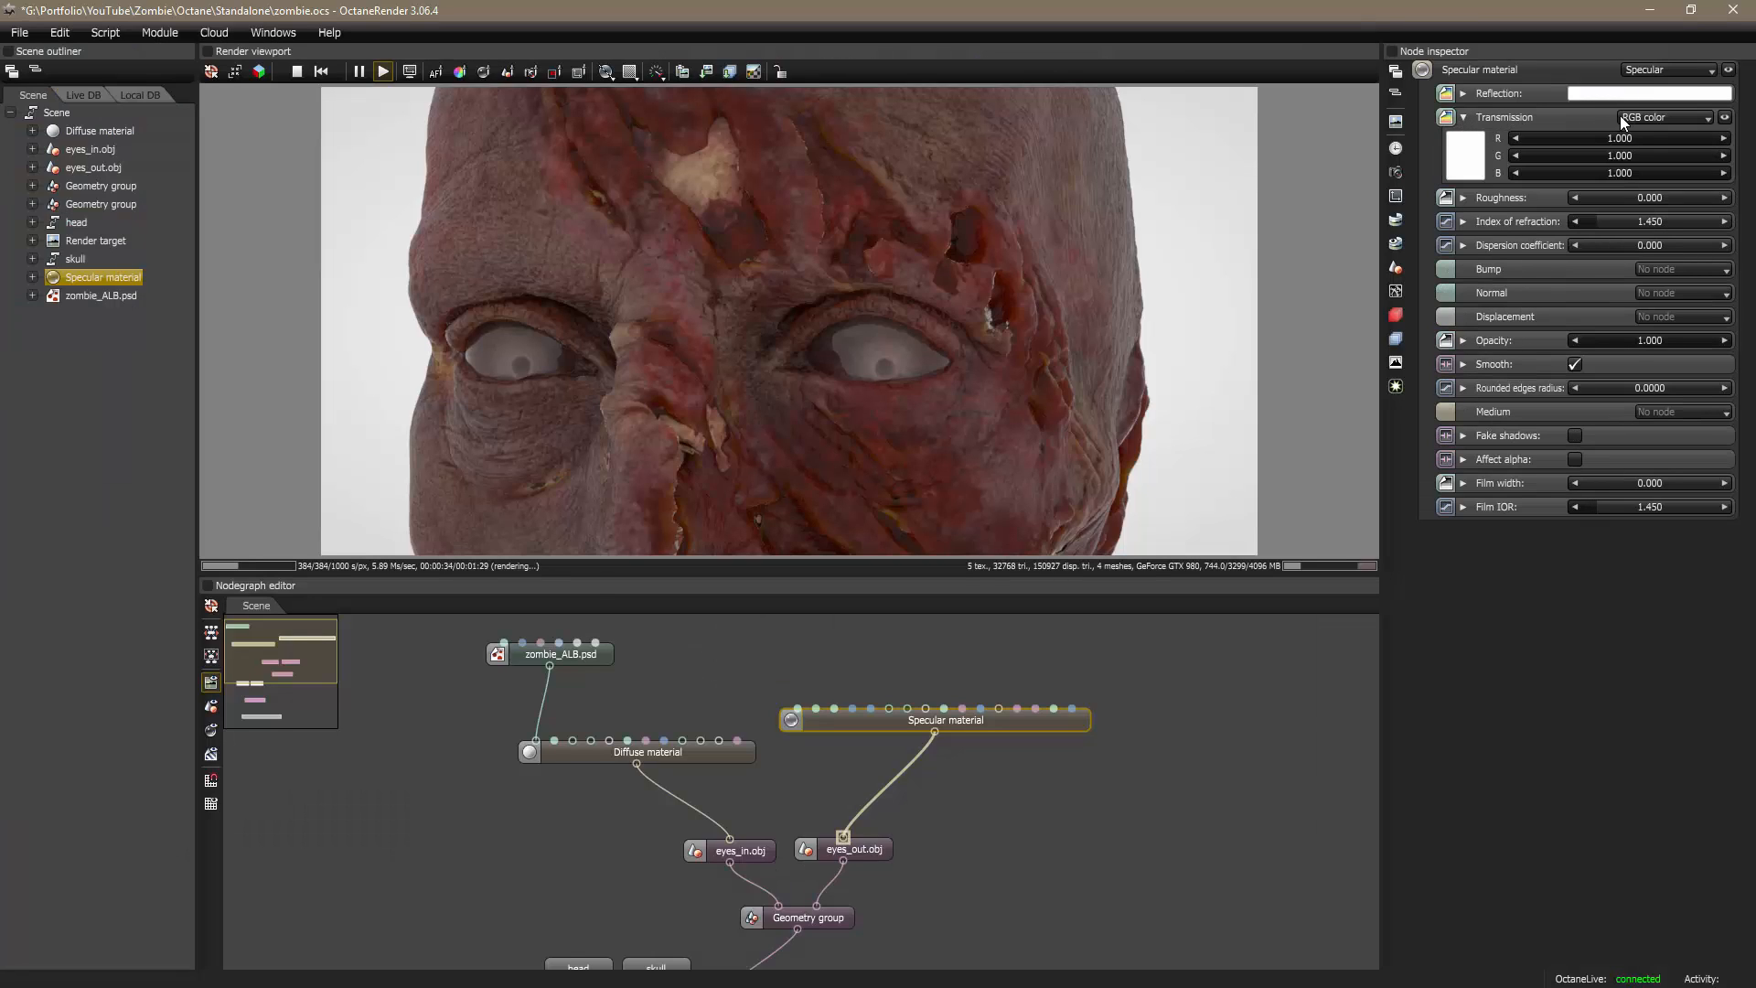
pyautogui.click(1643, 117)
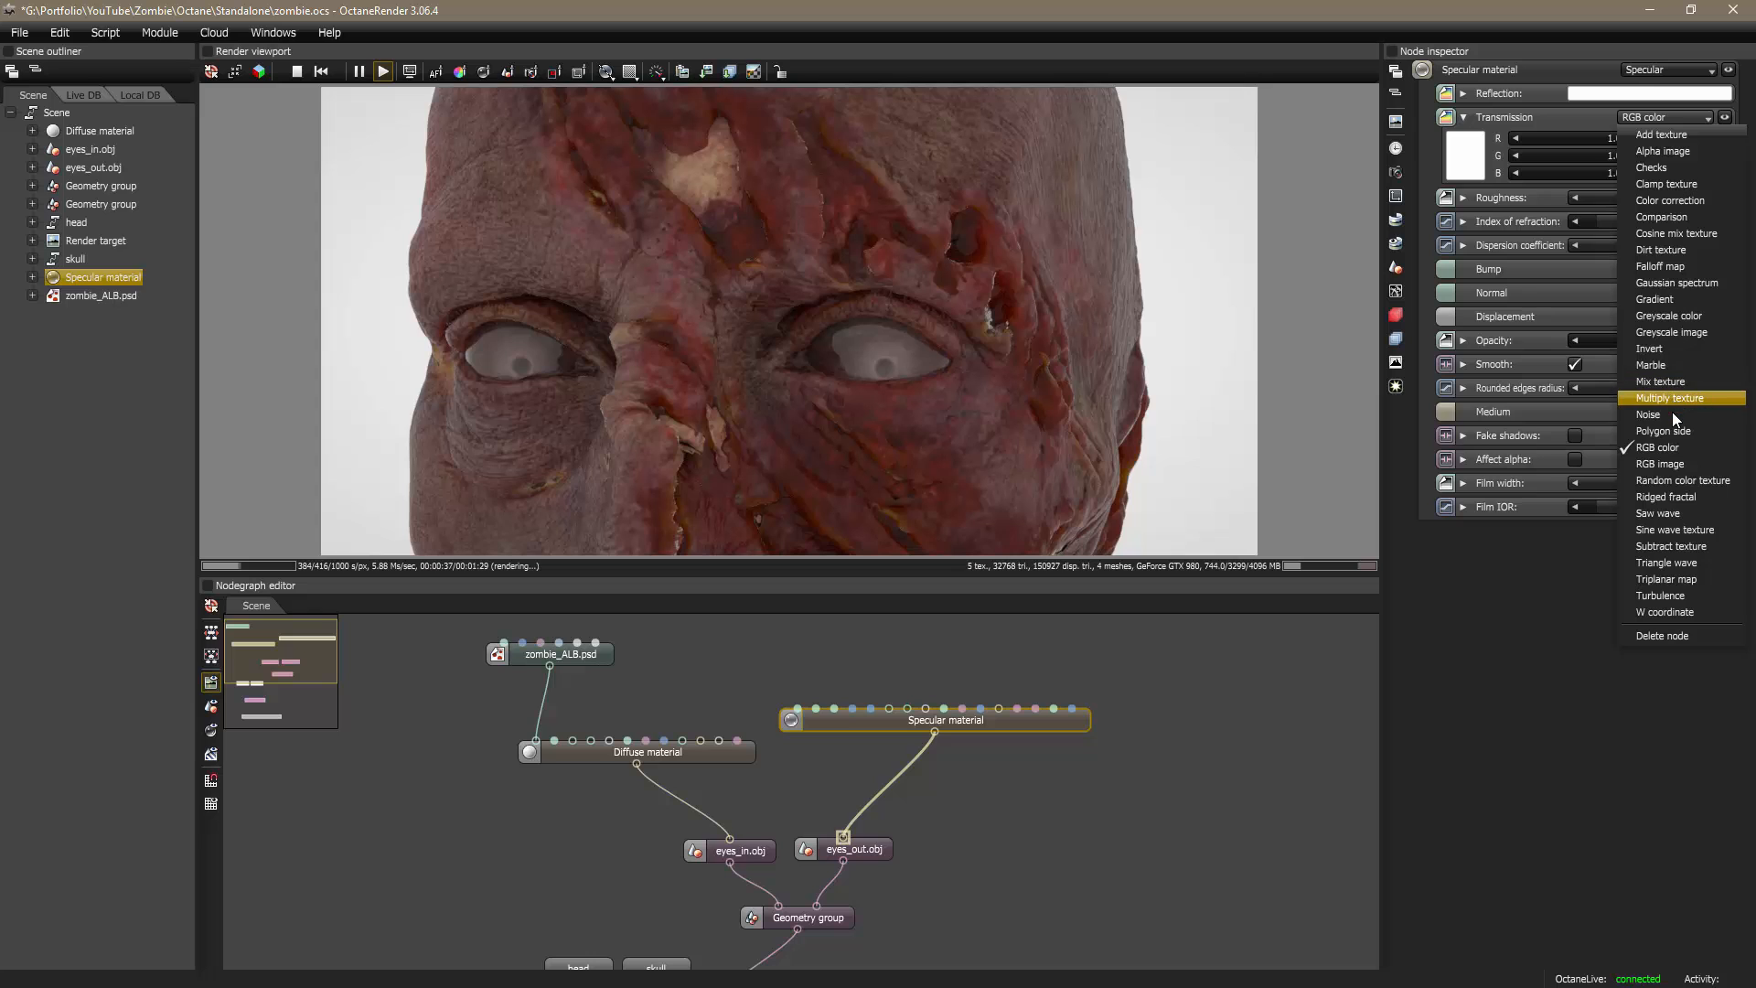
pyautogui.click(1682, 314)
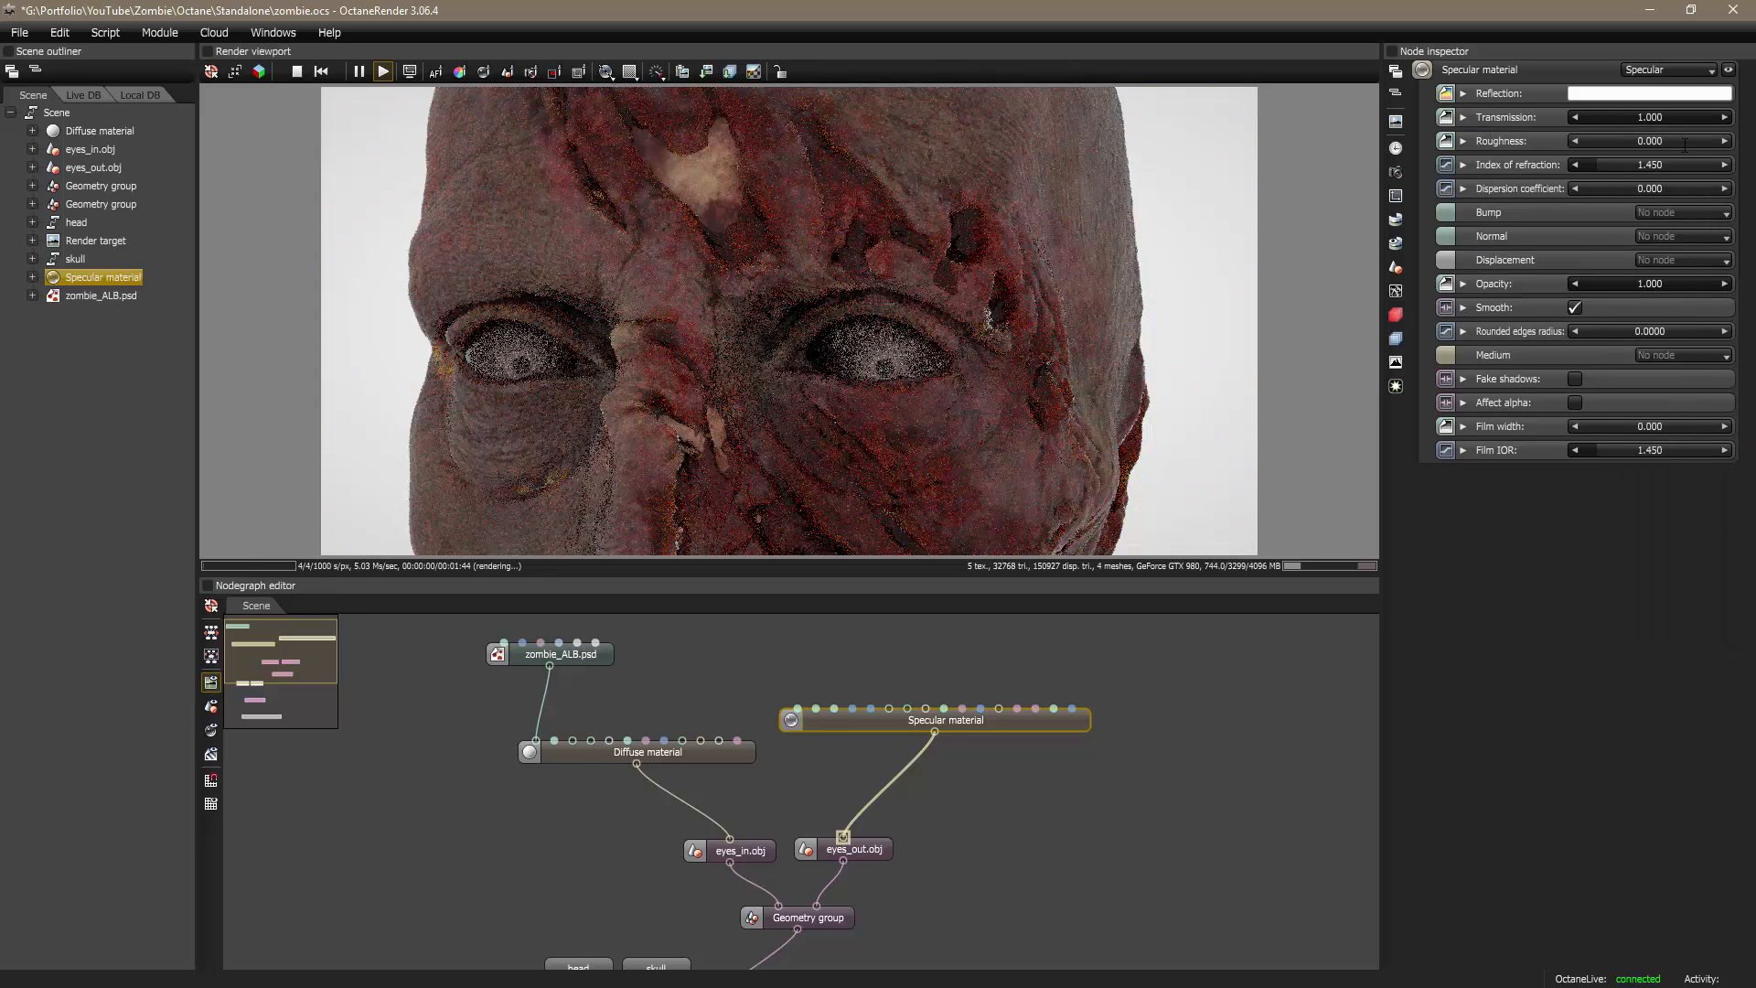
pyautogui.doubleClick(1649, 117)
pyautogui.write('0.')
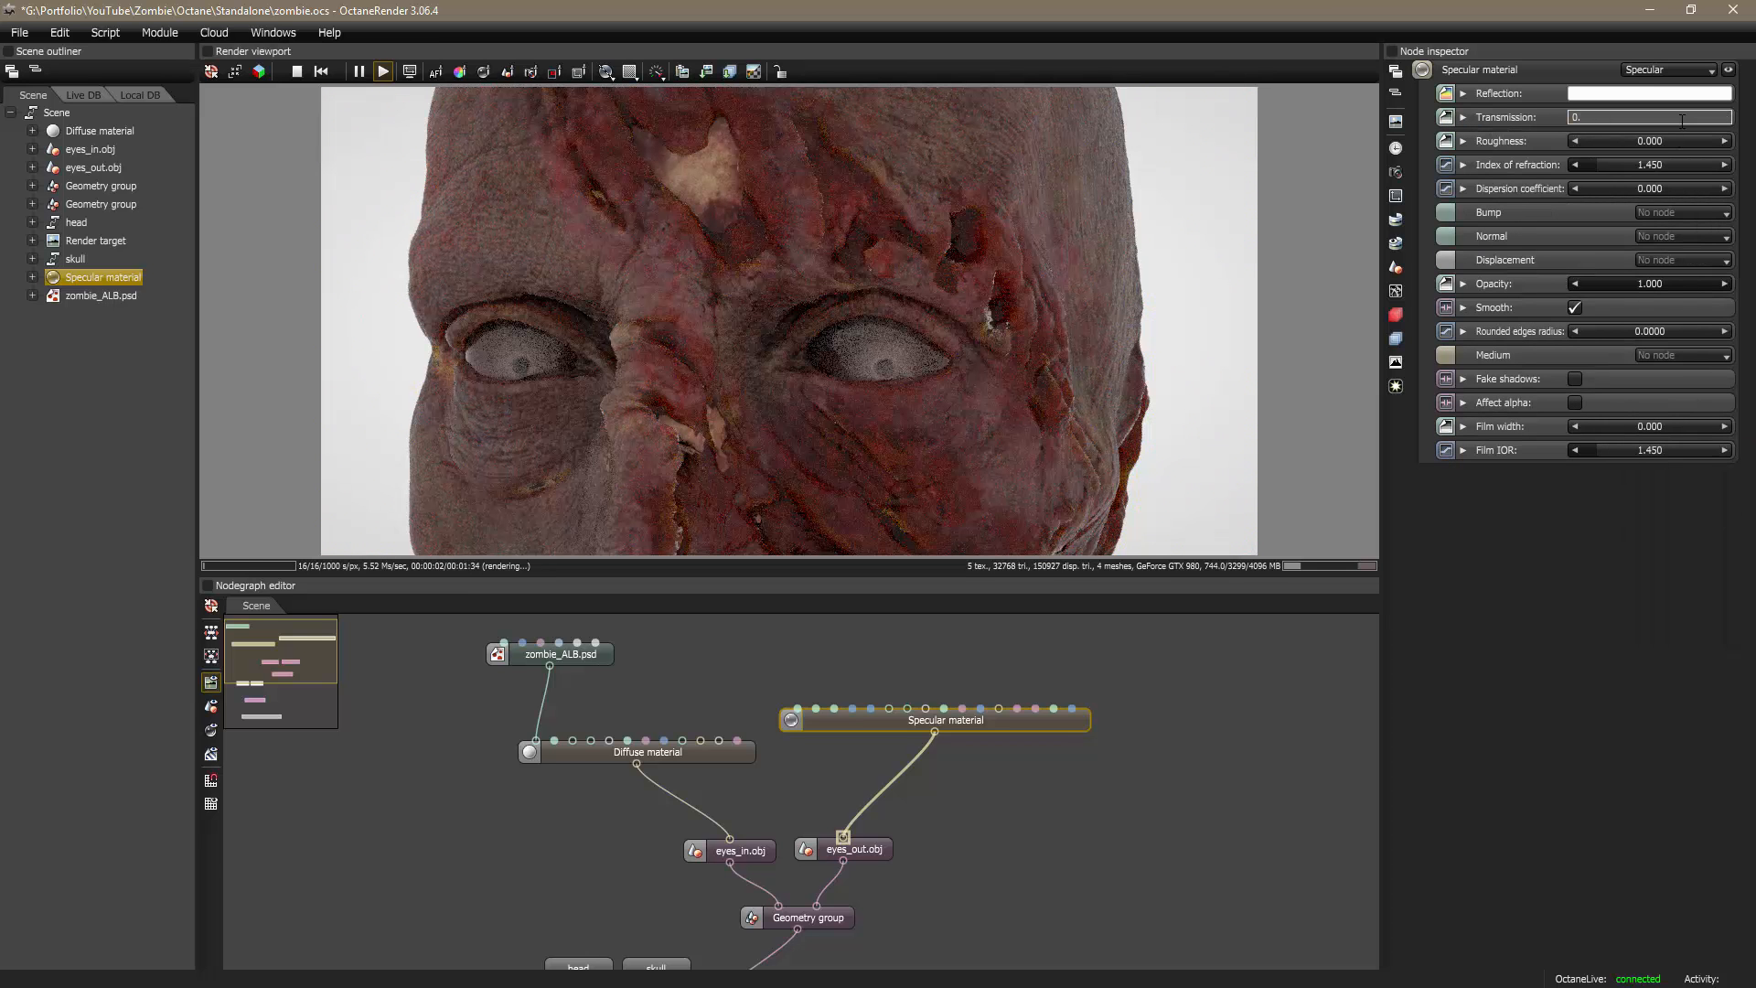
pyautogui.write('75')
pyautogui.press('Return')
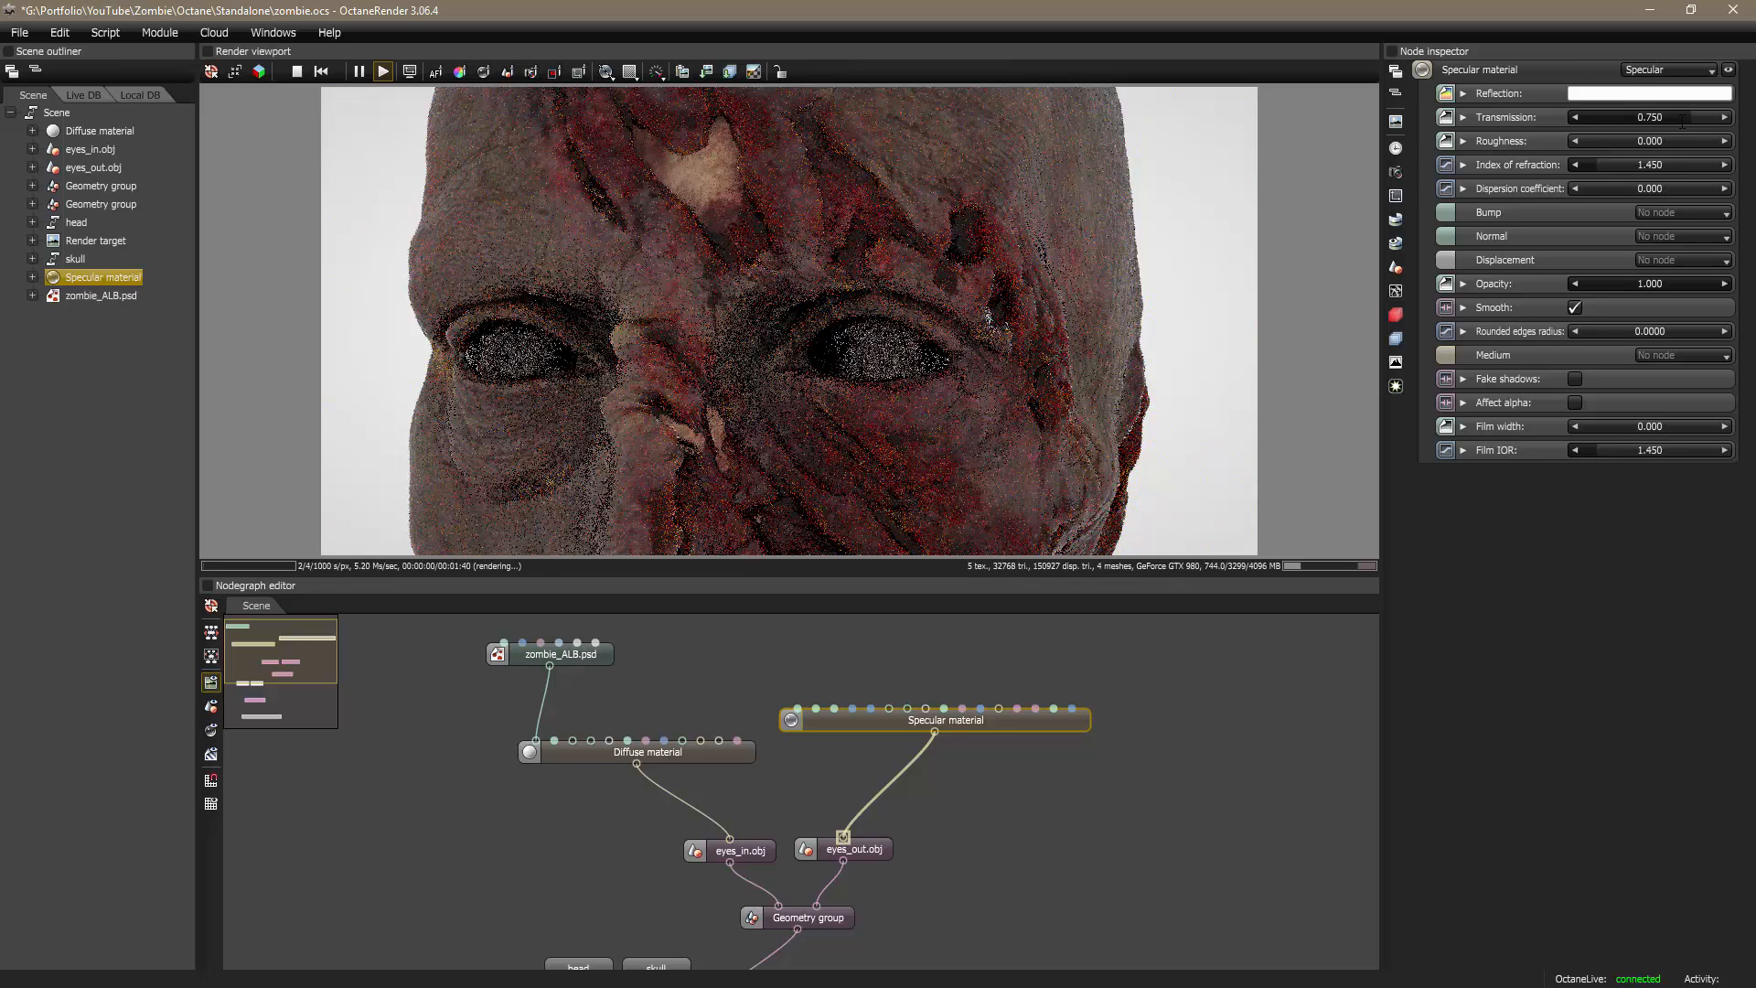
# Step: Check the normal map setting in Maya, and load eyes_NRM.PSD as an RGB image into the Specular material's normal input in OctaneRender
pyautogui.hotkey('alt', 'Tab')
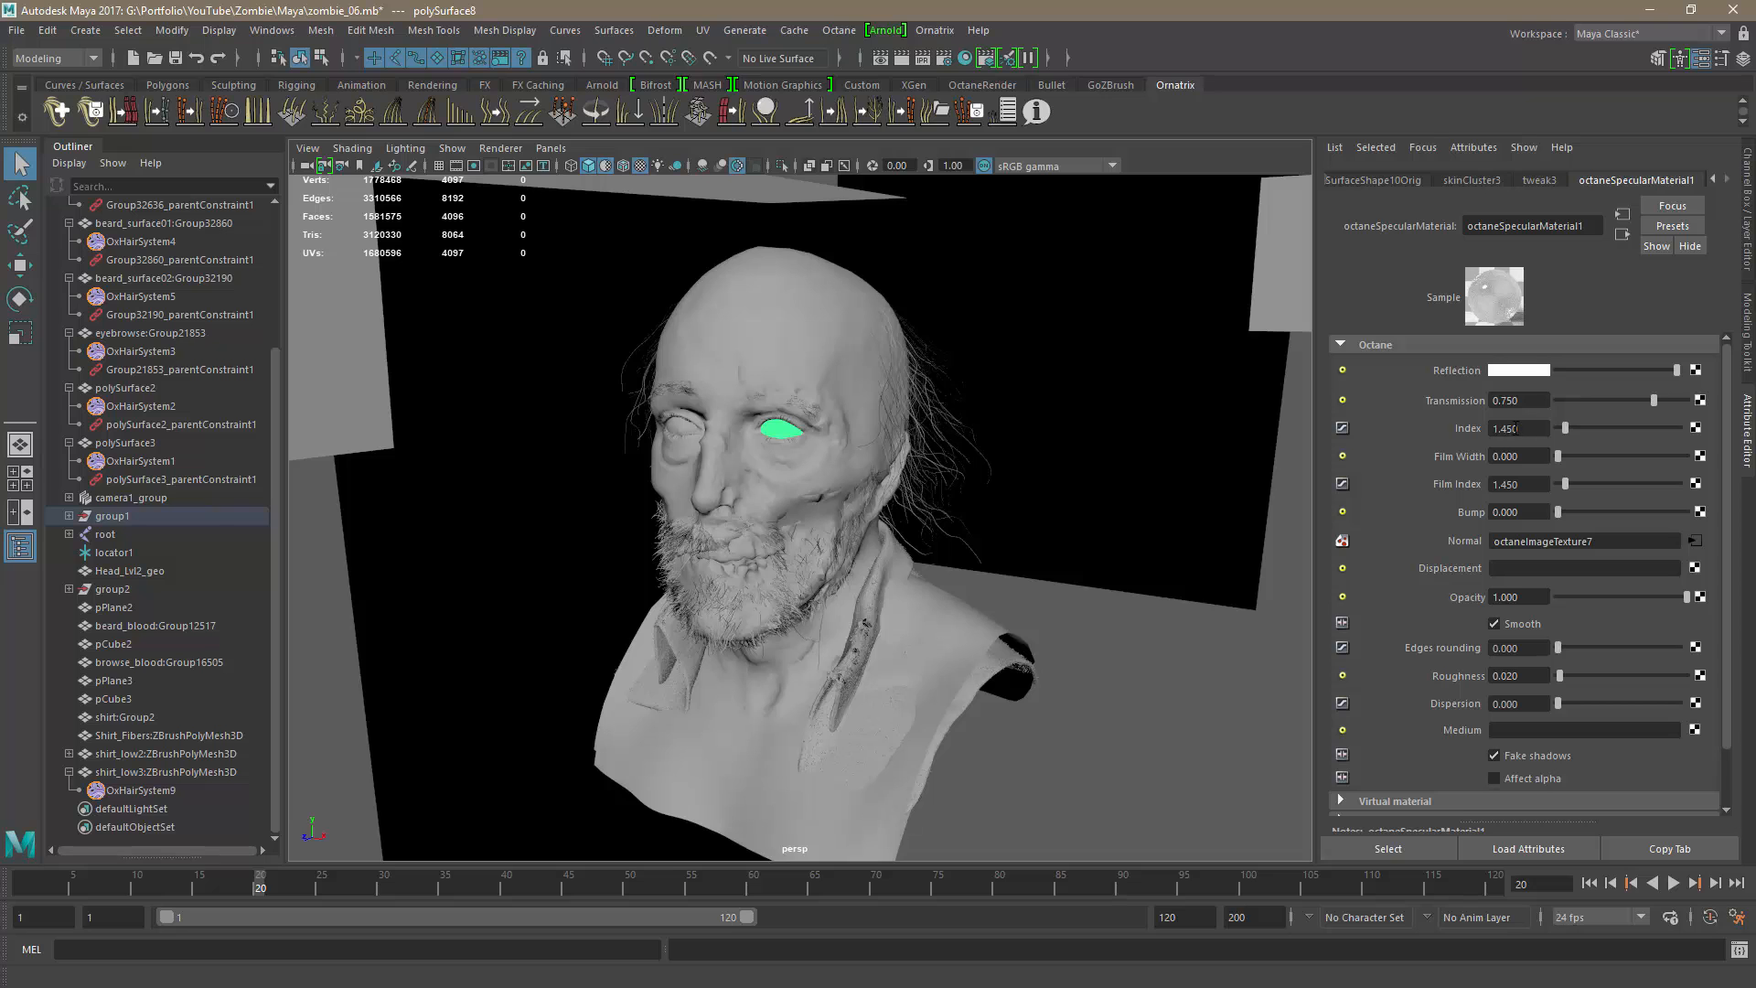
pyautogui.hotkey('alt', 'Tab')
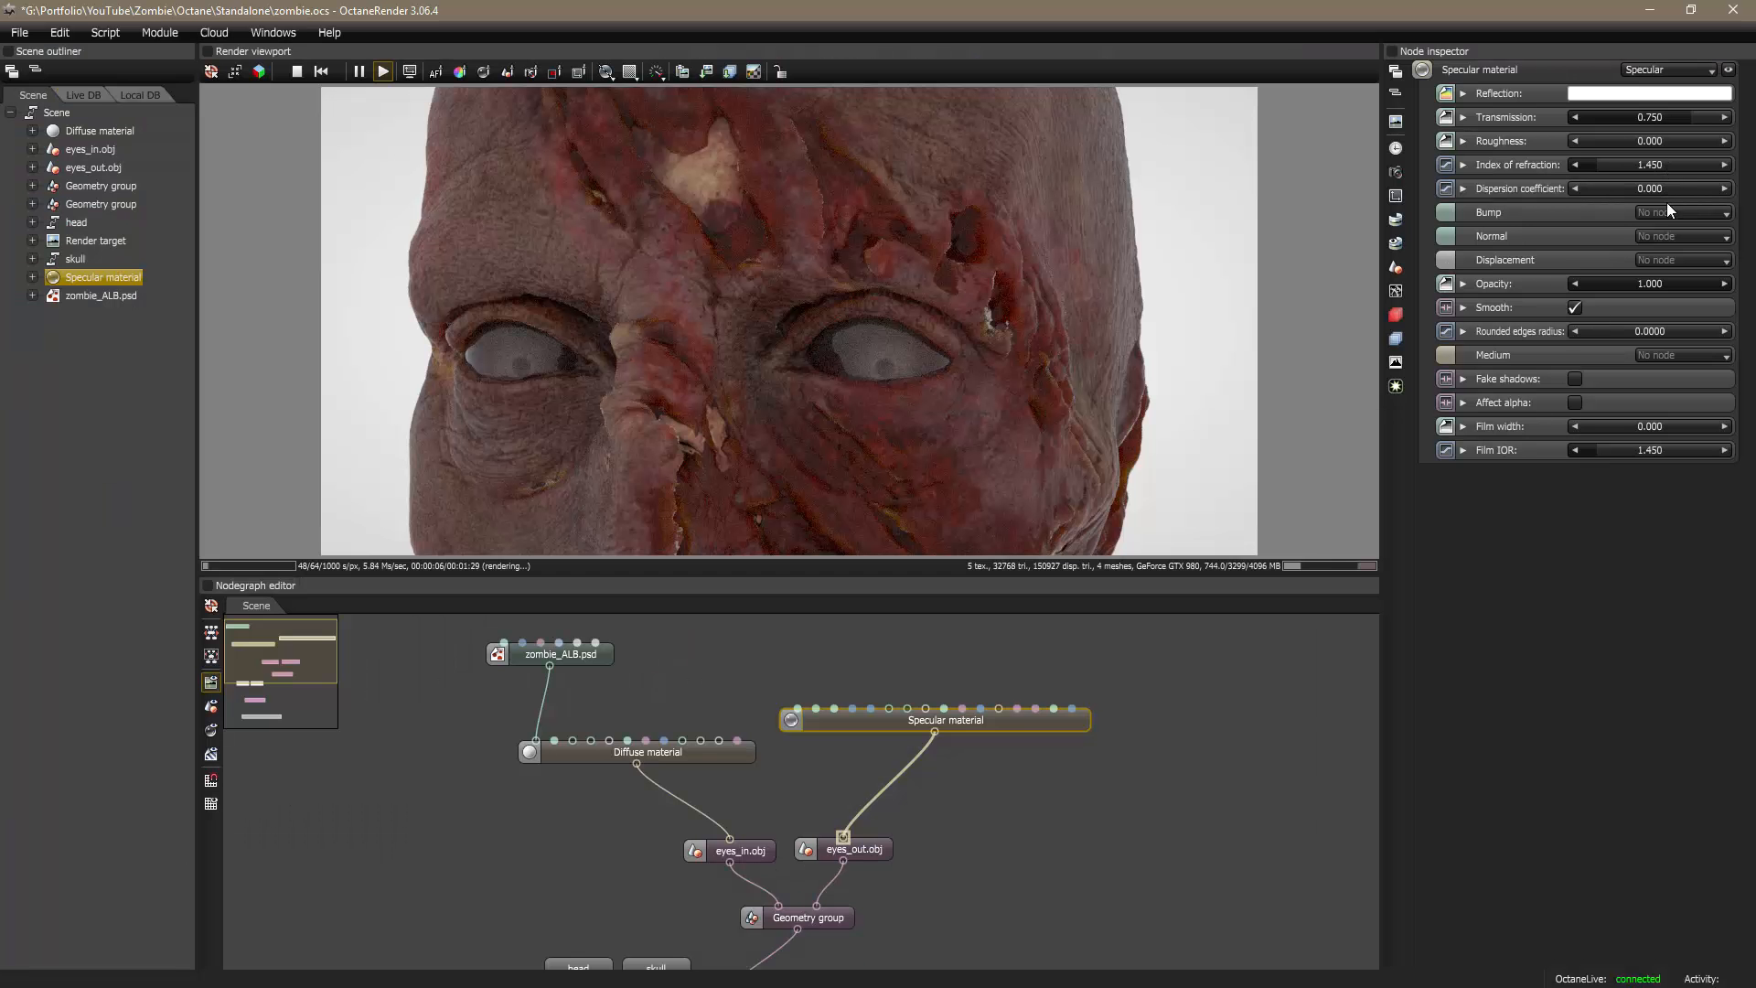
pyautogui.hotkey('alt', 'Tab')
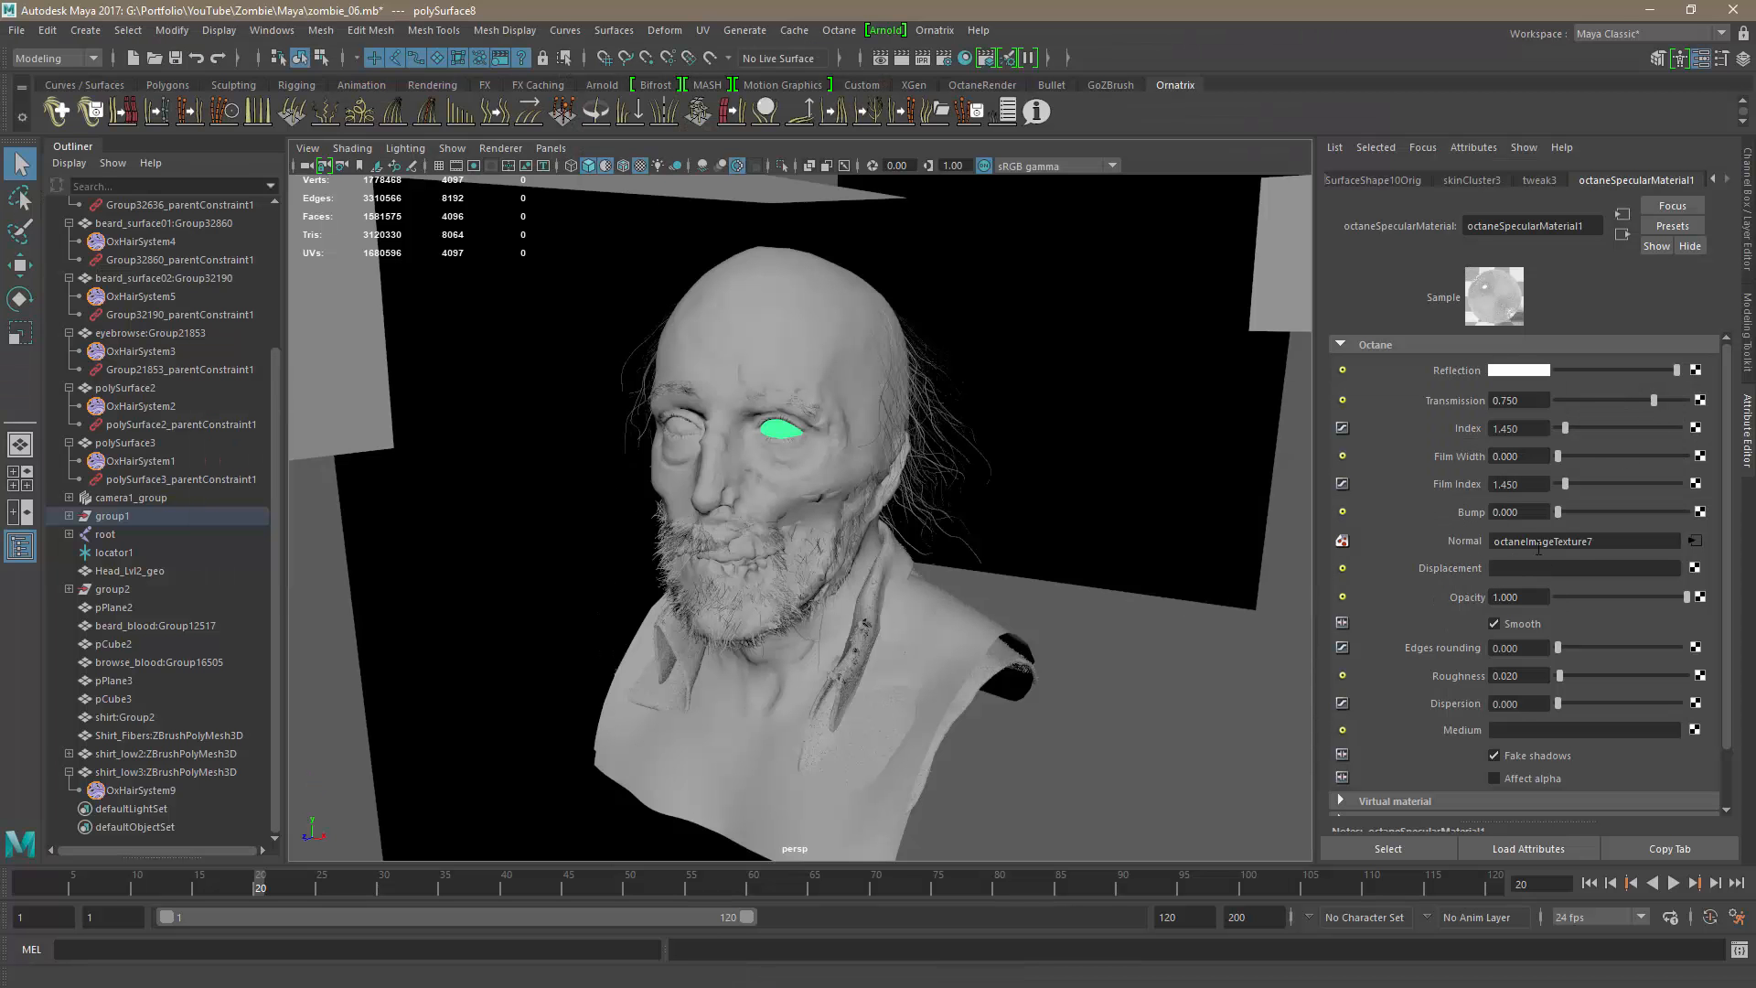
pyautogui.hotkey('alt', 'Tab')
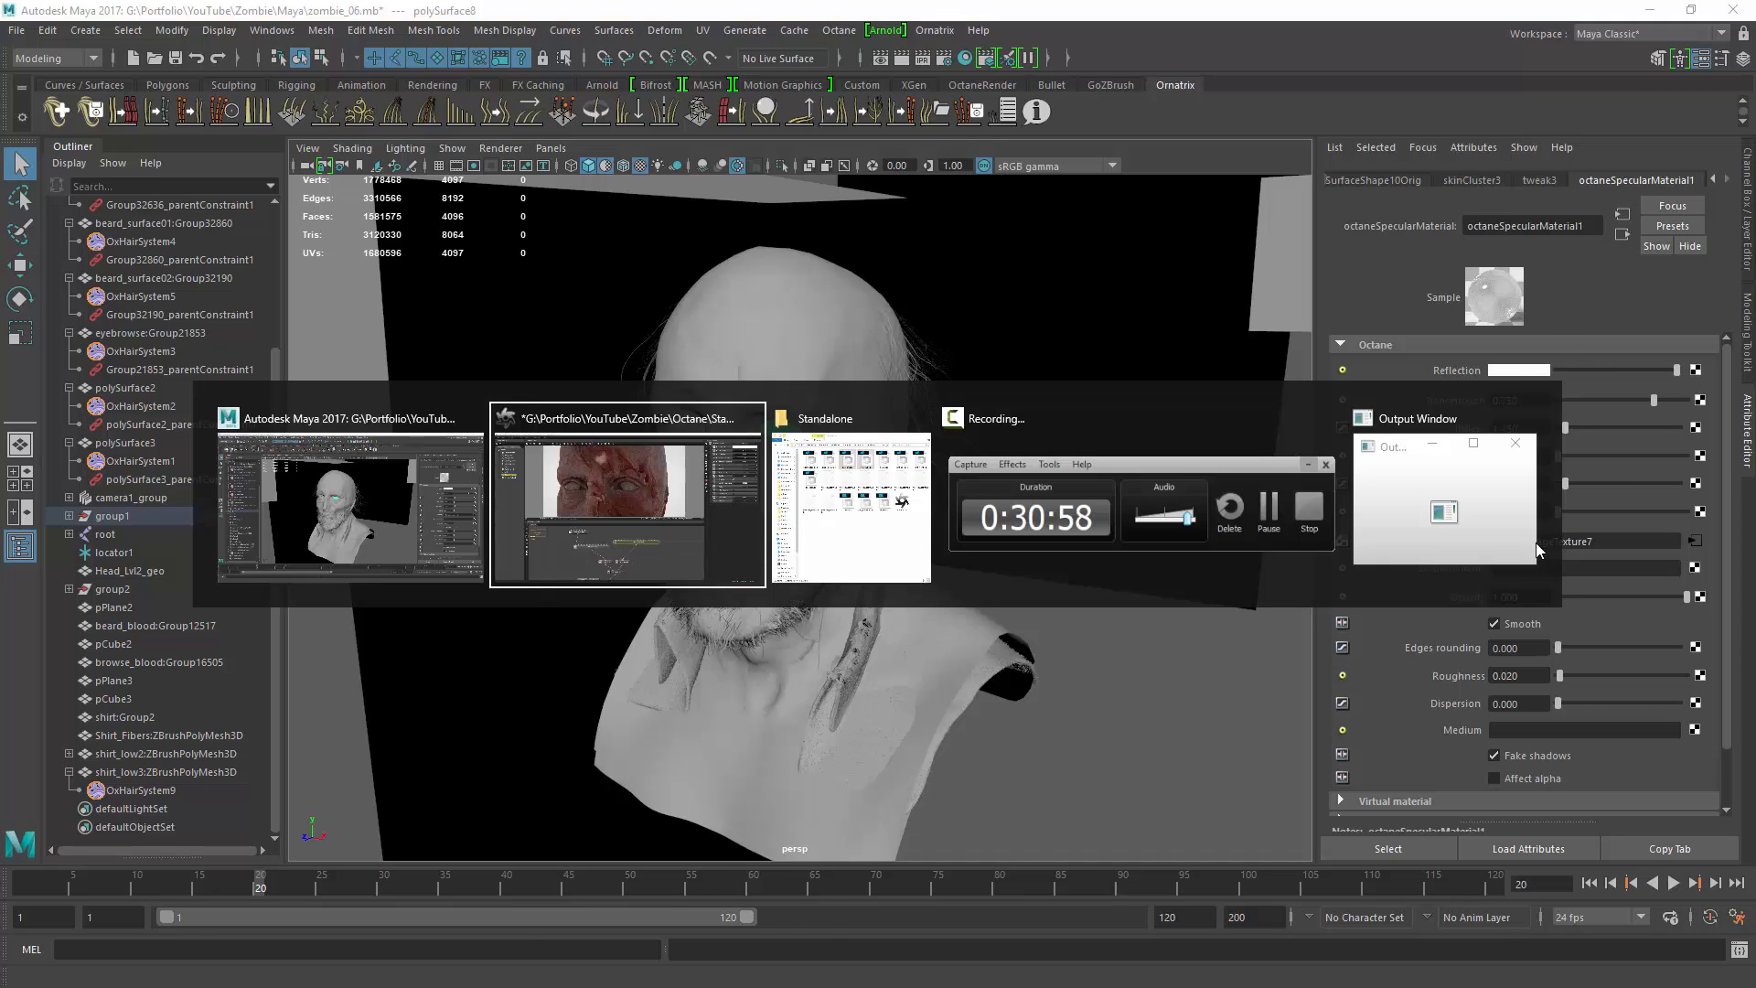
pyautogui.click(1670, 236)
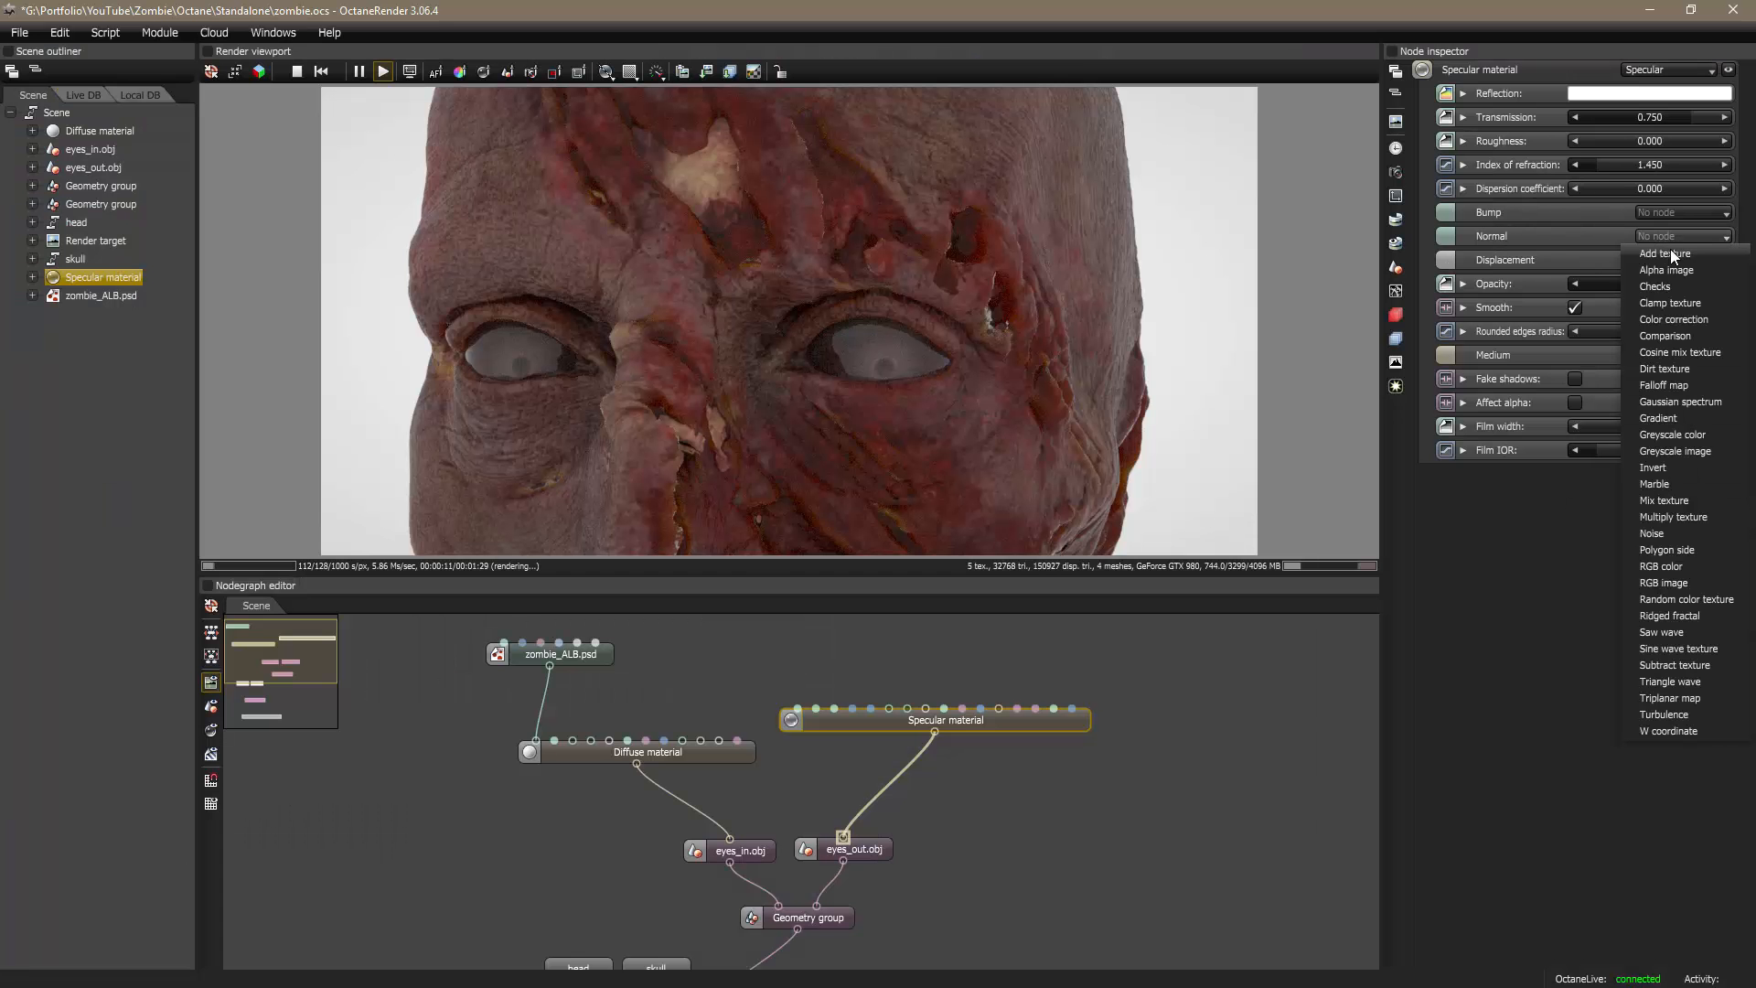
pyautogui.click(1672, 584)
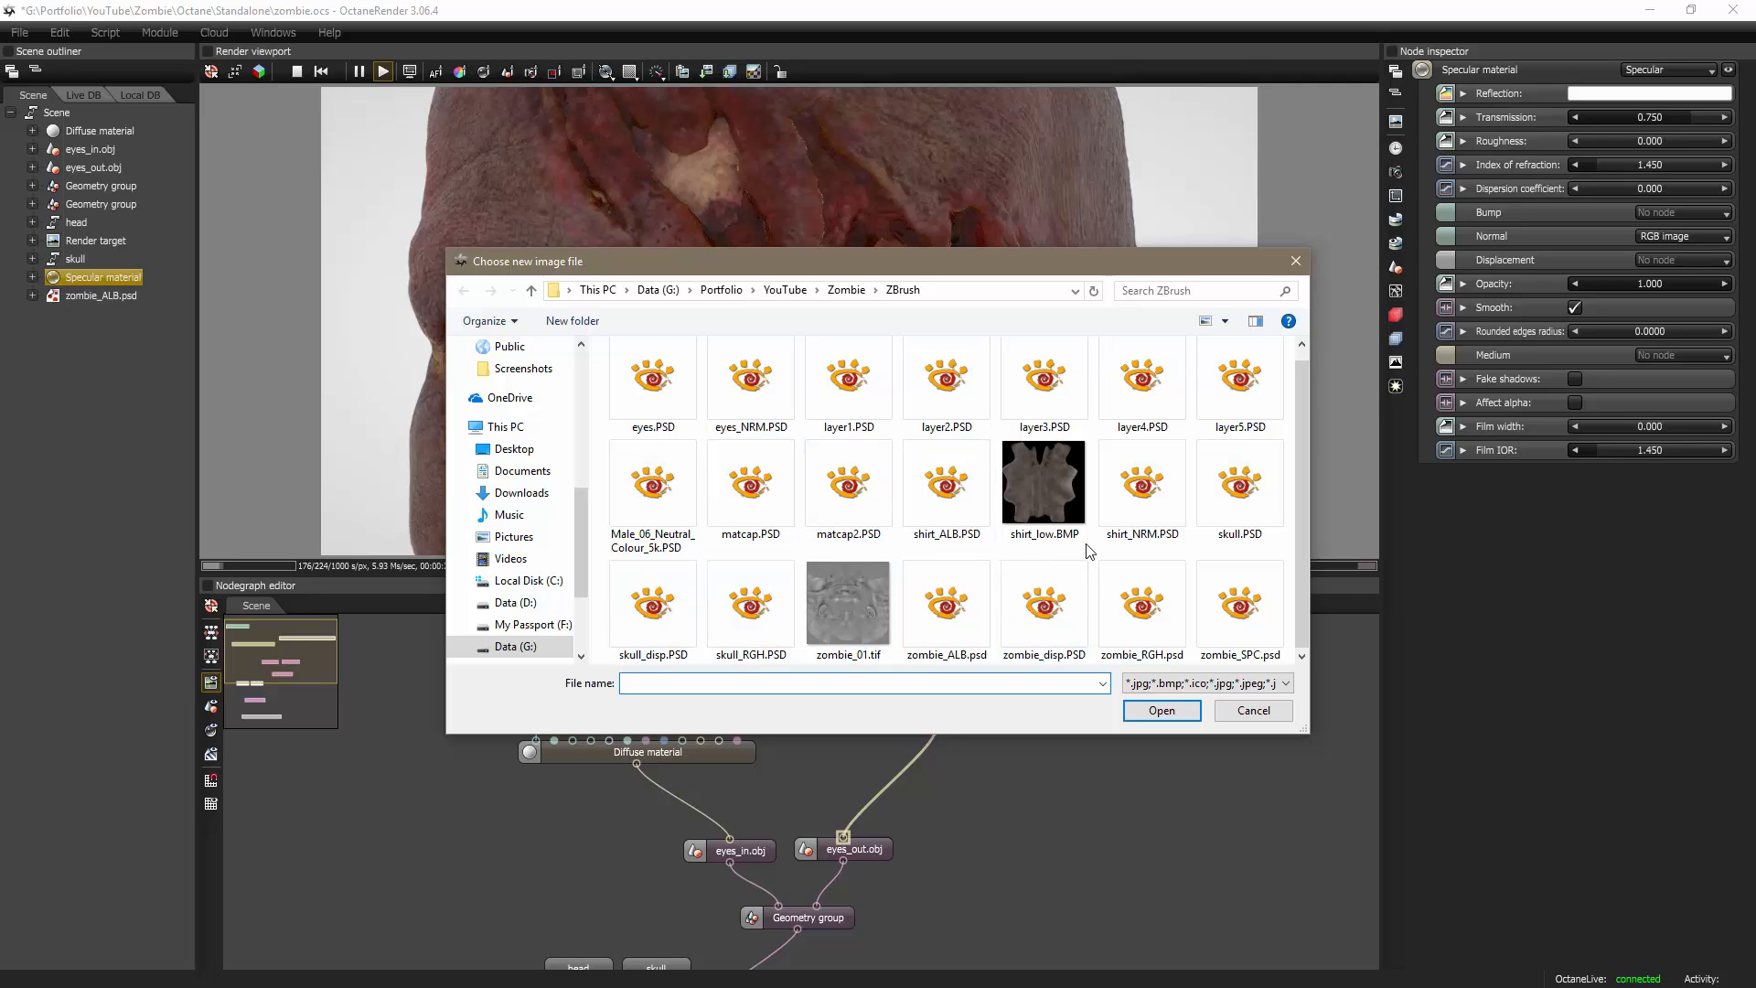
pyautogui.scroll(1, 859, 505)
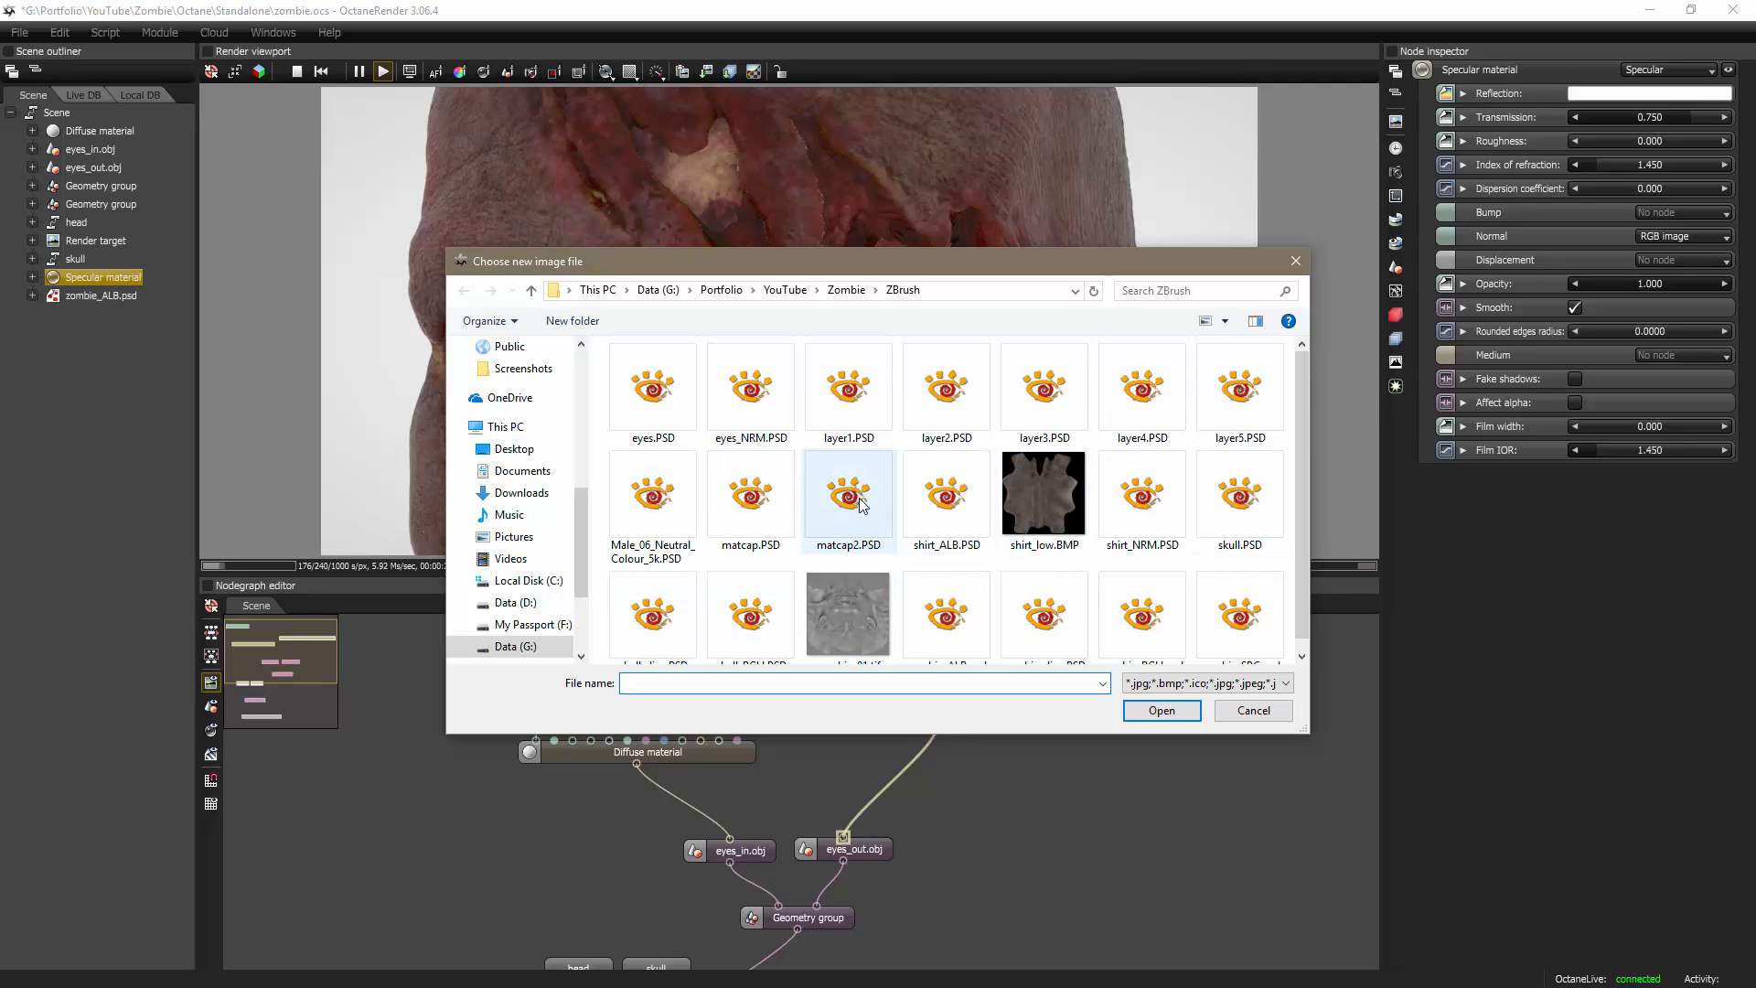
pyautogui.click(763, 446)
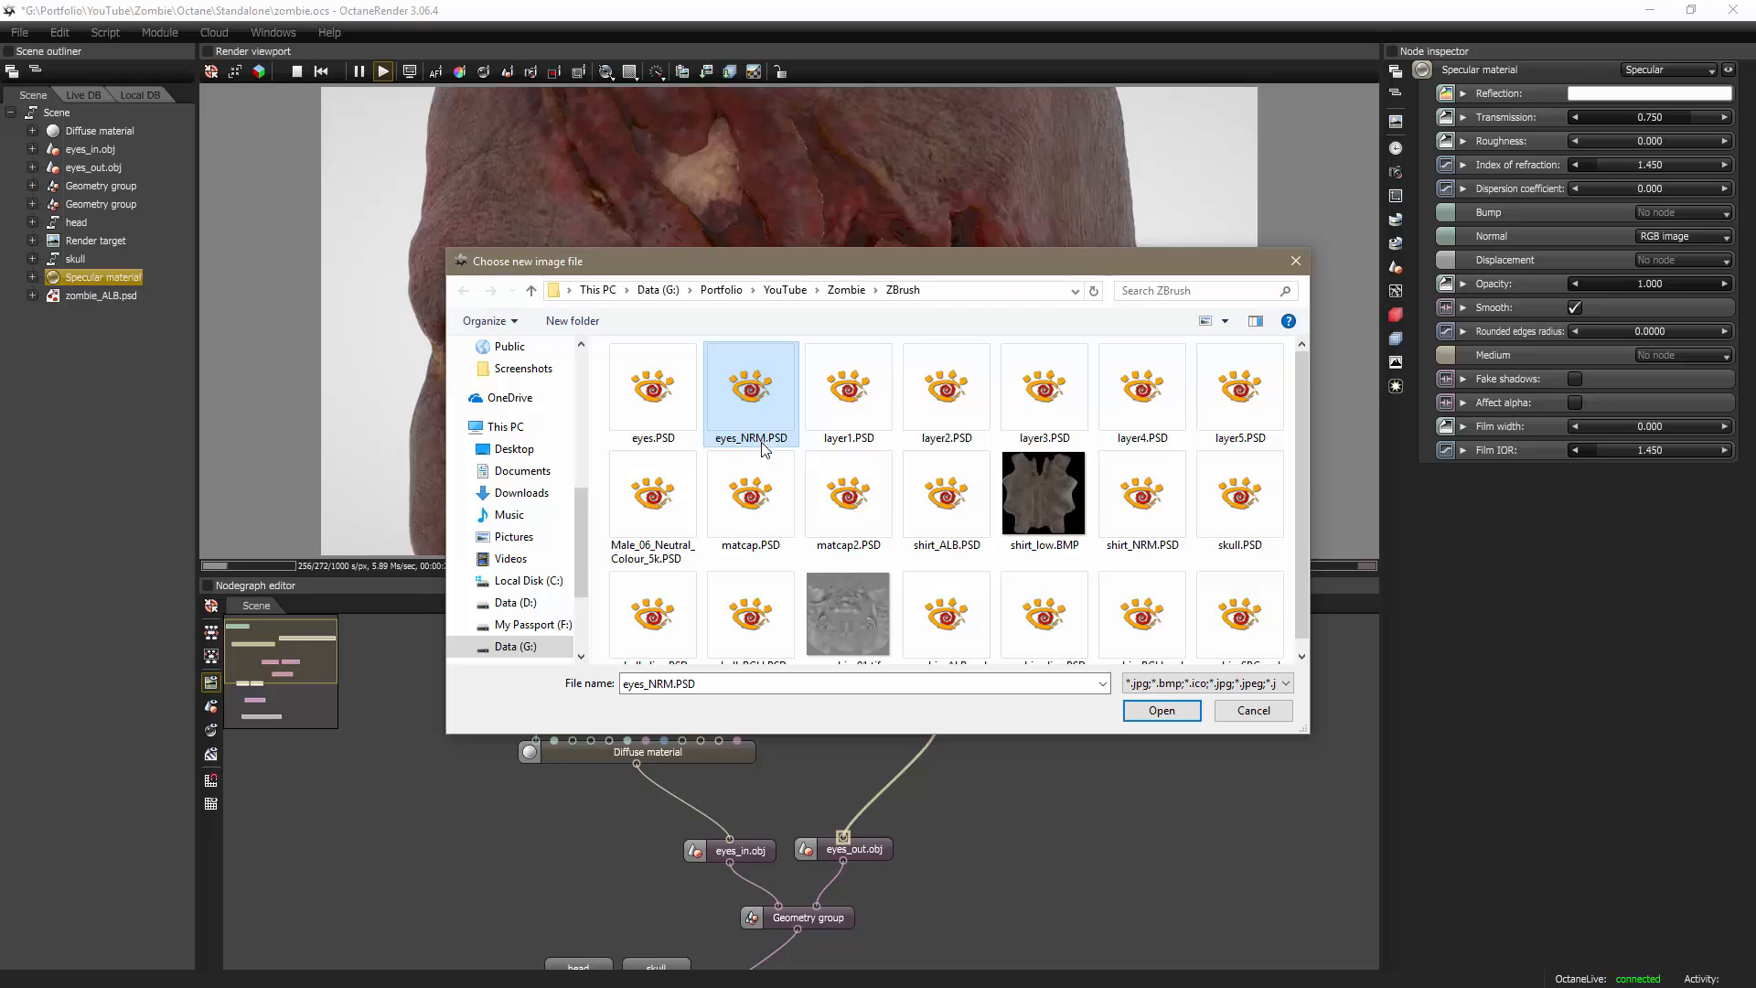
pyautogui.click(1161, 711)
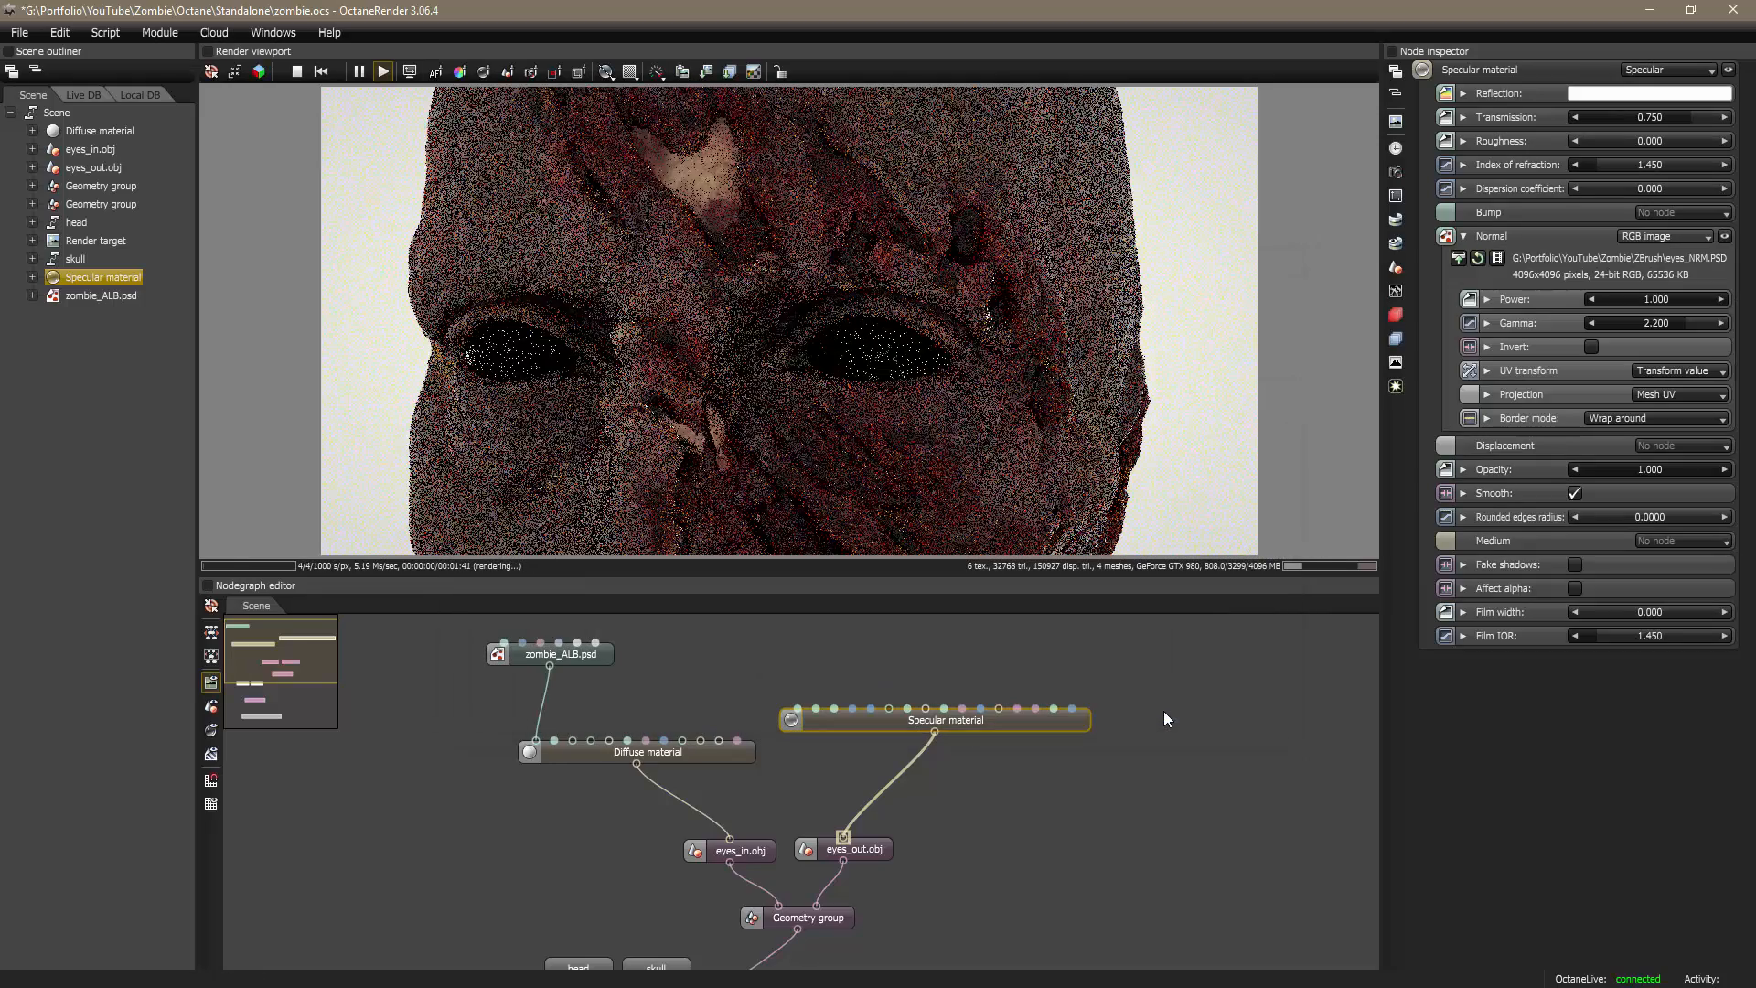
# Step: Enable fake shadows on the outer eyes' Specular material while viewing the eye up close
pyautogui.scroll(3, 870, 392)
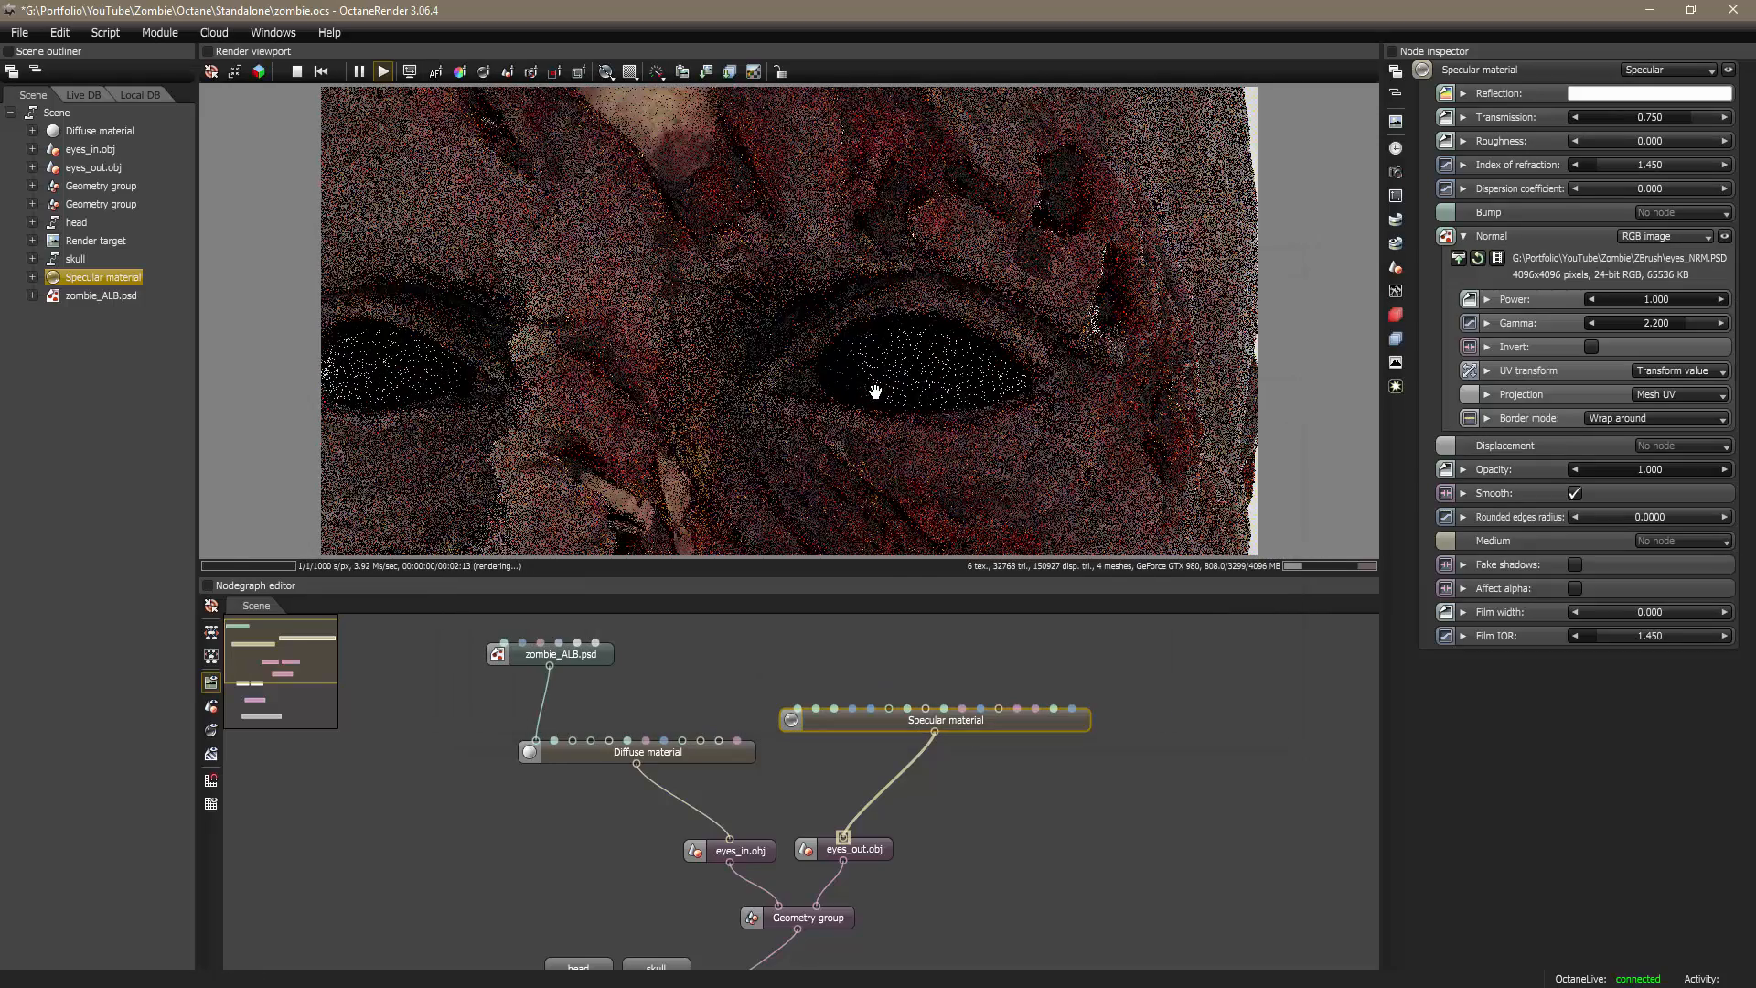
pyautogui.moveTo(1069, 458); pyautogui.dragTo(666, 444)
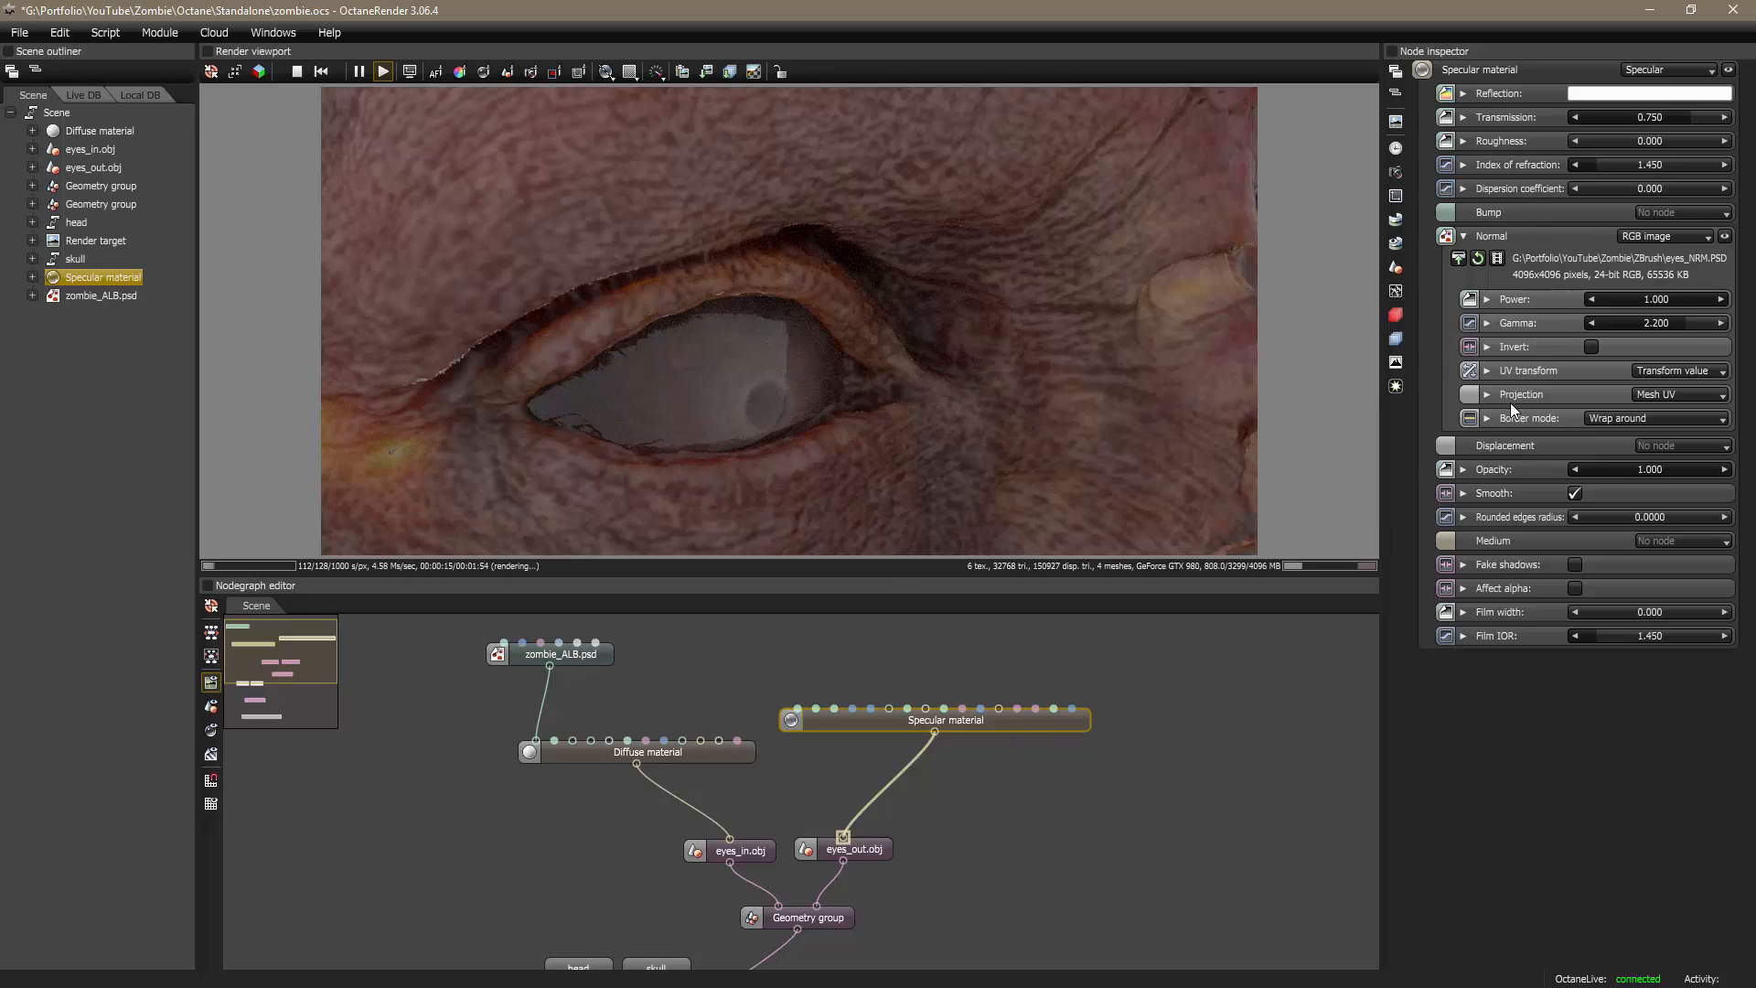
pyautogui.click(1575, 564)
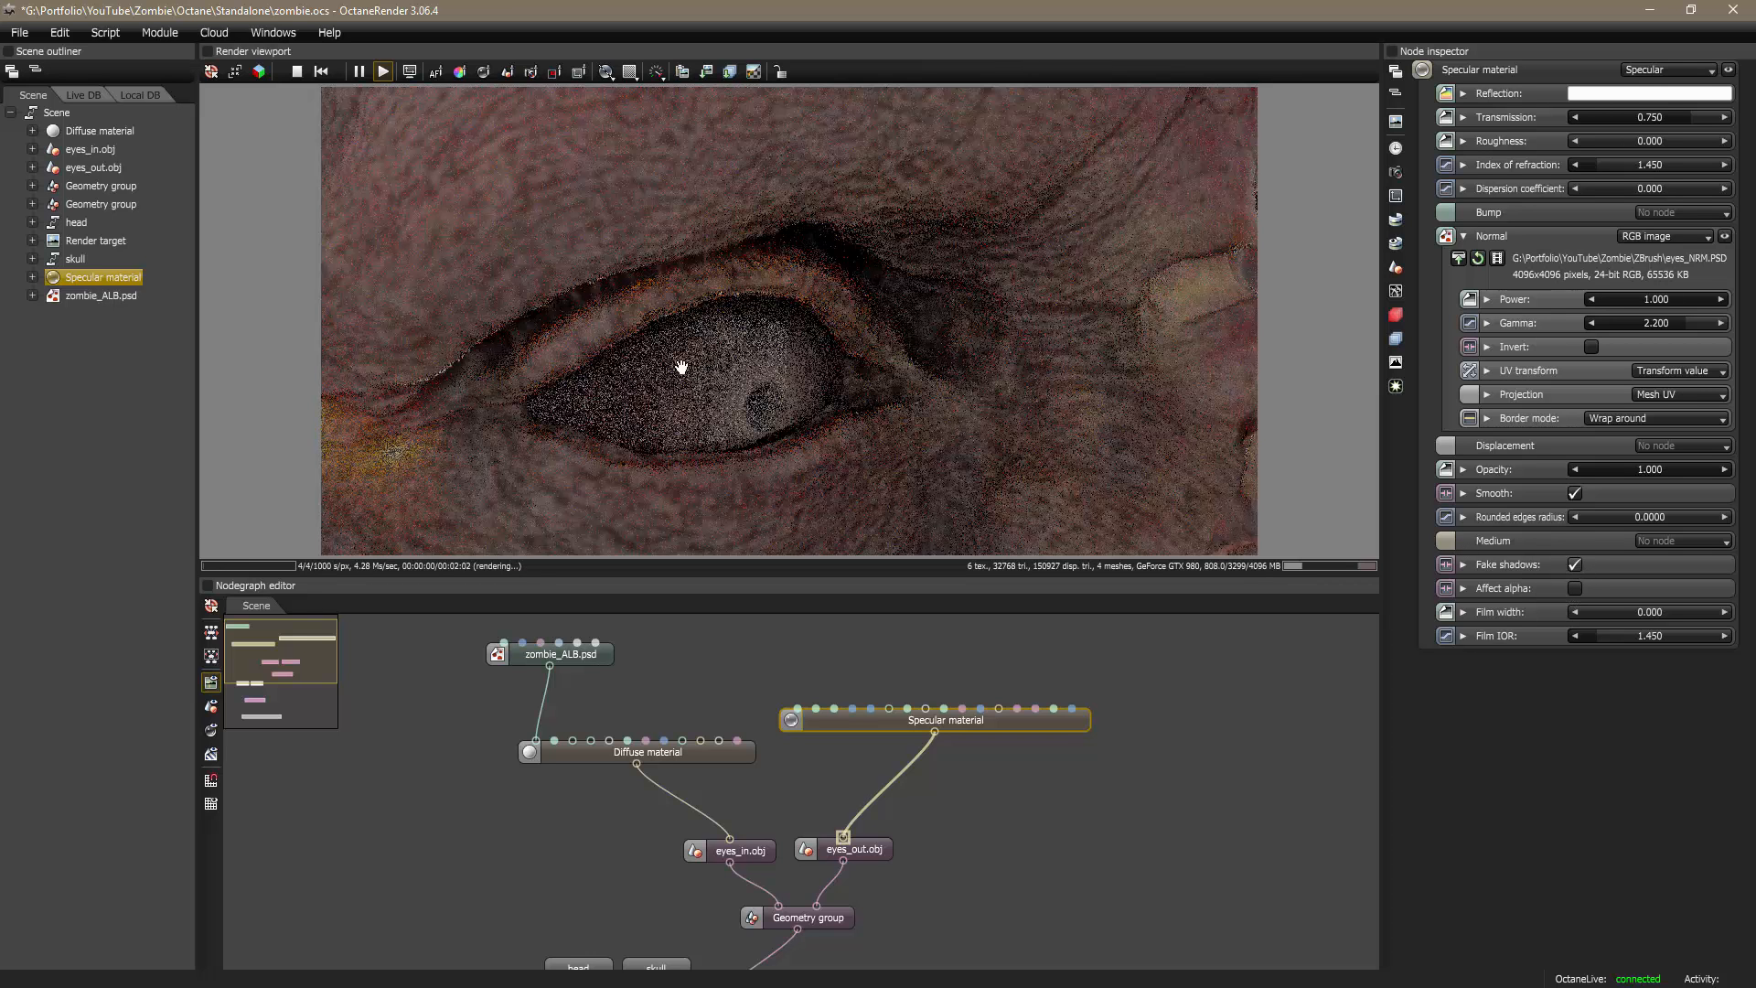
# Step: Check the eye material's roughness in Maya and set the OctaneRender Specular material's roughness to 0.02
pyautogui.hotkey('alt', 'Tab')
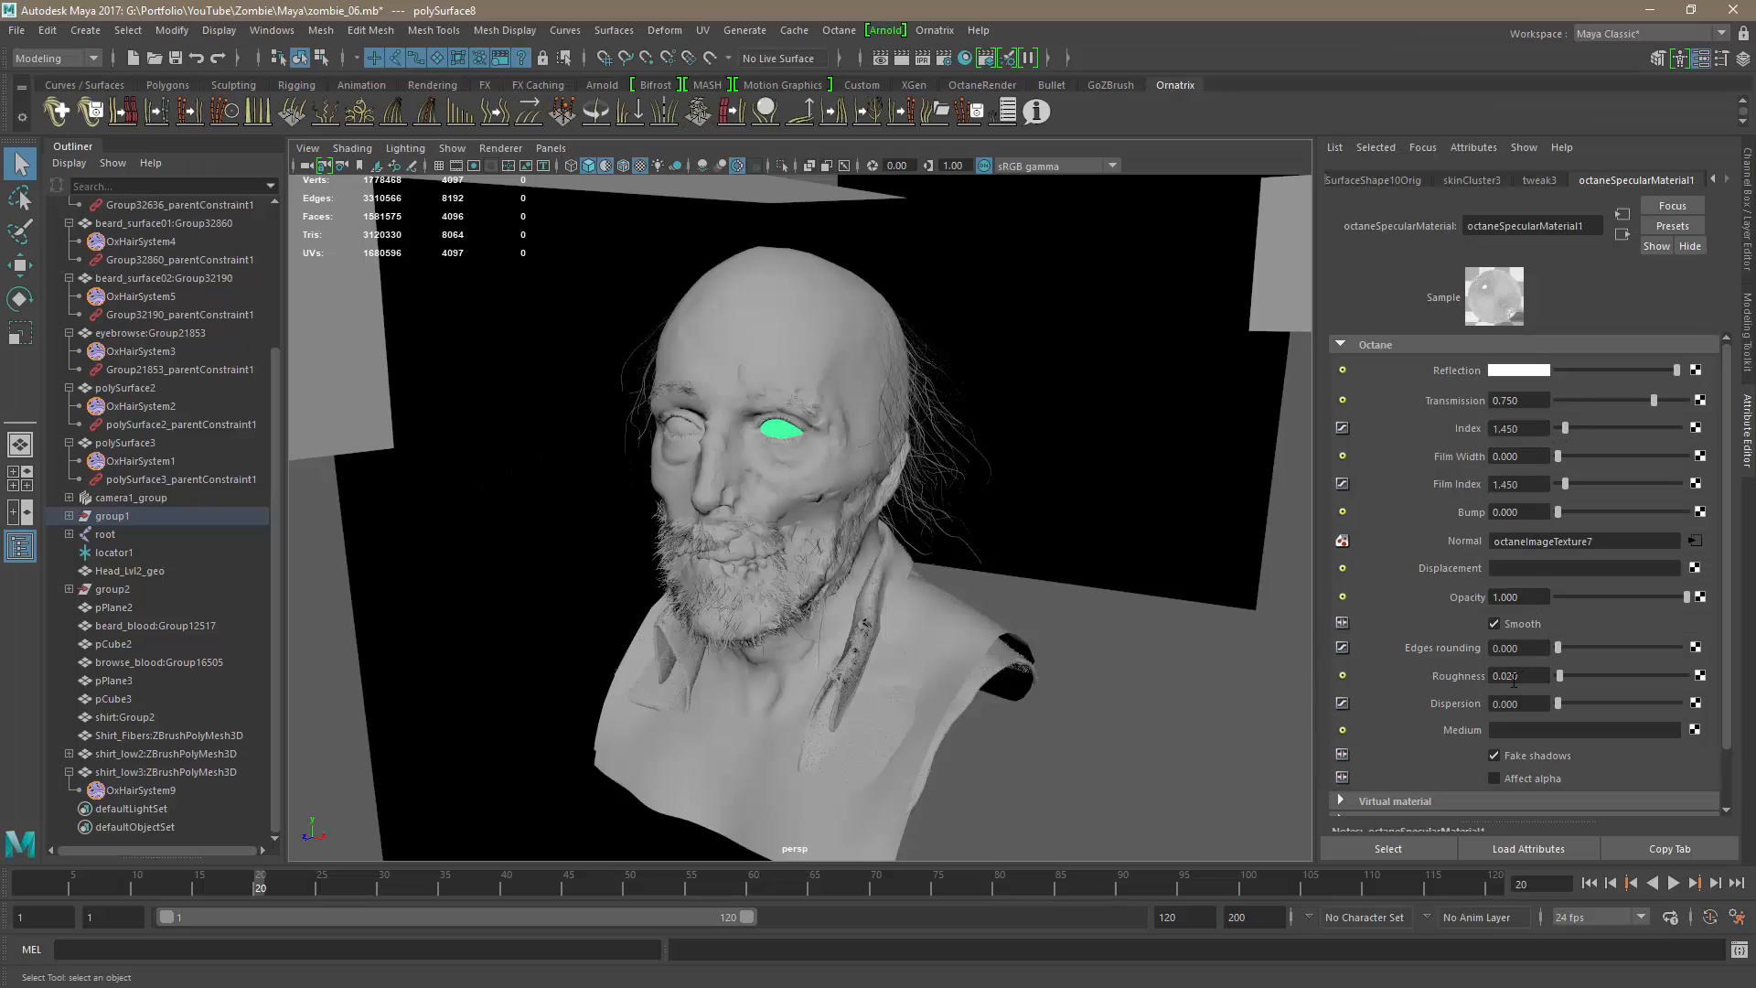
pyautogui.hotkey('alt', 'Tab')
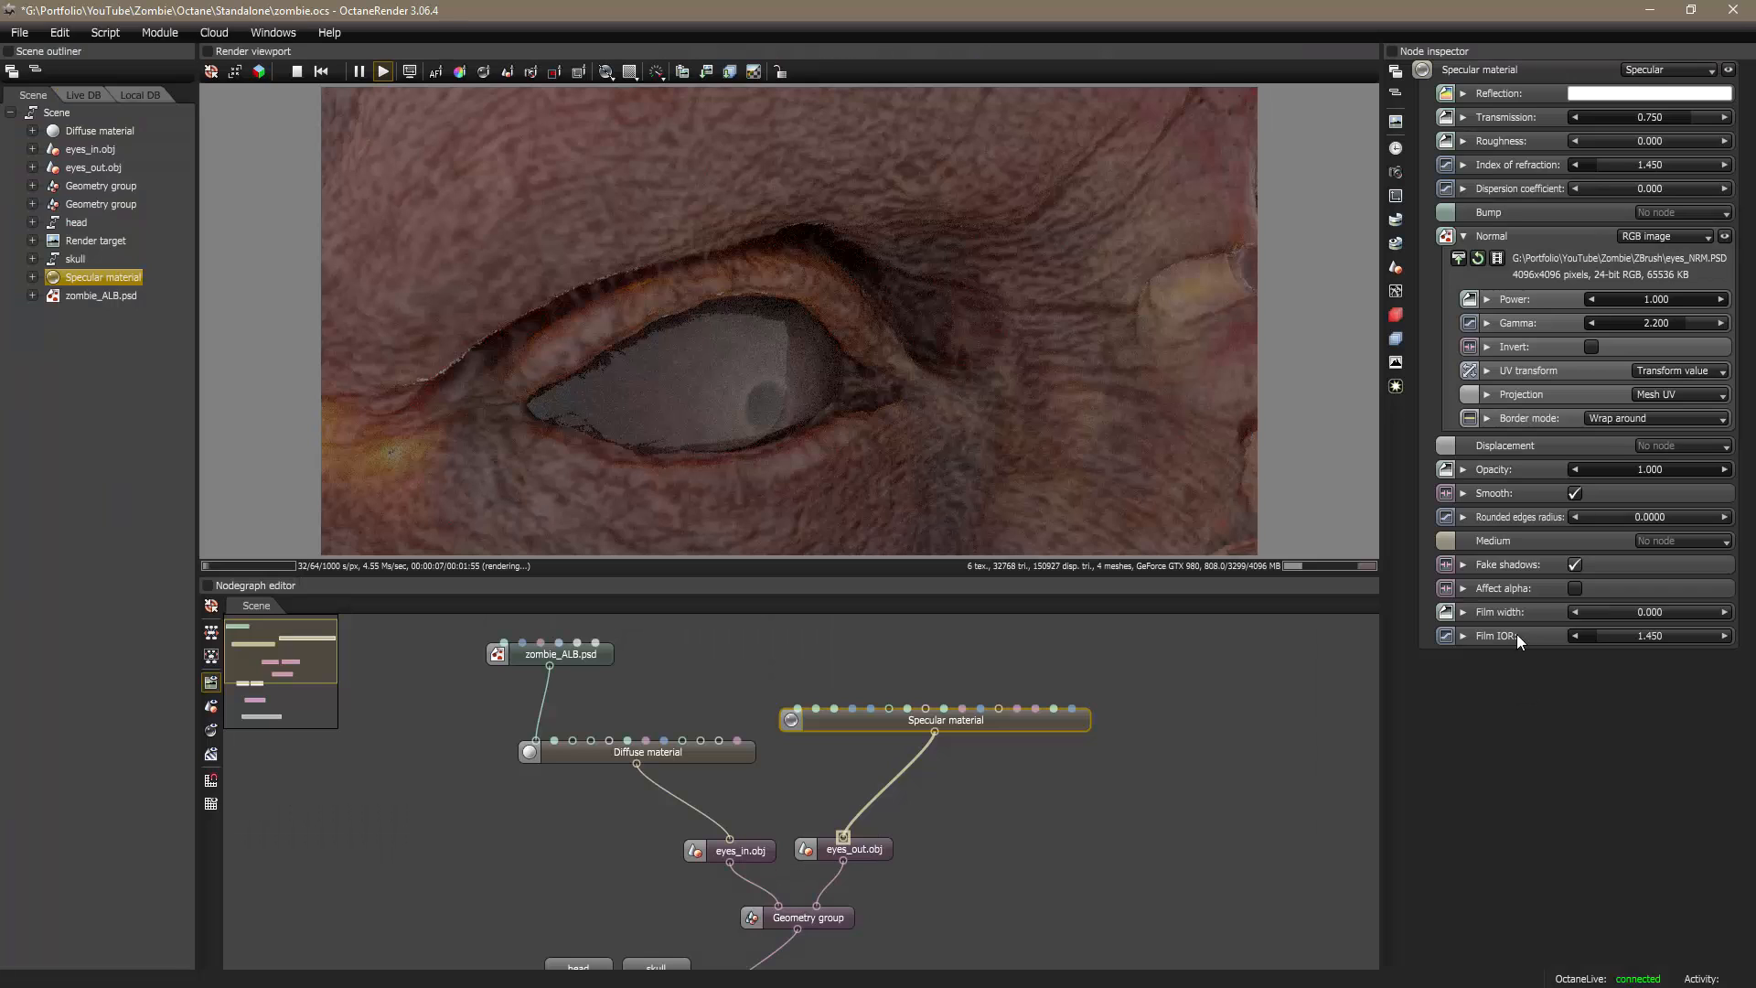
pyautogui.moveTo(1671, 140); pyautogui.dragTo(1643, 145)
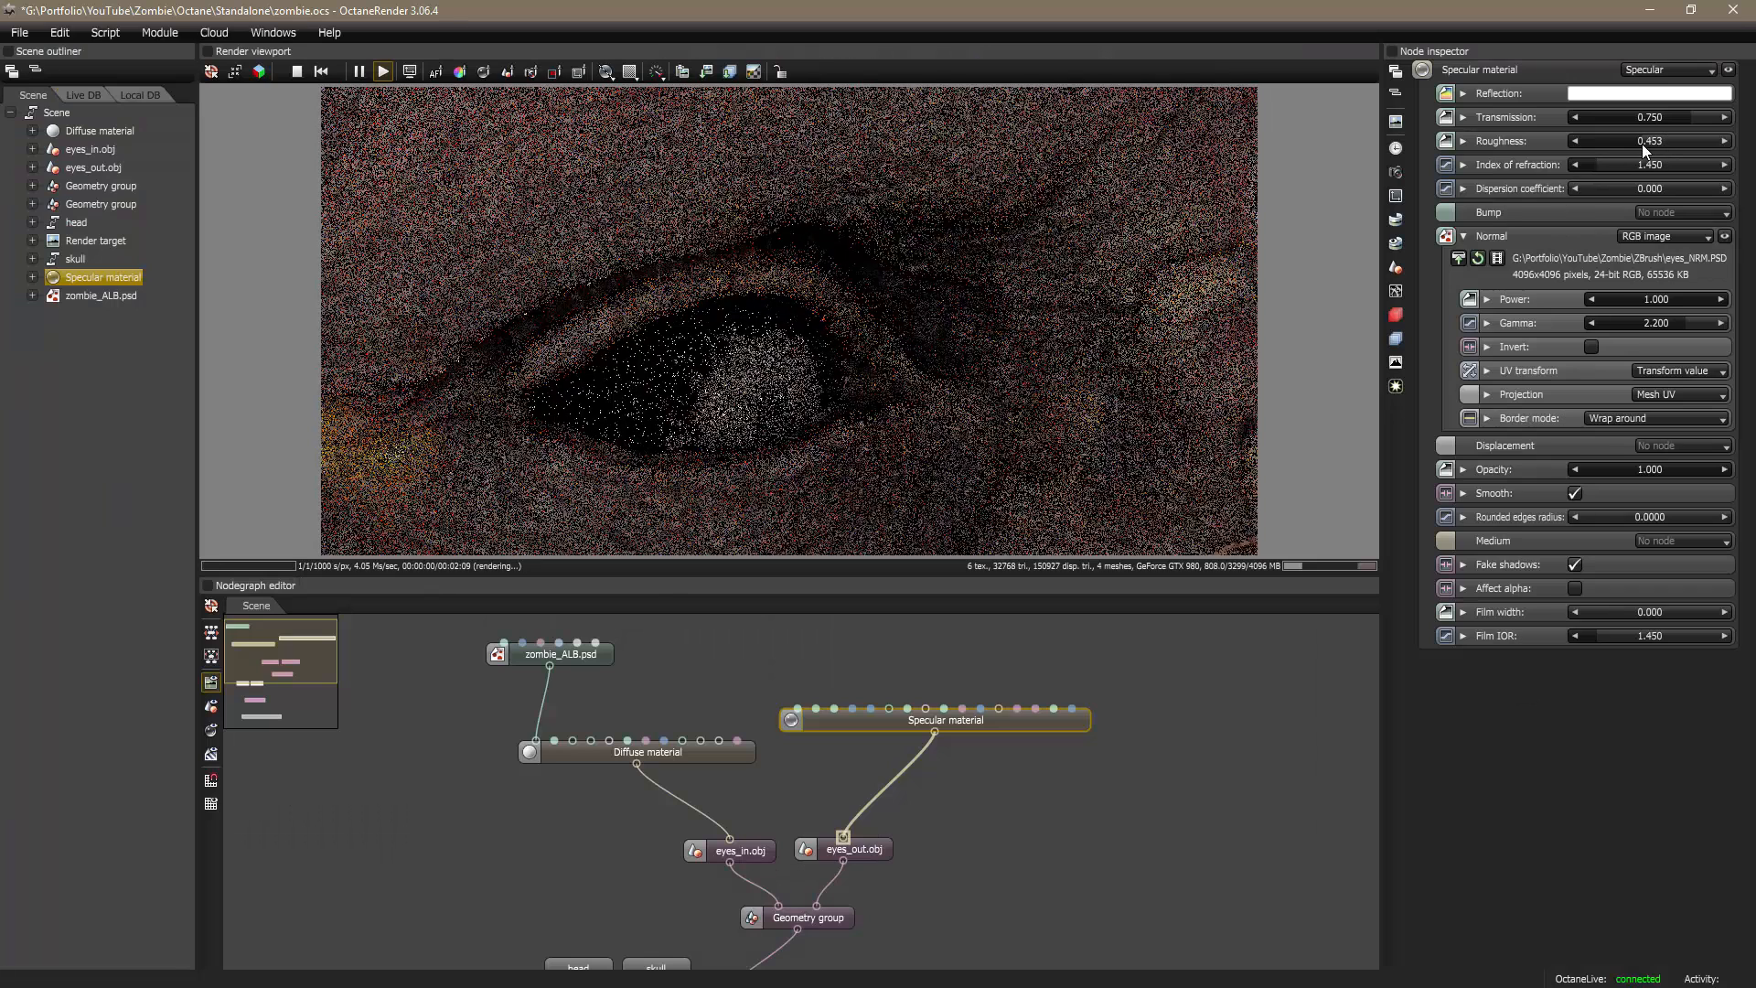
pyautogui.click(1664, 140)
pyautogui.write('0.02')
pyautogui.press('Return')
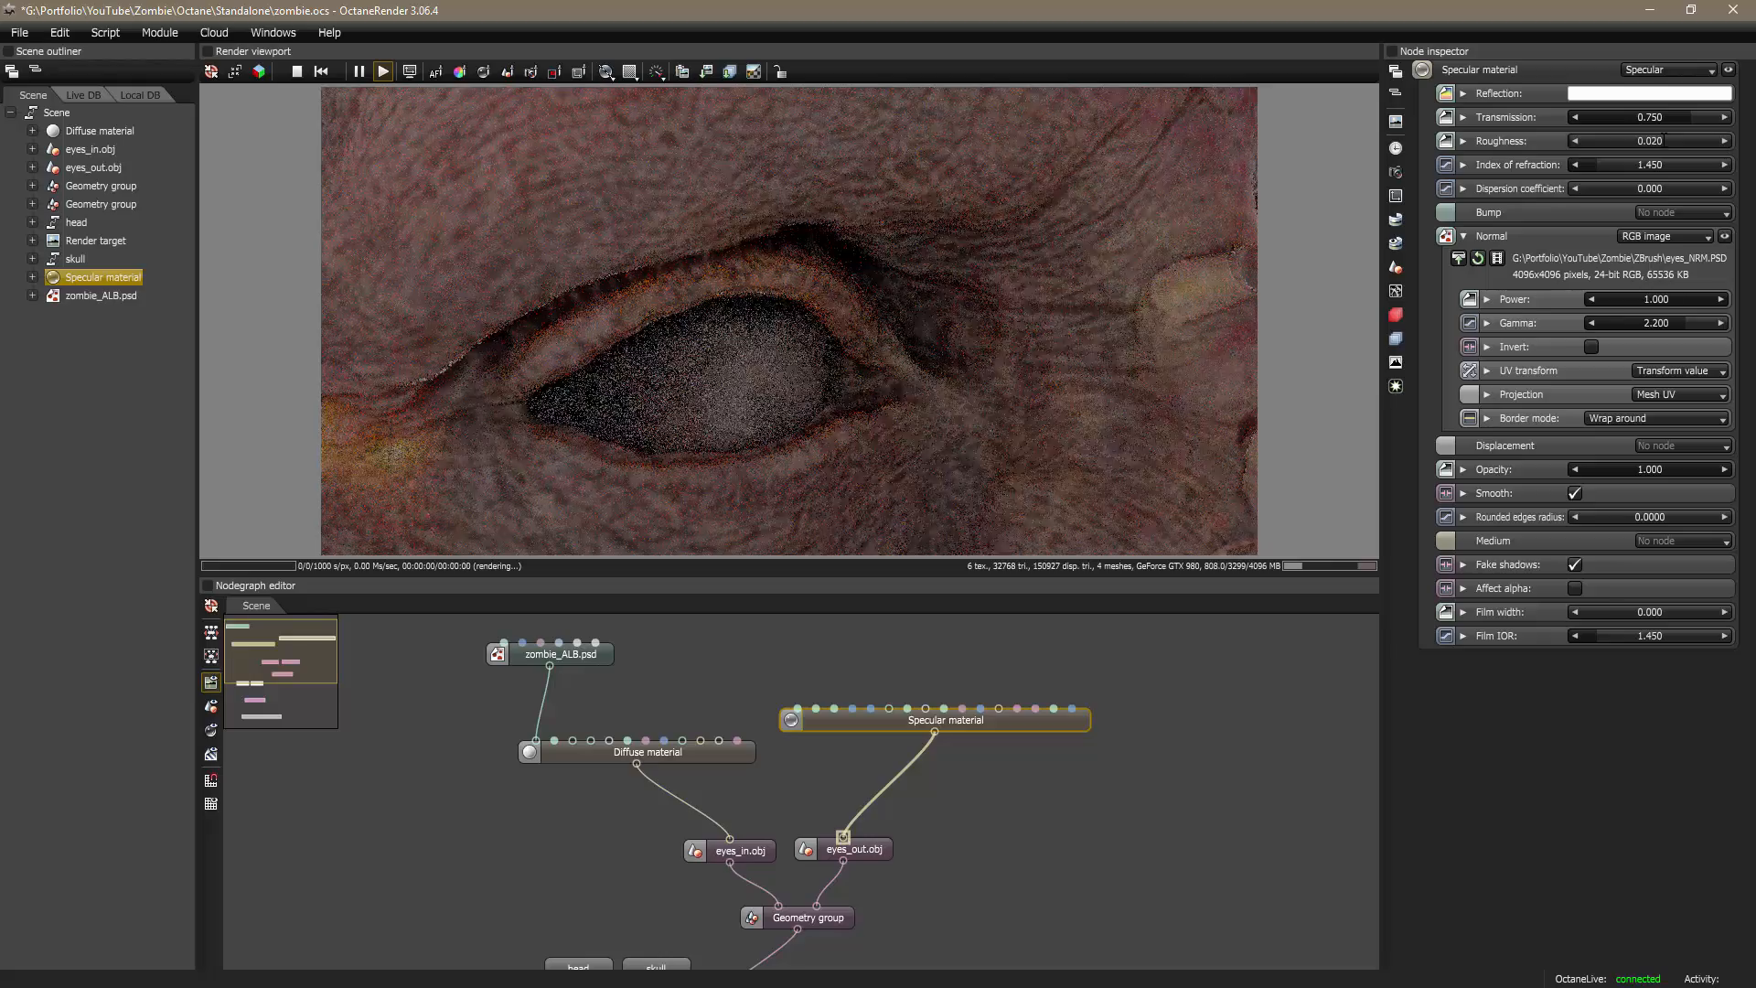
# Step: Examine the shaded eyes in the render, from the close-up out to the whole bust
pyautogui.scroll(-4, 961, 391)
pyautogui.scroll(-3, 960, 391)
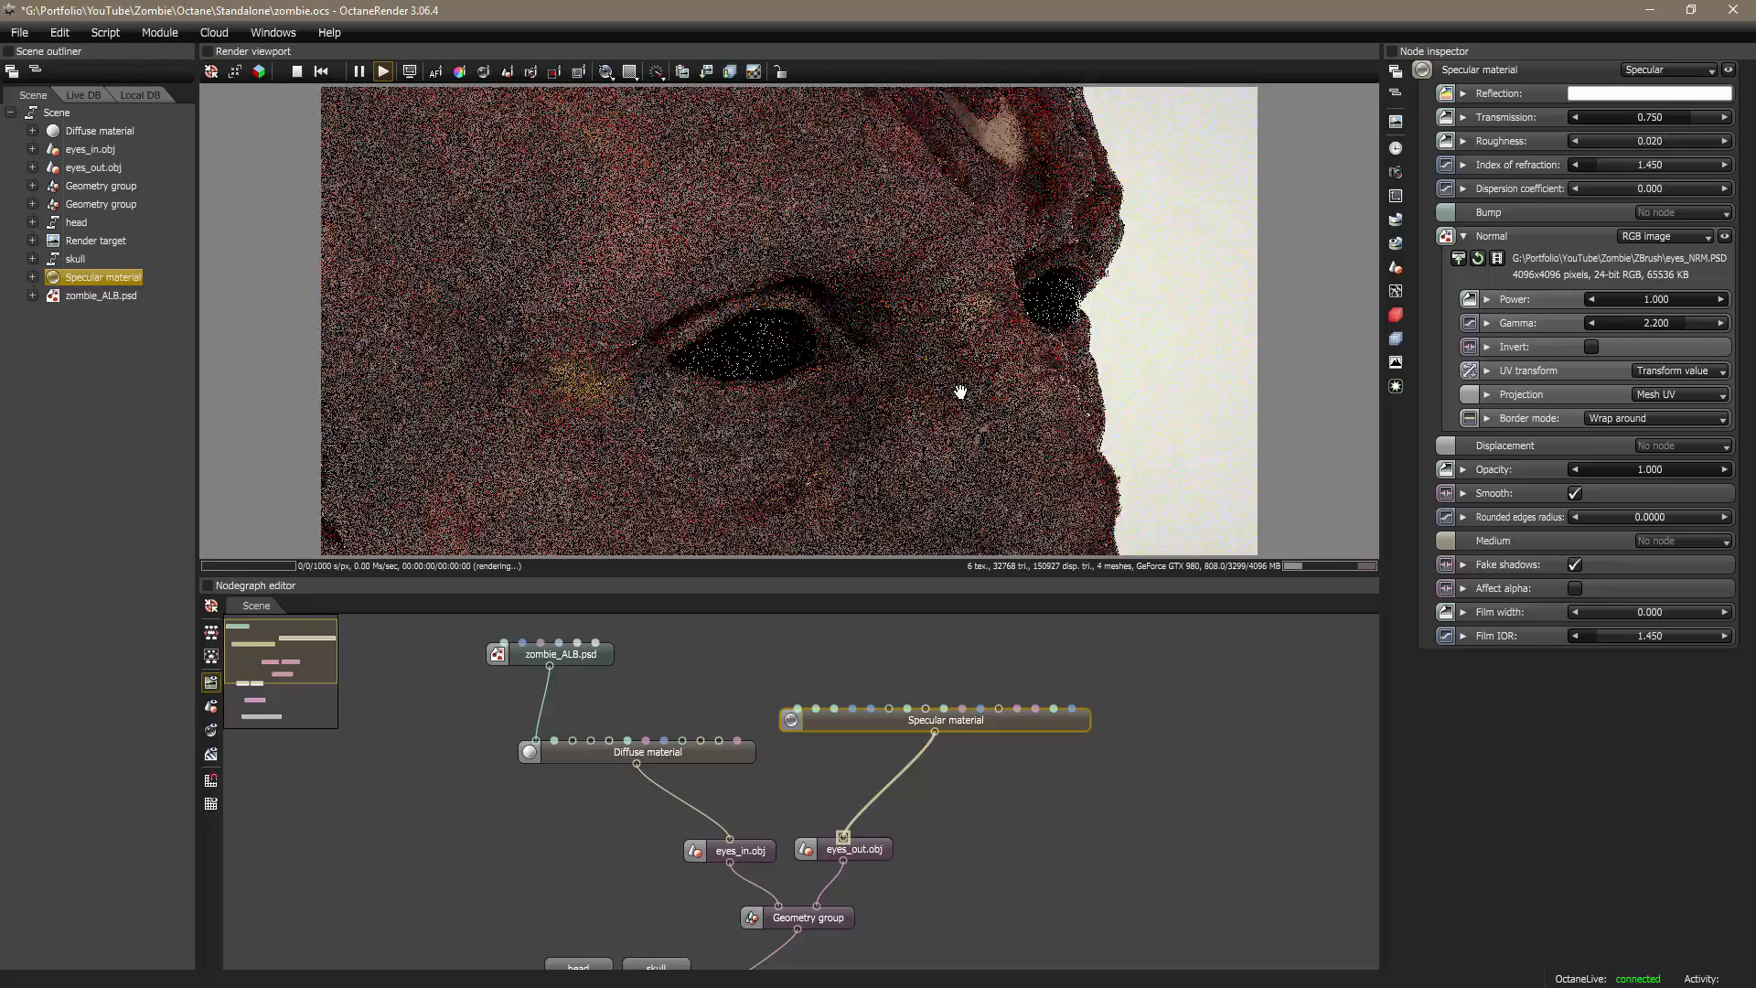
pyautogui.moveTo(960, 391); pyautogui.dragTo(927, 404)
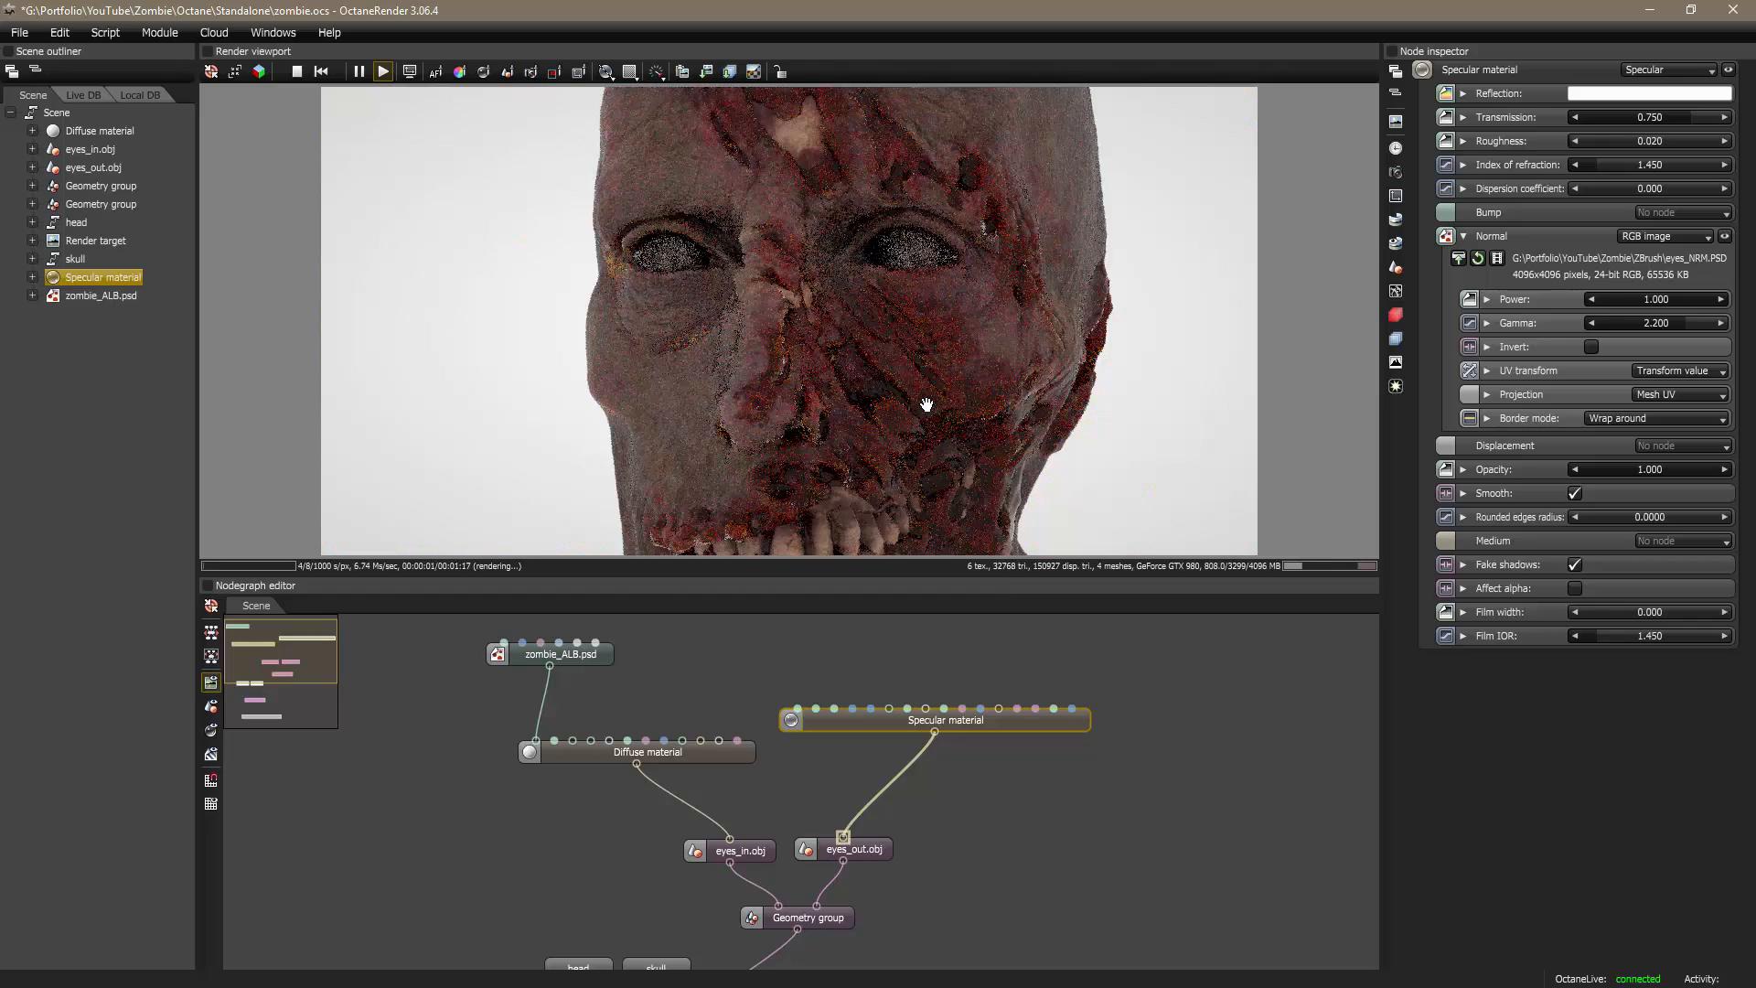
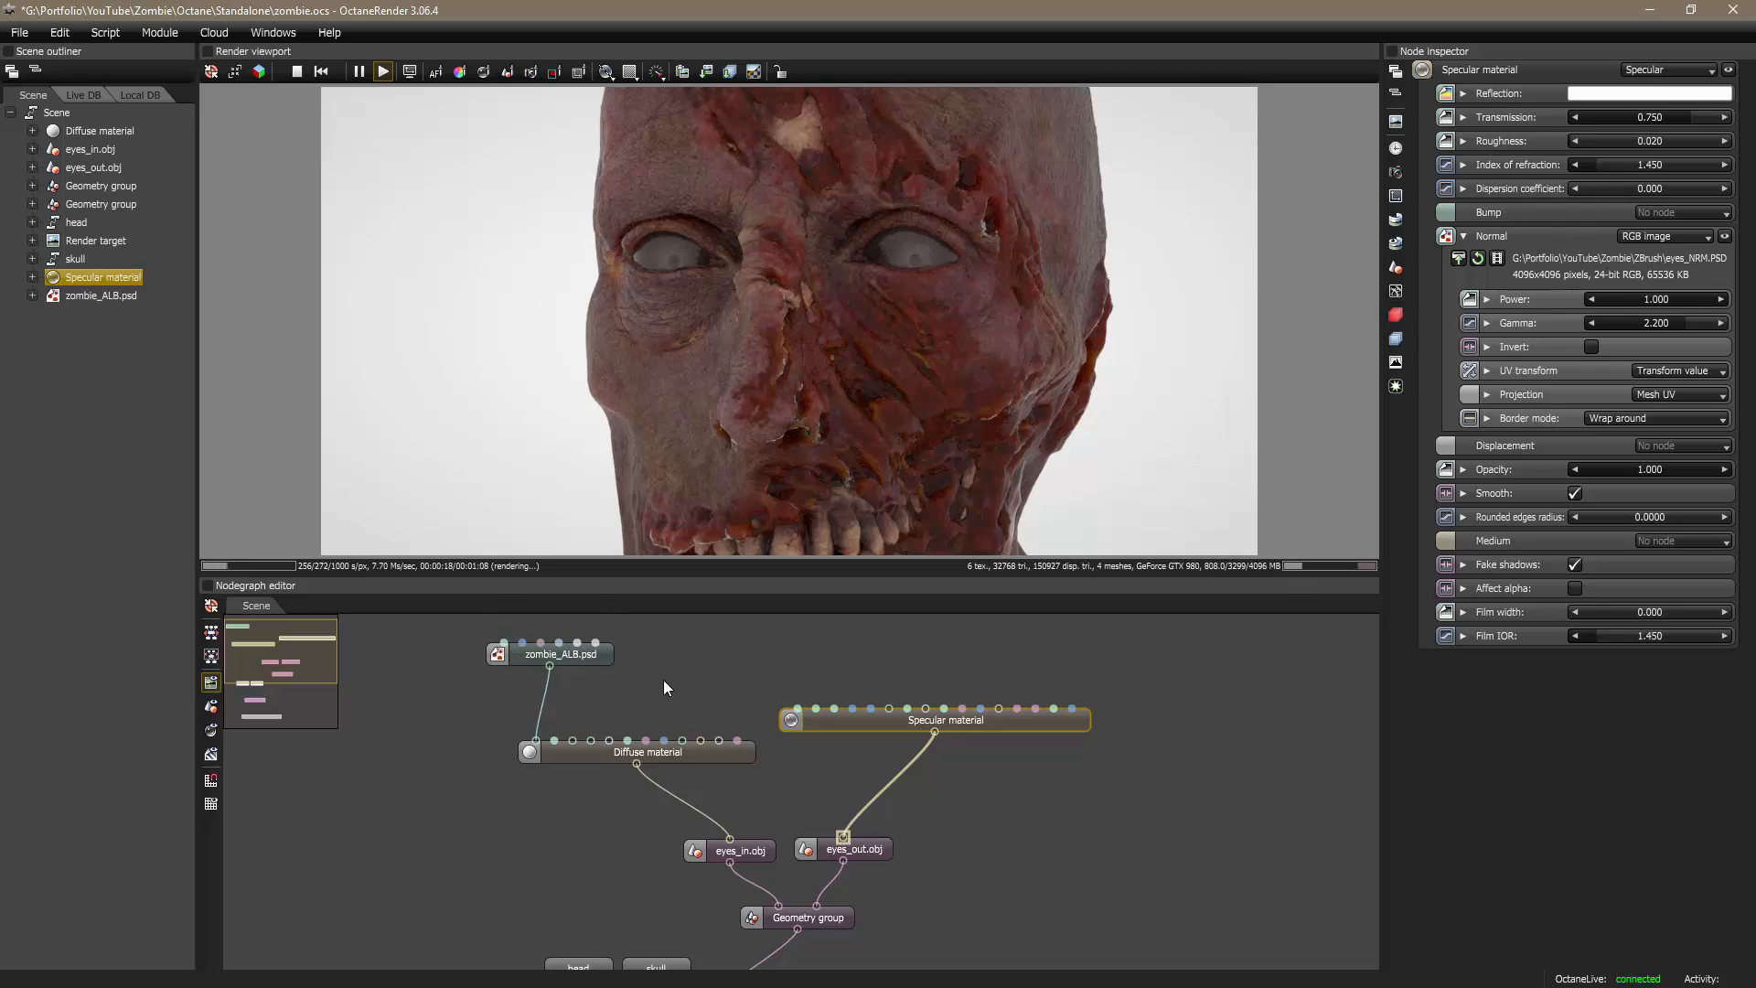
pyautogui.moveTo(889, 353); pyautogui.dragTo(909, 384)
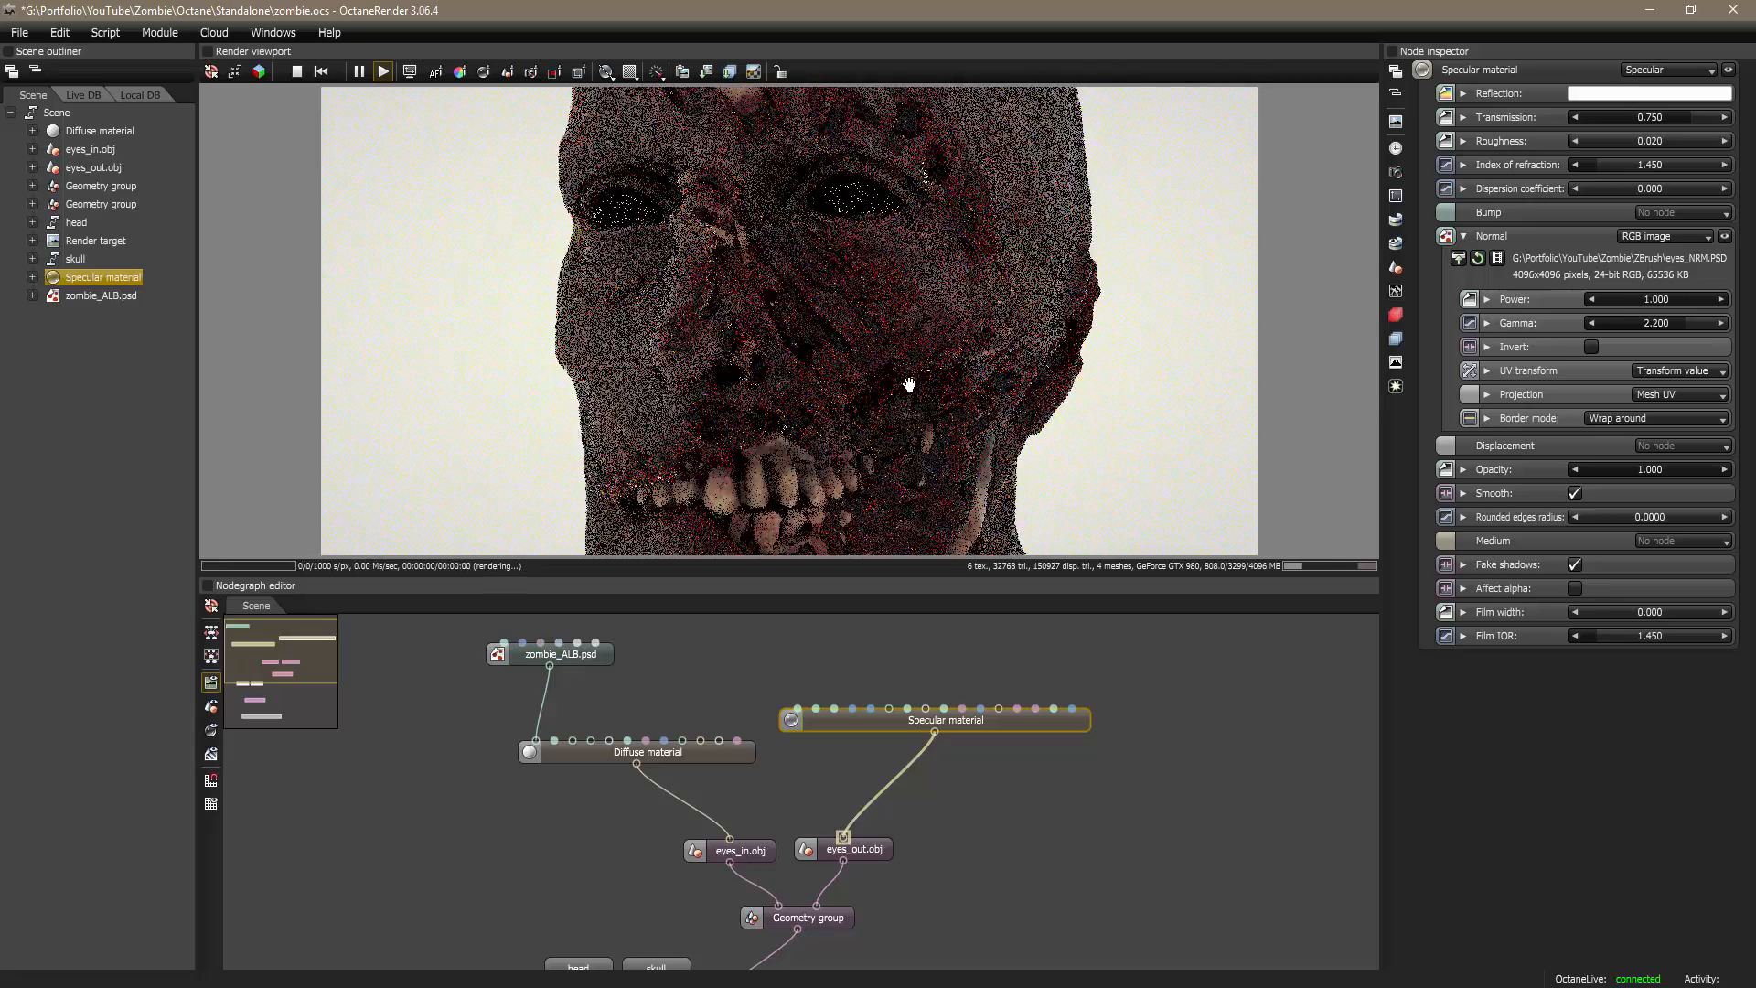
pyautogui.scroll(-4, 904, 385)
pyautogui.scroll(-4, 898, 385)
pyautogui.moveTo(980, 474); pyautogui.dragTo(937, 405, button='right')
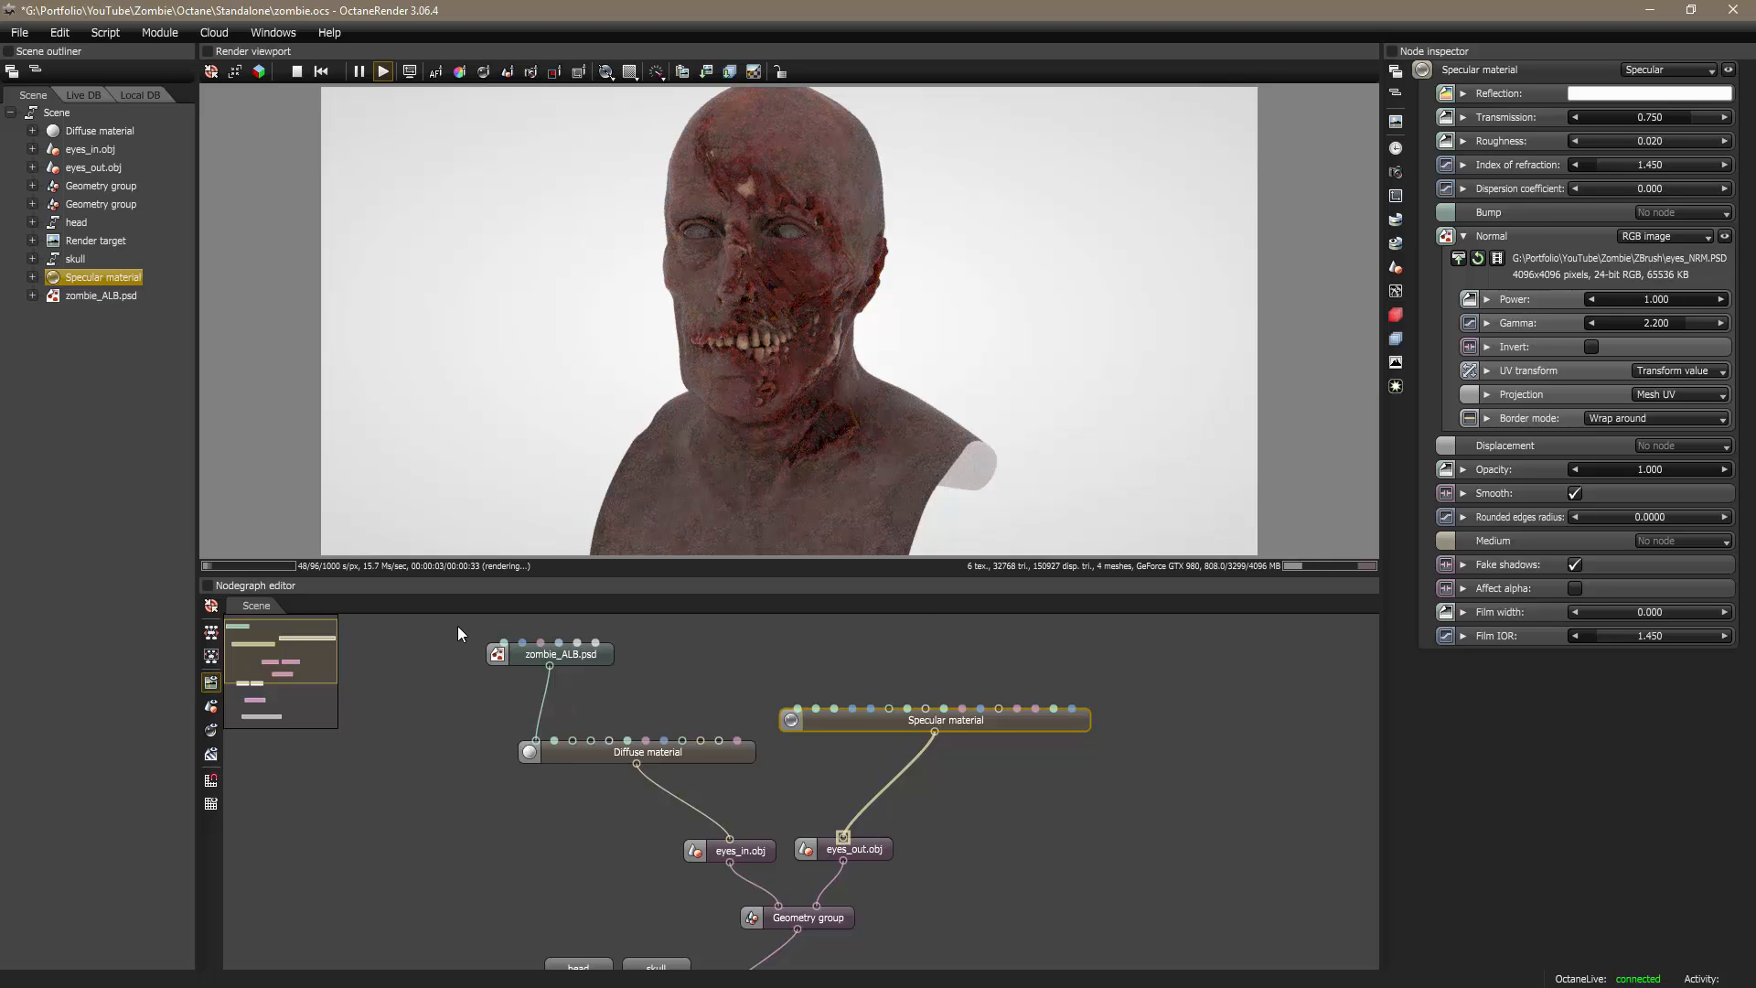
# Step: Group the eye meshes, their materials, texture and Geometry group into one node graph and place it near the skull node
pyautogui.moveTo(446, 624); pyautogui.dragTo(1061, 924)
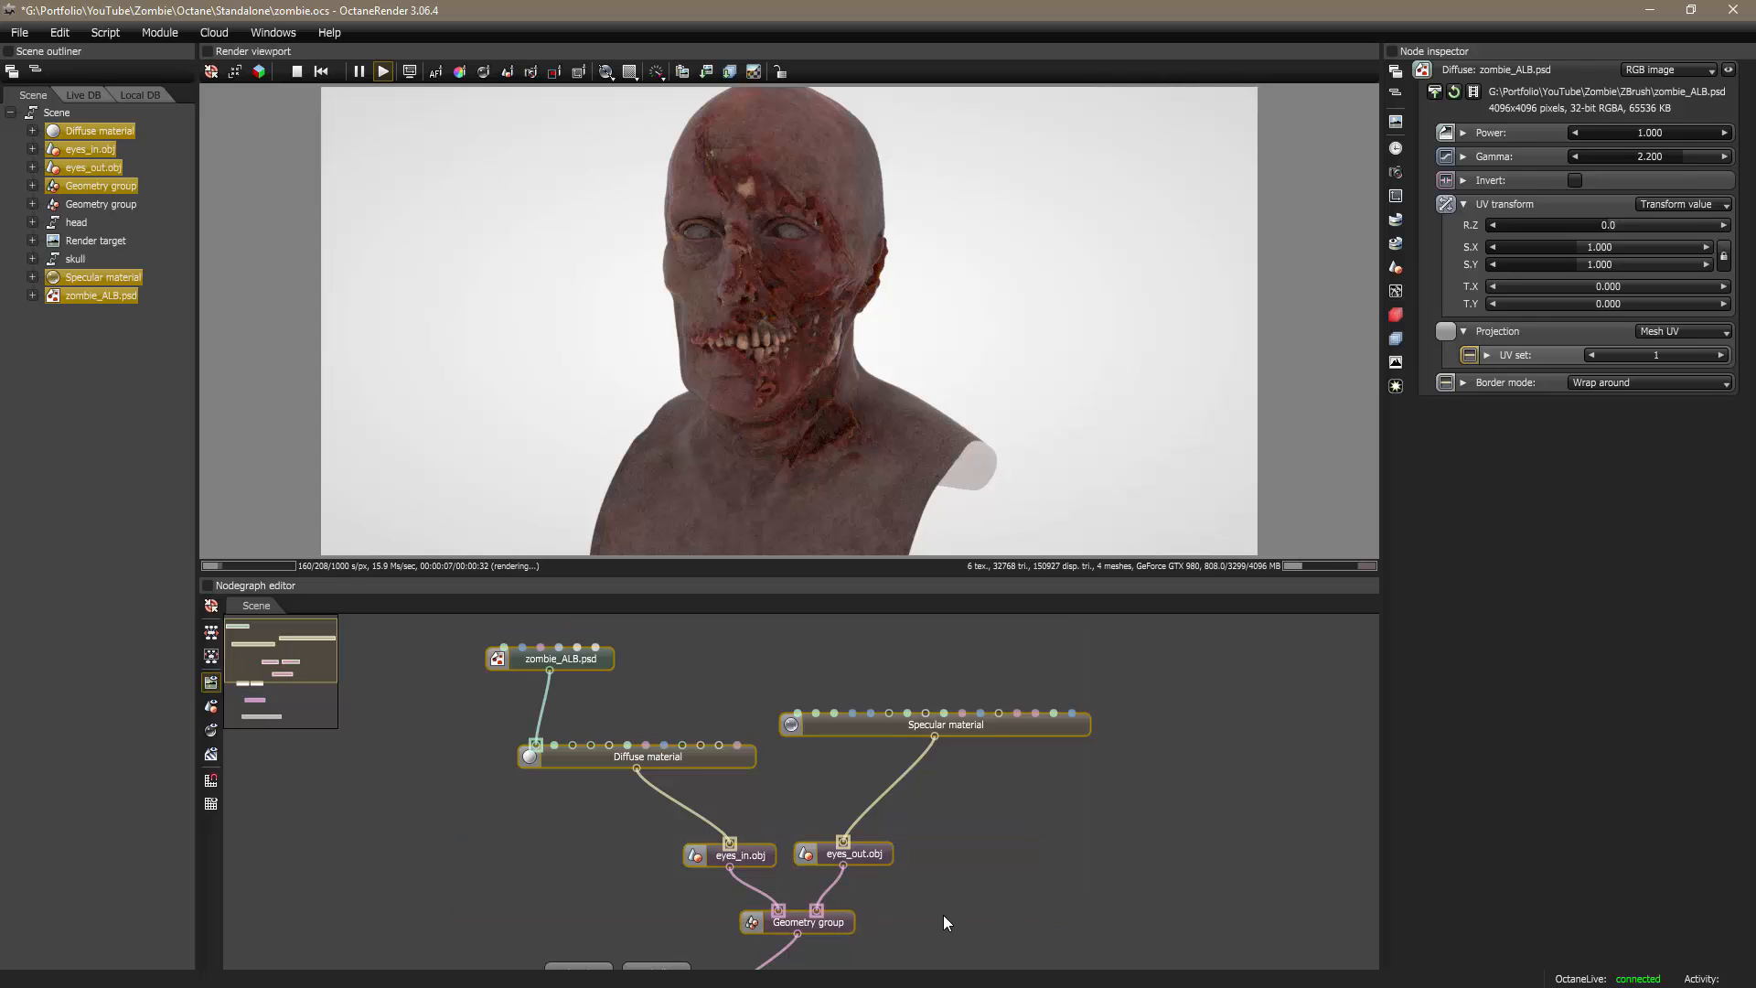
pyautogui.moveTo(896, 923); pyautogui.dragTo(910, 830, button='middle')
pyautogui.rightClick(842, 832)
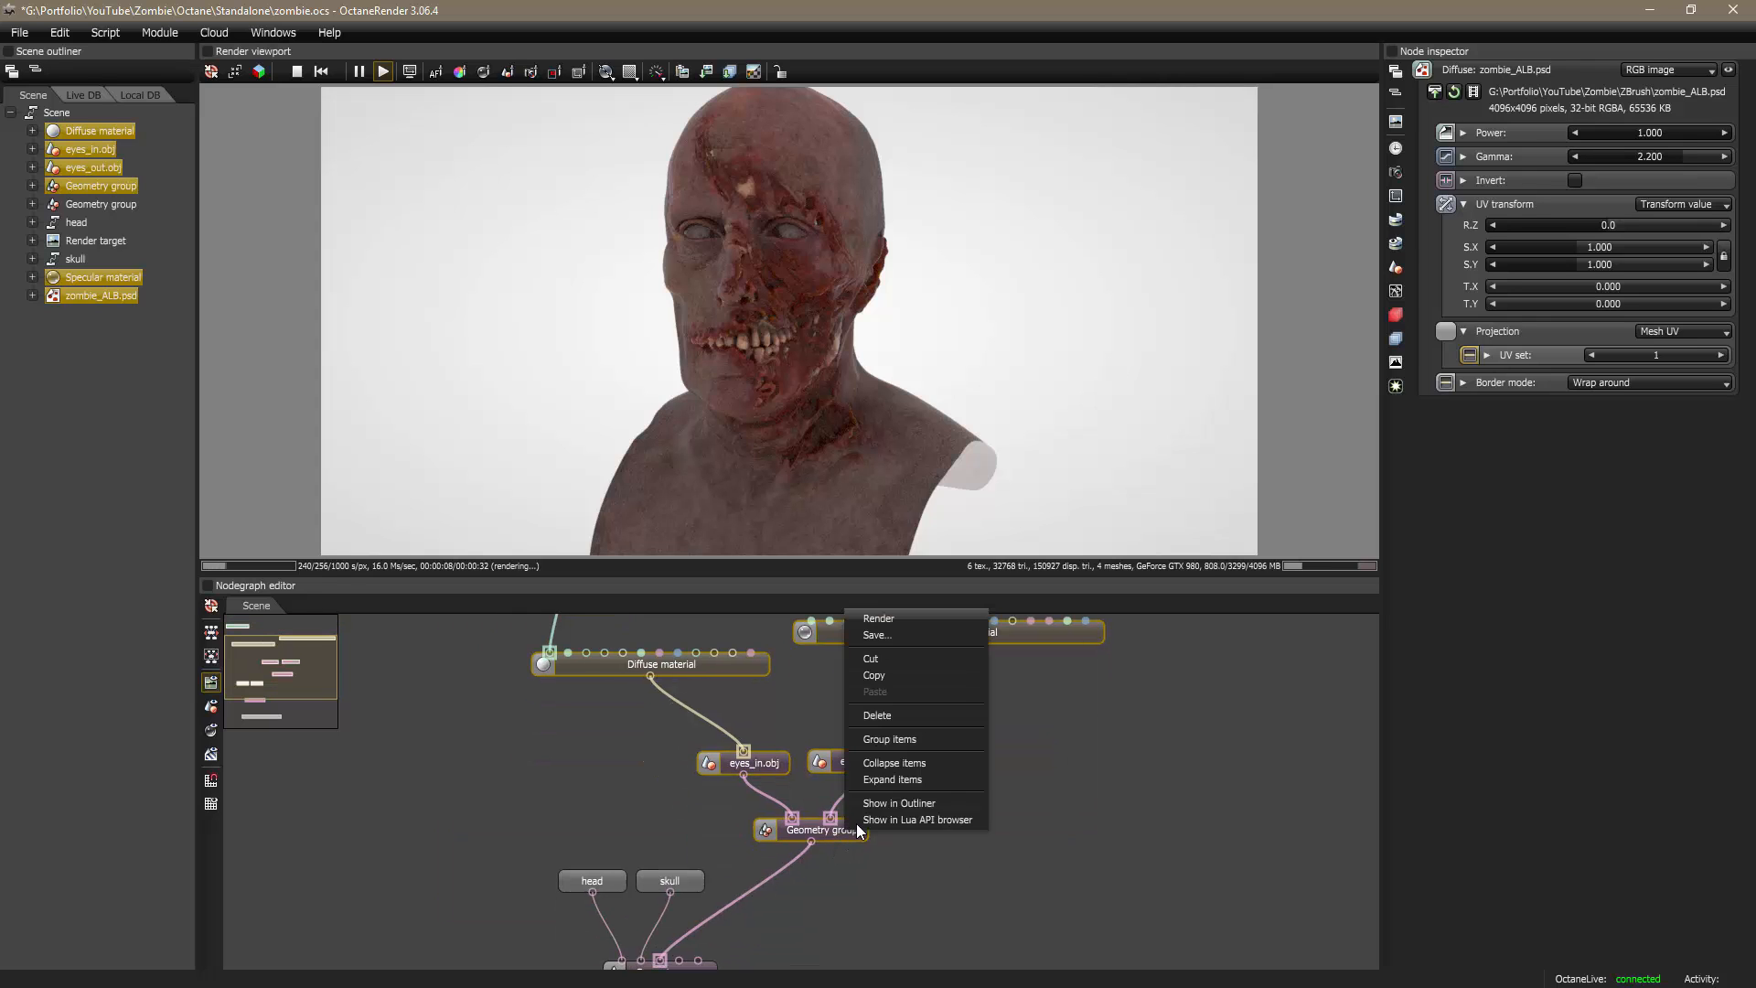
pyautogui.click(892, 737)
pyautogui.moveTo(793, 709); pyautogui.dragTo(811, 842)
# Step: Rename the new node graph as eyes and automatically arrange the nodes in the scene graph
pyautogui.doubleClick(1475, 70)
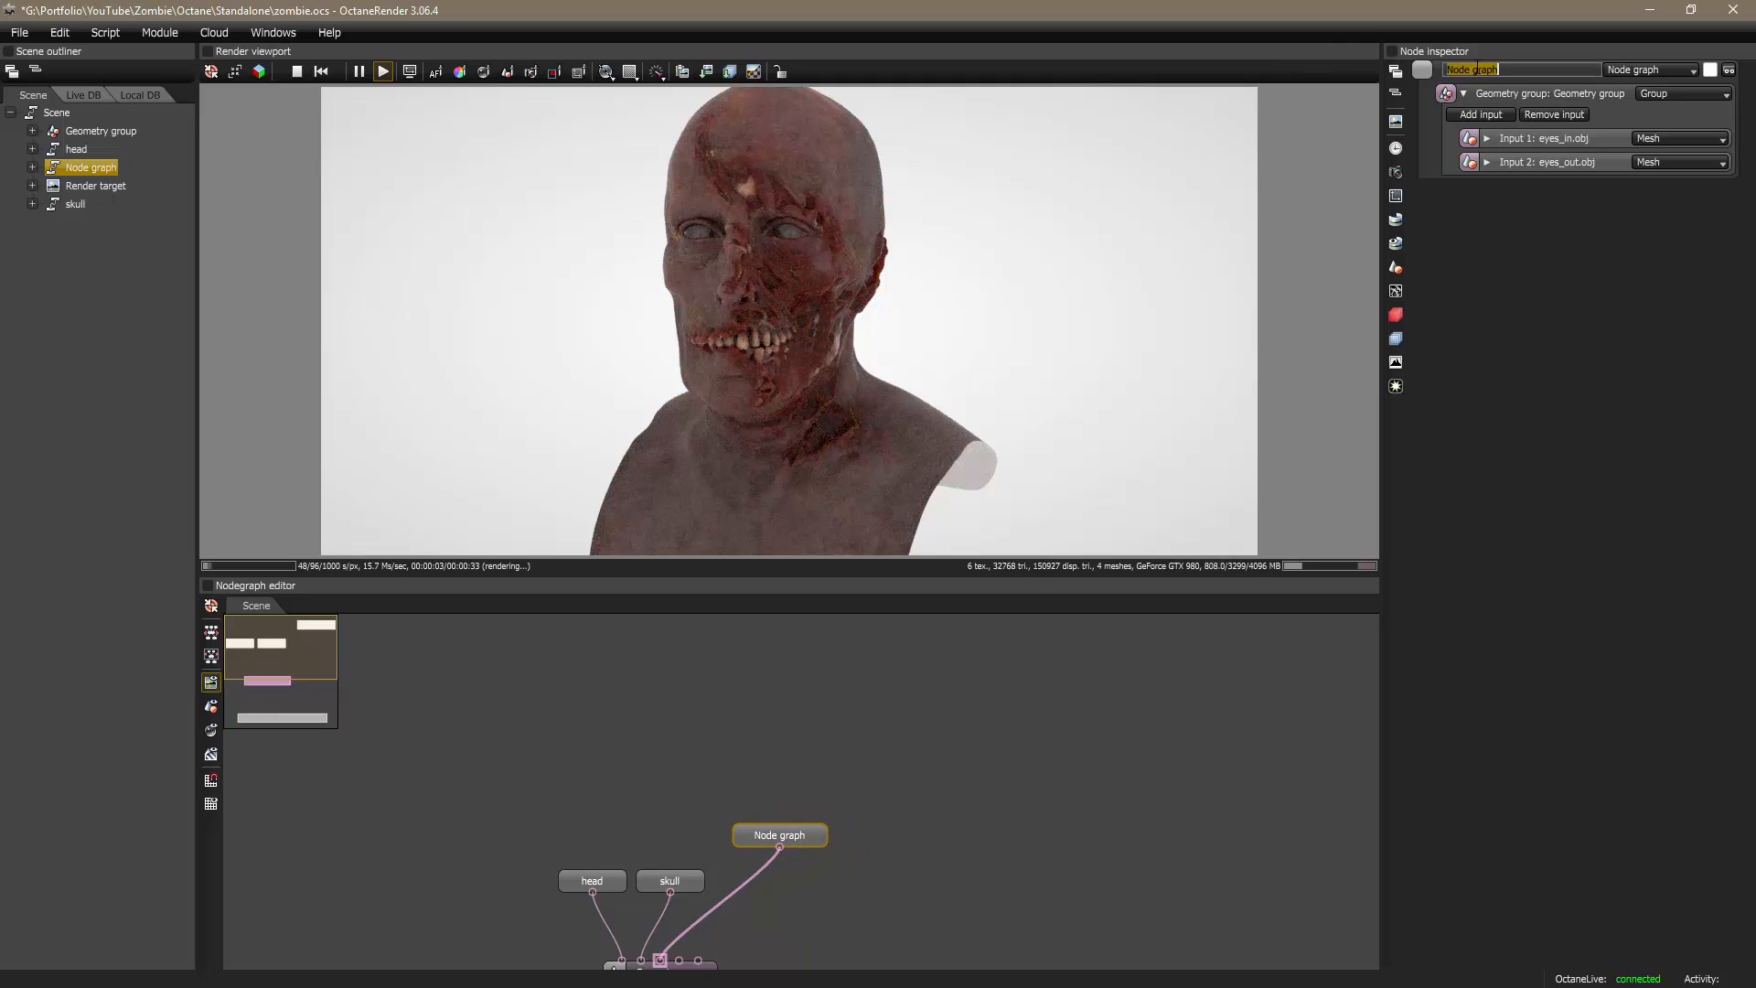
pyautogui.write('eyes')
pyautogui.press('Return')
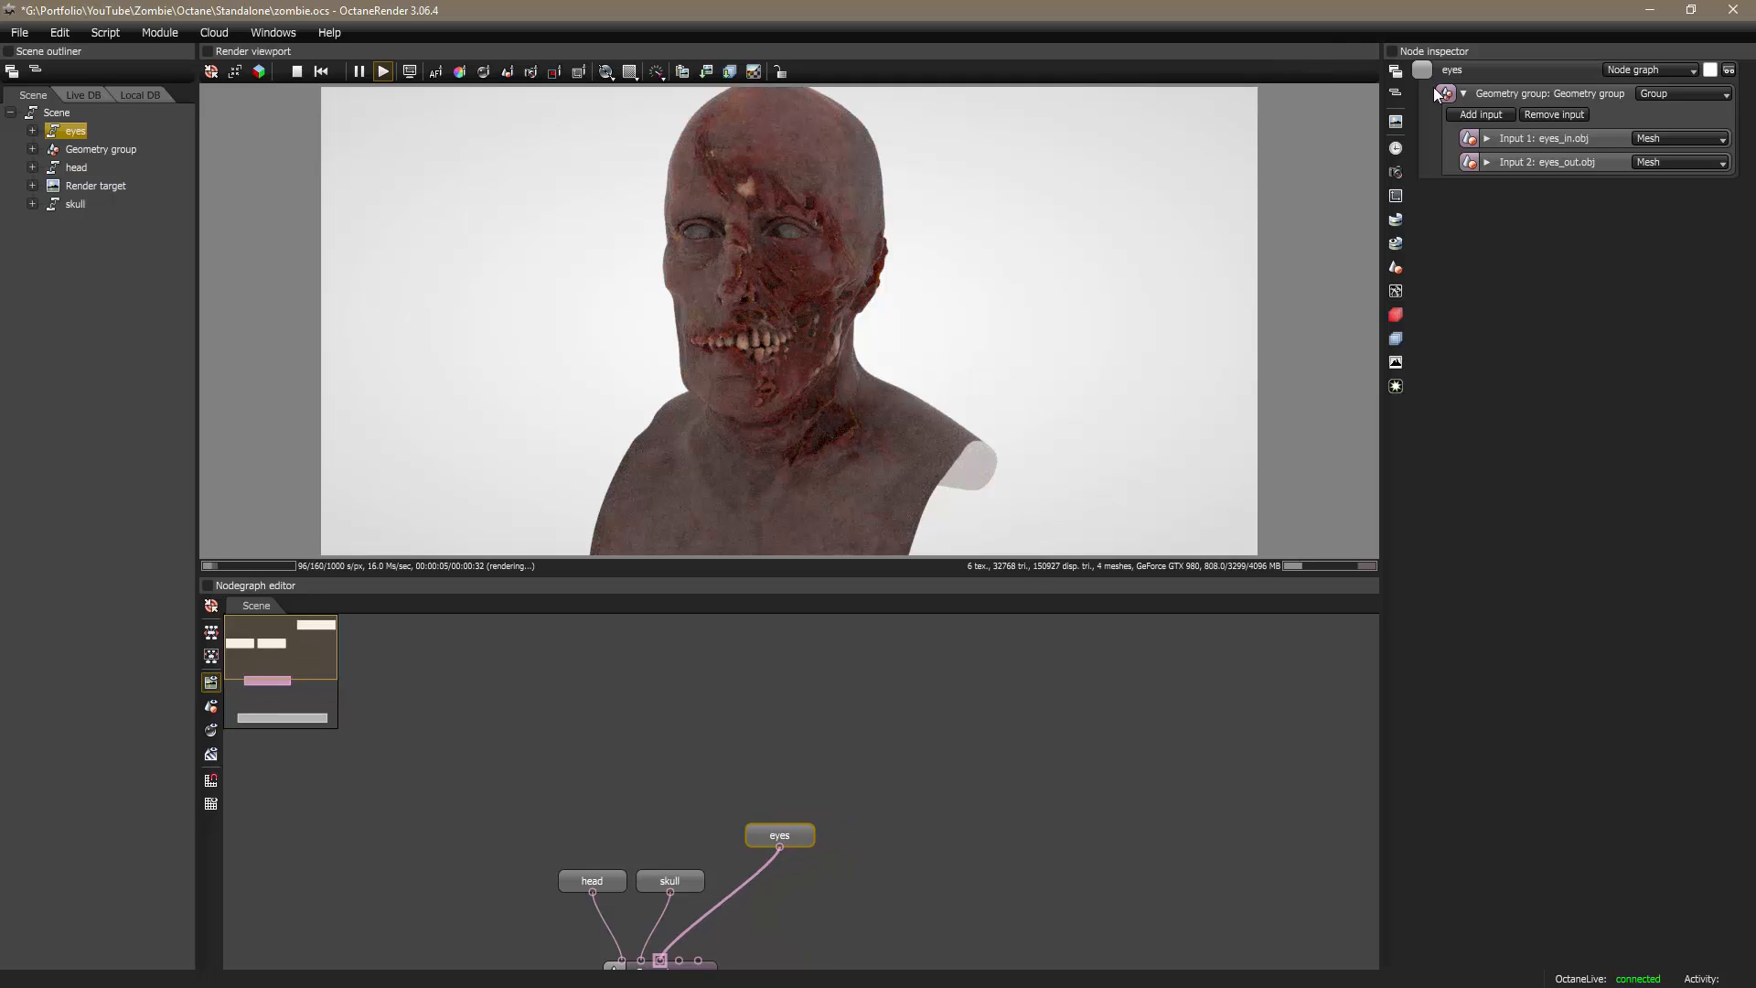
pyautogui.click(210, 655)
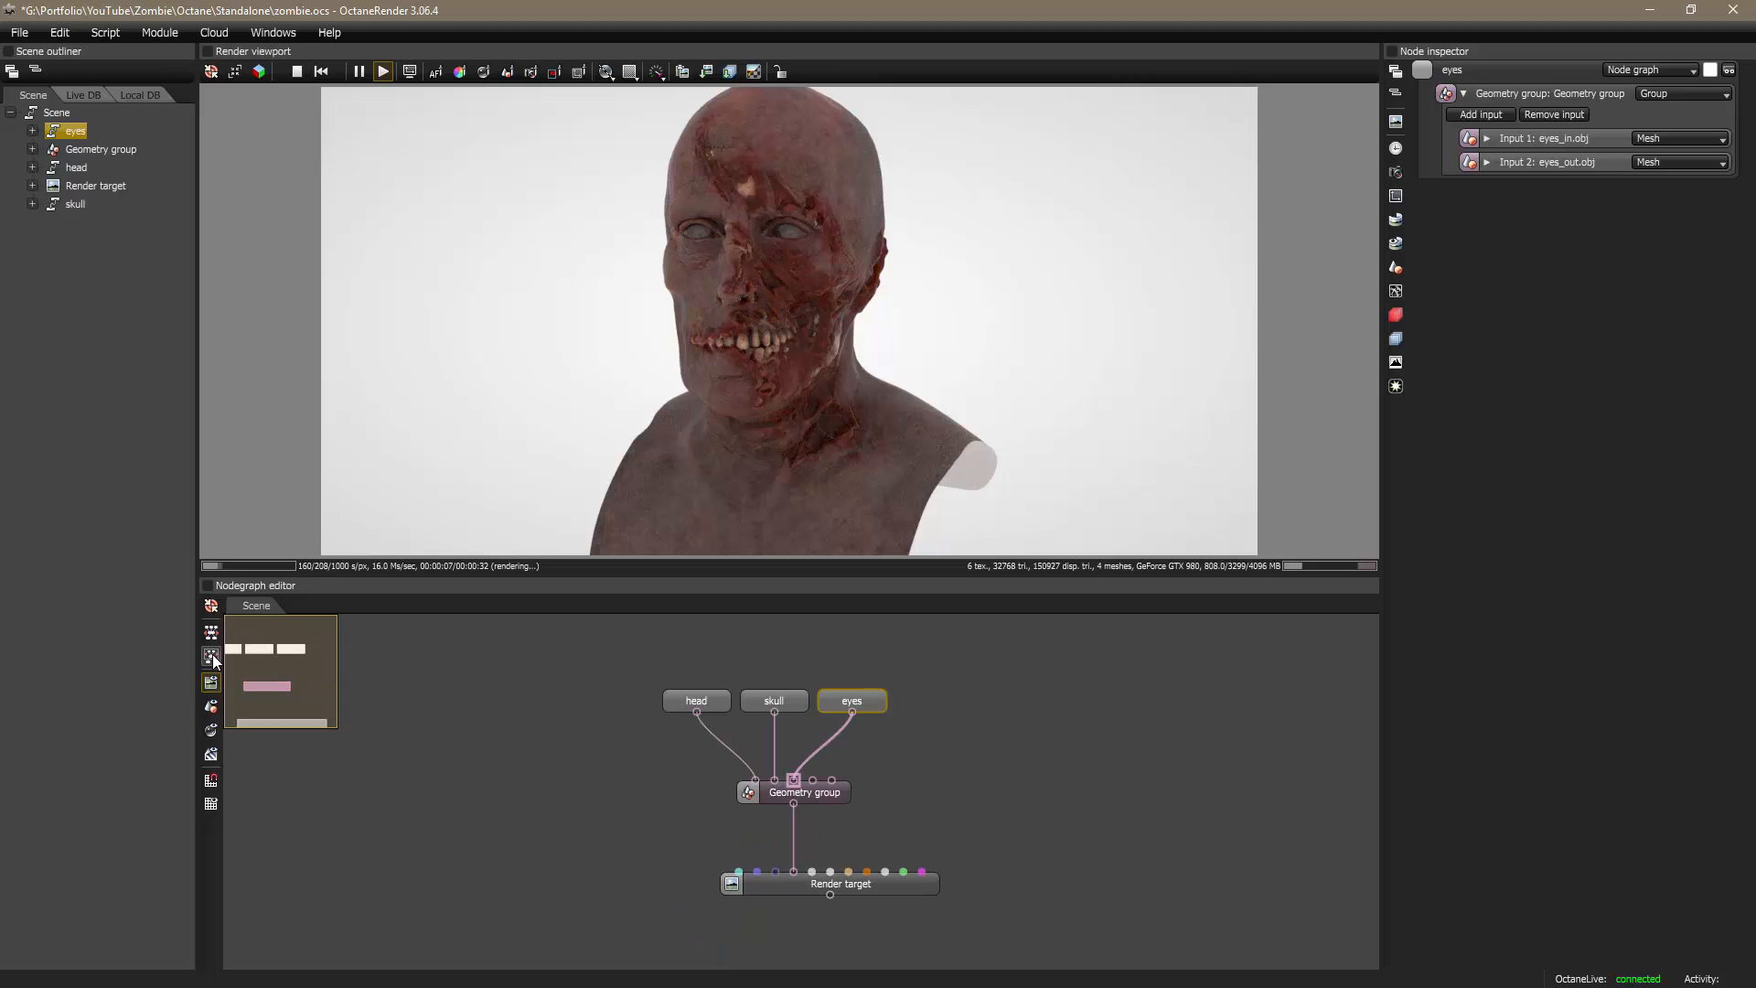
pyautogui.click(896, 770)
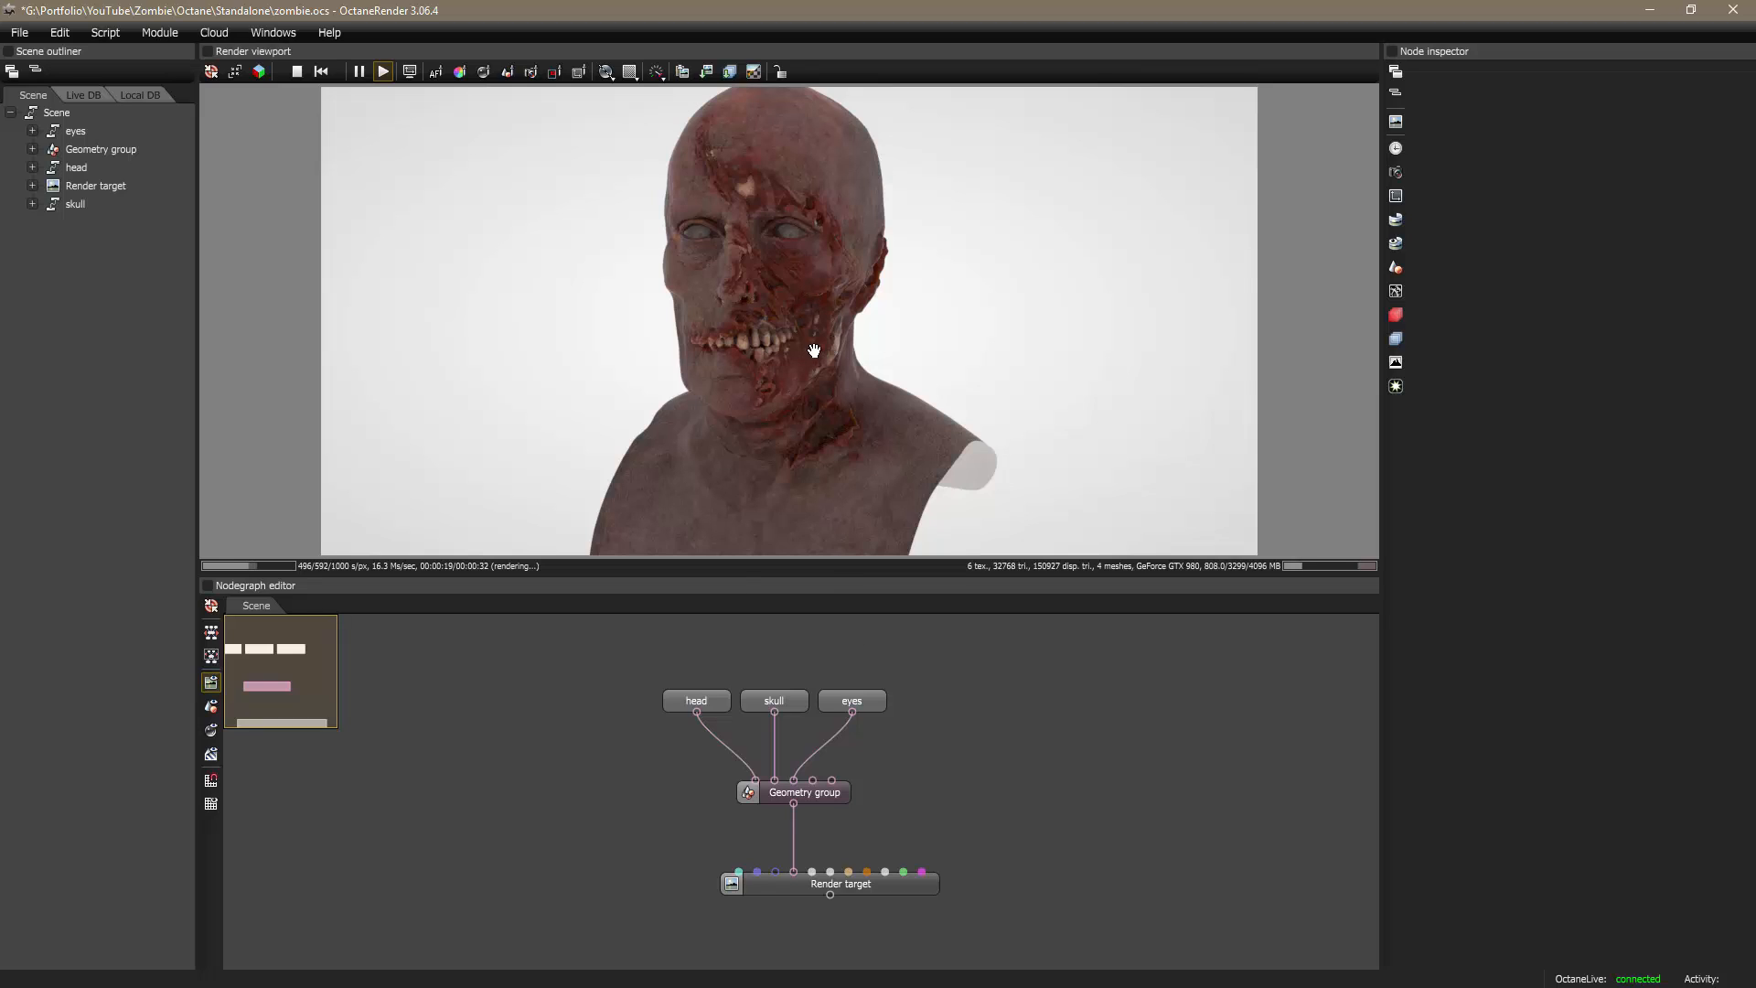
# Step: Look over the remaining mesh and hair files in the Standalone folder
pyautogui.moveTo(862, 387); pyautogui.dragTo(909, 392)
pyautogui.hotkey('alt', 'Tab')
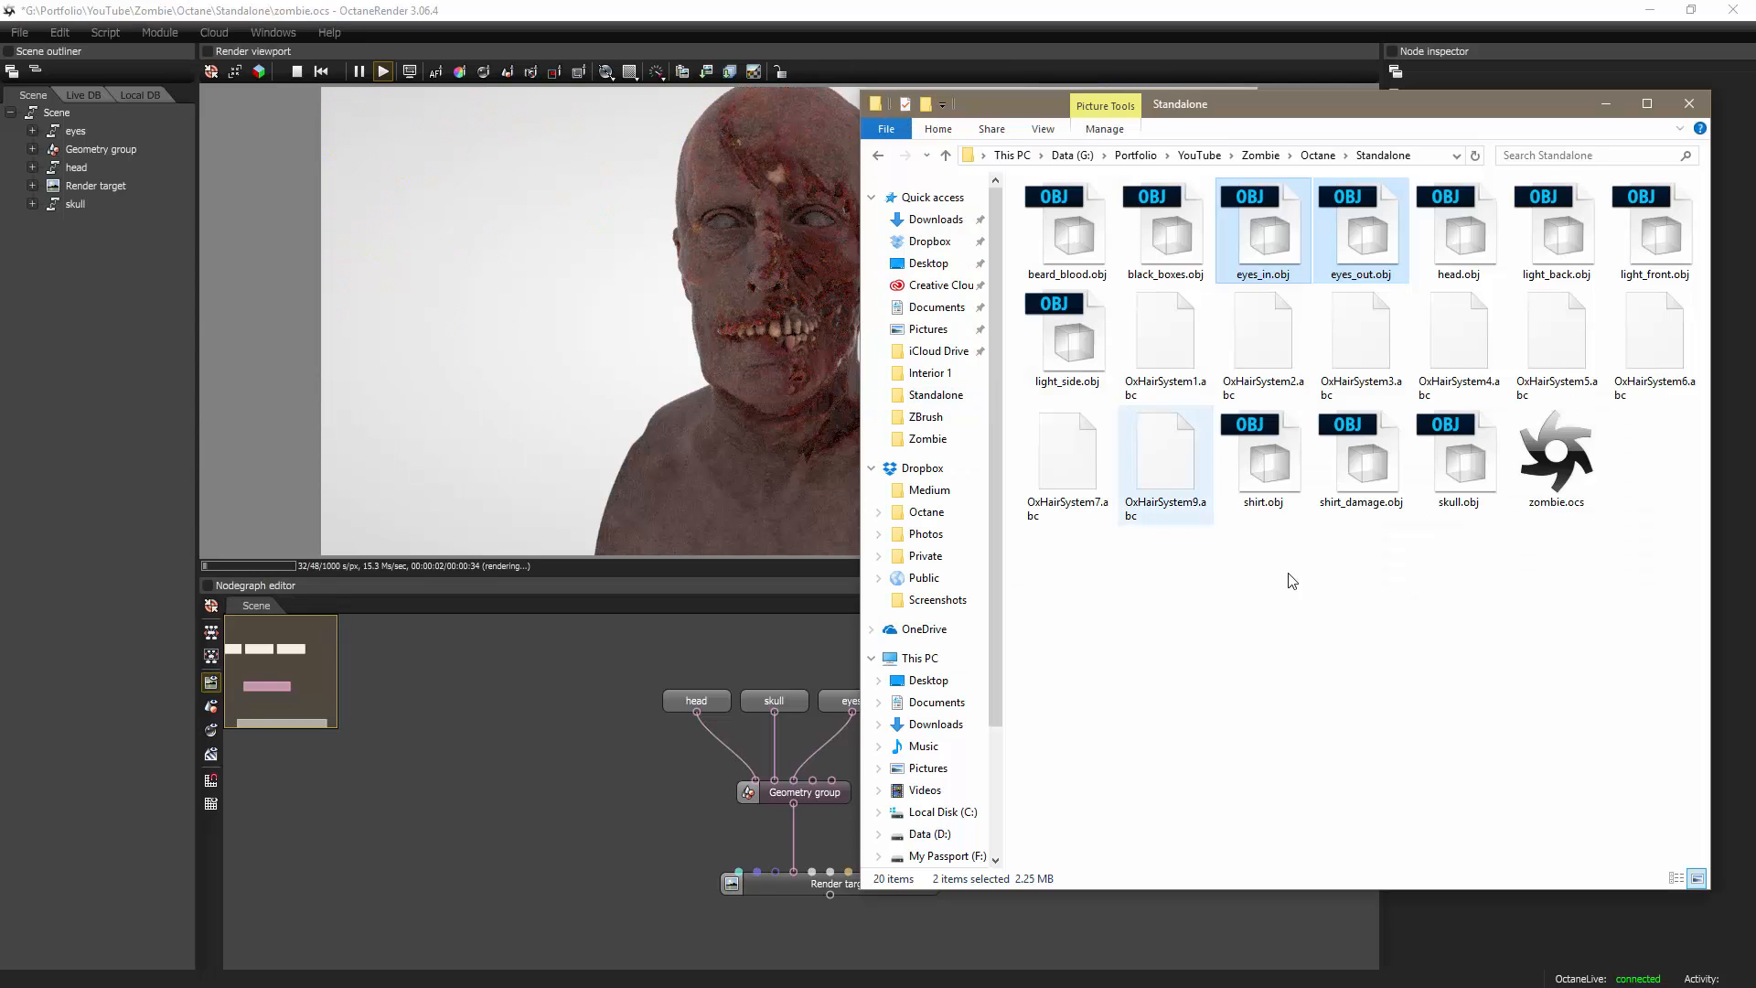
pyautogui.click(1358, 616)
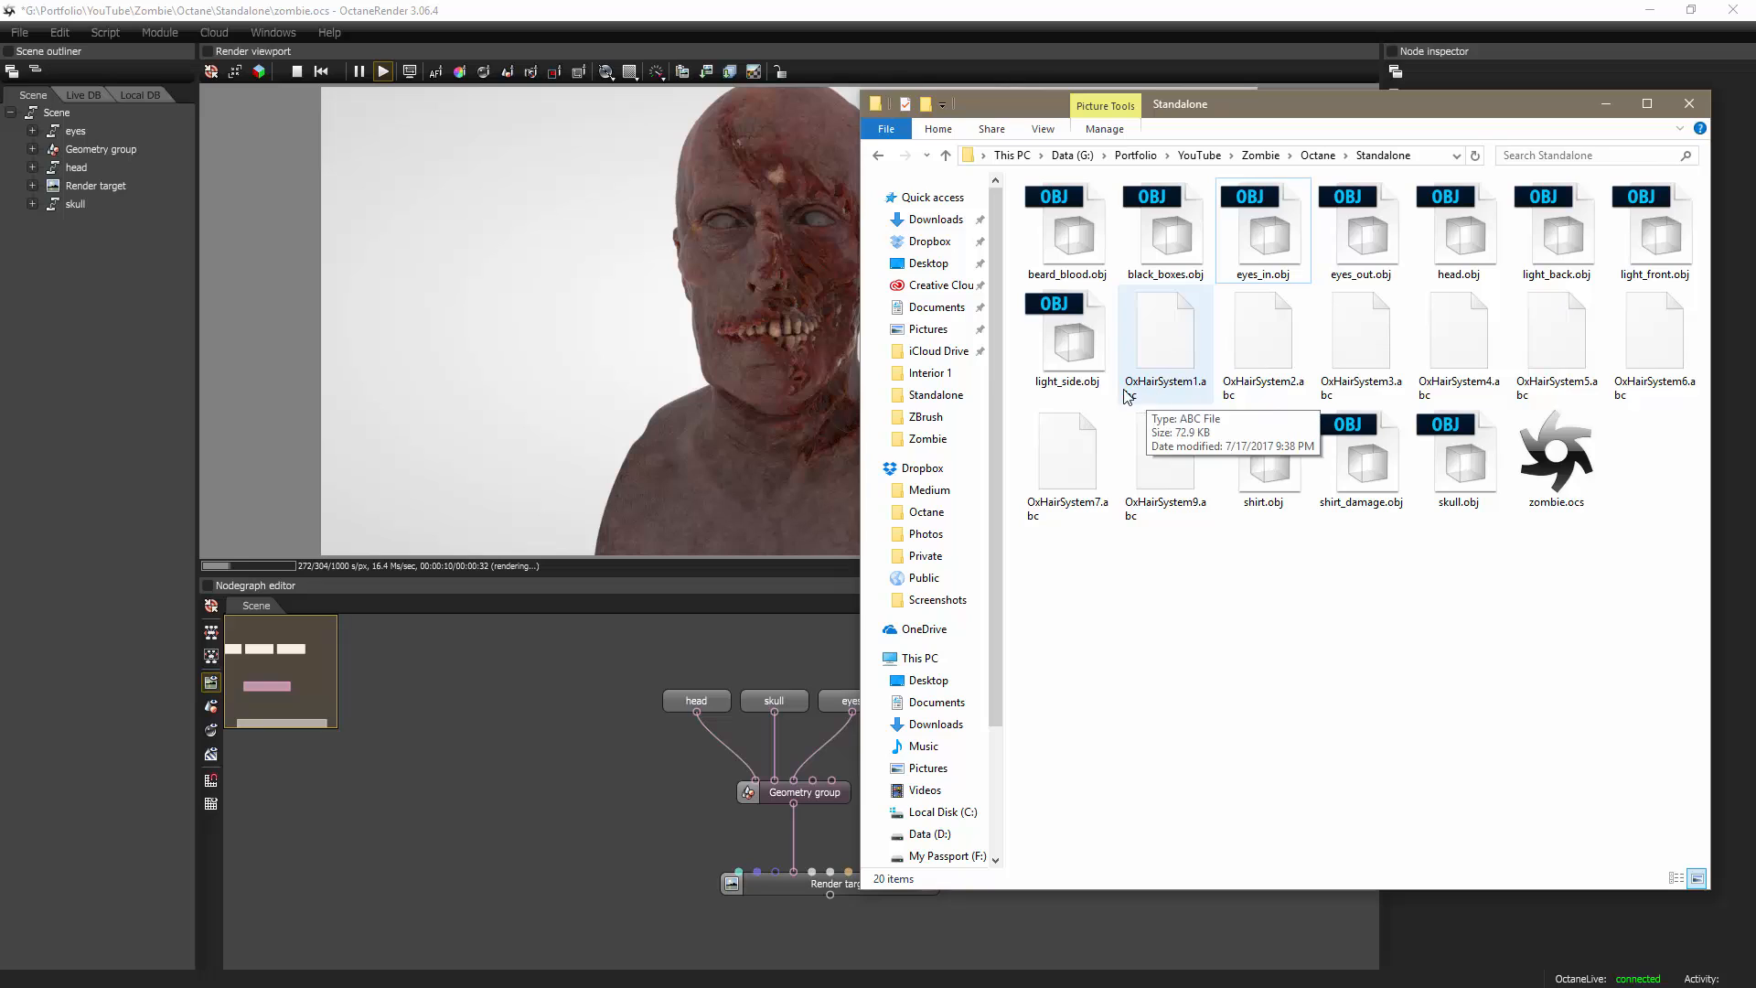
pyautogui.click(737, 624)
pyautogui.moveTo(927, 684); pyautogui.dragTo(796, 719)
pyautogui.scroll(-2, 857, 677)
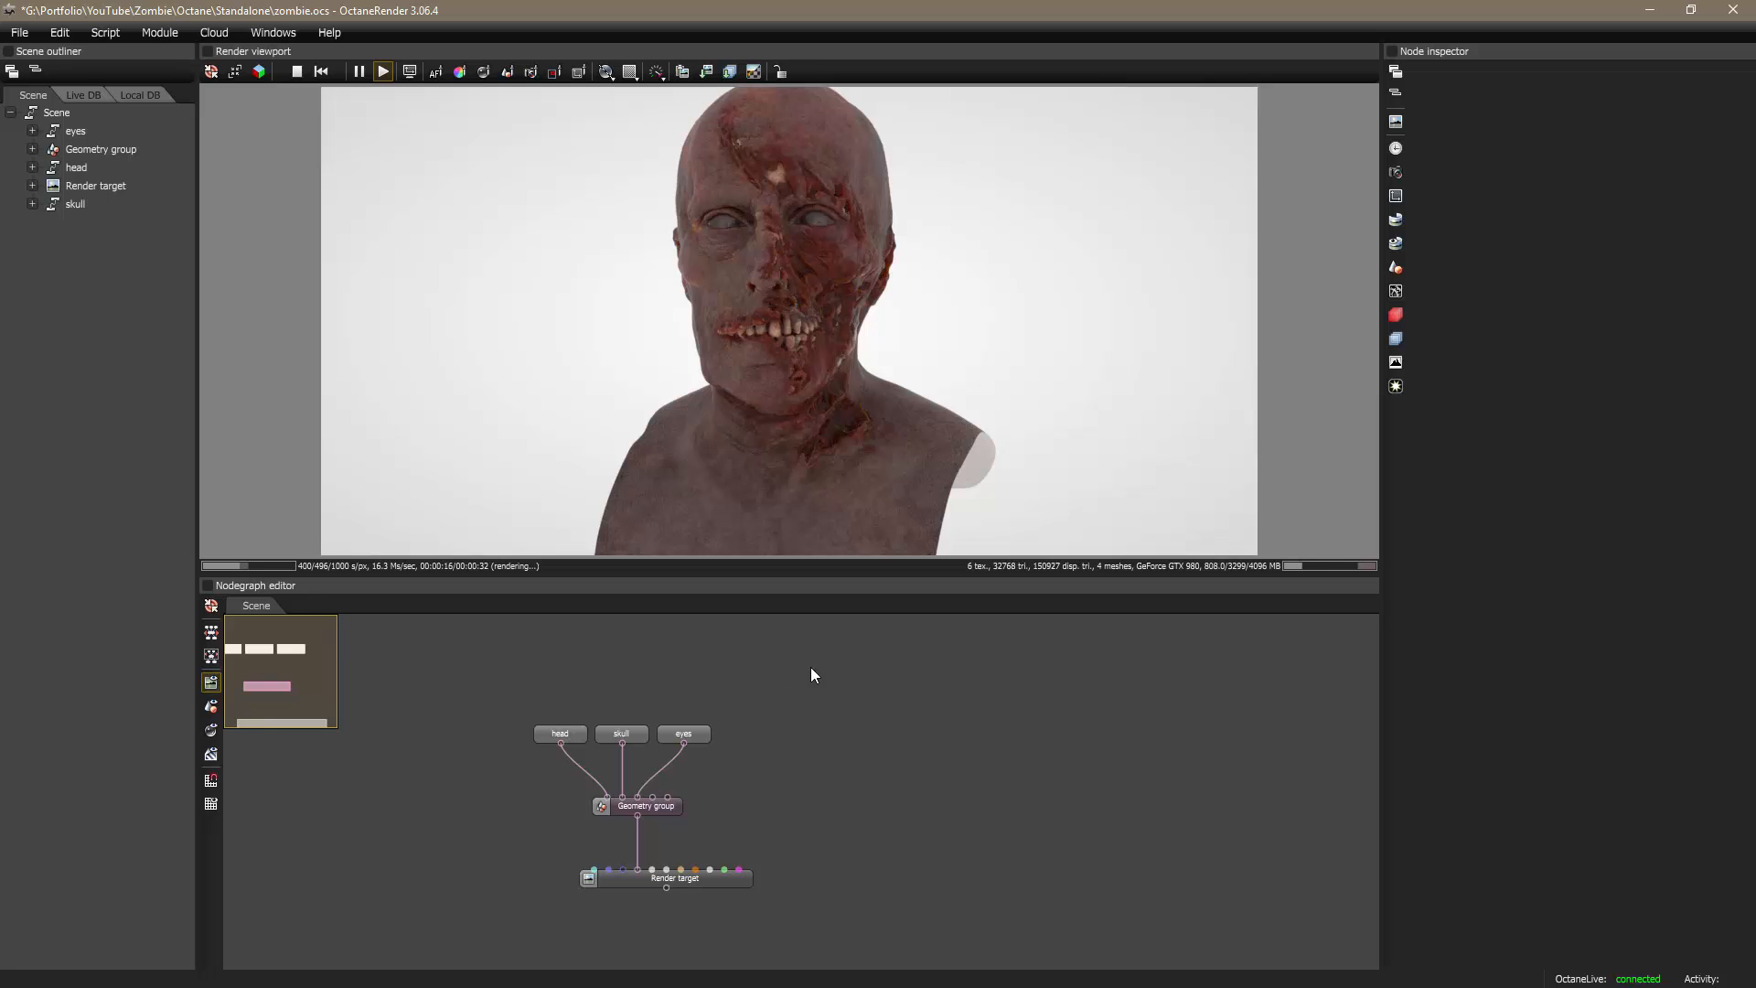
# Step: Import shirt.obj, shirt_damage.obj and beard_blood.obj from the Standalone folder into the node graph
pyautogui.hotkey('alt', 'Tab')
pyautogui.press('Tab')
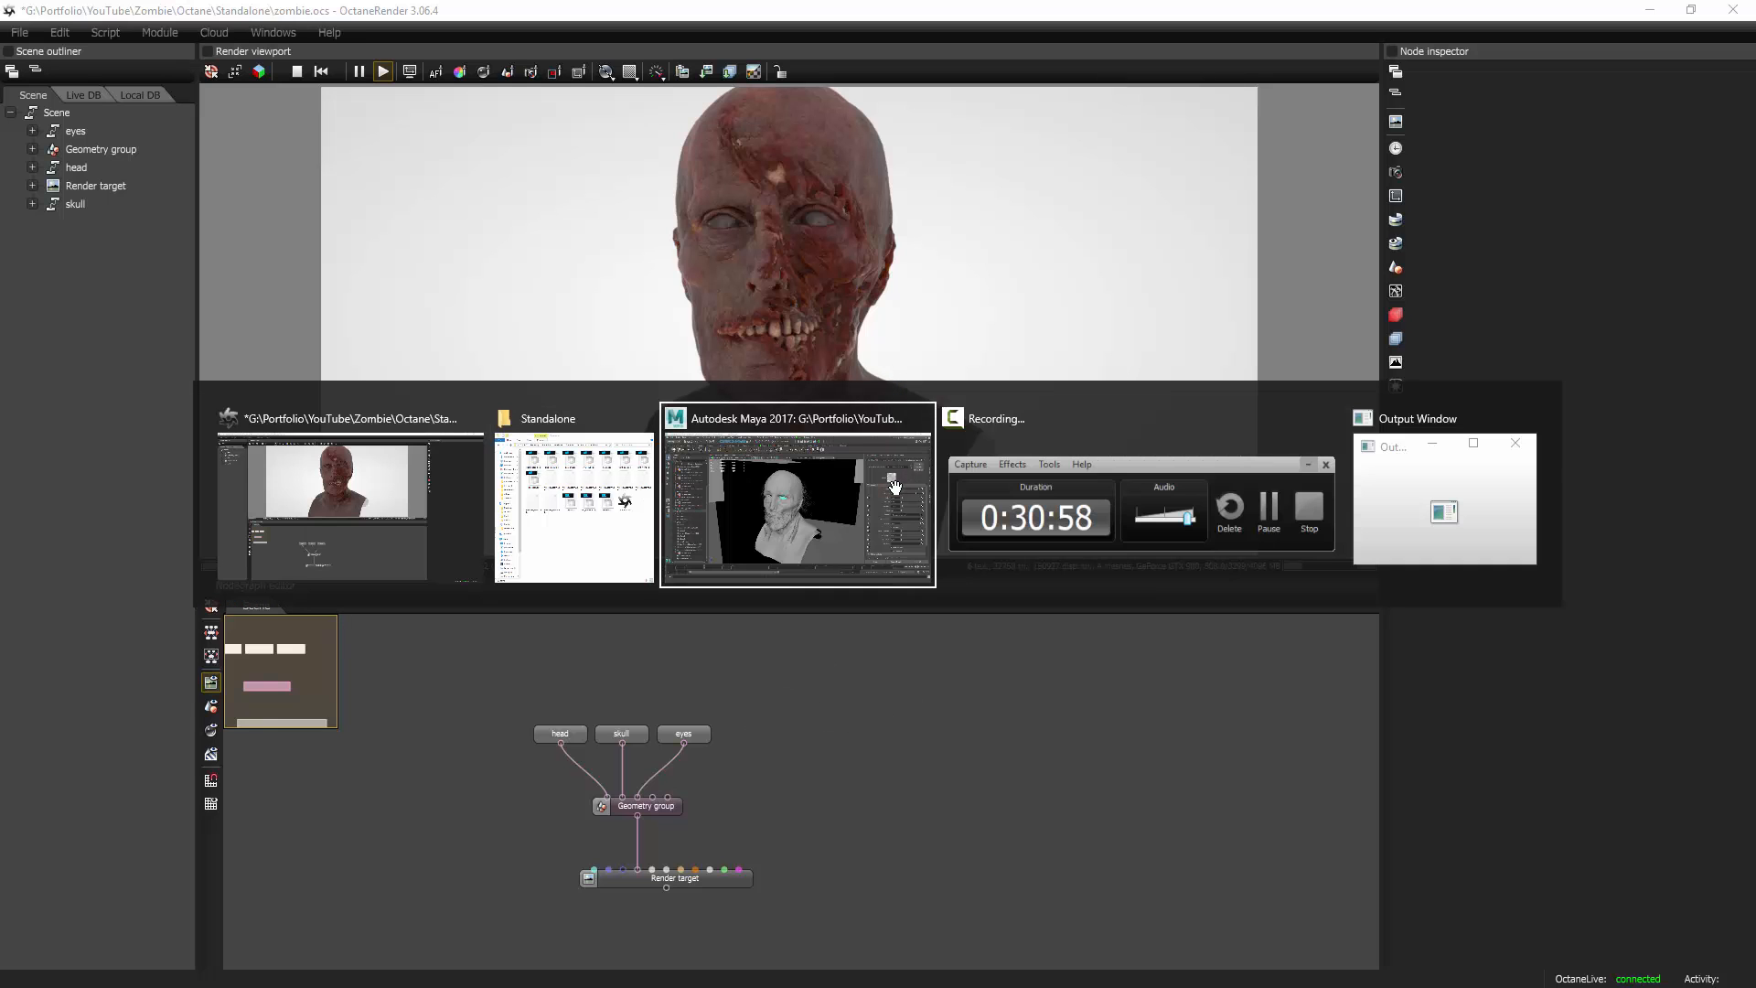
pyautogui.hotkey('alt', 'shift', 'Tab')
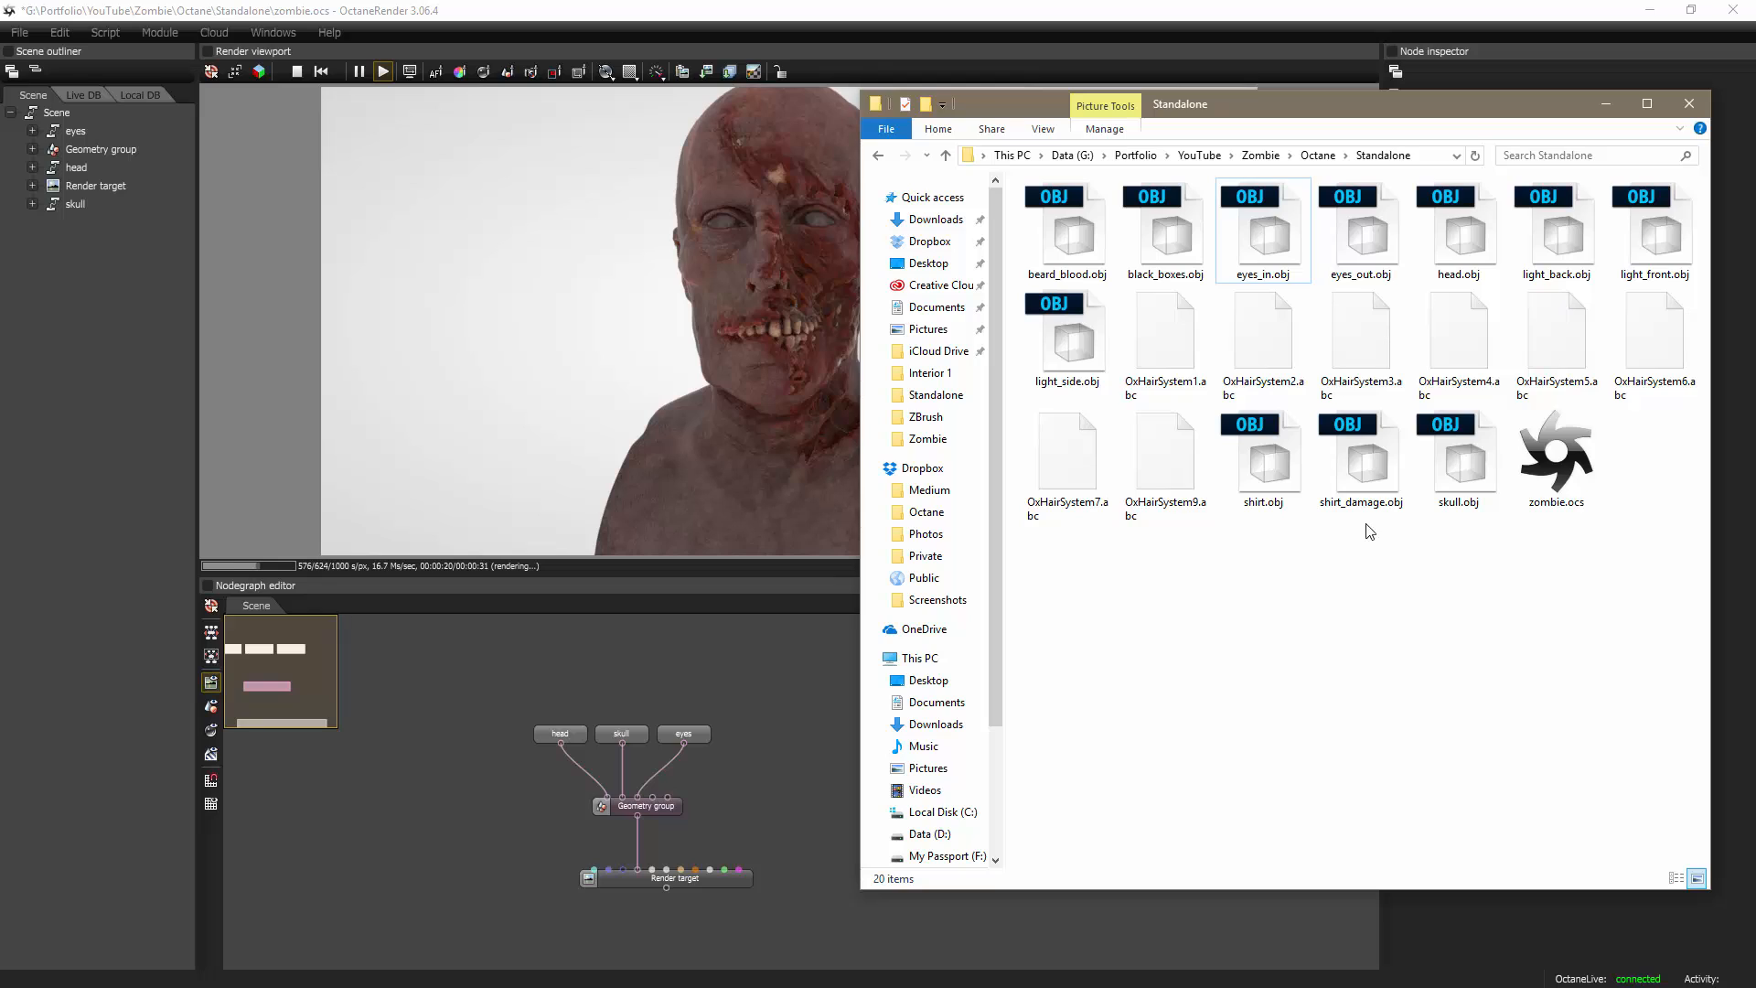
pyautogui.click(1264, 472)
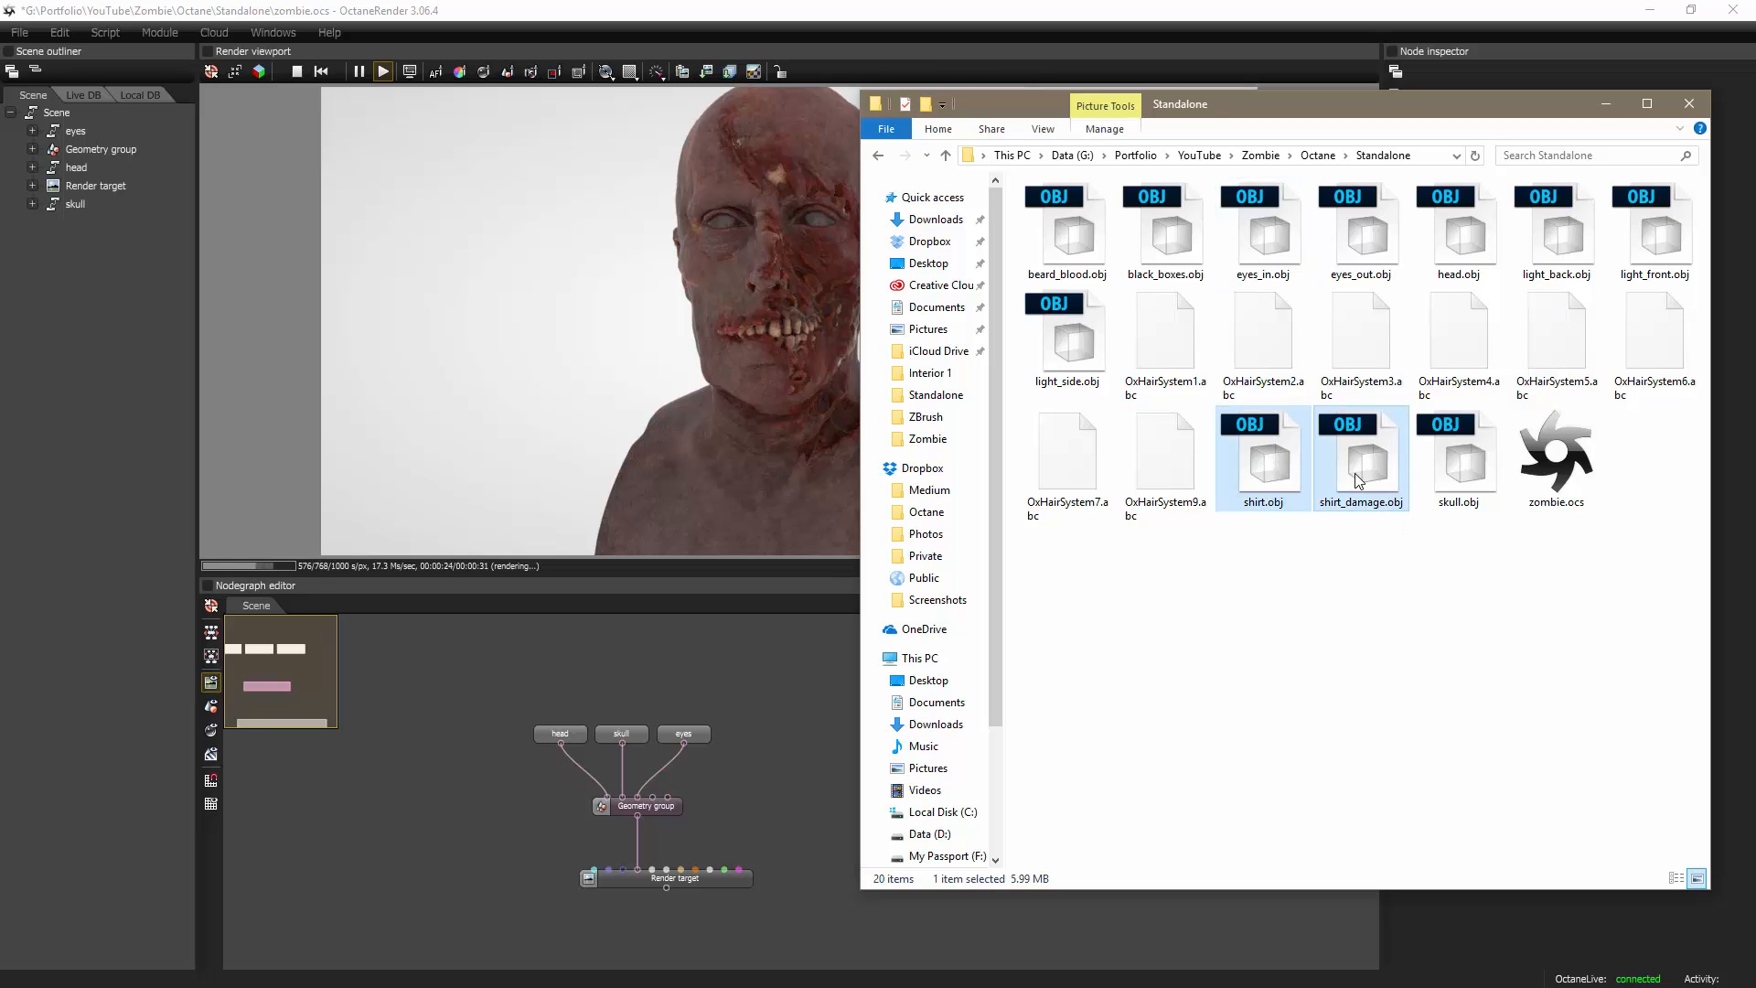
pyautogui.keyDown('ctrl'); pyautogui.click(1359, 481); pyautogui.keyUp('ctrl')
pyautogui.keyDown('ctrl'); pyautogui.click(1068, 260); pyautogui.keyUp('ctrl')
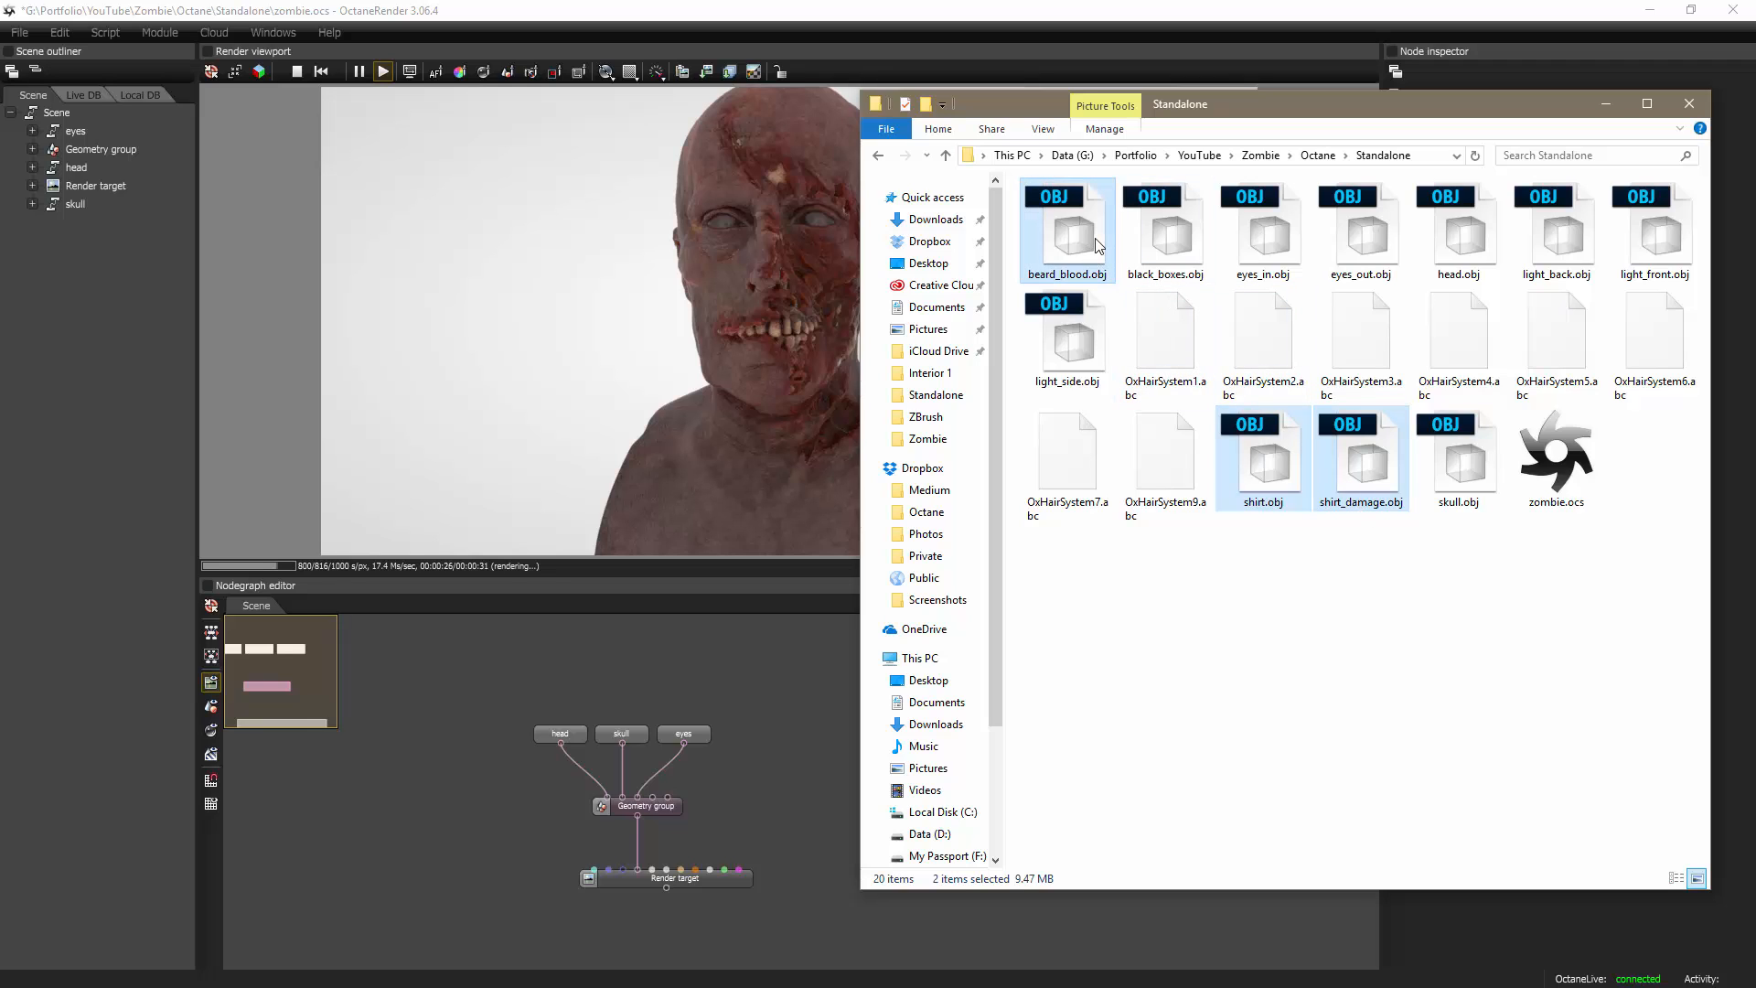
pyautogui.moveTo(1068, 262); pyautogui.dragTo(804, 682)
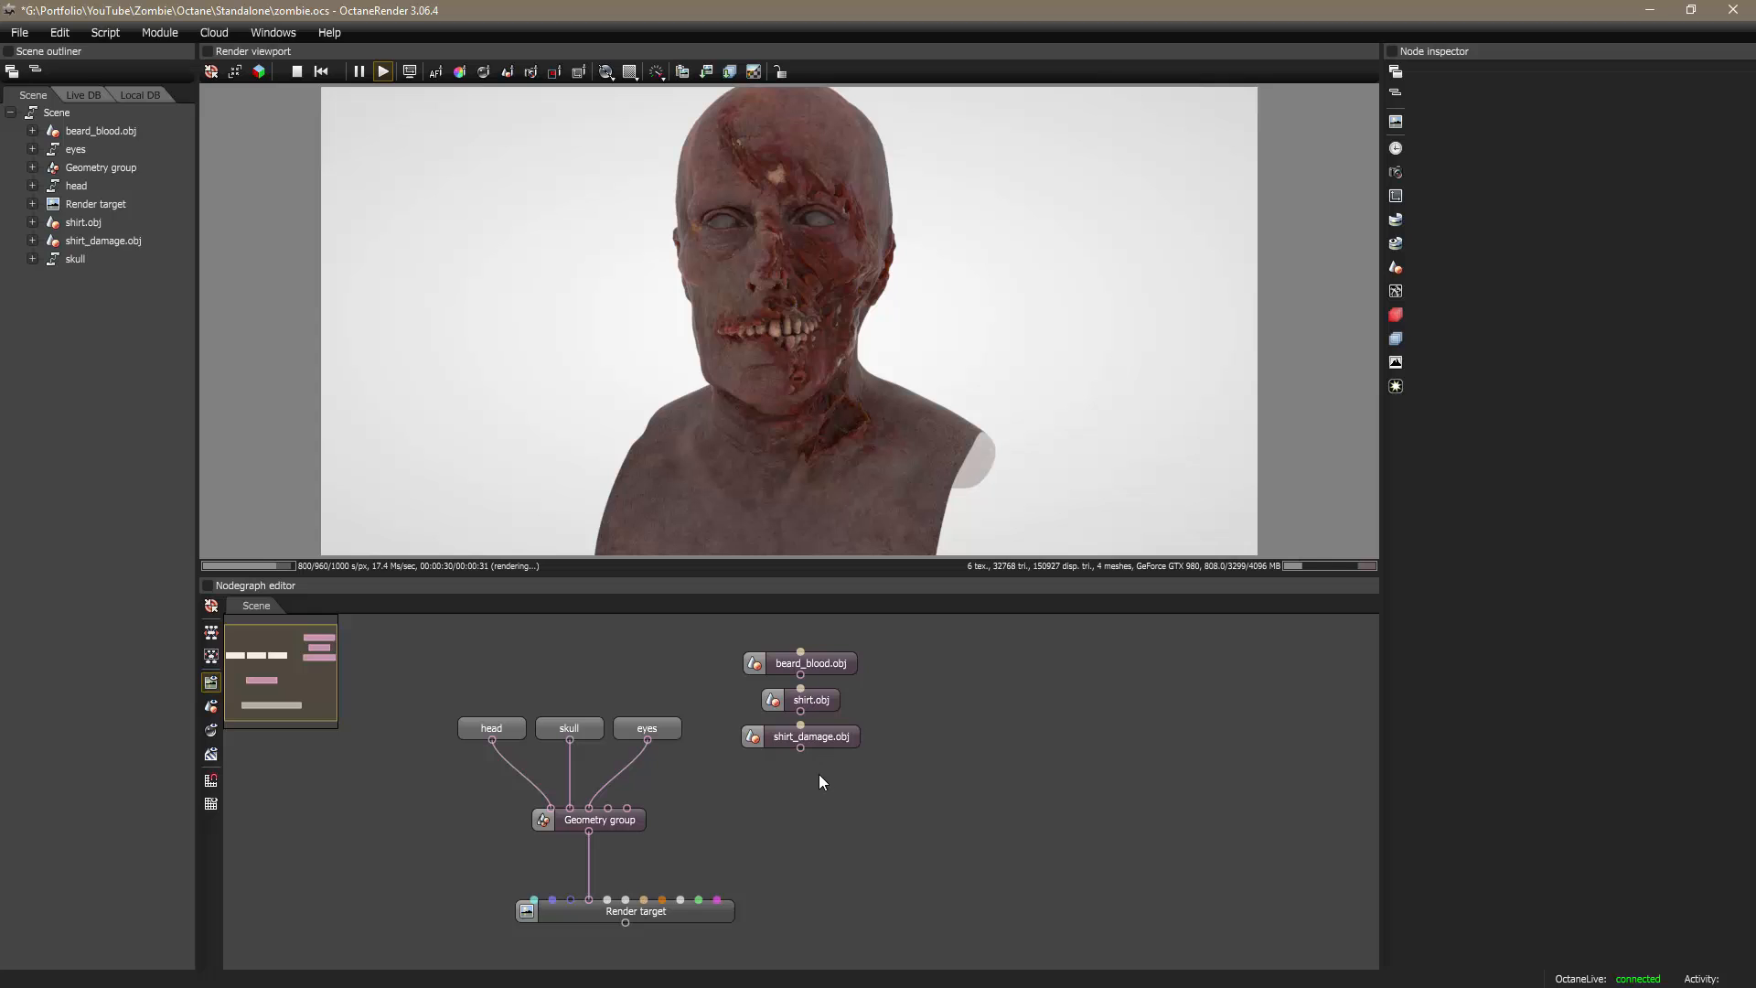
# Step: Place the shirt_damage.obj node beside shirt.obj and move beard_blood.obj away, above the head node
pyautogui.scroll(2, 820, 774)
pyautogui.moveTo(884, 748); pyautogui.dragTo(1013, 721)
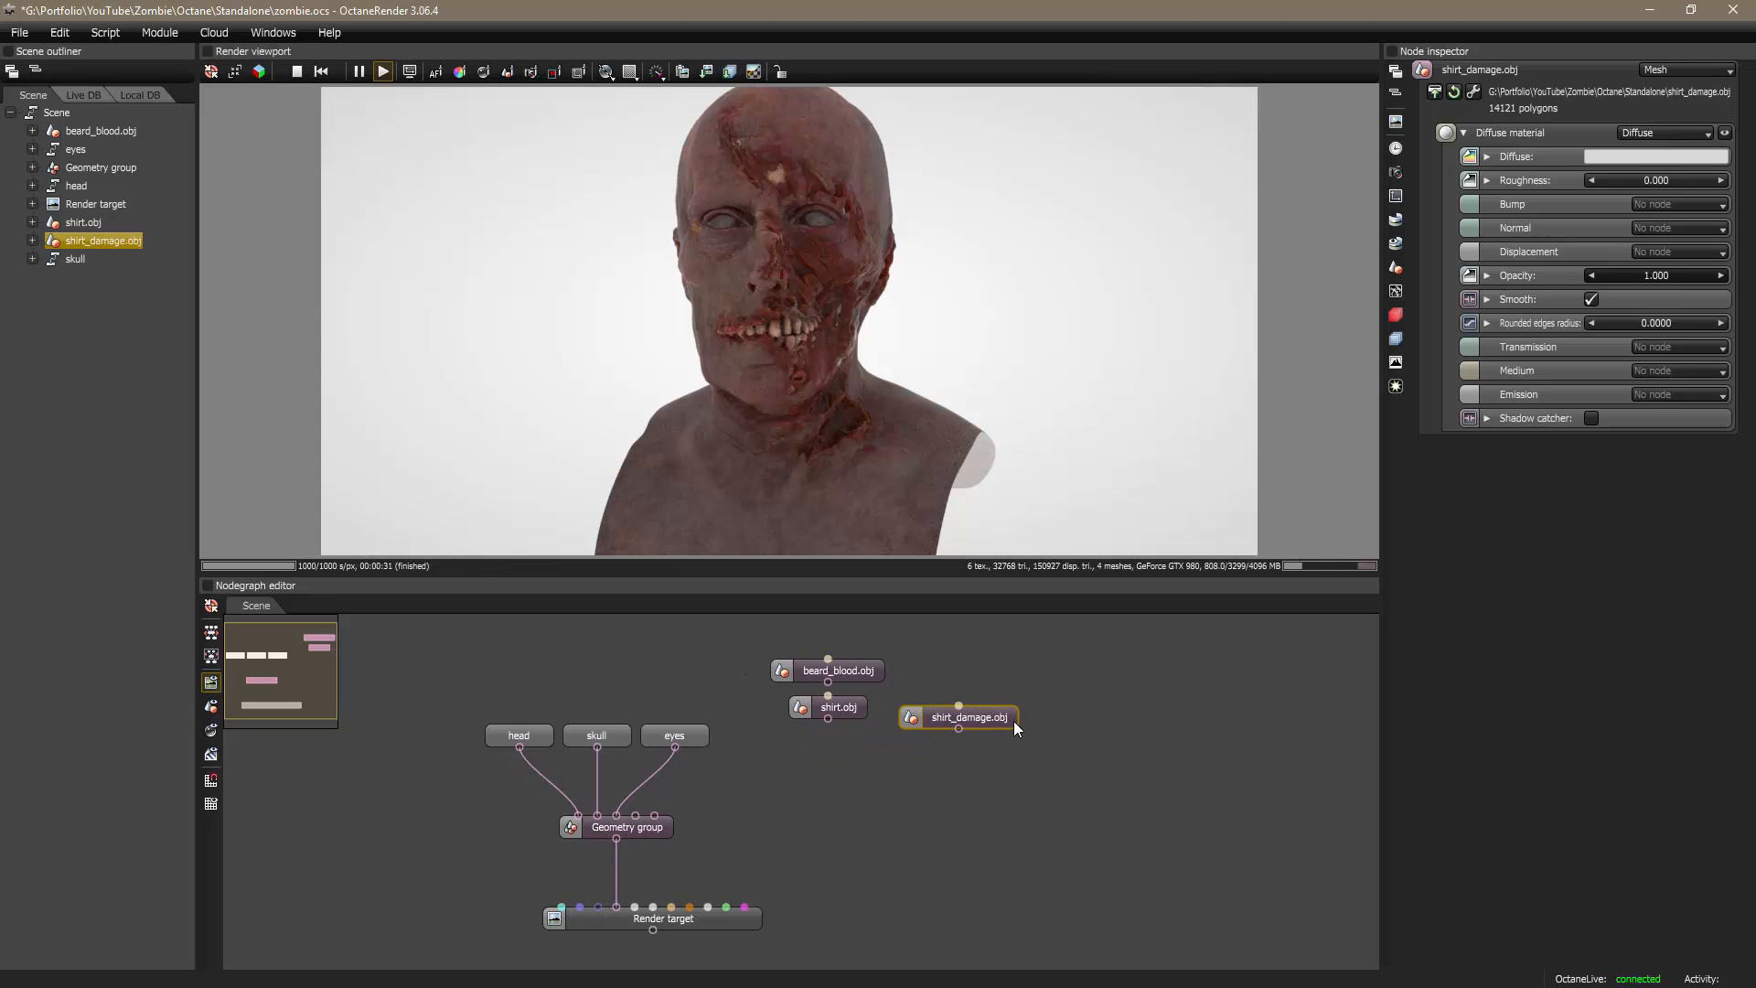
pyautogui.moveTo(861, 668); pyautogui.dragTo(485, 653)
pyautogui.moveTo(987, 720); pyautogui.dragTo(974, 709)
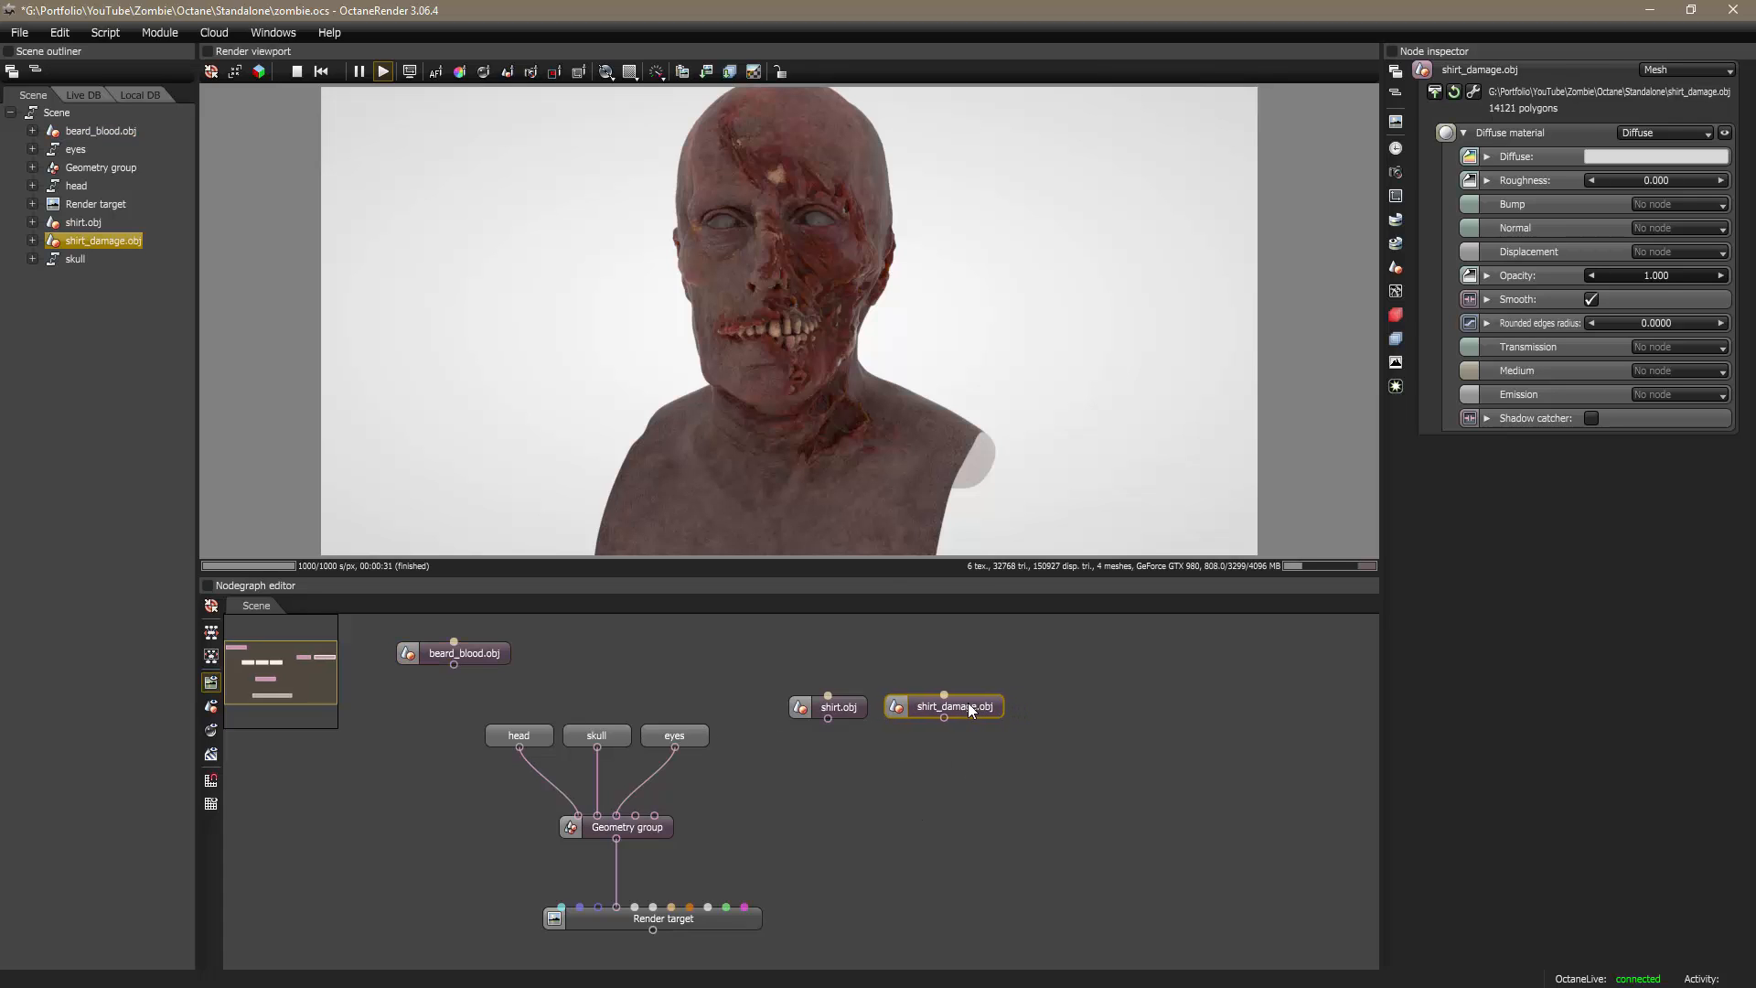
# Step: Add a Geometry group, connect shirt.obj and shirt_damage.obj to it, and link it into the main Geometry group
pyautogui.rightClick(898, 779)
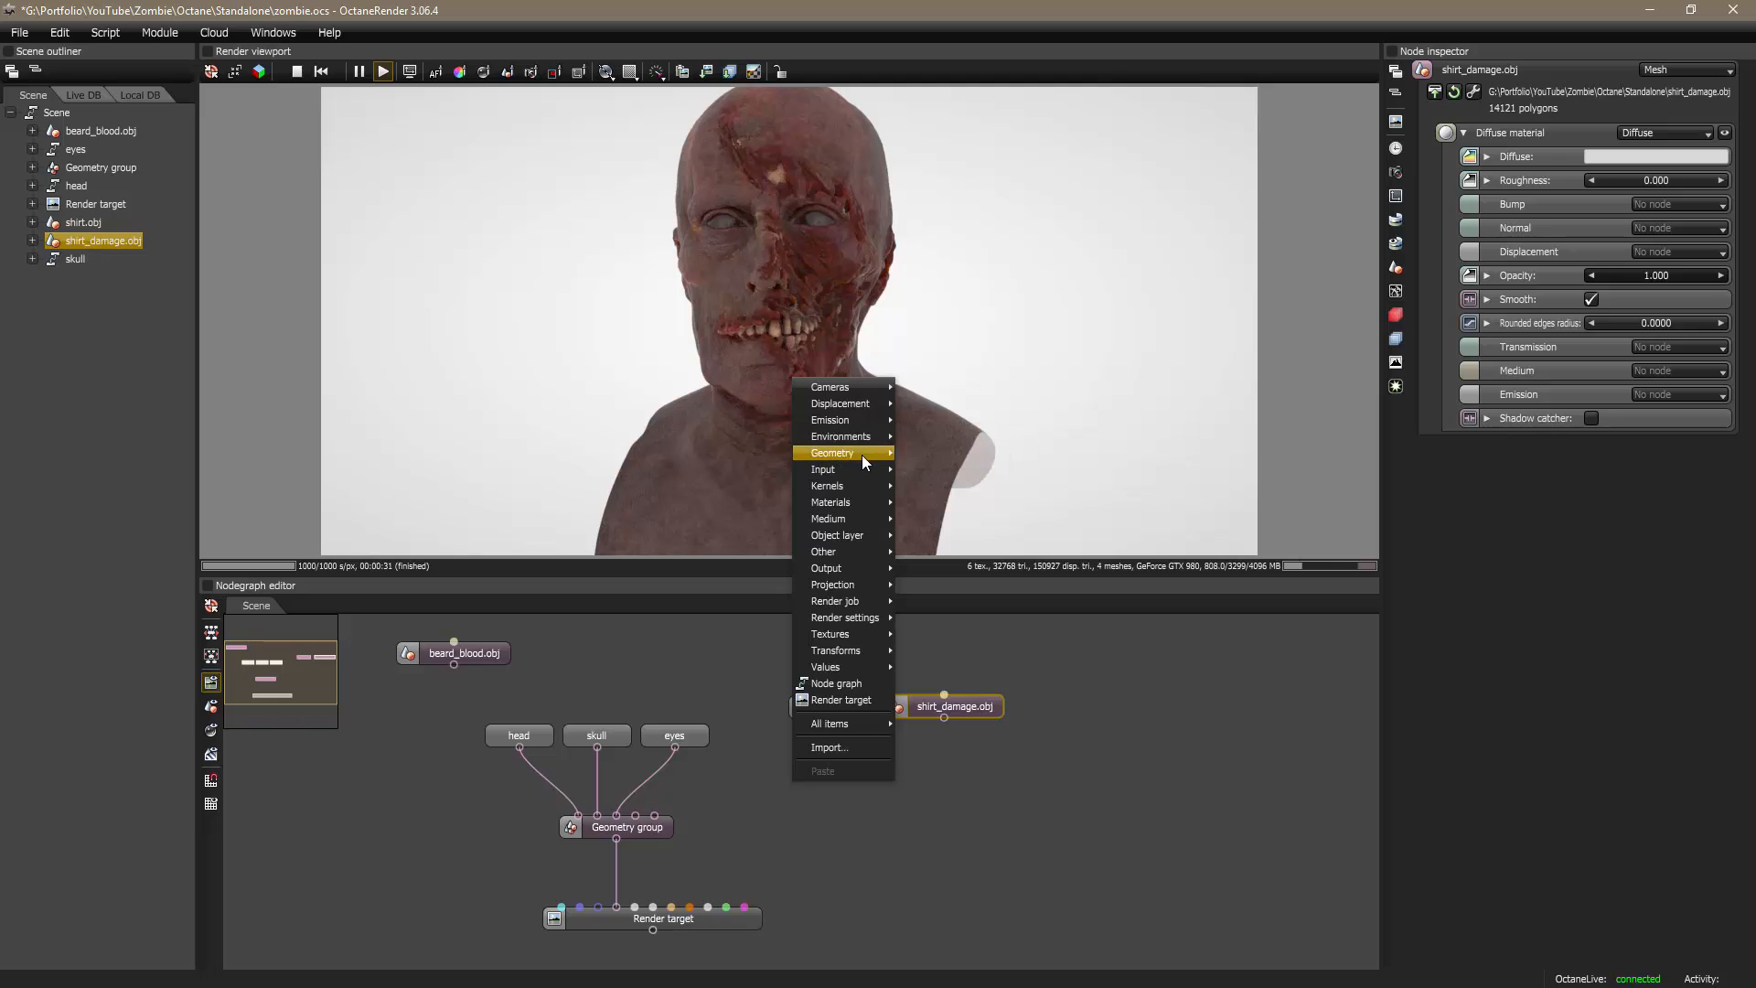
pyautogui.moveTo(862, 454)
pyautogui.click(932, 455)
pyautogui.moveTo(828, 719); pyautogui.dragTo(876, 769)
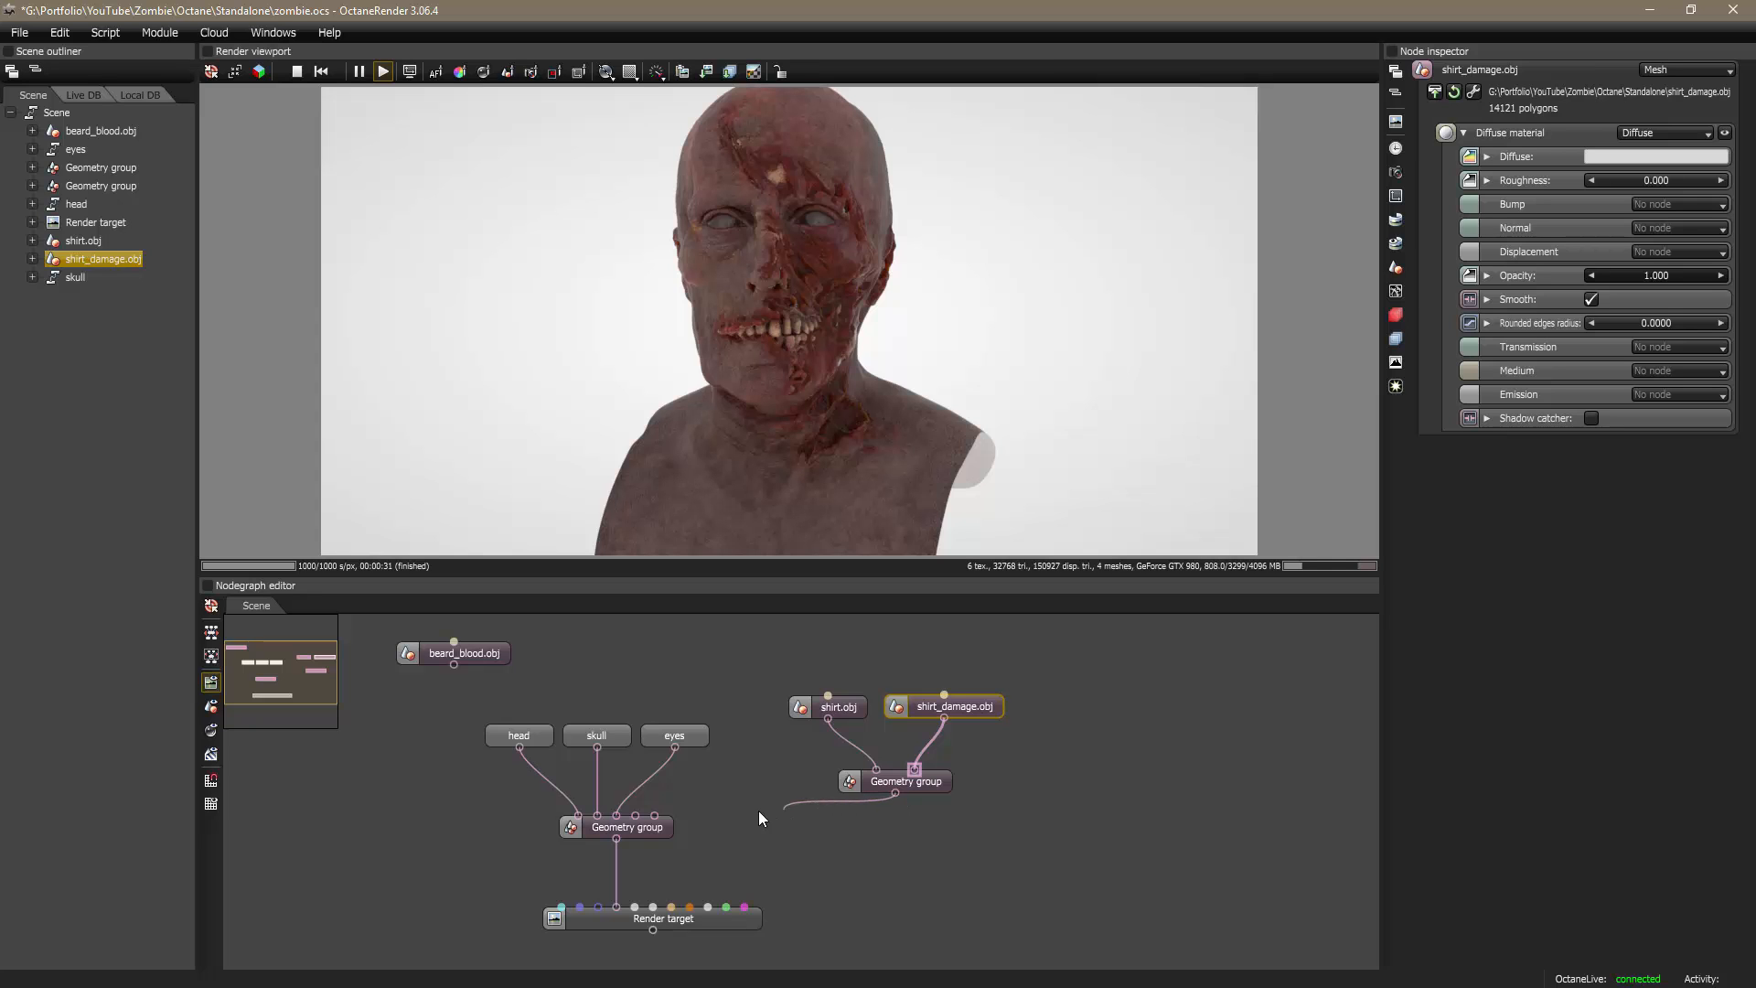
pyautogui.moveTo(759, 810); pyautogui.dragTo(635, 815)
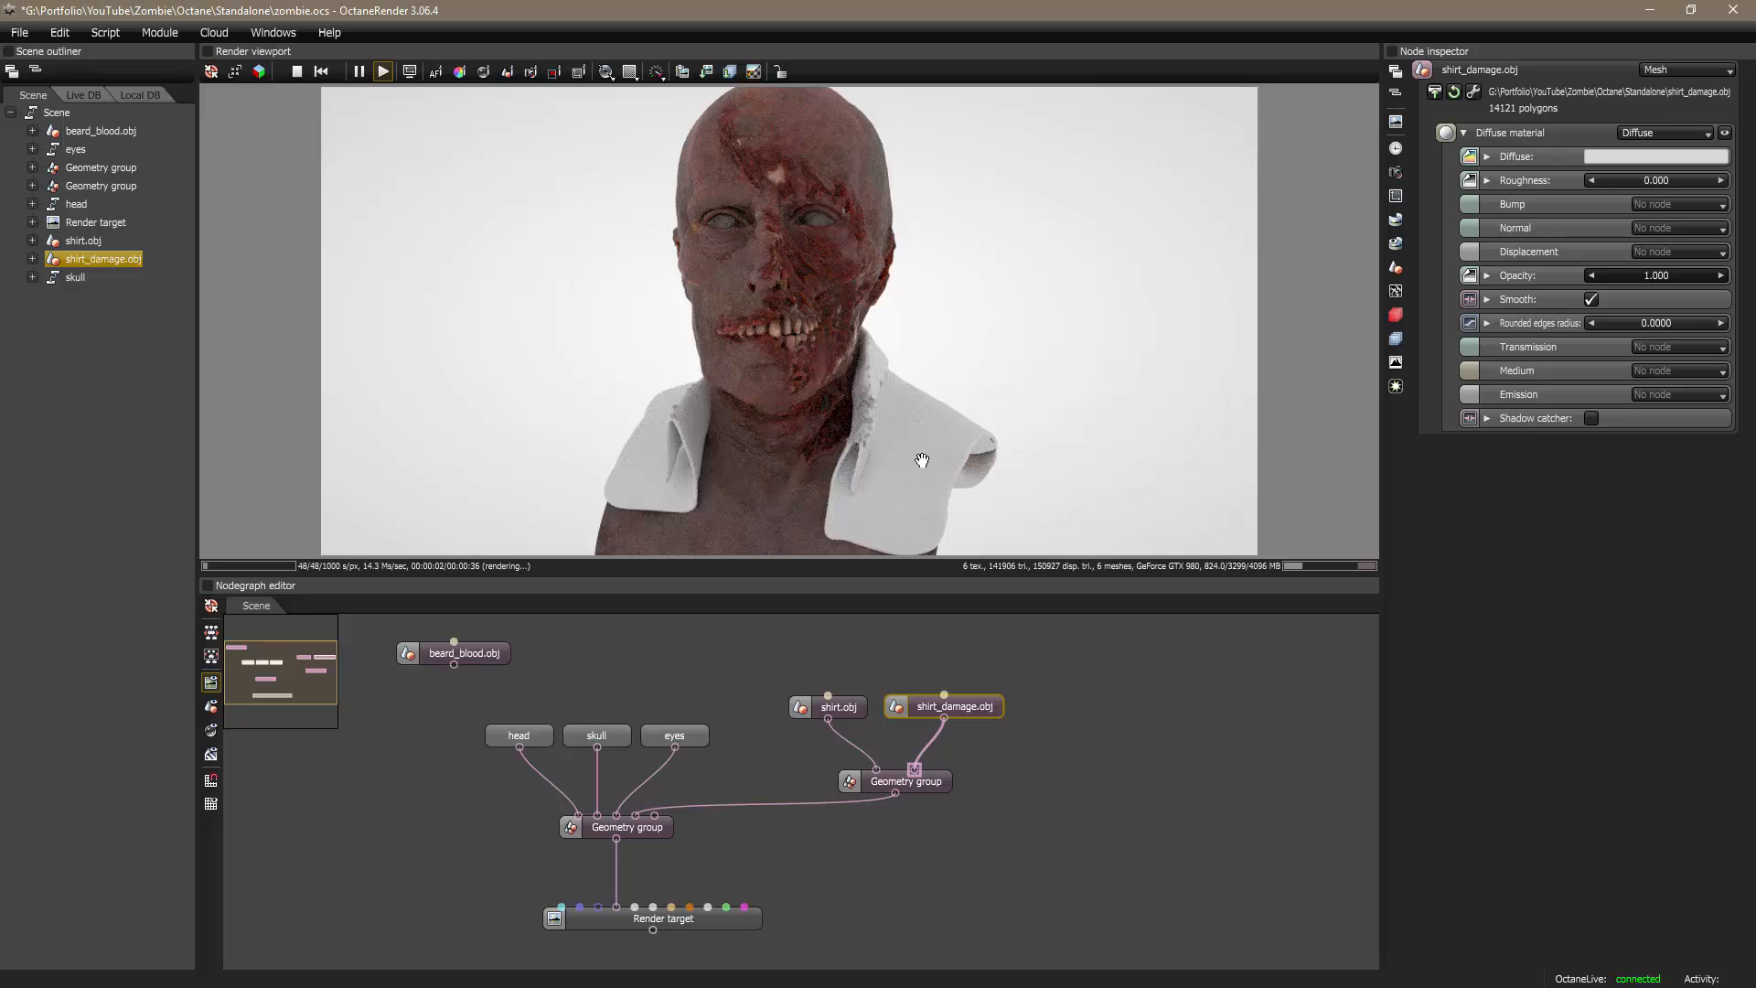
# Step: Inspect the shirt collar close up in the render, and add a Glossy material connected to shirt_damage.obj
pyautogui.scroll(4, 926, 448)
pyautogui.moveTo(929, 432); pyautogui.dragTo(881, 294, button='right')
pyautogui.scroll(3, 882, 349)
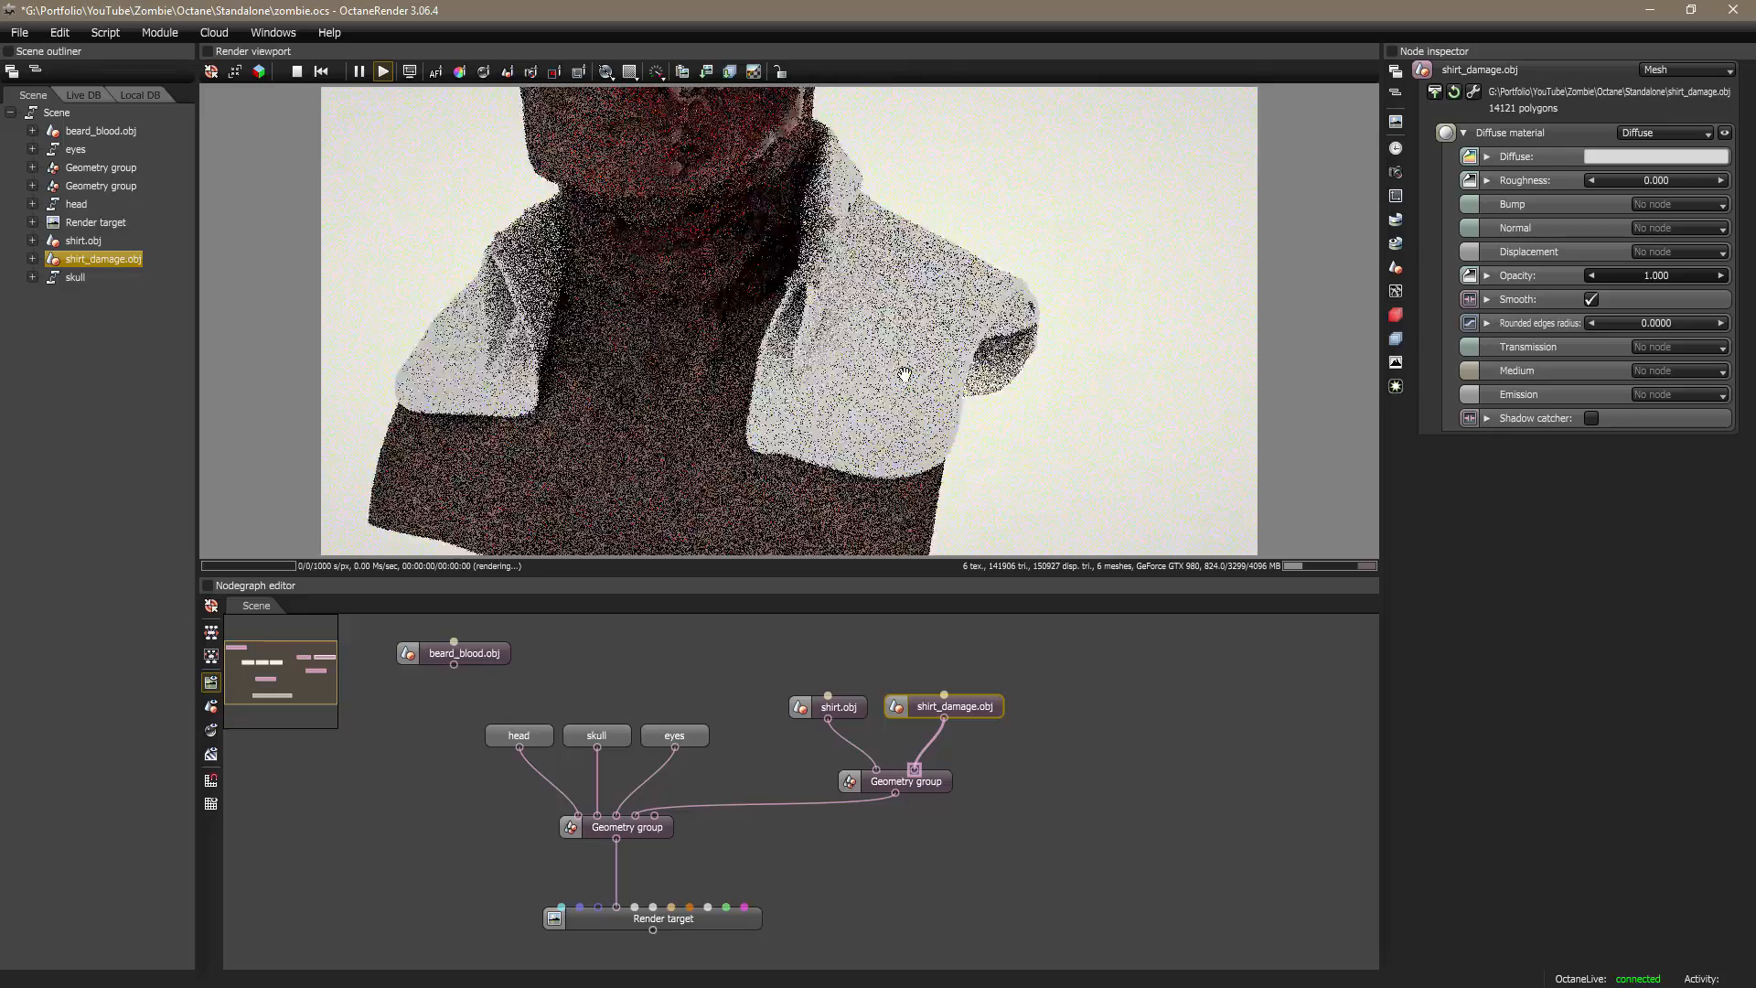
pyautogui.moveTo(905, 375); pyautogui.dragTo(917, 435, button='right')
pyautogui.scroll(3, 908, 404)
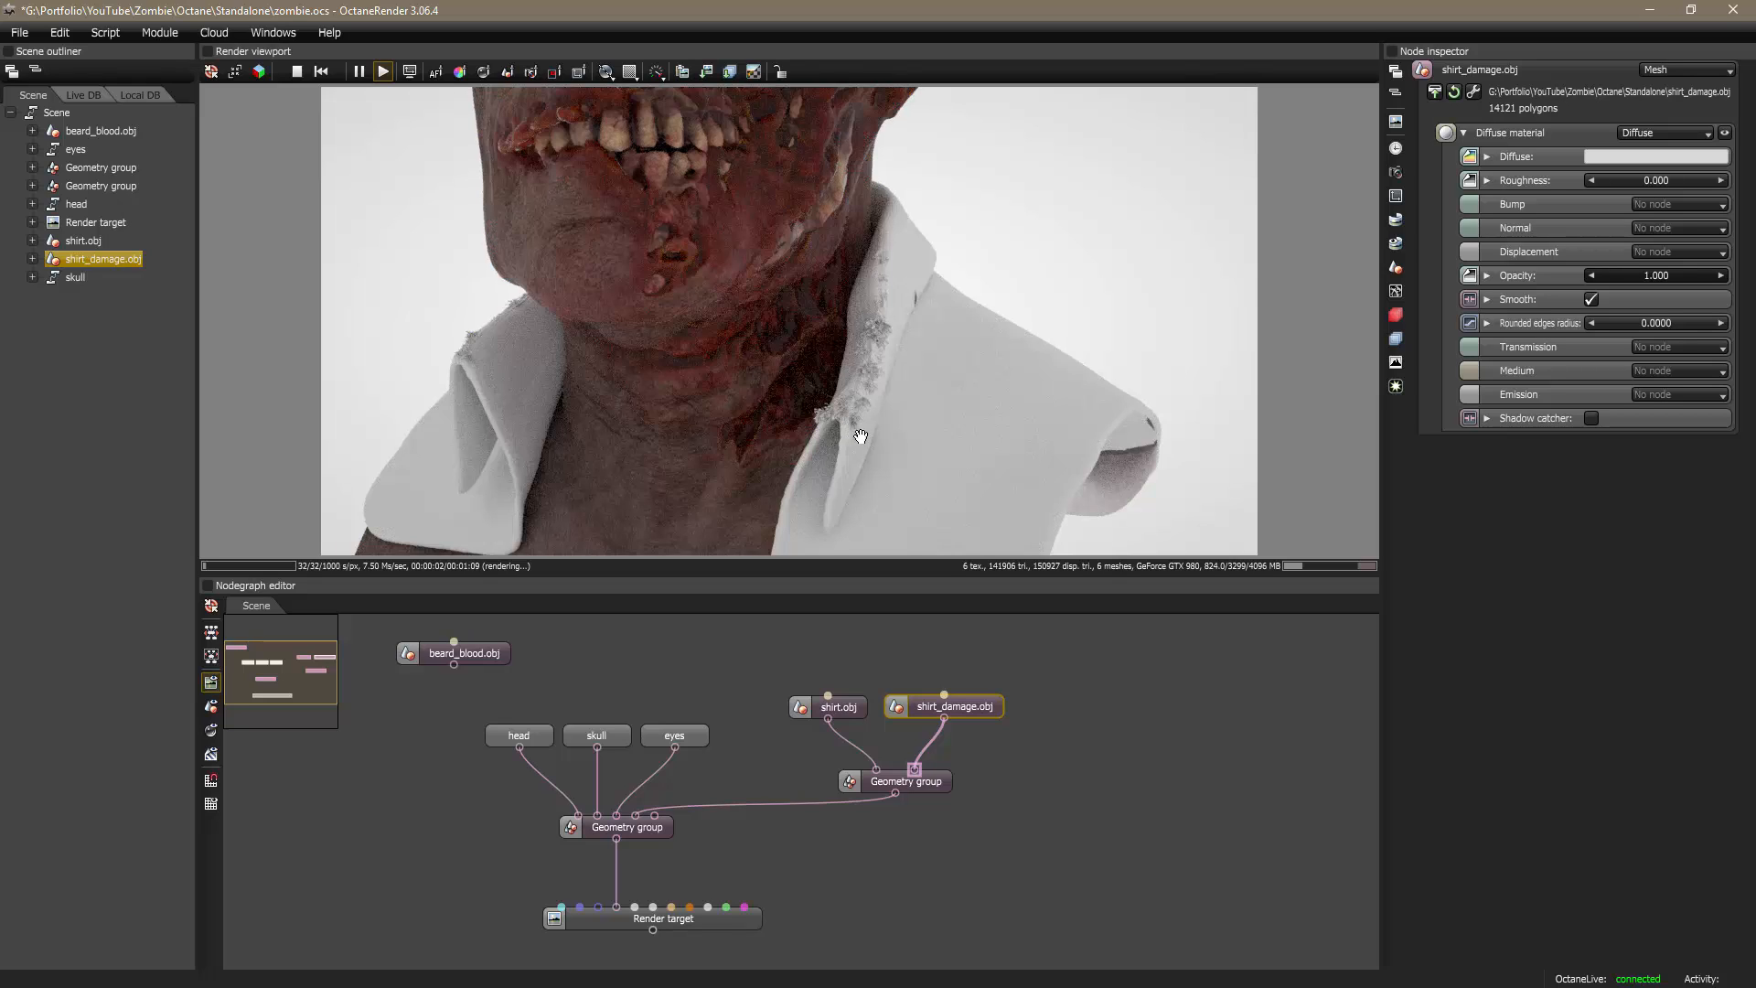
pyautogui.moveTo(1032, 773); pyautogui.dragTo(985, 861, button='right')
pyautogui.rightClick(924, 715)
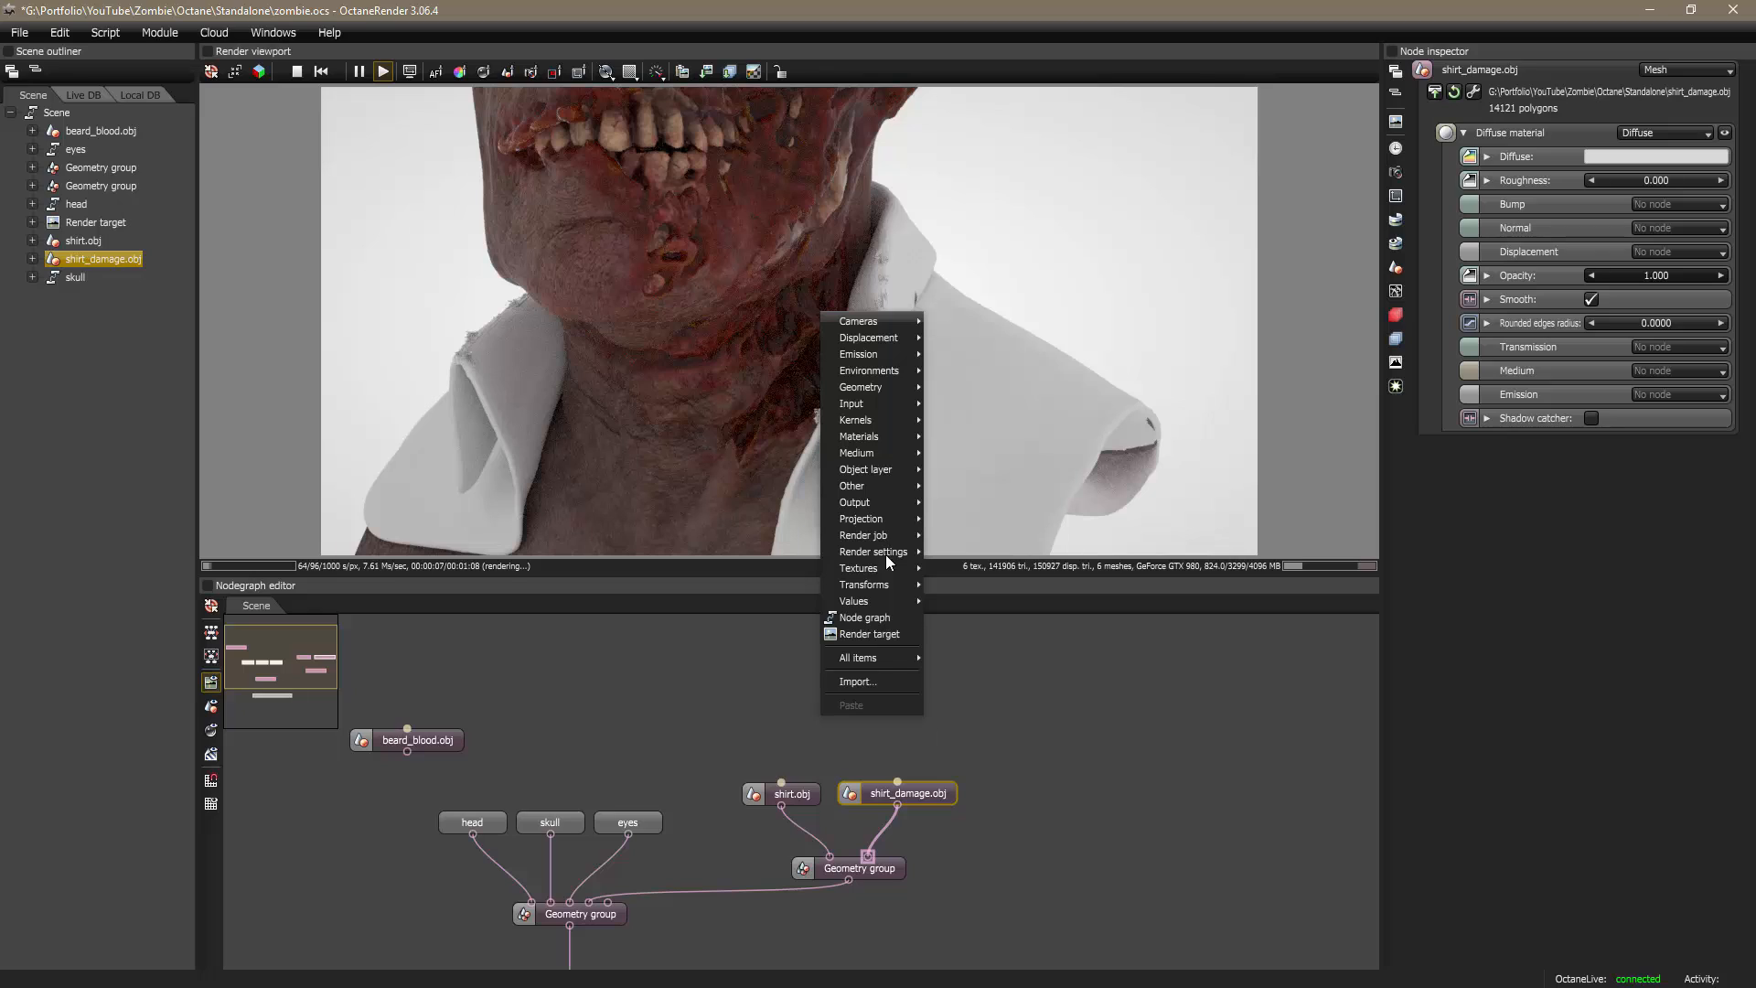
pyautogui.moveTo(881, 437)
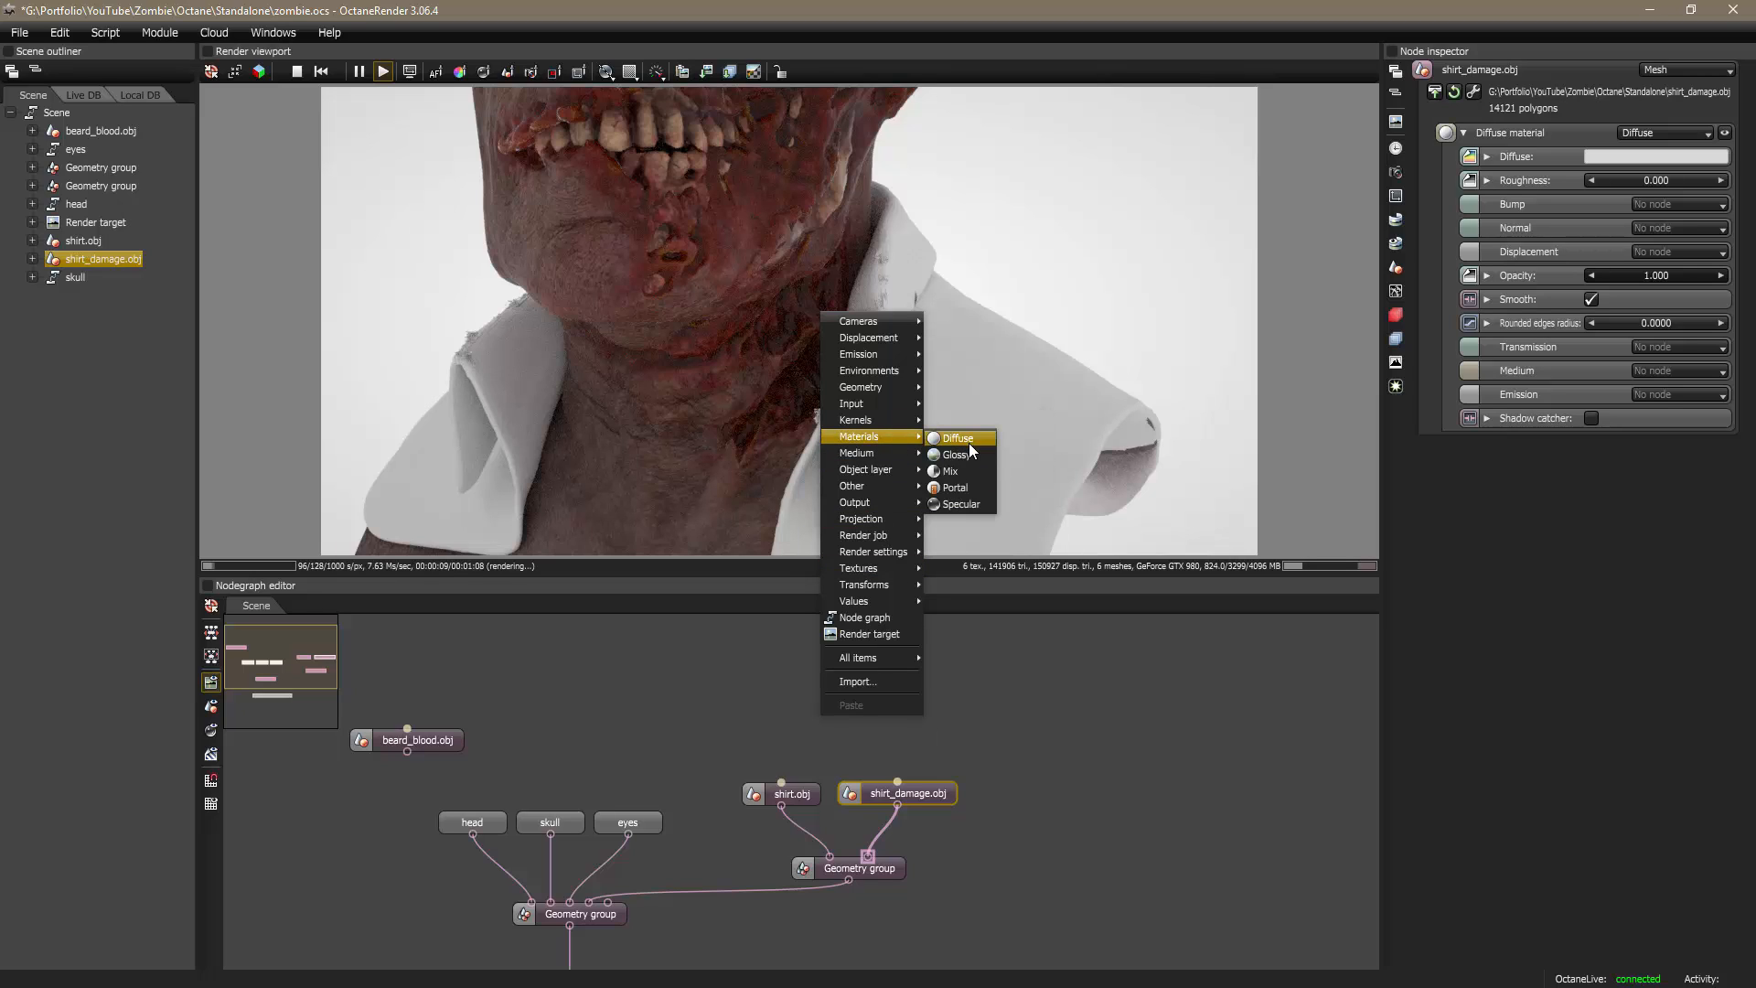
pyautogui.click(967, 454)
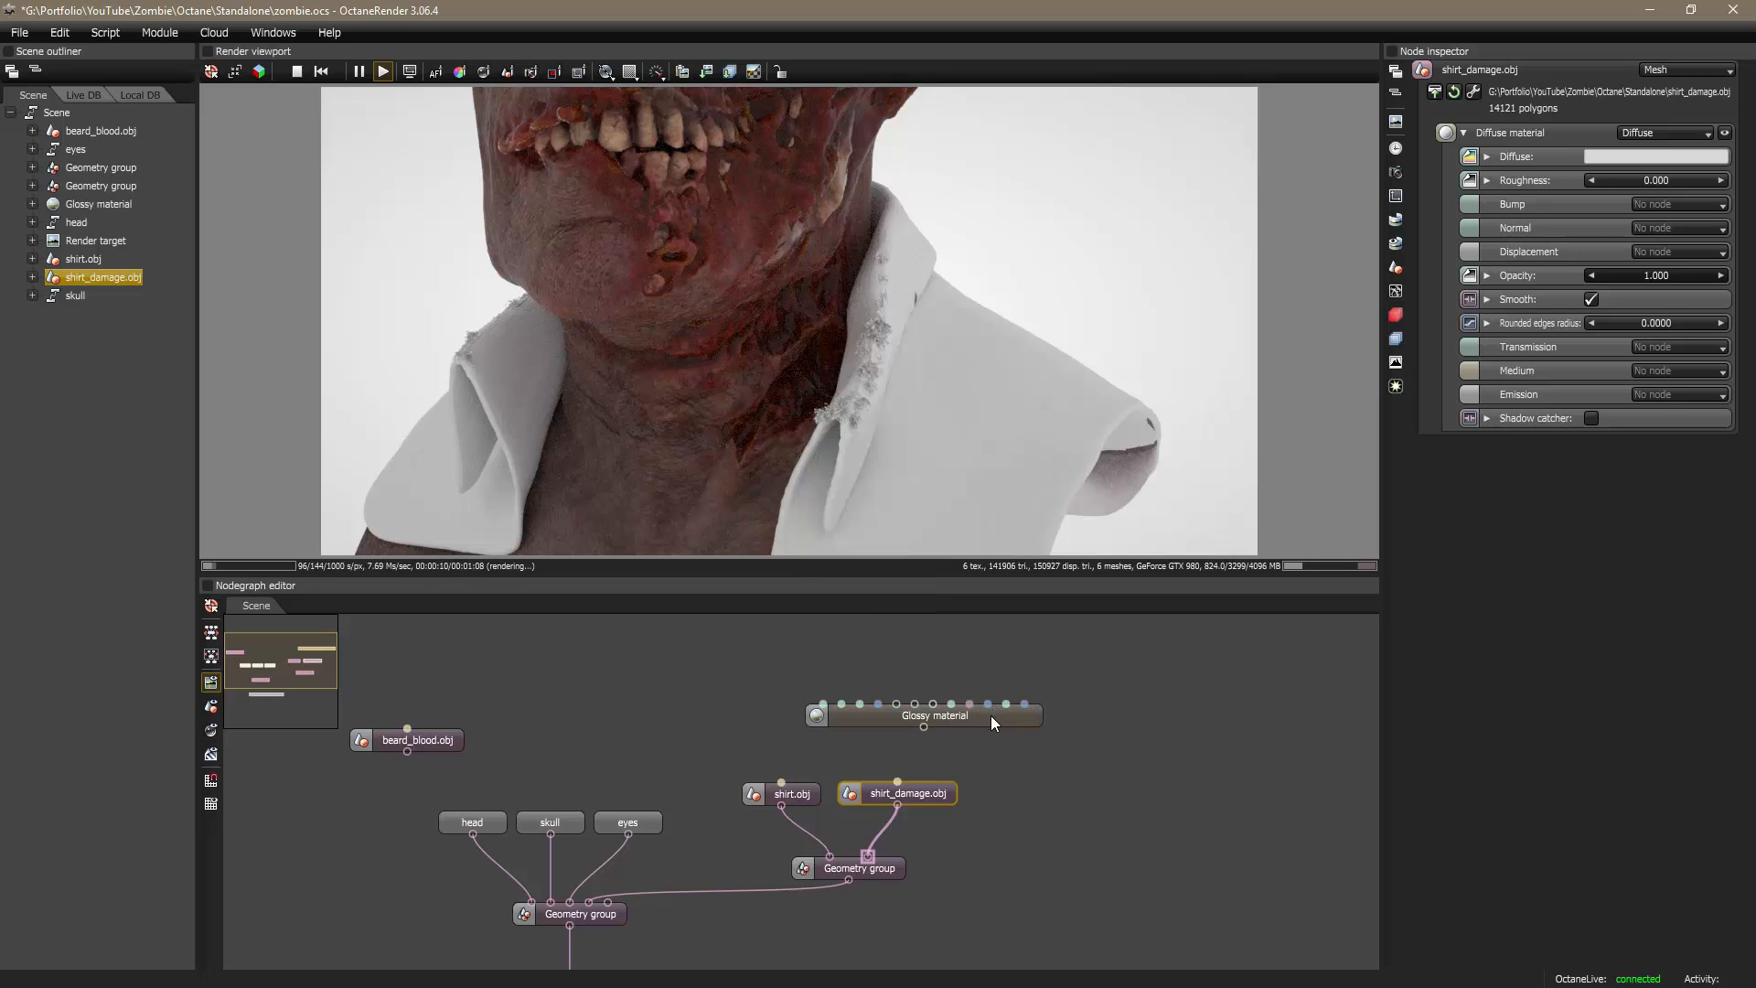
pyautogui.moveTo(990, 715); pyautogui.dragTo(898, 781)
pyautogui.moveTo(1083, 719); pyautogui.dragTo(1030, 746, button='middle')
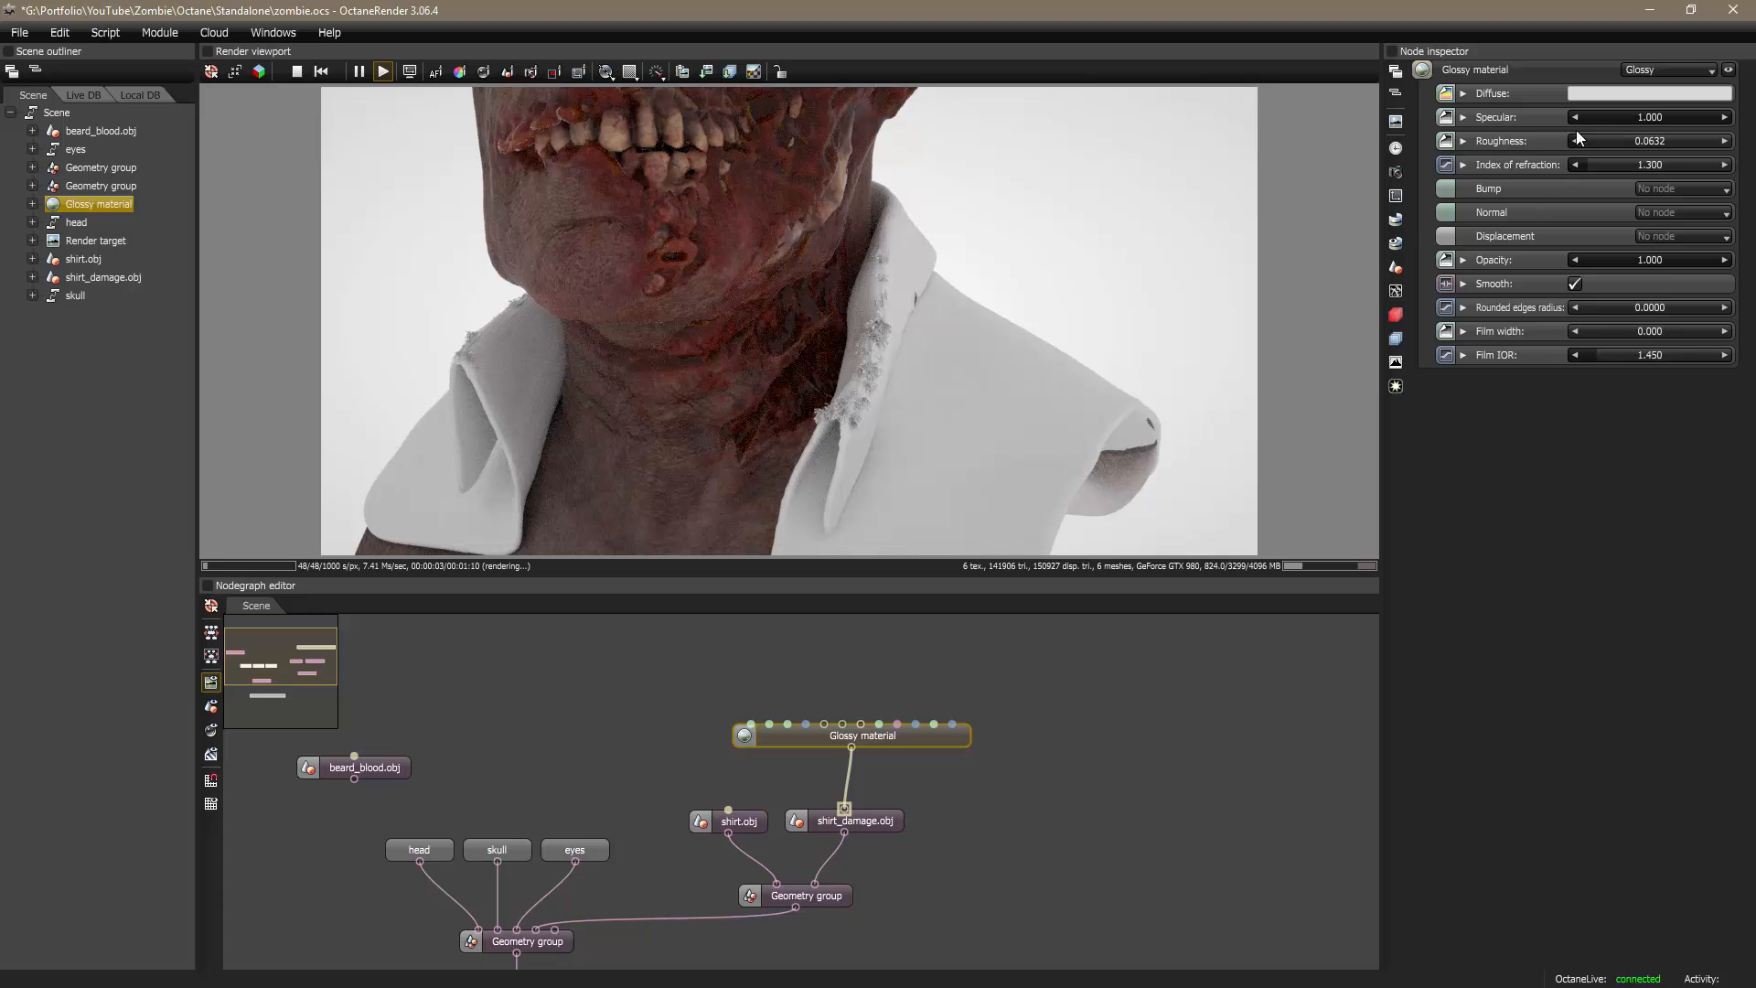
# Step: Add an RGB image texture using shirt_ALB.PSD from the ZBrush folder and place it above the Glossy material
pyautogui.rightClick(835, 671)
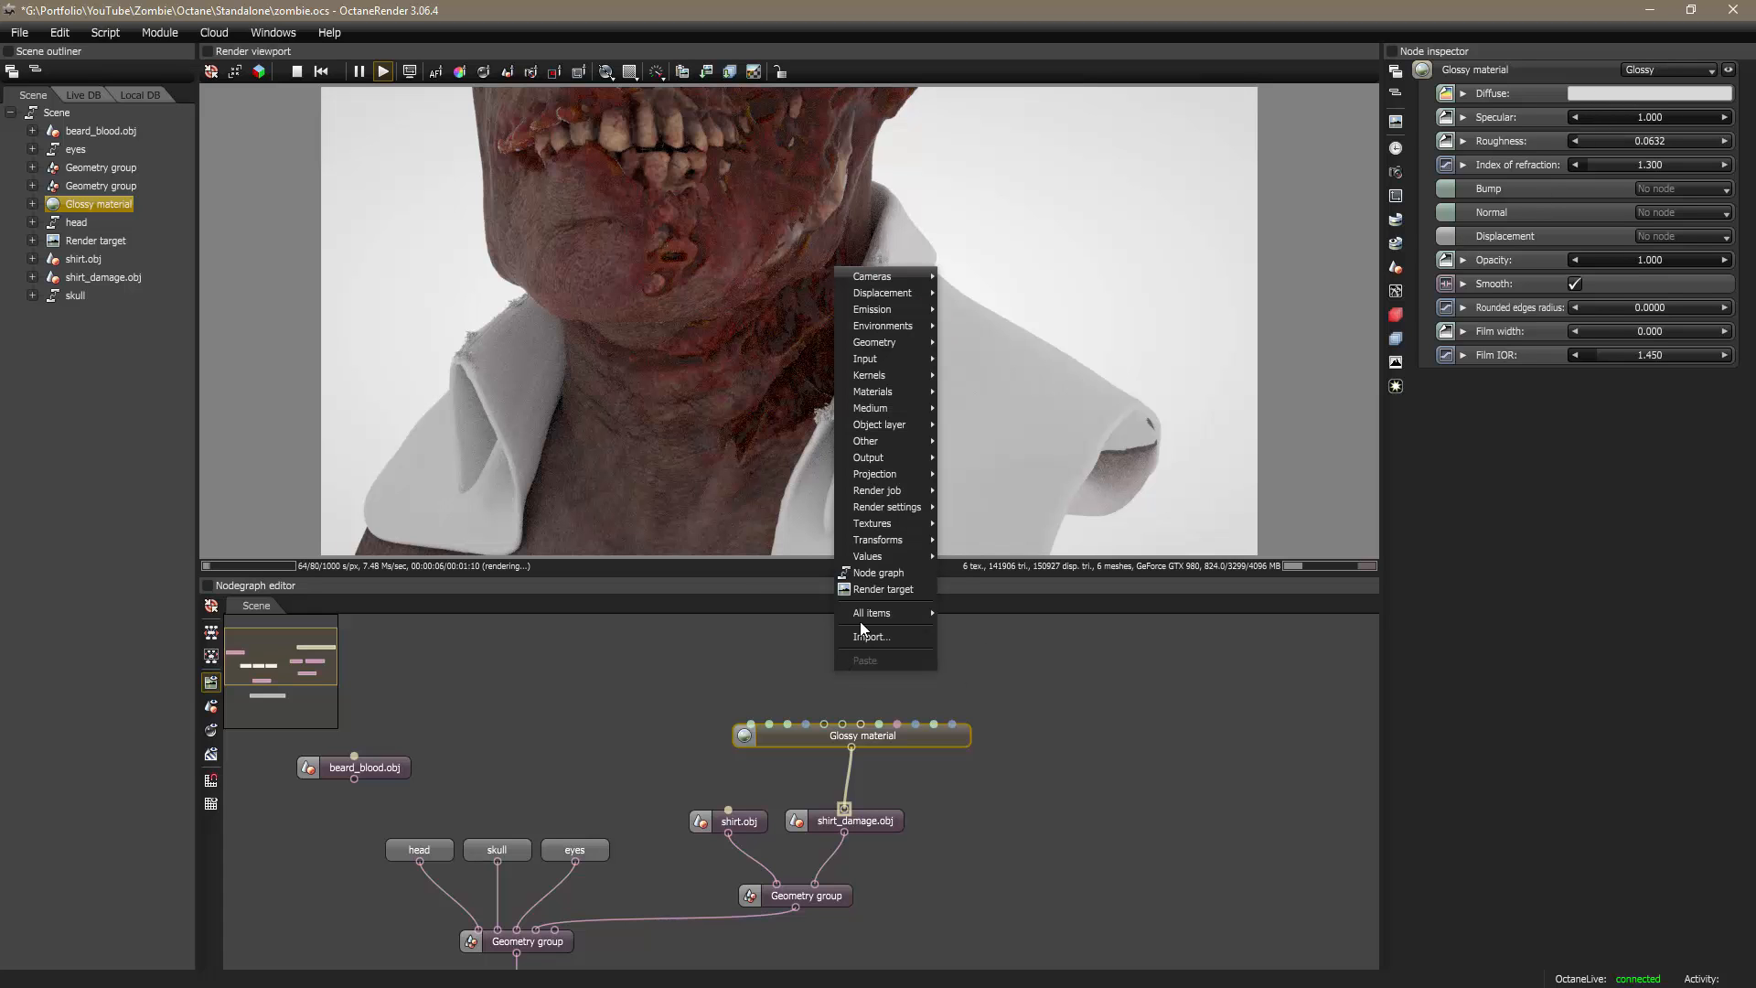
pyautogui.moveTo(880, 524)
pyautogui.click(989, 508)
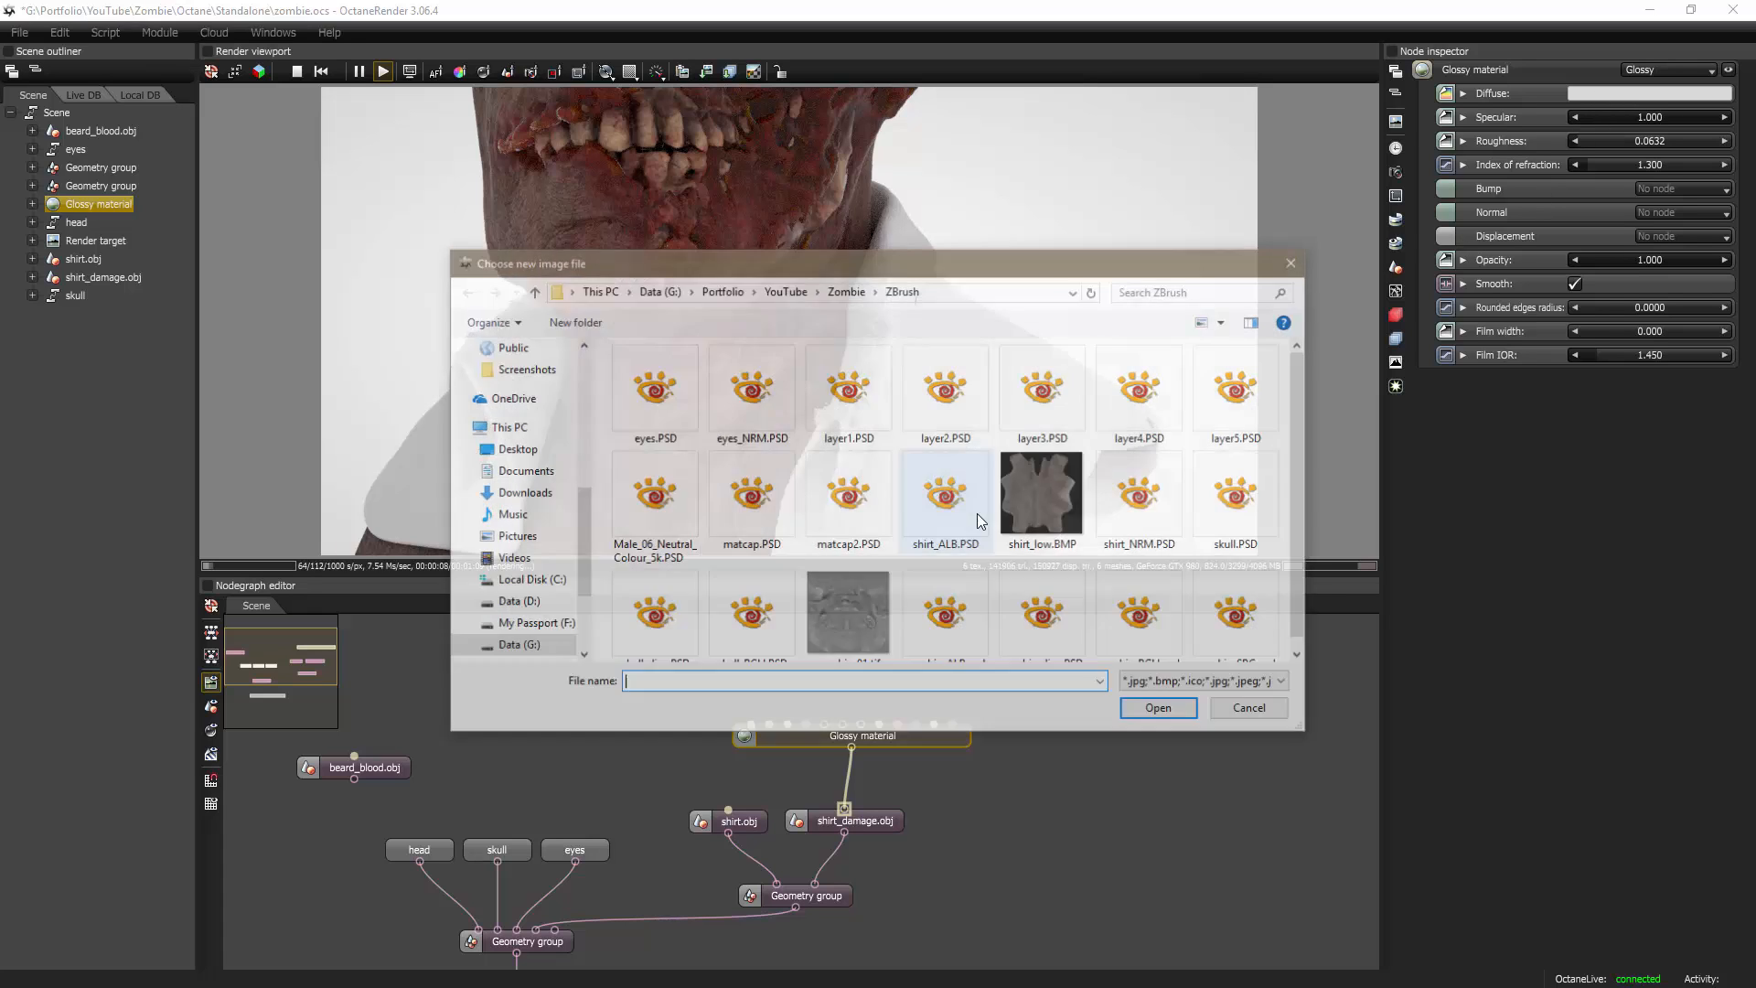
pyautogui.click(1064, 473)
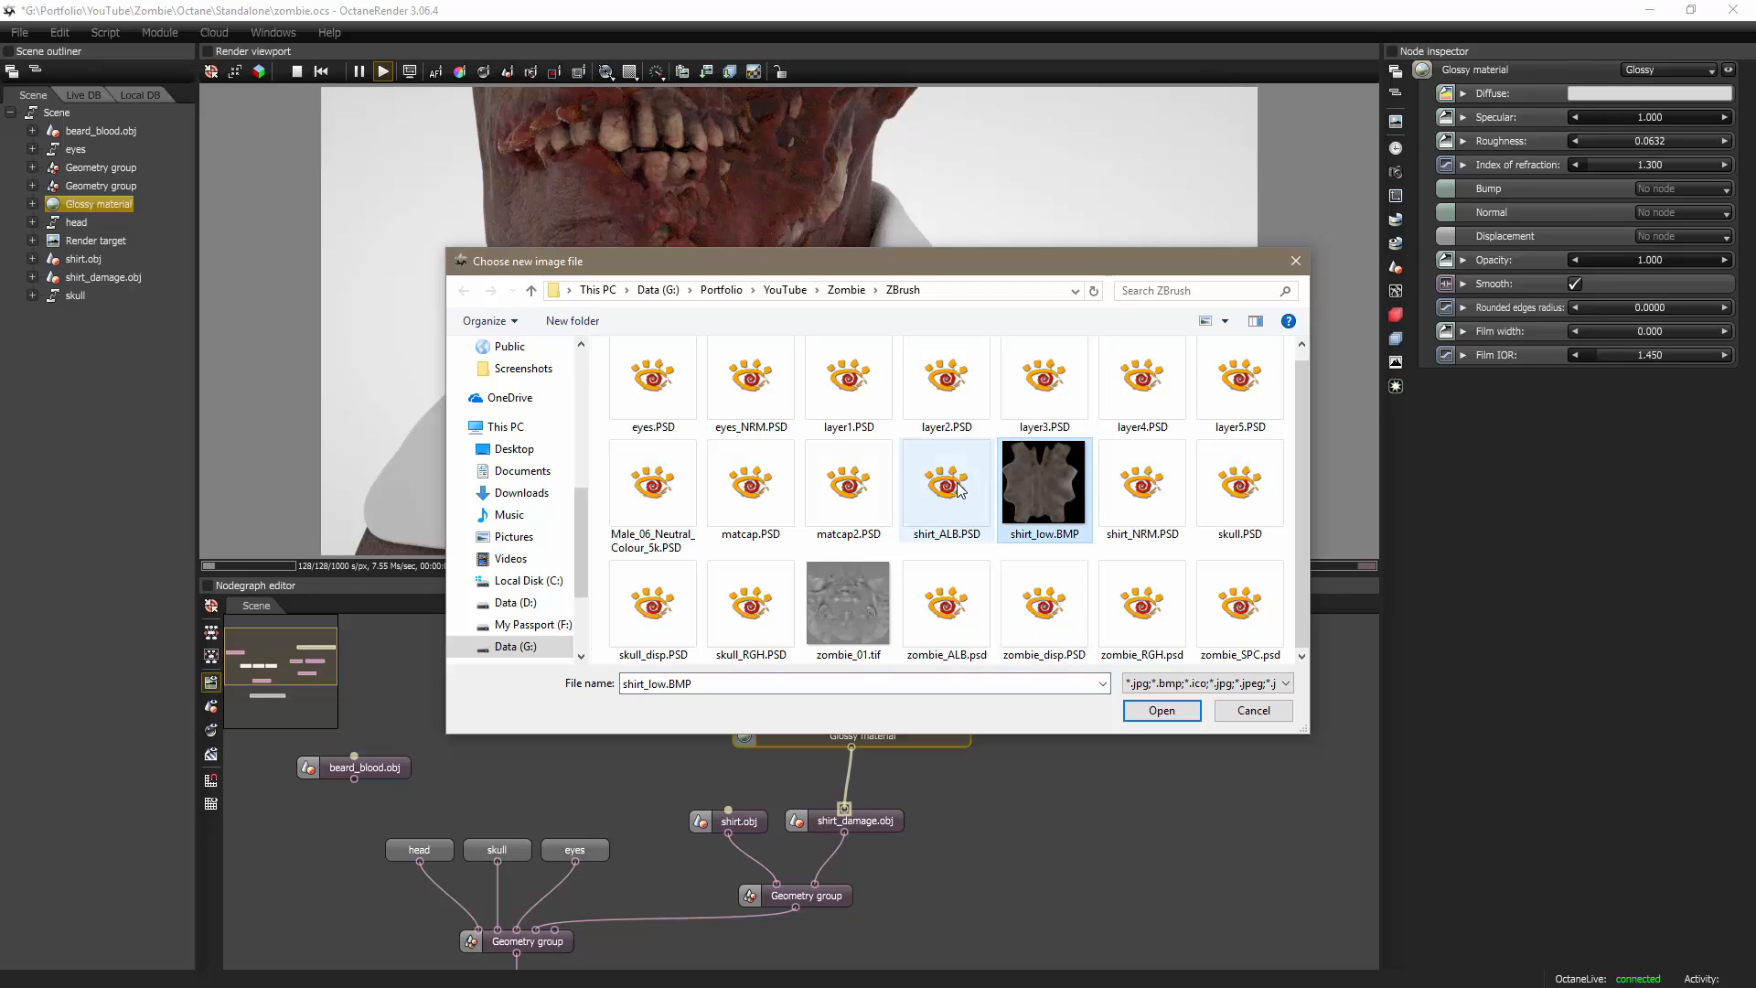
pyautogui.click(1134, 480)
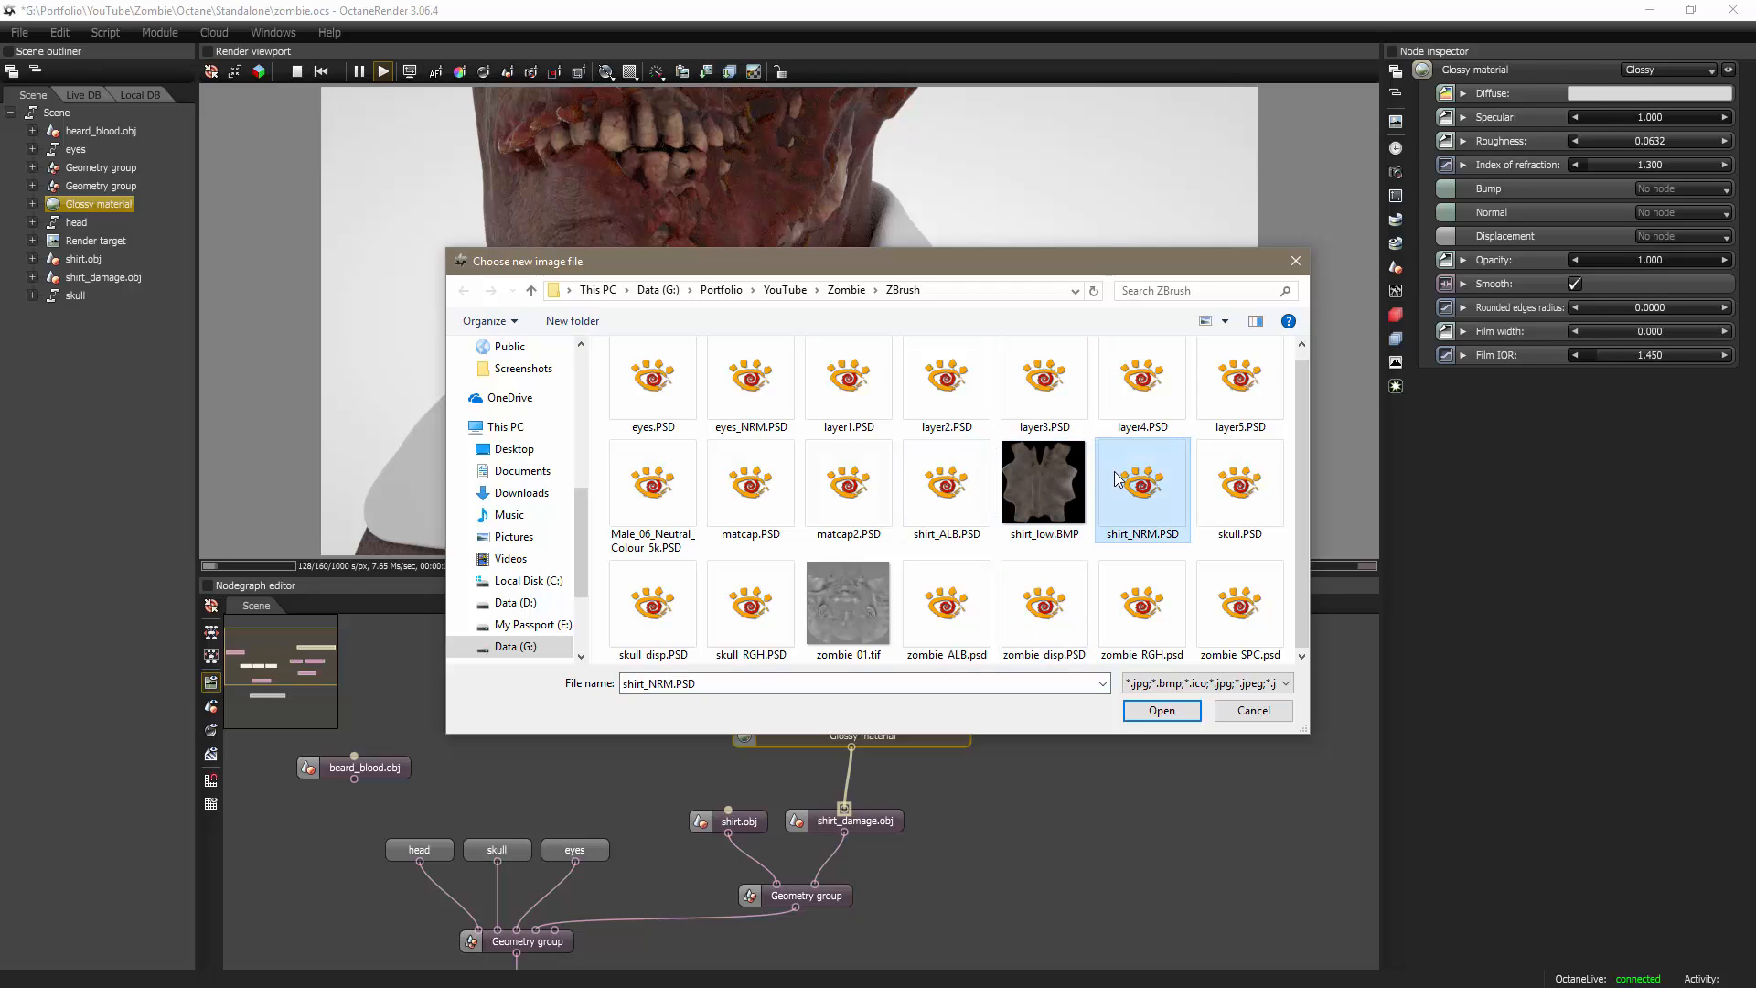
pyautogui.click(1066, 474)
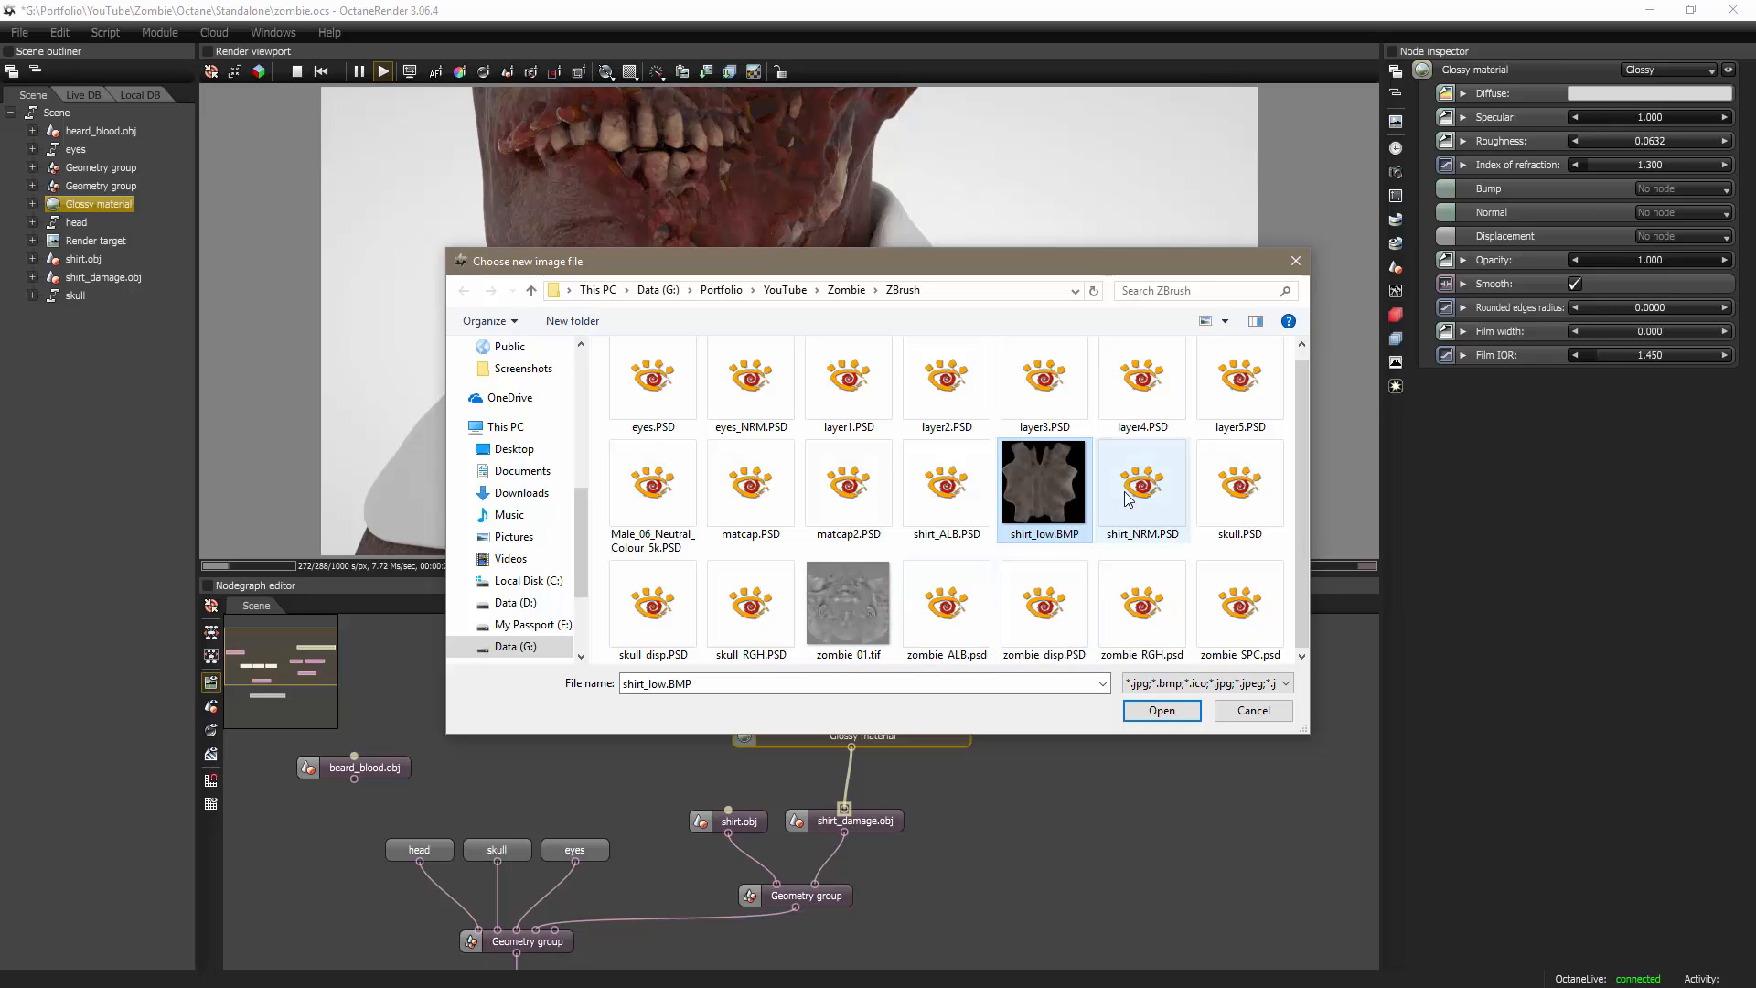
pyautogui.moveTo(1050, 486)
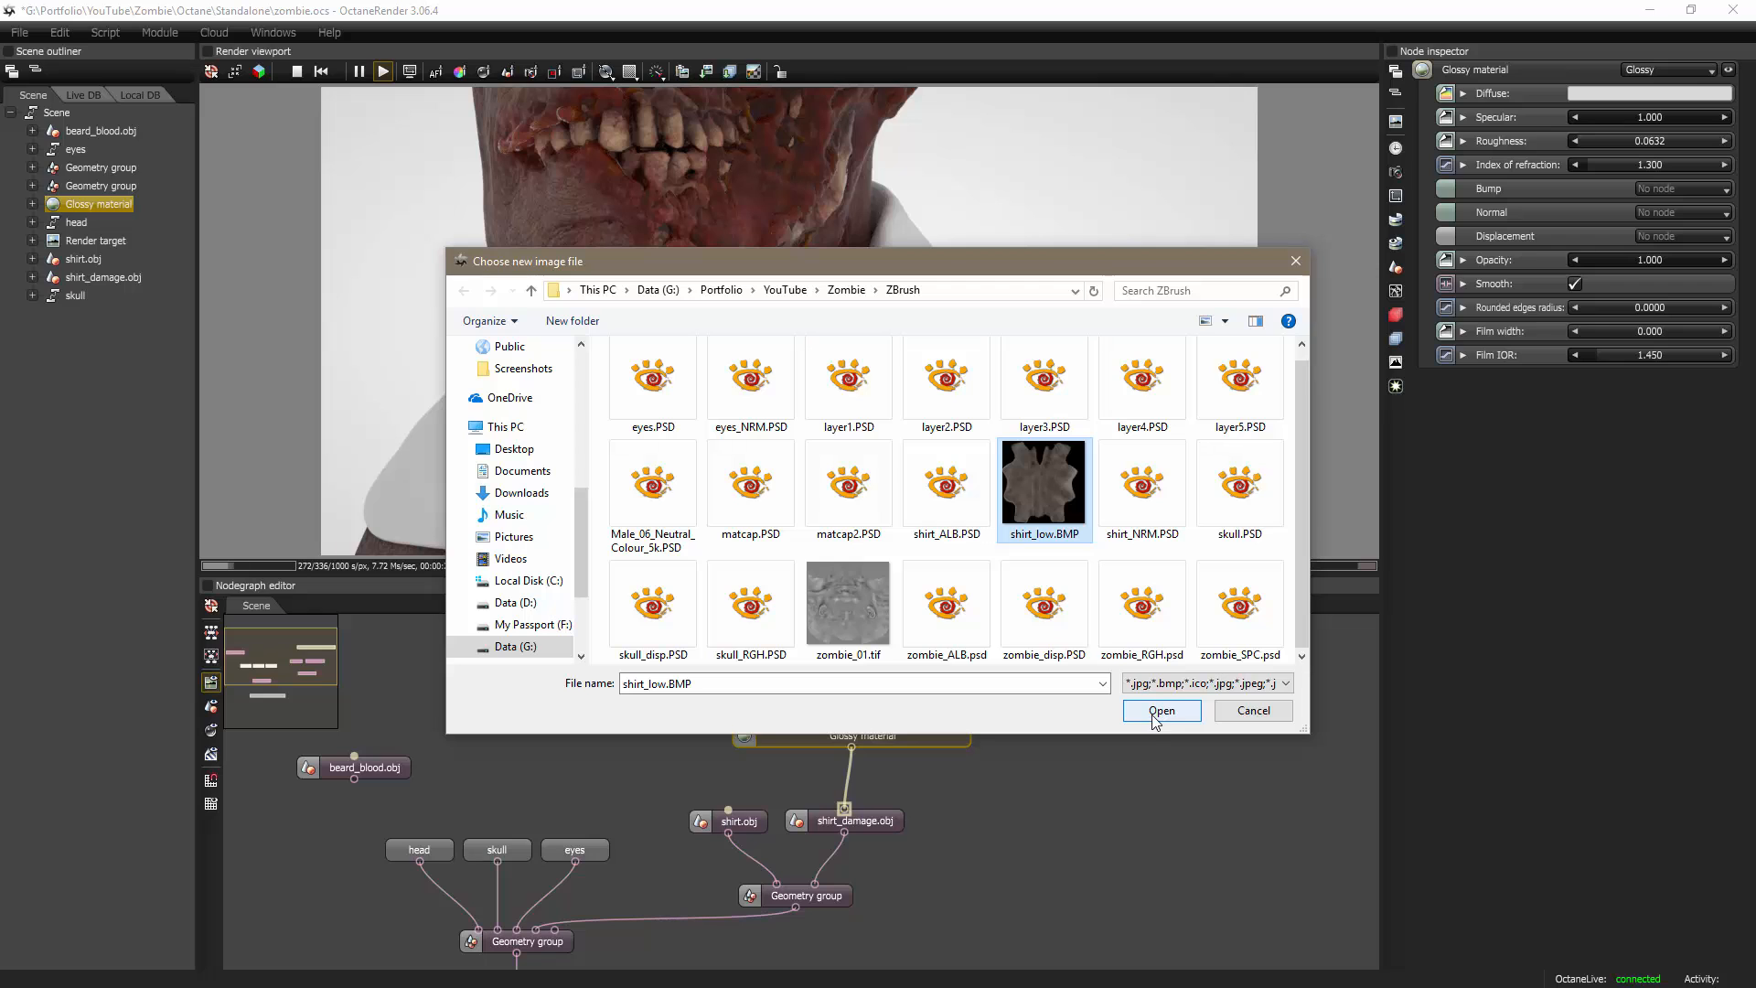
pyautogui.click(951, 499)
pyautogui.click(1157, 711)
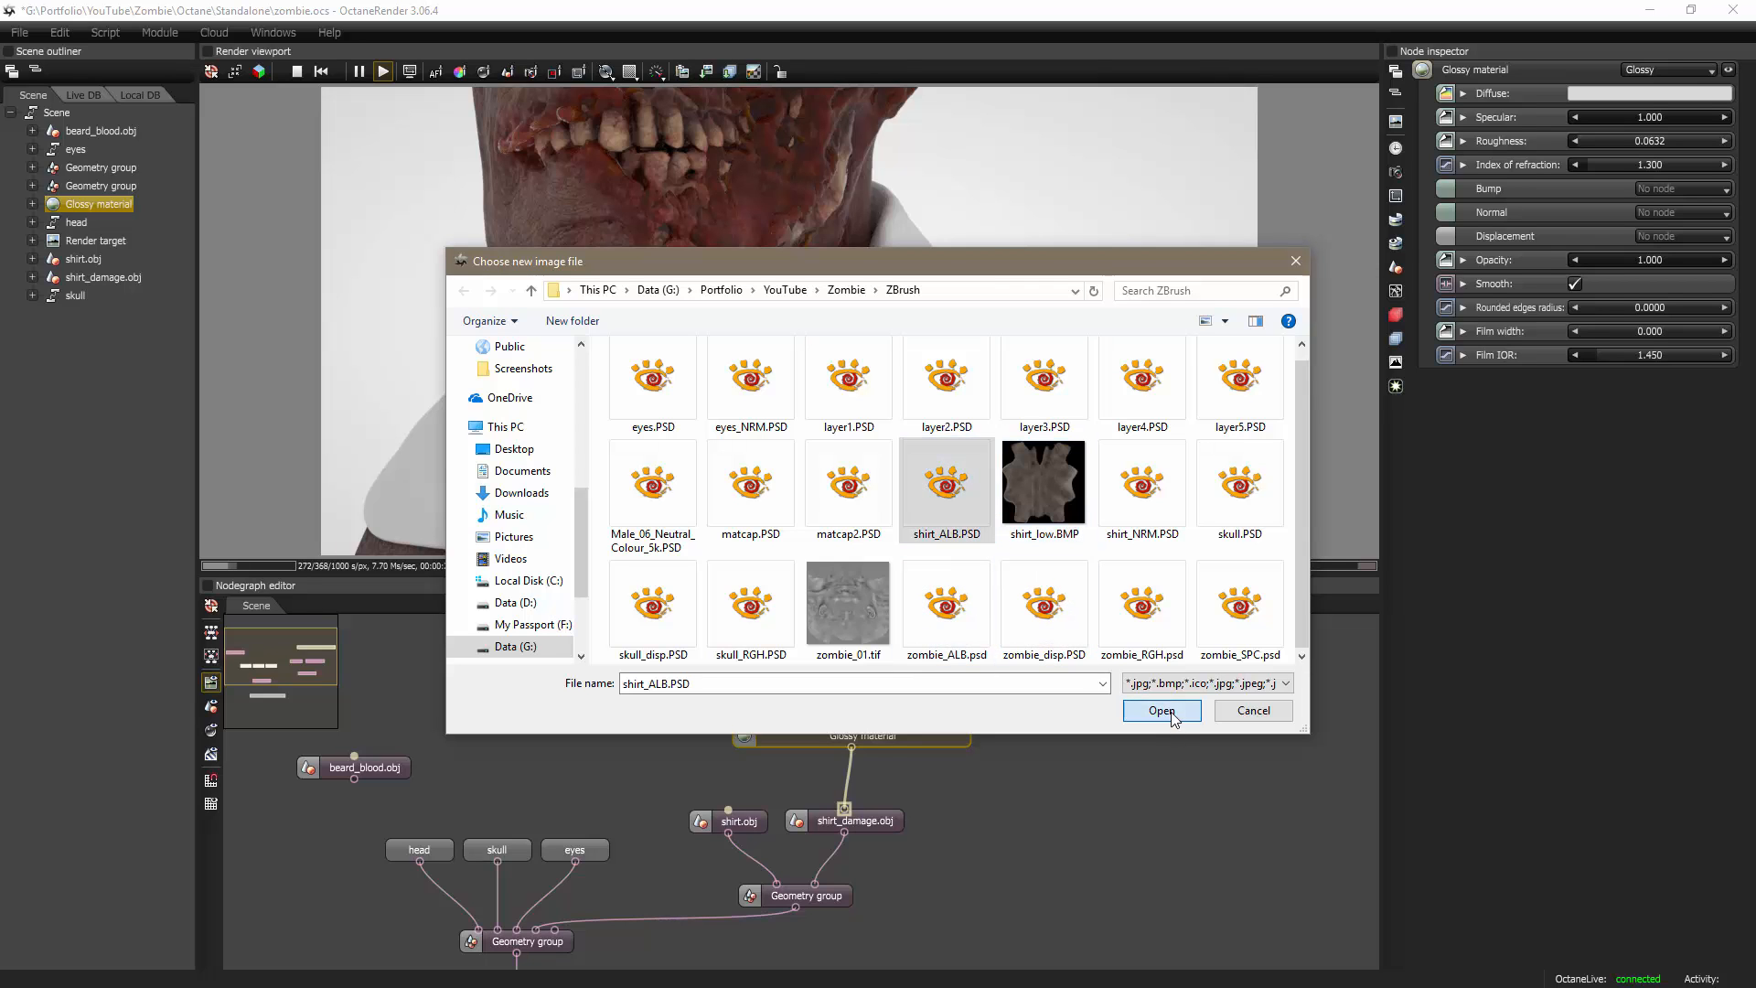
pyautogui.moveTo(865, 677); pyautogui.dragTo(750, 729)
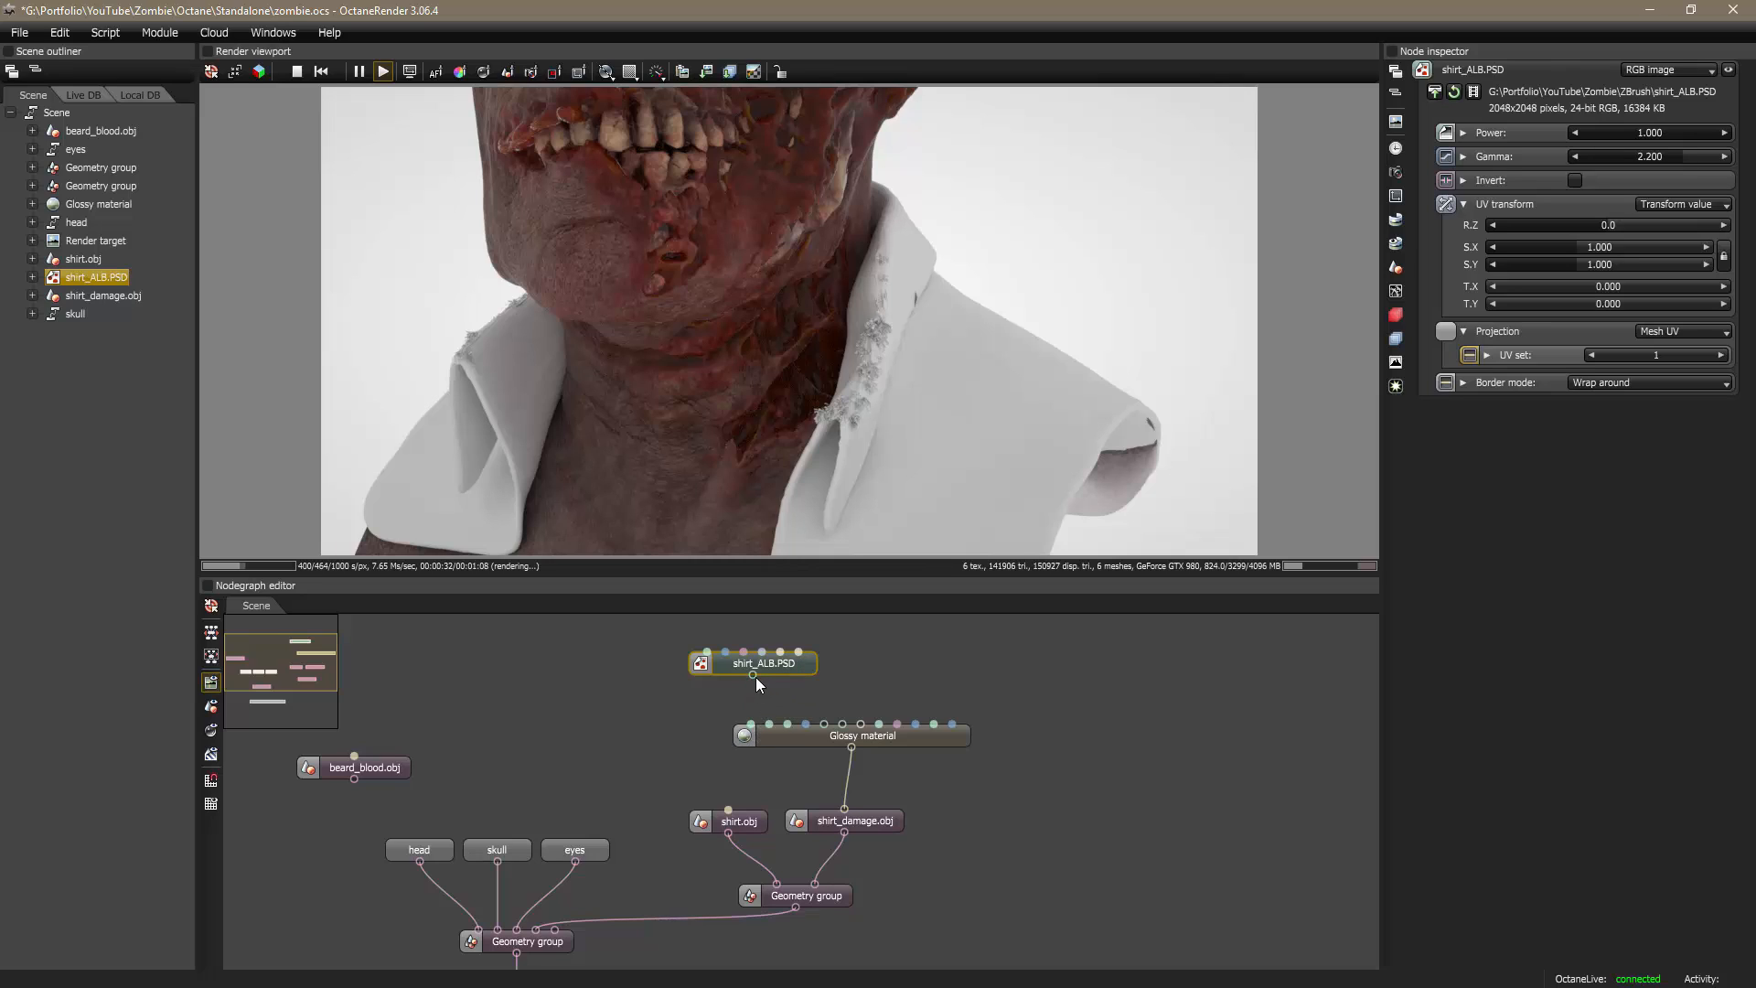
# Step: Set the Glossy material's diffuse color to black
pyautogui.click(900, 734)
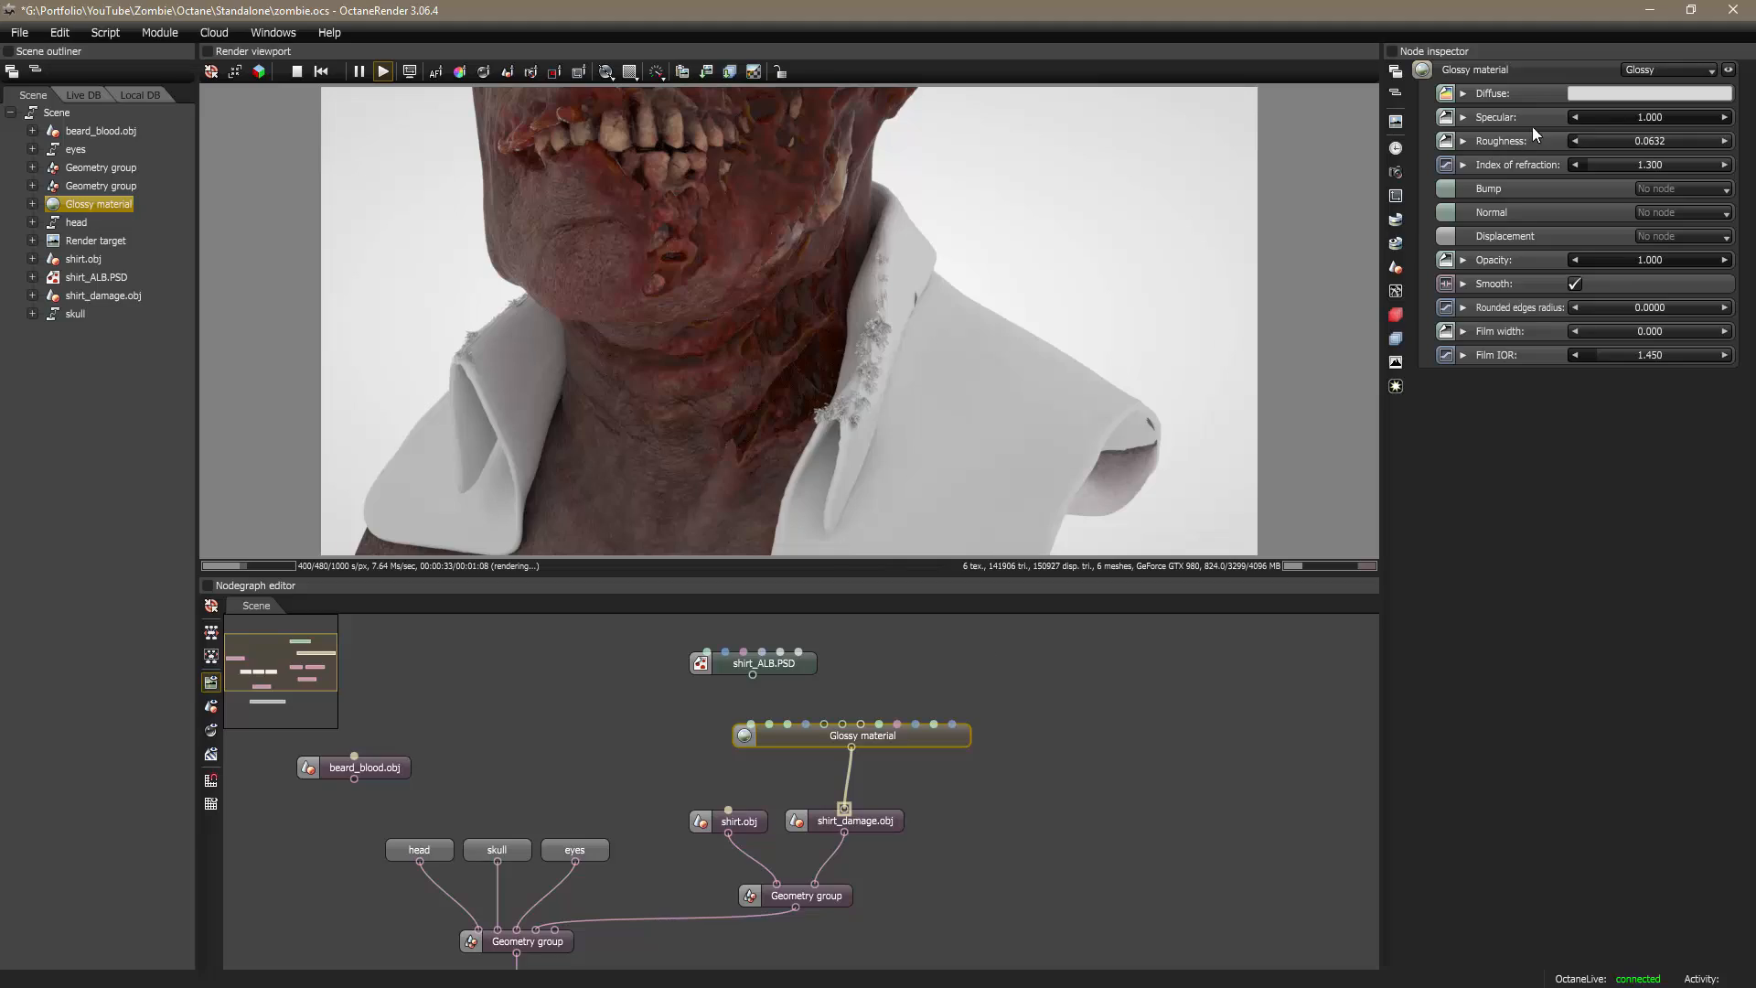
pyautogui.click(1593, 93)
pyautogui.moveTo(1505, 64); pyautogui.dragTo(1503, 240)
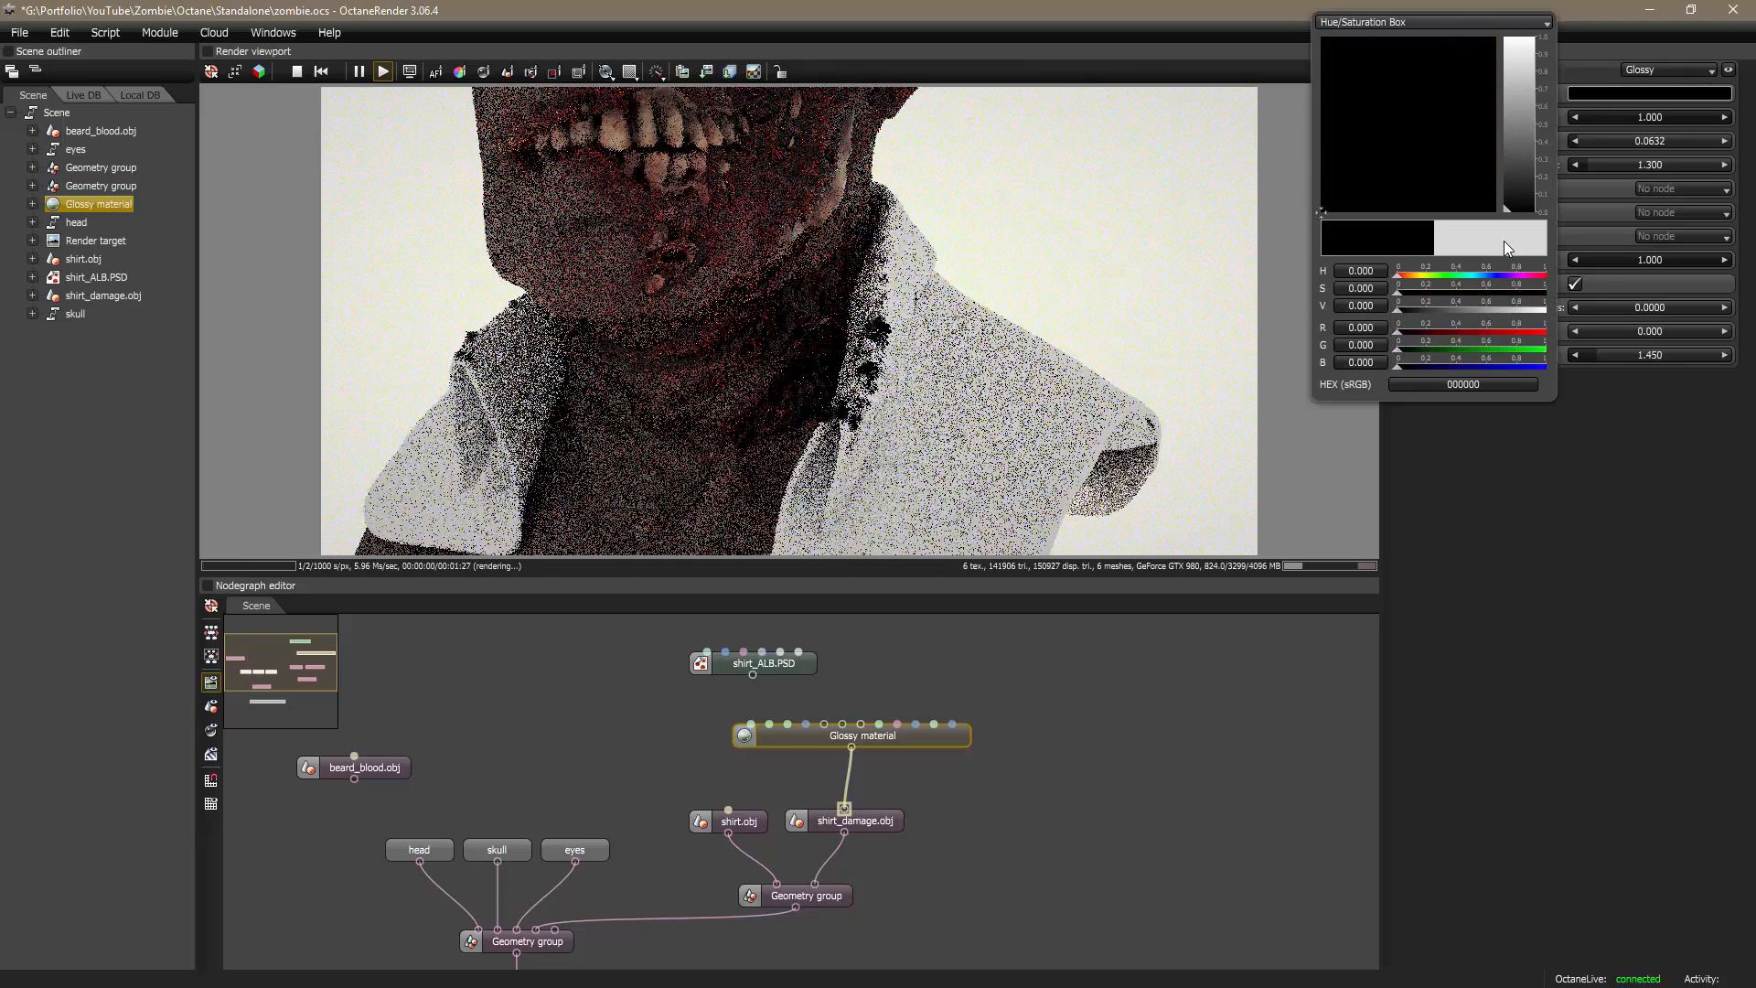
pyautogui.click(1502, 597)
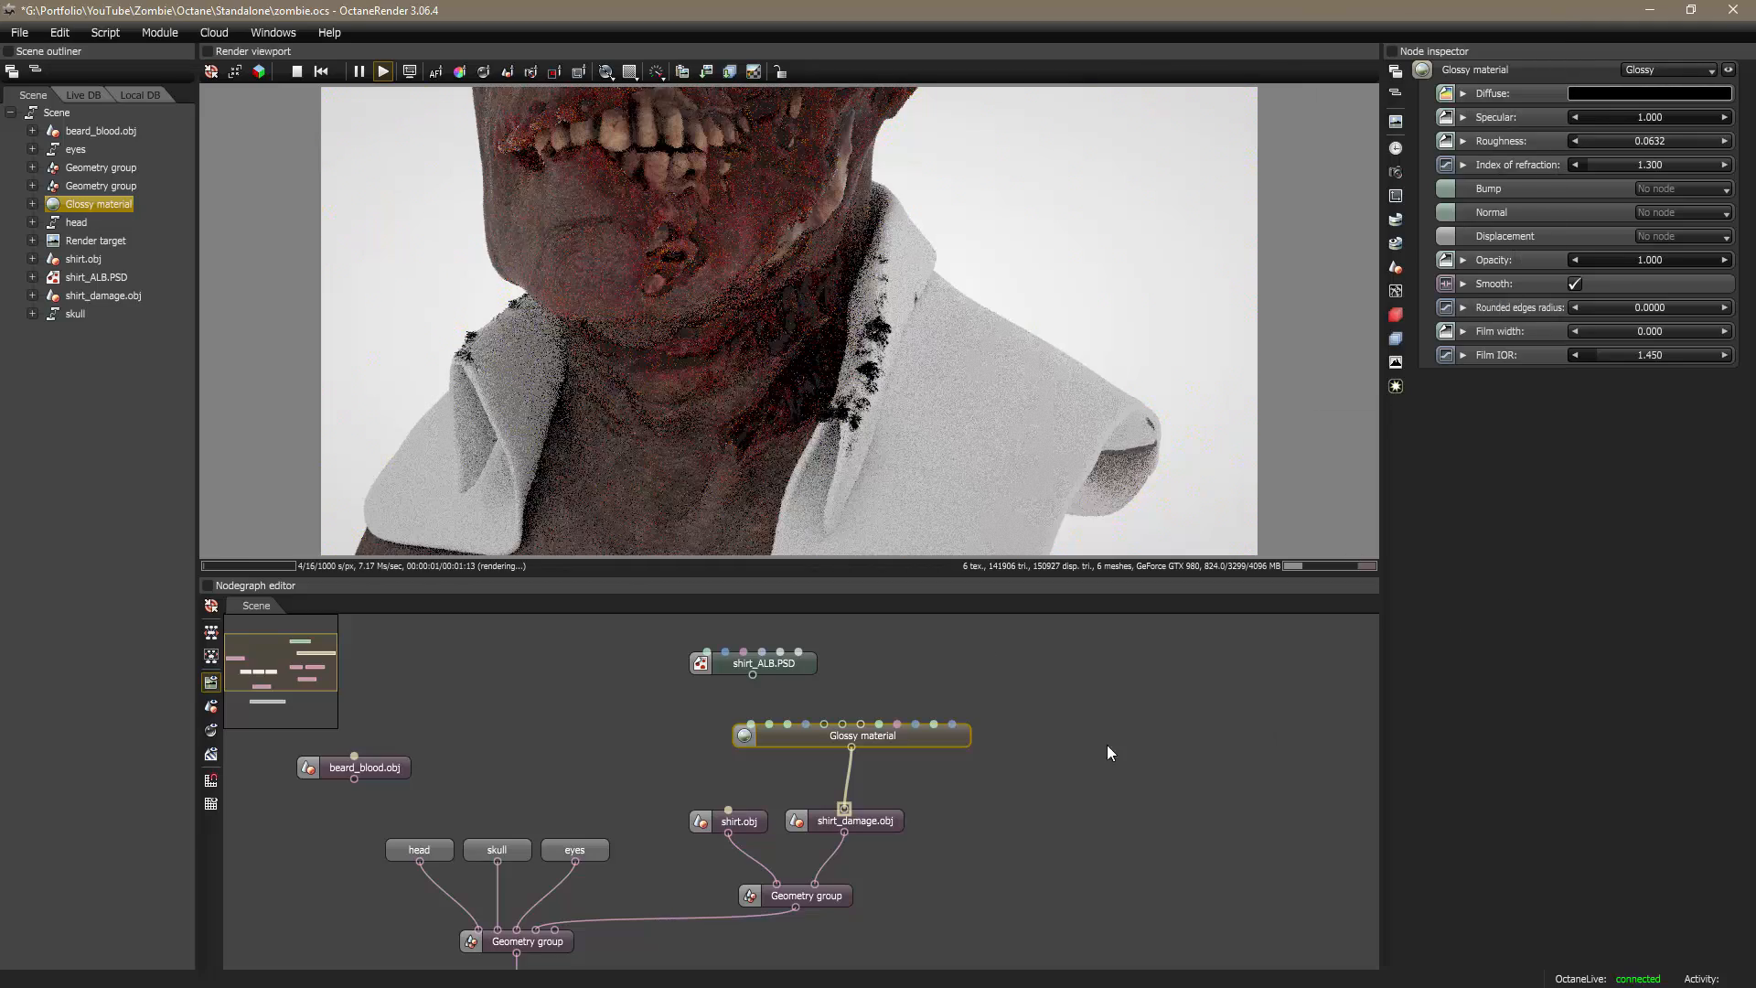
# Step: Reconnect the Glossy material from shirt_damage.obj to shirt.obj and check the collar in the render
pyautogui.moveTo(940, 871); pyautogui.dragTo(941, 853)
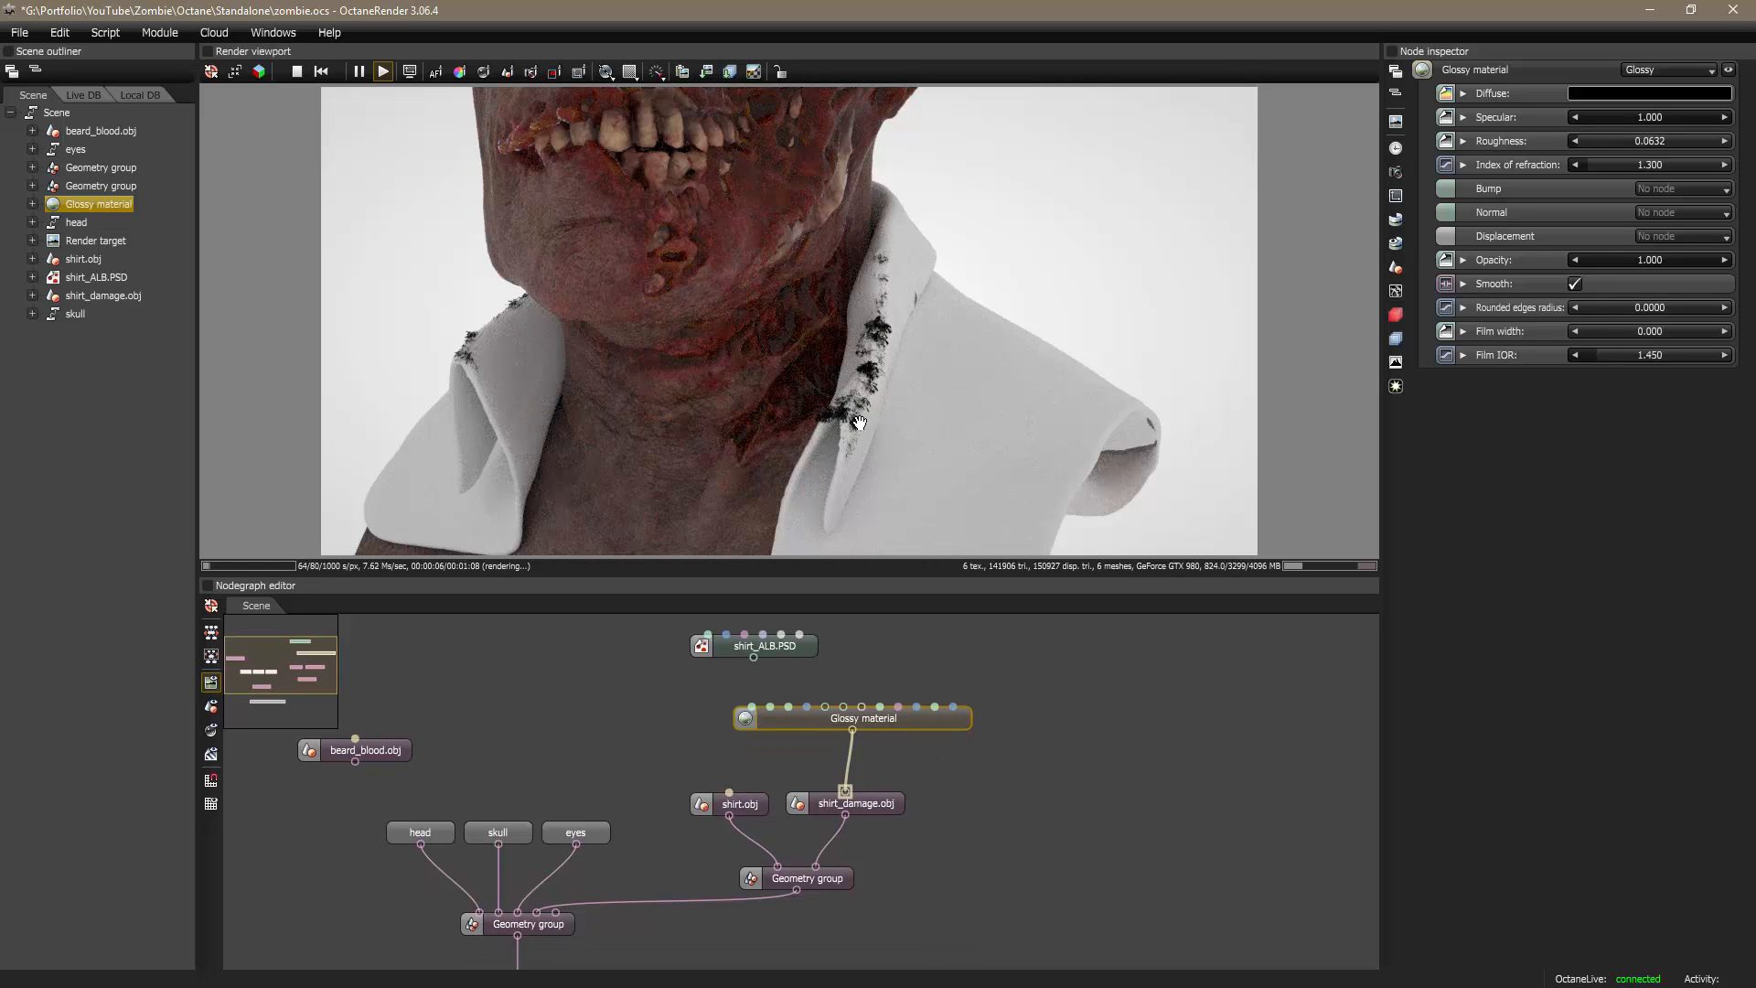
pyautogui.moveTo(874, 811); pyautogui.dragTo(733, 792)
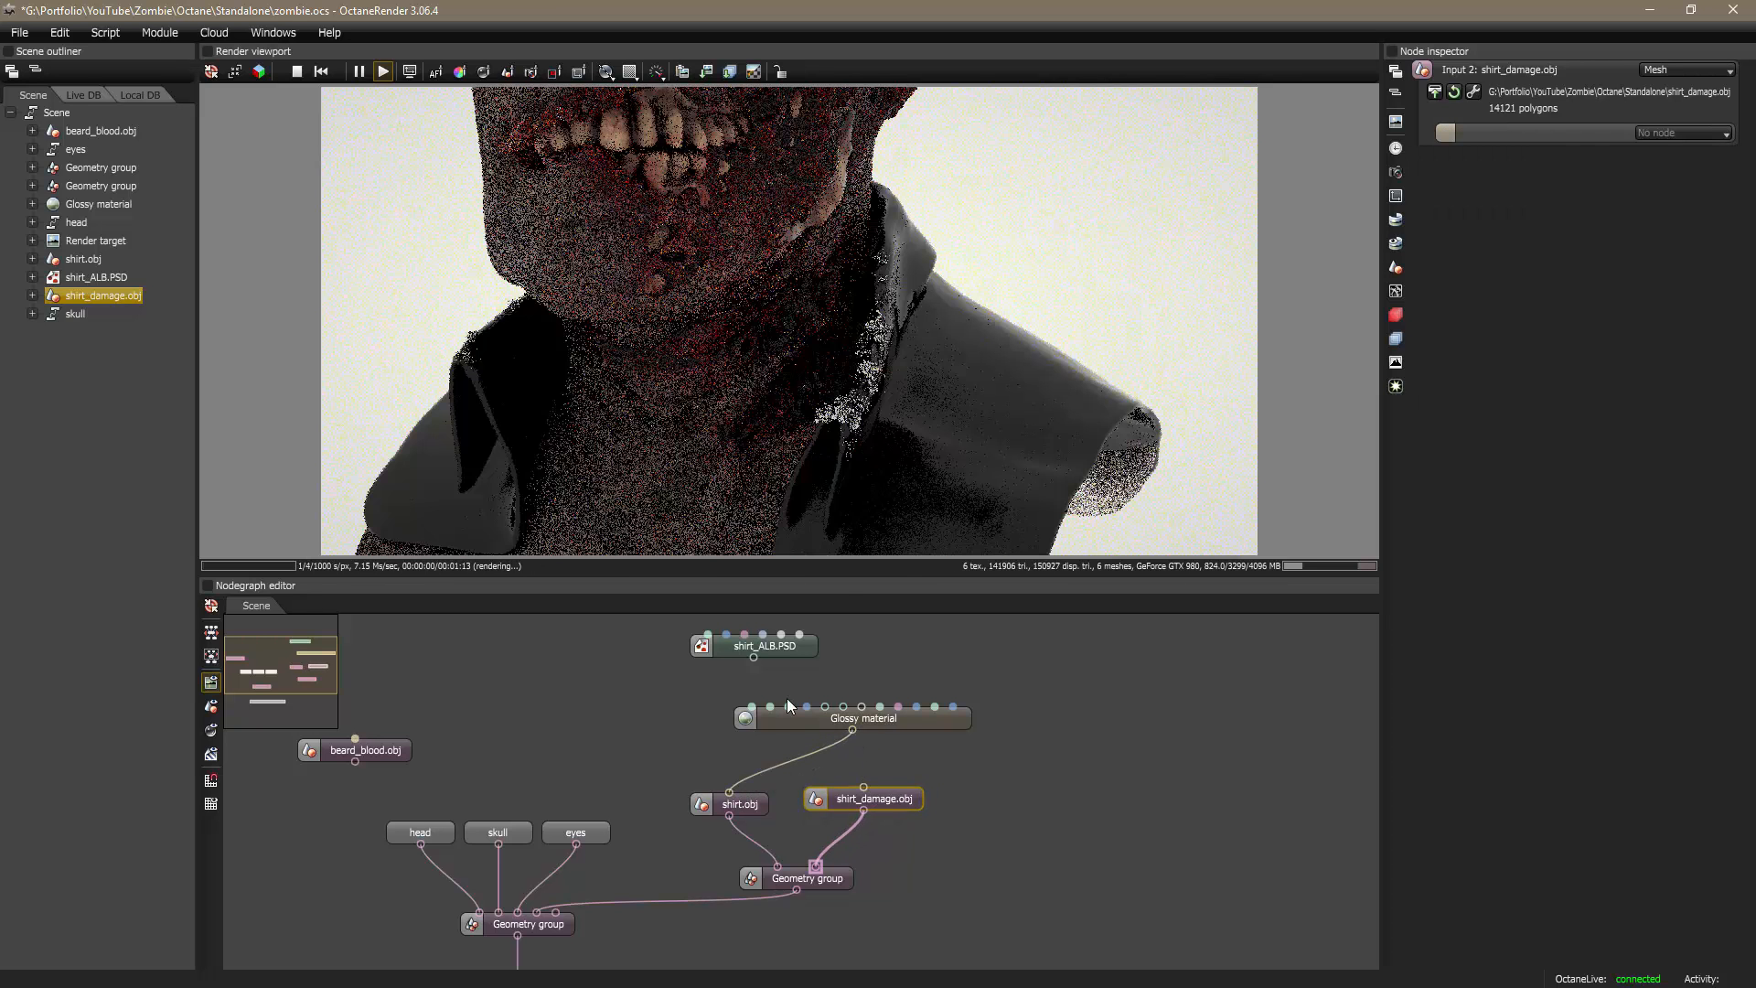
pyautogui.moveTo(904, 399); pyautogui.dragTo(823, 345)
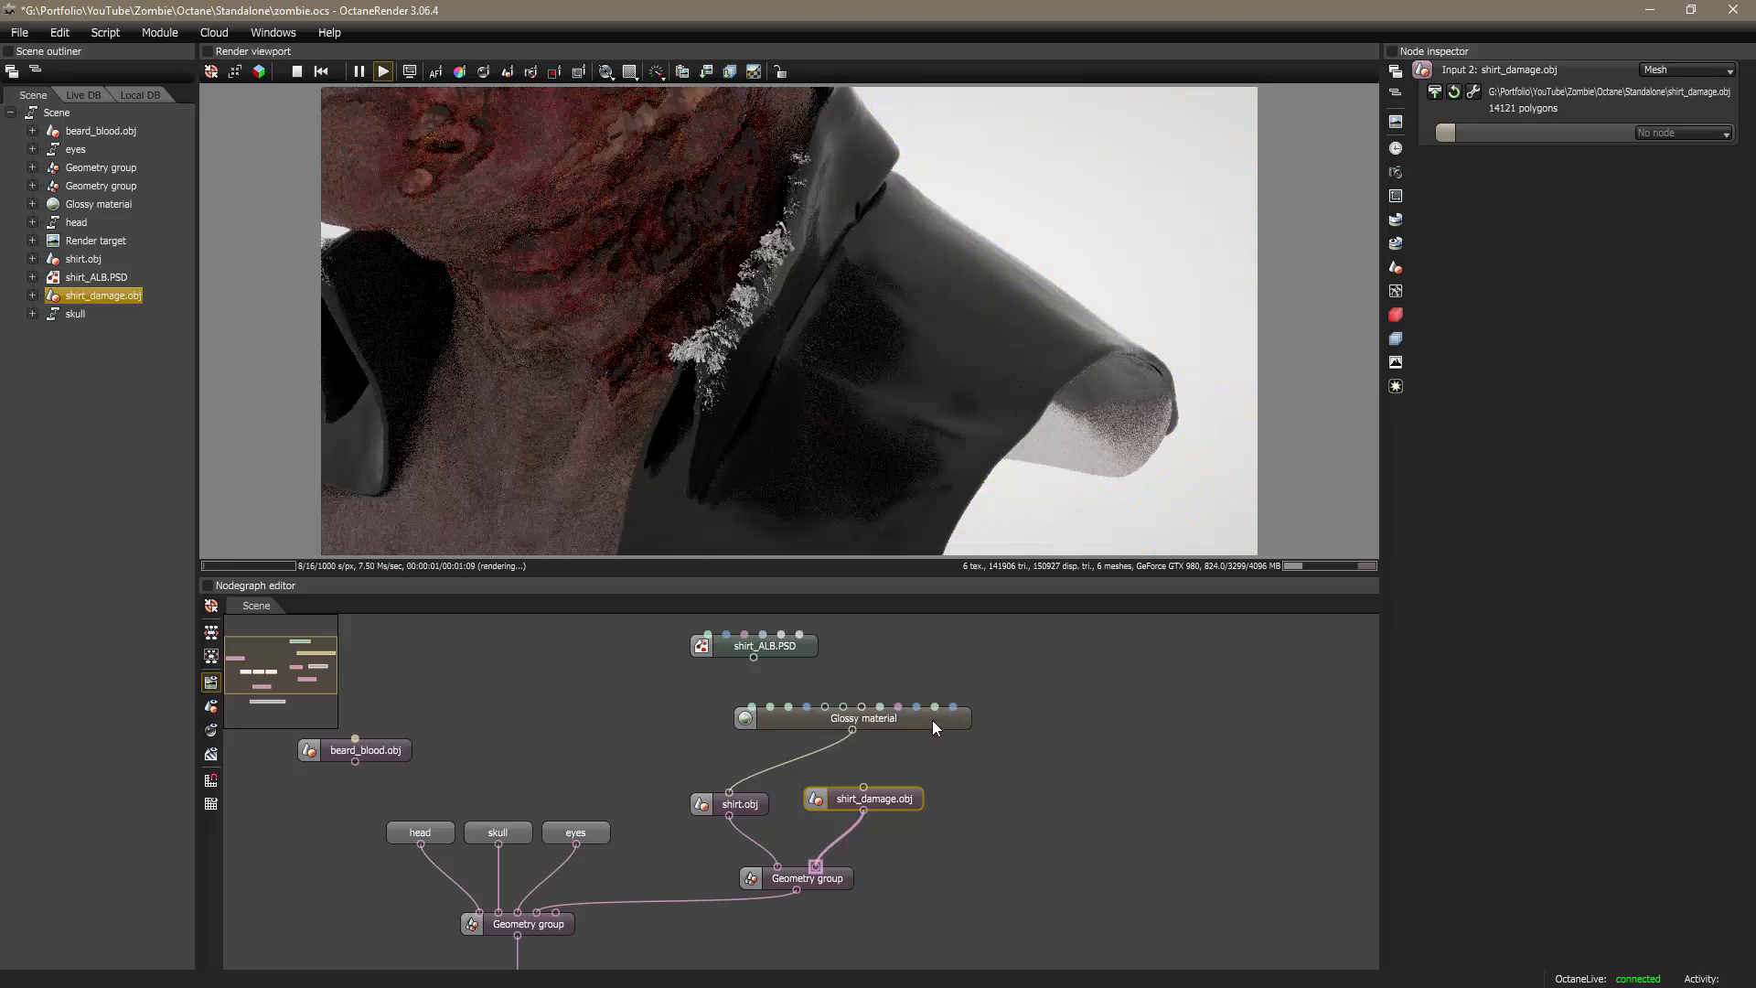
# Step: Add an RGB image texture using shirt_NRM.PSD from the ZBrush folder above the shirt's Glossy material
pyautogui.moveTo(933, 726)
pyautogui.mouseDown()
pyautogui.moveTo(897, 731)
pyautogui.moveTo(901, 716)
pyautogui.mouseUp()
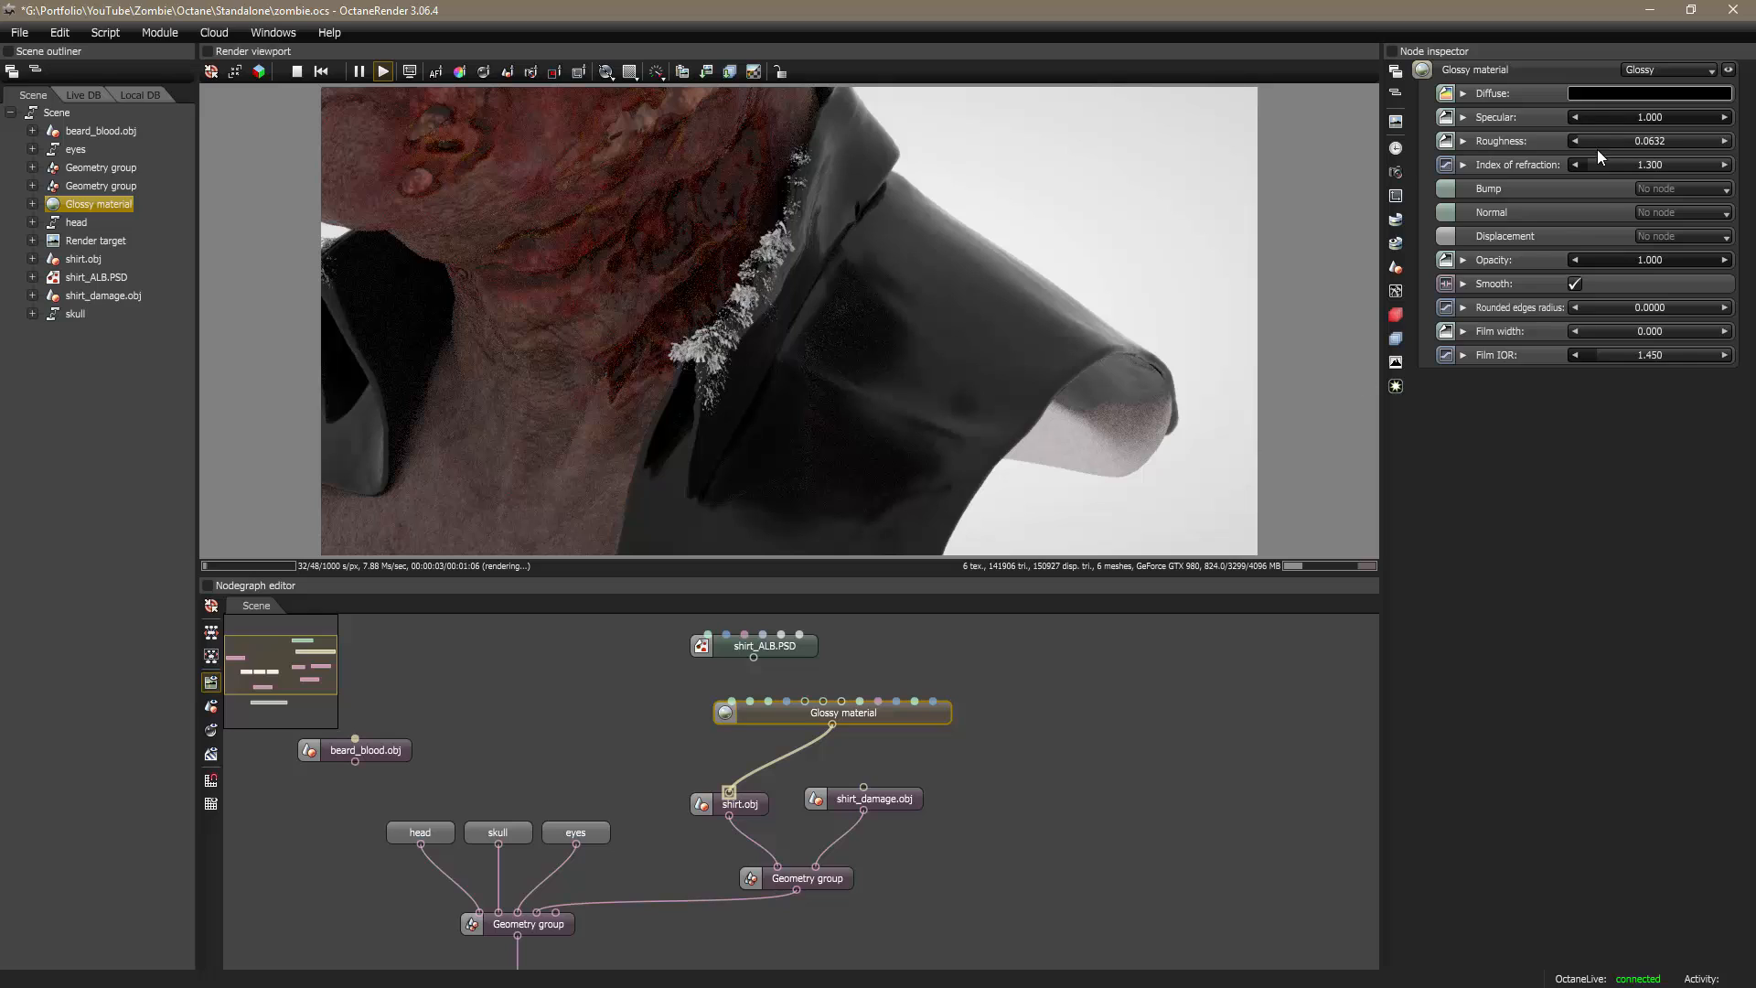
pyautogui.click(1677, 212)
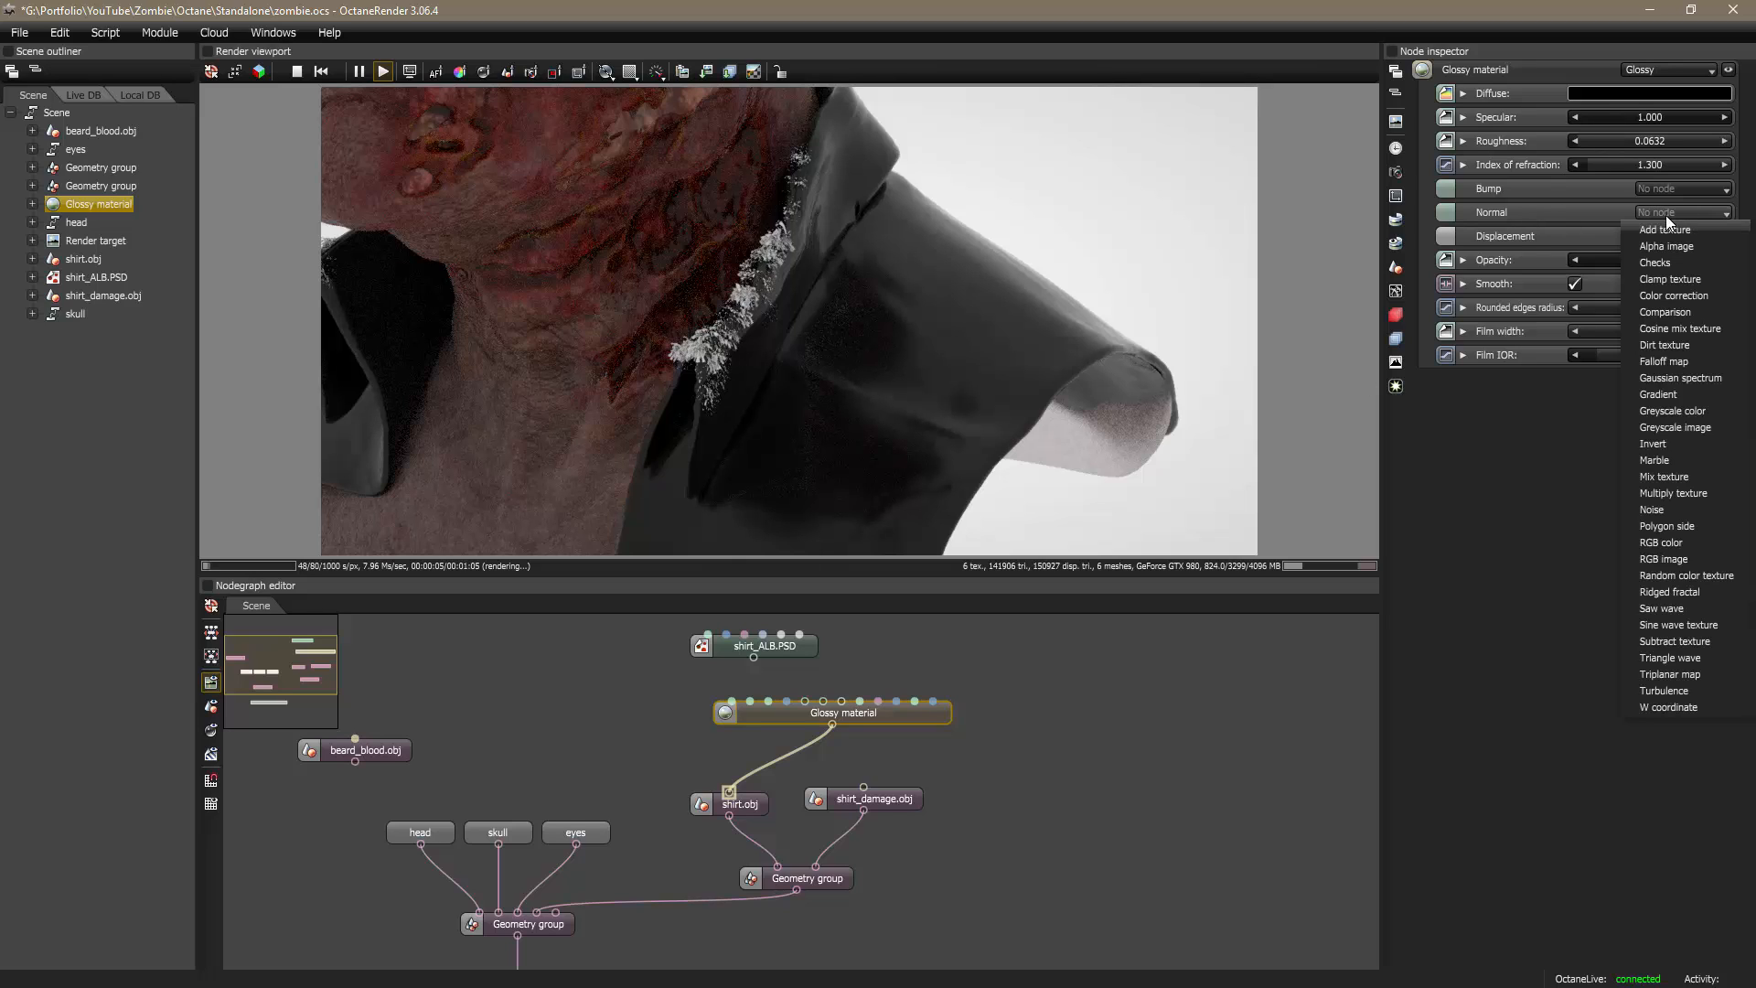
pyautogui.click(1022, 657)
pyautogui.moveTo(963, 663); pyautogui.dragTo(922, 715, button='middle')
pyautogui.rightClick(885, 693)
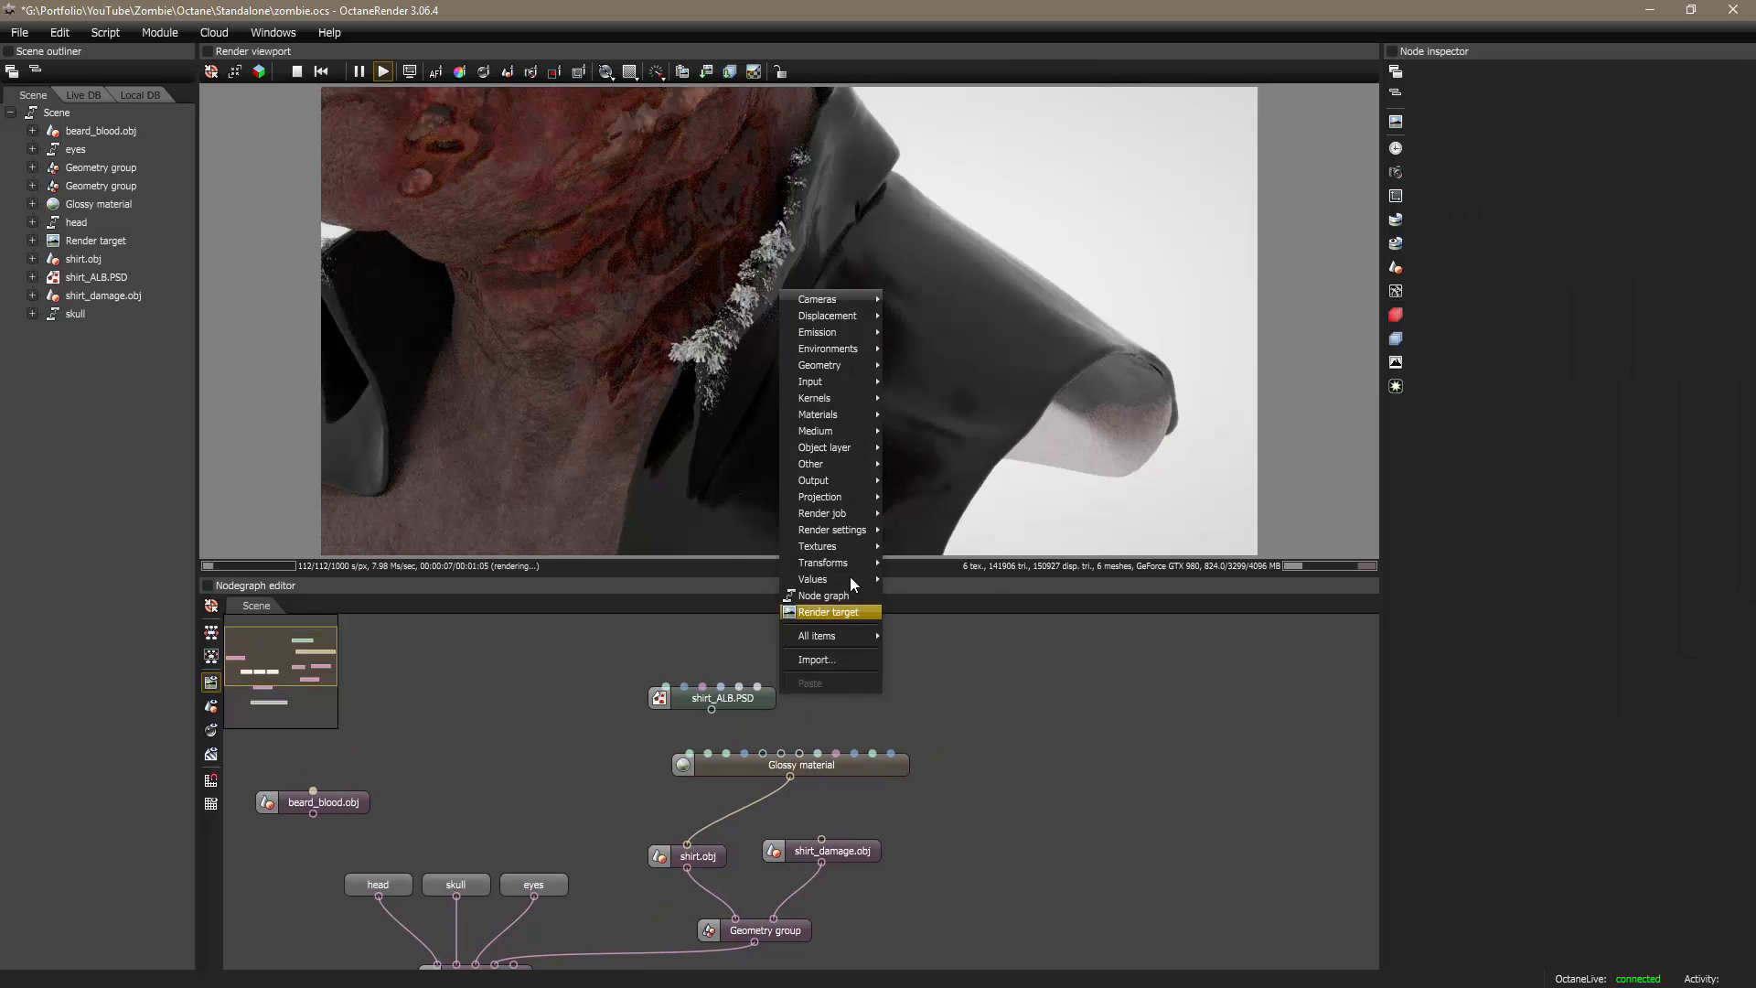
pyautogui.moveTo(850, 546)
pyautogui.click(909, 528)
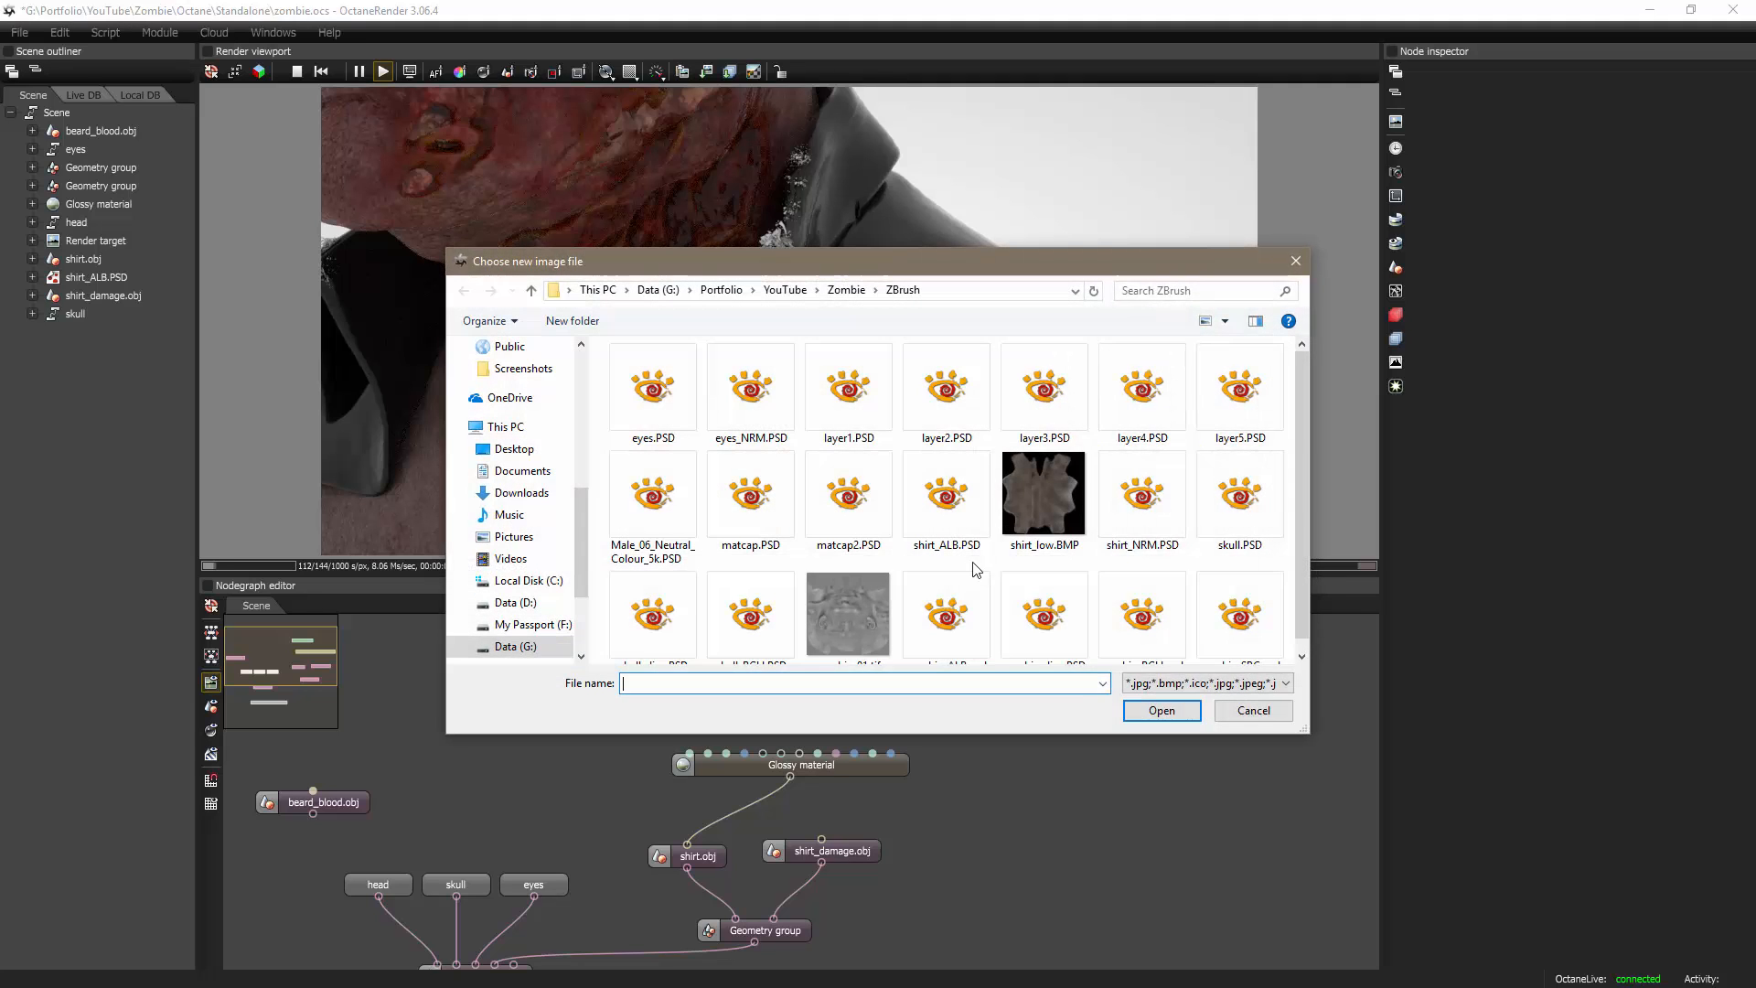
pyautogui.scroll(-1, 977, 568)
pyautogui.click(1143, 487)
pyautogui.click(1161, 711)
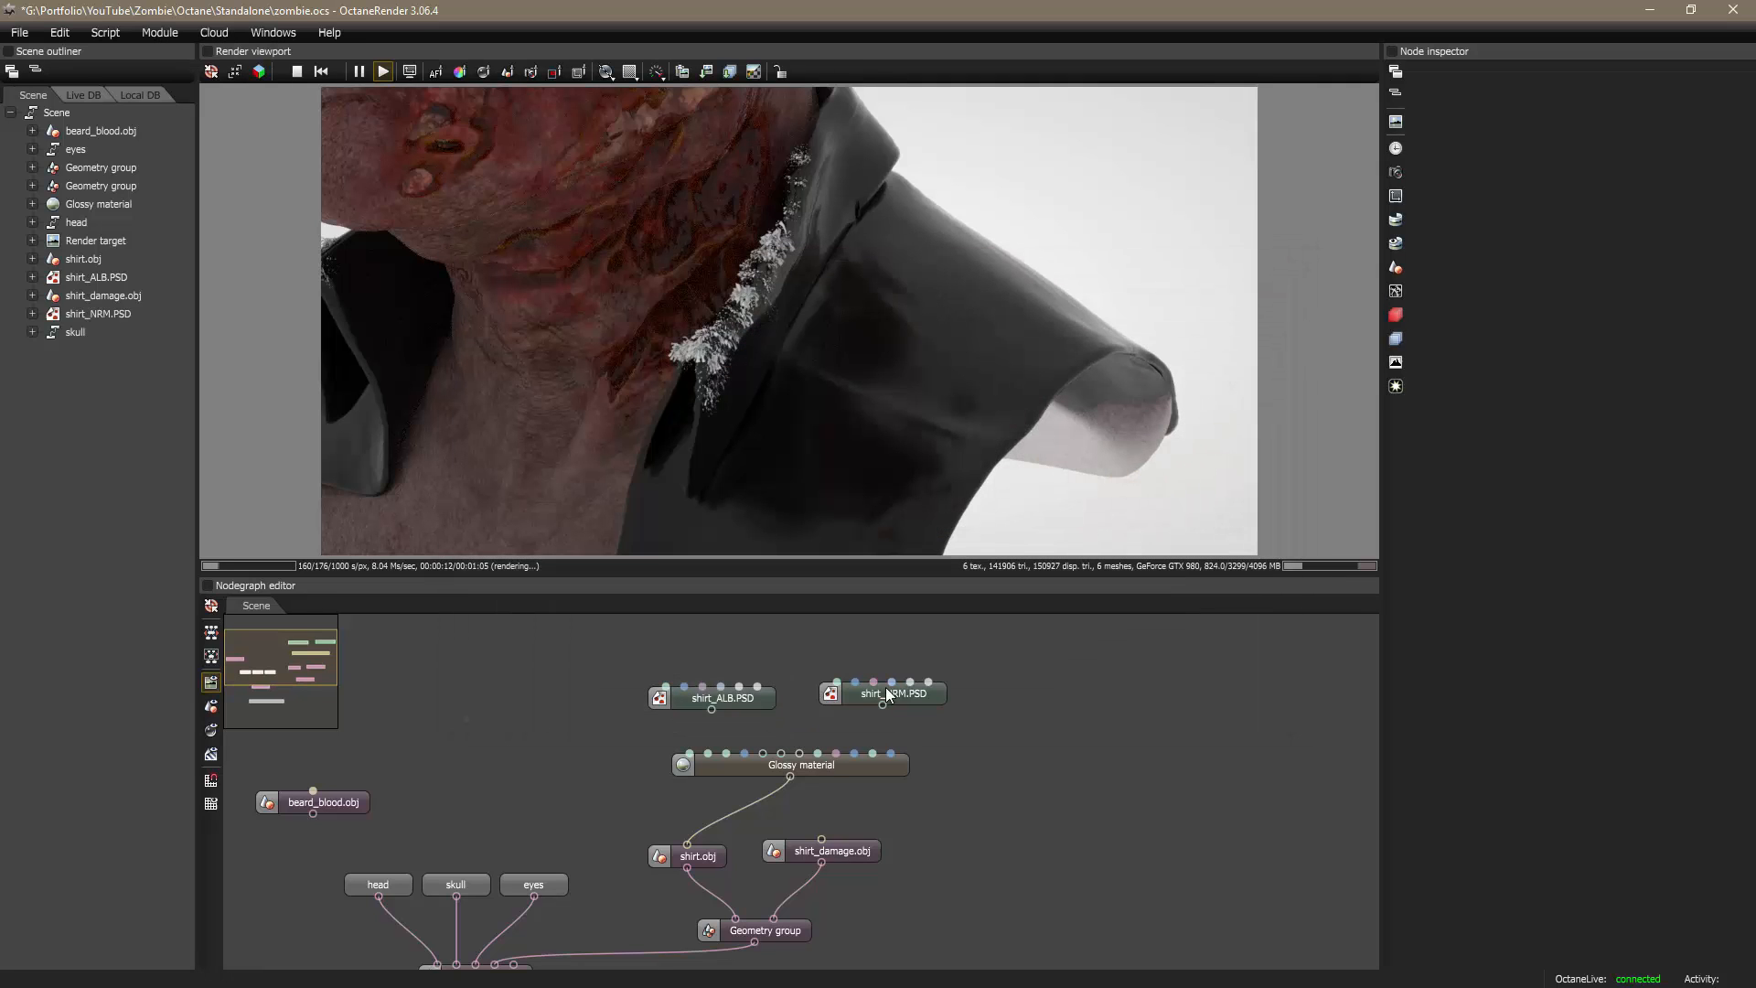
# Step: Connect shirt_NRM.PSD to the Glossy material's normal input and shirt_ALB.PSD to its diffuse input
pyautogui.moveTo(881, 706); pyautogui.dragTo(782, 755)
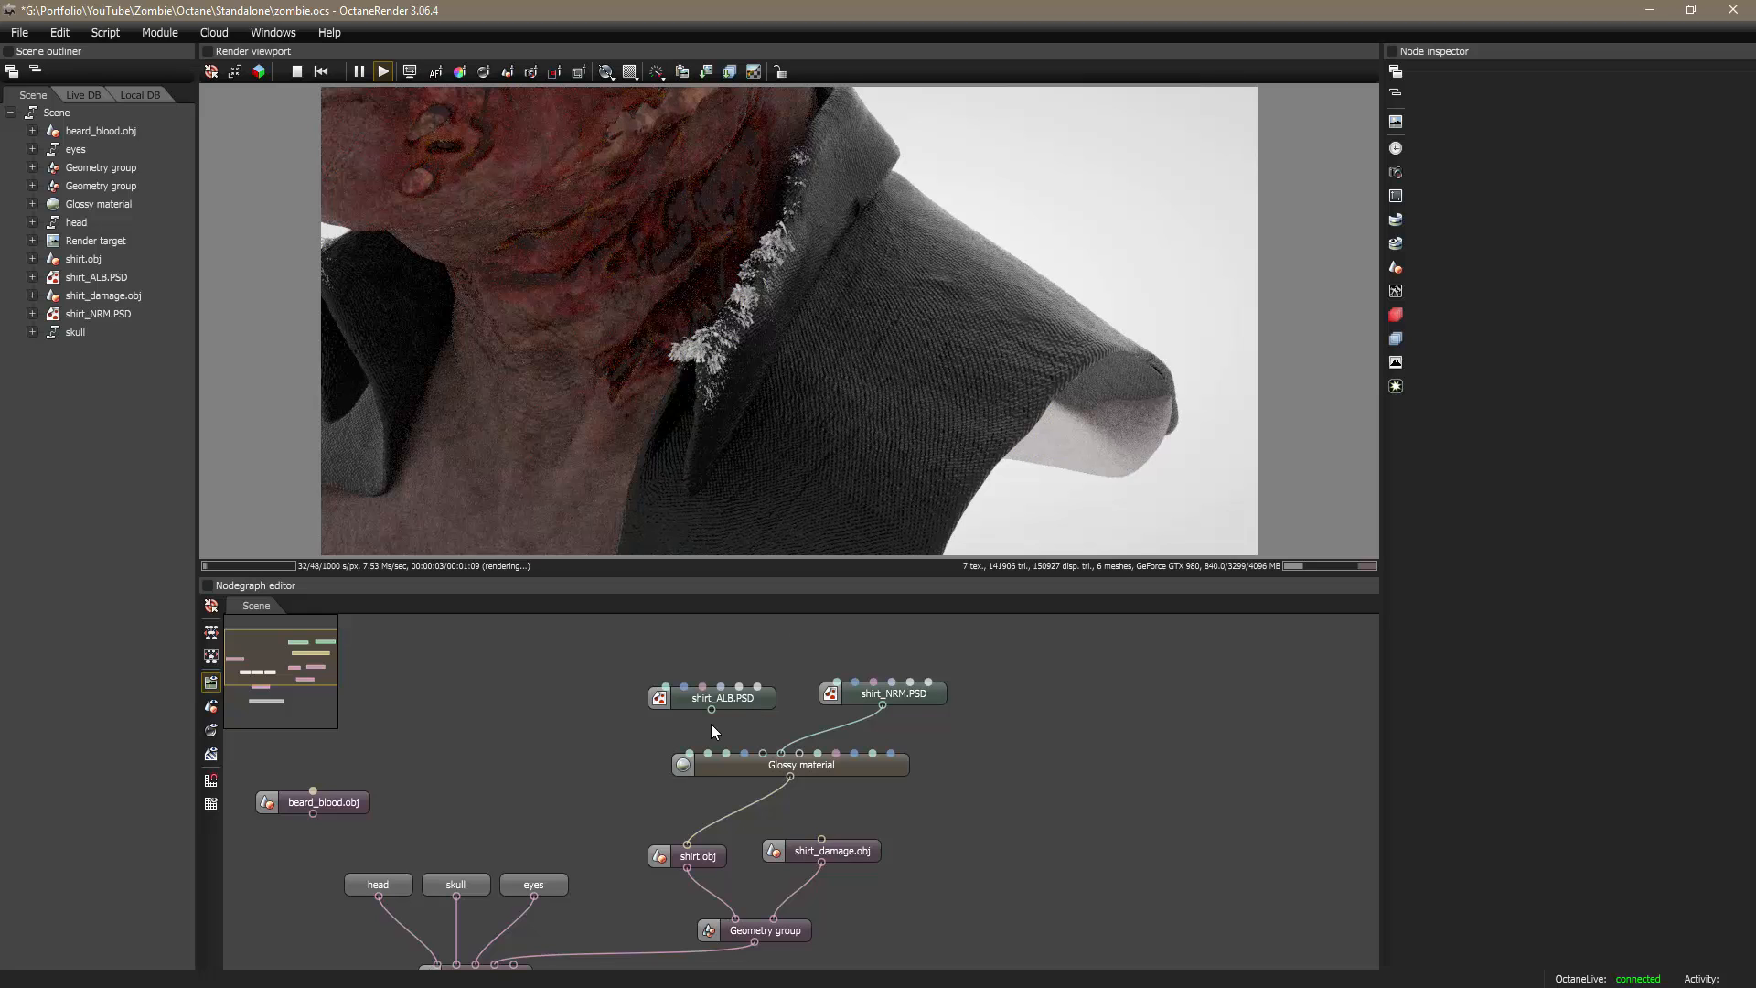
pyautogui.moveTo(711, 712); pyautogui.dragTo(693, 757)
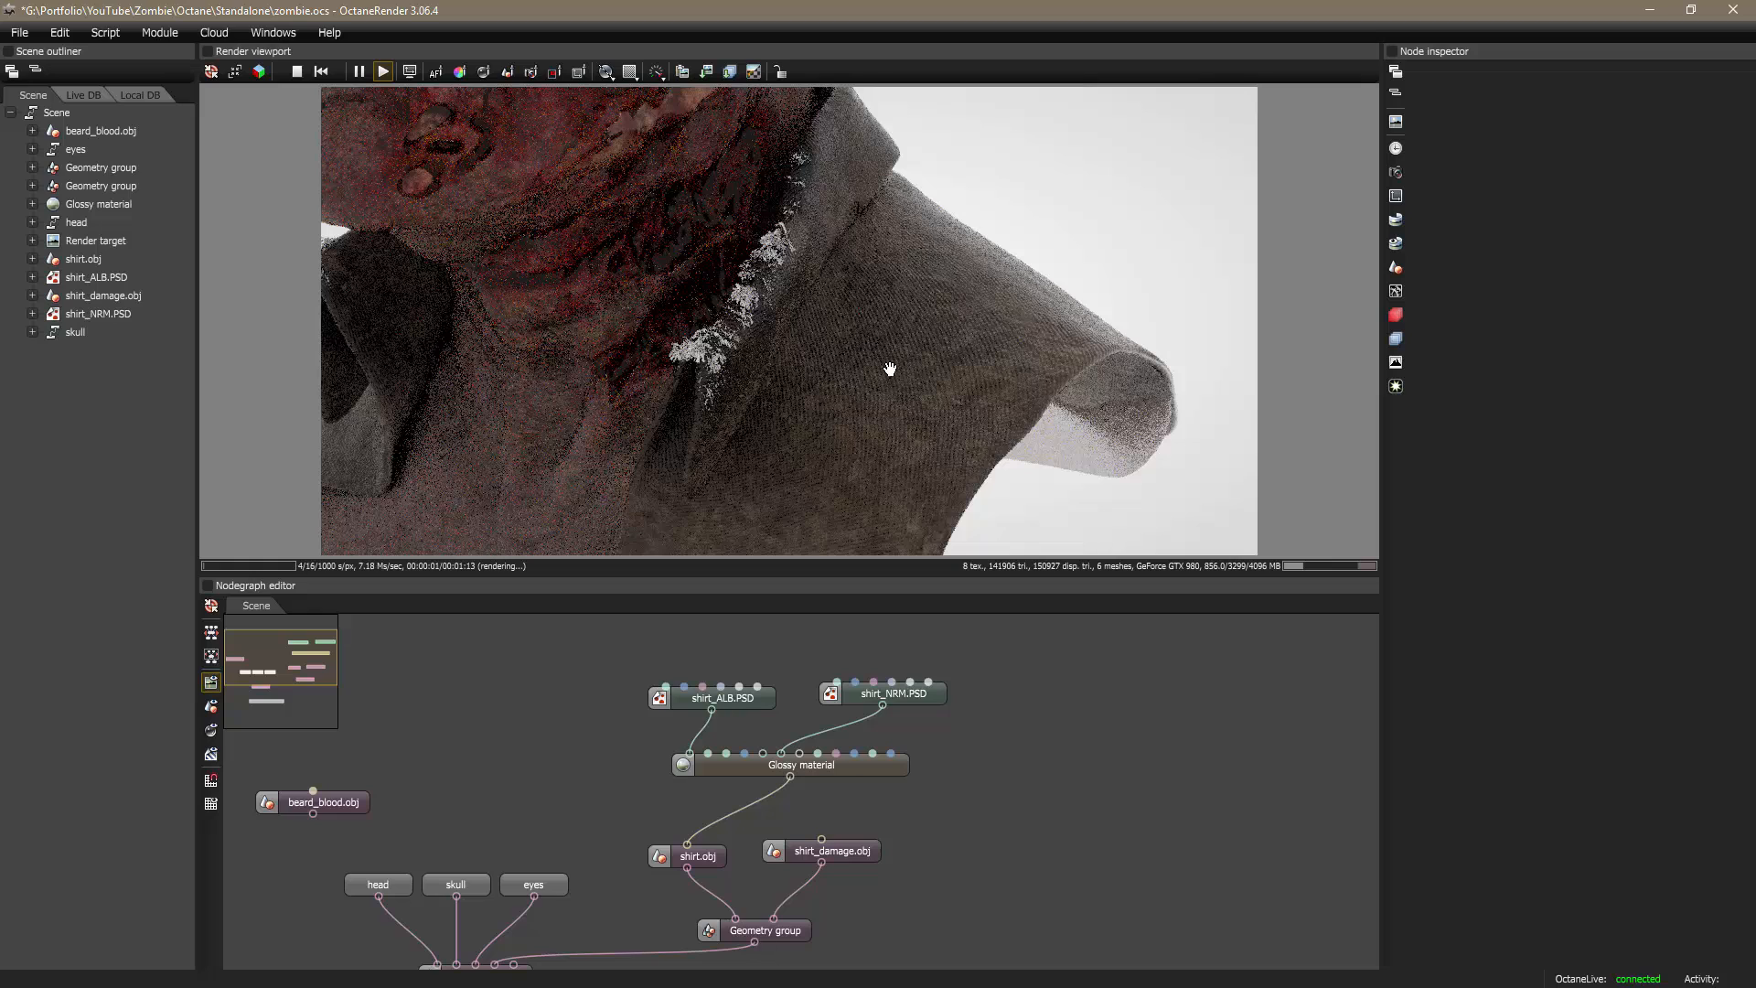
# Step: Set the shirt Glossy material's roughness to 1 and check the fabric and collar in the render
pyautogui.moveTo(859, 770); pyautogui.dragTo(864, 770)
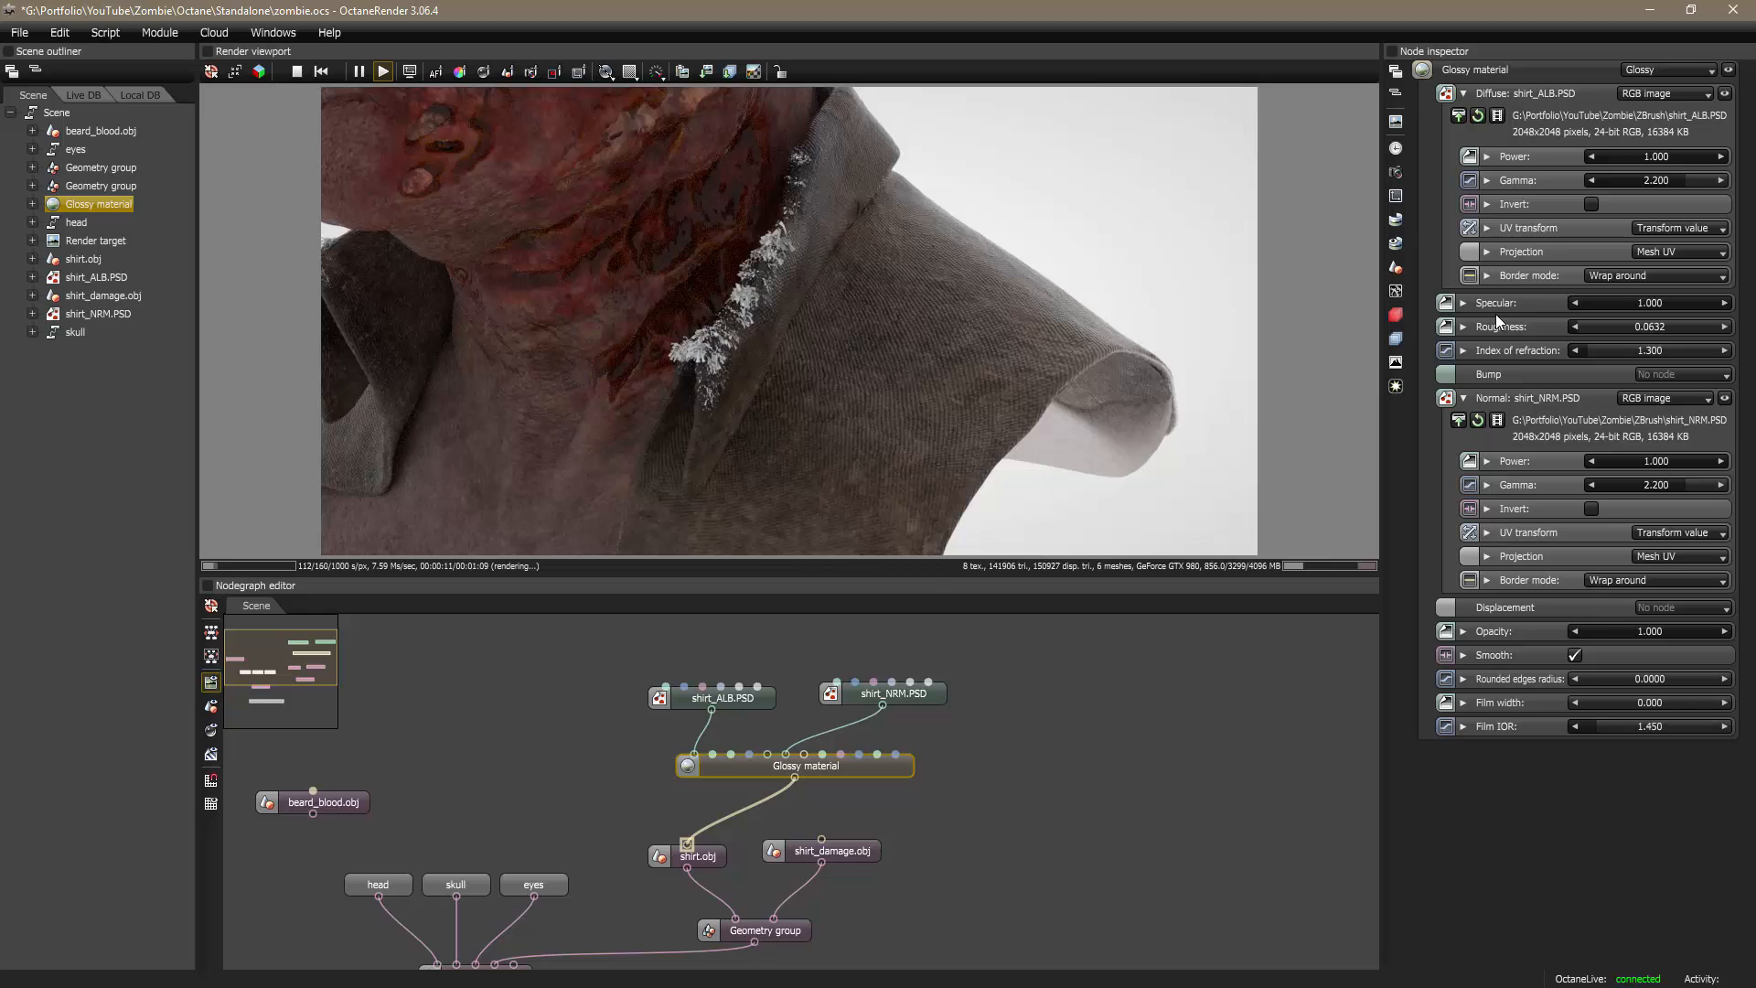
pyautogui.doubleClick(1615, 326)
pyautogui.write('1')
pyautogui.press('Return')
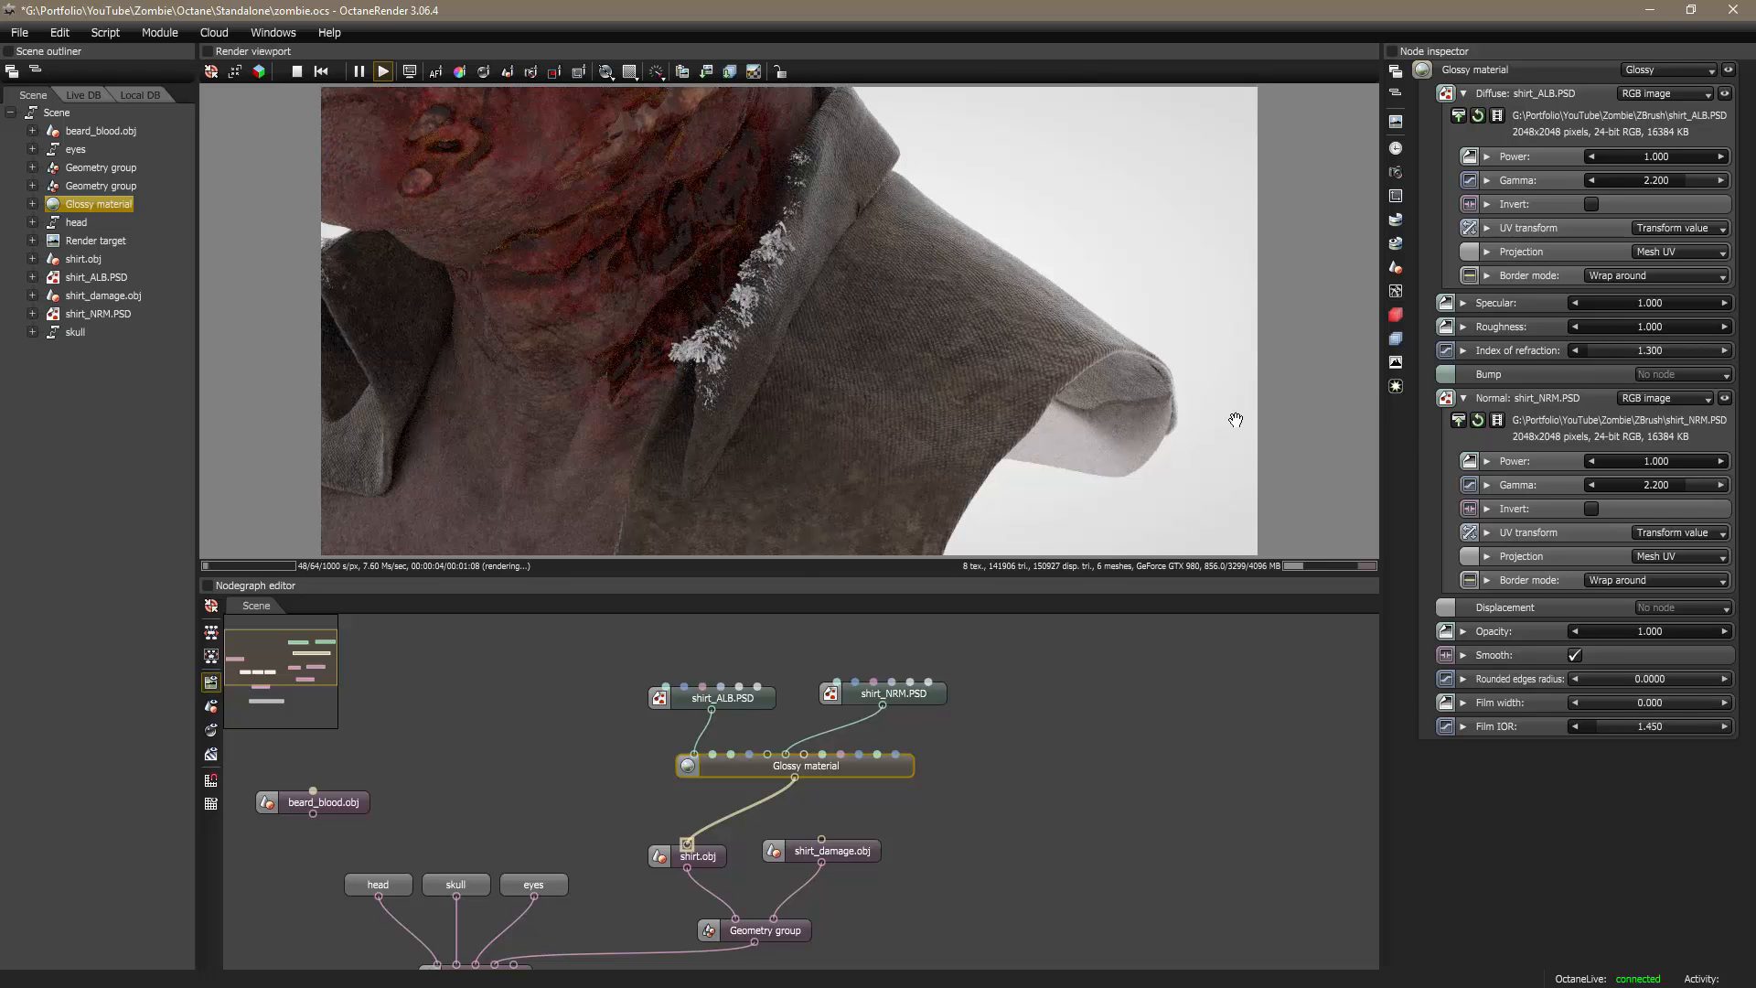
pyautogui.moveTo(987, 334); pyautogui.dragTo(934, 346)
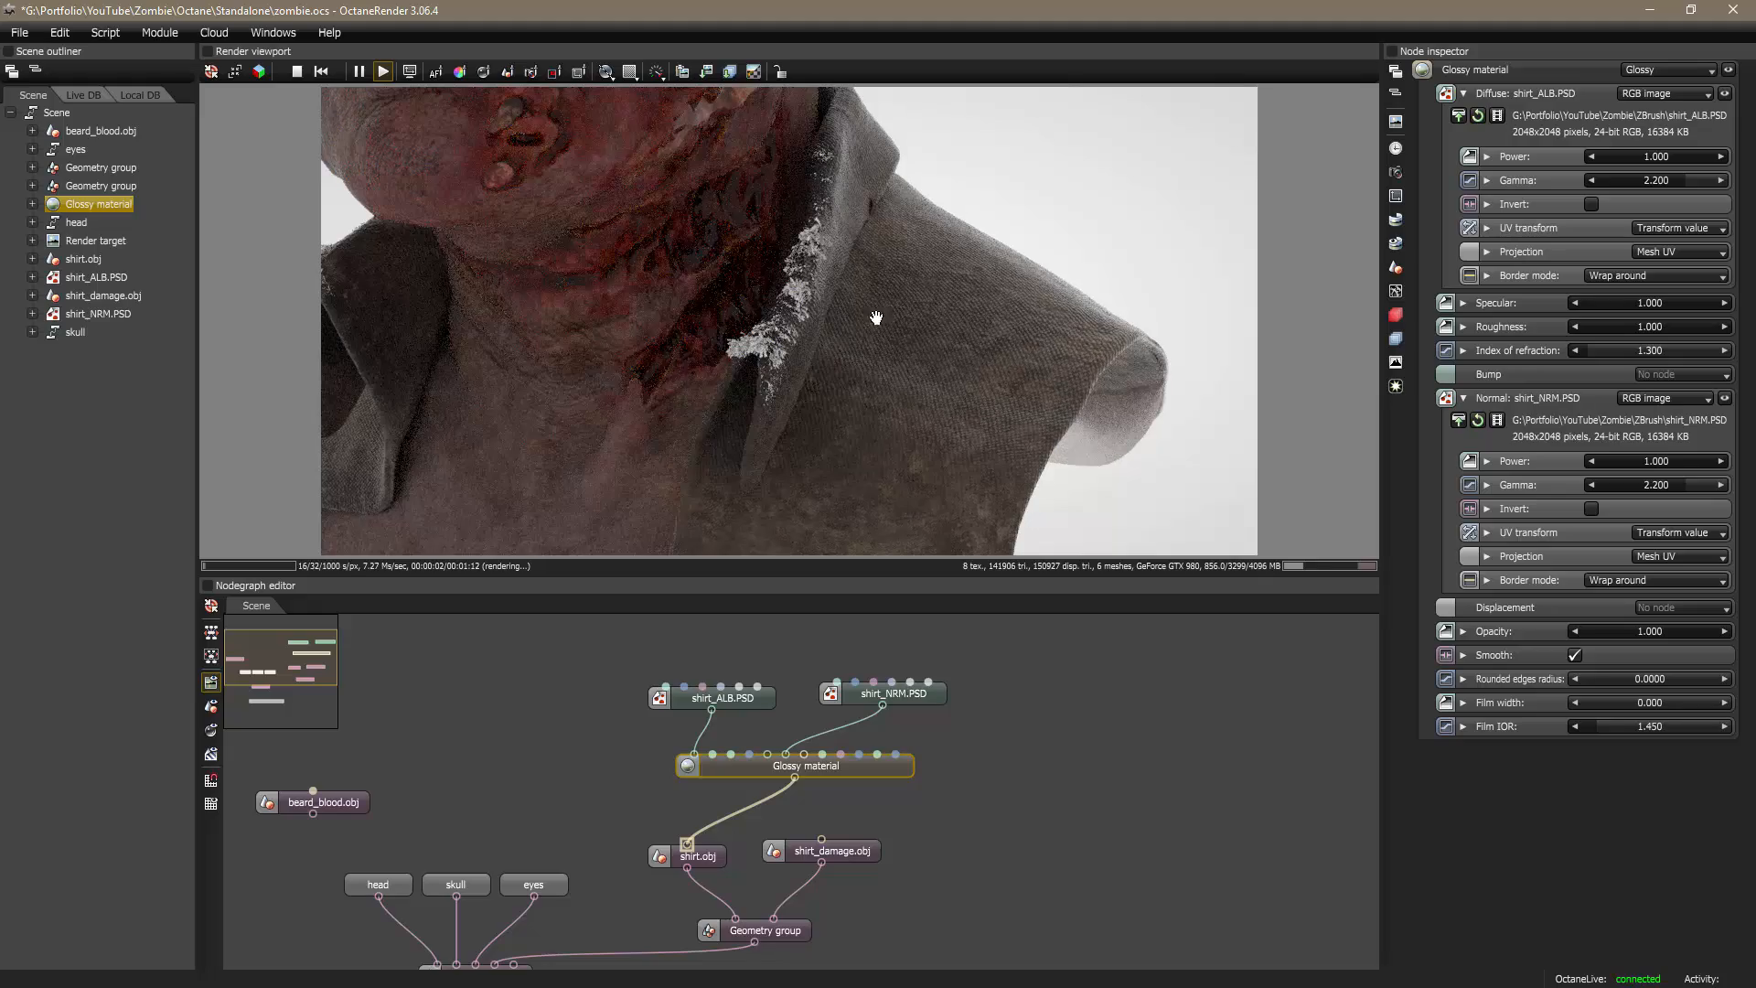
pyautogui.moveTo(1027, 420); pyautogui.dragTo(783, 345)
# Step: Switch to Maya and examine the Octane glossy material settings and diffuse color of the Shirt_Fibers mesh
pyautogui.hotkey('alt', 'Tab')
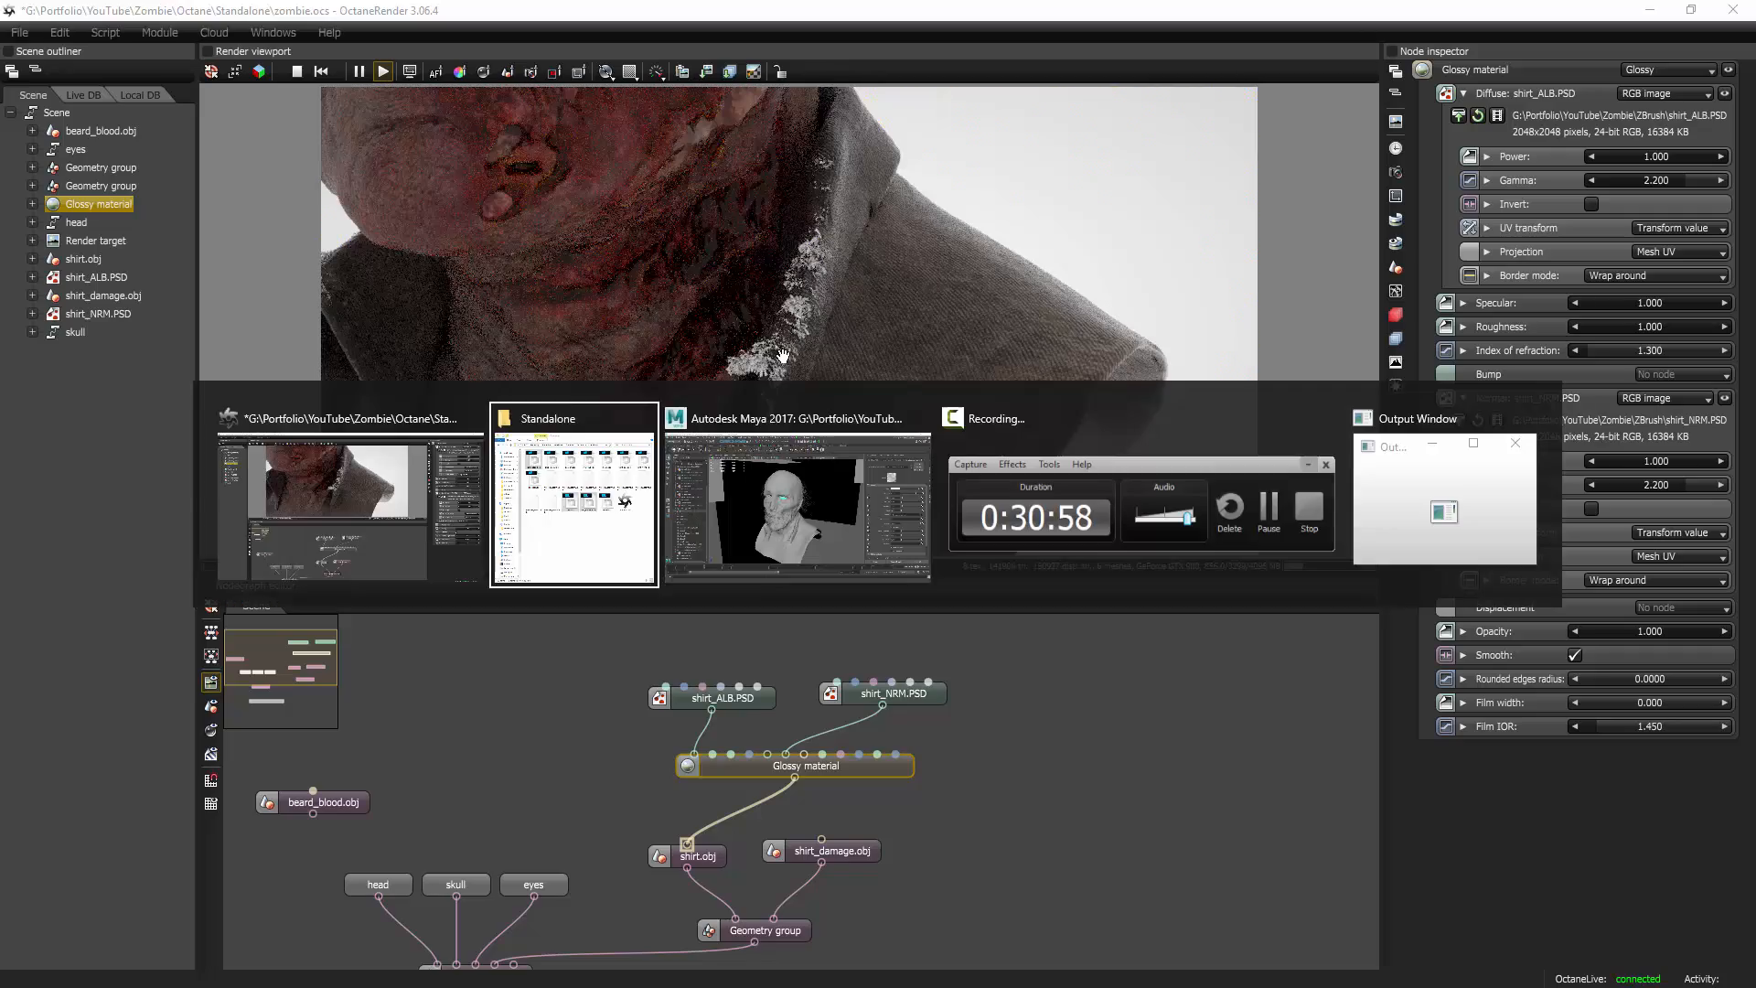
pyautogui.hotkey('alt', 'Tab')
pyautogui.click(919, 687)
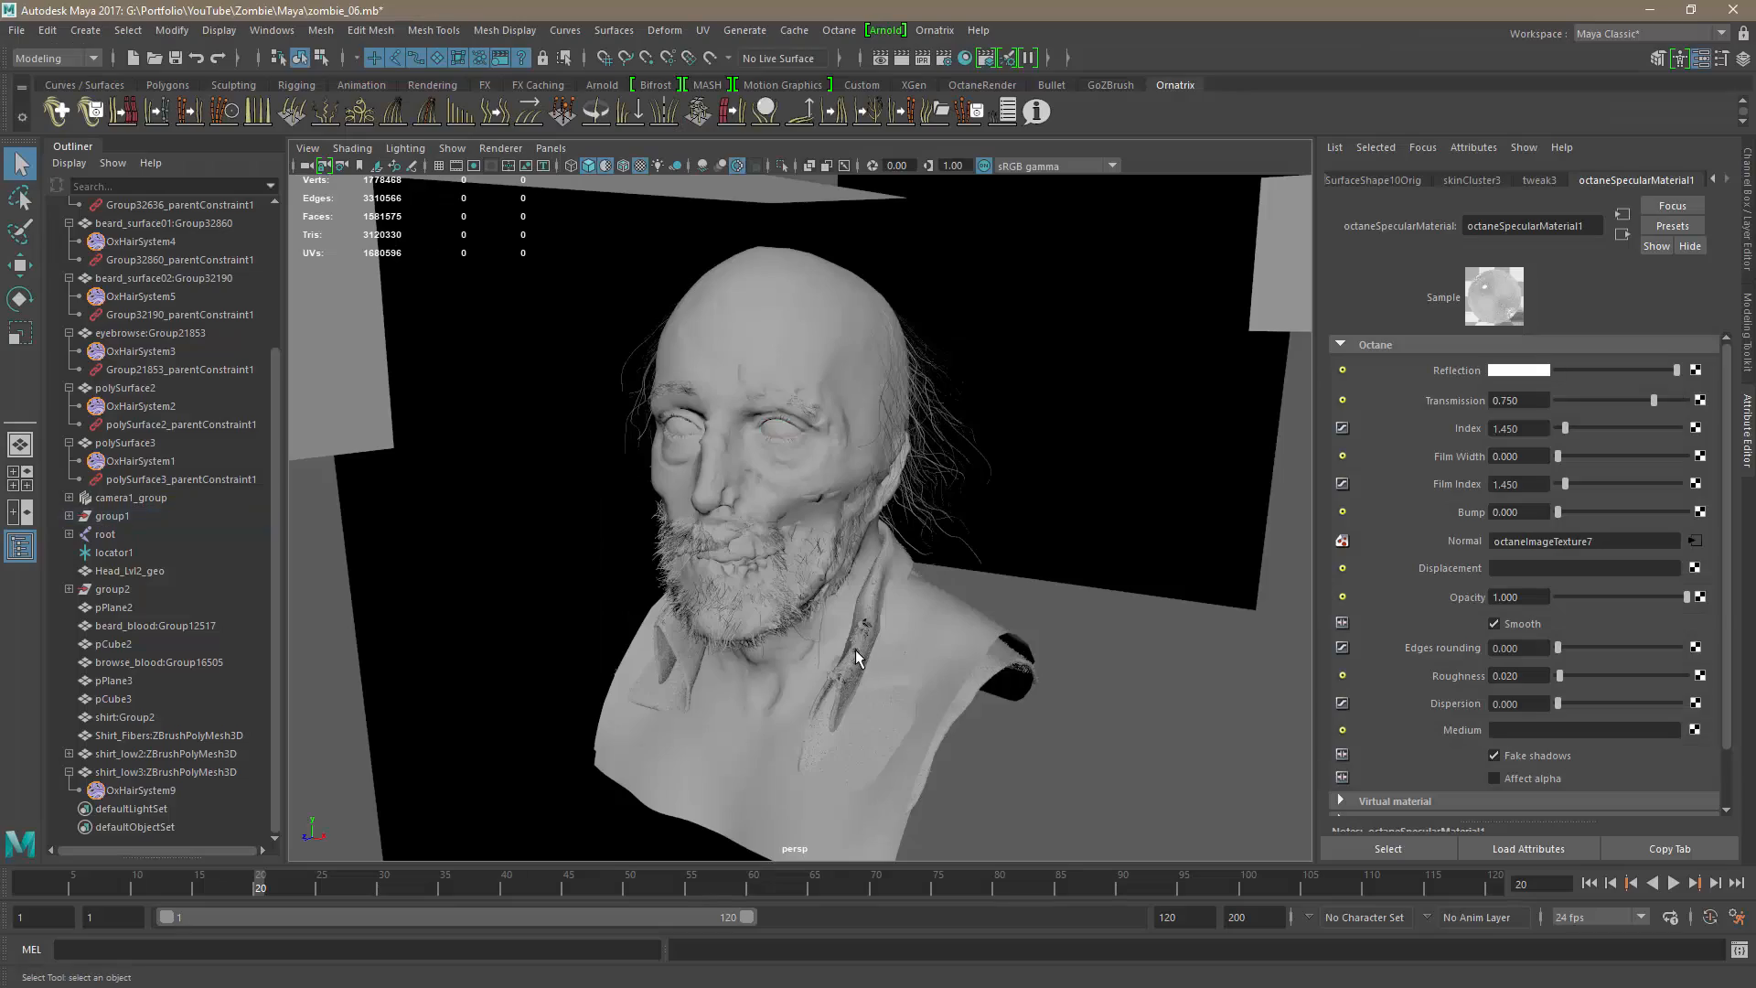
pyautogui.click(857, 657)
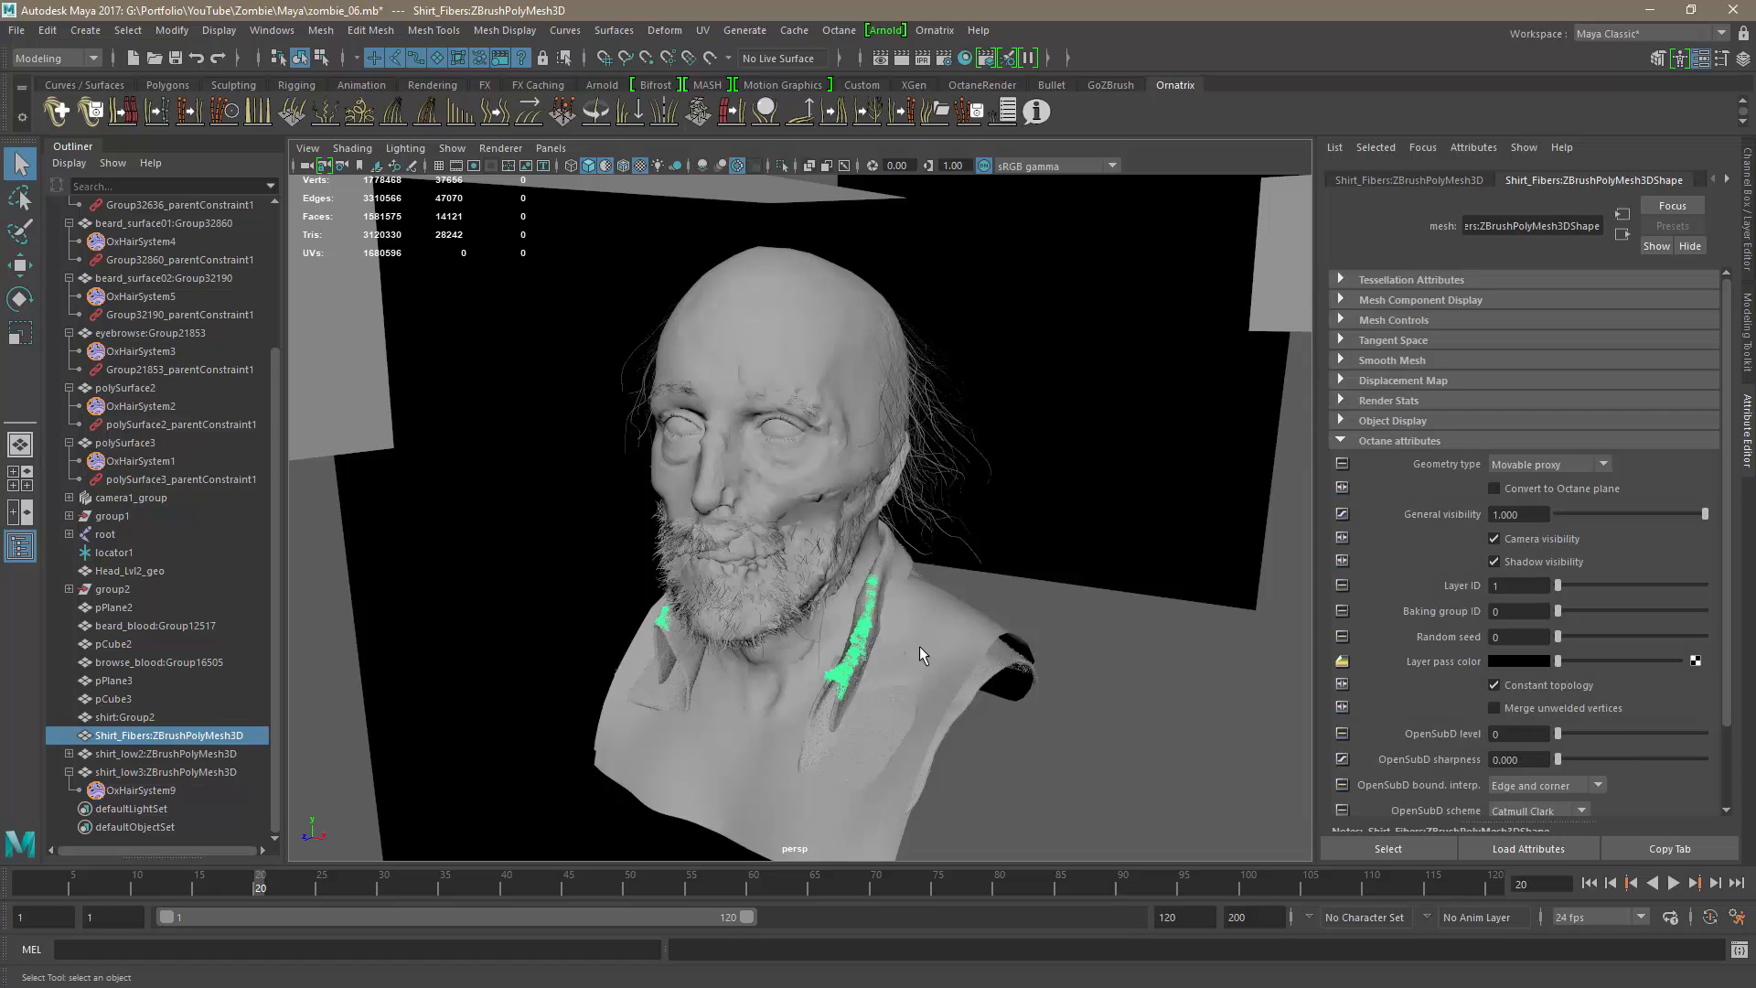
pyautogui.click(1716, 181)
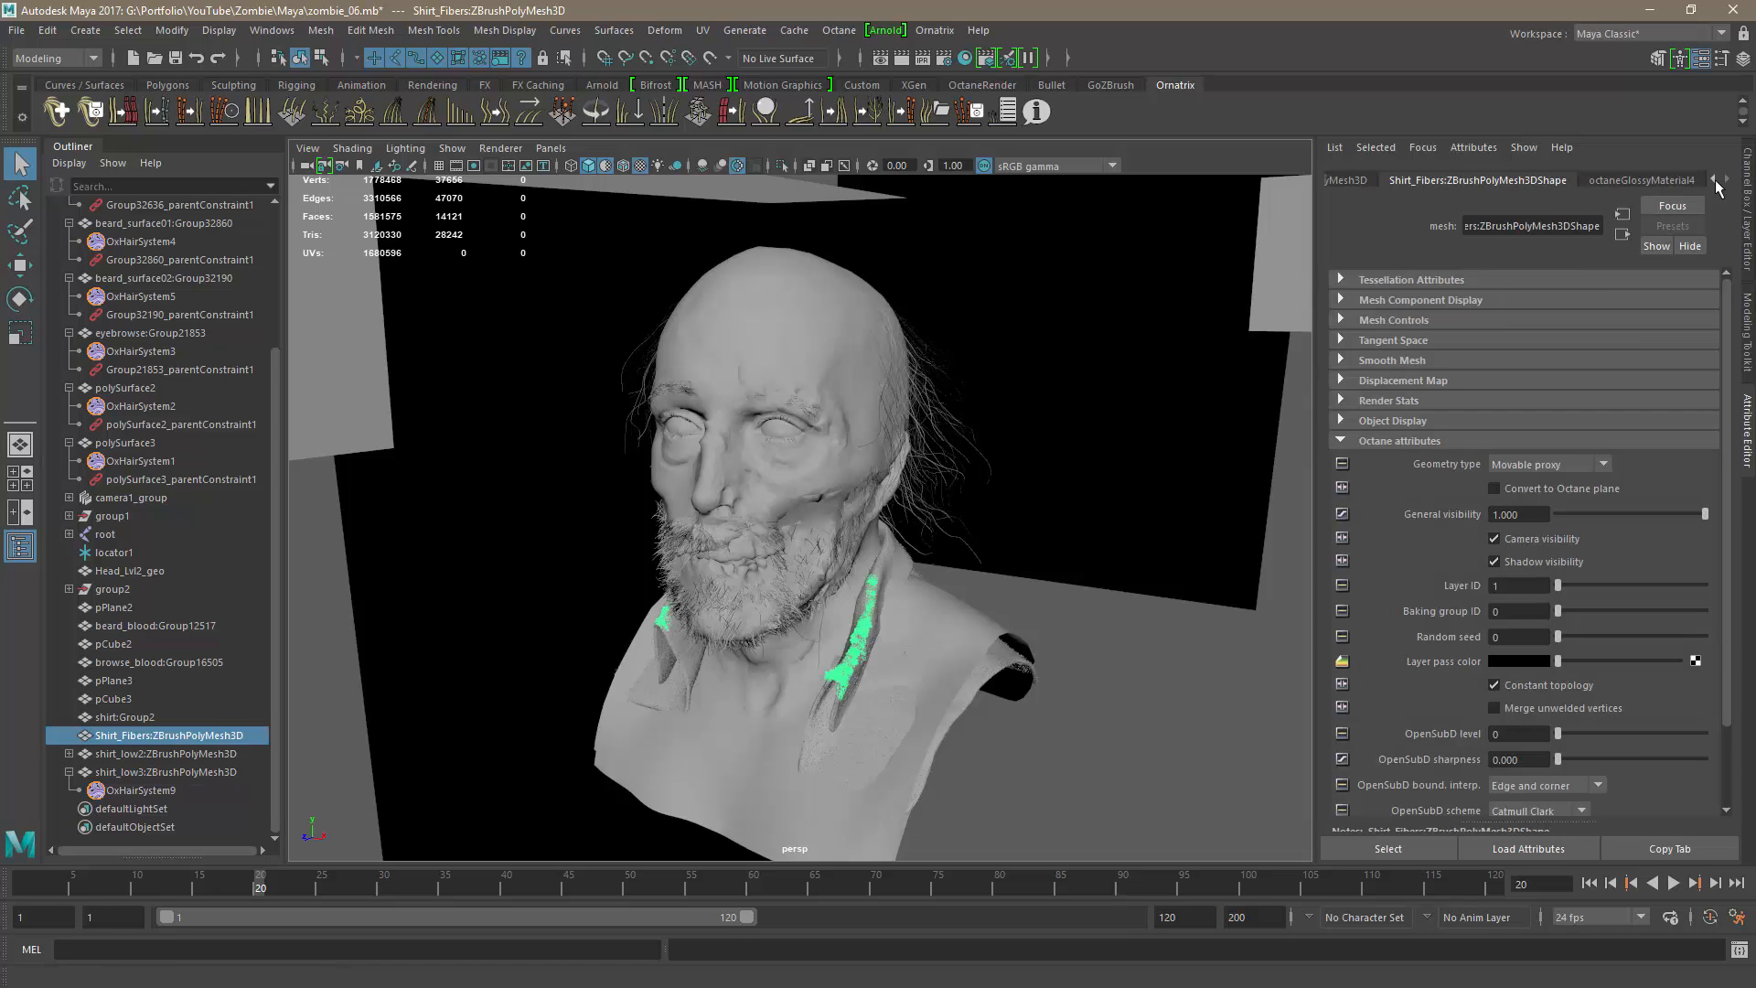
pyautogui.click(1665, 181)
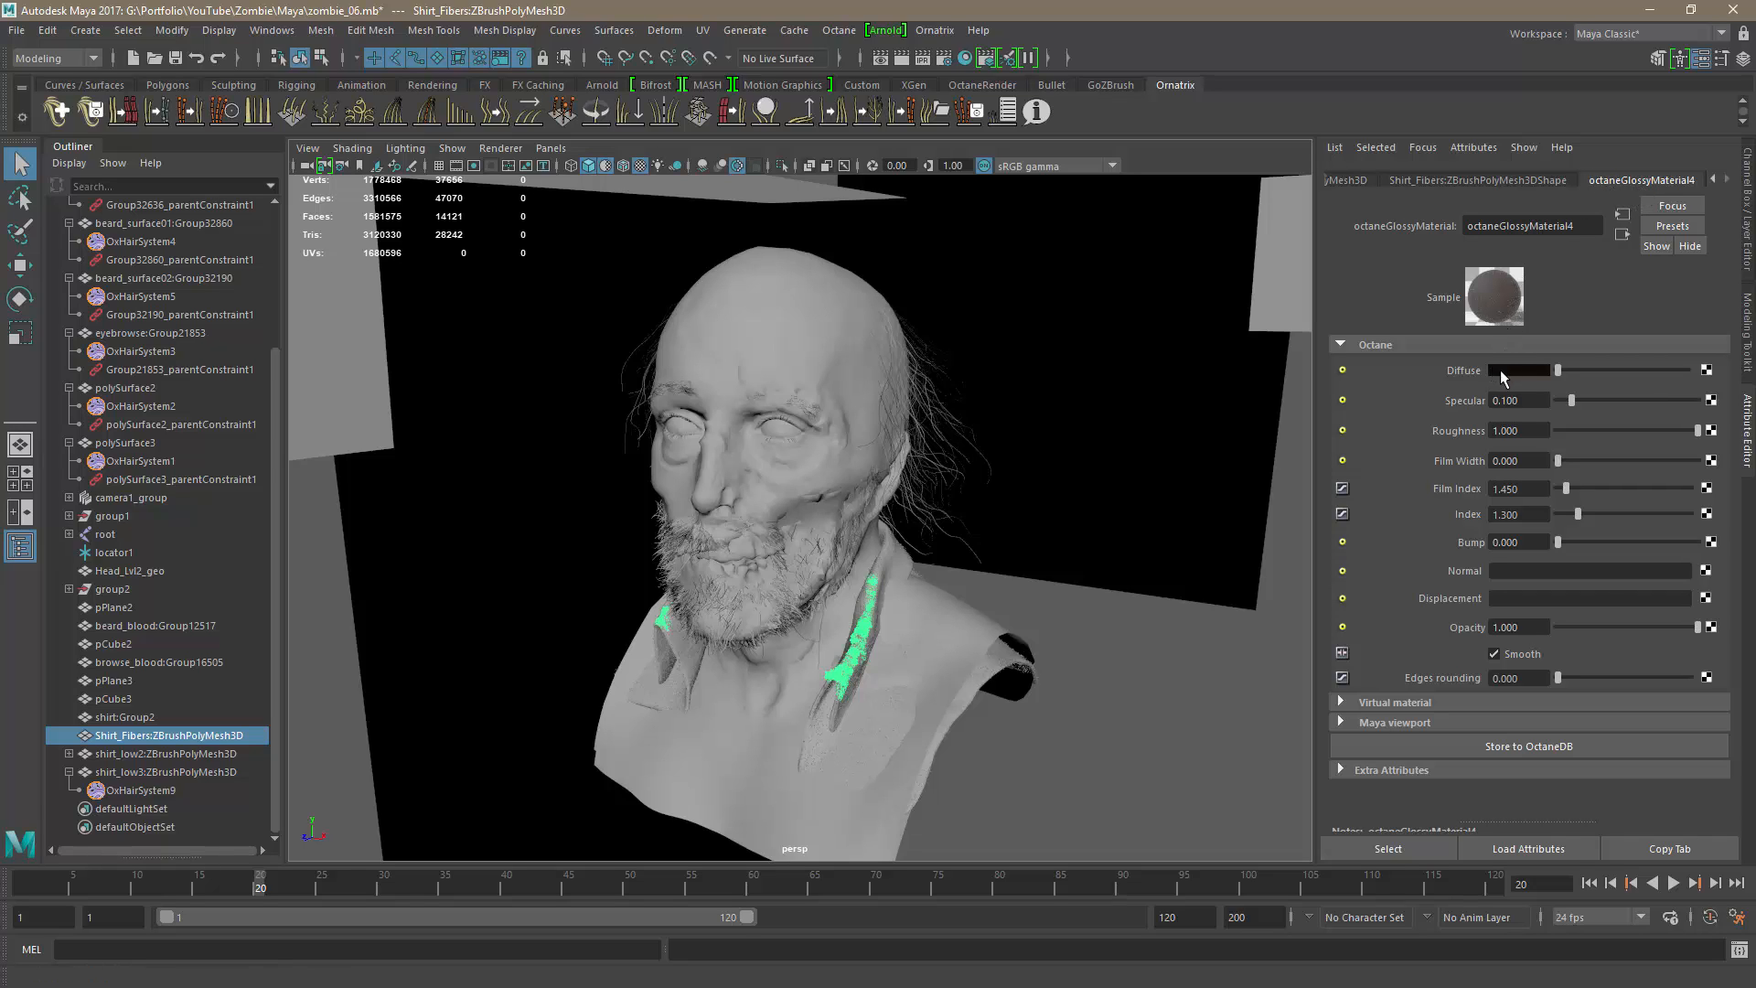
pyautogui.click(1527, 371)
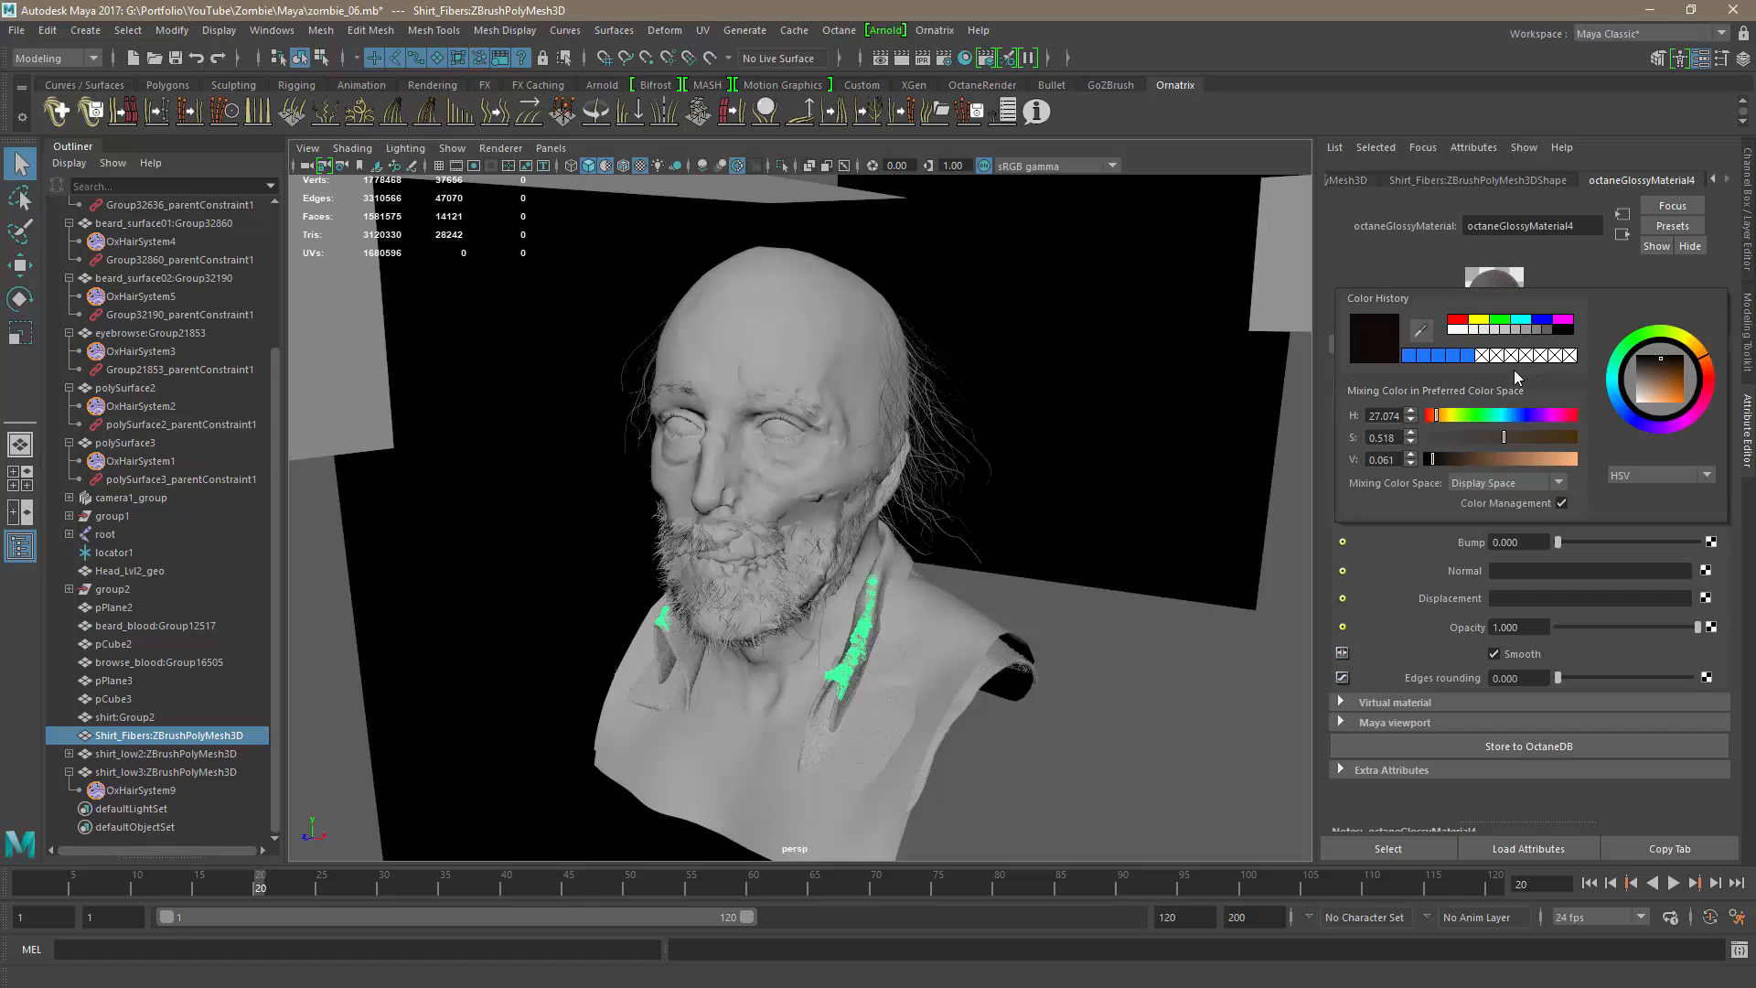
pyautogui.click(1293, 609)
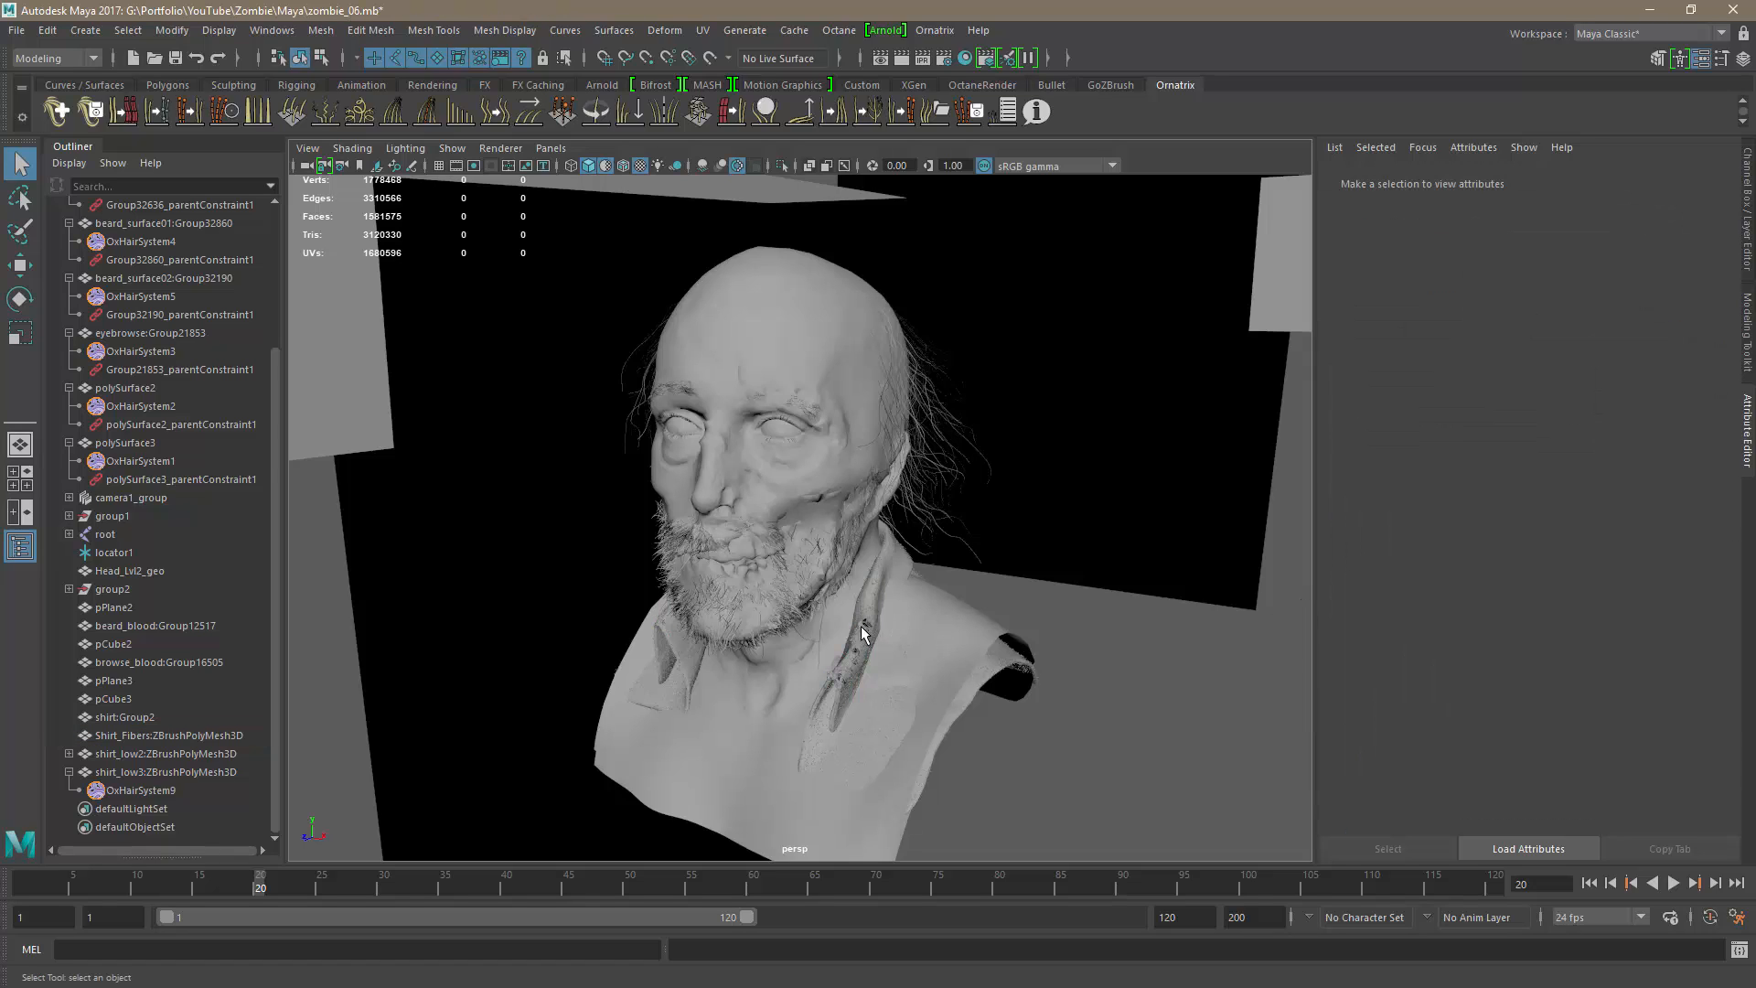
# Step: Switch back to OctaneRender, add a second Glossy material and connect it to shirt_damage.obj
pyautogui.hotkey('alt', 'Tab')
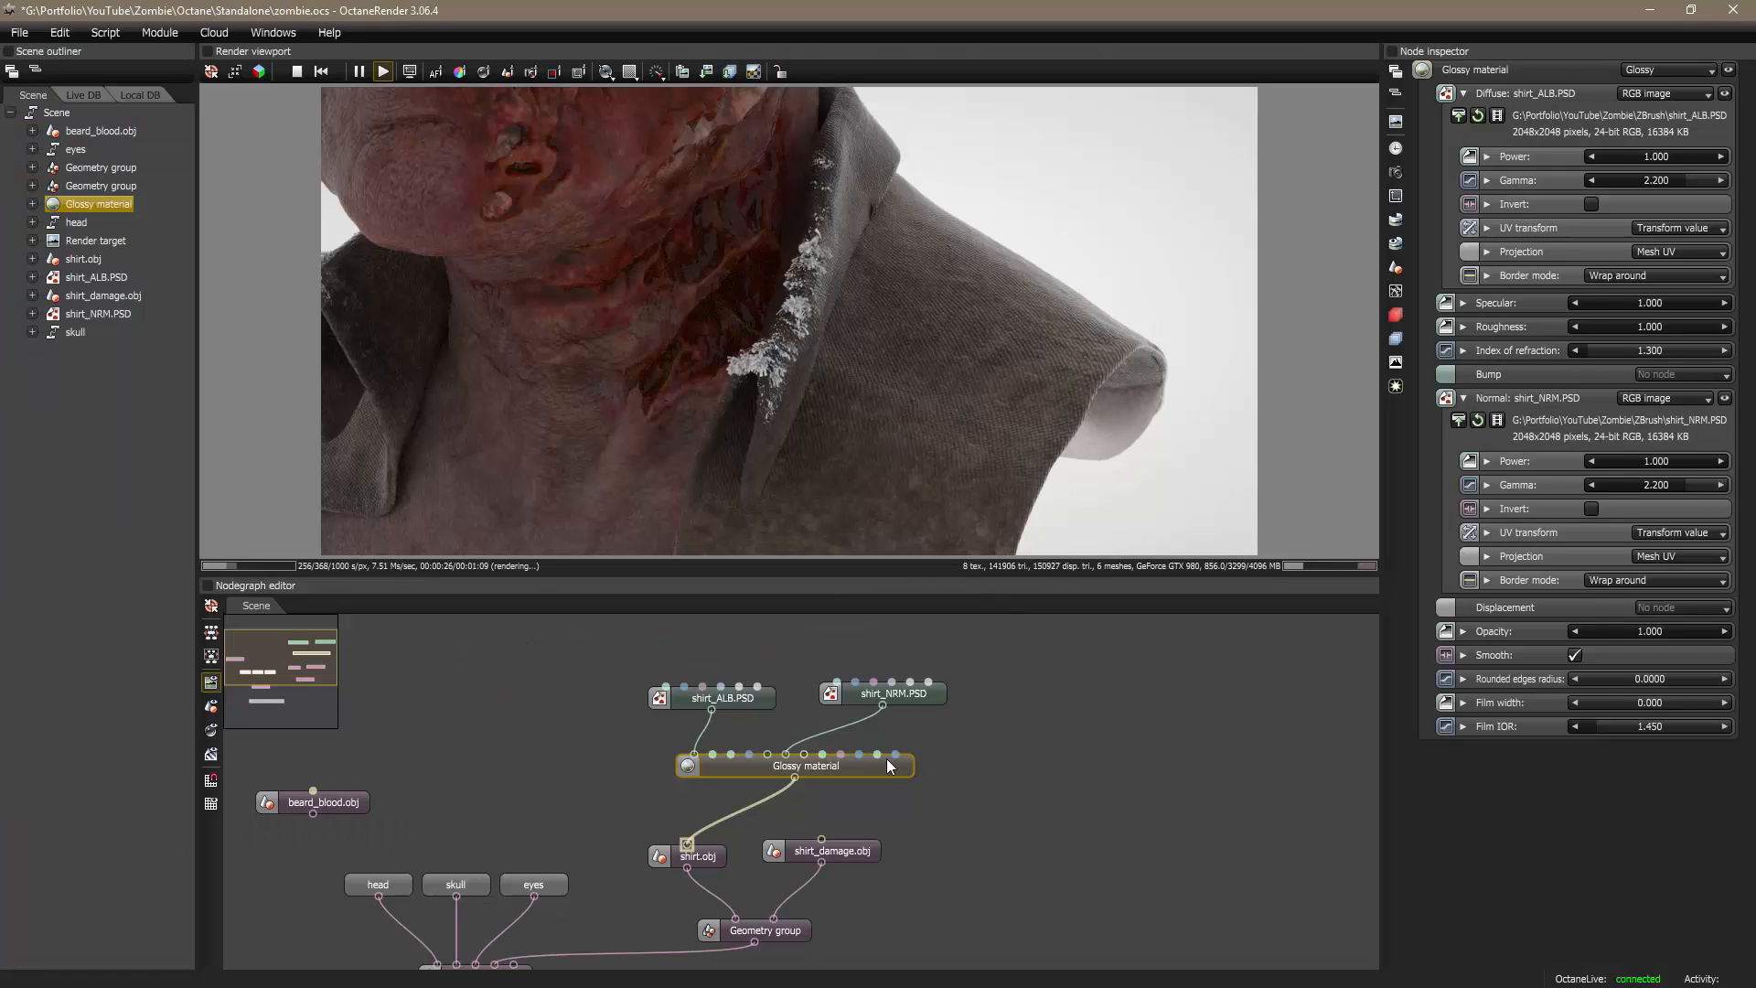
pyautogui.moveTo(892, 766); pyautogui.dragTo(841, 766)
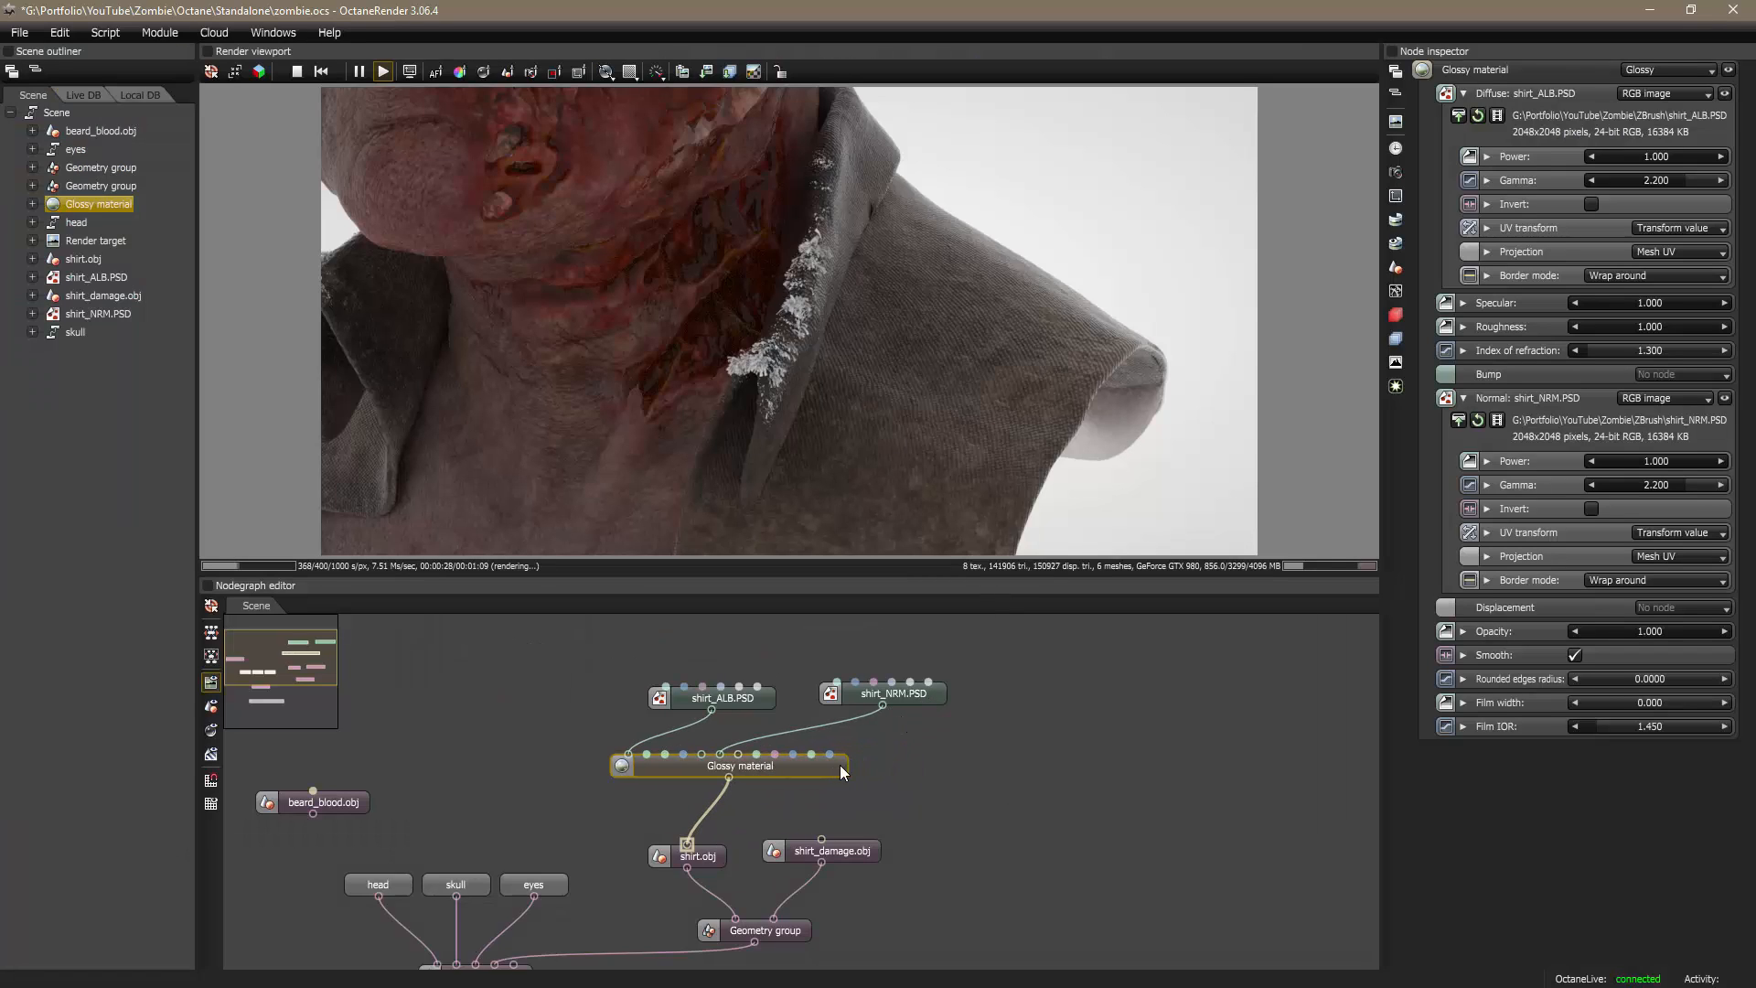
pyautogui.moveTo(868, 849); pyautogui.dragTo(951, 845)
pyautogui.rightClick(984, 823)
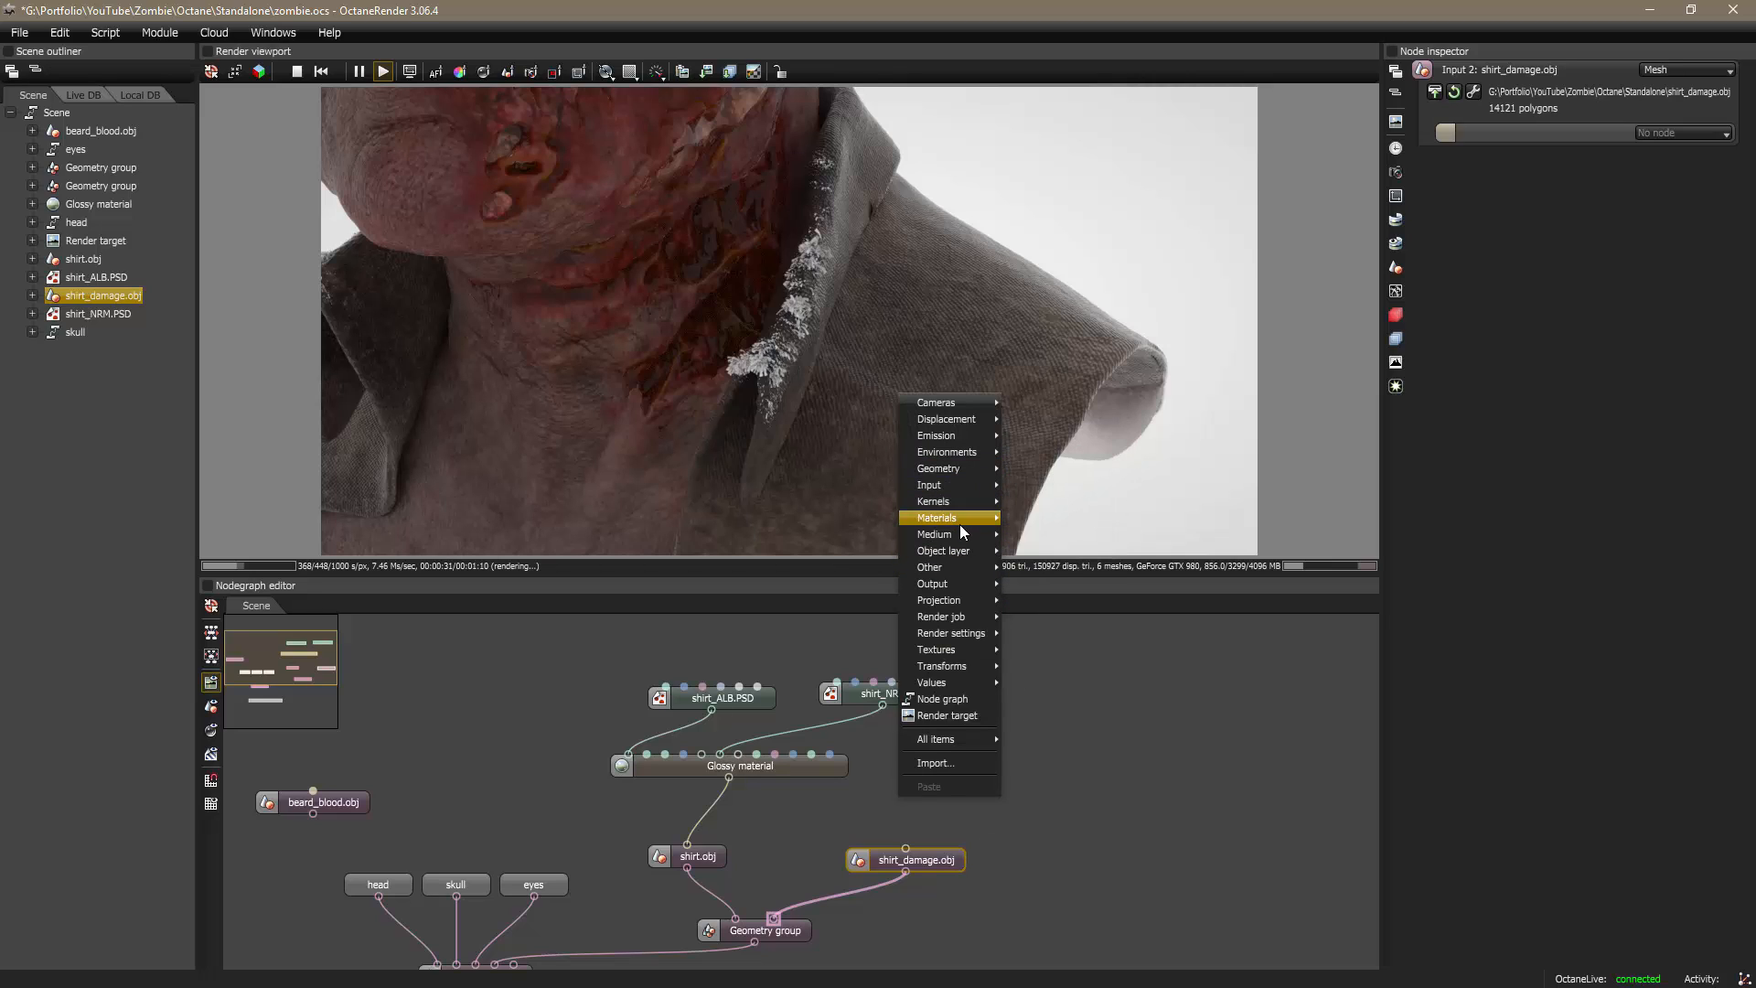
pyautogui.click(1033, 468)
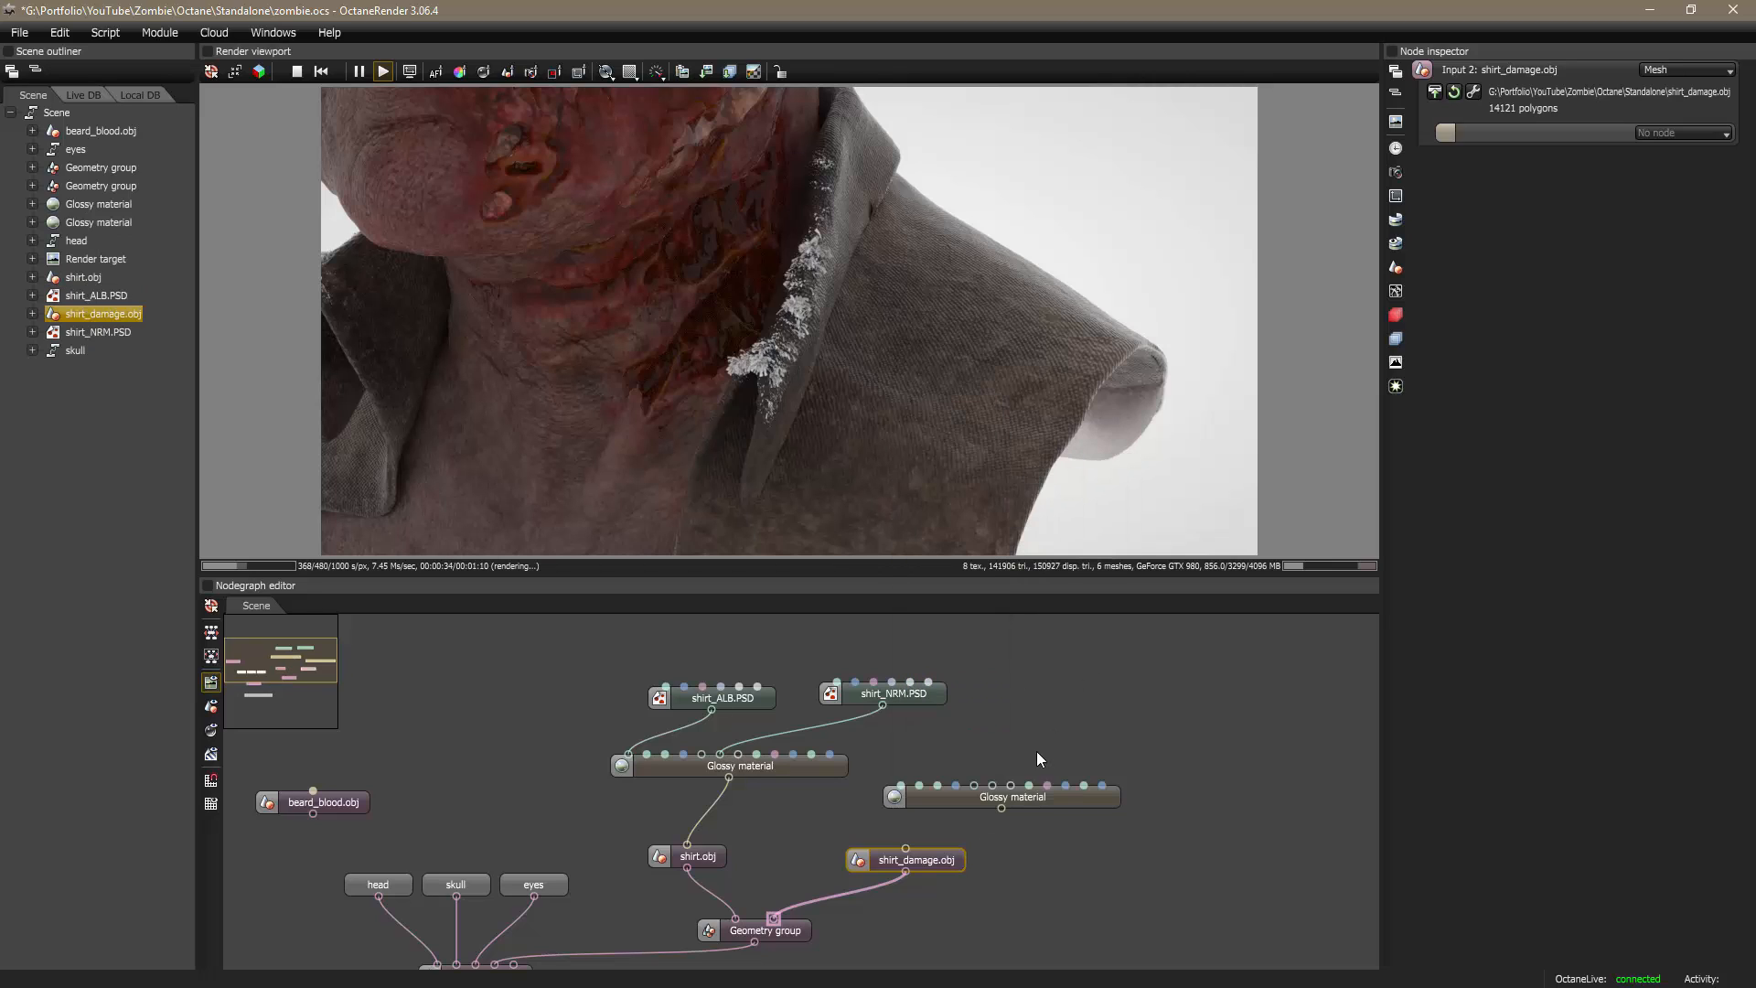
pyautogui.moveTo(1001, 810); pyautogui.dragTo(905, 847)
pyautogui.moveTo(1059, 803); pyautogui.dragTo(1082, 784)
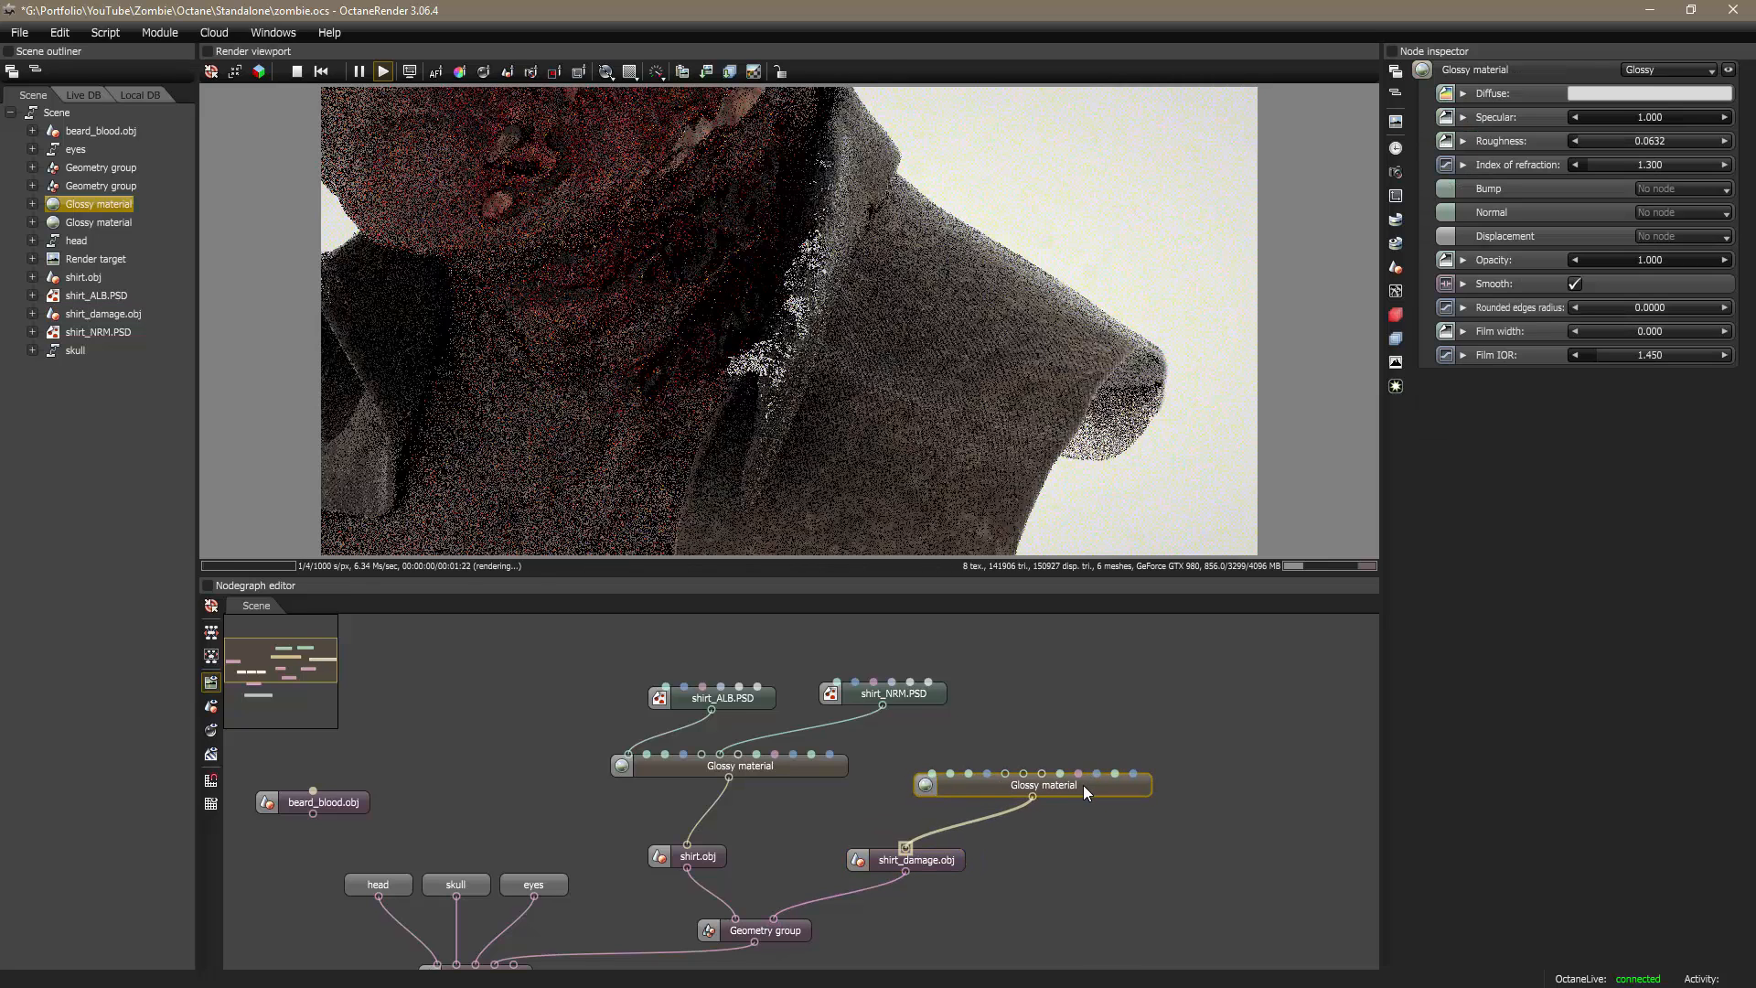
# Step: Switch to Maya and copy the hue value of the Shirt_Fibers material's diffuse color
pyautogui.hotkey('alt', 'Tab')
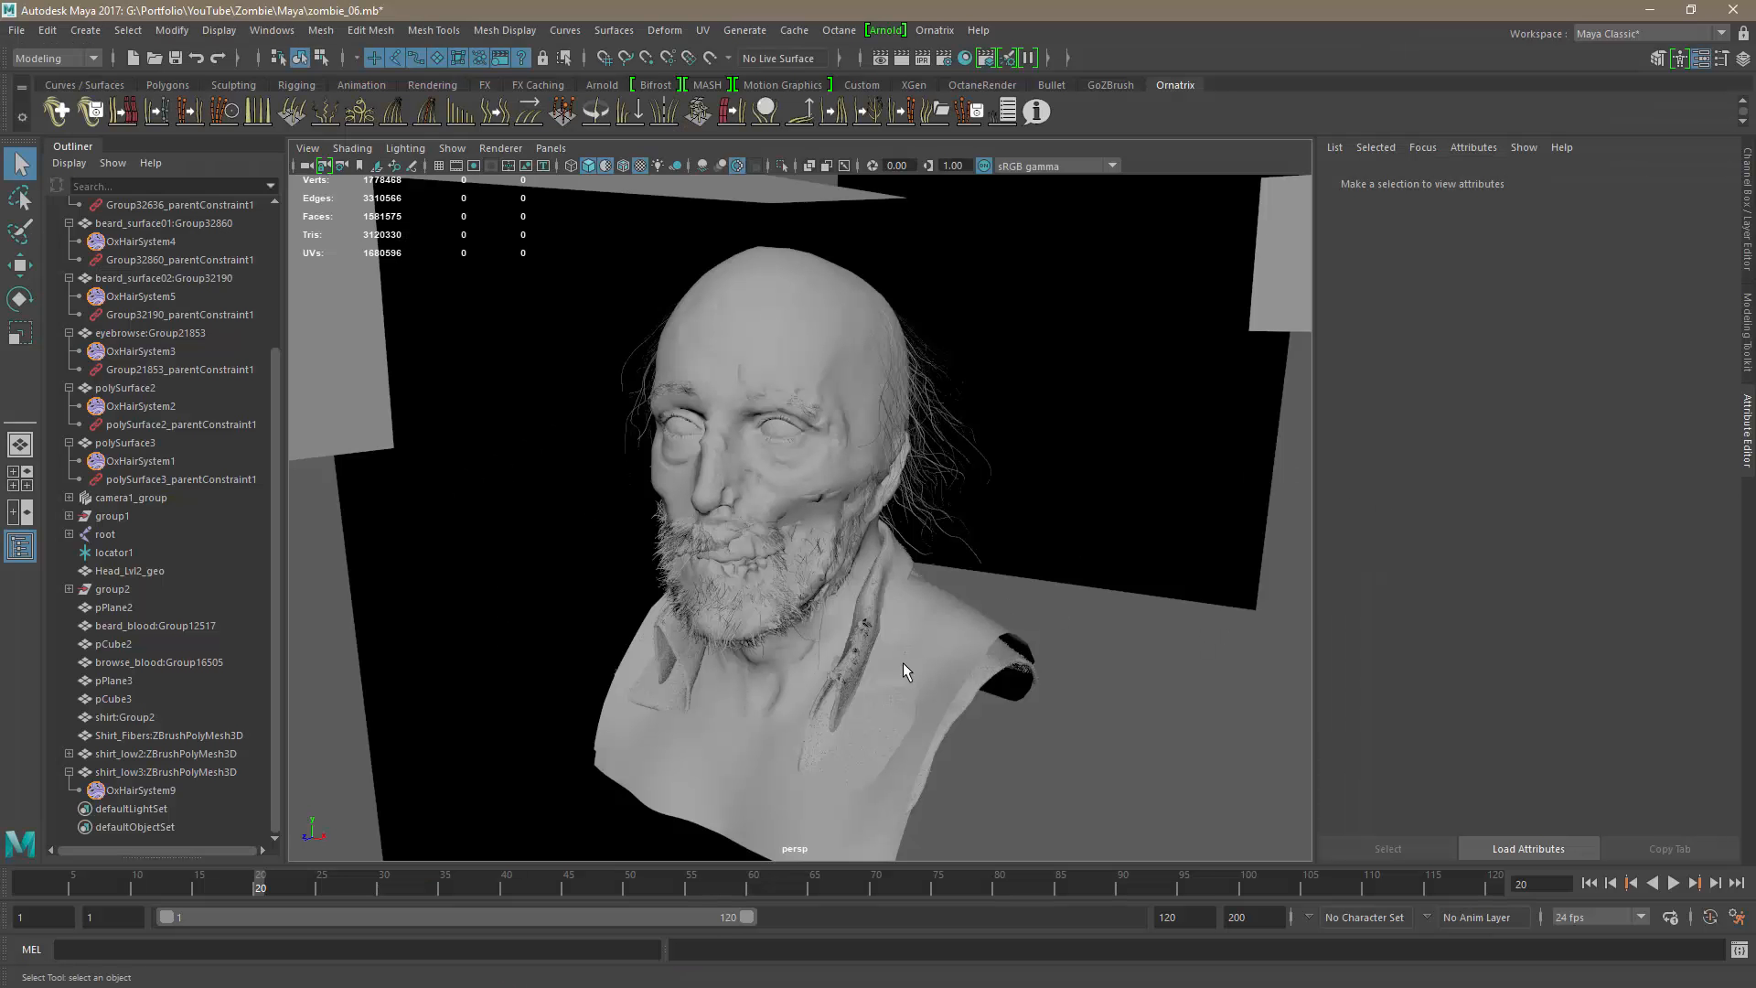
pyautogui.click(854, 663)
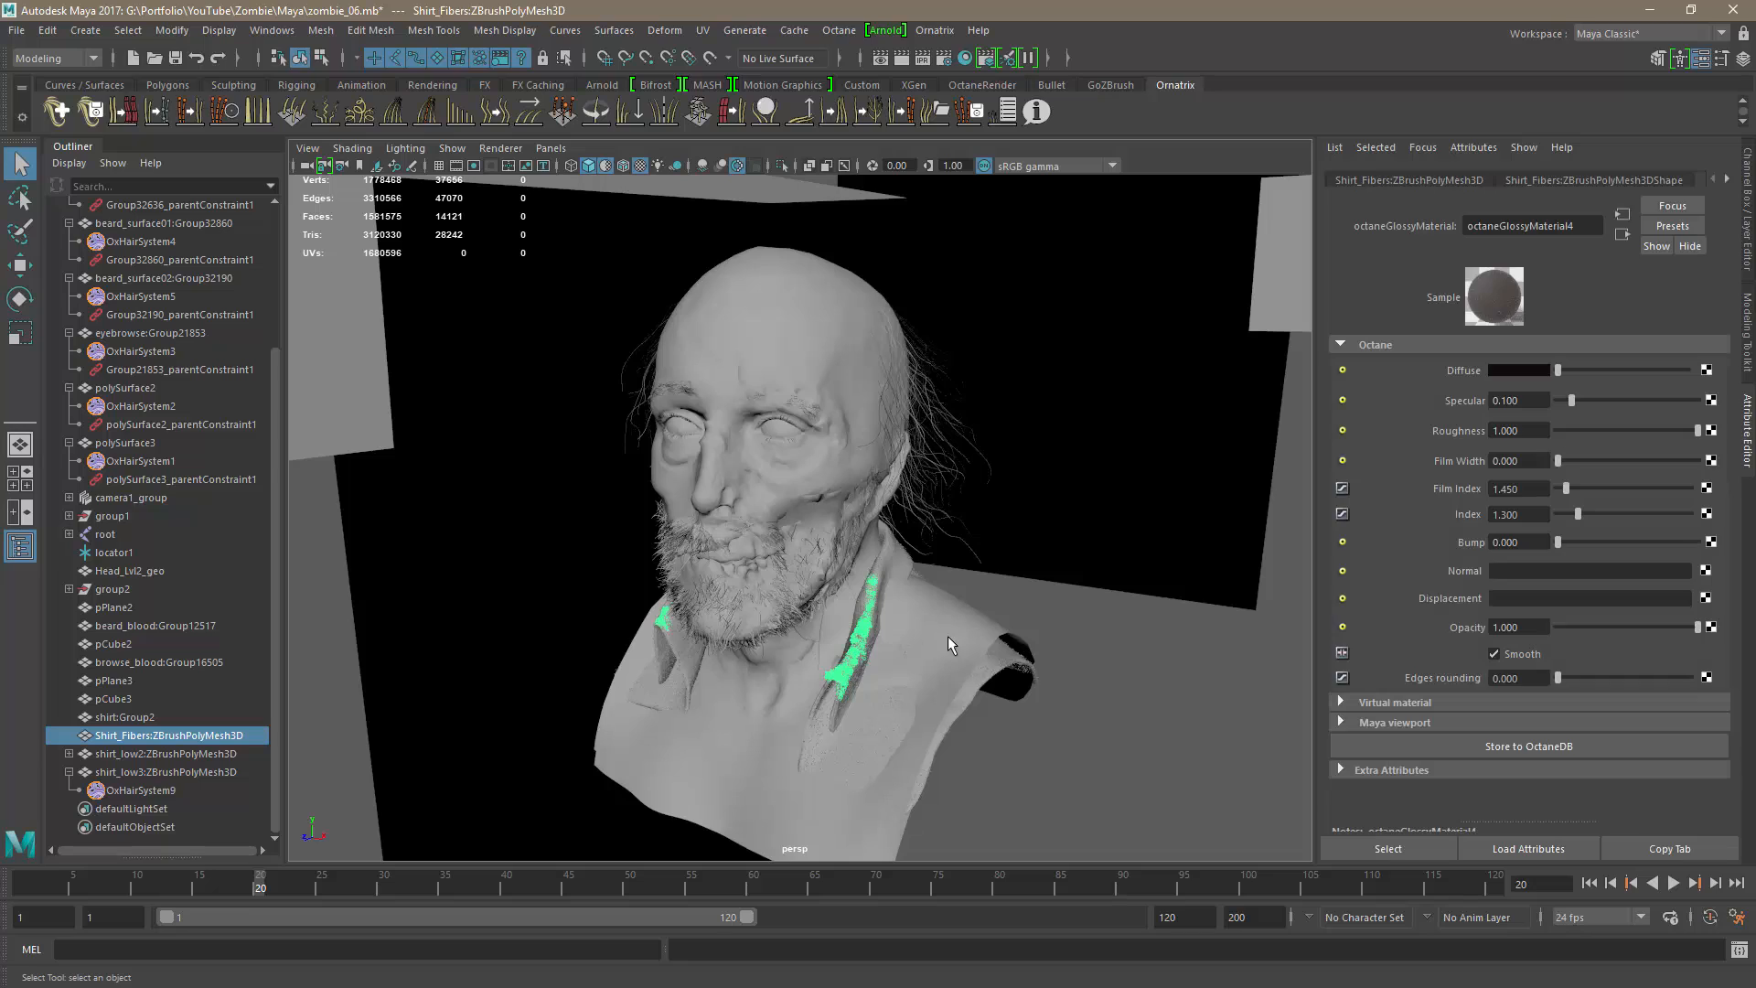
pyautogui.click(1516, 371)
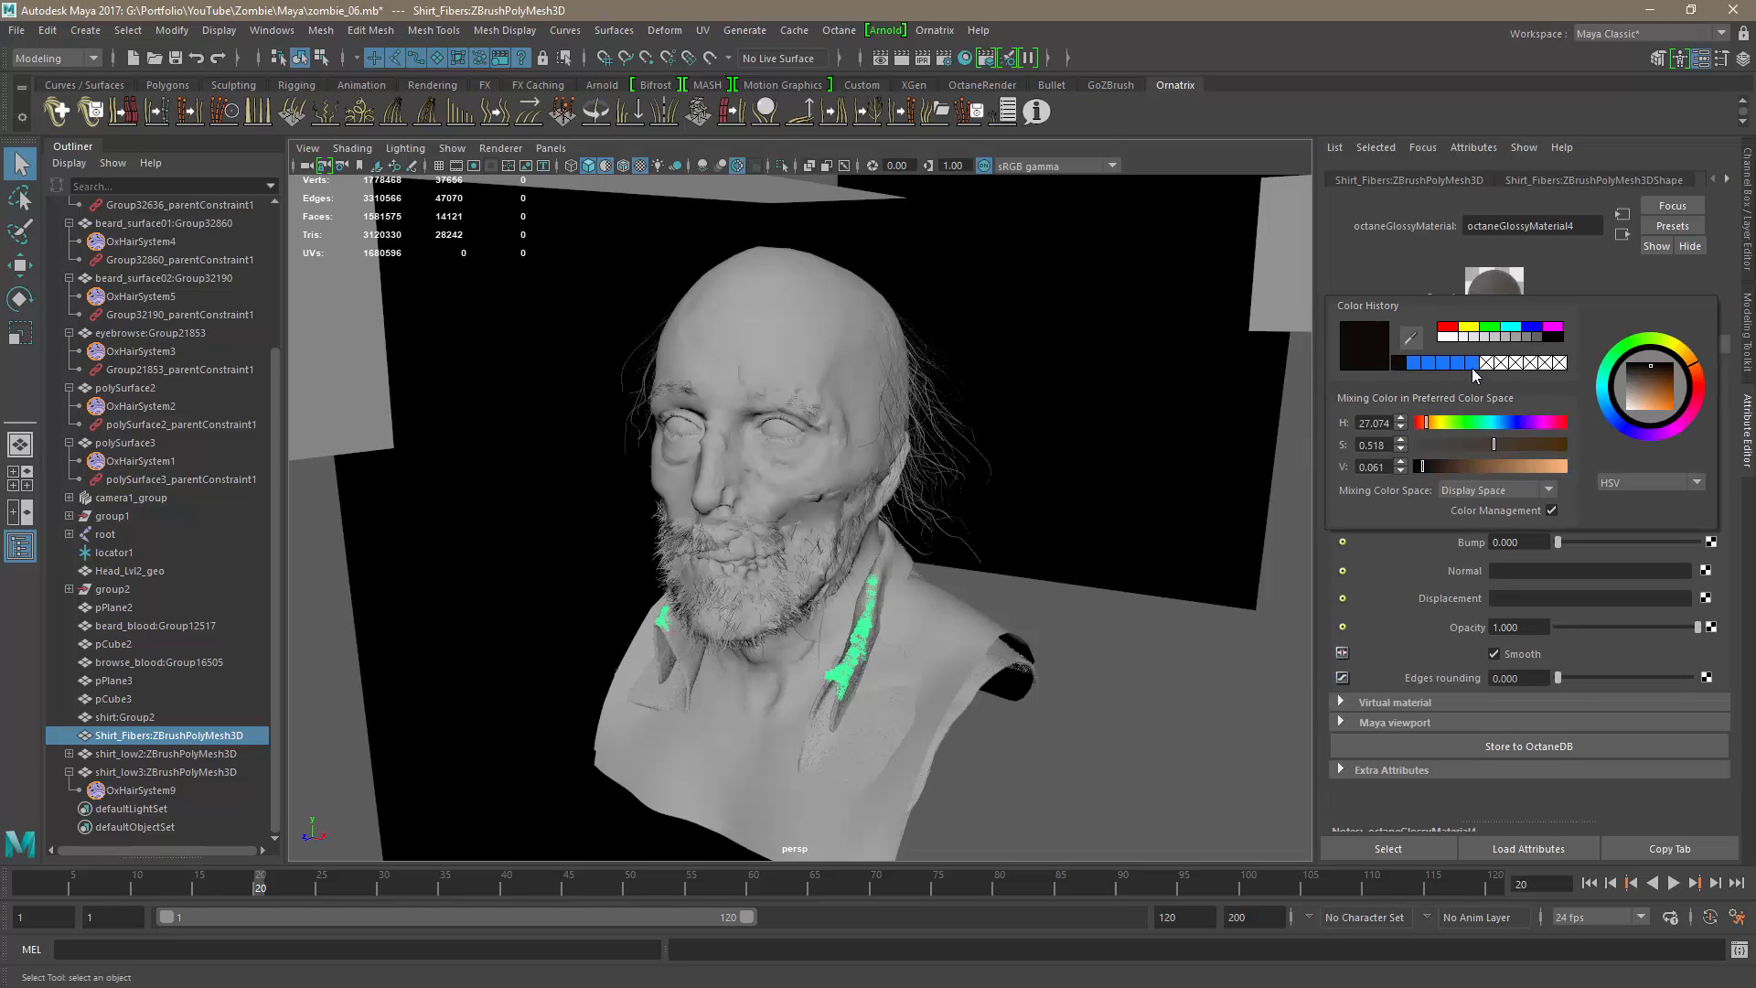
pyautogui.click(1506, 491)
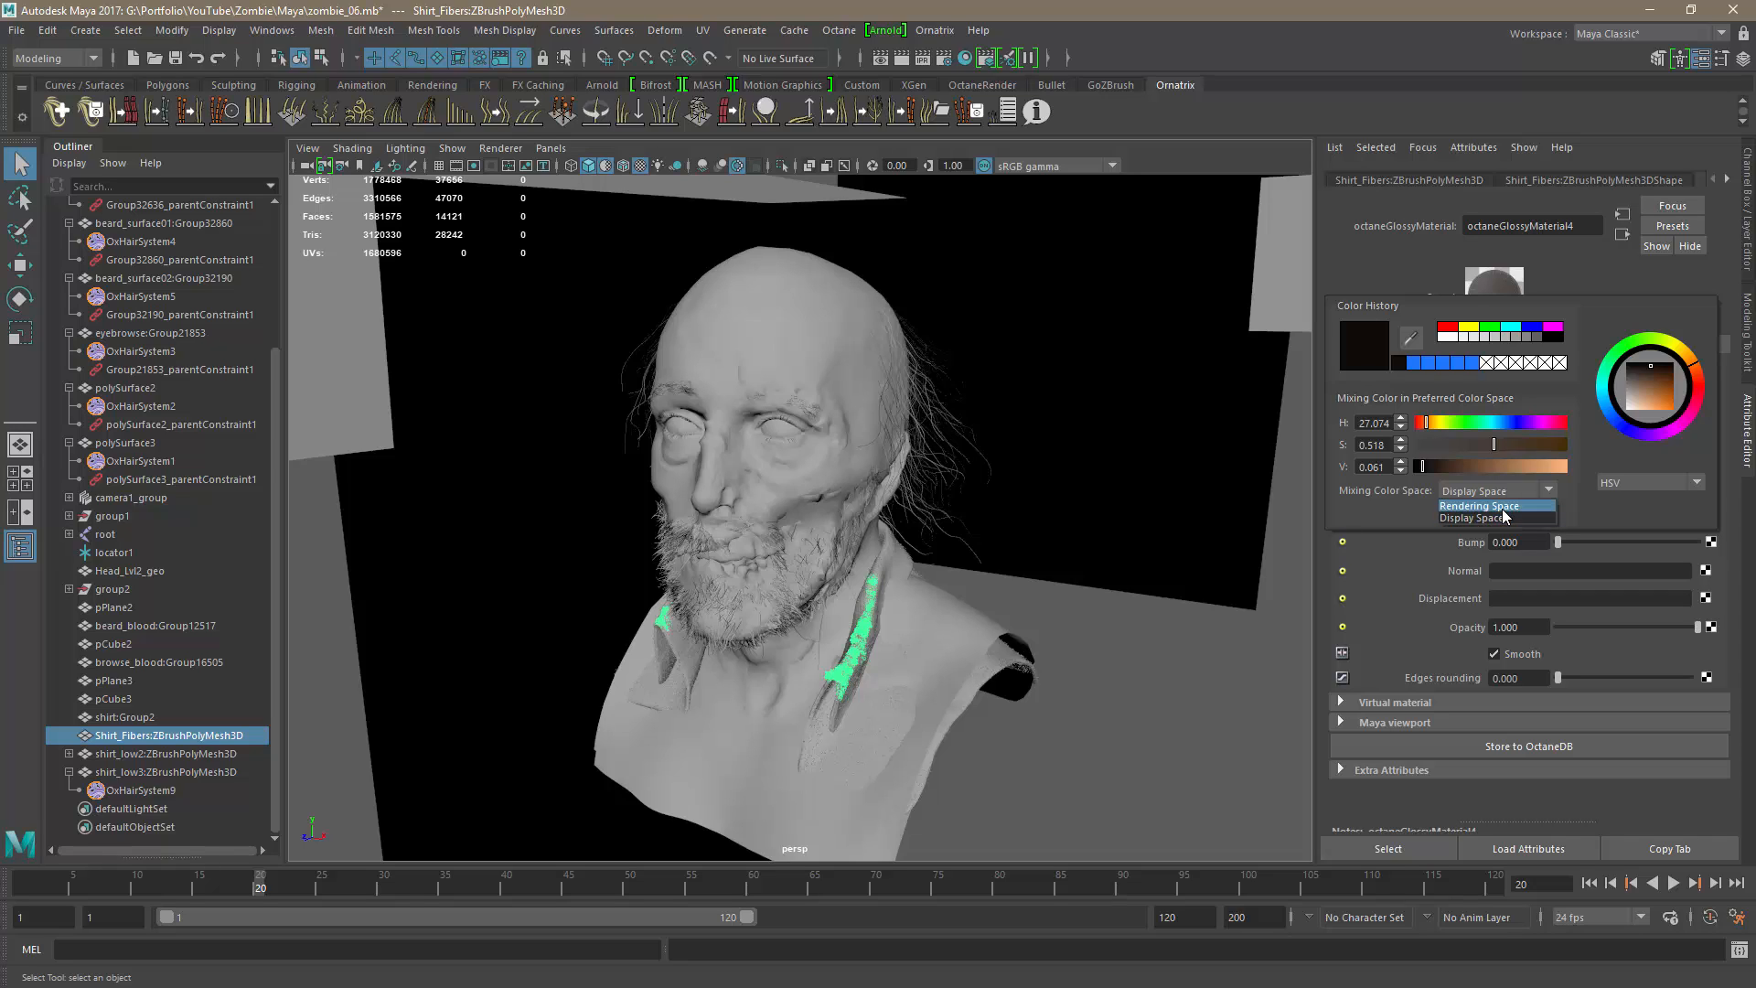
pyautogui.click(1417, 505)
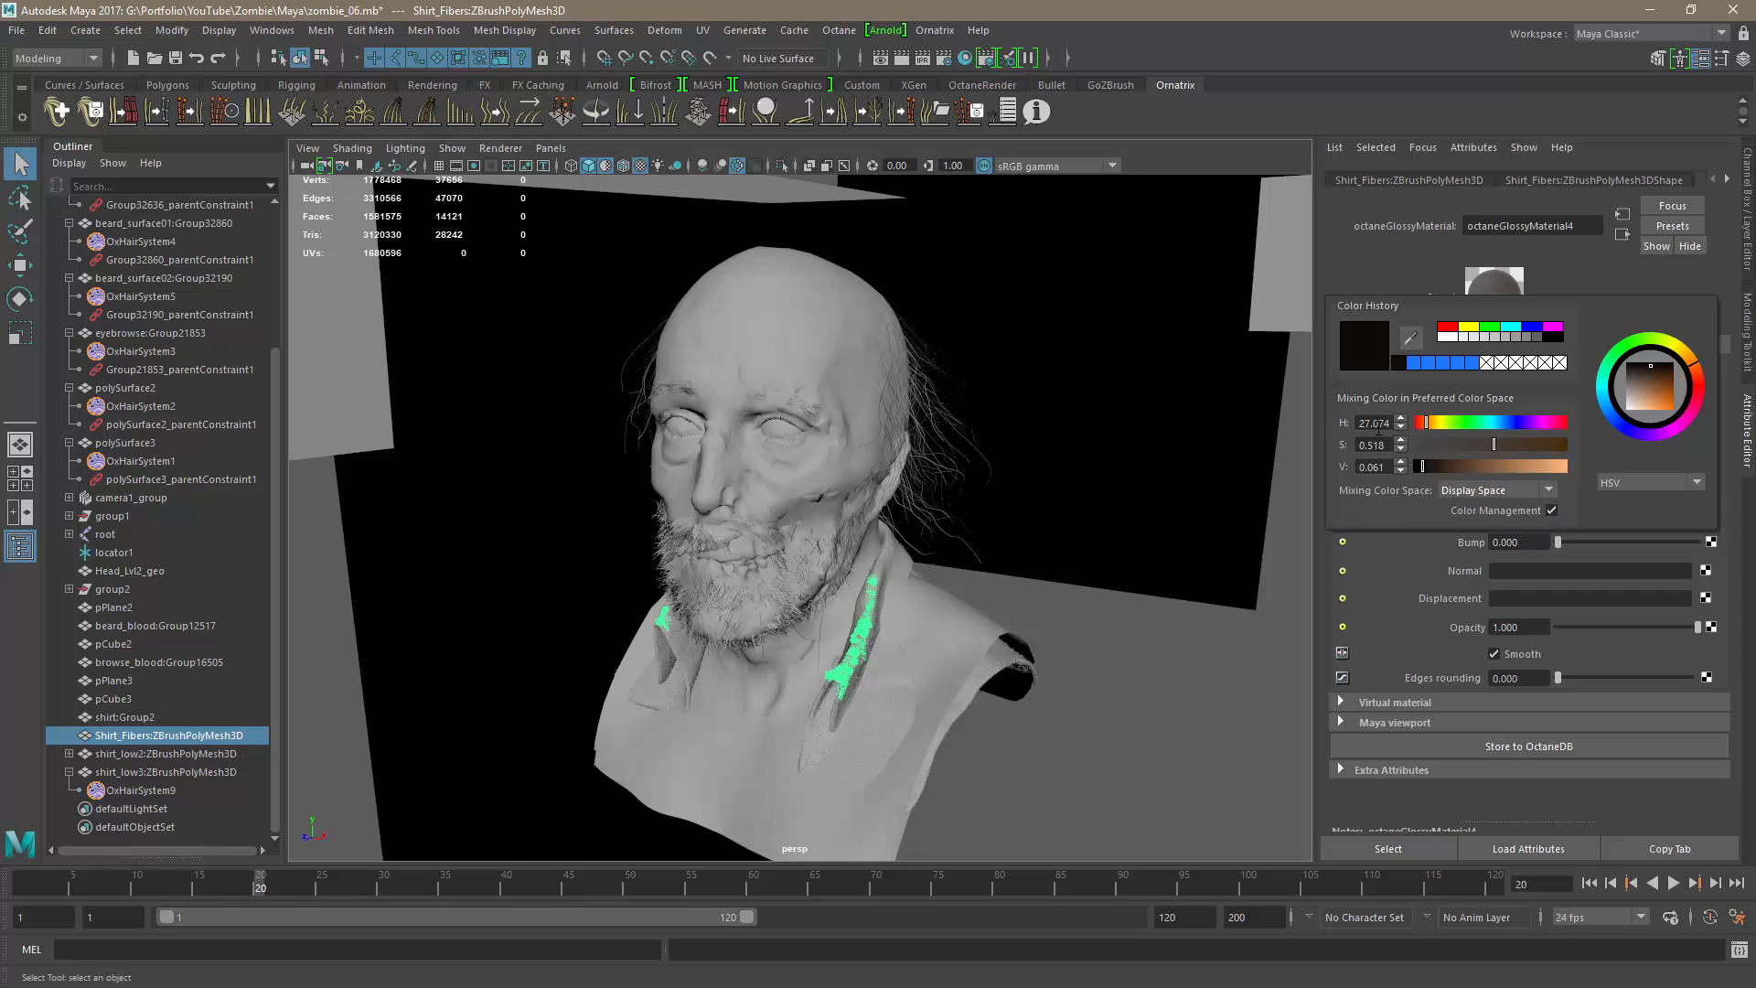
pyautogui.click(1391, 422)
pyautogui.moveTo(1388, 423); pyautogui.dragTo(1345, 428)
pyautogui.hotkey('ctrl', 'c')
# Step: Return to OctaneRender and paste the copied value into the red channel of the new Glossy material's diffuse color
pyautogui.hotkey('alt', 'Tab')
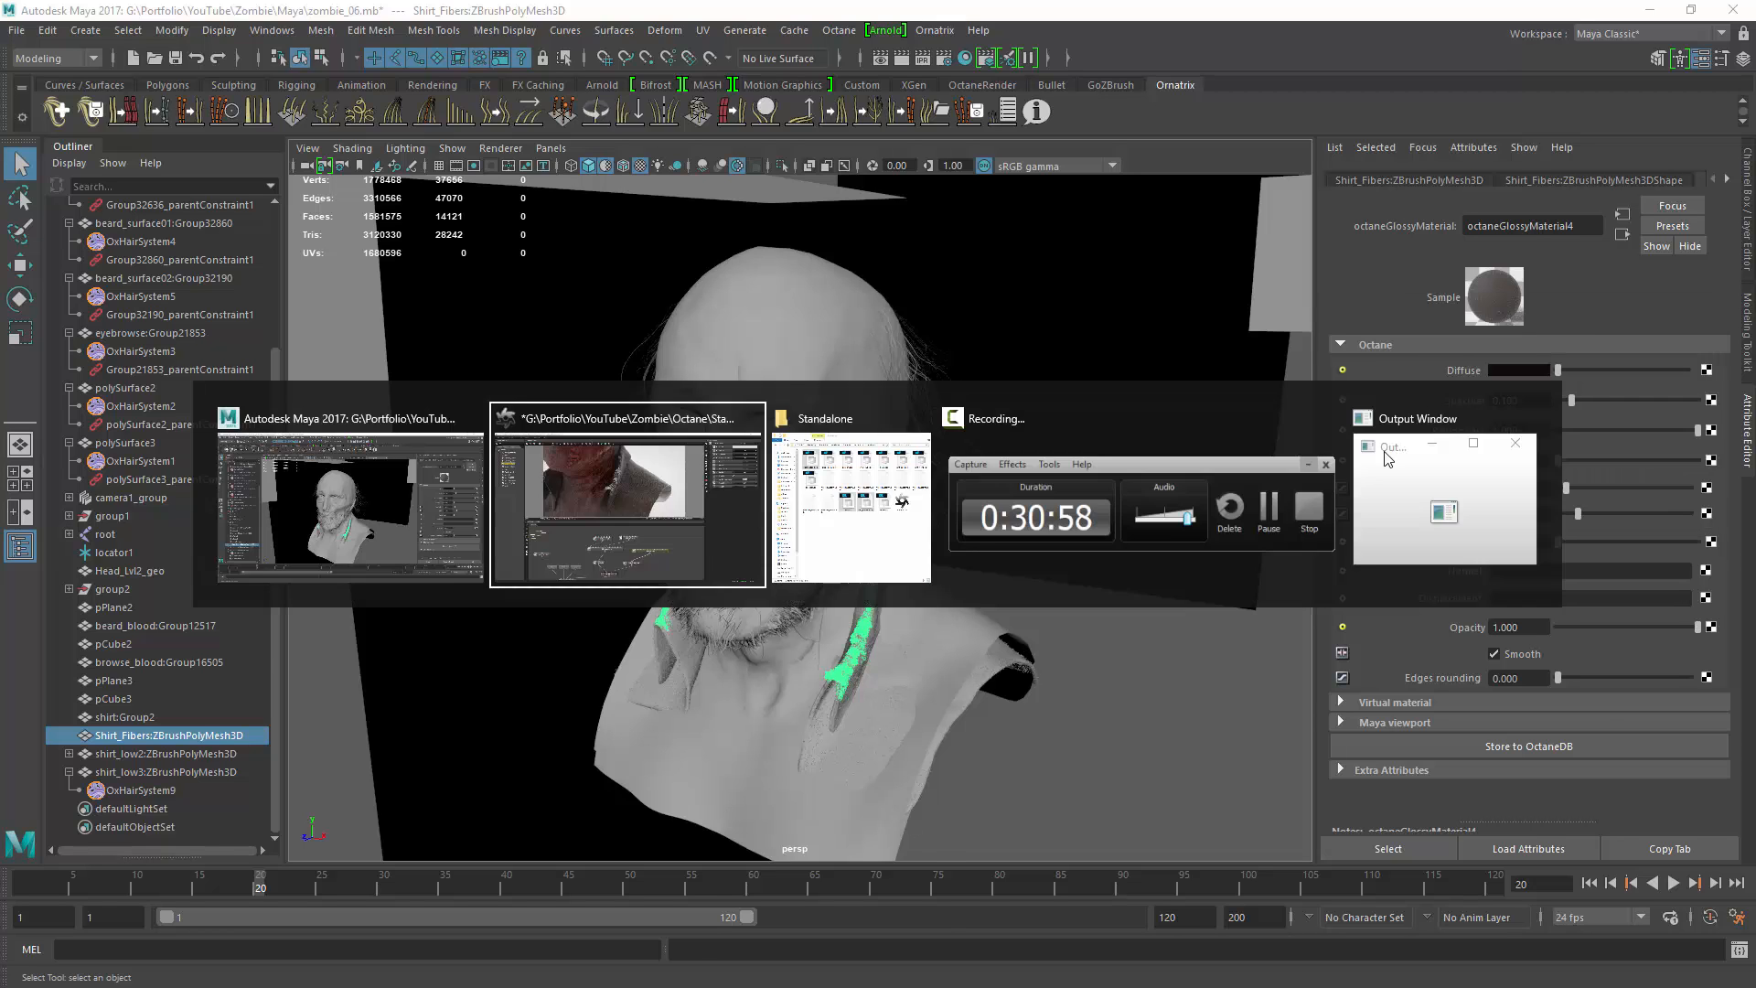
pyautogui.click(1608, 95)
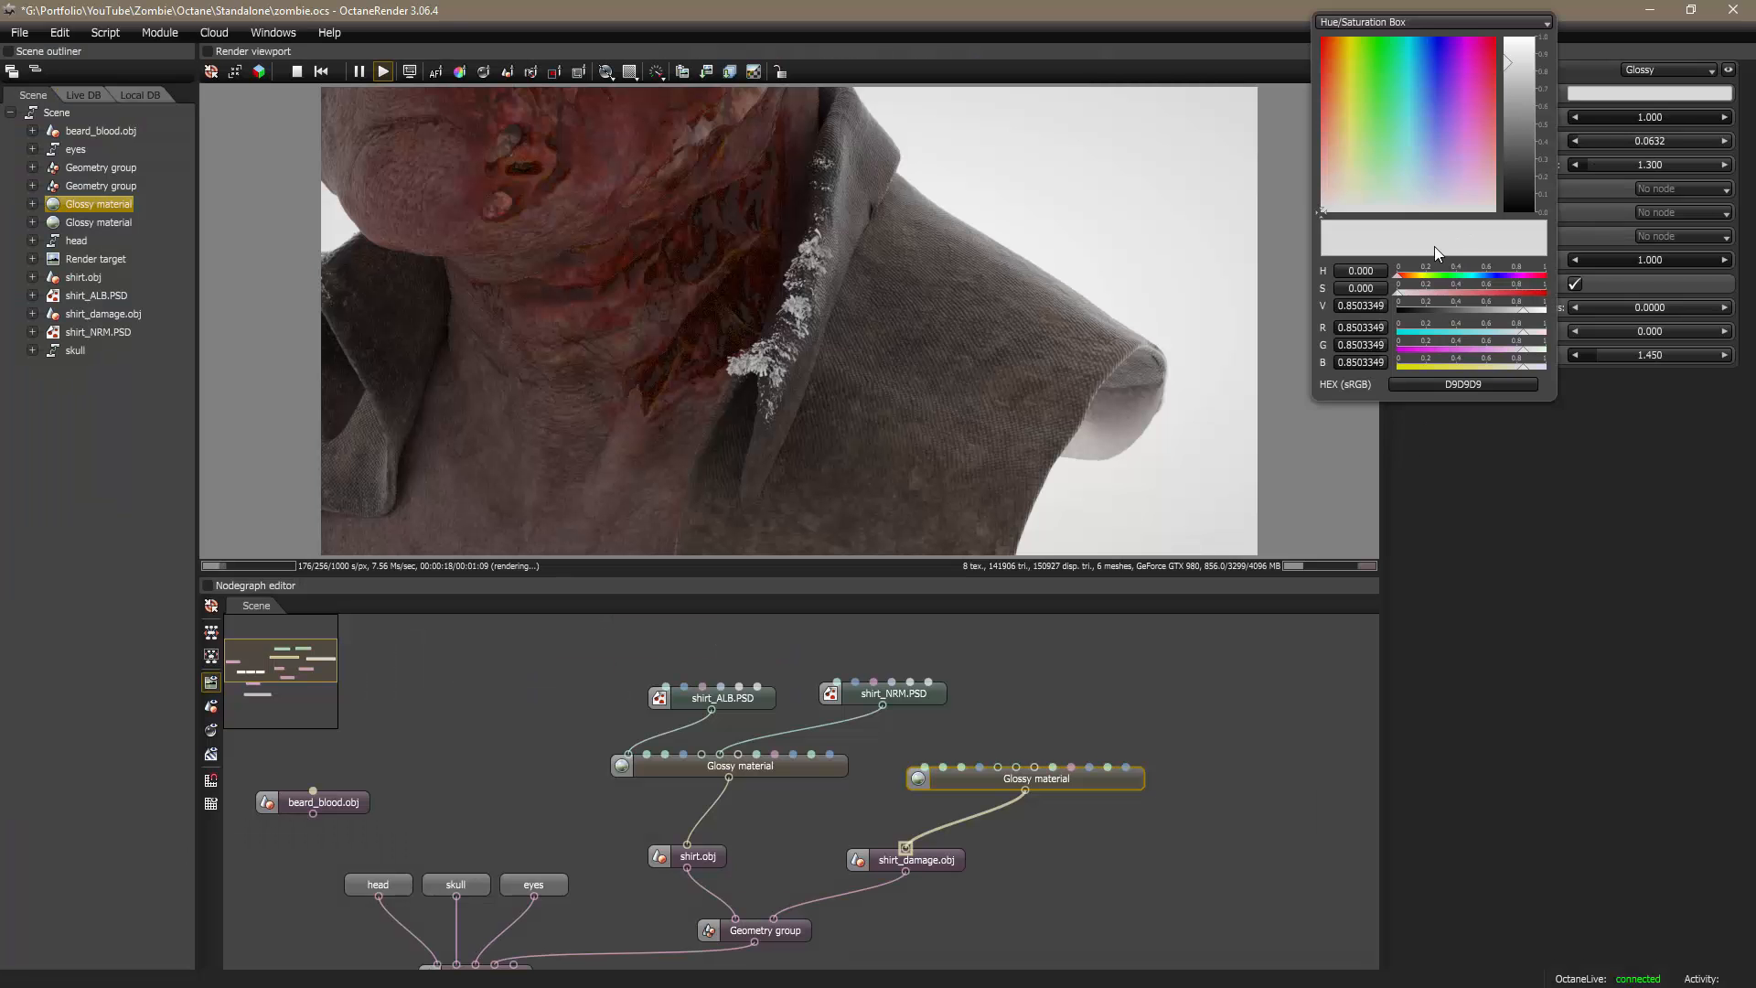
pyautogui.click(1361, 328)
pyautogui.hotkey('ctrl', 'v')
pyautogui.press('Return')
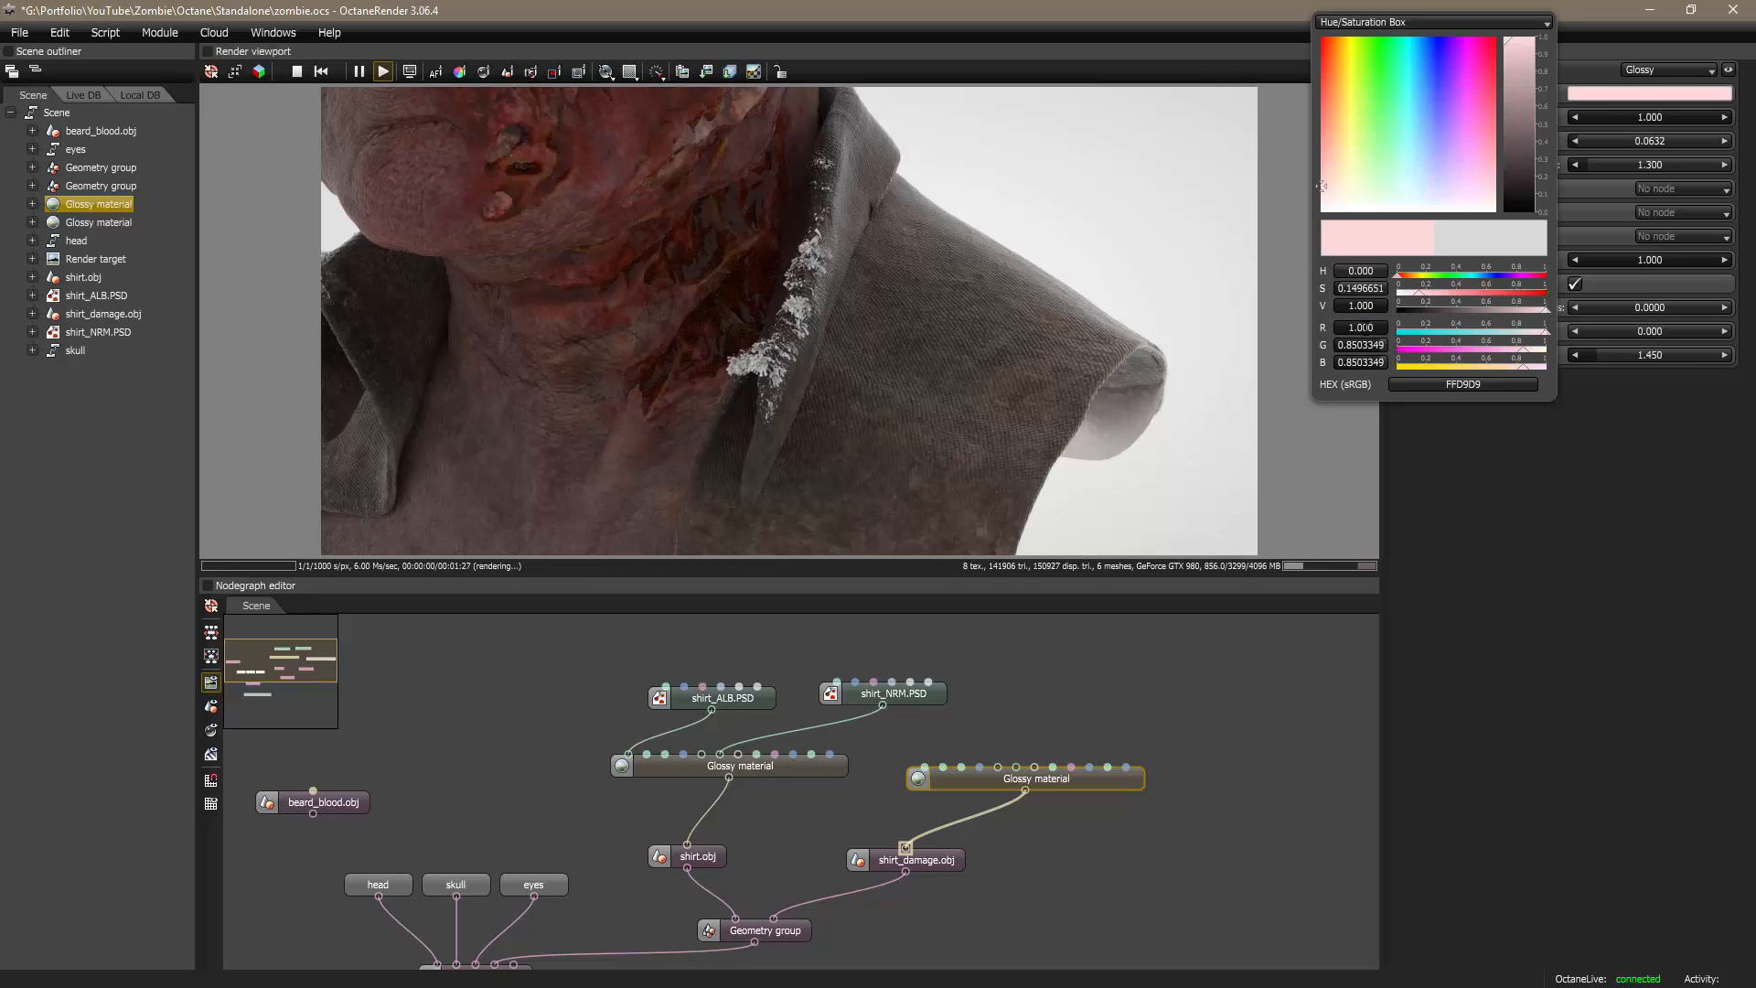
# Step: Switch to Maya, reopen the Shirt_Fibers material's diffuse color and display its values as RGB, 0 to 1.0
pyautogui.hotkey('alt', 'Tab')
pyautogui.hotkey('alt', 'Tab')
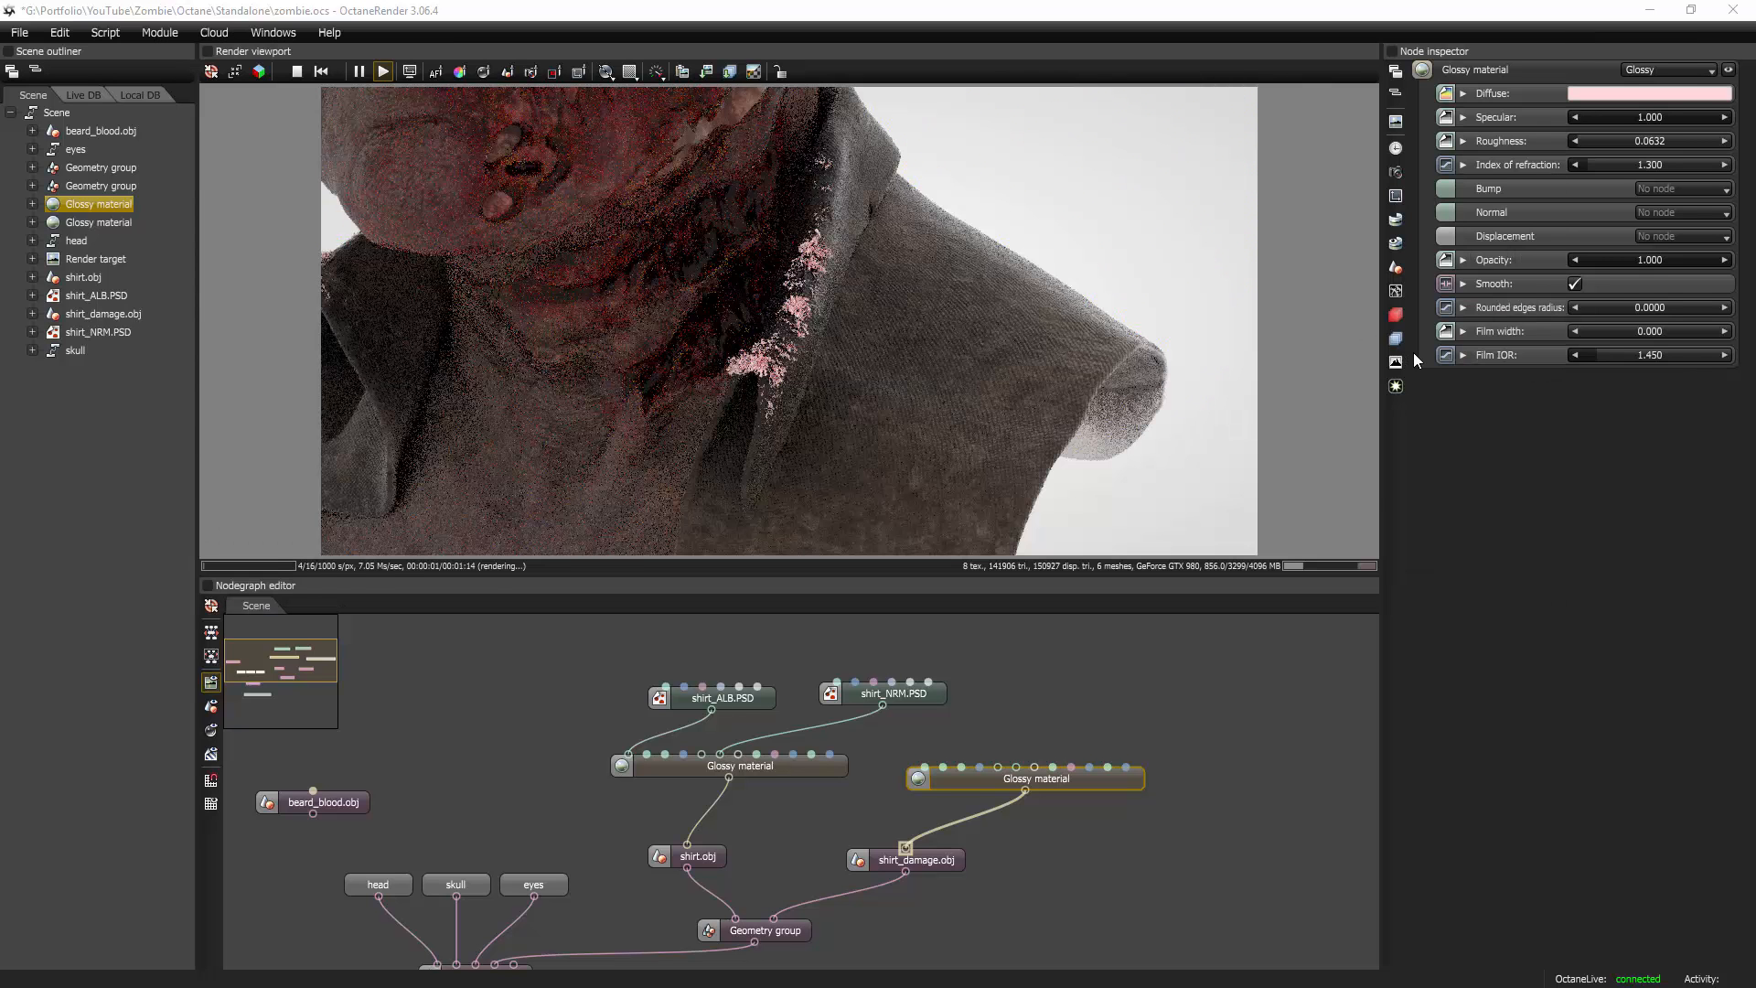
pyautogui.hotkey('alt', 'shift', 'Tab')
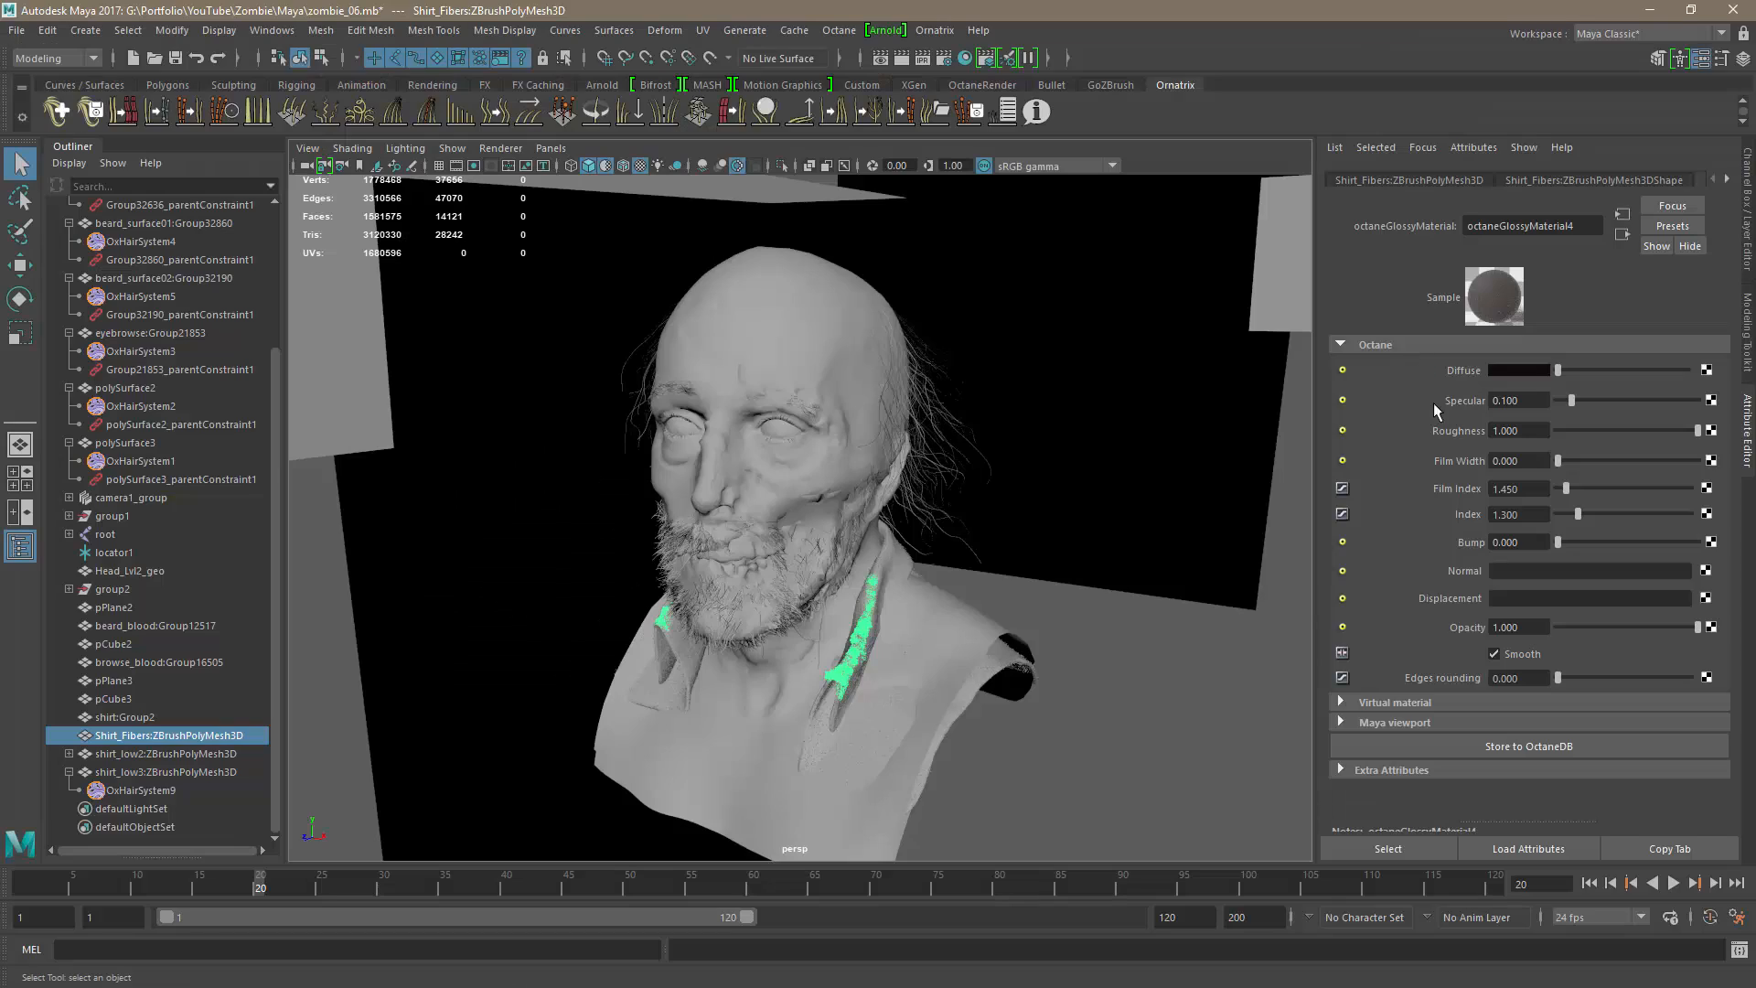
pyautogui.click(1510, 369)
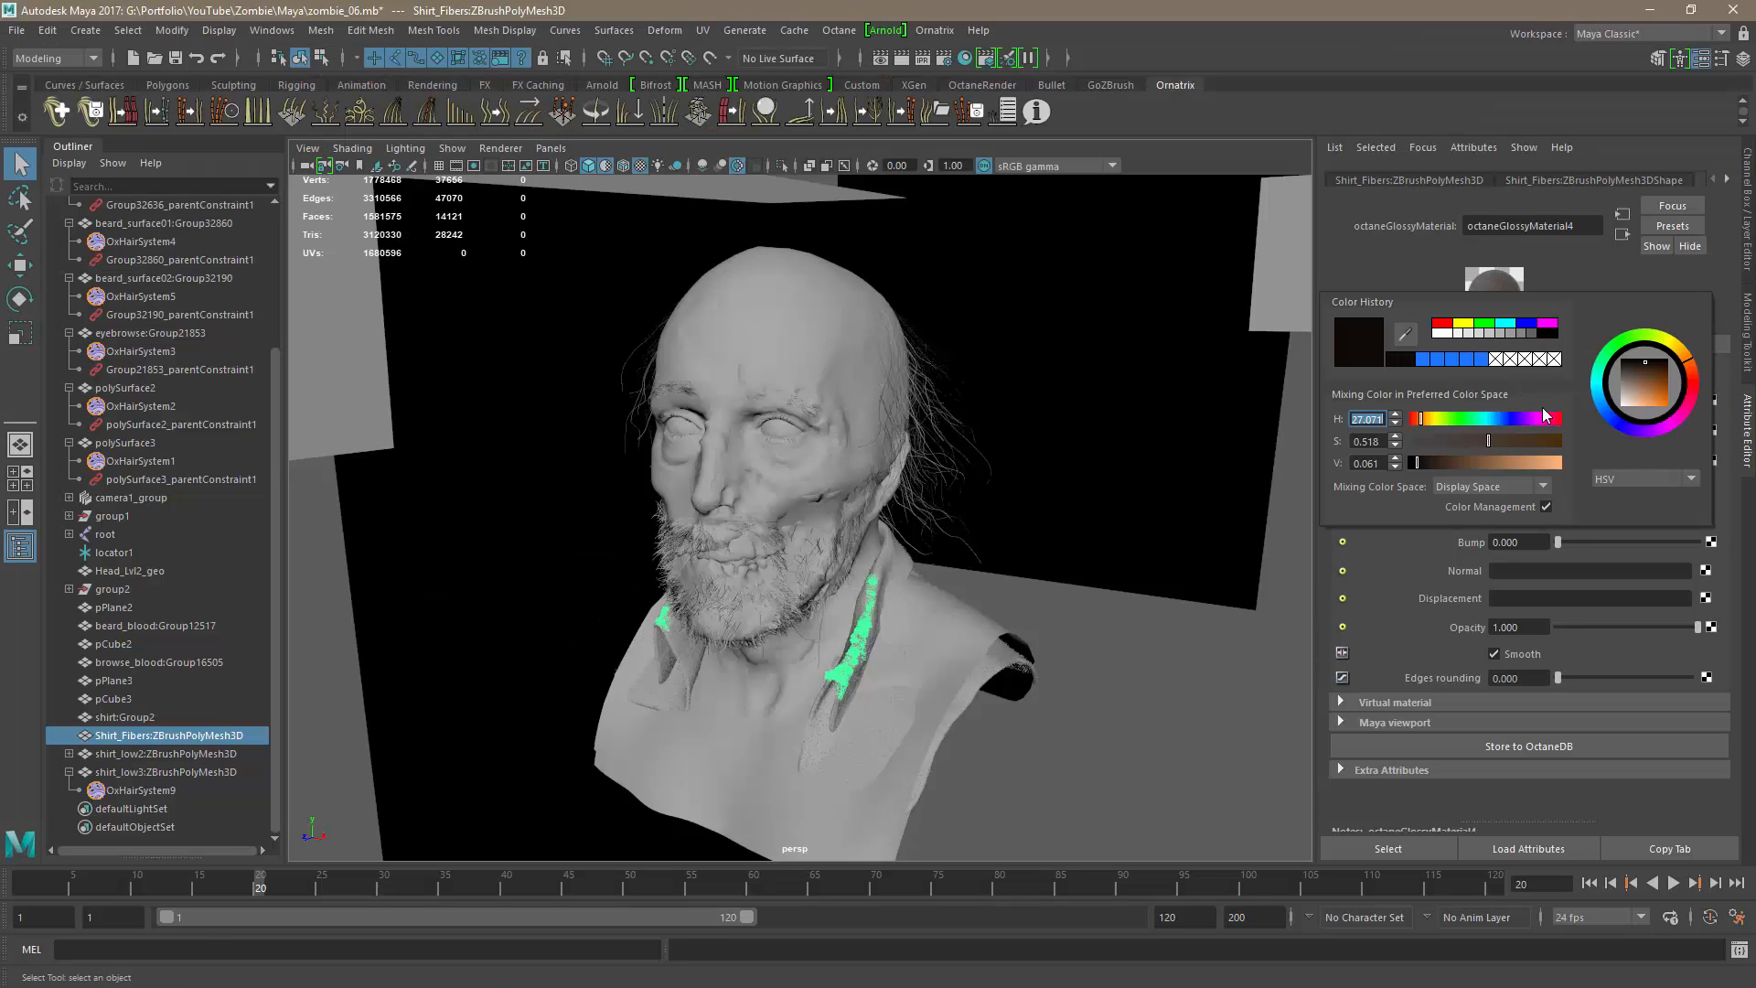
pyautogui.click(1616, 480)
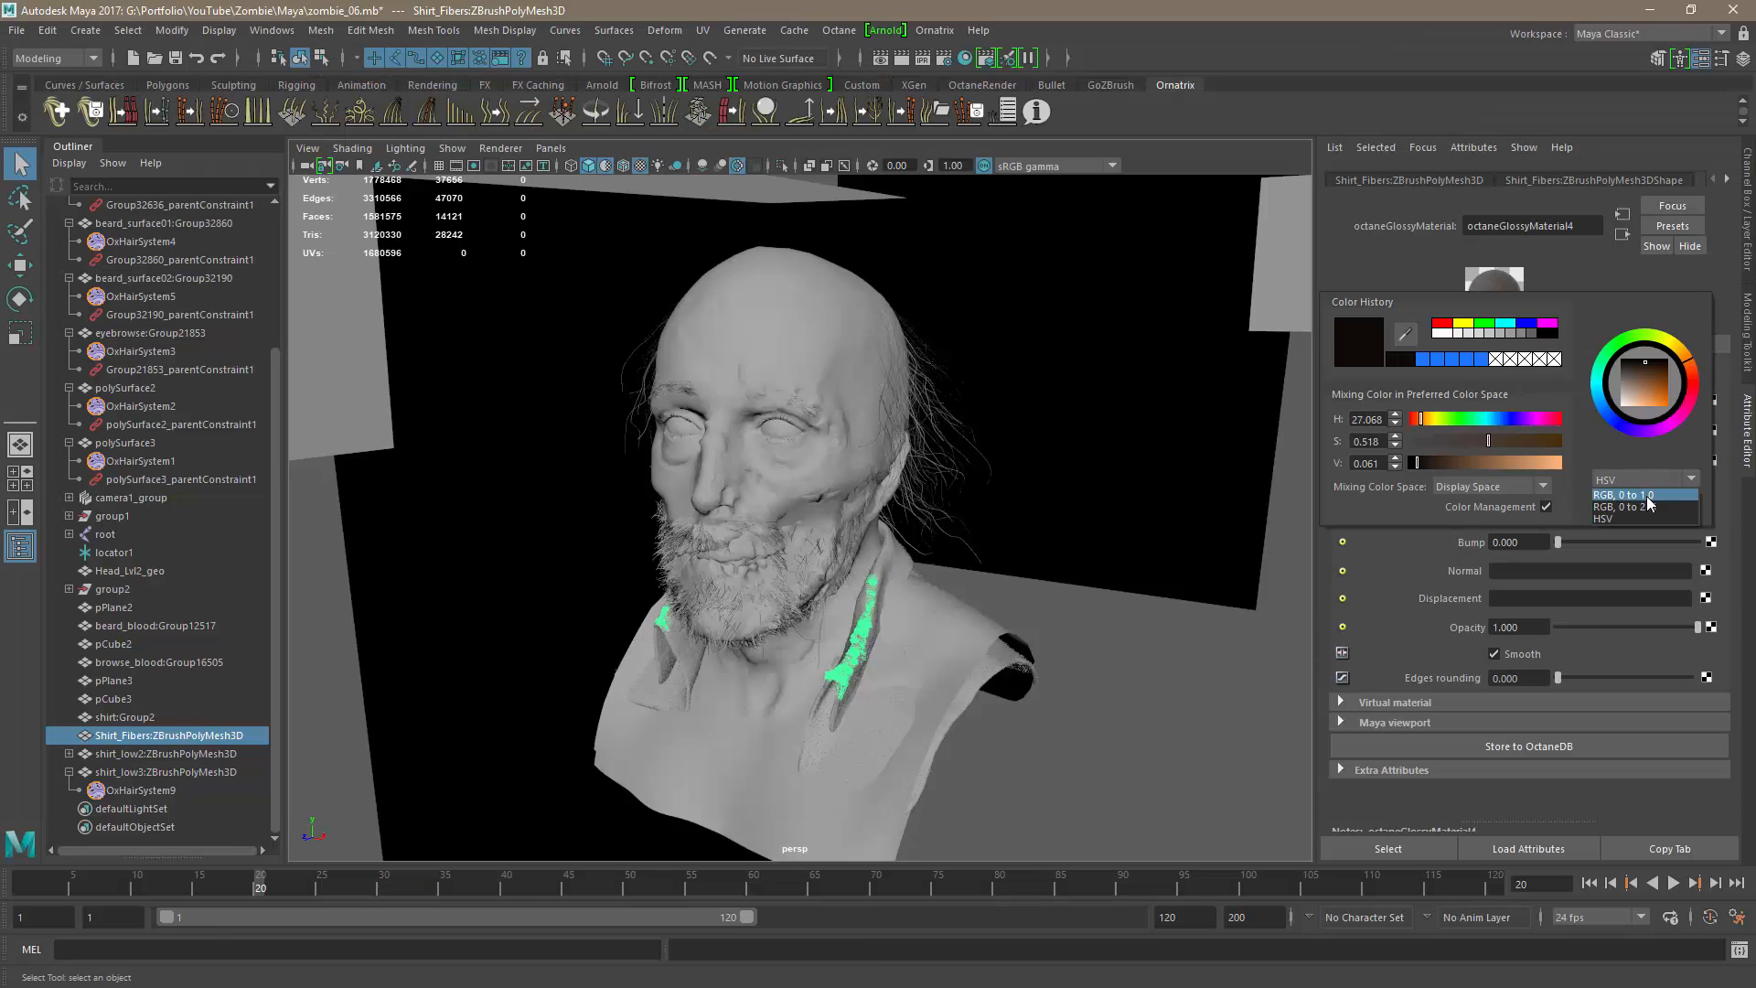
pyautogui.click(1646, 495)
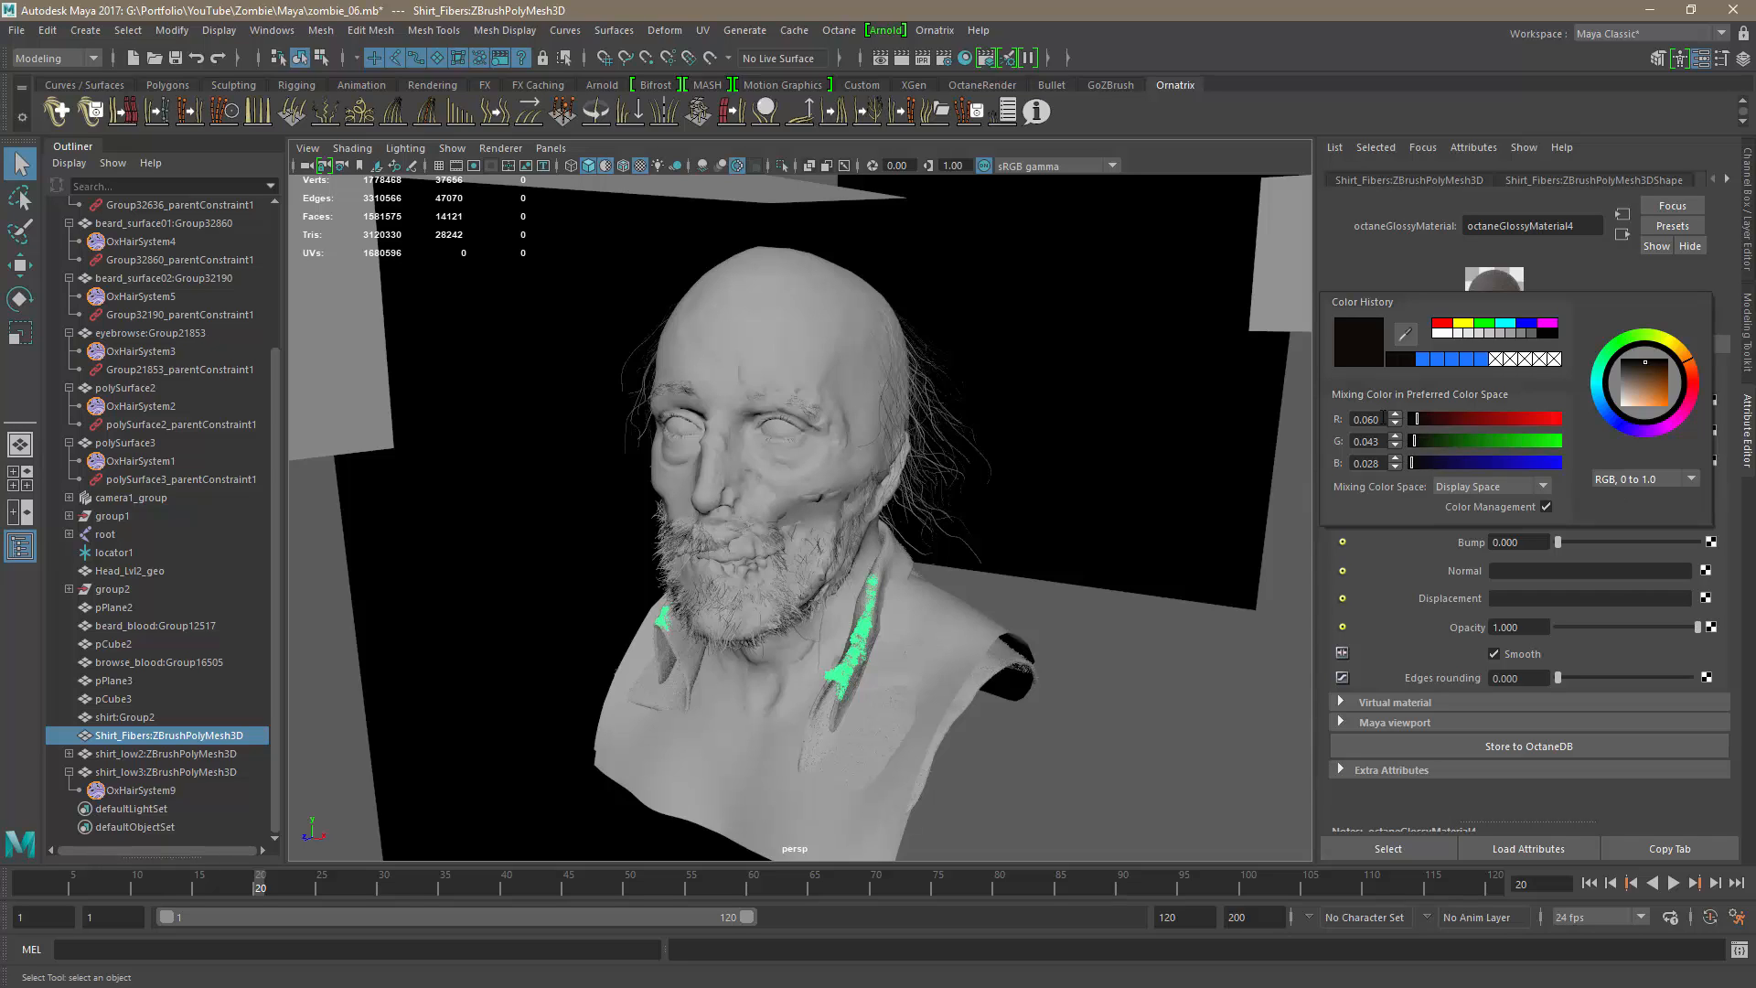
# Step: Keep the mixing color space on Display Space and copy the red value of the Shirt_Fibers diffuse color
pyautogui.click(1462, 485)
pyautogui.click(1468, 508)
pyautogui.click(1467, 489)
pyautogui.click(1461, 508)
pyautogui.moveTo(1382, 417); pyautogui.dragTo(1355, 418)
pyautogui.hotkey('ctrl', 'c')
# Step: Switch to OctaneRender and set the red channel of the shirt damage material's diffuse color to 0.061
pyautogui.hotkey('alt', 'Tab')
pyautogui.click(1600, 96)
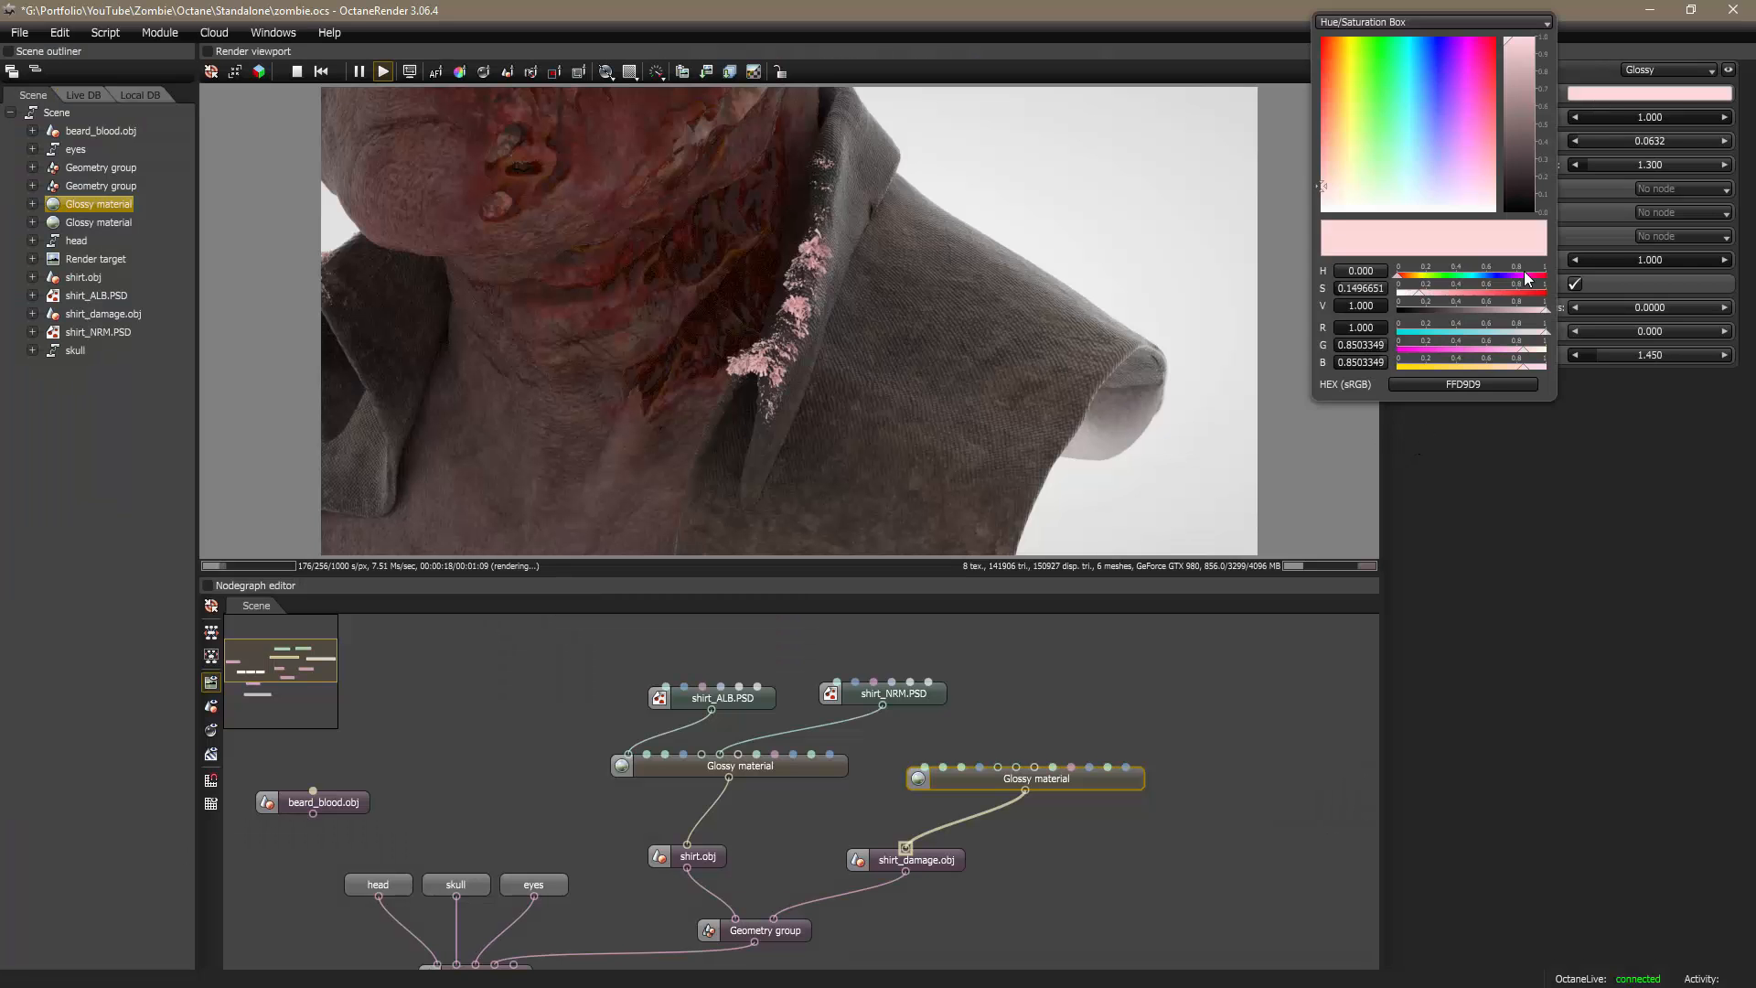
pyautogui.click(1384, 324)
pyautogui.hotkey('ctrl', 'v')
pyautogui.press('Return')
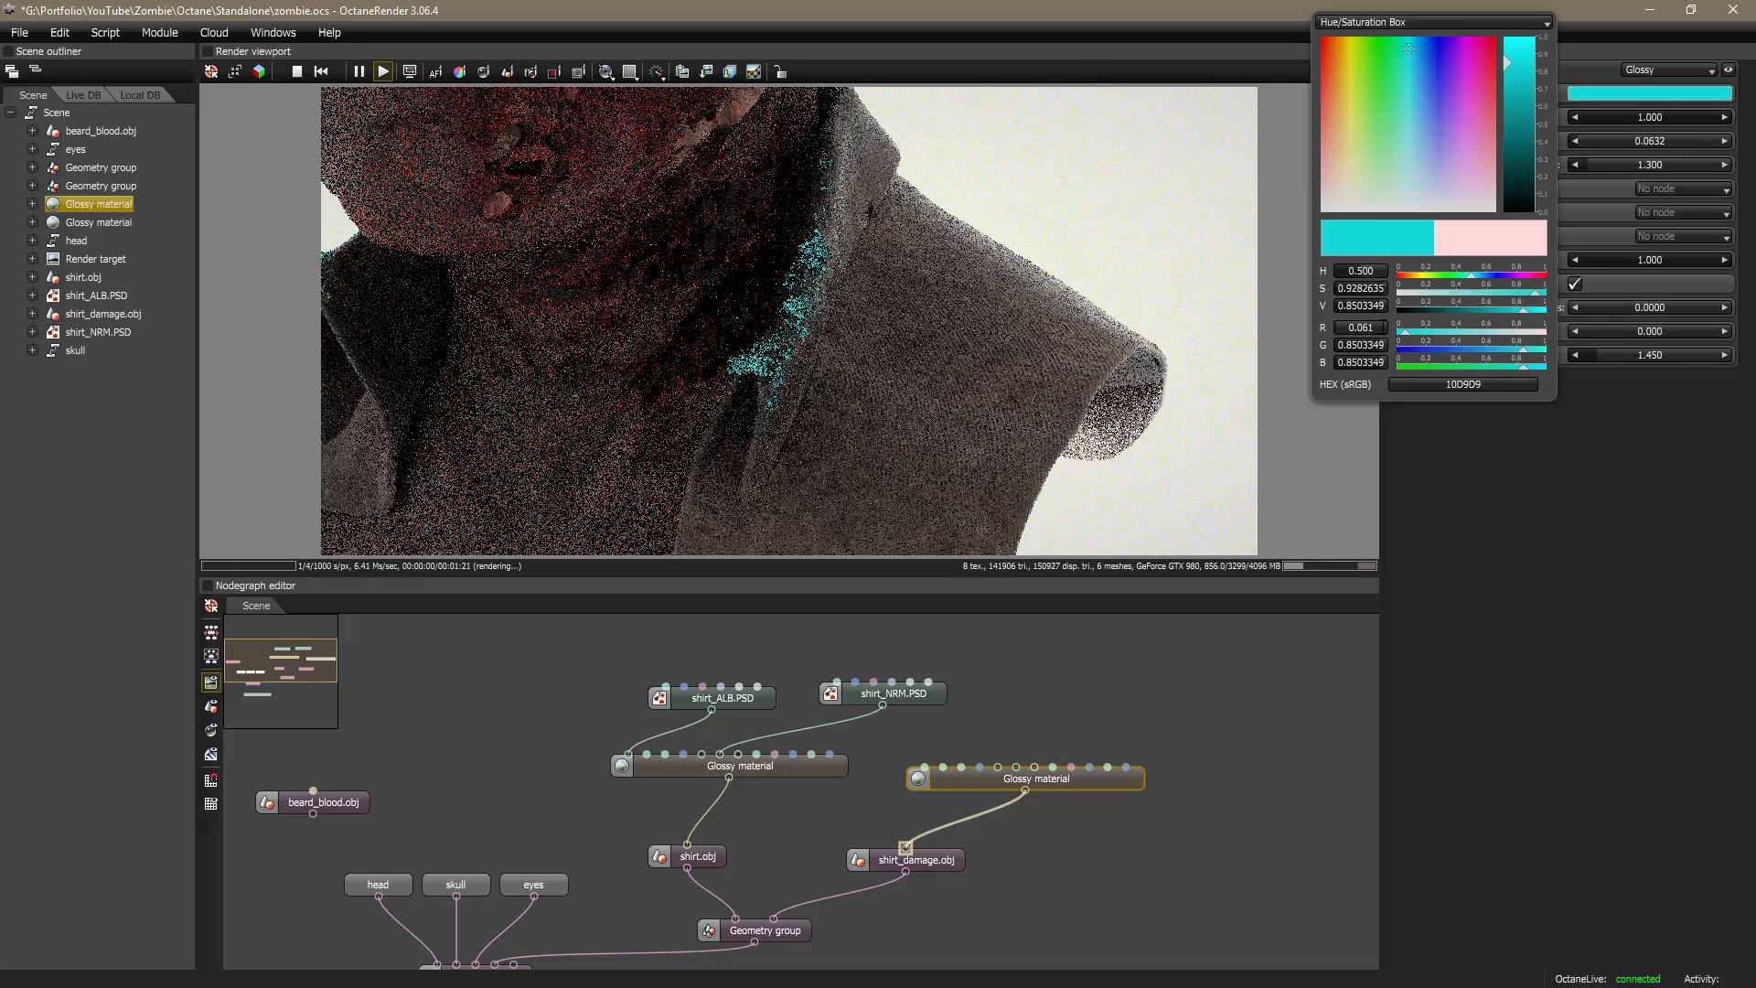
# Step: Copy the Shirt_Fibers green diffuse value from Maya and set the green channel of the OctaneRender shirt damage material to 0.043
pyautogui.hotkey('alt', 'Tab')
pyautogui.hotkey('alt', 'Tab')
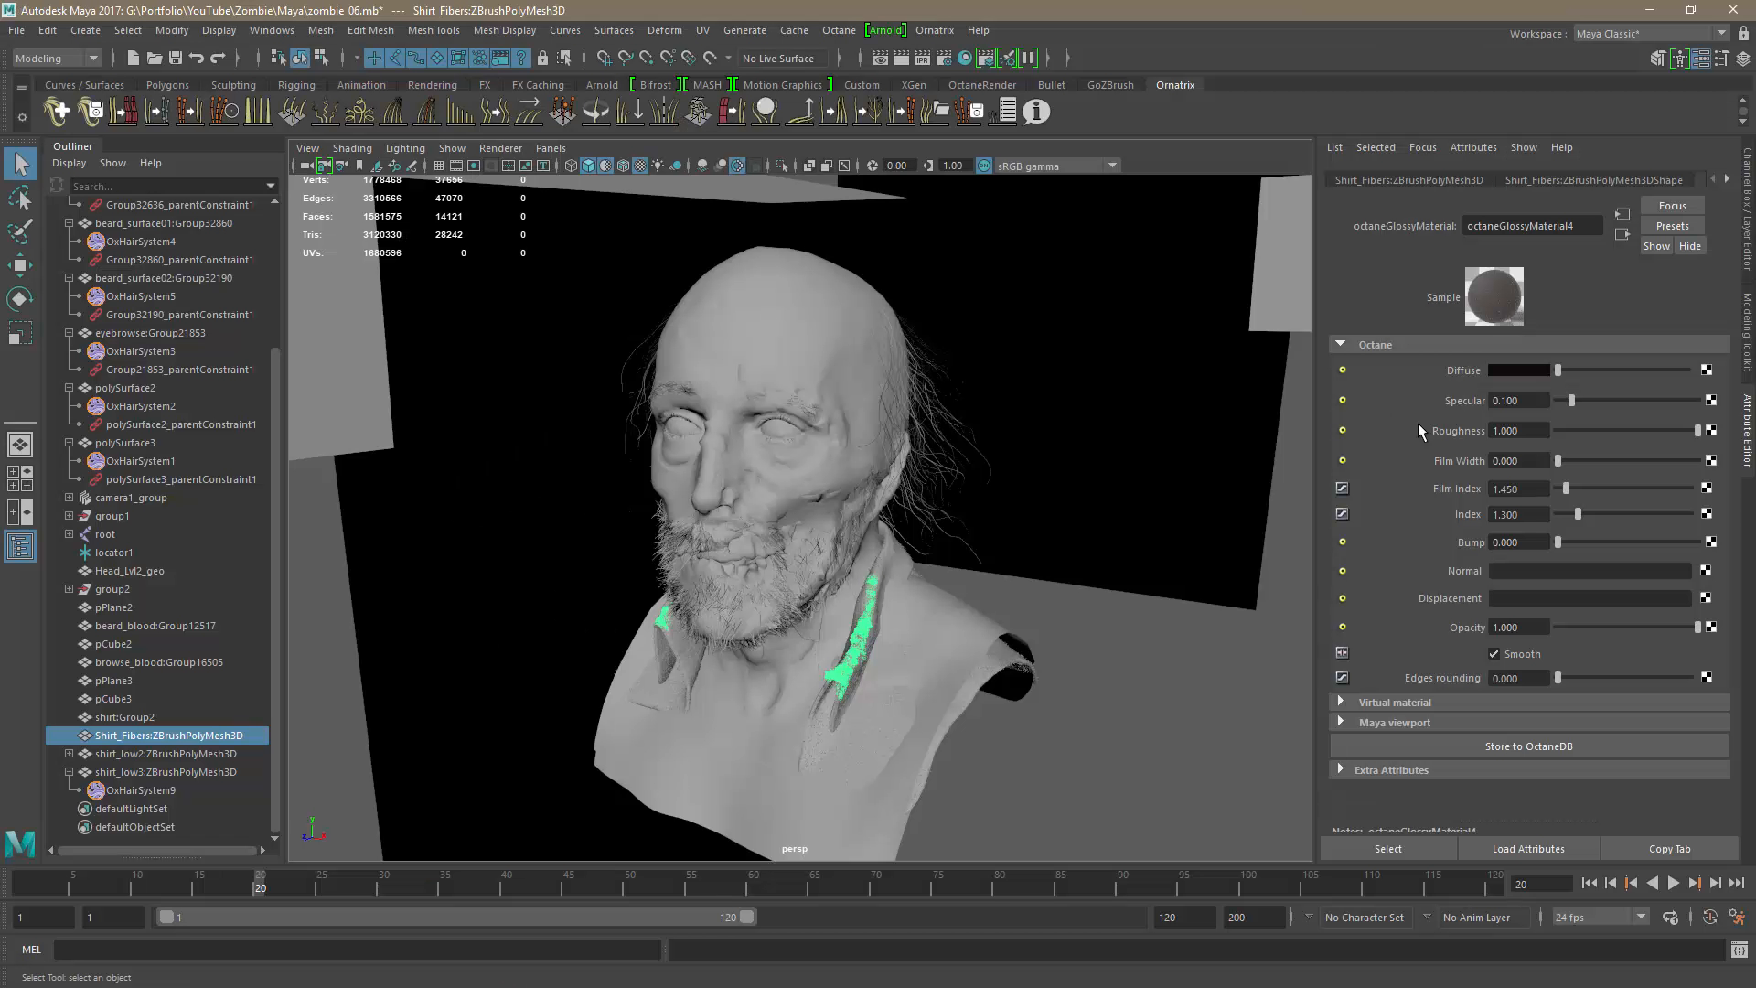
pyautogui.click(1522, 372)
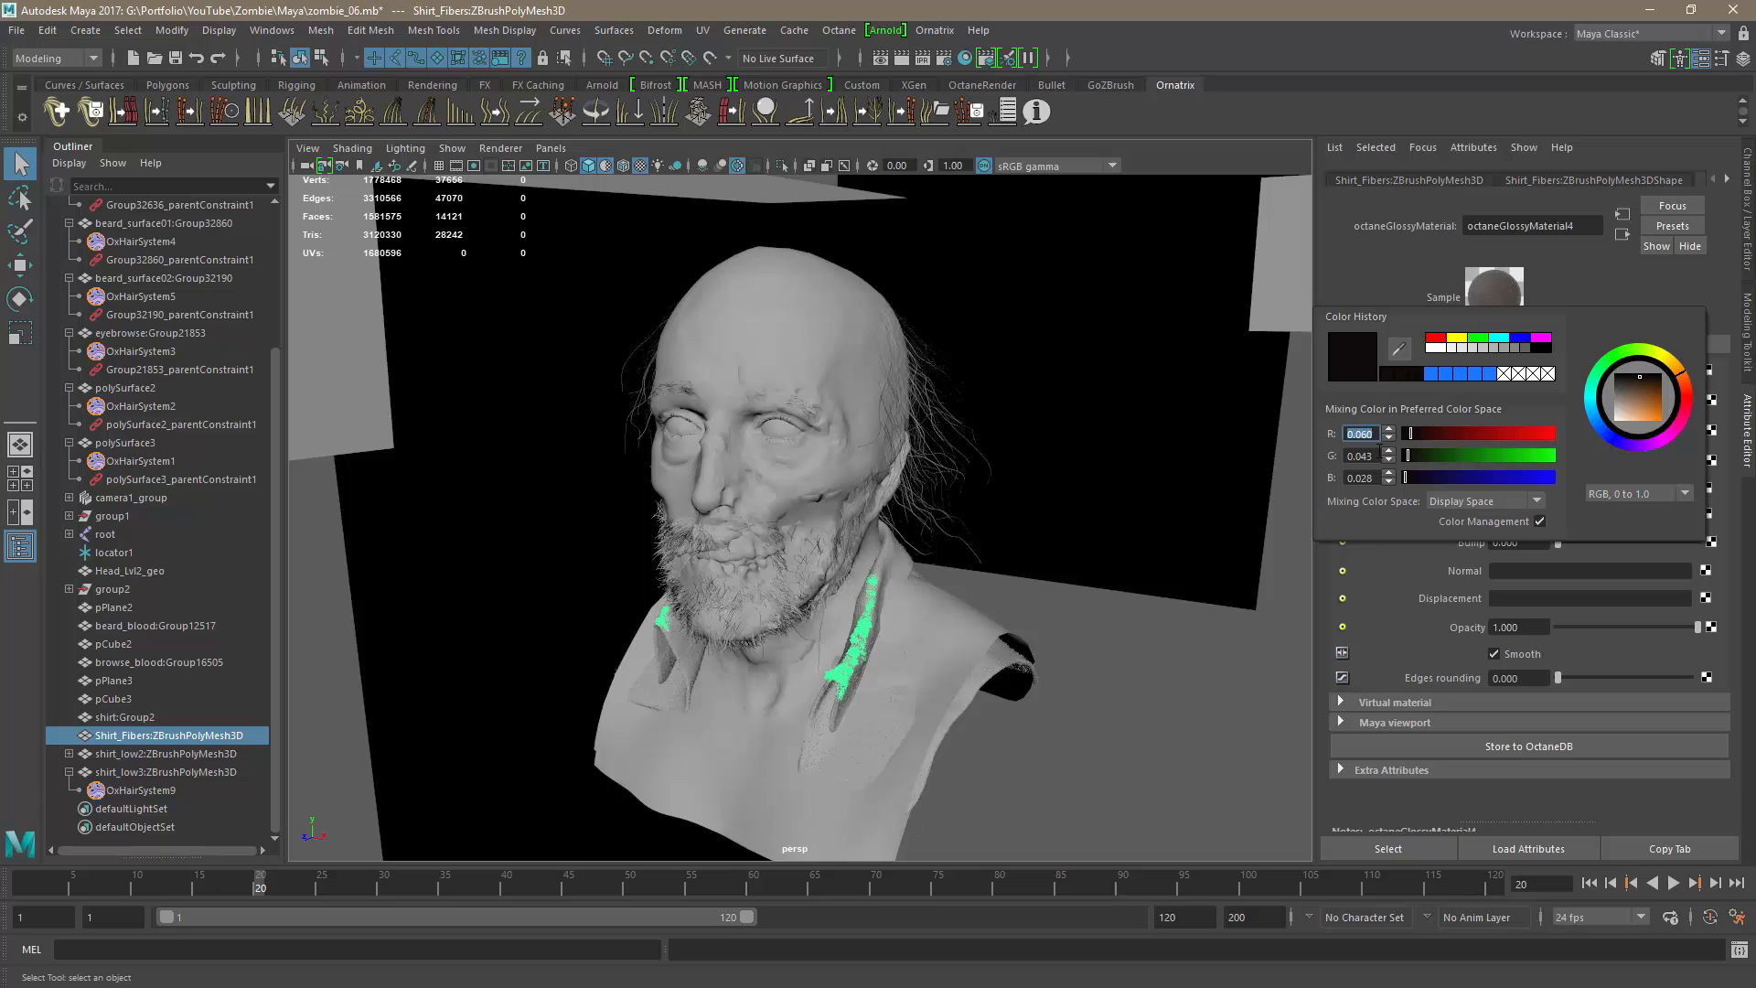
pyautogui.moveTo(1378, 455); pyautogui.dragTo(1332, 456)
pyautogui.hotkey('alt', 'Tab')
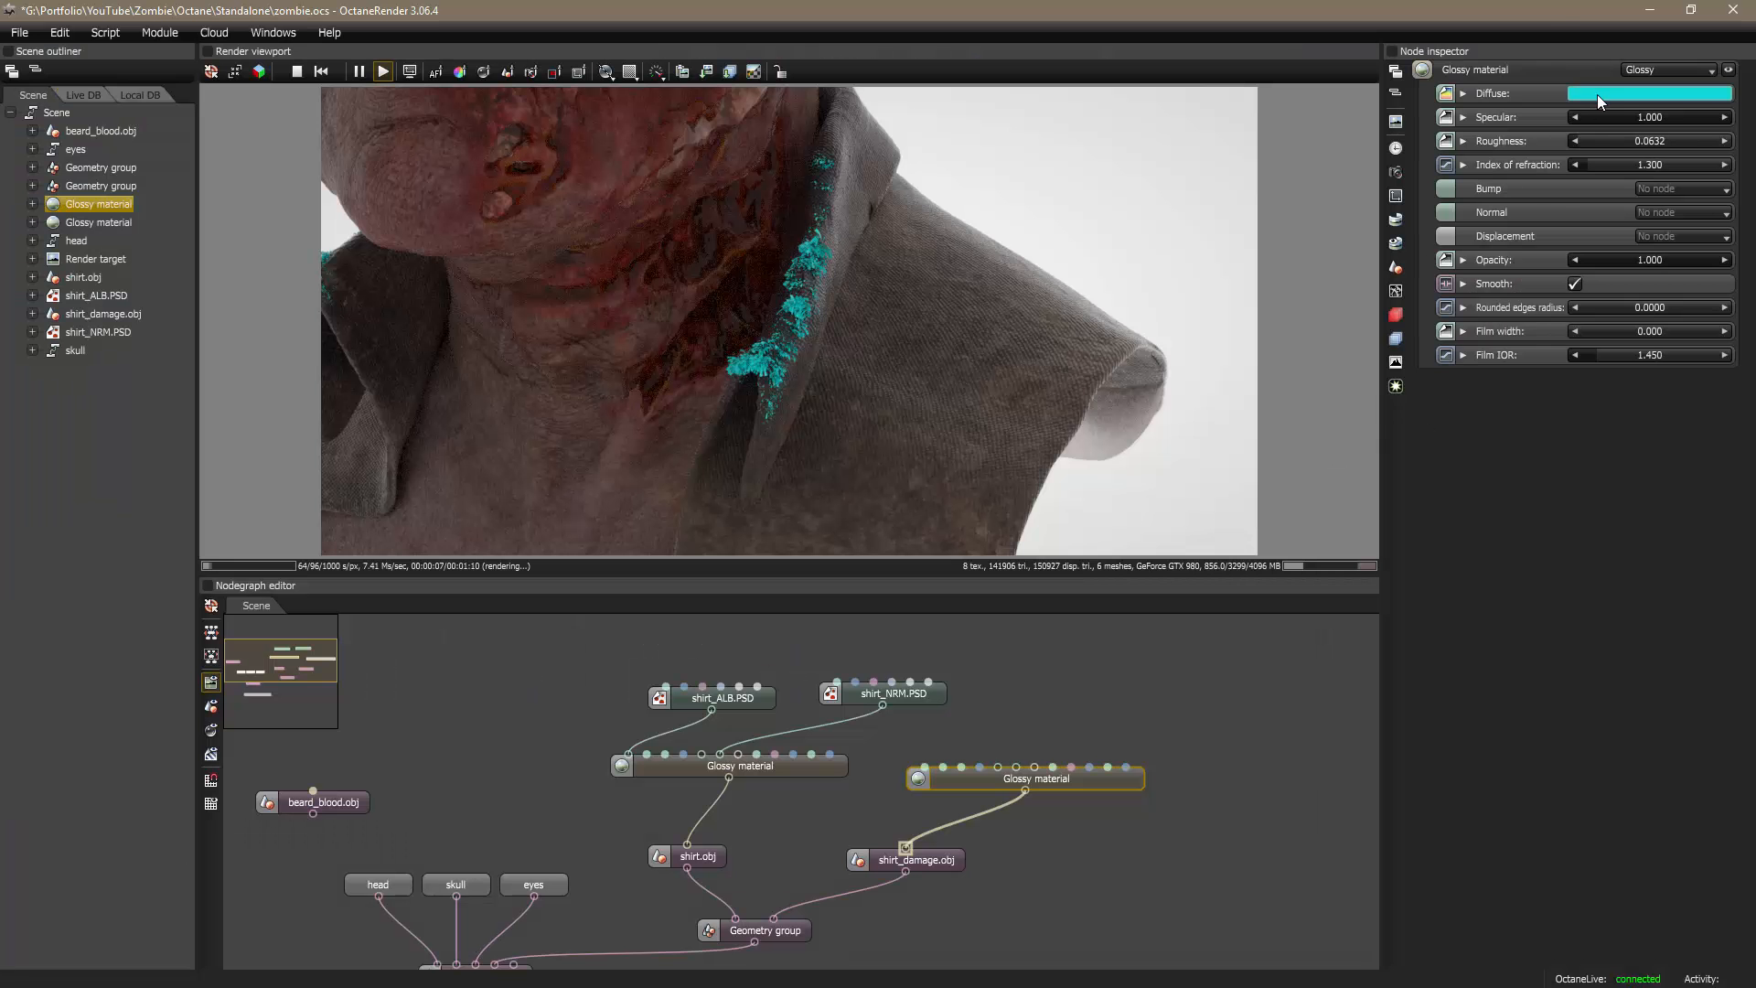
pyautogui.click(1599, 95)
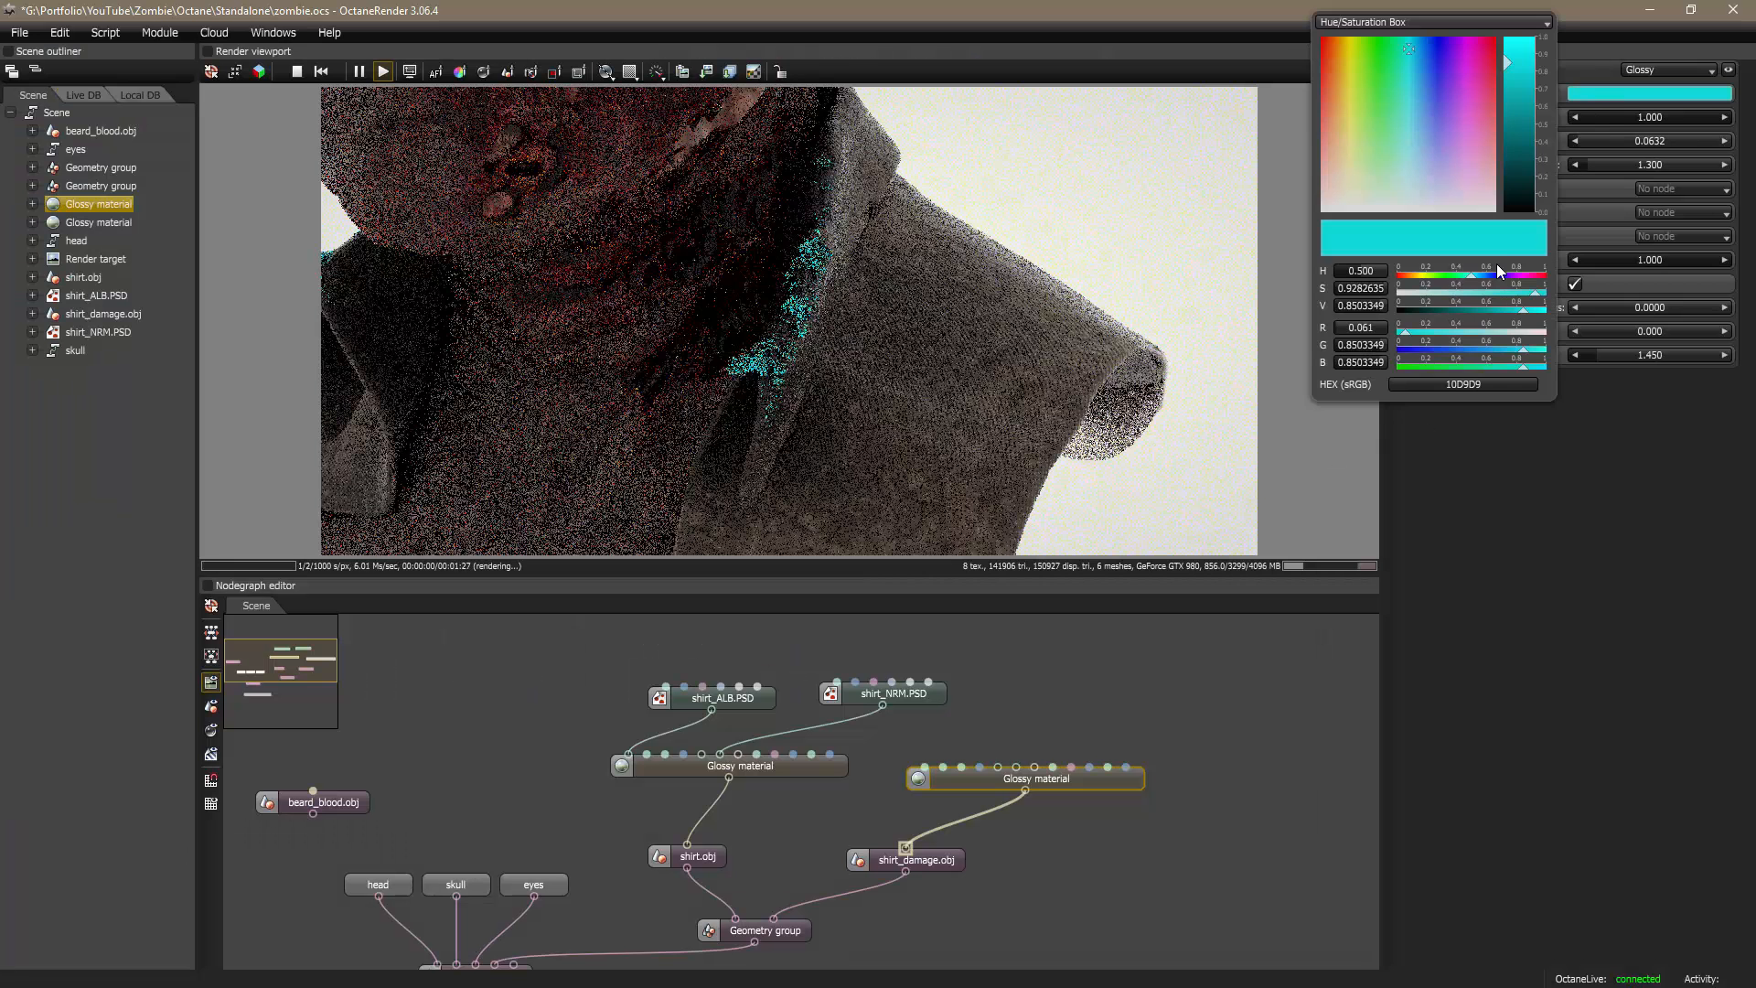
pyautogui.click(1372, 345)
pyautogui.press('Return')
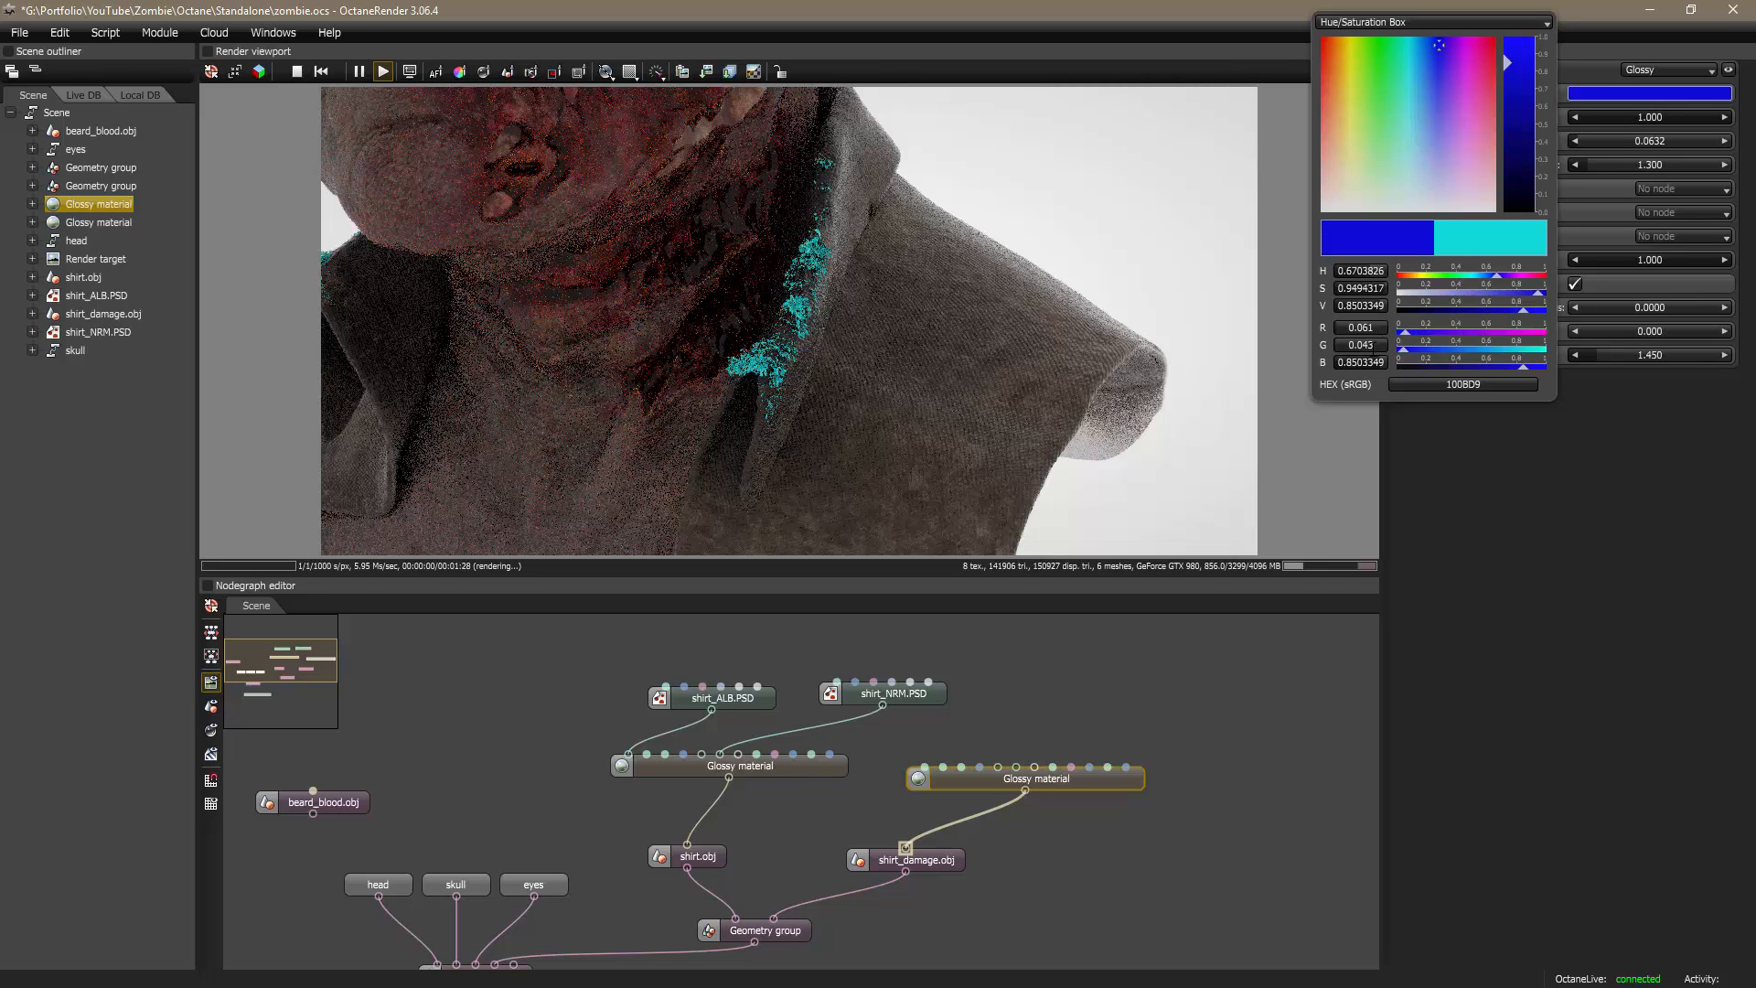
# Step: Copy the Shirt_Fibers blue diffuse value from Maya and set the blue channel of the OctaneRender shirt damage material to 0.026
pyautogui.hotkey('alt', 'Tab')
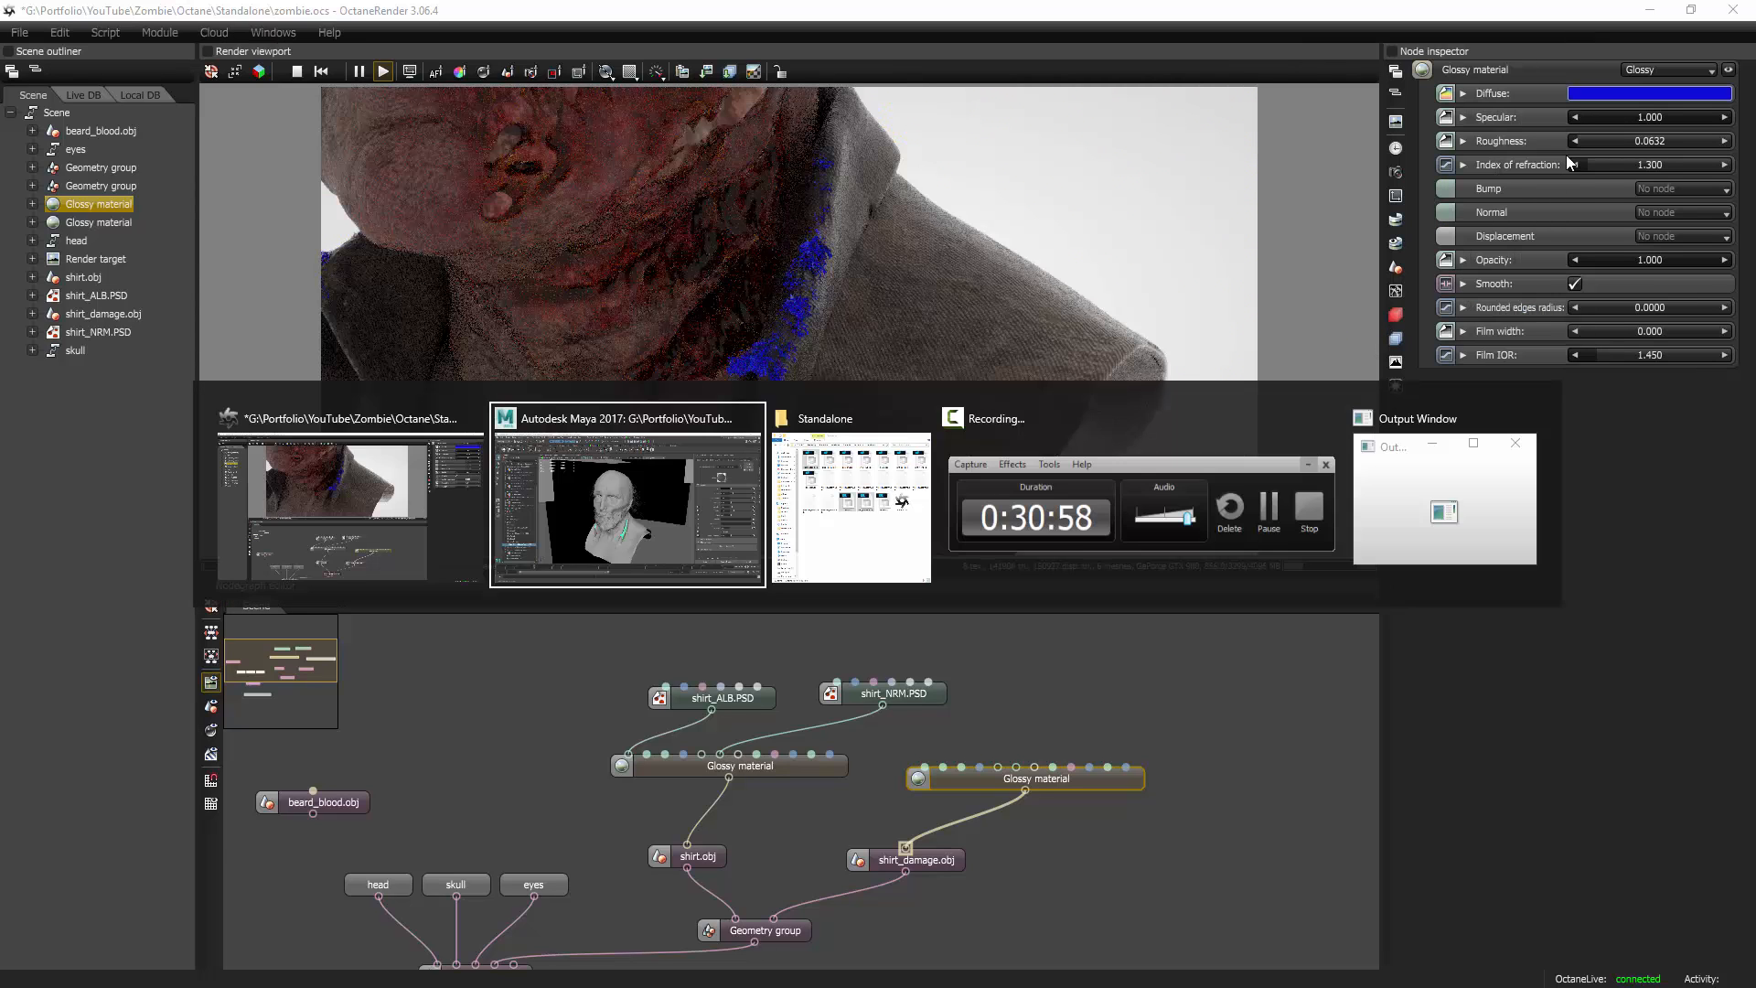
pyautogui.click(1505, 374)
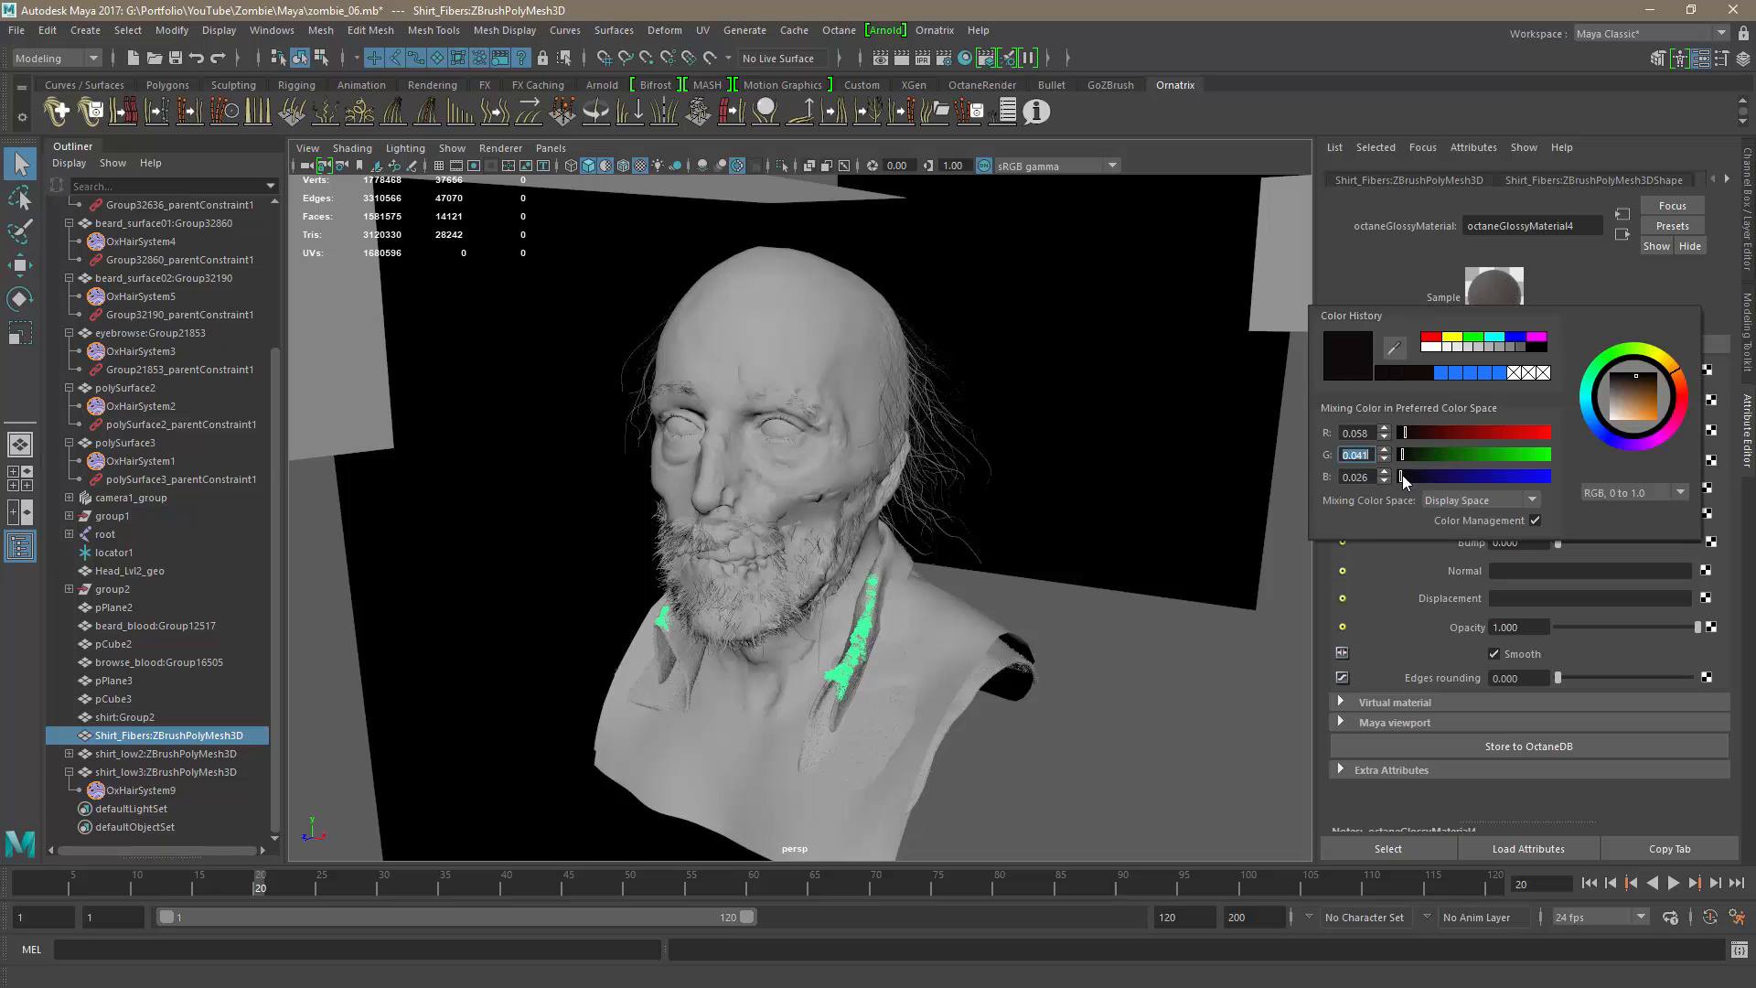
pyautogui.click(1367, 477)
pyautogui.moveTo(1359, 476); pyautogui.dragTo(1328, 476)
pyautogui.hotkey('ctrl', 'c')
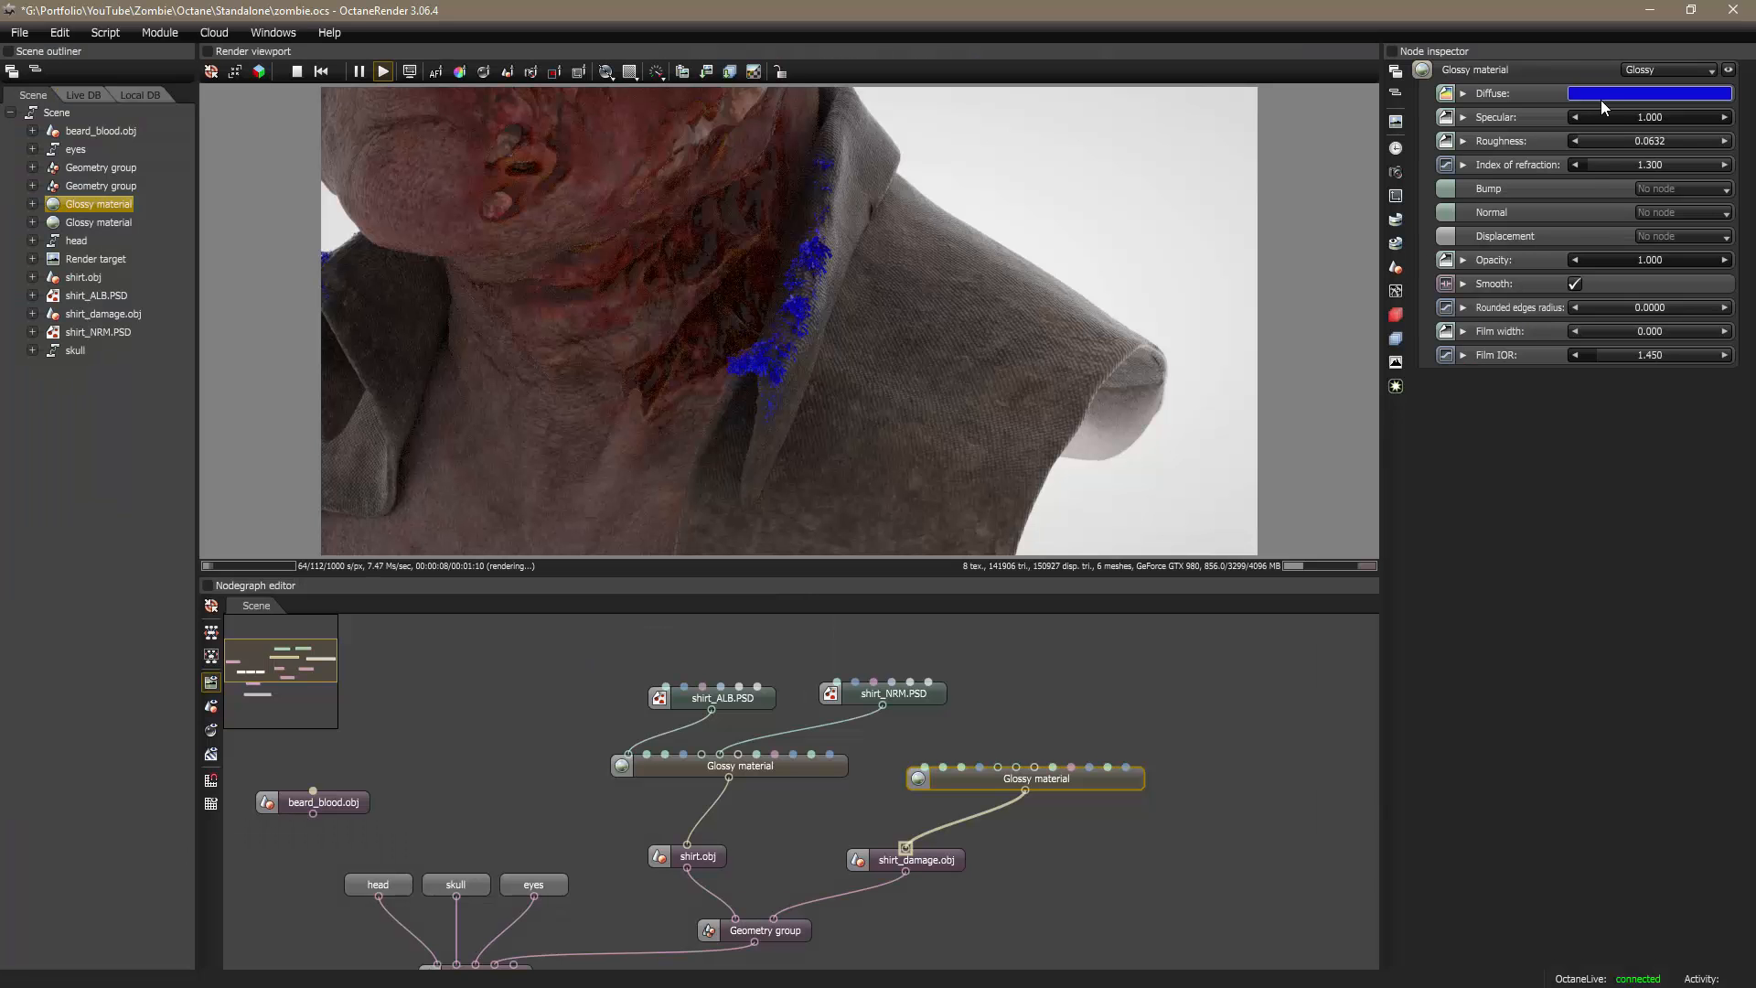
pyautogui.click(1602, 93)
pyautogui.click(1370, 362)
pyautogui.hotkey('ctrl', 'v')
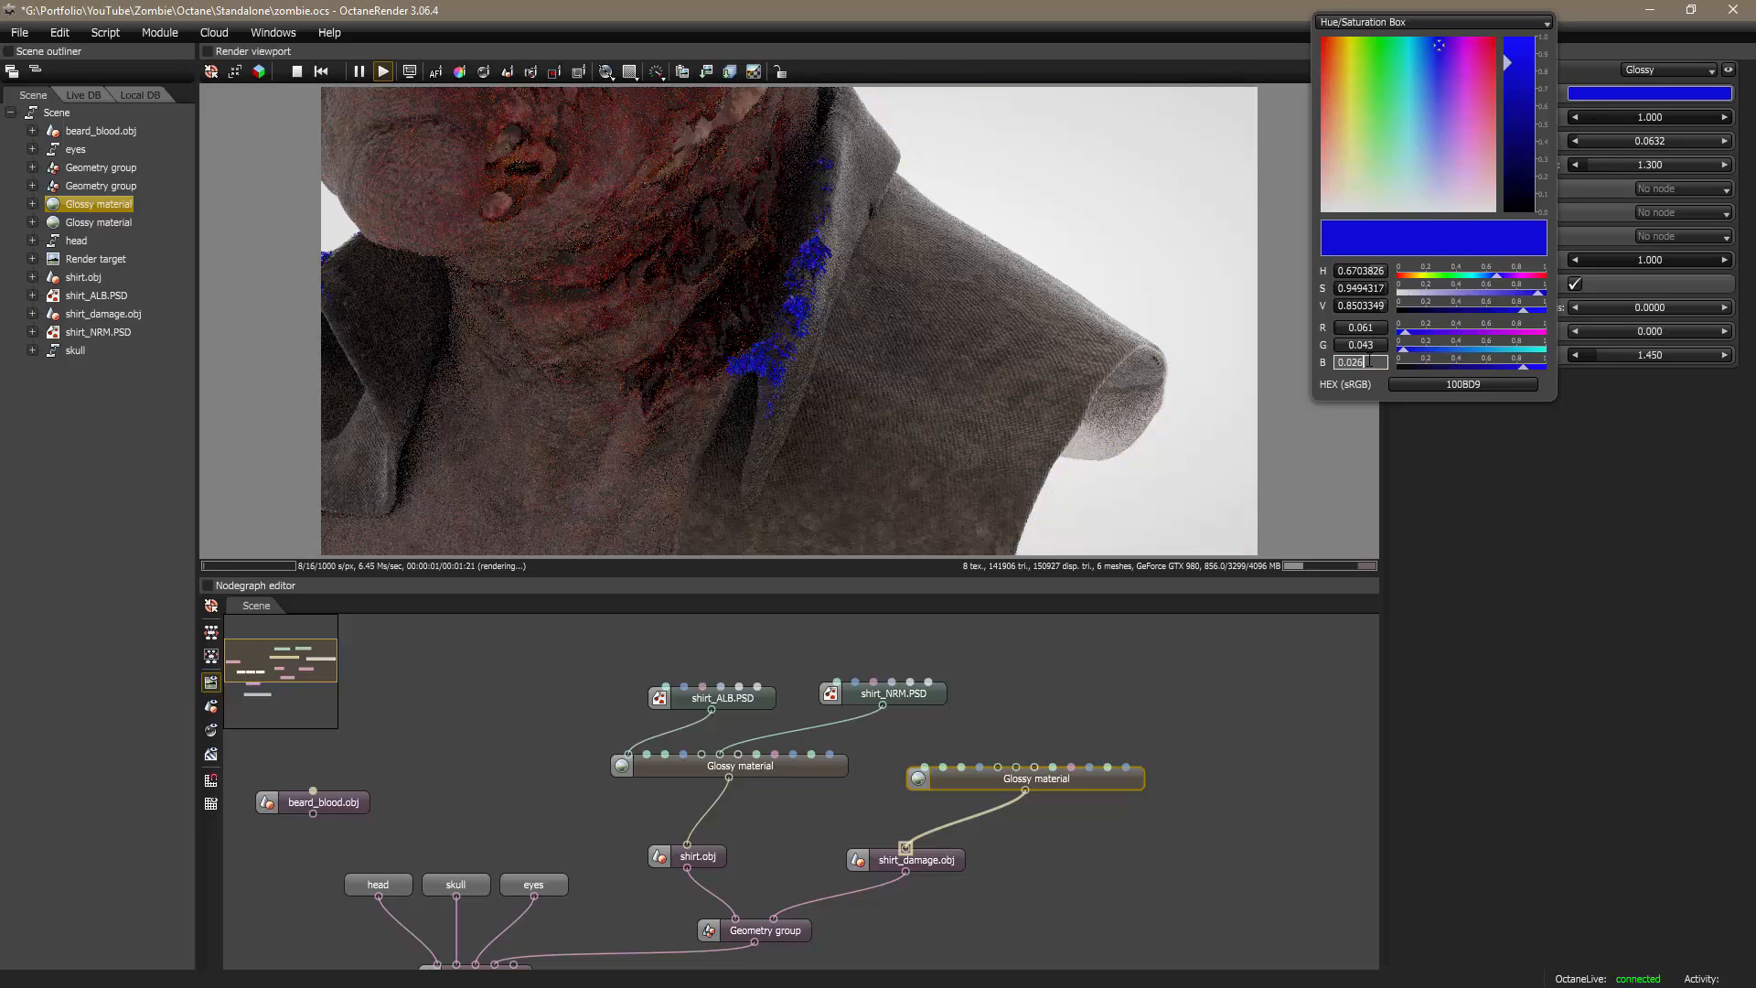
pyautogui.press('Return')
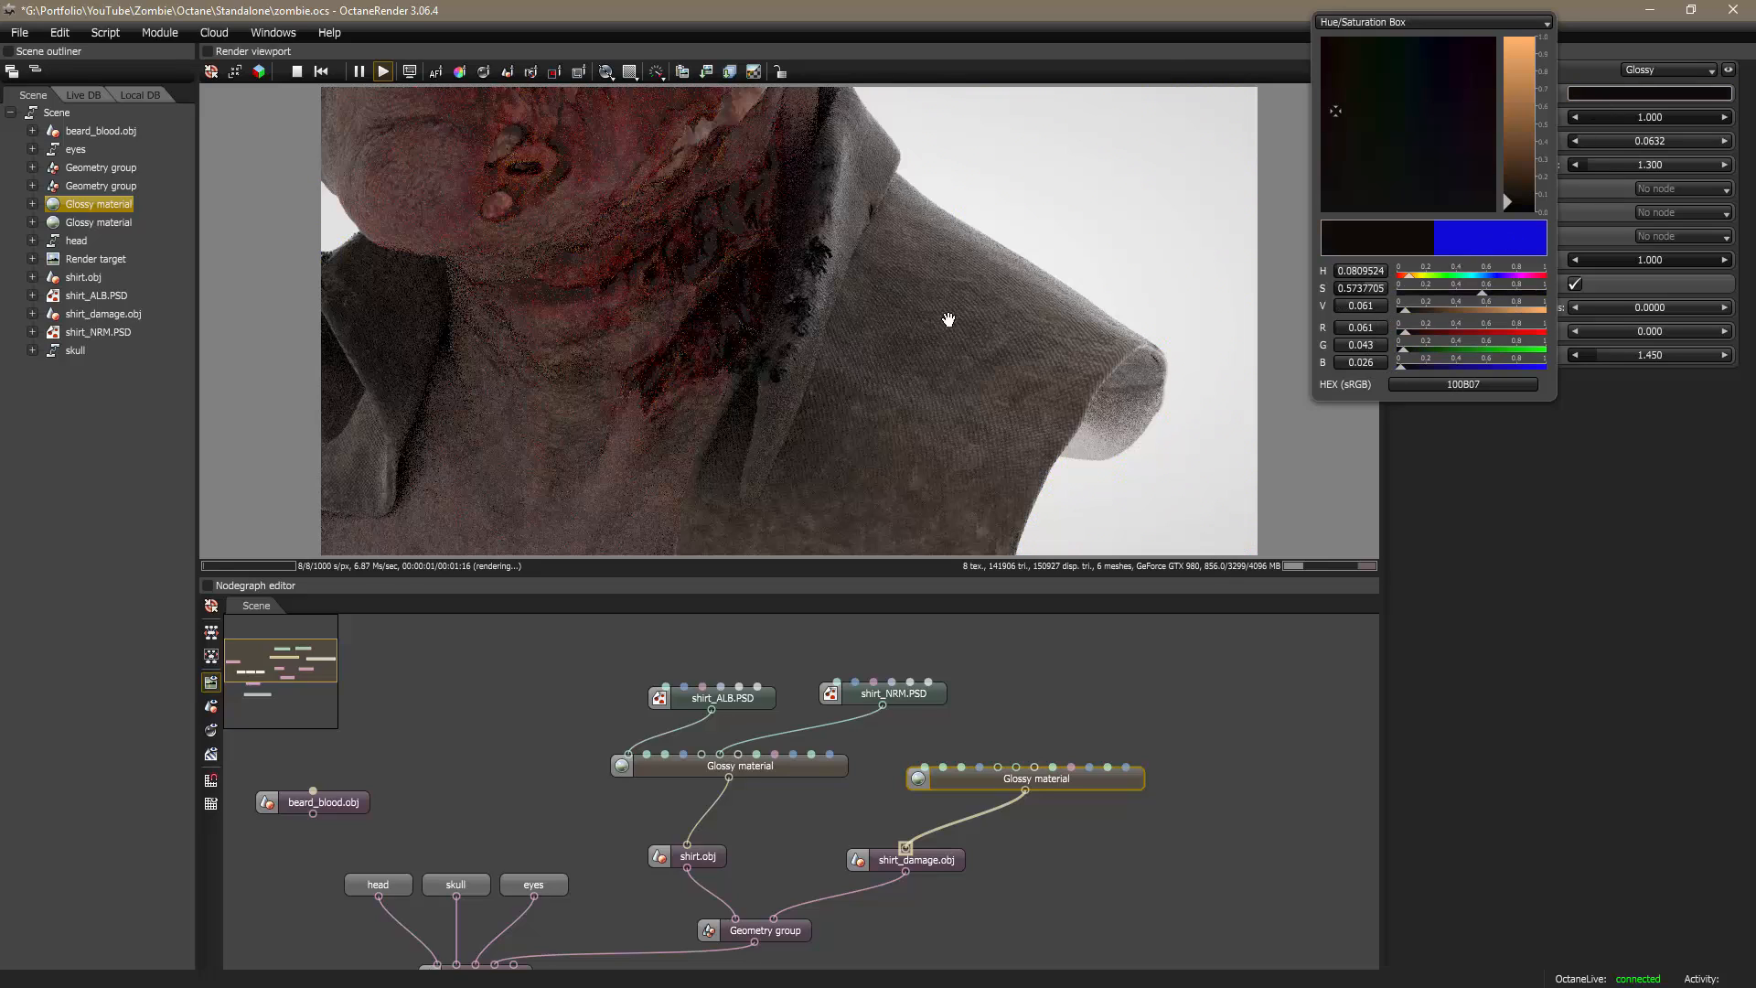
pyautogui.click(1477, 497)
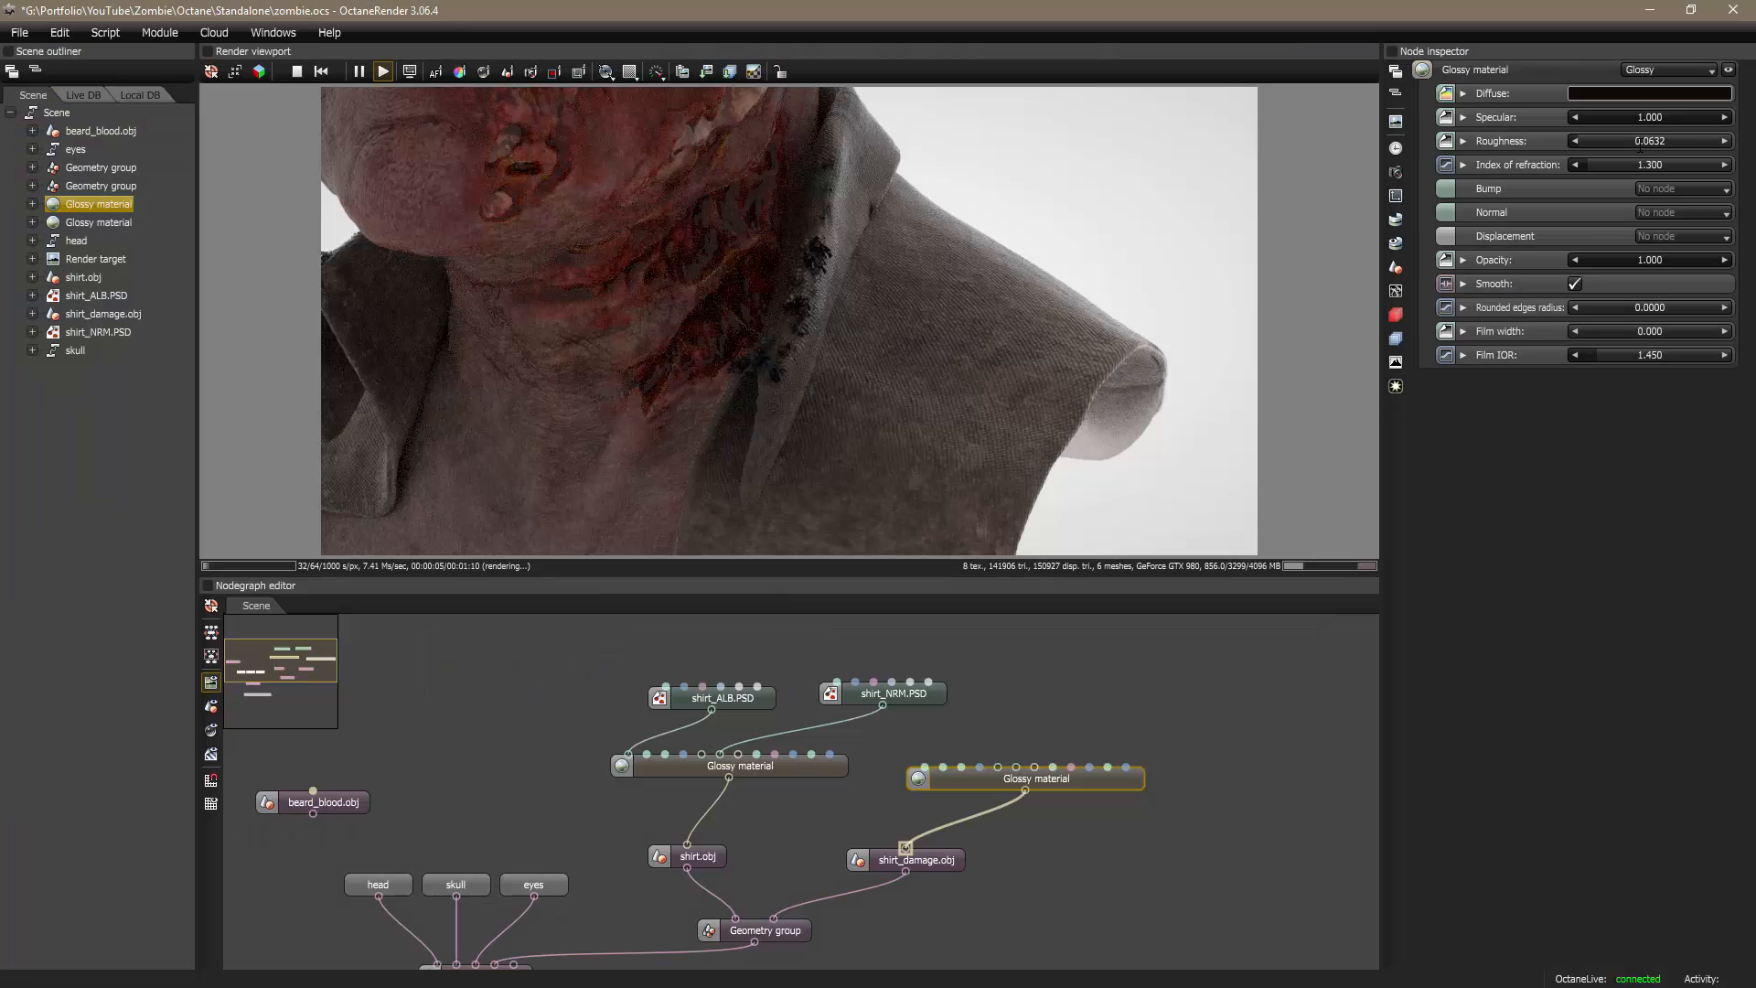
# Step: Set the shirt damage material's specular to 0.1 and roughness to 1, and compare its settings with the Maya material
pyautogui.doubleClick(1669, 117)
pyautogui.write('0.1')
pyautogui.press('Return')
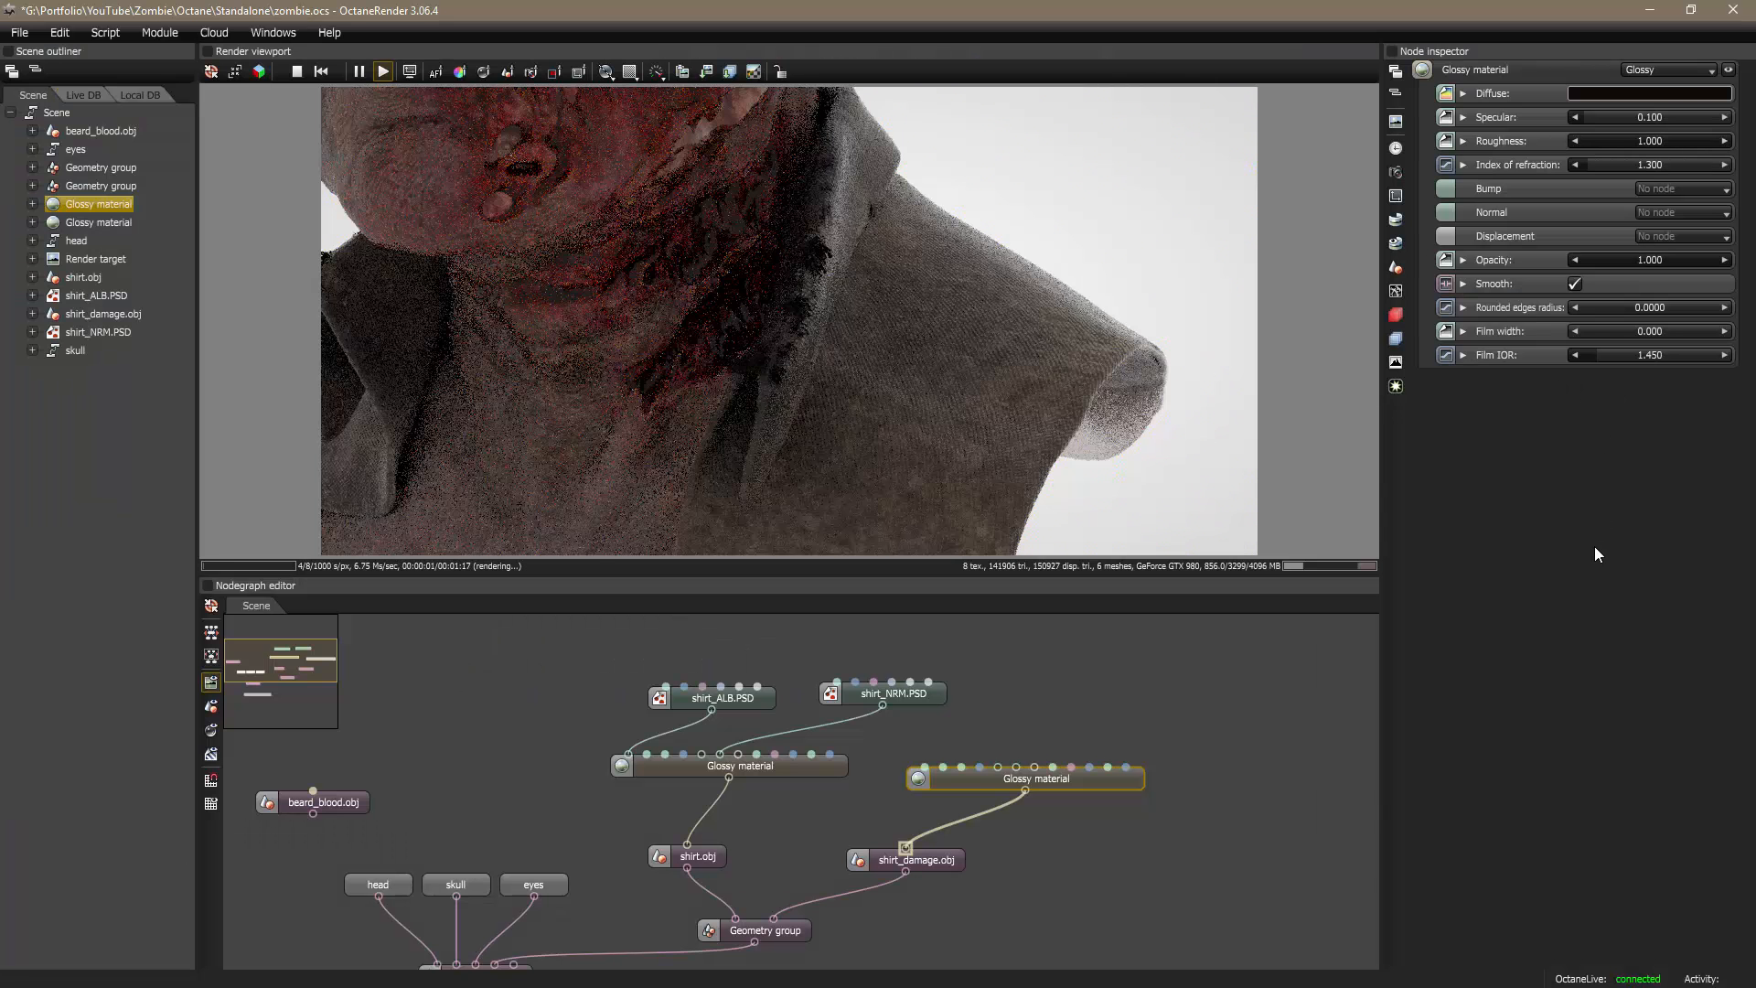
pyautogui.hotkey('alt', 'Tab')
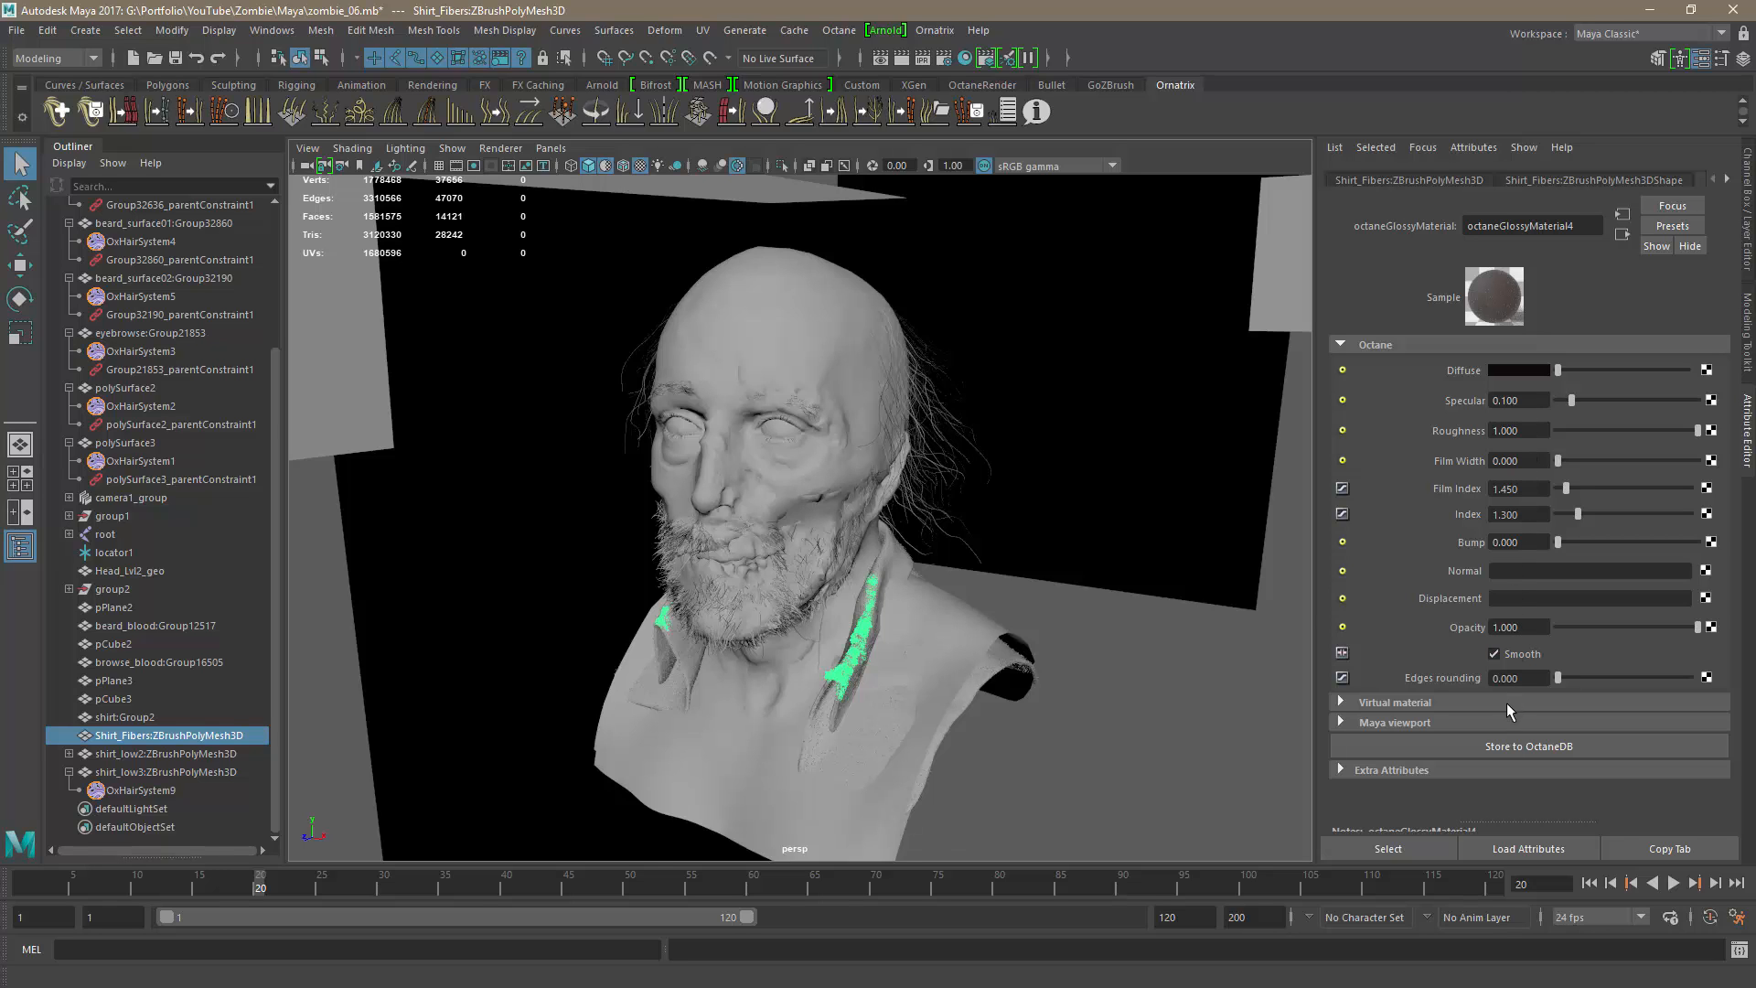
pyautogui.hotkey('alt', 'Tab')
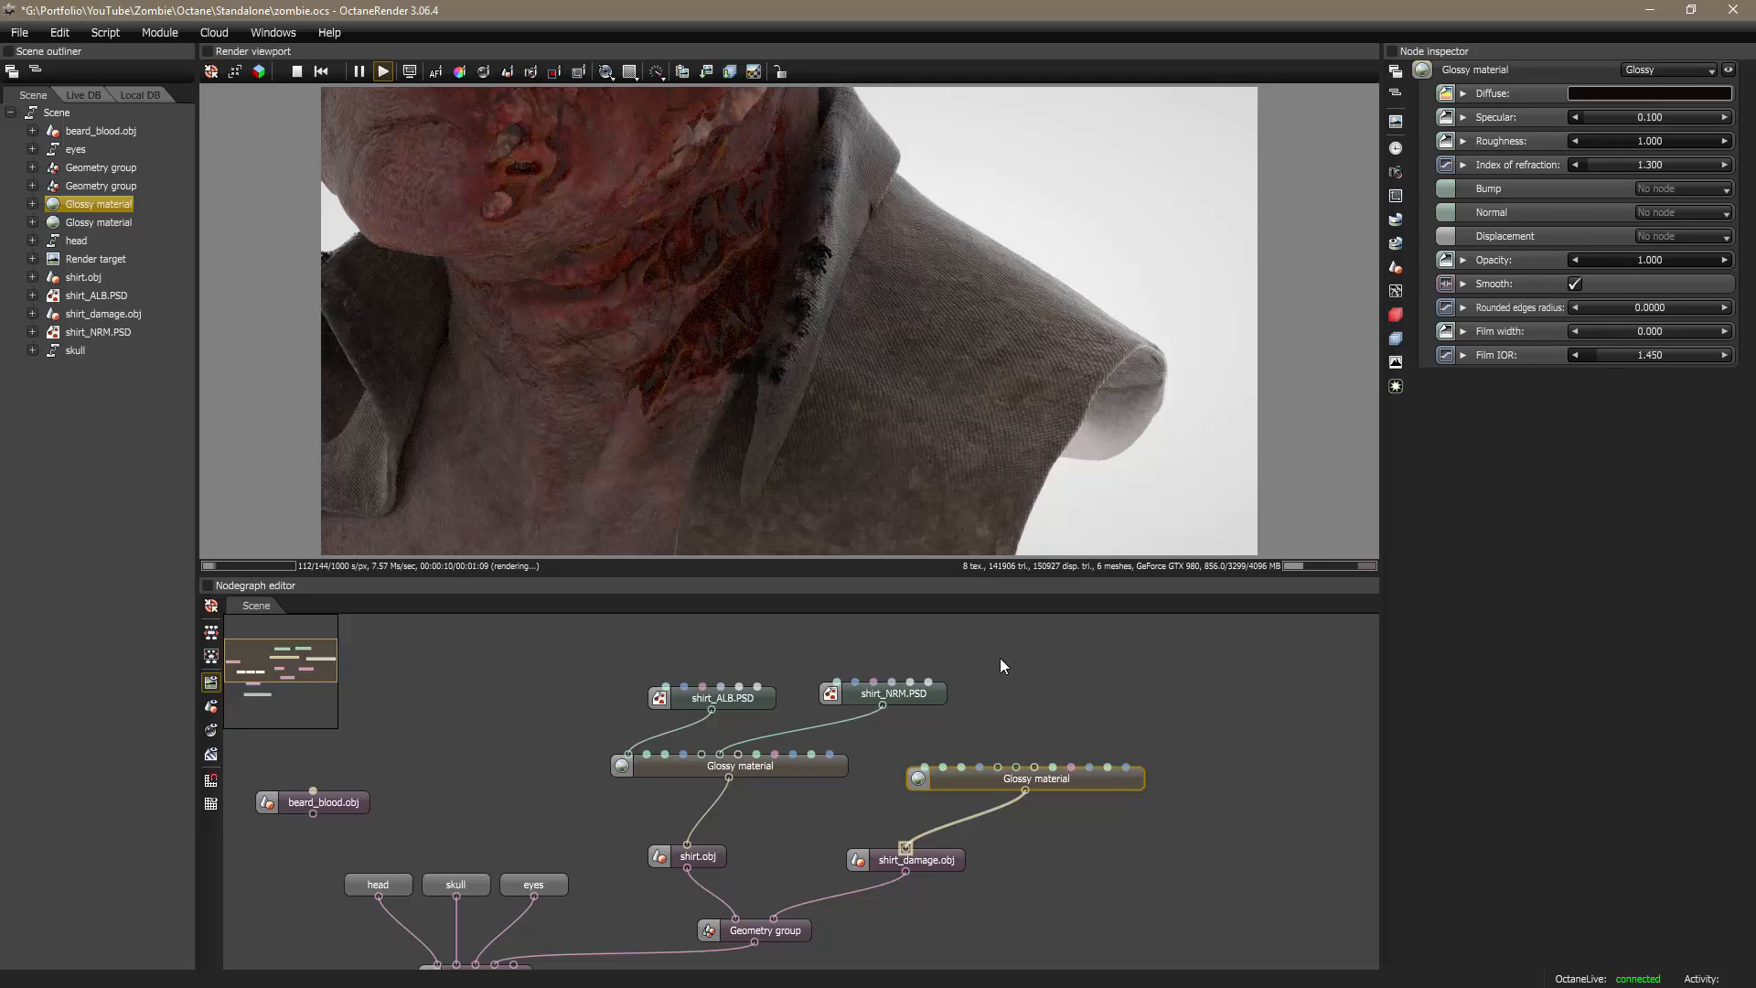
# Step: Group the shirt meshes, their materials, textures and geometry group into one node graph named shirt
pyautogui.scroll(-4, 1074, 718)
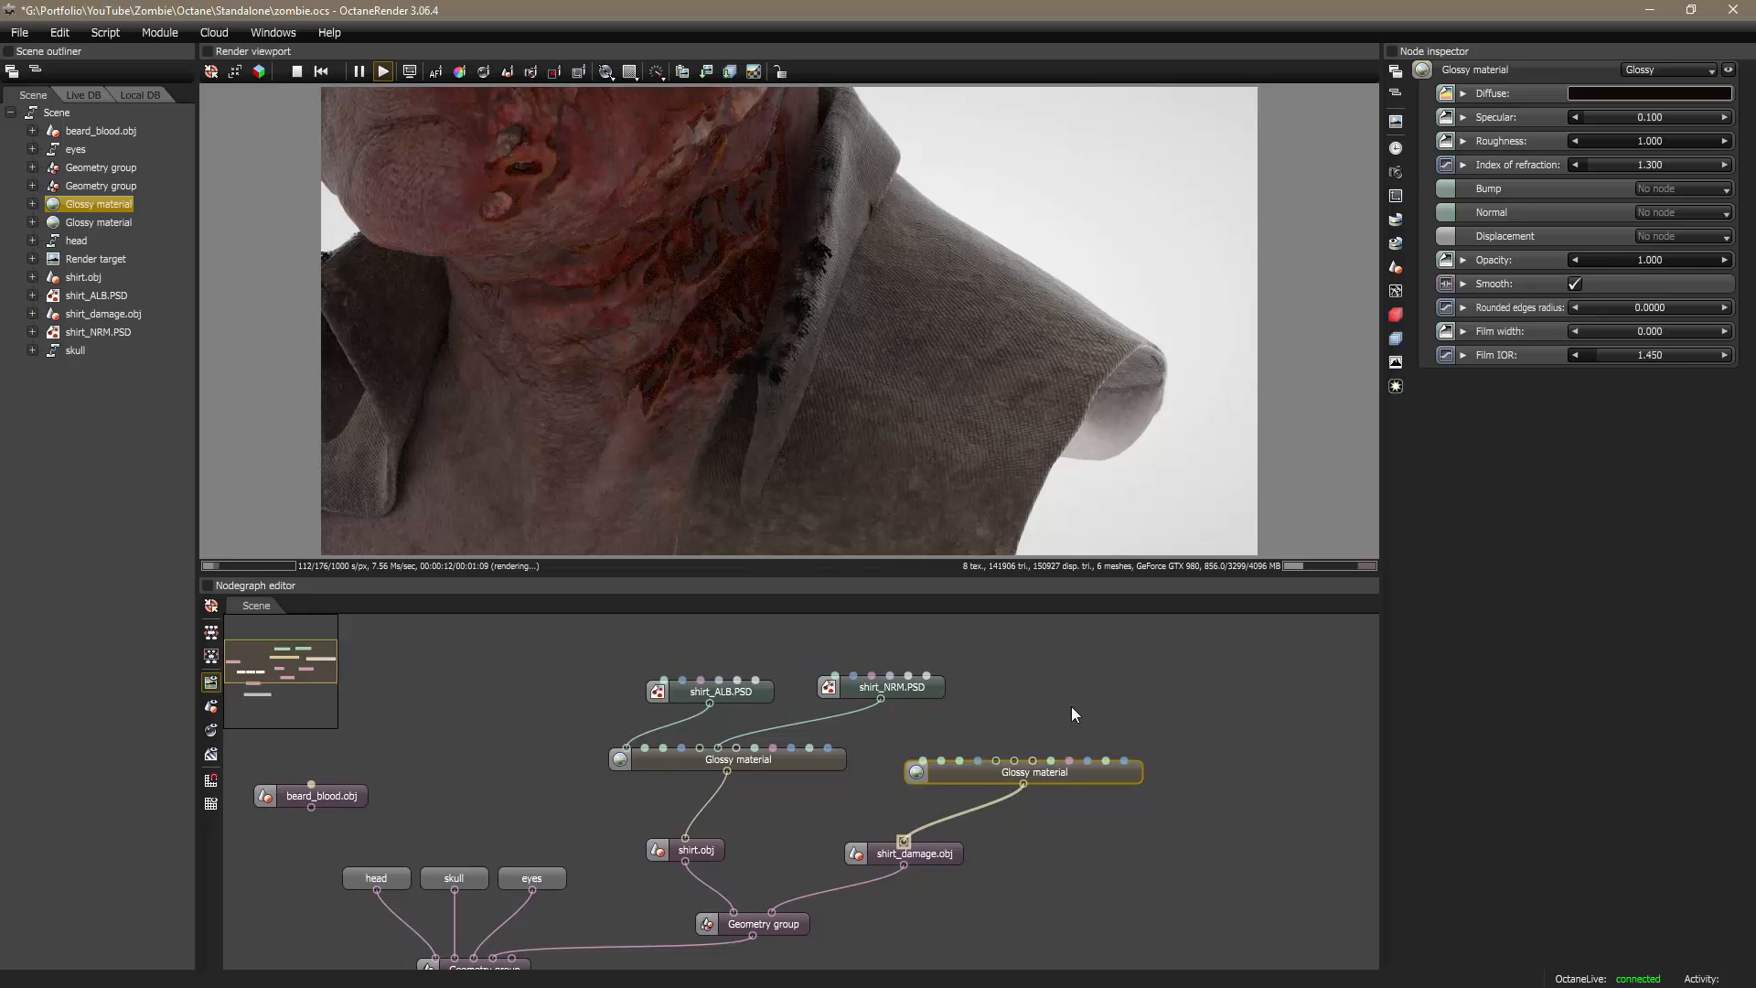
pyautogui.moveTo(775, 640); pyautogui.dragTo(1122, 888)
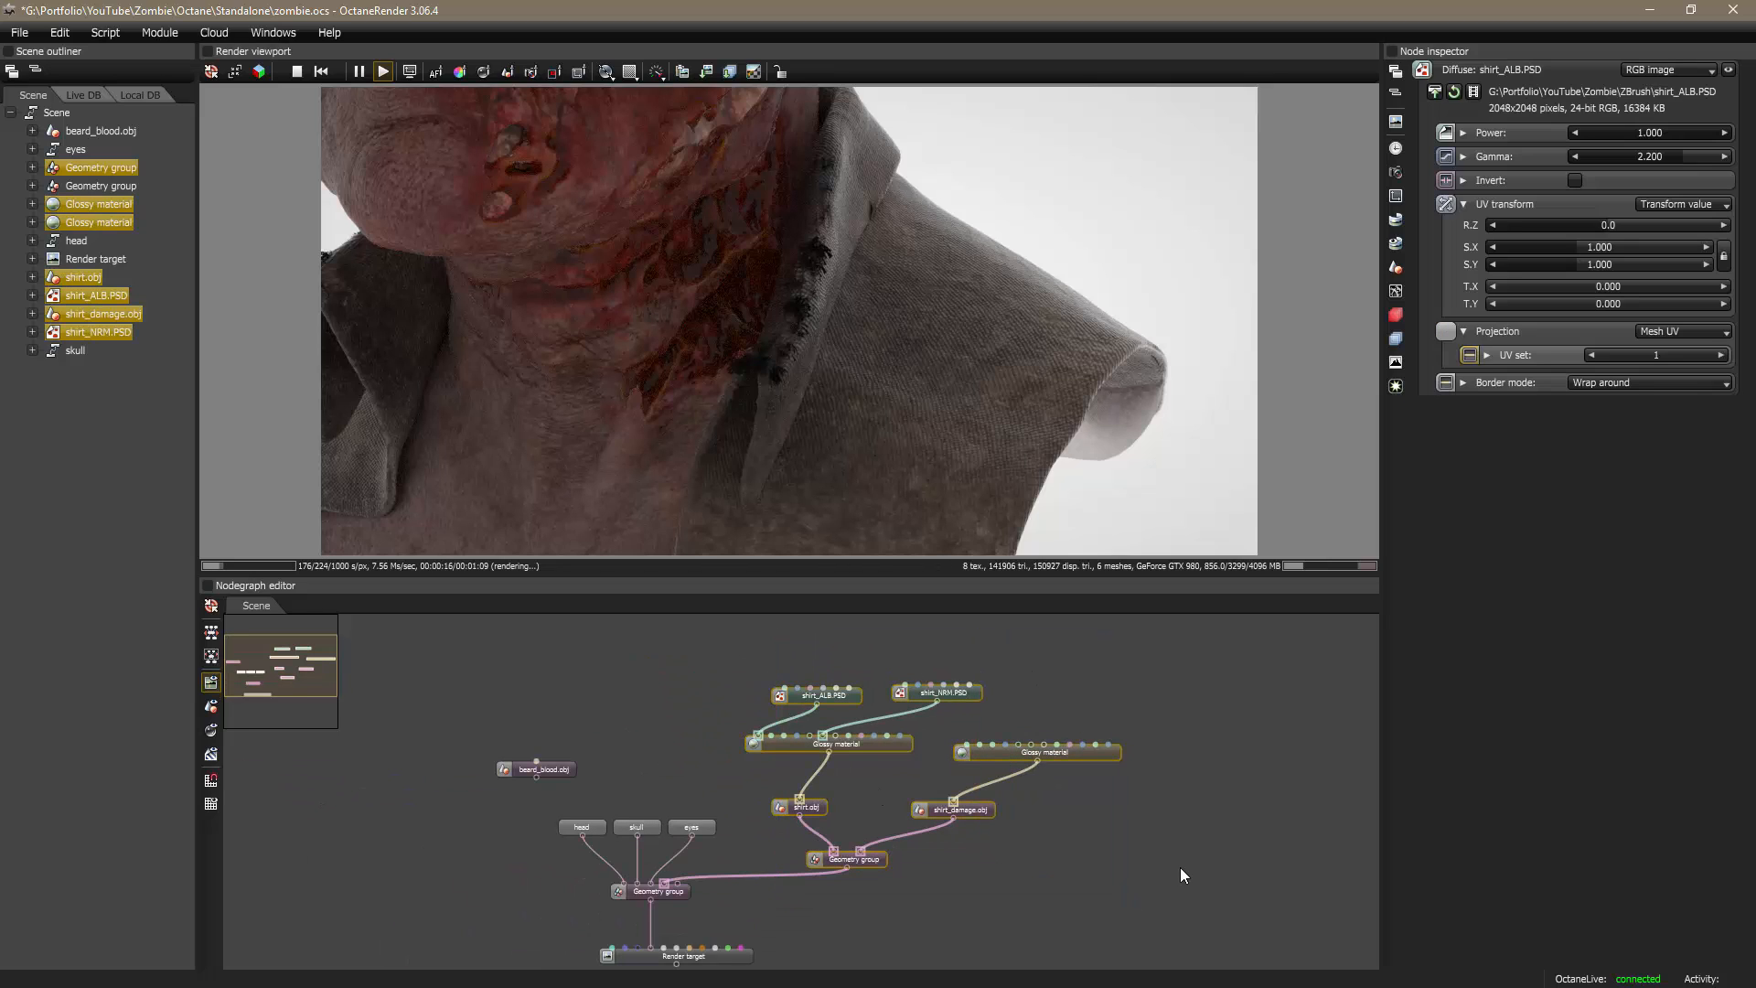
pyautogui.rightClick(880, 863)
pyautogui.click(819, 774)
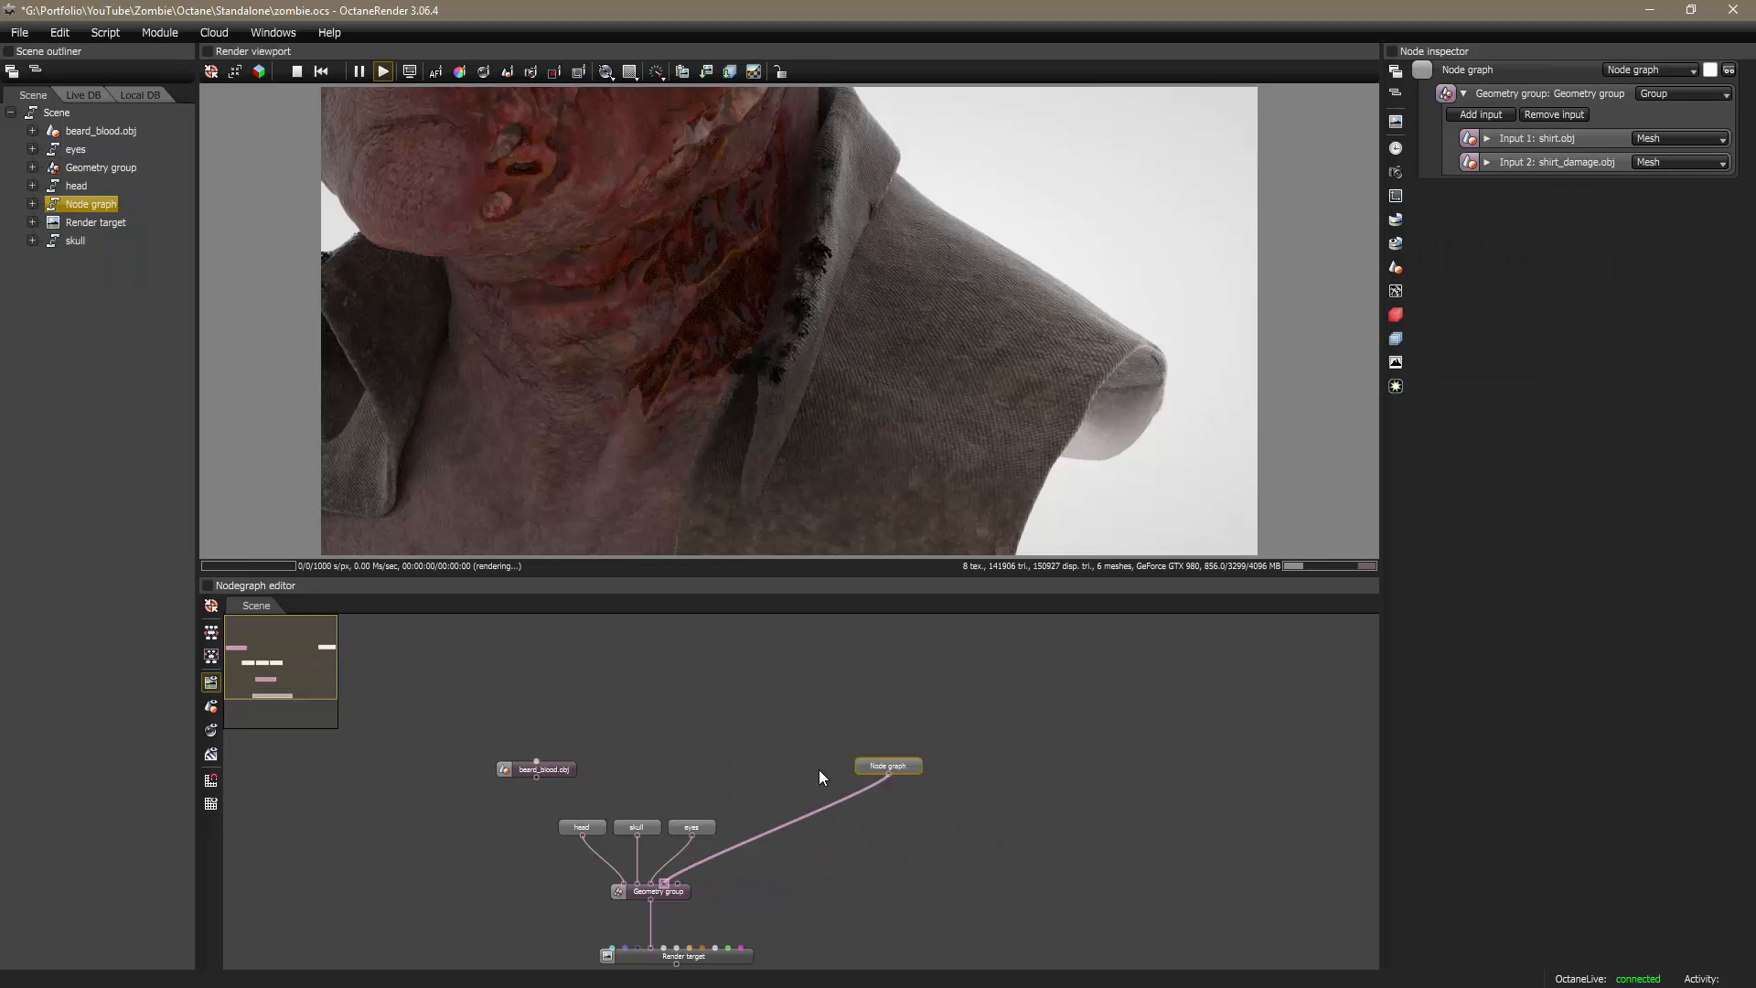
pyautogui.doubleClick(1472, 70)
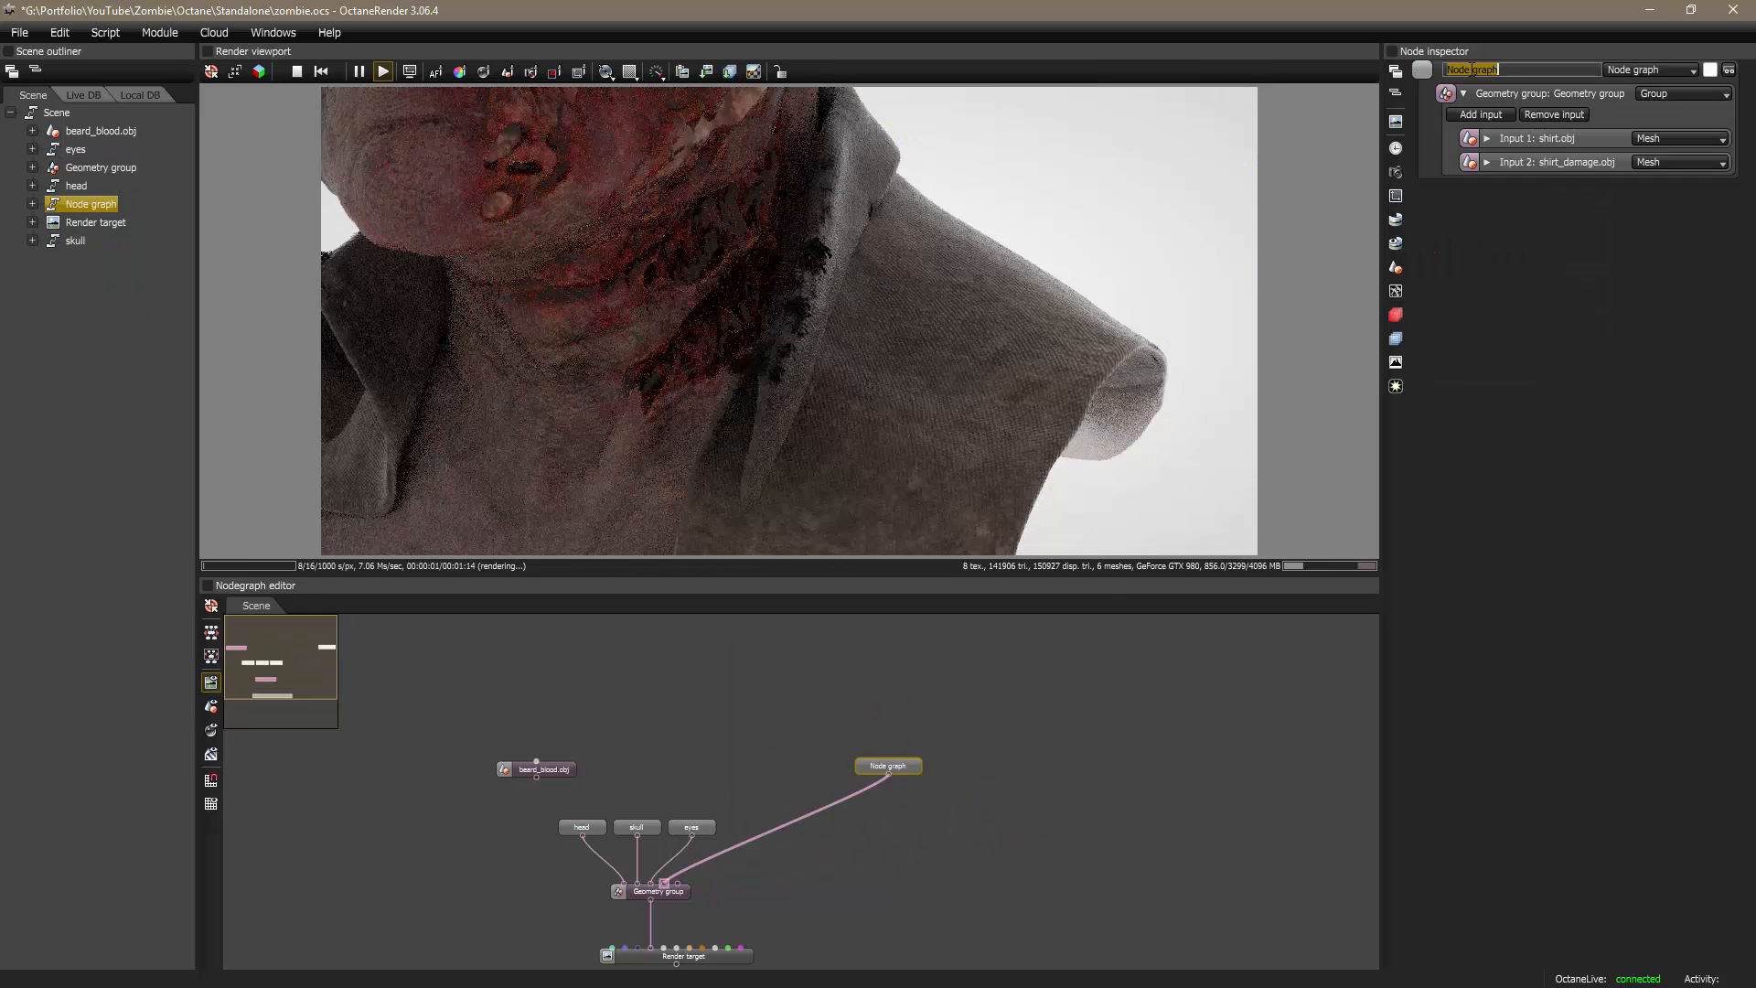
pyautogui.write('shirt')
pyautogui.press('Return')
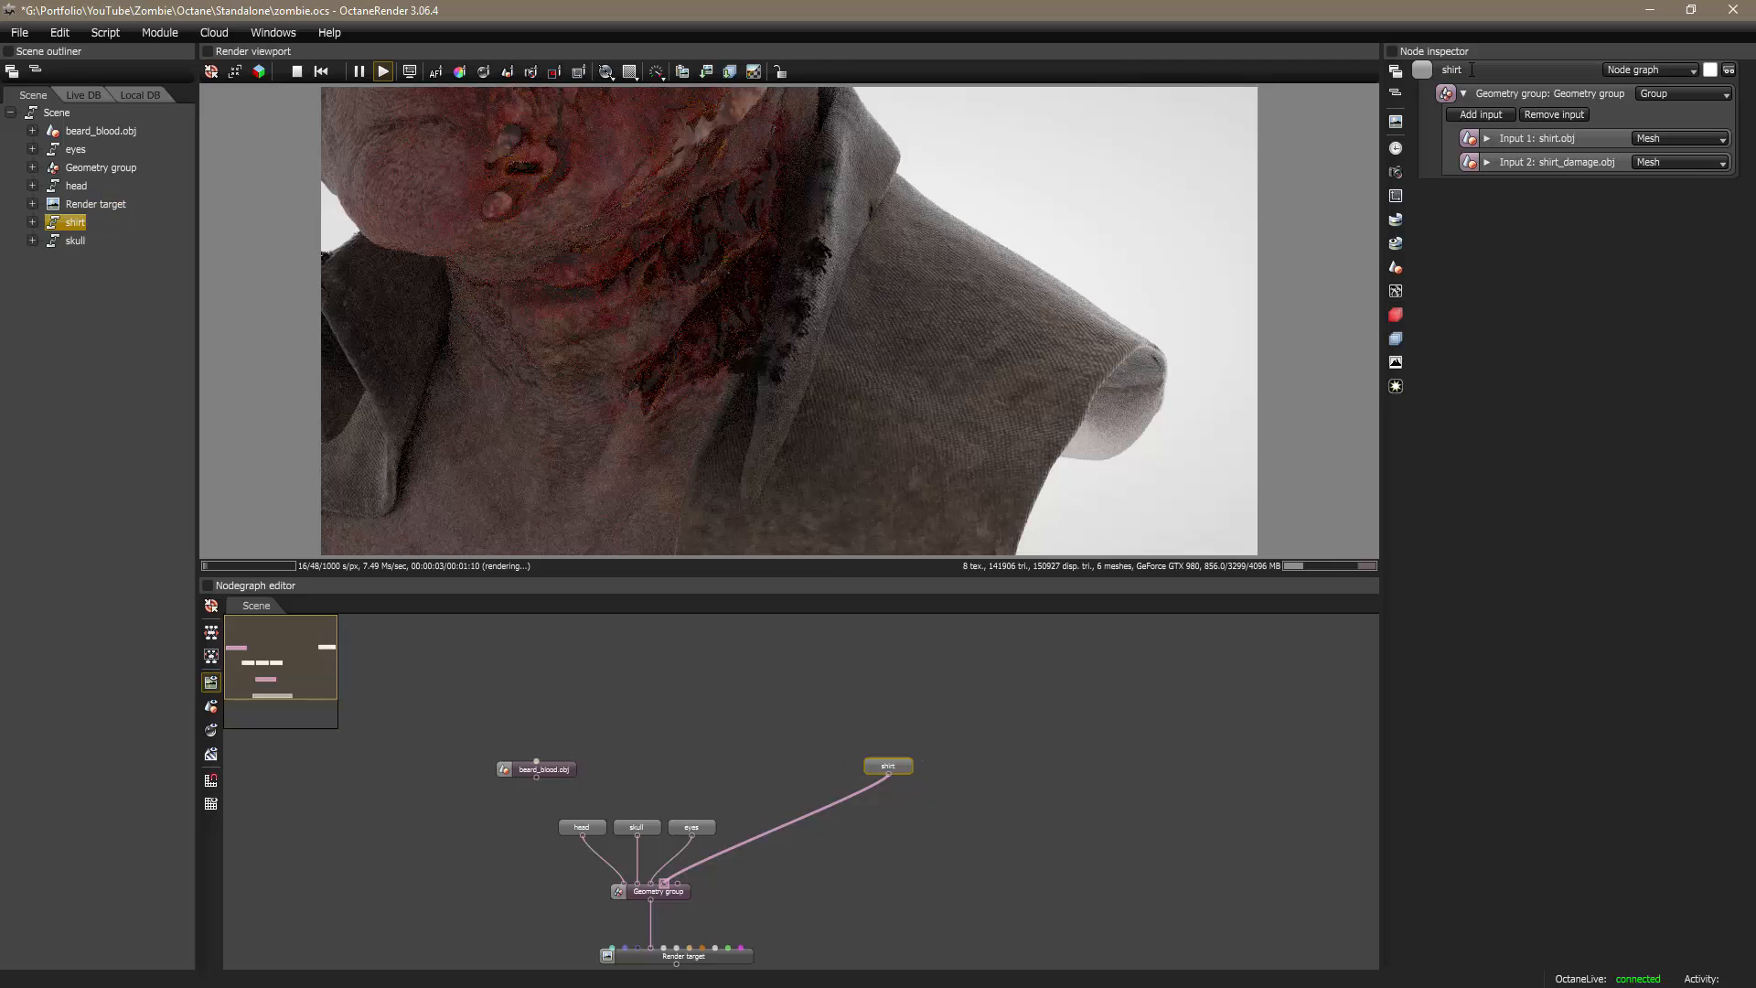
# Step: Automatically arrange the scene's nodes, save the scene and frame the whole bust in the render view
pyautogui.click(211, 656)
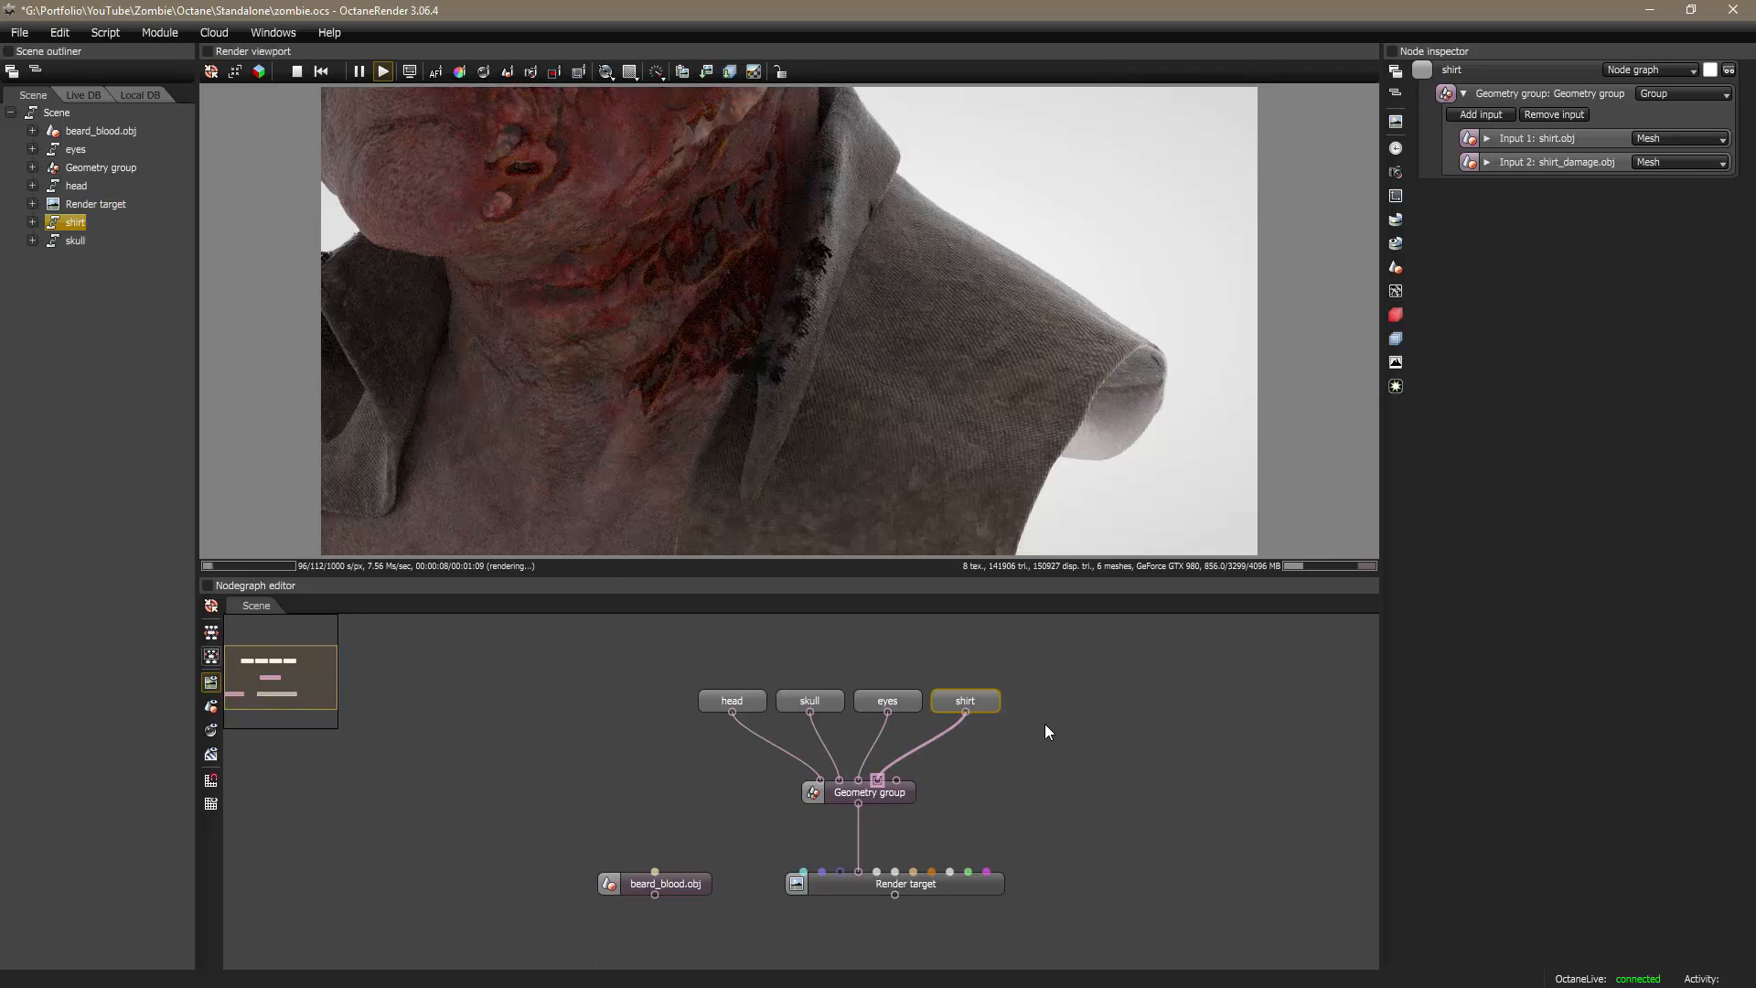
pyautogui.hotkey('ctrl', 's')
pyautogui.moveTo(798, 259); pyautogui.dragTo(910, 426, button='right')
pyautogui.scroll(-3, 826, 322)
pyautogui.moveTo(832, 321); pyautogui.dragTo(786, 317)
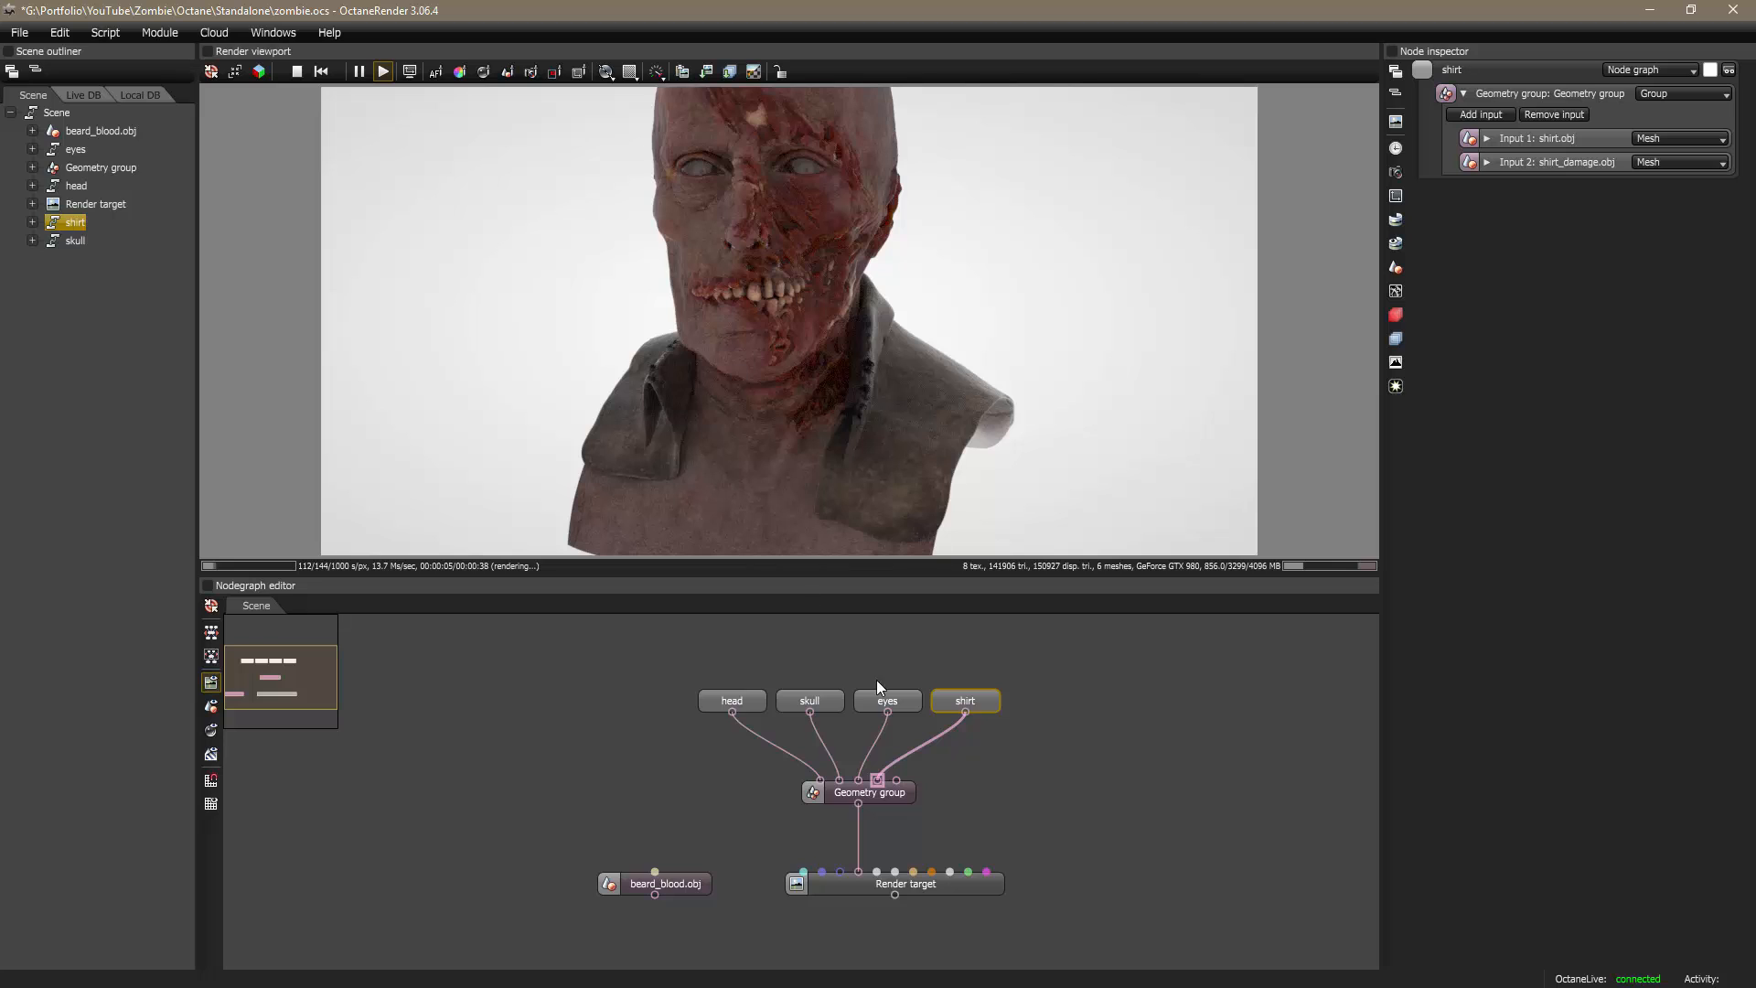
# Step: Switch to the Standalone folder and import OxHairSystem1.abc to OxHairSystem7.abc and OxHairSystem9.abc into OctaneRender's node graph
pyautogui.moveTo(1124, 807); pyautogui.dragTo(884, 814, button='middle')
pyautogui.hotkey('alt', 'Tab')
pyautogui.hotkey('alt', 'Tab')
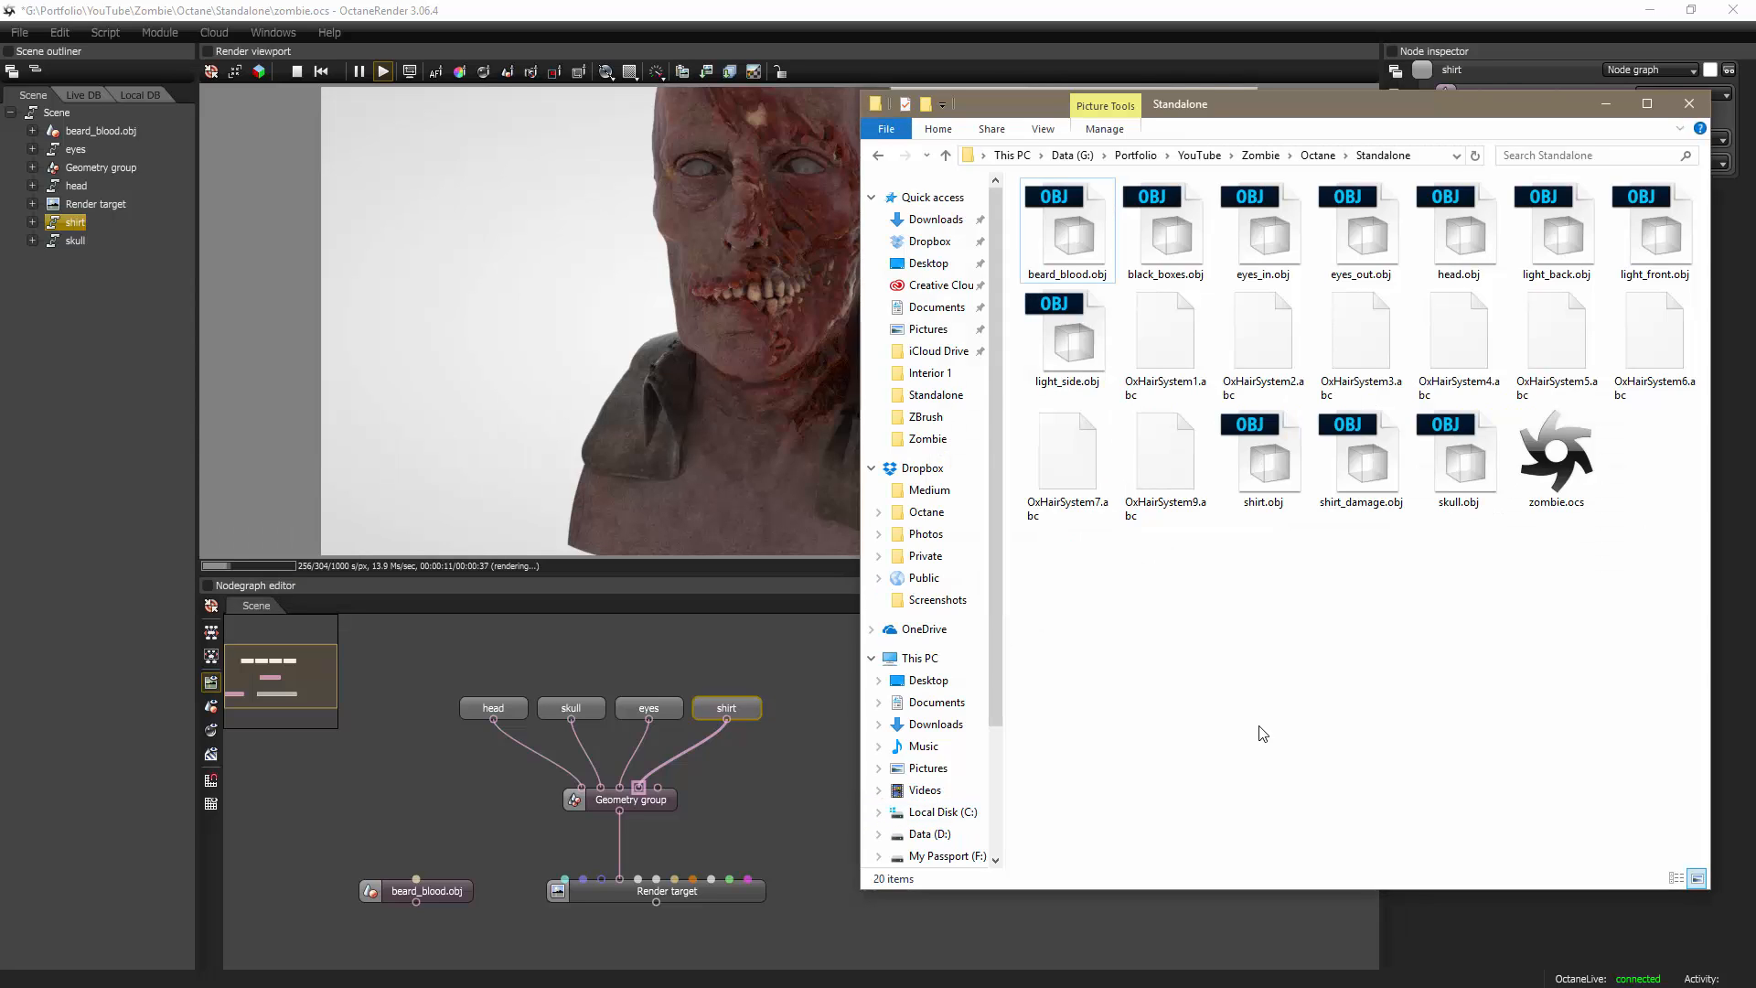
pyautogui.click(1164, 343)
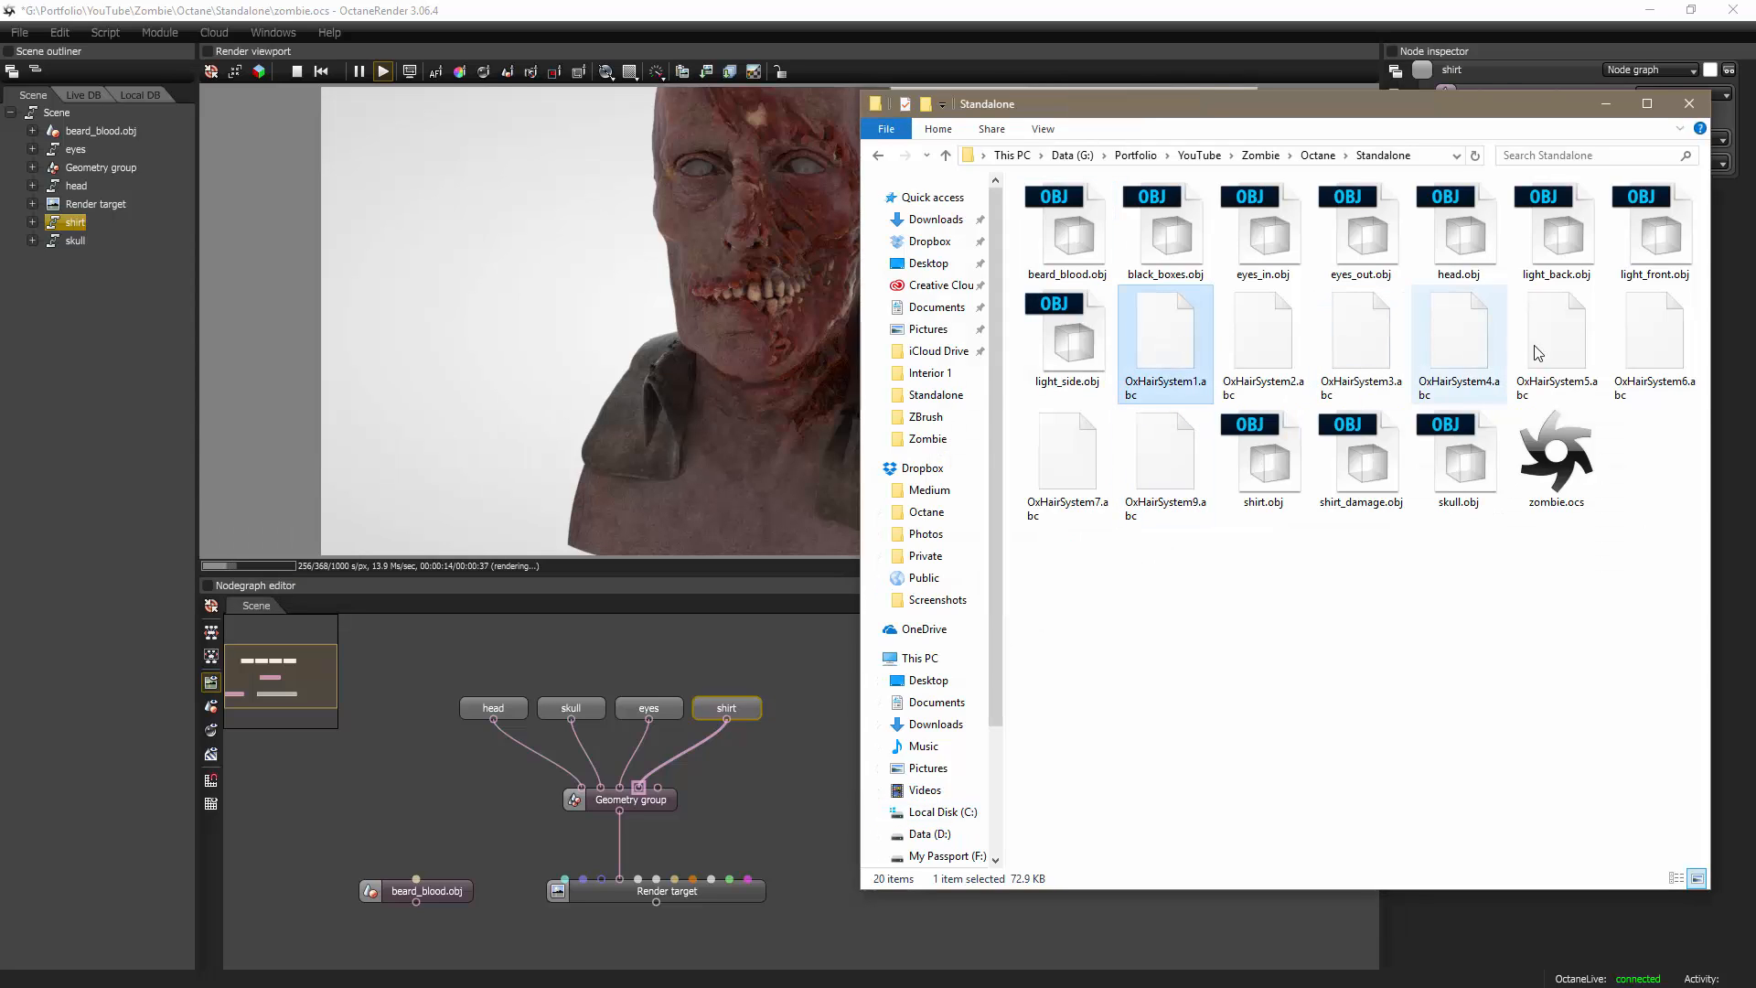
pyautogui.keyDown('shift'); pyautogui.click(1658, 345); pyautogui.keyUp('shift')
pyautogui.keyDown('ctrl'); pyautogui.click(1077, 462); pyautogui.keyUp('ctrl')
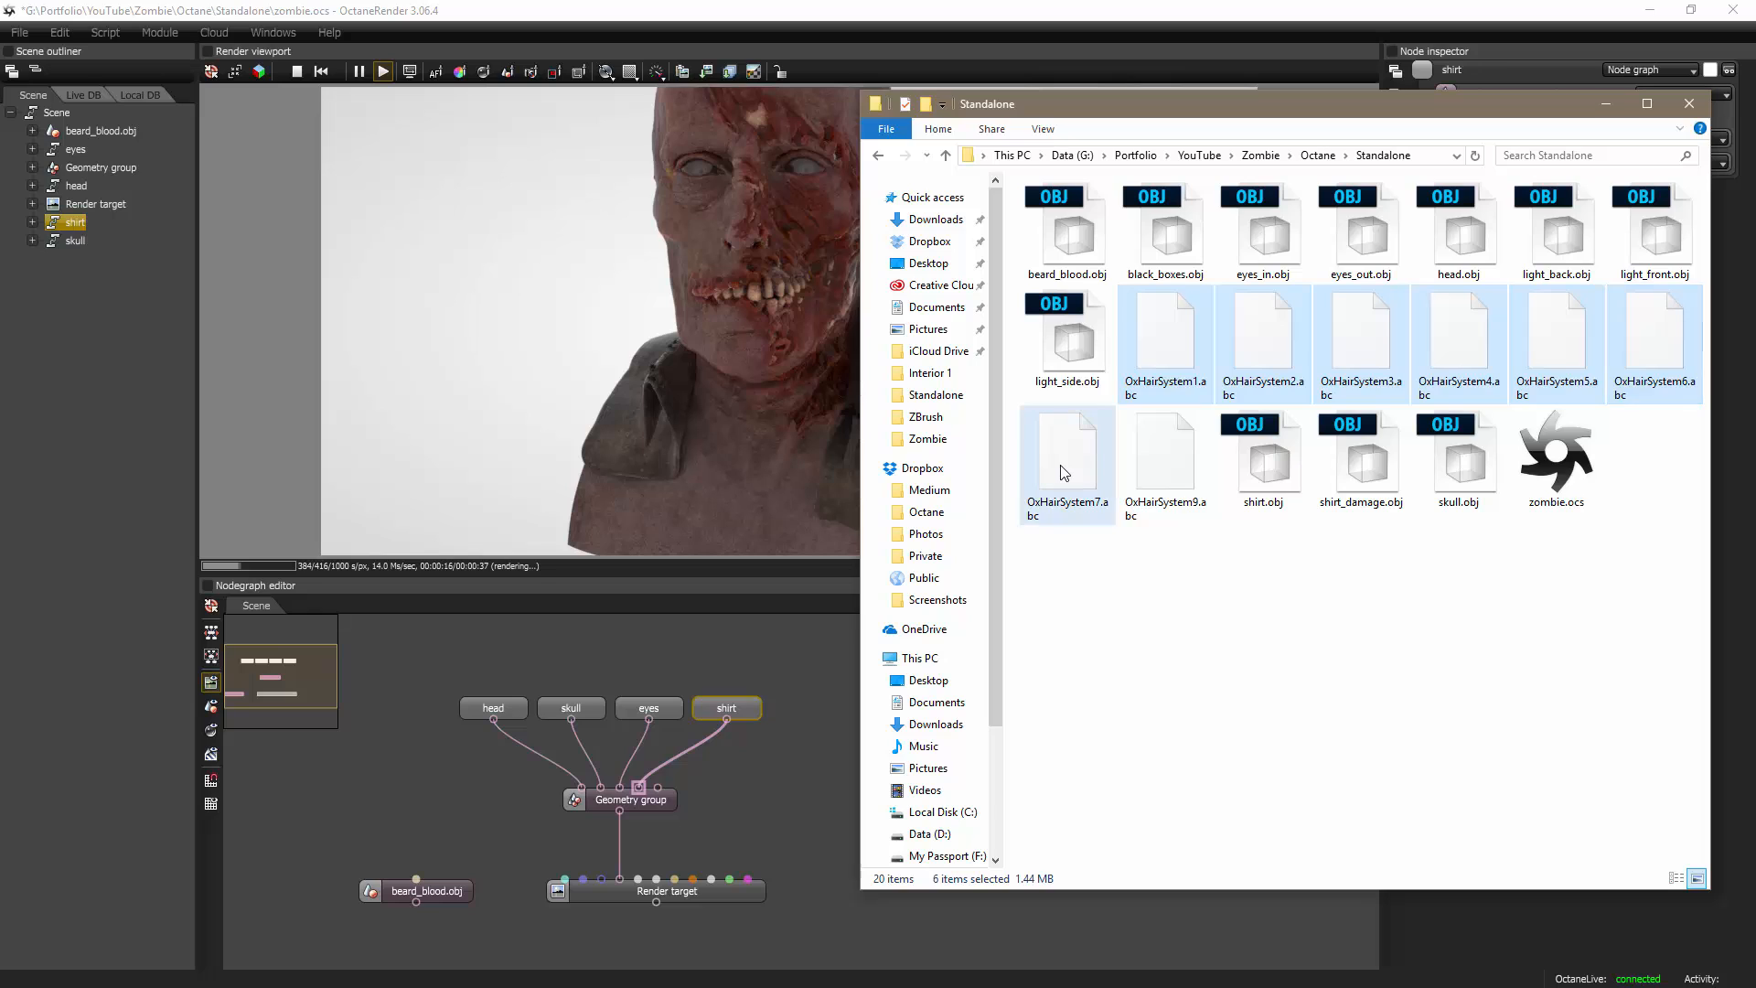
pyautogui.keyDown('ctrl'); pyautogui.click(1157, 471); pyautogui.keyUp('ctrl')
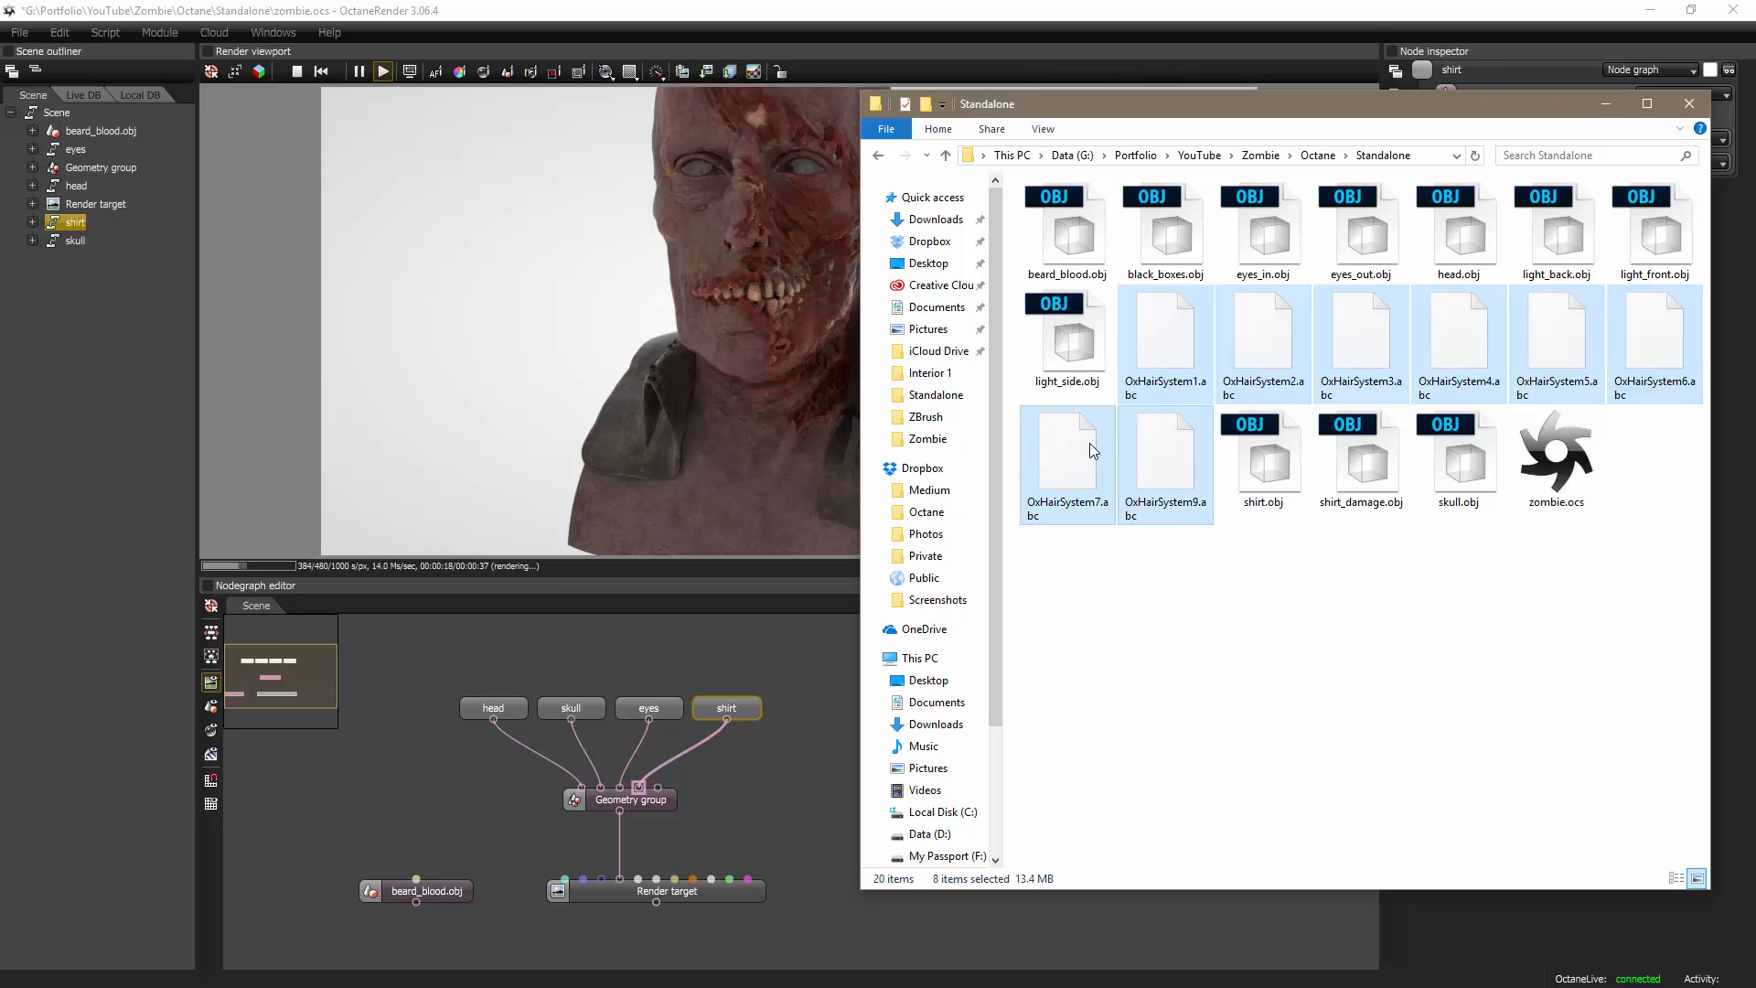
pyautogui.moveTo(1089, 454); pyautogui.dragTo(832, 650)
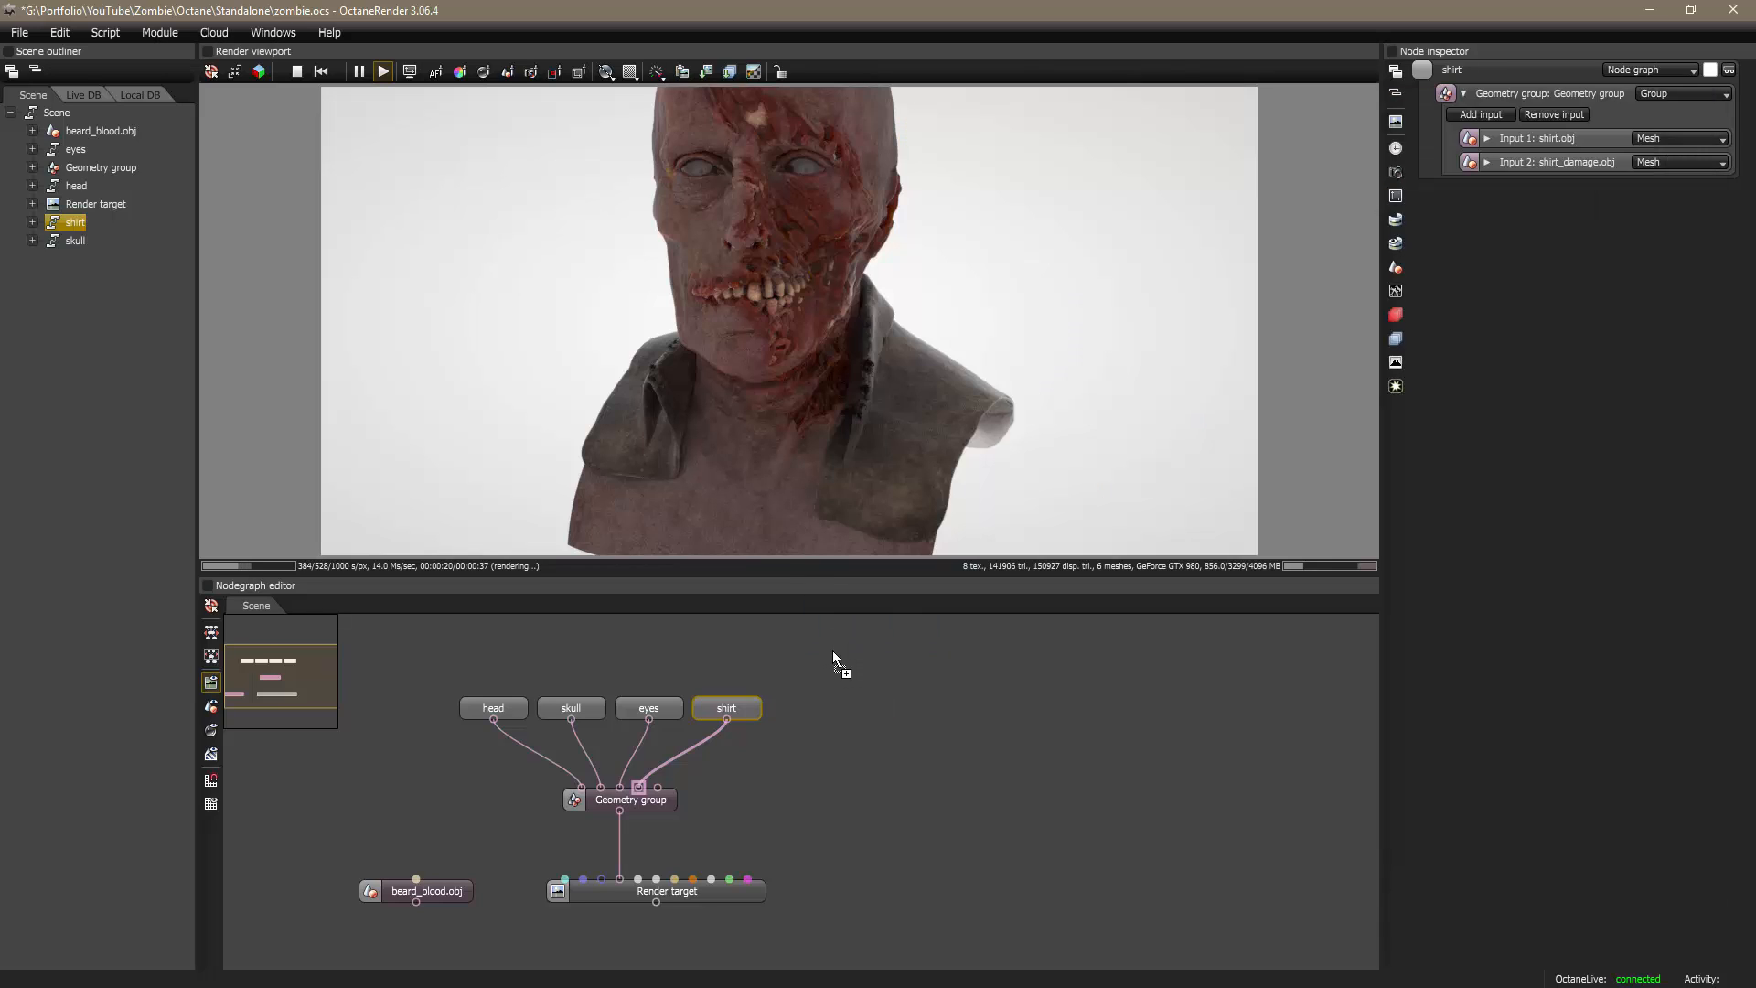
pyautogui.moveTo(967, 777); pyautogui.dragTo(932, 777)
pyautogui.click(951, 733)
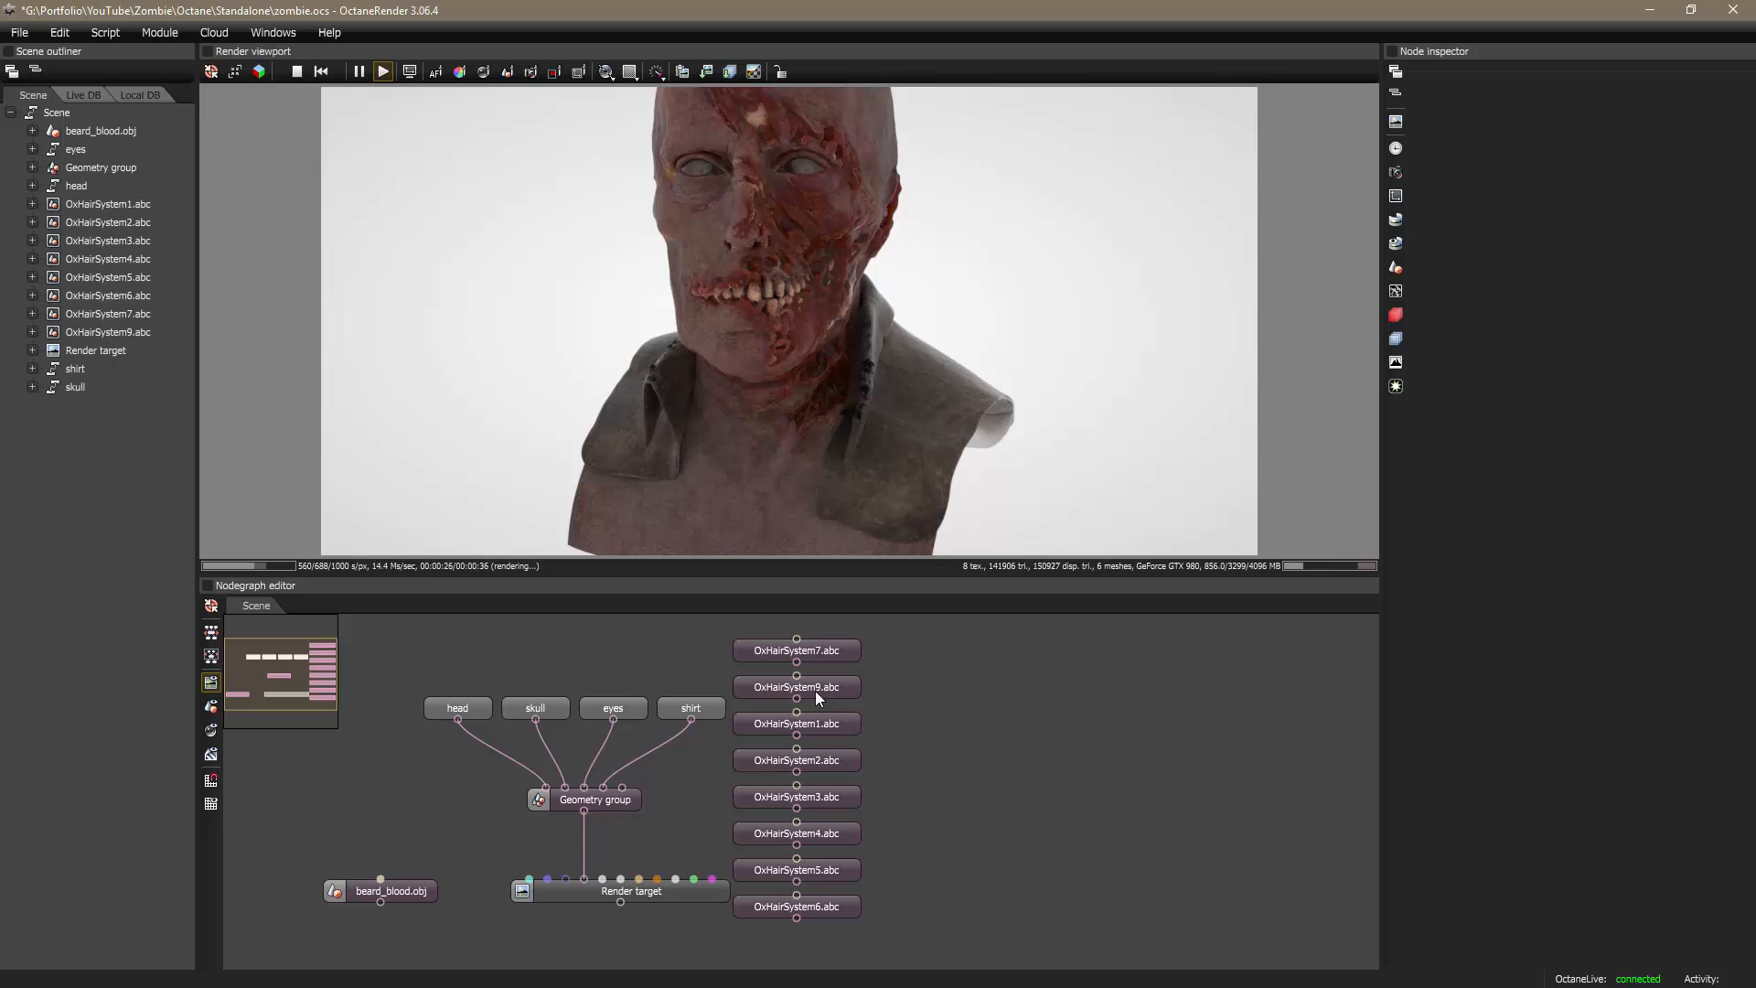
# Step: Place OxHairSystem9.abc above the shirt node and spread the other hair systems and beard_blood.obj out in the empty area beside the graph
pyautogui.moveTo(836, 690); pyautogui.dragTo(683, 649)
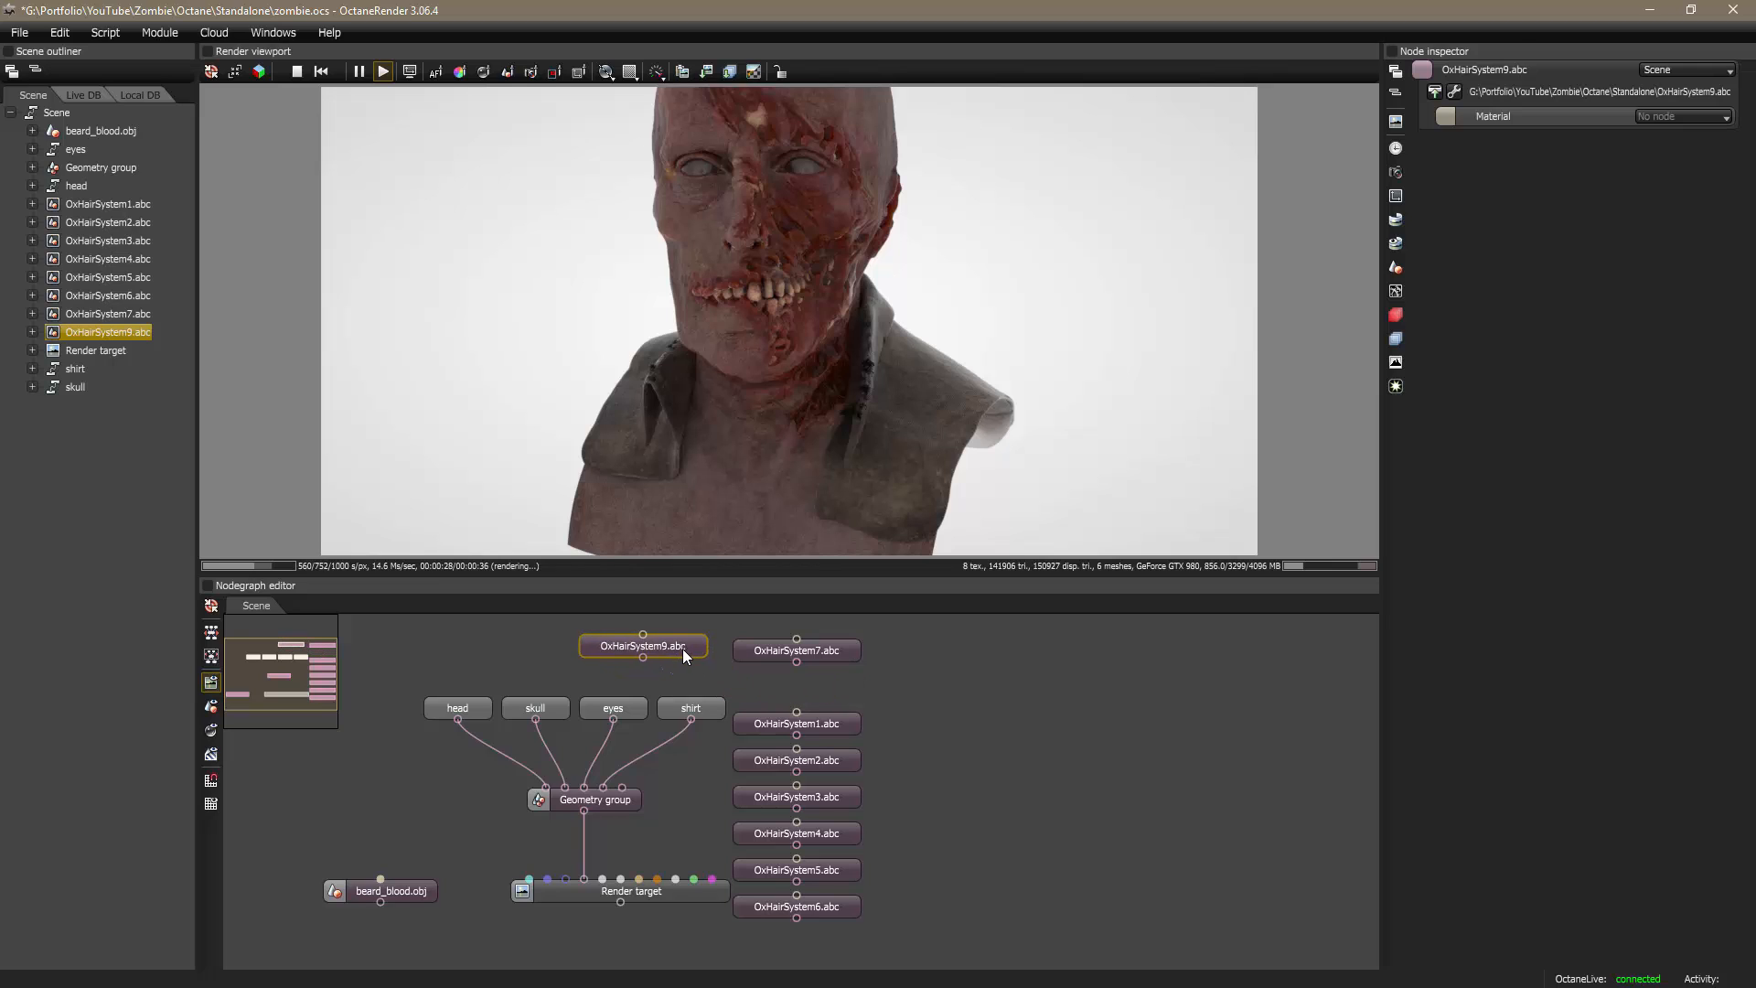
pyautogui.moveTo(847, 651); pyautogui.dragTo(993, 651)
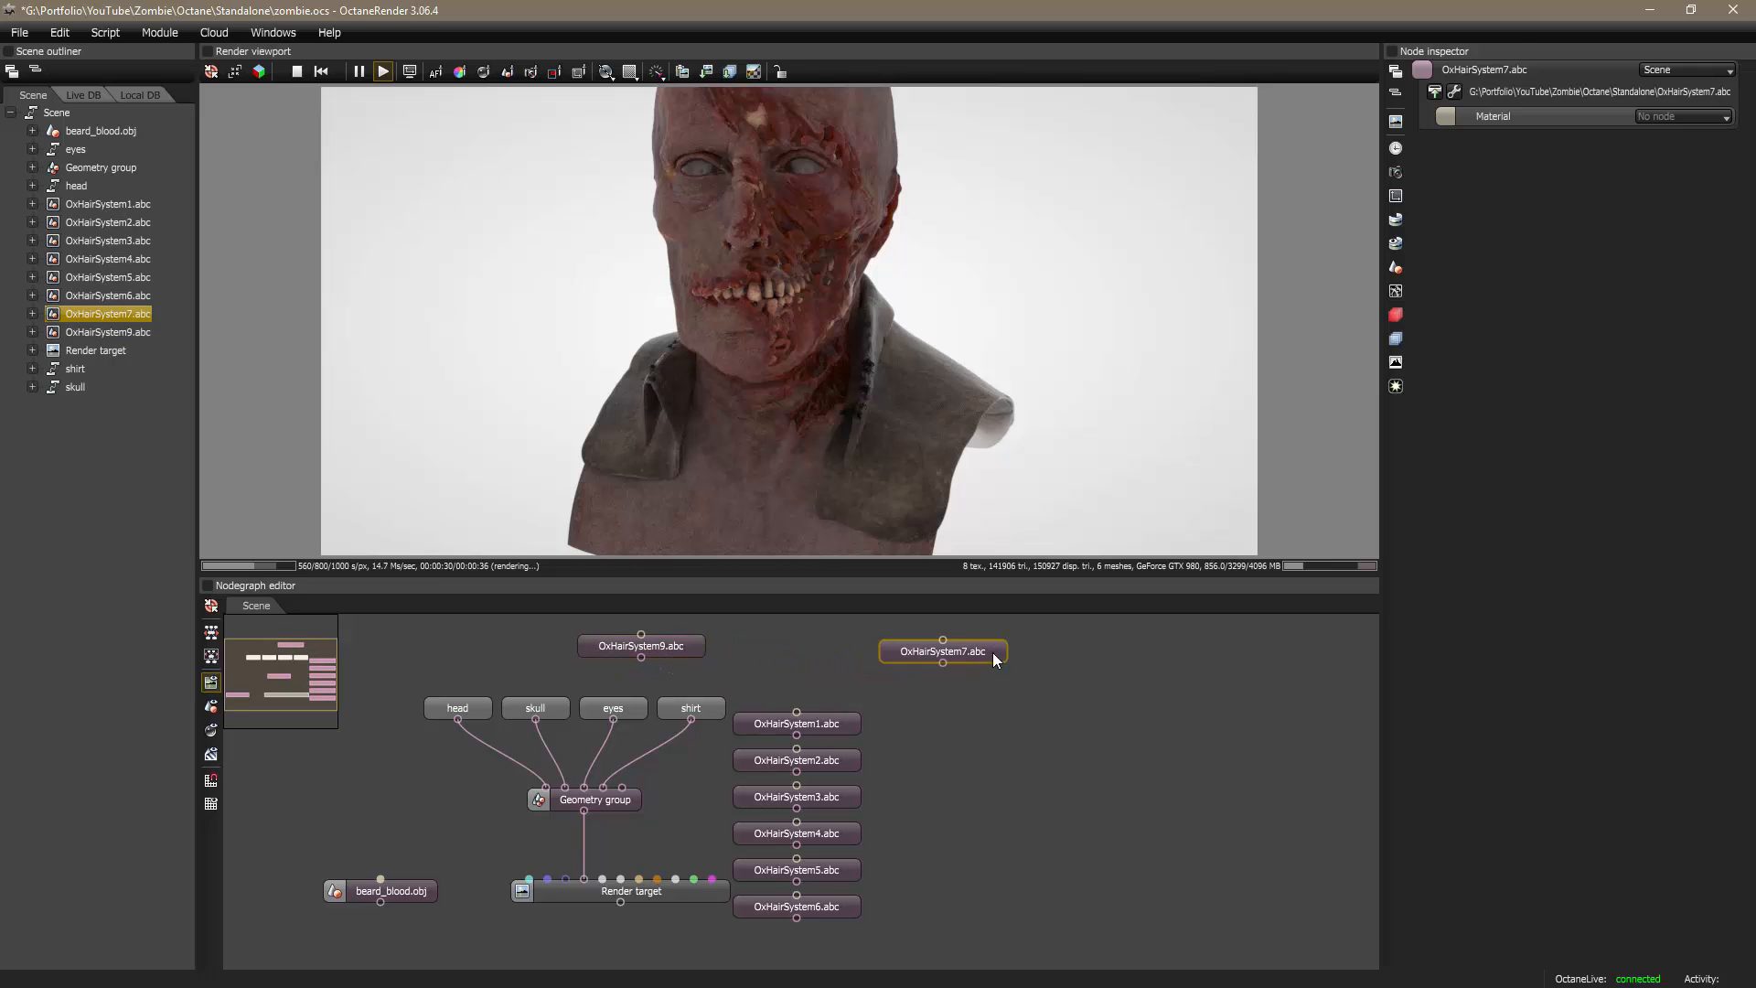
pyautogui.moveTo(843, 728); pyautogui.dragTo(1002, 700)
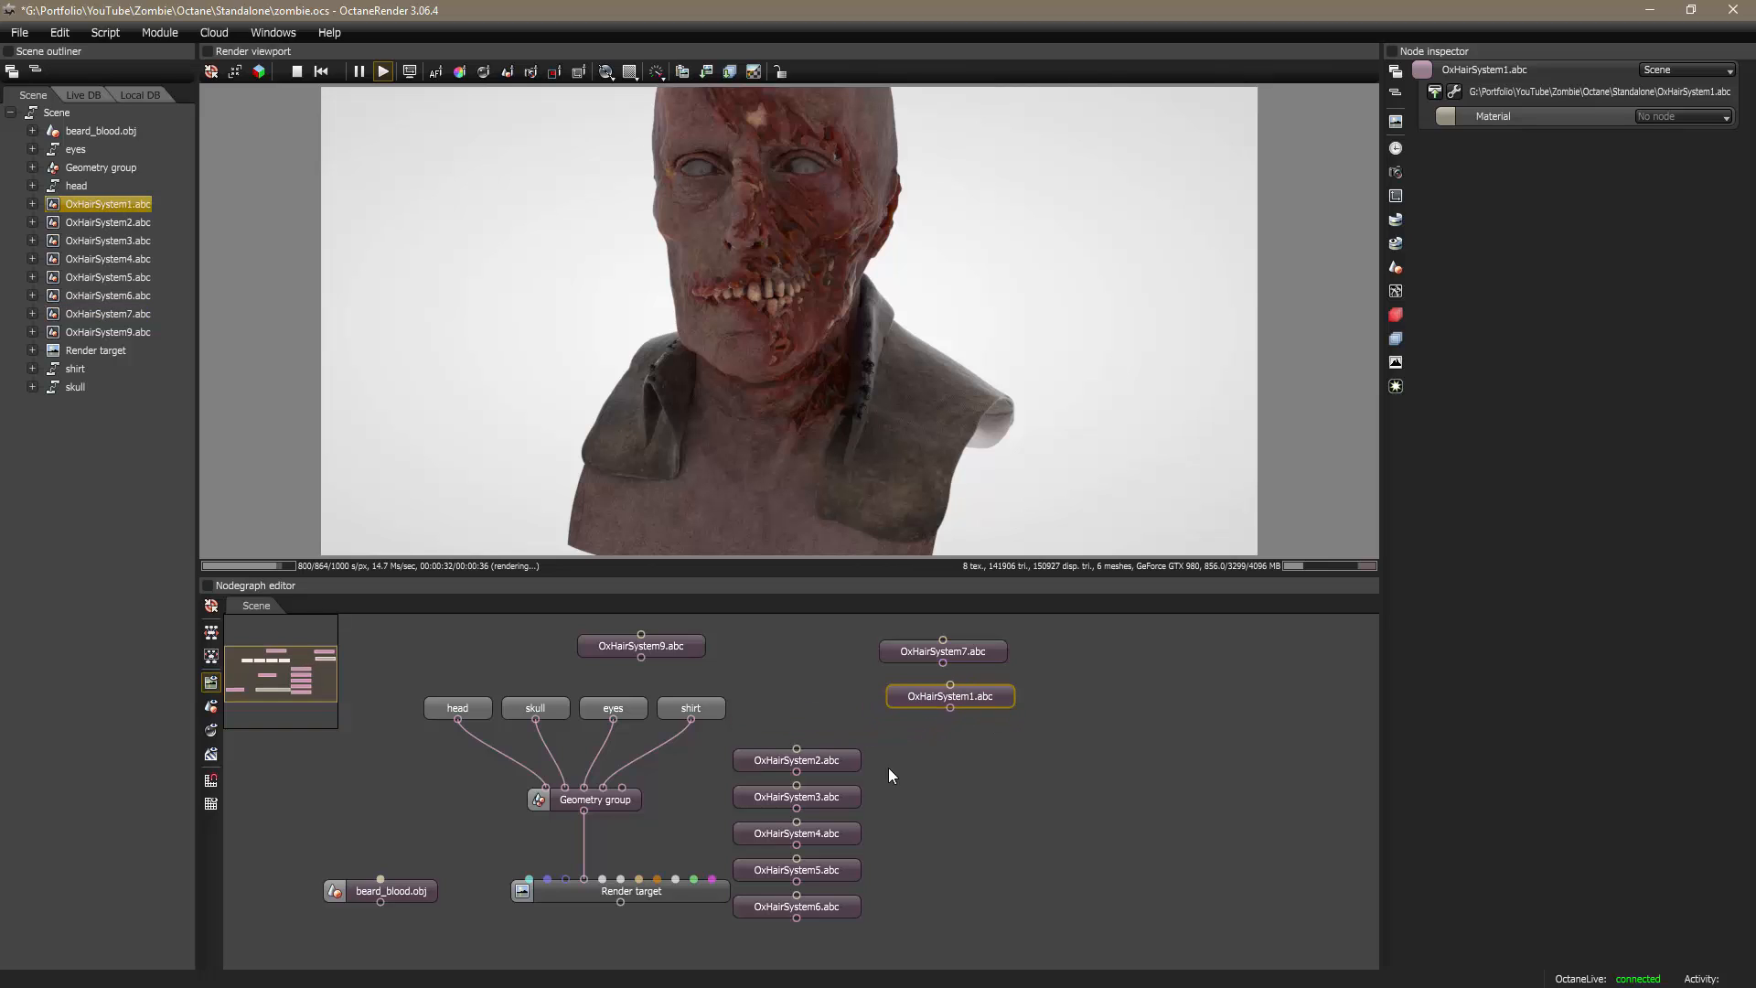
pyautogui.moveTo(851, 760); pyautogui.dragTo(1080, 742)
pyautogui.moveTo(838, 802); pyautogui.dragTo(1083, 807)
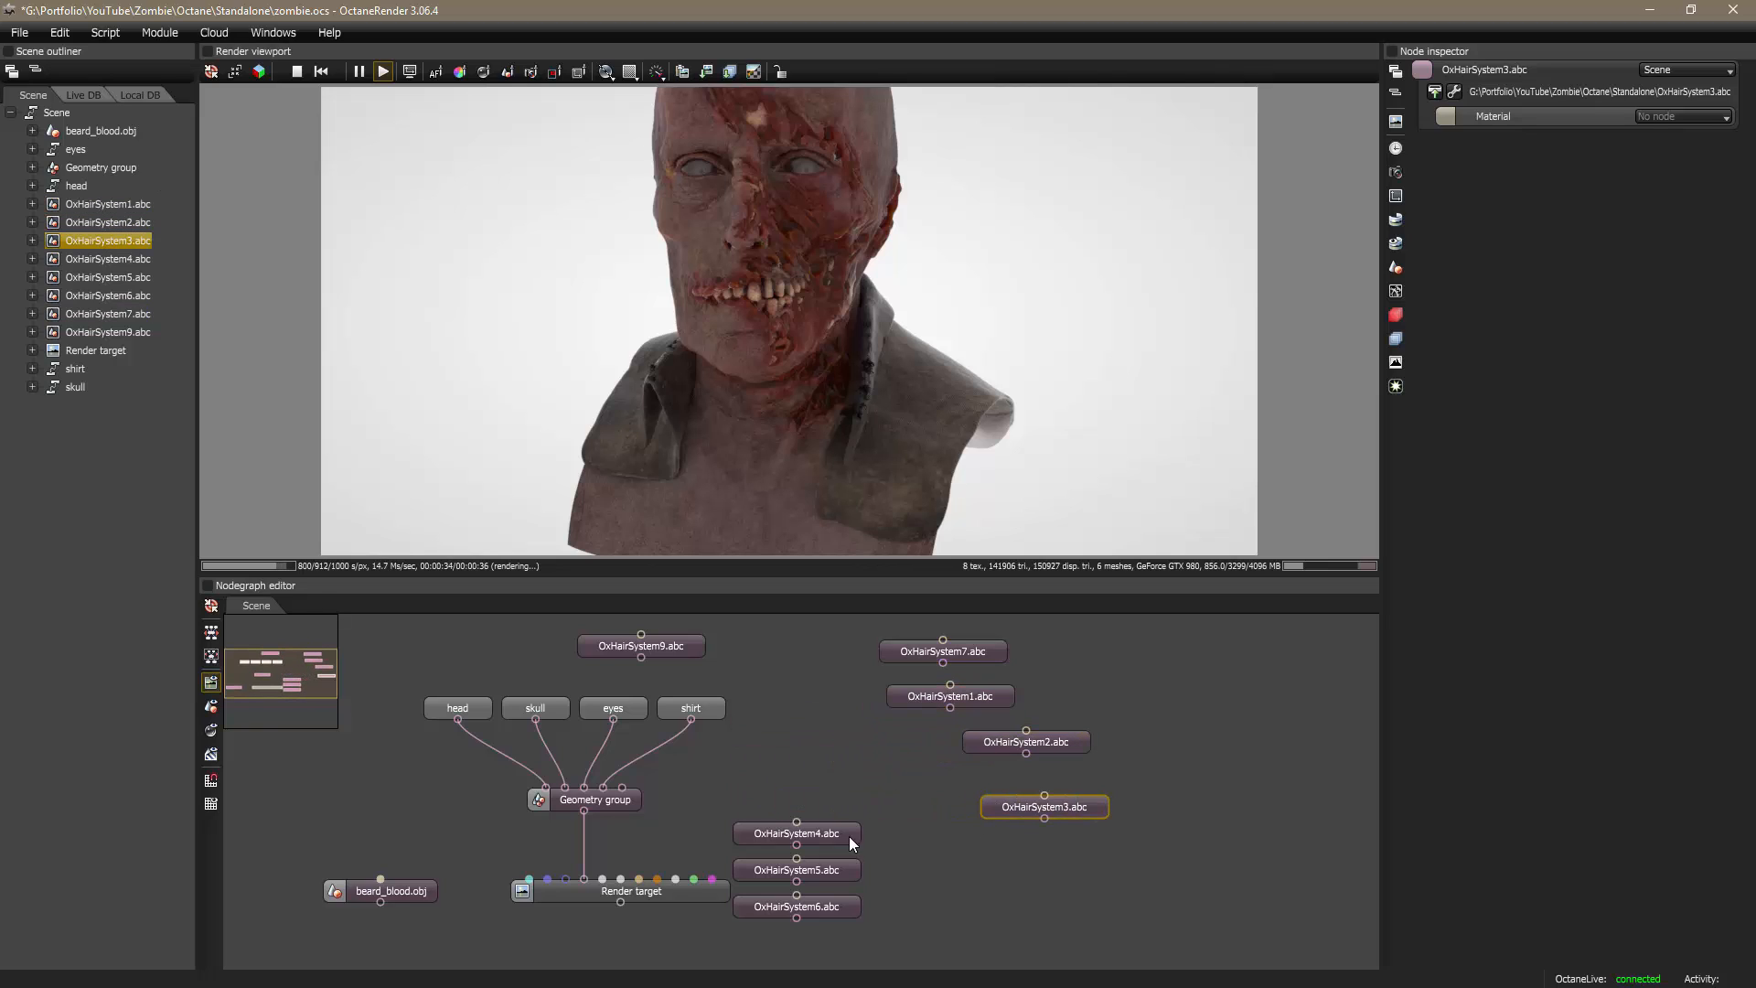
pyautogui.moveTo(849, 835); pyautogui.dragTo(1070, 855)
pyautogui.moveTo(814, 875); pyautogui.dragTo(1007, 891)
pyautogui.moveTo(846, 908); pyautogui.dragTo(1177, 852)
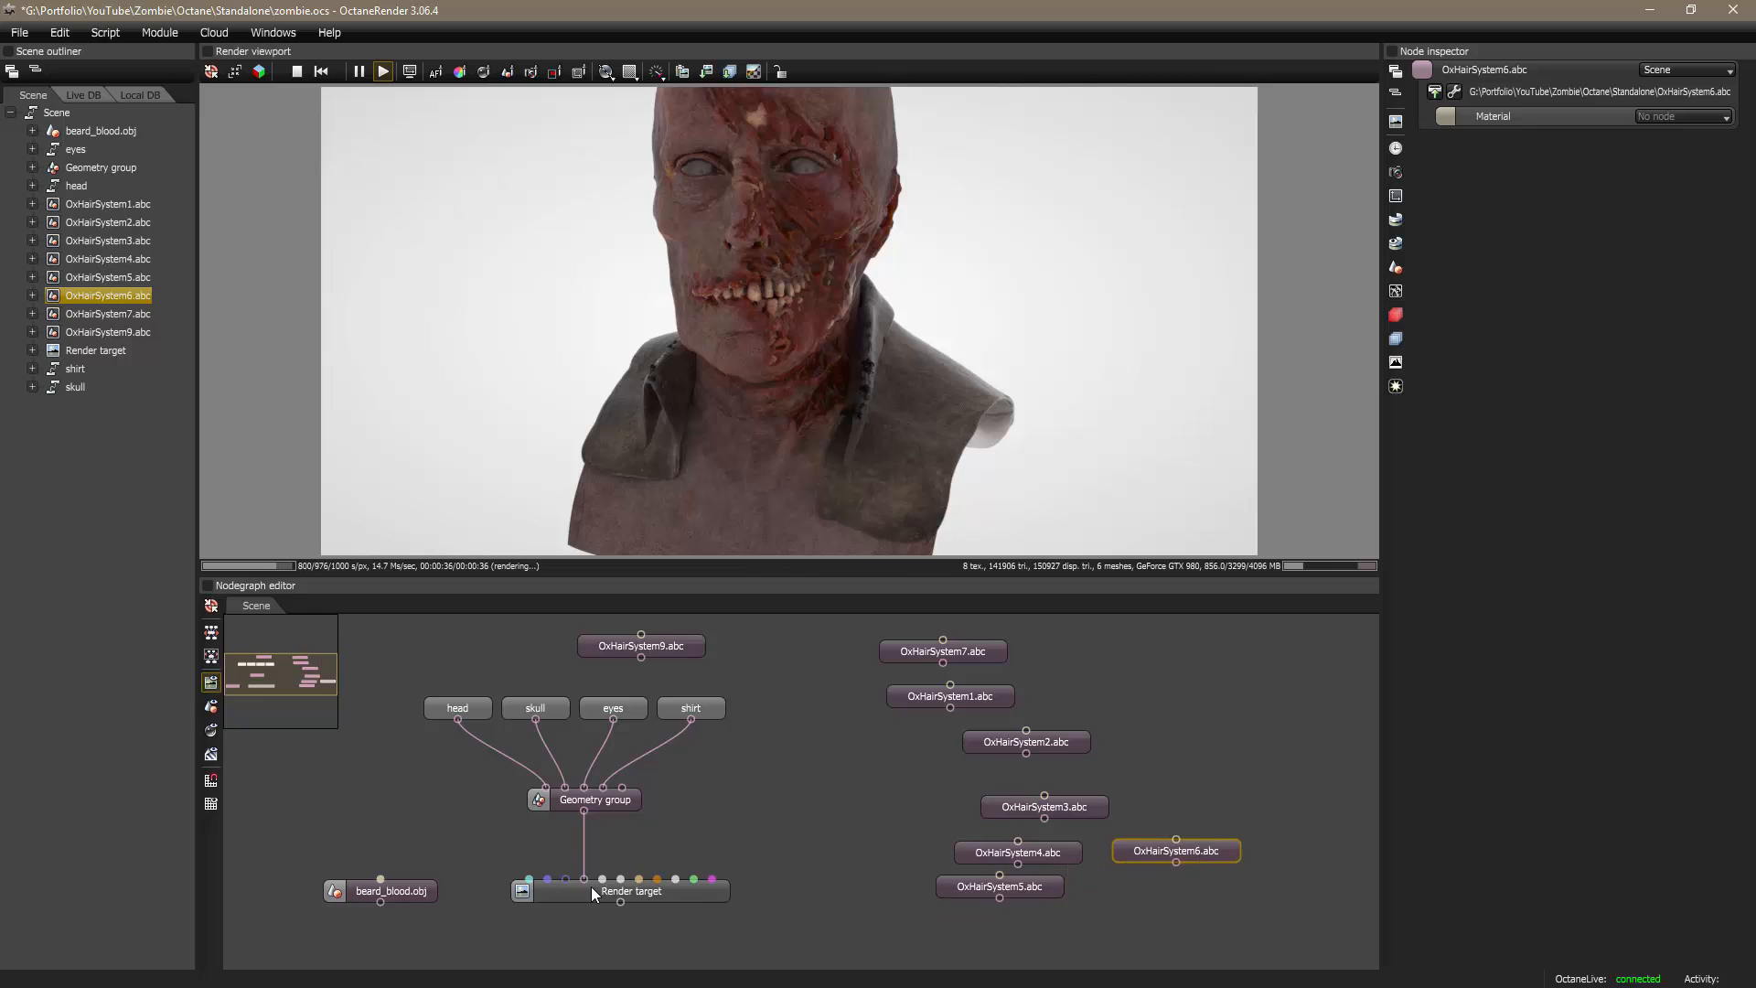
pyautogui.moveTo(413, 896); pyautogui.dragTo(1209, 697)
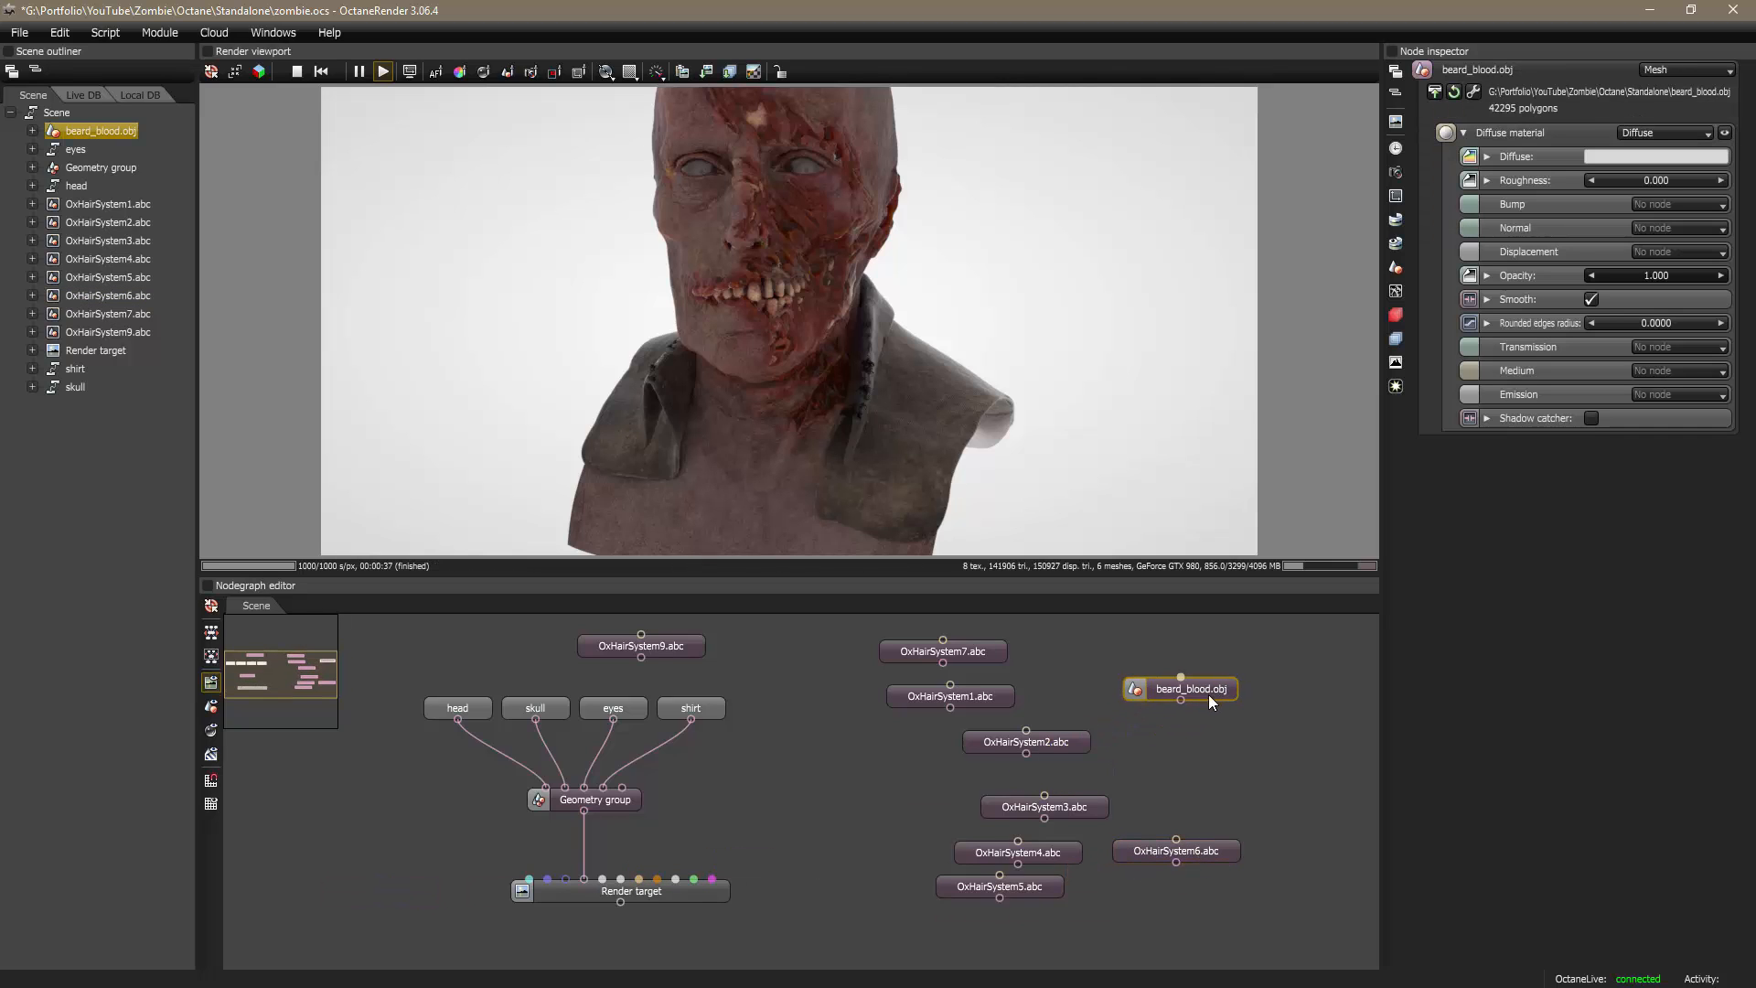
# Step: Add a second geometry group node in the empty area between the existing graph and the hair systems
pyautogui.moveTo(817, 780); pyautogui.dragTo(792, 849, button='middle')
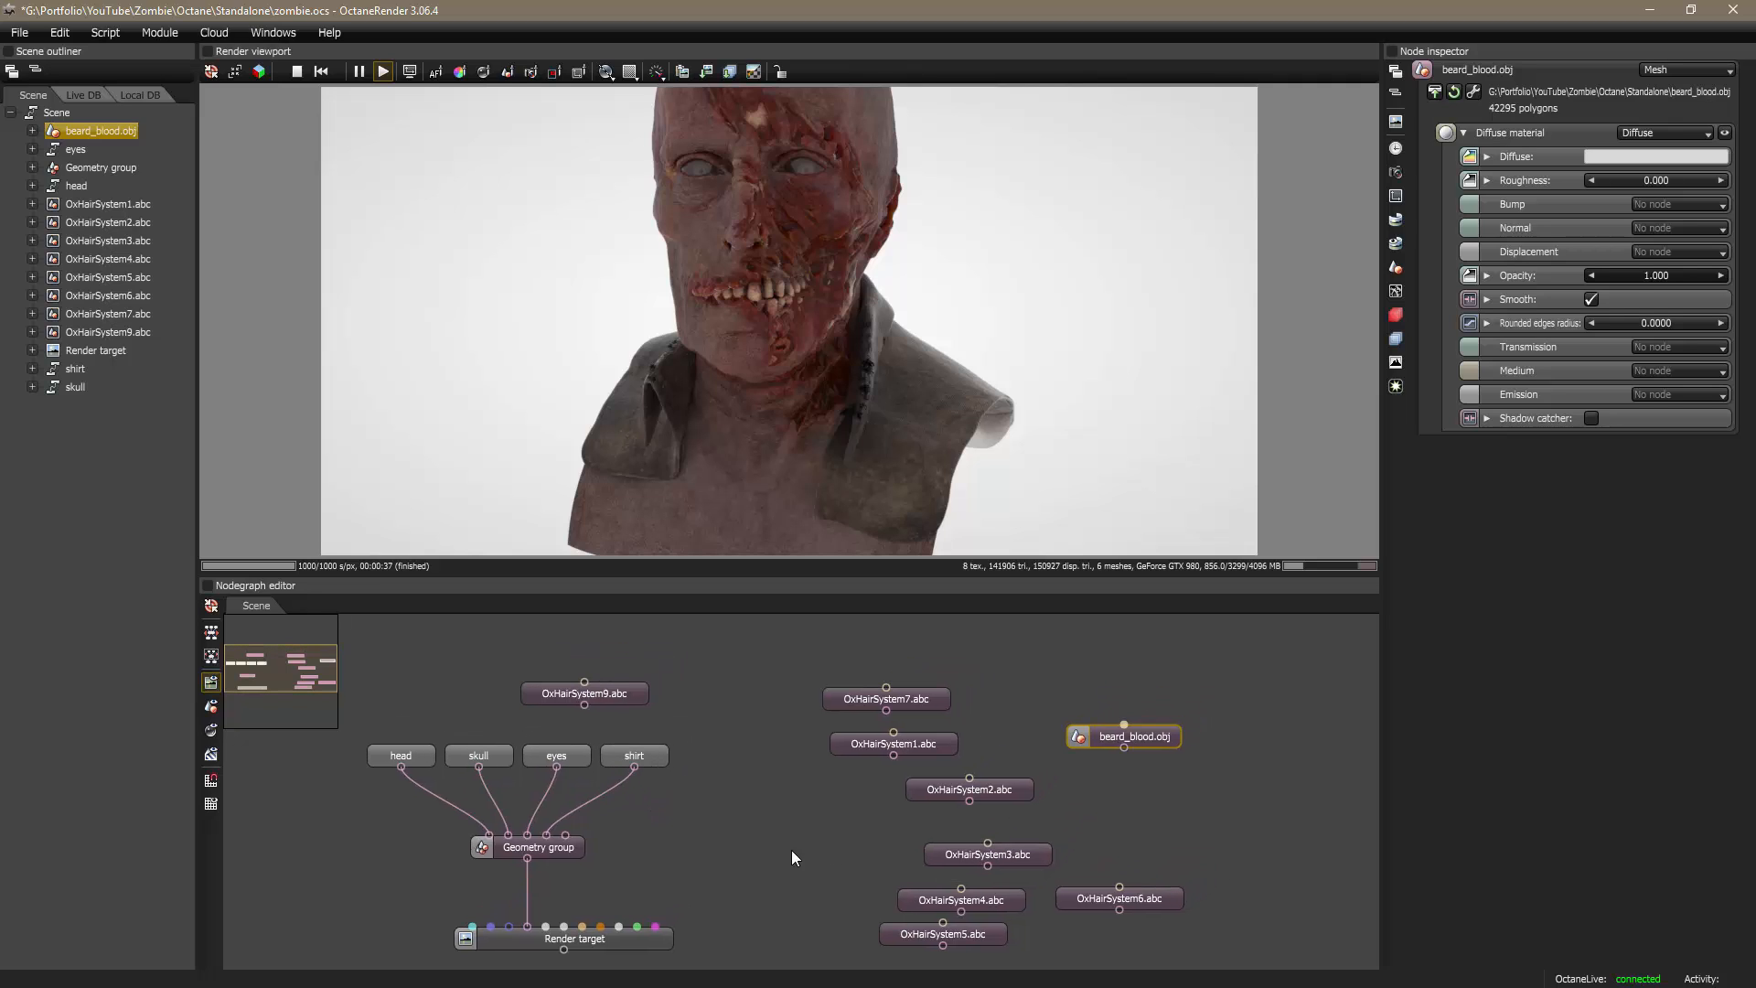
pyautogui.rightClick(796, 798)
pyautogui.moveTo(861, 466)
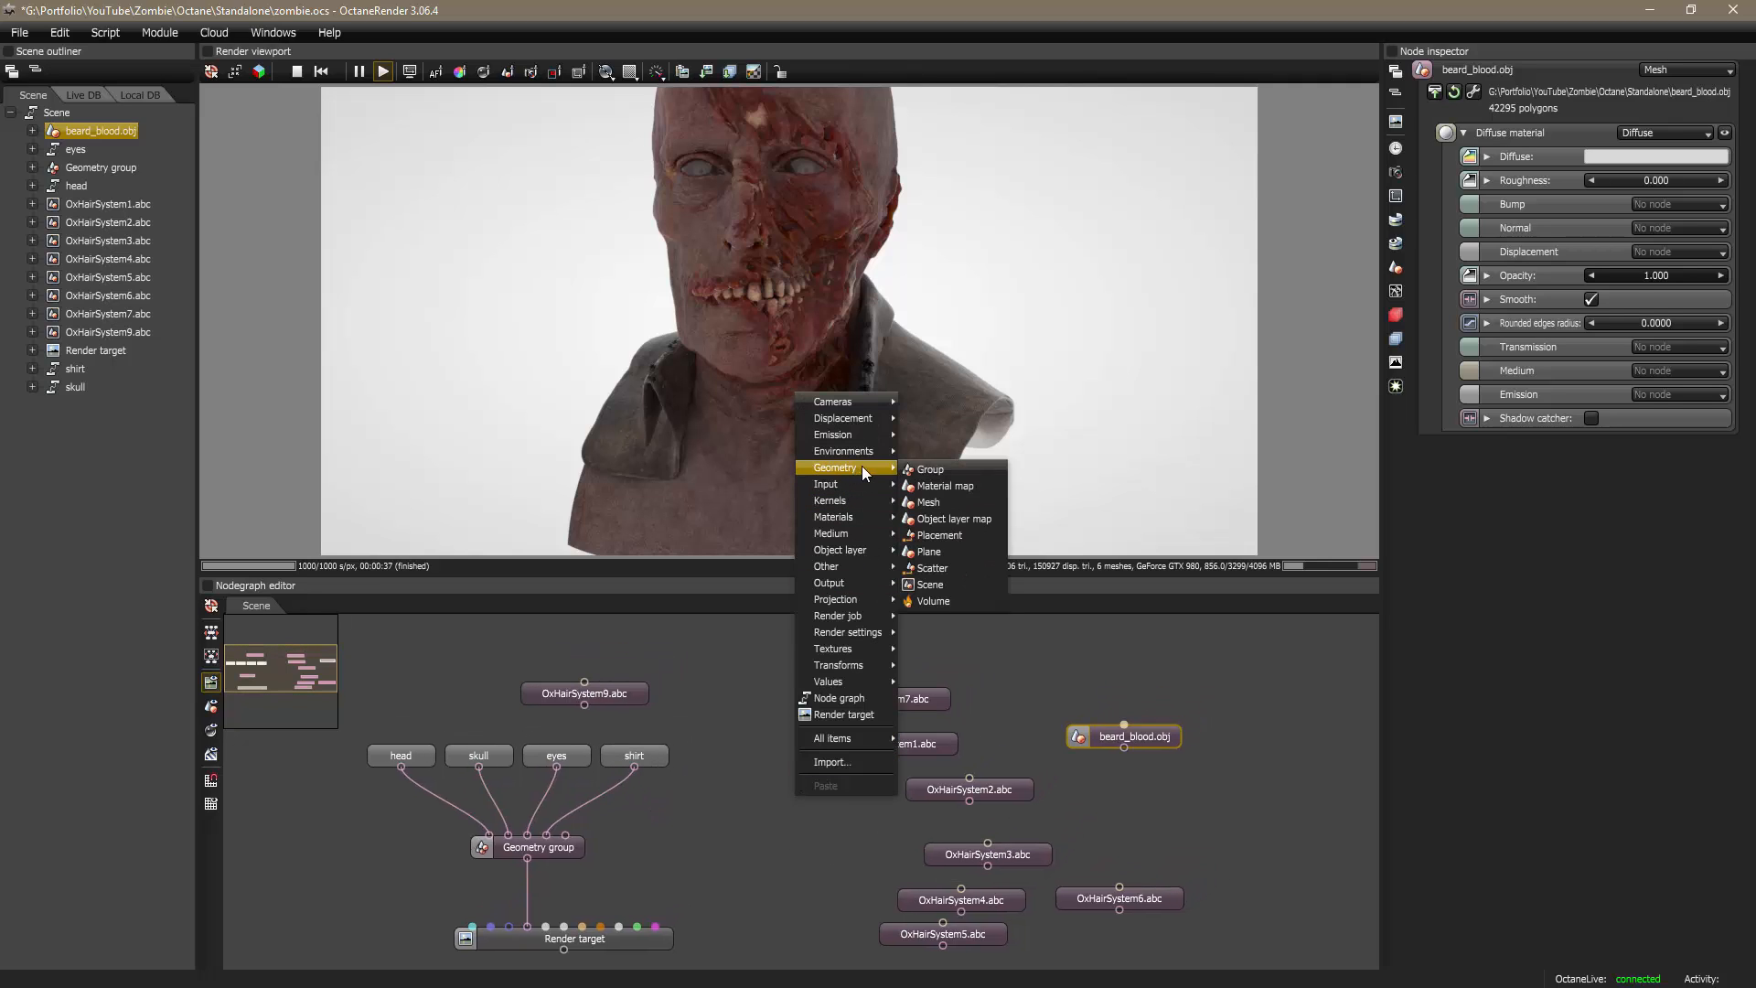
pyautogui.click(929, 470)
pyautogui.moveTo(805, 792); pyautogui.dragTo(812, 827)
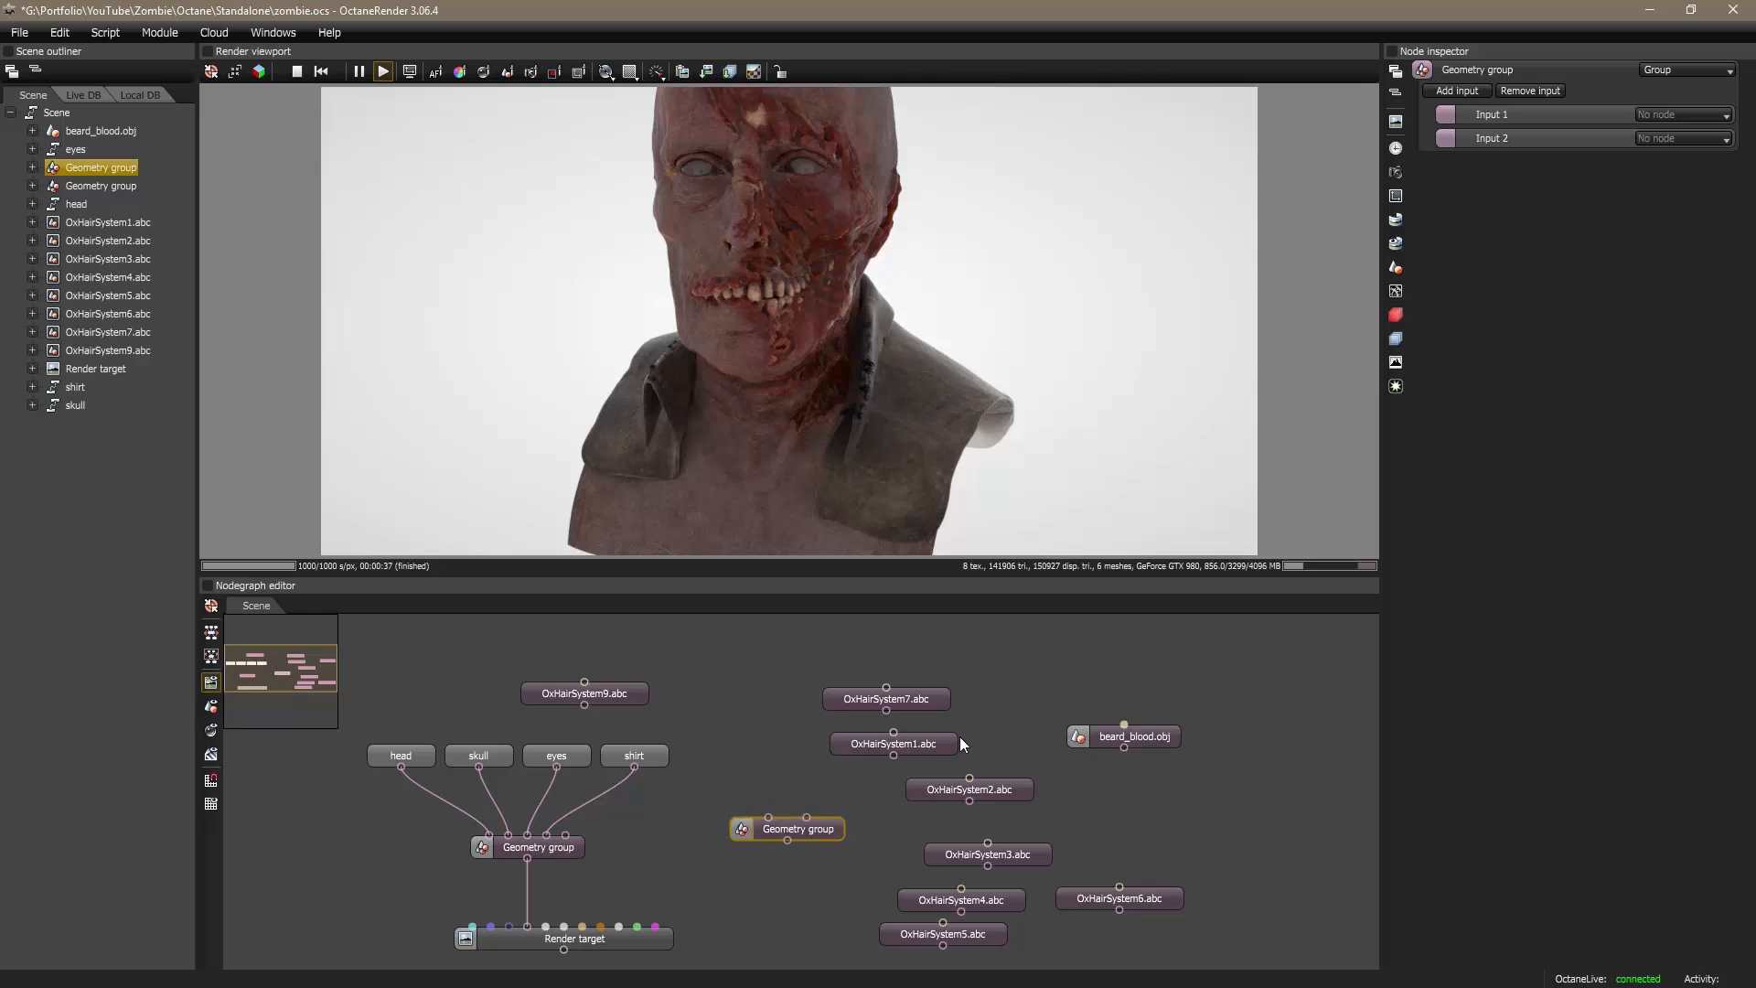
# Step: Arrange OxHairSystem1 to 4 in one row, OxHairSystem5 to 7 and beard_blood.obj below it, and set OxHairSystem9.abc apart above the head node
pyautogui.moveTo(954, 745); pyautogui.dragTo(880, 660)
pyautogui.moveTo(1001, 792); pyautogui.dragTo(1000, 648)
pyautogui.moveTo(1028, 856); pyautogui.dragTo(1154, 651)
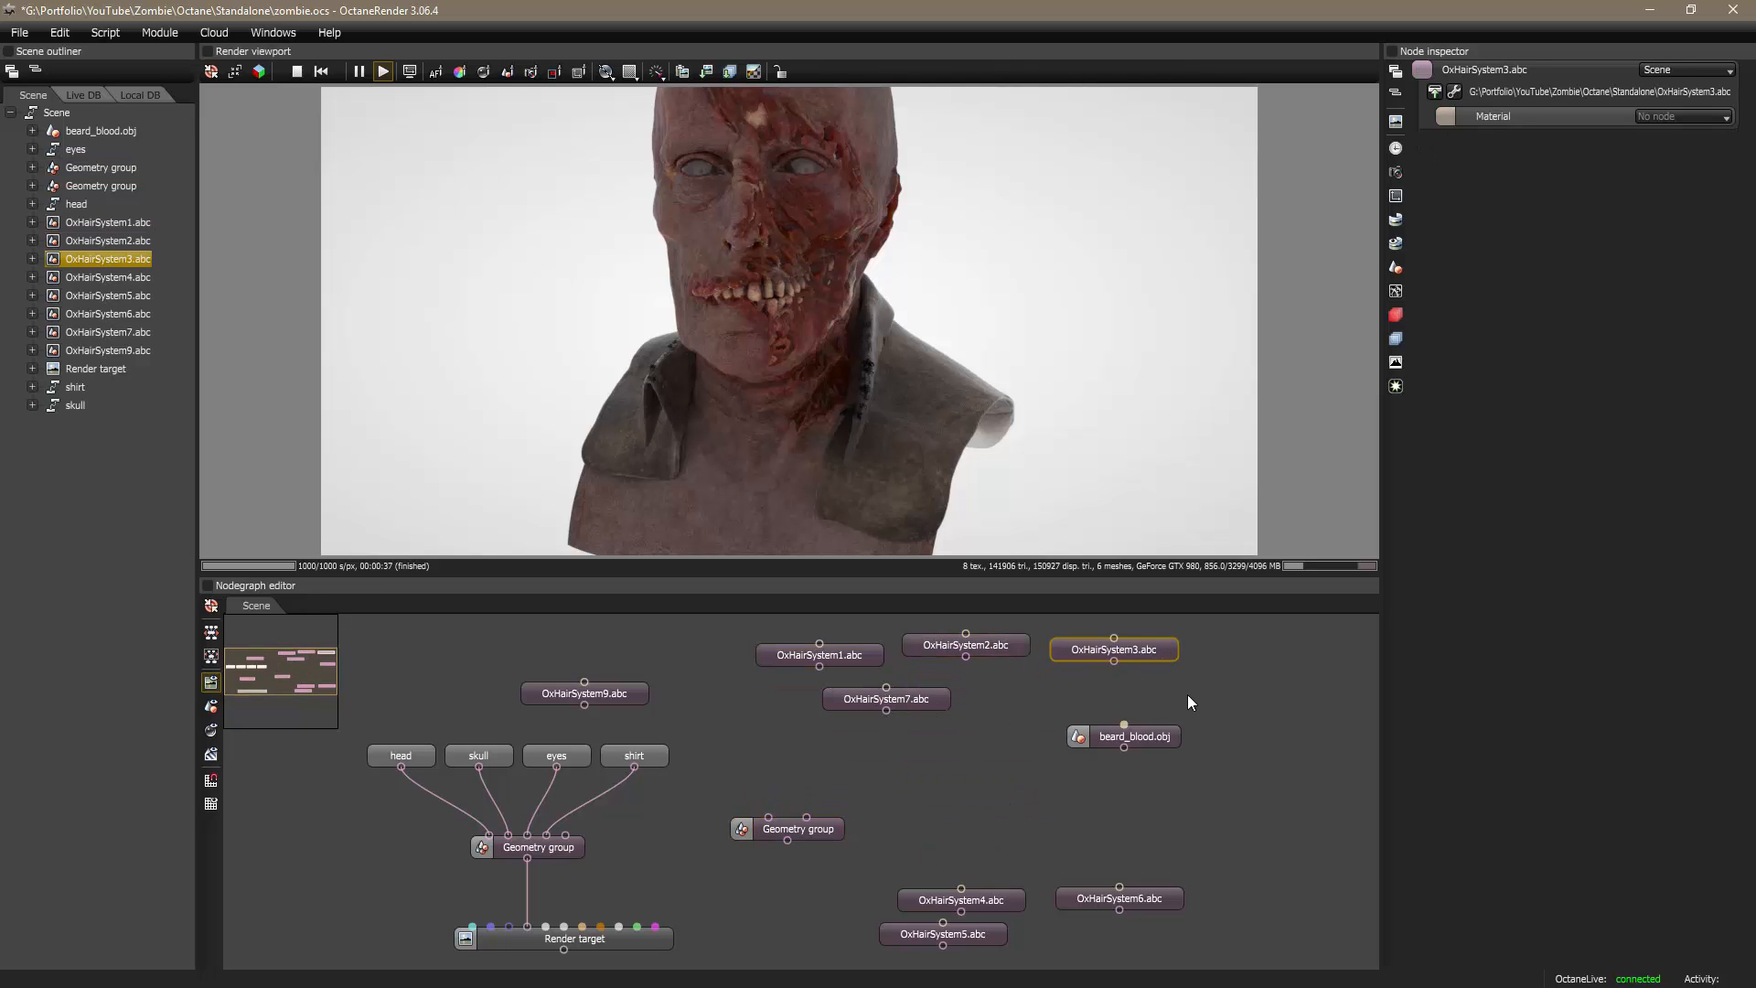
pyautogui.moveTo(995, 903); pyautogui.dragTo(1284, 657)
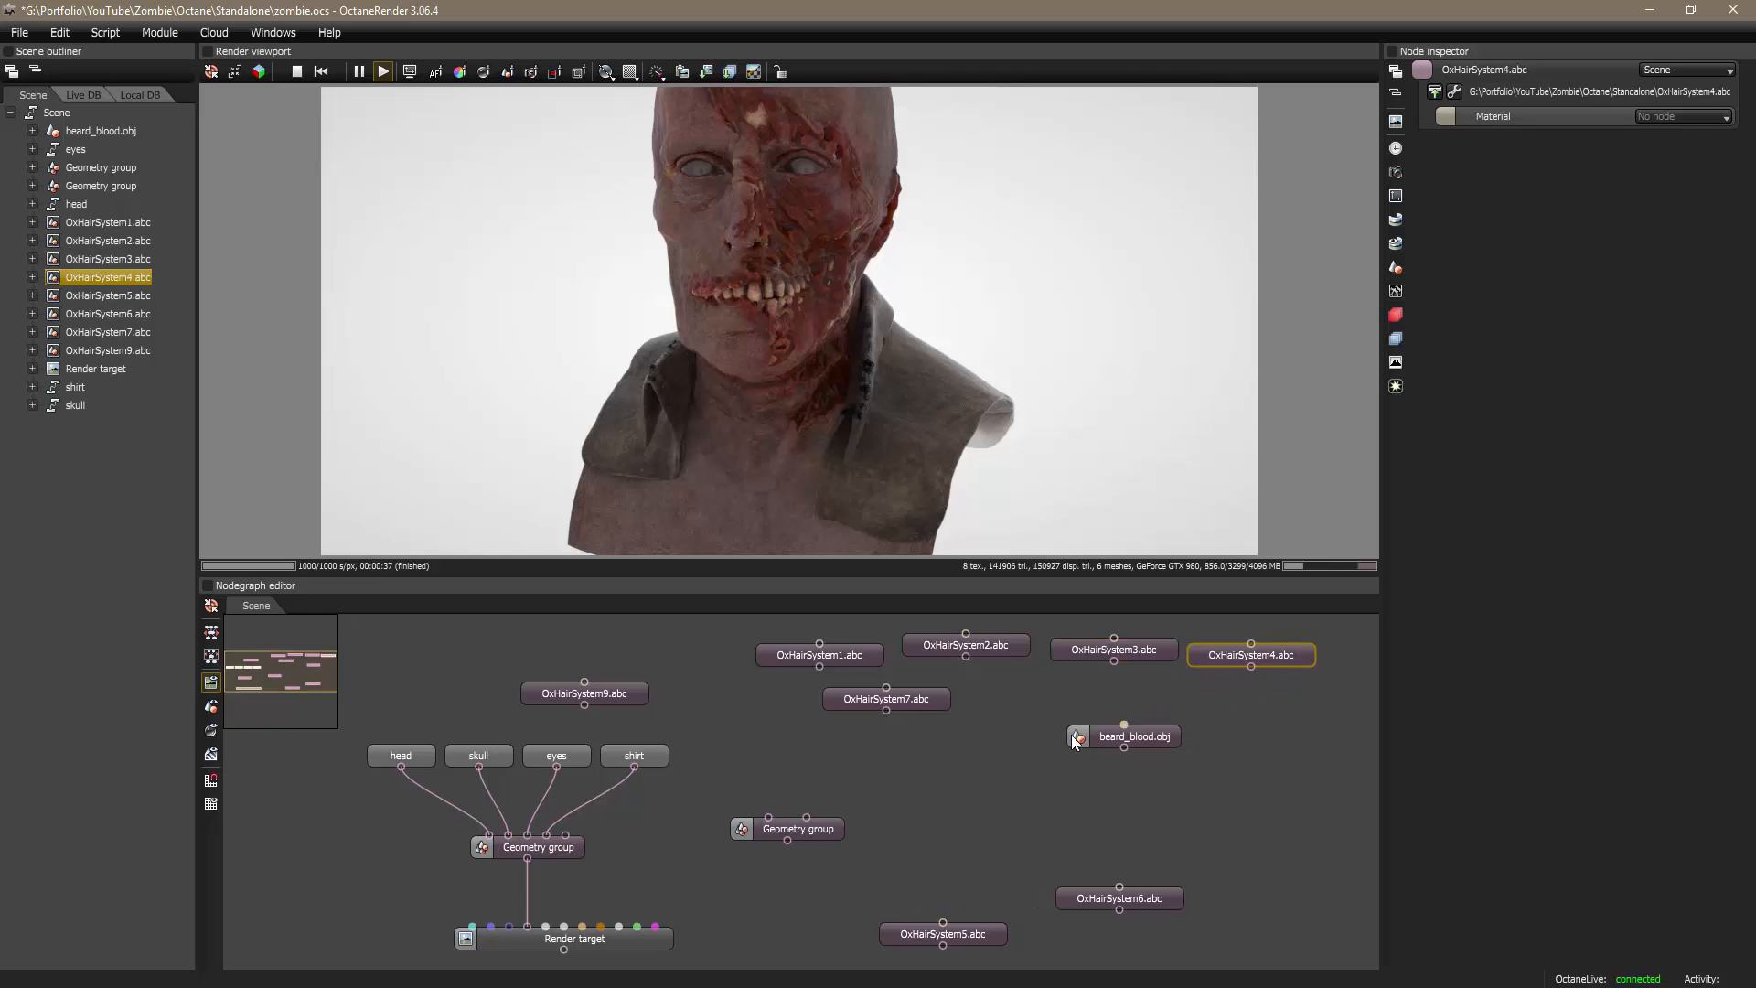
pyautogui.moveTo(999, 939); pyautogui.dragTo(1088, 702)
pyautogui.moveTo(1081, 892); pyautogui.dragTo(865, 700)
pyautogui.moveTo(1017, 693); pyautogui.dragTo(1013, 700)
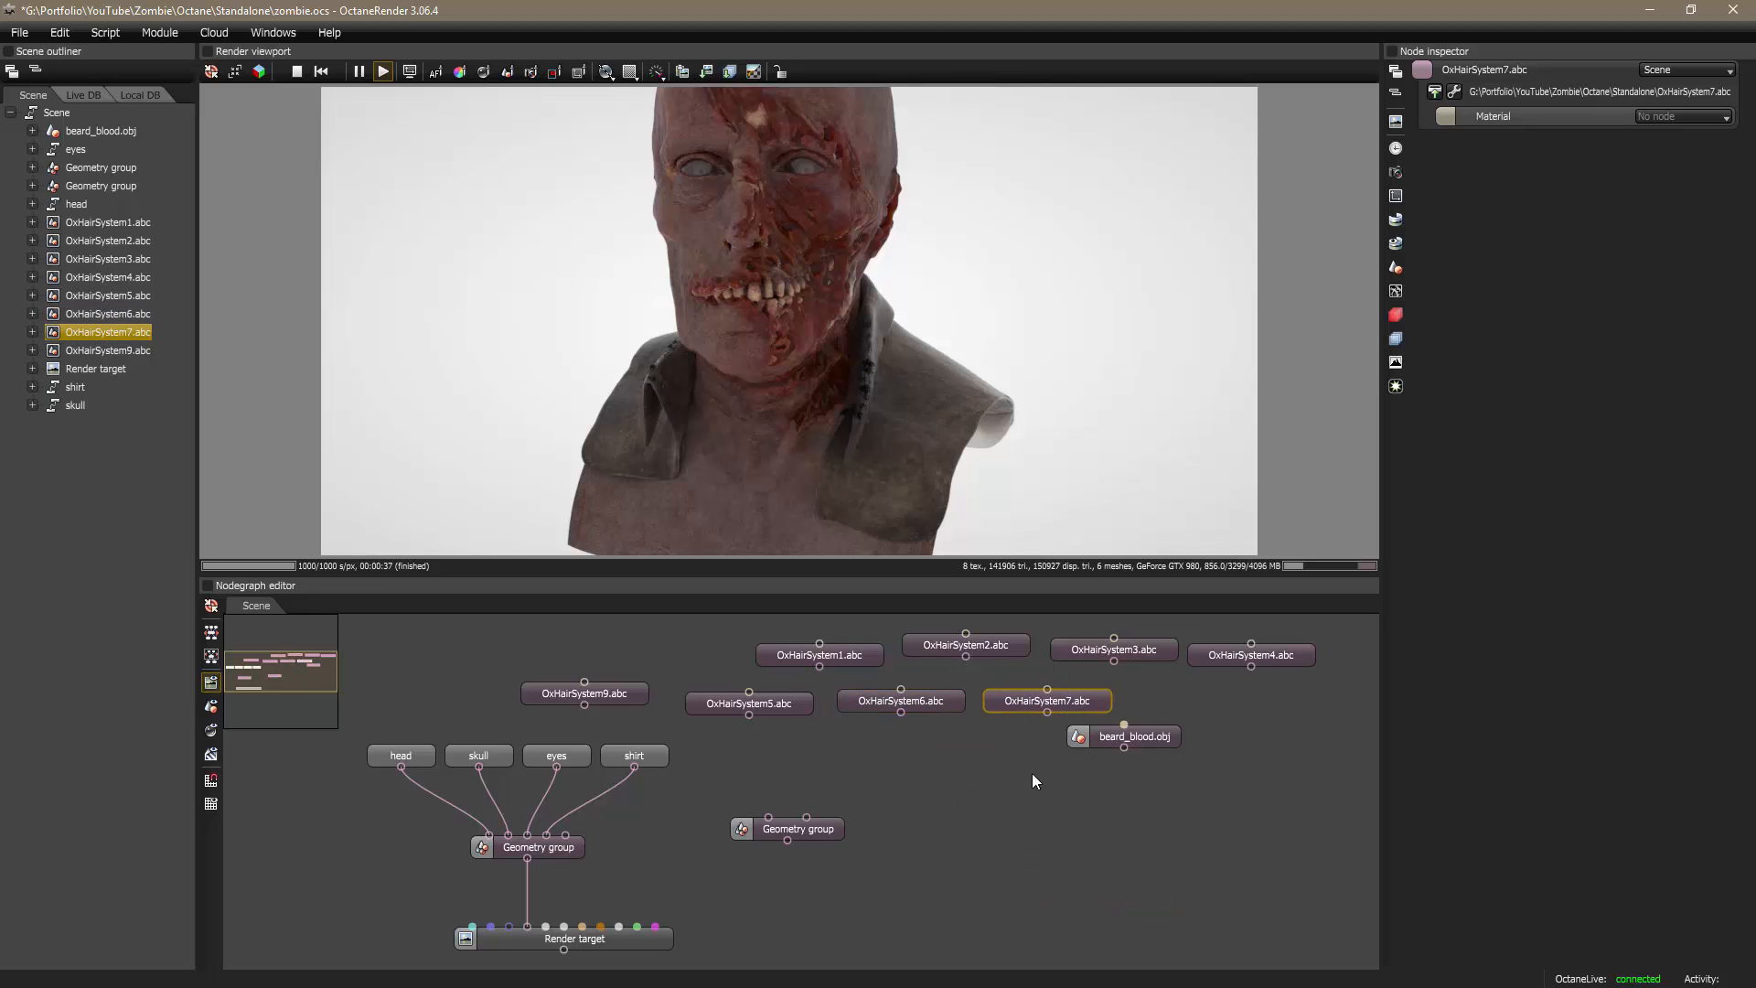
pyautogui.moveTo(1114, 743); pyautogui.dragTo(1174, 708)
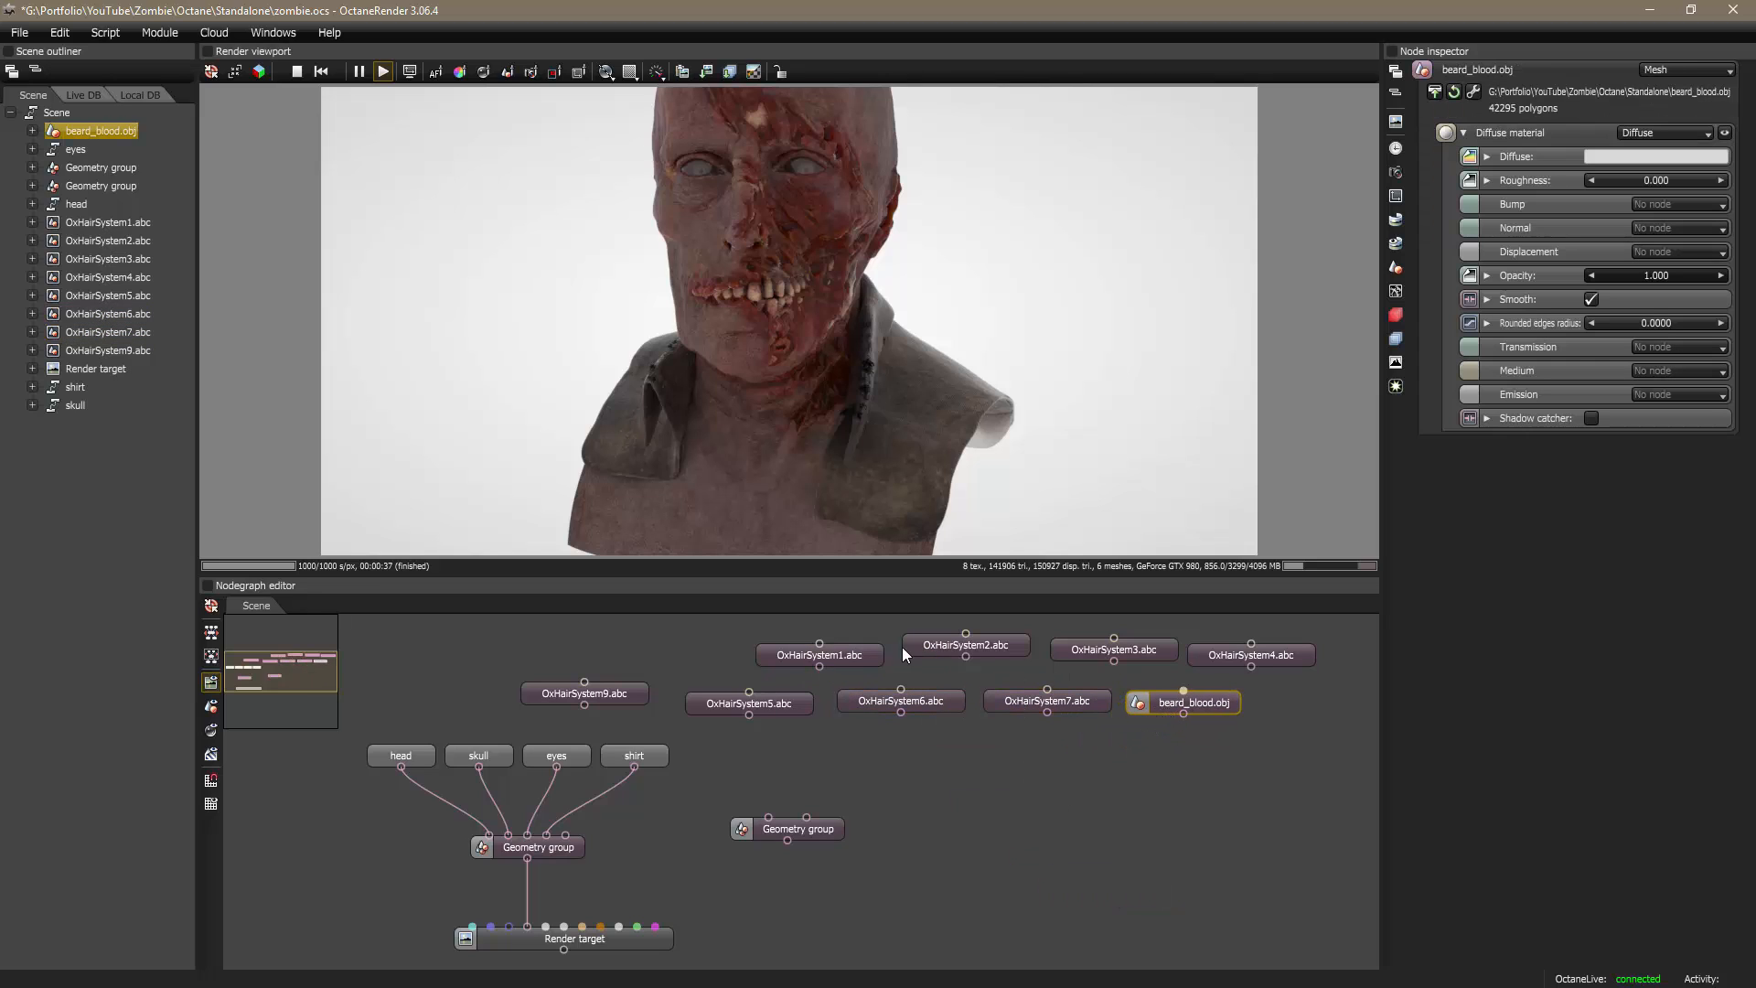
pyautogui.moveTo(643, 699); pyautogui.dragTo(495, 667)
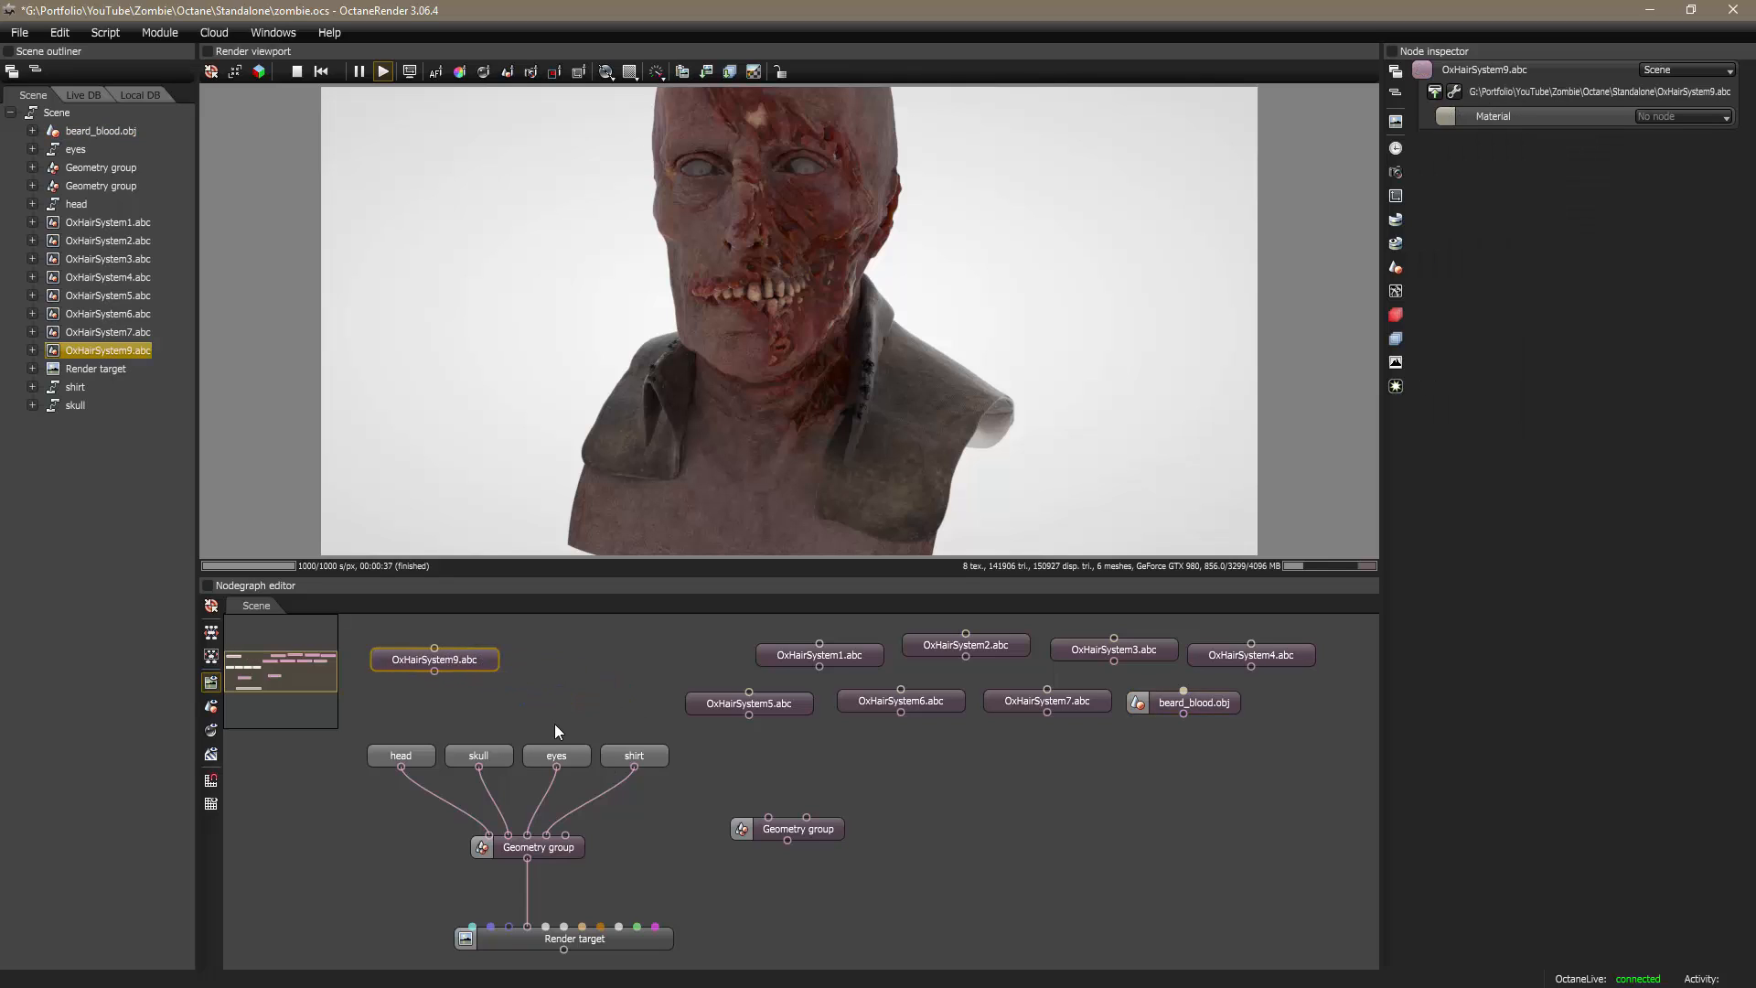
pyautogui.moveTo(803, 712); pyautogui.dragTo(813, 708)
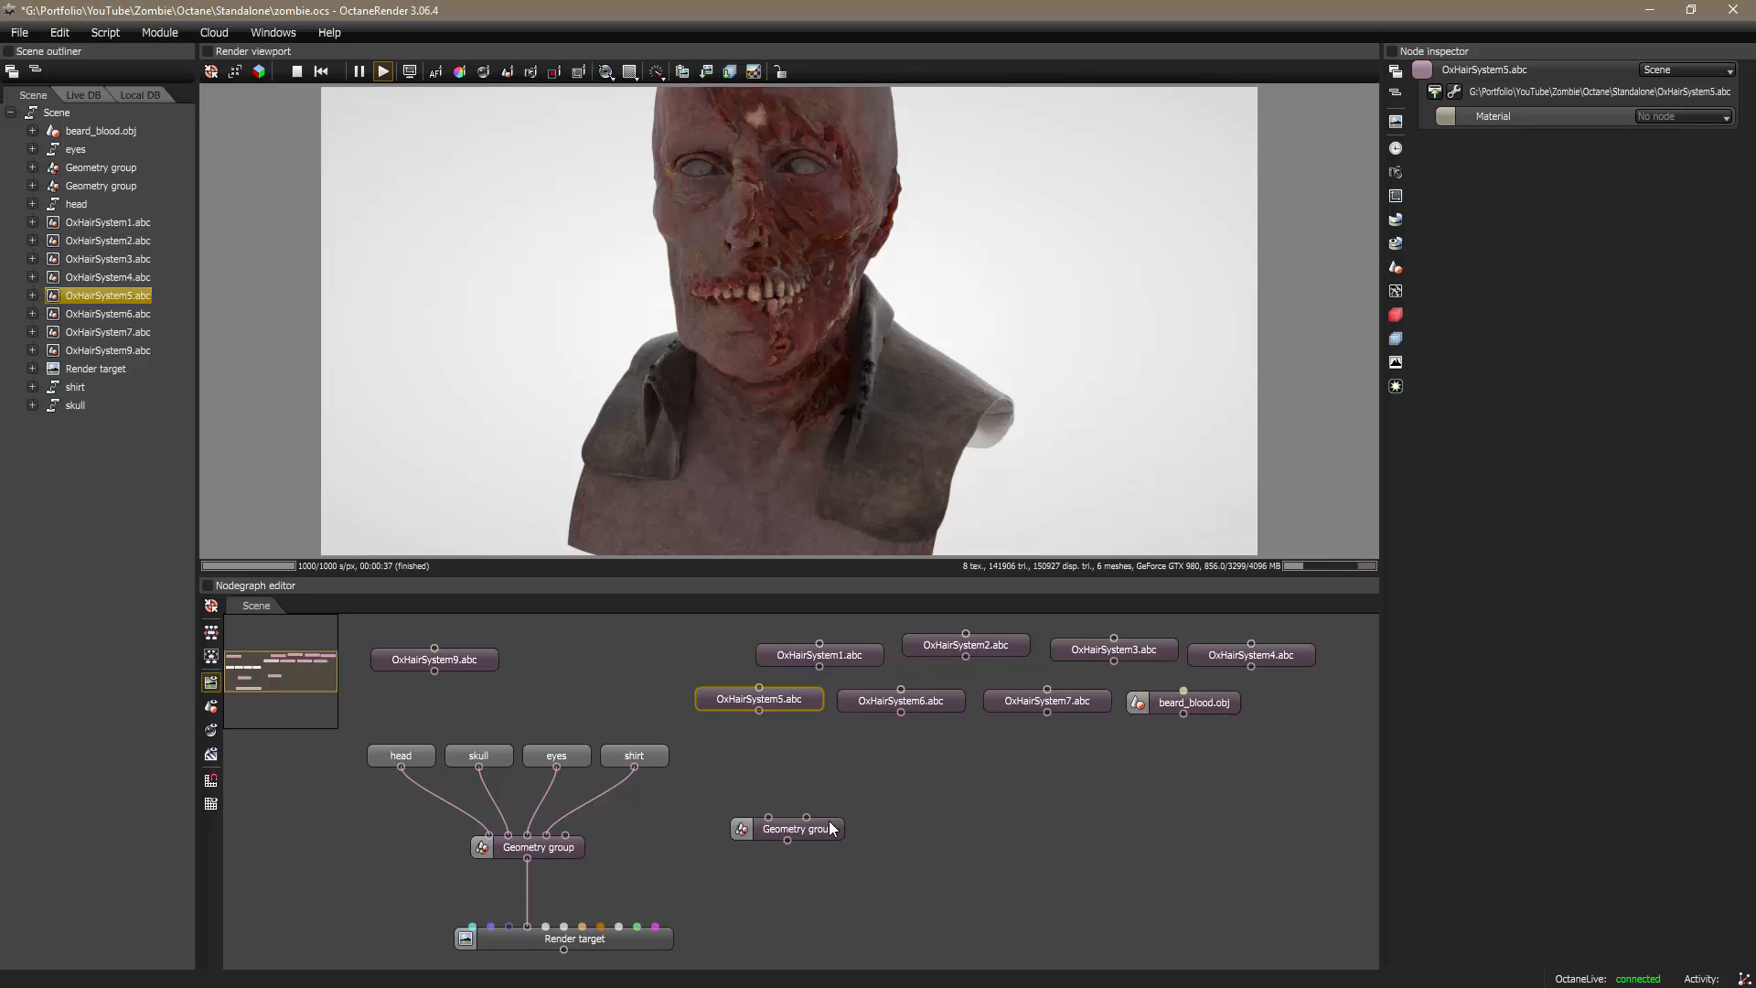
# Step: Place the new geometry group below the hair system rows and give it eight inputs
pyautogui.moveTo(825, 837); pyautogui.dragTo(843, 820)
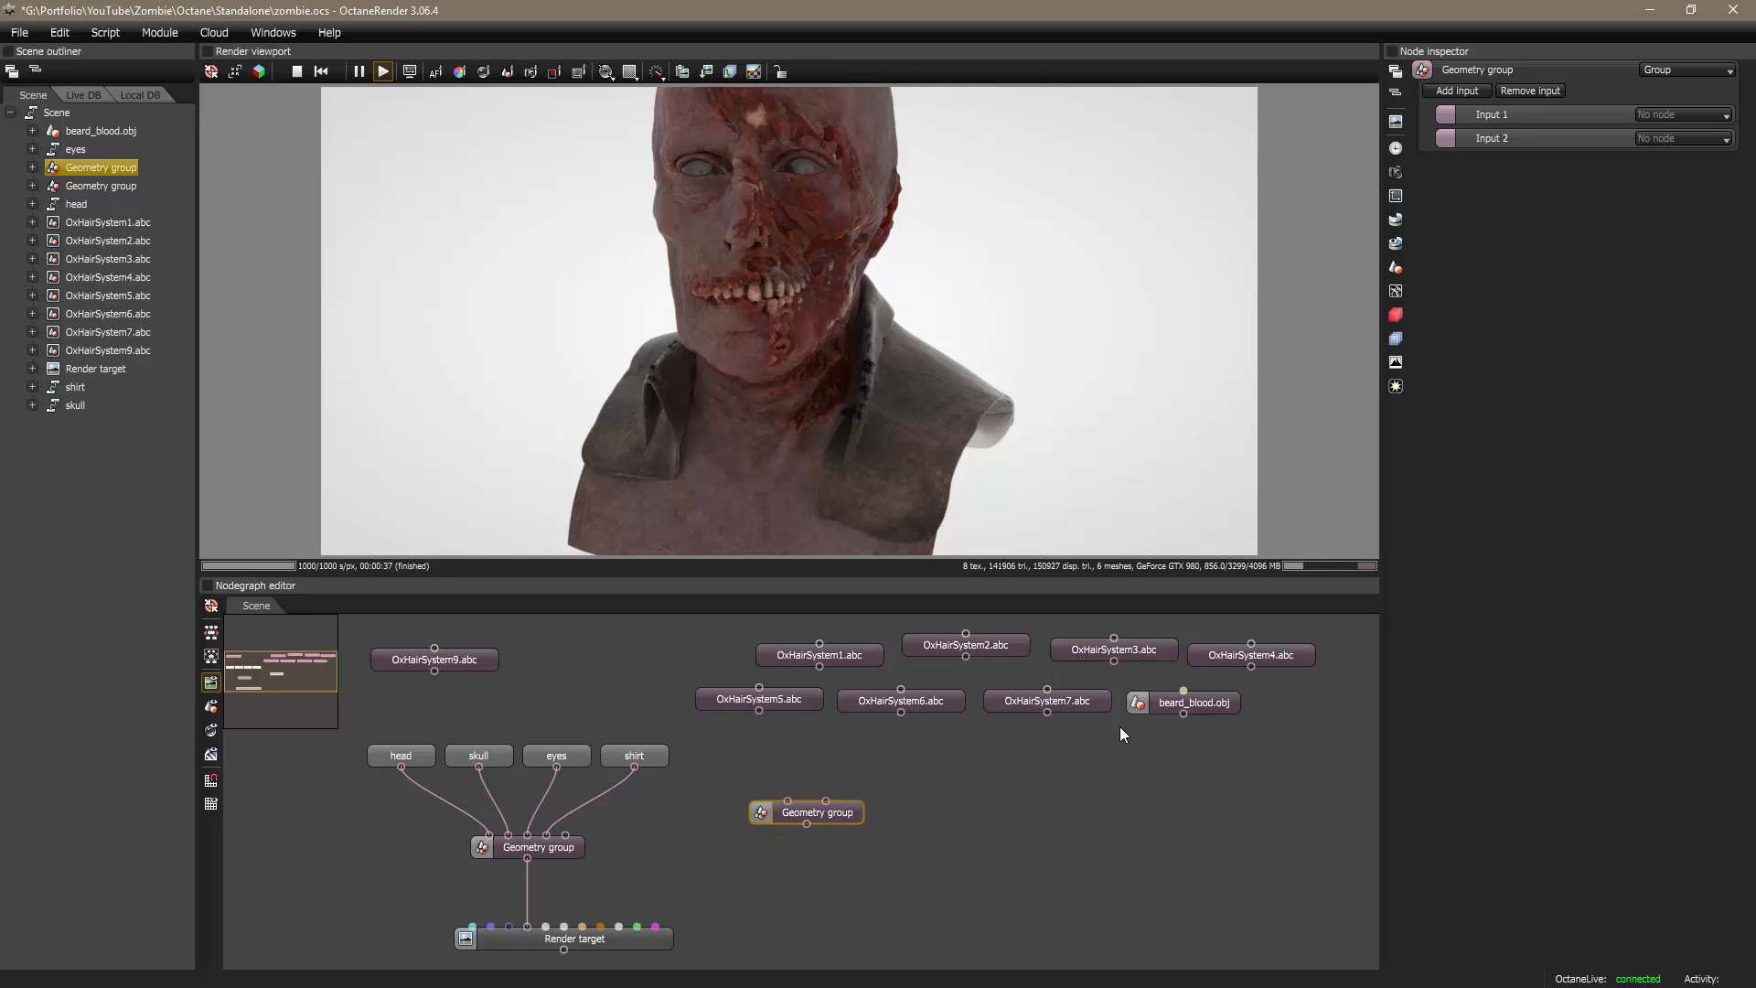
pyautogui.click(1458, 93)
pyautogui.click(1457, 92)
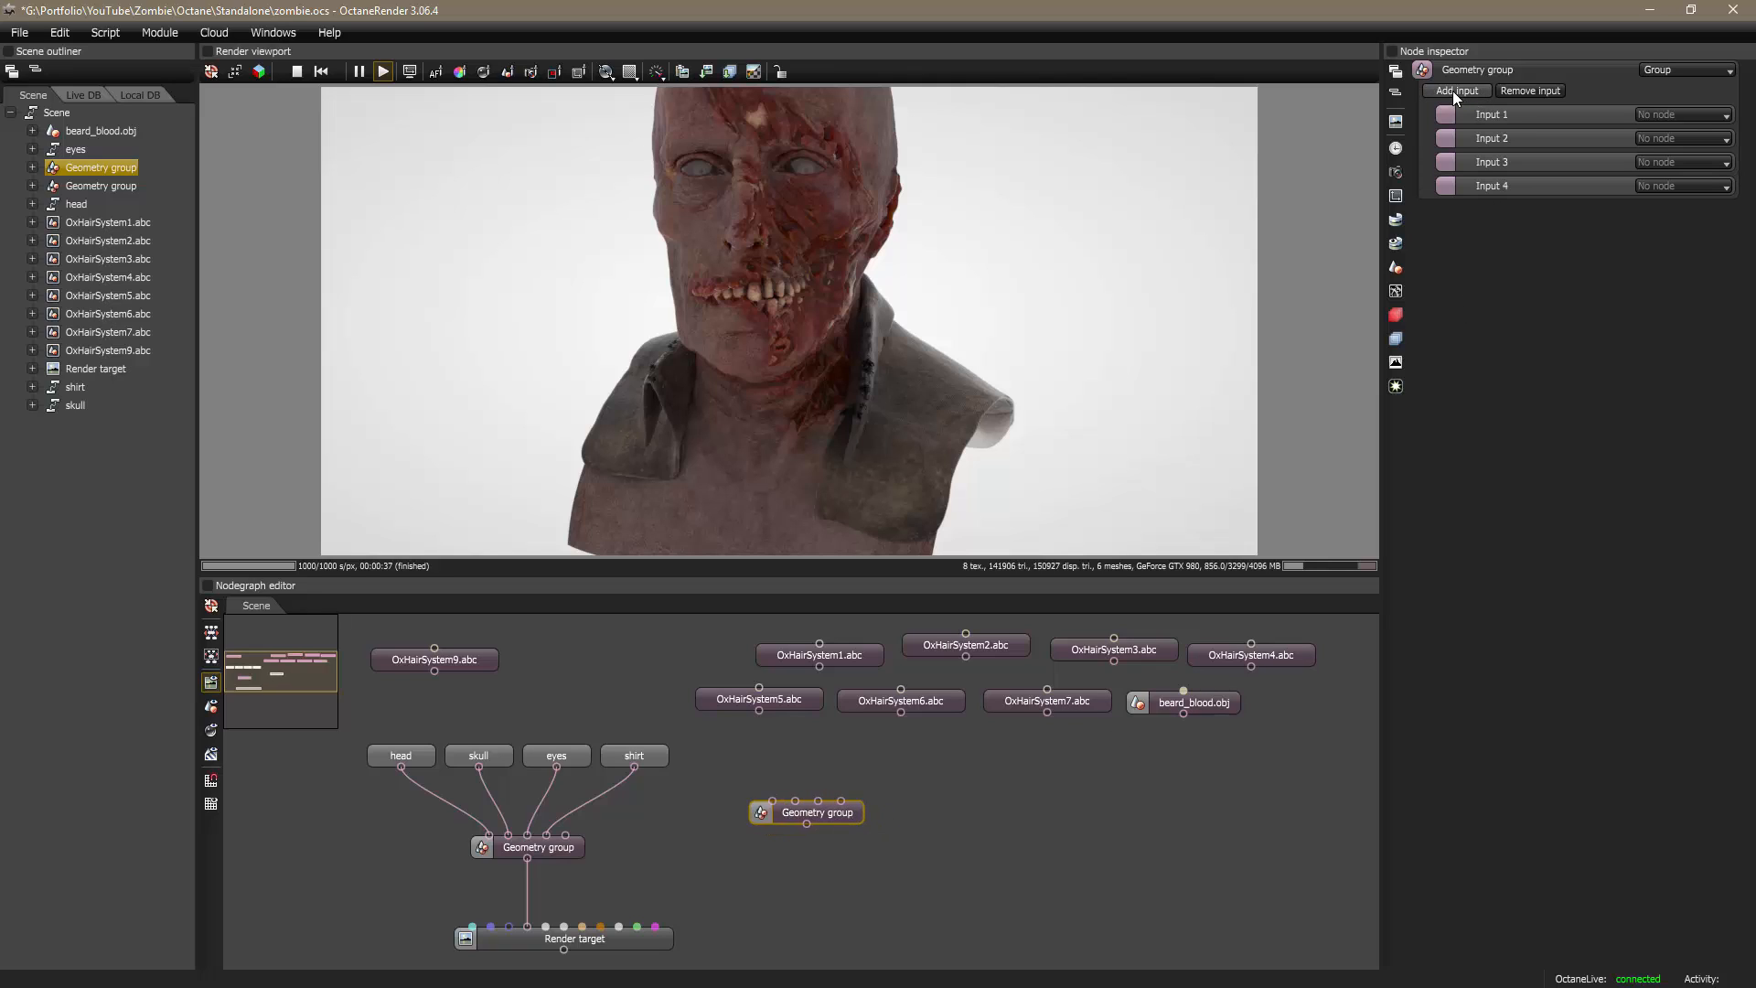
pyautogui.click(1456, 92)
pyautogui.click(1457, 91)
pyautogui.click(1456, 91)
pyautogui.click(1456, 92)
pyautogui.click(1454, 93)
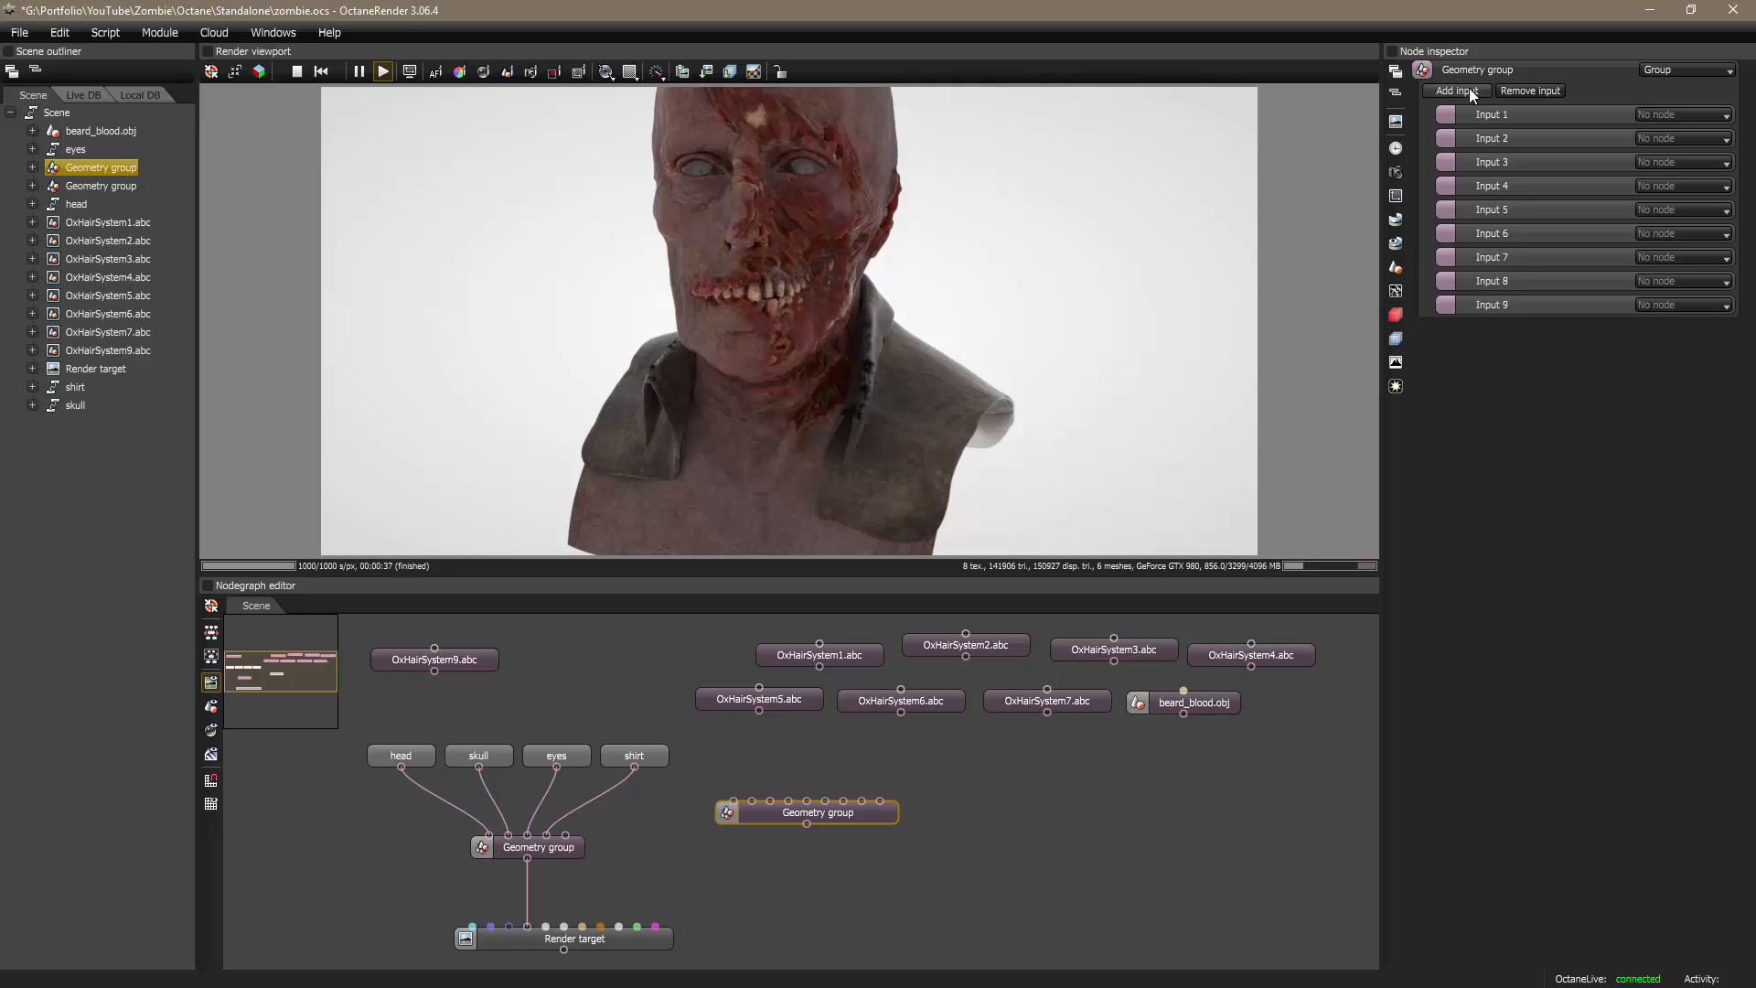
pyautogui.click(1528, 91)
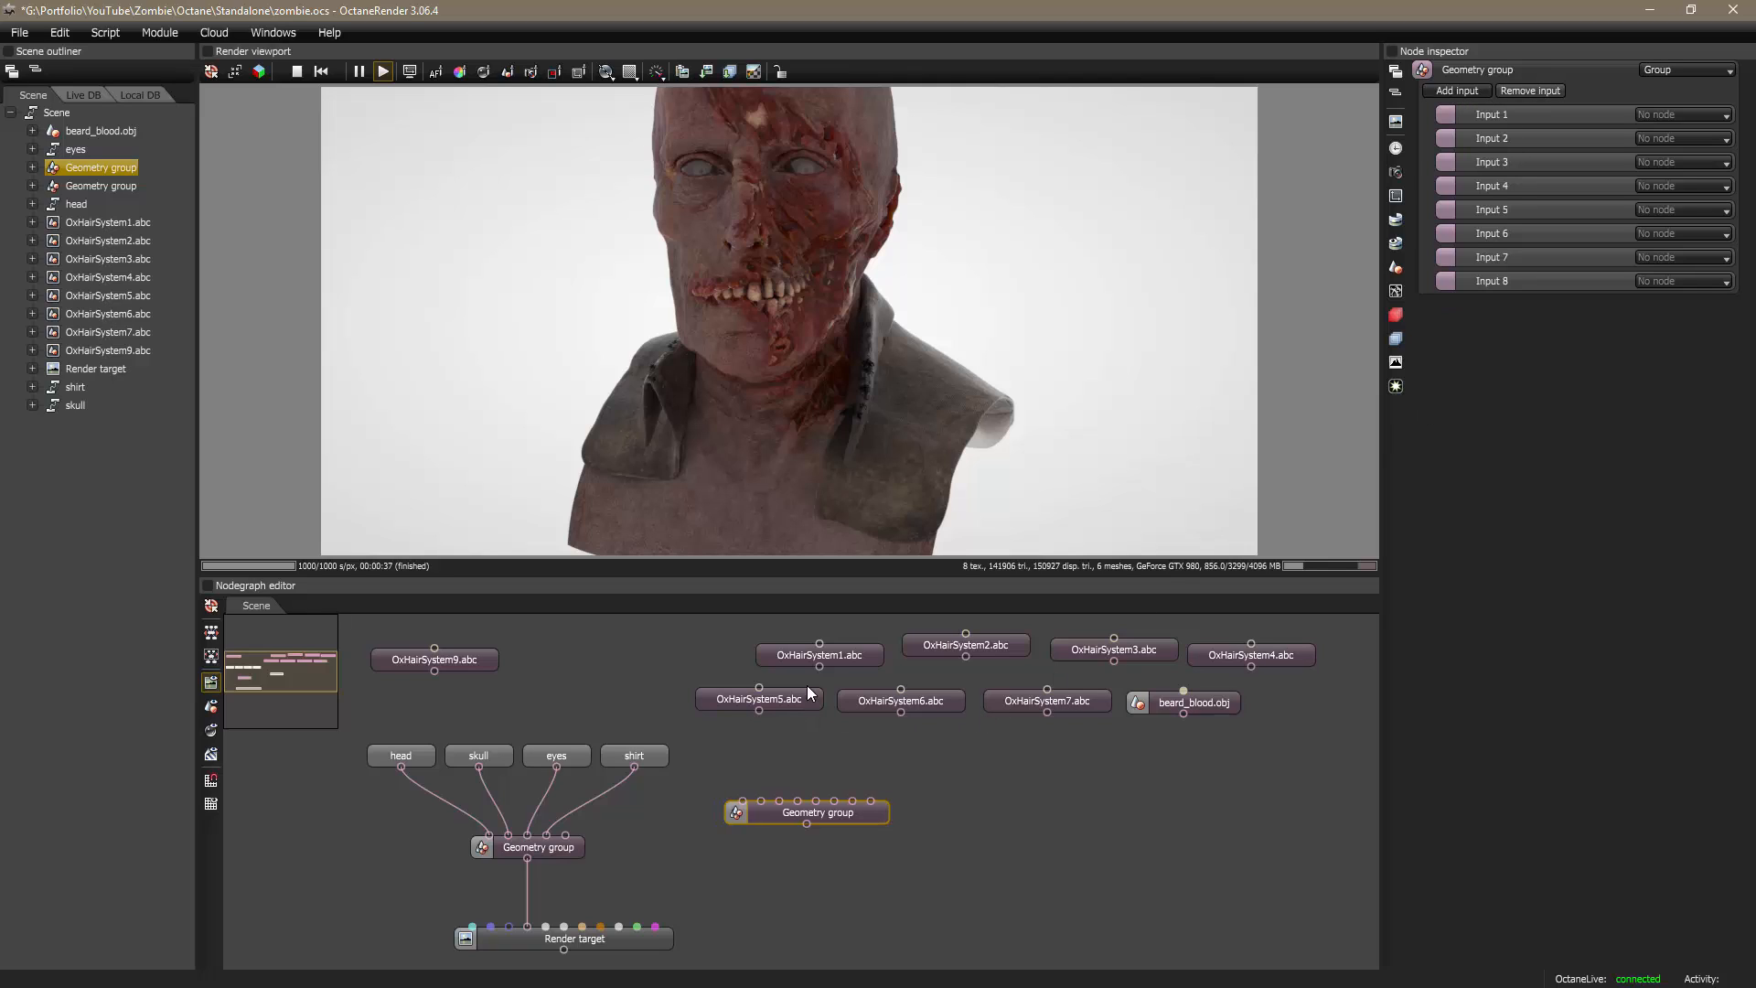
# Step: Connect OxHairSystem1.abc to OxHairSystem7.abc and beard_blood.obj to inputs 1 to 8 of the new geometry group
pyautogui.moveTo(852, 655); pyautogui.dragTo(743, 801)
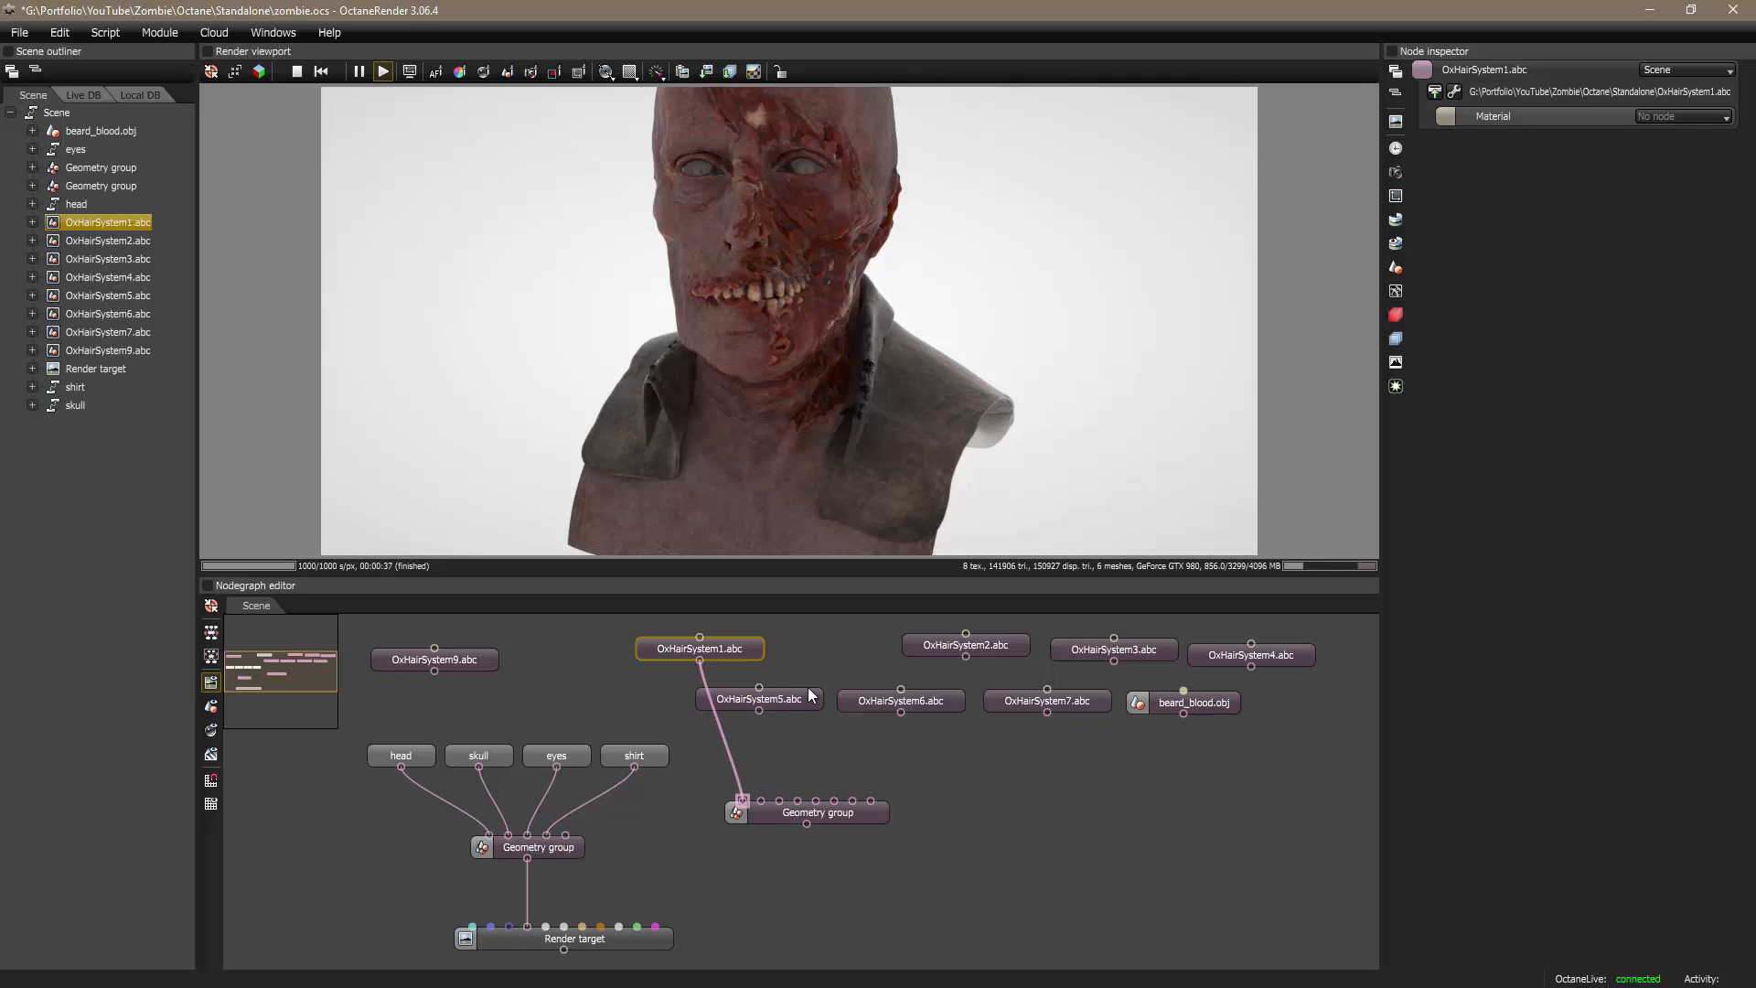
pyautogui.moveTo(806, 696); pyautogui.dragTo(883, 651)
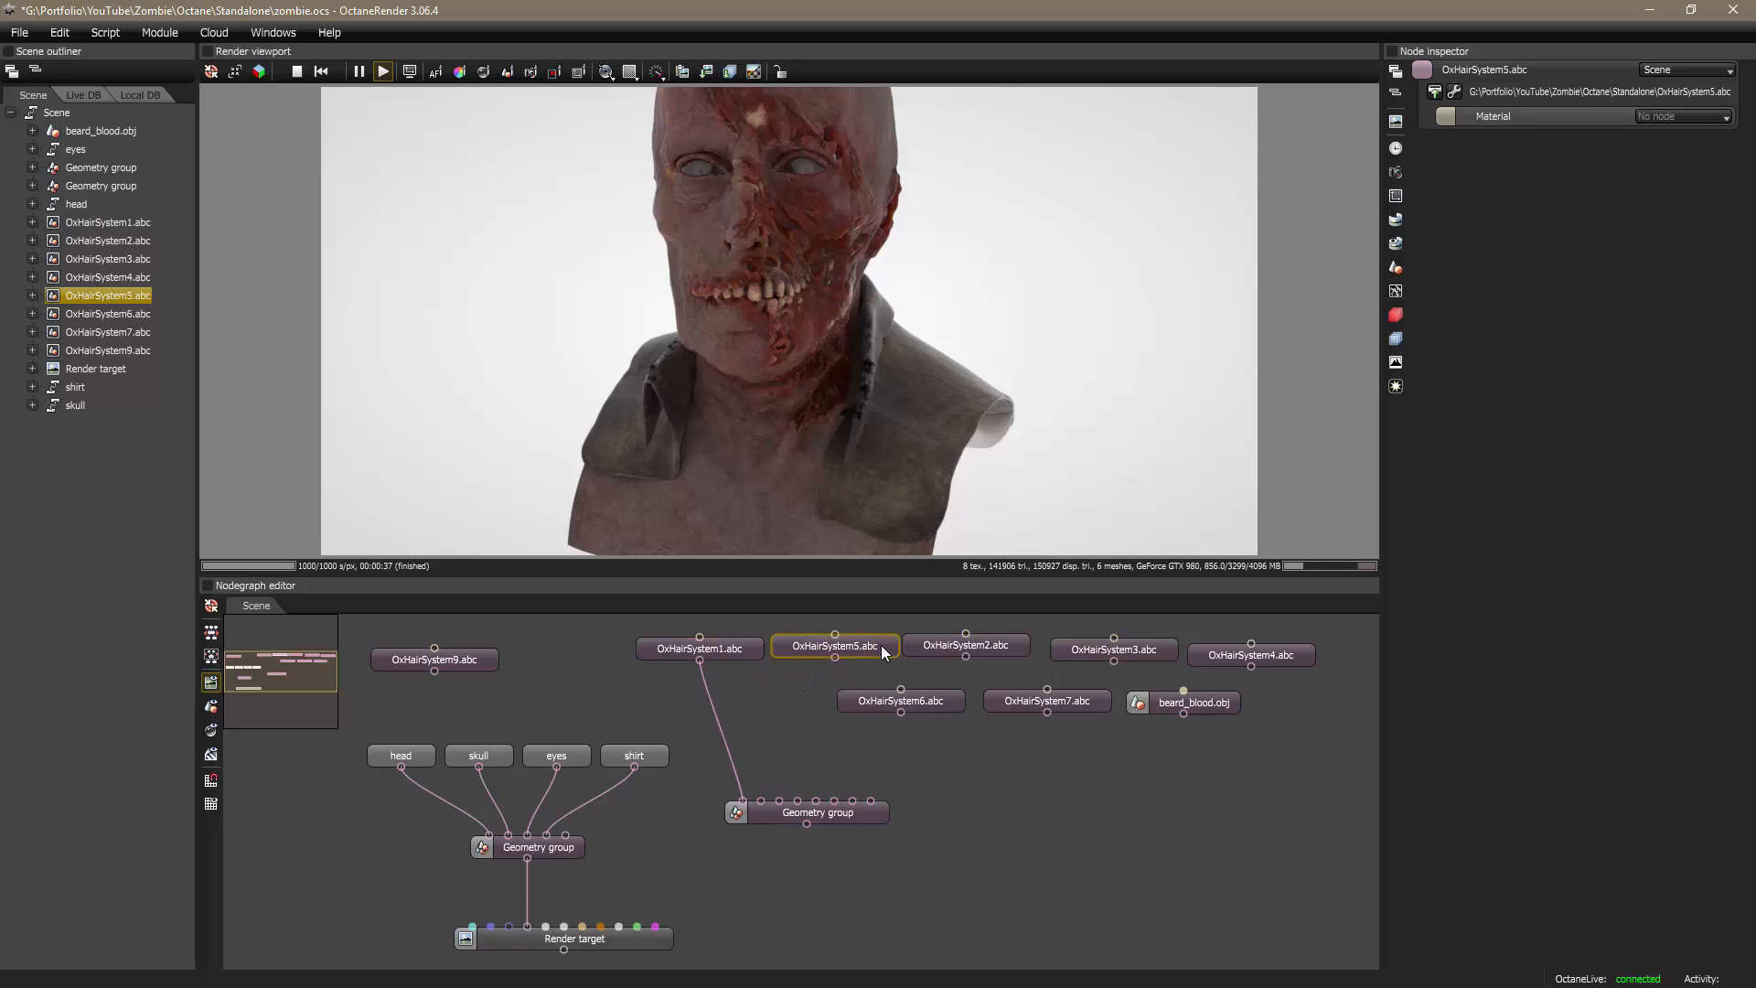
pyautogui.moveTo(779, 784); pyautogui.dragTo(760, 801)
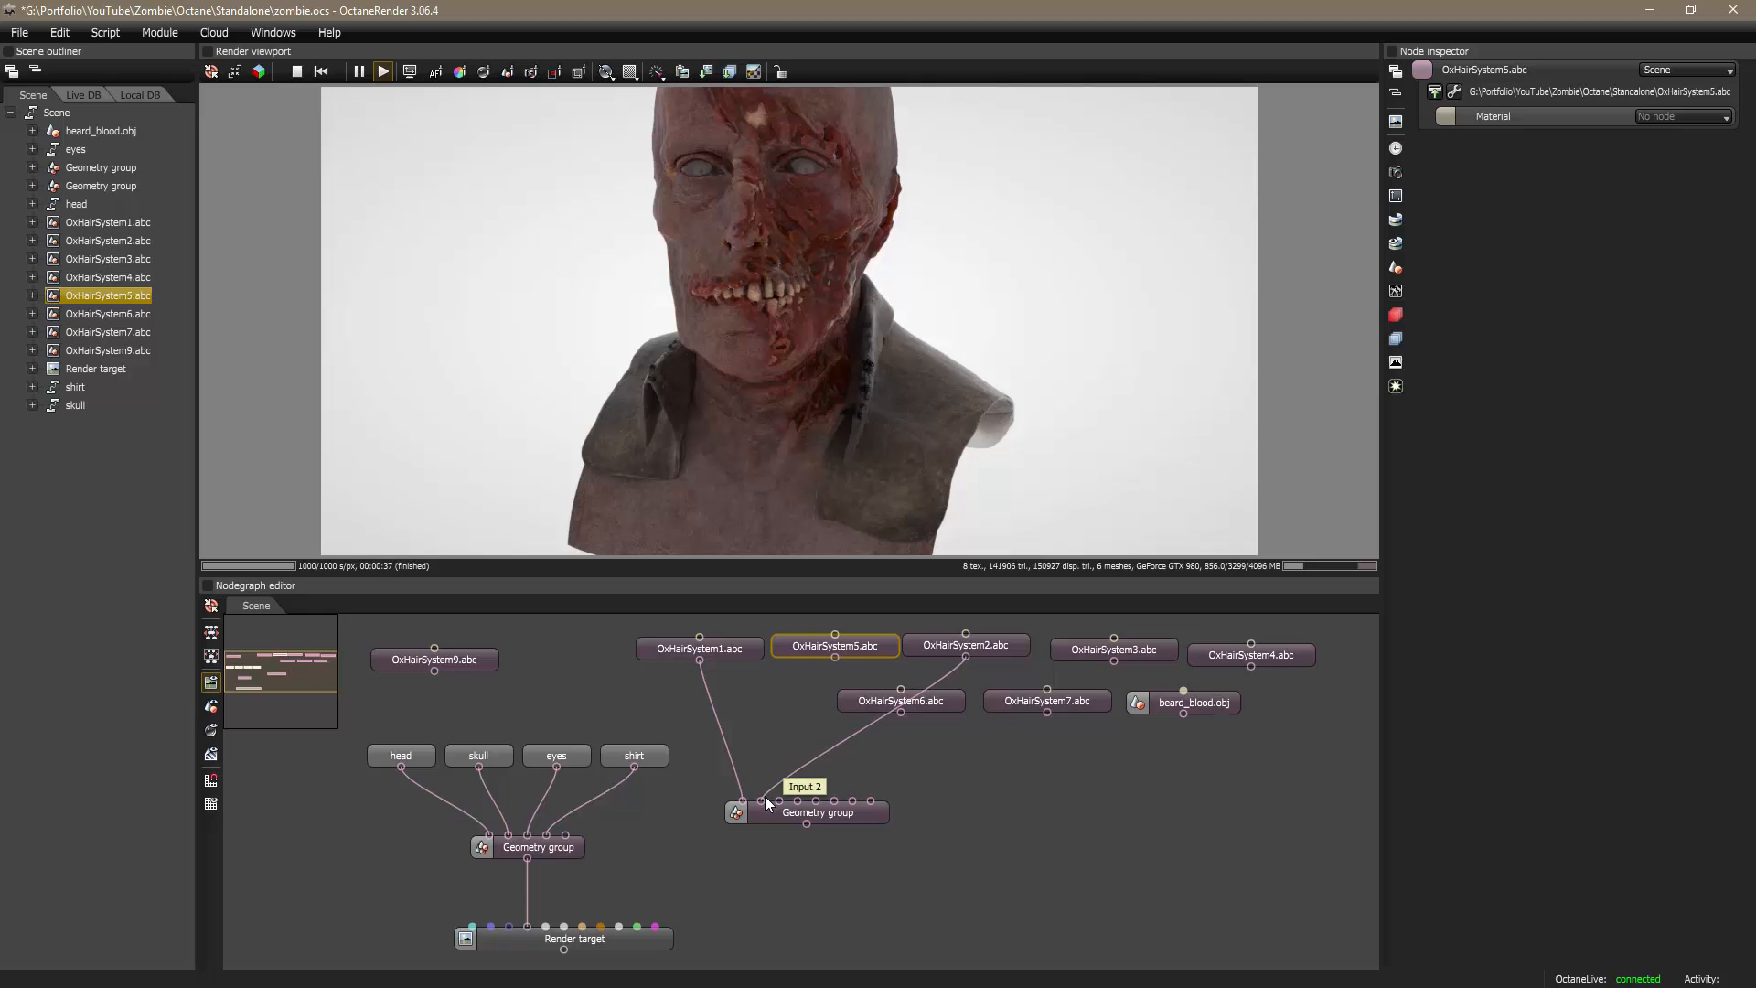
pyautogui.moveTo(945, 750); pyautogui.dragTo(779, 801)
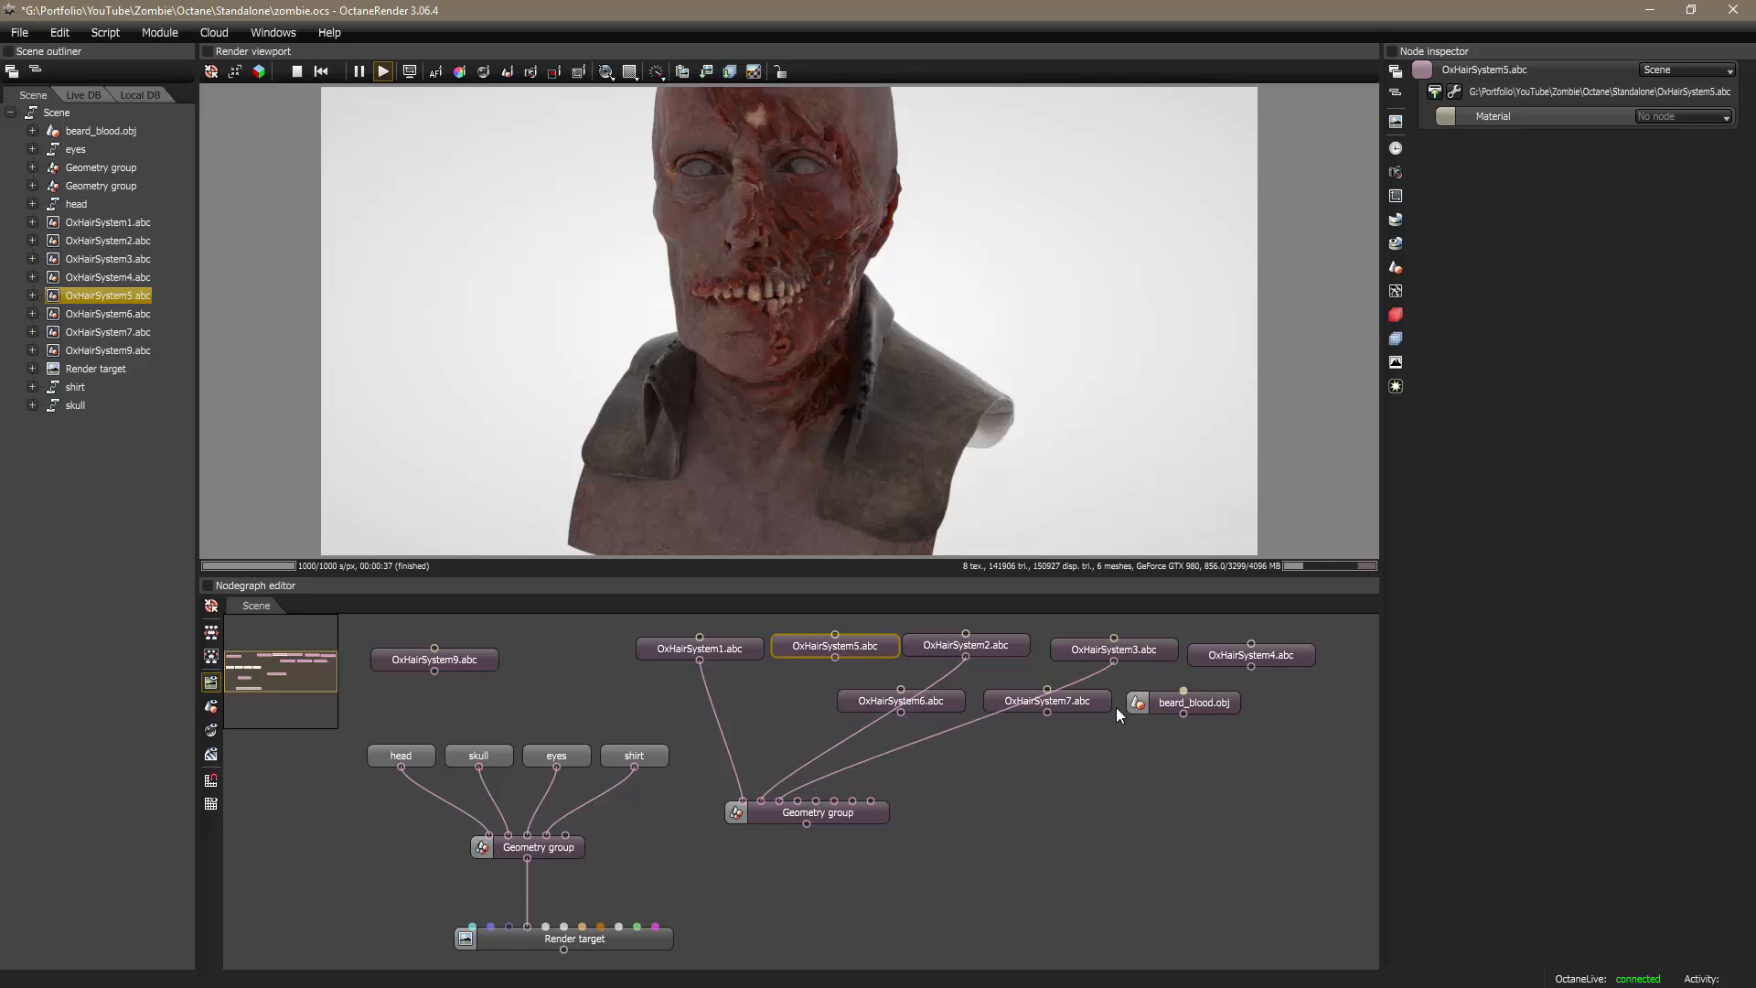
pyautogui.moveTo(1250, 667); pyautogui.dragTo(801, 802)
pyautogui.moveTo(835, 657); pyautogui.dragTo(845, 805)
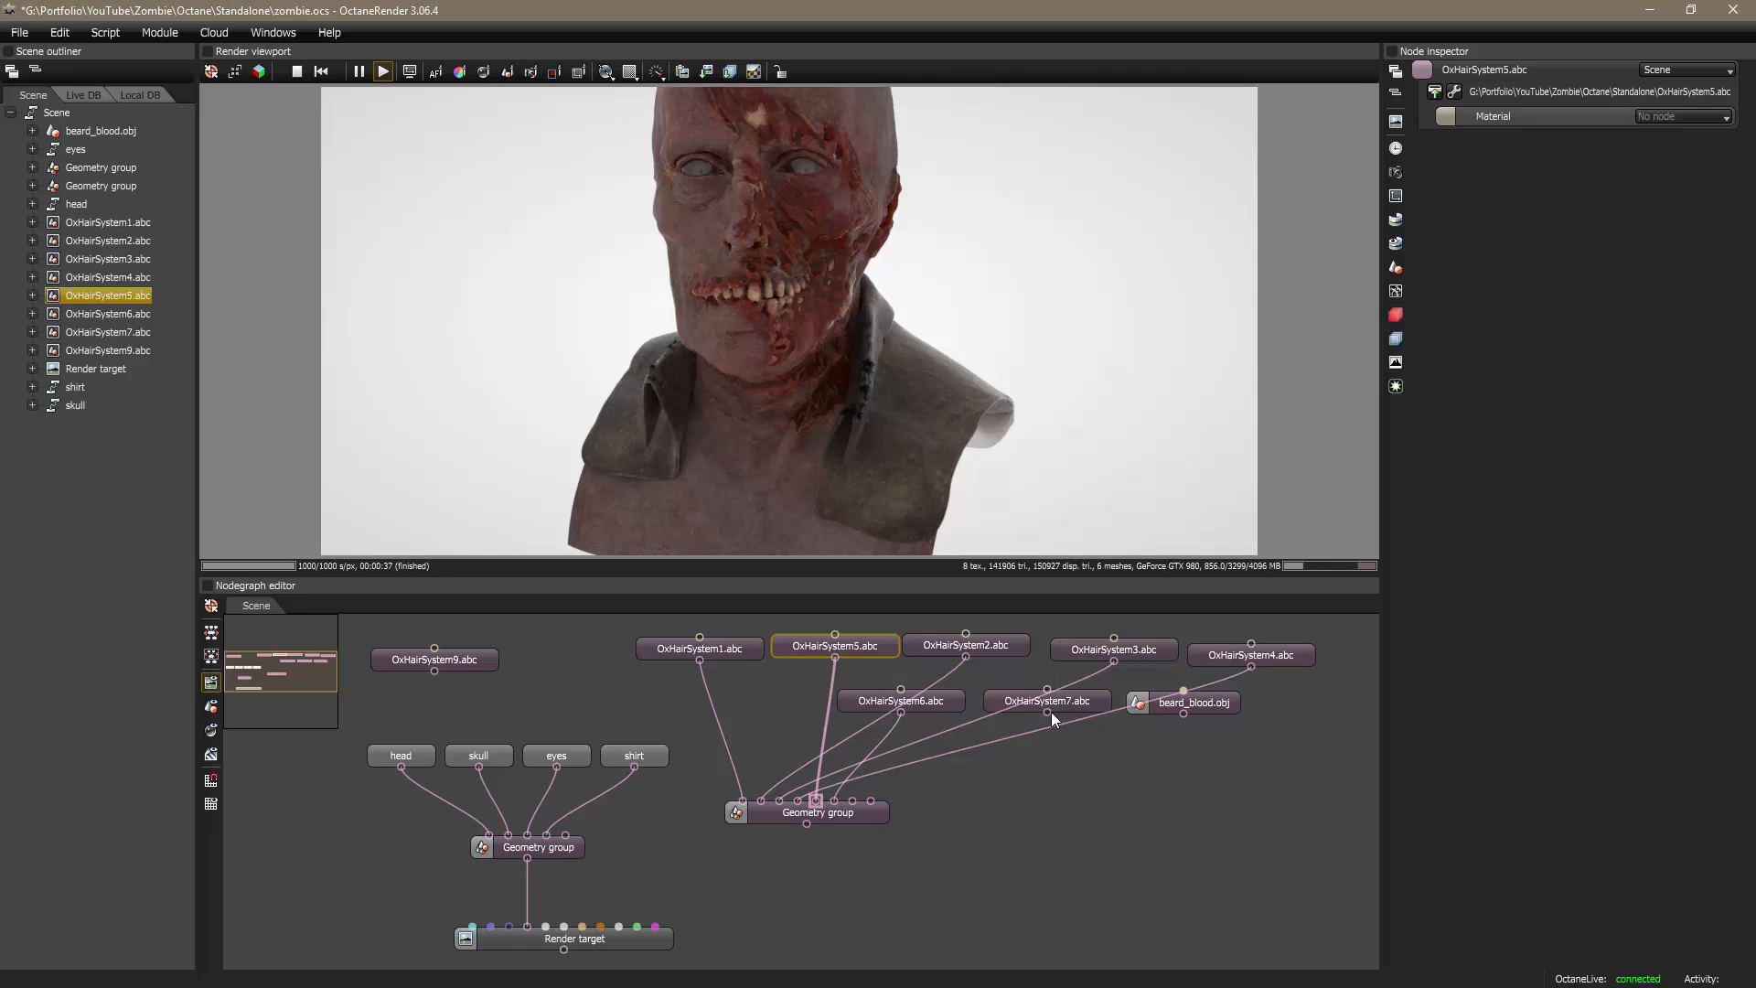
pyautogui.moveTo(1048, 713); pyautogui.dragTo(852, 802)
pyautogui.moveTo(1180, 712); pyautogui.dragTo(876, 797)
pyautogui.moveTo(1210, 702); pyautogui.dragTo(1353, 727)
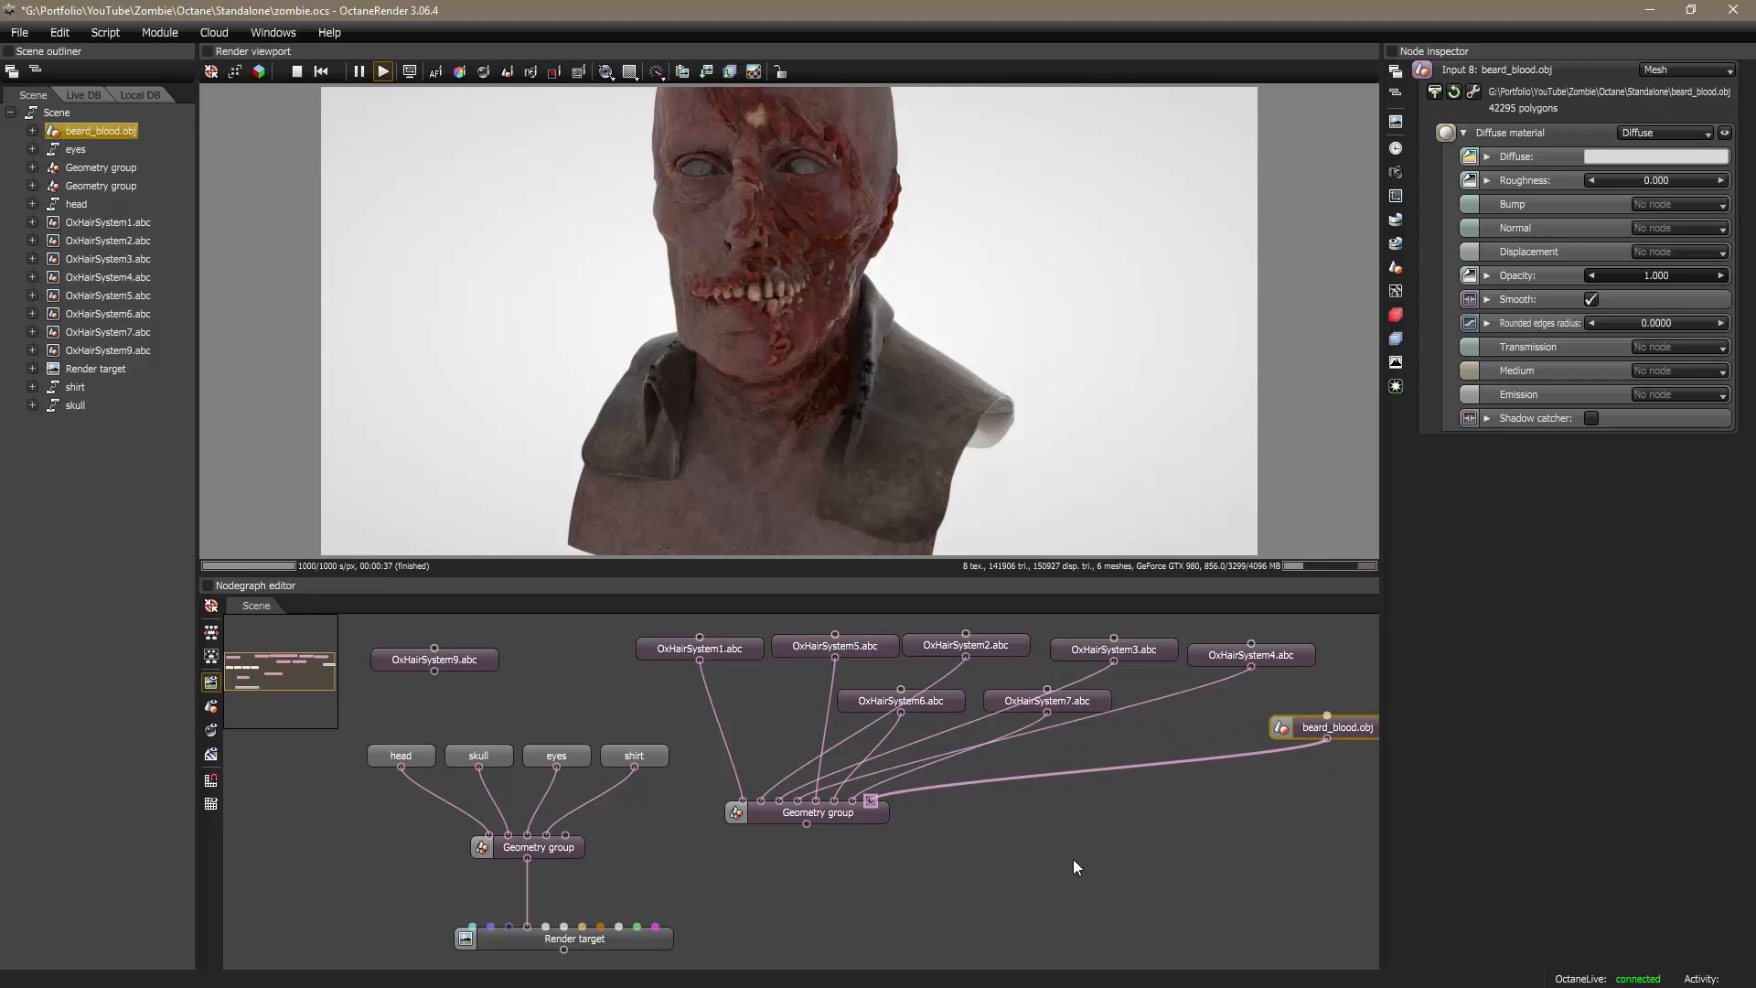
# Step: Connect the hair geometry group's output to the free input of the main geometry group
pyautogui.moveTo(984, 864); pyautogui.dragTo(1016, 849, button='middle')
pyautogui.scroll(-1, 1011, 848)
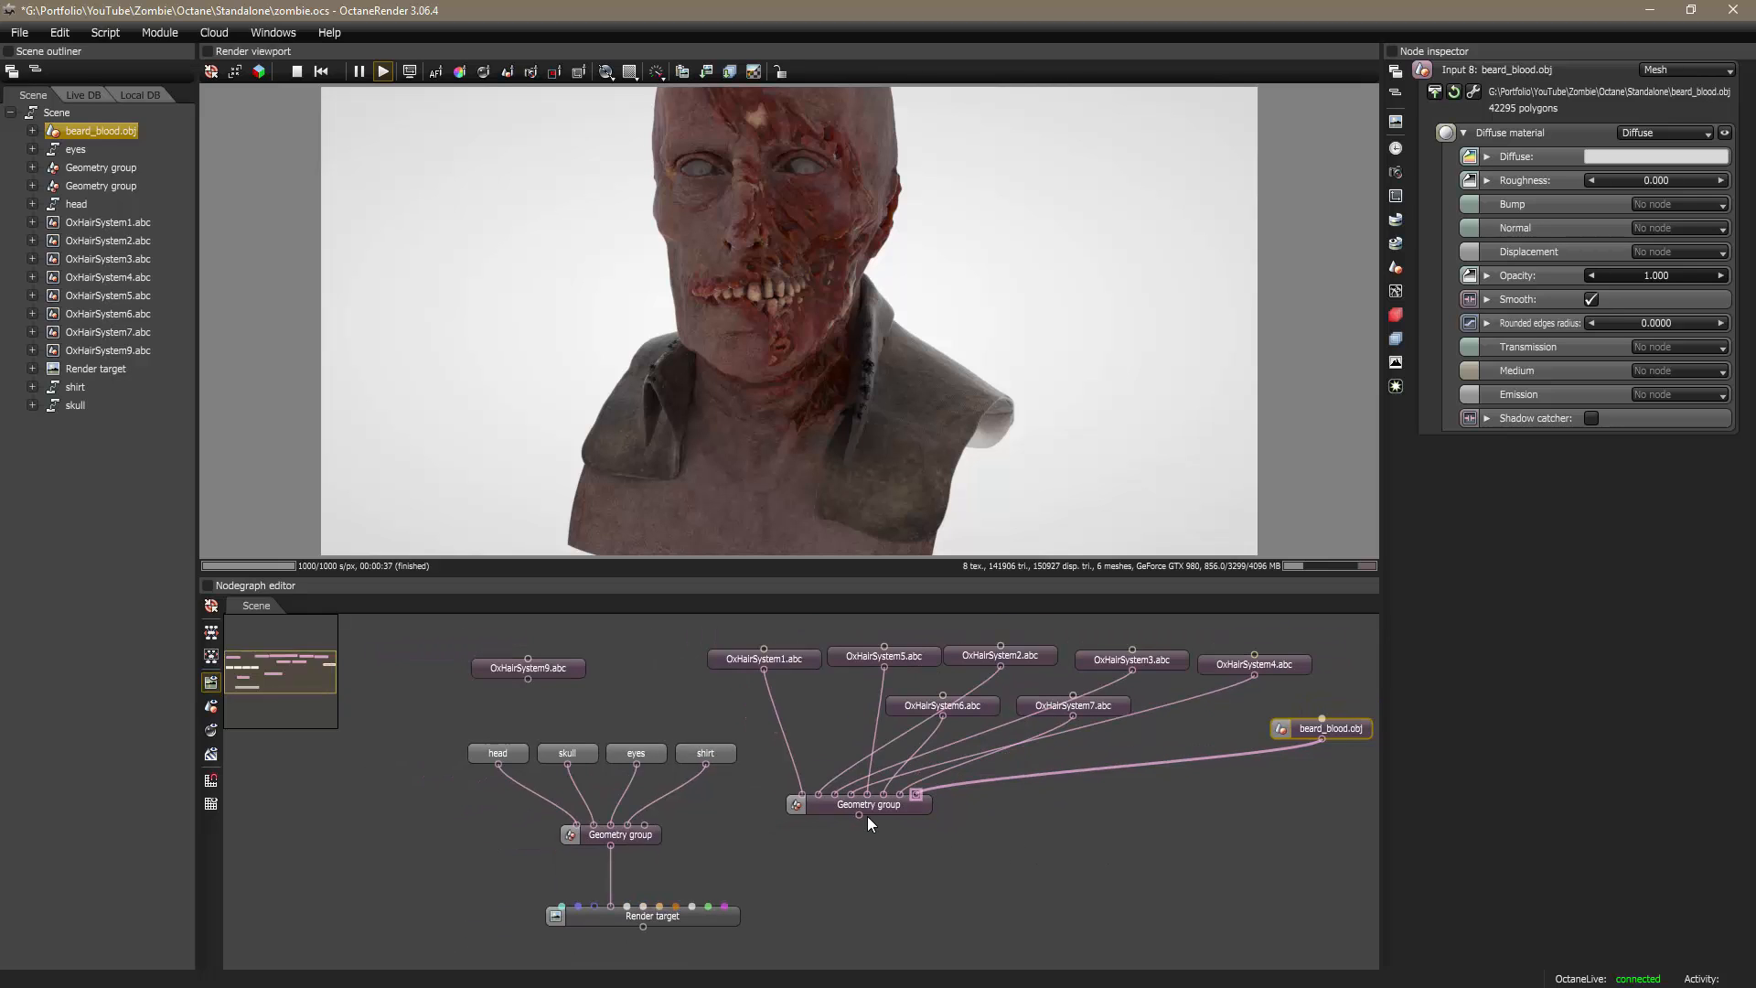
pyautogui.moveTo(858, 814); pyautogui.dragTo(650, 826)
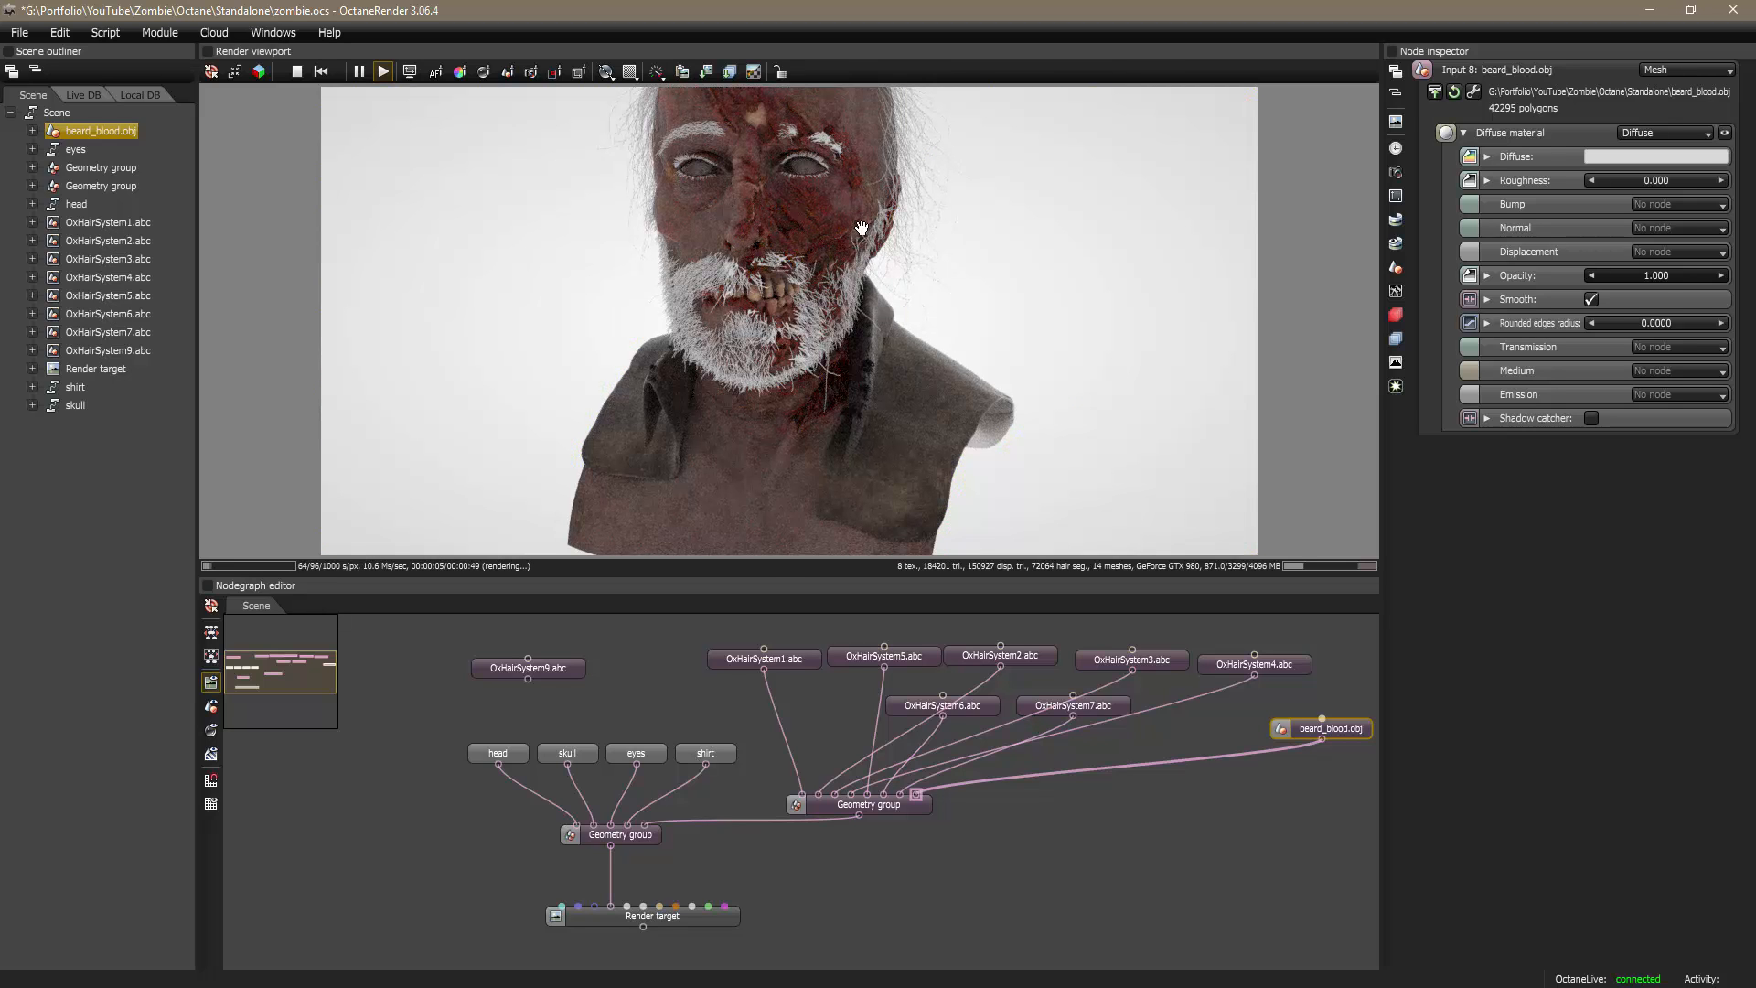
# Step: Examine the rendered hair, beard and eyebrows up close around the ear, mouth and whole face
pyautogui.scroll(10, 861, 227)
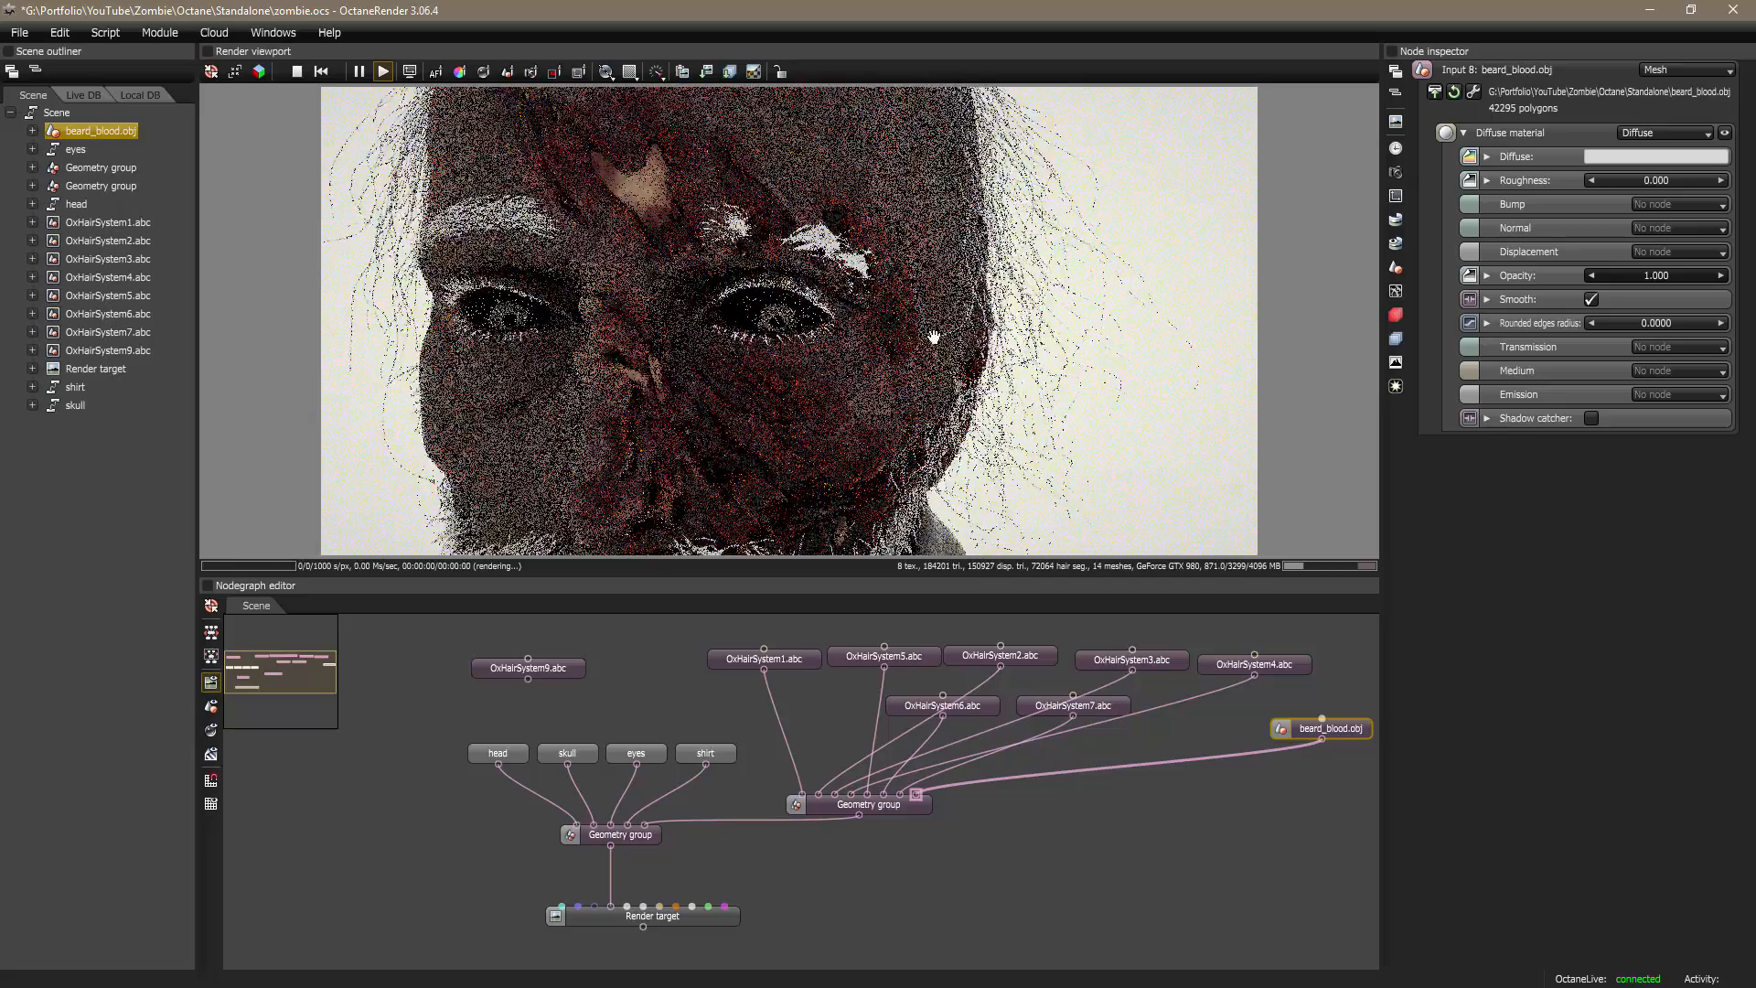
pyautogui.scroll(4, 933, 338)
pyautogui.moveTo(1027, 366); pyautogui.dragTo(788, 364, button='right')
pyautogui.scroll(5, 788, 363)
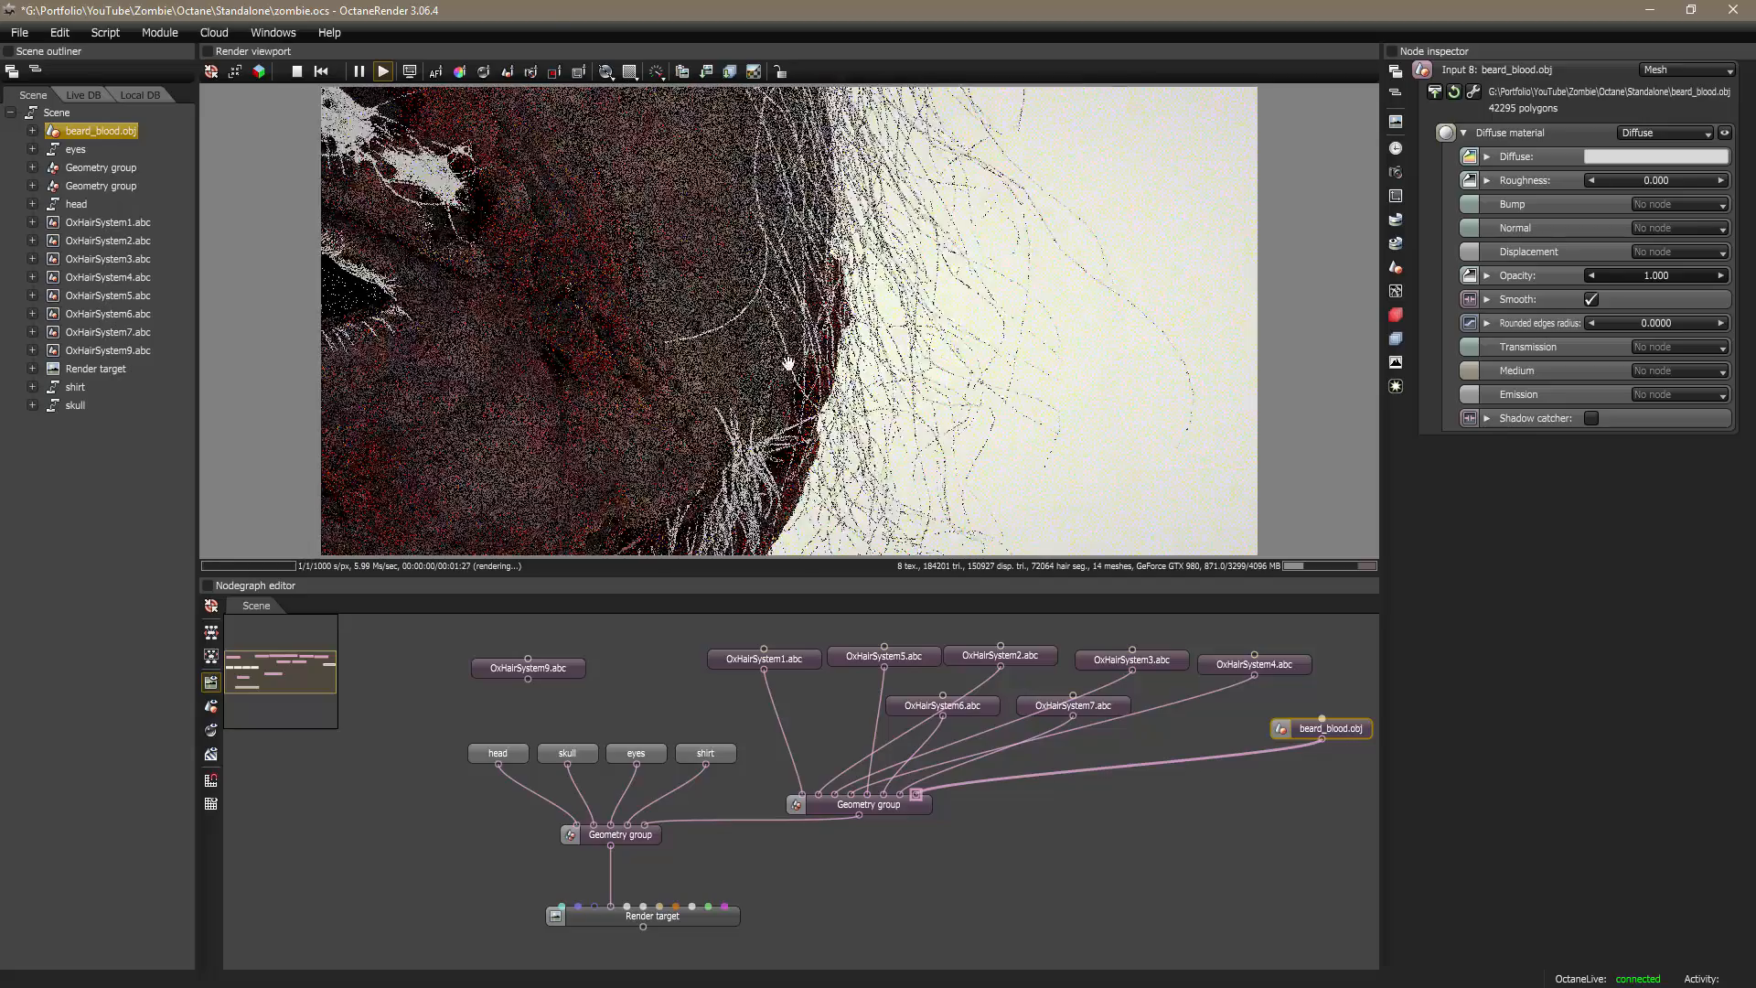
pyautogui.scroll(2, 773, 352)
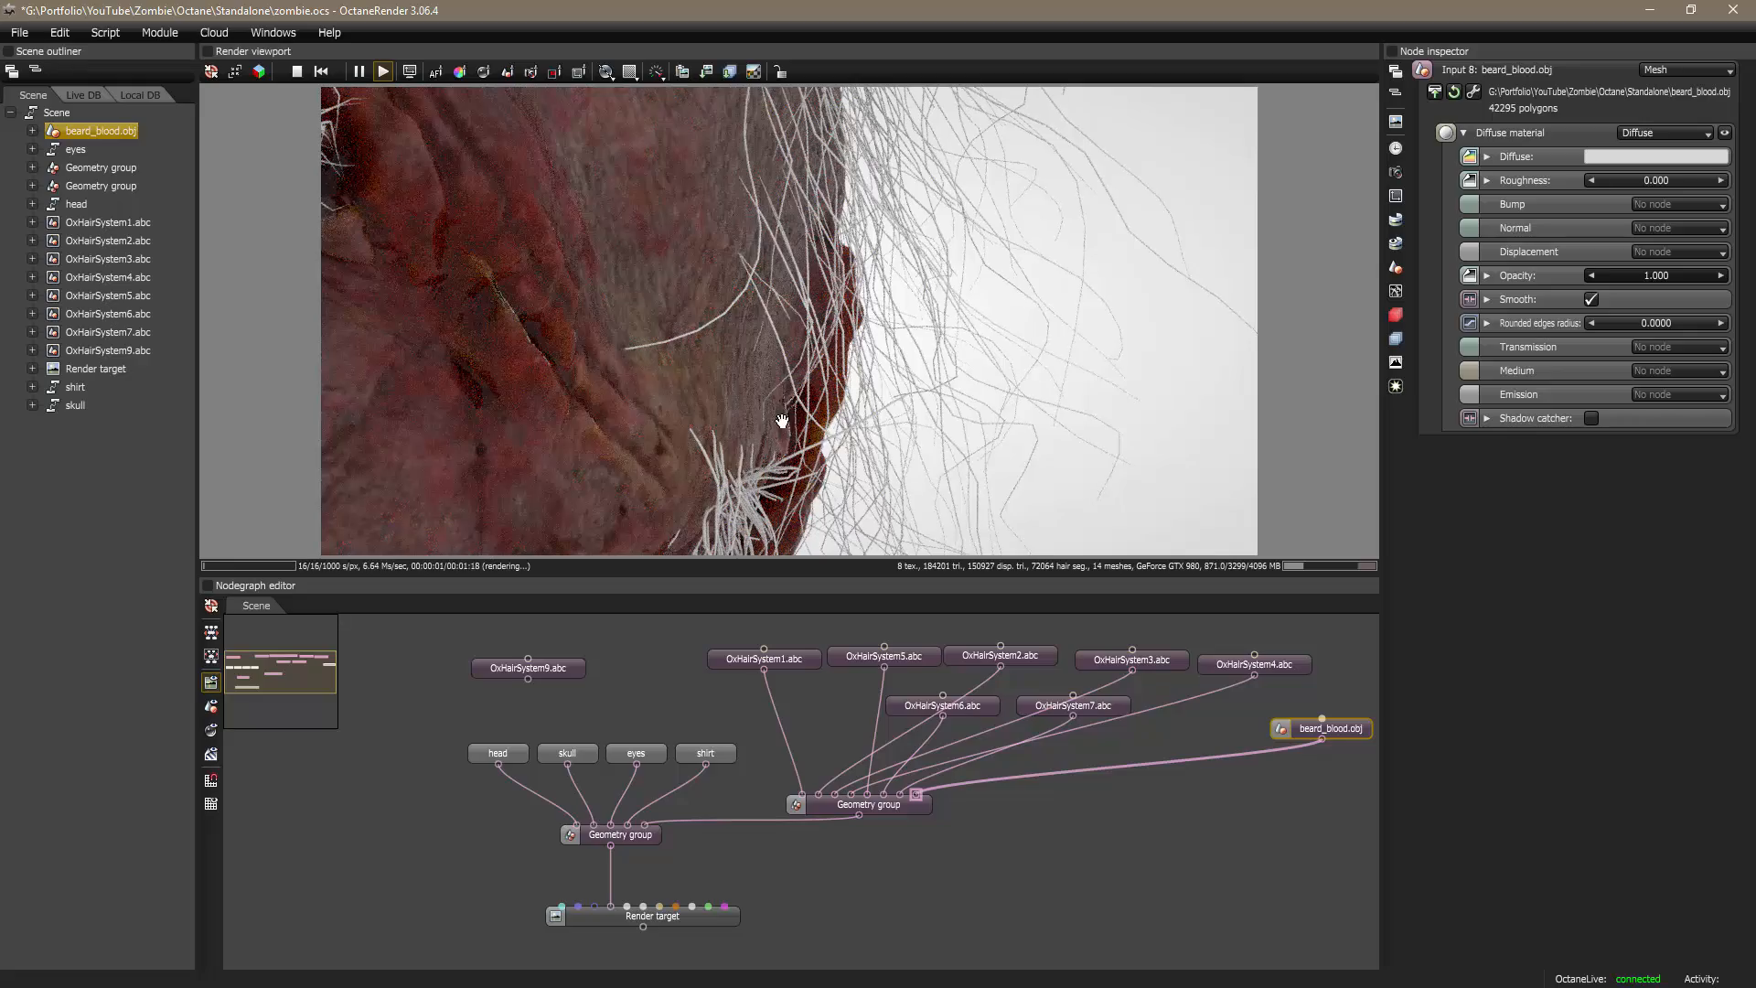
pyautogui.moveTo(782, 420); pyautogui.dragTo(834, 274, button='right')
pyautogui.moveTo(768, 428); pyautogui.dragTo(947, 289, button='right')
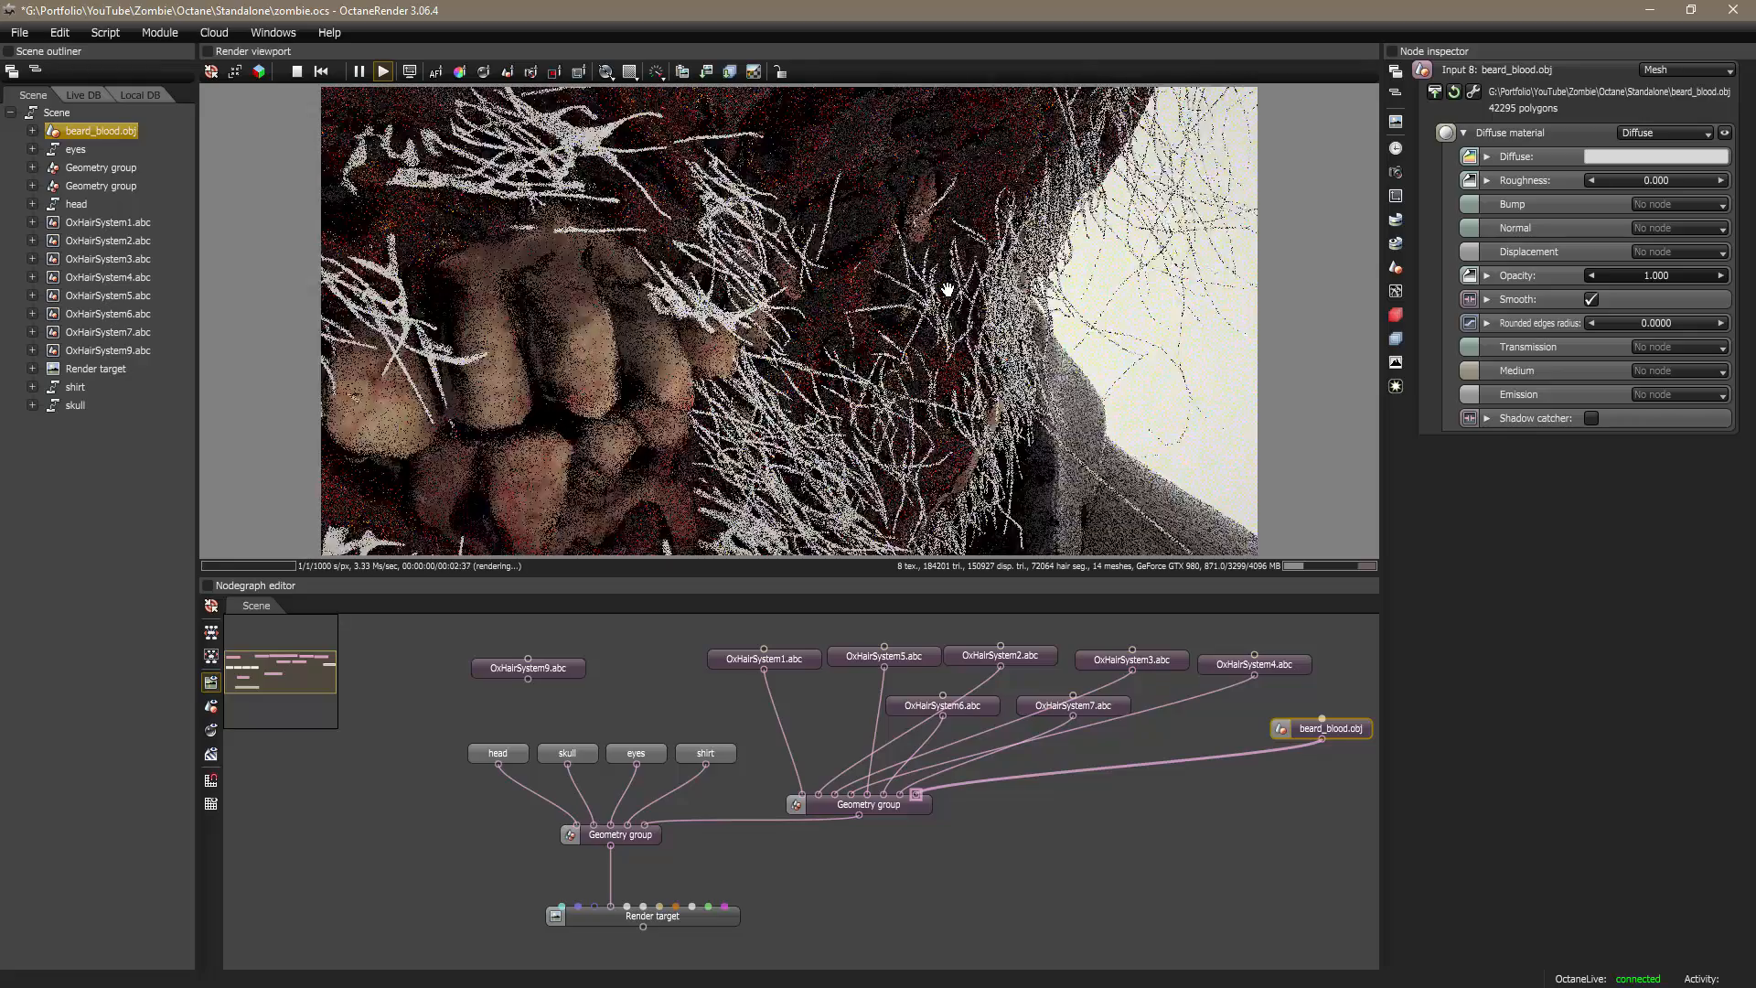
pyautogui.scroll(-4, 947, 289)
pyautogui.moveTo(1006, 425); pyautogui.dragTo(861, 377, button='right')
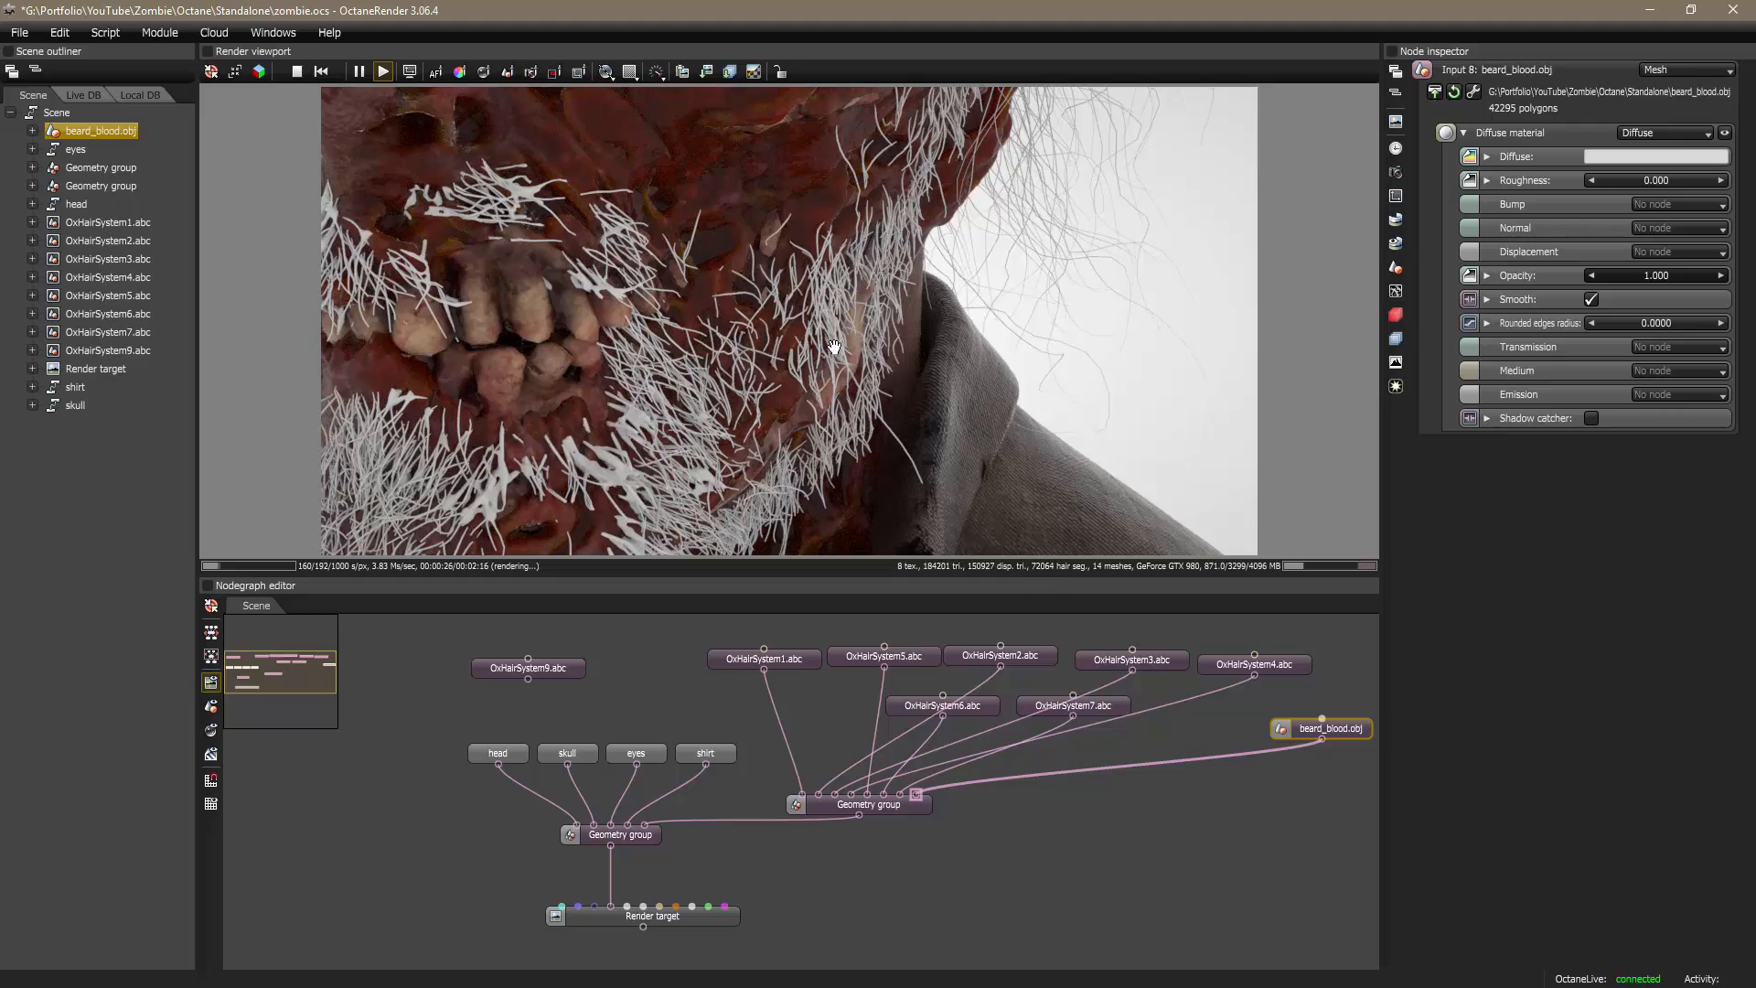
pyautogui.moveTo(832, 345)
pyautogui.mouseDown()
pyautogui.moveTo(901, 358)
pyautogui.moveTo(797, 240)
pyautogui.moveTo(821, 376)
pyautogui.mouseUp()
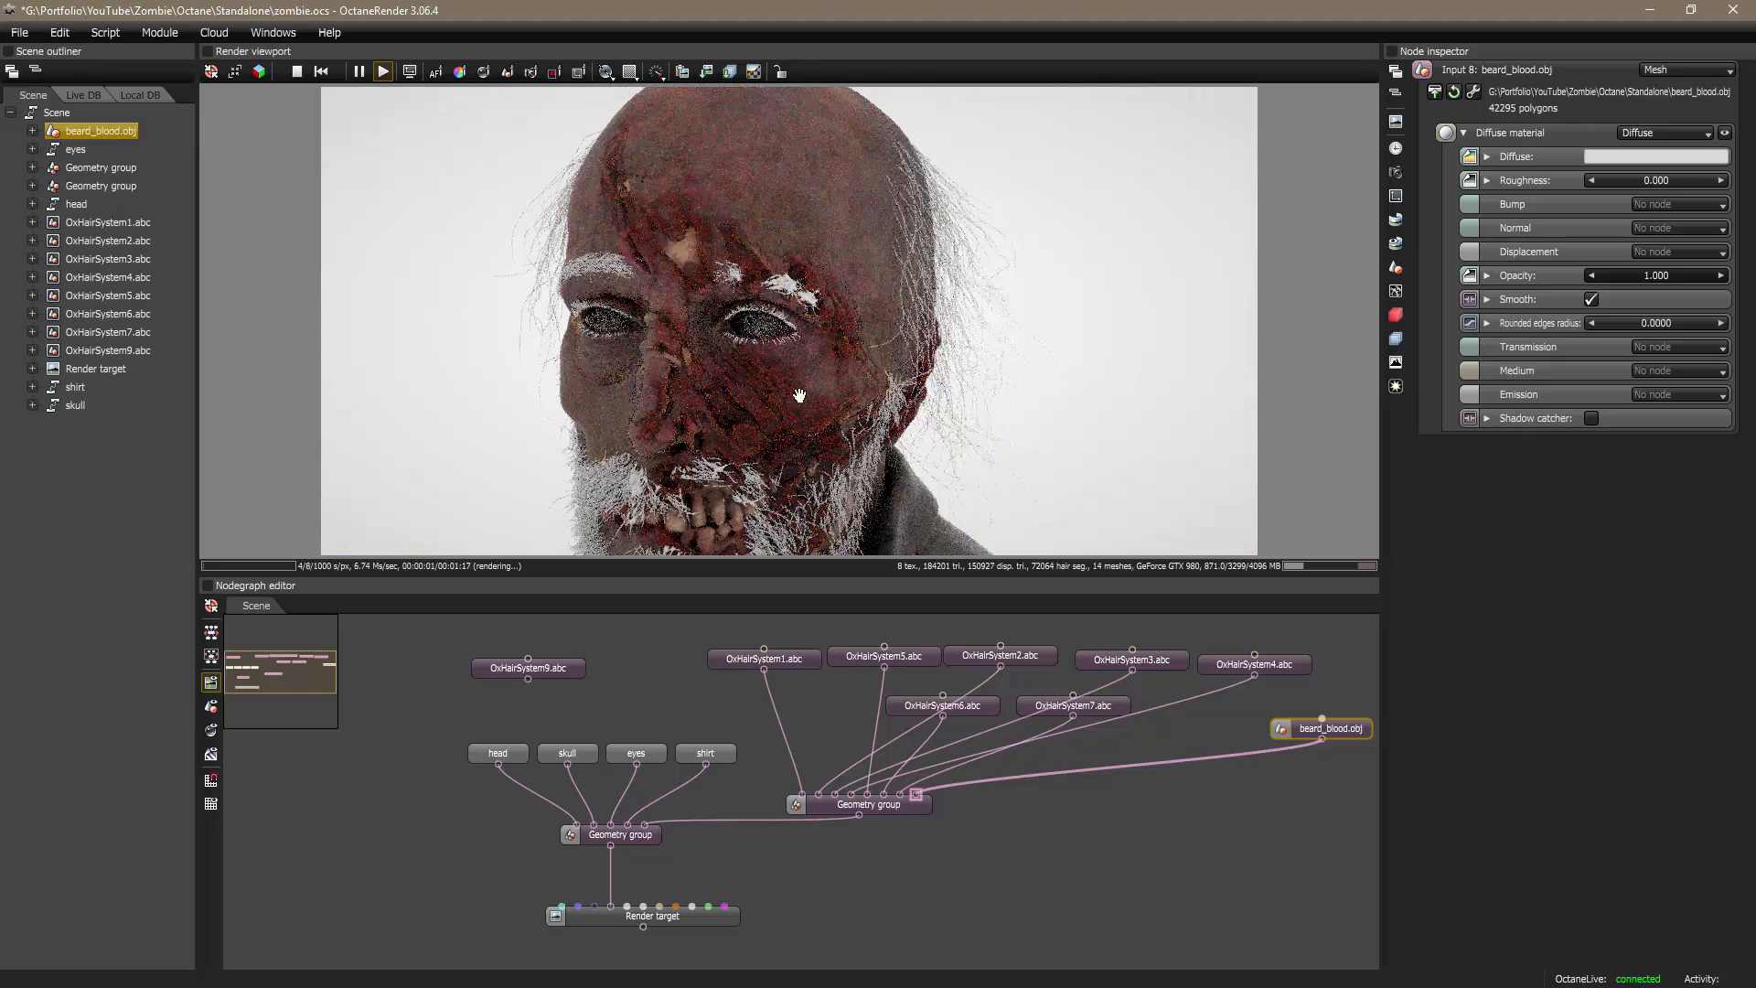
pyautogui.moveTo(859, 449); pyautogui.dragTo(788, 370)
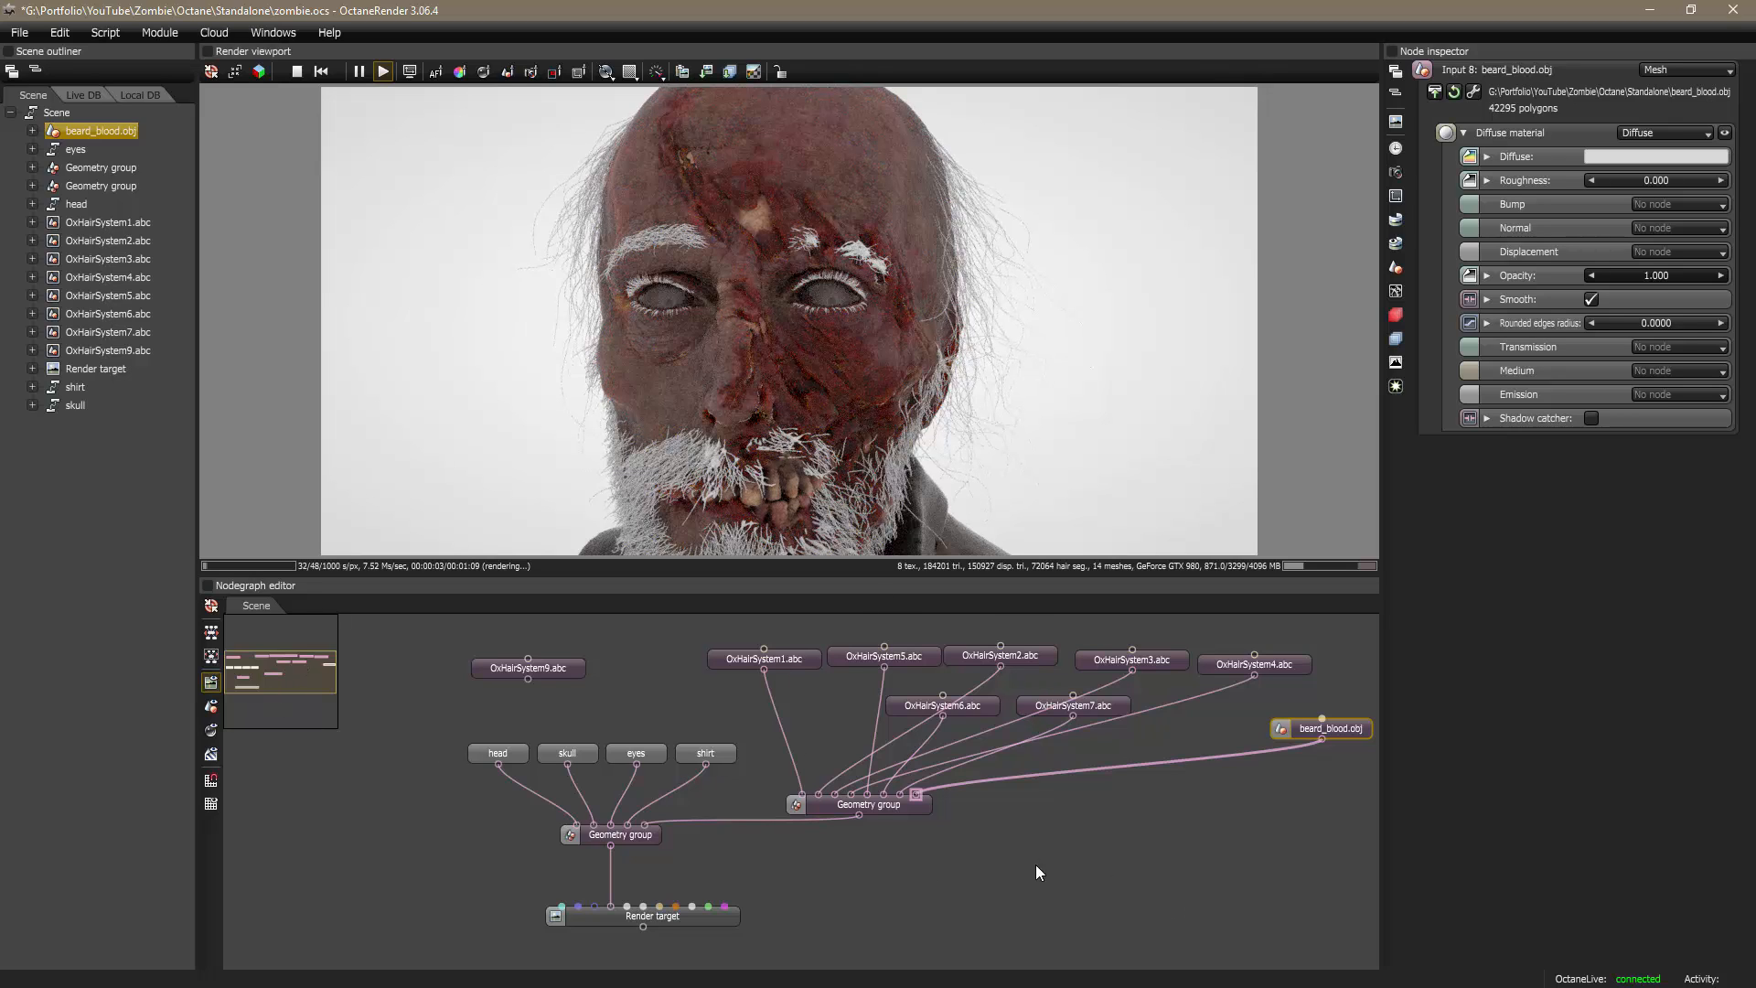
# Step: Group OxHairSystem1 to 7, beard_blood.obj and their geometry group into one node graph, and automatically arrange the scene's nodes
pyautogui.moveTo(1189, 856); pyautogui.dragTo(973, 890)
pyautogui.scroll(-1, 973, 892)
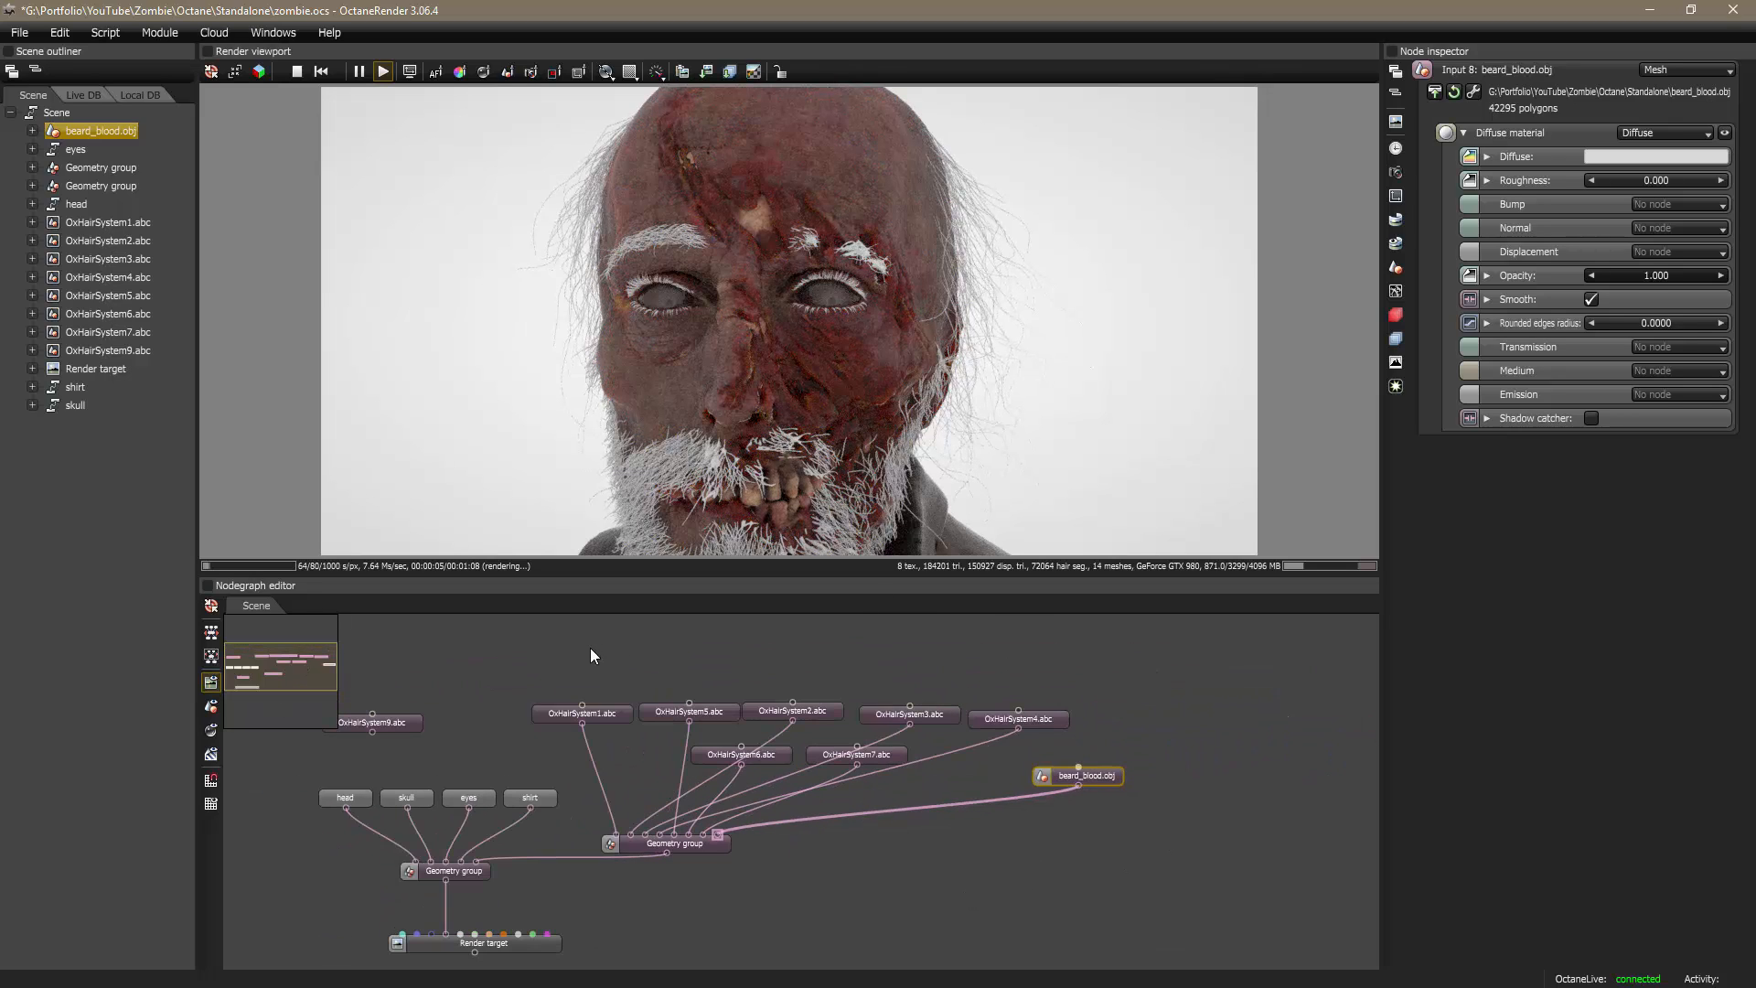
pyautogui.moveTo(590, 651); pyautogui.dragTo(1097, 858)
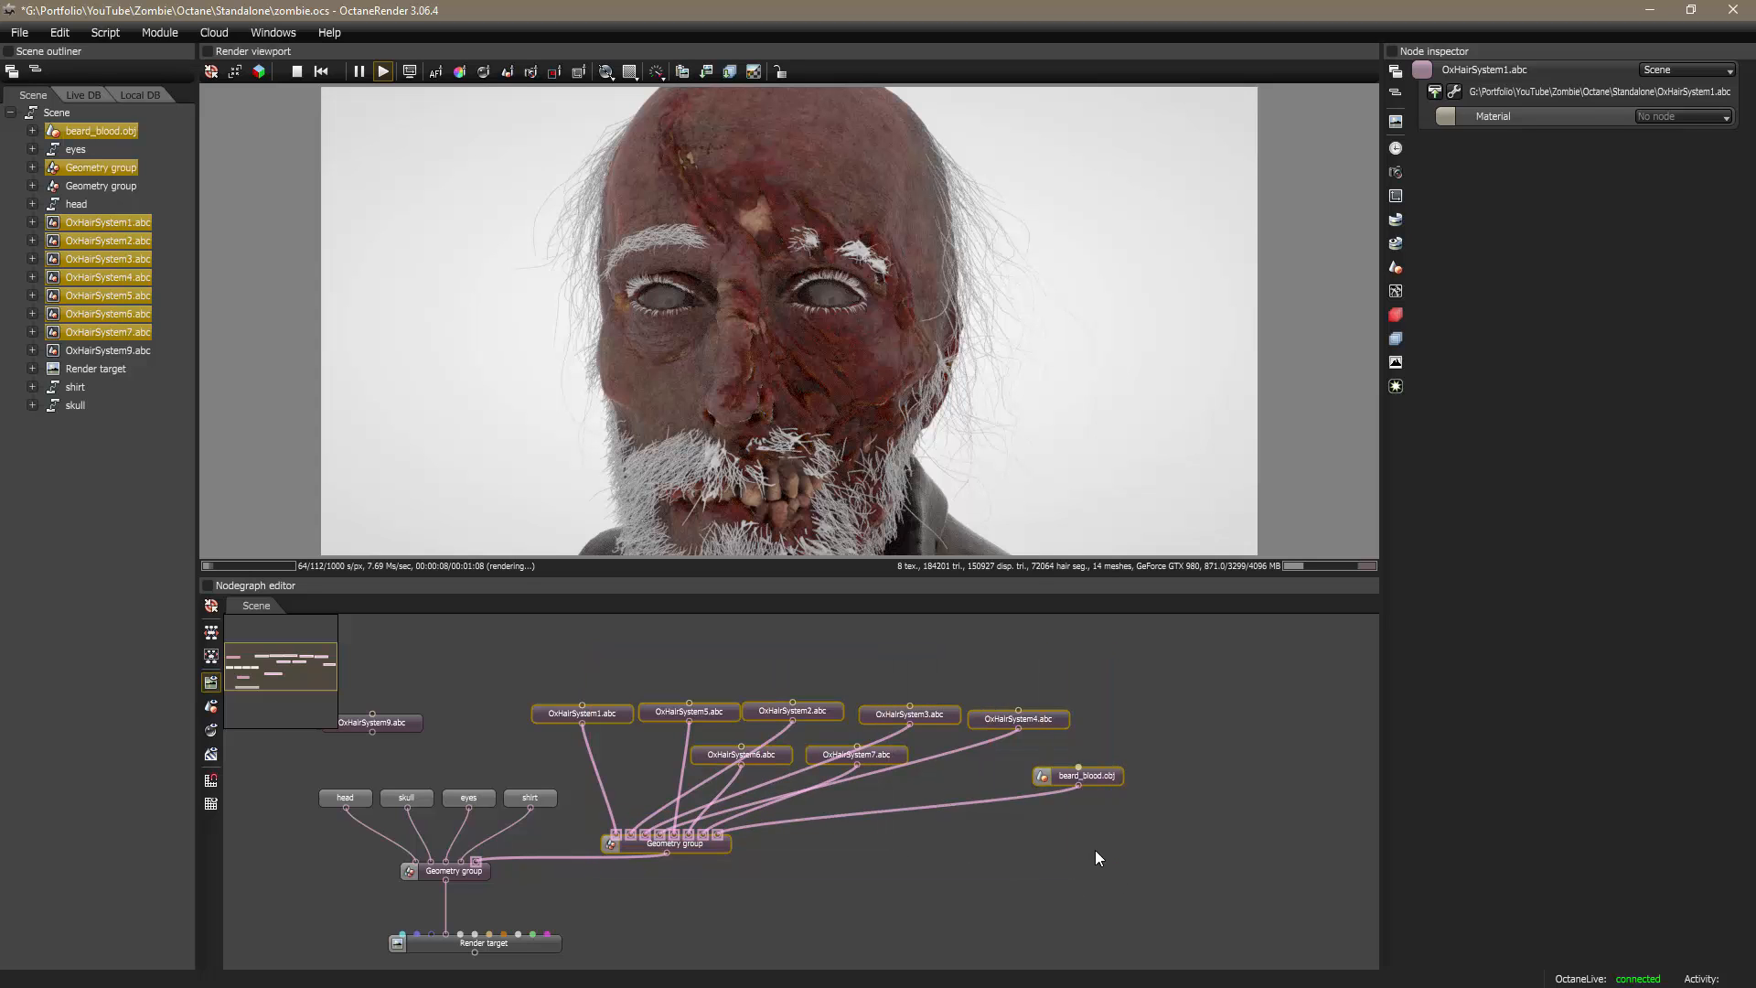
pyautogui.rightClick(1101, 776)
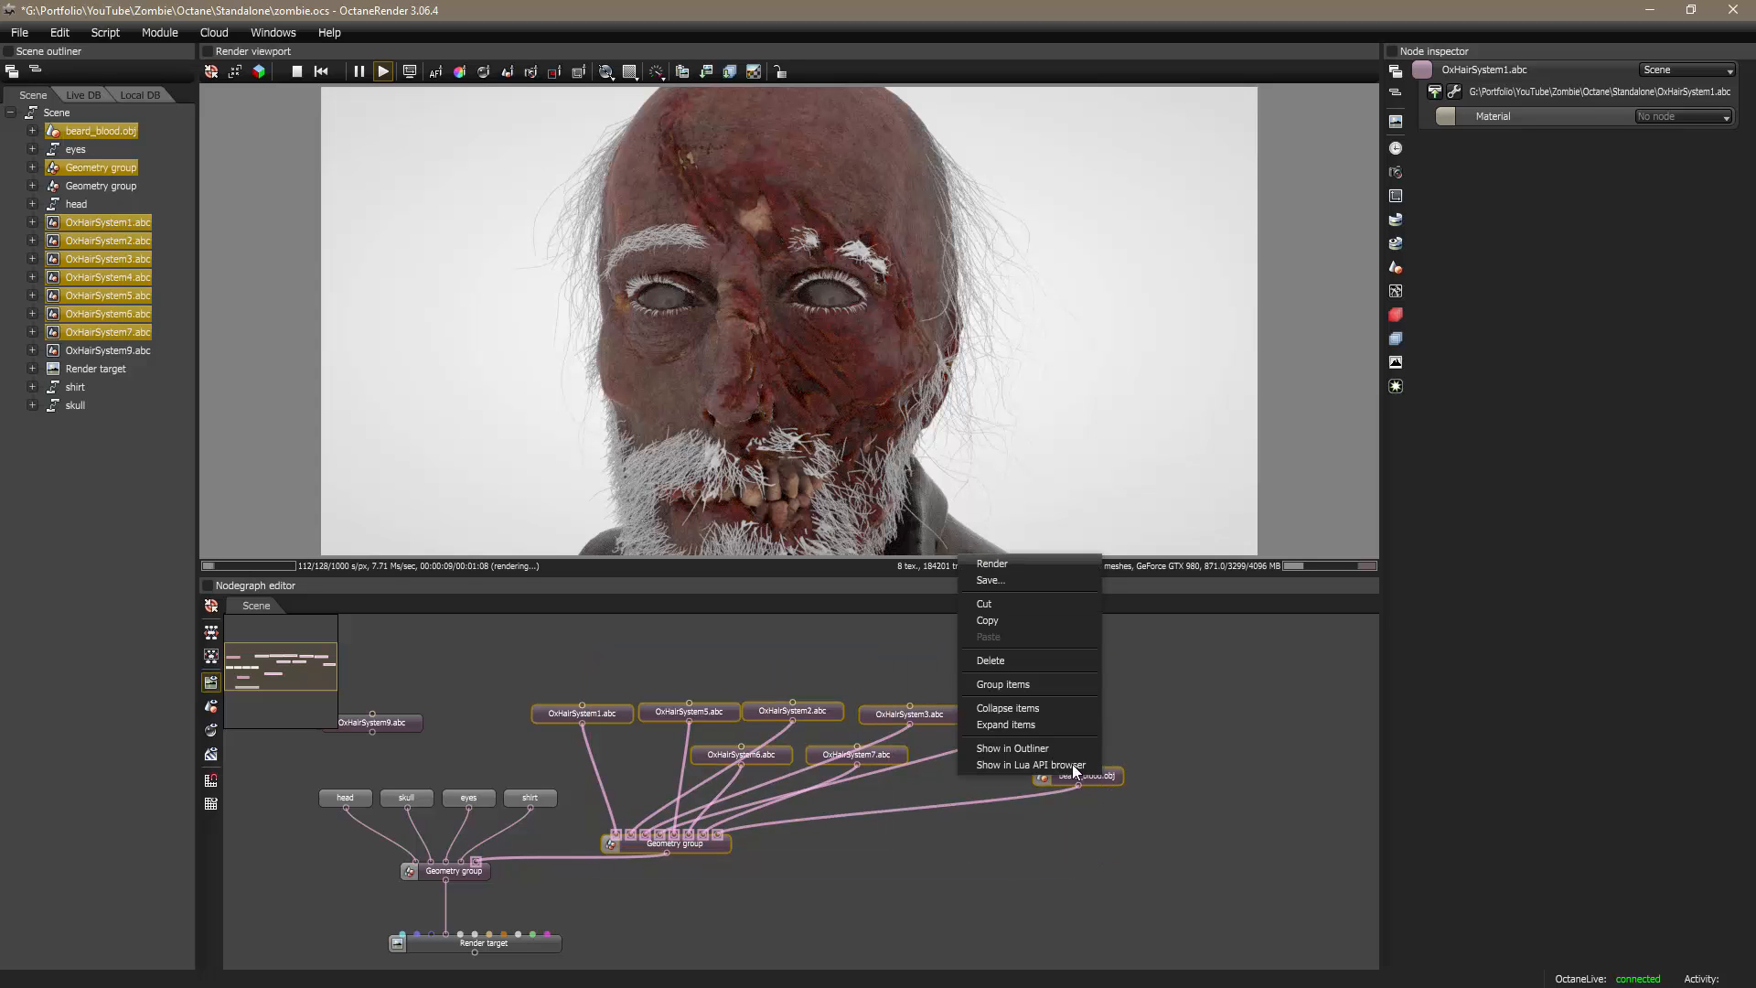
pyautogui.click(1018, 683)
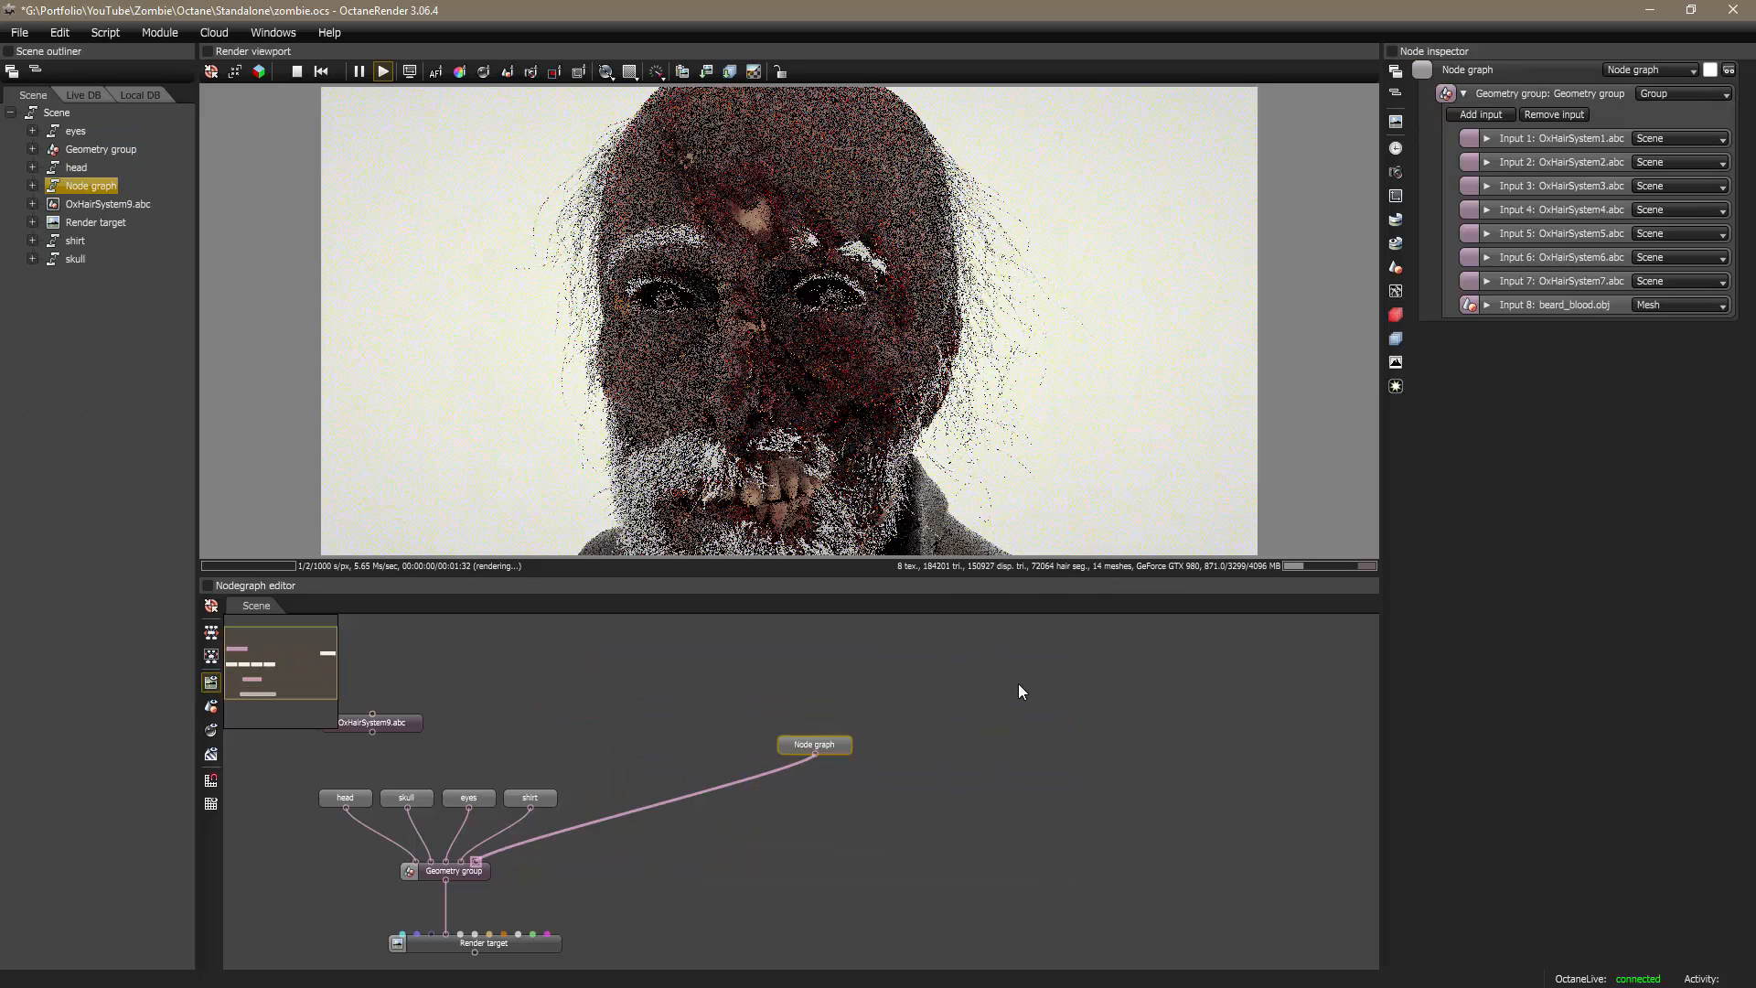
pyautogui.click(212, 657)
pyautogui.click(1048, 813)
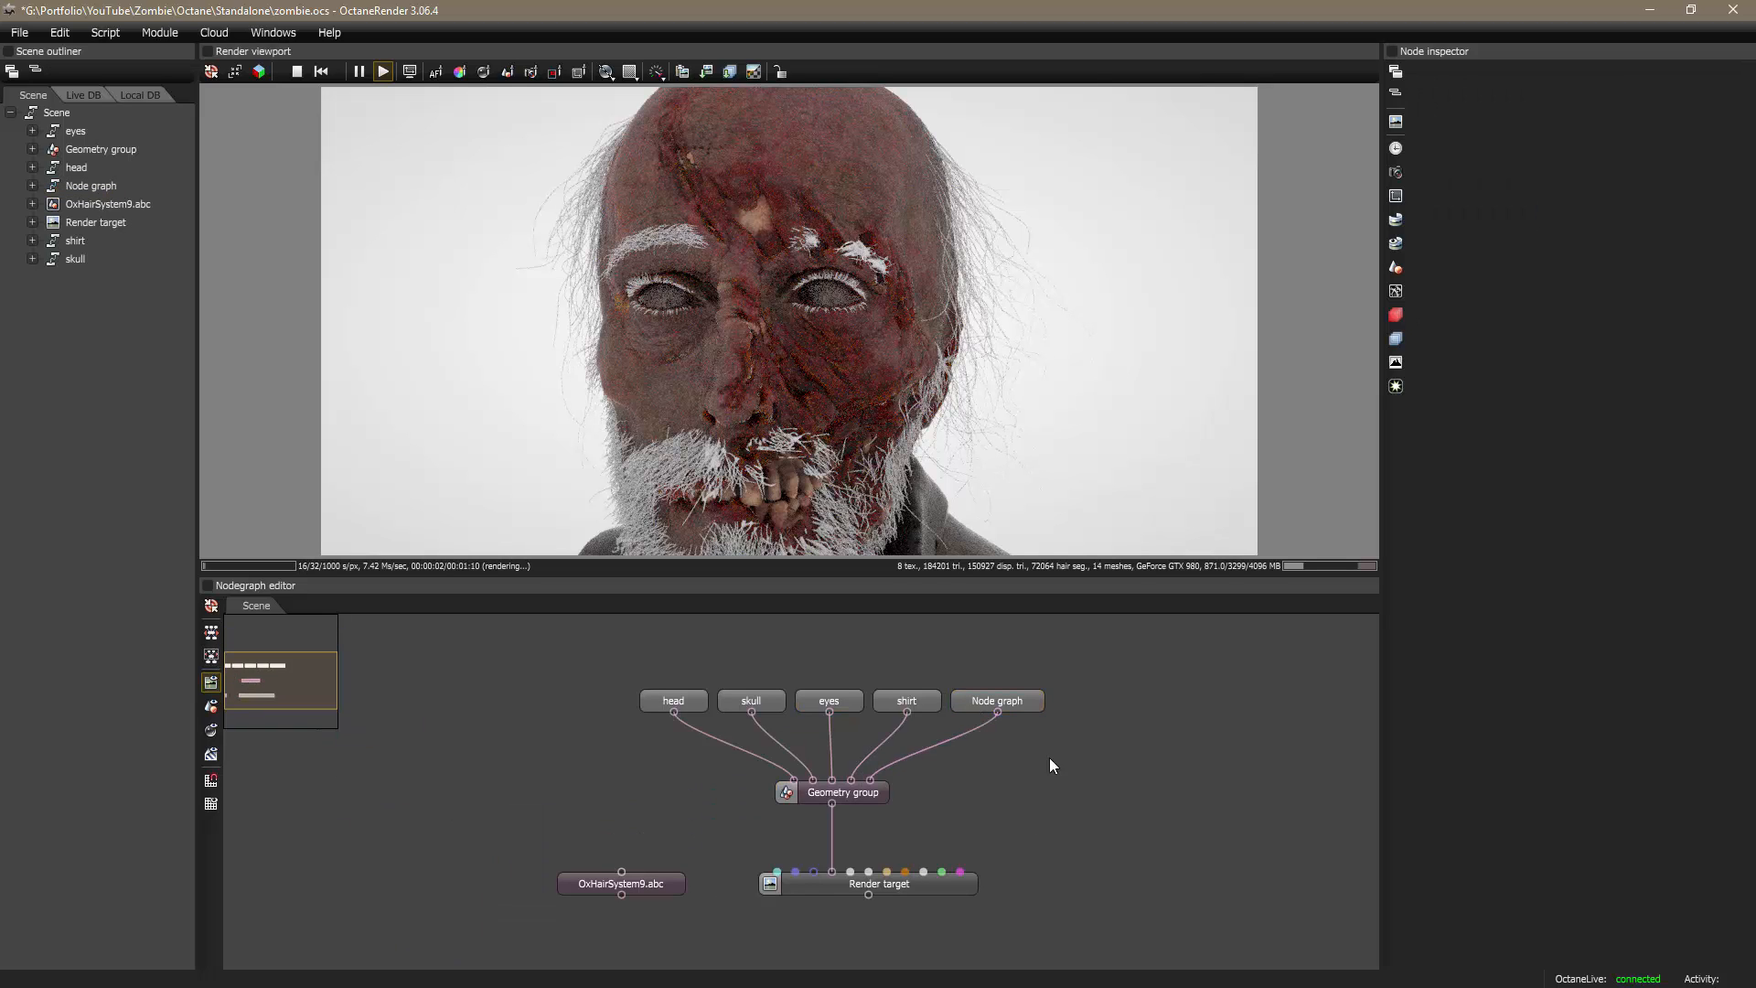
# Step: Open the new hair node graph and bring its nodes fully into view
pyautogui.doubleClick(1034, 699)
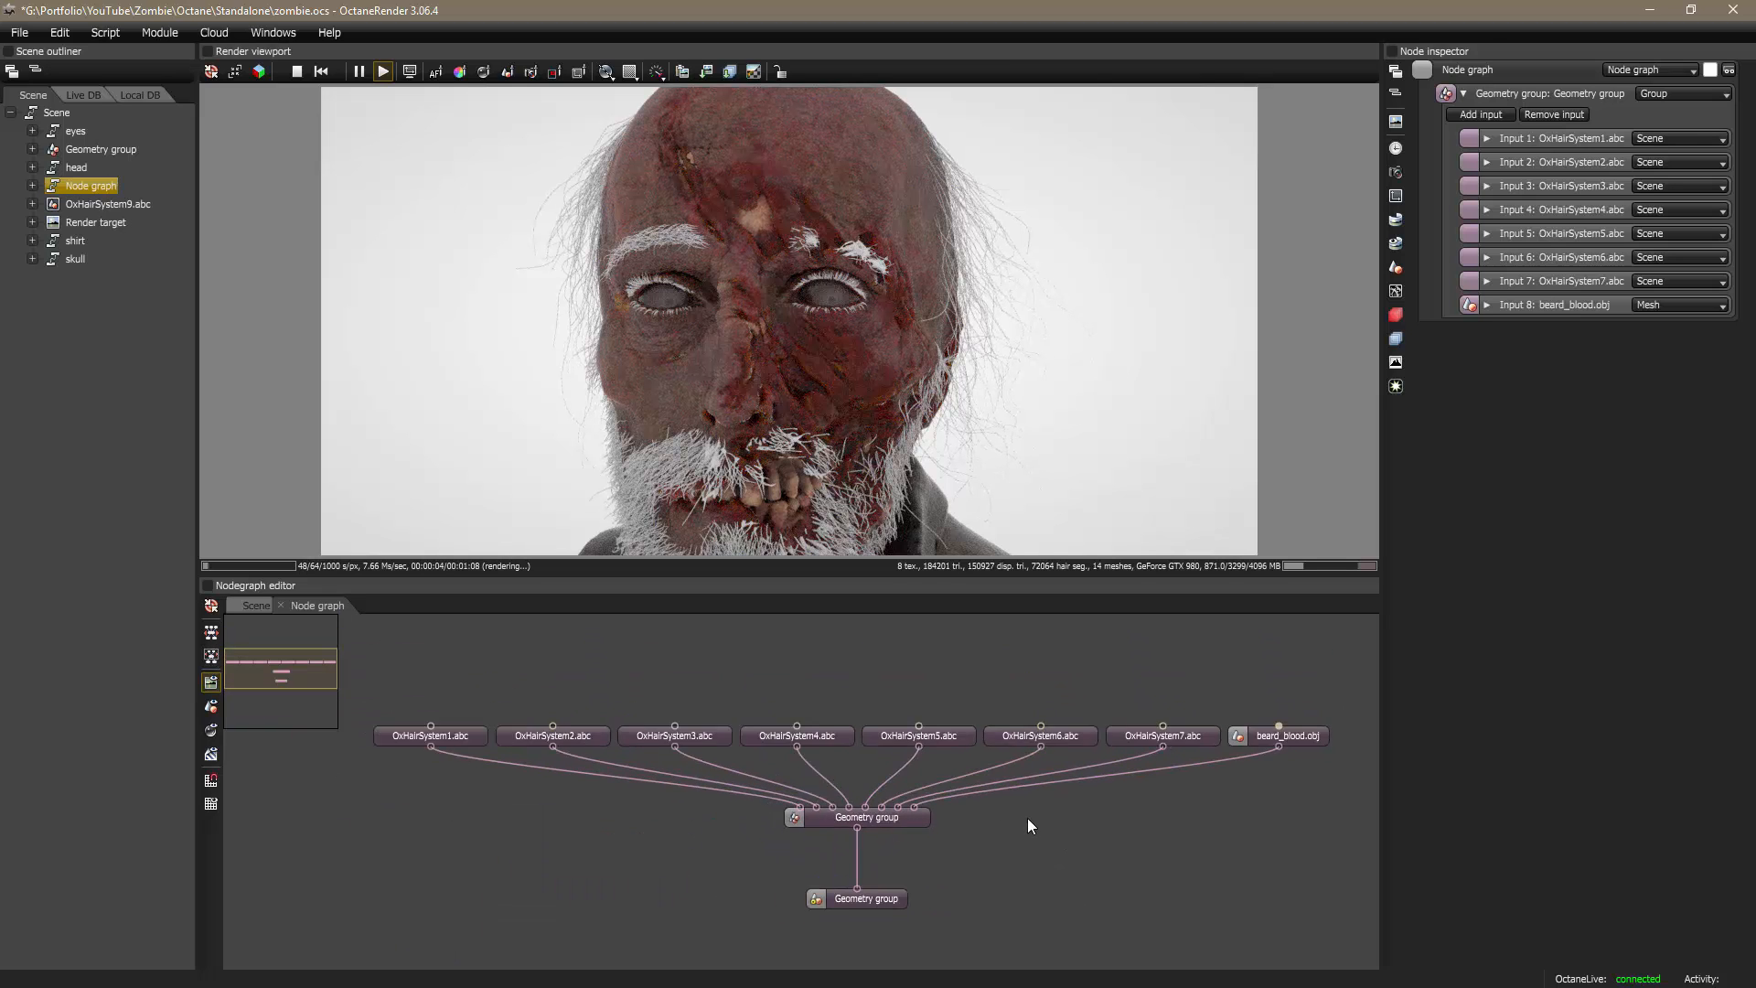
pyautogui.scroll(-1, 1028, 826)
pyautogui.moveTo(1122, 891); pyautogui.dragTo(1056, 891, button='middle')
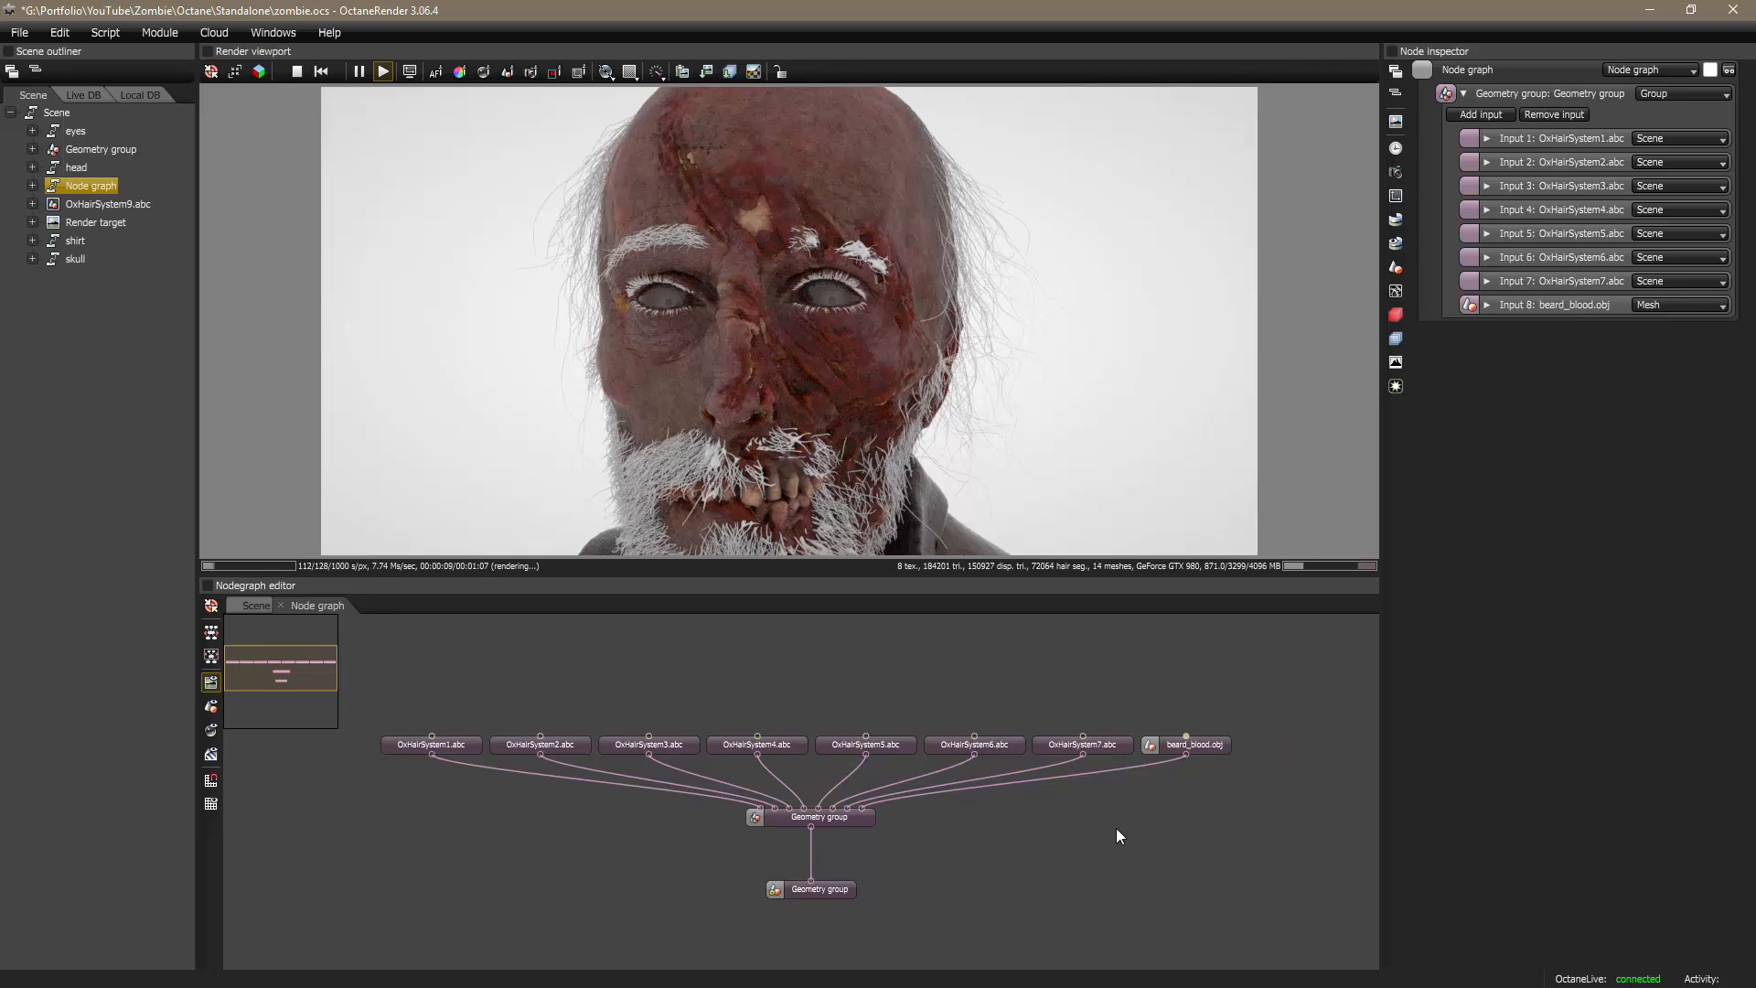
# Step: Switch to Maya, select the scalp hair system OxHairSystem6 and look through its attribute nodes for the assigned hair material
pyautogui.moveTo(1054, 845); pyautogui.dragTo(1054, 851, button='middle')
pyautogui.hotkey('alt', 'Tab')
pyautogui.hotkey('alt', 'Tab')
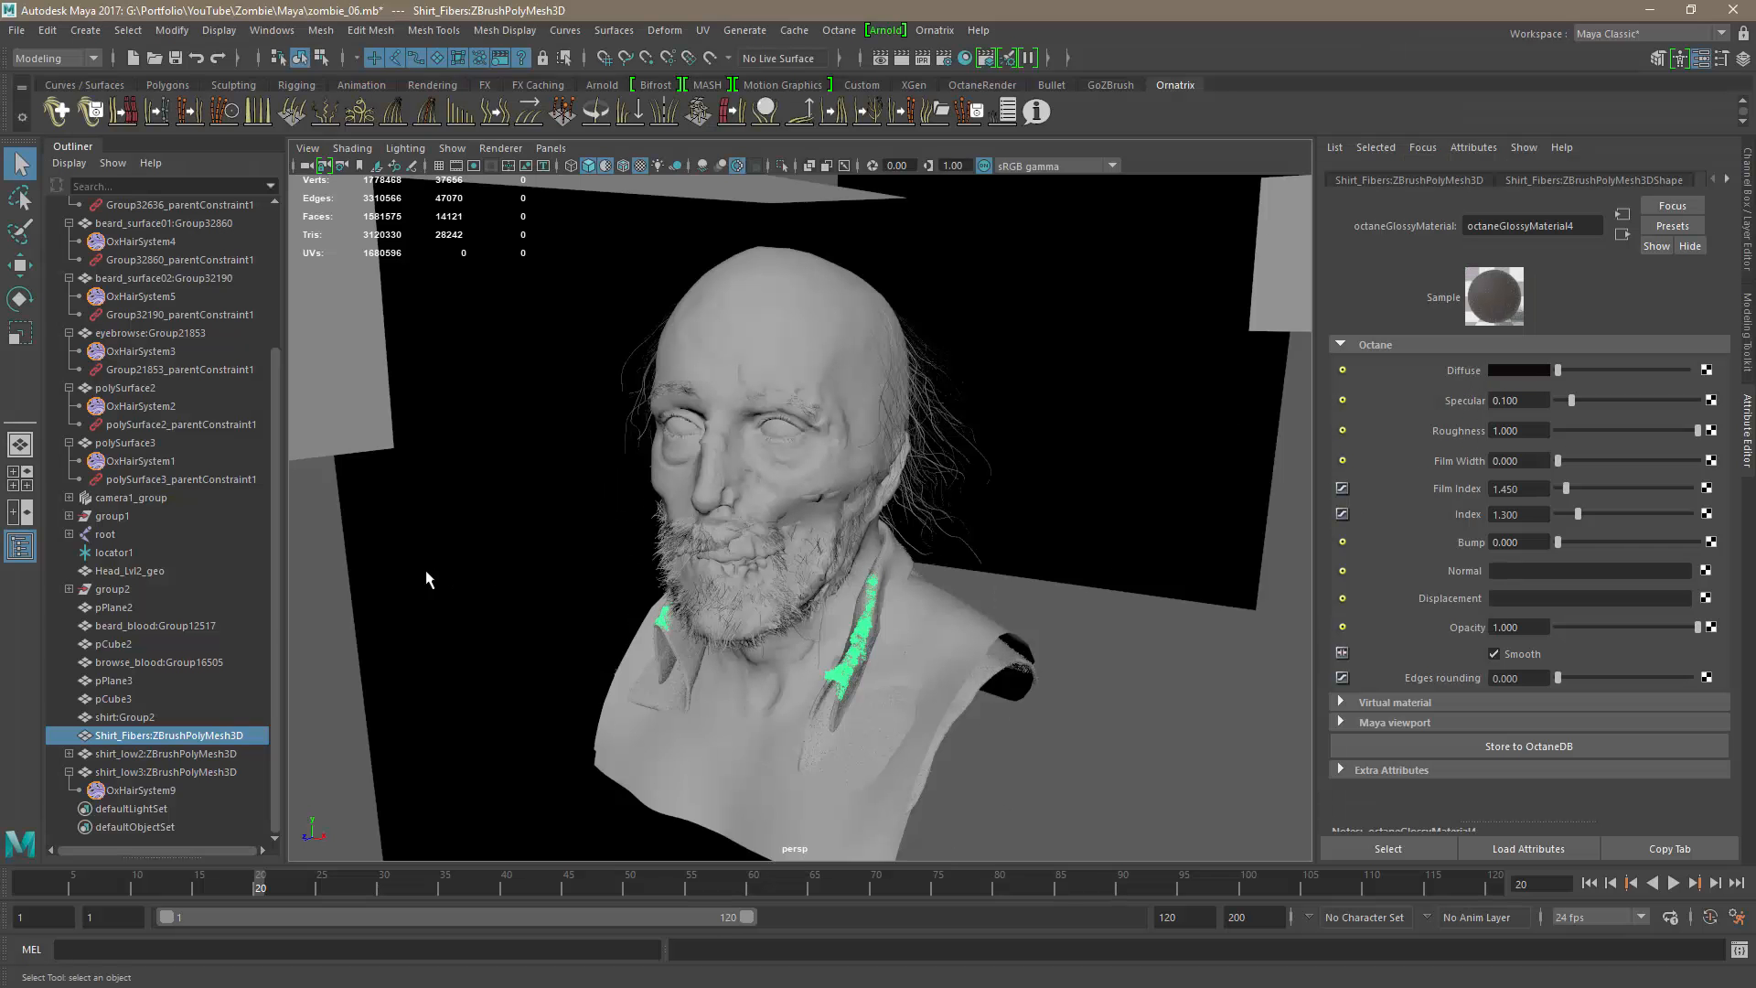
pyautogui.click(937, 529)
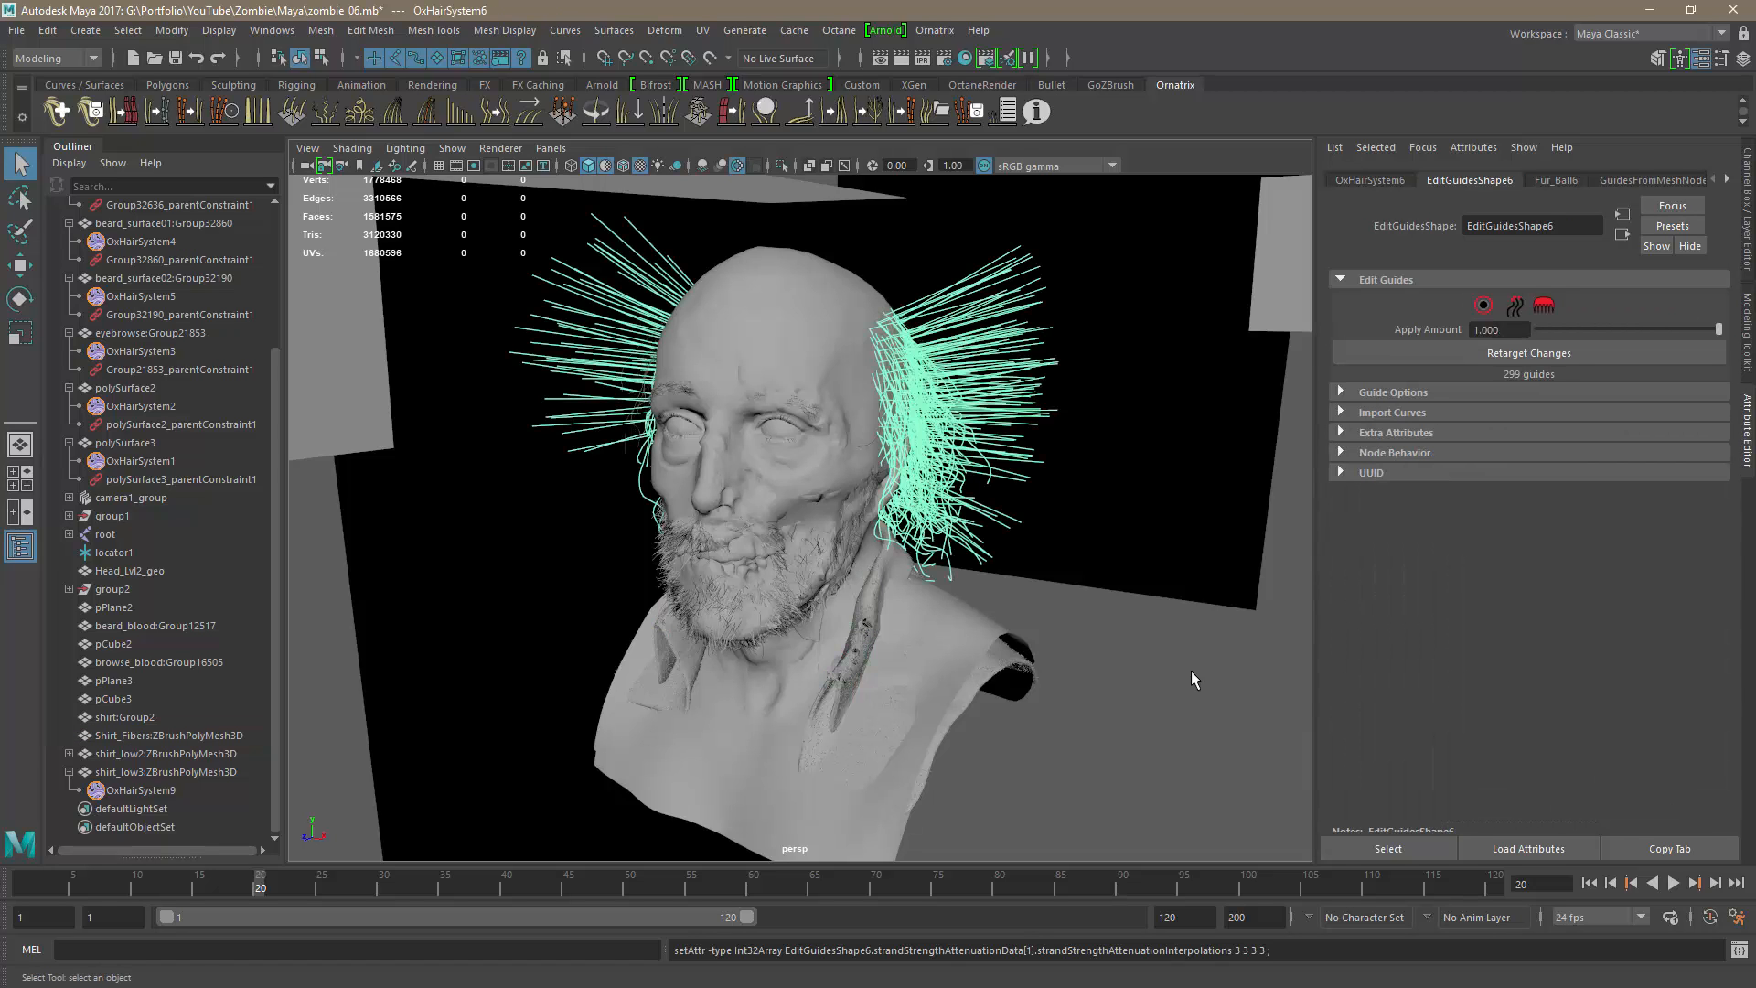
pyautogui.click(1727, 179)
pyautogui.click(1728, 180)
pyautogui.click(1727, 179)
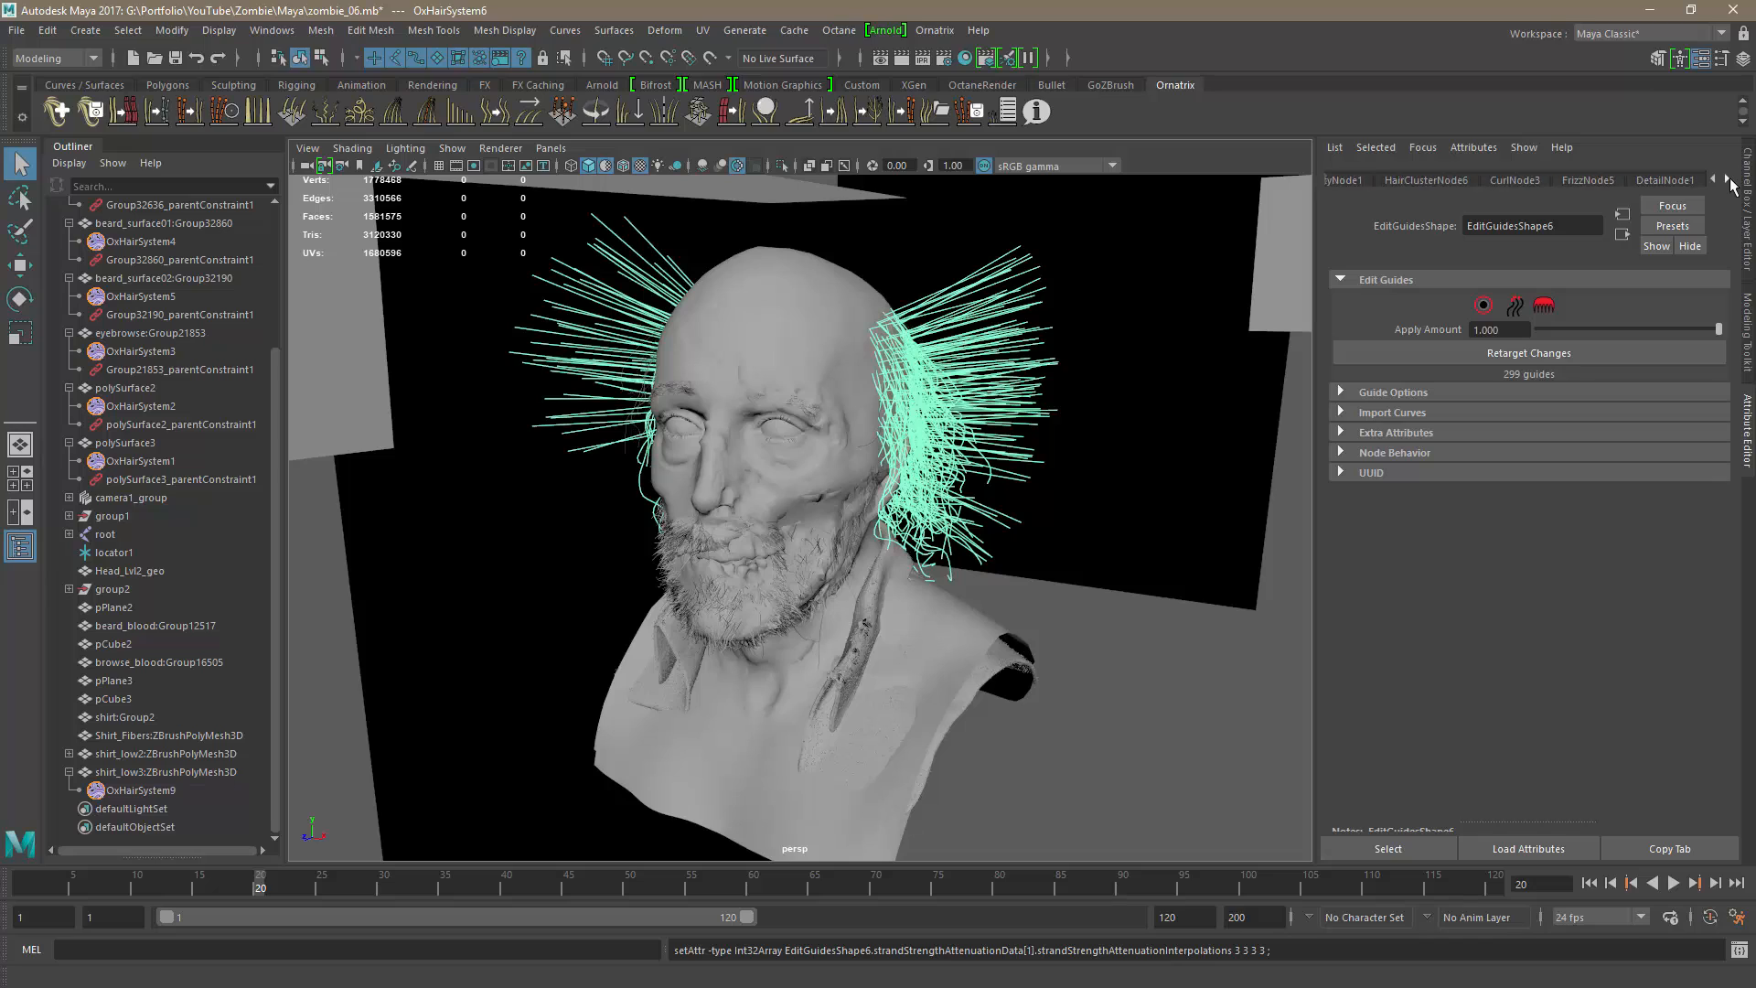
pyautogui.click(1727, 179)
pyautogui.click(1727, 179)
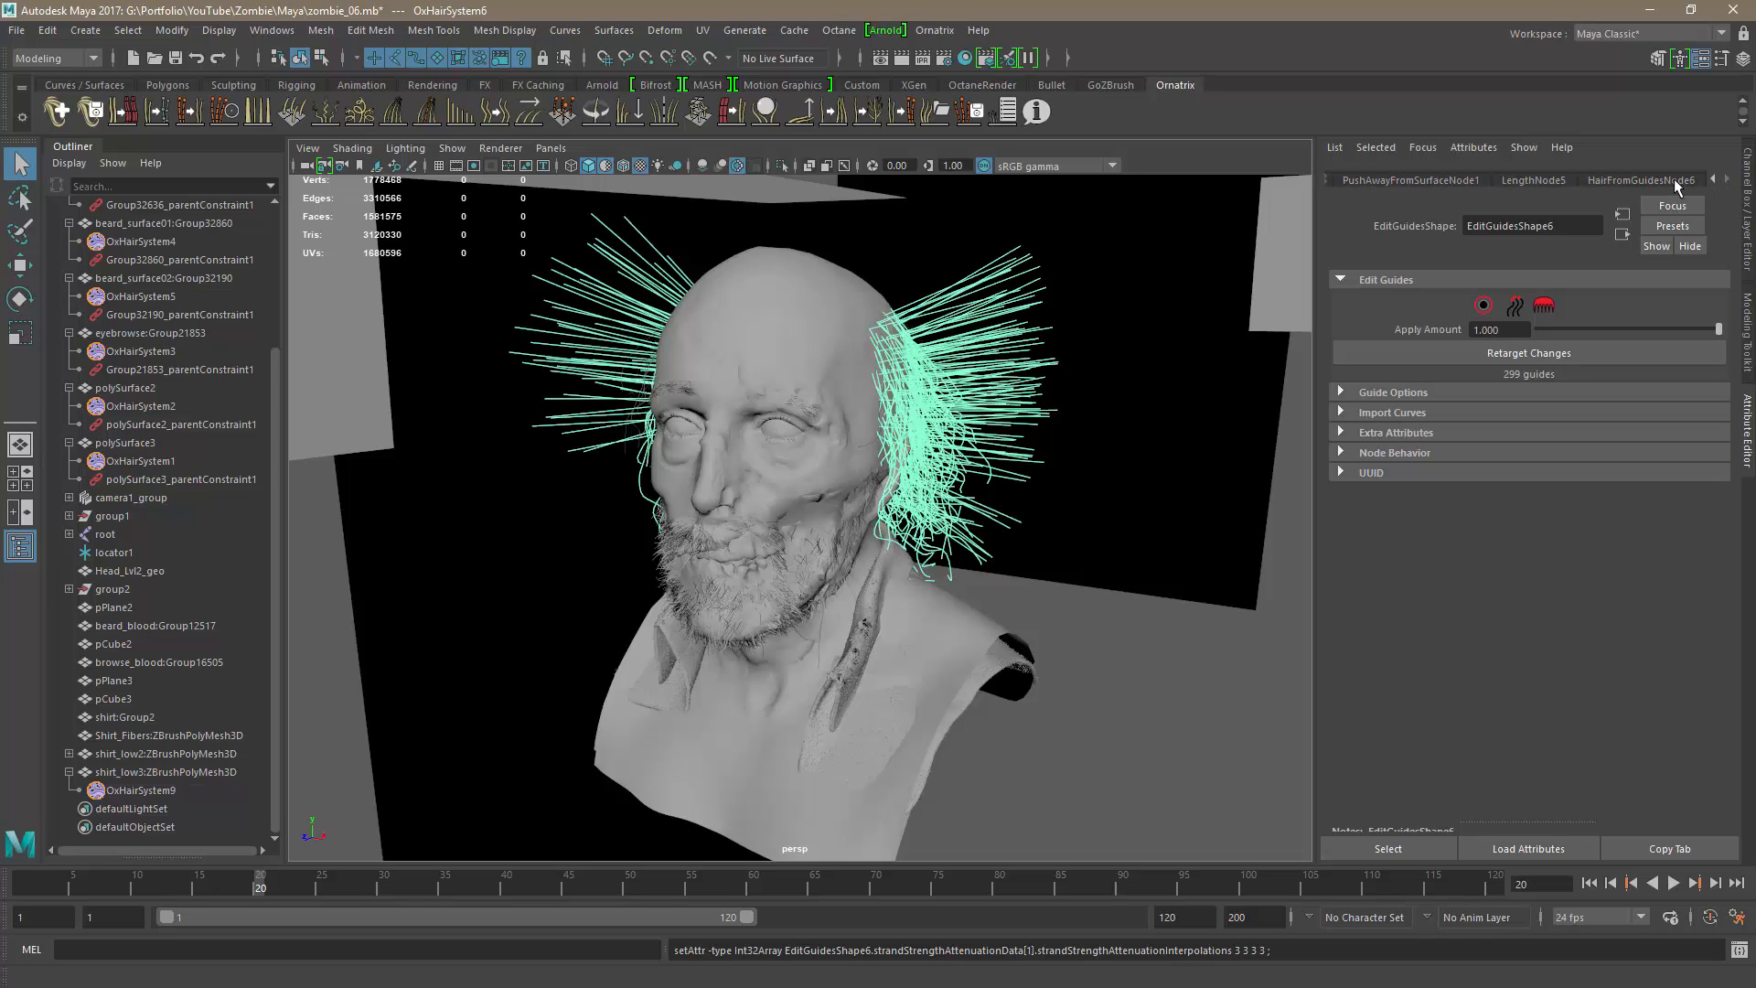
# Step: Select OxHairSystem7 and look through its attribute nodes and its Ornatrix operator stack
pyautogui.scroll(4, 174, 243)
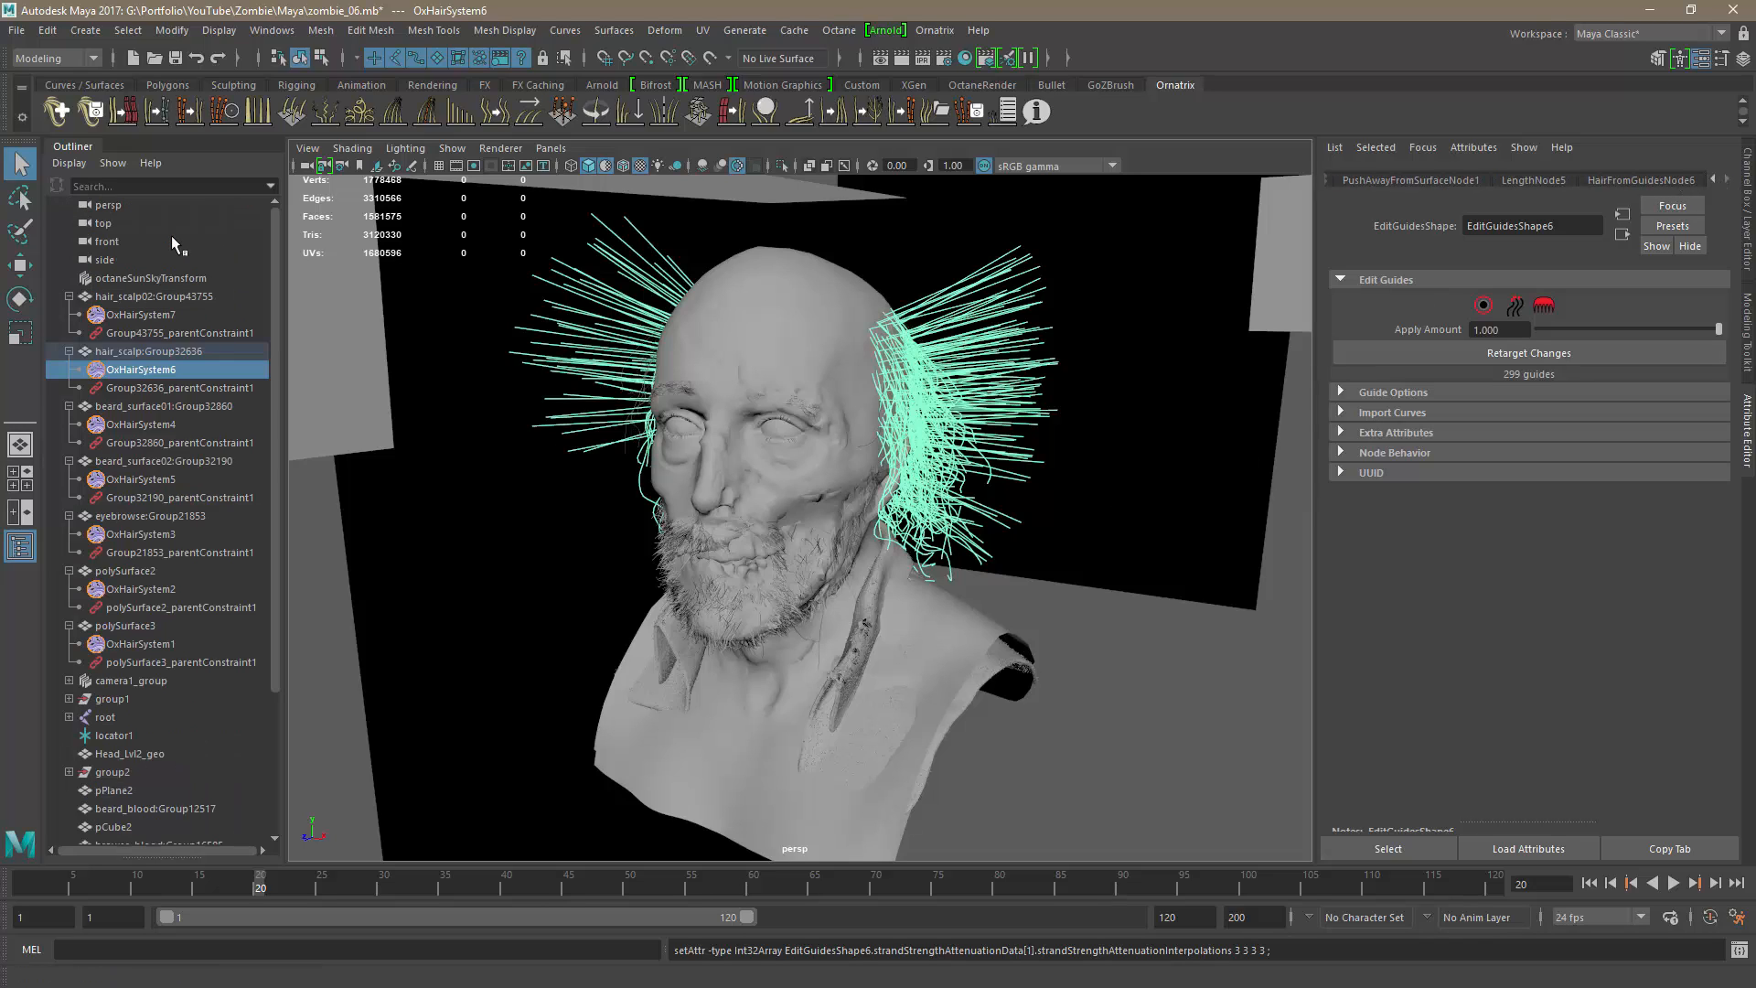
pyautogui.click(139, 314)
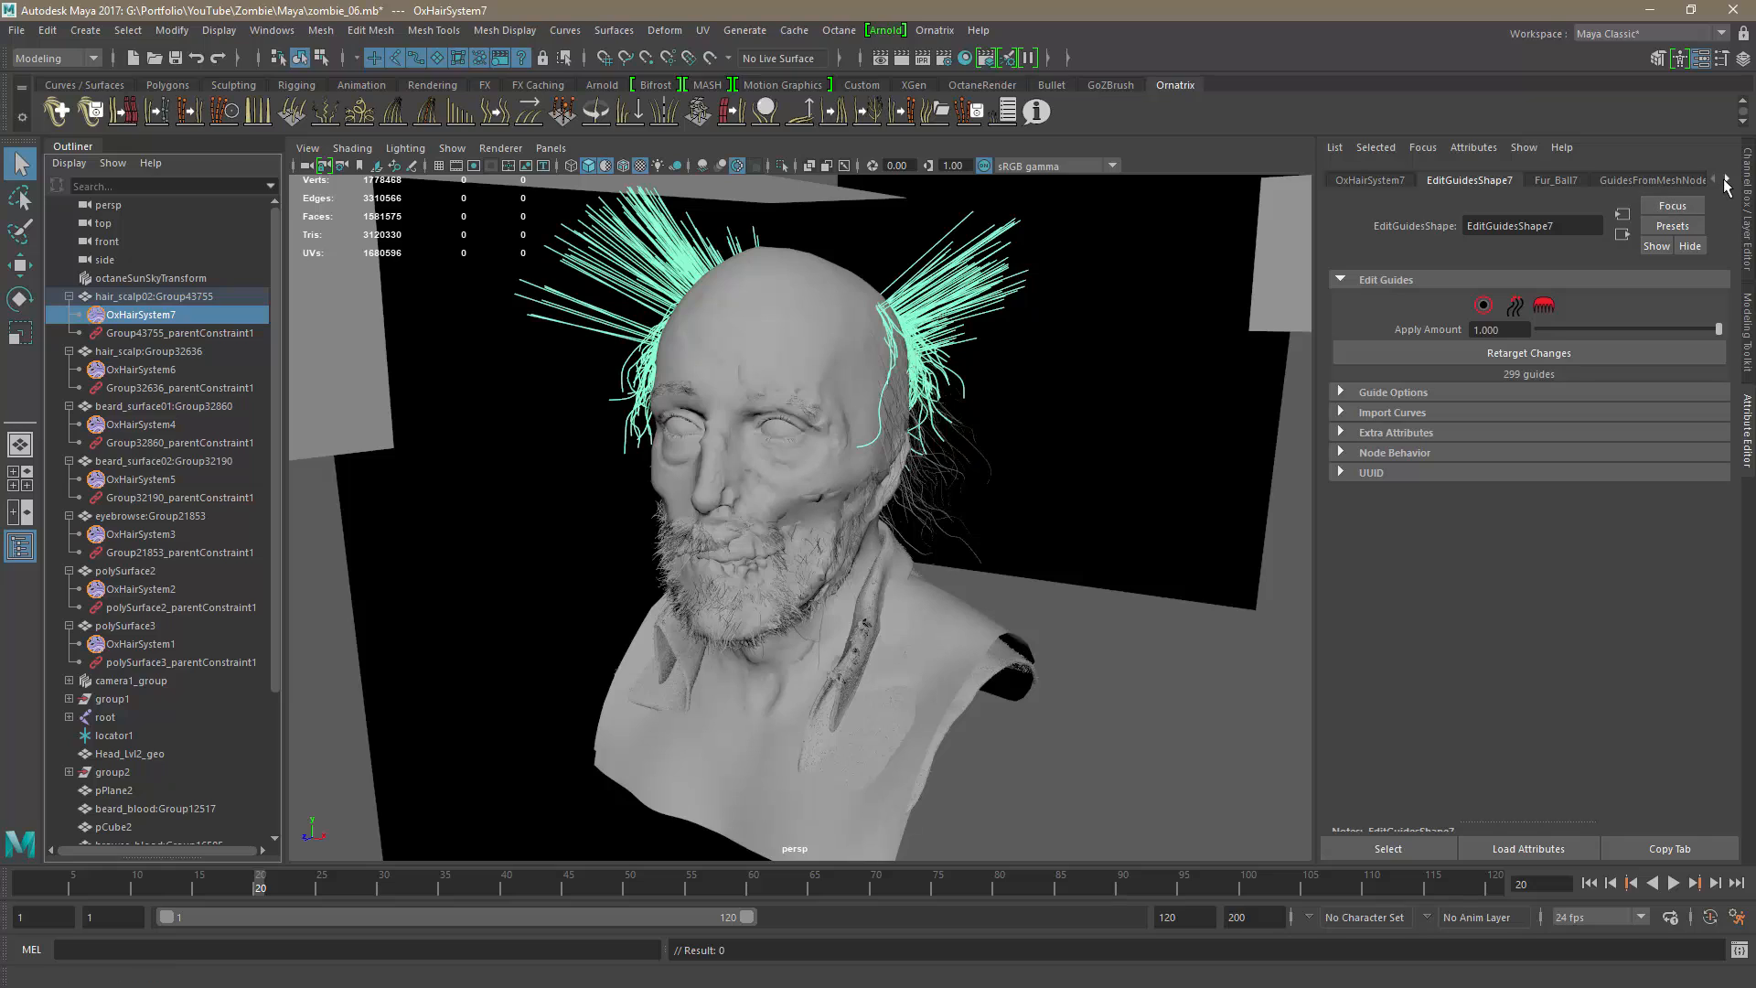
pyautogui.click(1725, 180)
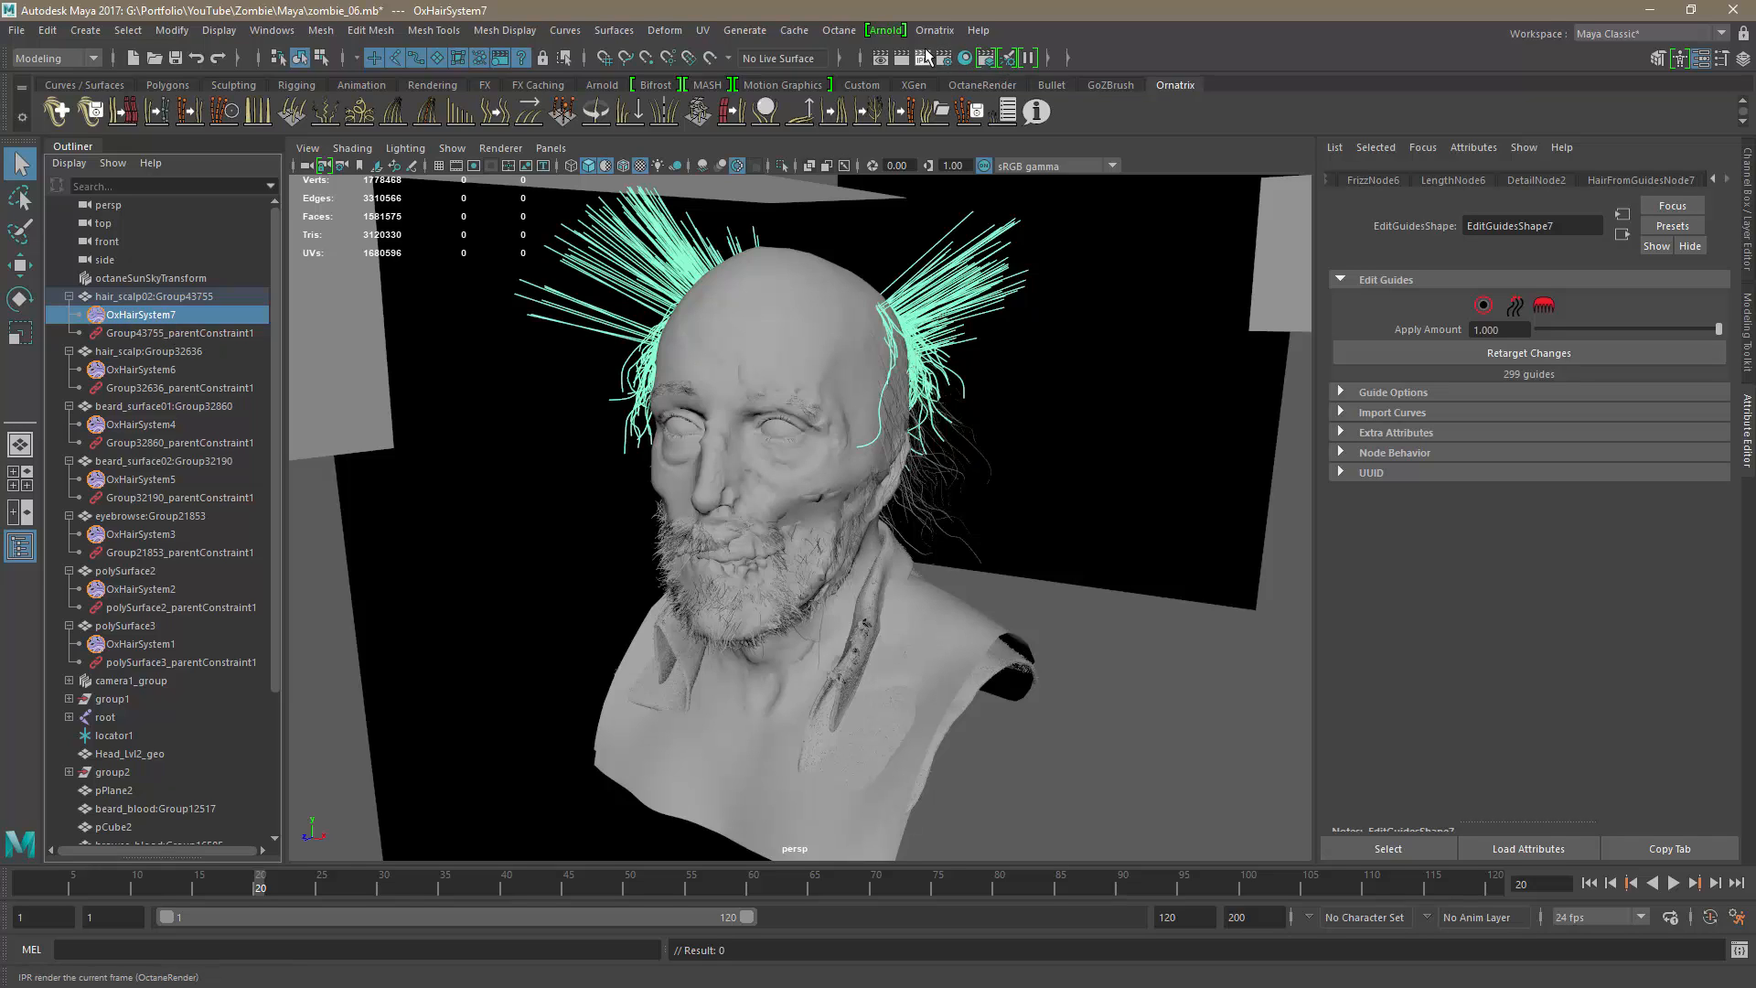
pyautogui.click(1006, 111)
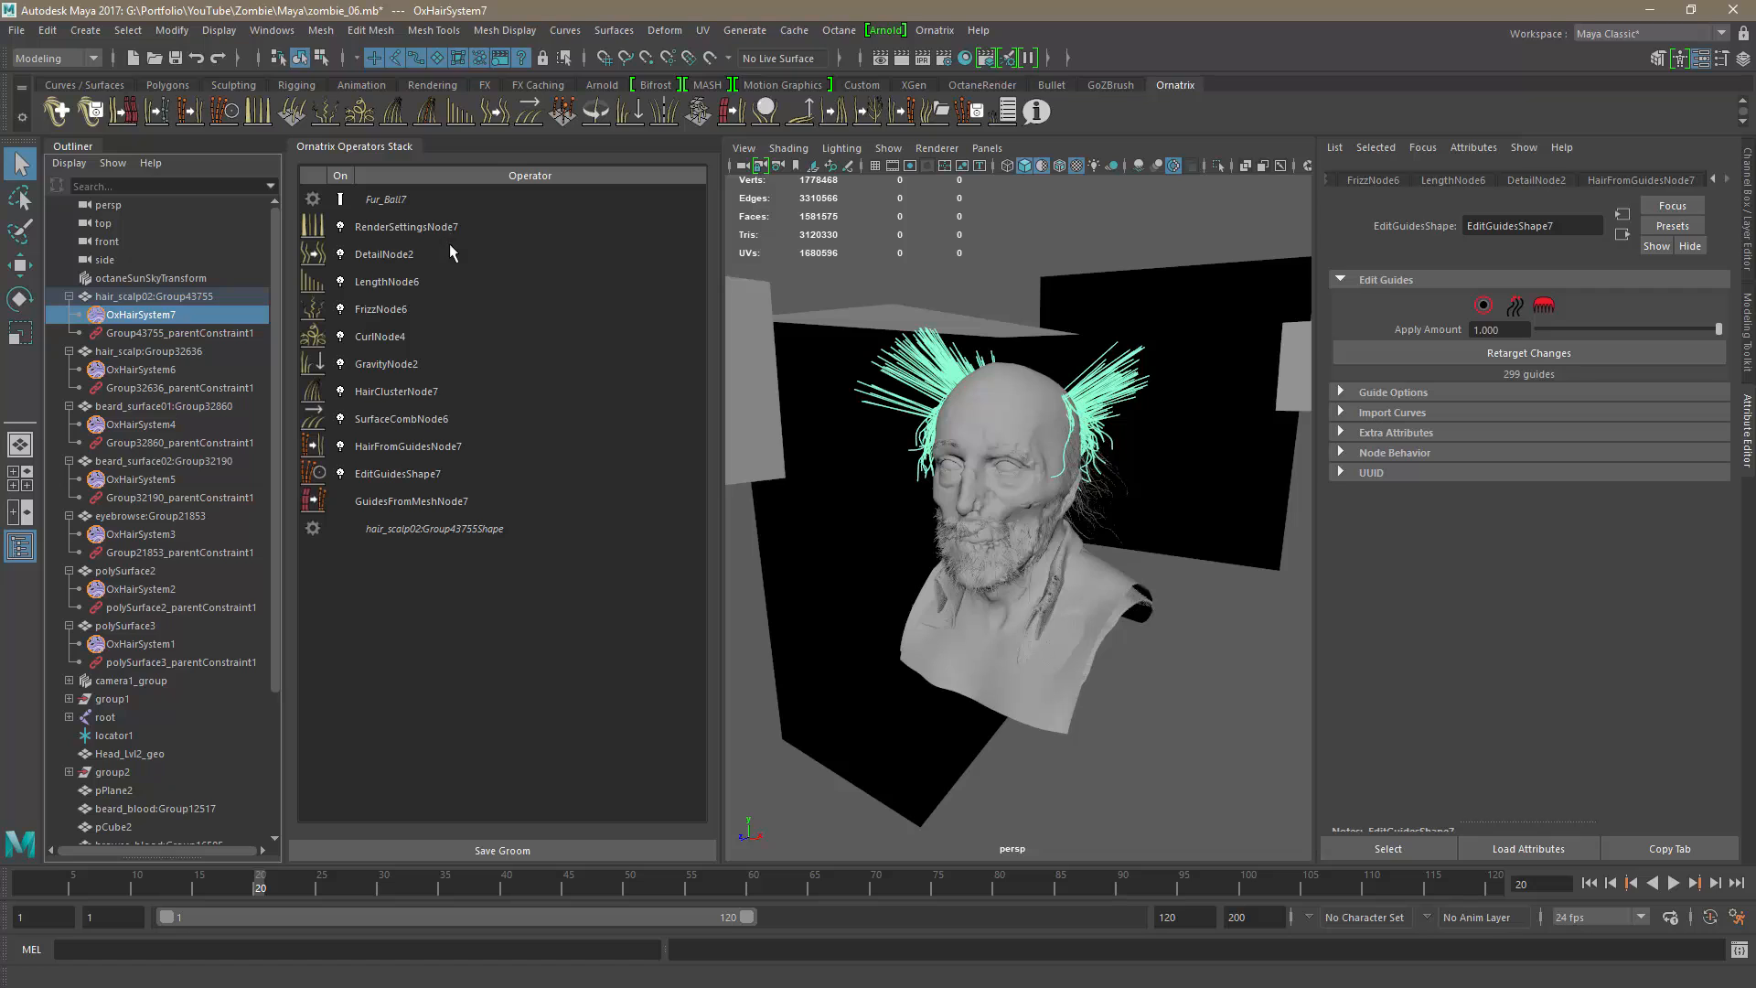
# Step: Open the Hypershade to view the scene's materials and close the Ornatrix operator stack
pyautogui.click(273, 31)
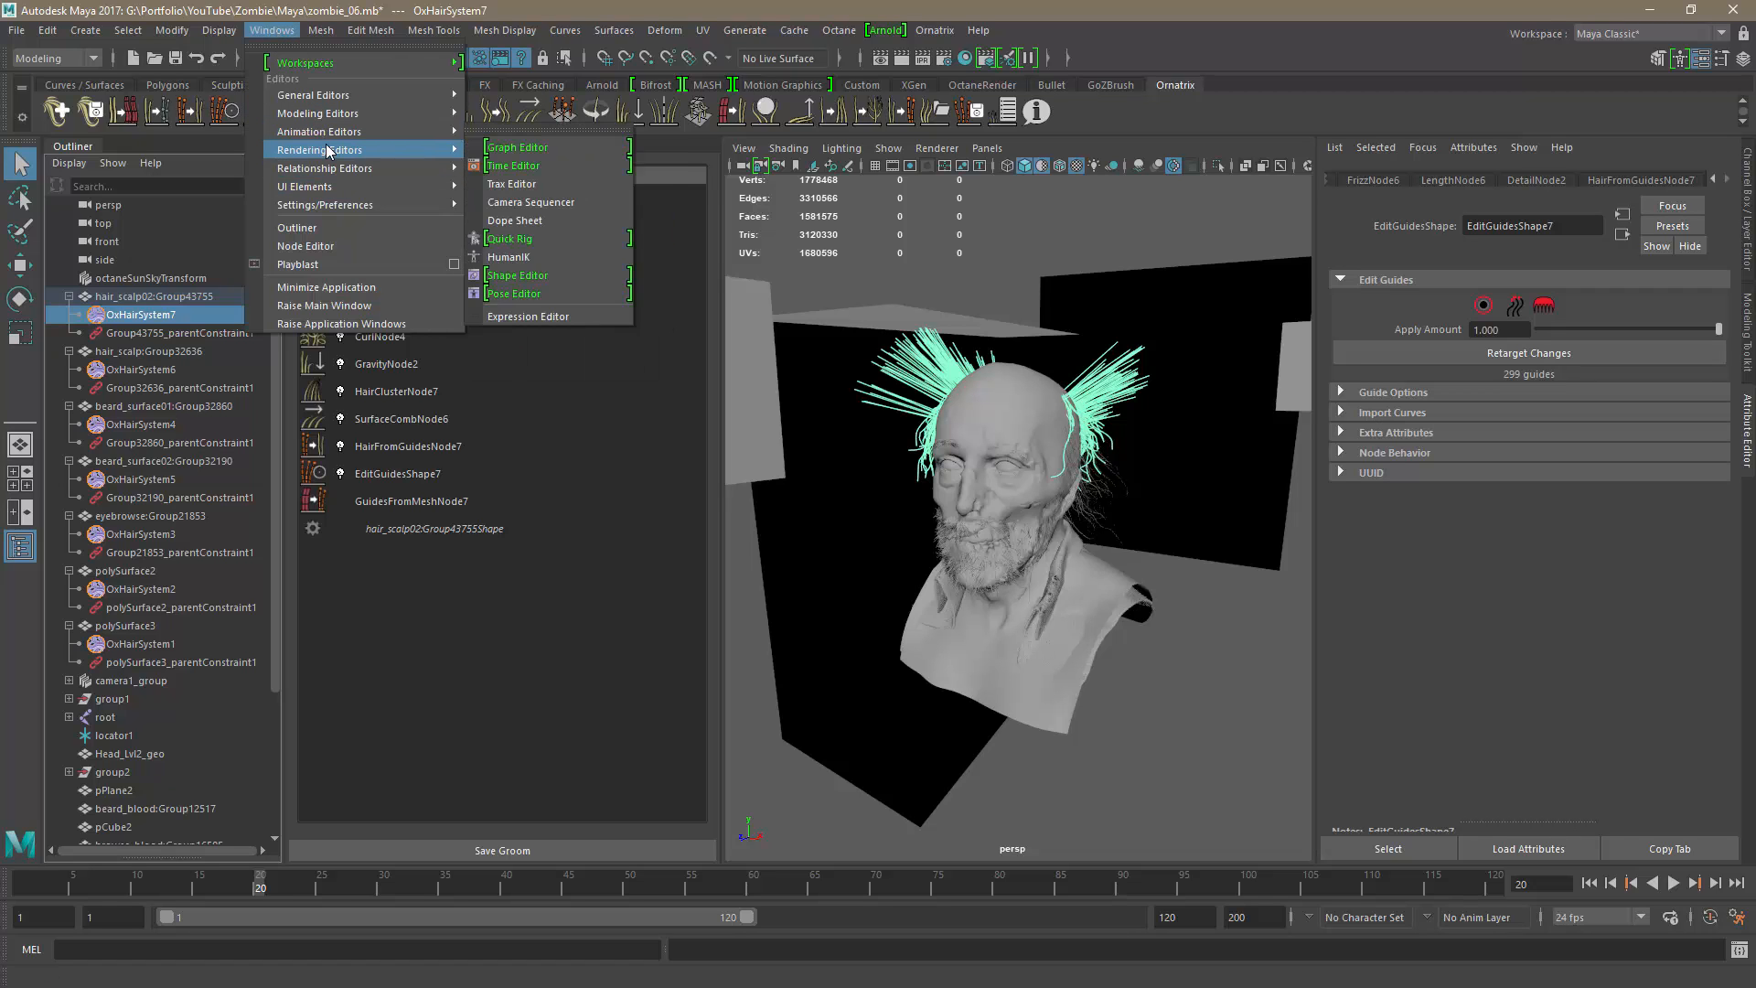
pyautogui.moveTo(327, 150)
pyautogui.click(516, 207)
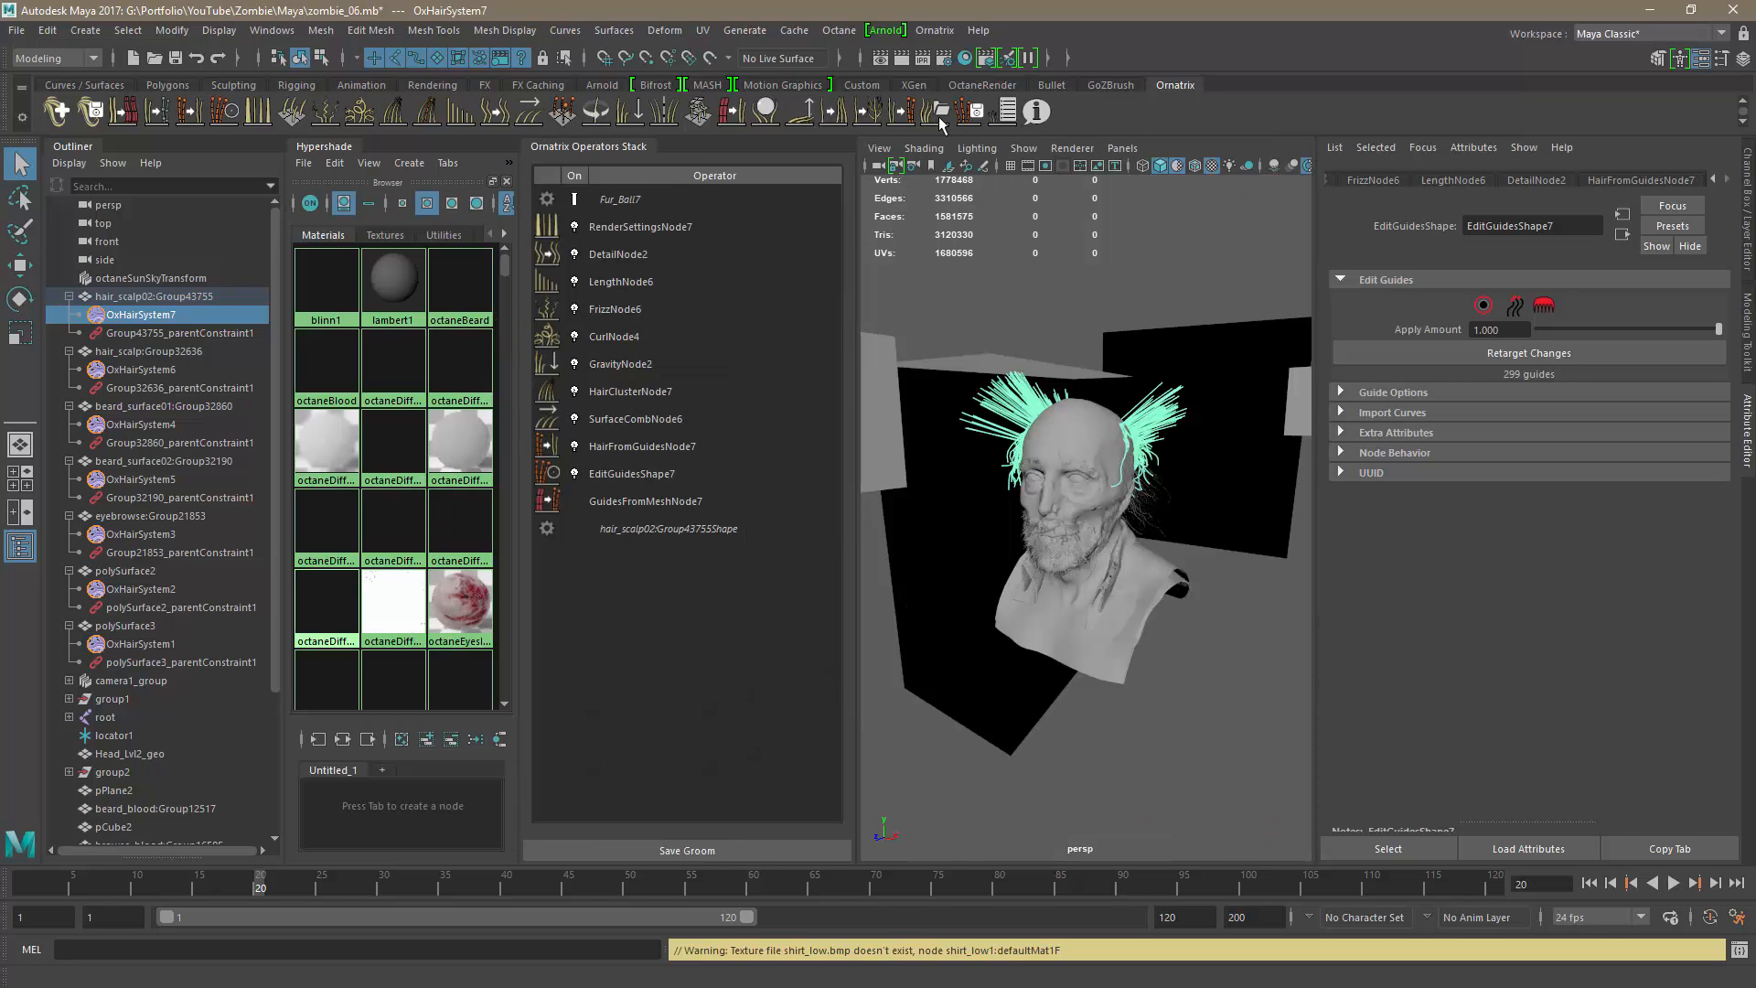
pyautogui.click(1012, 113)
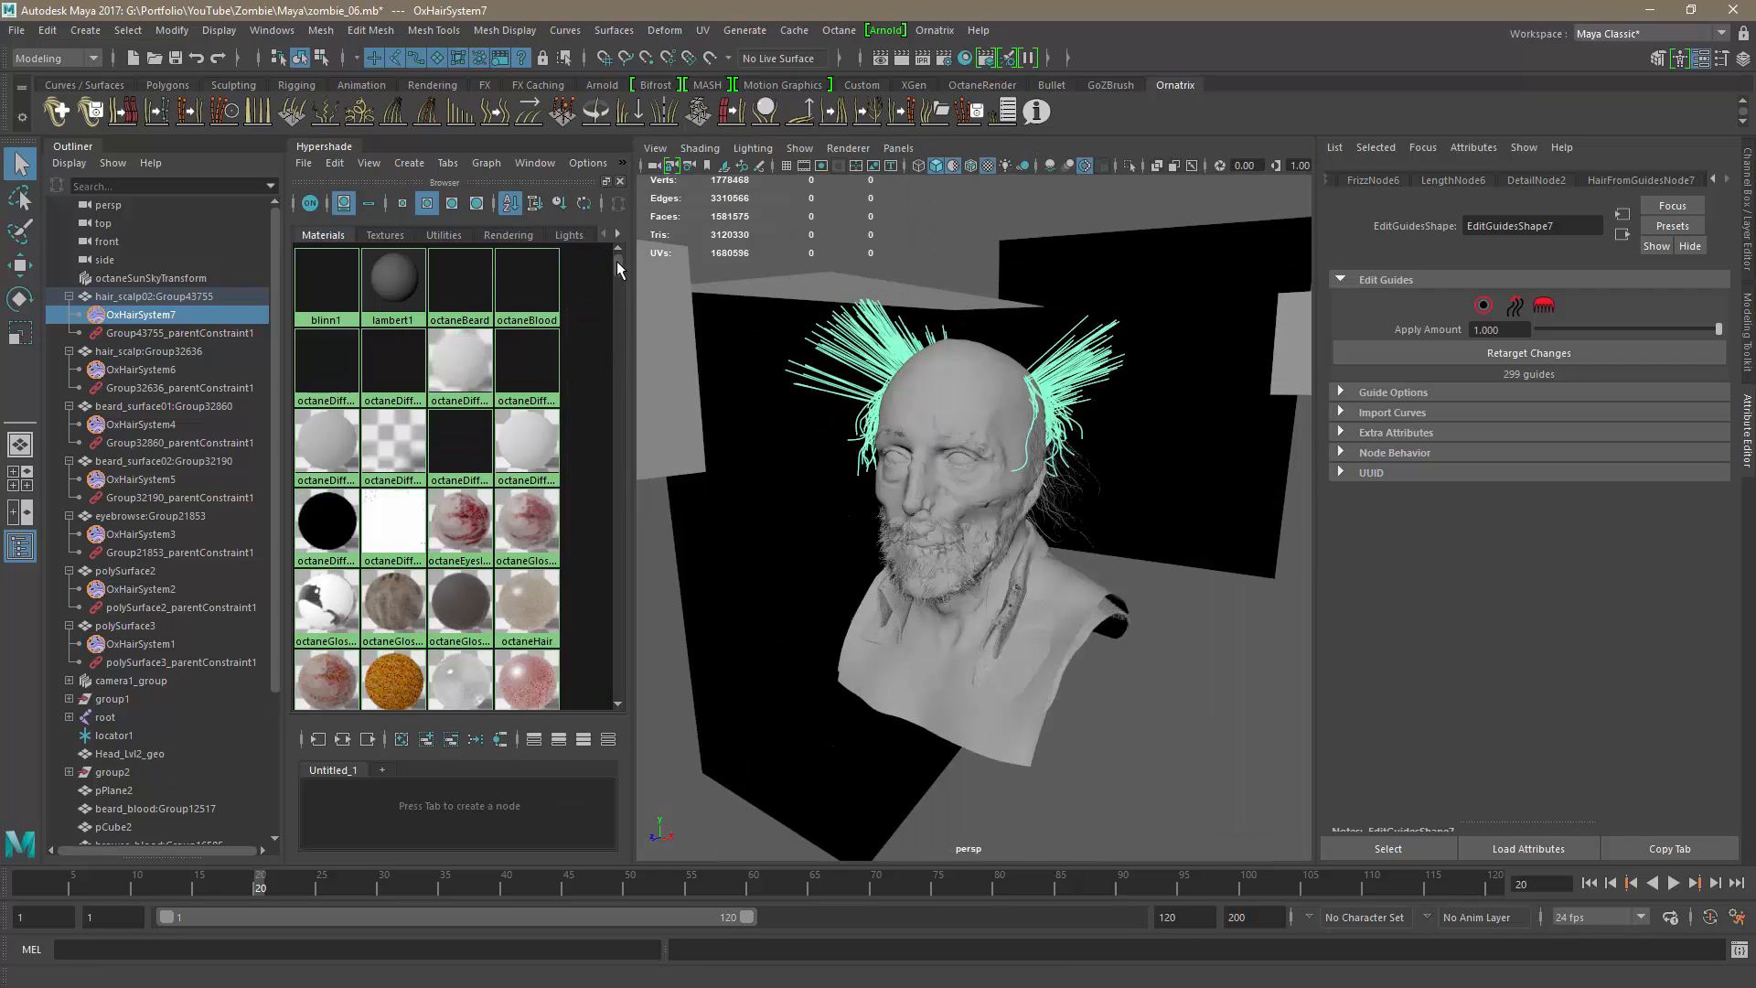
# Step: Find the octaneBeard material among the scene's materials and examine its specular settings
pyautogui.moveTo(616, 265); pyautogui.dragTo(618, 368)
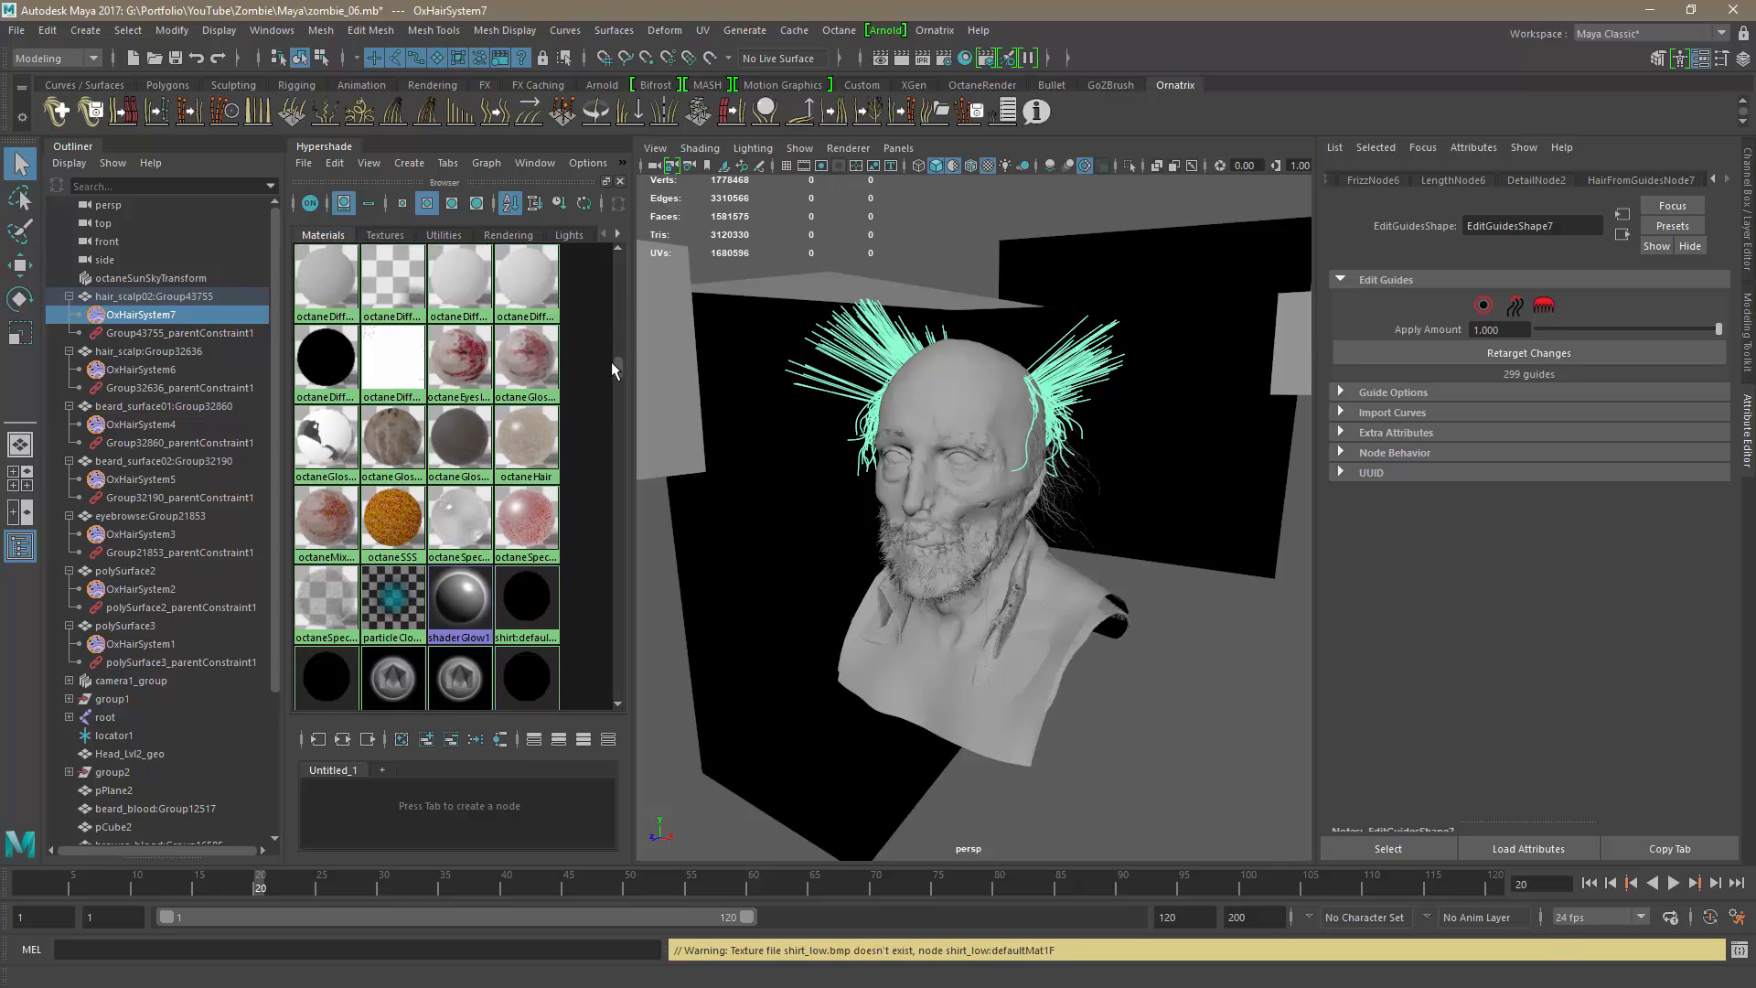
pyautogui.click(460, 520)
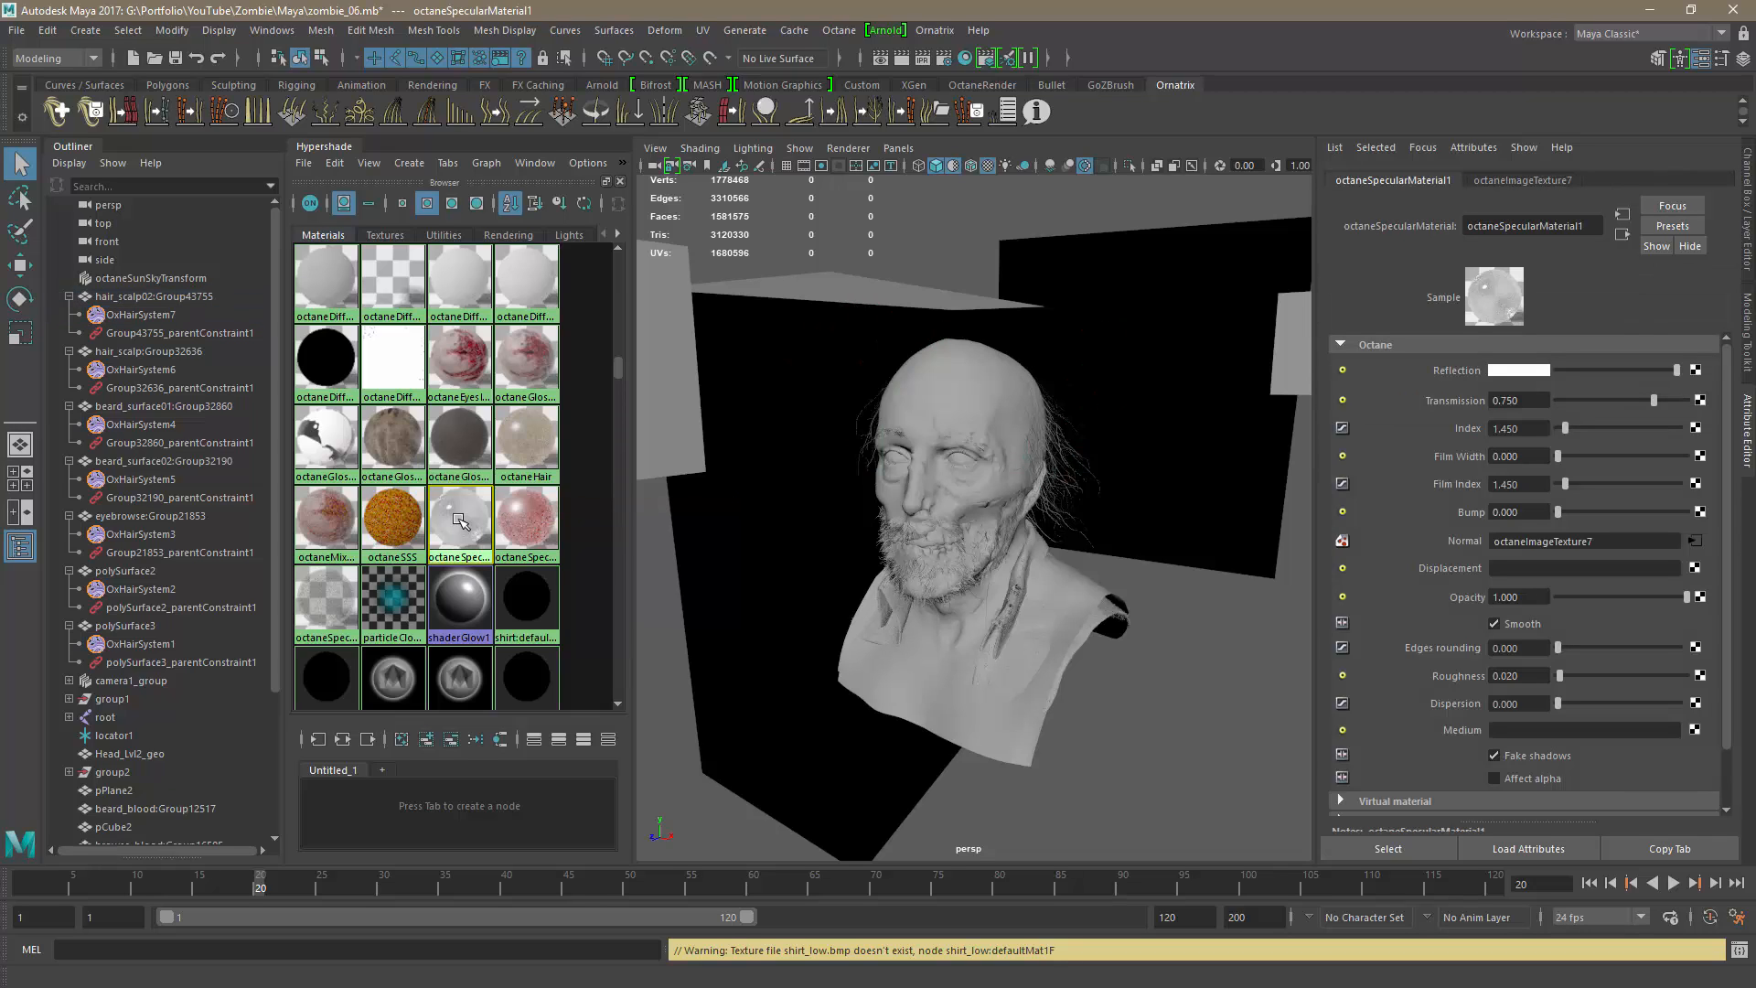
pyautogui.scroll(3, 460, 521)
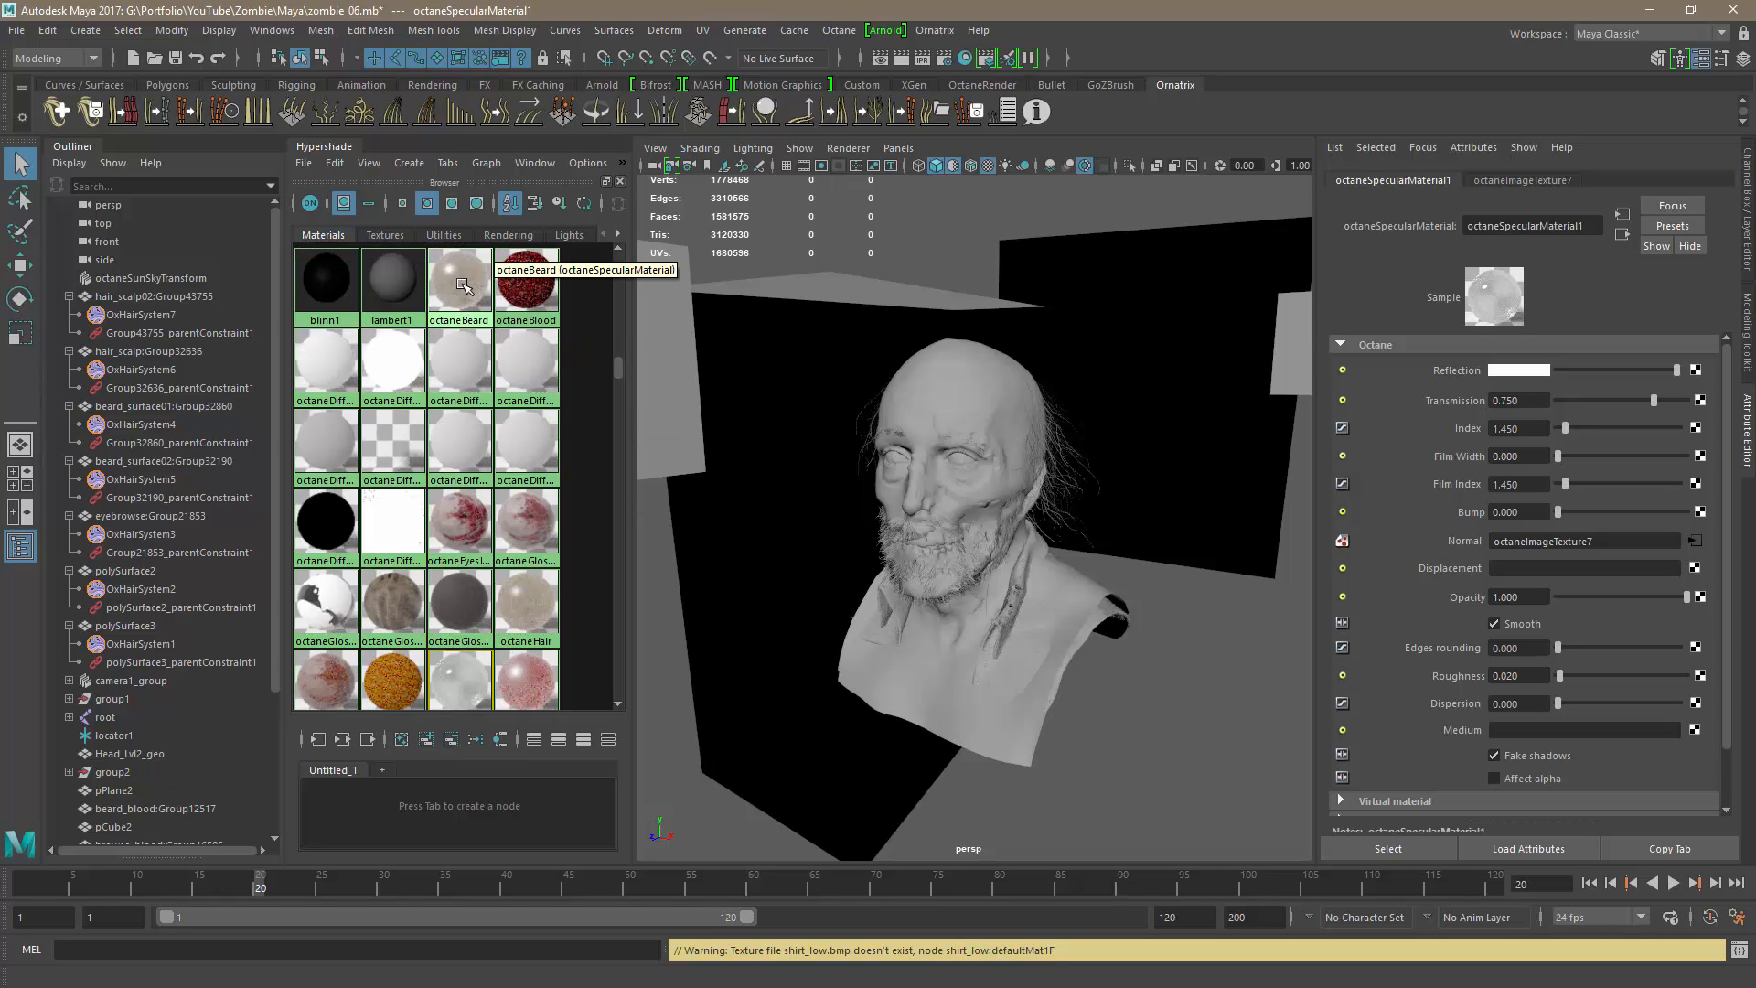
pyautogui.click(463, 286)
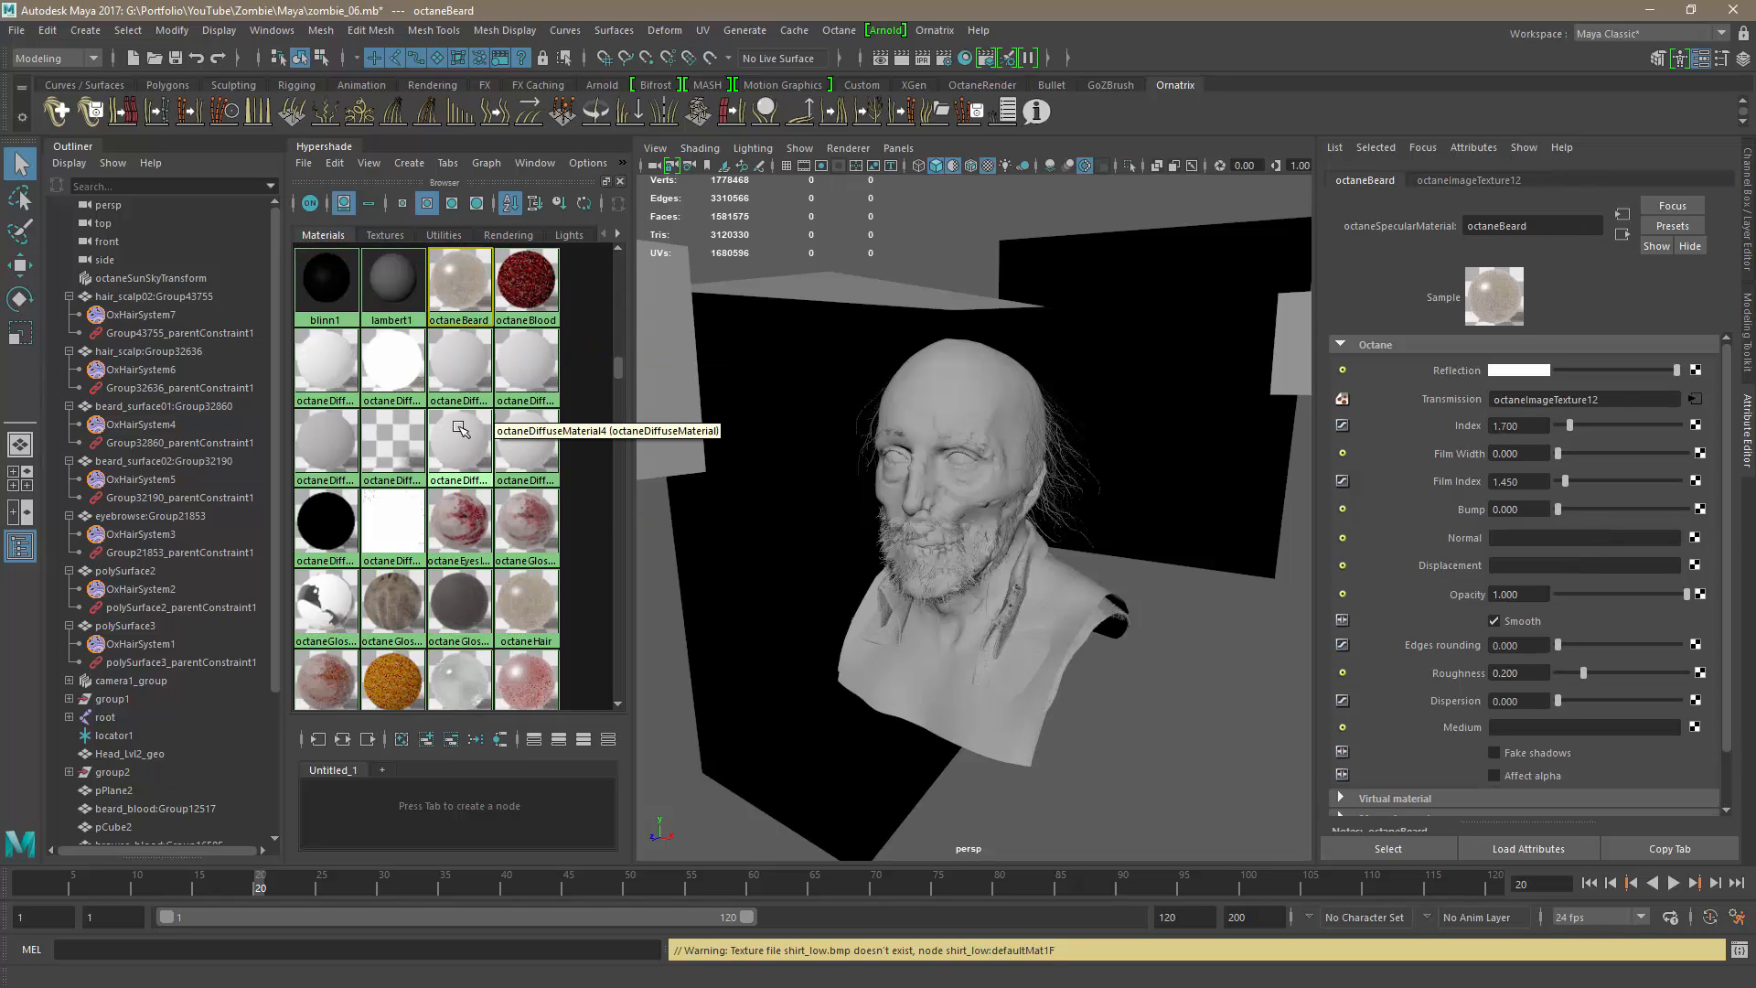
pyautogui.scroll(-1, 462, 439)
pyautogui.scroll(1, 462, 442)
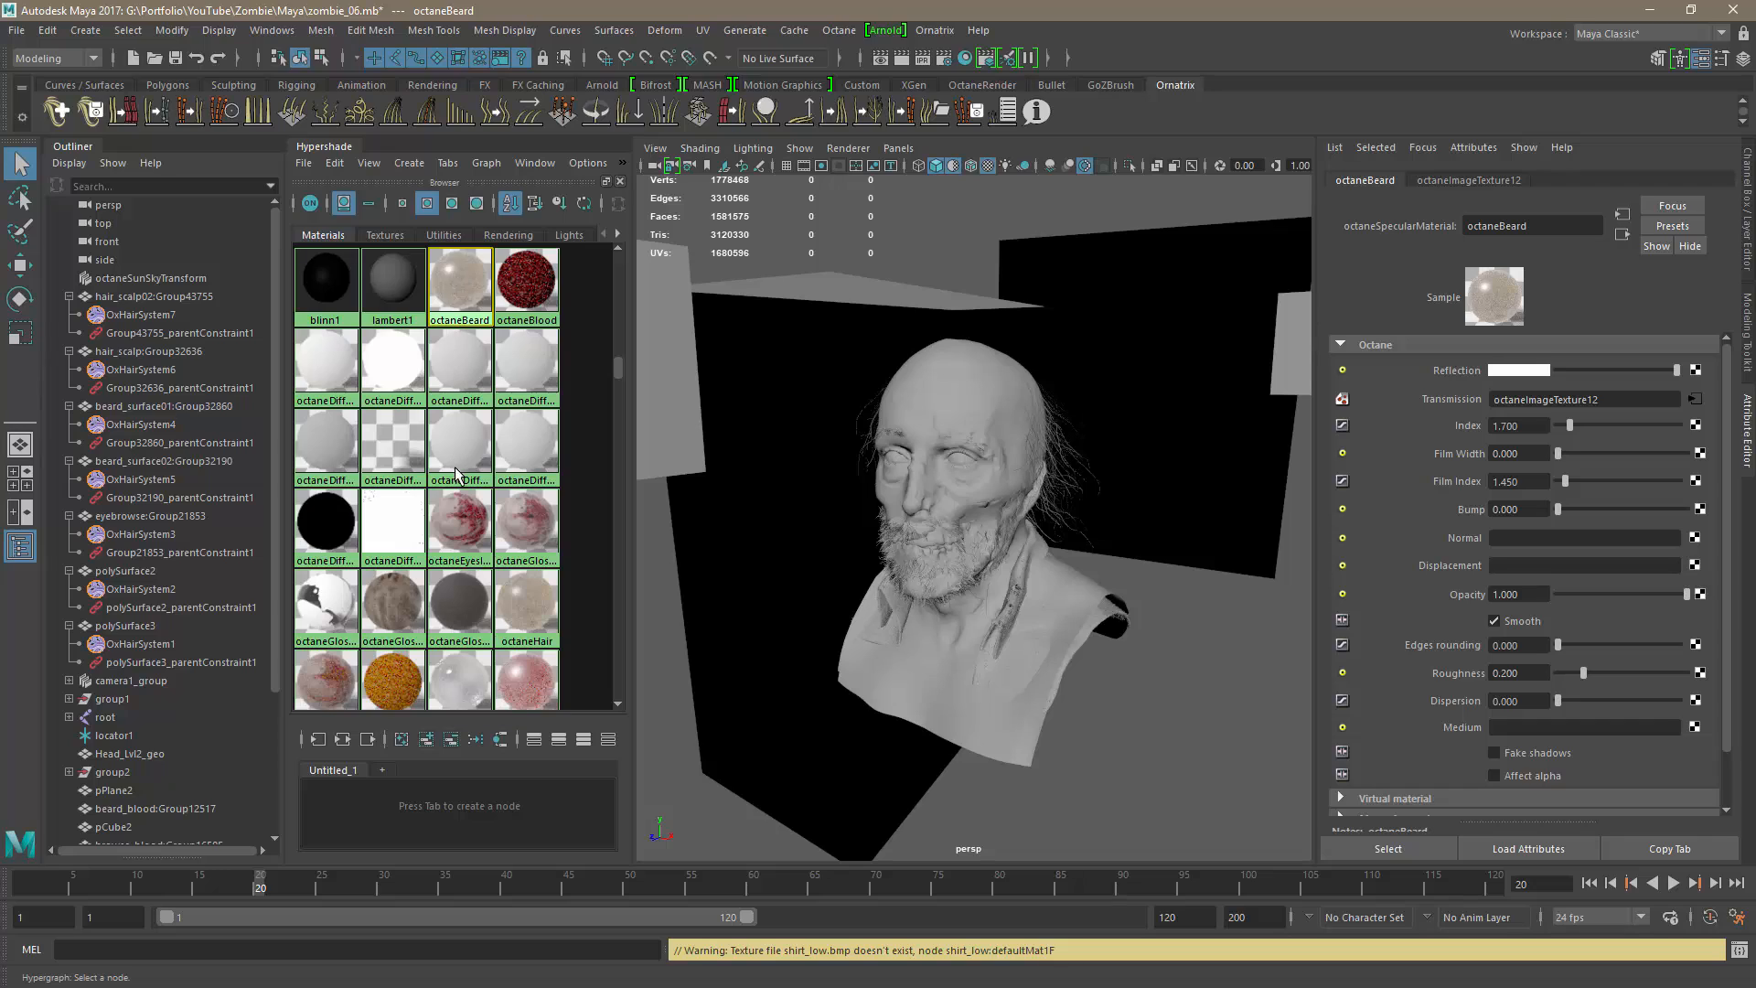
# Step: Examine the reflection, transmission, index and roughness settings of the octaneHair material
pyautogui.scroll(-2, 459, 476)
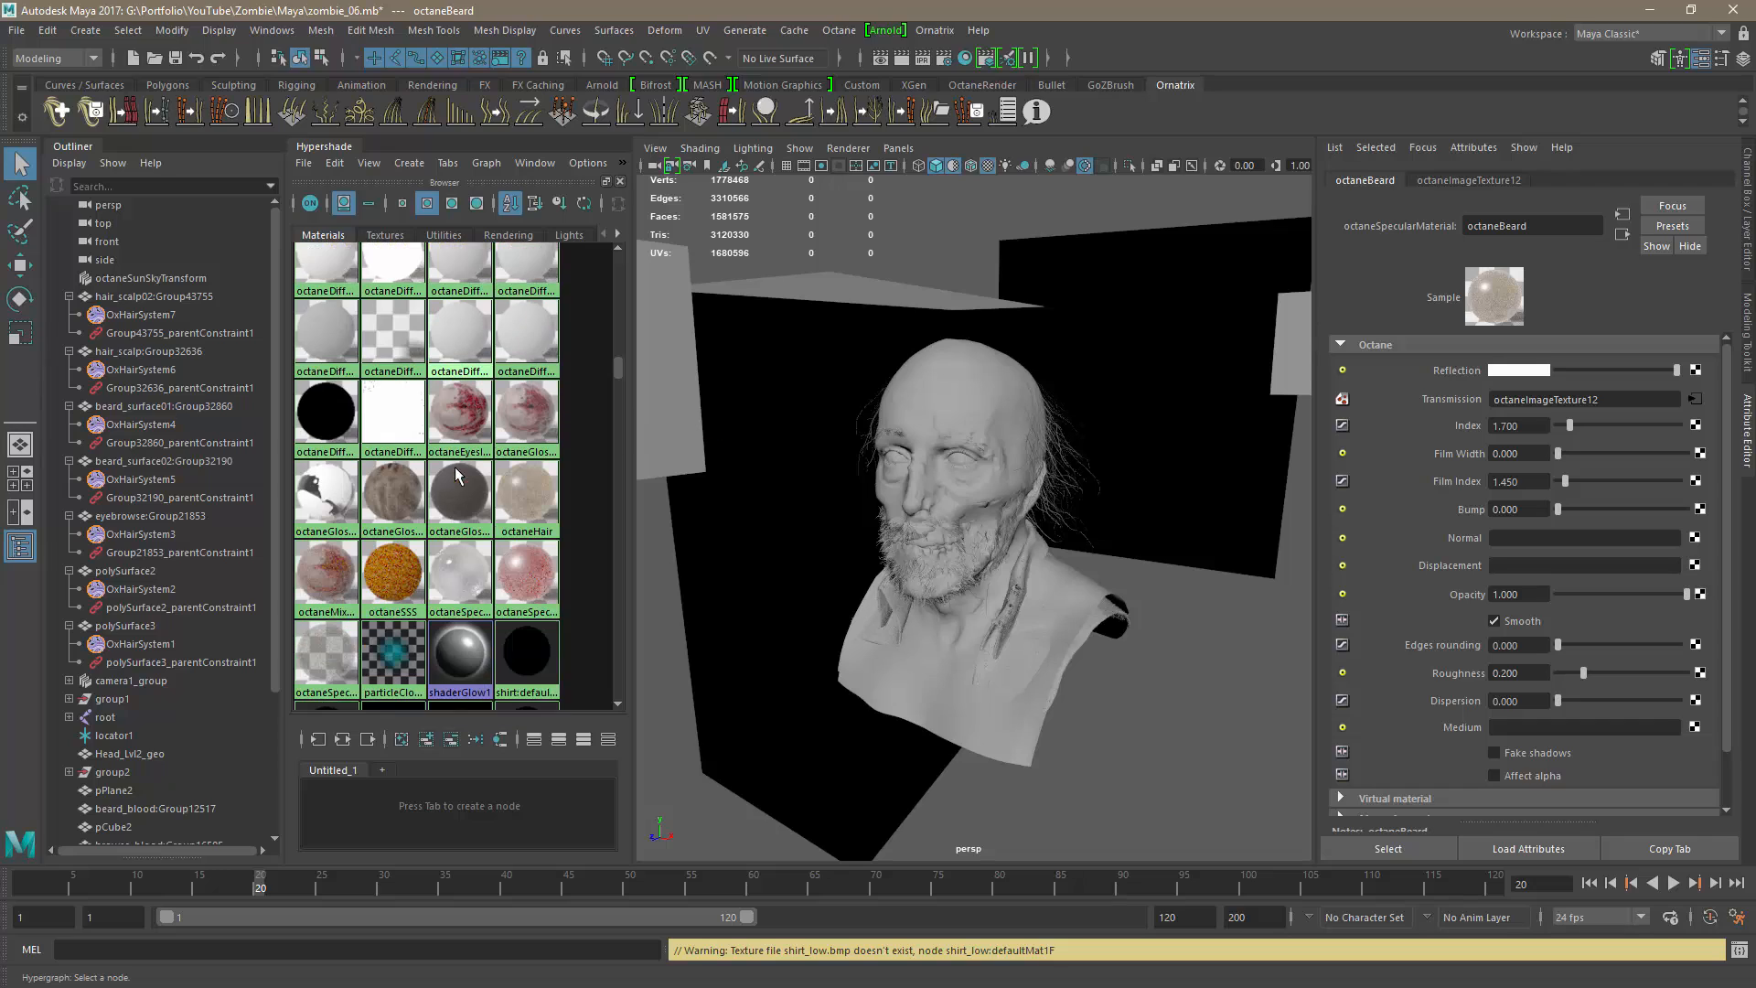
pyautogui.click(510, 486)
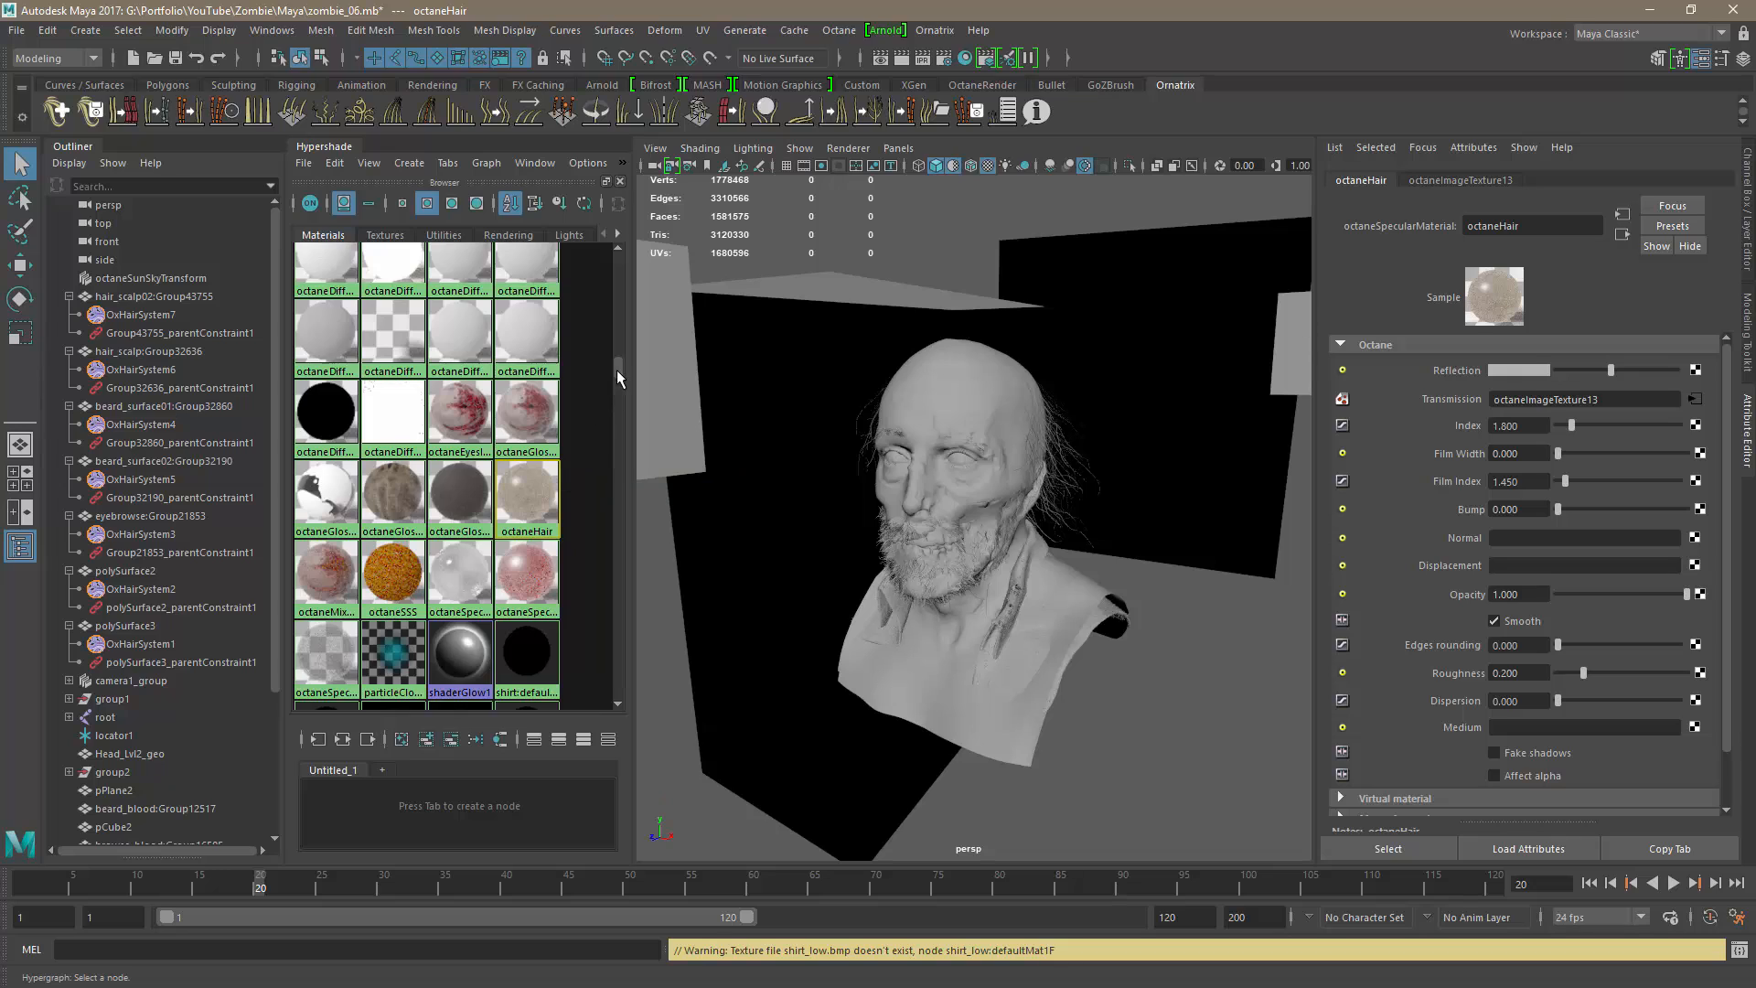
pyautogui.moveTo(616, 369); pyautogui.dragTo(616, 324)
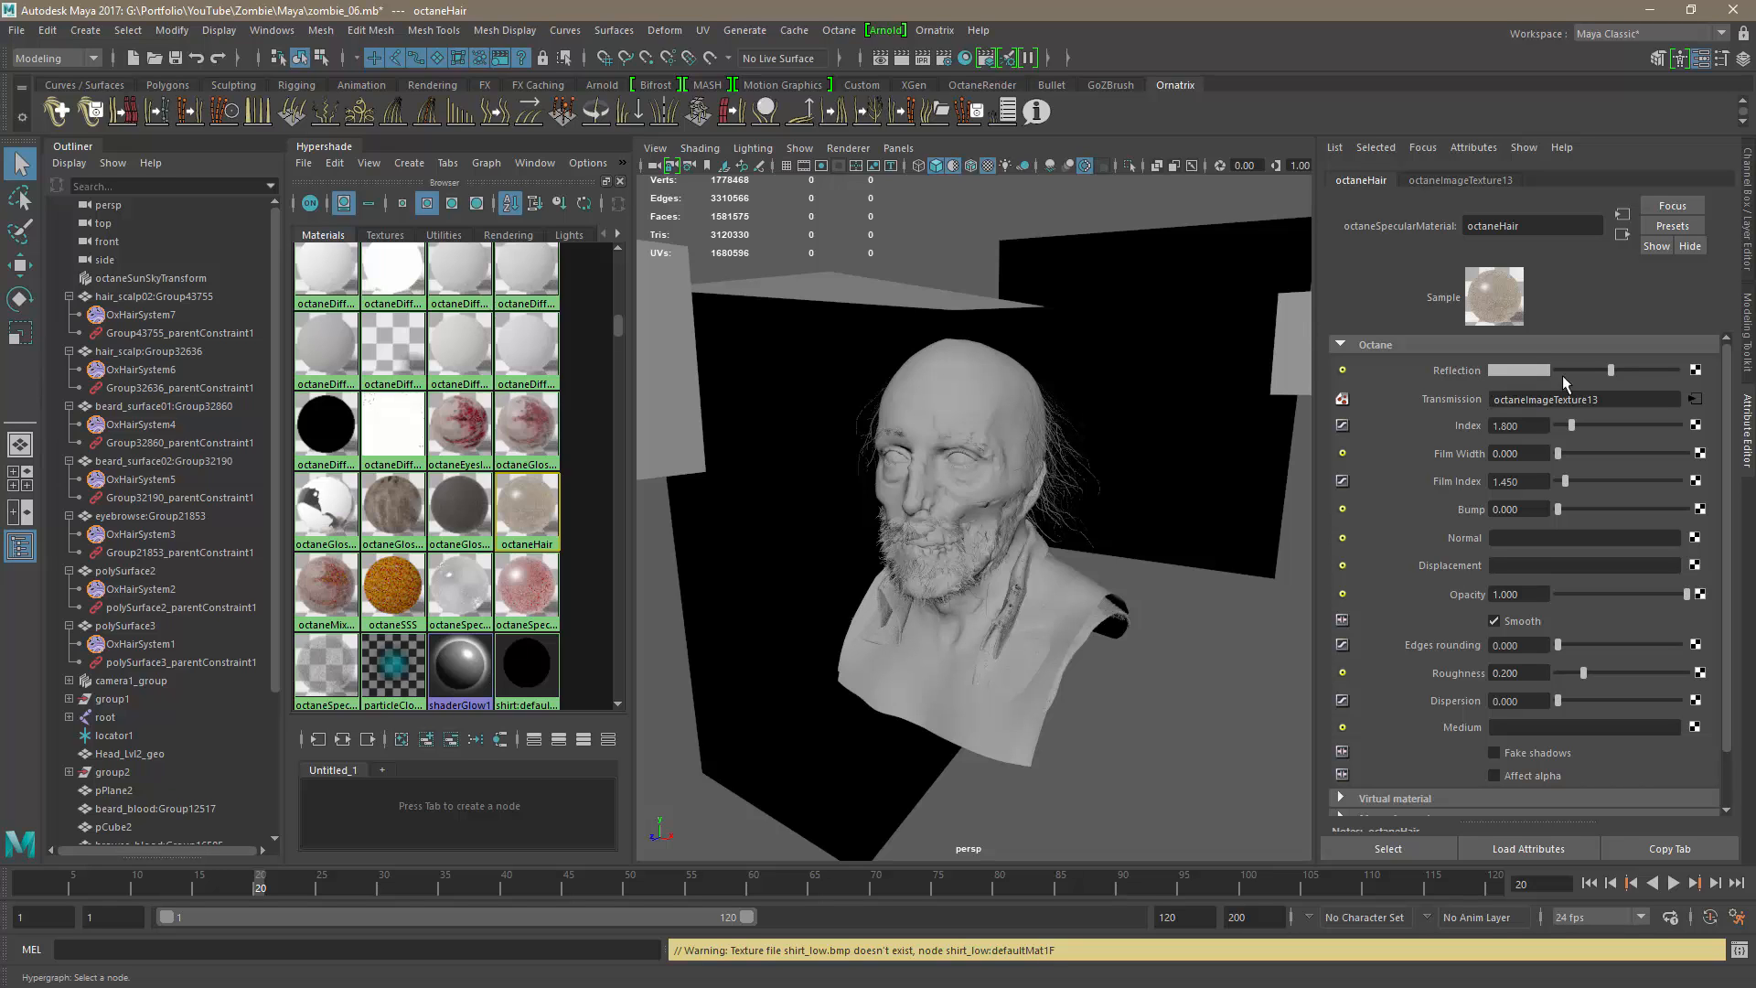
# Step: Switch back to OctaneRender and add a specular material above the hair systems in the node graph
pyautogui.hotkey('alt', 'Tab')
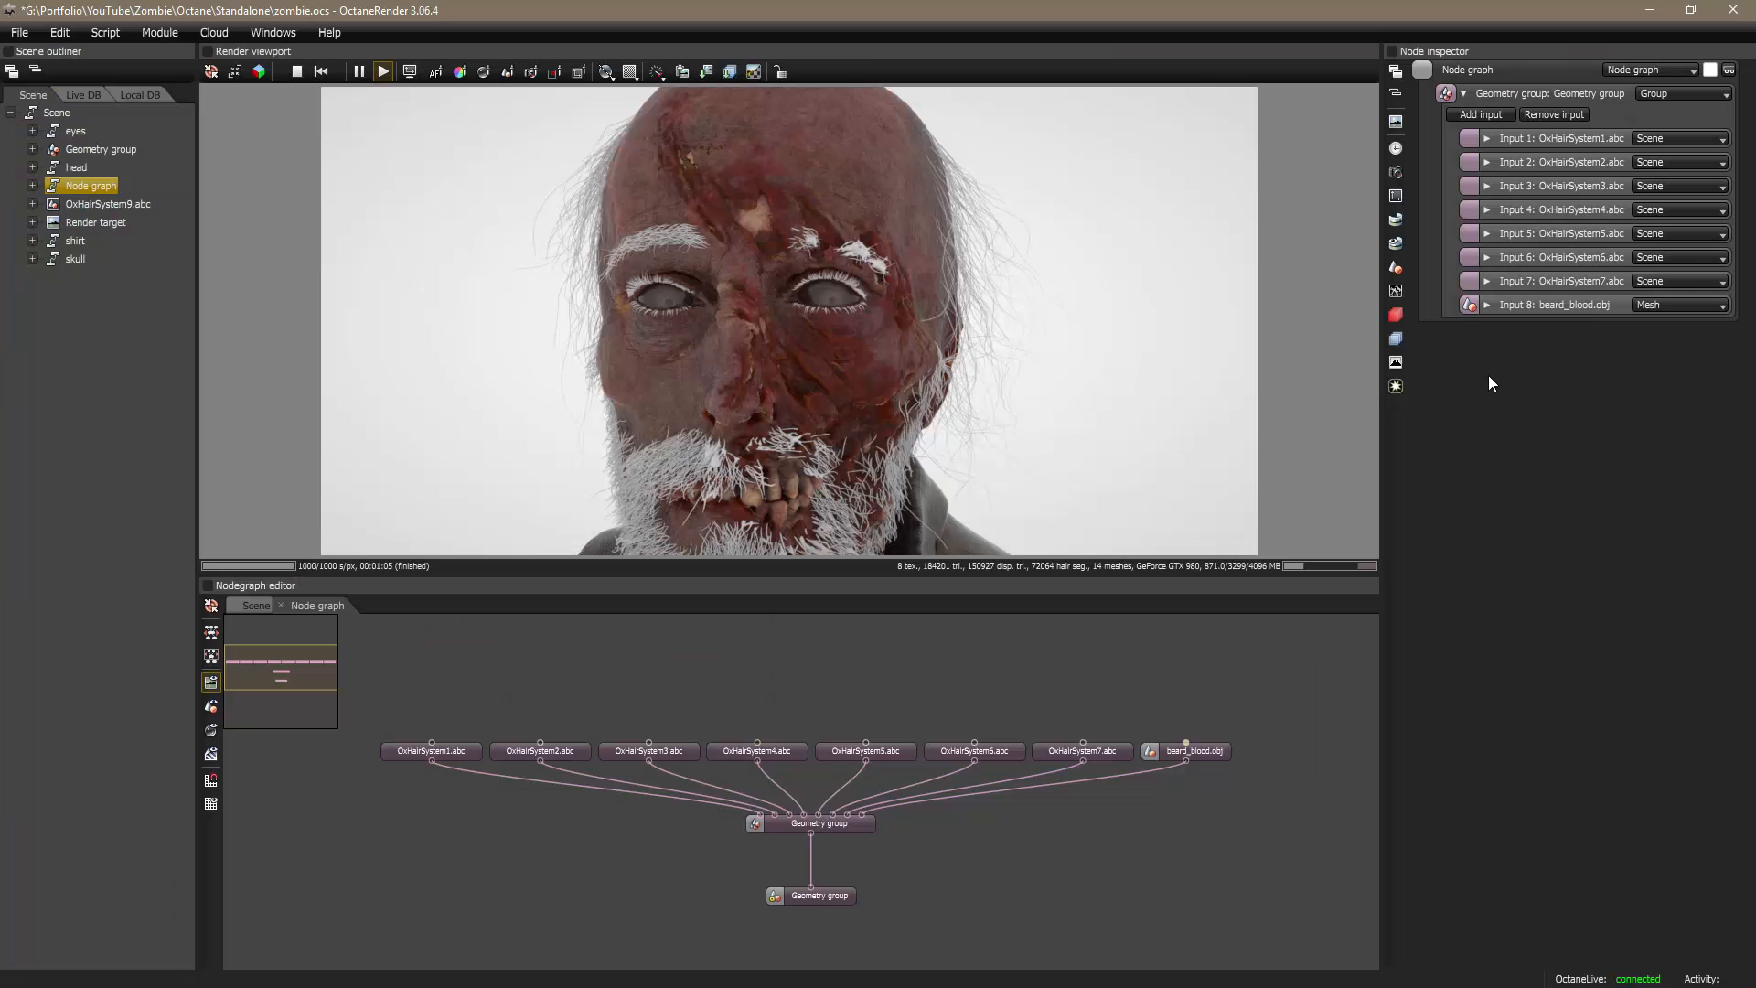
pyautogui.moveTo(759, 715); pyautogui.dragTo(754, 738)
pyautogui.rightClick(653, 679)
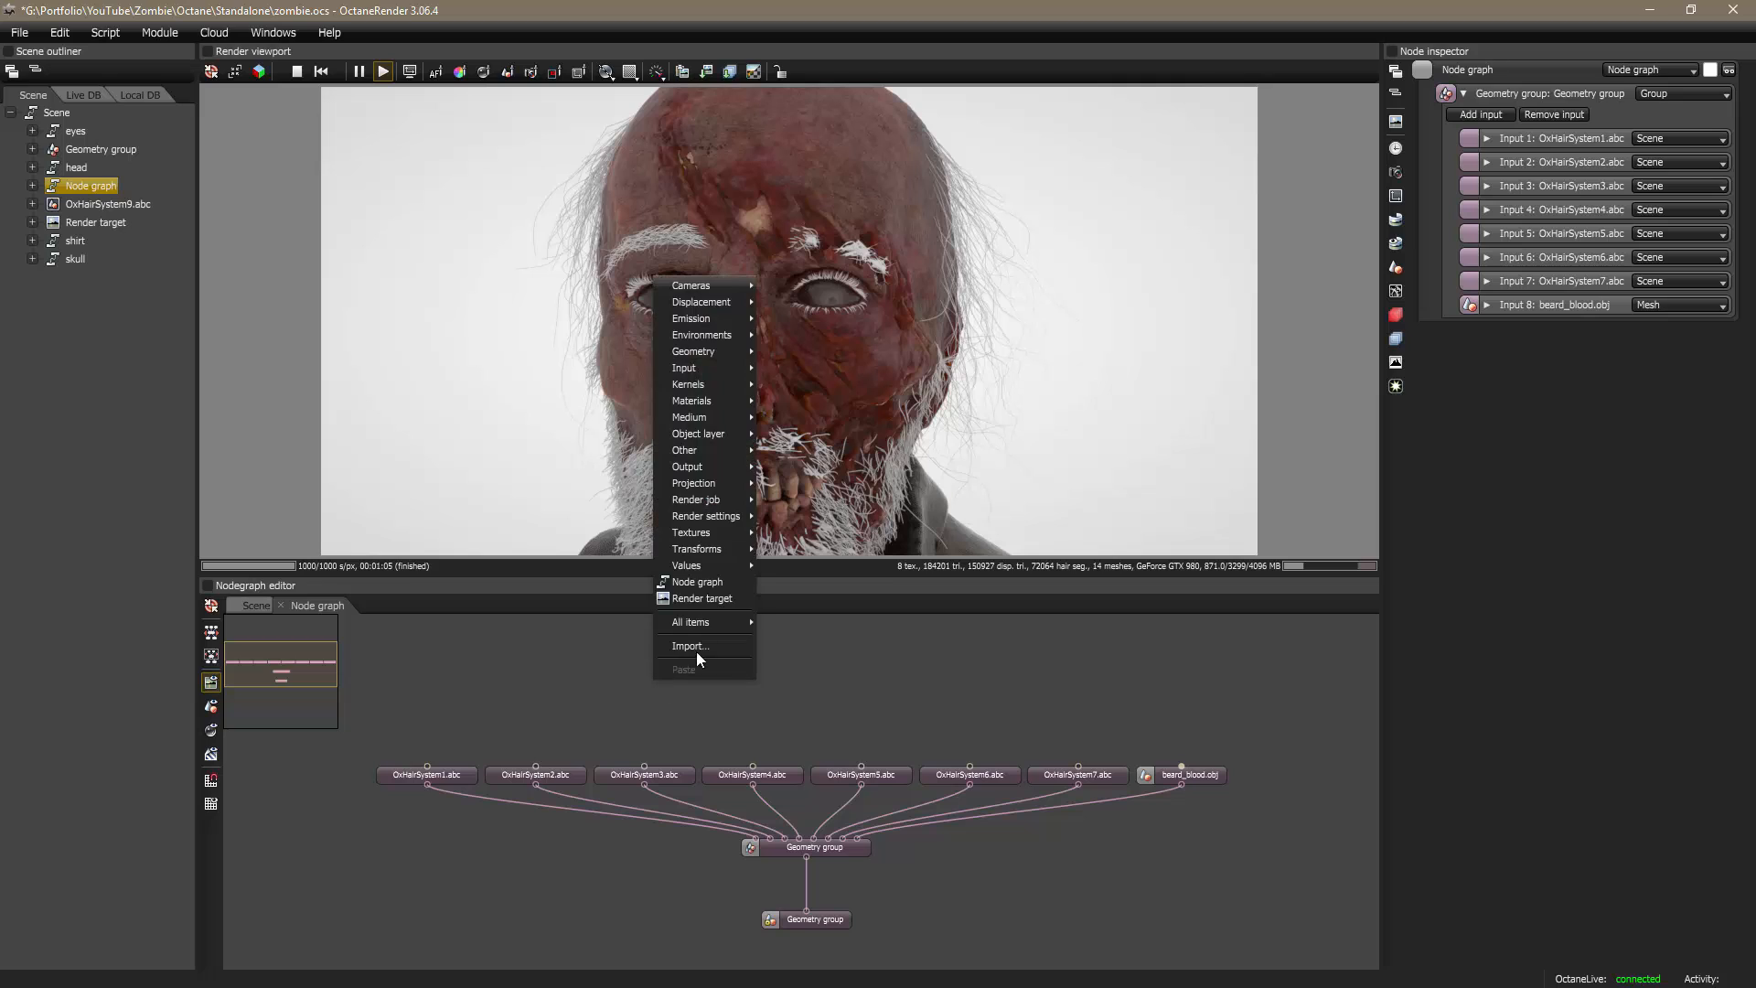
pyautogui.moveTo(714, 403)
pyautogui.click(796, 468)
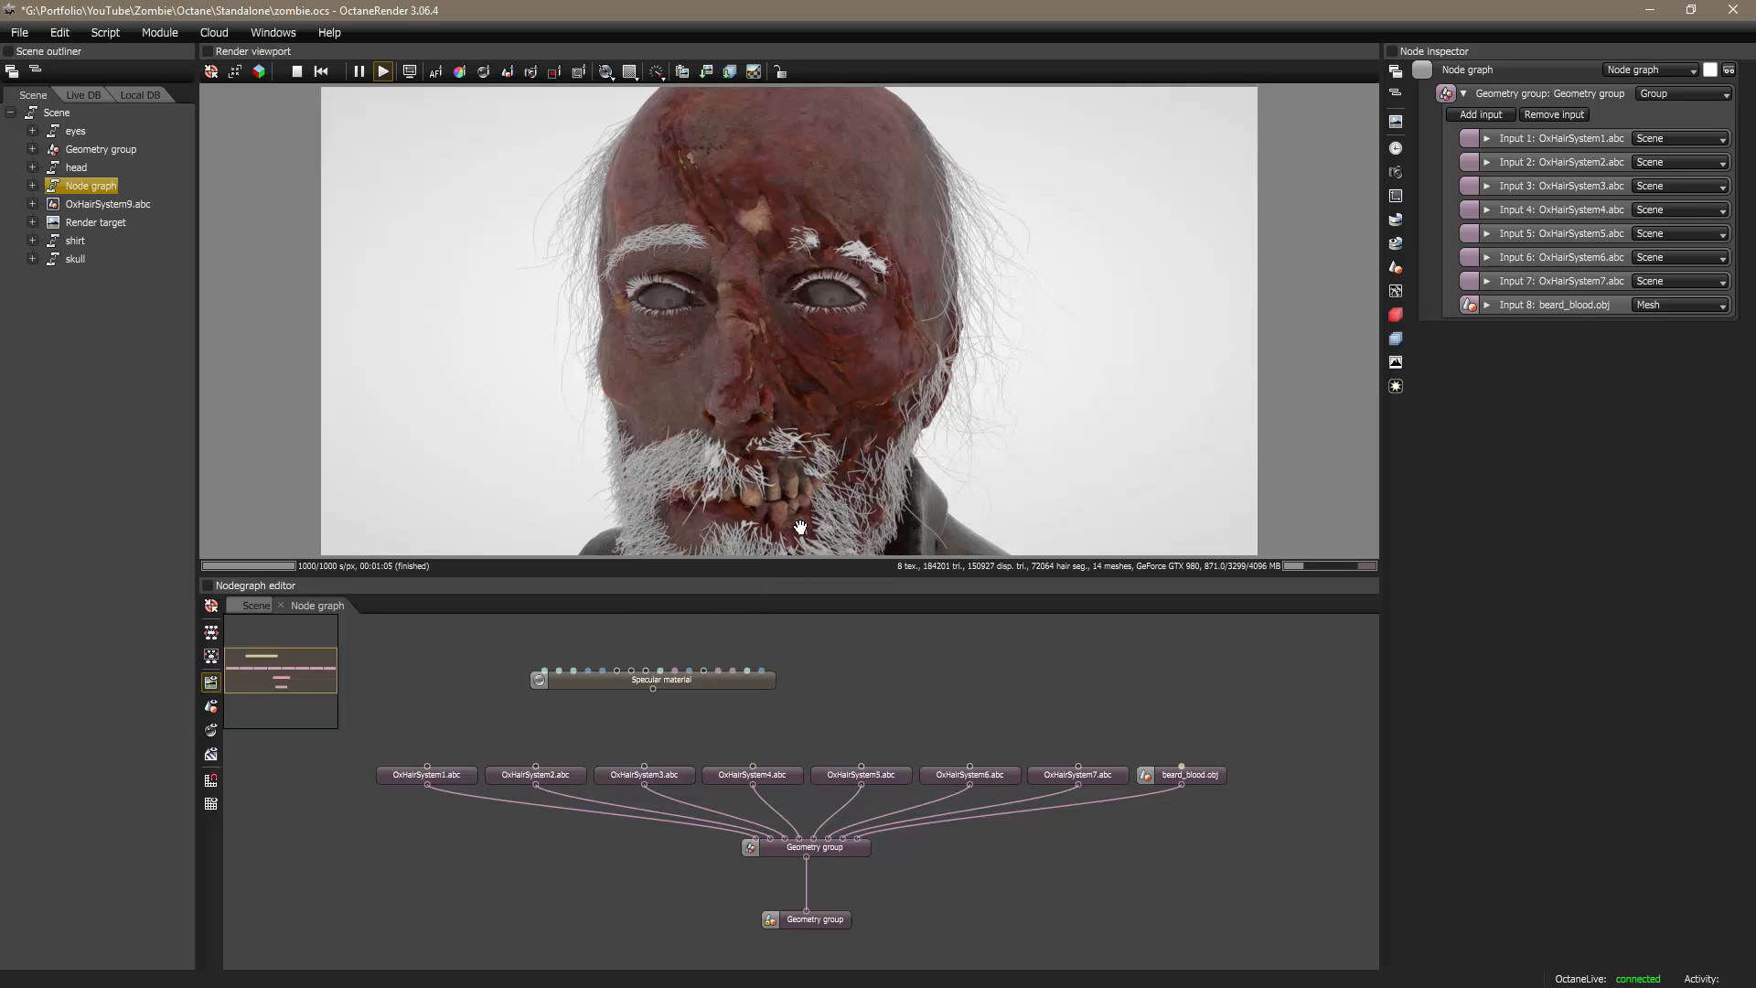
# Step: Rename the new specular material "hair" and place its node above the first two hair systems
pyautogui.moveTo(722, 682); pyautogui.dragTo(698, 663)
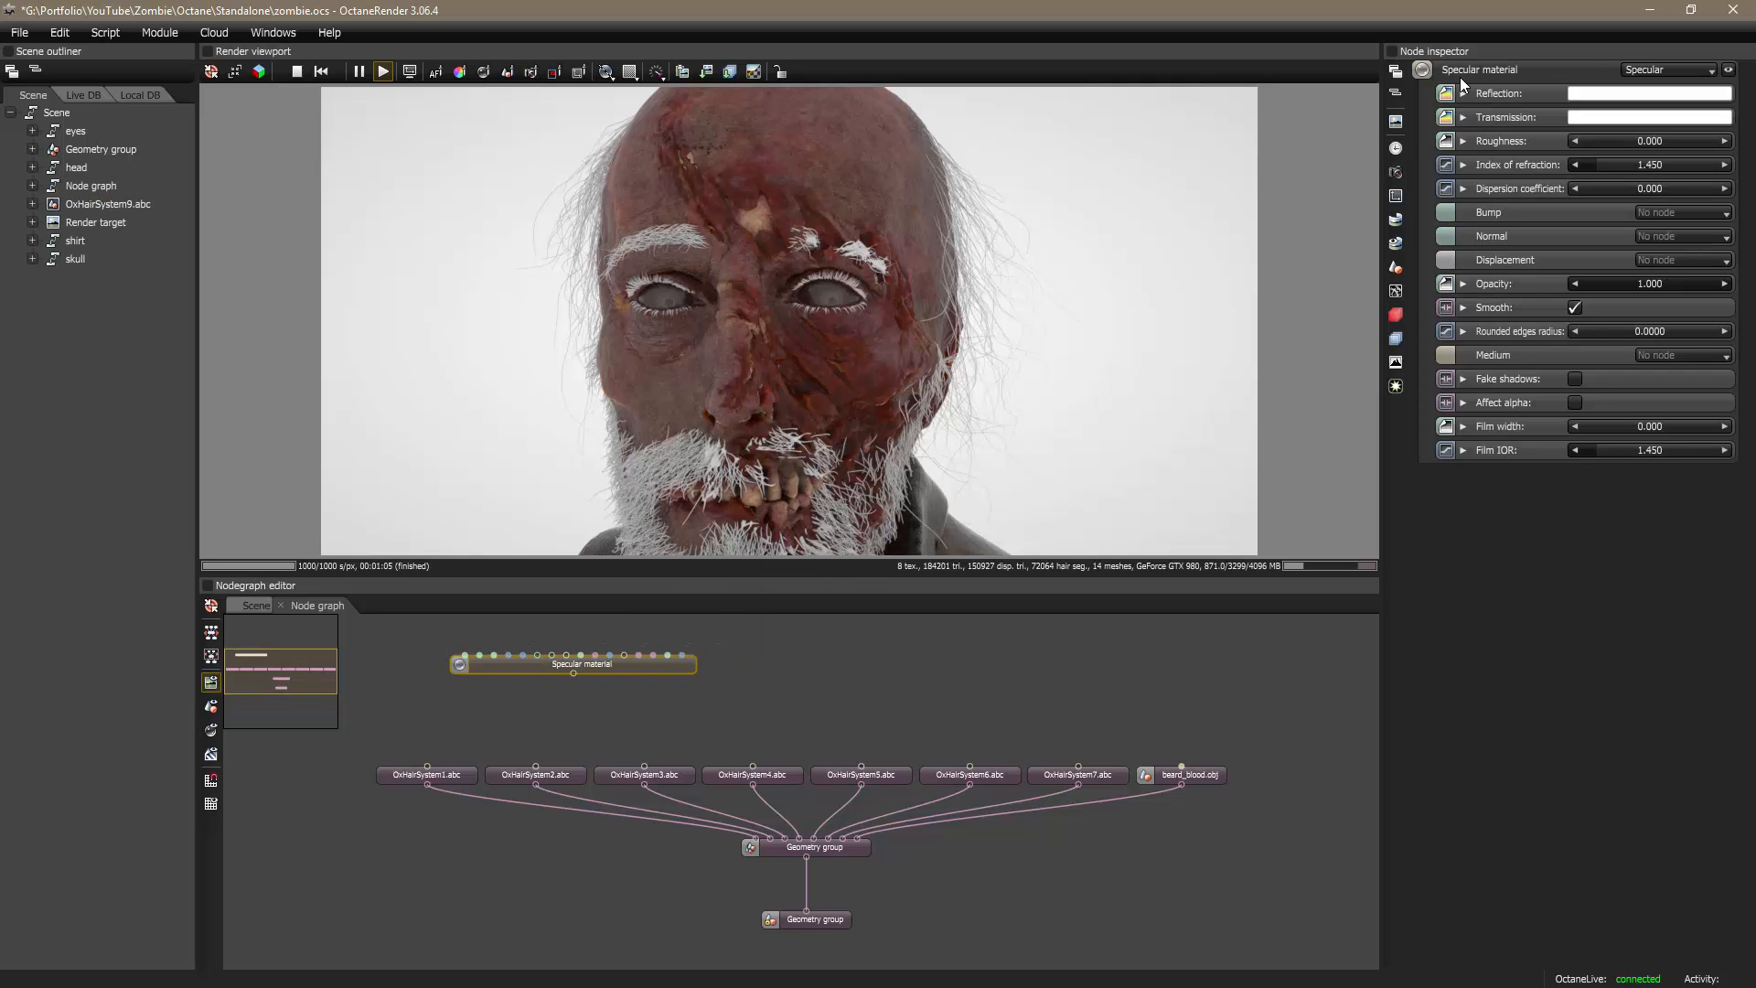
pyautogui.doubleClick(1483, 69)
pyautogui.write('hair')
pyautogui.press('Return')
pyautogui.moveTo(682, 670); pyautogui.dragTo(659, 673)
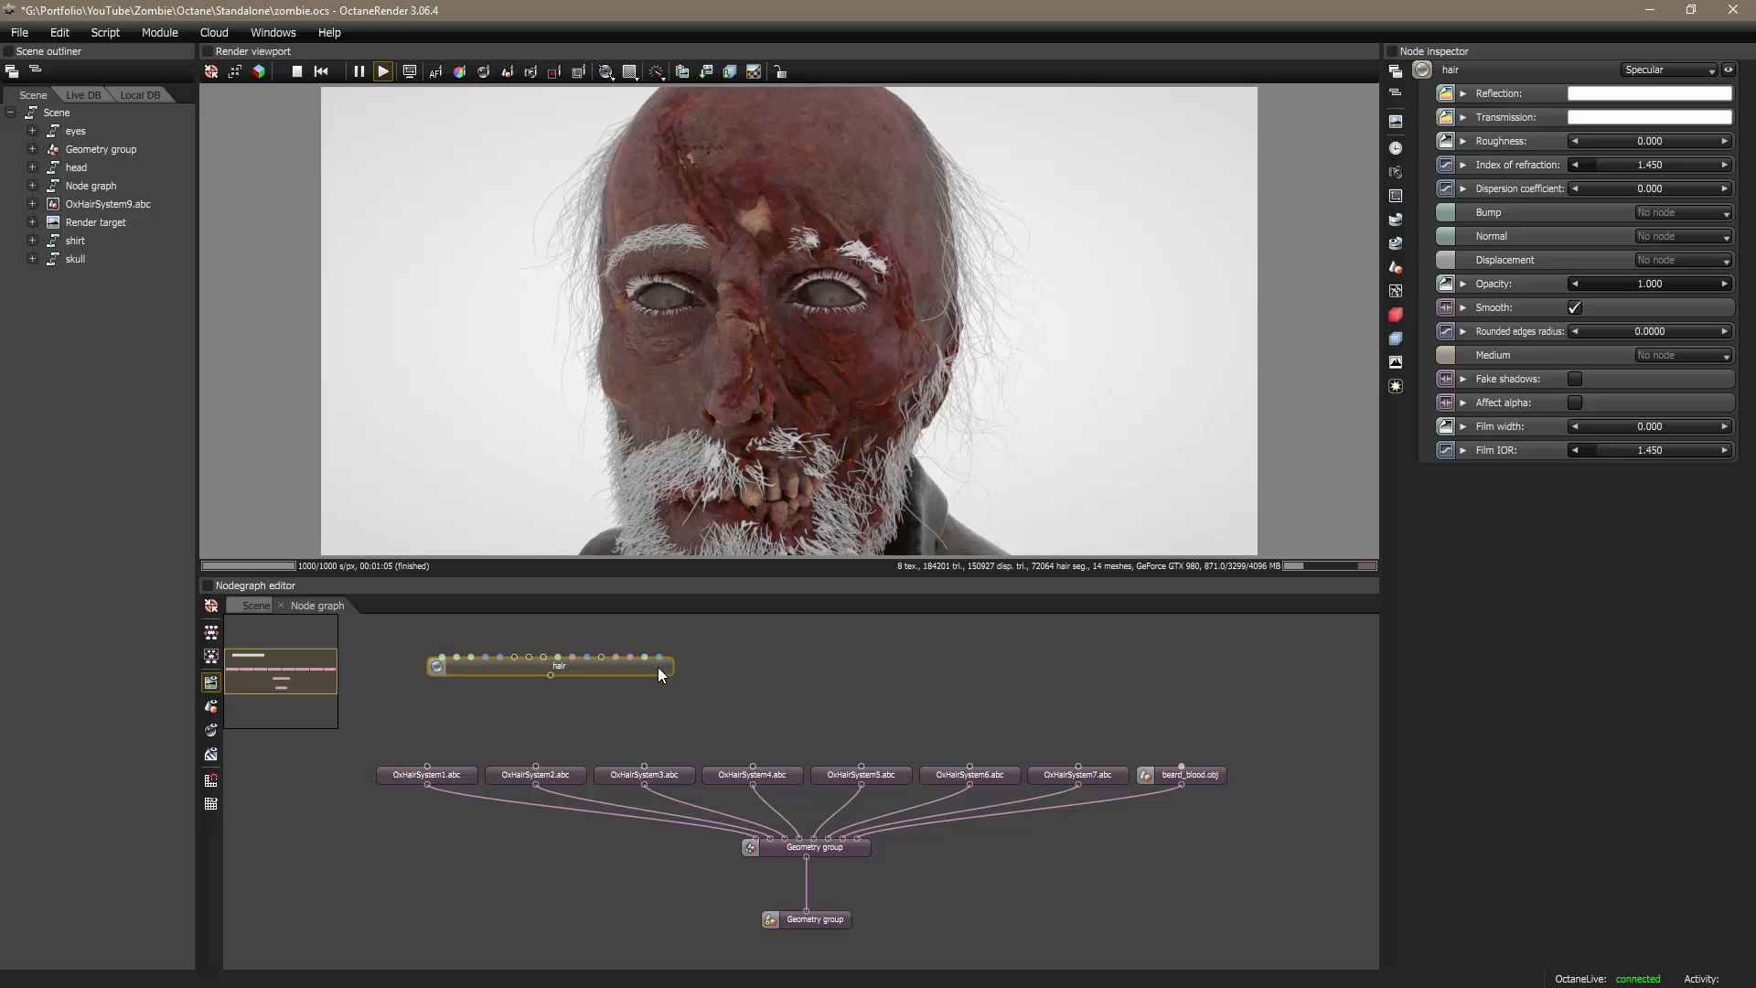
# Step: Duplicate the hair material node, rename the copy beard, and space the two nodes apart
pyautogui.hotkey('ctrl', 'c')
pyautogui.hotkey('ctrl', 'v')
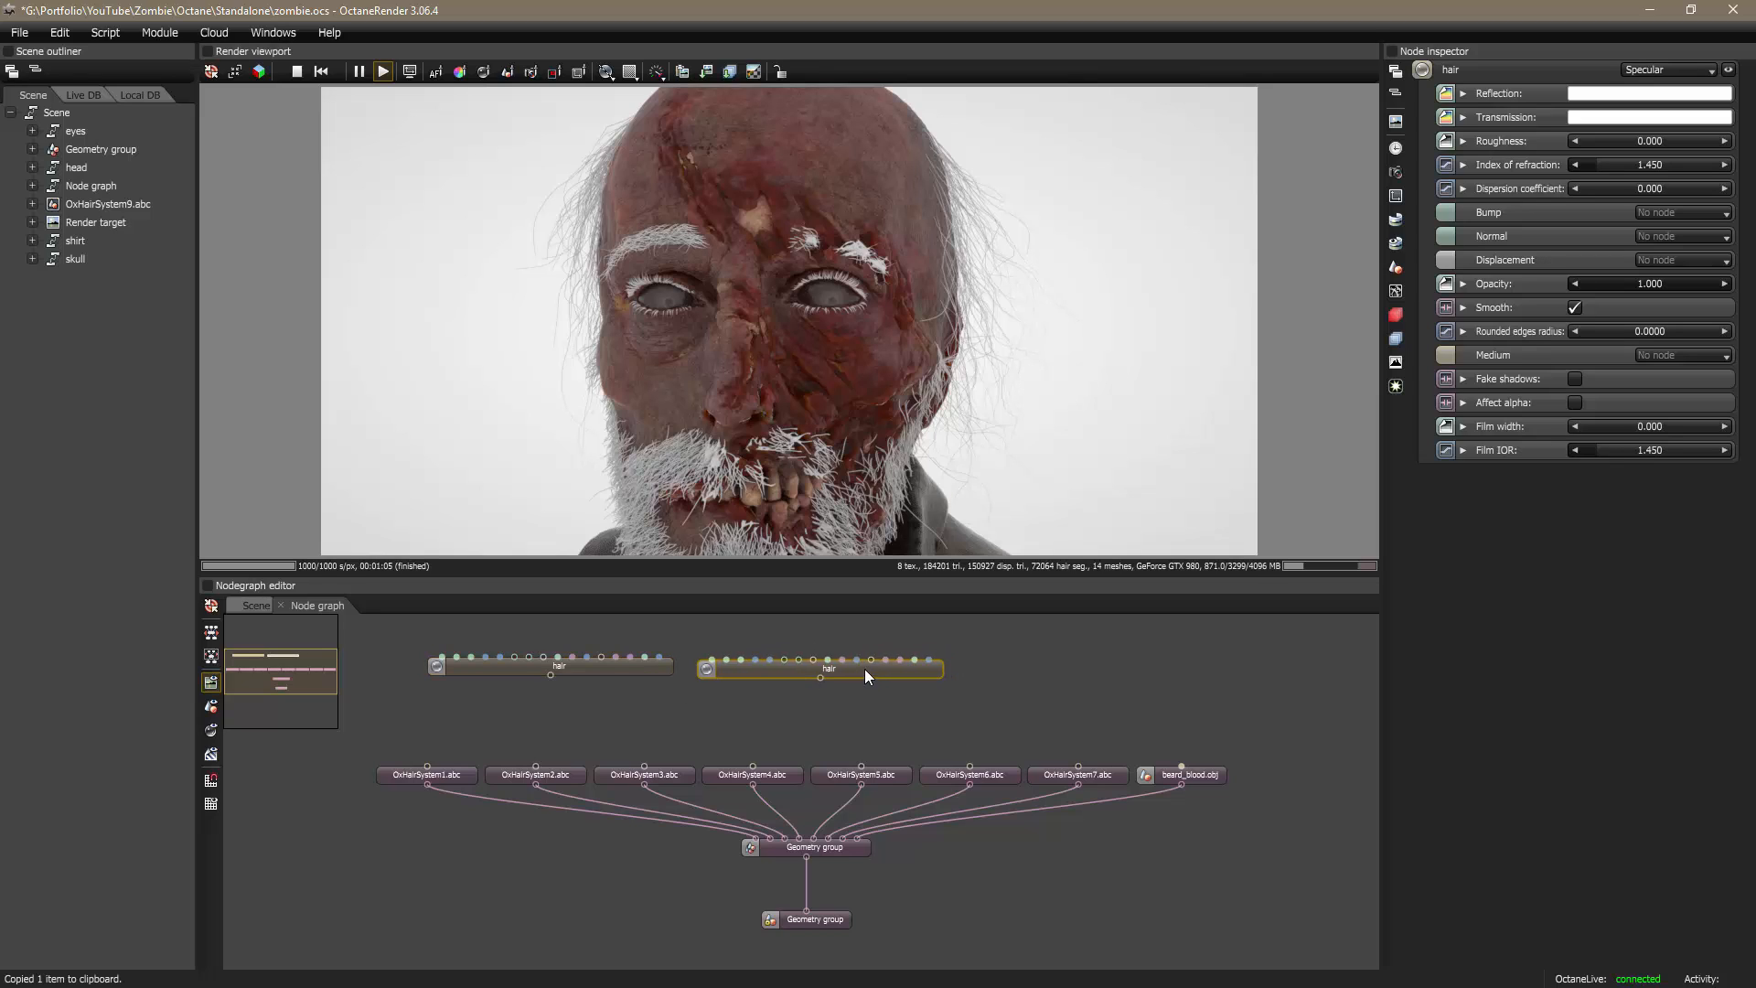
pyautogui.moveTo(864, 667); pyautogui.dragTo(870, 661)
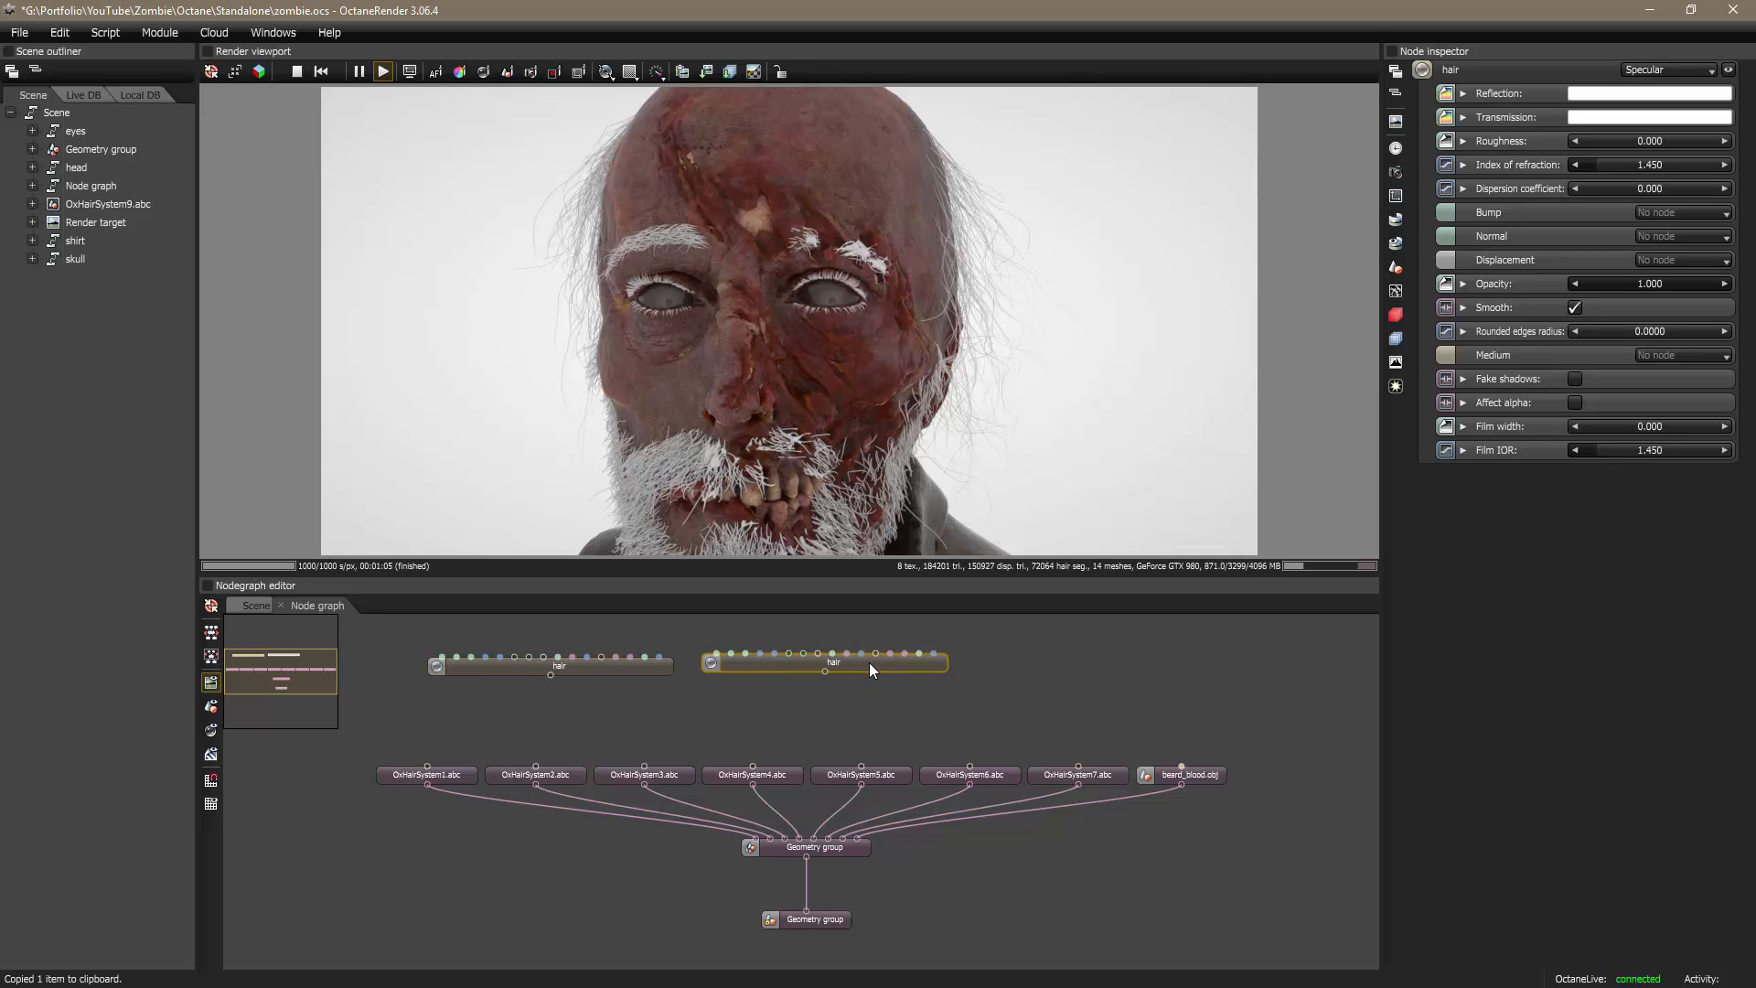
pyautogui.doubleClick(1460, 70)
pyautogui.write('beard')
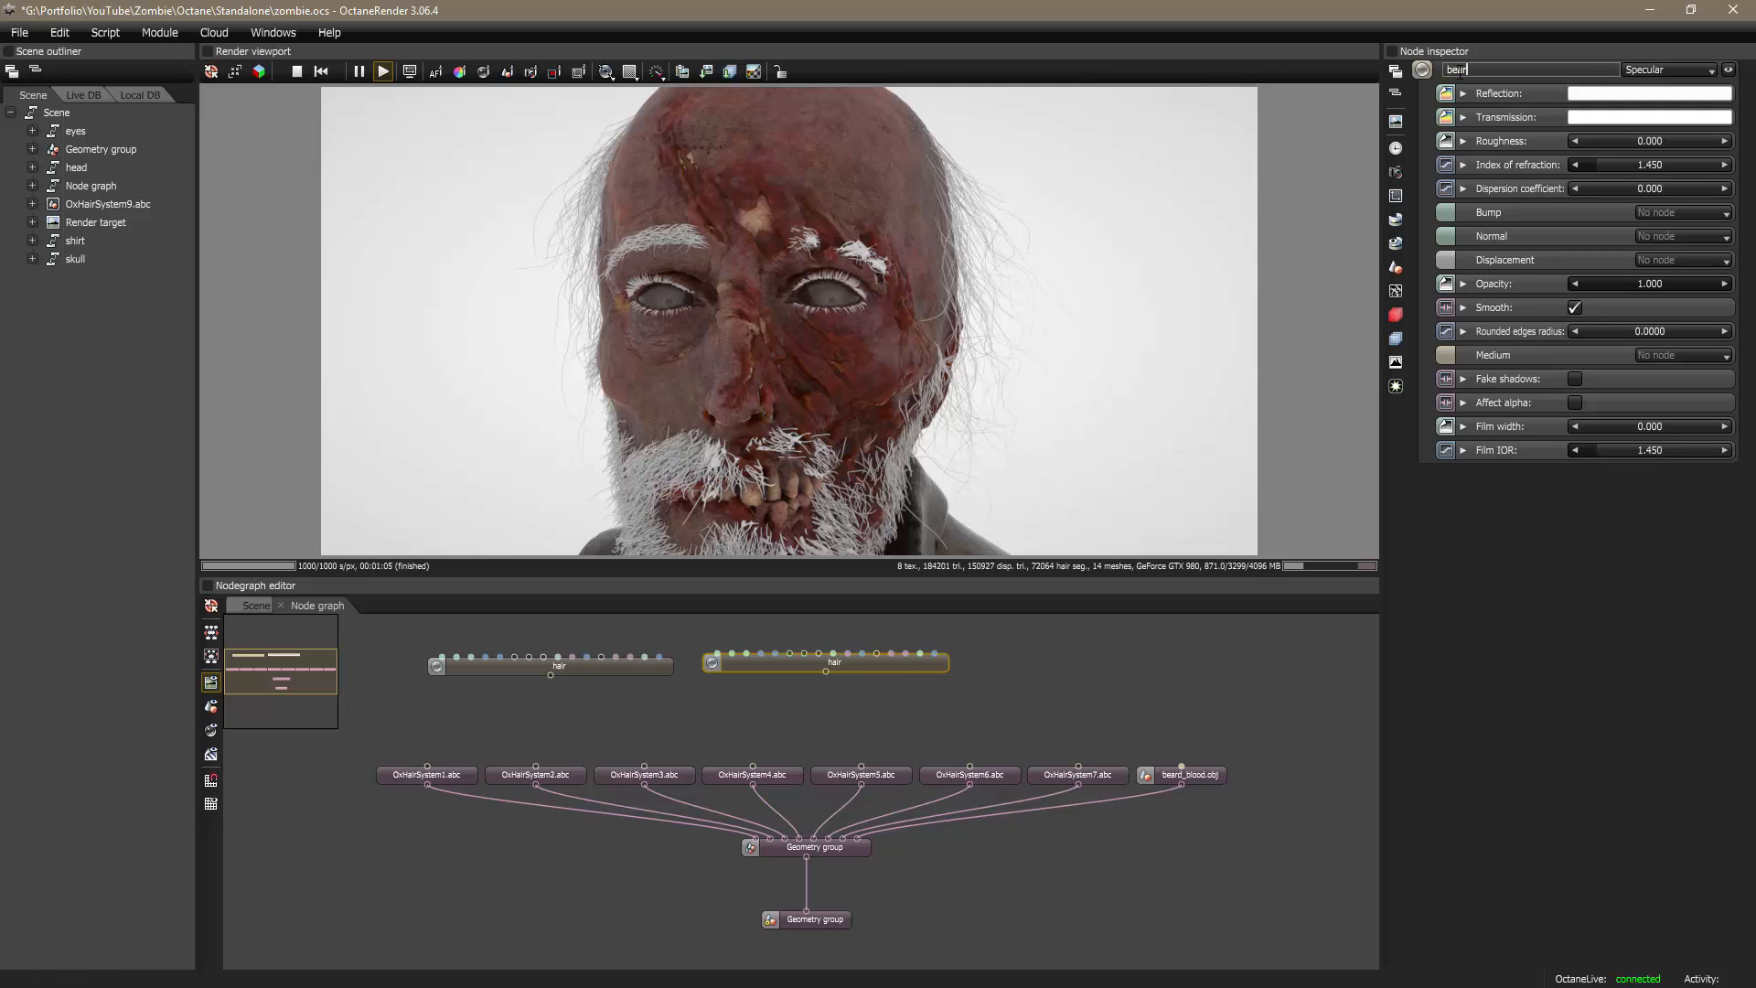
pyautogui.press('Return')
pyautogui.moveTo(594, 675); pyautogui.dragTo(554, 682)
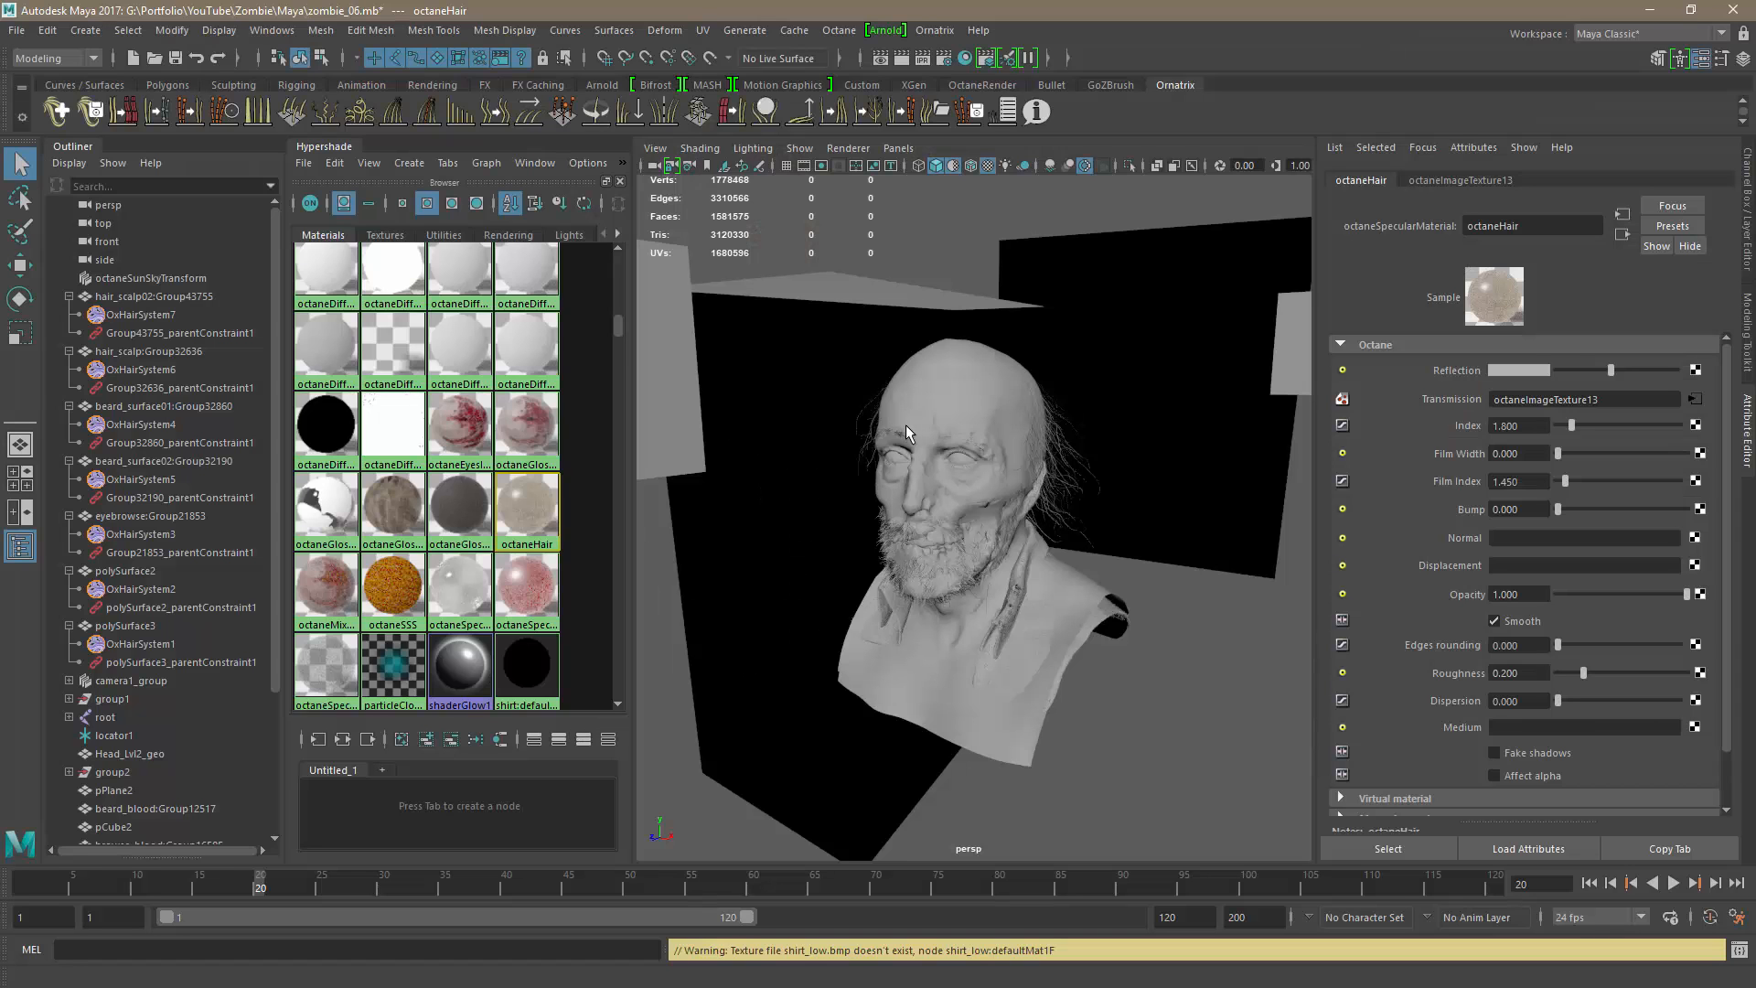
# Step: Select OxHairSystem7 and OxHairSystem6 in Maya to check which hair they cover, and return to OctaneRender
pyautogui.hotkey('alt', 'Tab')
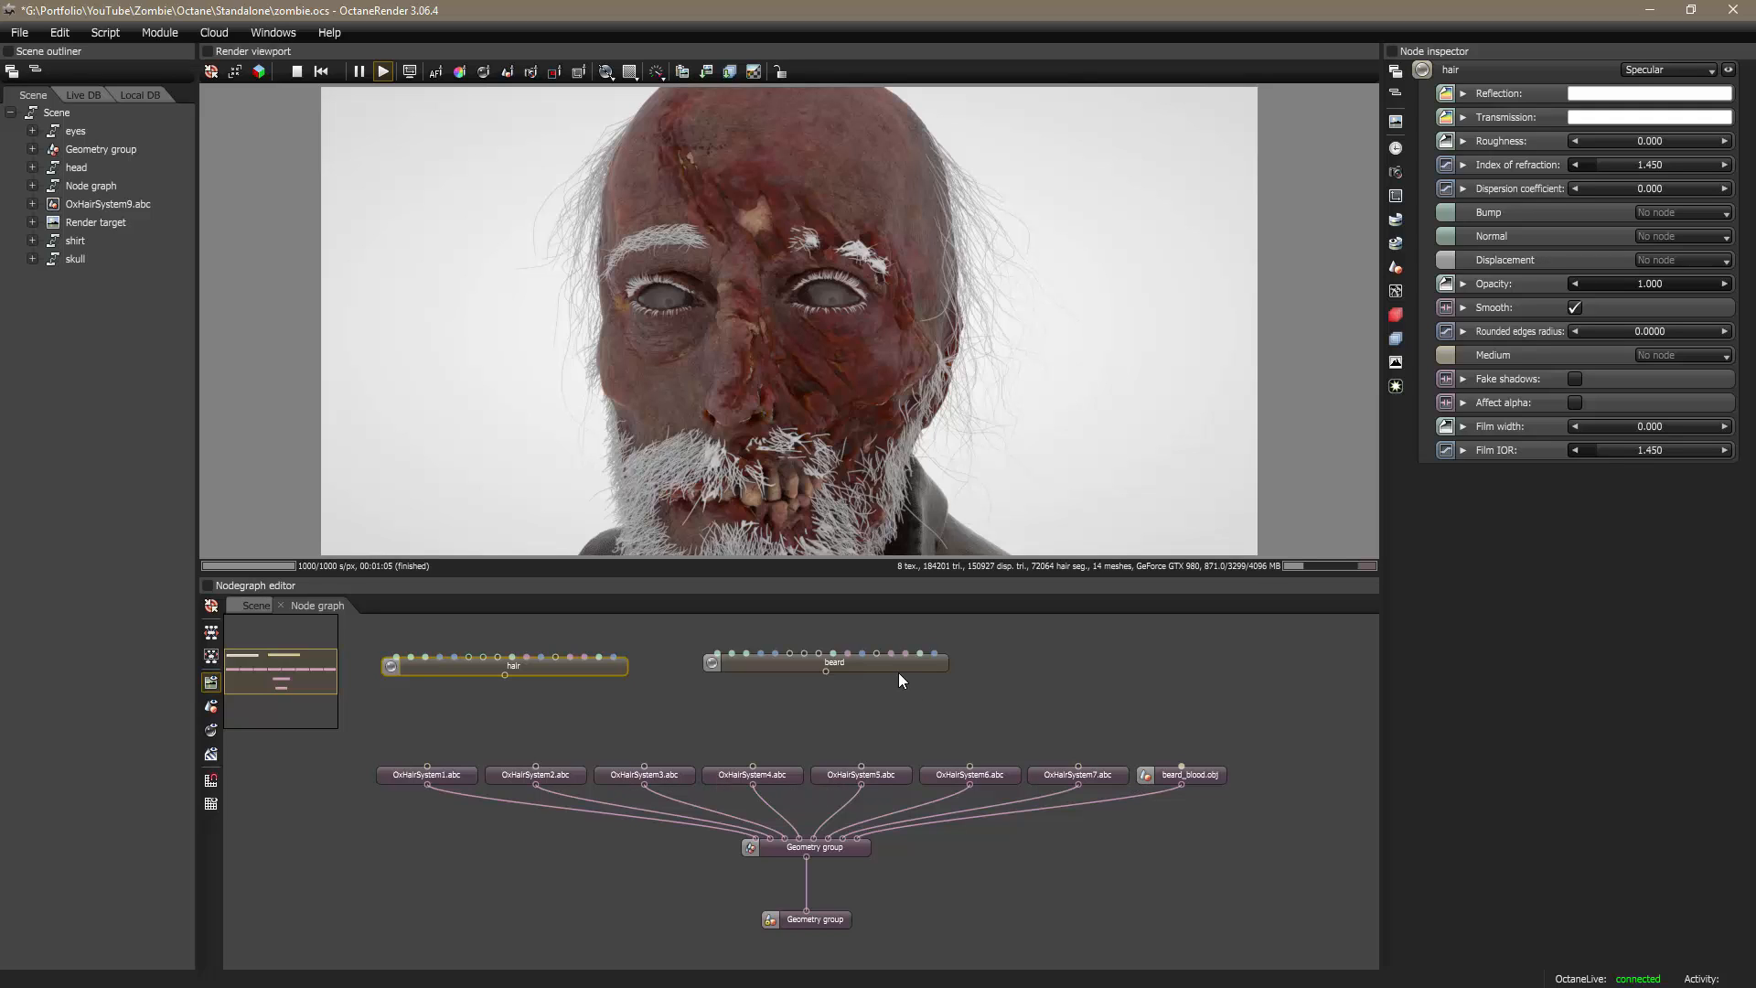
pyautogui.moveTo(871, 662); pyautogui.dragTo(878, 655)
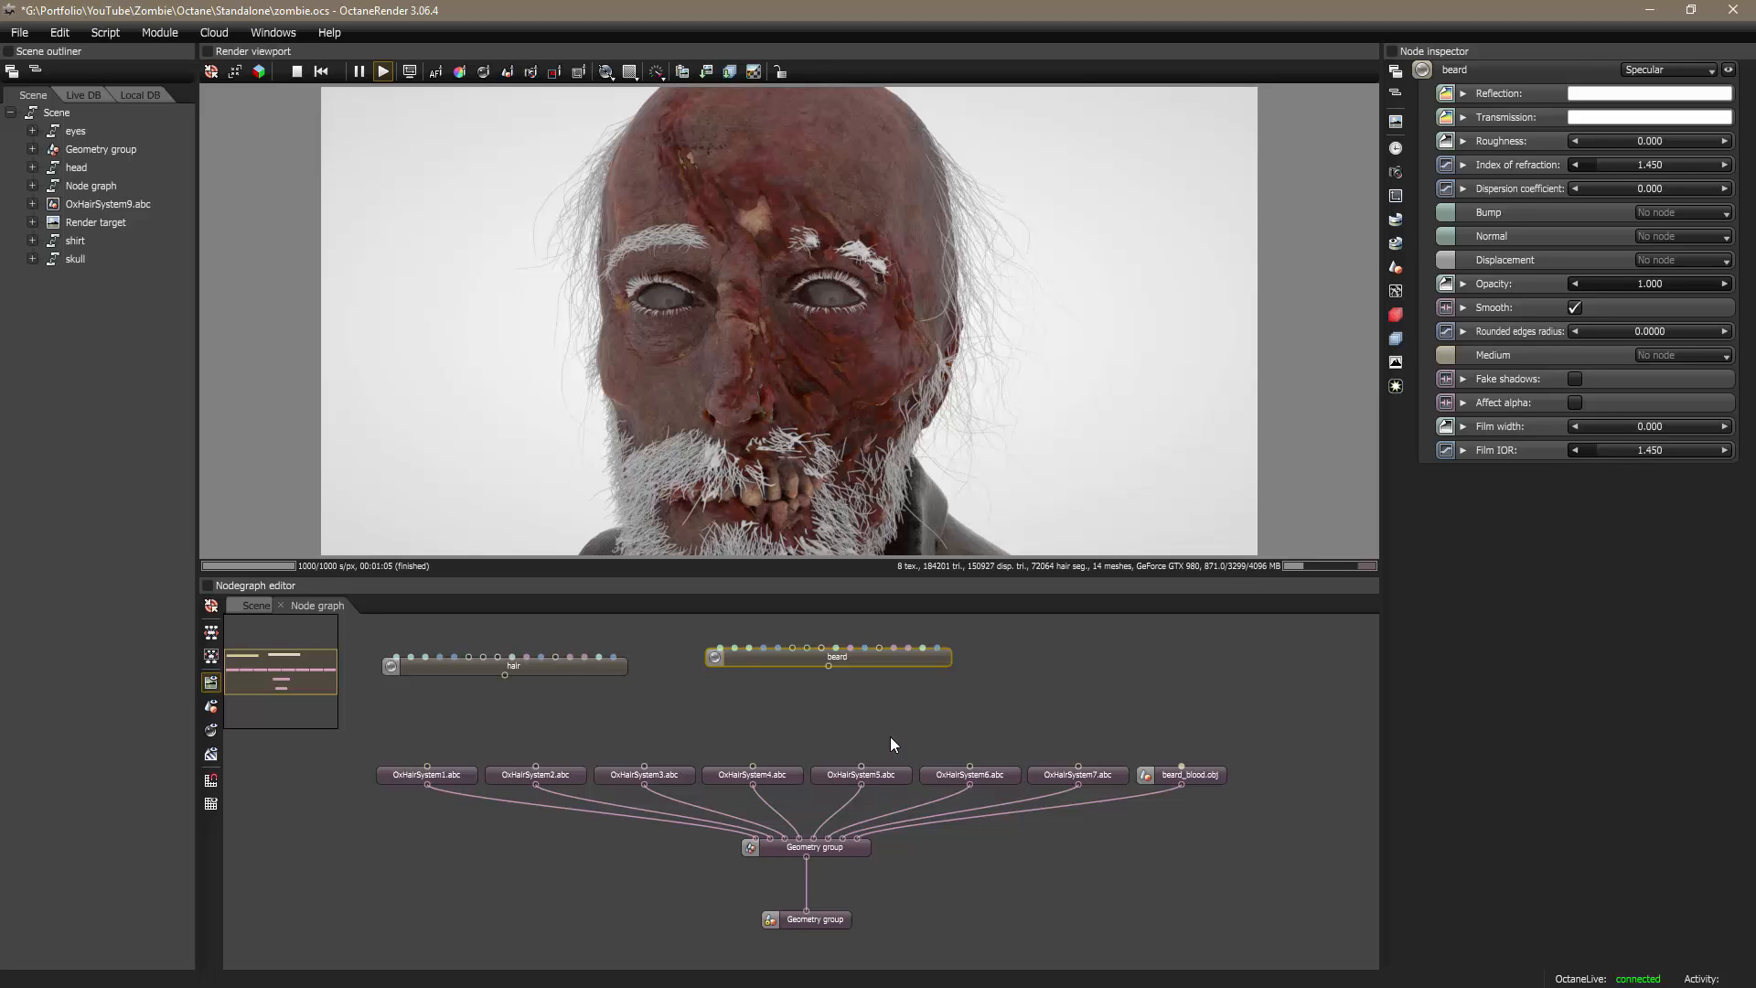
pyautogui.hotkey('alt', 'Tab')
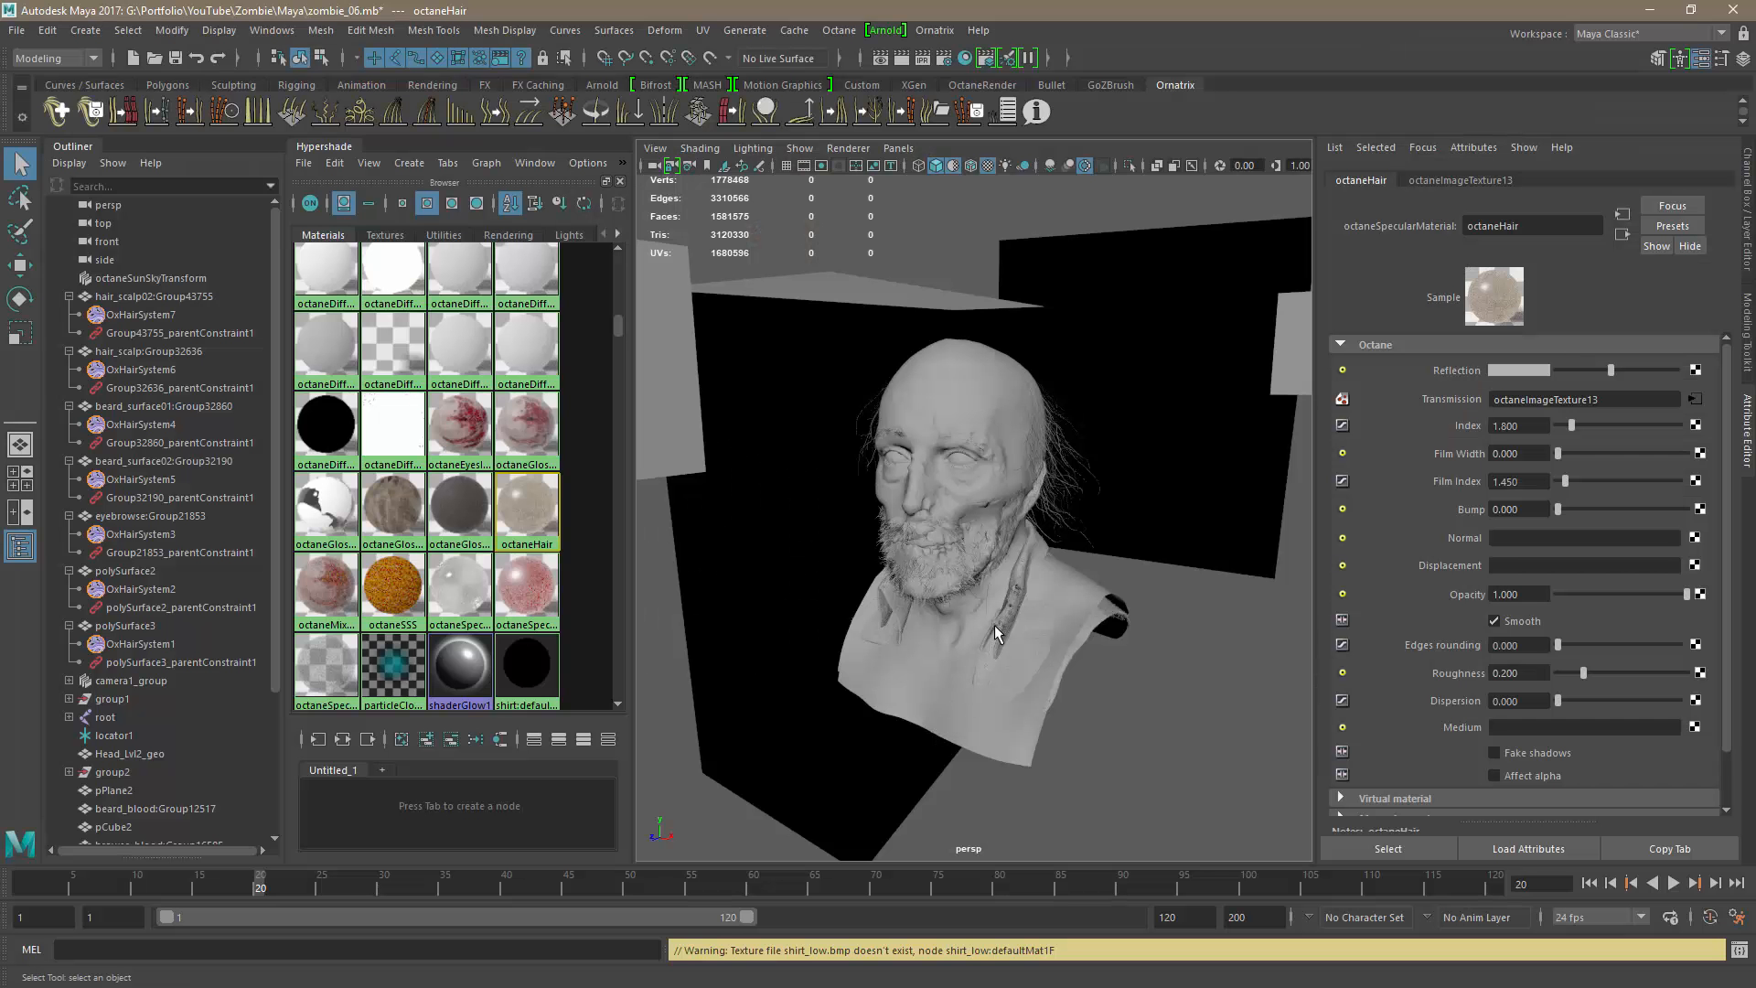
pyautogui.click(141, 316)
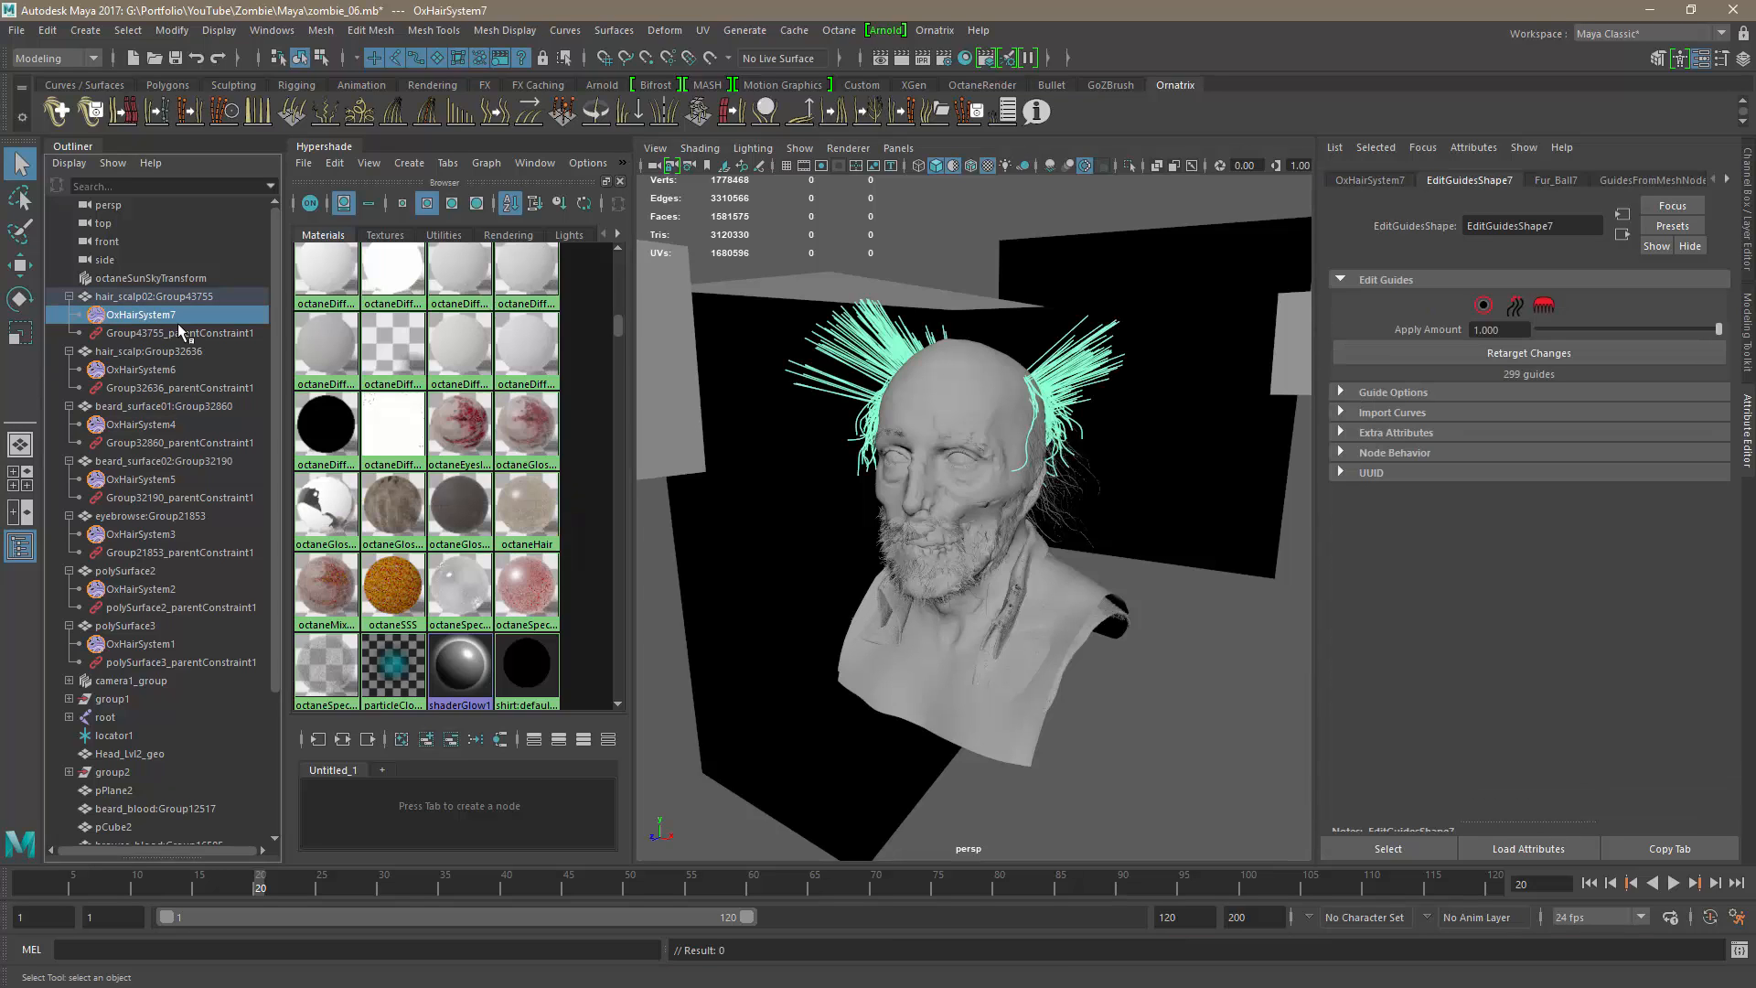
pyautogui.keyDown('ctrl'); pyautogui.click(168, 370); pyautogui.keyUp('ctrl')
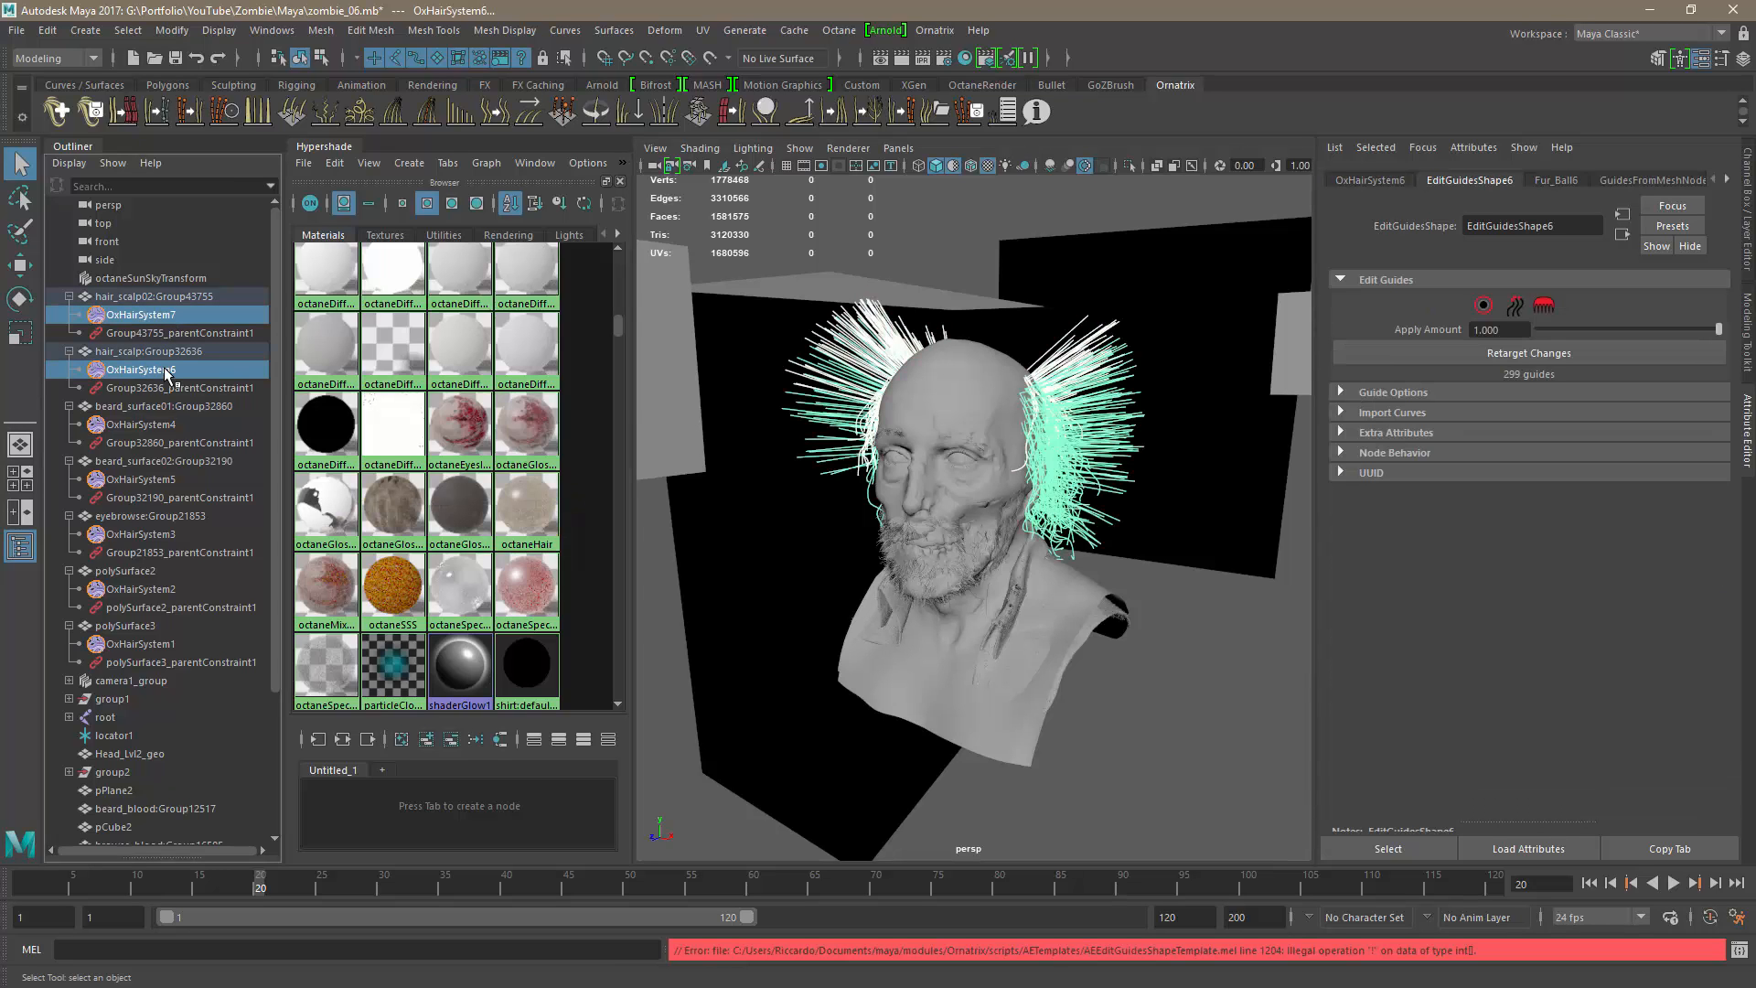
pyautogui.hotkey('alt', 'Tab')
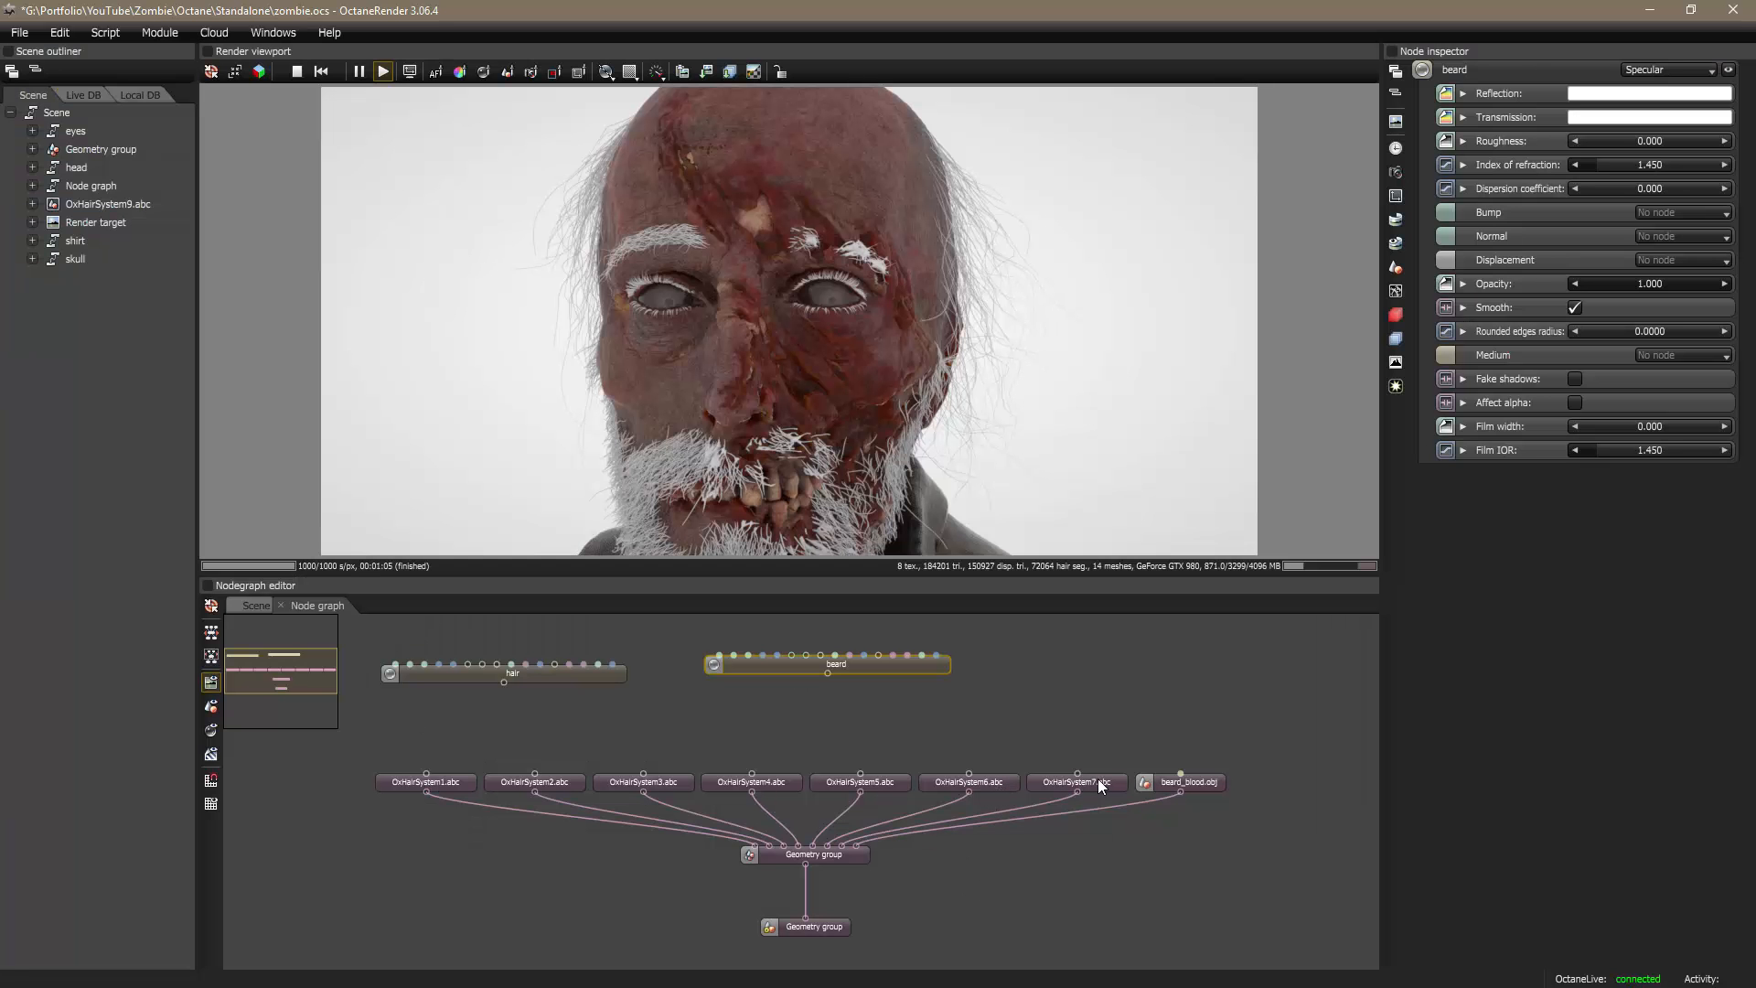
# Step: Select the OxHairSystem7.abc and OxHairSystem6.abc nodes and add a new Geometry group node above them
pyautogui.click(1097, 784)
pyautogui.keyDown('ctrl'); pyautogui.click(1012, 784); pyautogui.keyUp('ctrl')
pyautogui.moveTo(1082, 869)
pyautogui.mouseDown(button='middle')
pyautogui.moveTo(999, 890)
pyautogui.moveTo(1061, 896)
pyautogui.mouseUp(button='middle')
pyautogui.rightClick(980, 748)
pyautogui.moveTo(957, 453)
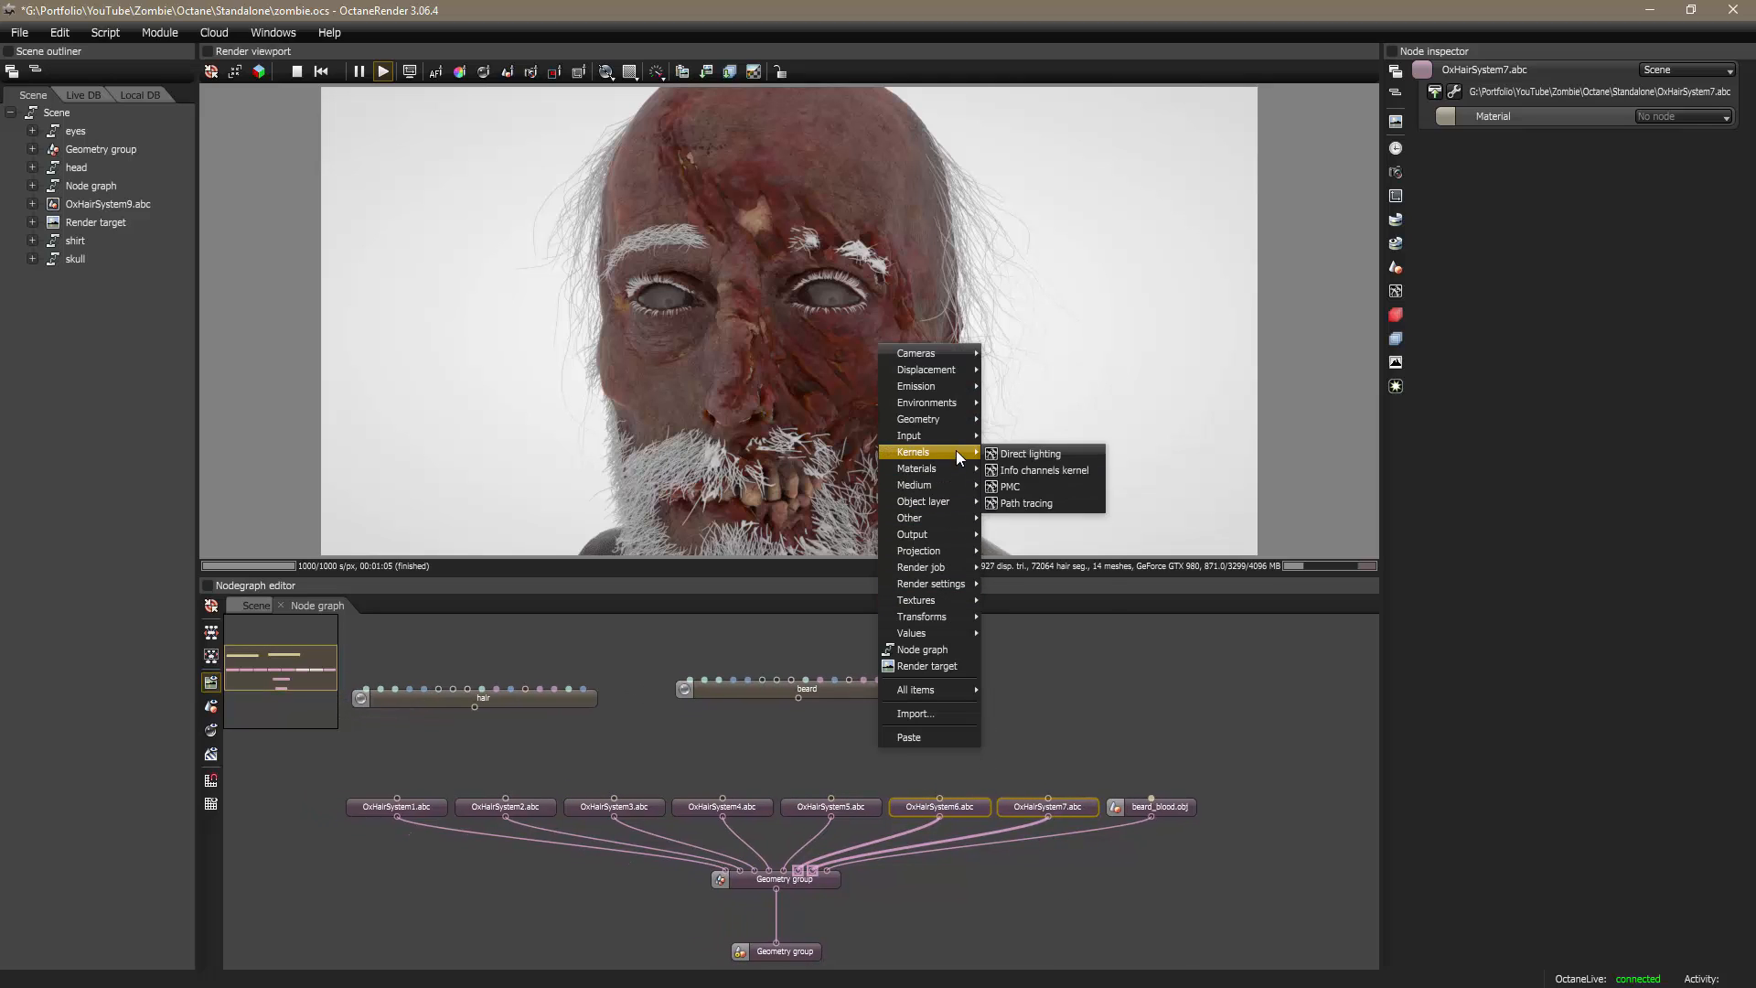
pyautogui.moveTo(945, 422)
pyautogui.click(1039, 423)
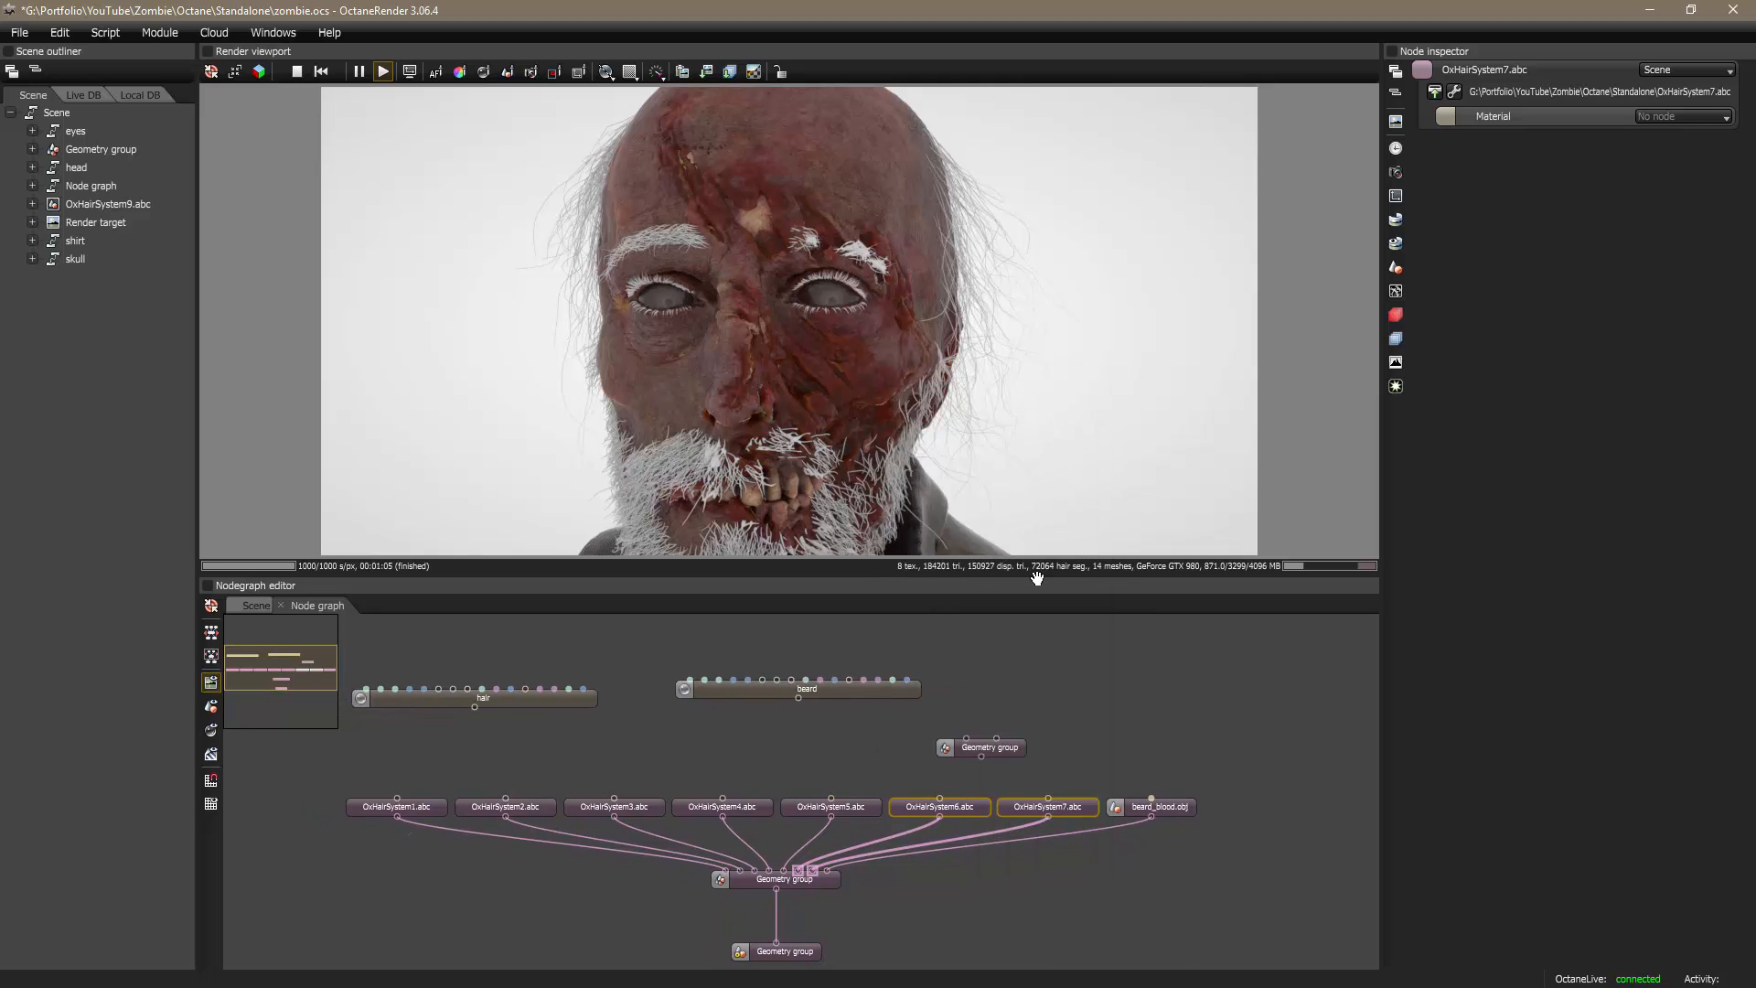
# Step: Move OxHairSystem6.abc and OxHairSystem7.abc above the new geometry group, connect both to it, and delete their links to the main group
pyautogui.moveTo(960, 809); pyautogui.dragTo(1028, 675)
pyautogui.click(1010, 688)
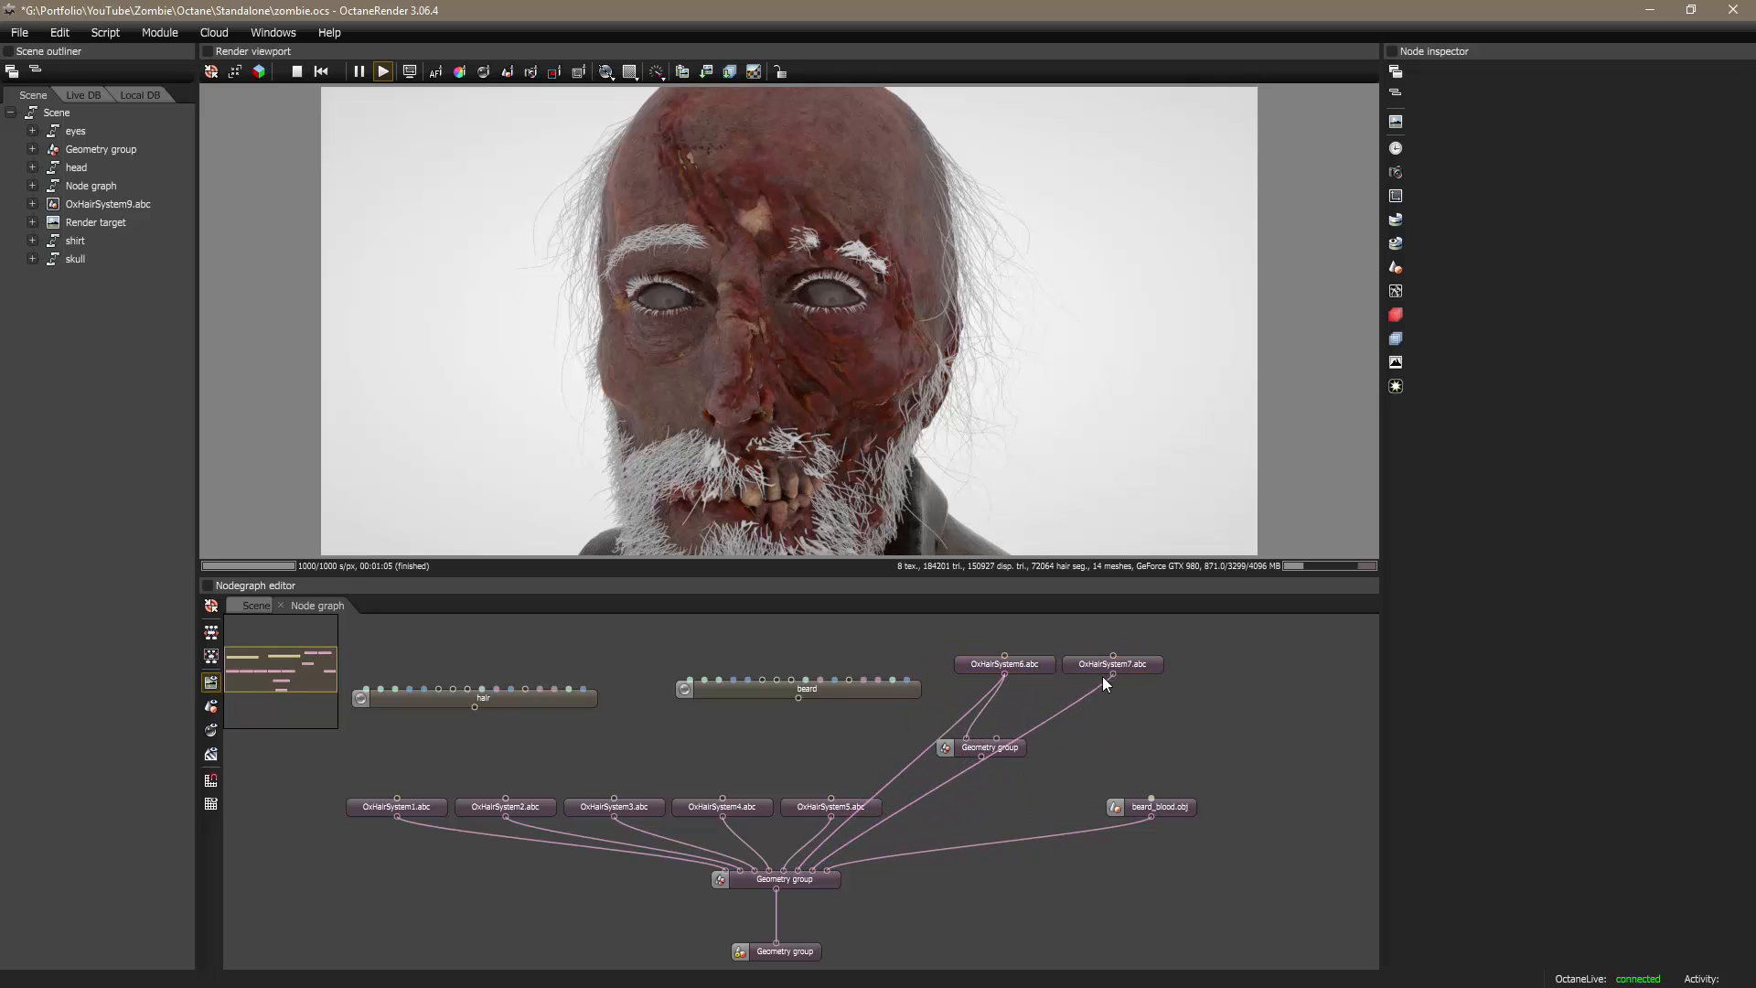
pyautogui.moveTo(1110, 675); pyautogui.dragTo(1001, 737)
pyautogui.click(831, 852)
pyautogui.press('Delete')
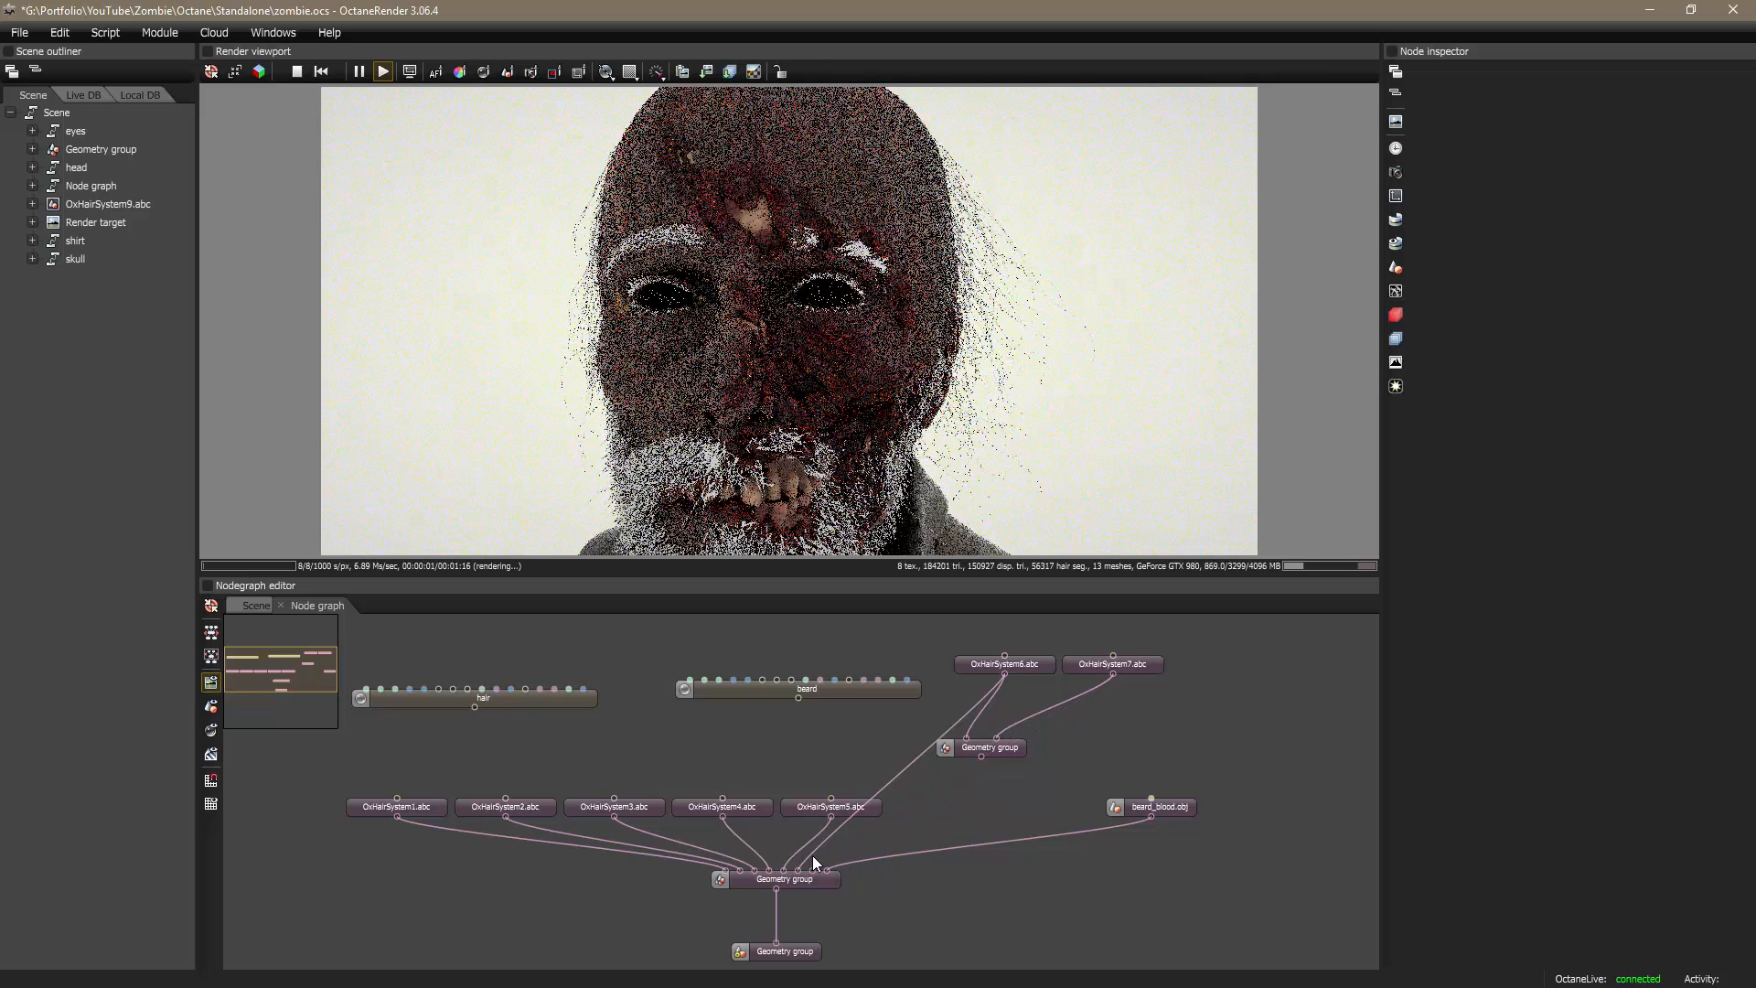
pyautogui.click(816, 849)
pyautogui.press('Delete')
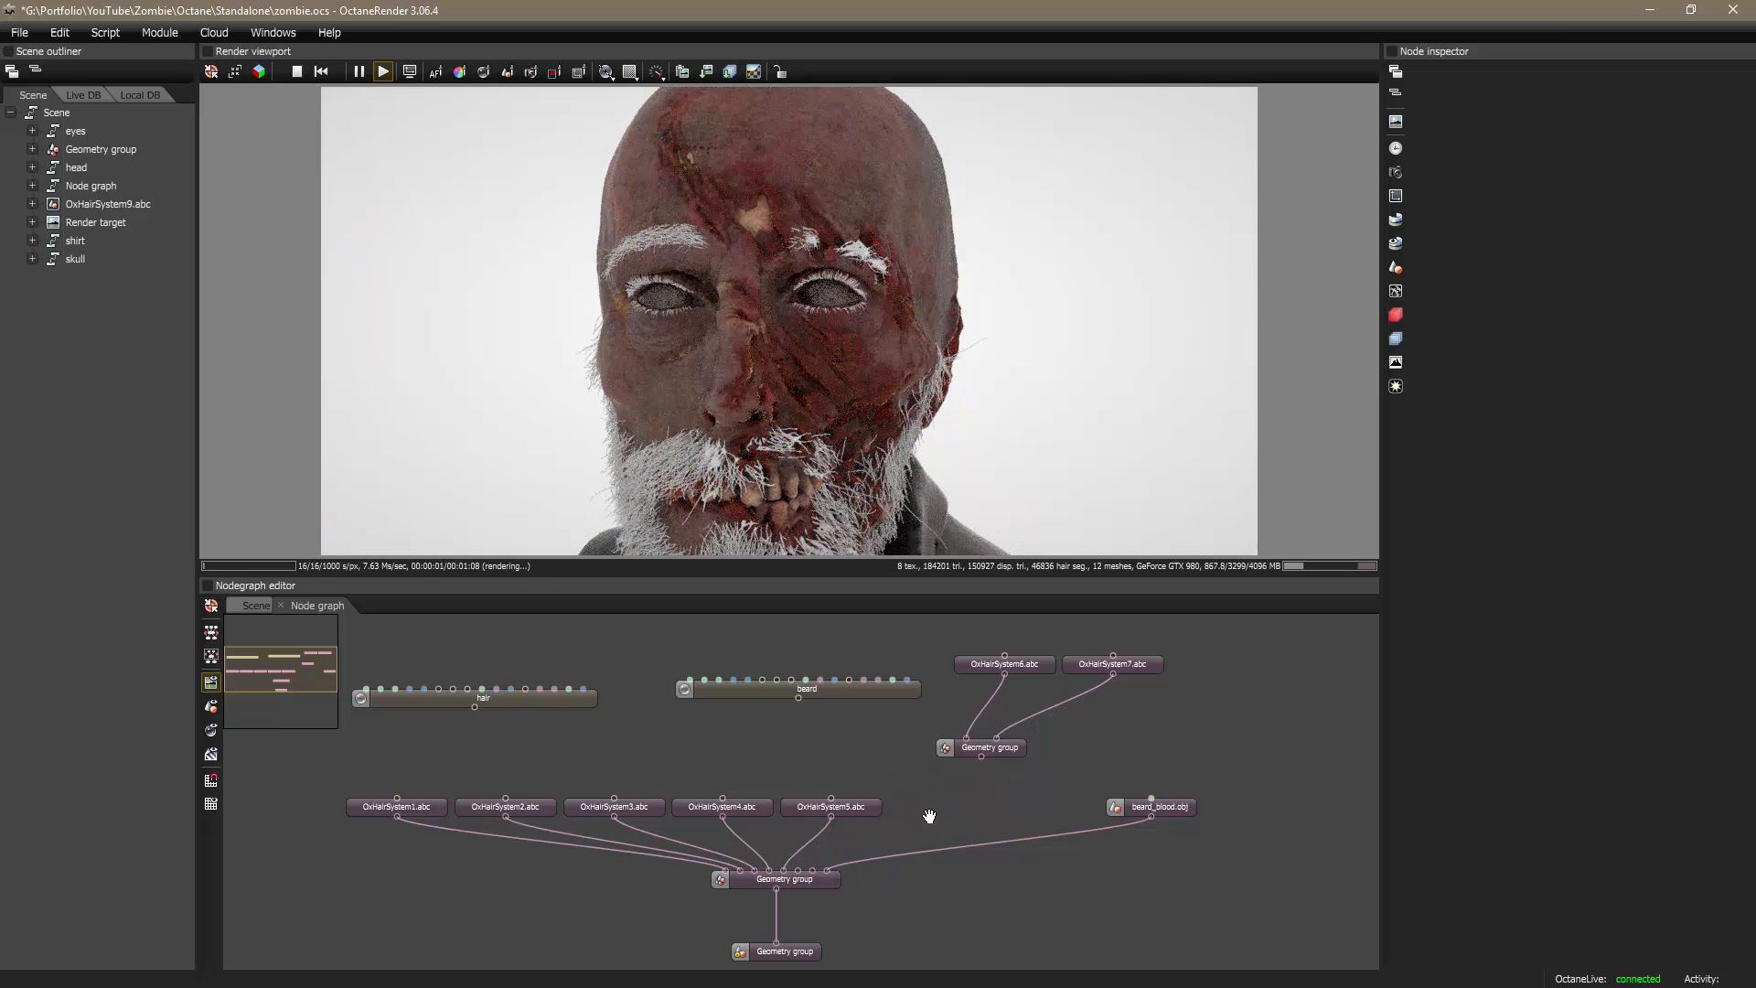
# Step: Check the hair systems in Maya, and place the beard material above OxHairSystem1–5.abc and the hair material beside OxHairSystem6.abc in OctaneRender
pyautogui.moveTo(921, 813); pyautogui.dragTo(951, 815)
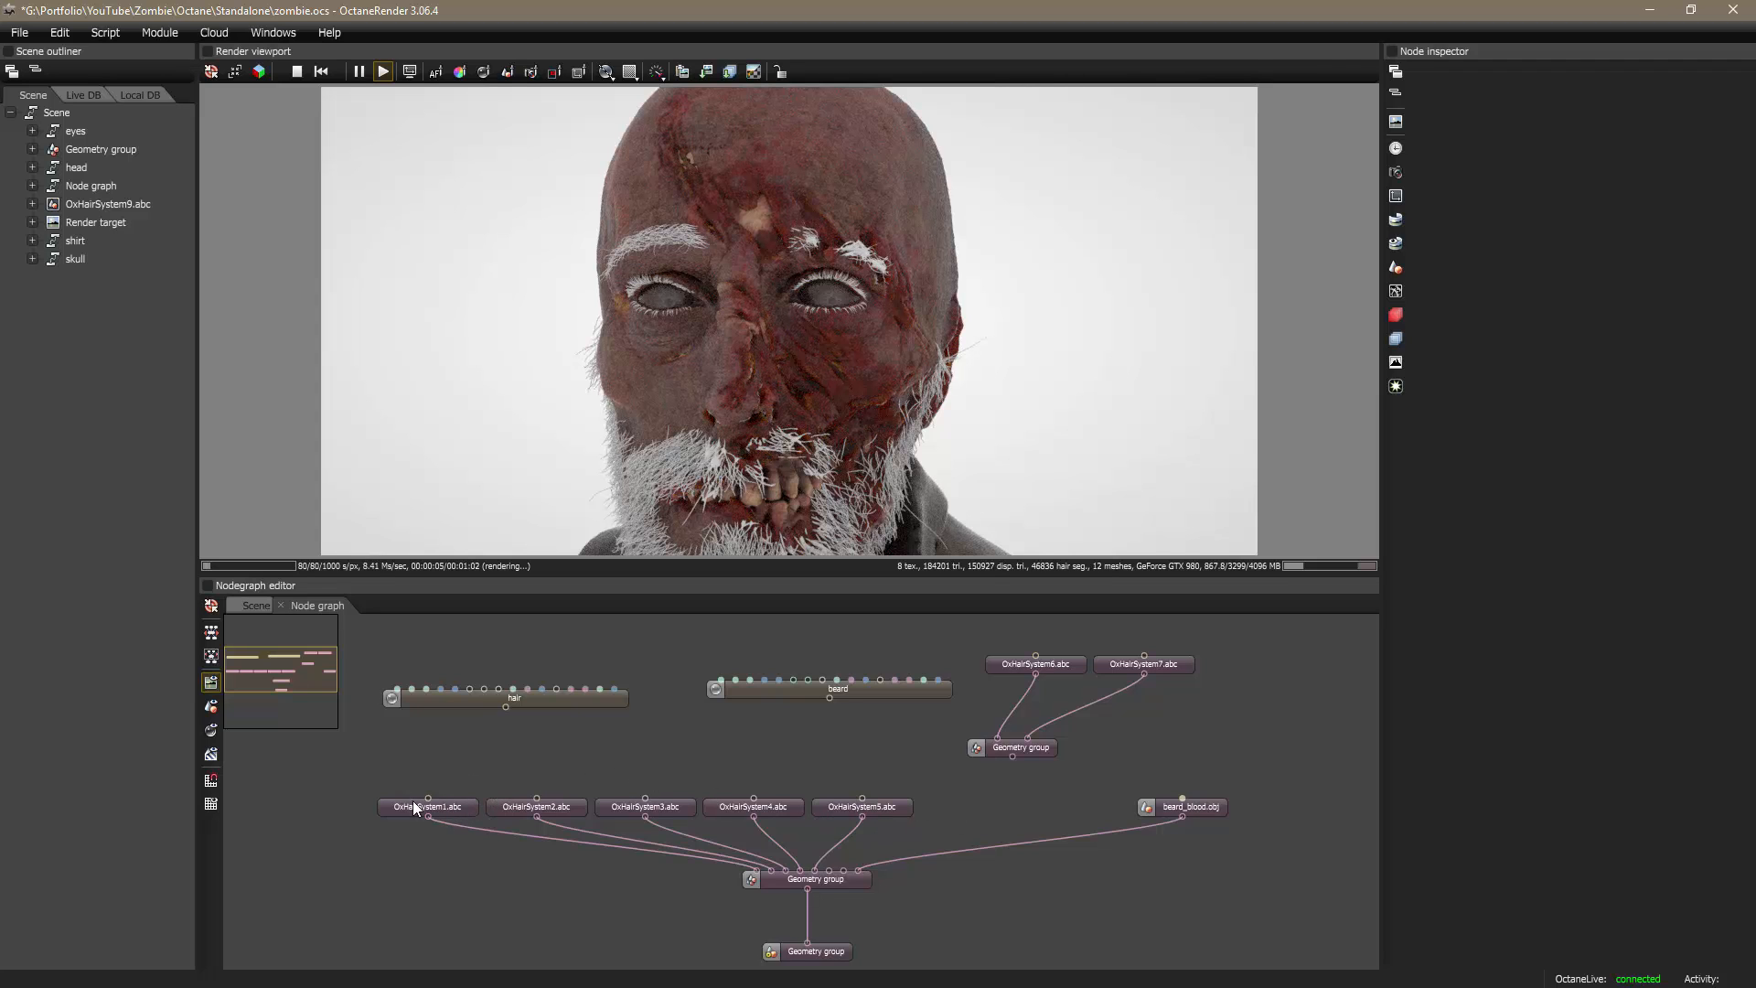
pyautogui.hotkey('alt', 'Tab')
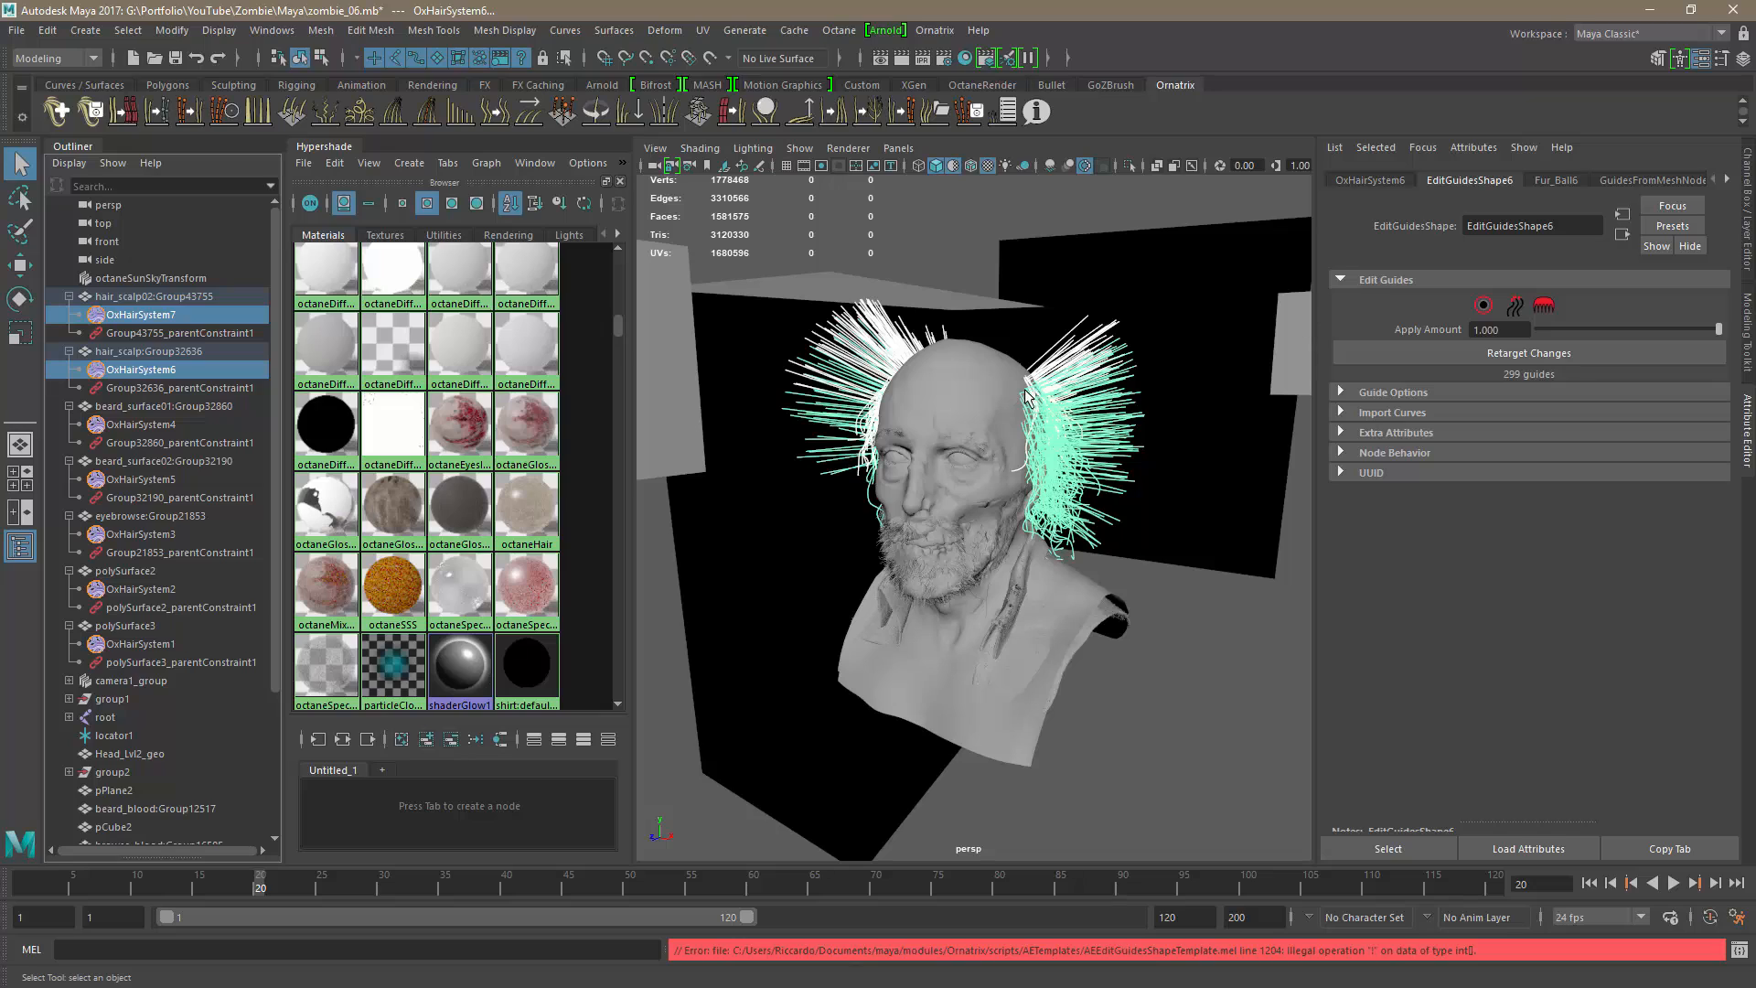
pyautogui.scroll(2, 624, 305)
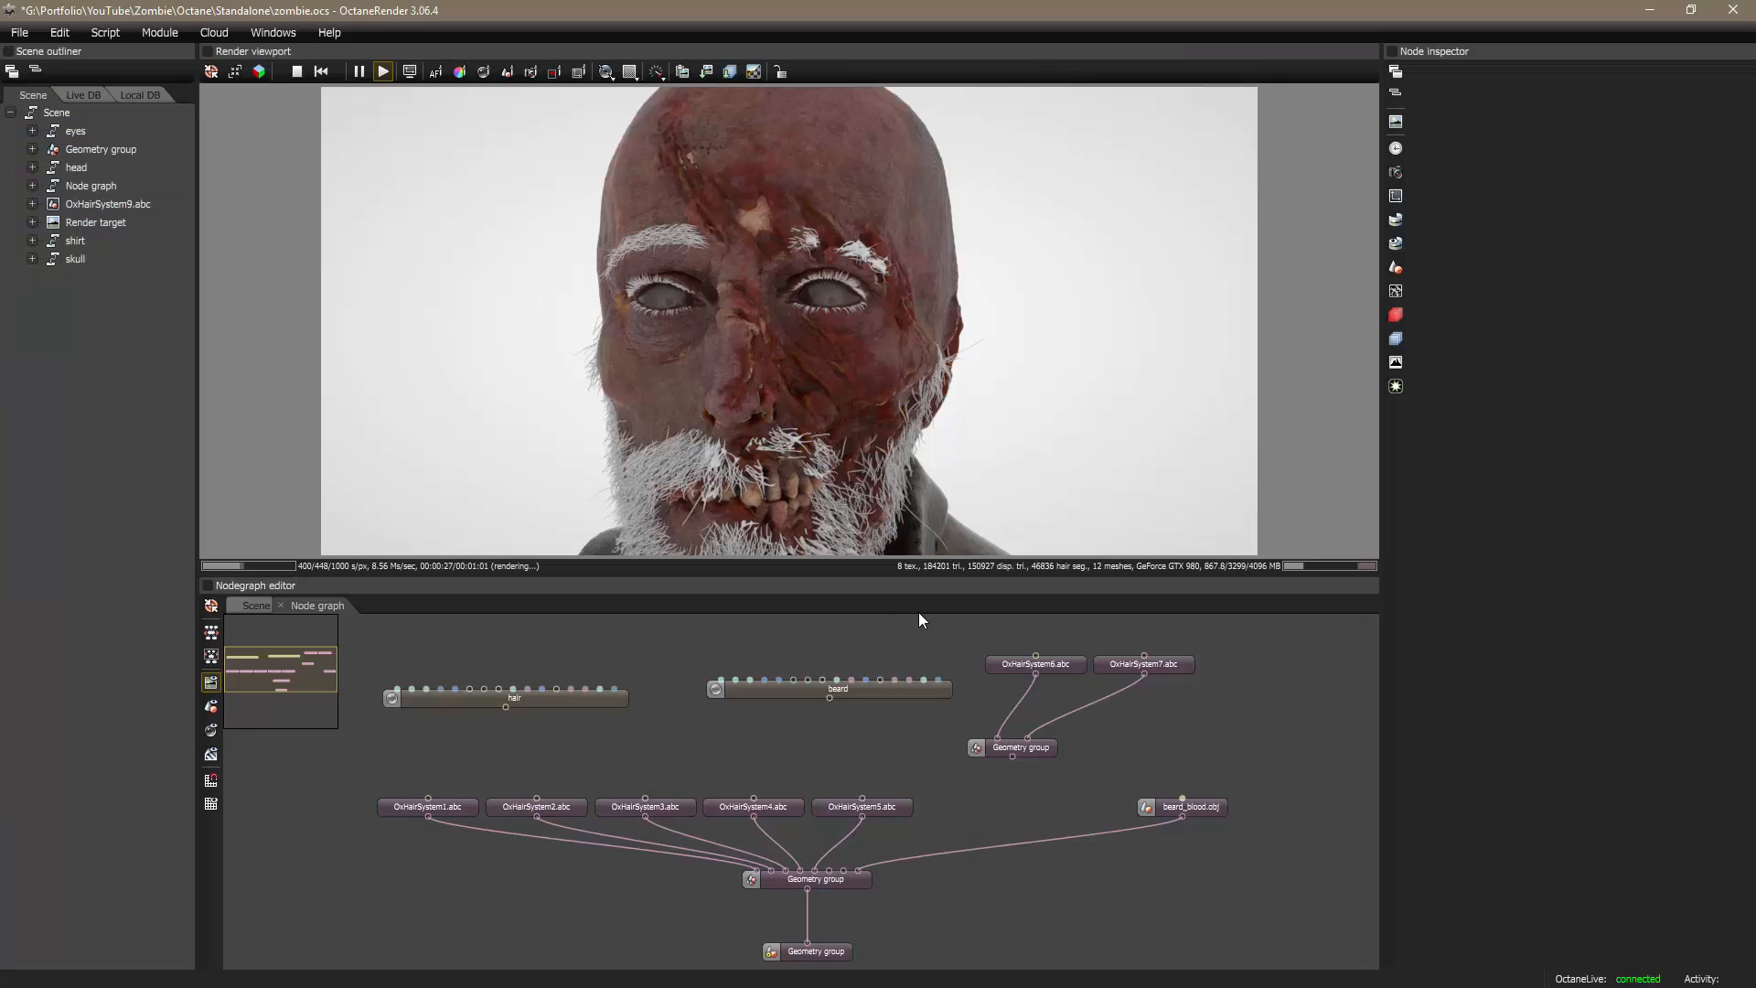
pyautogui.click(886, 811)
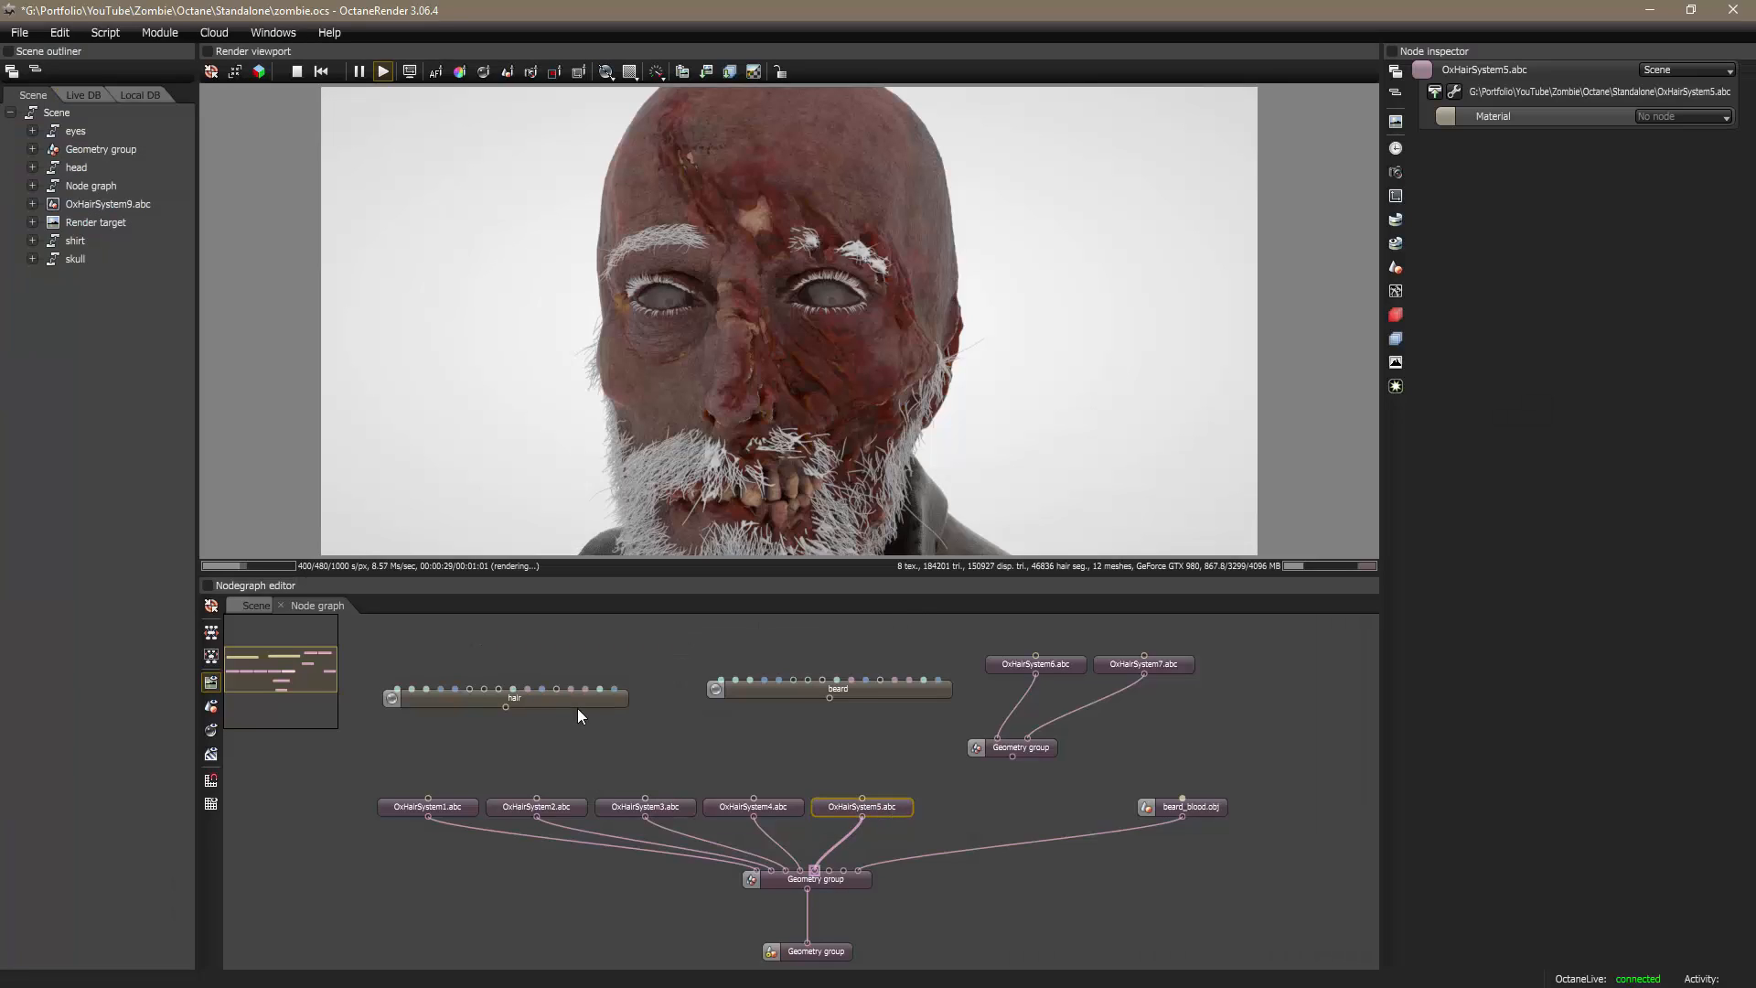
pyautogui.moveTo(771, 704); pyautogui.dragTo(459, 778)
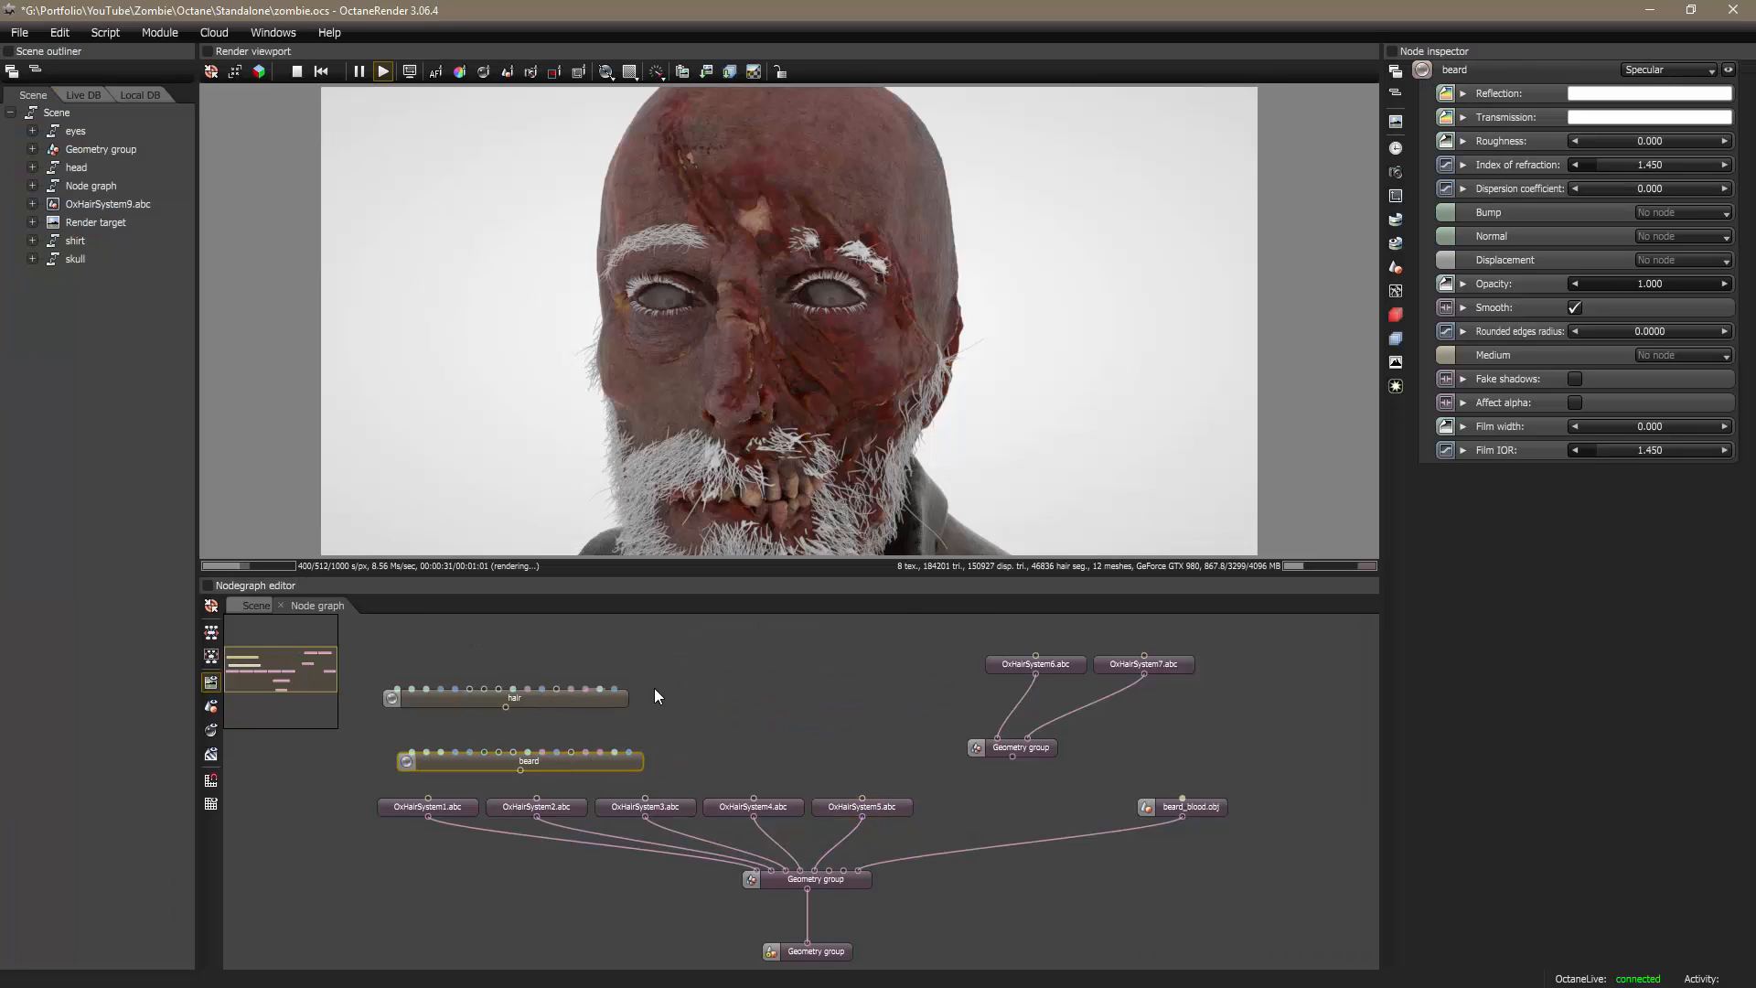
pyautogui.moveTo(585, 700); pyautogui.dragTo(930, 649)
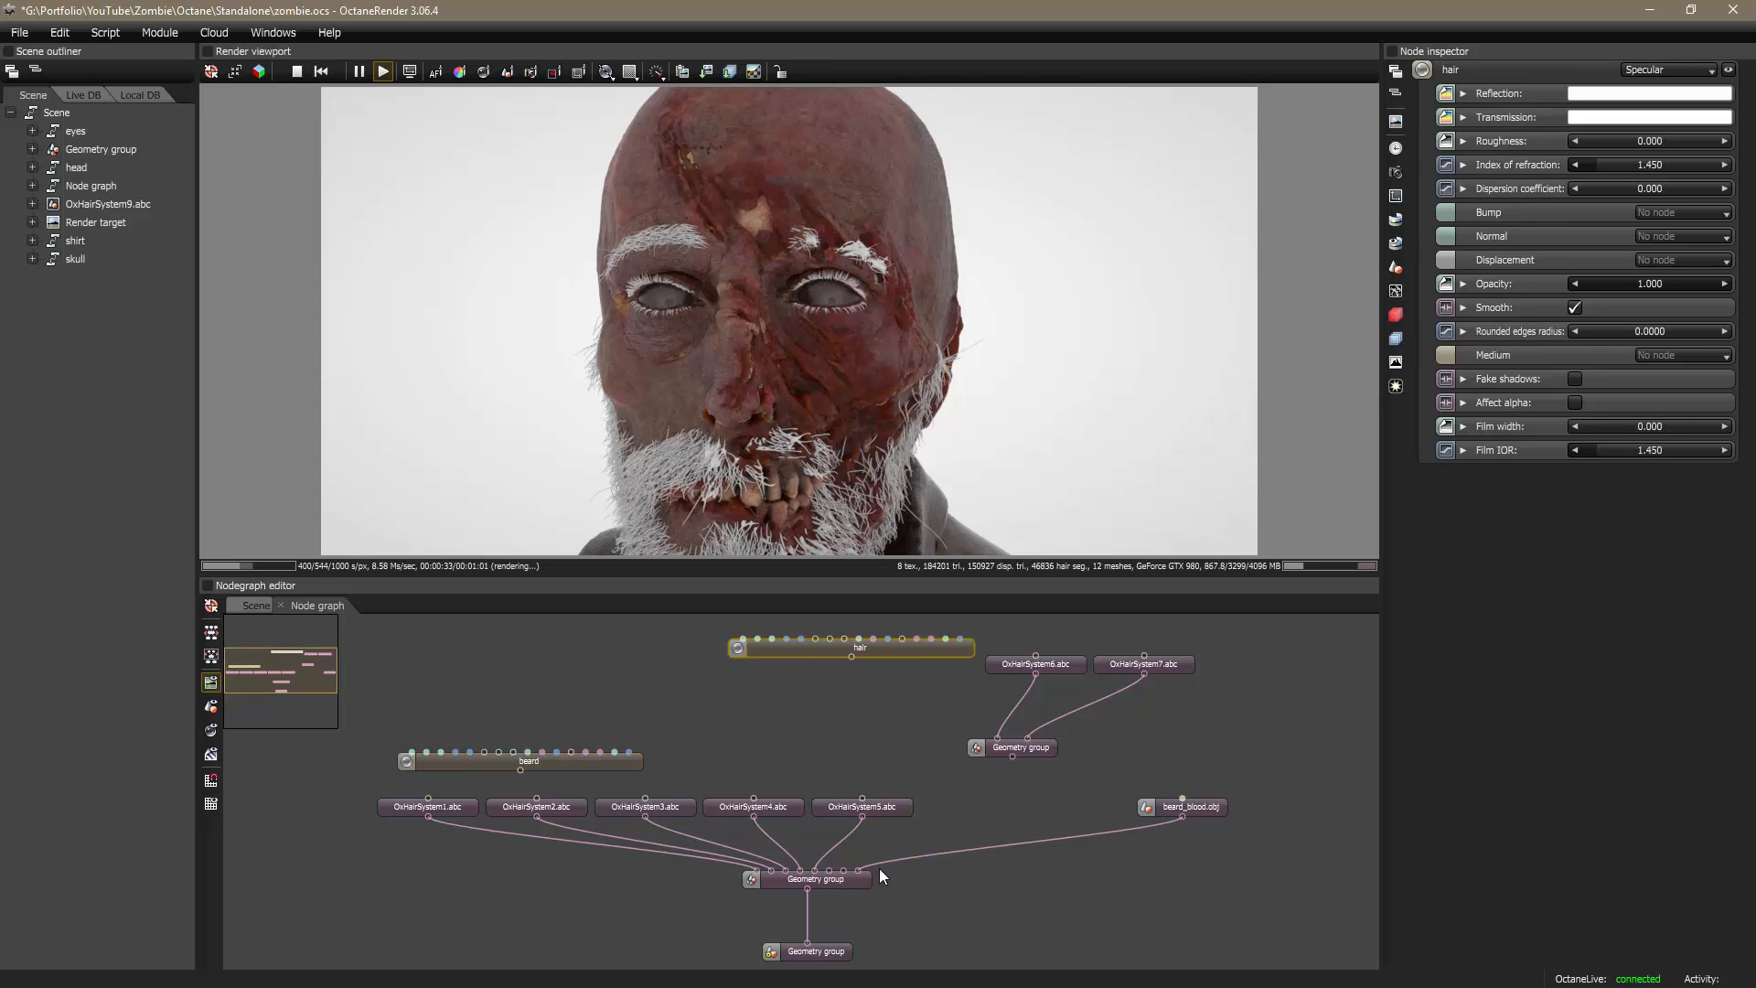
# Step: Disconnect beard_blood.obj from the main geometry group and link the hair material to OxHairSystem6.abc and OxHairSystem7.abc
pyautogui.moveTo(877, 864); pyautogui.dragTo(908, 857)
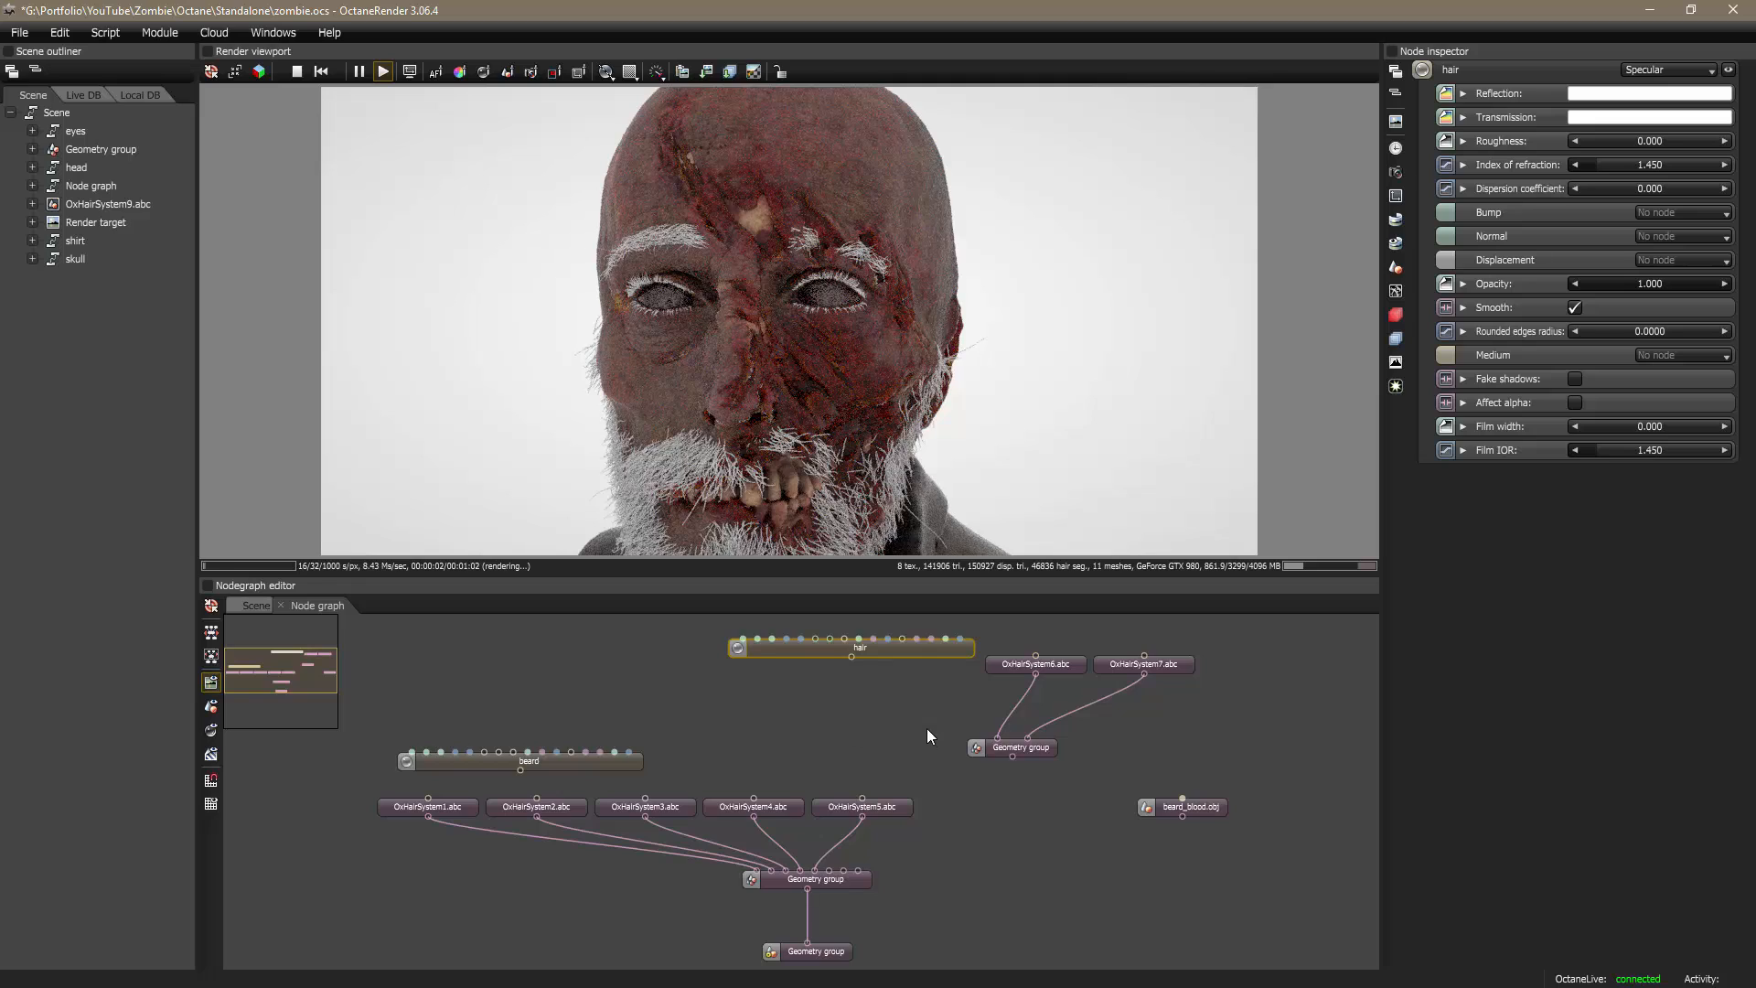
pyautogui.moveTo(926, 728); pyautogui.dragTo(744, 770, button='middle')
pyautogui.moveTo(744, 770); pyautogui.dragTo(965, 776)
pyautogui.moveTo(963, 884); pyautogui.dragTo(1081, 740, button='middle')
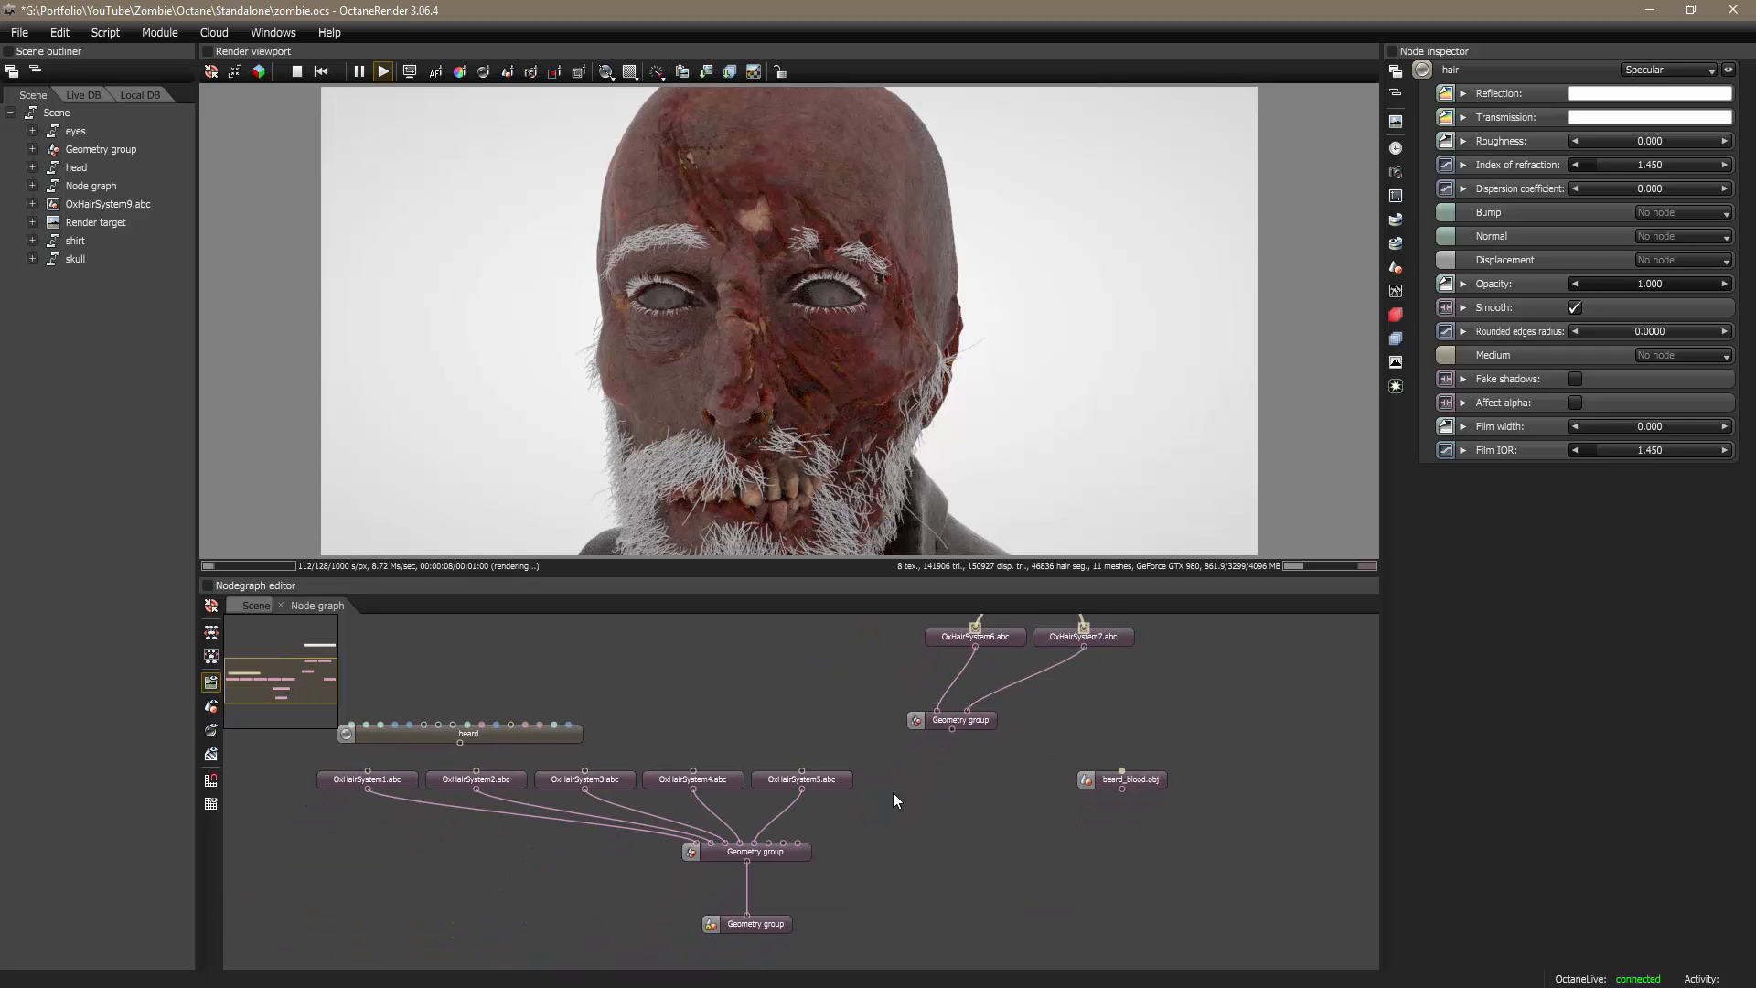
# Step: Remove one unused input from the main geometry group and connect the new geometry group to its Input 6
pyautogui.moveTo(798, 857); pyautogui.dragTo(837, 864)
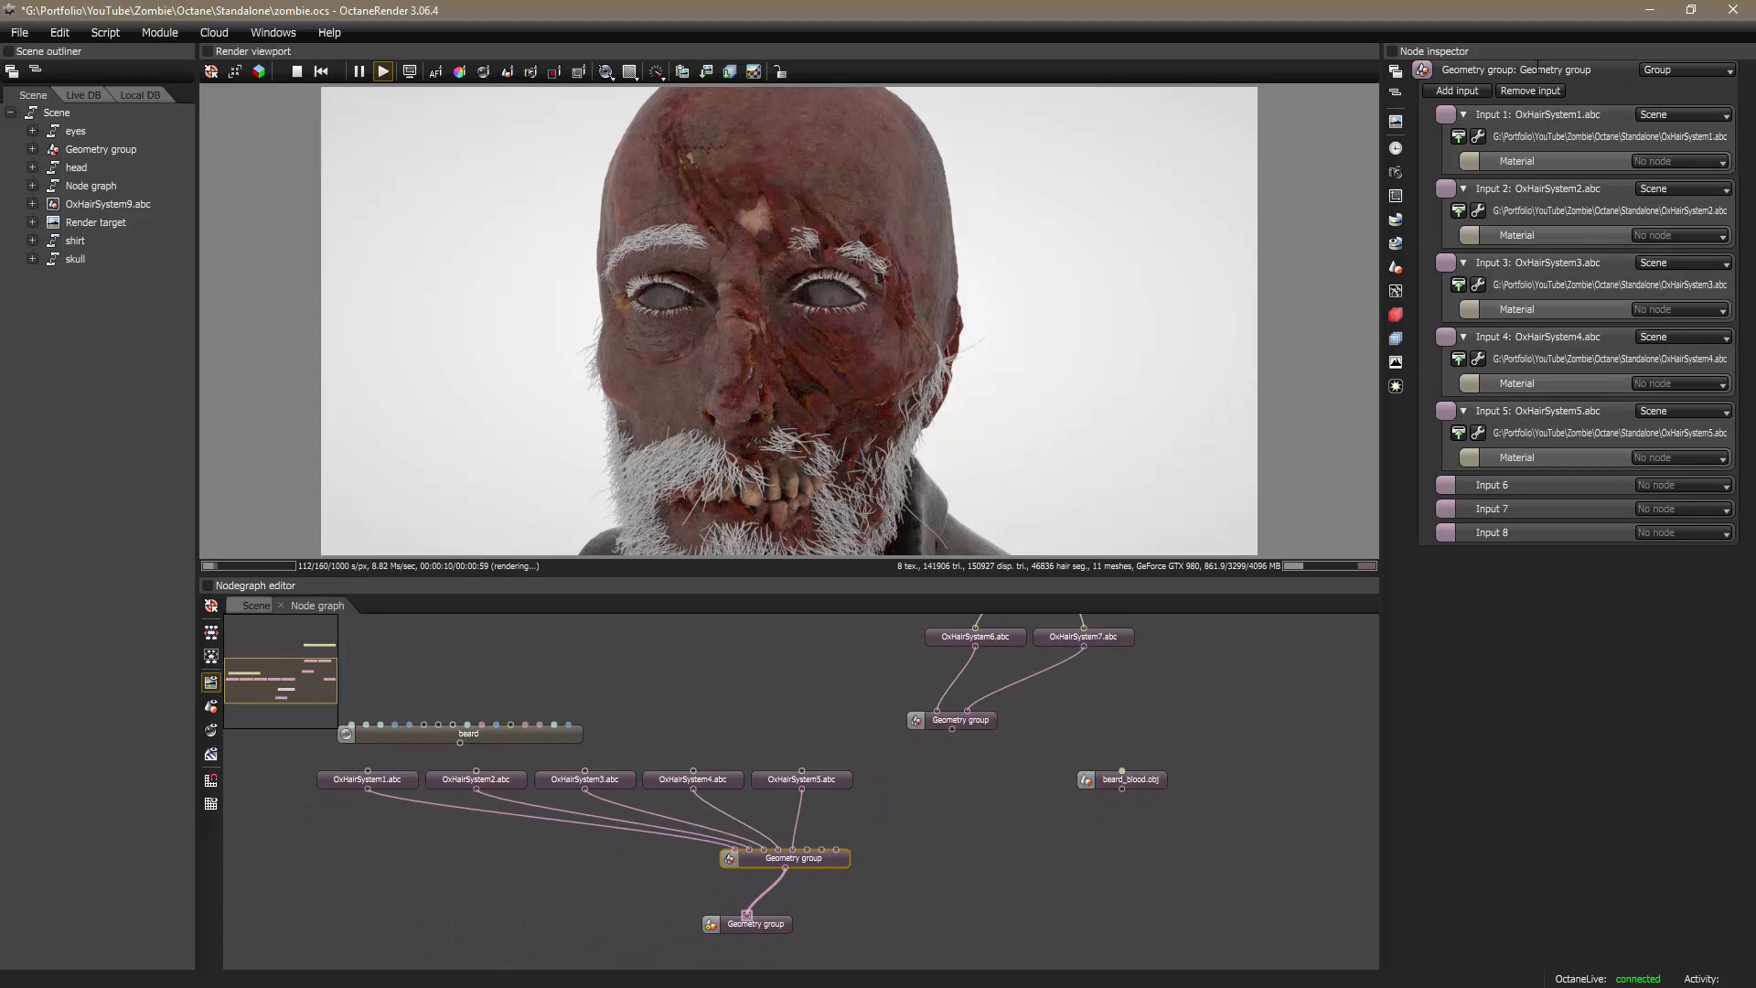
pyautogui.click(1523, 91)
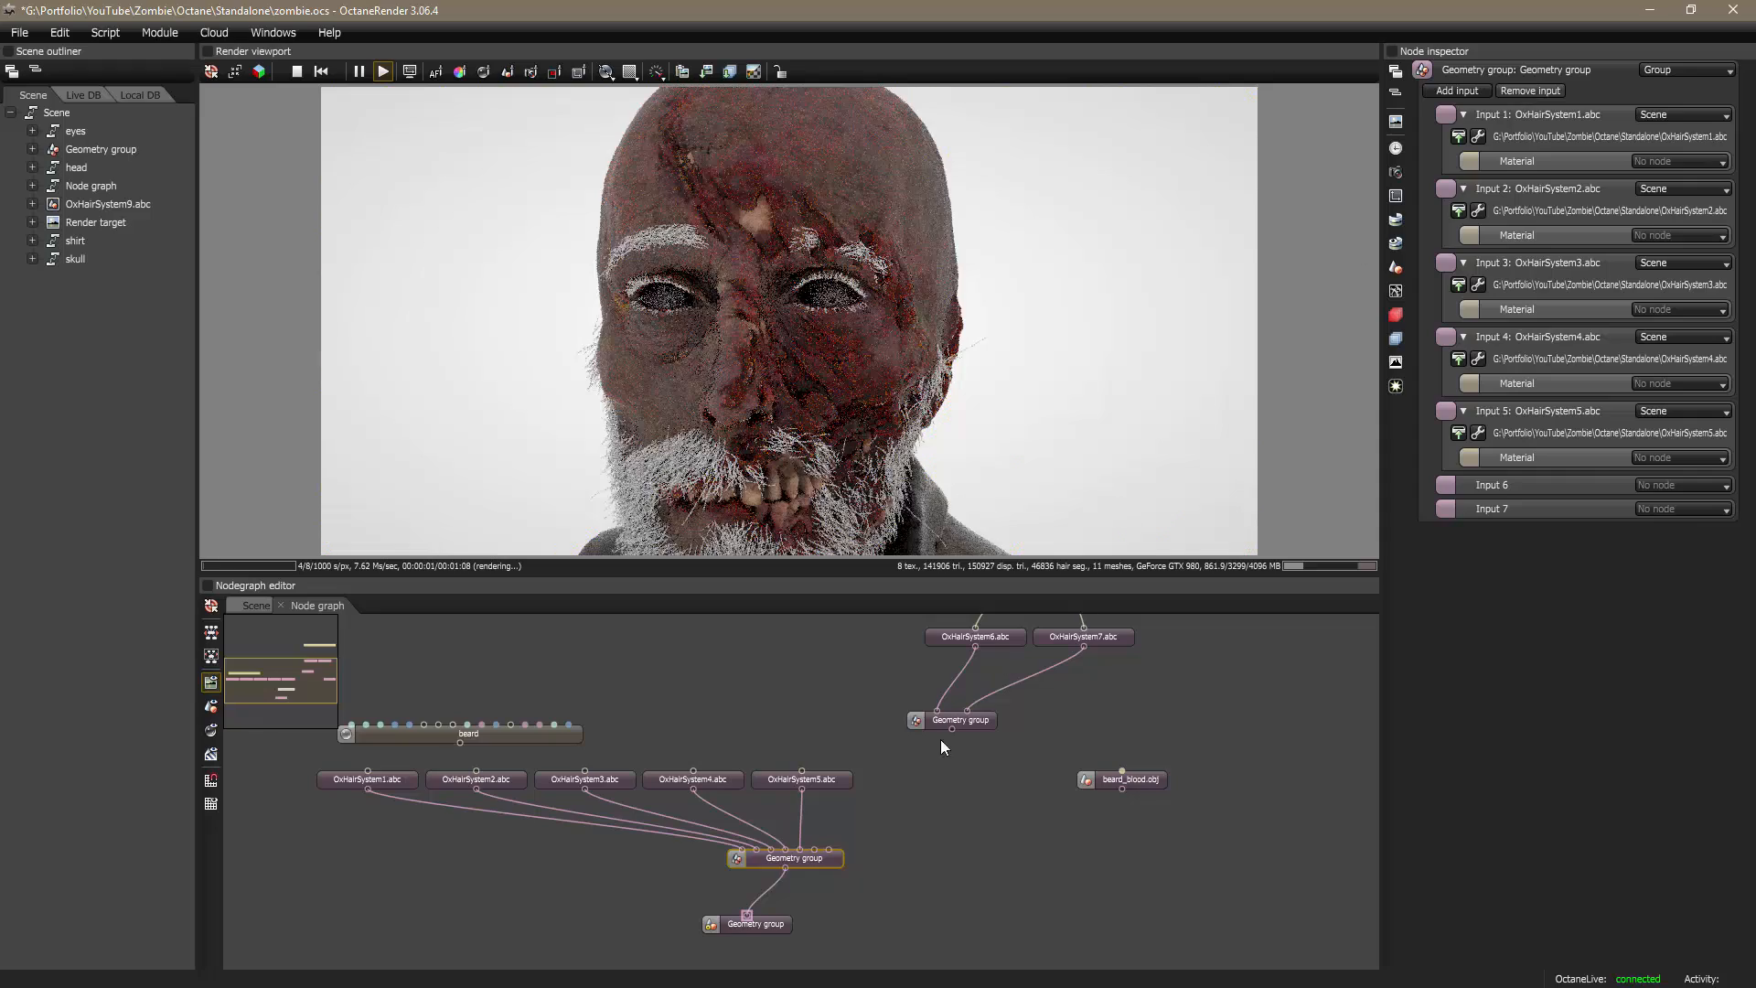
pyautogui.moveTo(951, 729); pyautogui.dragTo(814, 849)
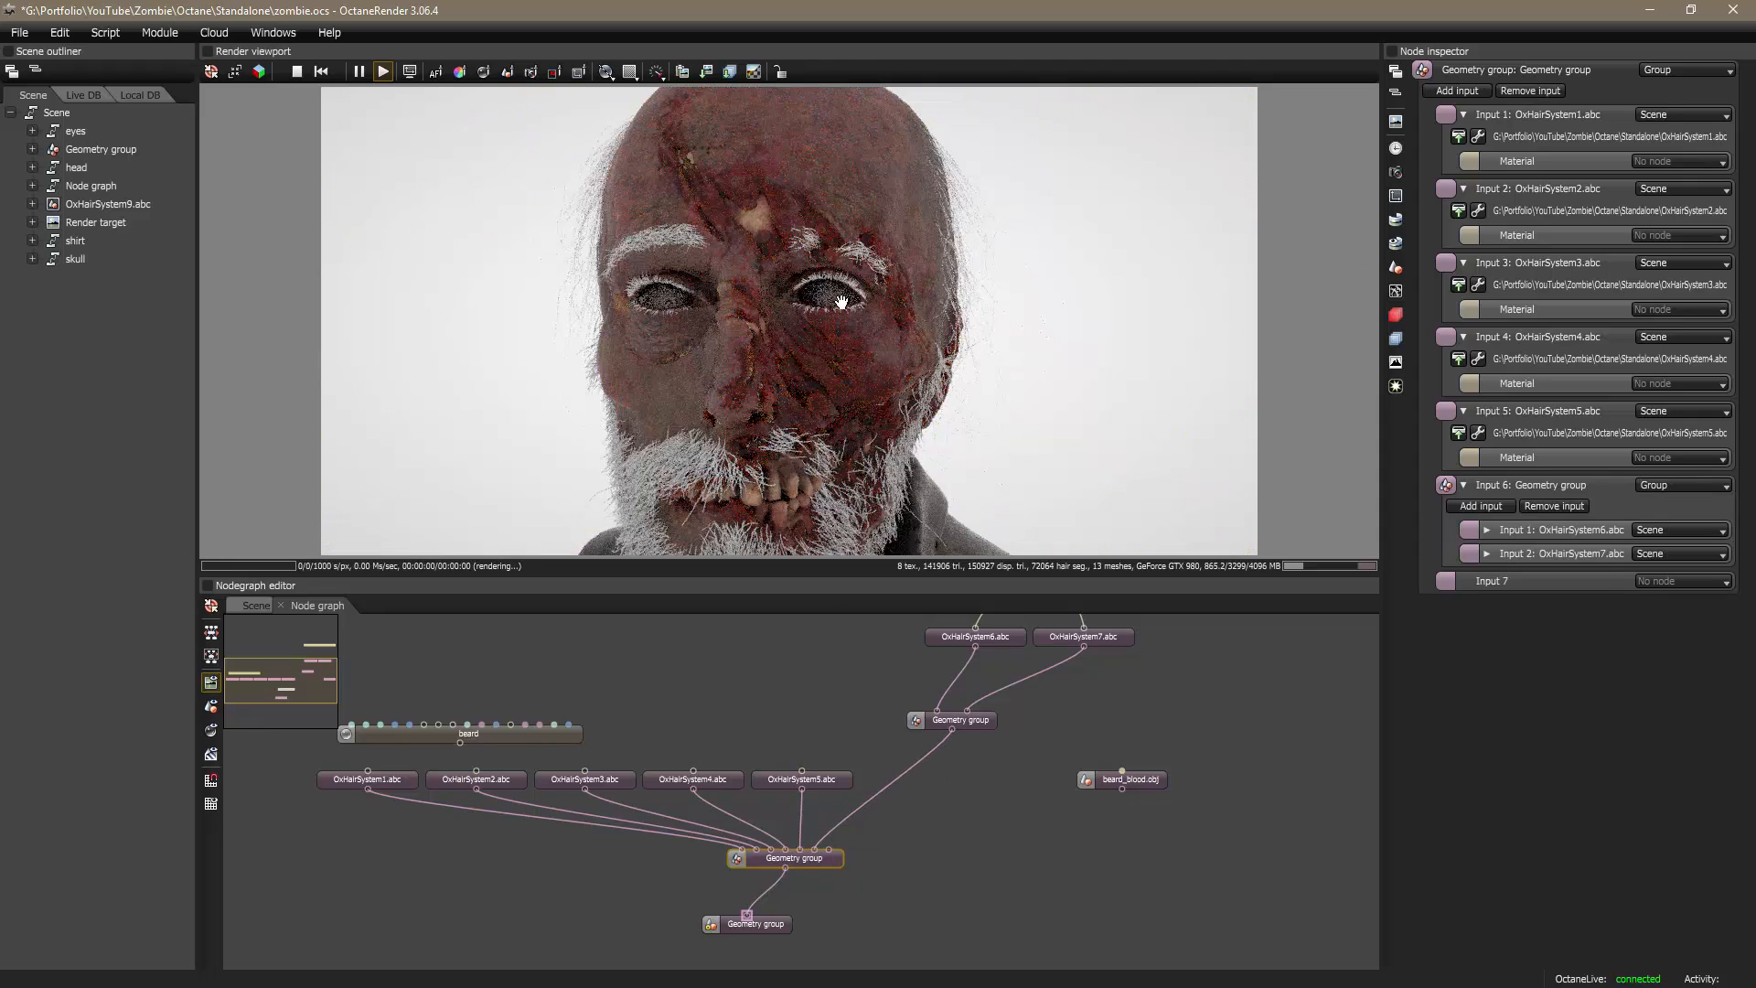
# Step: Frame the side hair in the render, select the hair material node, and examine the octaneHair material's settings in Maya
pyautogui.moveTo(842, 302); pyautogui.dragTo(905, 297)
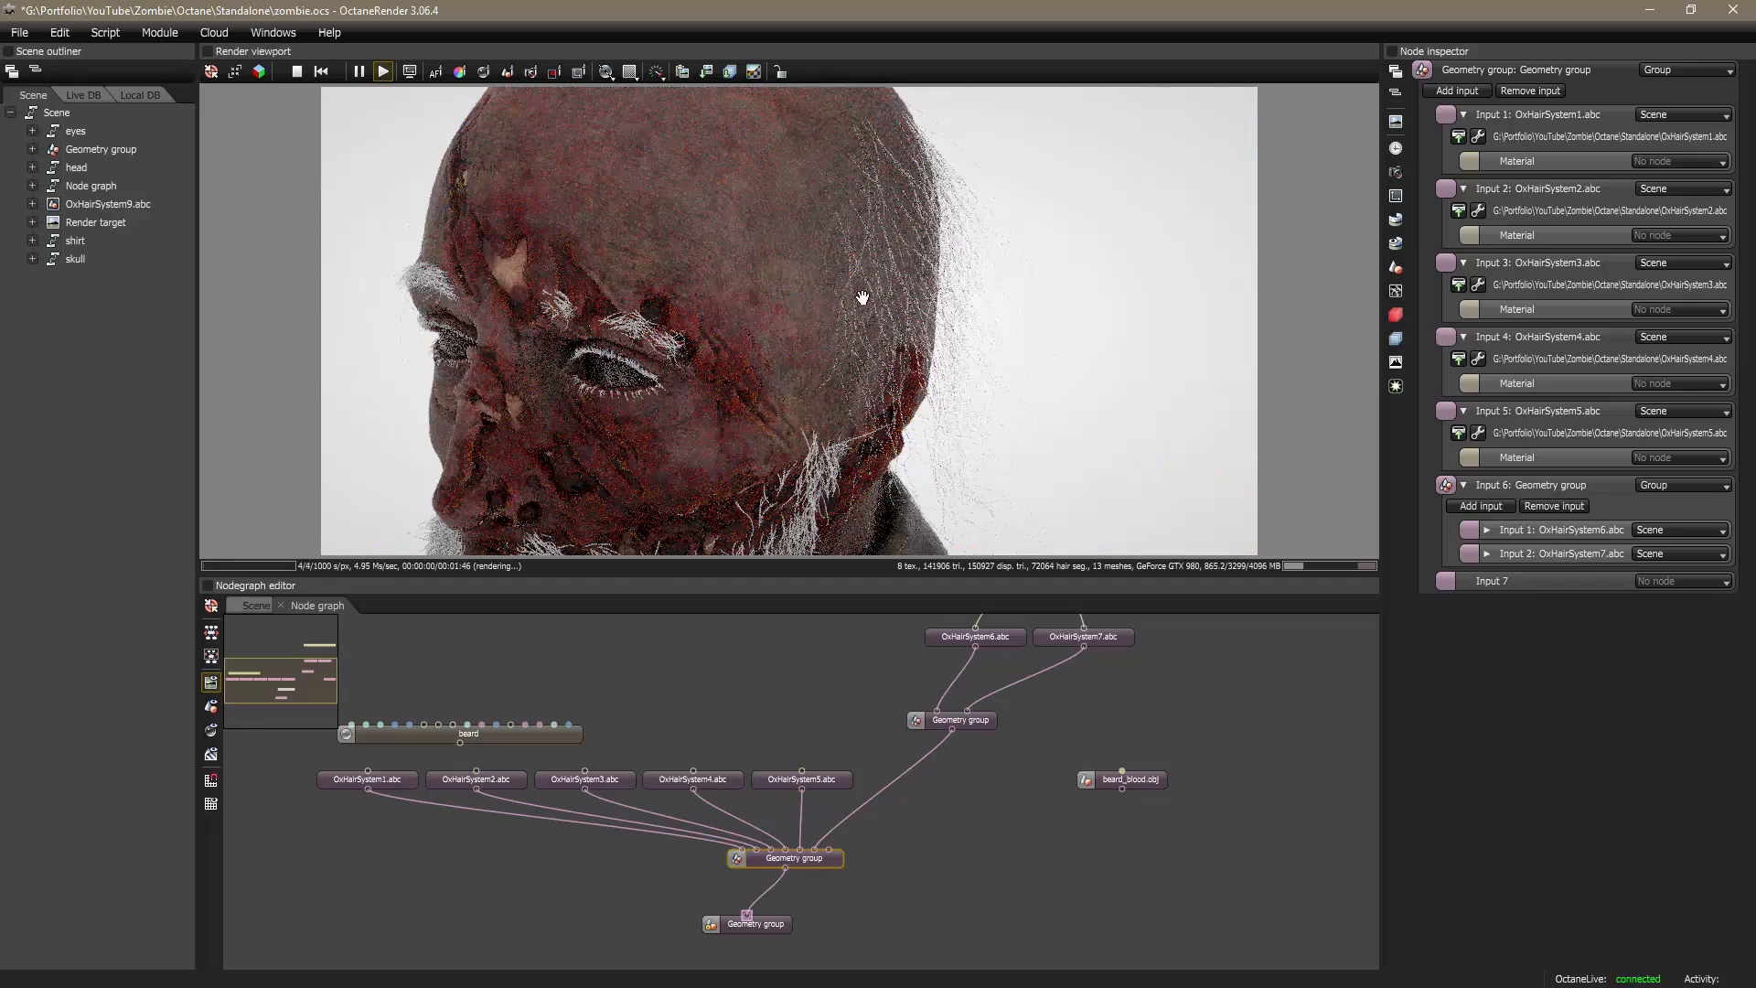
pyautogui.moveTo(976, 768); pyautogui.dragTo(742, 936)
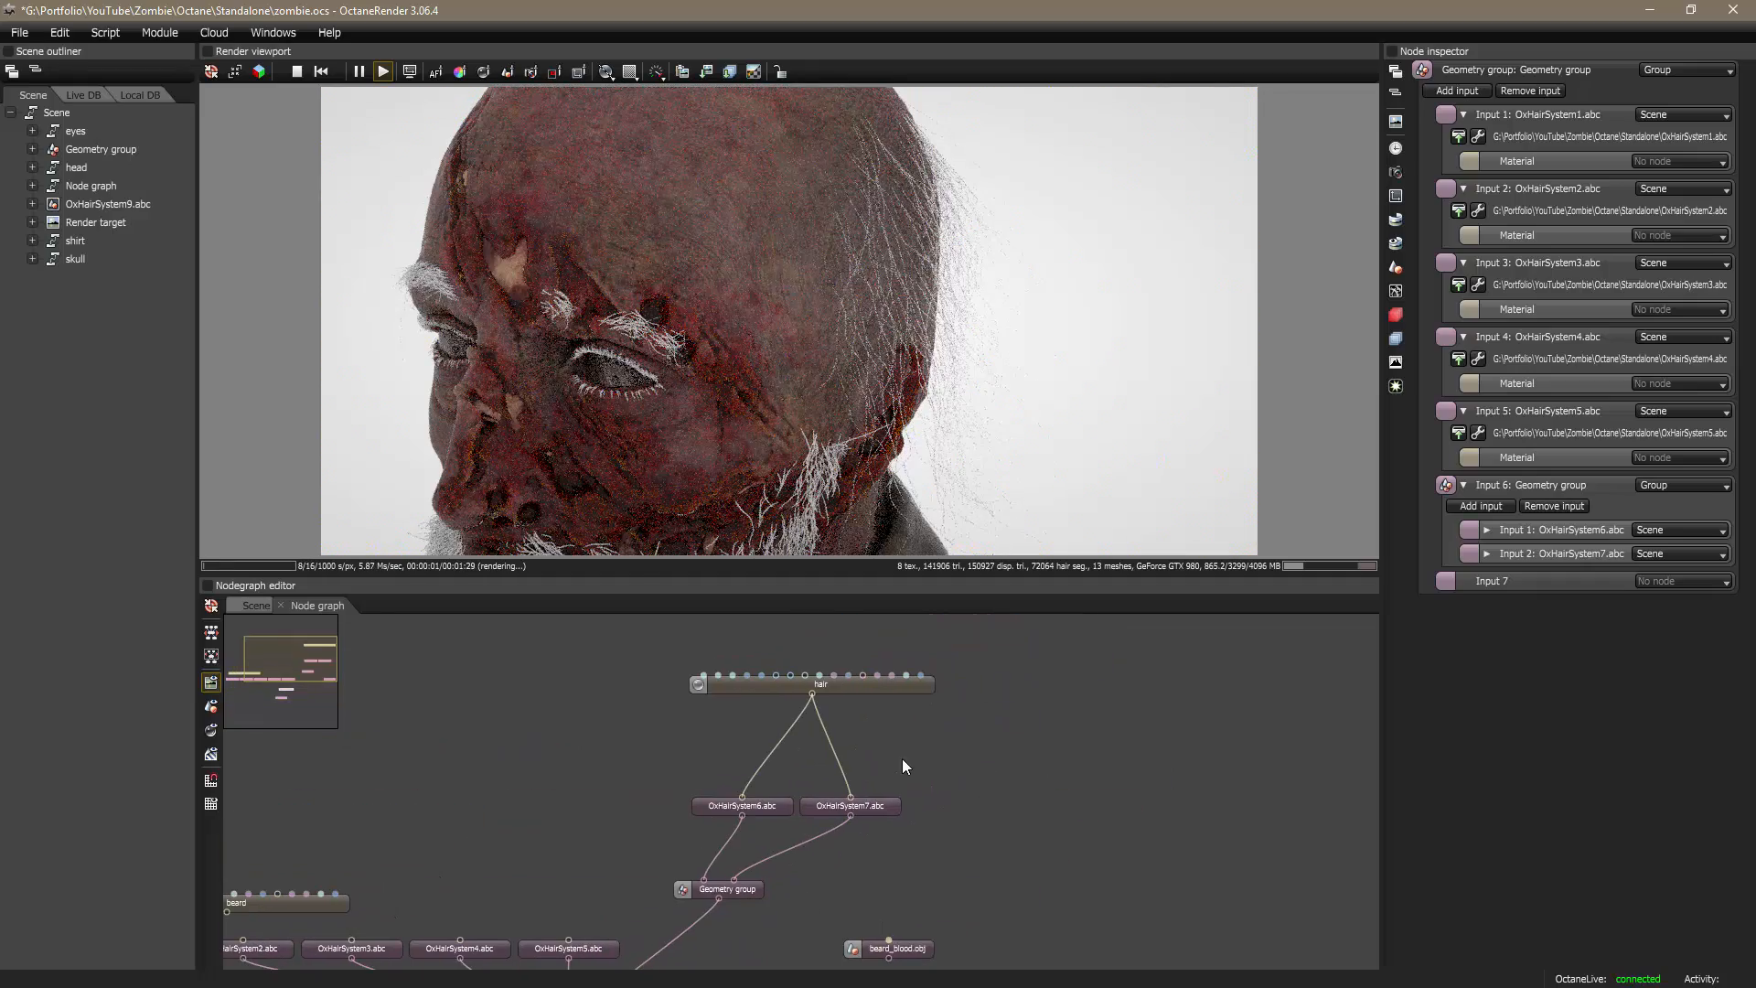
pyautogui.click(842, 682)
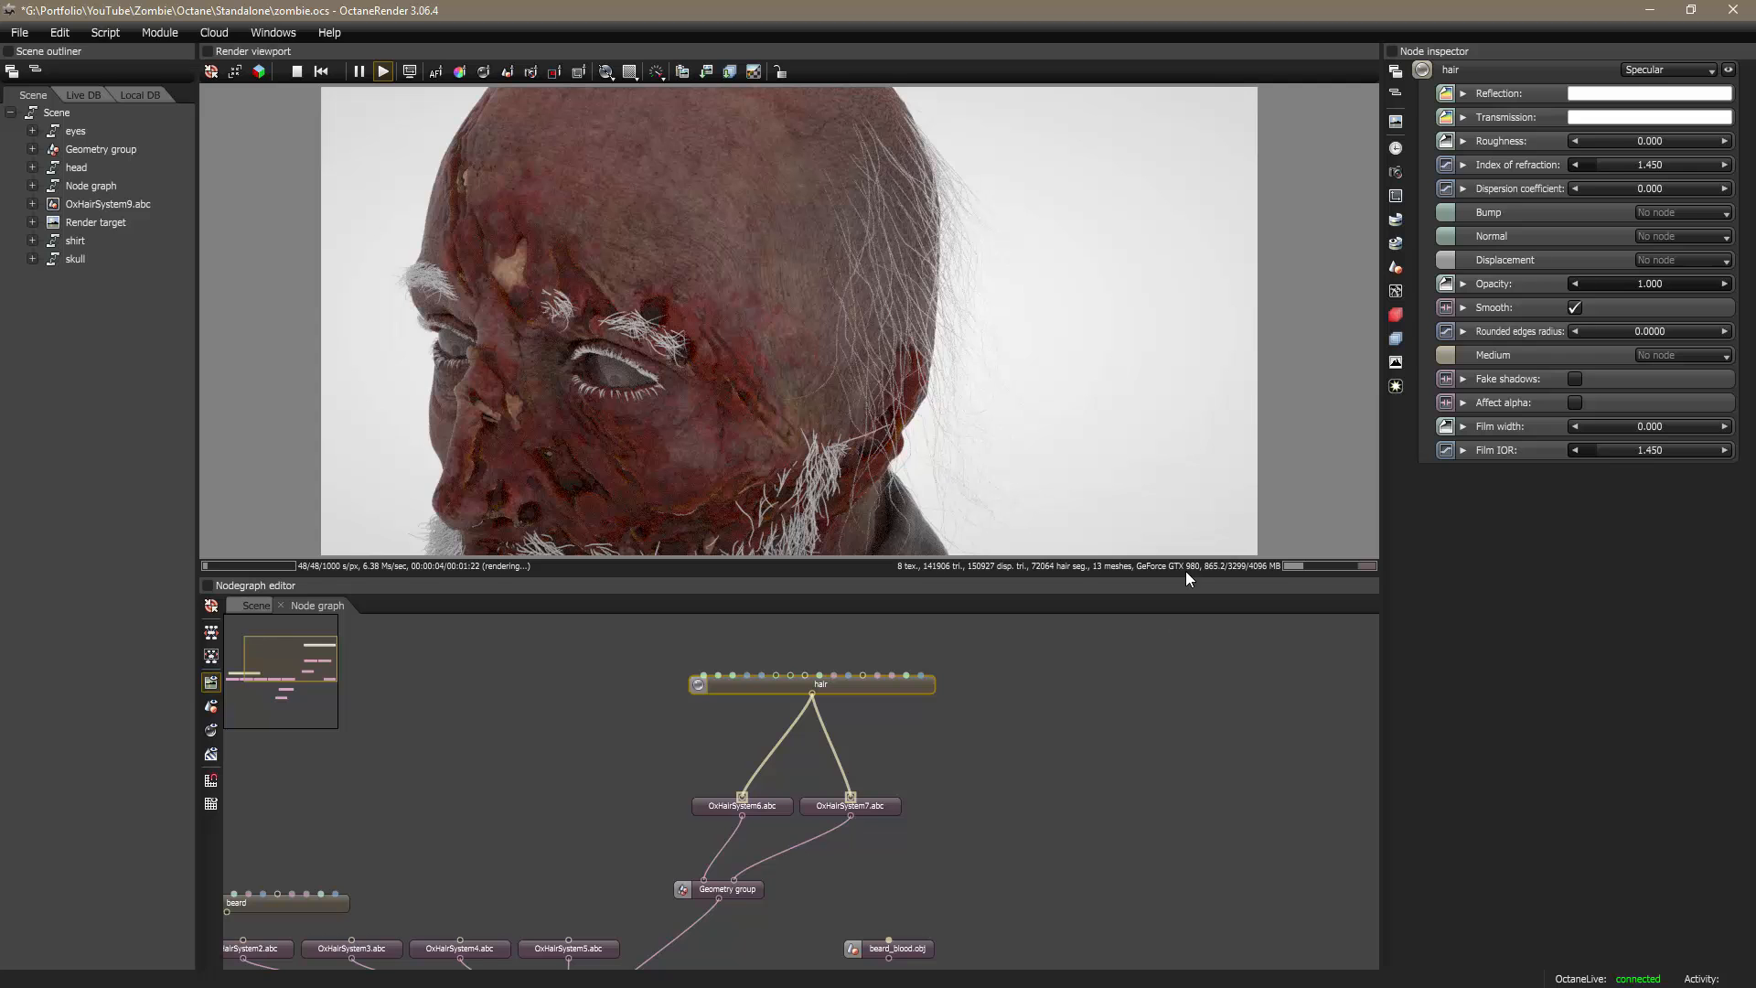
pyautogui.hotkey('alt', 'Tab')
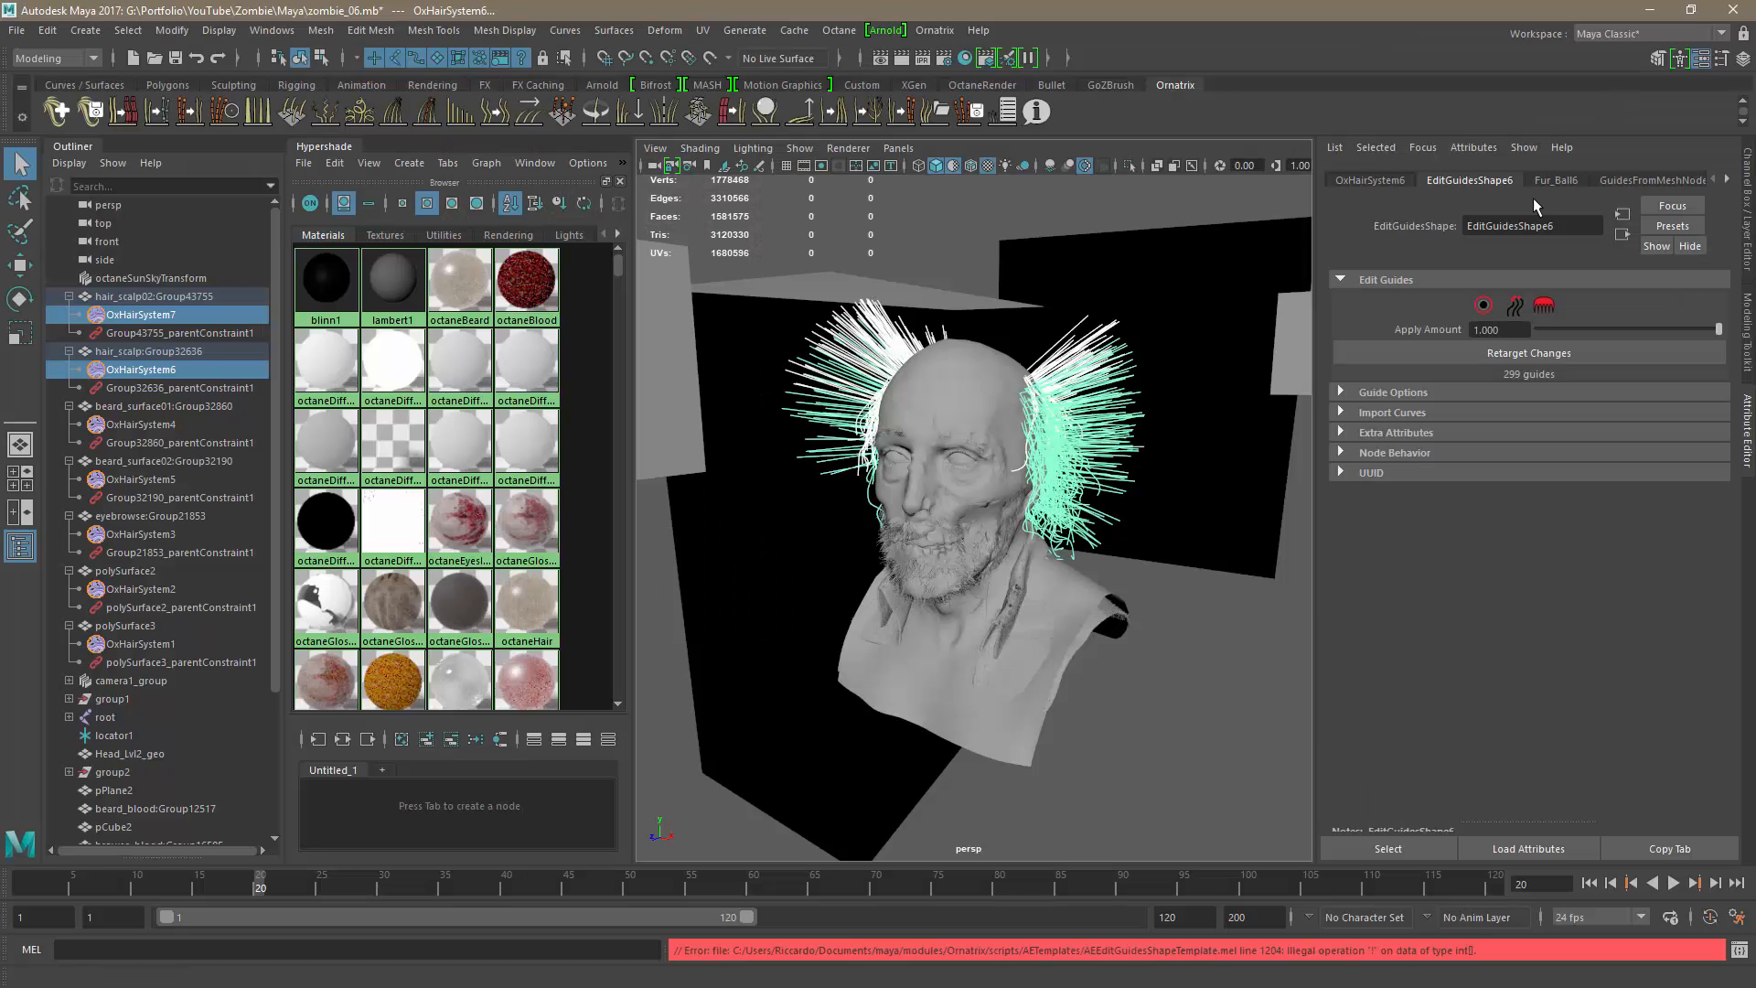
pyautogui.click(527, 603)
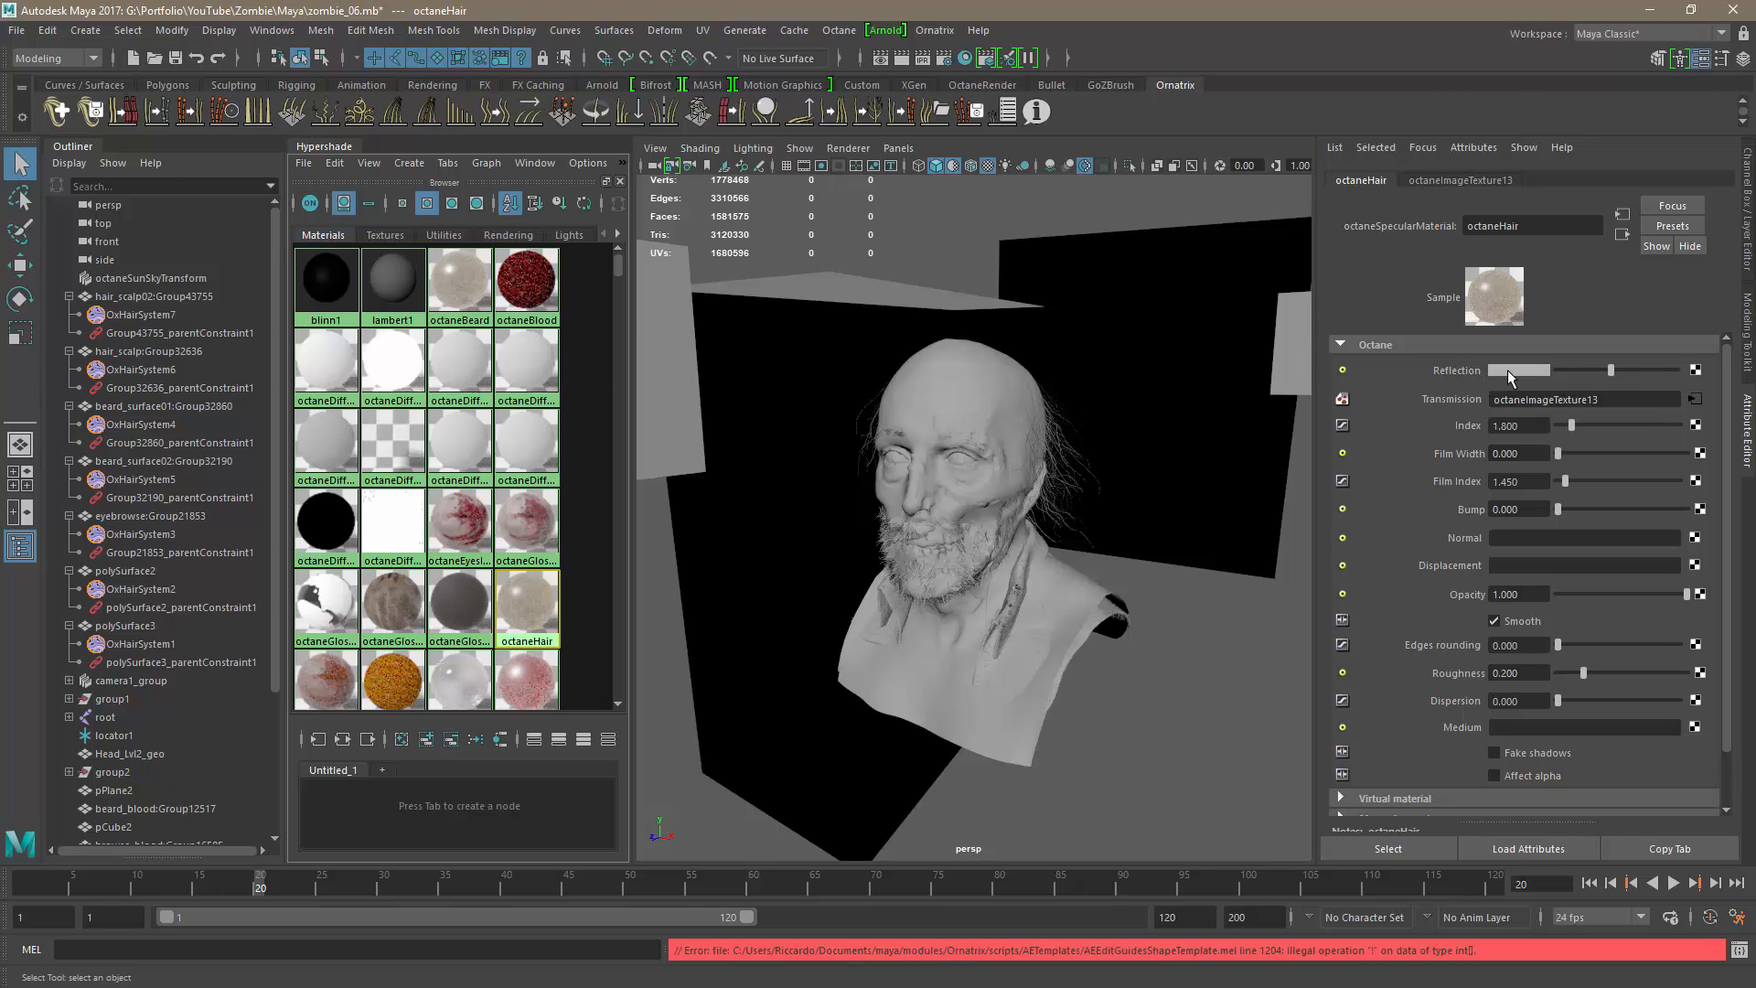
# Step: Set the hair material's reflection colour value (V) to 0.5 in OctaneRender and return to the octaneHair settings in Maya
pyautogui.hotkey('alt', 'Tab')
pyautogui.click(1594, 116)
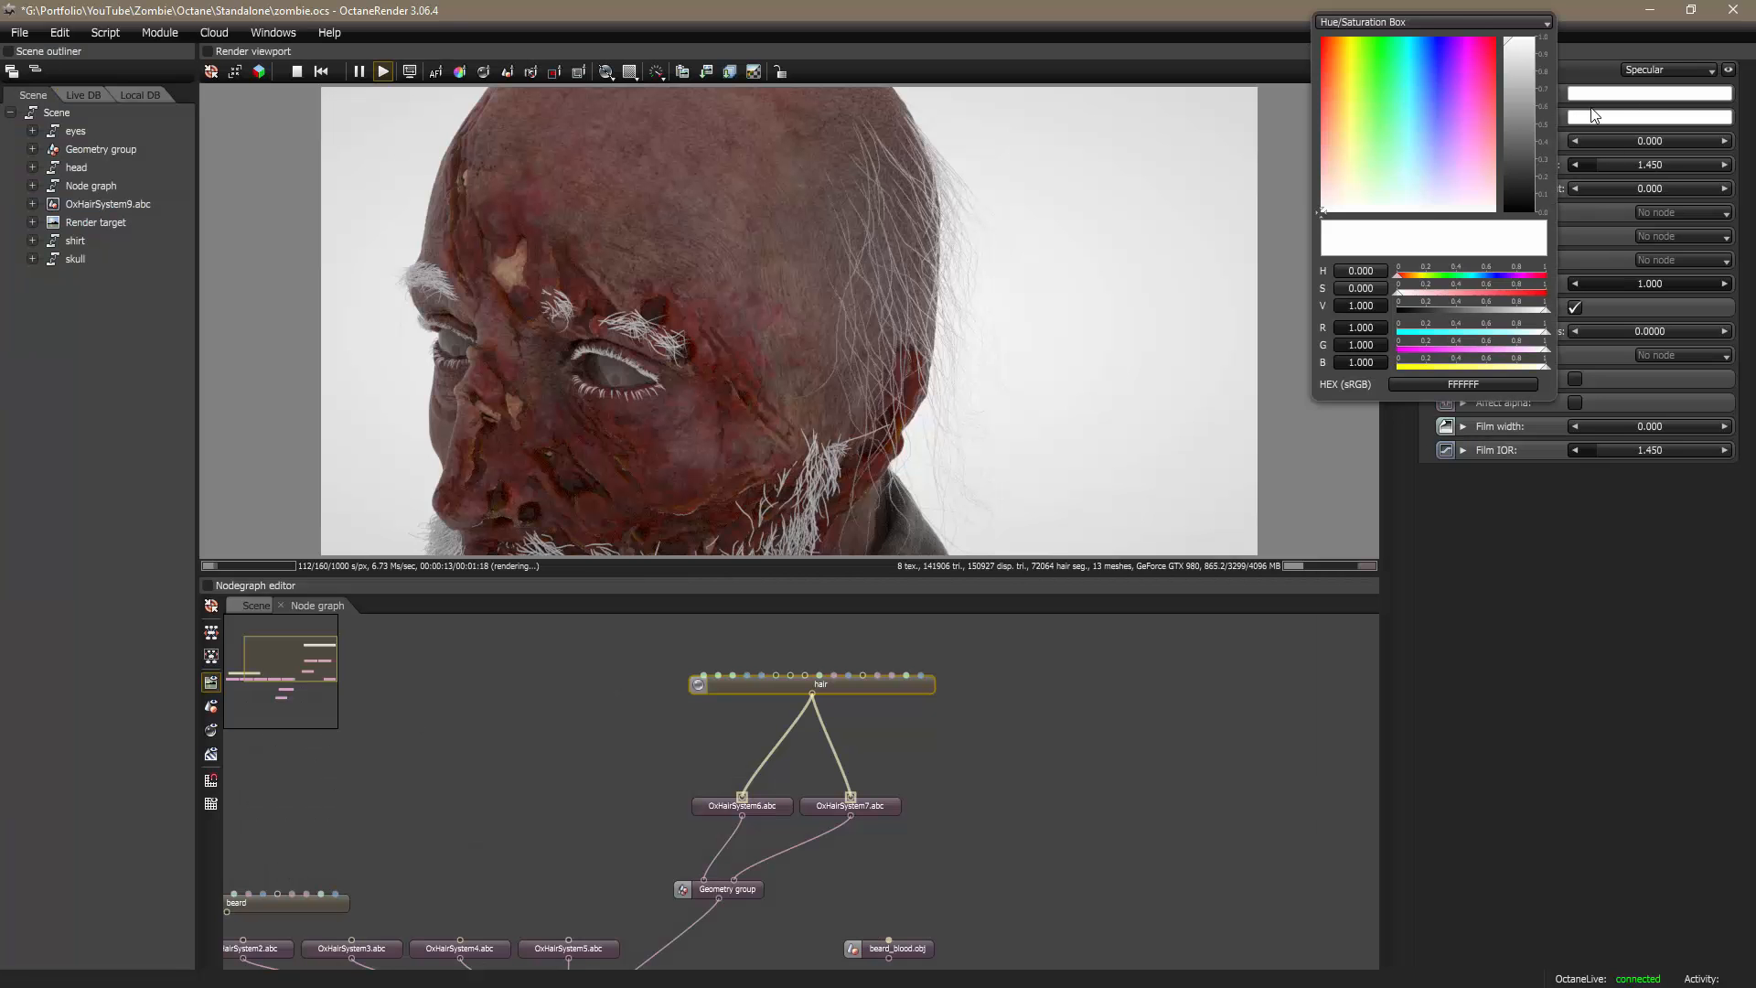
pyautogui.doubleClick(1378, 307)
pyautogui.write('0.5')
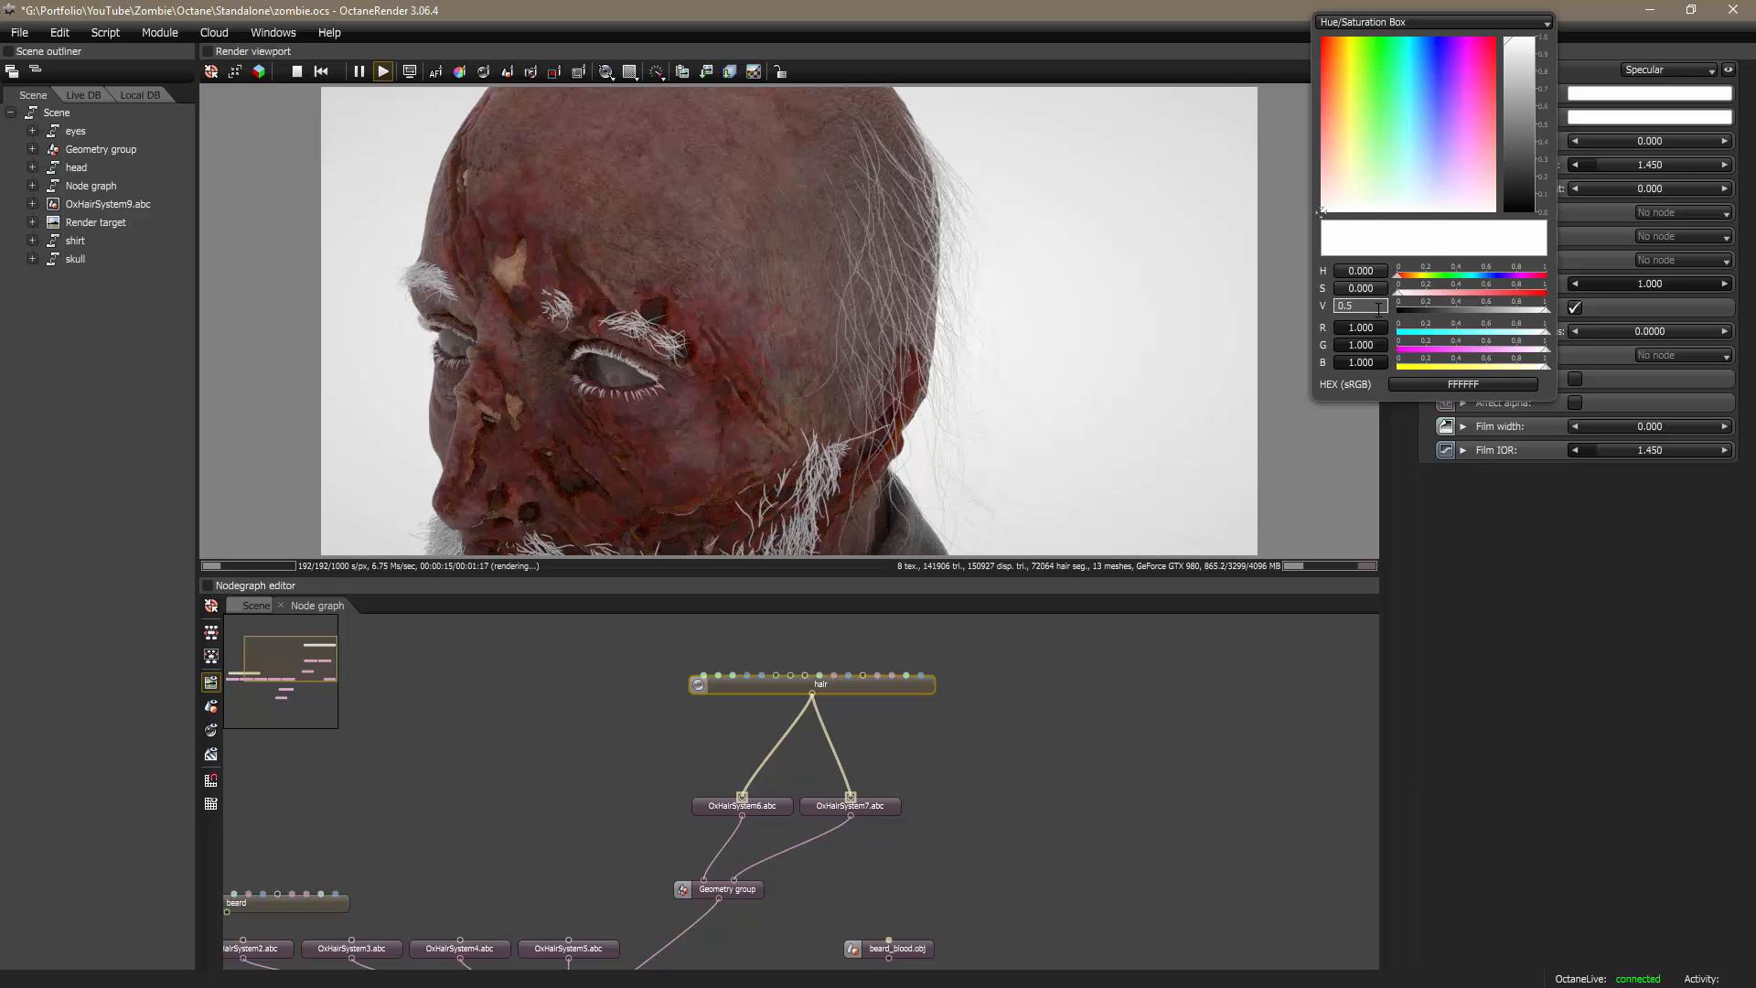
pyautogui.press('Return')
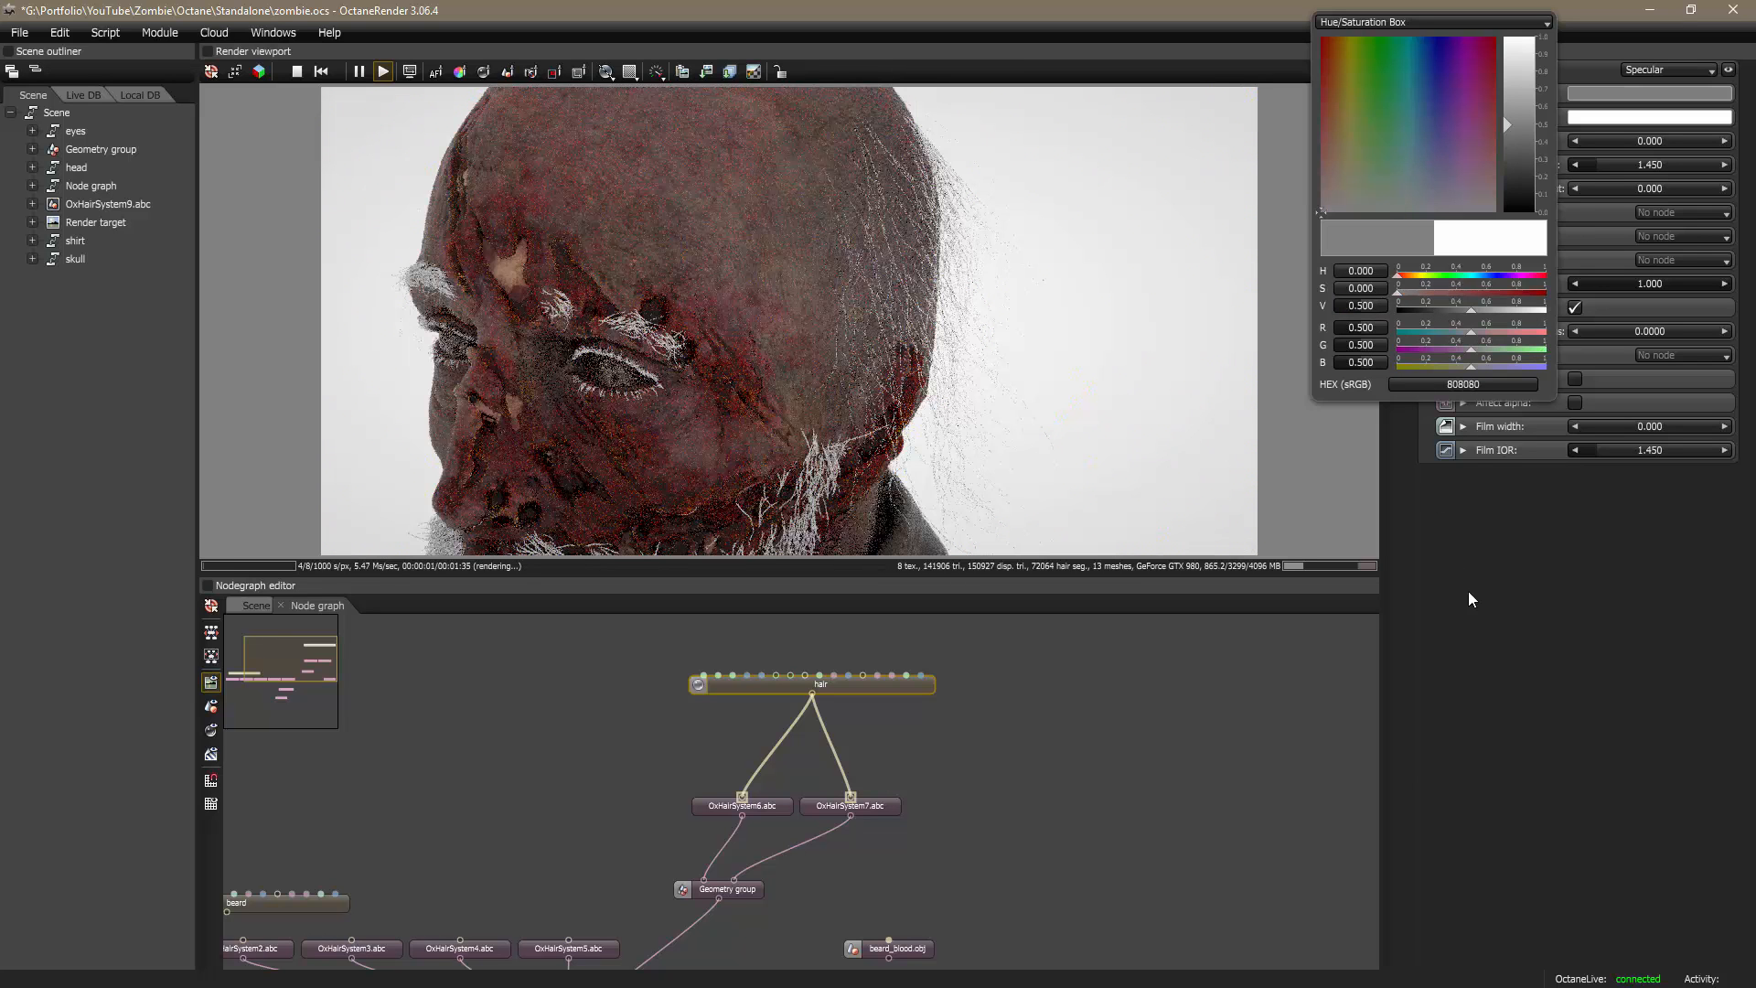
pyautogui.click(1484, 607)
pyautogui.hotkey('alt', 'Tab')
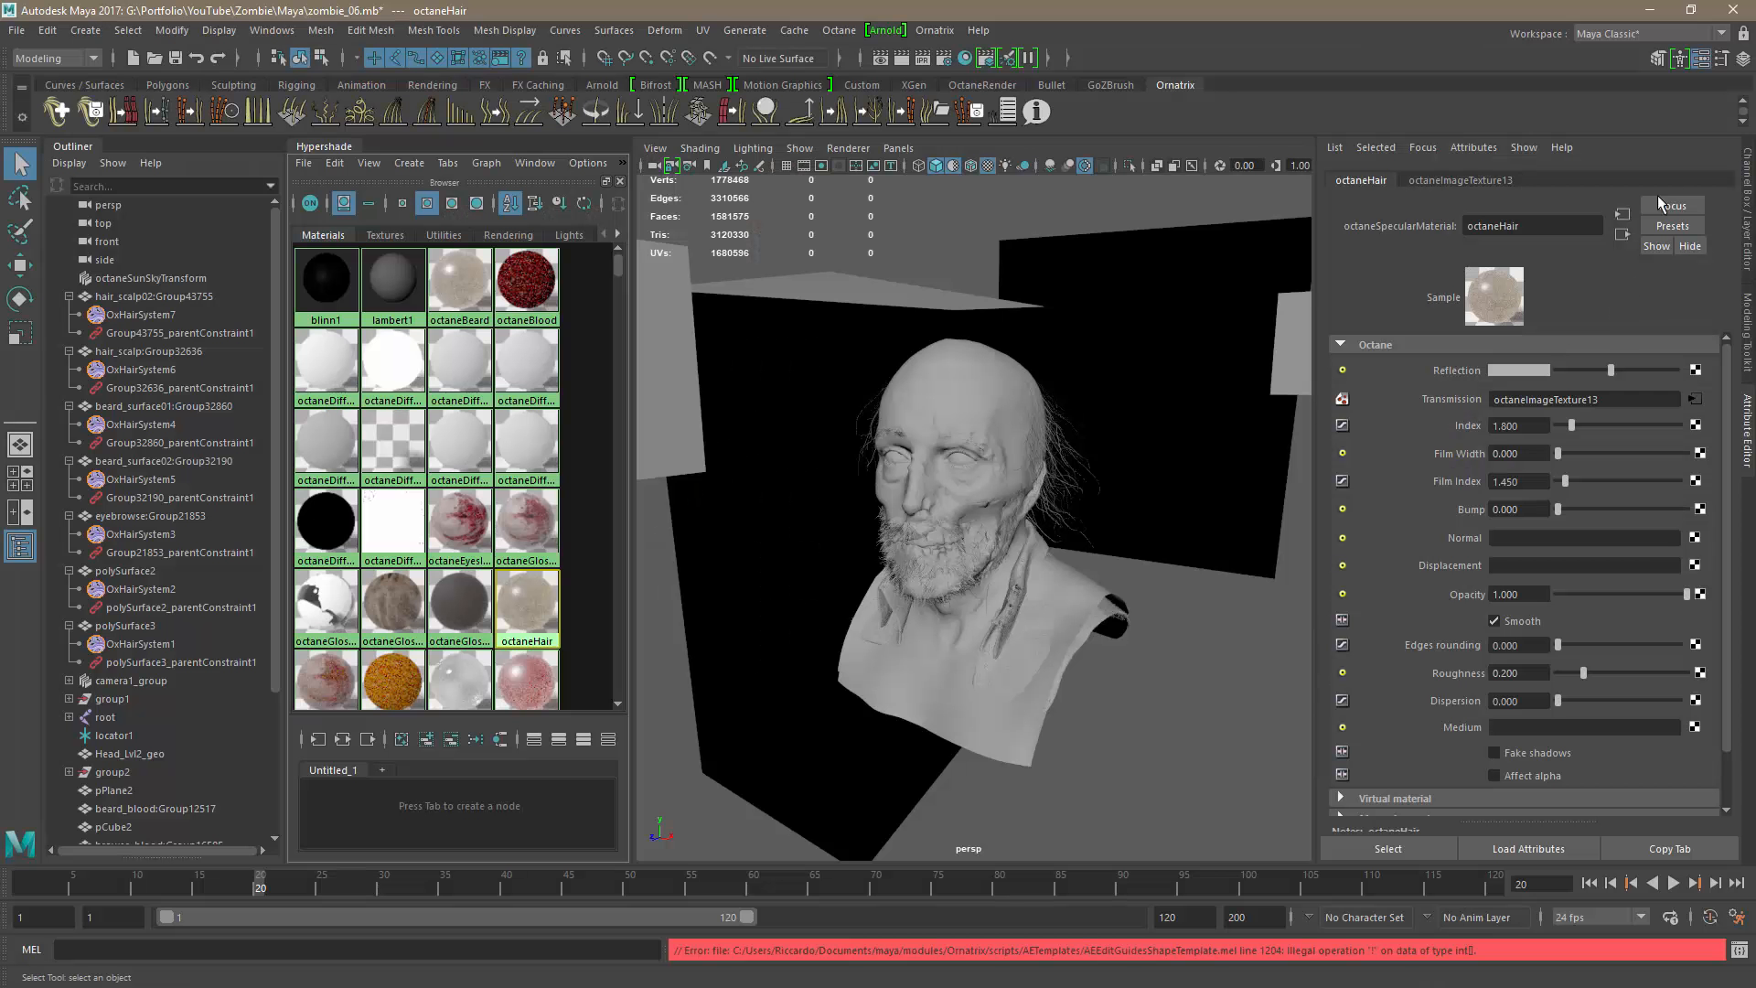
# Step: Check octaneHair's reflection colour in Maya and set the hair material's reflection value (V) to 0.7 in OctaneRender
pyautogui.click(1519, 369)
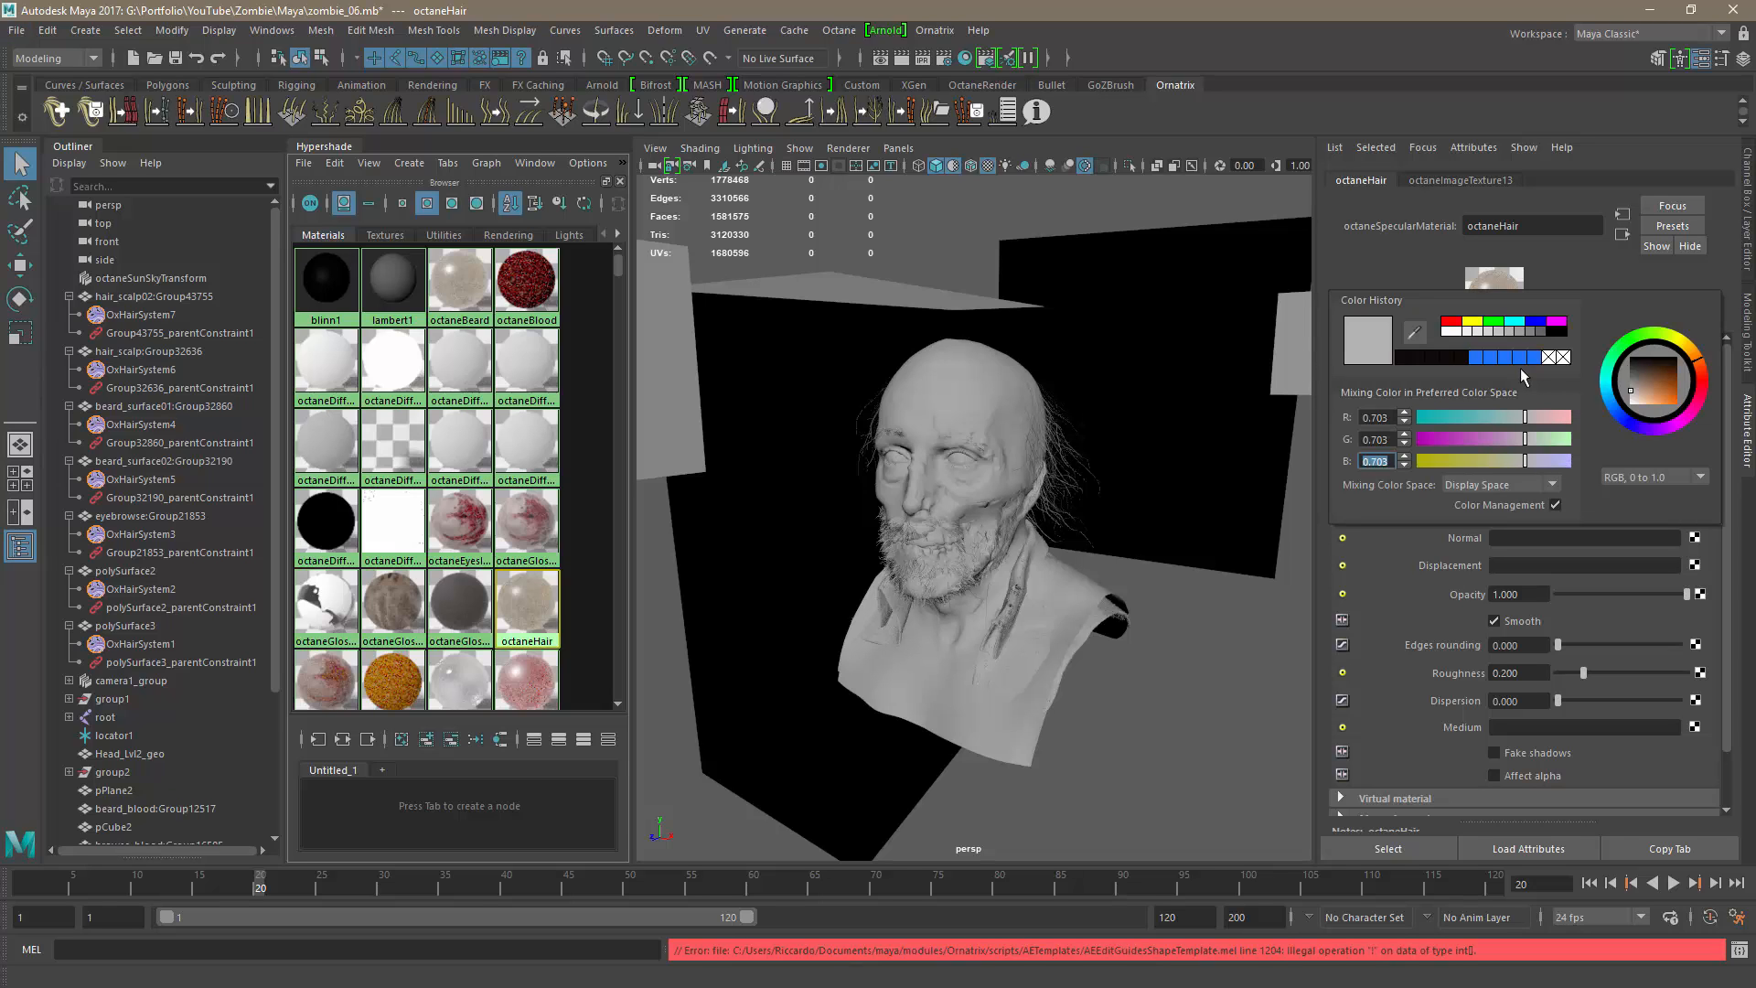
pyautogui.hotkey('alt', 'Tab')
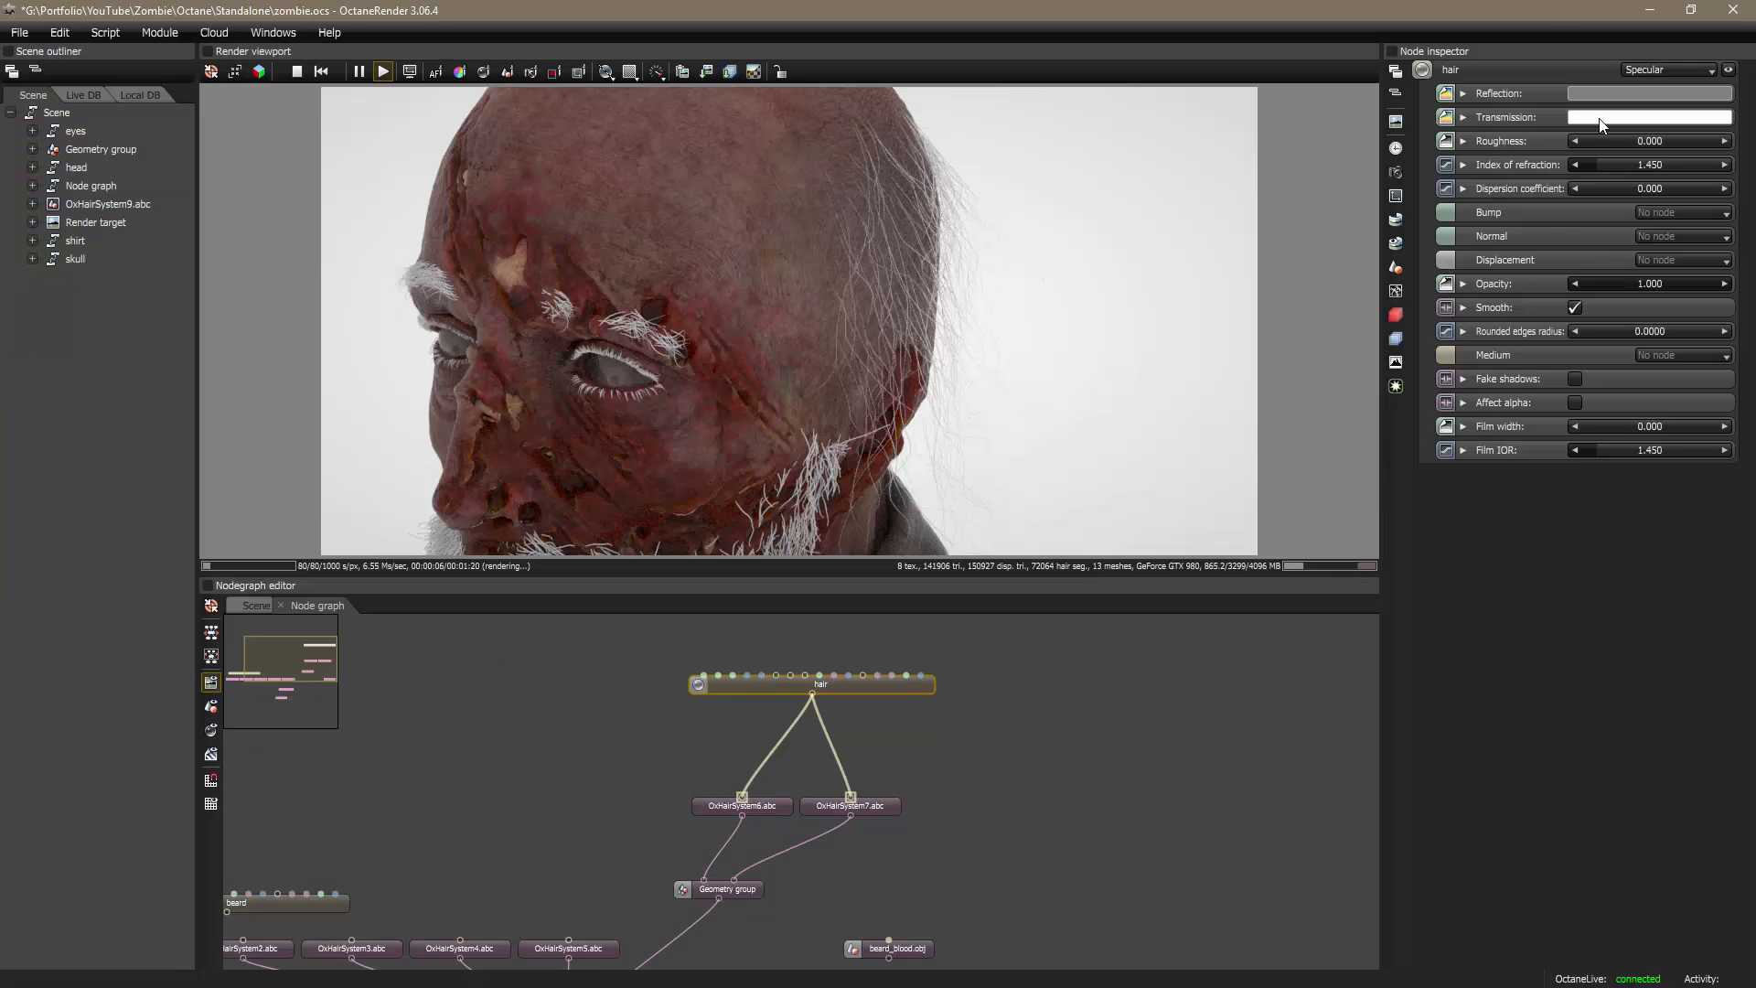
pyautogui.click(1614, 94)
pyautogui.click(1378, 305)
pyautogui.write('0.7')
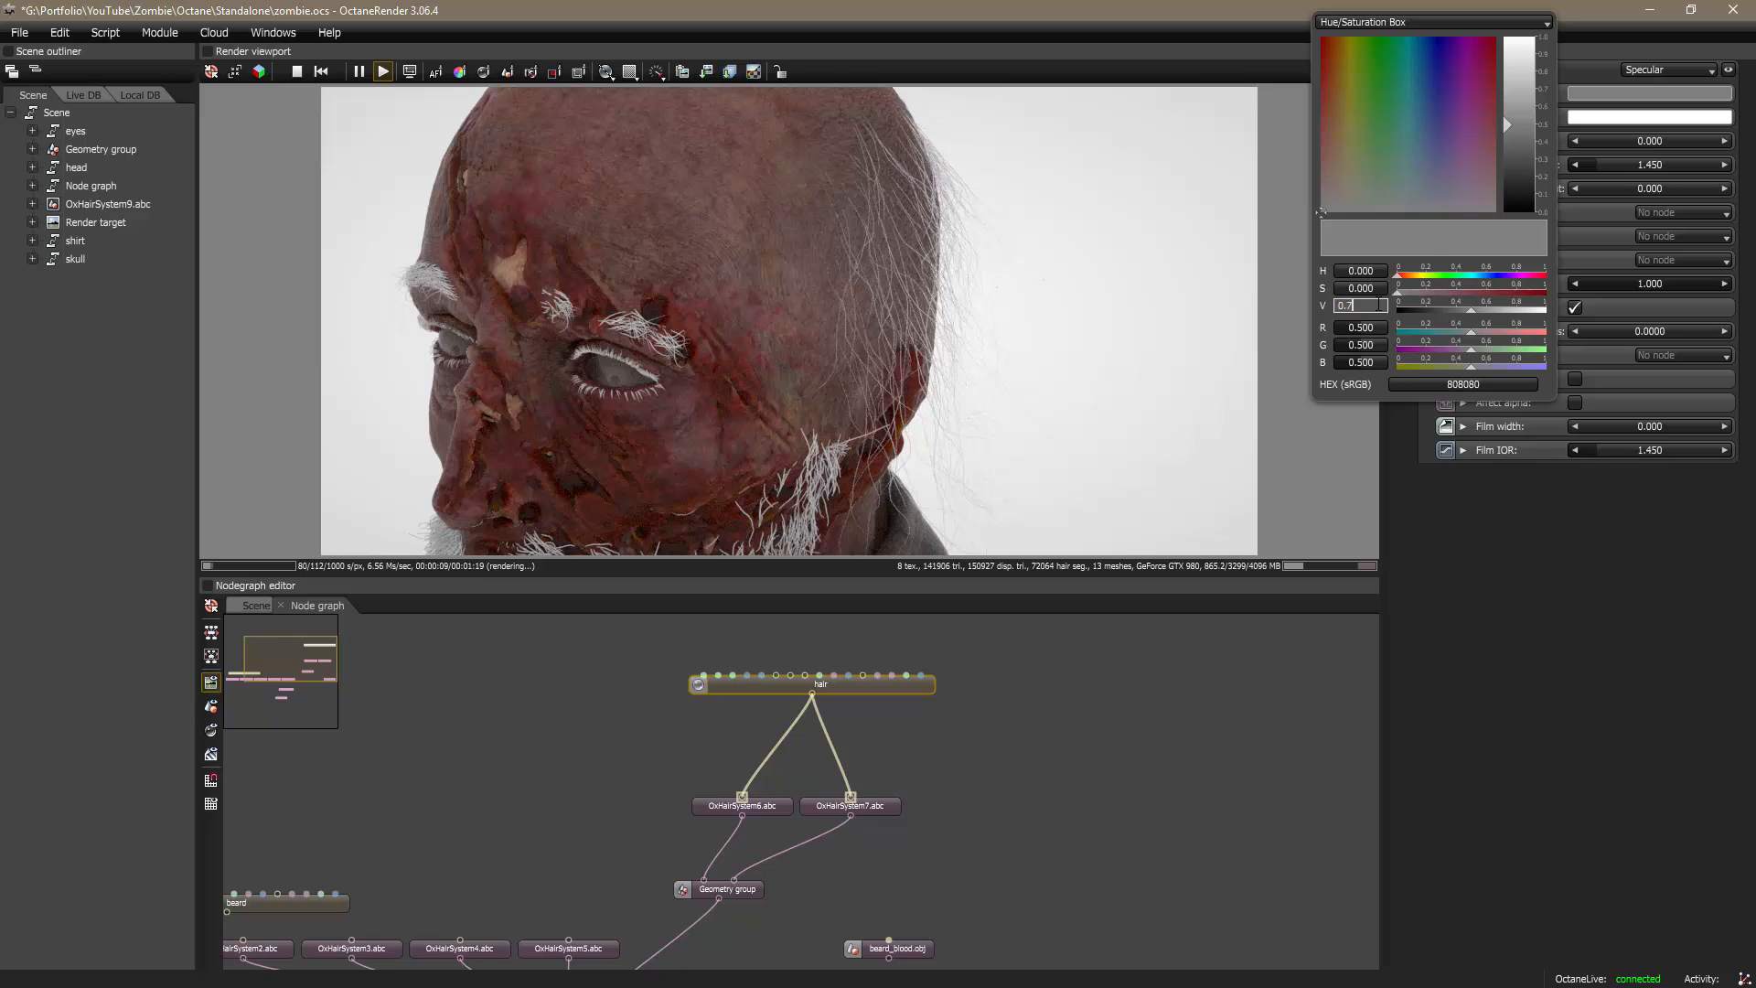
pyautogui.press('Return')
pyautogui.click(1456, 596)
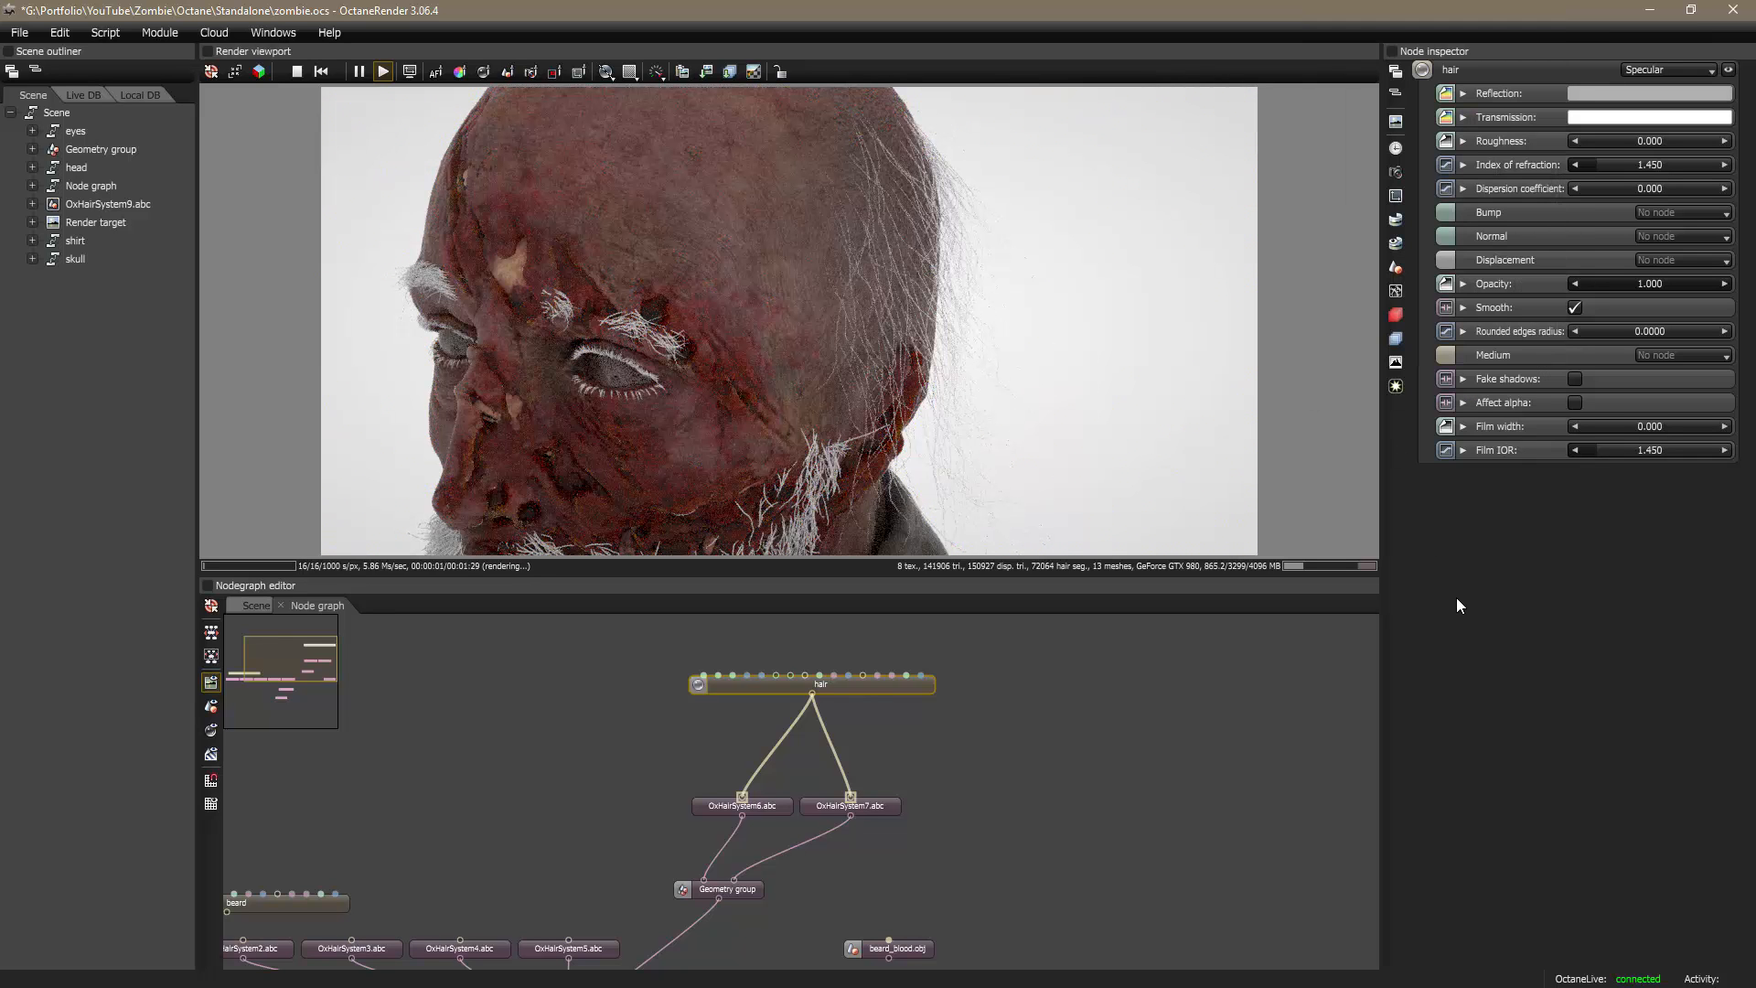
# Step: In Maya, check which image file octaneHair's transmission texture uses, and return to OctaneRender
pyautogui.hotkey('alt', 'Tab')
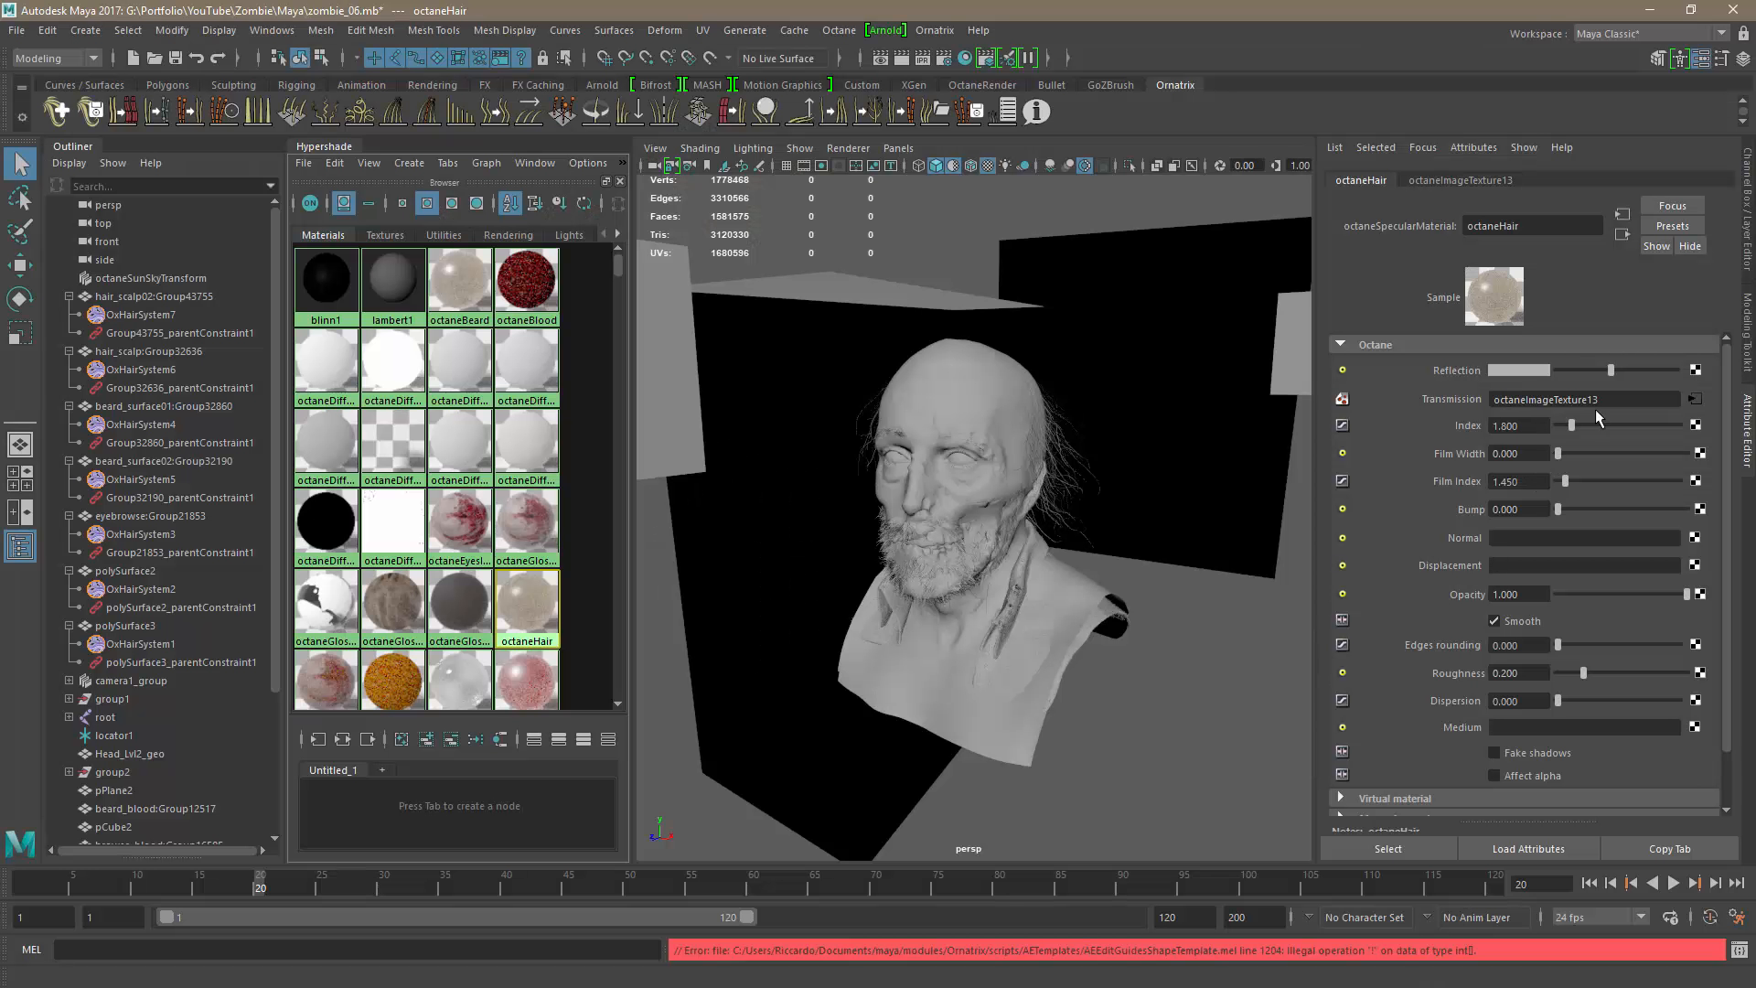
pyautogui.click(1695, 399)
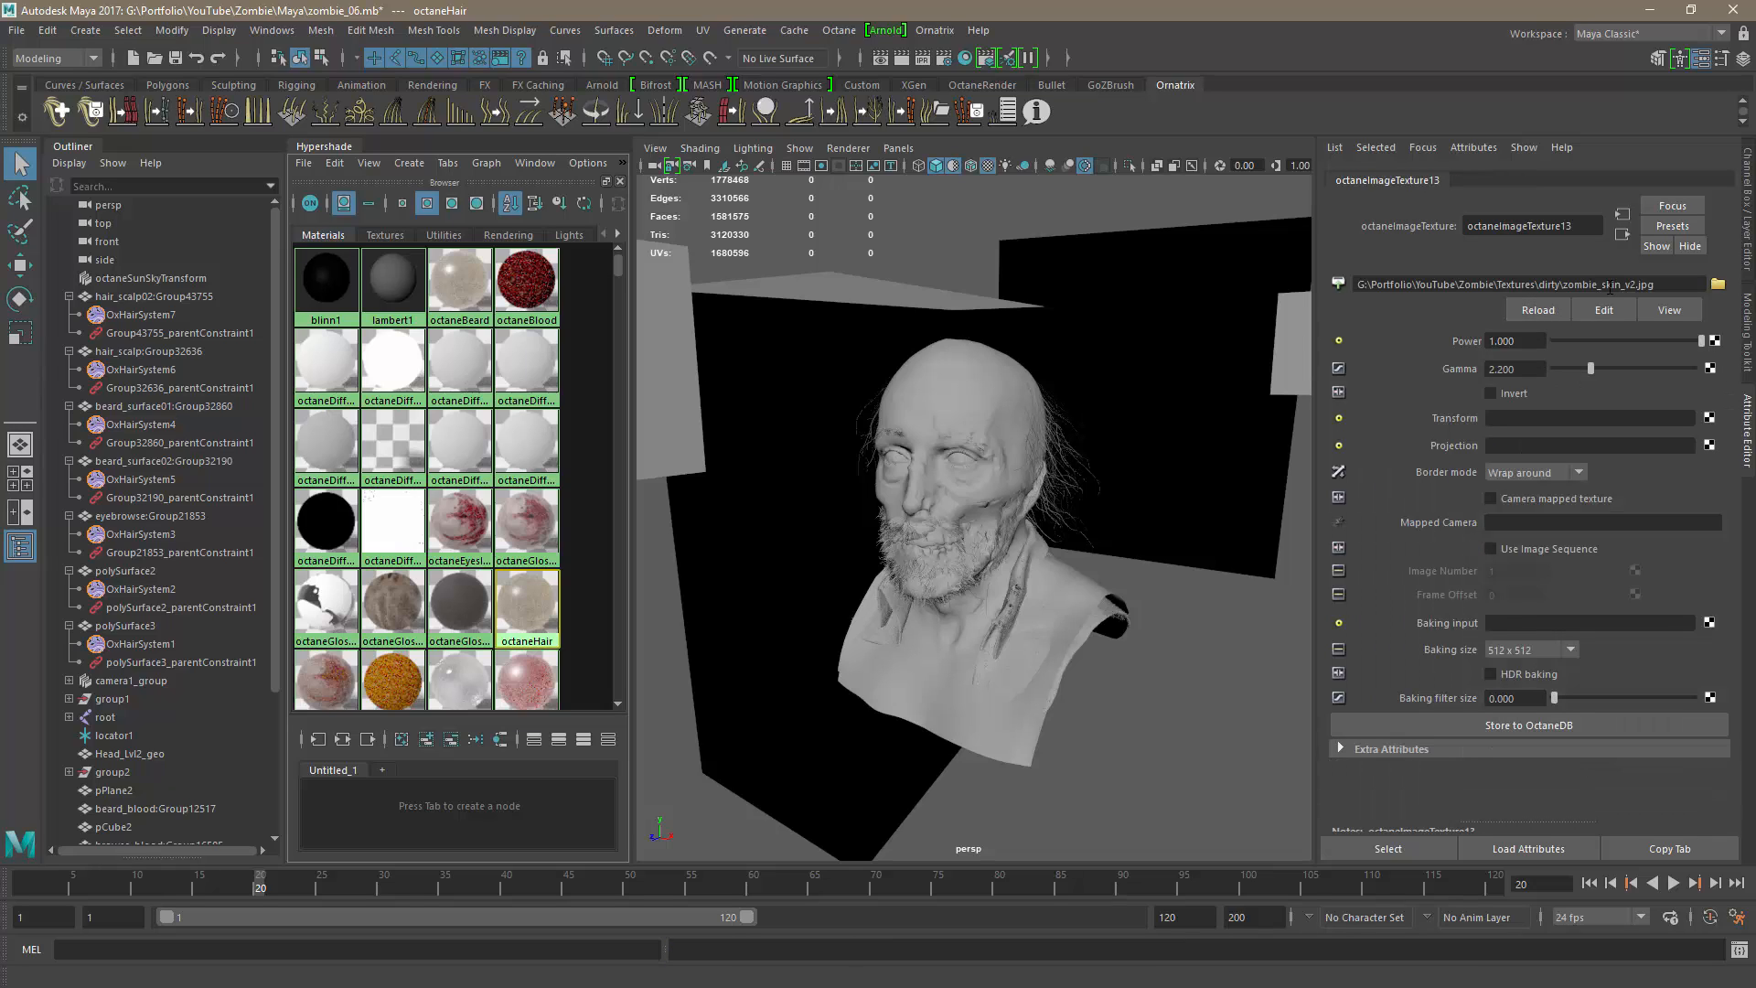
pyautogui.click(1621, 236)
pyautogui.hotkey('alt', 'Tab')
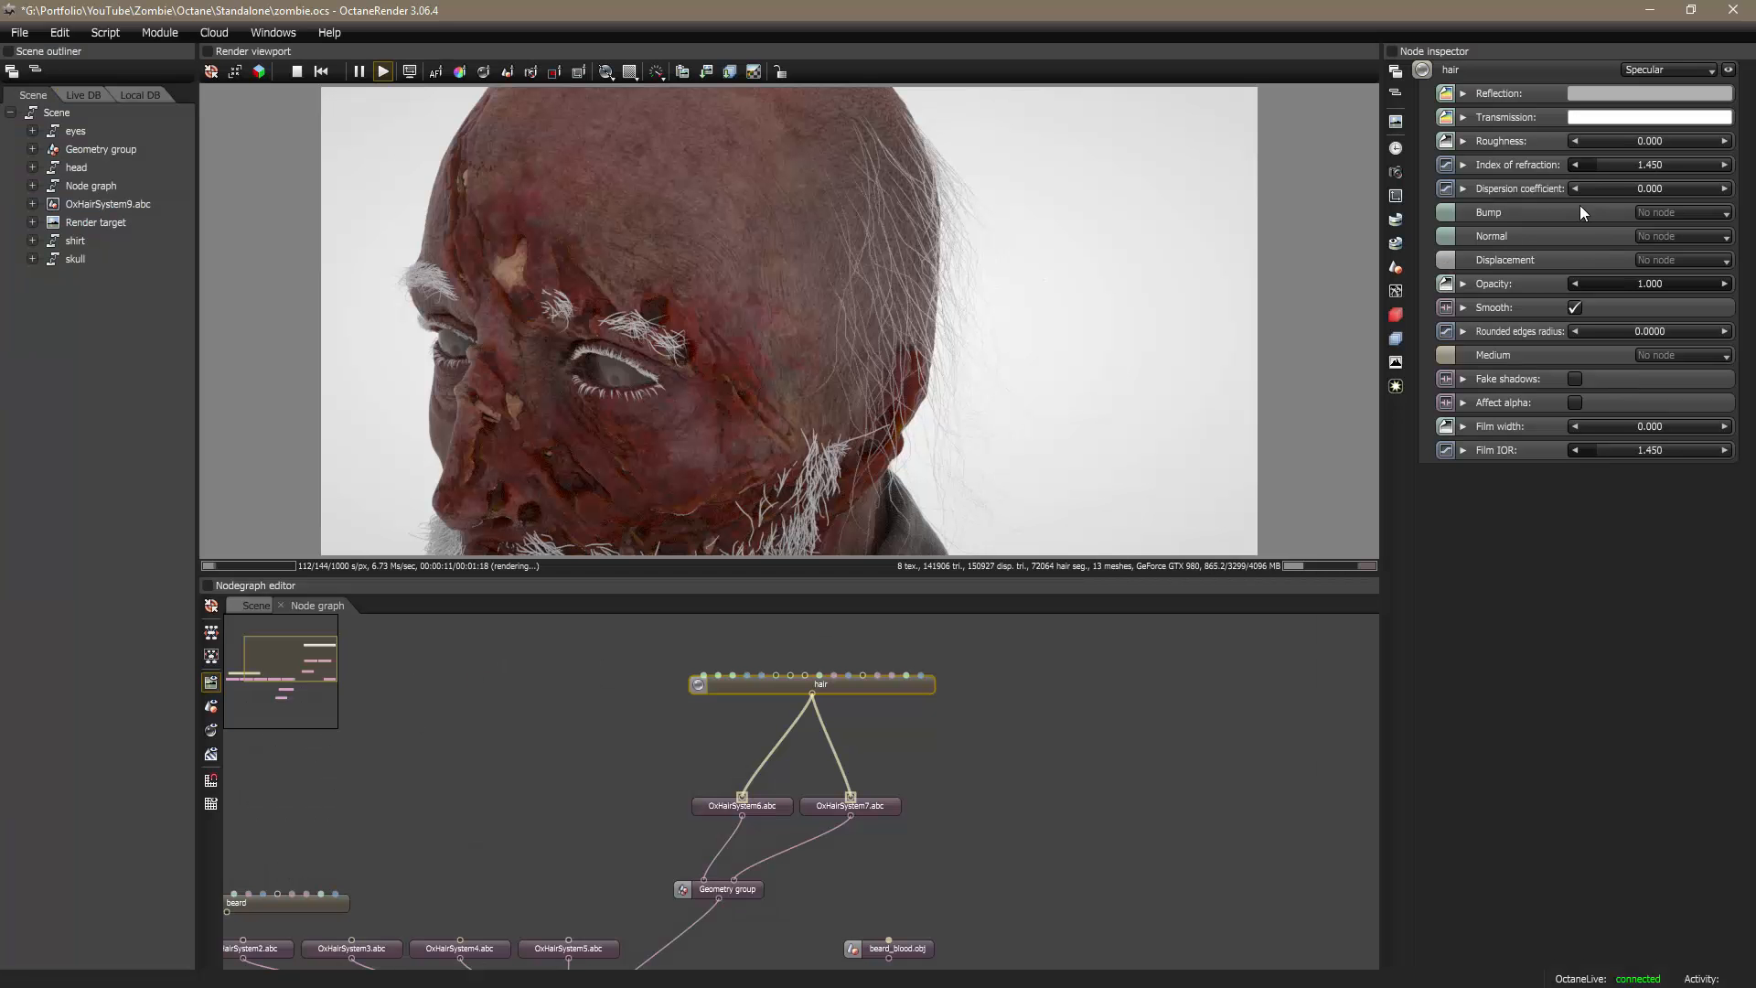
# Step: Add an RGB image texture node above the hair material, loading zombie_skin_v2.jpg from the Textures\dirty folder
pyautogui.moveTo(960, 720); pyautogui.dragTo(916, 836, button='middle')
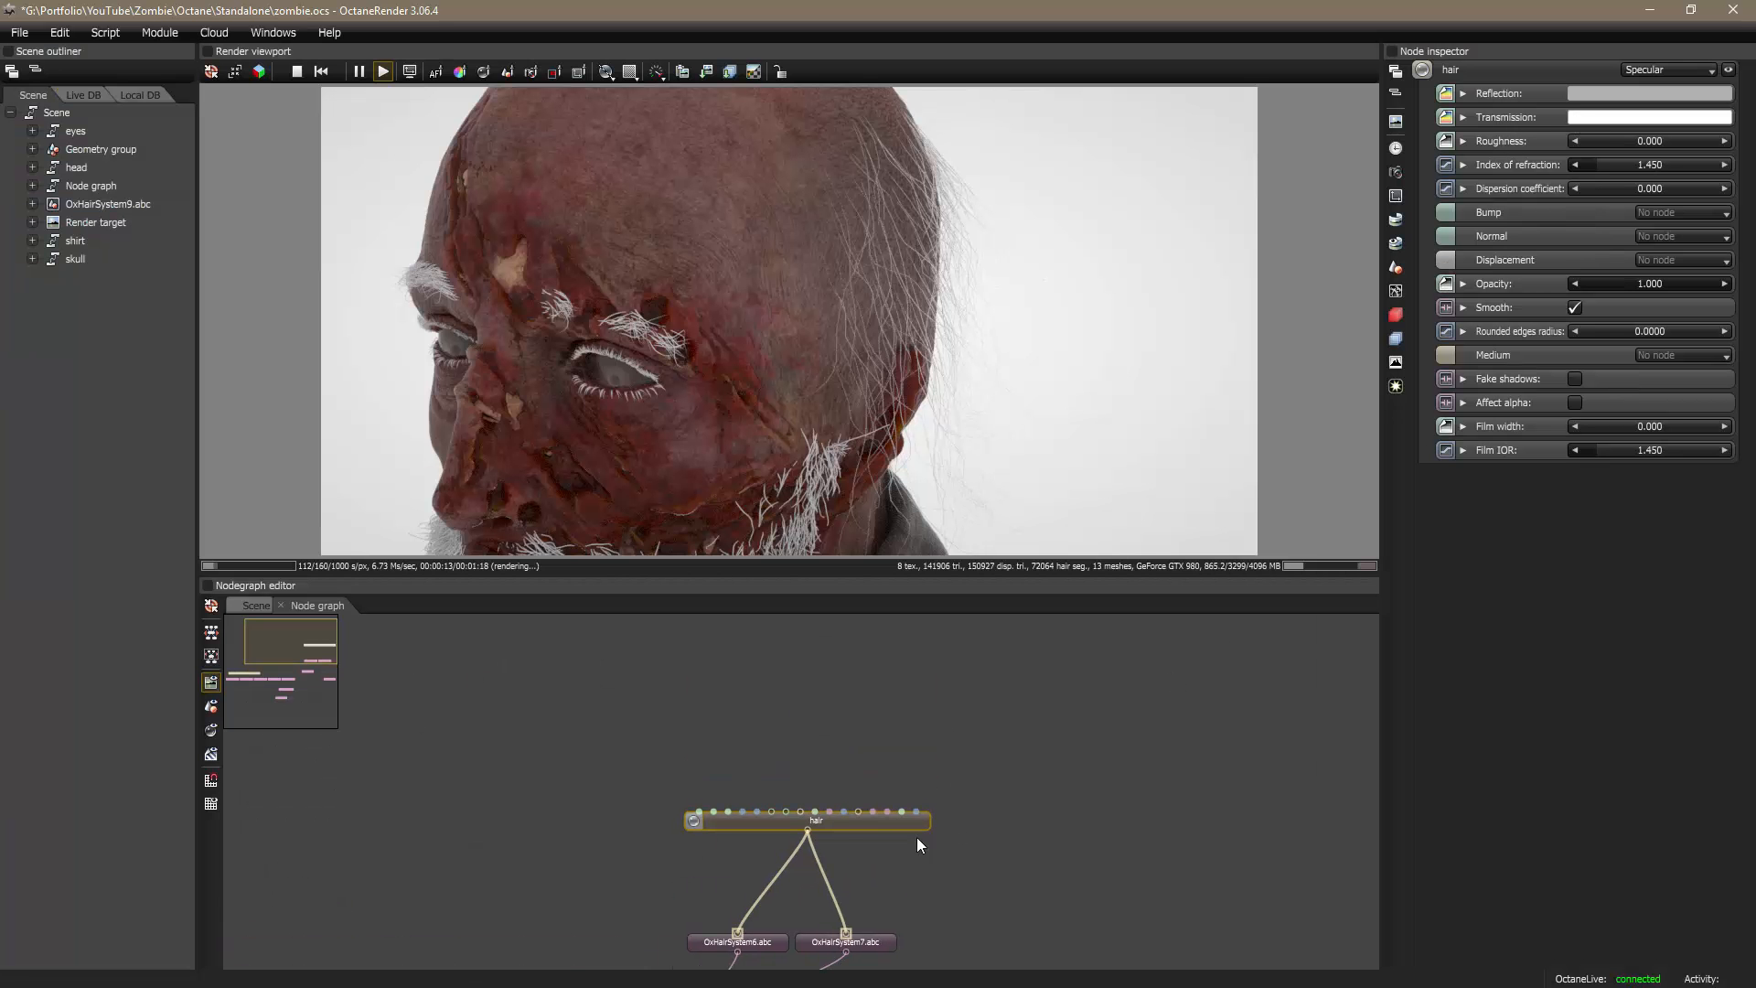
pyautogui.rightClick(820, 721)
pyautogui.moveTo(880, 572)
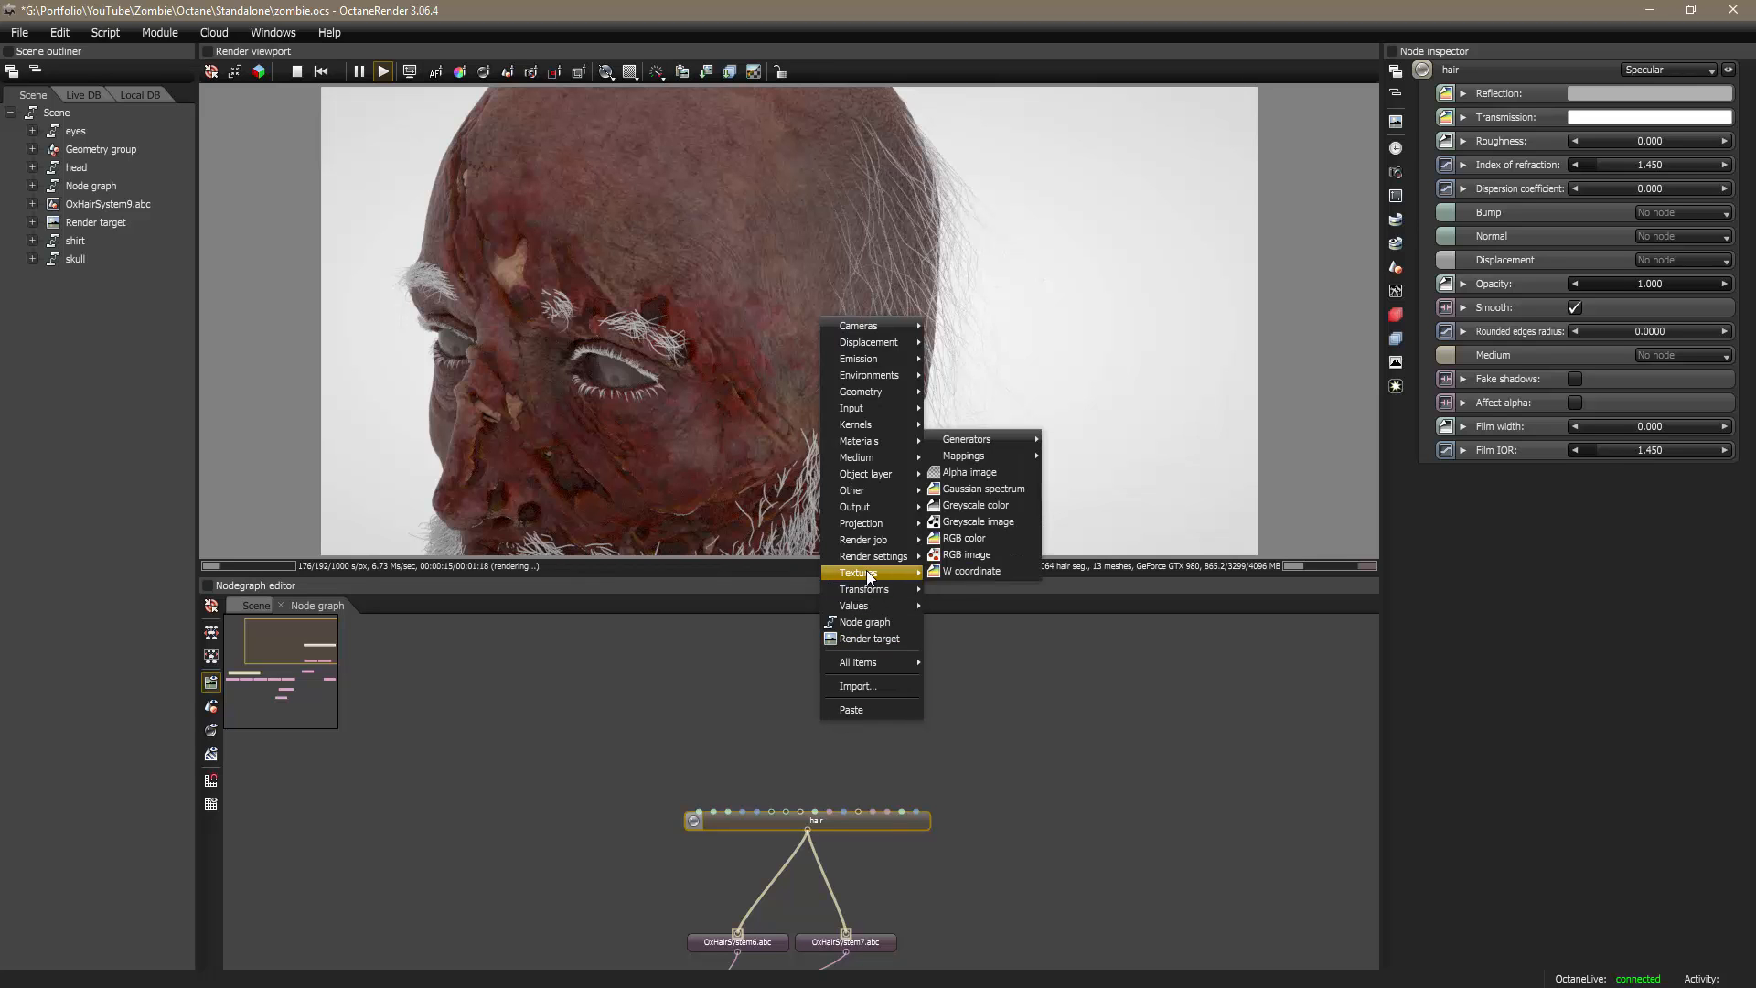
pyautogui.click(972, 550)
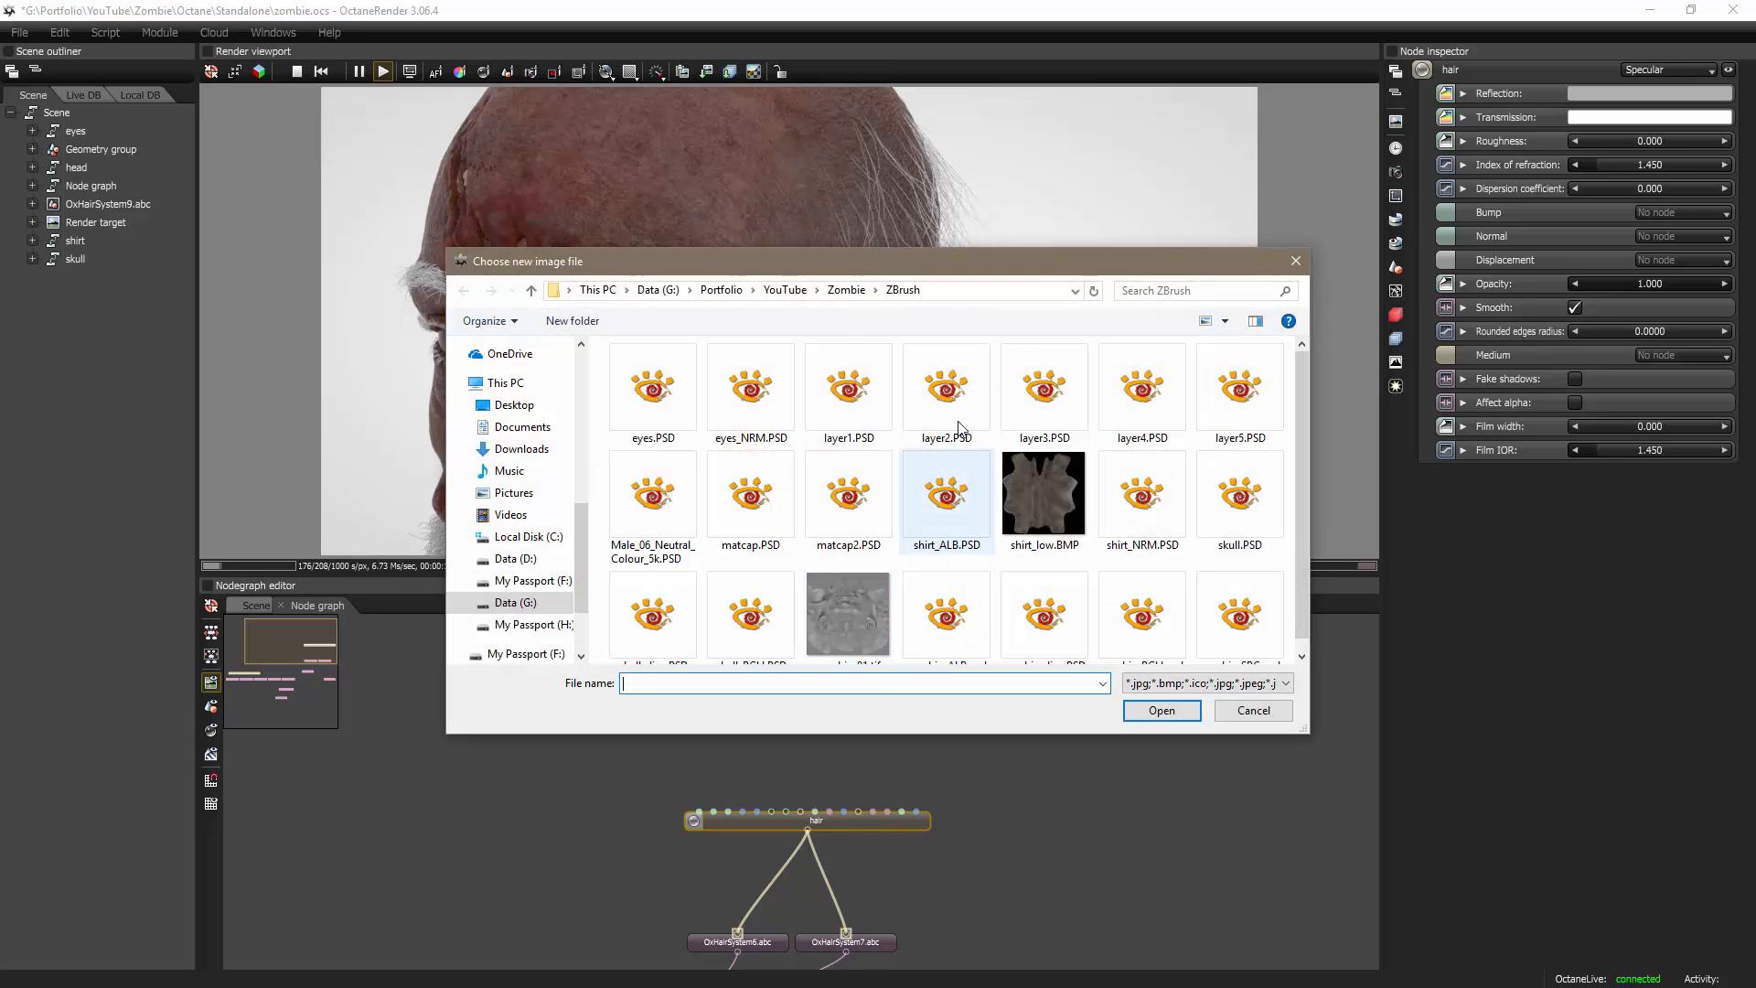
pyautogui.click(846, 290)
pyautogui.doubleClick(657, 567)
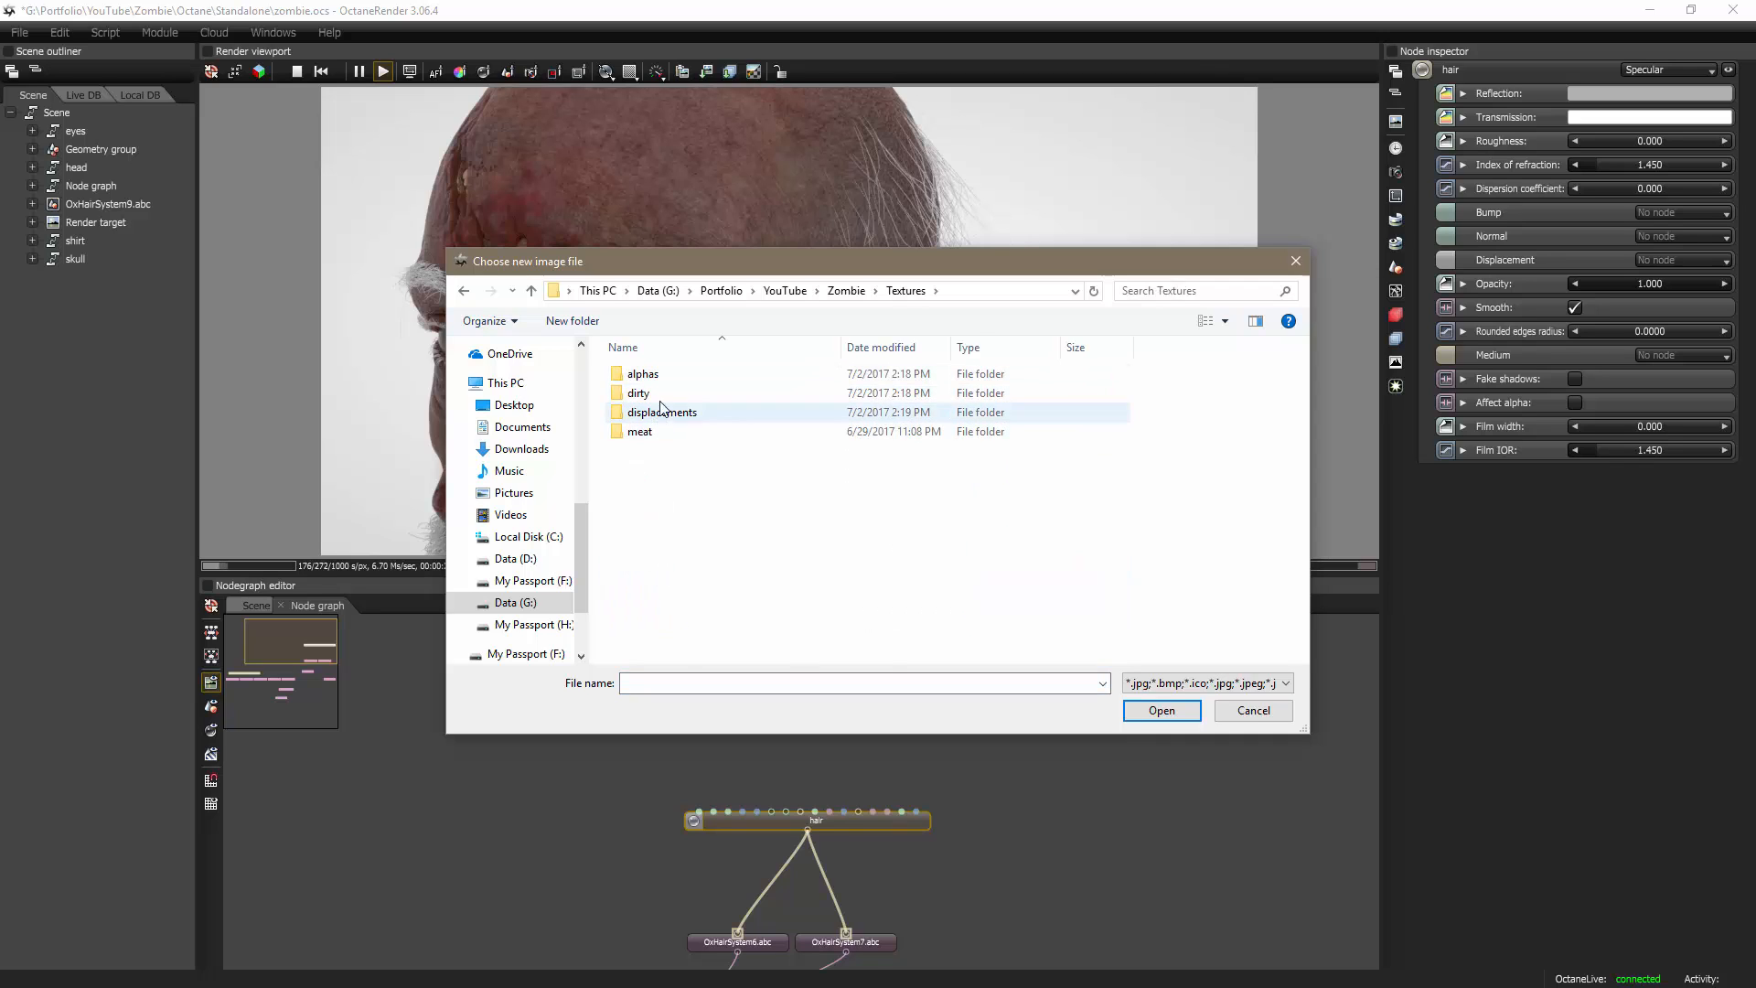
pyautogui.doubleClick(644, 392)
pyautogui.scroll(-1, 801, 545)
pyautogui.click(752, 576)
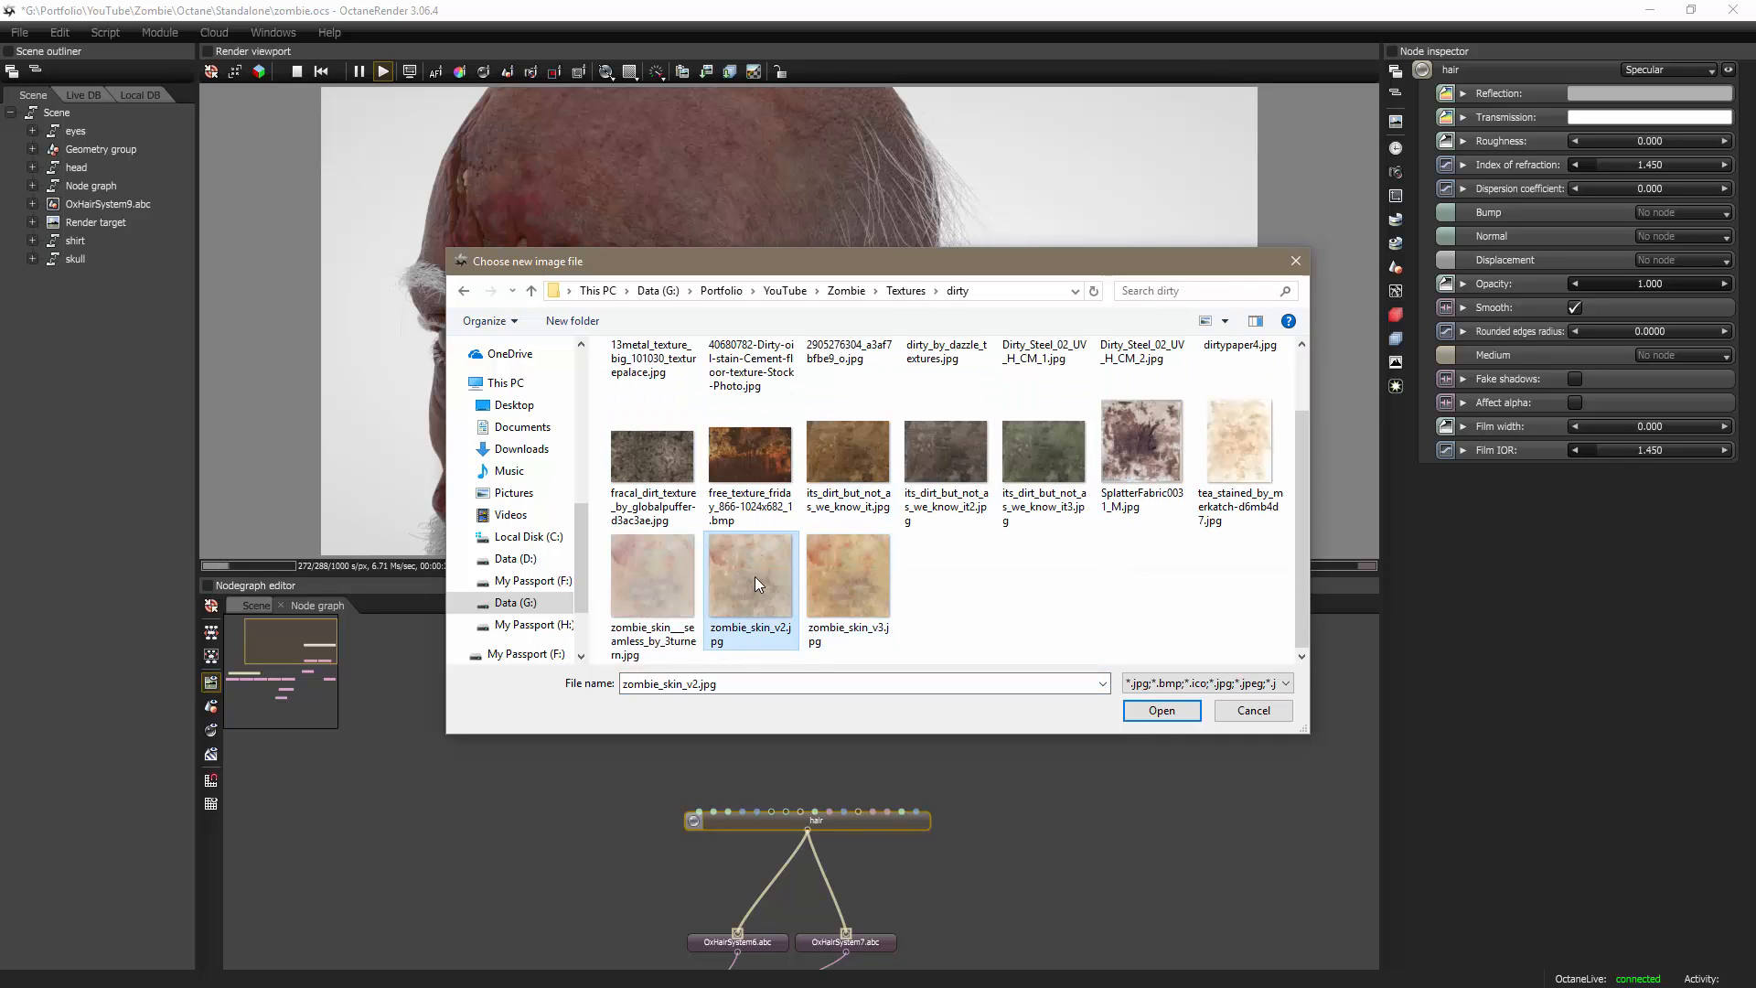
pyautogui.click(1161, 710)
# Step: Place the zombie_skin_v2.jpg node above the hair material and connect it to the material's Transmission input
pyautogui.moveTo(860, 729); pyautogui.dragTo(787, 722)
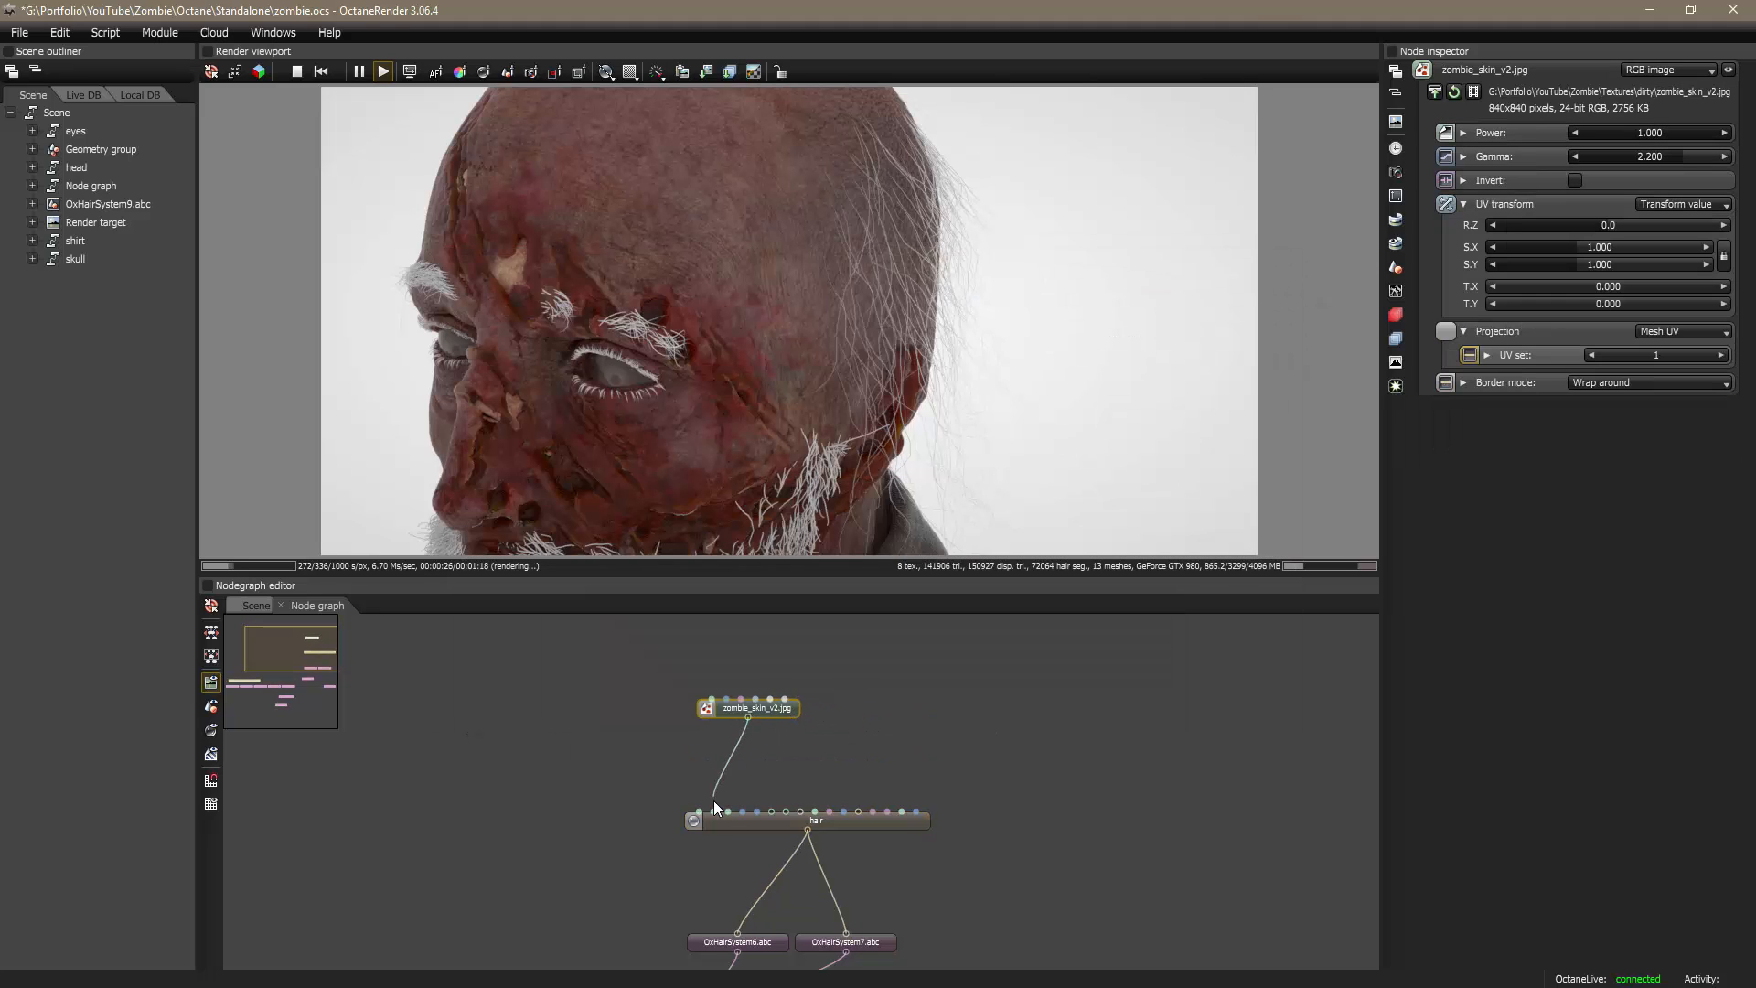
pyautogui.moveTo(714, 799); pyautogui.dragTo(712, 810)
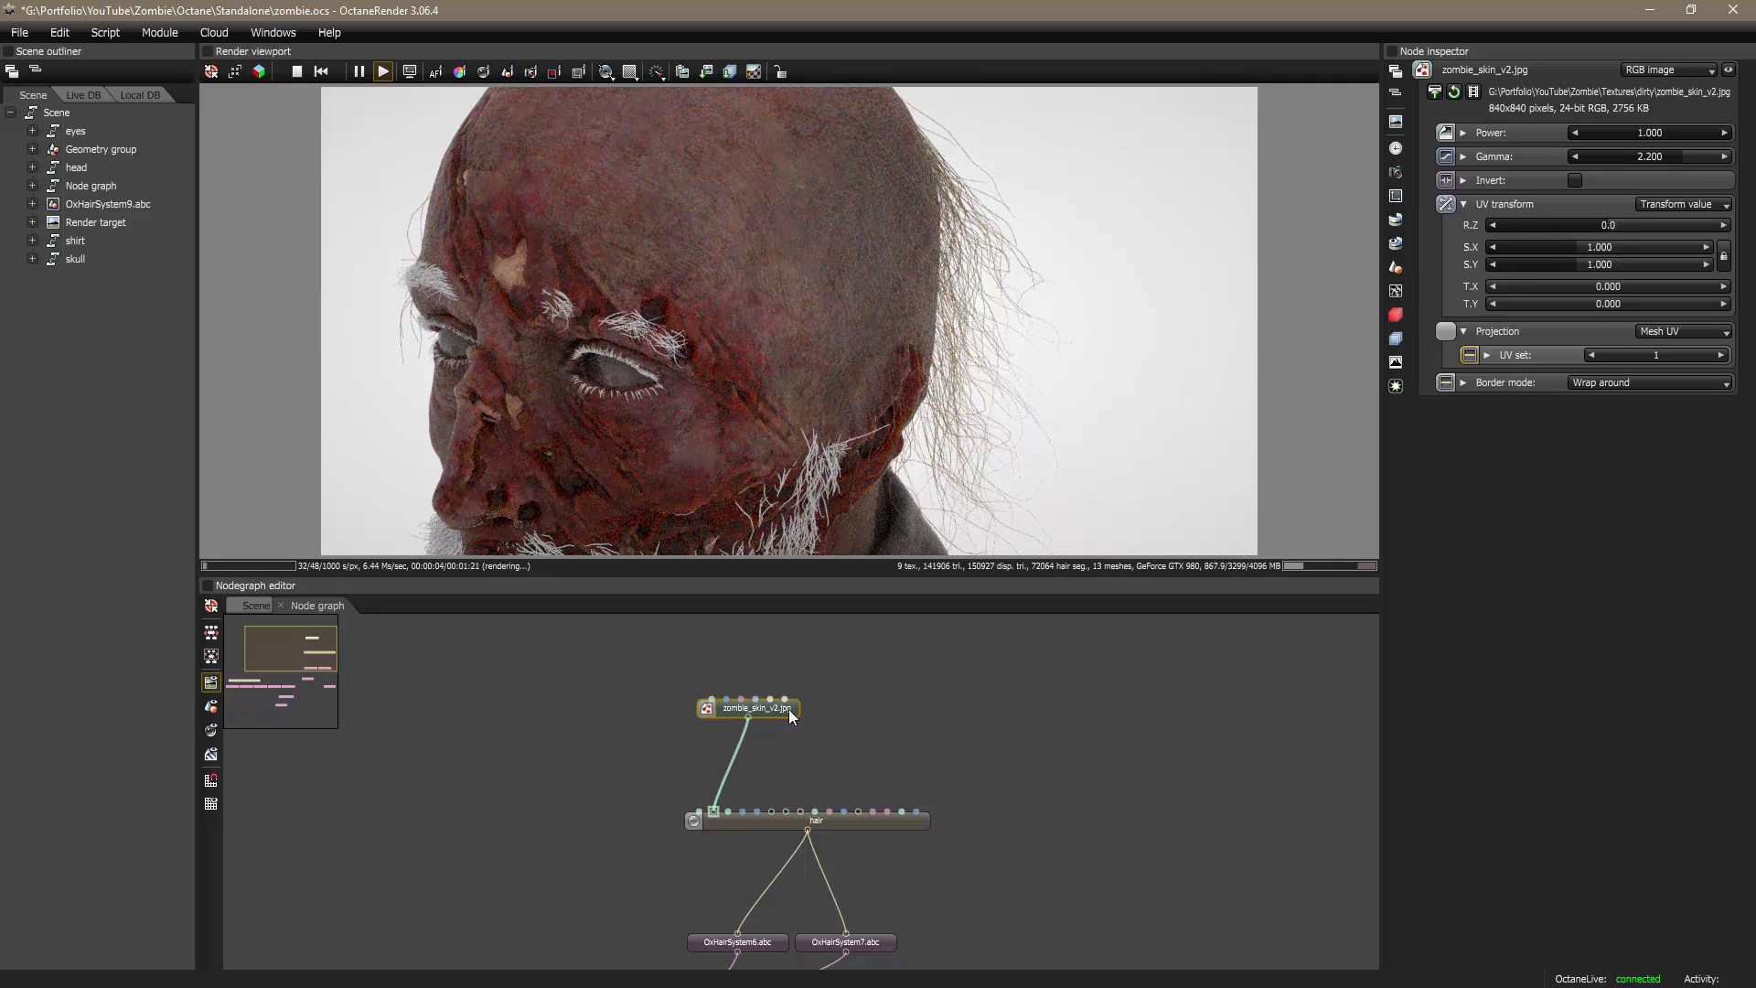
pyautogui.moveTo(928, 853); pyautogui.dragTo(945, 724)
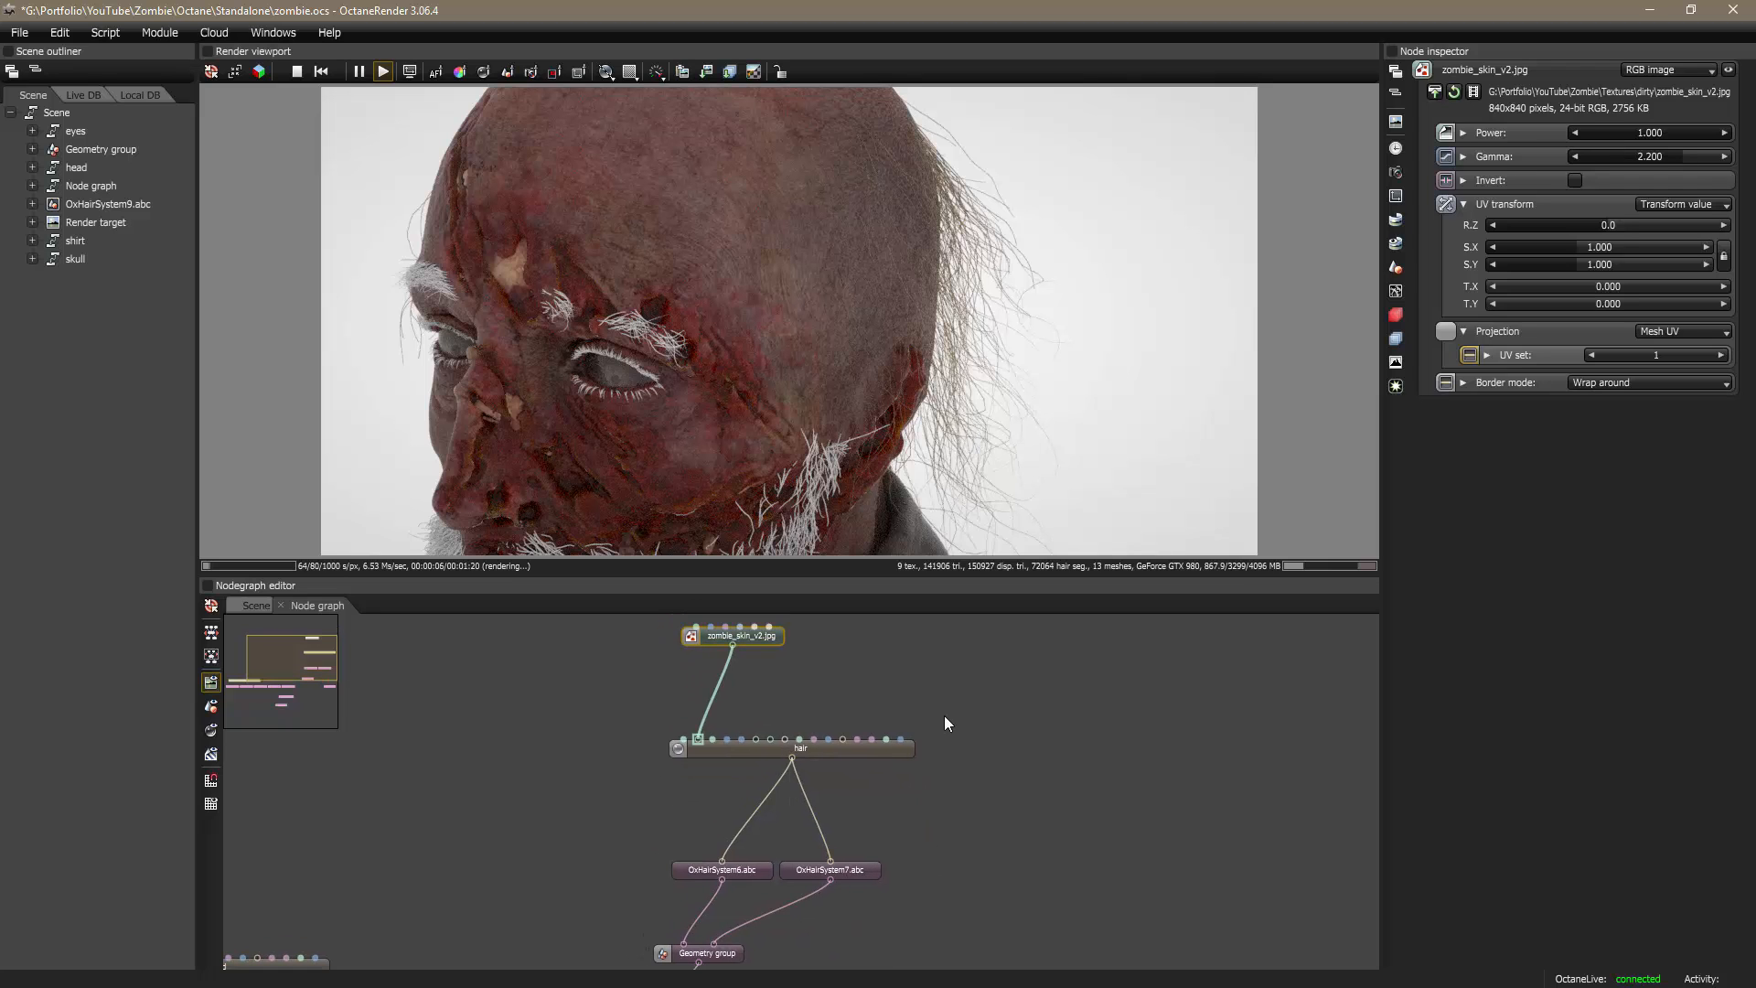
# Step: Match the hair material to octaneHair in Maya by setting its index of refraction to 1.8 and roughness to 0.2
pyautogui.click(831, 748)
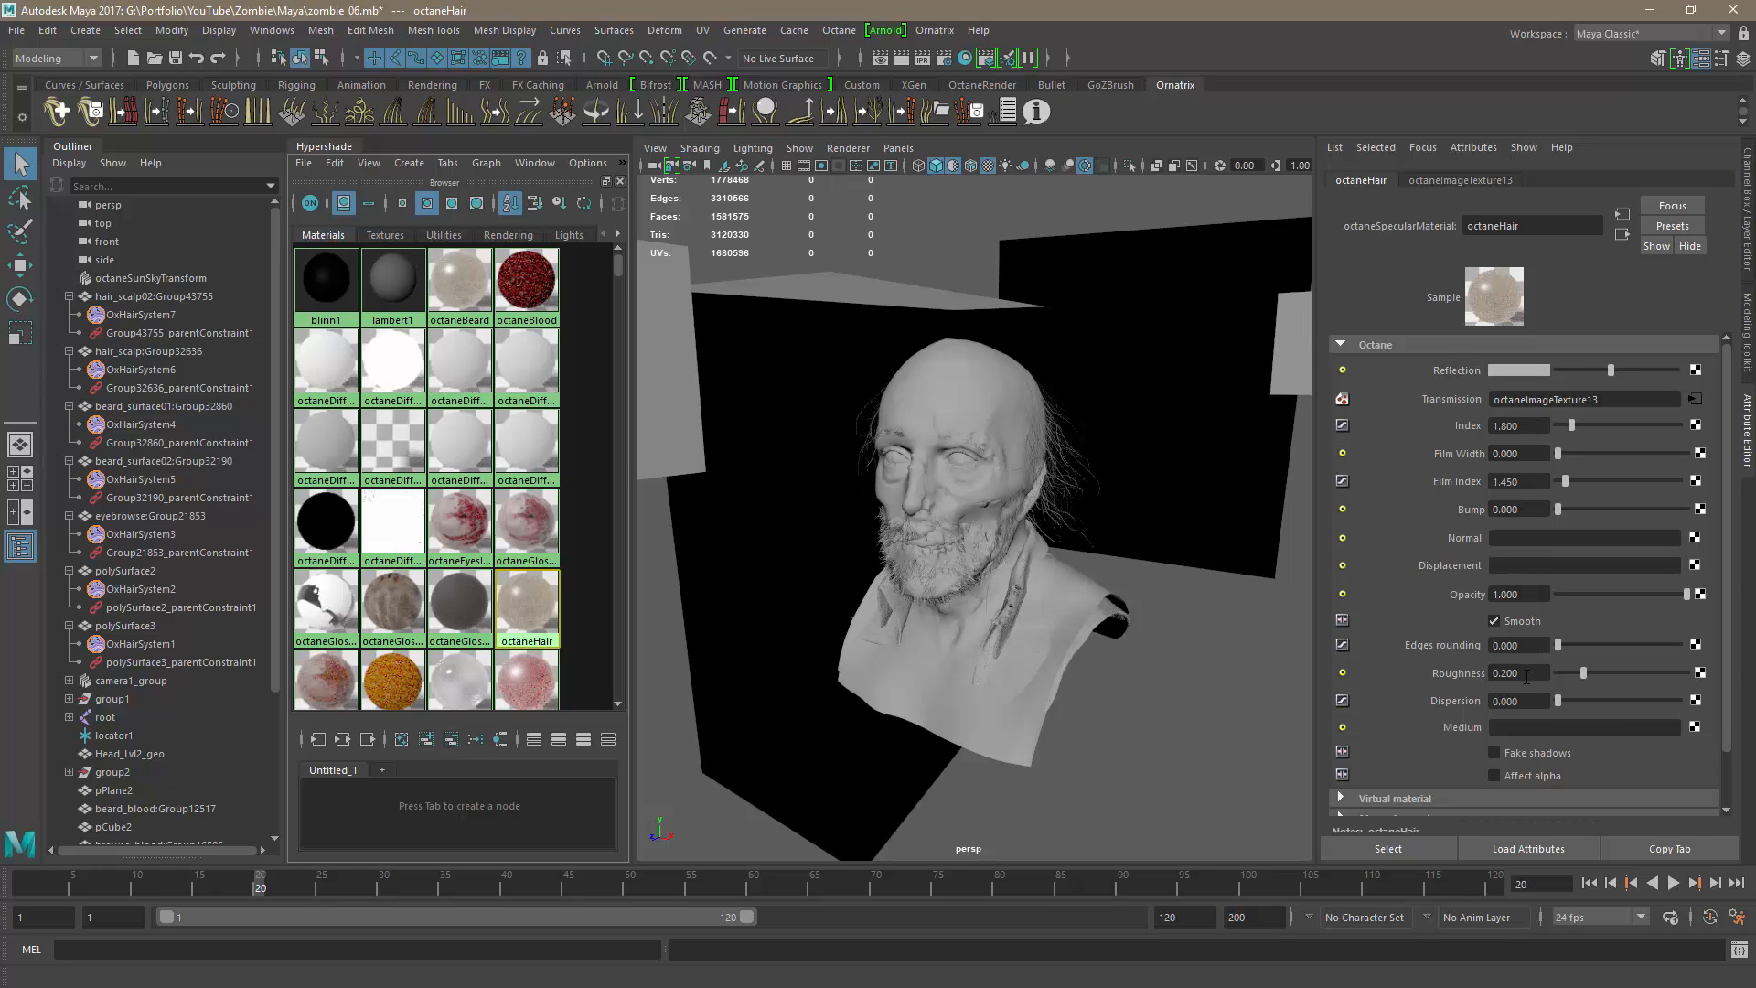
pyautogui.hotkey('alt', 'Tab')
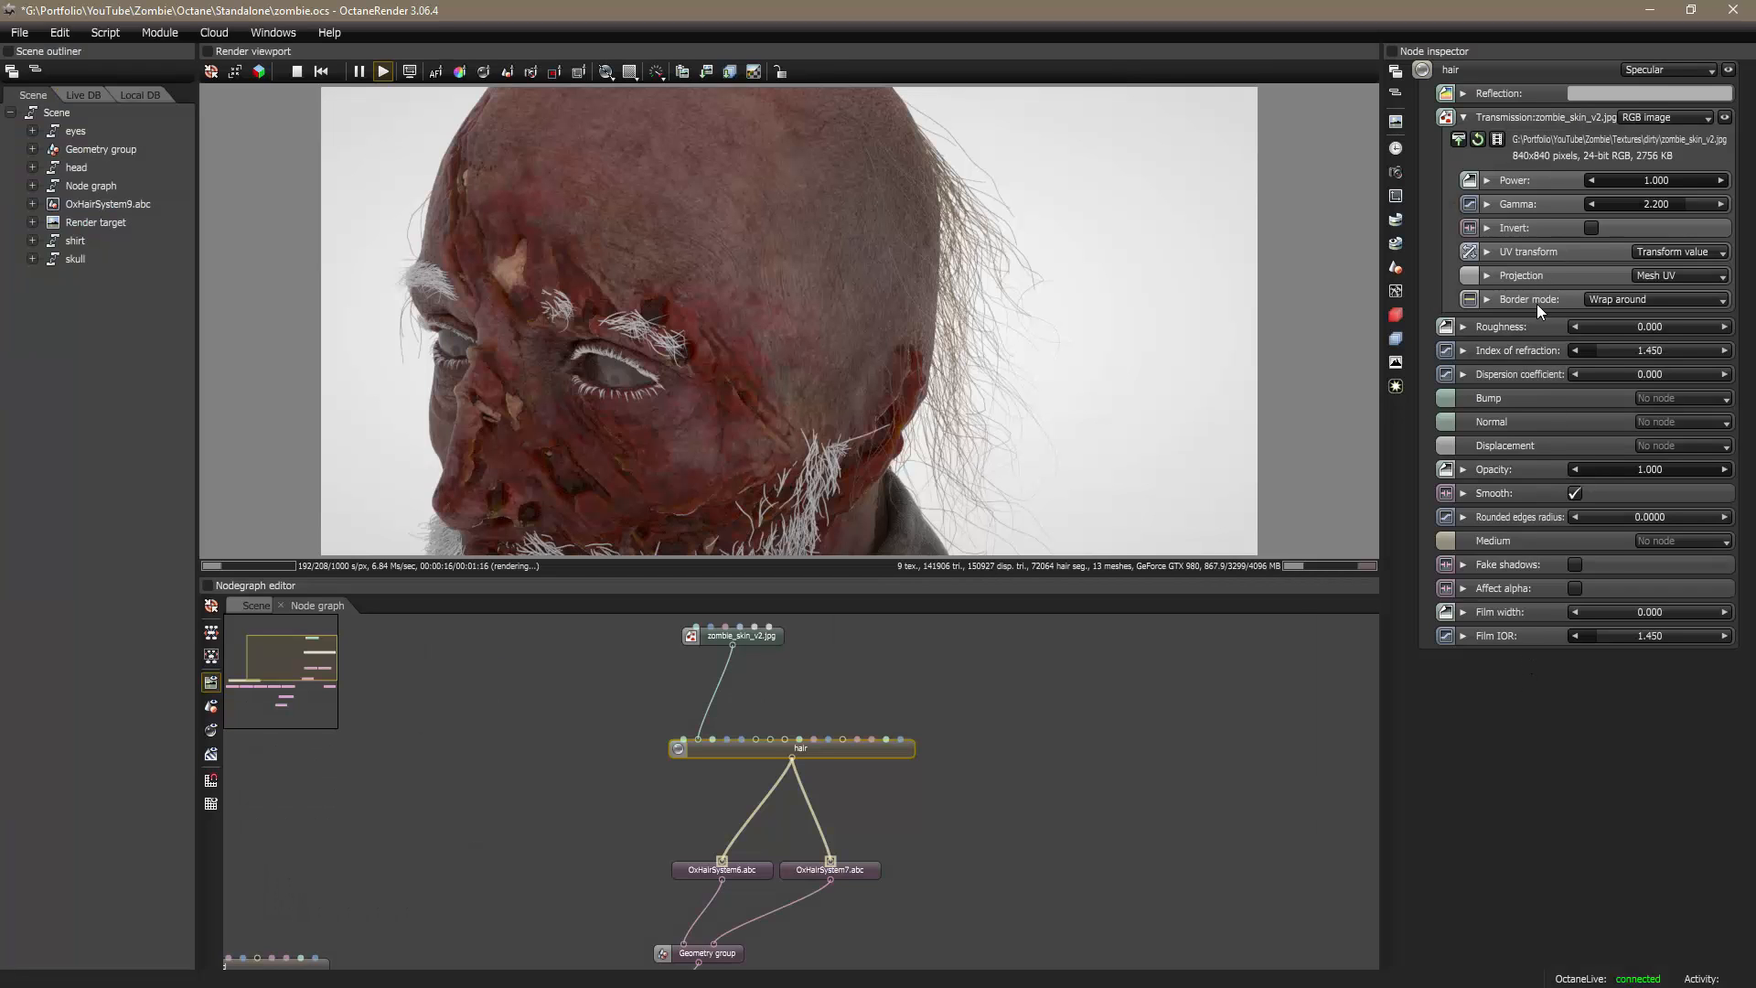
pyautogui.click(1668, 349)
pyautogui.write('1.8')
pyautogui.press('Return')
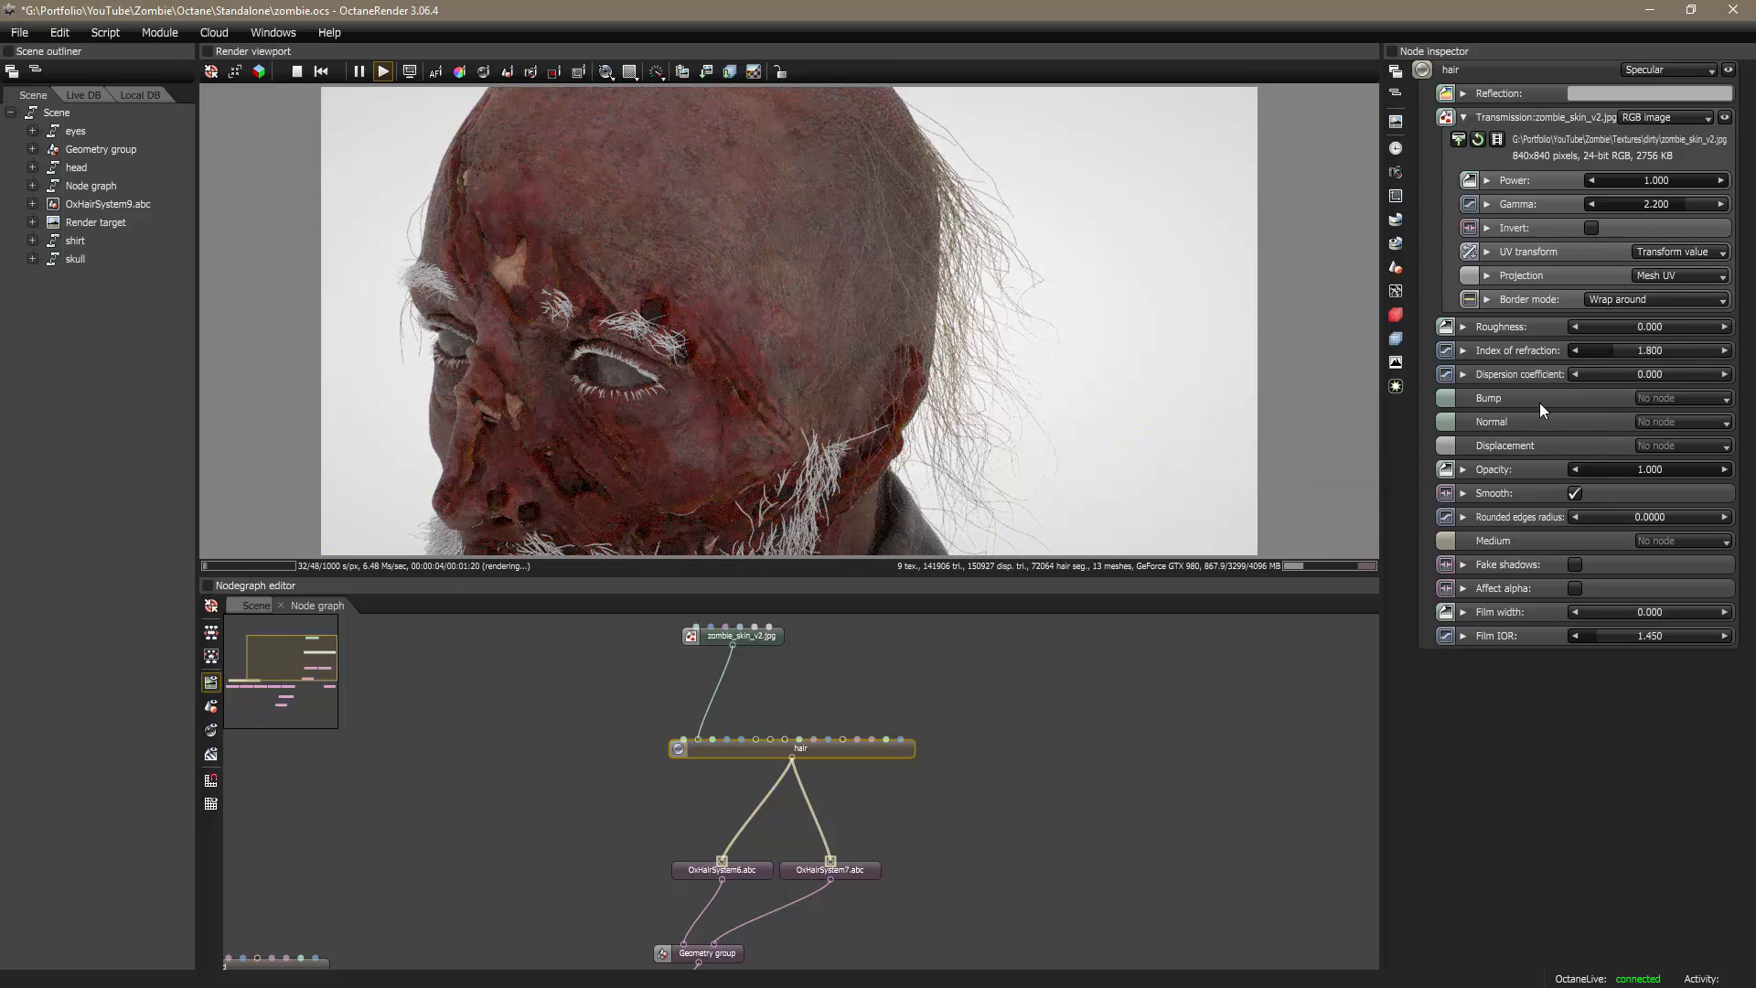
pyautogui.doubleClick(1649, 327)
pyautogui.write('0.2')
pyautogui.press('Return')
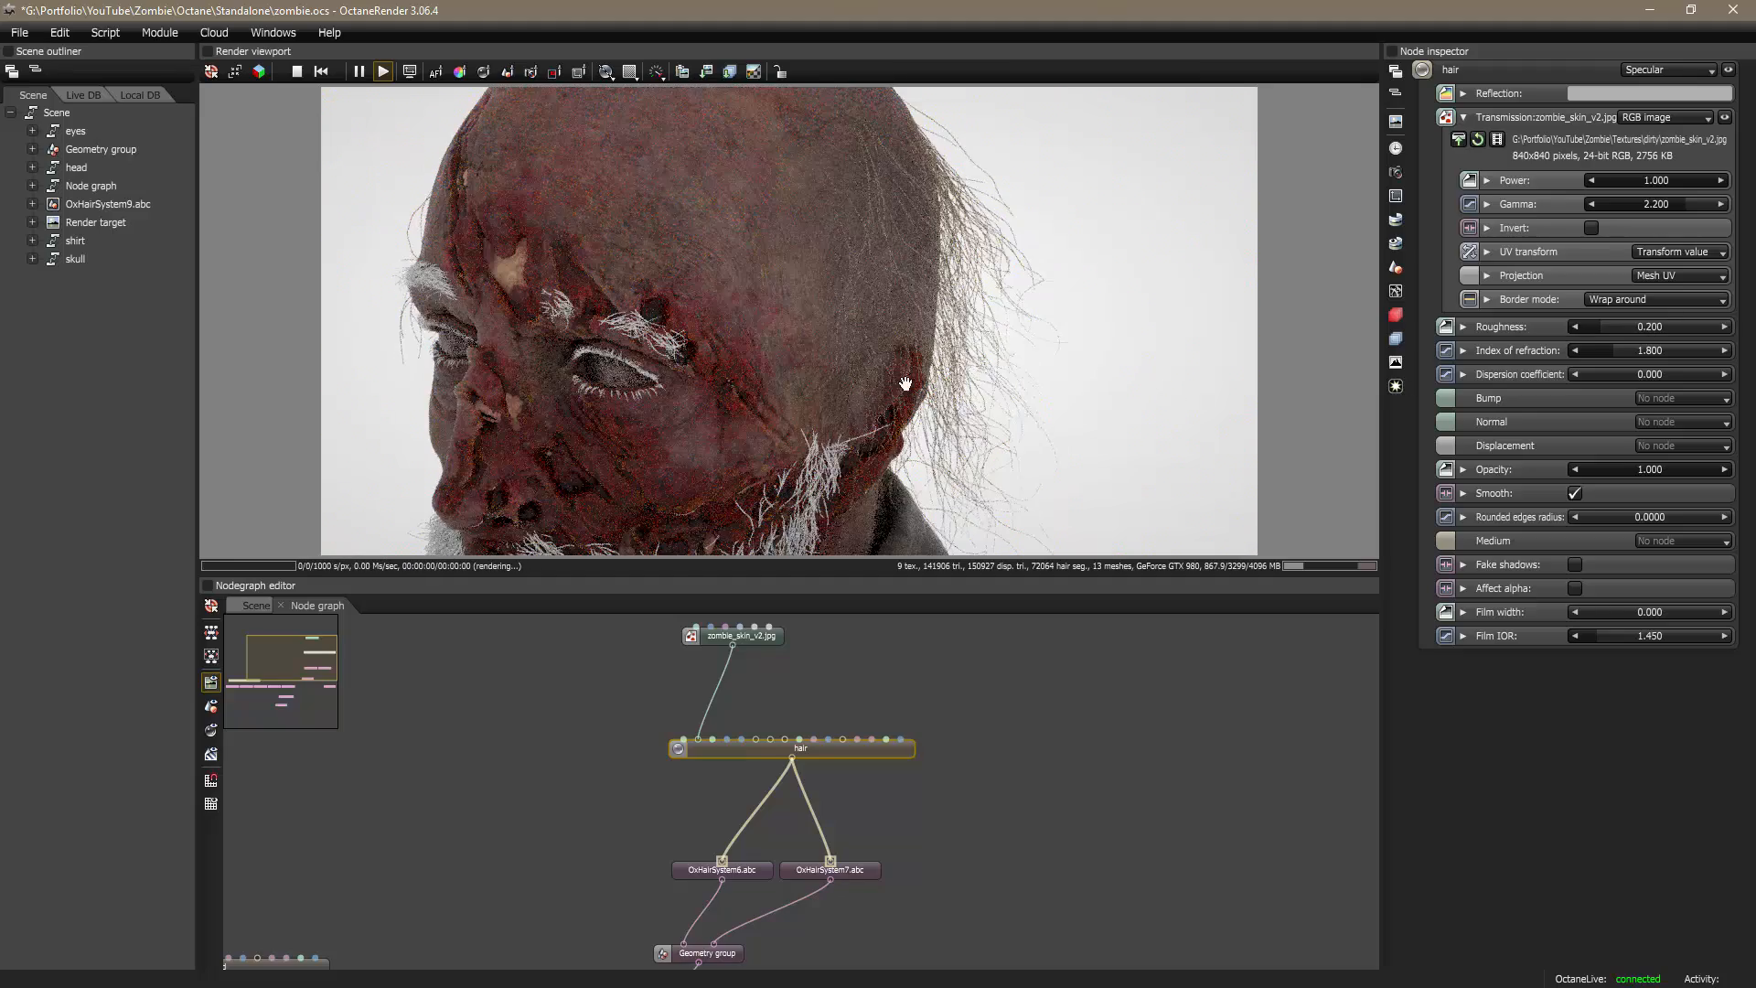
# Step: Select the beard material node and move it up, clear of the row from OxHairSystem1.abc to OxHairSystem5.abc
pyautogui.moveTo(905, 384); pyautogui.dragTo(1043, 286)
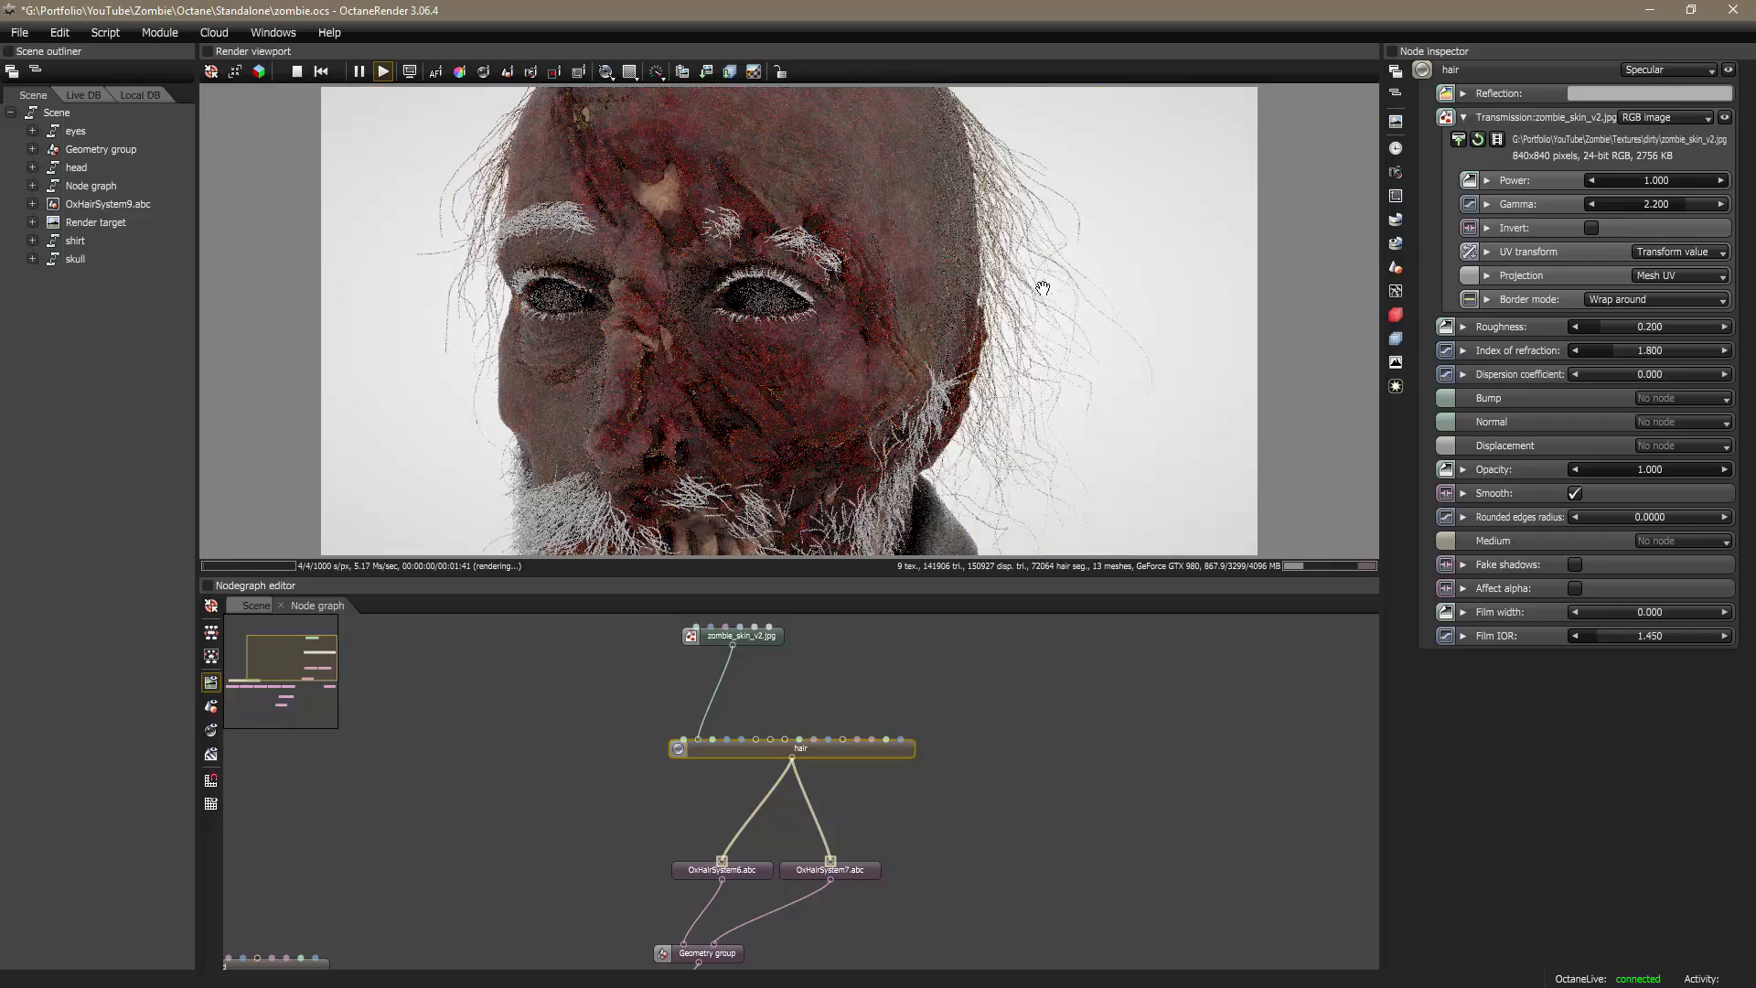
pyautogui.scroll(-5, 1049, 402)
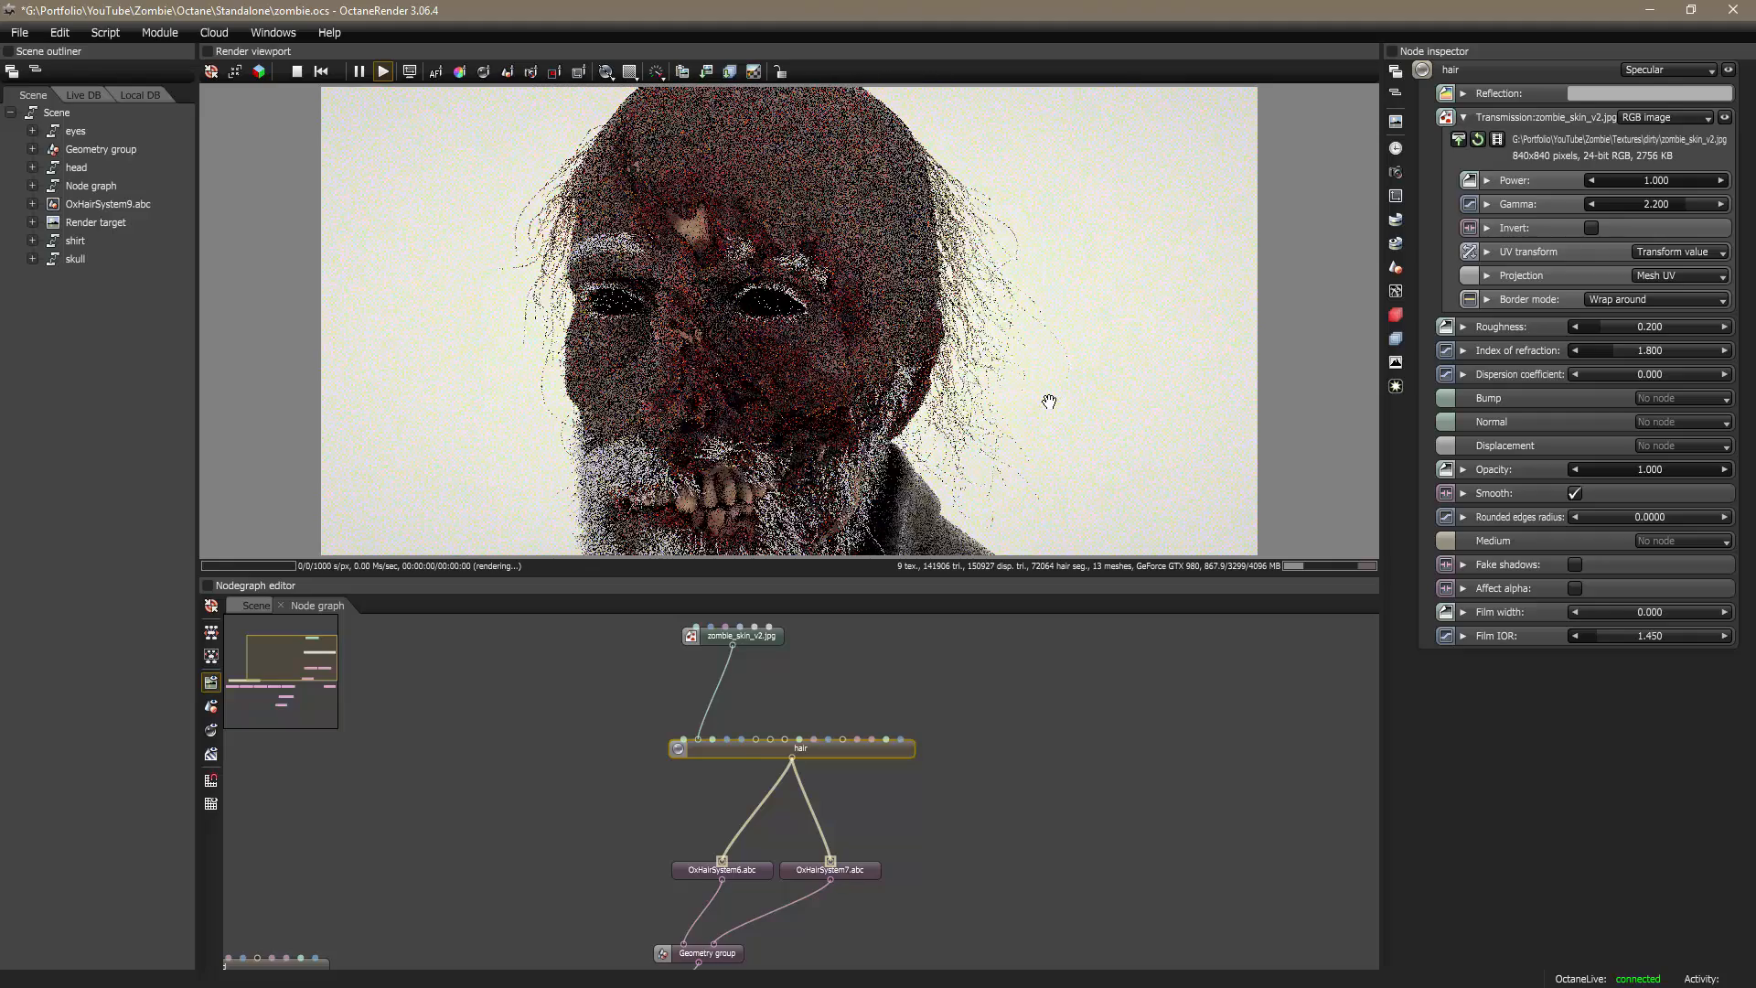
pyautogui.scroll(-2, 1049, 401)
pyautogui.moveTo(905, 693); pyautogui.dragTo(1210, 638)
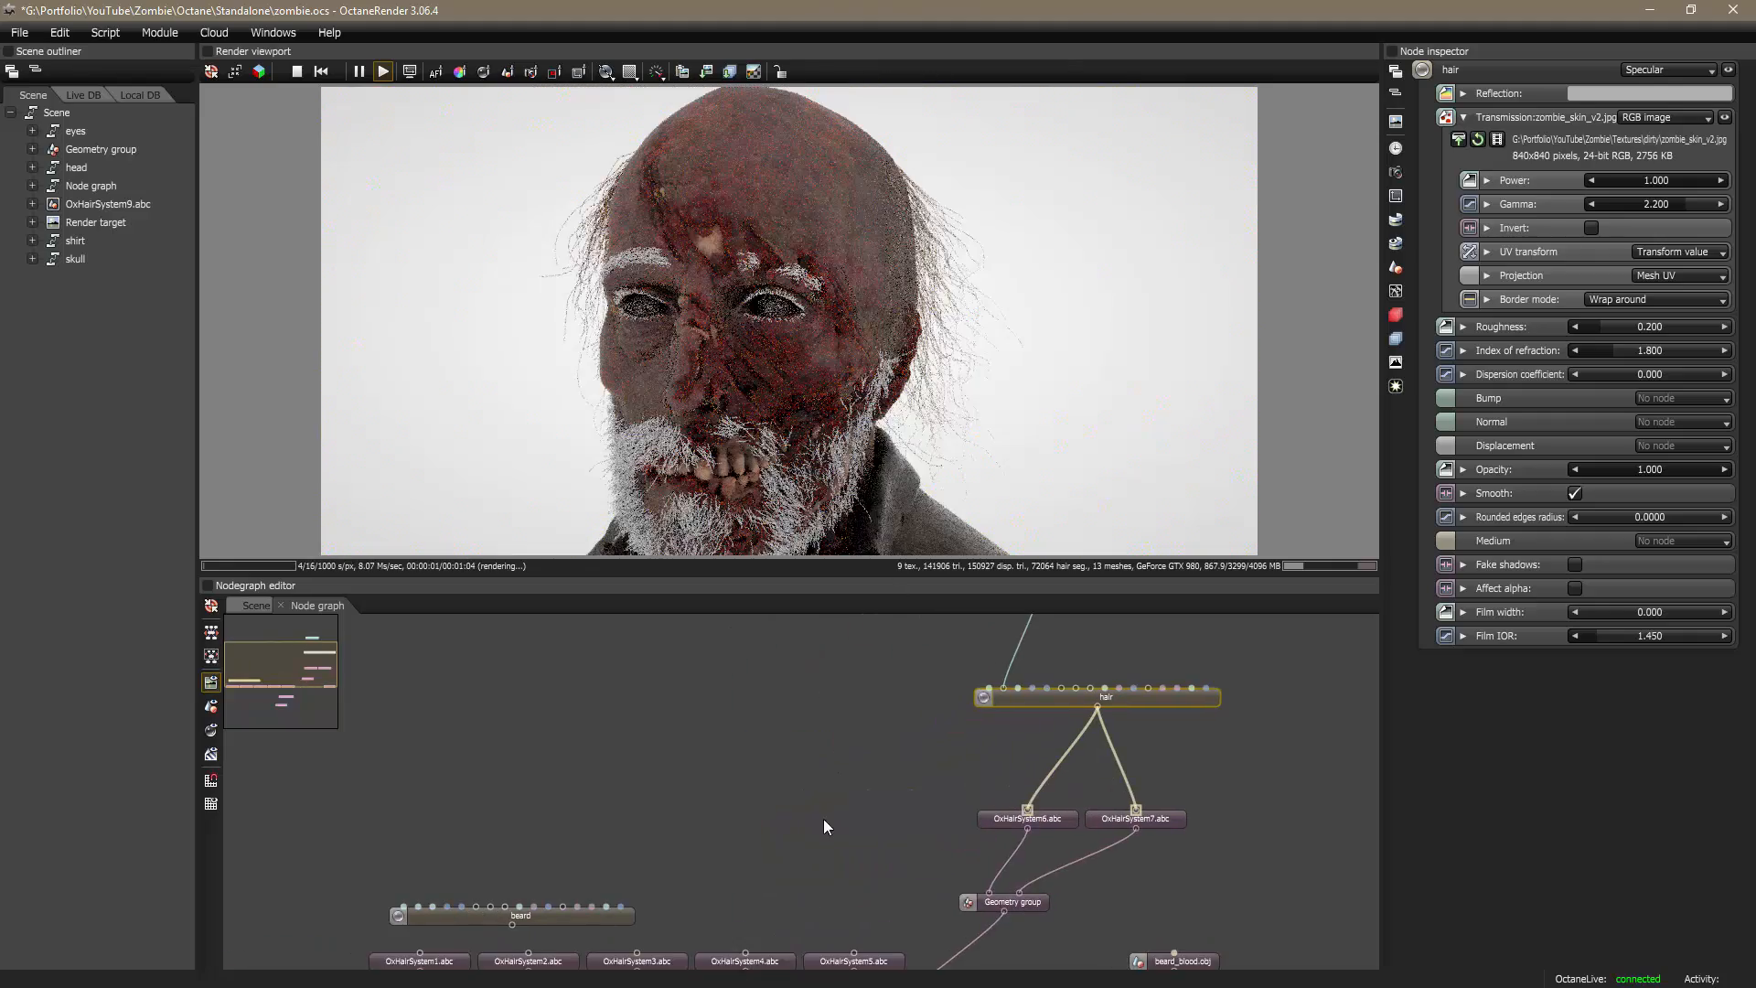
pyautogui.moveTo(823, 819); pyautogui.dragTo(963, 686)
pyautogui.moveTo(749, 777); pyautogui.dragTo(737, 706)
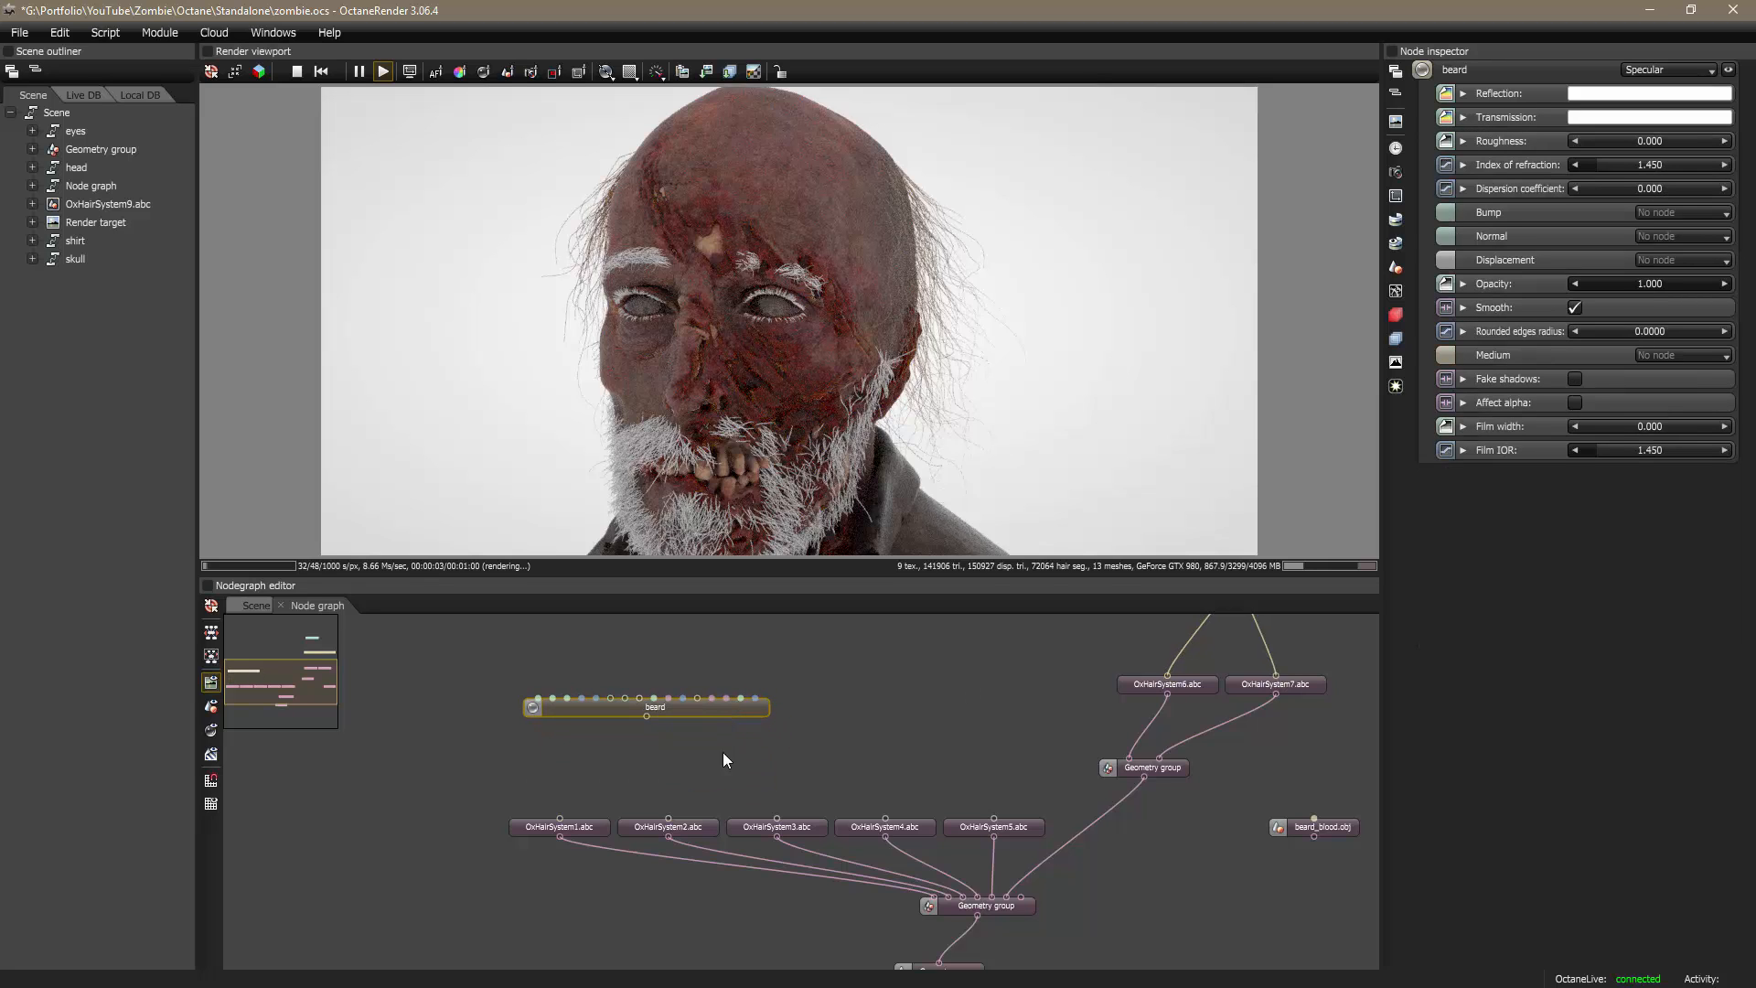
# Step: Link the beard material to the Material inputs of OxHairSystem1.abc through OxHairSystem5.abc, repositioning the beard node along the row
pyautogui.moveTo(566, 808); pyautogui.dragTo(560, 818)
pyautogui.moveTo(645, 716); pyautogui.dragTo(669, 818)
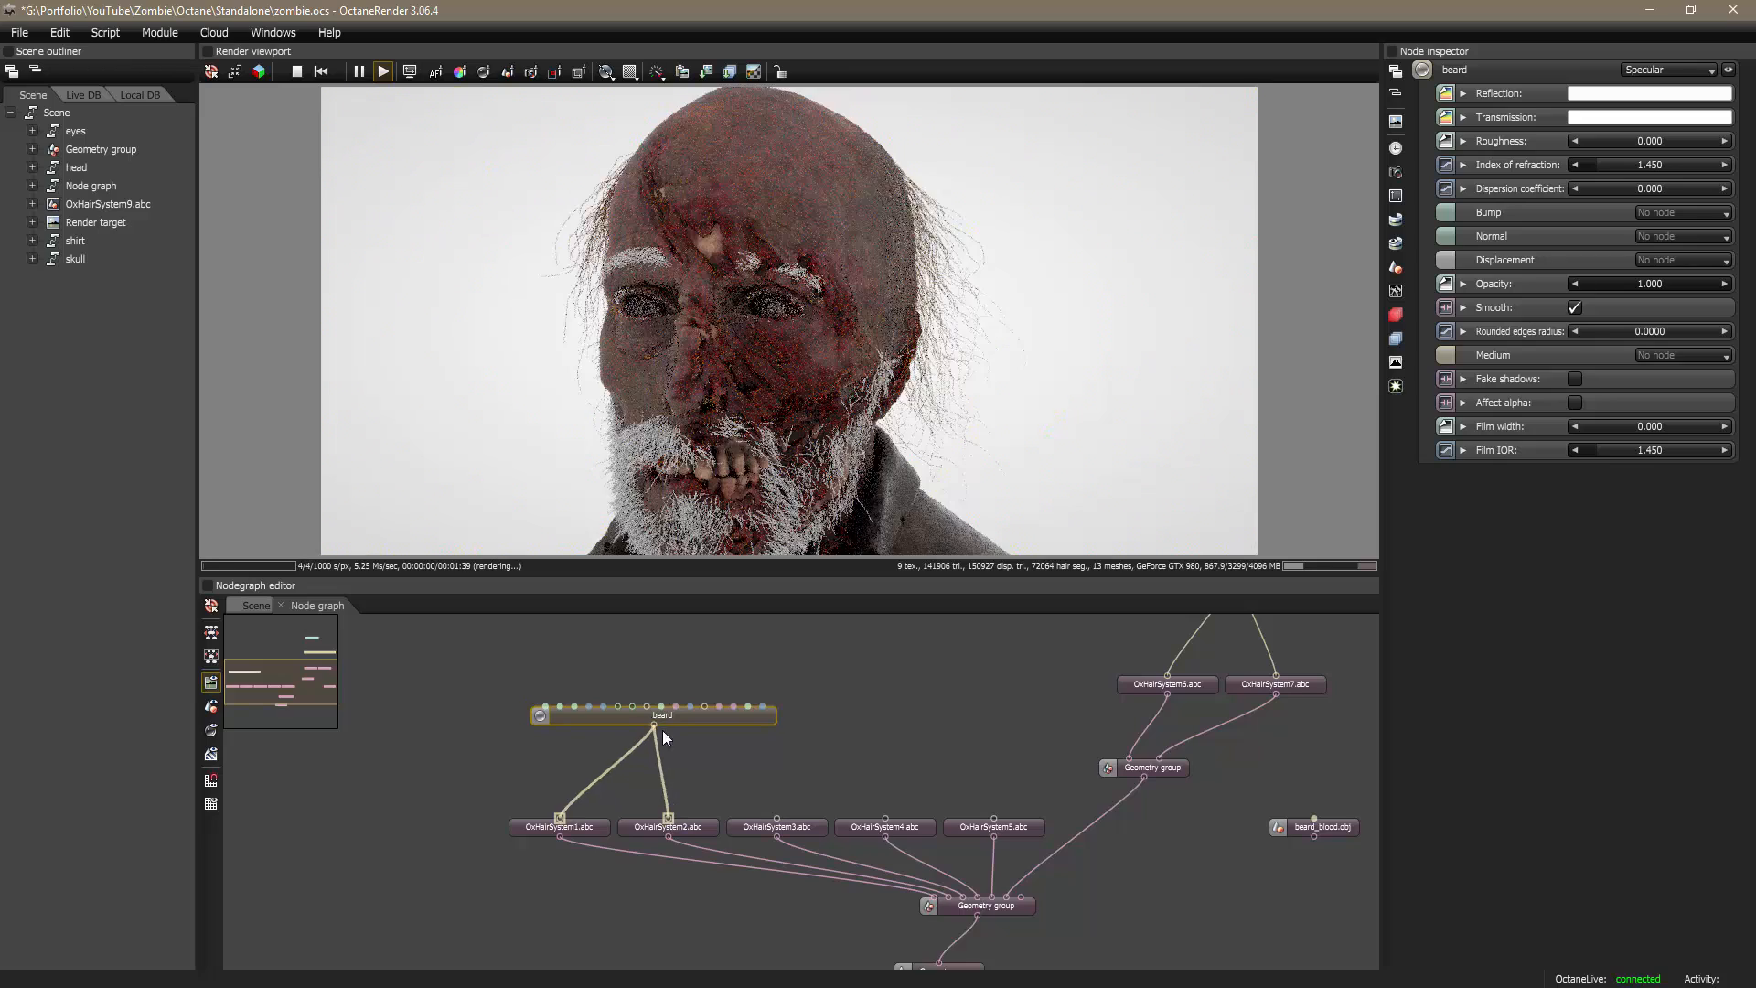
pyautogui.moveTo(645, 710); pyautogui.dragTo(776, 818)
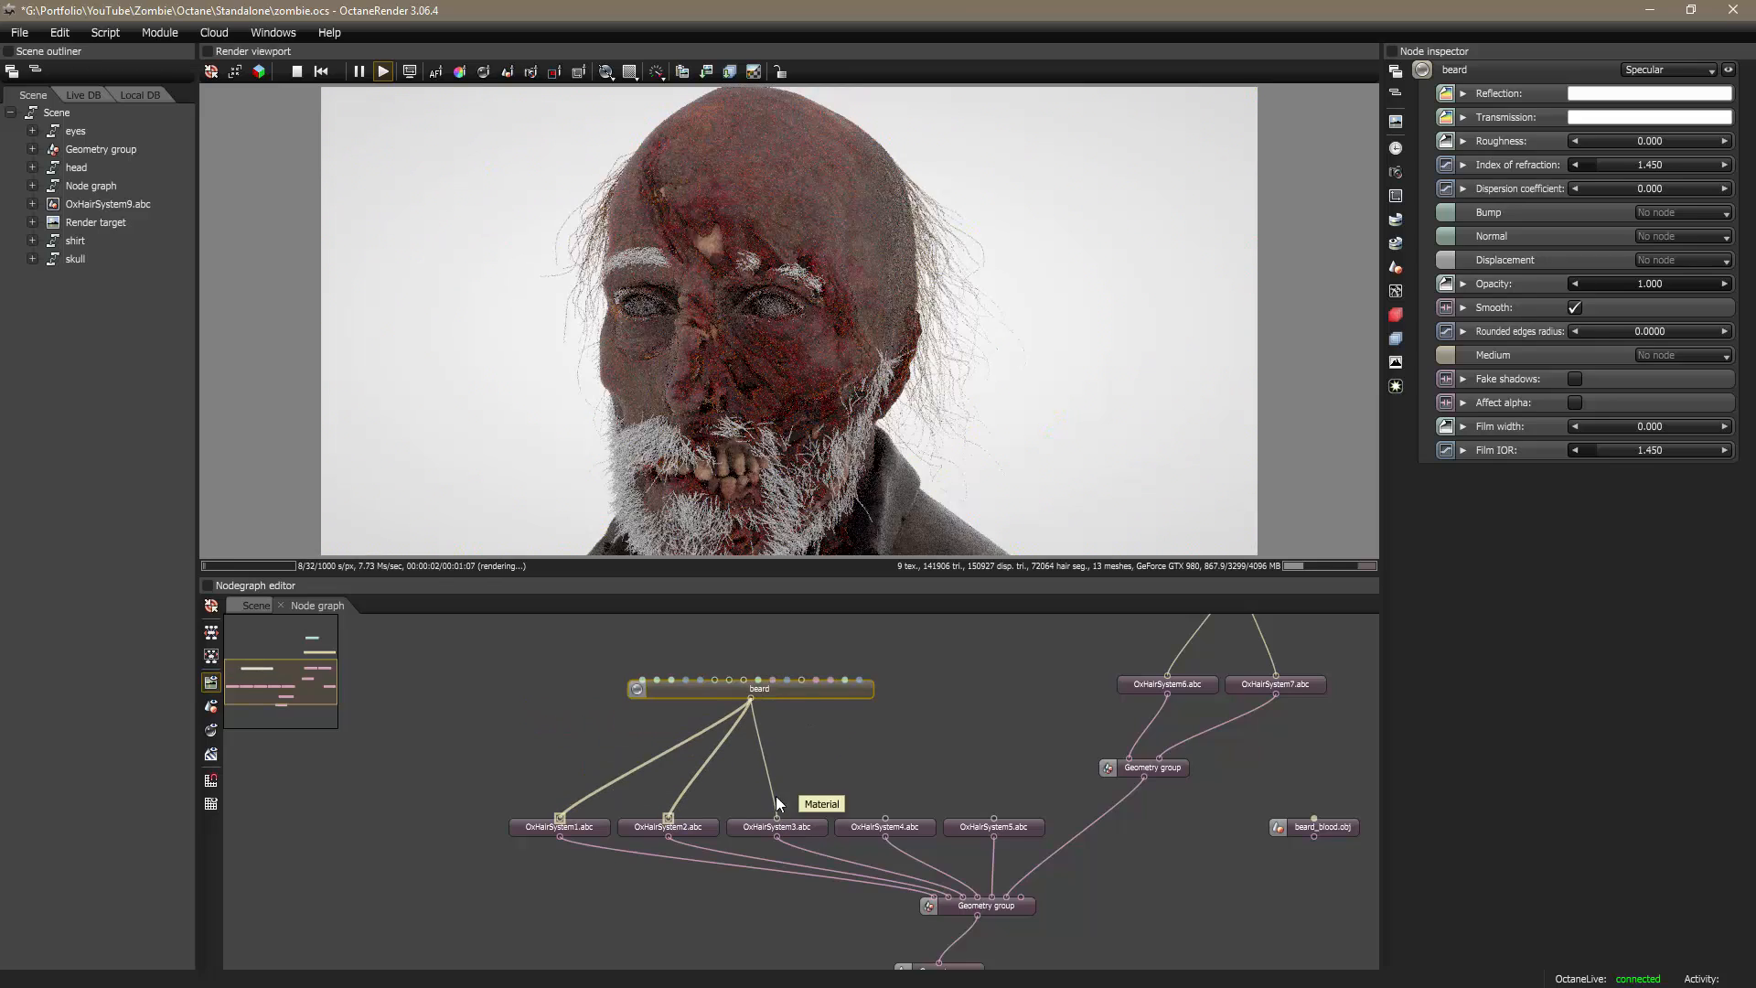
pyautogui.moveTo(749, 701); pyautogui.dragTo(885, 817)
pyautogui.moveTo(856, 689); pyautogui.dragTo(1014, 685)
pyautogui.moveTo(991, 808); pyautogui.dragTo(993, 817)
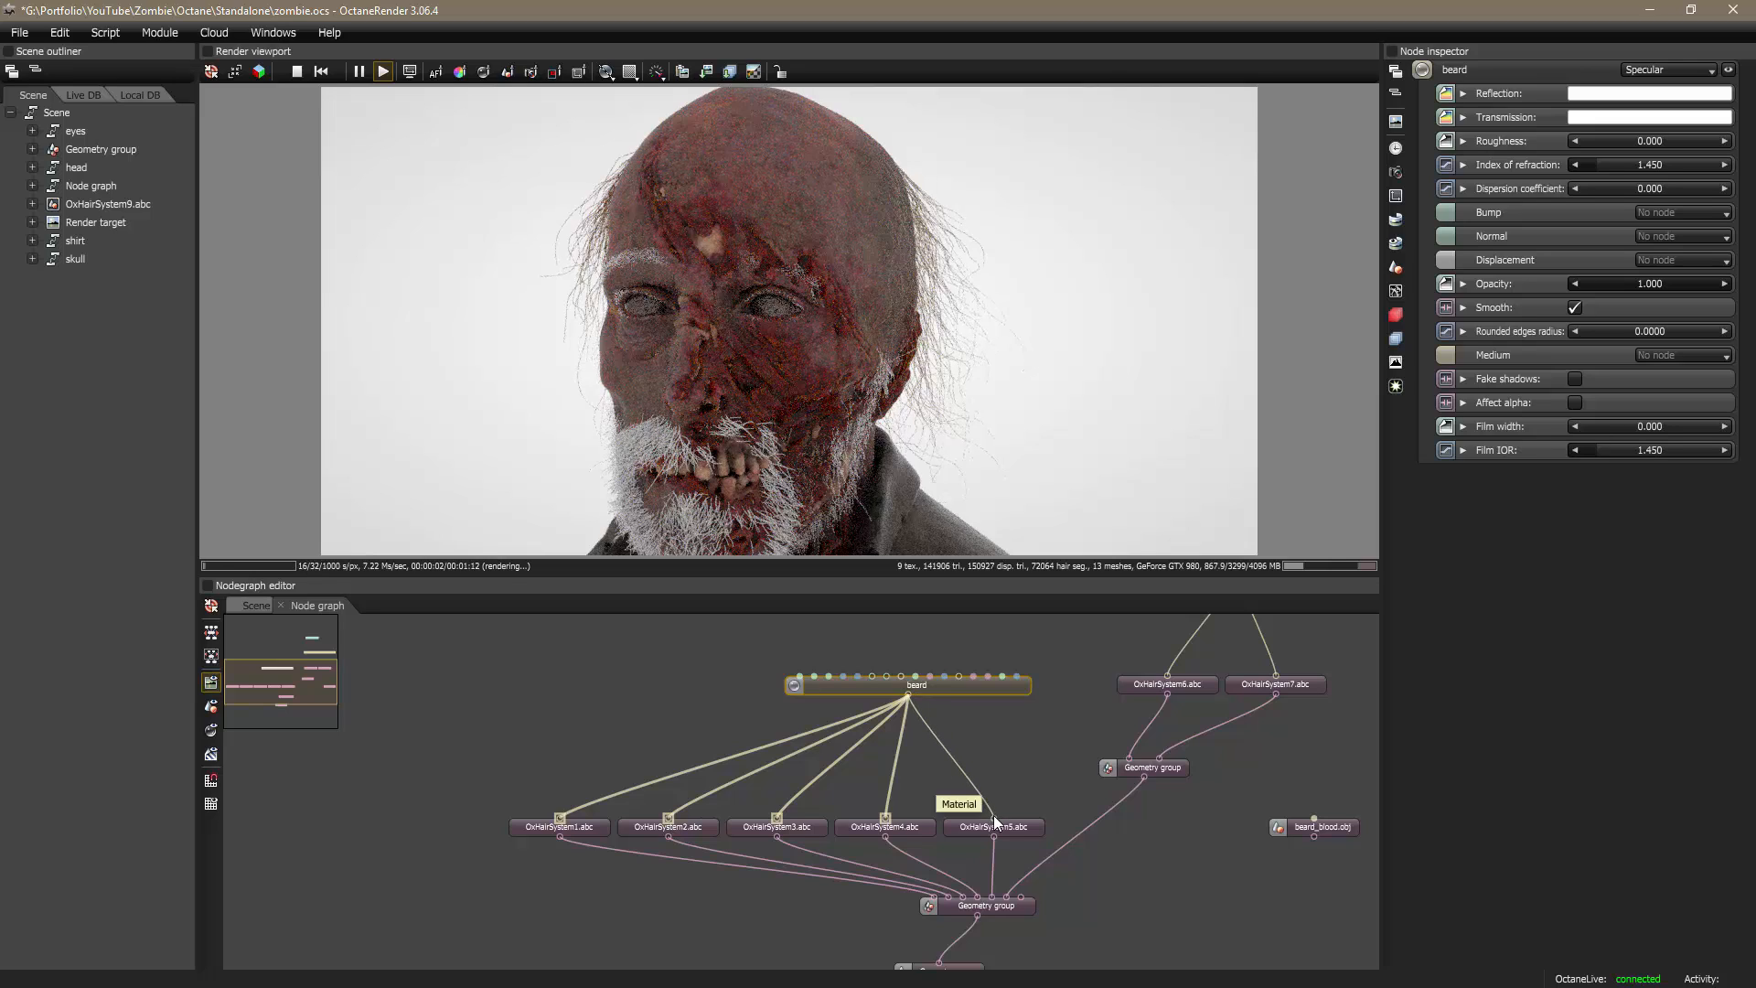
pyautogui.moveTo(1066, 770); pyautogui.dragTo(939, 803, button='middle')
# Step: Examine the octaneBeard material's reflection and transmission settings in Maya and return to OctaneRender
pyautogui.hotkey('alt', 'Tab')
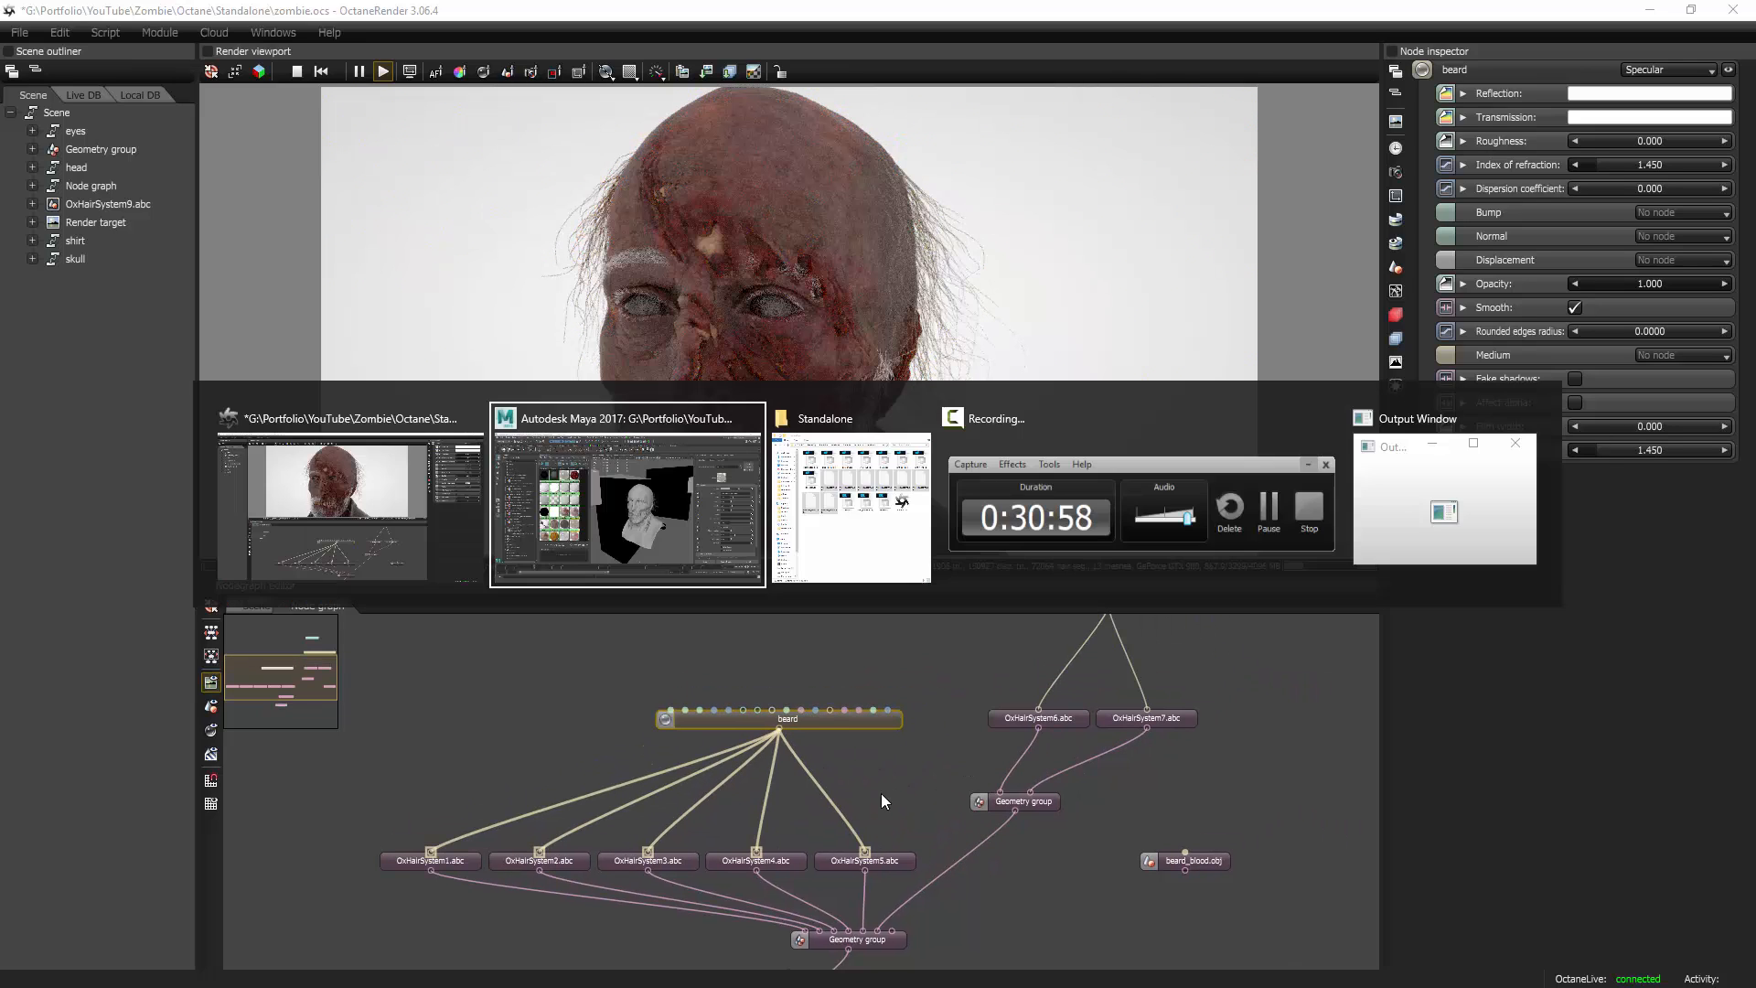
pyautogui.click(462, 280)
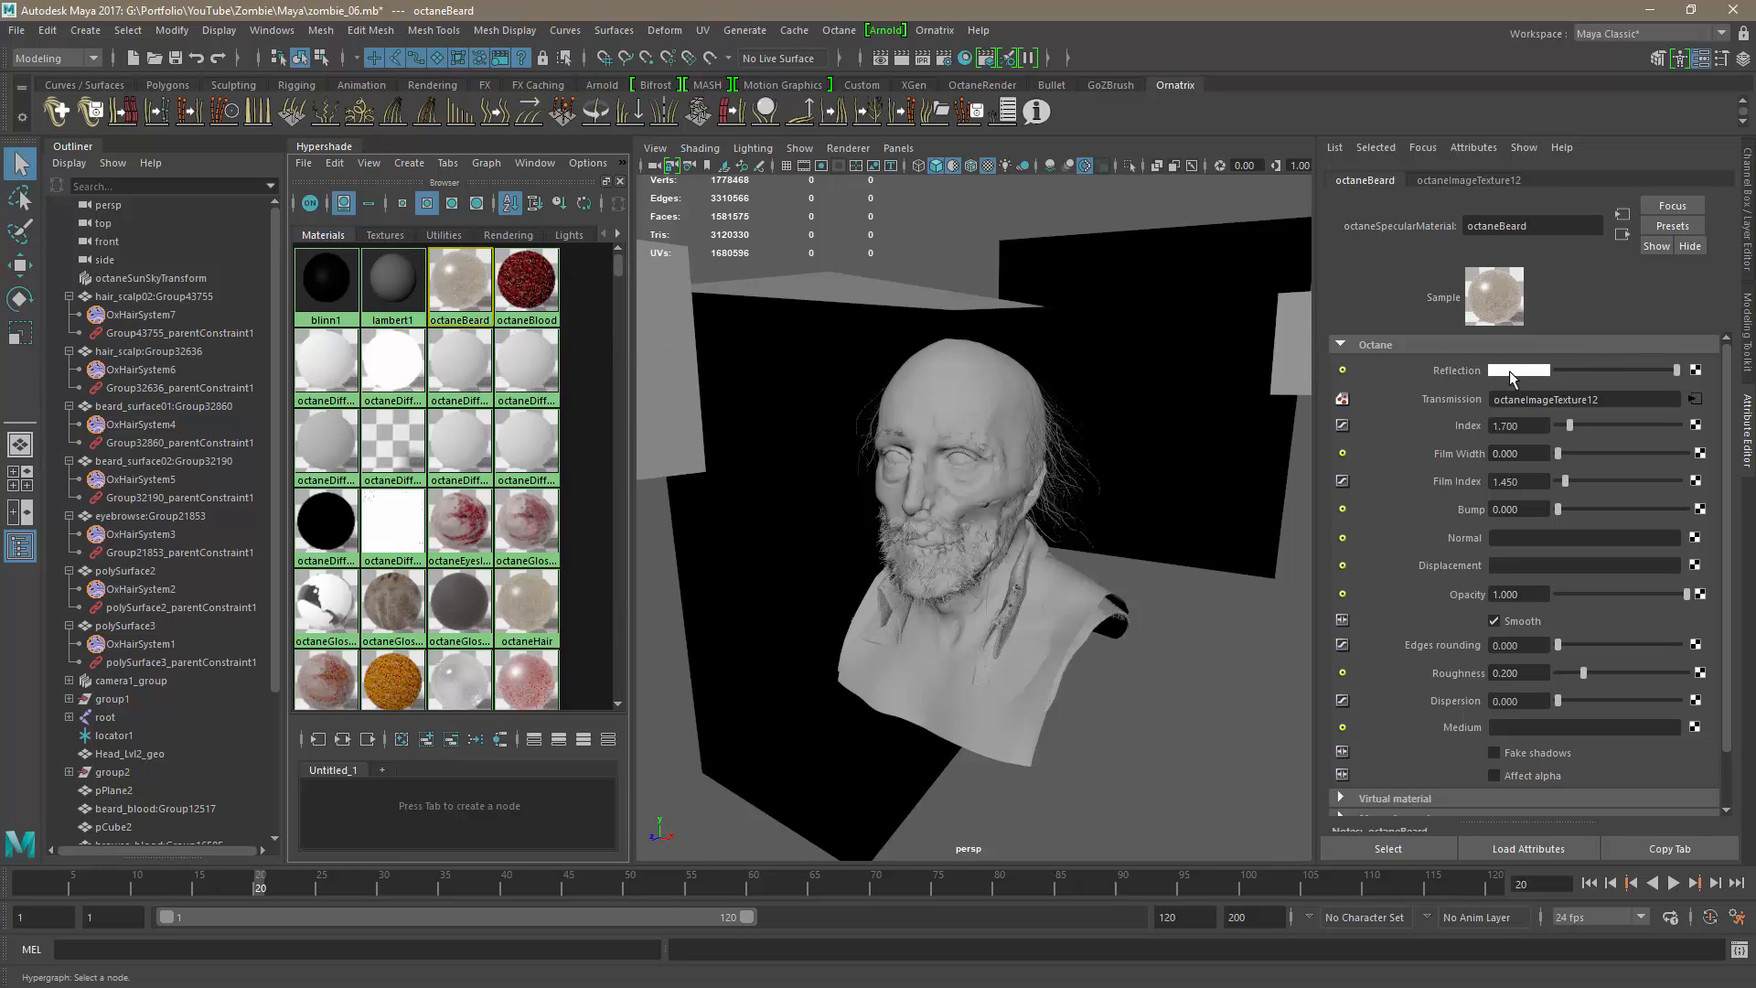
pyautogui.hotkey('alt', 'Tab')
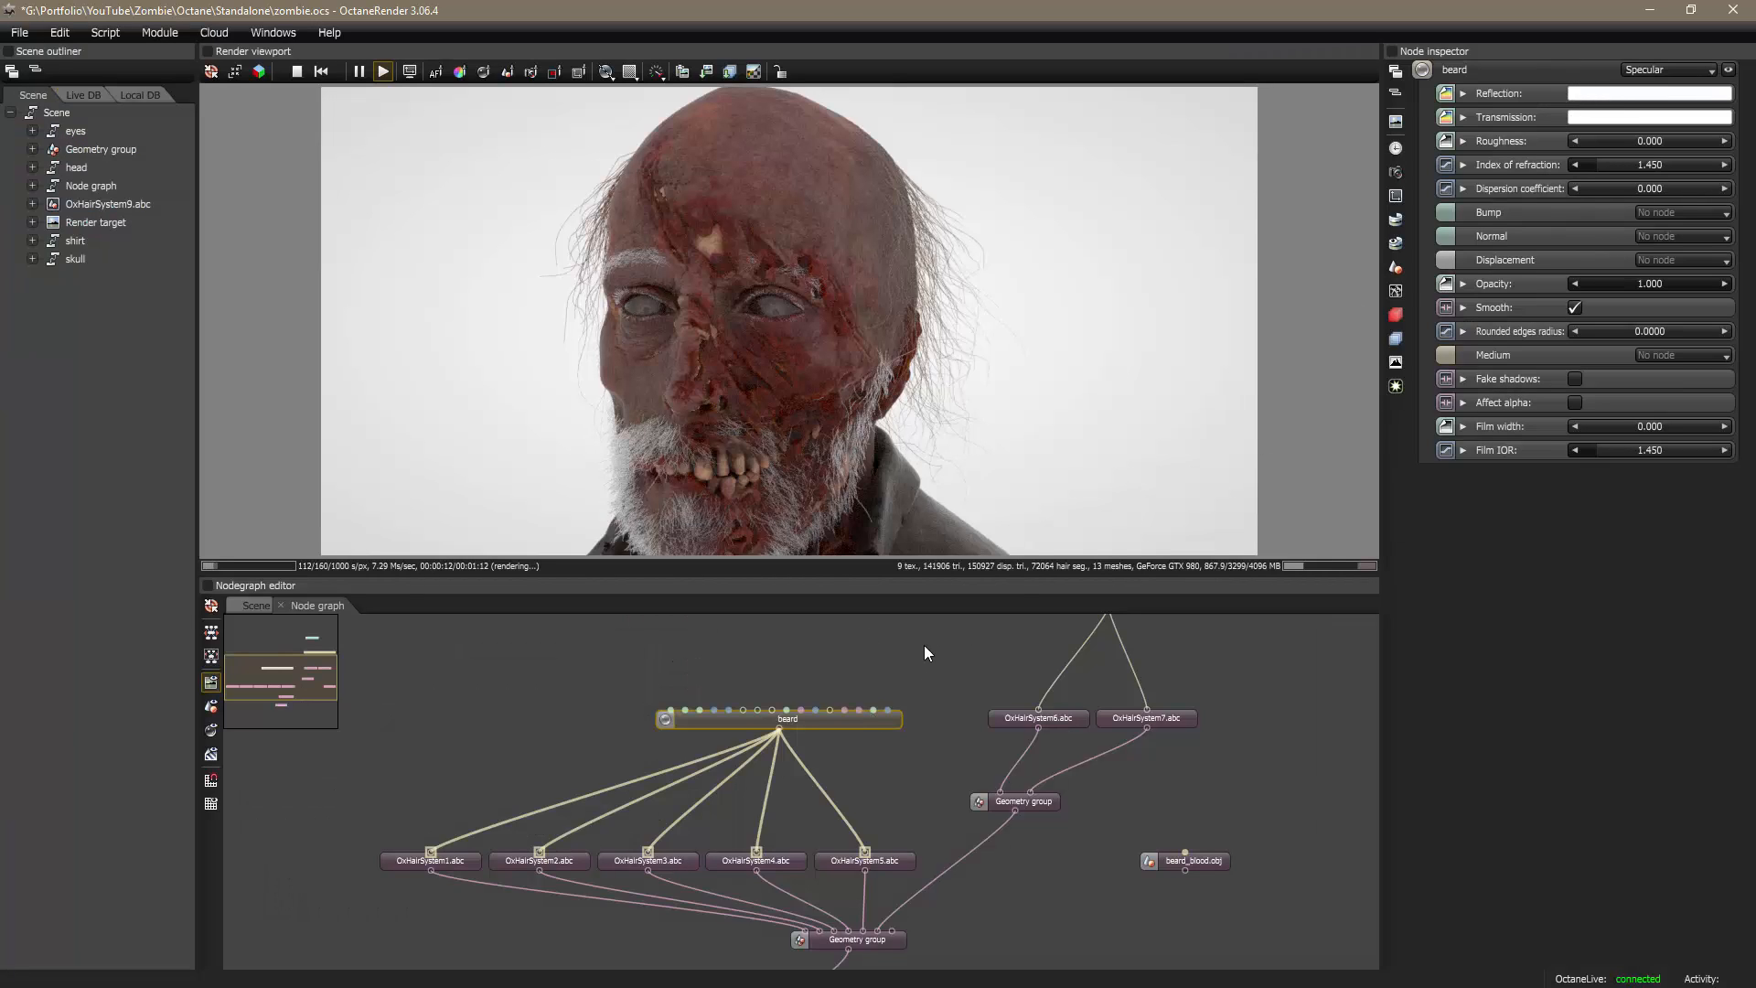
# Step: Check octaneBeard's transmission texture in Maya and connect the existing zombie_skin_v2.jpg node to the beard material's Transmission input in OctaneRender
pyautogui.moveTo(924, 645); pyautogui.dragTo(838, 792)
pyautogui.click(949, 651)
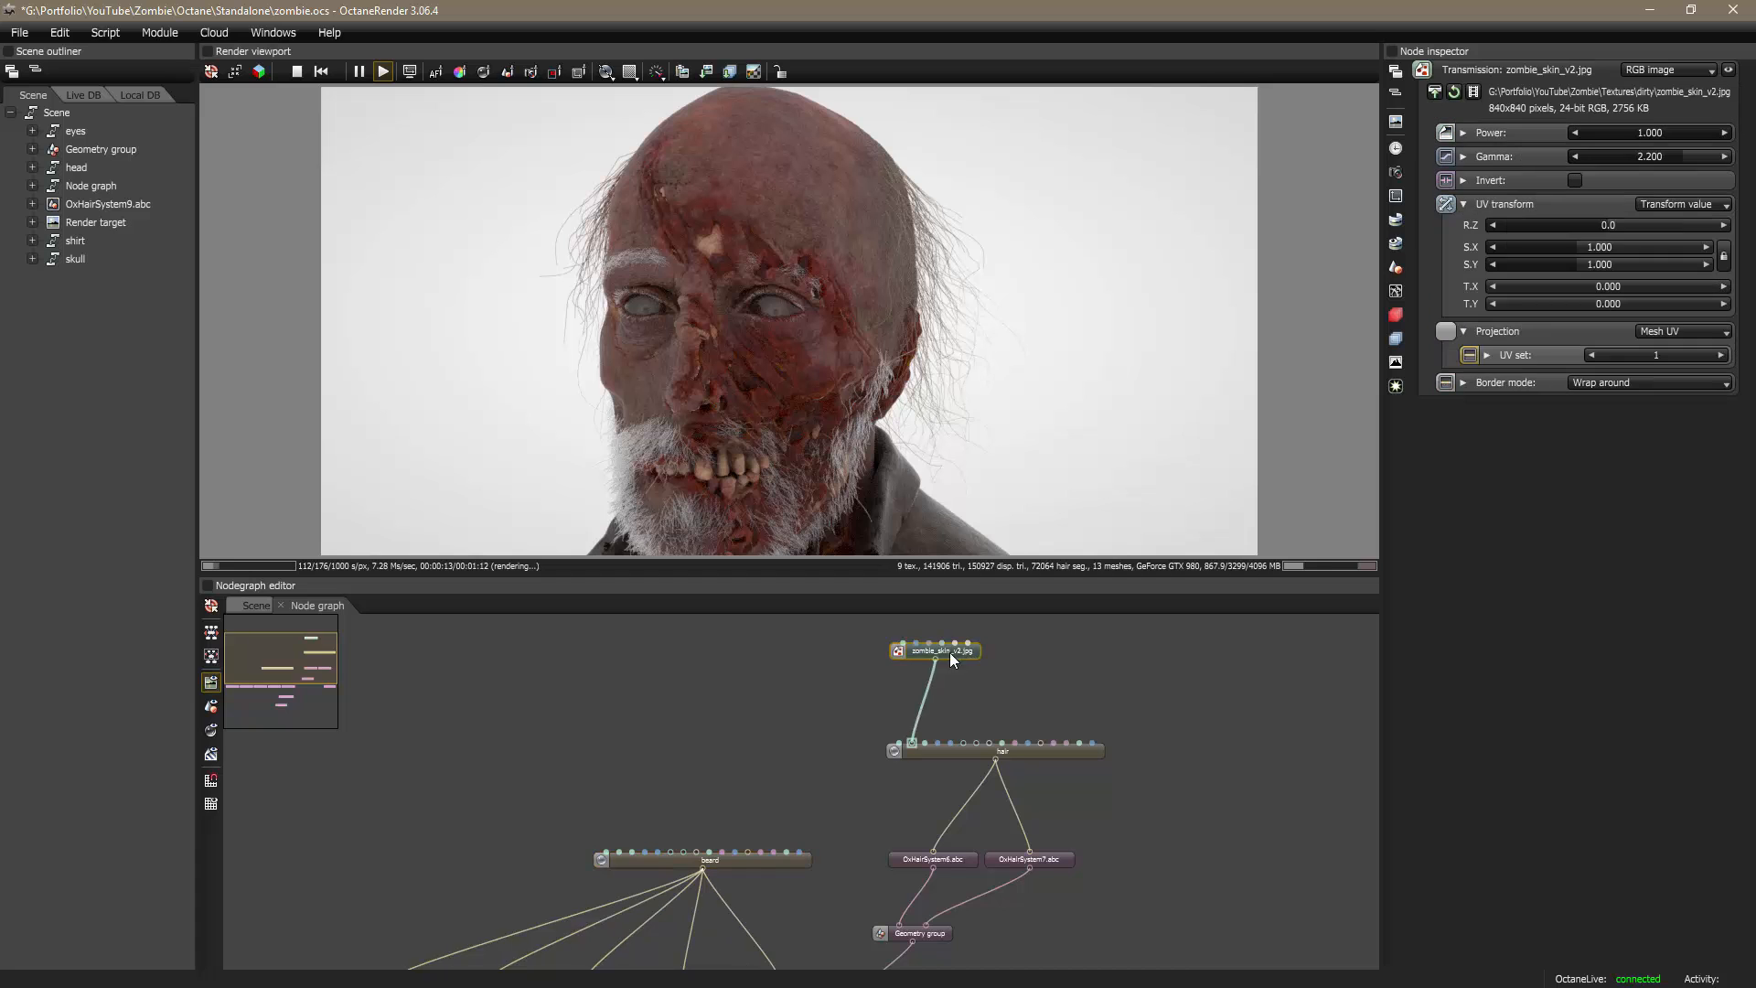
pyautogui.hotkey('alt', 'Tab')
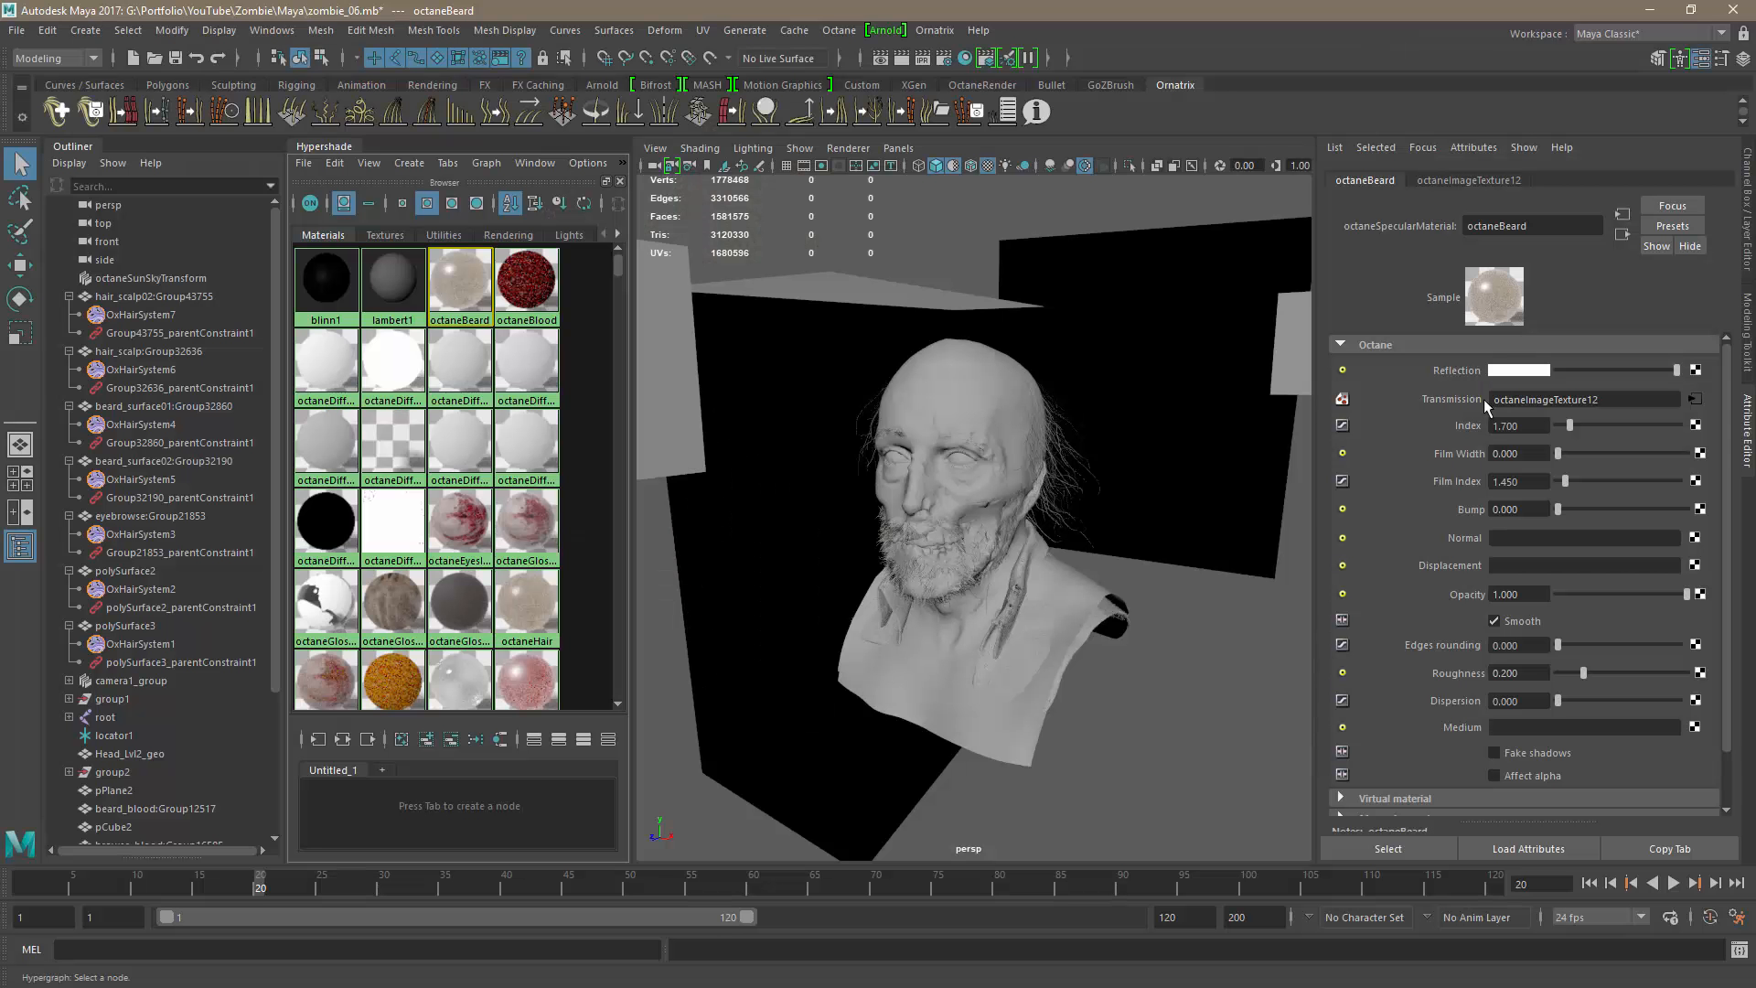
pyautogui.click(1694, 398)
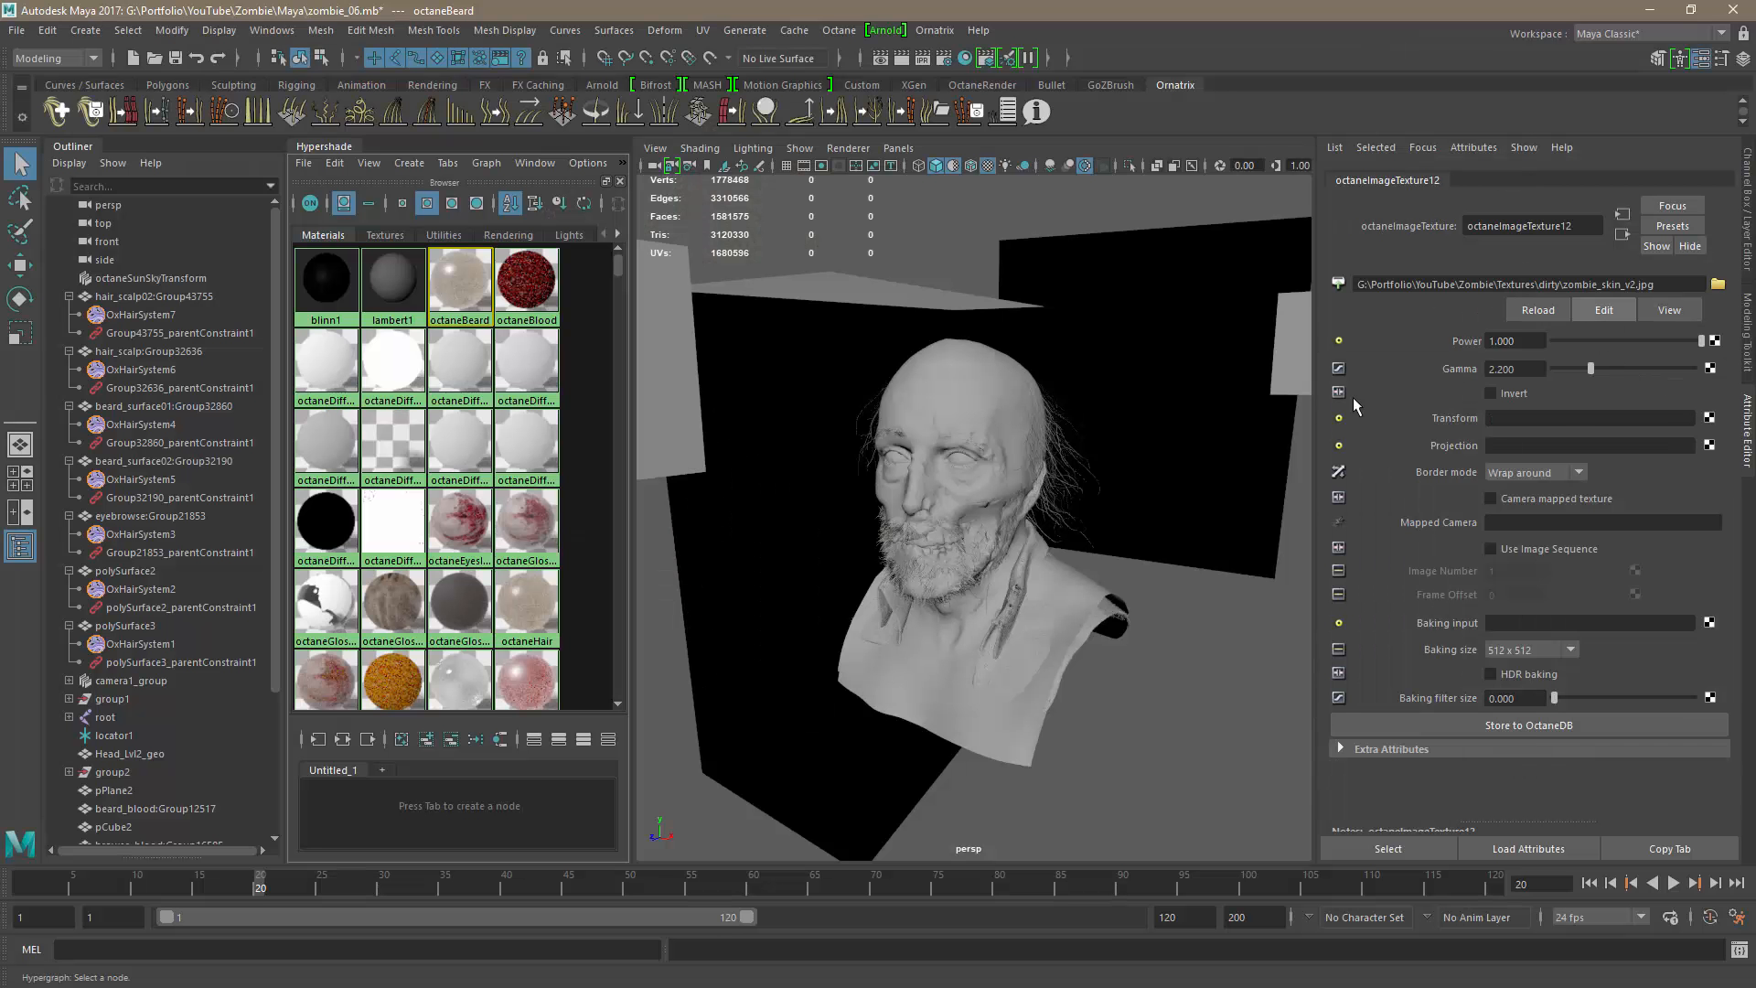
pyautogui.hotkey('alt', 'Tab')
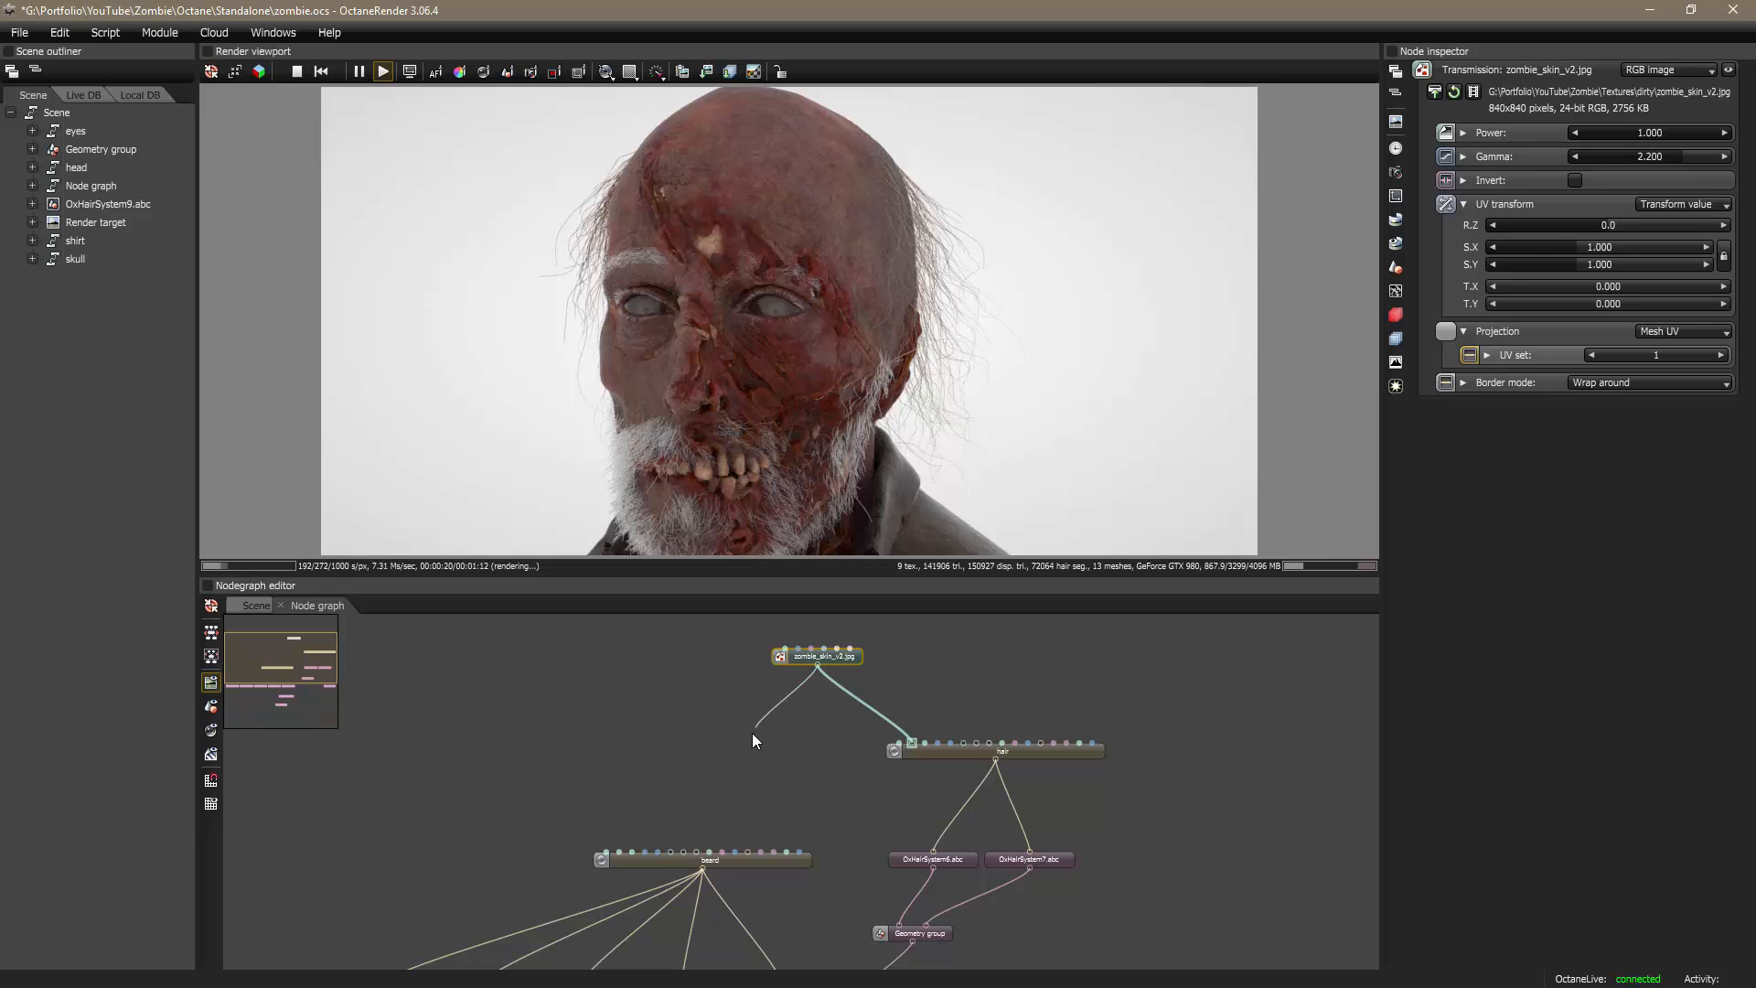
pyautogui.moveTo(753, 734); pyautogui.dragTo(616, 857)
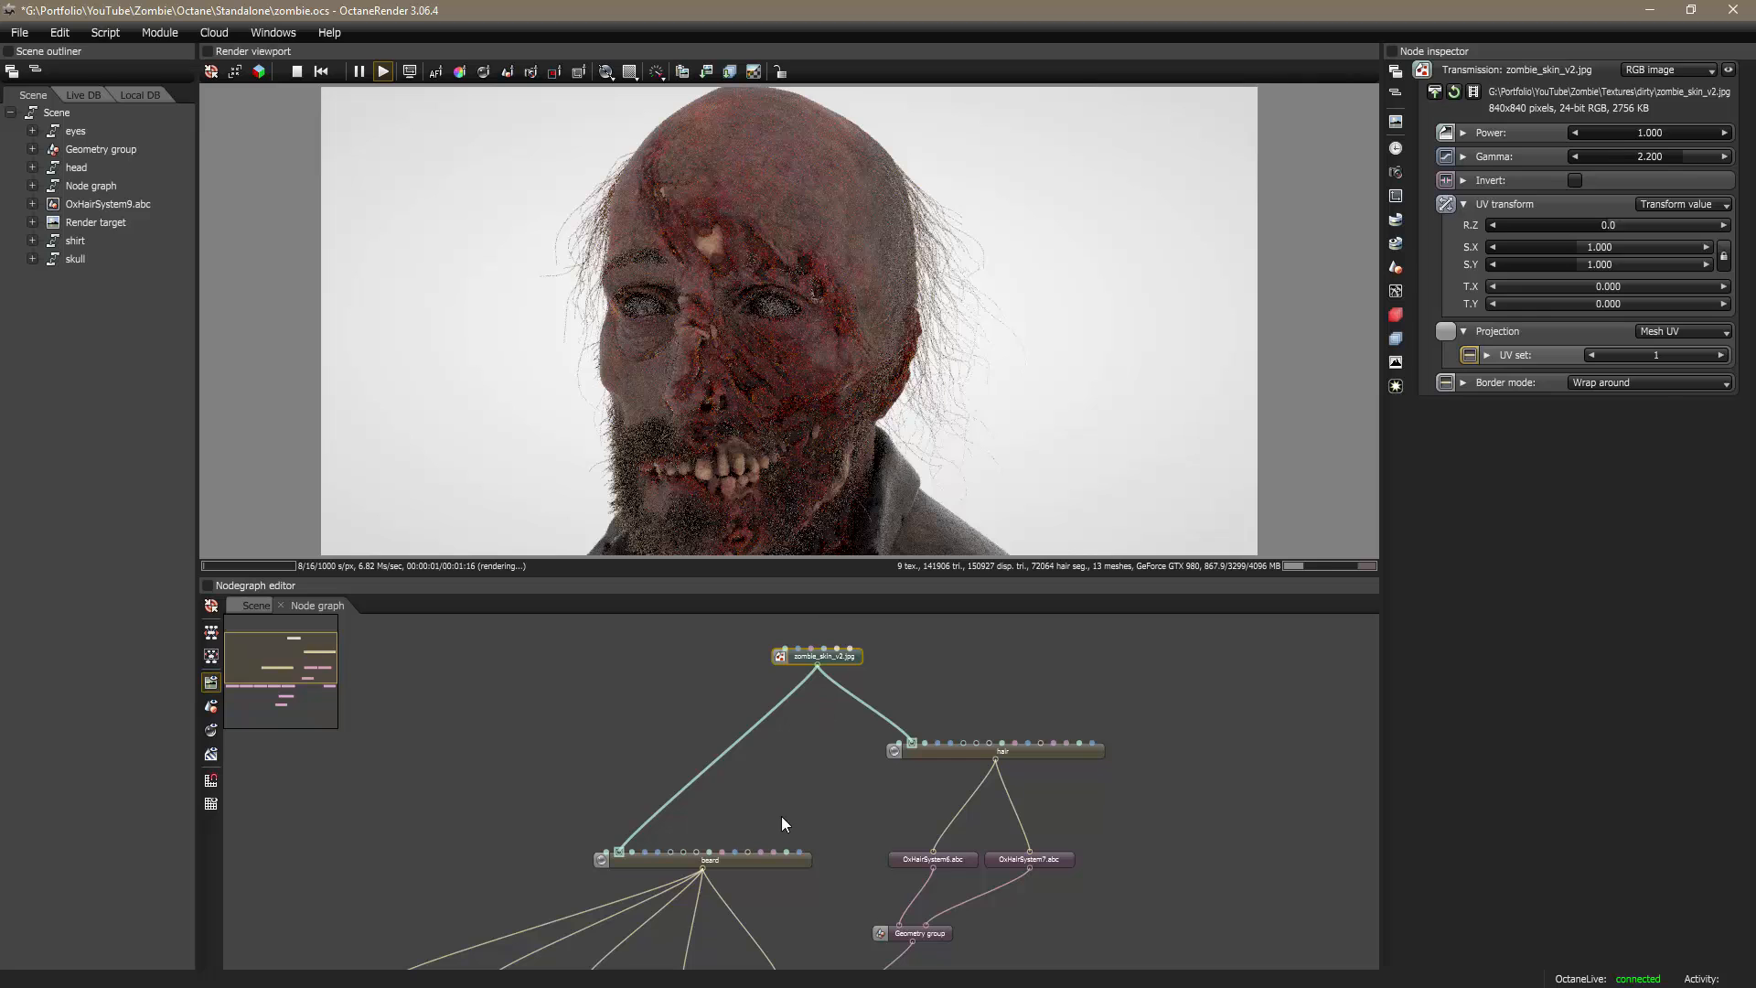
# Step: Check octaneBeard's settings in Maya and match them on the OctaneRender beard material: roughness 0.2 and index of refraction 1.7
pyautogui.click(761, 862)
pyautogui.hotkey('alt', 'Tab')
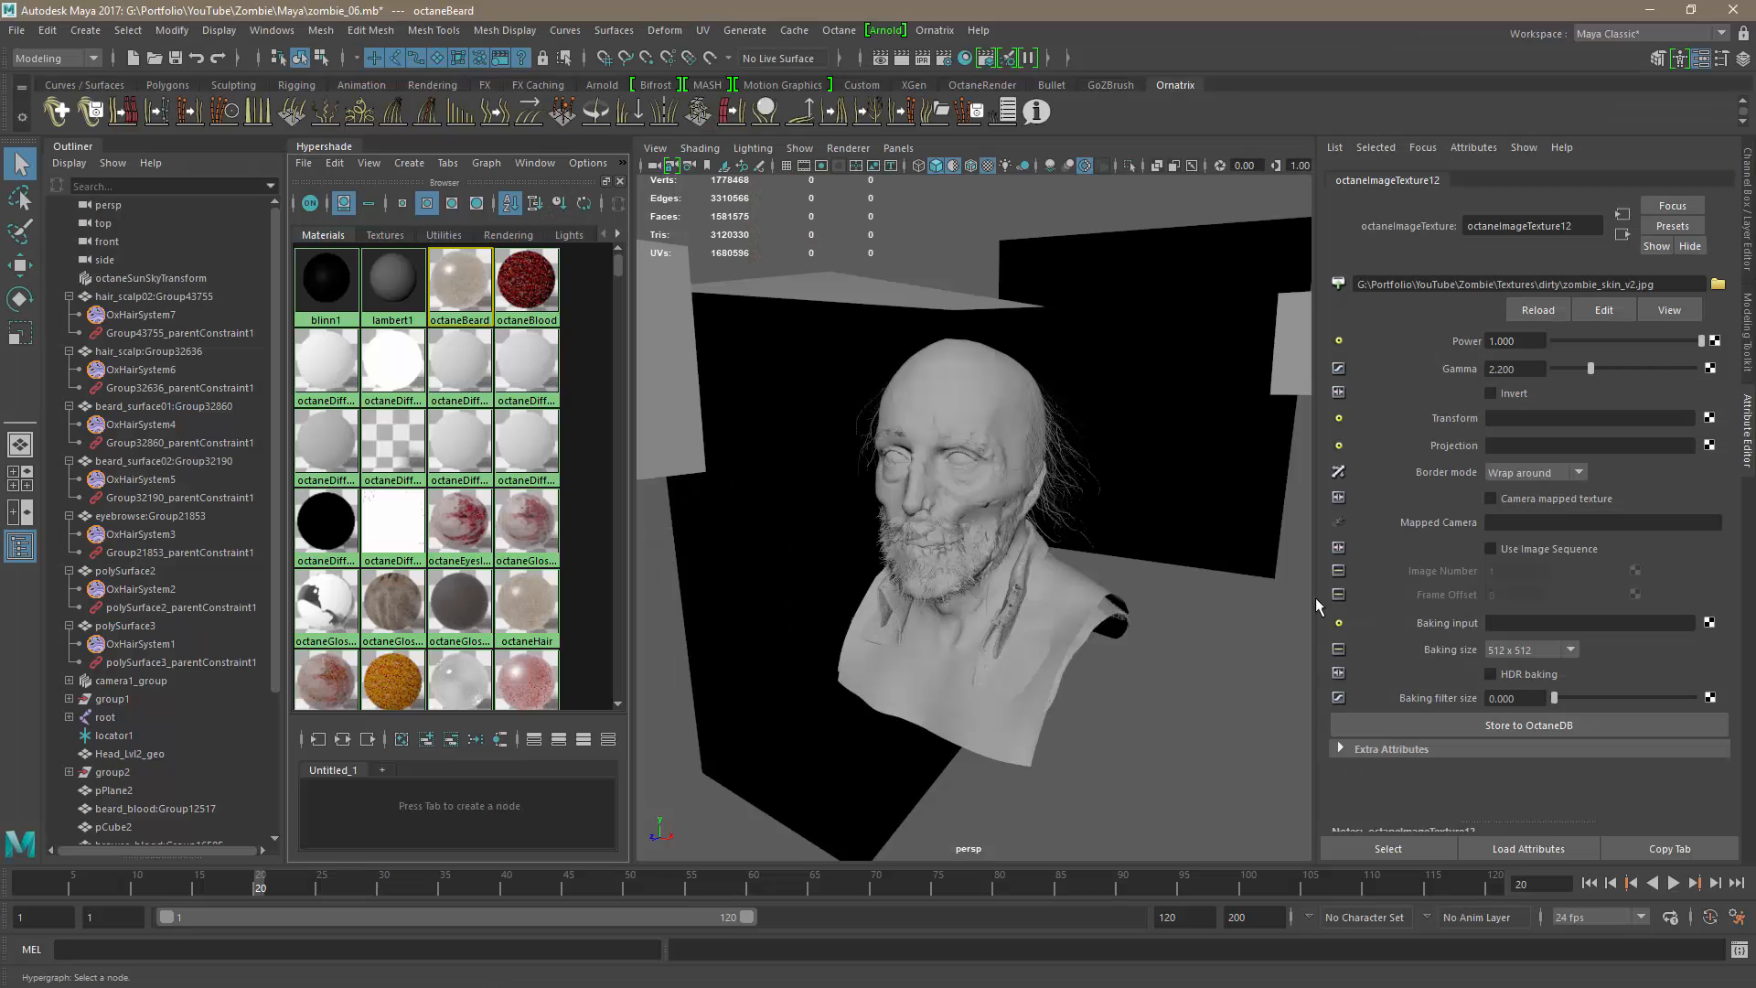
pyautogui.click(1622, 234)
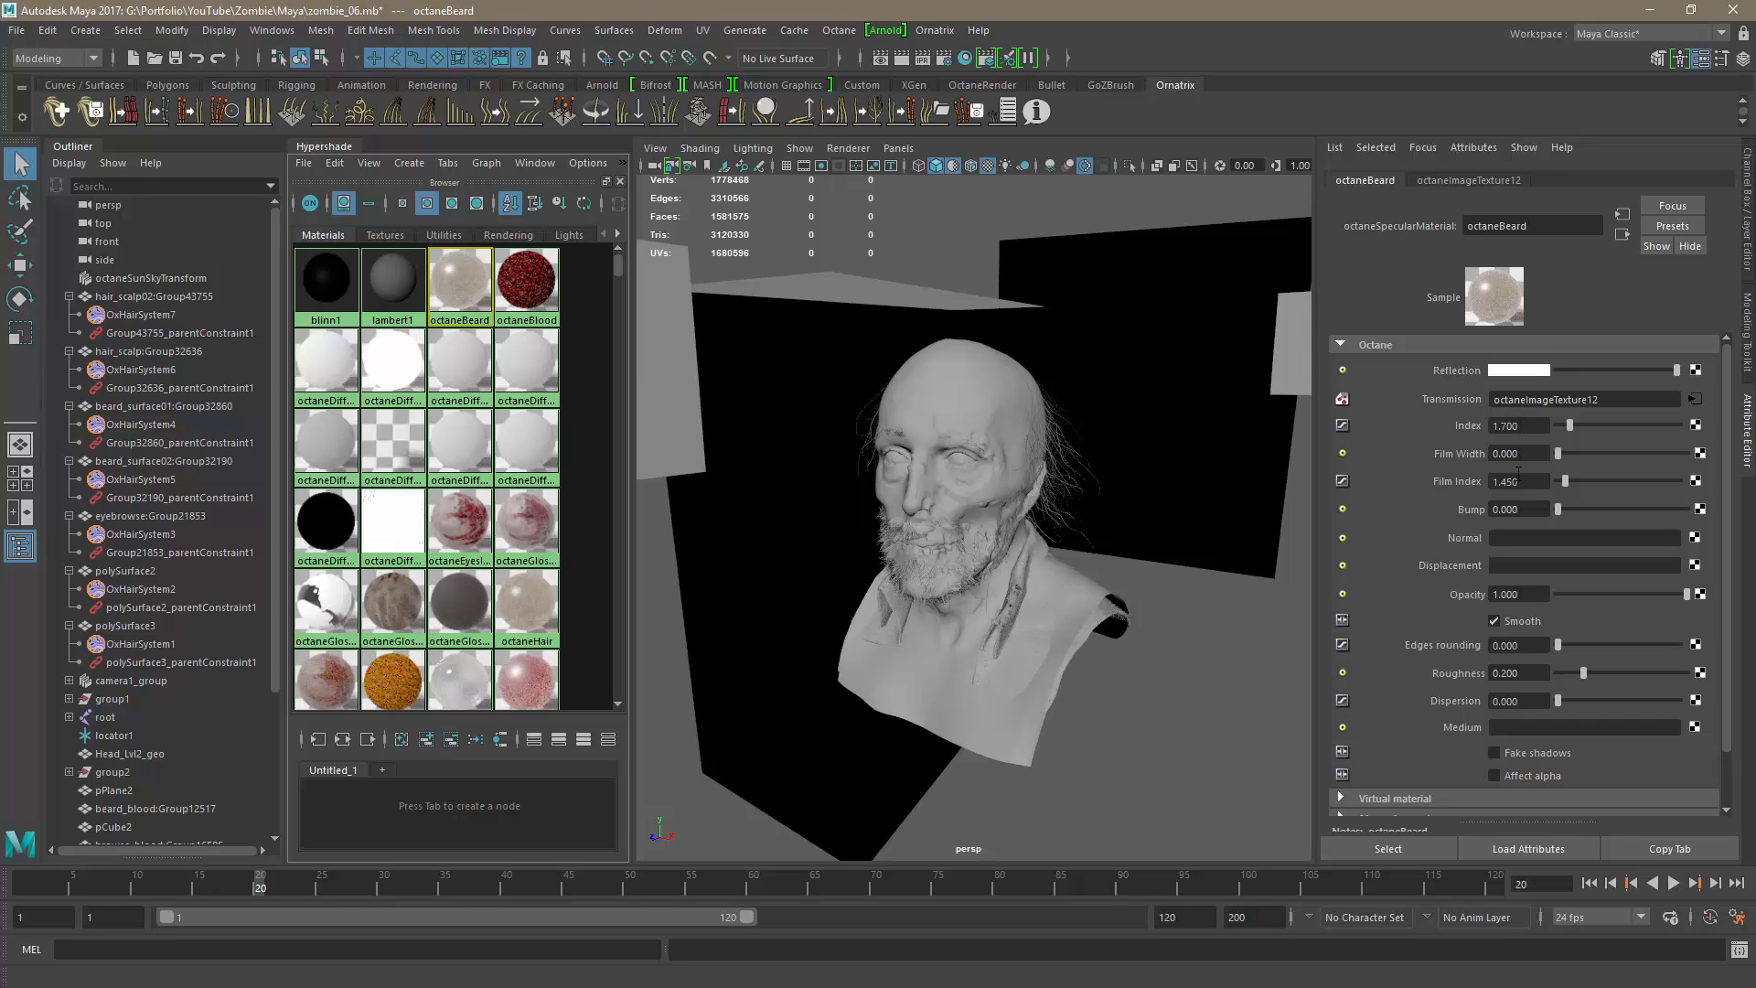
pyautogui.hotkey('alt', 'Tab')
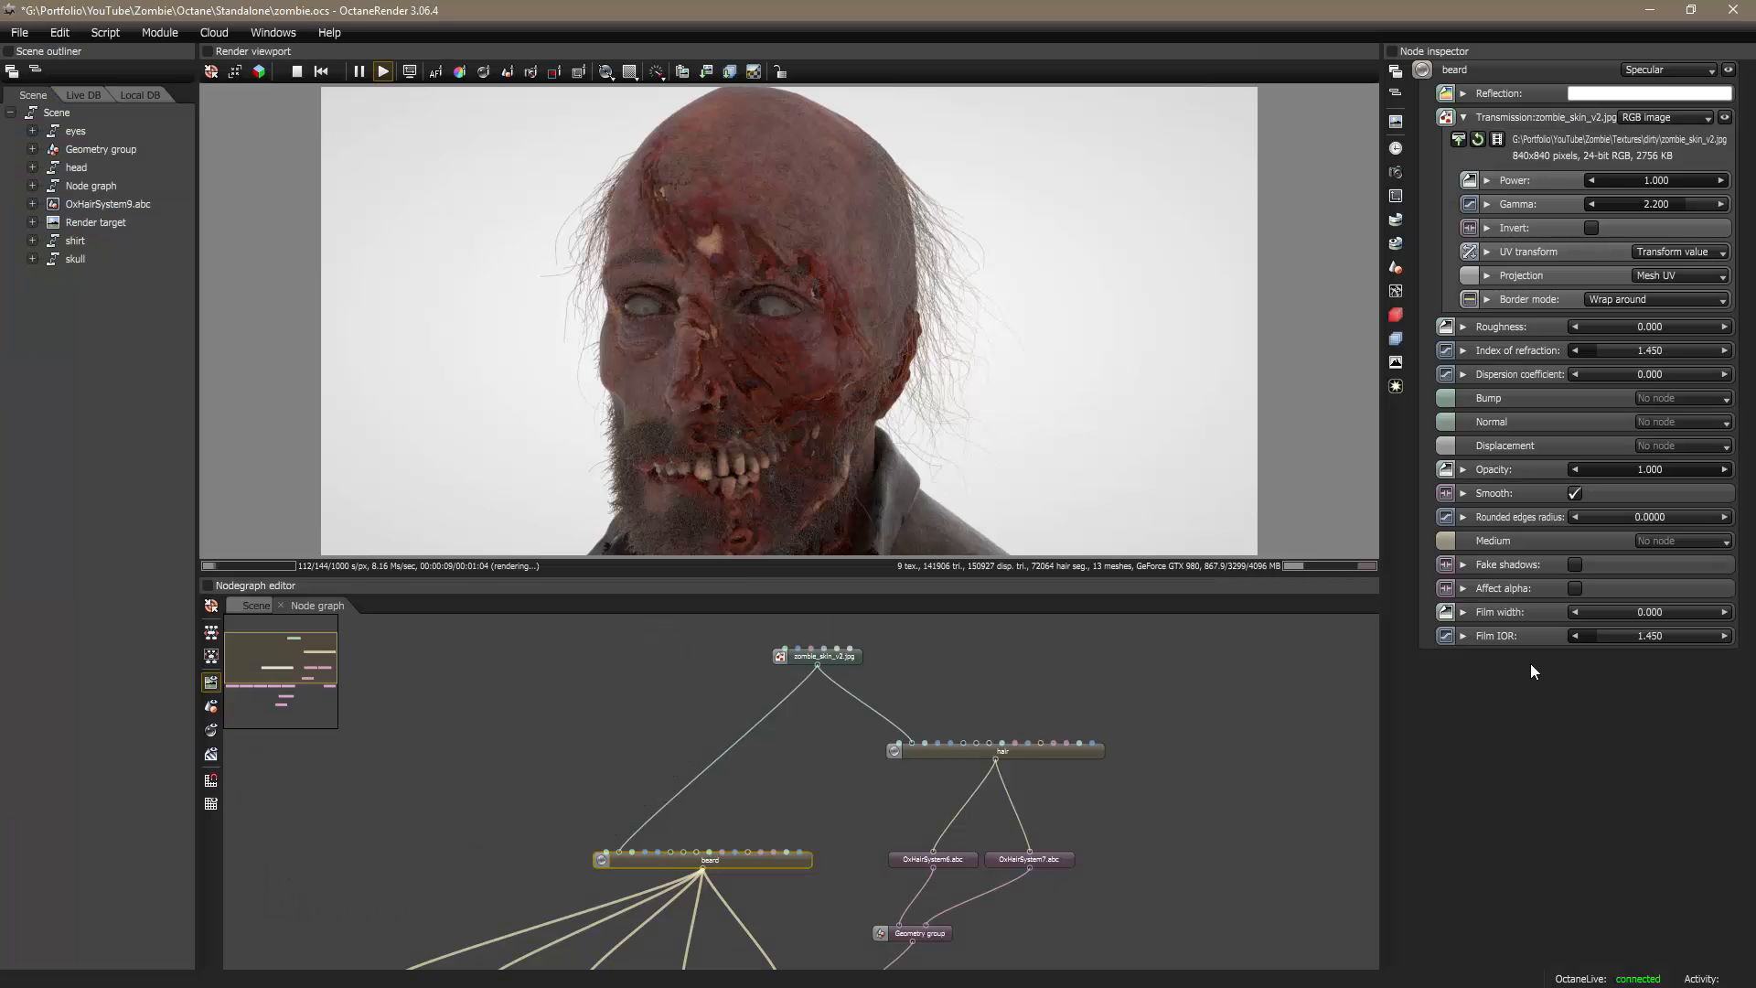
pyautogui.click(1667, 326)
pyautogui.write('0.2')
pyautogui.press('Return')
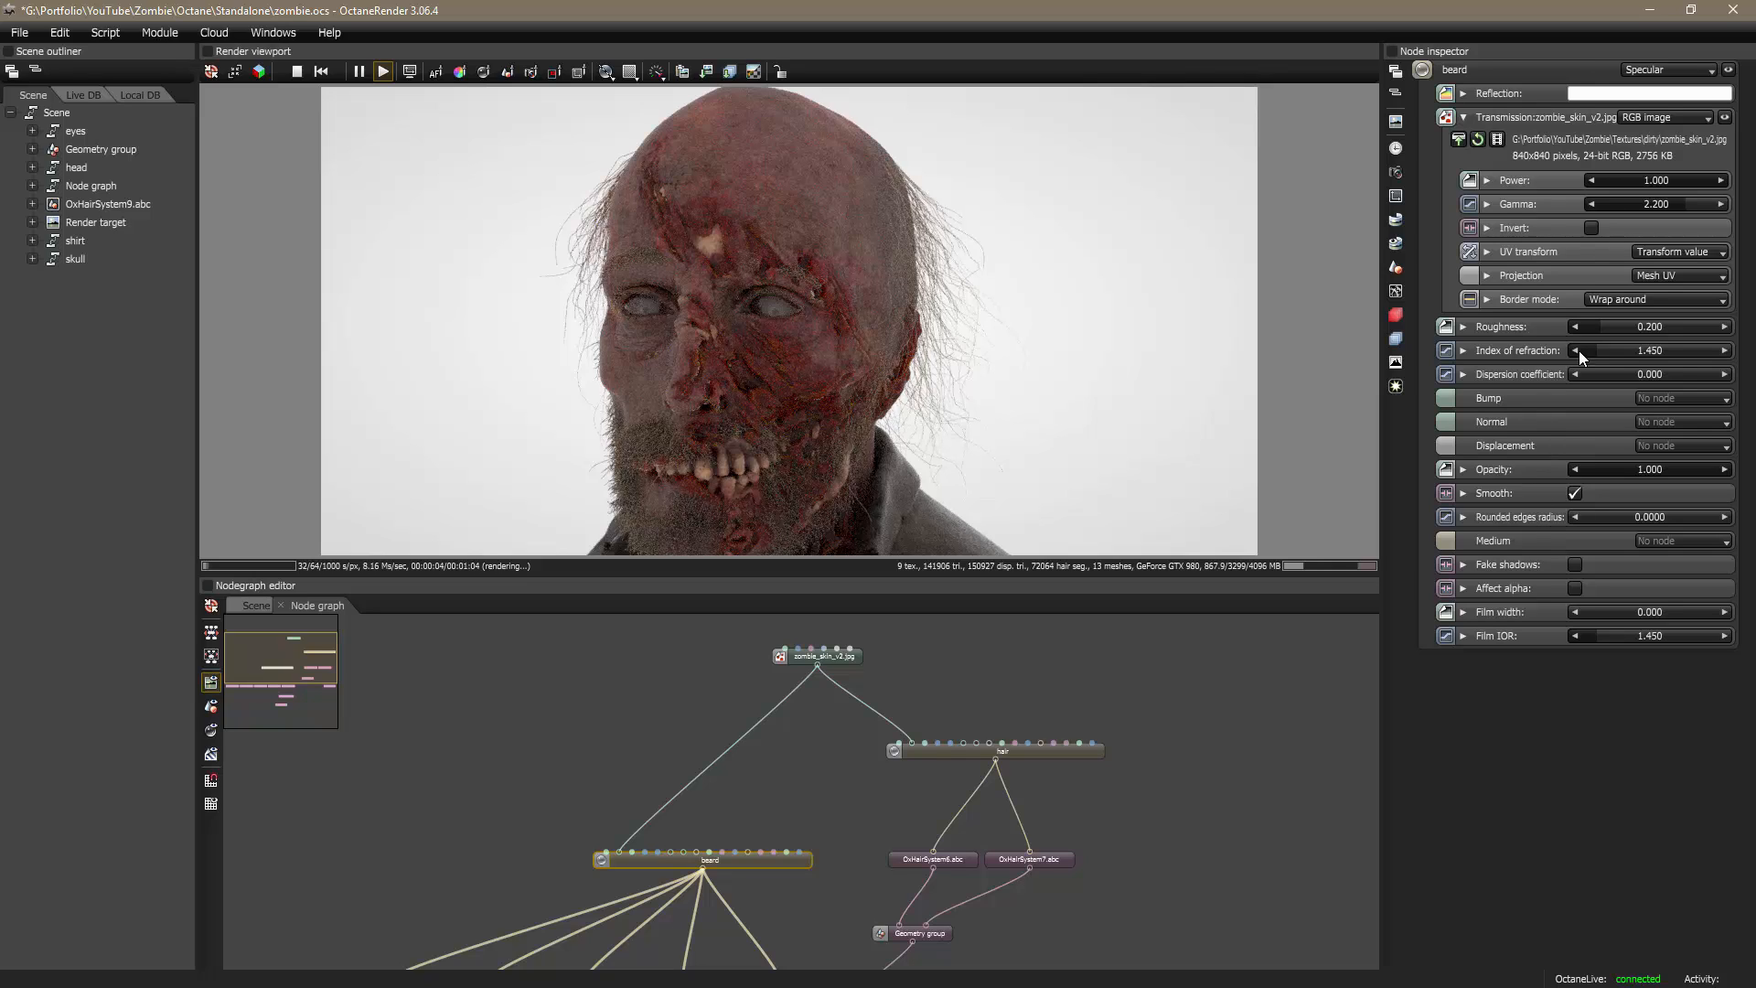
pyautogui.click(1666, 351)
pyautogui.write('1.85')
pyautogui.press('BackSpace')
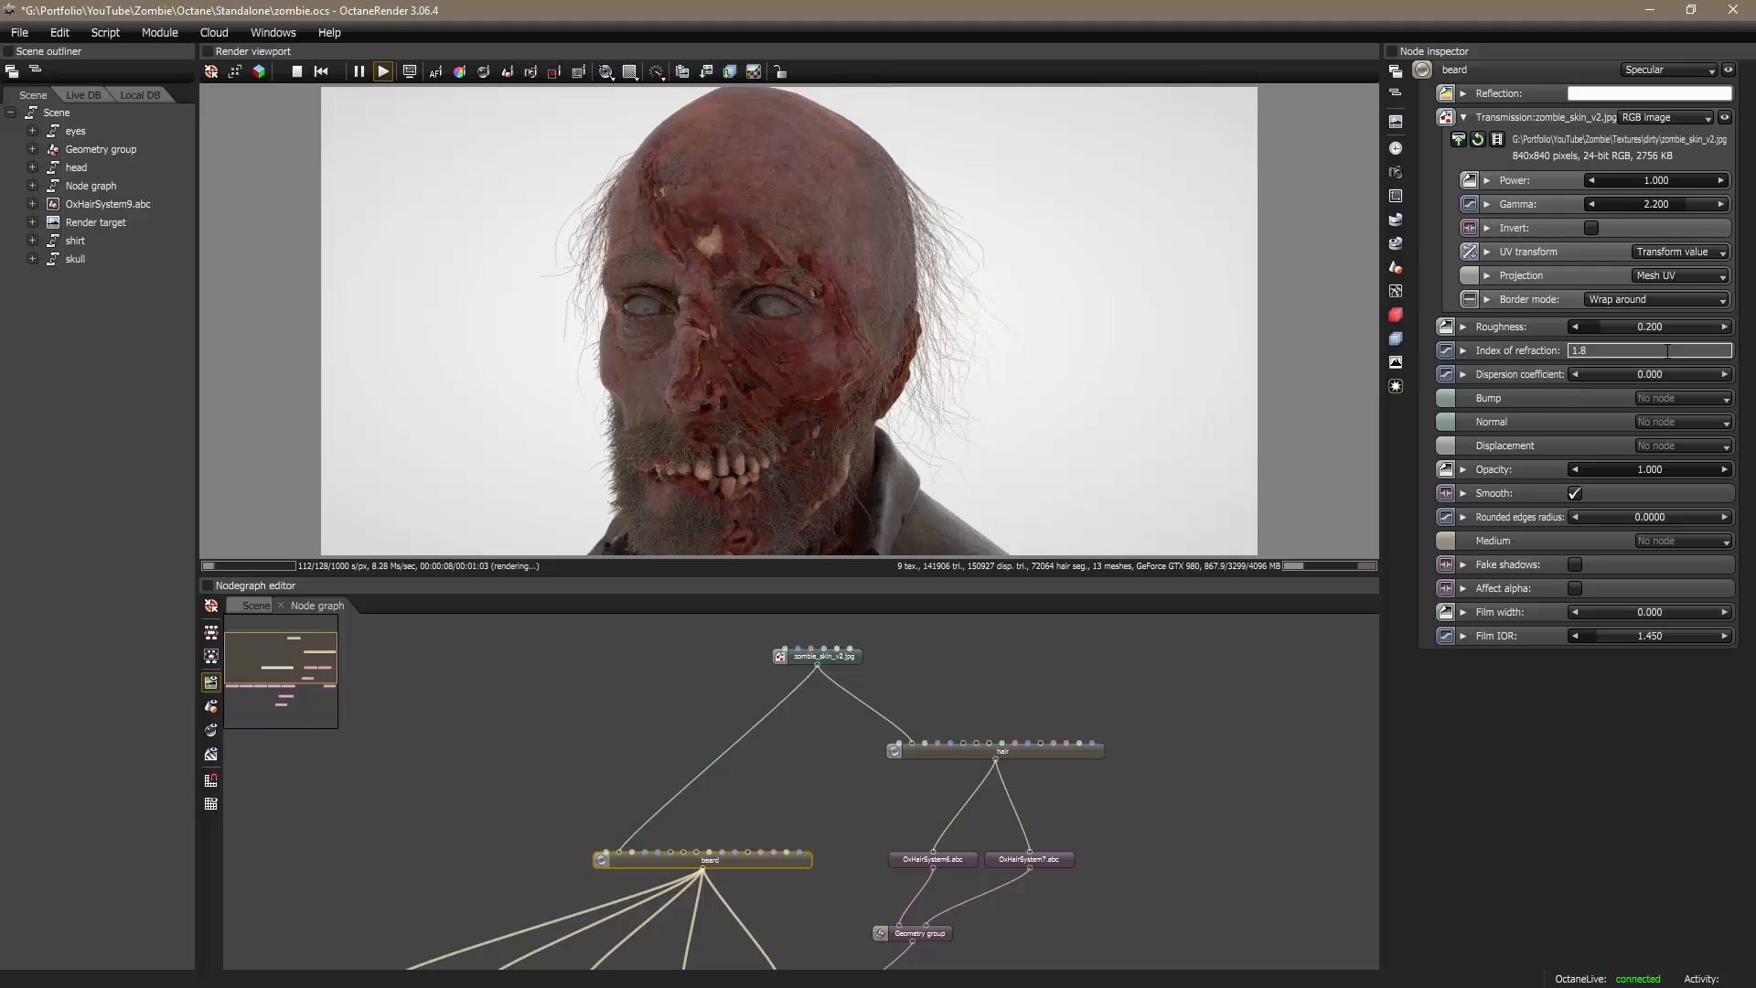
pyautogui.press('Return')
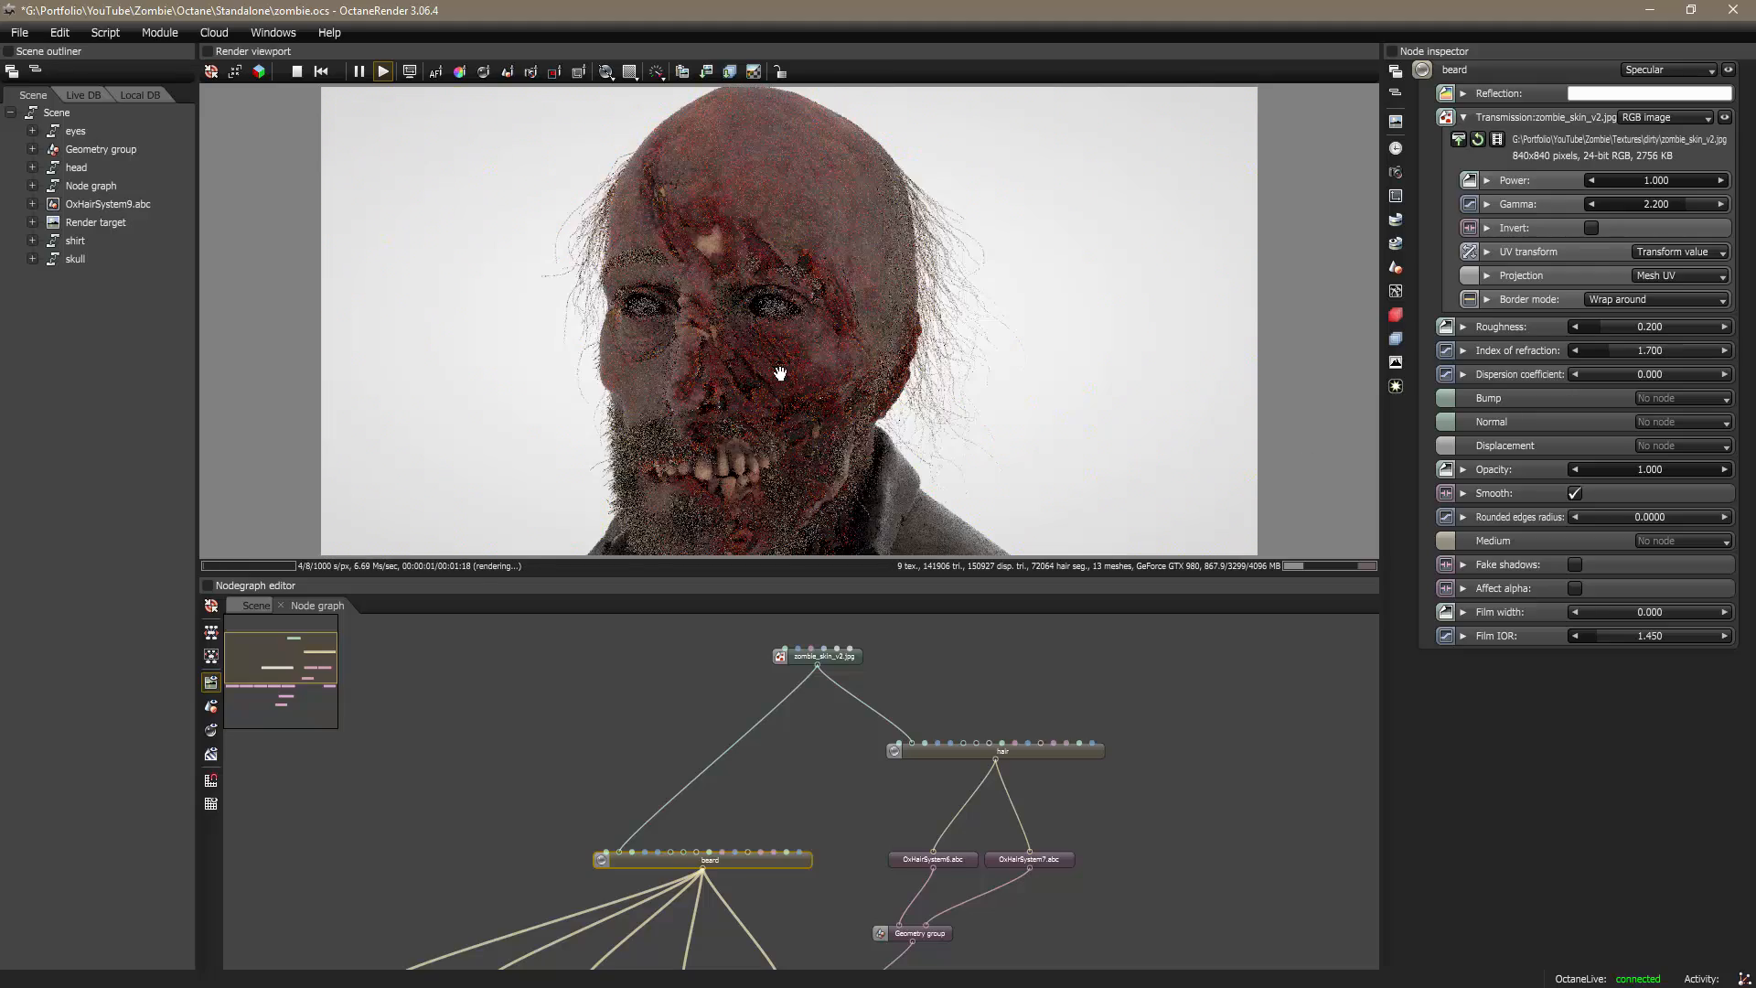
# Step: Auto-arrange the node graph and connect beard_blood.obj to the geometry group that collects the beard hair systems
pyautogui.moveTo(823, 427); pyautogui.dragTo(842, 380, button='right')
pyautogui.scroll(5, 857, 377)
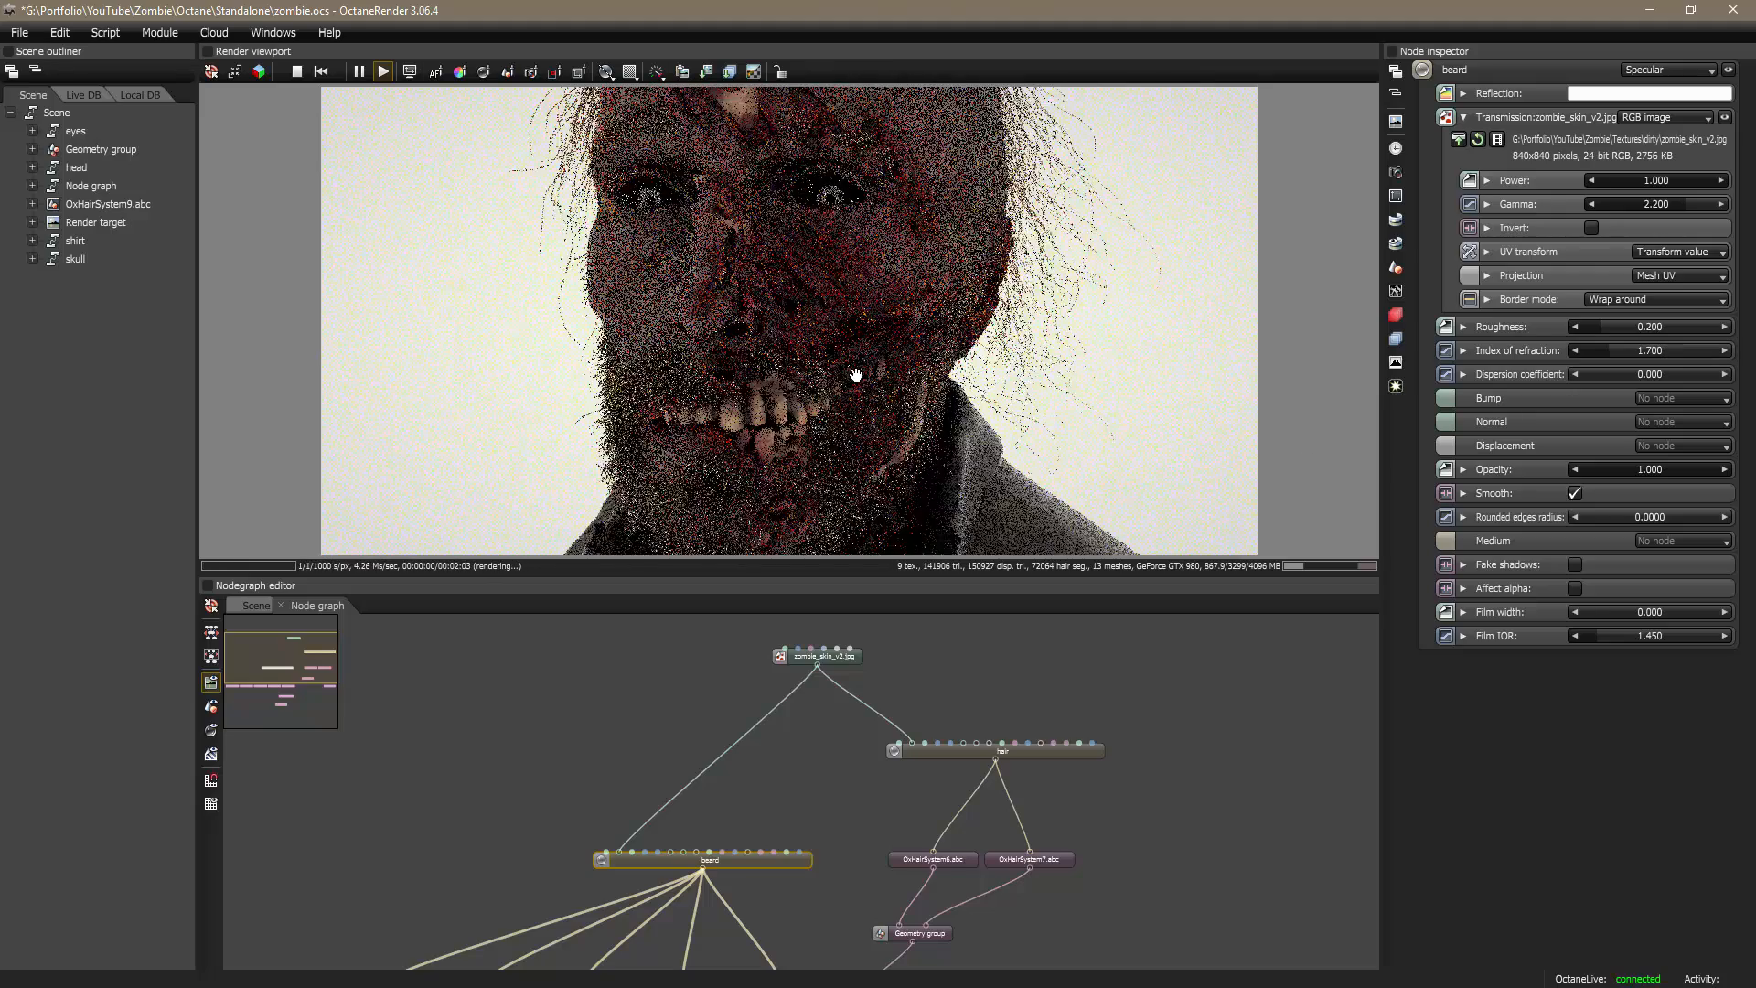
pyautogui.moveTo(865, 450); pyautogui.dragTo(885, 394, button='right')
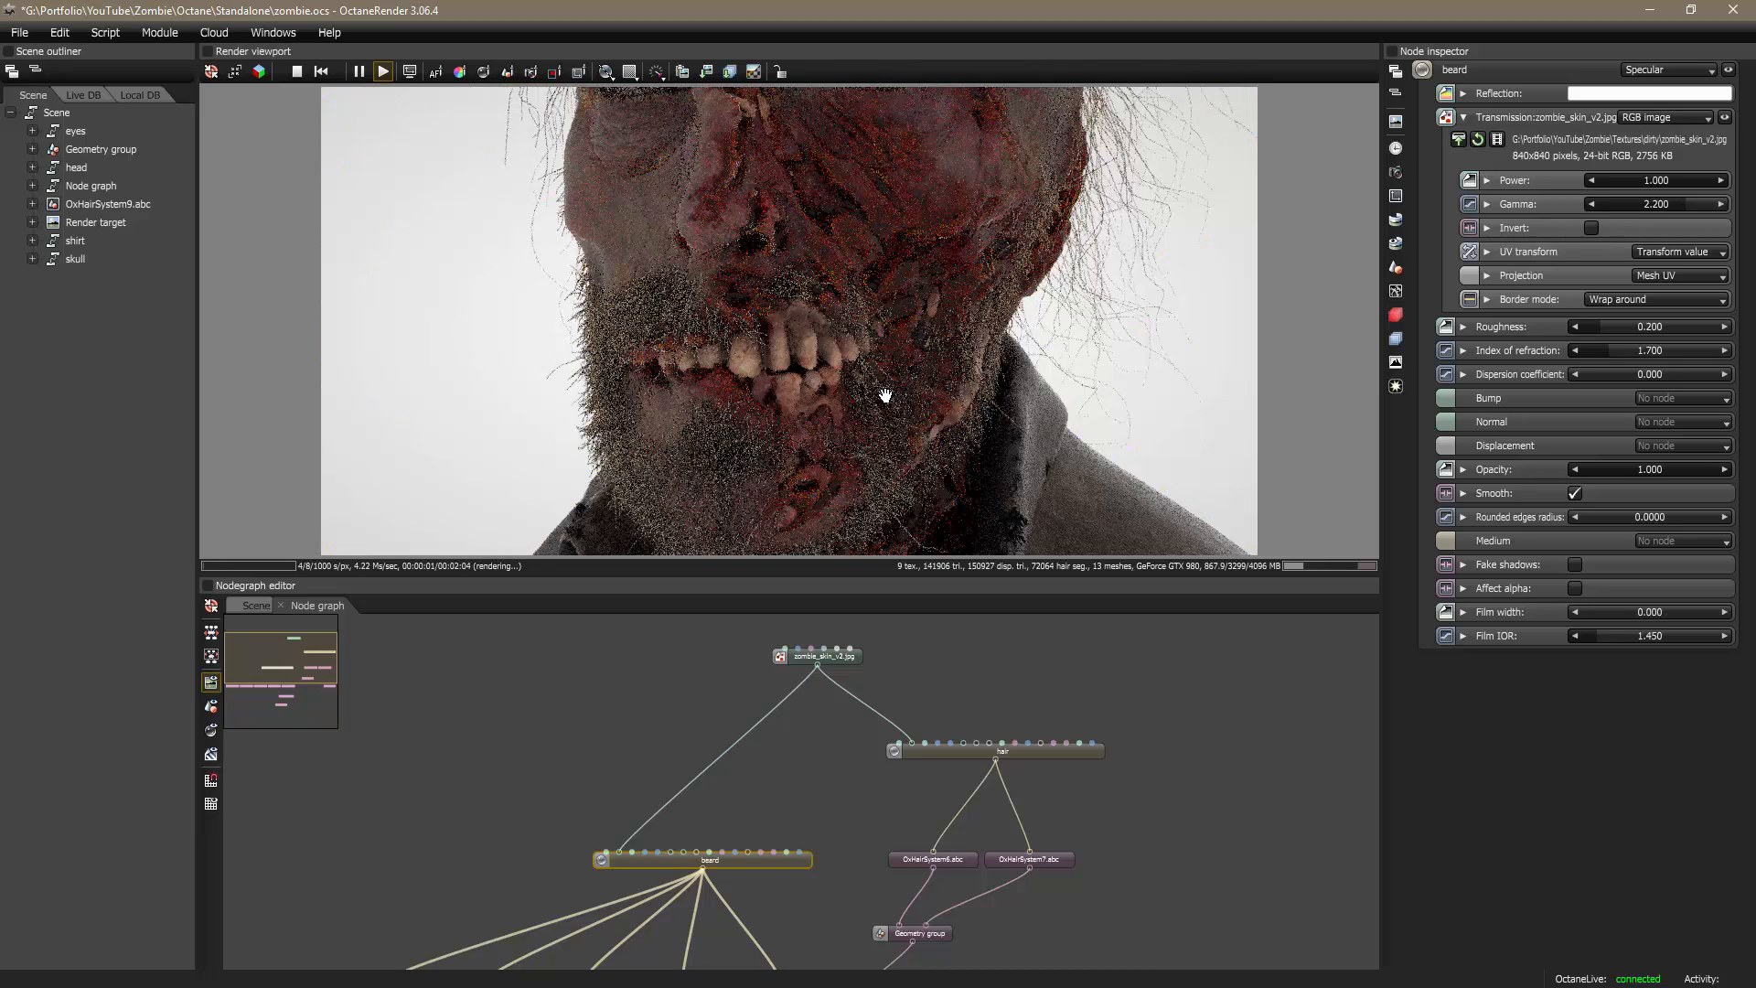
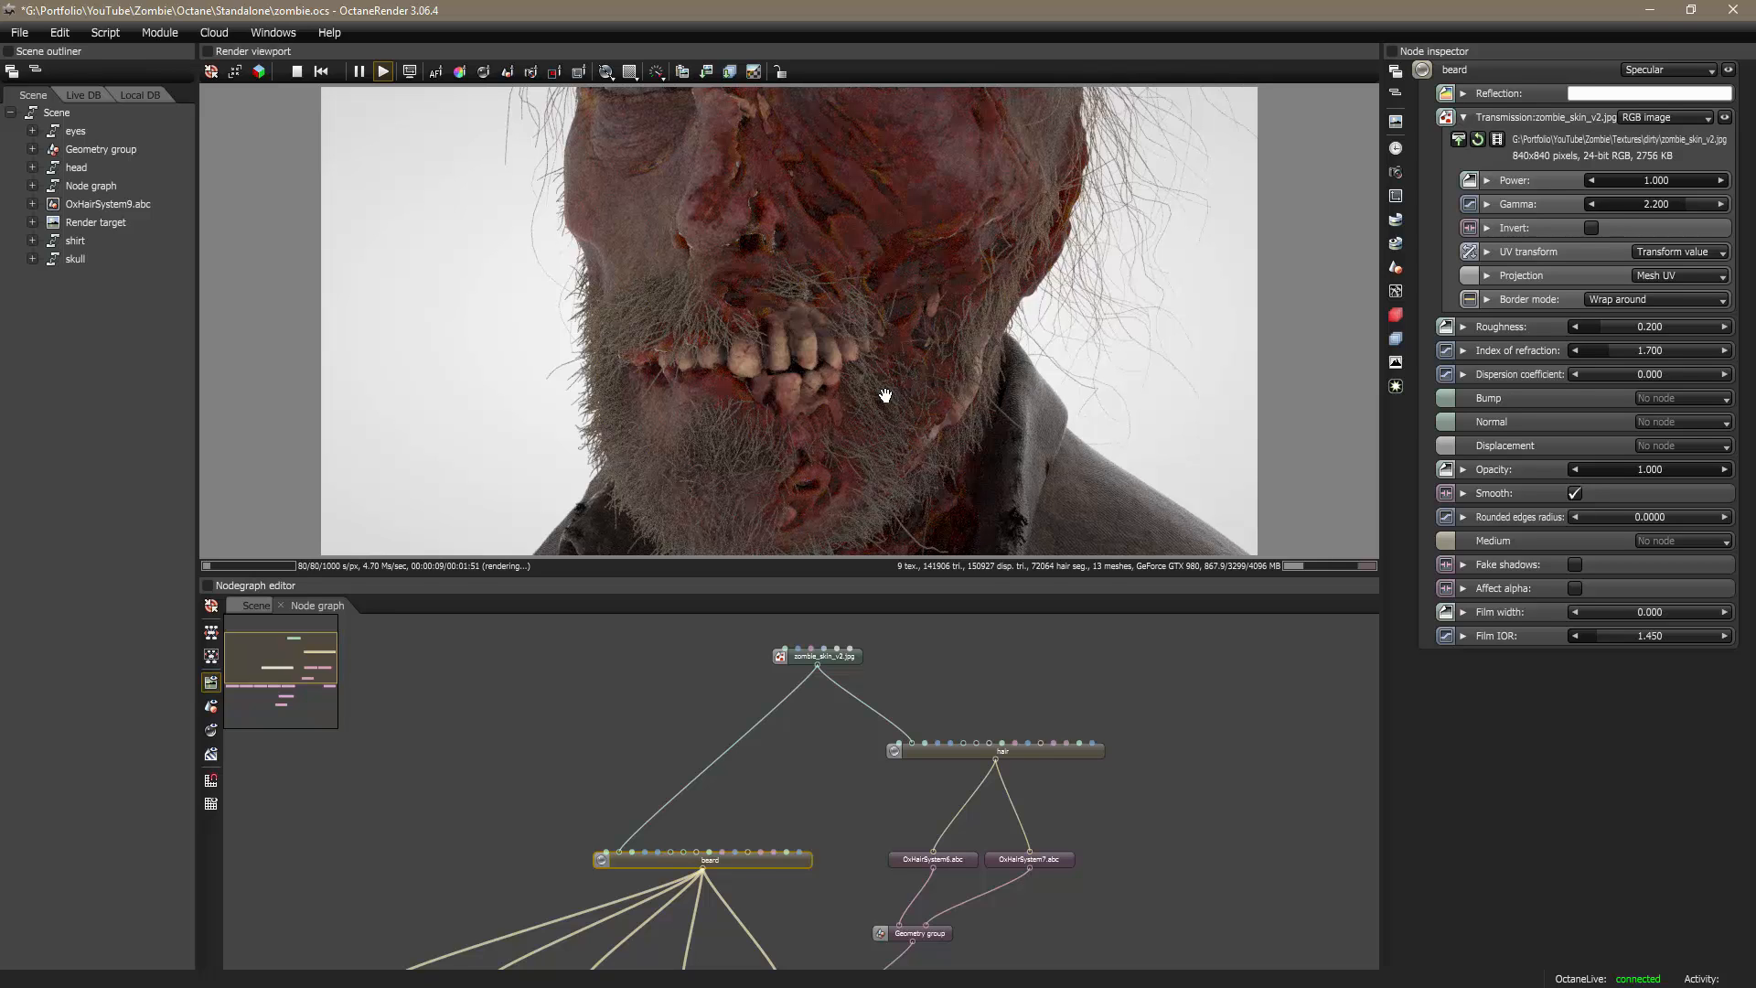
pyautogui.scroll(-6, 885, 395)
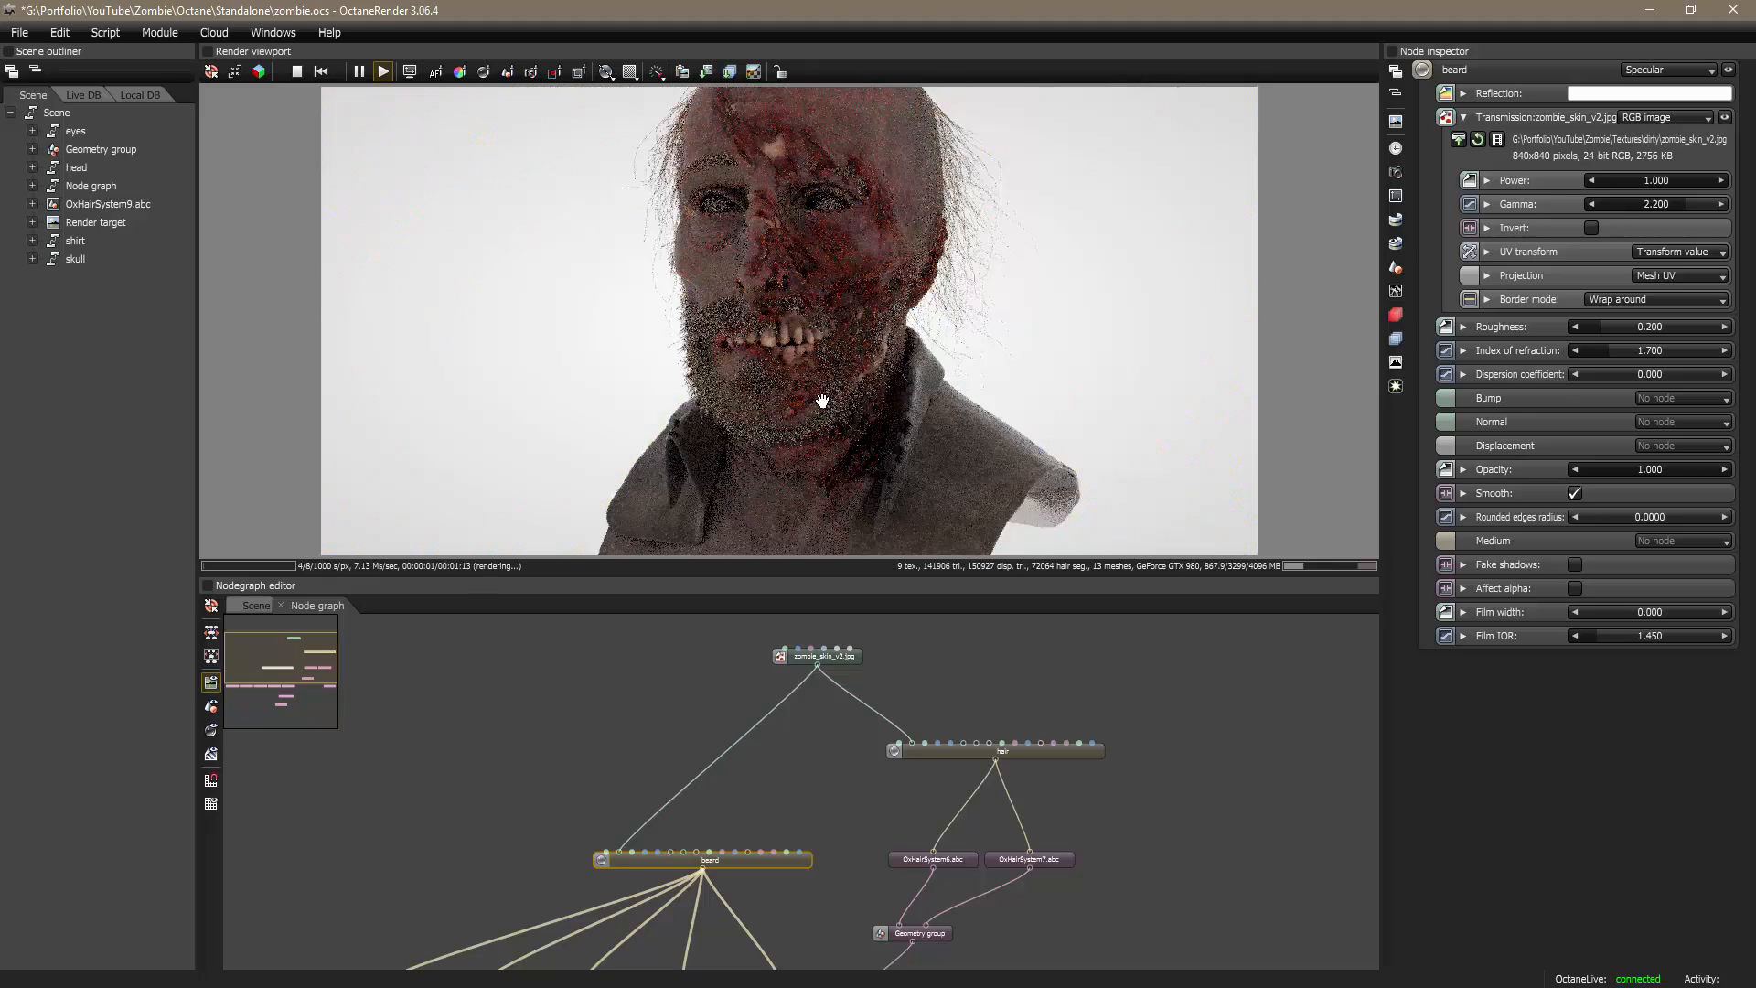
pyautogui.moveTo(822, 401); pyautogui.dragTo(905, 493)
pyautogui.click(216, 656)
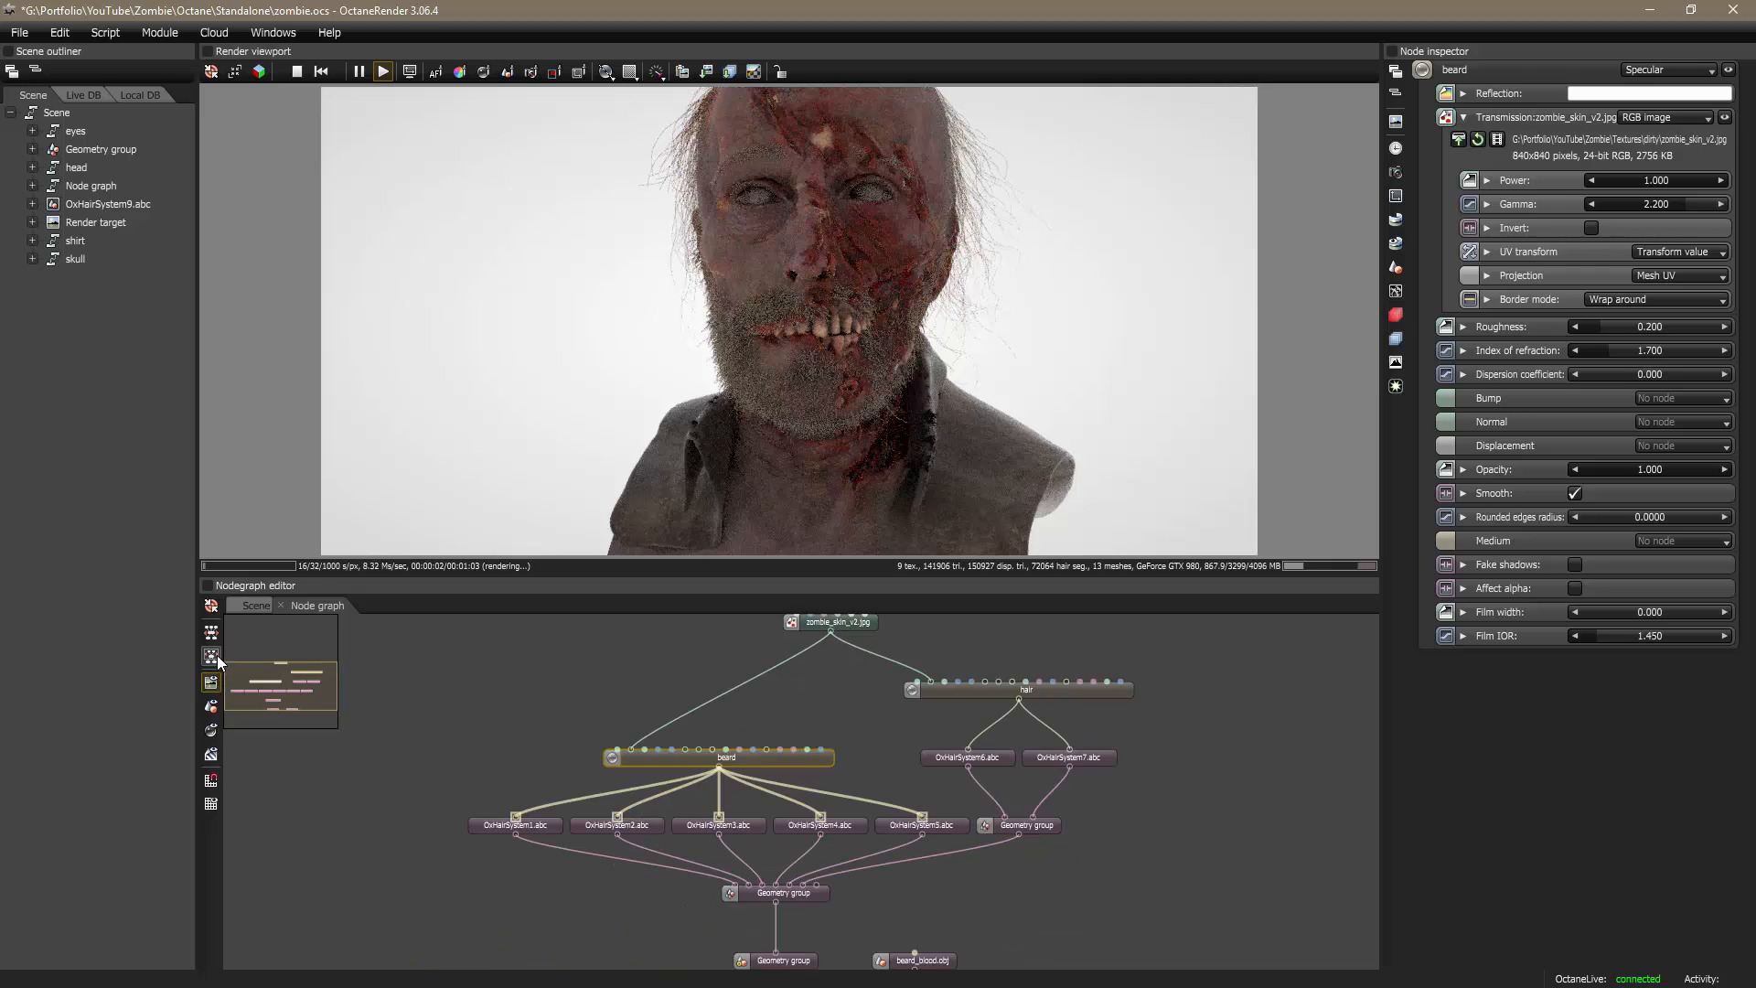
pyautogui.moveTo(1133, 925); pyautogui.dragTo(1013, 917, button='middle')
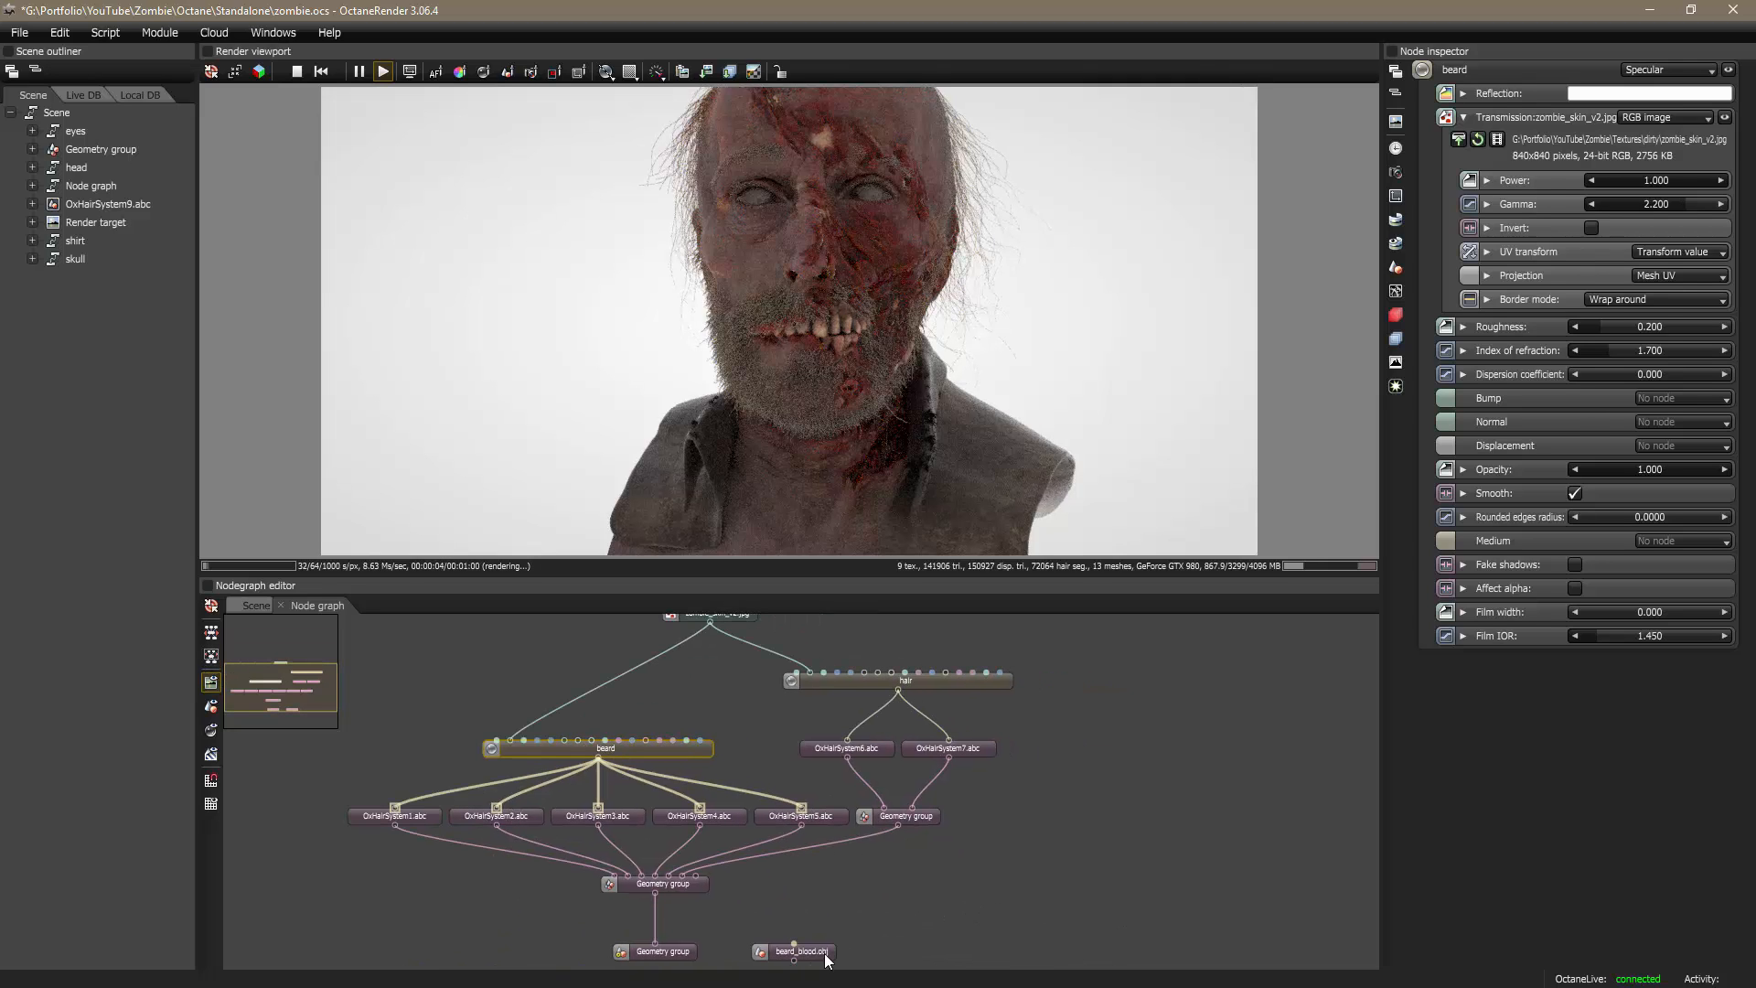
pyautogui.moveTo(826, 957); pyautogui.dragTo(702, 876)
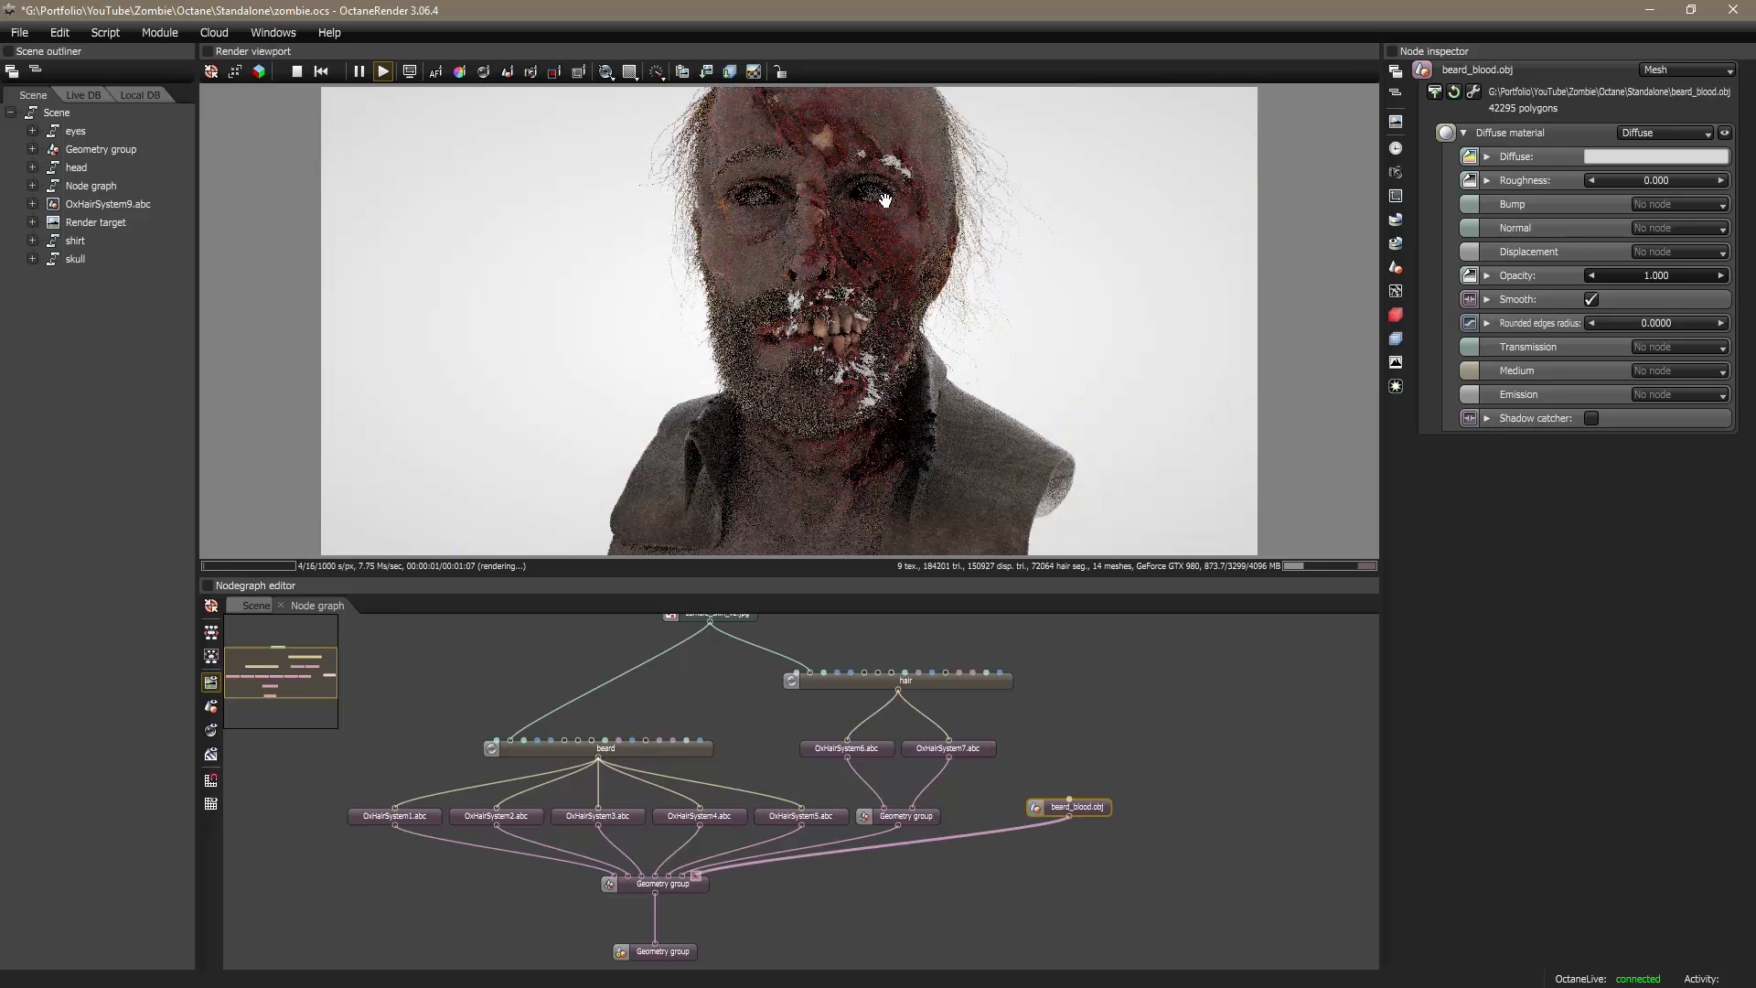
pyautogui.scroll(3, 853, 341)
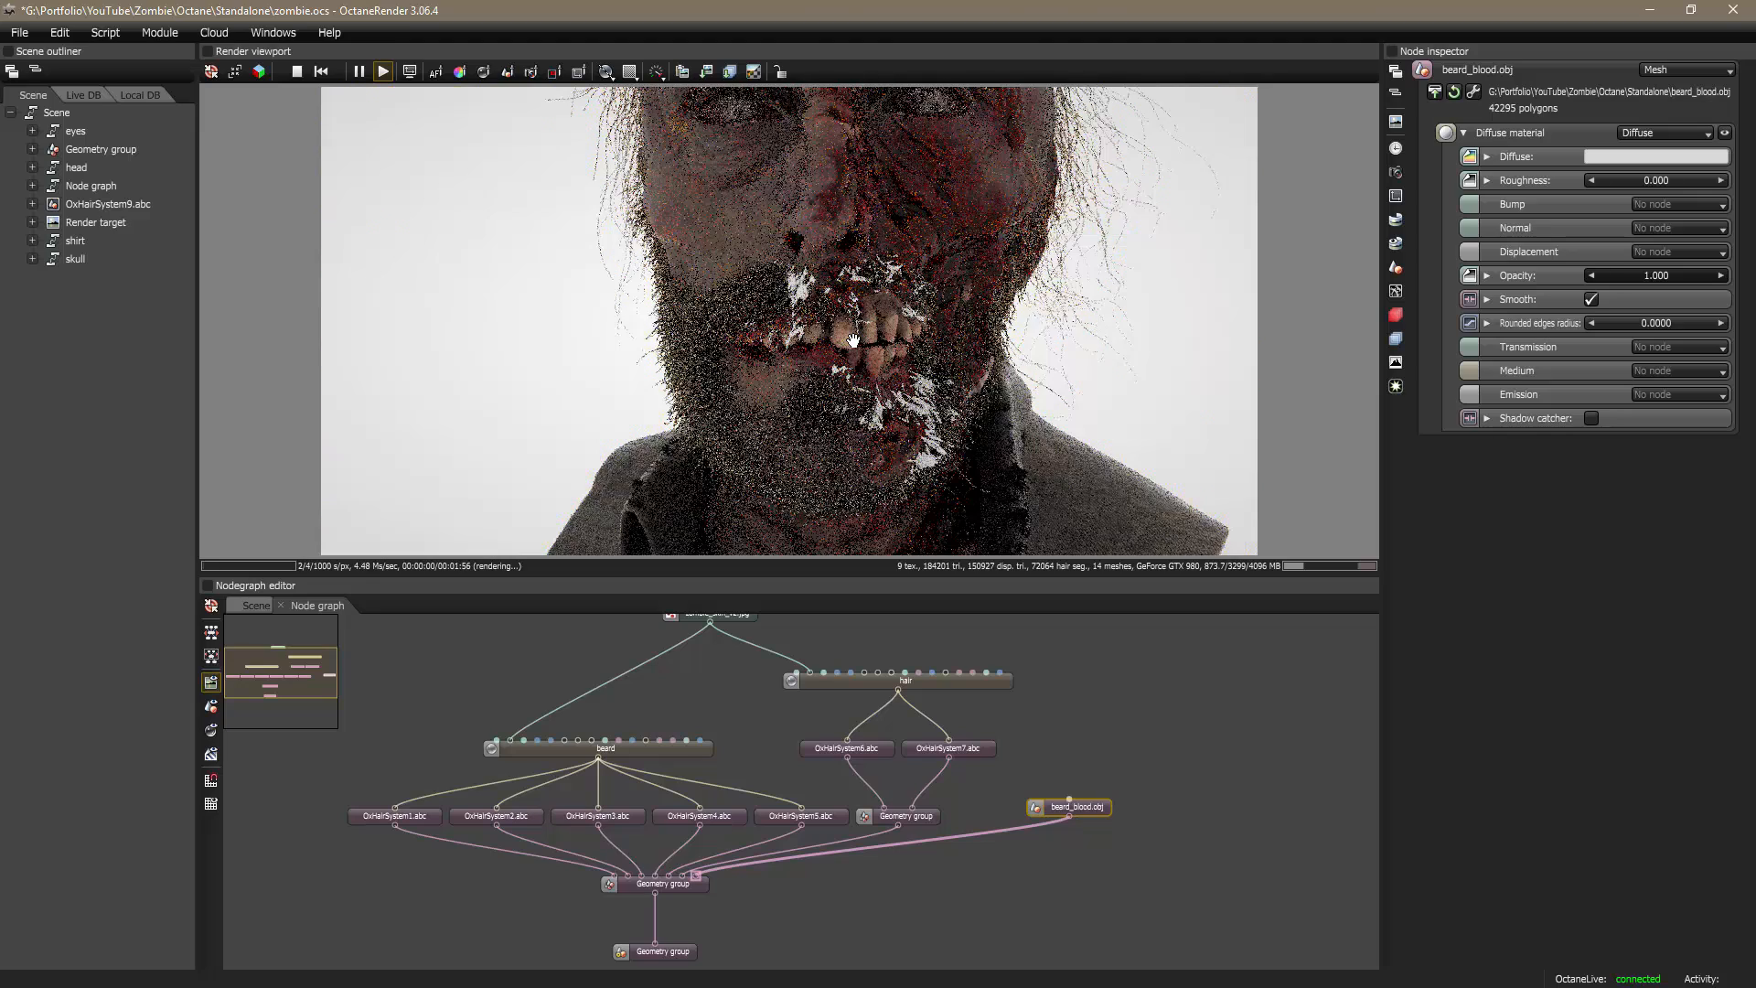
# Step: Examine the octaneBlood material and its scattering medium on the beard_blood mesh in Maya, and return to OctaneRender
pyautogui.hotkey('alt', 'Tab')
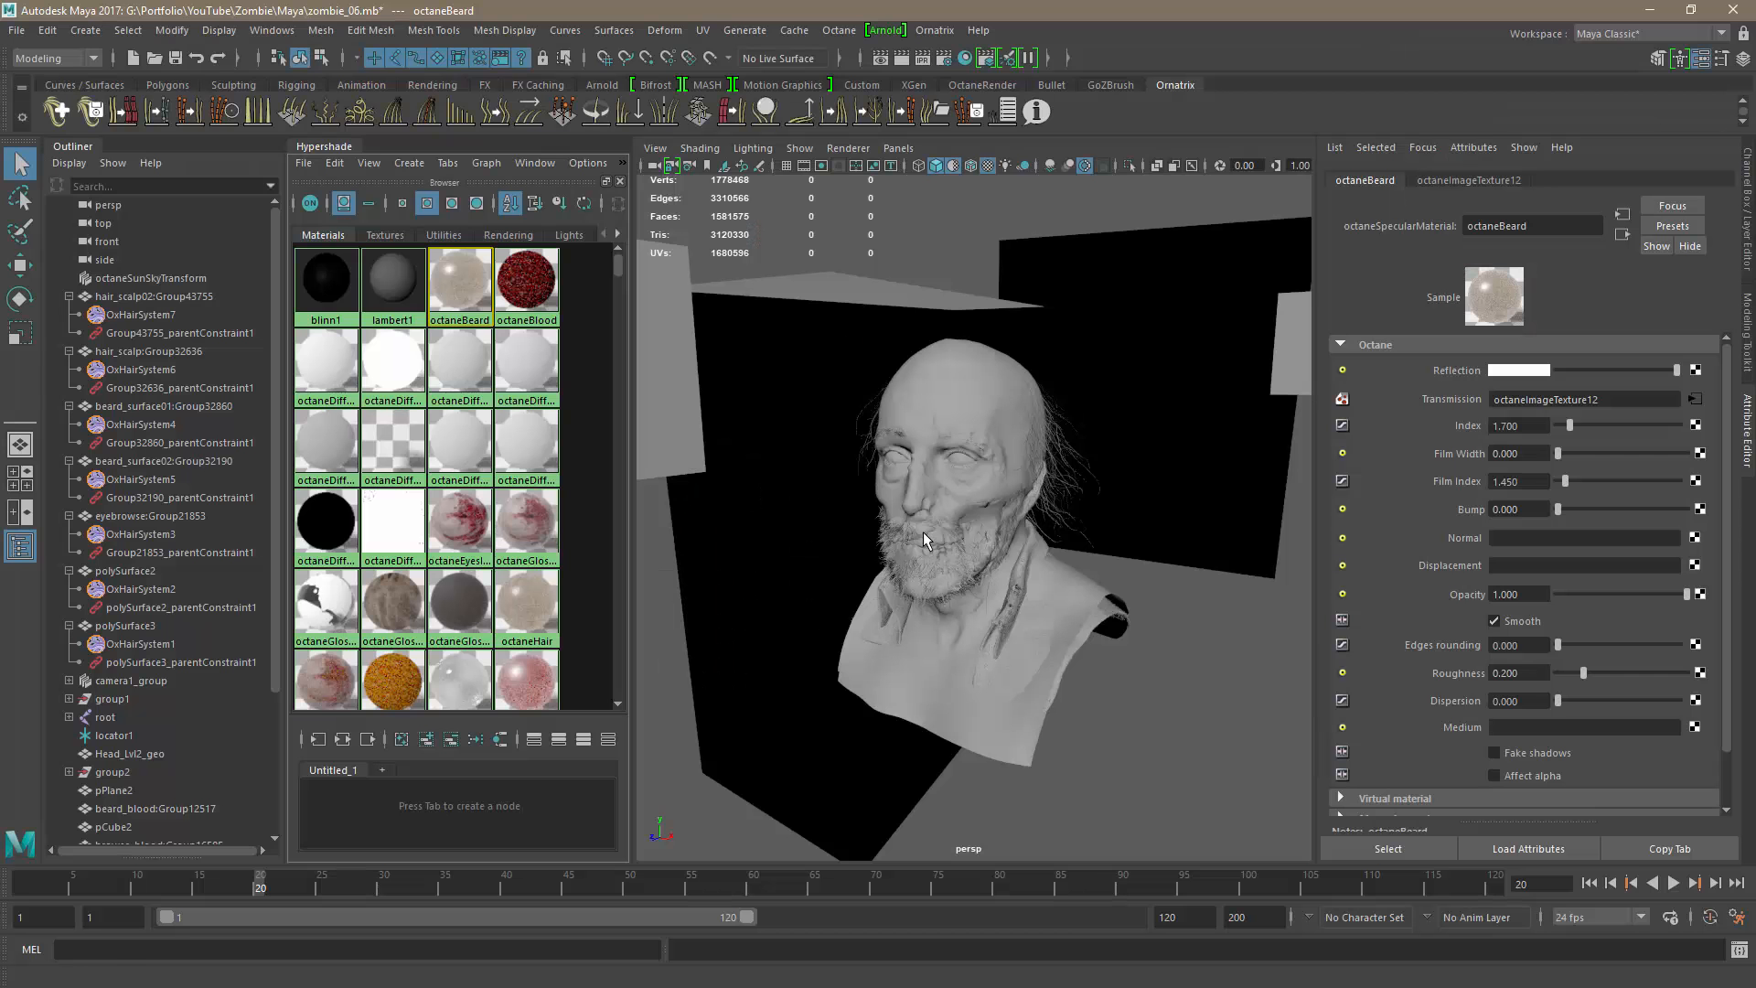
pyautogui.click(924, 540)
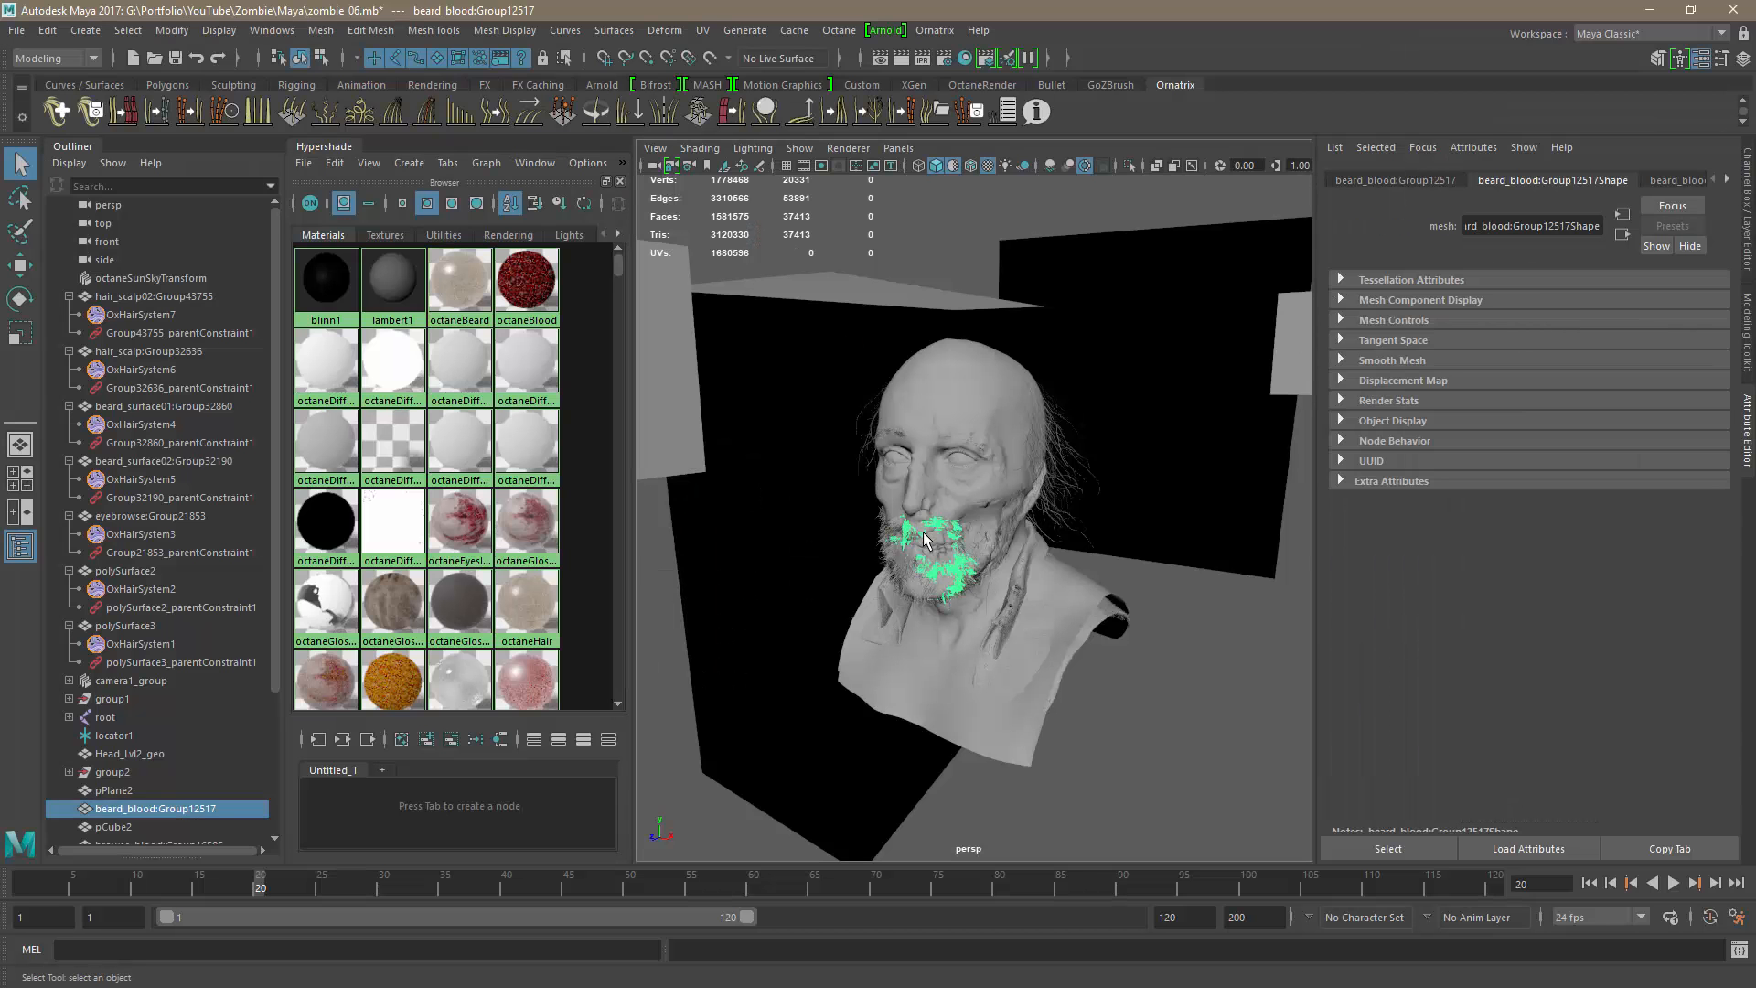
pyautogui.click(1723, 180)
pyautogui.click(1721, 180)
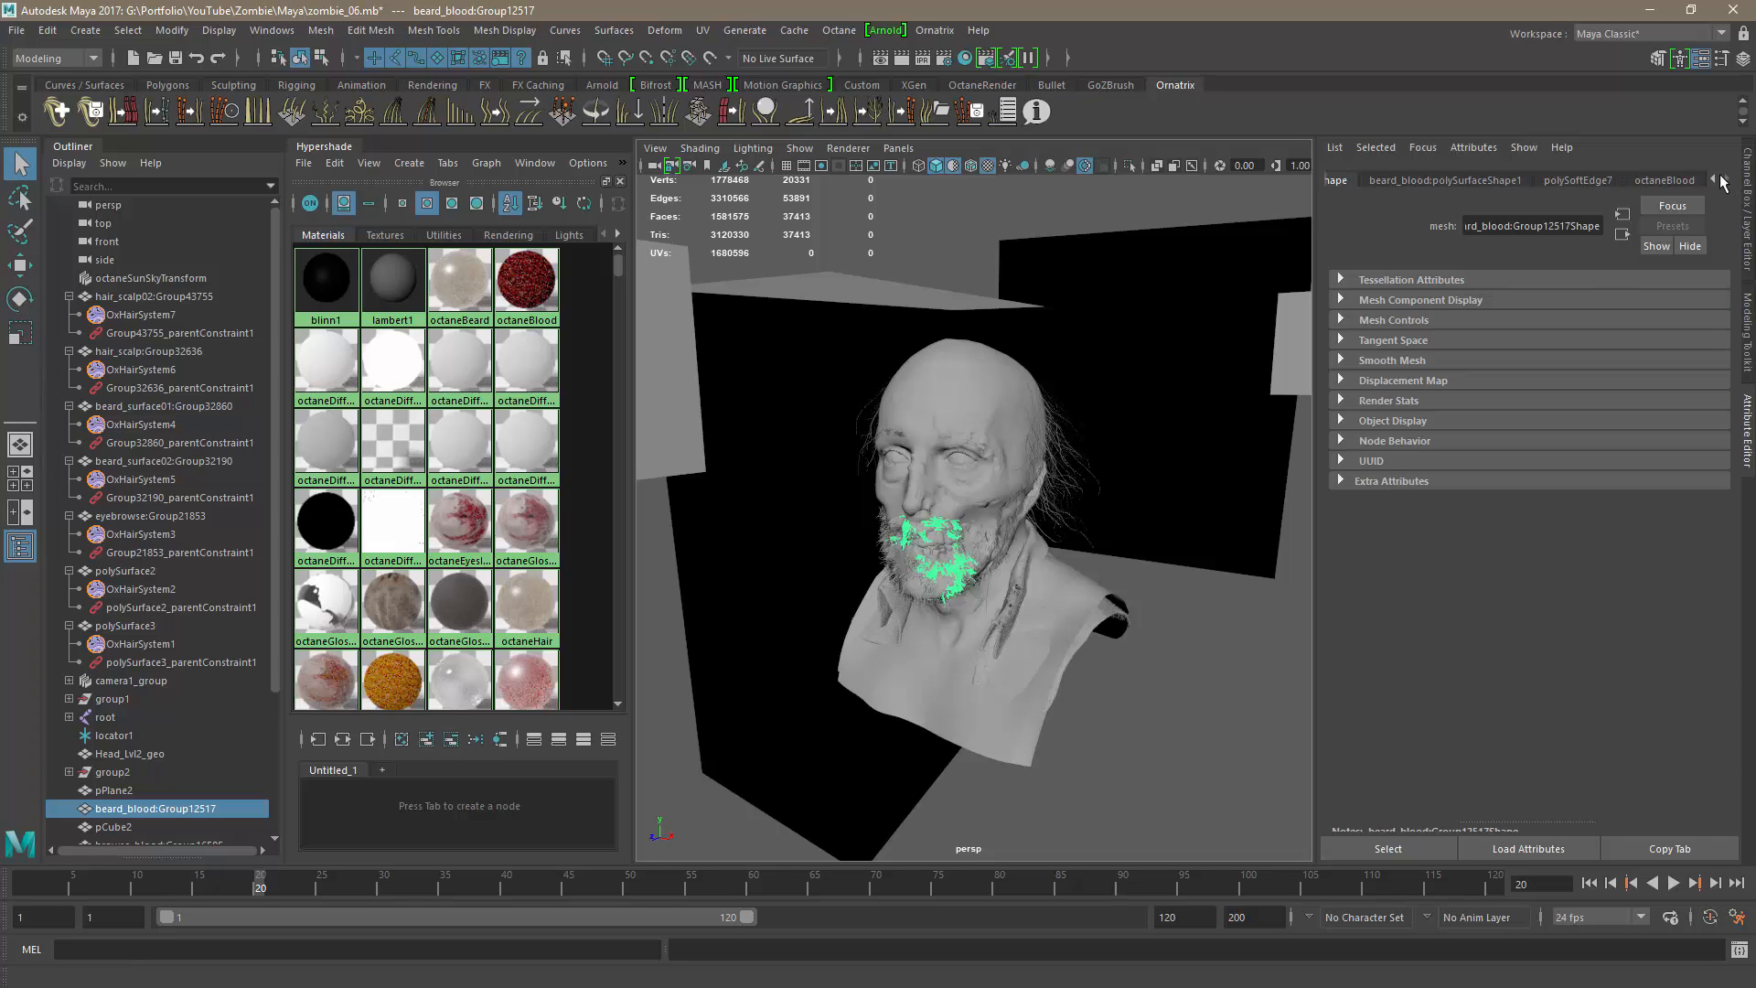
pyautogui.click(1666, 181)
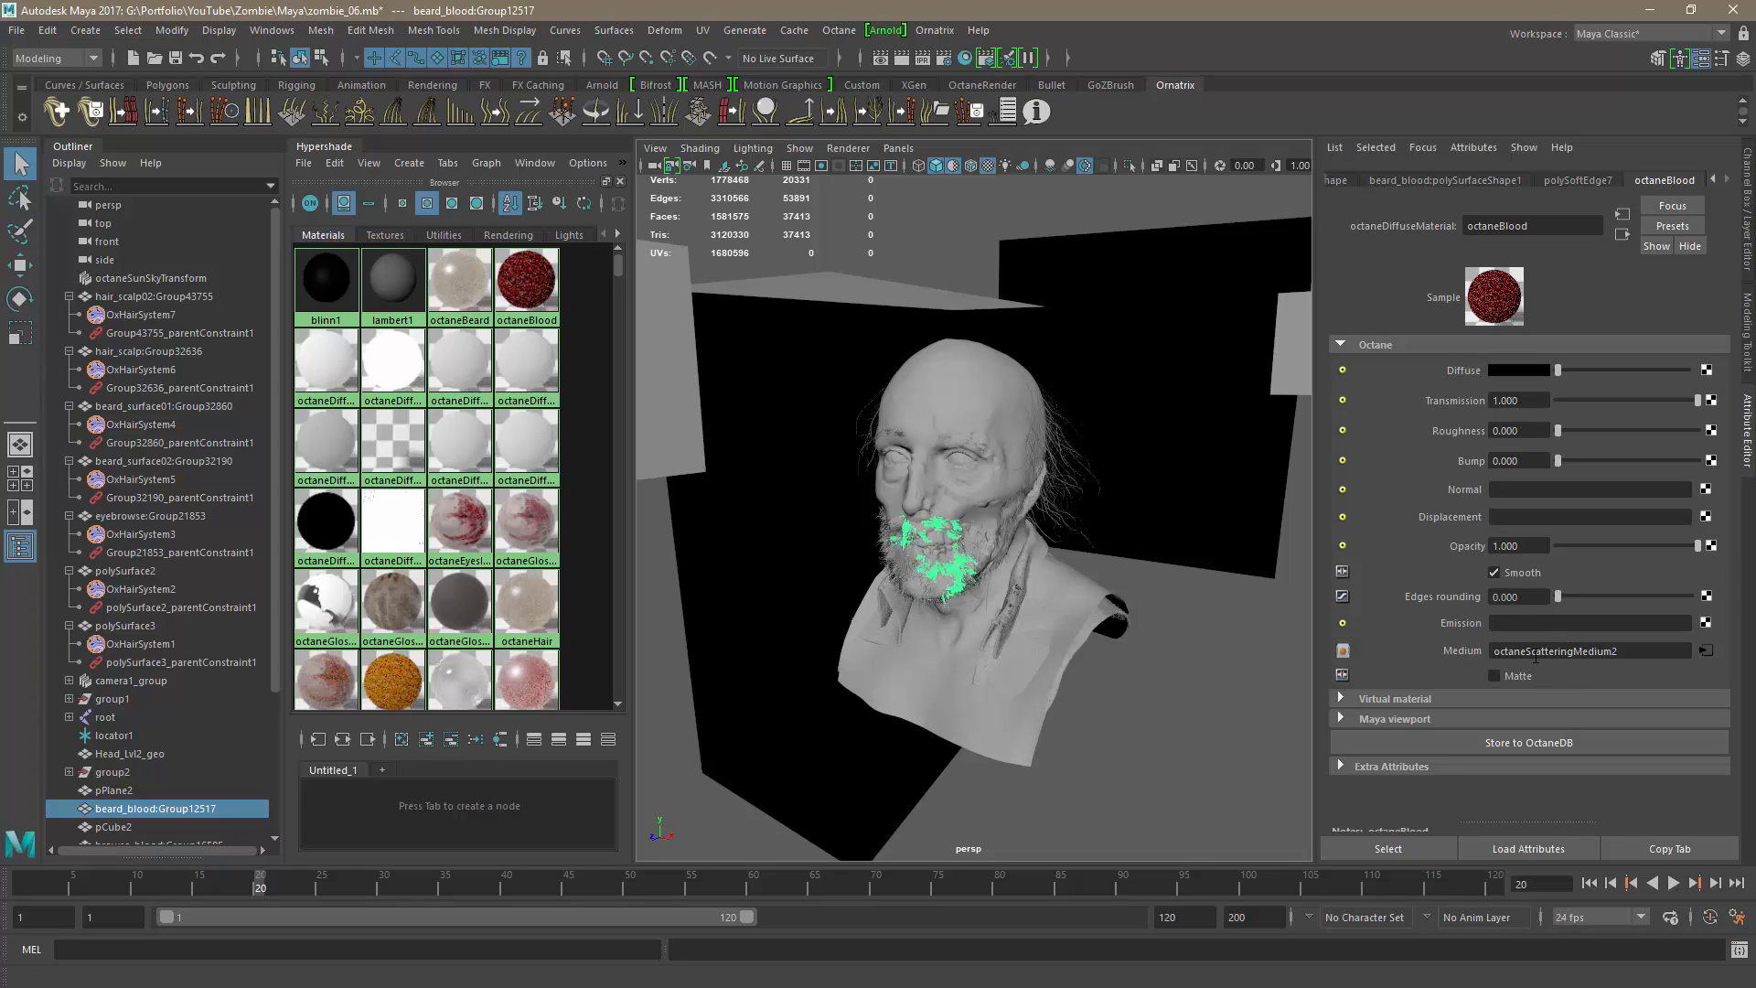
pyautogui.click(1706, 650)
pyautogui.hotkey('alt', 'Tab')
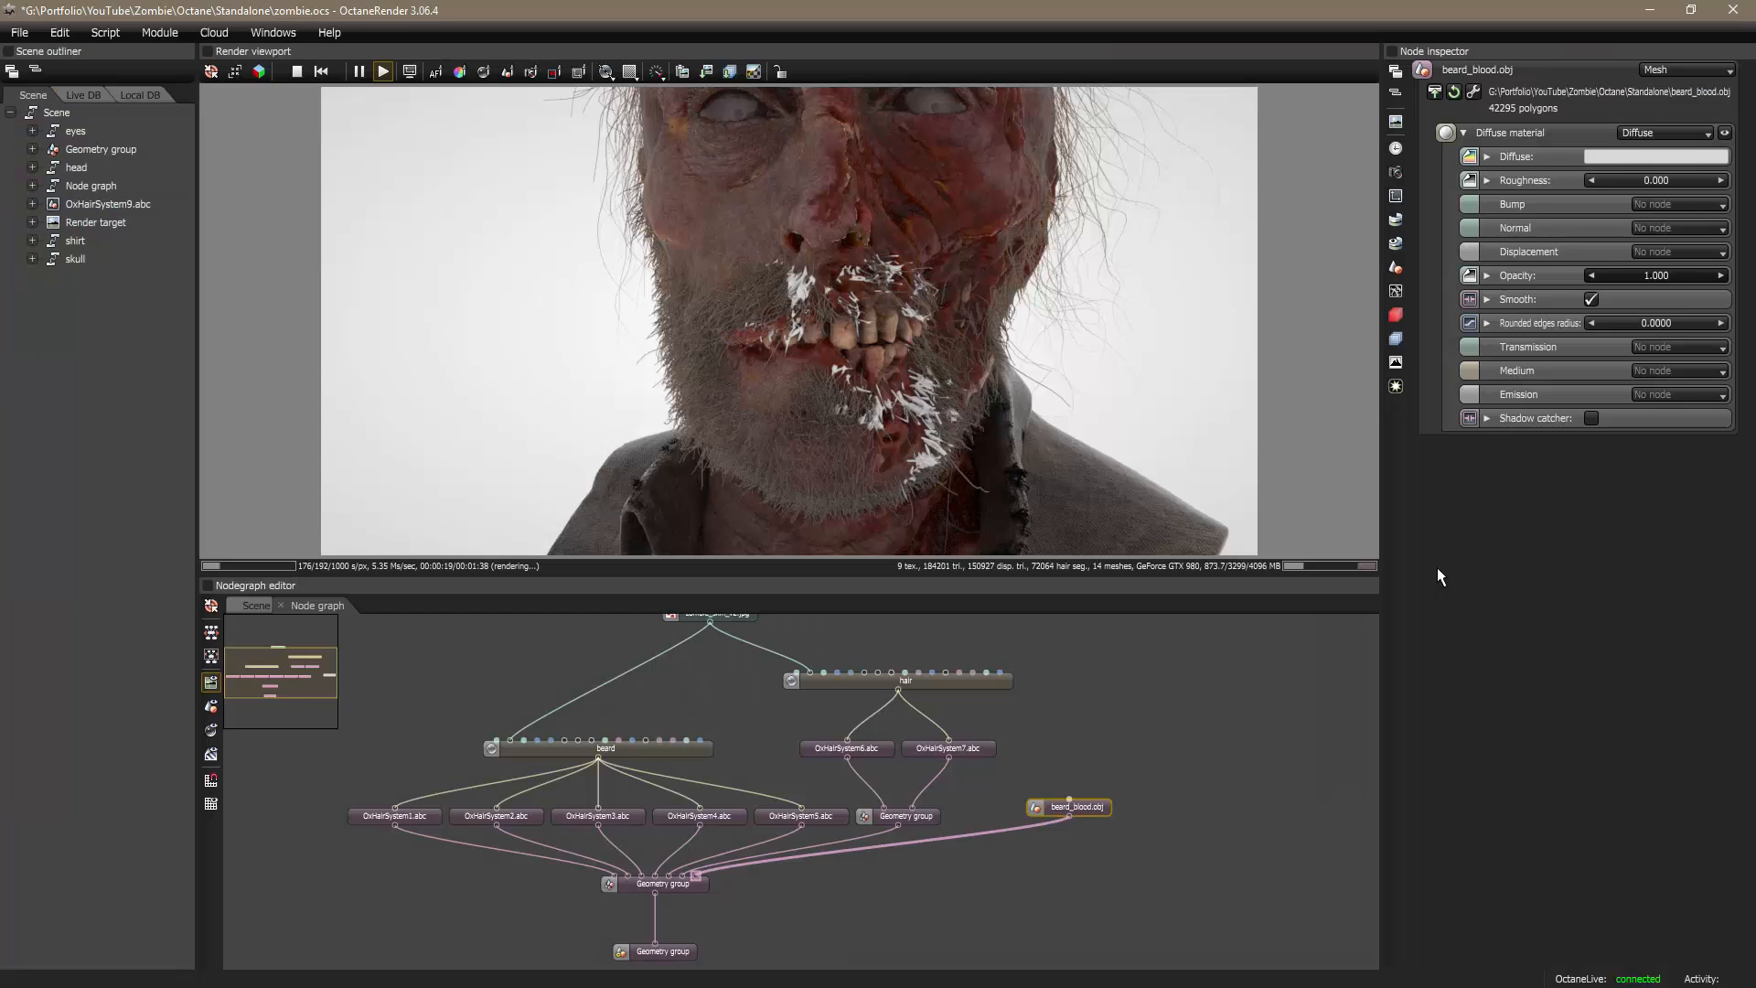
# Step: Create a diffuse material named blood and connect it to the material input of beard_blood.obj
pyautogui.rightClick(1156, 732)
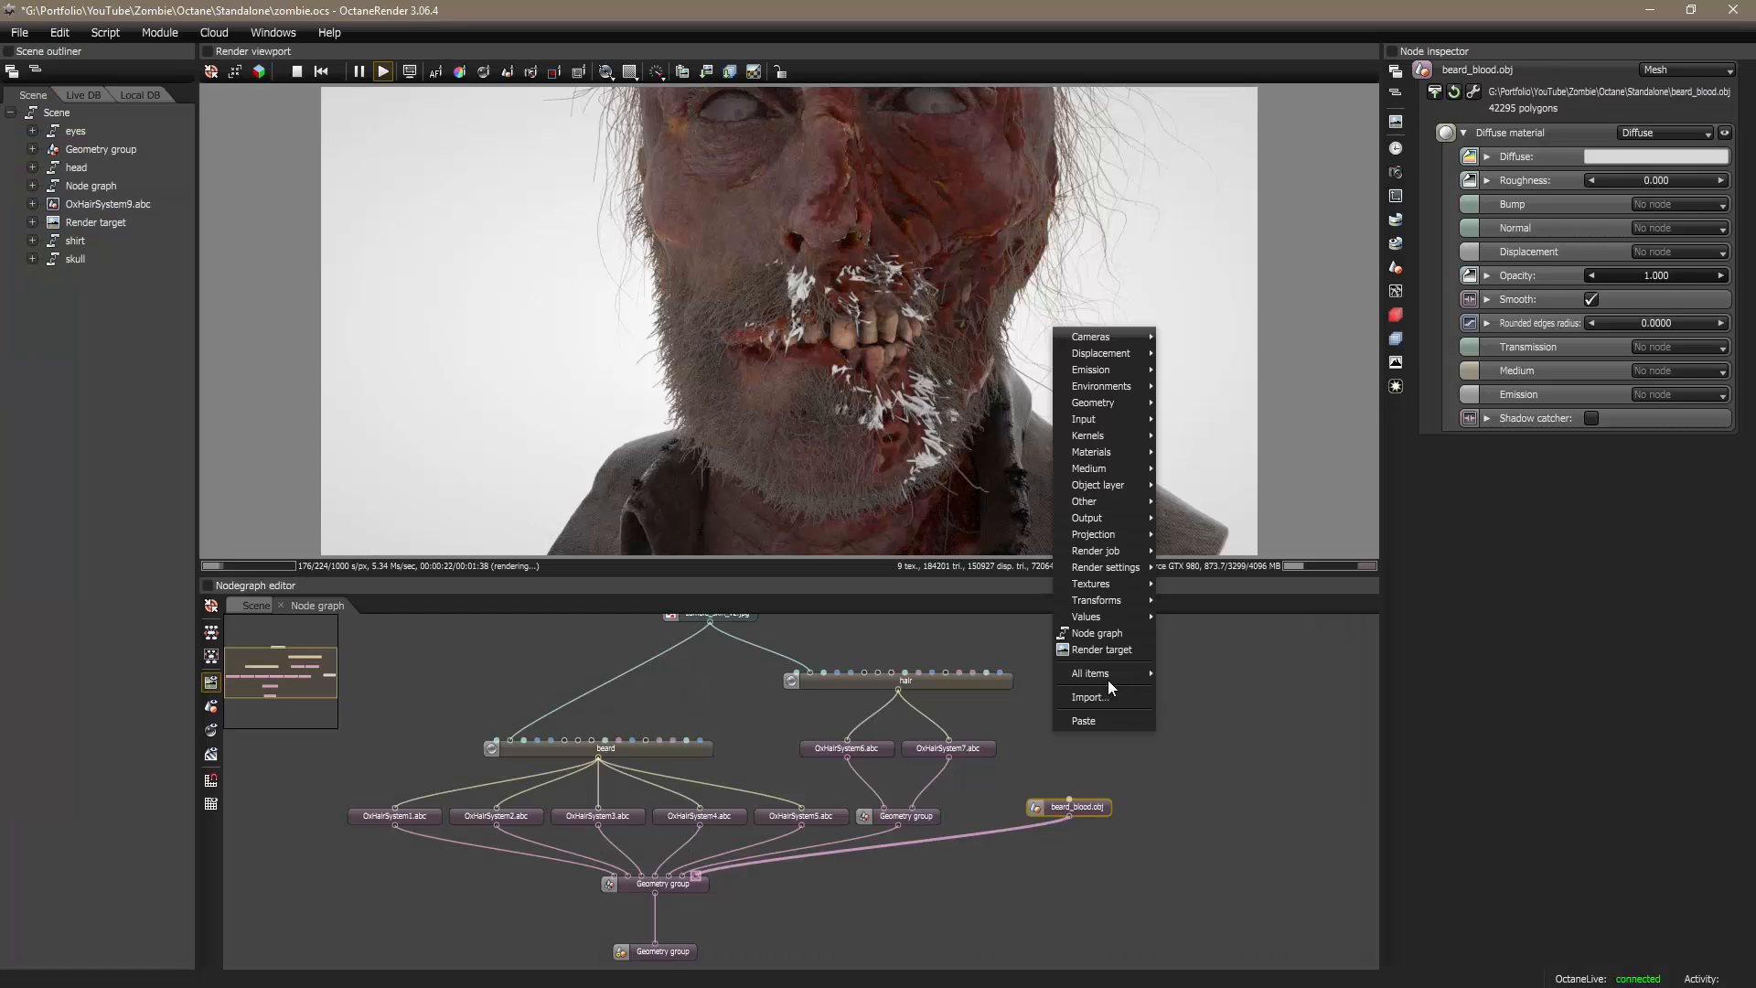
pyautogui.moveTo(1115, 455)
pyautogui.click(1189, 460)
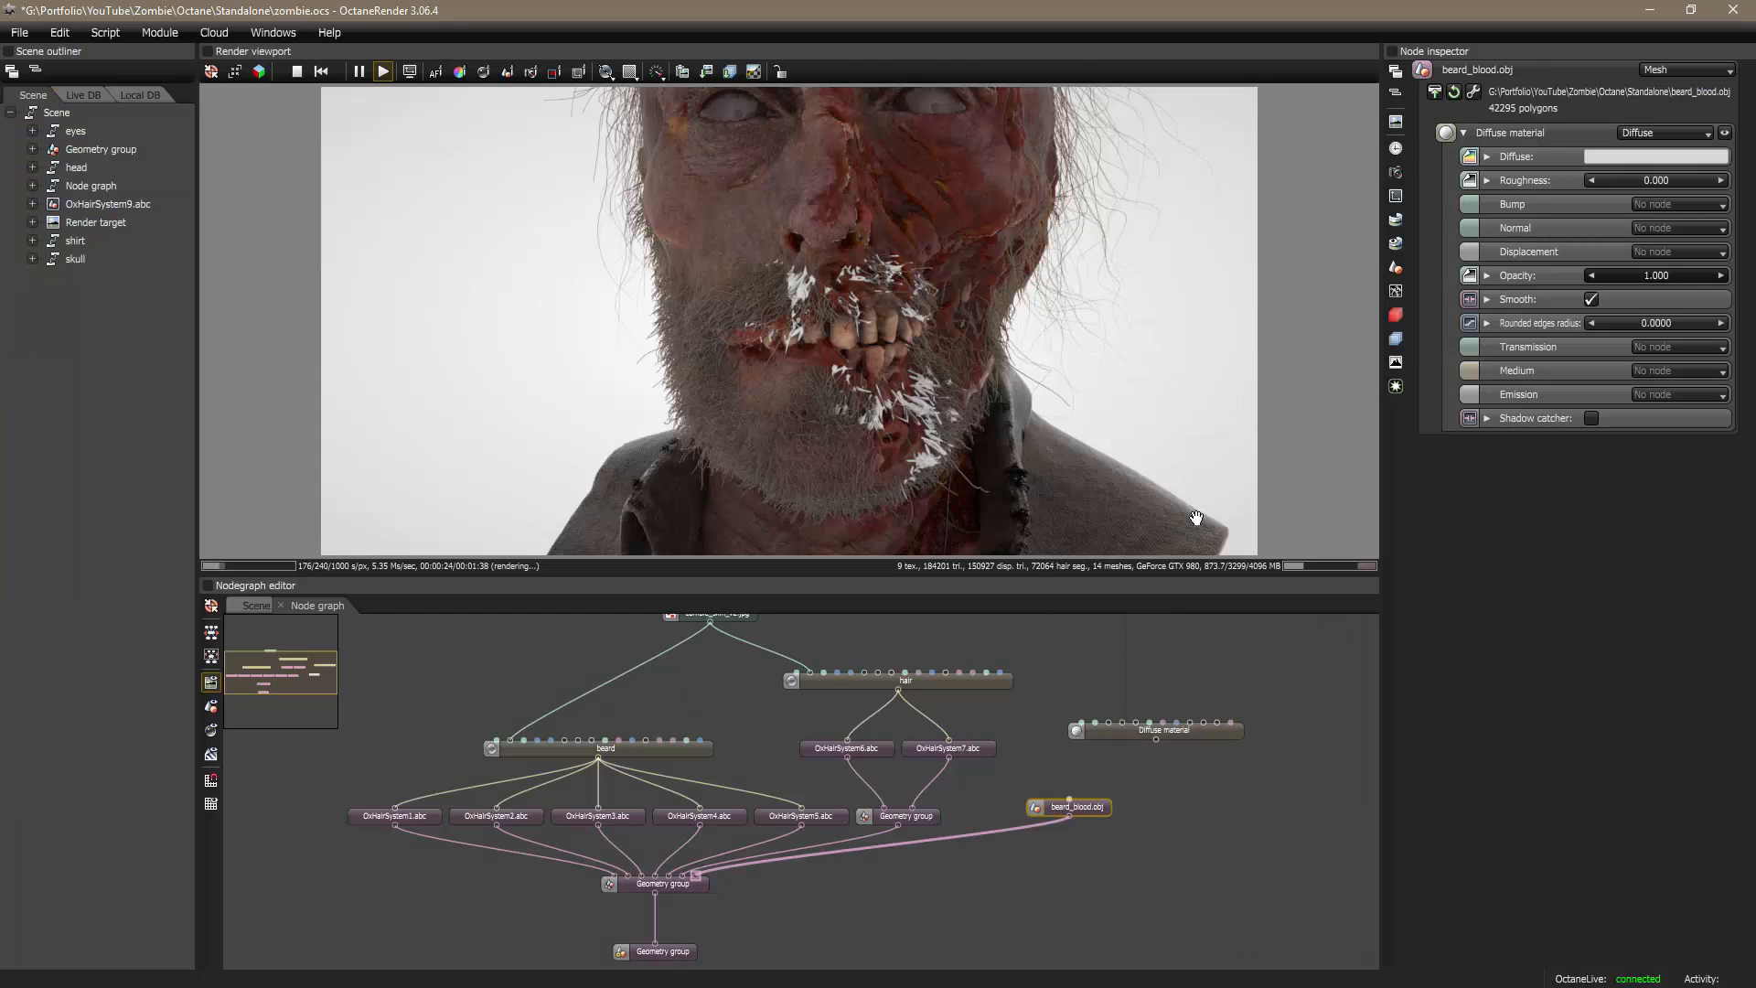
pyautogui.doubleClick(1515, 68)
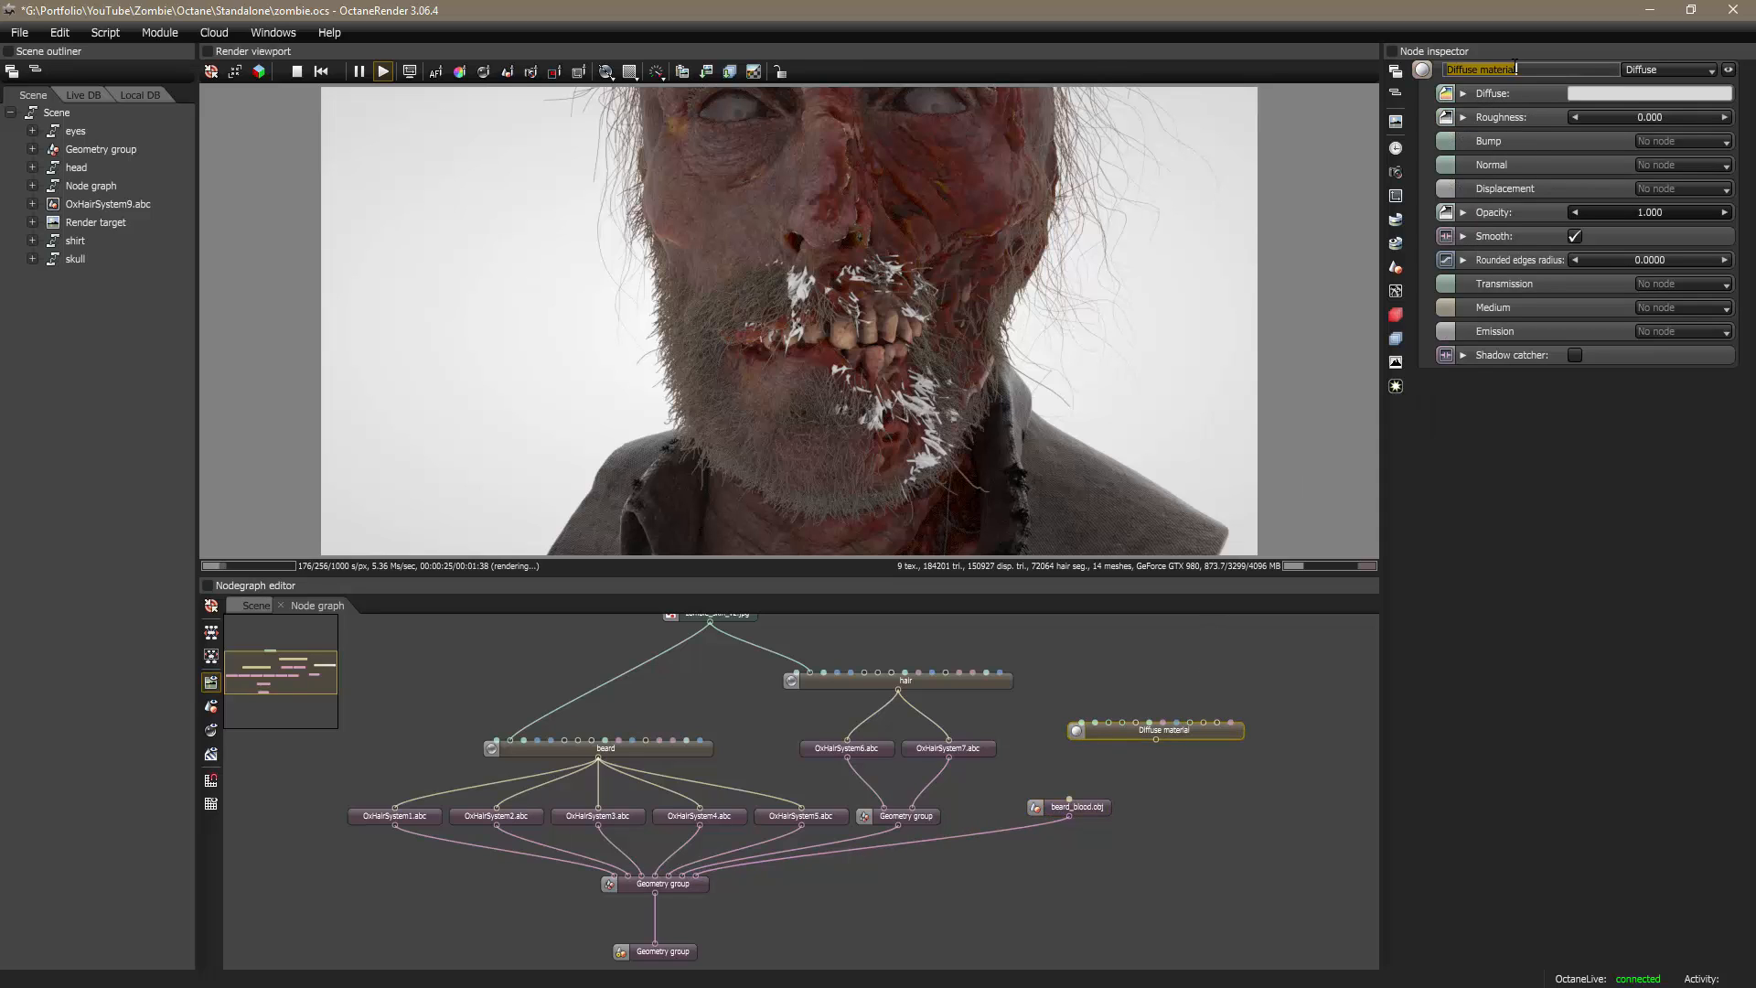
pyautogui.write('blood')
pyautogui.press('Return')
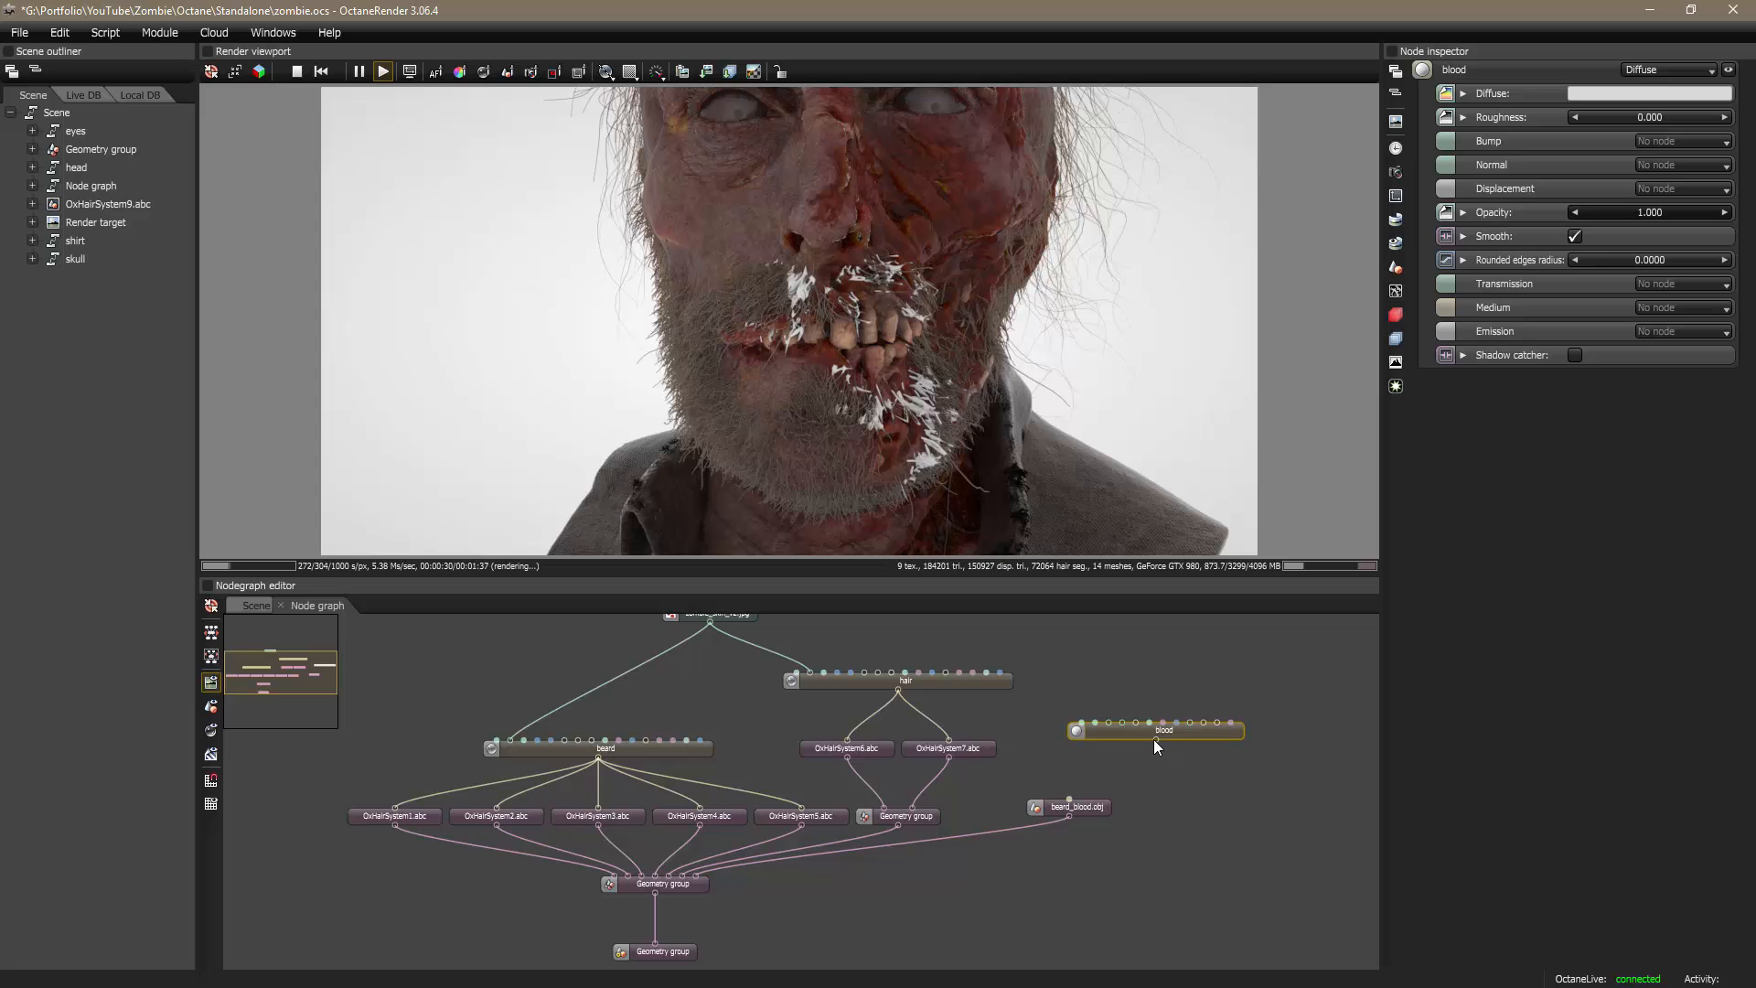
pyautogui.moveTo(1156, 741); pyautogui.dragTo(1068, 801)
# Step: Set the blood material's diffuse colour to black and give its Transmission a Greyscale color of 1.000
pyautogui.moveTo(1085, 829); pyautogui.dragTo(846, 831, button='middle')
pyautogui.scroll(3, 971, 831)
pyautogui.moveTo(933, 775); pyautogui.dragTo(920, 827, button='middle')
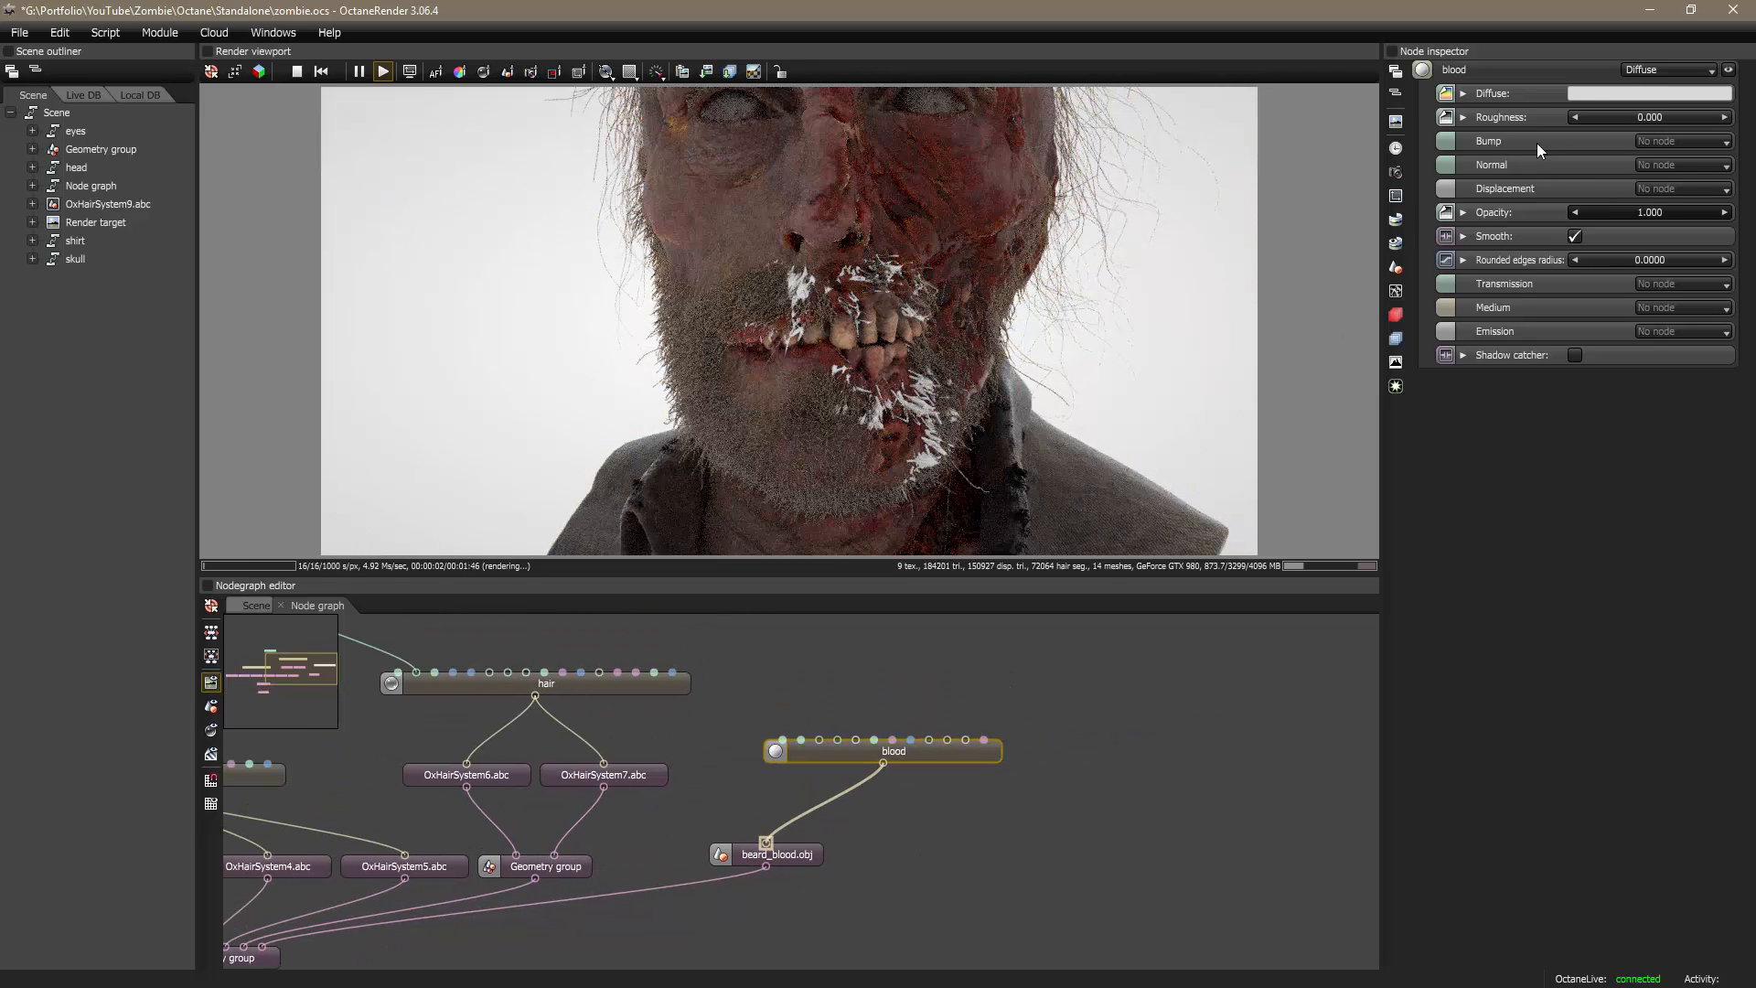
pyautogui.click(1582, 94)
pyautogui.moveTo(1513, 55); pyautogui.dragTo(1500, 234)
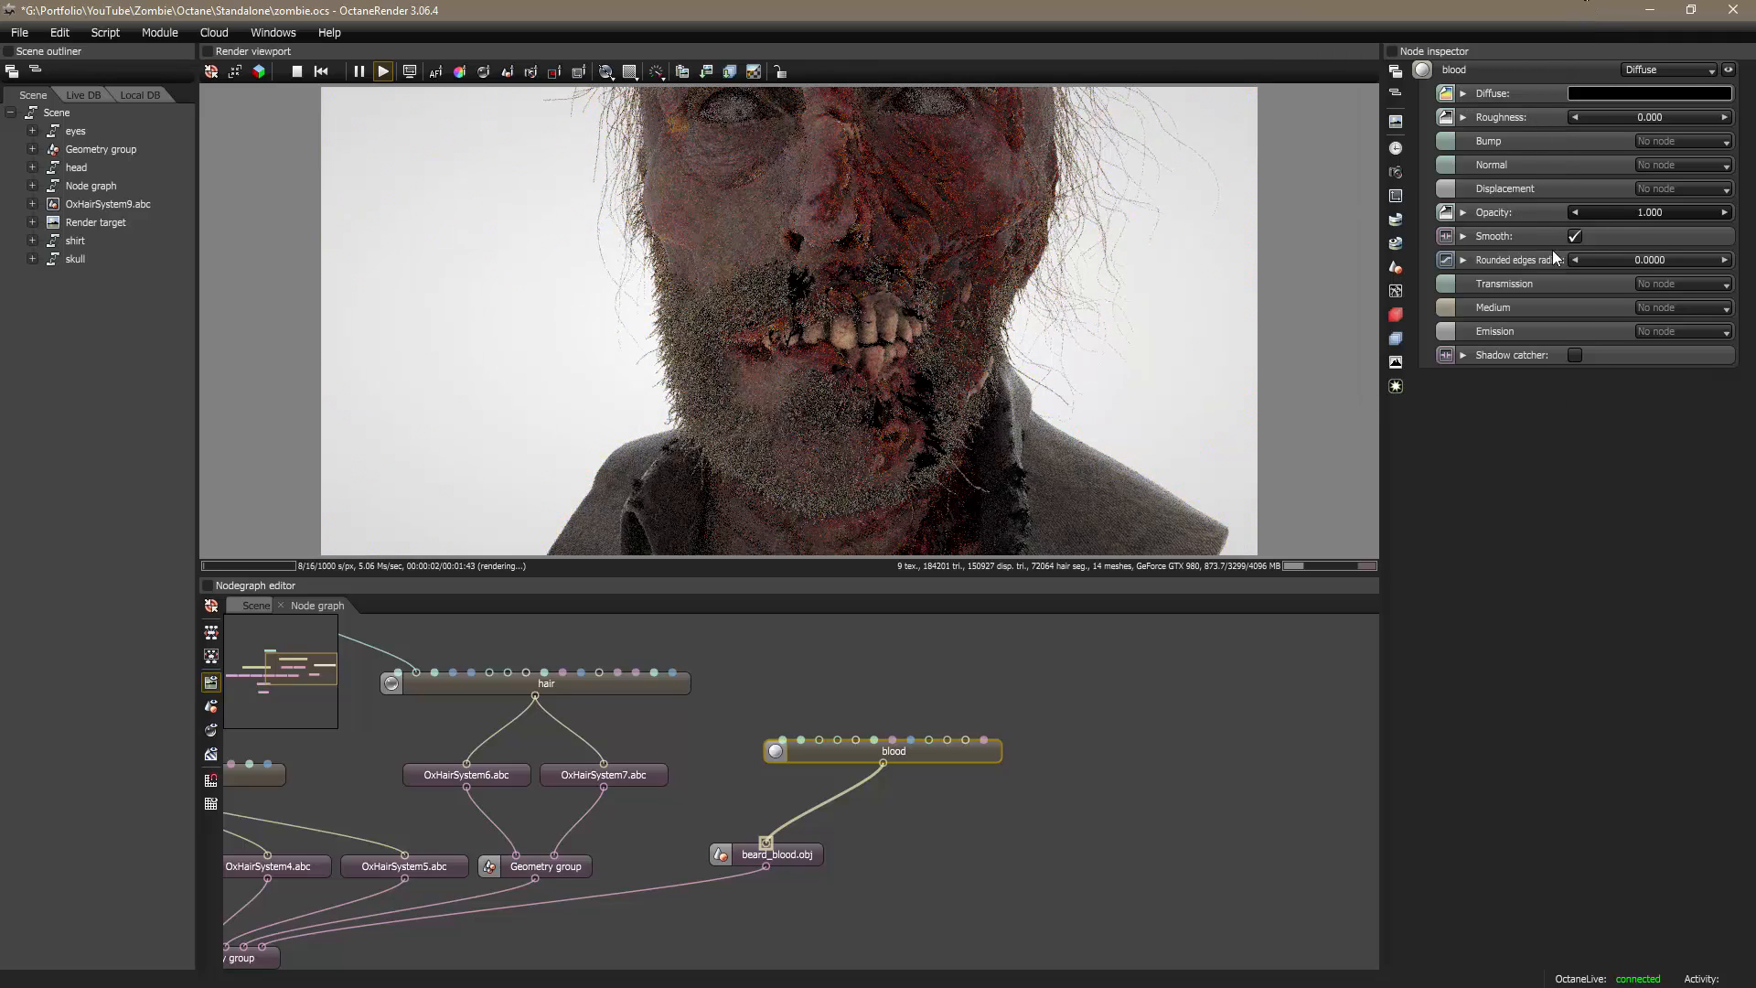
pyautogui.click(1675, 283)
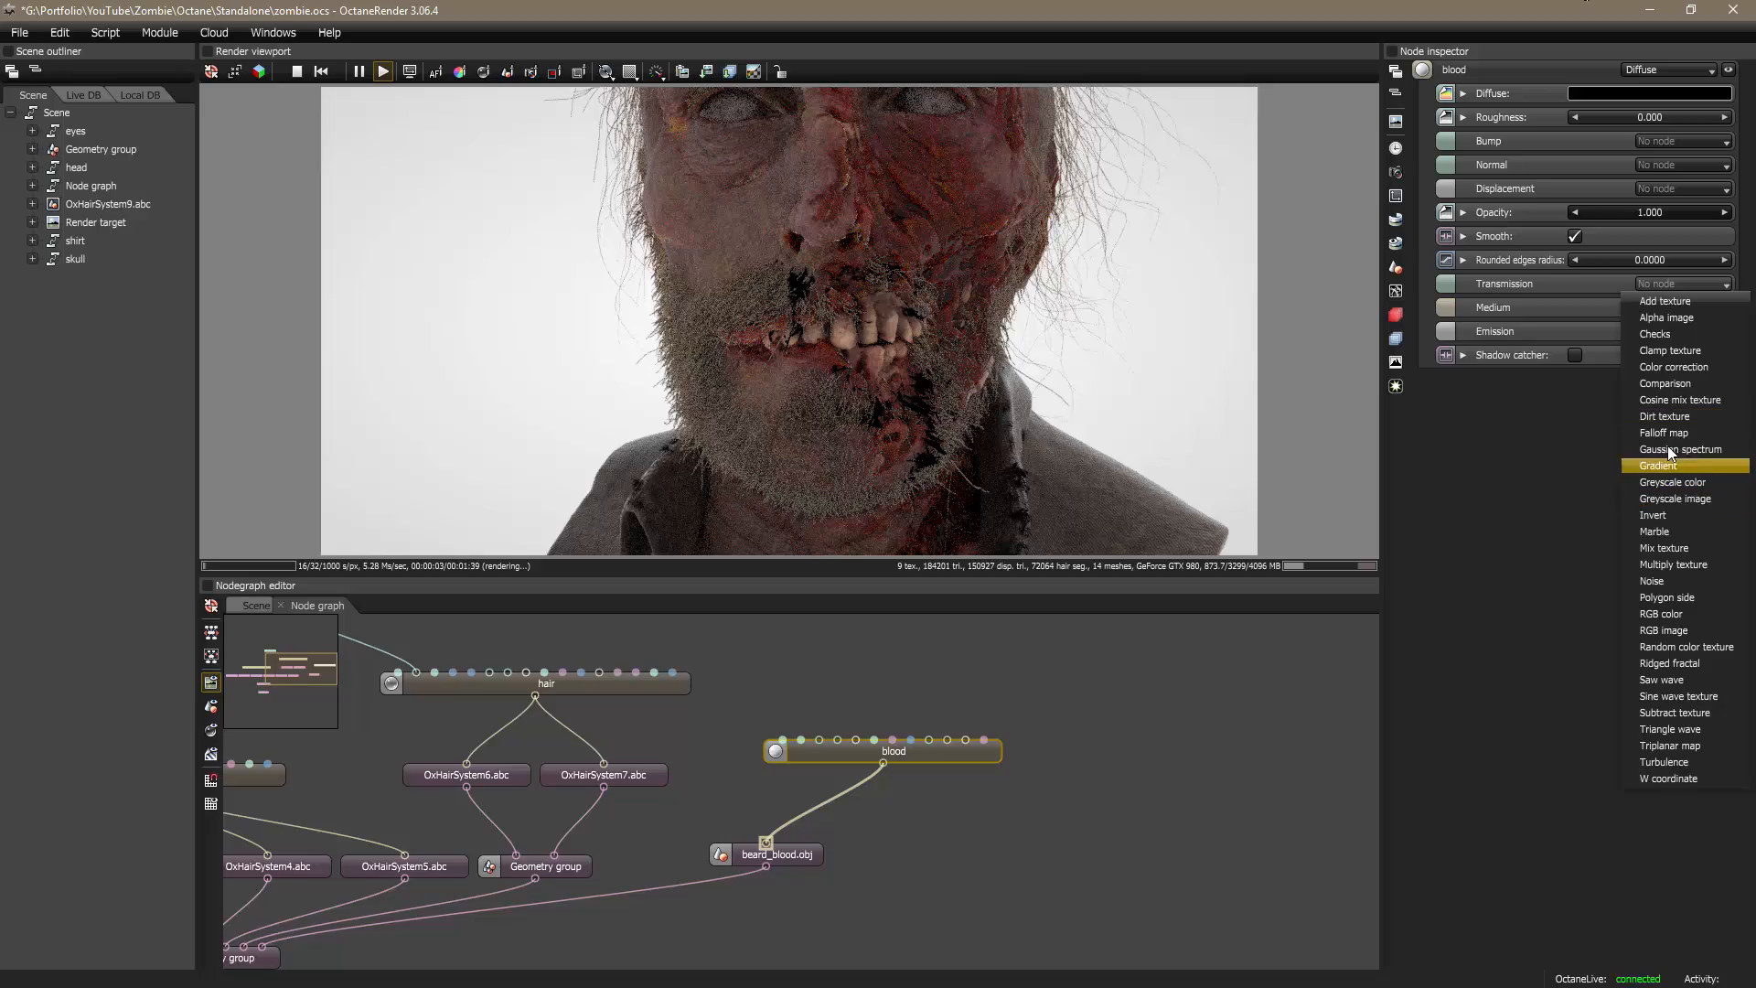
pyautogui.click(1672, 477)
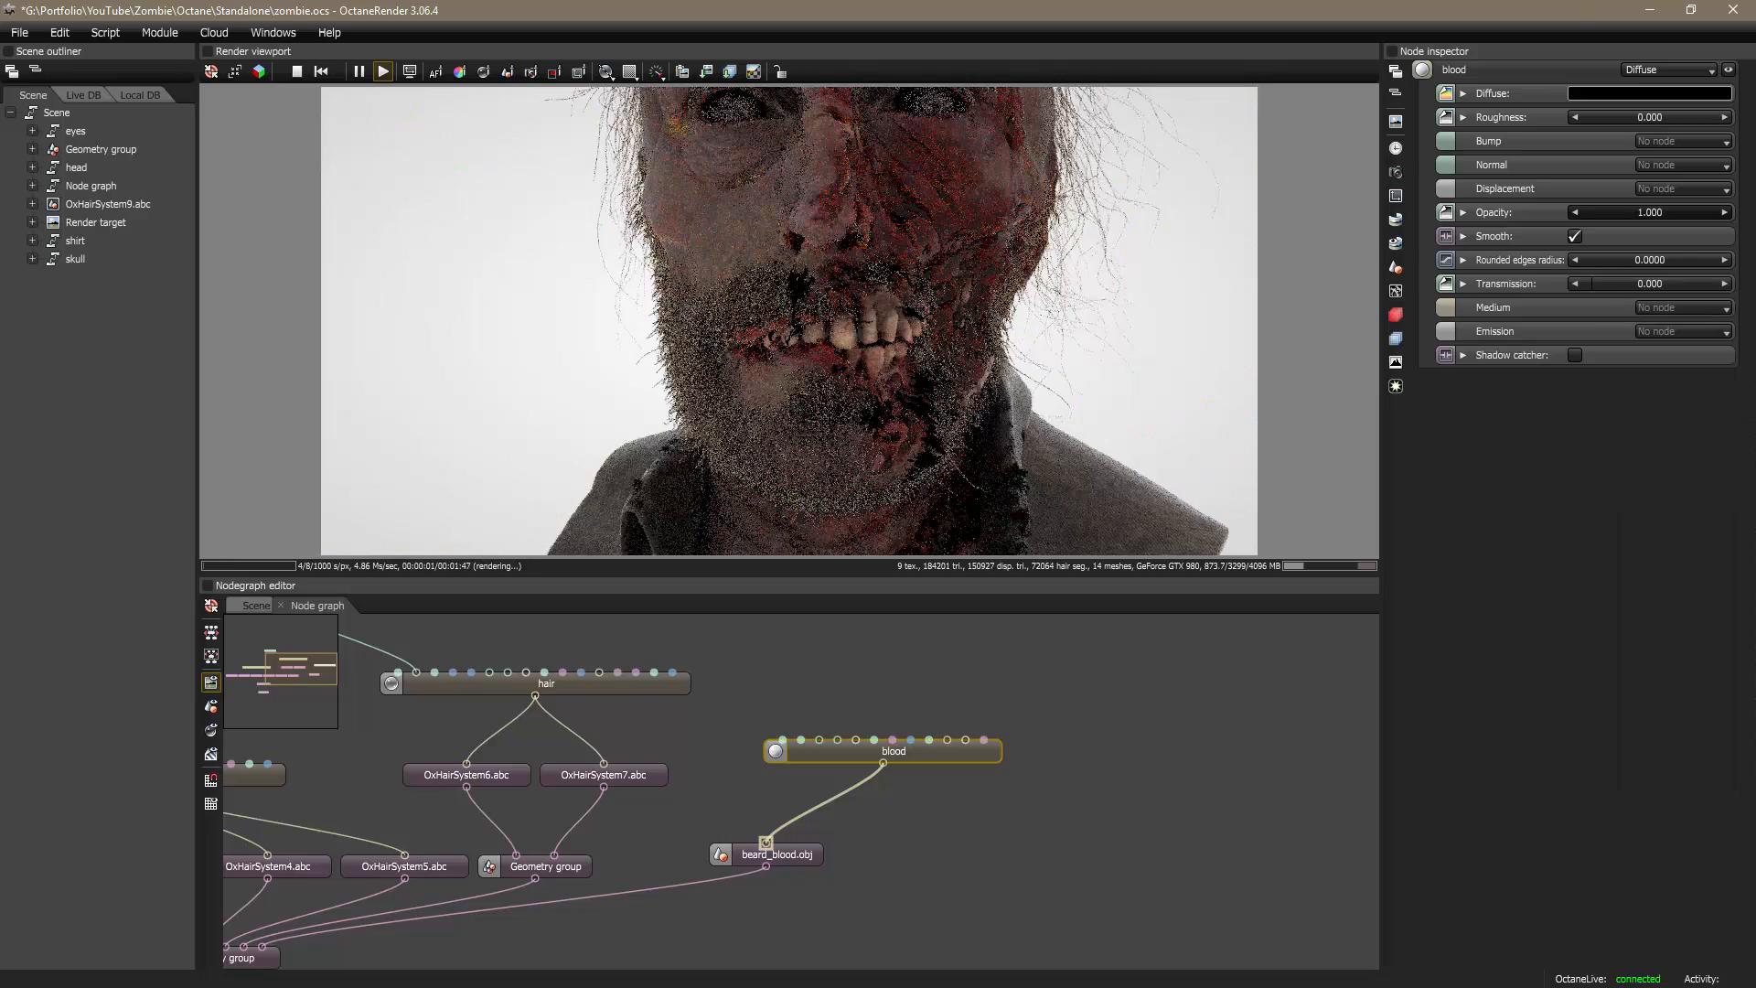
pyautogui.moveTo(1657, 285); pyautogui.dragTo(1744, 287)
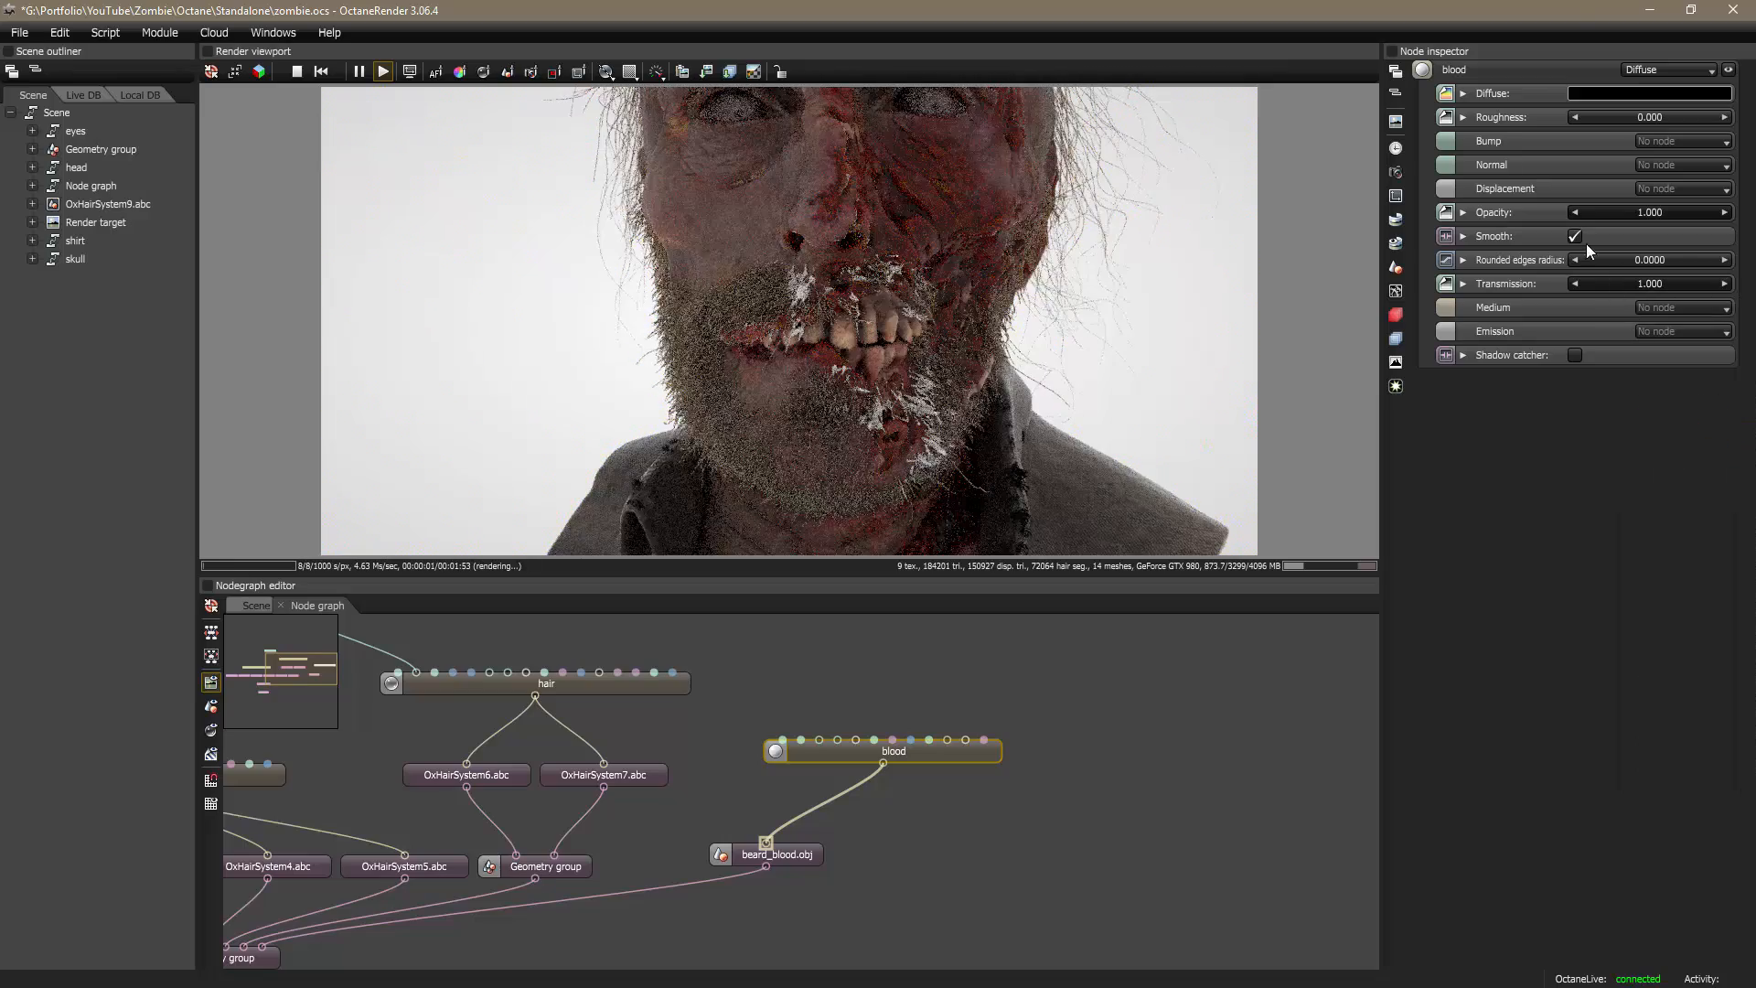
# Step: Add a Scattering medium to the blood material and look up the RGB absorption colour of octaneScatteringMedium2 in Maya
pyautogui.click(1665, 307)
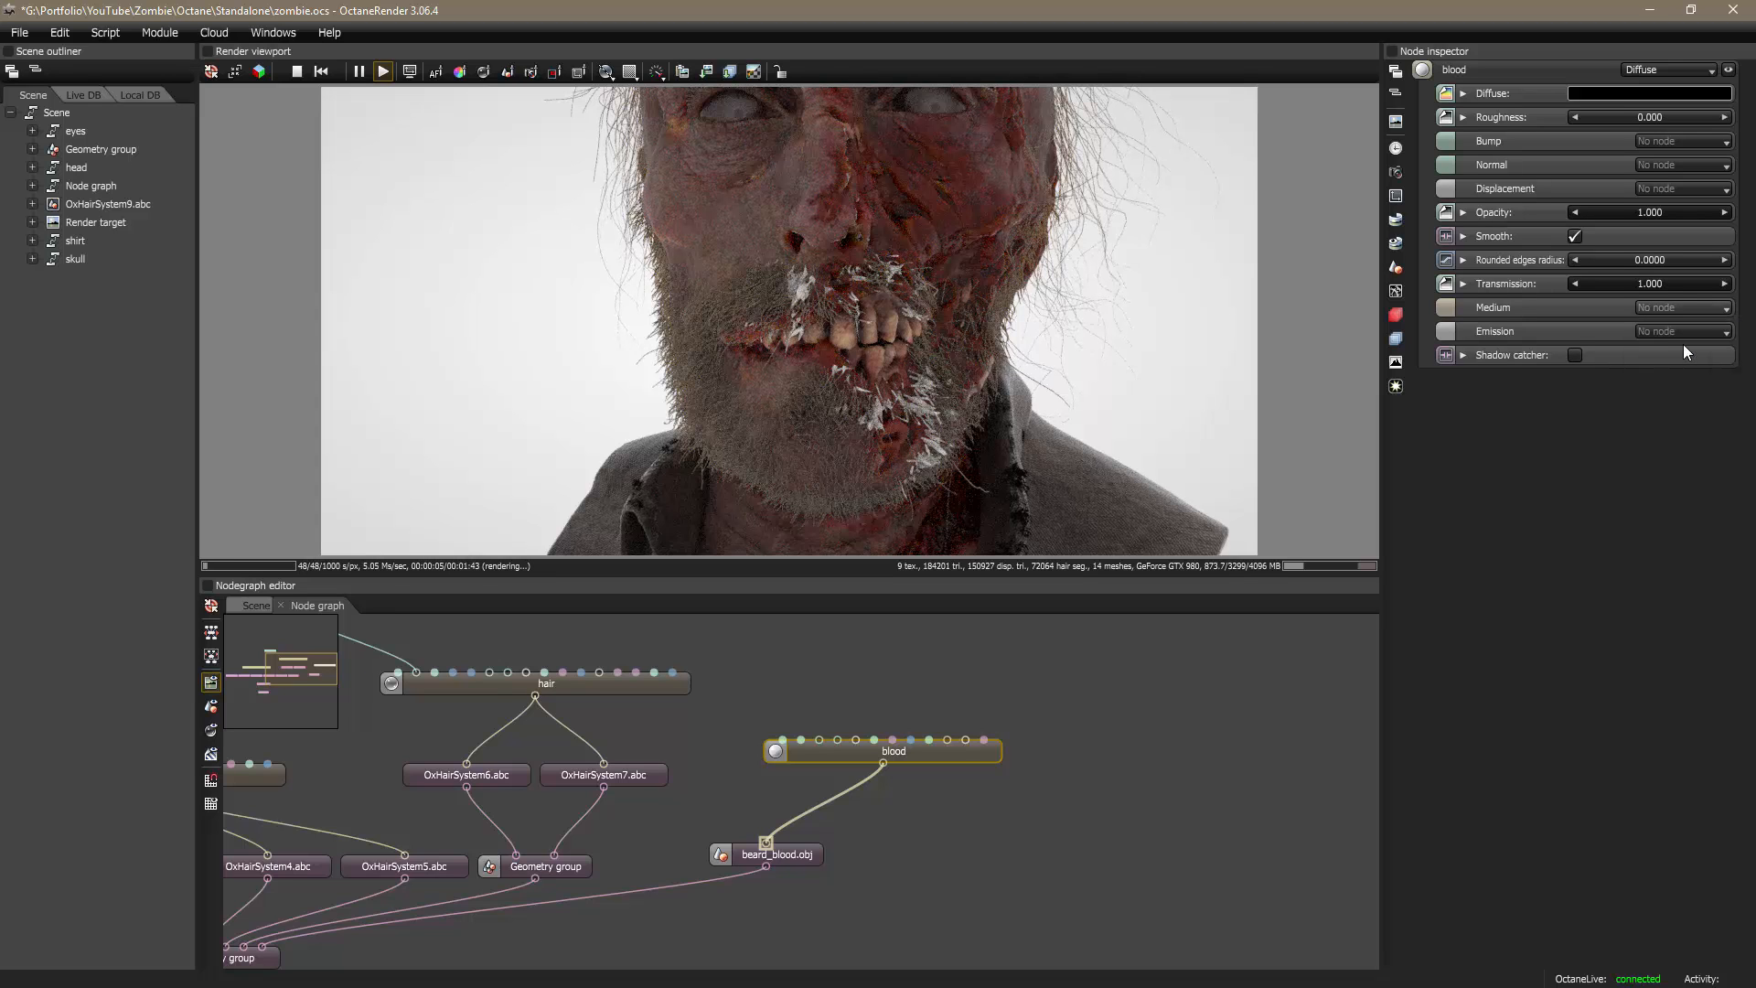
pyautogui.click(1684, 343)
pyautogui.hotkey('alt', 'Tab')
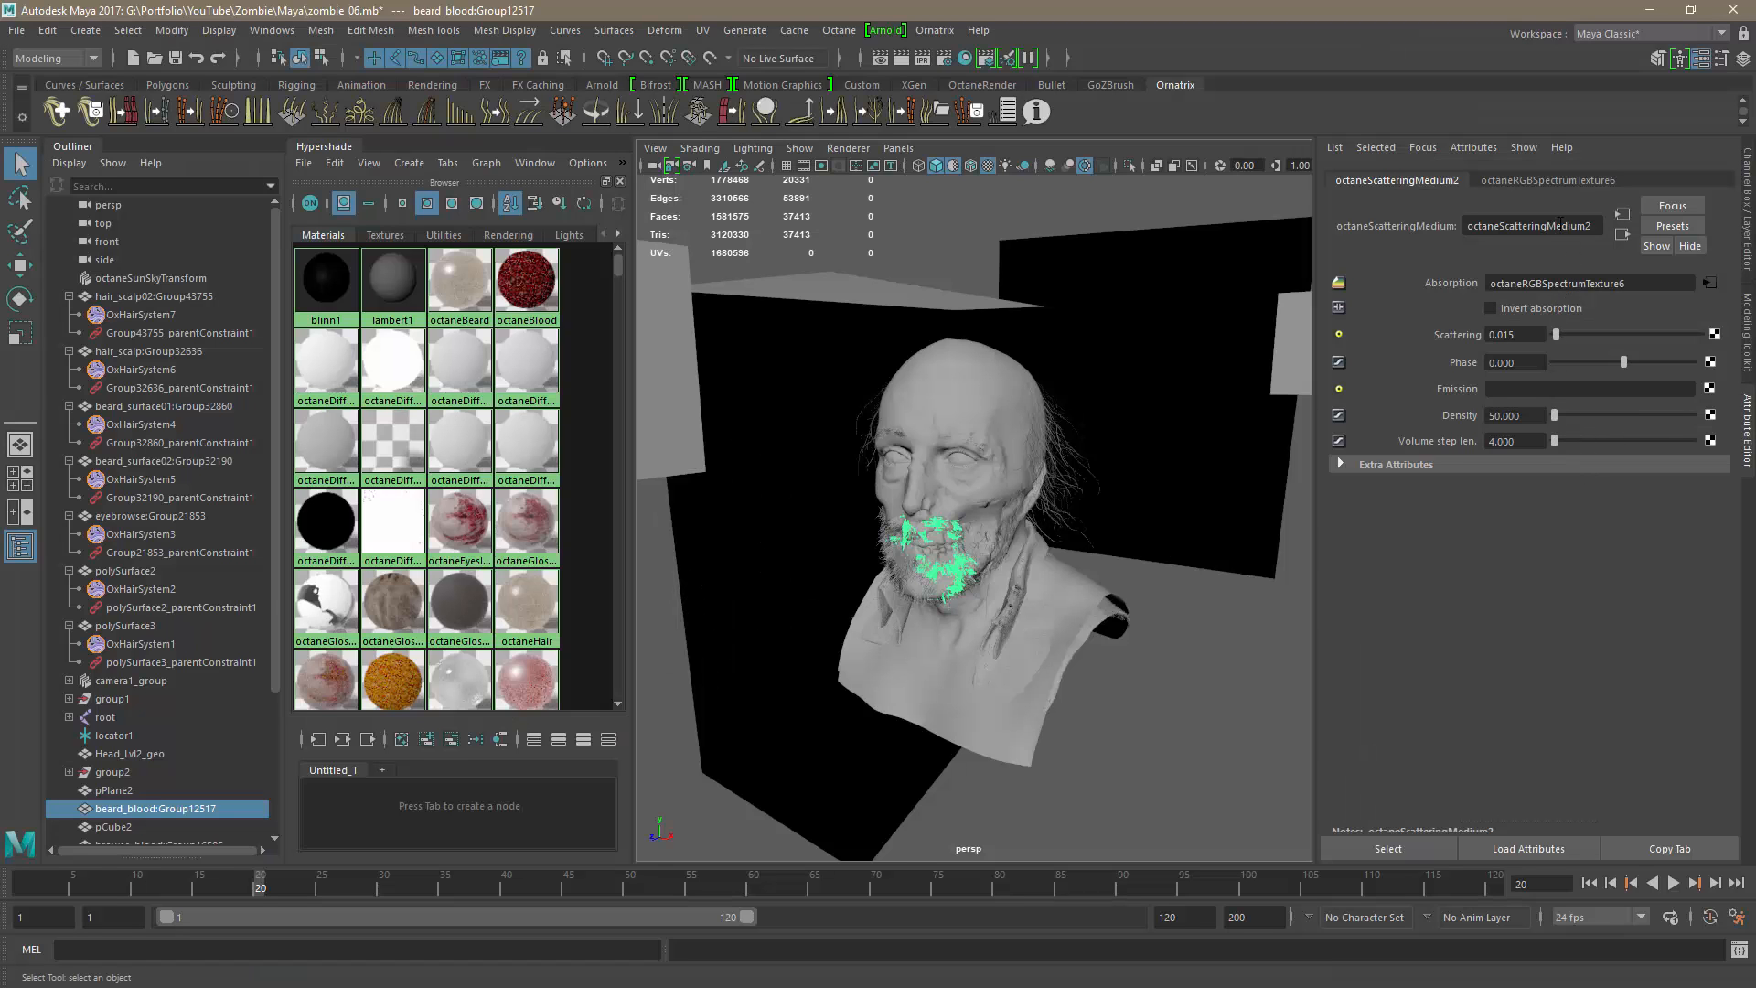
pyautogui.click(1716, 285)
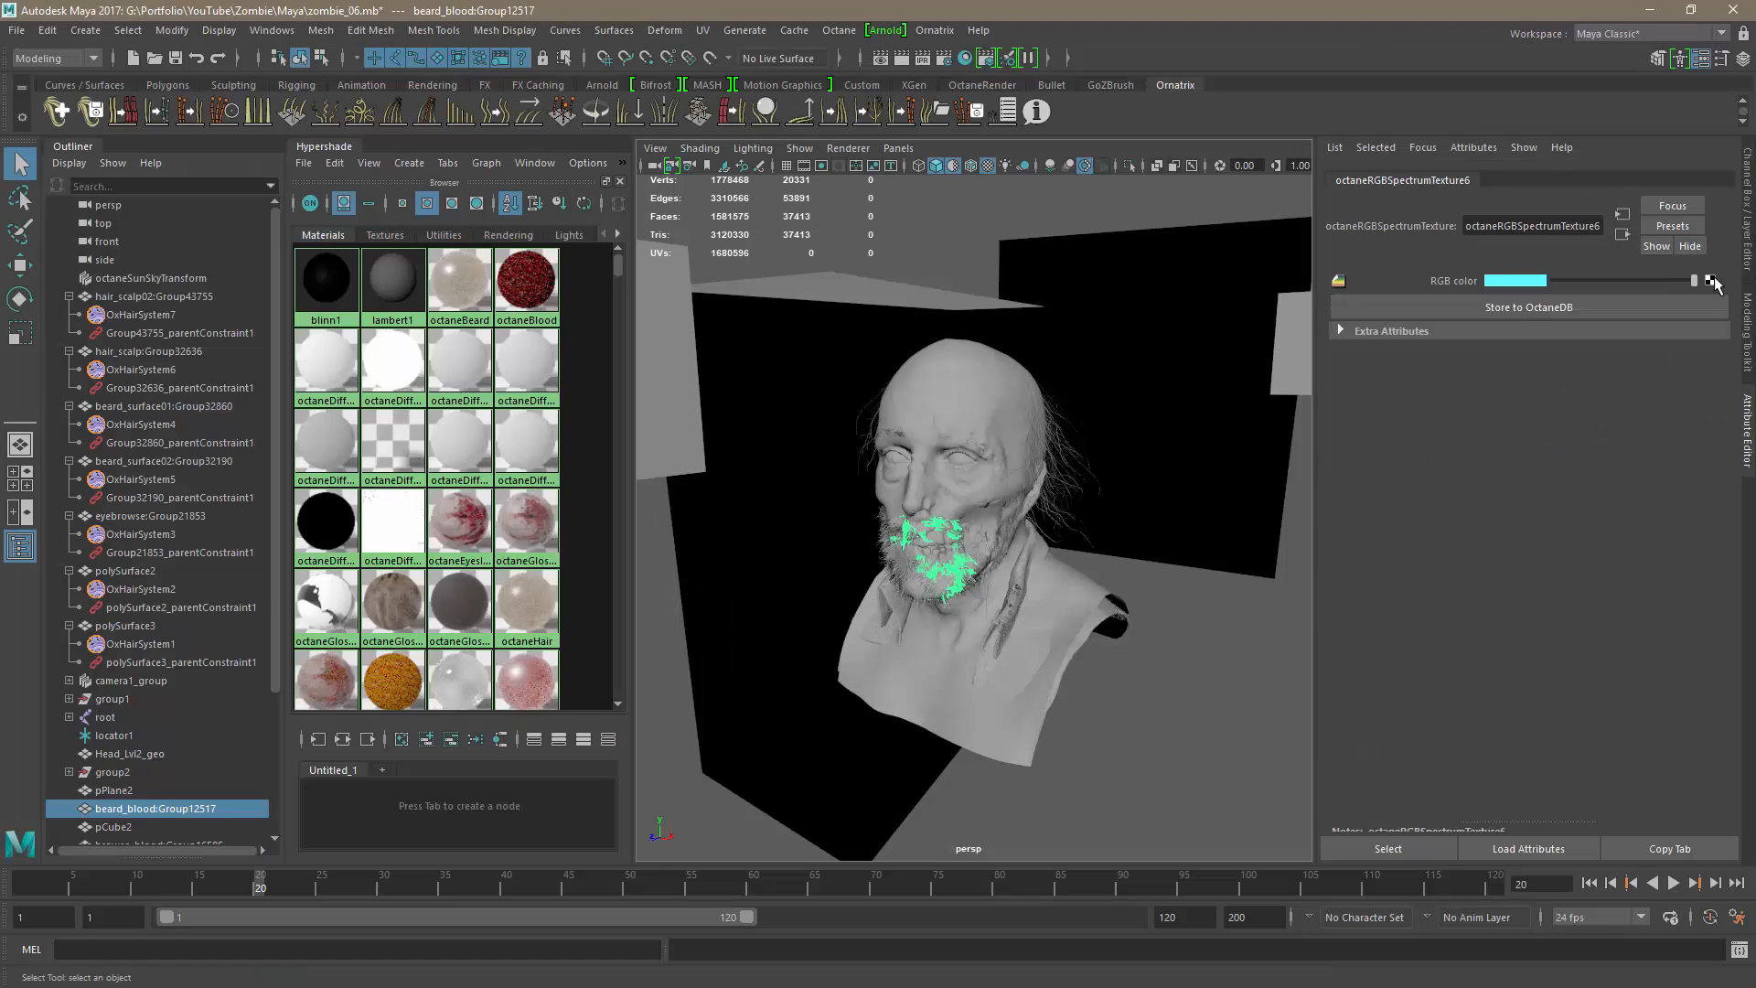
pyautogui.click(1514, 287)
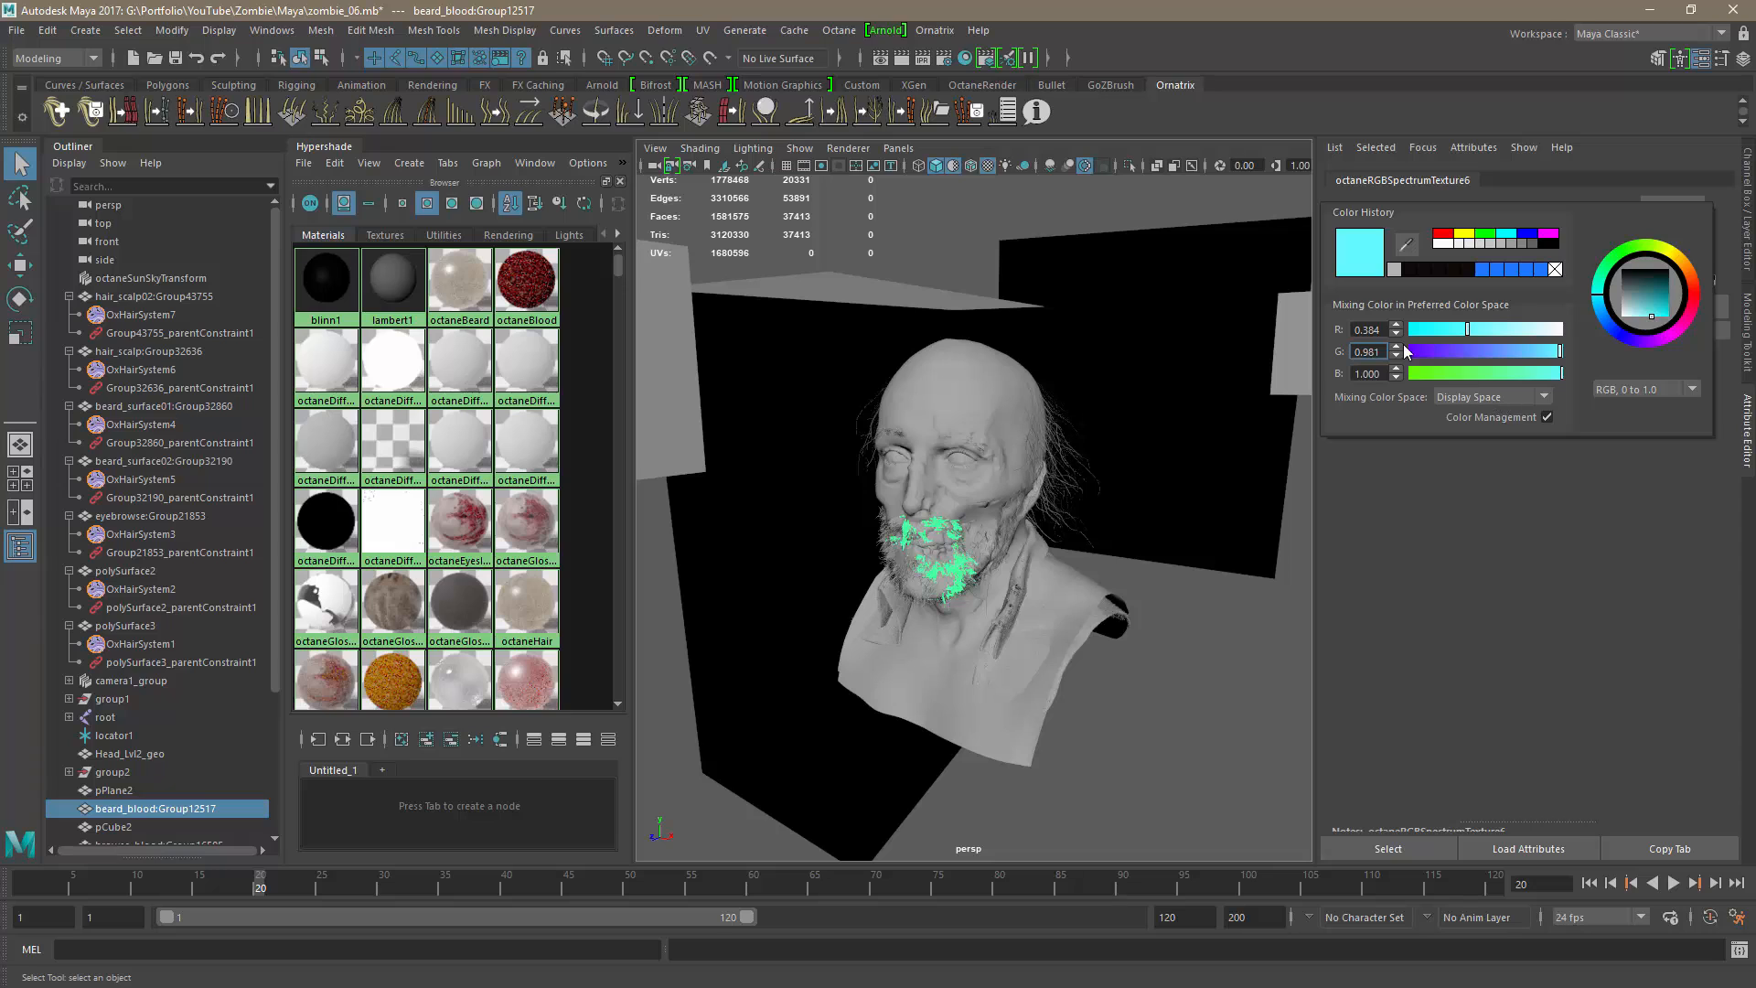
pyautogui.moveTo(1380, 330); pyautogui.dragTo(1342, 335)
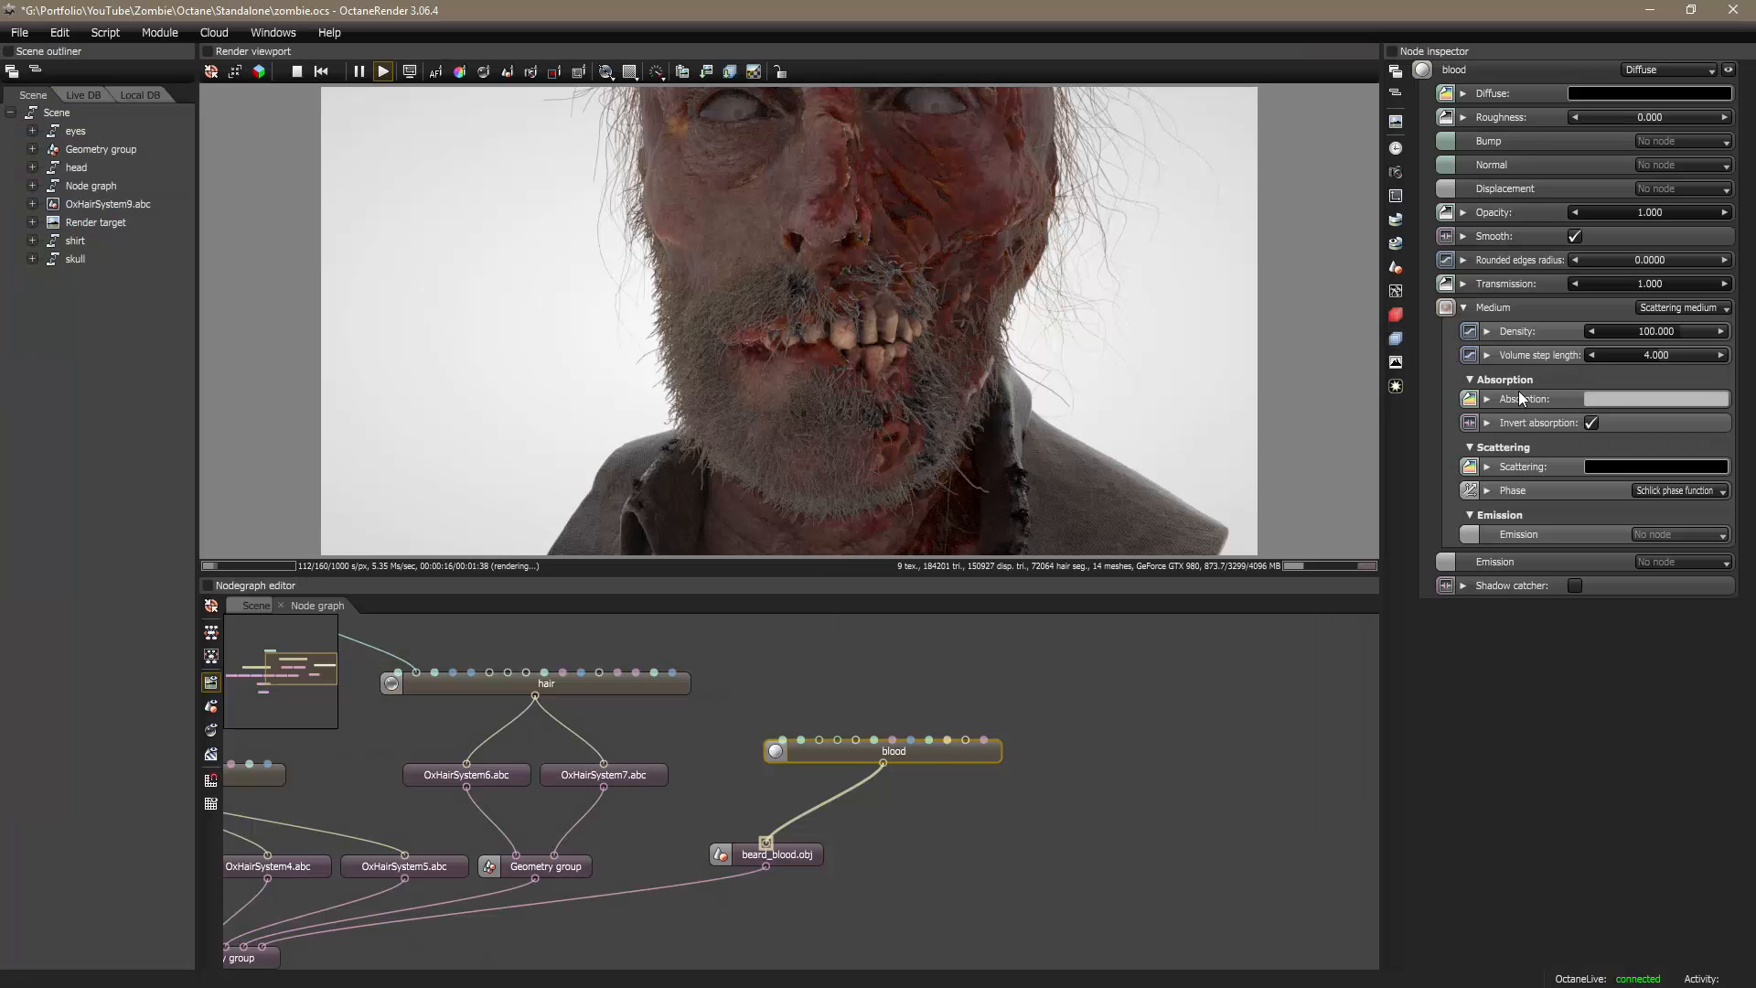
# Step: Set the red component of the blood scattering medium's absorption colour to 0.384
pyautogui.click(1622, 402)
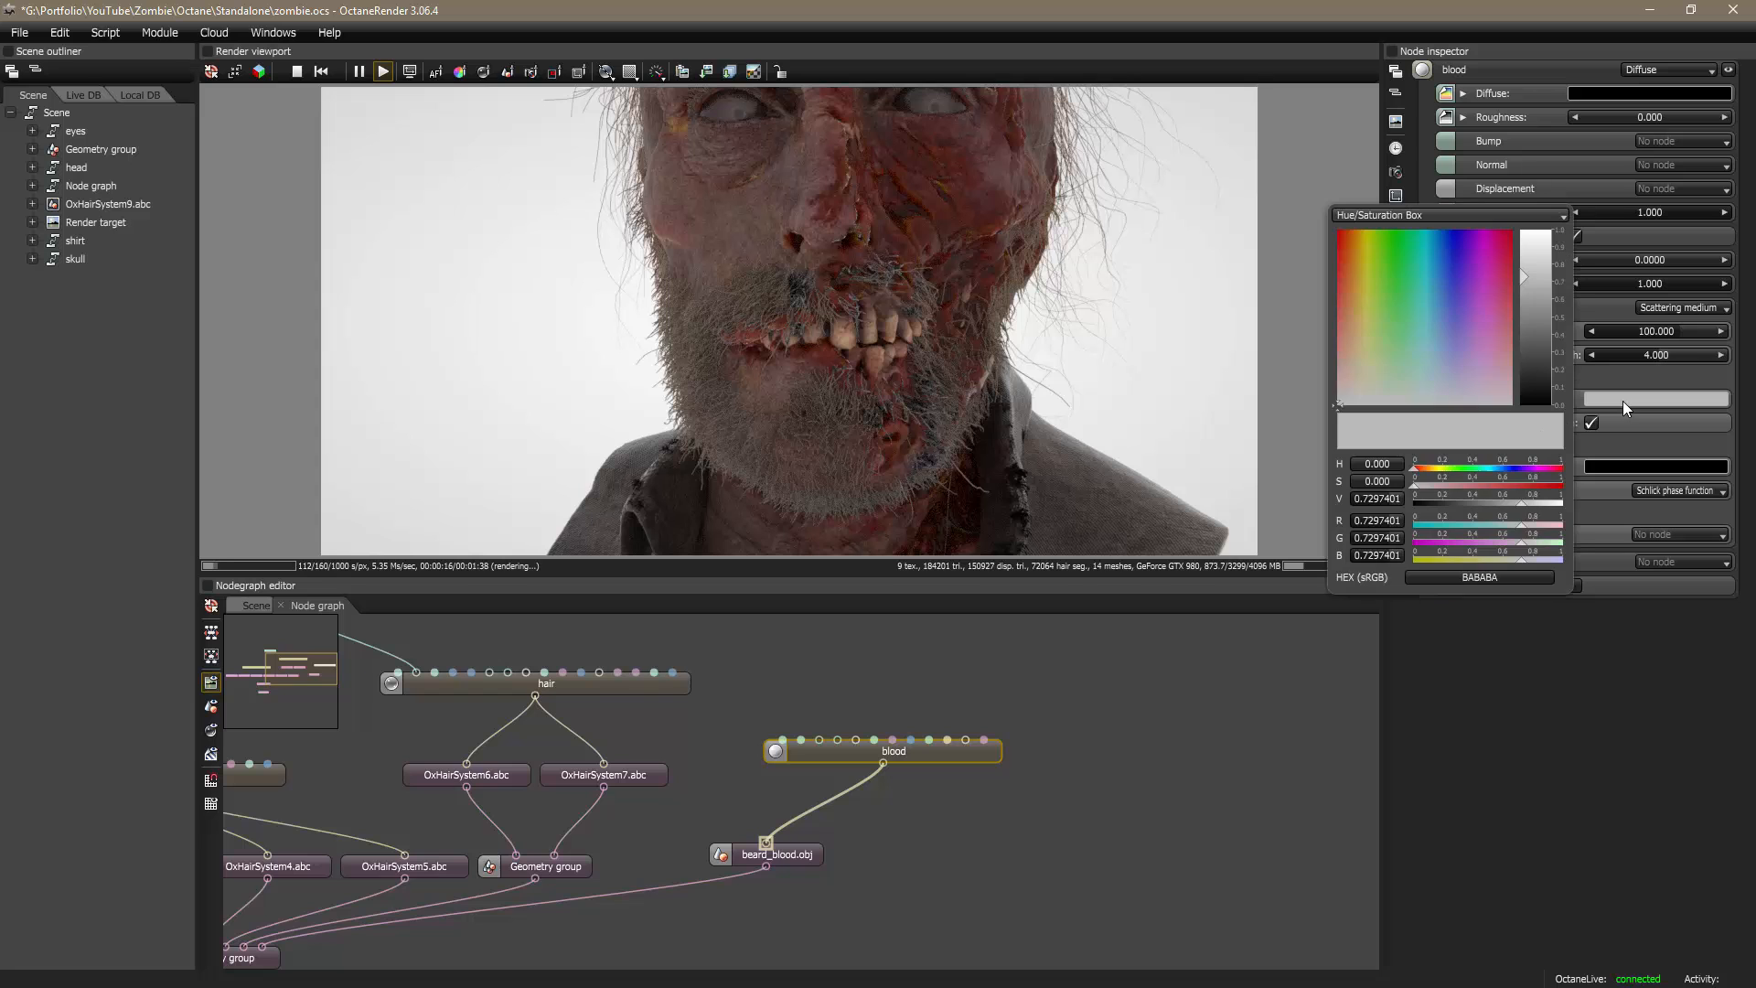
pyautogui.doubleClick(1396, 520)
pyautogui.write('0.384')
pyautogui.press('Return')
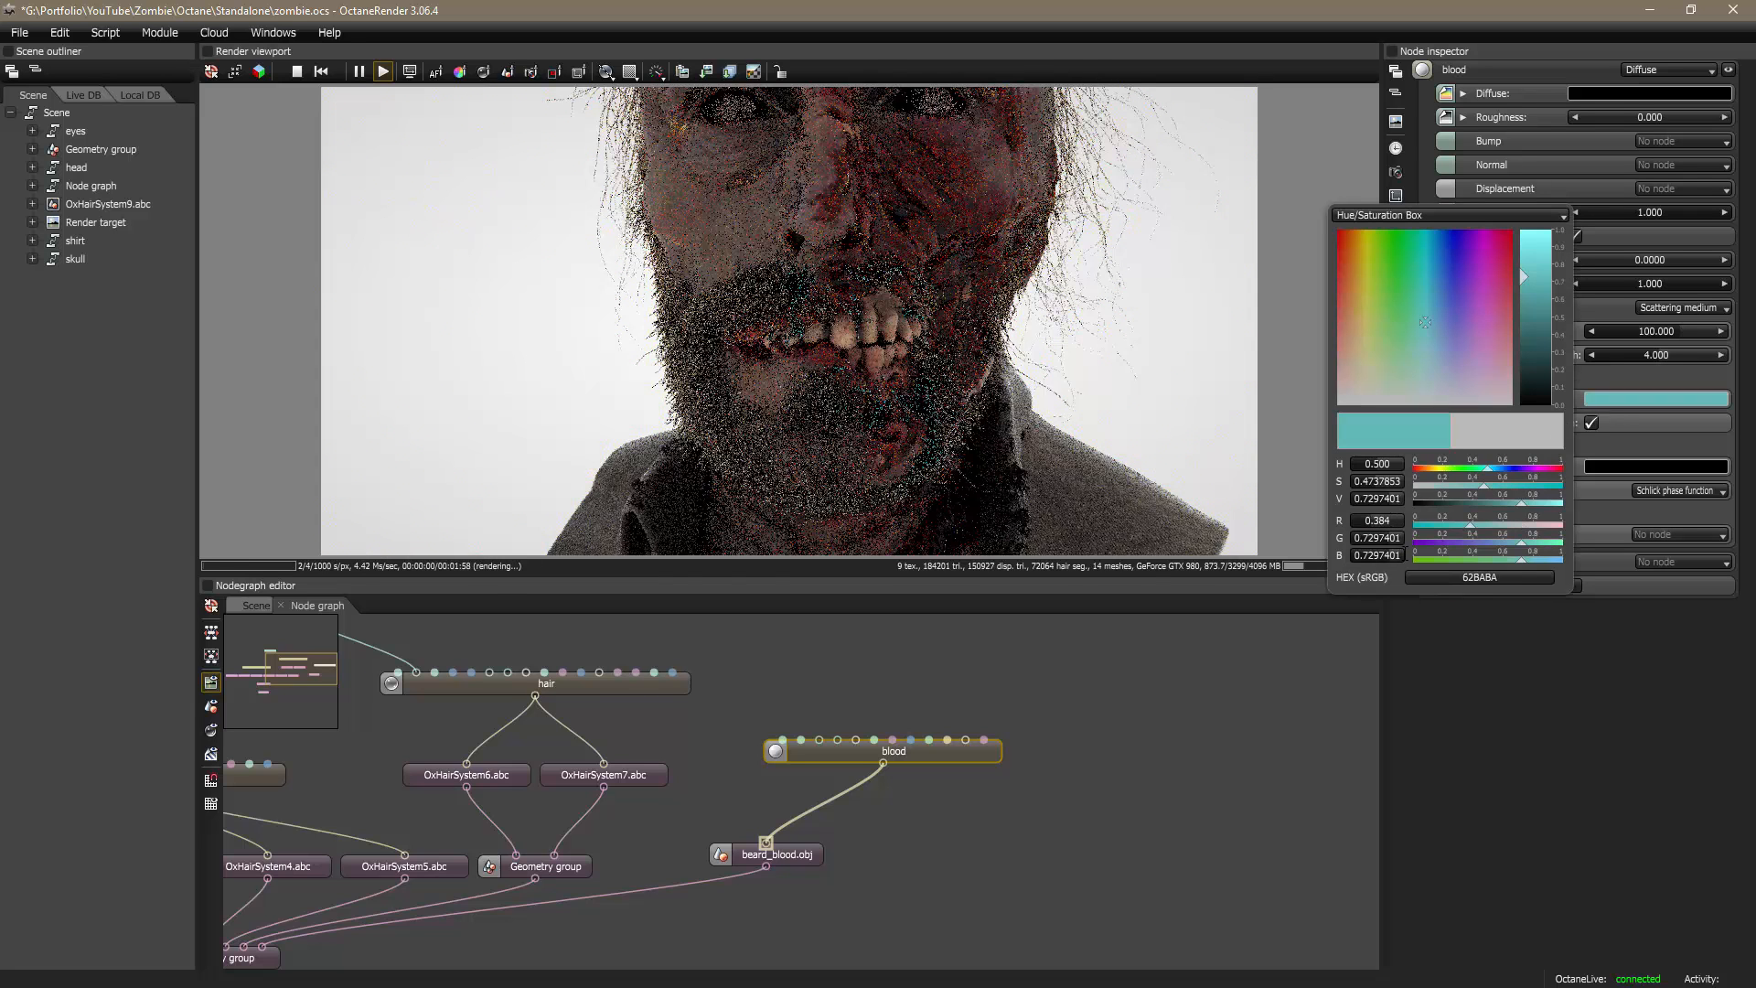
# Step: Check the absorption colour in Maya, and set the blood medium's absorption green to 0.981 and blue to 1.000 in OctaneRender
pyautogui.hotkey('alt', 'Tab')
pyautogui.hotkey('alt', 'Tab')
pyautogui.hotkey('alt', 'Tab')
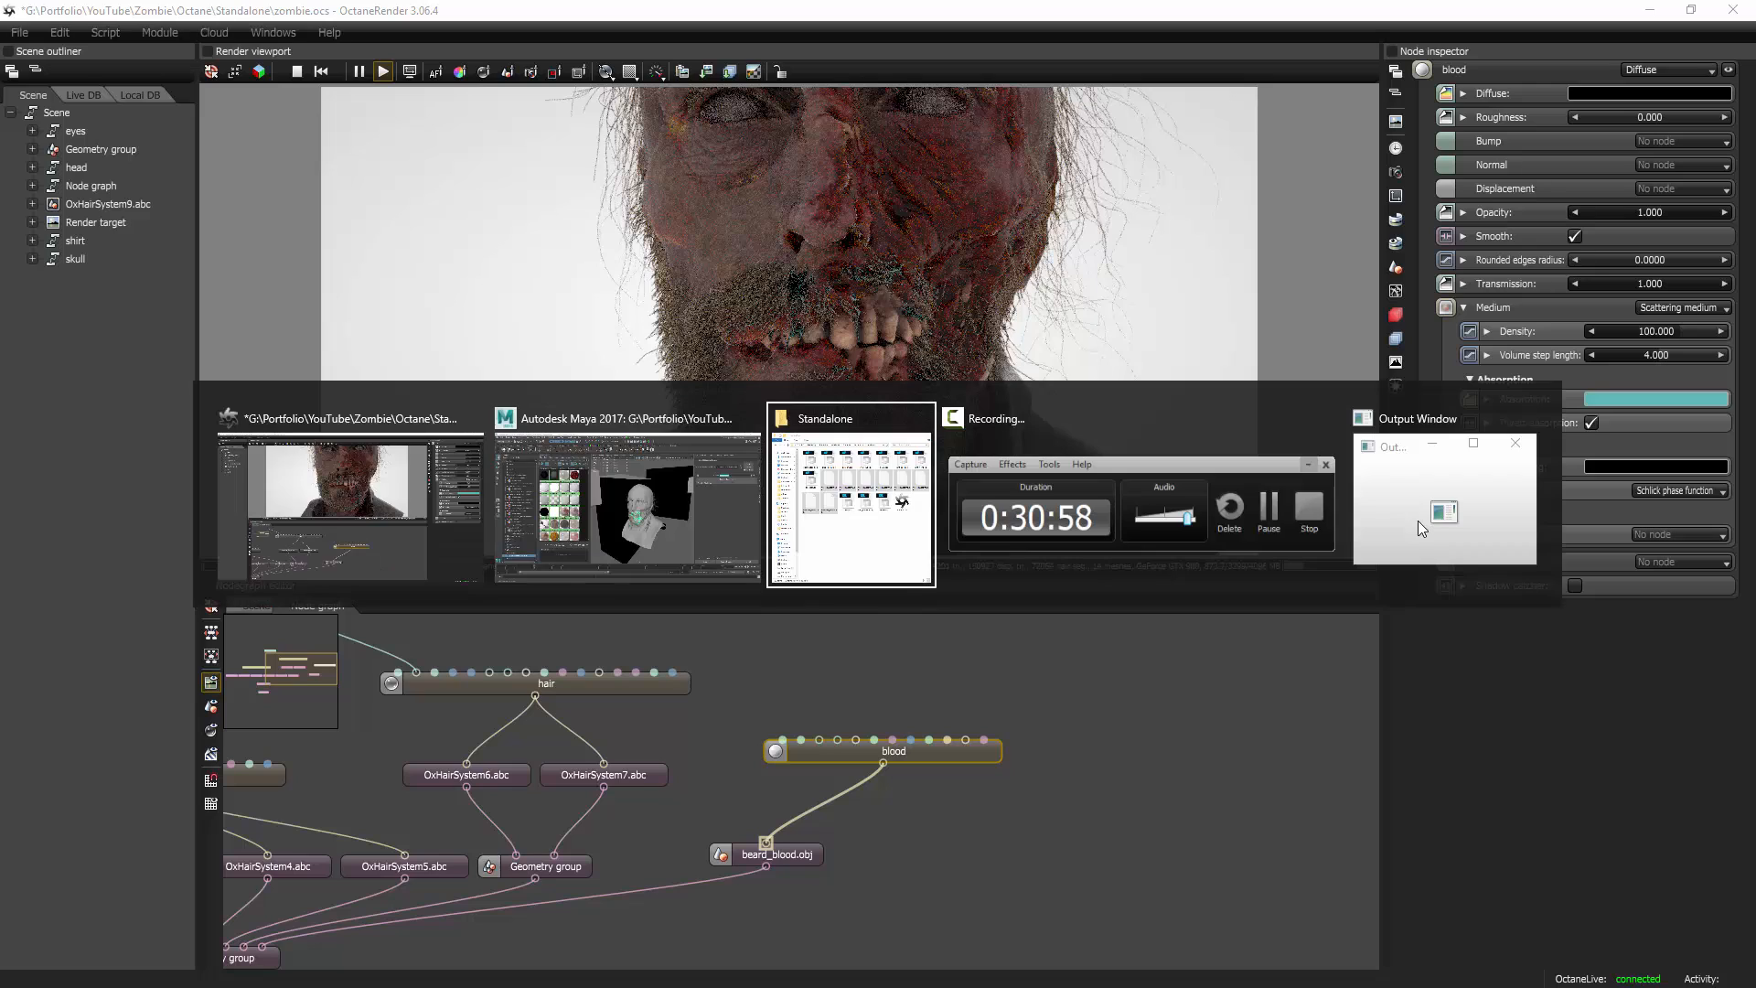
pyautogui.hotkey('alt', 'shift', 'Tab')
pyautogui.click(1506, 278)
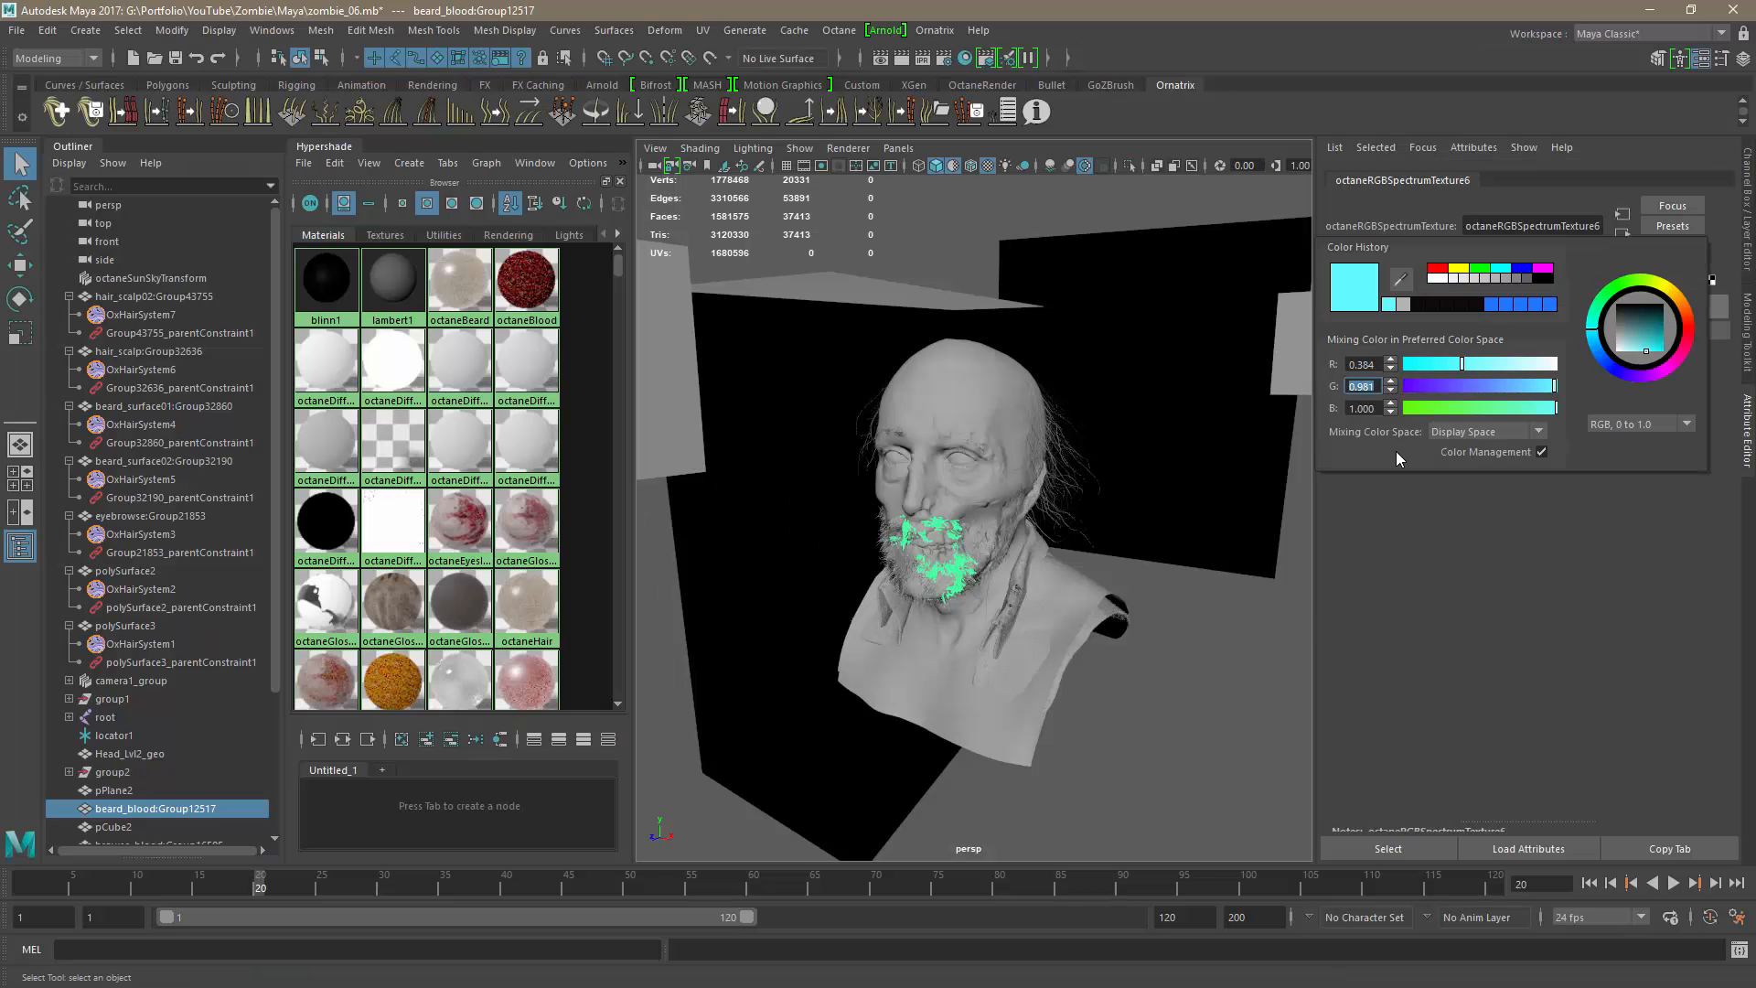
pyautogui.hotkey('alt', 'Tab')
pyautogui.click(1600, 400)
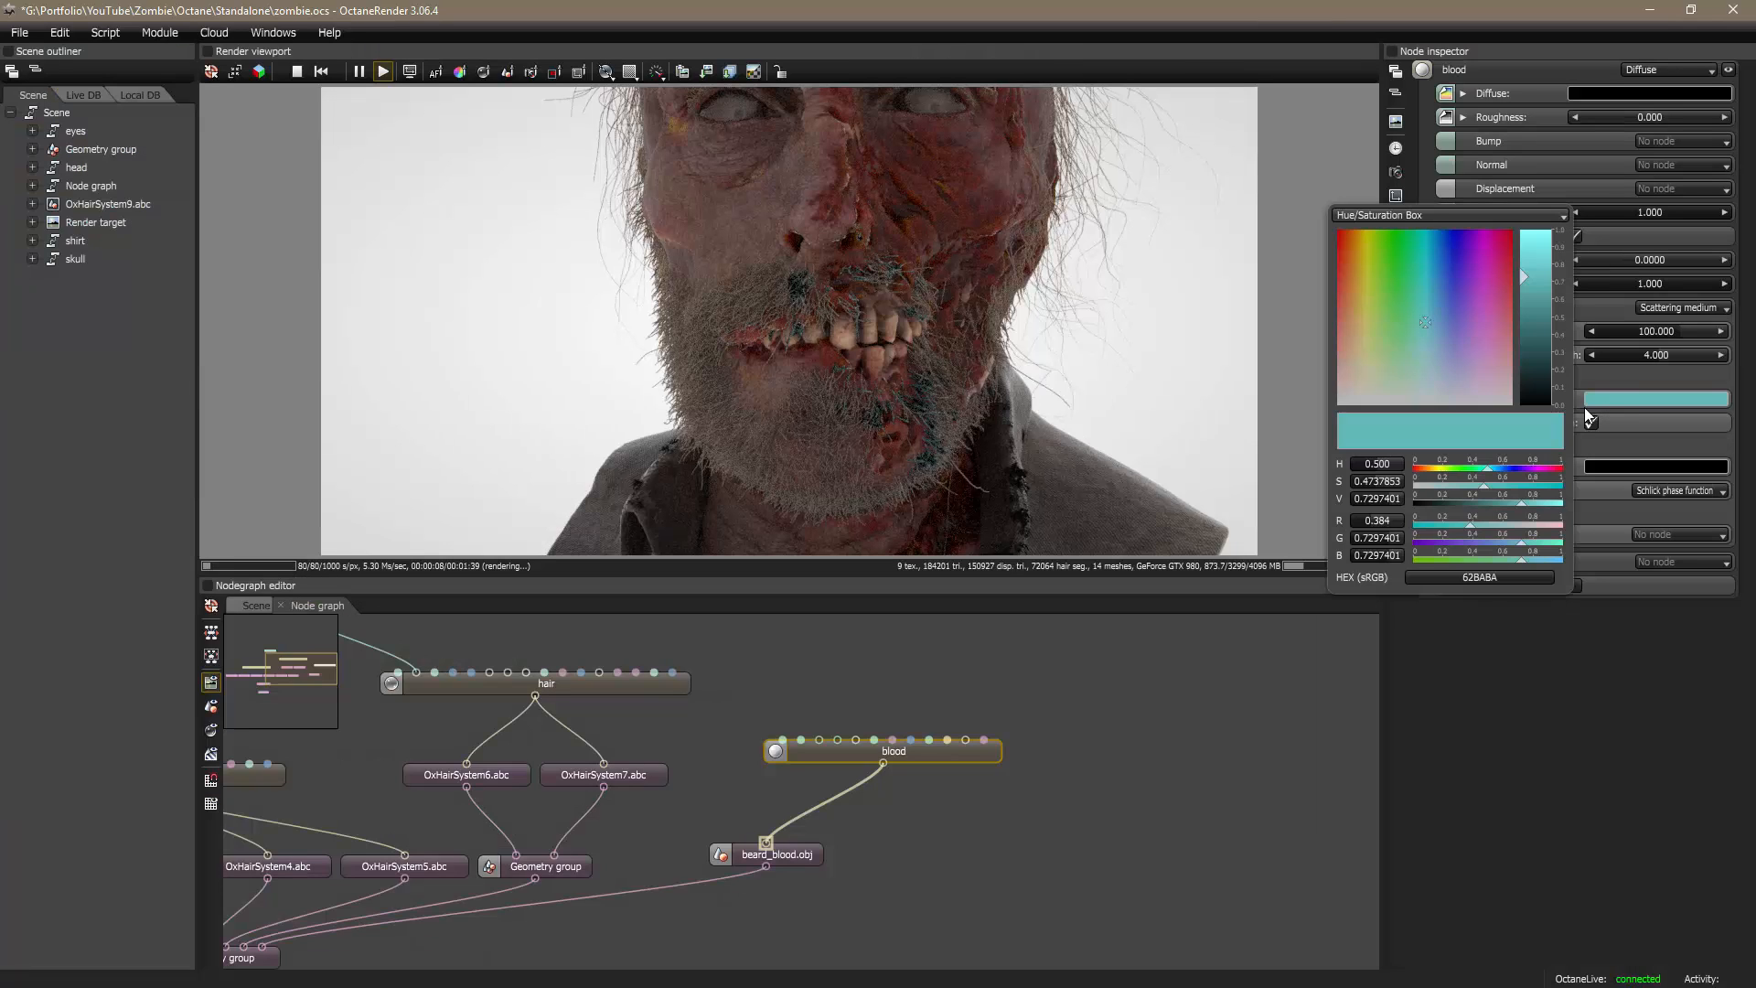
pyautogui.click(1384, 537)
pyautogui.write('0.981')
pyautogui.press('Return')
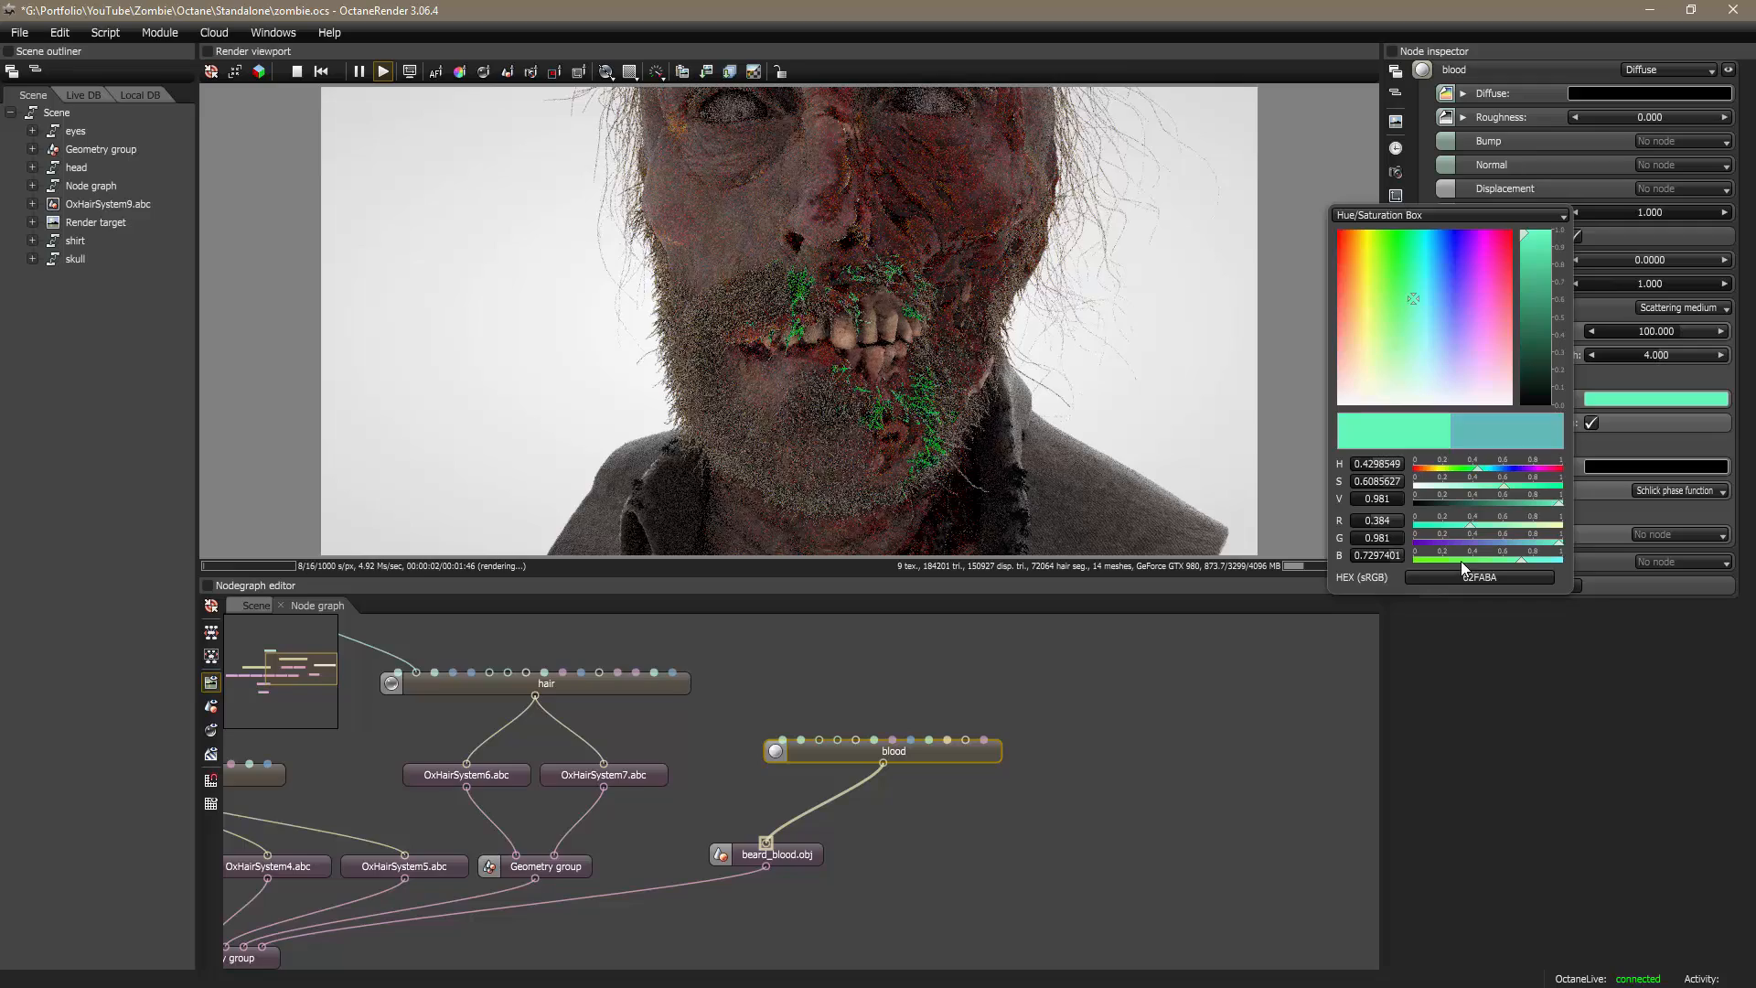
pyautogui.moveTo(1521, 560); pyautogui.dragTo(1582, 561)
pyautogui.click(1491, 707)
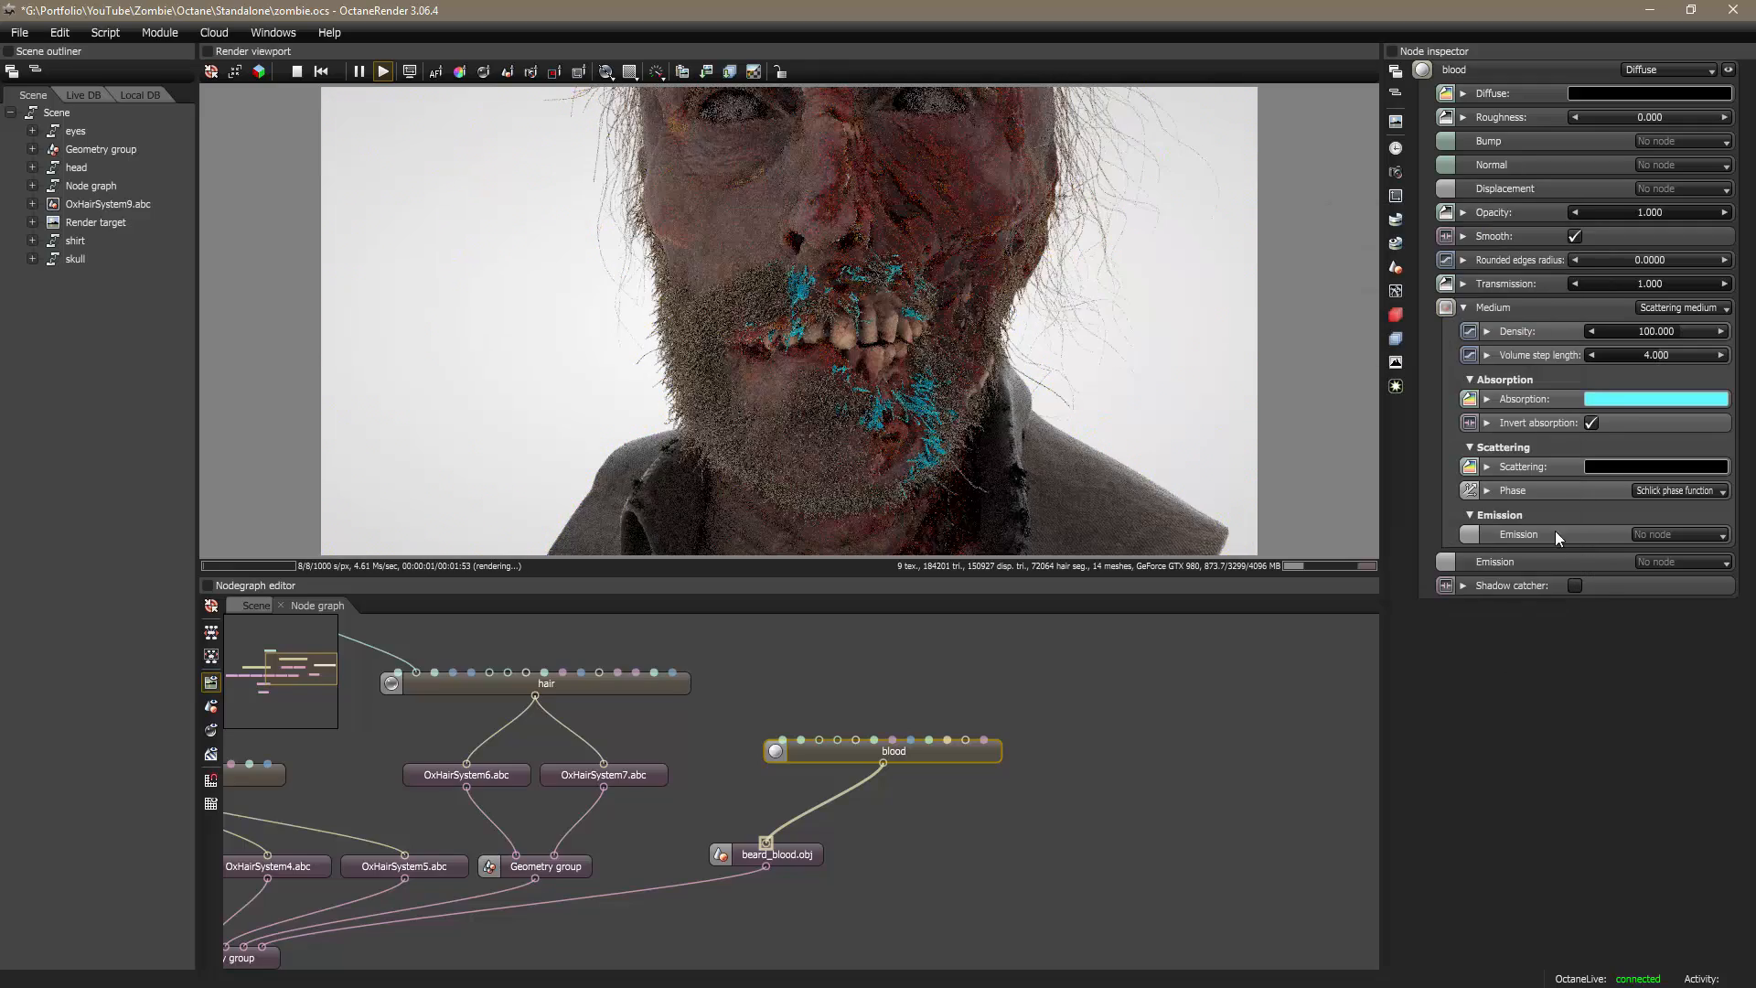
# Step: Disable Invert absorption on the blood medium and look up the Scattering value of octaneScatteringMedium2 in Maya
pyautogui.click(1590, 423)
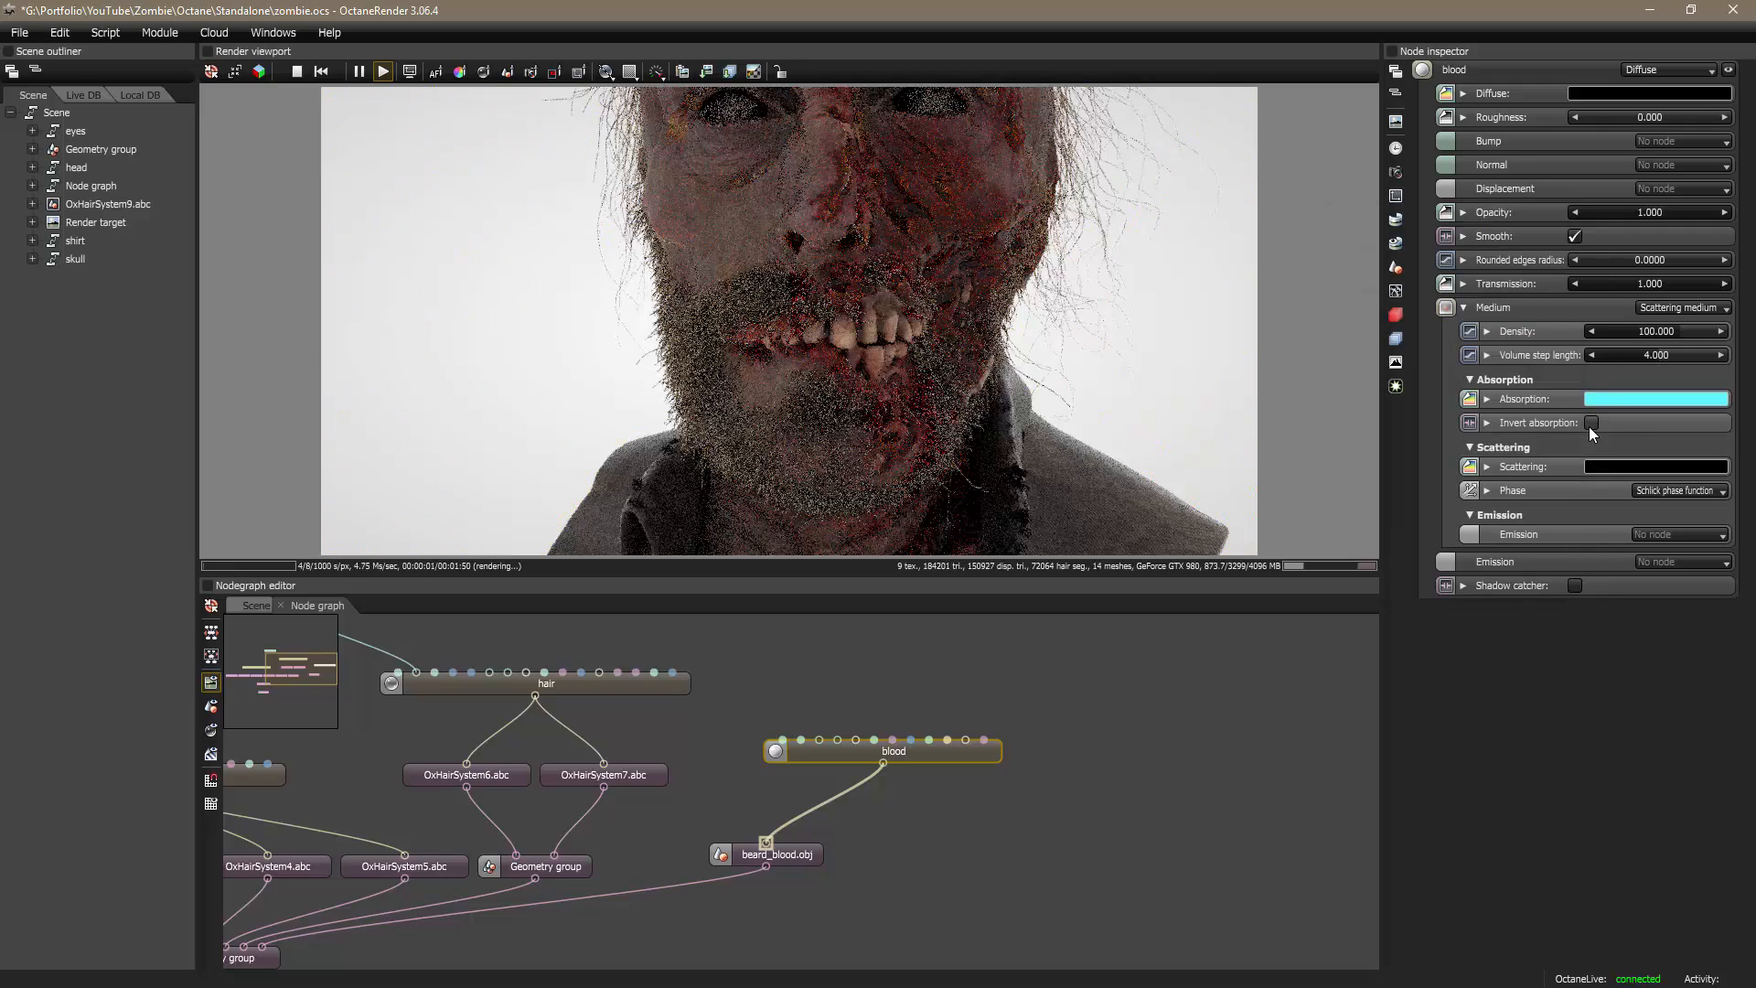
pyautogui.hotkey('alt', 'Tab')
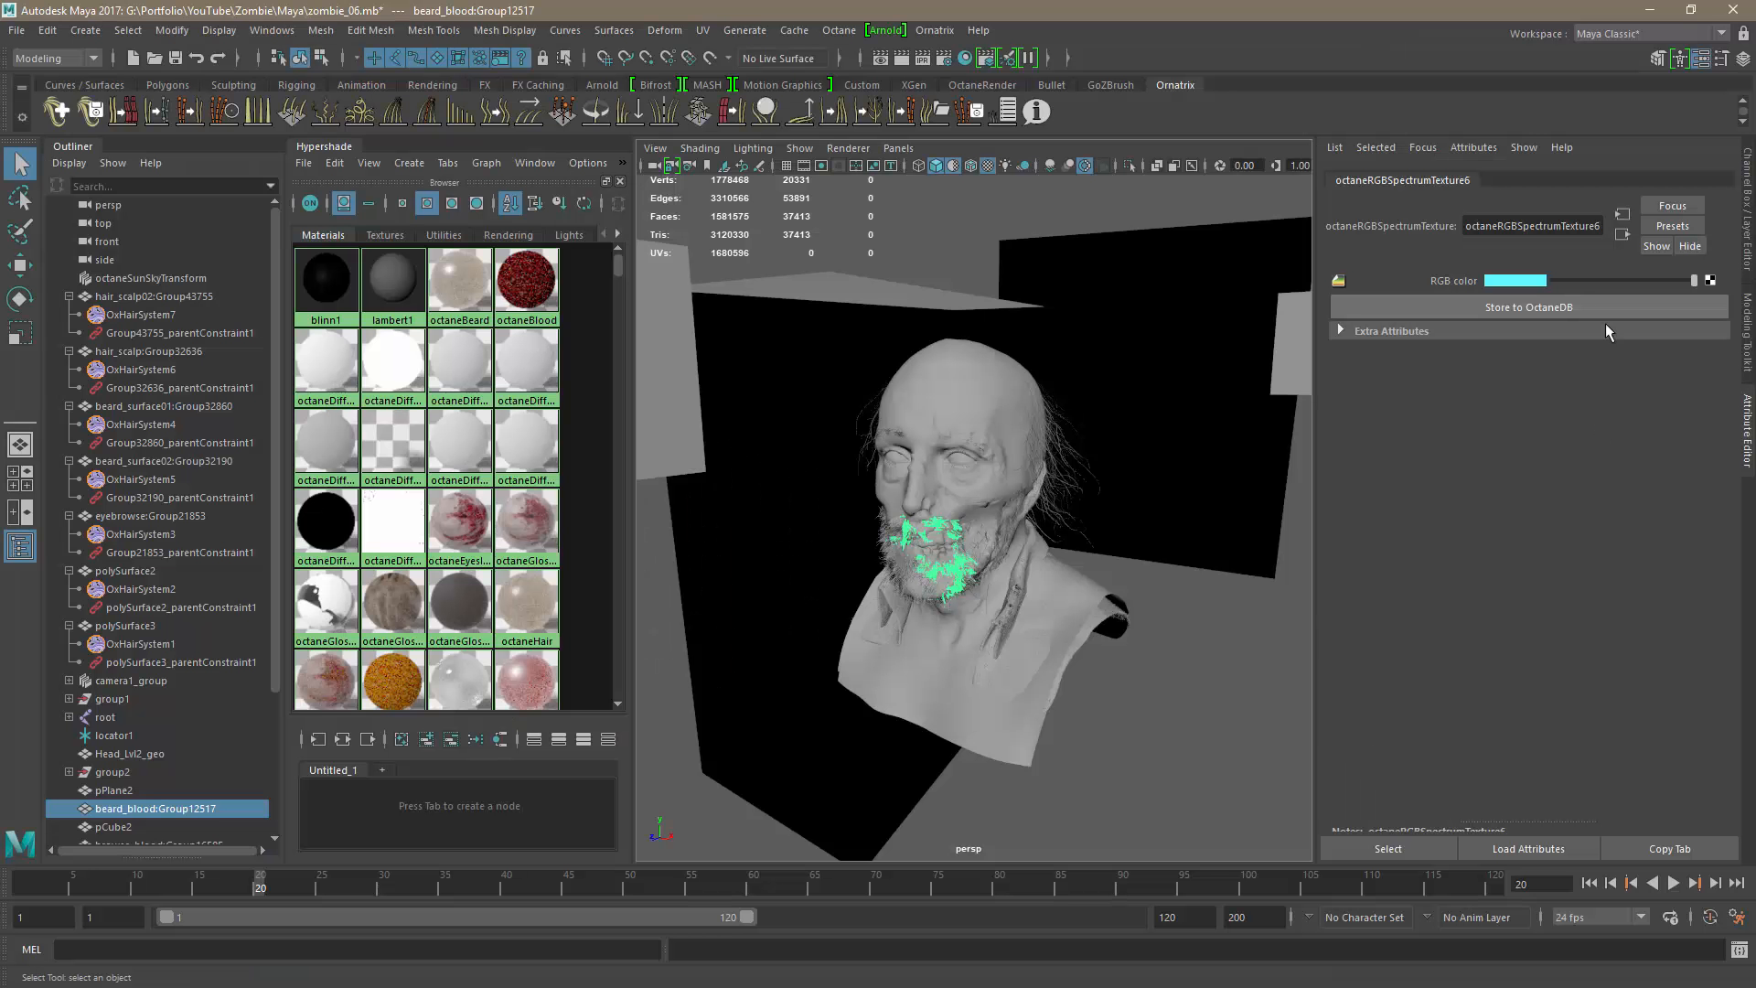
pyautogui.click(1619, 235)
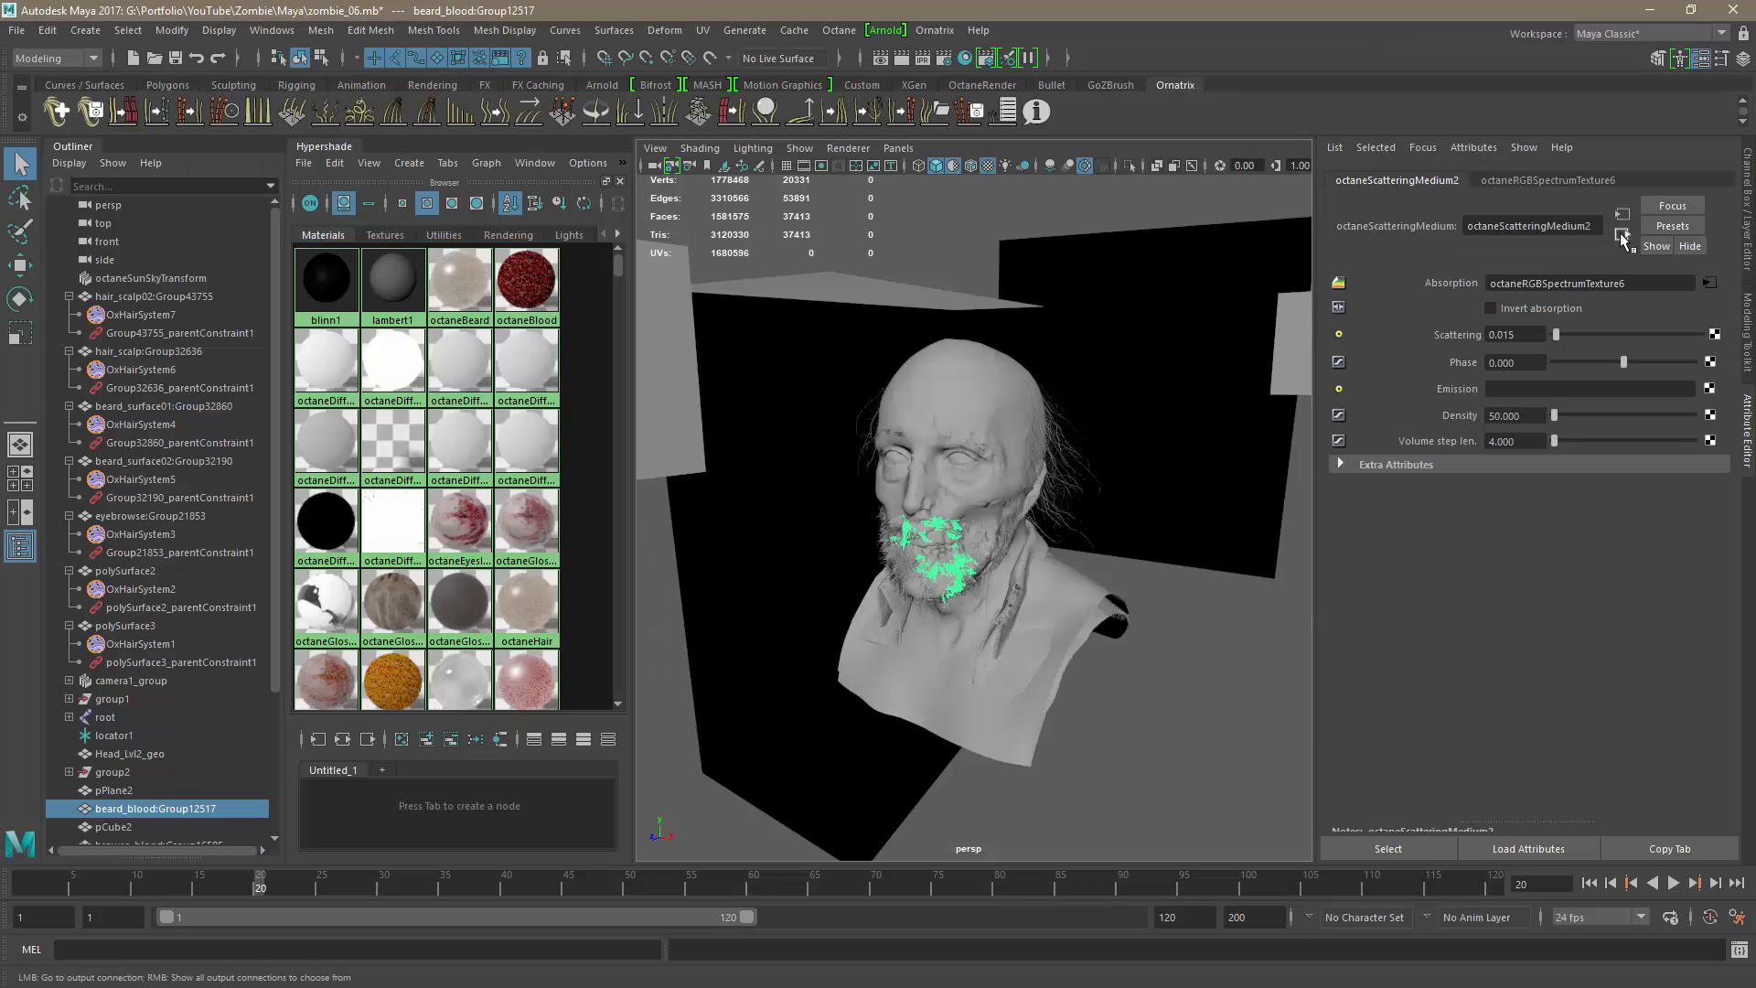
pyautogui.click(1520, 335)
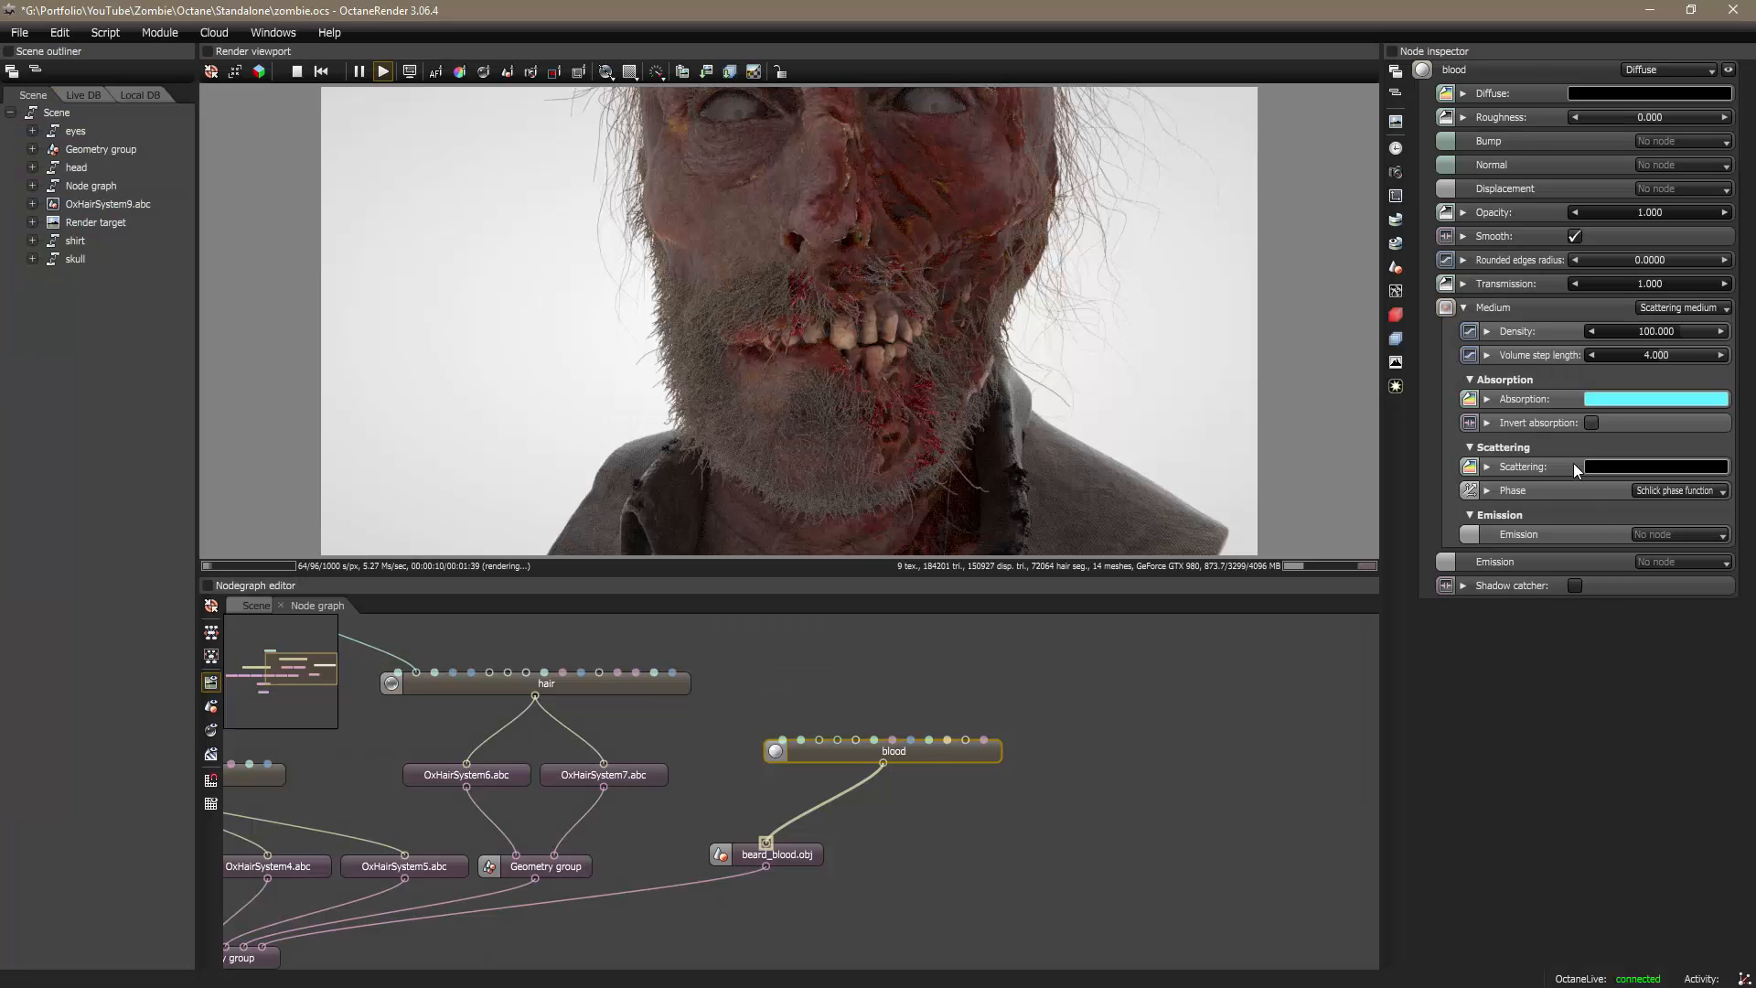
# Step: In OctaneRender, change the blood medium's Scattering to a Greyscale color of 0.015
pyautogui.click(1488, 466)
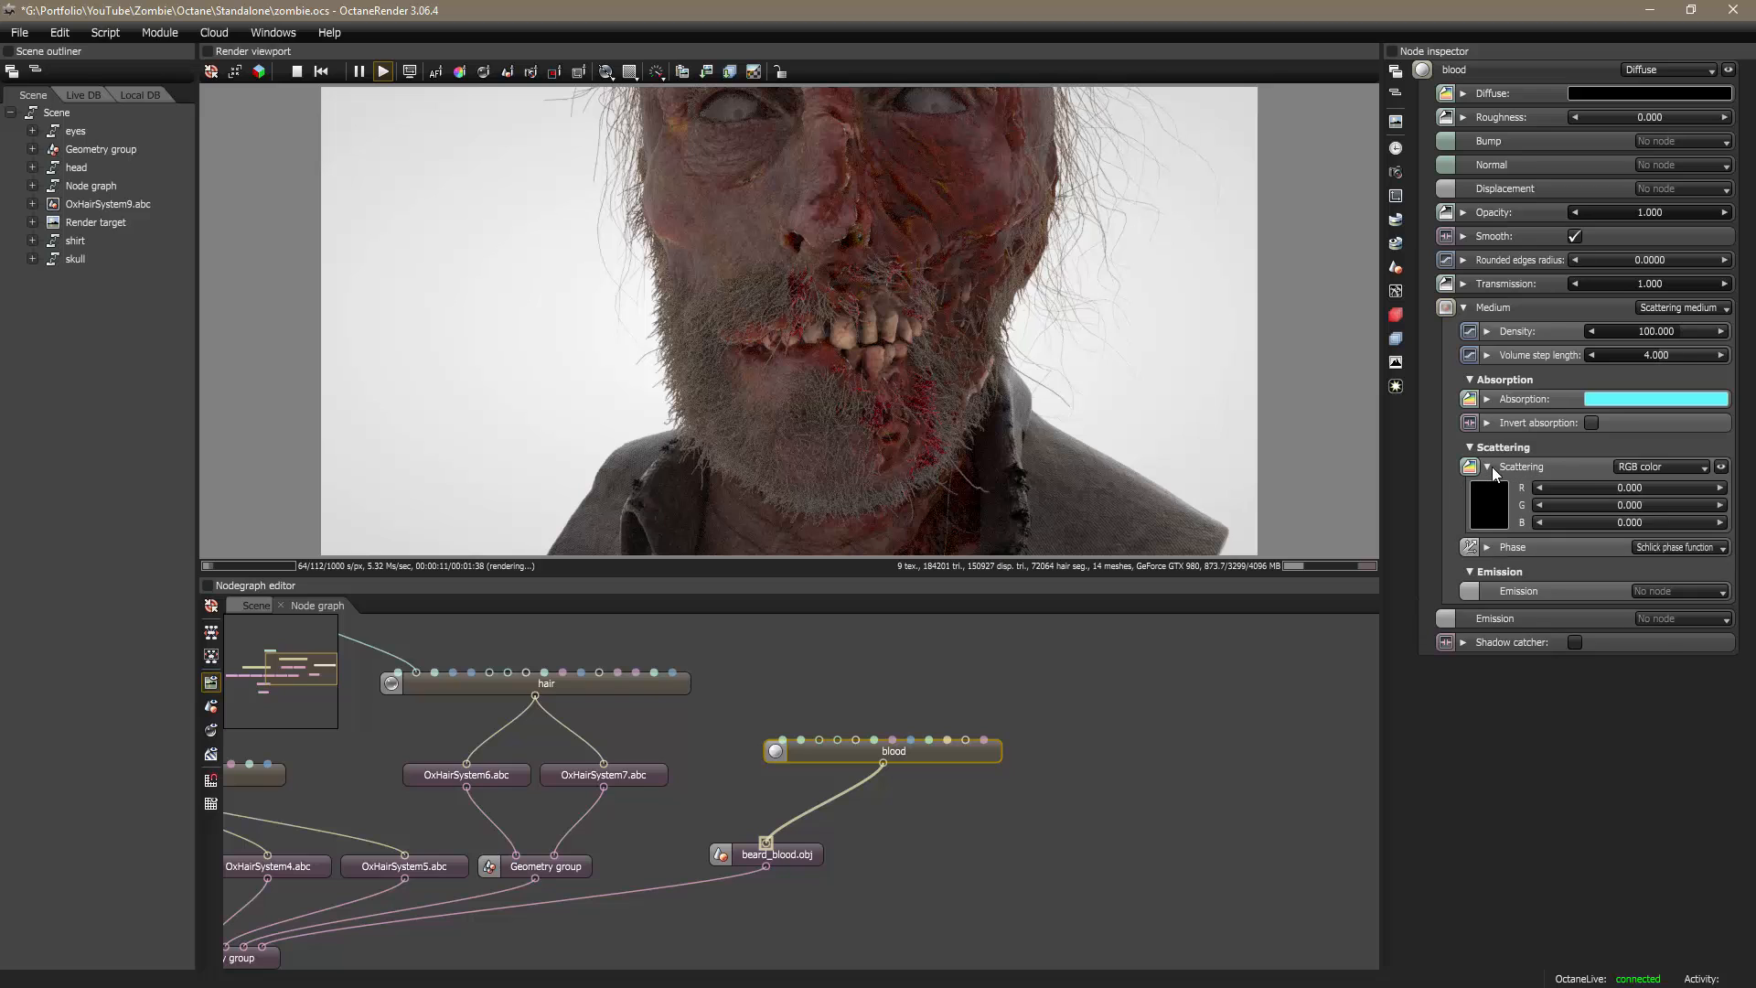
pyautogui.click(1641, 466)
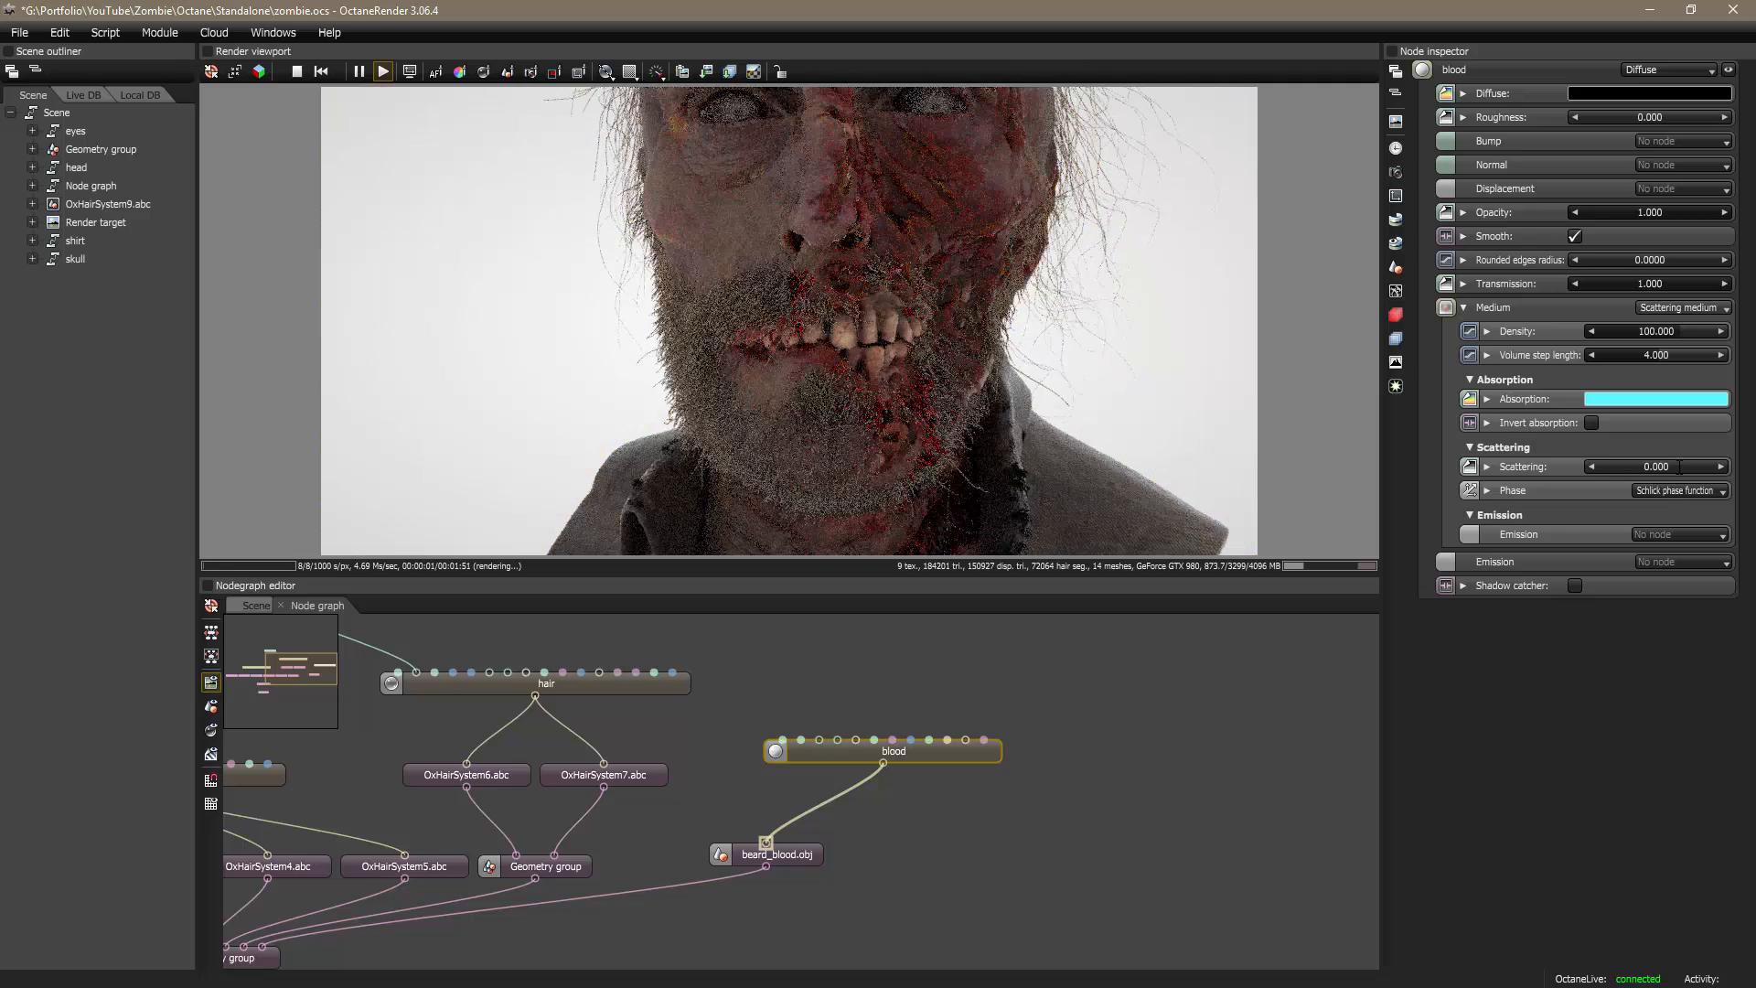
pyautogui.click(1679, 468)
pyautogui.write('0.0')
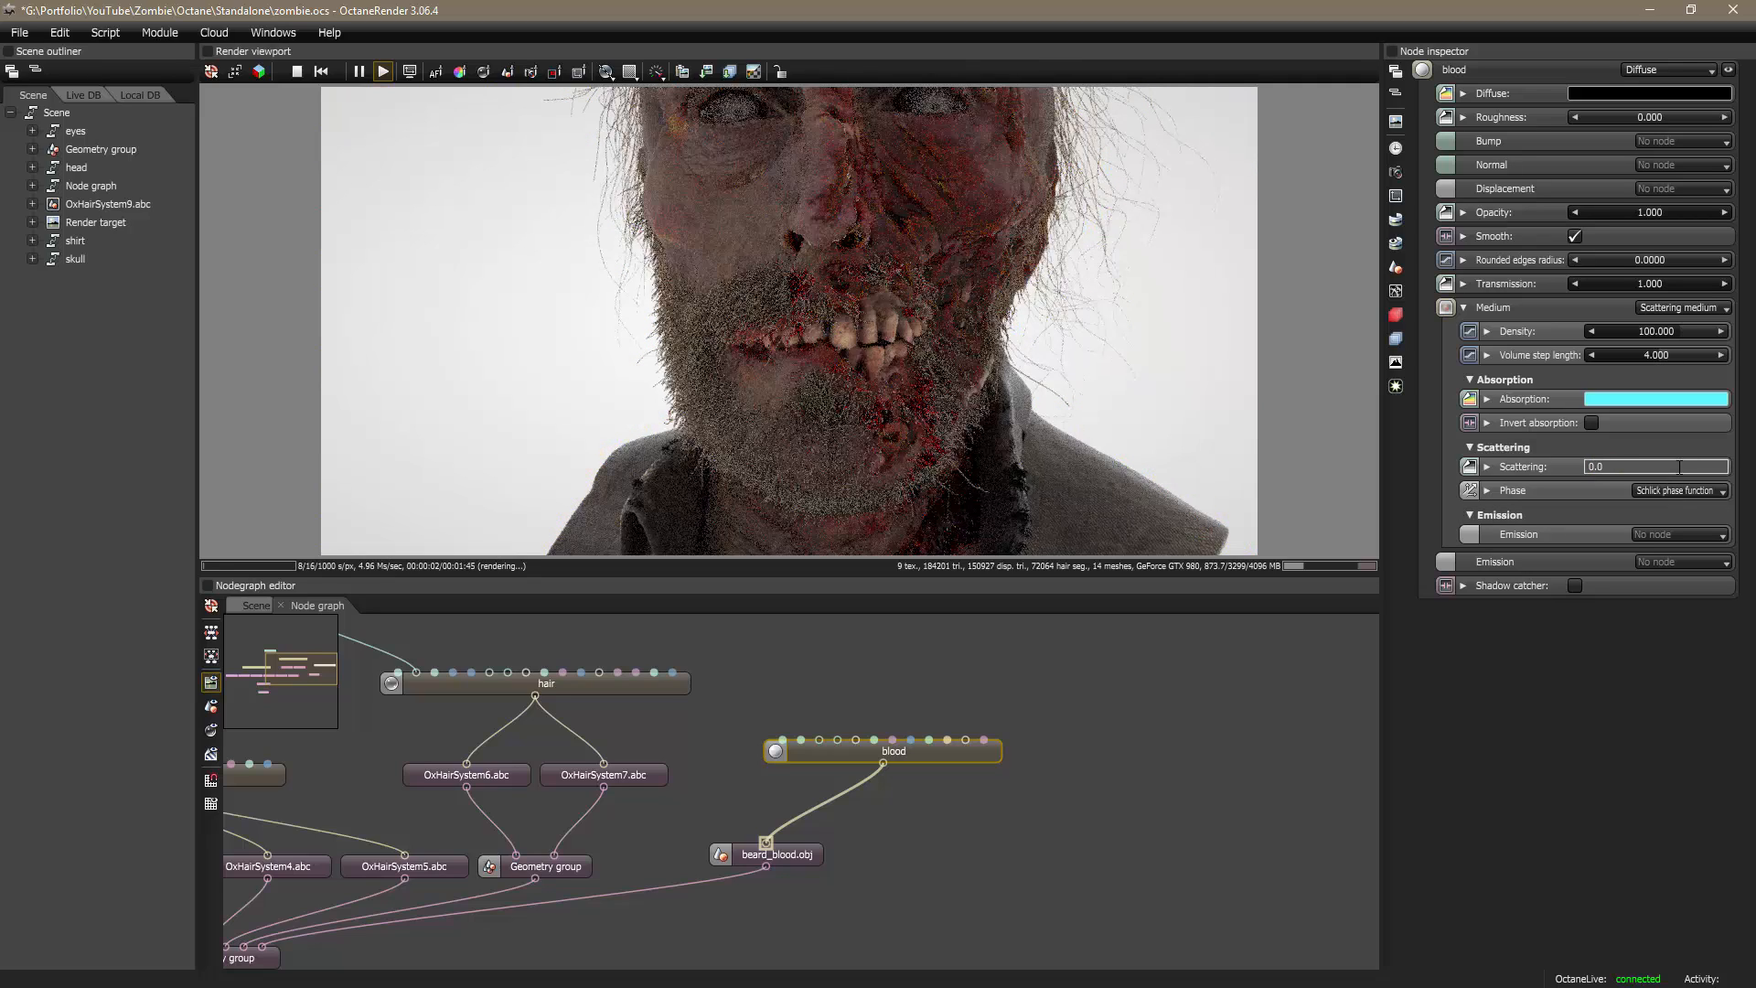
pyautogui.write('15')
pyautogui.press('Return')
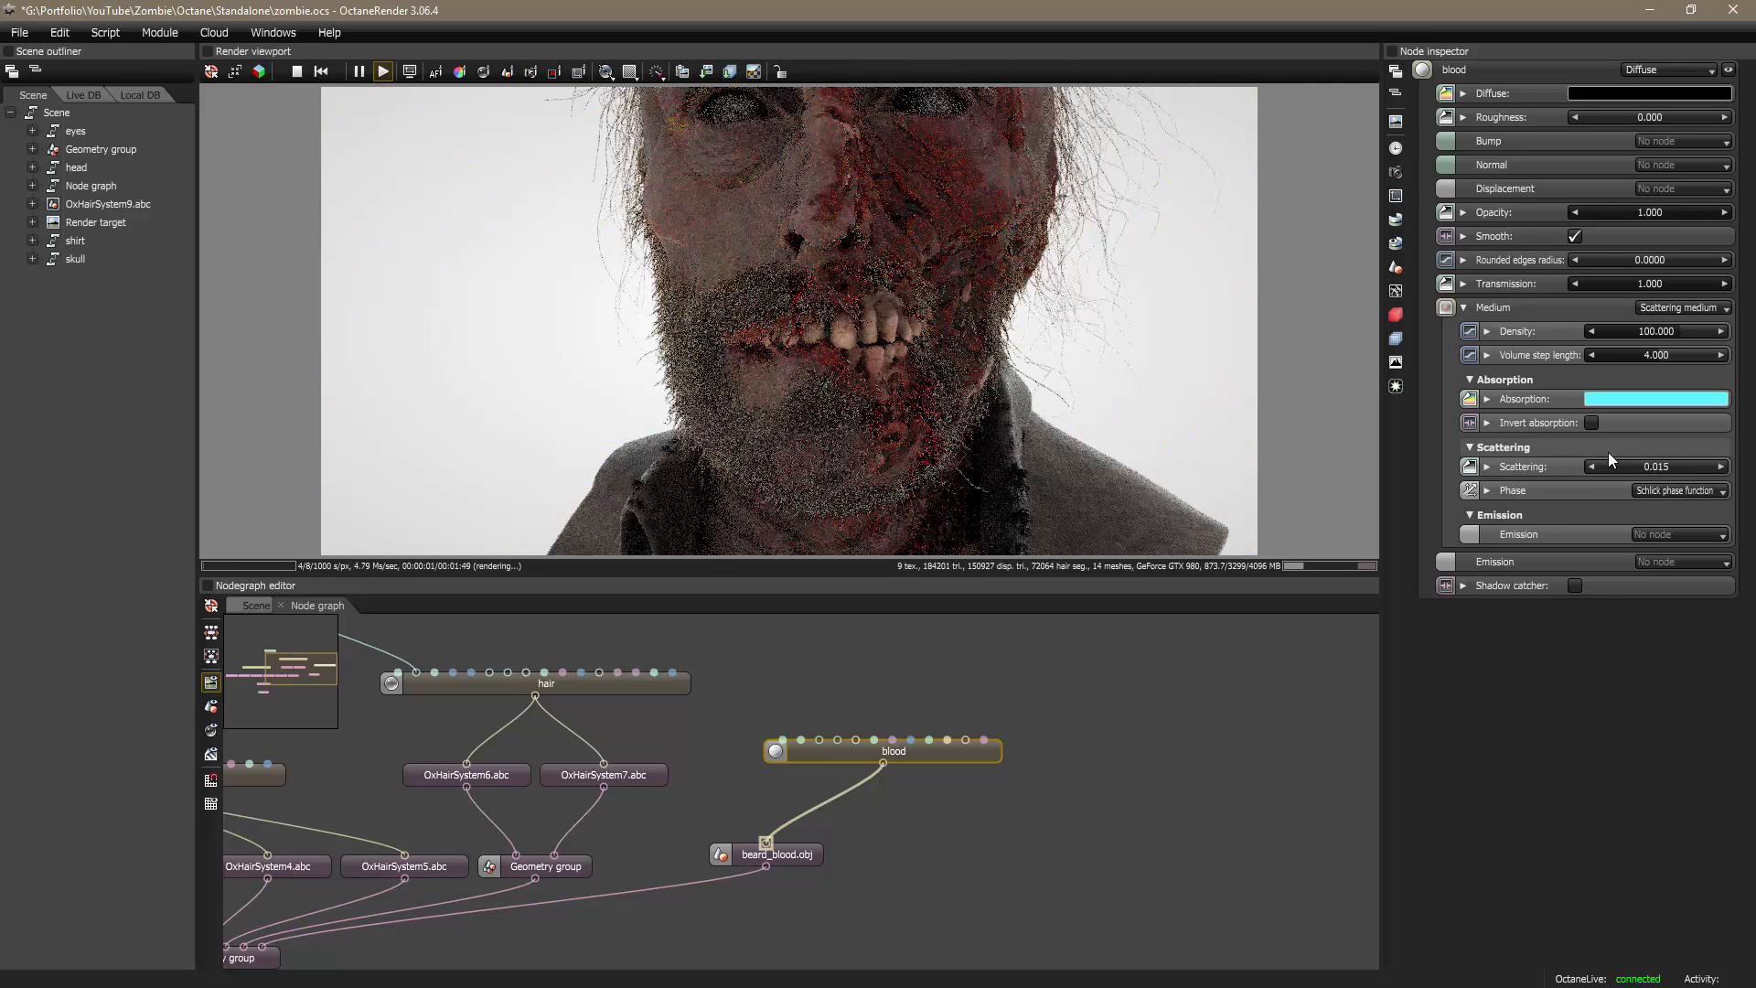
# Step: Set the blood medium's density to 50 and compare the medium settings with those in Maya
pyautogui.click(1679, 331)
pyautogui.write('5')
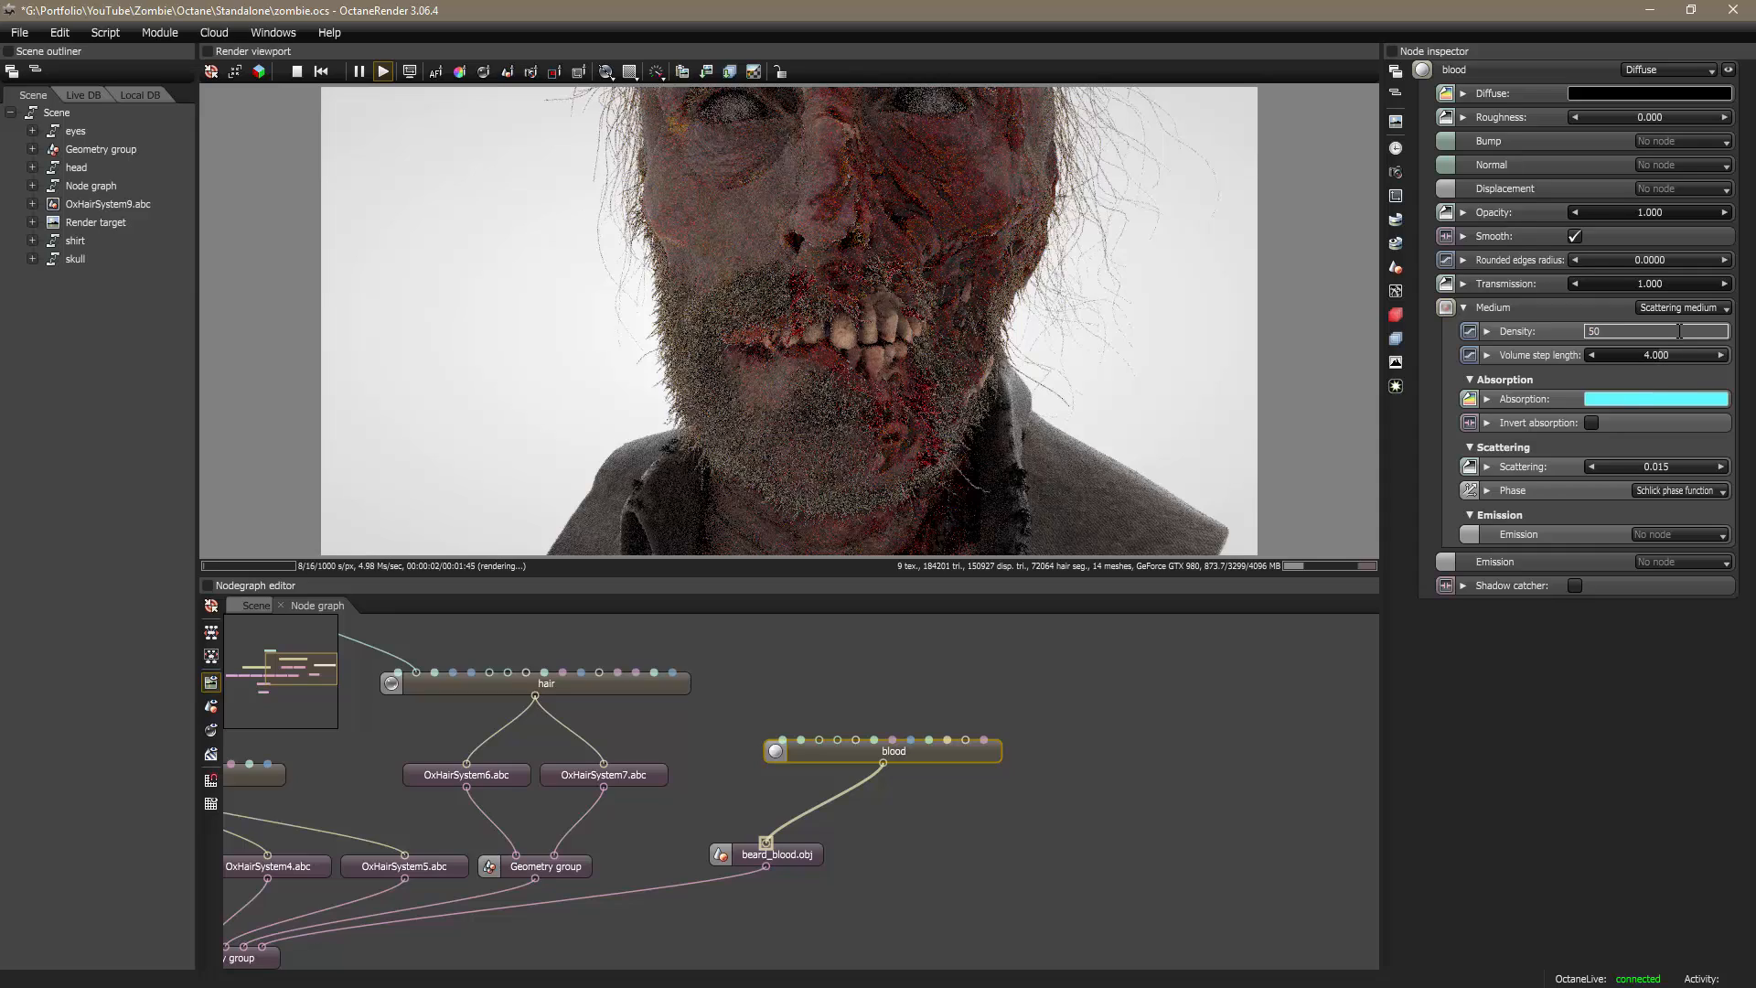
pyautogui.write('0')
pyautogui.press('Return')
pyautogui.hotkey('alt', 'Tab')
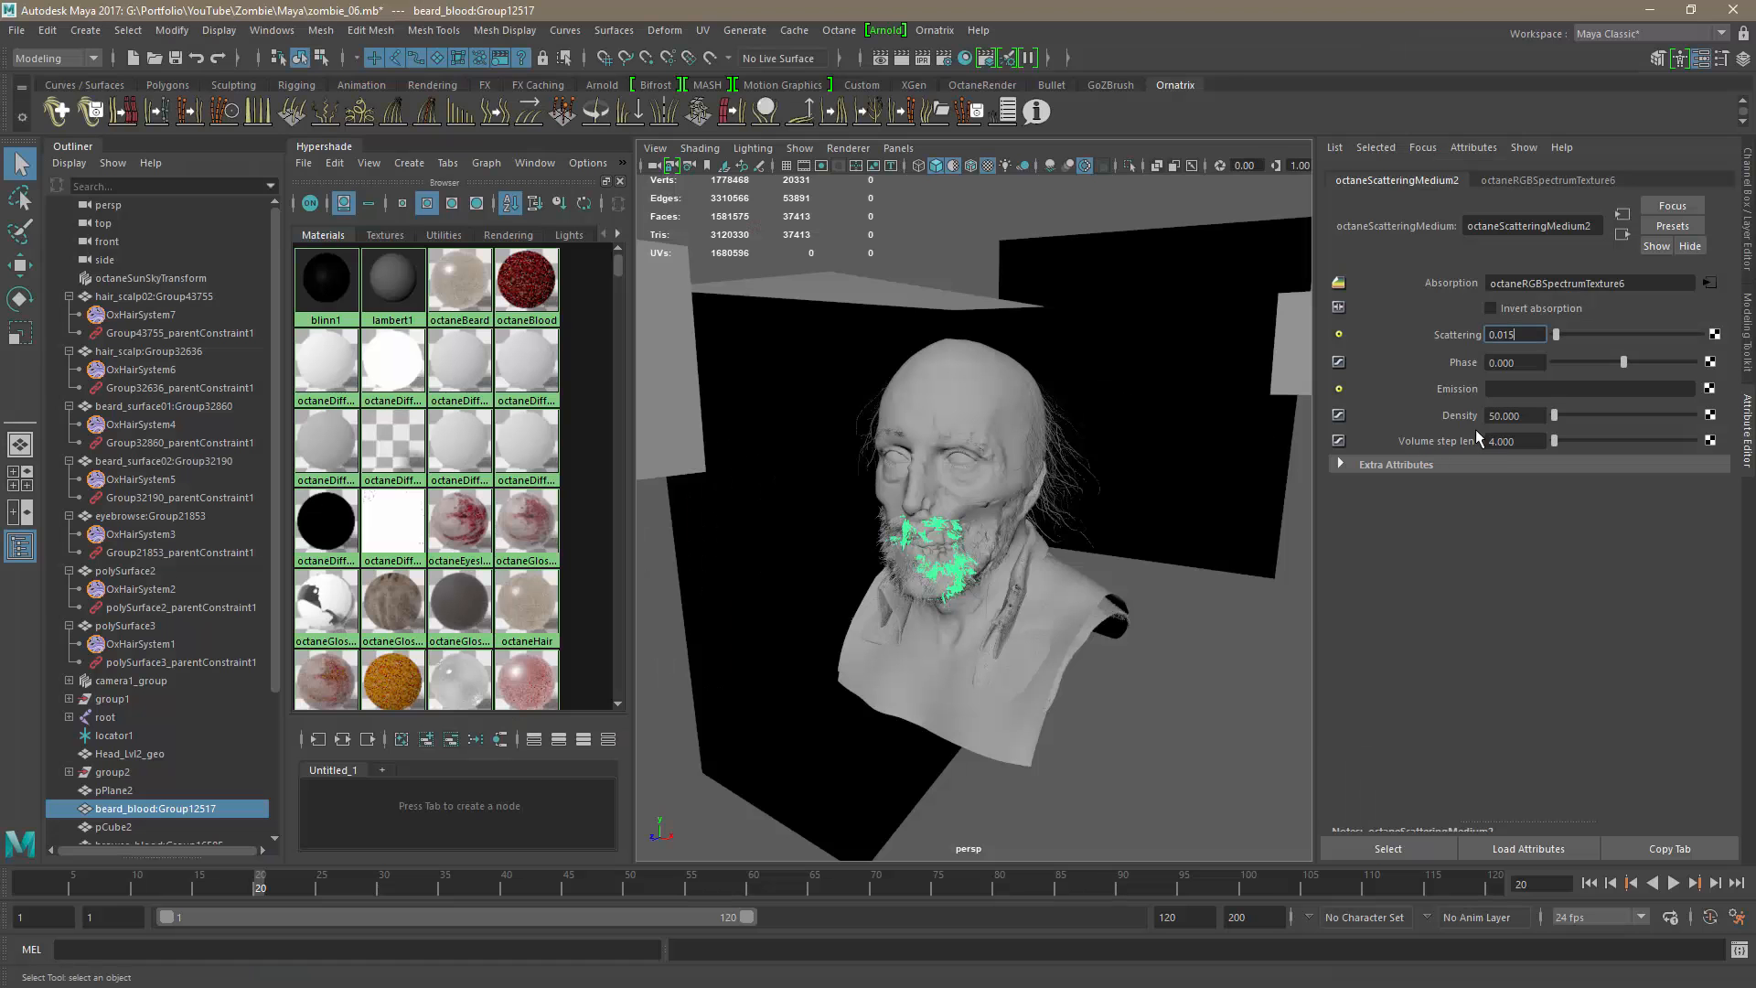
pyautogui.hotkey('alt', 'Tab')
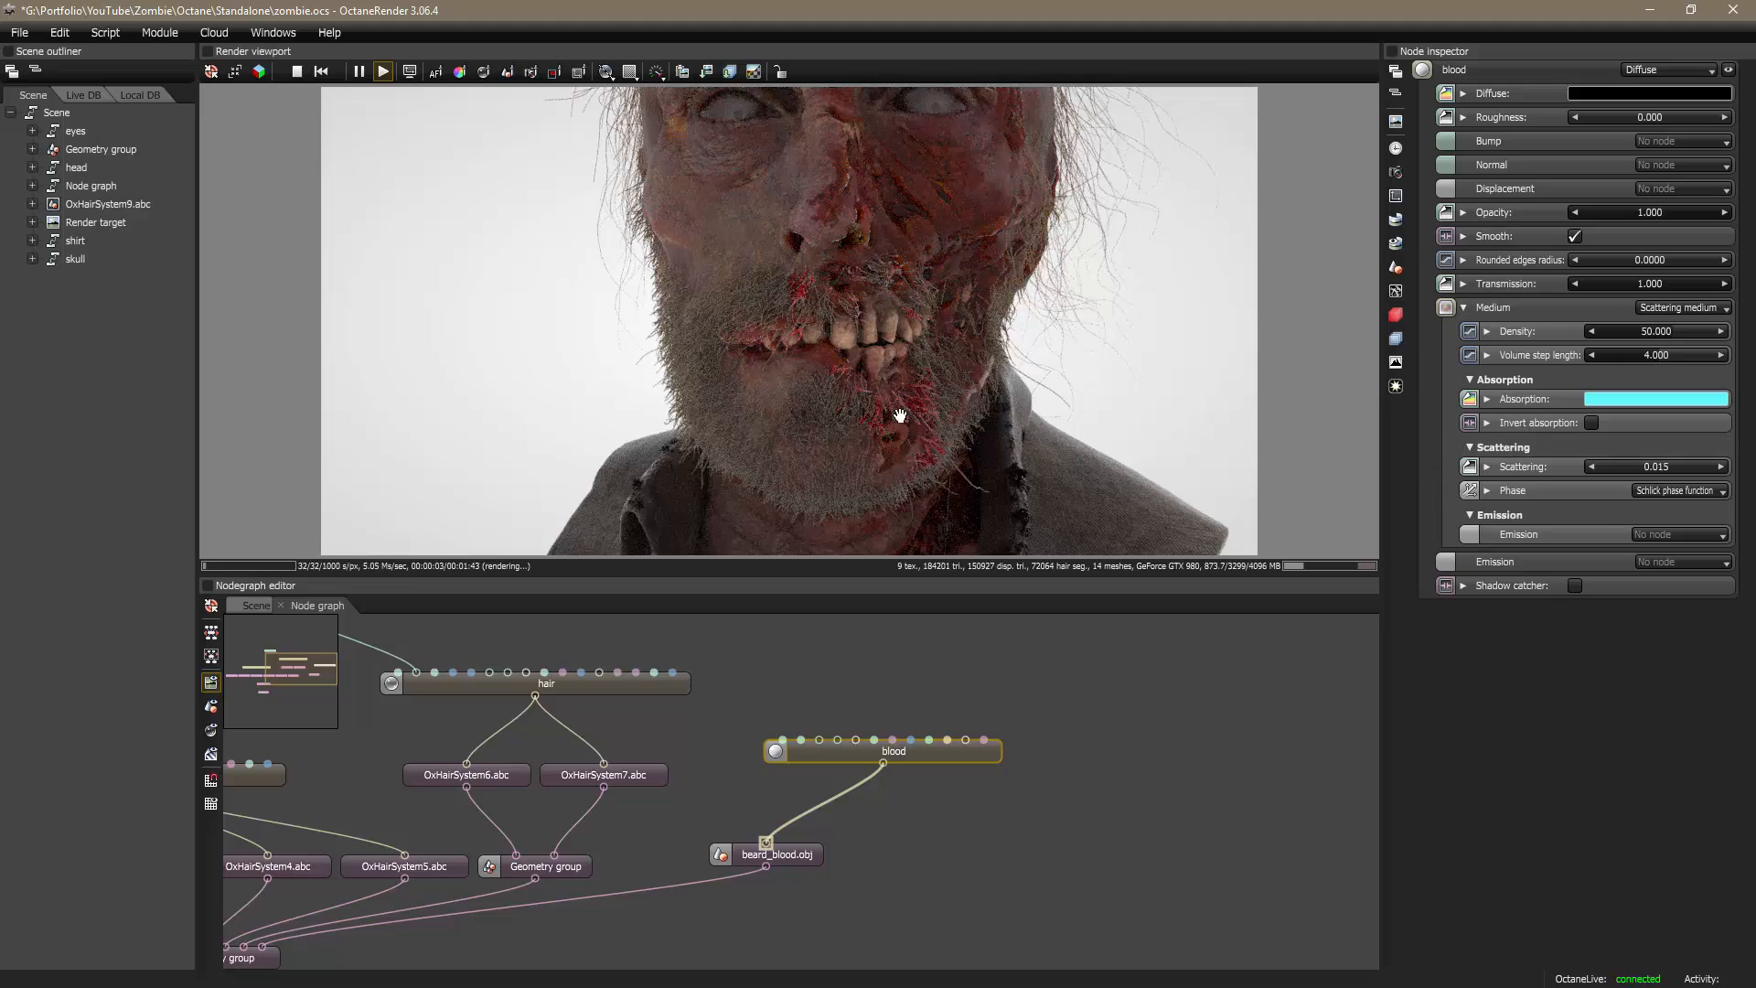
# Step: Examine the blood in the beard and around the eyebrow up close in the render viewport
pyautogui.moveTo(833, 399); pyautogui.dragTo(941, 410, button='right')
pyautogui.scroll(3, 1073, 466)
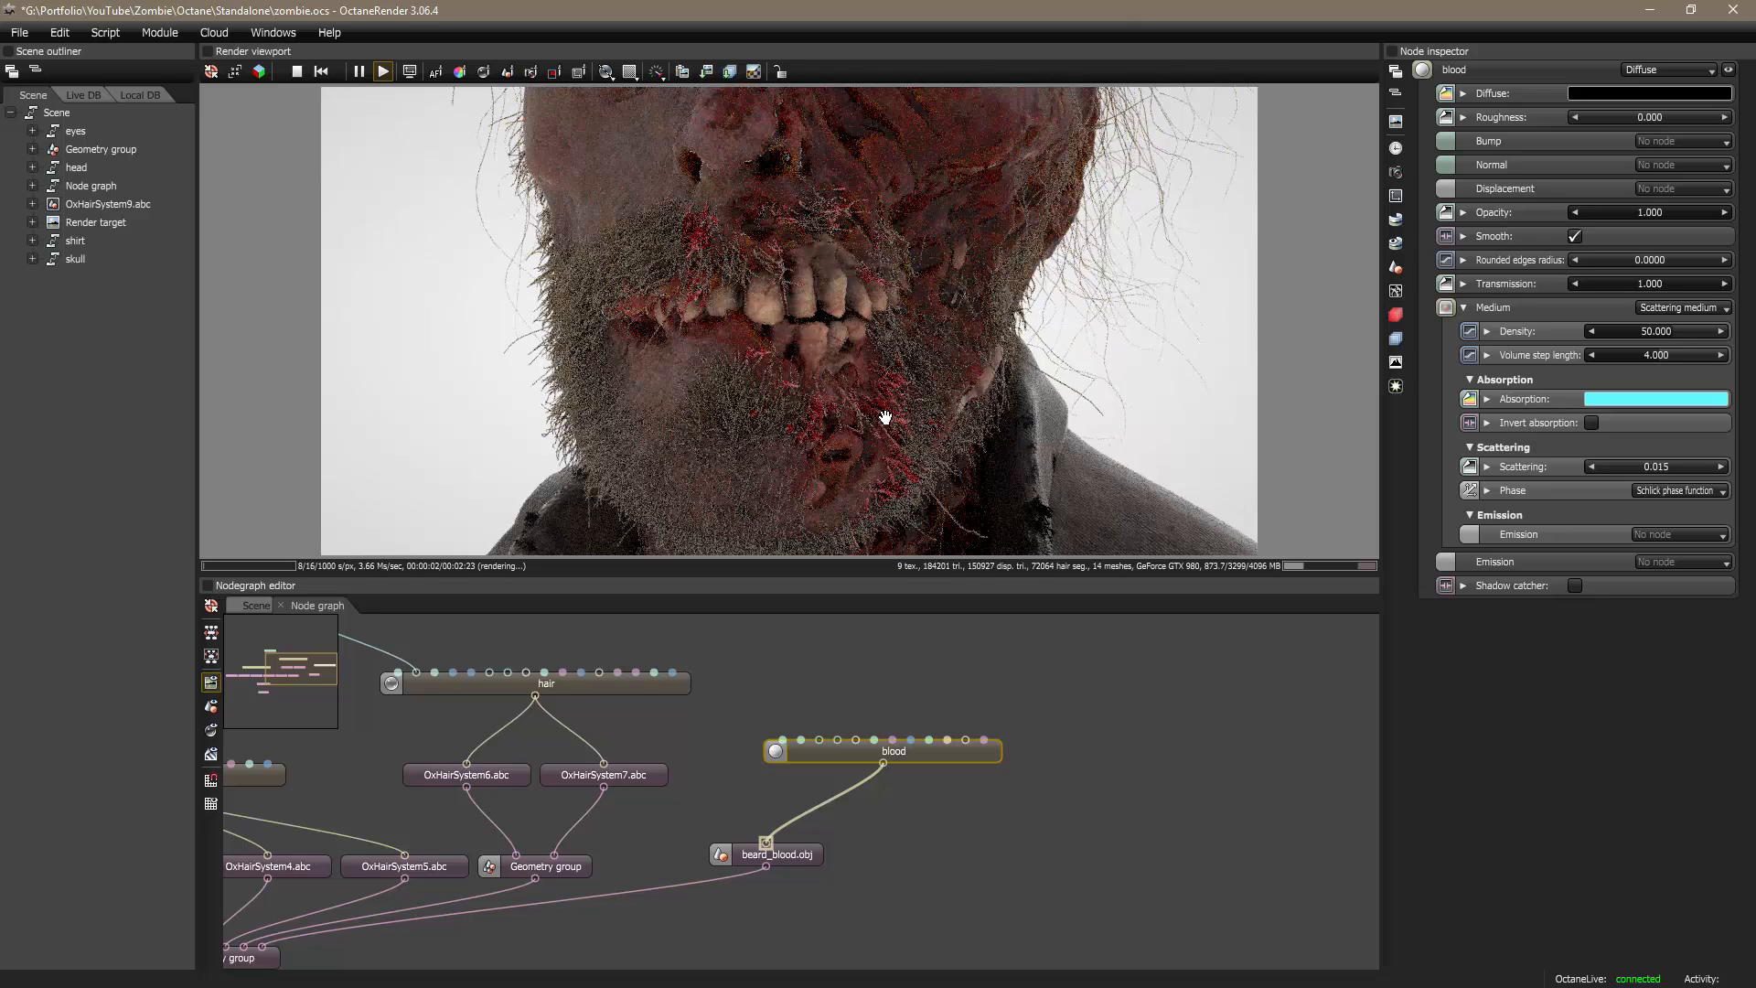
pyautogui.moveTo(905, 749); pyautogui.dragTo(867, 739)
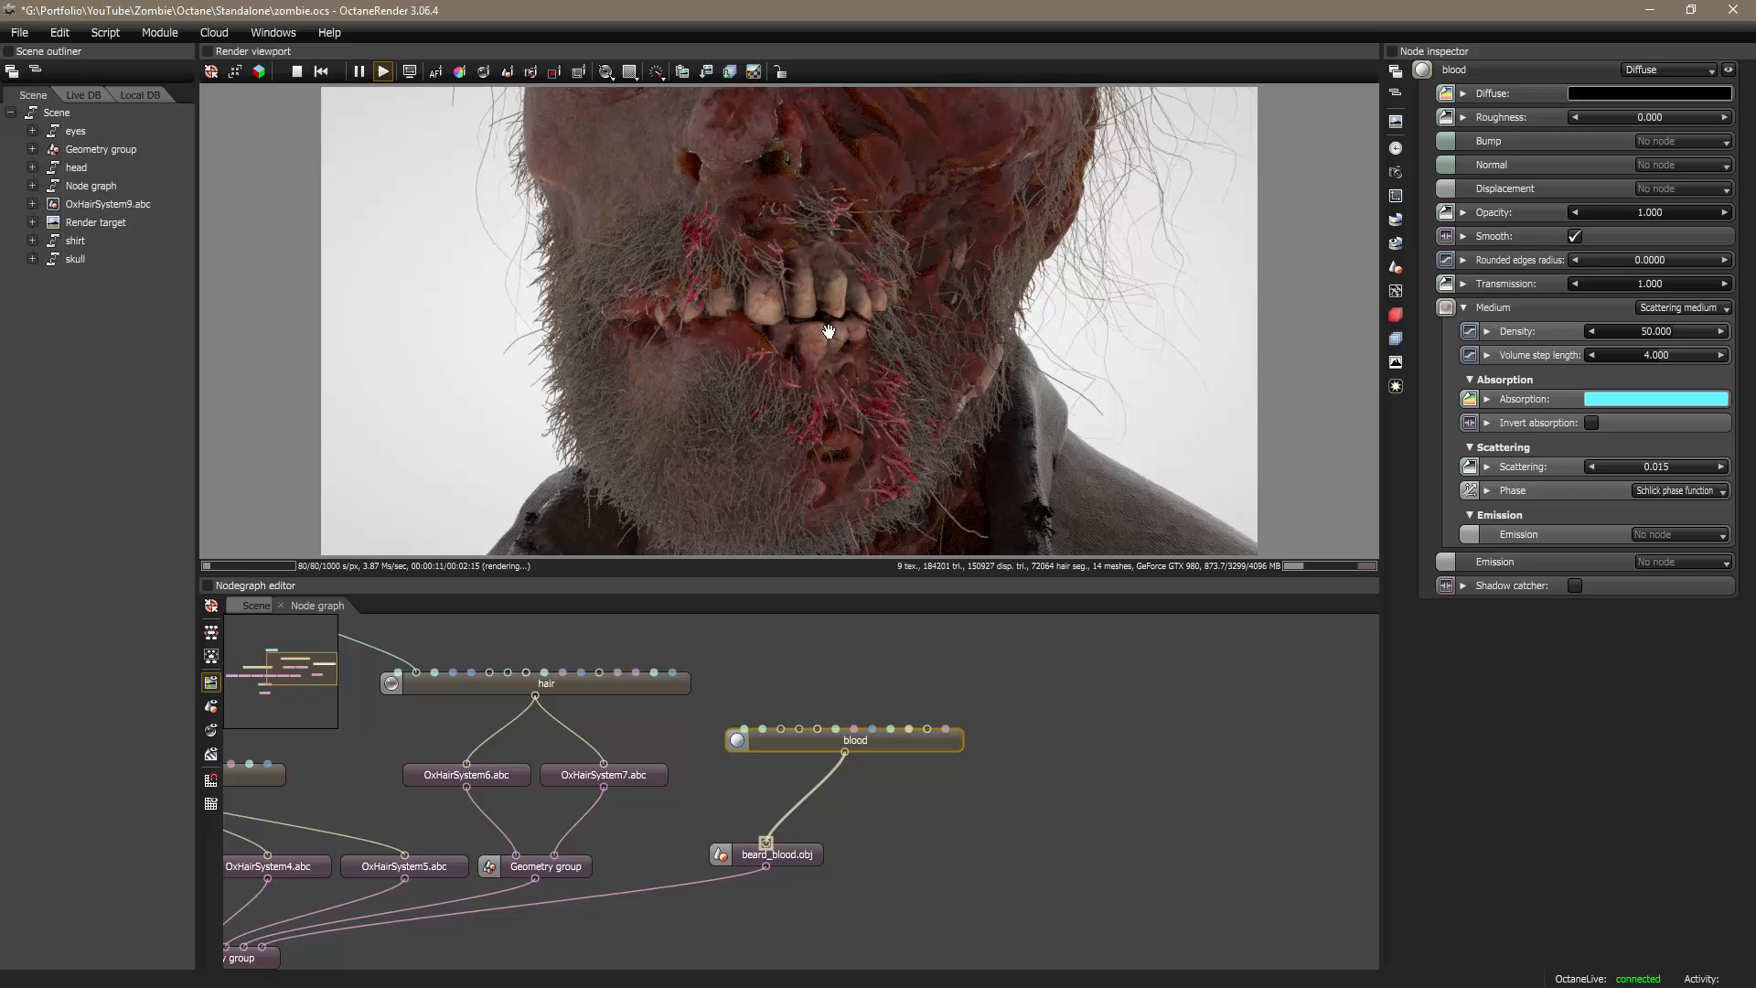
pyautogui.scroll(-5, 909, 346)
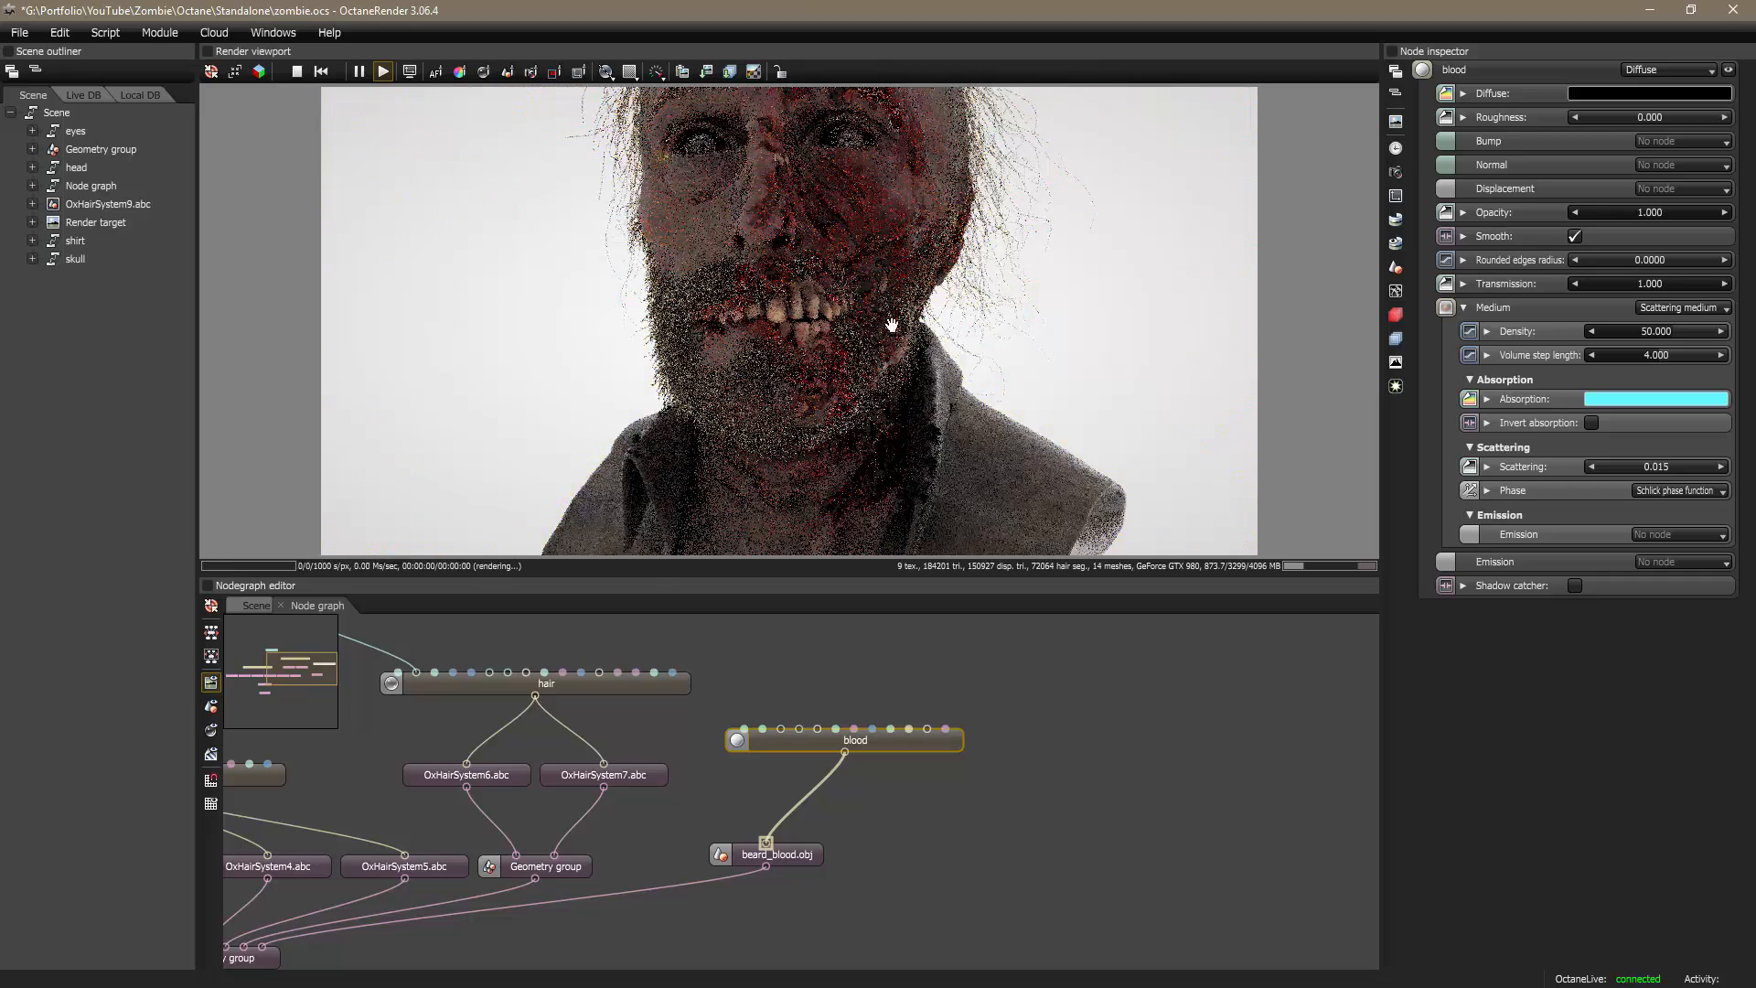
pyautogui.moveTo(892, 325); pyautogui.dragTo(886, 412, button='right')
pyautogui.scroll(4, 859, 427)
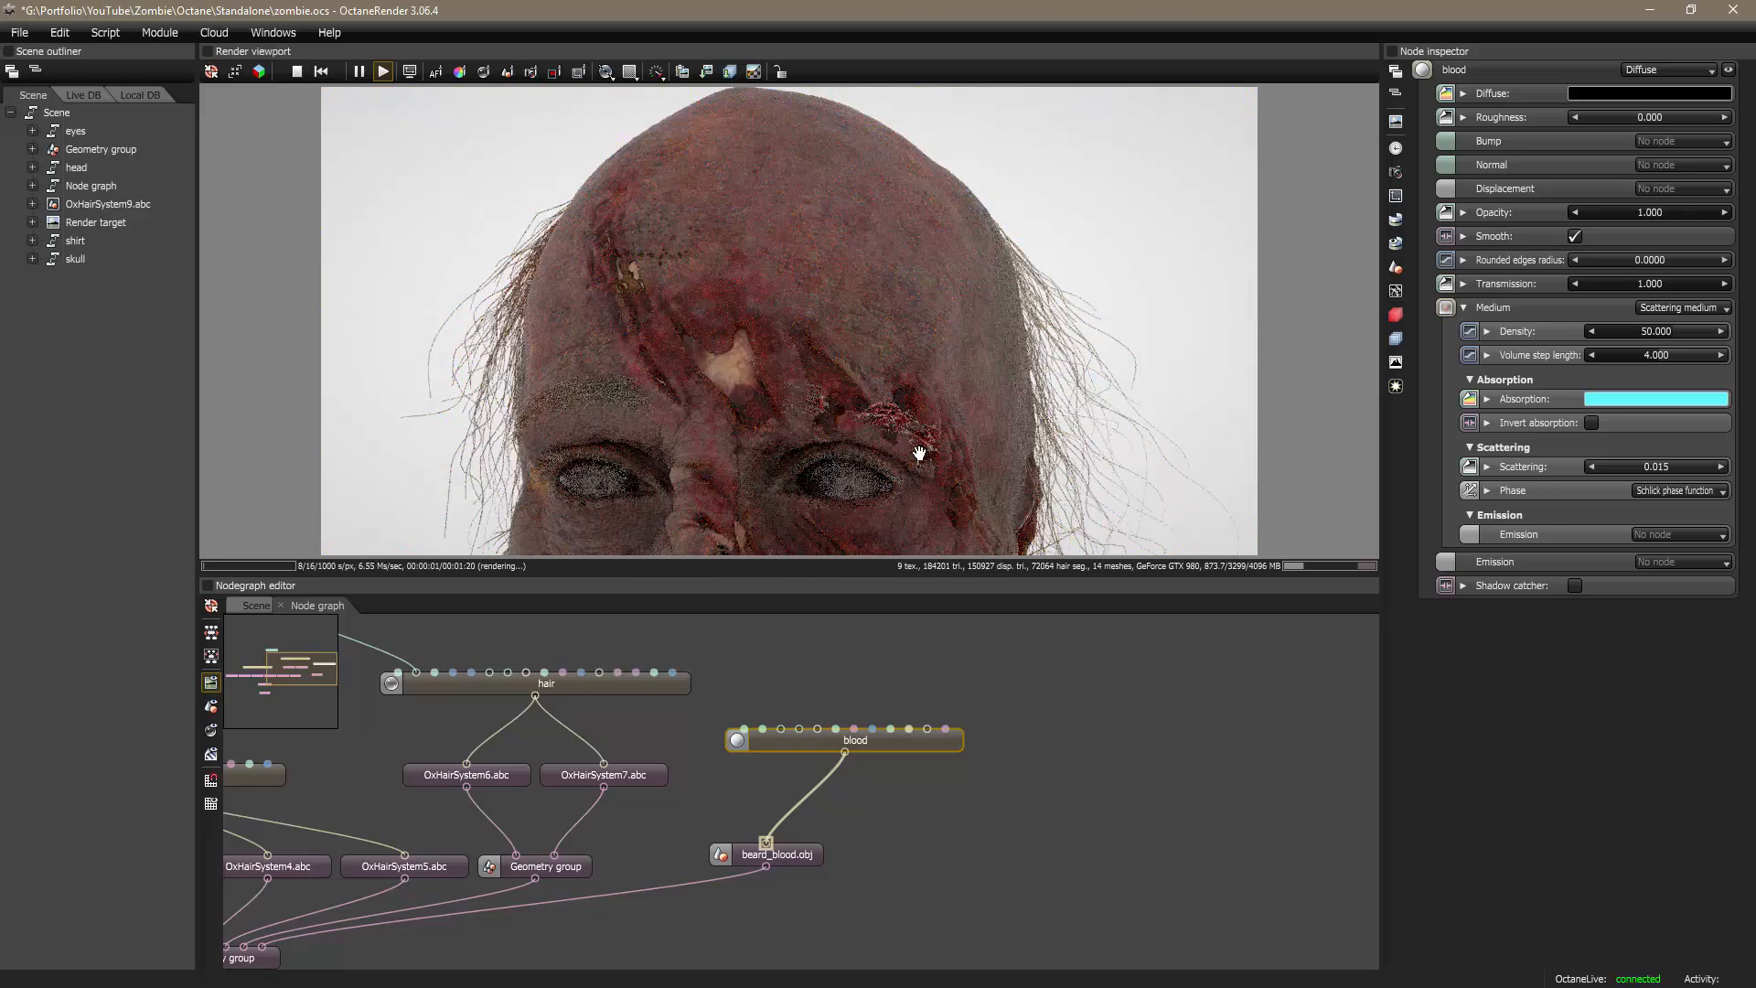
pyautogui.scroll(3, 901, 425)
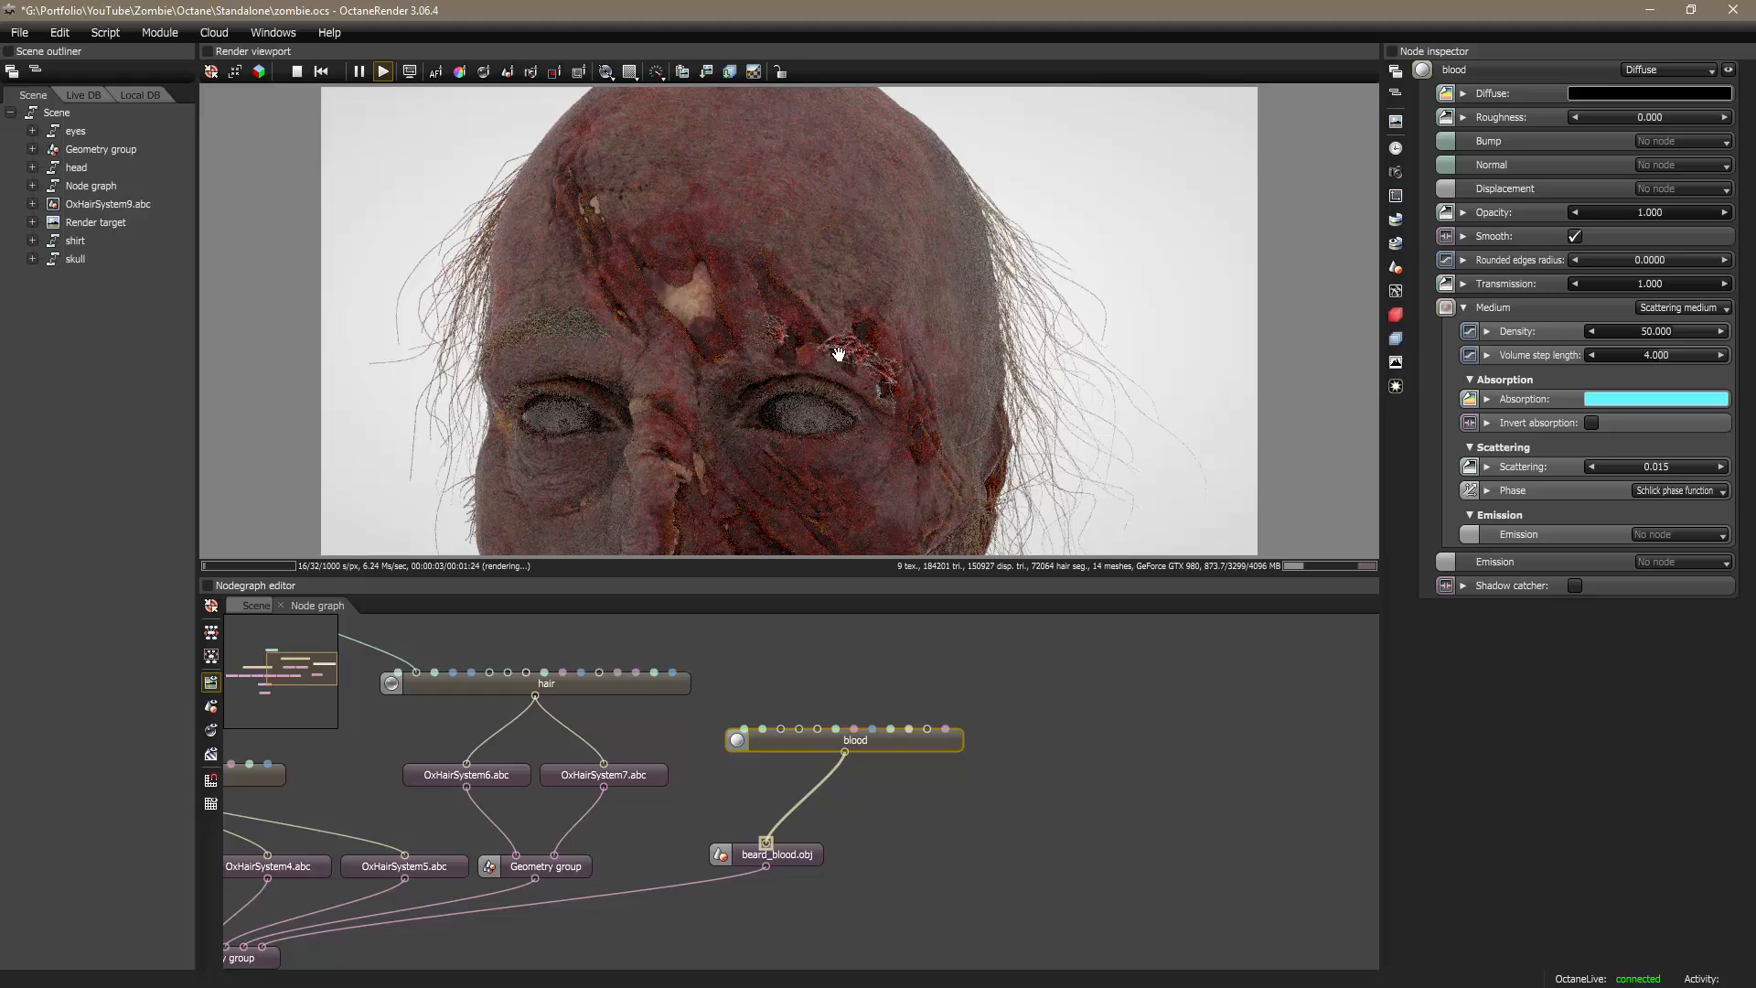
pyautogui.scroll(-3, 912, 391)
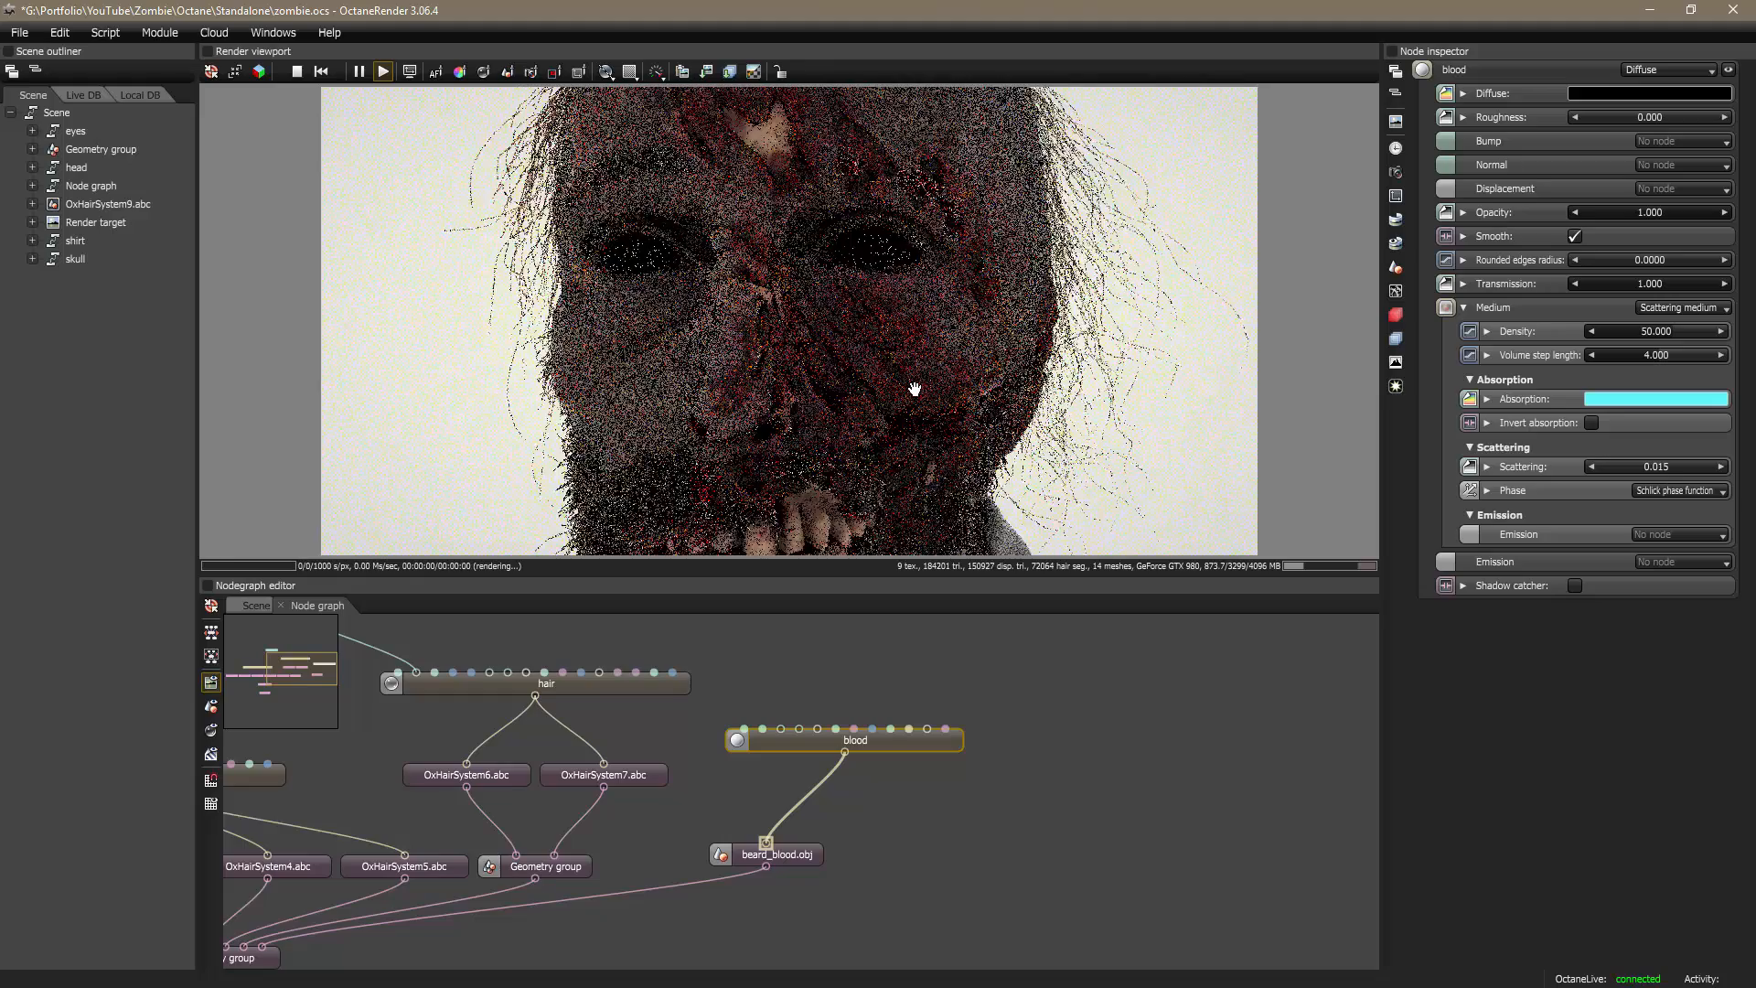
# Step: Bring the full face and the whole hair node graph into view and save the project
pyautogui.moveTo(701, 721); pyautogui.dragTo(1011, 727)
pyautogui.scroll(-1, 1011, 727)
pyautogui.scroll(-2, 1012, 723)
pyautogui.moveTo(995, 666); pyautogui.dragTo(938, 660)
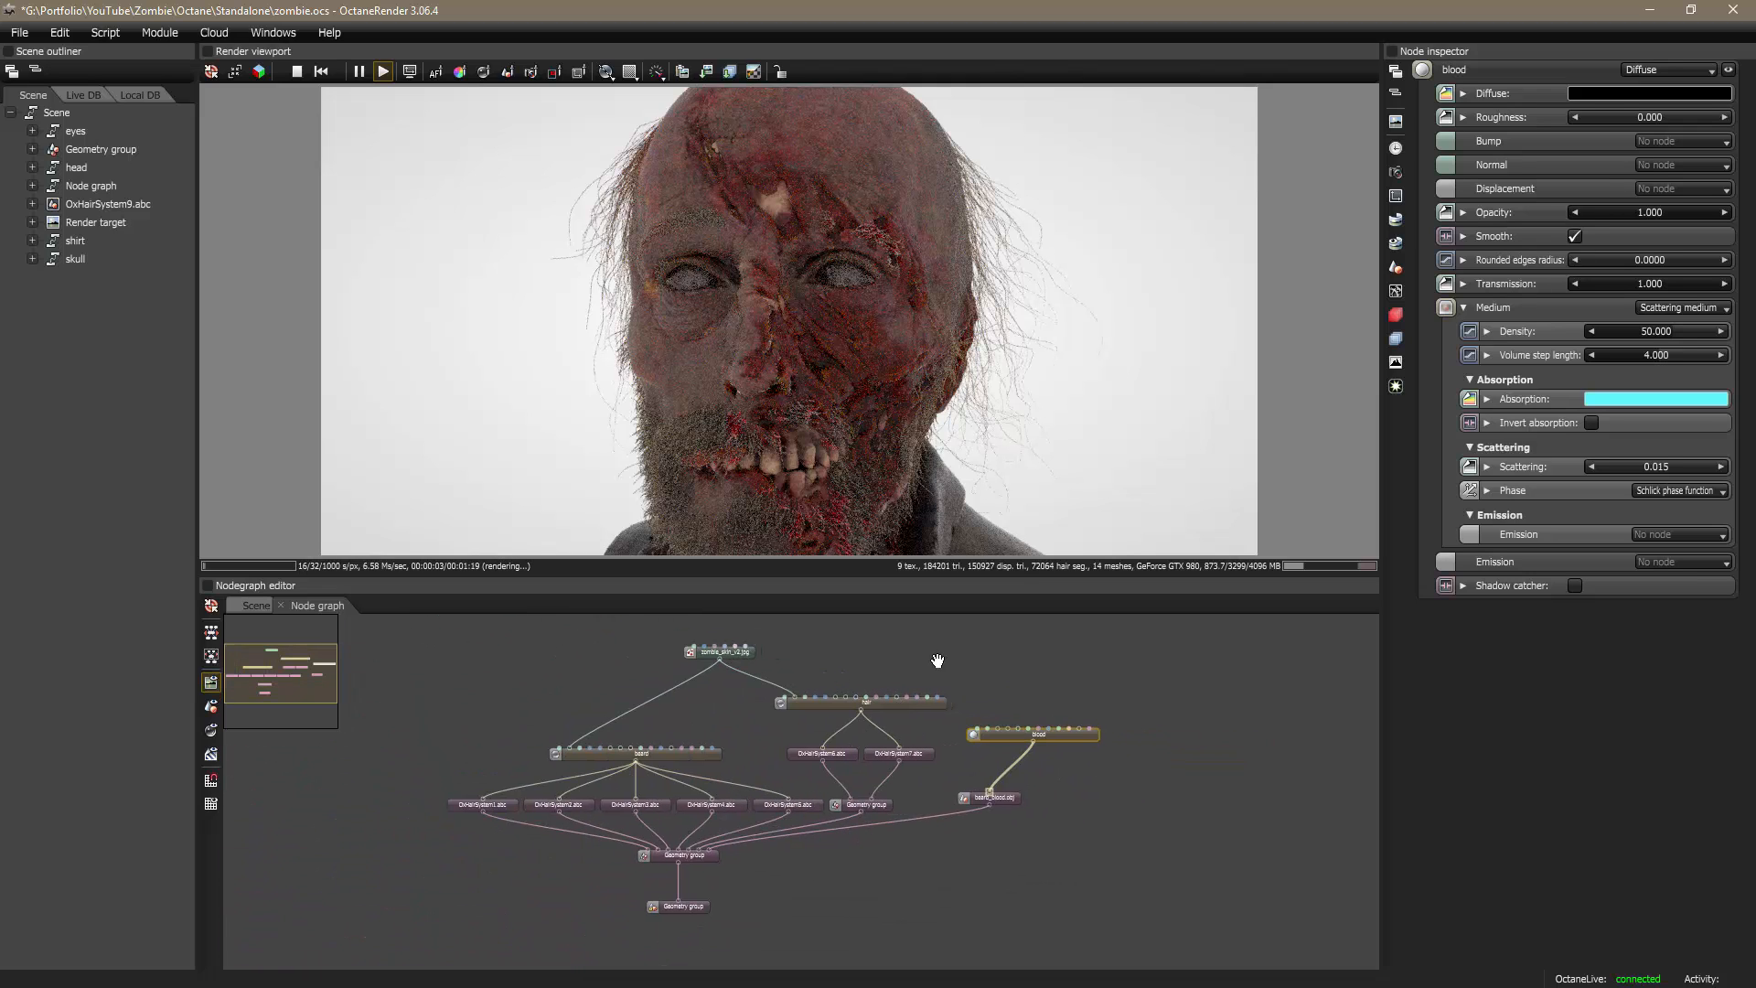
pyautogui.hotkey('ctrl', 's')
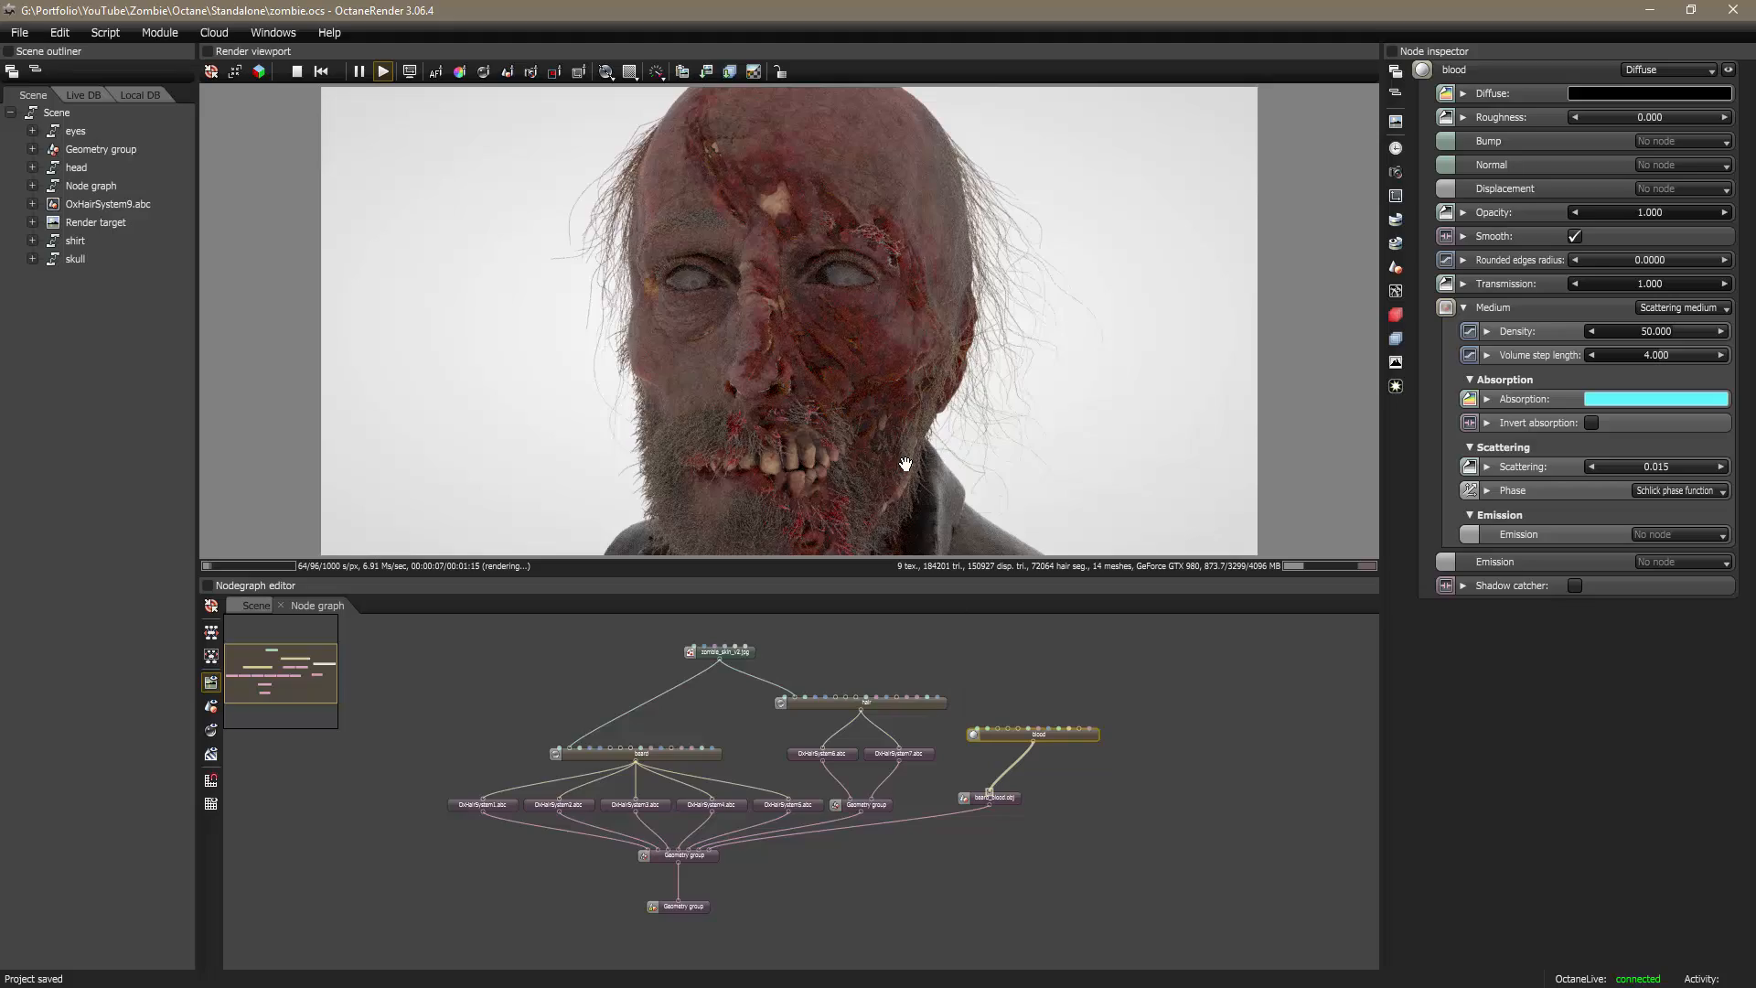
# Step: Examine the rendered head from a distance and then close up around the eyes and facial wounds
pyautogui.moveTo(906, 464)
pyautogui.mouseDown()
pyautogui.moveTo(865, 458)
pyautogui.moveTo(893, 451)
pyautogui.moveTo(909, 477)
pyautogui.moveTo(919, 454)
pyautogui.mouseUp()
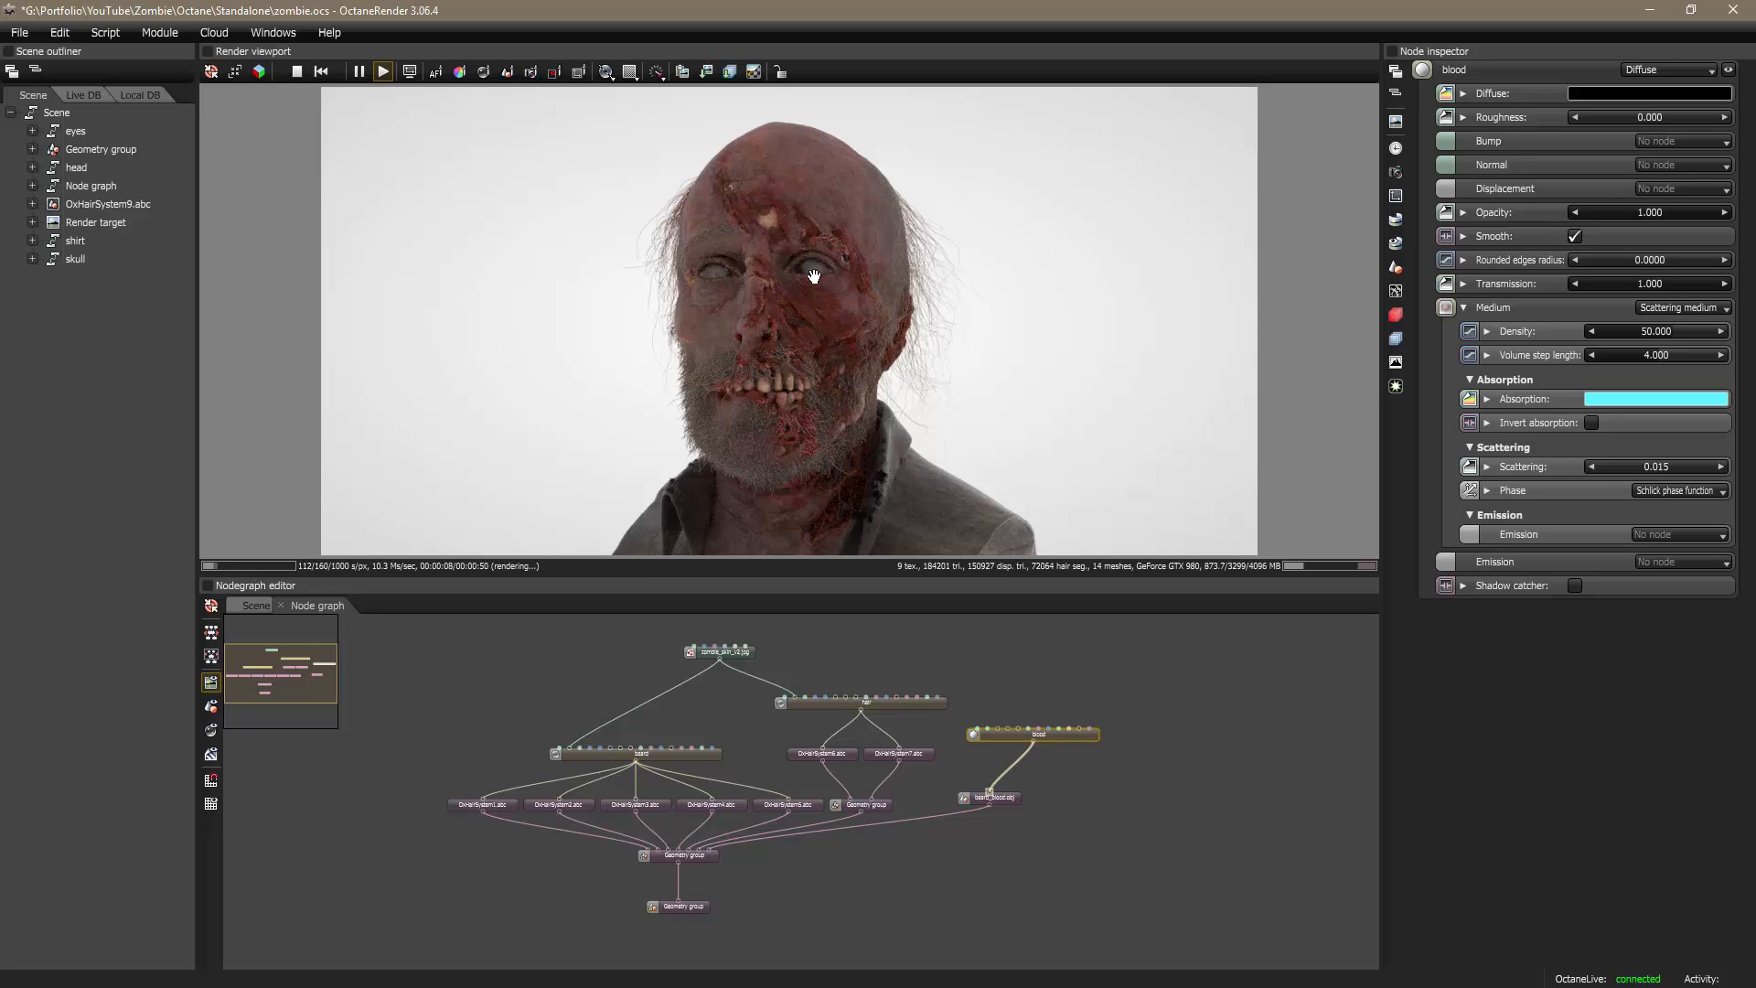
pyautogui.scroll(2, 809, 296)
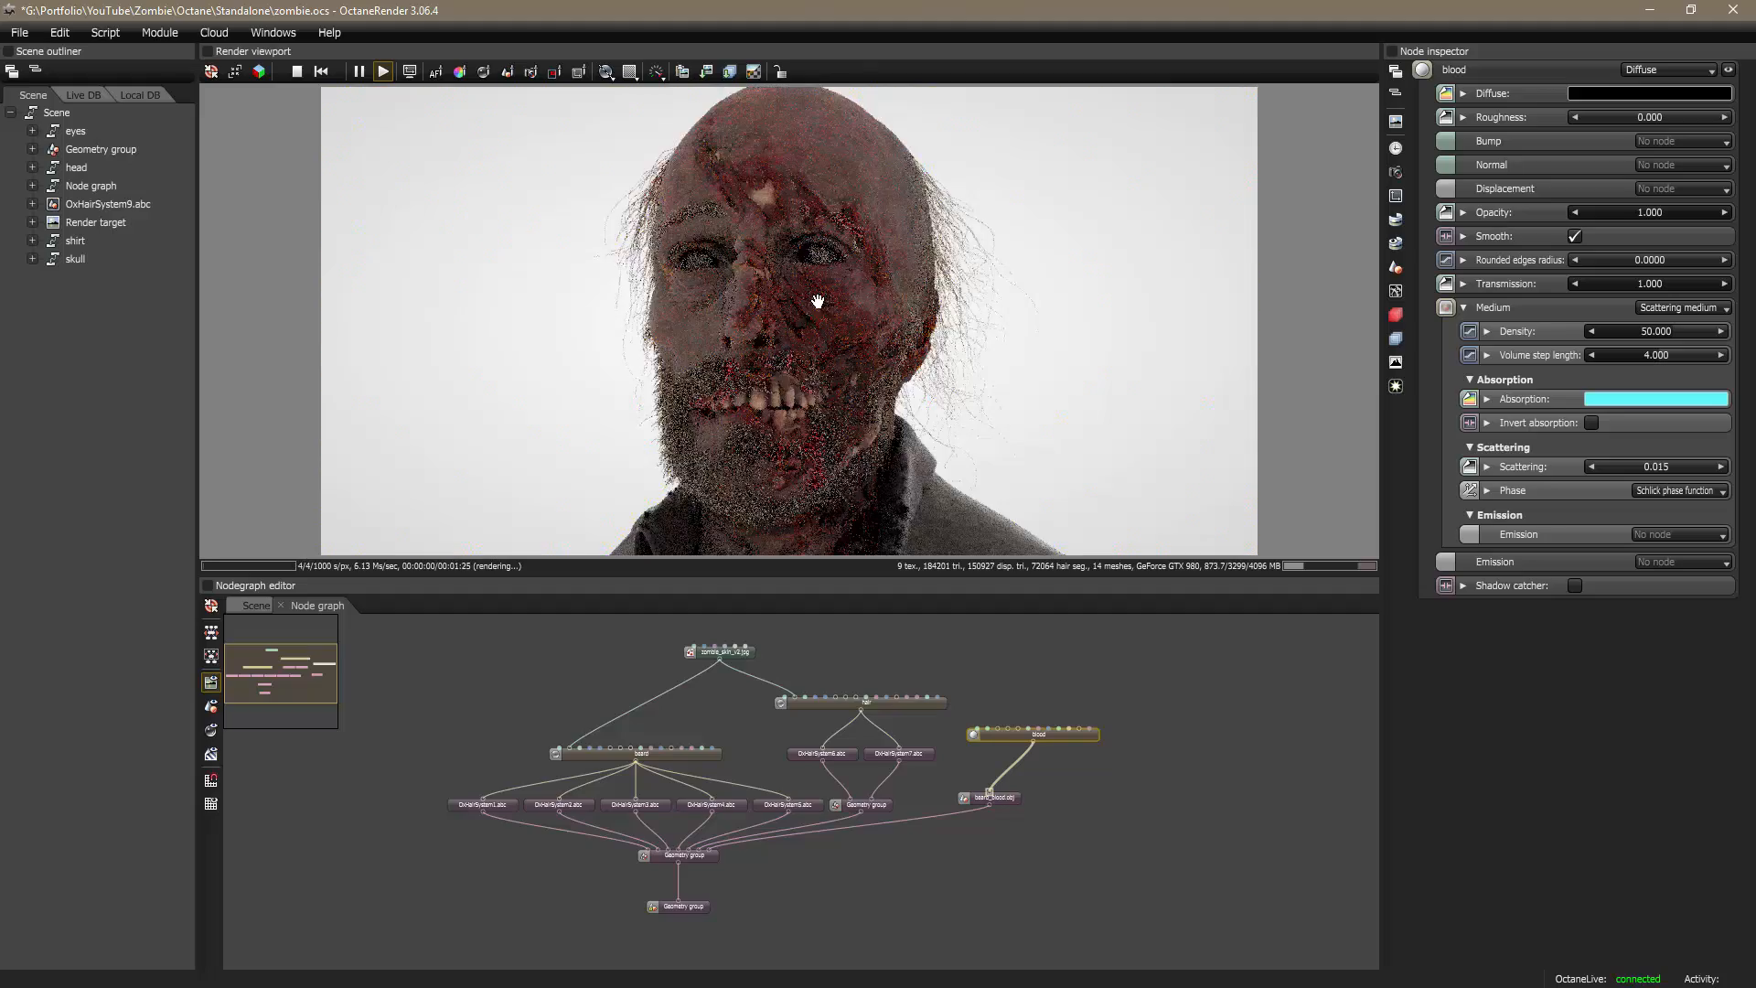
pyautogui.moveTo(814, 300); pyautogui.dragTo(819, 385, button='right')
pyautogui.scroll(4, 819, 388)
pyautogui.moveTo(819, 388); pyautogui.dragTo(925, 486)
pyautogui.moveTo(925, 485); pyautogui.dragTo(895, 397, button='right')
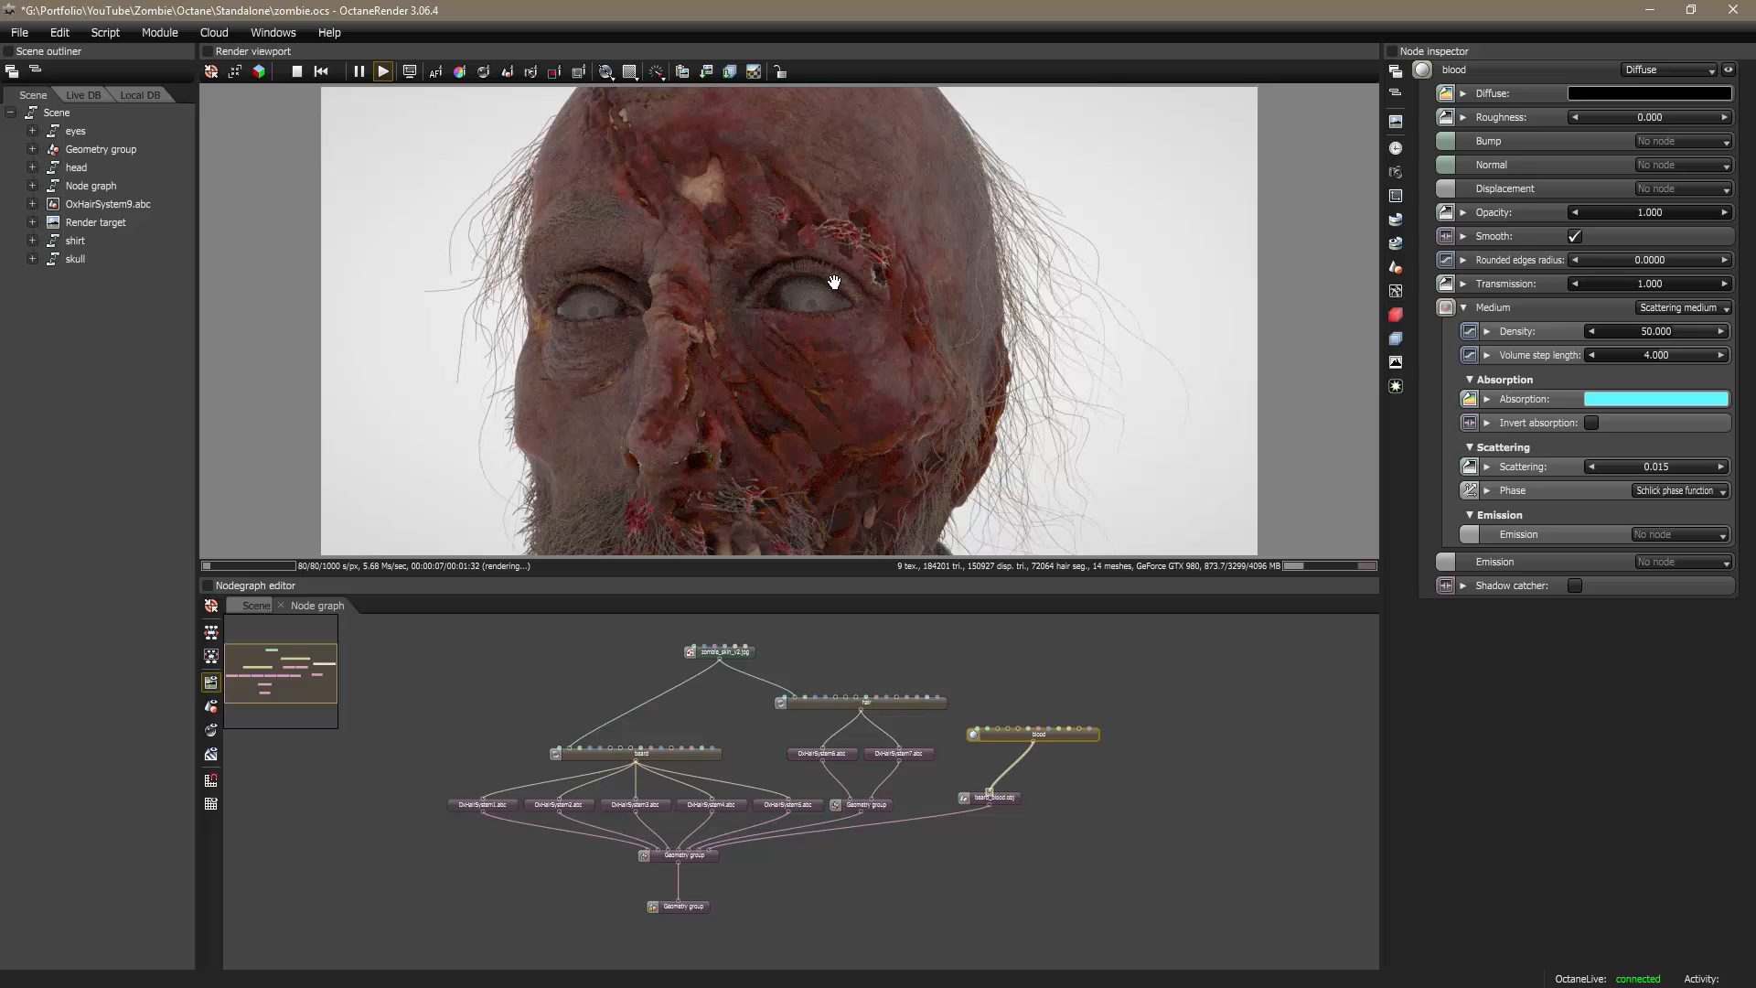
# Step: Close the hair Node graph and return to the top-level Scene graph
pyautogui.click(254, 606)
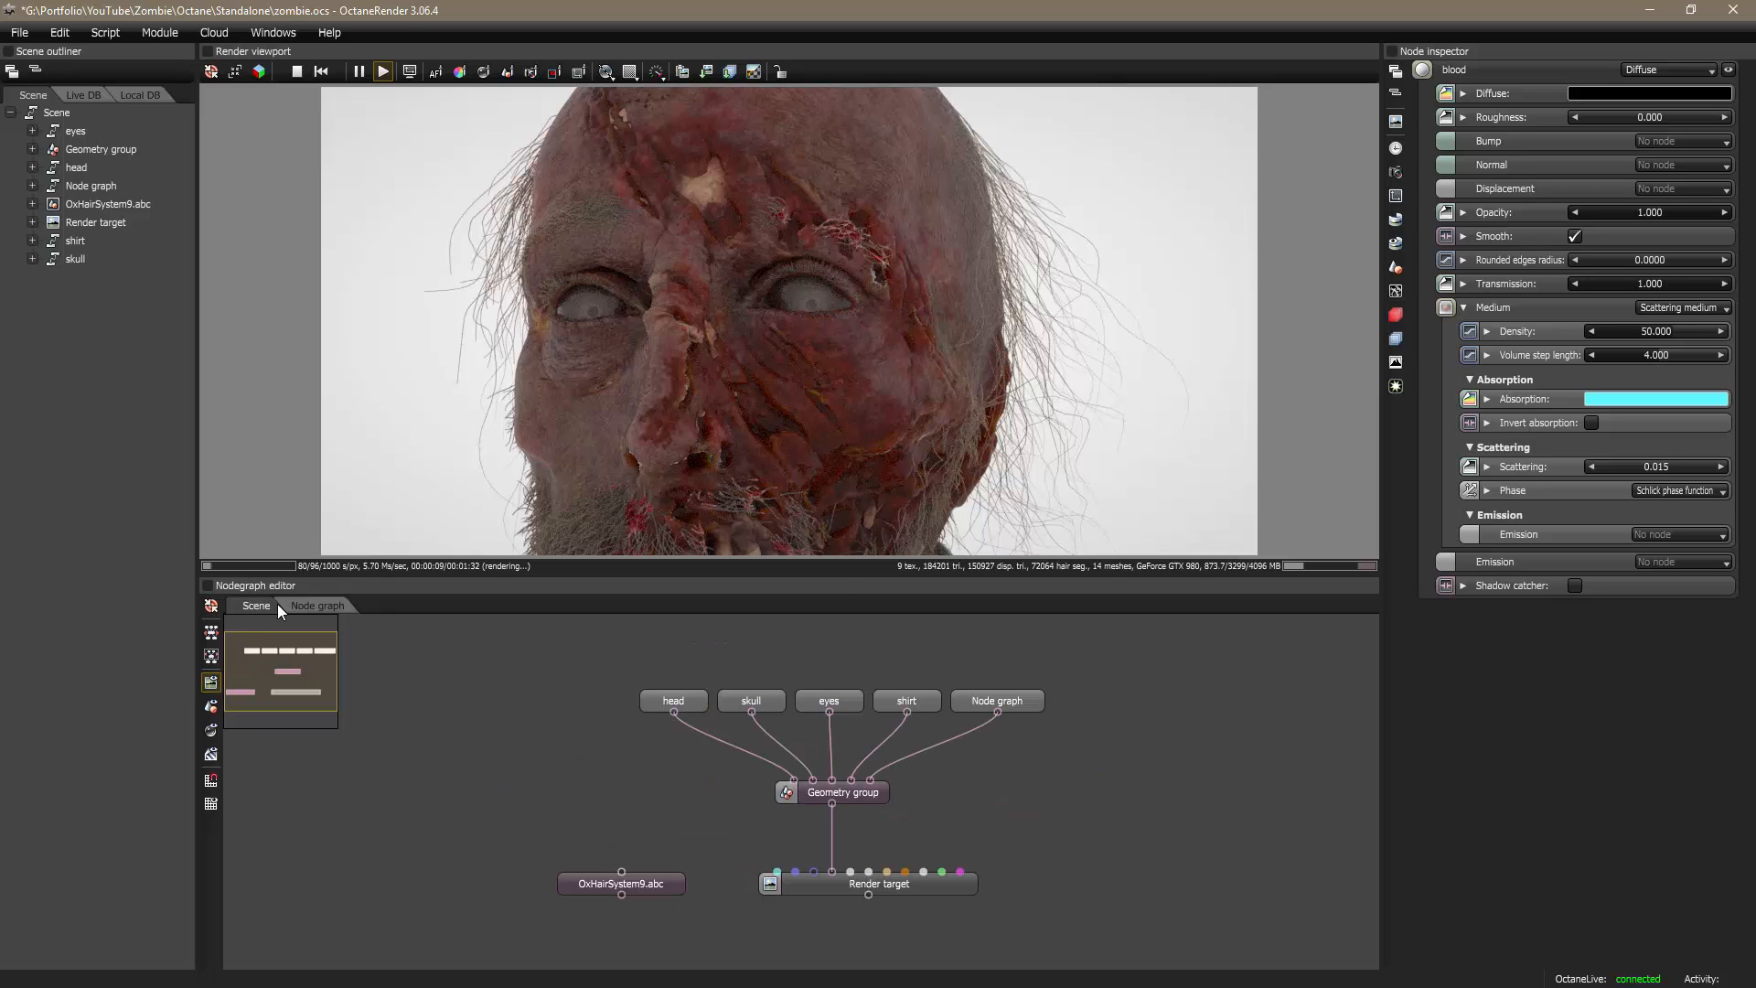
pyautogui.click(288, 604)
pyautogui.click(281, 605)
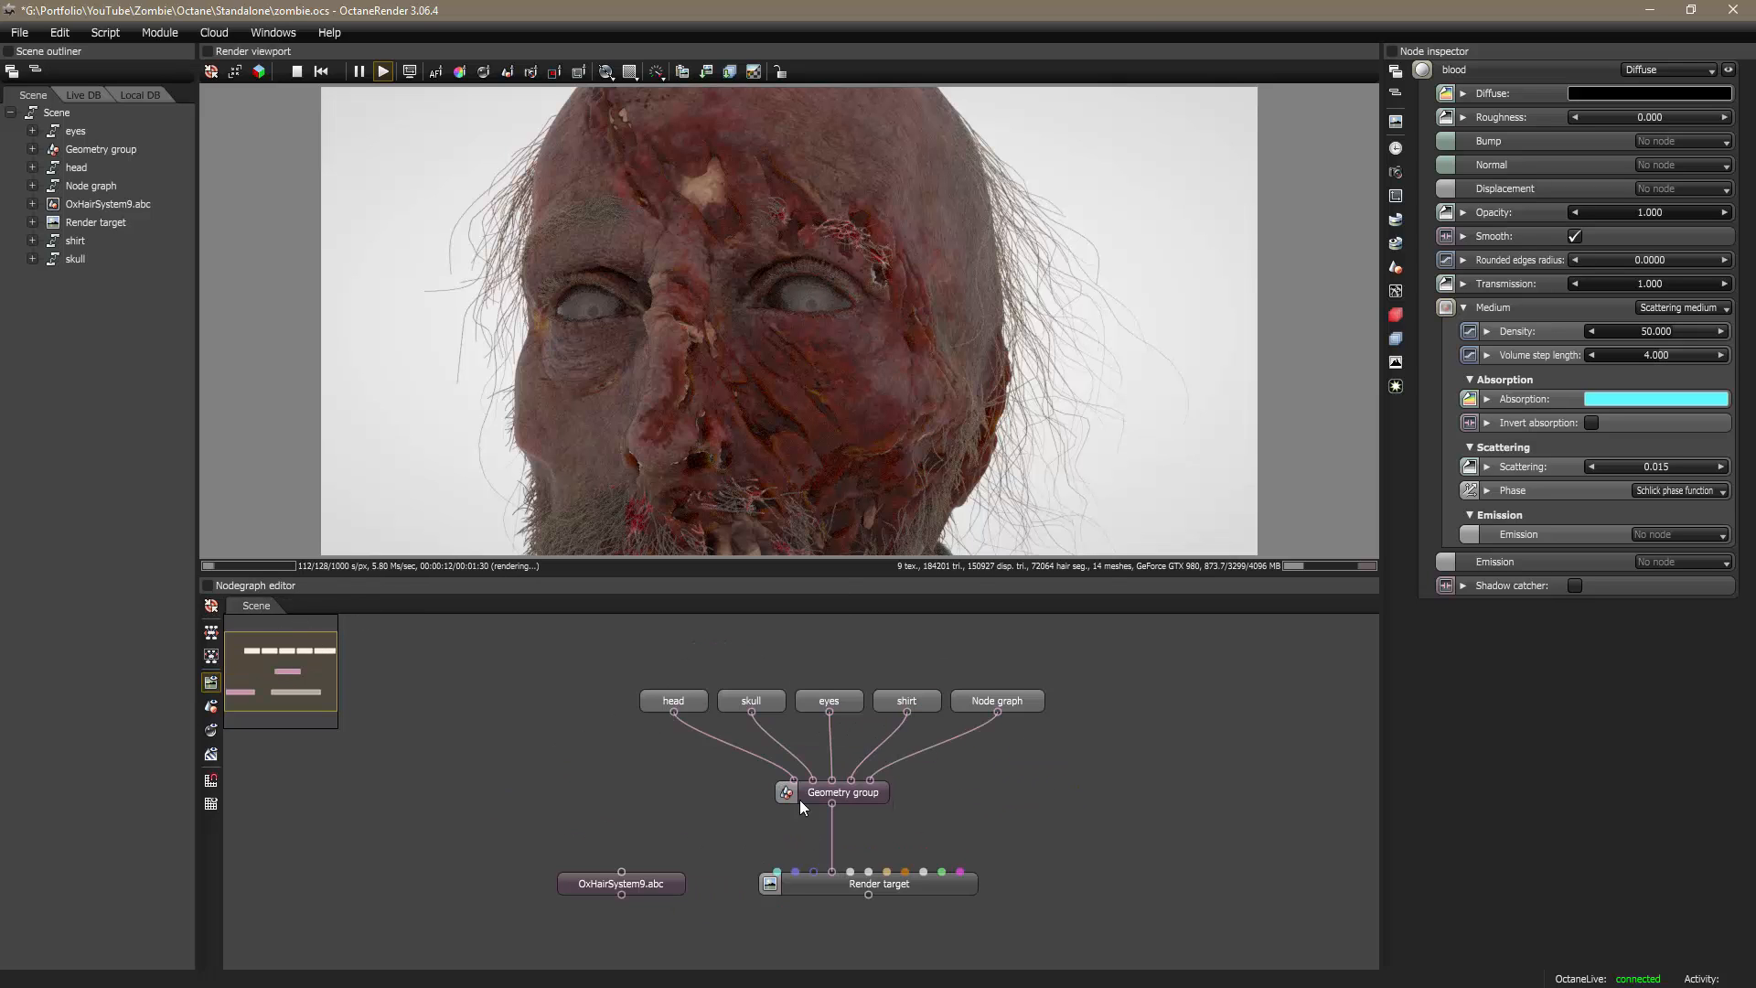
pyautogui.moveTo(1055, 839); pyautogui.dragTo(947, 842)
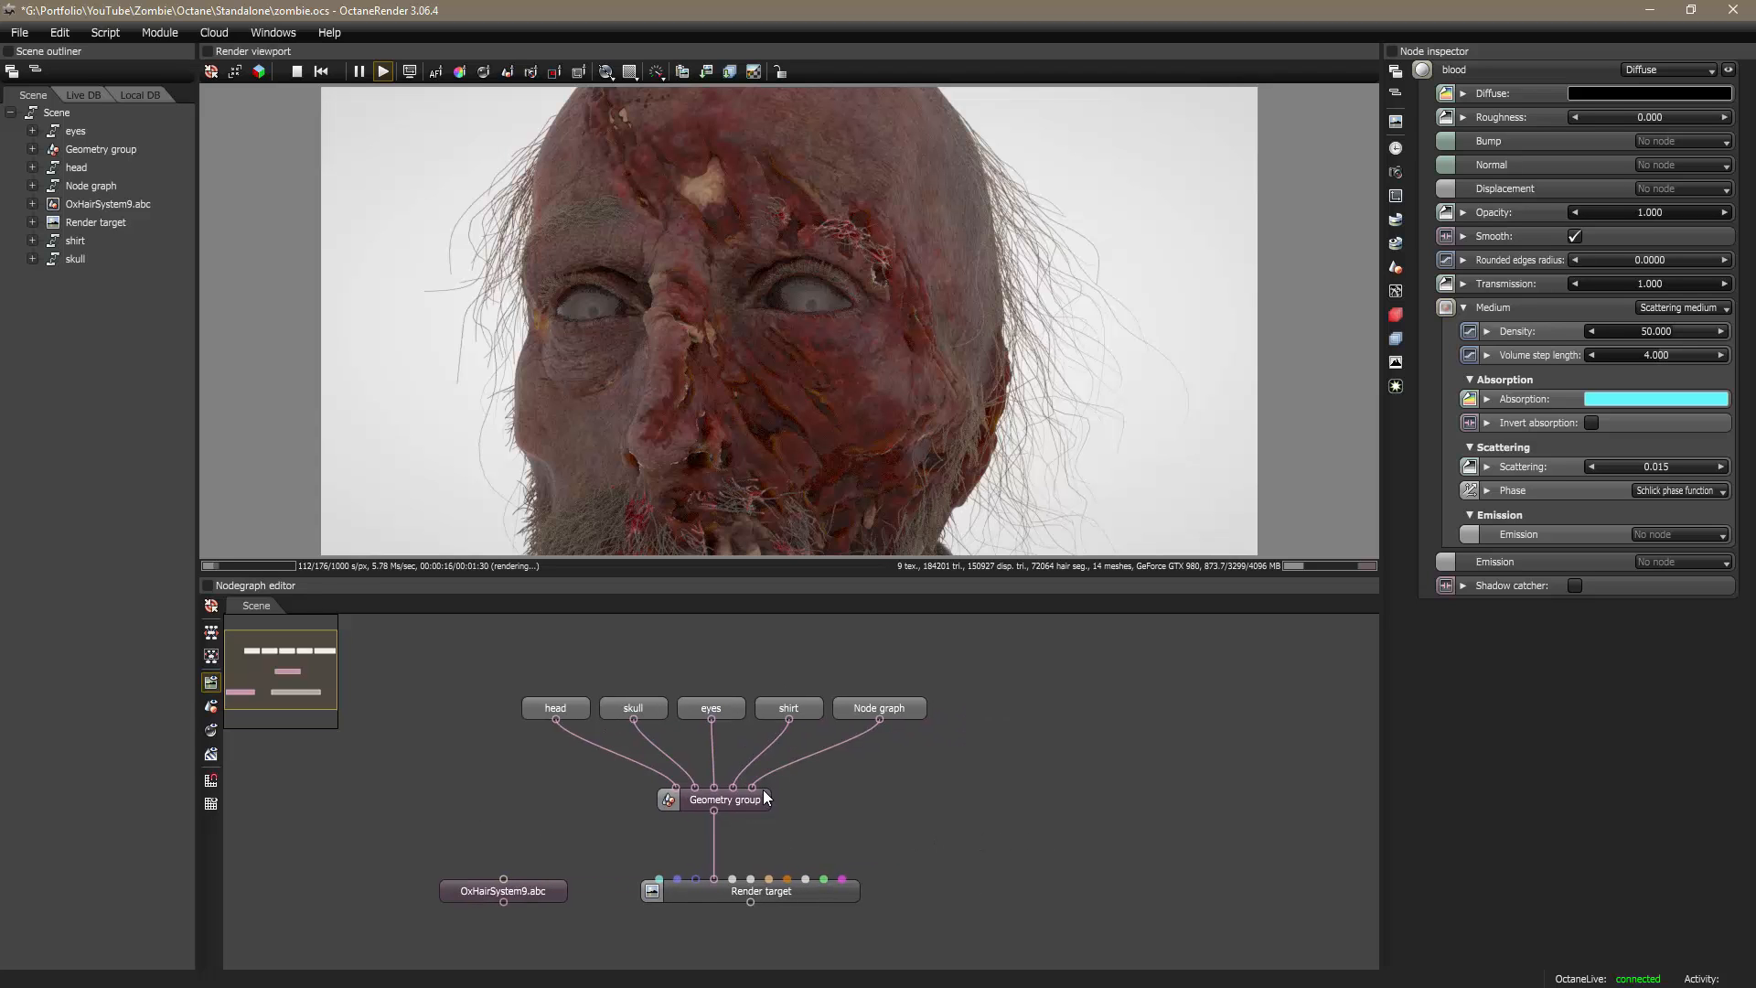
# Step: Place the OxHairSystem9.abc node level with the scene's Geometry group and move the shirt node graph above its neighbouring nodes
pyautogui.moveTo(869, 423); pyautogui.dragTo(808, 156, button='right')
pyautogui.moveTo(869, 376); pyautogui.dragTo(816, 242, button='right')
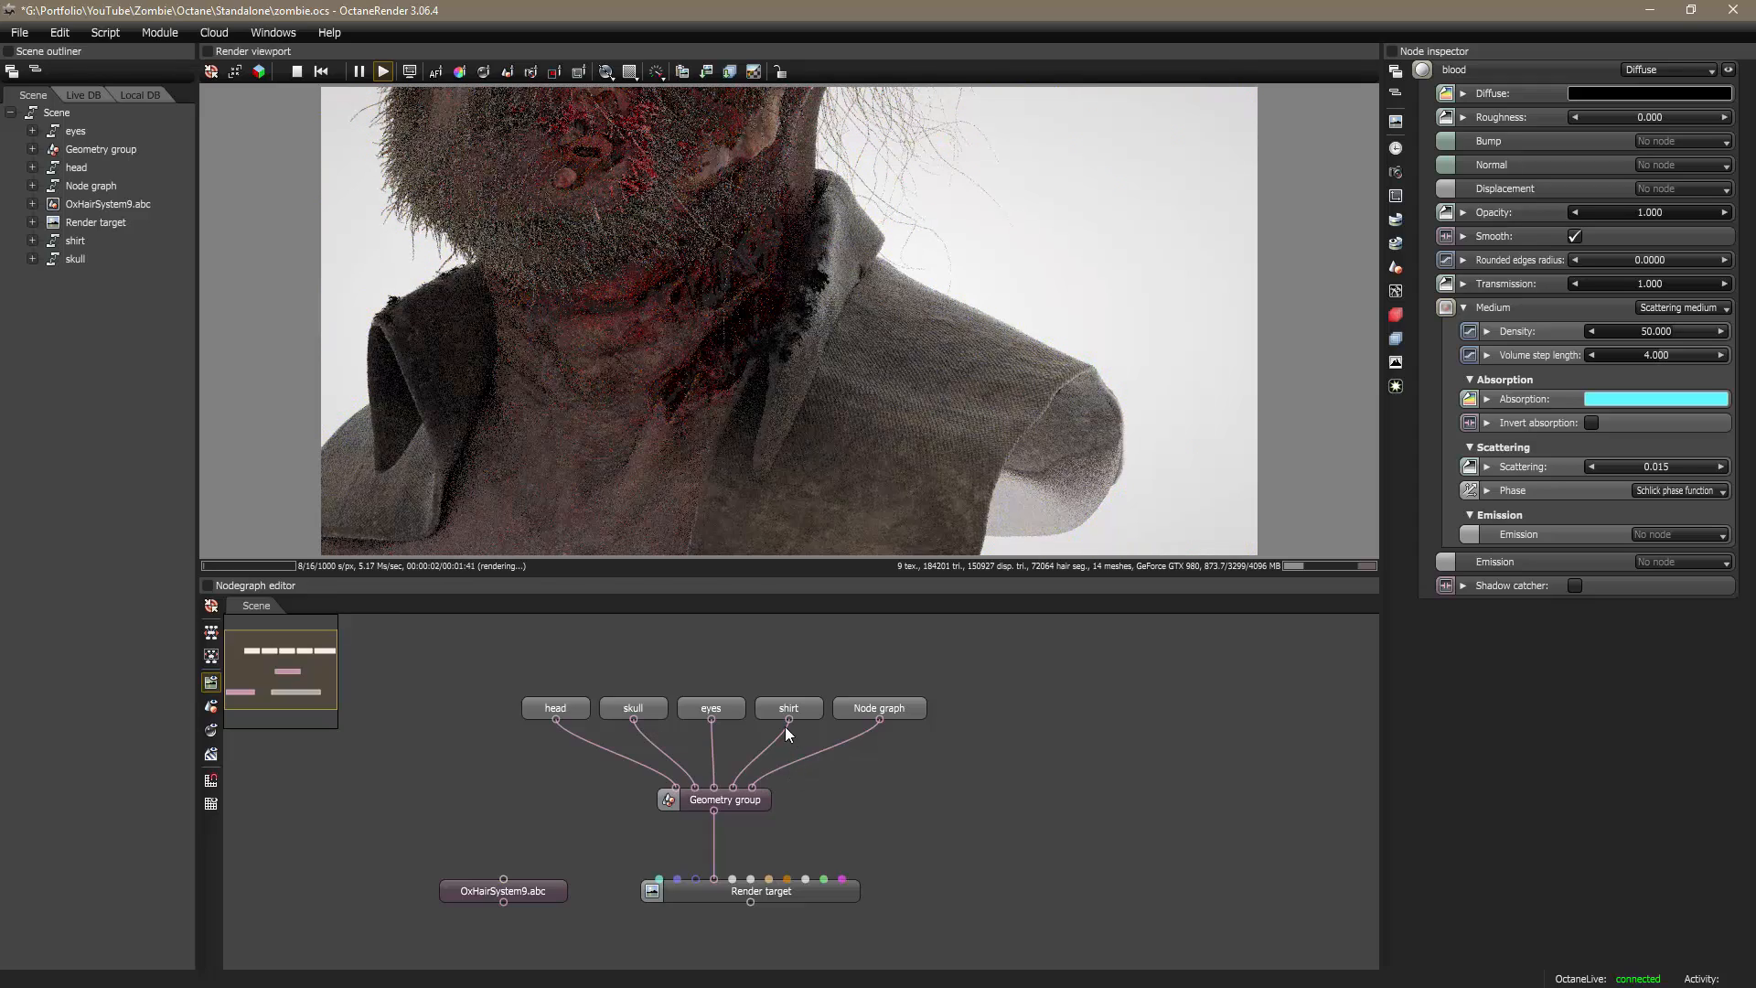
pyautogui.moveTo(536, 885); pyautogui.dragTo(505, 809)
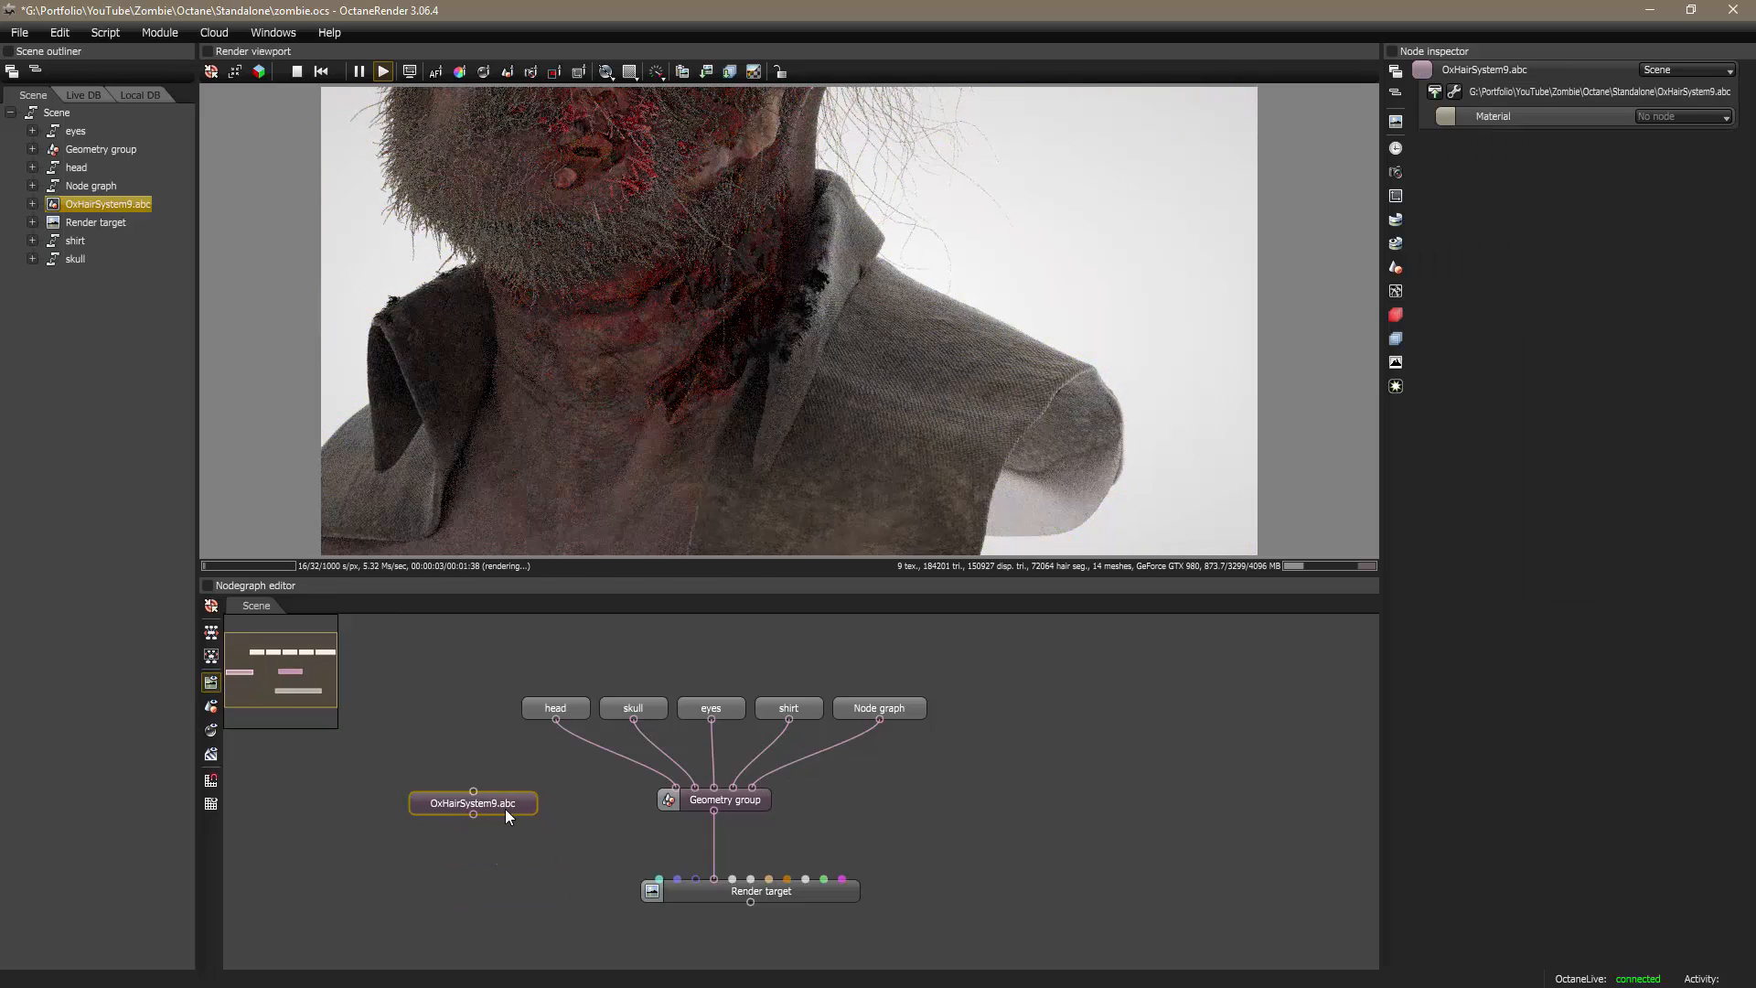
pyautogui.moveTo(911, 774); pyautogui.dragTo(913, 890)
pyautogui.moveTo(805, 823); pyautogui.dragTo(792, 716)
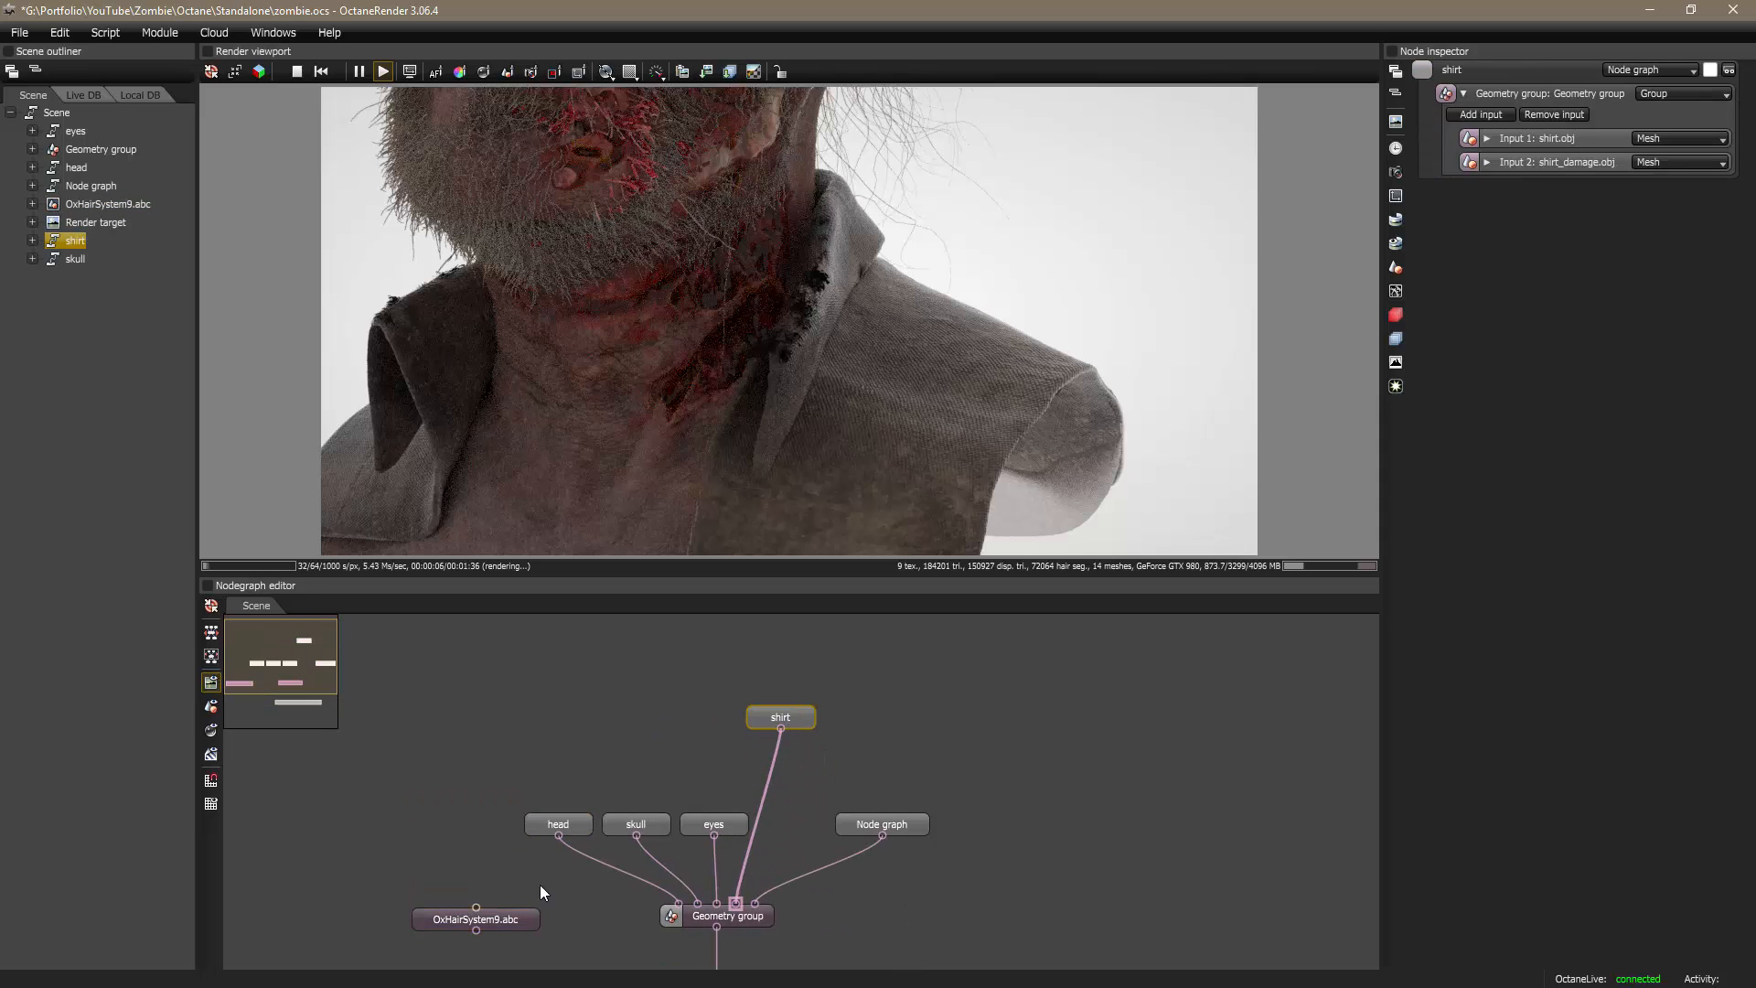
# Step: Move the OxHairSystem9.abc node clear of the shirt node graph and expand the shirt graph into its individual nodes
pyautogui.moveTo(523, 915); pyautogui.dragTo(850, 667)
pyautogui.moveTo(924, 722); pyautogui.dragTo(837, 825)
pyautogui.moveTo(751, 789); pyautogui.dragTo(736, 768)
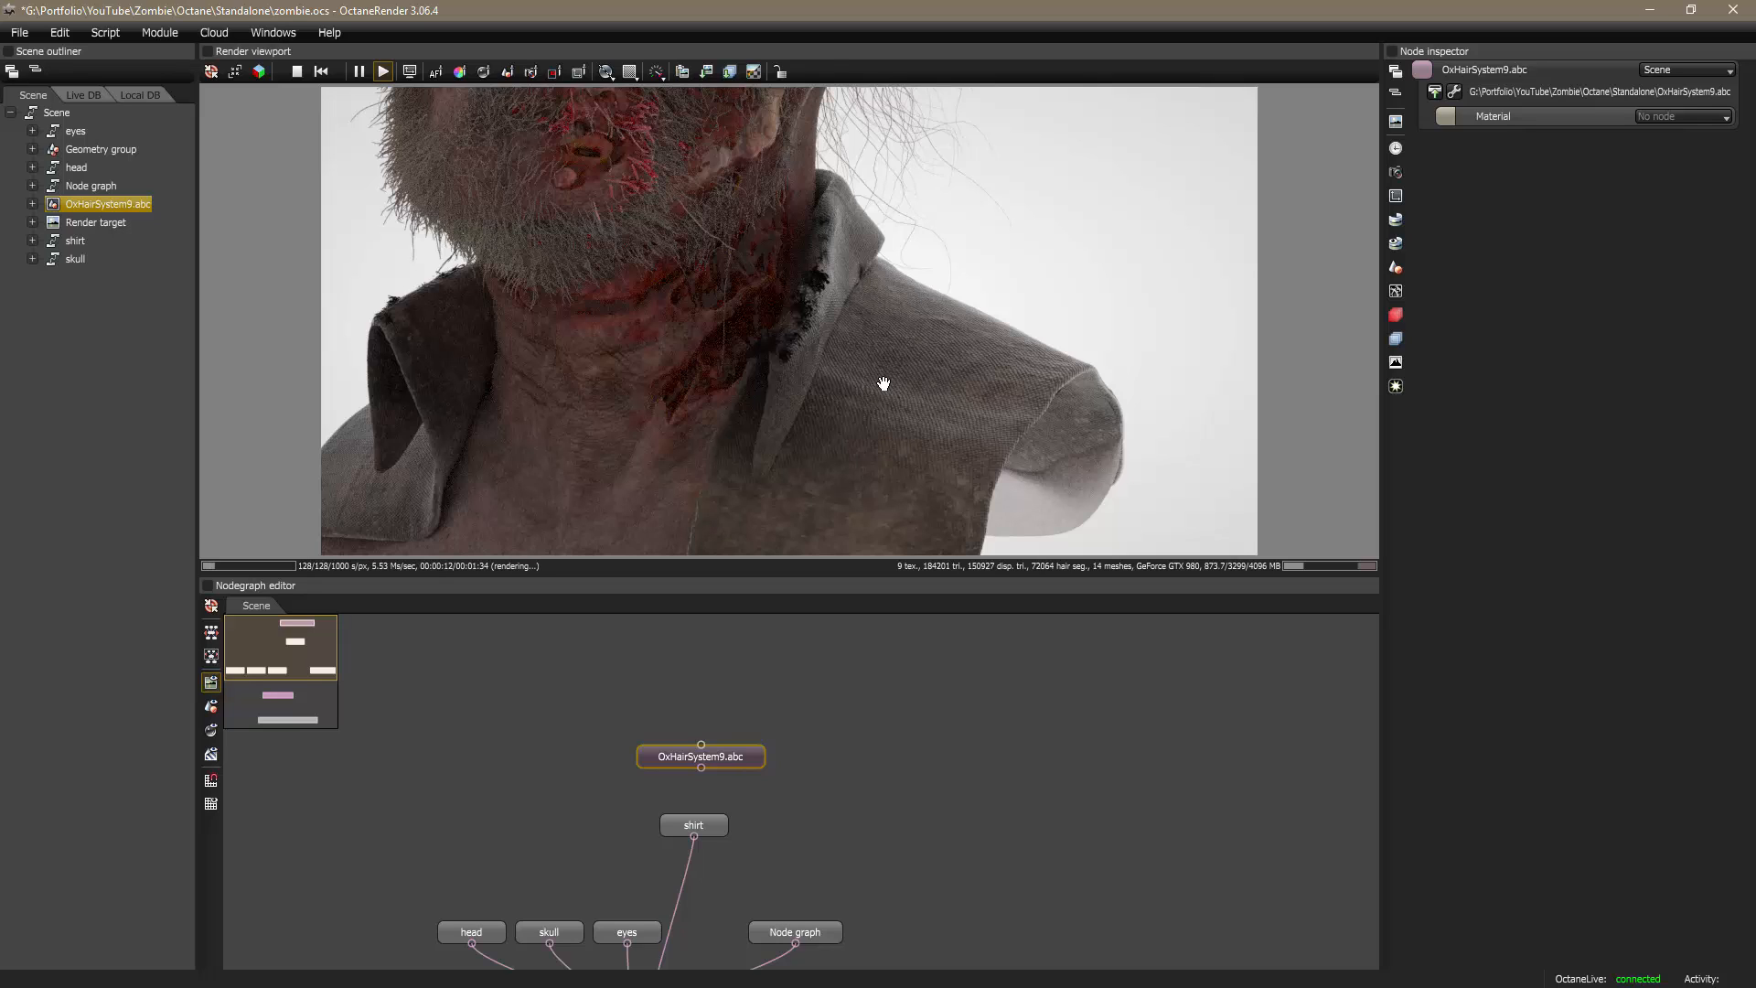
pyautogui.click(717, 827)
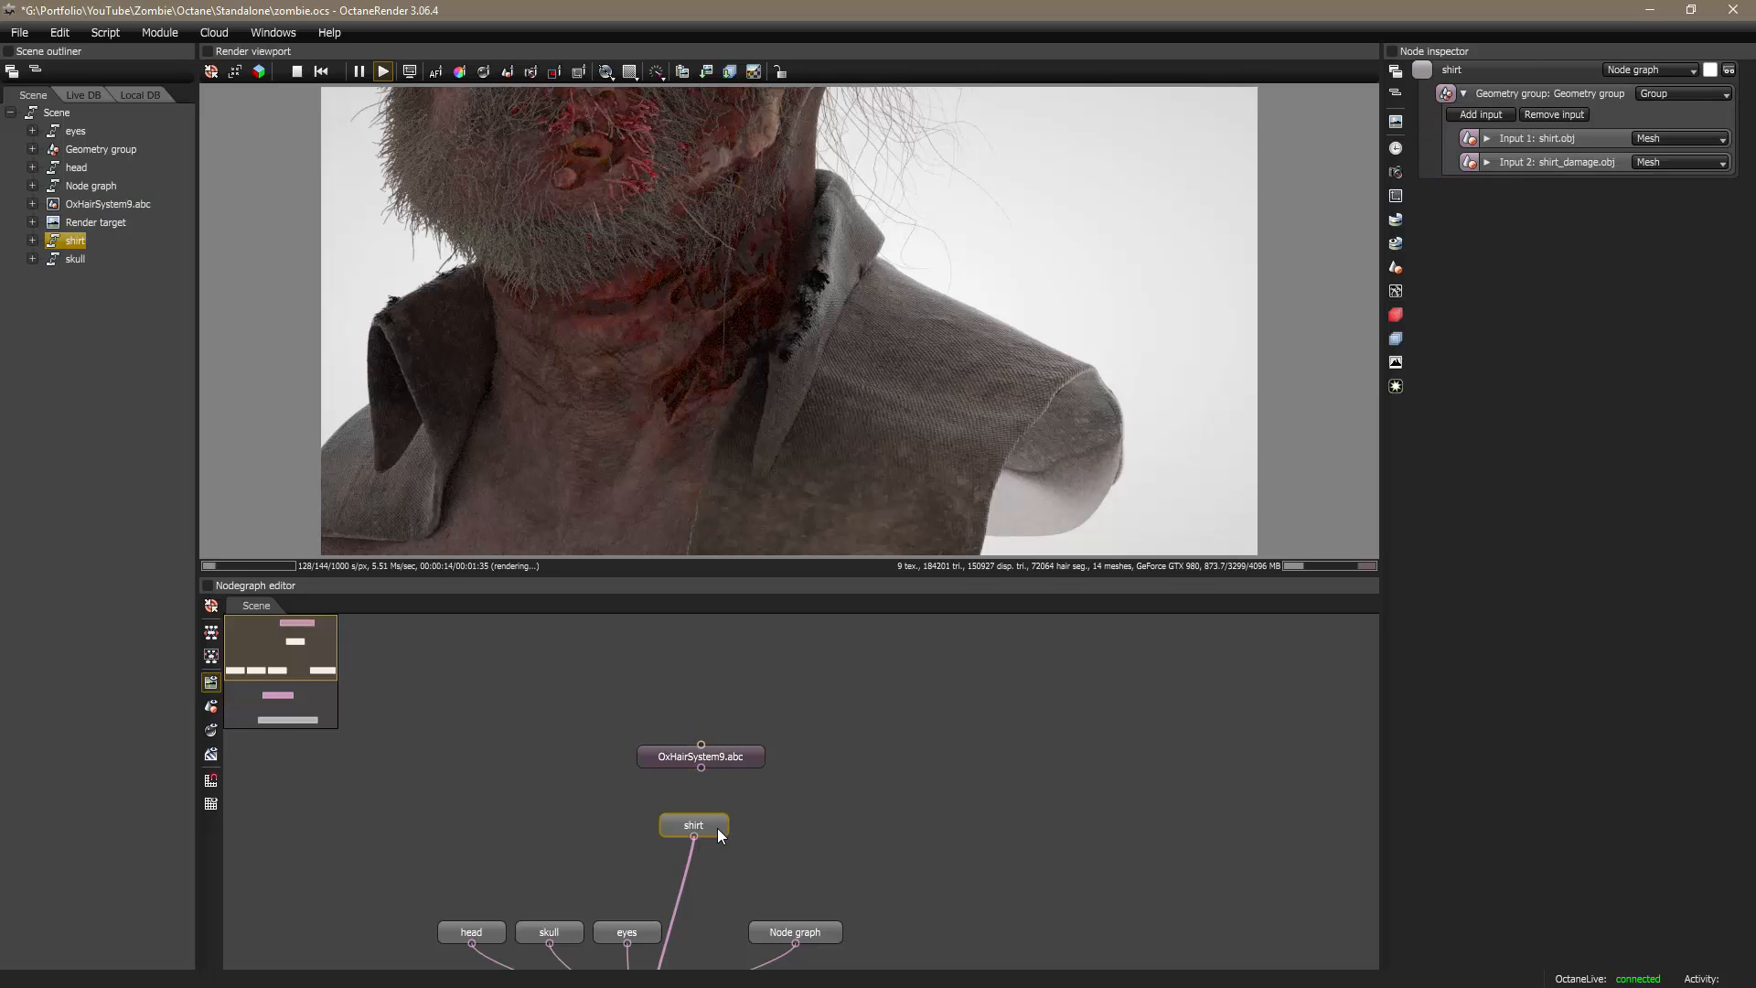
pyautogui.moveTo(704, 757); pyautogui.dragTo(484, 849)
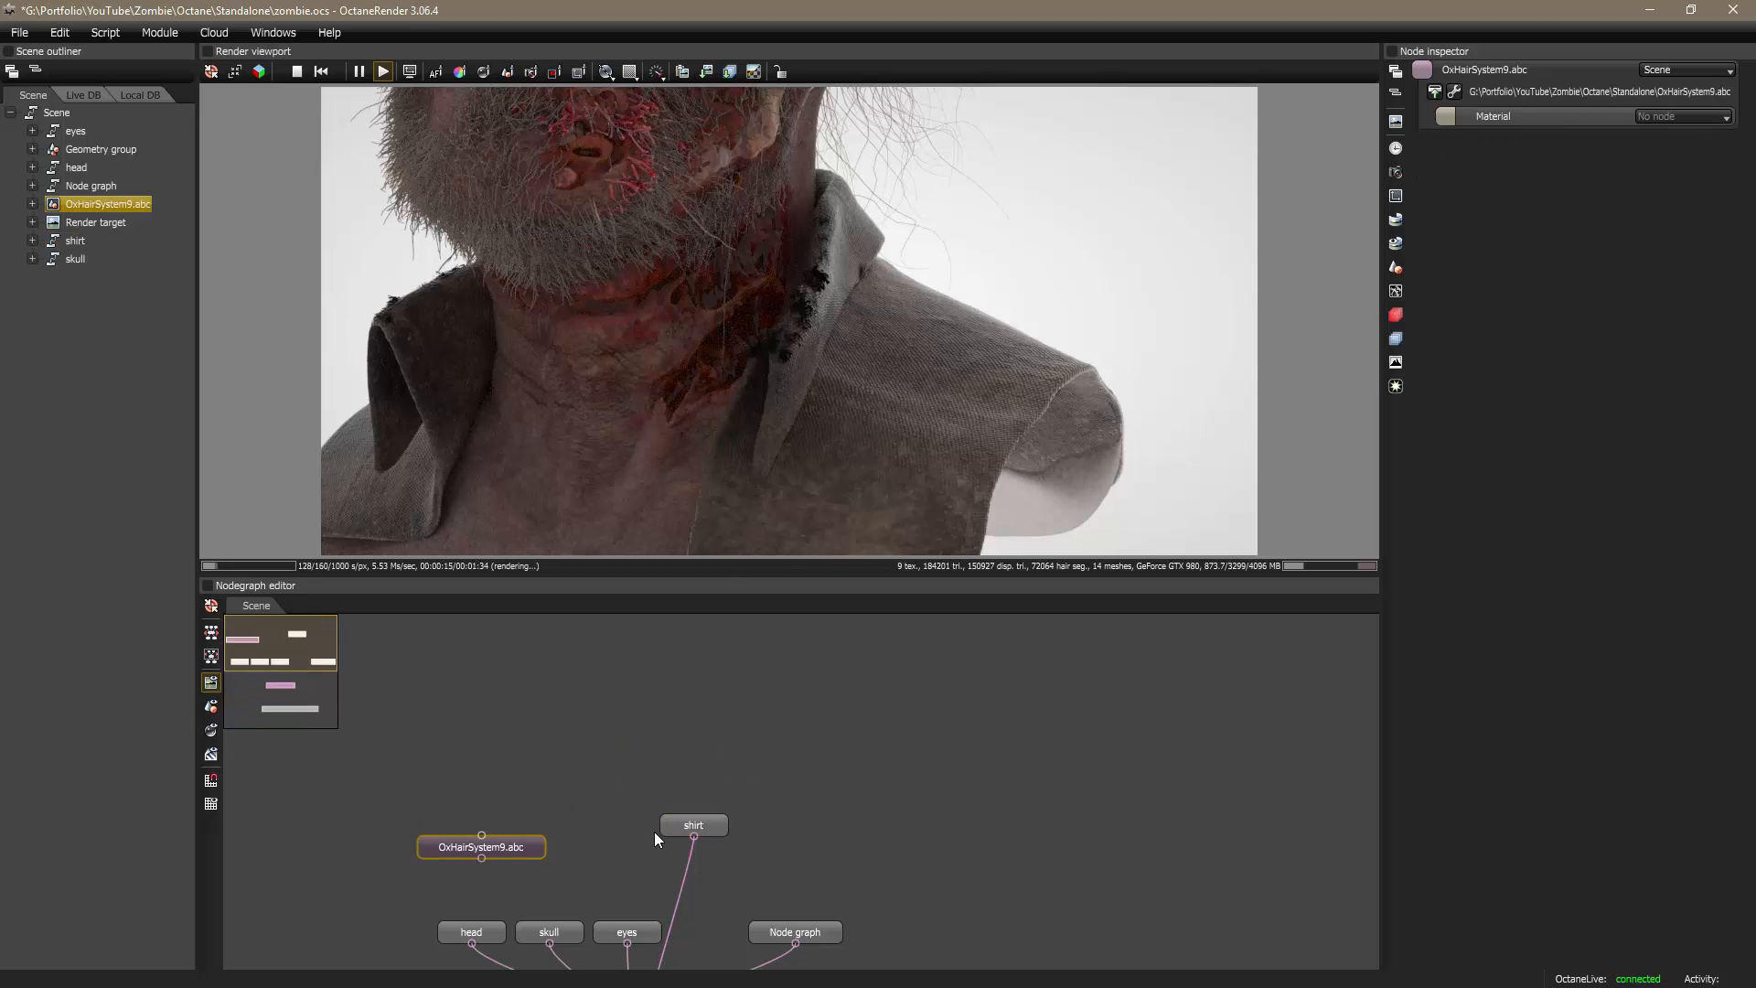
pyautogui.rightClick(713, 825)
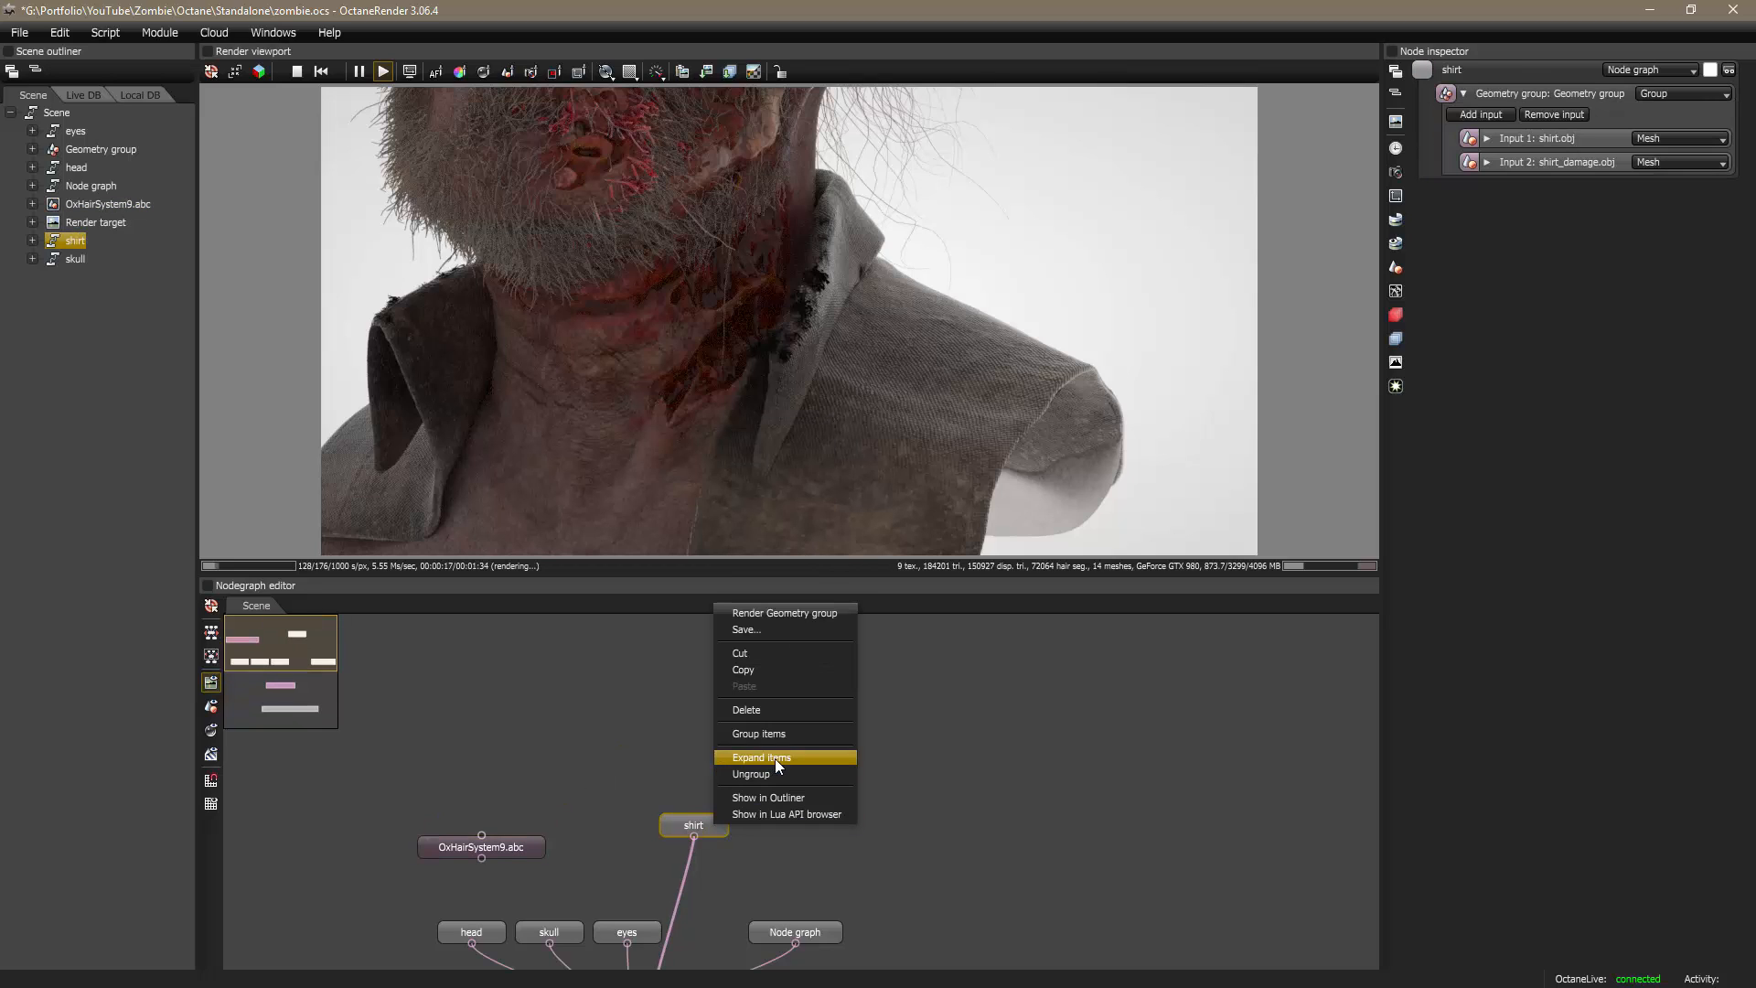
pyautogui.click(782, 759)
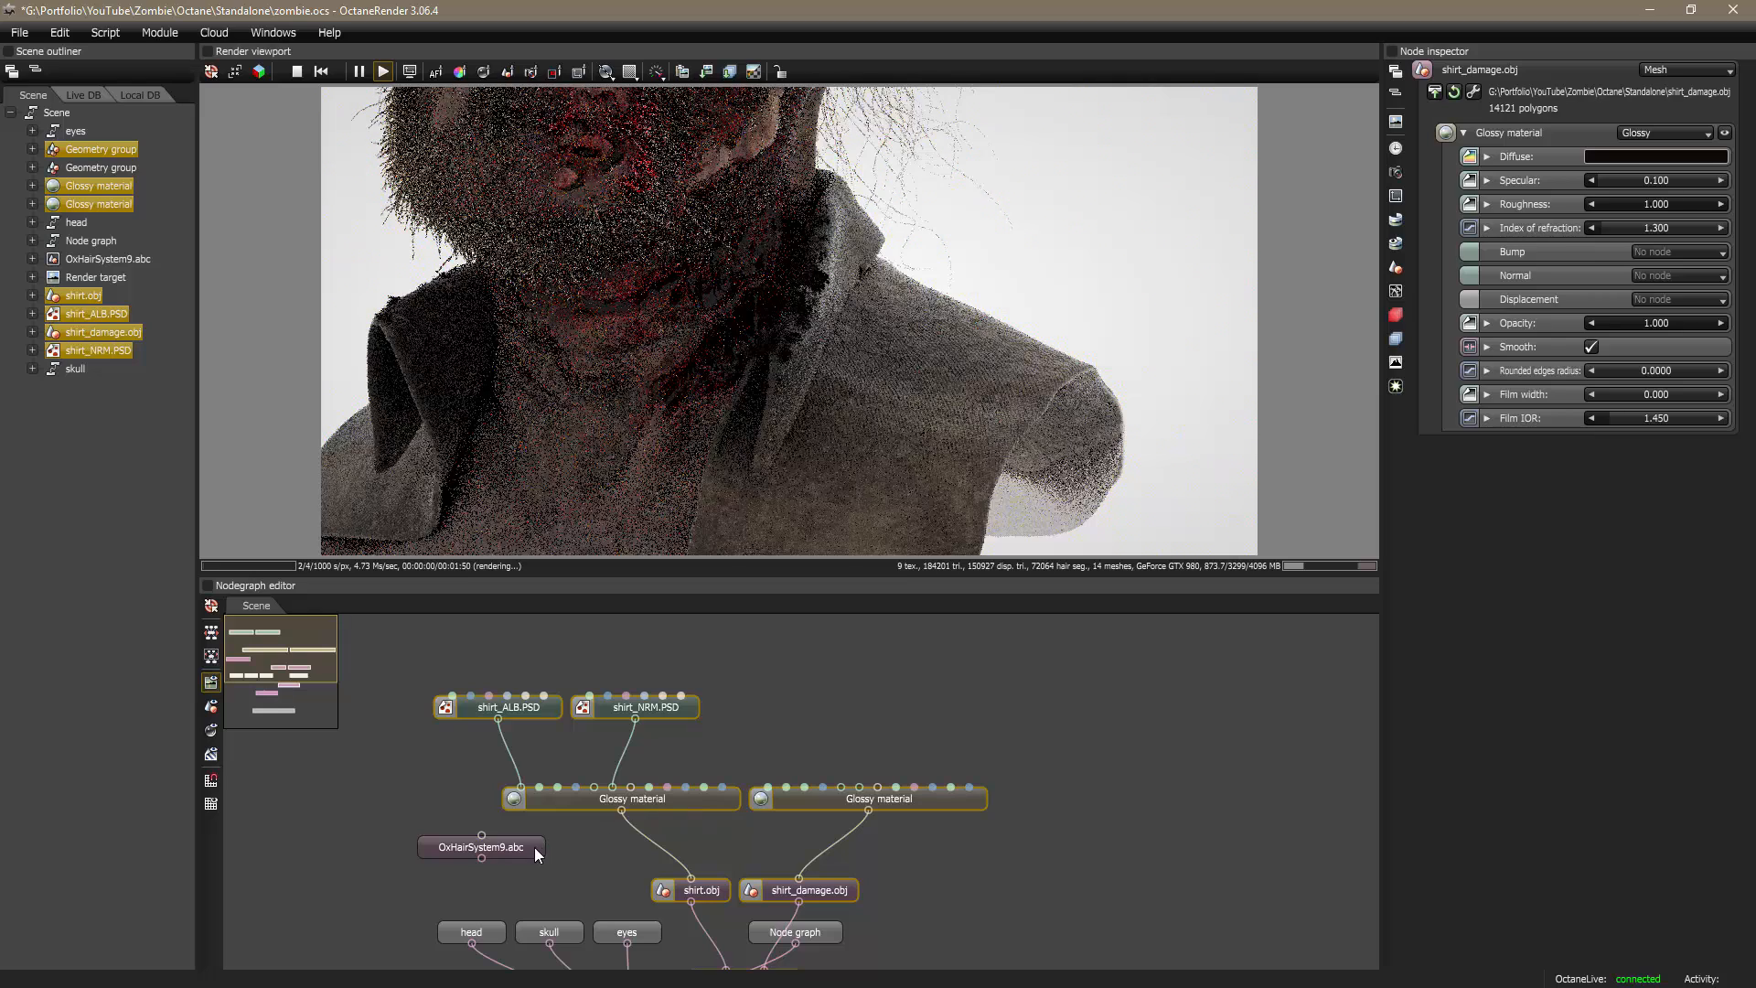
# Step: Add a third input to the shirt's Geometry group and connect OxHairSystem9.abc to it, spacing the surrounding nodes apart
pyautogui.moveTo(534, 846); pyautogui.dragTo(1065, 752)
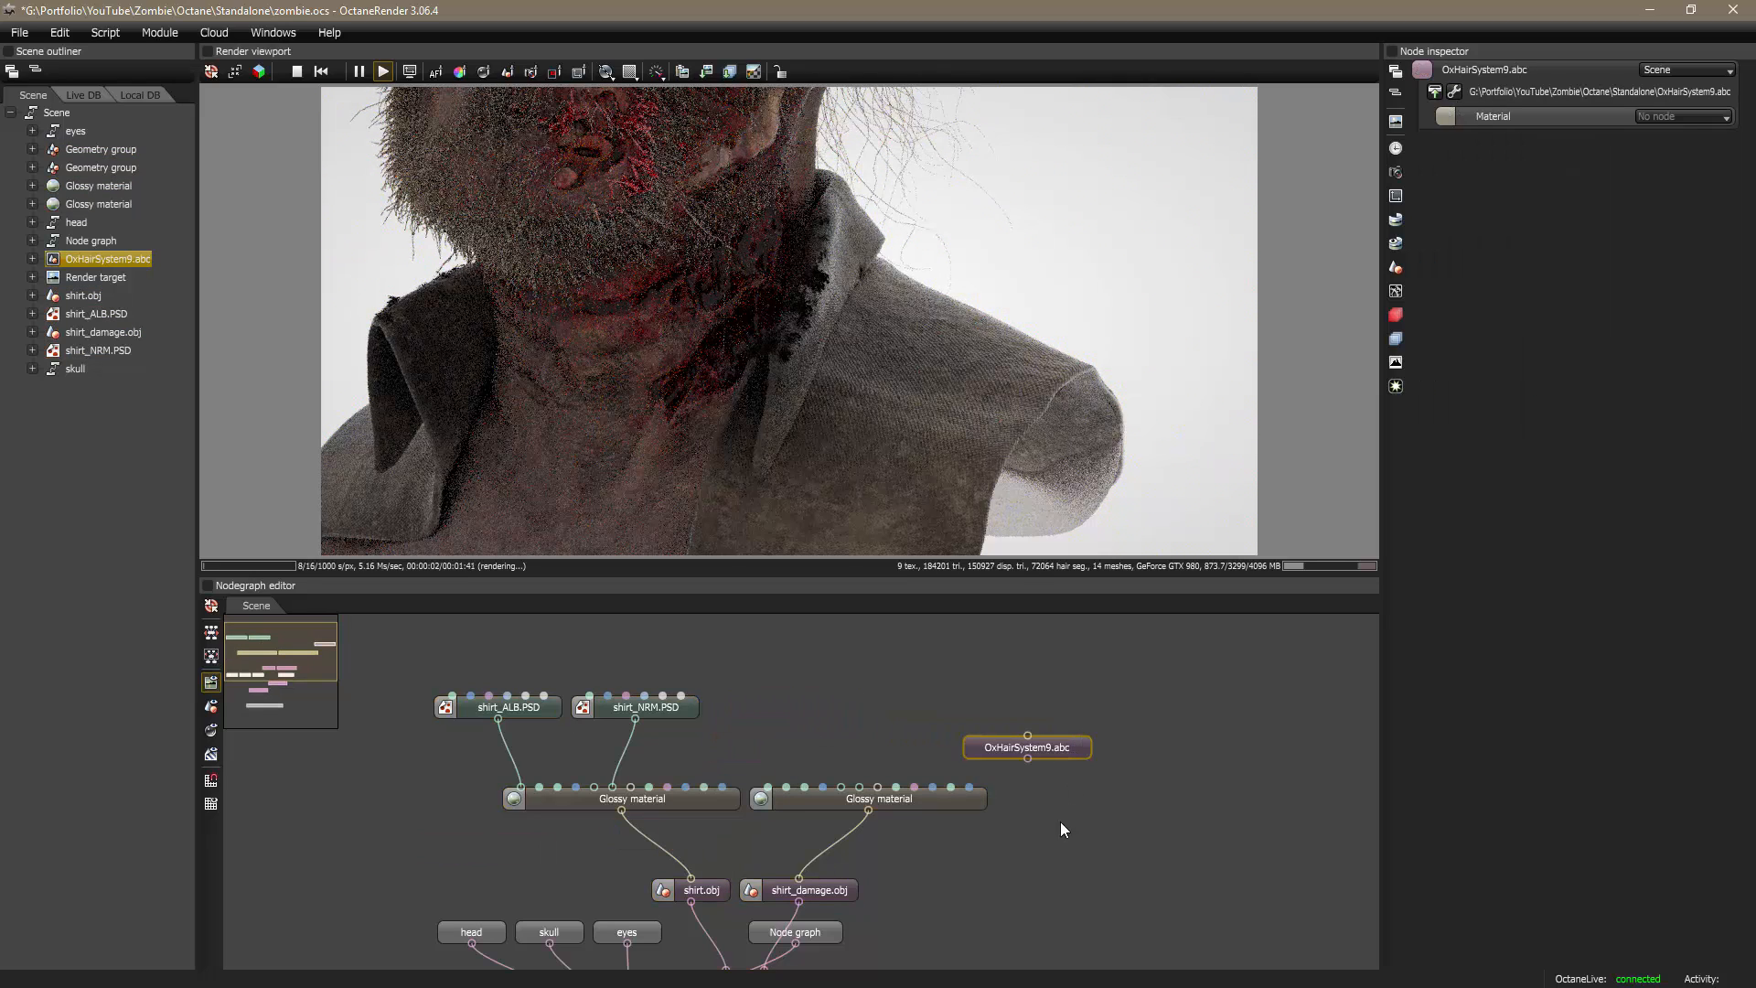
pyautogui.moveTo(1051, 860); pyautogui.dragTo(1005, 764, button='middle')
pyautogui.scroll(-2, 789, 876)
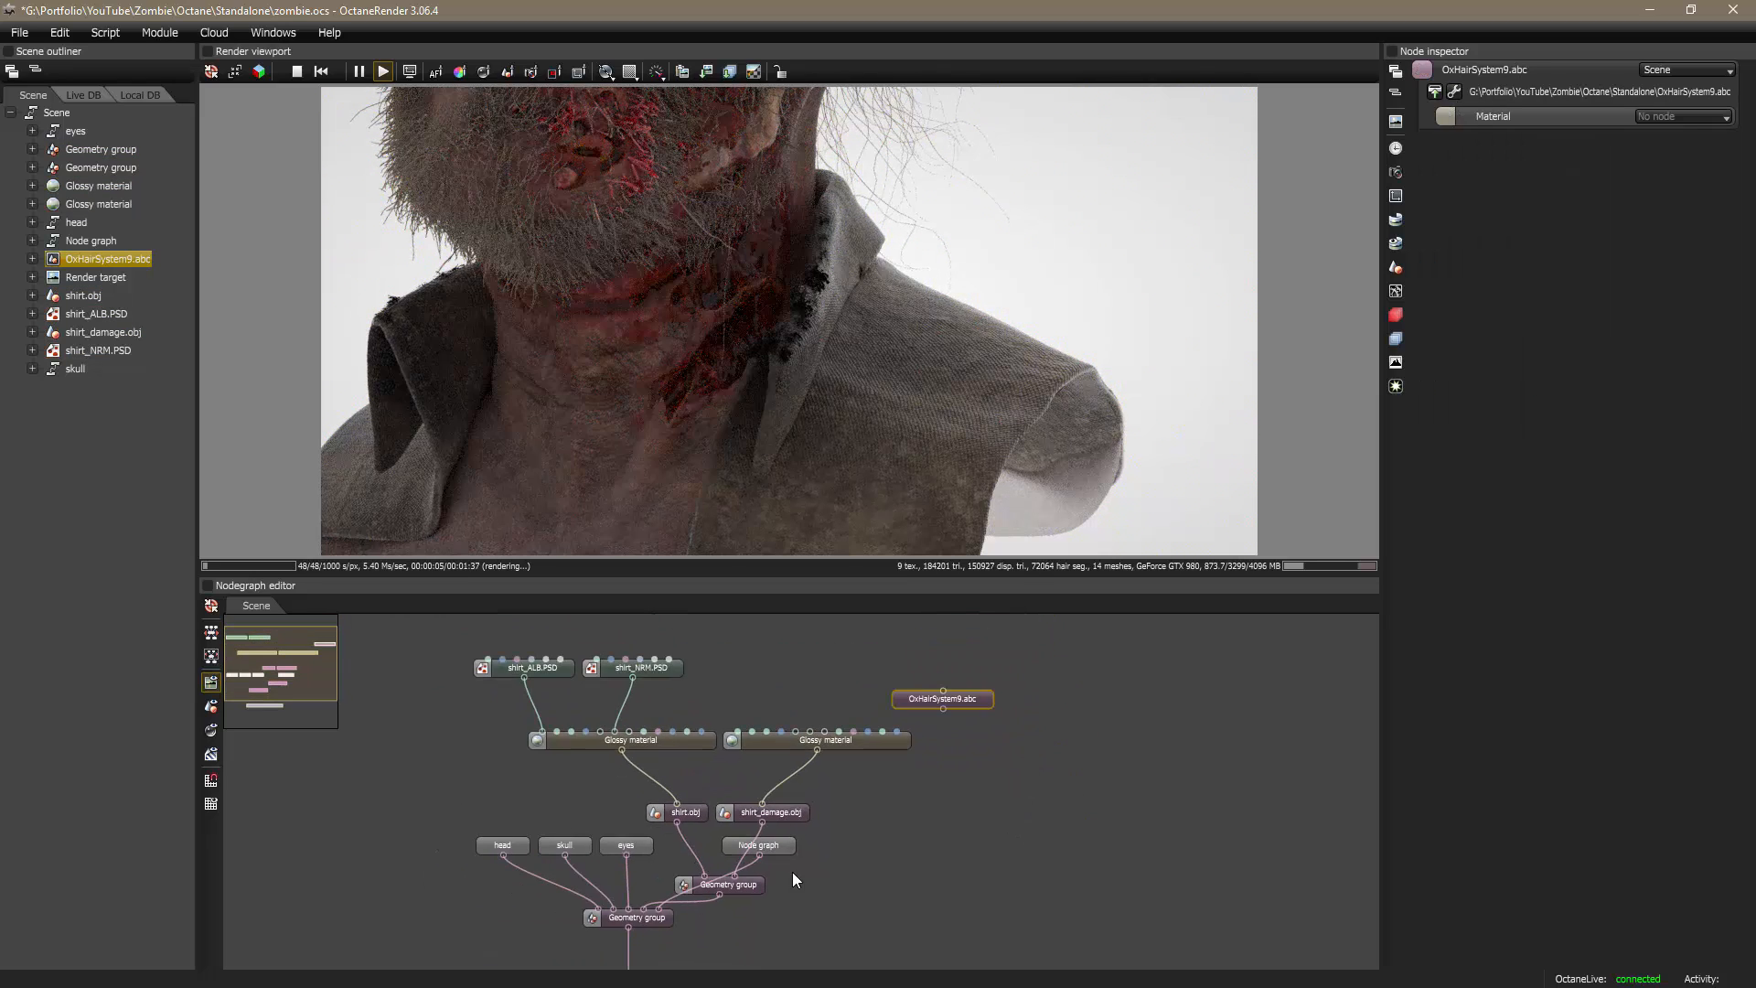
pyautogui.moveTo(764, 845); pyautogui.dragTo(868, 908)
pyautogui.click(749, 889)
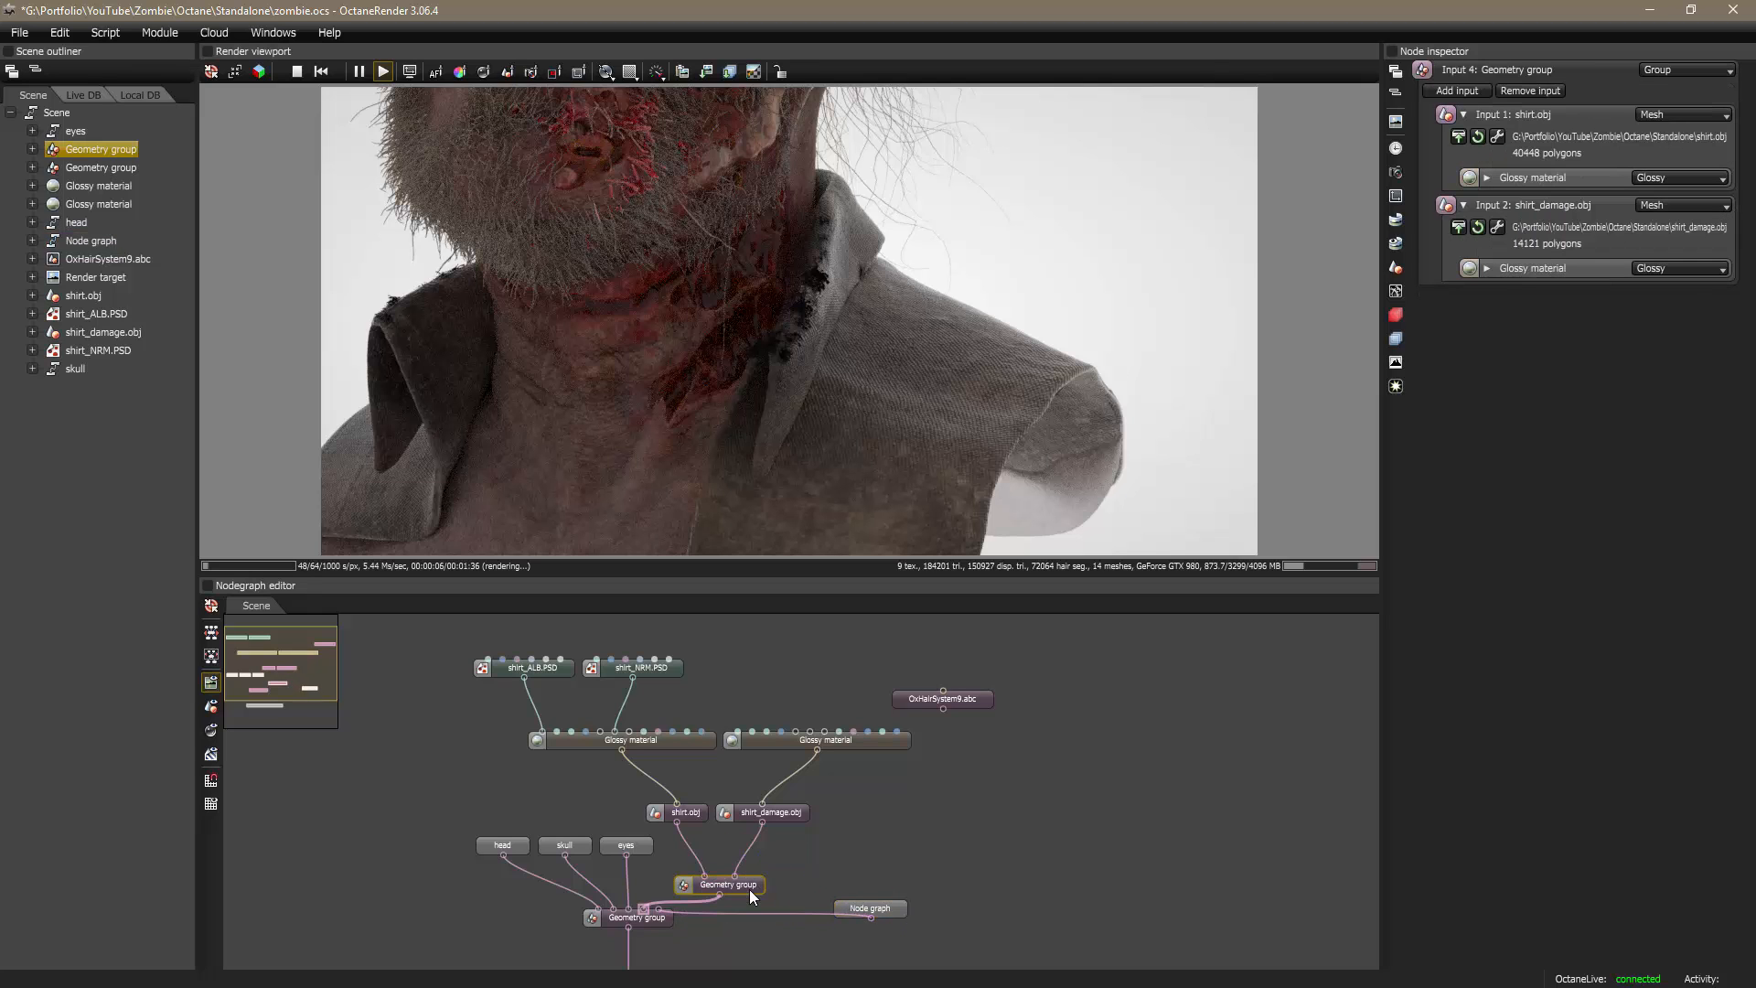
pyautogui.click(1457, 91)
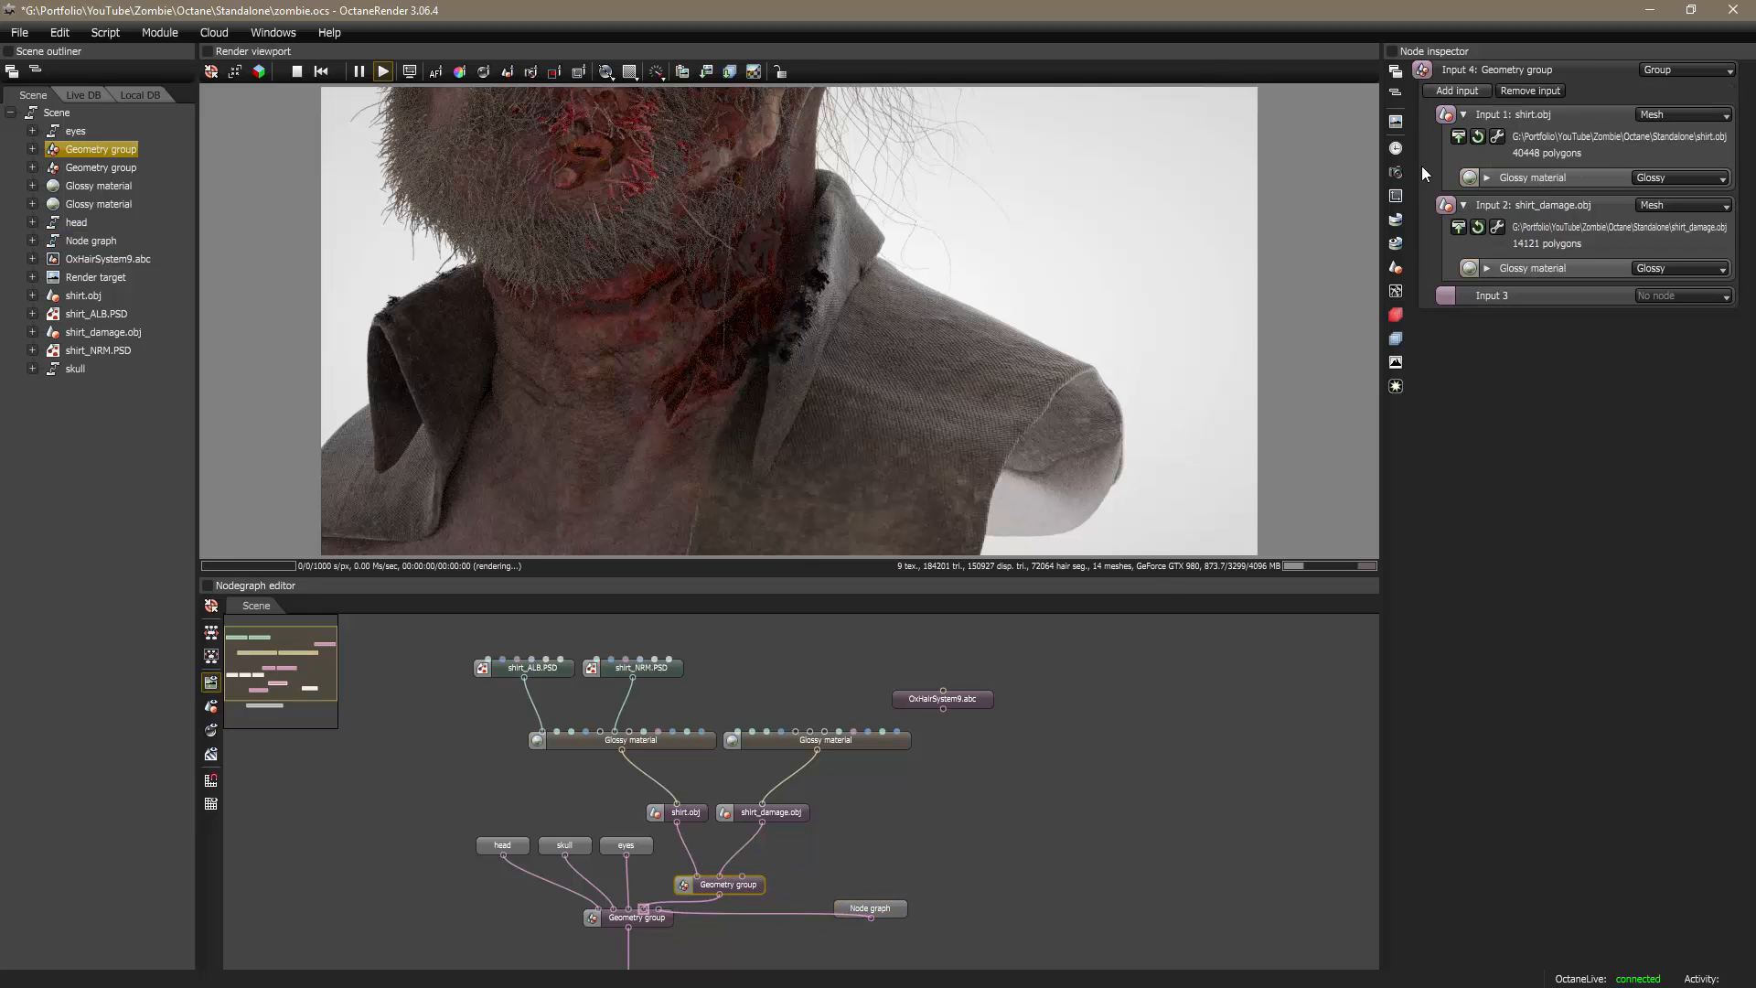
pyautogui.moveTo(948, 699); pyautogui.dragTo(883, 821)
pyautogui.moveTo(765, 871); pyautogui.dragTo(742, 876)
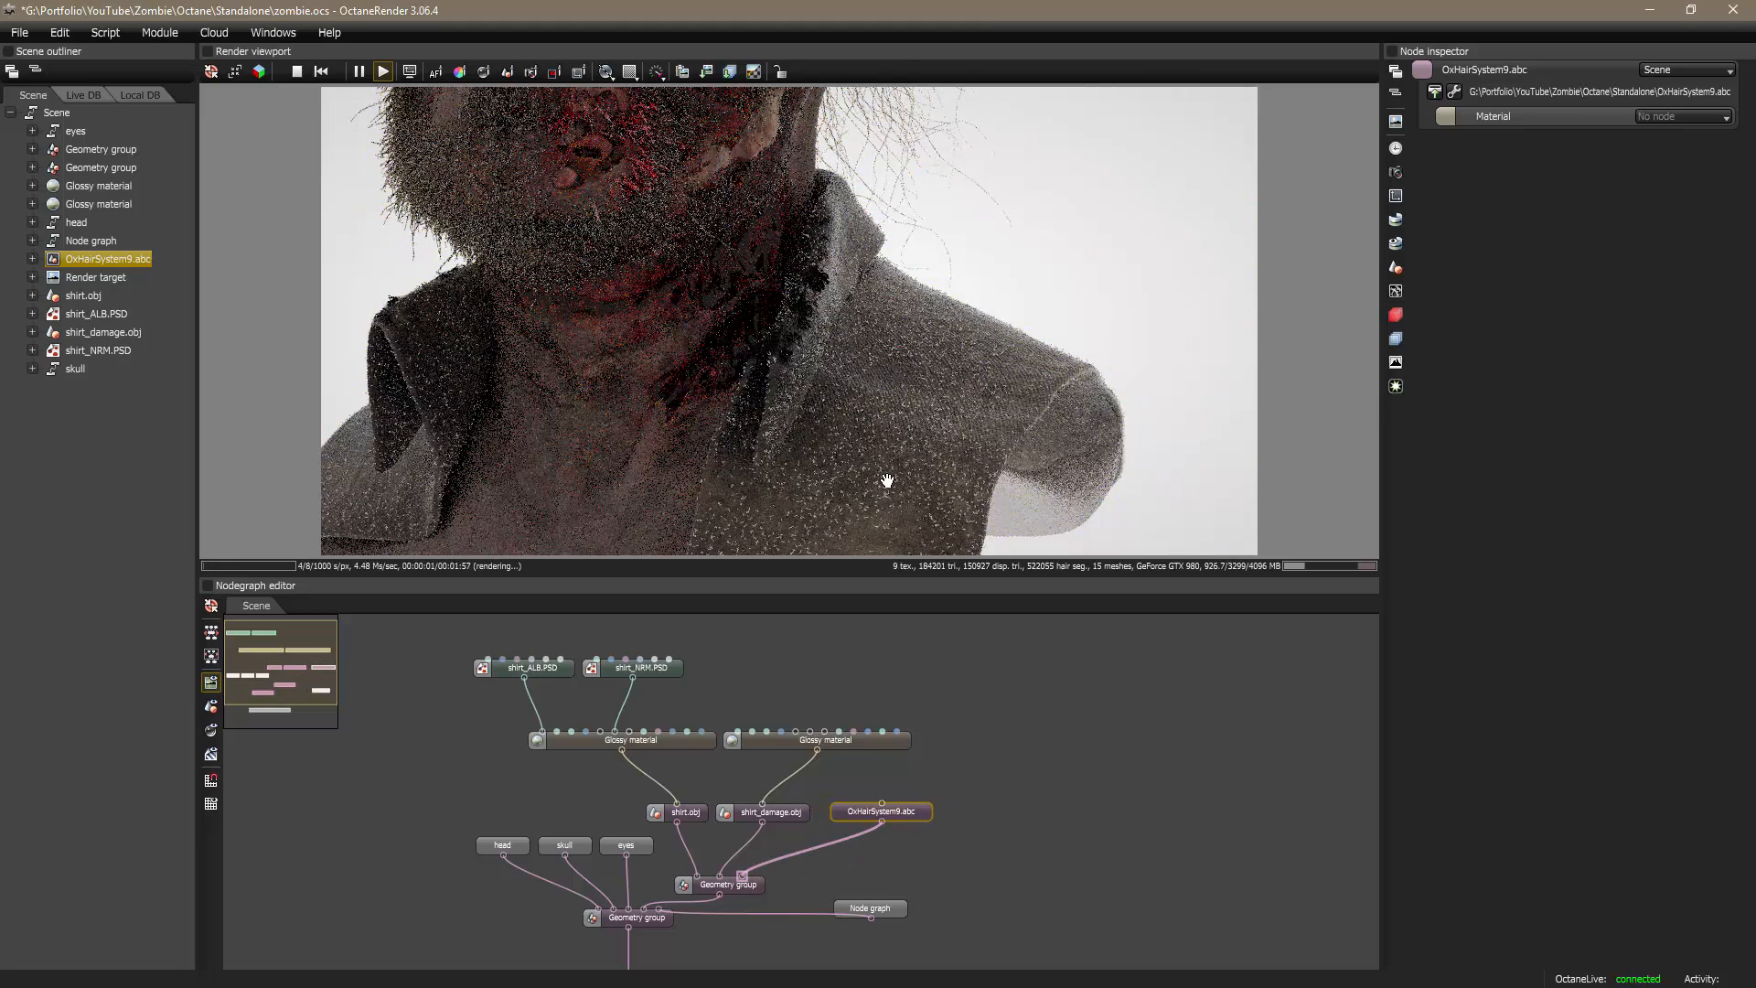
# Step: Group all shirt nodes, their Geometry group and OxHairSystem9.abc into one node graph named shirt
pyautogui.scroll(5, 892, 479)
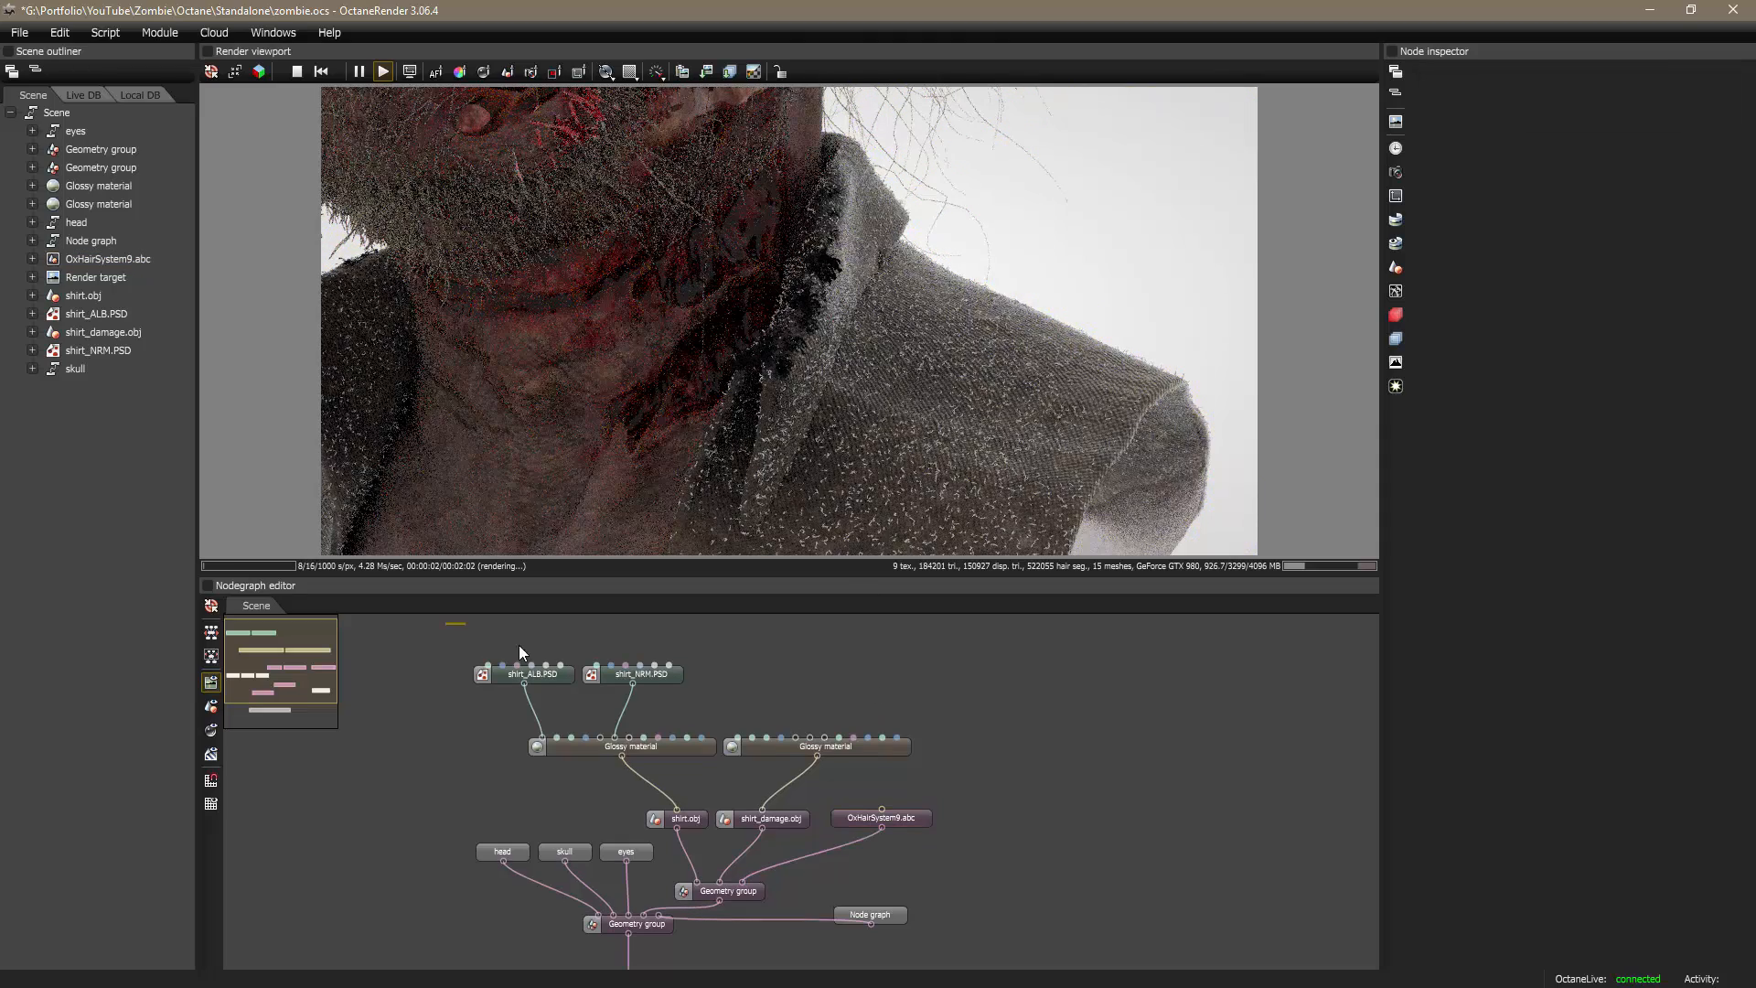
pyautogui.moveTo(451, 627); pyautogui.dragTo(1002, 819)
pyautogui.keyDown('ctrl'); pyautogui.click(757, 891); pyautogui.keyUp('ctrl')
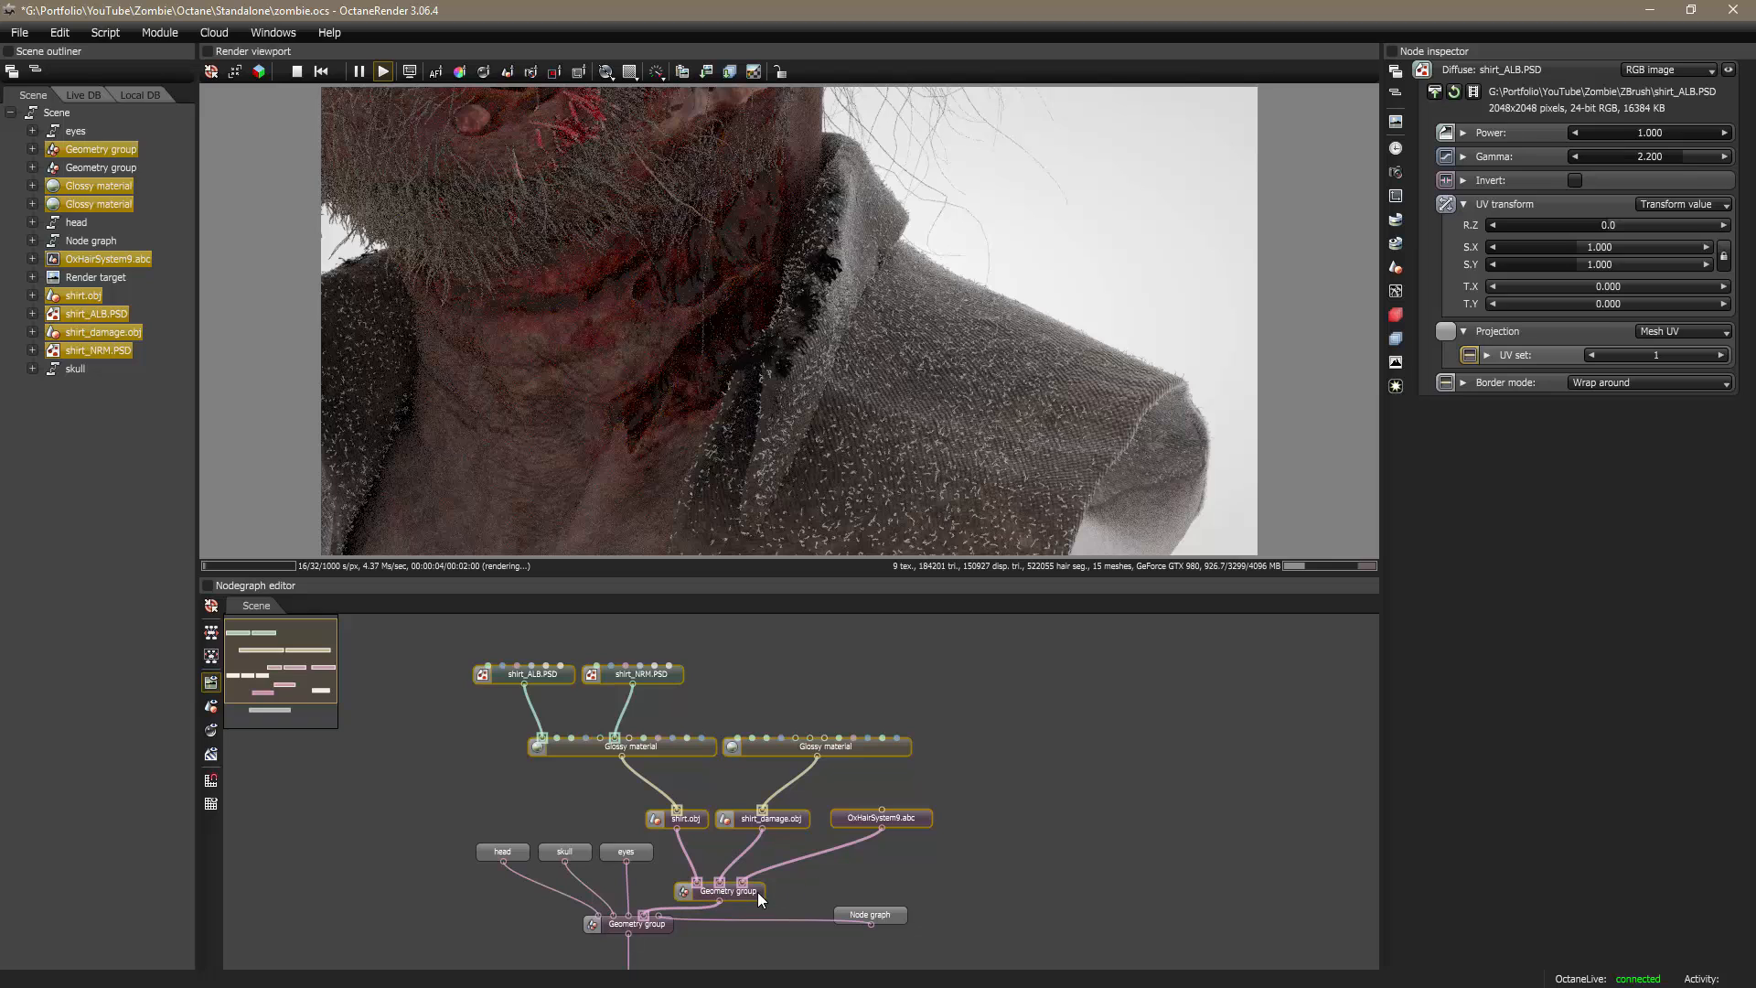
pyautogui.rightClick(757, 892)
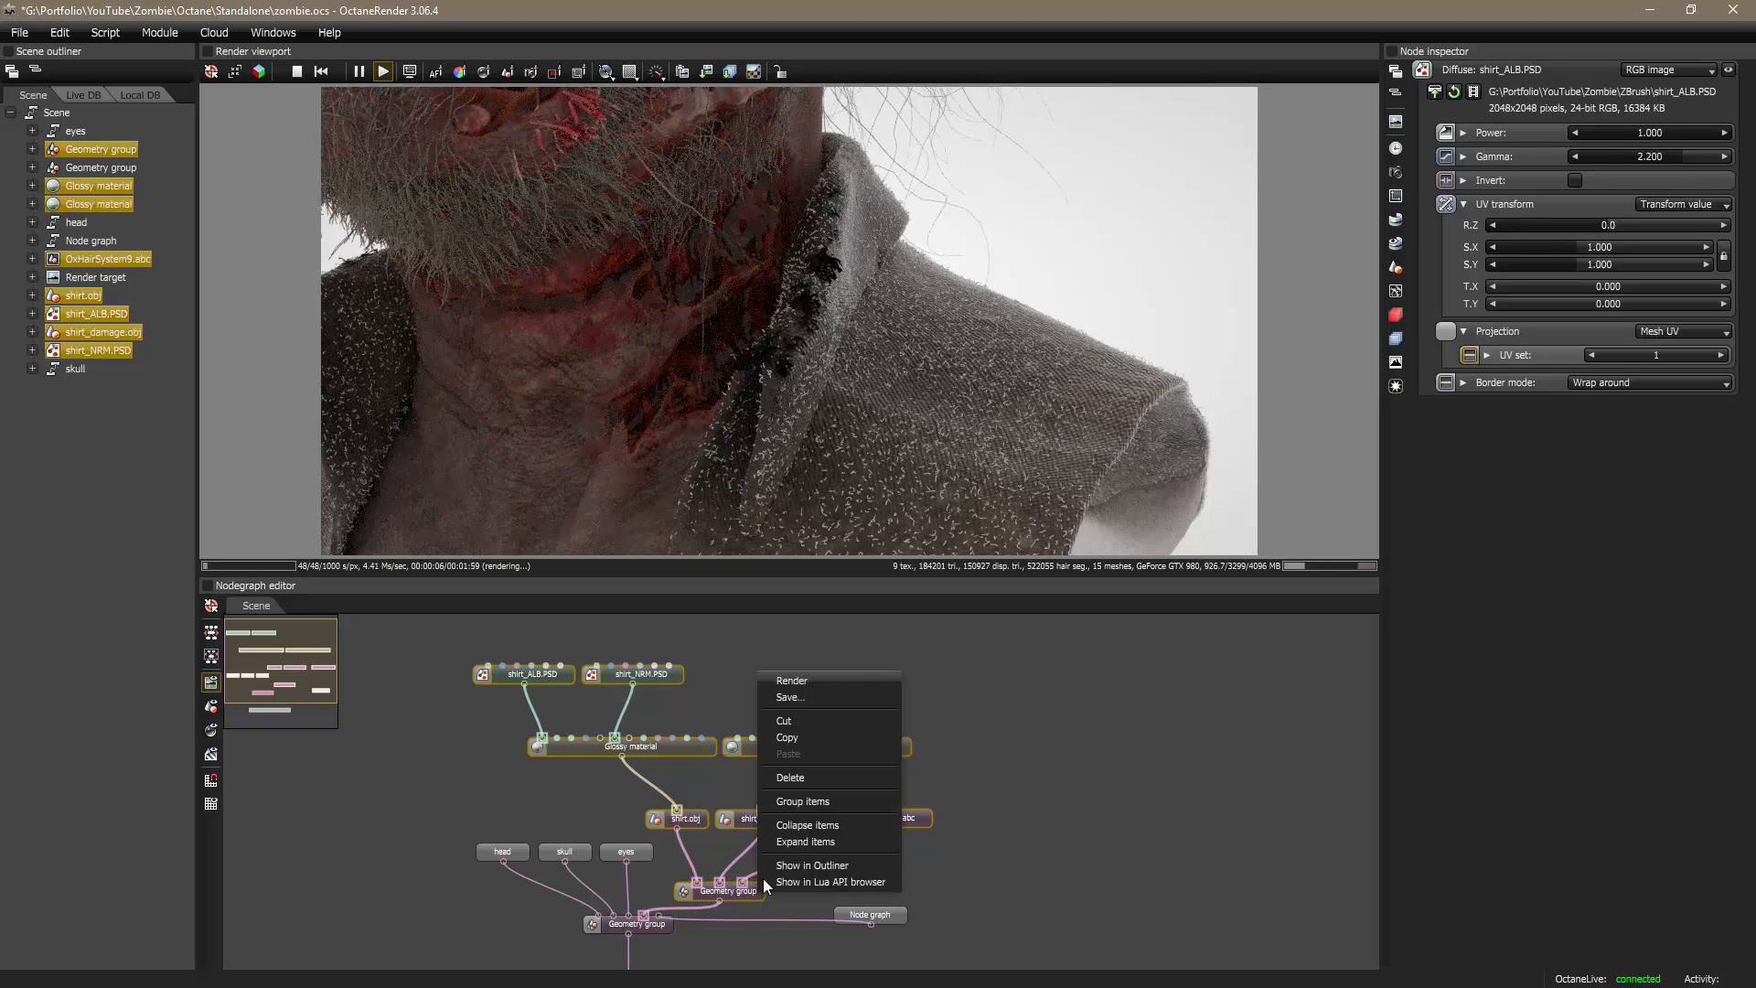
pyautogui.click(810, 803)
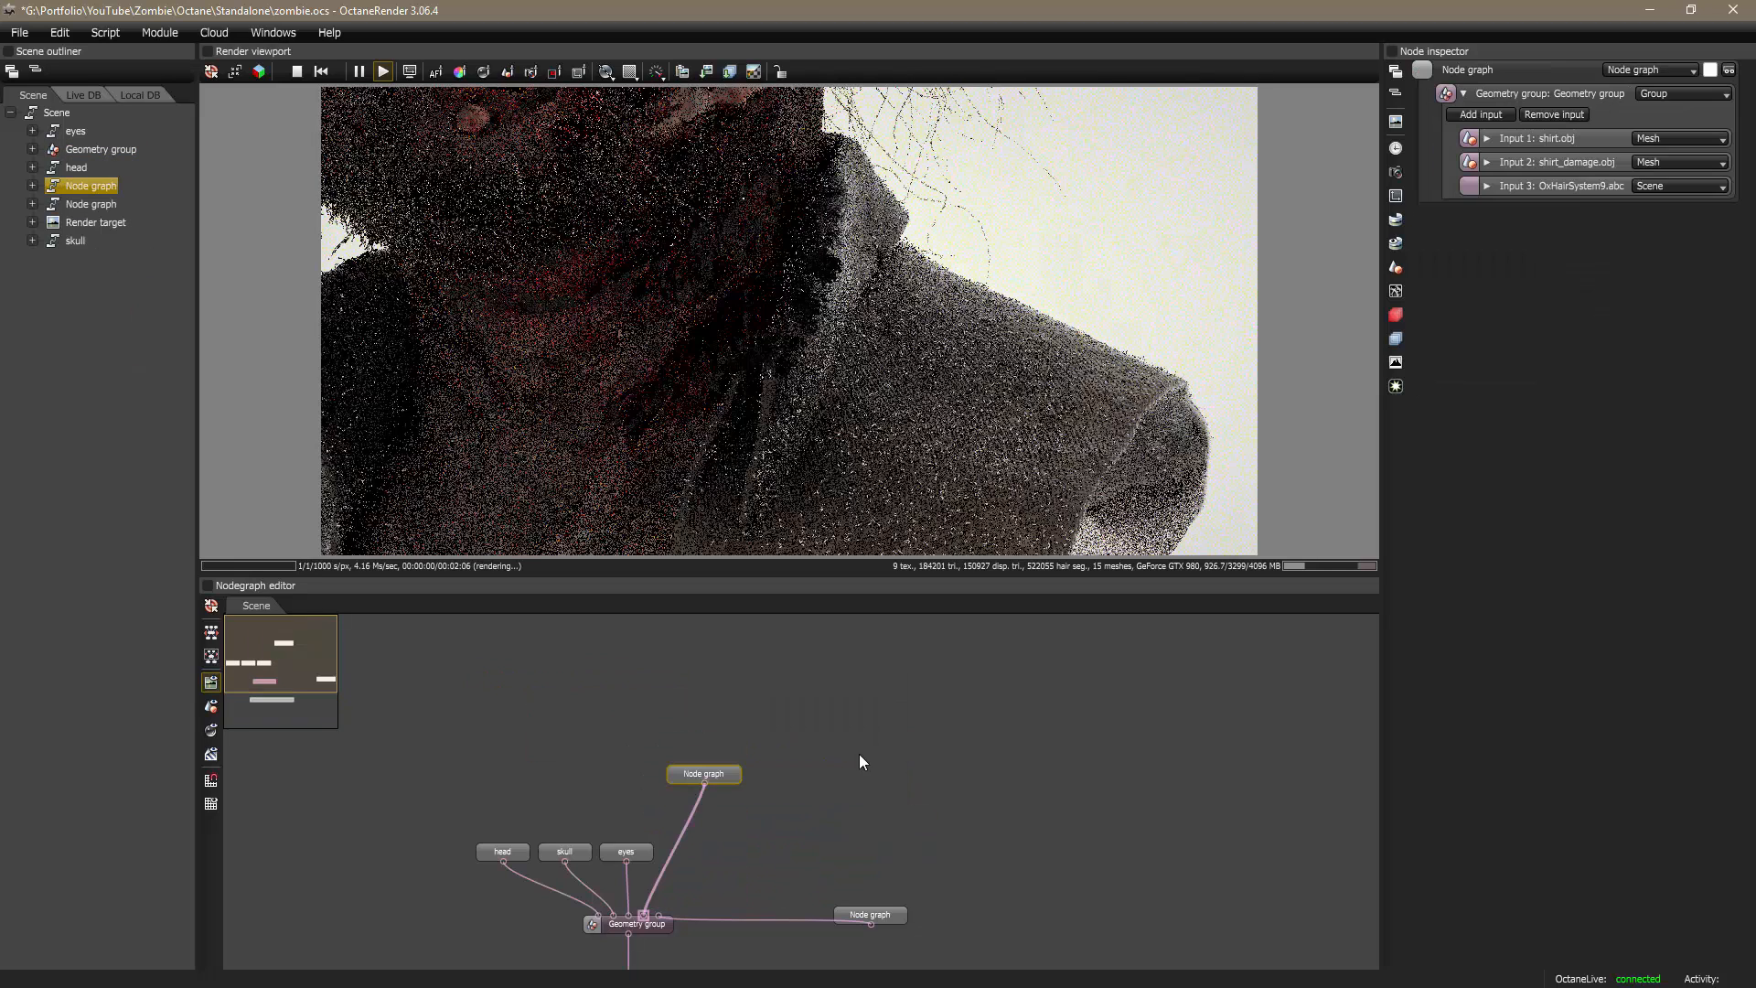
pyautogui.doubleClick(1479, 69)
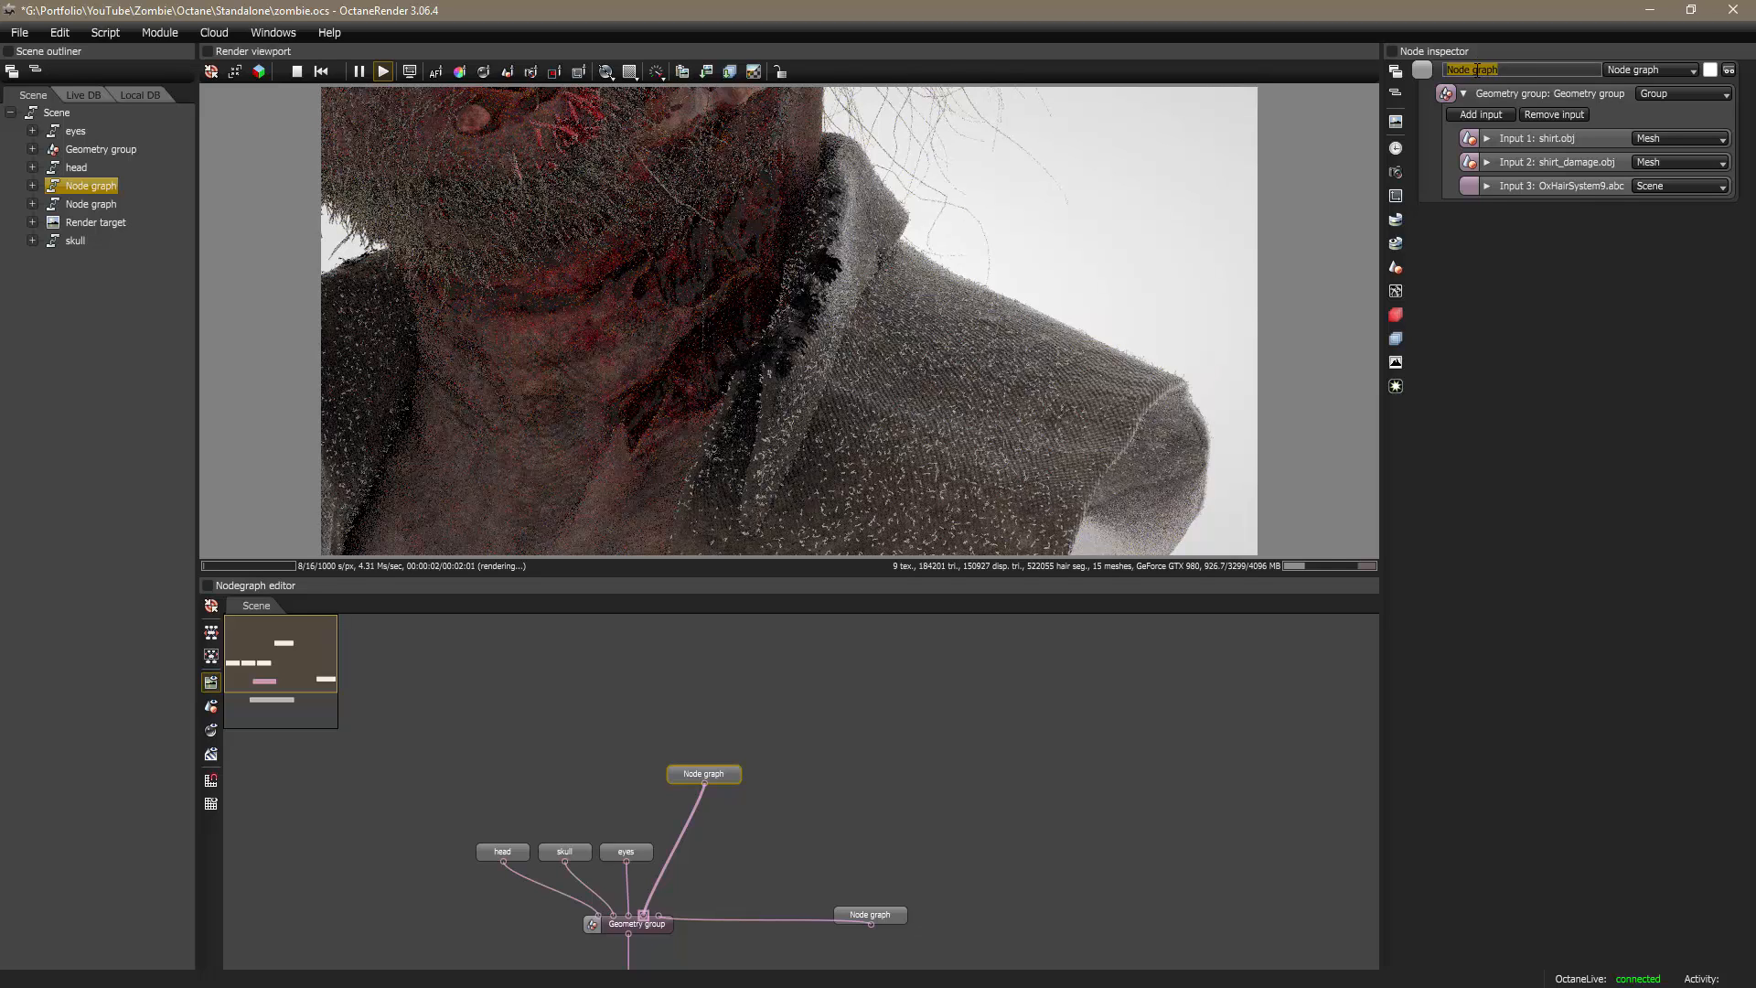
pyautogui.write('shirt')
pyautogui.press('Return')
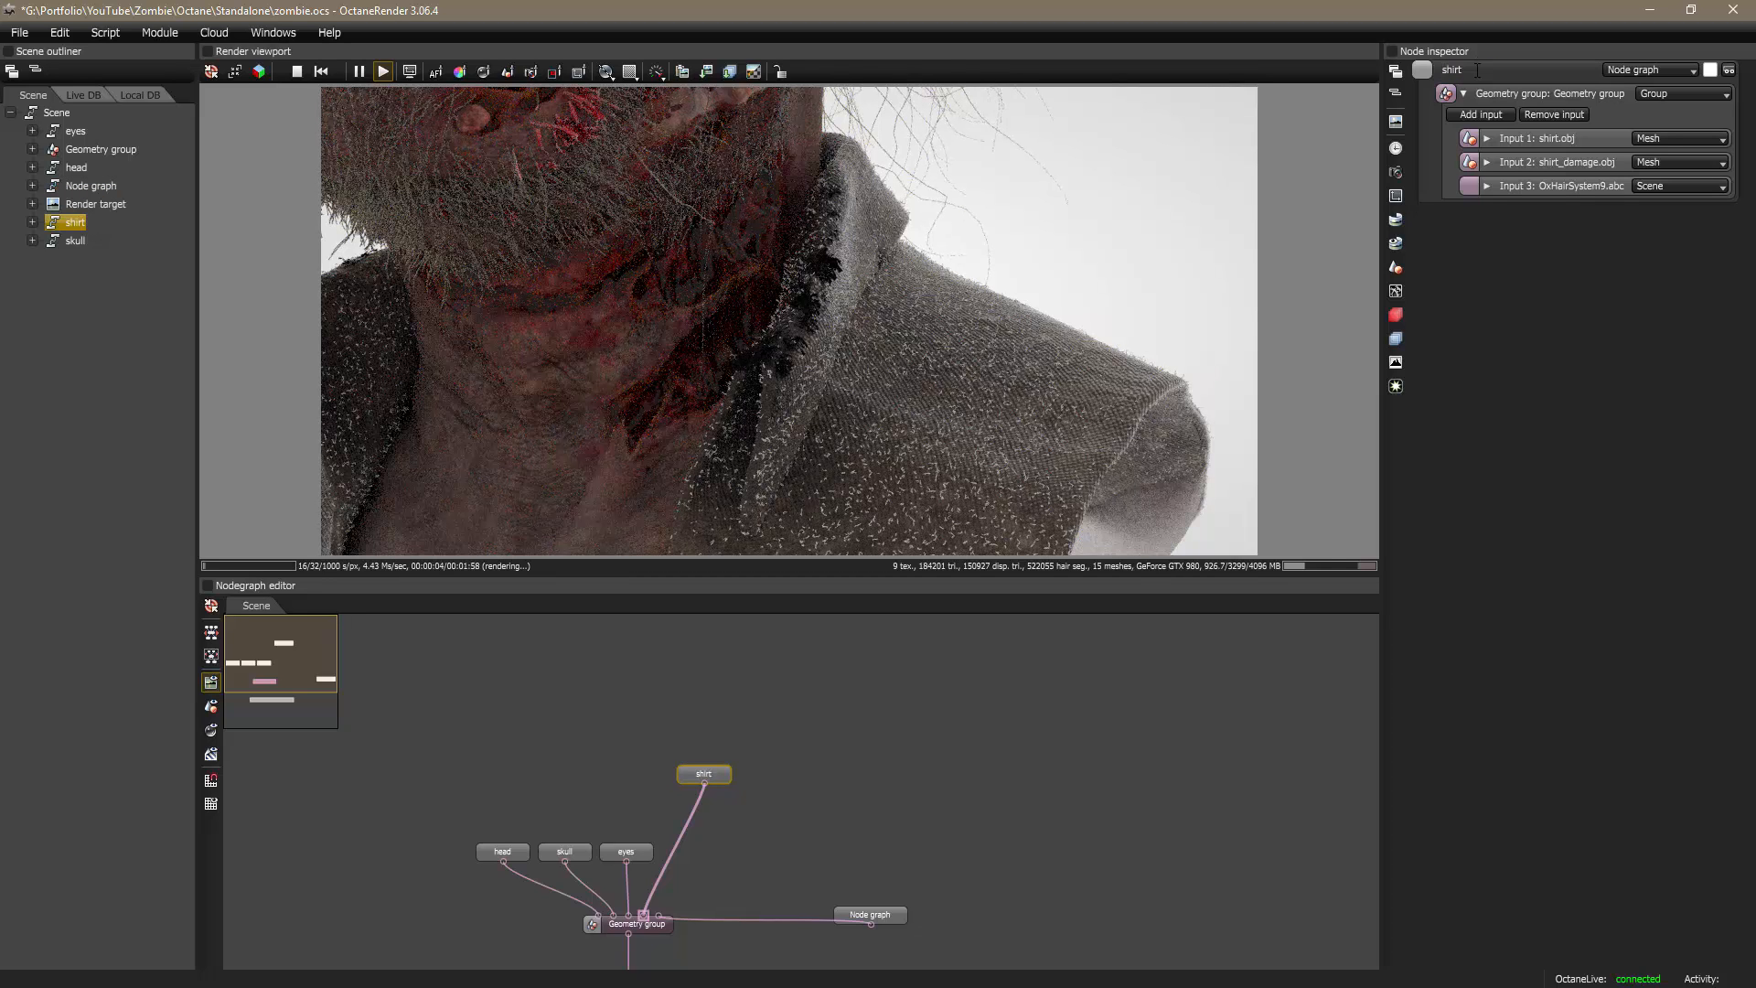
# Step: Automatically arrange the nodes of the scene graph and save the project
pyautogui.click(210, 656)
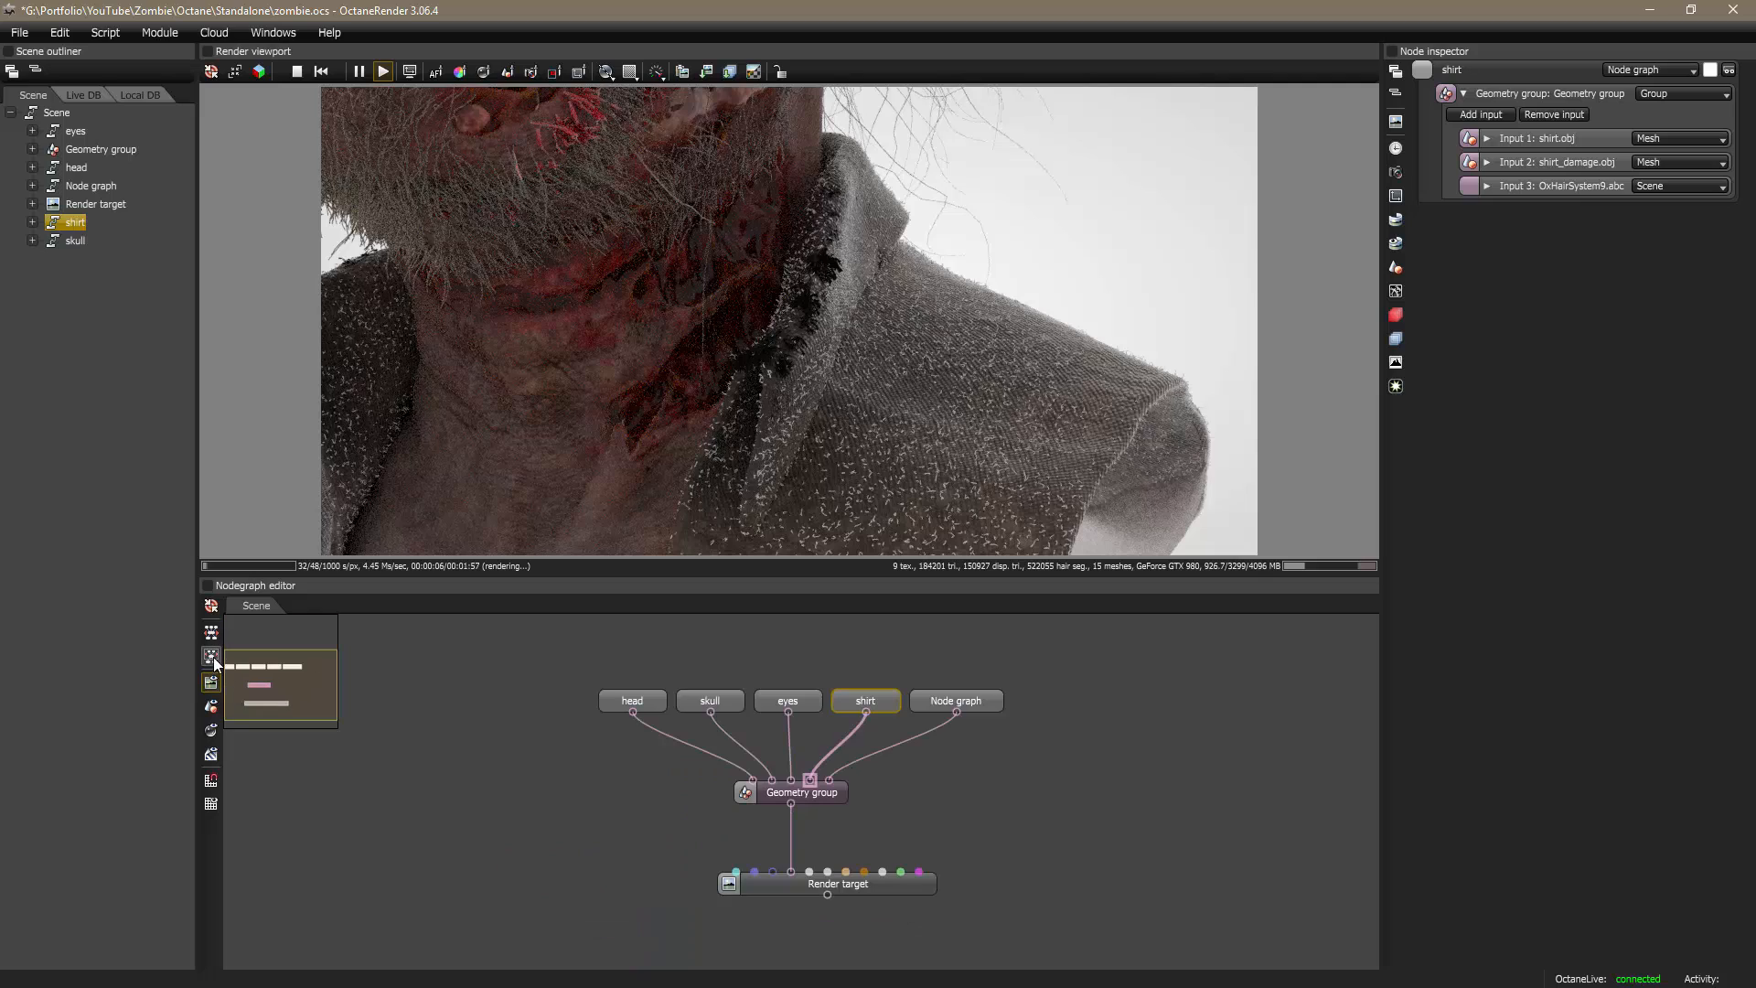
pyautogui.click(890, 827)
pyautogui.hotkey('ctrl', 's')
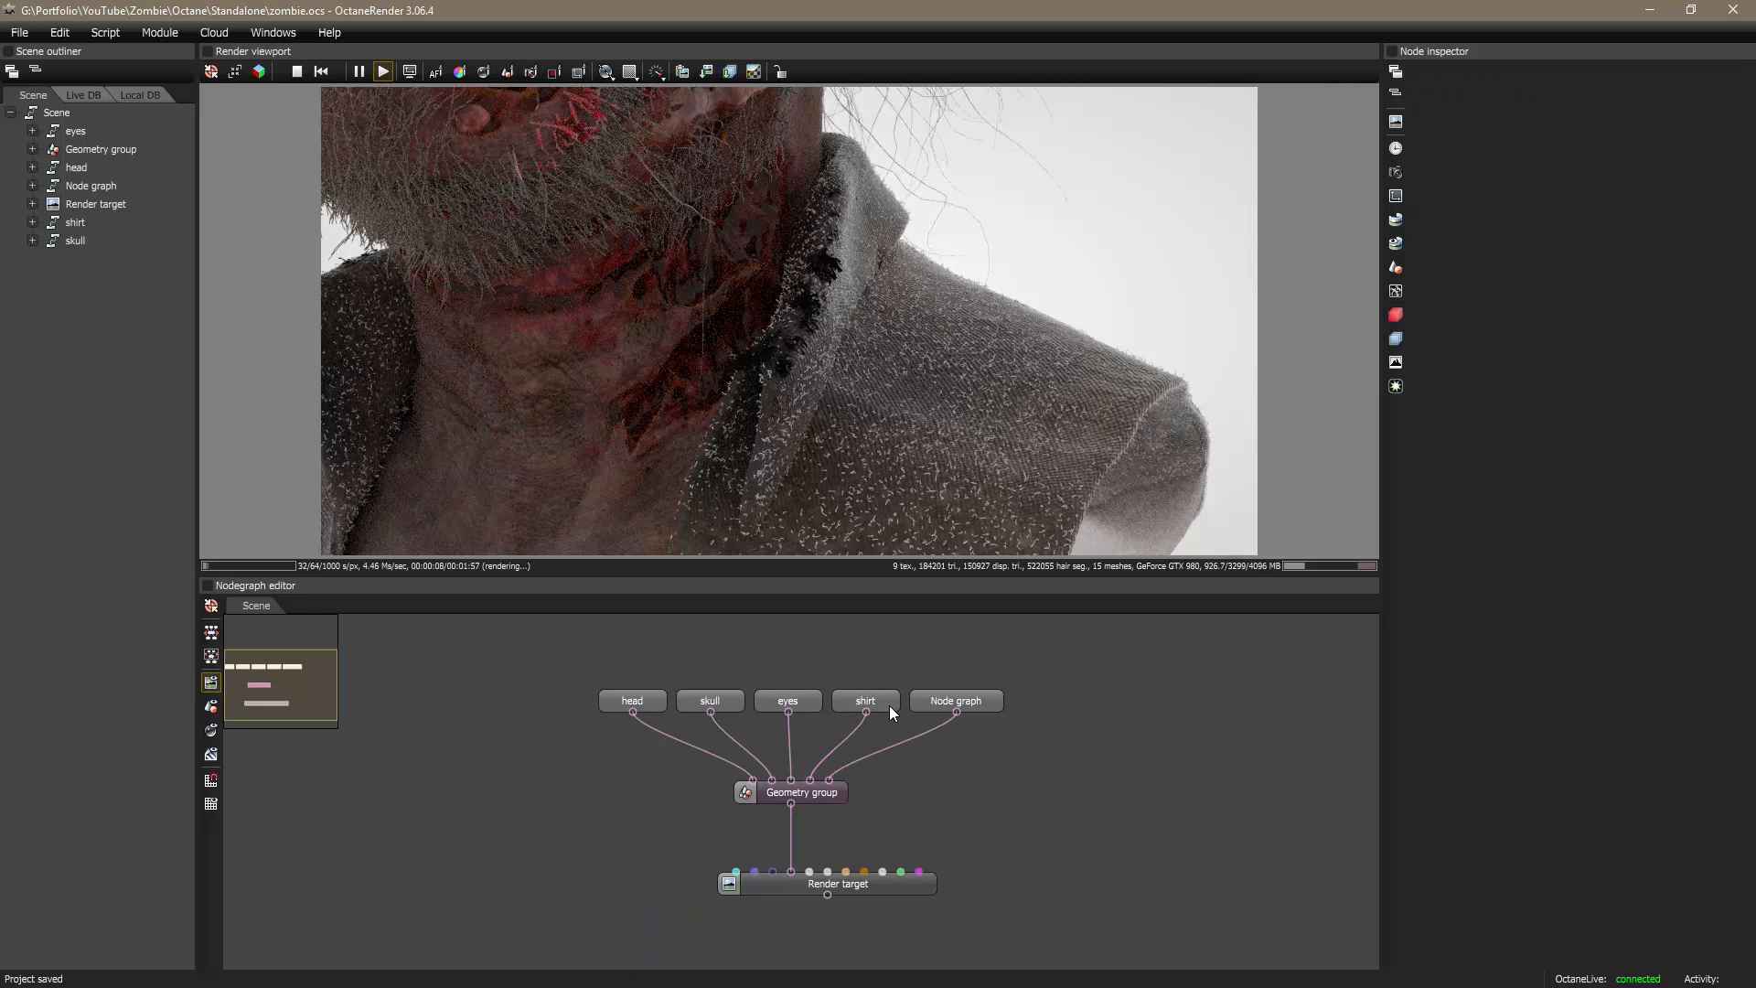
# Step: Open the shirt node graph, then browse the Hypershade materials in Maya for the shirt hair's material and return to OctaneRender
pyautogui.doubleClick(889, 705)
pyautogui.moveTo(952, 710); pyautogui.dragTo(886, 854, button='middle')
pyautogui.hotkey('alt', 'Tab')
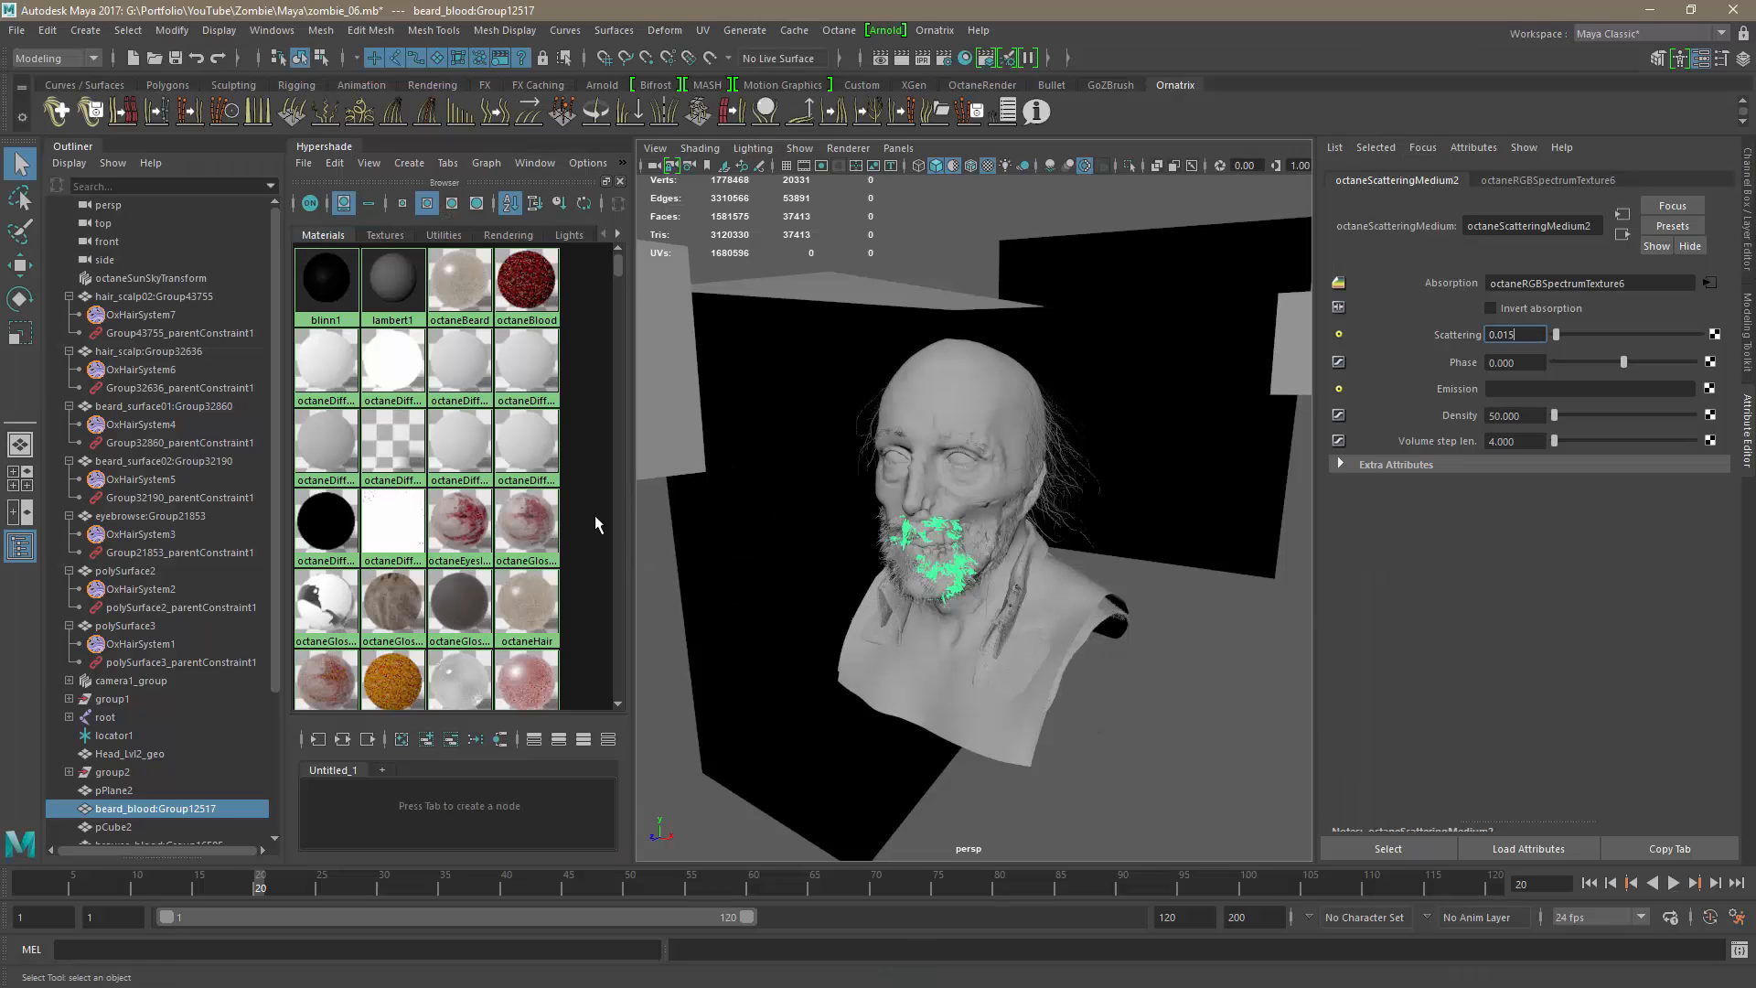
pyautogui.scroll(-3, 590, 531)
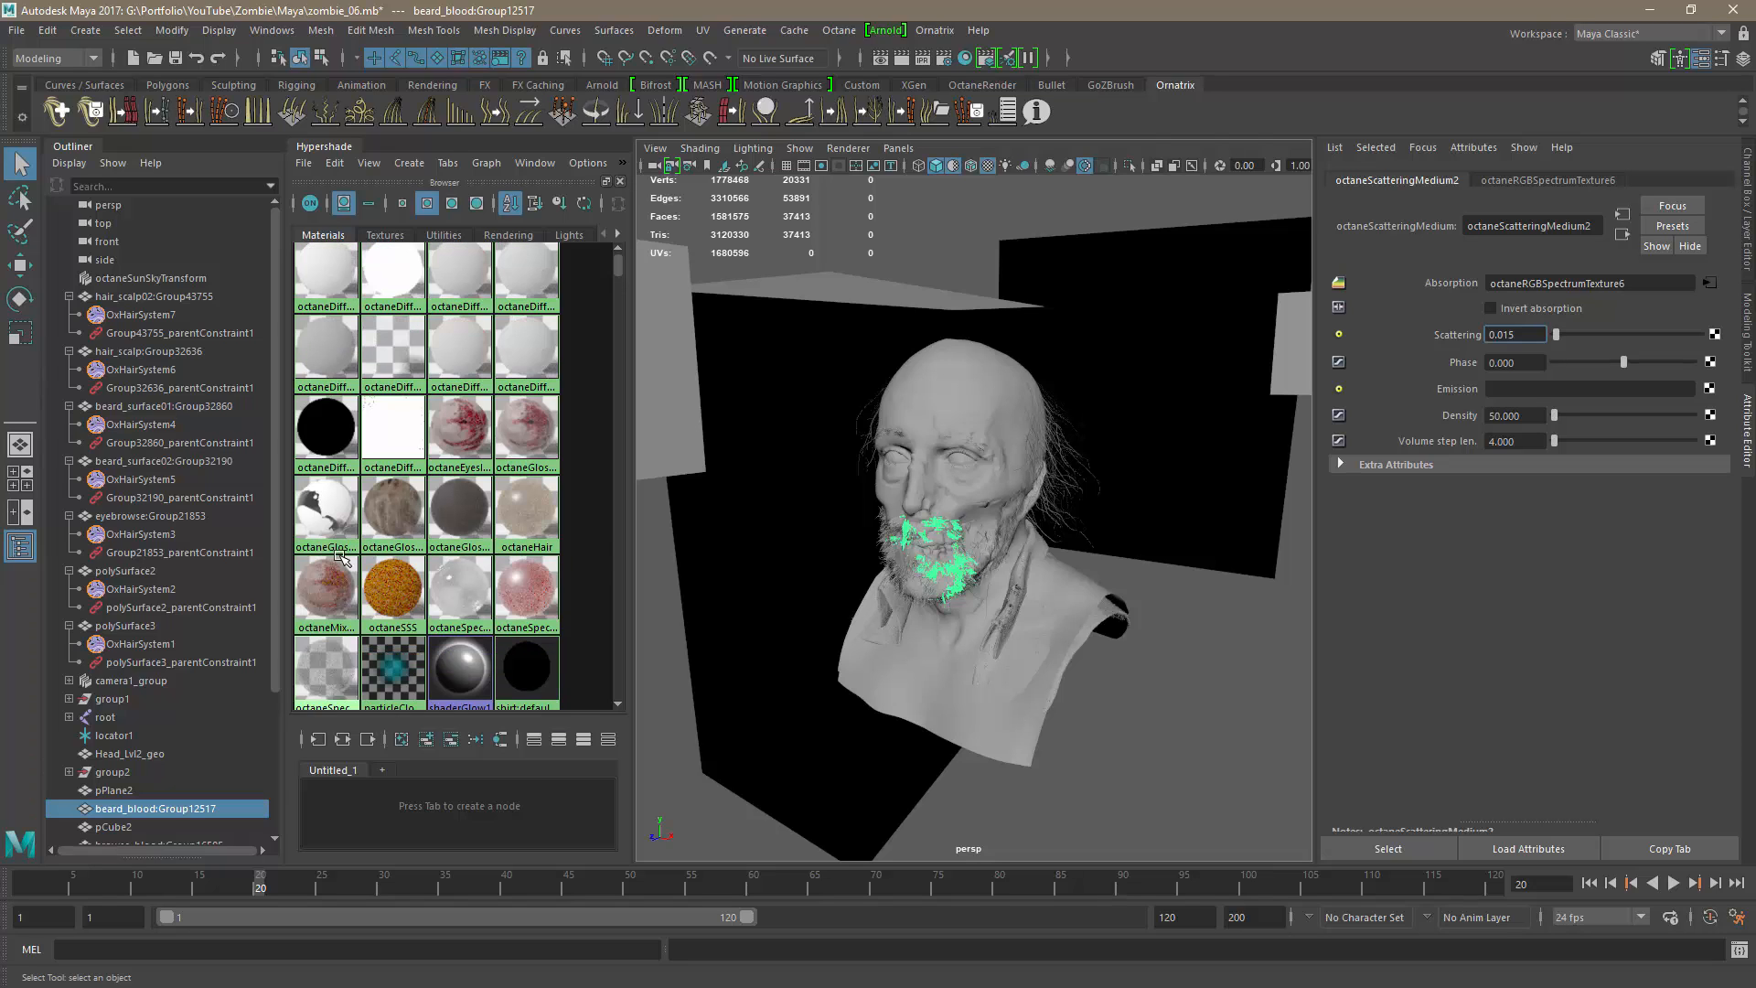
pyautogui.hotkey('alt', 'Tab')
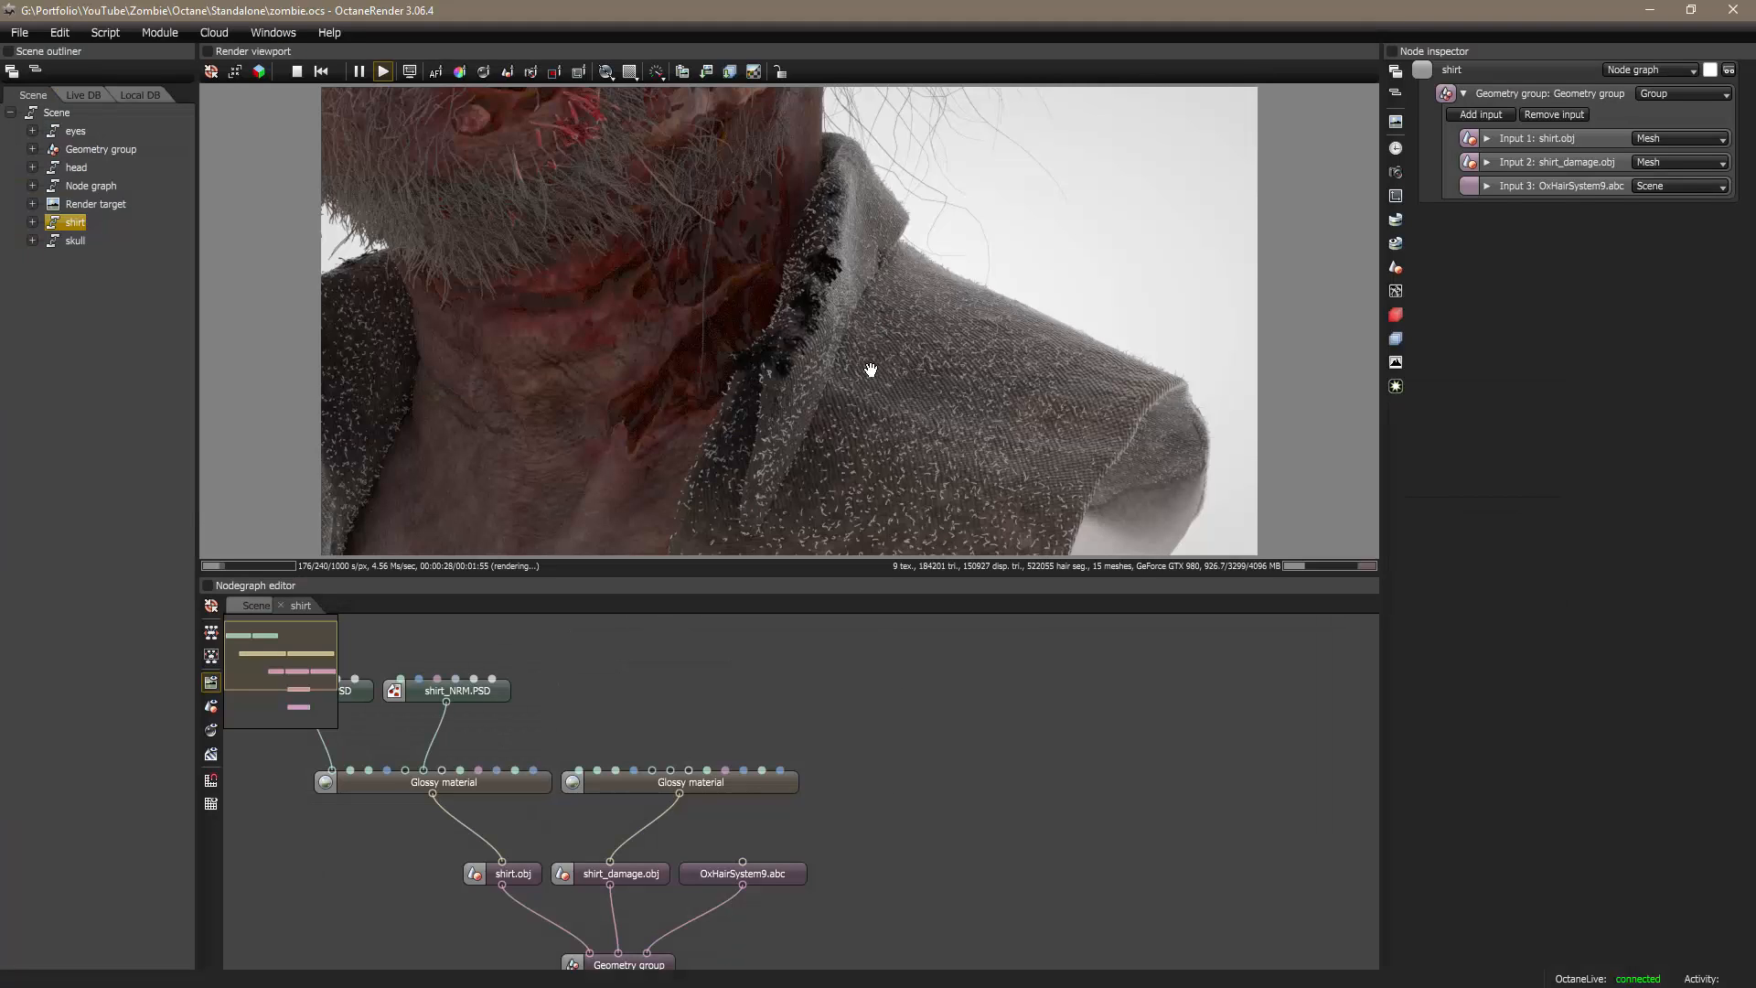
# Step: Add a Specular material to the shirt graph and connect it to the material input of OxHairSystem9.abc
pyautogui.moveTo(787, 876); pyautogui.dragTo(929, 871)
pyautogui.rightClick(995, 734)
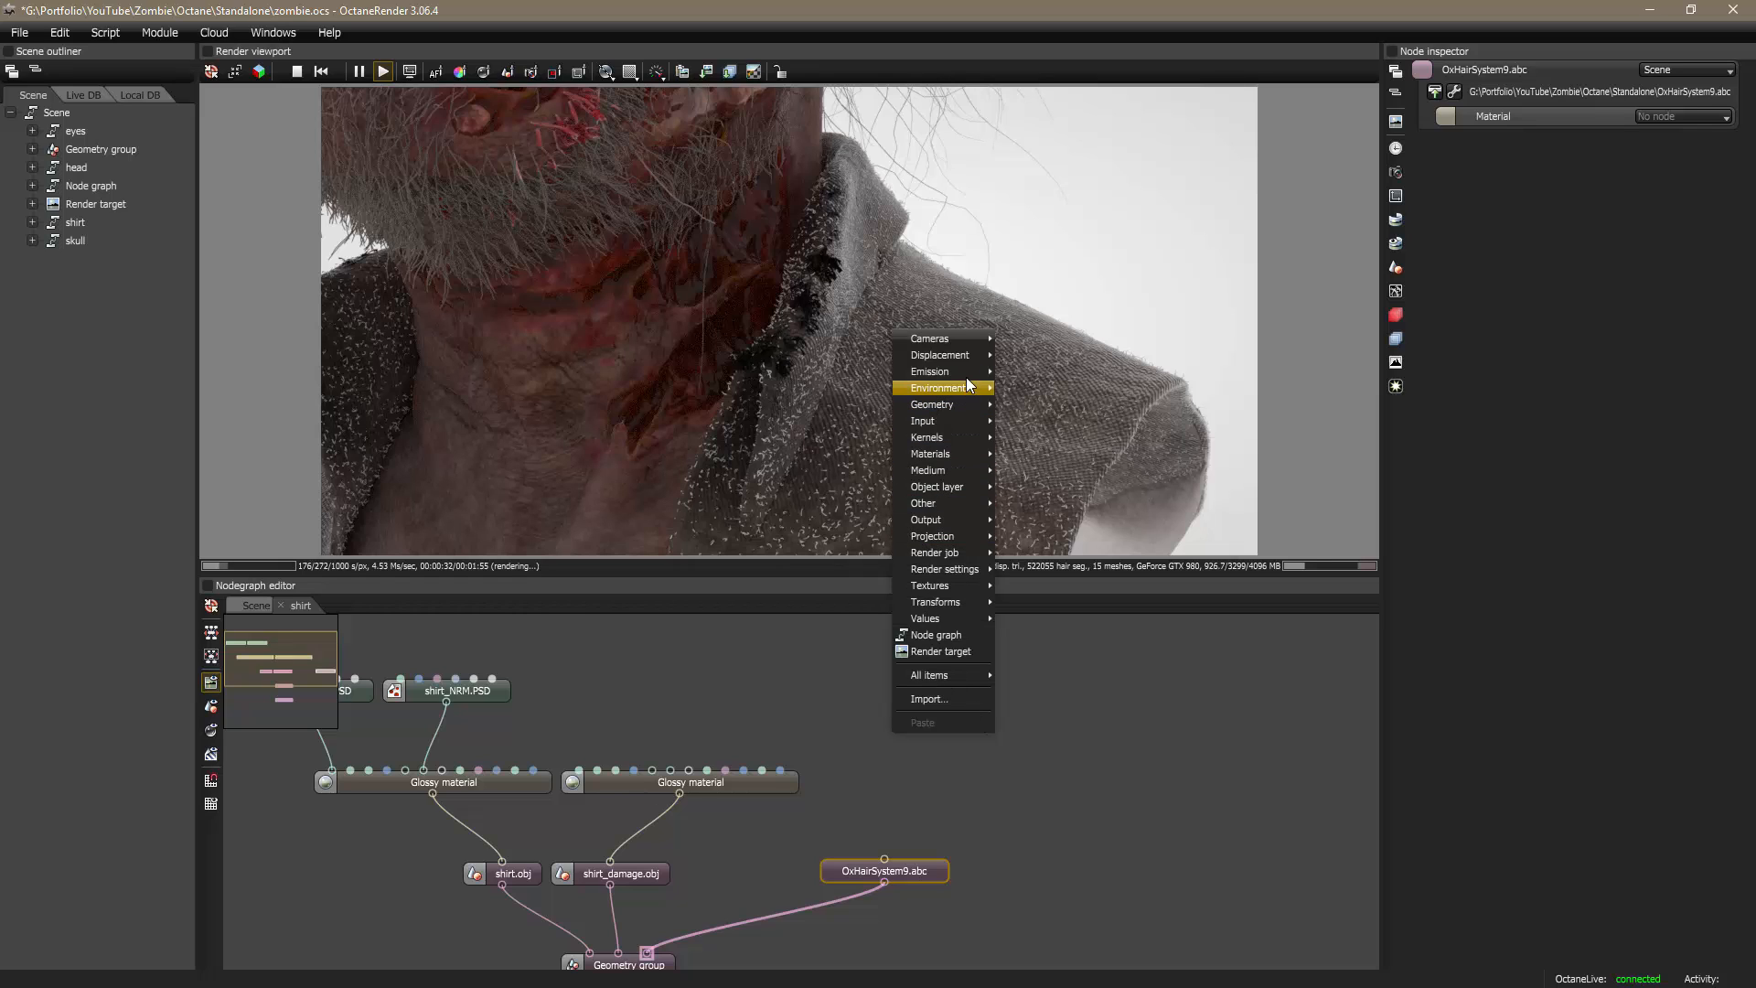
pyautogui.moveTo(944, 407)
pyautogui.moveTo(943, 455)
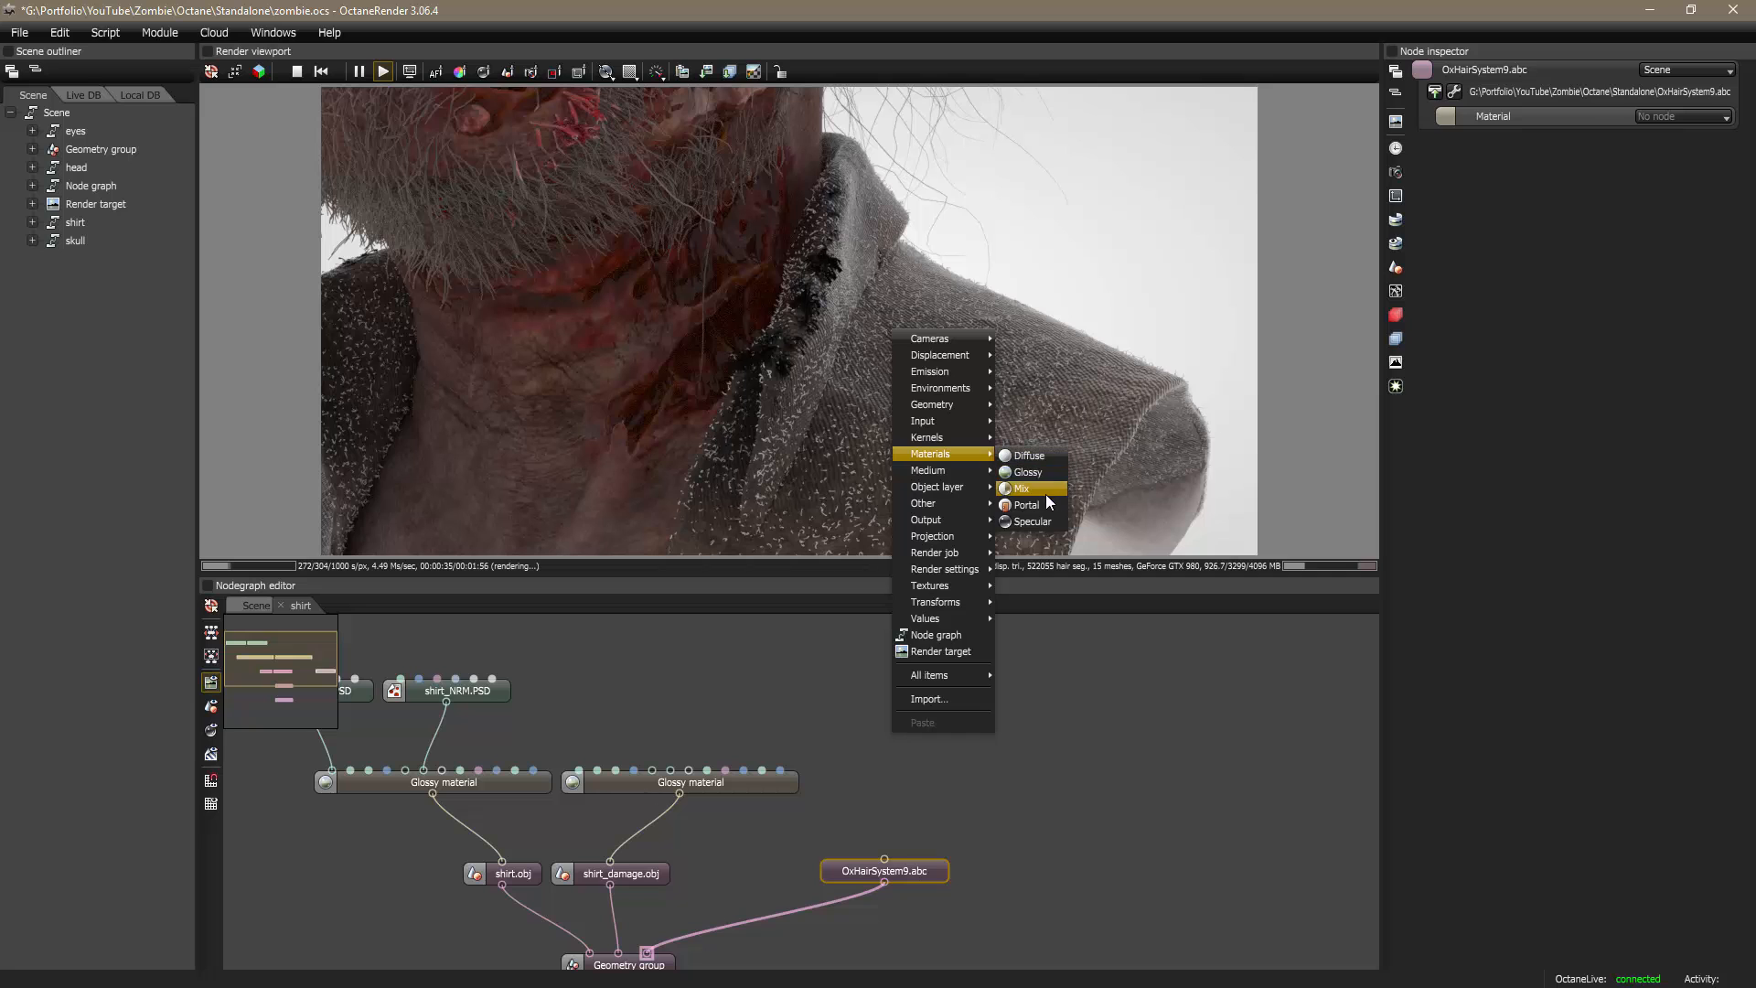
pyautogui.click(1032, 521)
pyautogui.moveTo(994, 746); pyautogui.dragTo(886, 859)
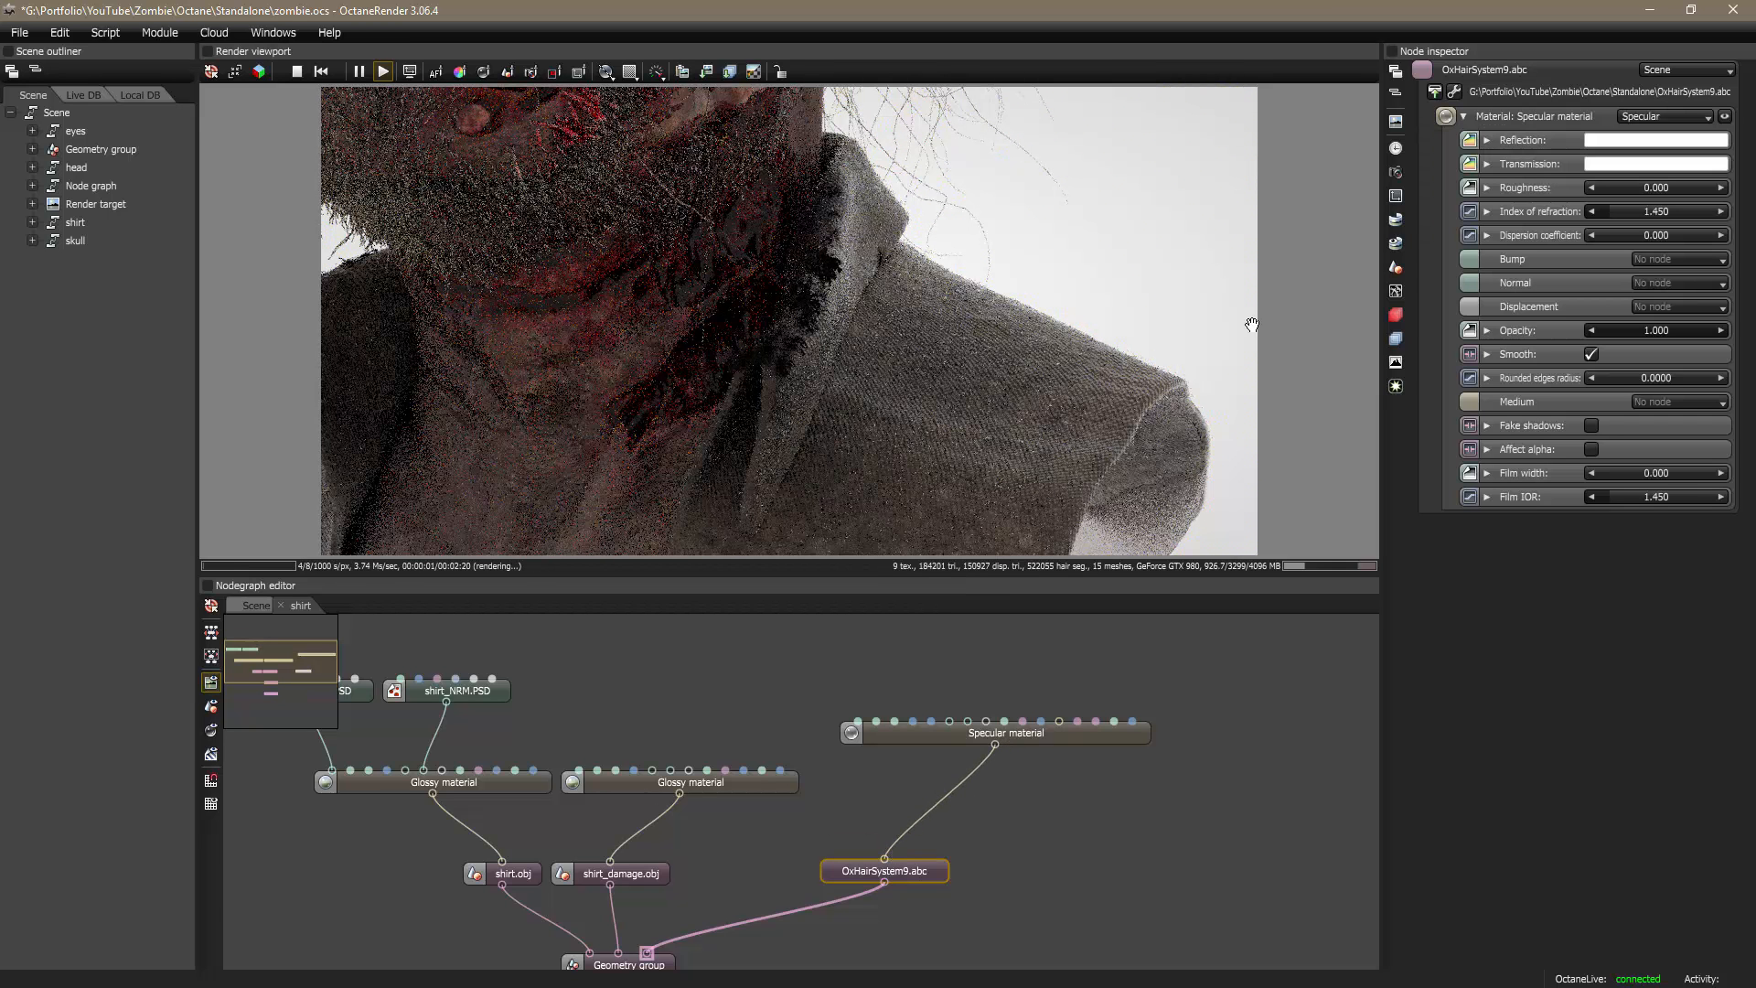
# Step: Switch to Maya and examine octaneSpecularMaterial5's attributes and the RGB colour of its transmission texture
pyautogui.hotkey('alt', 'Tab')
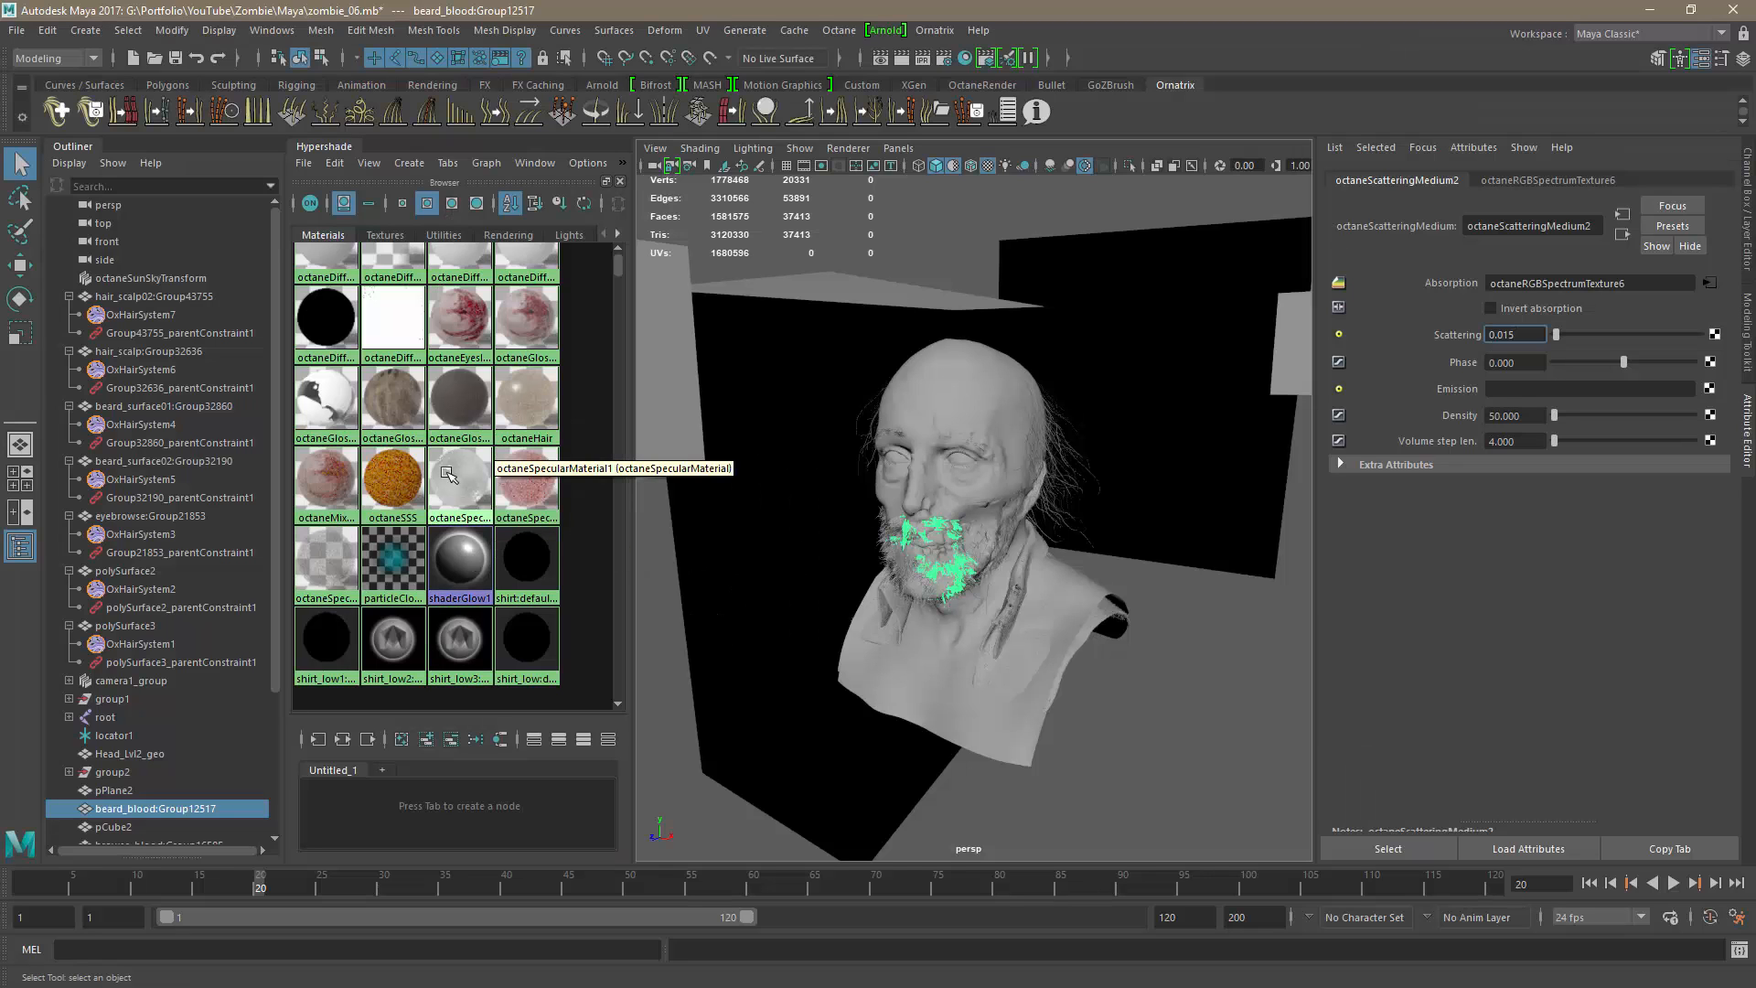
pyautogui.click(332, 566)
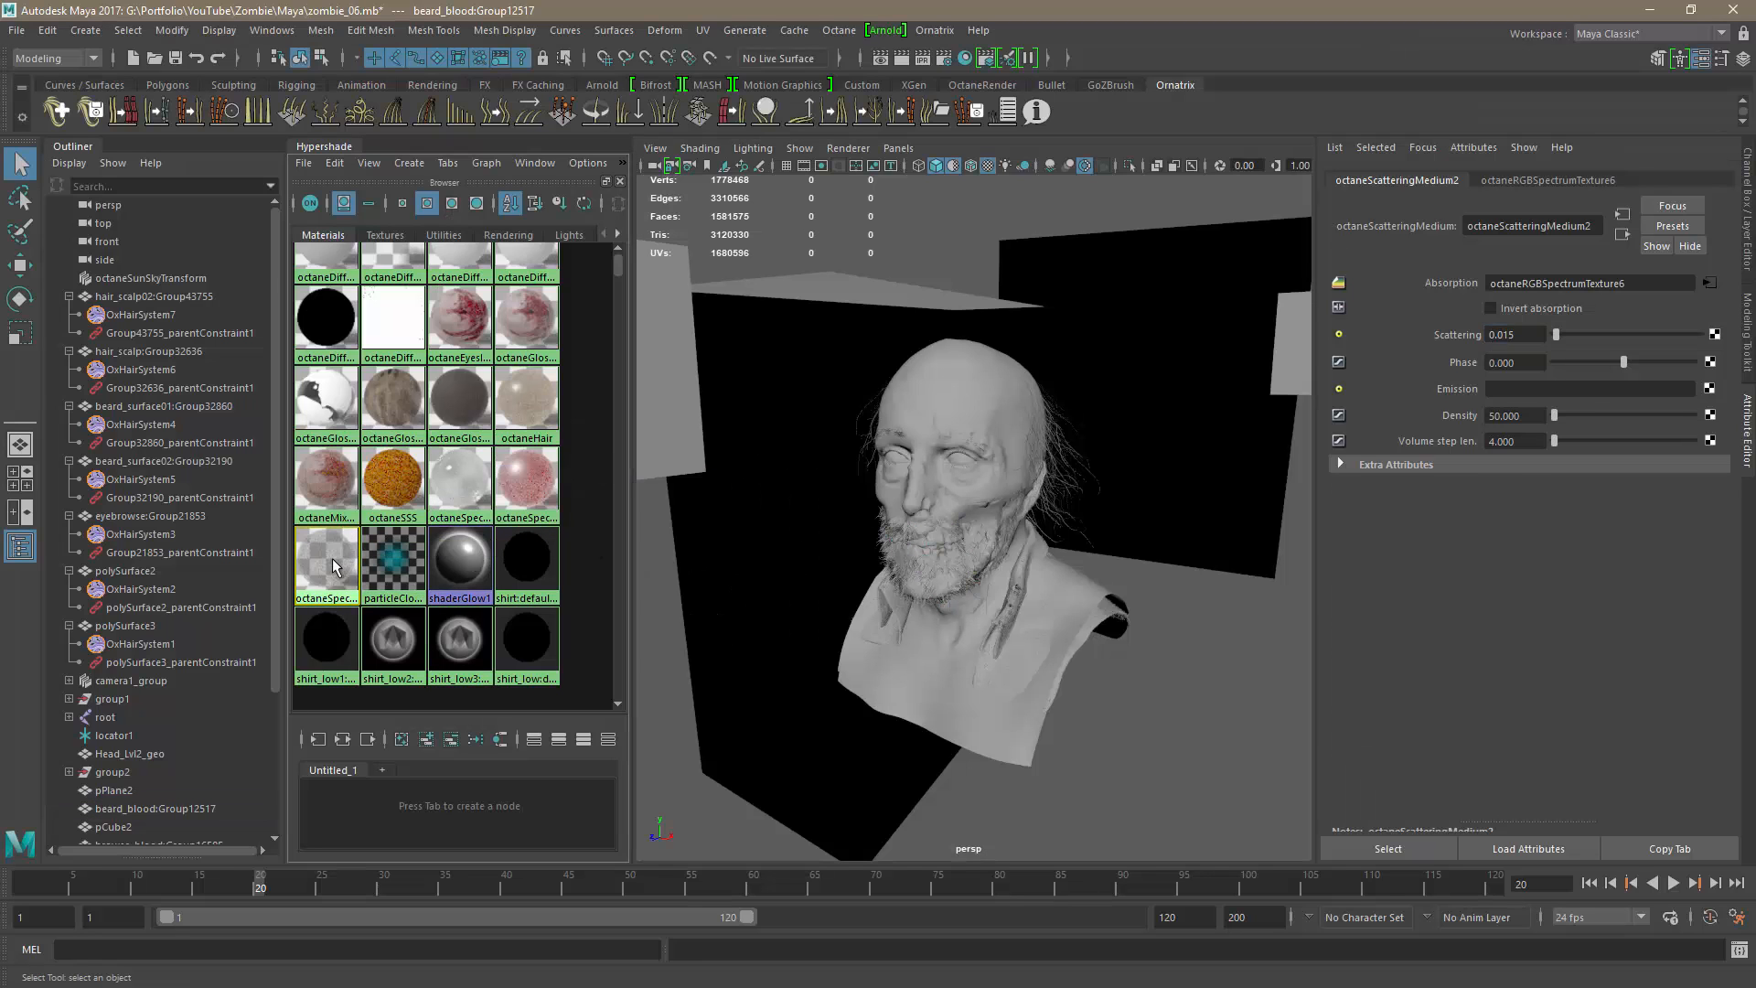
pyautogui.moveTo(332, 557); pyautogui.dragTo(407, 564, button='right')
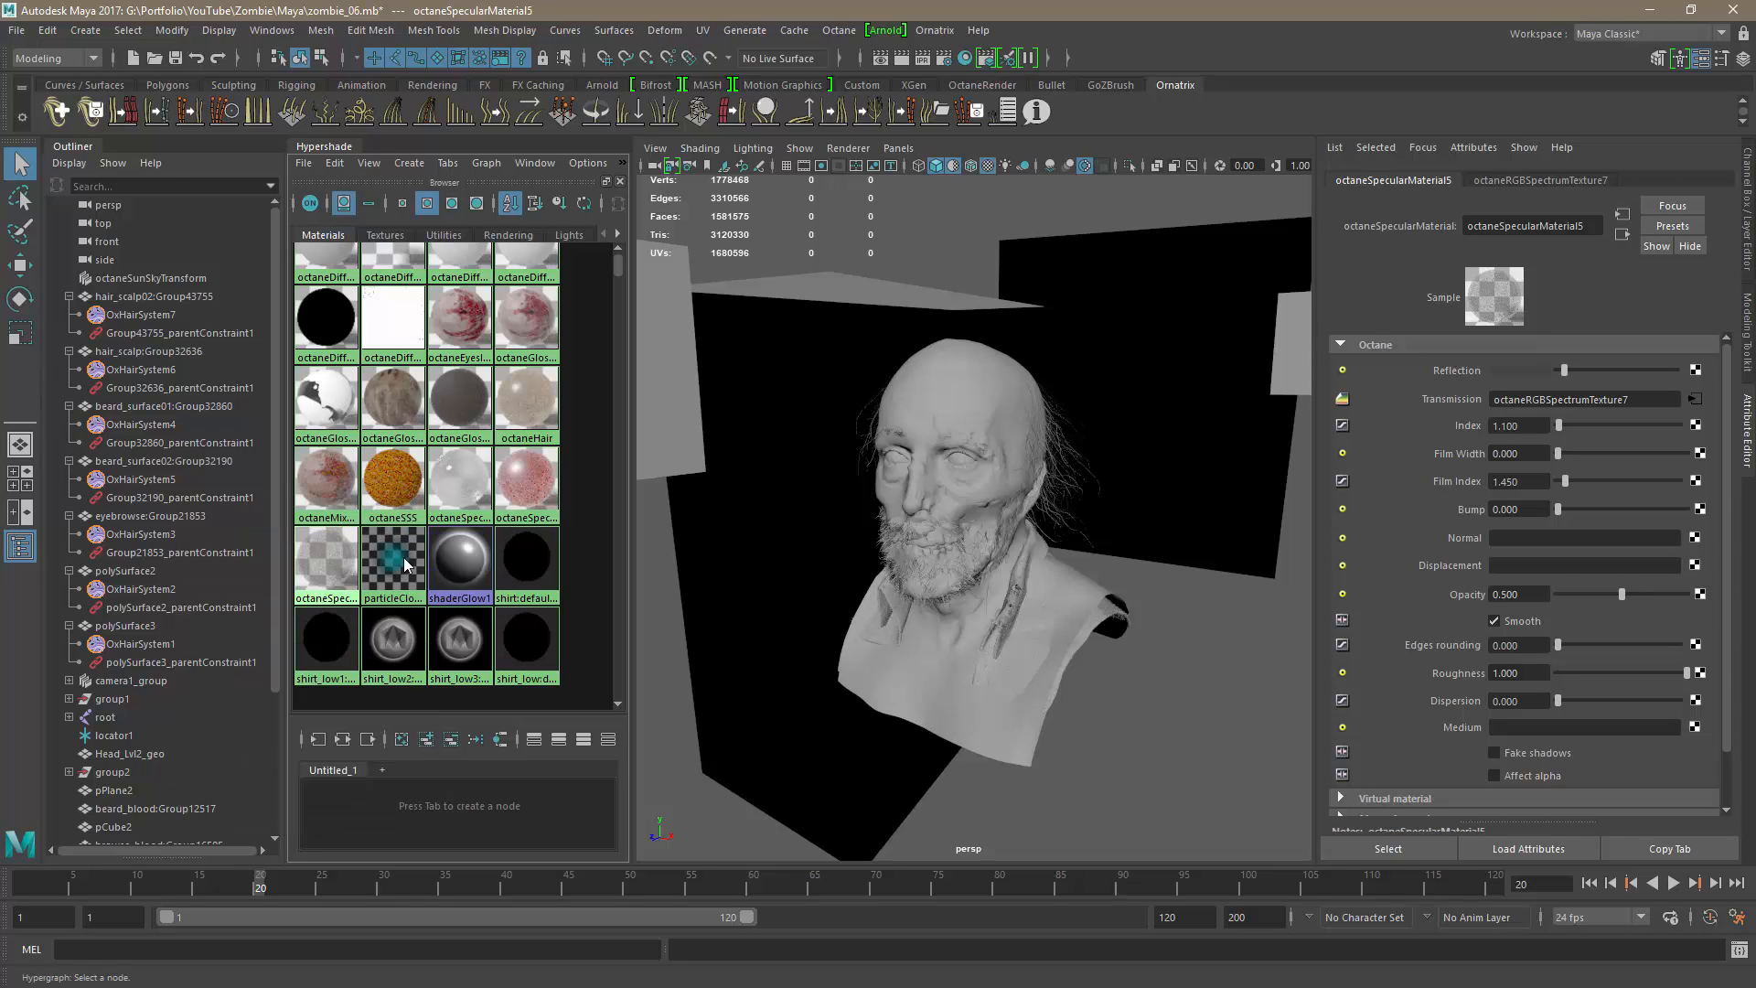
pyautogui.click(326, 560)
pyautogui.click(1560, 180)
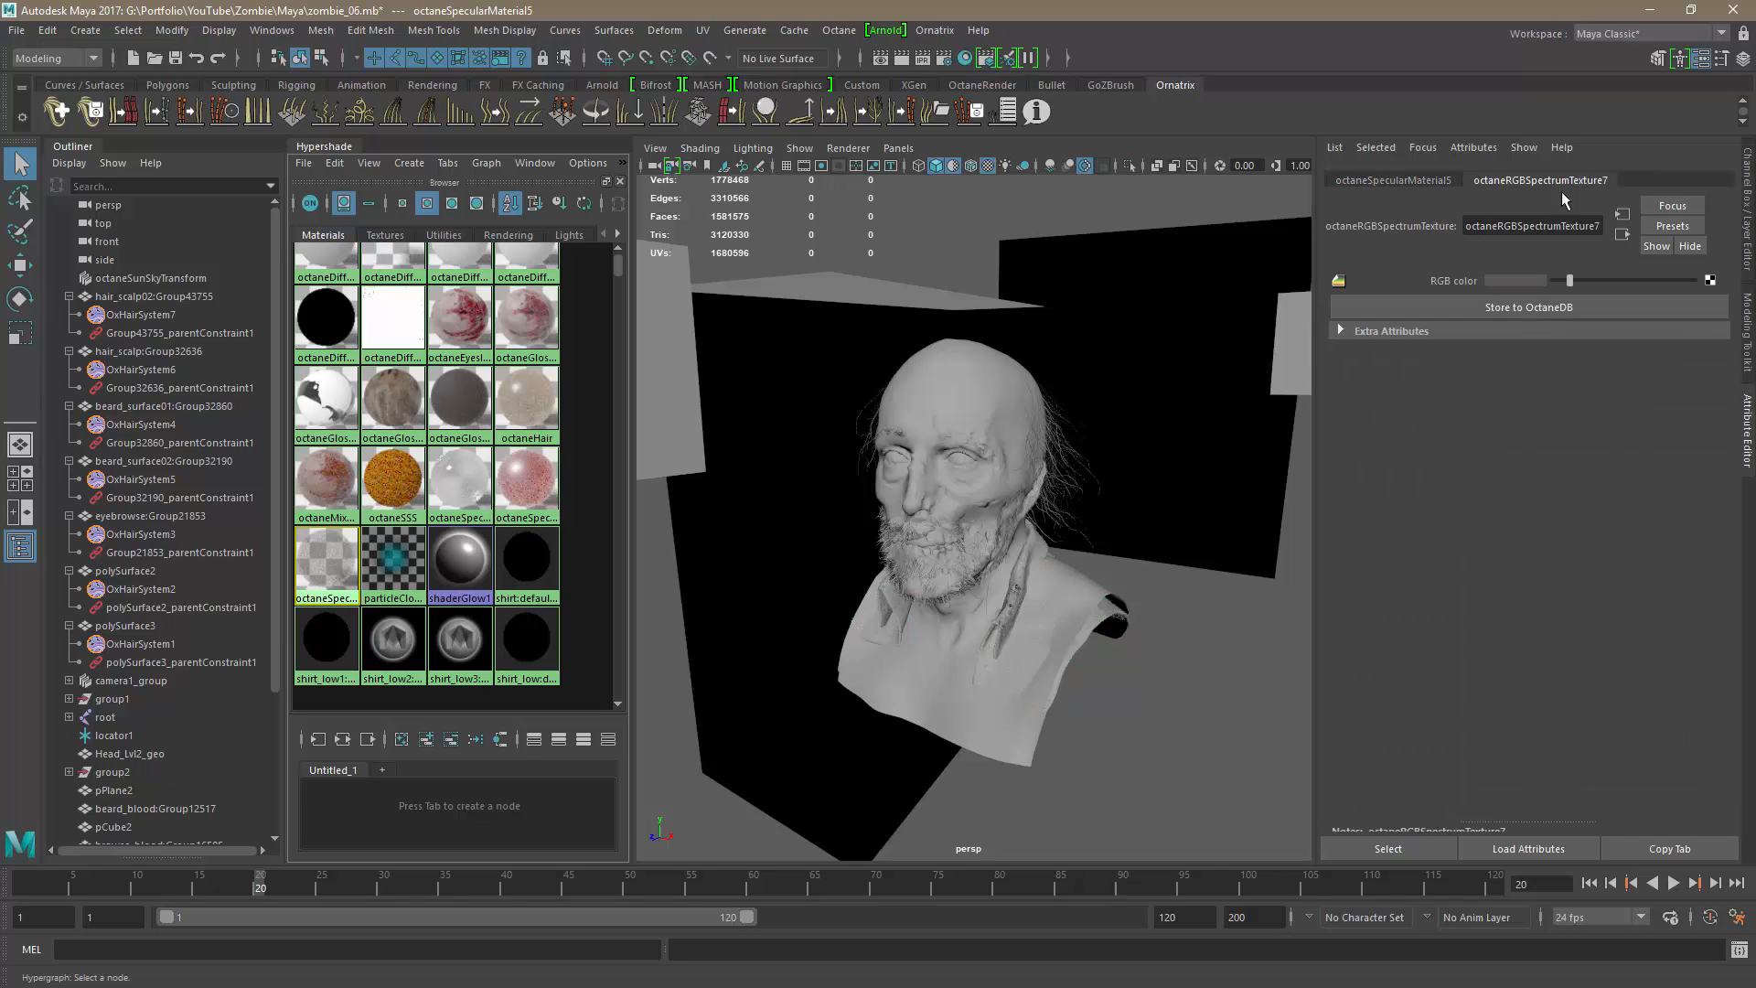
pyautogui.click(1507, 279)
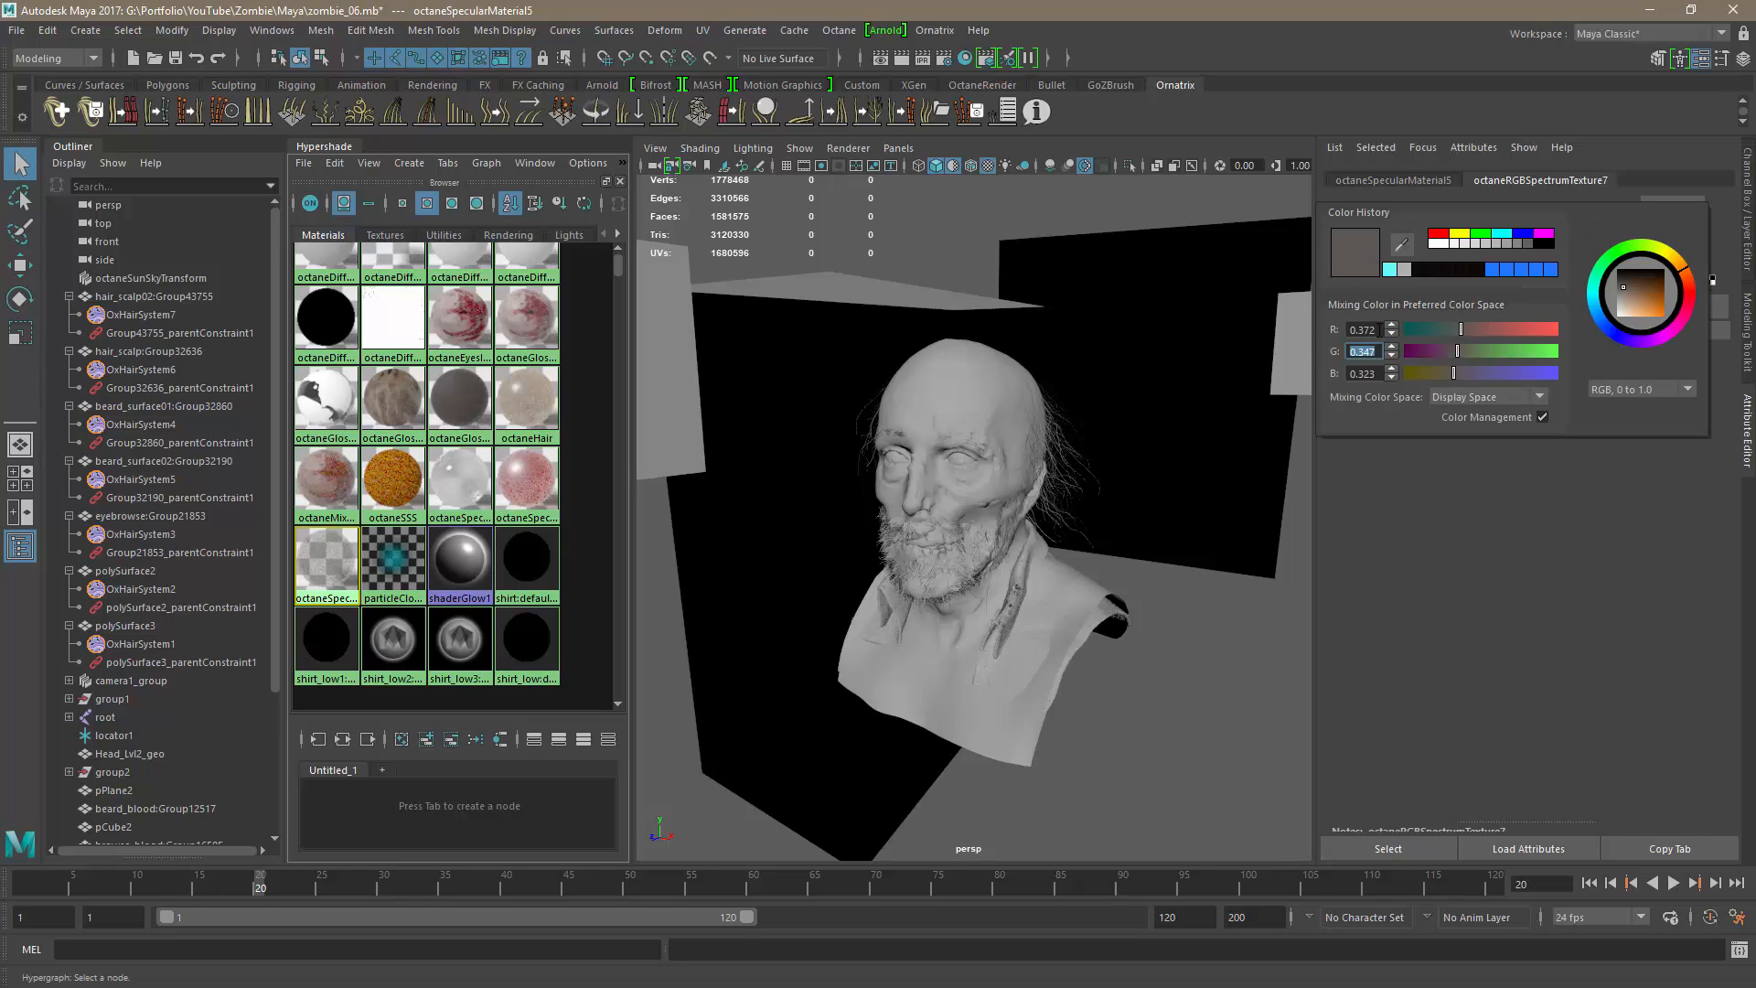
pyautogui.moveTo(1379, 330); pyautogui.dragTo(1355, 334)
pyautogui.click(1474, 562)
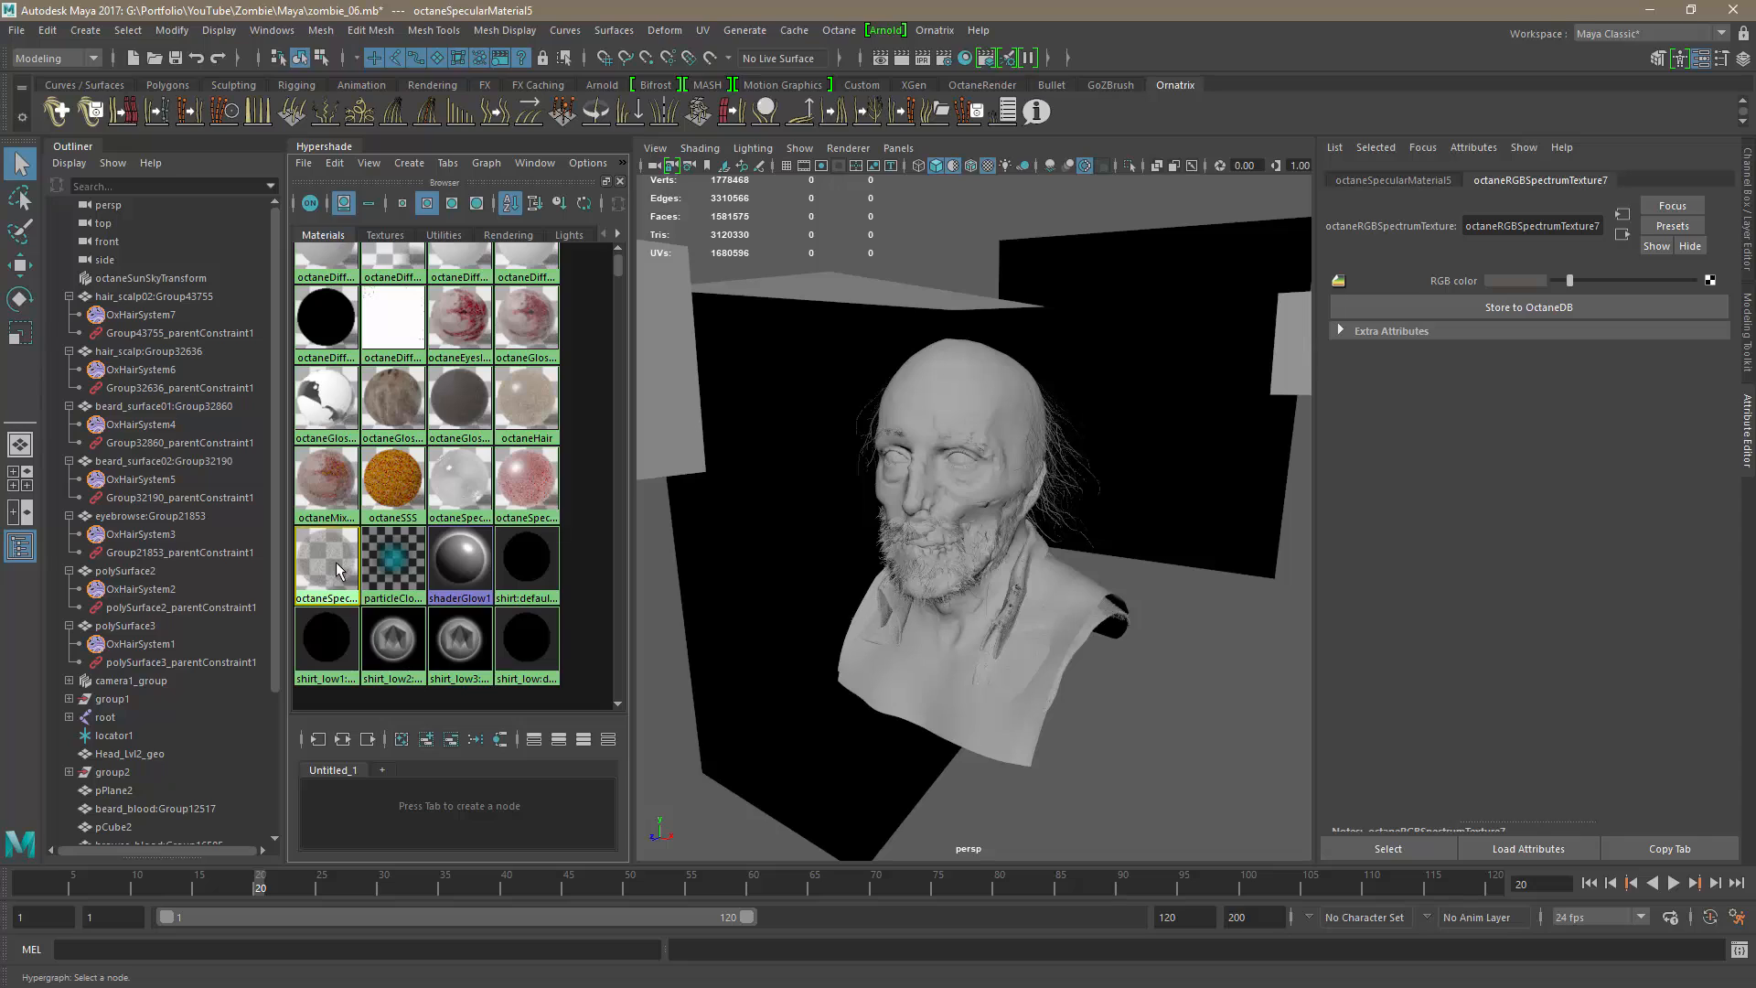
# Step: Check octaneSpecularMaterial5's reflection colour and revisit its transmission texture
pyautogui.click(1376, 183)
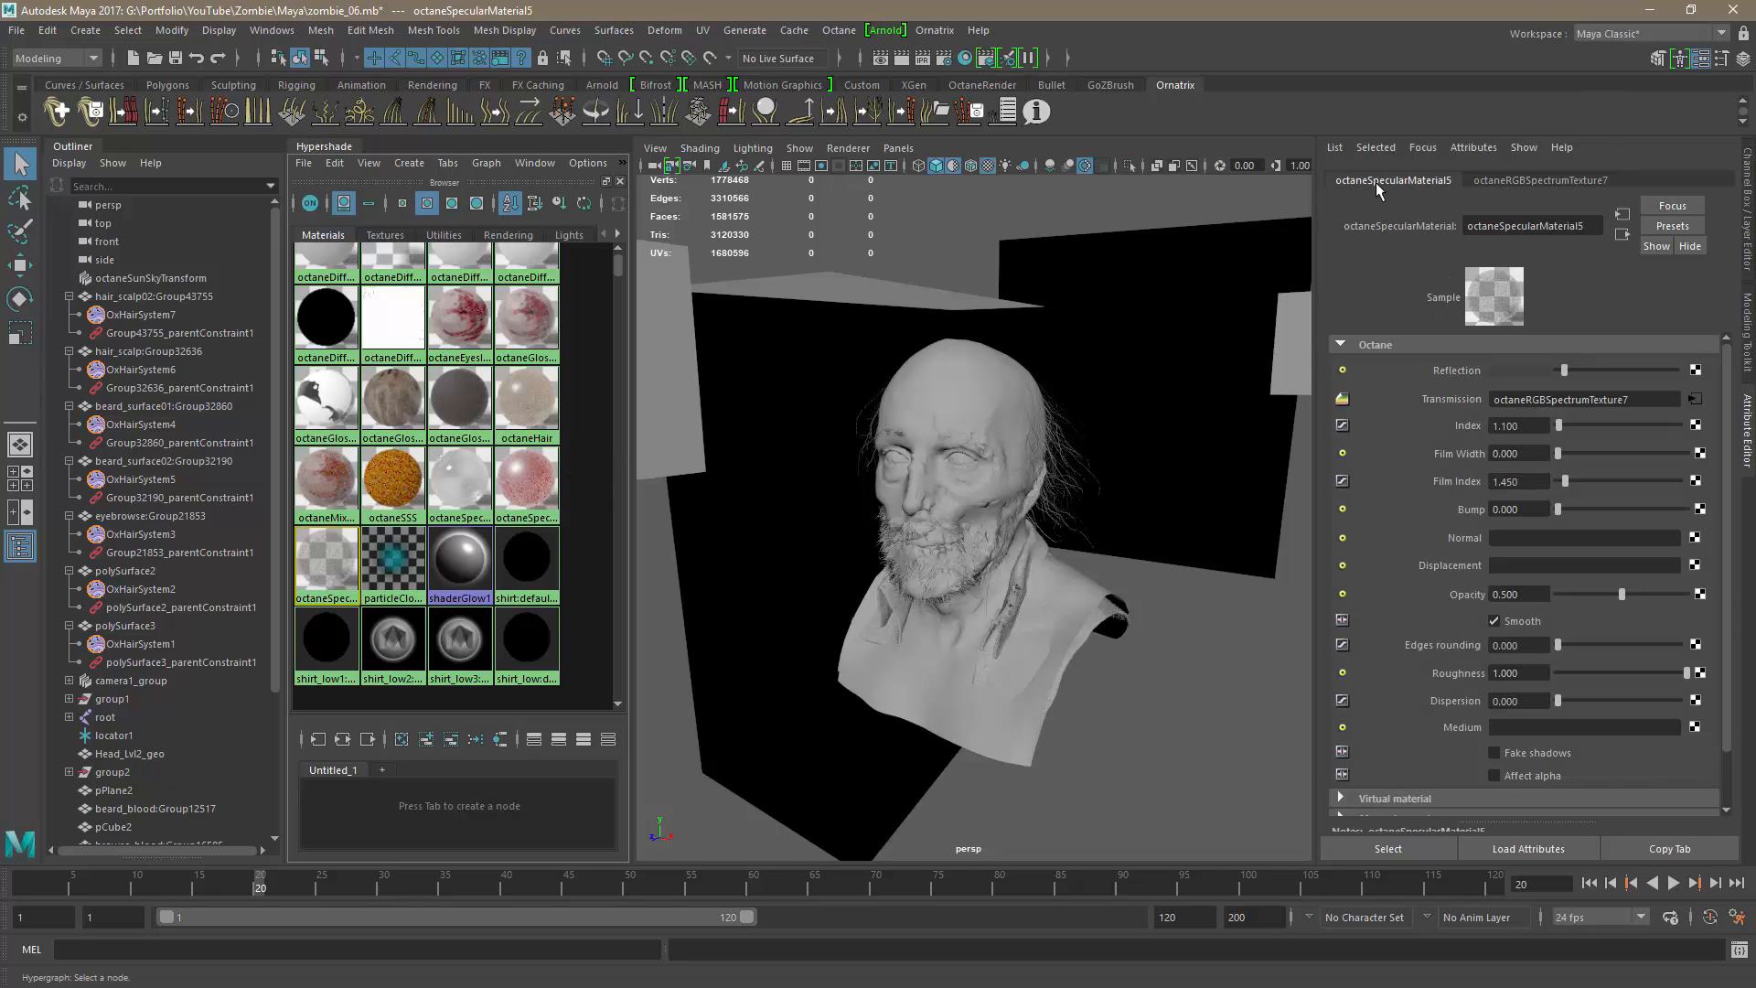
pyautogui.click(1521, 370)
pyautogui.click(1695, 400)
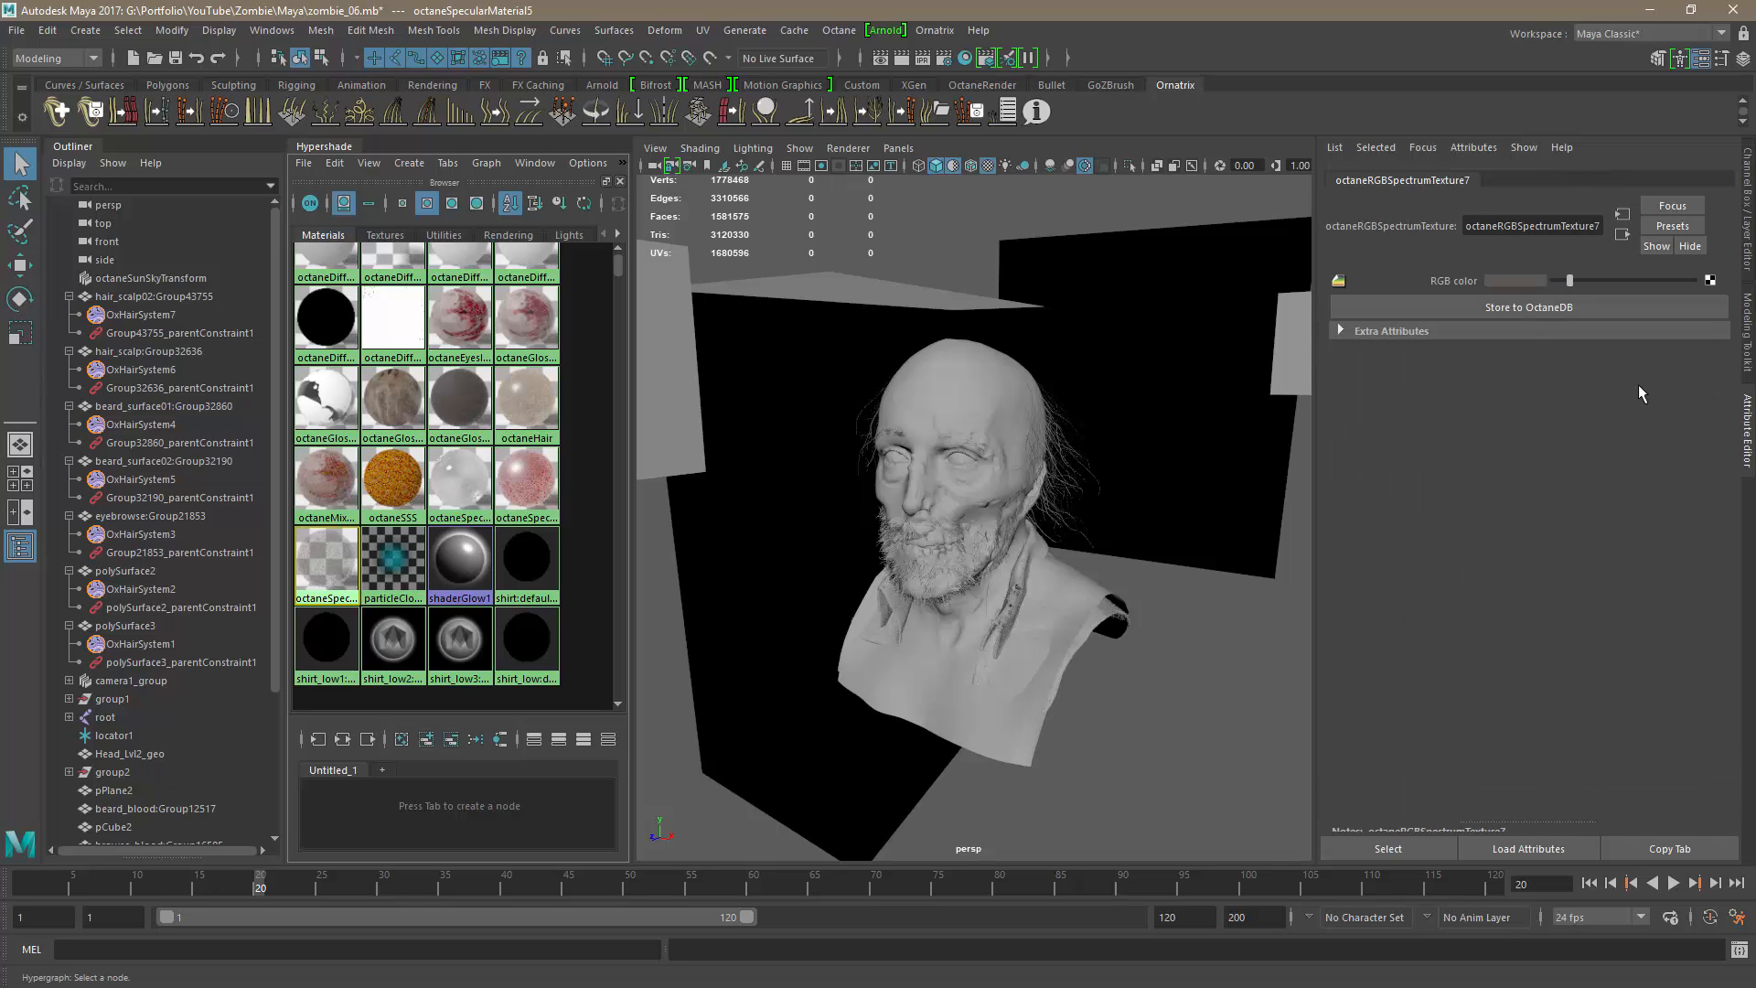
pyautogui.click(334, 581)
# Step: Switch to OctaneRender and set the shirt hair Specular material's reflection colour brightness (V) to 0.2
pyautogui.hotkey('alt', 'Tab')
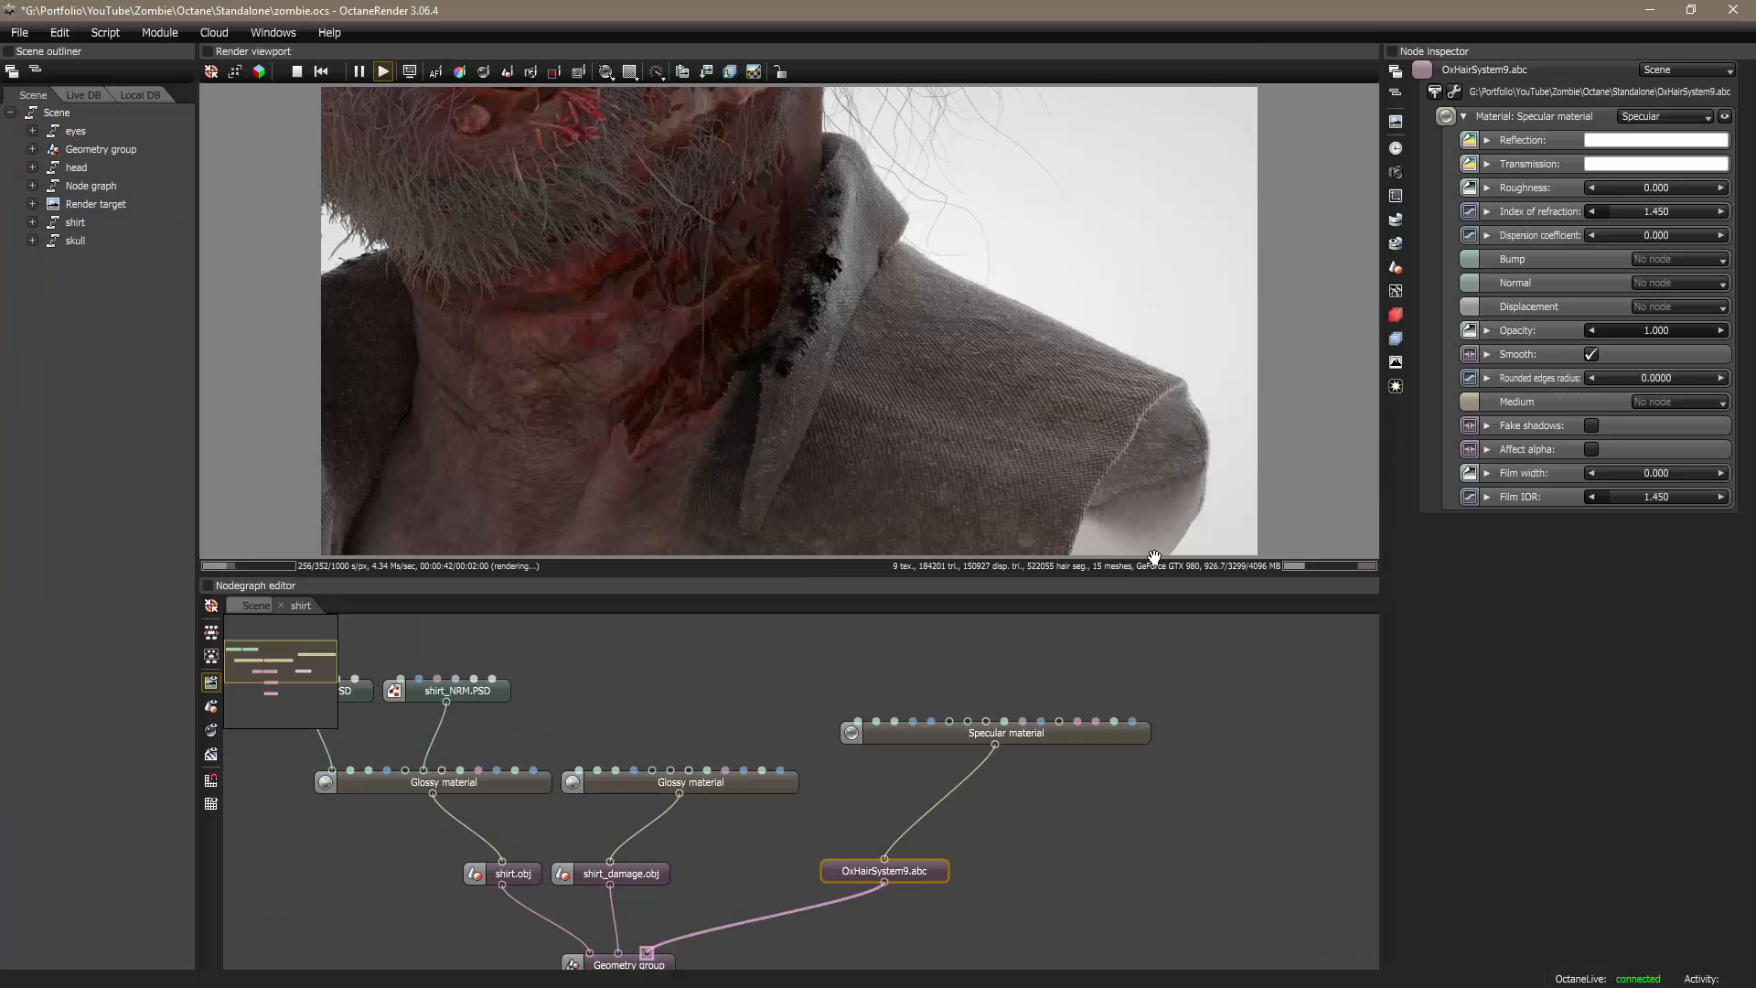
pyautogui.click(1607, 144)
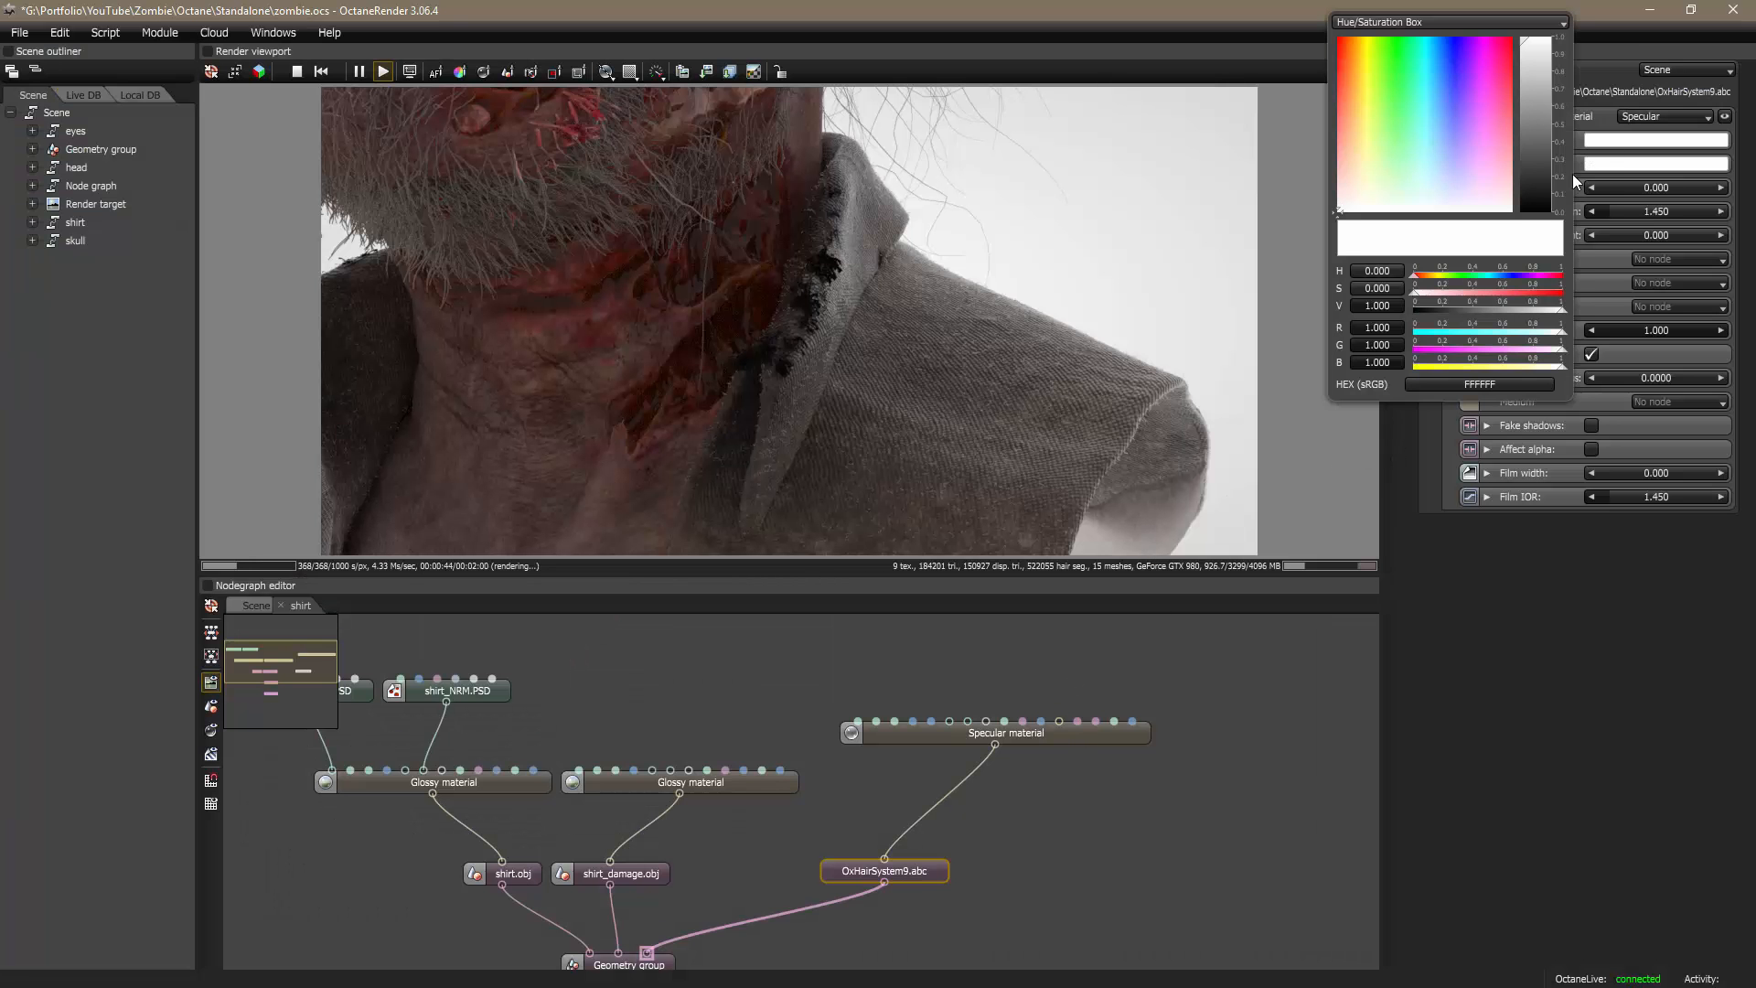
pyautogui.click(1381, 305)
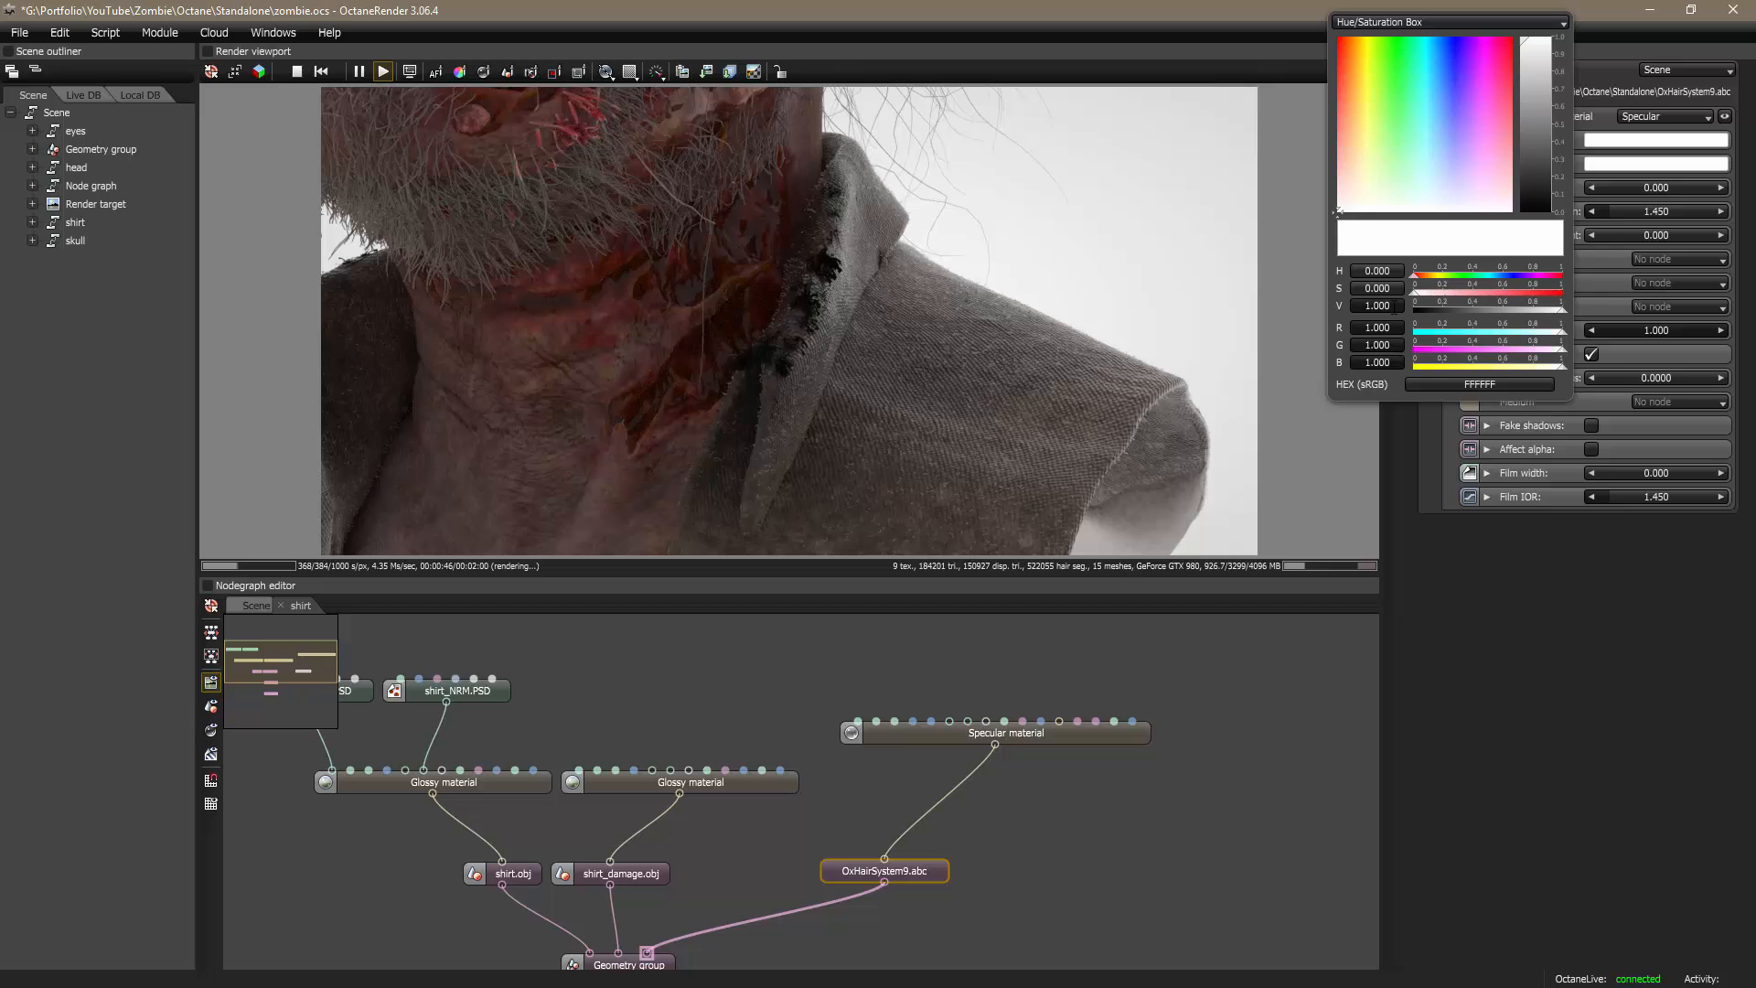
pyautogui.write('0.2')
pyautogui.press('Return')
pyautogui.click(1504, 693)
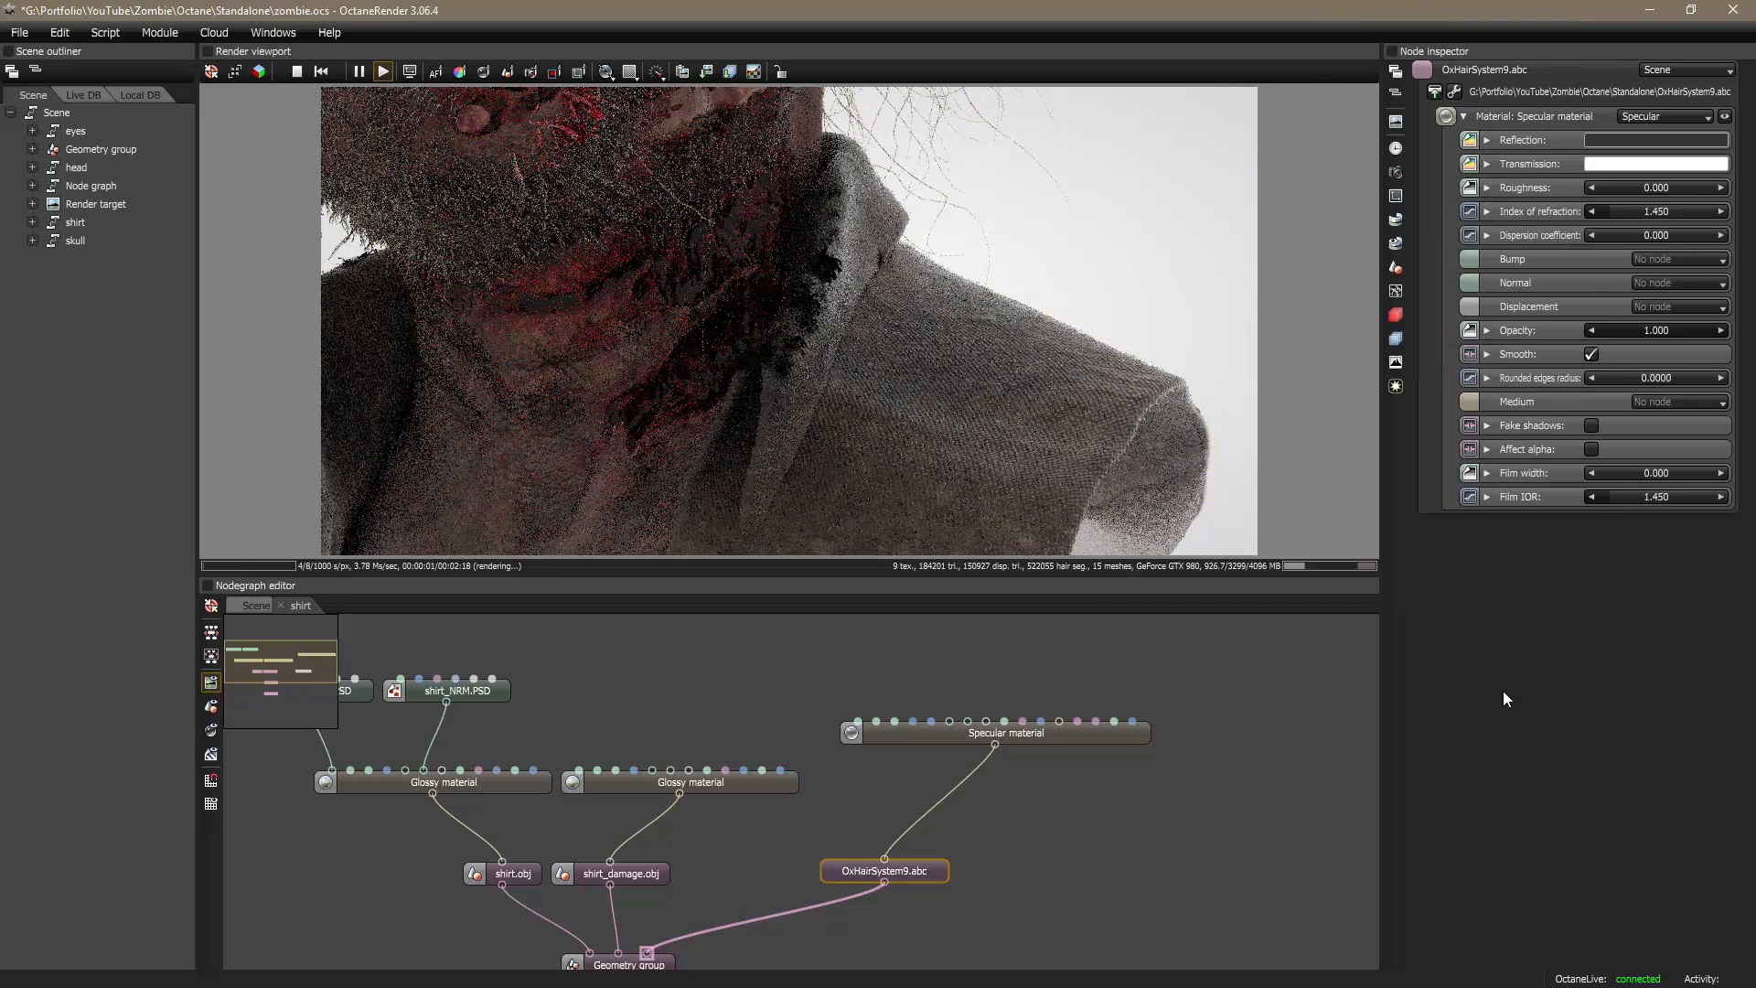
# Step: Copy the red value of octaneSpecularMaterial5's transmission texture in Maya and set the OctaneRender transmission colour's red to 0.372
pyautogui.hotkey('alt', 'Tab')
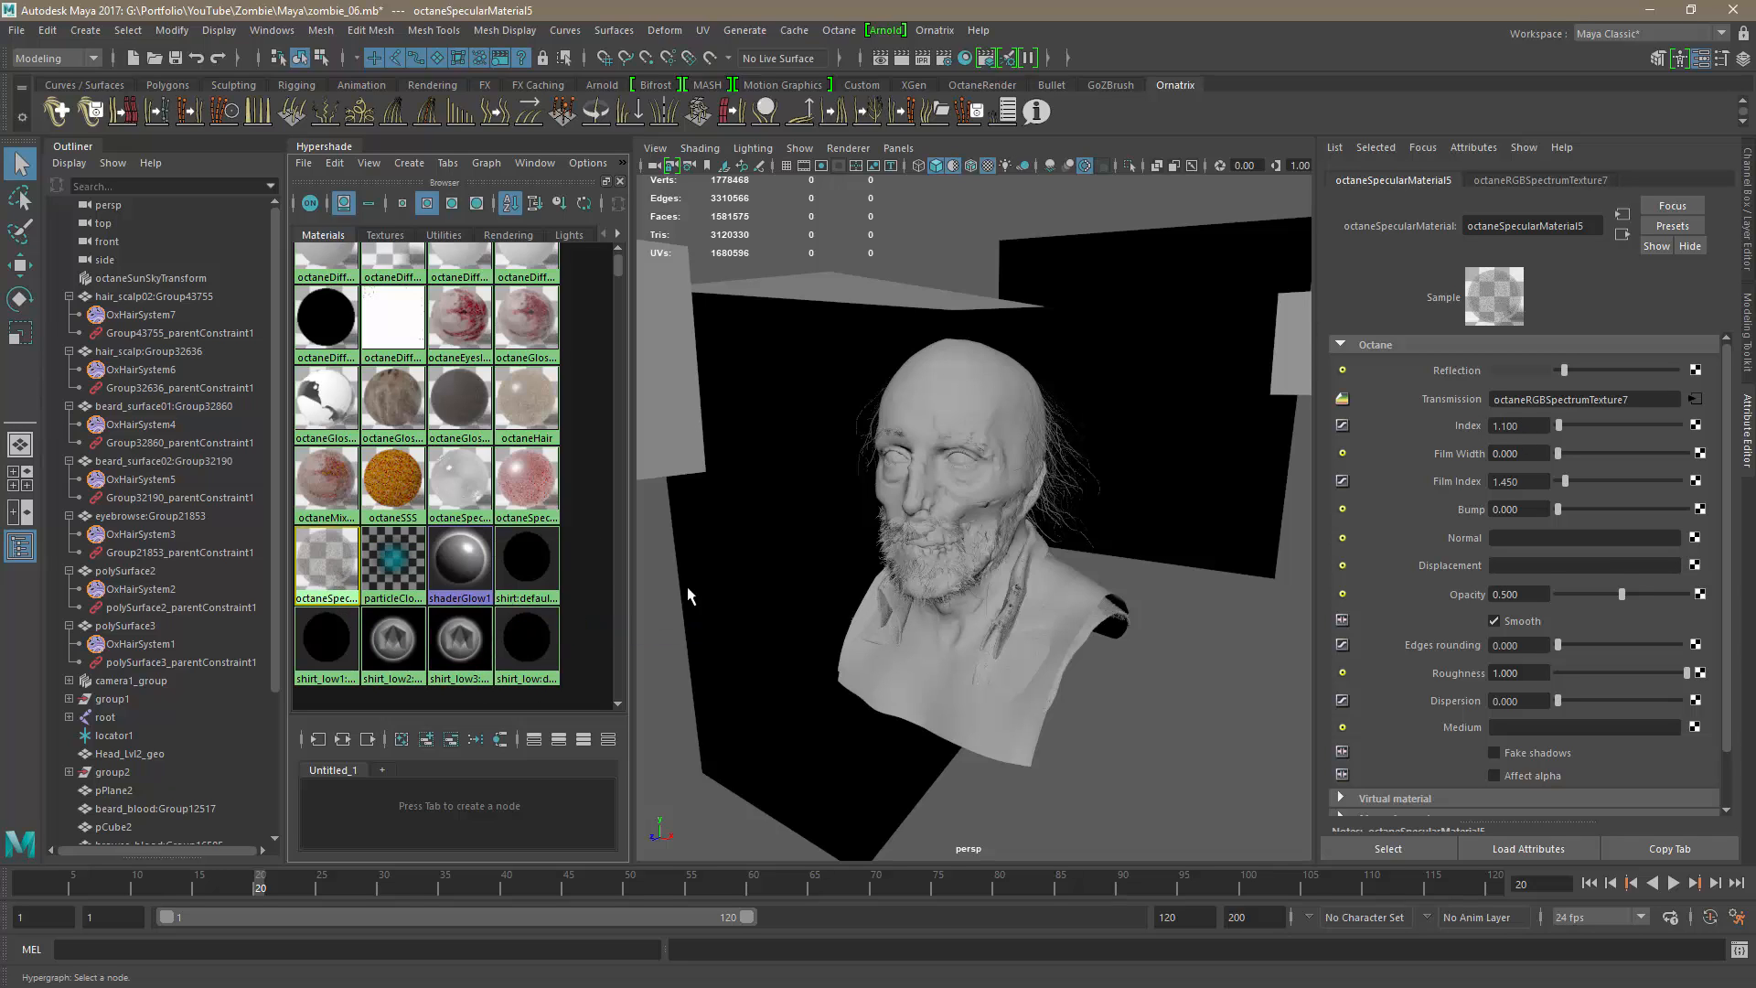
pyautogui.click(1693, 403)
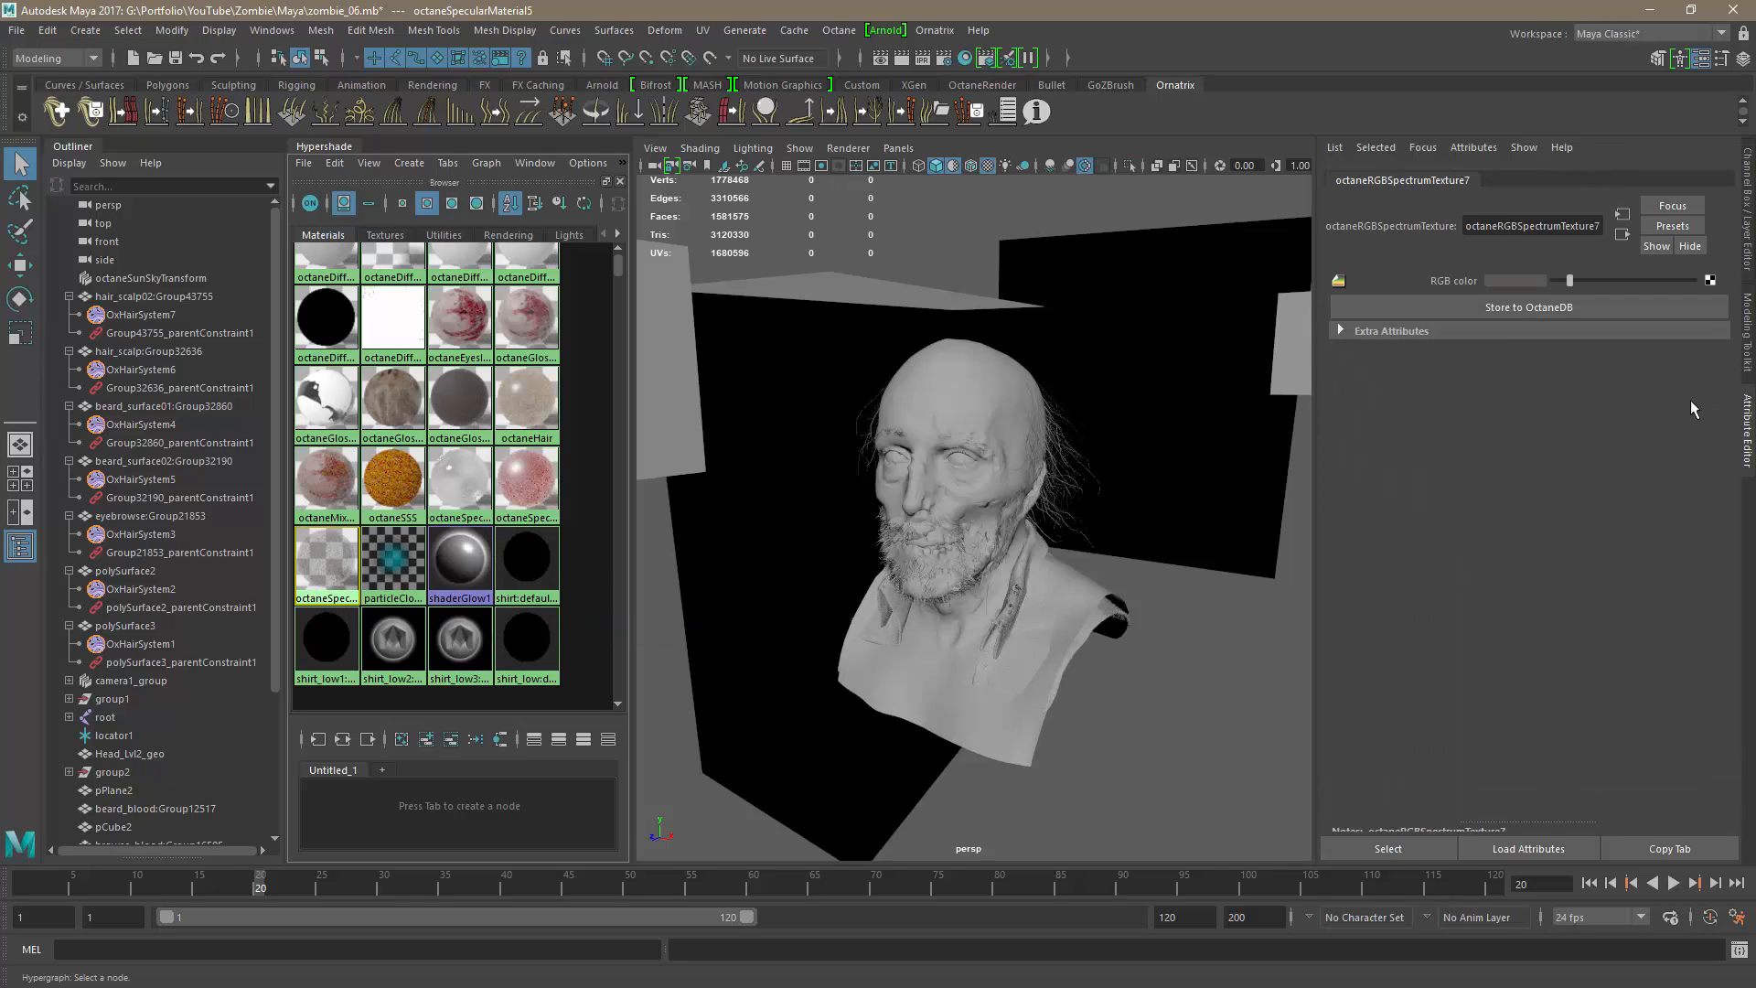
pyautogui.click(1515, 280)
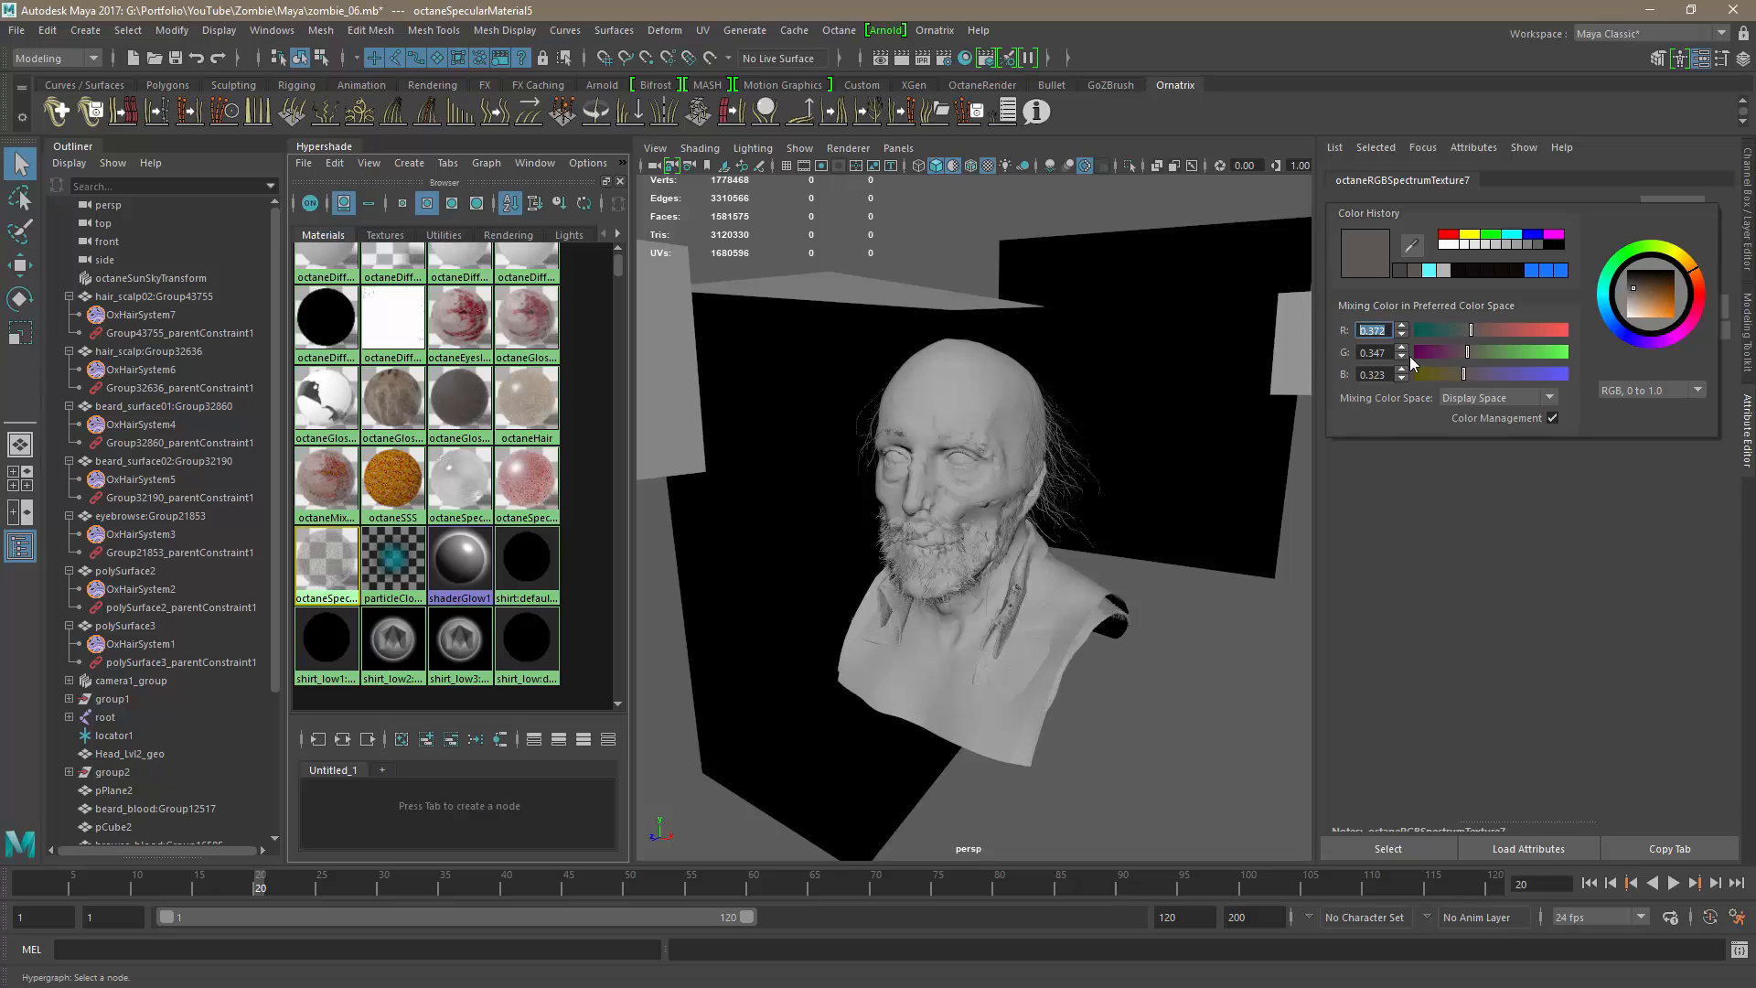
pyautogui.hotkey('alt', 'Tab')
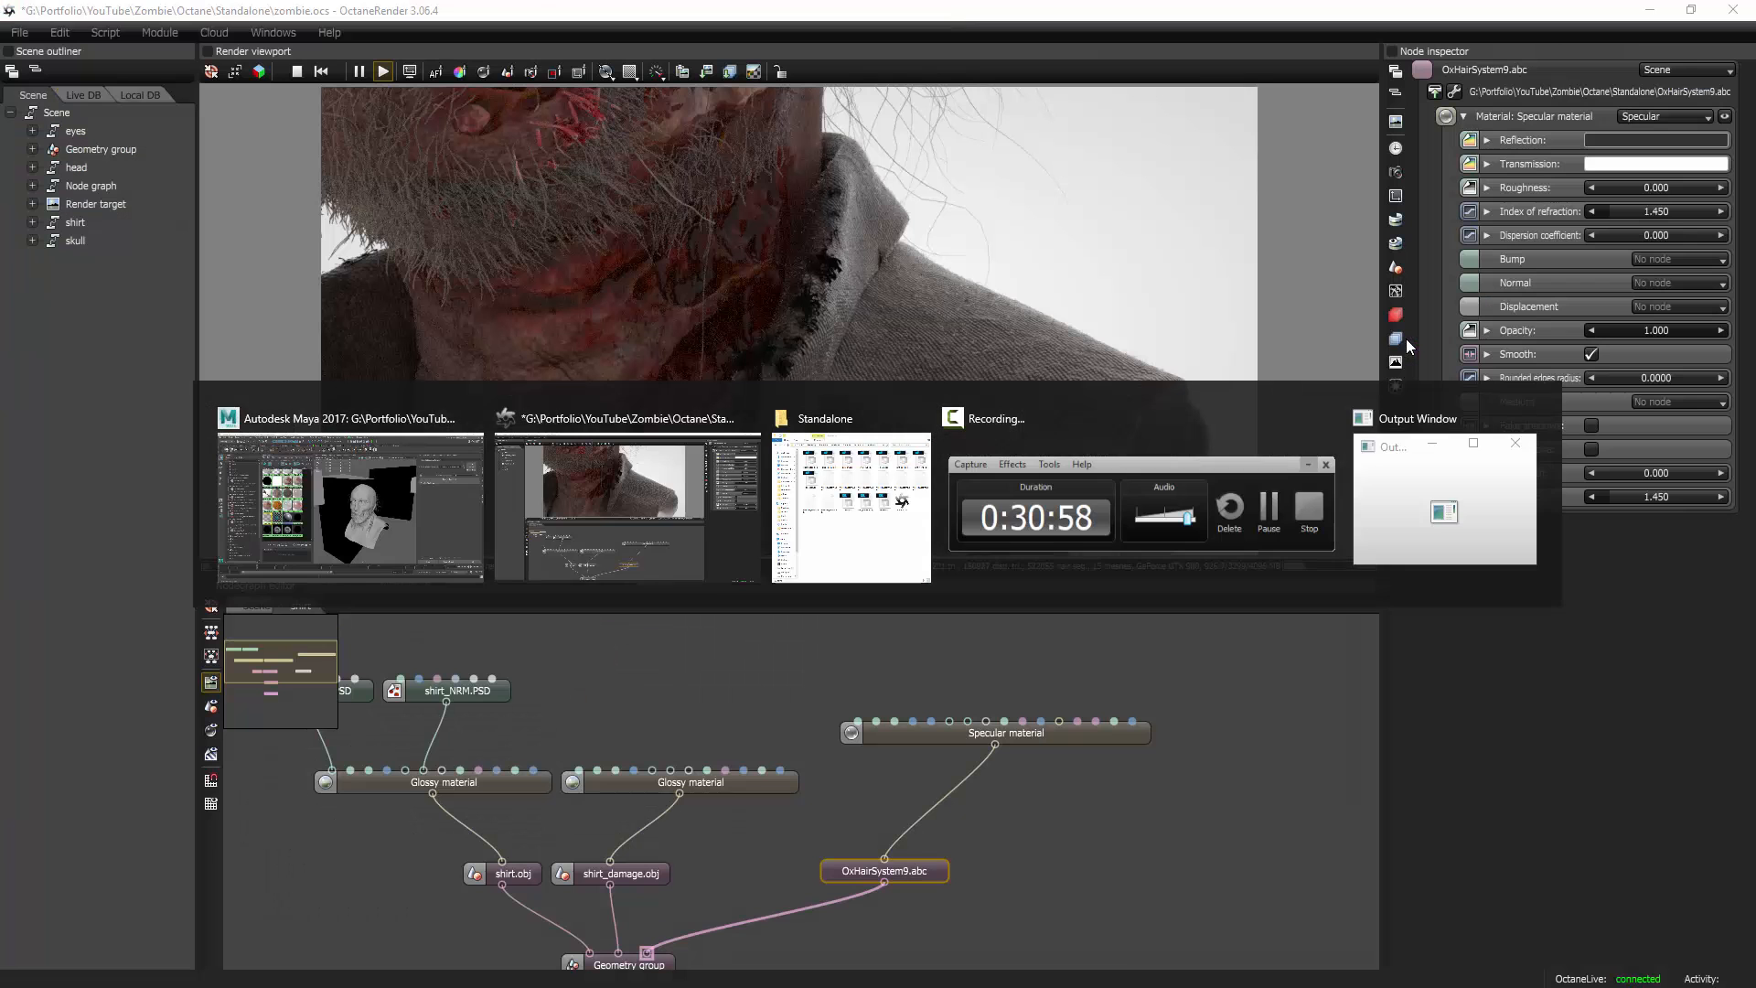
pyautogui.click(1614, 165)
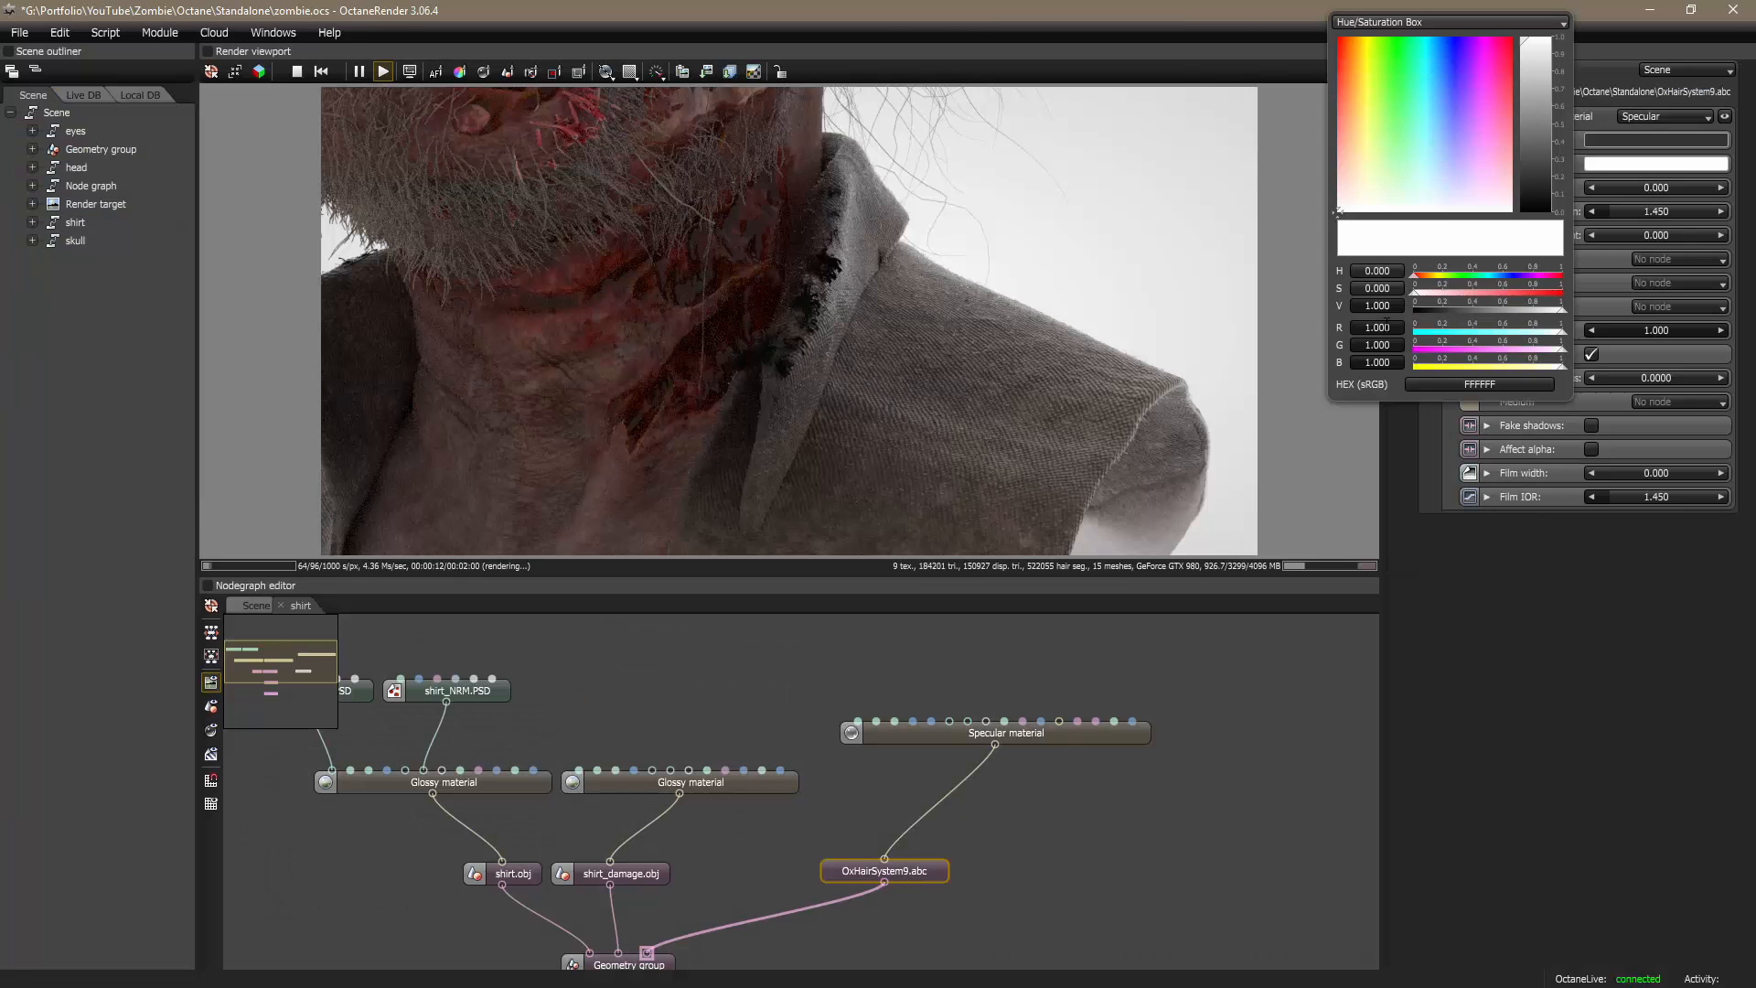
pyautogui.click(1397, 327)
pyautogui.press('Return')
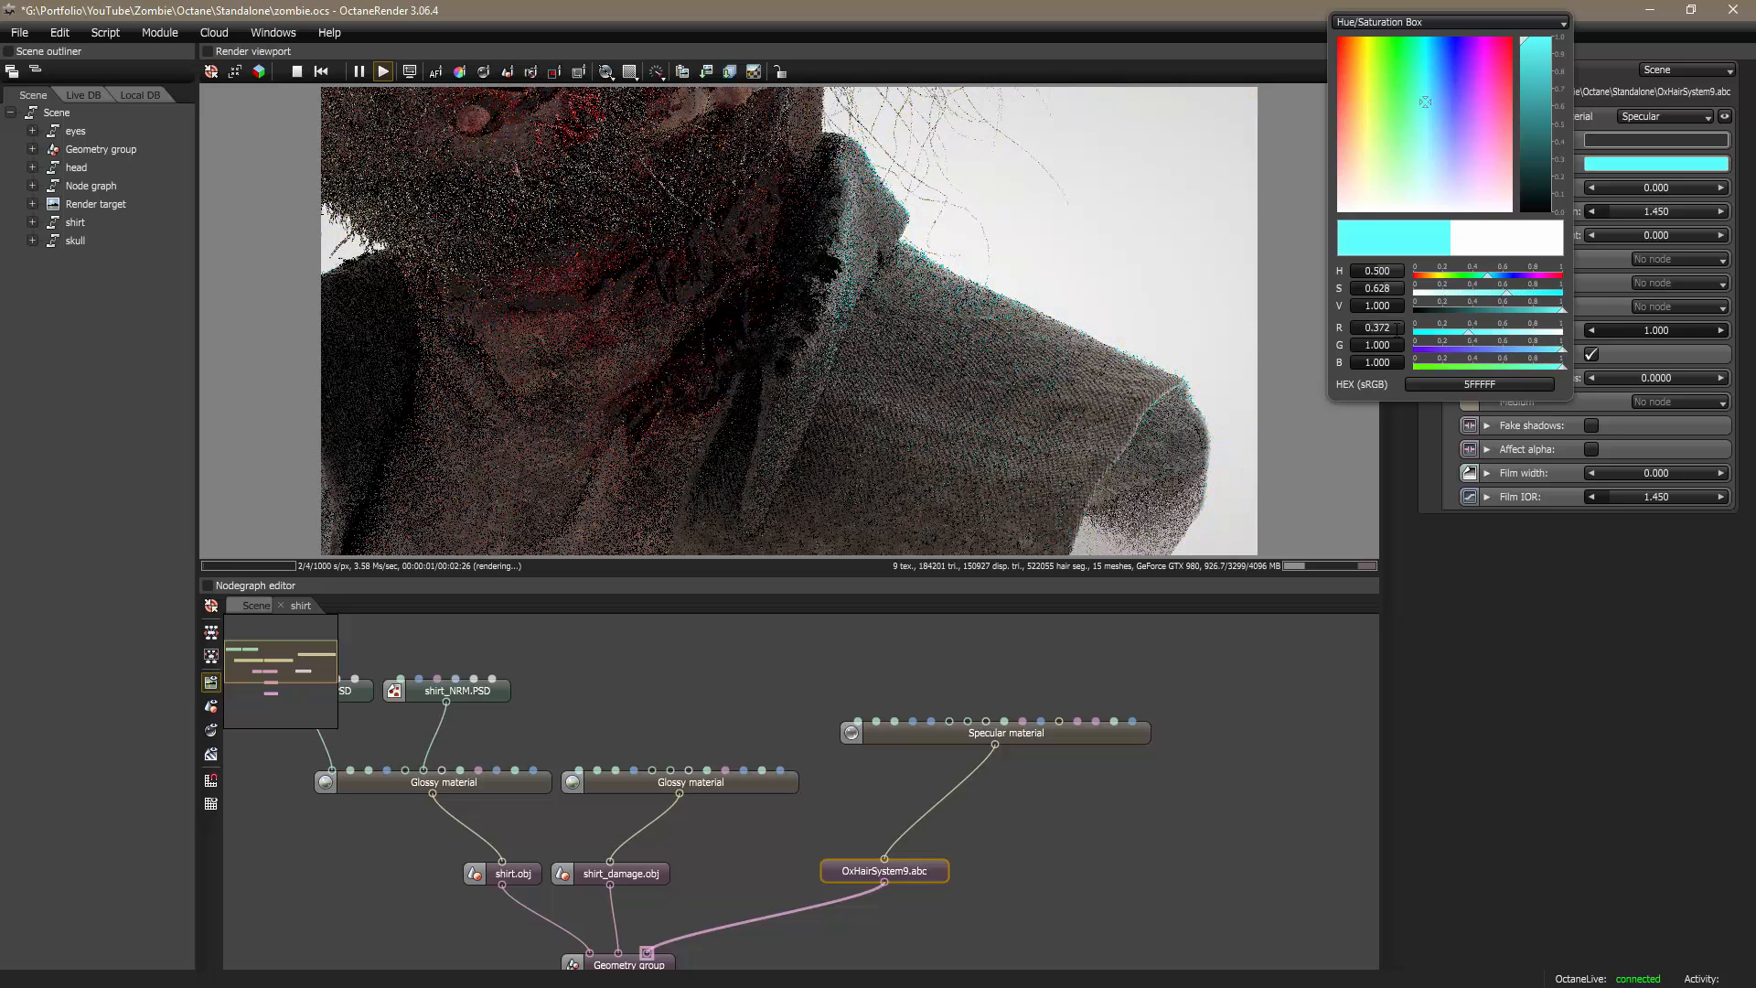
# Step: Copy the green value of Maya's octaneRGBSpectrumTexture7 and set the green of OctaneRender's transmission colour to 0.347
pyautogui.hotkey('alt', 'Tab')
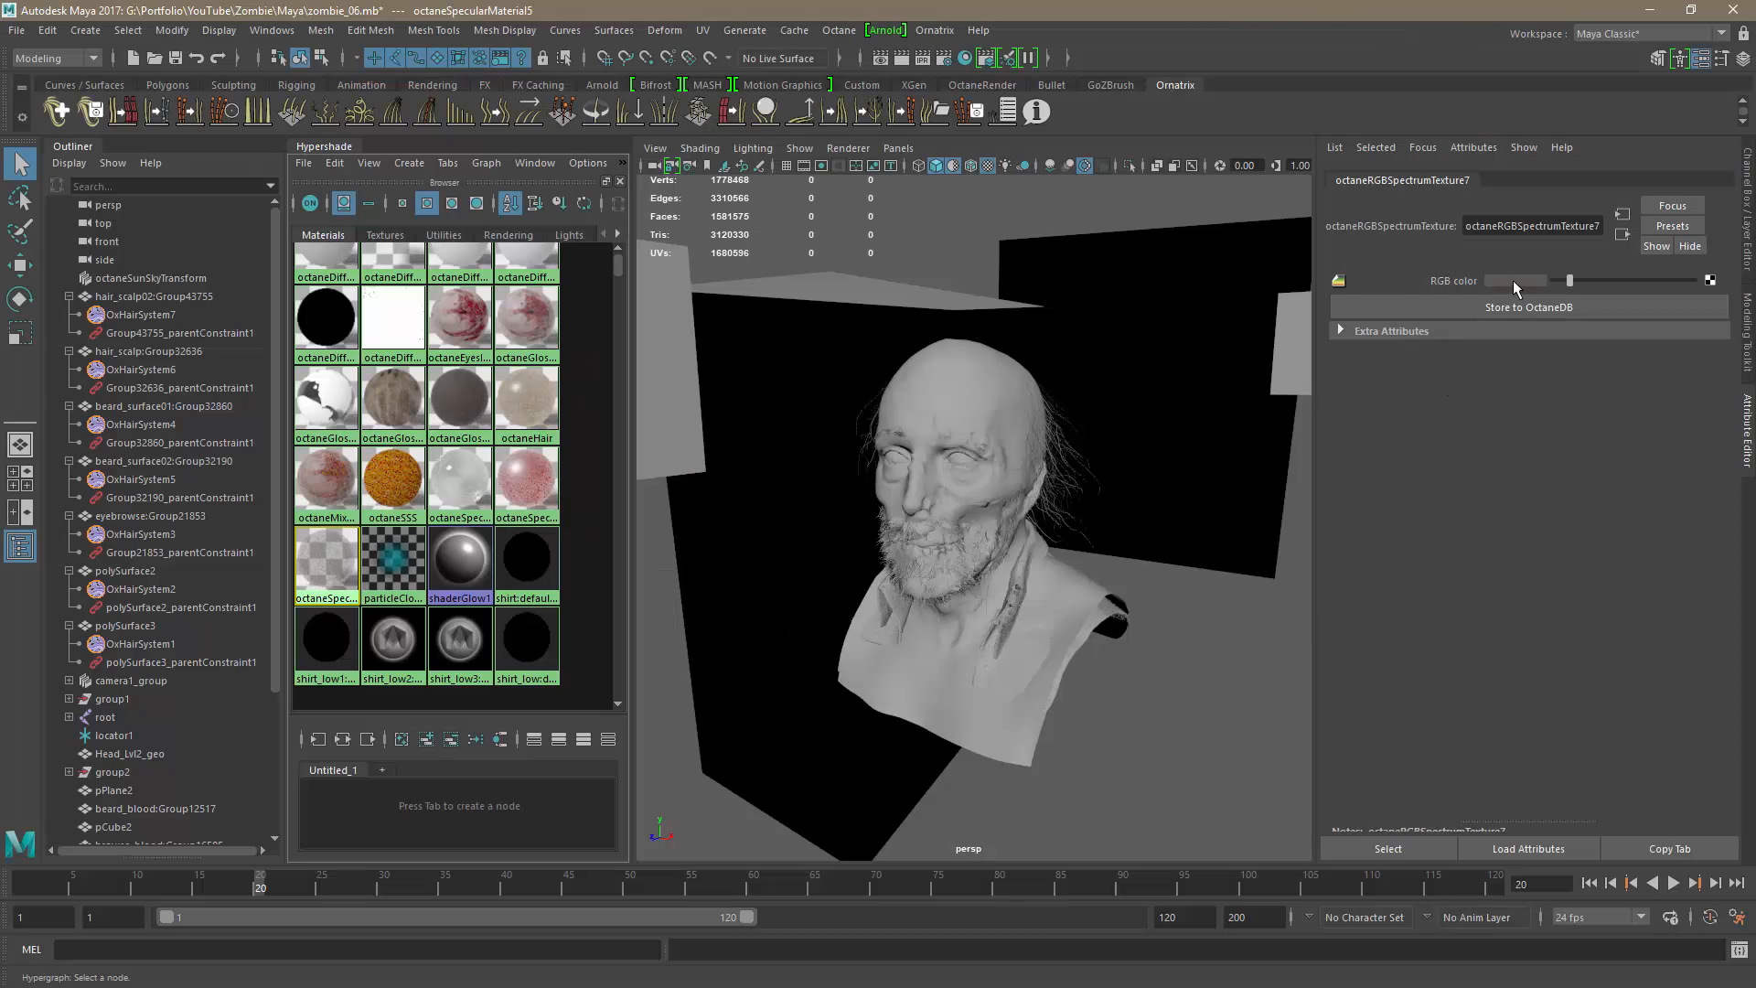
pyautogui.click(1512, 280)
pyautogui.click(1365, 396)
pyautogui.doubleClick(1364, 395)
pyautogui.hotkey('ctrl', 'c')
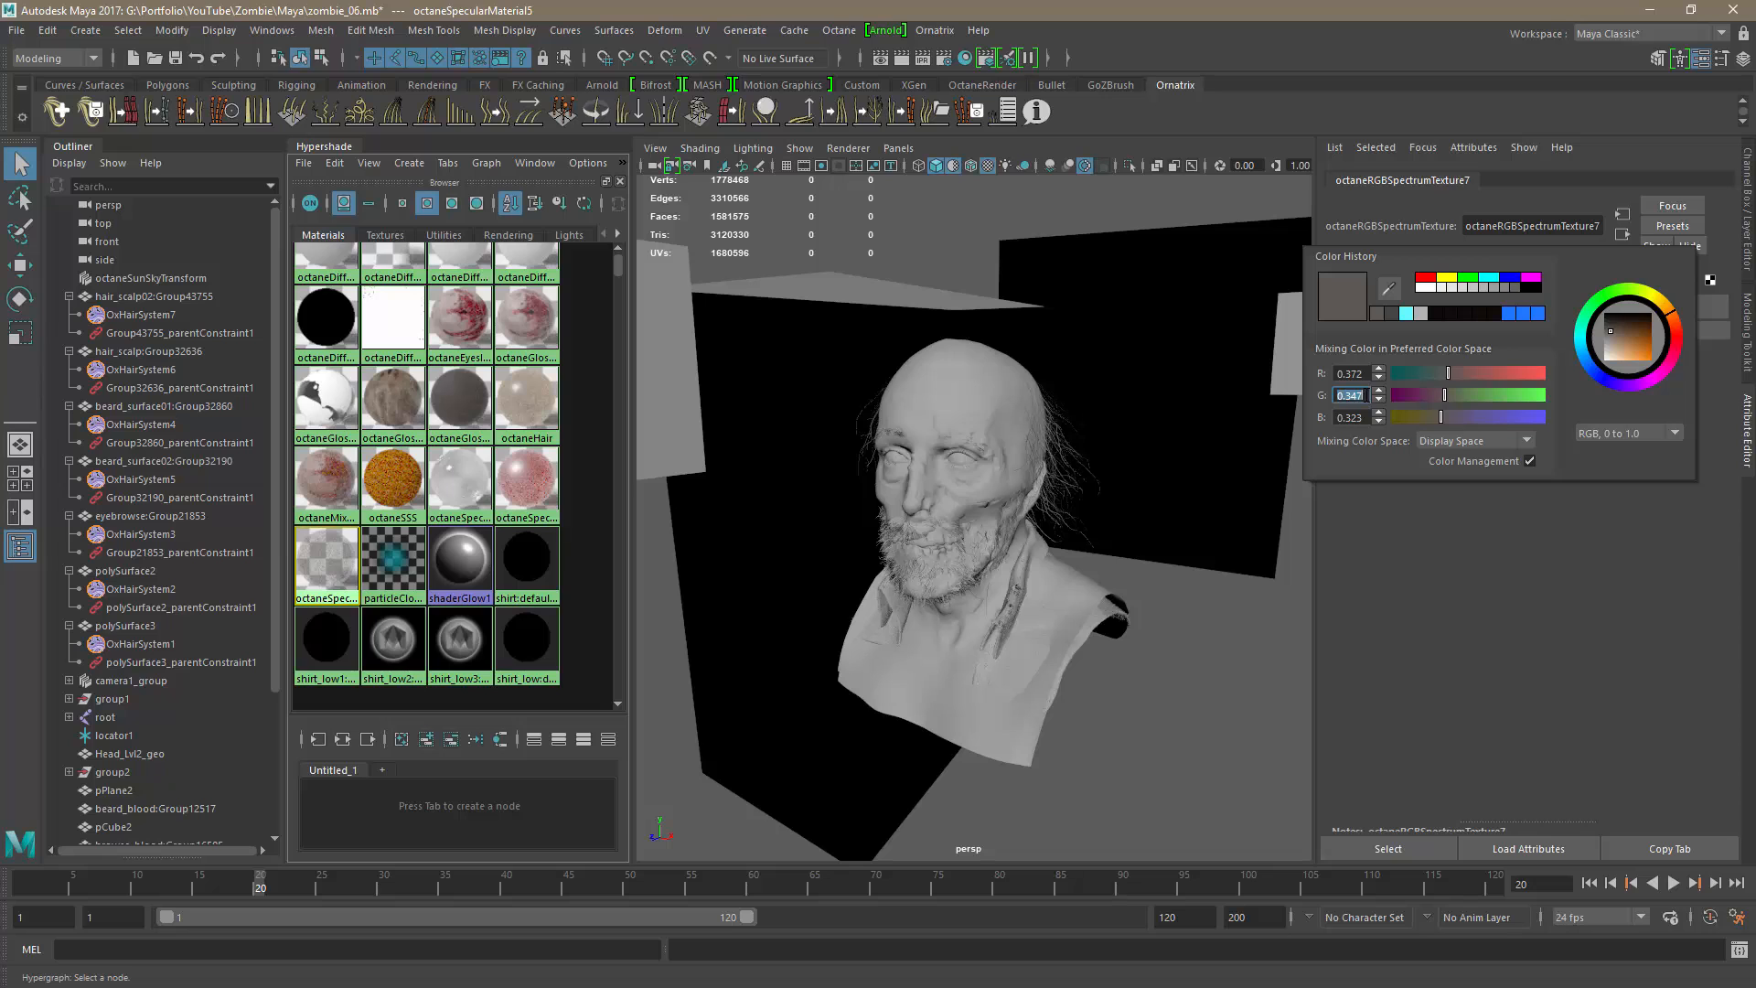
pyautogui.hotkey('alt', 'Tab')
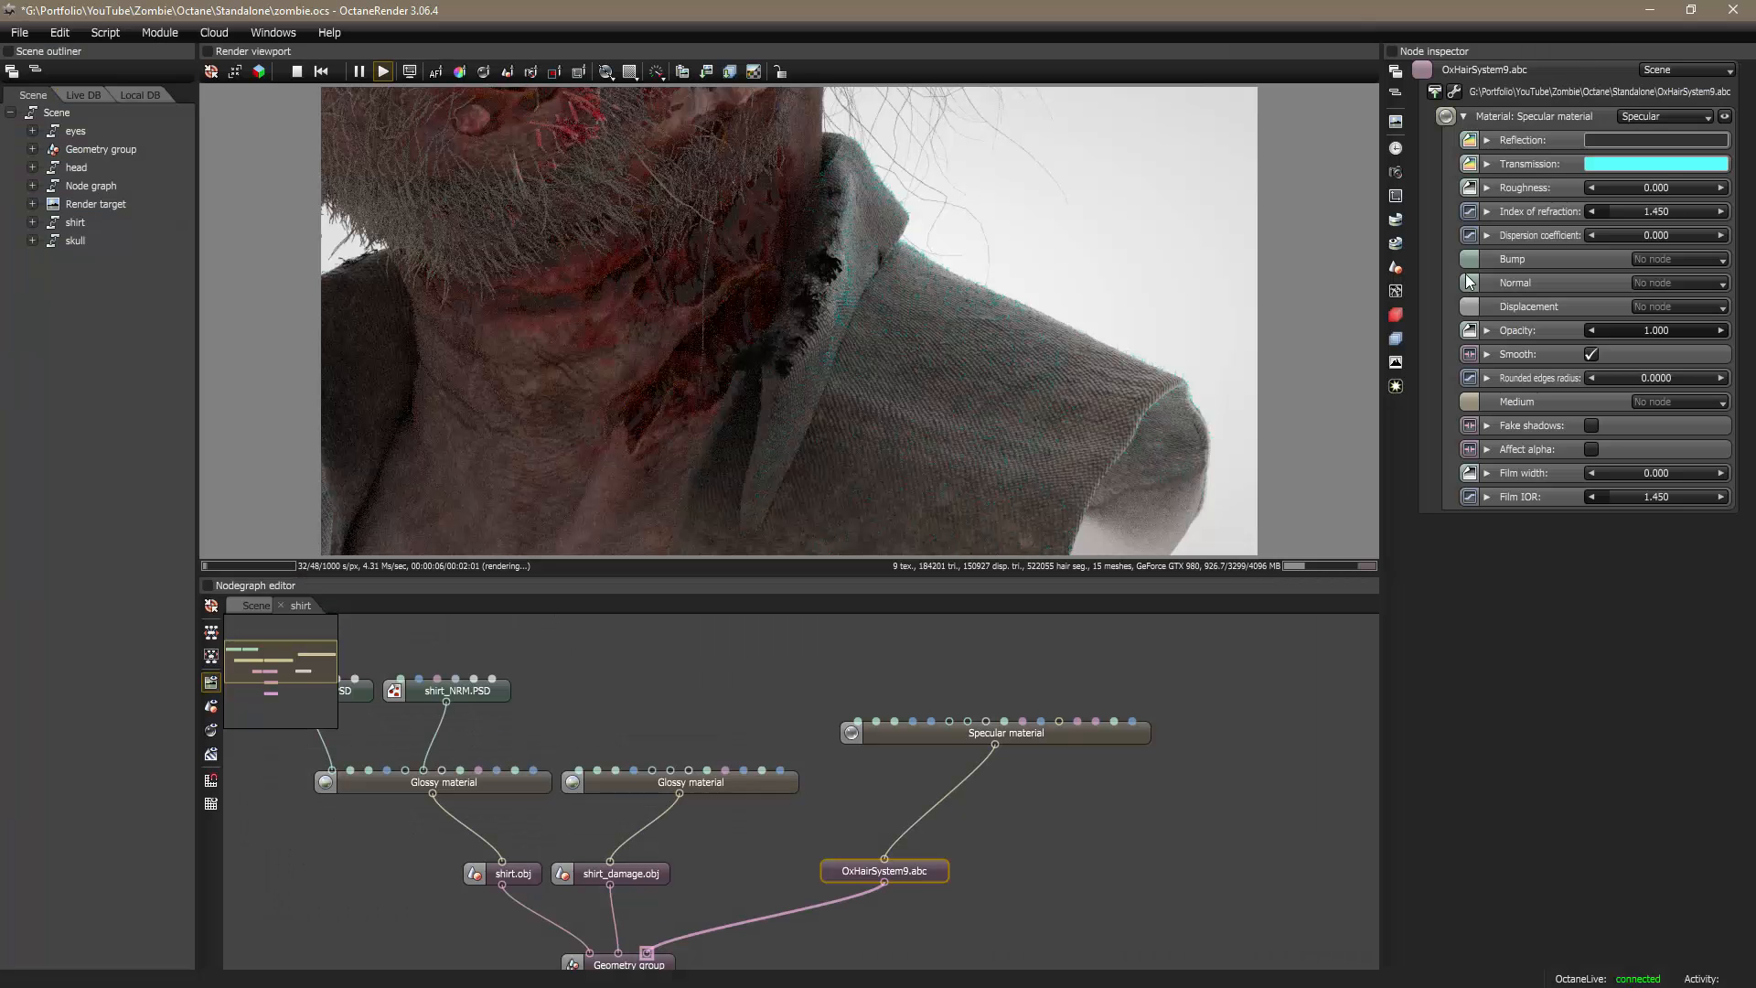
pyautogui.click(1614, 165)
pyautogui.doubleClick(1396, 348)
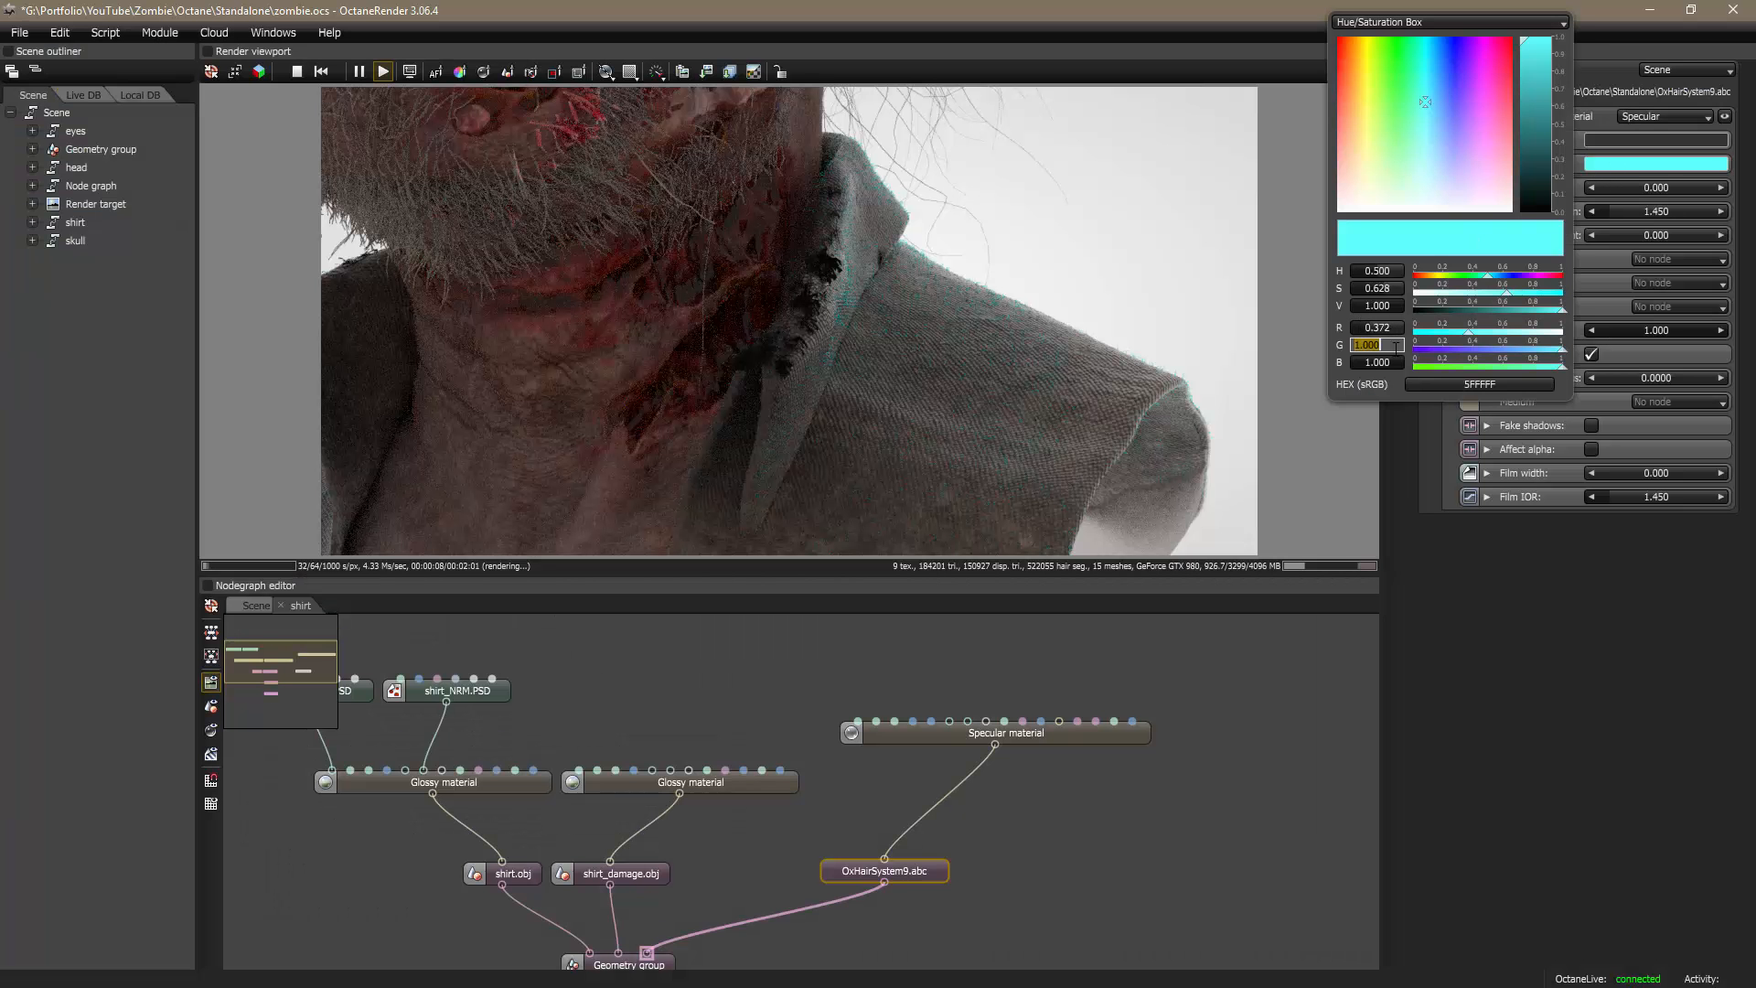
pyautogui.hotkey('ctrl', 'v')
pyautogui.press('Return')
# Step: Copy the blue value from Maya's transmission texture and set the blue of OctaneRender's transmission colour to 0.323
pyautogui.hotkey('alt', 'Tab')
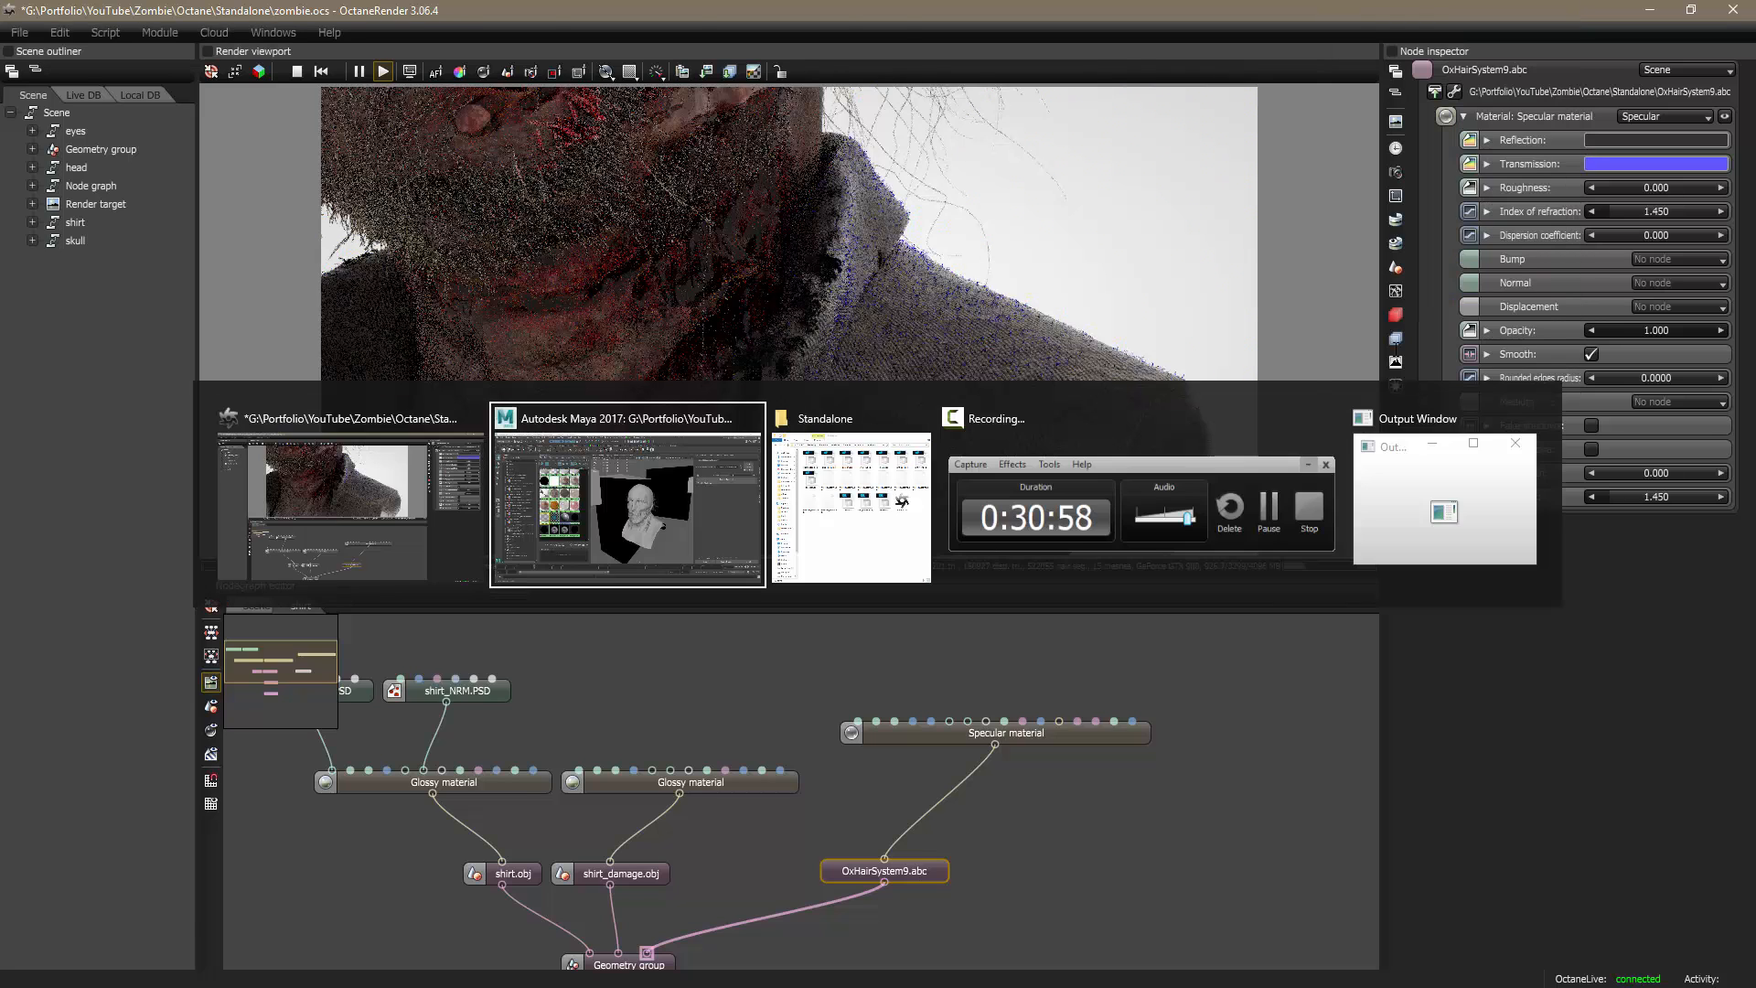
pyautogui.click(1498, 283)
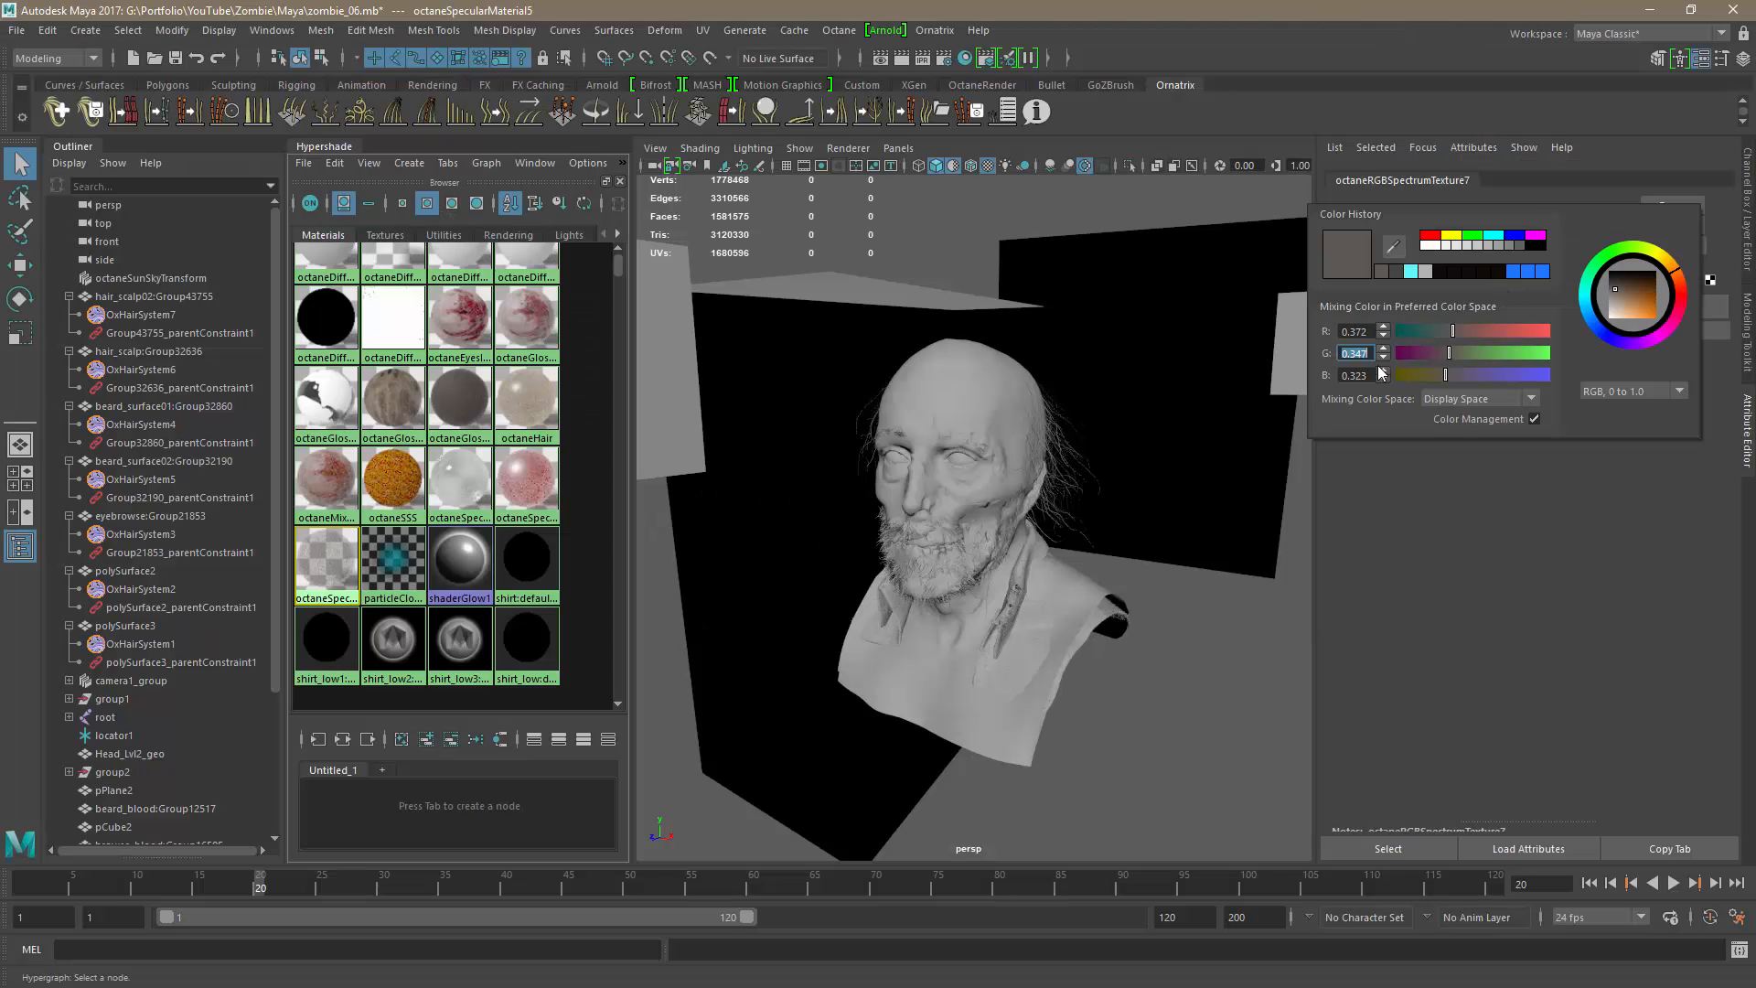
pyautogui.doubleClick(1351, 375)
pyautogui.hotkey('alt', 'Tab')
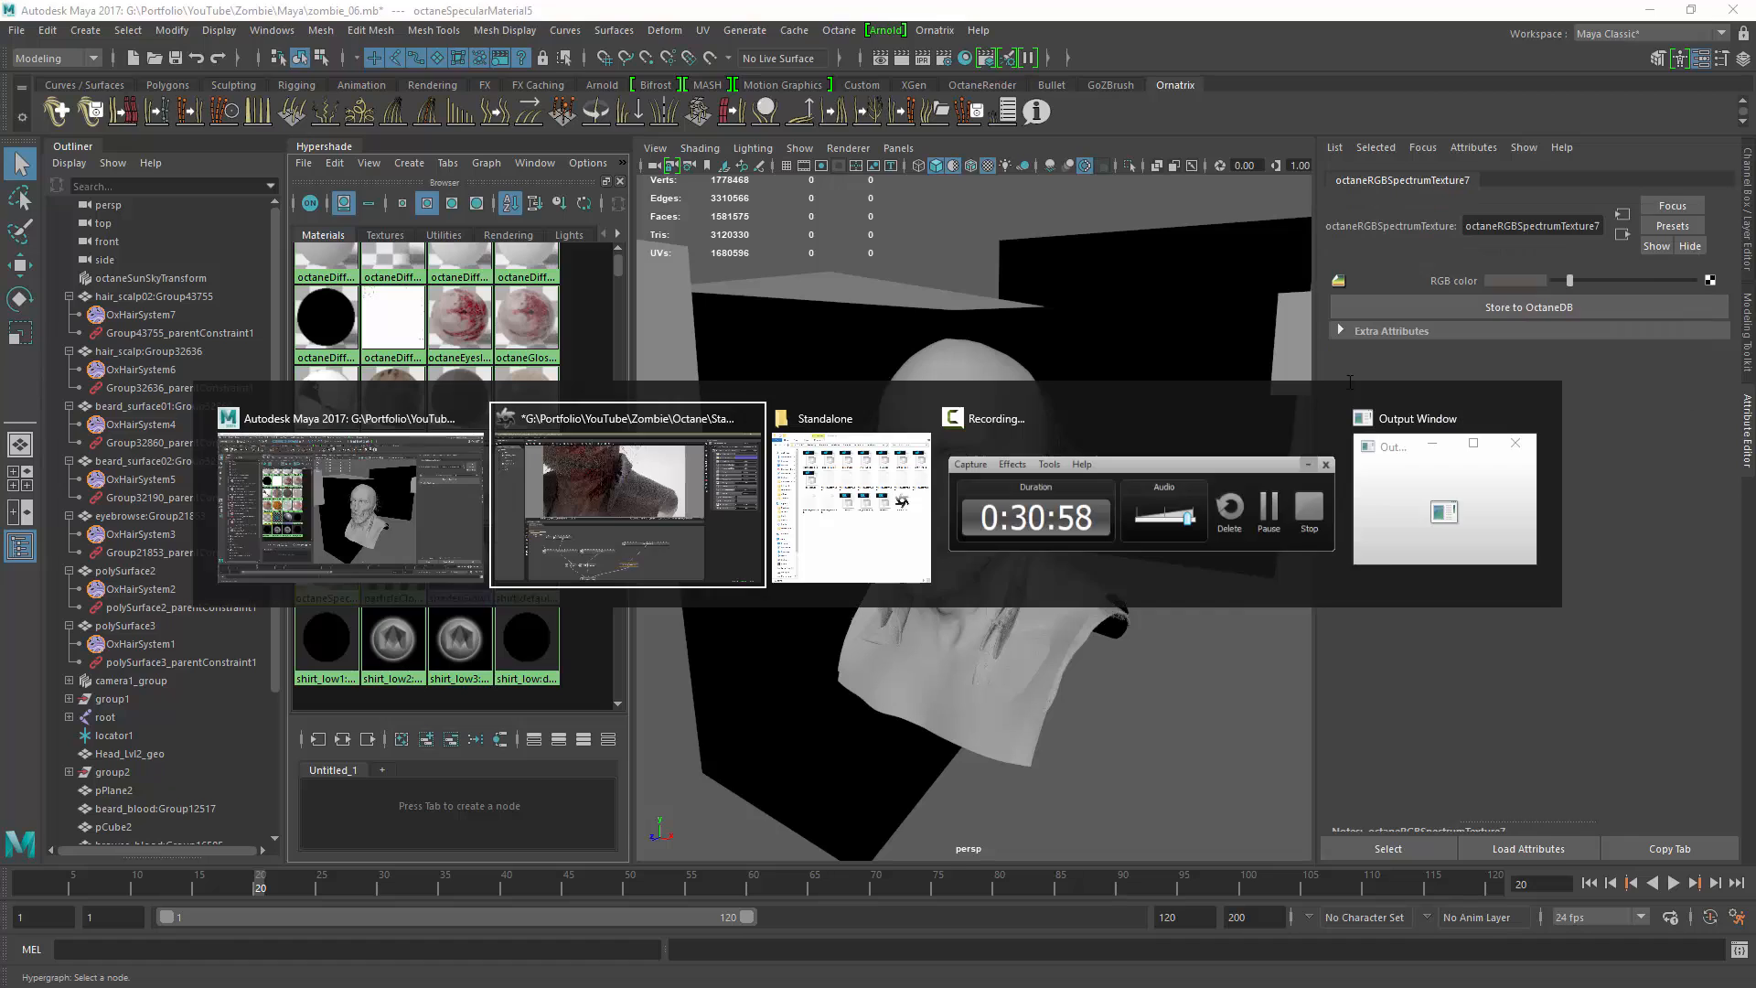
pyautogui.click(1618, 166)
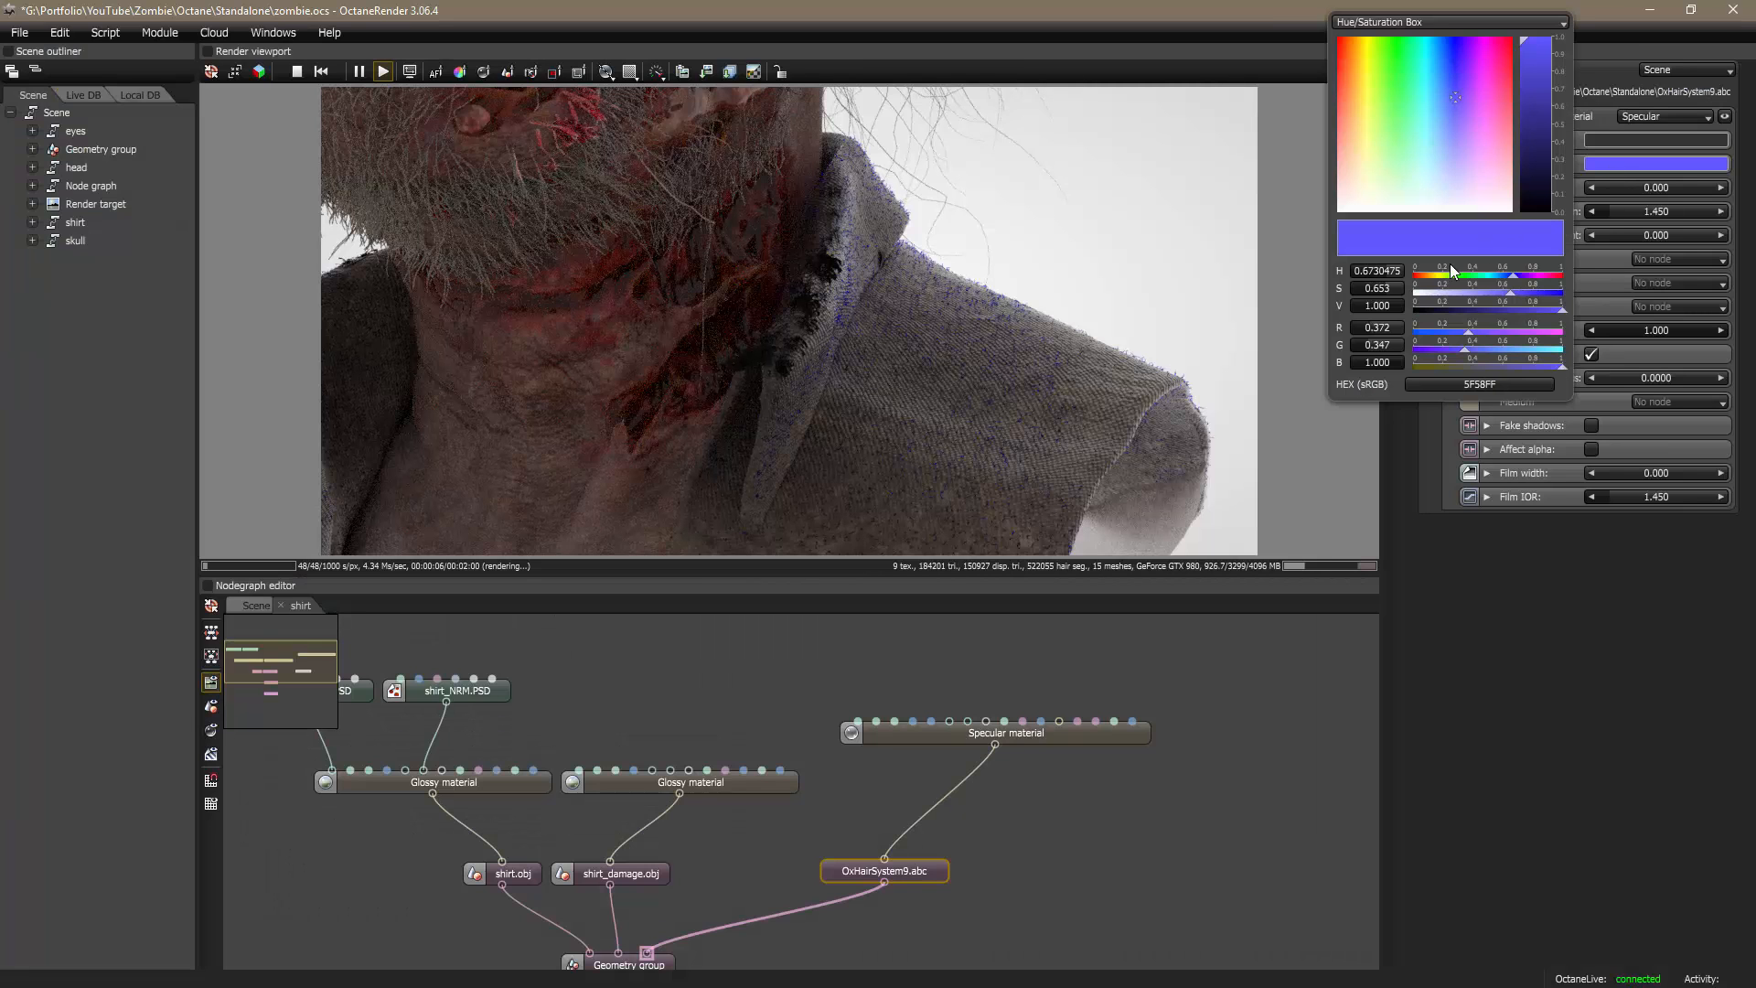
pyautogui.doubleClick(1387, 363)
pyautogui.press('Return')
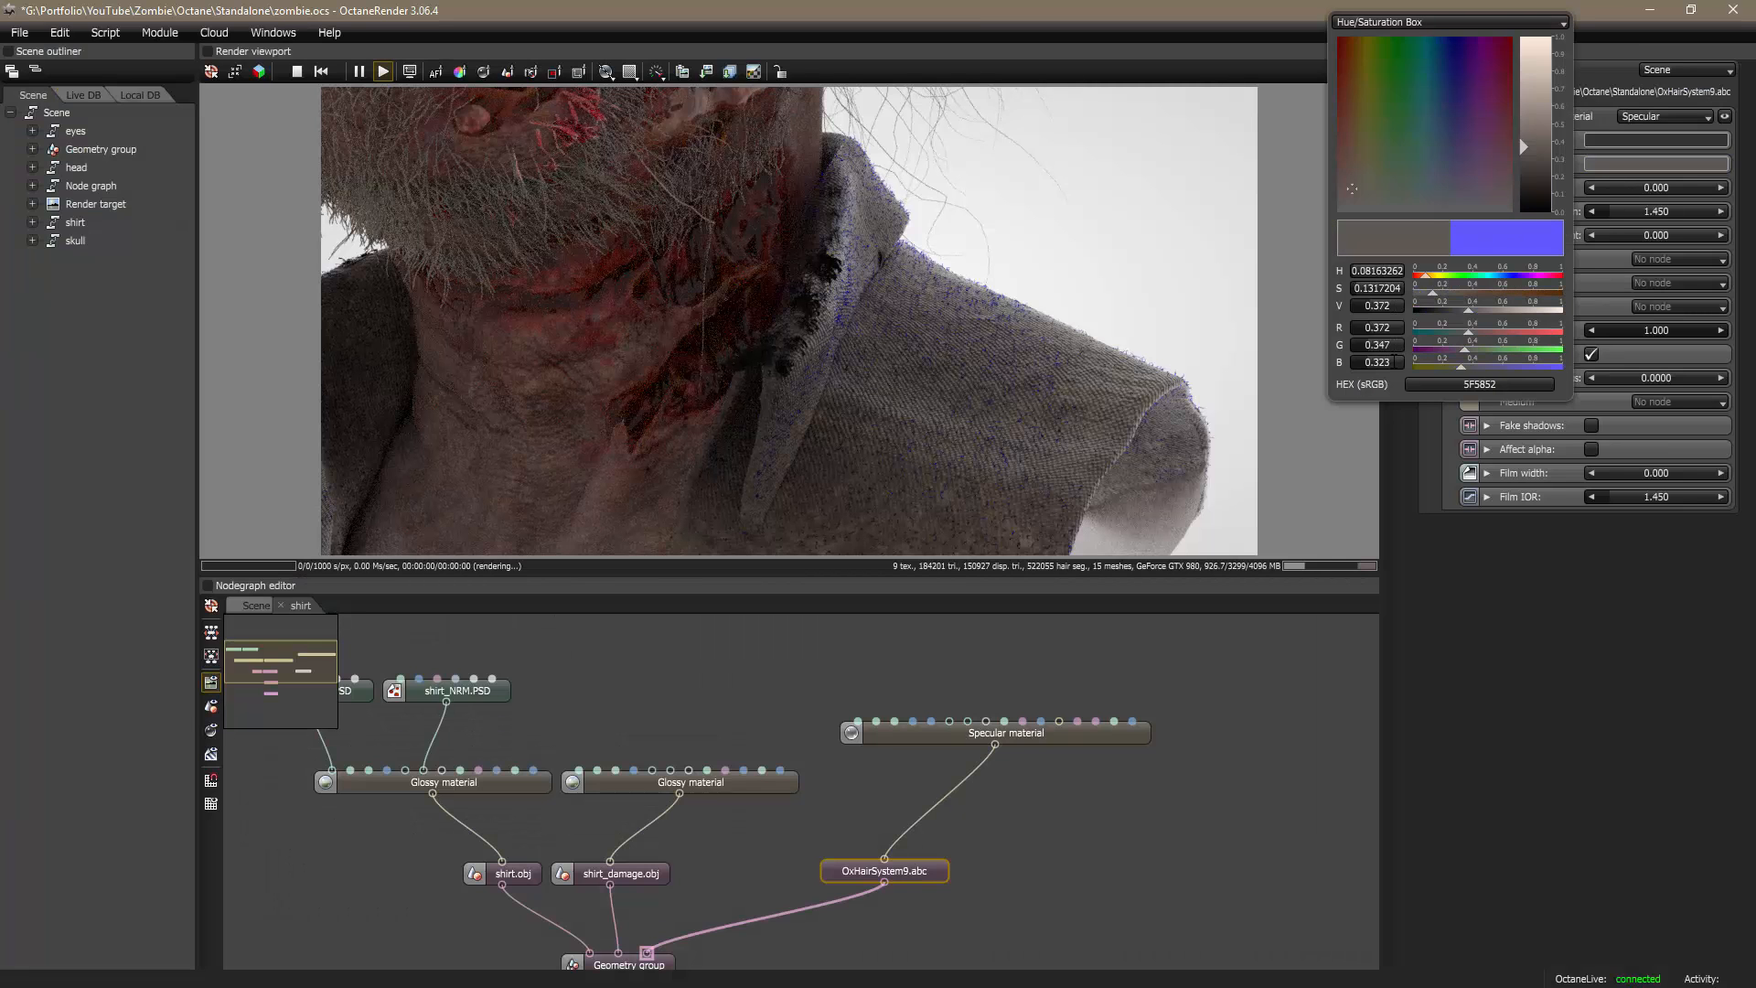
pyautogui.click(1368, 662)
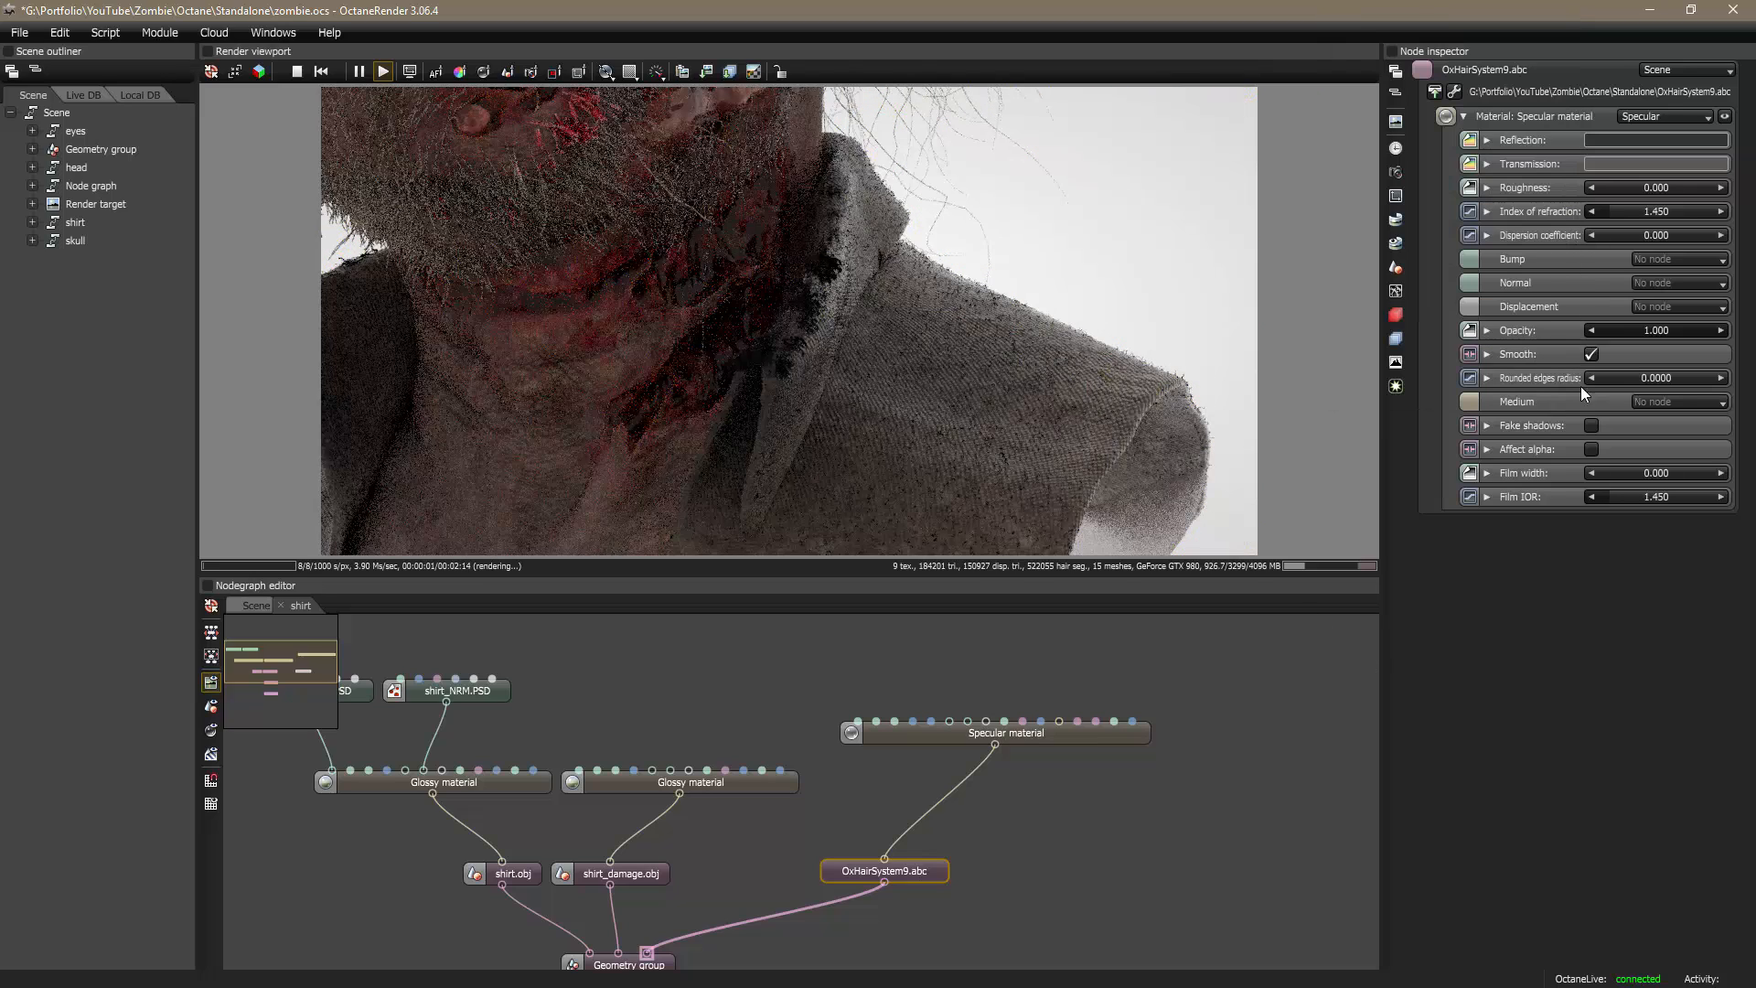
# Step: Check octaneSpecularMaterial5's remaining attributes in Maya, then set the shirt hair material's opacity to 0.5 in OctaneRender
pyautogui.hotkey('alt', 'Tab')
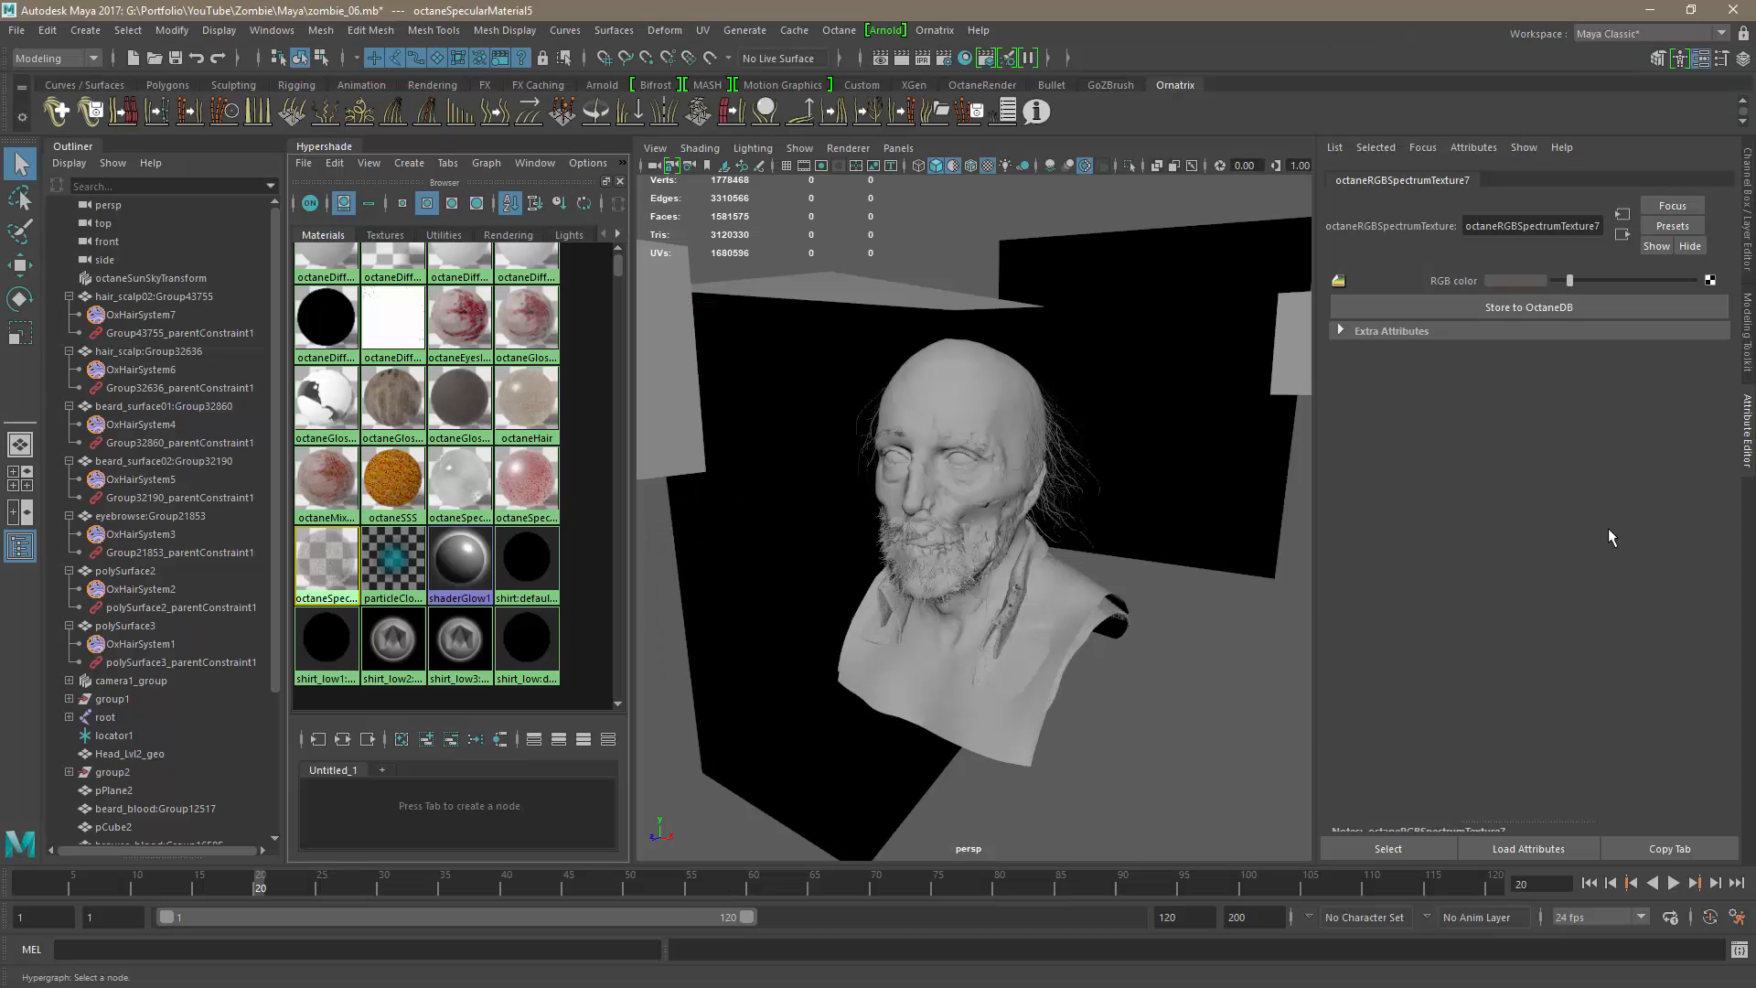
pyautogui.click(1623, 234)
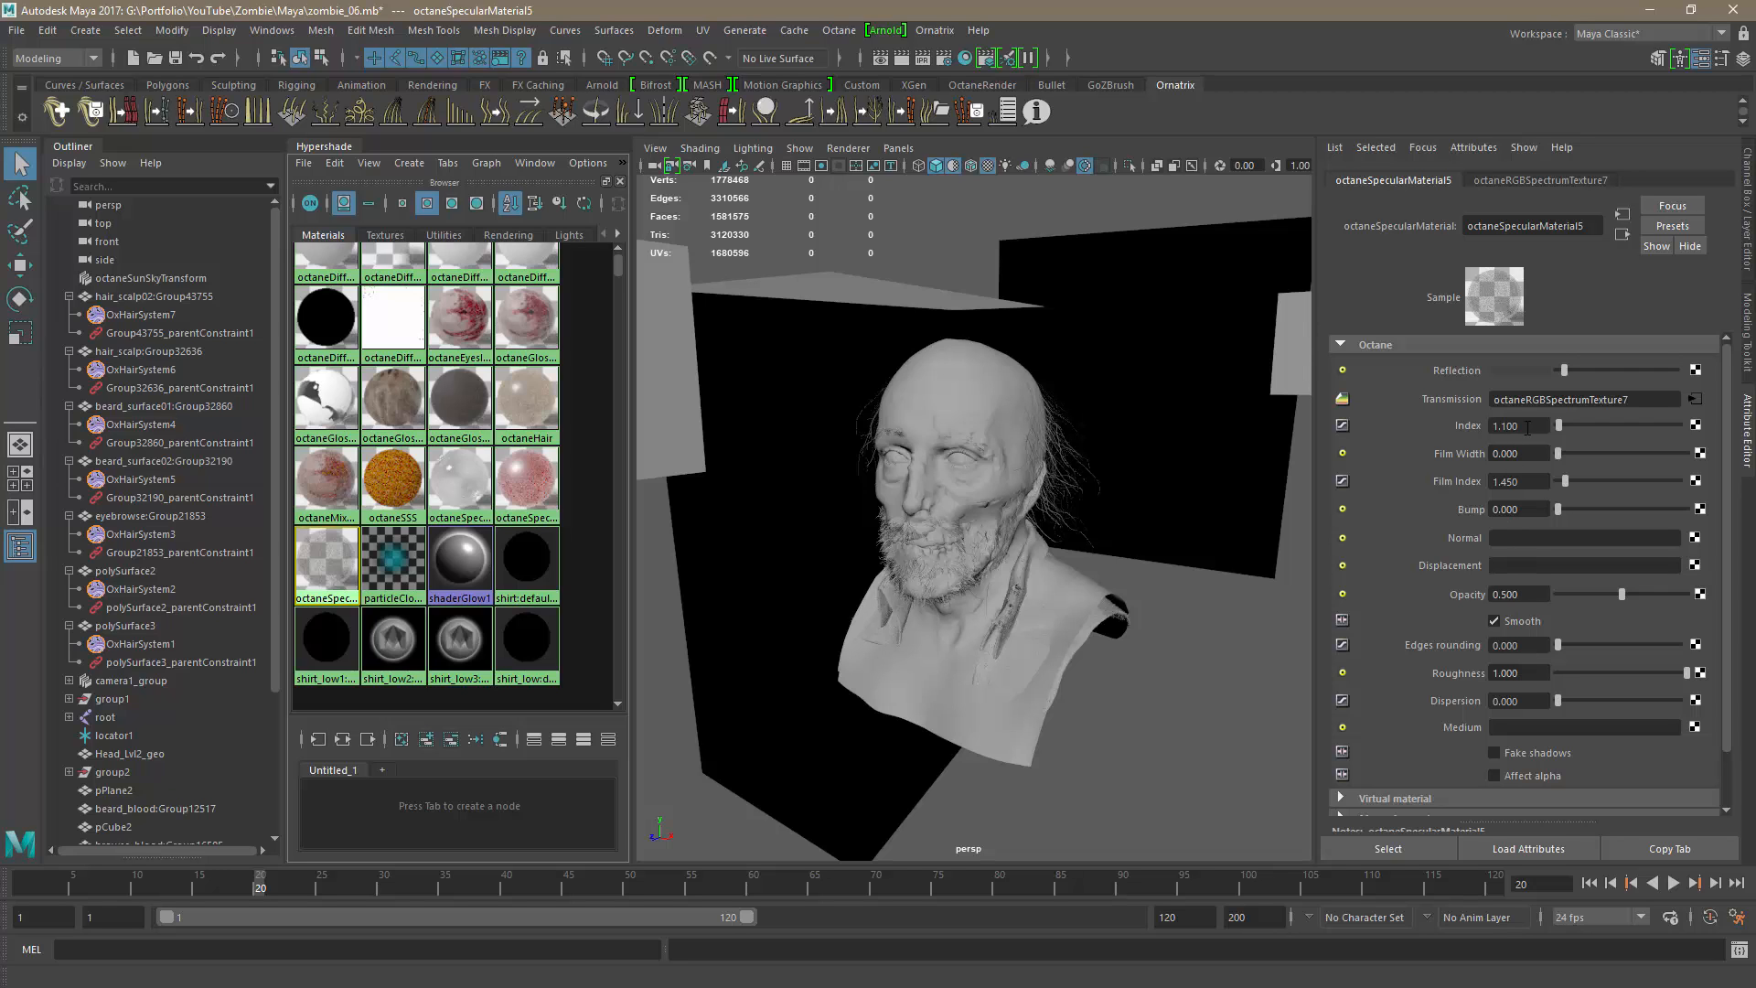
pyautogui.hotkey('alt', 'Tab')
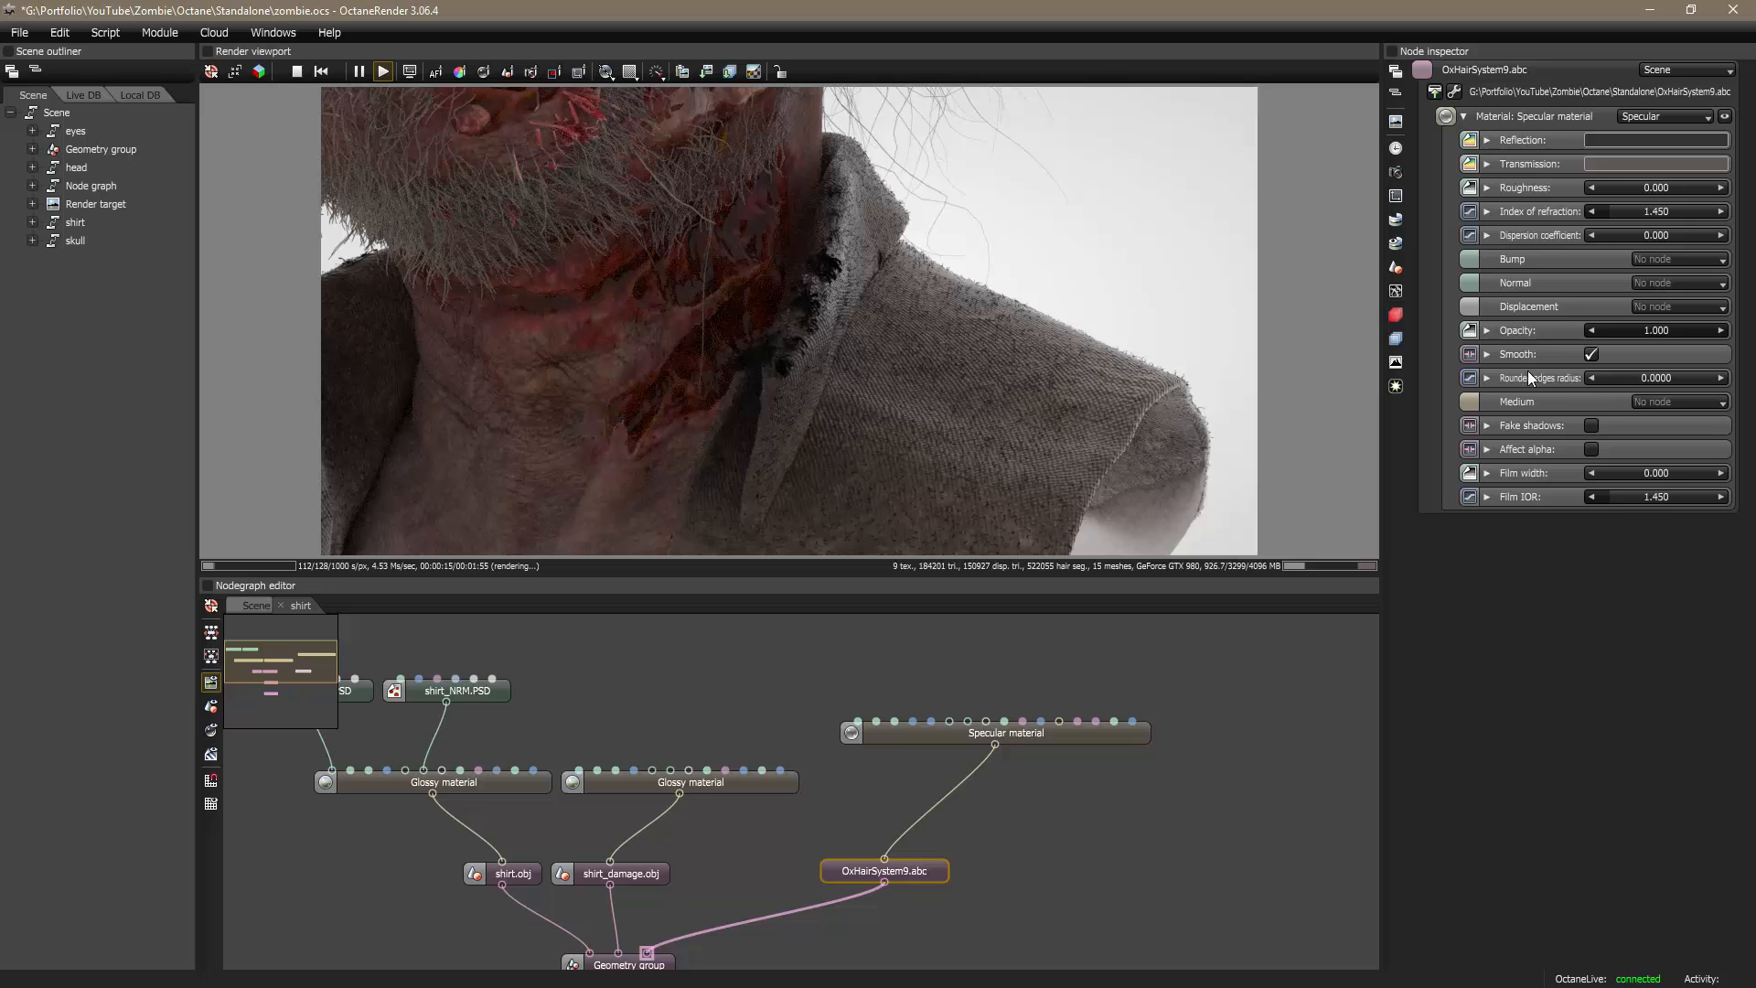
pyautogui.click(1634, 334)
pyautogui.write('0.5')
pyautogui.press('Return')
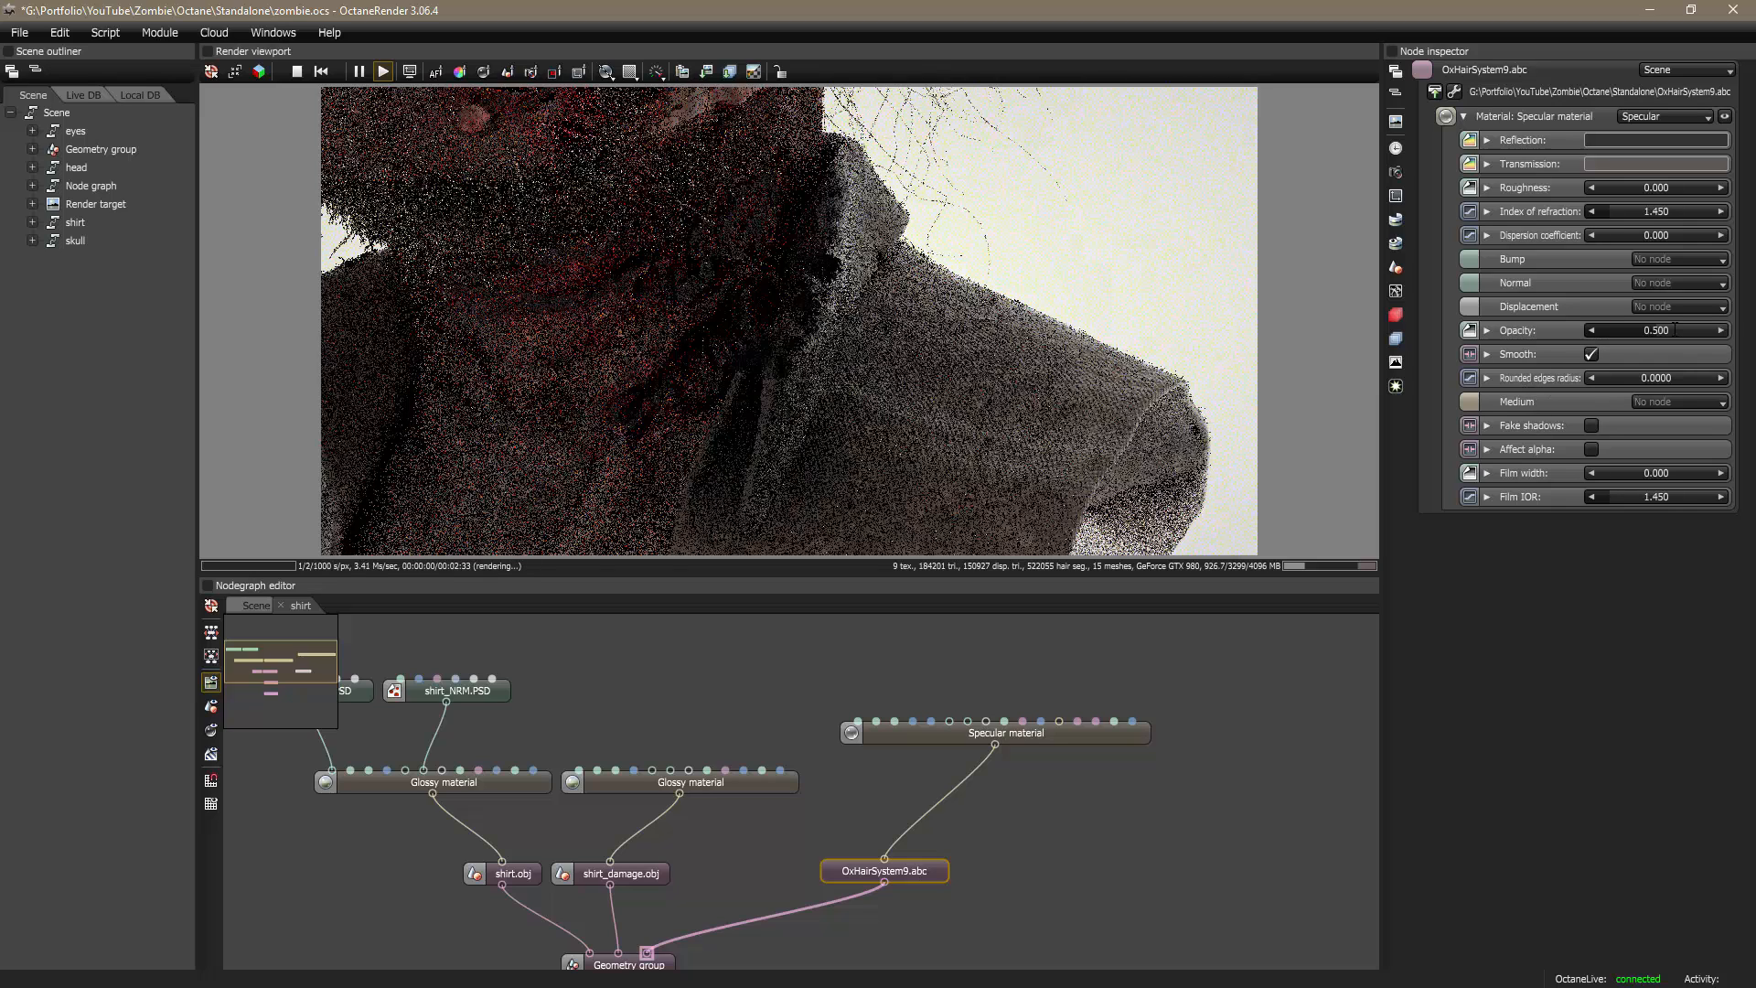
# Step: Recheck the attributes in Maya and set the OctaneRender Specular material's roughness to 1
pyautogui.hotkey('alt', 'Tab')
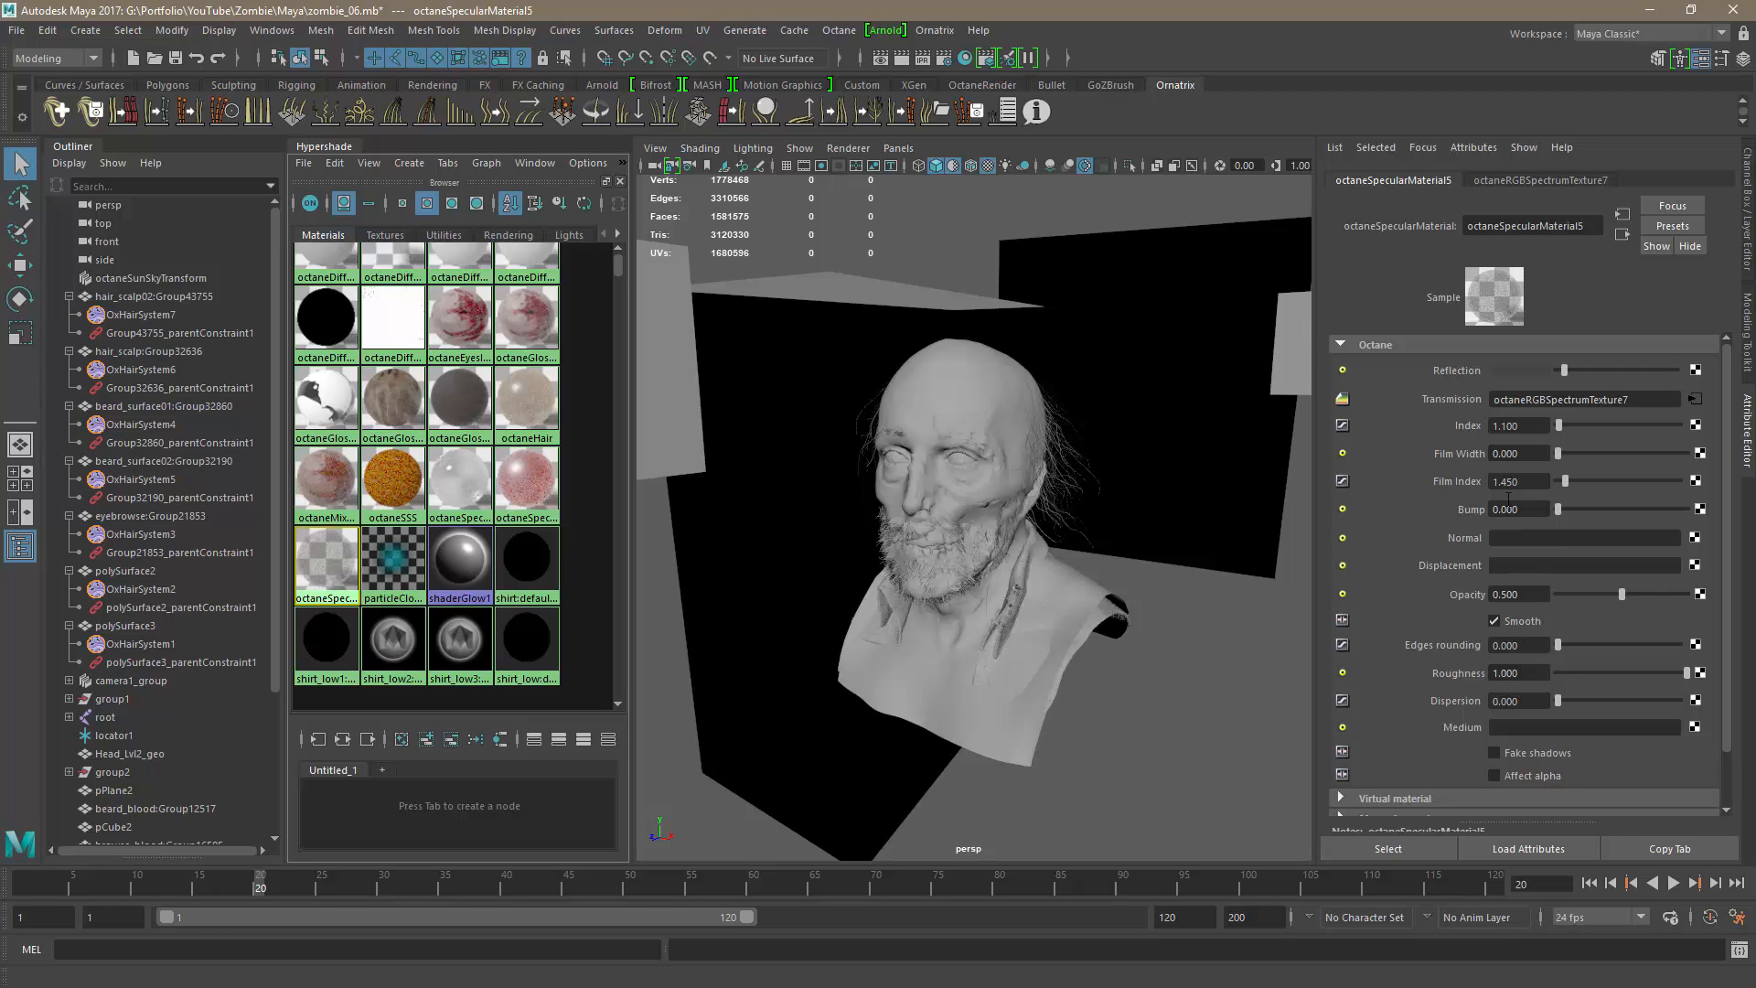
pyautogui.hotkey('alt', 'Tab')
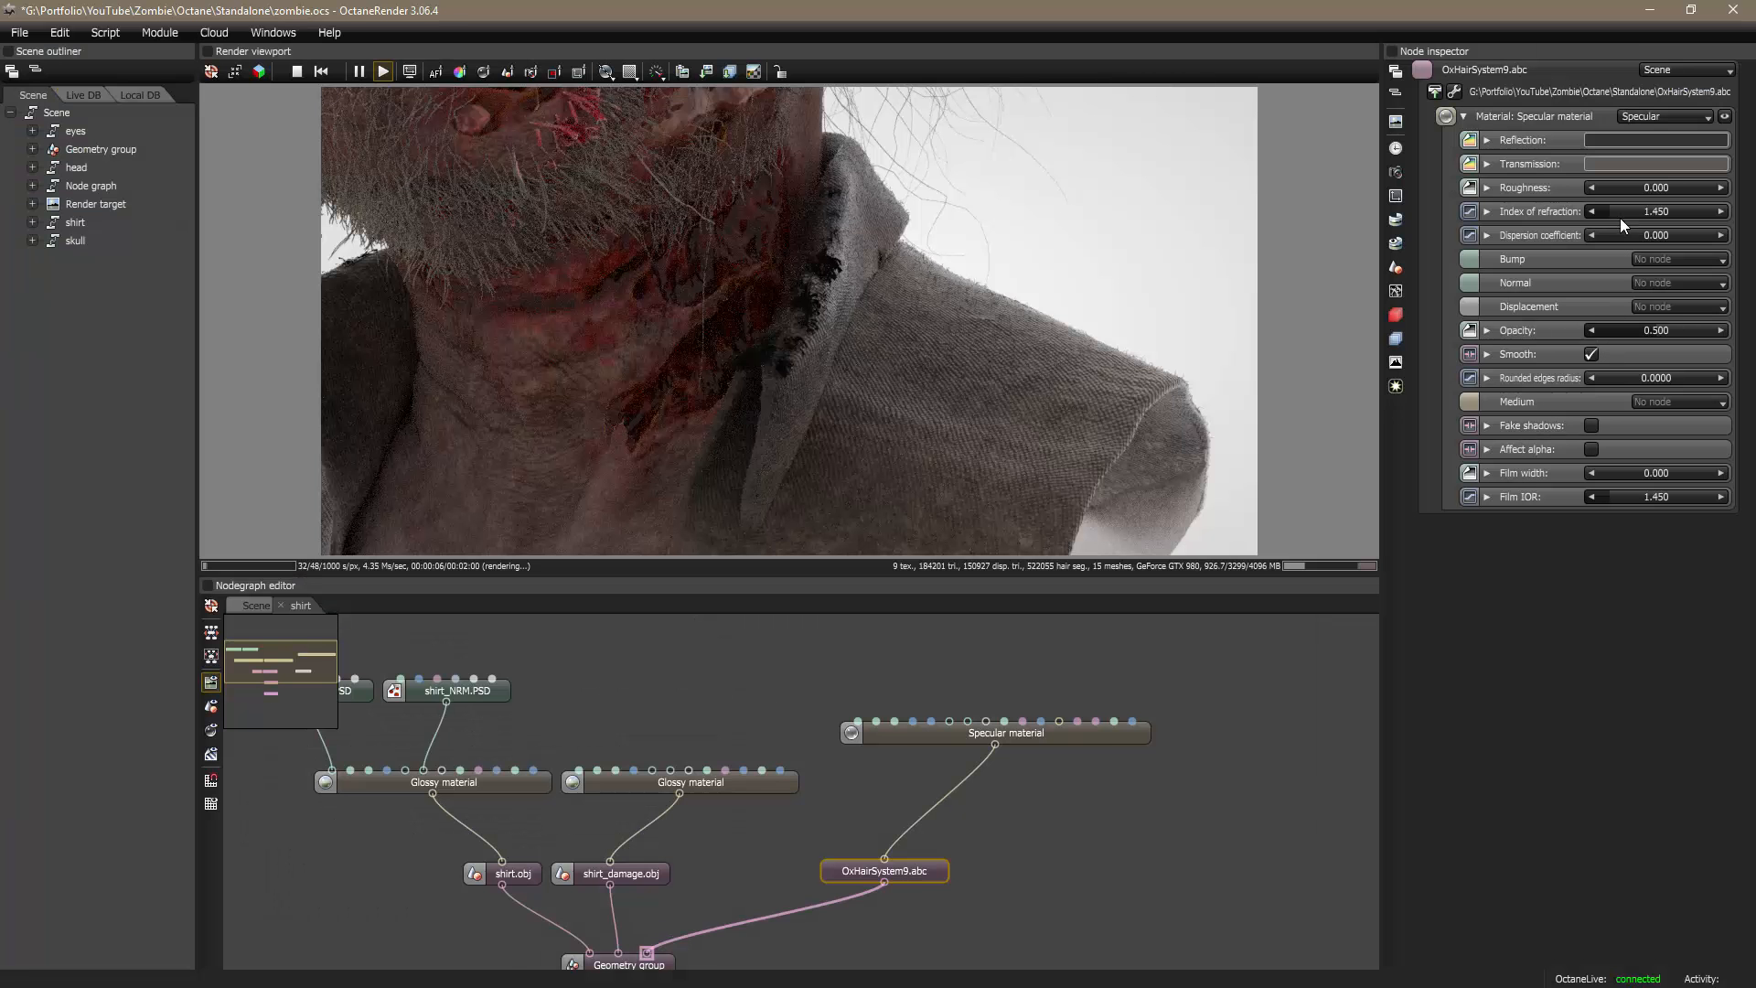
pyautogui.click(1659, 192)
pyautogui.write('1')
pyautogui.press('Return')
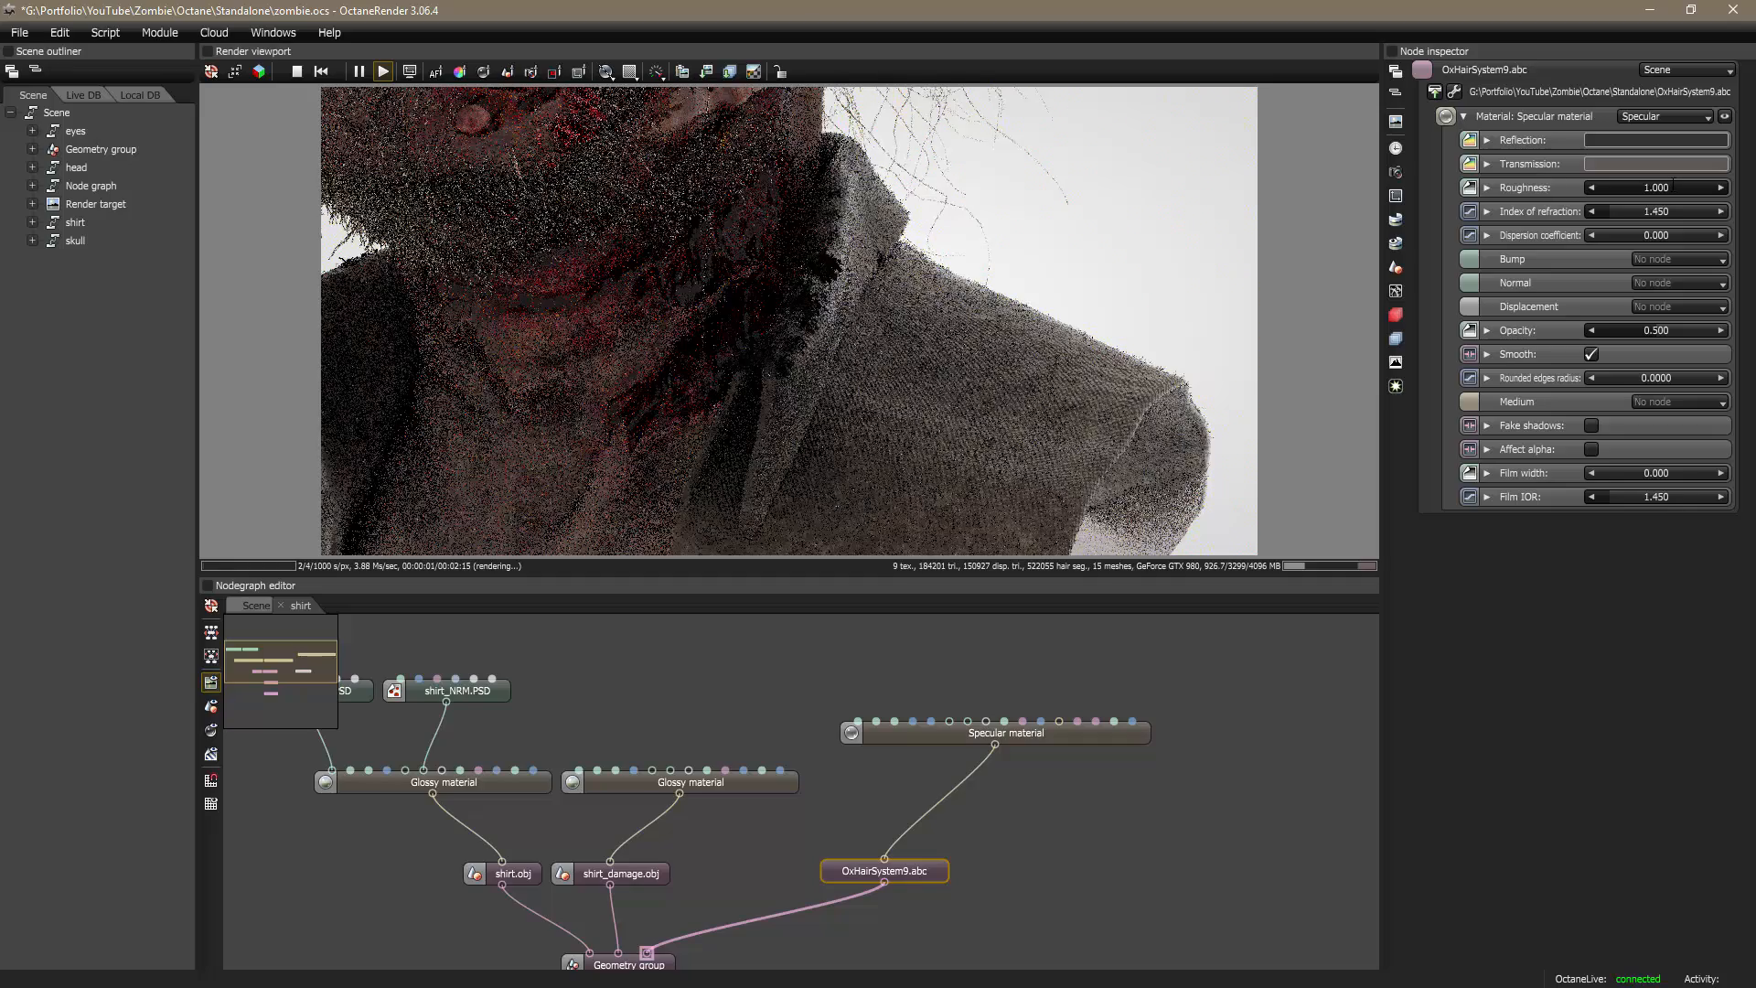
# Step: Set the shirt hair material's index of refraction to 1.1 and save the project
pyautogui.click(1676, 211)
pyautogui.write('1.1')
pyautogui.press('Return')
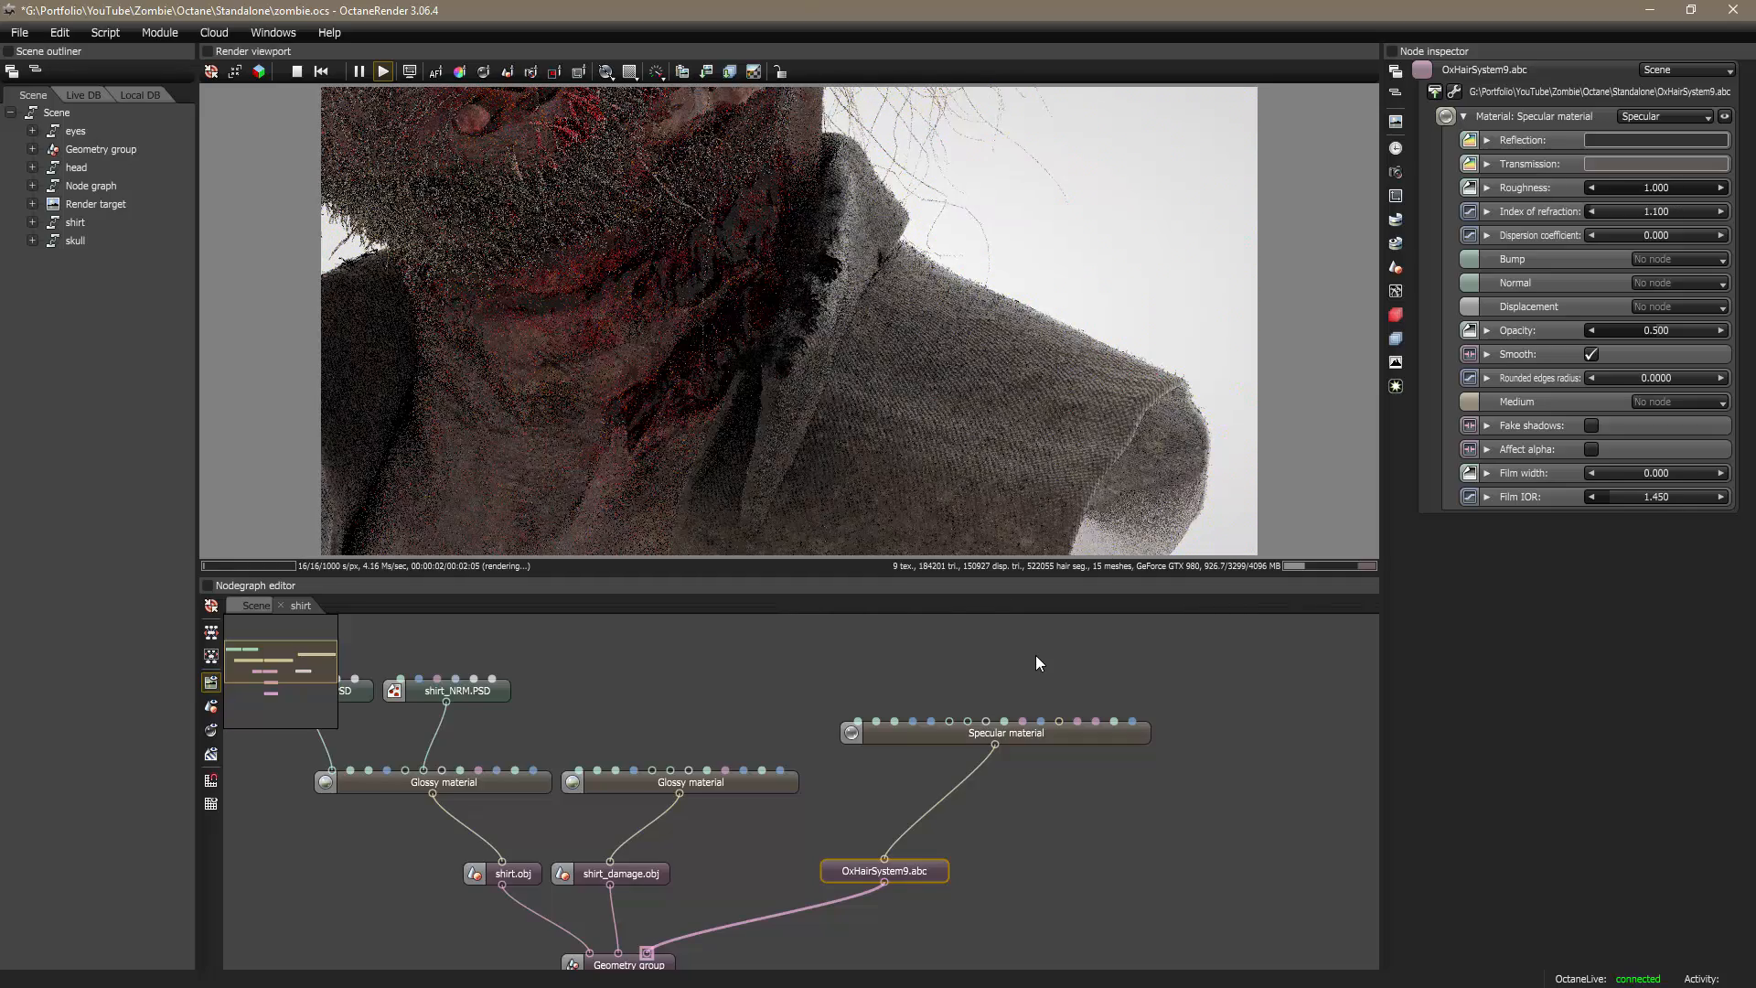
pyautogui.hotkey('ctrl', 's')
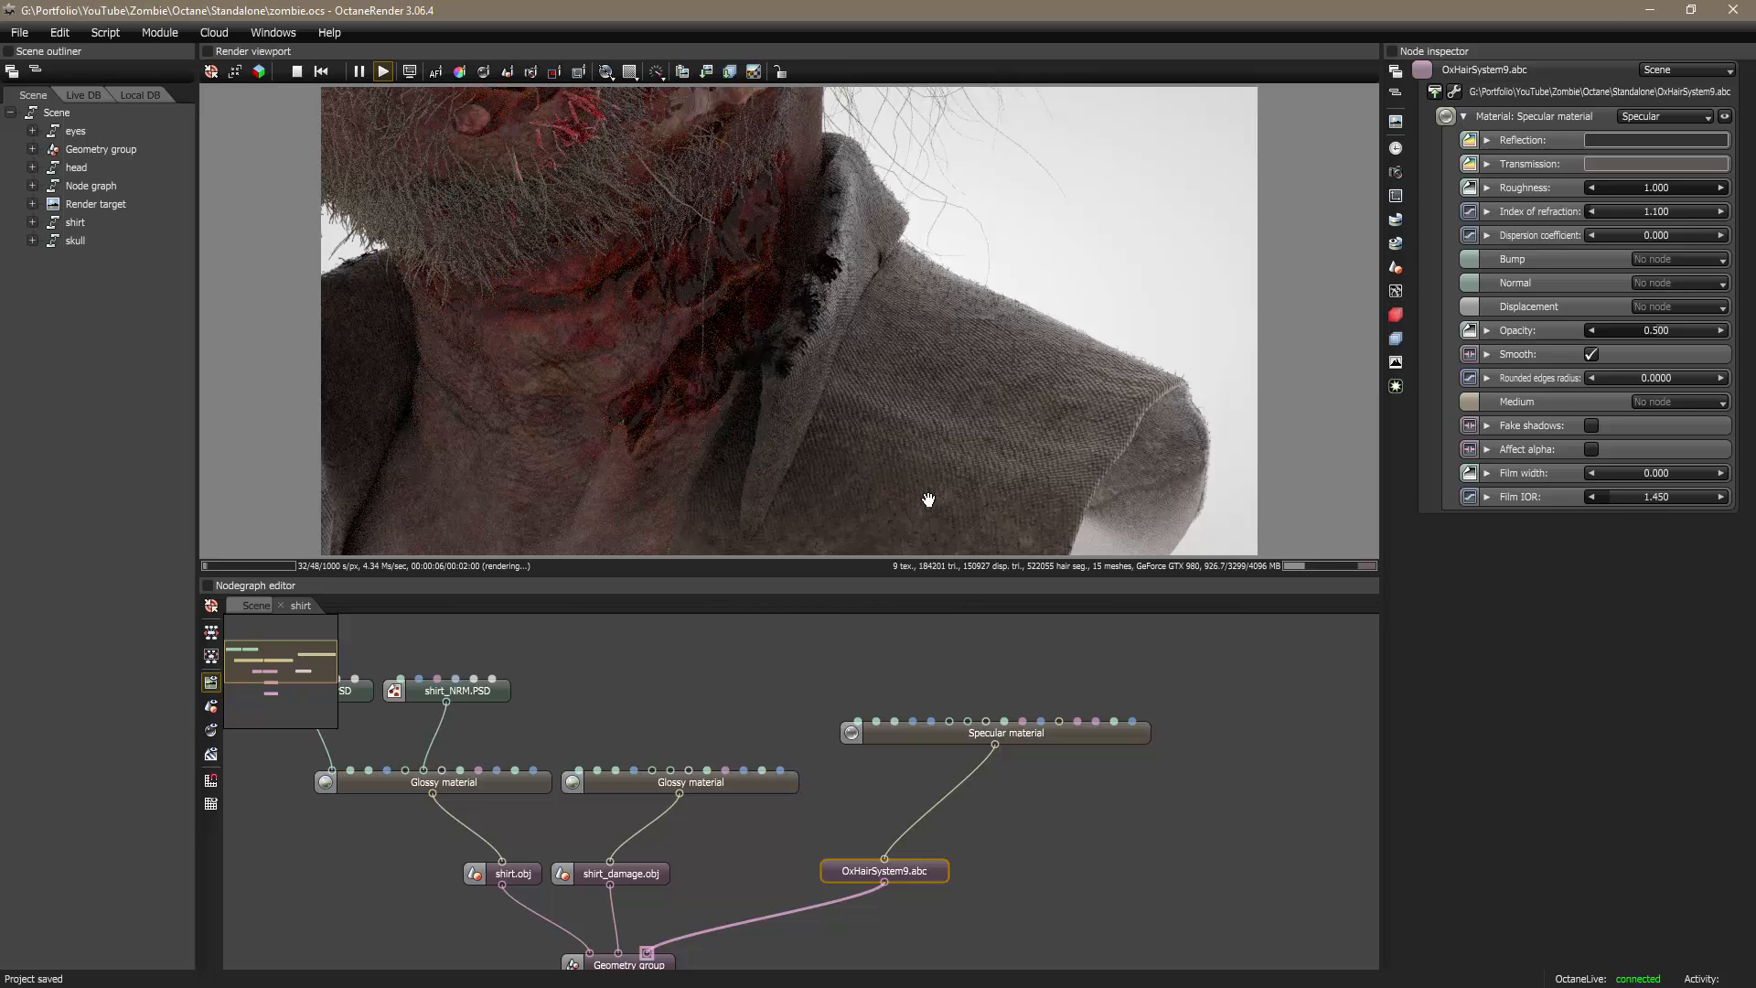
# Step: Return to the top-level Scene graph and examine the whole zombie bust in the render viewport
pyautogui.scroll(-2, 709, 667)
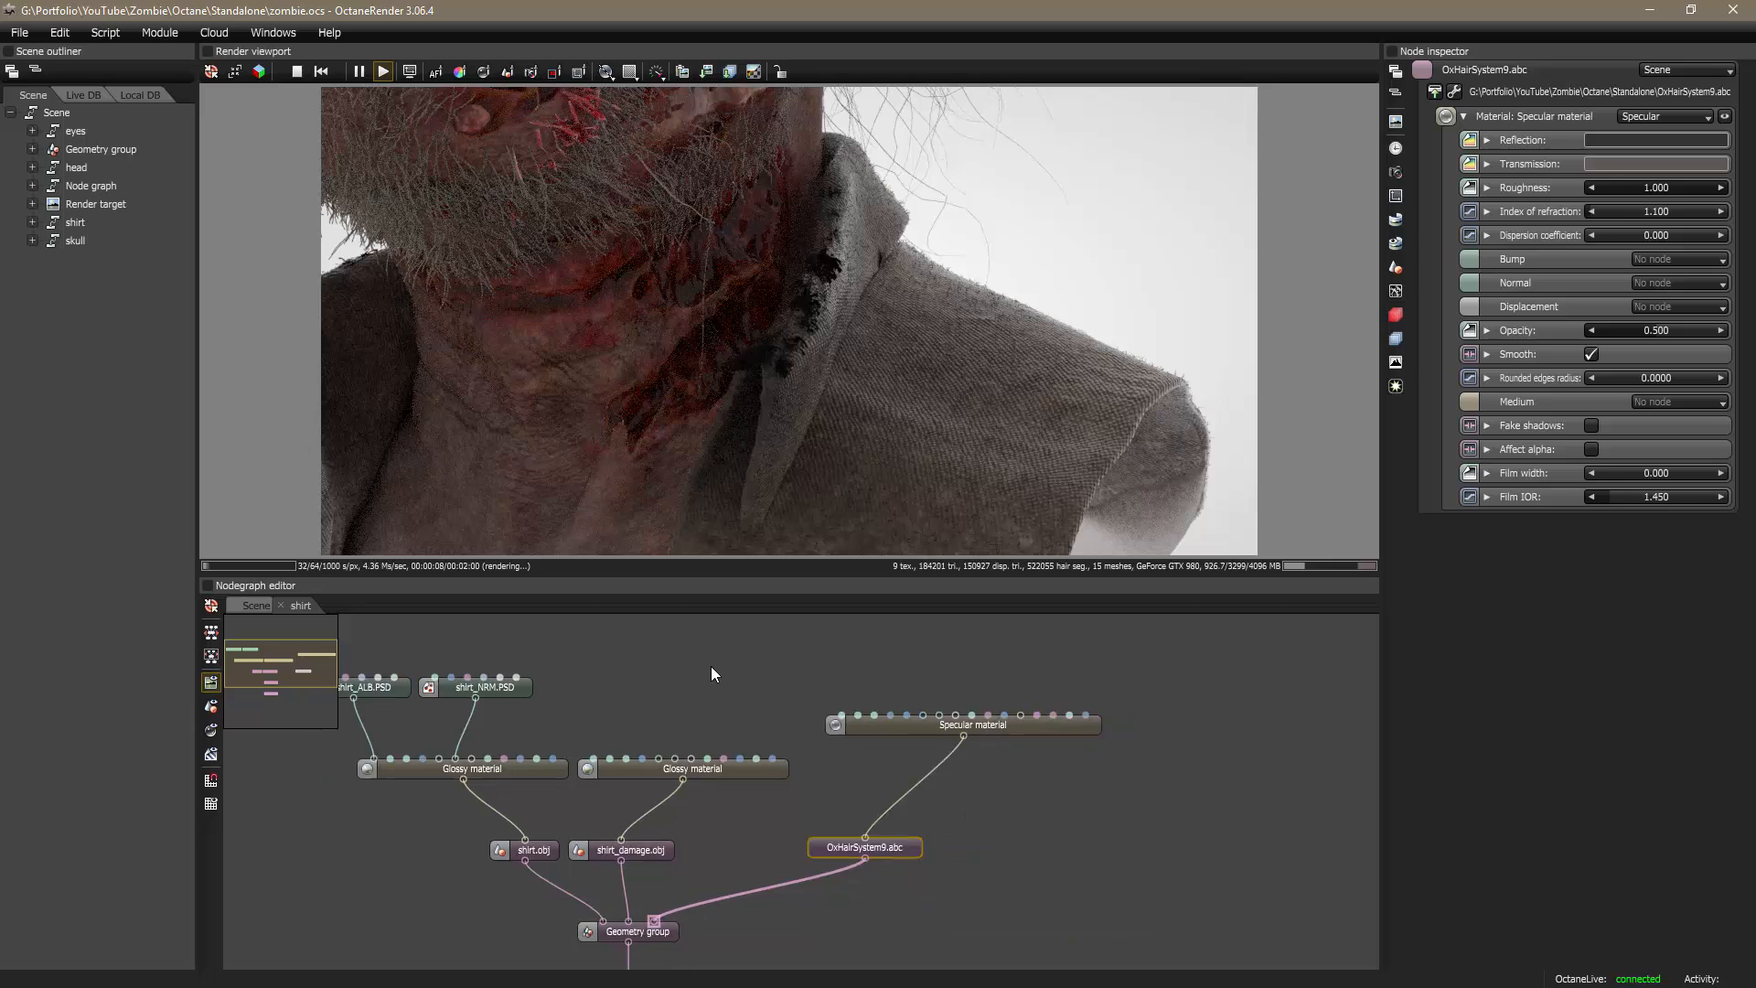
pyautogui.click(281, 605)
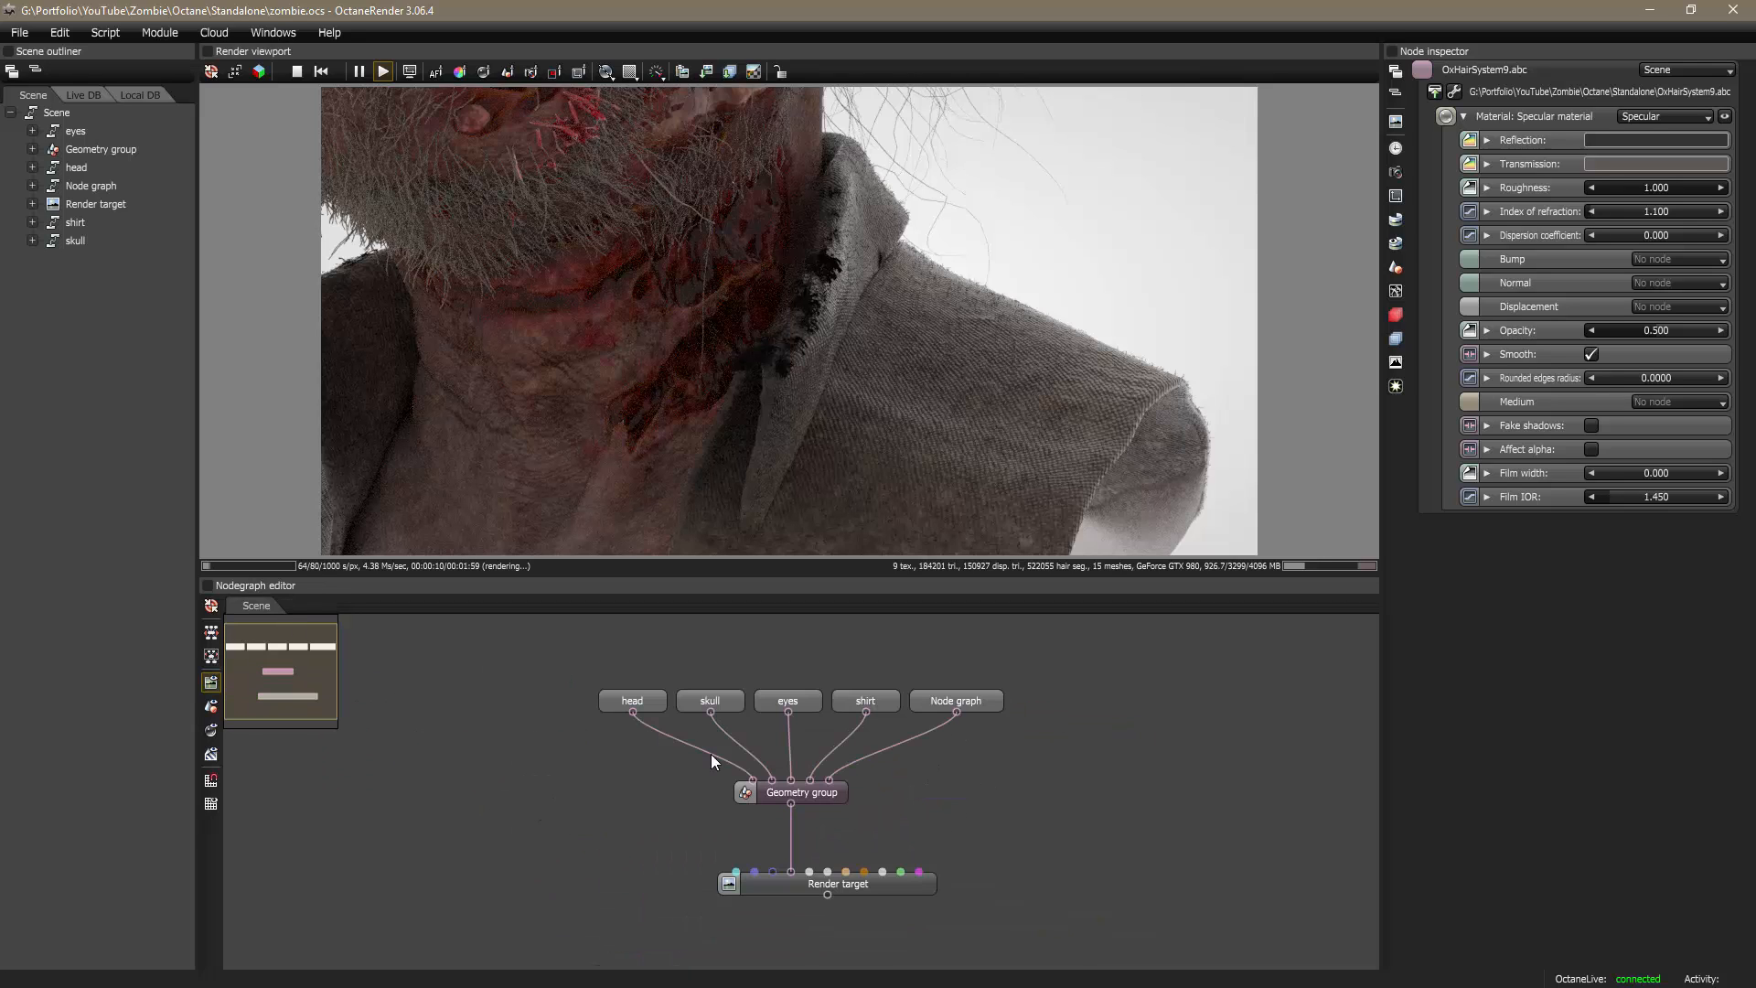
pyautogui.moveTo(1042, 825); pyautogui.dragTo(934, 840)
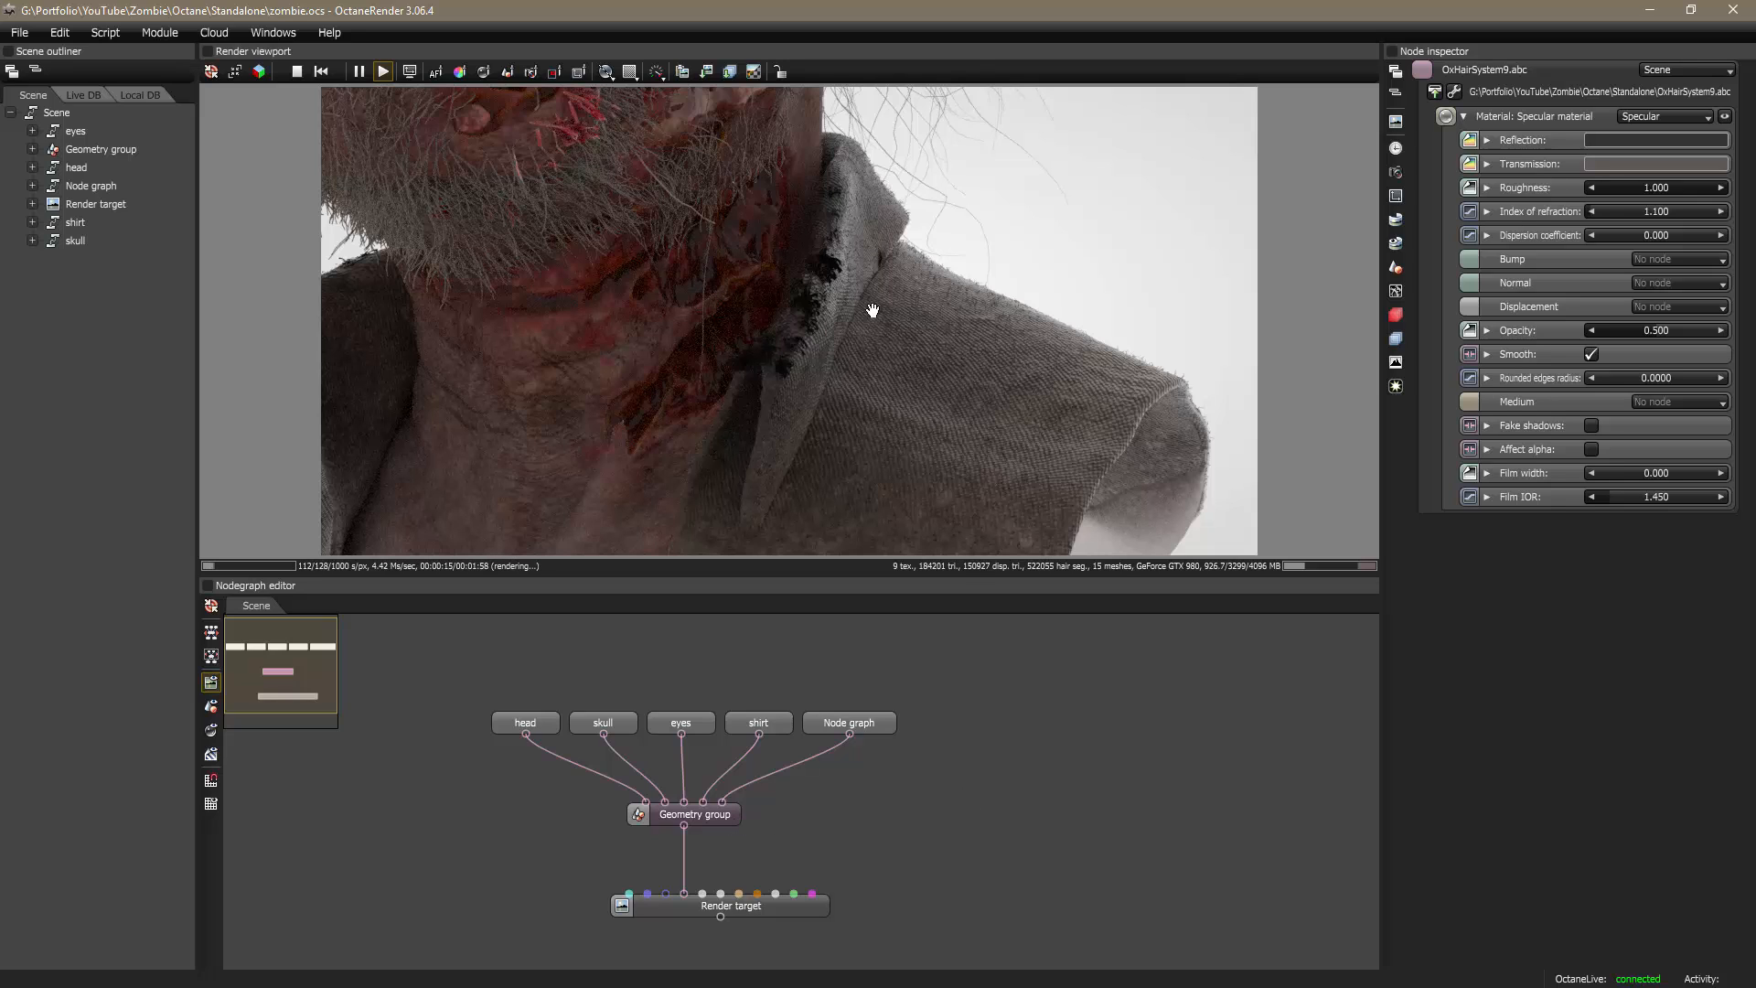
pyautogui.scroll(-4, 816, 249)
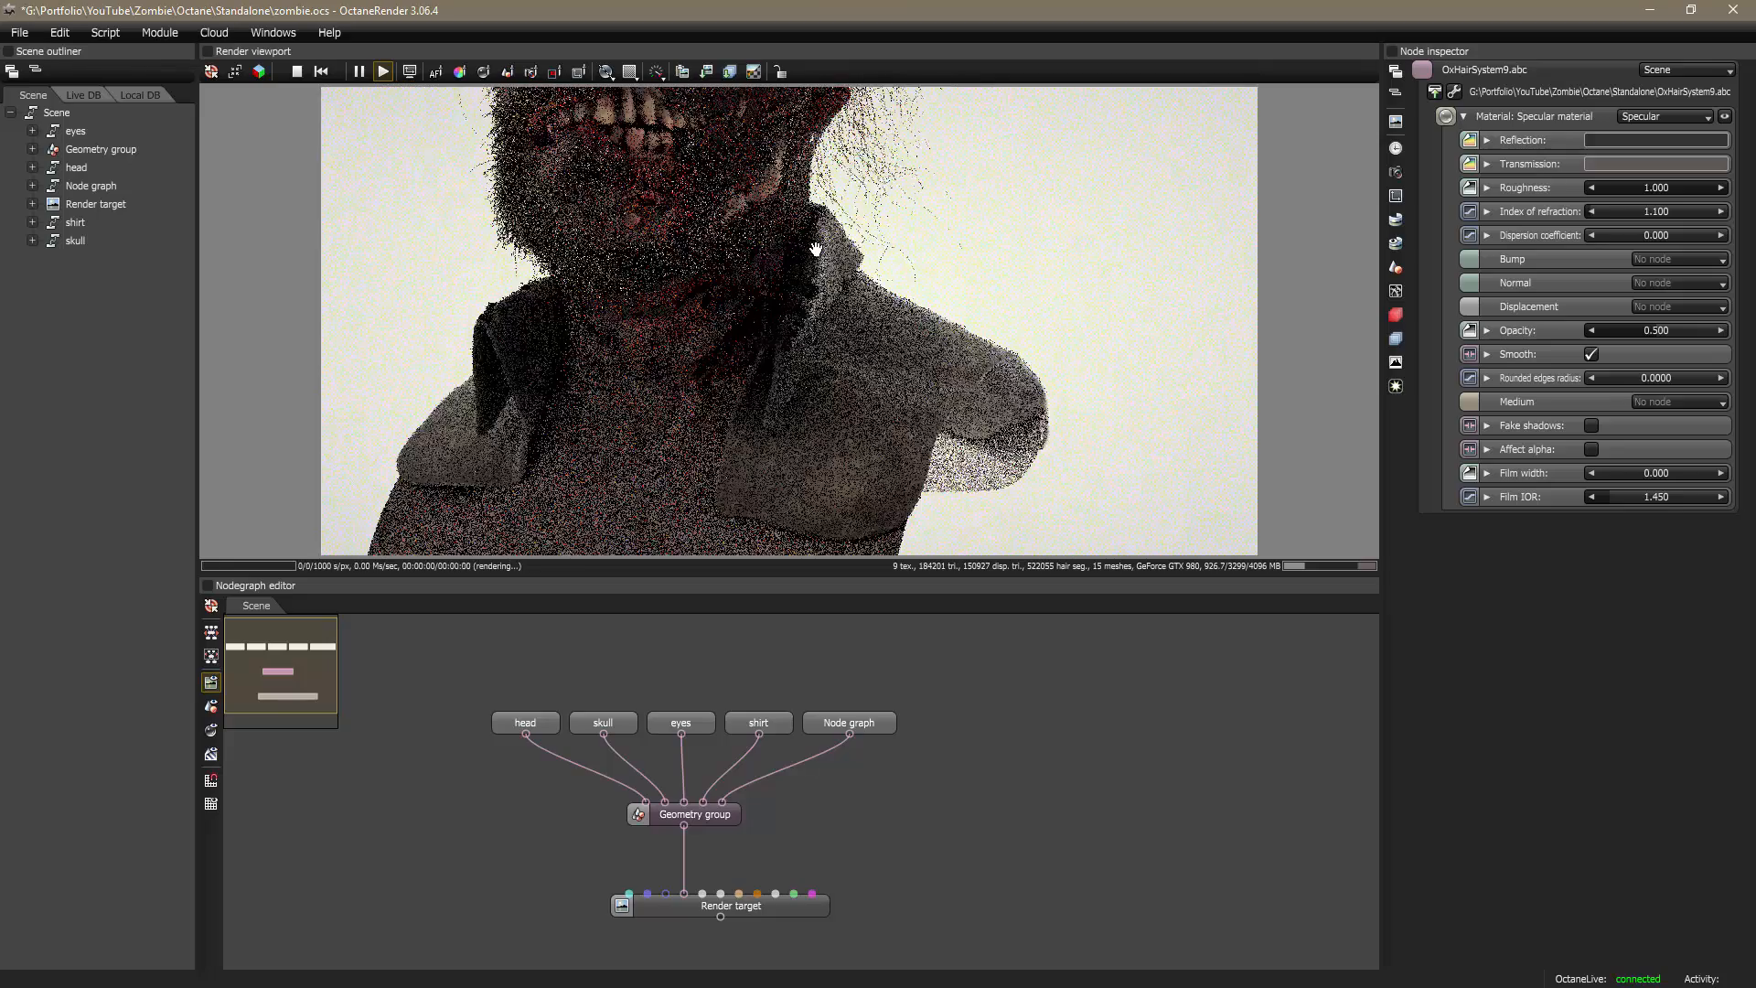
pyautogui.scroll(-3, 816, 249)
pyautogui.moveTo(772, 221); pyautogui.dragTo(852, 324, button='right')
pyautogui.scroll(-2, 856, 323)
pyautogui.moveTo(856, 323); pyautogui.dragTo(861, 359)
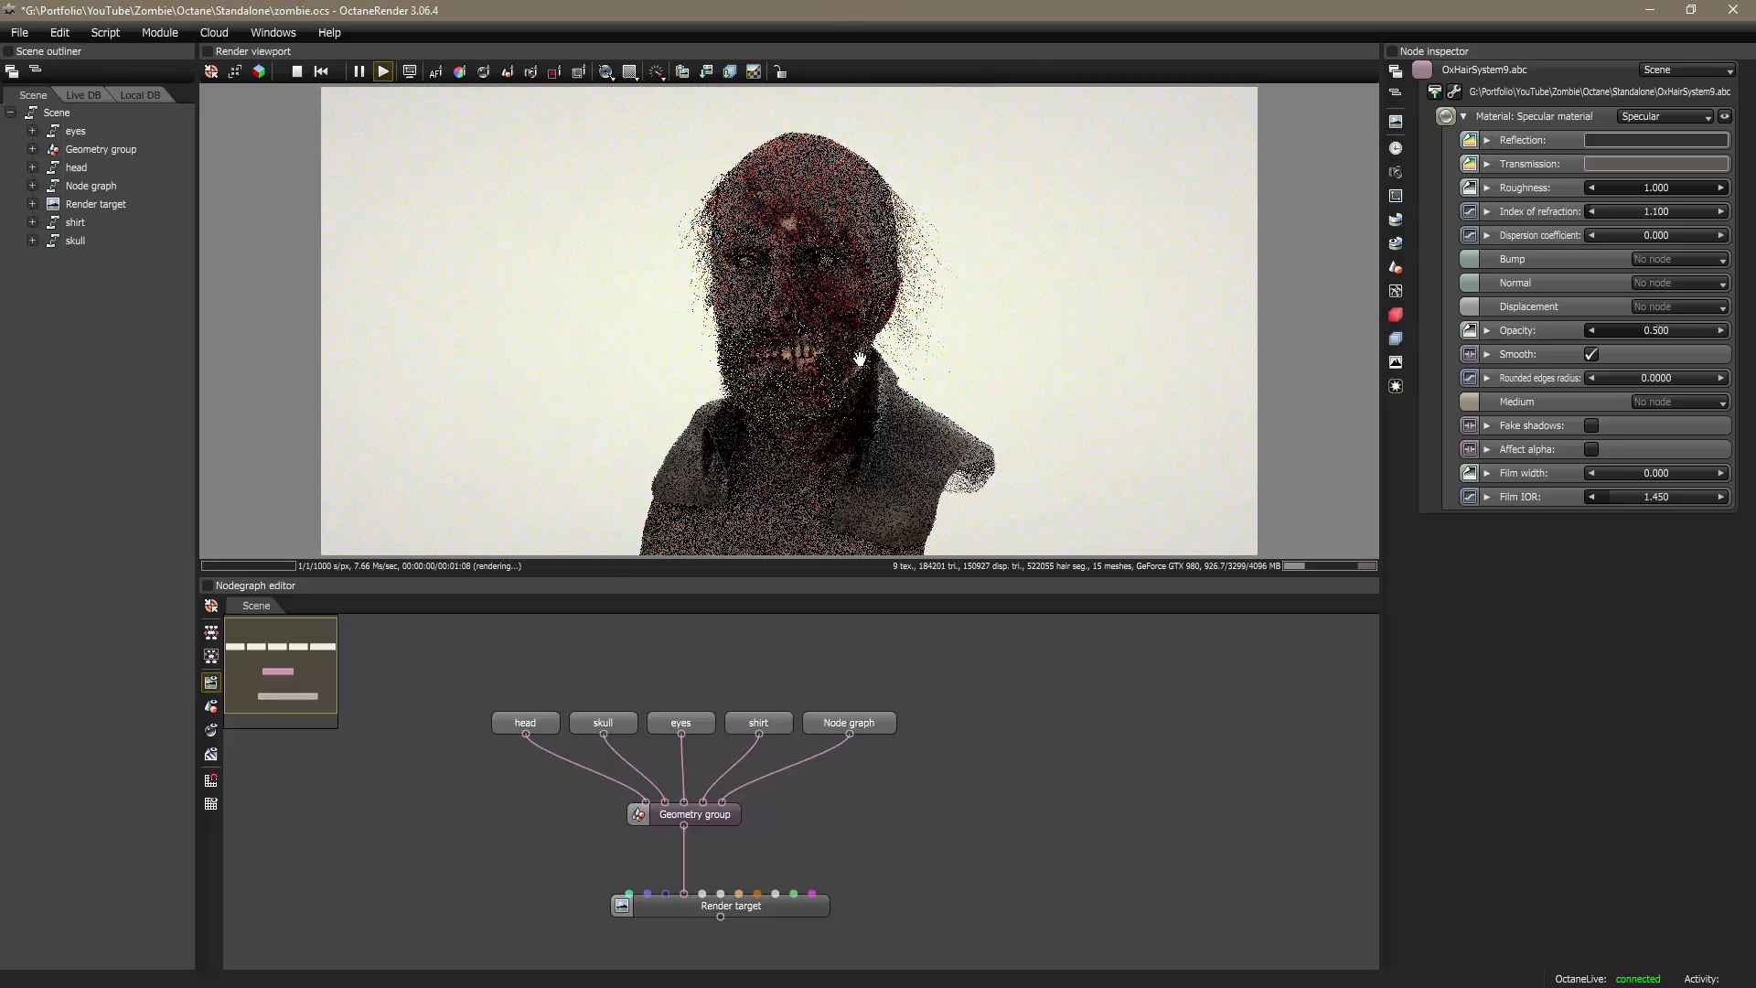
pyautogui.moveTo(929, 462); pyautogui.dragTo(921, 424, button='right')
pyautogui.moveTo(906, 438); pyautogui.dragTo(910, 438)
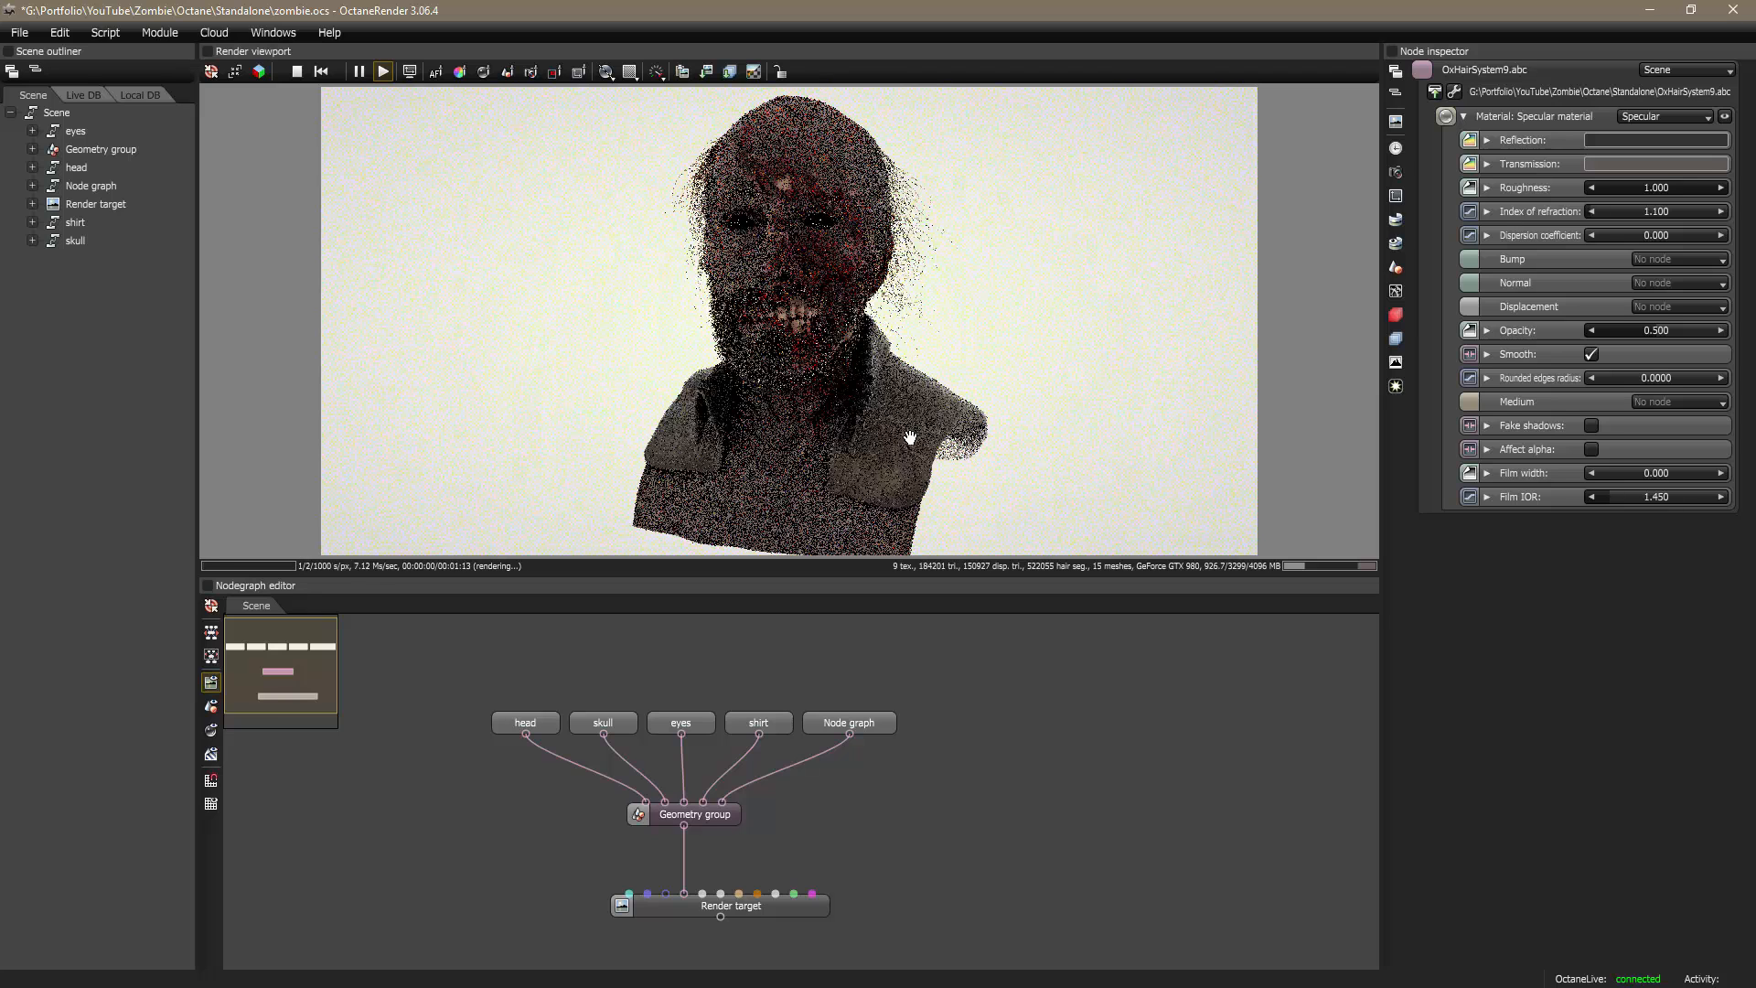
# Step: Import black_boxes.obj from the Standalone project folder into the top-level node graph
pyautogui.moveTo(905, 822); pyautogui.dragTo(947, 816)
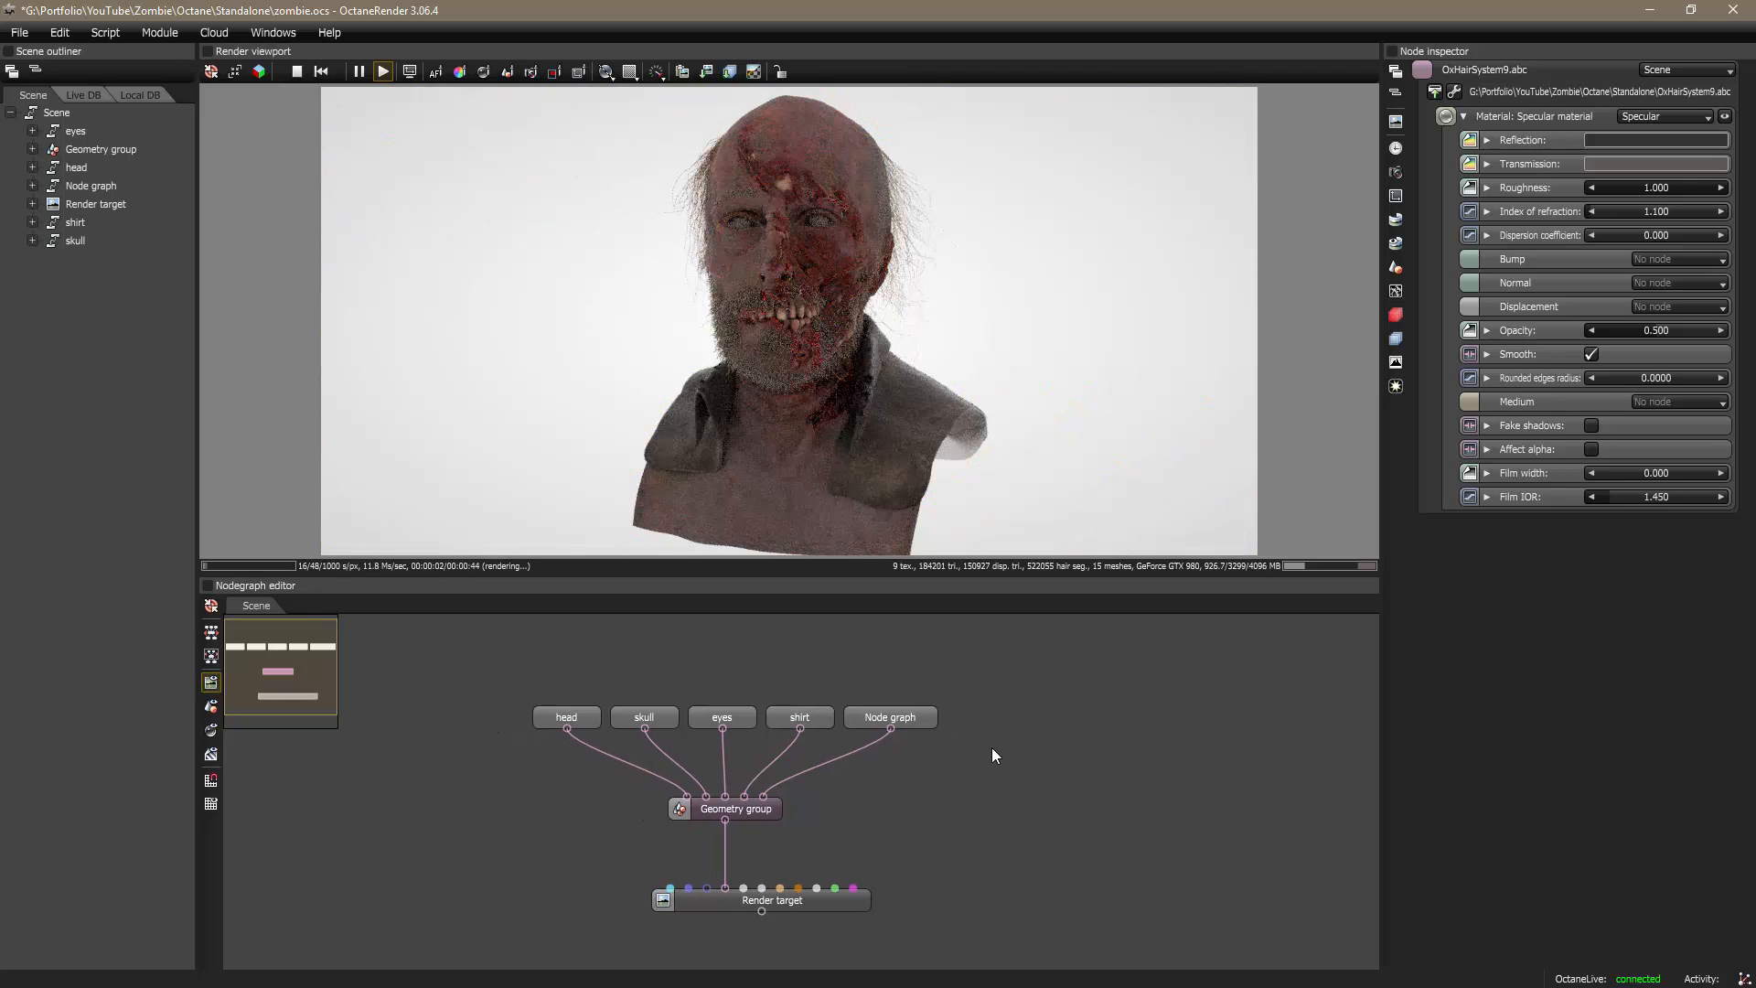
pyautogui.hotkey('alt', 'Tab')
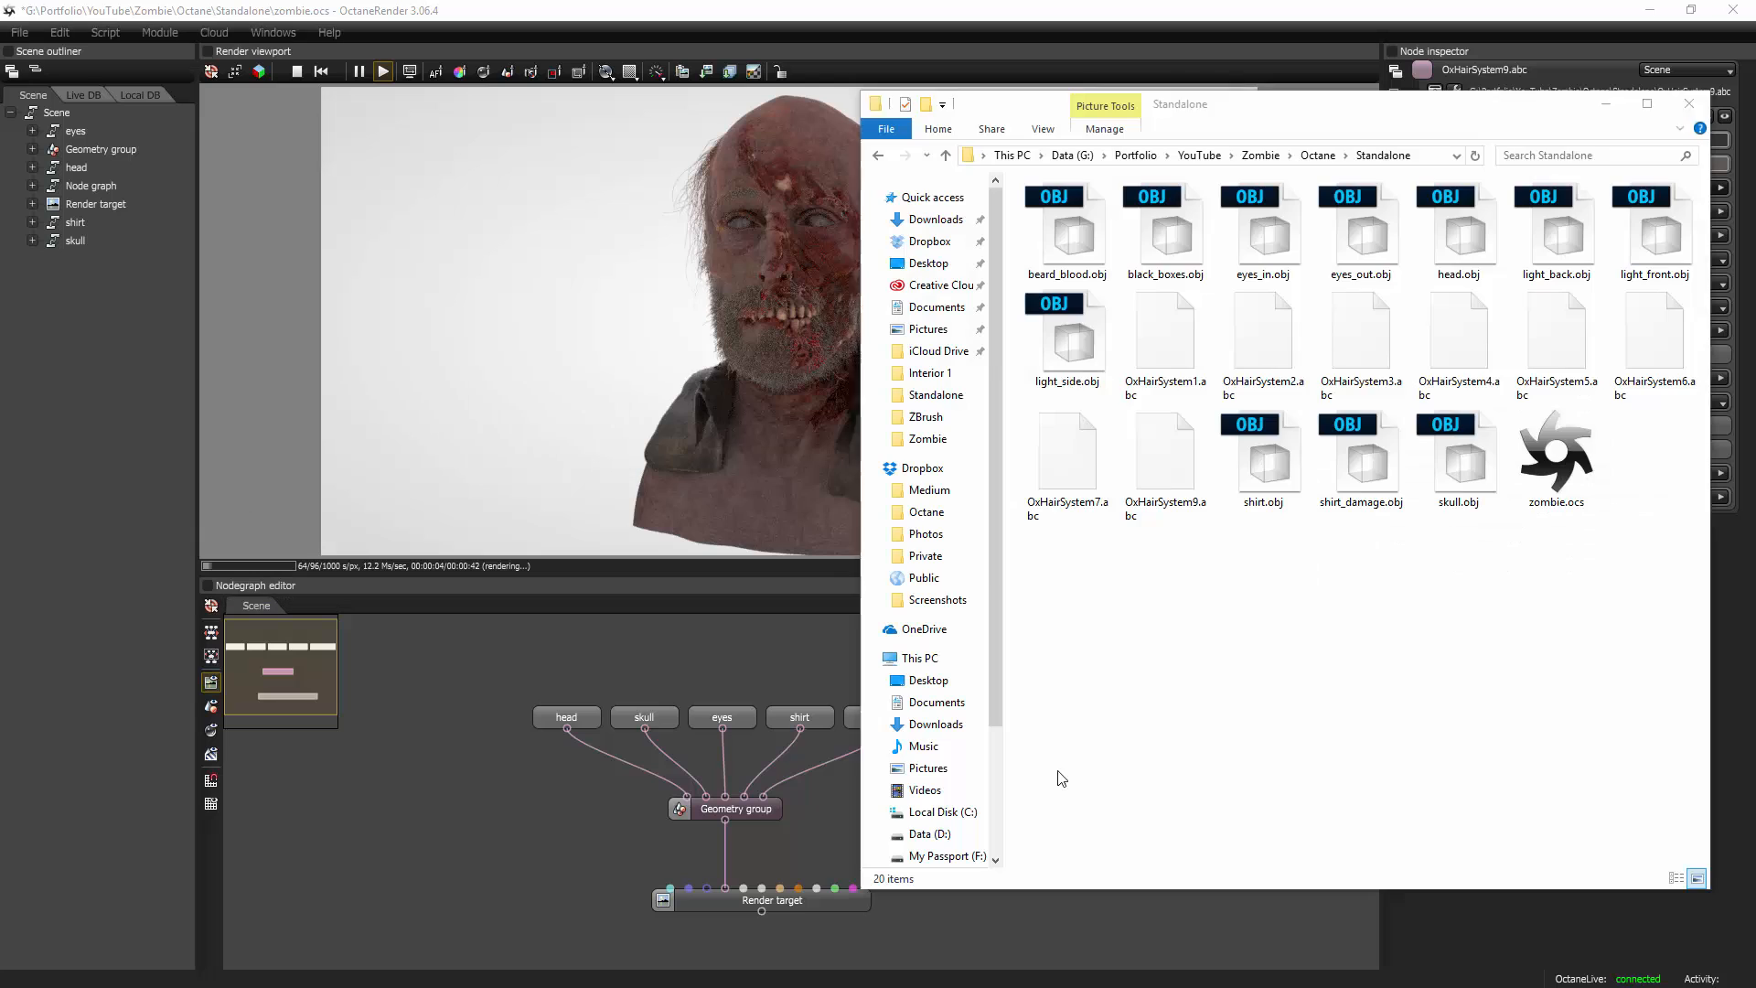
pyautogui.click(1174, 240)
pyautogui.moveTo(1174, 240); pyautogui.dragTo(1072, 715)
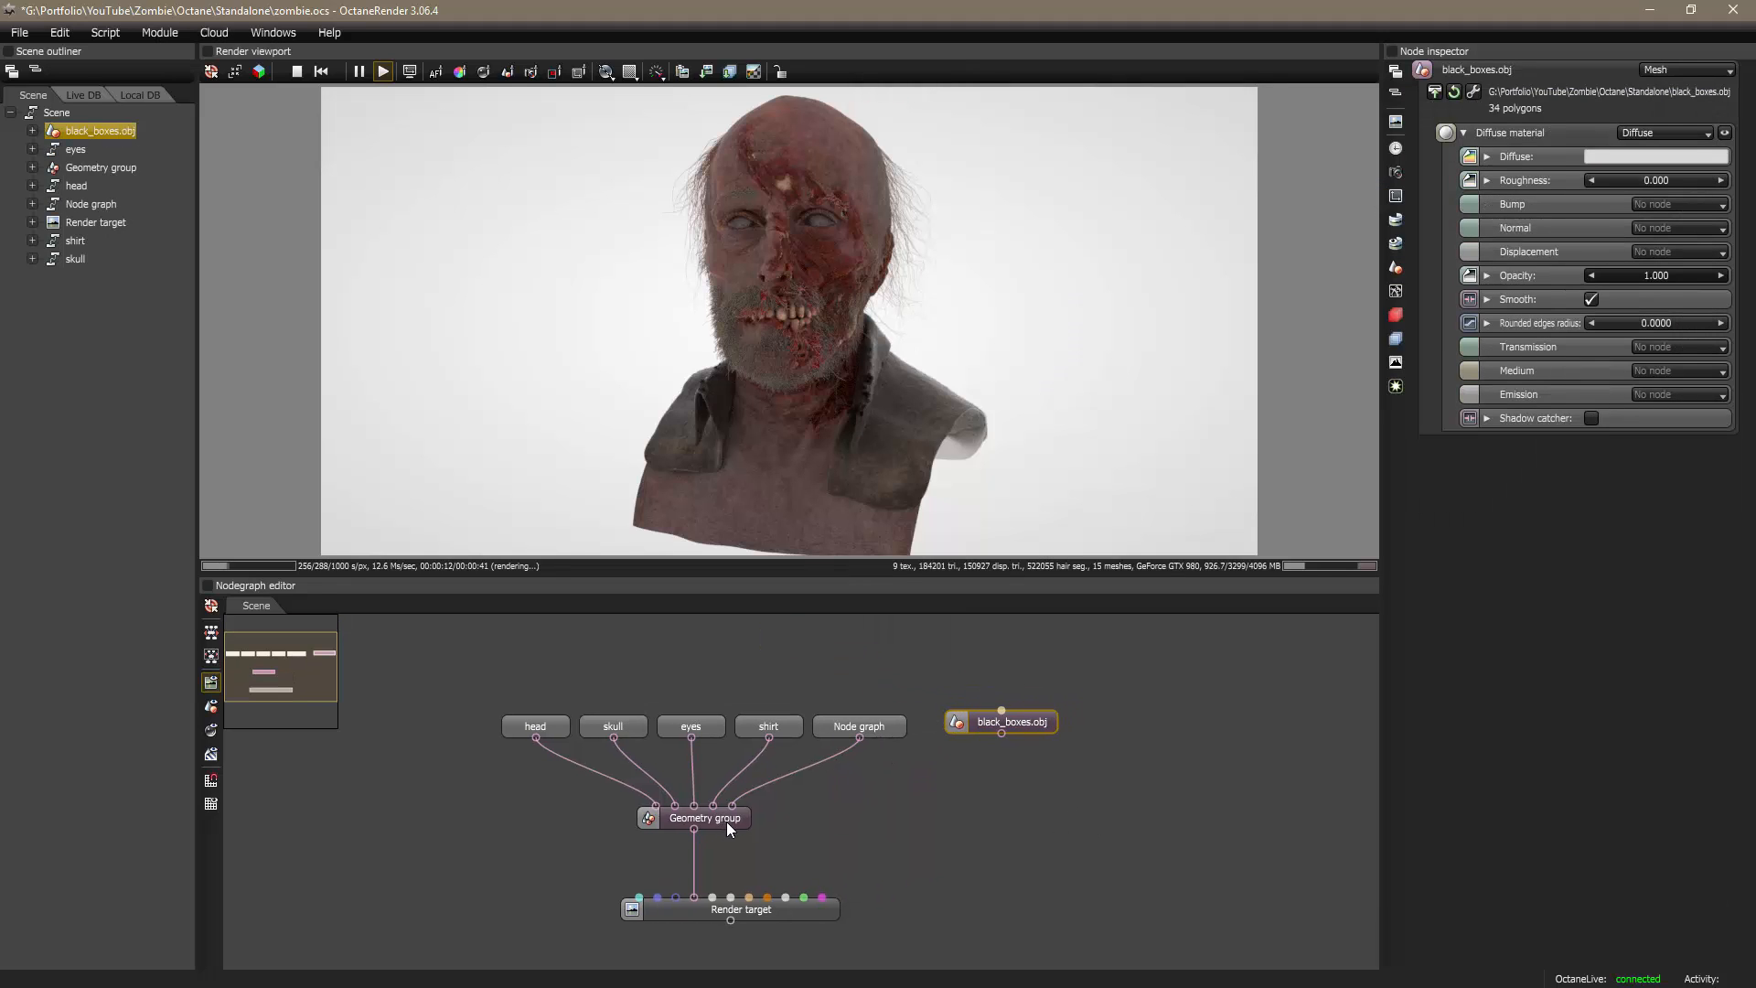
# Step: Add a sixth input to the Geometry group and connect the black_boxes.obj mesh to it
pyautogui.moveTo(726, 821); pyautogui.dragTo(742, 826)
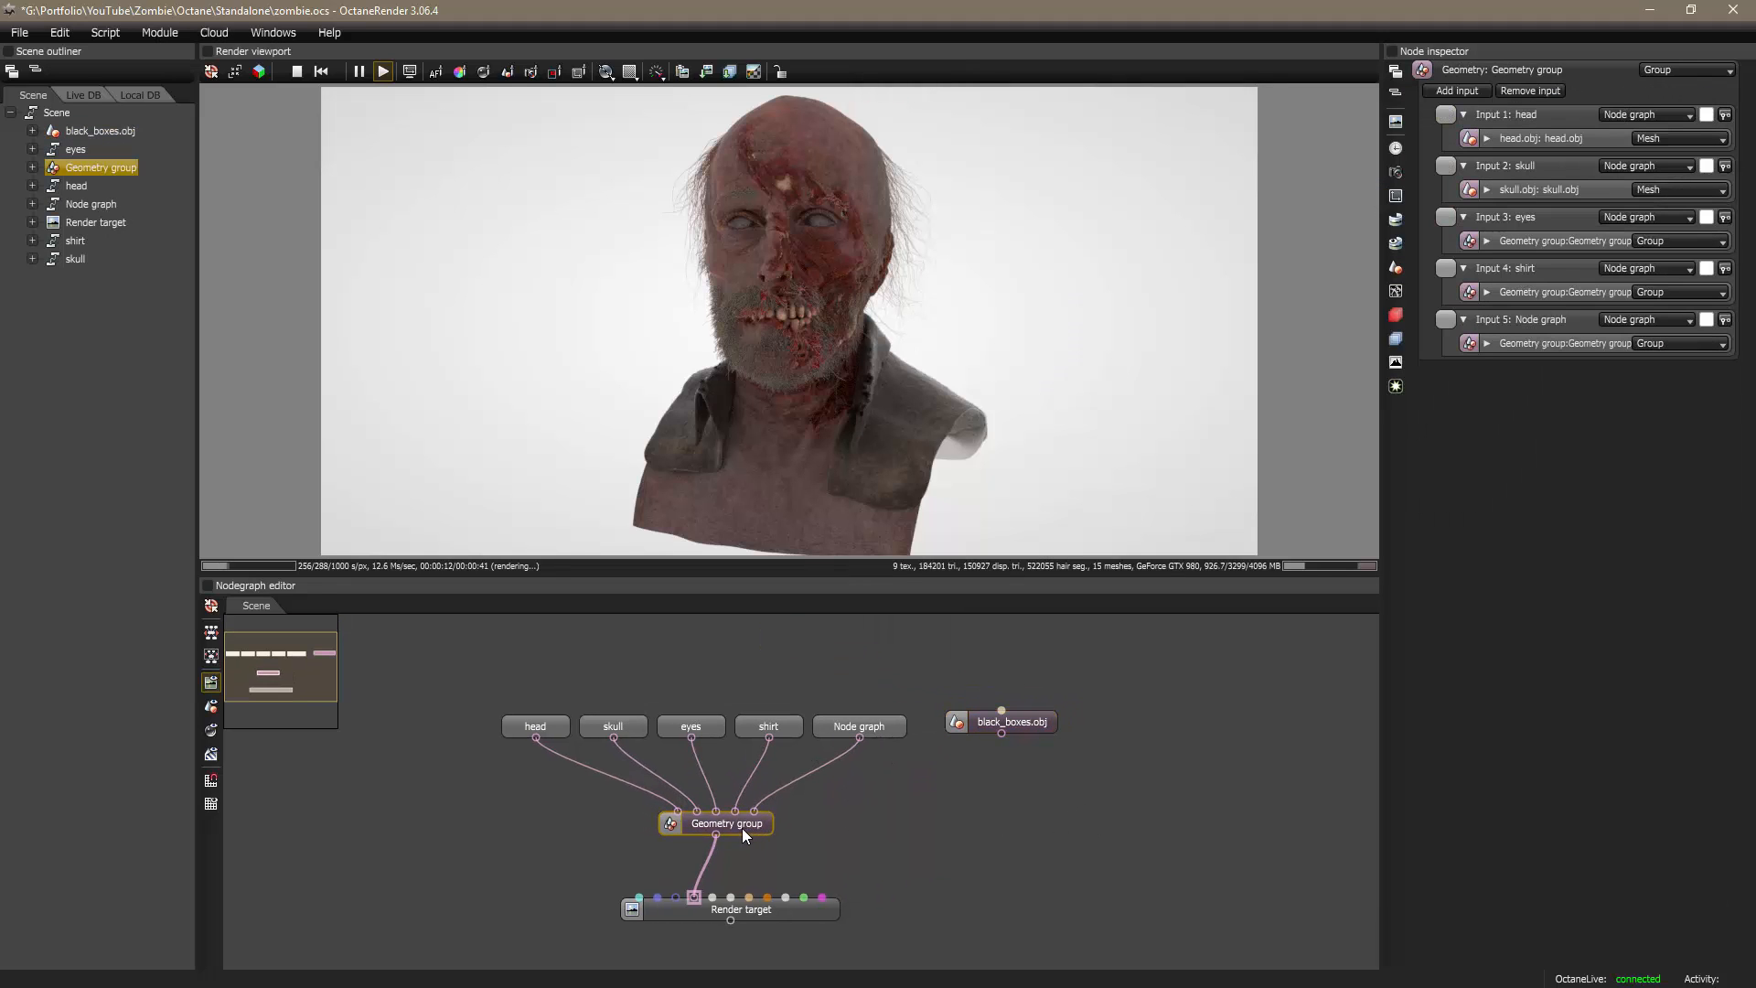
pyautogui.click(1461, 91)
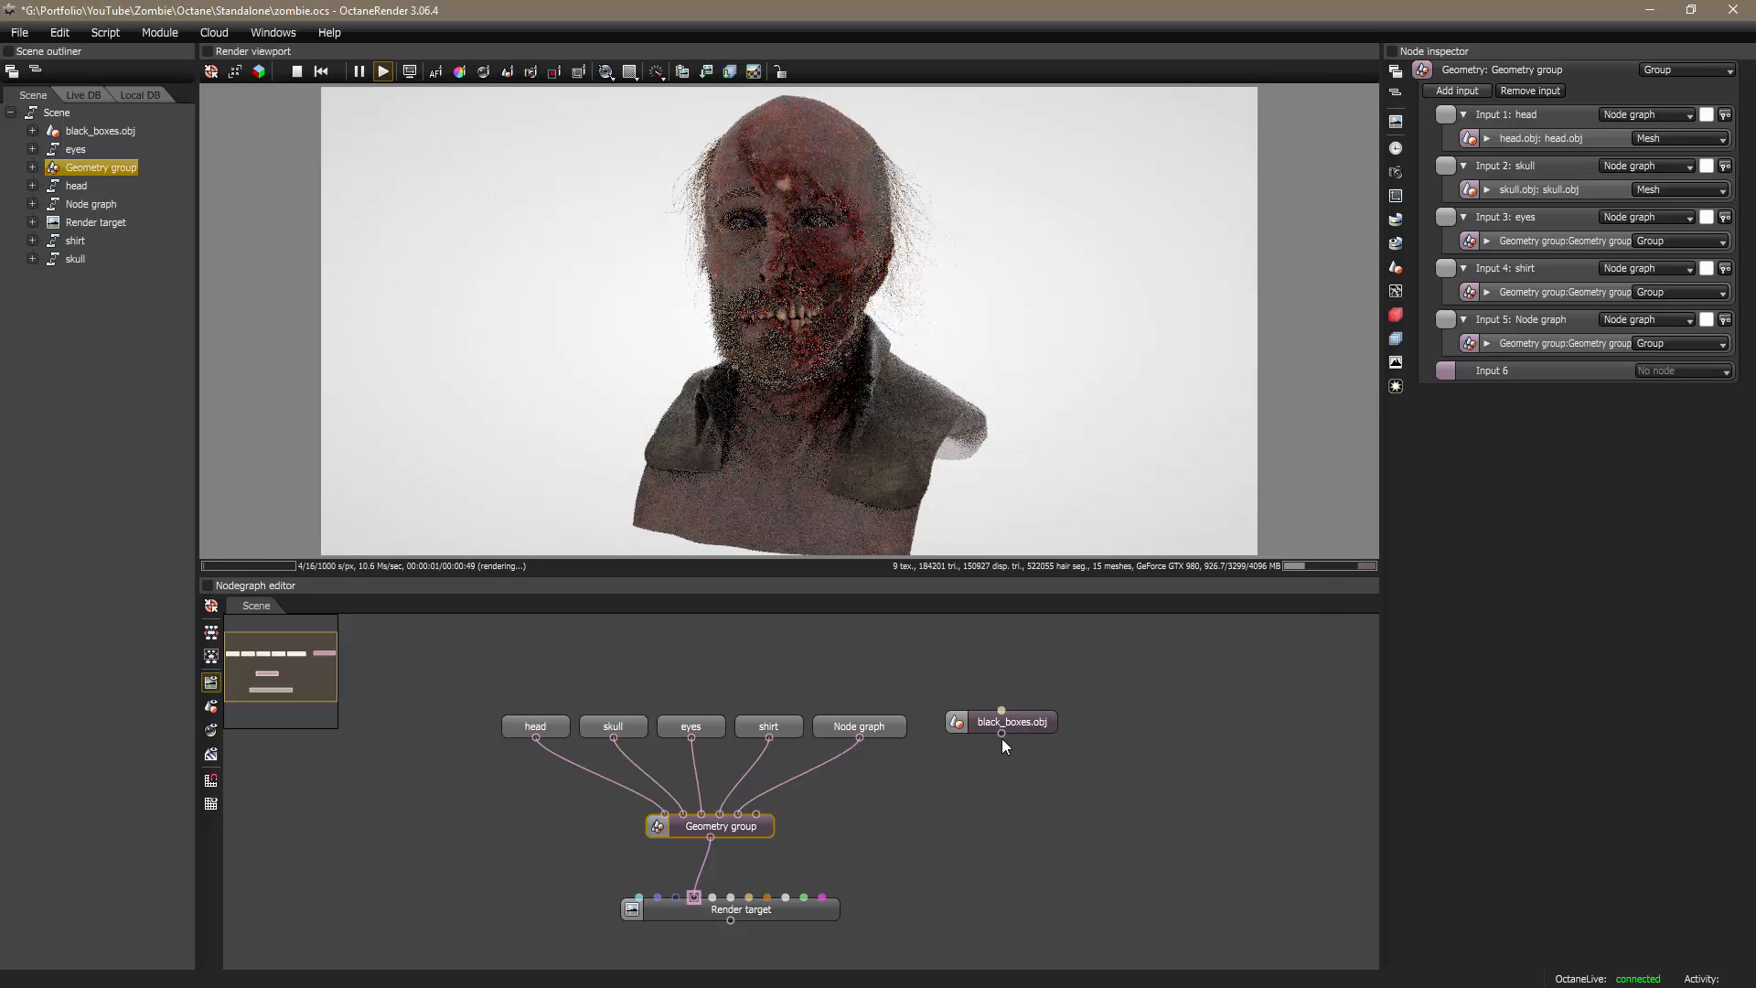
pyautogui.moveTo(1001, 736); pyautogui.dragTo(755, 812)
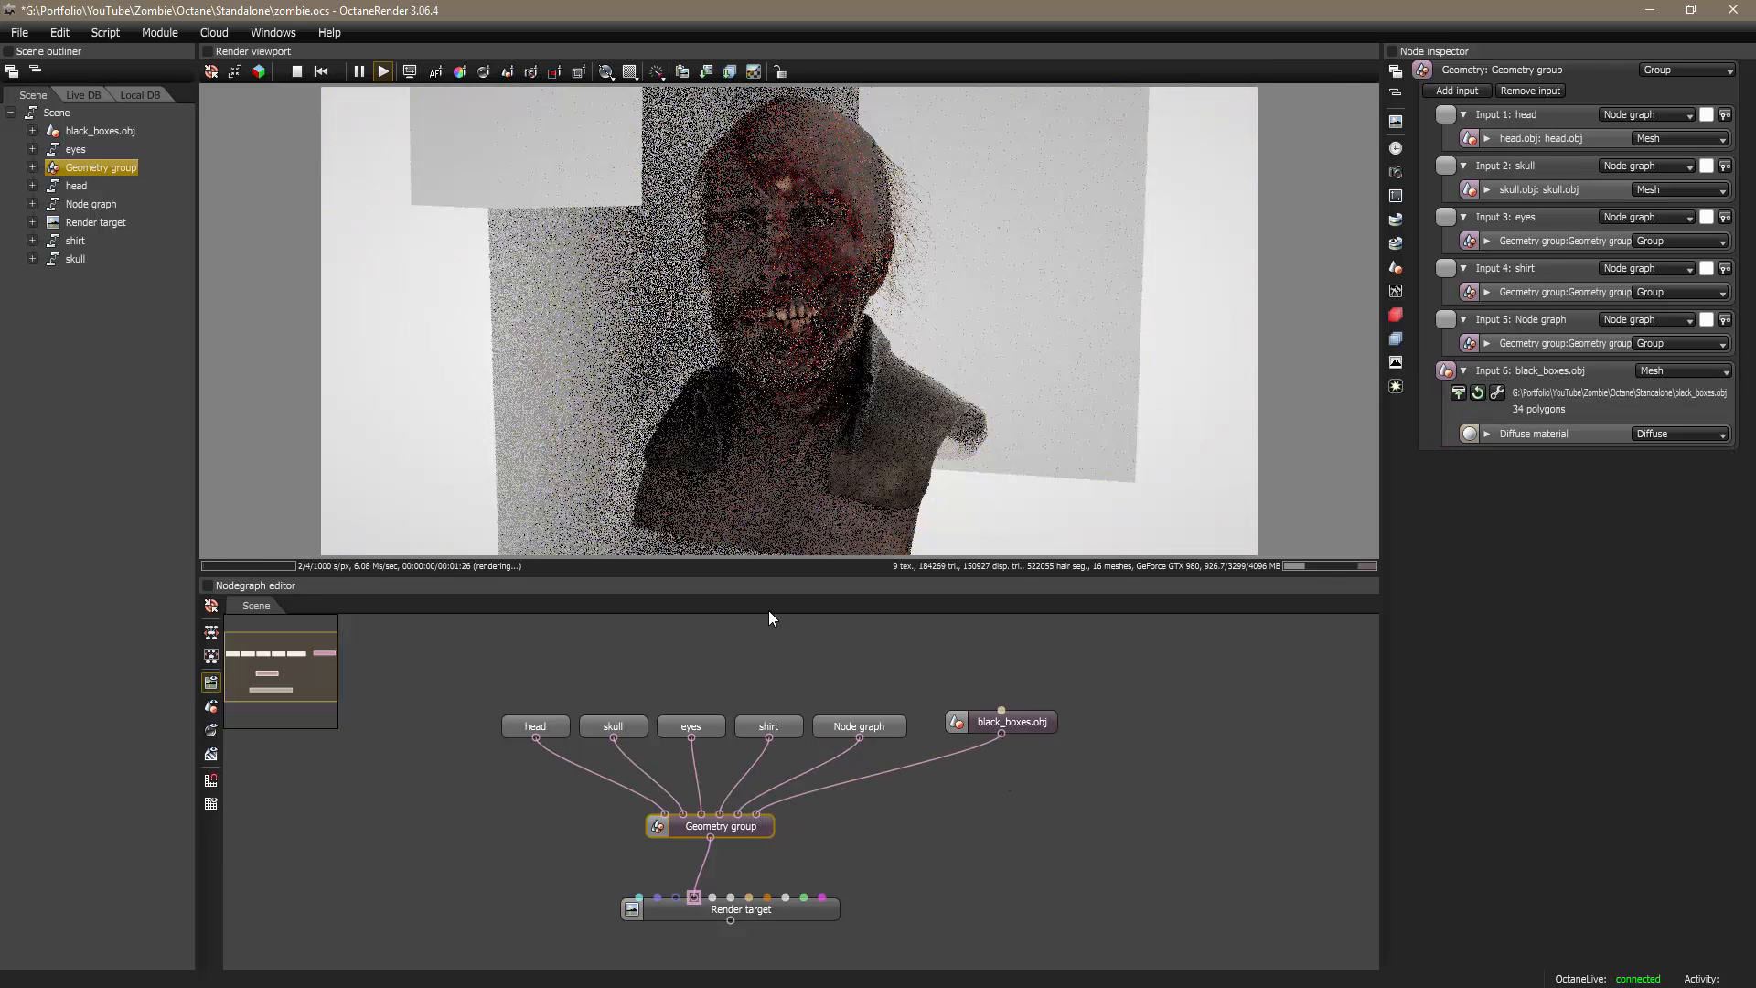
# Step: Turn off auto-focus on the render target's camera and reduce its aperture to 0
pyautogui.moveTo(966, 370); pyautogui.dragTo(969, 313)
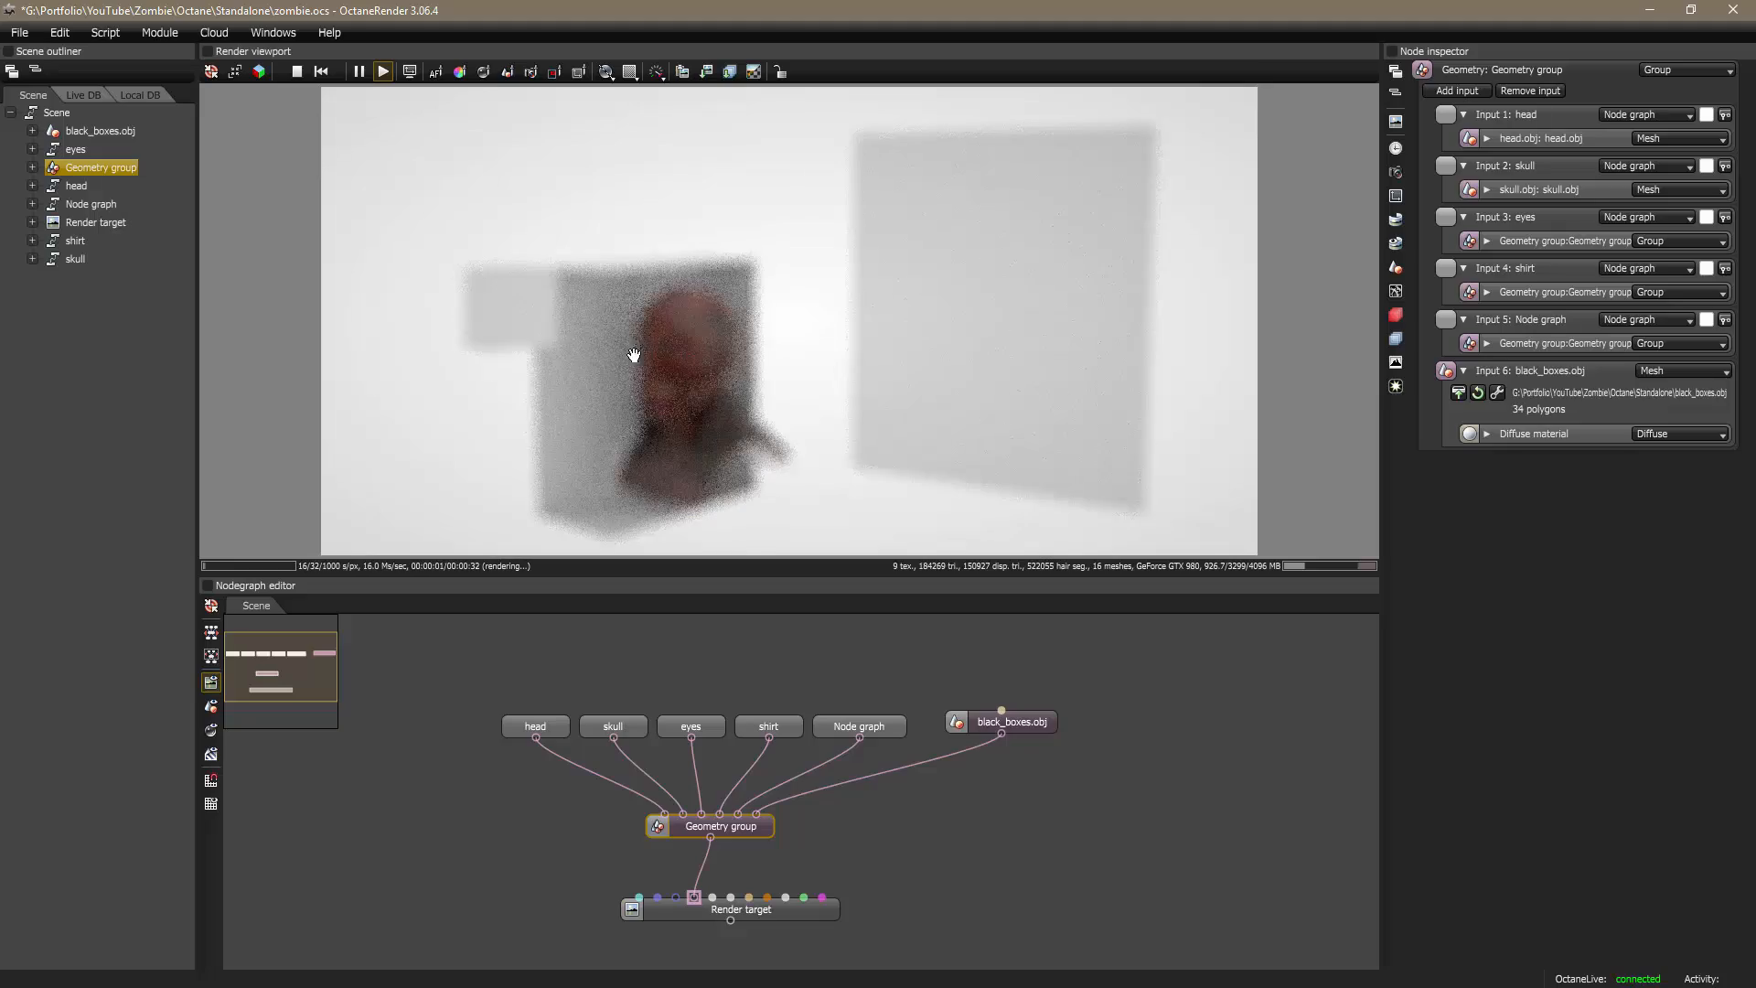
pyautogui.moveTo(909, 403); pyautogui.dragTo(960, 341)
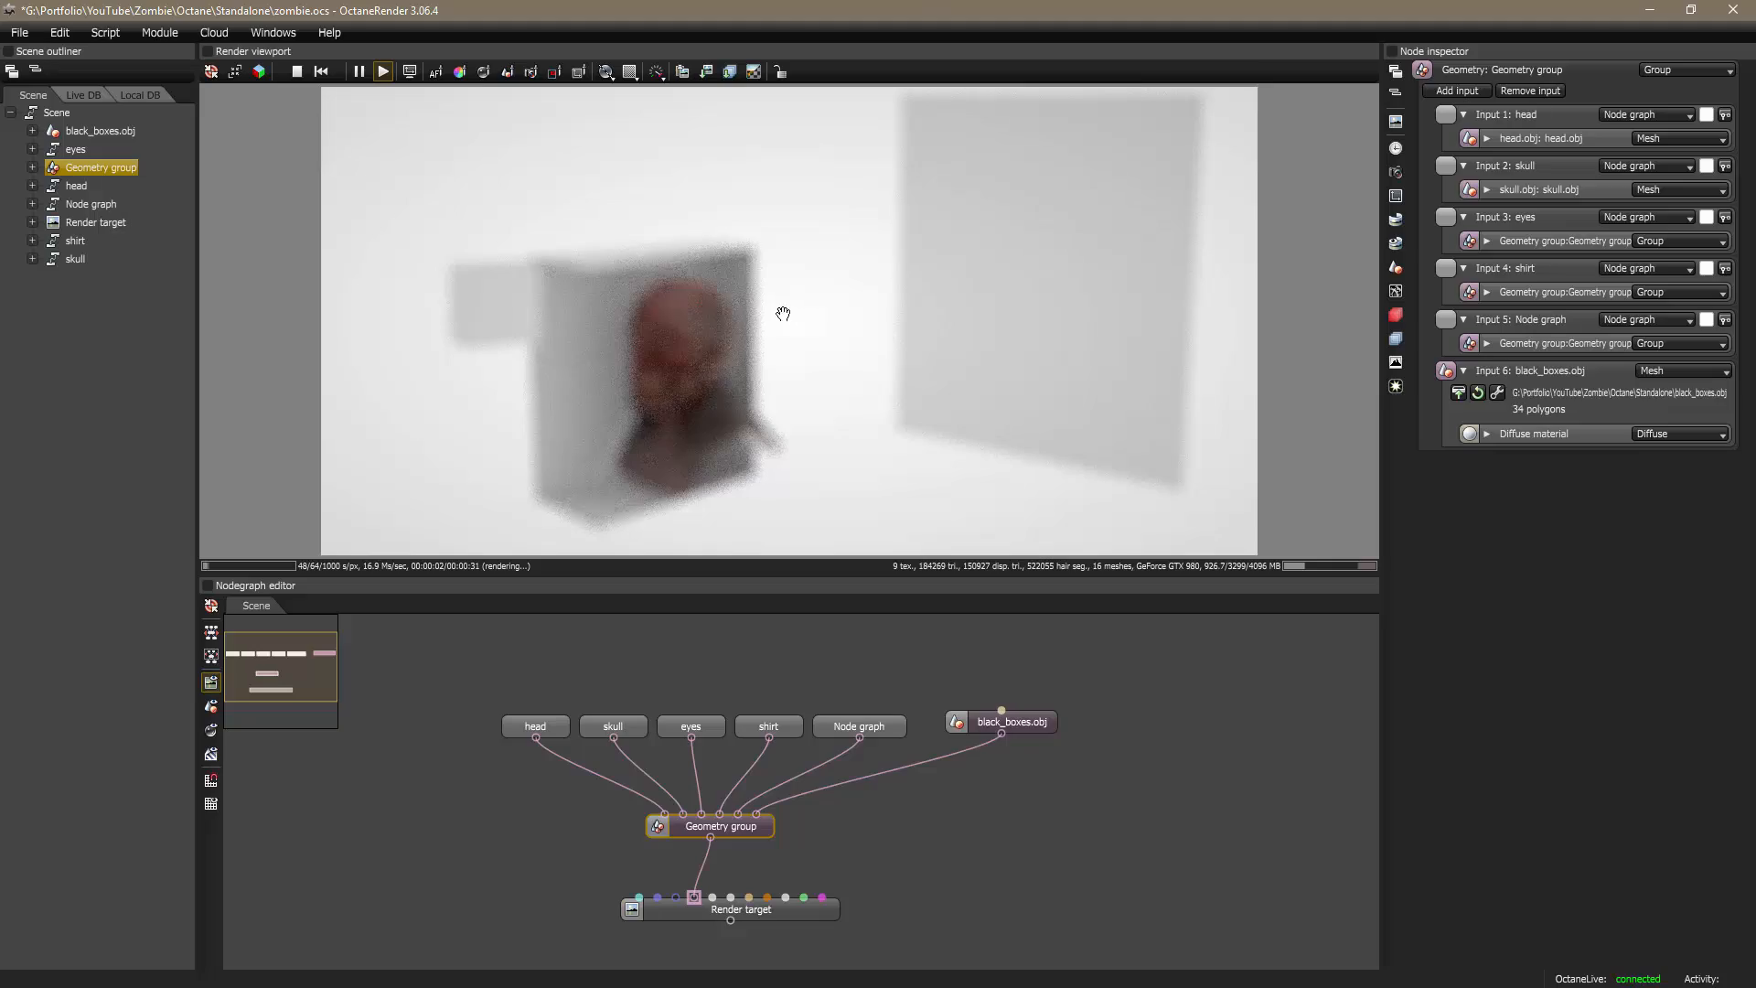
pyautogui.moveTo(791, 316); pyautogui.dragTo(809, 349)
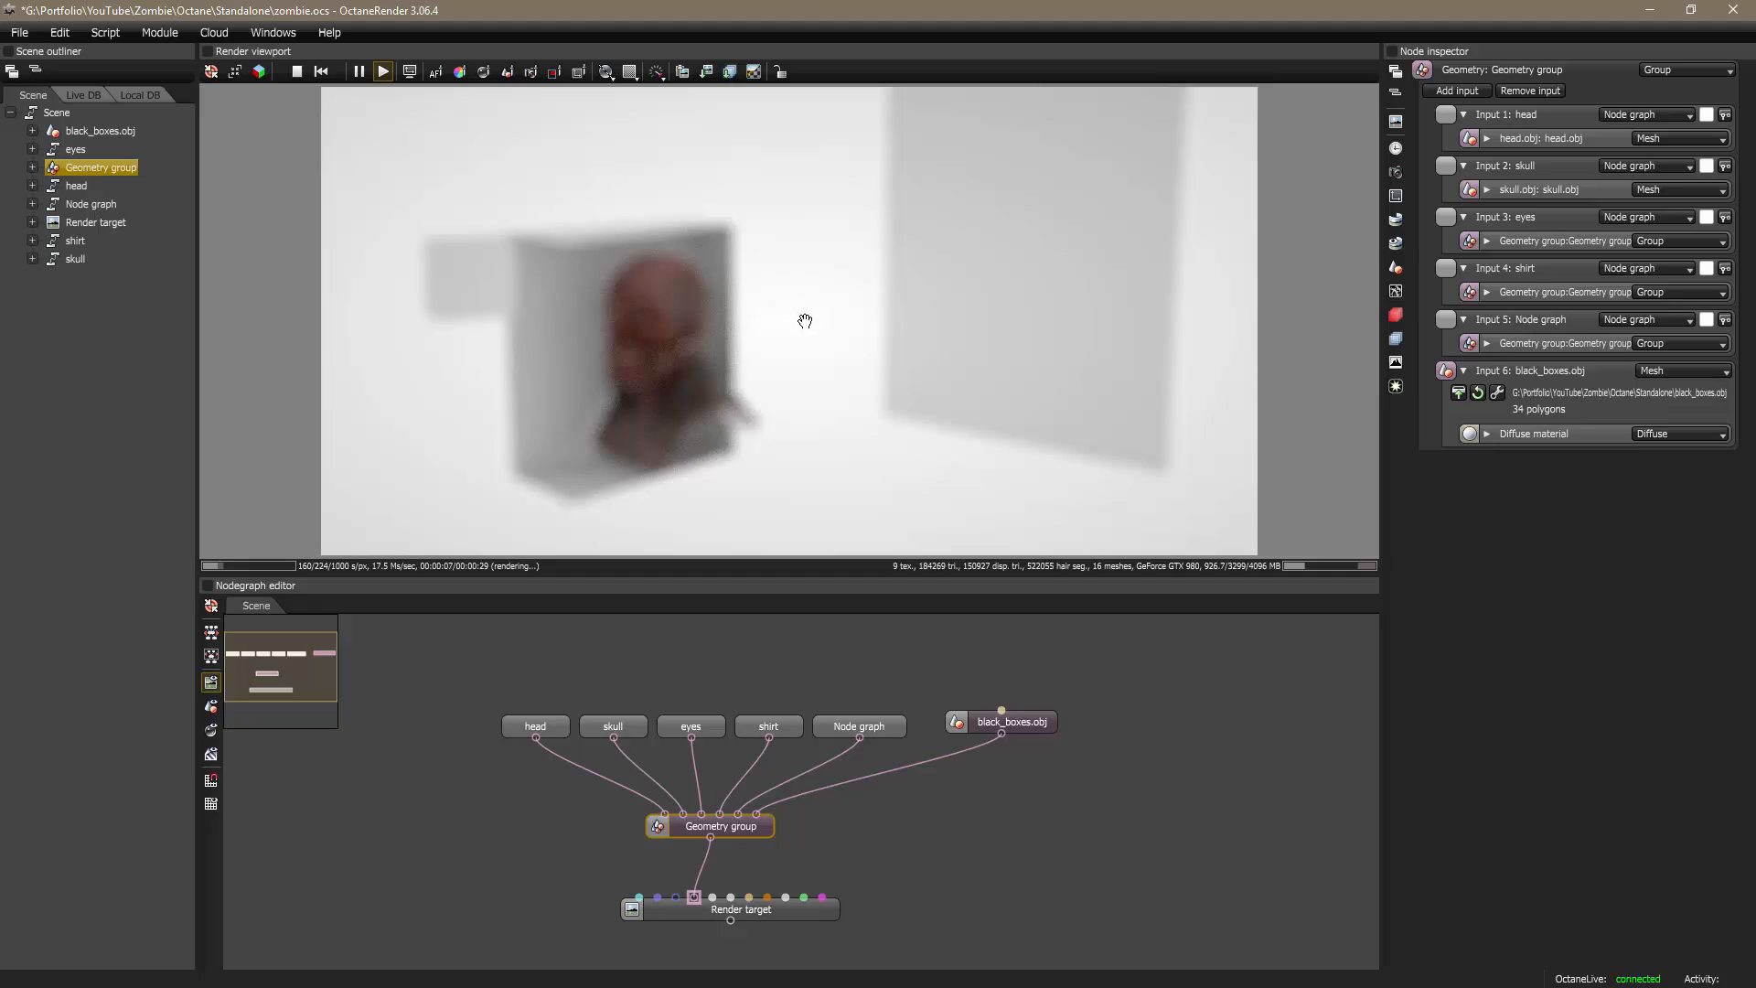
pyautogui.moveTo(819, 357); pyautogui.dragTo(924, 357)
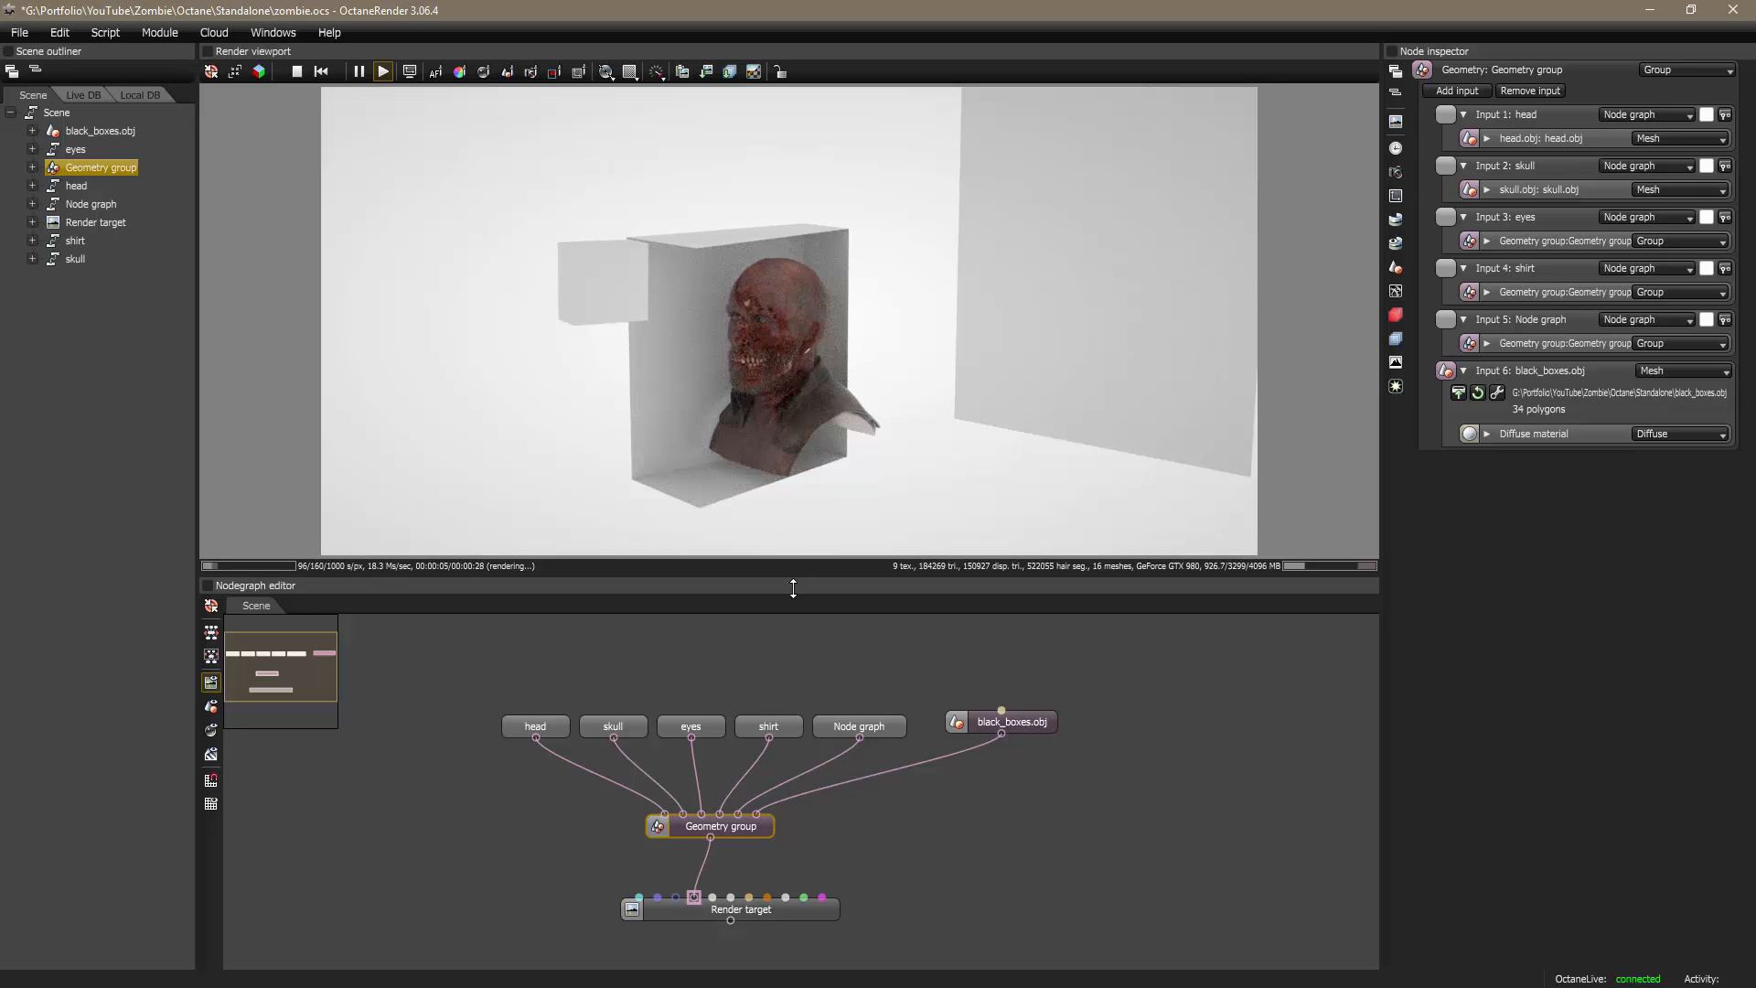
pyautogui.click(706, 915)
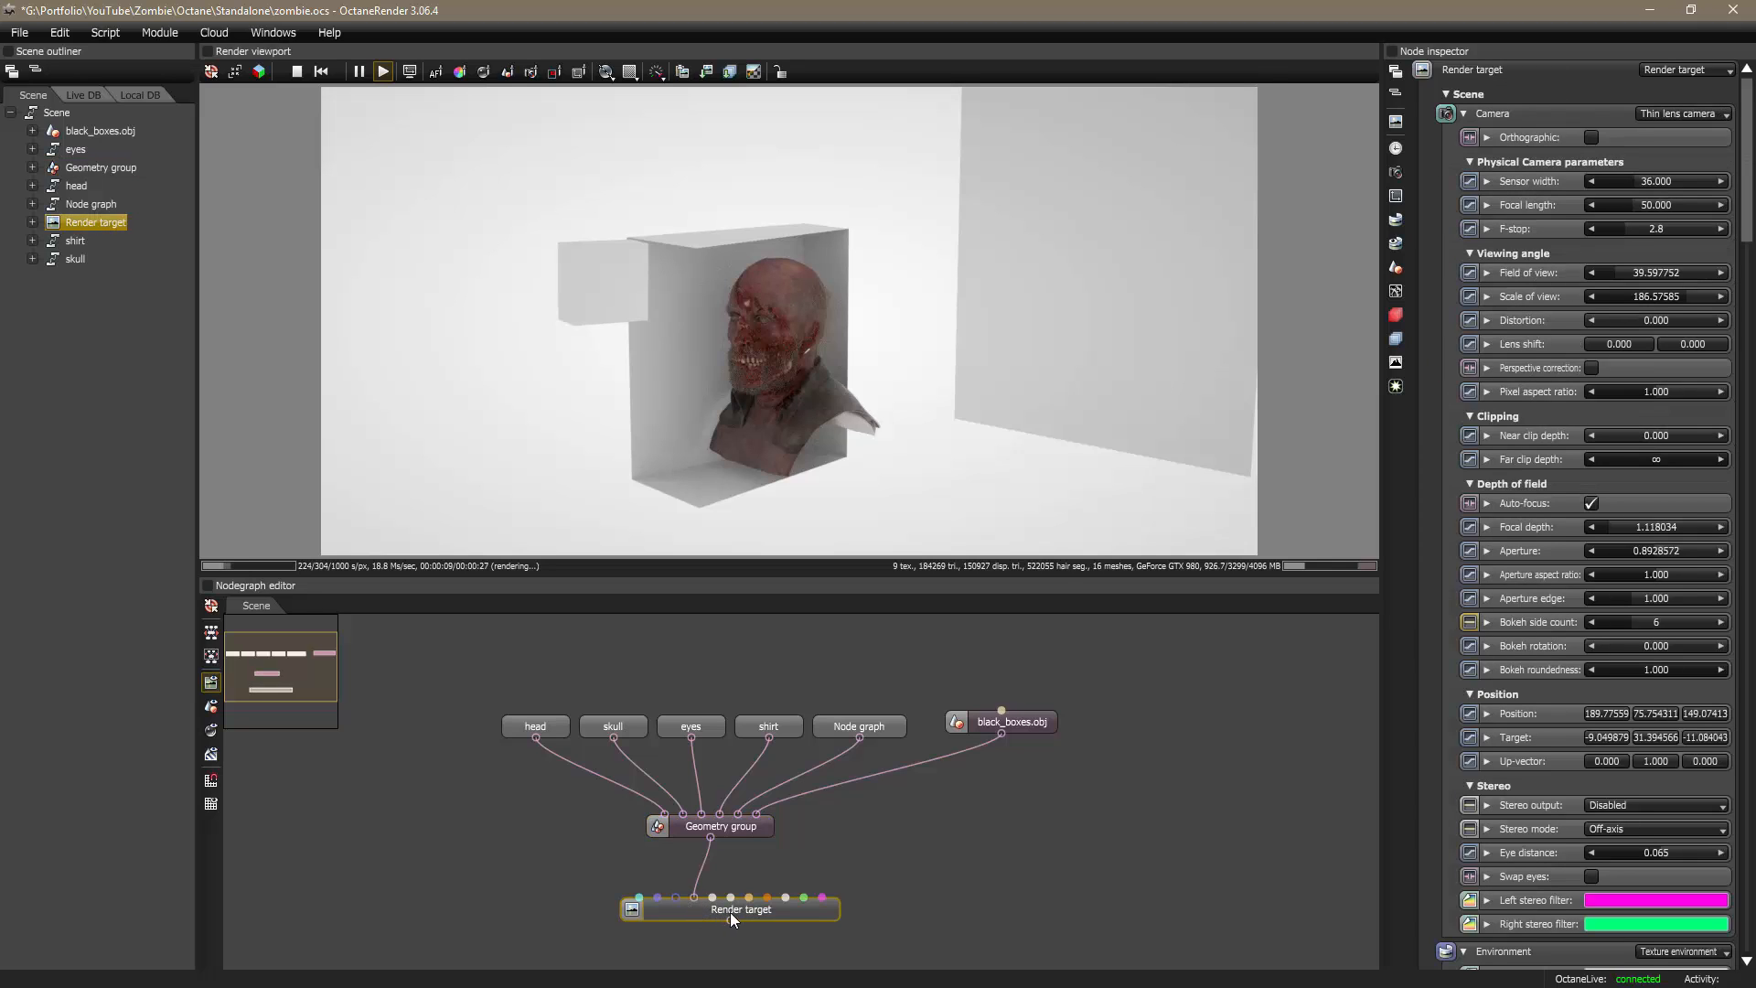
pyautogui.click(1396, 172)
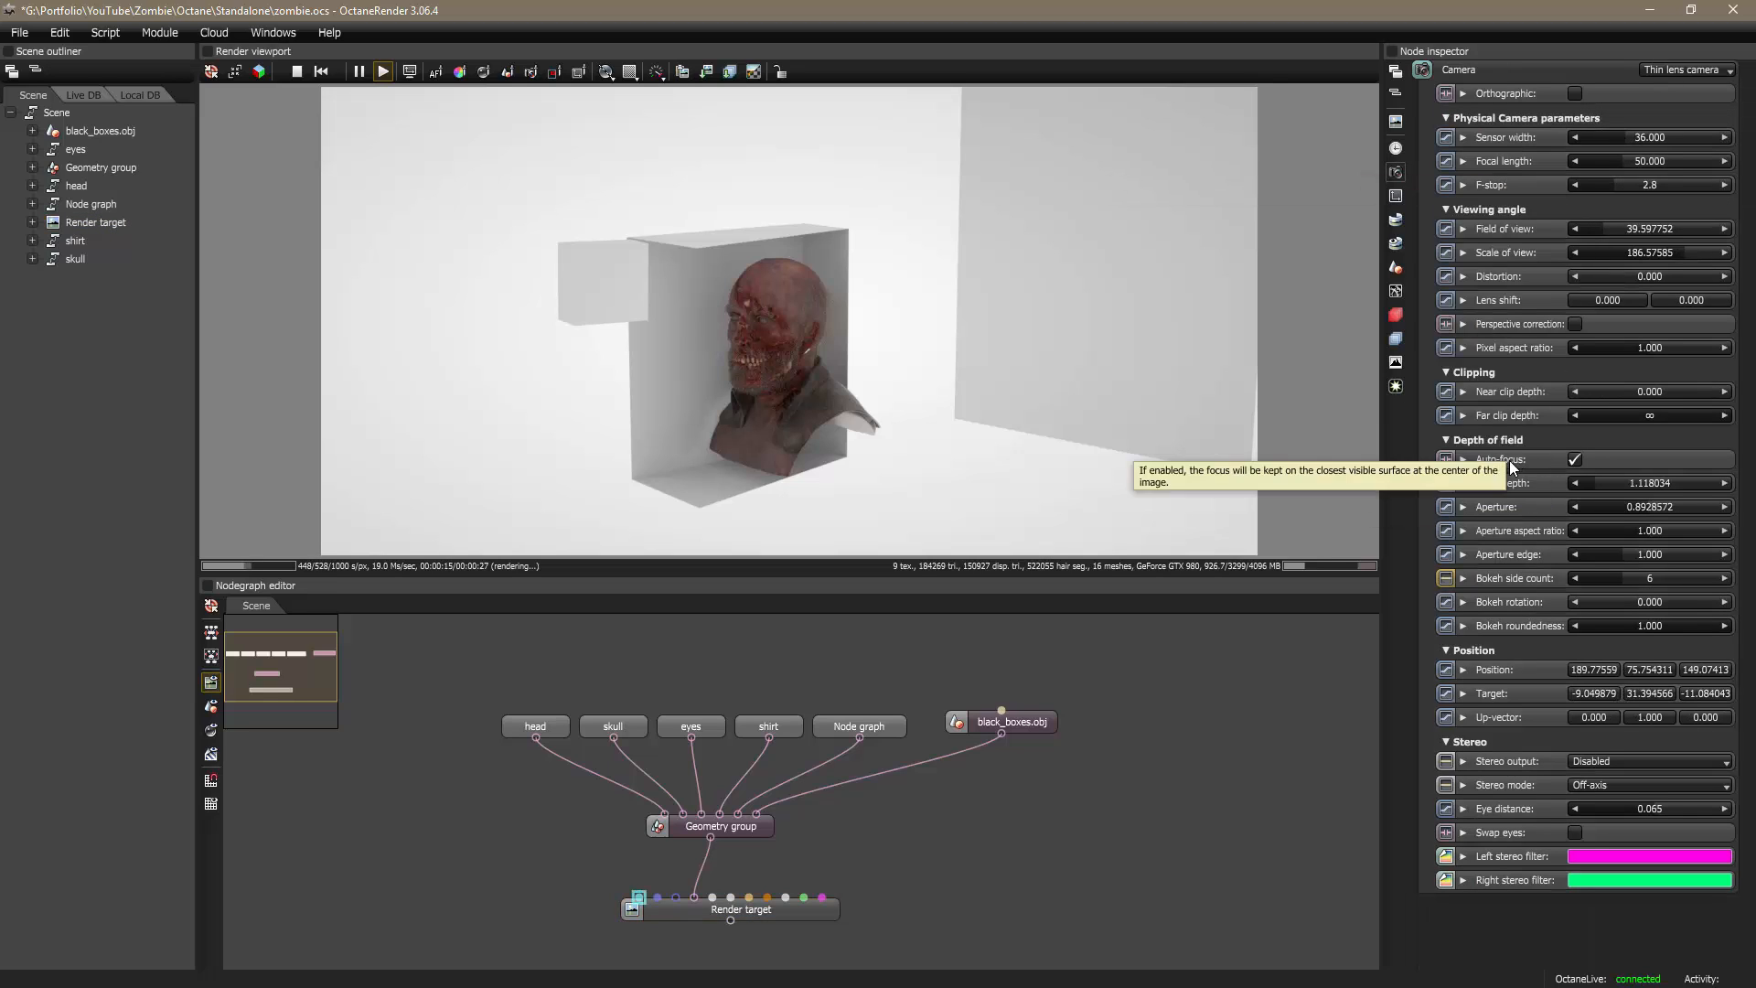
pyautogui.click(1575, 459)
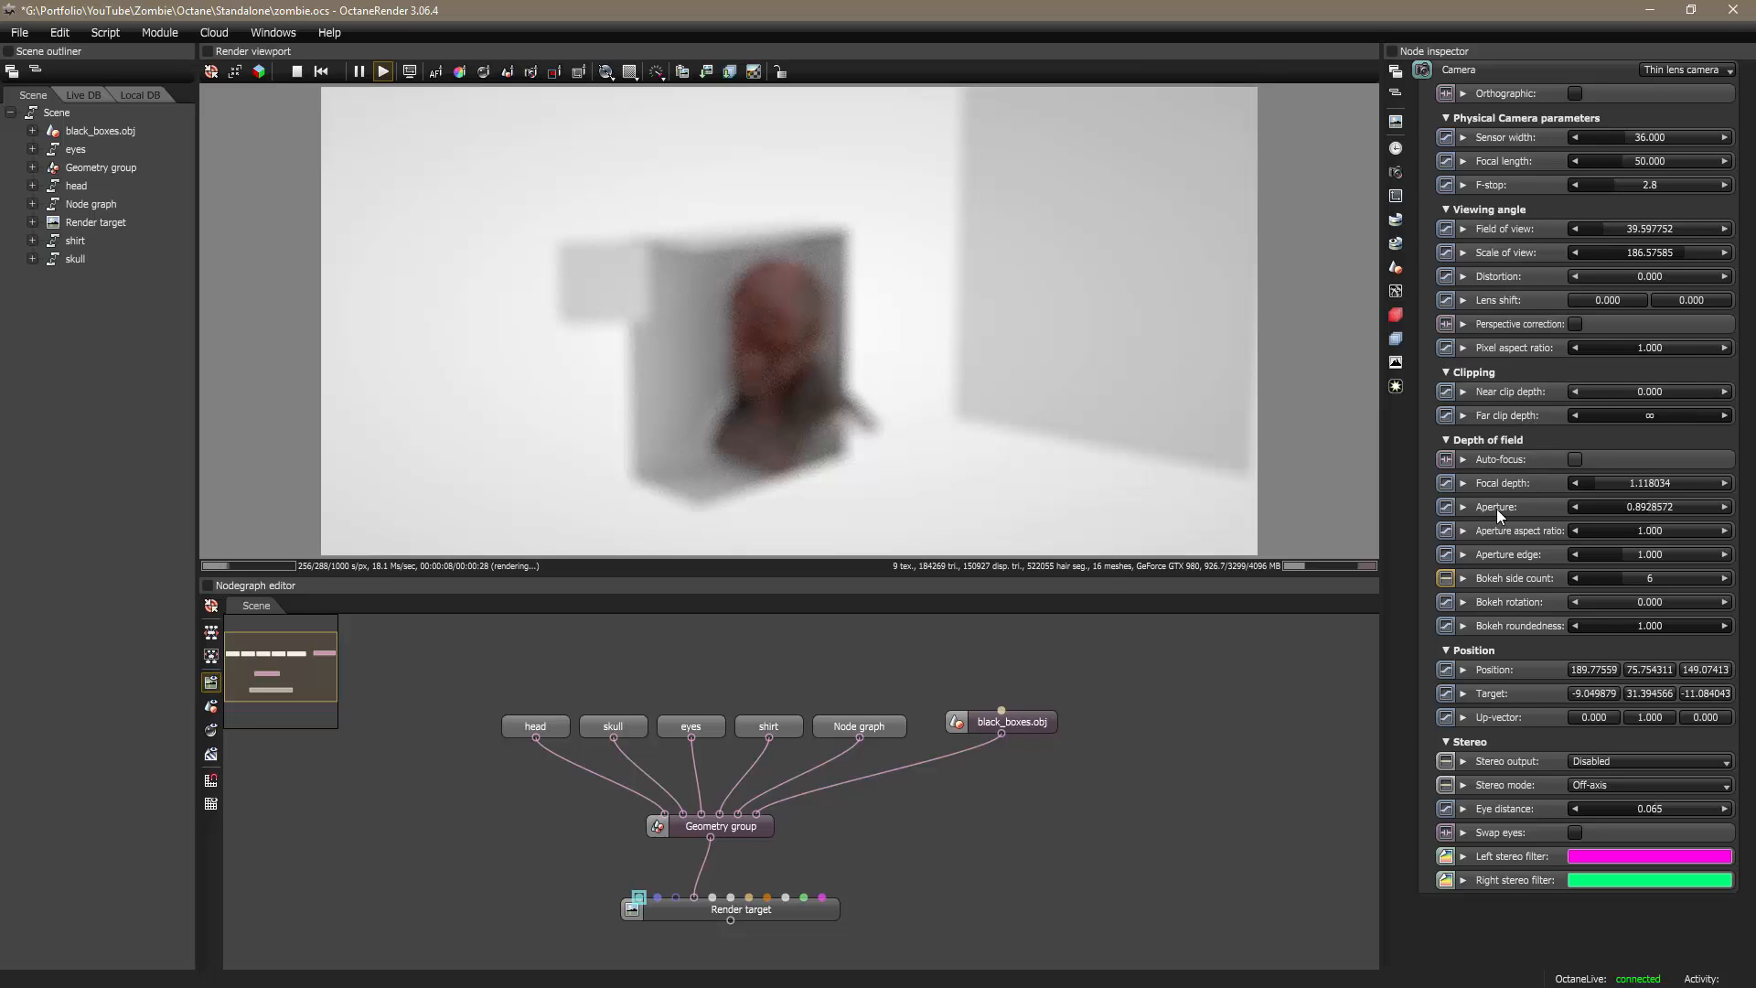
pyautogui.moveTo(1648, 507); pyautogui.dragTo(1553, 508)
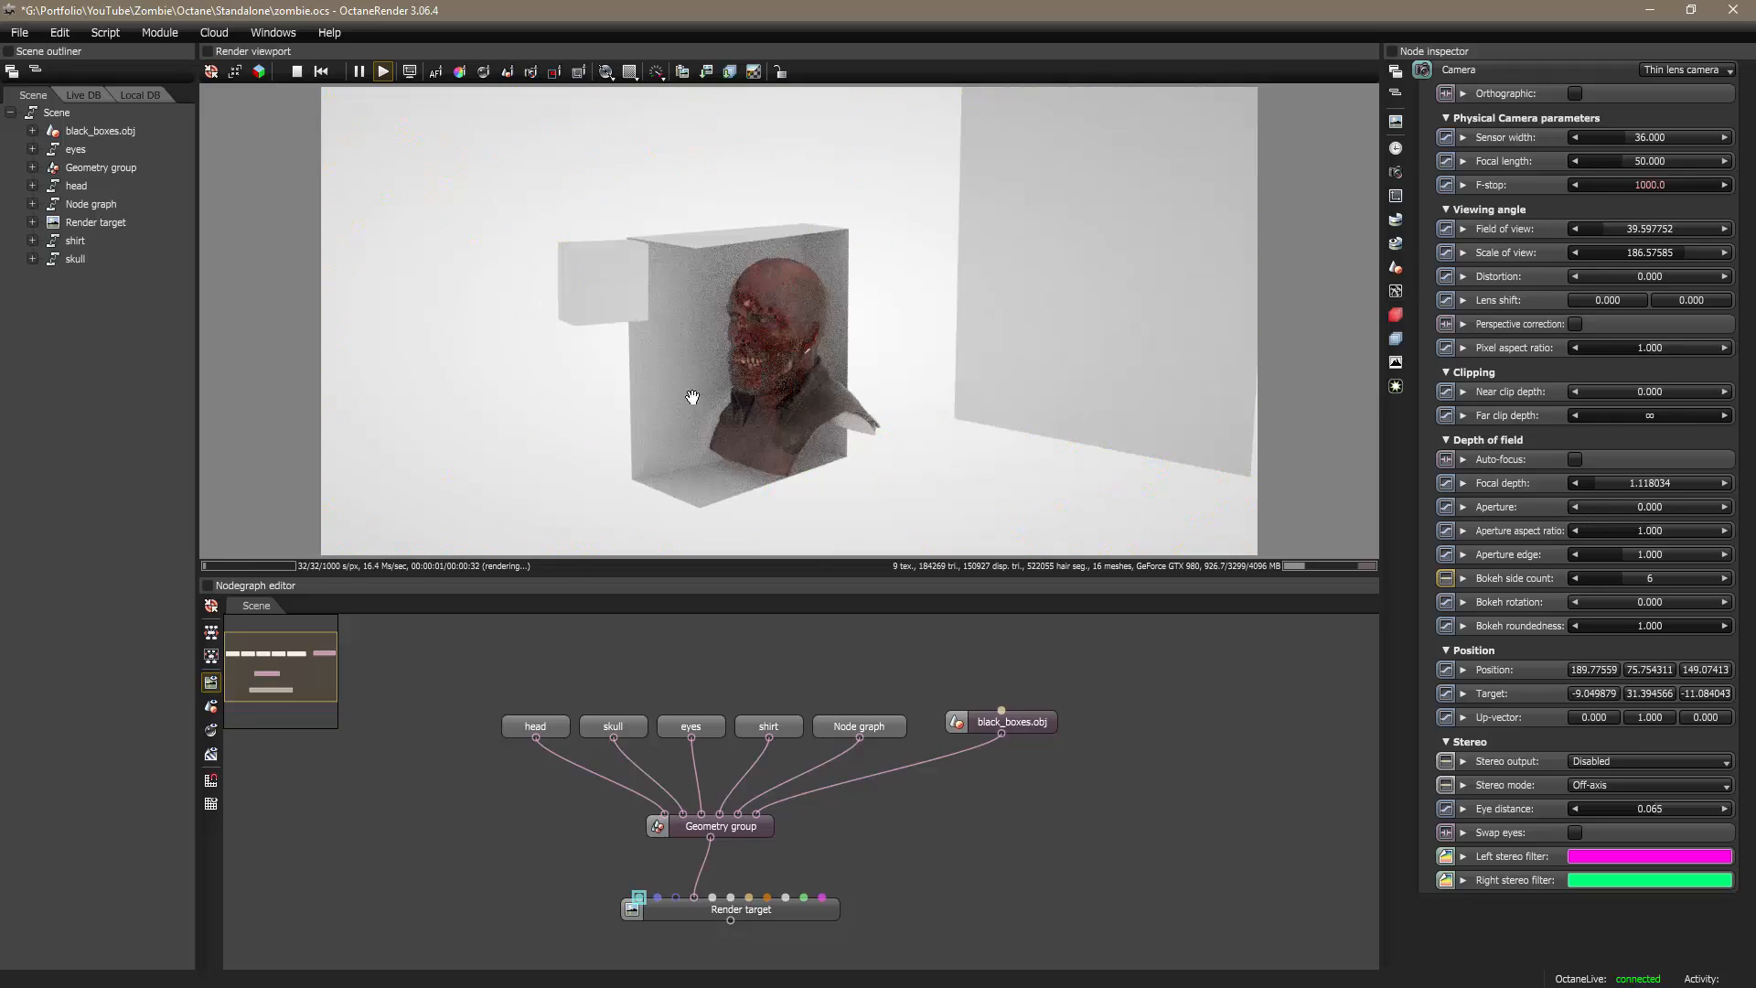
# Step: Examine how the black boxes are placed around the zombie bust from several angles in the render viewport
pyautogui.scroll(-3, 977, 410)
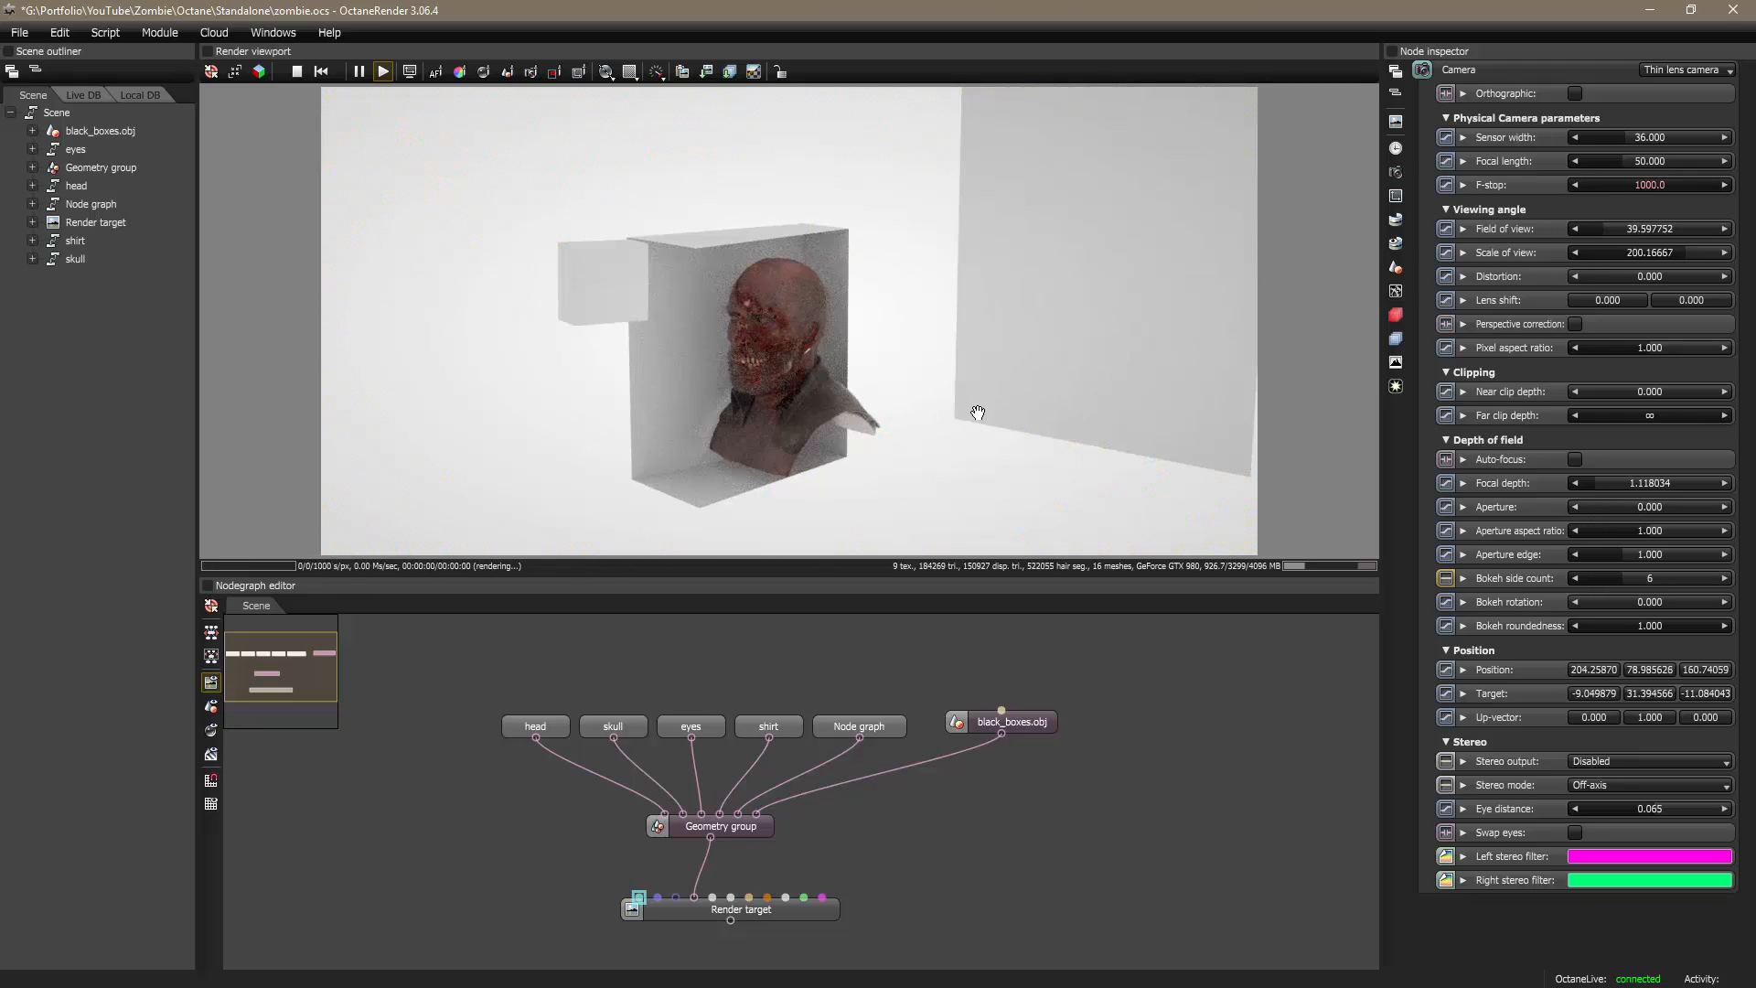
pyautogui.moveTo(1085, 301); pyautogui.dragTo(1019, 318, button='right')
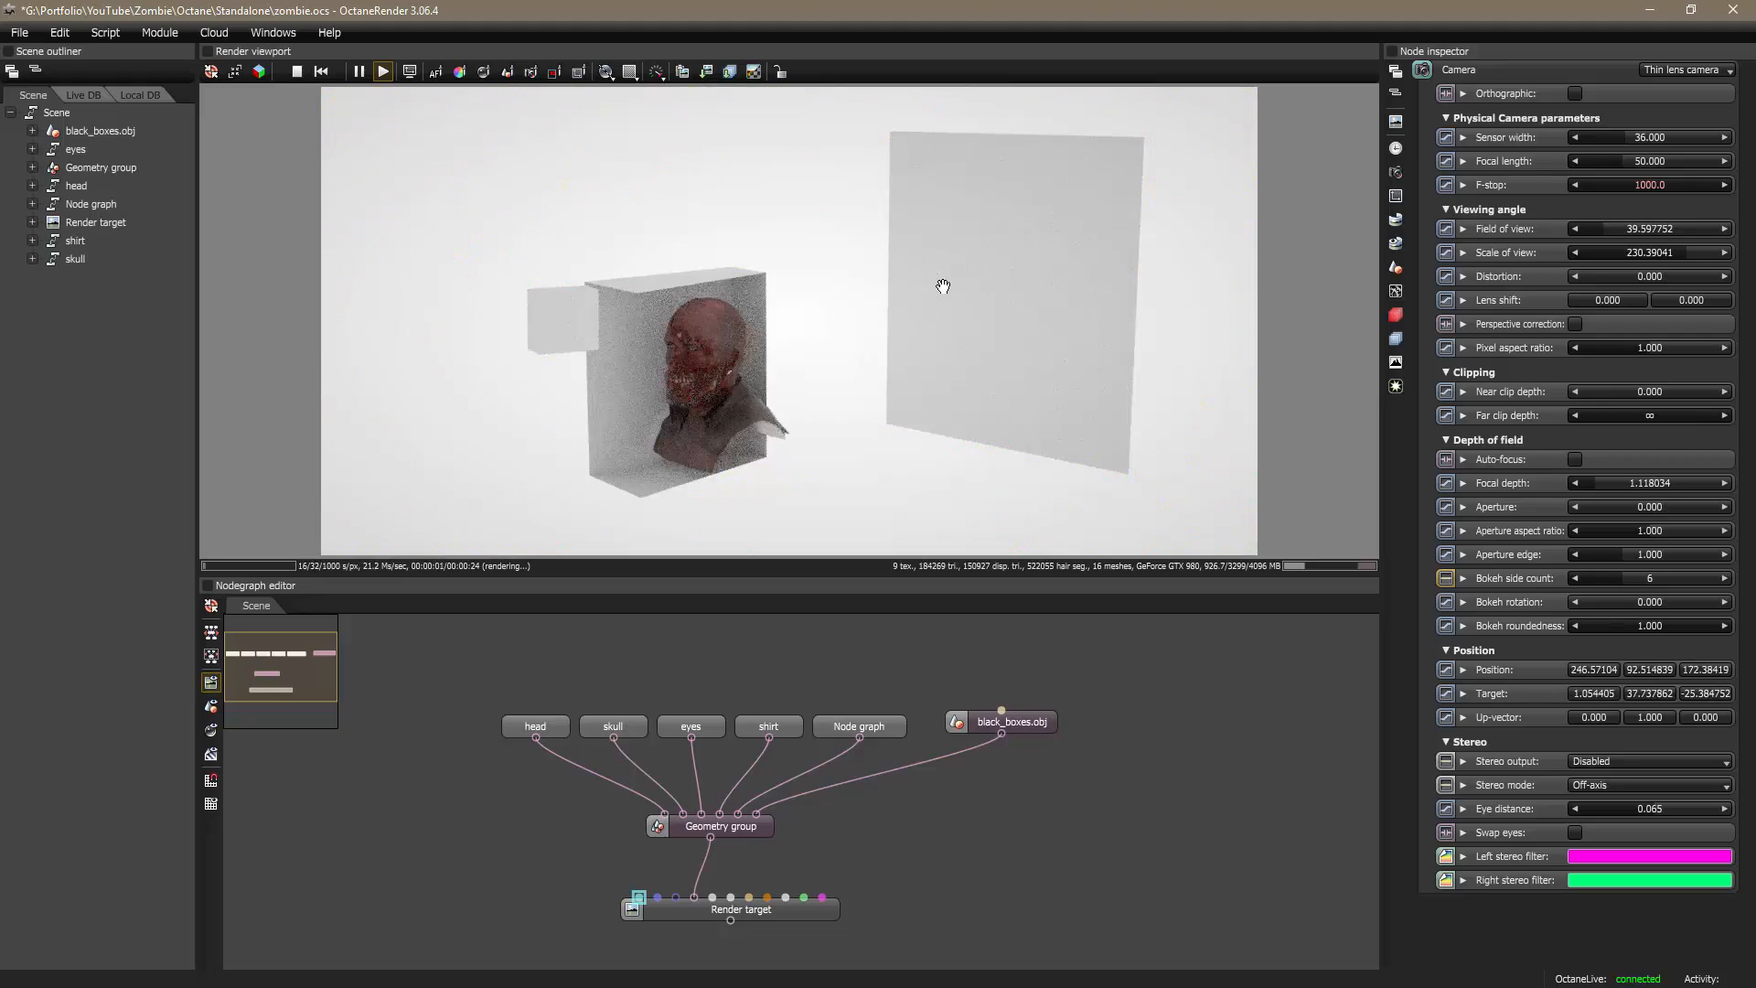
pyautogui.moveTo(943, 286)
pyautogui.mouseDown()
pyautogui.moveTo(901, 357)
pyautogui.moveTo(948, 338)
pyautogui.moveTo(933, 293)
pyautogui.mouseUp()
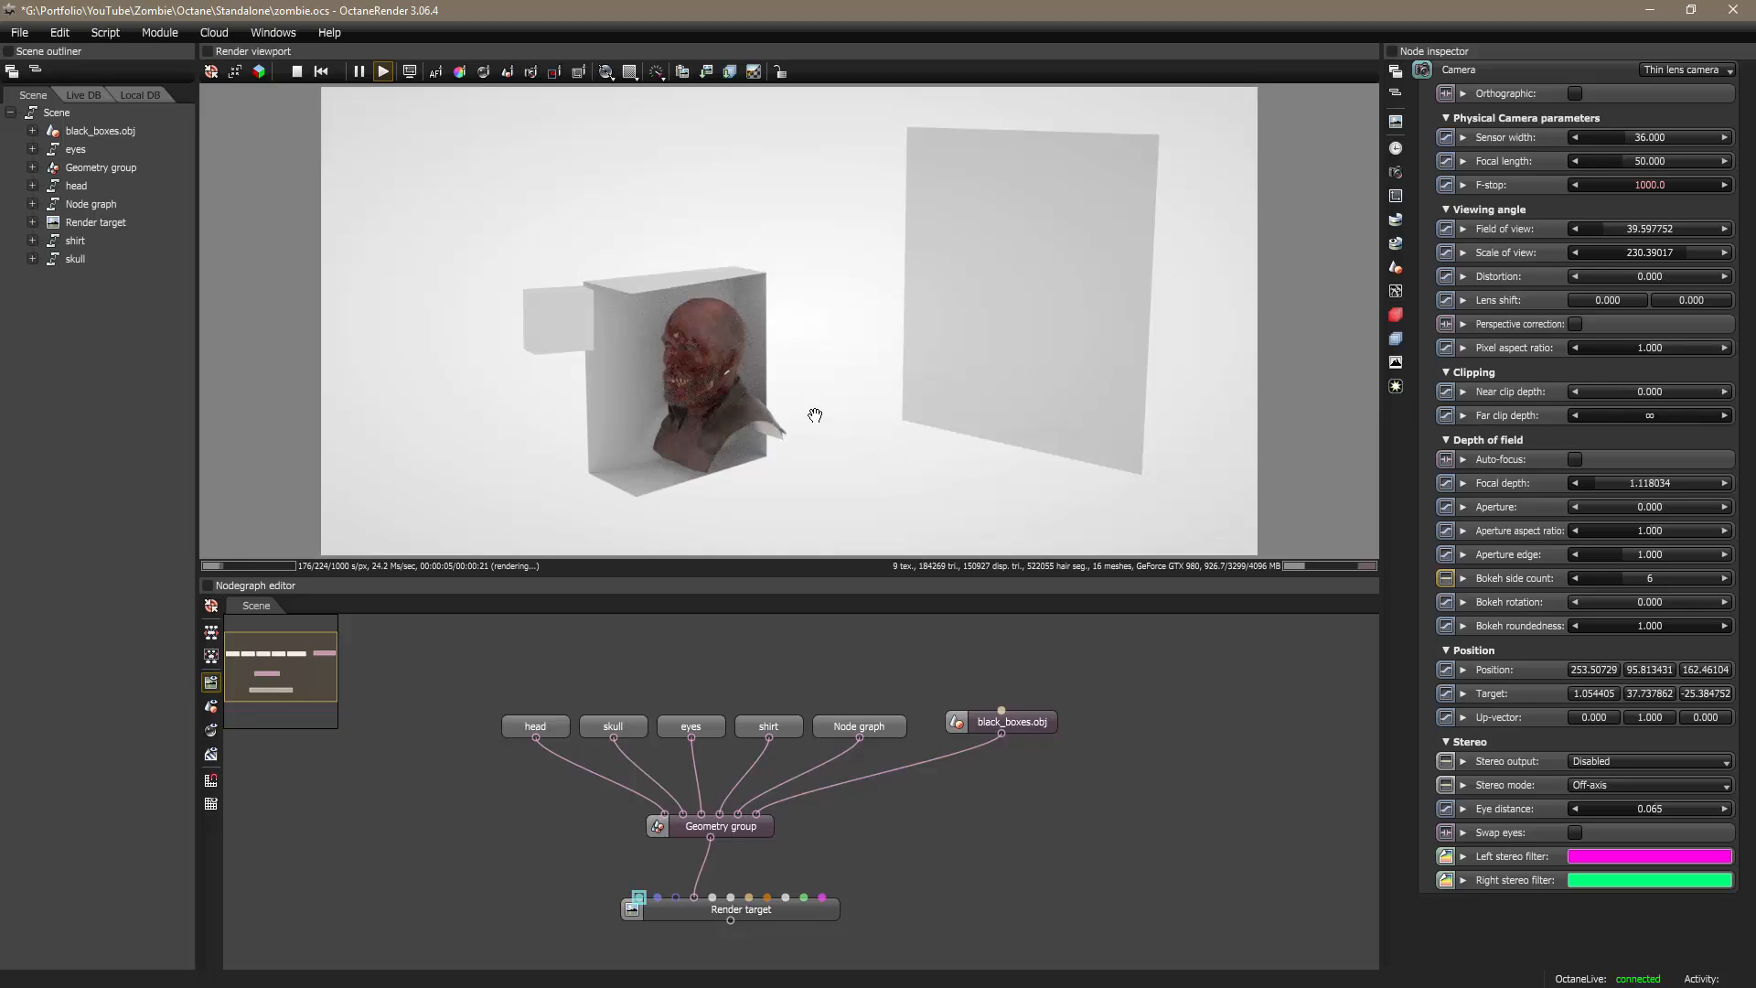
pyautogui.moveTo(811, 412); pyautogui.dragTo(695, 347)
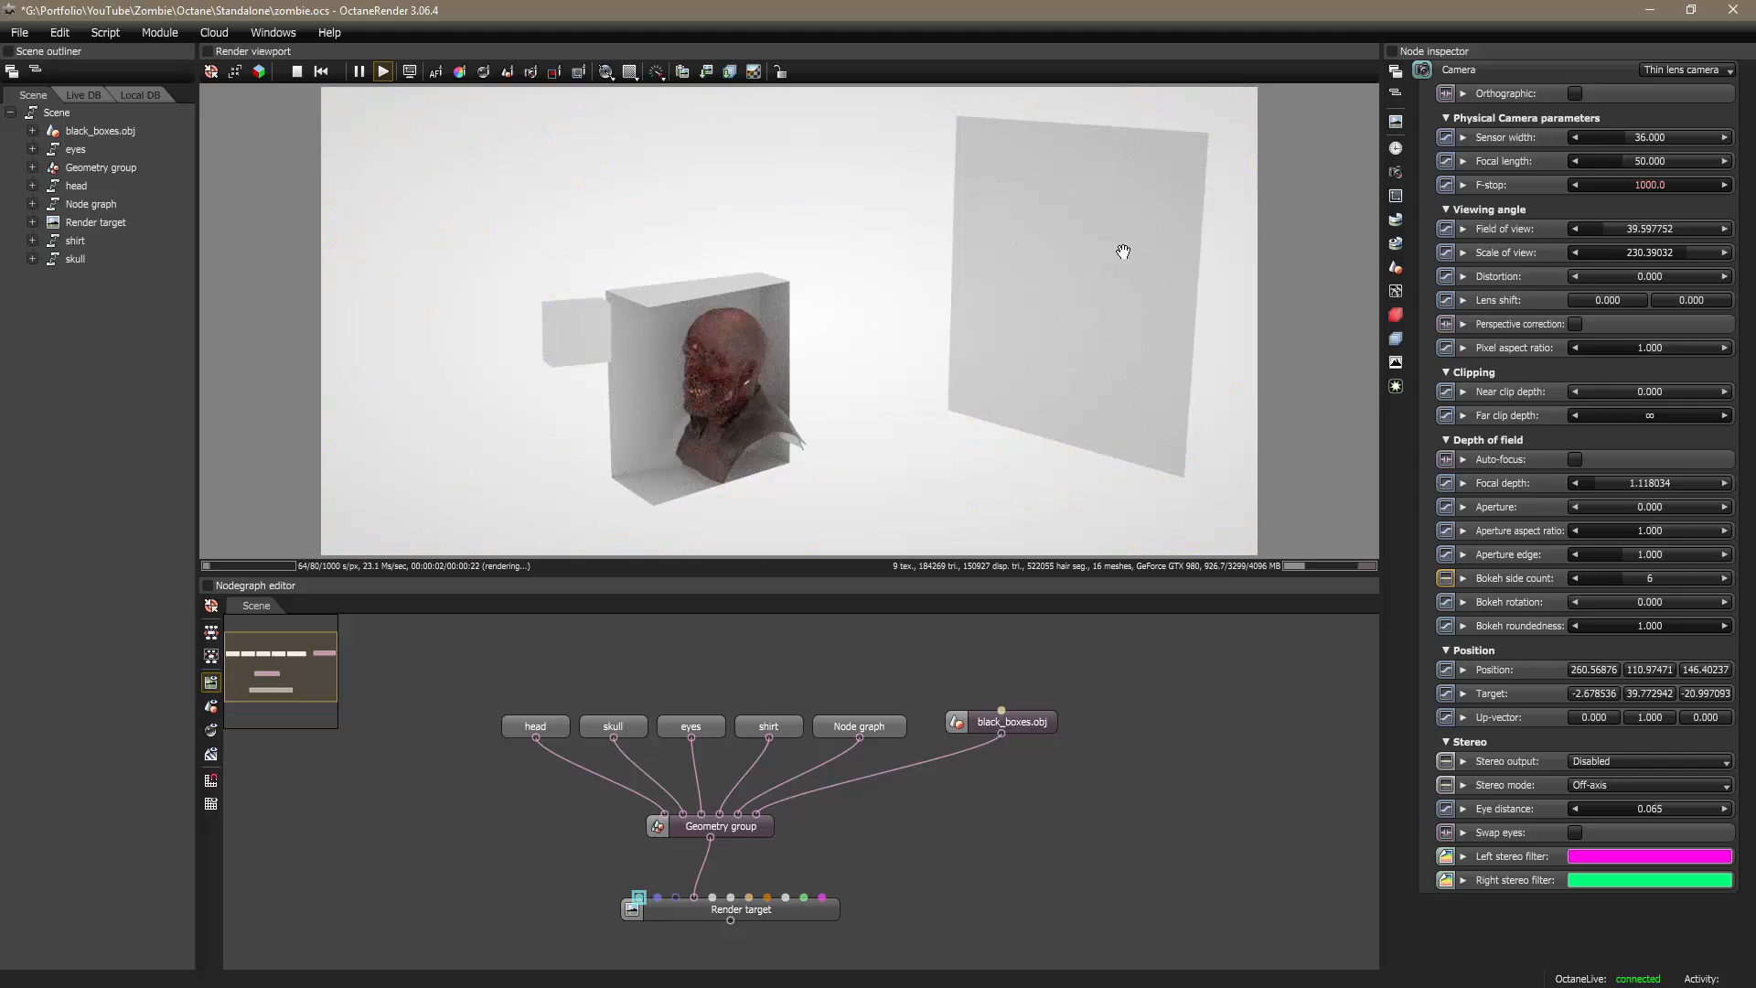
pyautogui.moveTo(839, 442); pyautogui.dragTo(1023, 393)
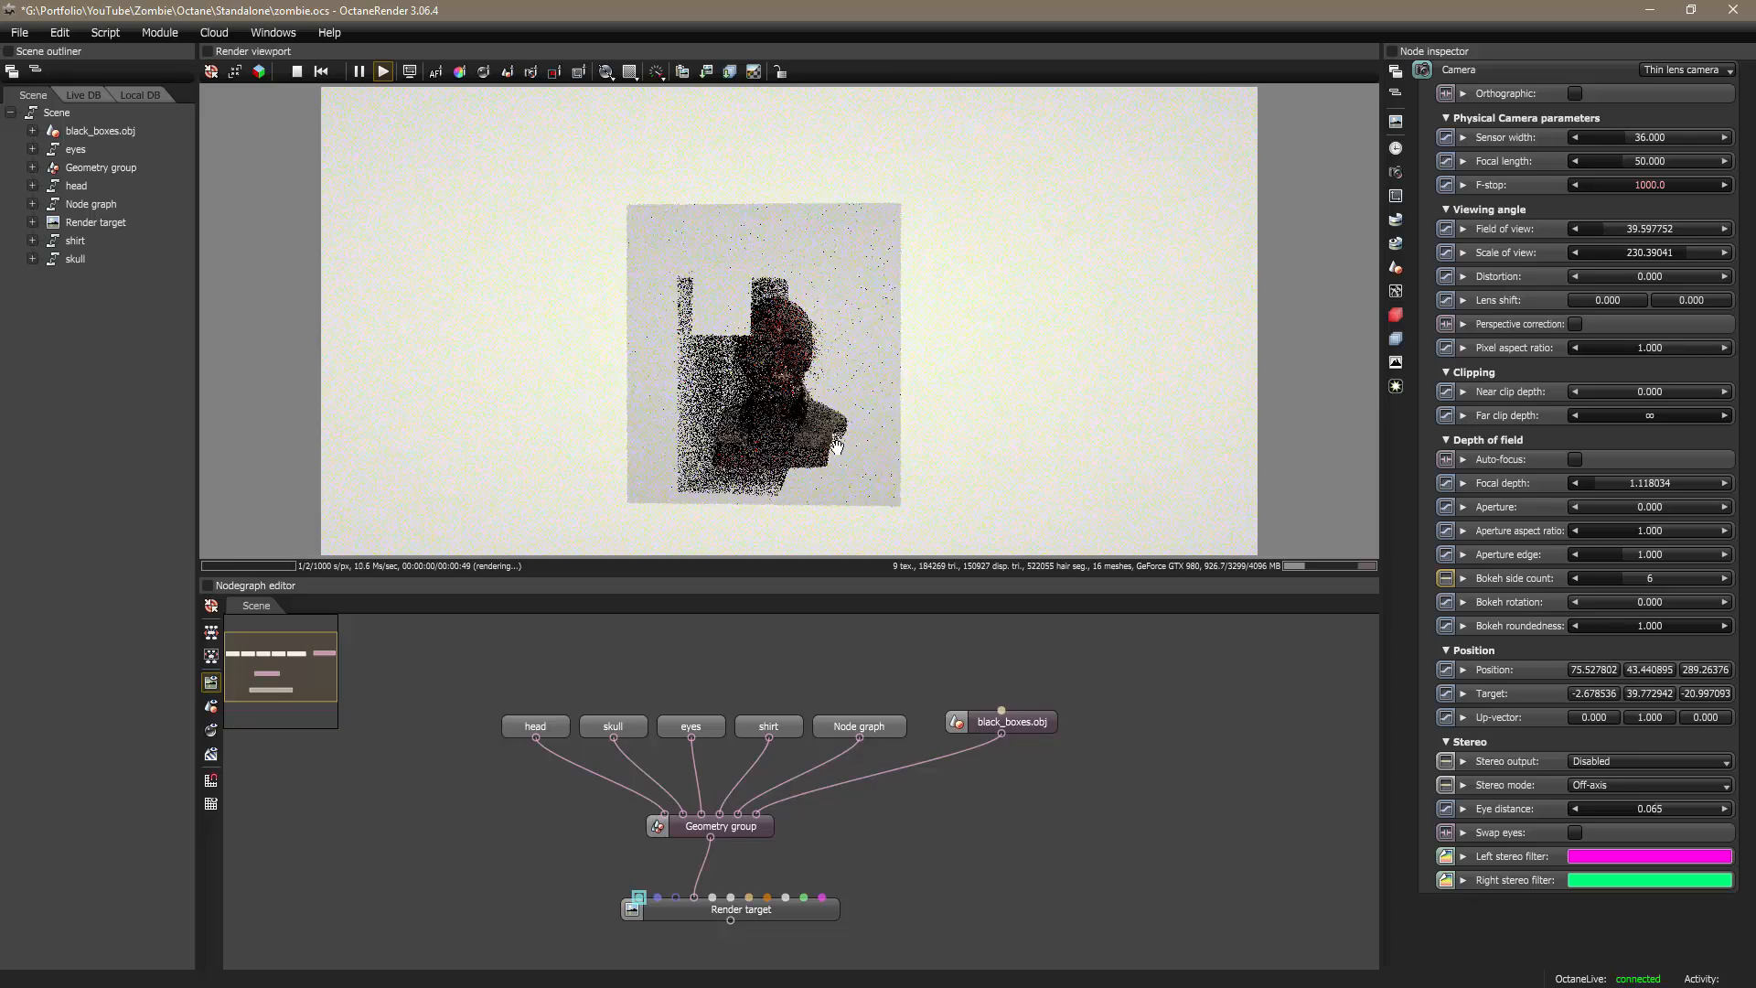
pyautogui.scroll(5, 831, 450)
pyautogui.moveTo(837, 444); pyautogui.dragTo(858, 397, button='right')
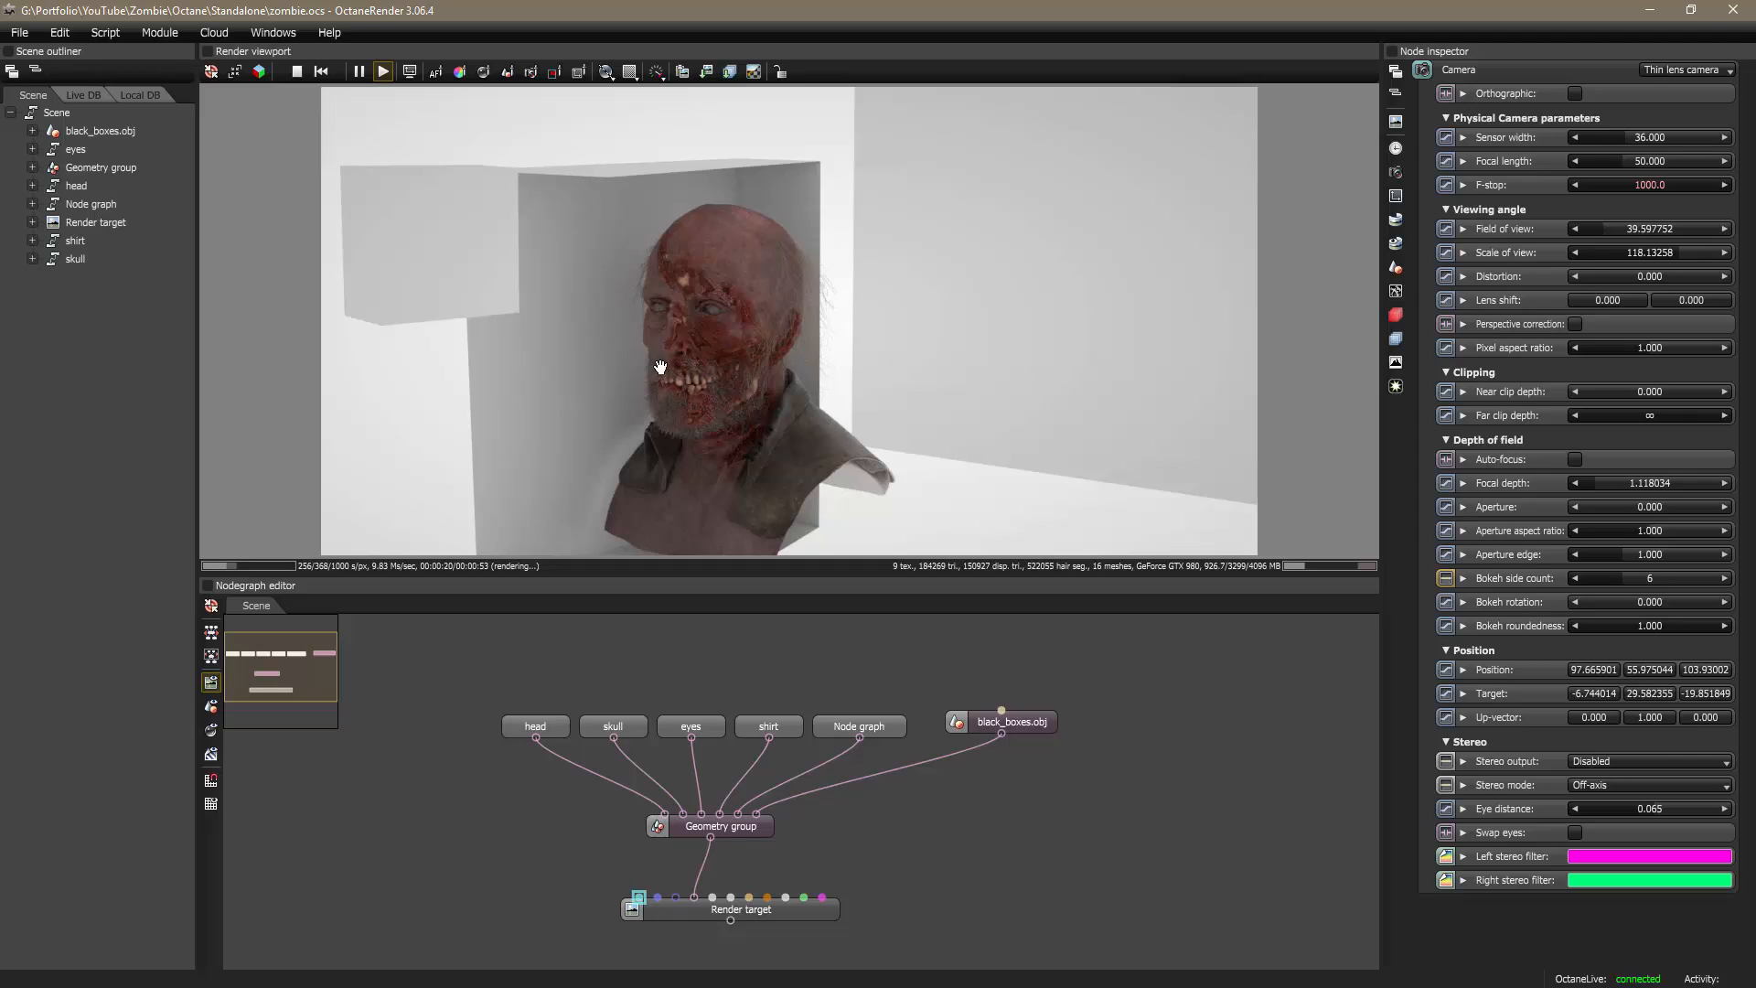
pyautogui.click(728, 367)
pyautogui.moveTo(728, 368); pyautogui.dragTo(726, 432)
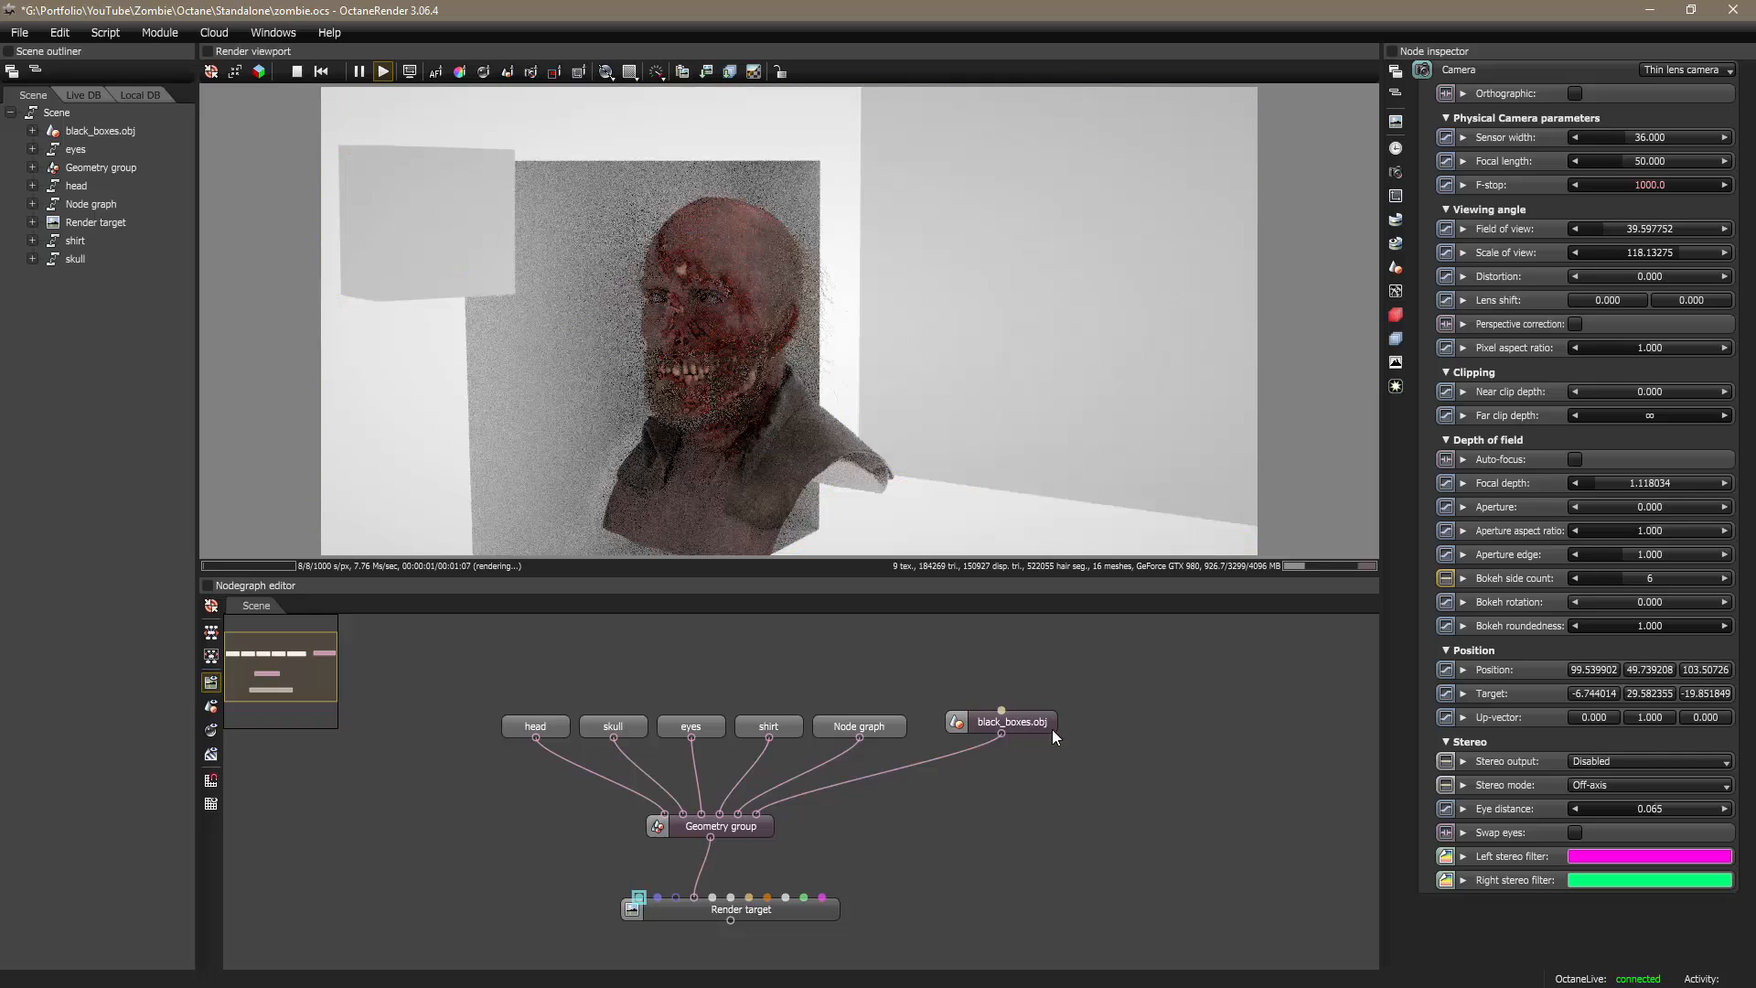
# Step: Create a Diffuse material node above black_boxes.obj and connect it to the mesh's material input
pyautogui.moveTo(1036, 682); pyautogui.dragTo(924, 718)
pyautogui.rightClick(899, 695)
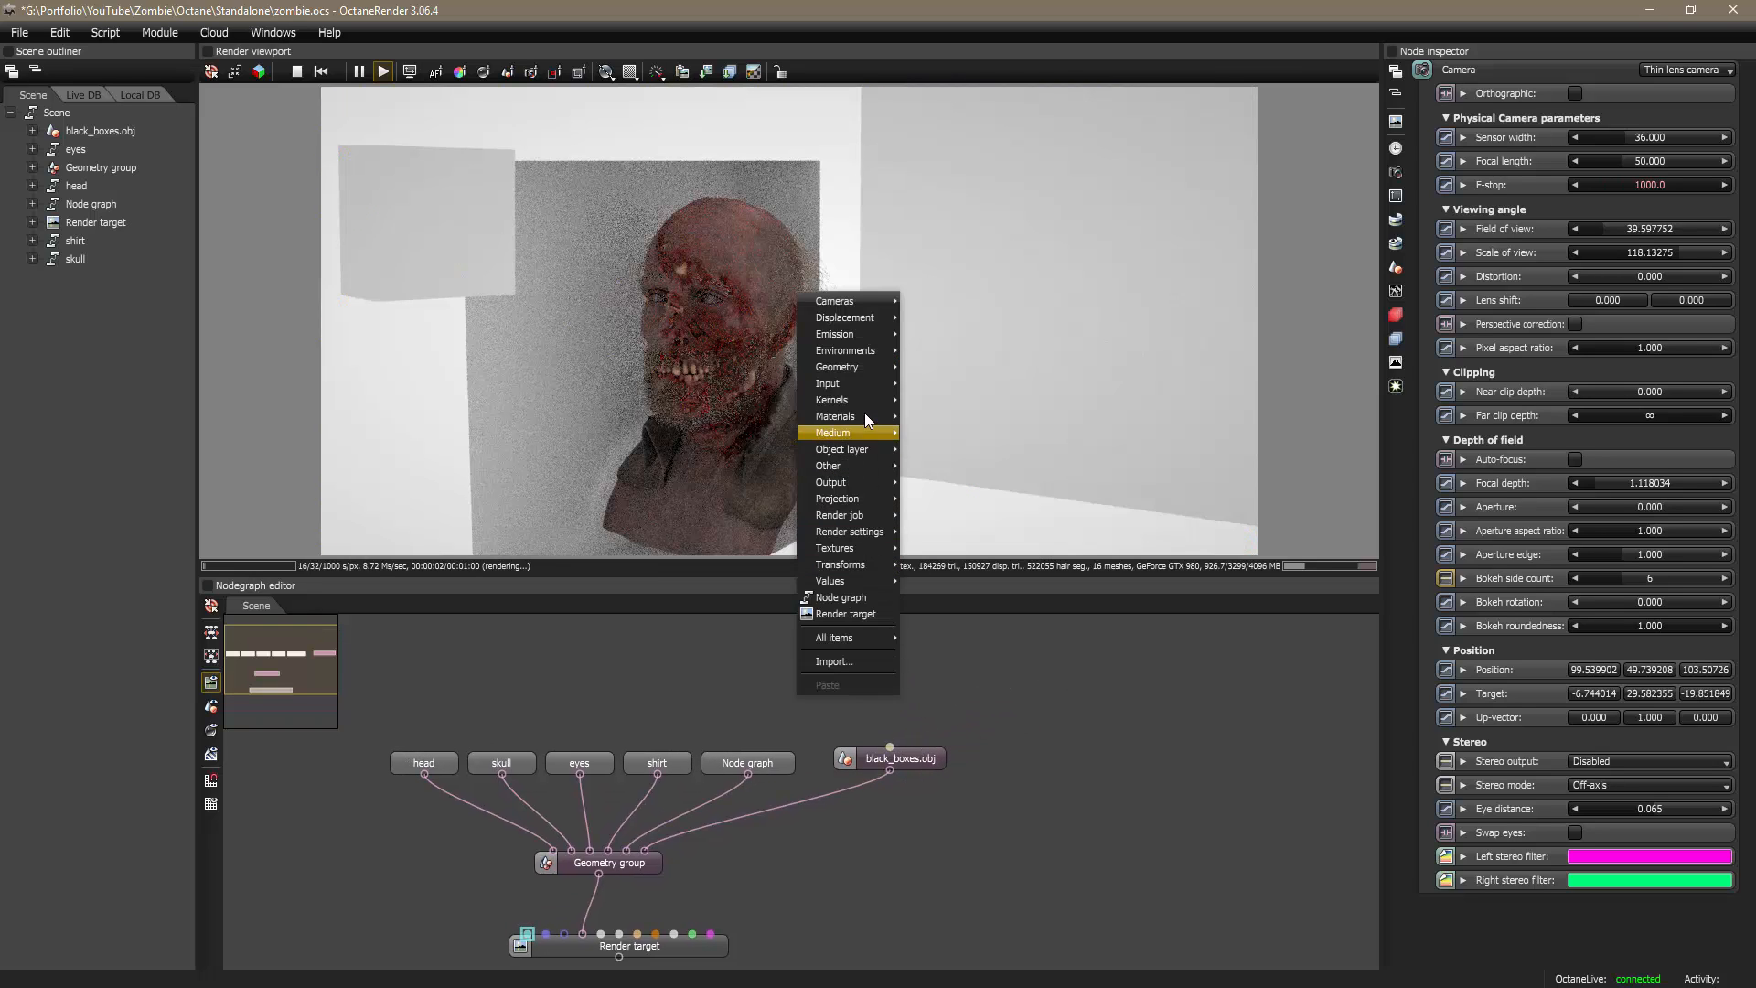
pyautogui.moveTo(864, 366)
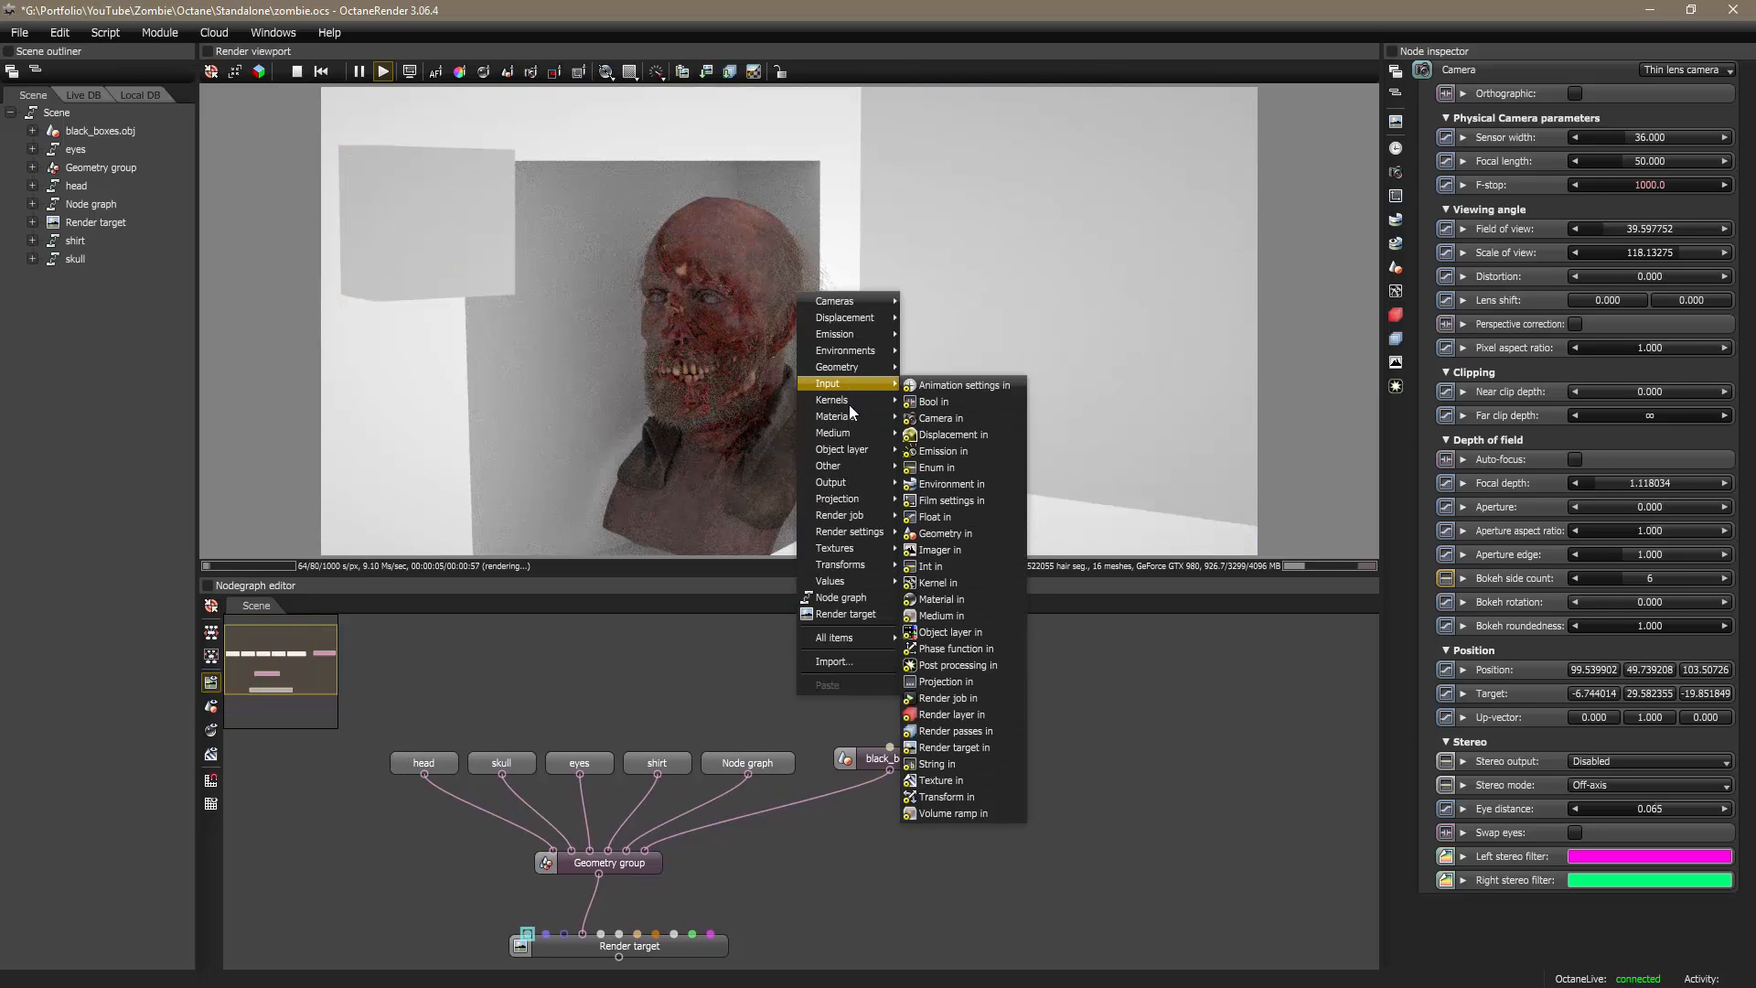
pyautogui.moveTo(869, 417)
pyautogui.click(936, 424)
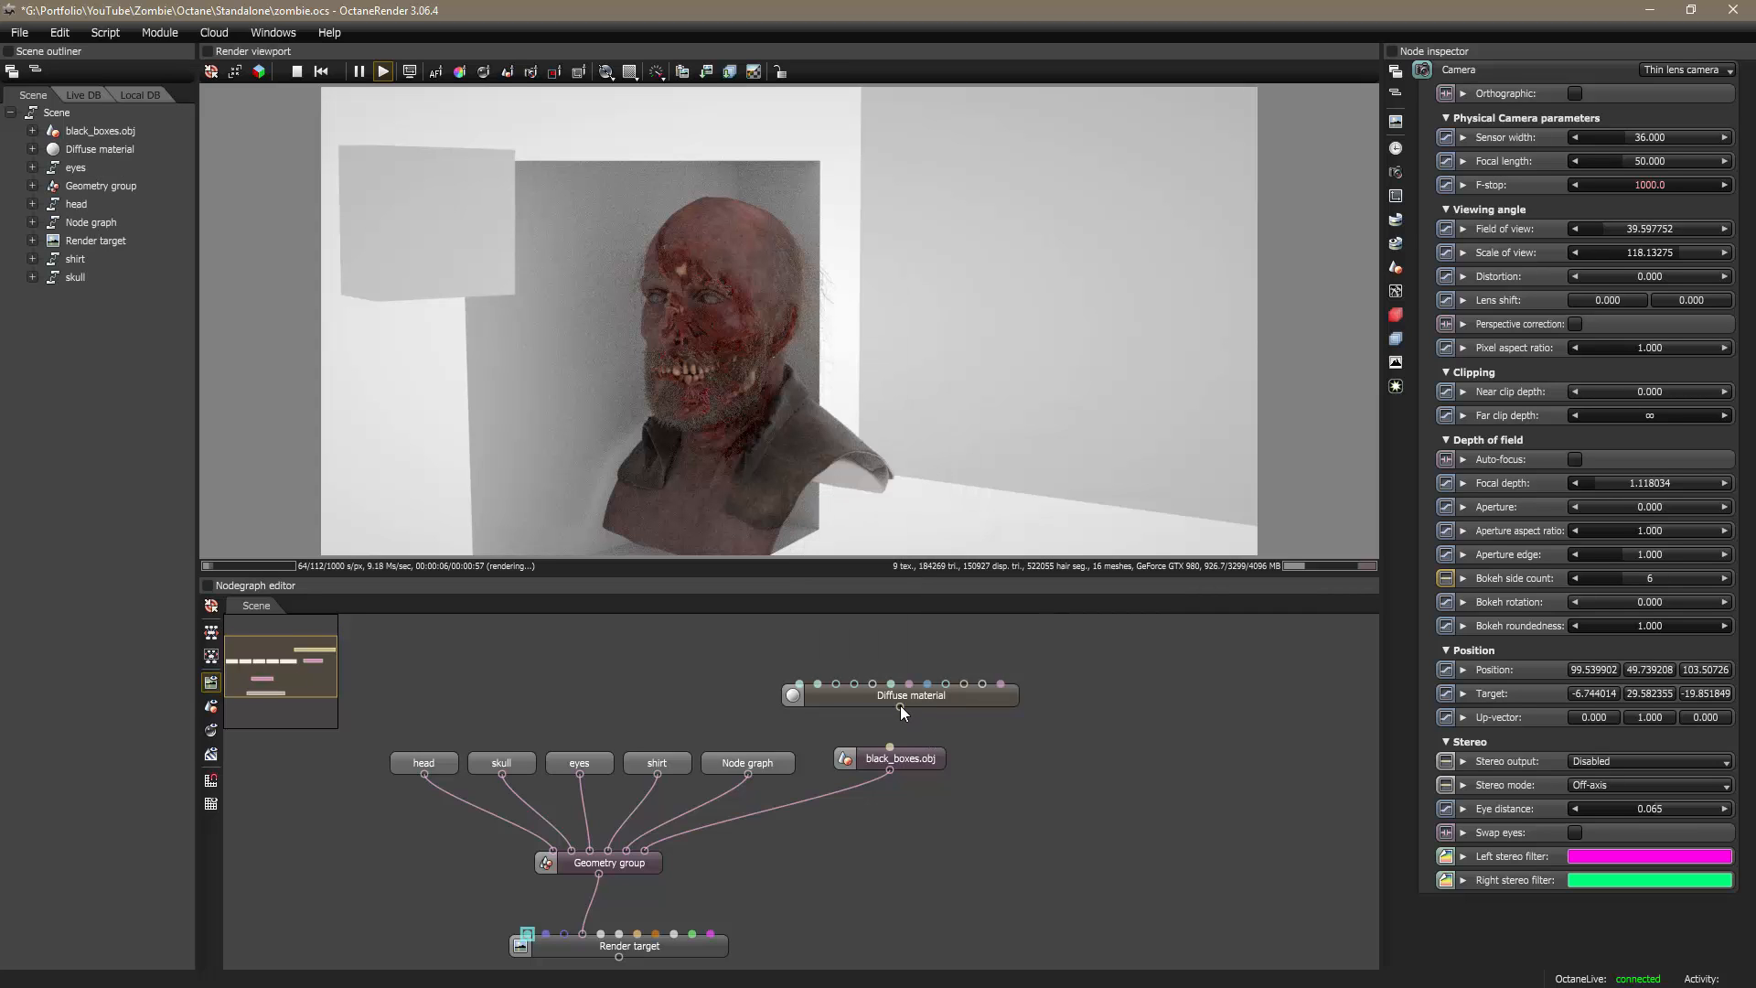
pyautogui.moveTo(900, 706)
pyautogui.mouseDown()
pyautogui.moveTo(890, 747)
pyautogui.moveTo(918, 706)
pyautogui.mouseUp()
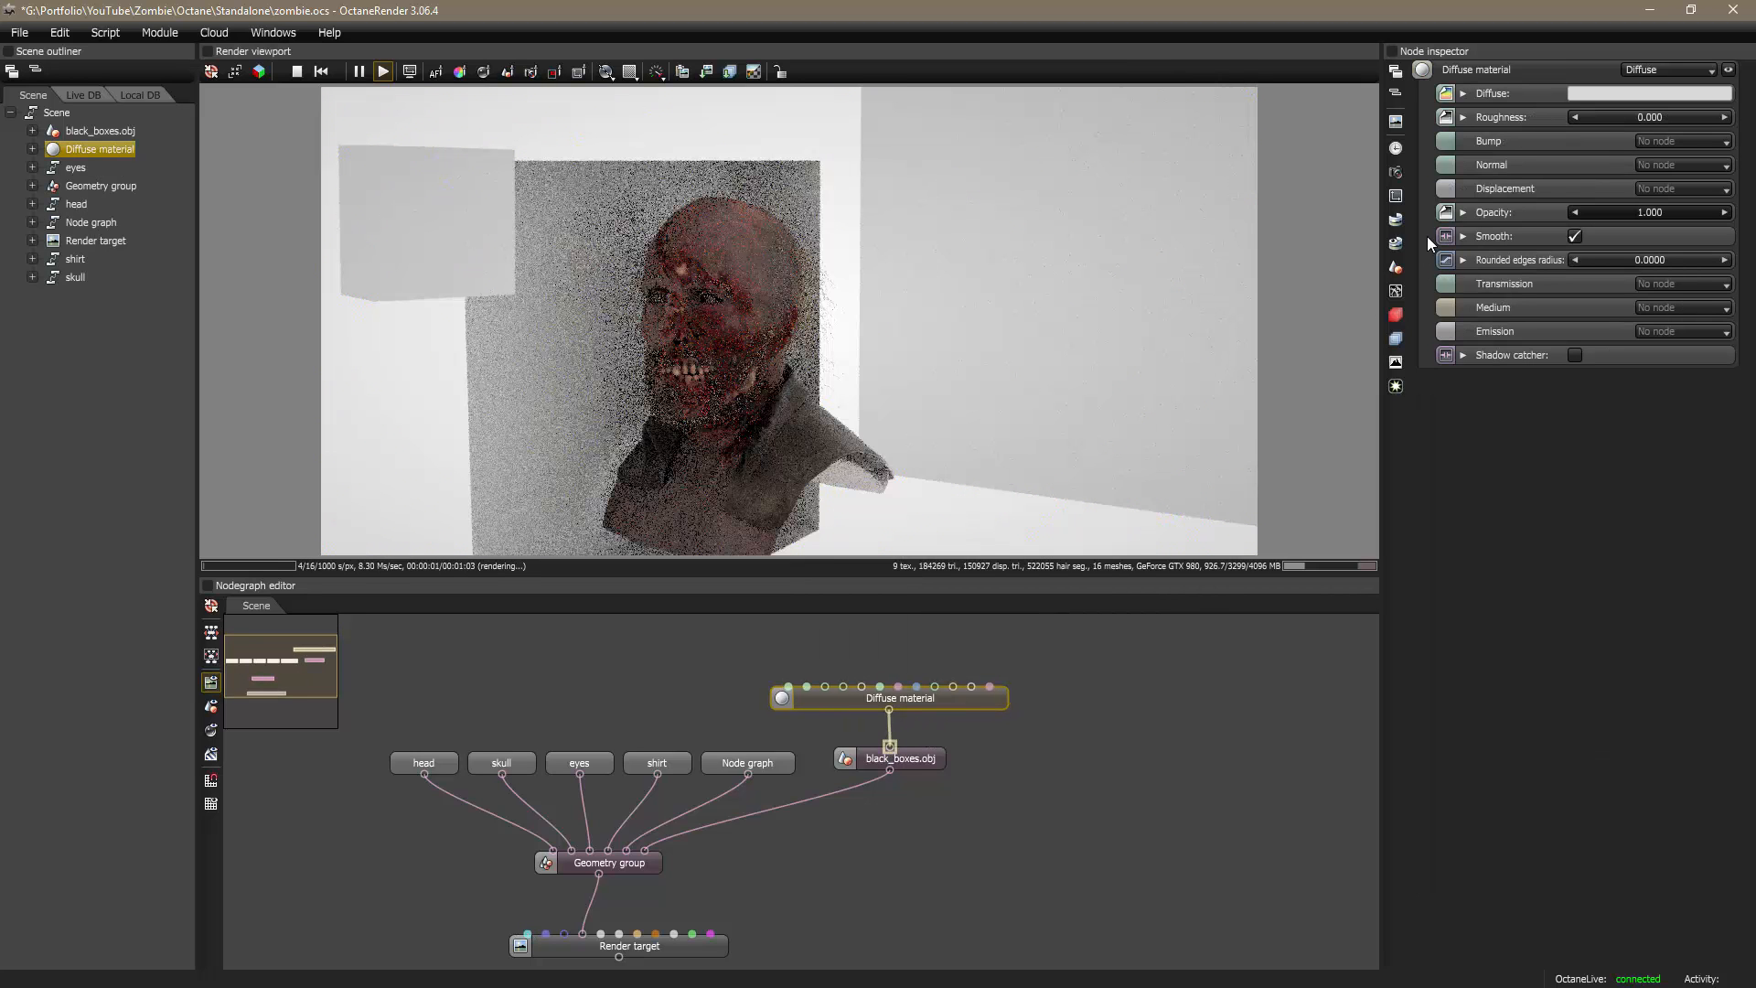
# Step: Set the diffuse color of the black boxes' material to black
pyautogui.click(1570, 95)
pyautogui.moveTo(1507, 63); pyautogui.dragTo(1505, 239)
pyautogui.click(1116, 716)
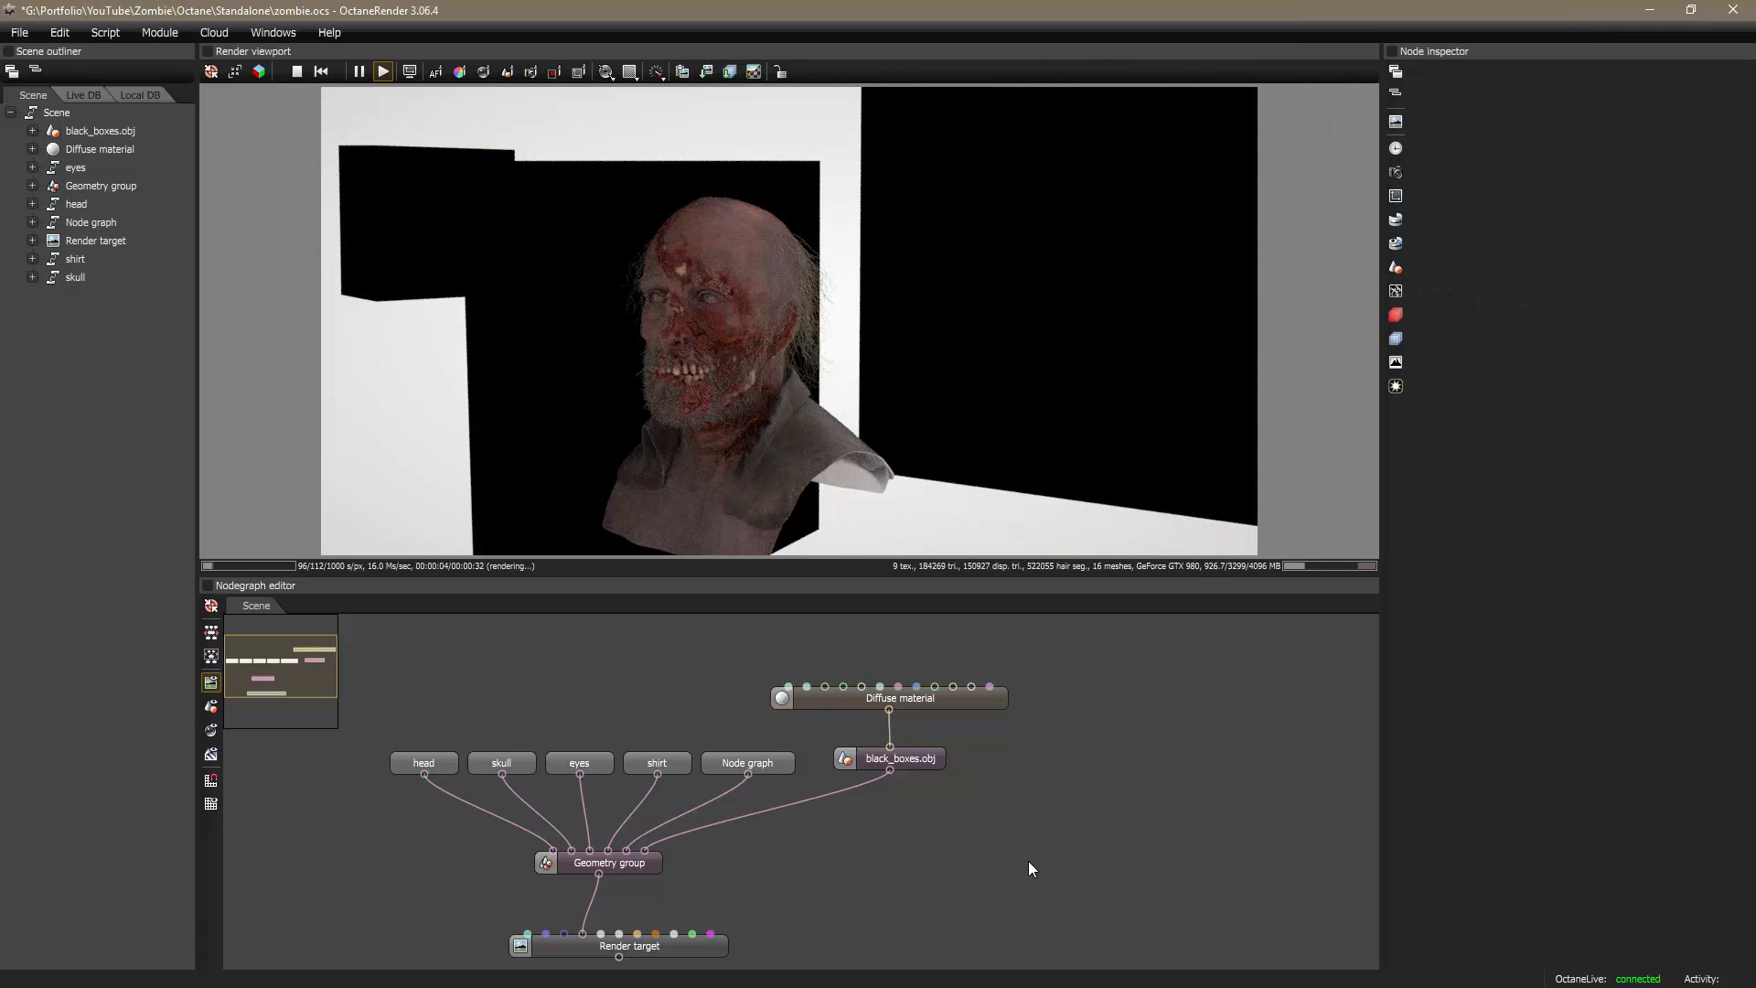
# Step: Import light_front.obj, light_side.obj and light_back.obj from the Standalone folder into the node graph
pyautogui.scroll(-3, 1006, 823)
pyautogui.moveTo(1036, 826); pyautogui.dragTo(973, 827)
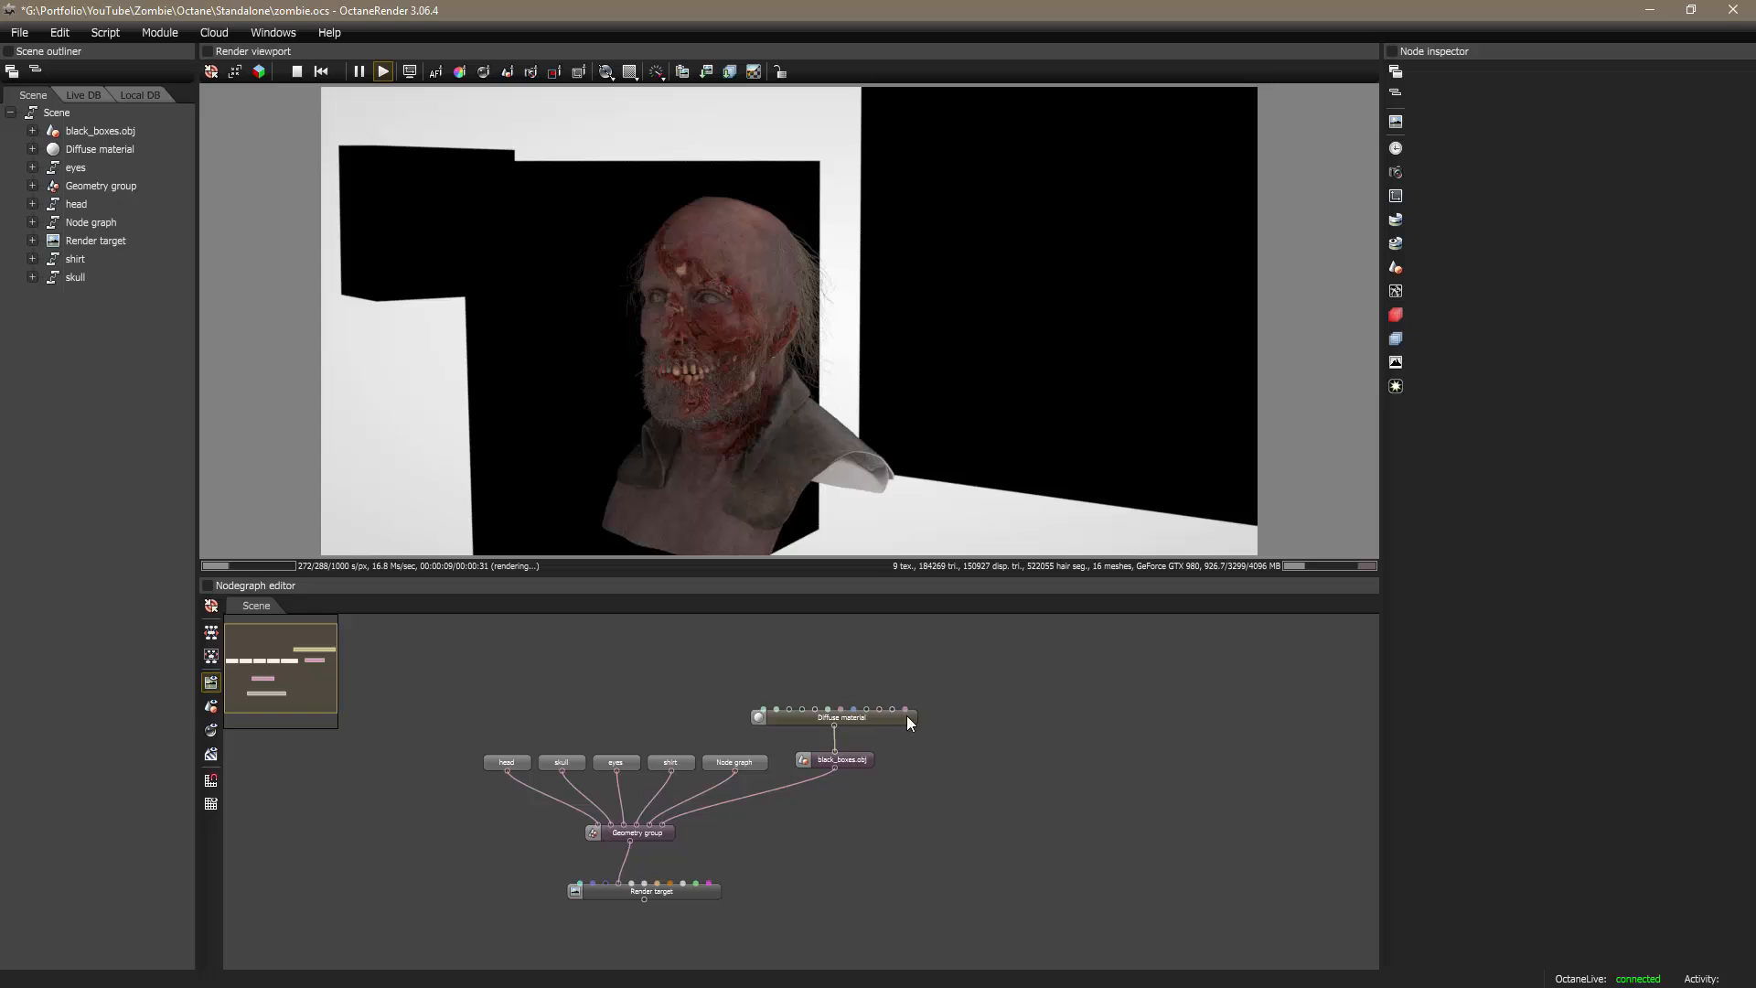
pyautogui.hotkey('alt', 'Tab')
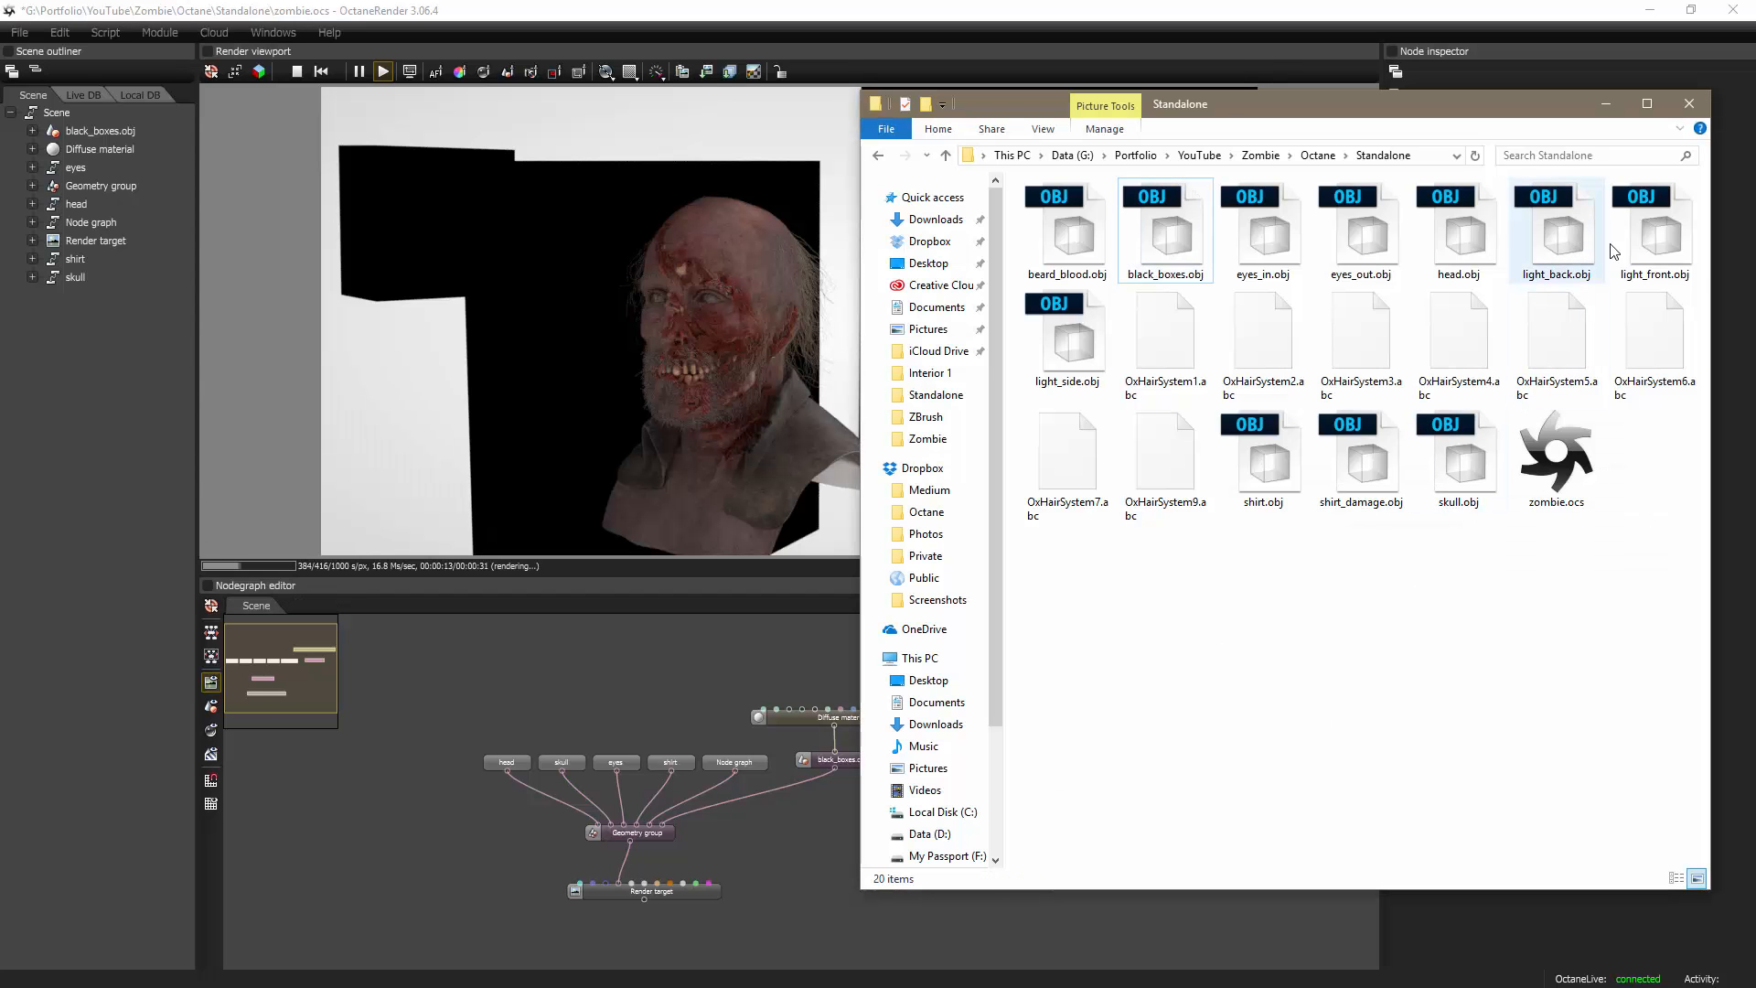
pyautogui.click(1666, 251)
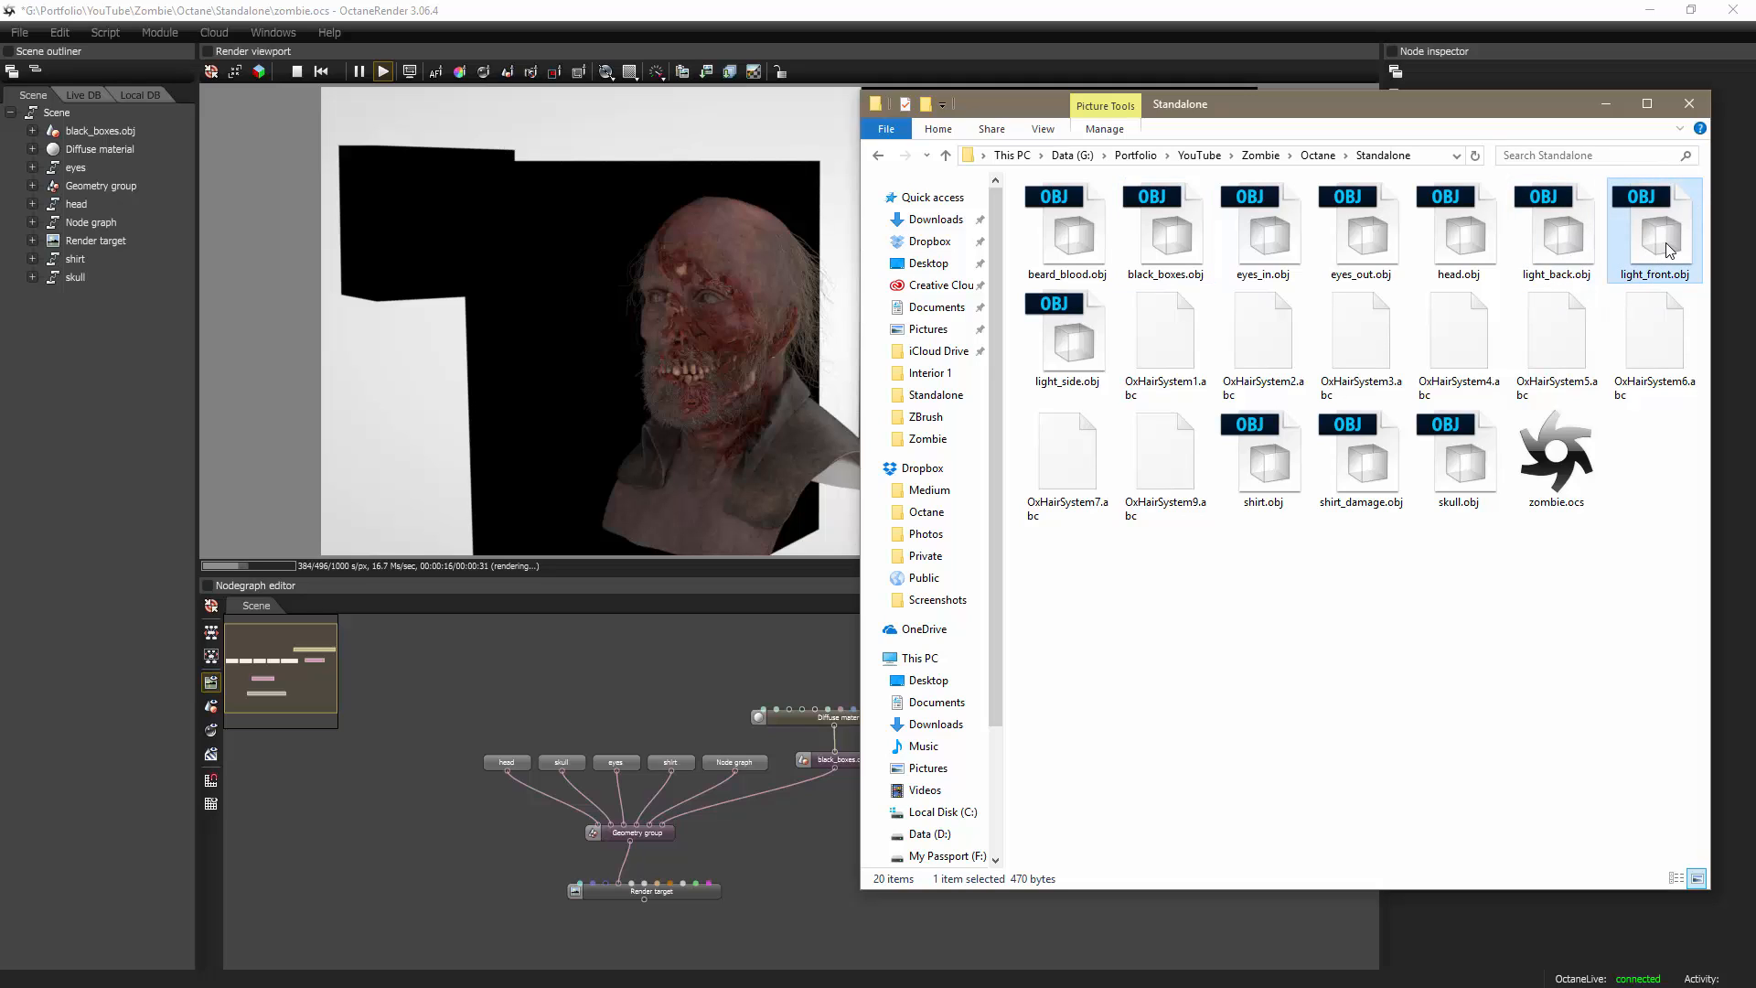
pyautogui.keyDown('ctrl'); pyautogui.click(1068, 334); pyautogui.keyUp('ctrl')
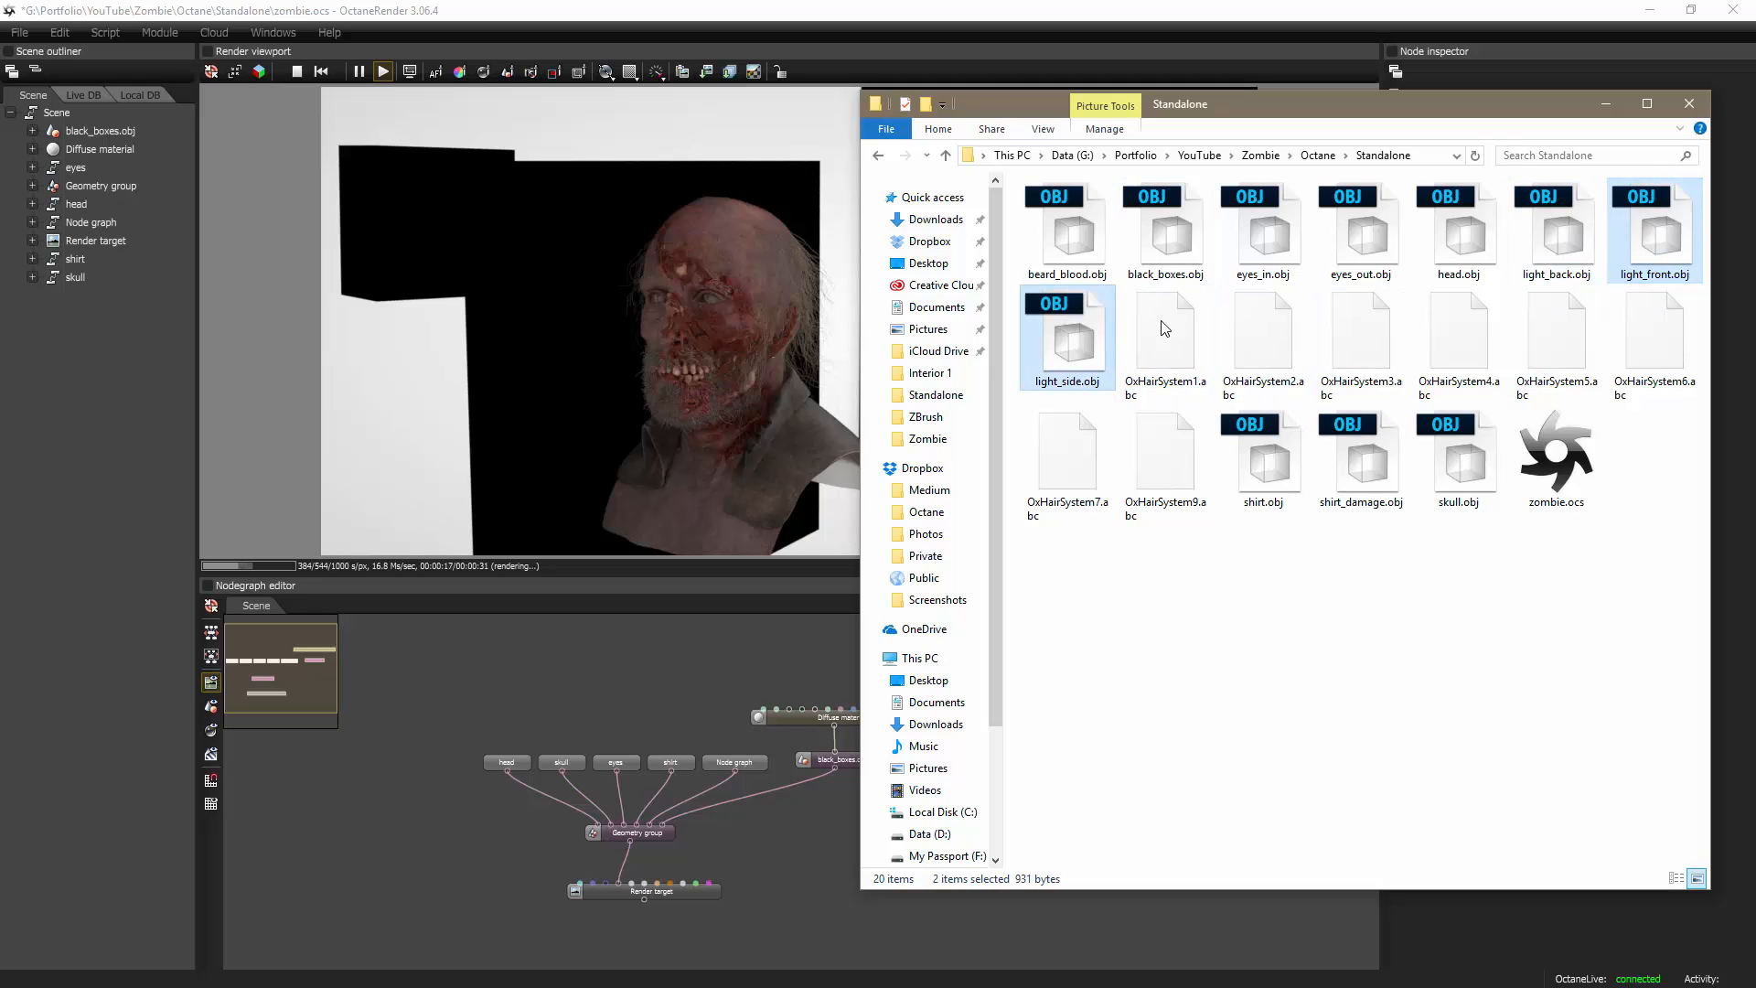
pyautogui.keyDown('ctrl'); pyautogui.click(1571, 240); pyautogui.keyUp('ctrl')
pyautogui.moveTo(1571, 241); pyautogui.dragTo(814, 646)
# Step: Move the three light mesh nodes together into the empty area beside the black boxes' Diffuse material
pyautogui.moveTo(1023, 693); pyautogui.dragTo(910, 731, button='middle')
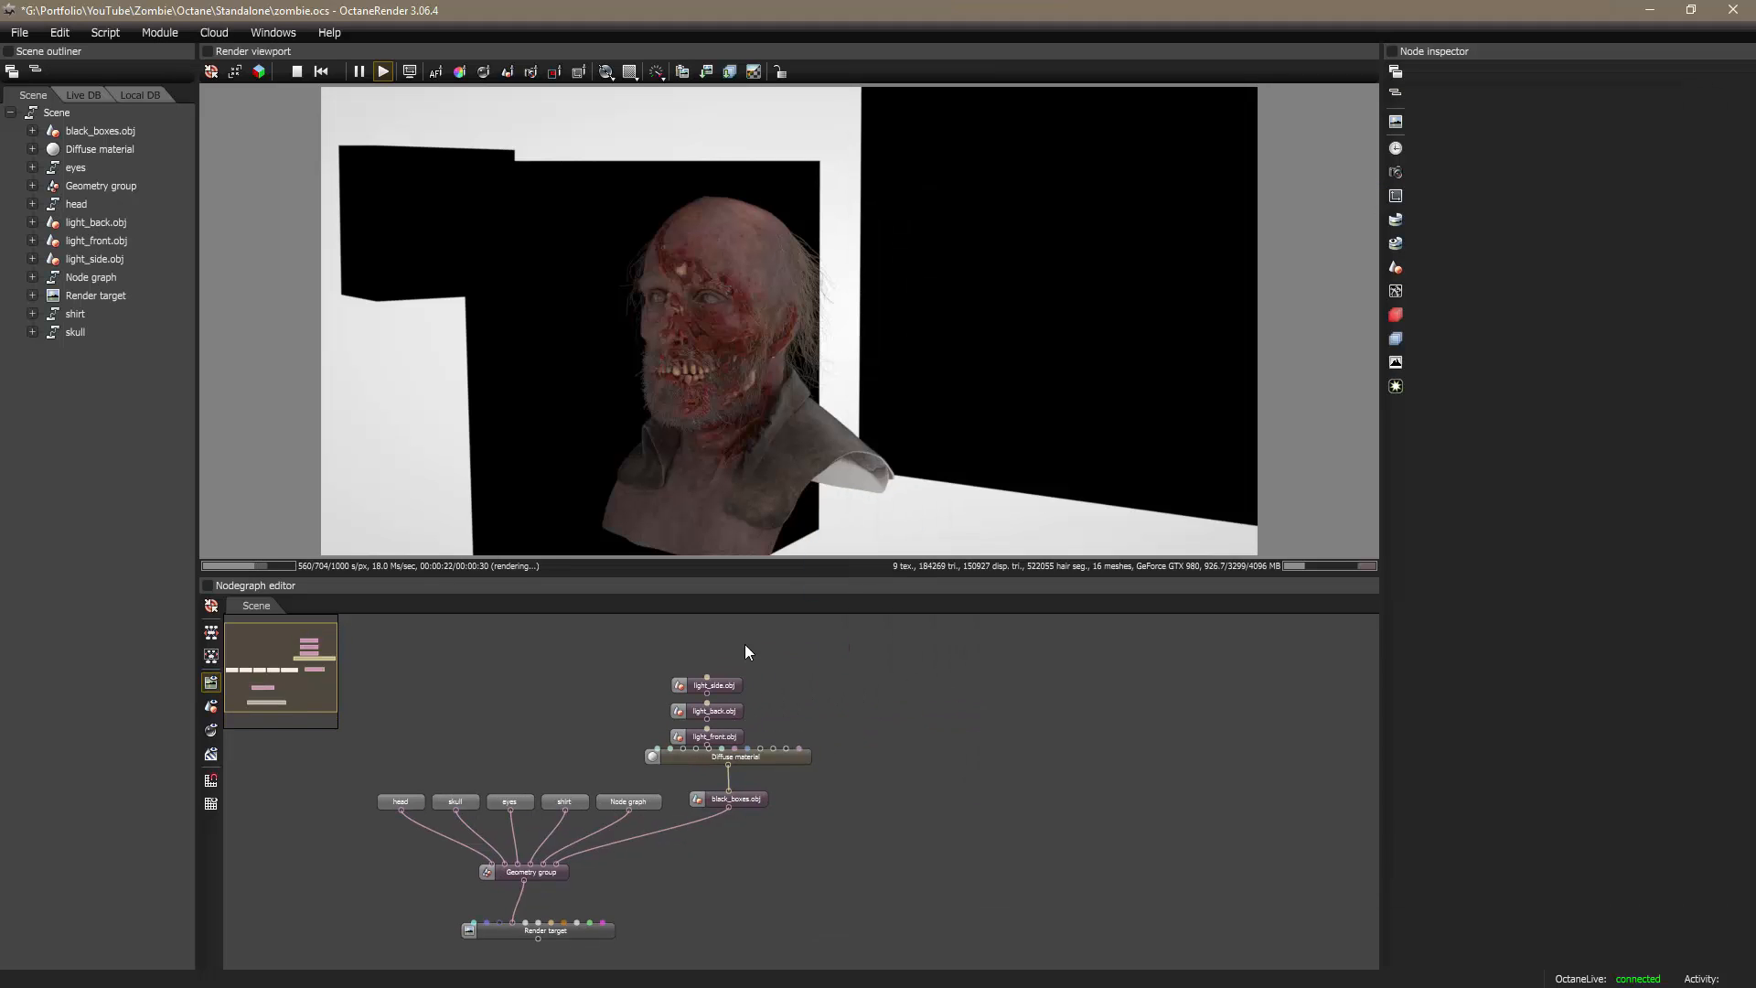
pyautogui.moveTo(745, 651); pyautogui.dragTo(901, 786)
pyautogui.scroll(2, 957, 801)
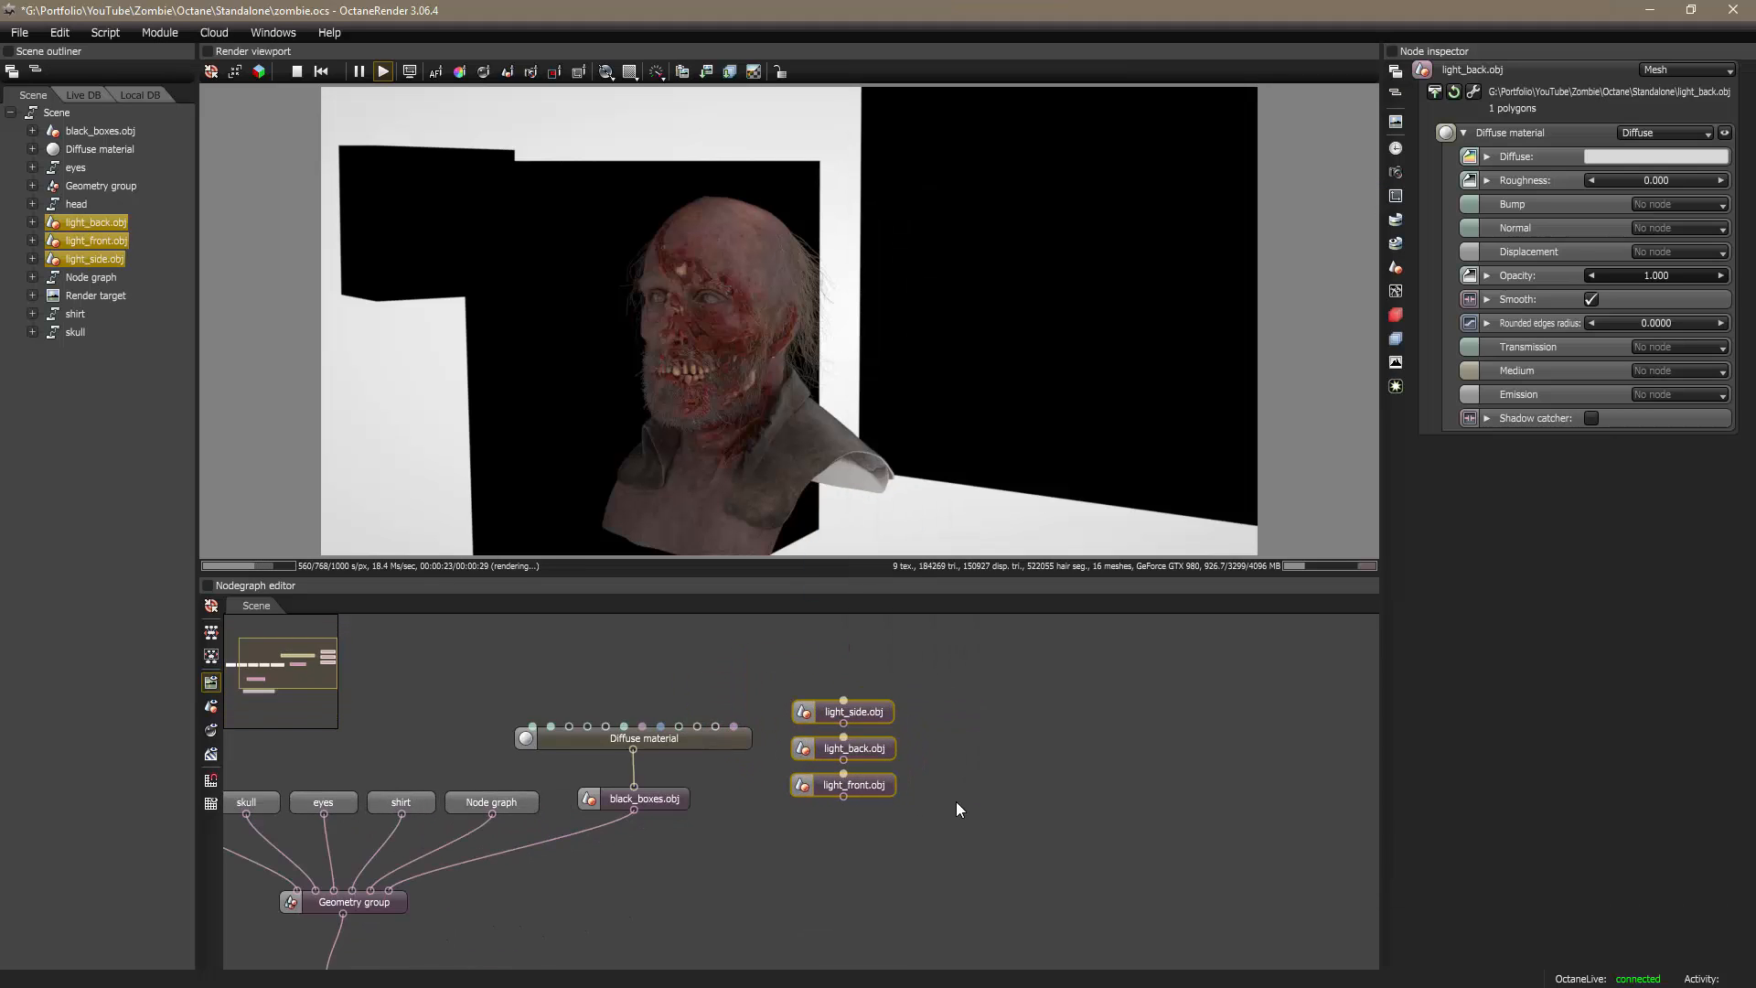
pyautogui.click(964, 761)
pyautogui.moveTo(738, 812); pyautogui.dragTo(786, 777, button='middle')
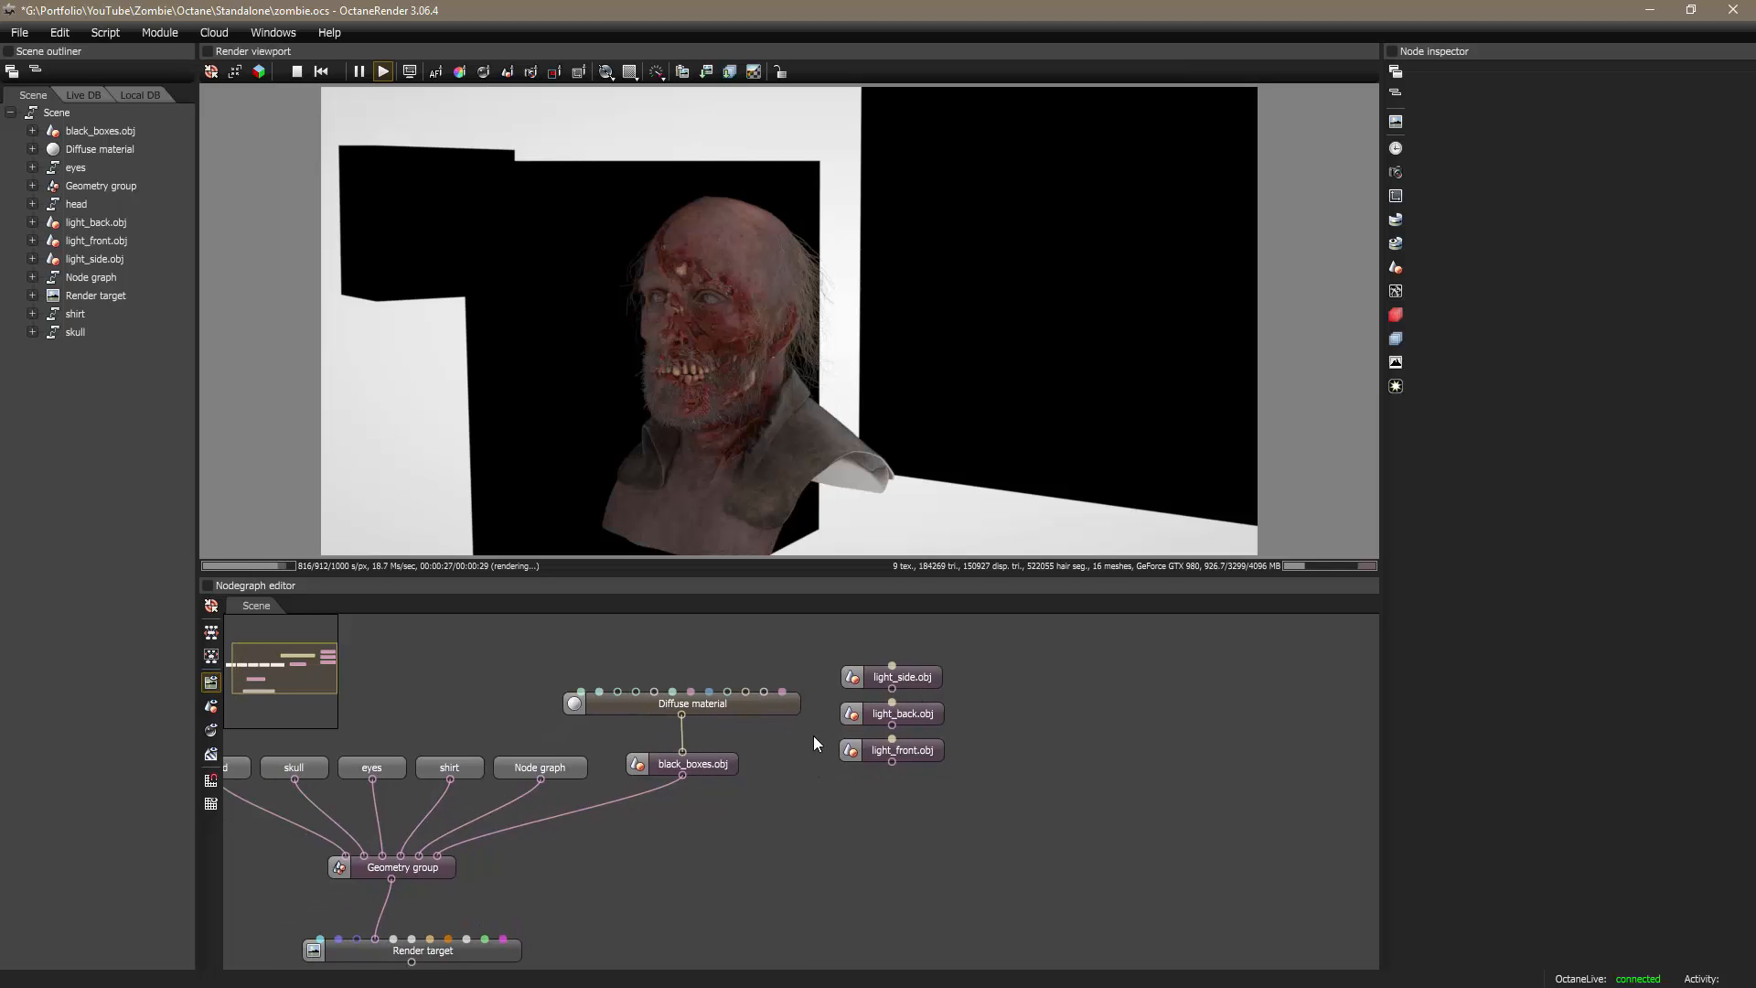
# Step: Add a second Geometry group node below the three light meshes
pyautogui.rightClick(842, 852)
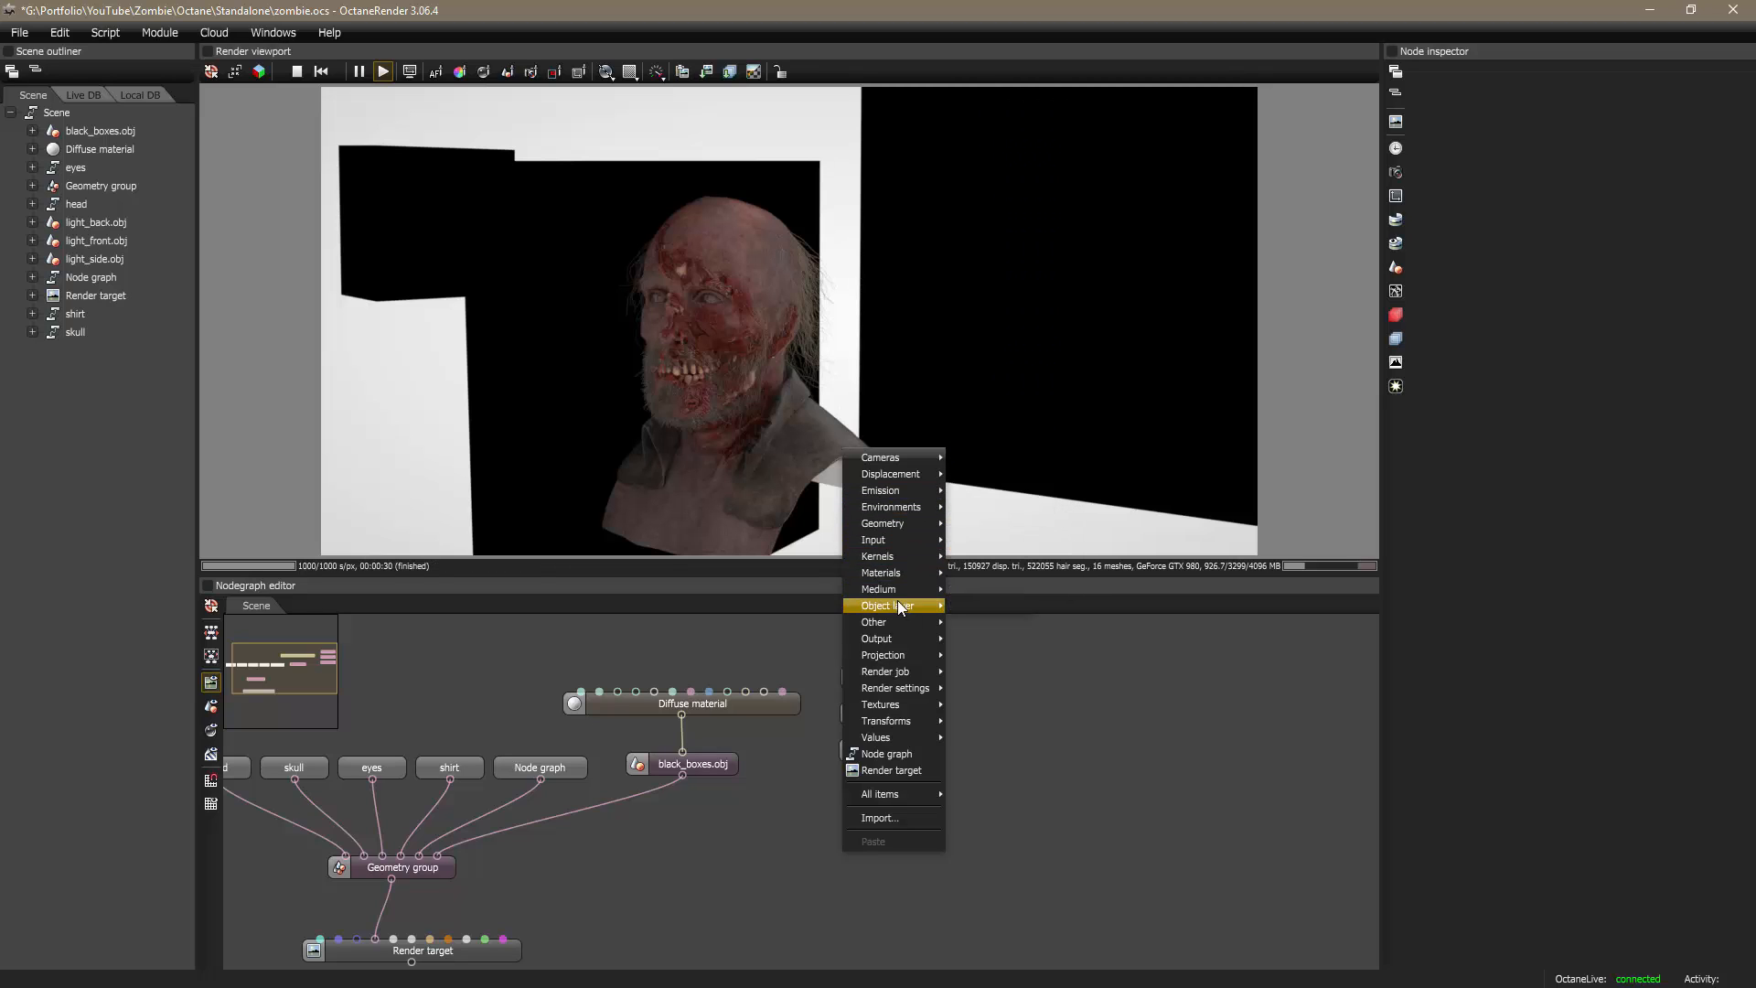
pyautogui.moveTo(927, 524)
pyautogui.click(1001, 393)
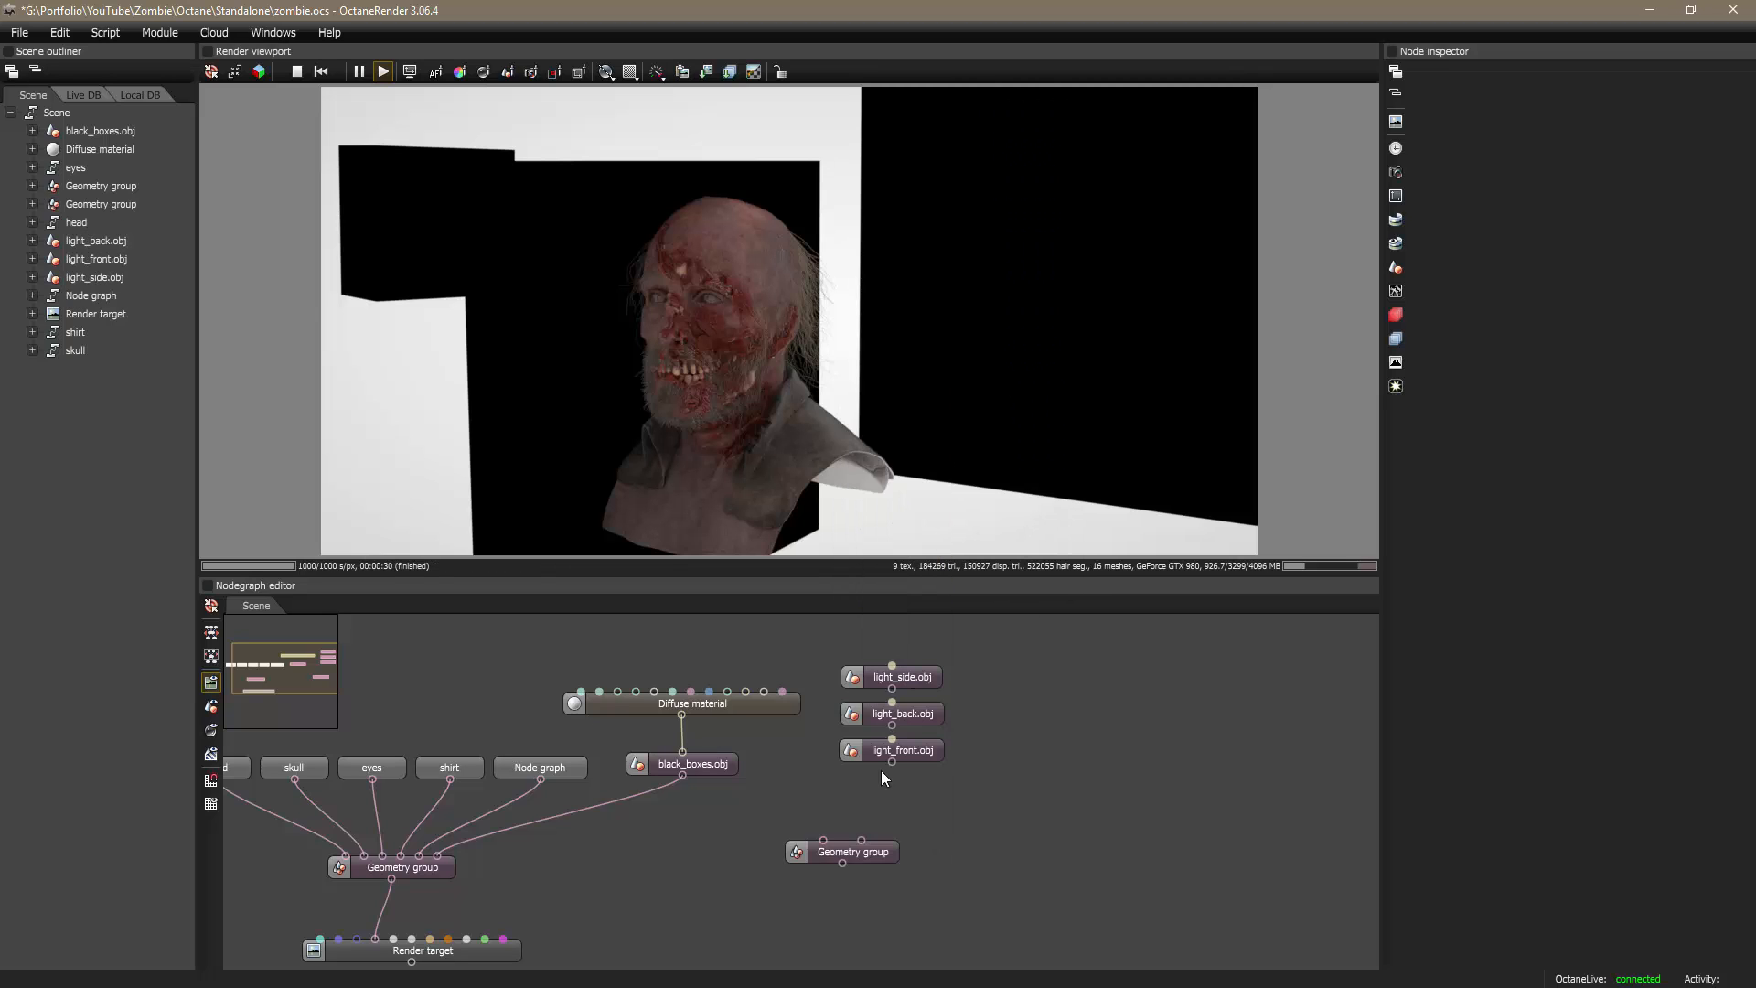
# Step: Connect black_boxes.obj to the second Geometry group and add two more inputs to that group
pyautogui.moveTo(821, 837); pyautogui.dragTo(822, 839)
pyautogui.click(896, 857)
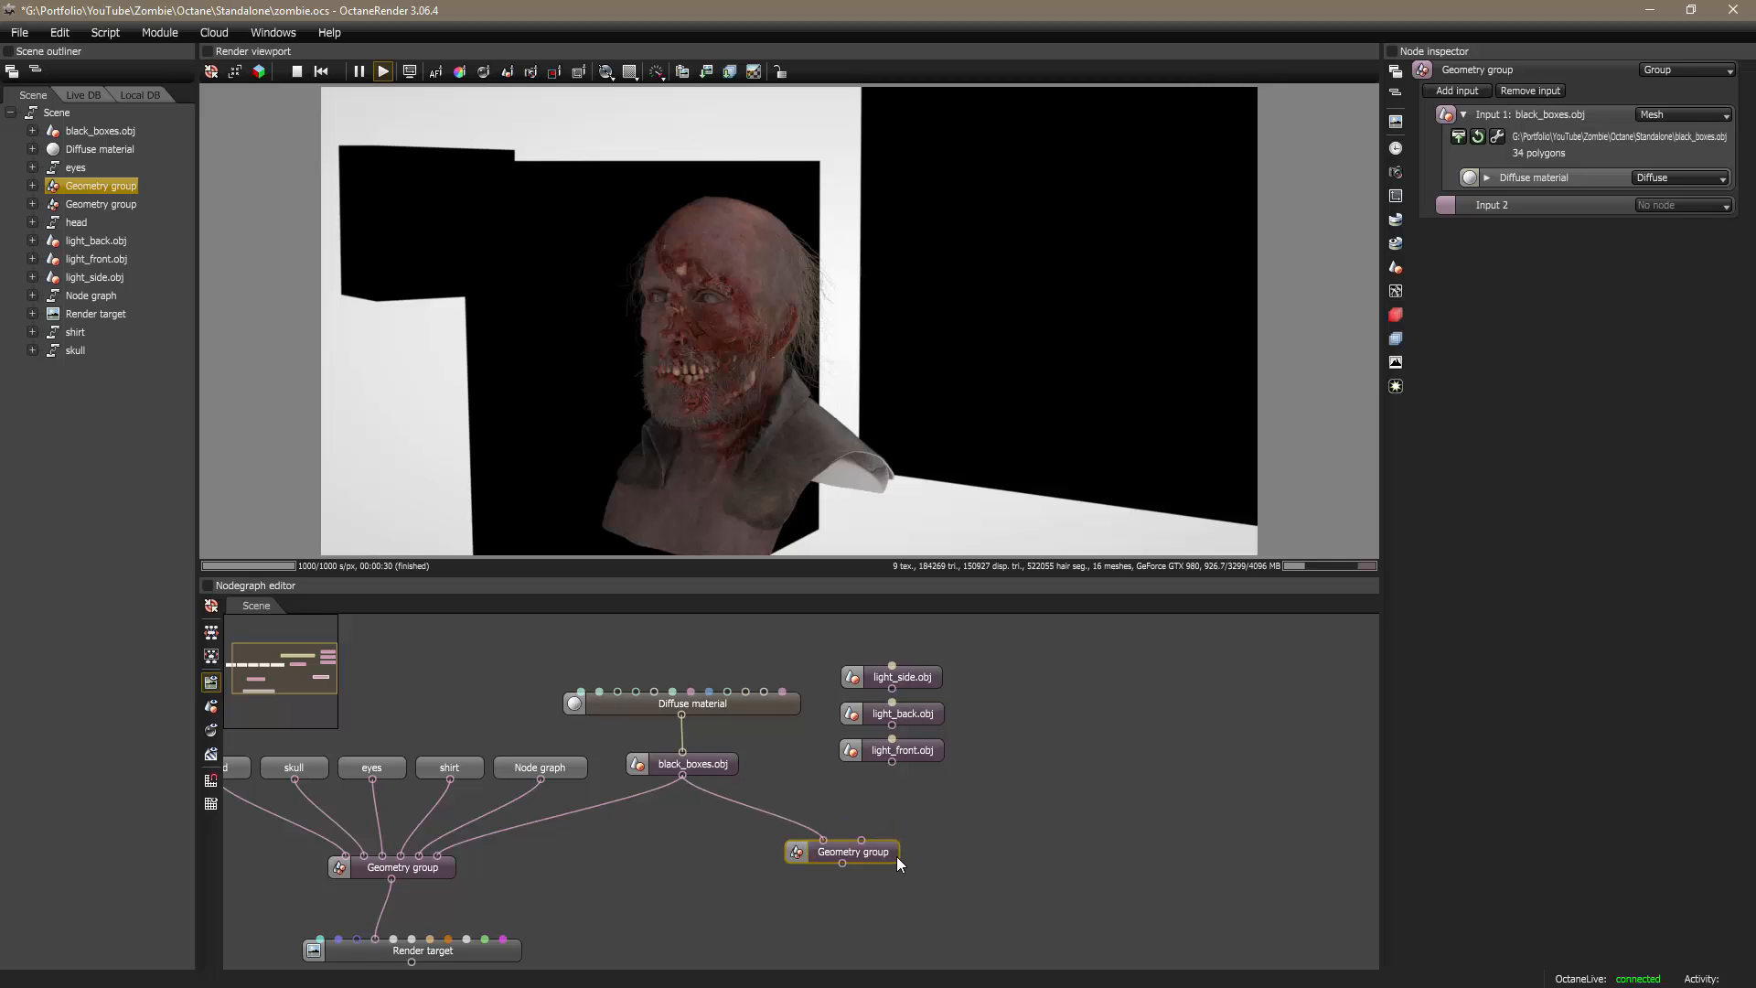
pyautogui.click(1478, 92)
pyautogui.click(1478, 92)
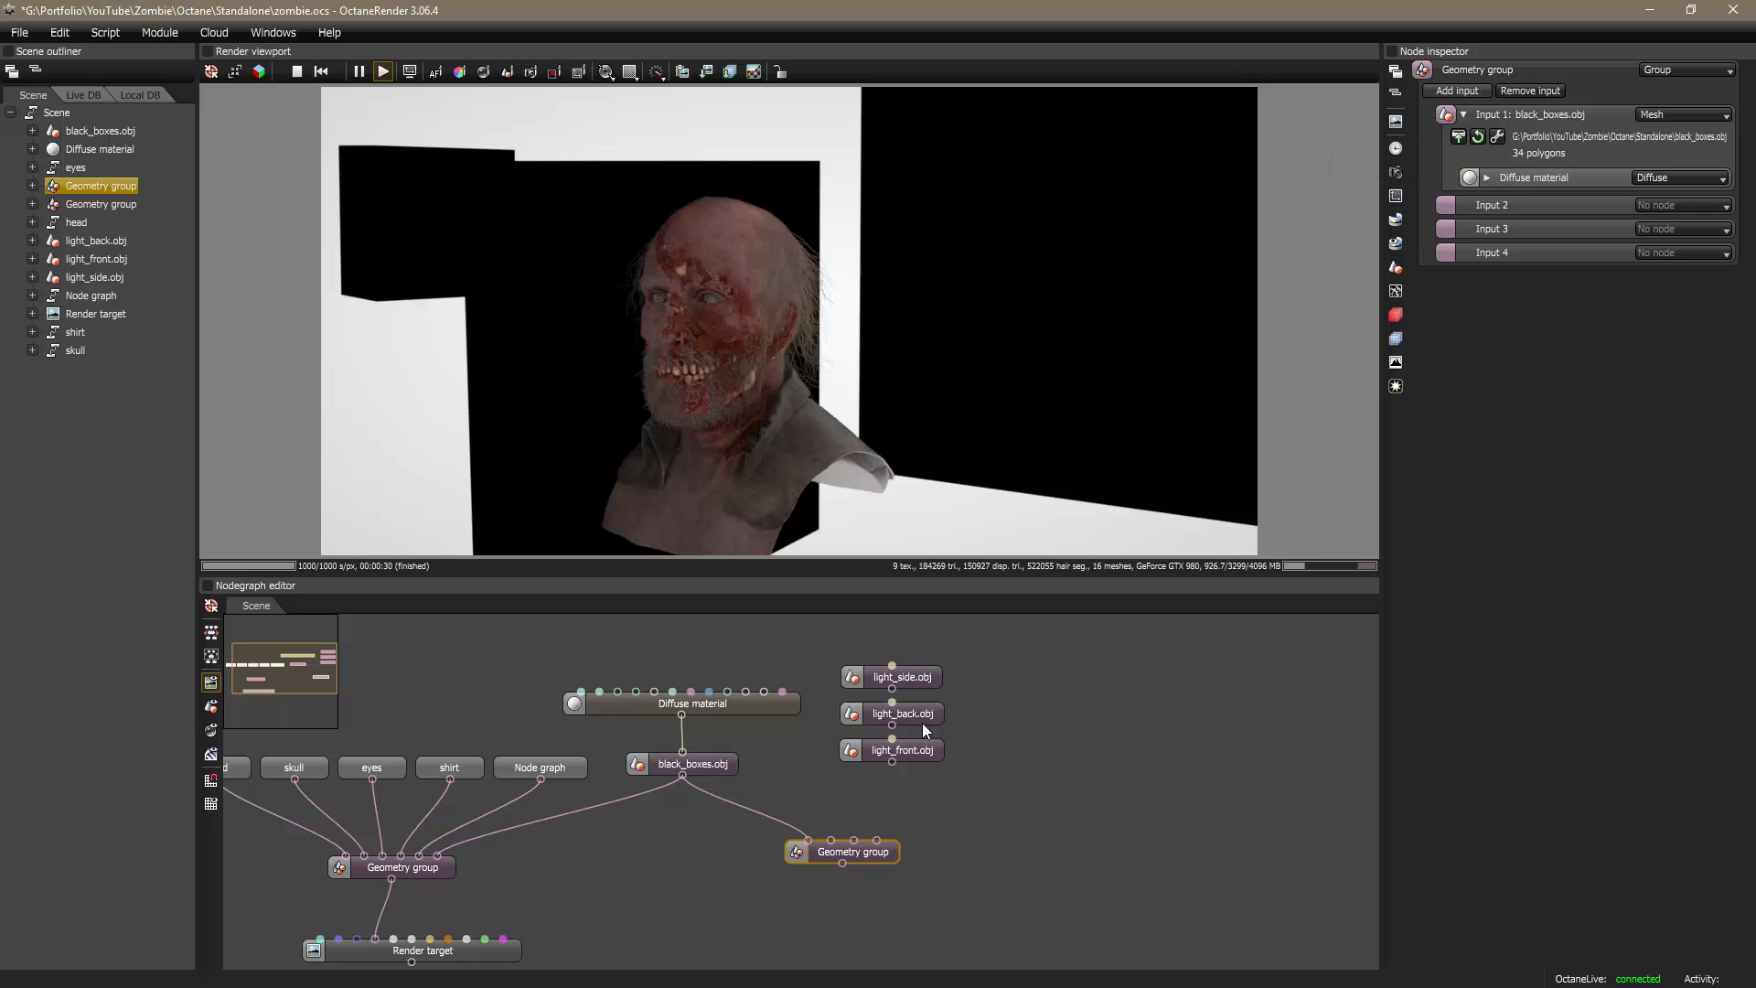
# Step: Wire light_front.obj, light_side.obj and light_back.obj into the second Geometry group, and feed that group into the main Geometry group
pyautogui.moveTo(891, 759); pyautogui.dragTo(1017, 730)
pyautogui.moveTo(914, 676); pyautogui.dragTo(984, 766)
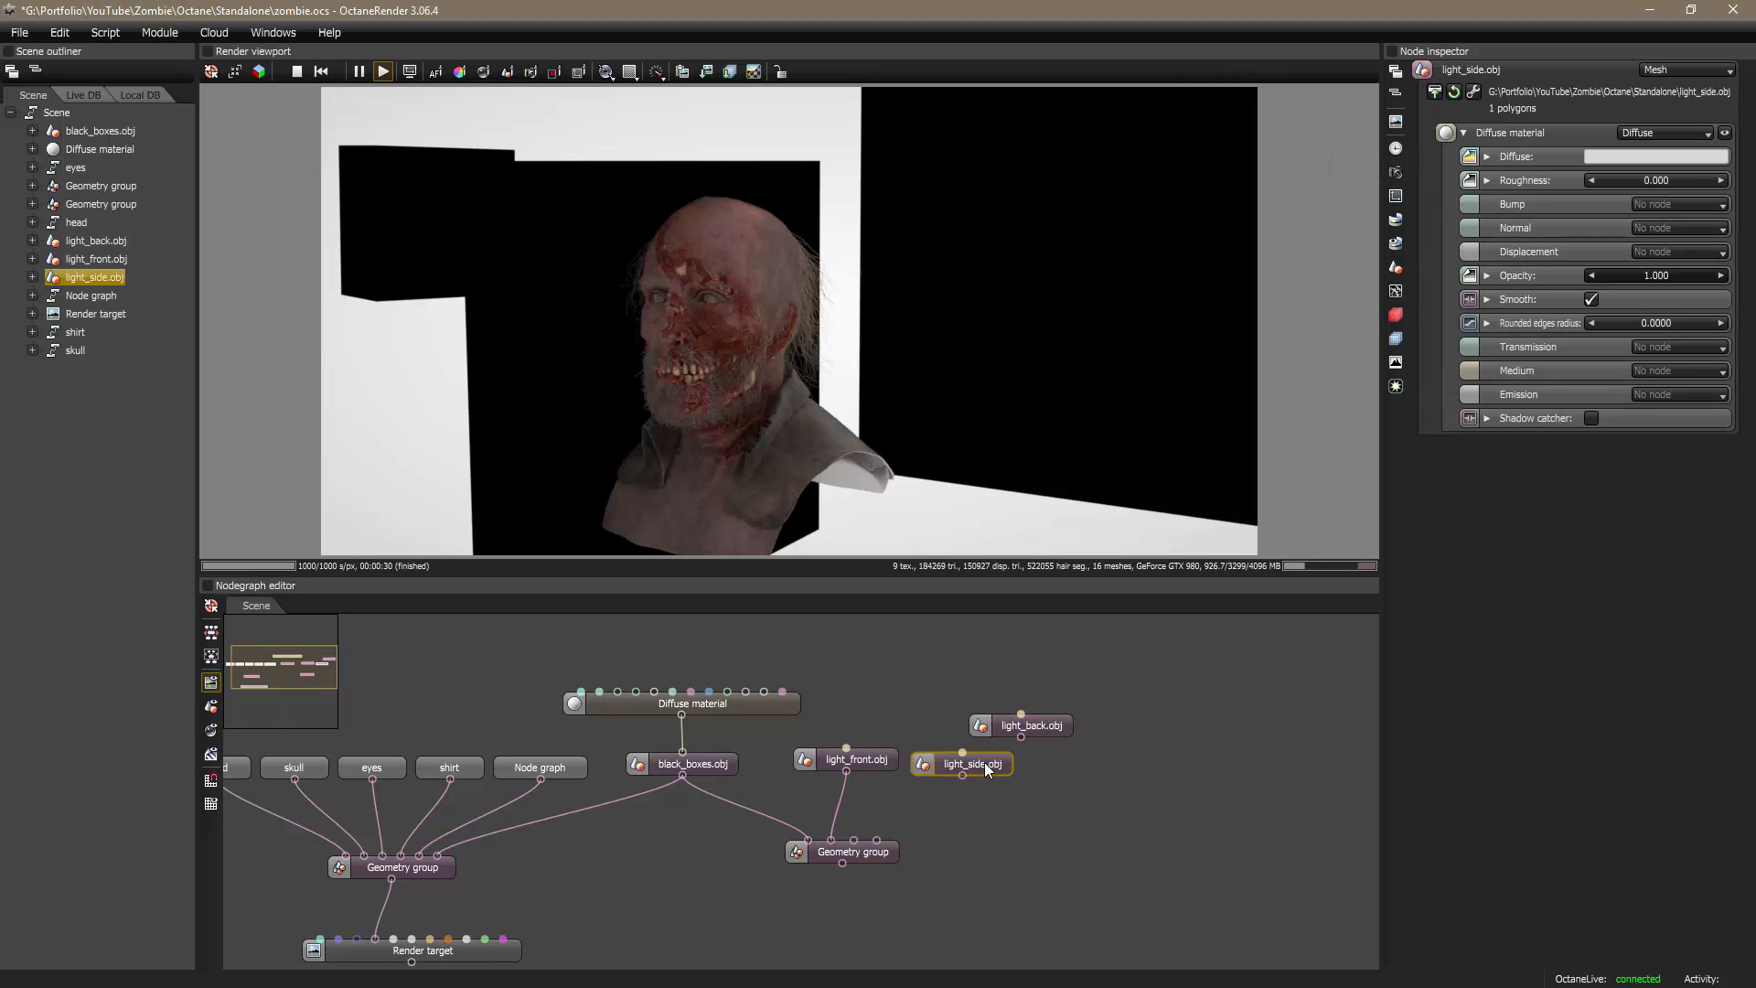
pyautogui.moveTo(1064, 726); pyautogui.dragTo(876, 839)
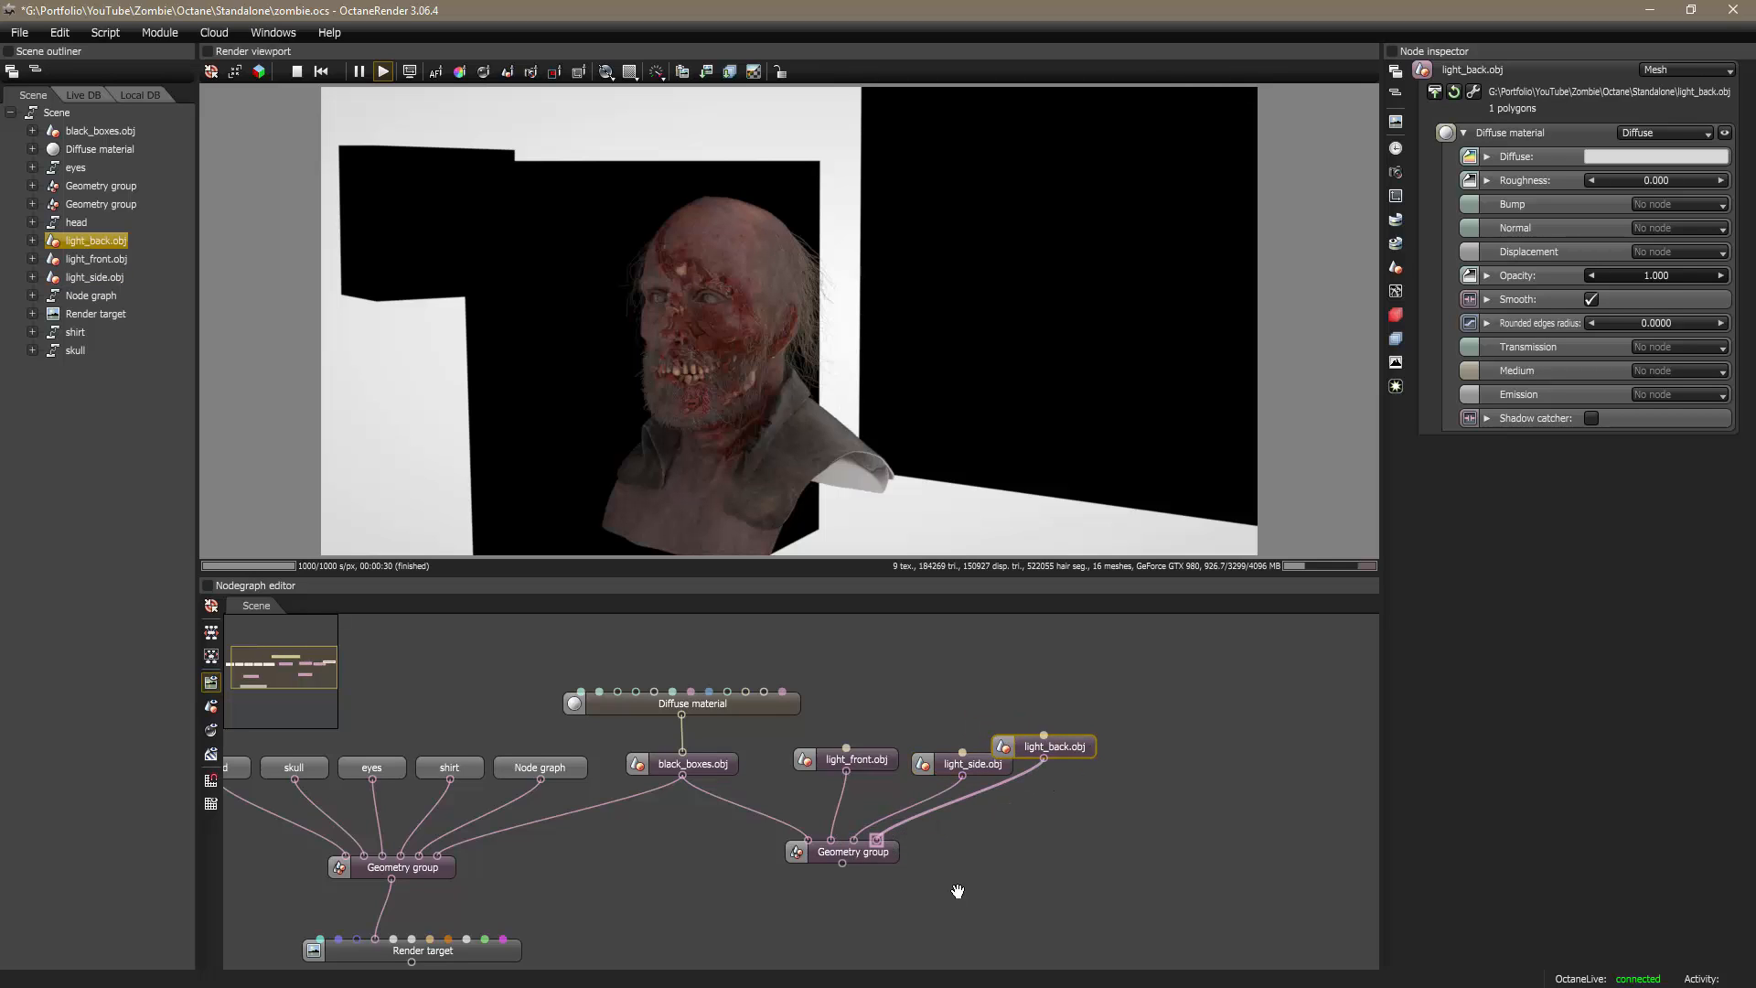
pyautogui.moveTo(957, 890); pyautogui.dragTo(979, 858, button='middle')
pyautogui.moveTo(929, 831); pyautogui.dragTo(534, 827)
# Step: Group the black boxes, their material, the three light meshes and their Geometry group into one node graph named lights
pyautogui.click(752, 627)
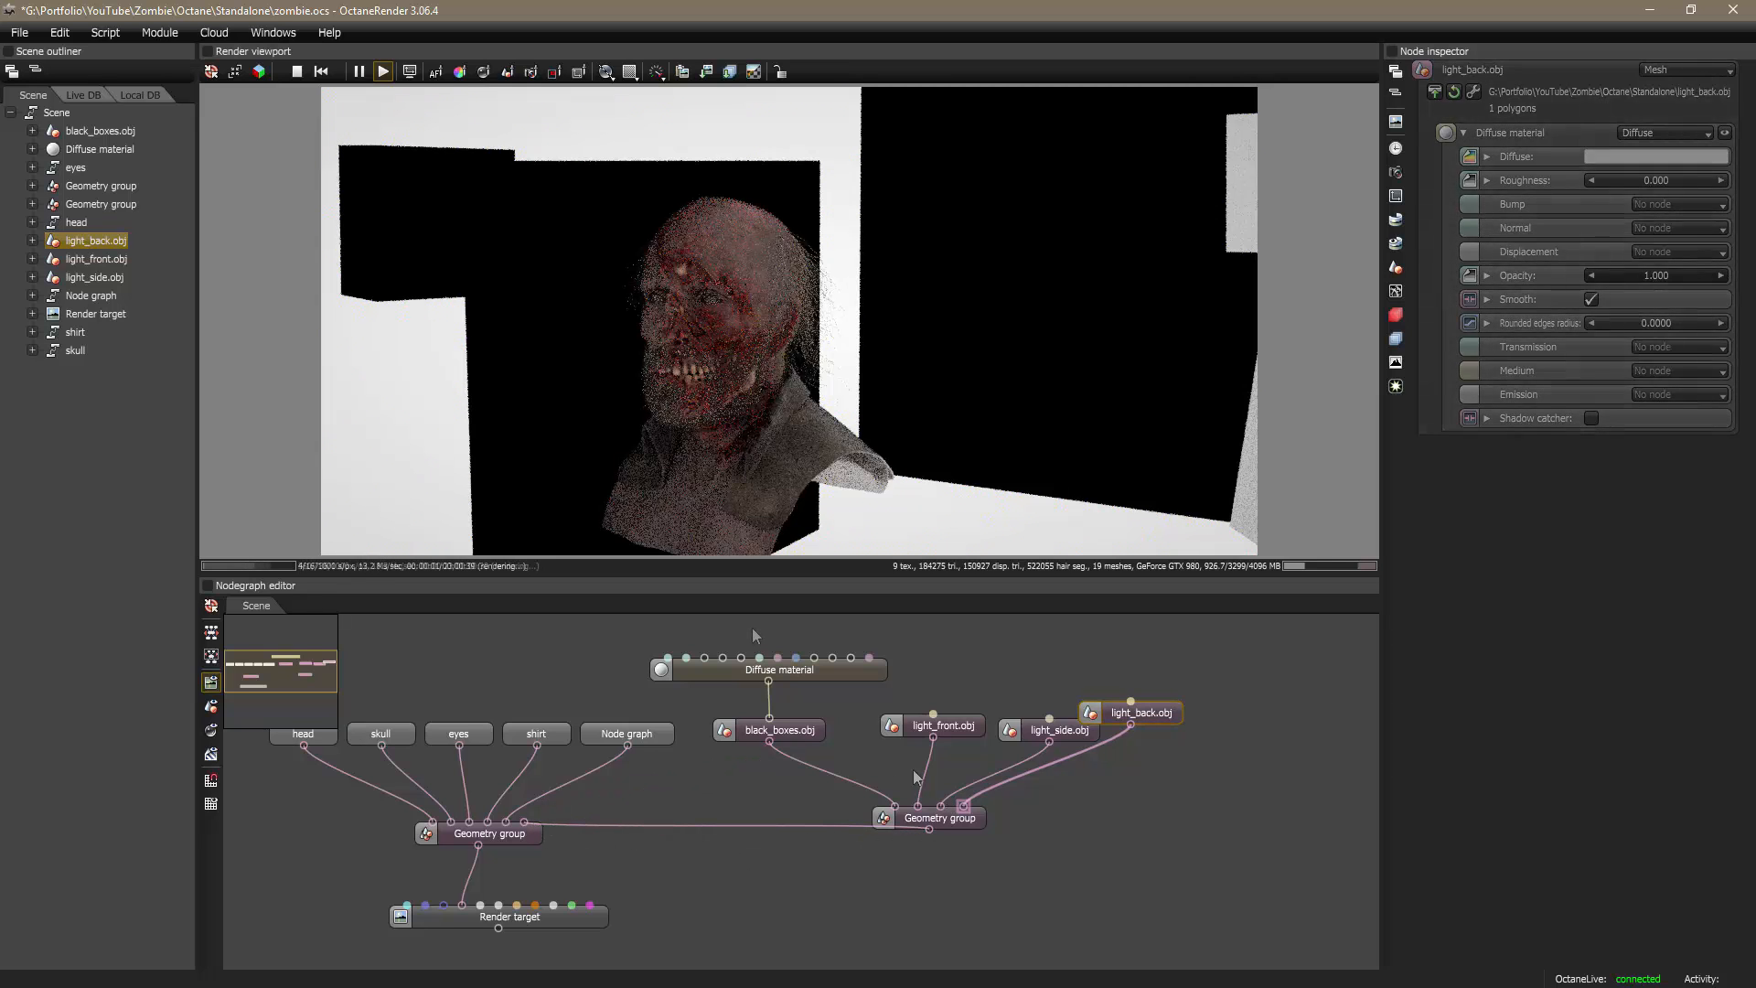
pyautogui.moveTo(746, 649); pyautogui.dragTo(1155, 842)
pyautogui.rightClick(975, 817)
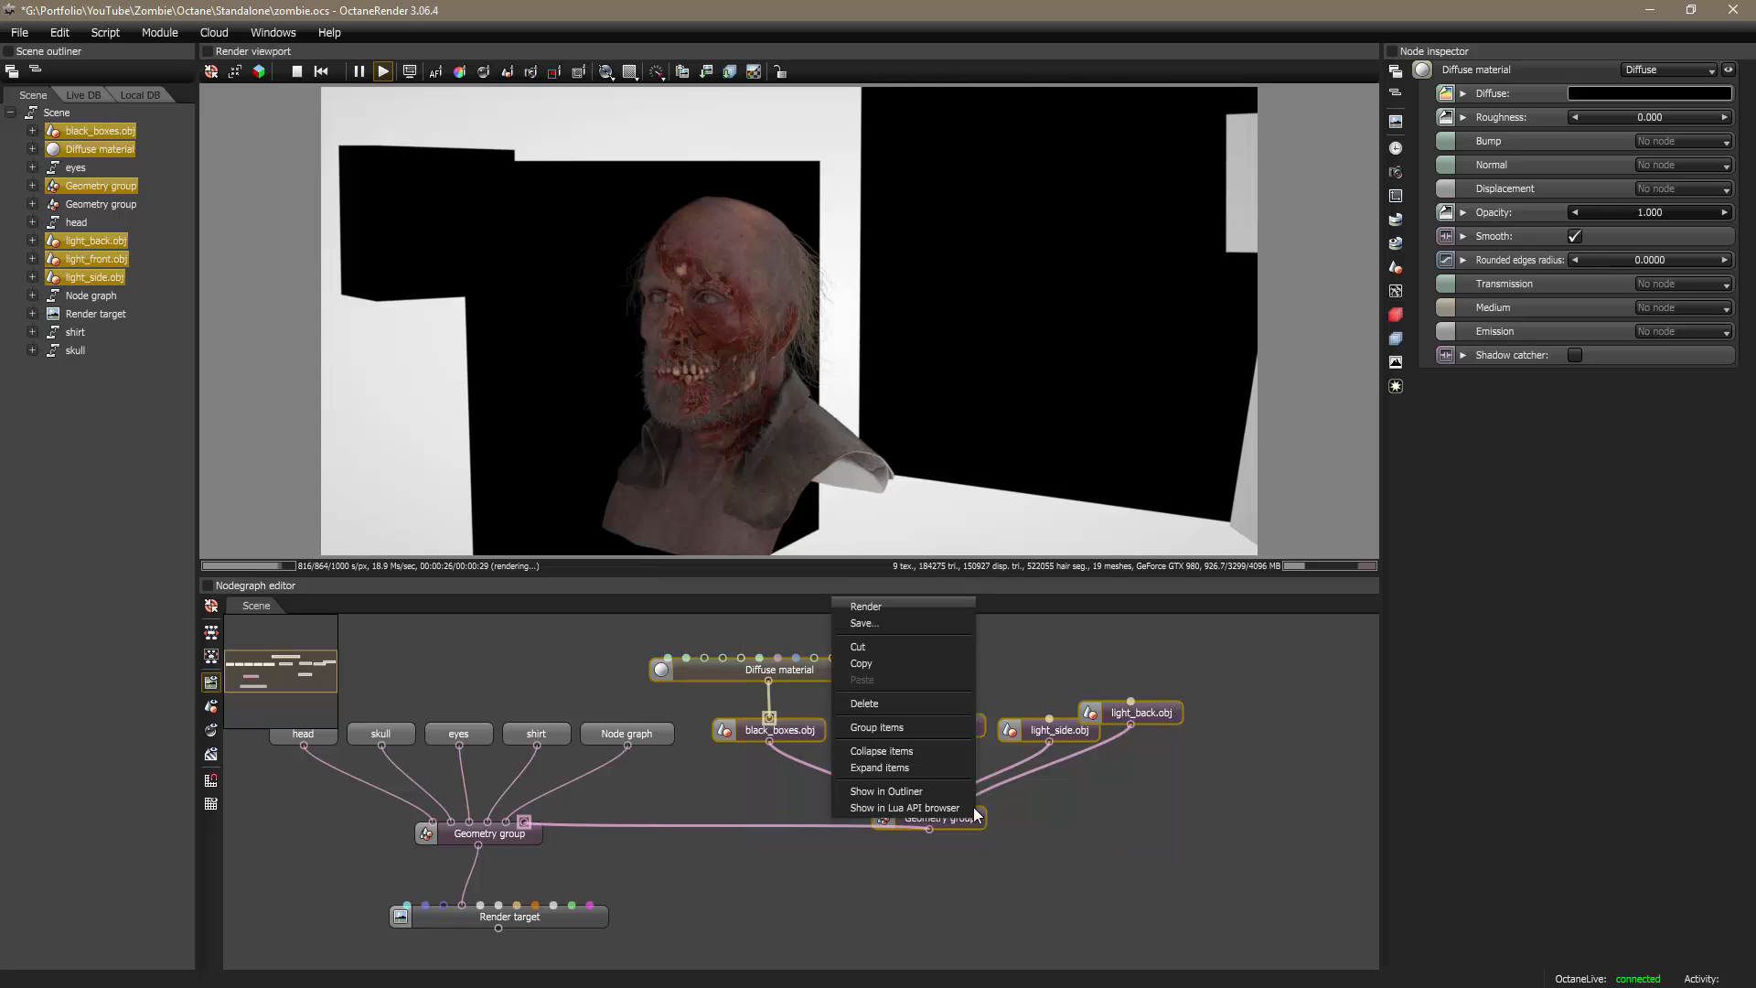
pyautogui.click(898, 729)
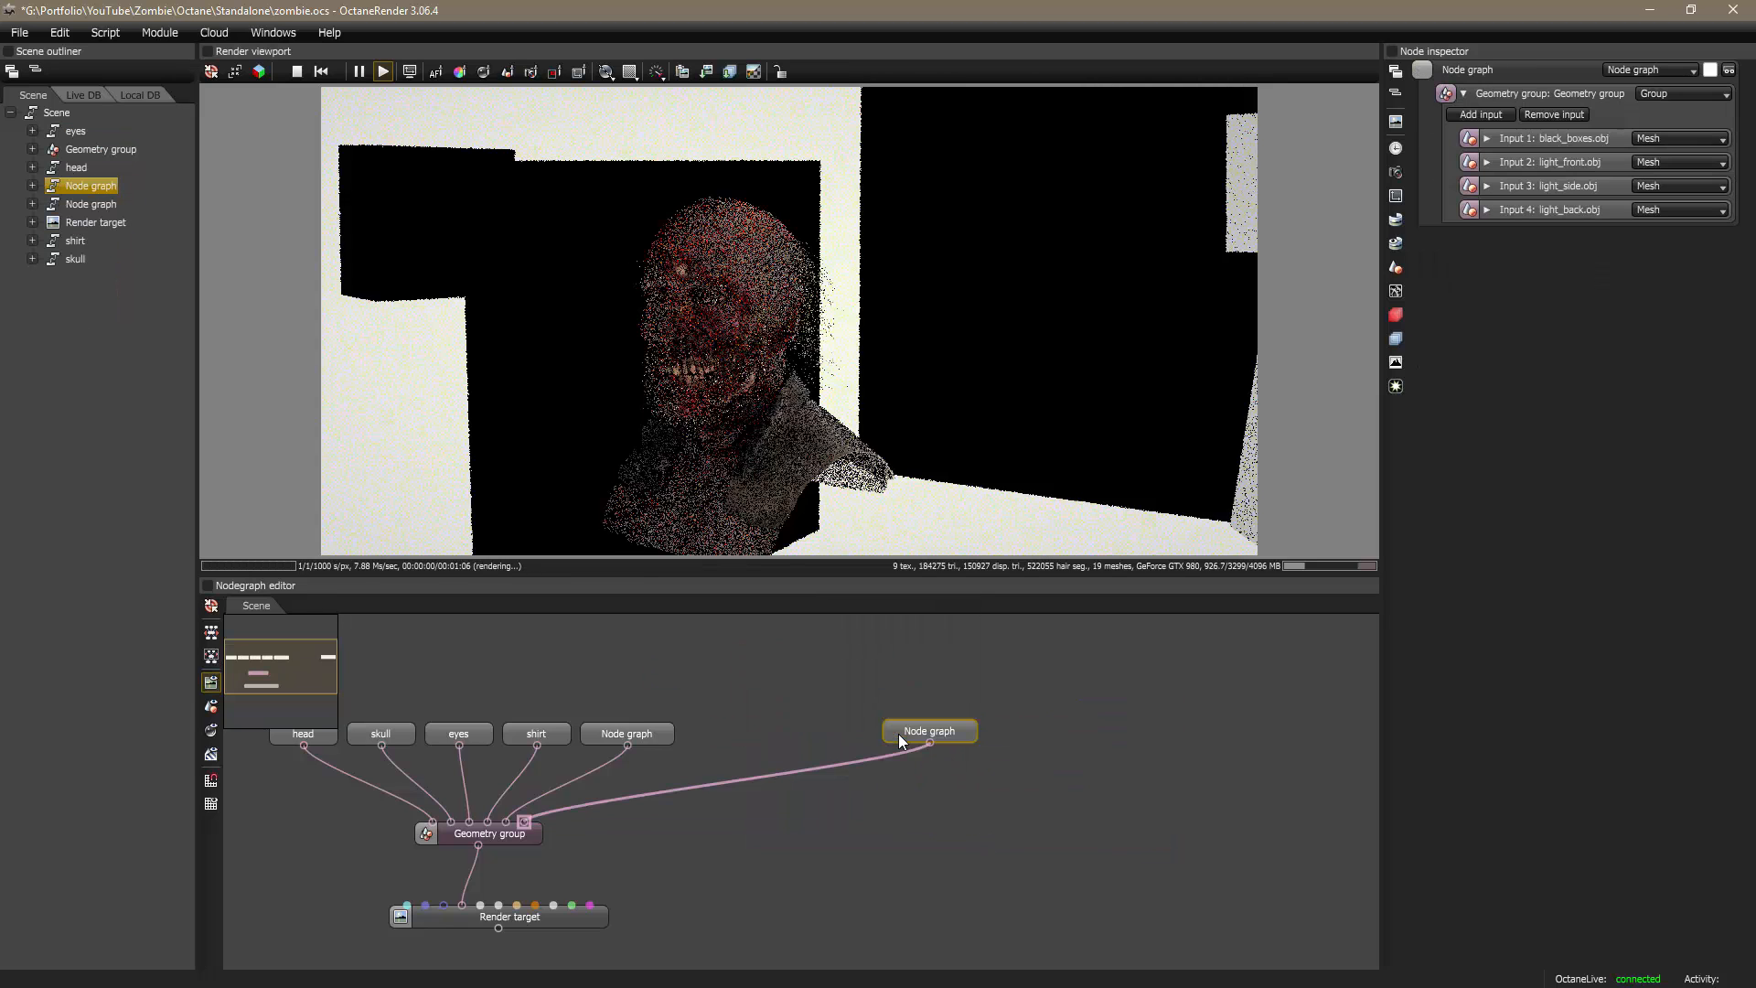
pyautogui.doubleClick(1460, 70)
pyautogui.write('lig')
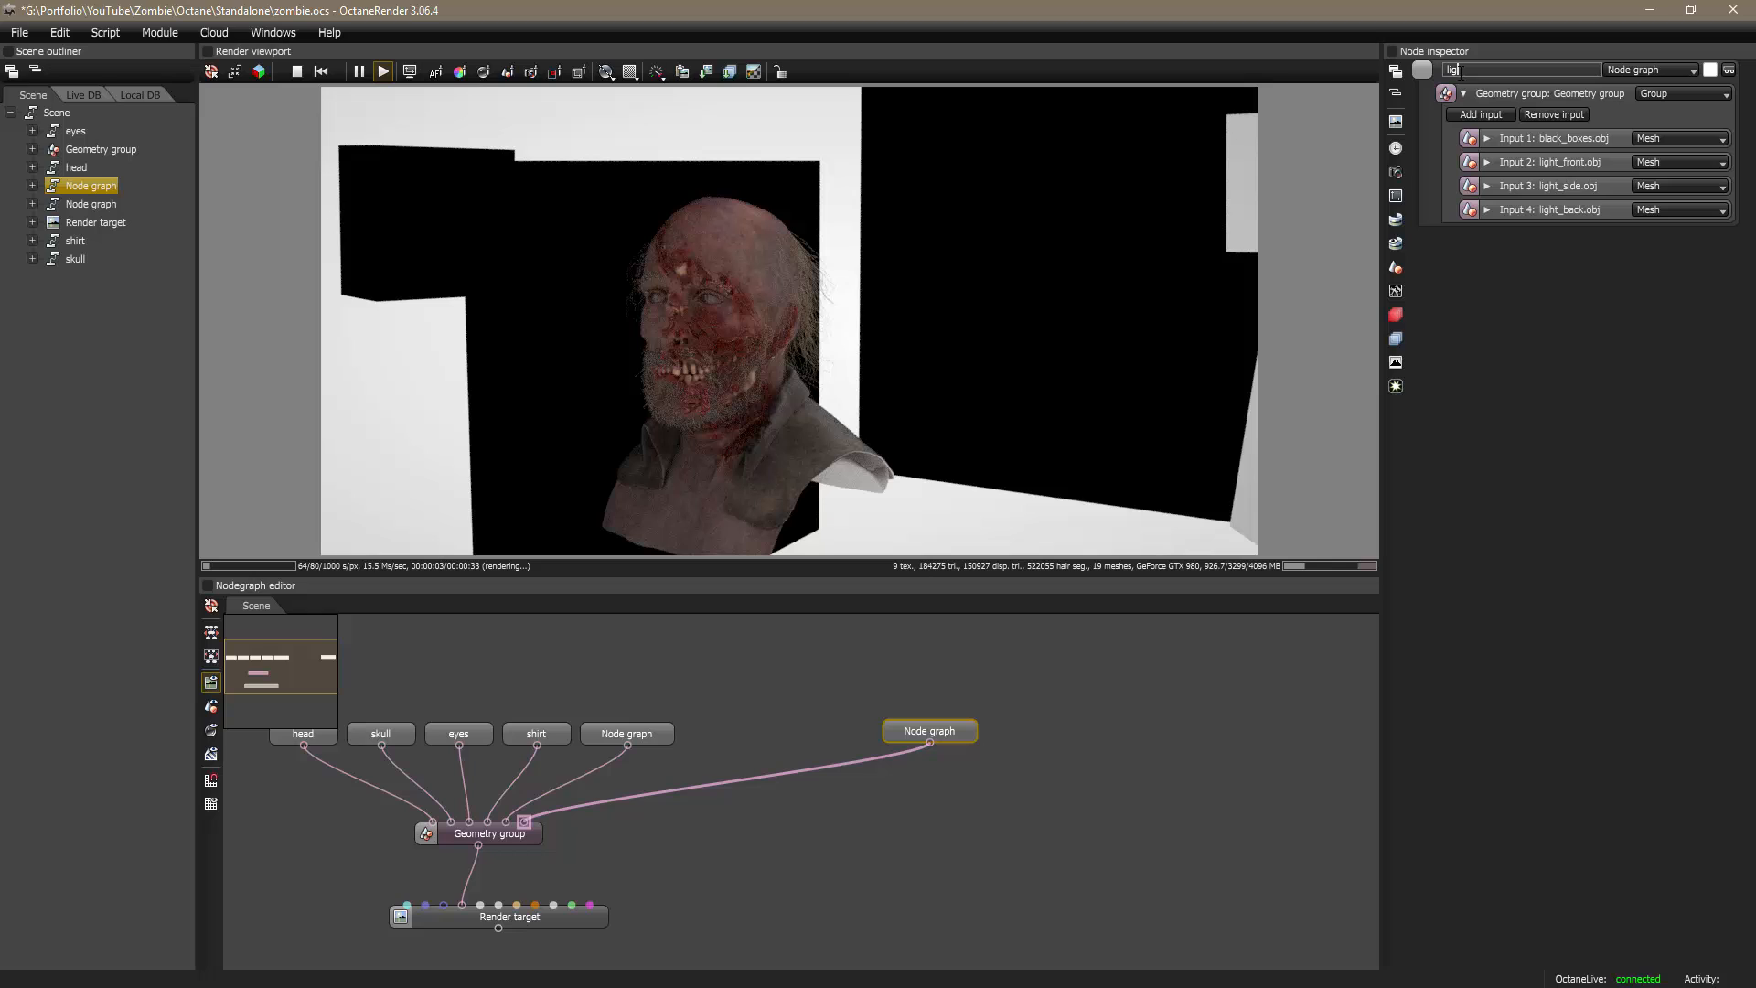
pyautogui.write('hts')
pyautogui.press('Return')
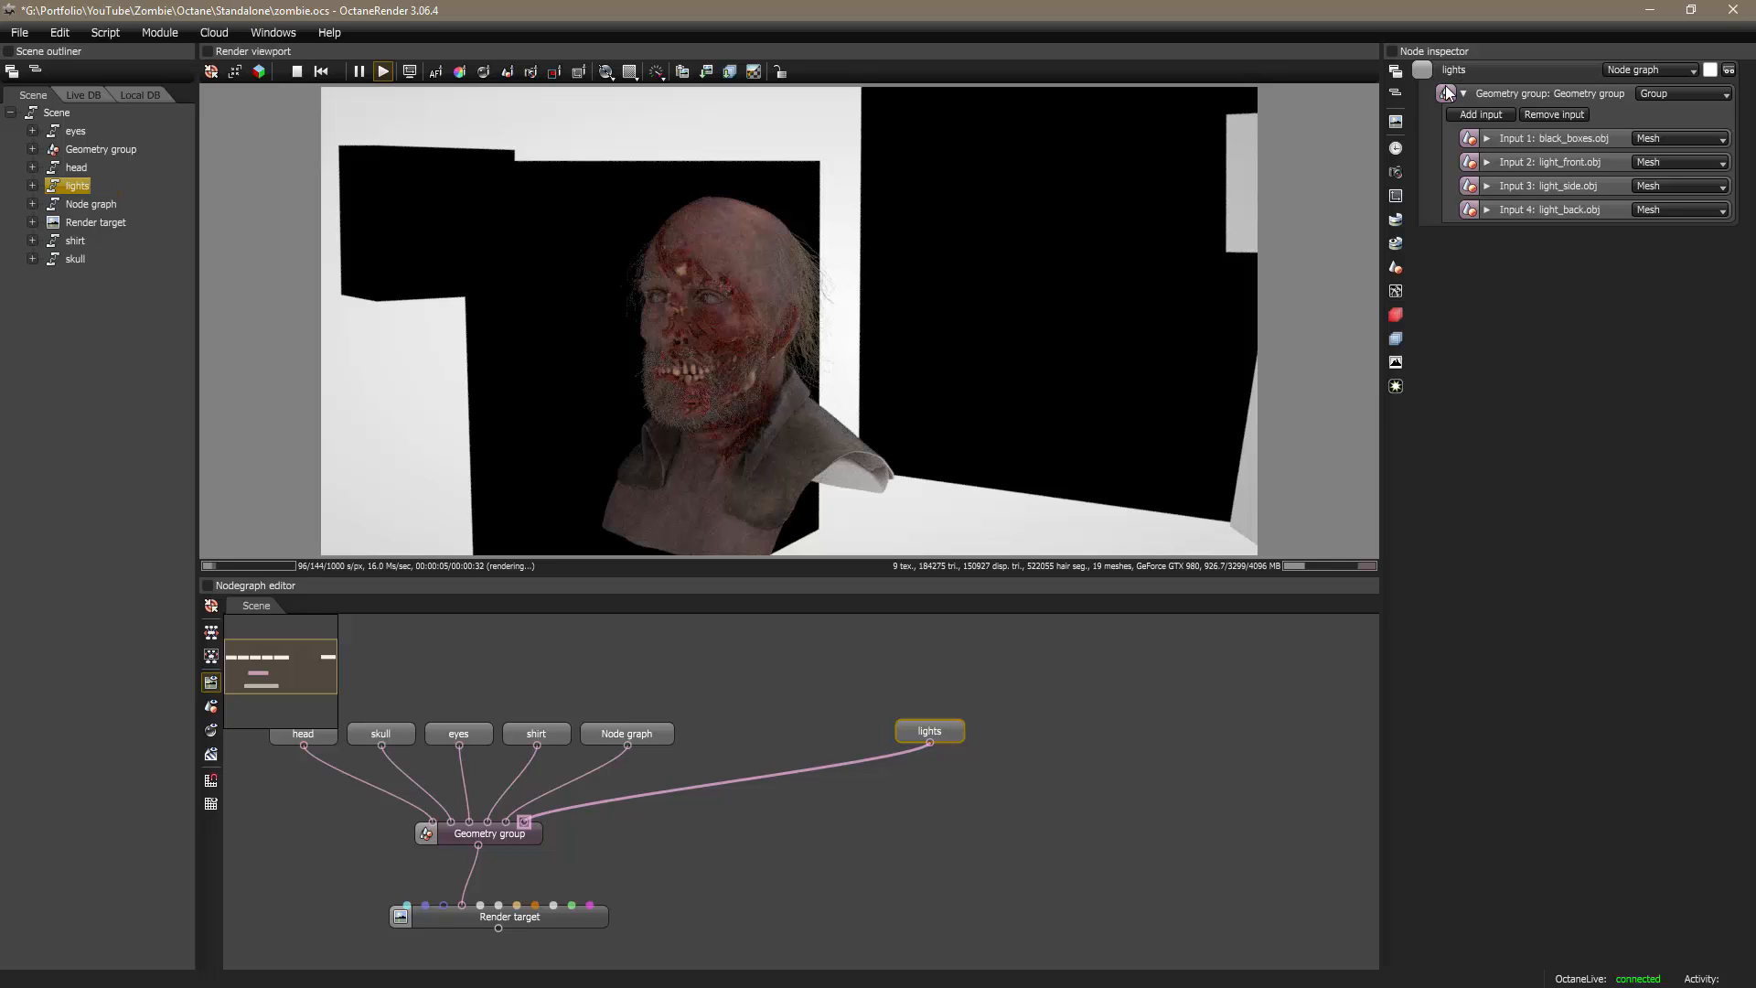
# Step: Automatically arrange the scene's nodes and save the project
pyautogui.click(211, 655)
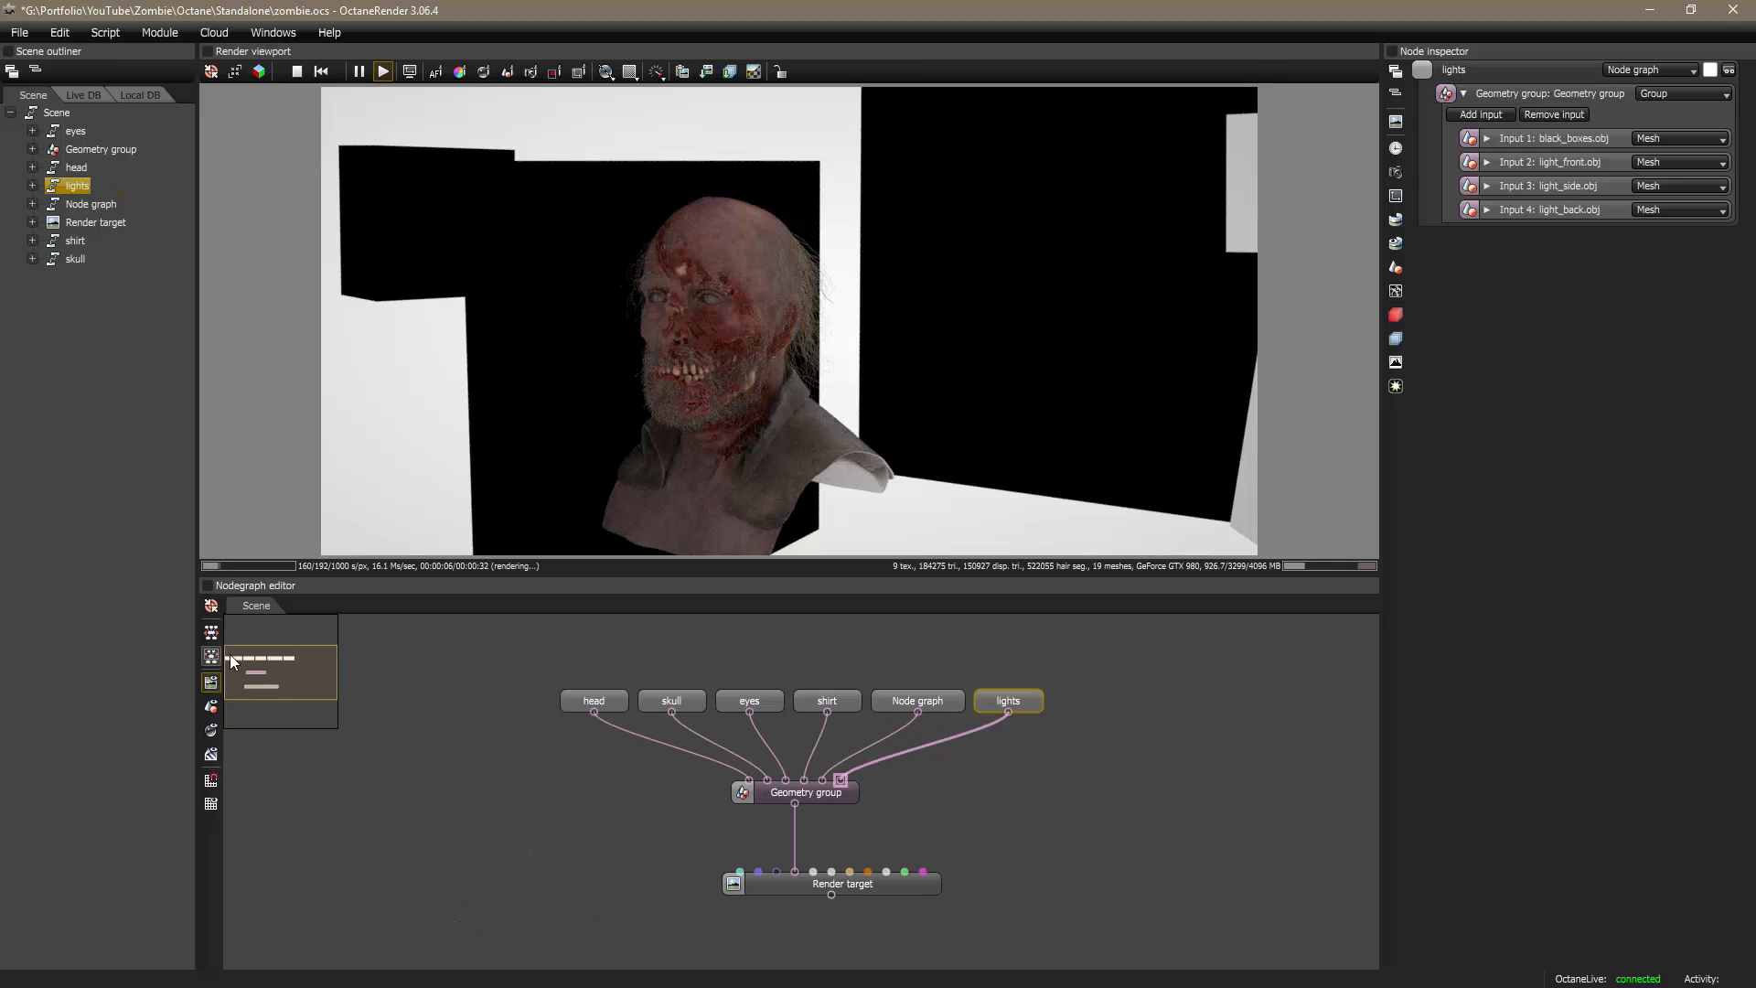
pyautogui.click(994, 803)
pyautogui.hotkey('ctrl', 's')
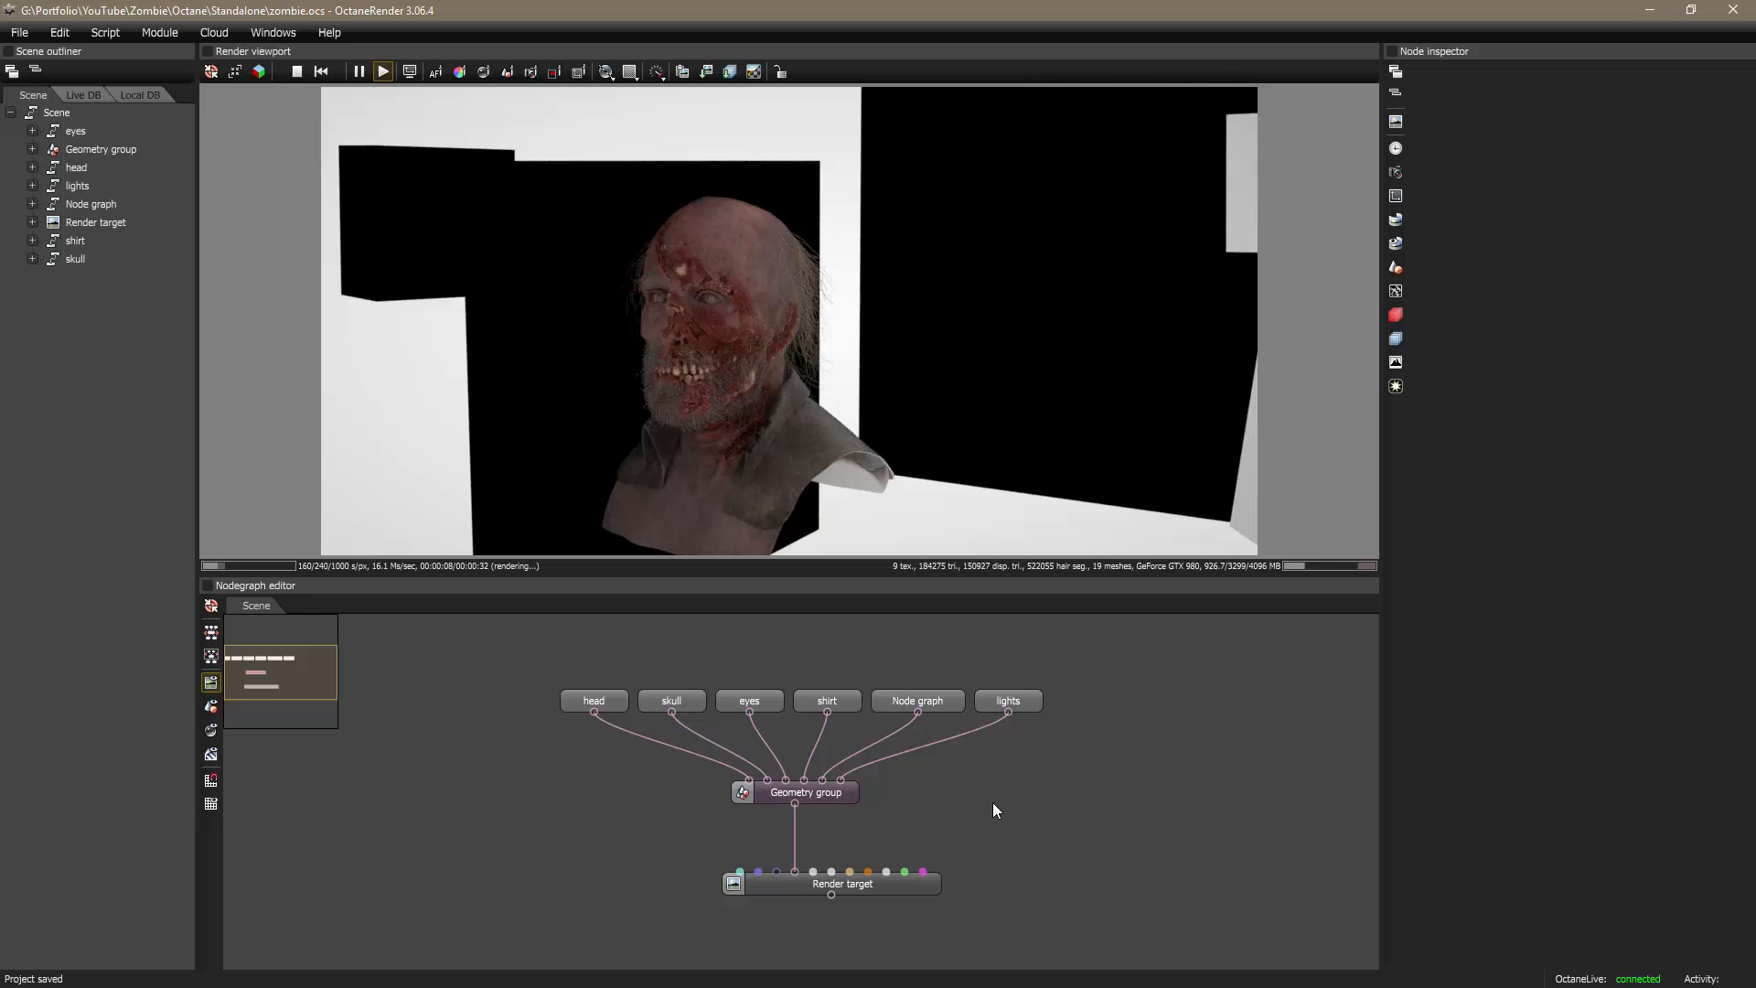
# Step: Open the lights node graph and examine how the light planes and black boxes are placed around the bust
pyautogui.doubleClick(1032, 701)
pyautogui.moveTo(827, 704)
pyautogui.mouseDown(button='middle')
pyautogui.moveTo(916, 729)
pyautogui.moveTo(922, 683)
pyautogui.moveTo(828, 712)
pyautogui.mouseUp(button='middle')
pyautogui.scroll(-1, 935, 661)
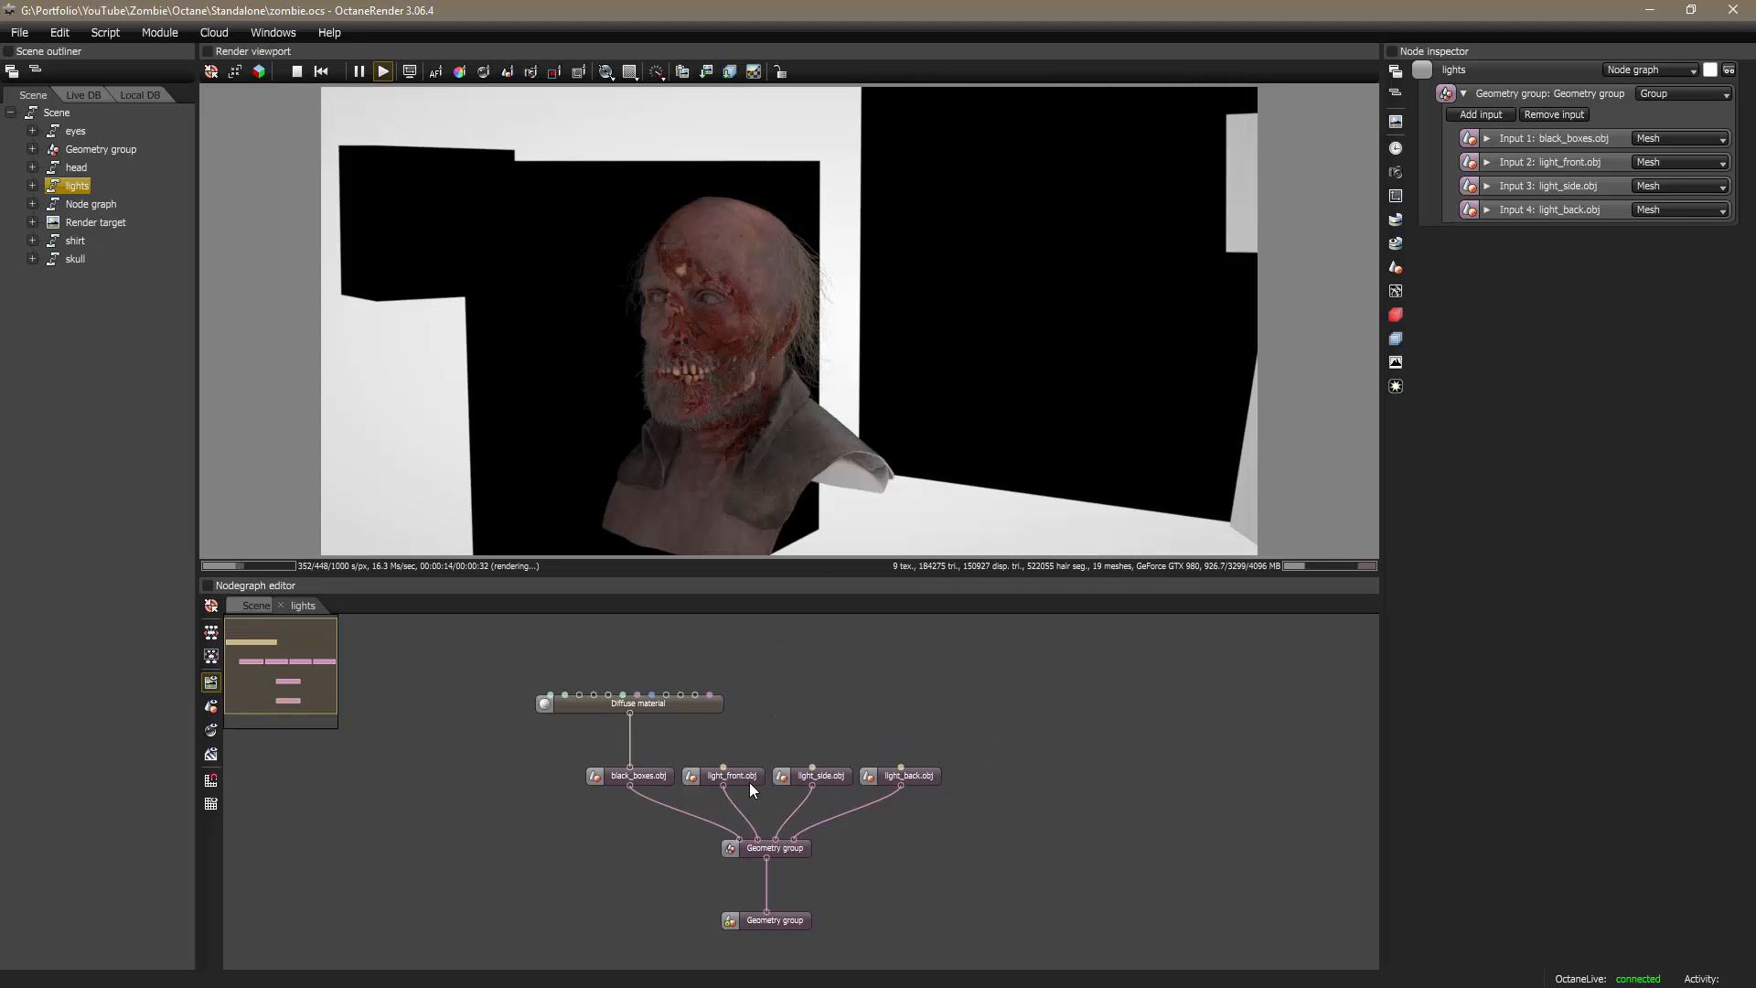
pyautogui.moveTo(1137, 345); pyautogui.dragTo(1007, 379)
pyautogui.moveTo(1136, 381); pyautogui.dragTo(599, 224)
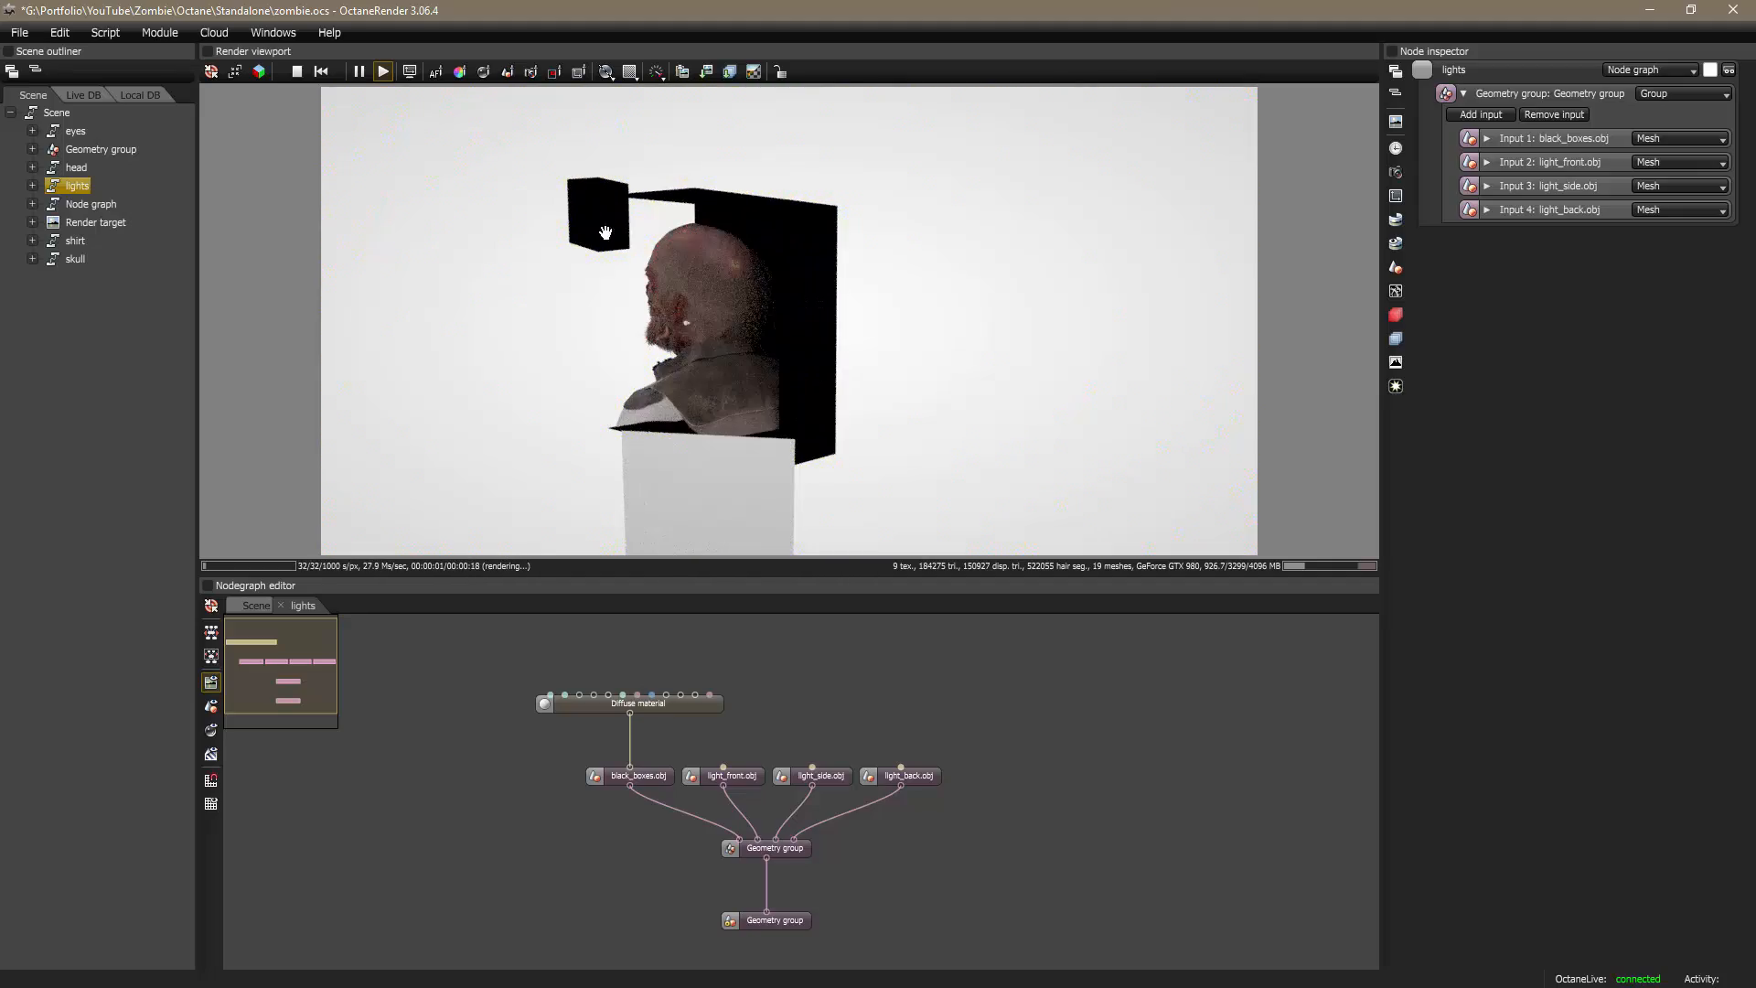
pyautogui.moveTo(621, 267); pyautogui.dragTo(764, 249, button='right')
pyautogui.scroll(3, 994, 412)
pyautogui.moveTo(948, 413); pyautogui.dragTo(1463, 352)
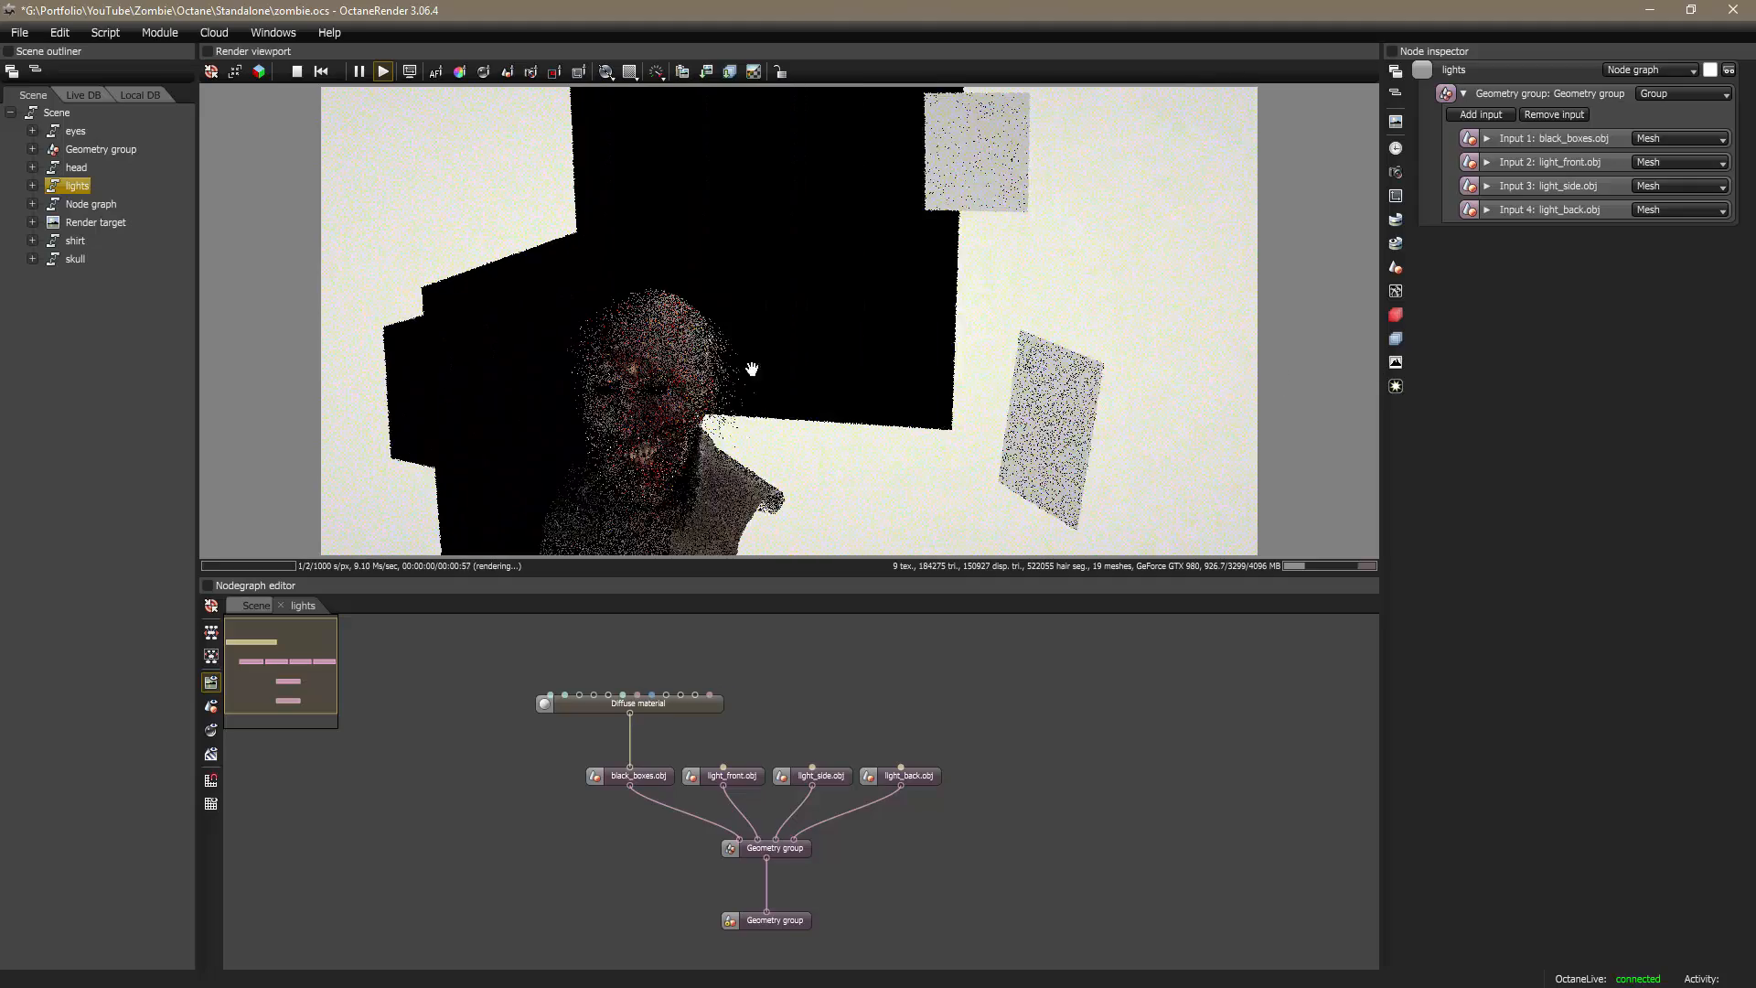
pyautogui.moveTo(811, 521); pyautogui.dragTo(850, 439)
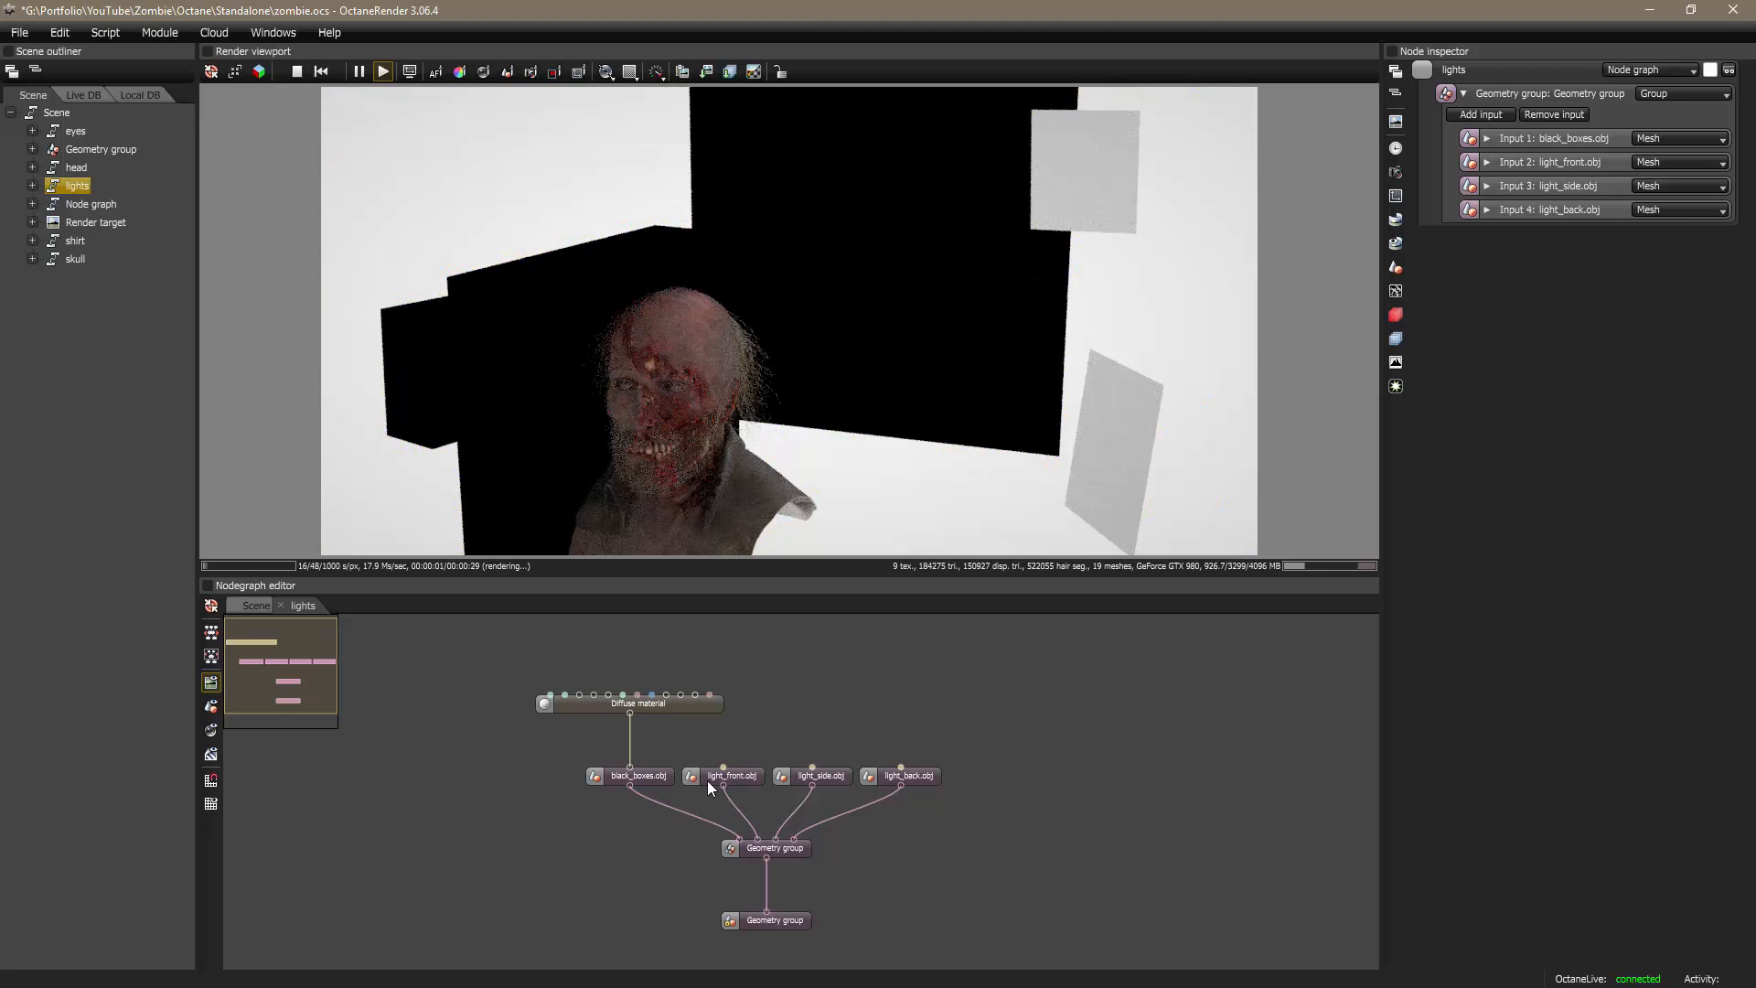
pyautogui.moveTo(728, 777)
pyautogui.mouseDown()
pyautogui.moveTo(748, 777)
pyautogui.moveTo(777, 720)
pyautogui.moveTo(755, 761)
pyautogui.mouseUp()
# Step: Switch to Maya, hide the box in front of the bust, select the front light plane behind it, and return to OctaneRender
pyautogui.hotkey('alt', 'Tab')
pyautogui.hotkey('alt', 'Tab')
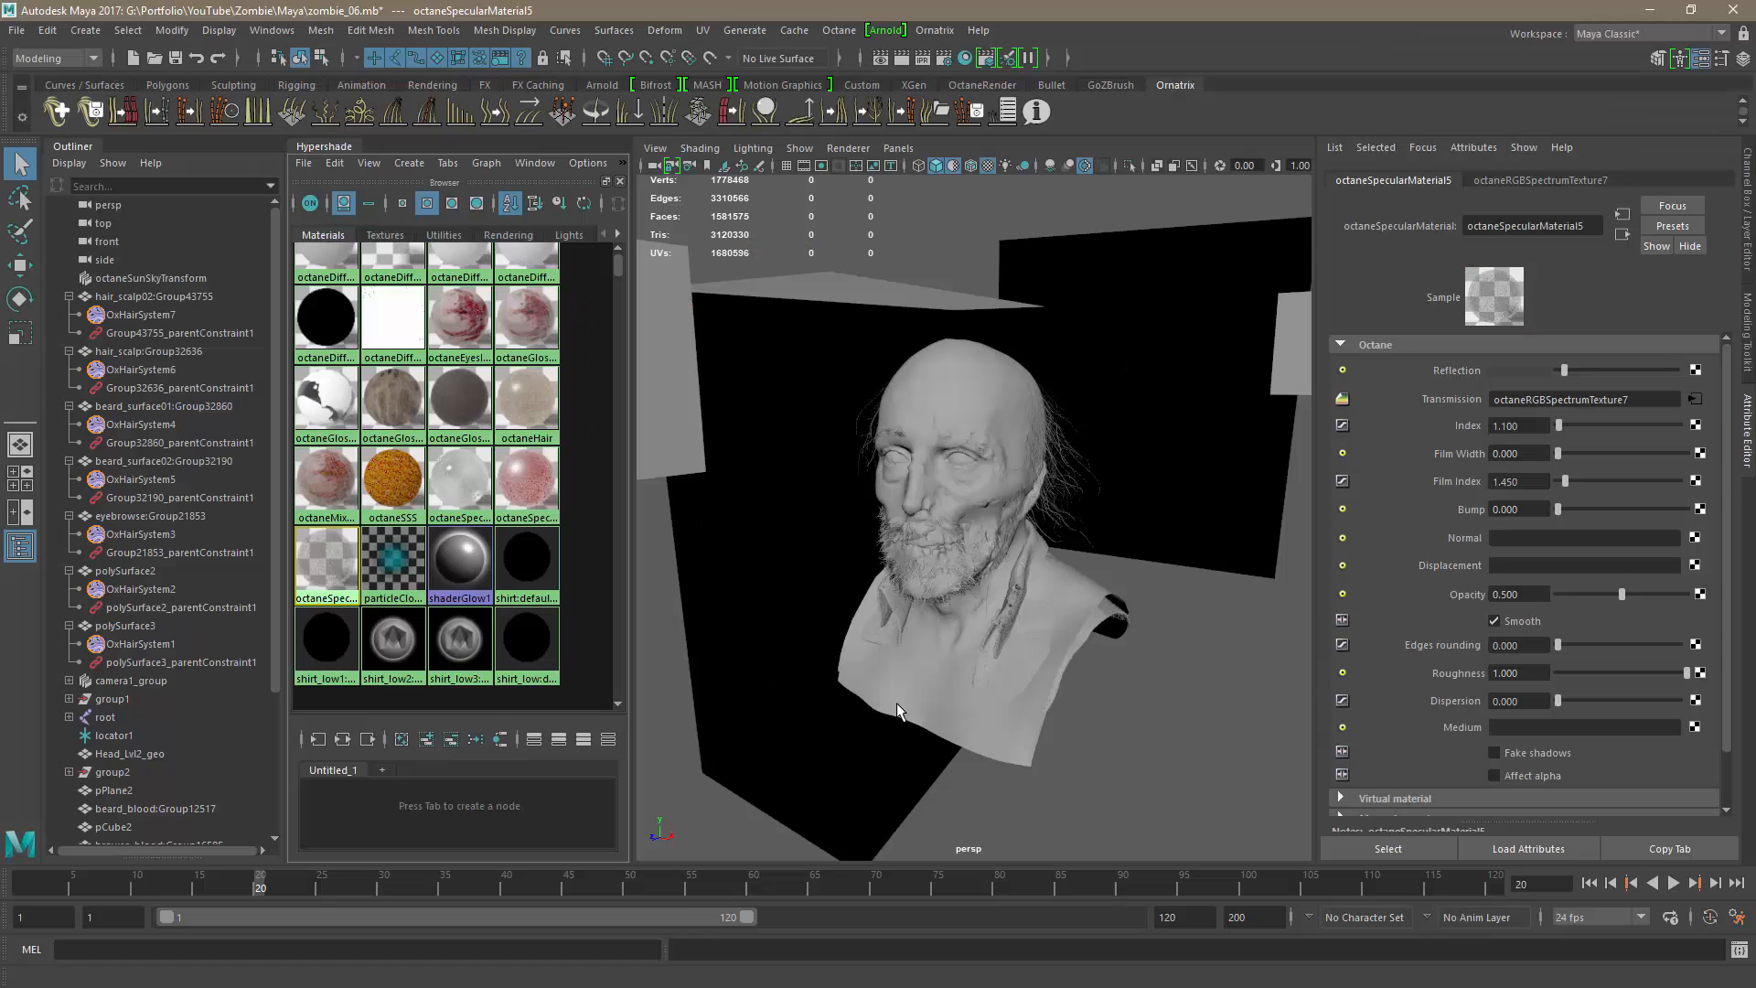
pyautogui.scroll(-4, 940, 540)
pyautogui.scroll(2, 931, 528)
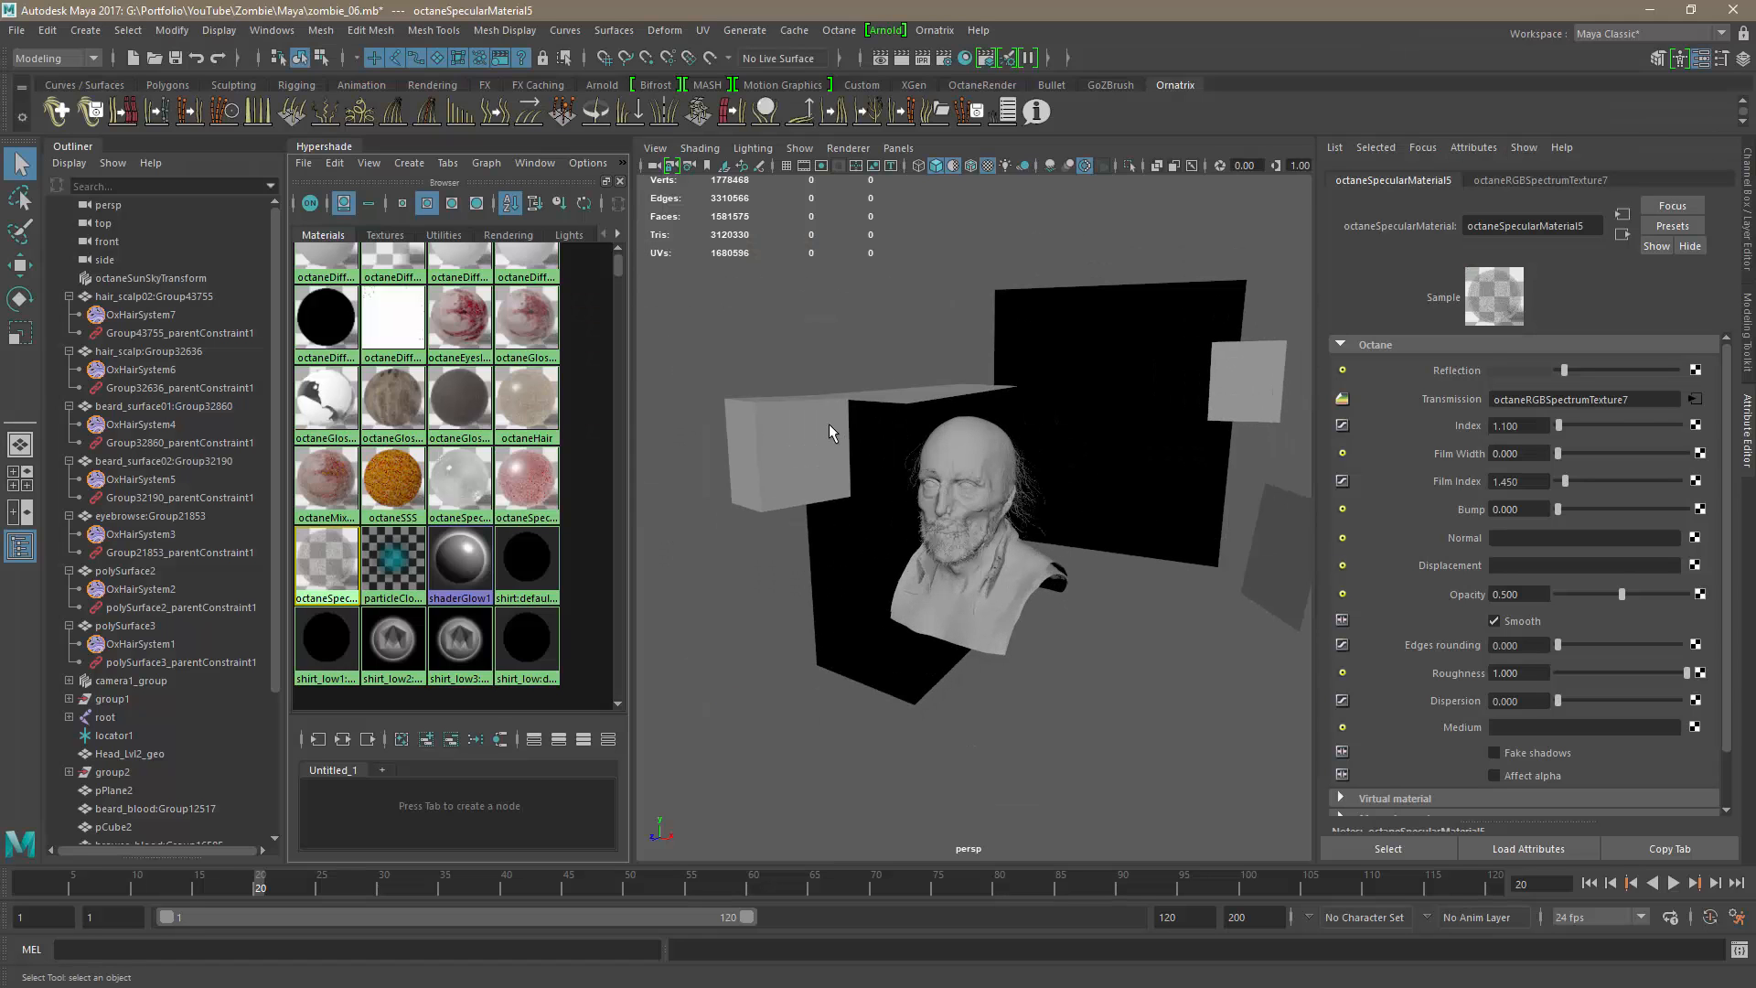
pyautogui.click(828, 424)
pyautogui.hotkey('ctrl', 'h')
pyautogui.keyDown('alt'); pyautogui.moveTo(946, 494); pyautogui.dragTo(944, 430); pyautogui.keyUp('alt')
pyautogui.click(917, 425)
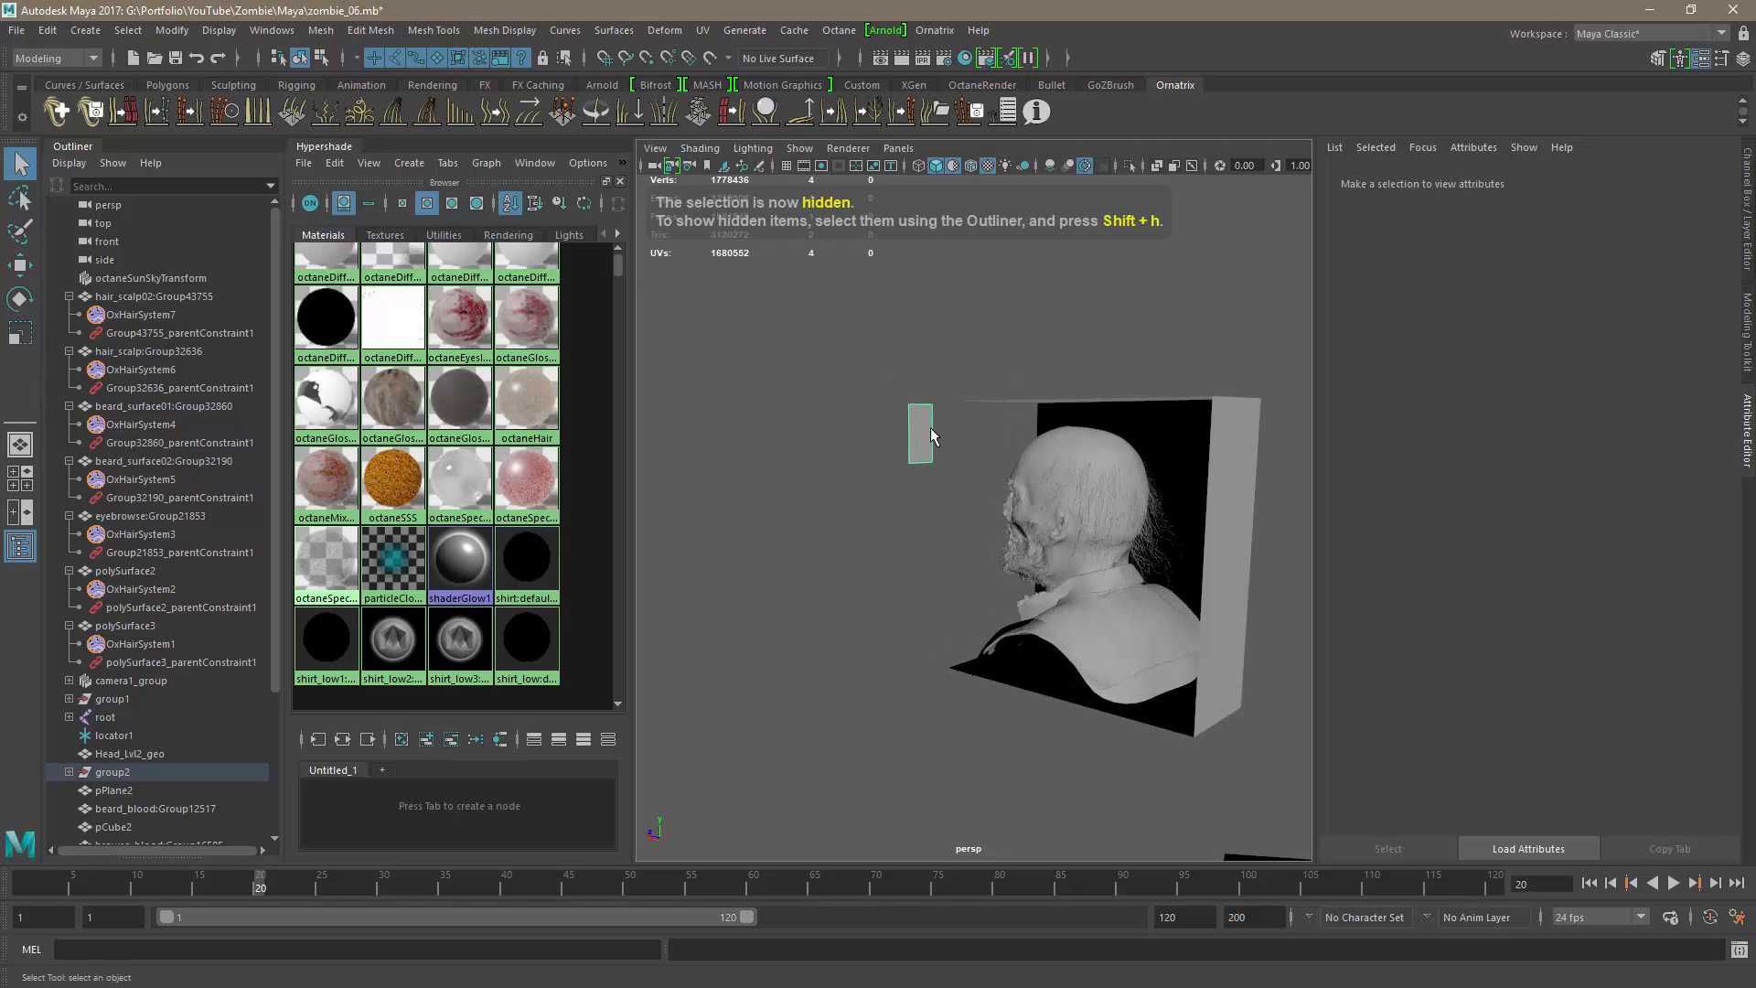
pyautogui.hotkey('alt', 'Tab')
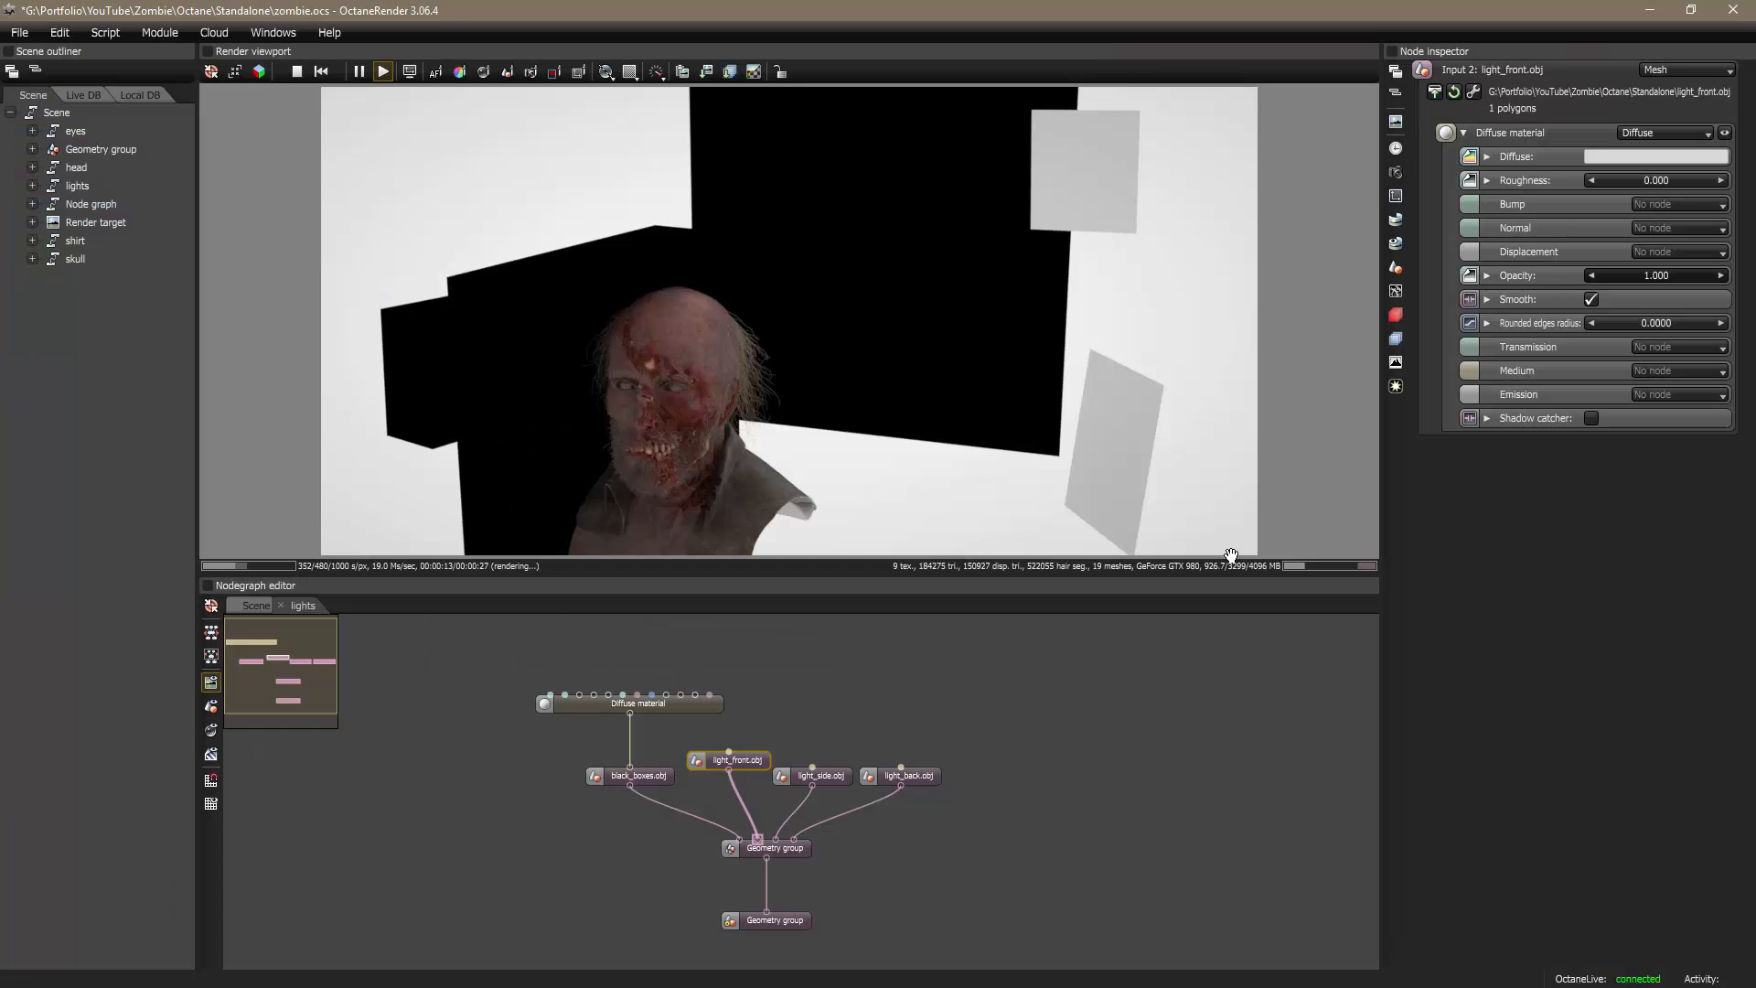
# Step: Add a Diffuse material inside the lights graph and connect it to light_front.obj
pyautogui.rightClick(815, 706)
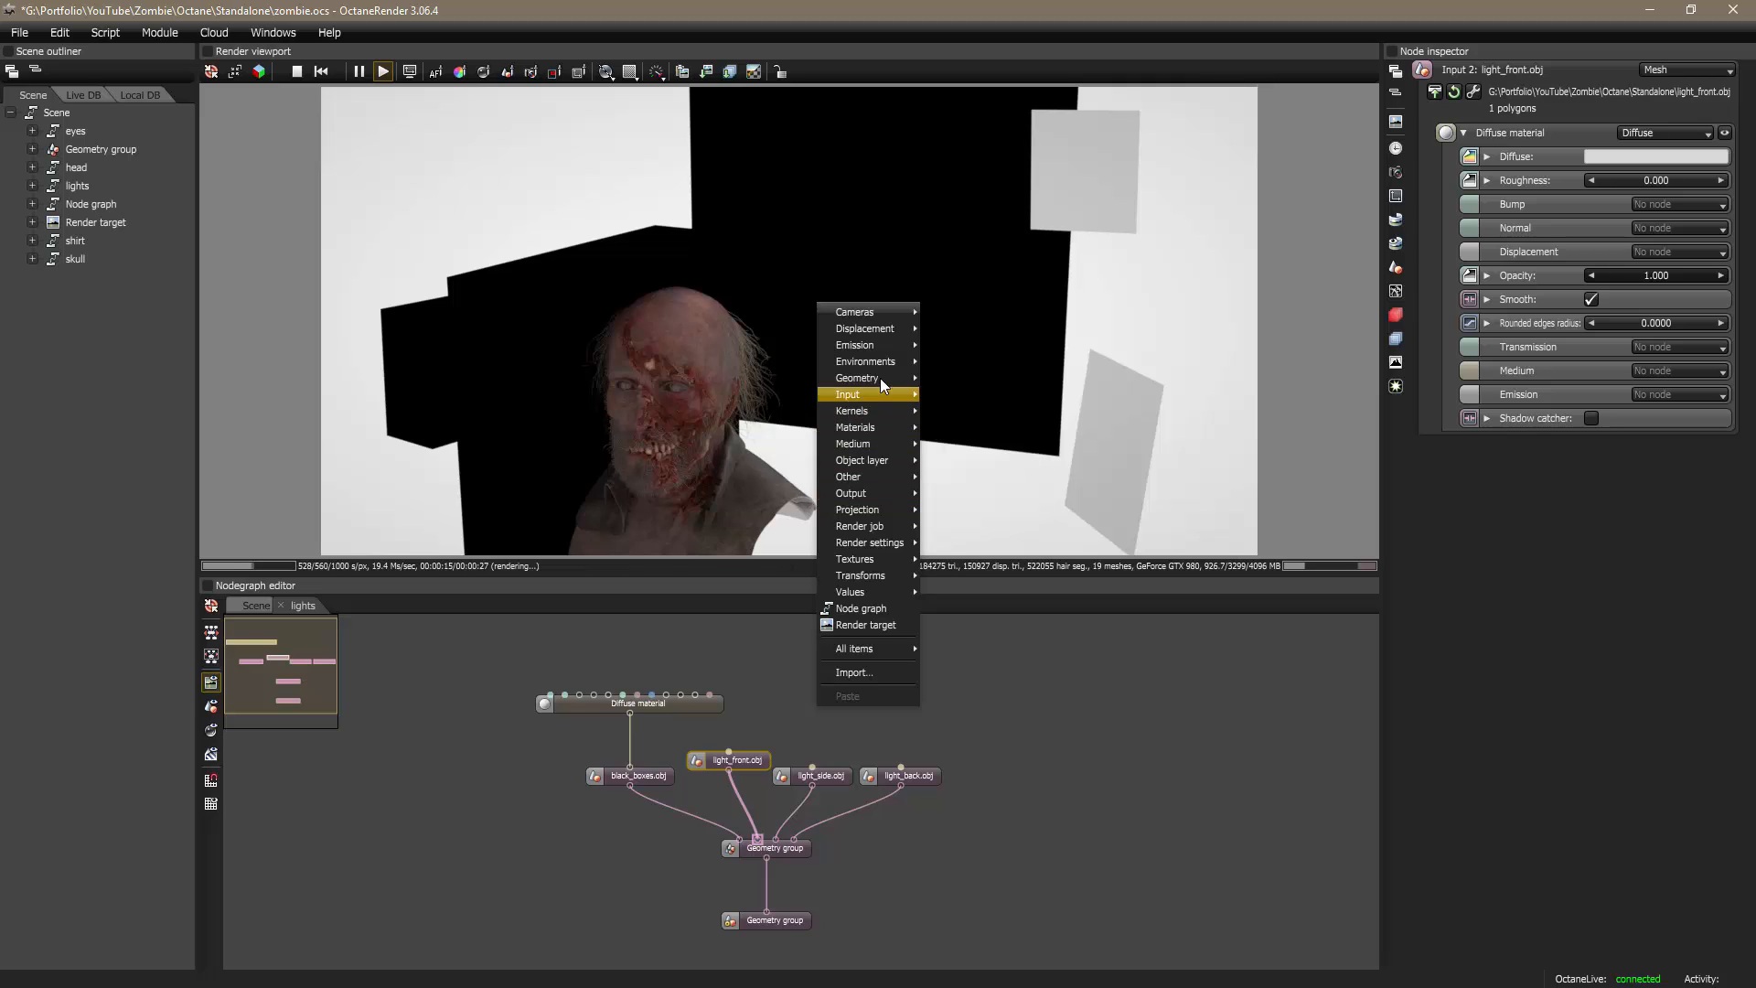
pyautogui.moveTo(881, 376)
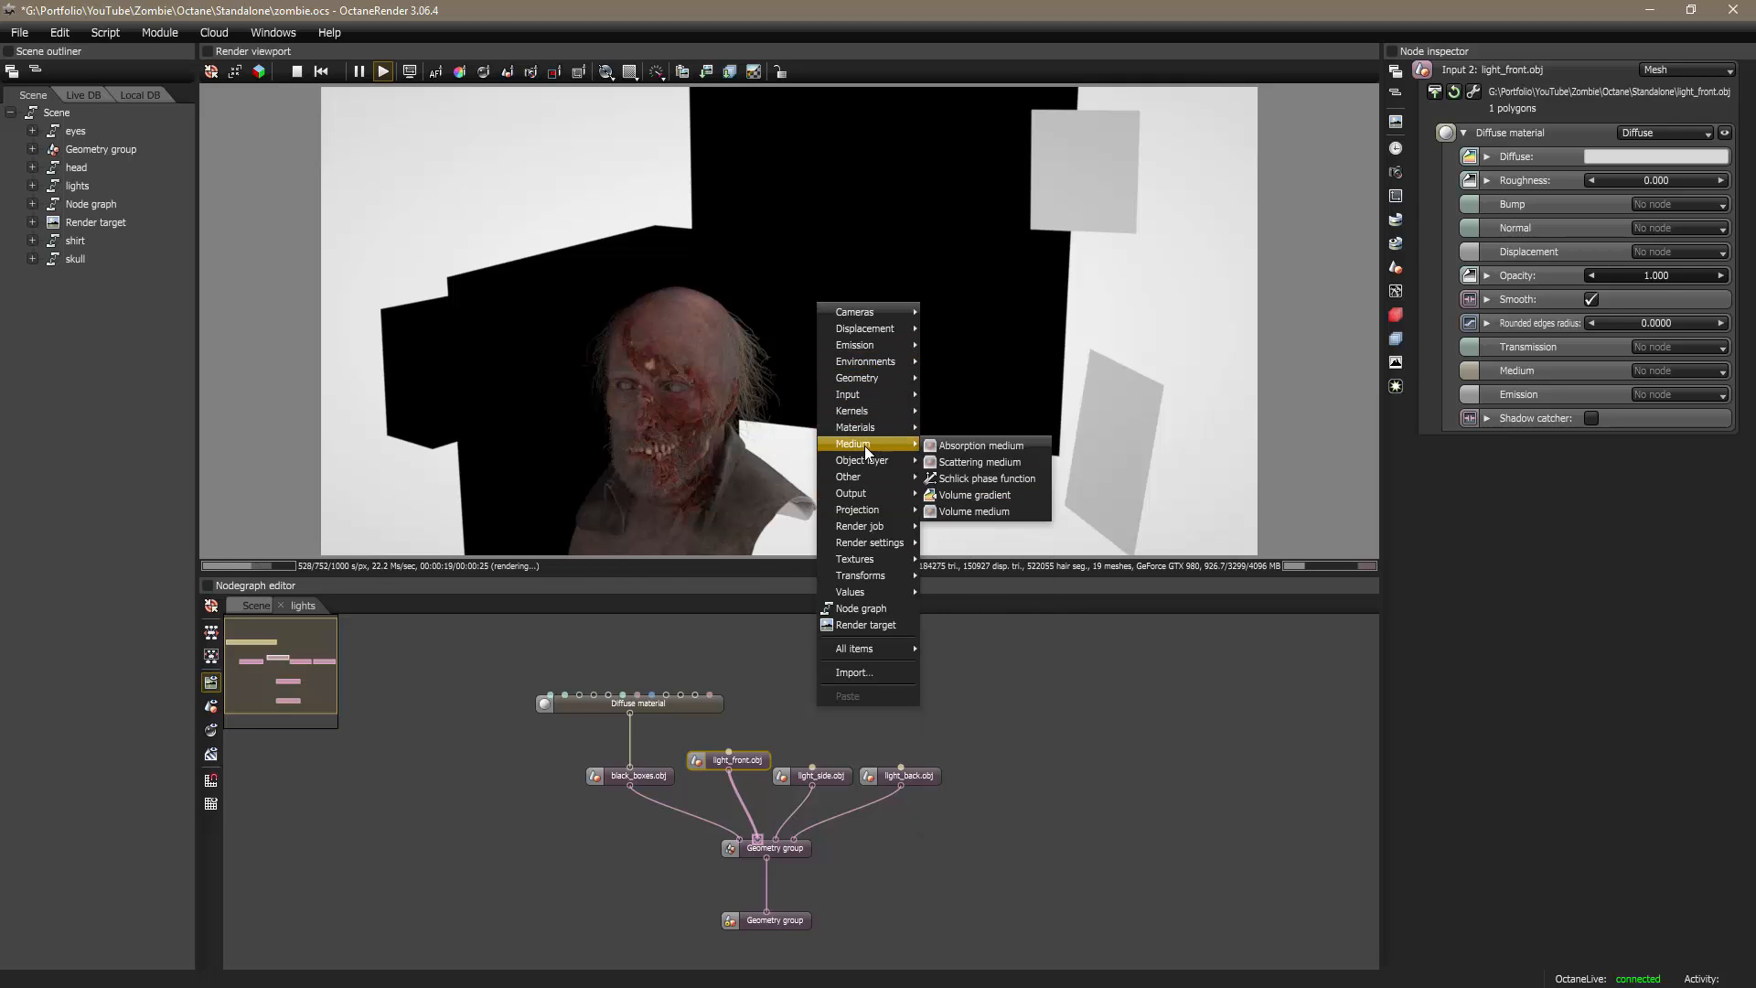
pyautogui.click(951, 429)
pyautogui.moveTo(847, 707); pyautogui.dragTo(730, 752)
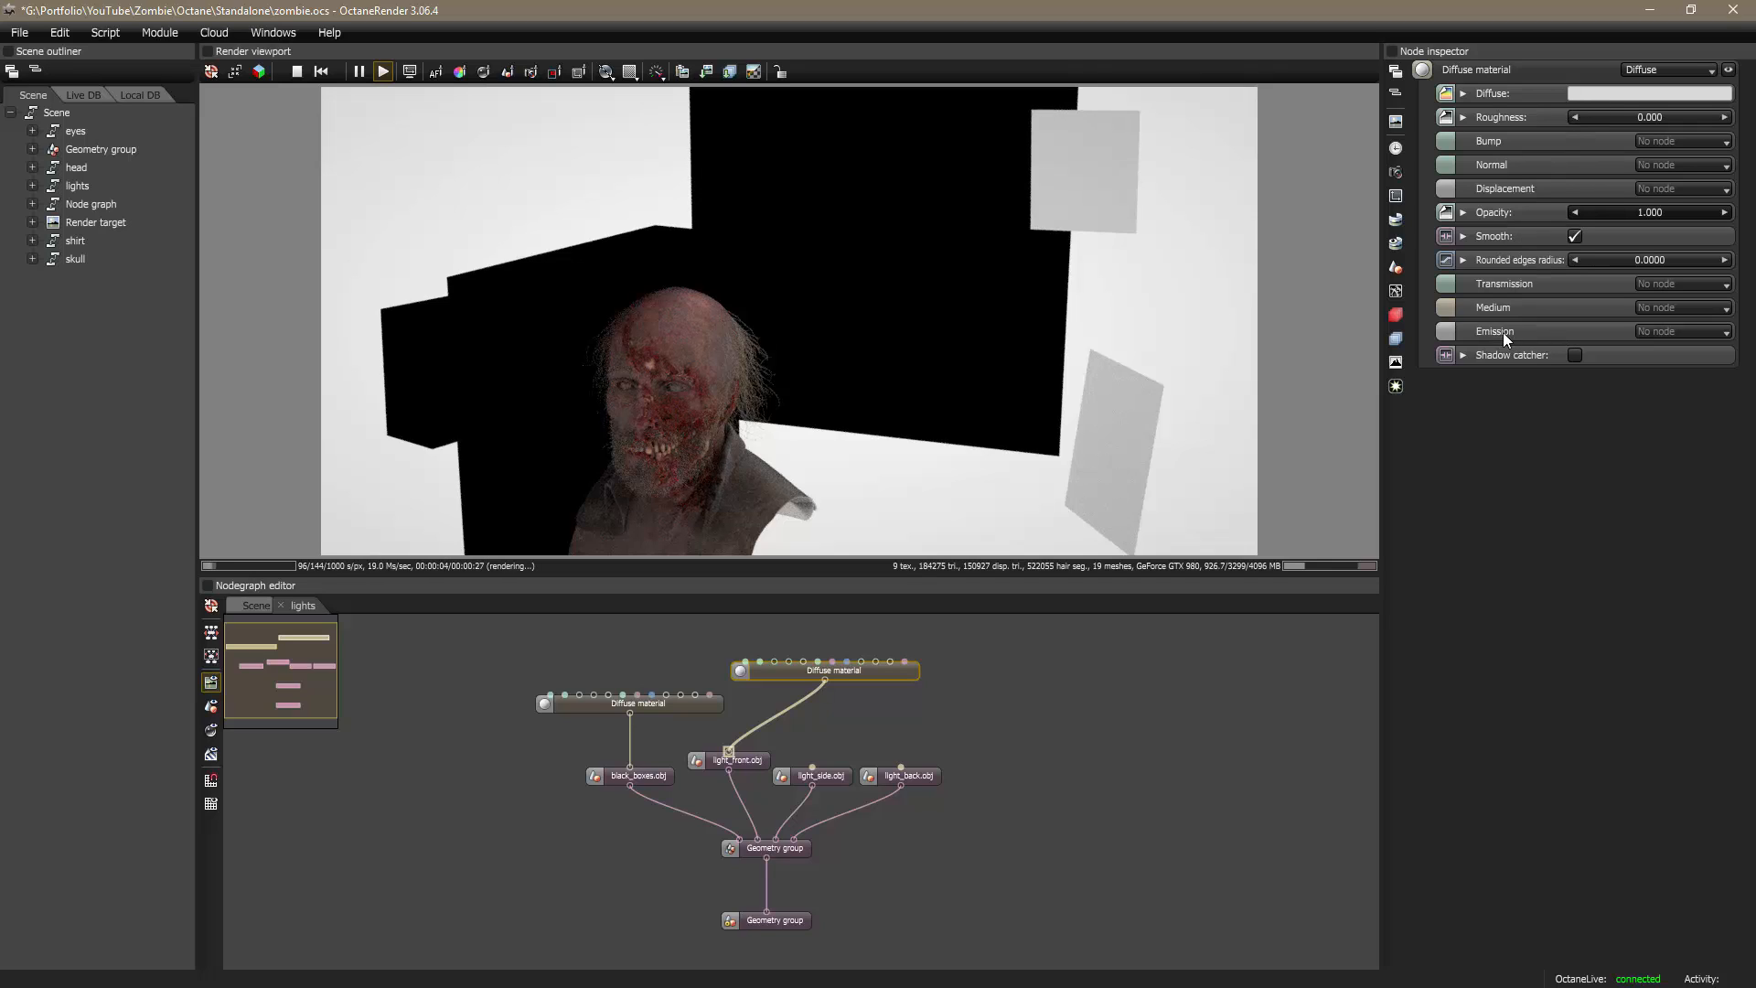
# Step: Set the emission of the front light's material to Black body, checking it against the light plane's material in Maya
pyautogui.click(1655, 333)
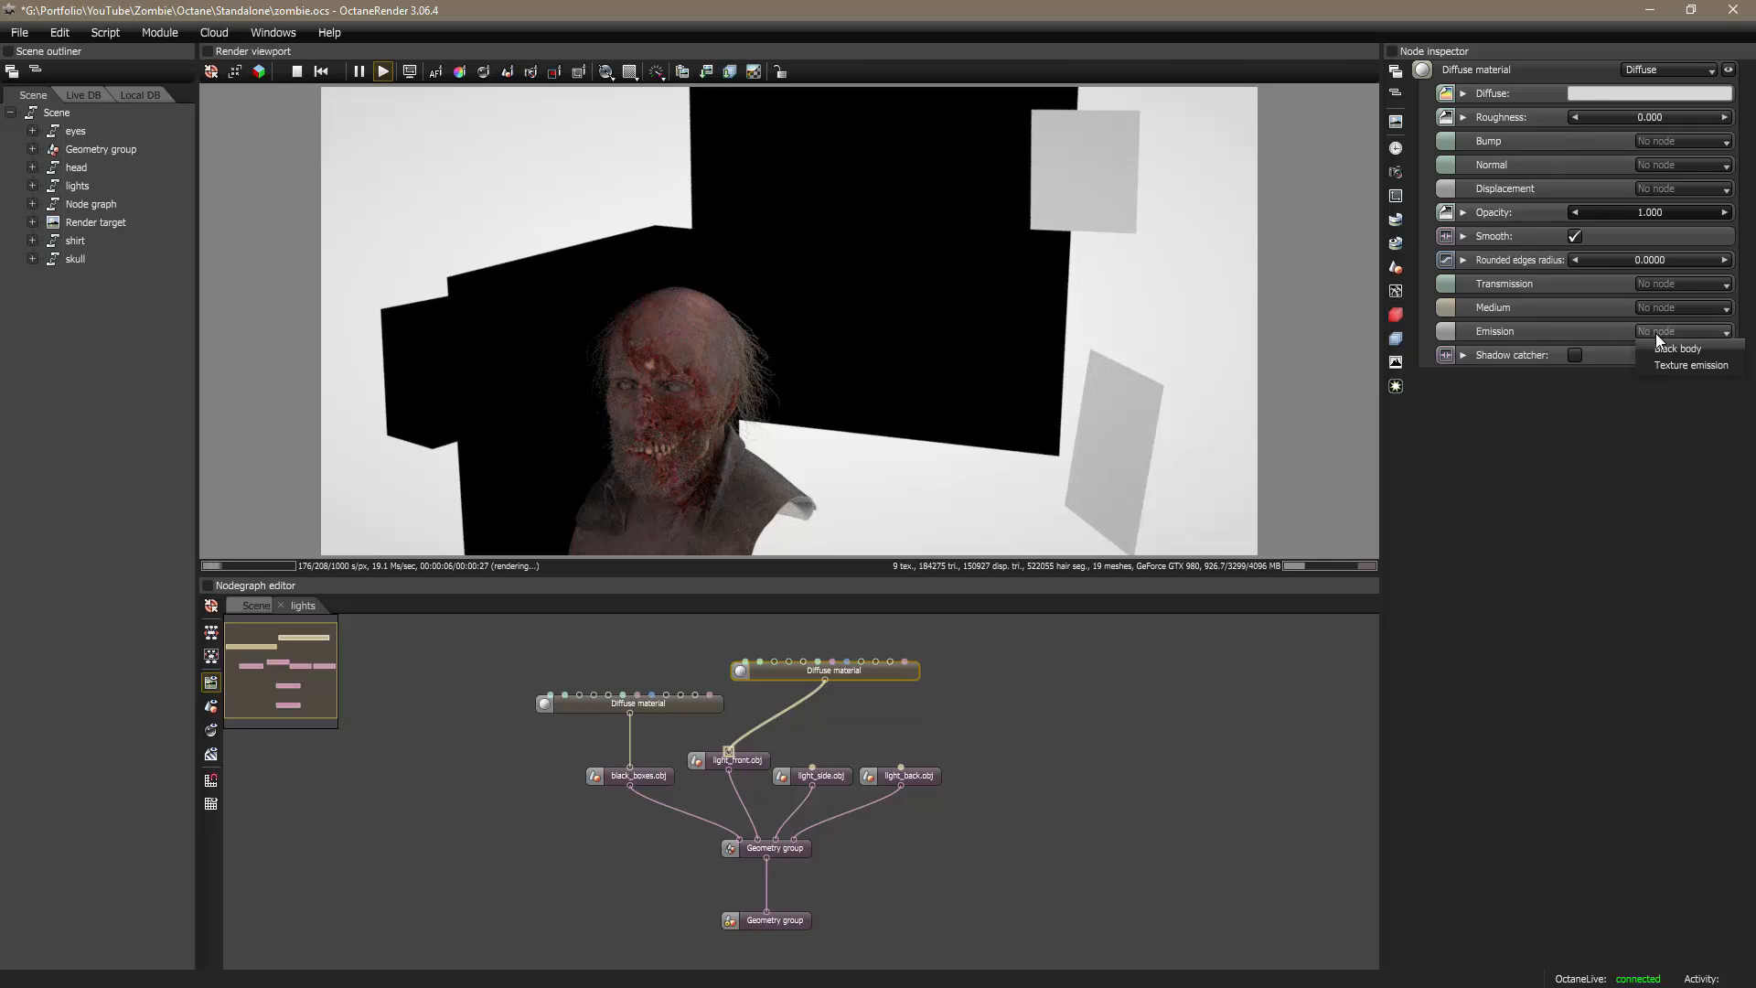
pyautogui.click(1673, 350)
pyautogui.hotkey('alt', 'Tab')
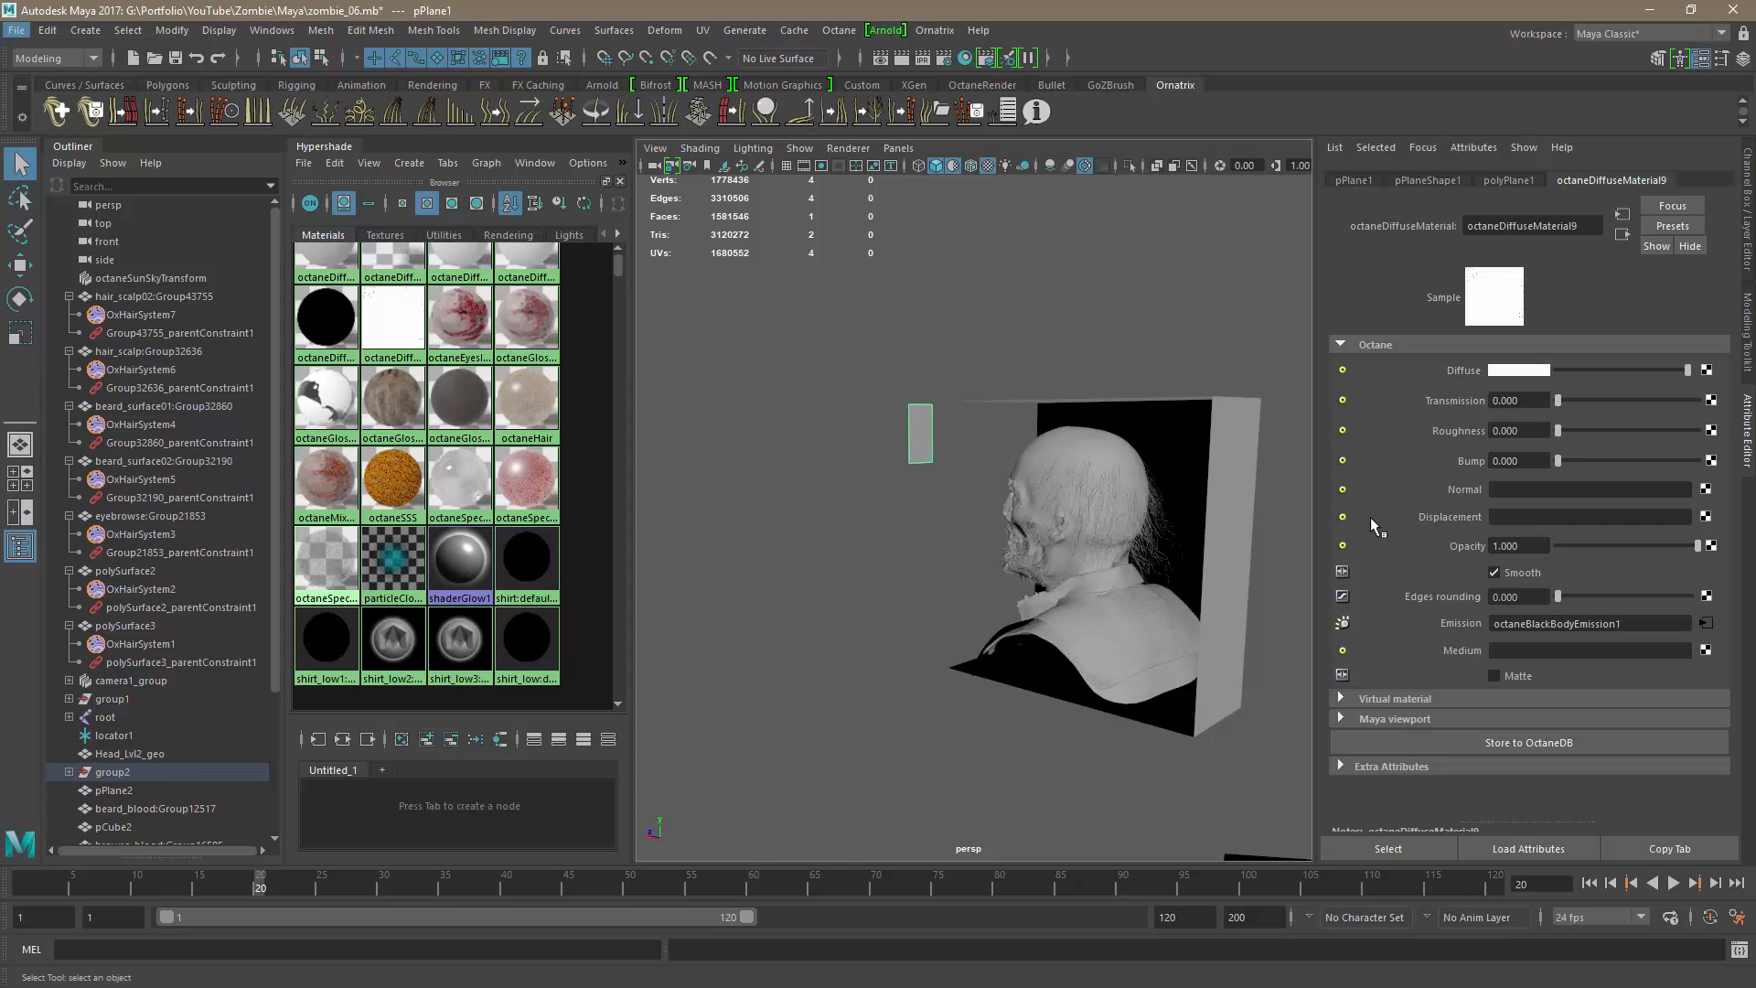
pyautogui.hotkey('alt', 'Tab')
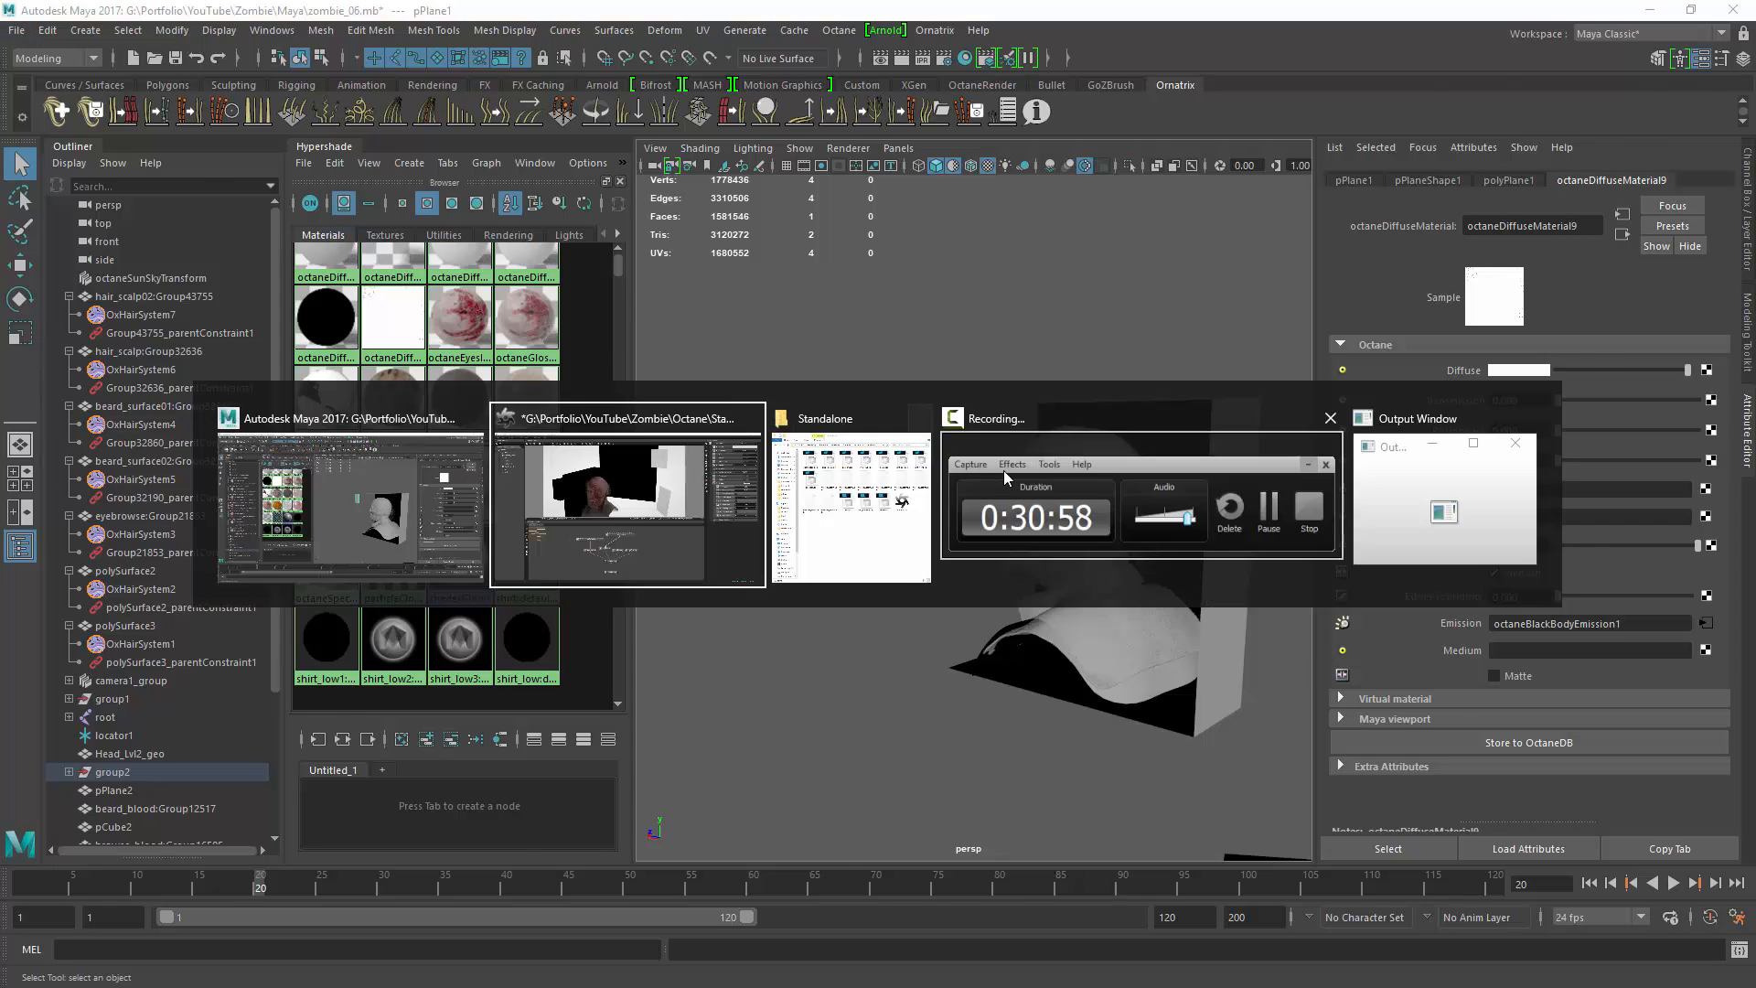
pyautogui.moveTo(869, 384); pyautogui.dragTo(887, 452)
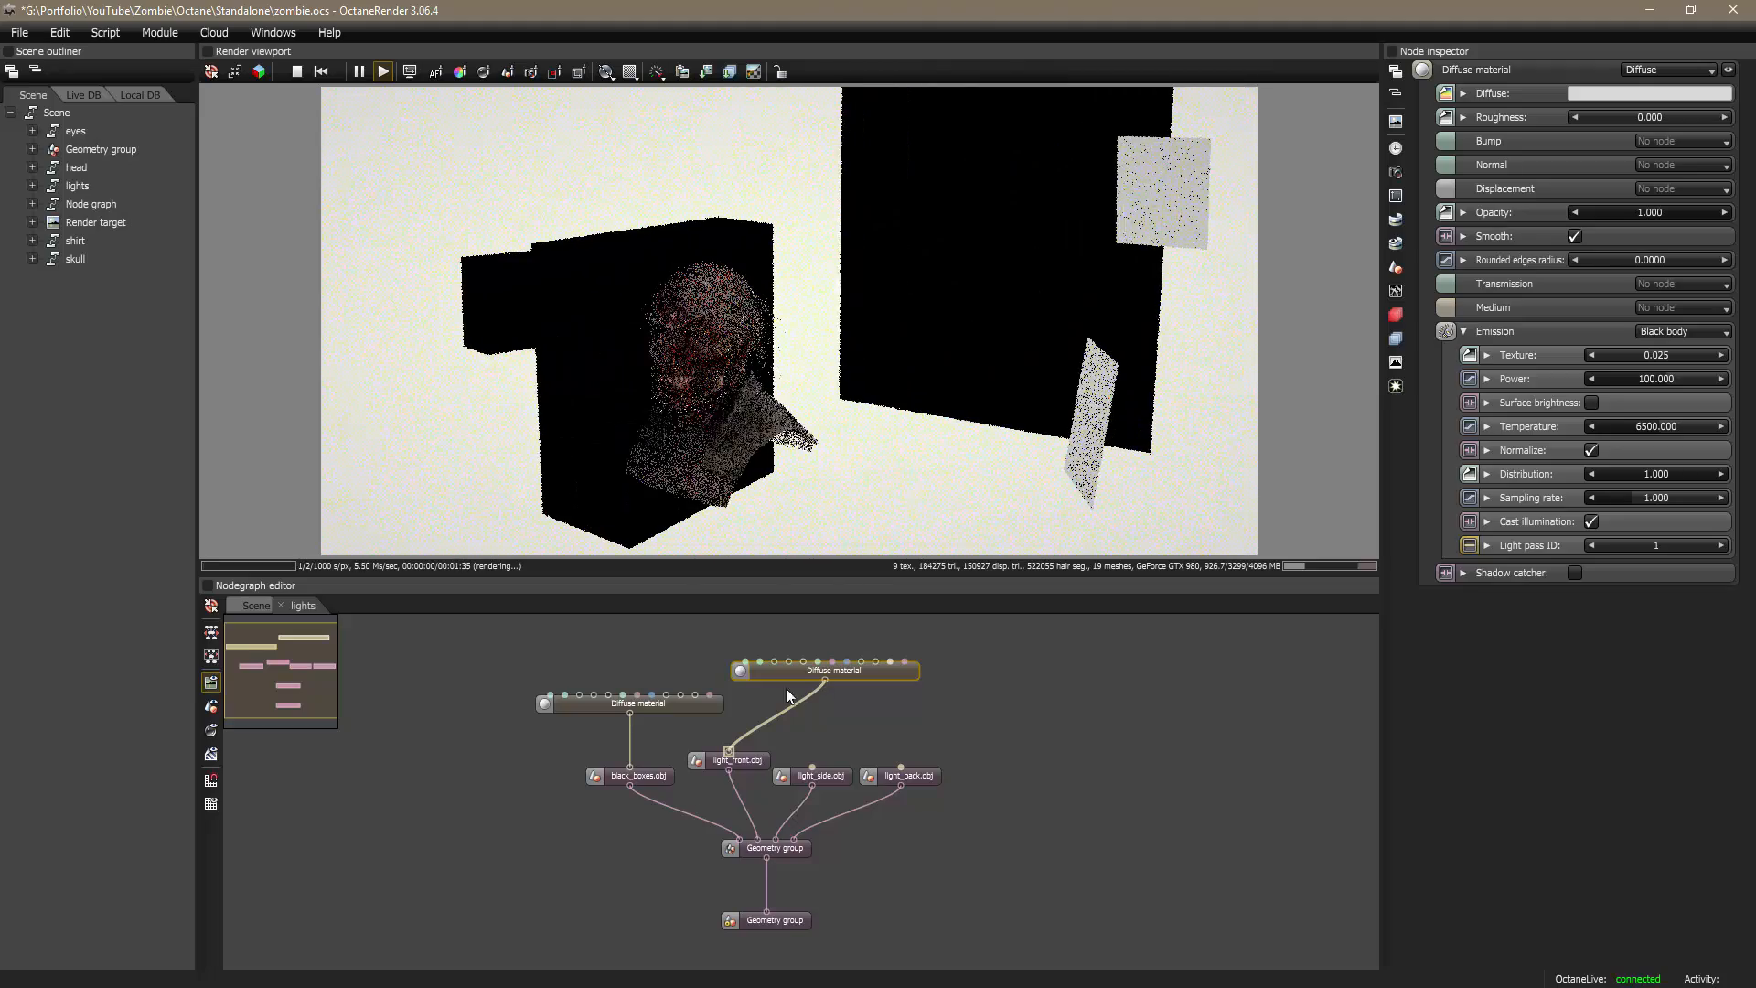
# Step: Add a Texture environment to the main scene graph and connect it to the Render target's environment input
pyautogui.click(244, 607)
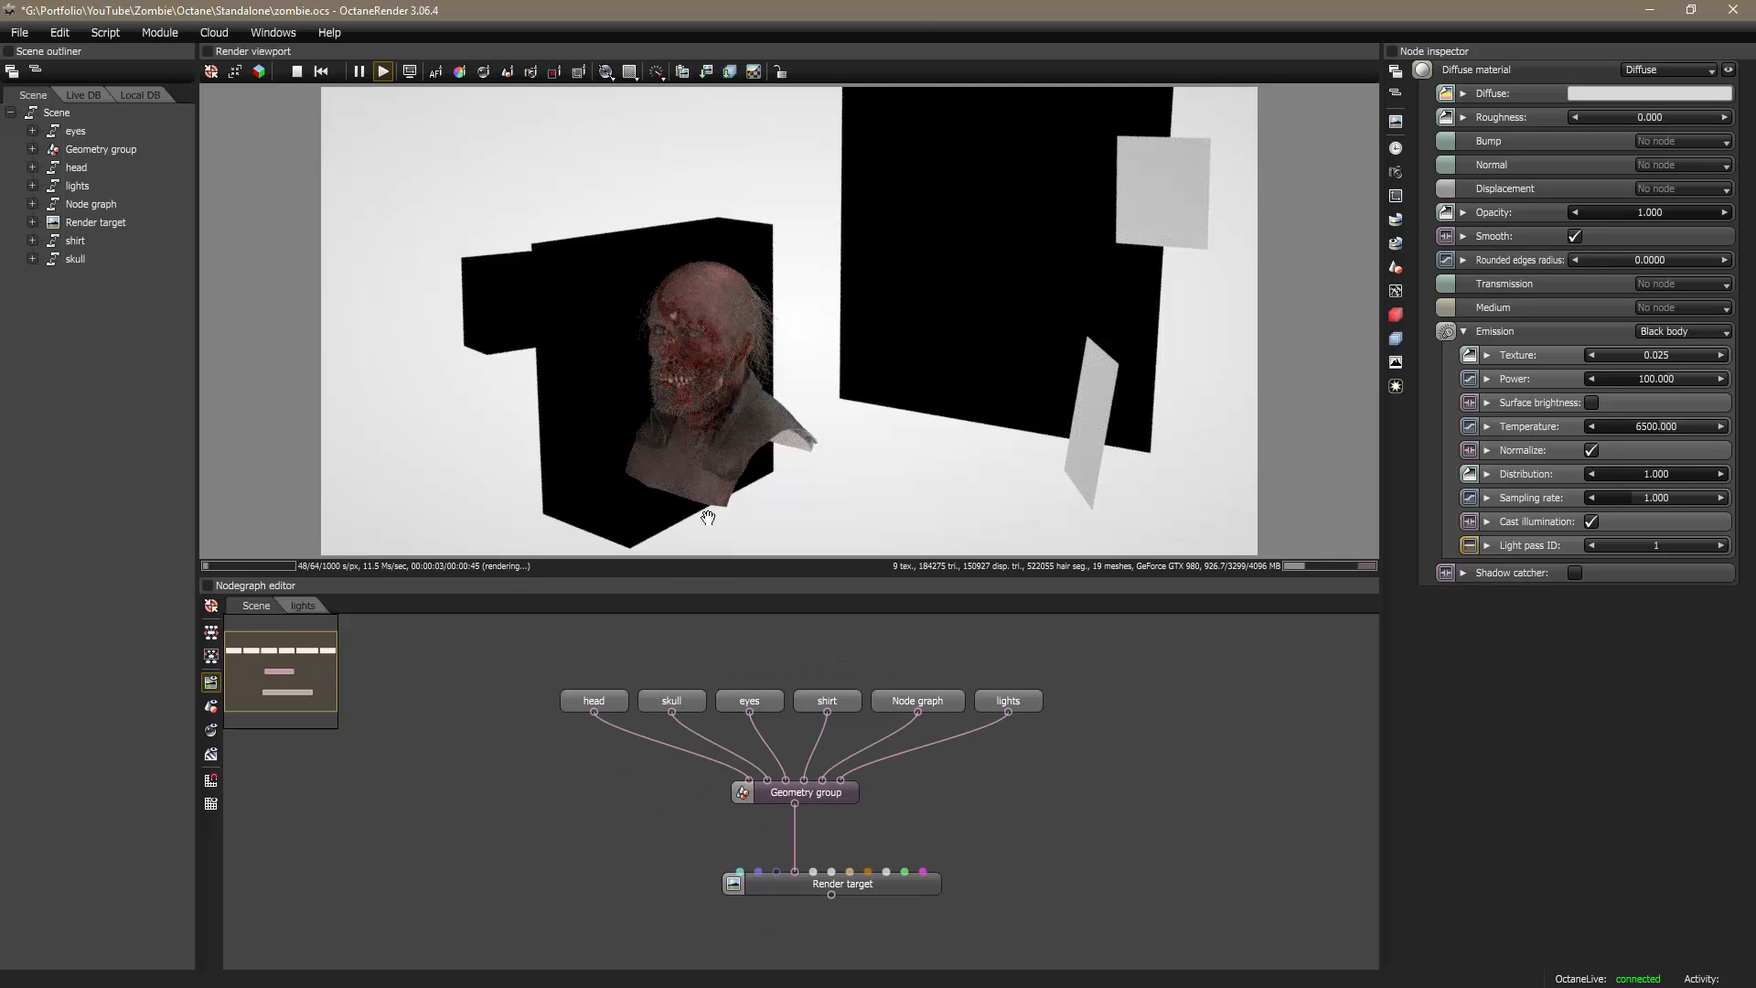
pyautogui.rightClick(542, 822)
pyautogui.moveTo(622, 477)
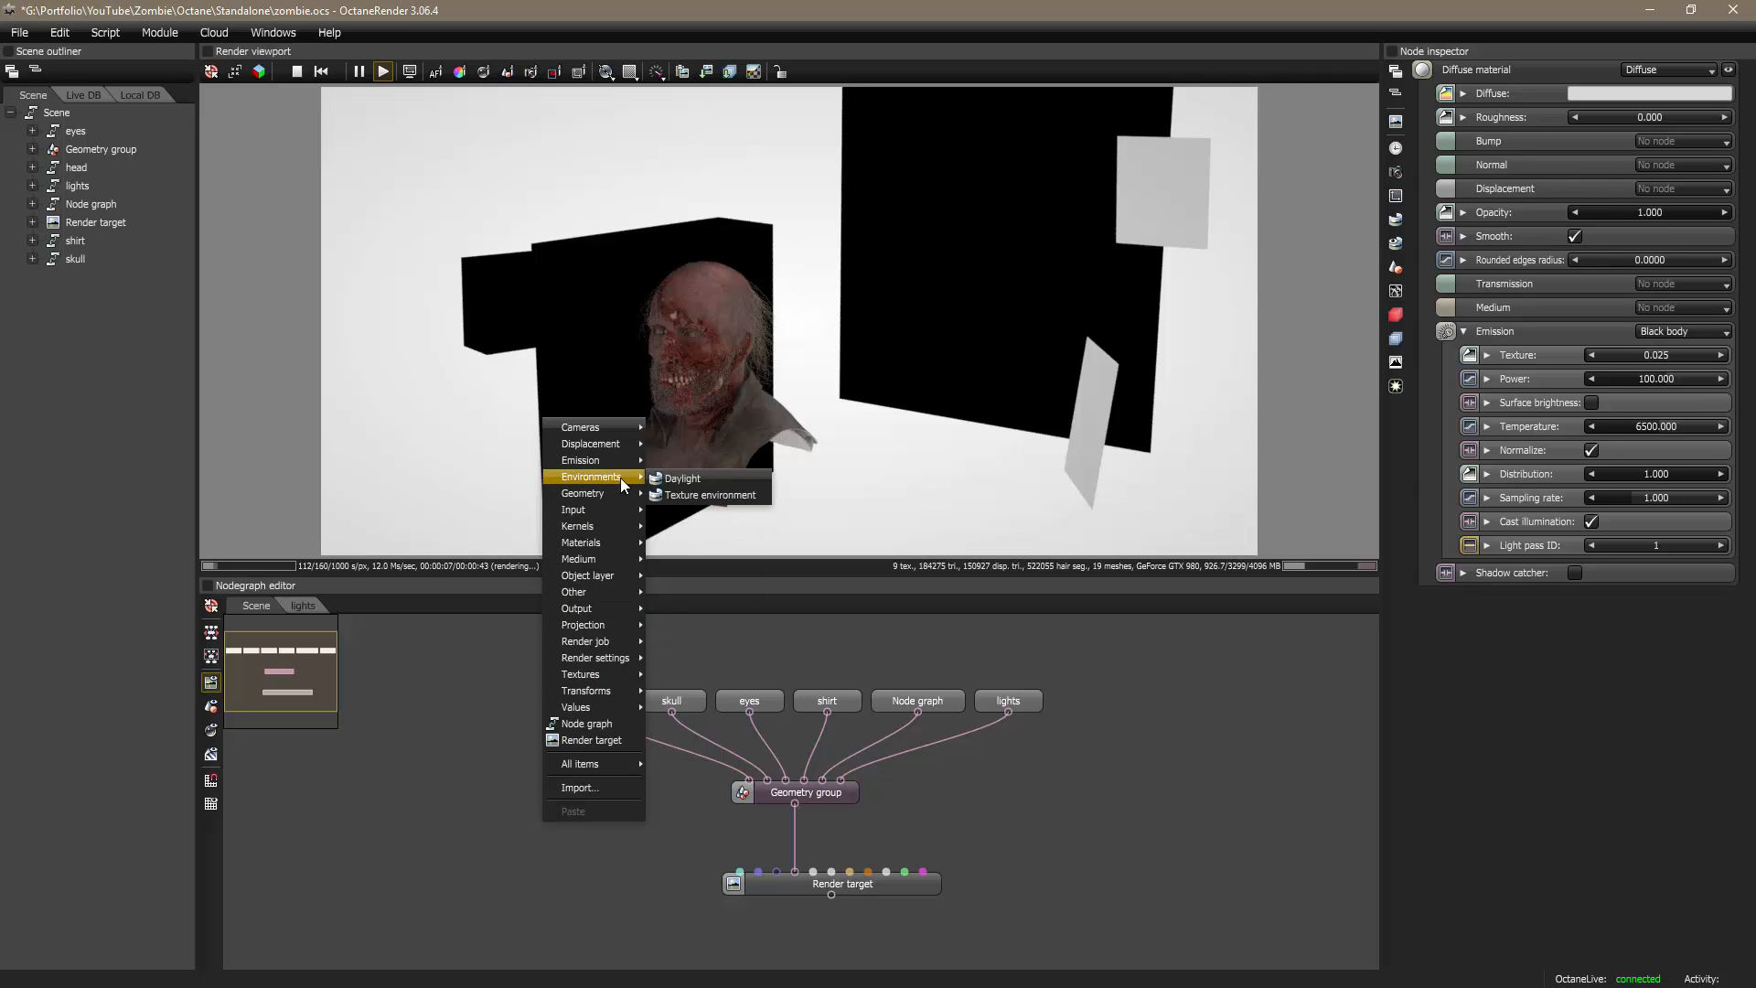
pyautogui.click(698, 495)
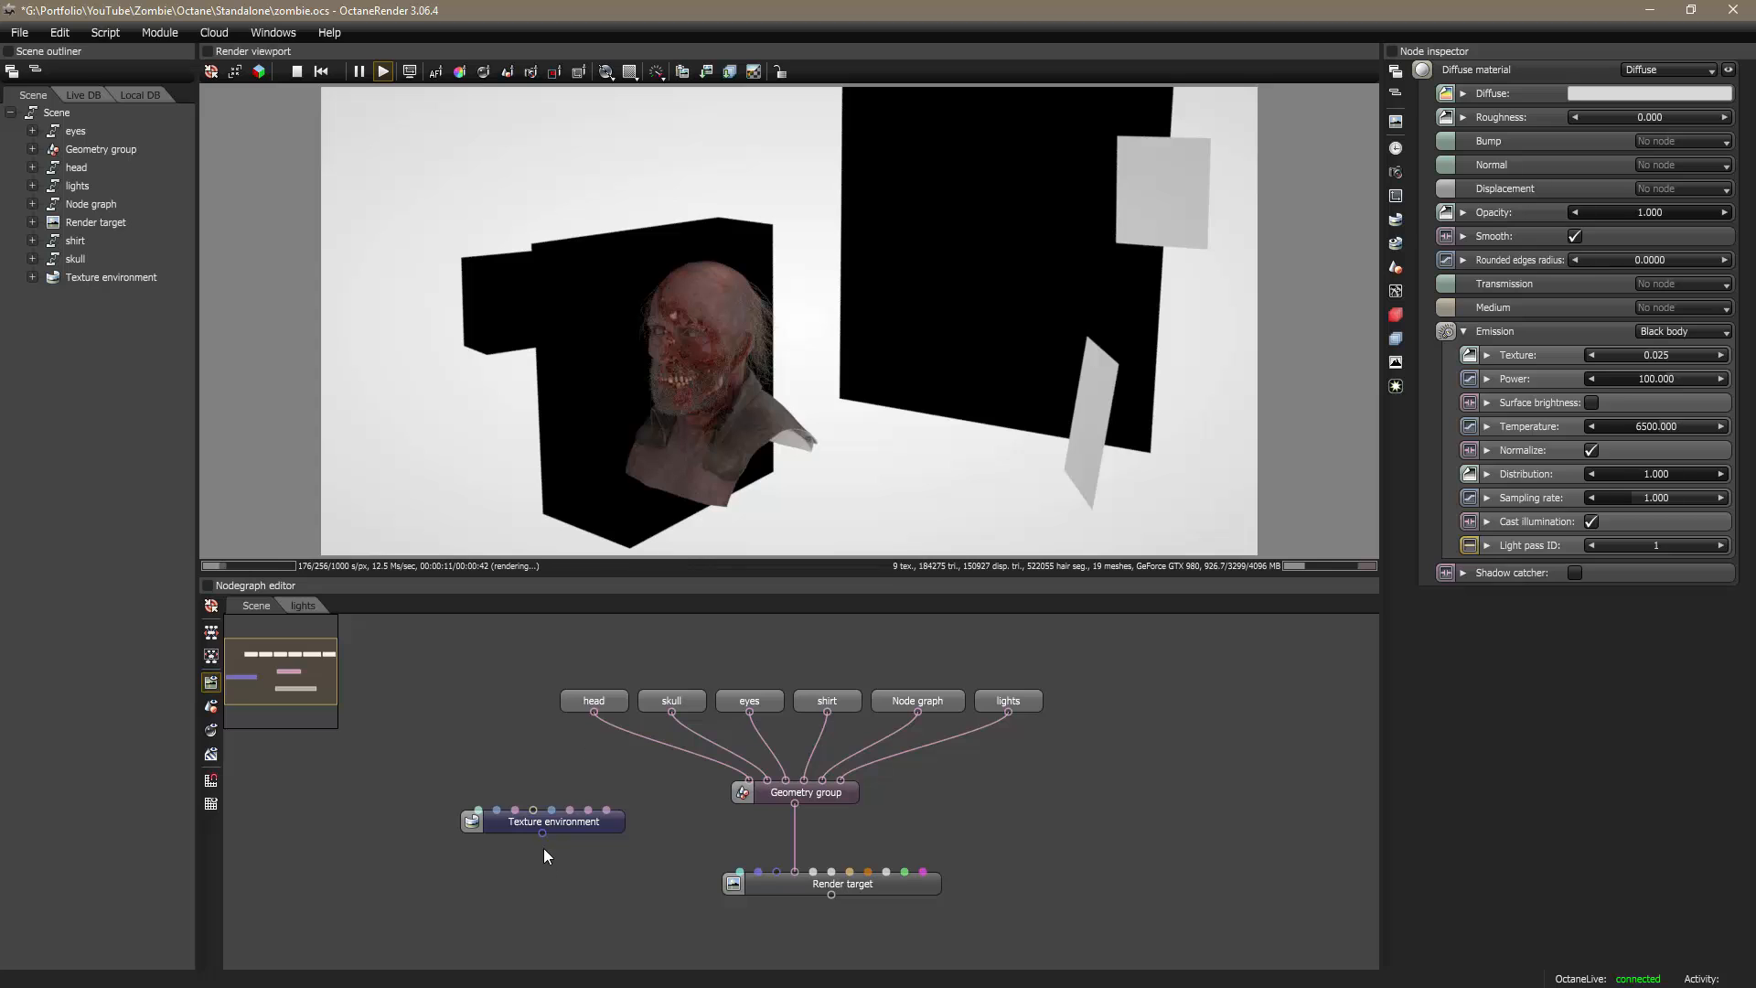
pyautogui.moveTo(638, 857); pyautogui.dragTo(759, 874)
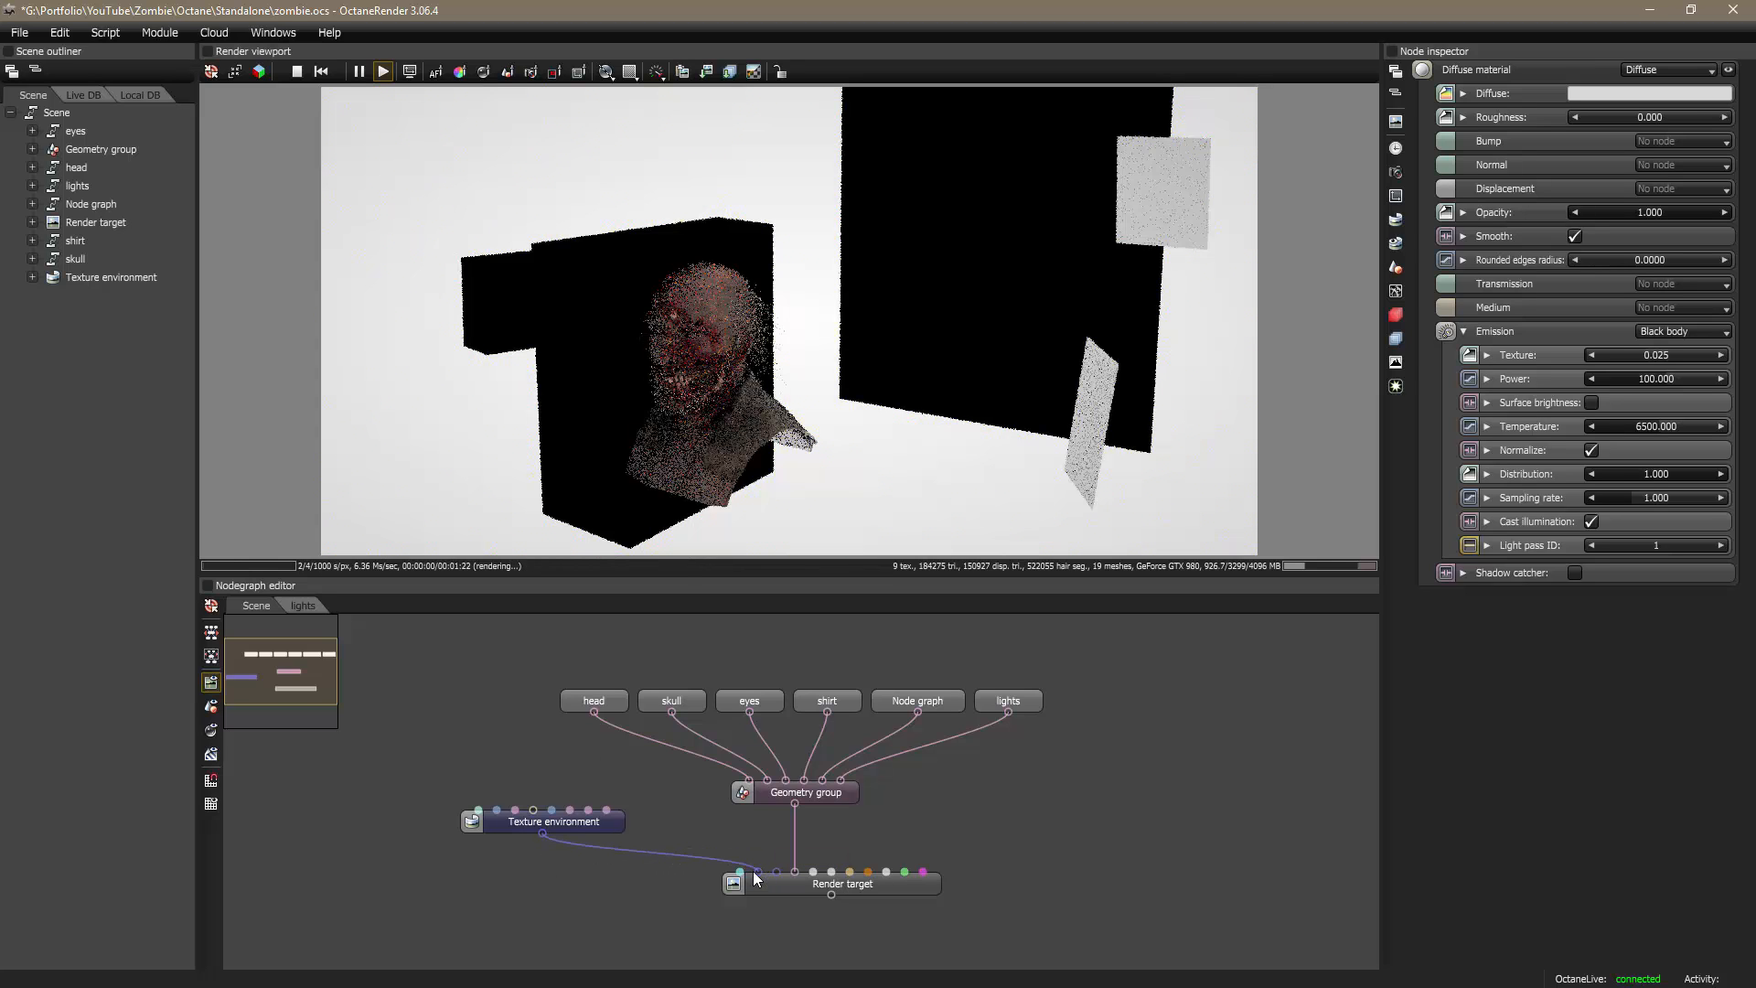
pyautogui.moveTo(615, 825)
pyautogui.mouseDown()
pyautogui.moveTo(629, 803)
pyautogui.moveTo(613, 804)
pyautogui.mouseUp()
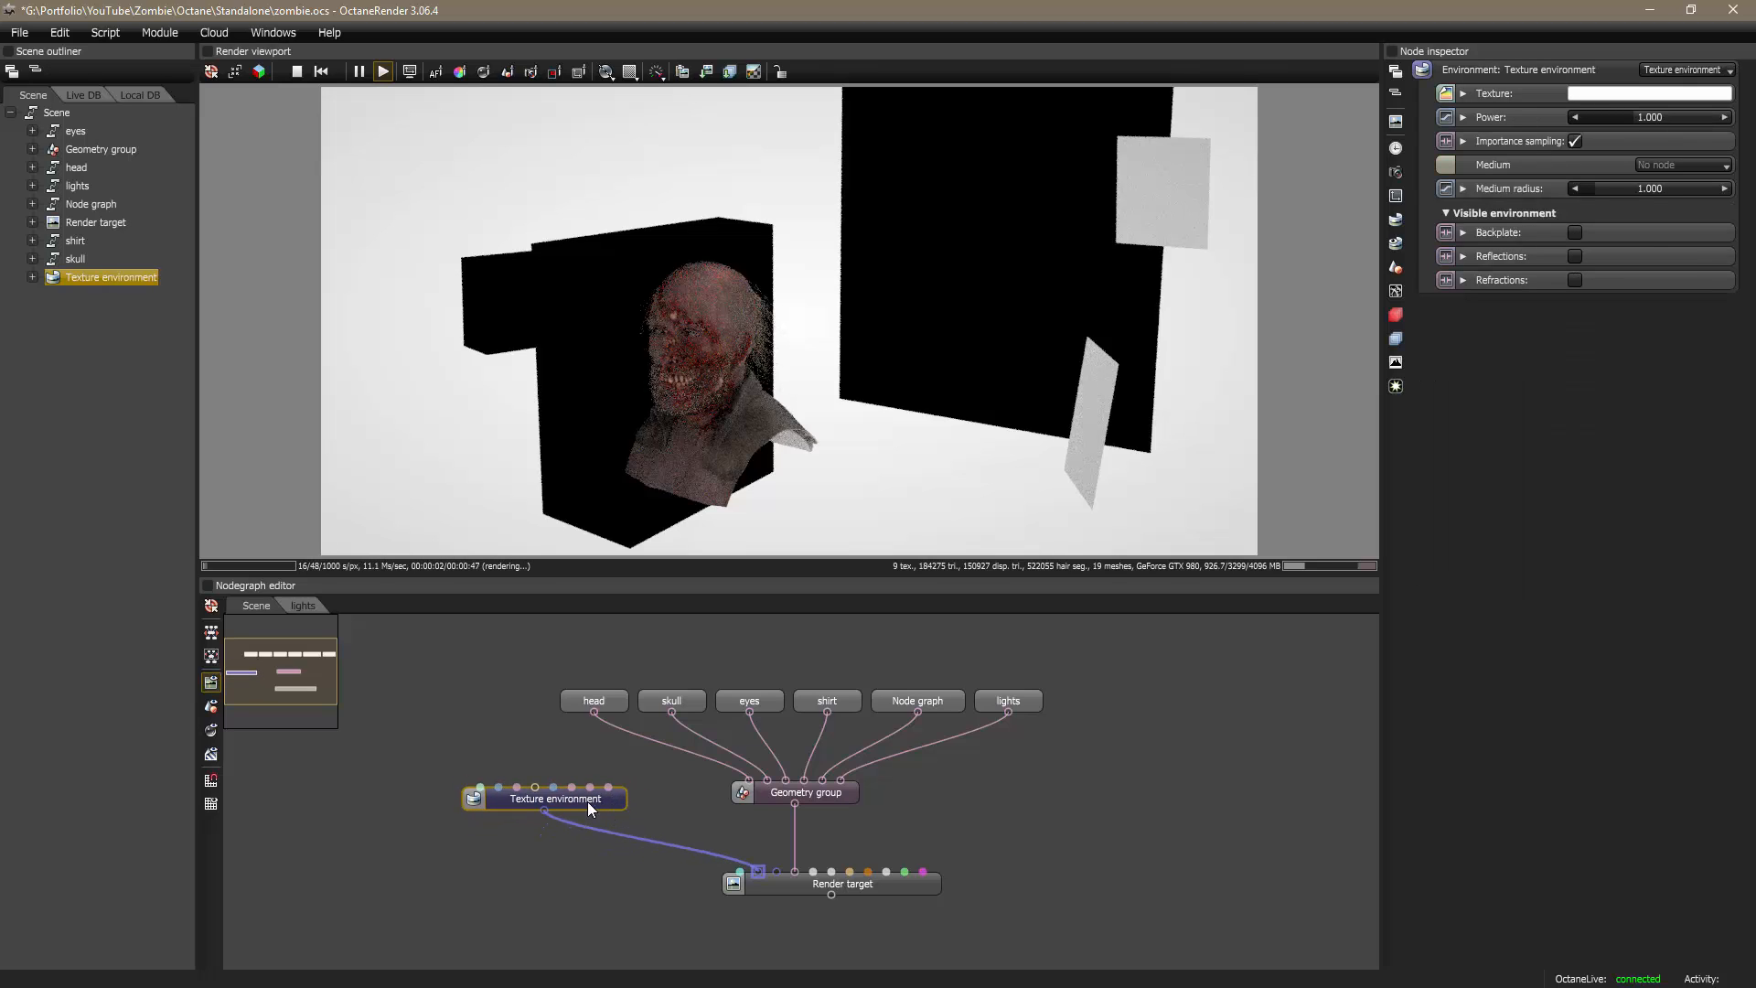
# Step: Set the Texture environment's color to black
pyautogui.click(1652, 94)
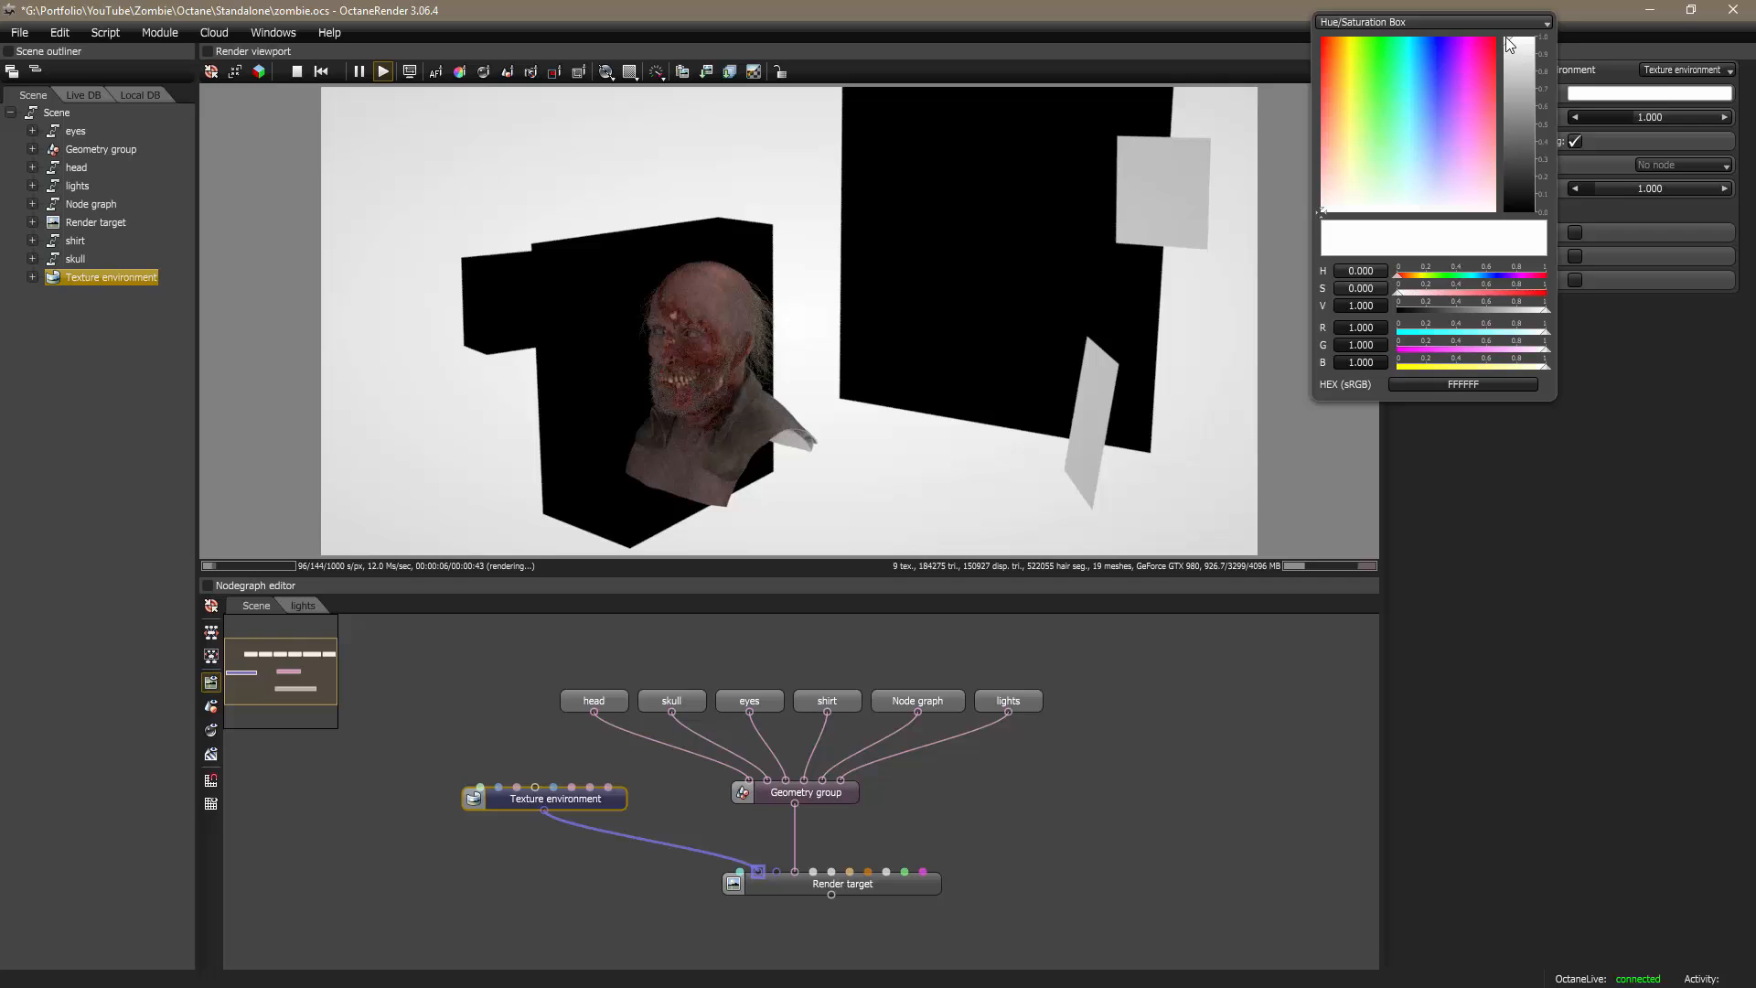
pyautogui.moveTo(1505, 41); pyautogui.dragTo(1496, 266)
pyautogui.click(1626, 373)
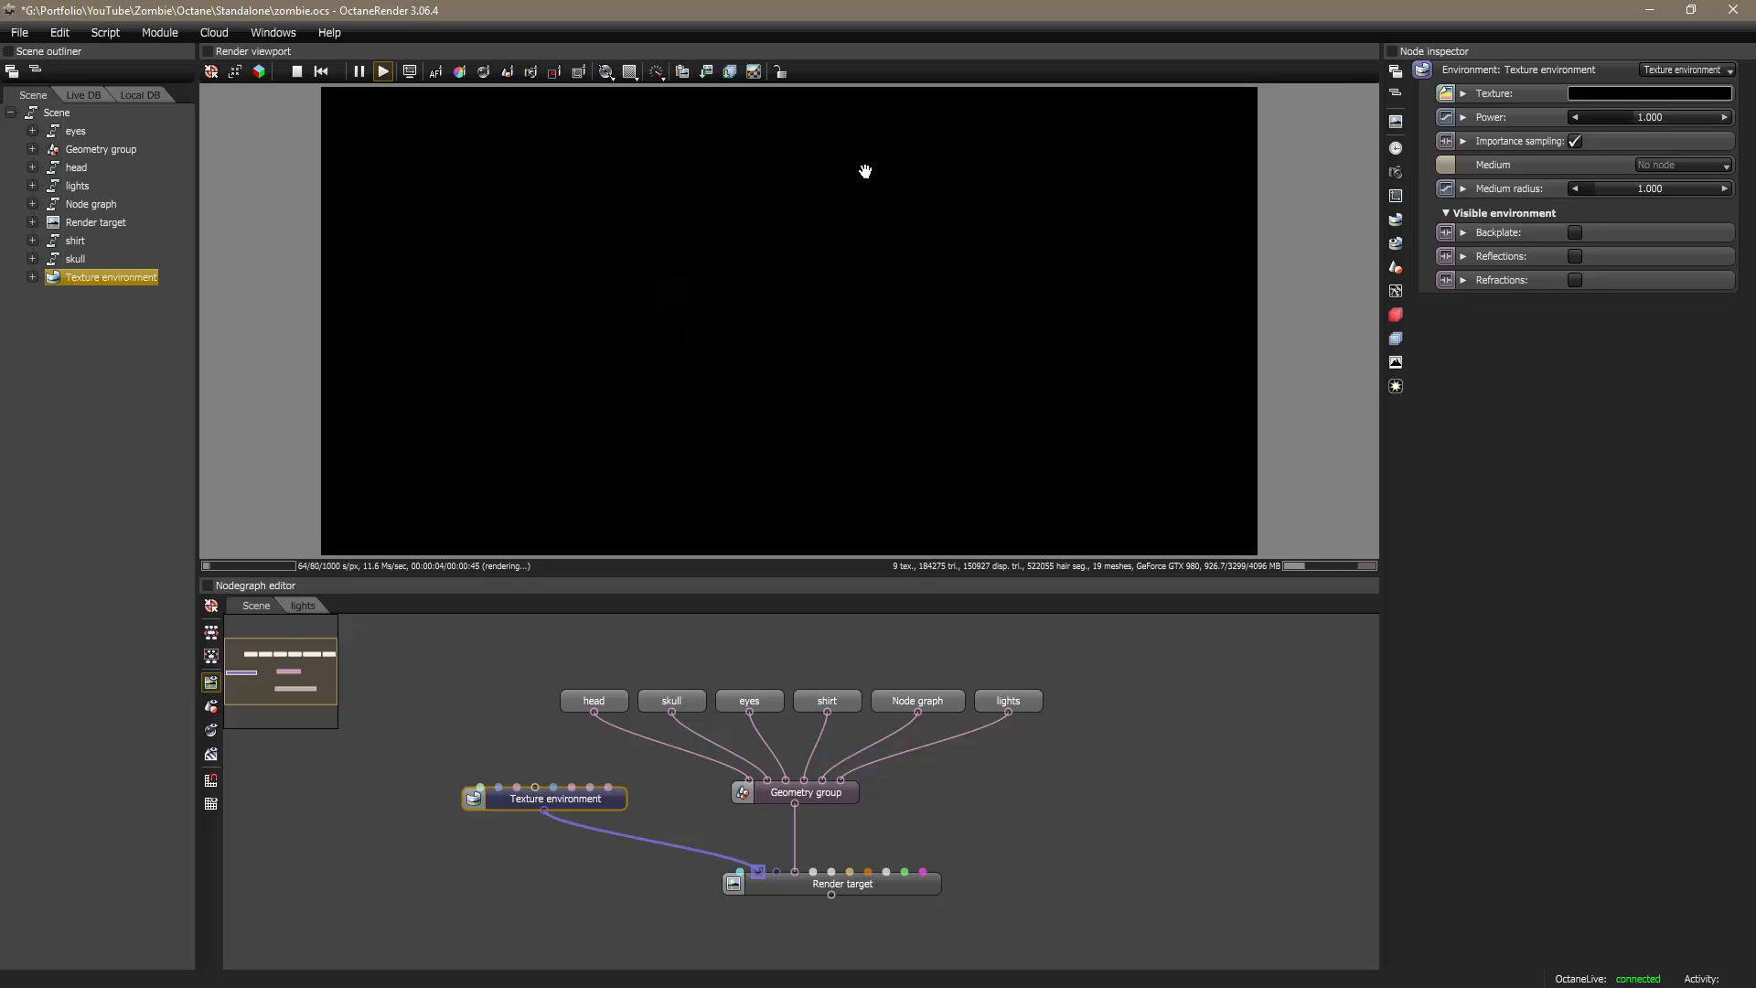
# Step: Rename the Diffuse material feeding light_front.obj in the lights graph as light1
pyautogui.click(303, 606)
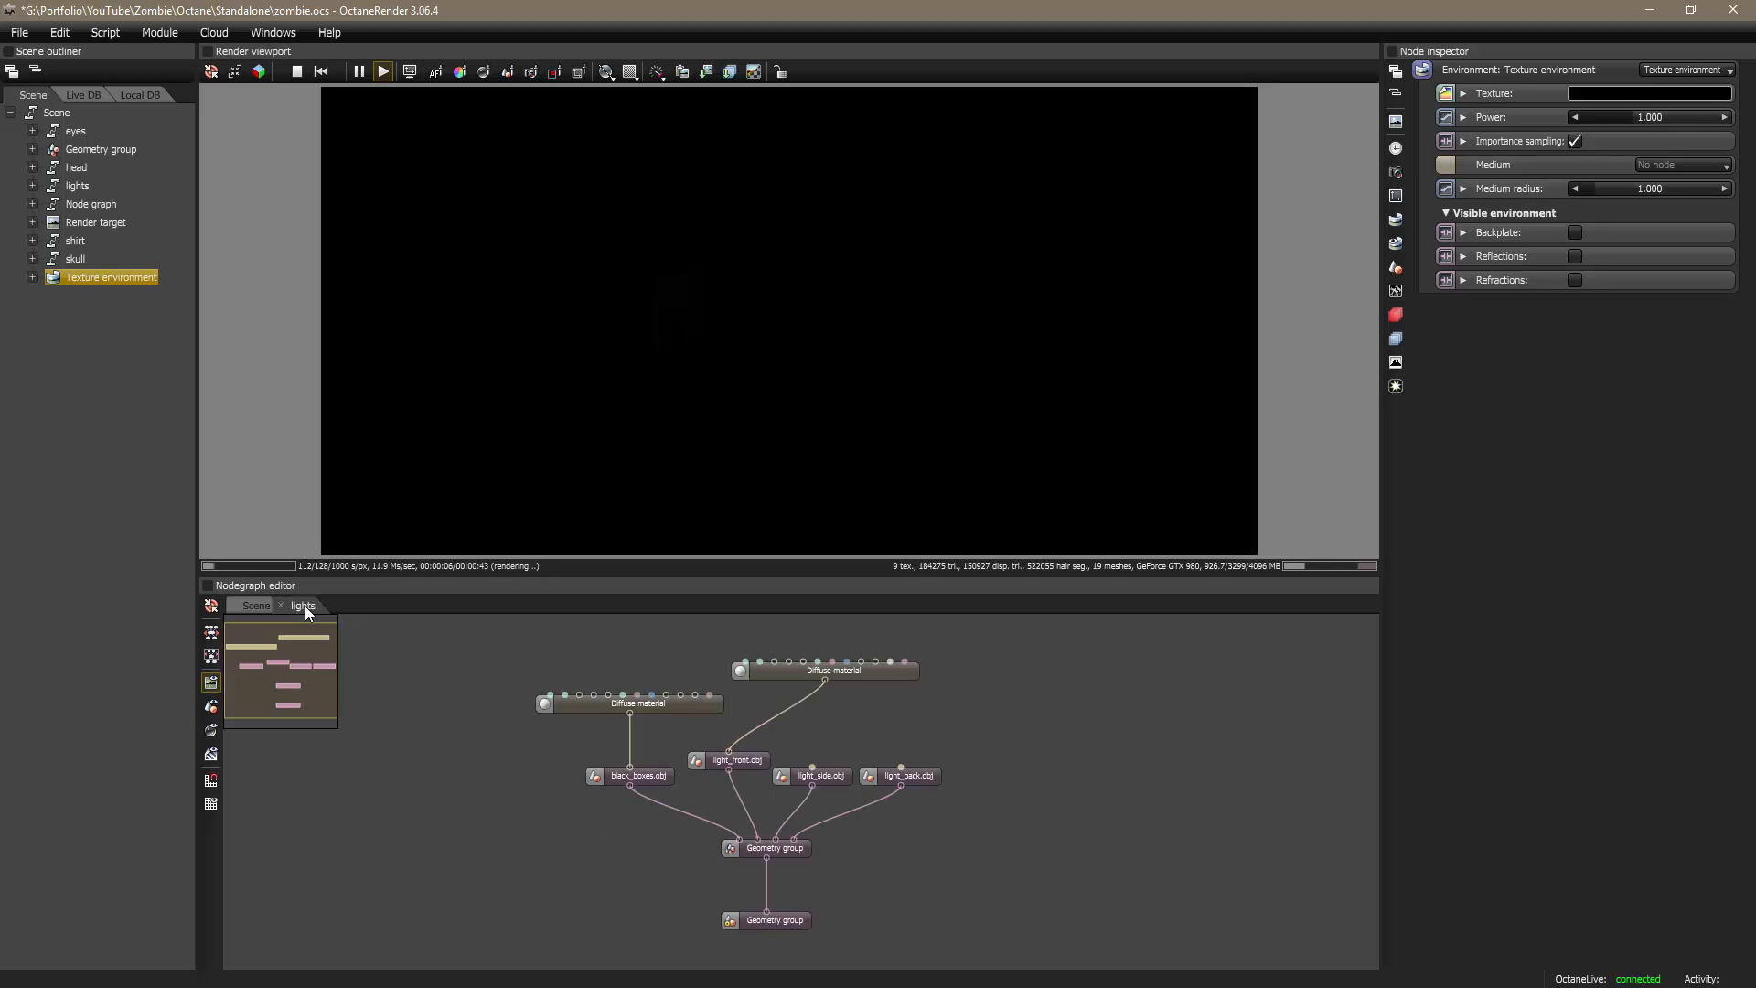
pyautogui.click(874, 677)
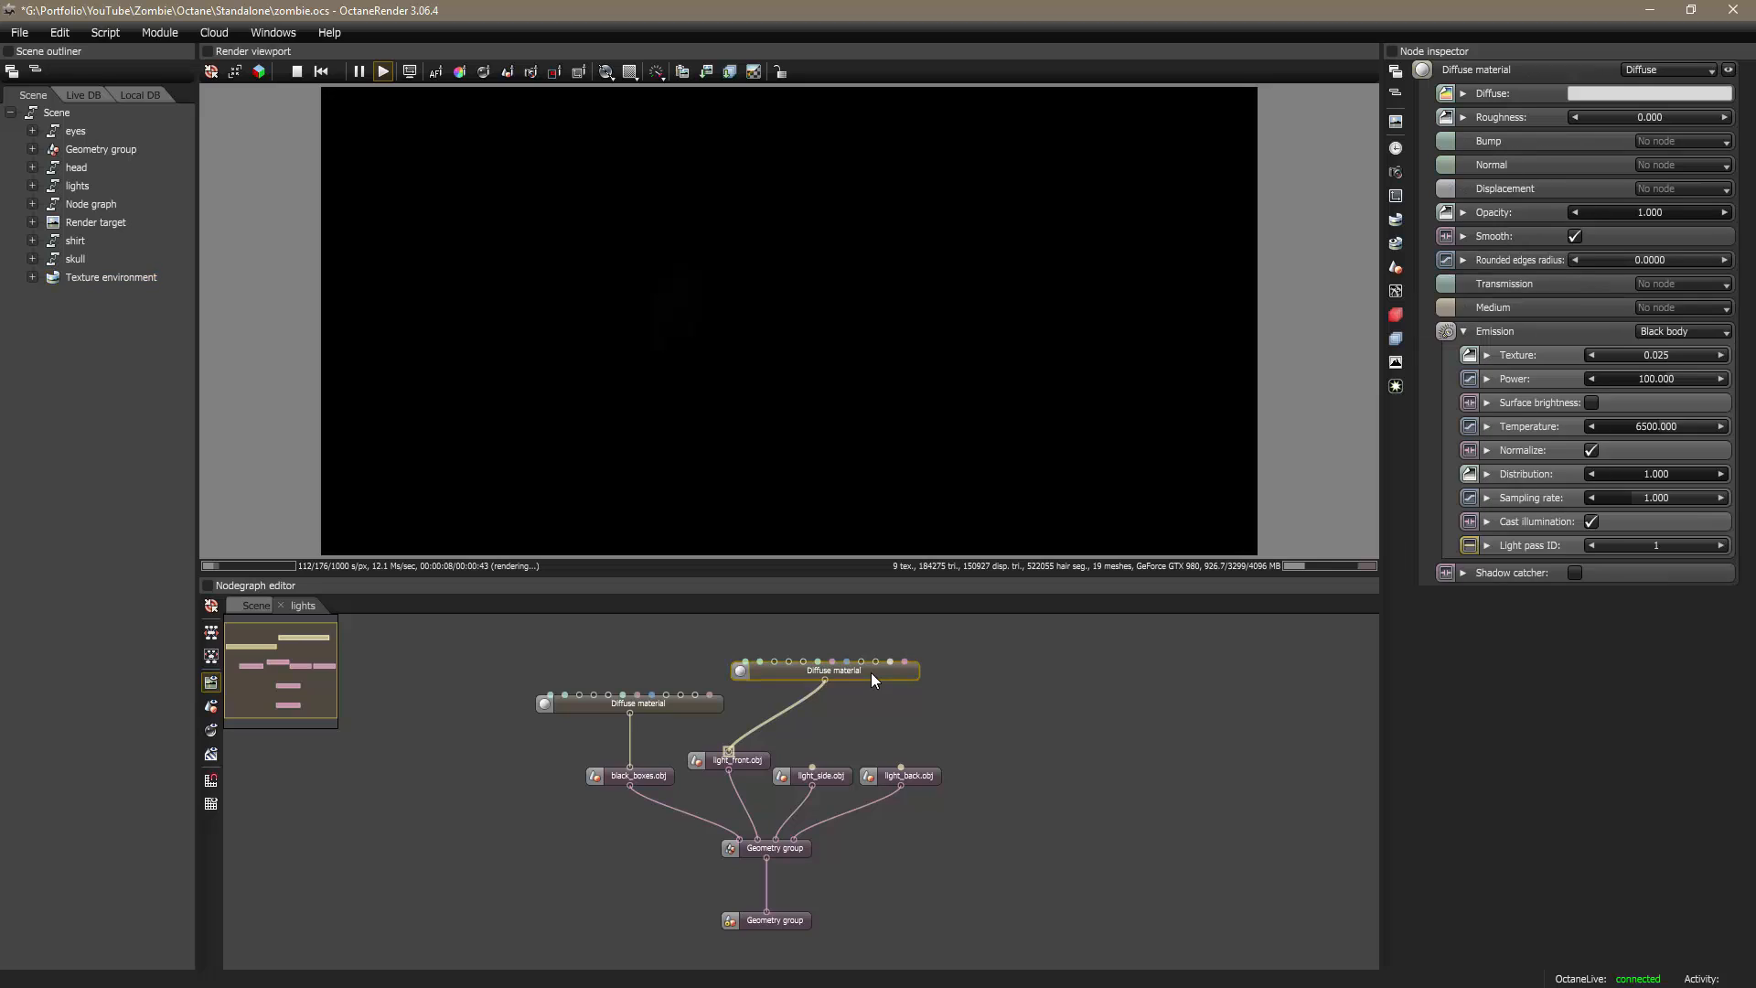
pyautogui.doubleClick(1485, 68)
pyautogui.write('light1')
pyautogui.press('Return')
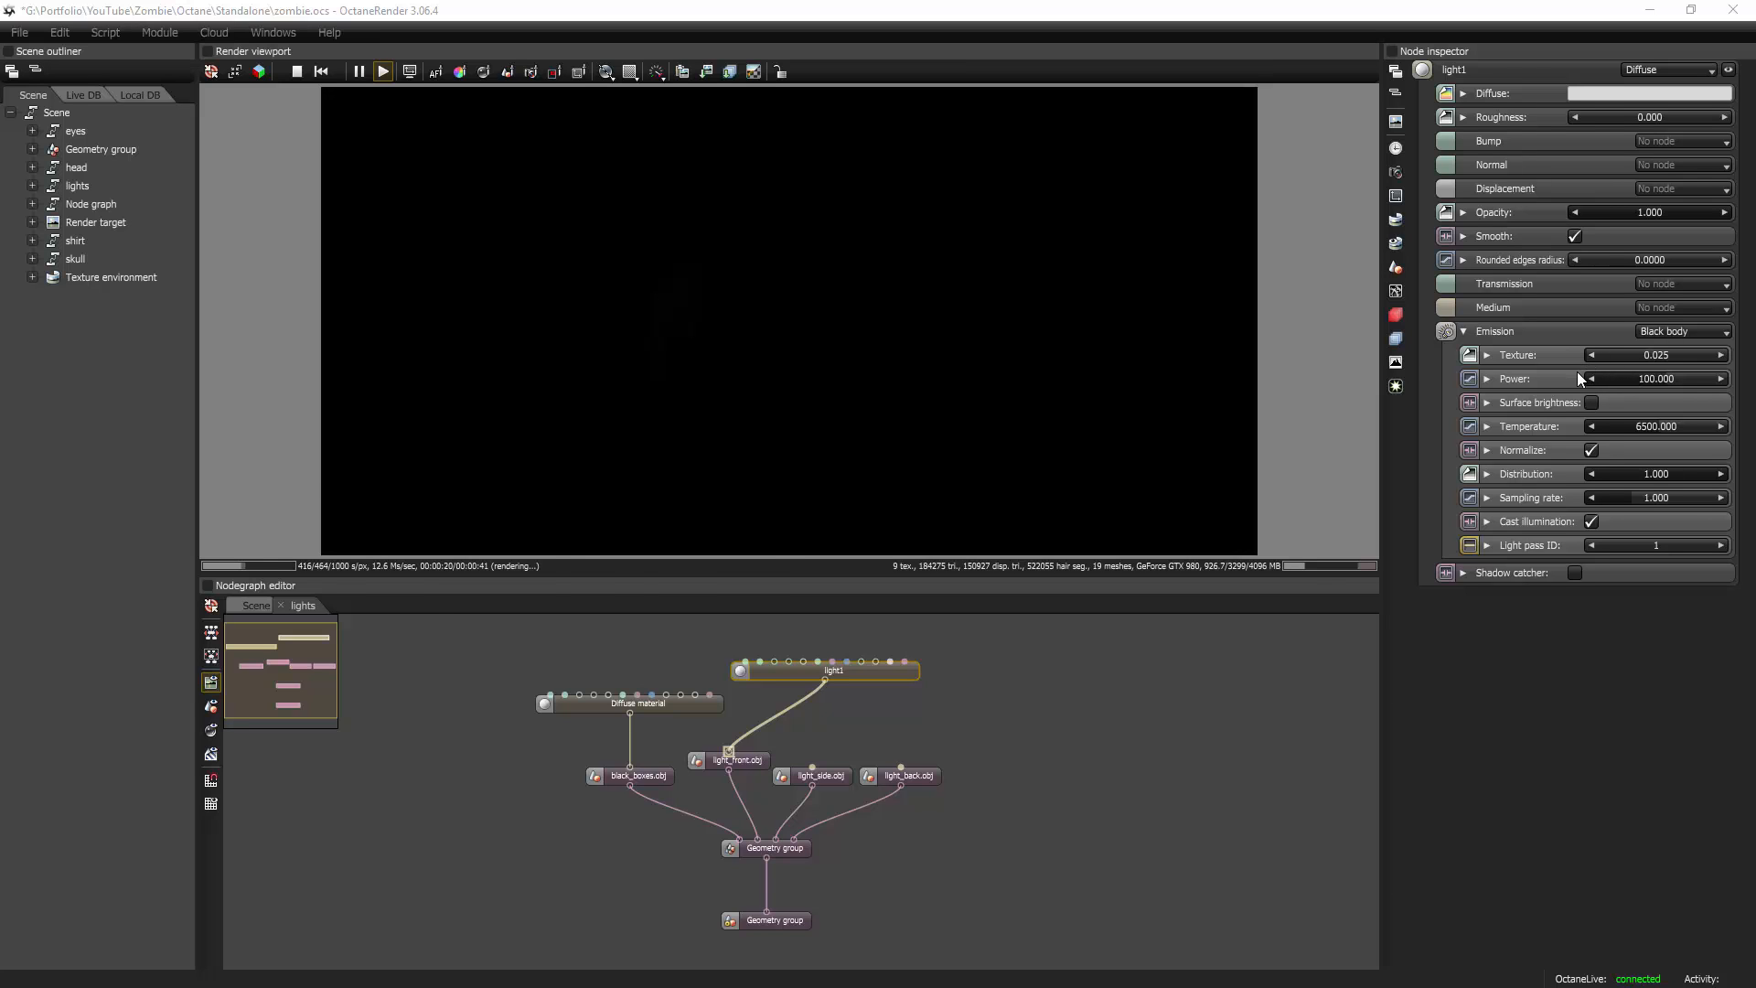
# Step: Look up the front light's black body emission in Maya and set light1's emission texture to 1.000 and temperature to 5000 in OctaneRender
pyautogui.hotkey('alt', 'Tab')
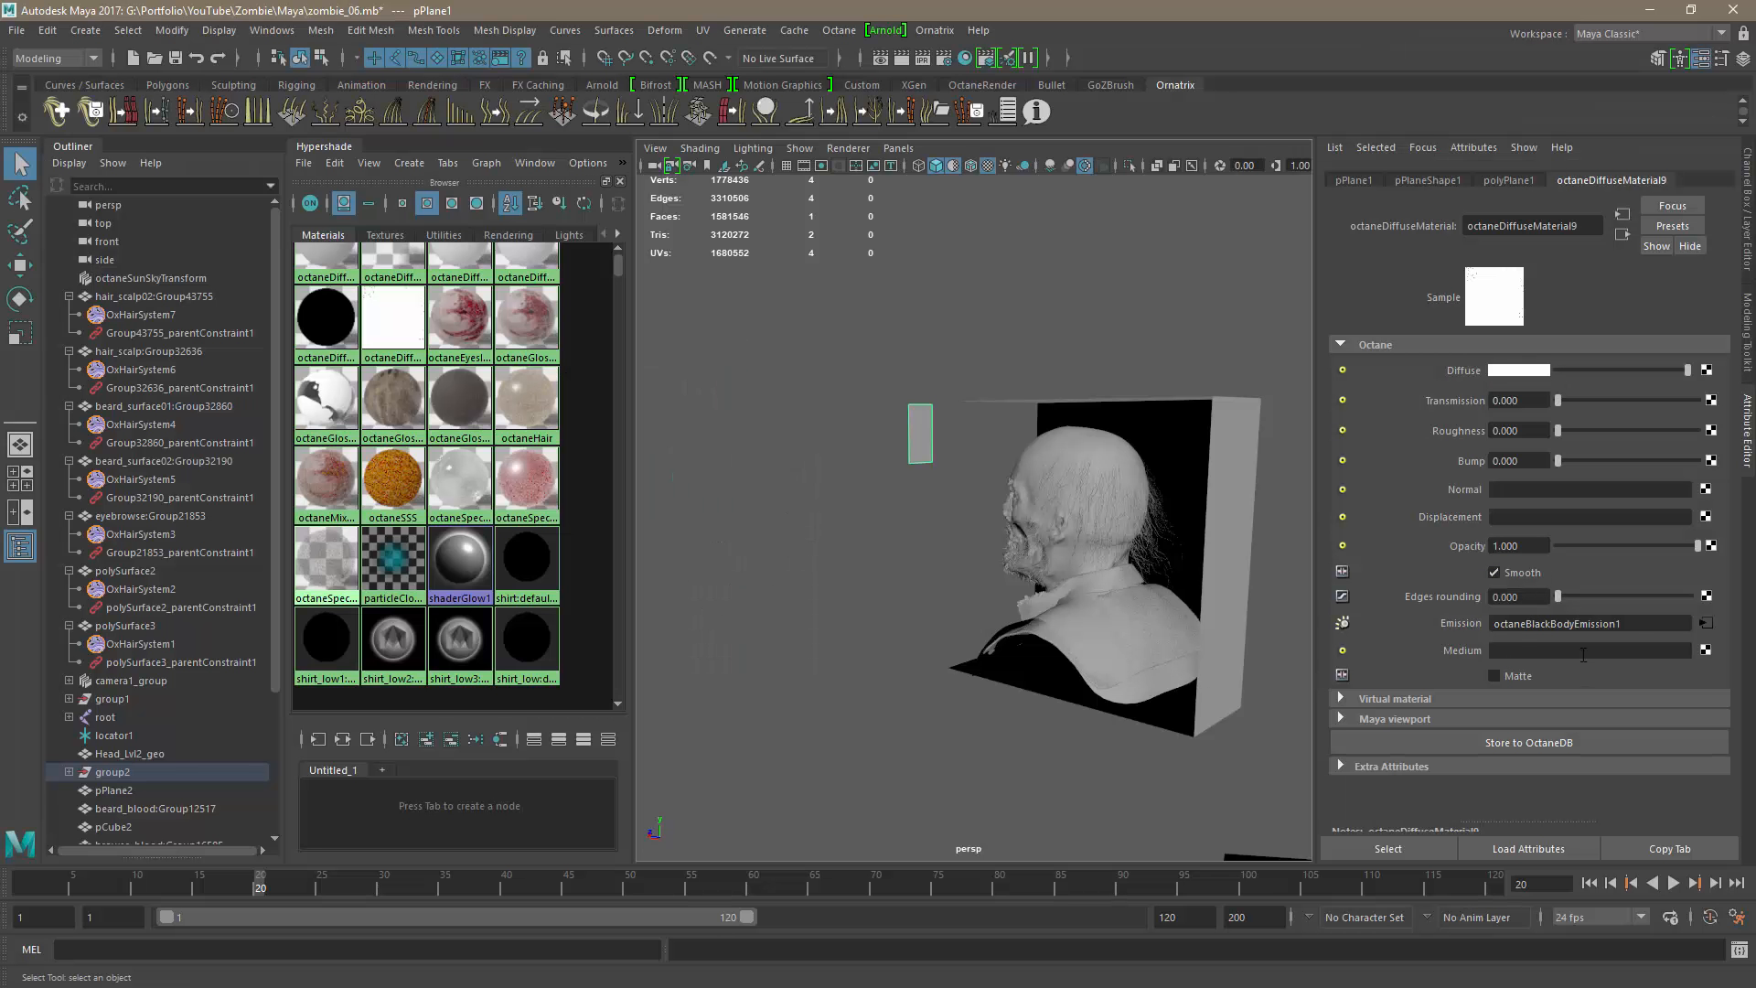
pyautogui.click(1705, 622)
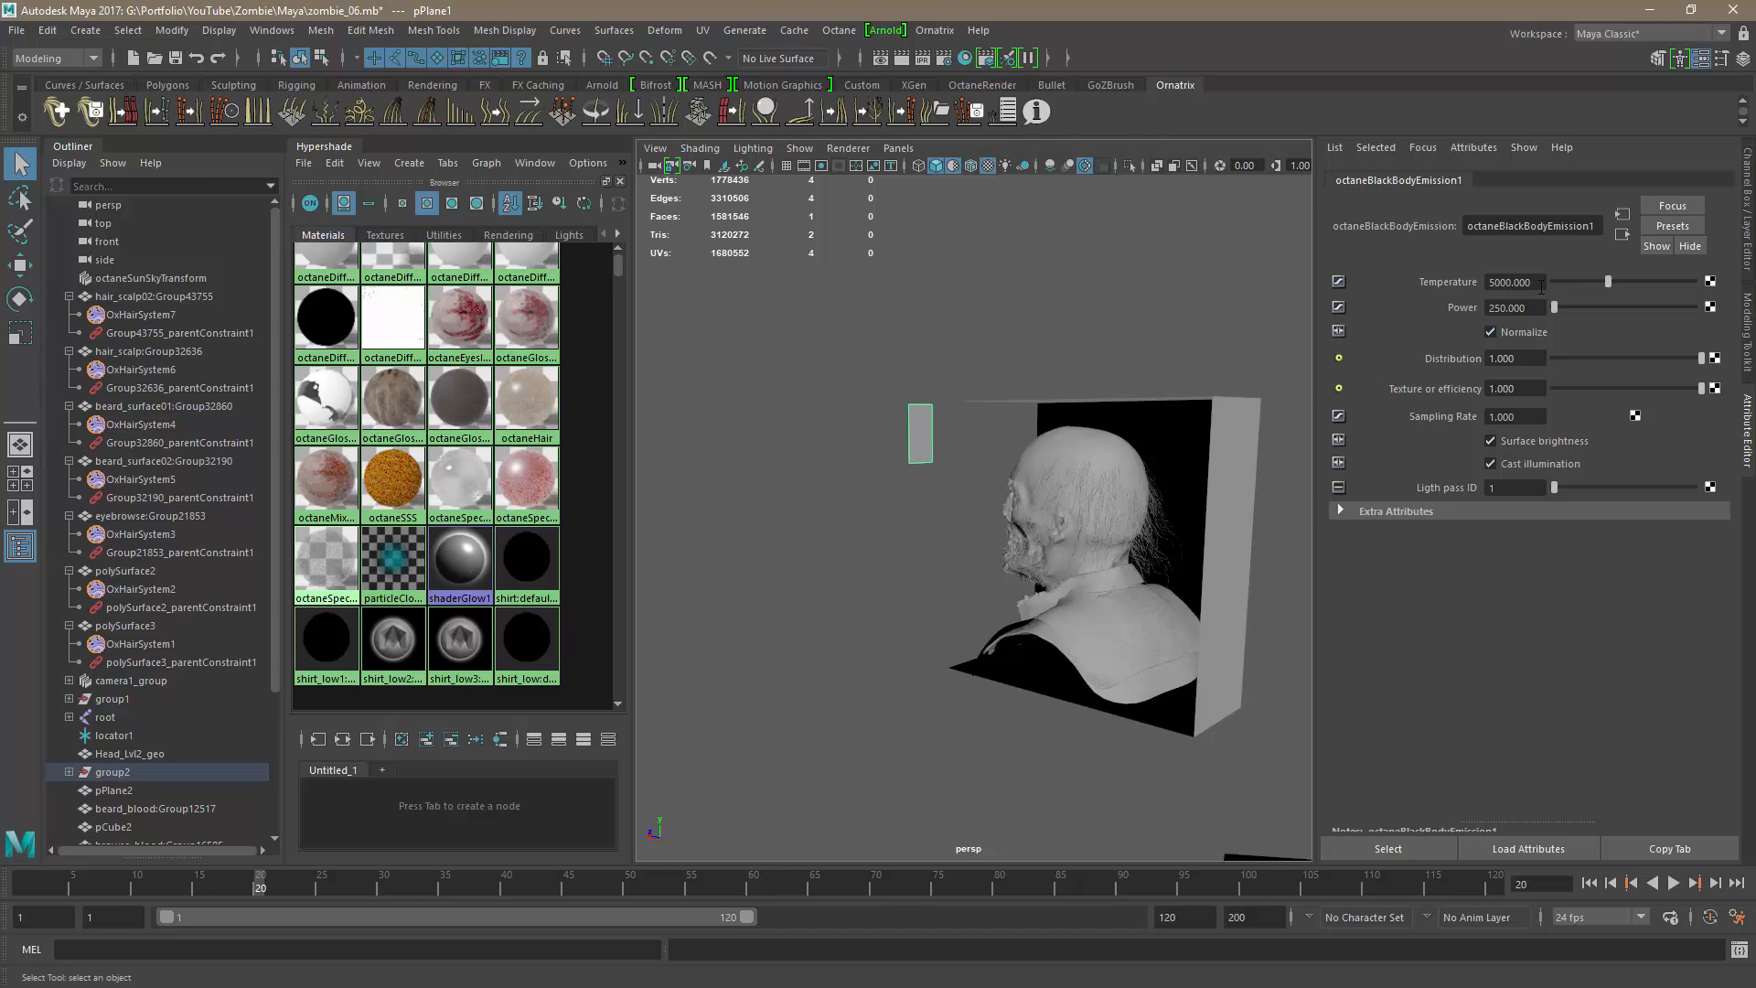
pyautogui.hotkey('alt', 'Tab')
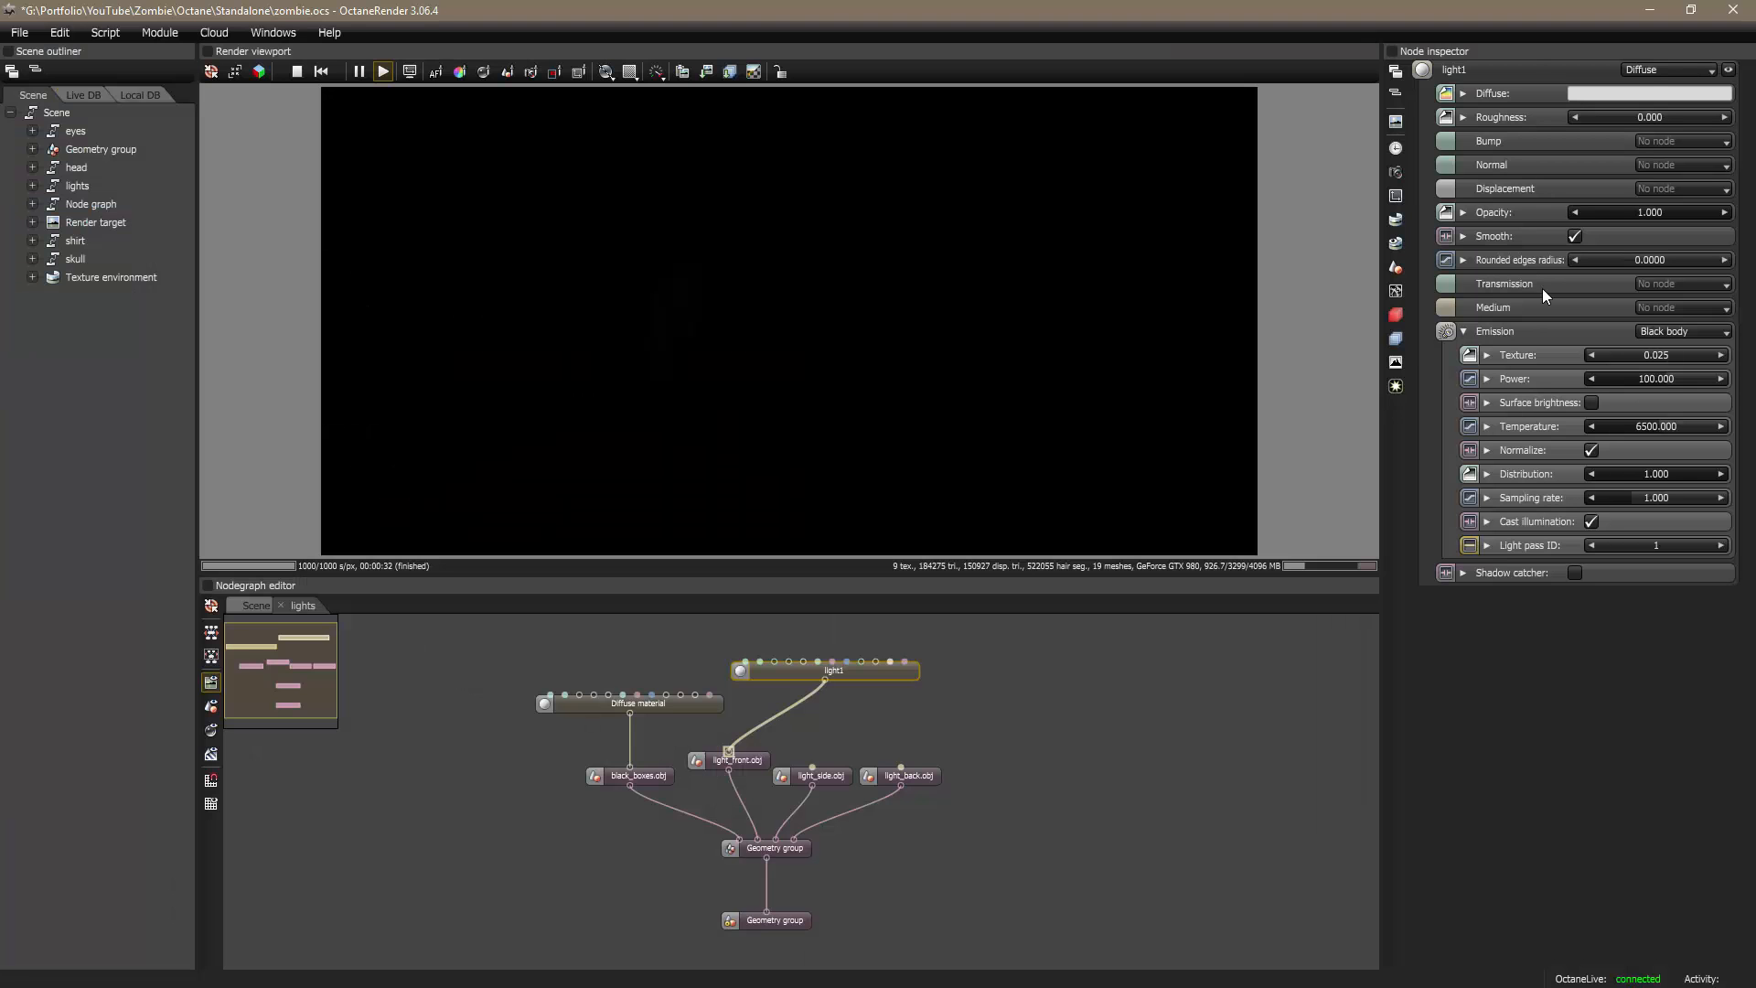
pyautogui.moveTo(1634, 354); pyautogui.dragTo(1717, 357)
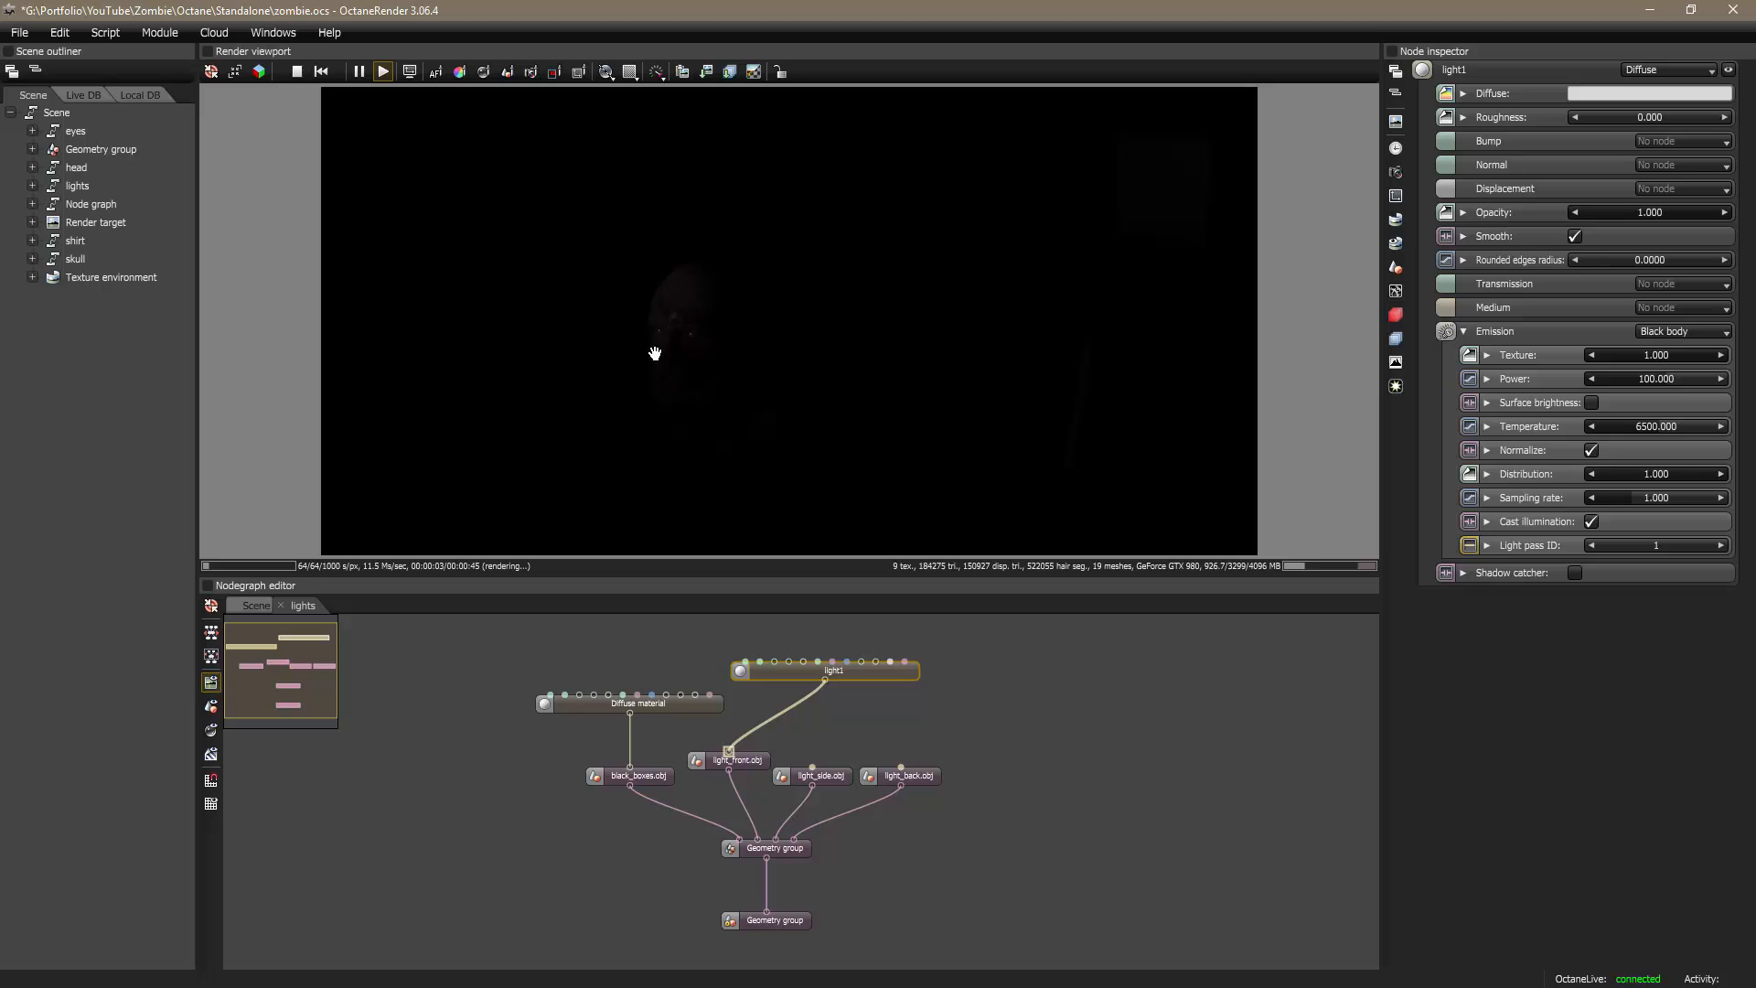
pyautogui.doubleClick(1682, 426)
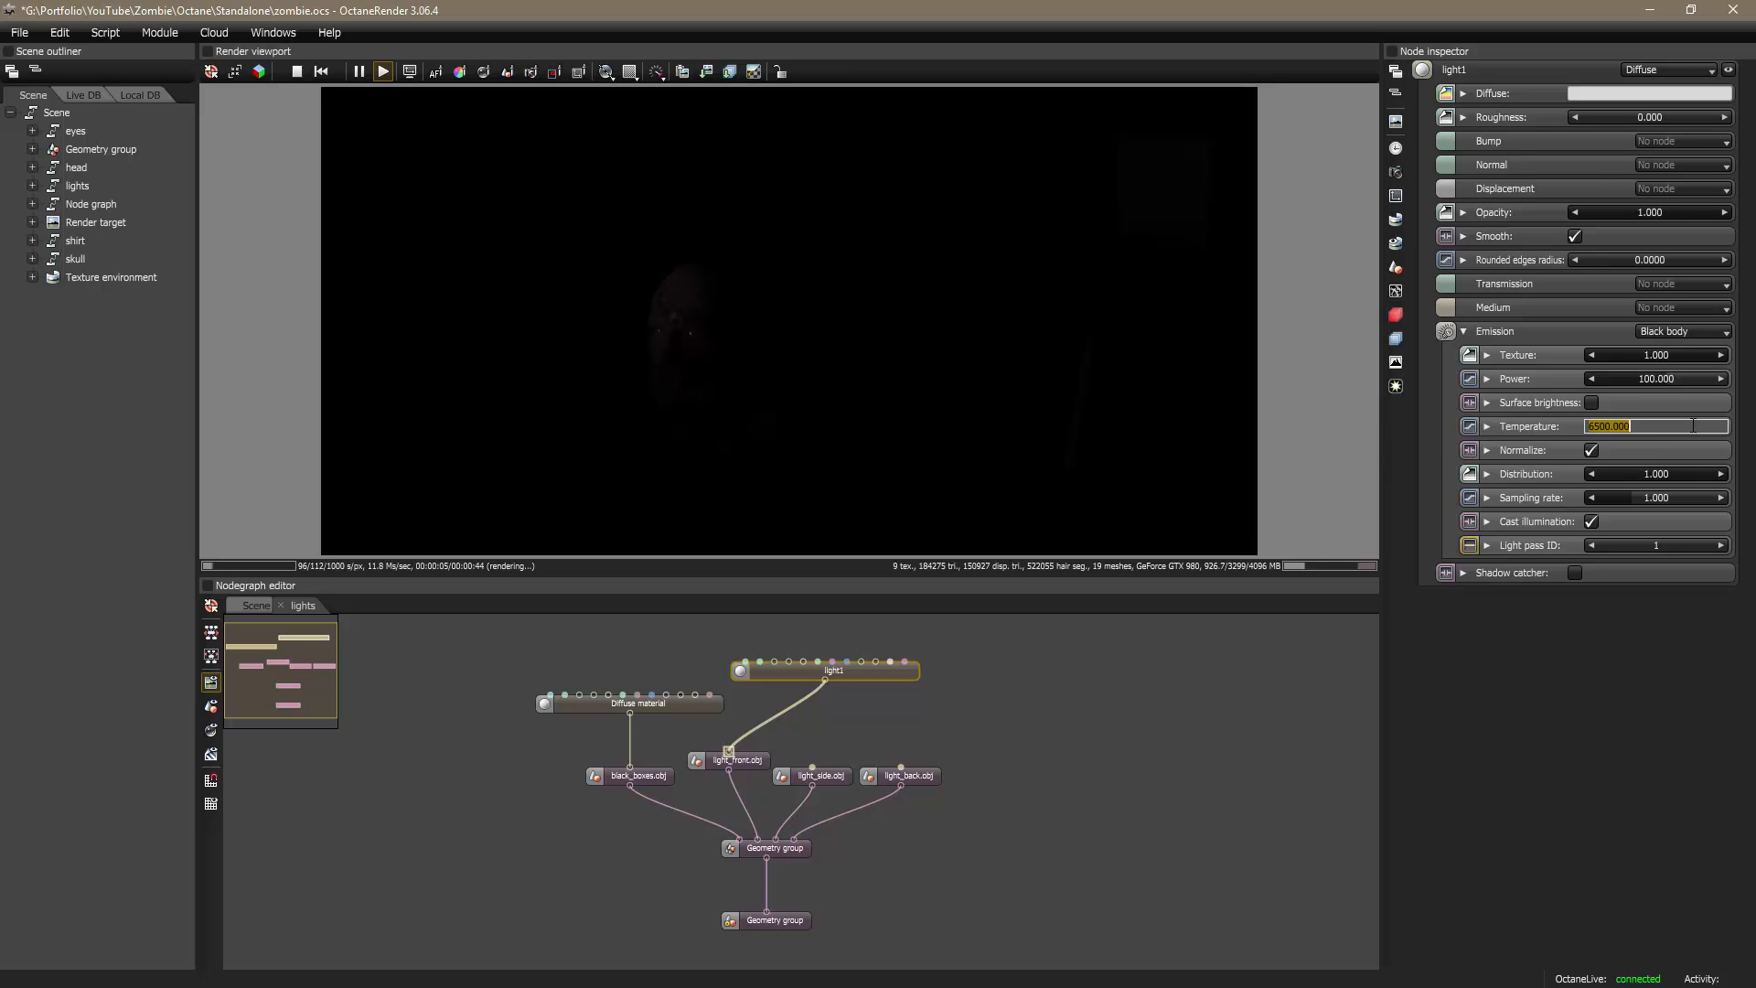
pyautogui.write('500')
pyautogui.press('Return')
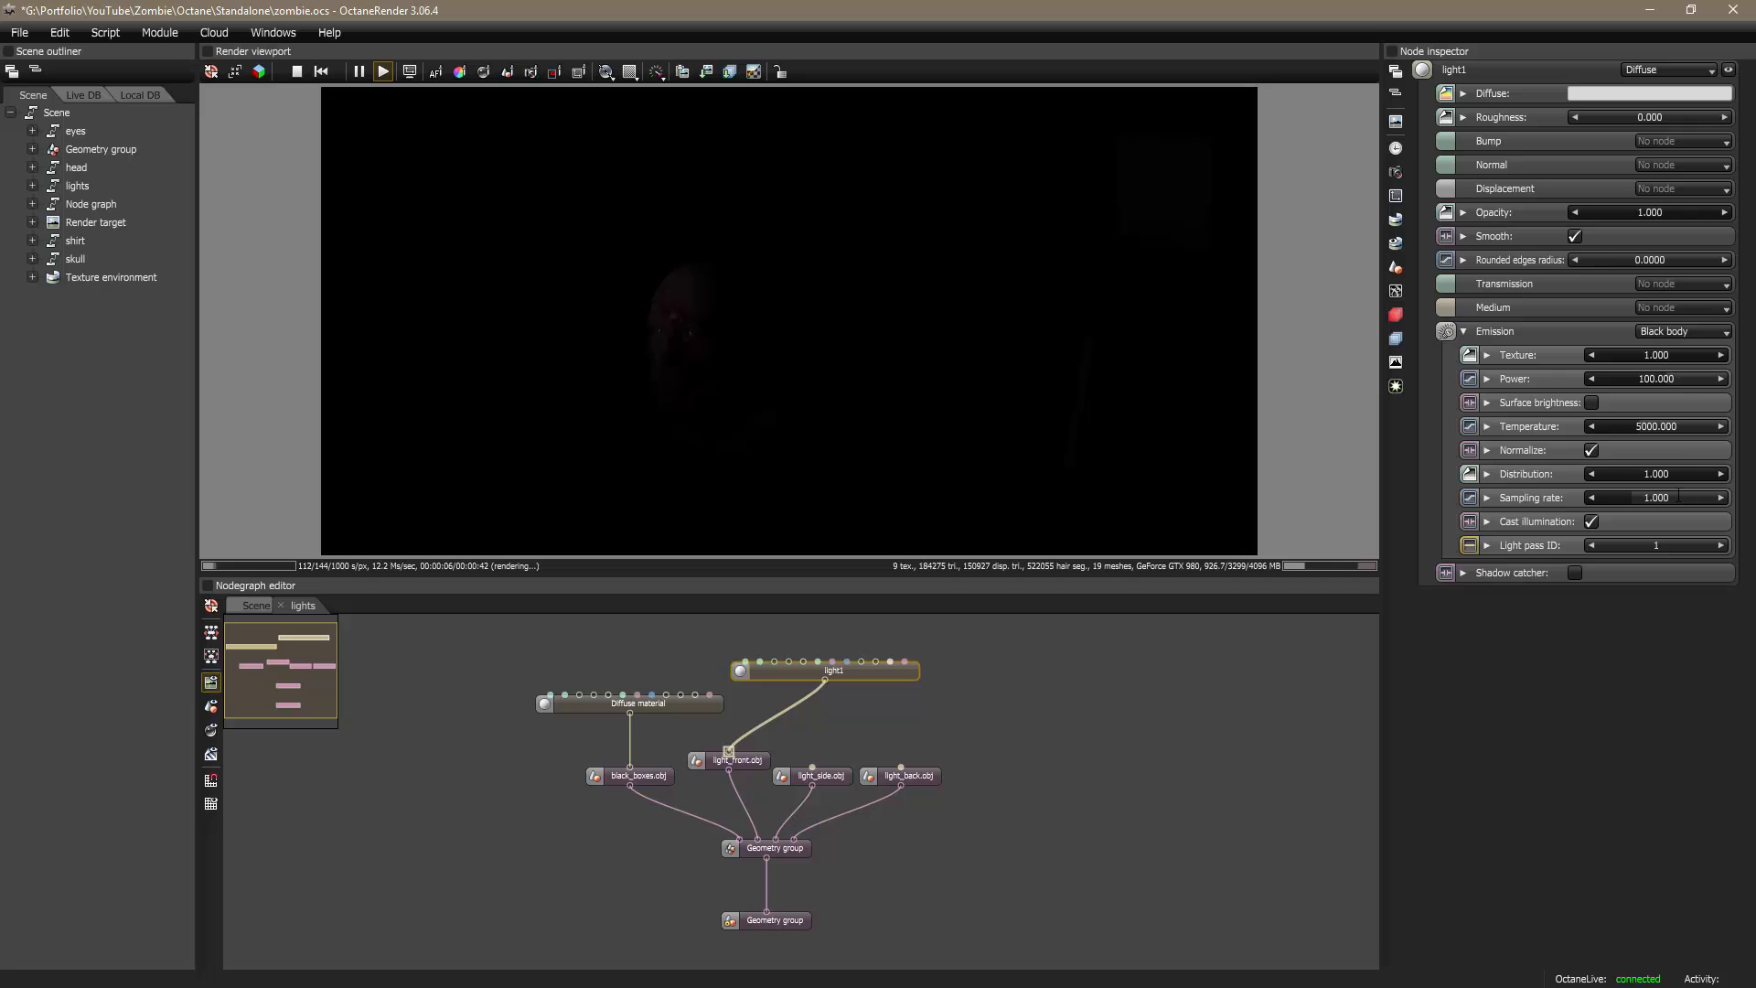
# Step: Set light1's emission power to 250 and enable Surface brightness, checking both against the emission settings in Maya
pyautogui.hotkey('alt', 'Tab')
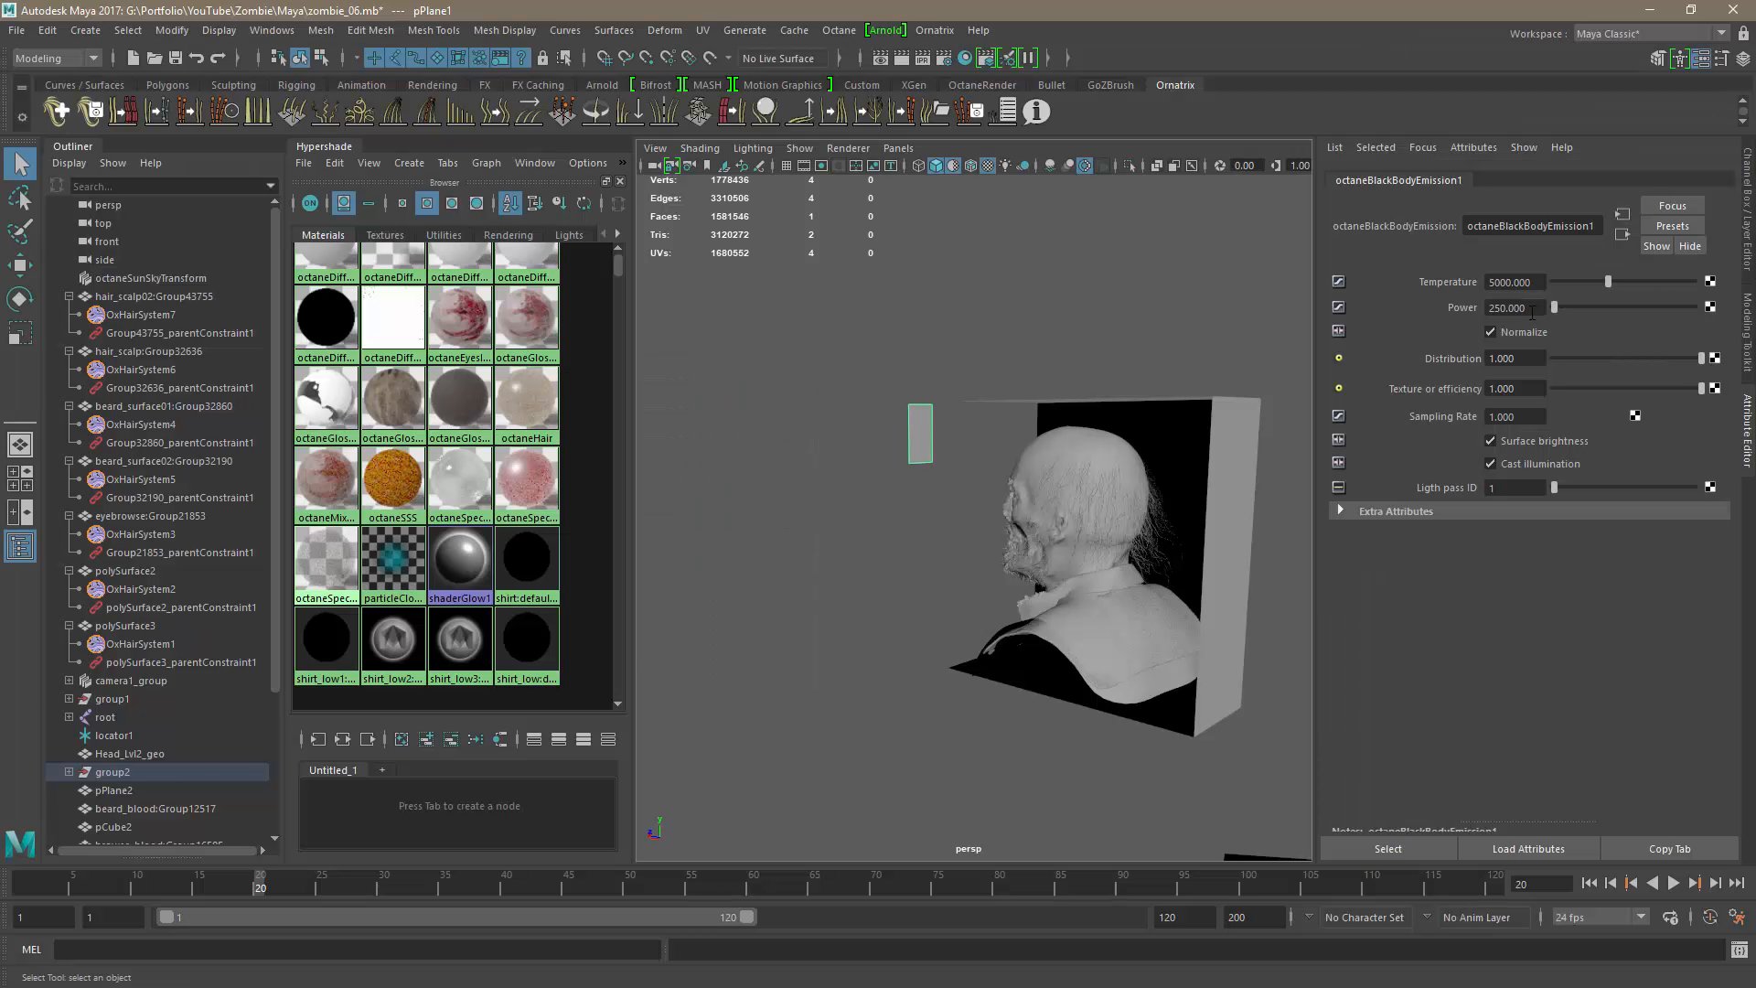
pyautogui.hotkey('alt', 'Tab')
pyautogui.doubleClick(1683, 378)
pyautogui.write('250')
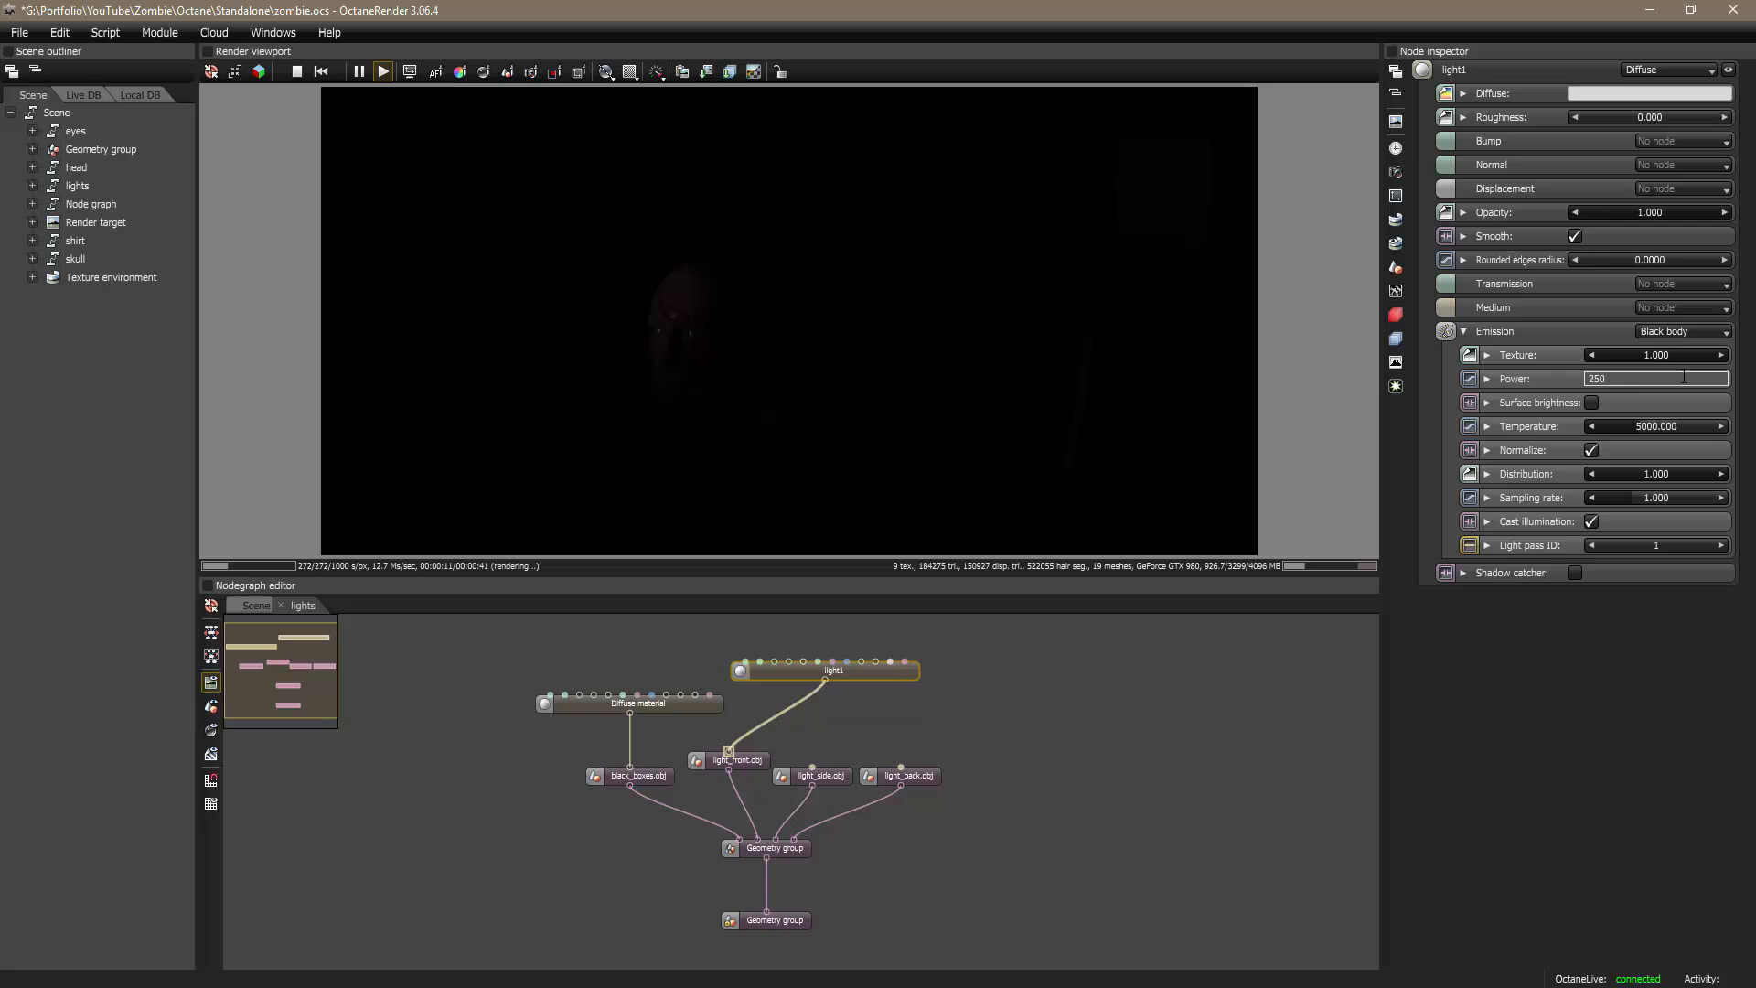
pyautogui.press('Return')
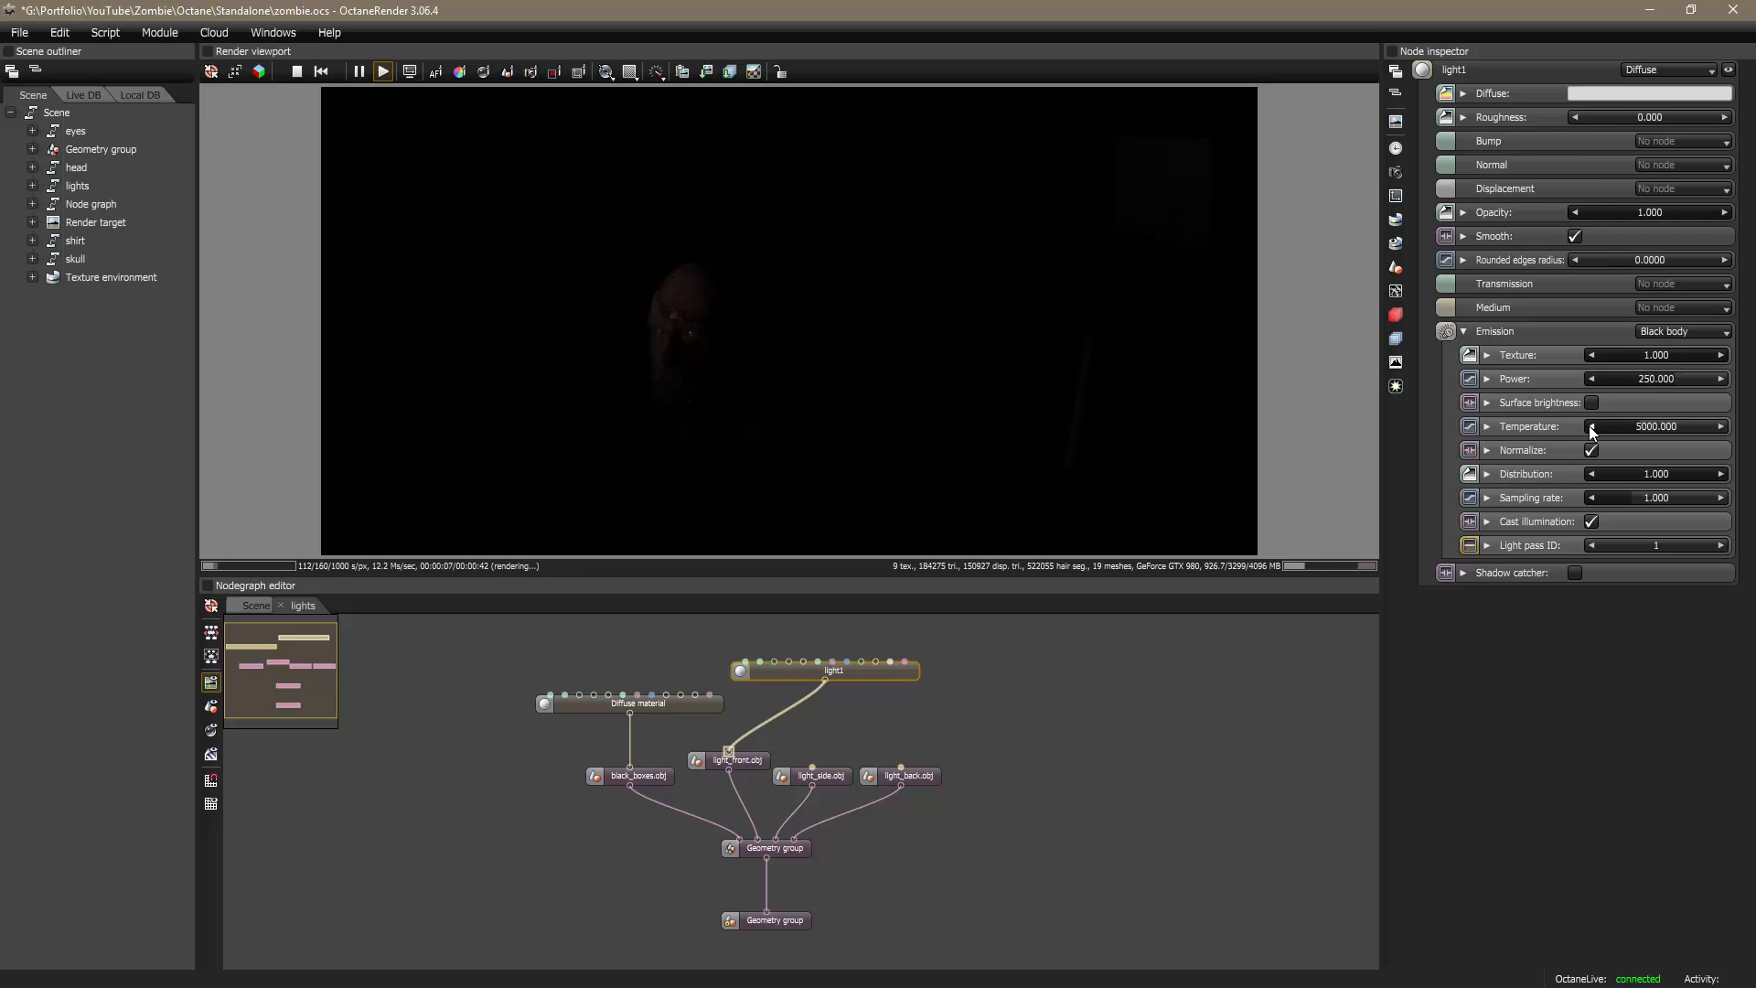
pyautogui.hotkey('alt', 'Tab')
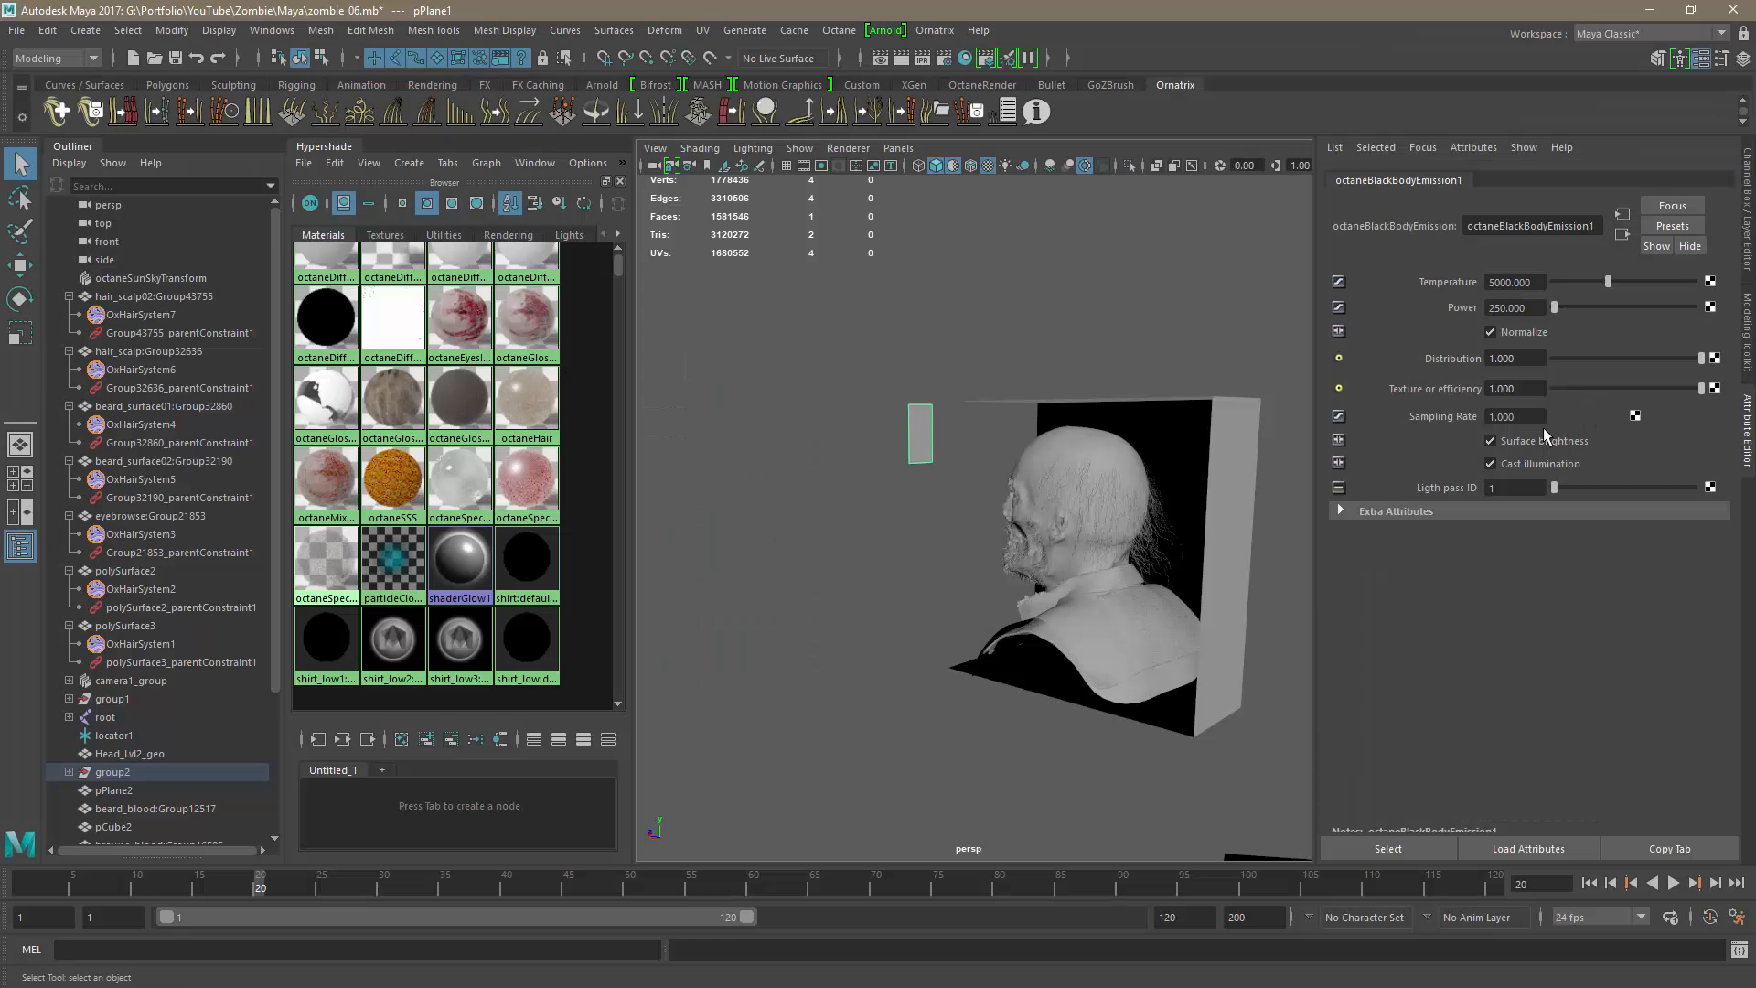
pyautogui.hotkey('alt', 'Tab')
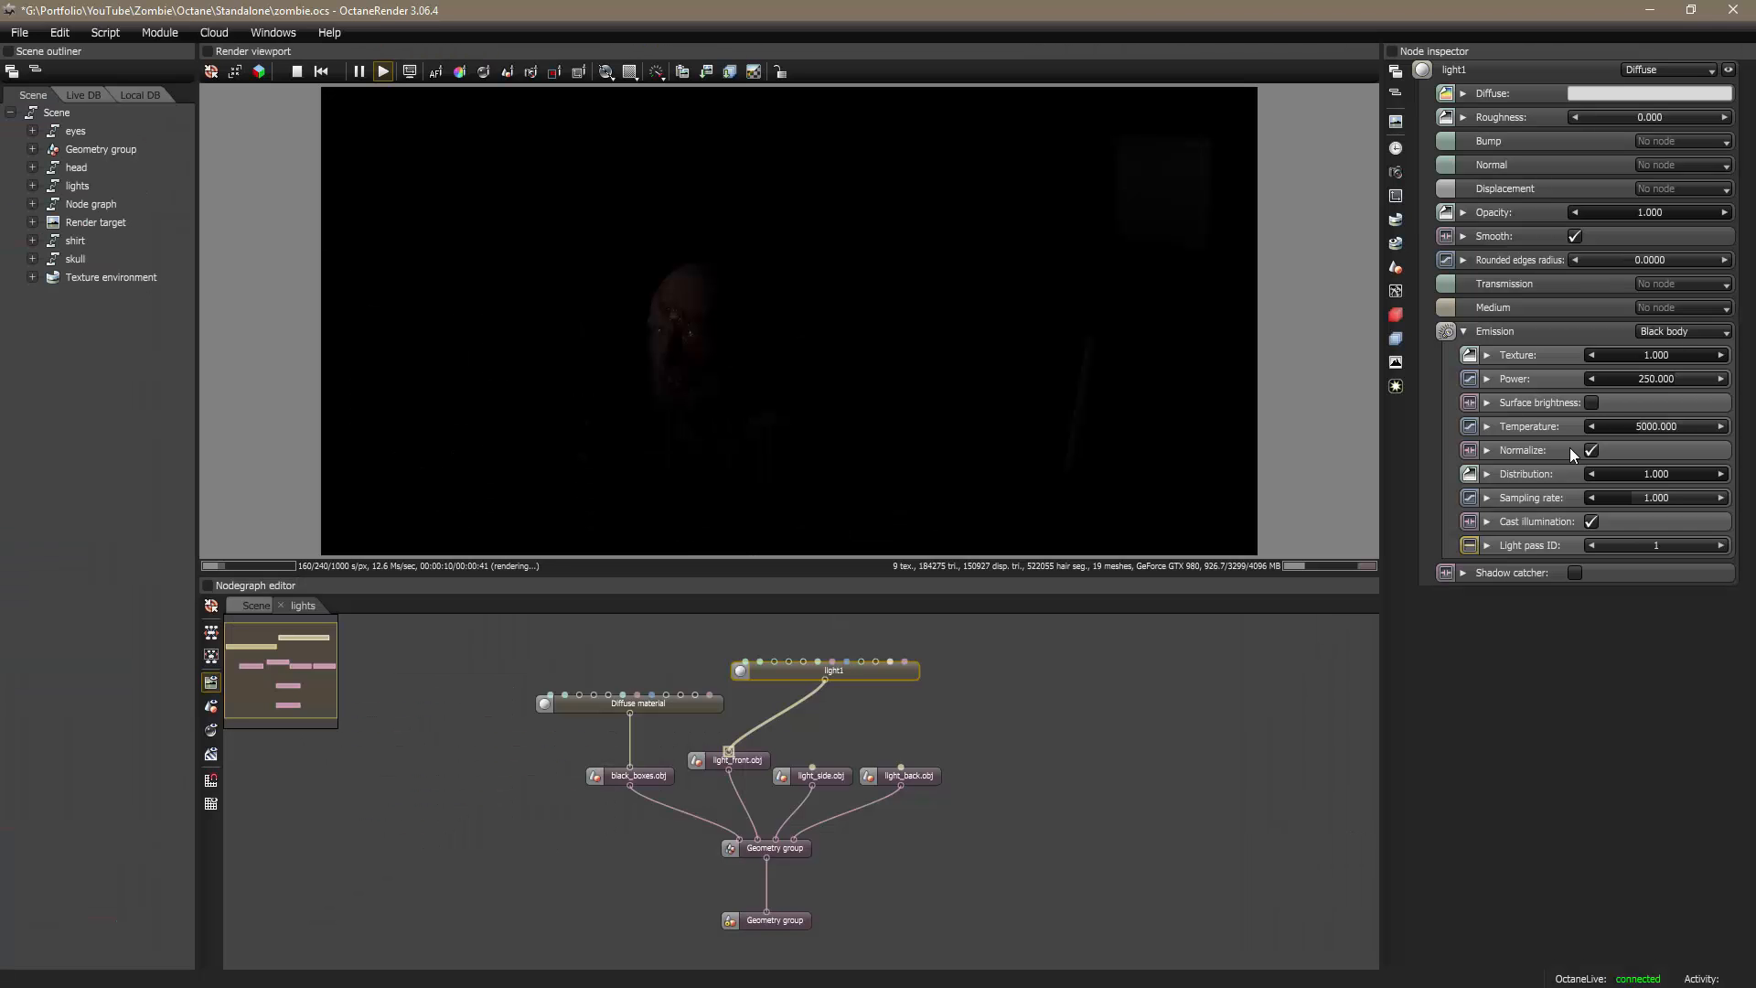
pyautogui.click(1591, 403)
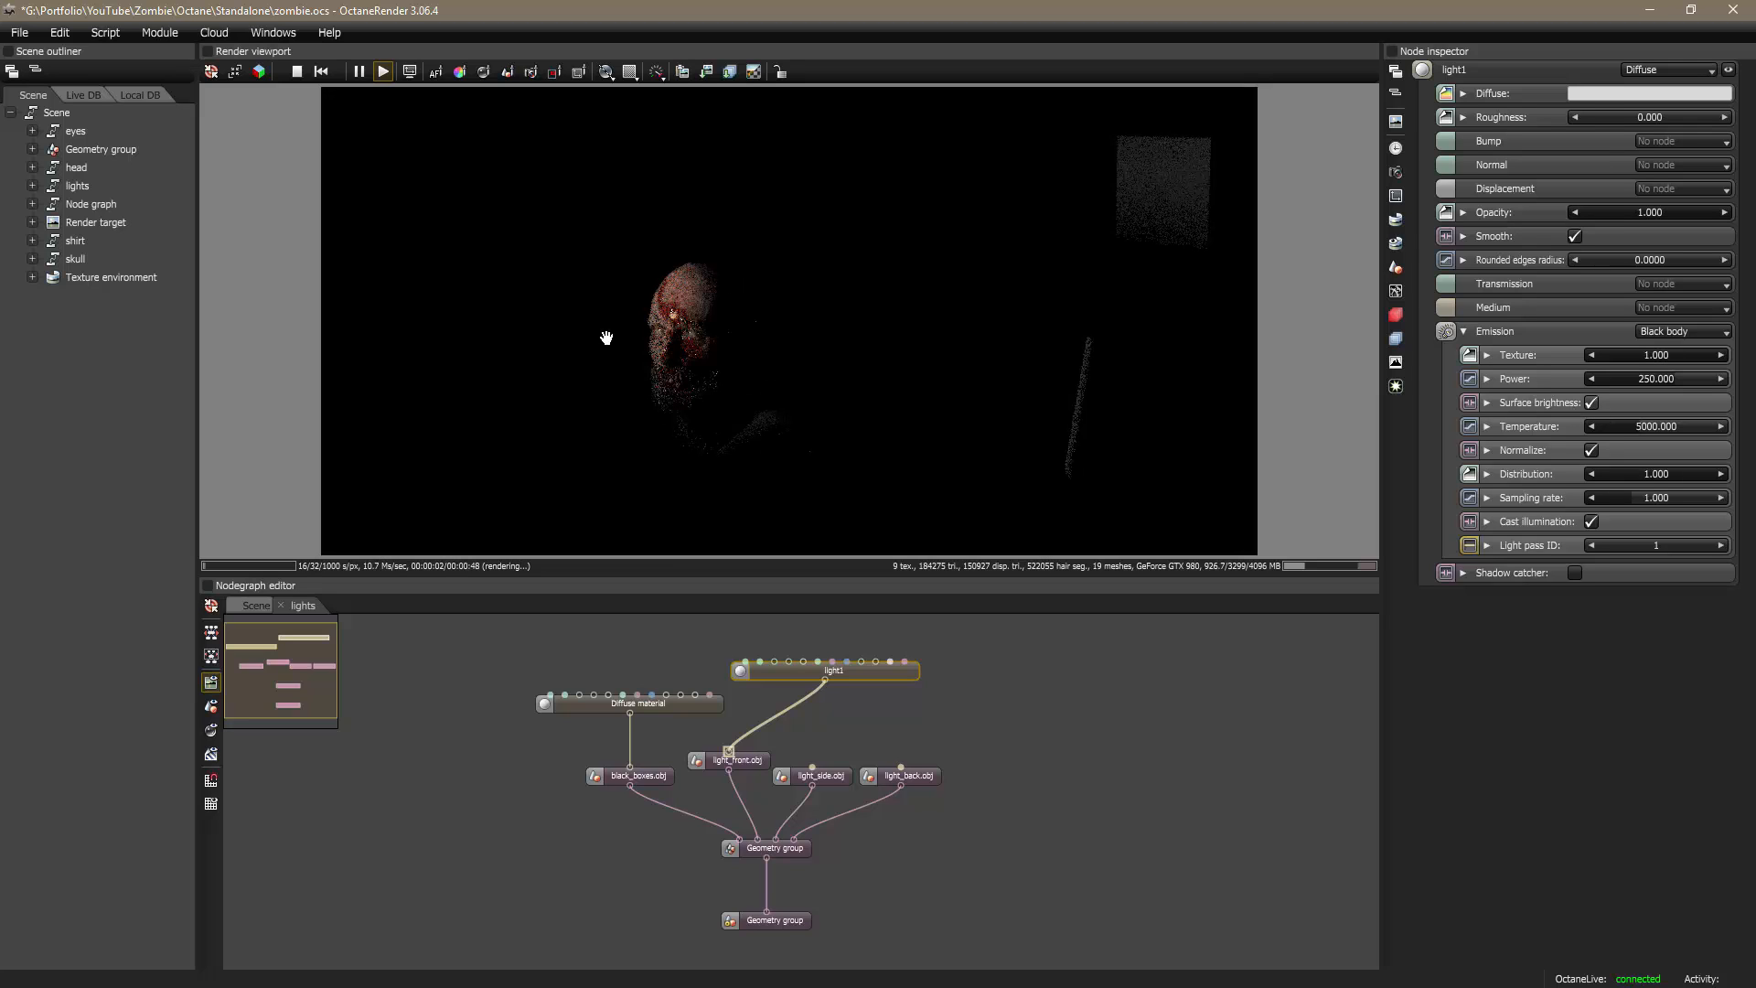
pyautogui.moveTo(705, 415); pyautogui.dragTo(862, 388)
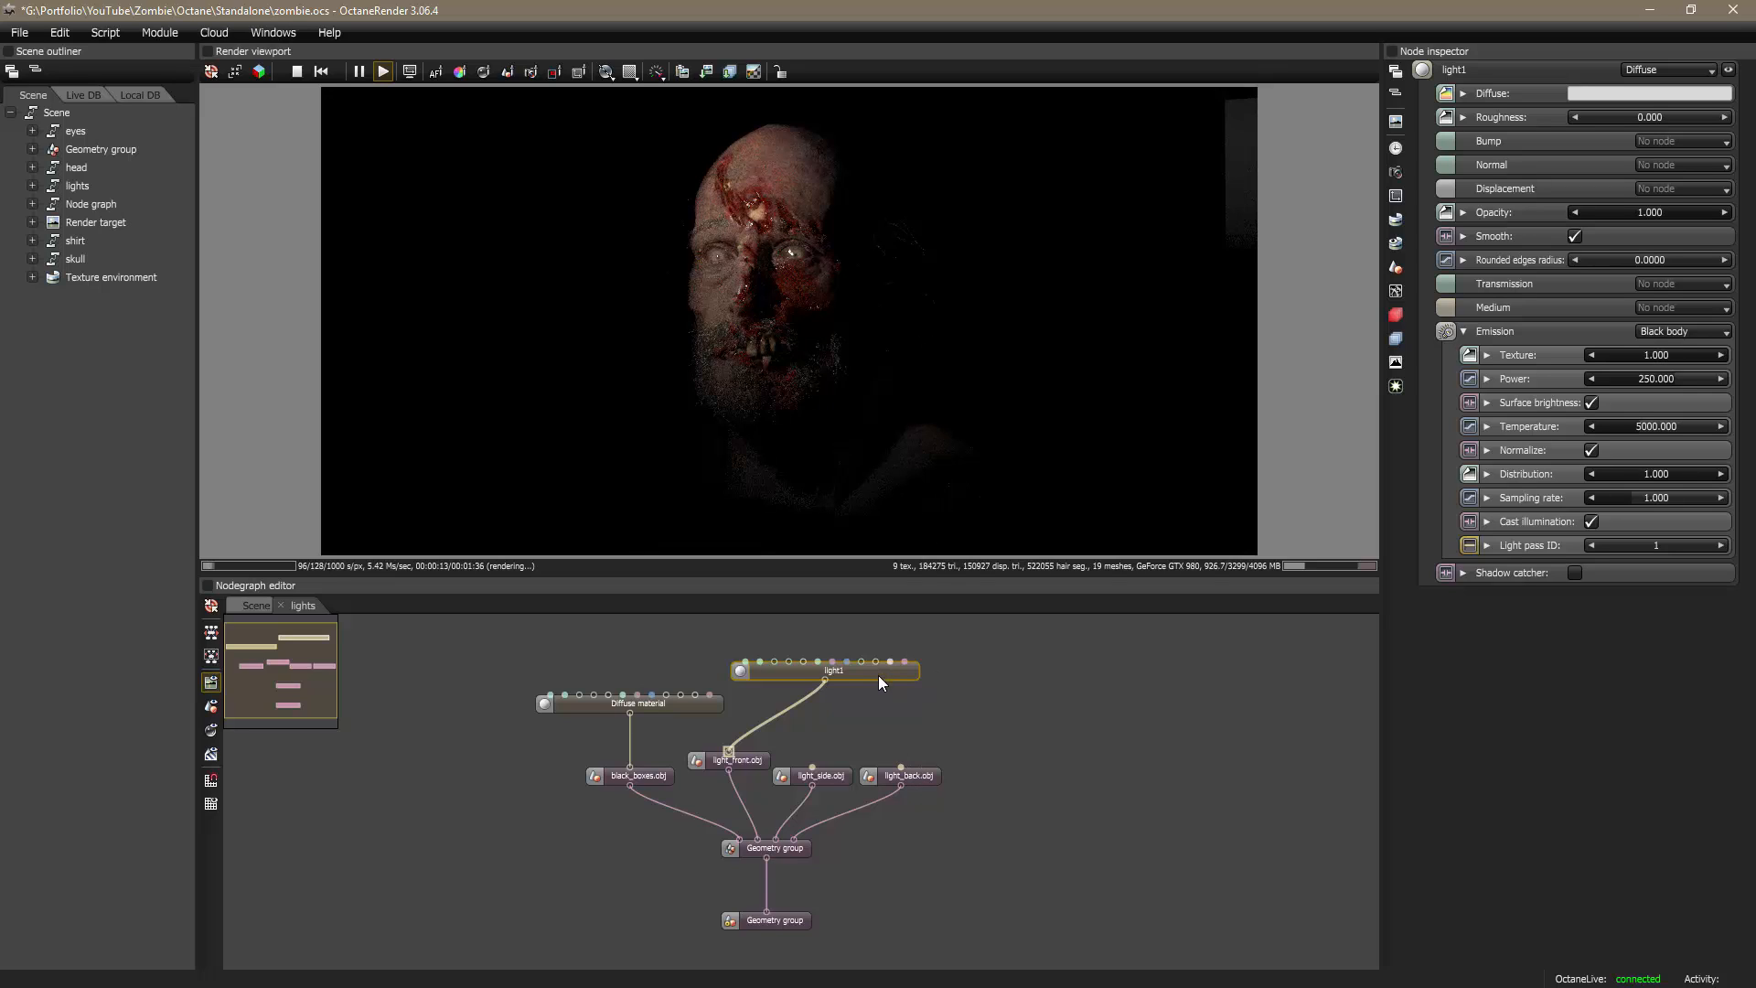
# Step: Duplicate the light1 material in the lights graph and rename the copy as light2
pyautogui.moveTo(879, 676); pyautogui.dragTo(797, 654)
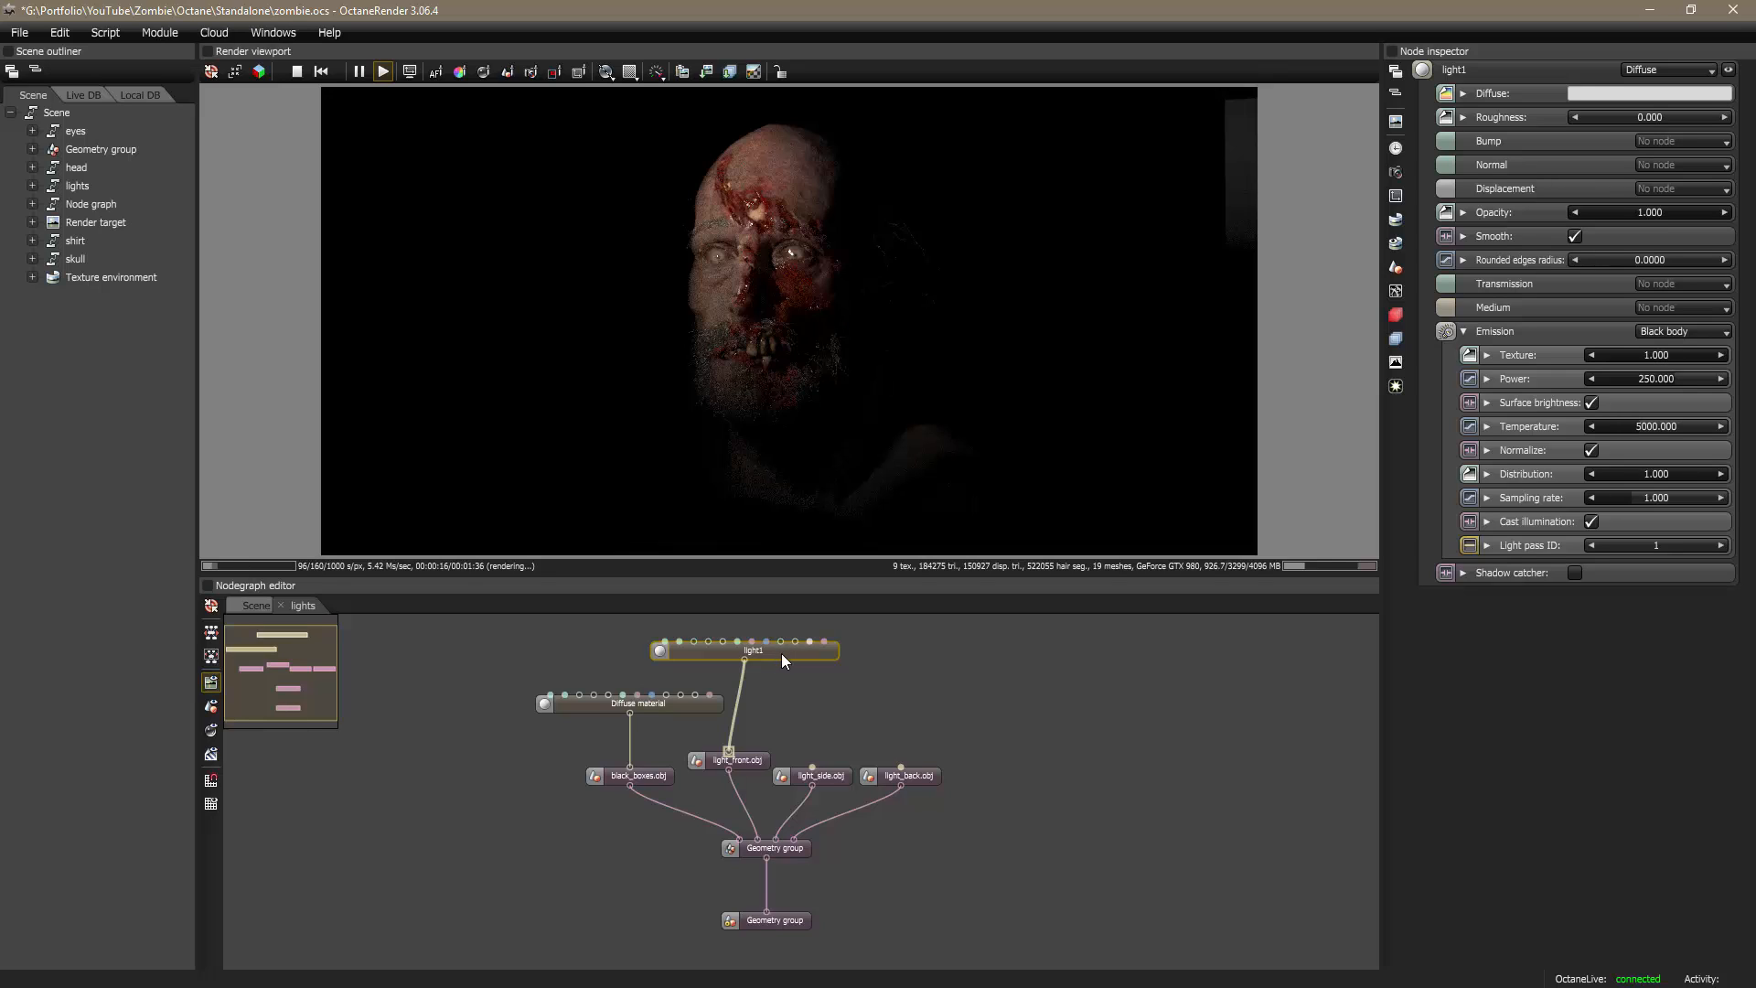
pyautogui.hotkey('ctrl', 'c')
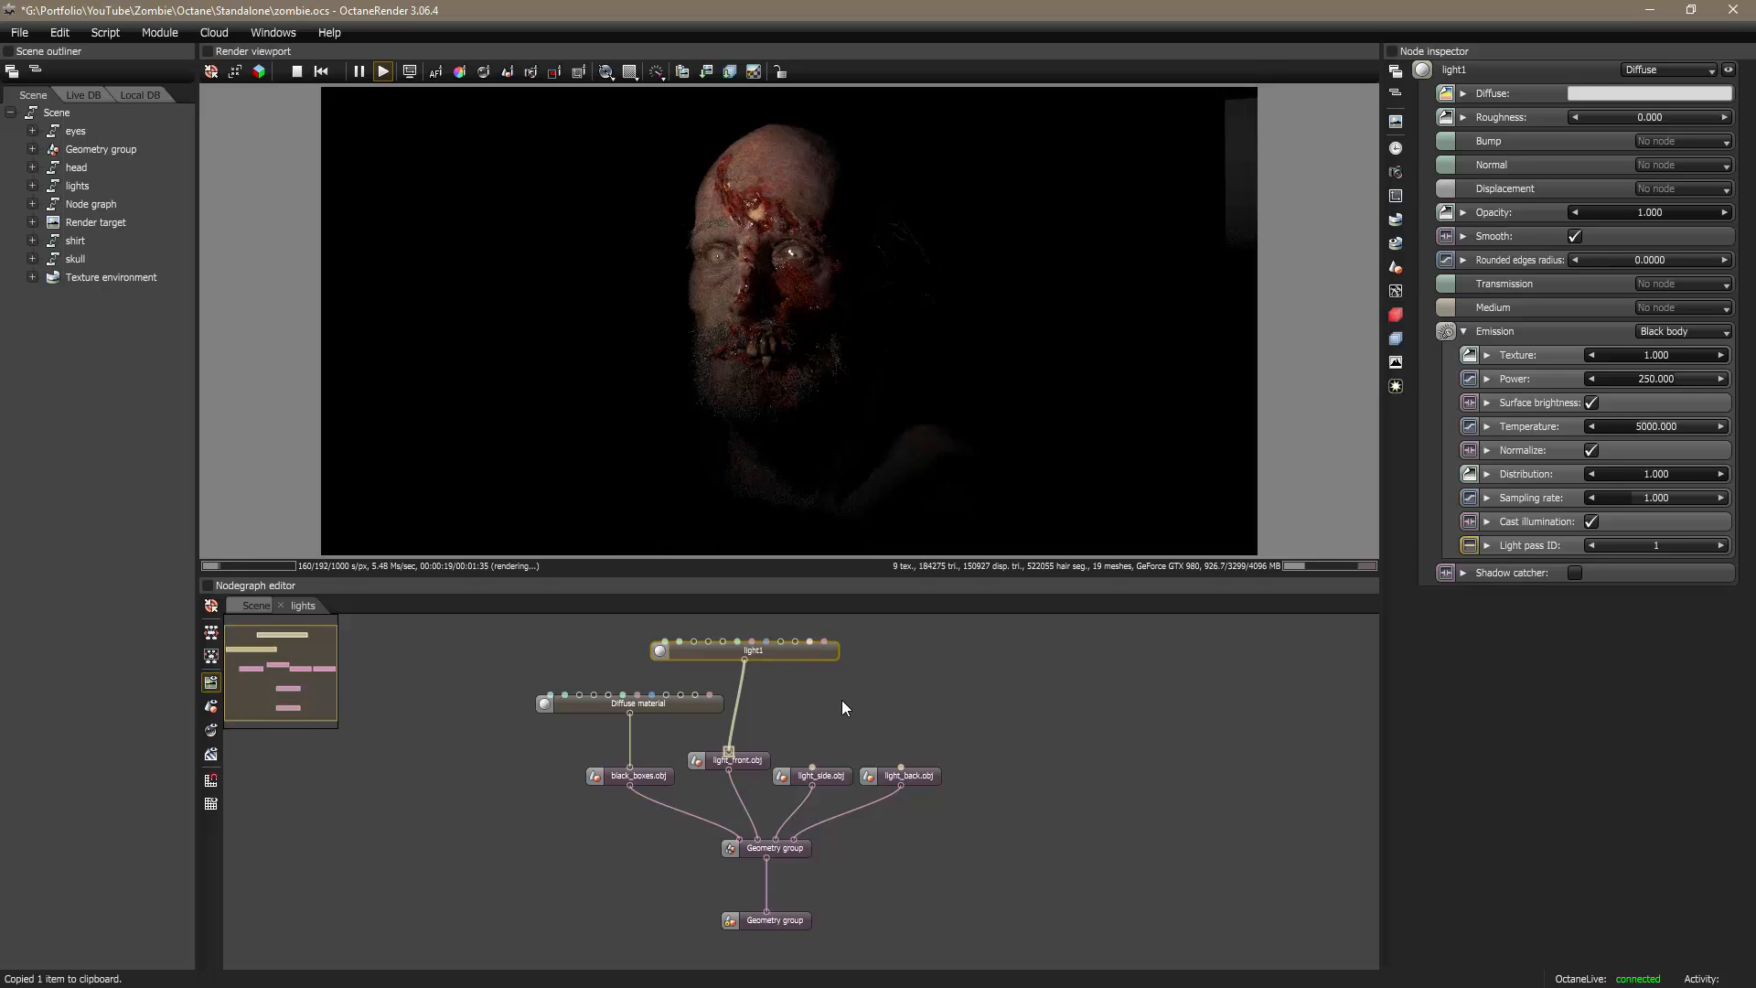
pyautogui.hotkey('ctrl', 'v')
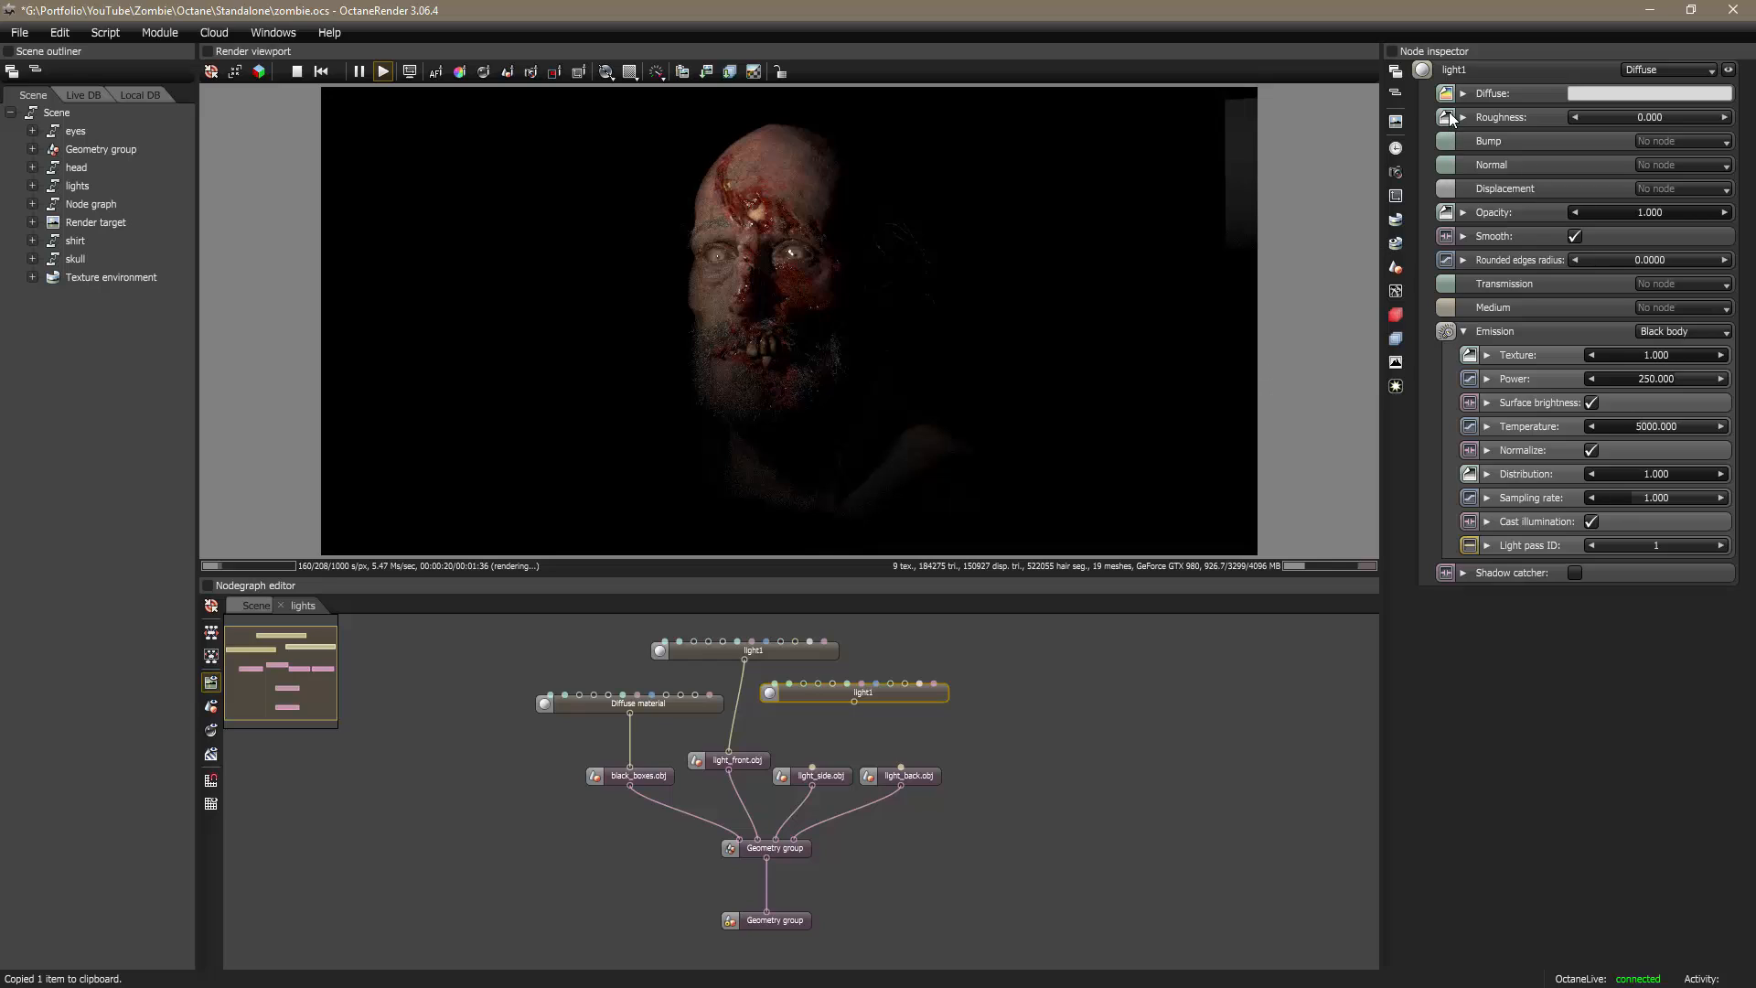
pyautogui.click(1485, 66)
pyautogui.click(1485, 64)
pyautogui.press('BackSpace')
pyautogui.write('2')
pyautogui.press('Return')
# Step: Paste another copy of the light1 material beside light2 and rename it as light3
pyautogui.hotkey('ctrl', 'v')
pyautogui.moveTo(993, 734); pyautogui.dragTo(1112, 693)
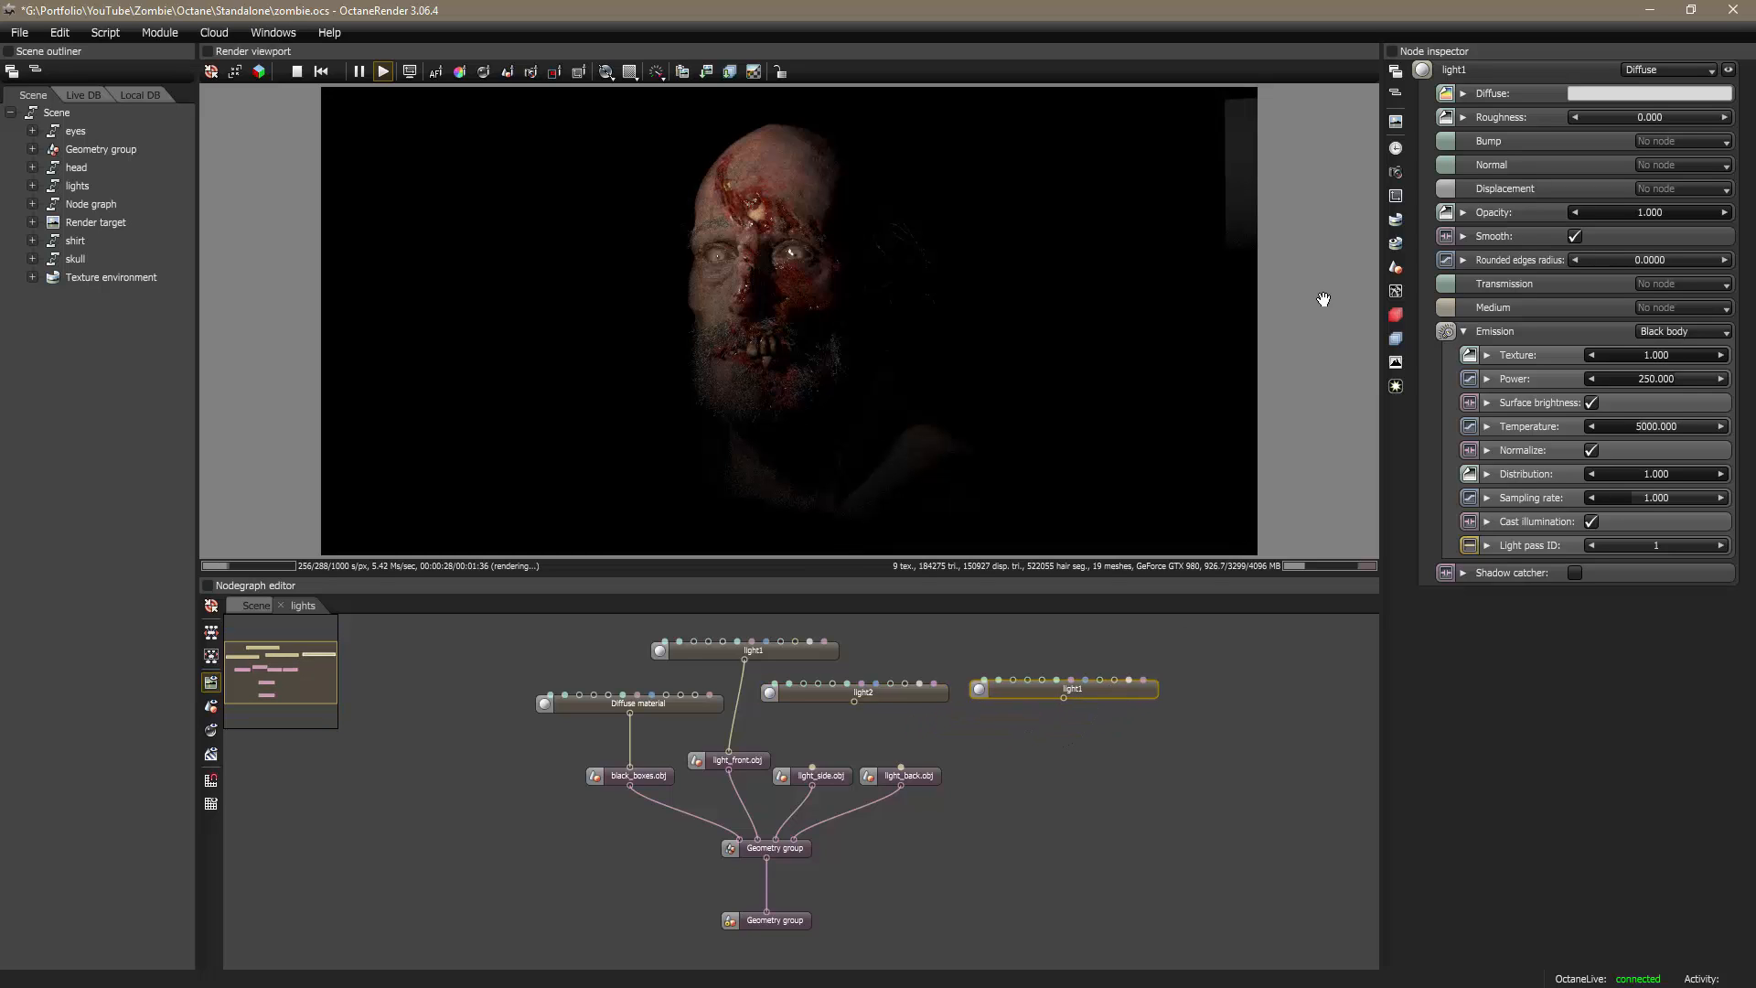
pyautogui.click(1482, 70)
pyautogui.press('Return')
# Step: Space out the light_back.obj and light_side.obj nodes and connect the light2 material to light_side.obj
pyautogui.moveTo(934, 782); pyautogui.dragTo(1037, 791)
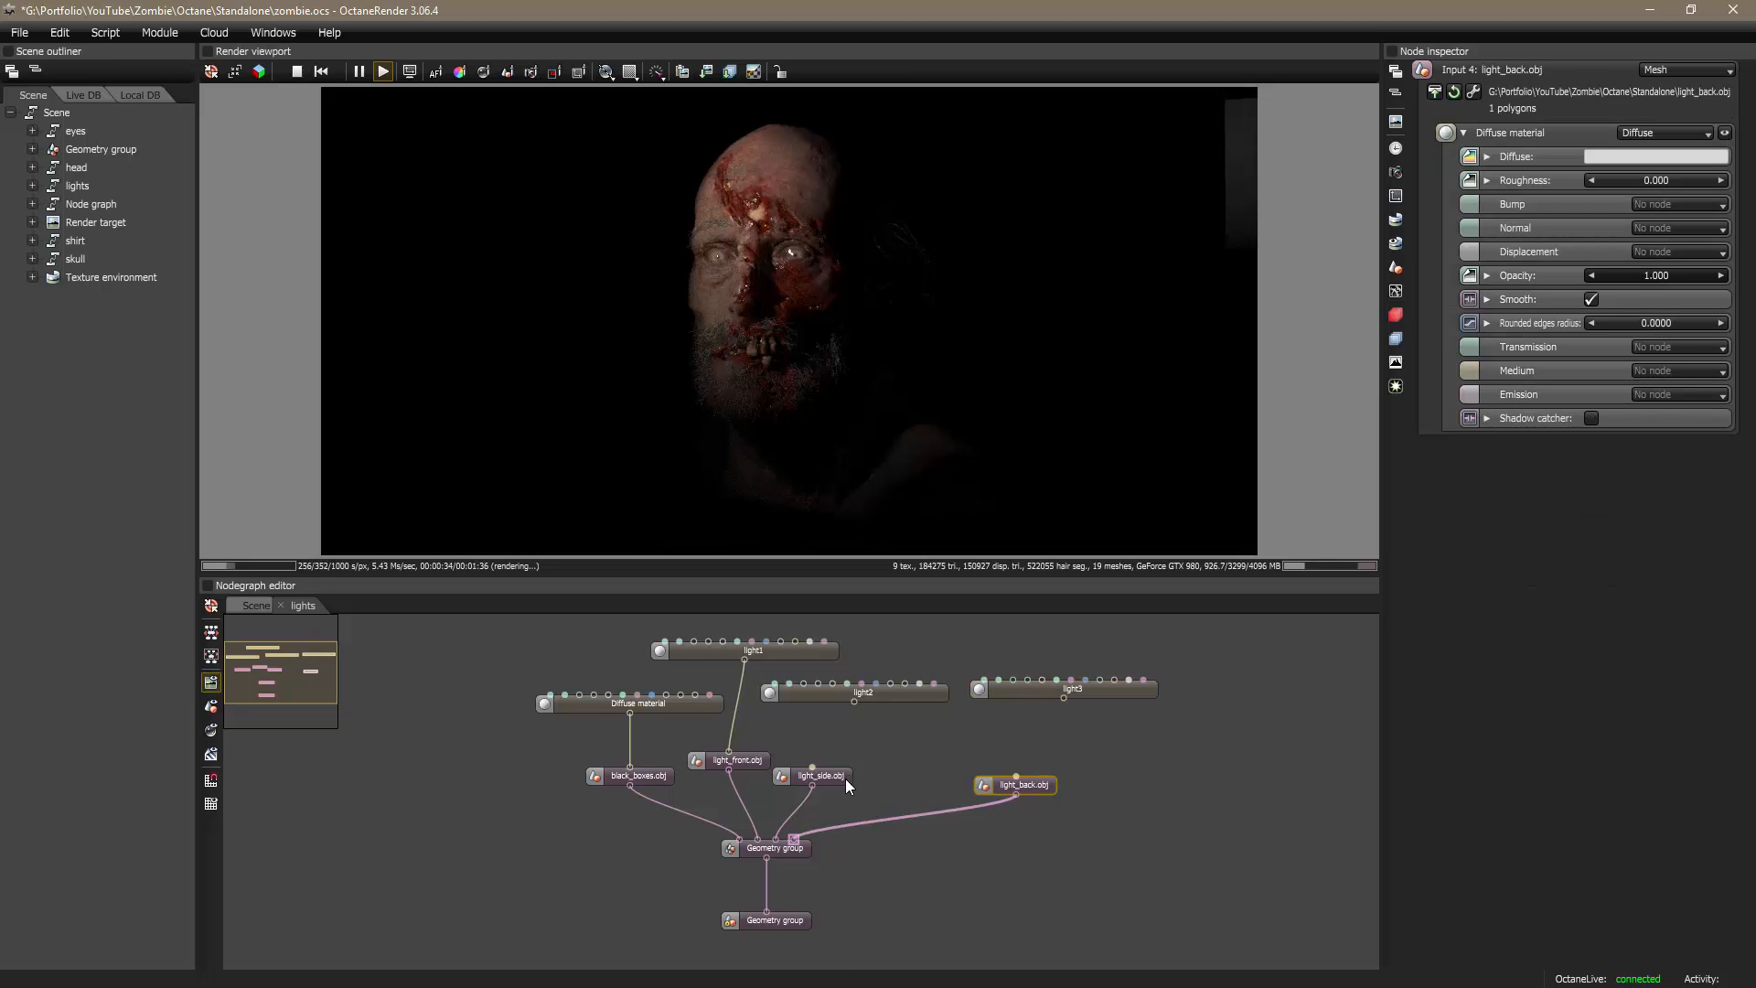
pyautogui.moveTo(847, 780); pyautogui.dragTo(896, 774)
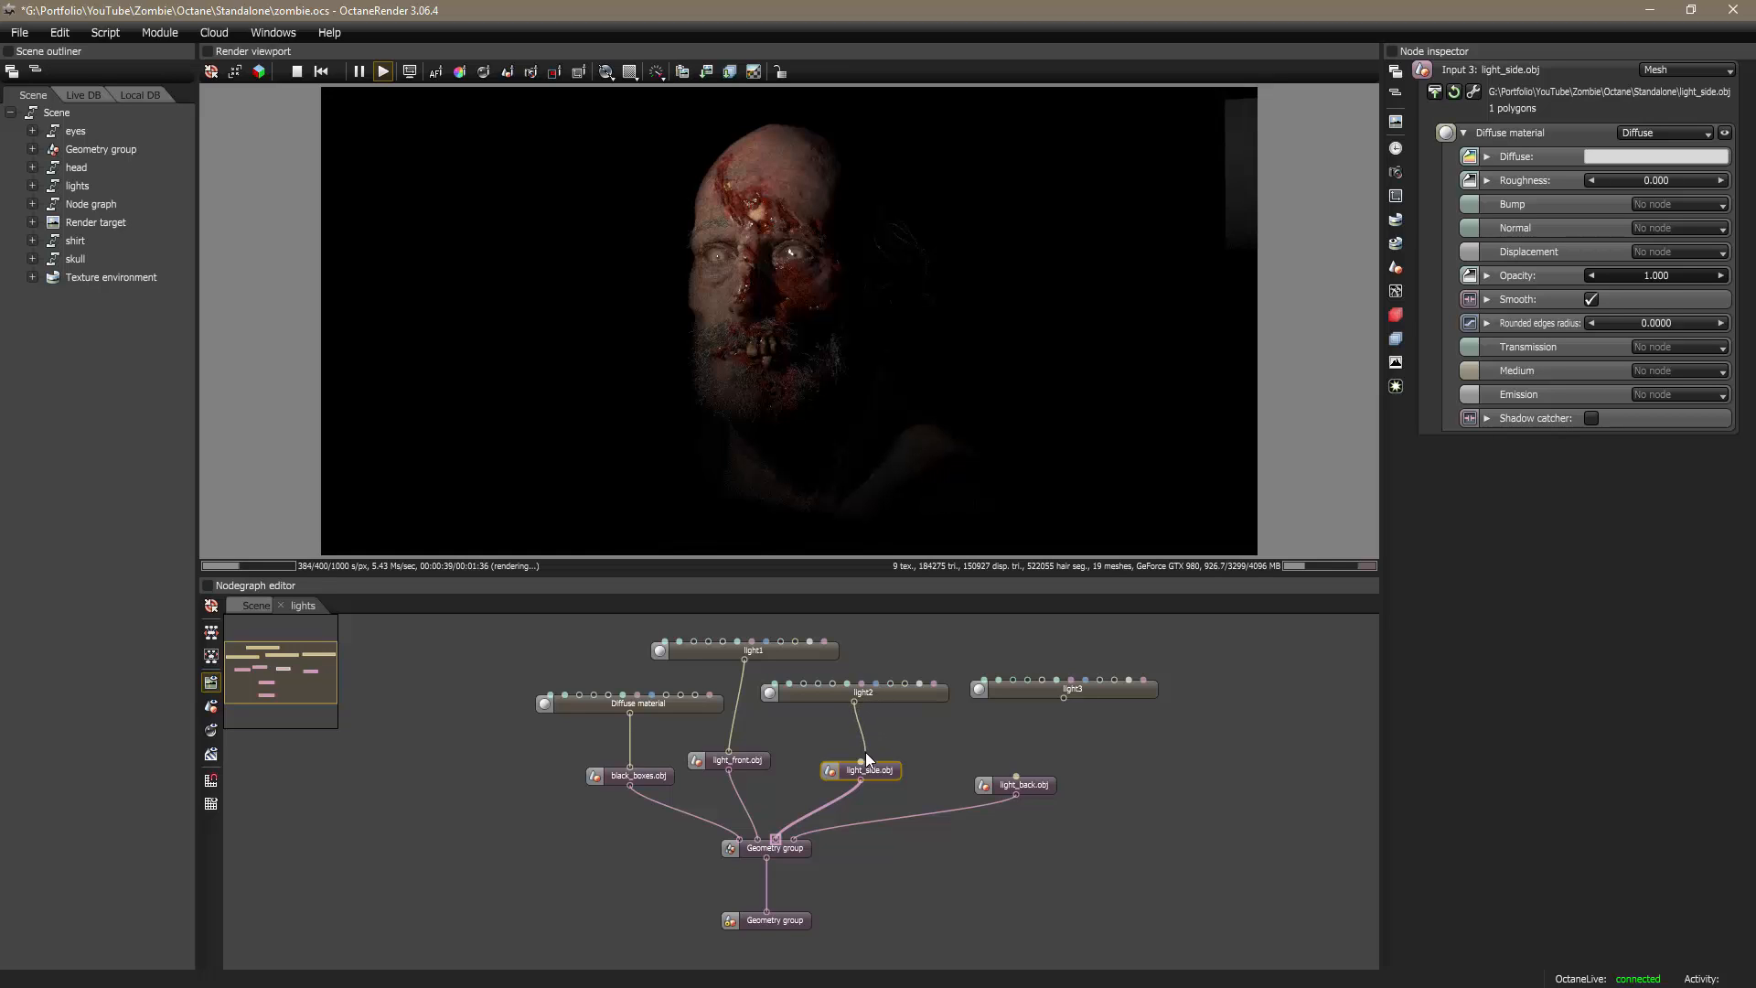
pyautogui.moveTo(867, 770); pyautogui.dragTo(869, 772)
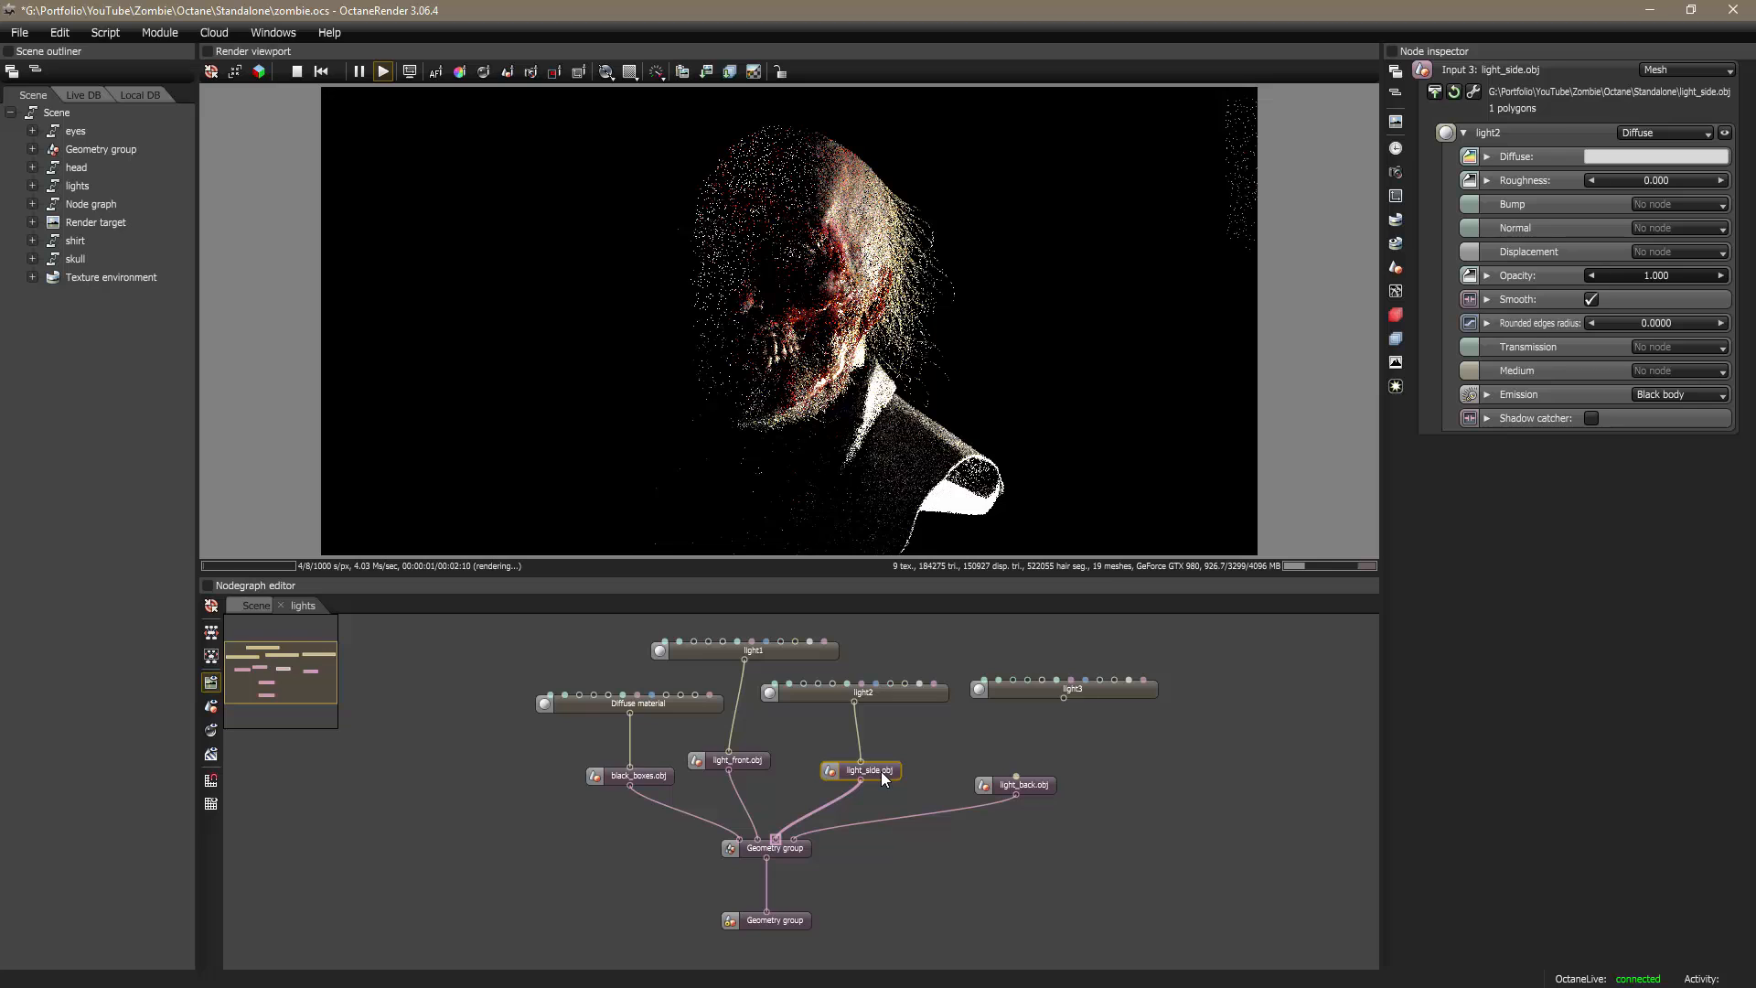
# Step: Look up the black body emission of the side light plane pPlane2 in Maya and set light2's temperature to 4500 in OctaneRender
pyautogui.hotkey('alt', 'Tab')
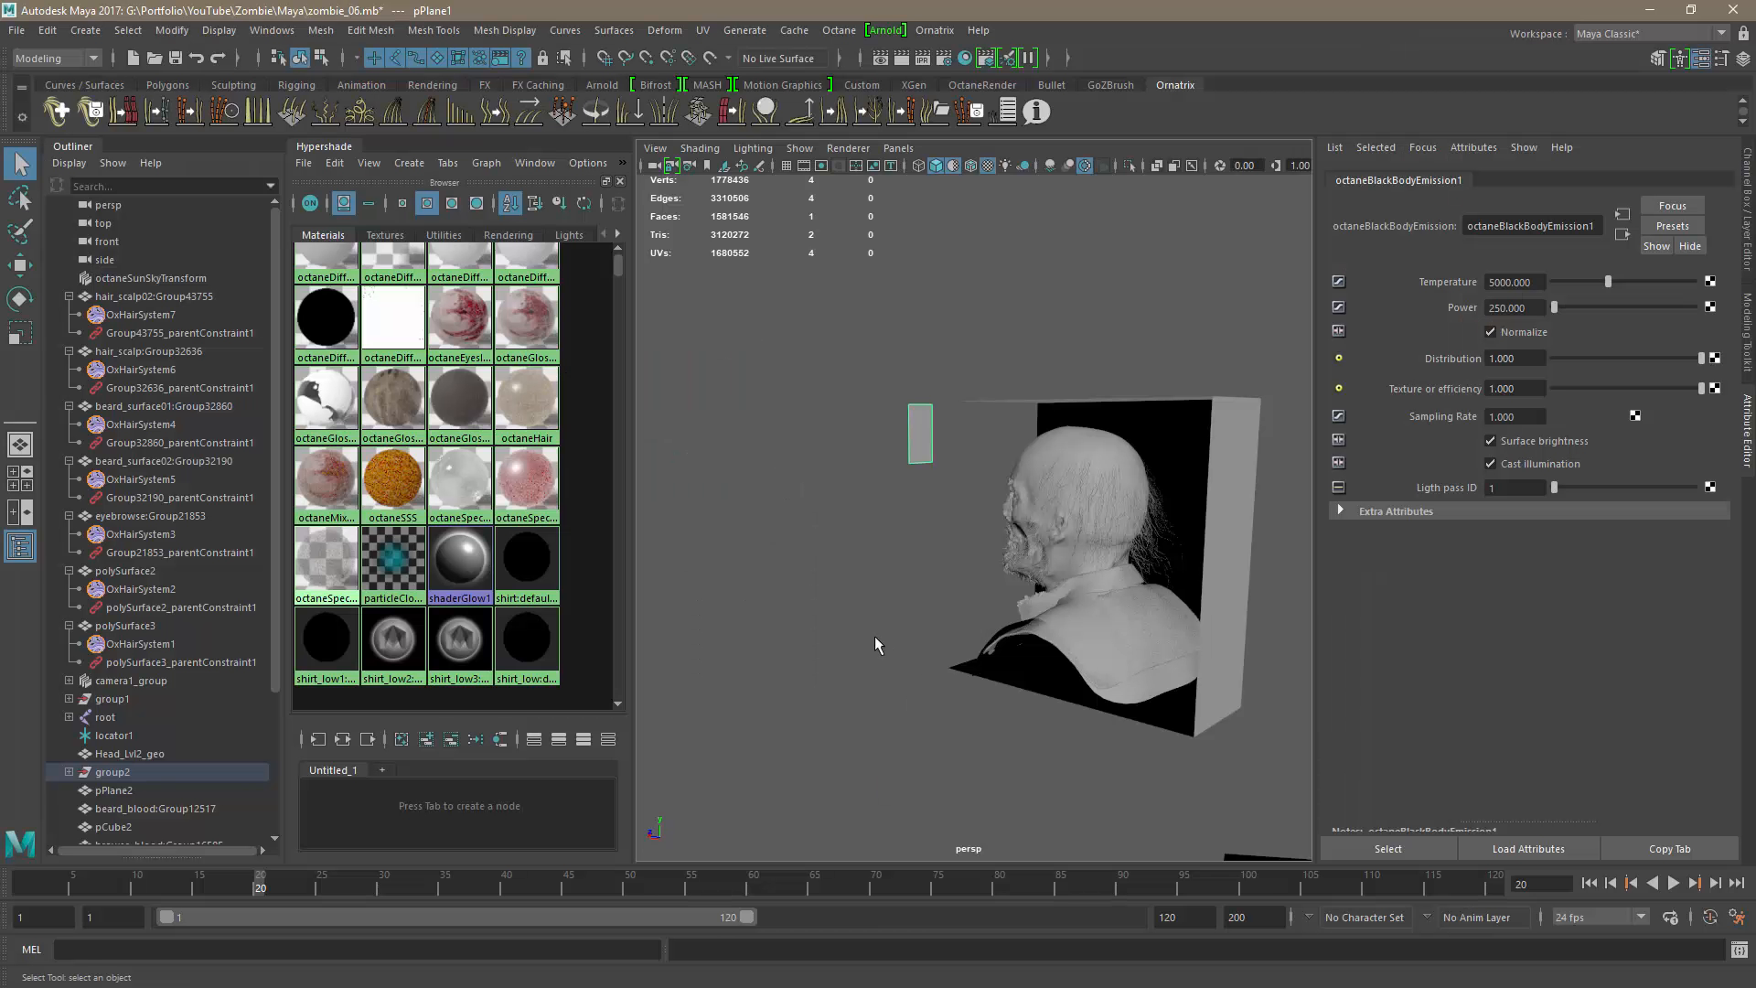
pyautogui.keyDown('alt'); pyautogui.moveTo(874, 635); pyautogui.dragTo(1062, 572); pyautogui.keyUp('alt')
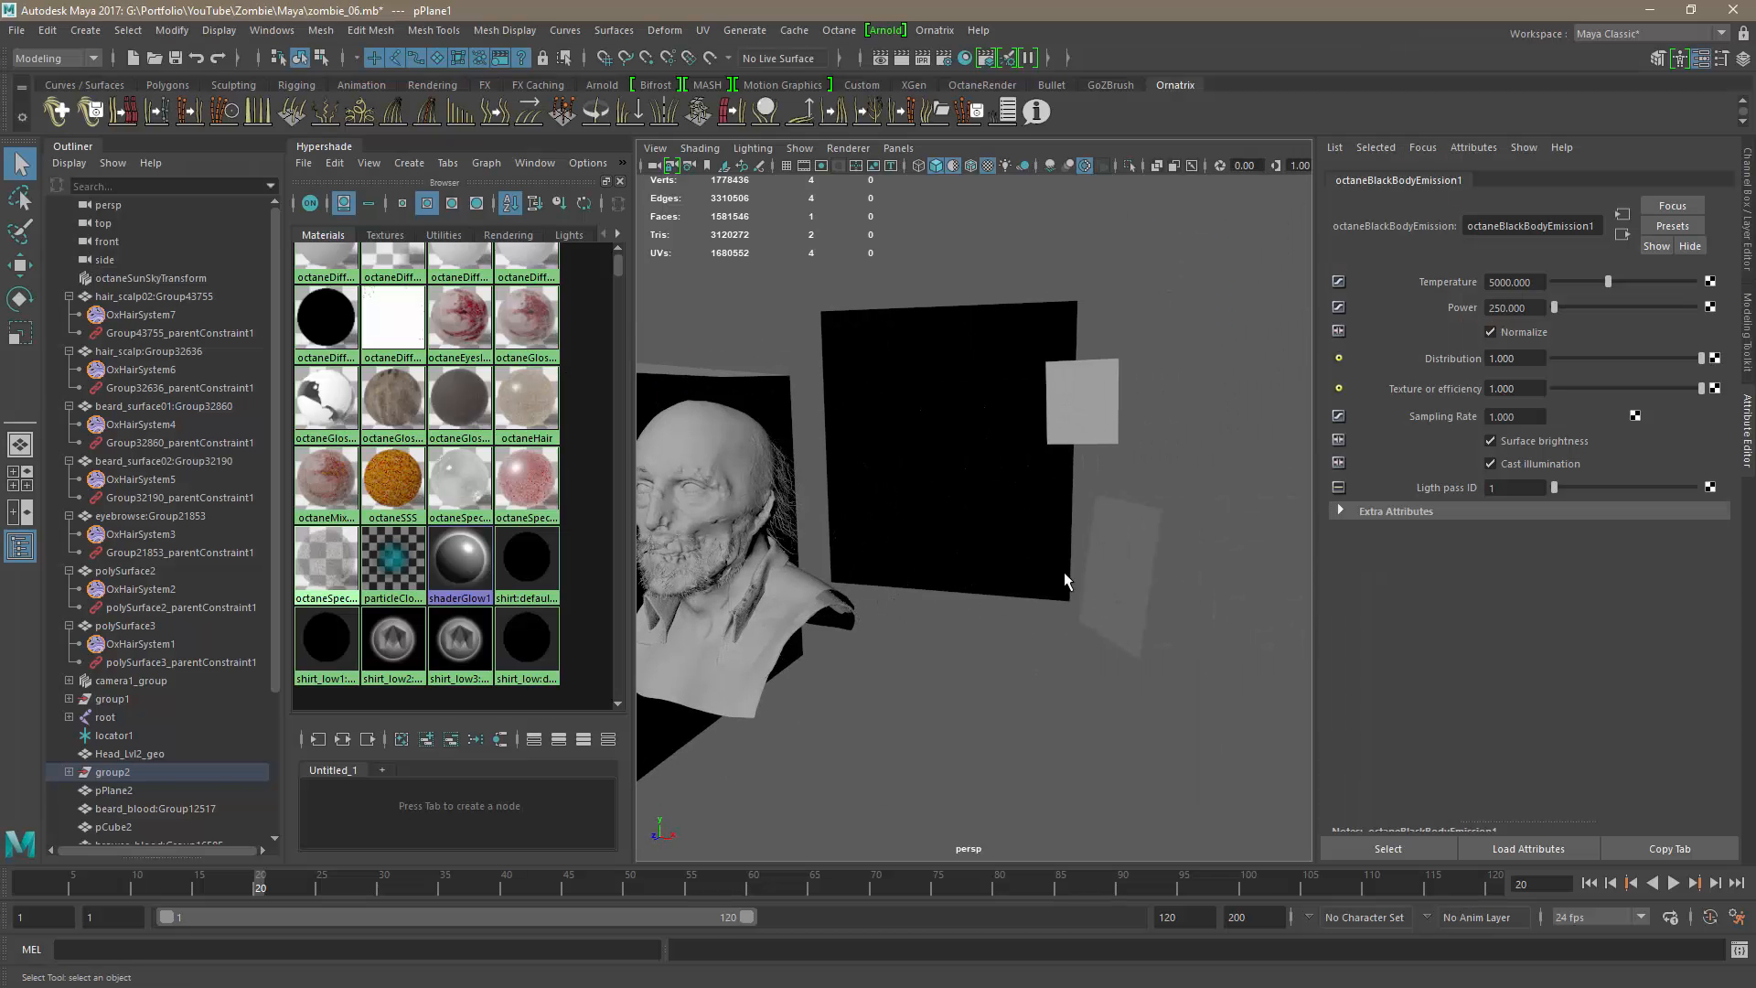
pyautogui.click(1107, 559)
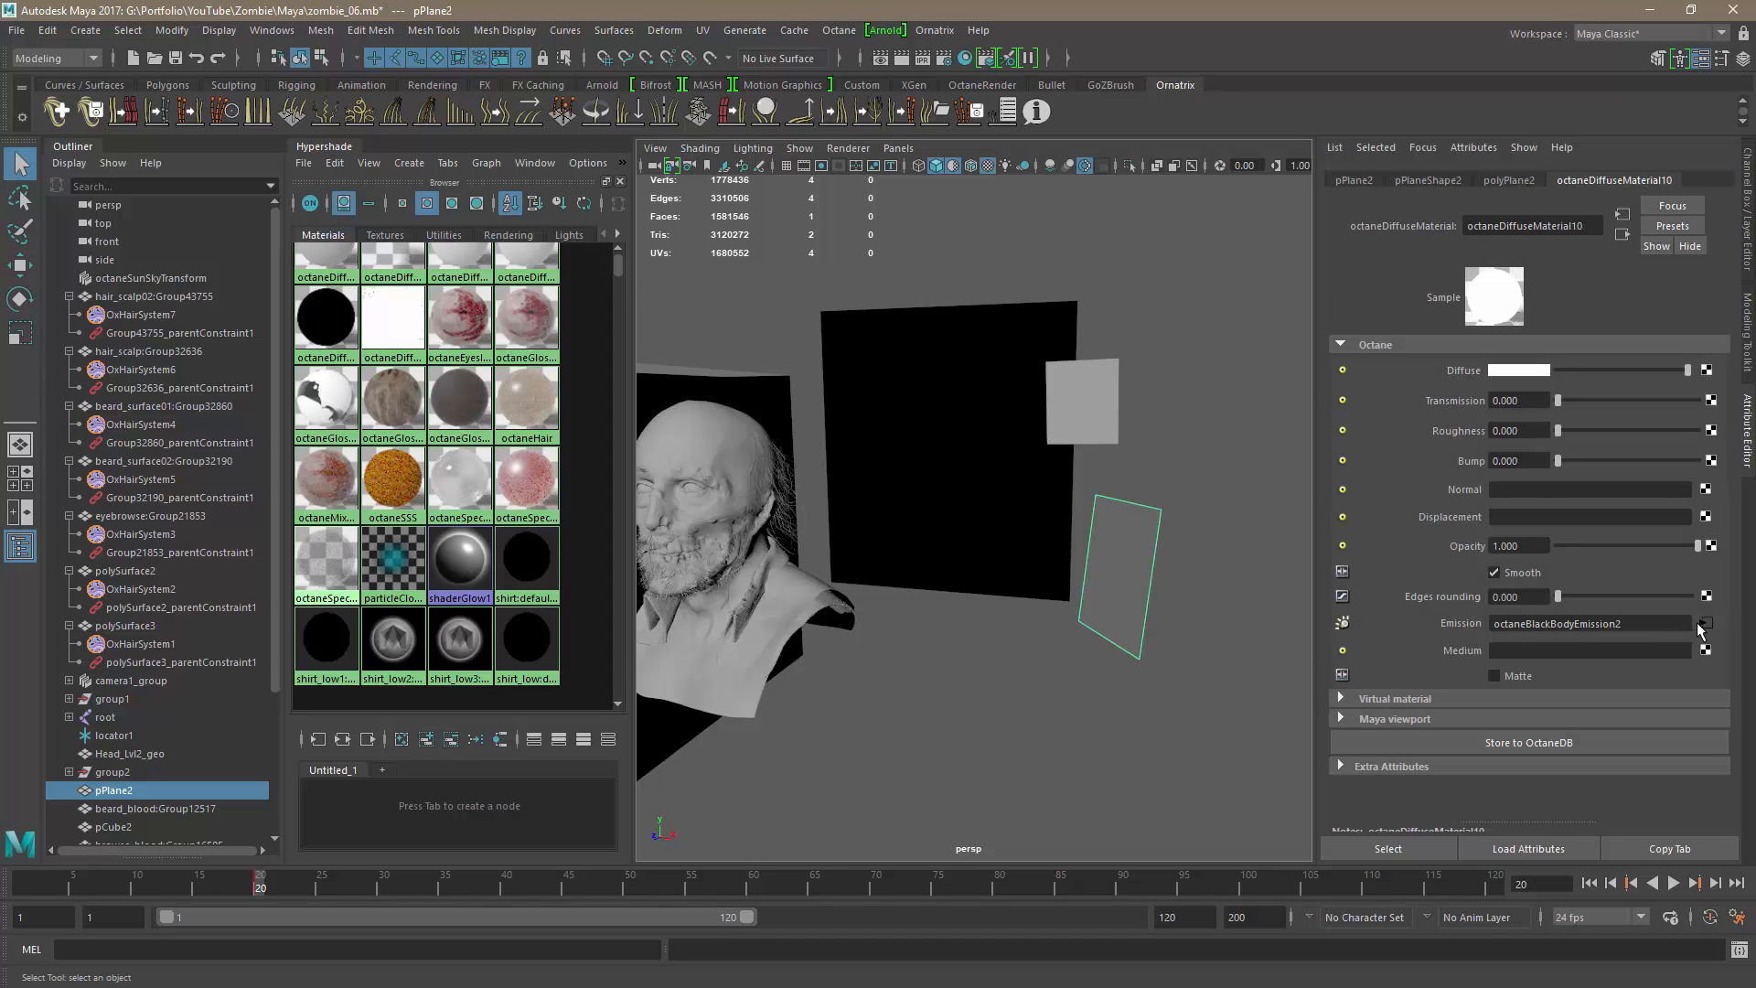
pyautogui.click(1704, 624)
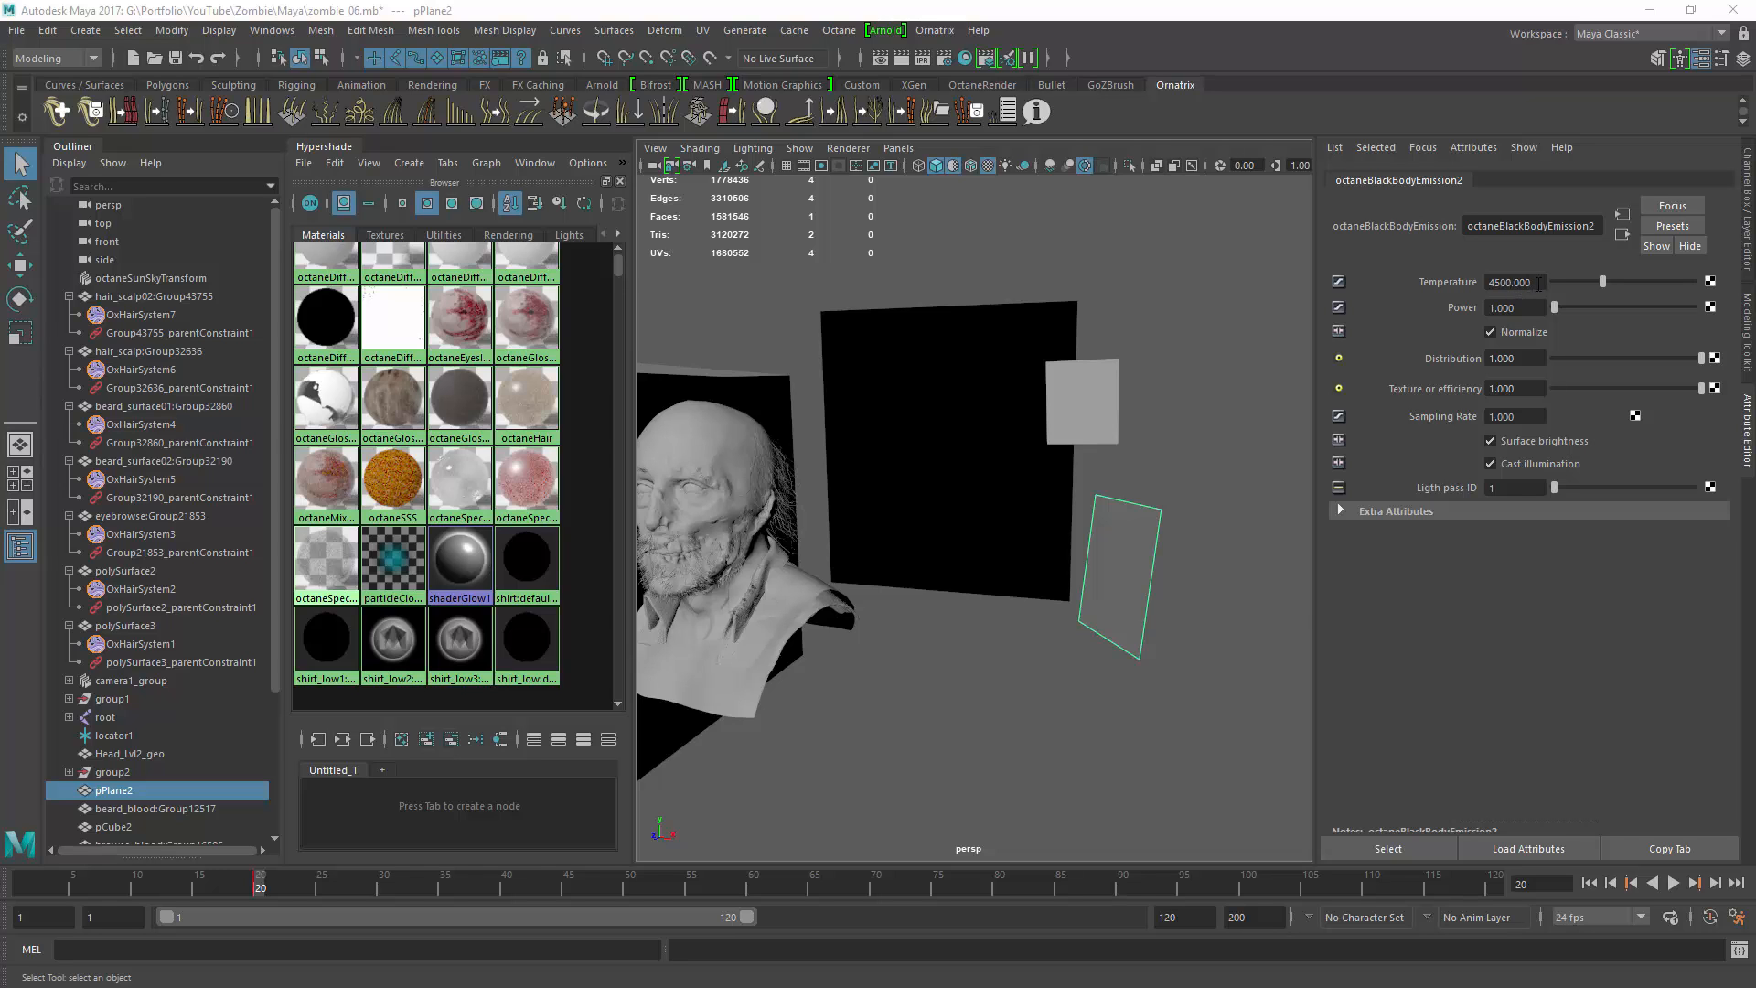
pyautogui.hotkey('alt', 'Tab')
pyautogui.hotkey('alt', 'Tab')
pyautogui.hotkey('alt', 'shift', 'Tab')
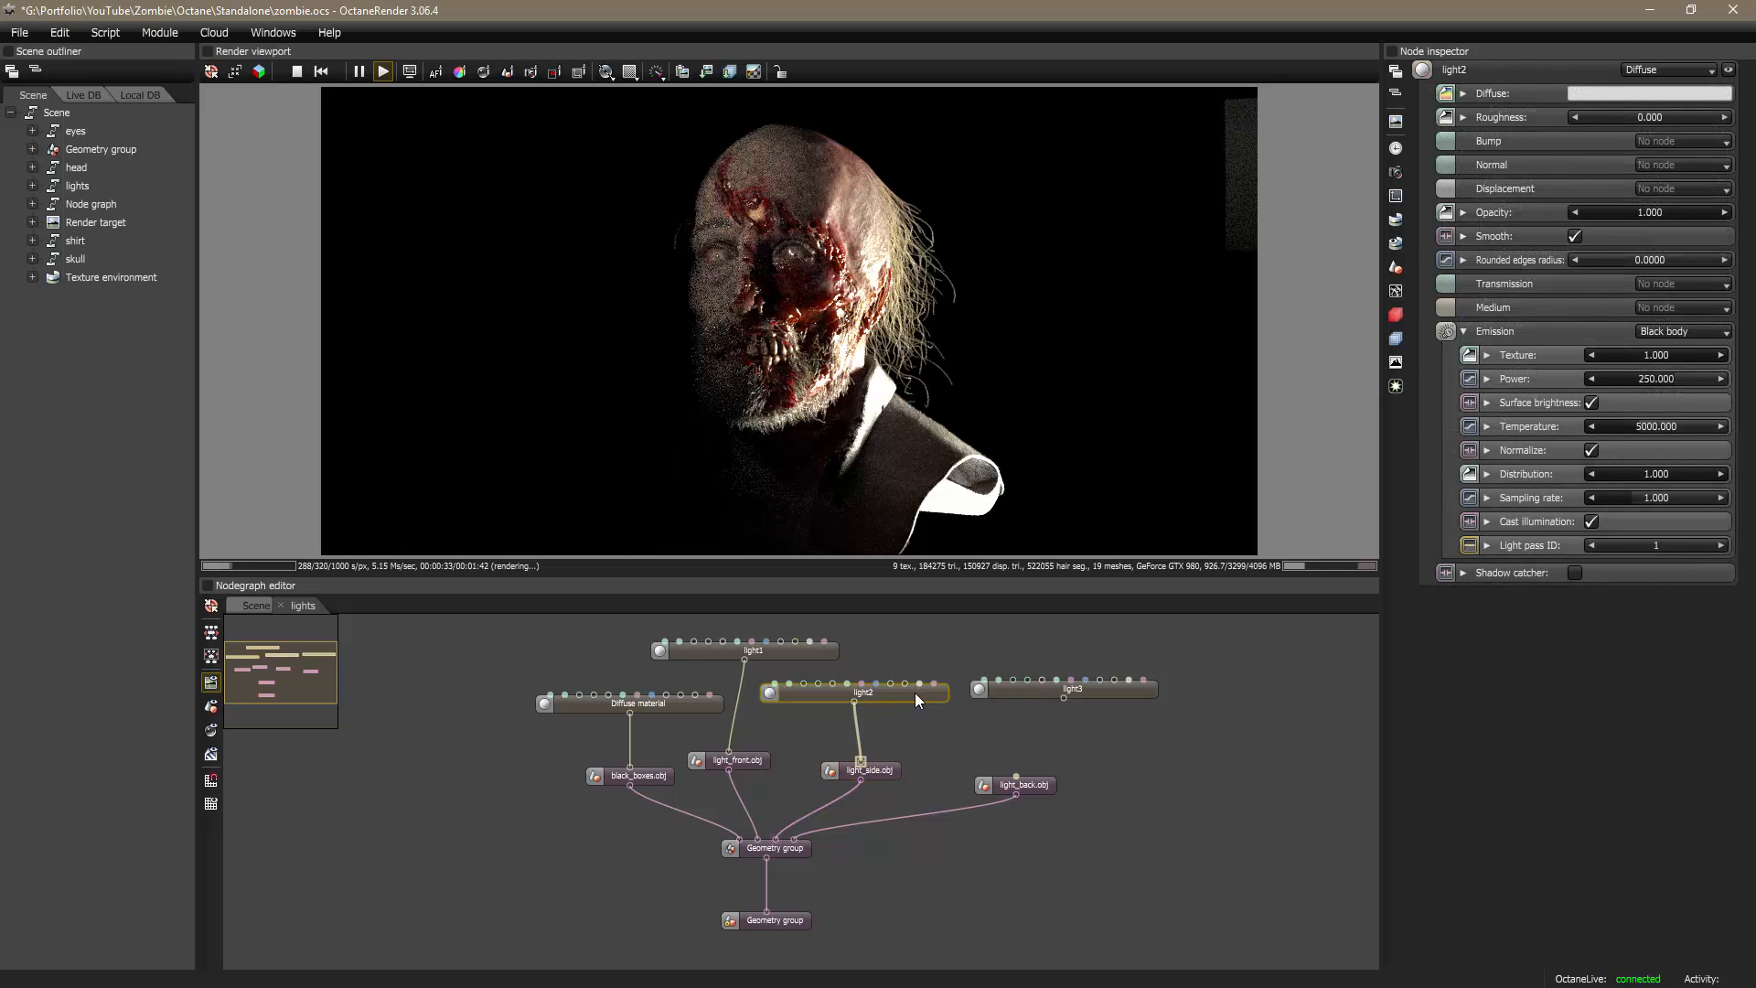
pyautogui.click(1692, 426)
pyautogui.write('4500')
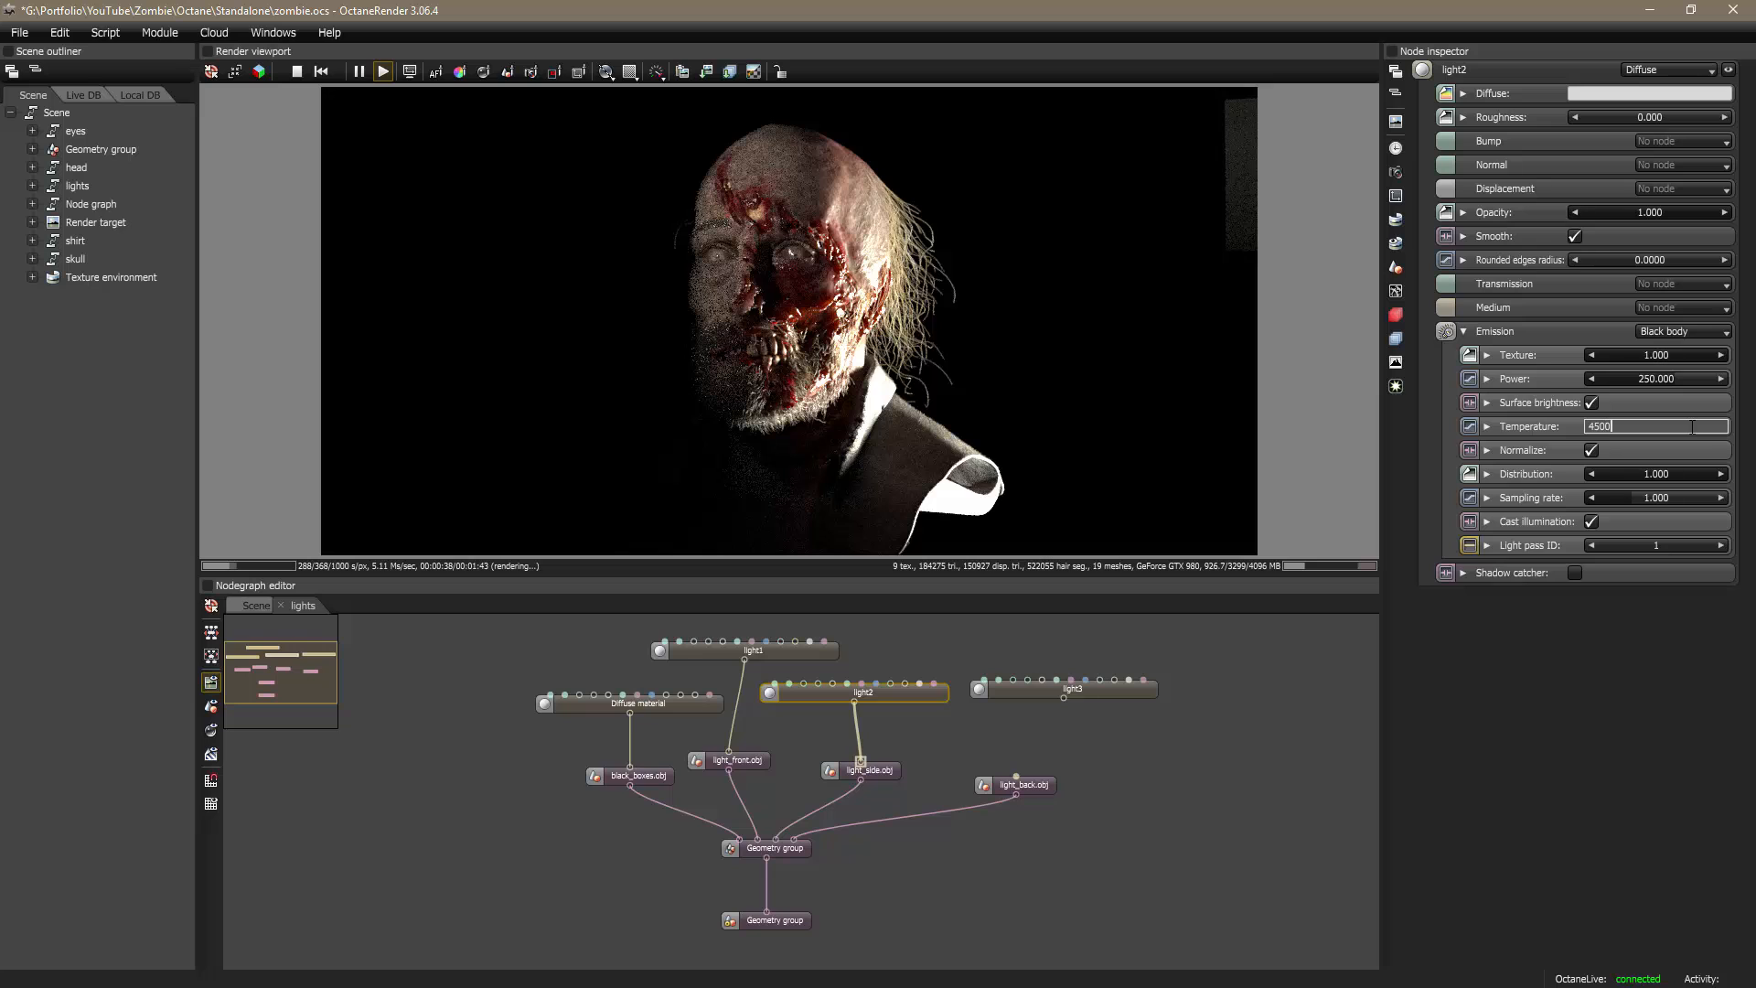
pyautogui.press('Return')
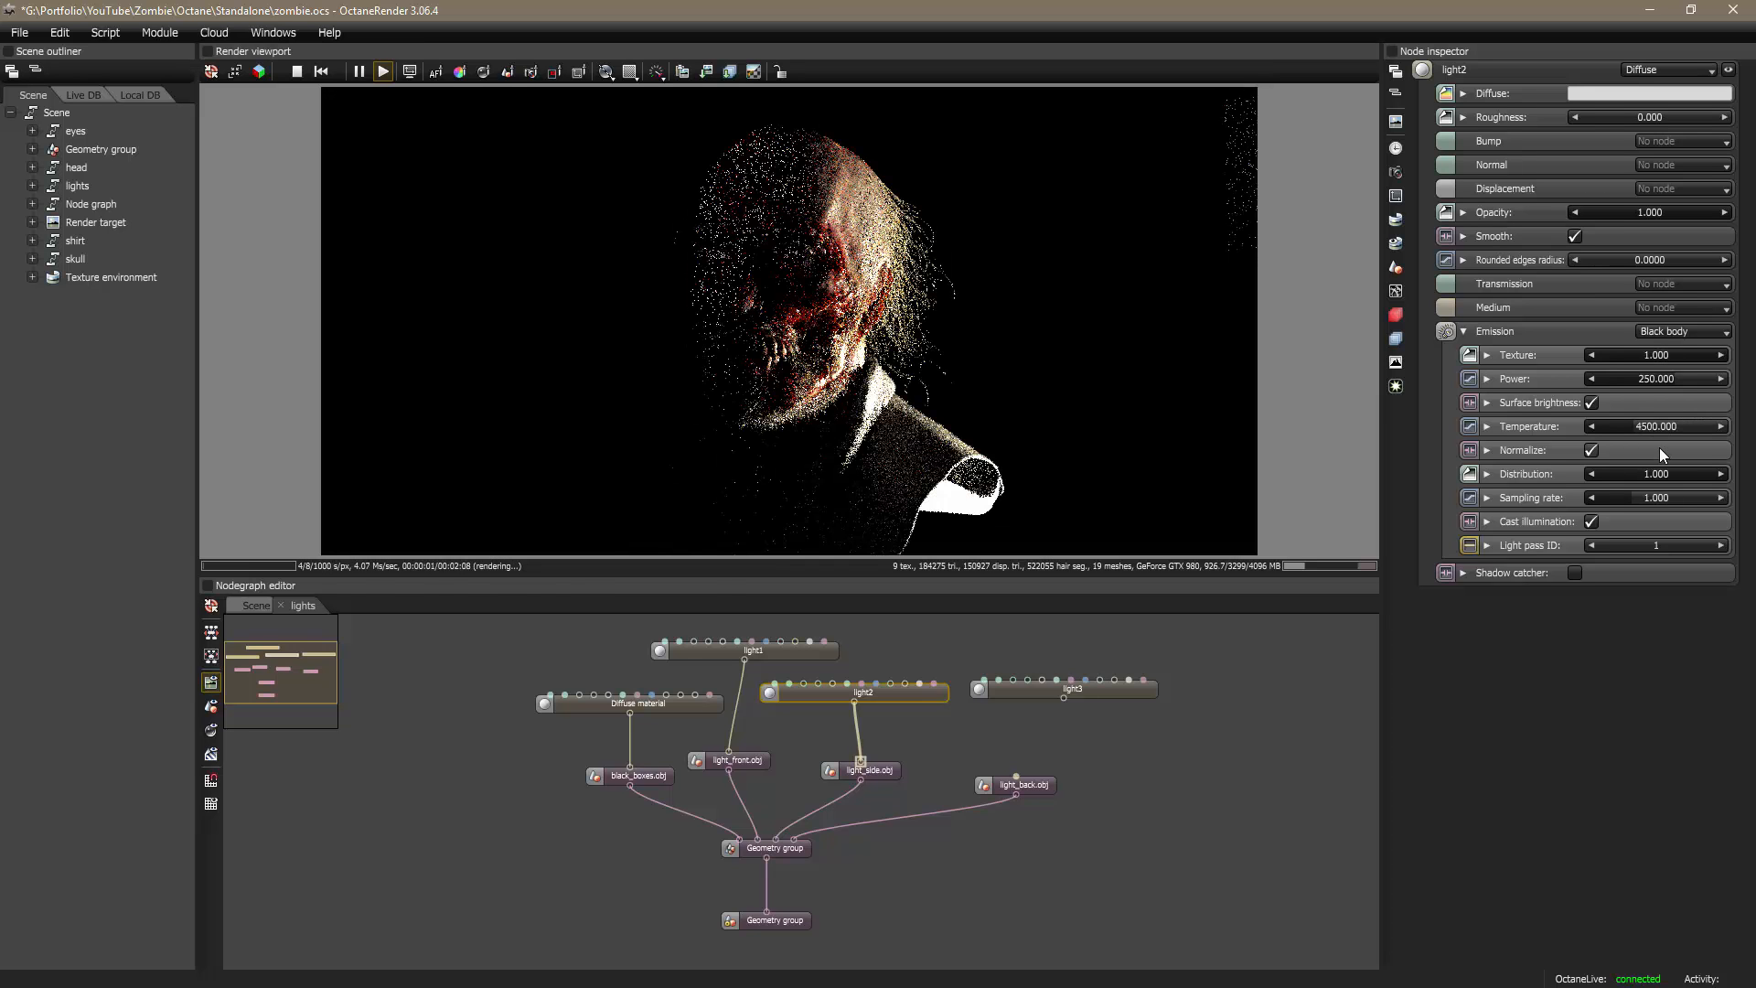
# Step: Set light2's emission power to 1, checking it against the side light's emission in Maya
pyautogui.hotkey('alt', 'Tab')
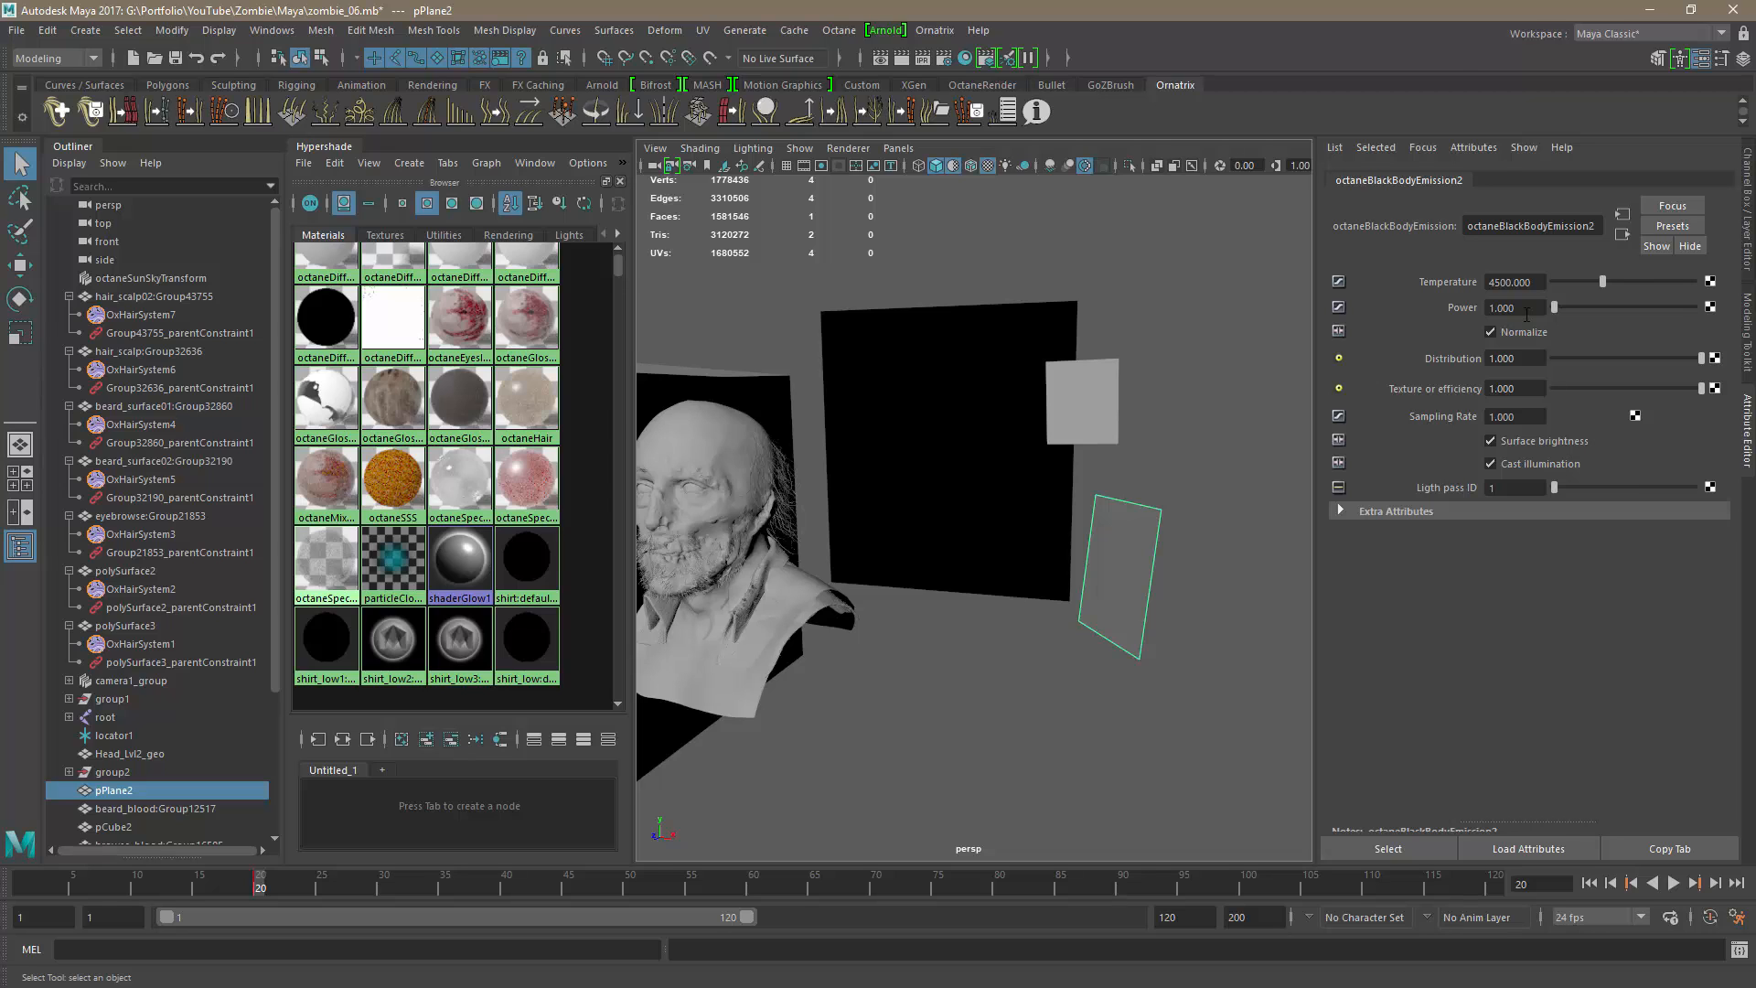
pyautogui.hotkey('alt', 'Tab')
pyautogui.doubleClick(1685, 379)
pyautogui.write('1')
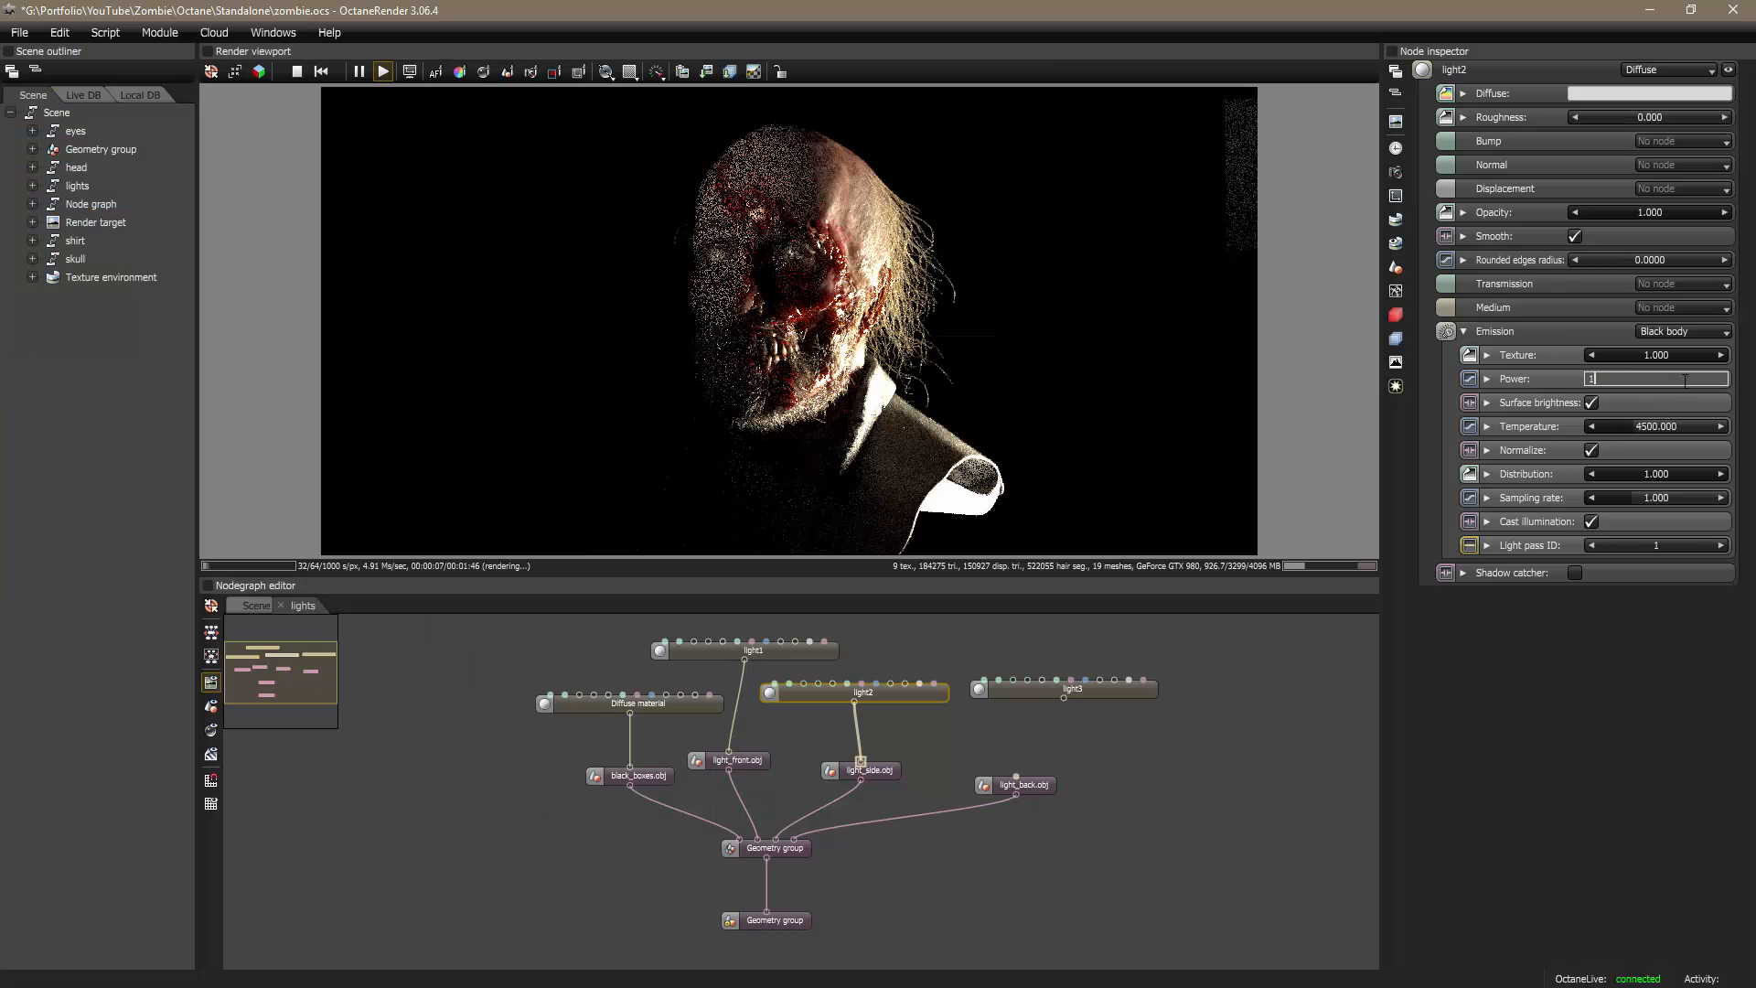
pyautogui.press('Return')
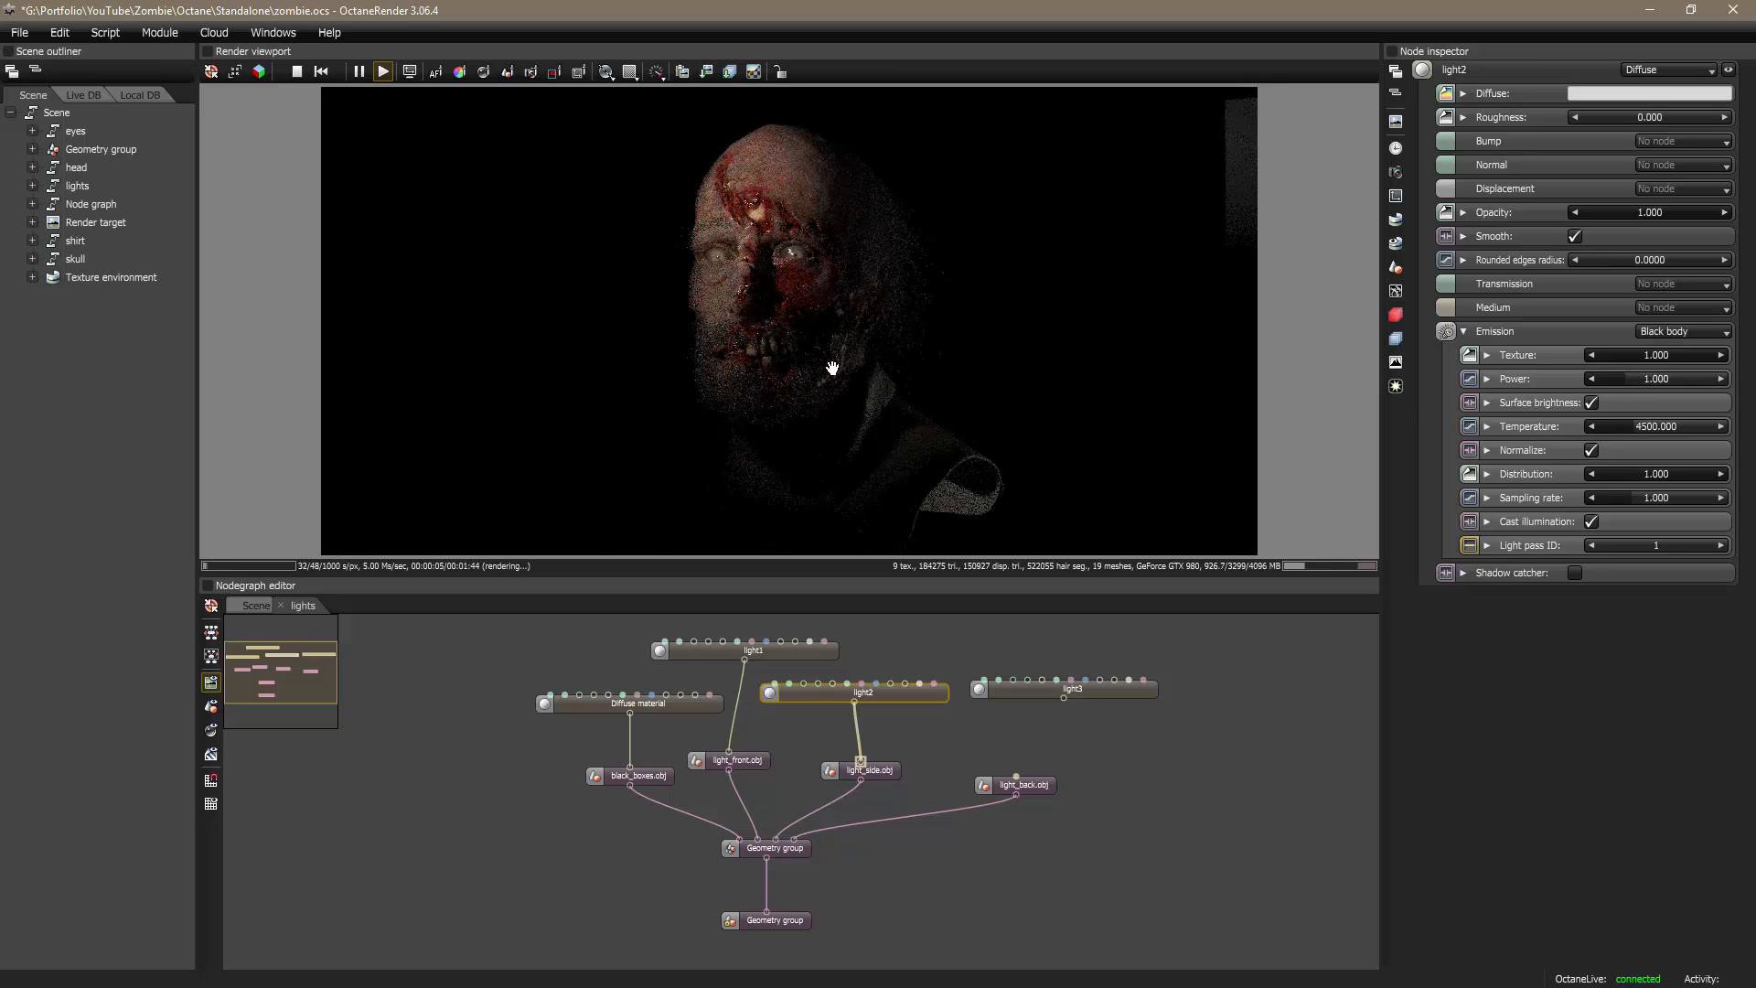
# Step: Look up the black body emission settings of the back light plane pPlane3 in Maya and return to OctaneRender
pyautogui.hotkey('alt', 'Tab')
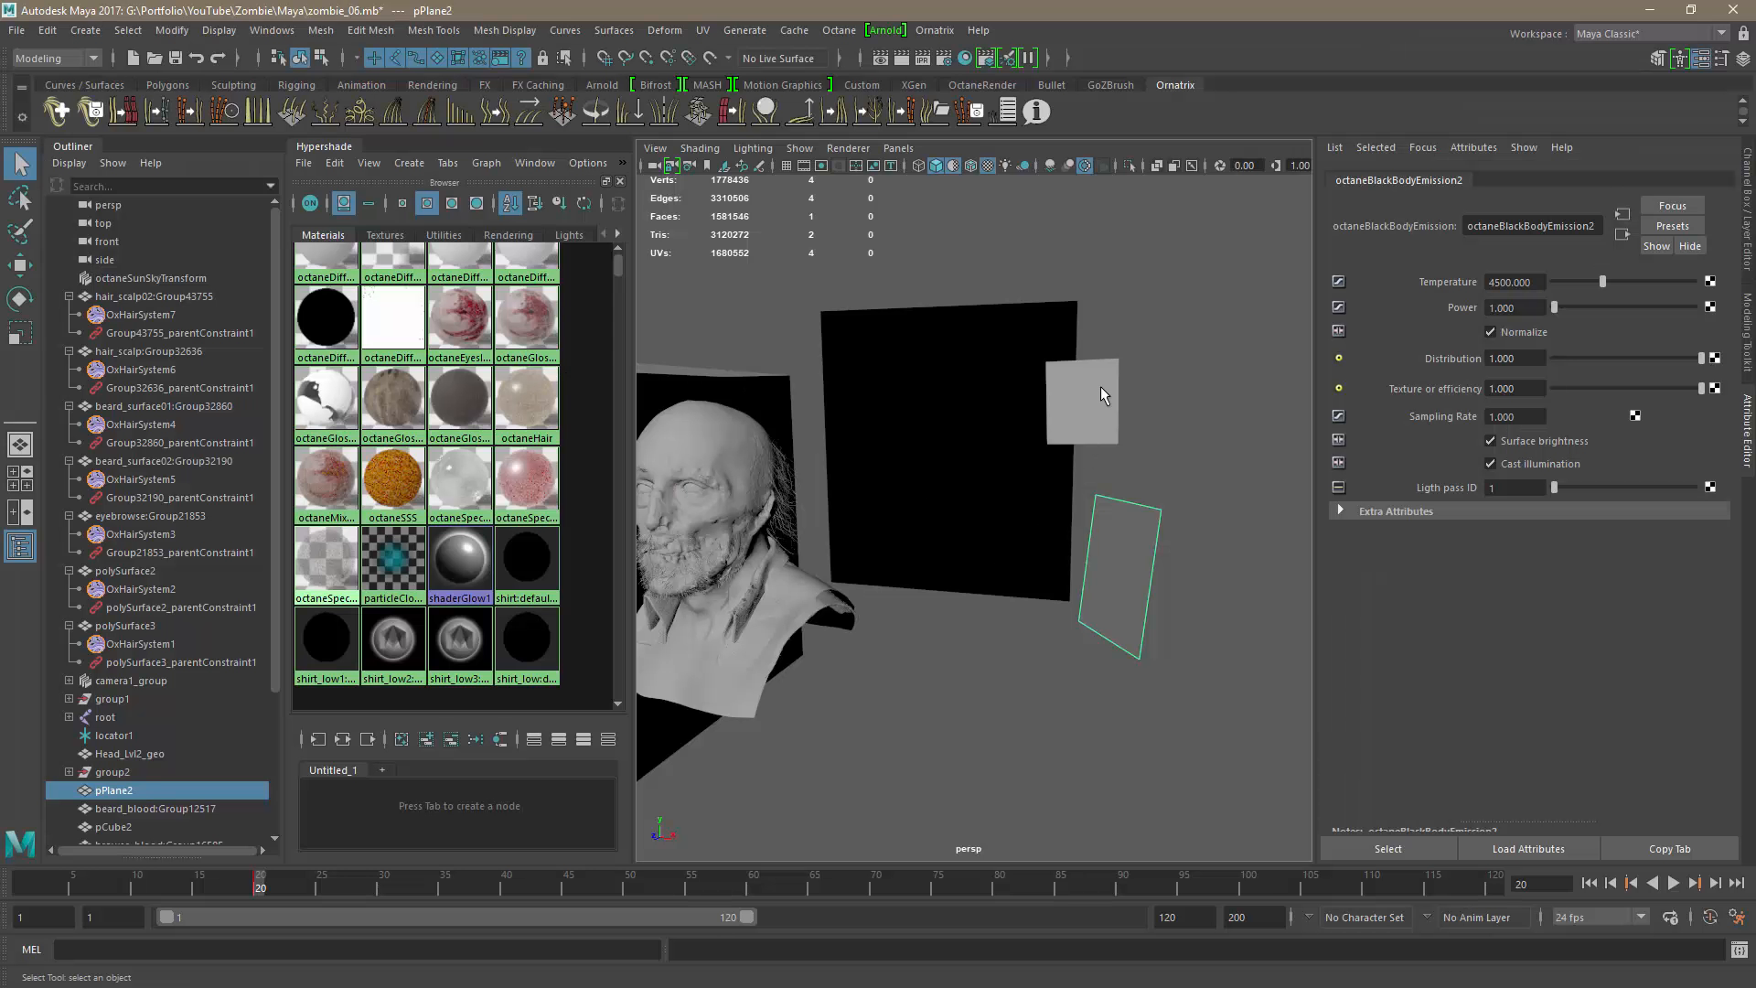
pyautogui.click(1100, 387)
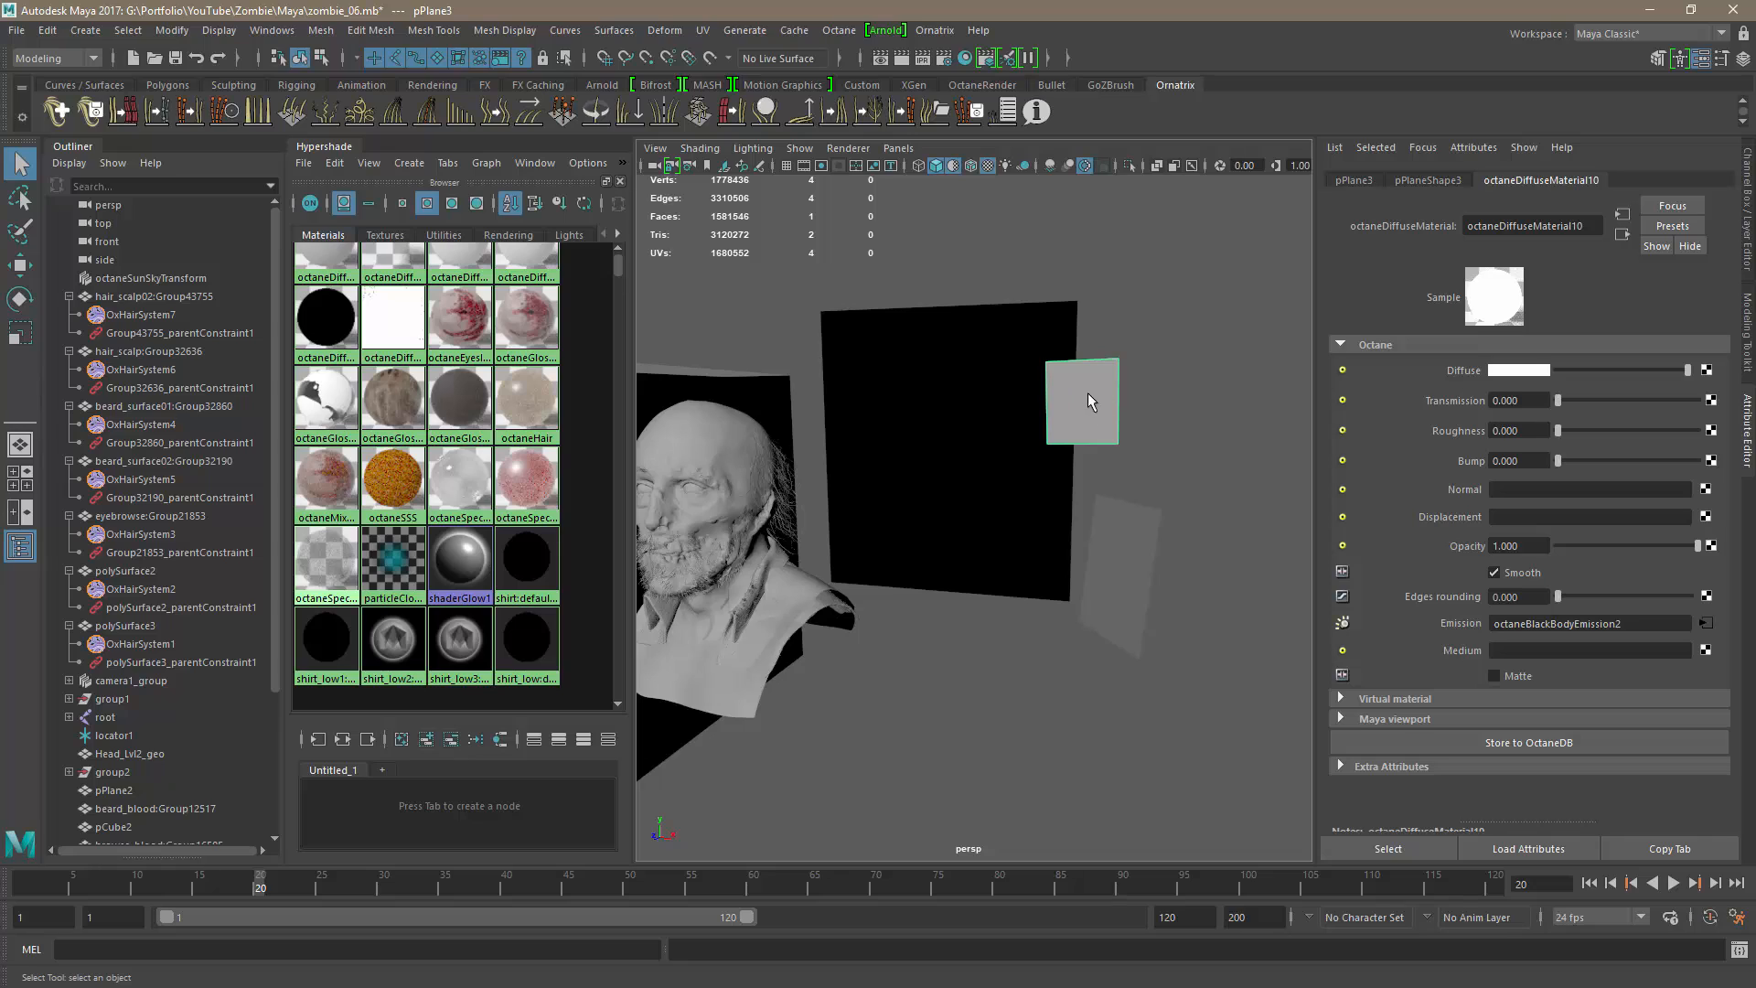
pyautogui.click(1706, 623)
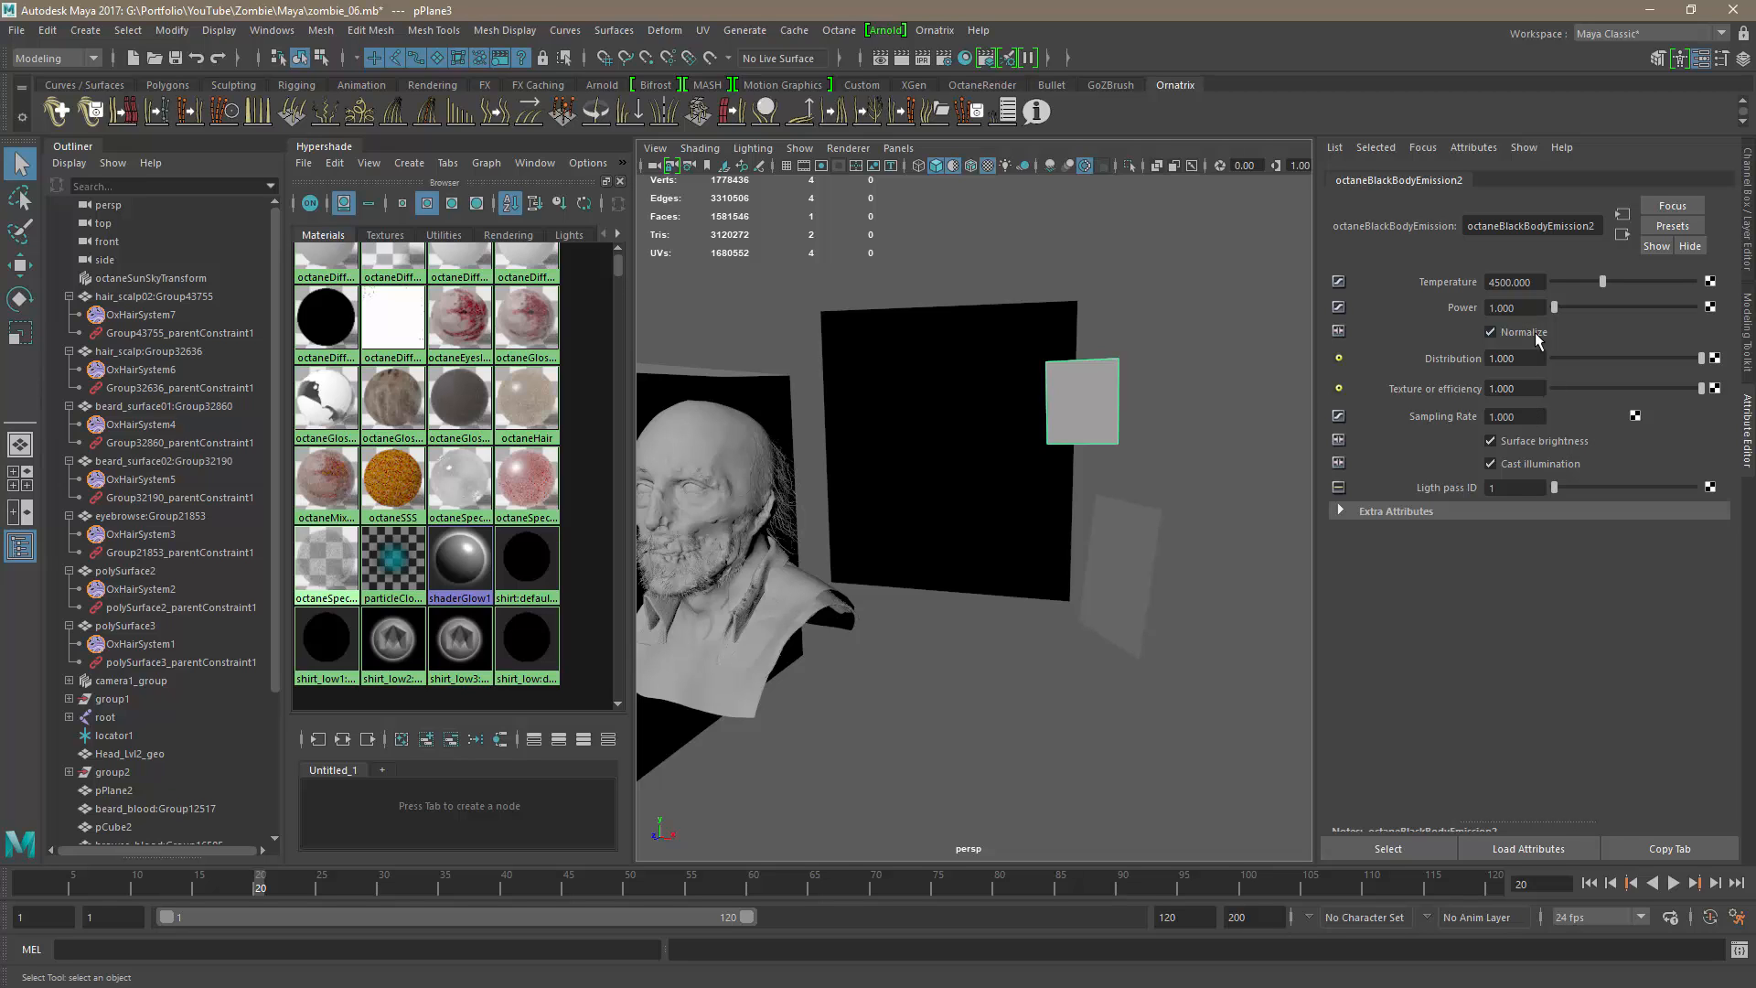
pyautogui.hotkey('alt', 'Tab')
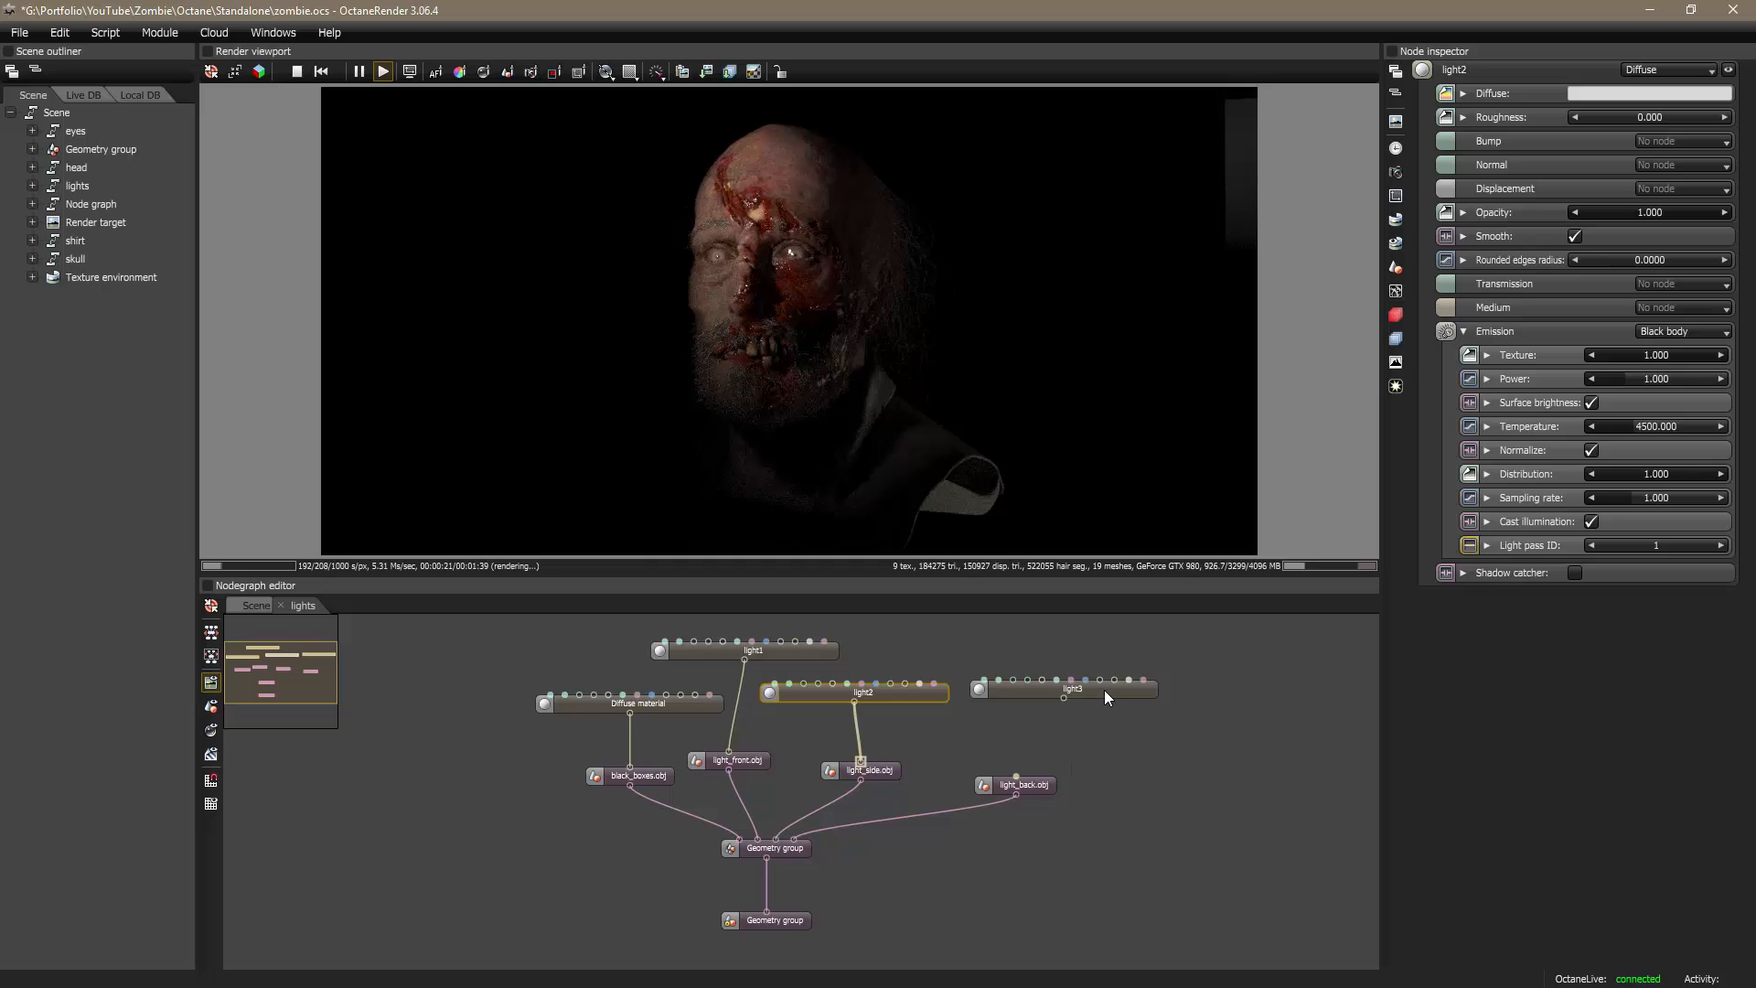
# Step: Delete the light3 material, connect light2 to light_back.obj as well, and move light2 between its two light meshes
pyautogui.moveTo(1105, 690); pyautogui.dragTo(1134, 673)
pyautogui.press('Delete')
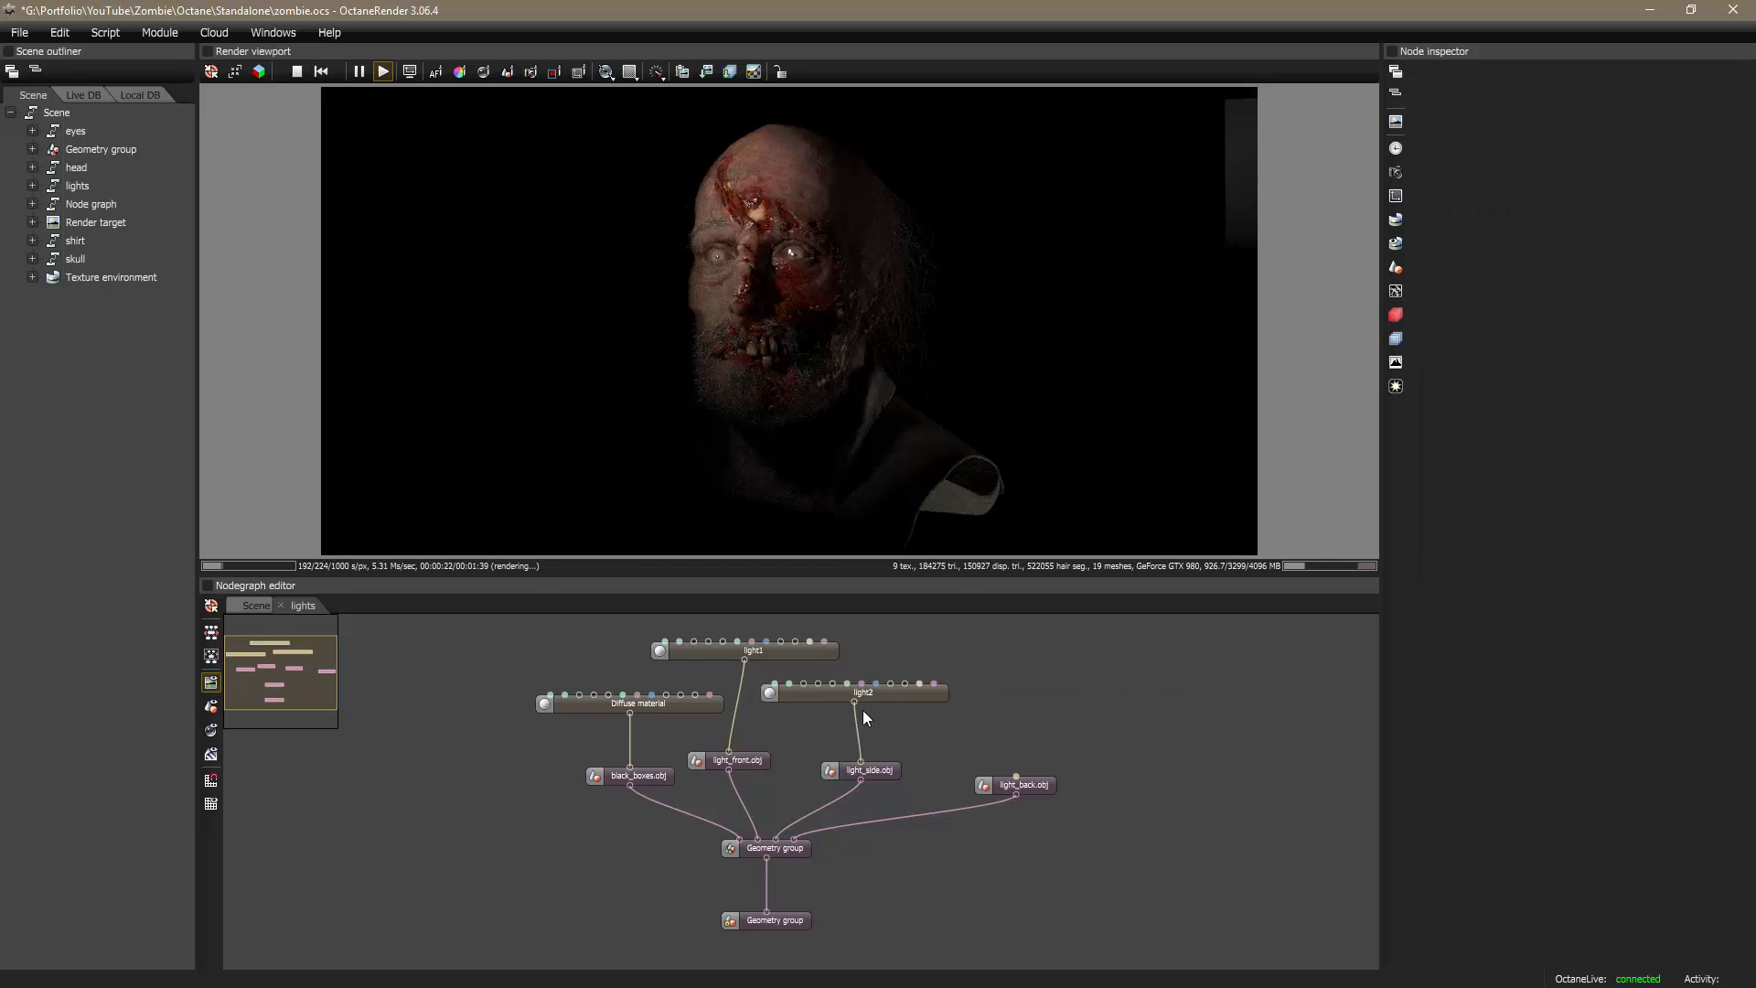
pyautogui.moveTo(1004, 754); pyautogui.dragTo(1015, 775)
pyautogui.moveTo(920, 693); pyautogui.dragTo(993, 695)
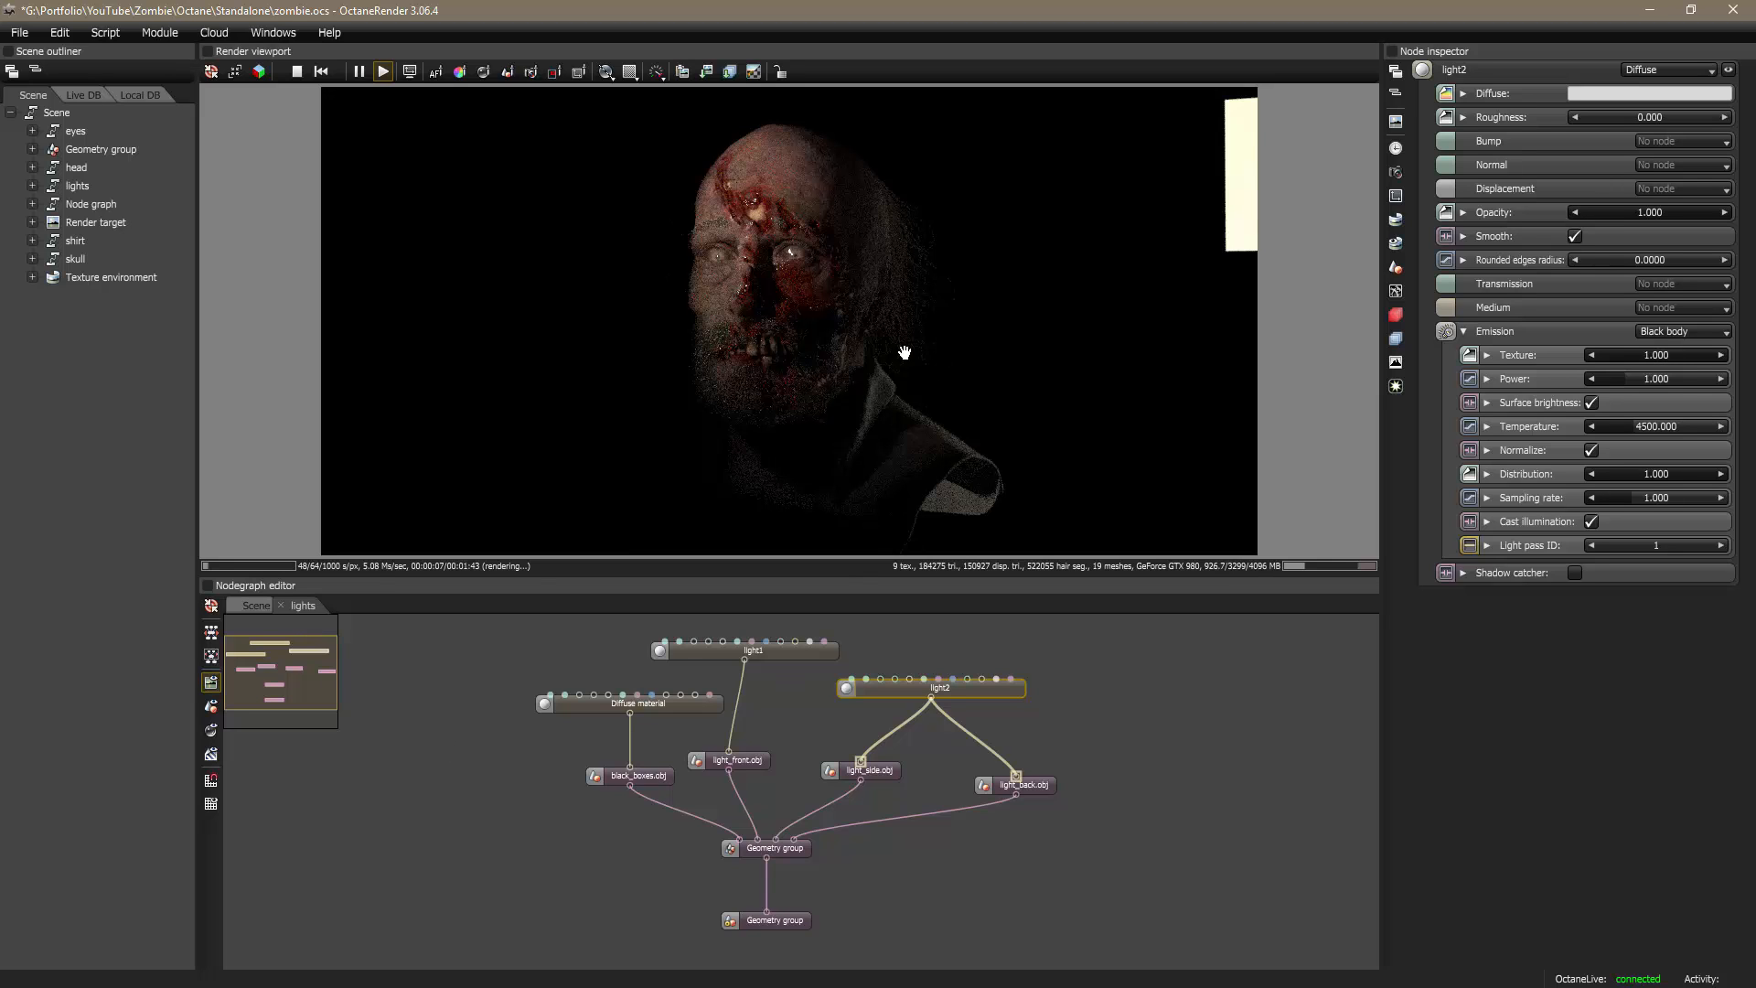
# Step: Orbit the camera around the zombie bust, and auto-arrange the nodes of the top-level scene graph
pyautogui.moveTo(842, 380)
pyautogui.mouseDown()
pyautogui.moveTo(897, 372)
pyautogui.moveTo(885, 359)
pyautogui.moveTo(823, 384)
pyautogui.mouseUp()
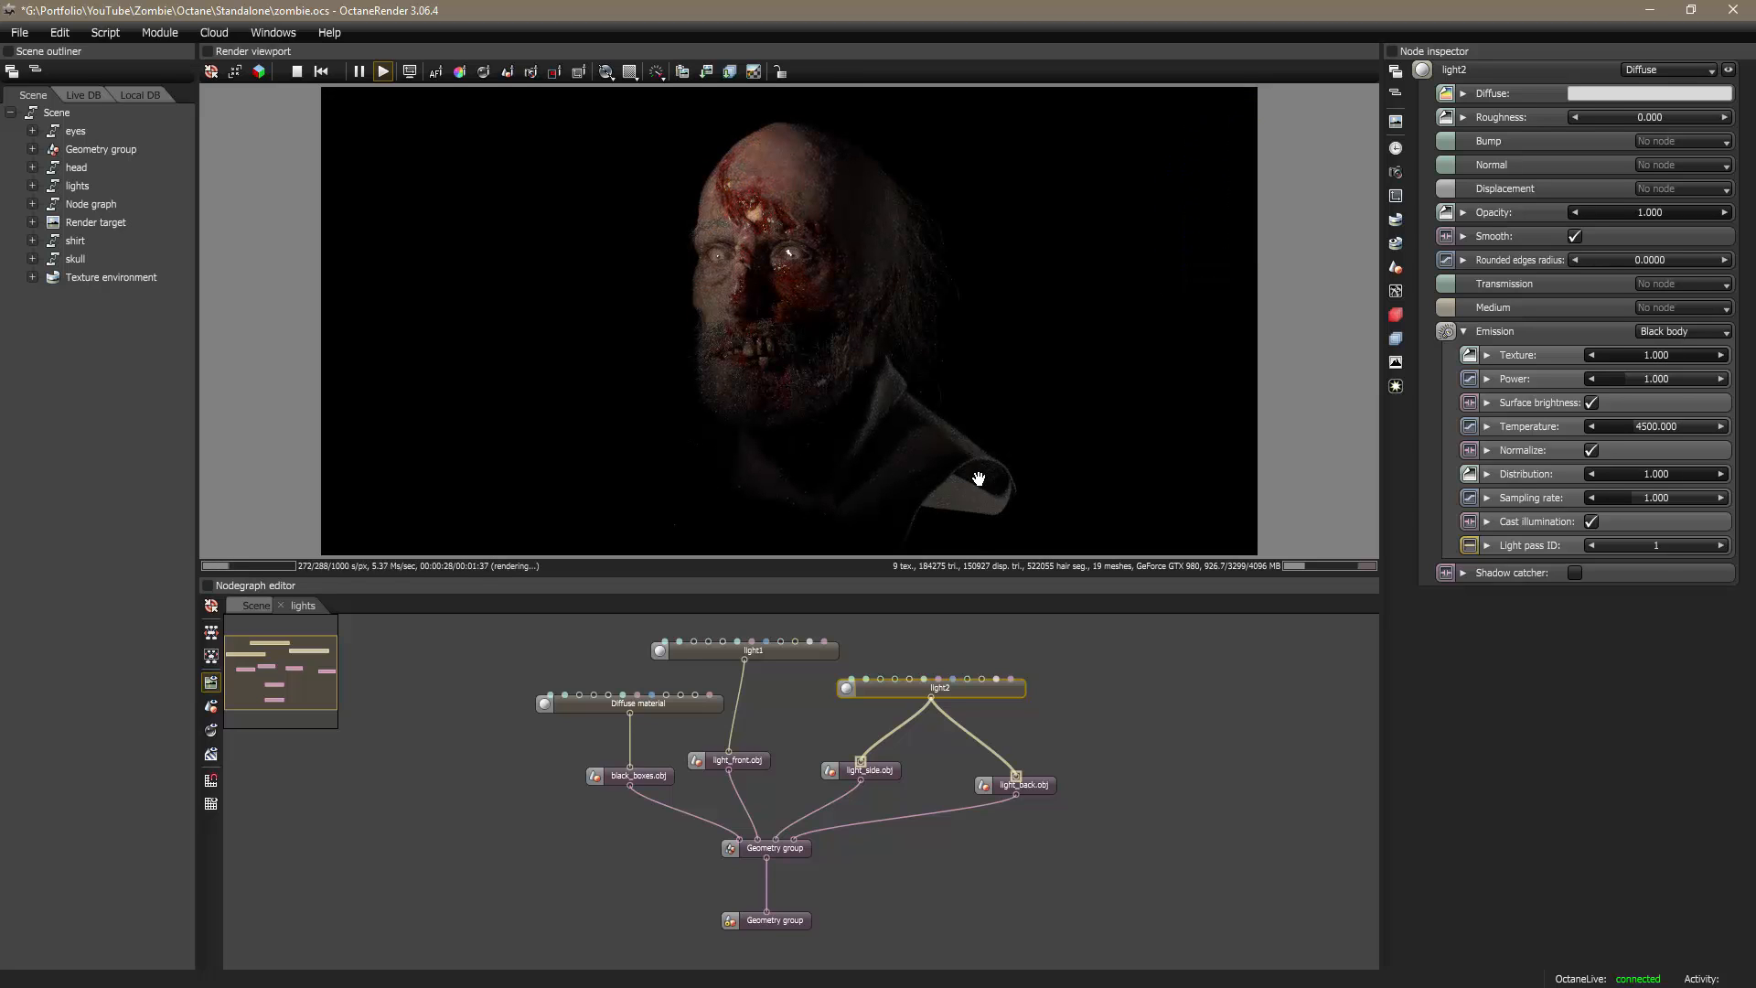
pyautogui.click(1083, 727)
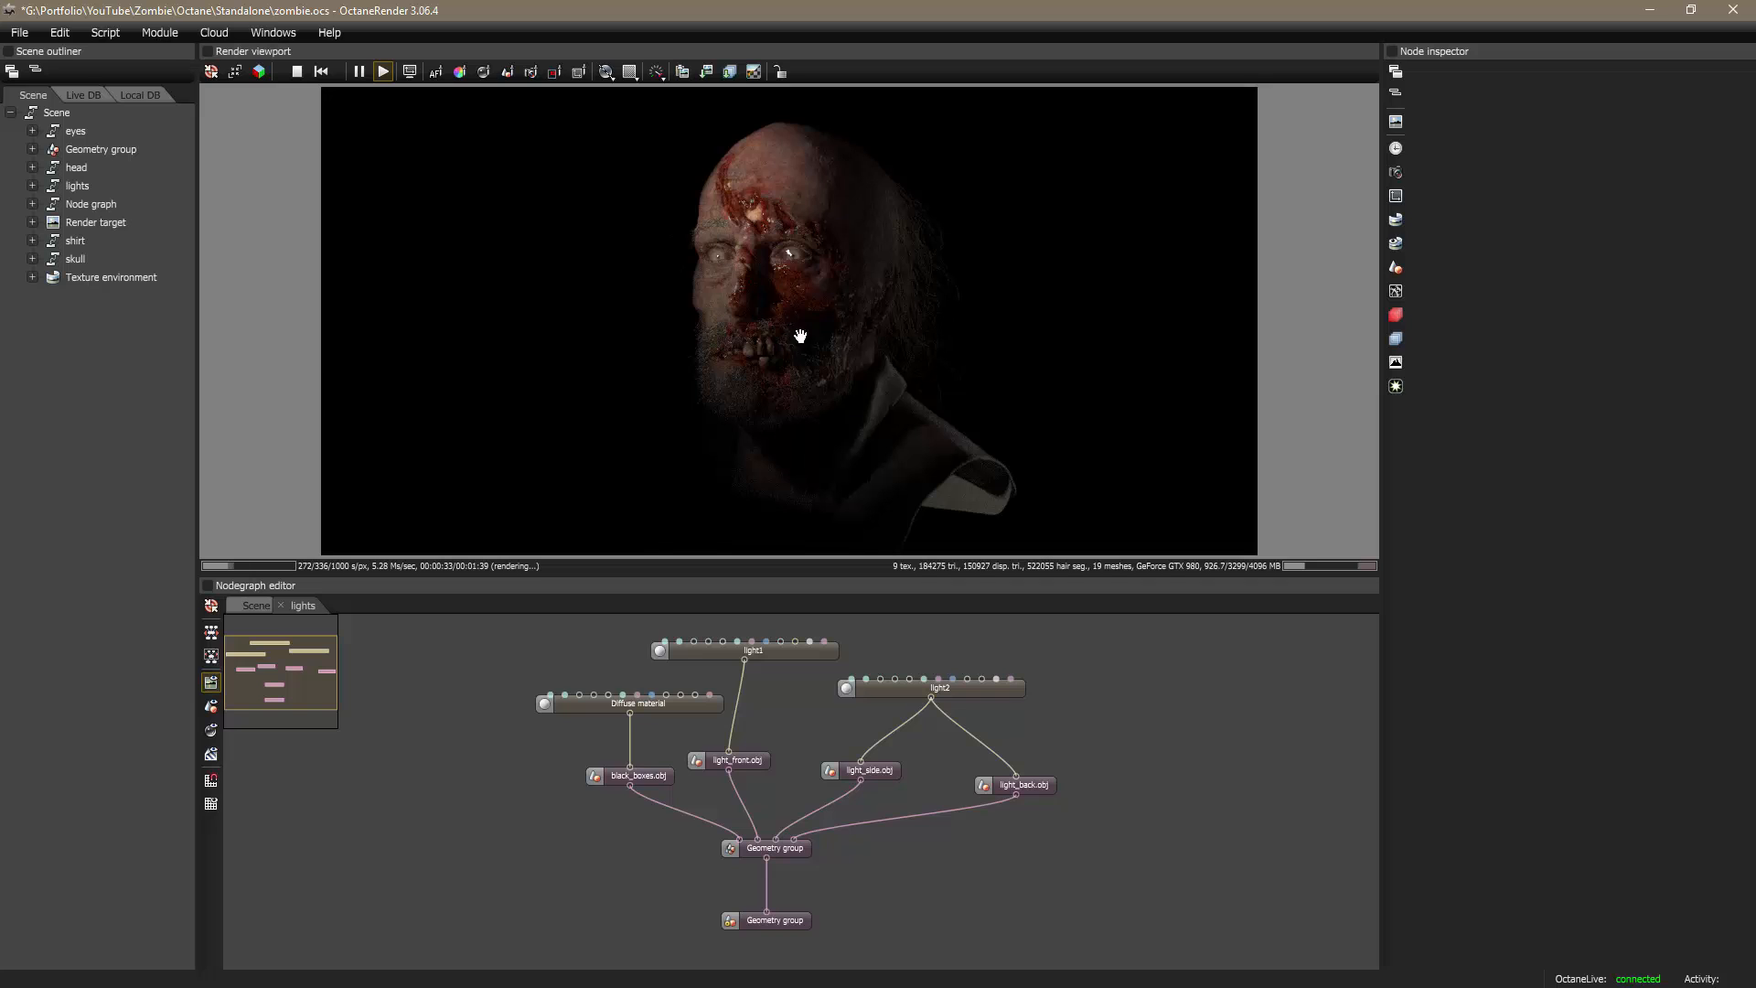
pyautogui.moveTo(744, 455); pyautogui.dragTo(823, 228)
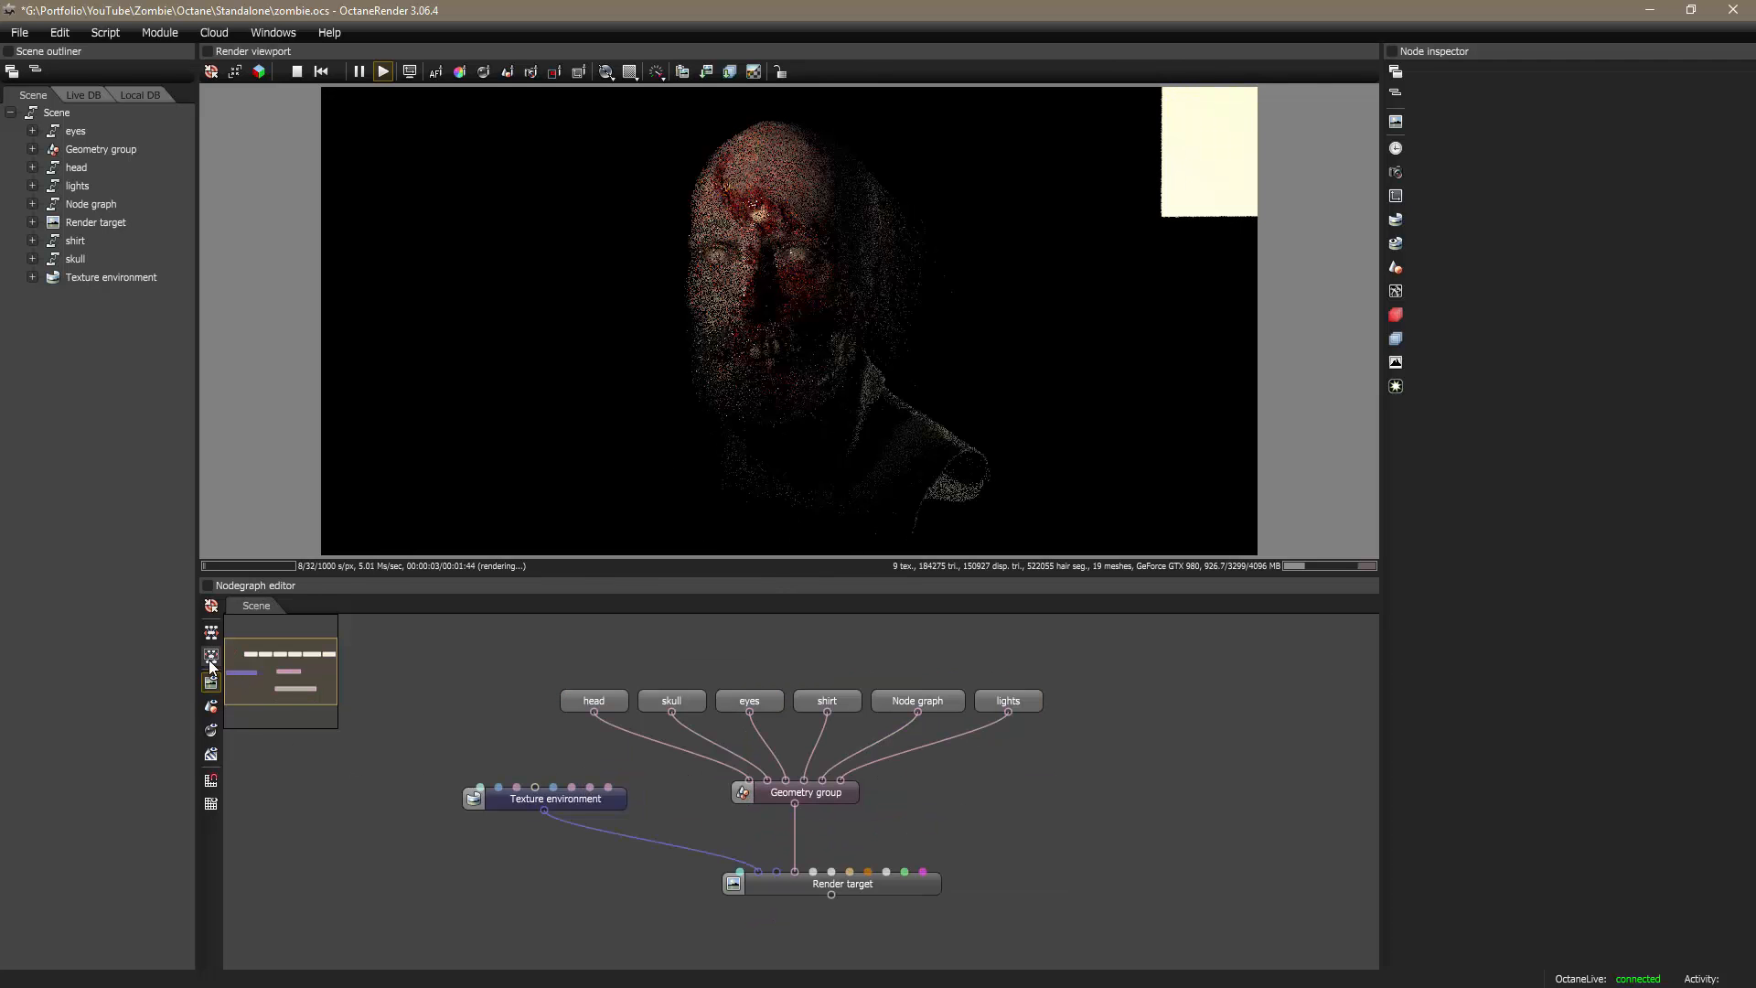
pyautogui.click(210, 657)
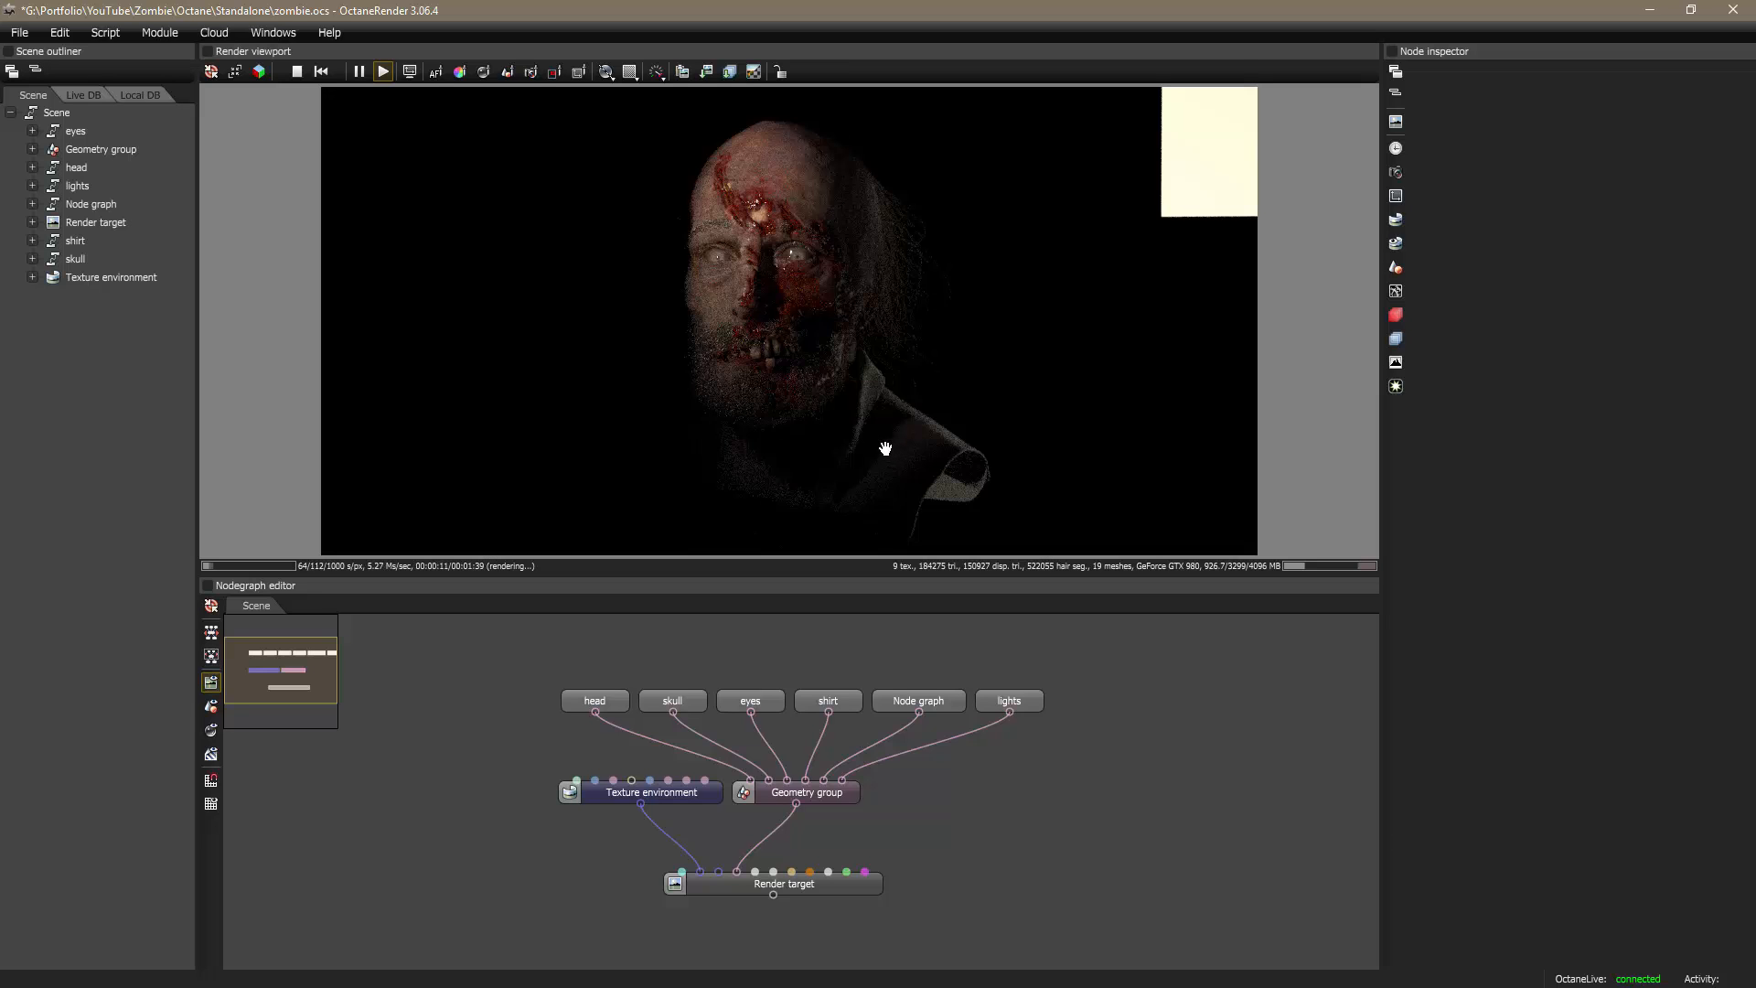
pyautogui.moveTo(885, 451)
pyautogui.mouseDown()
pyautogui.moveTo(847, 454)
pyautogui.moveTo(956, 451)
pyautogui.moveTo(889, 447)
pyautogui.moveTo(905, 439)
pyautogui.mouseUp()
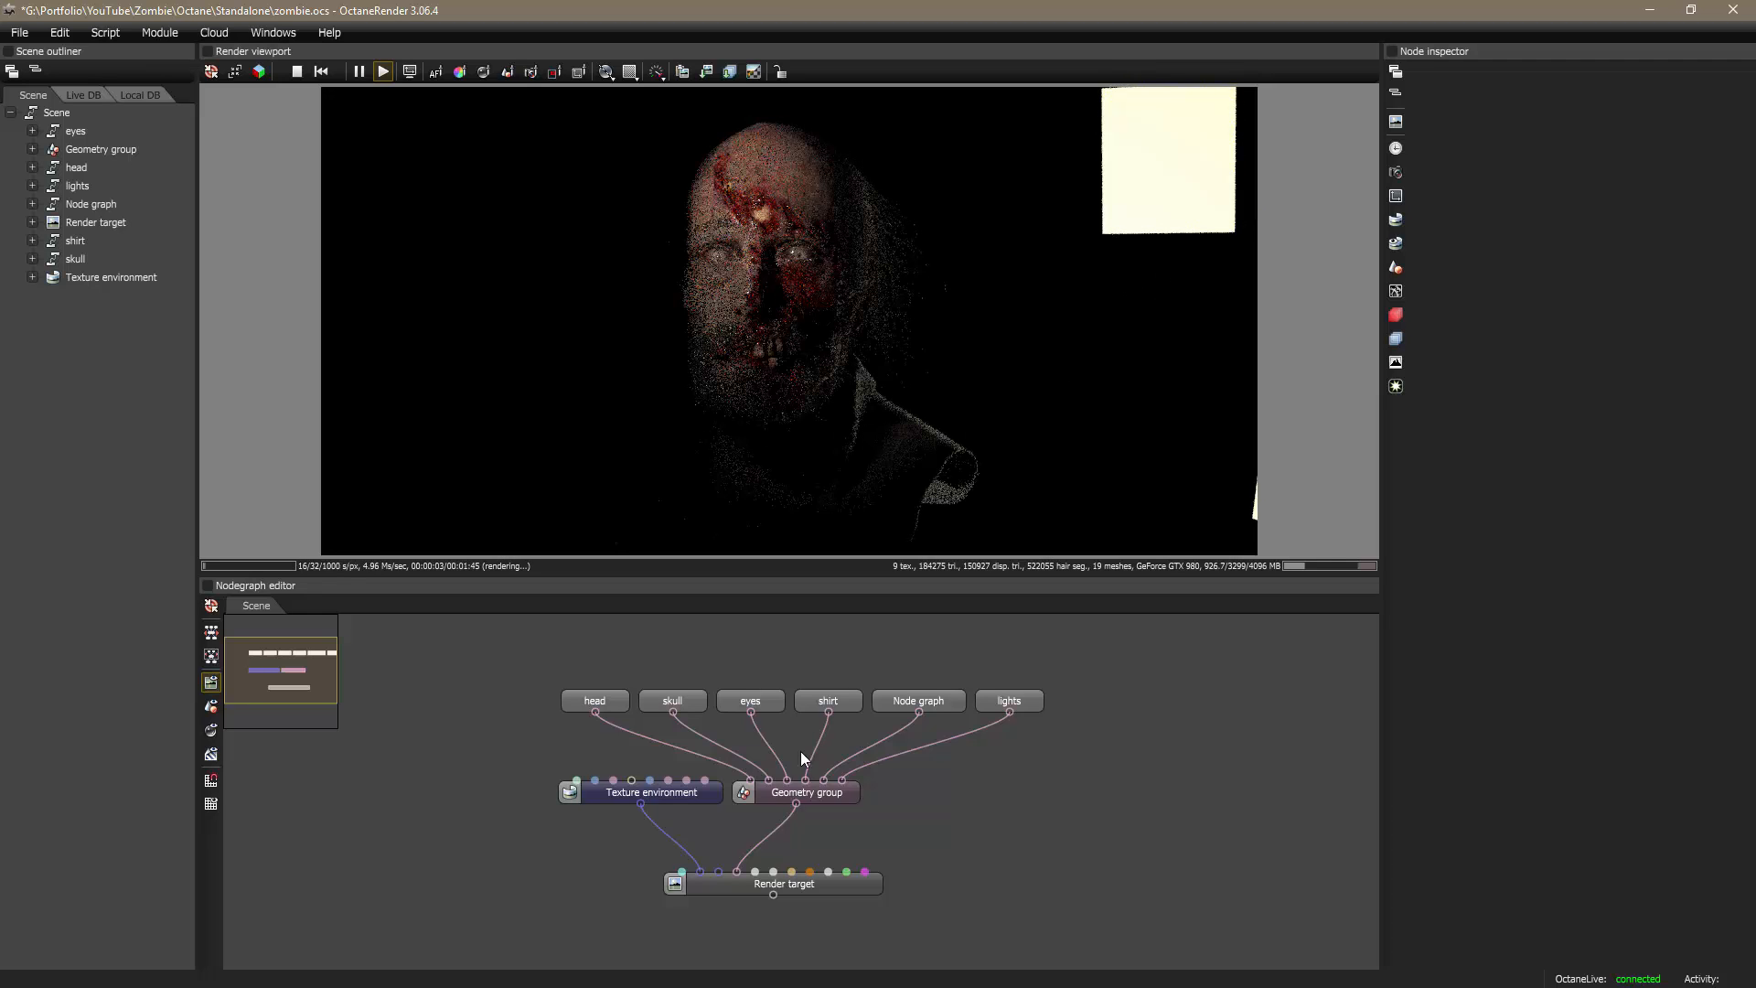
# Step: Open the render target's film settings and look up the image size in Maya's render settings
pyautogui.click(719, 887)
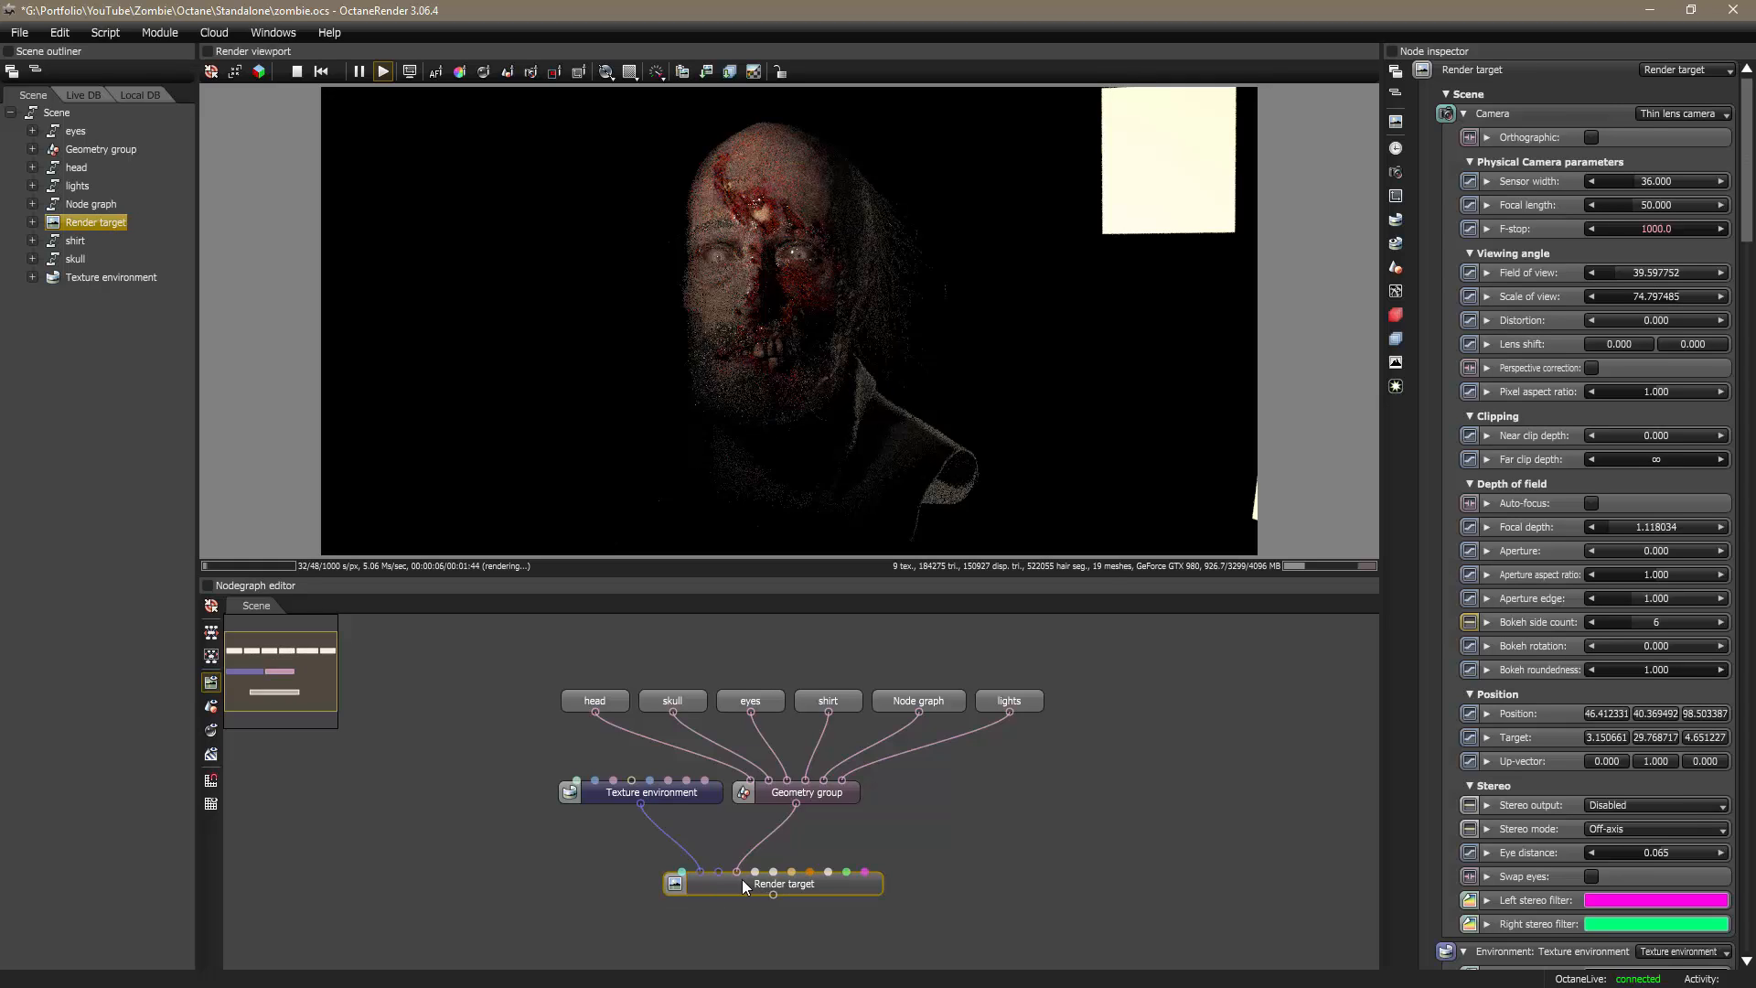
pyautogui.click(1396, 195)
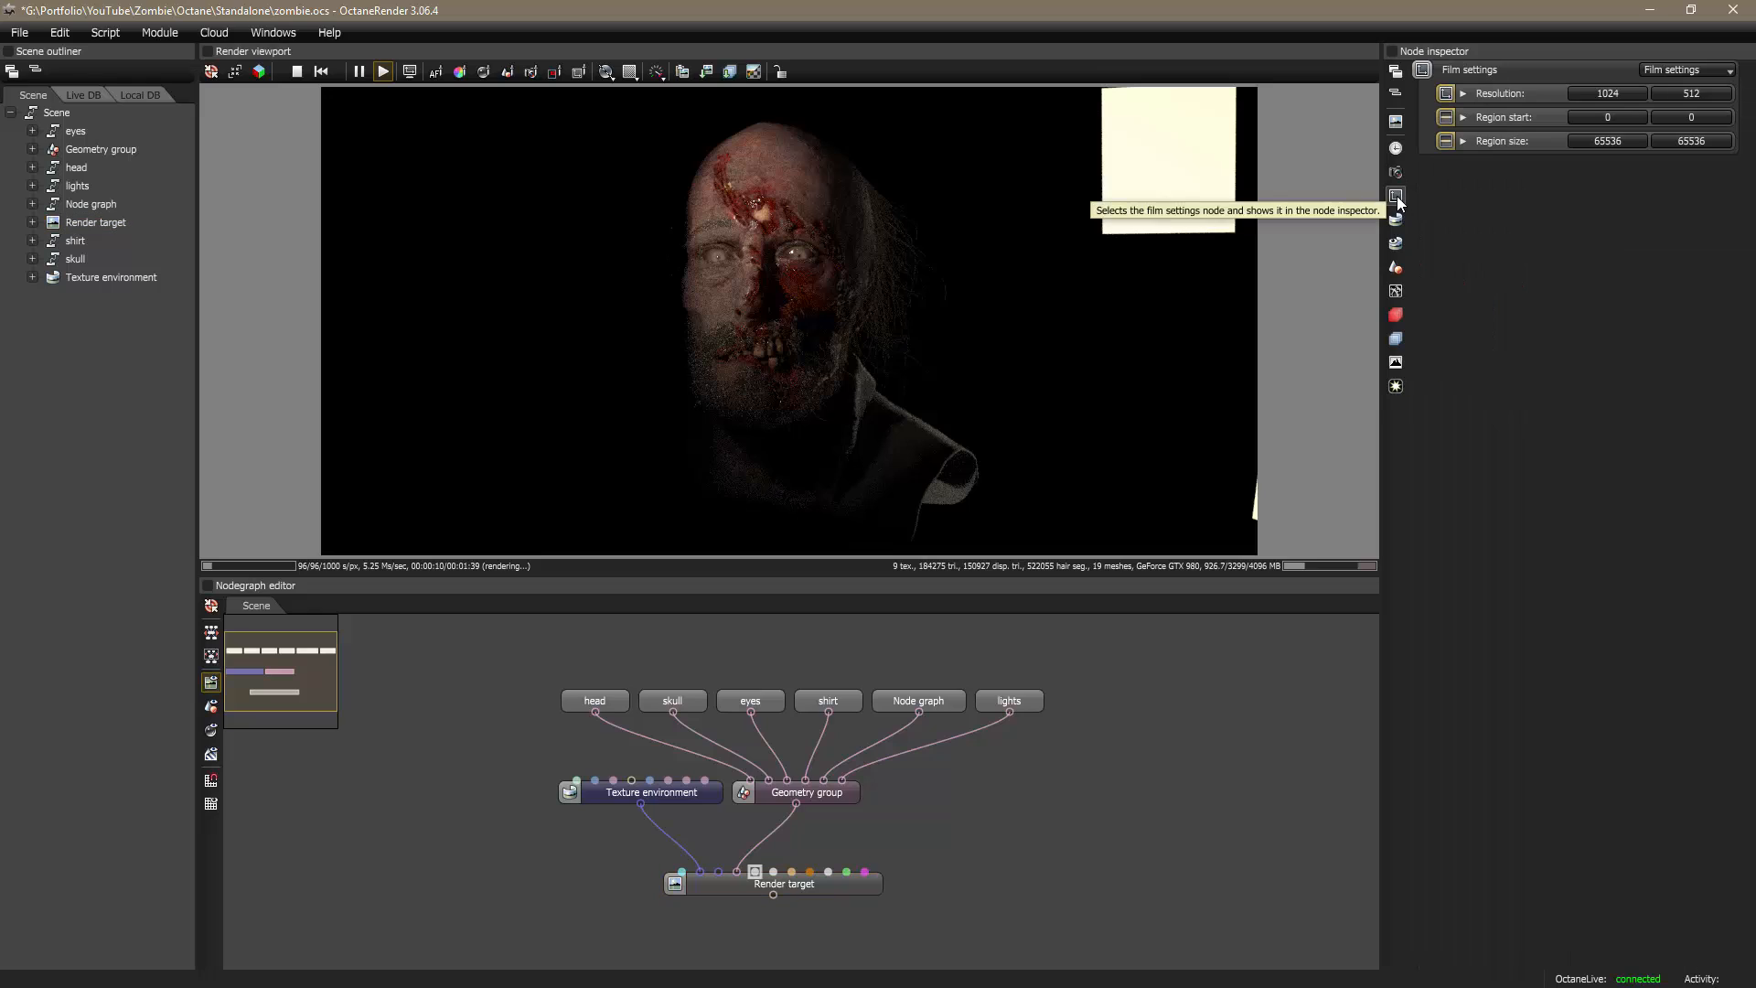
pyautogui.click(1628, 95)
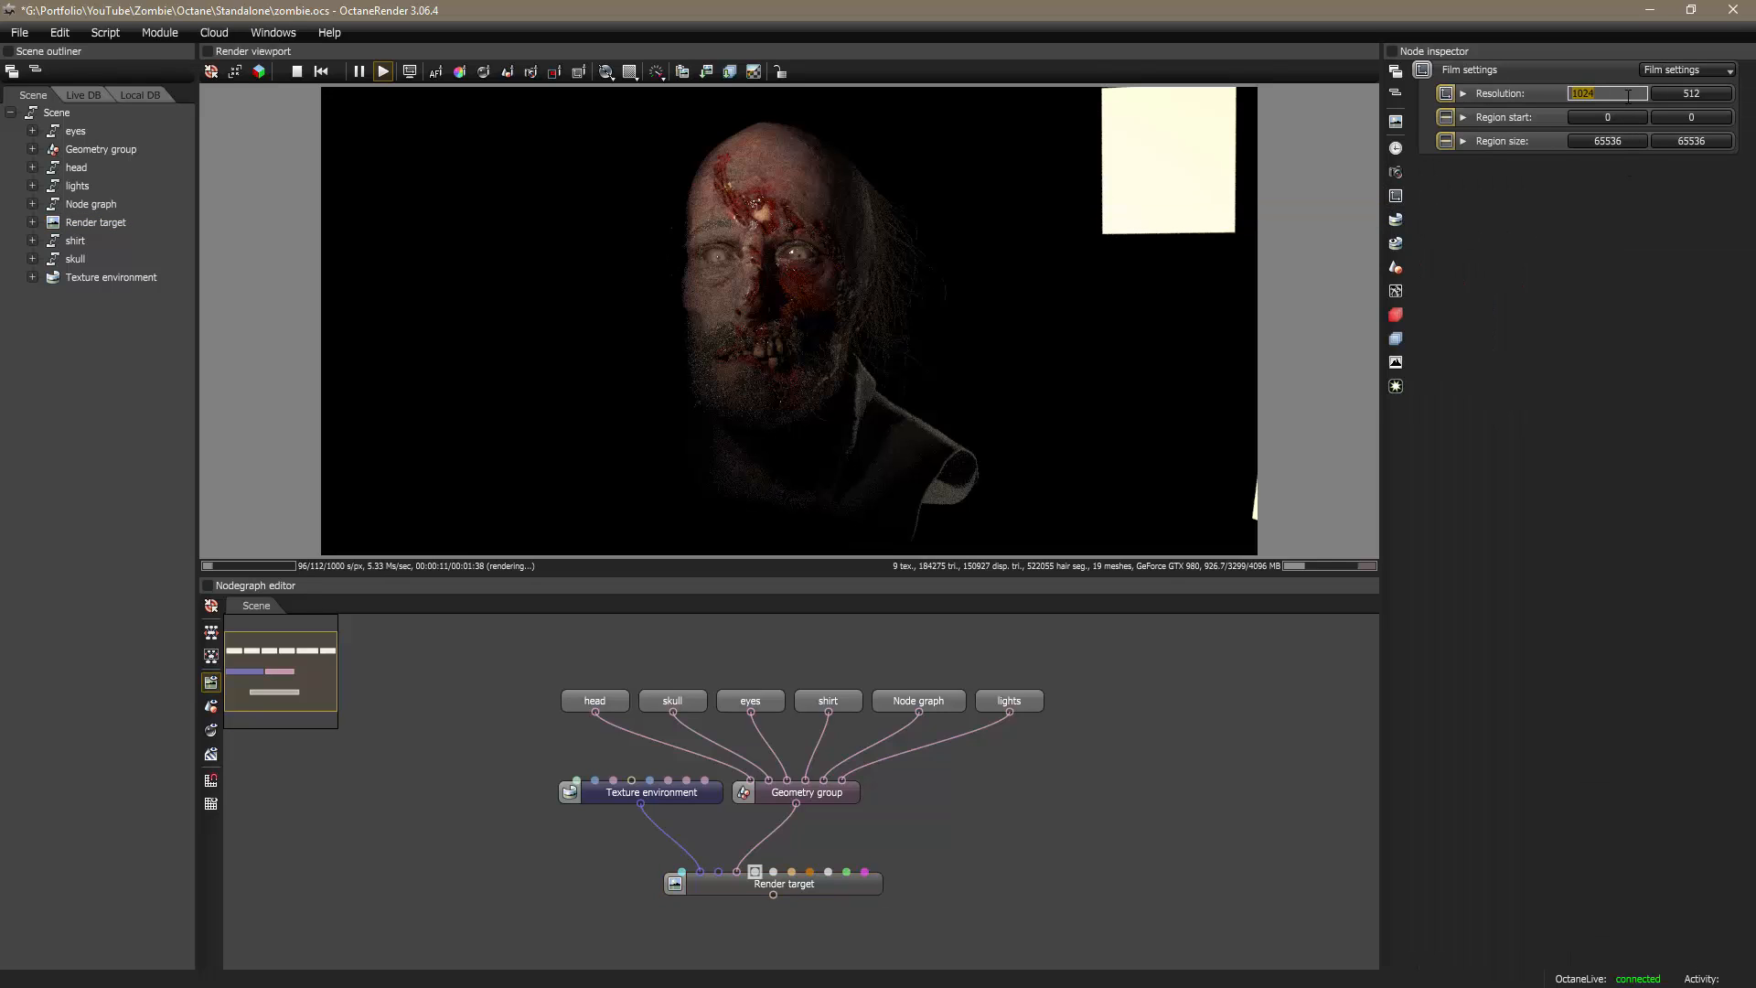
pyautogui.press('Return')
pyautogui.hotkey('alt', 'Tab')
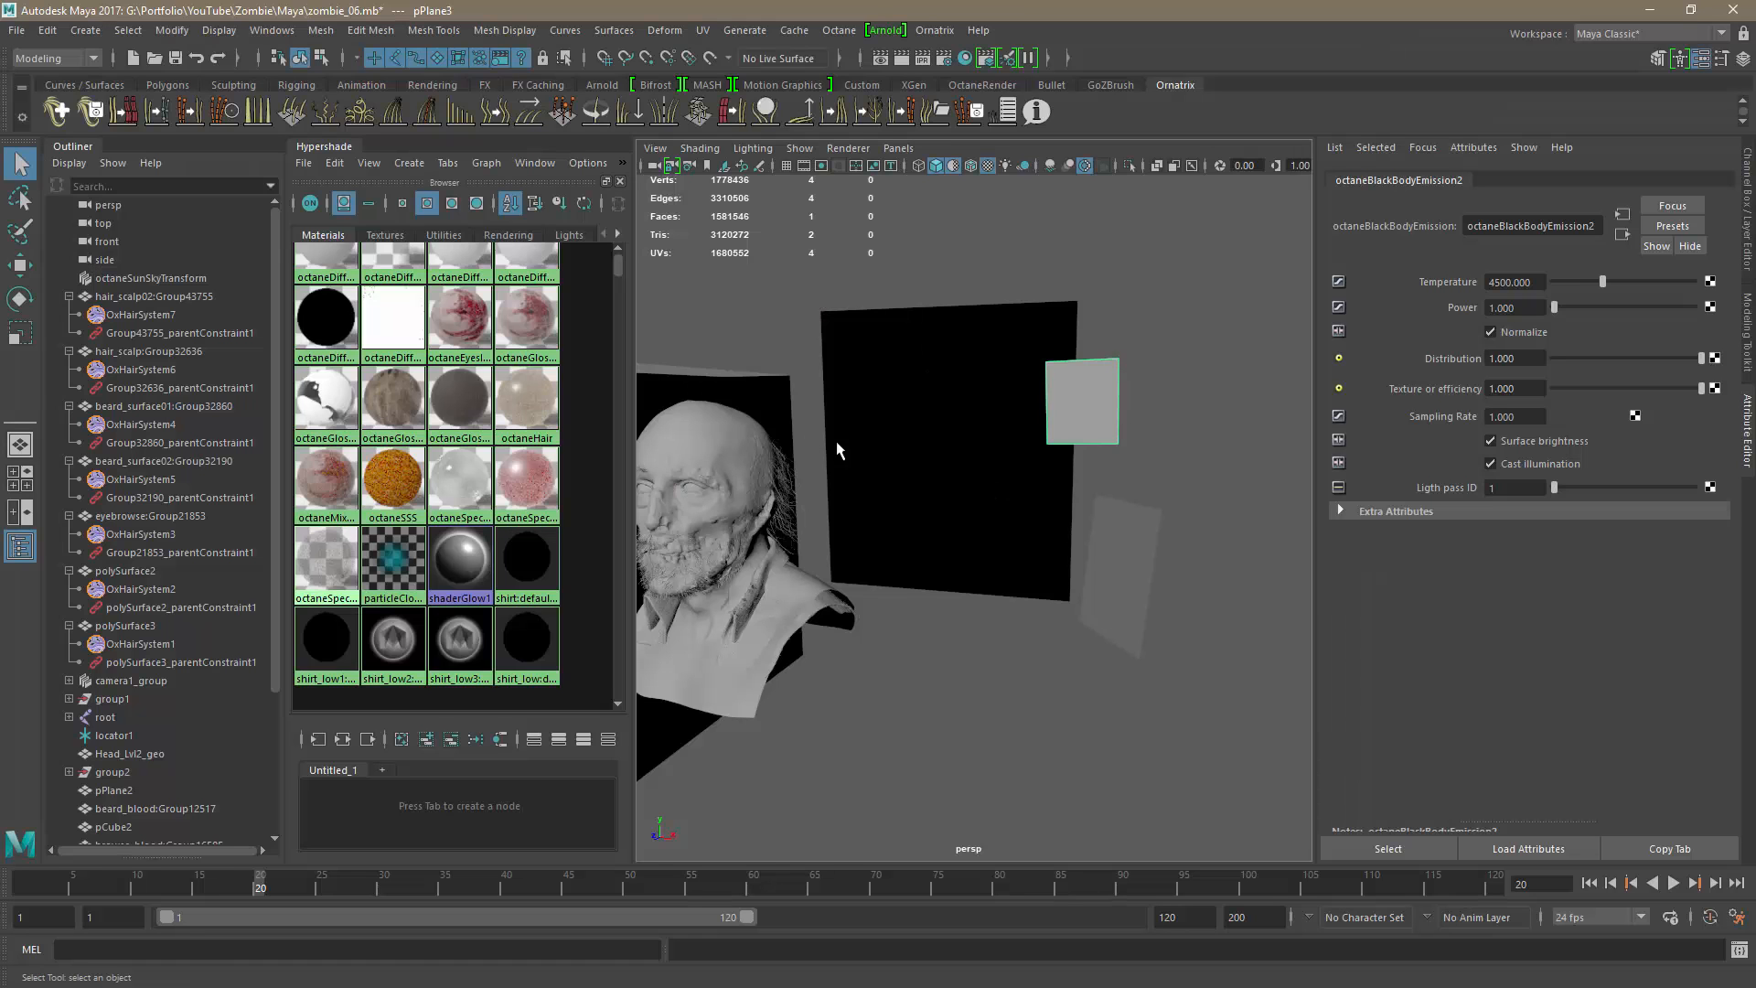
pyautogui.click(942, 60)
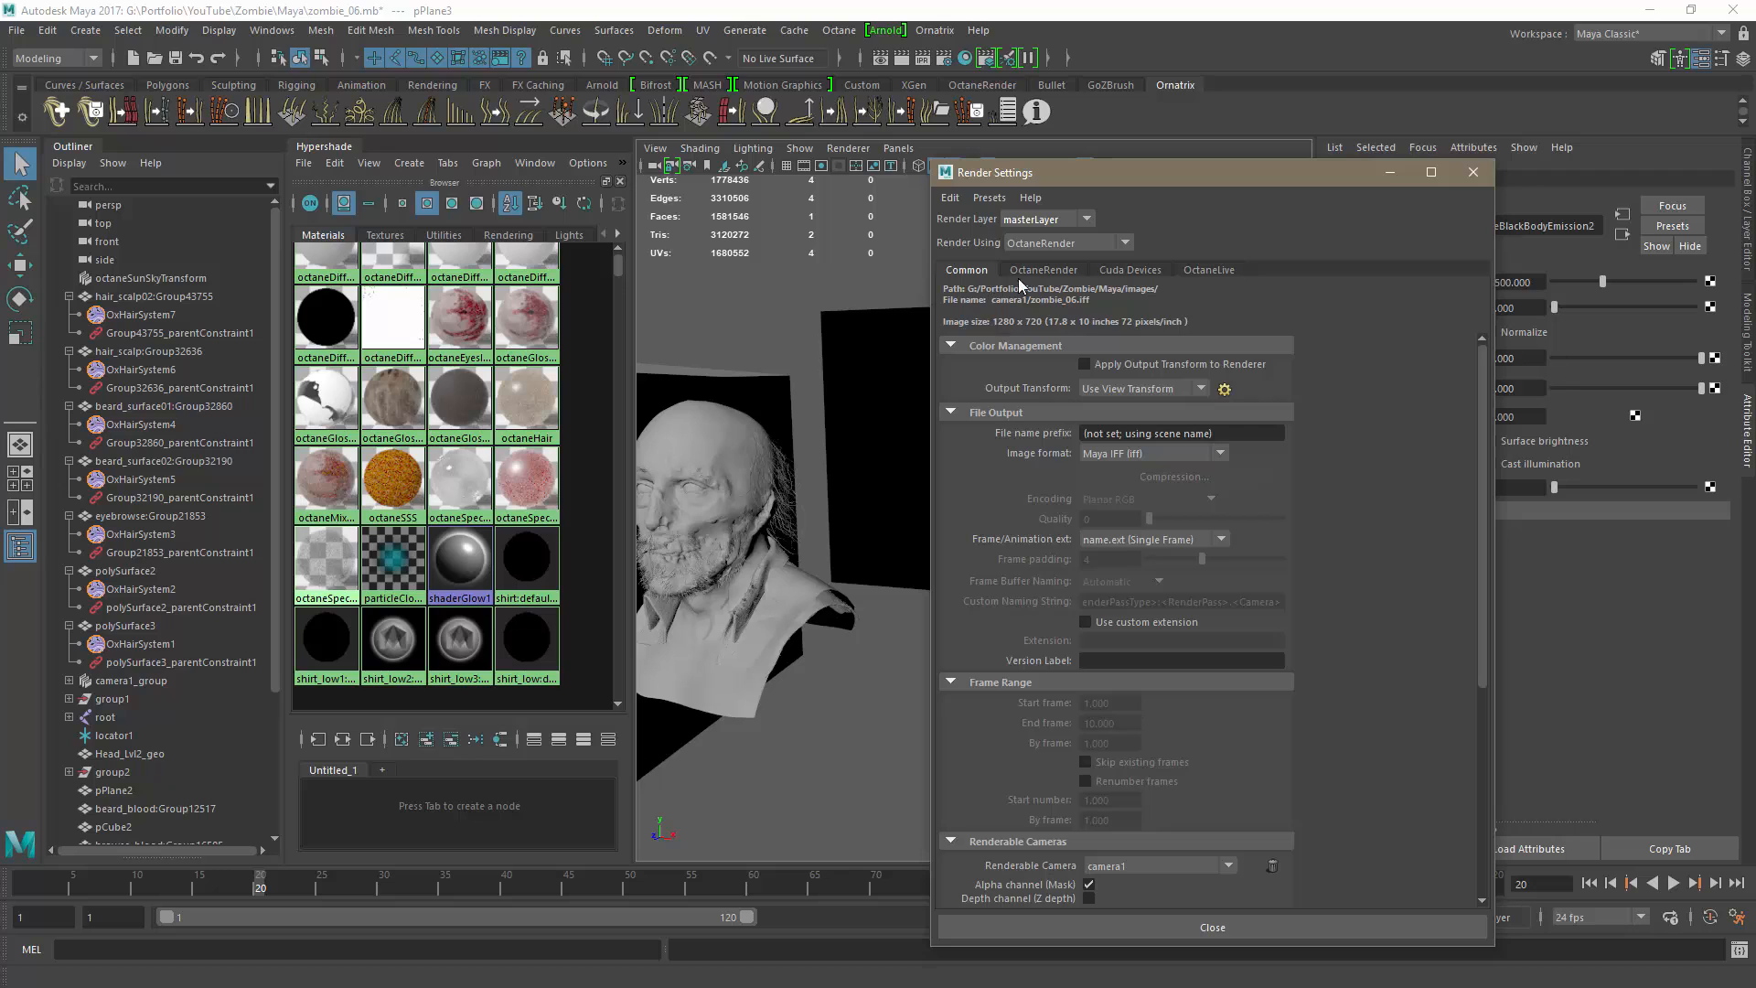
pyautogui.scroll(-5, 1212, 675)
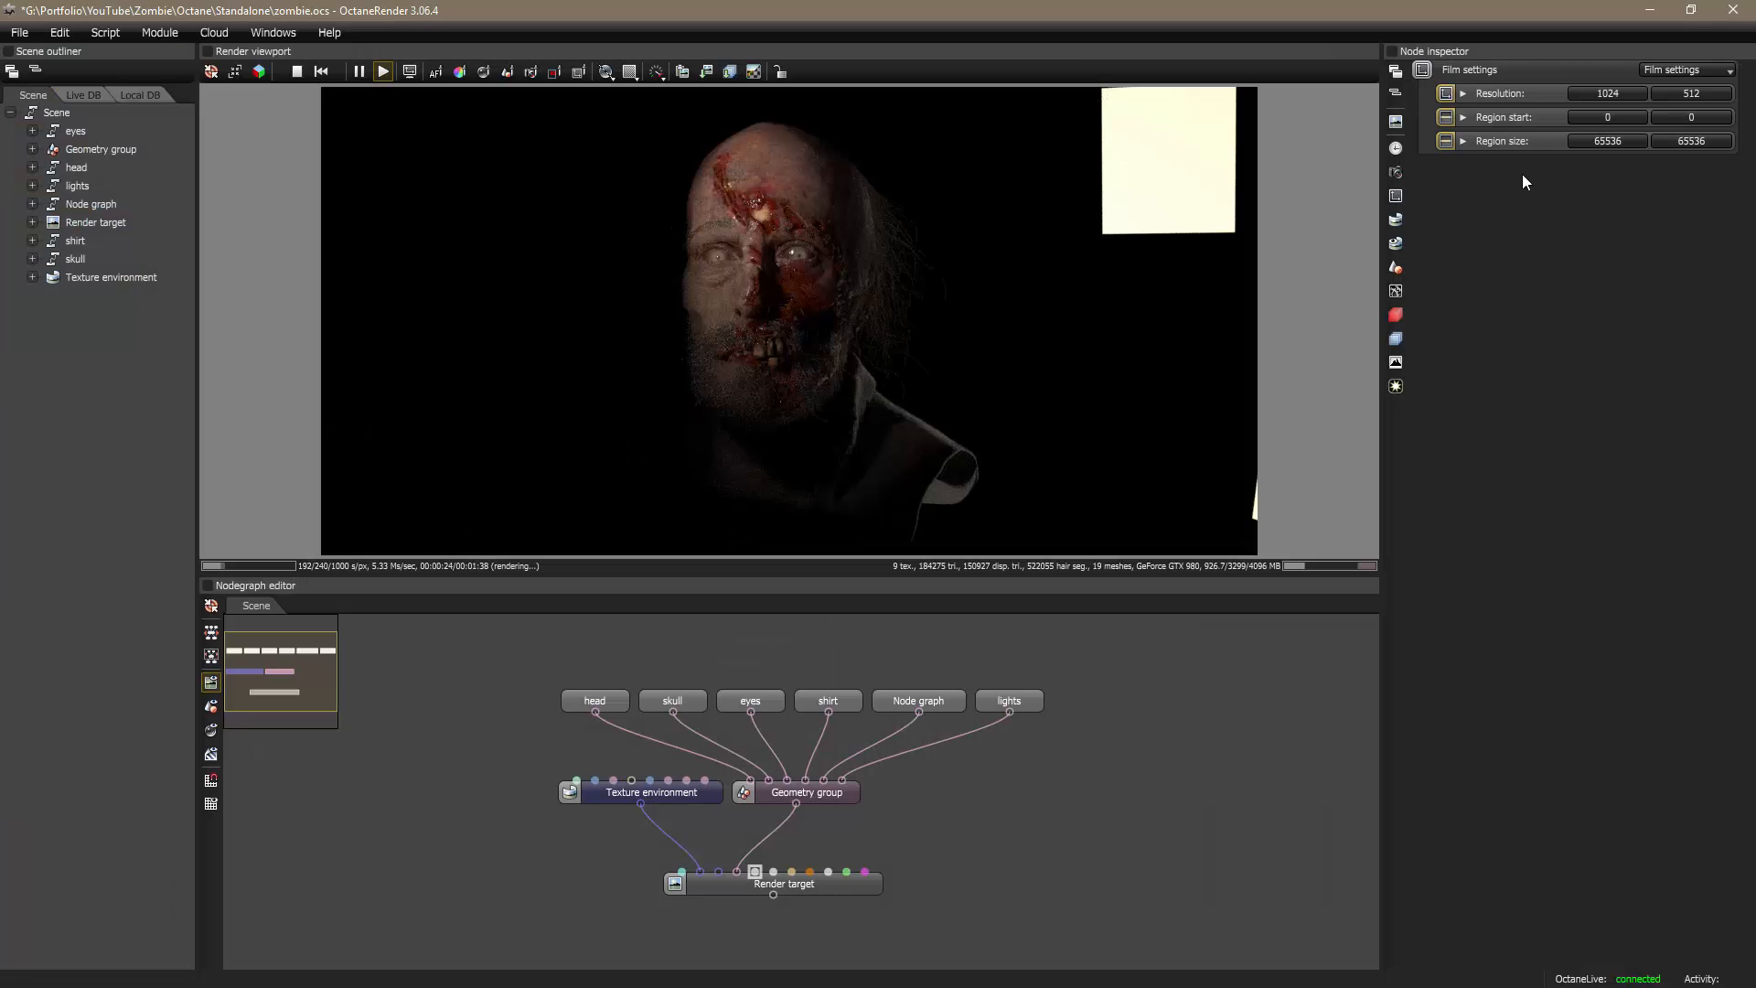
# Step: Set the film resolution to 1280 x 720 in OctaneRender
pyautogui.doubleClick(1713, 94)
pyautogui.write('720')
pyautogui.press('Return')
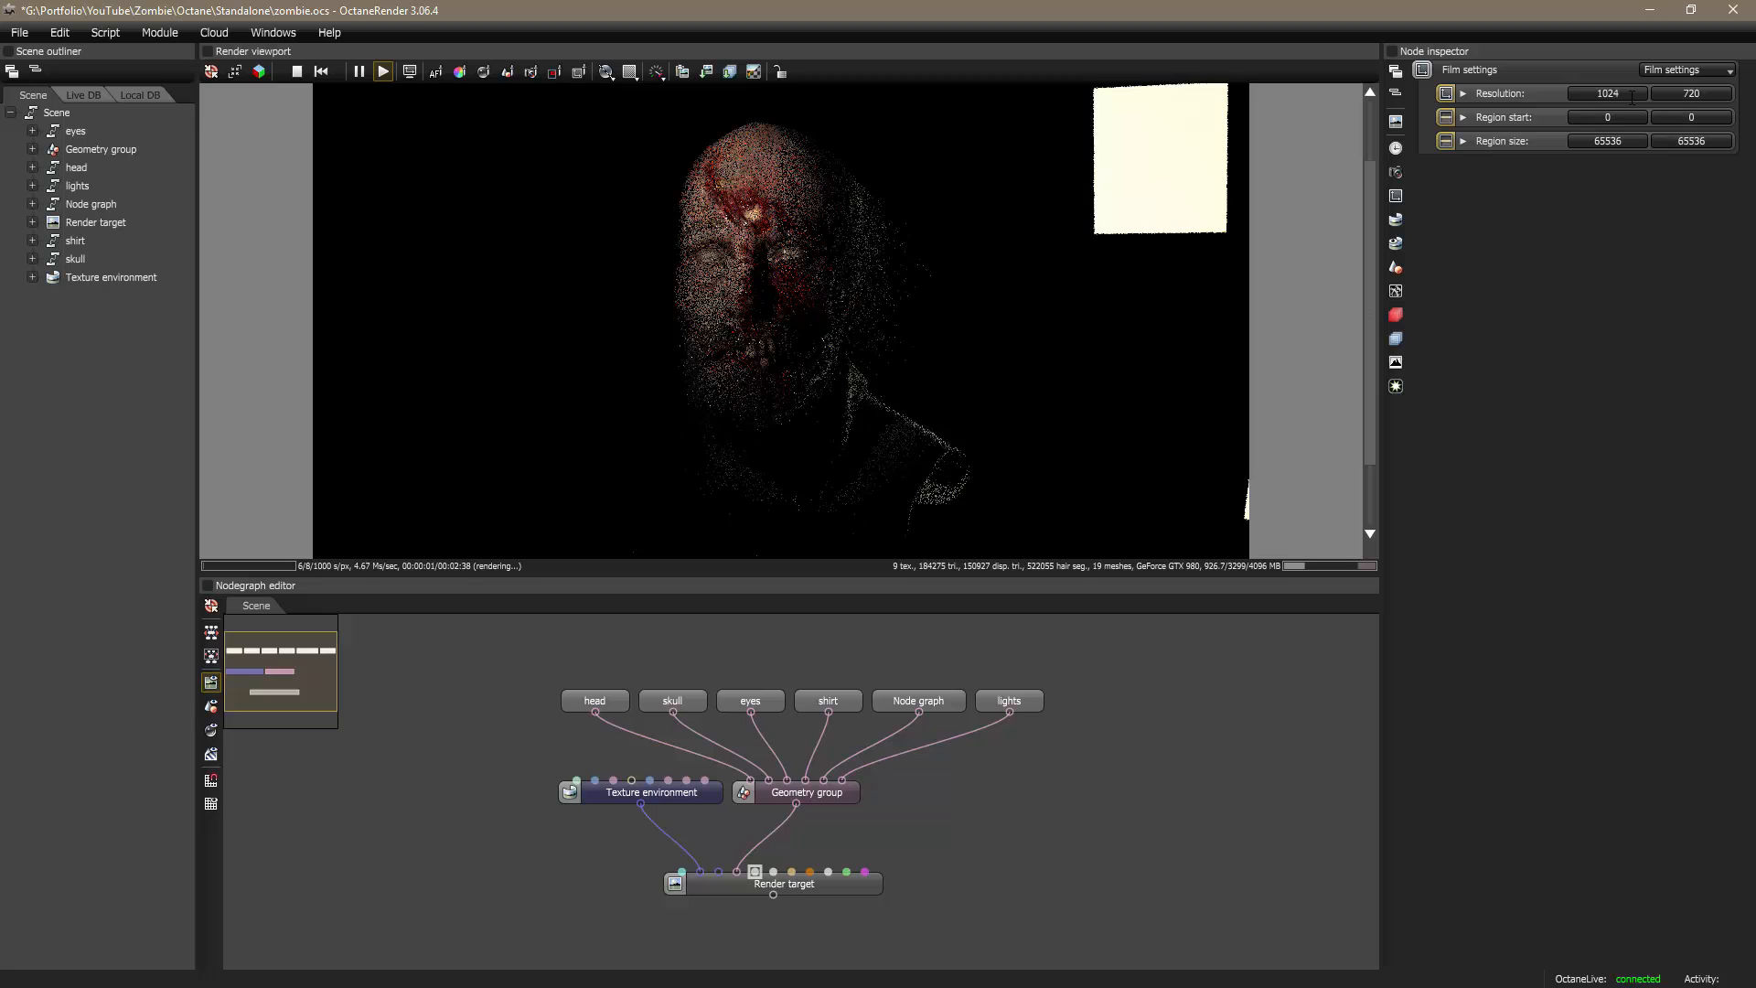
pyautogui.click(1632, 94)
pyautogui.write('1280')
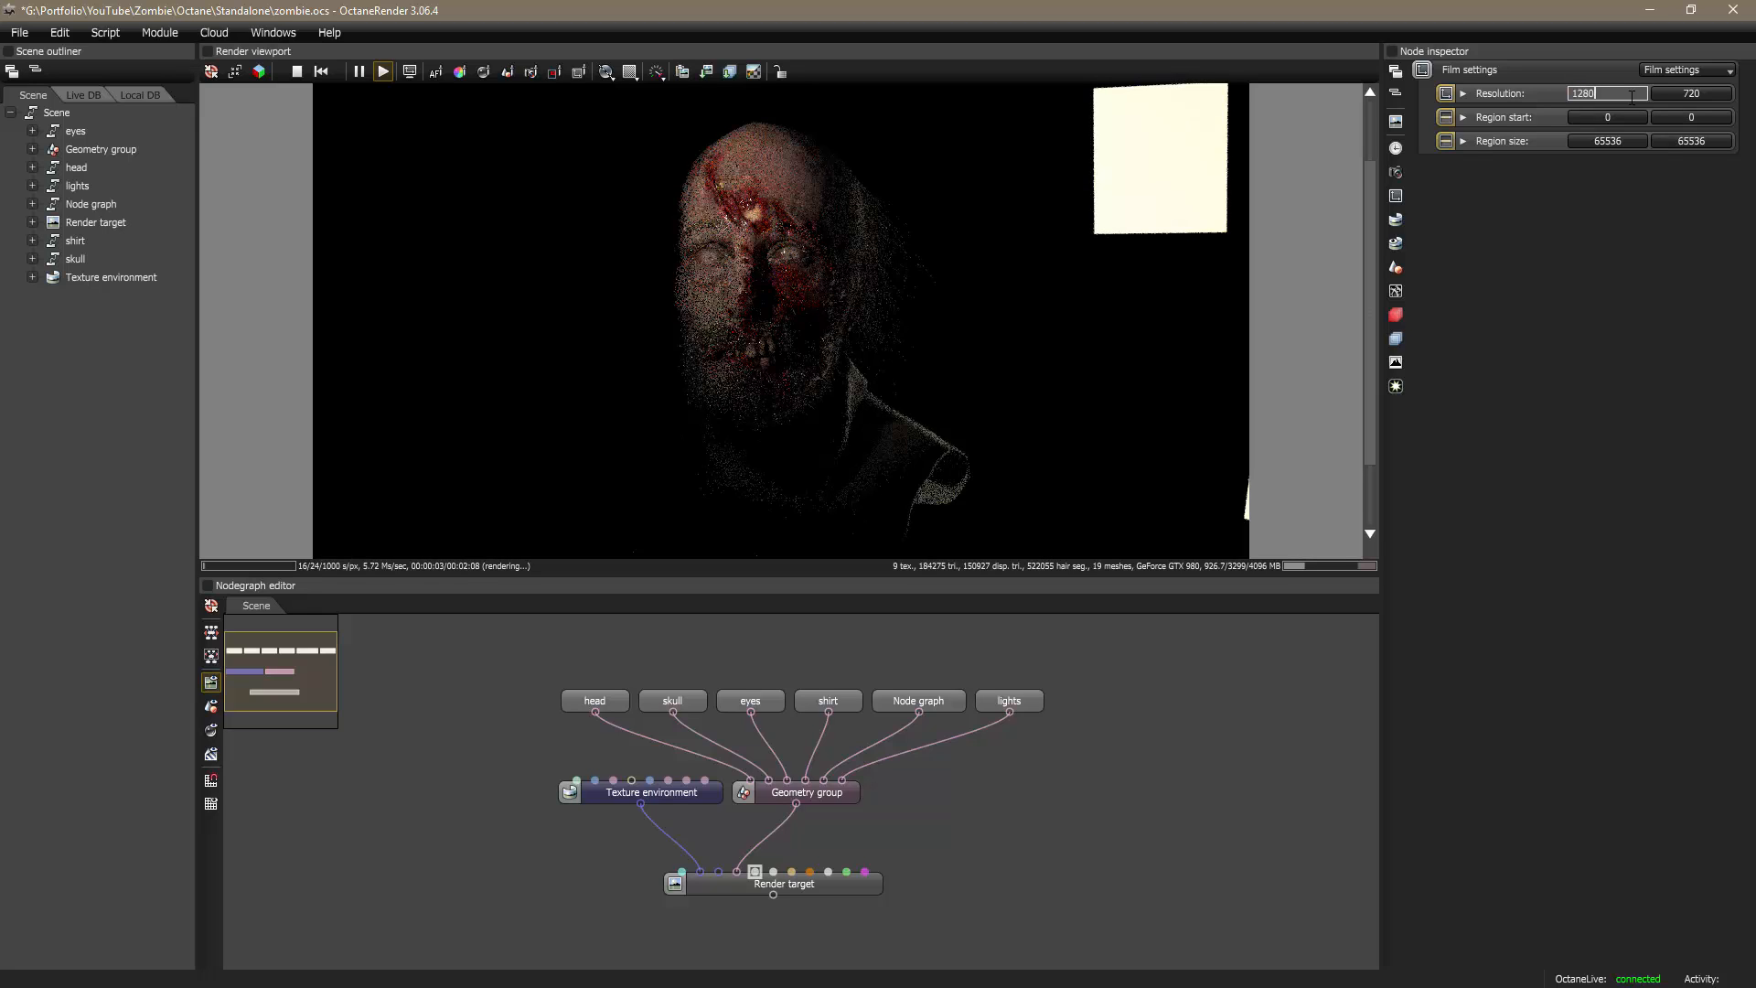
pyautogui.press('Return')
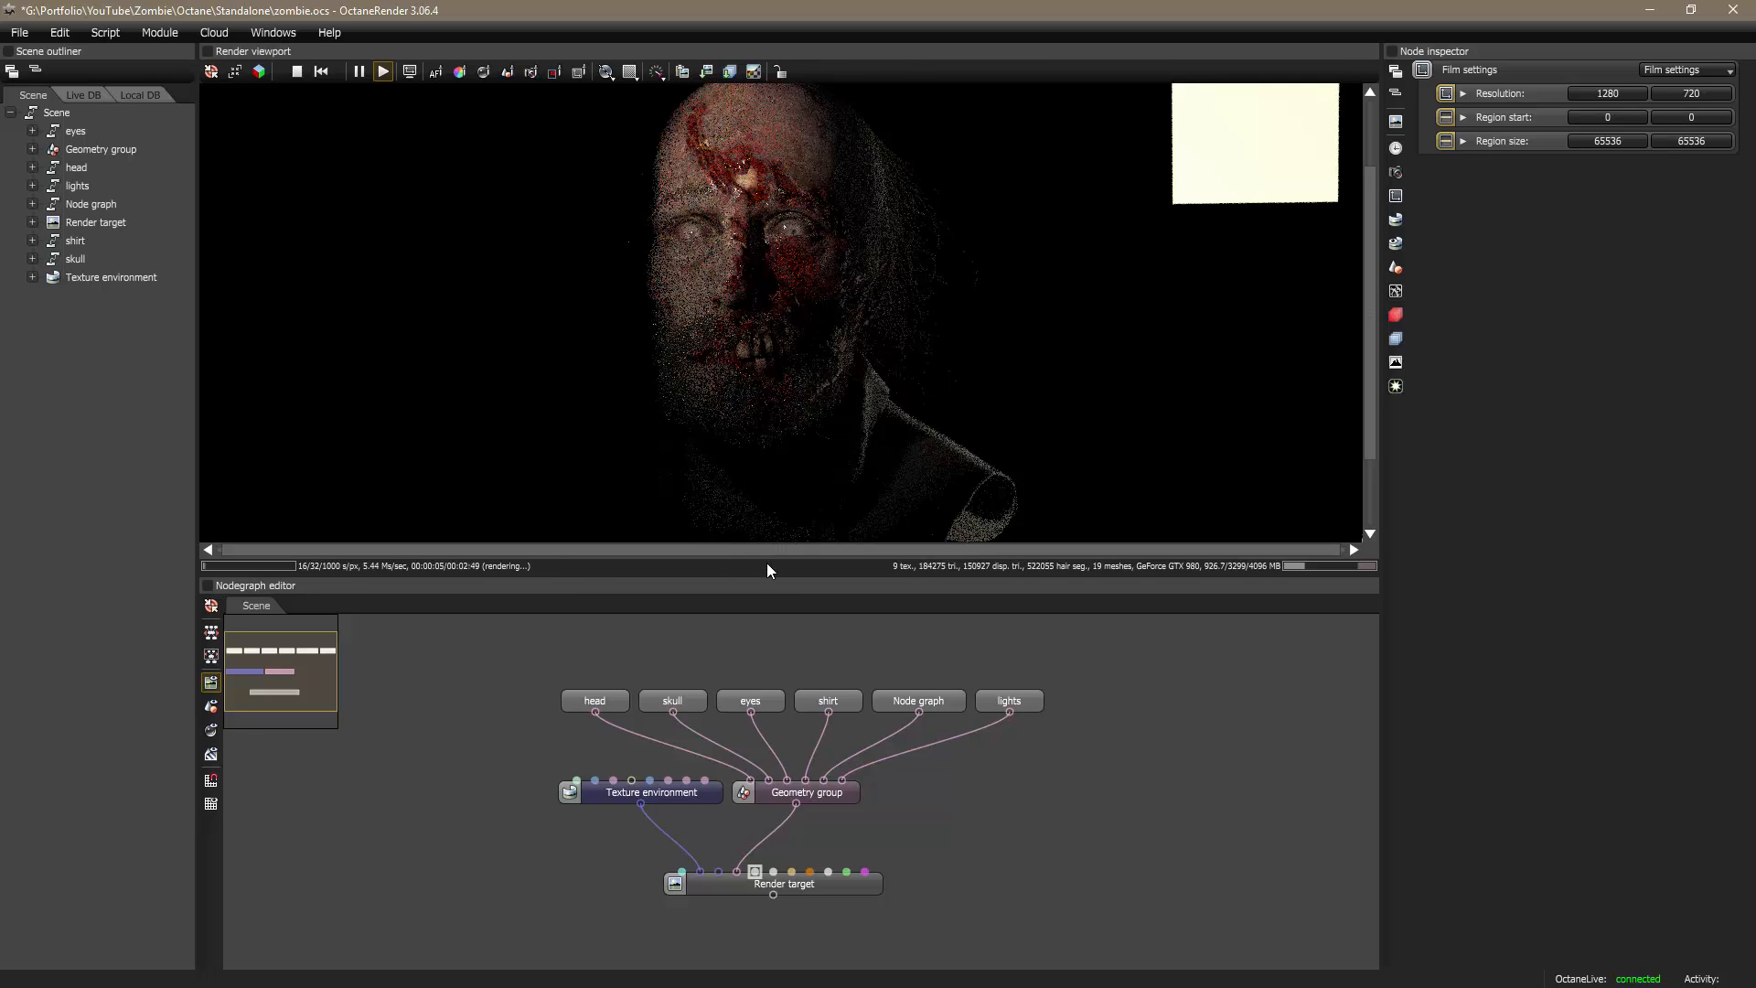
# Step: Enlarge the render viewport by shrinking the node graph area, so that the full render frame fits
pyautogui.moveTo(765, 579); pyautogui.dragTo(769, 770)
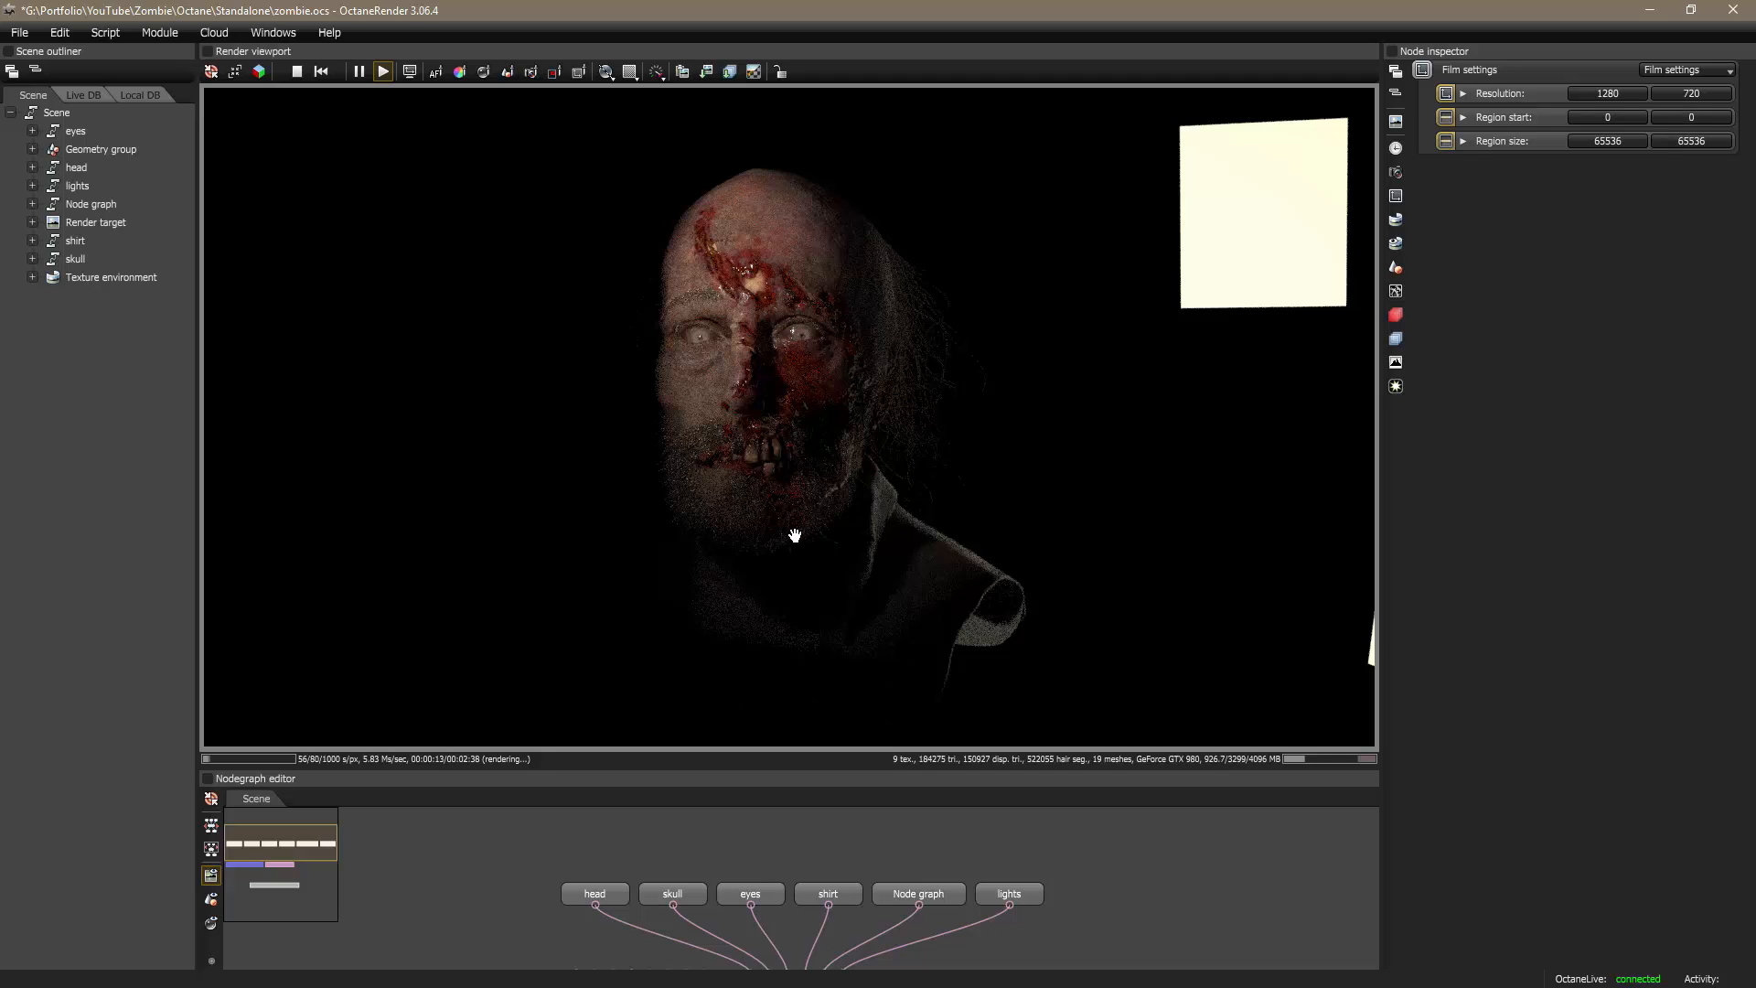
pyautogui.scroll(-2, 795, 535)
pyautogui.scroll(4, 795, 535)
pyautogui.scroll(-4, 795, 534)
pyautogui.scroll(2, 795, 535)
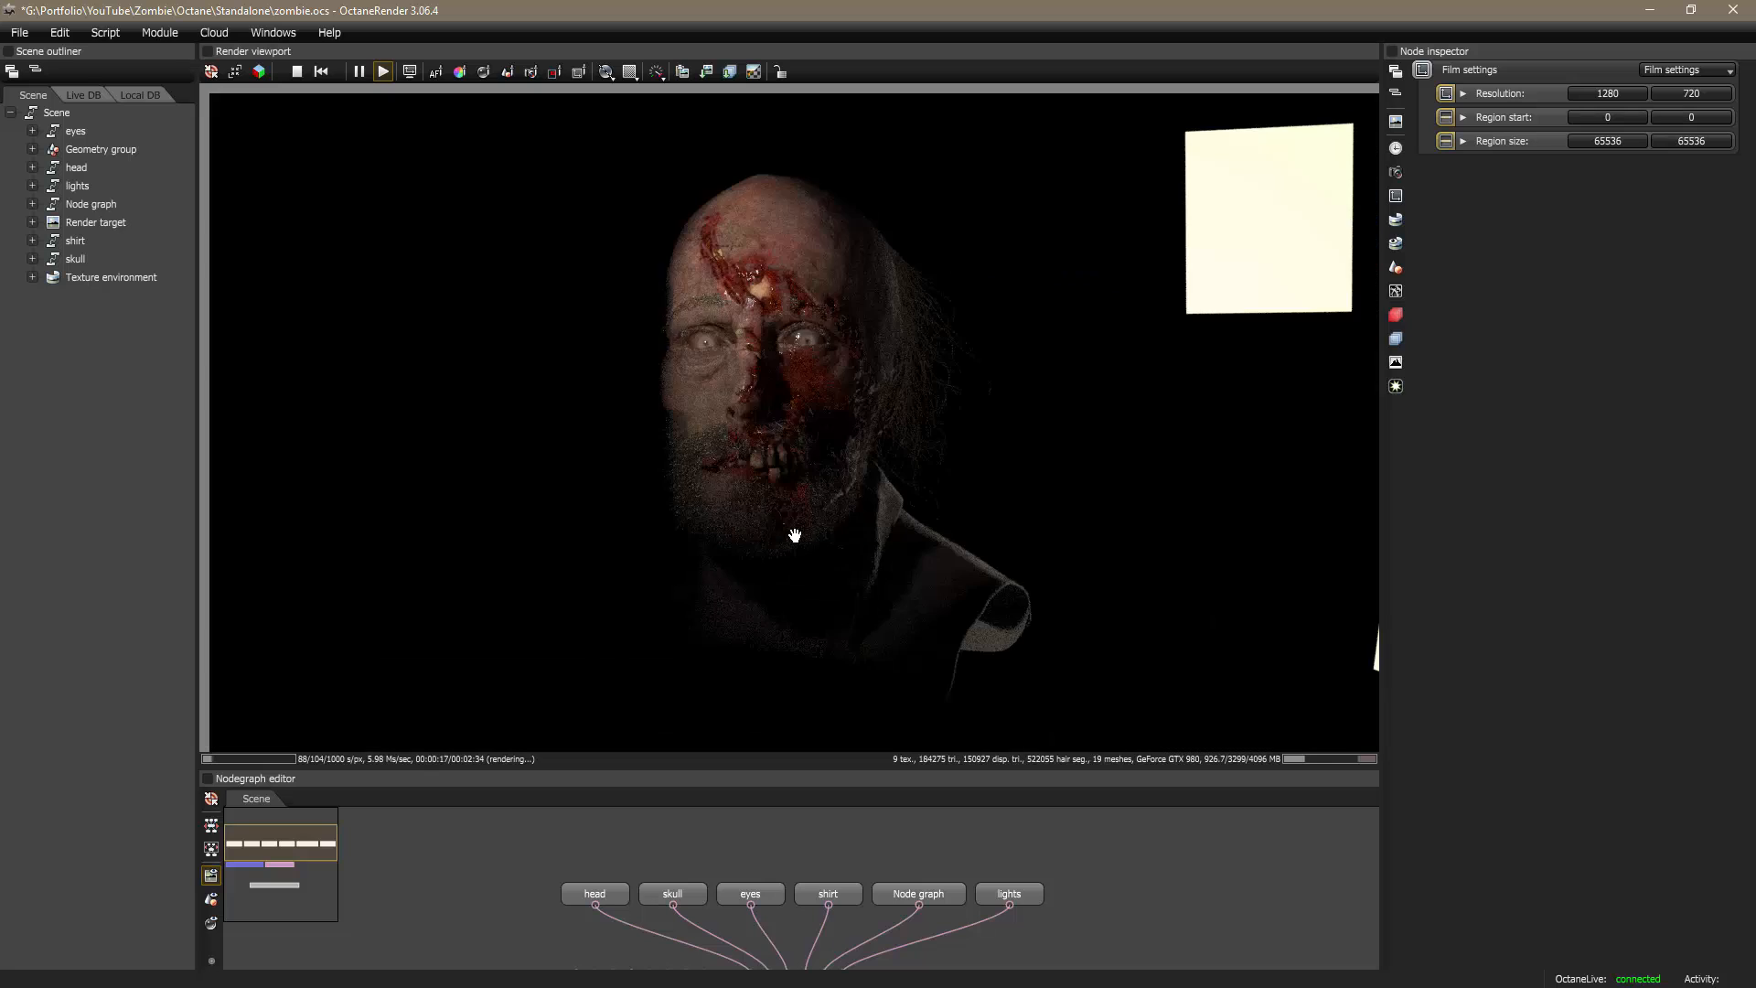
pyautogui.scroll(-4, 795, 535)
pyautogui.scroll(2, 794, 535)
pyautogui.scroll(2, 795, 535)
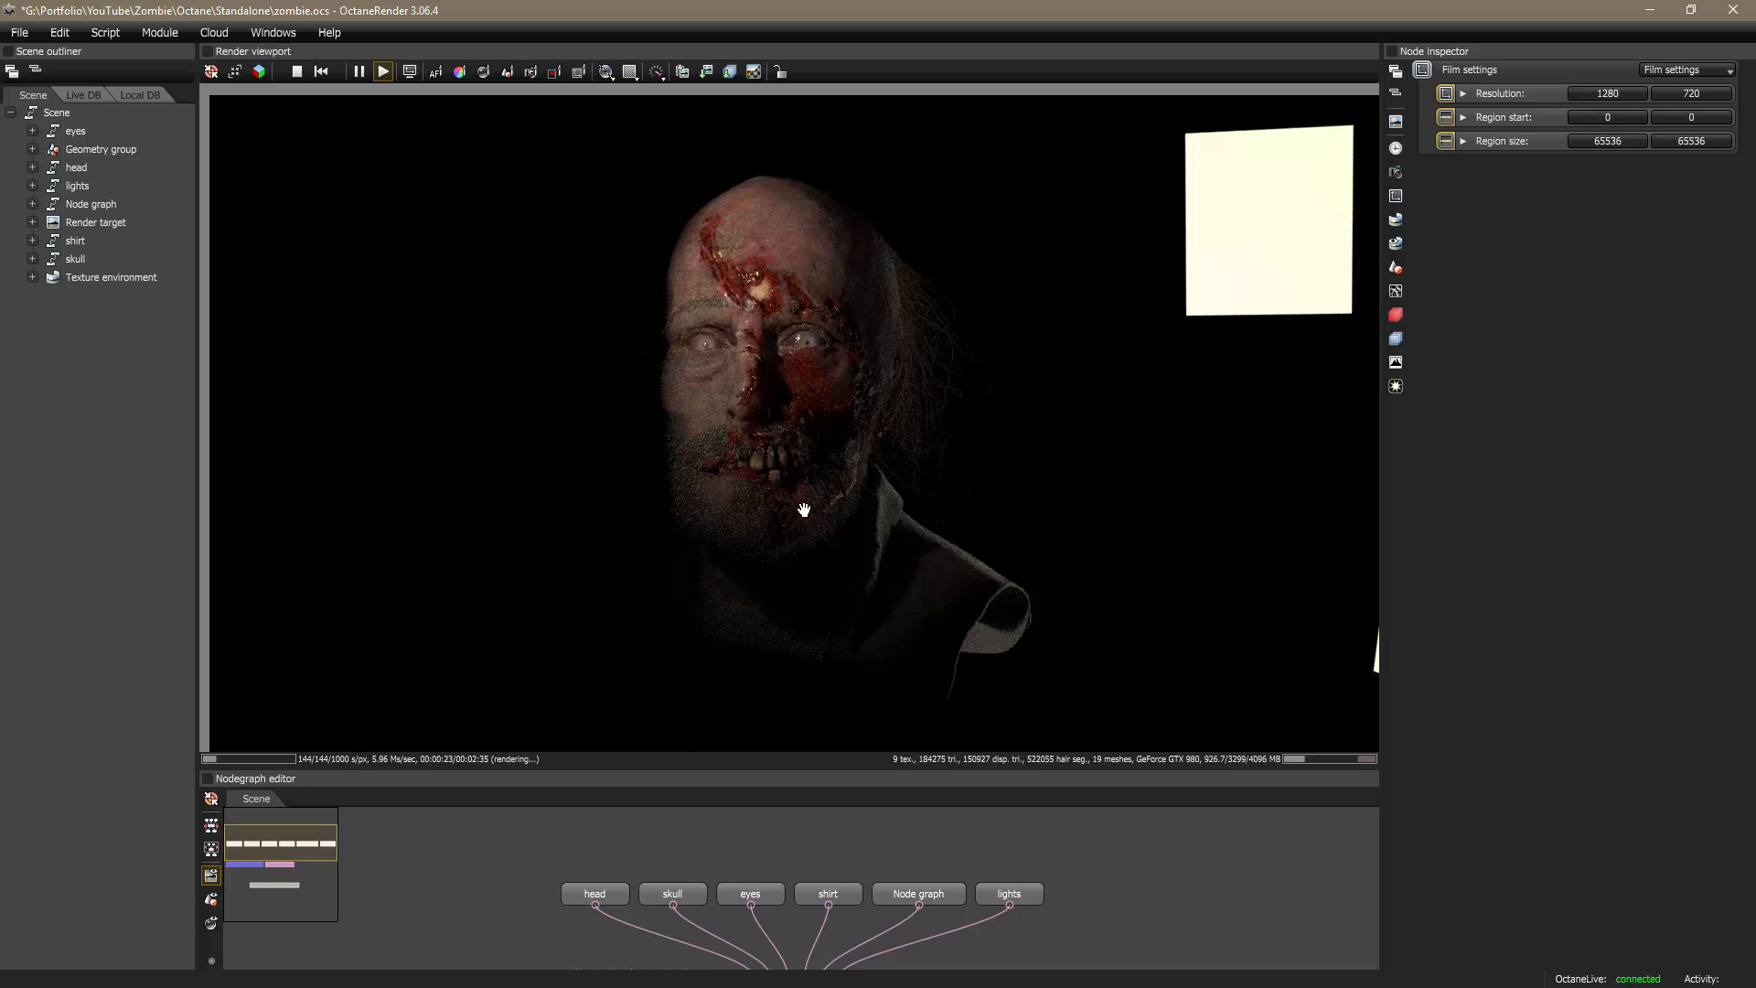
# Step: Examine the lit bust and the visible light planes in the render at different camera distances and image zoom levels
pyautogui.scroll(-6, 809, 484)
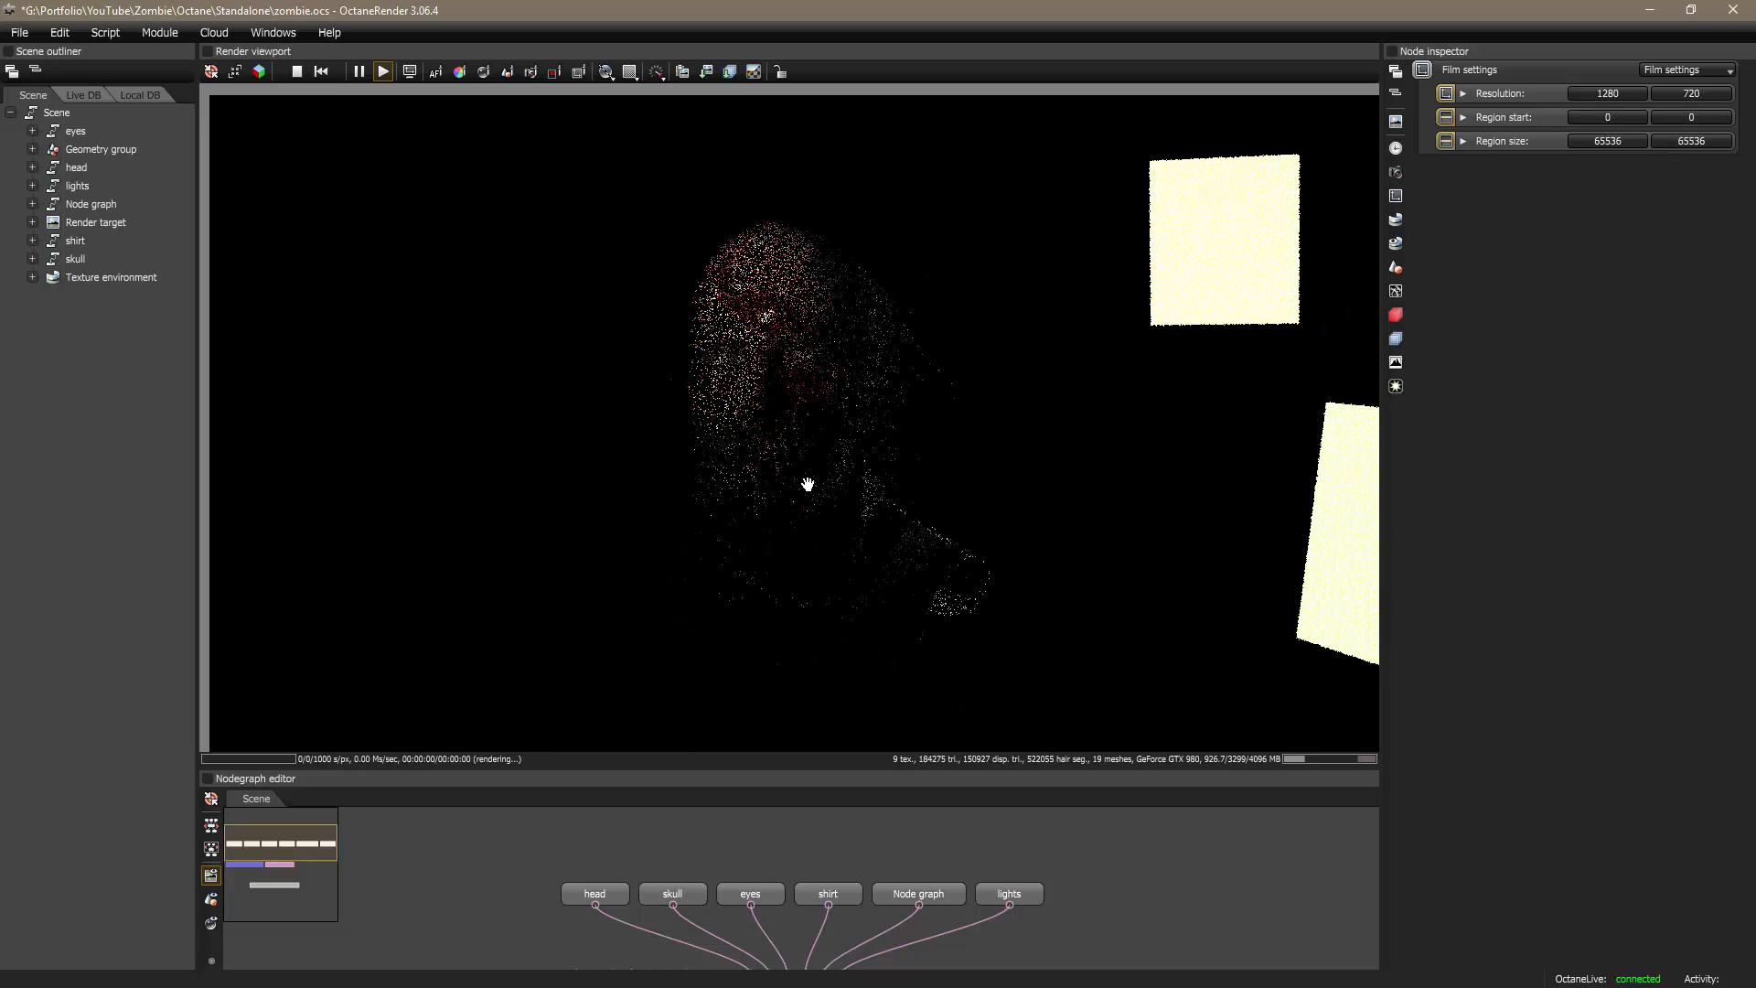
pyautogui.scroll(7, 807, 484)
pyautogui.scroll(-3, 807, 484)
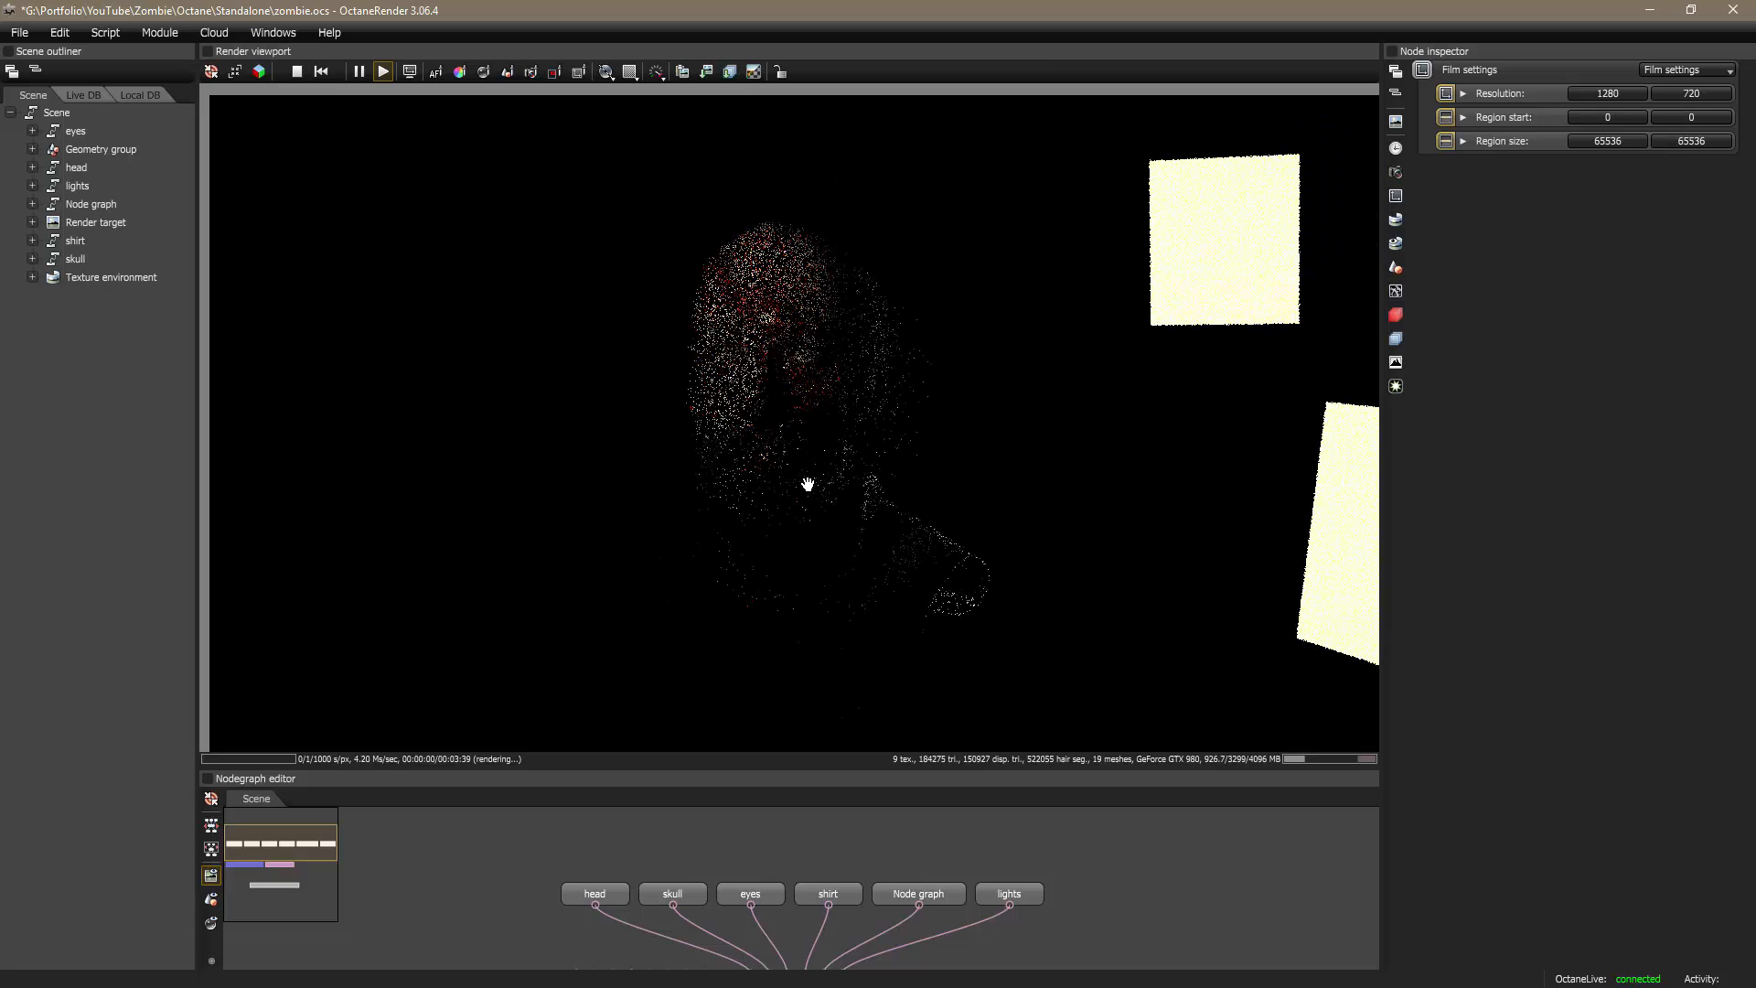
pyautogui.scroll(3, 807, 484)
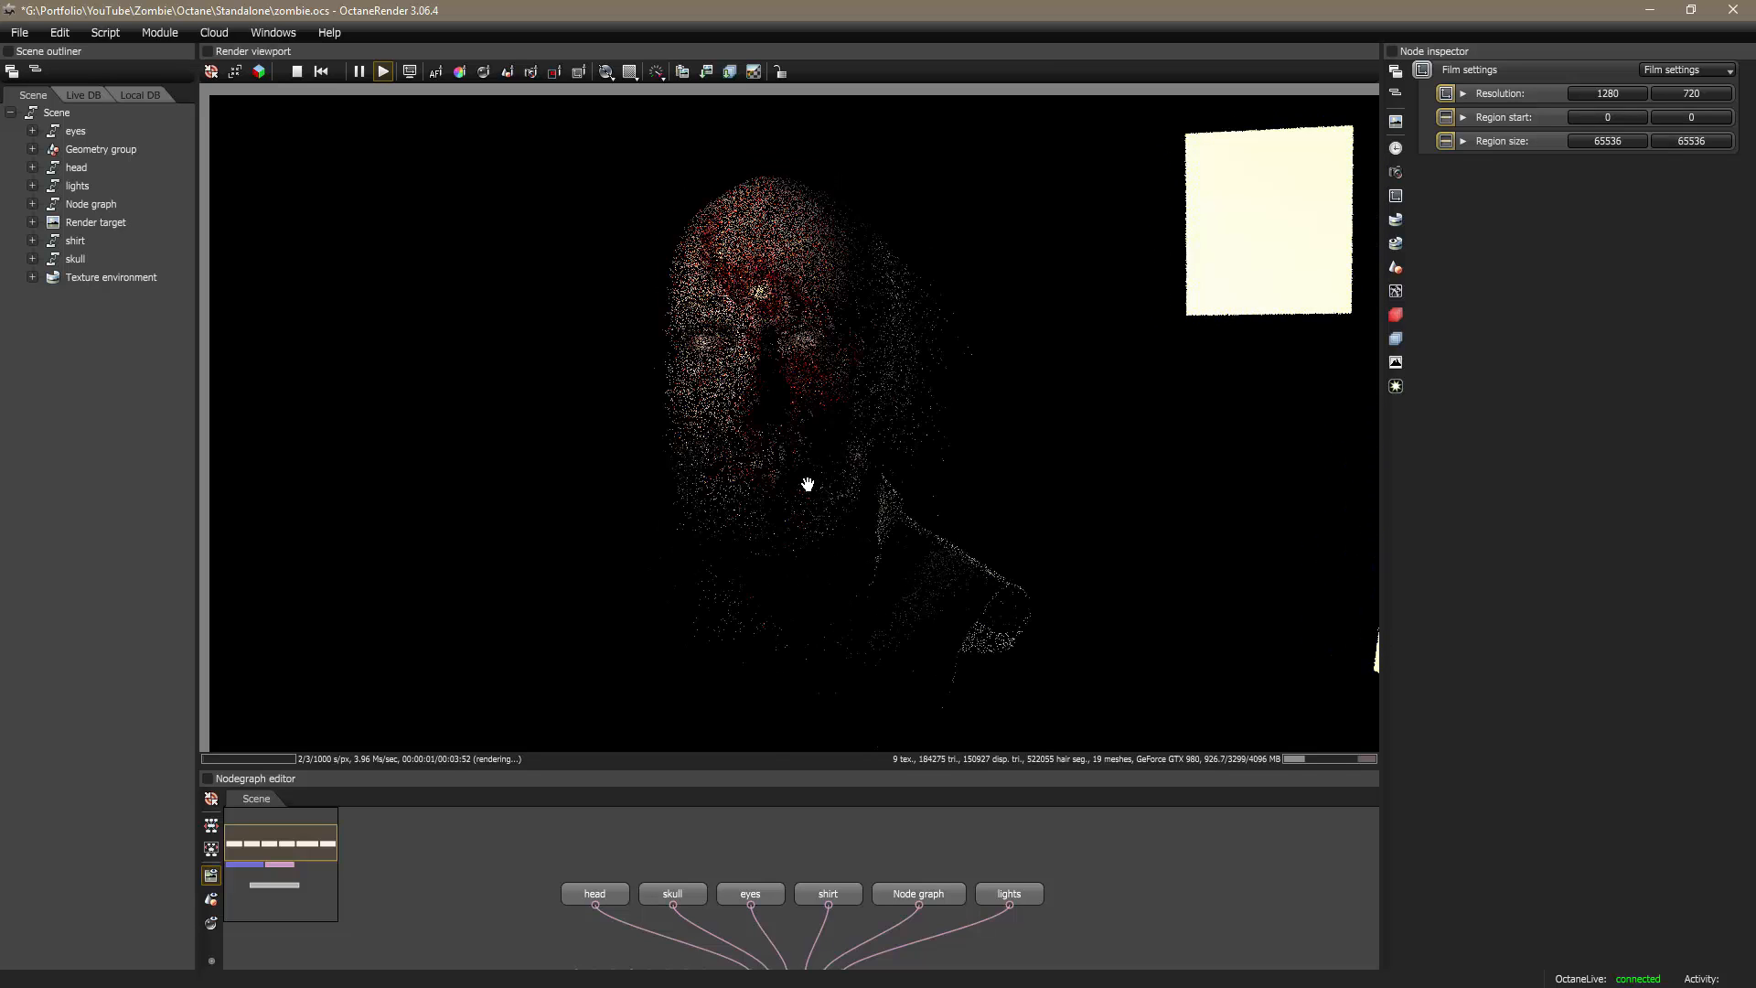
pyautogui.scroll(-1, 807, 484)
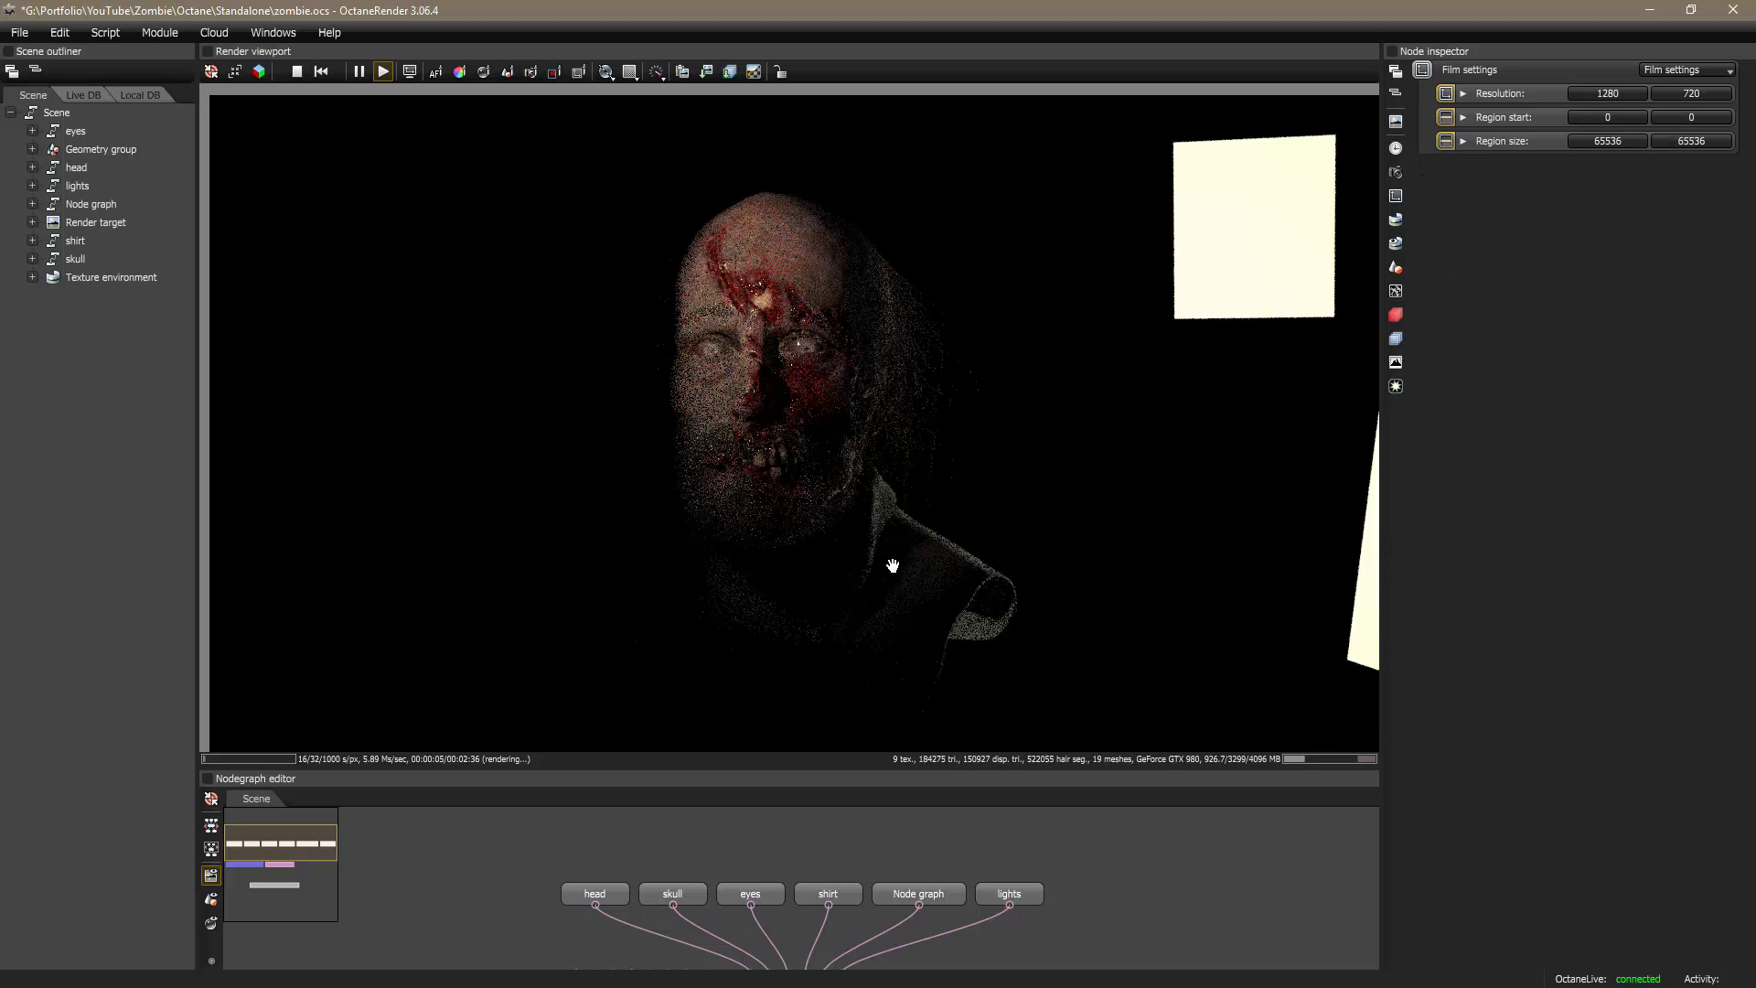
pyautogui.scroll(-4, 849, 471)
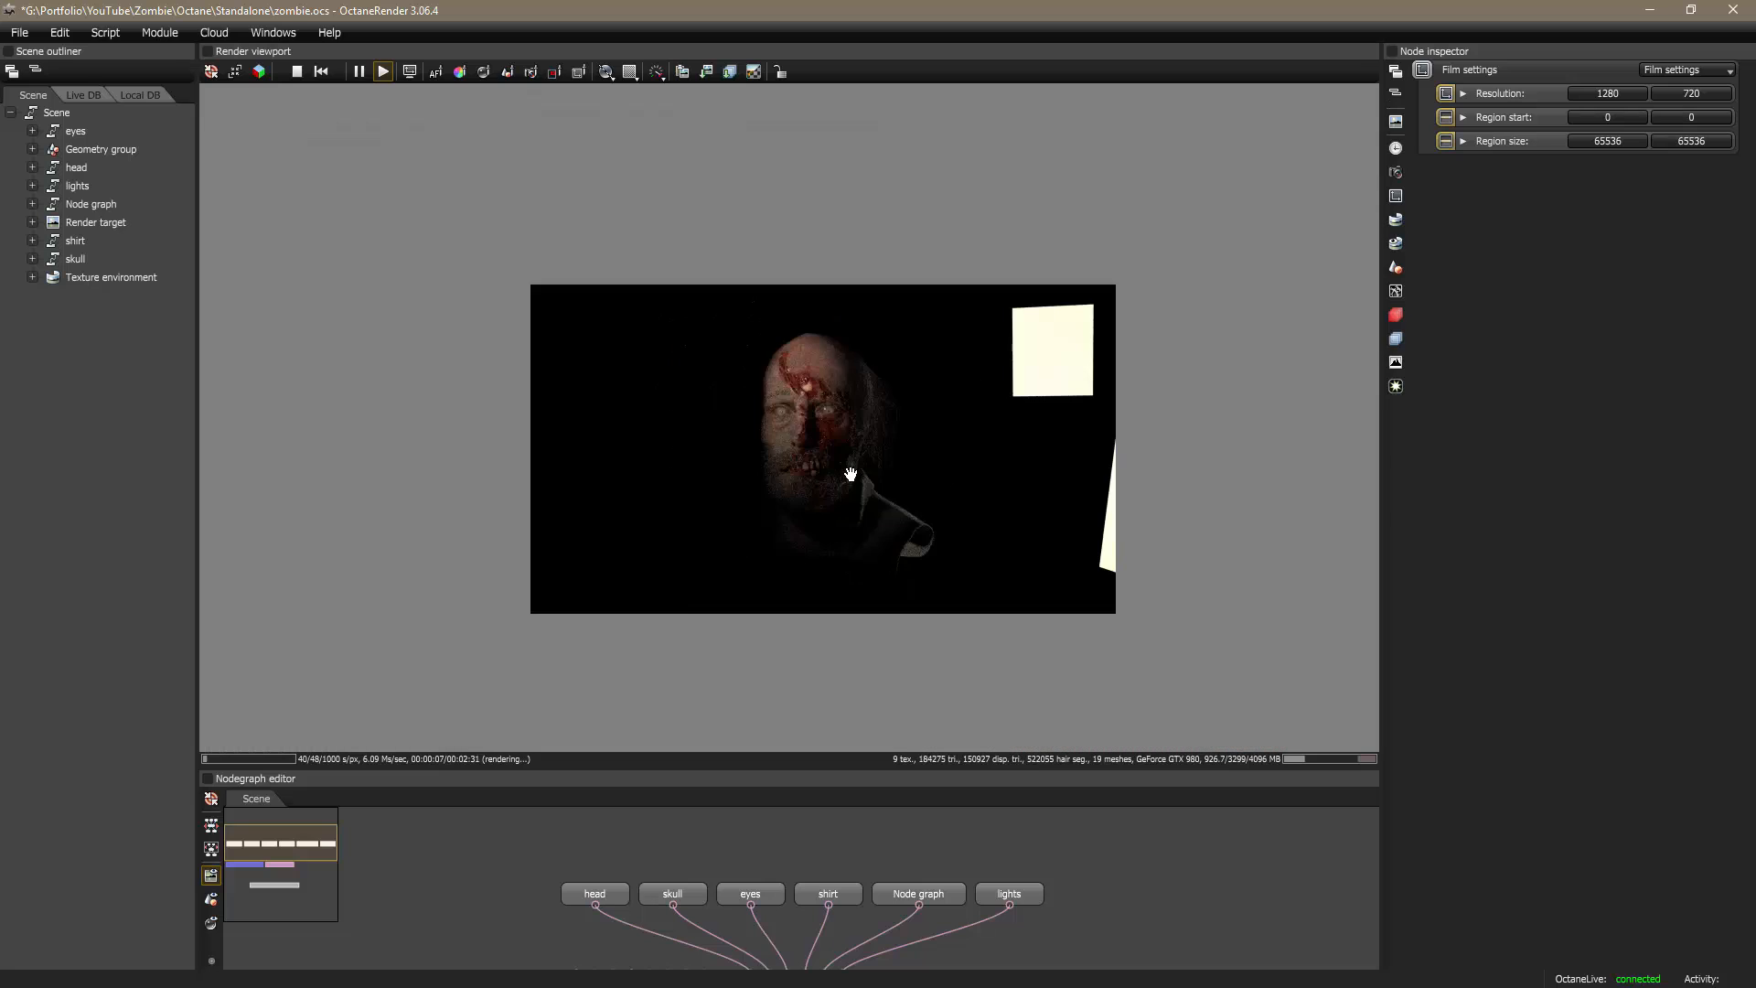
pyautogui.scroll(6, 850, 474)
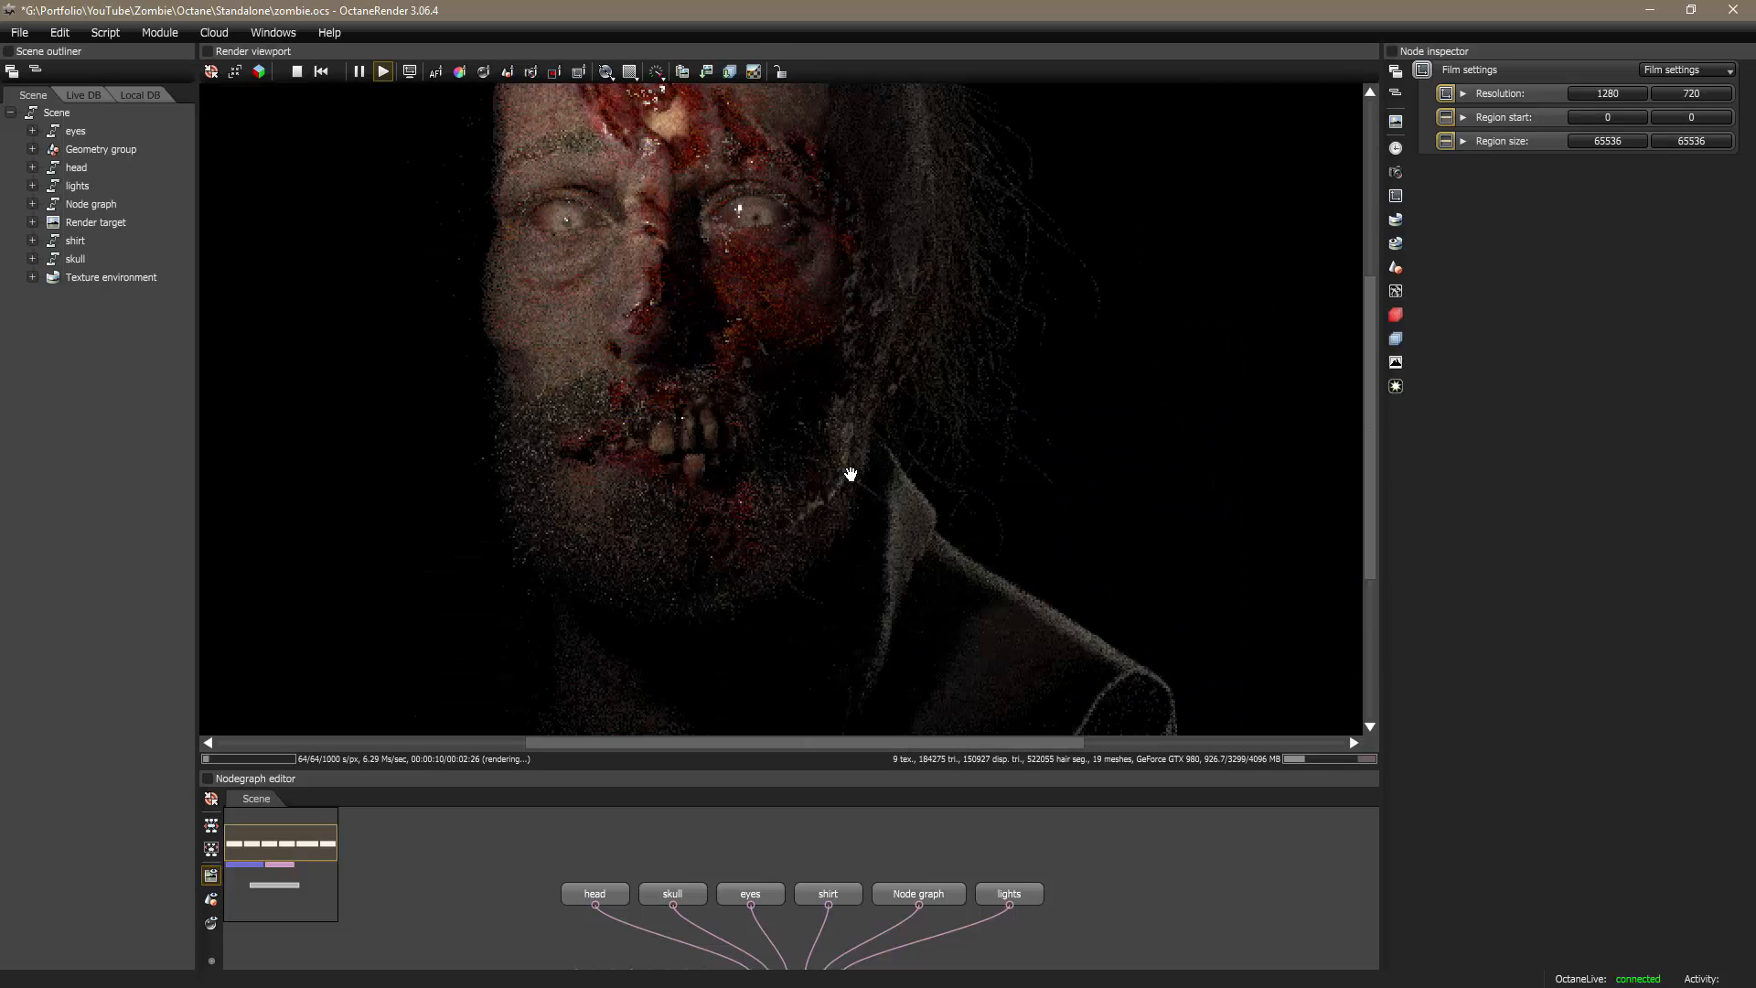
pyautogui.scroll(-5, 851, 474)
pyautogui.scroll(4, 851, 473)
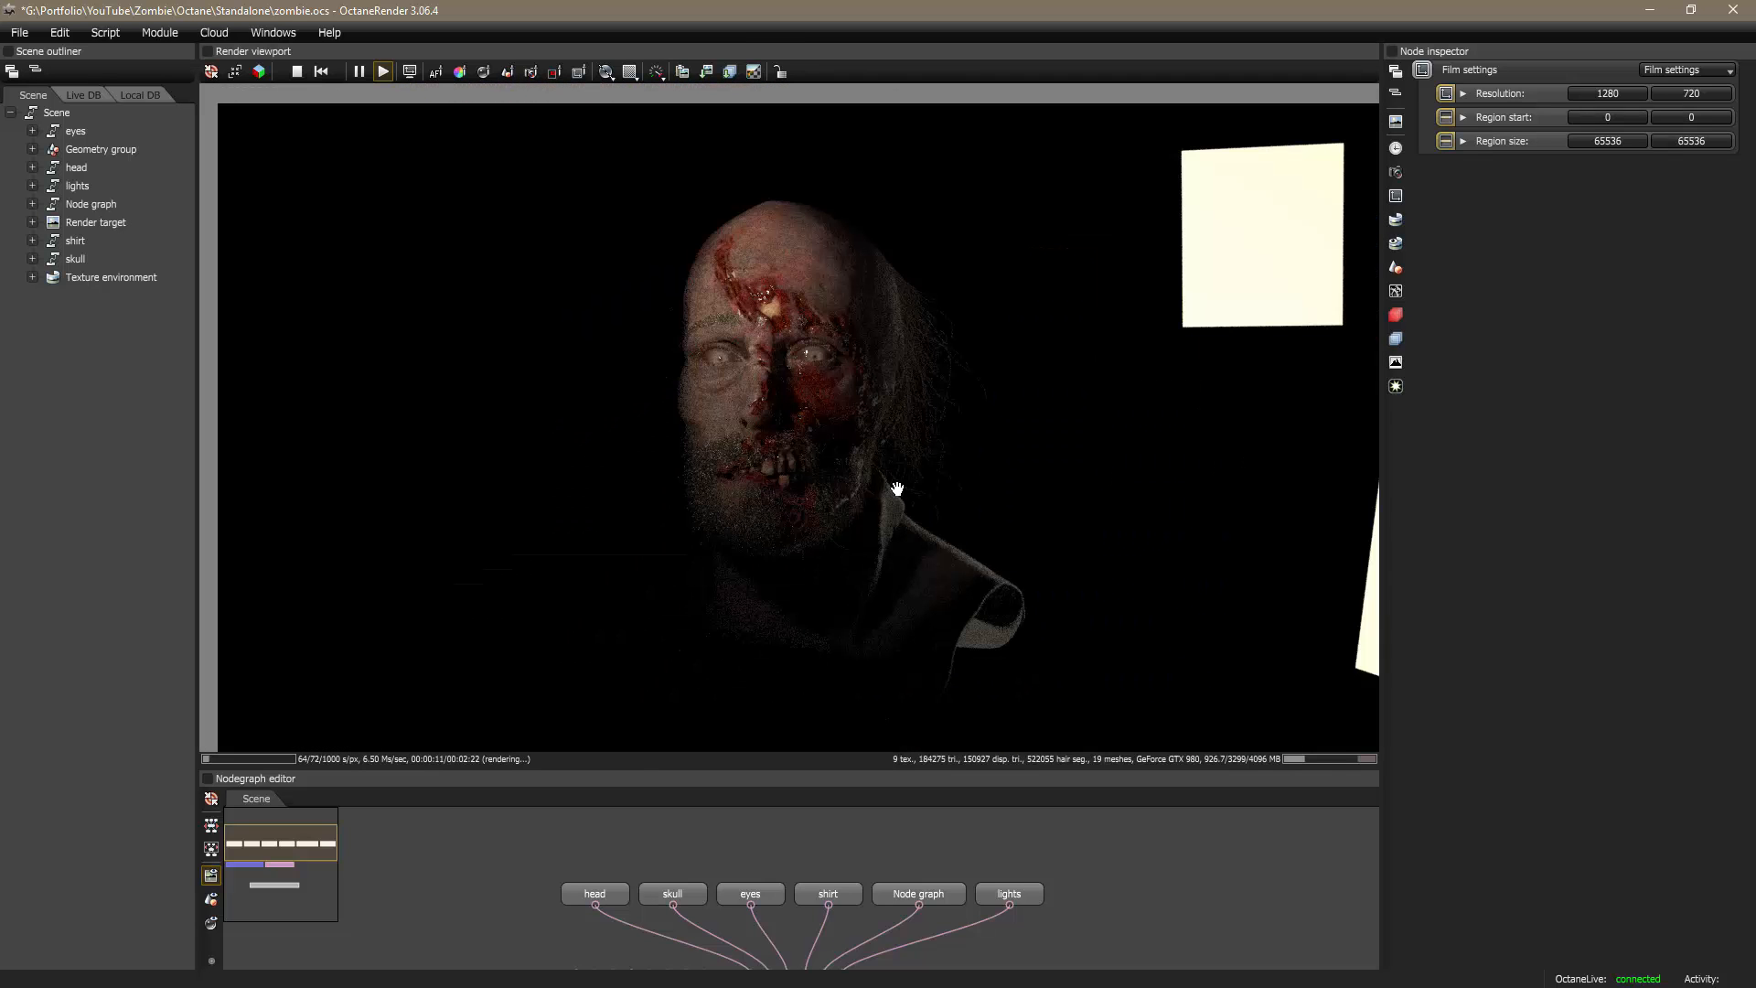
# Step: Move and orbit the camera closer to the bust so the head fills the frame and the light planes sit towards its edge
pyautogui.moveTo(897, 489)
pyautogui.mouseDown()
pyautogui.moveTo(871, 464)
pyautogui.moveTo(887, 503)
pyautogui.moveTo(882, 475)
pyautogui.moveTo(859, 478)
pyautogui.moveTo(932, 489)
pyautogui.moveTo(811, 475)
pyautogui.moveTo(877, 529)
pyautogui.moveTo(872, 483)
pyautogui.mouseUp()
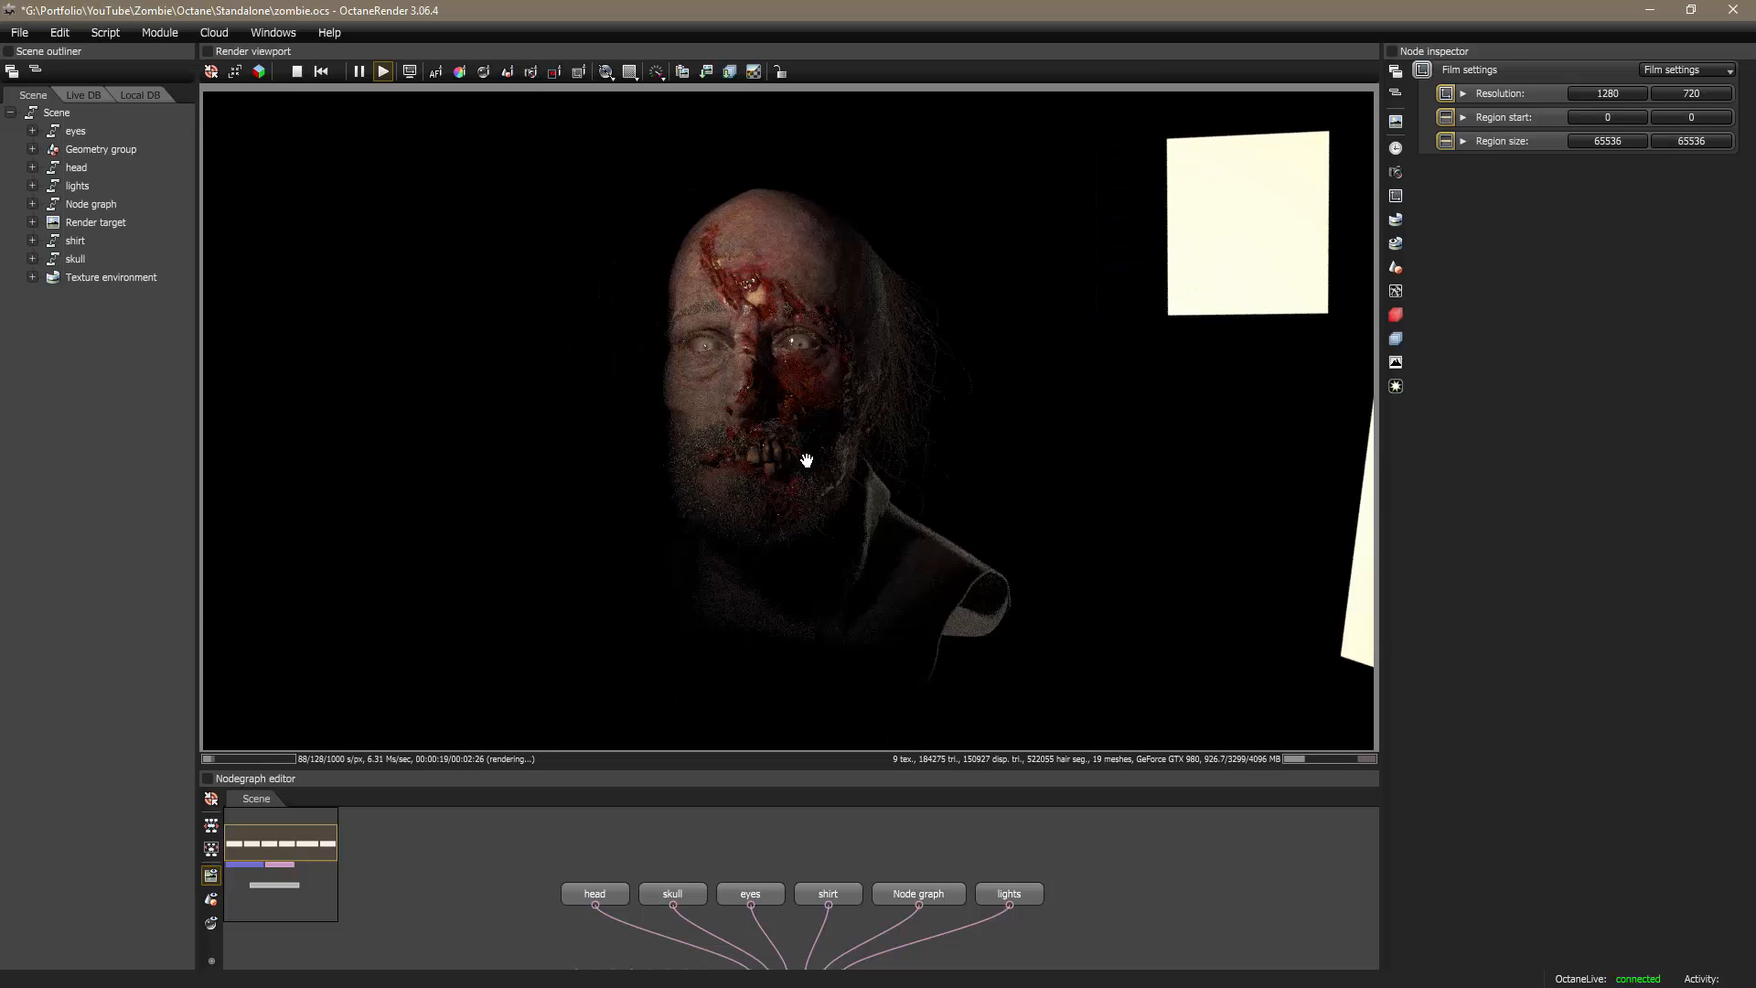
pyautogui.scroll(5, 799, 494)
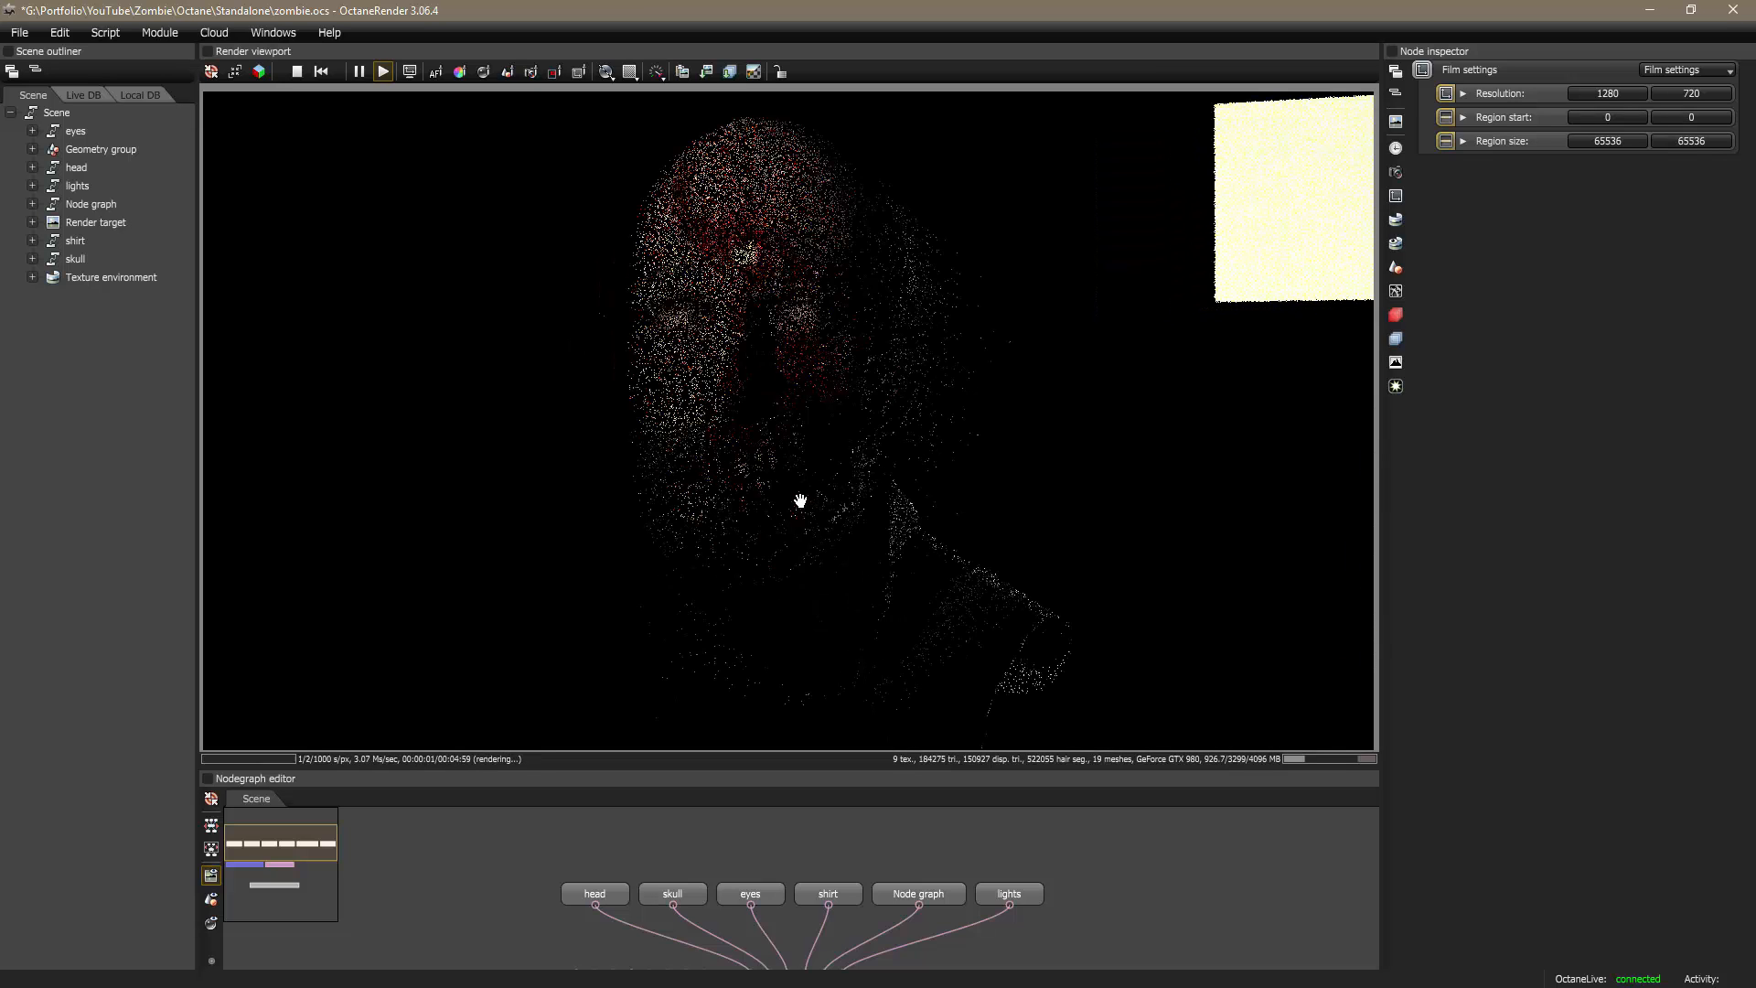
pyautogui.scroll(3, 800, 501)
pyautogui.scroll(-4, 800, 502)
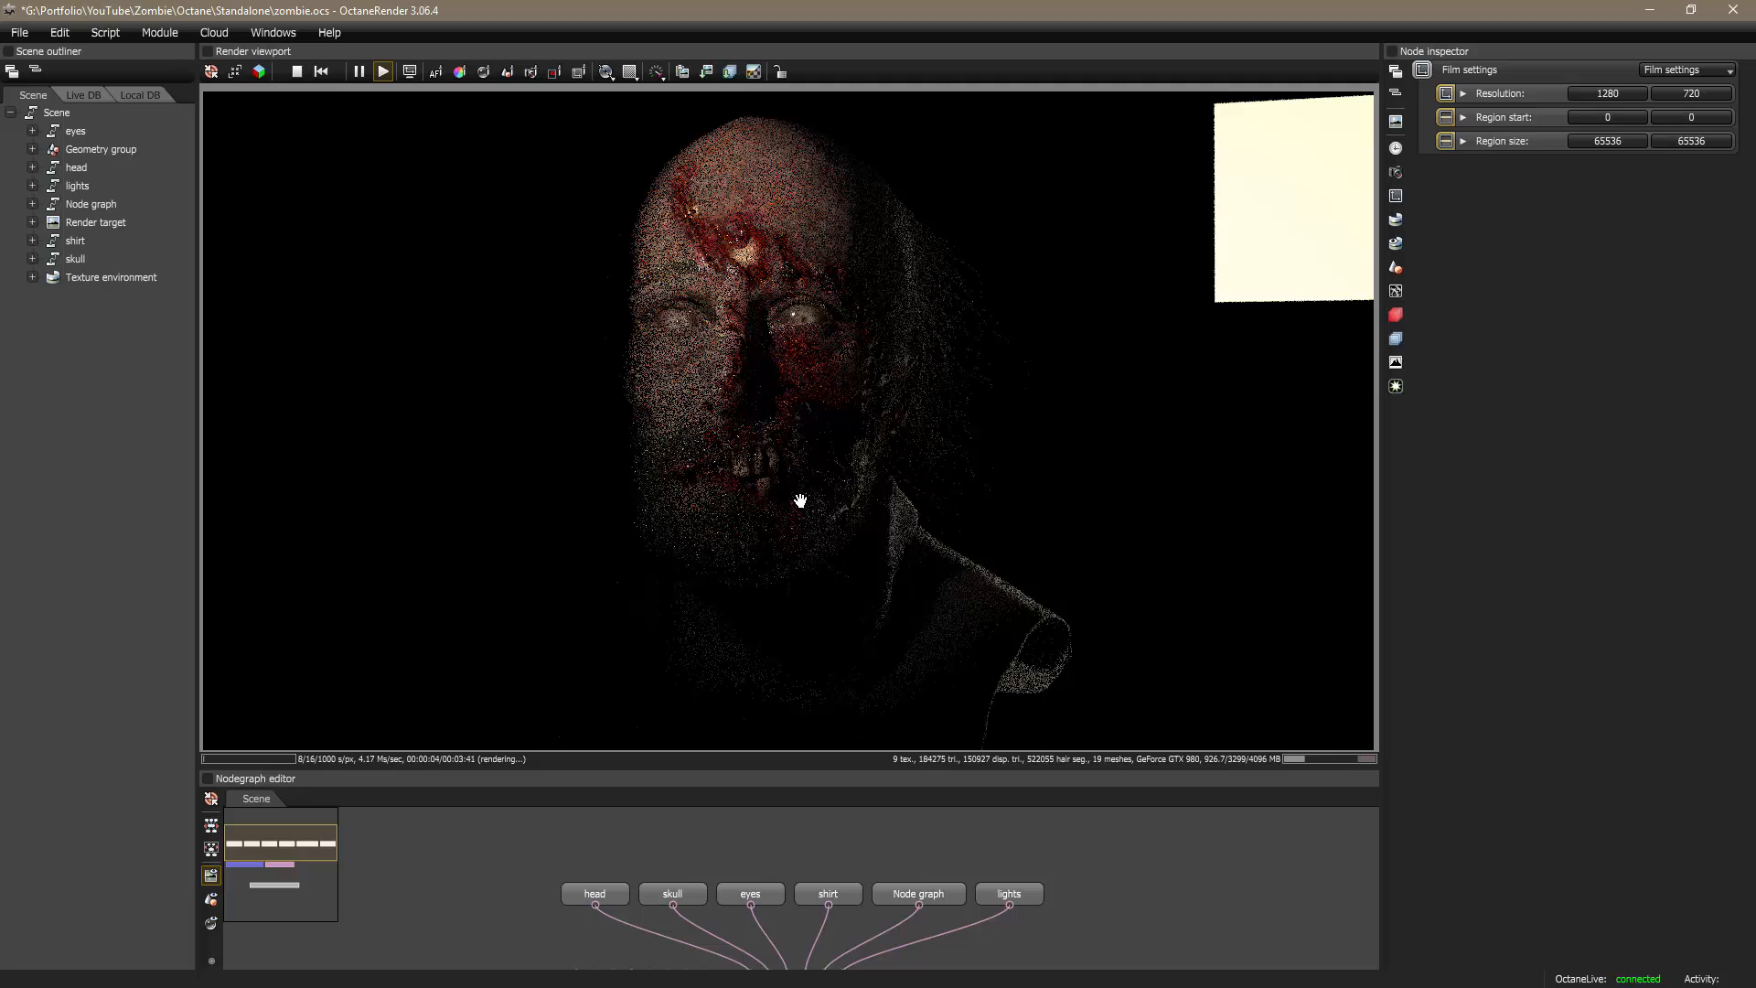
pyautogui.moveTo(804, 509); pyautogui.dragTo(844, 558)
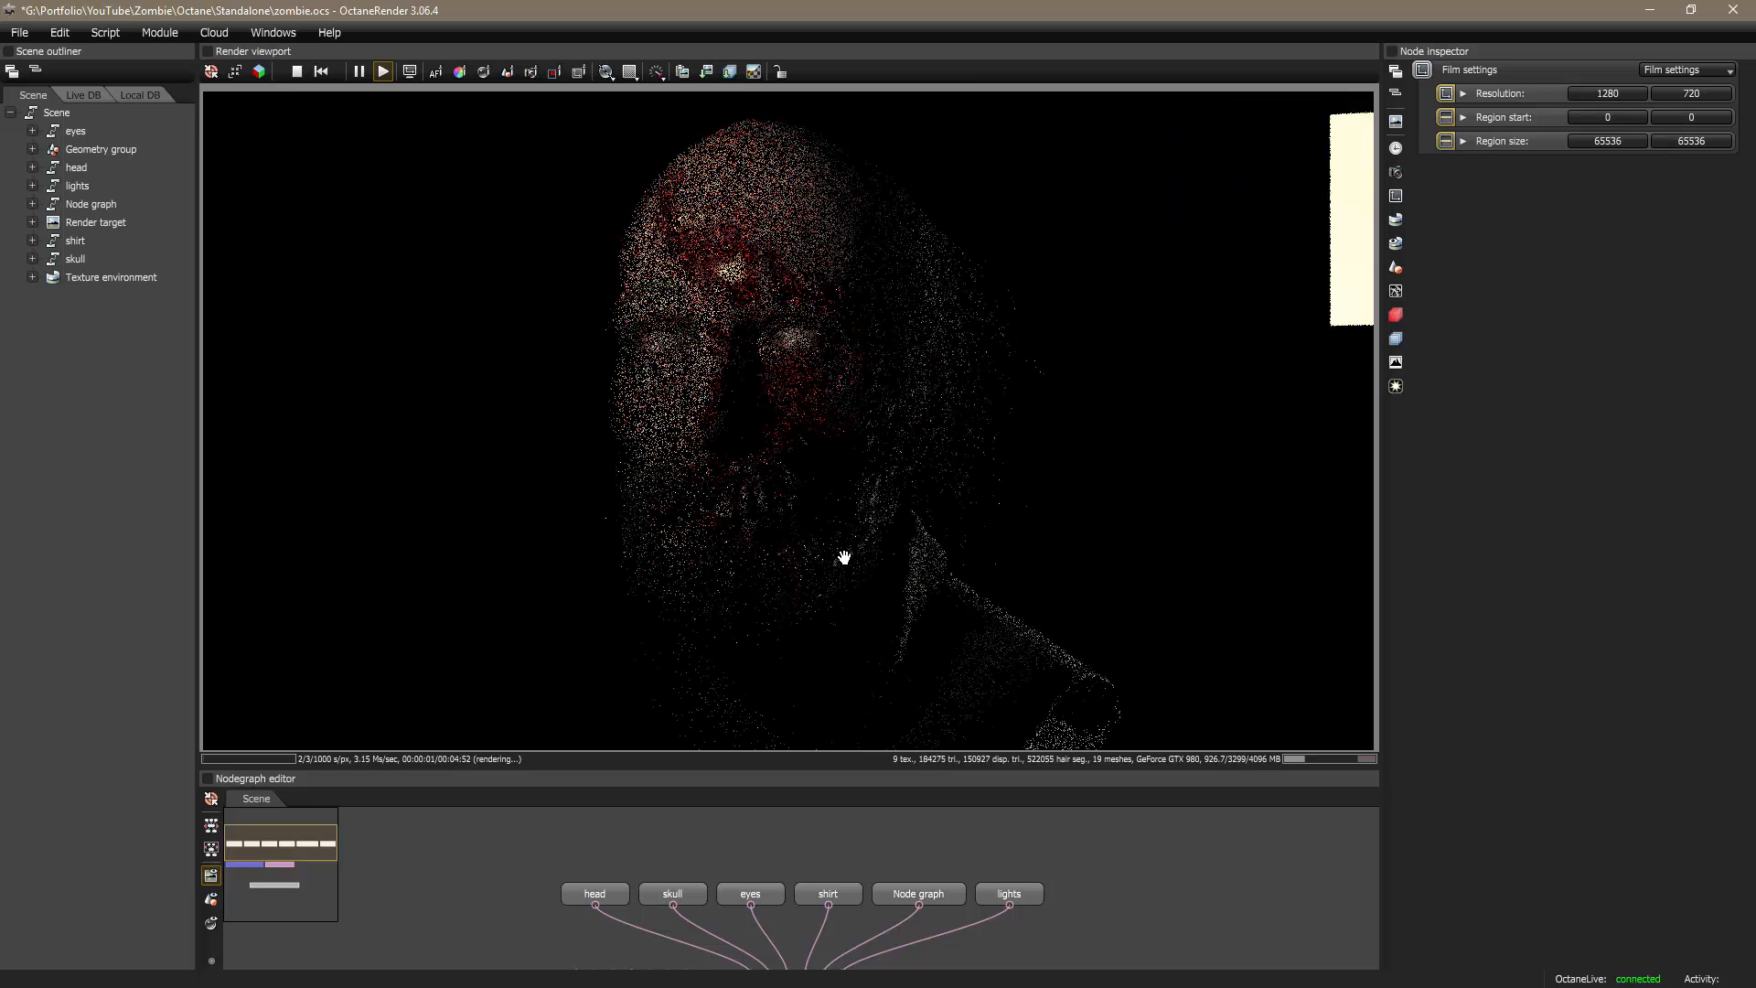
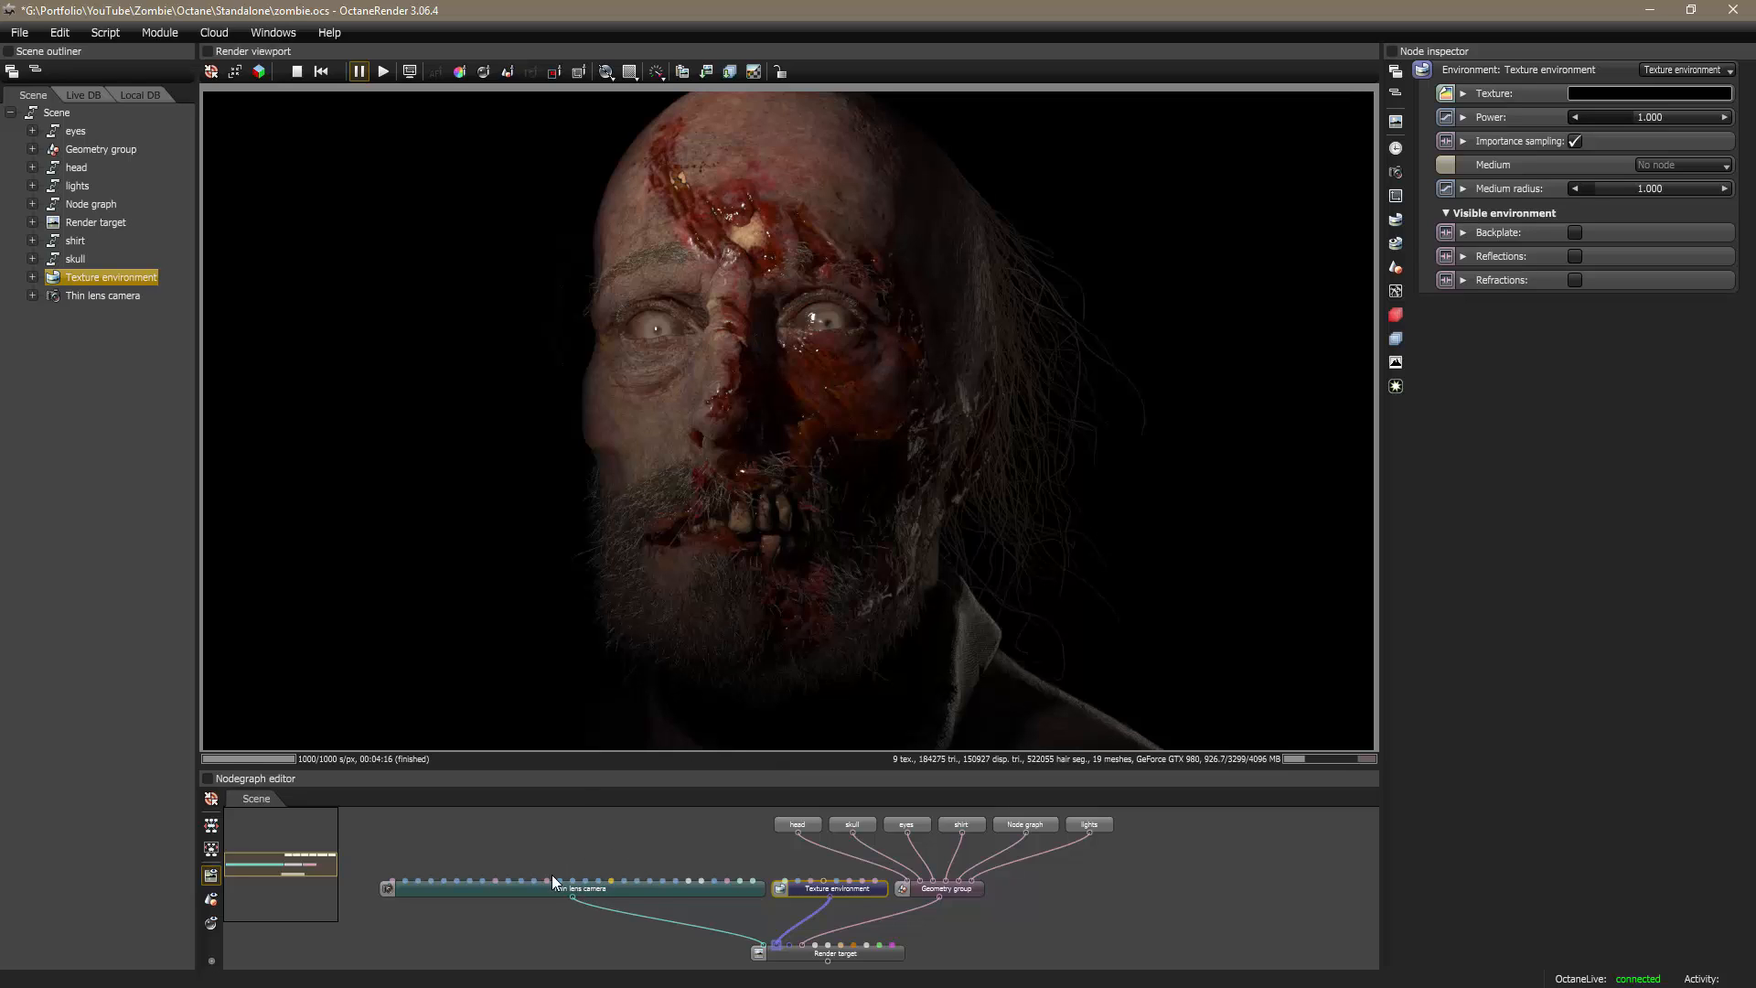
# Step: Look up the Thin lens camera among the available camera nodes and inspect the settings of the one feeding the render target
pyautogui.moveTo(633, 854); pyautogui.dragTo(646, 882)
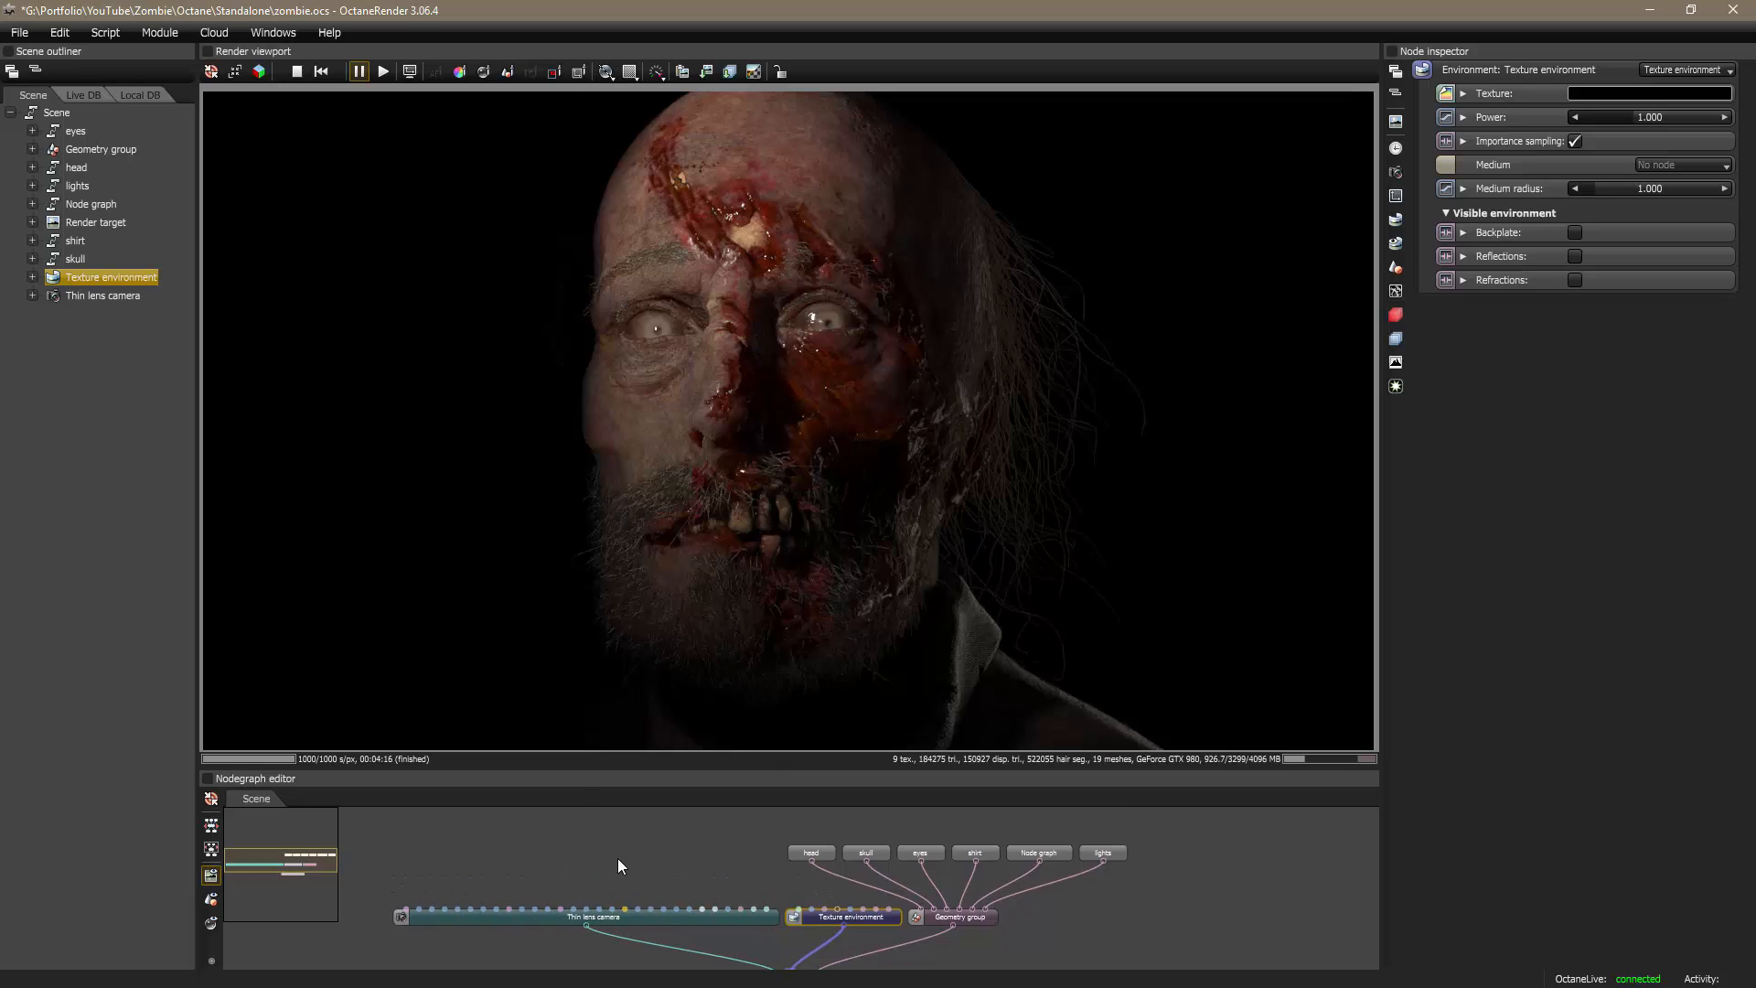
pyautogui.rightClick(624, 866)
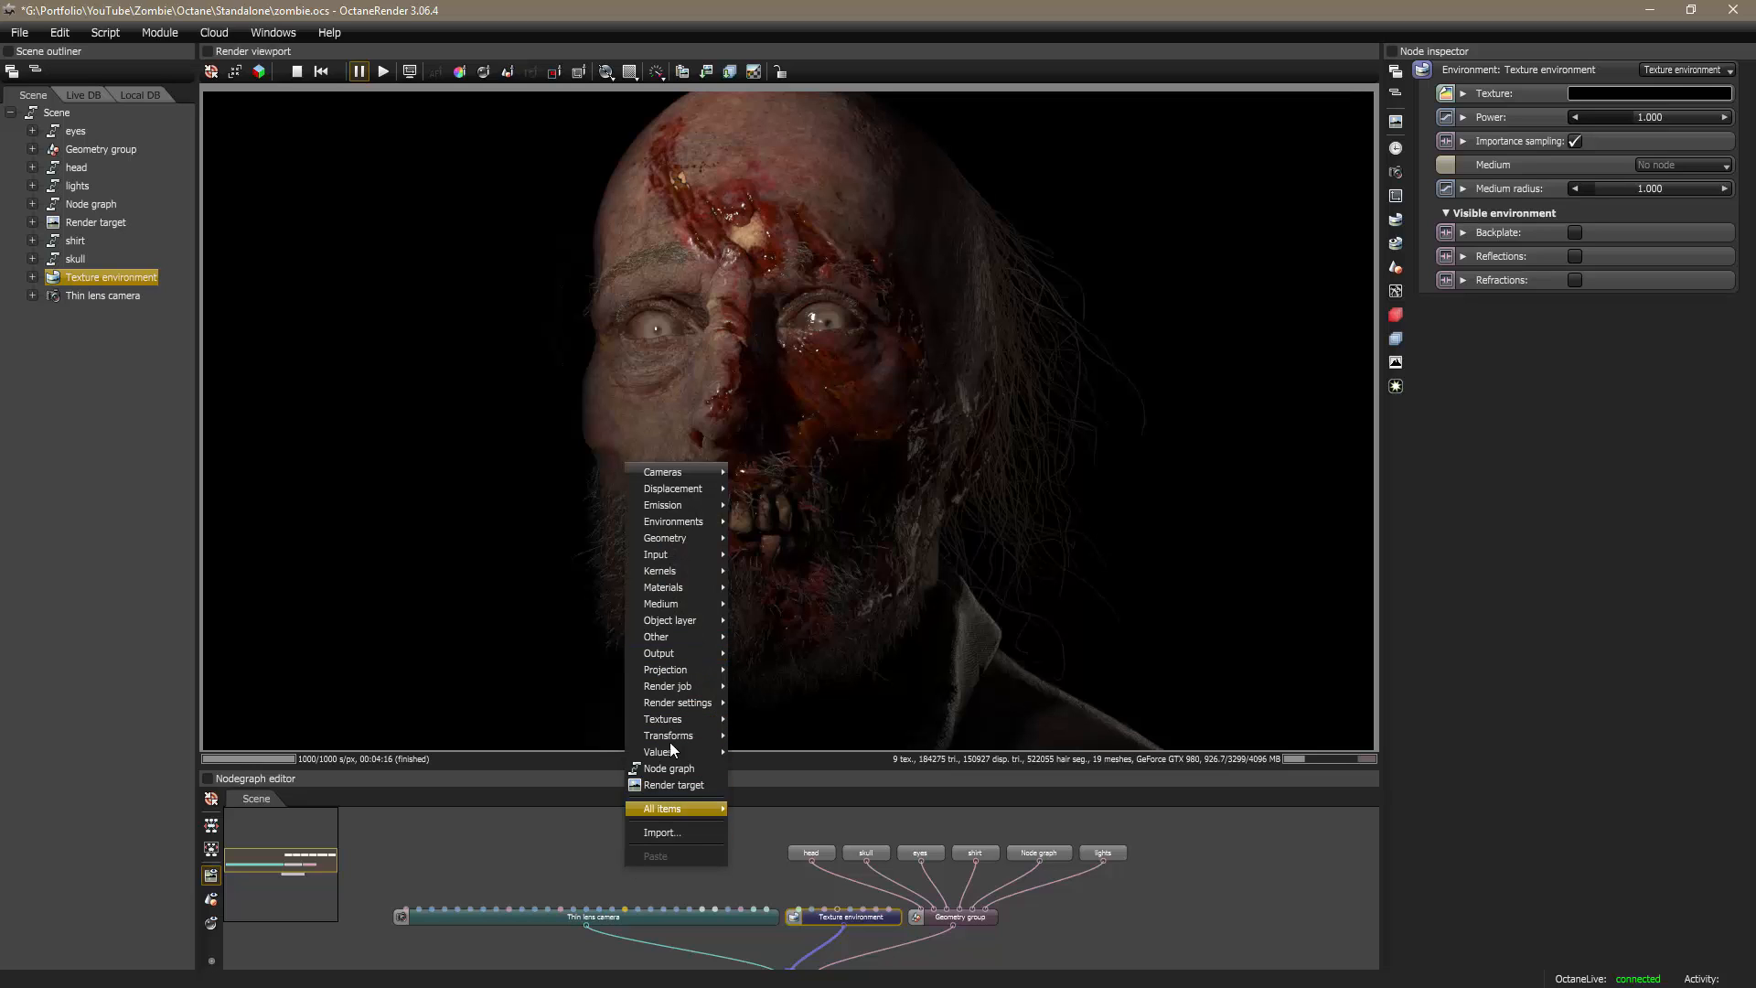
pyautogui.moveTo(684, 474)
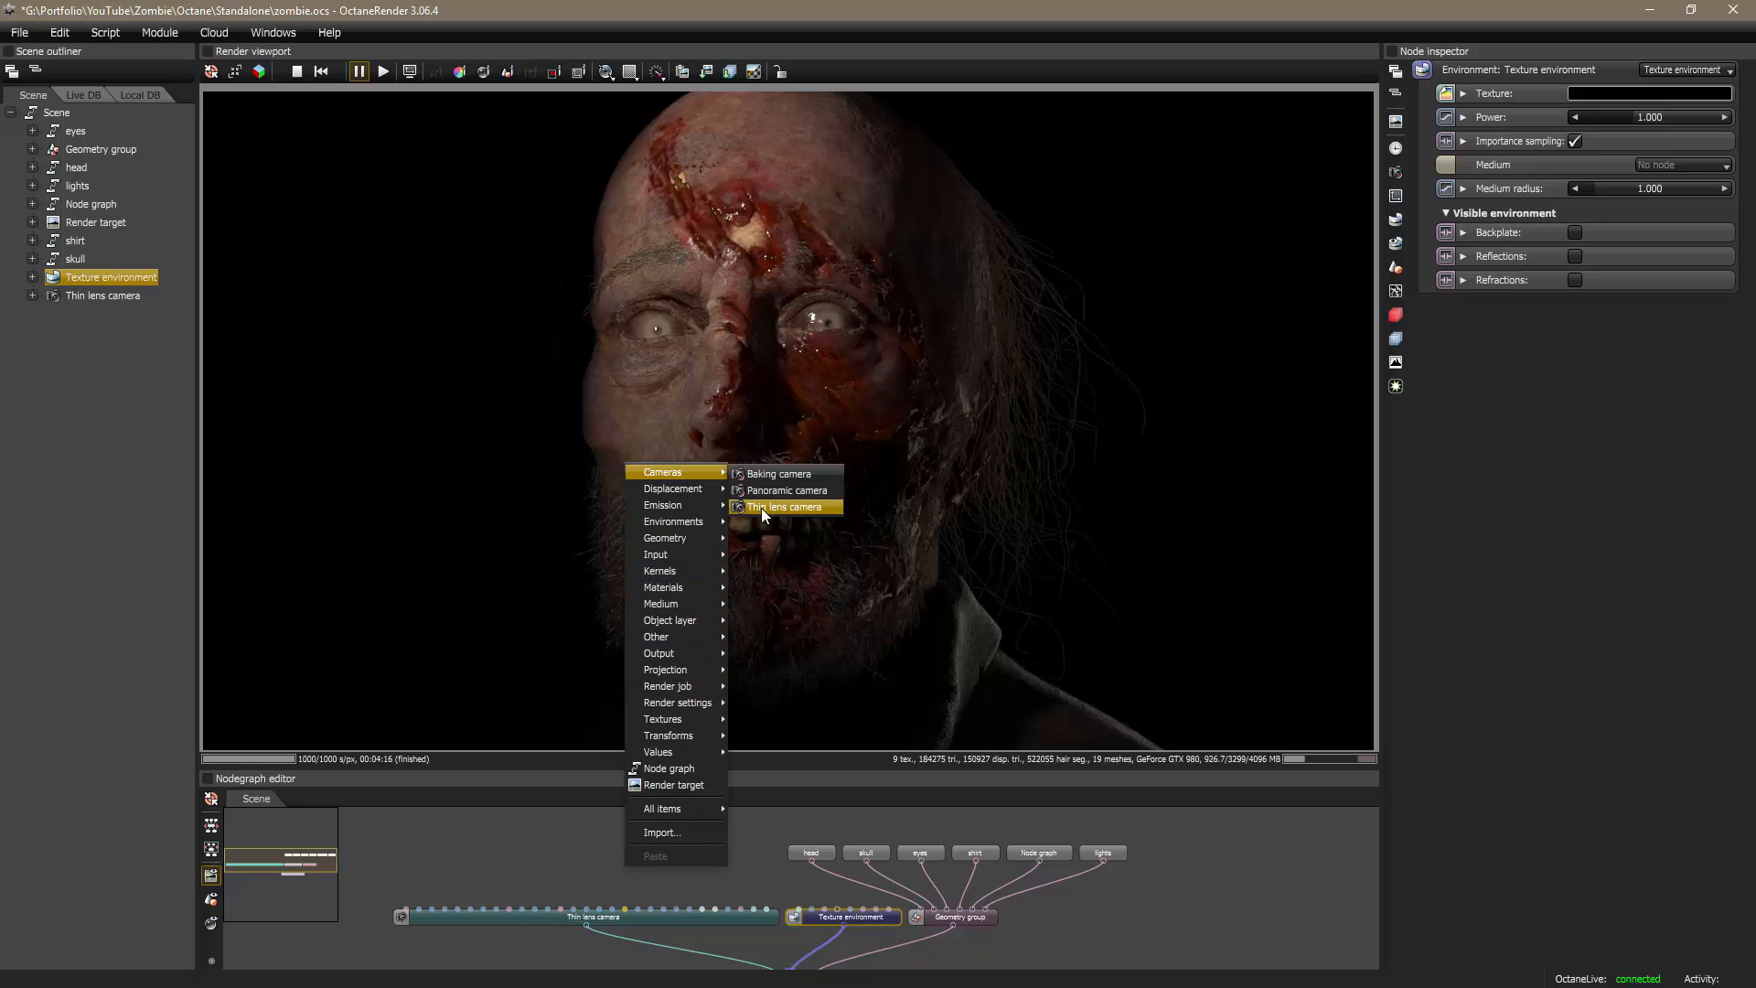
pyautogui.click(594, 864)
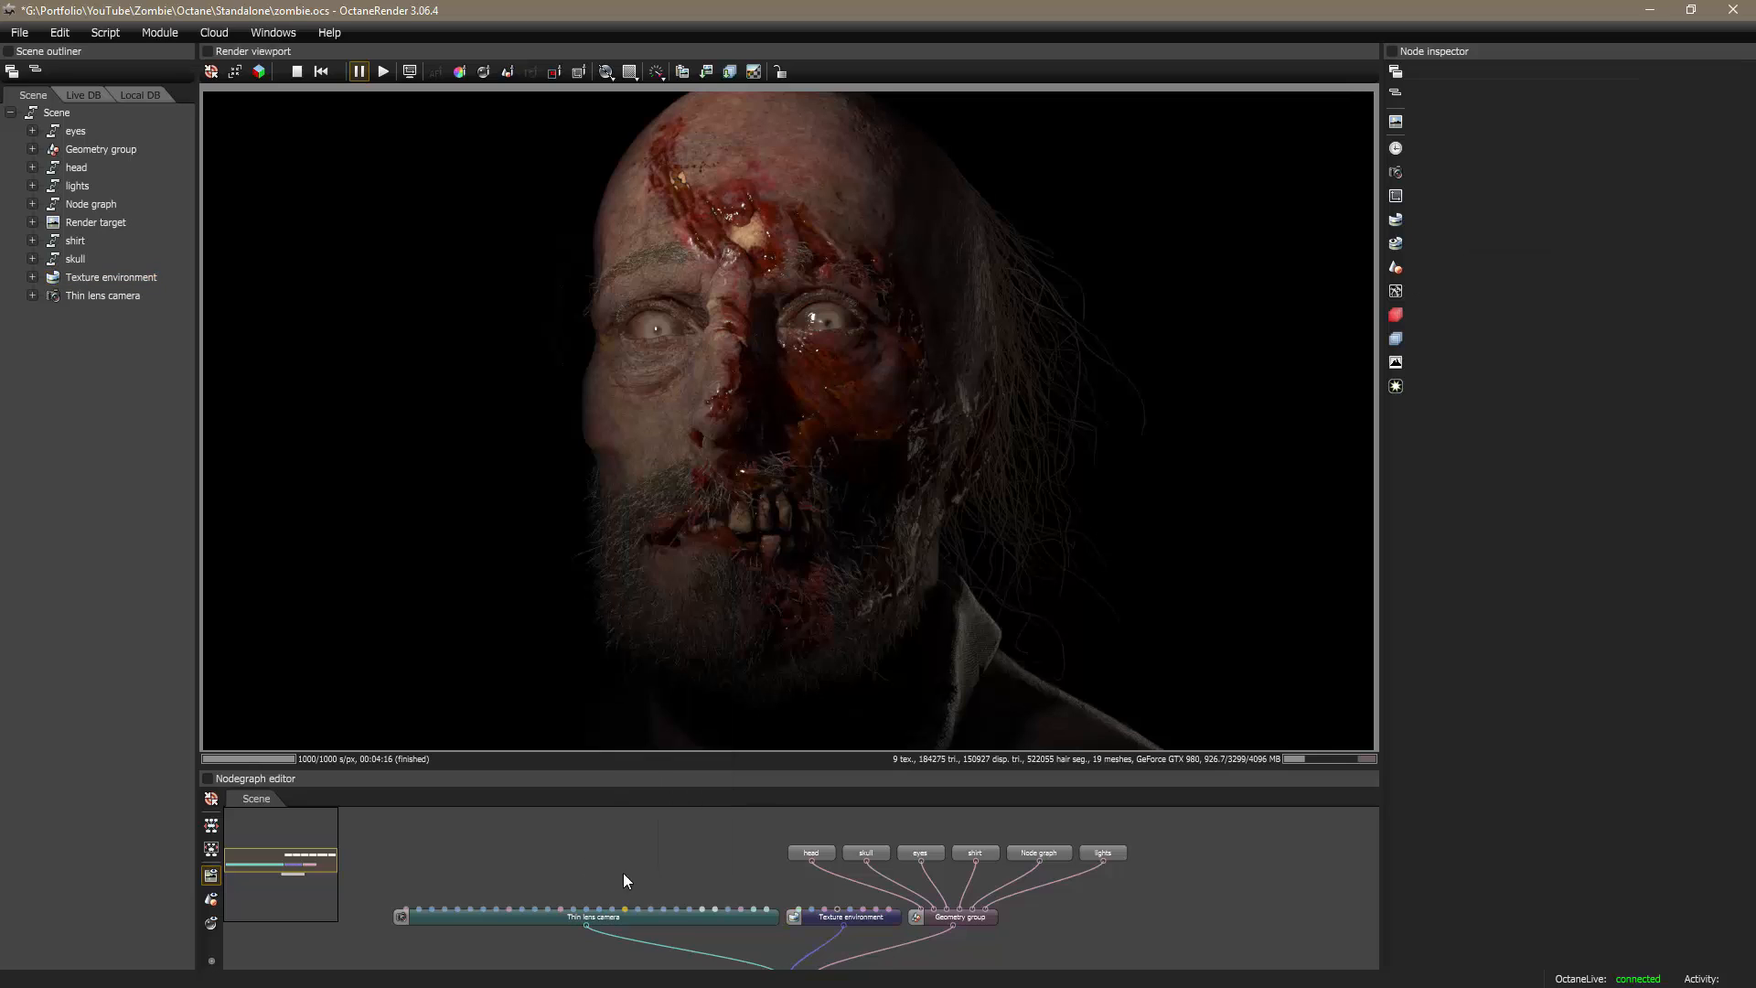
pyautogui.moveTo(629, 856); pyautogui.dragTo(631, 815)
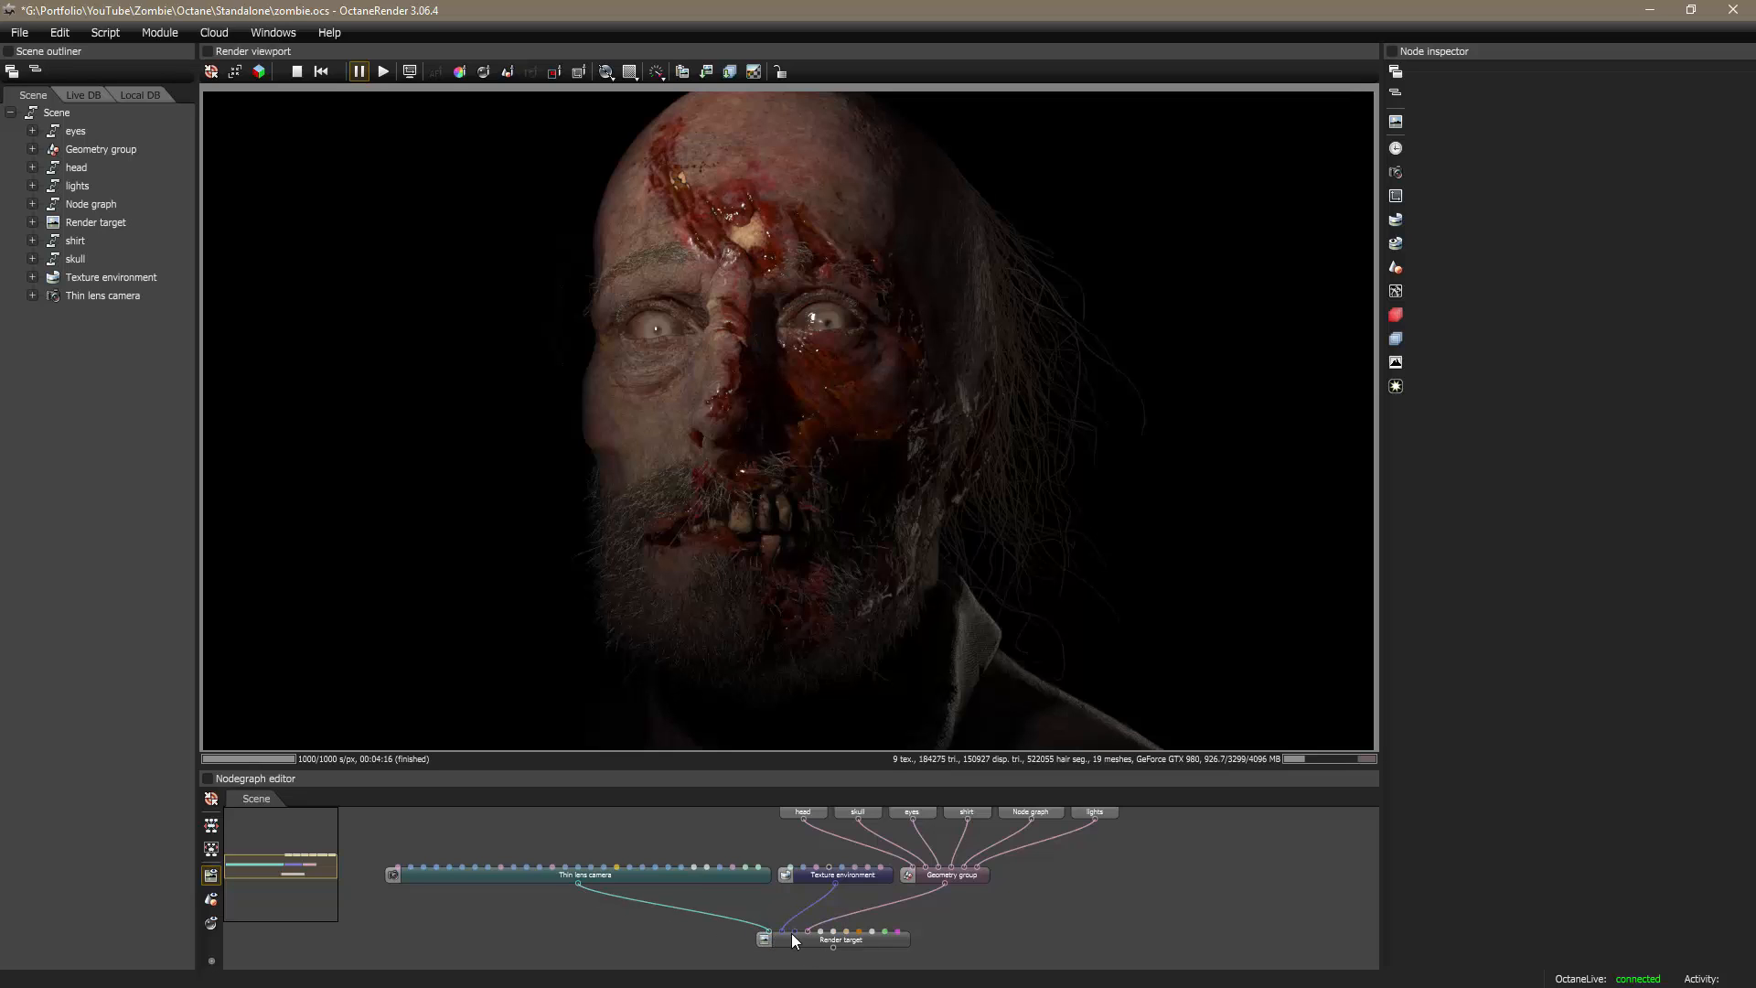
pyautogui.click(748, 879)
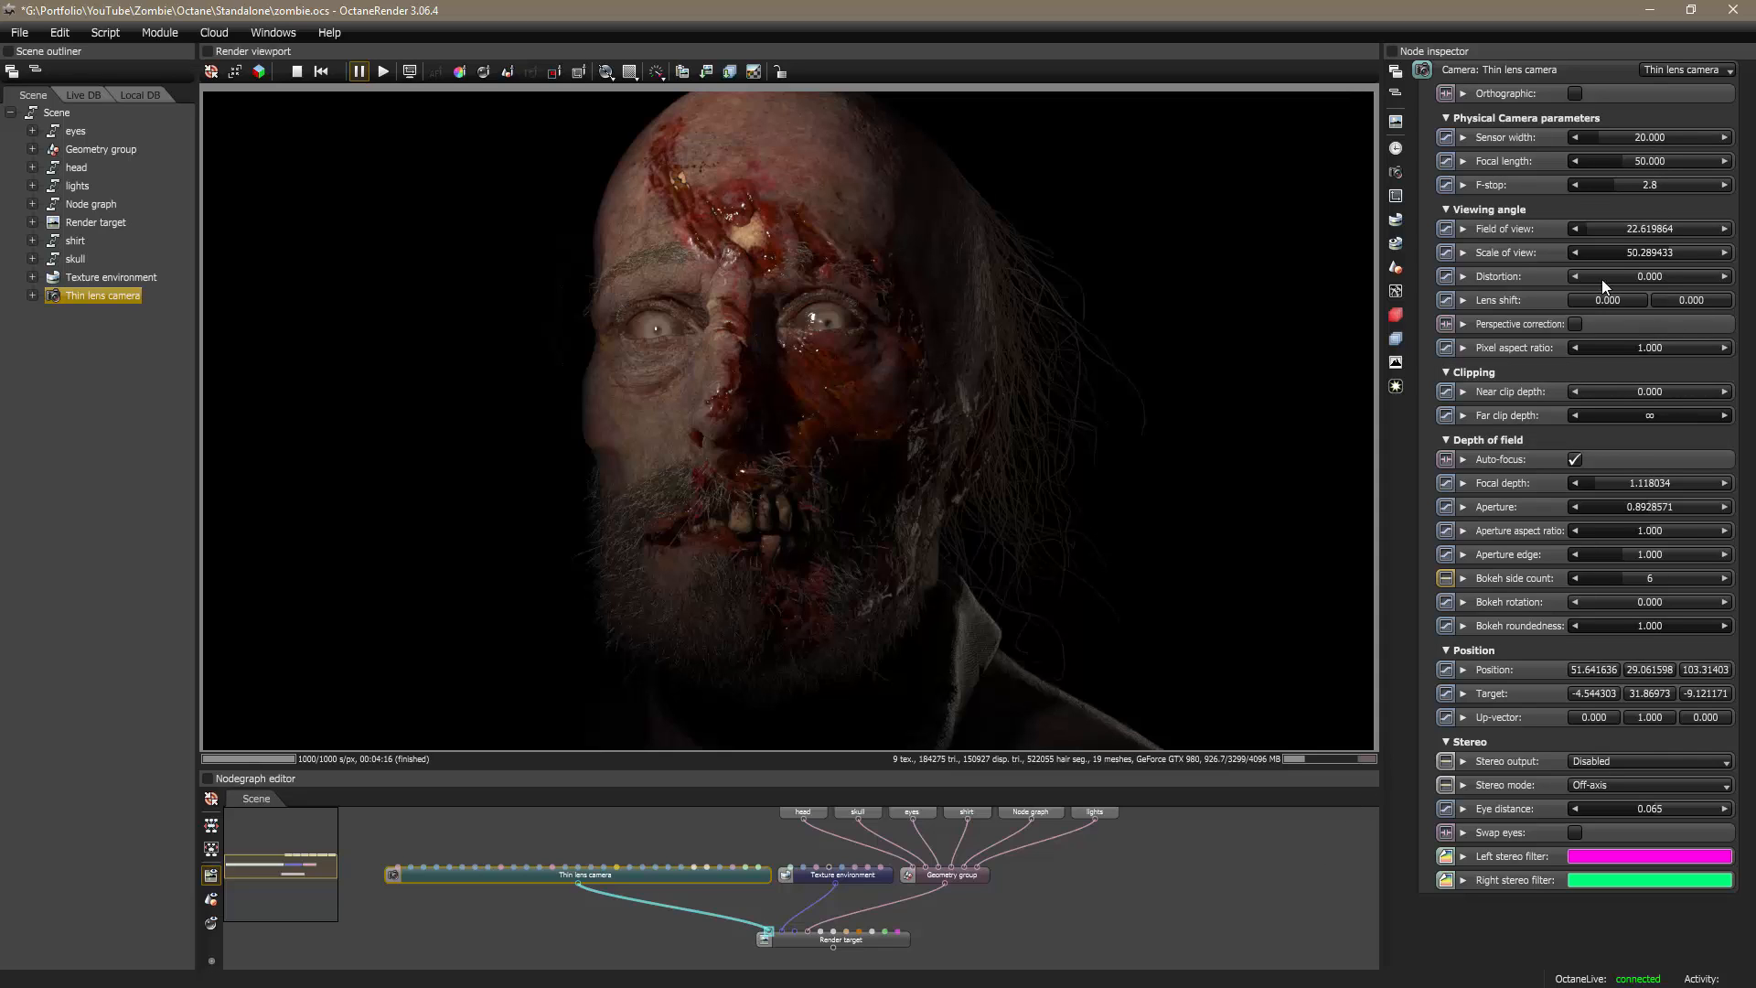
pyautogui.click(1252, 842)
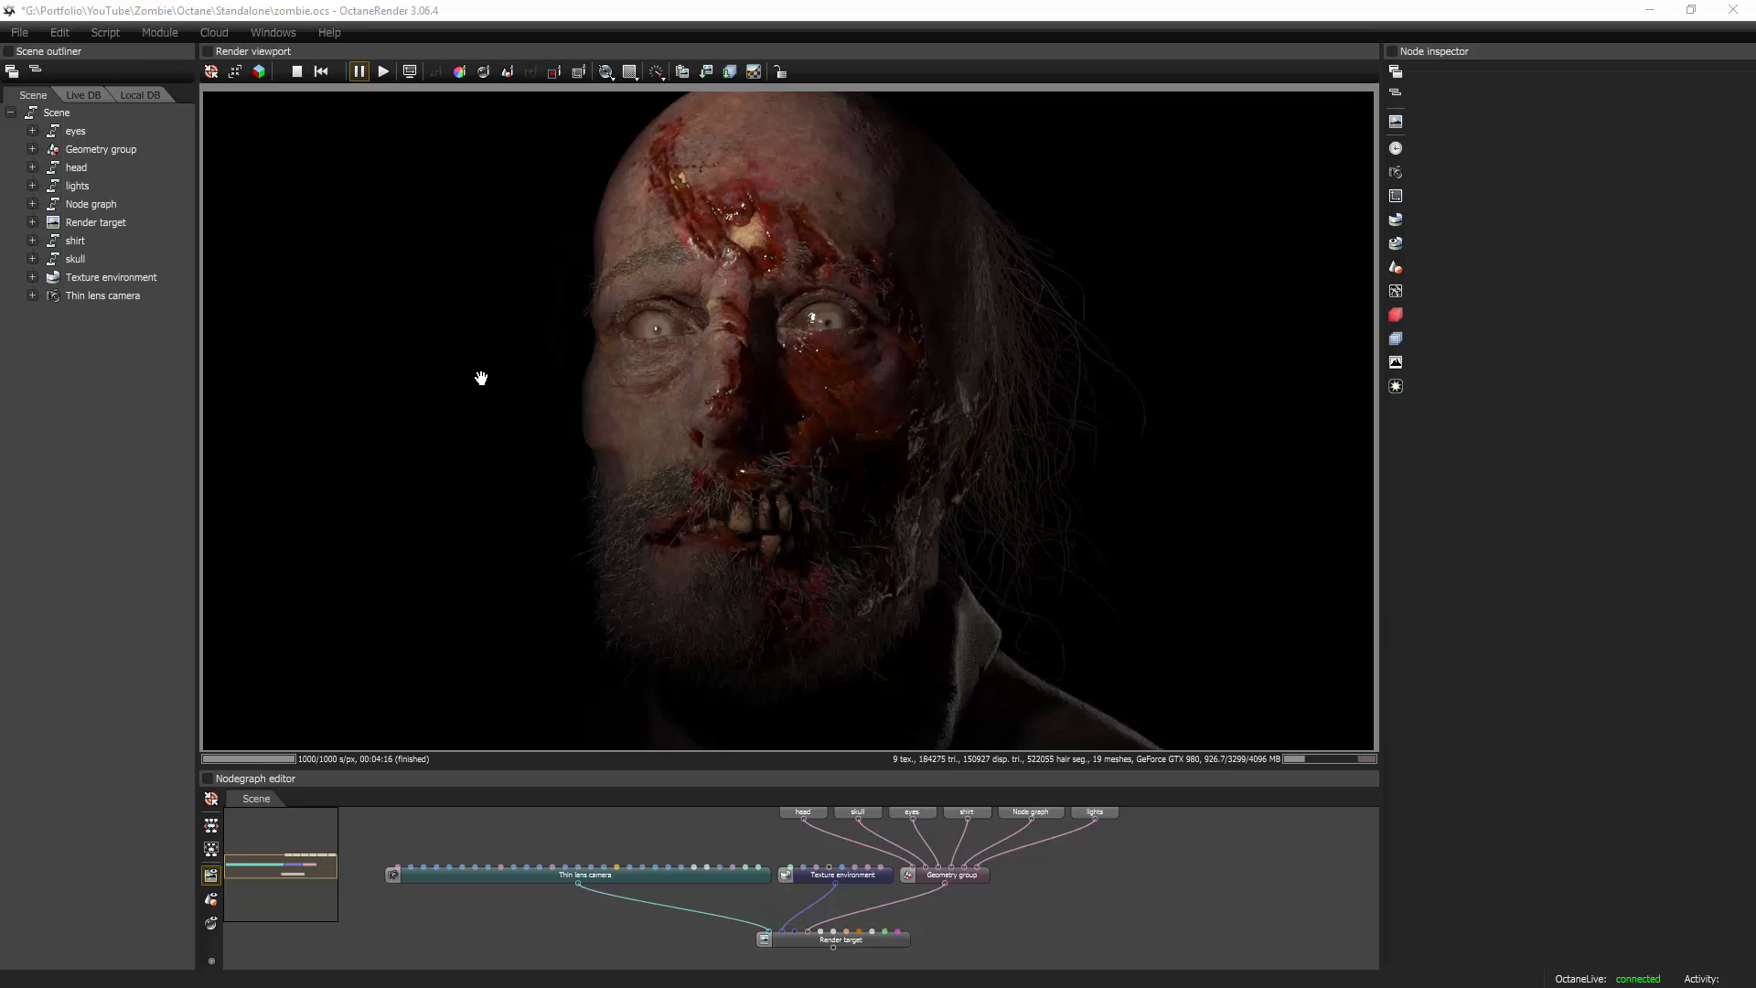
# Step: Switch to Maya and reposition the Render View window so its image lines up with the OctaneRender viewport for comparison
pyautogui.hotkey('alt', 'Tab')
pyautogui.hotkey('alt', 'Tab')
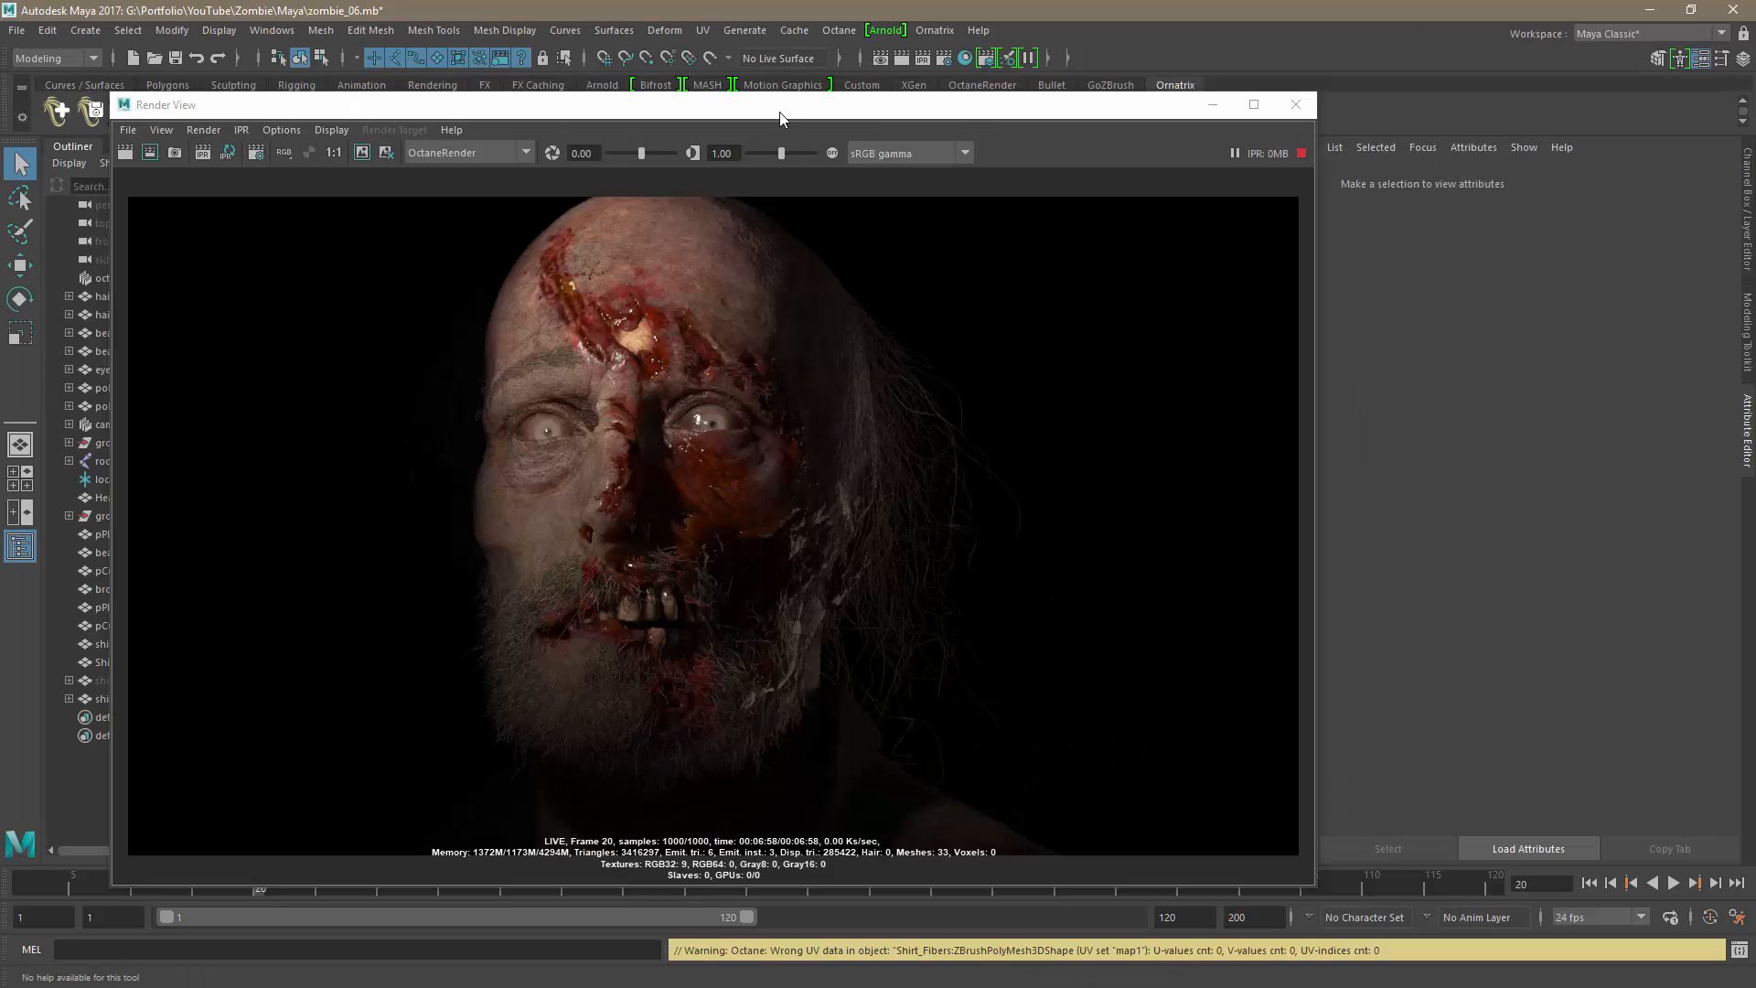
pyautogui.moveTo(780, 117); pyautogui.dragTo(859, 114)
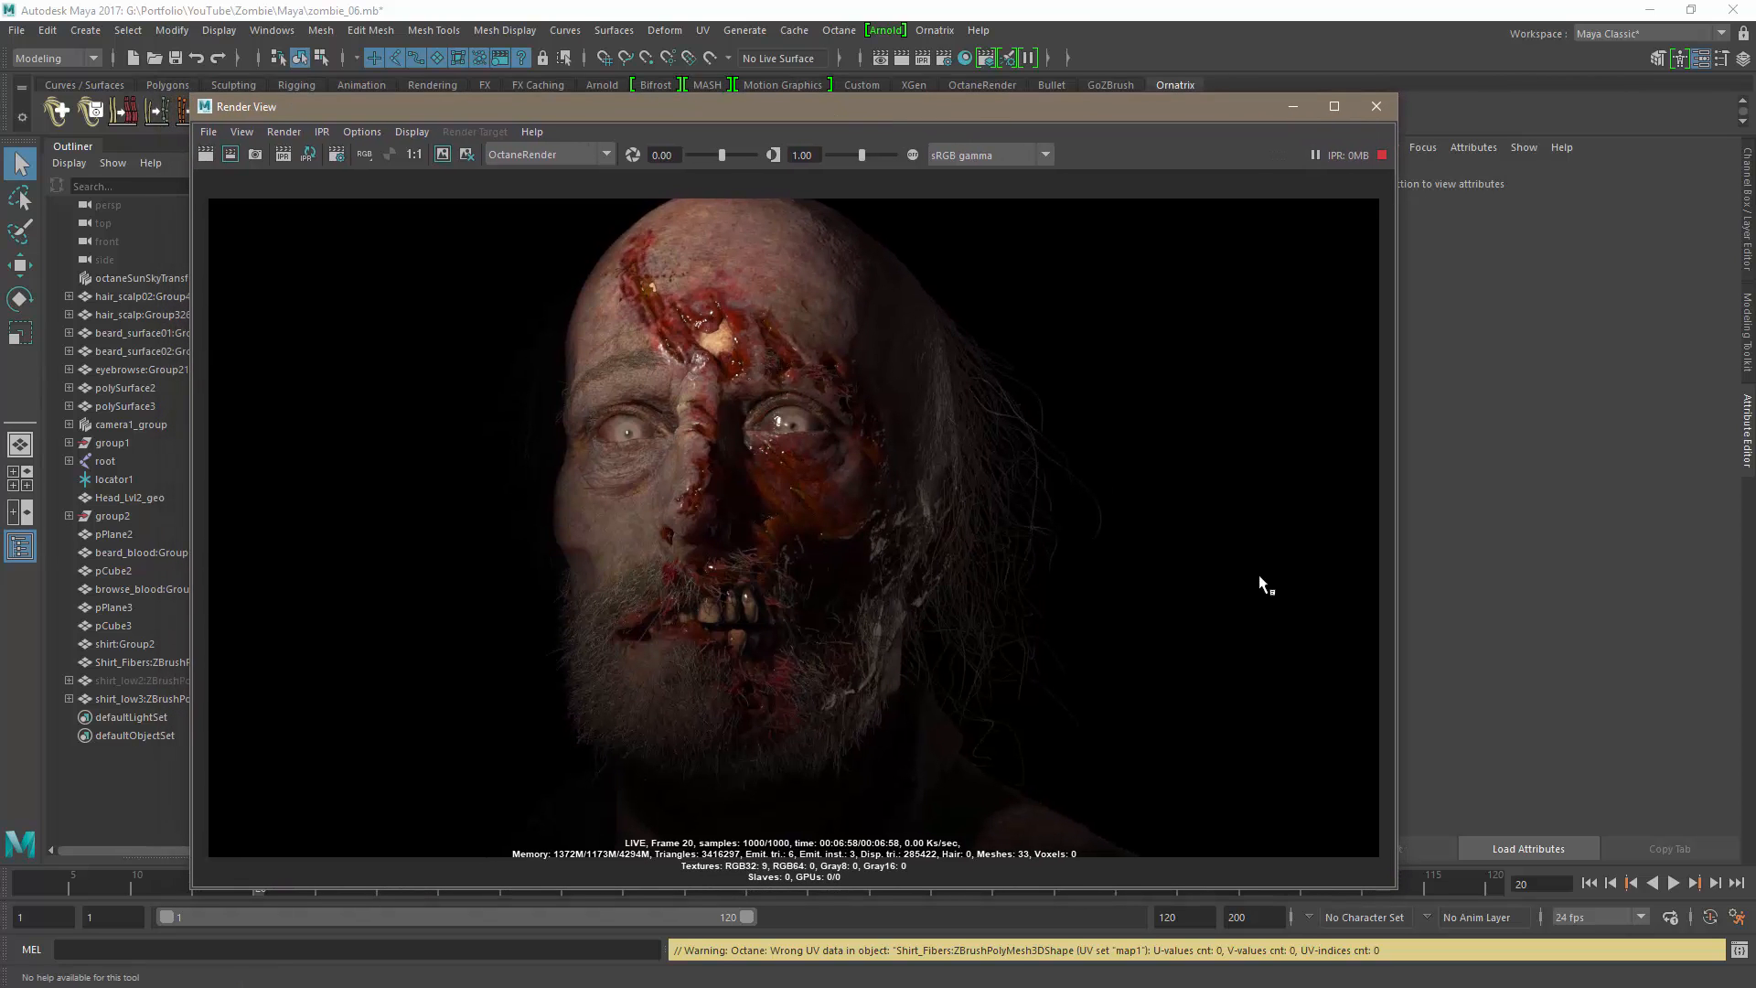
pyautogui.hotkey('alt', 'Tab')
pyautogui.hotkey('alt', 'Tab')
pyautogui.hotkey('alt', 'Tab')
pyautogui.hotkey('alt', 'Tab')
pyautogui.hotkey('alt', 'Tab')
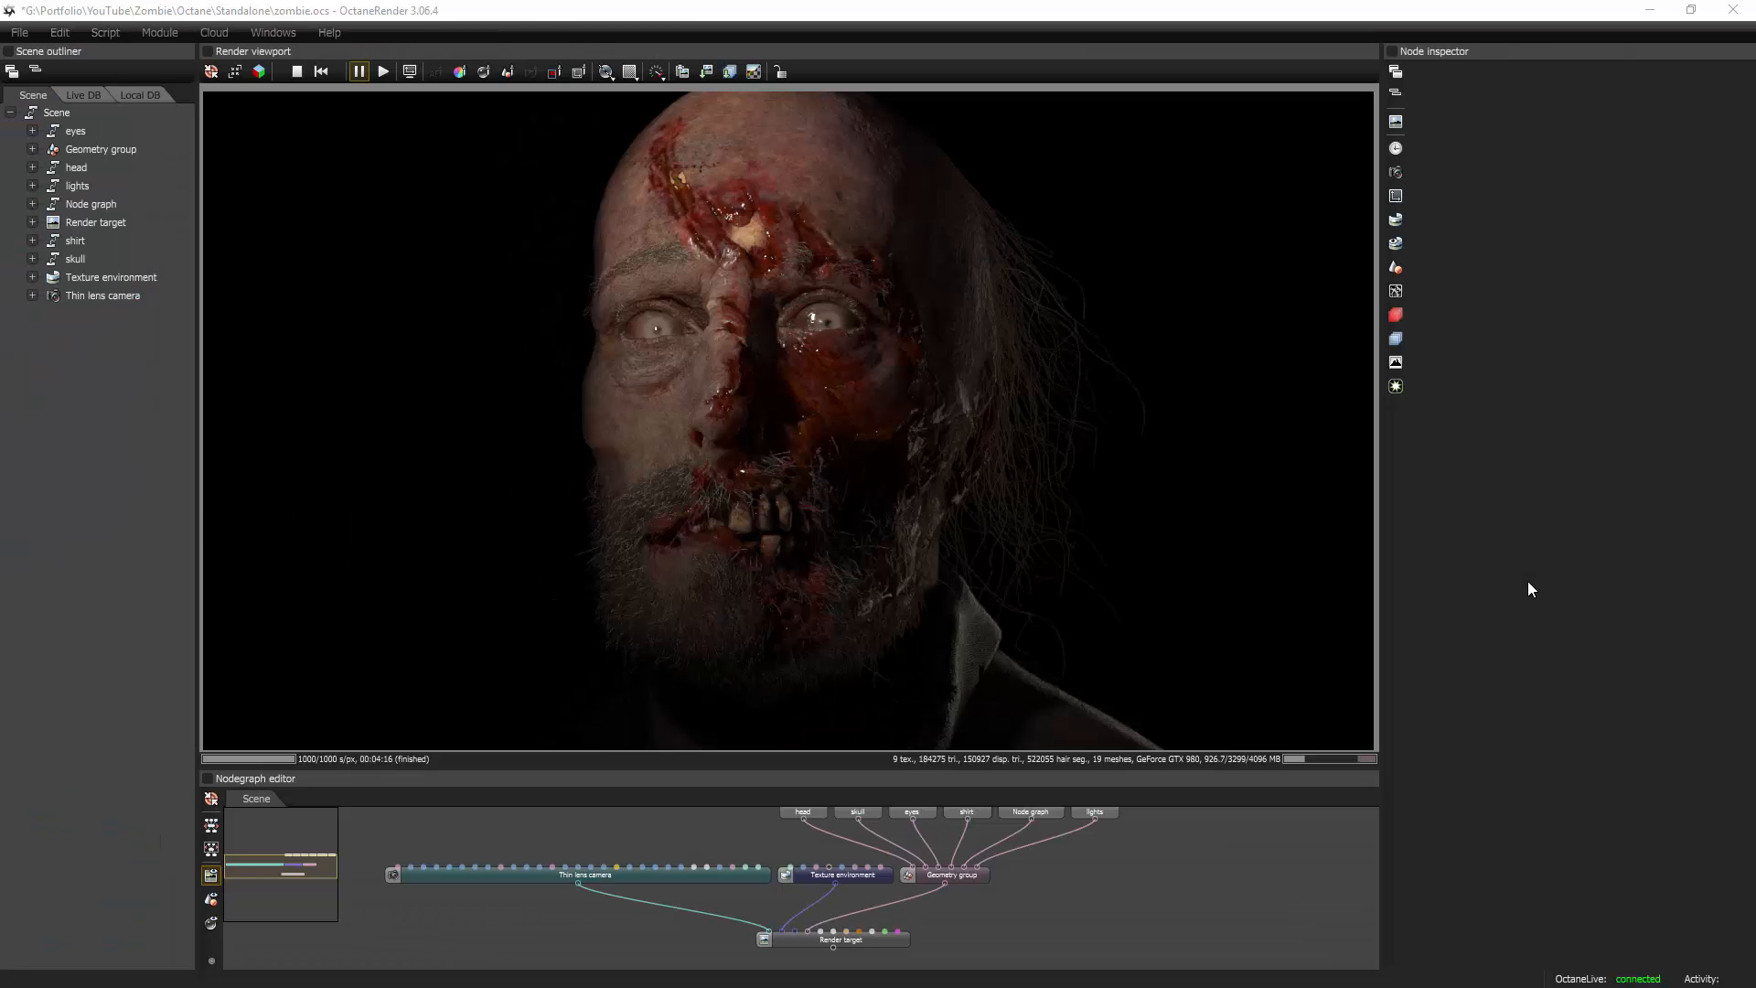
pyautogui.hotkey('alt', 'Tab')
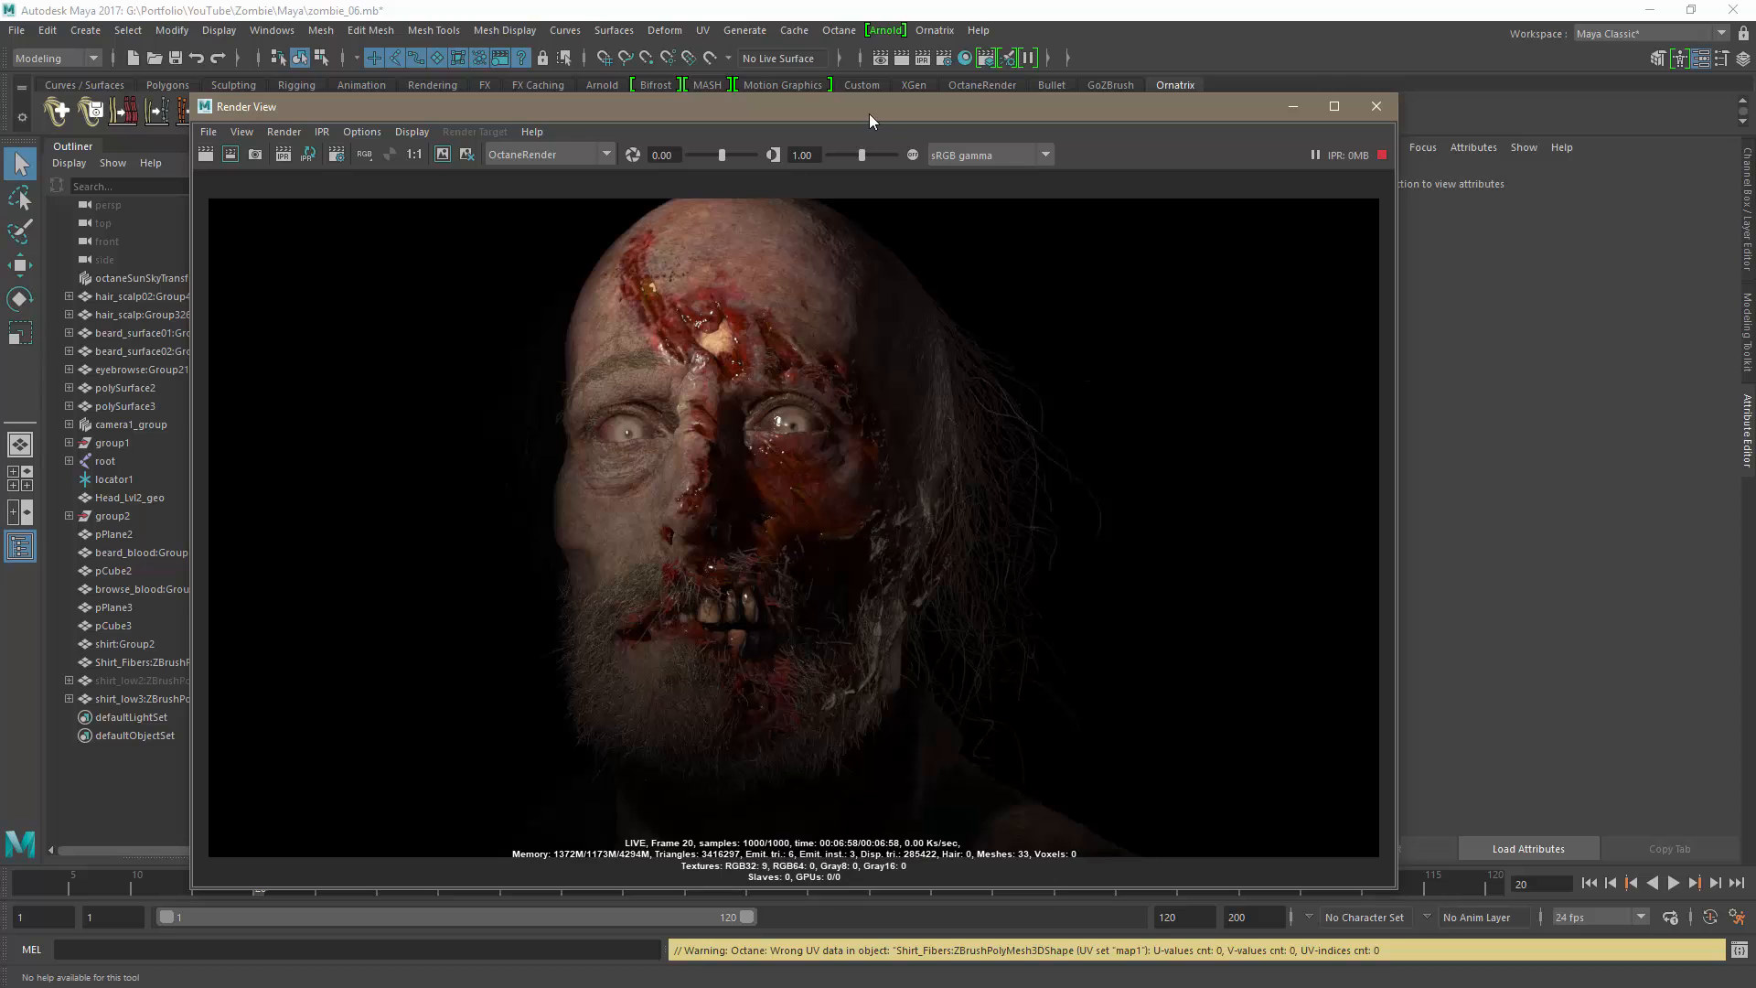
pyautogui.moveTo(877, 111)
pyautogui.mouseDown()
pyautogui.moveTo(926, 98)
pyautogui.moveTo(882, 90)
pyautogui.mouseUp()
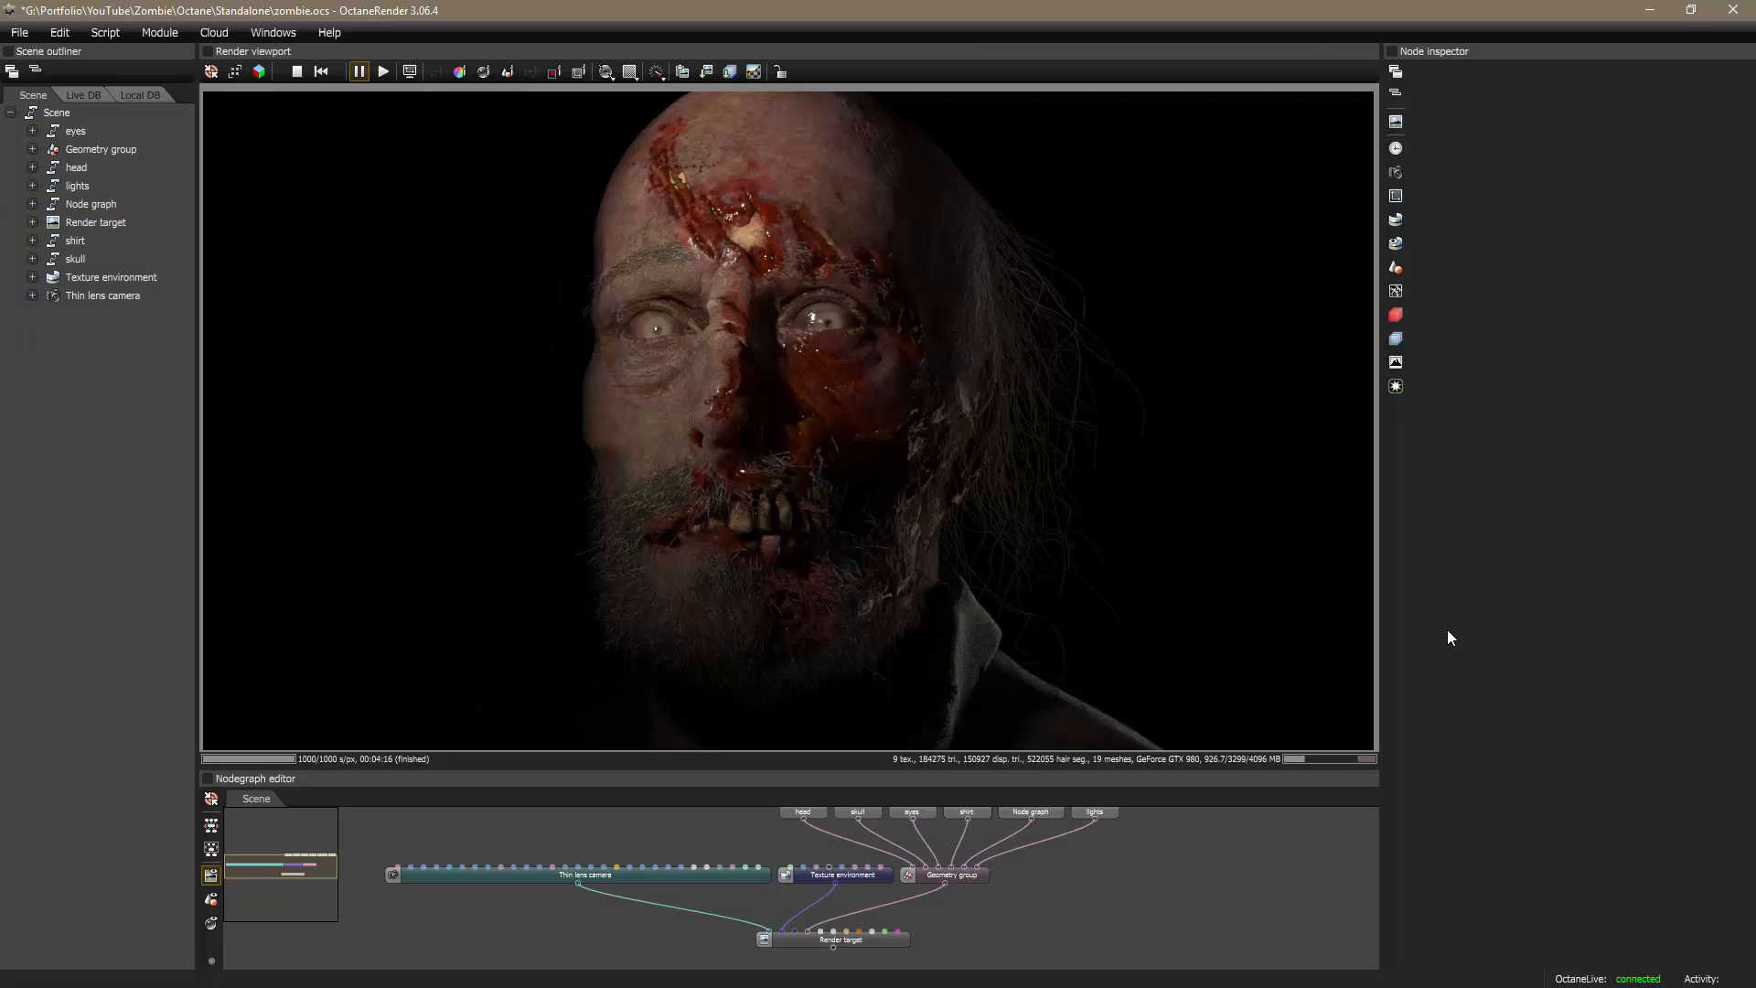
# Step: Compare the look of the zombie head in the Maya and OctaneRender renders by alternating between the two applications
pyautogui.hotkey('alt', 'Tab')
pyautogui.hotkey('alt', 'Tab')
pyautogui.hotkey('alt', 'Tab')
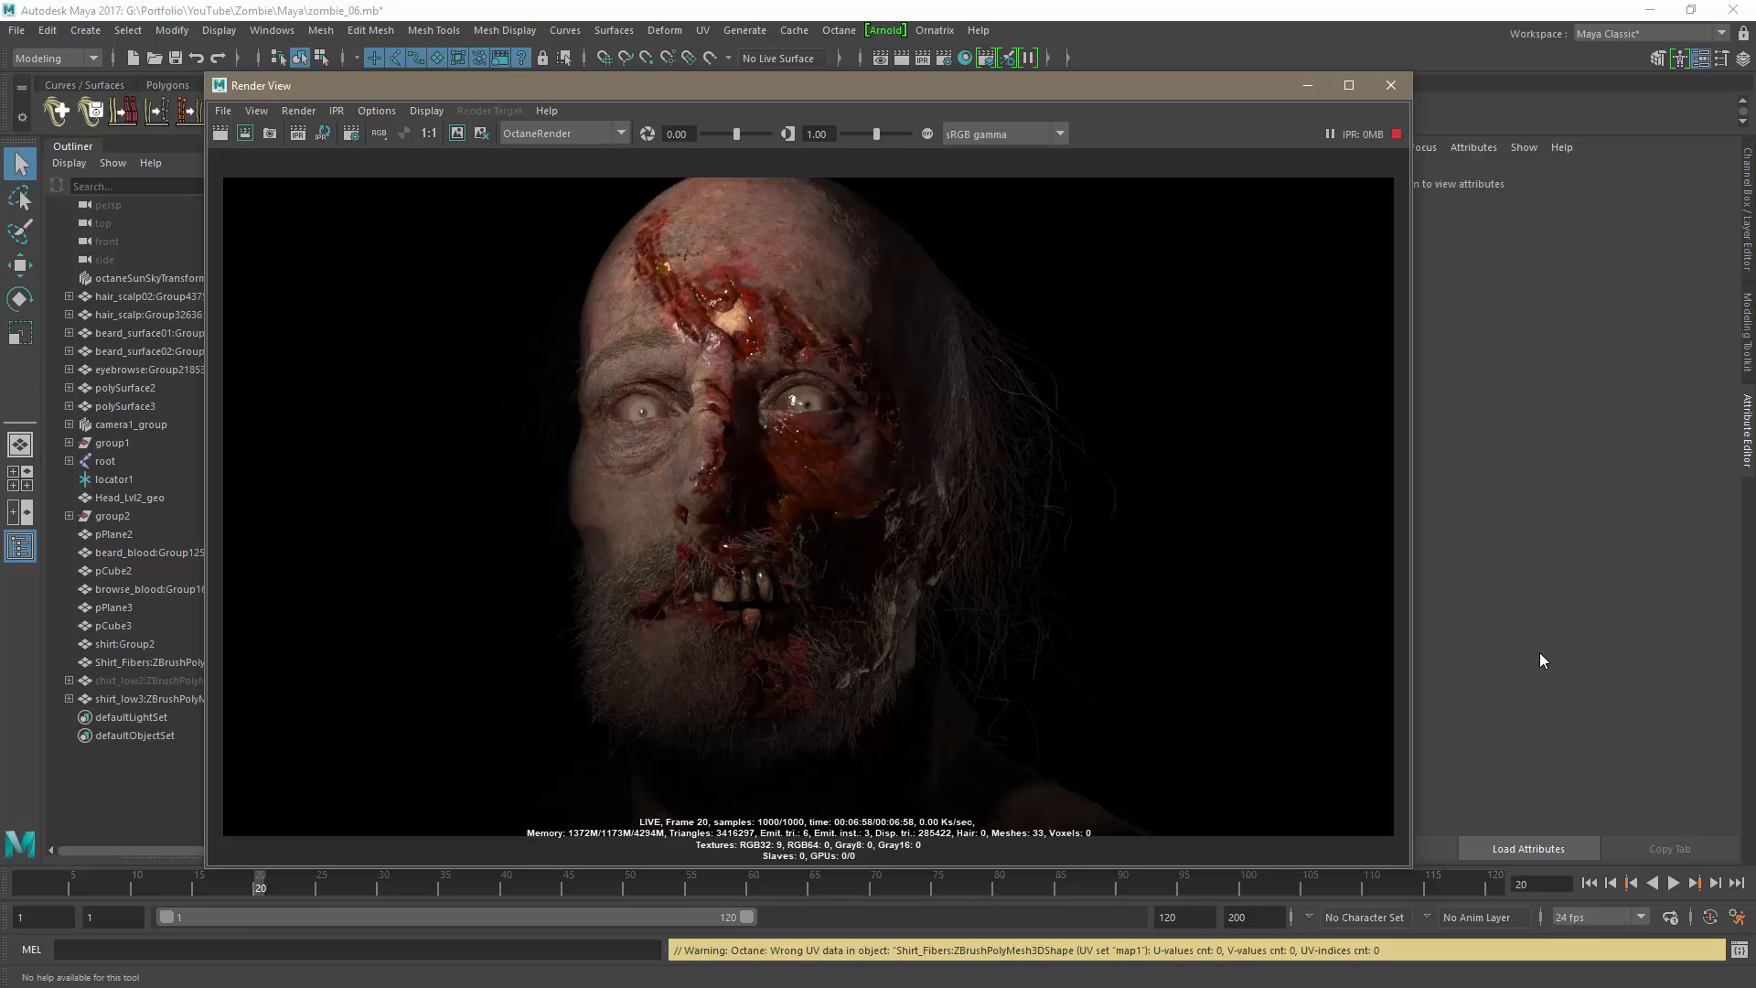
pyautogui.hotkey('alt', 'Tab')
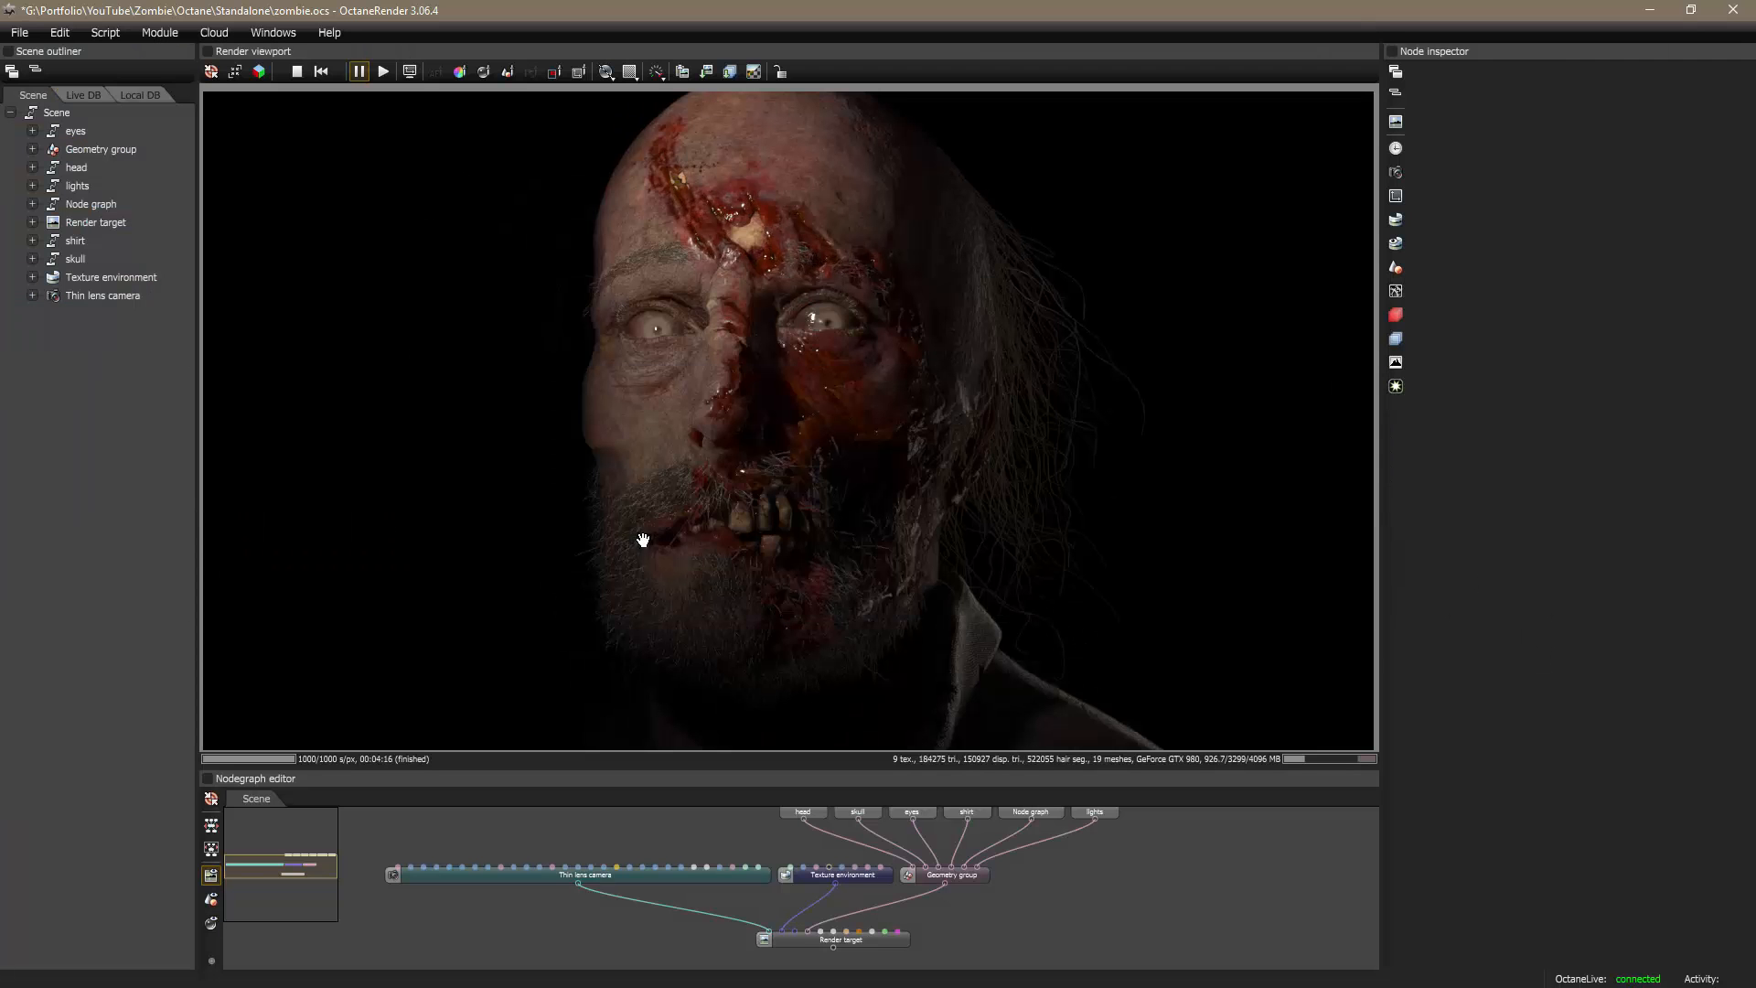
pyautogui.hotkey('alt', 'Tab')
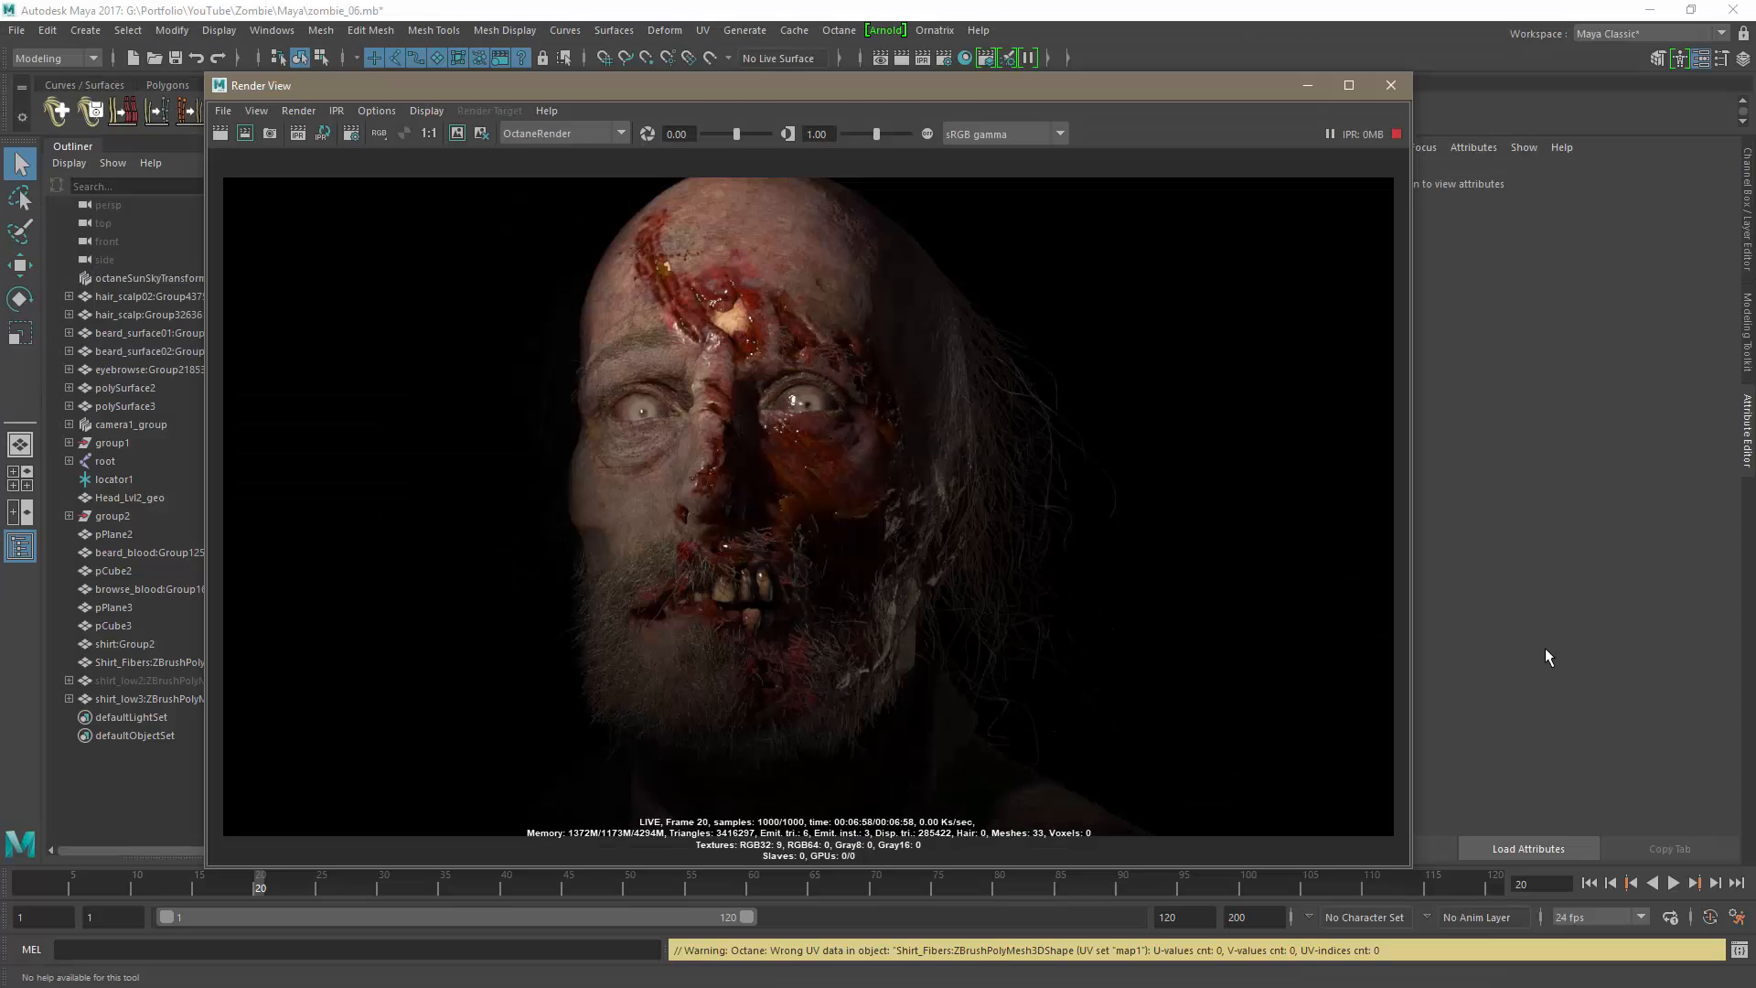
pyautogui.hotkey('alt', 'Tab')
pyautogui.hotkey('alt', 'Tab')
pyautogui.hotkey('alt', 'Tab')
pyautogui.hotkey('alt', 'Tab')
pyautogui.press('alt')
# Step: Compare the render time, geometry statistics and memory use of the OctaneRender scene with those of the Maya render
pyautogui.hotkey('alt', 'Tab')
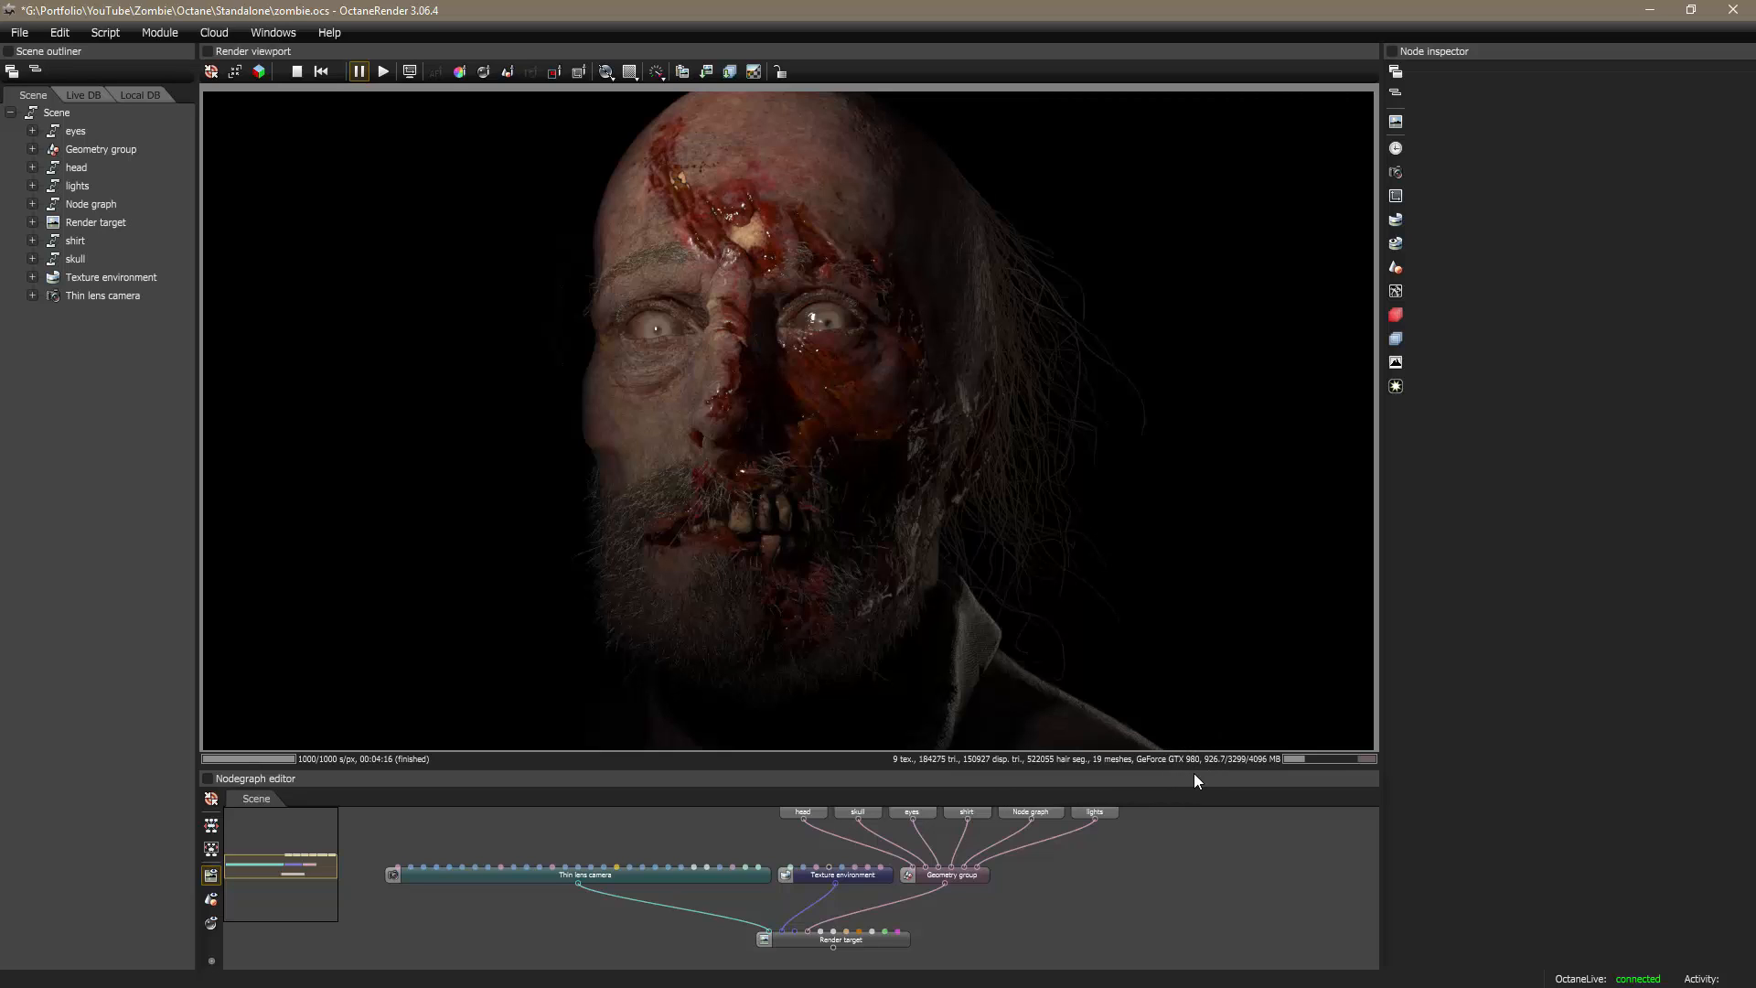
pyautogui.hotkey('alt', 'Tab')
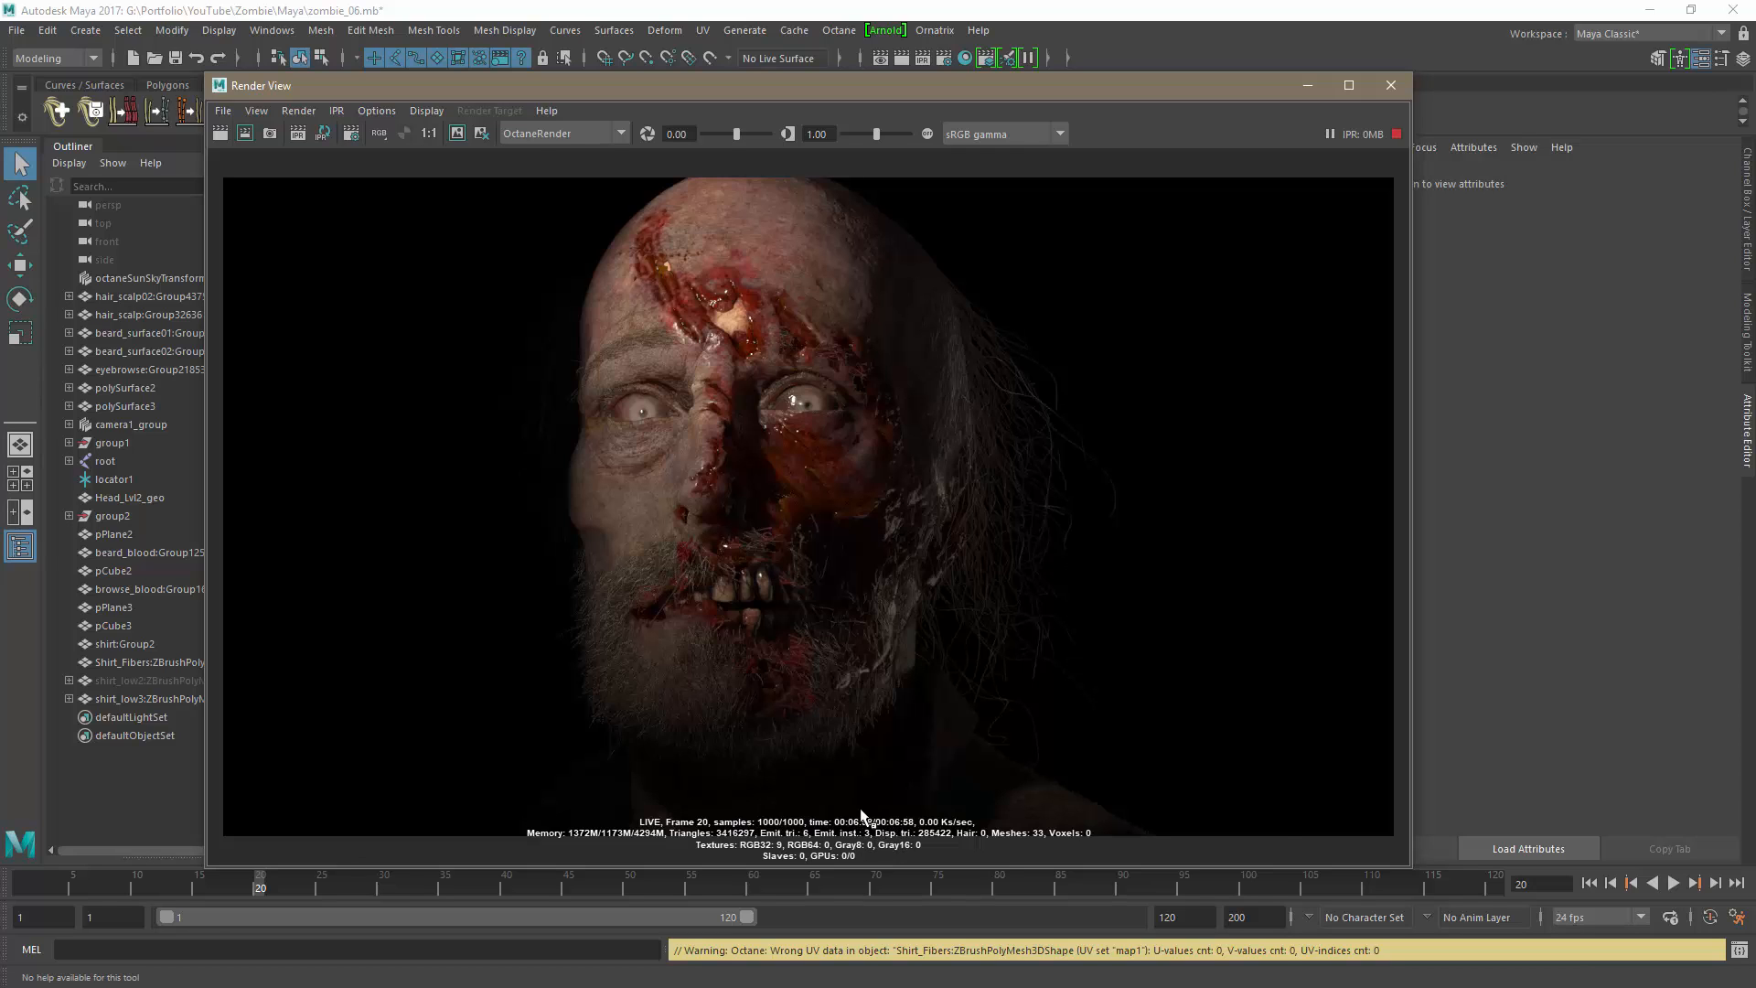
pyautogui.hotkey('alt', 'Tab')
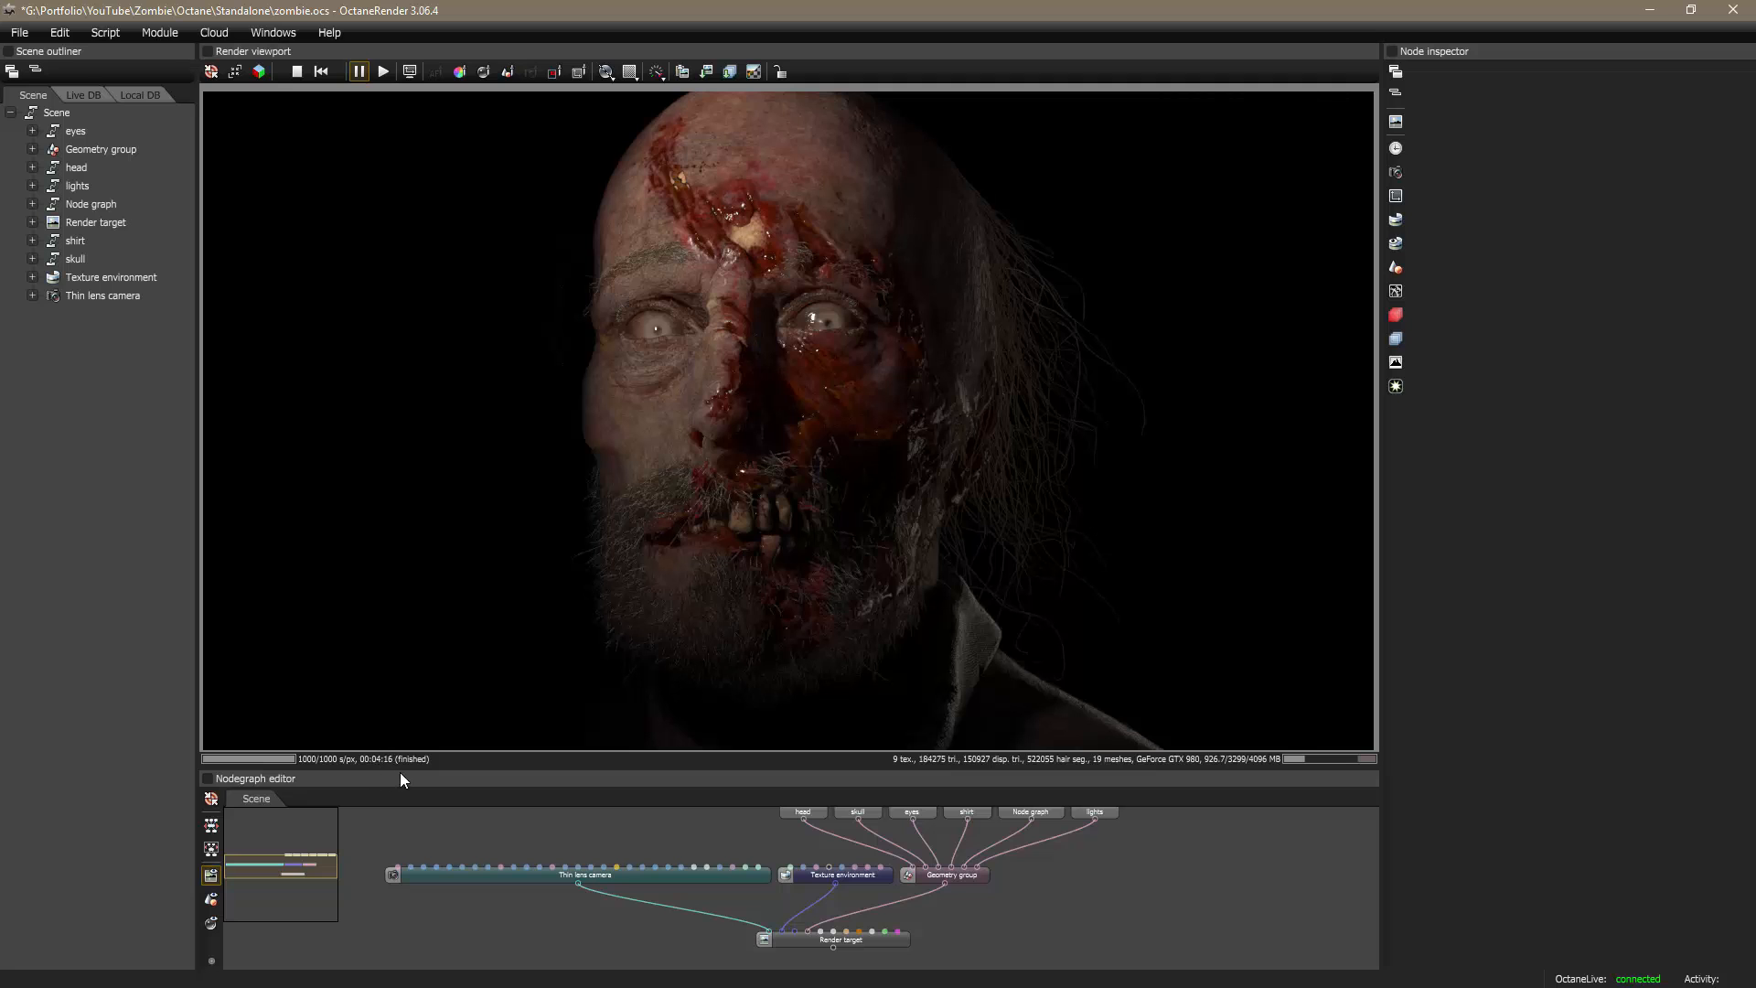
pyautogui.hotkey('alt', 'Tab')
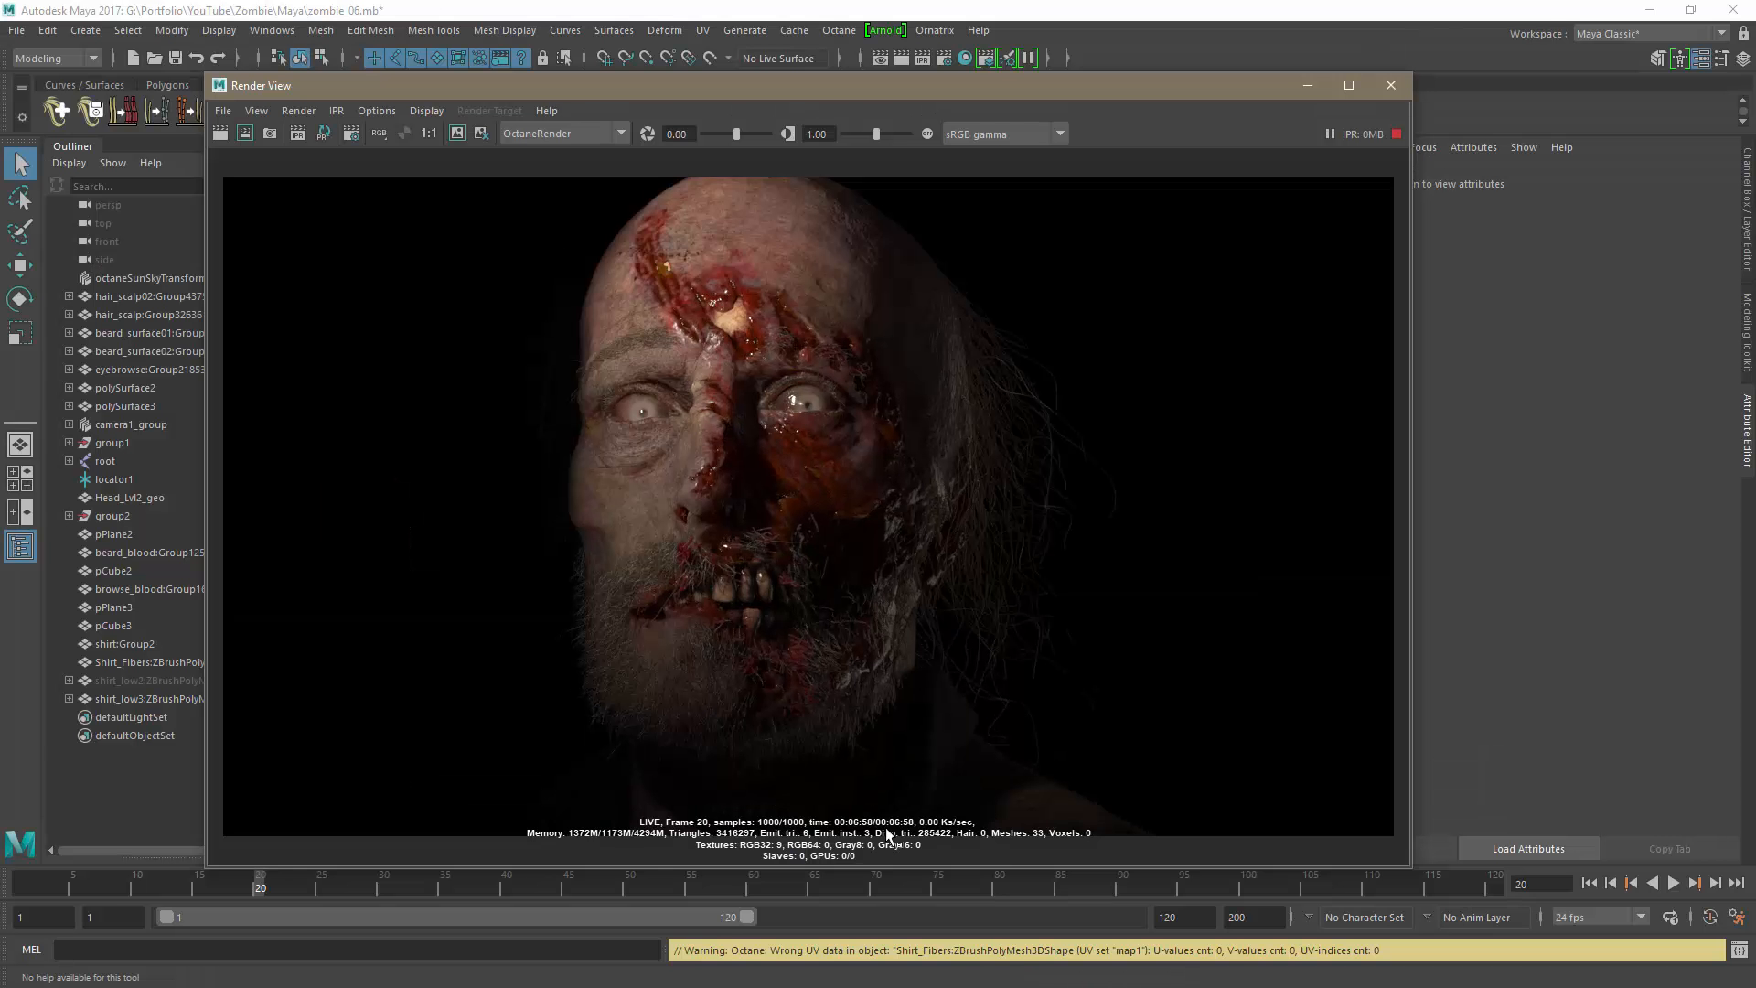
pyautogui.hotkey('alt', 'Tab')
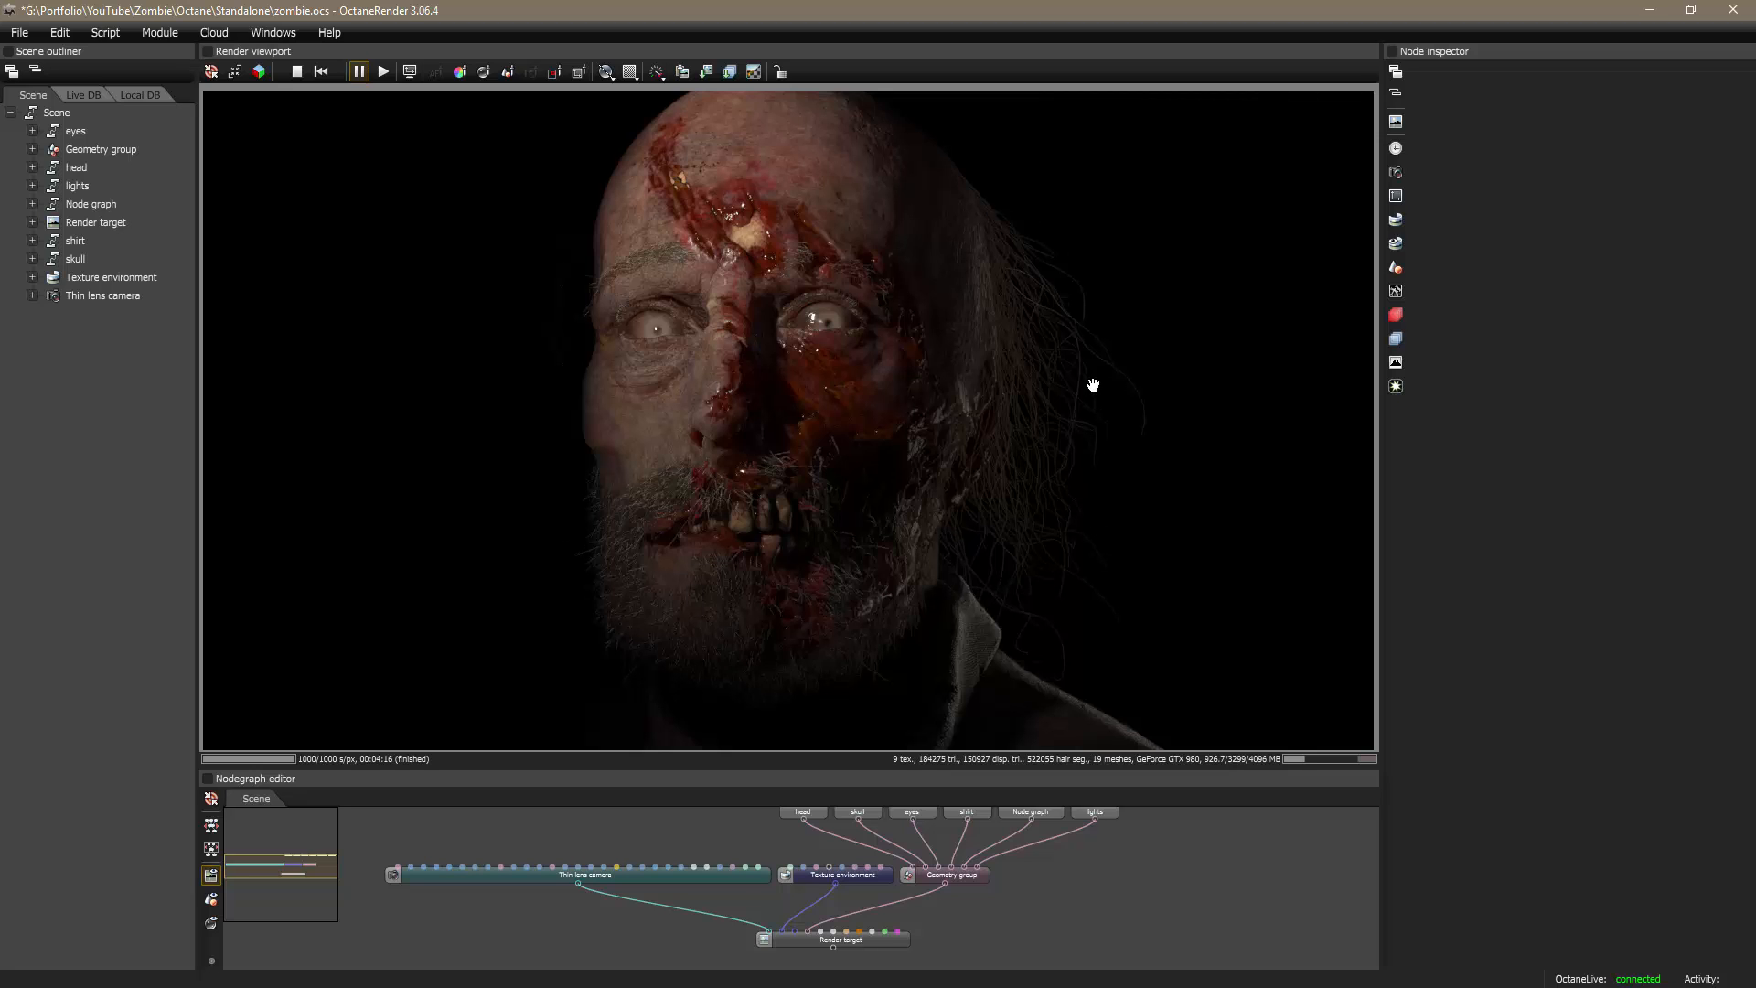
pyautogui.hotkey('alt', 'Tab')
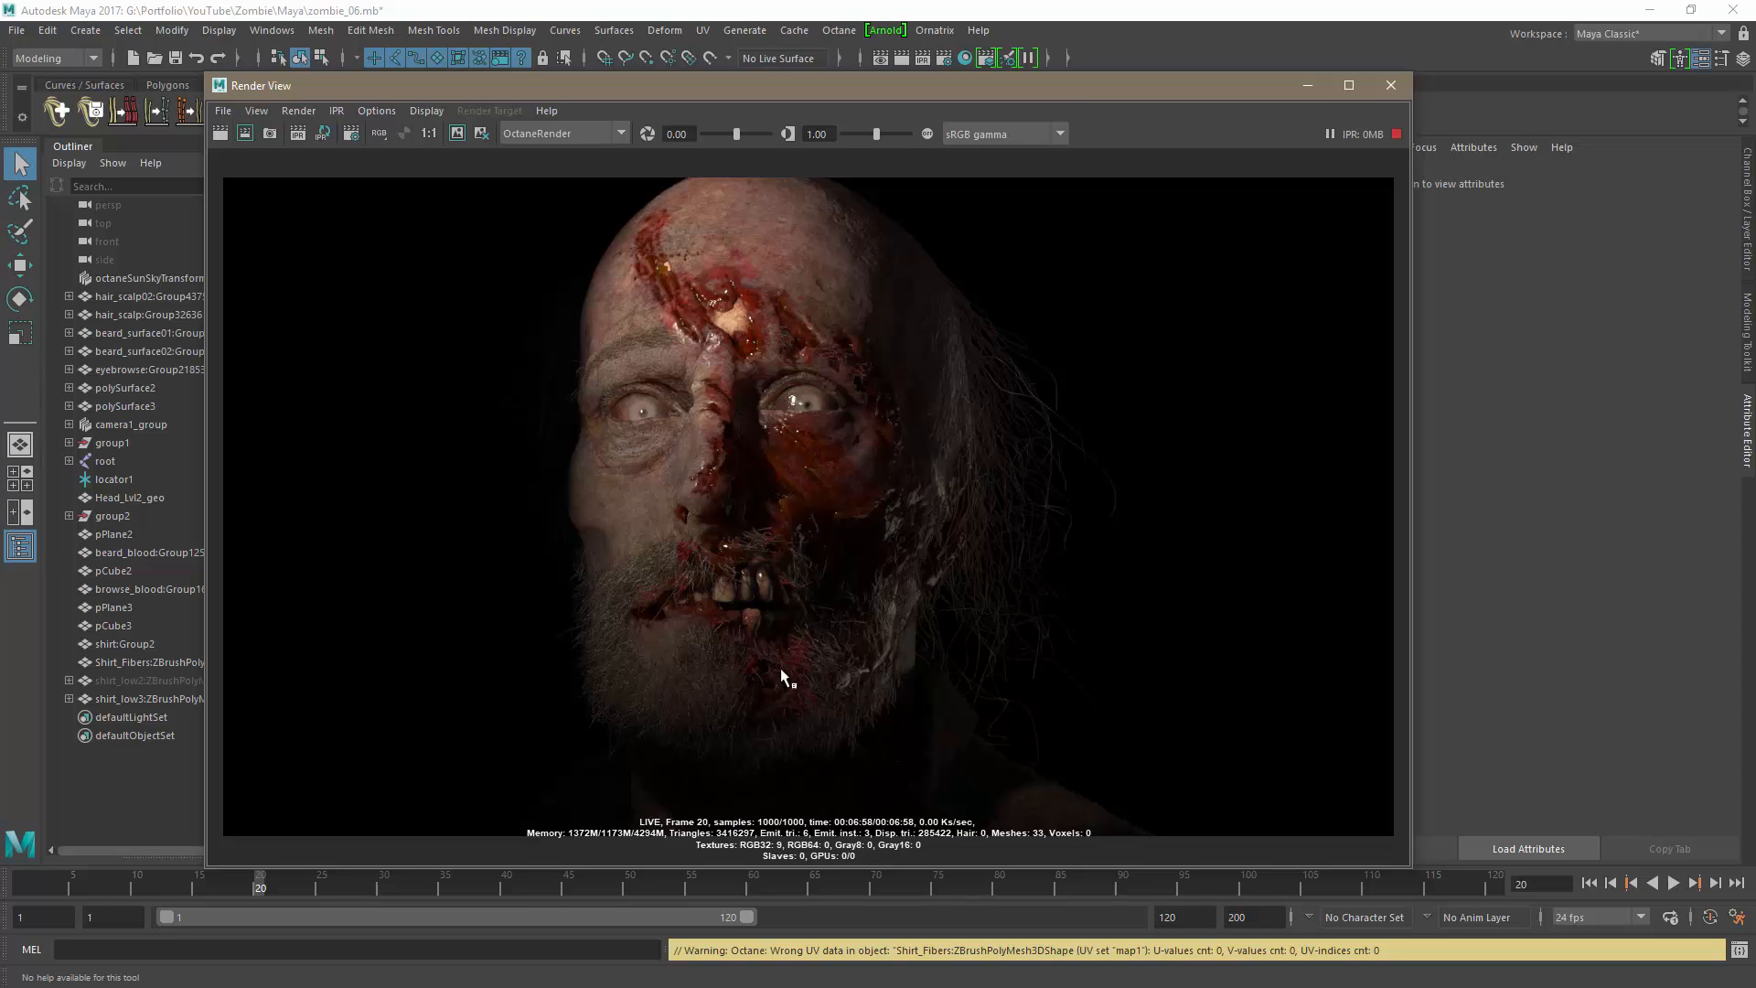
pyautogui.hotkey('alt', 'Tab')
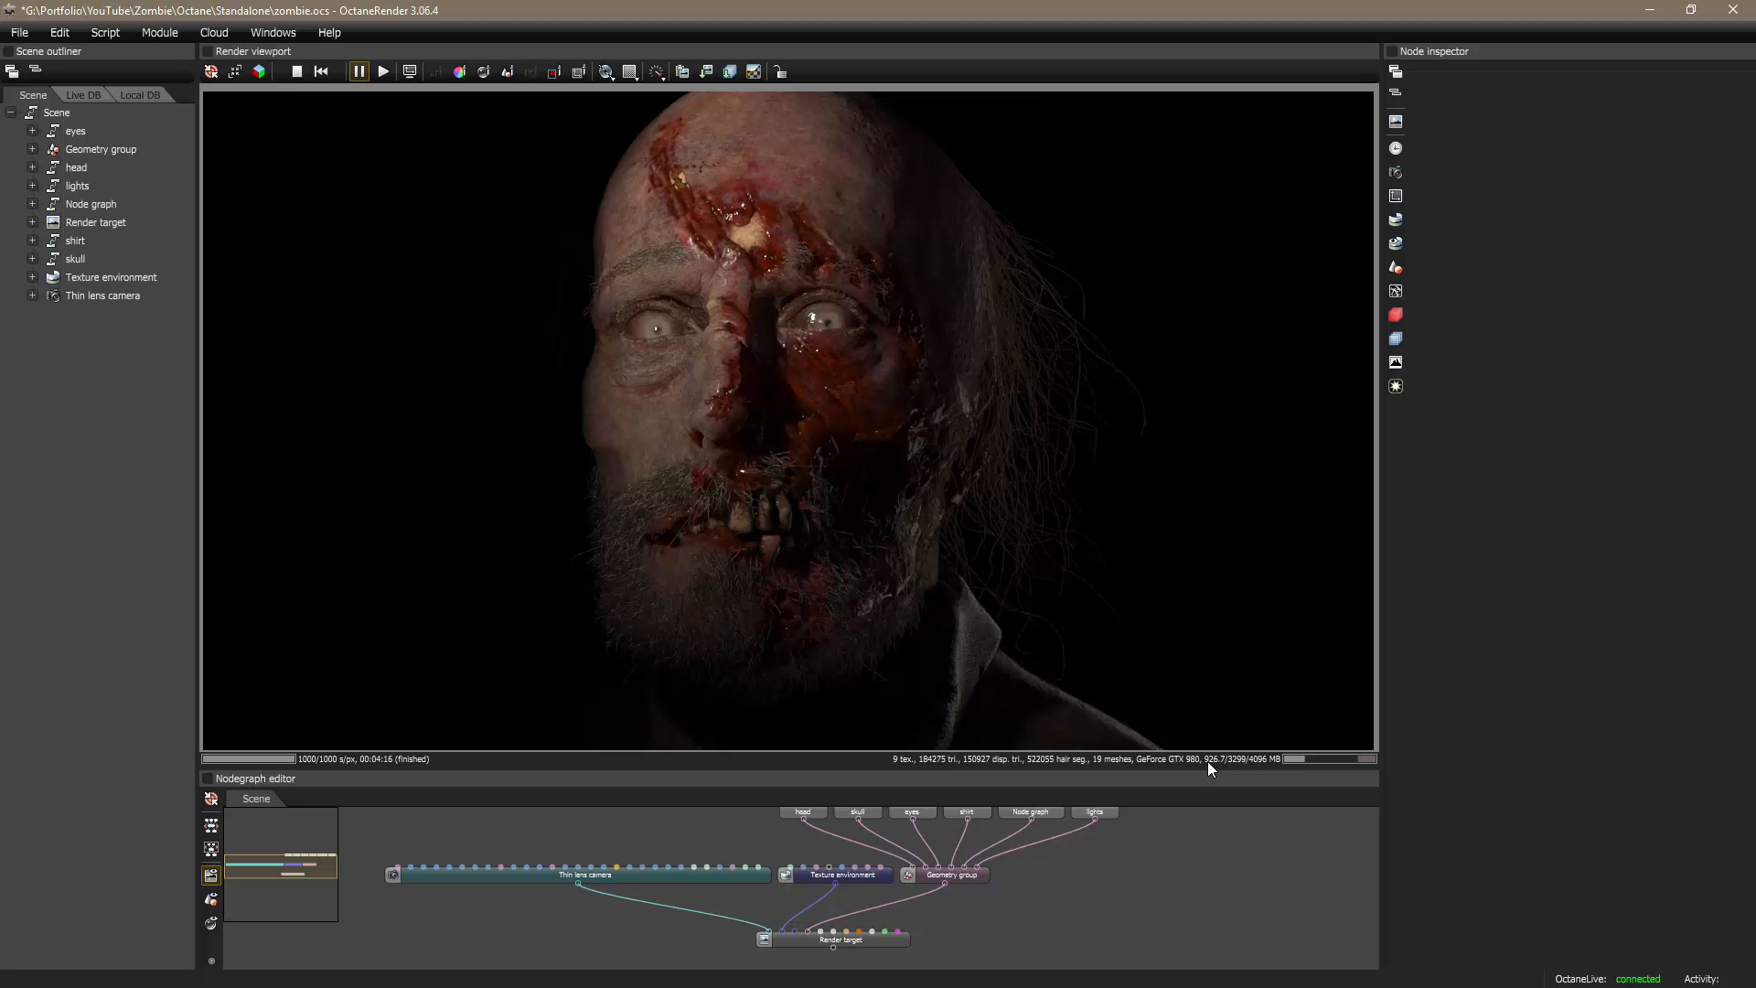
pyautogui.hotkey('alt', 'Tab')
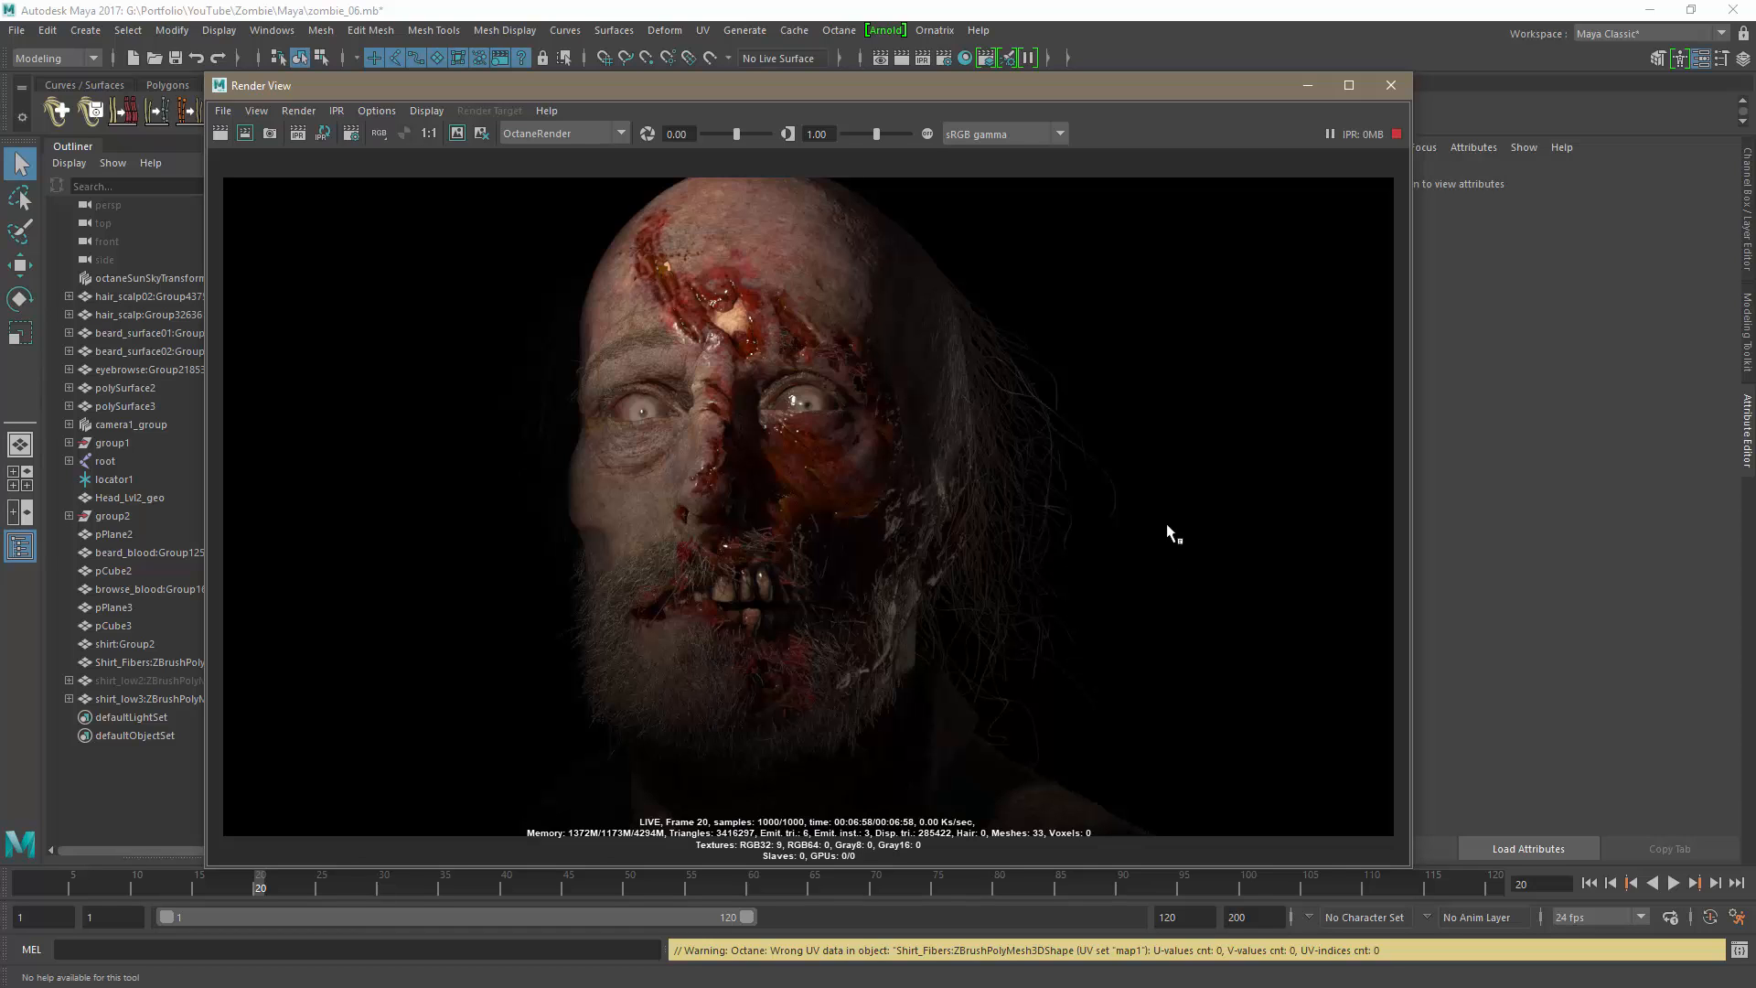
pyautogui.hotkey('alt', 'Tab')
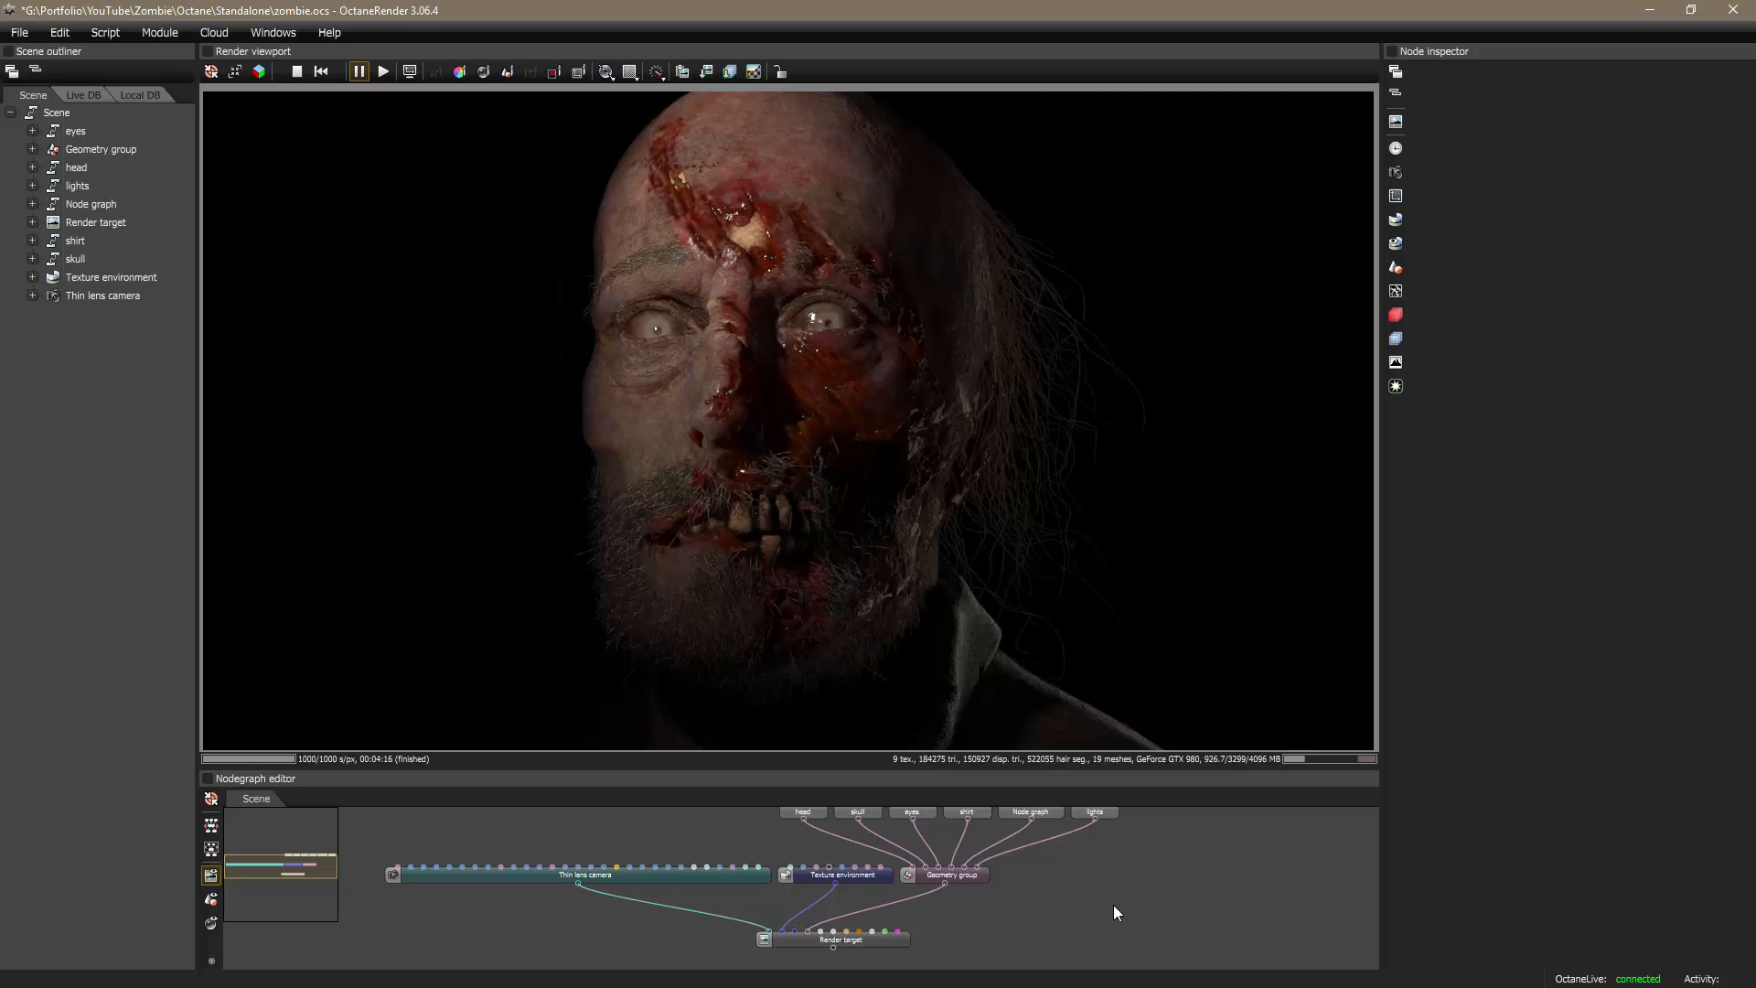
# Step: Save the OctaneRender project and check its render against the Maya version once more
pyautogui.hotkey('ctrl', 's')
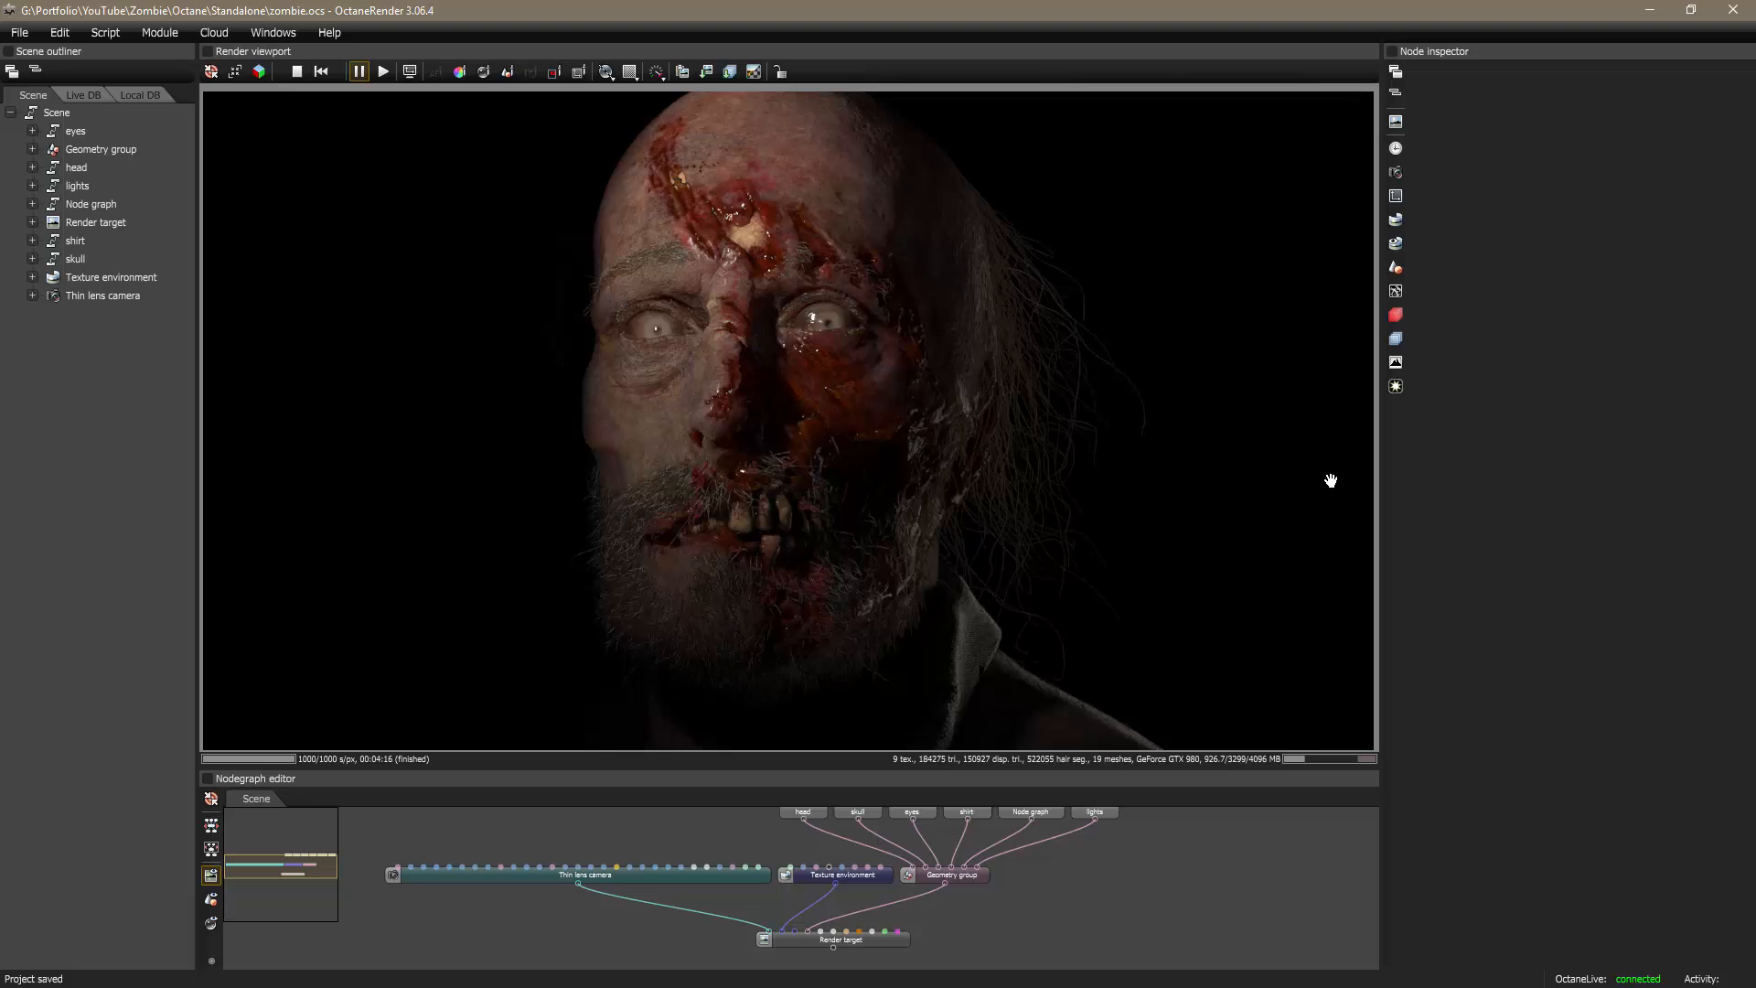
pyautogui.hotkey('alt', 'Tab')
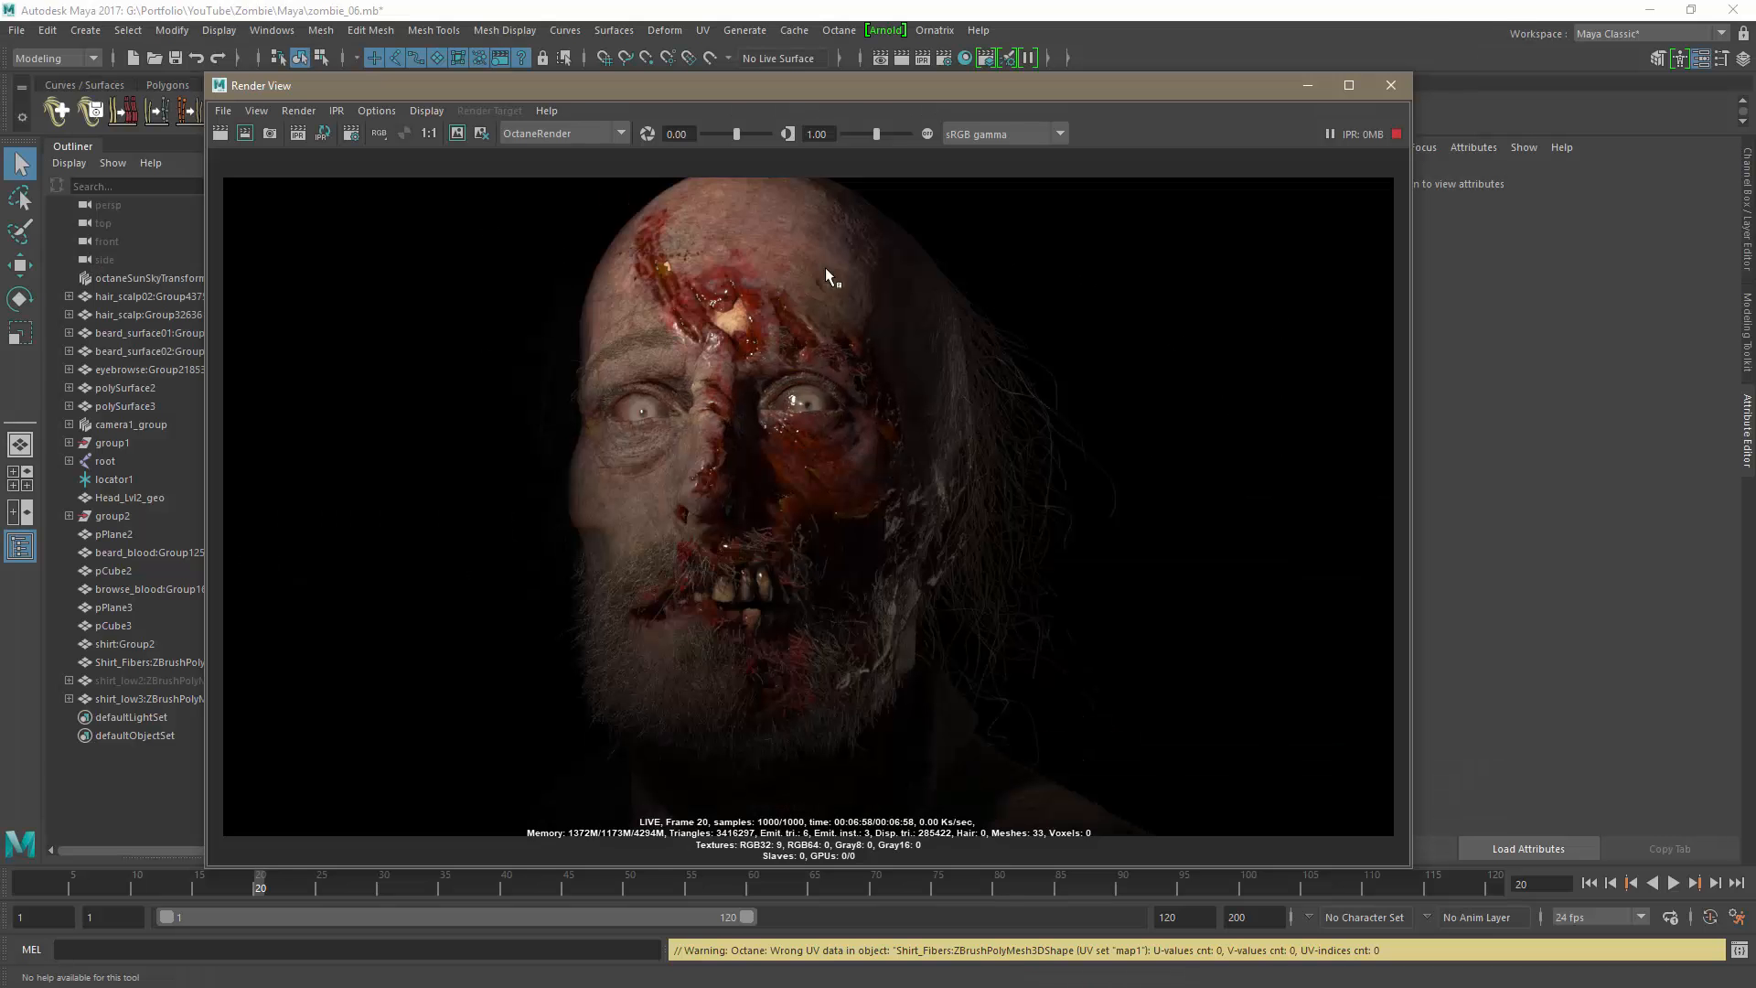
pyautogui.hotkey('alt', 'Tab')
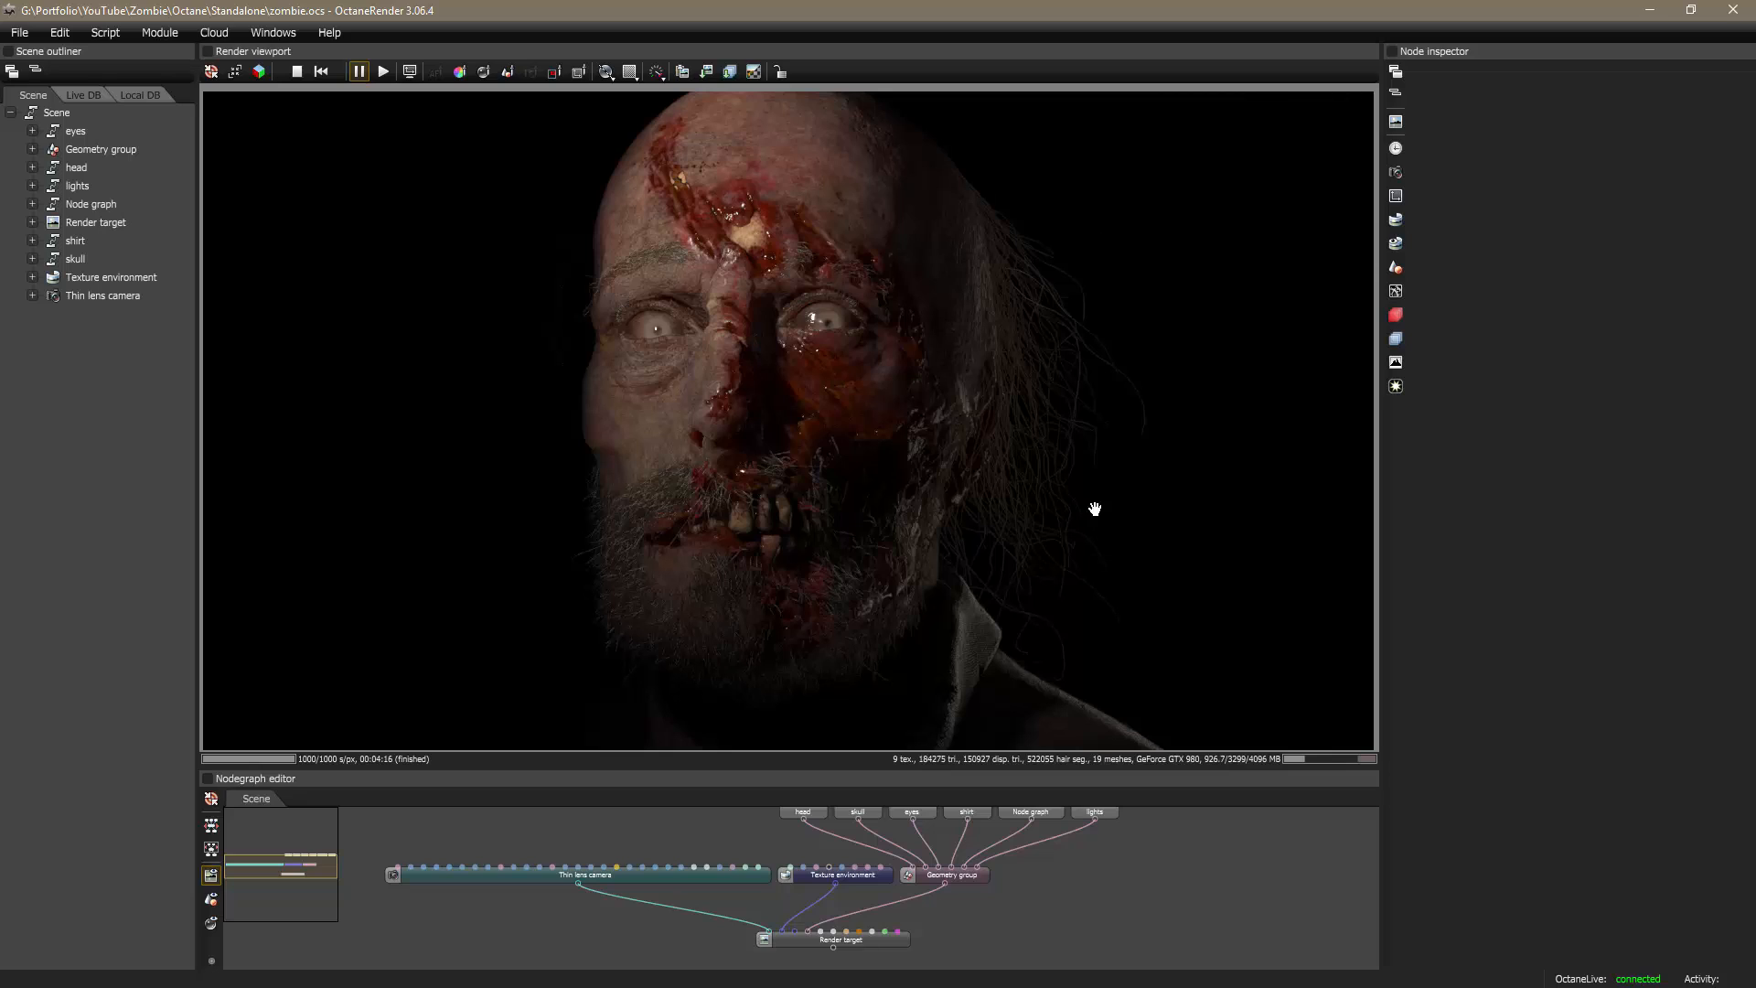